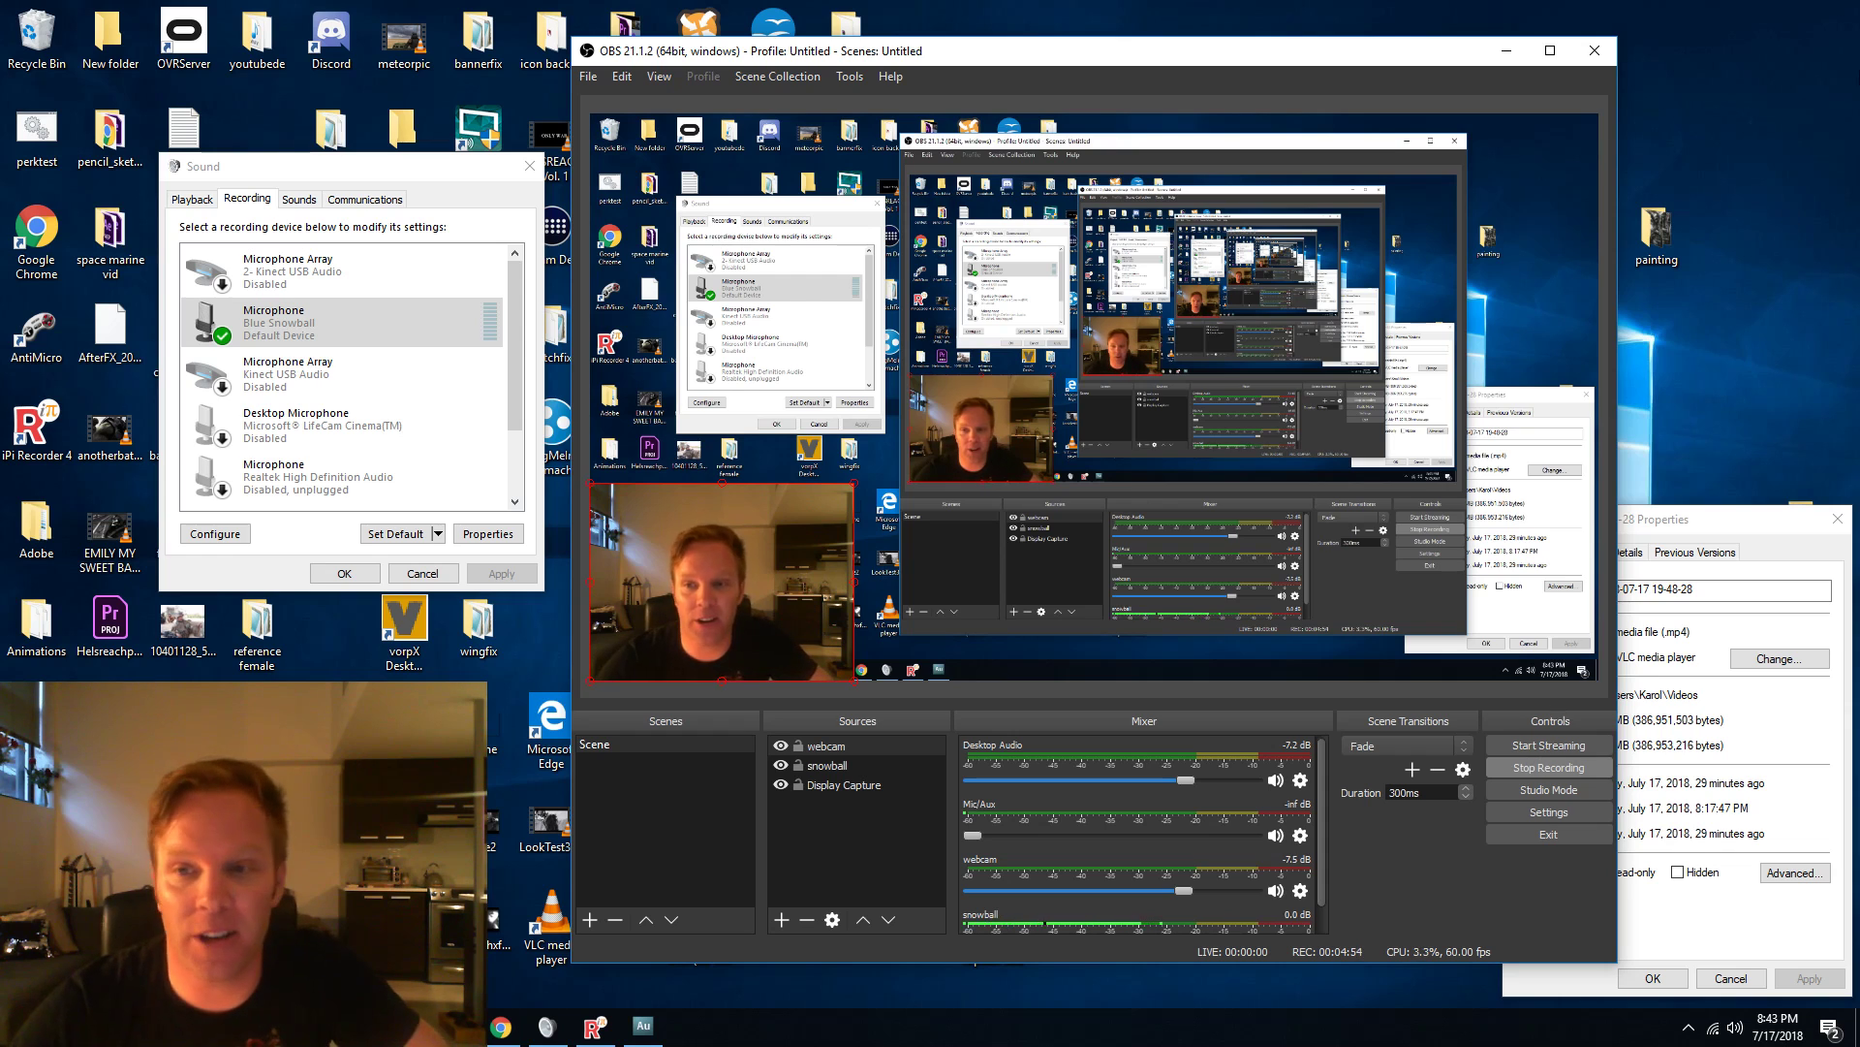
Minimize OBS, switch to Adobe Audition and play the untitled voice recording.
left_click(1508, 52)
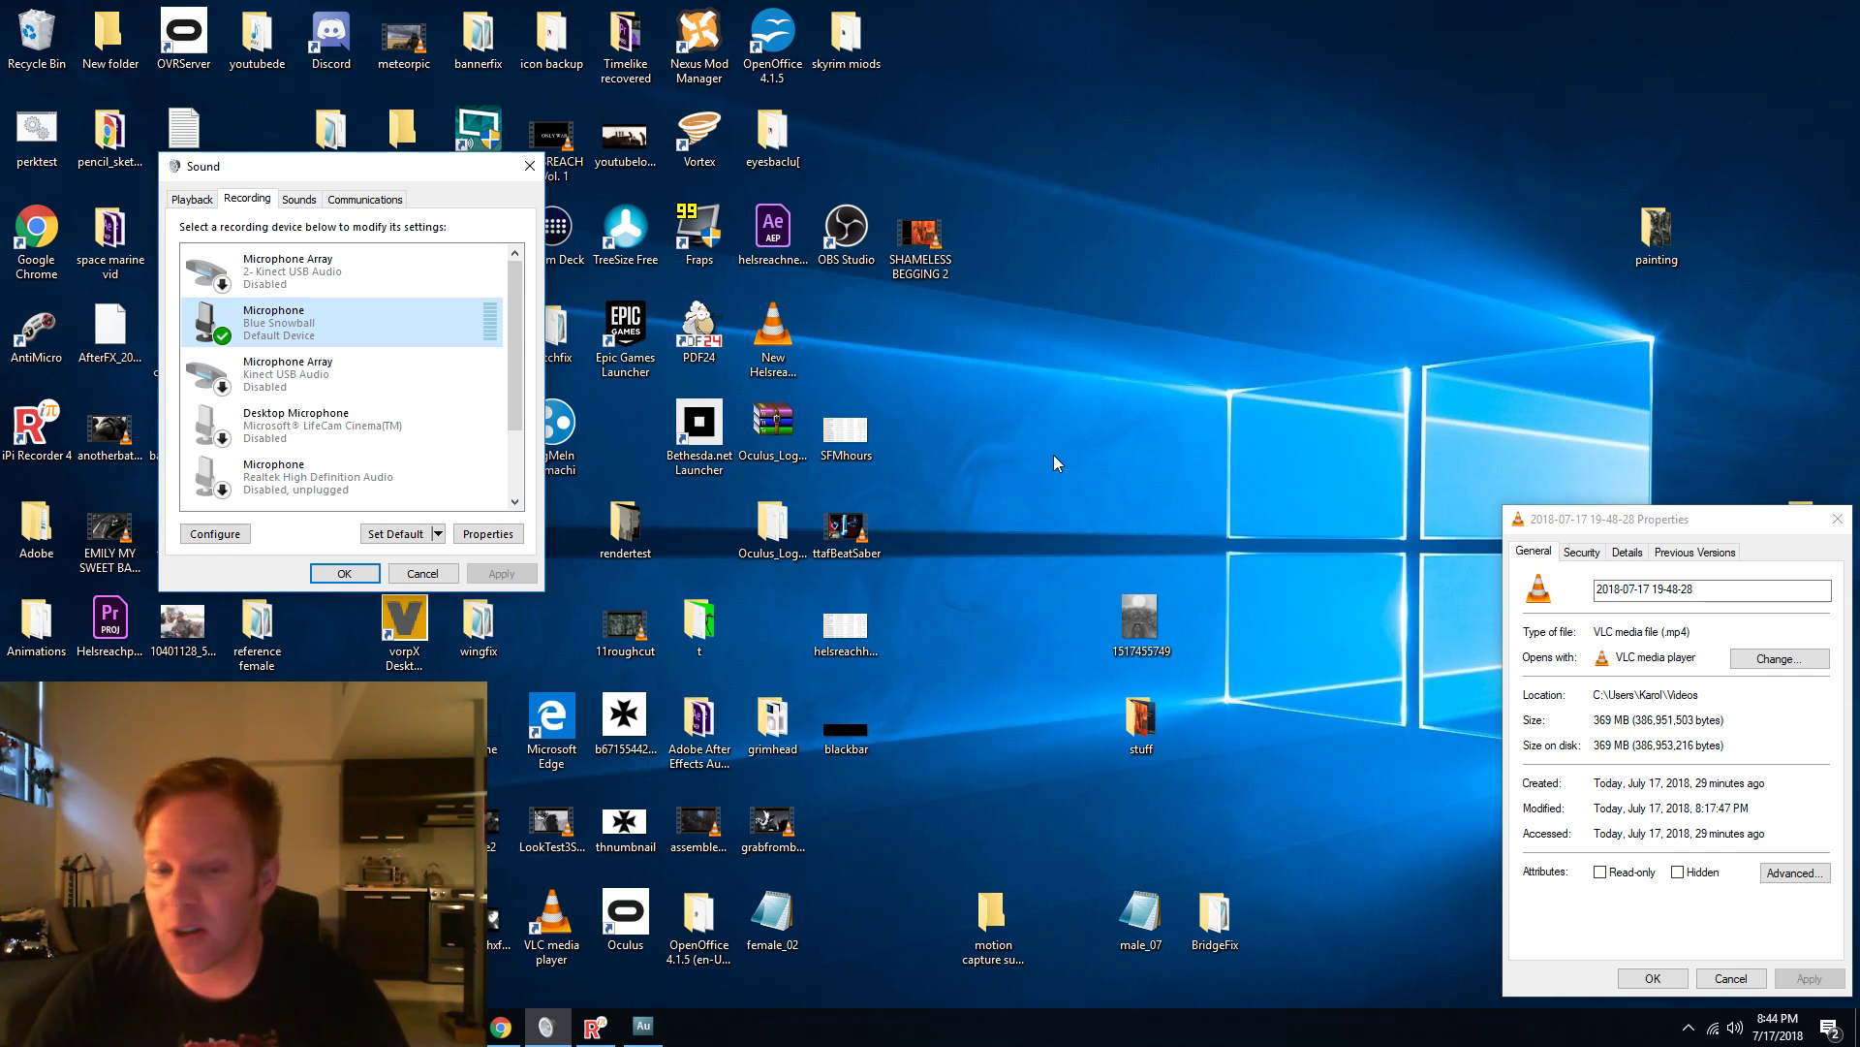
mouse_move(644, 1027)
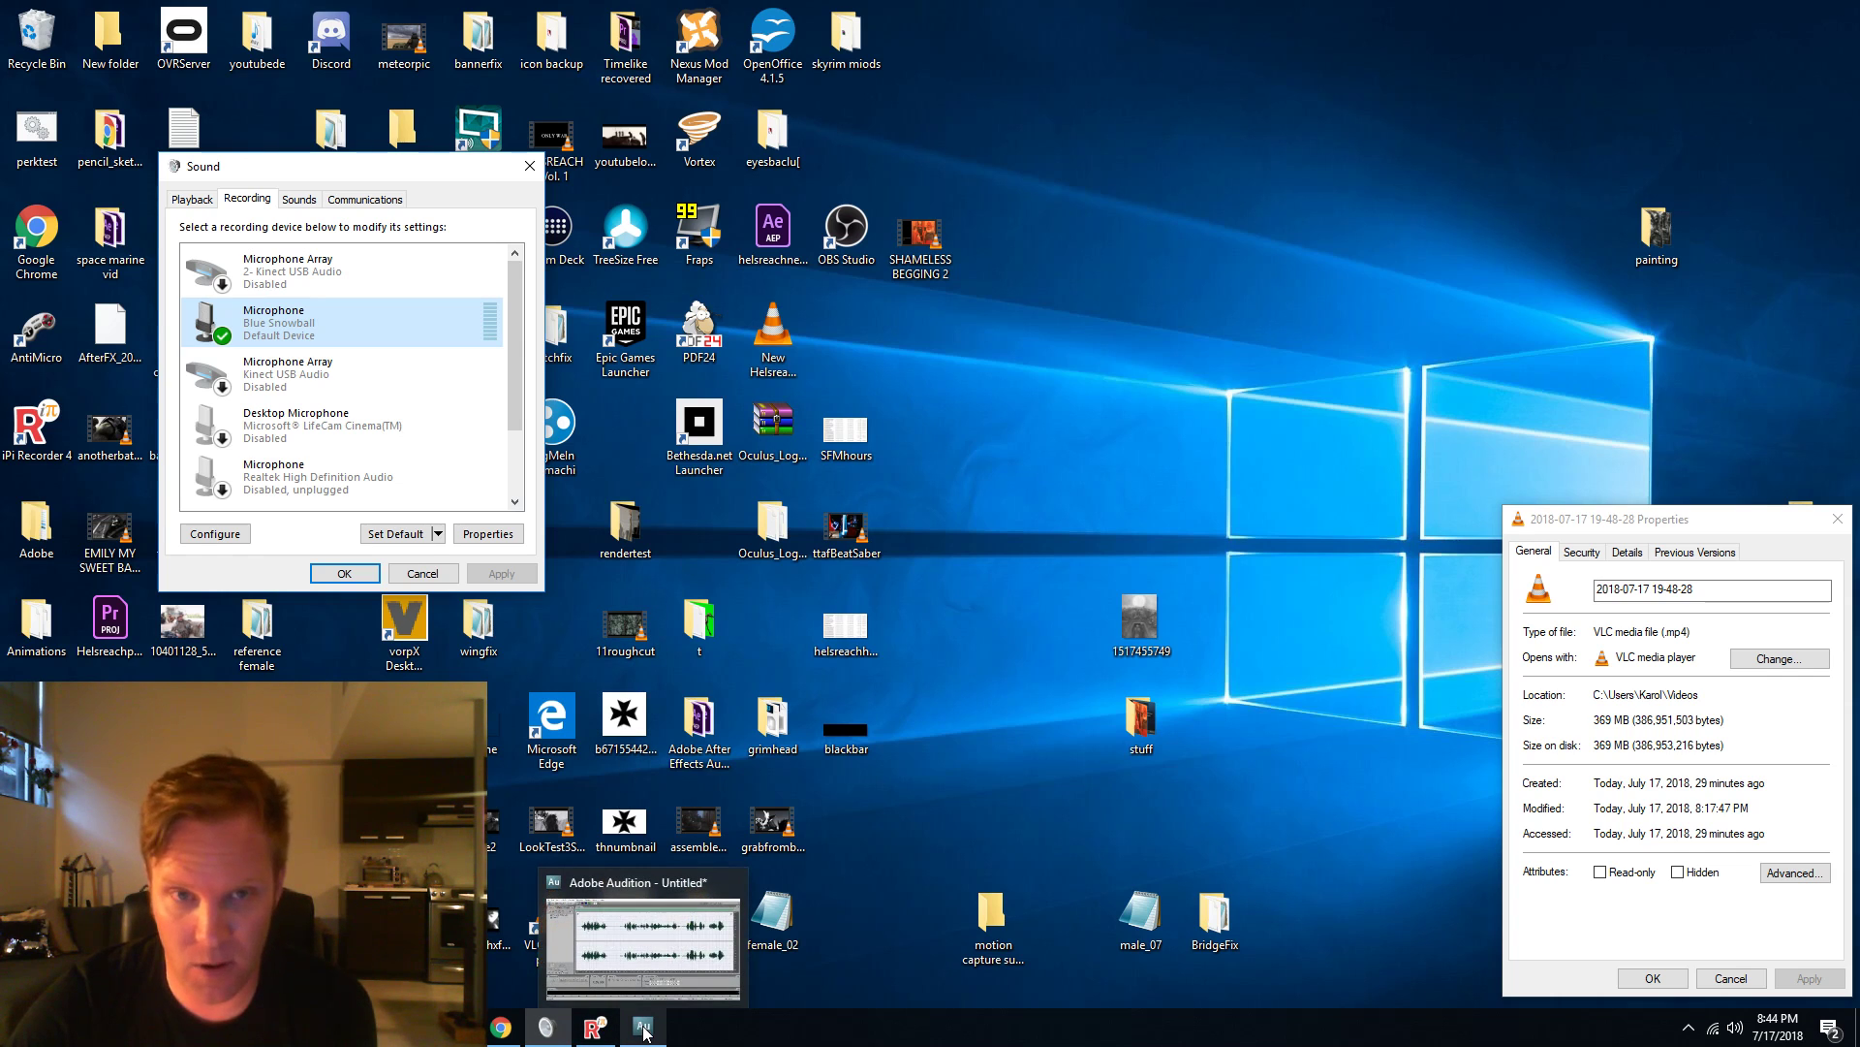
left_click(645, 1027)
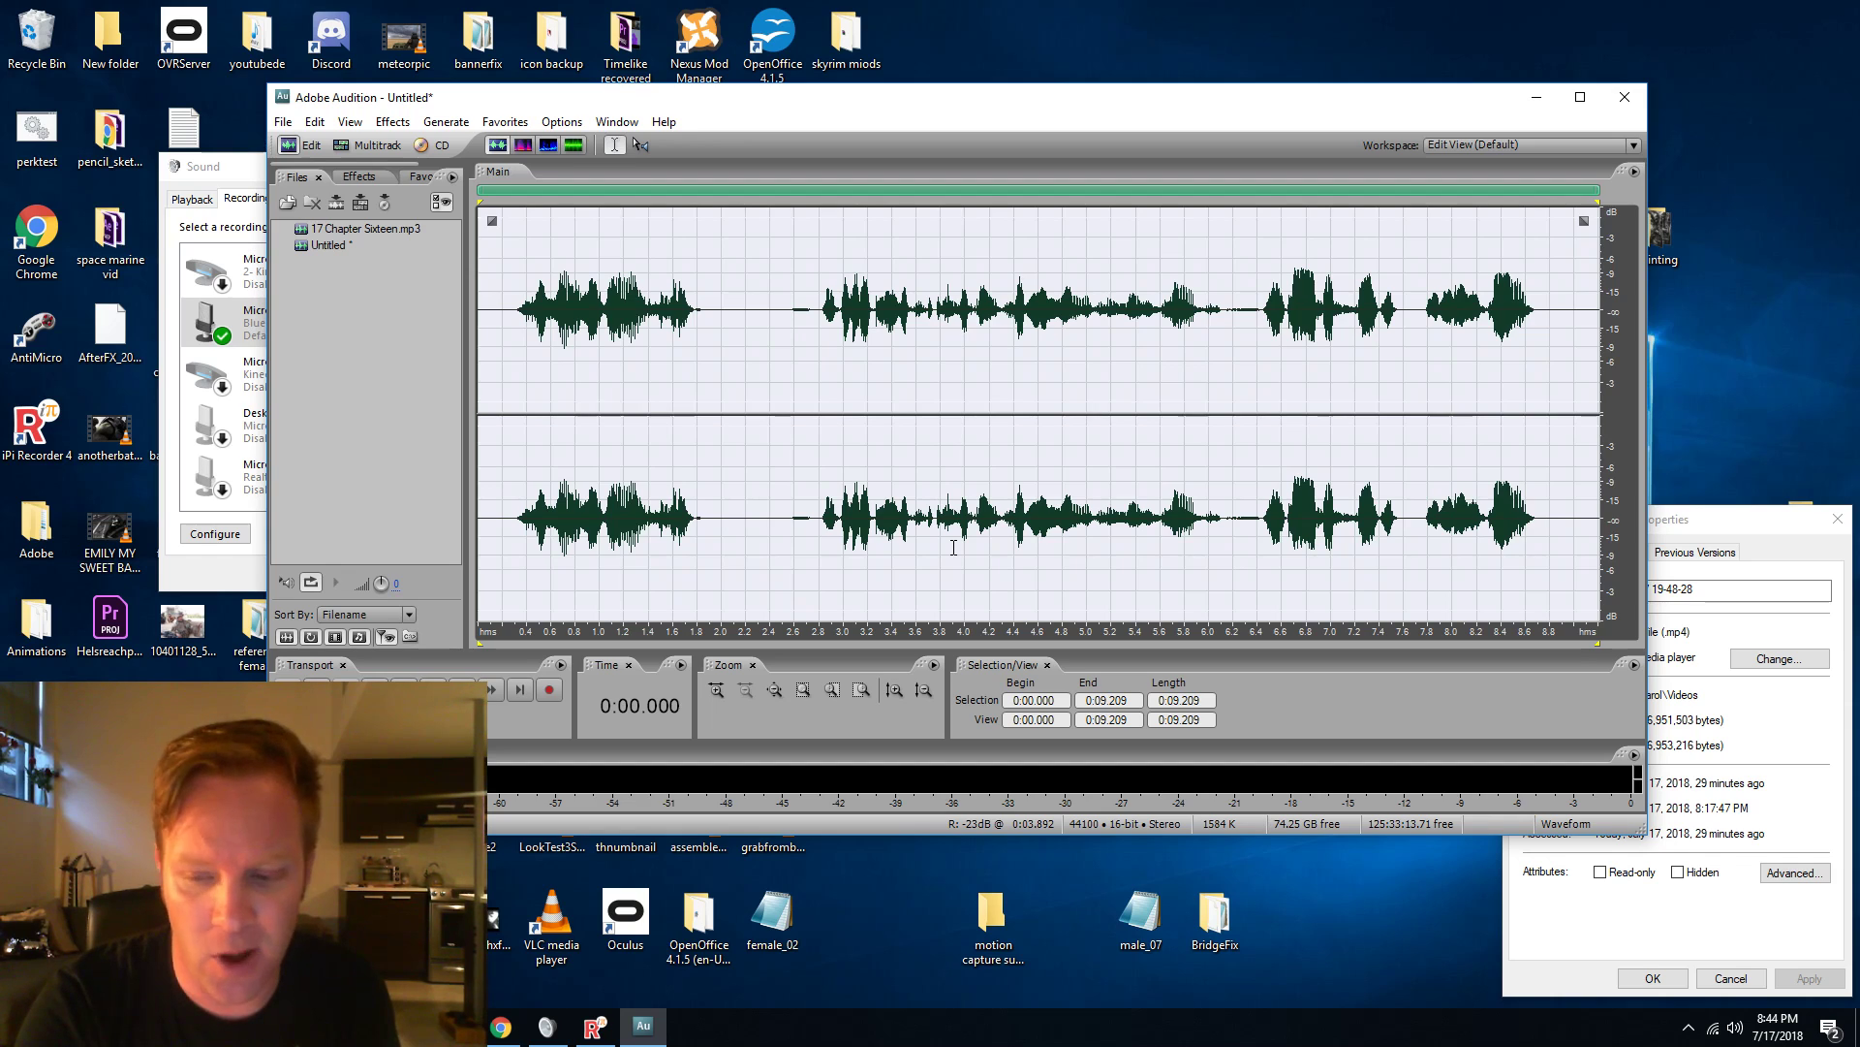
key("space")
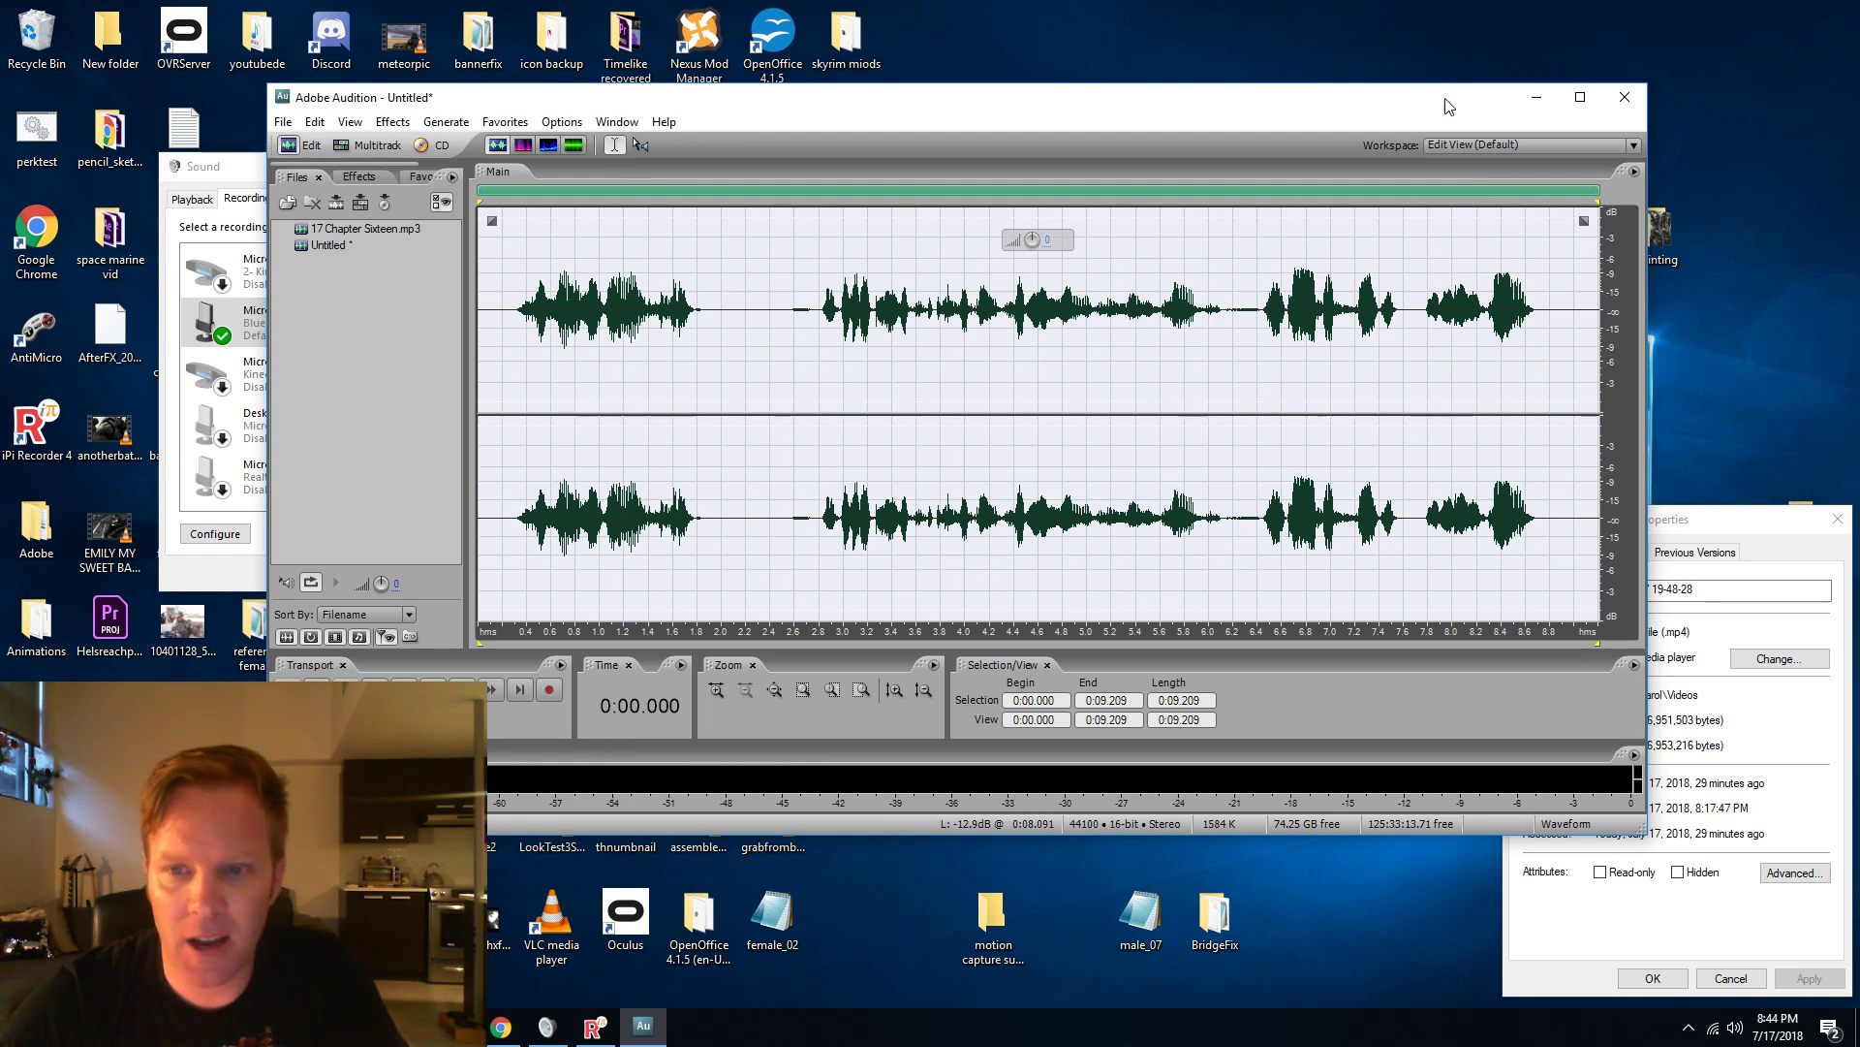
Play the untitled recording while checking the audio levels in the OBS mixer, and return to Audition with OBS minimized.
left_click(453, 1028)
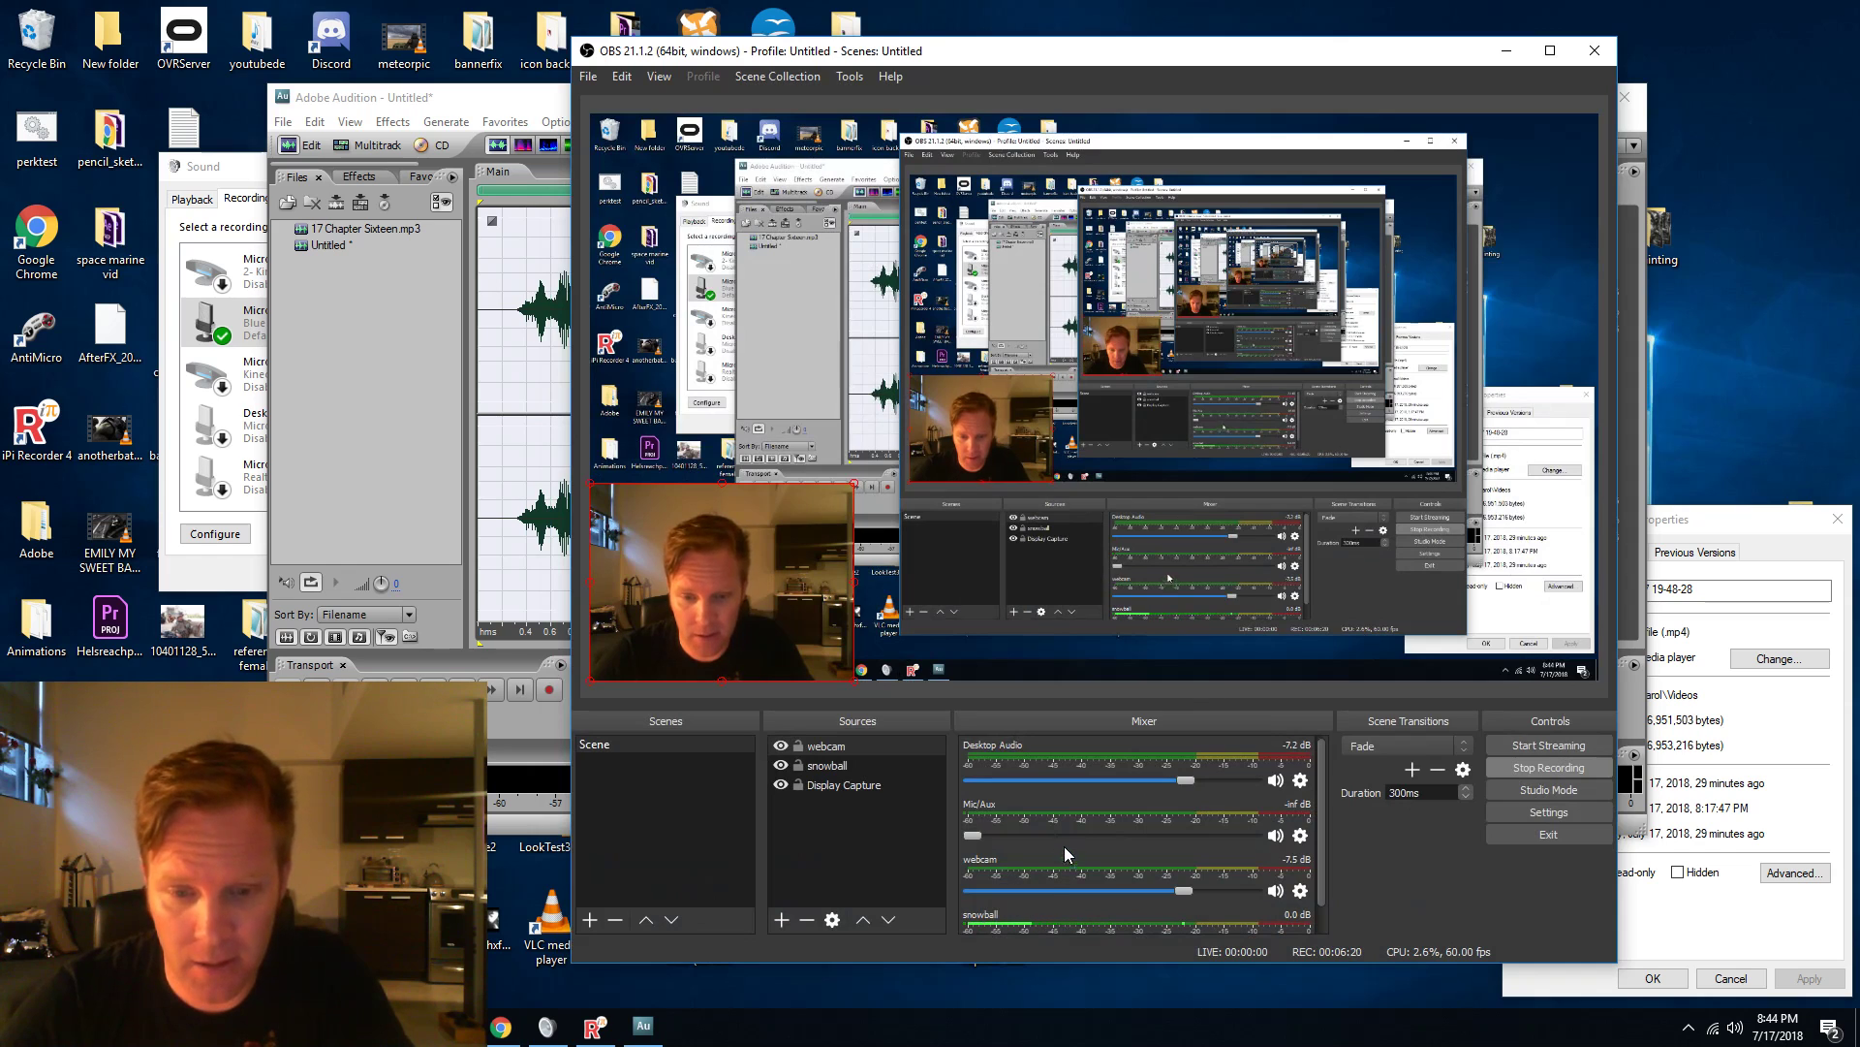
key("alt+Tab")
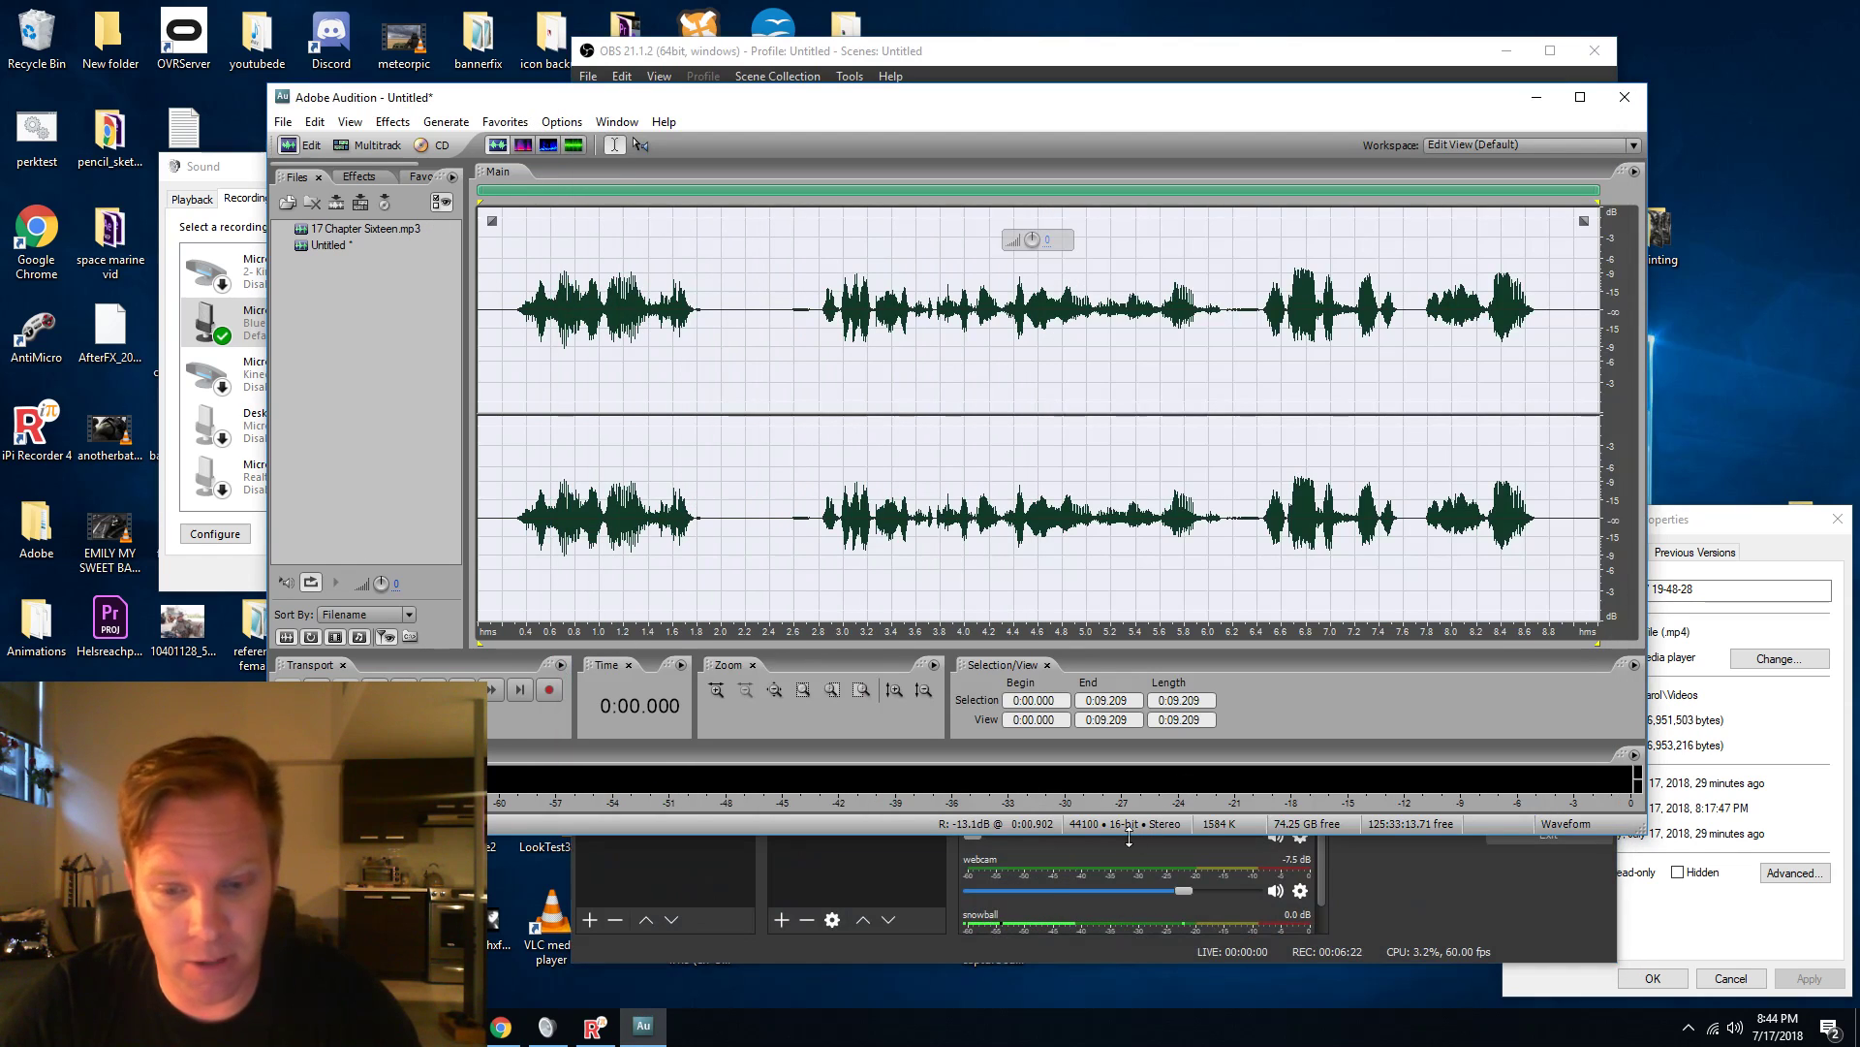
left_click(749, 949)
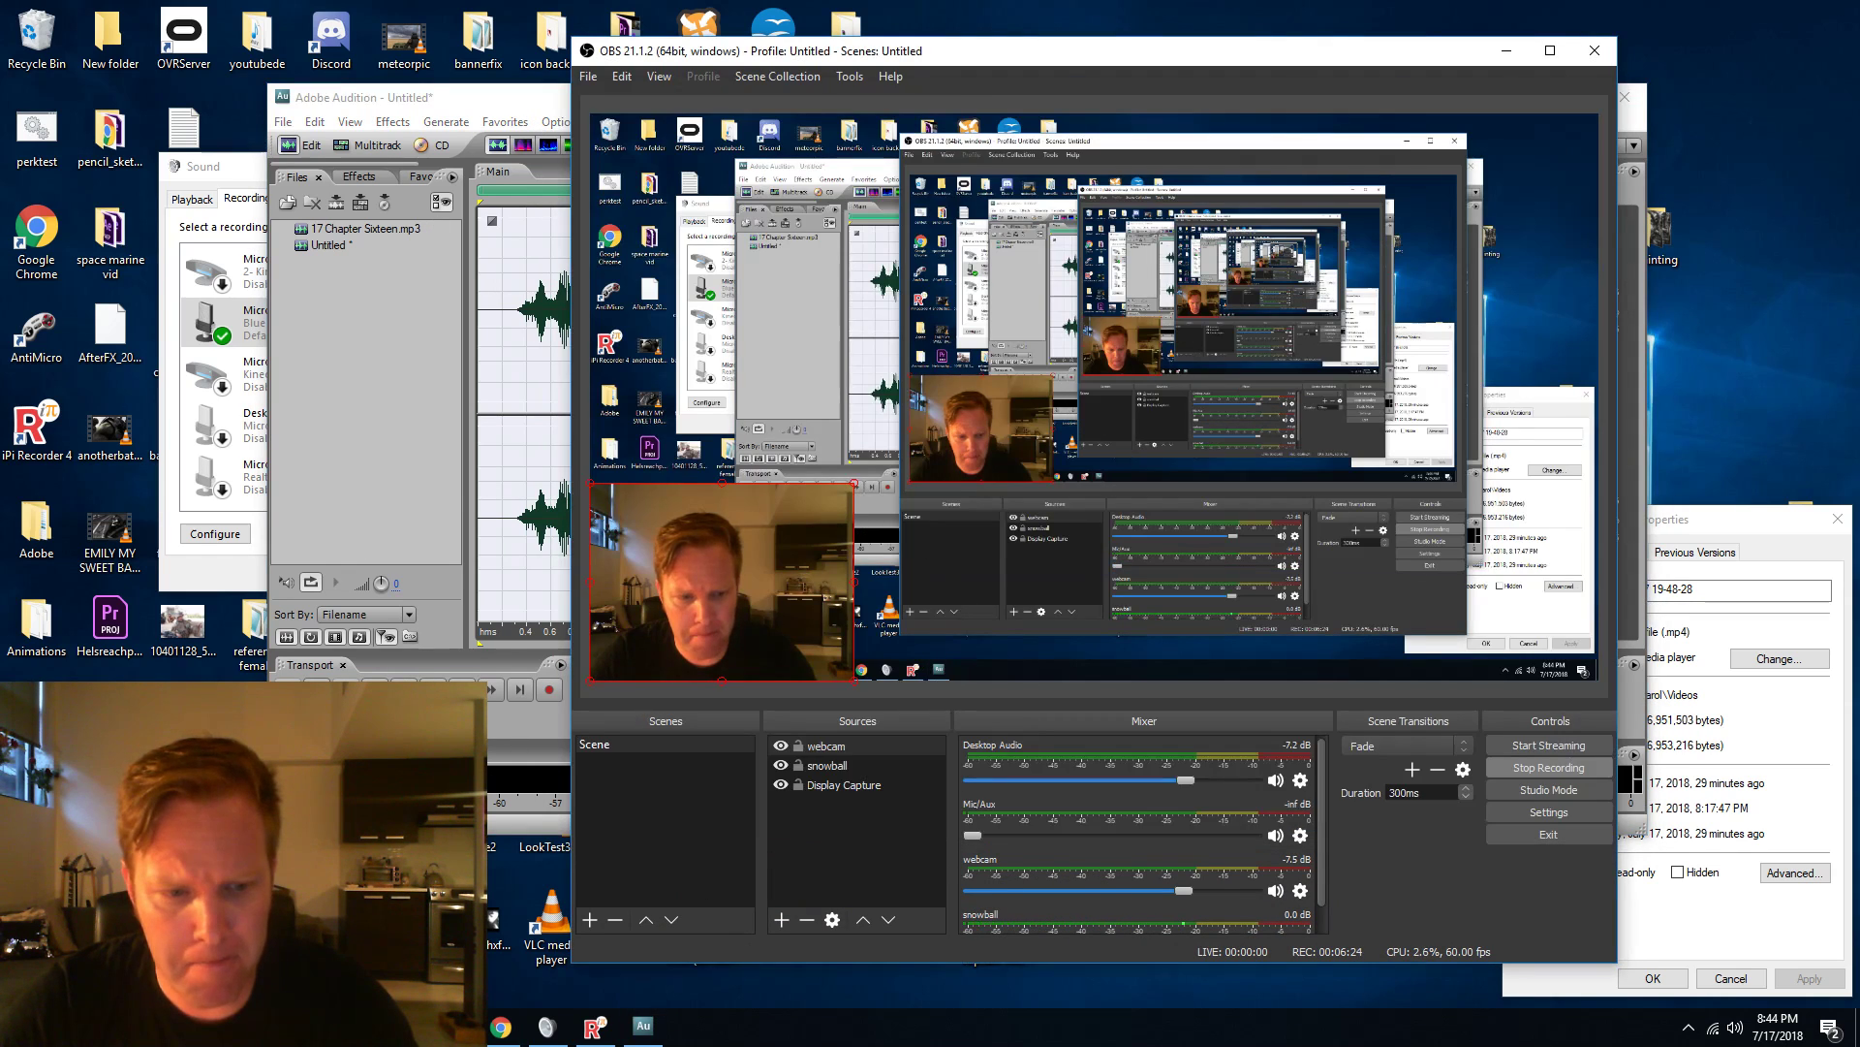
key("alt+Tab")
left_click(903, 944)
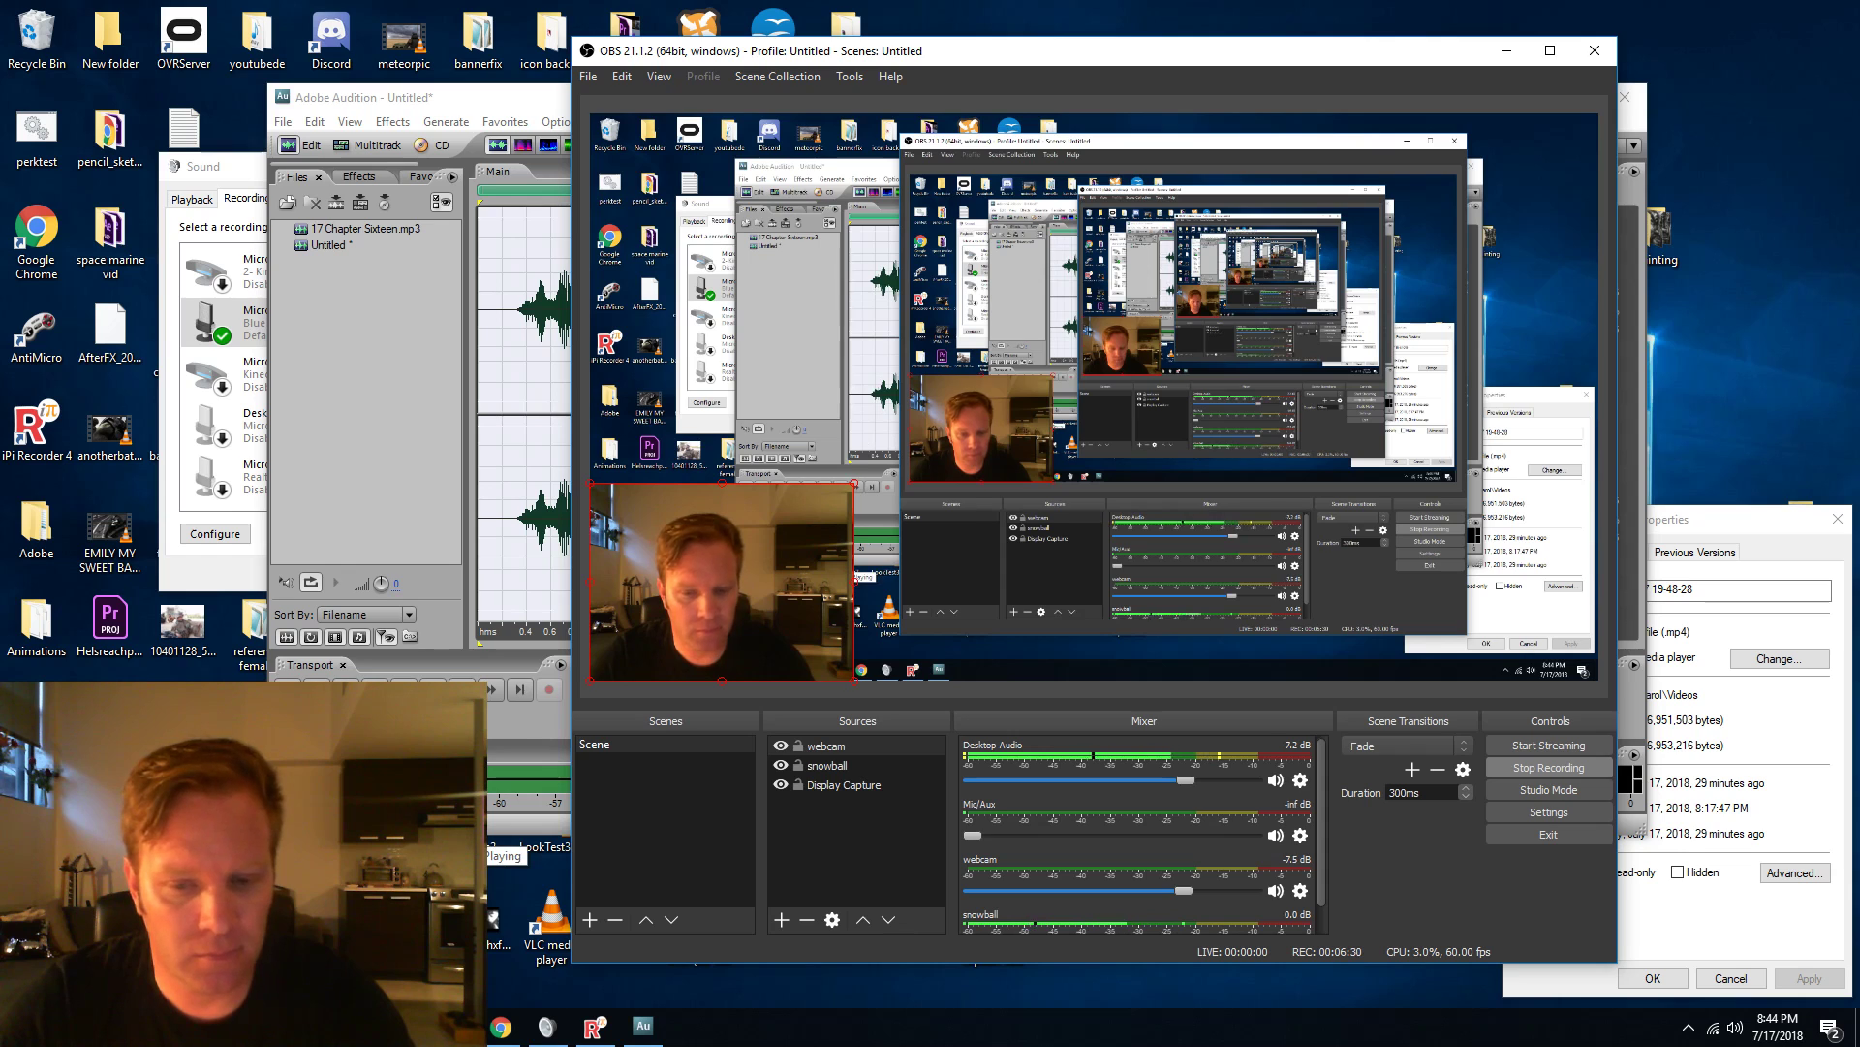
key("alt+Tab")
key("space")
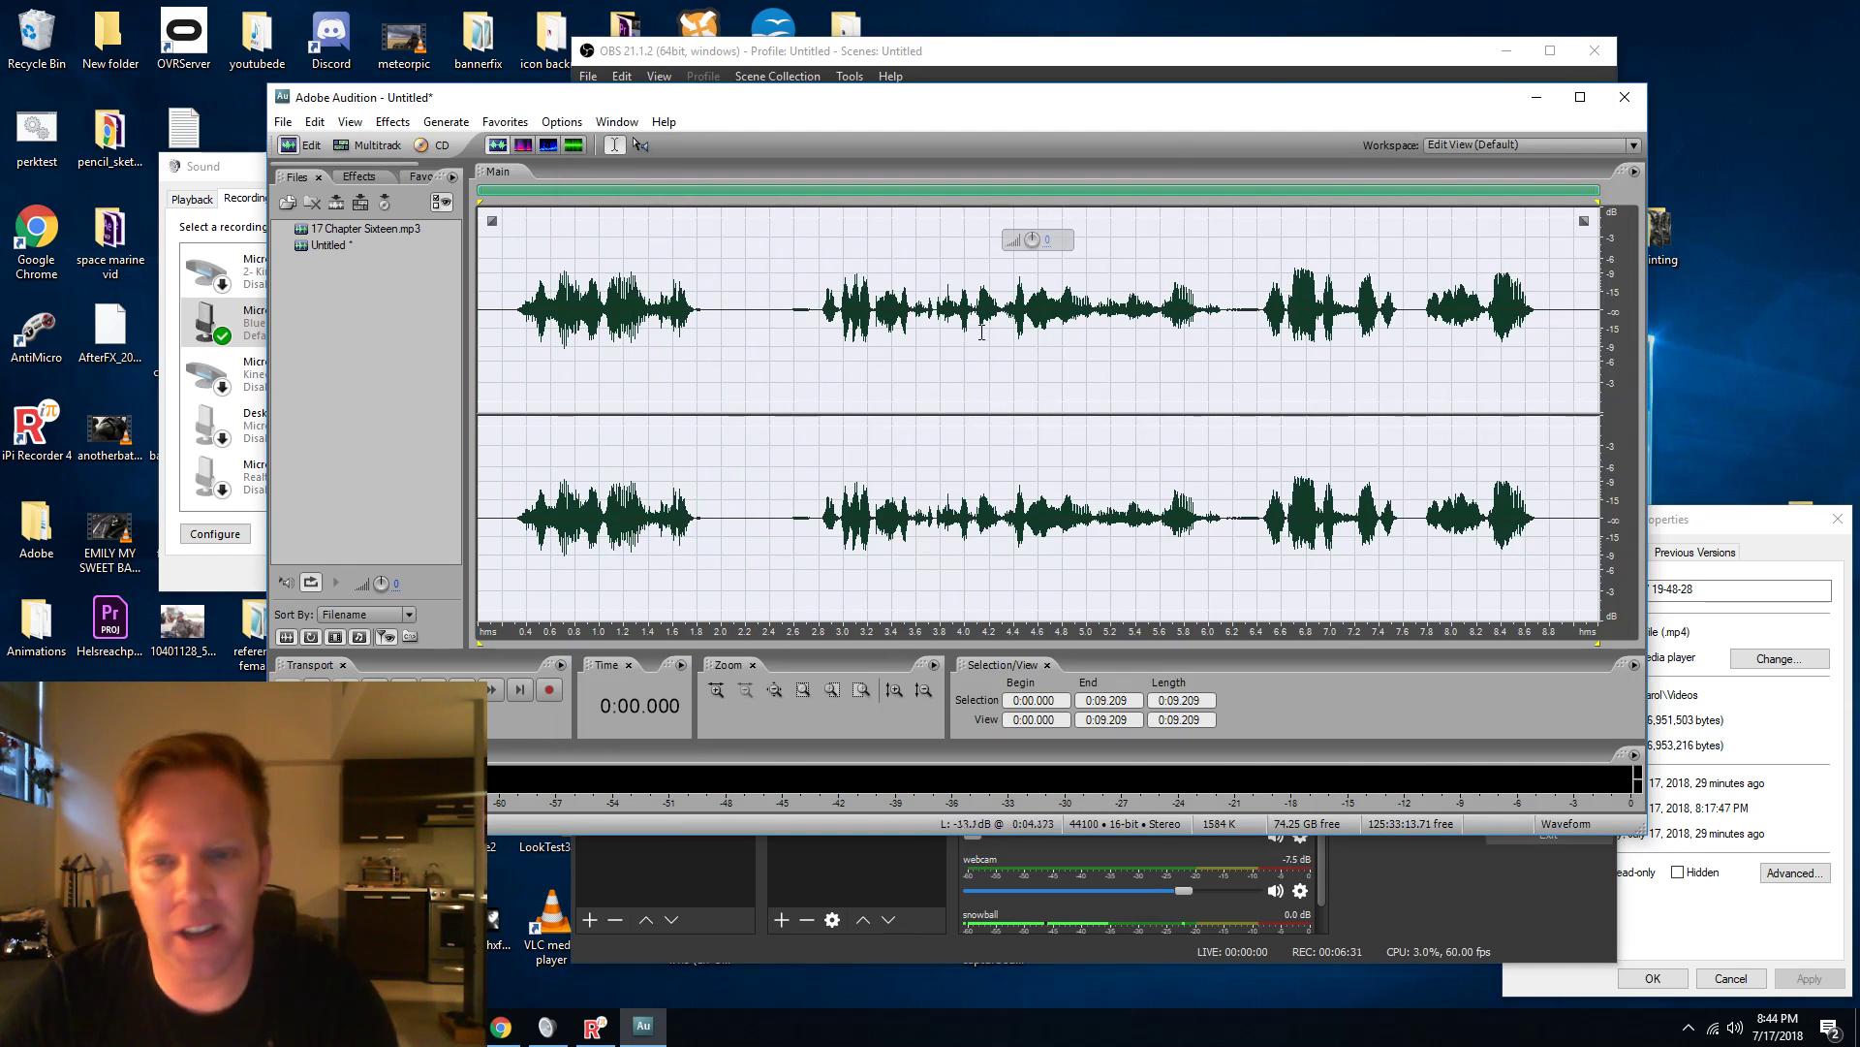
left_click(1511, 51)
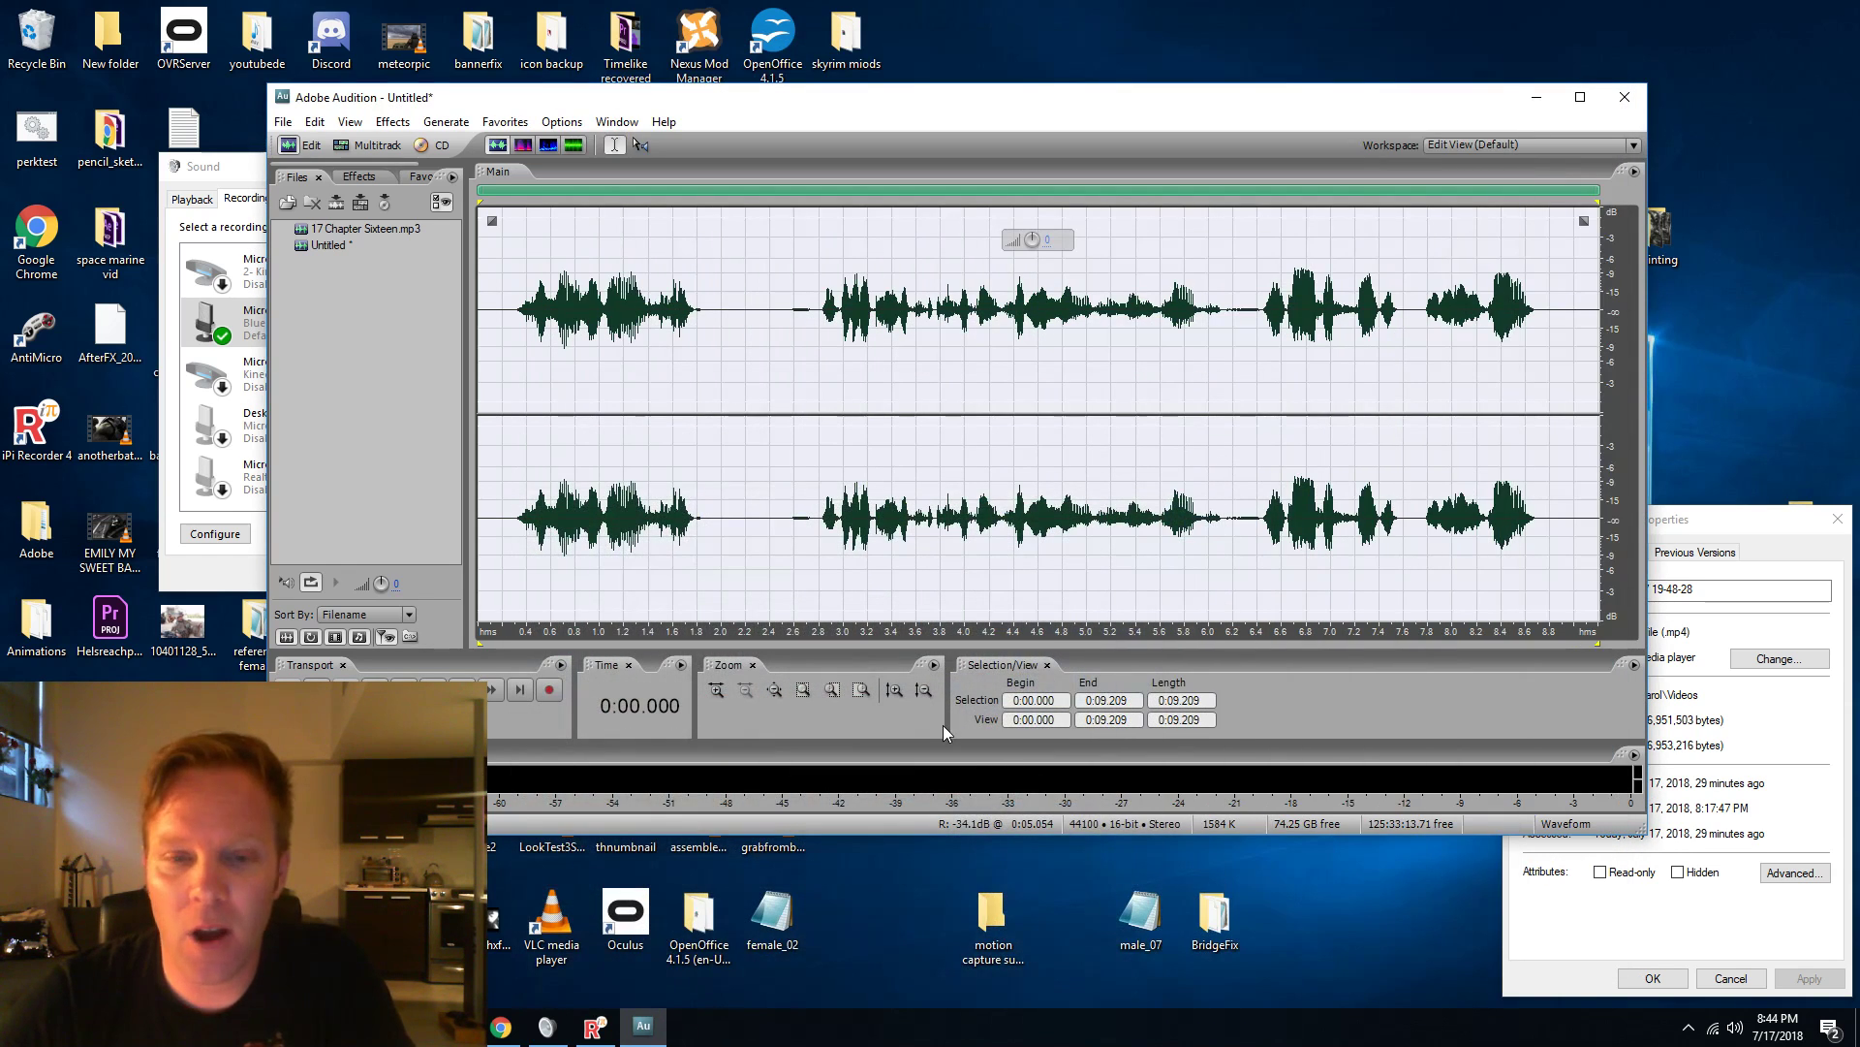
Play the recording from about 2.55 s and delete its middle phrase, about 3.97 s long.
left_click(790, 417)
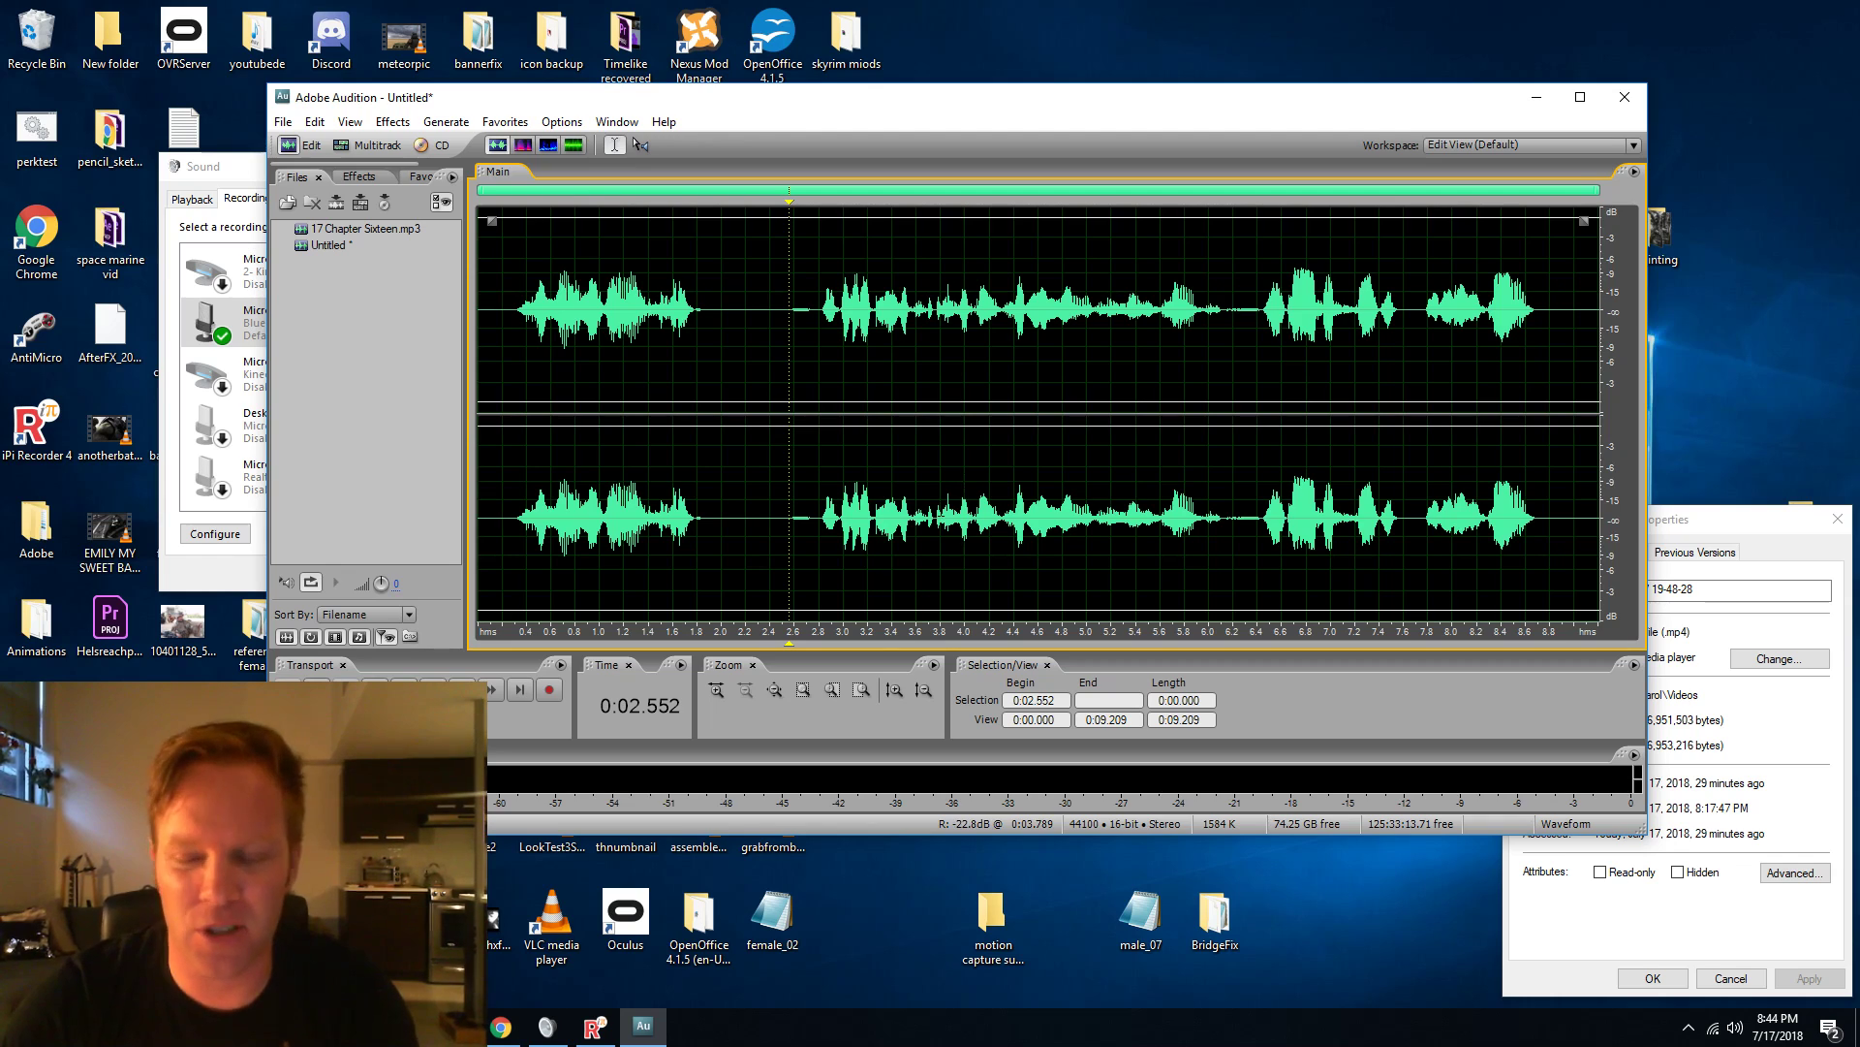
key("space")
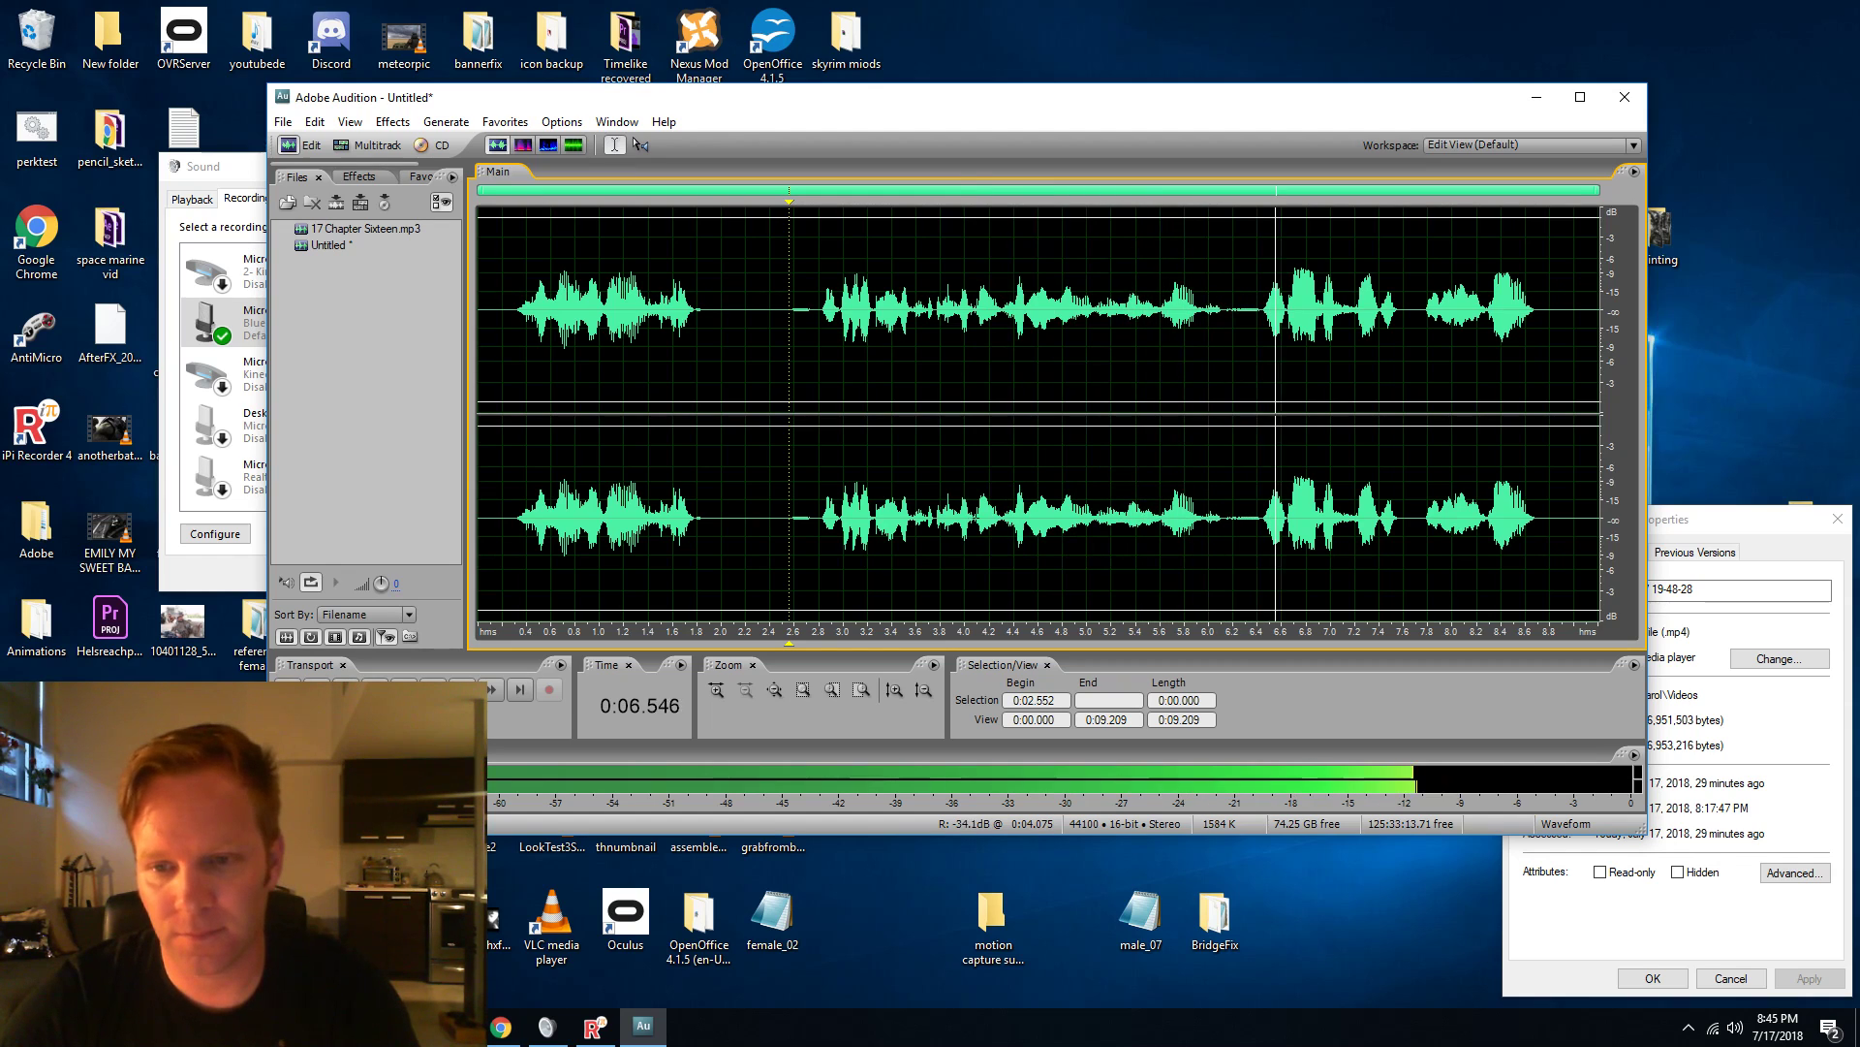
key("space")
left_click_drag(741, 465, 1223, 465)
key("Delete")
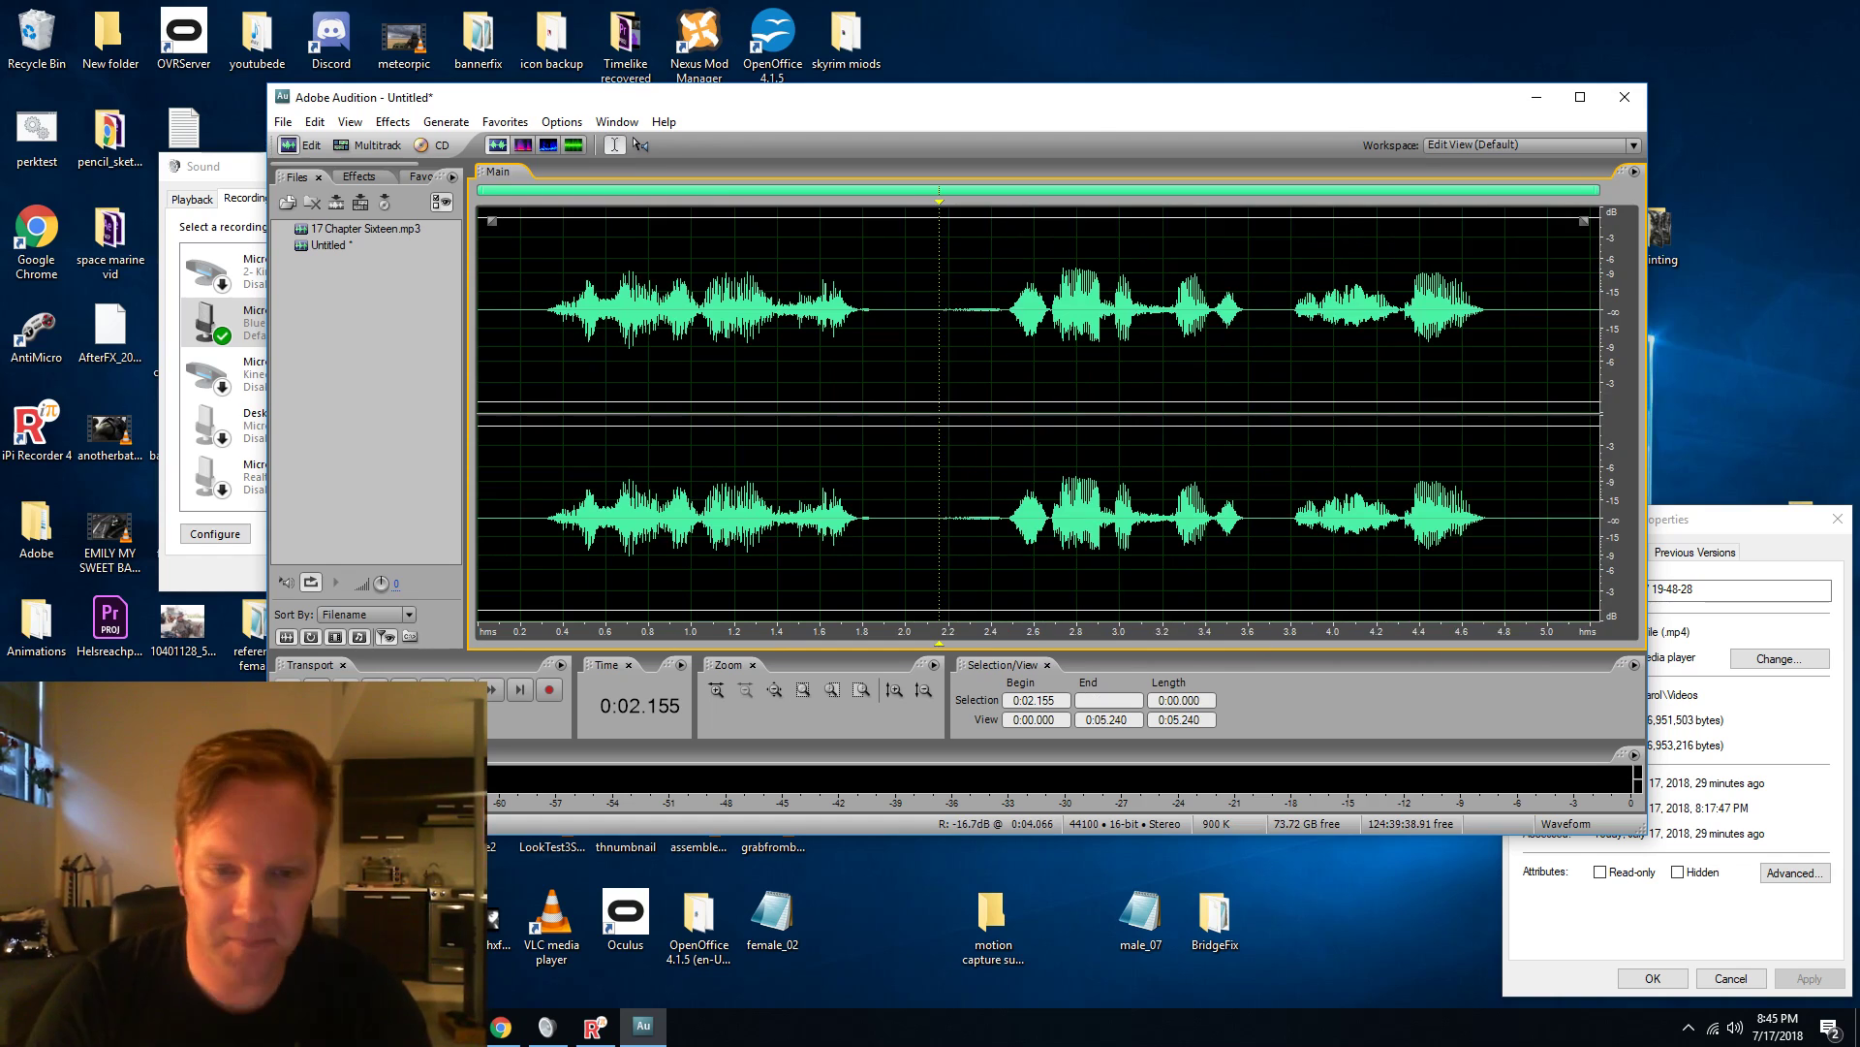
Play the shortened recording from about 0.24 s and delete the silent gap from about 1.87 s to 2.15 s.
key("space")
left_click(529, 407)
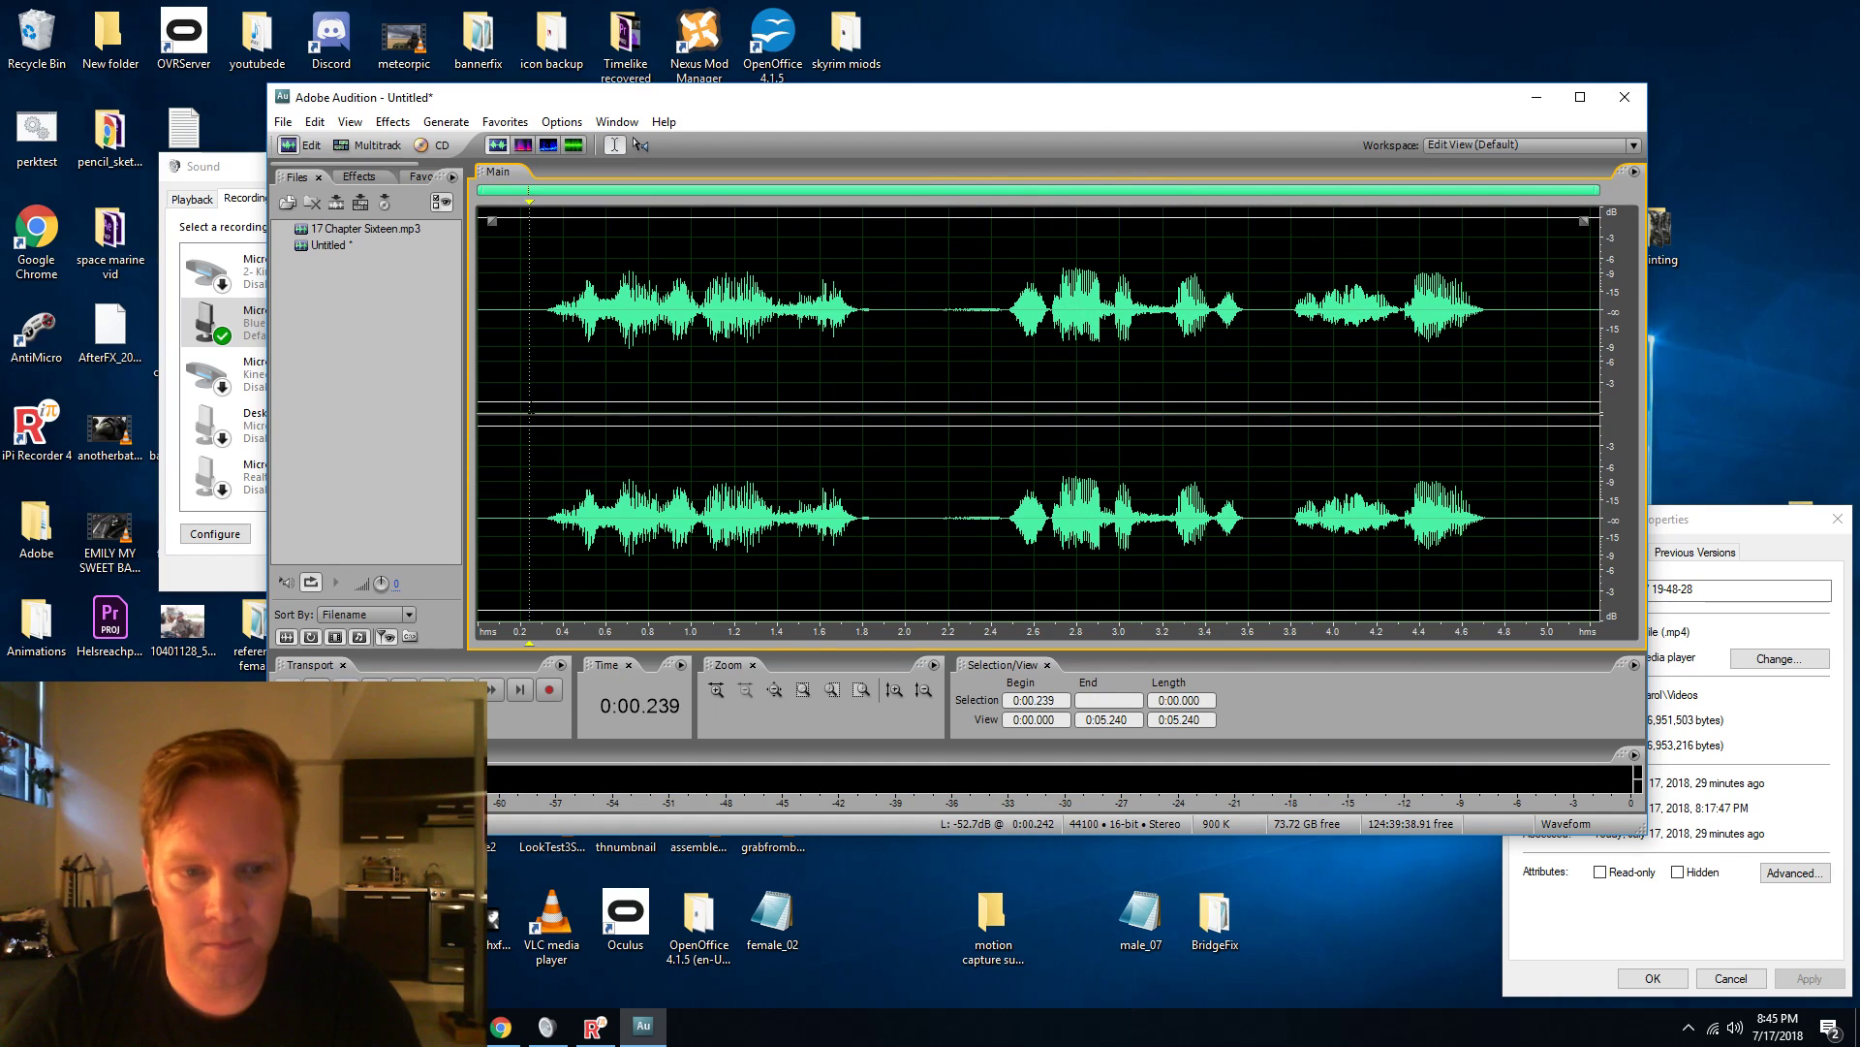
key("space")
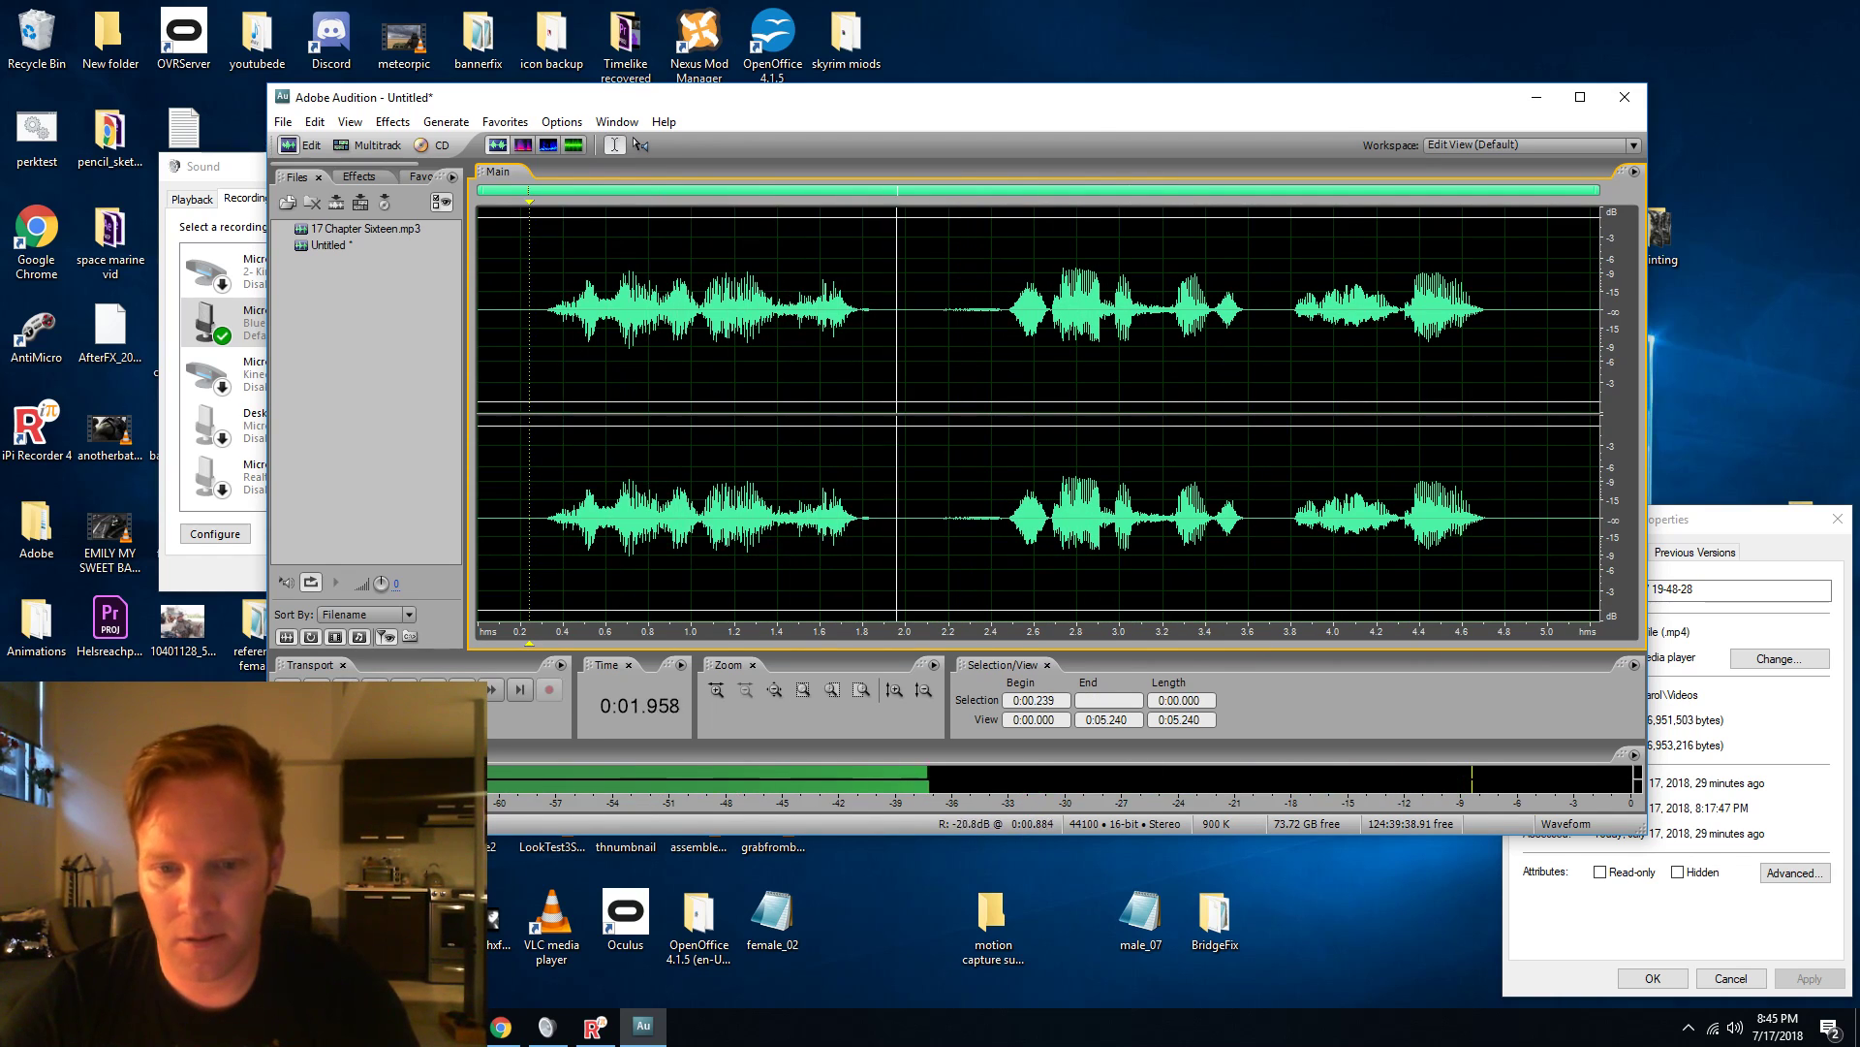
key("space")
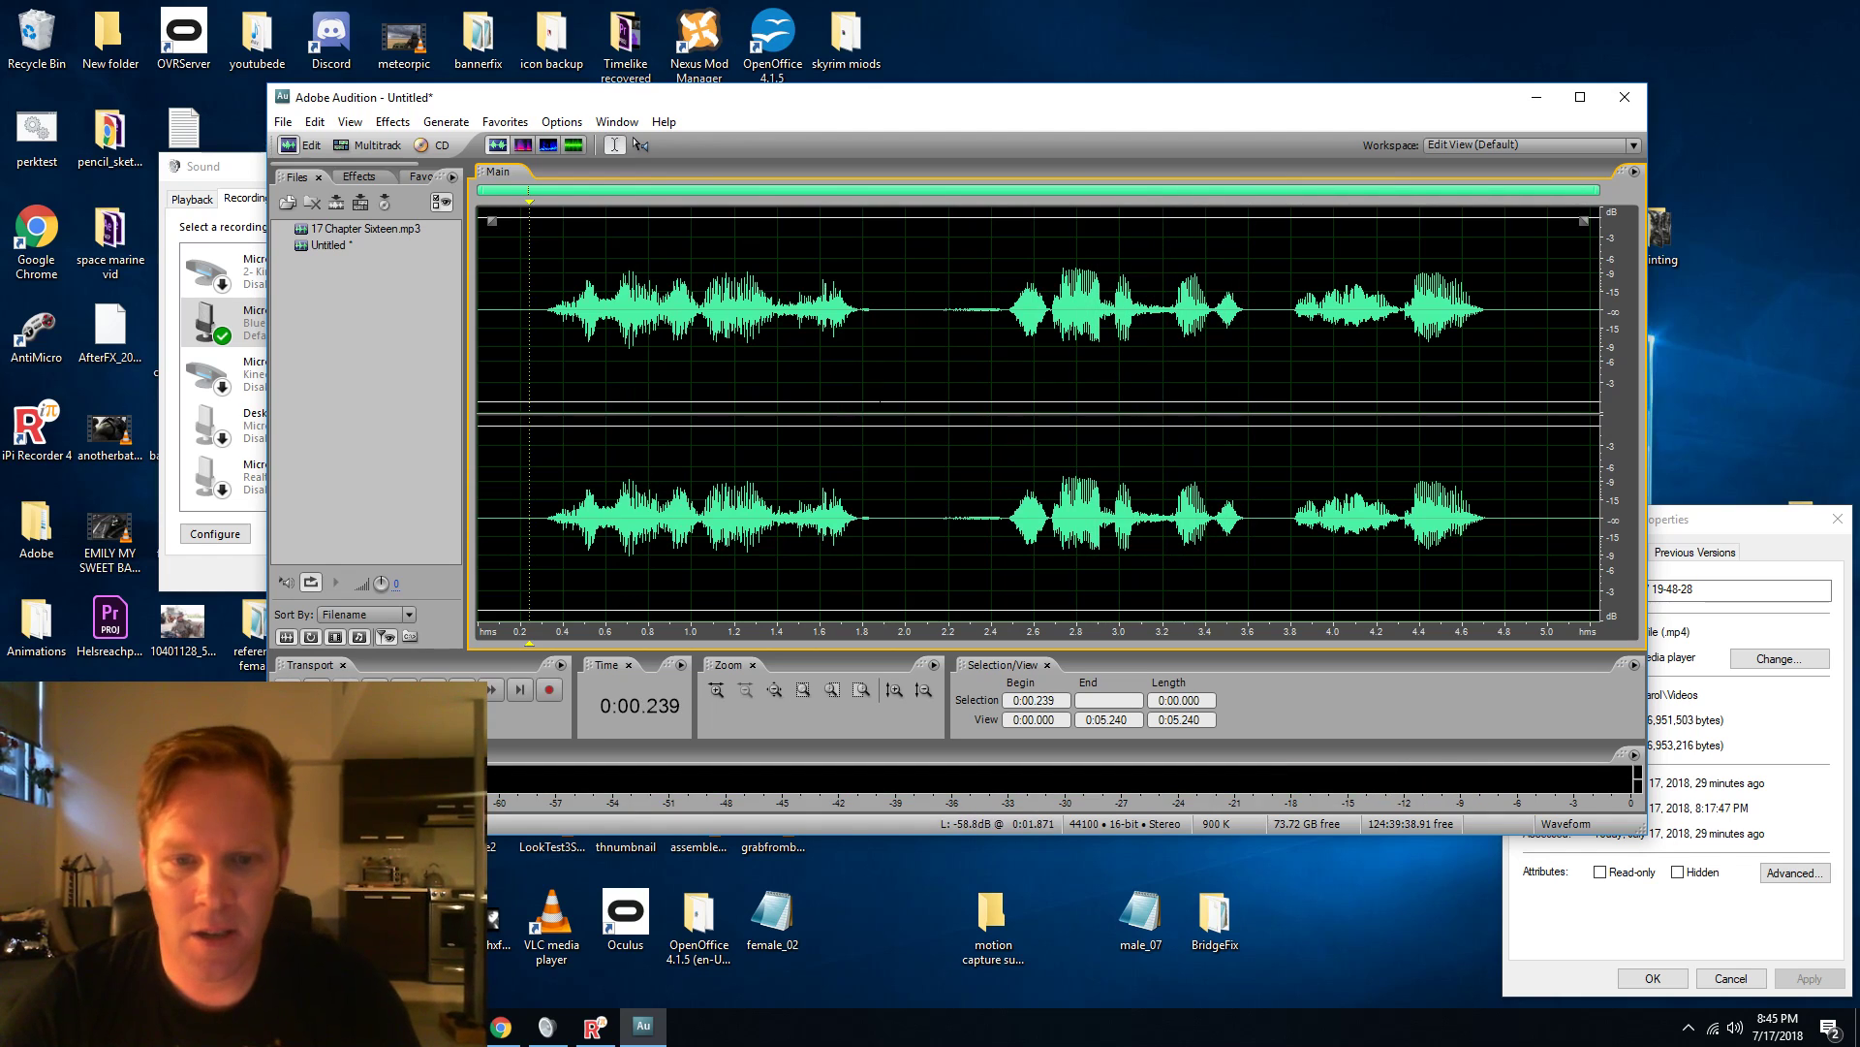
left_click_drag(878, 402, 930, 402)
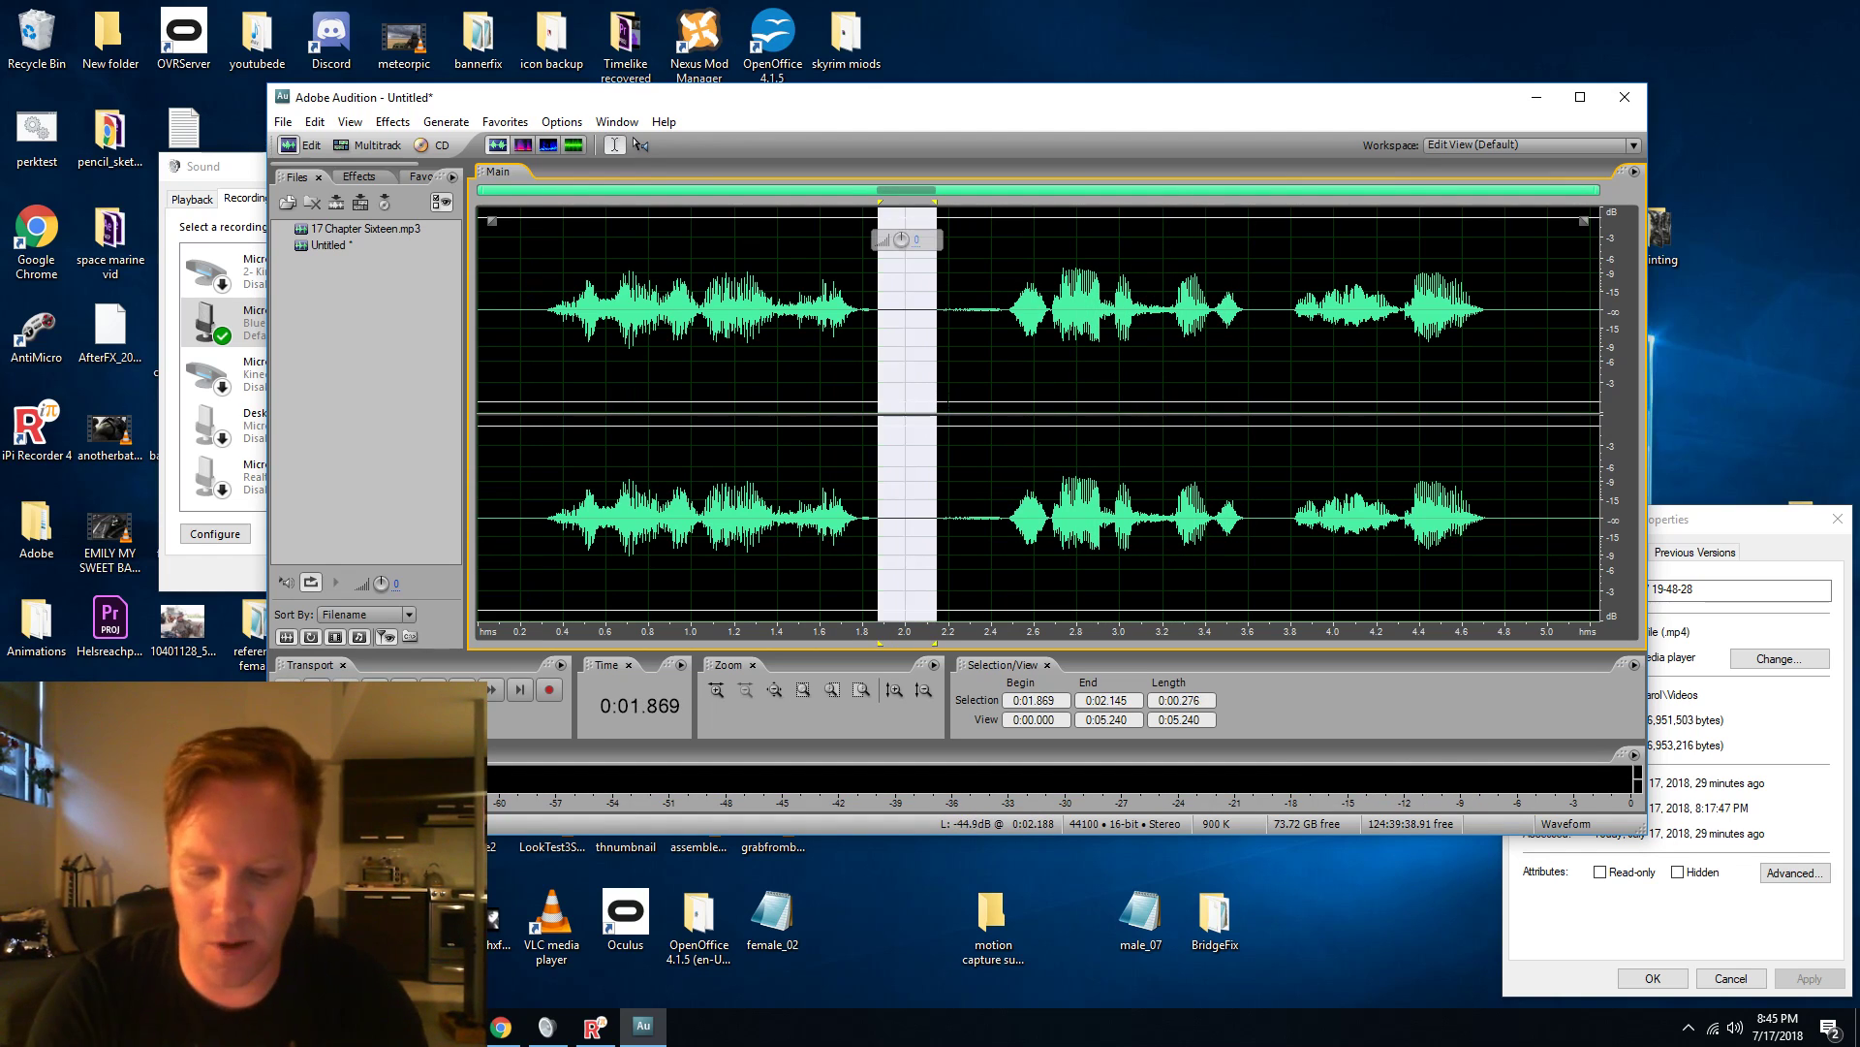
key("Delete")
Play back the edited recording from about 0.25 s to check how the joined phrases sound.
key("space")
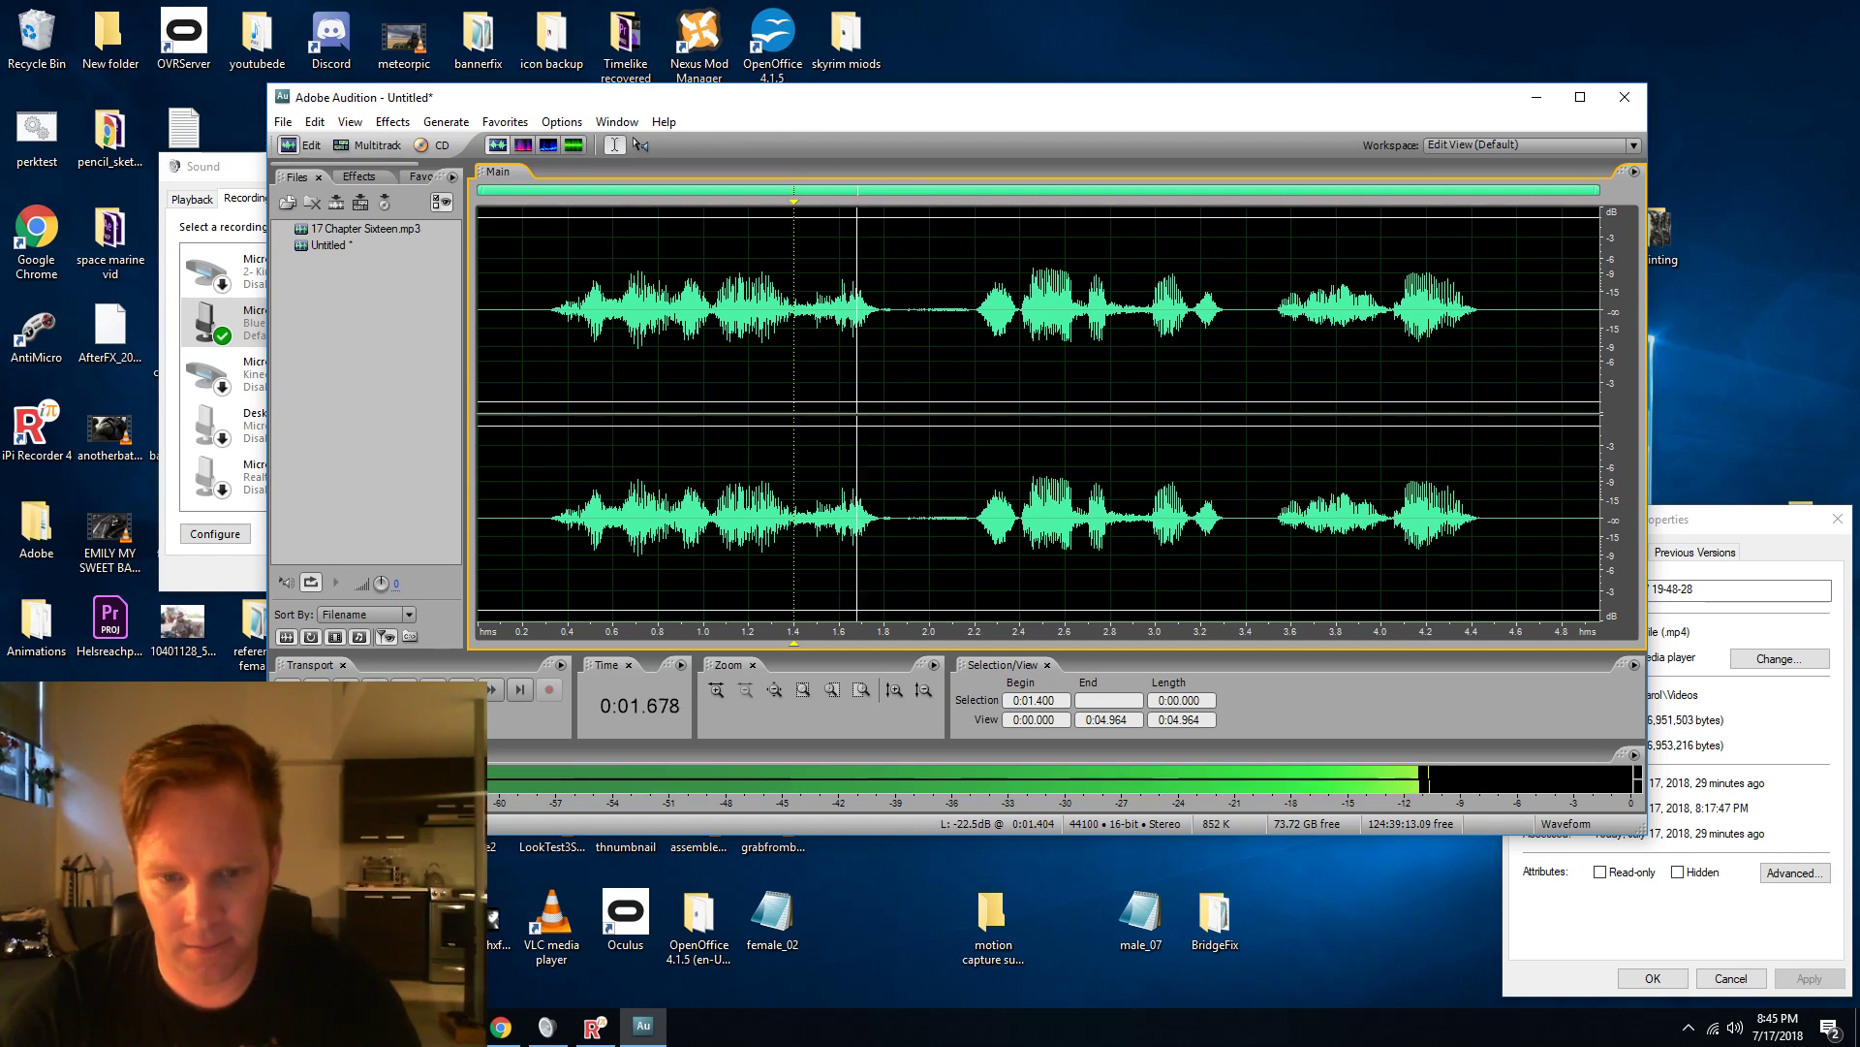
key("space")
key("space")
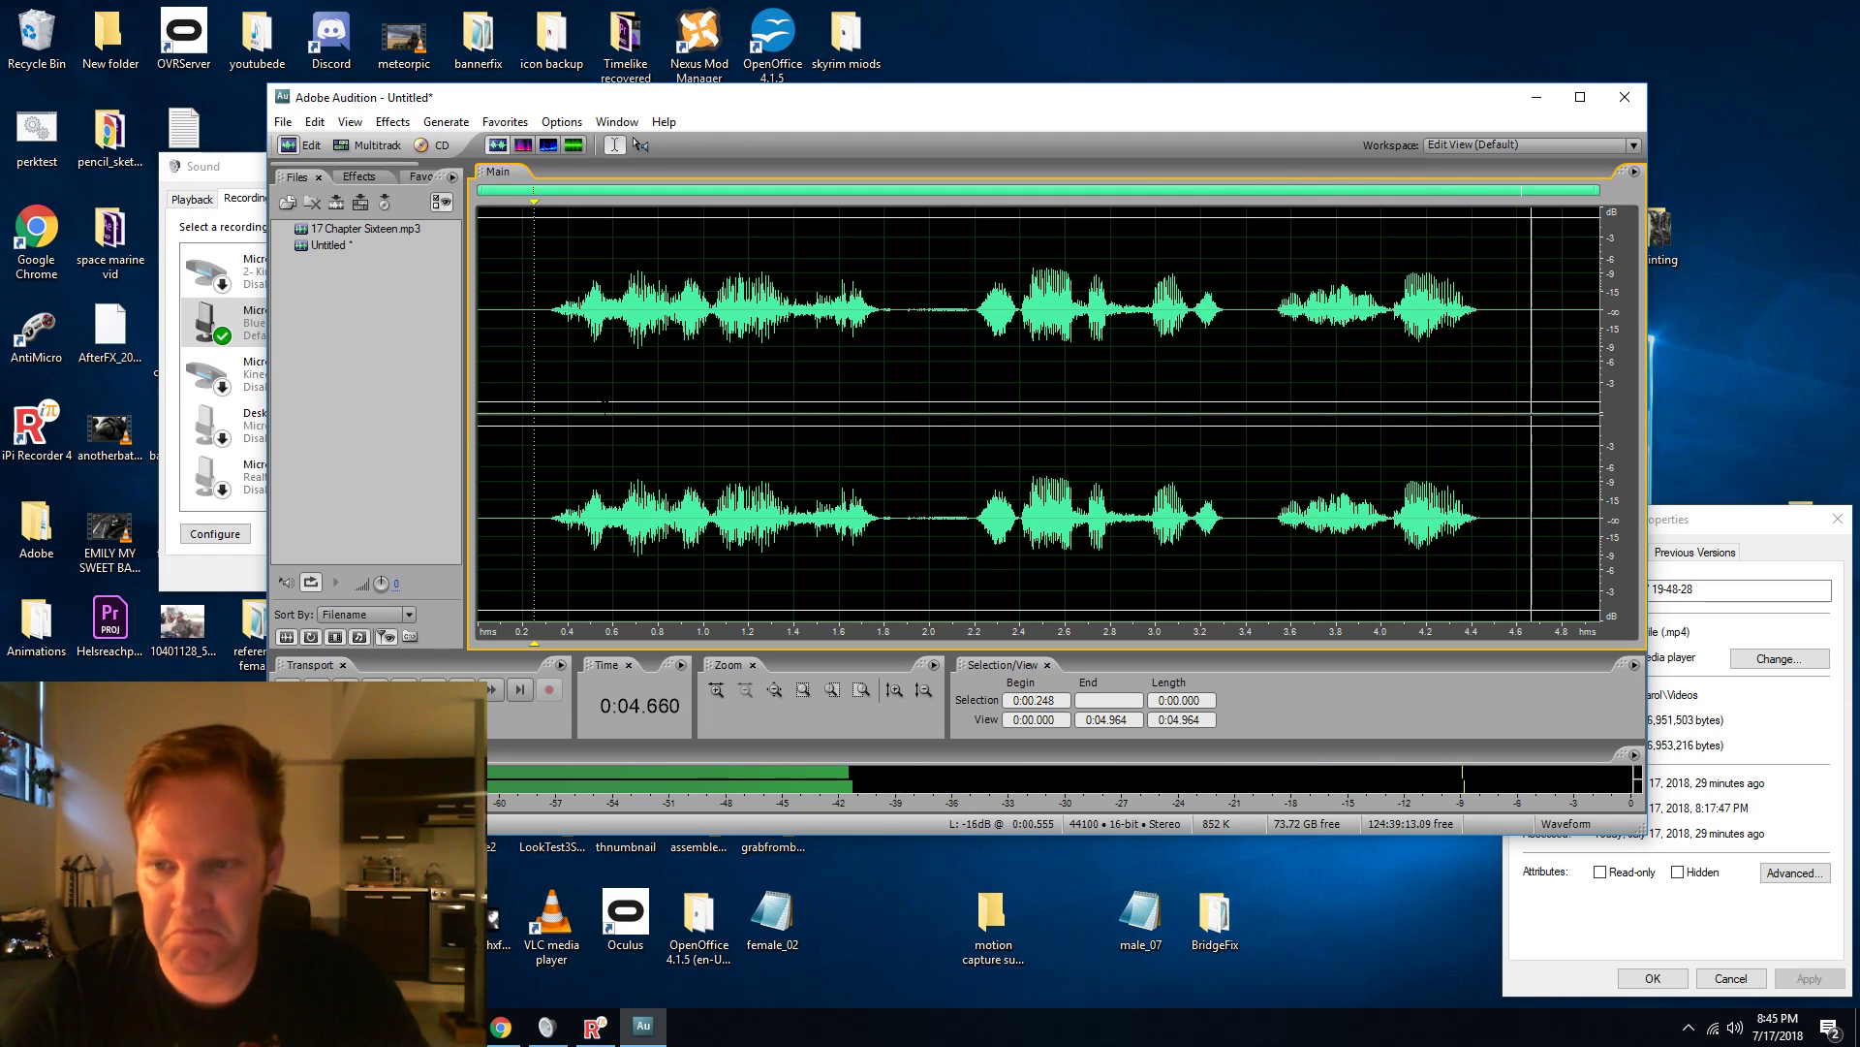
Generate 20 seconds of silence near the start of the recording, at about 0.06 s, ahead of the speech.
left_click_drag(881, 97, 917, 87)
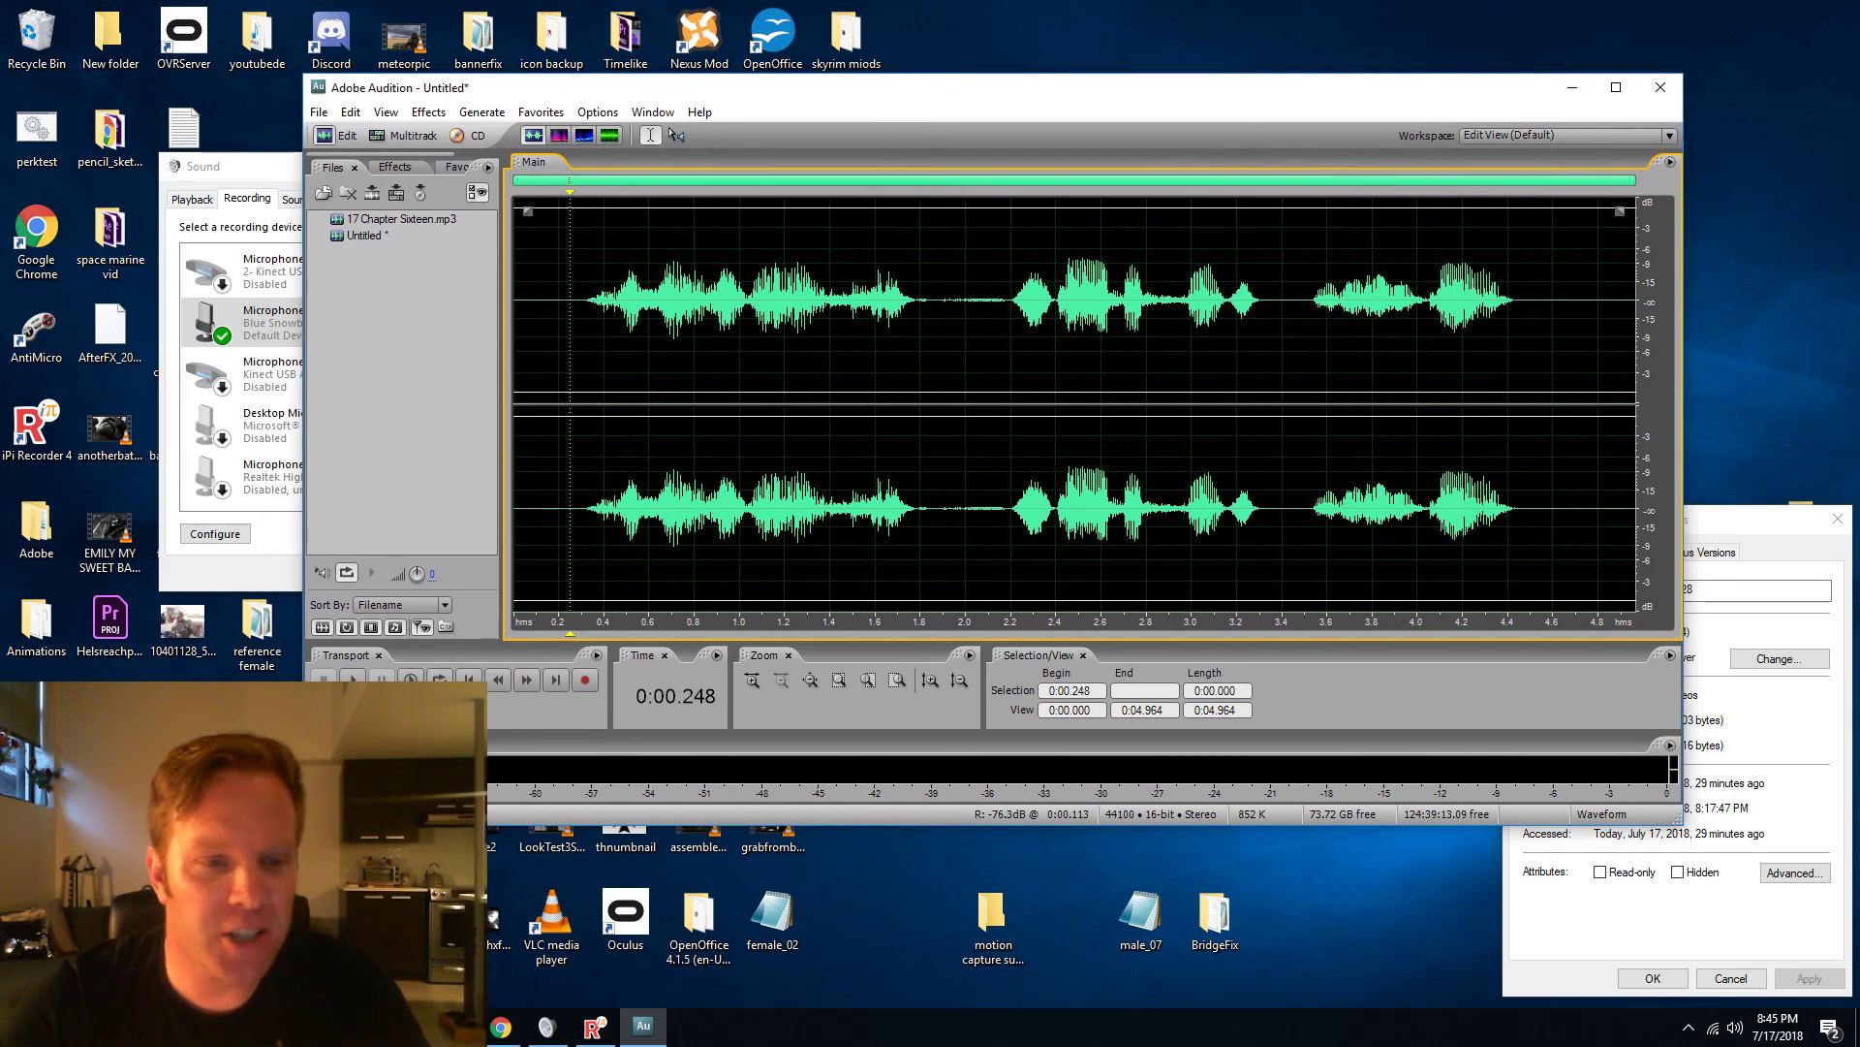
left_click(482, 112)
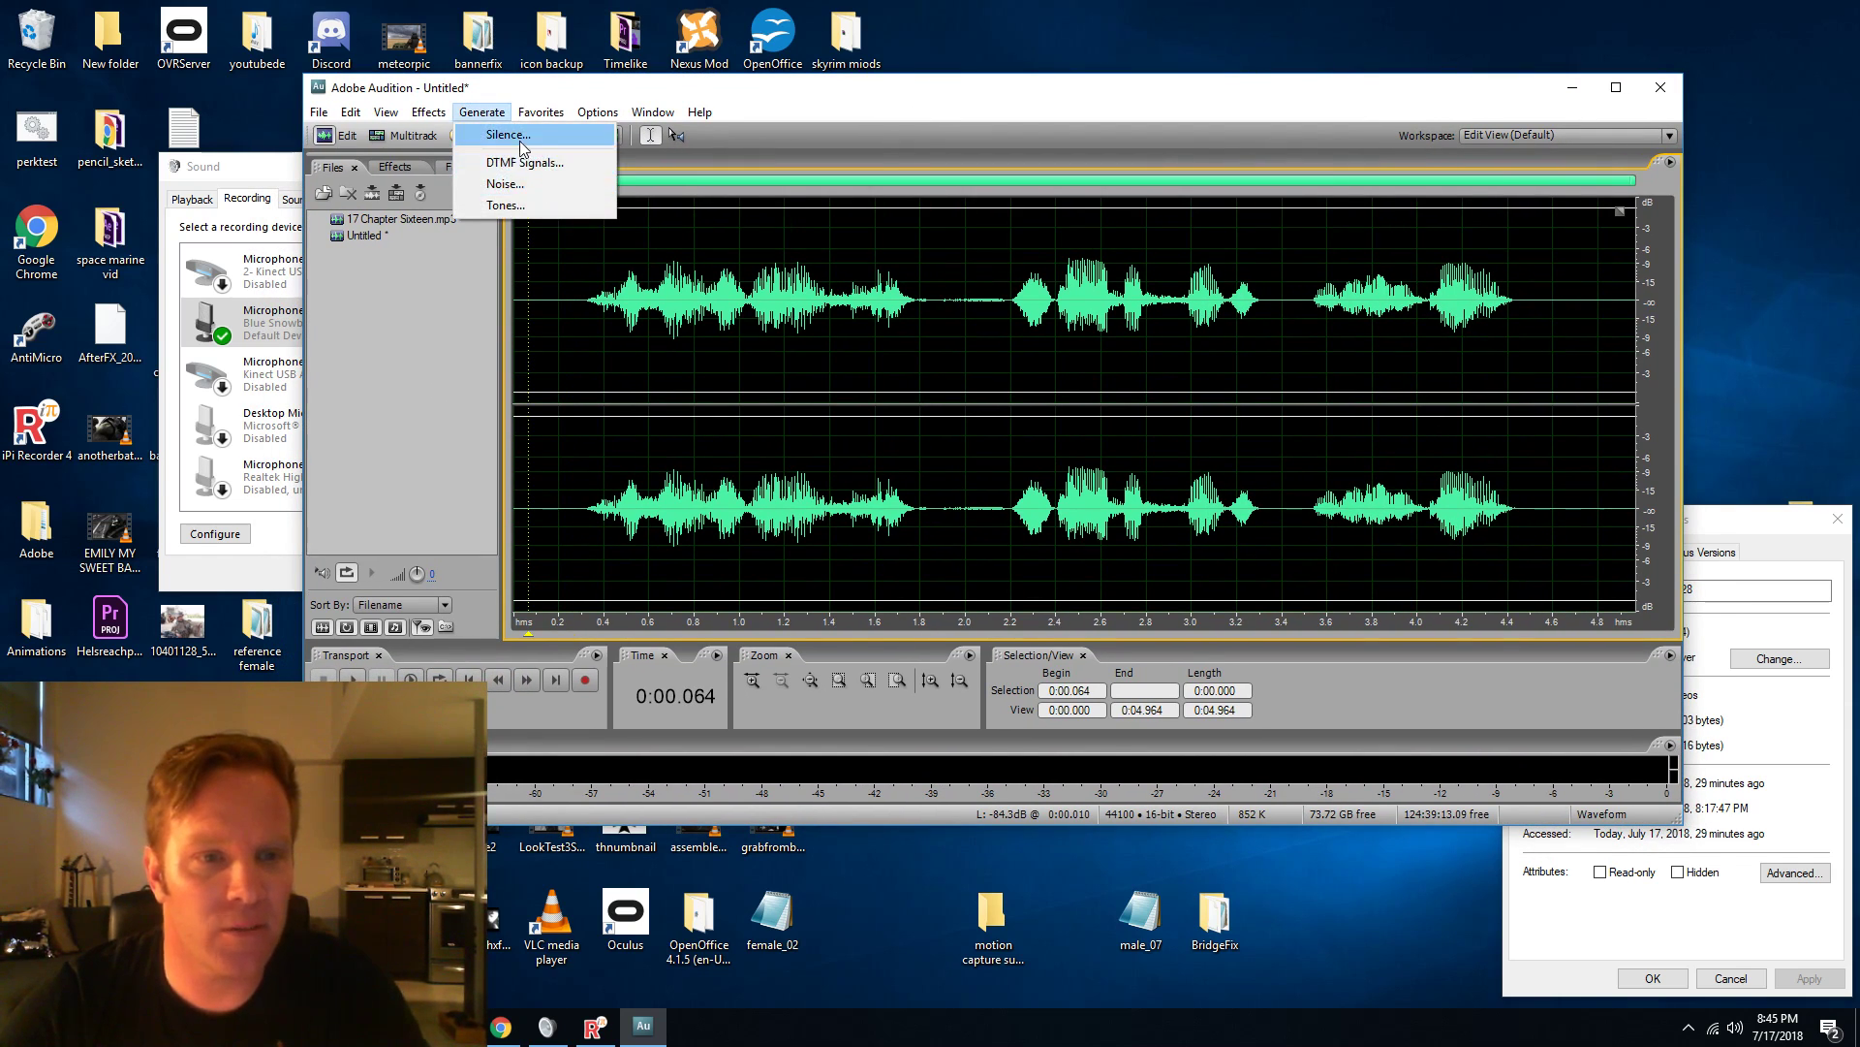
left_click(506, 137)
left_click(1084, 440)
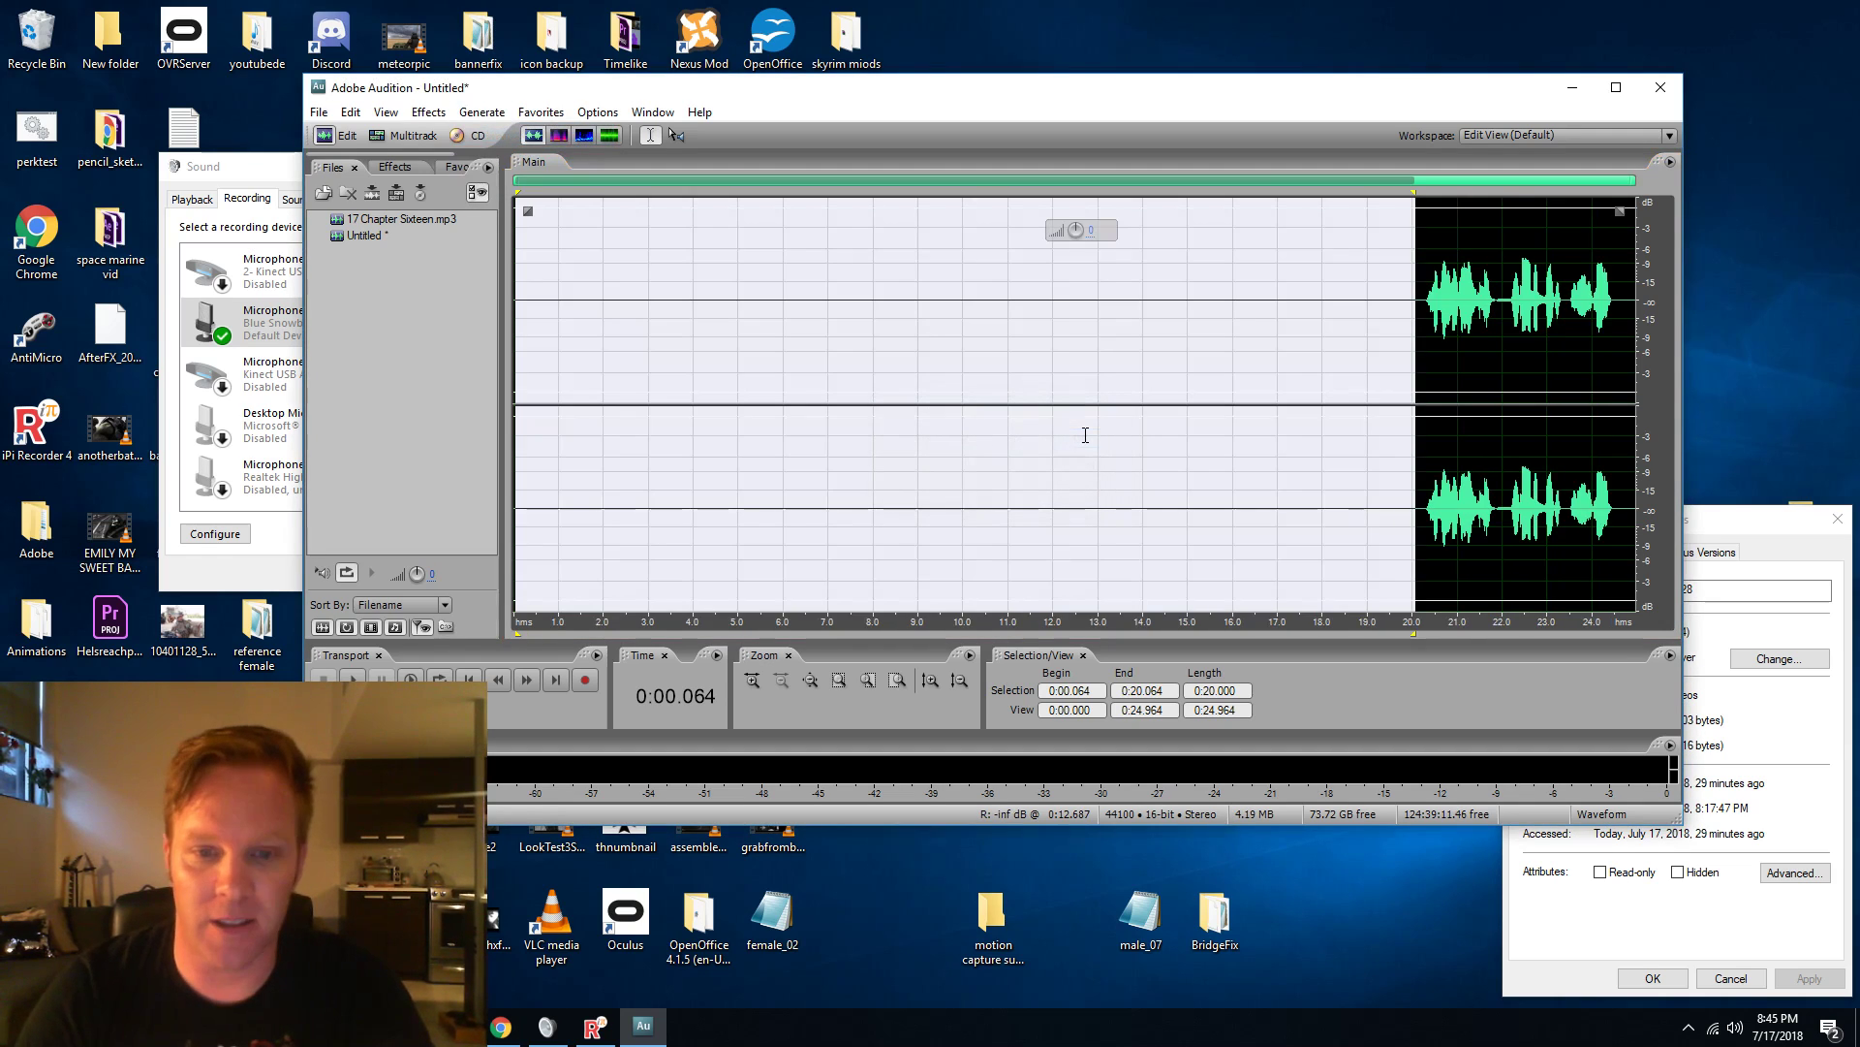
Generate a short tone about 0.165 s long within the silence, at about 6.55 s.
left_click(573, 386)
key("space")
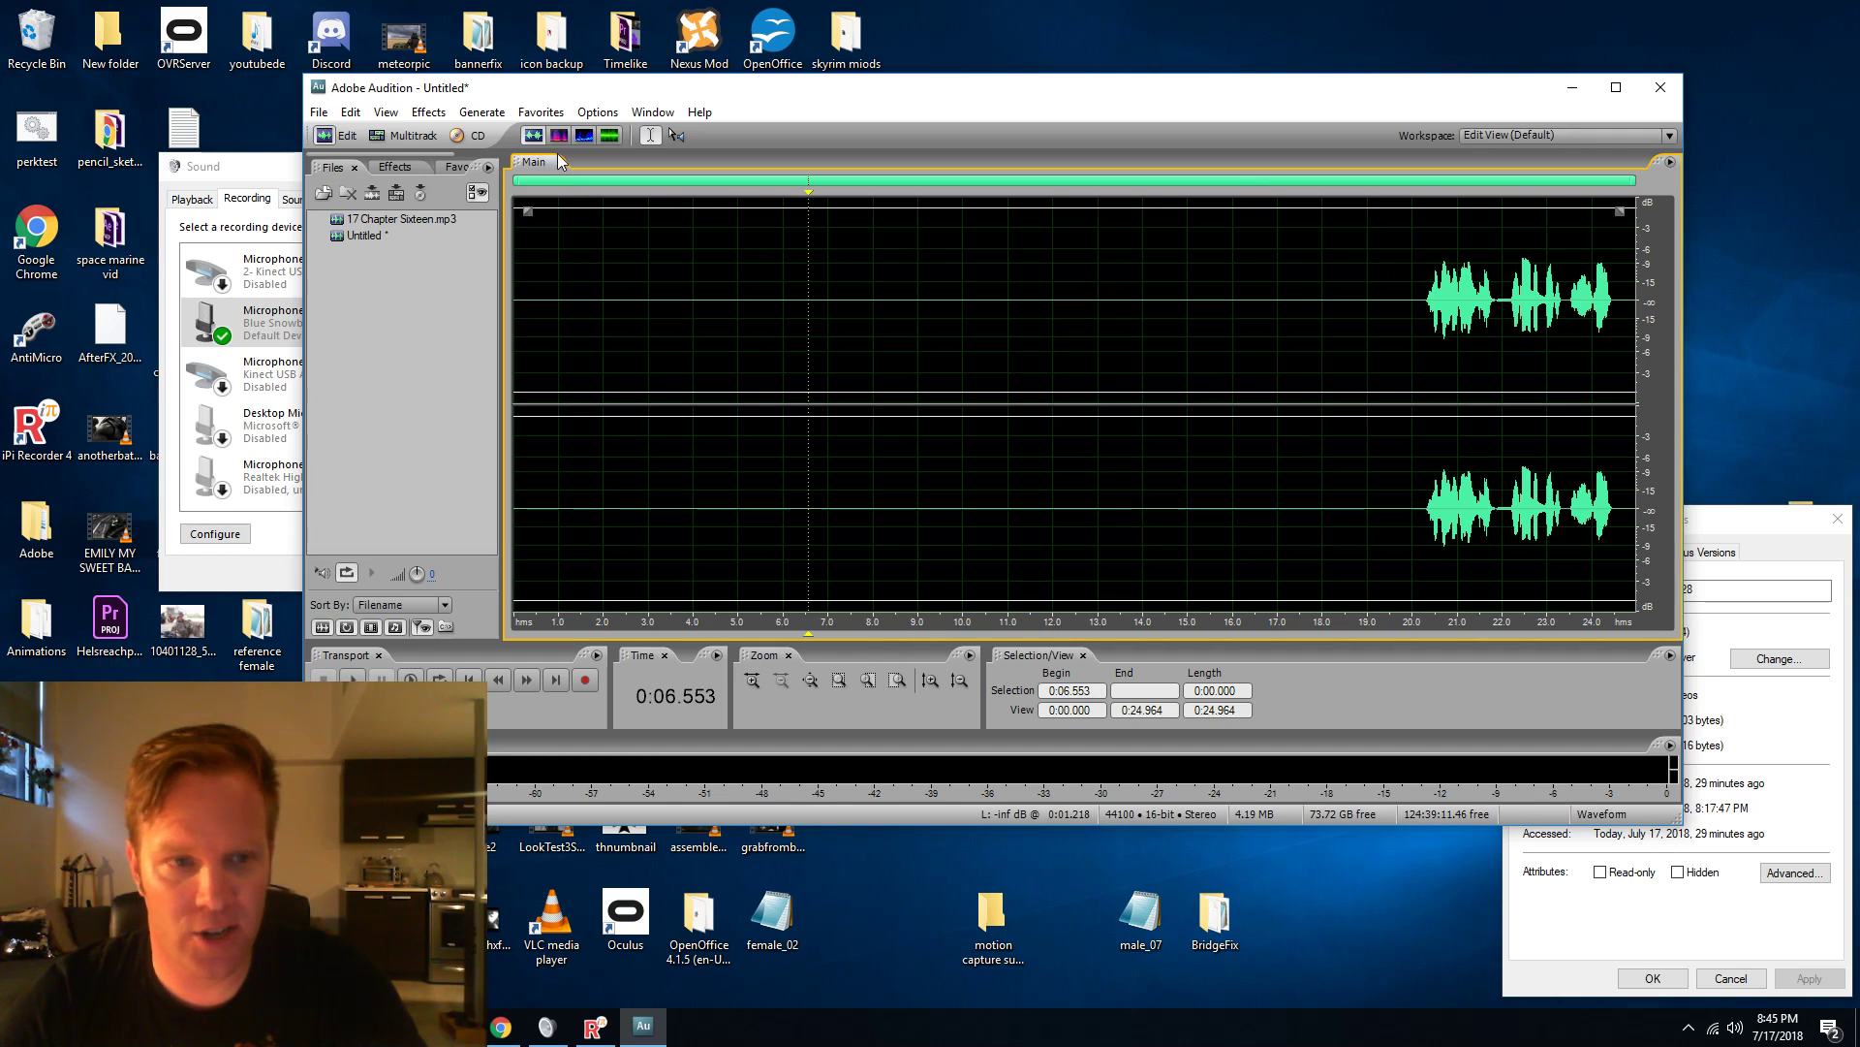
left_click(482, 112)
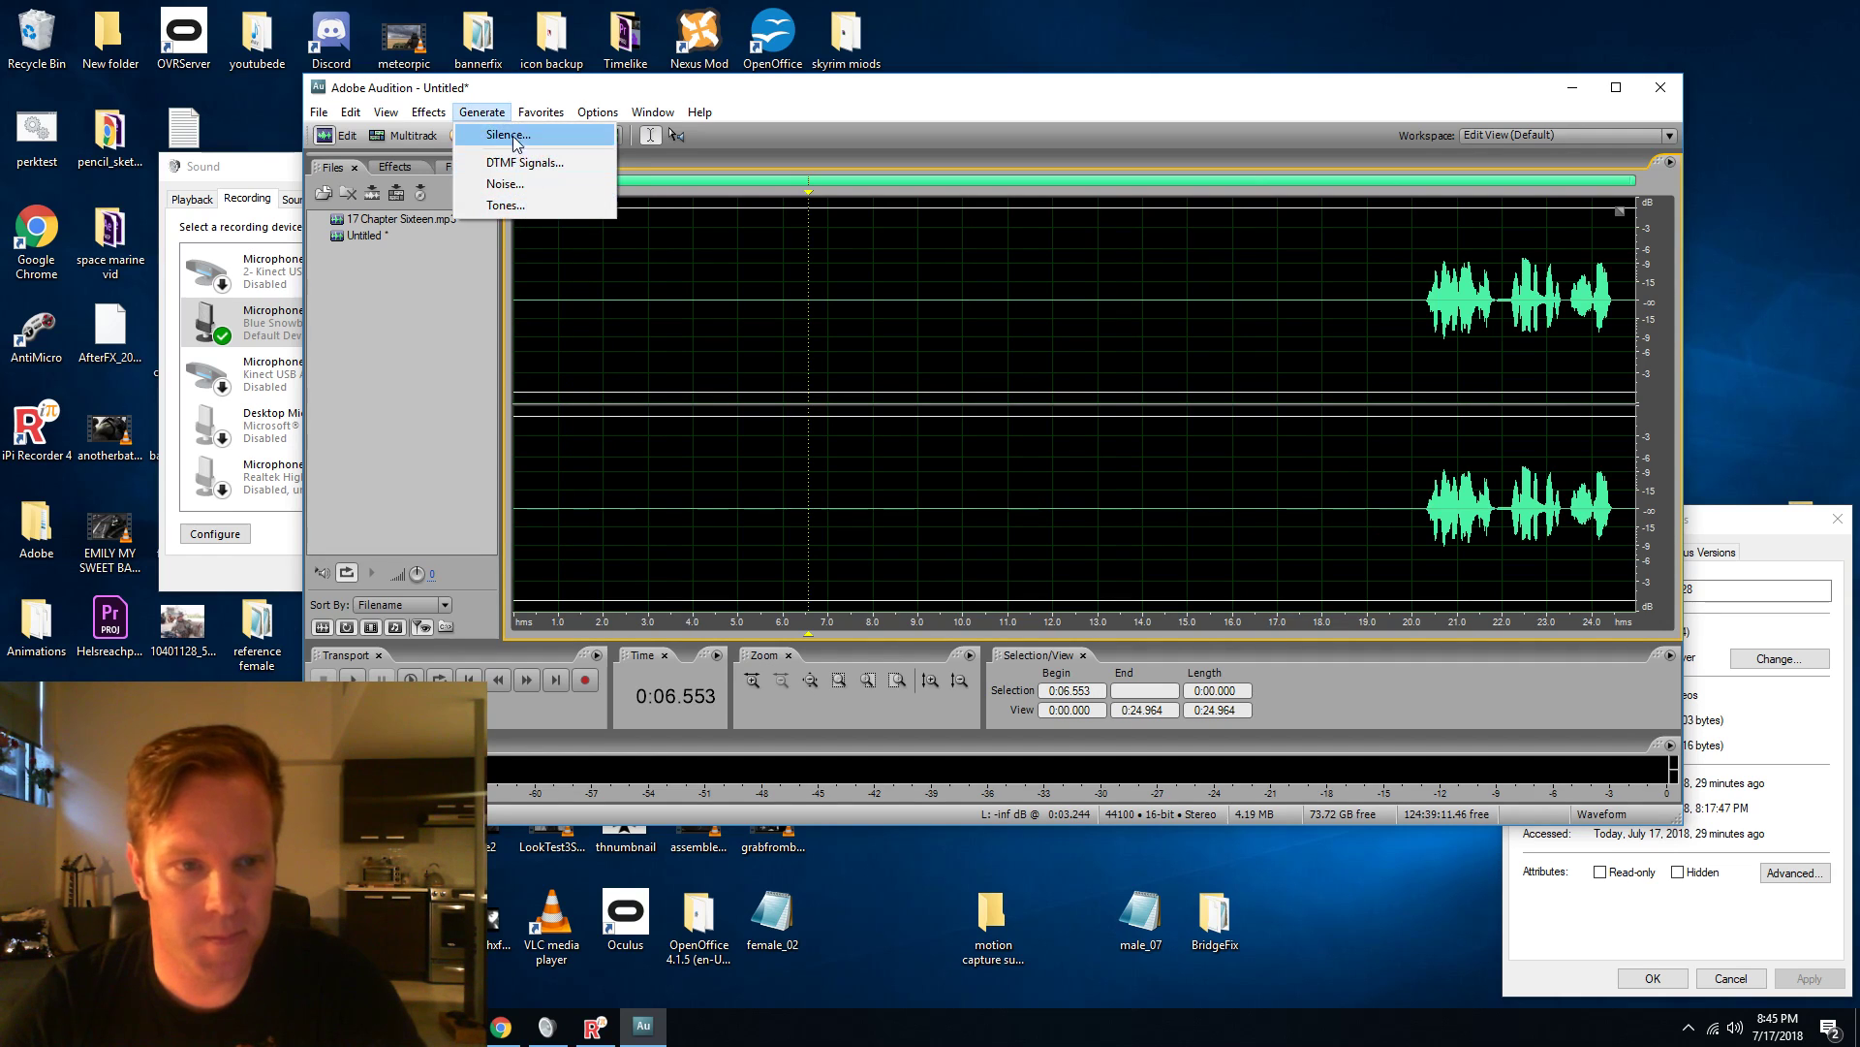
left_click(505, 201)
left_click(1233, 587)
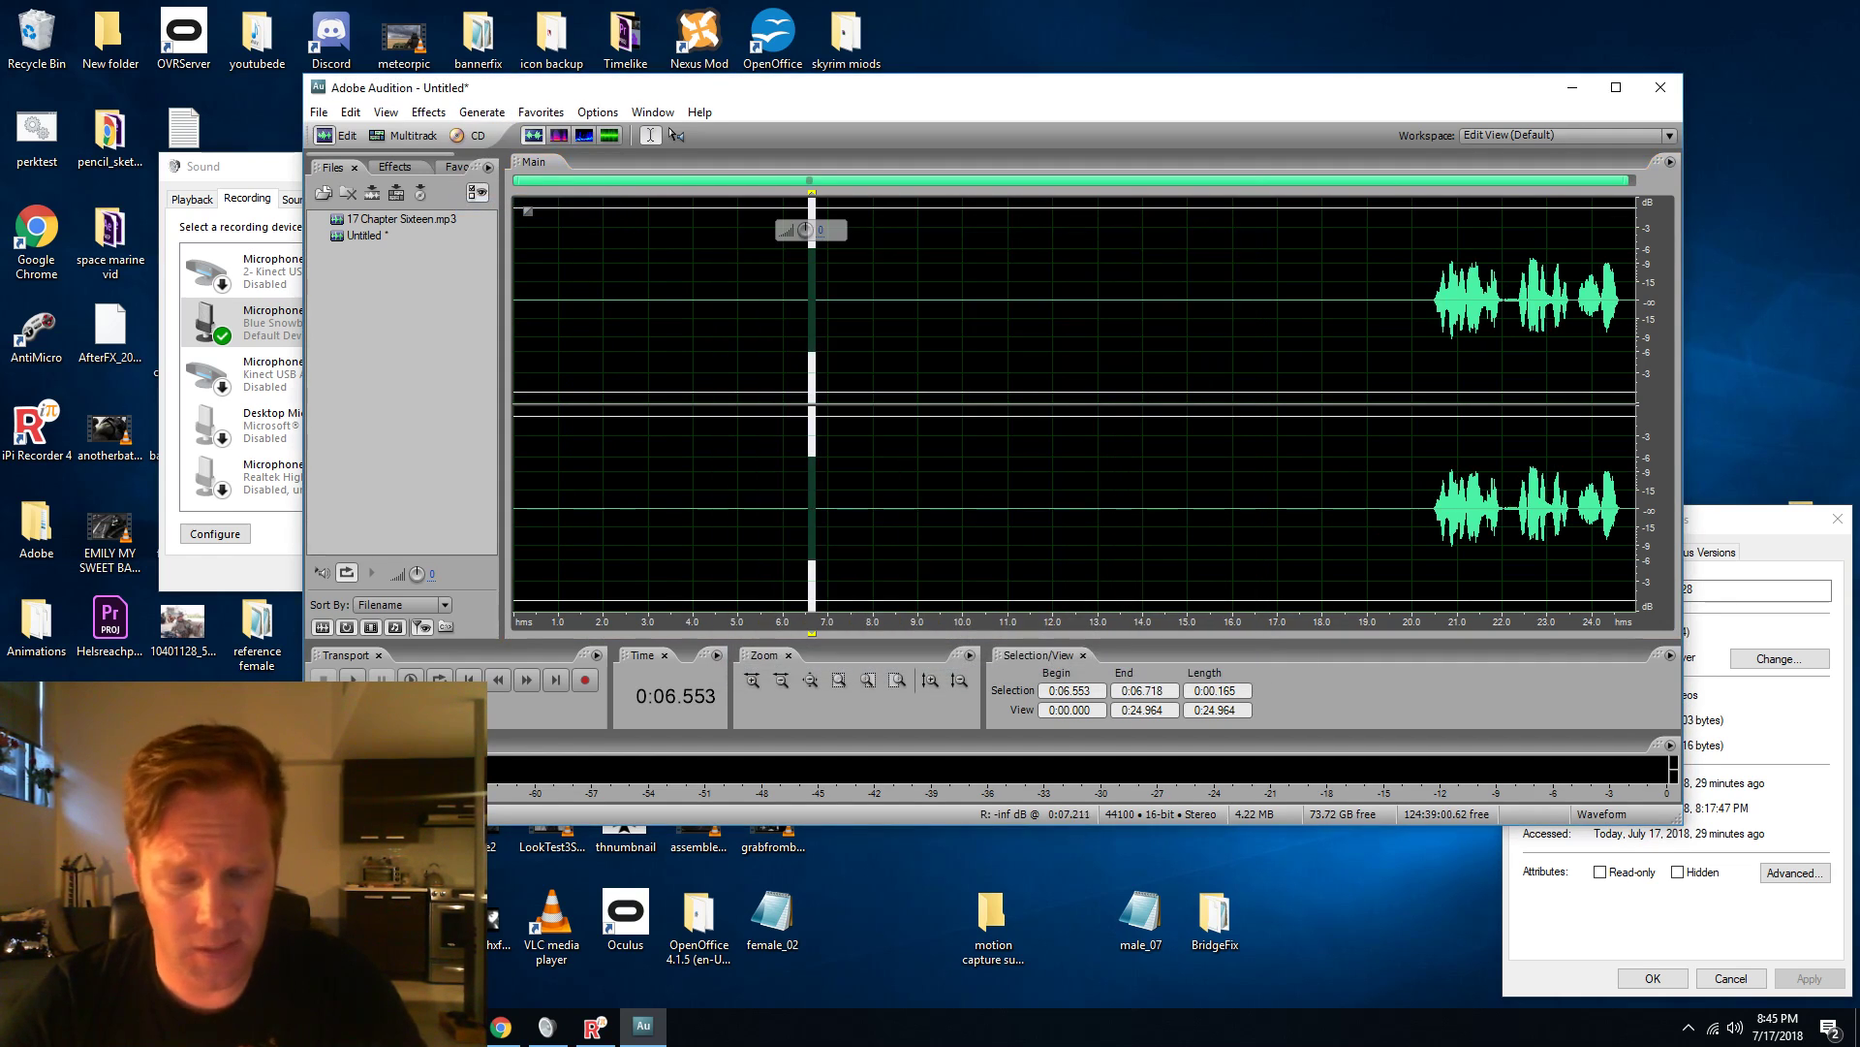
Copy the tone with small margins, from 6.500 s to 6.773 s, and paste it at about 7.31 s and 8.05 s.
scroll(809, 432, "up", 7, "alt")
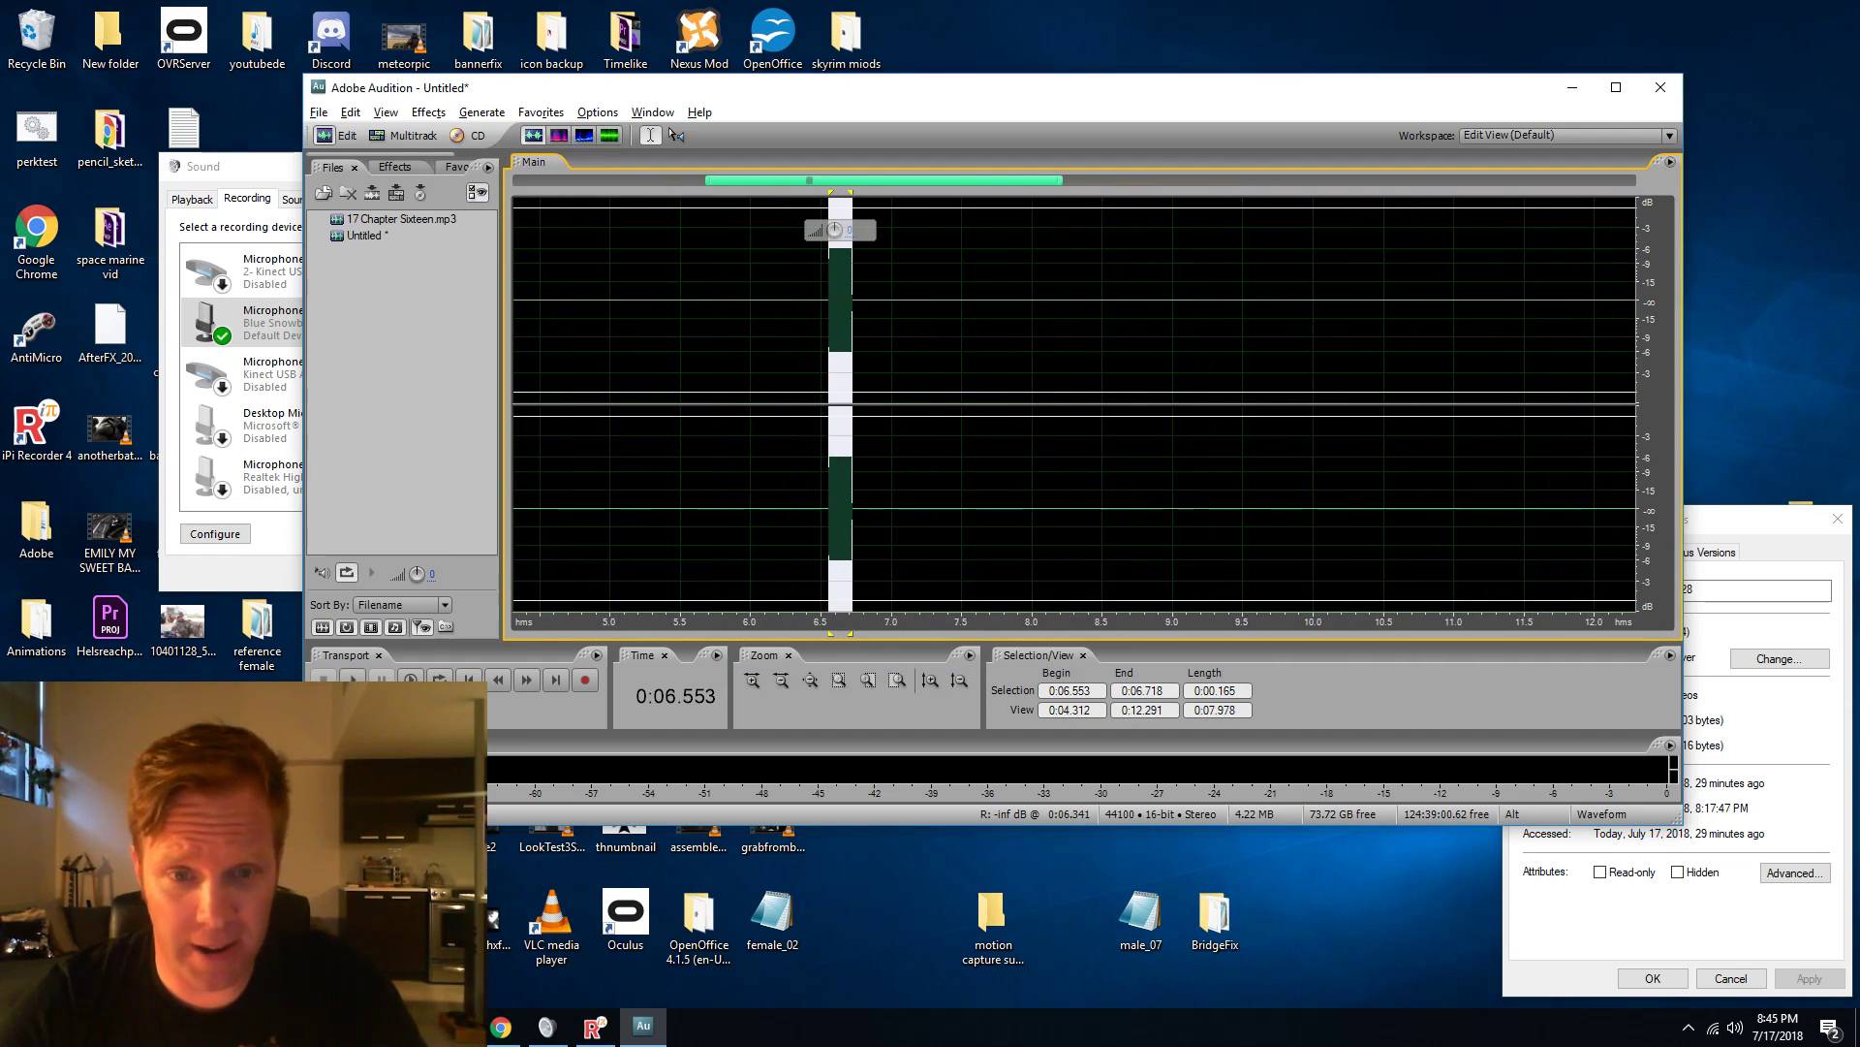
left_click(866, 414)
scroll(865, 414, "down", 1)
scroll(856, 405, "down", 4, "alt")
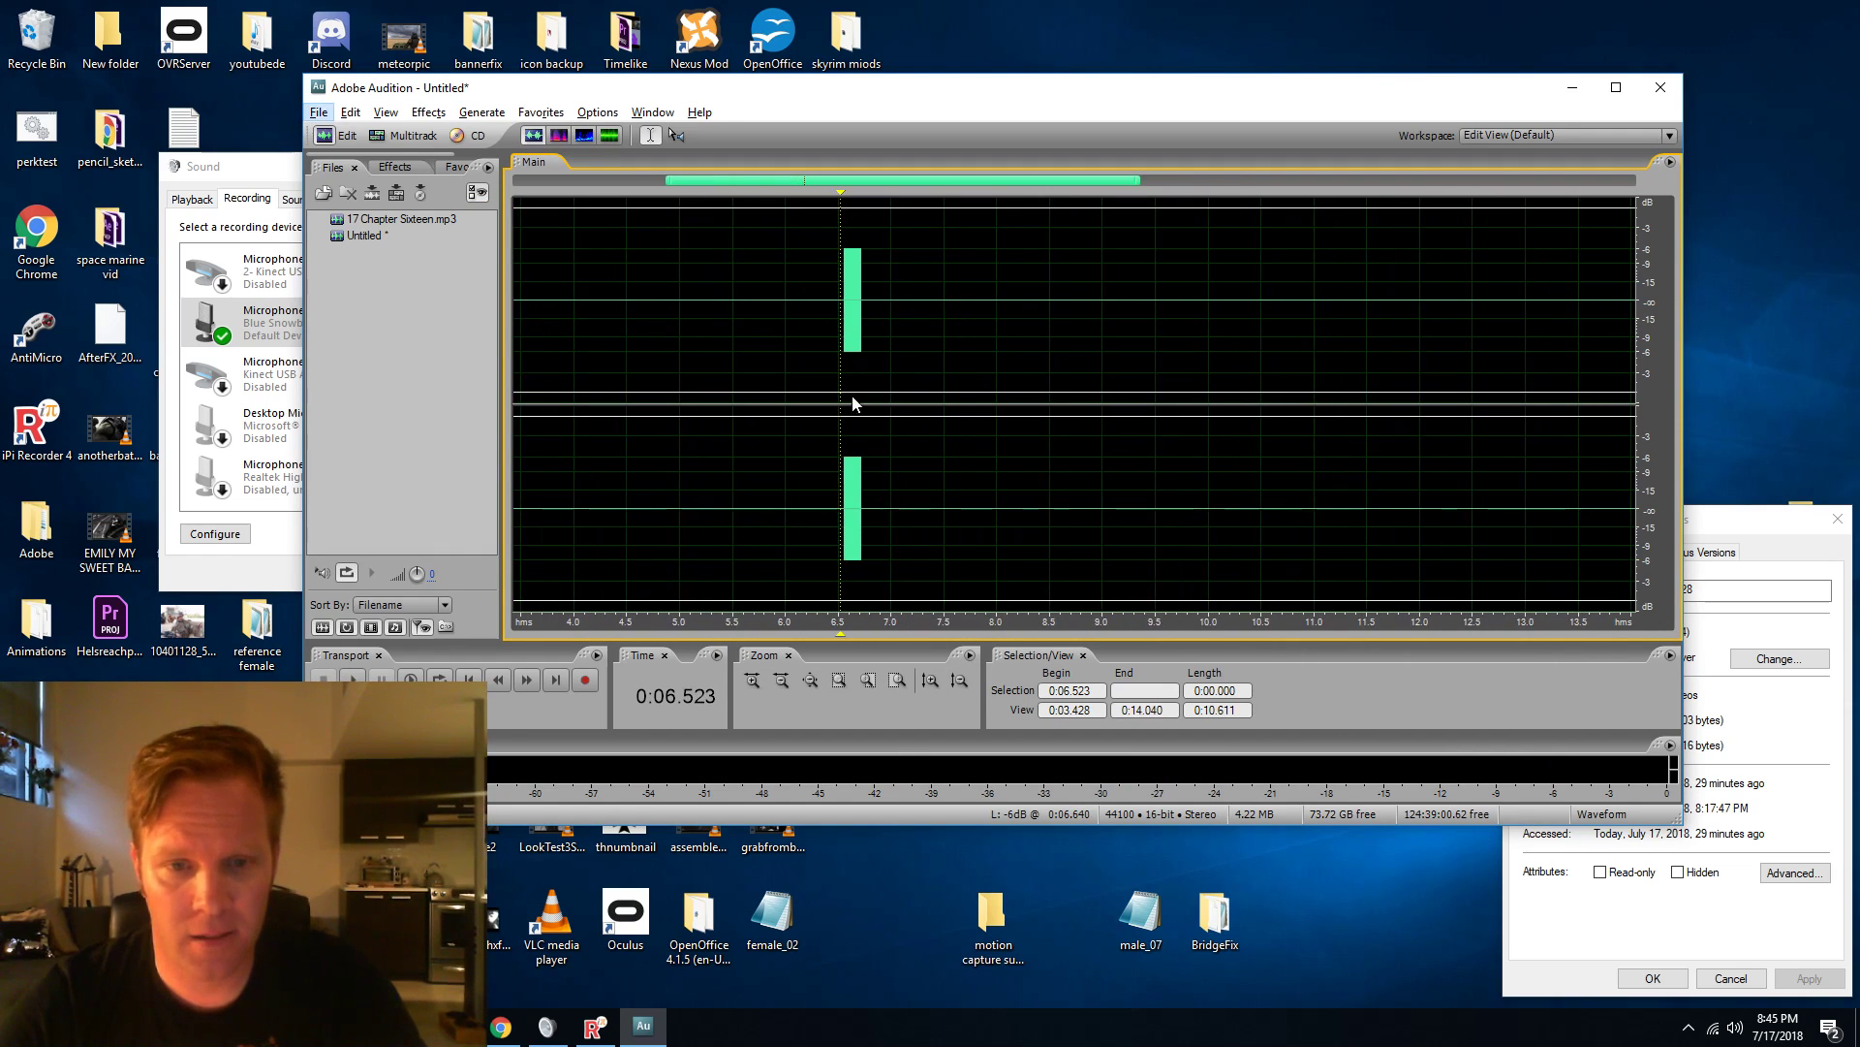
left_click_drag(838, 399, 868, 397)
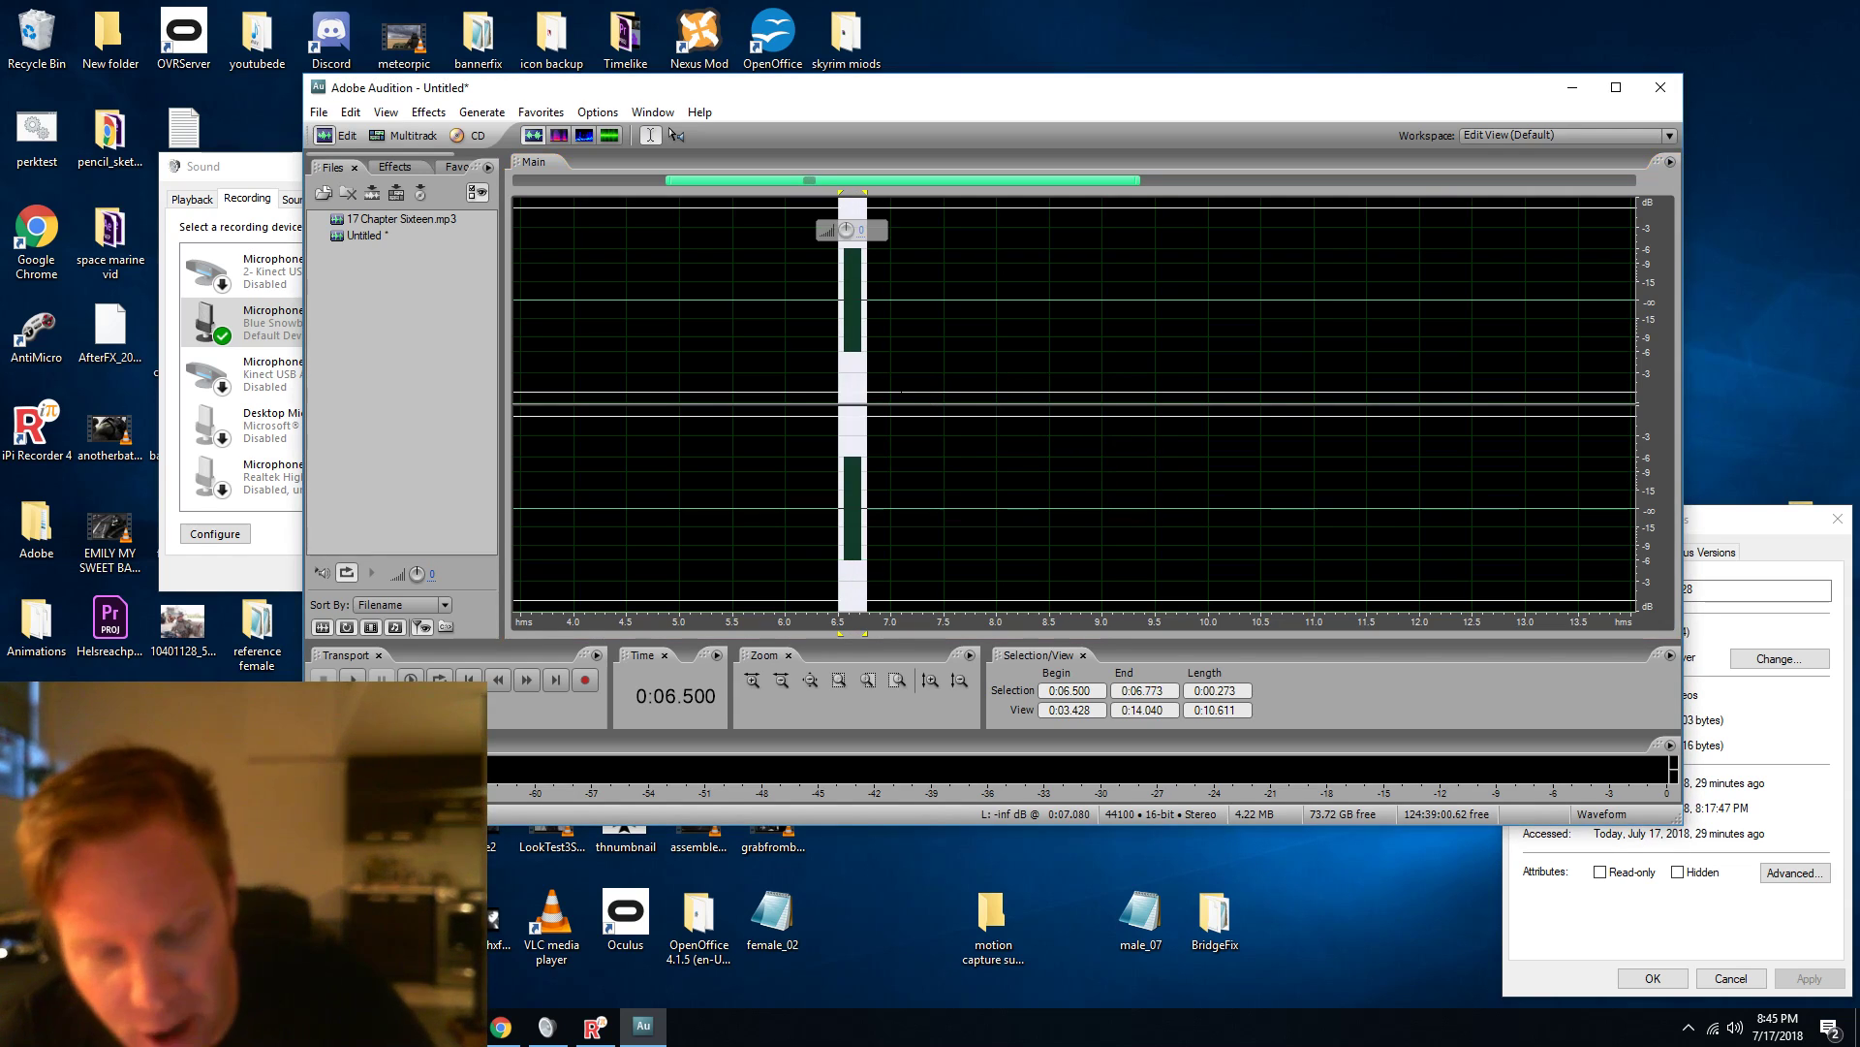
left_click(900, 392)
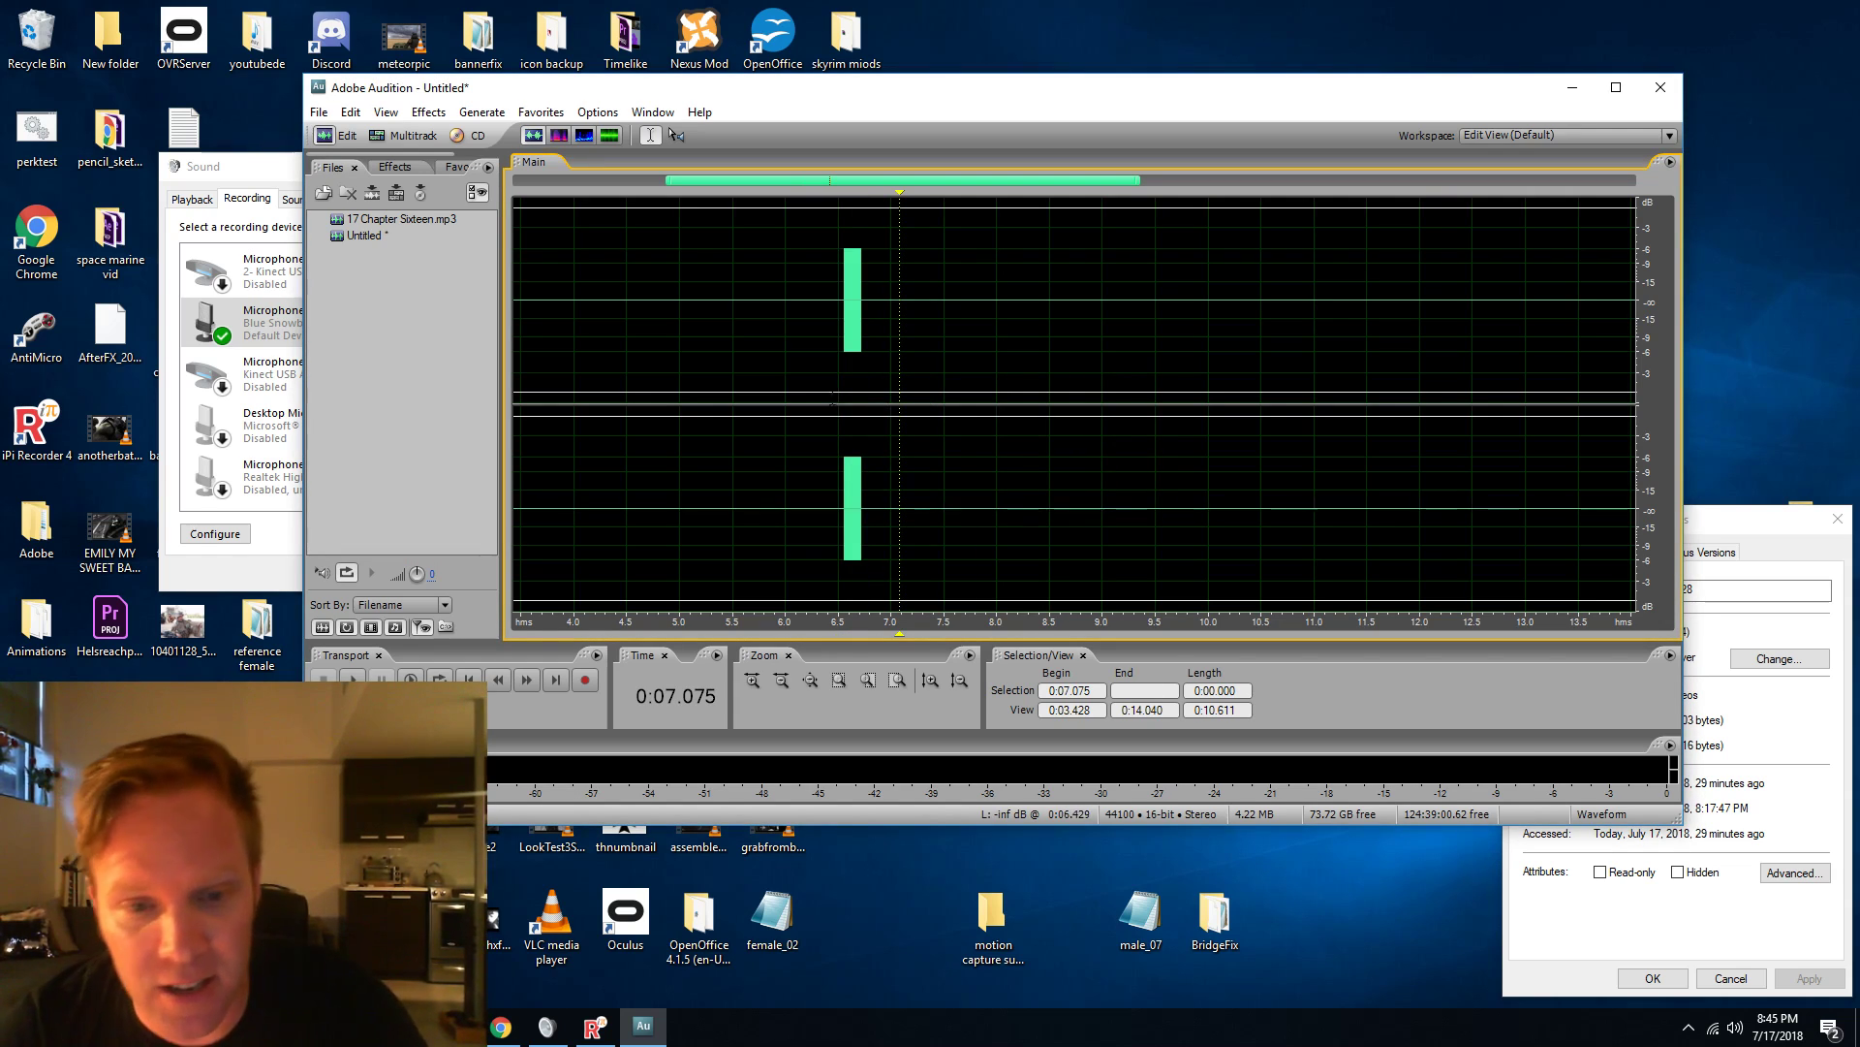
key("ctrl+v")
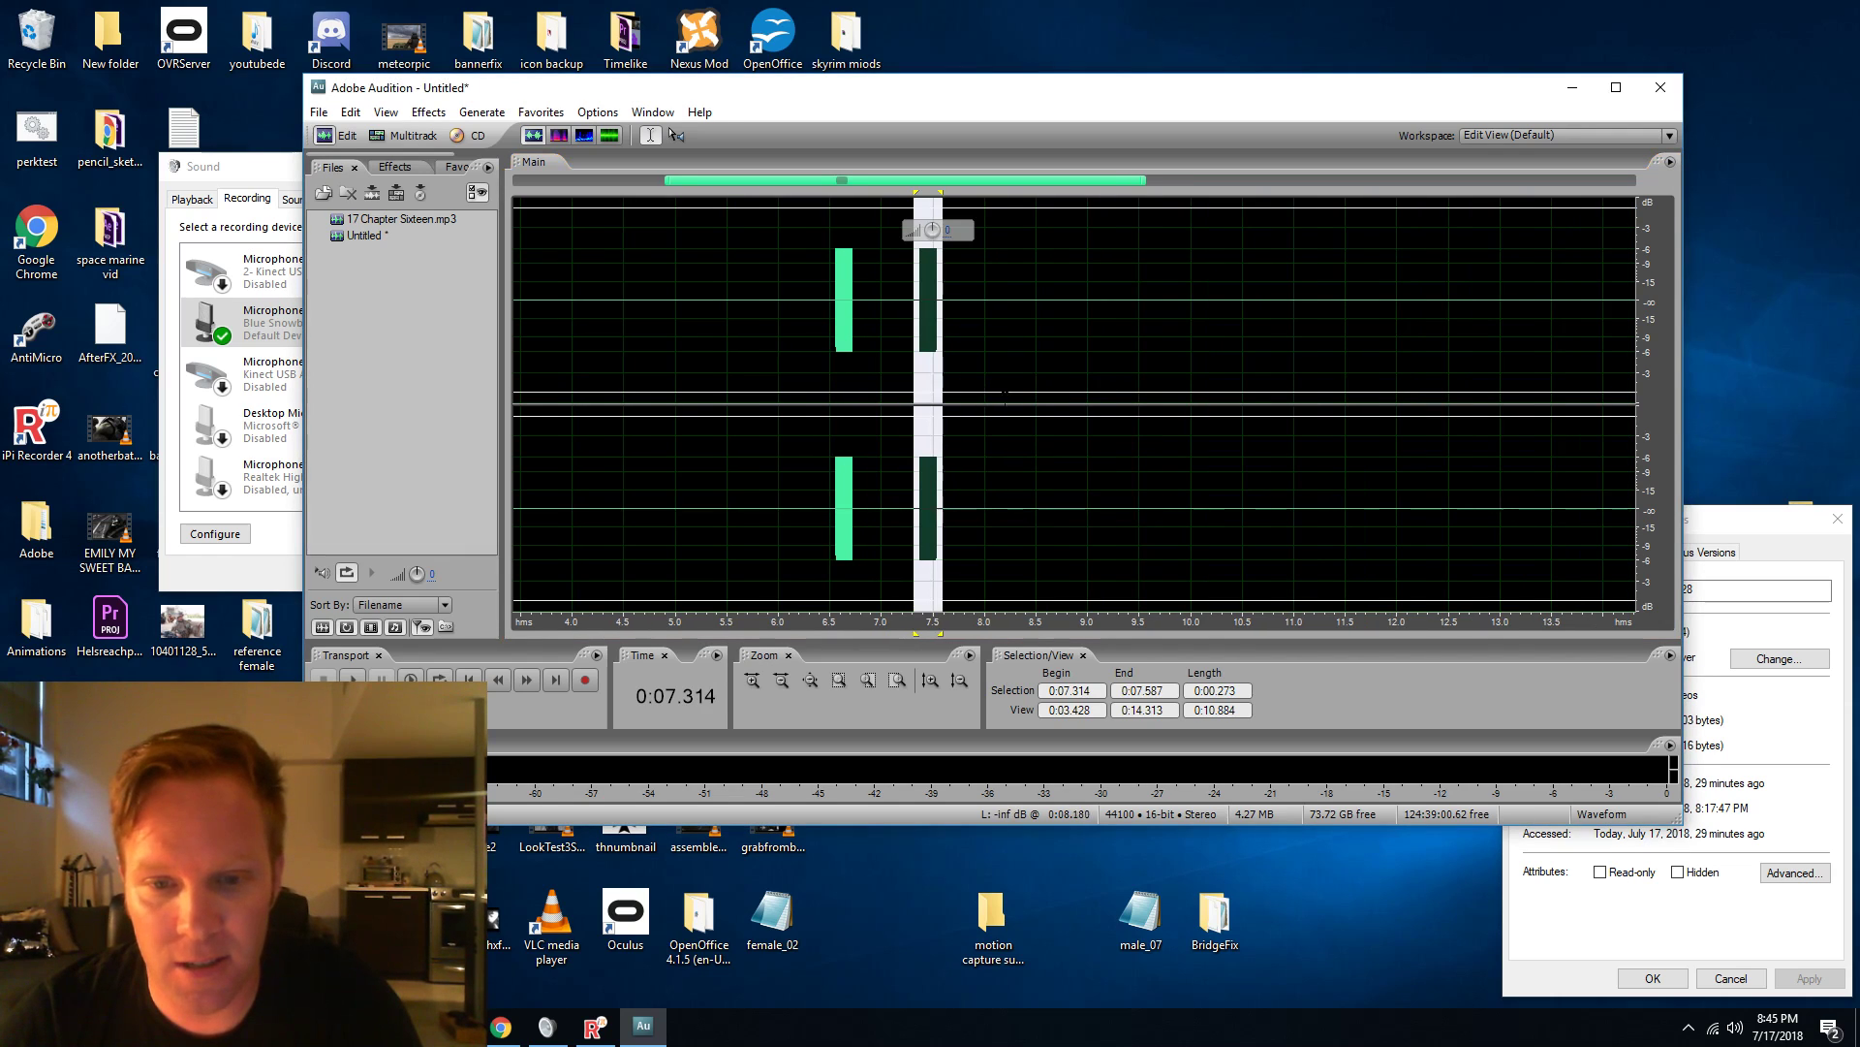
left_click(1020, 404)
key("ctrl+v")
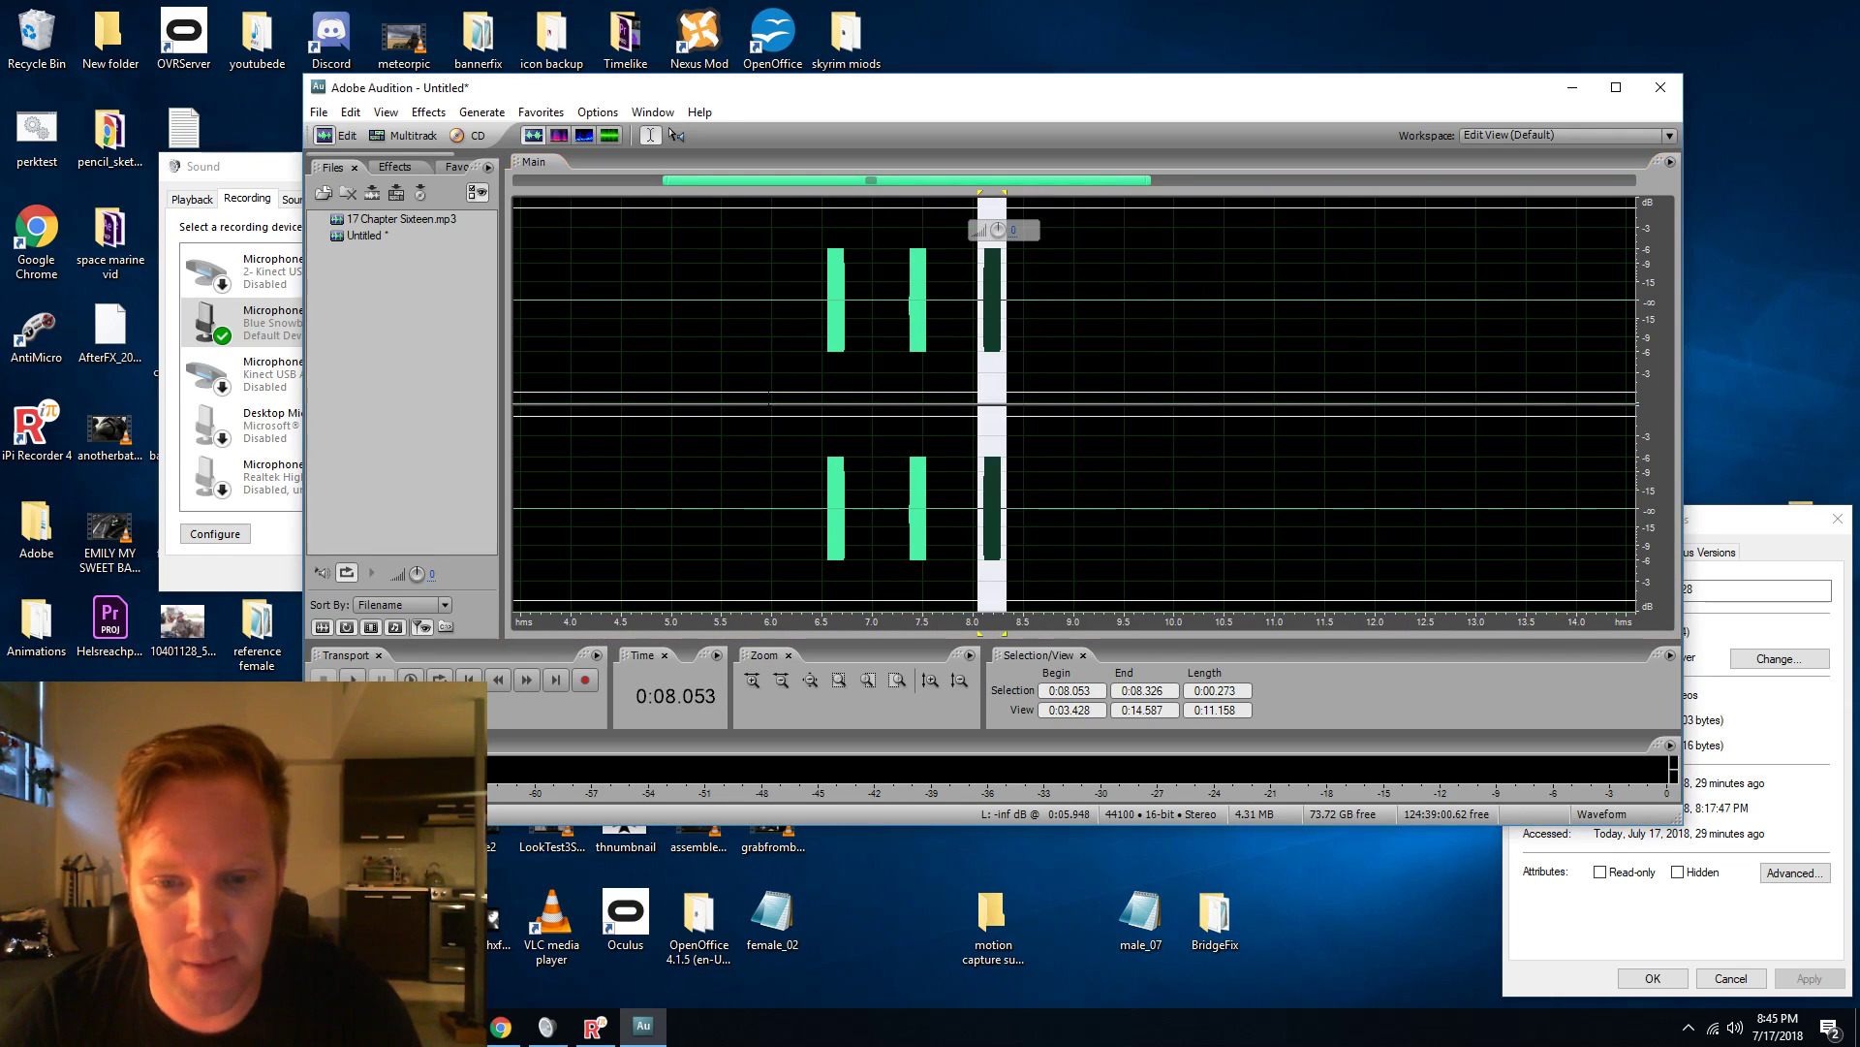
Play the three tones from about 5.75 s to check their spacing.
left_click(747, 393)
key("space")
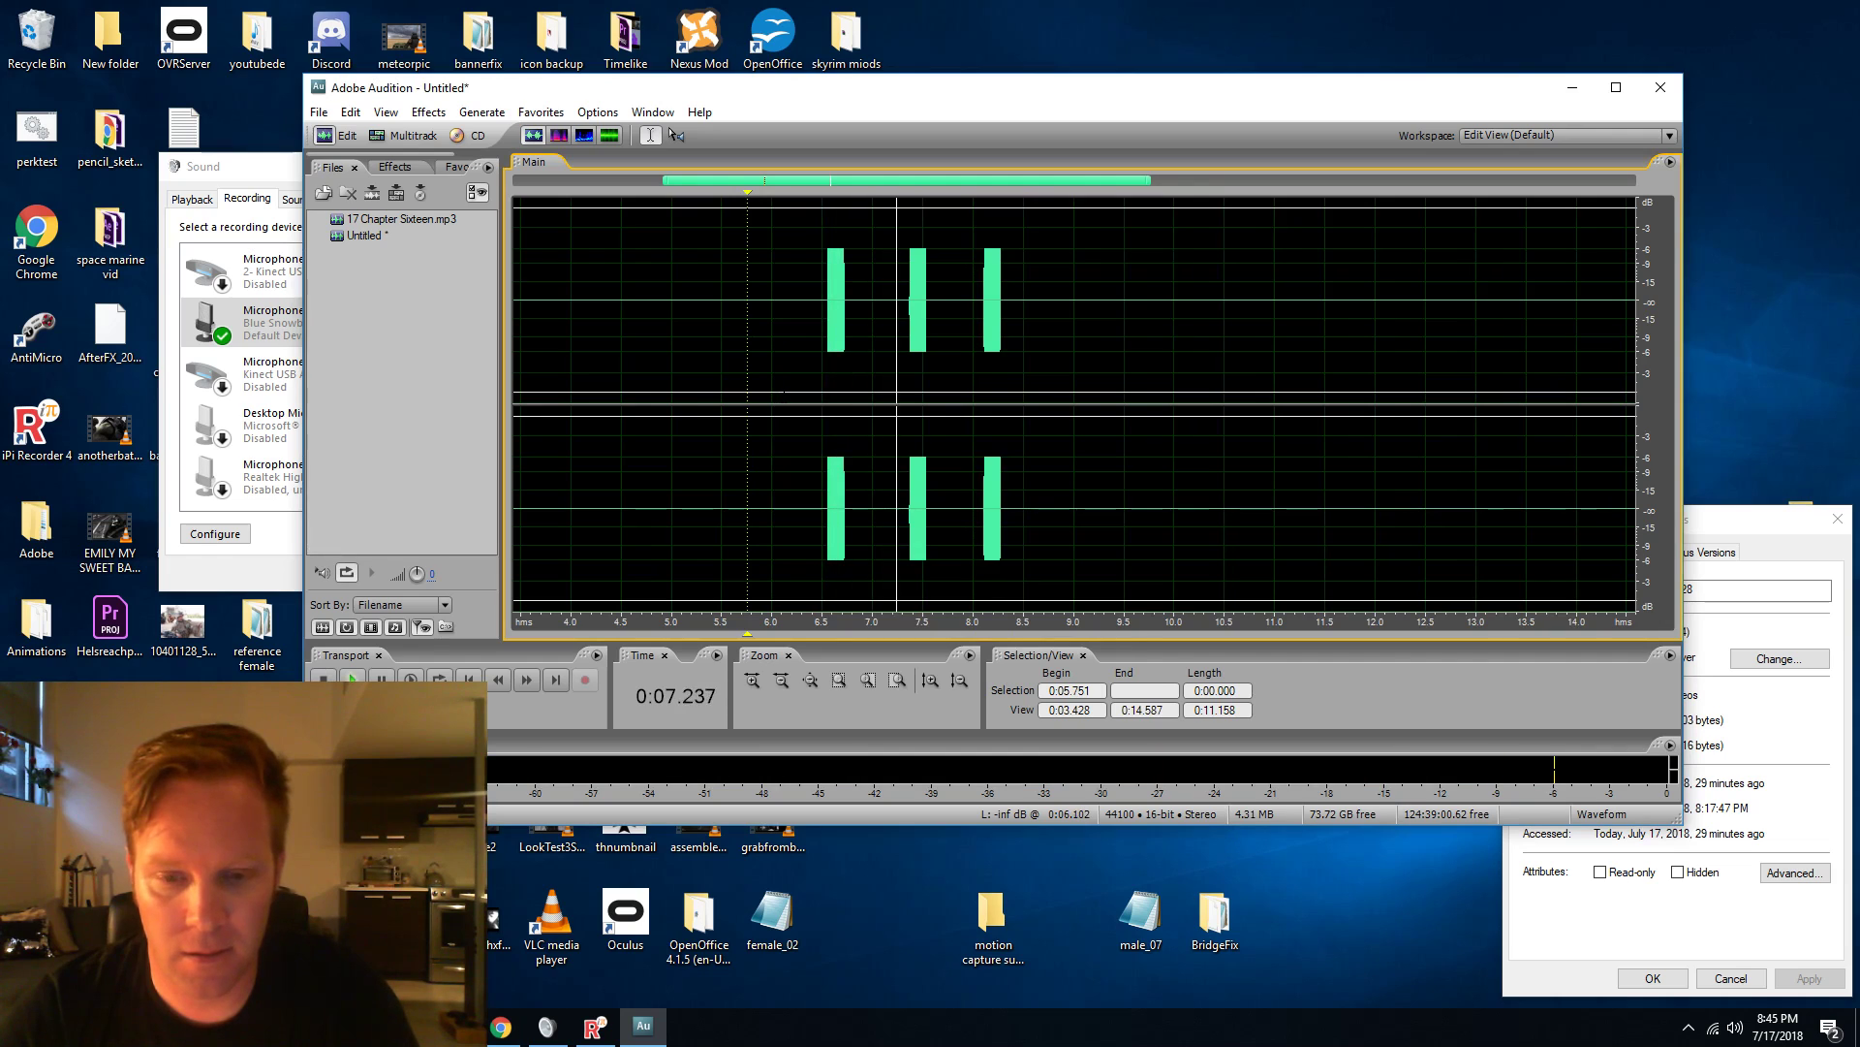
key("space")
Play the lead-in to the speech and paste another copy of the tone at about 18.58 s.
scroll(1054, 508, "down", 3)
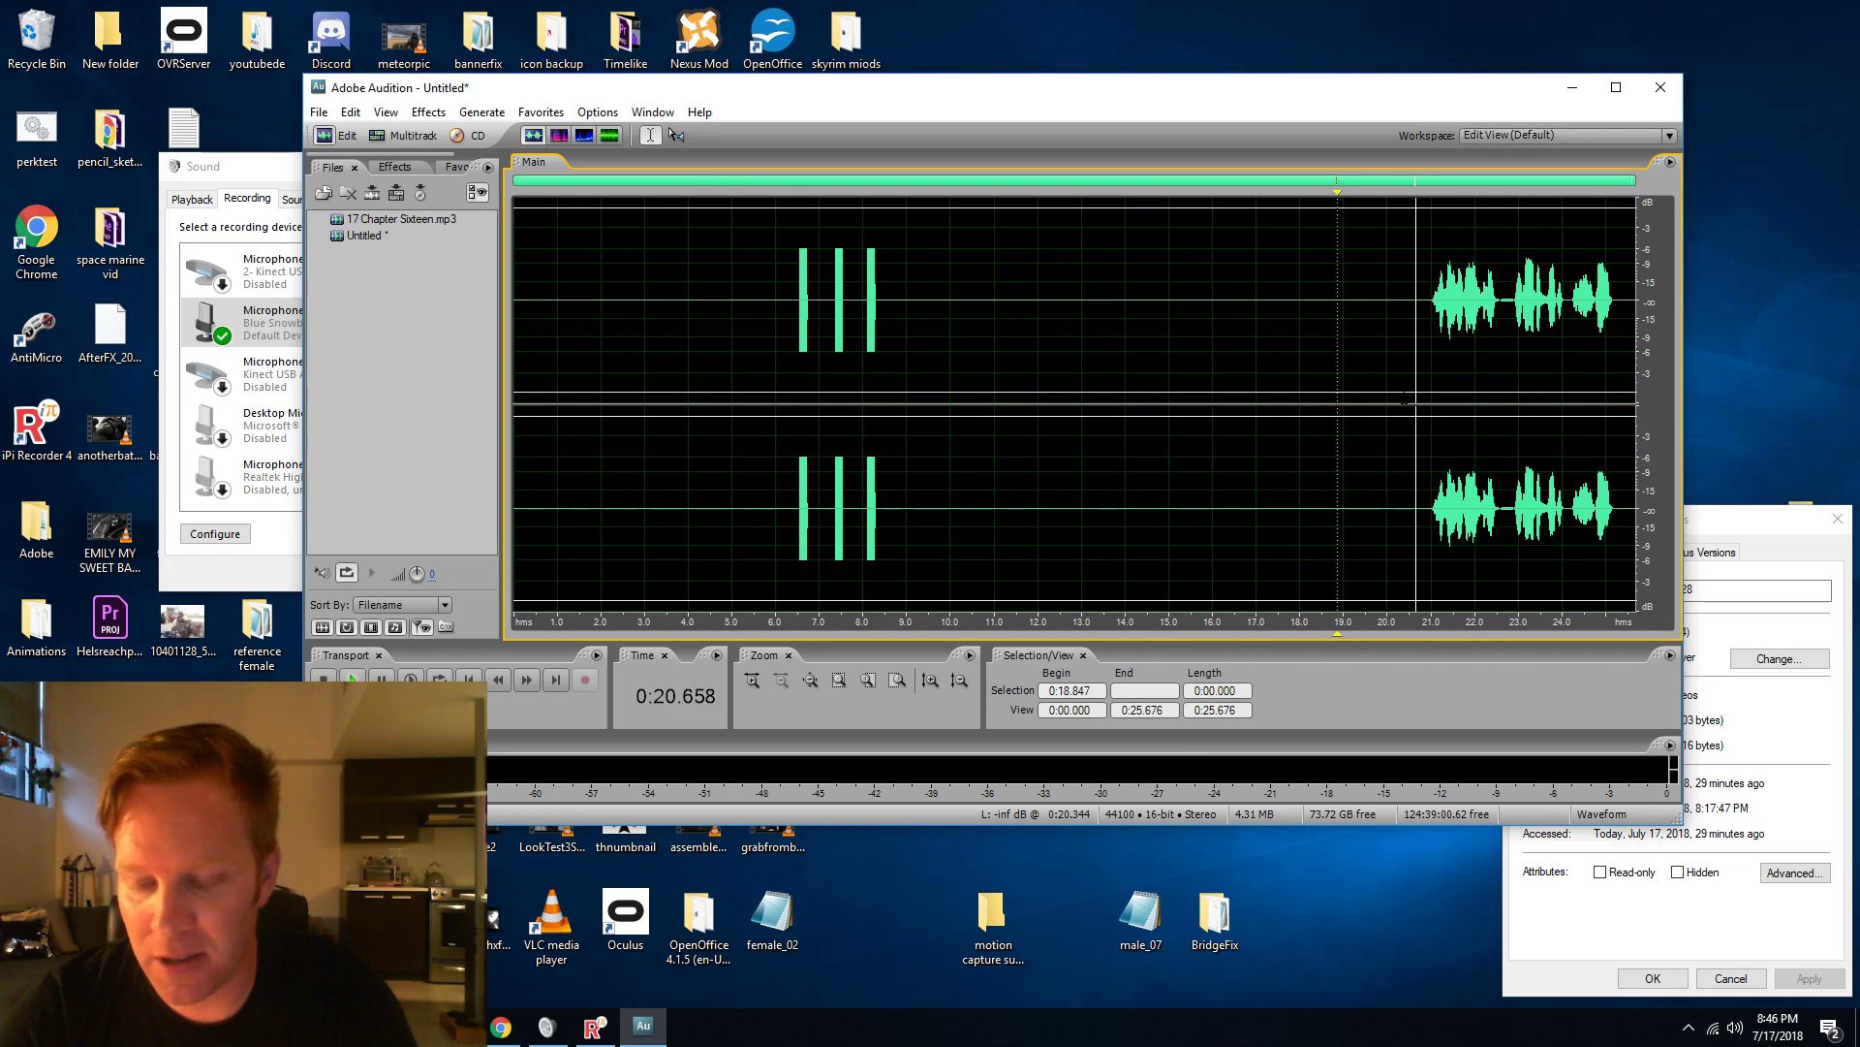
key("space")
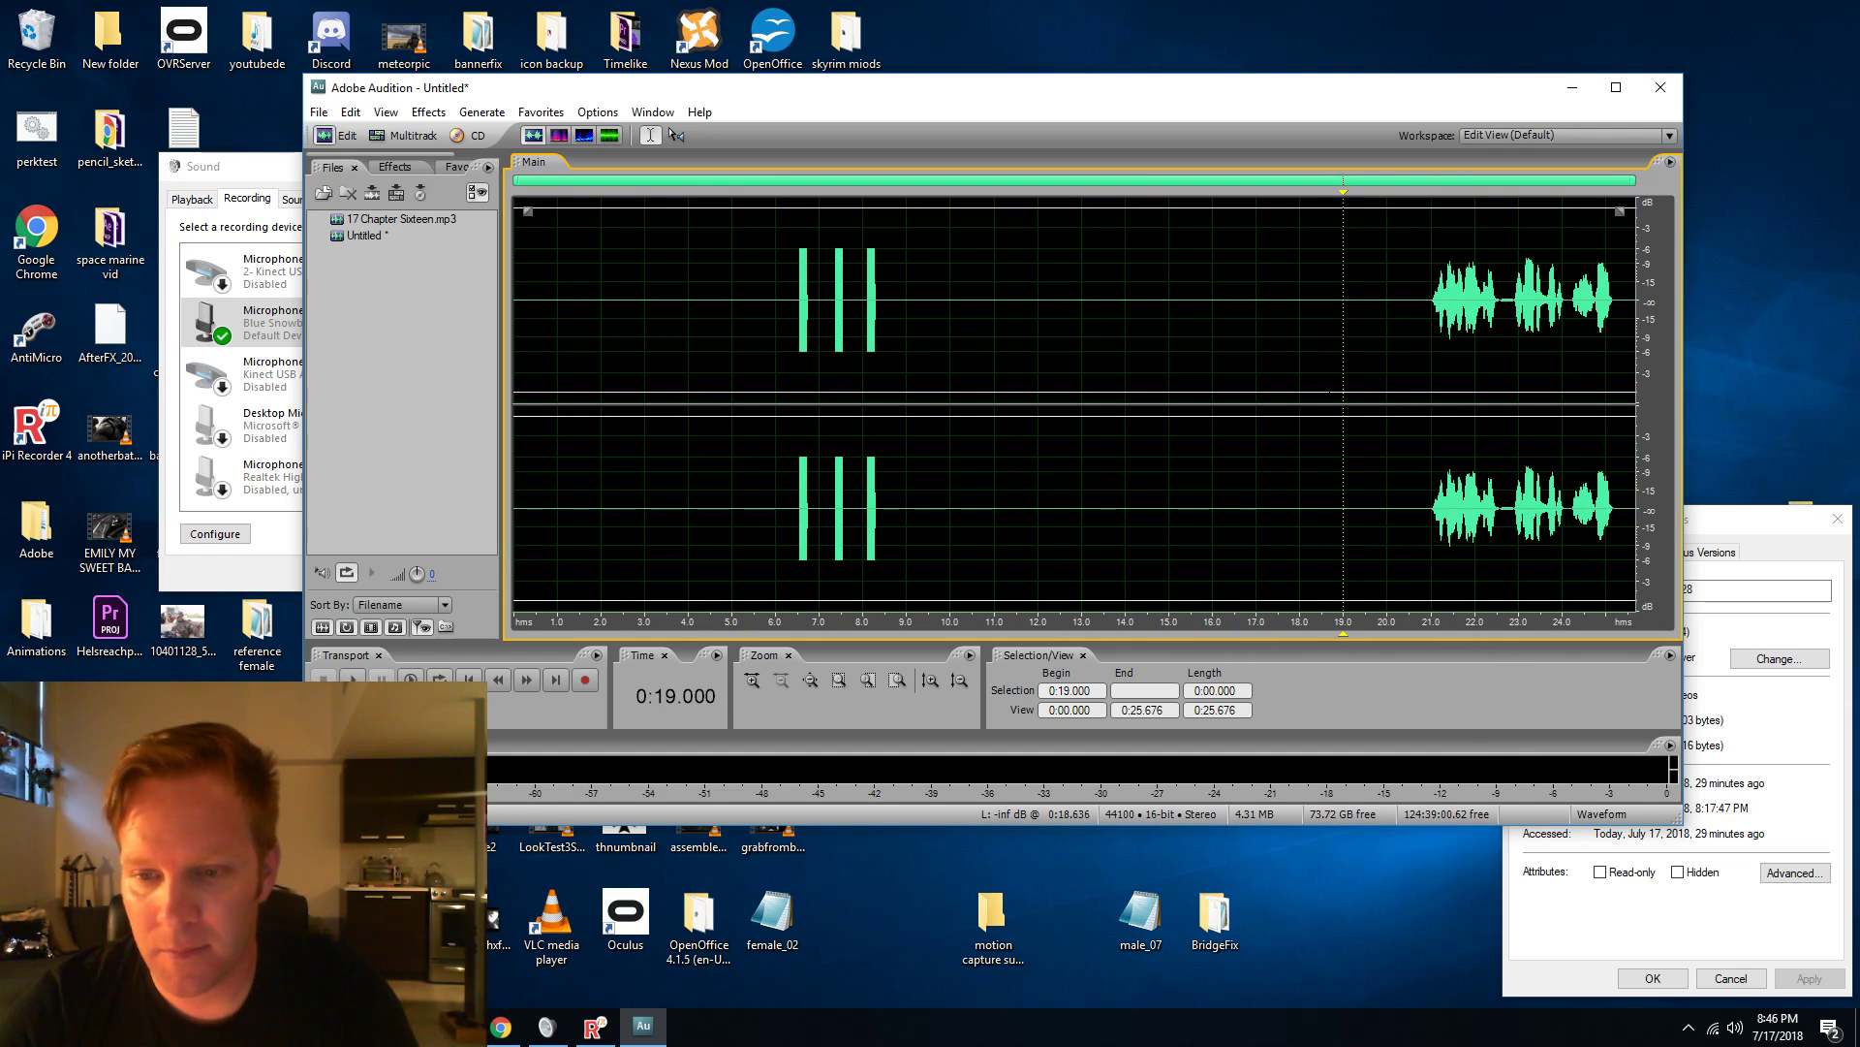
key("ctrl+space")
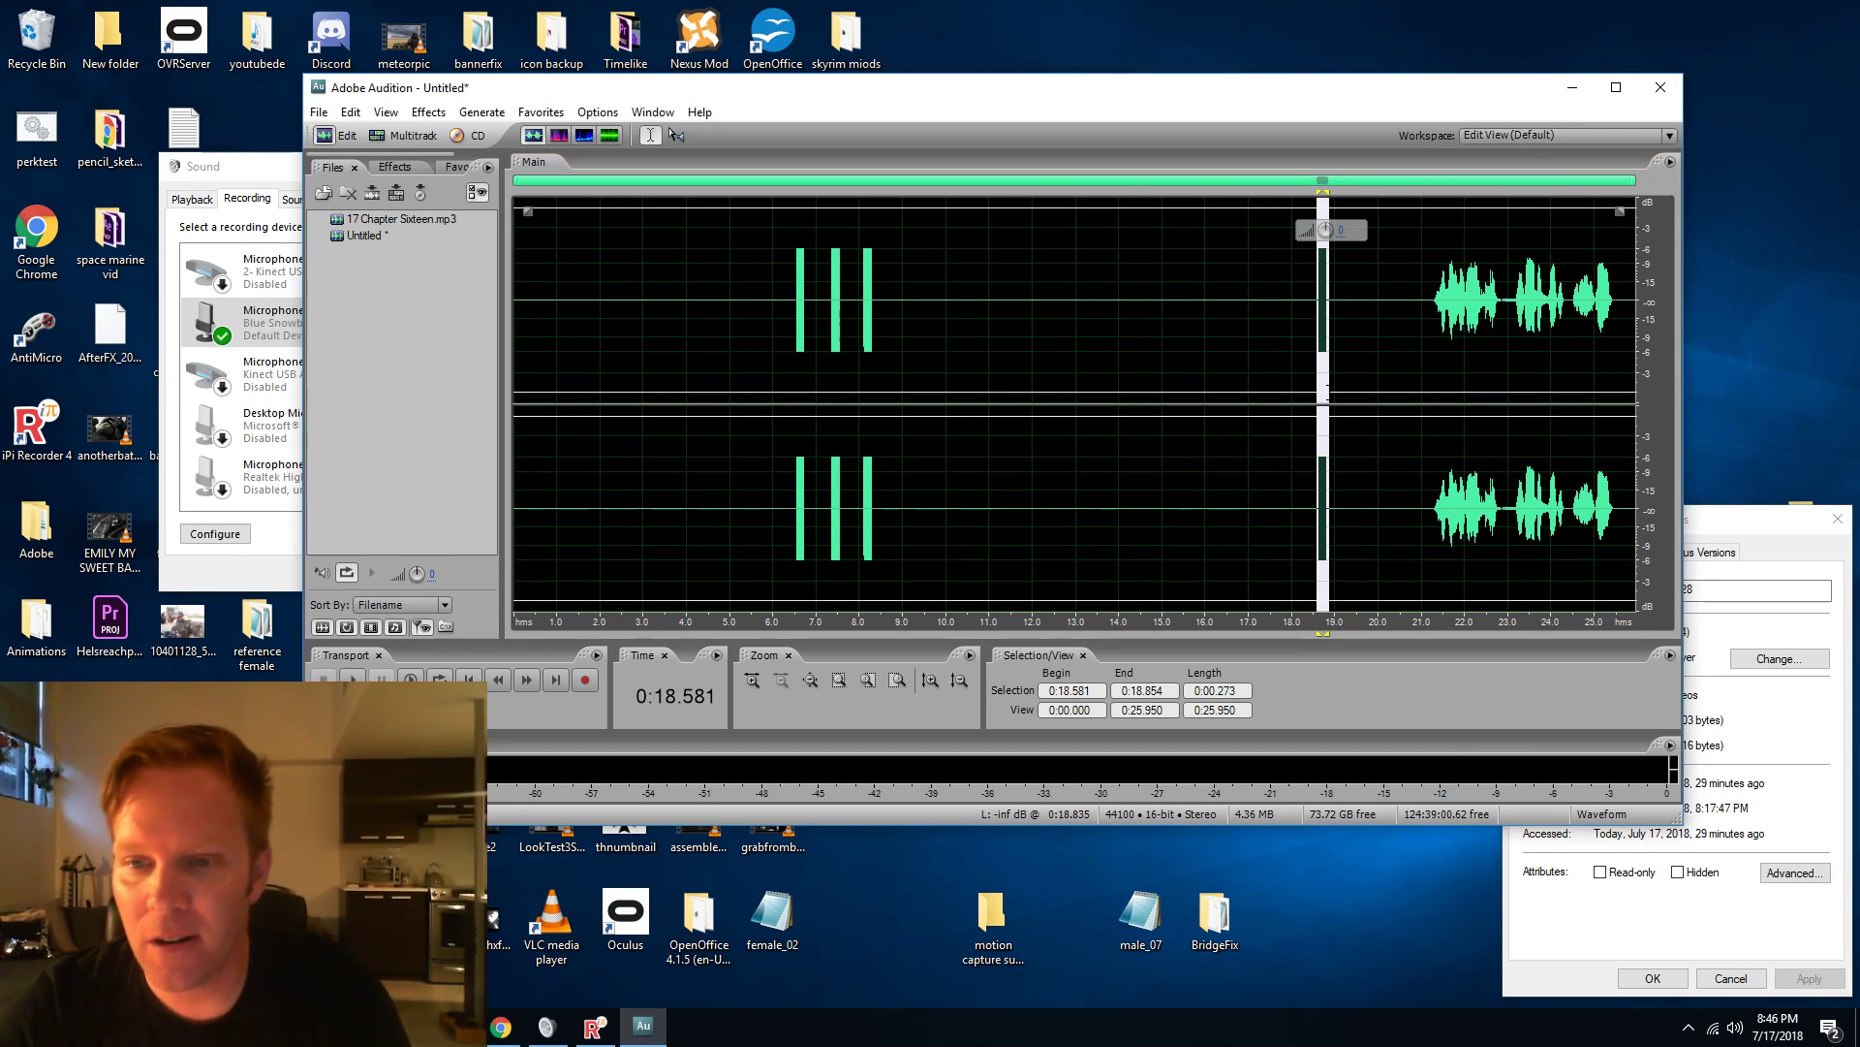
Play the lead-in from about 17.88 s, and cut about 0.76 s of silence between the last tone and the speech.
key("space")
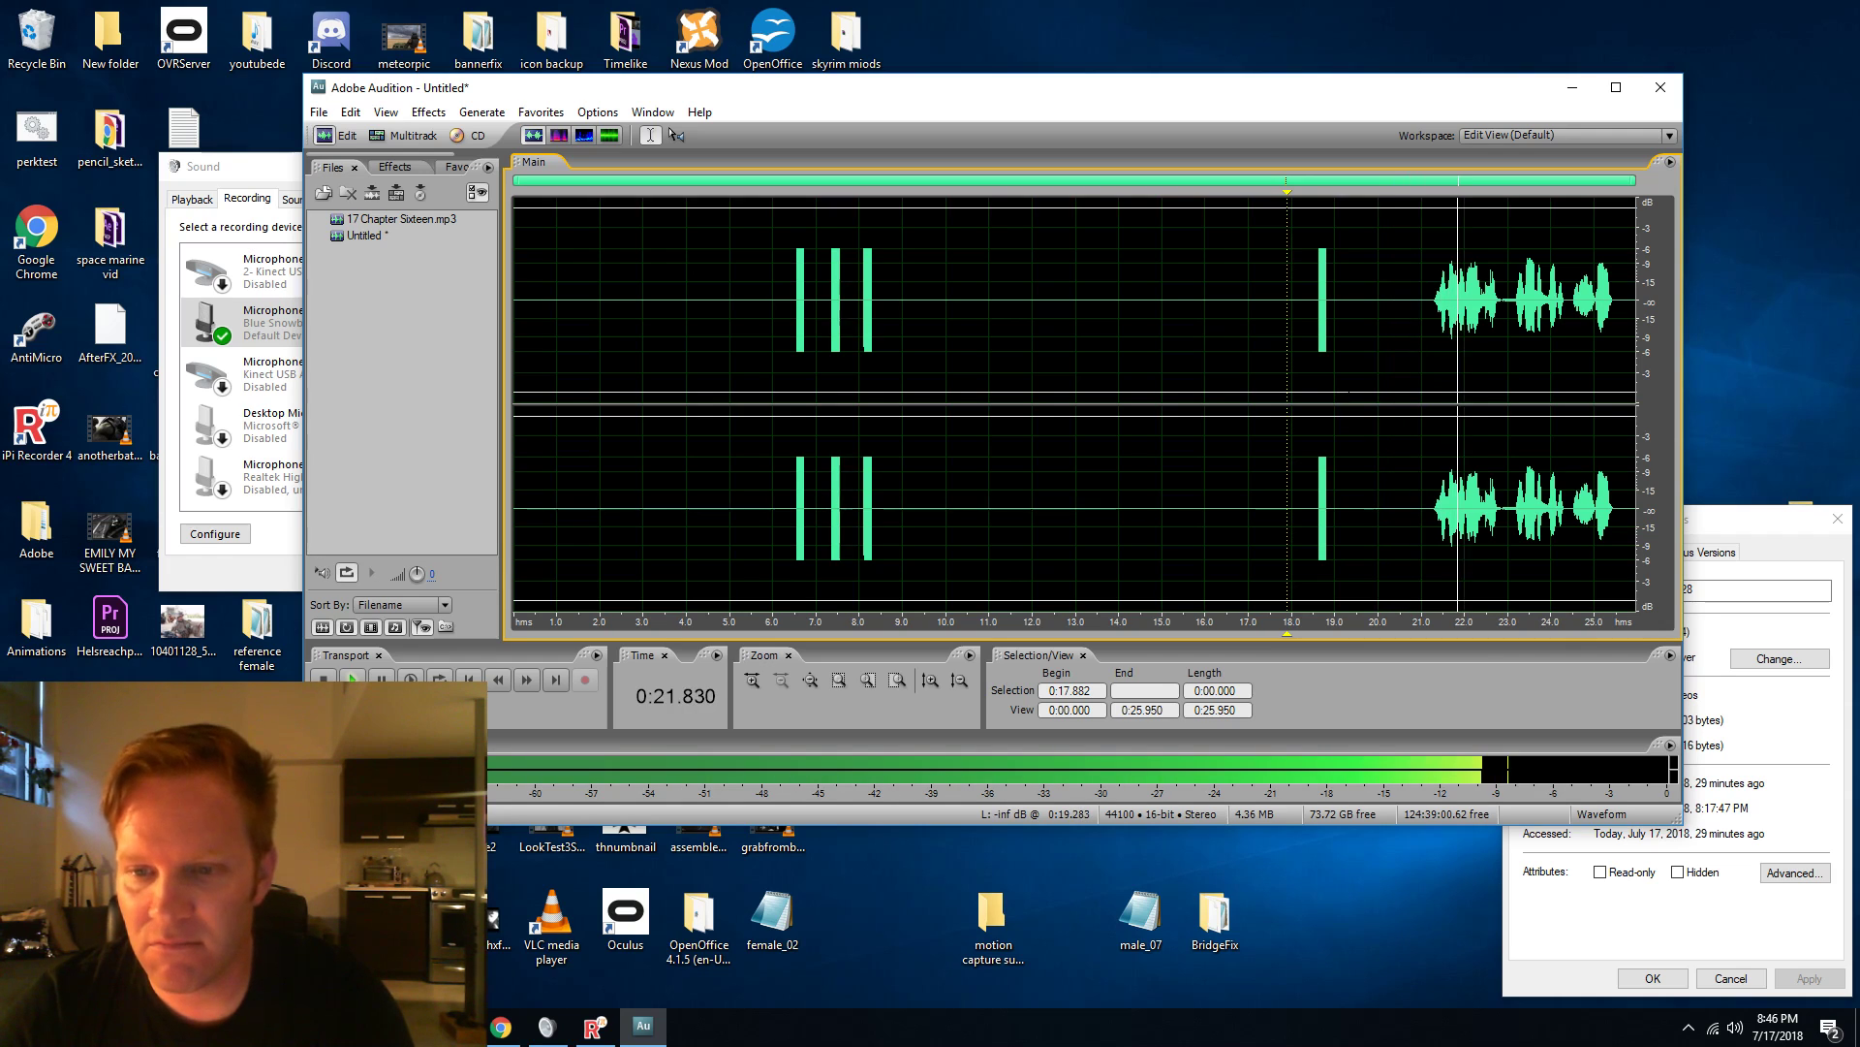
left_click_drag(1353, 393, 1385, 393)
key("Delete")
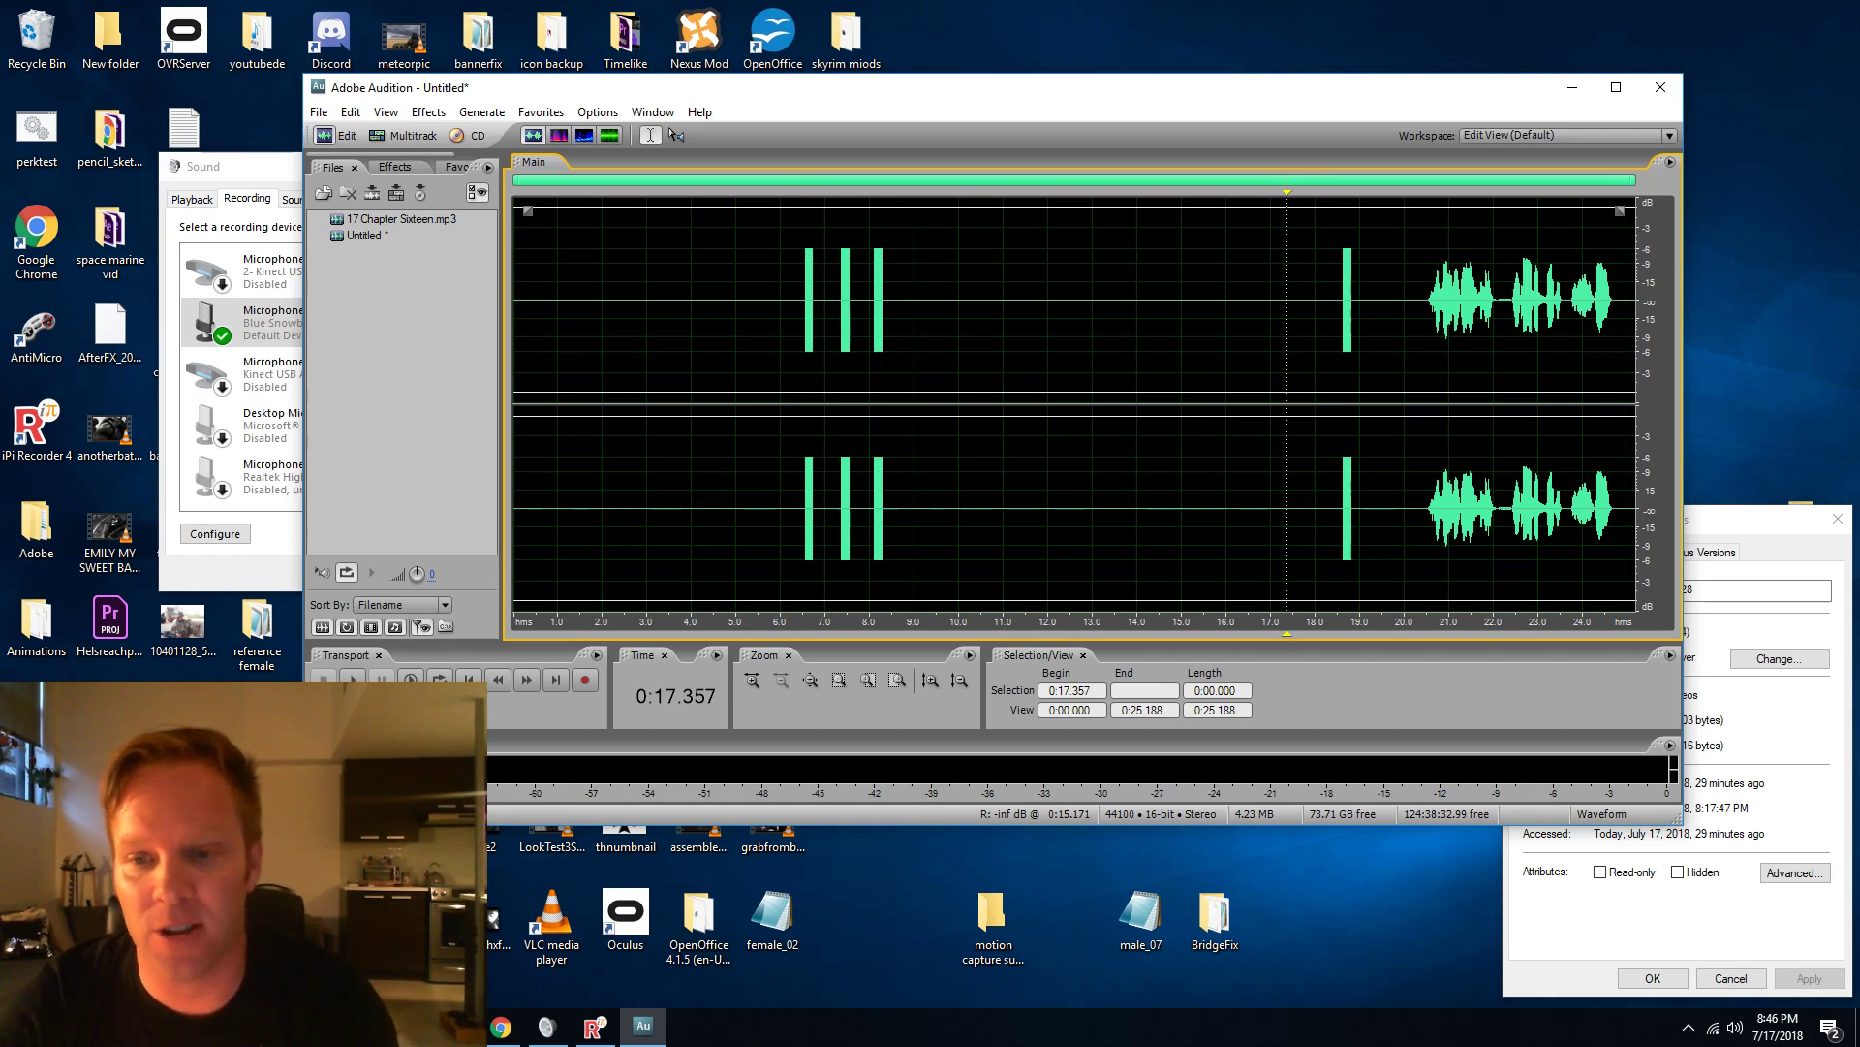
Save the edited audio as grimstandandfight in Windows PCM format in the youtubedemo folder.
left_click(319, 111)
left_click(399, 411)
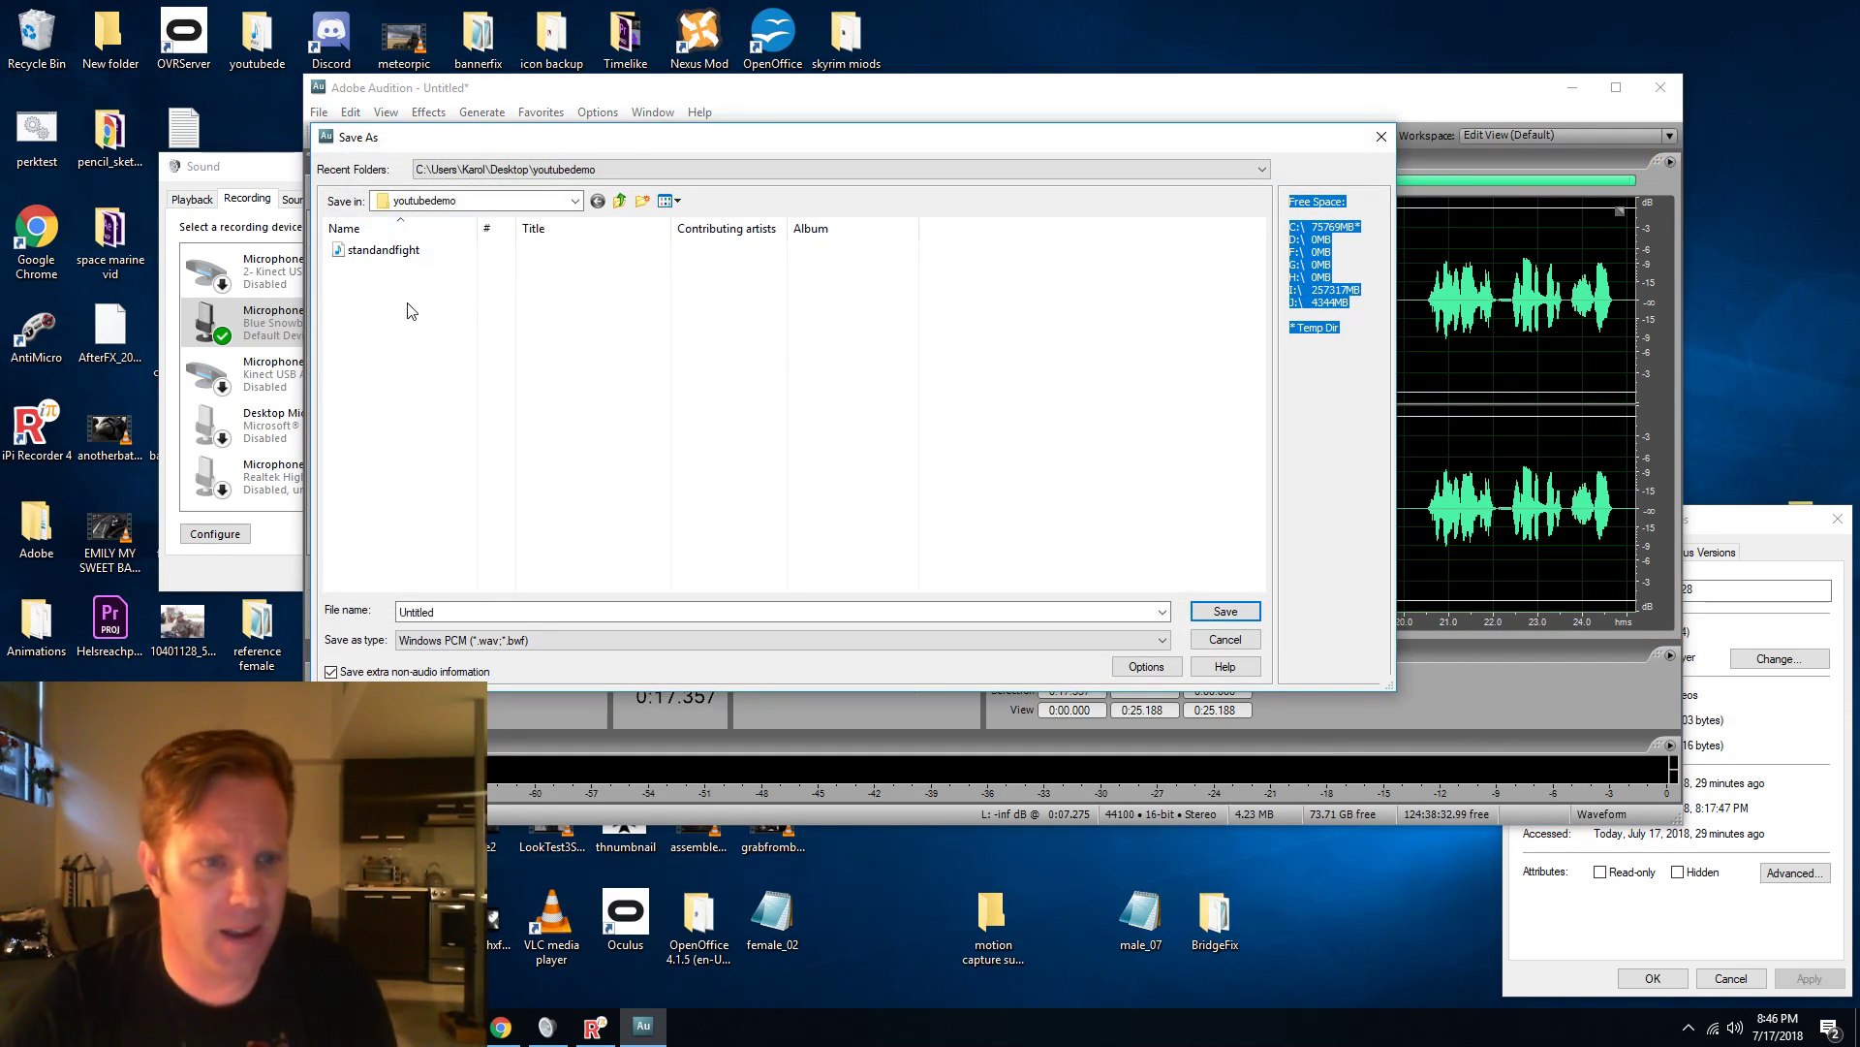
double_click(448, 612)
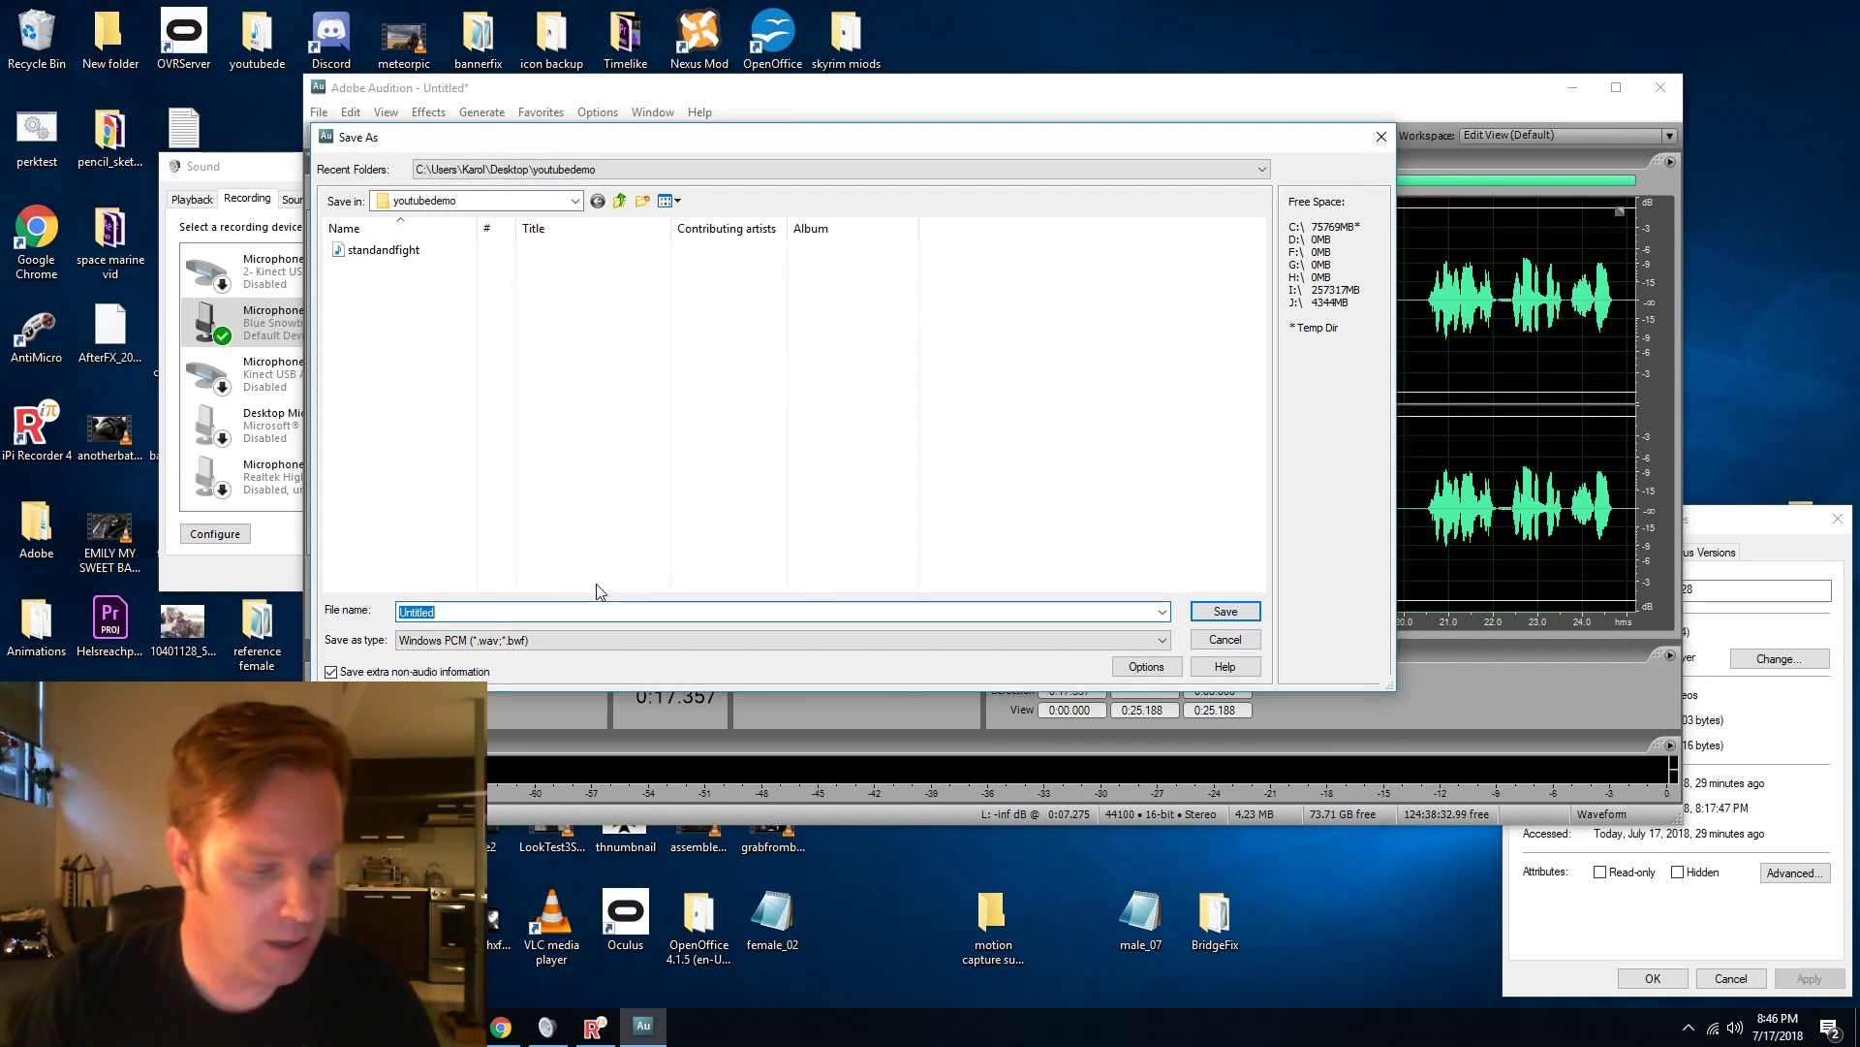
type("g")
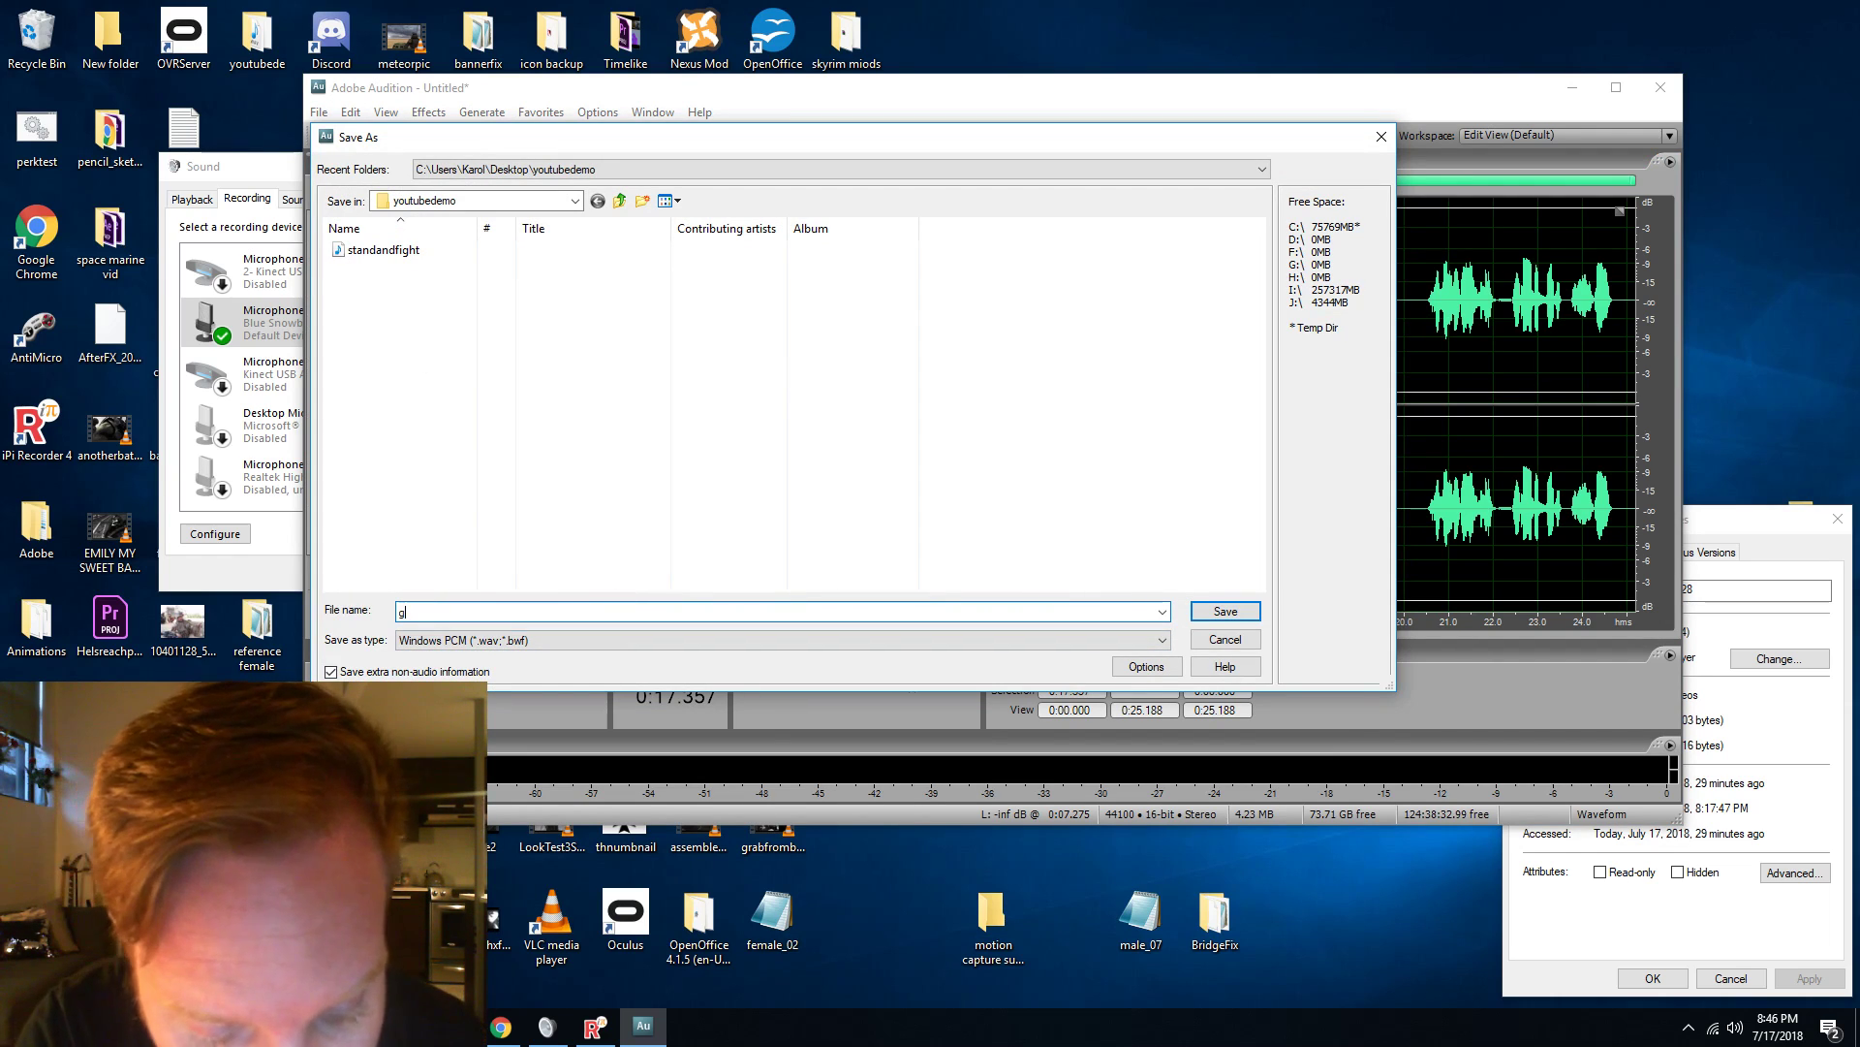
type("rimstandandfight")
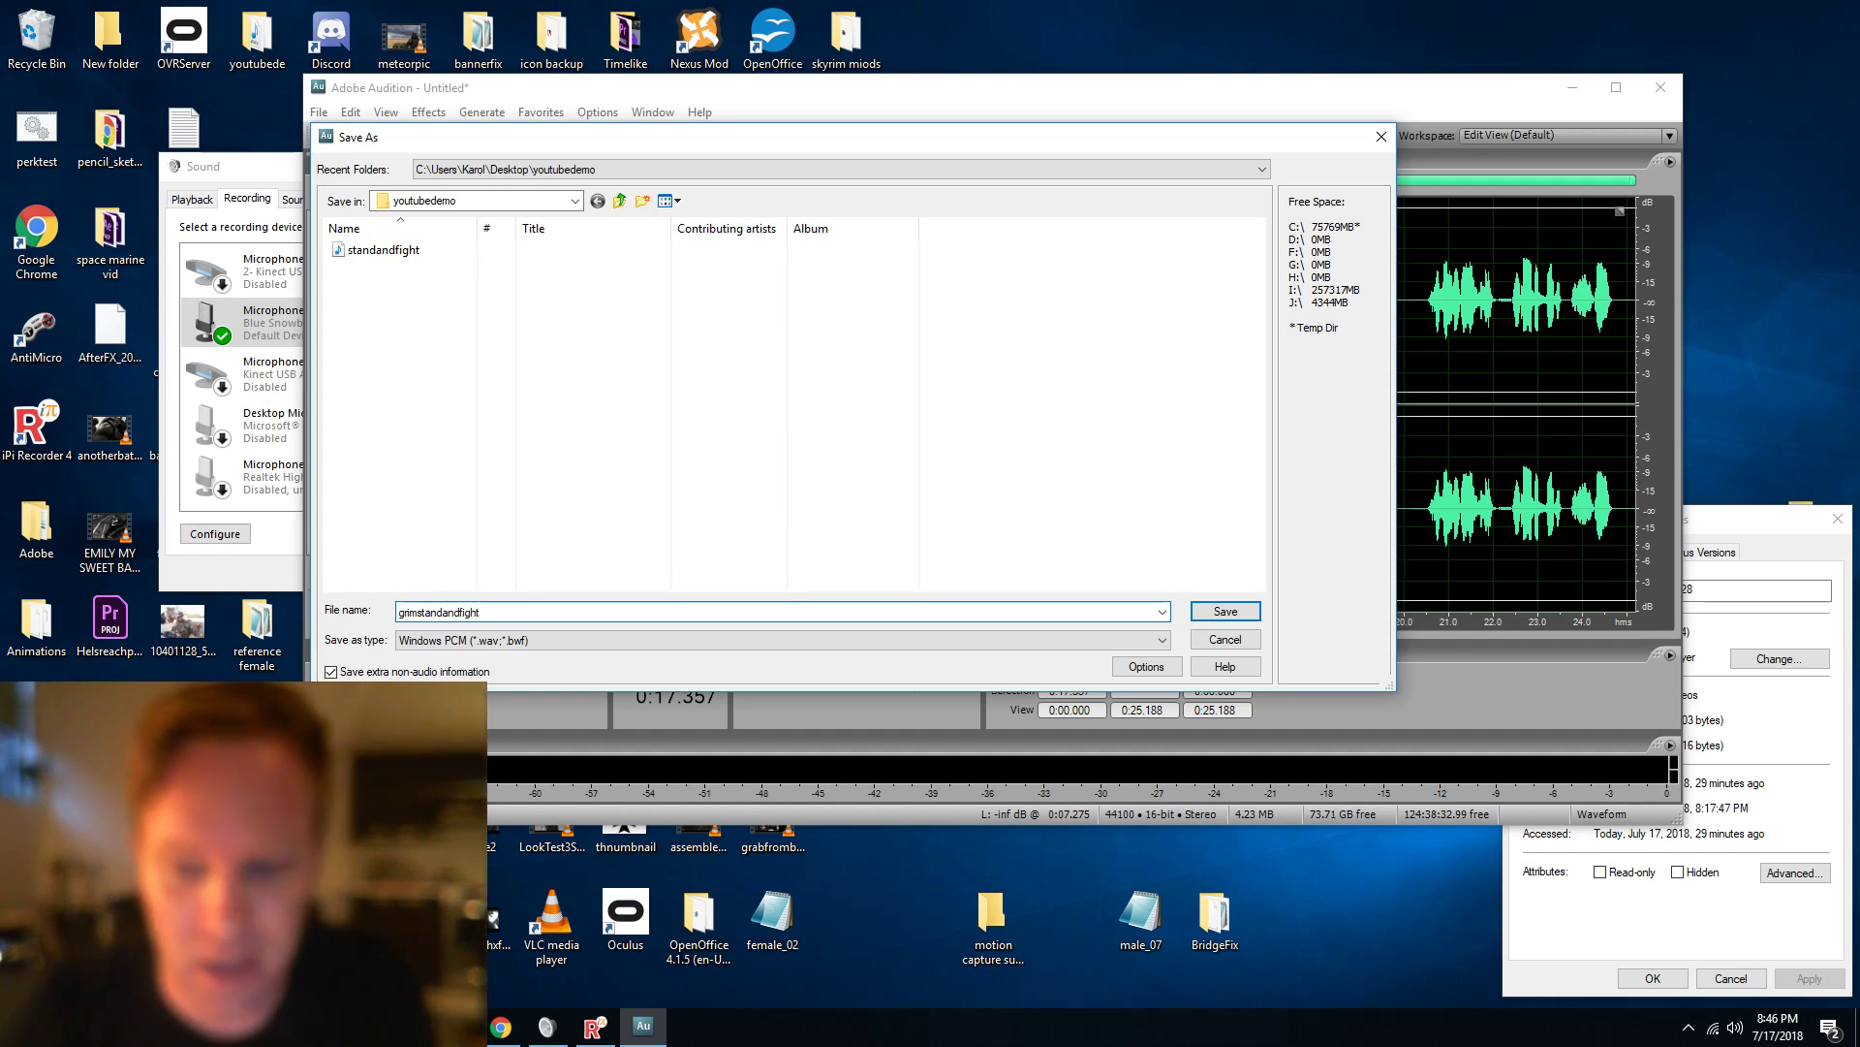
left_click(1224, 612)
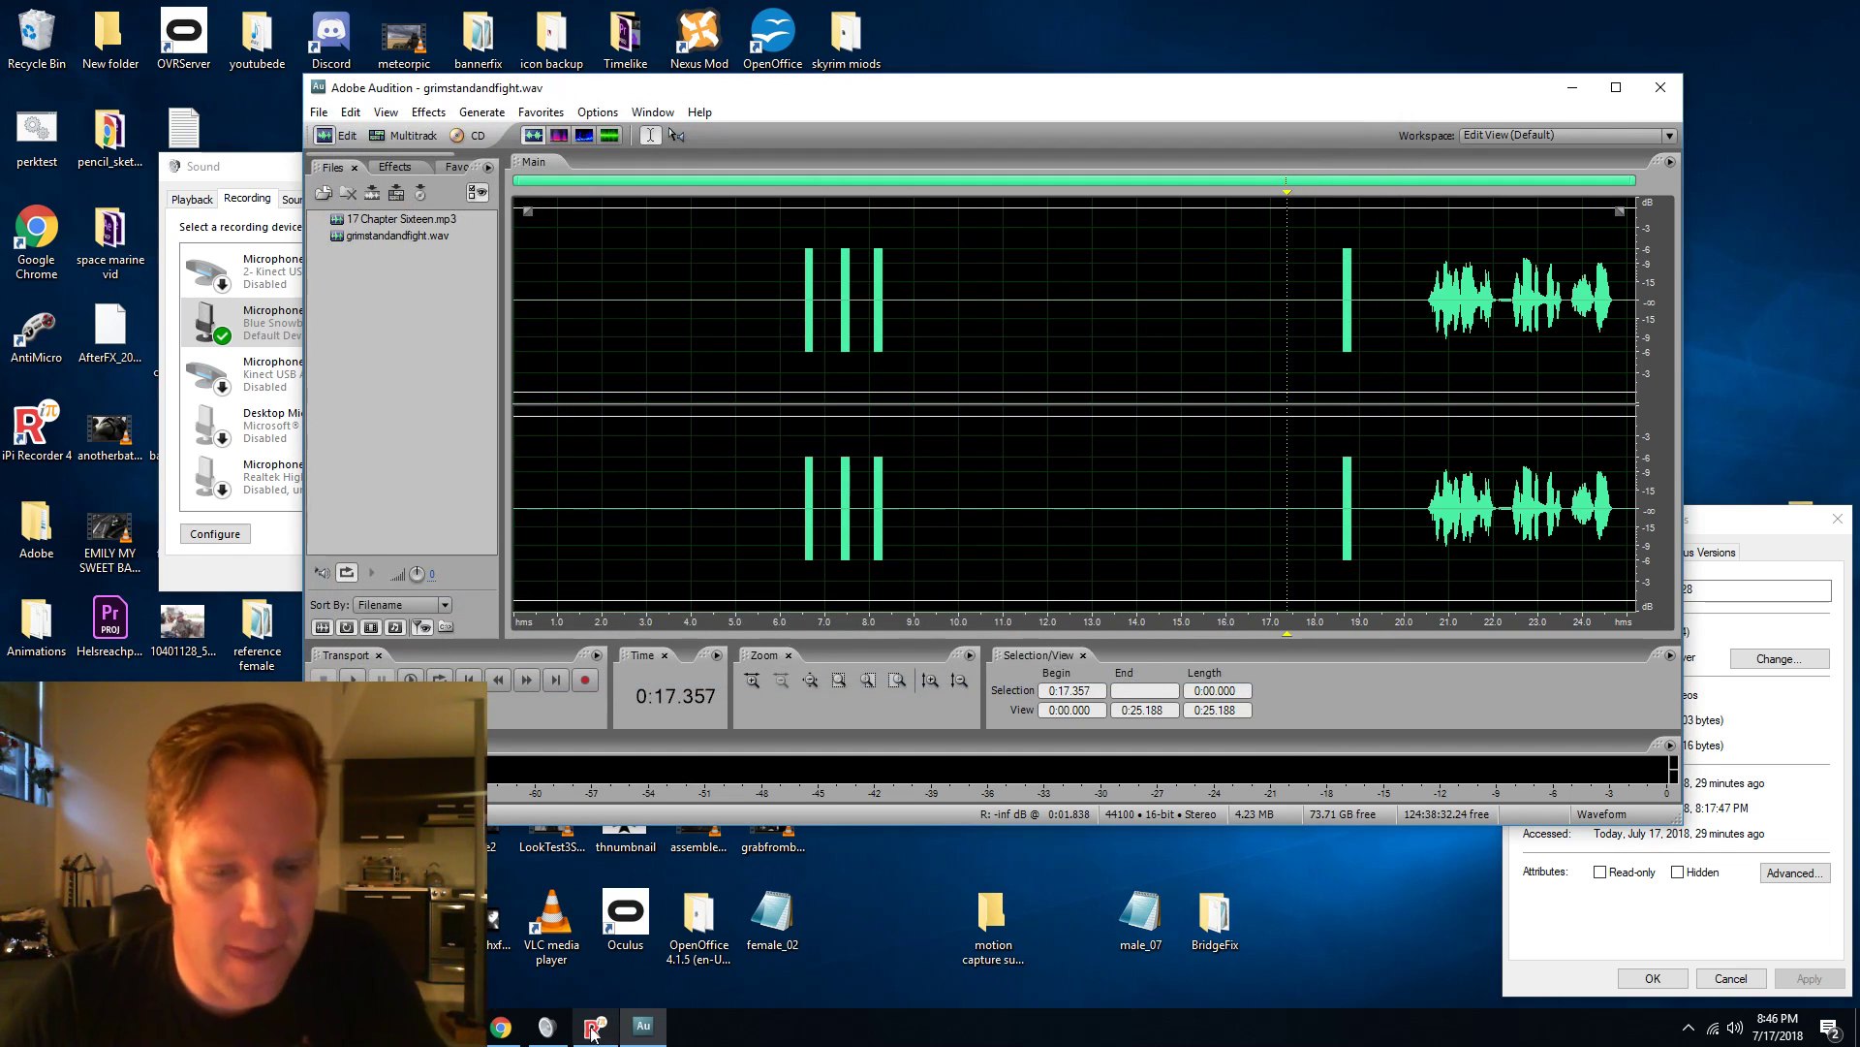
In File Explorer, open the sound folder inside SourceFilmmaker's game\usermod folder.
right_click(406, 1029)
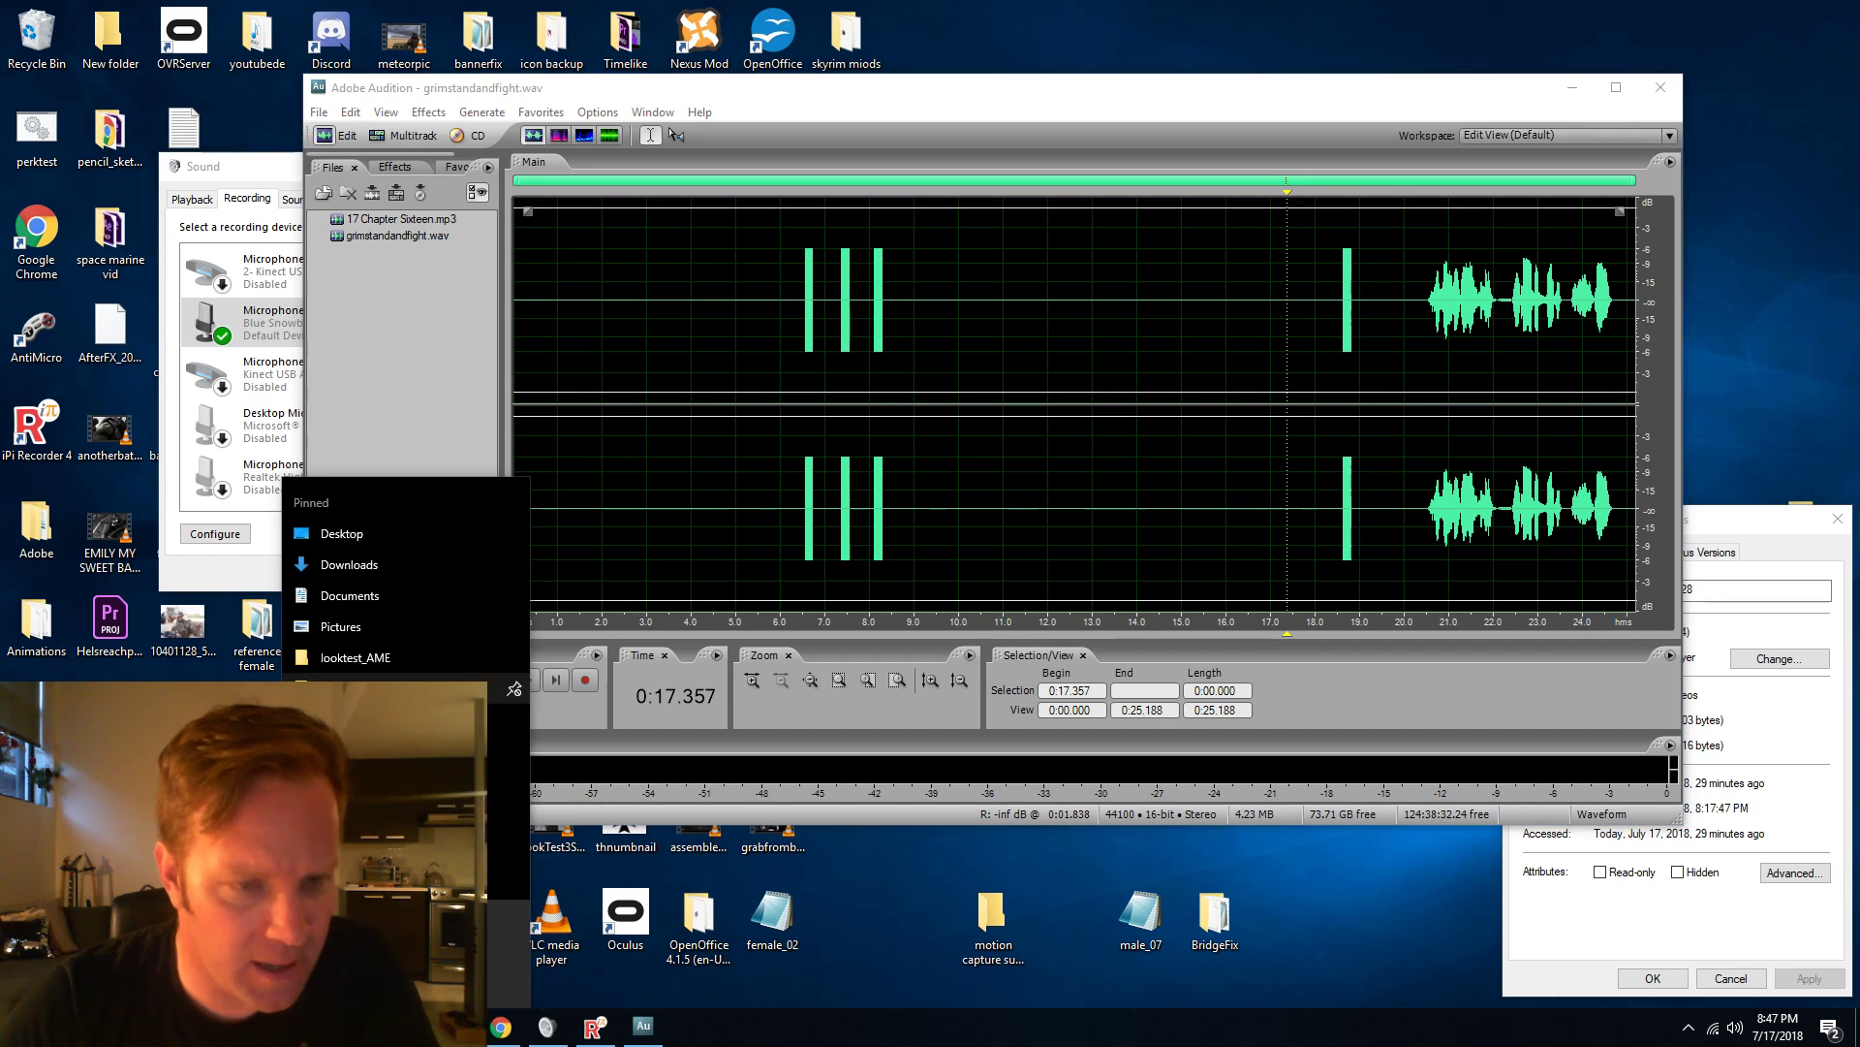
left_click(392, 690)
left_click_drag(919, 305, 1018, 224)
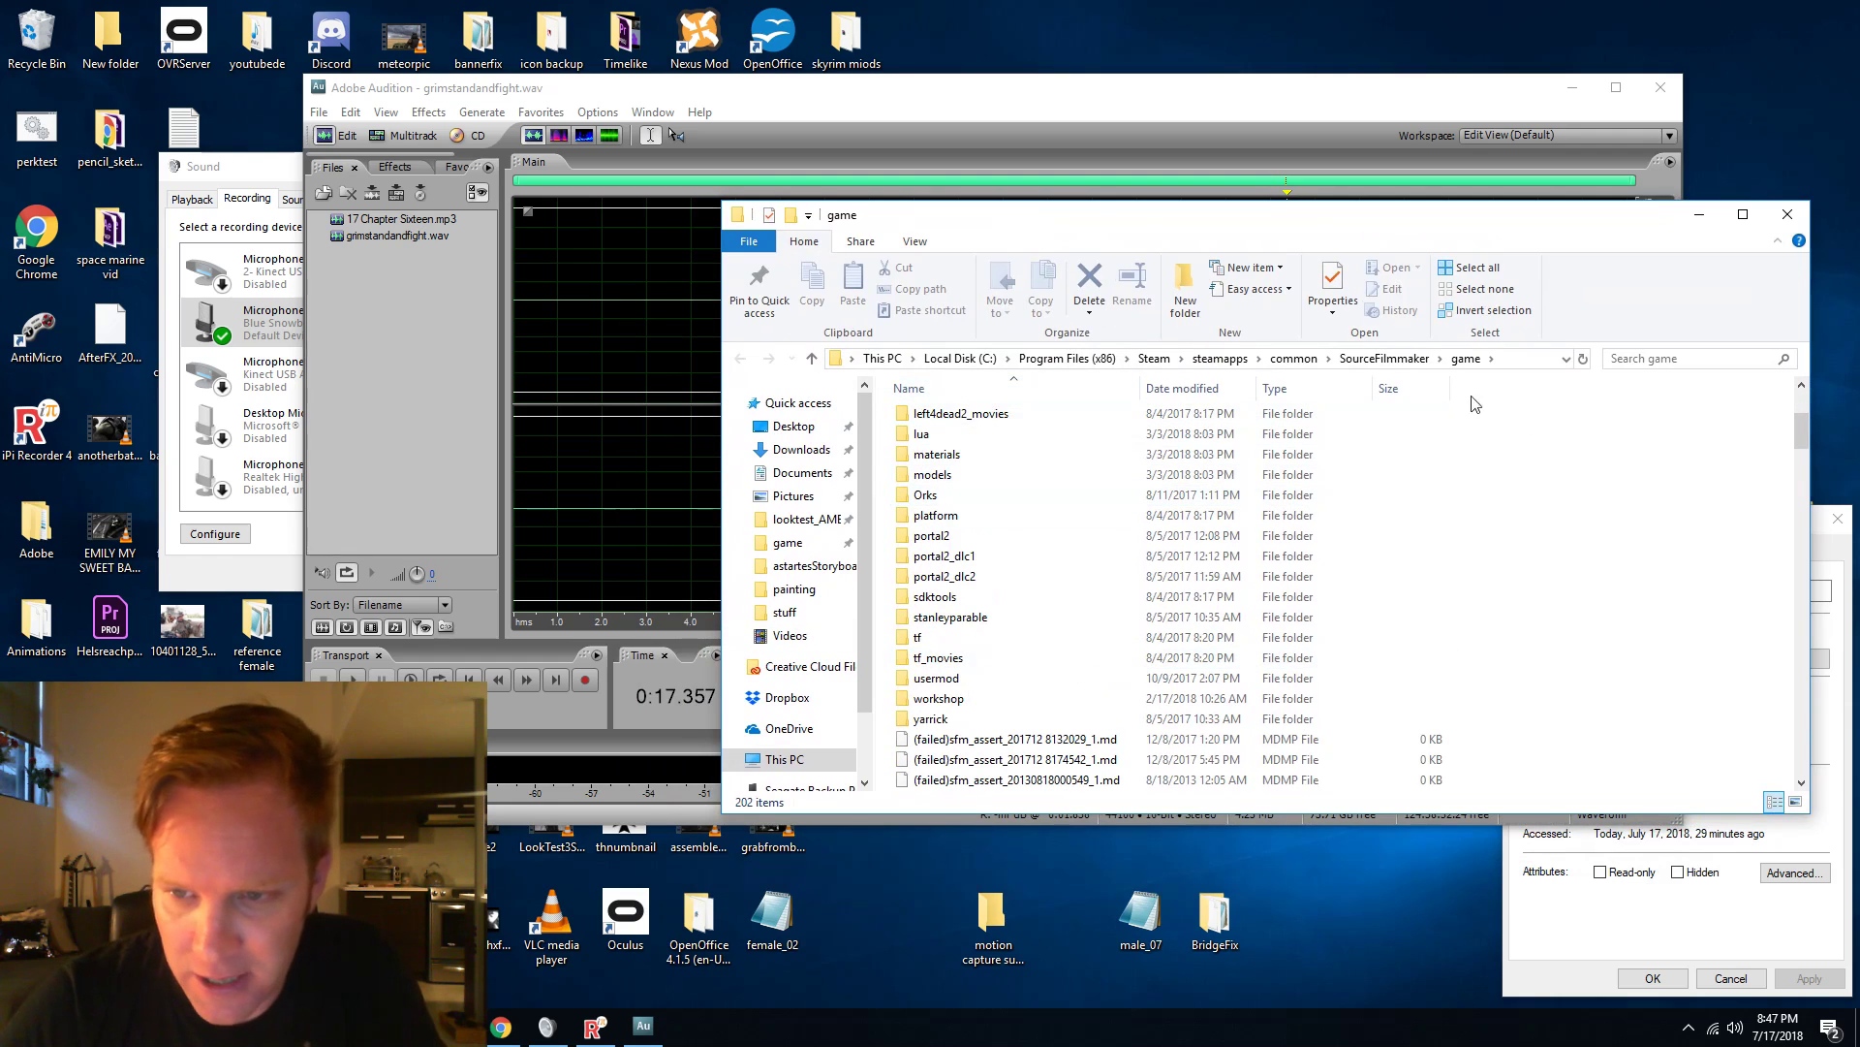
double_click(947, 682)
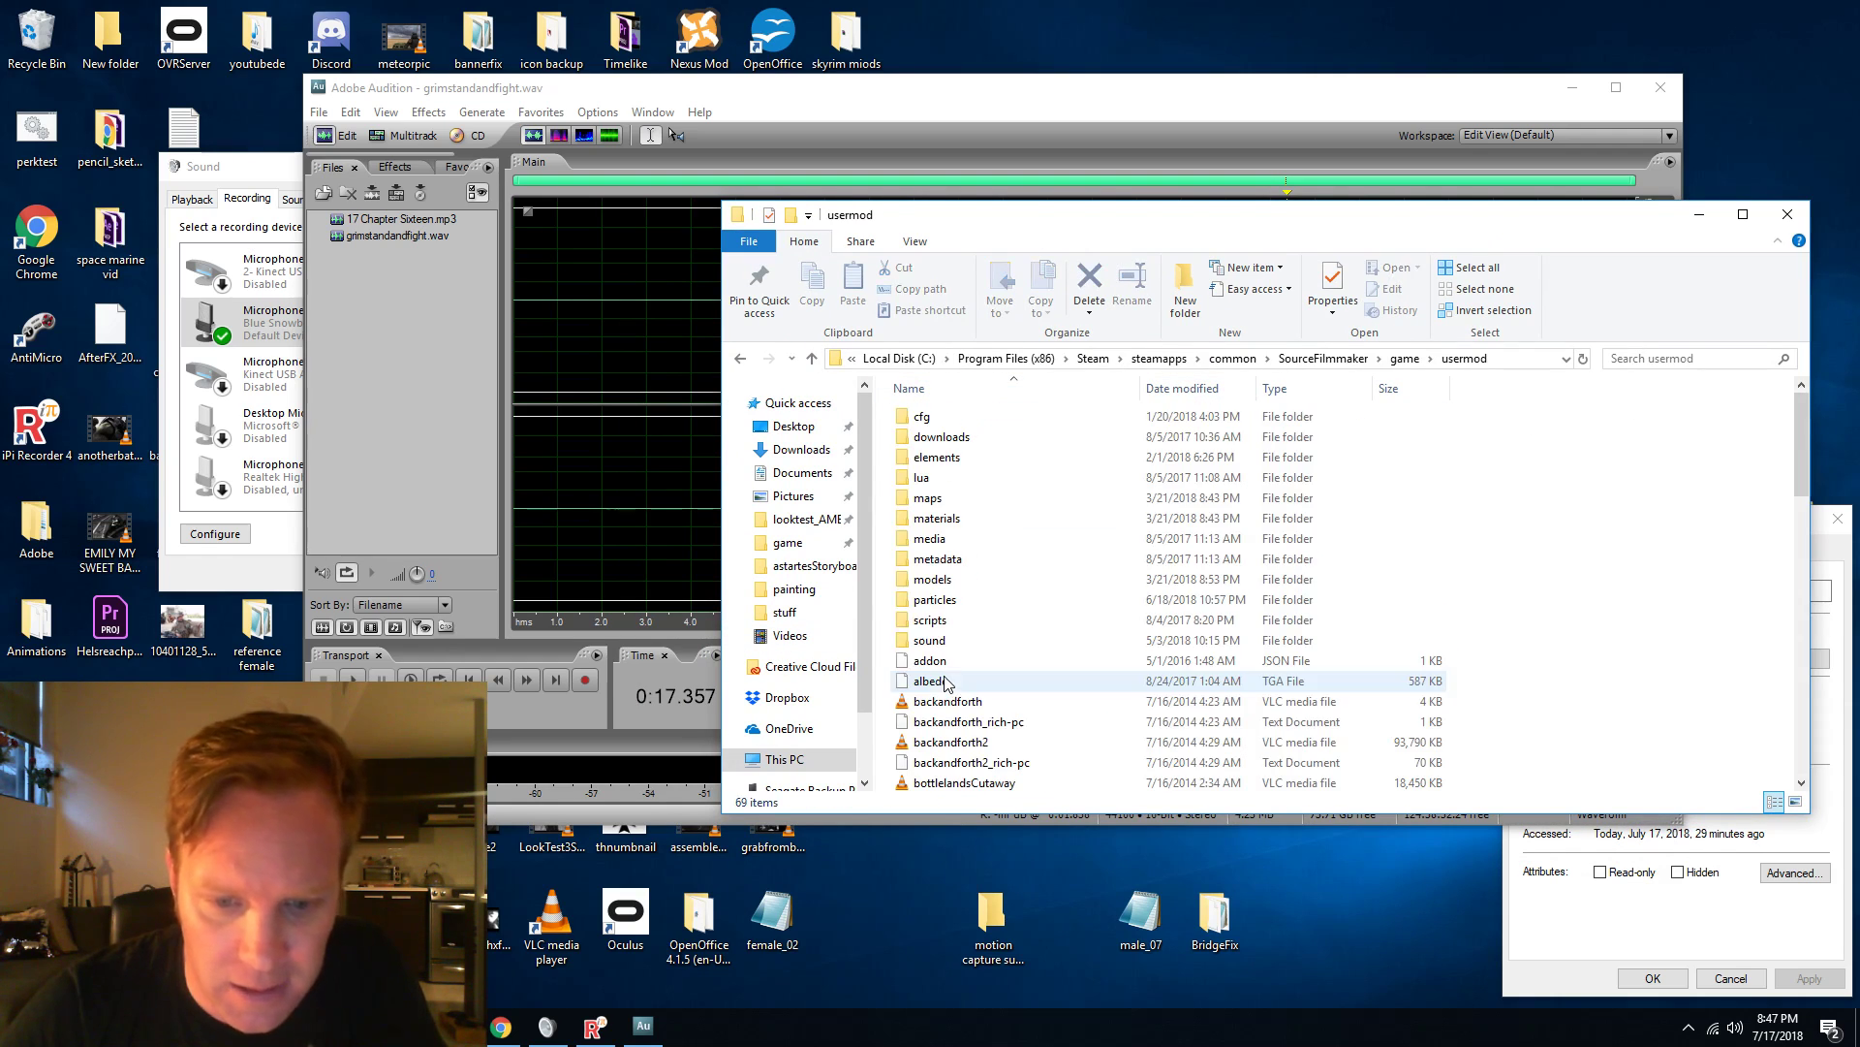
left_click(943, 643)
double_click(942, 644)
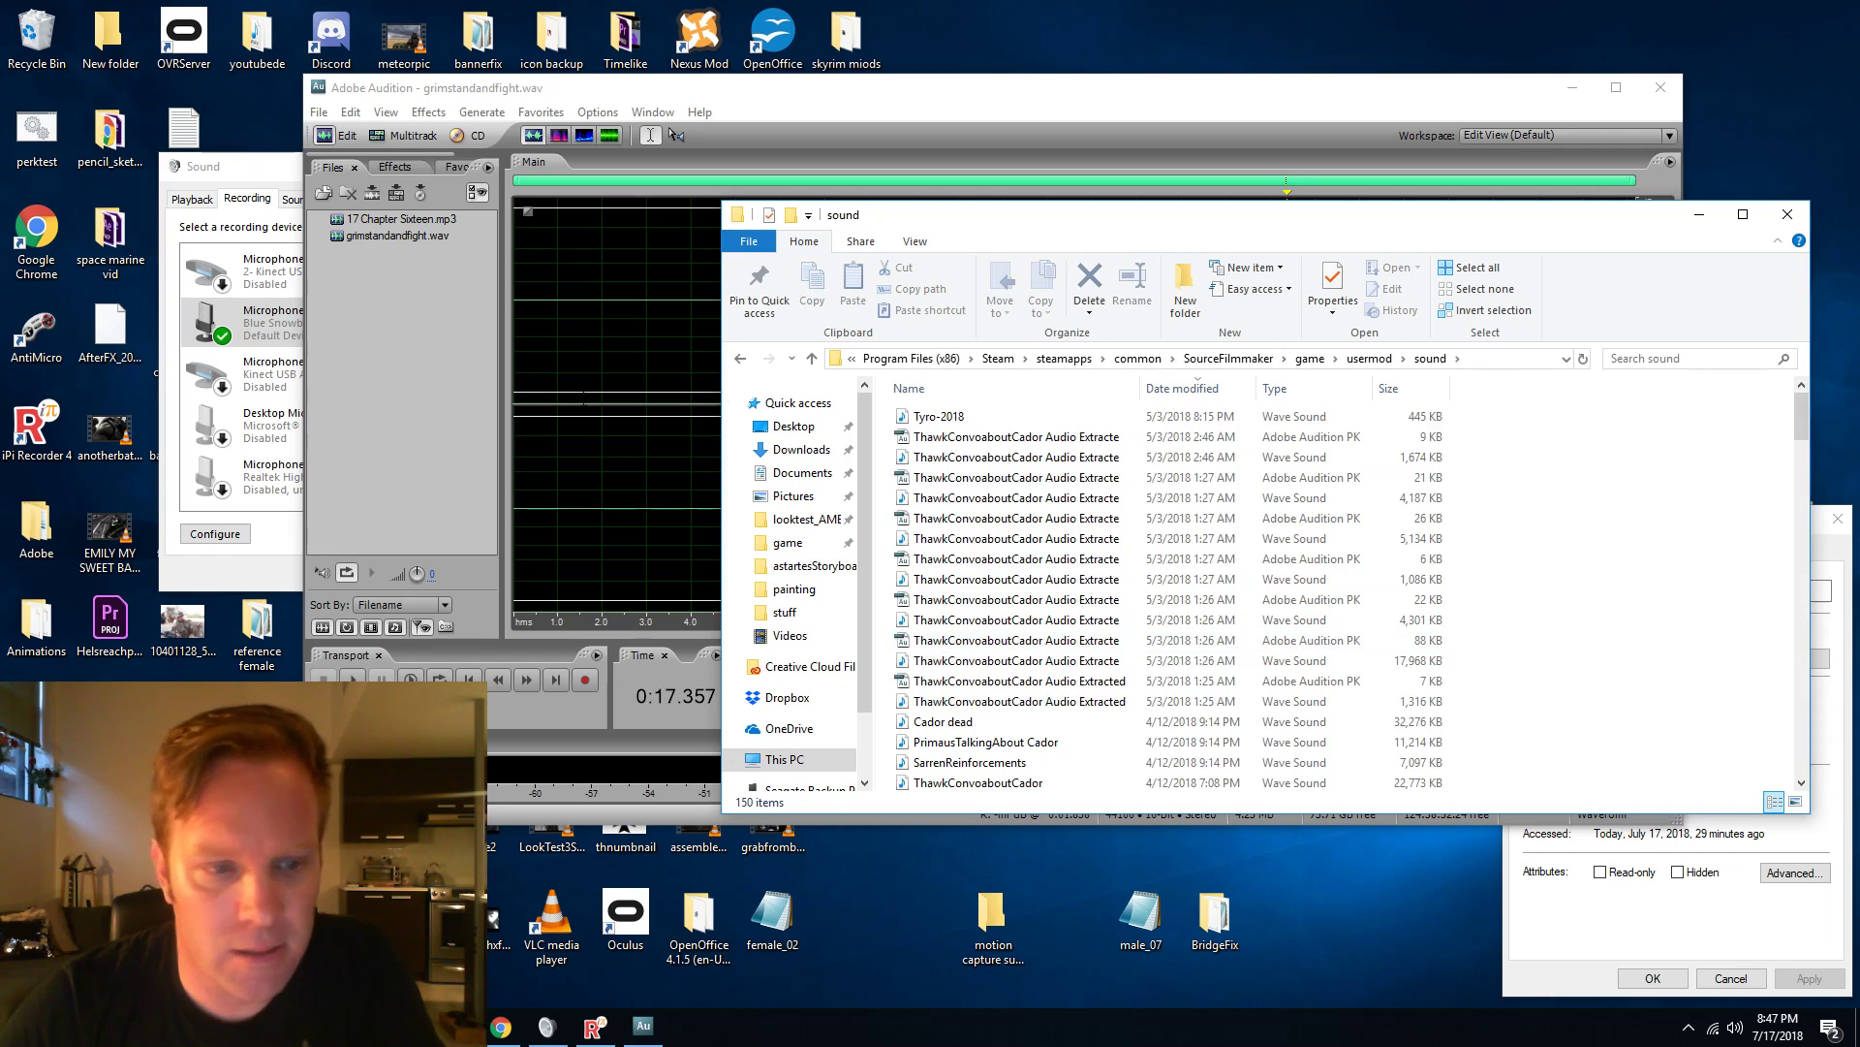
Open the youtubedemo folder on the Desktop in another File Explorer window and copy the grimstandandfight wave file.
left_click(360, 1027)
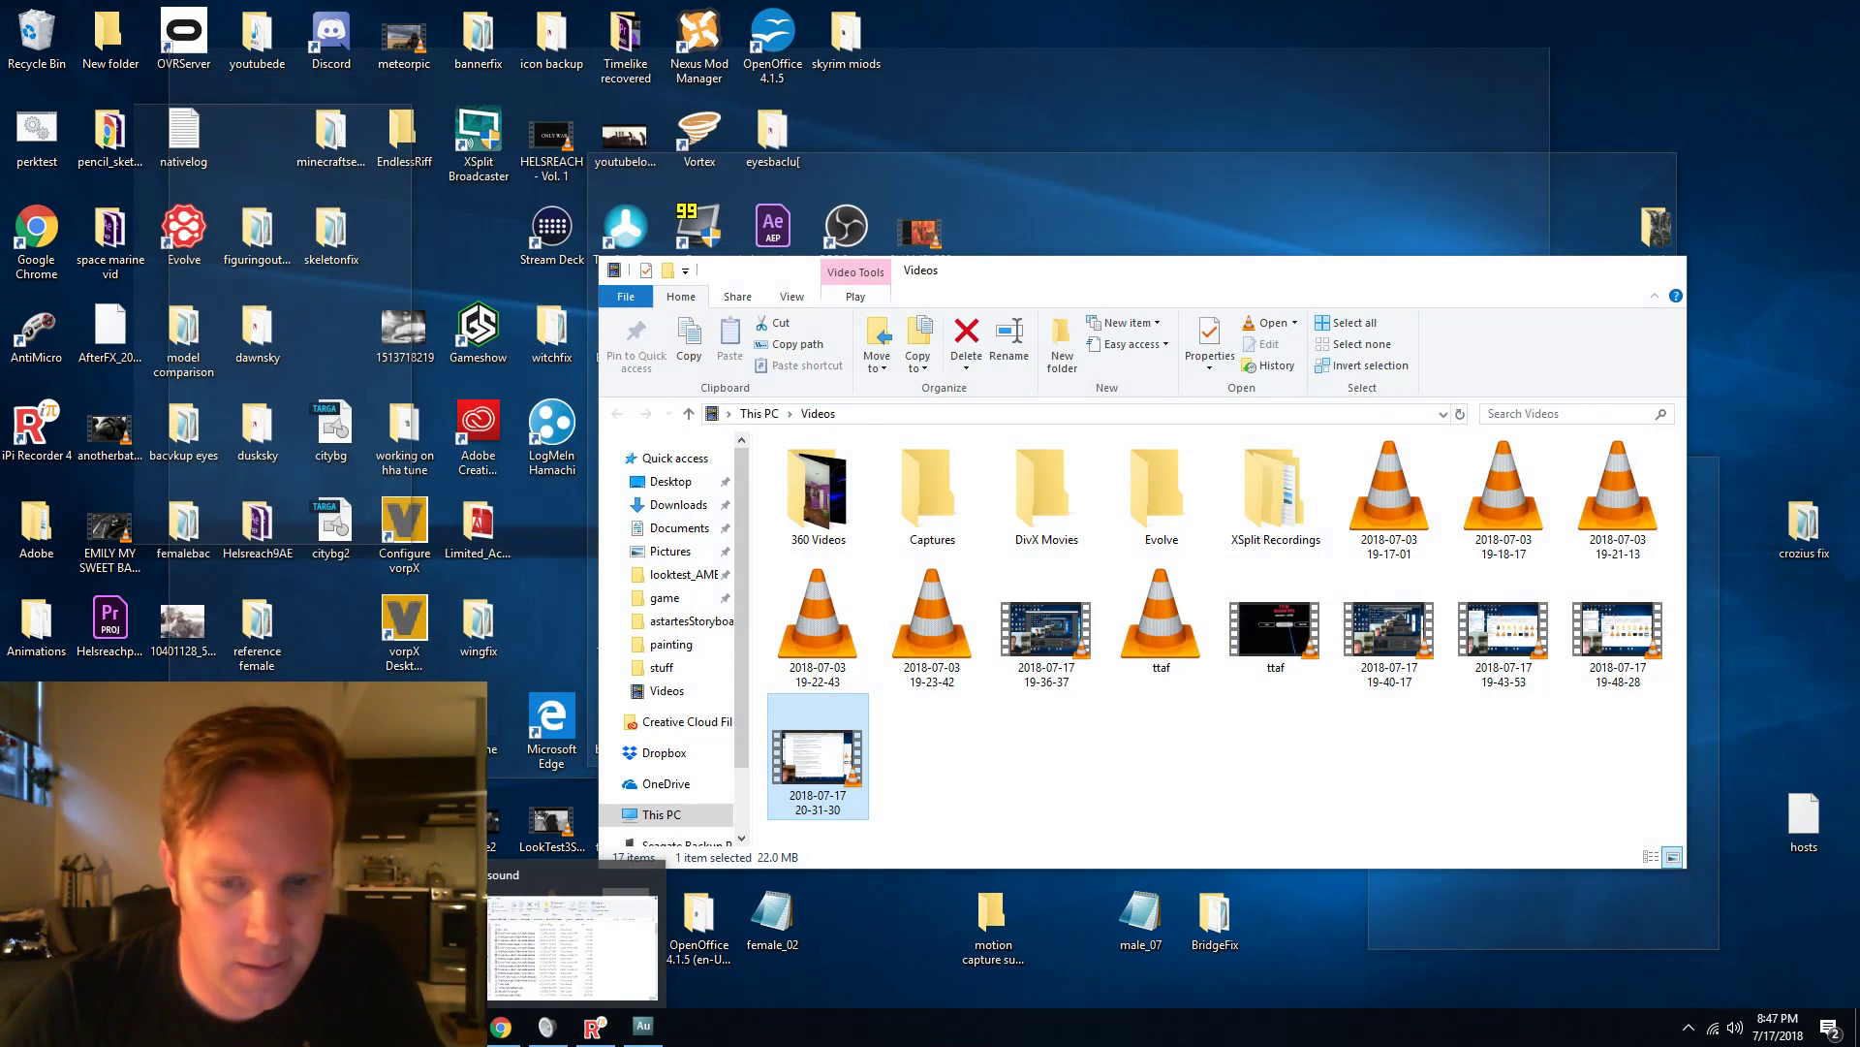
left_click(572, 944)
left_click(670, 481)
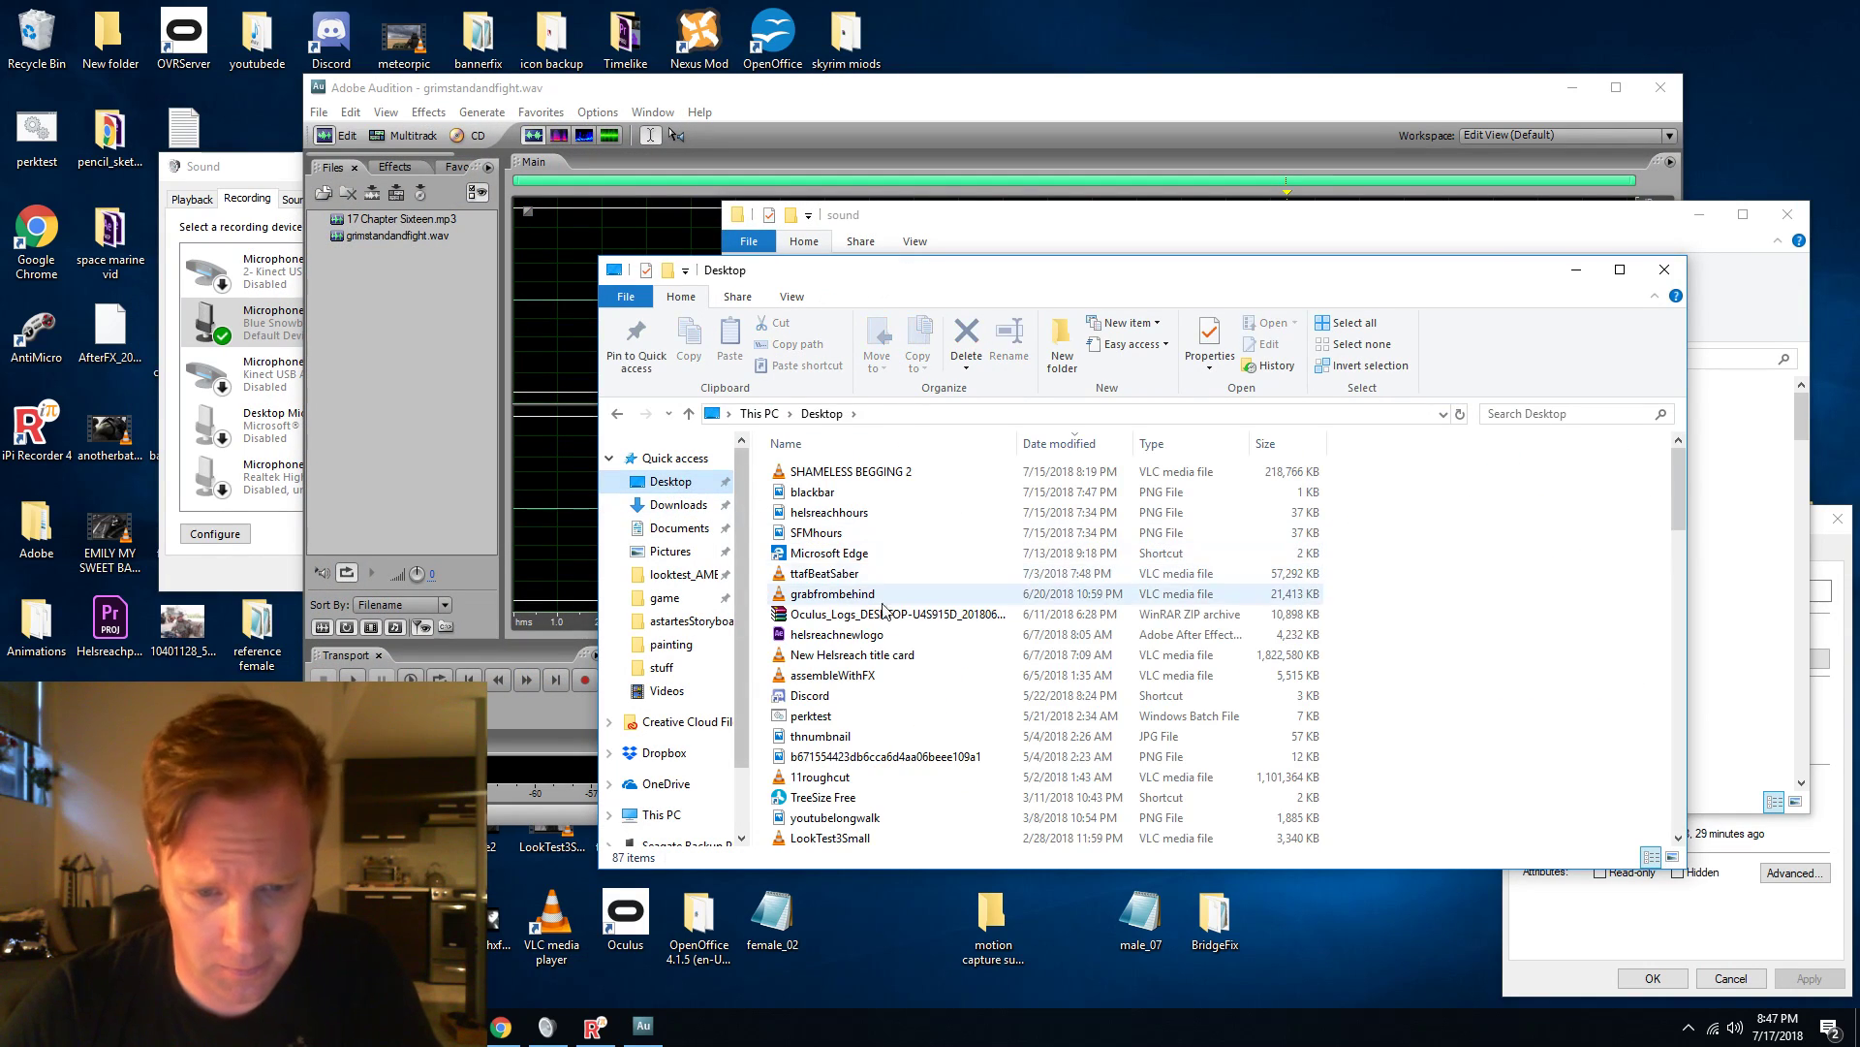
scroll(979, 665, "down", 6)
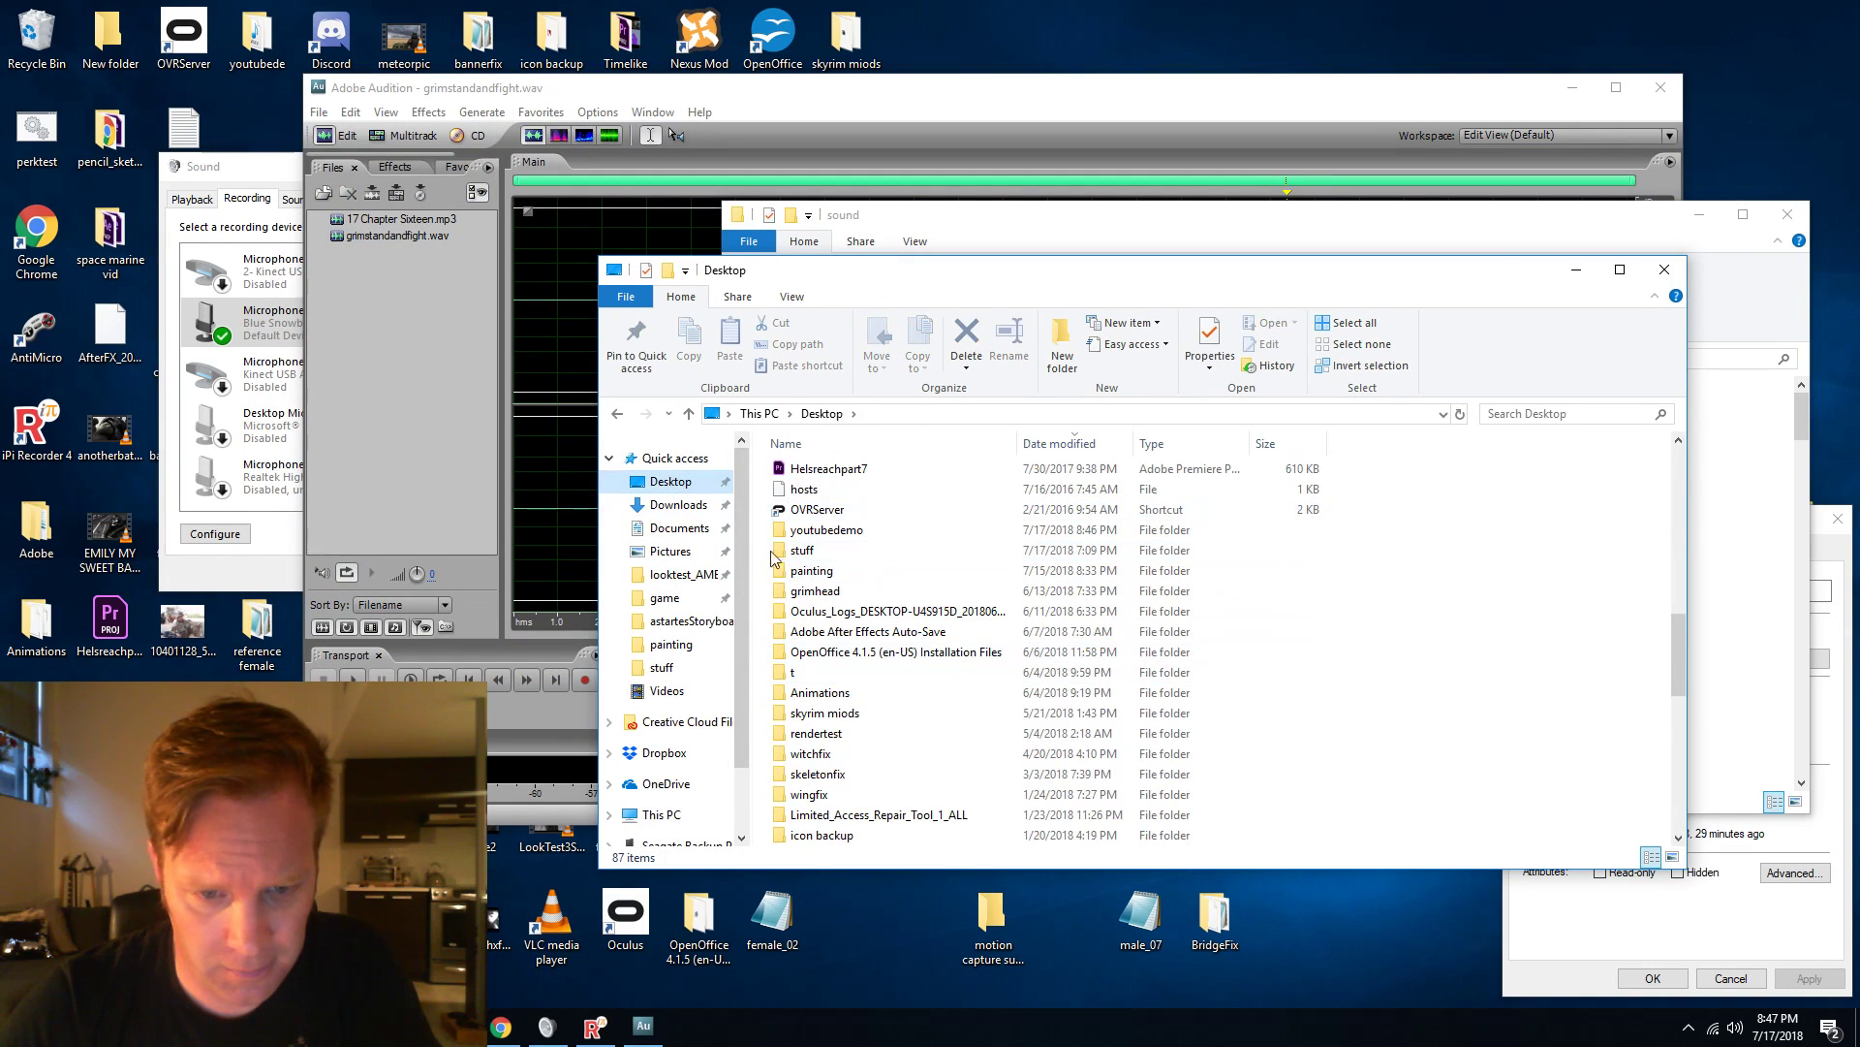
double_click(833, 533)
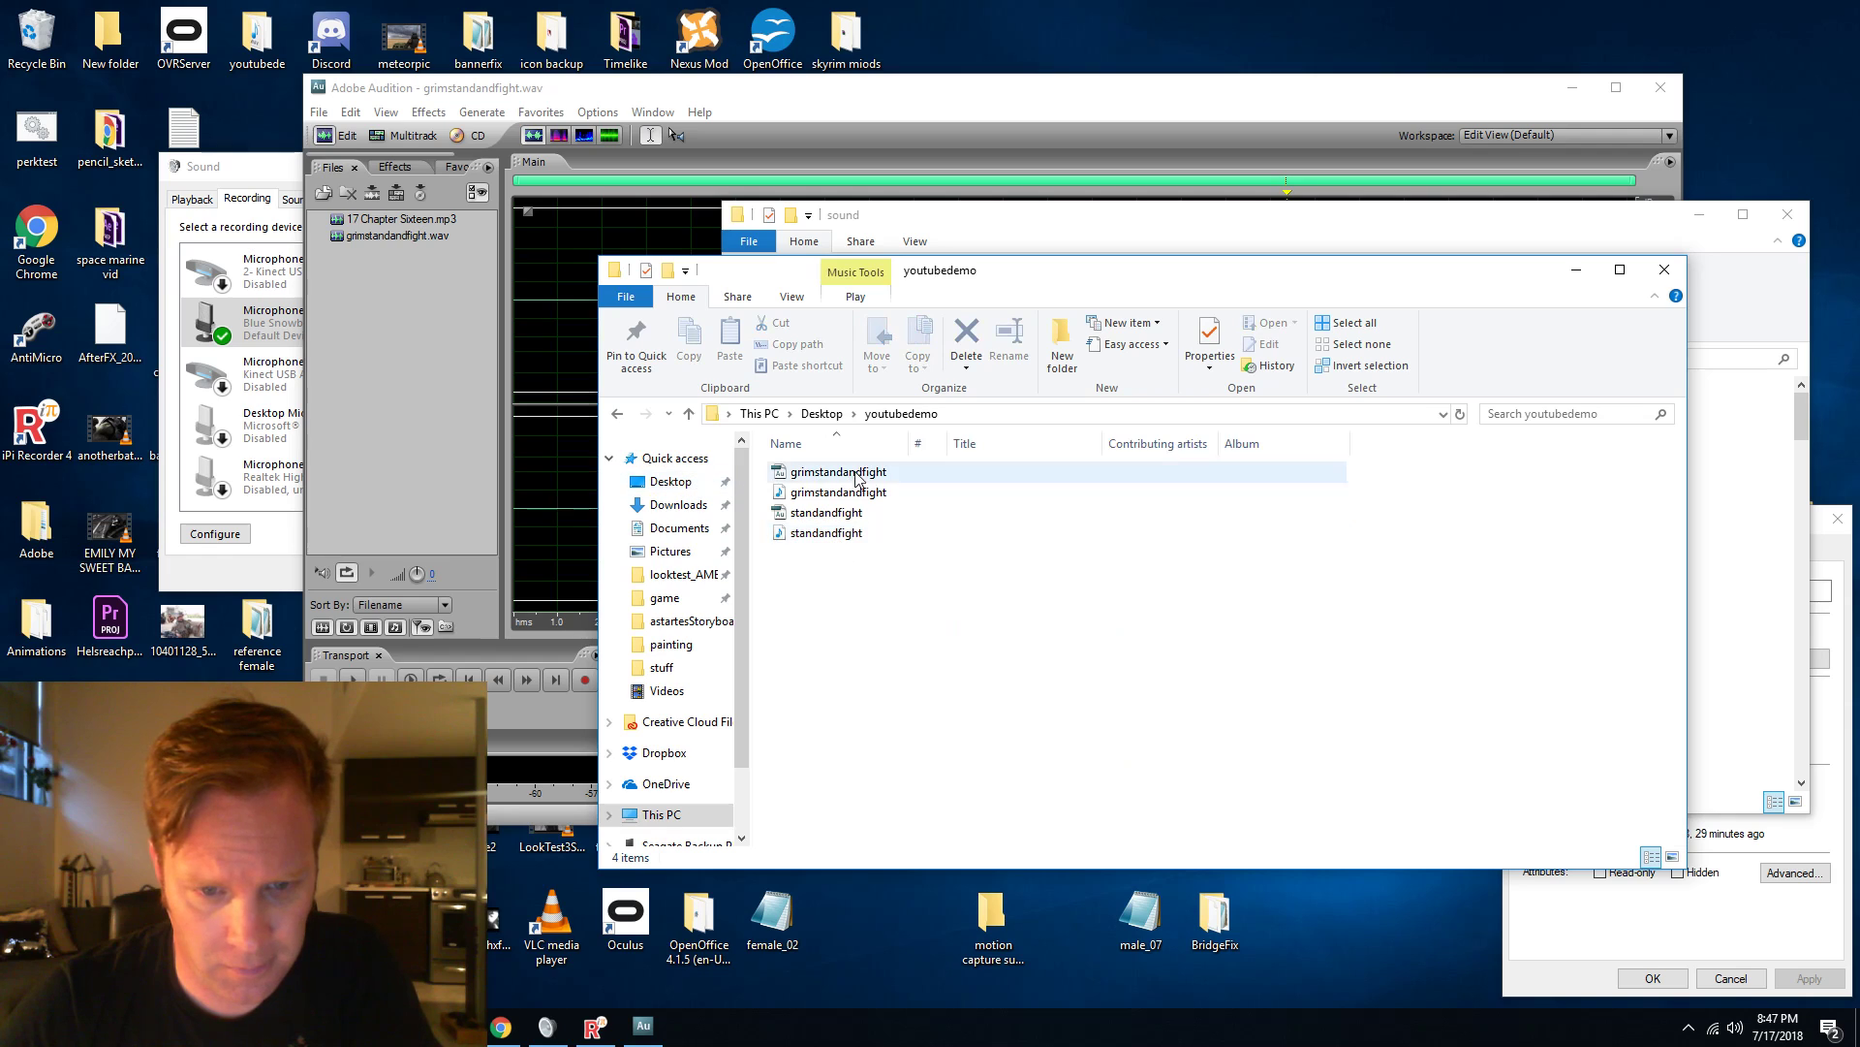
right_click(834, 491)
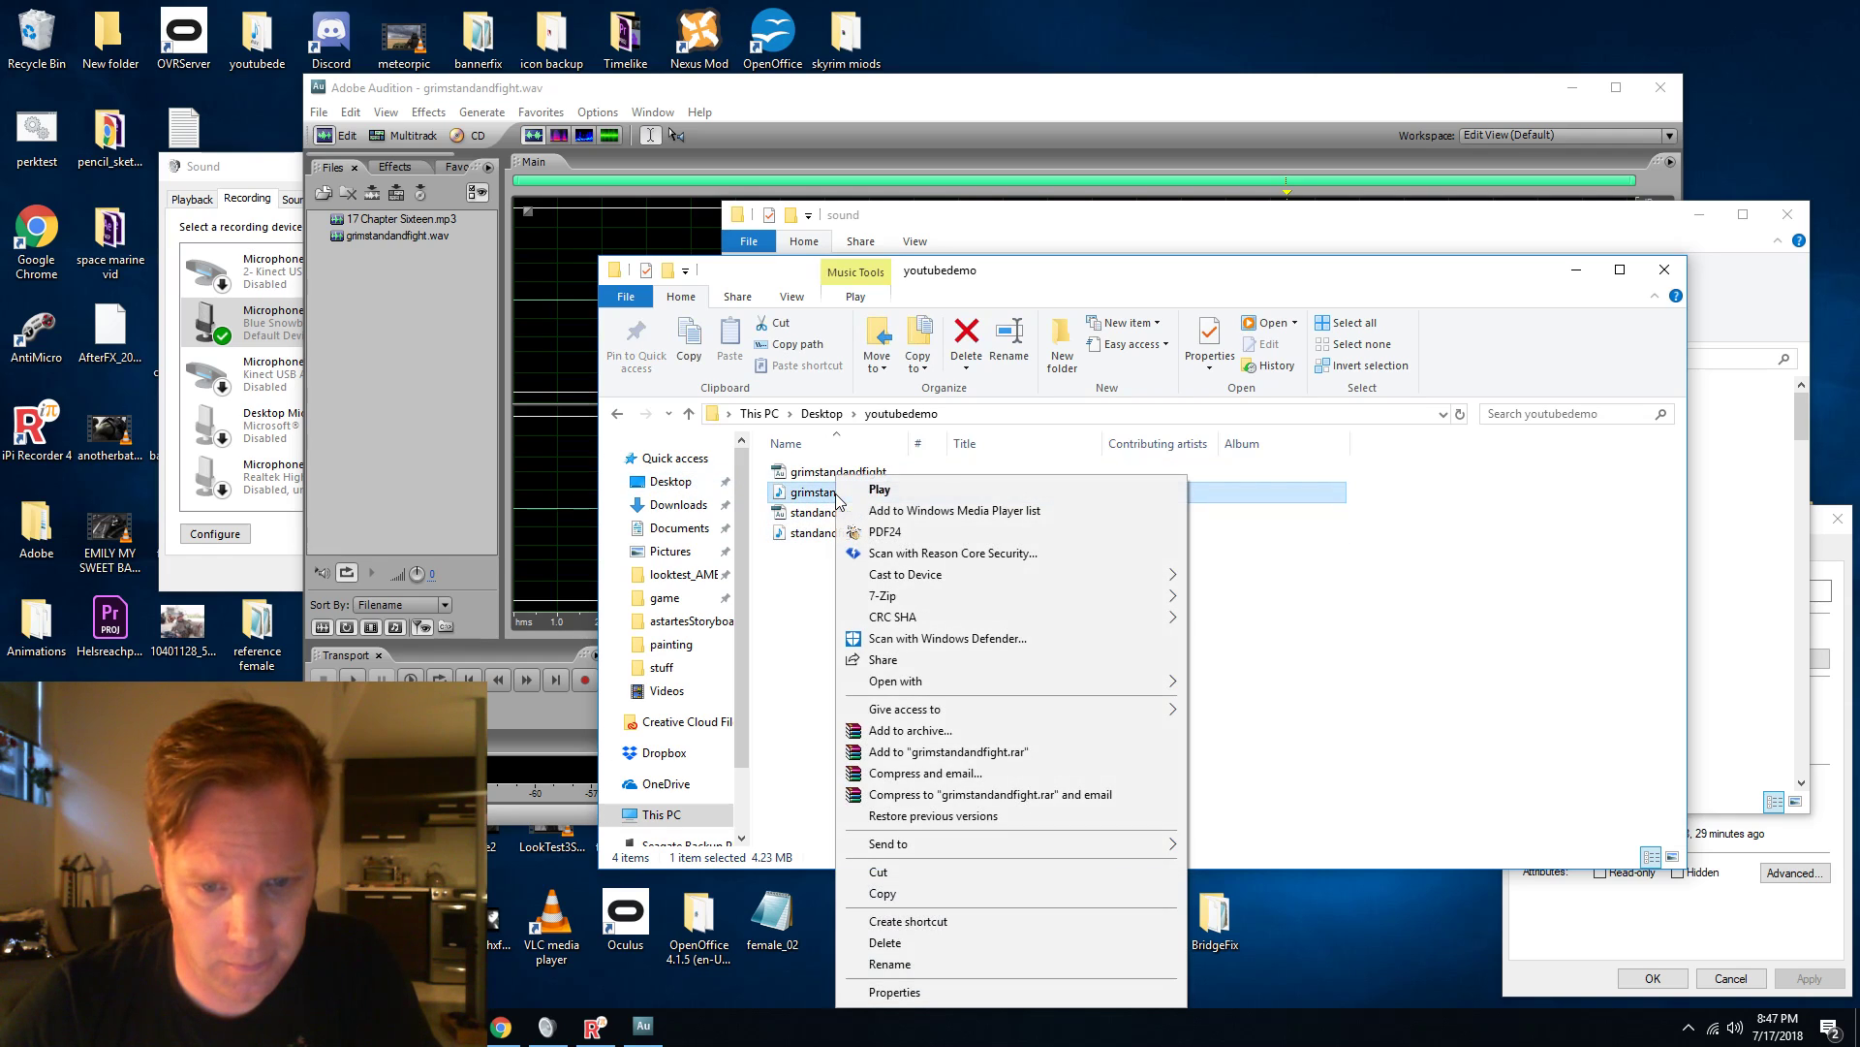
left_click(898, 890)
Paste the grimstandandfight wave file into the SourceFilmmaker usermod sound folder.
left_click(1498, 247)
right_click(1705, 521)
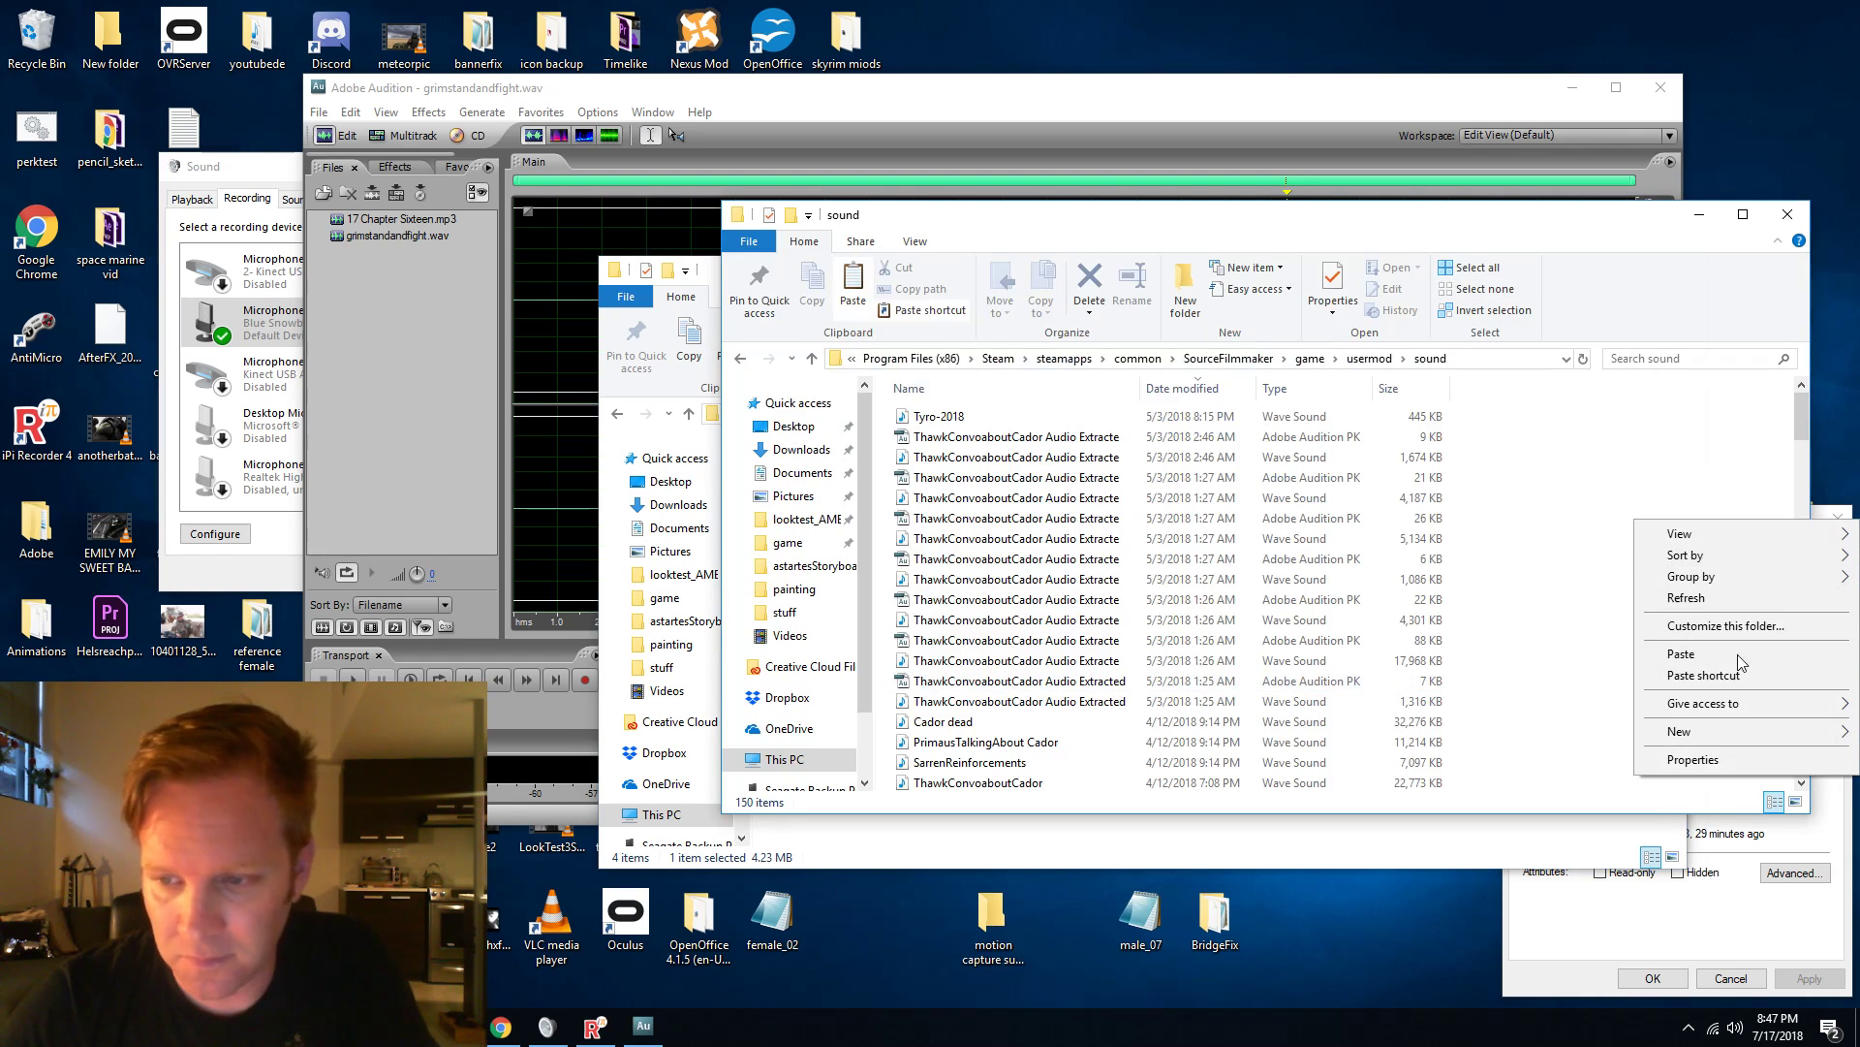
left_click(1707, 649)
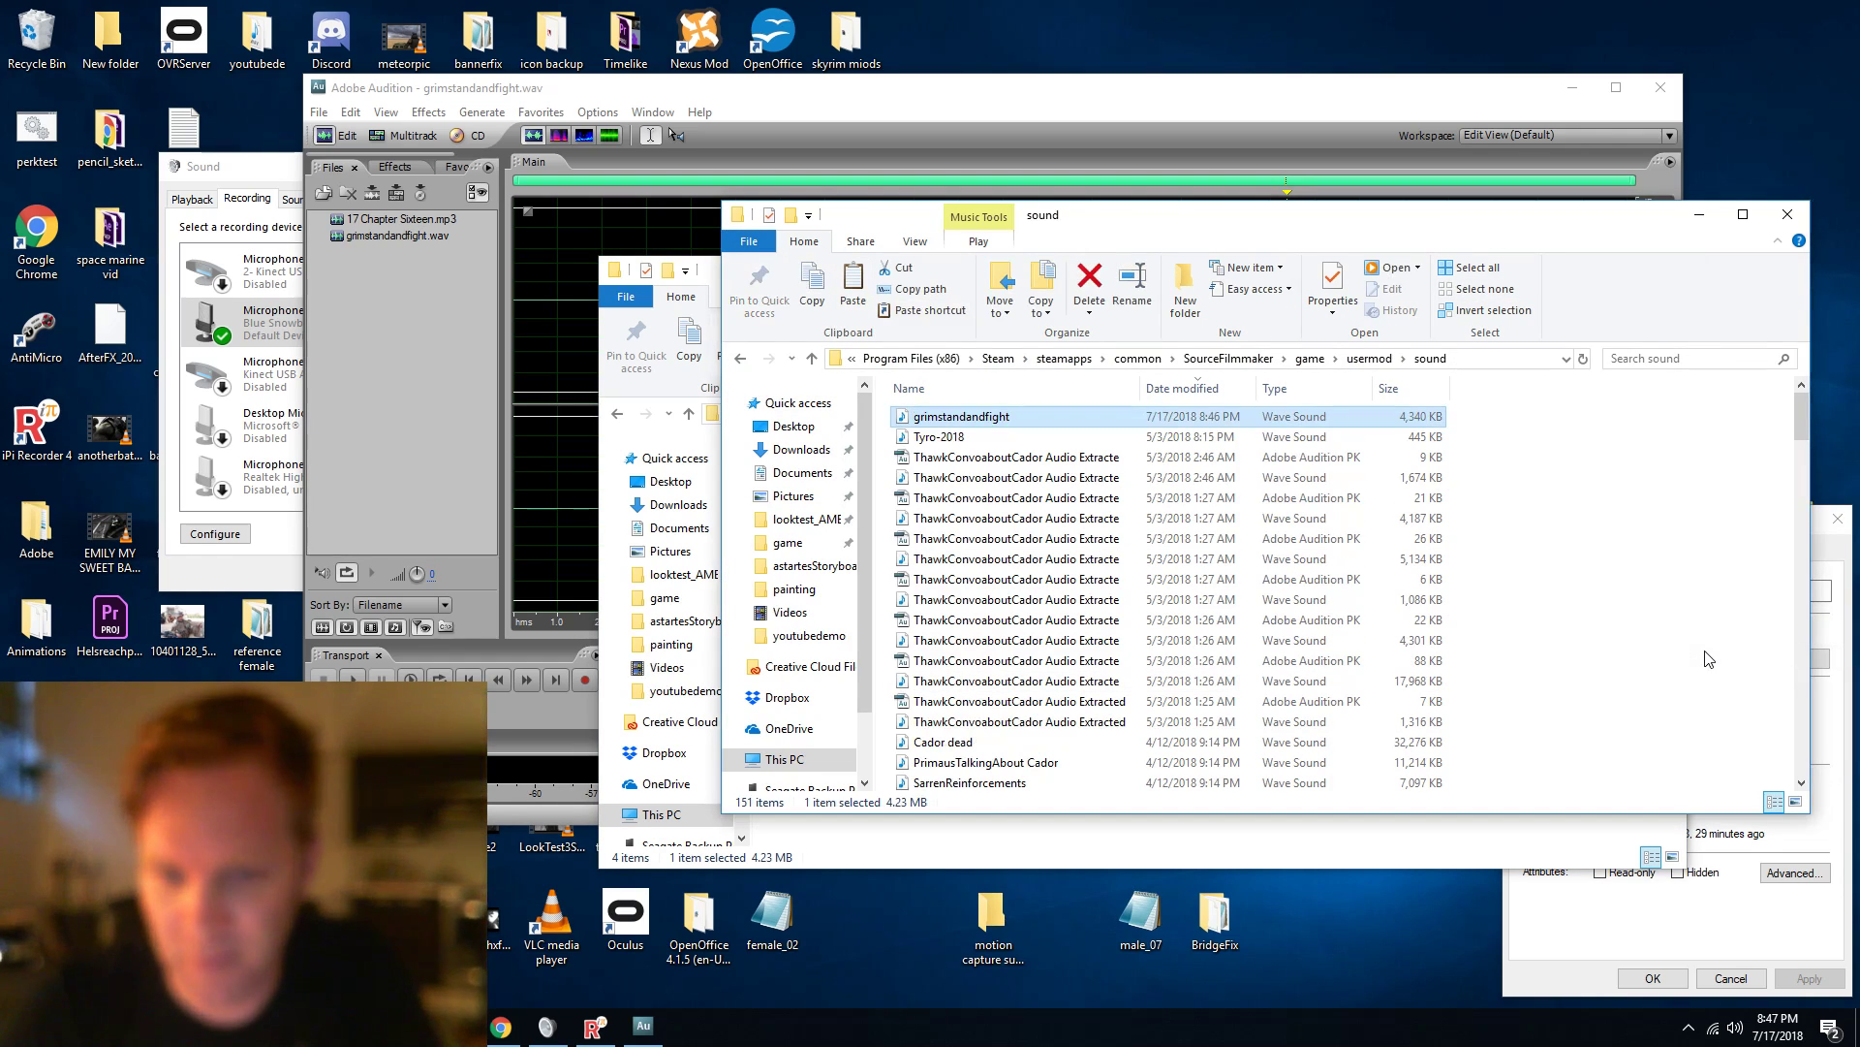
Switch to iPi Recorder 4 and move its window higher on the desktop so the whole camera view fits.
left_click(976, 94)
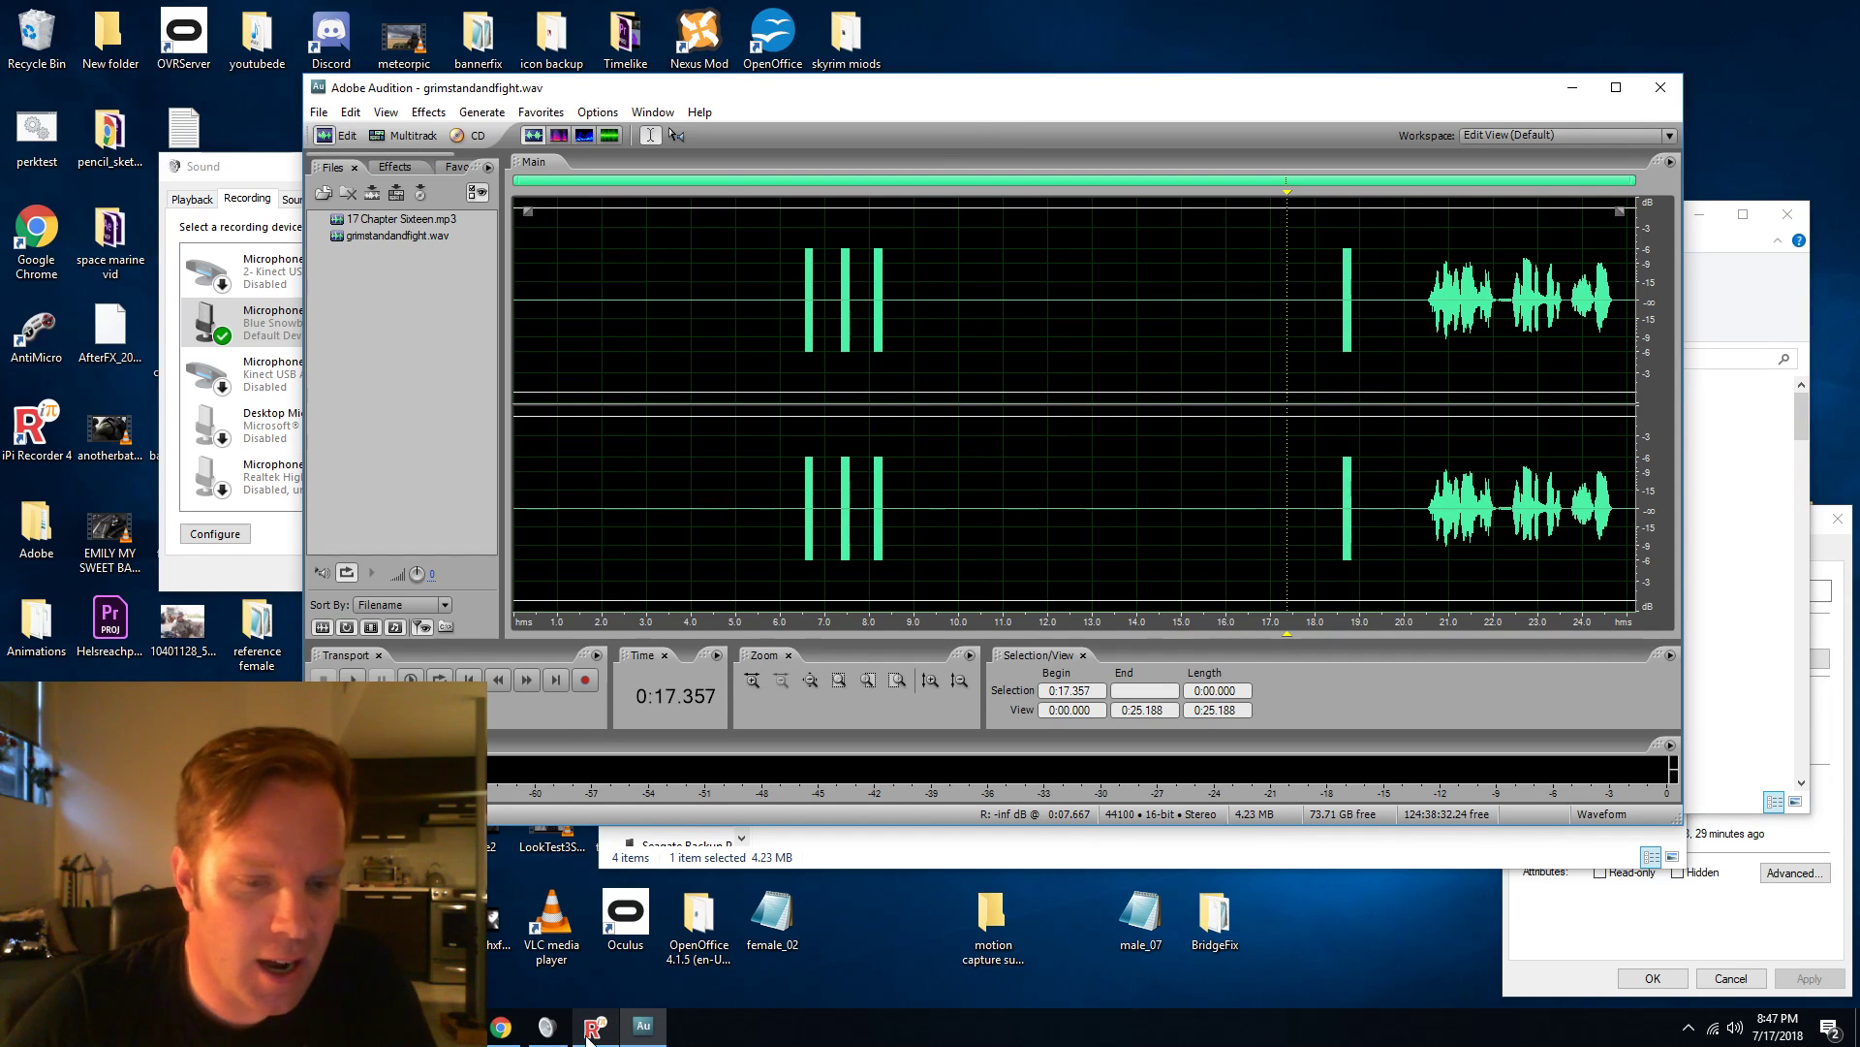
mouse_move(590, 1037)
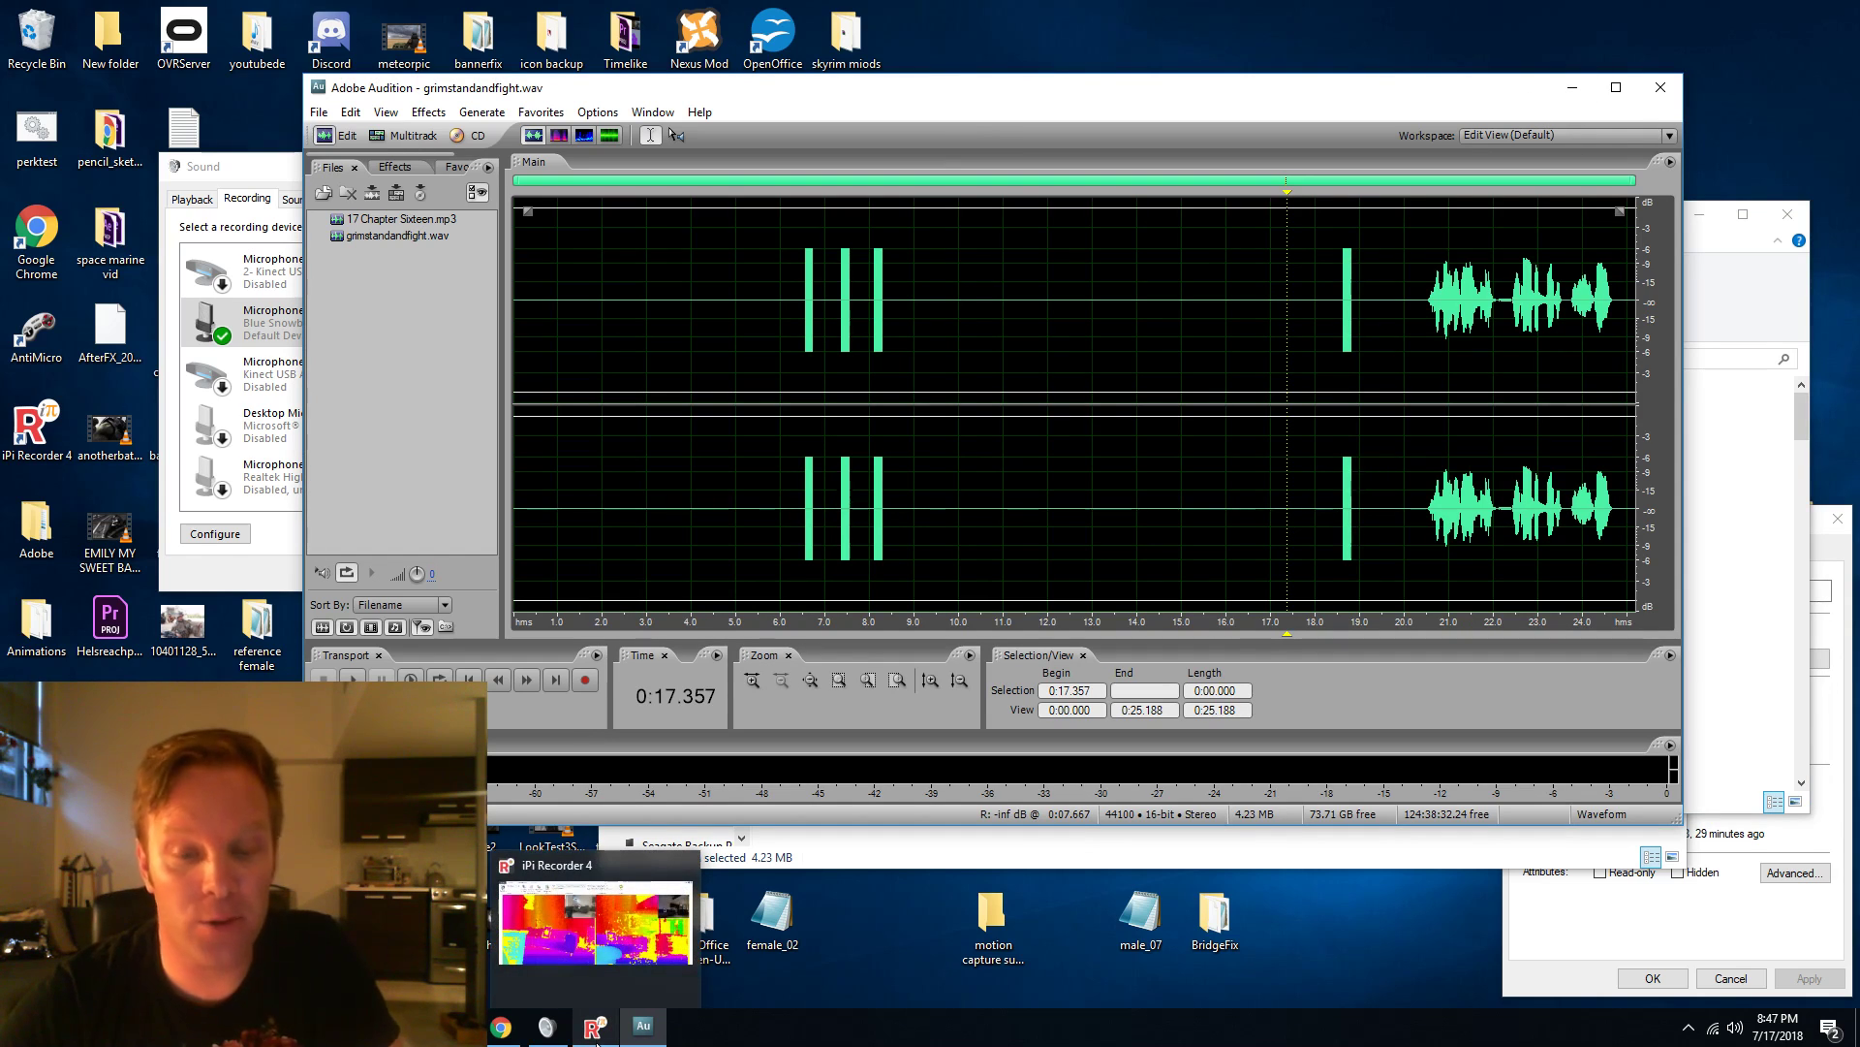
left_click(597, 1035)
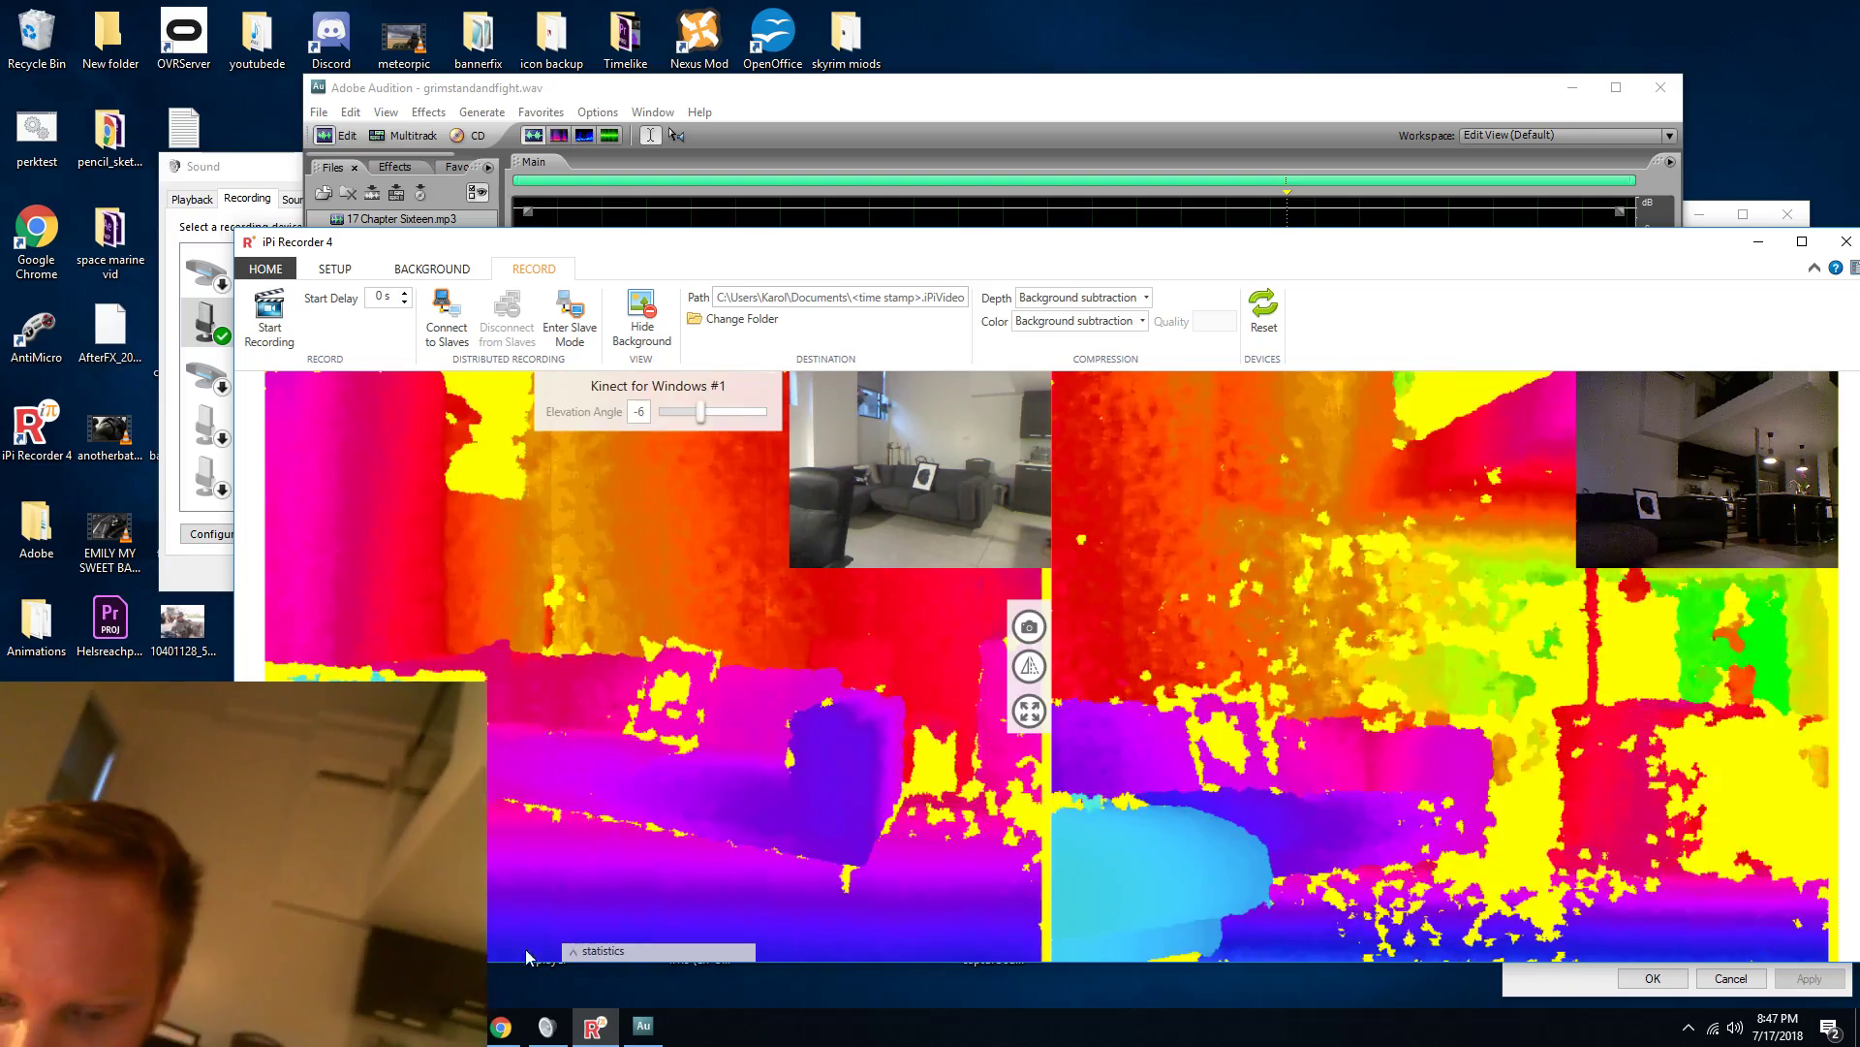
left_click(454, 1028)
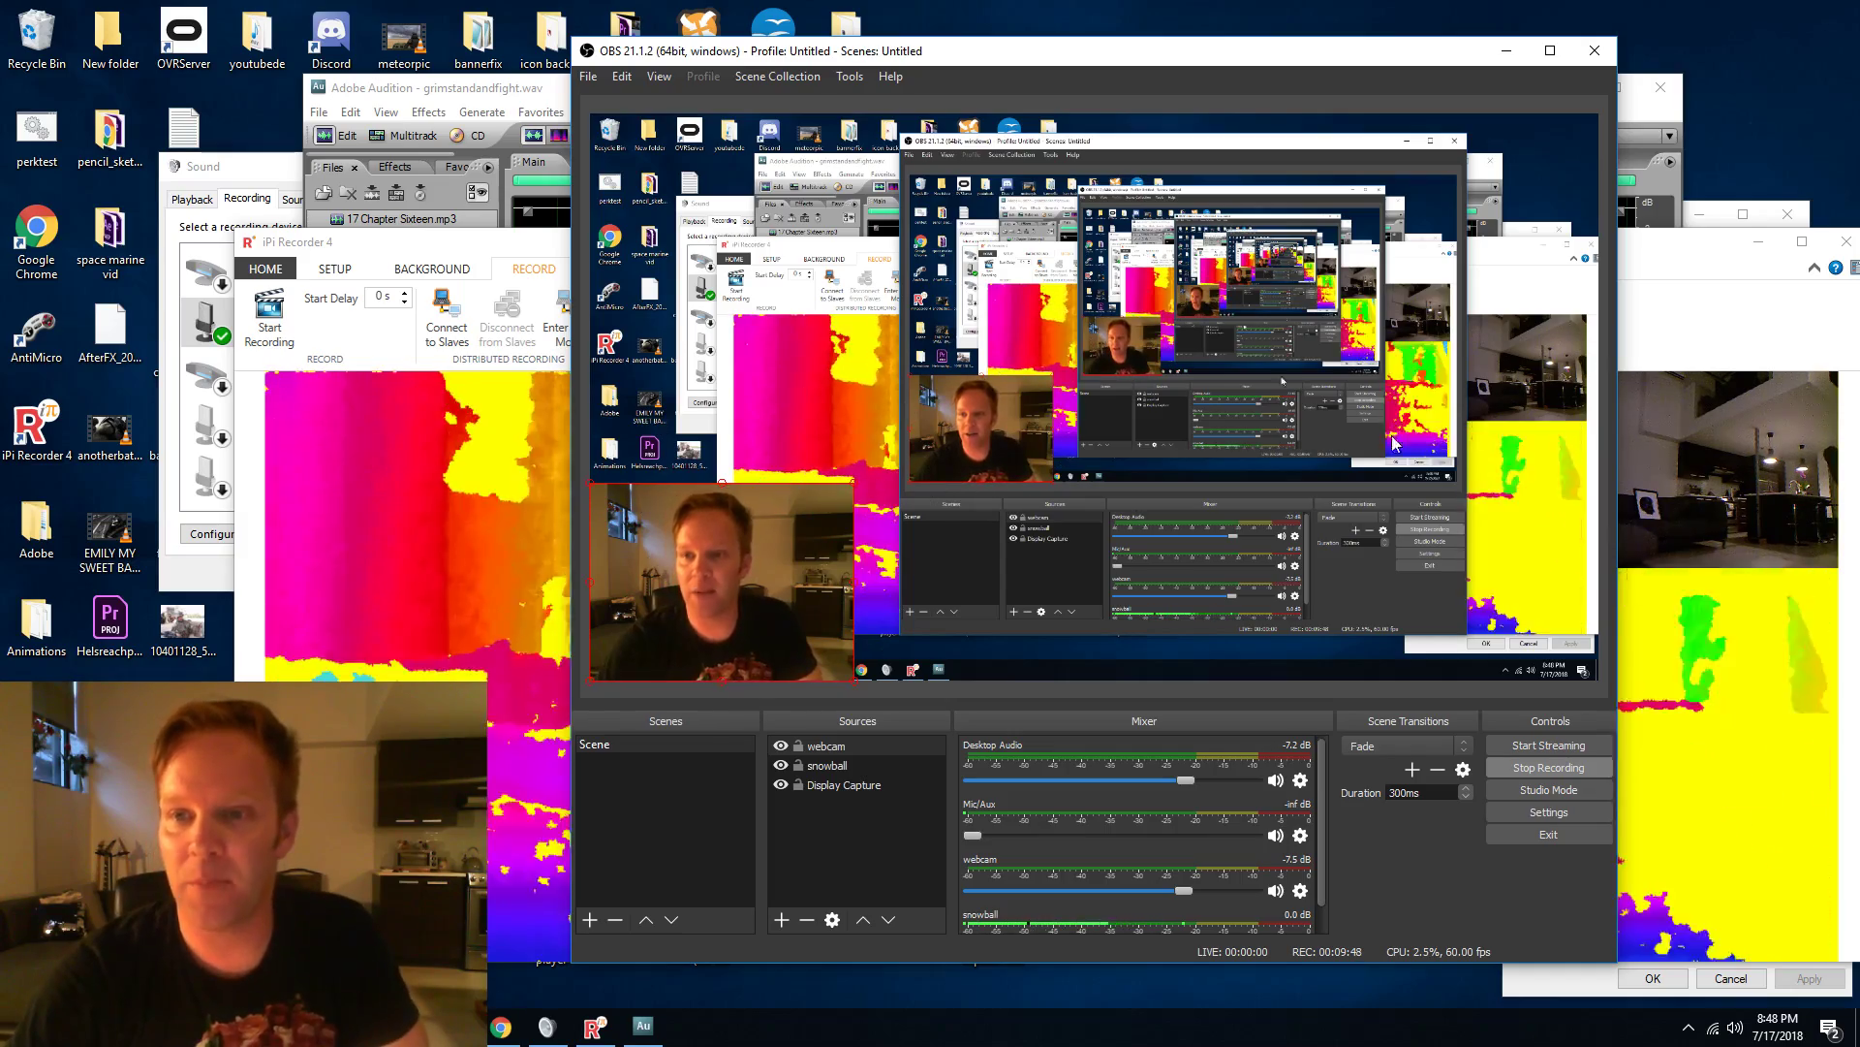
left_click(1503, 58)
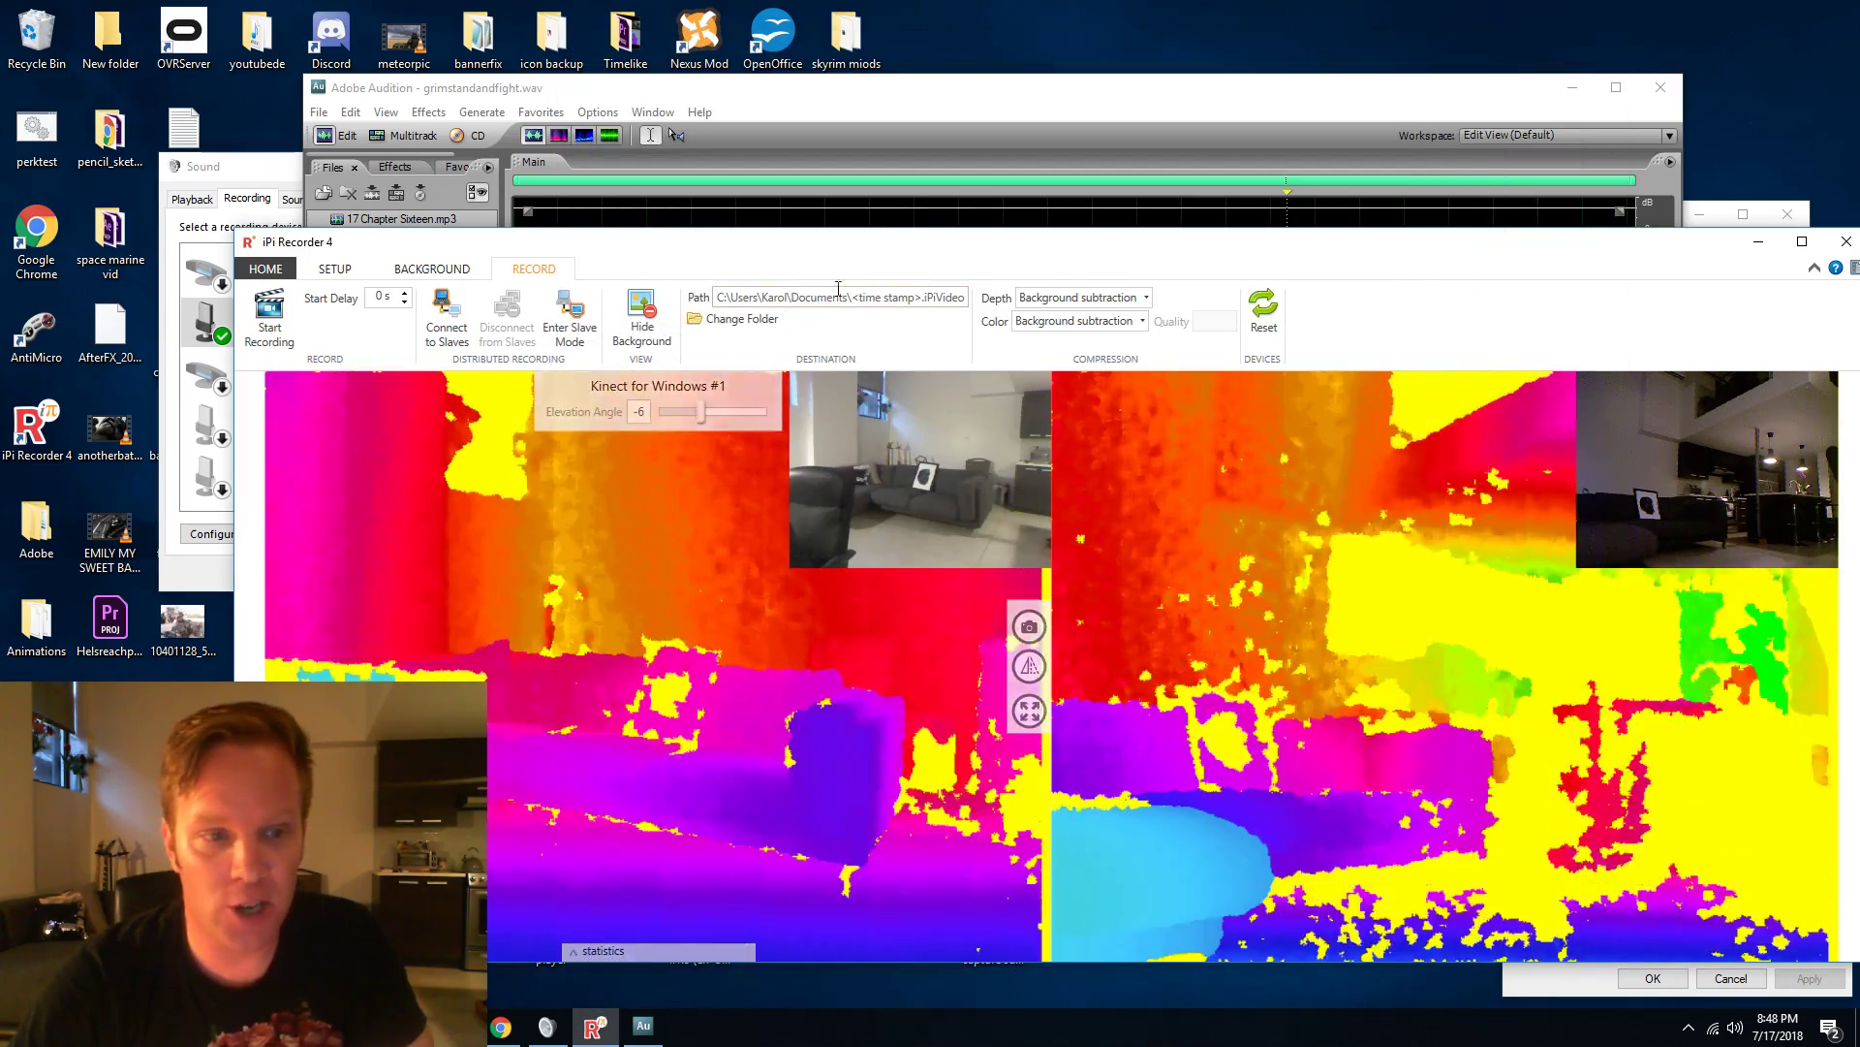
left_click_drag(919, 265, 831, 116)
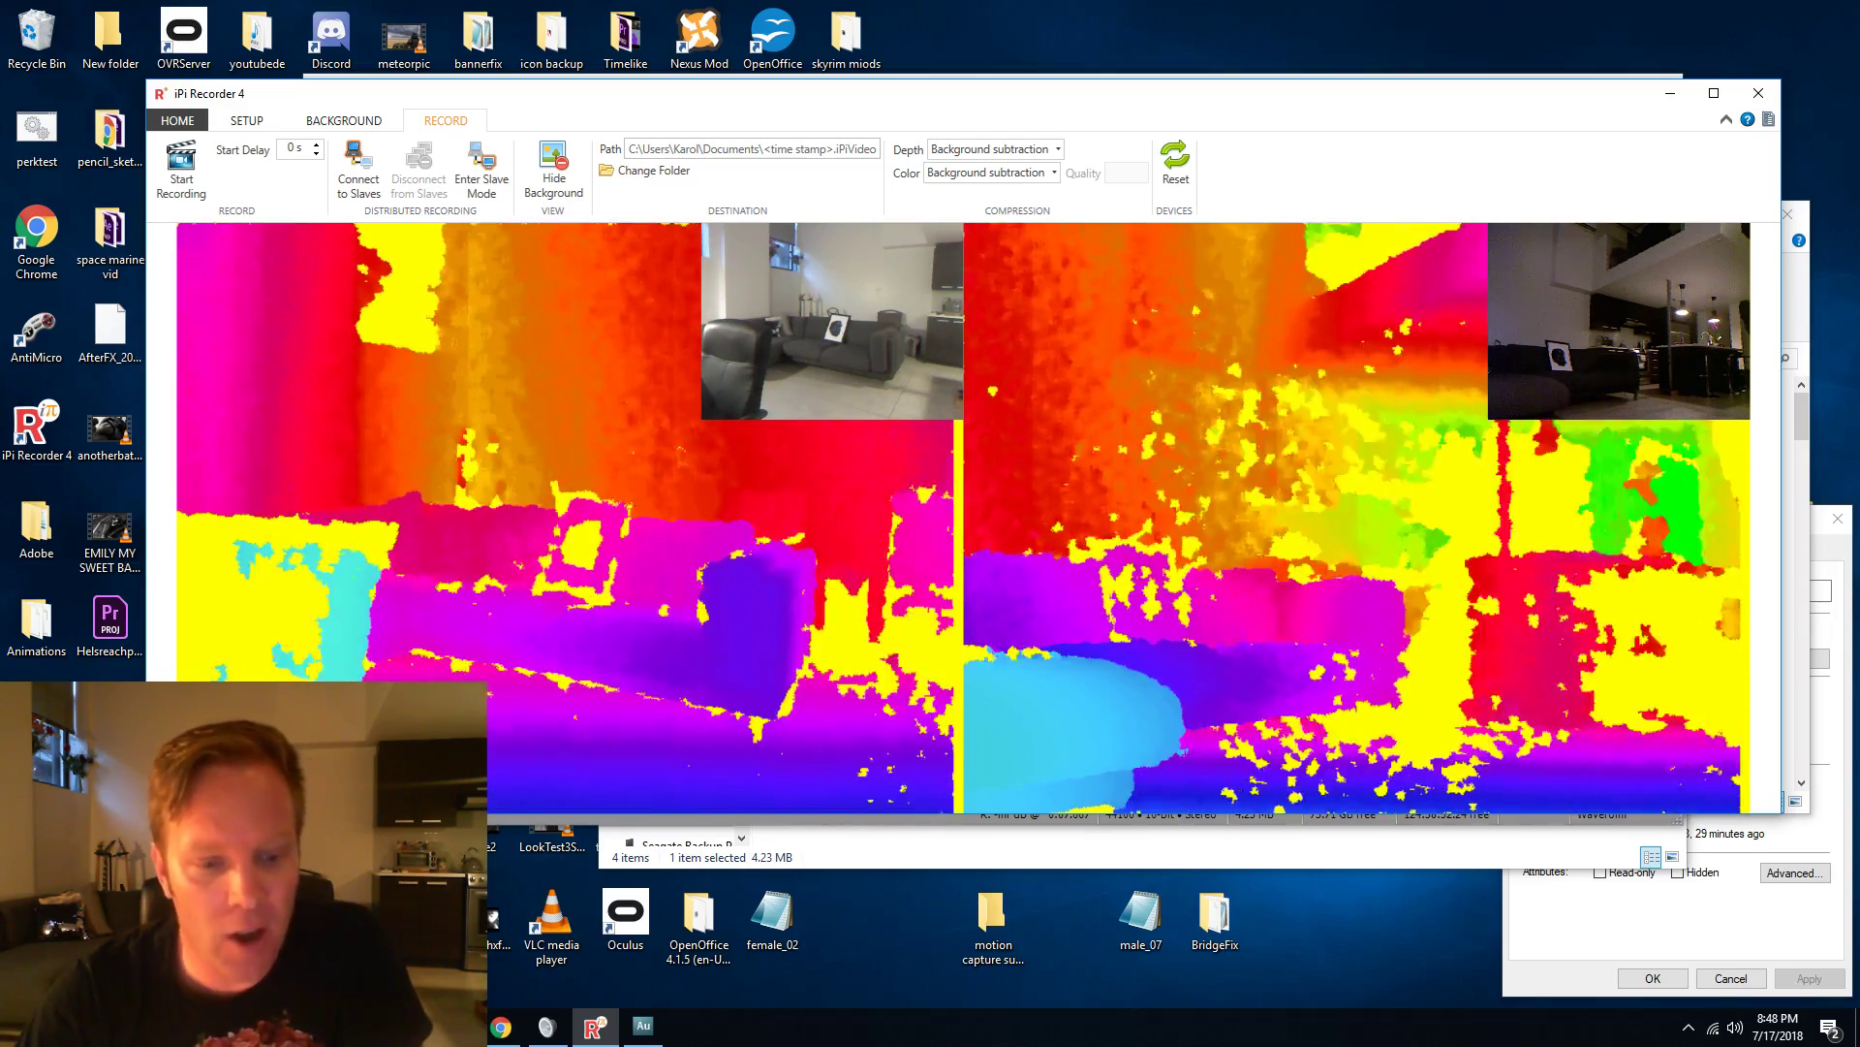
key("alt+Tab")
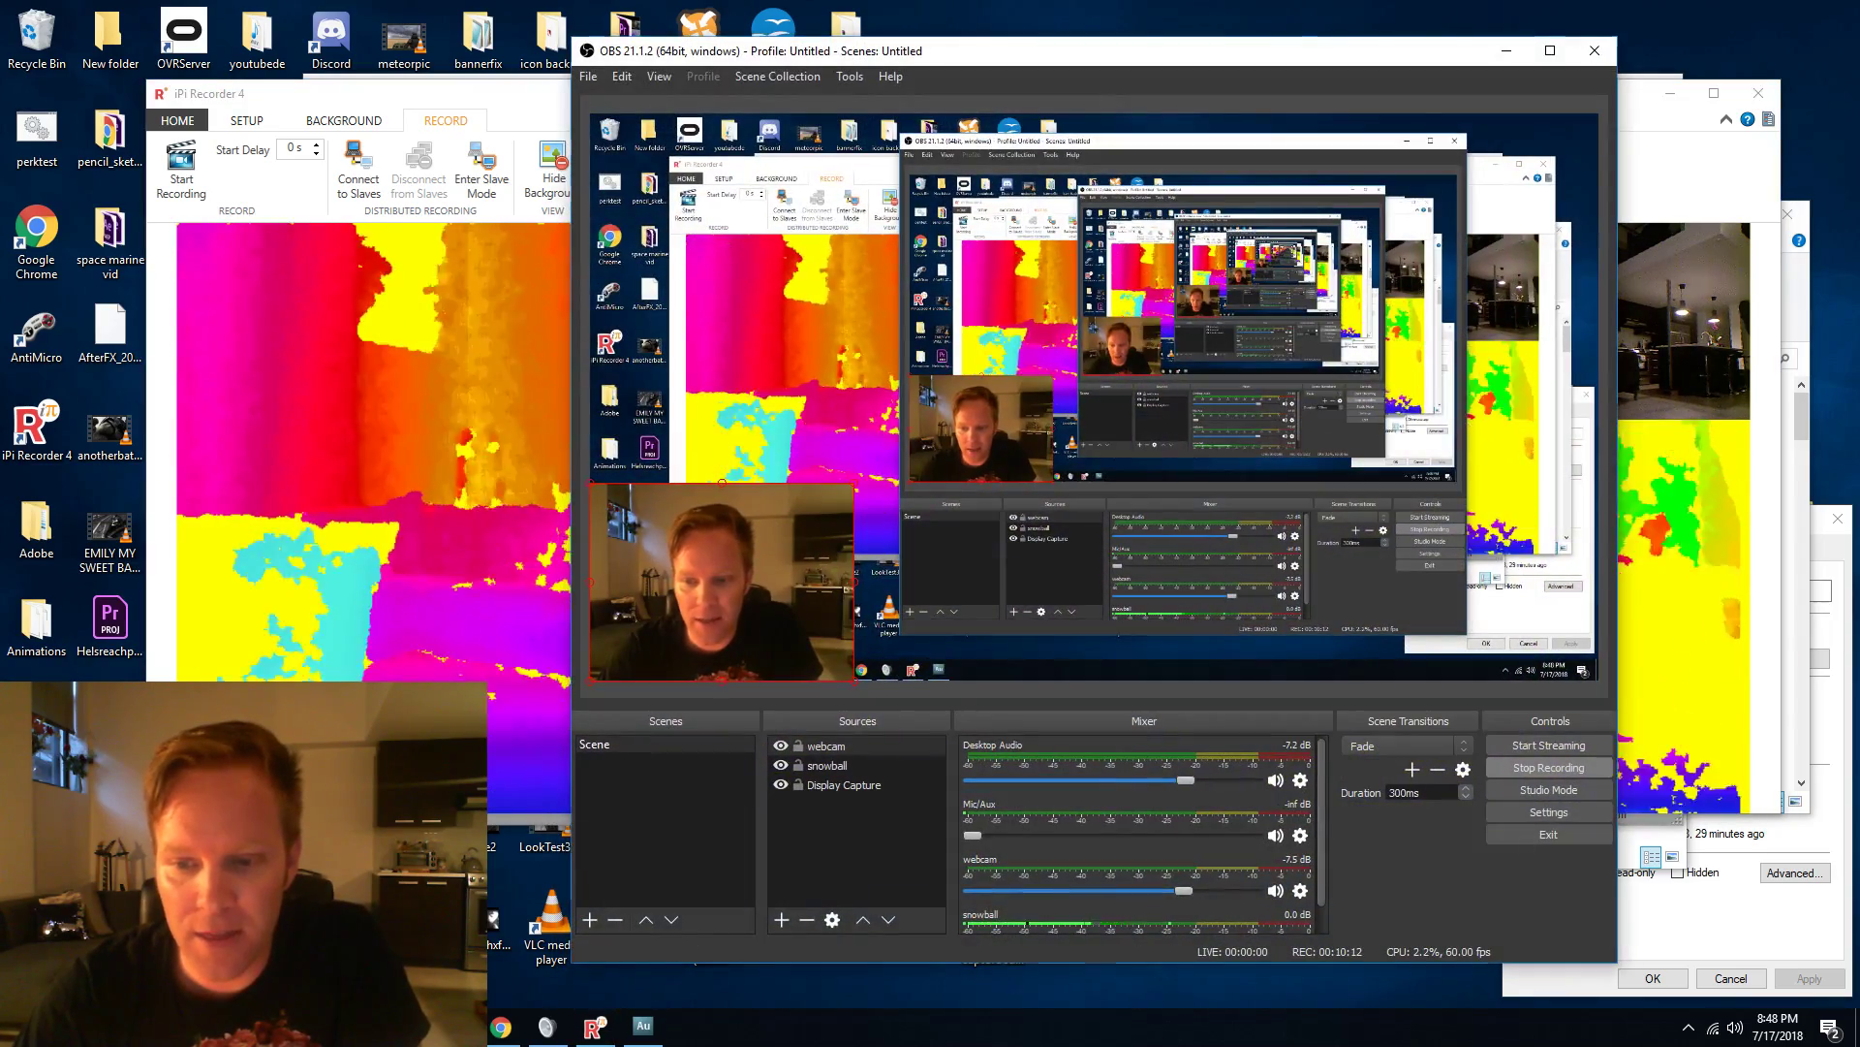
key("alt+Tab")
mouse_move(499, 1034)
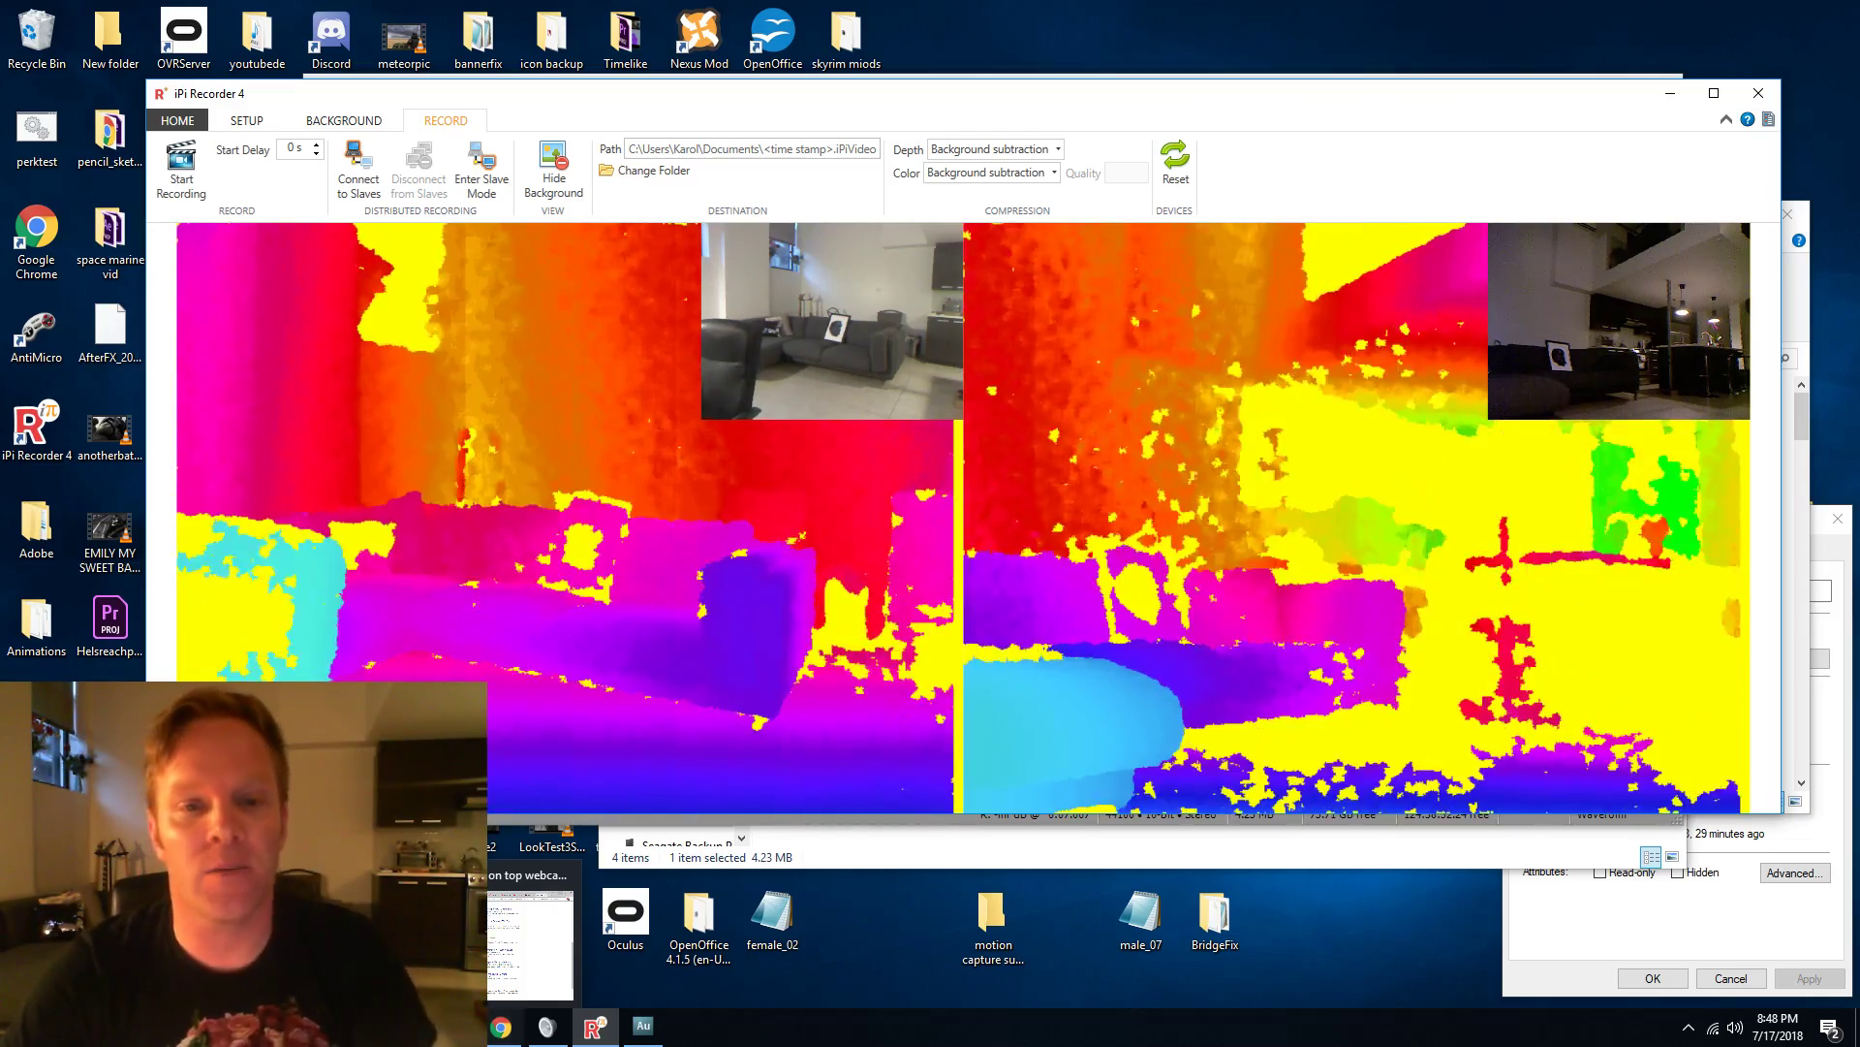
mouse_move(453, 944)
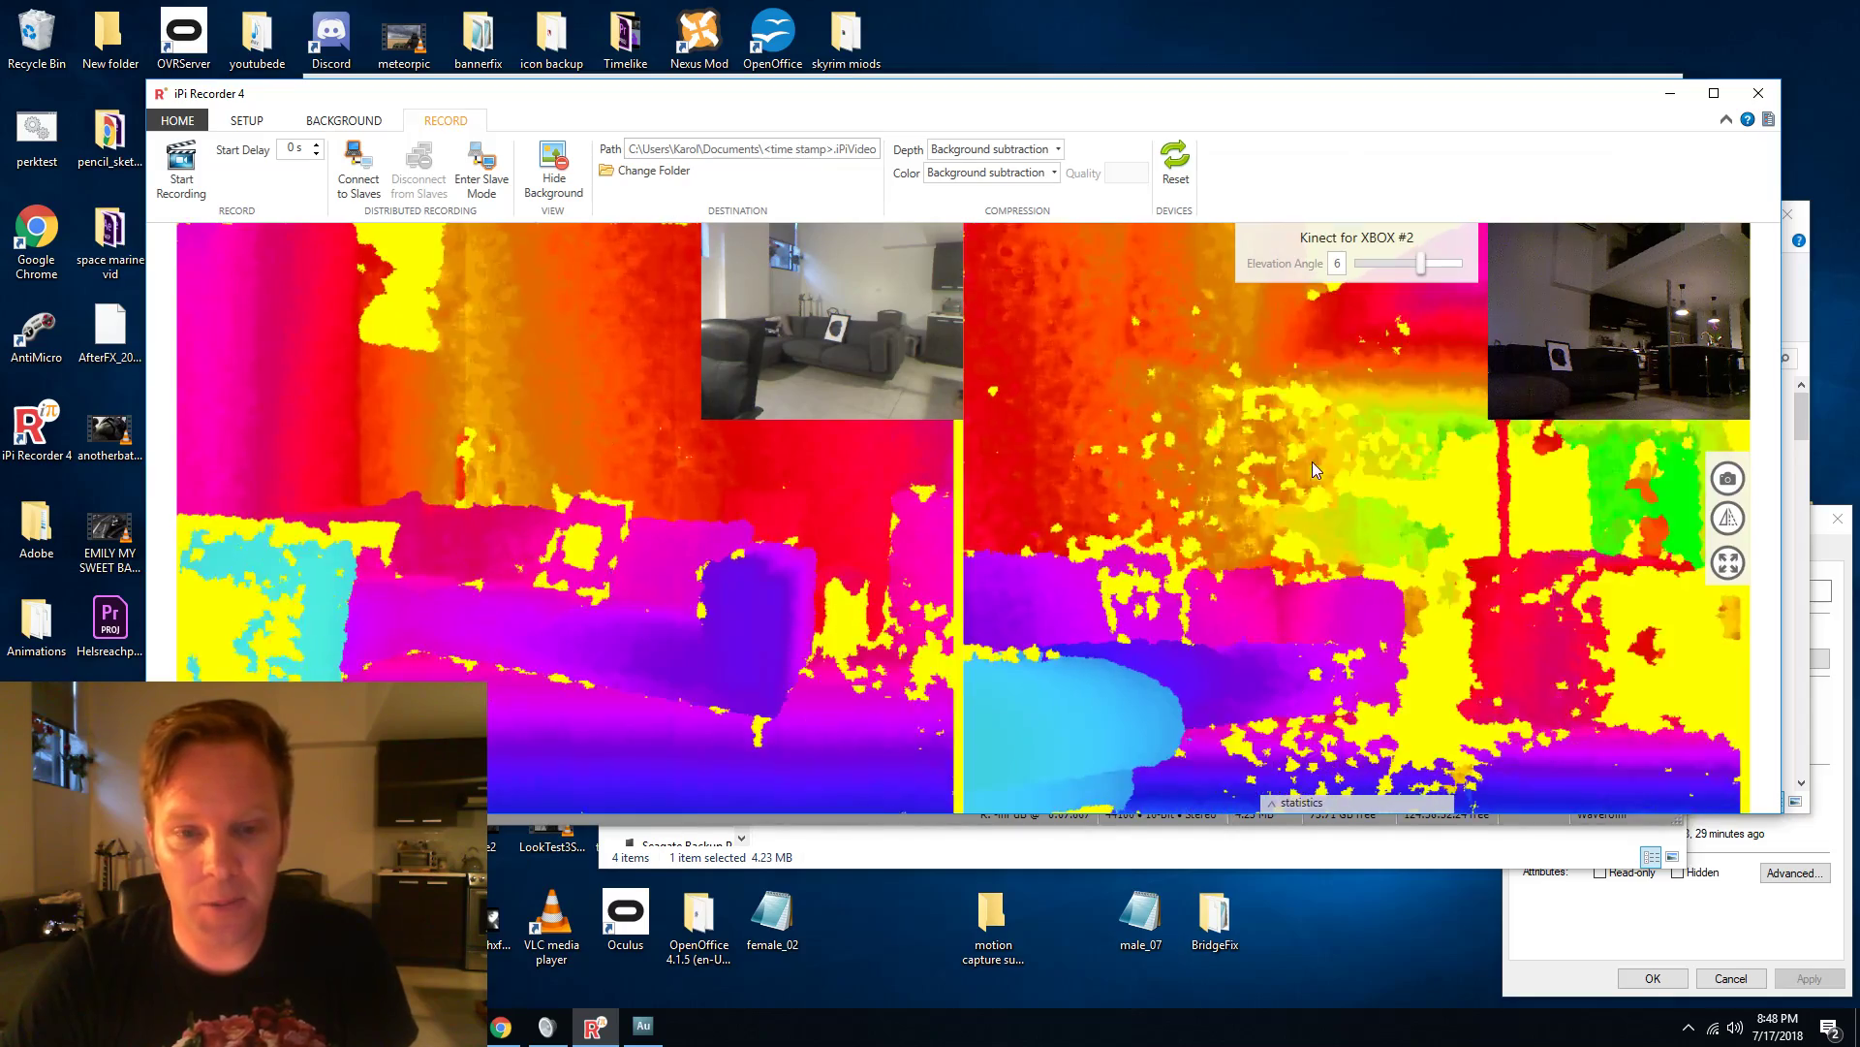
Bring Adobe Audition in front of iPi Recorder 4 and position its window so part of the recorder stays reachable behind it.
mouse_move(640, 1032)
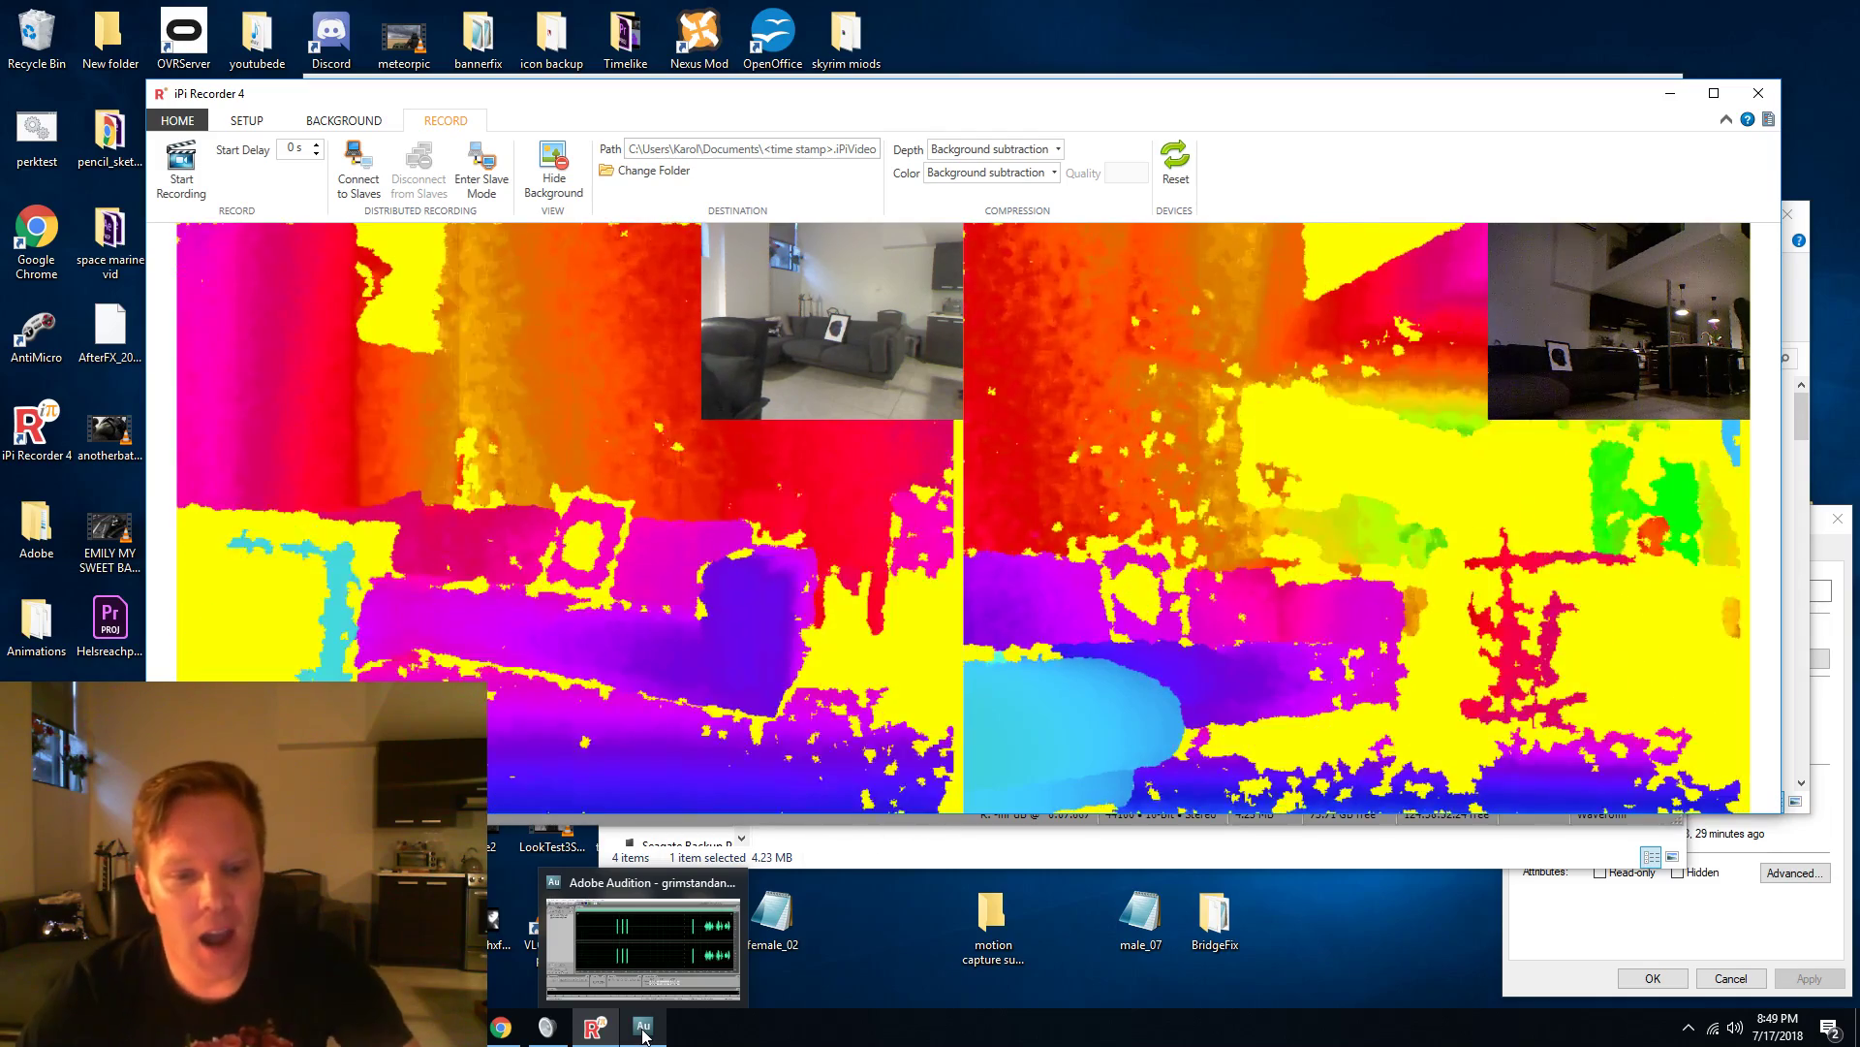
left_click(634, 940)
left_click_drag(891, 81, 825, 199)
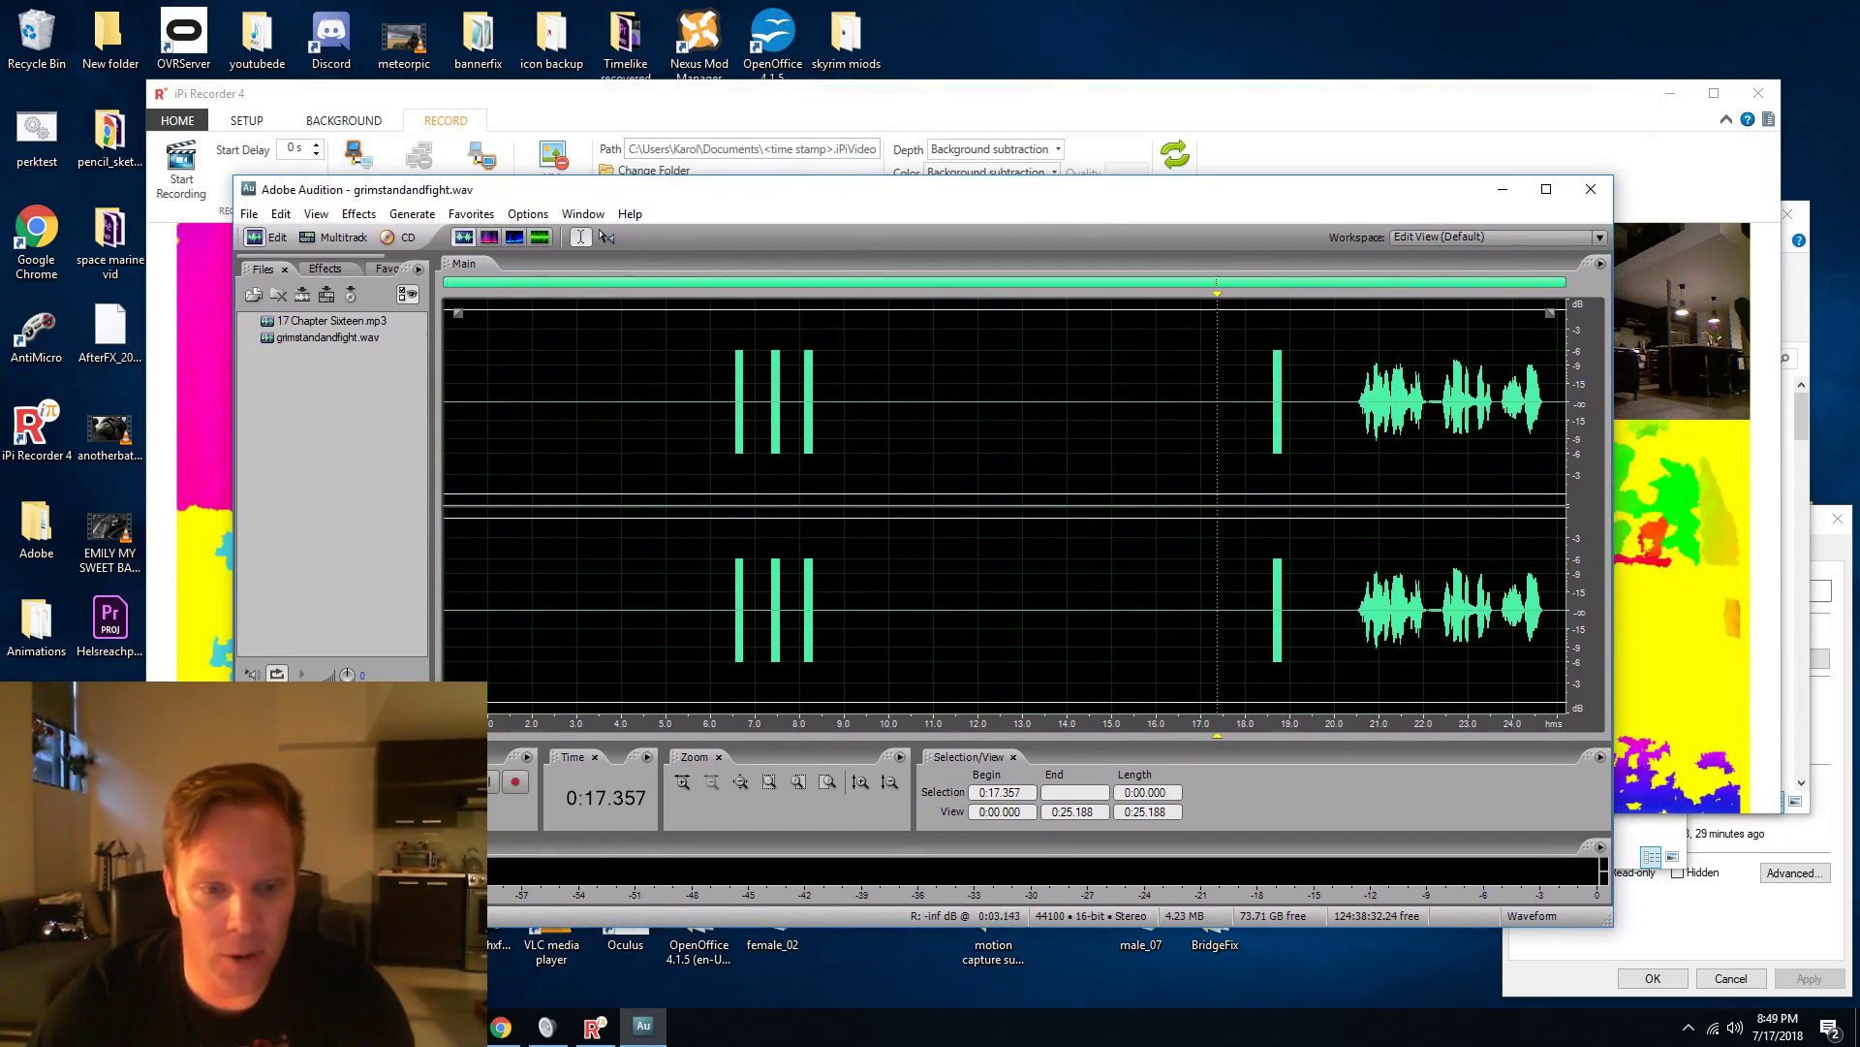
left_click_drag(687, 204, 693, 192)
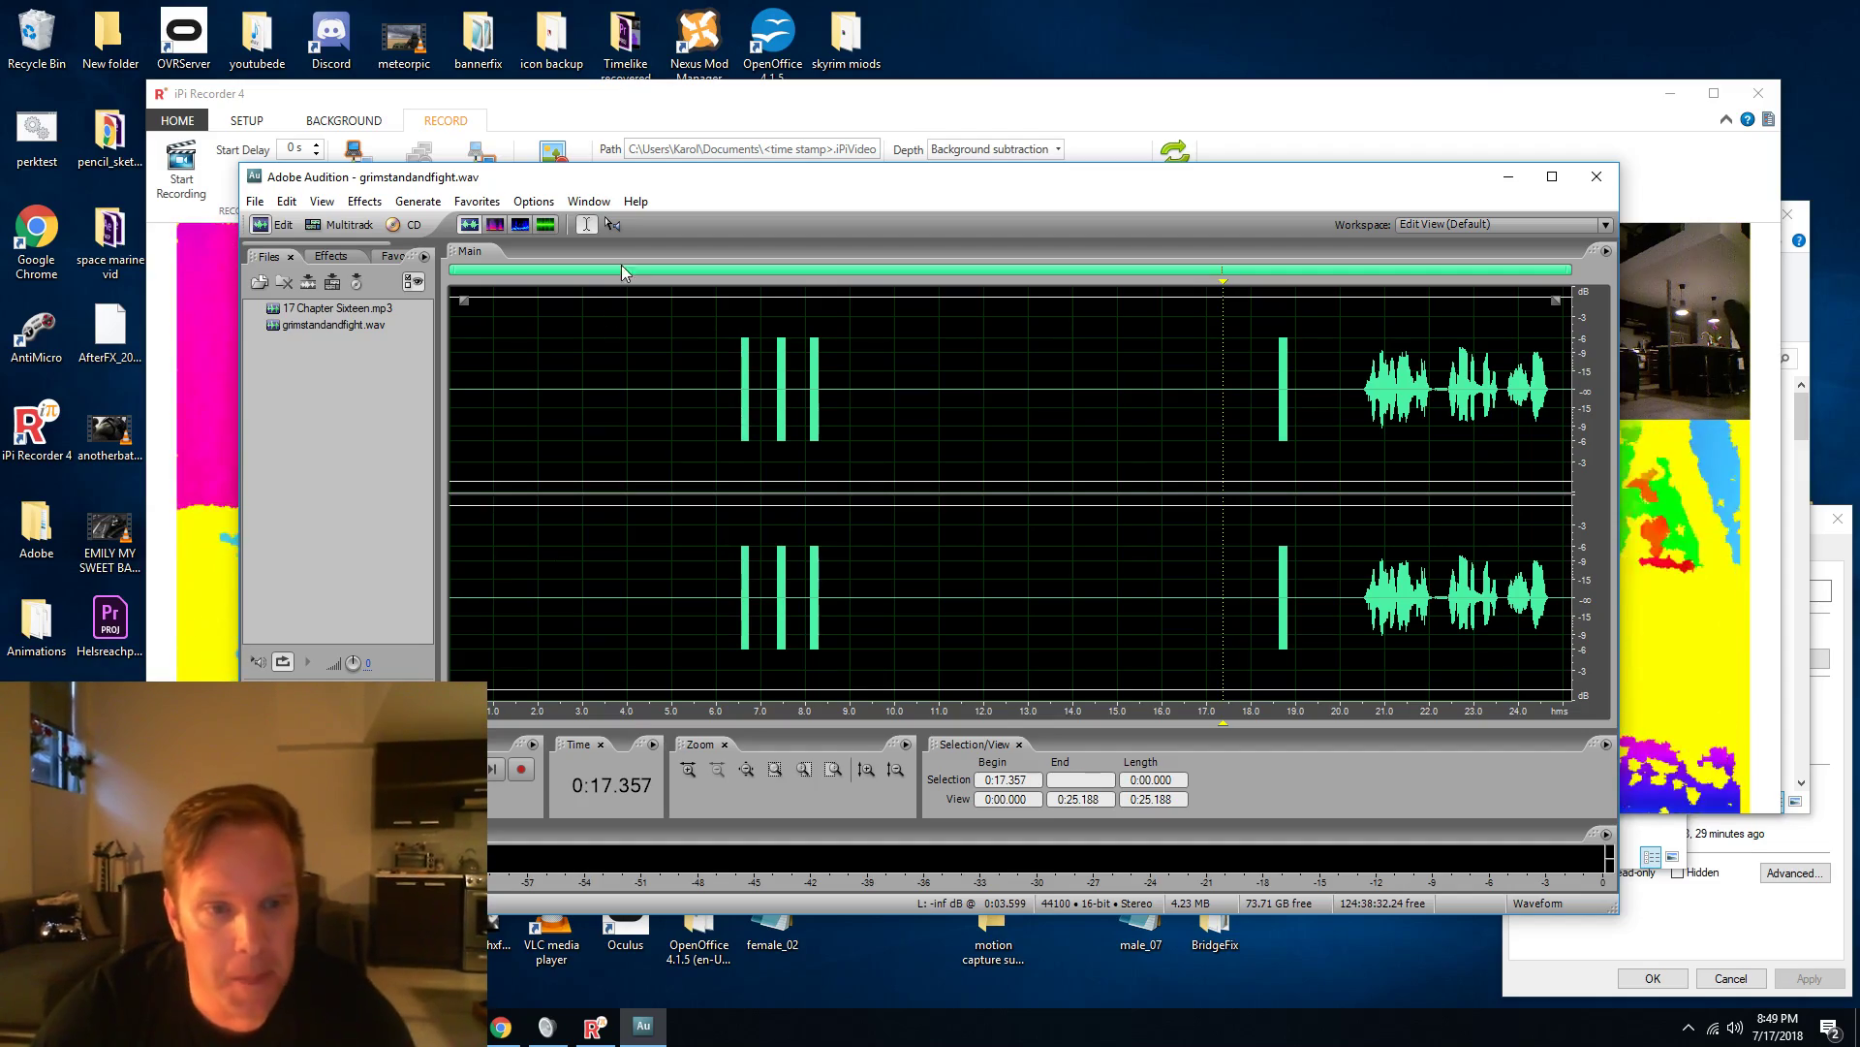
left_click_drag(698, 186, 693, 159)
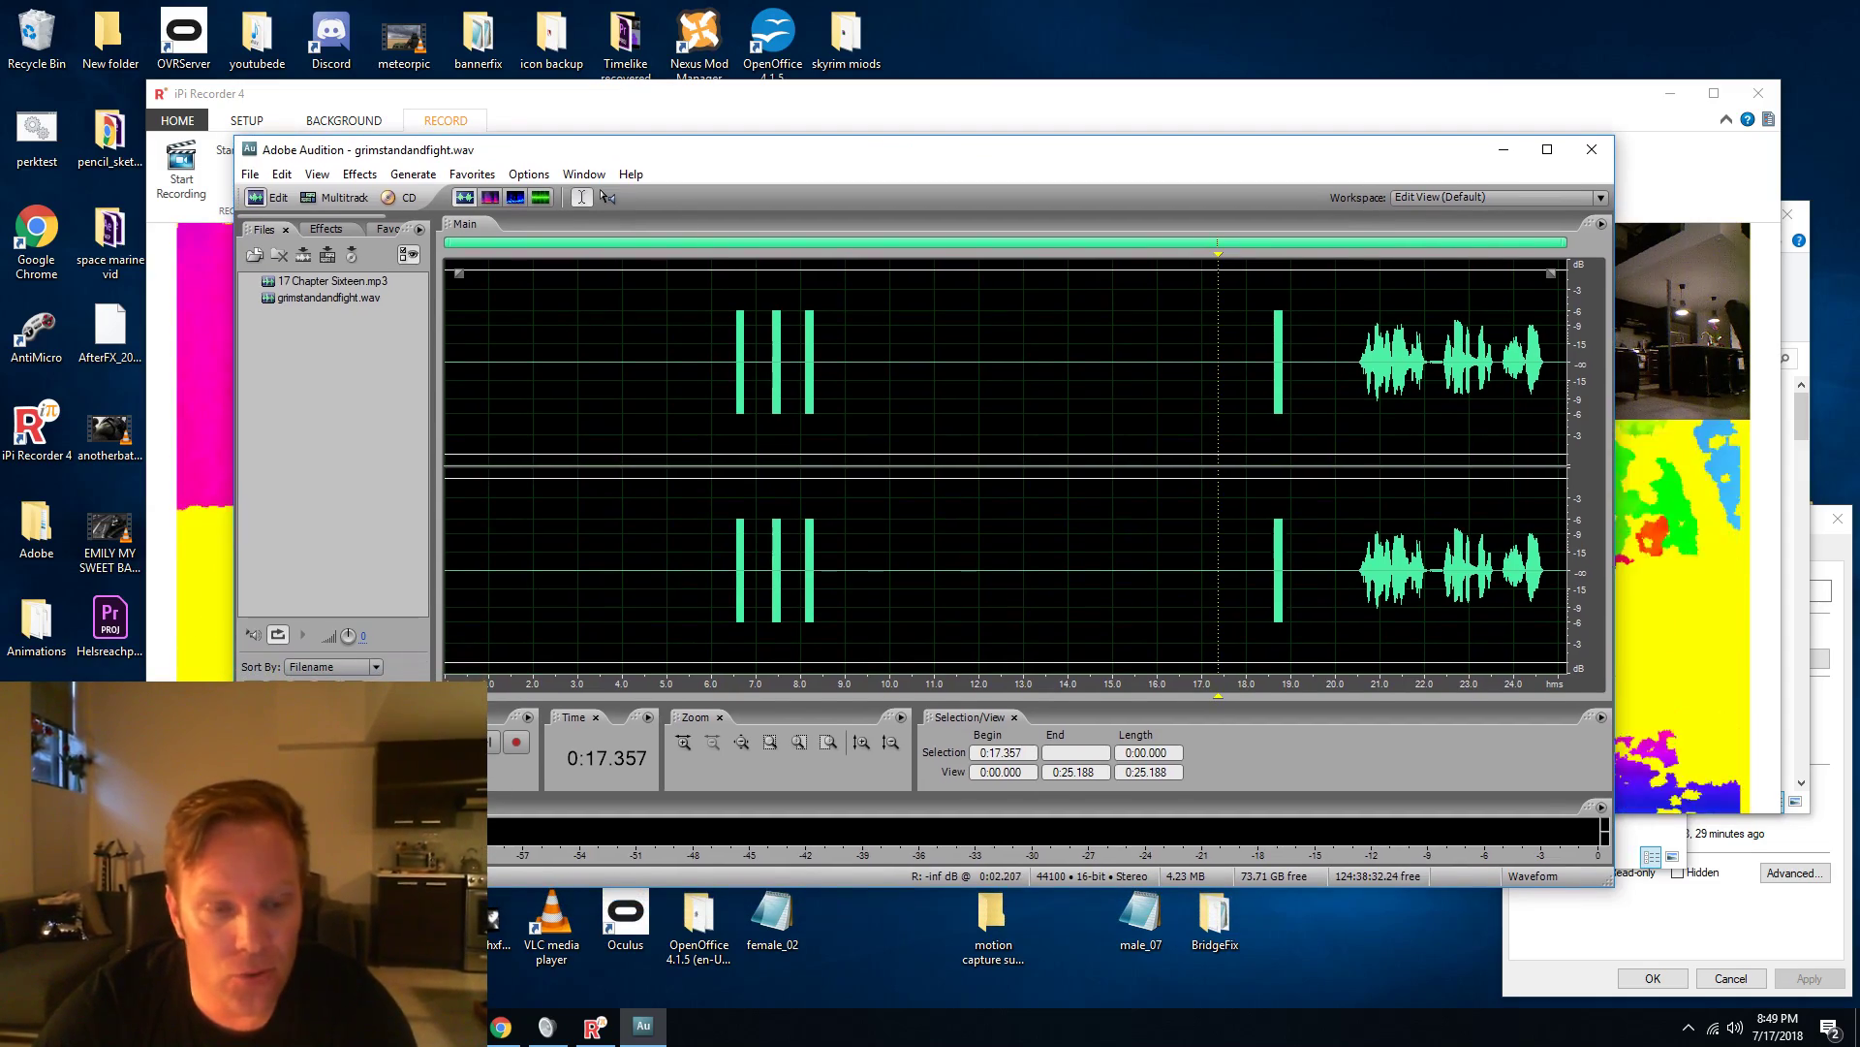
Record a motion-capture take in iPi Recorder 4 with Adobe Audition's playback start set to 0:00.500, and stop the recording.
left_click(1123, 116)
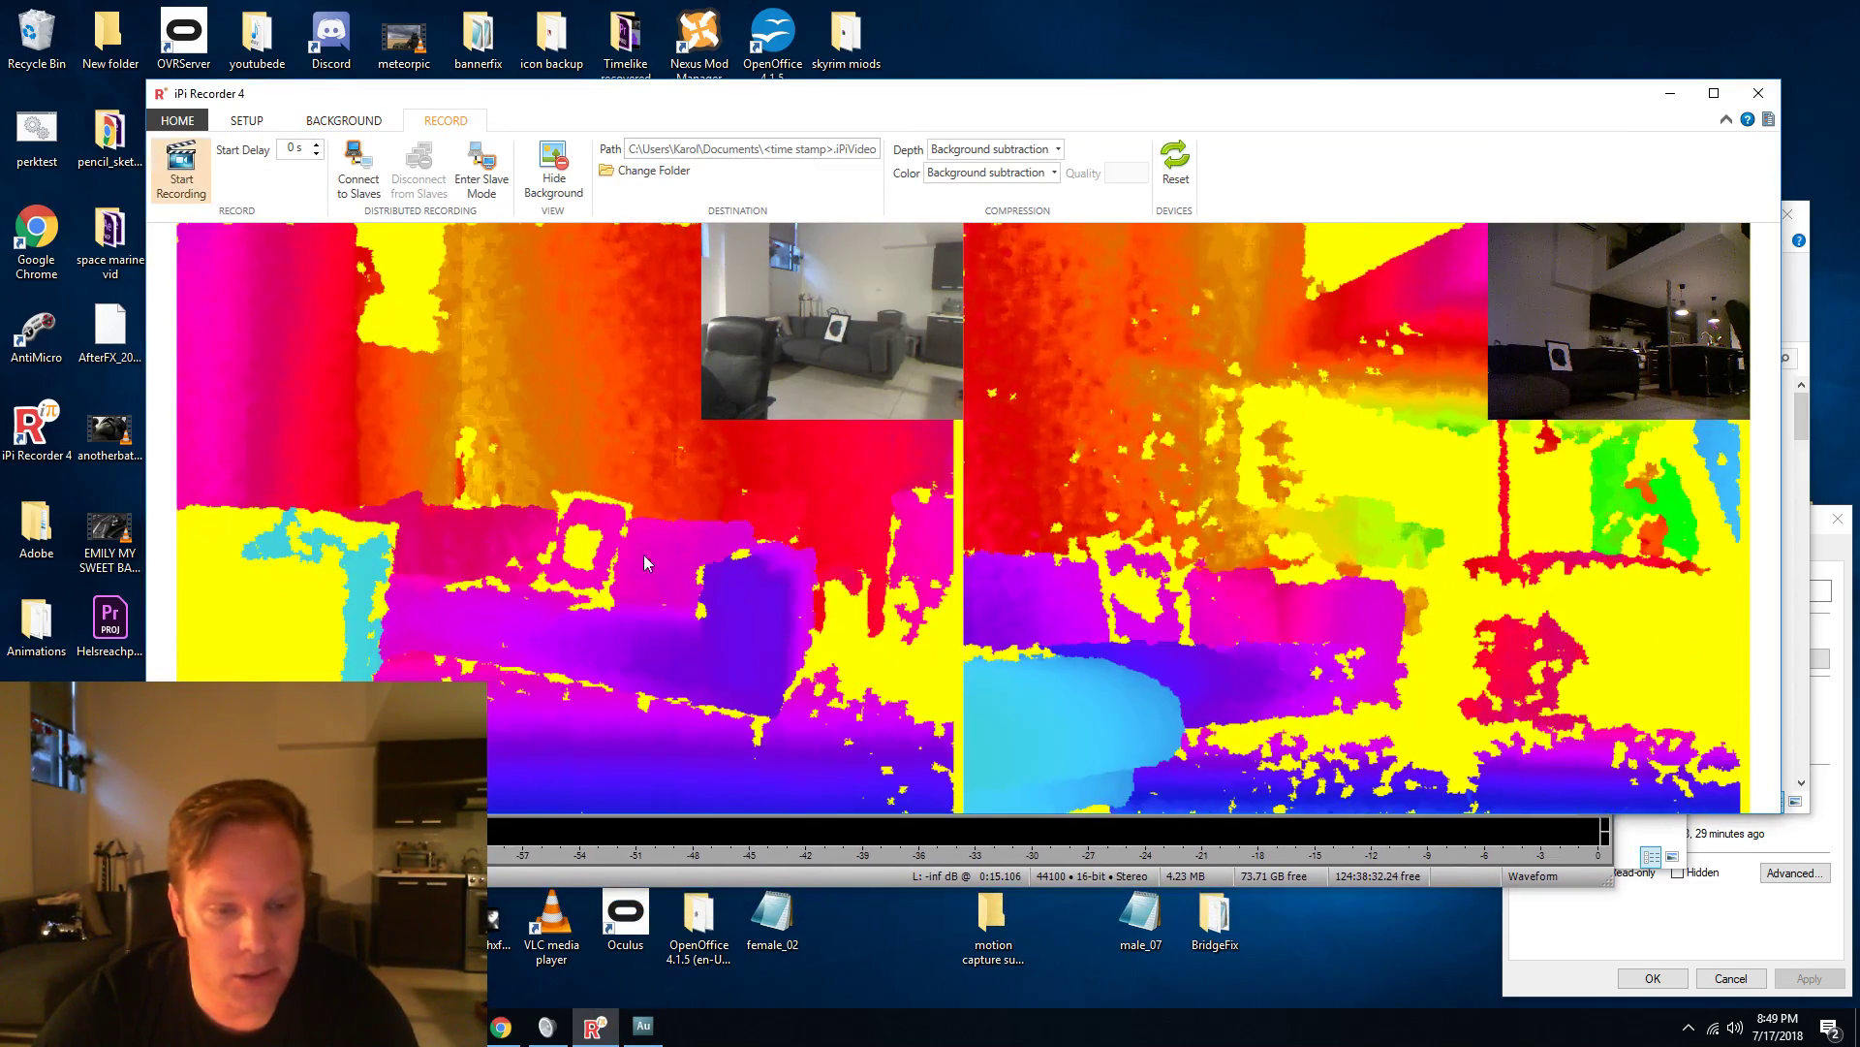
left_click(789, 865)
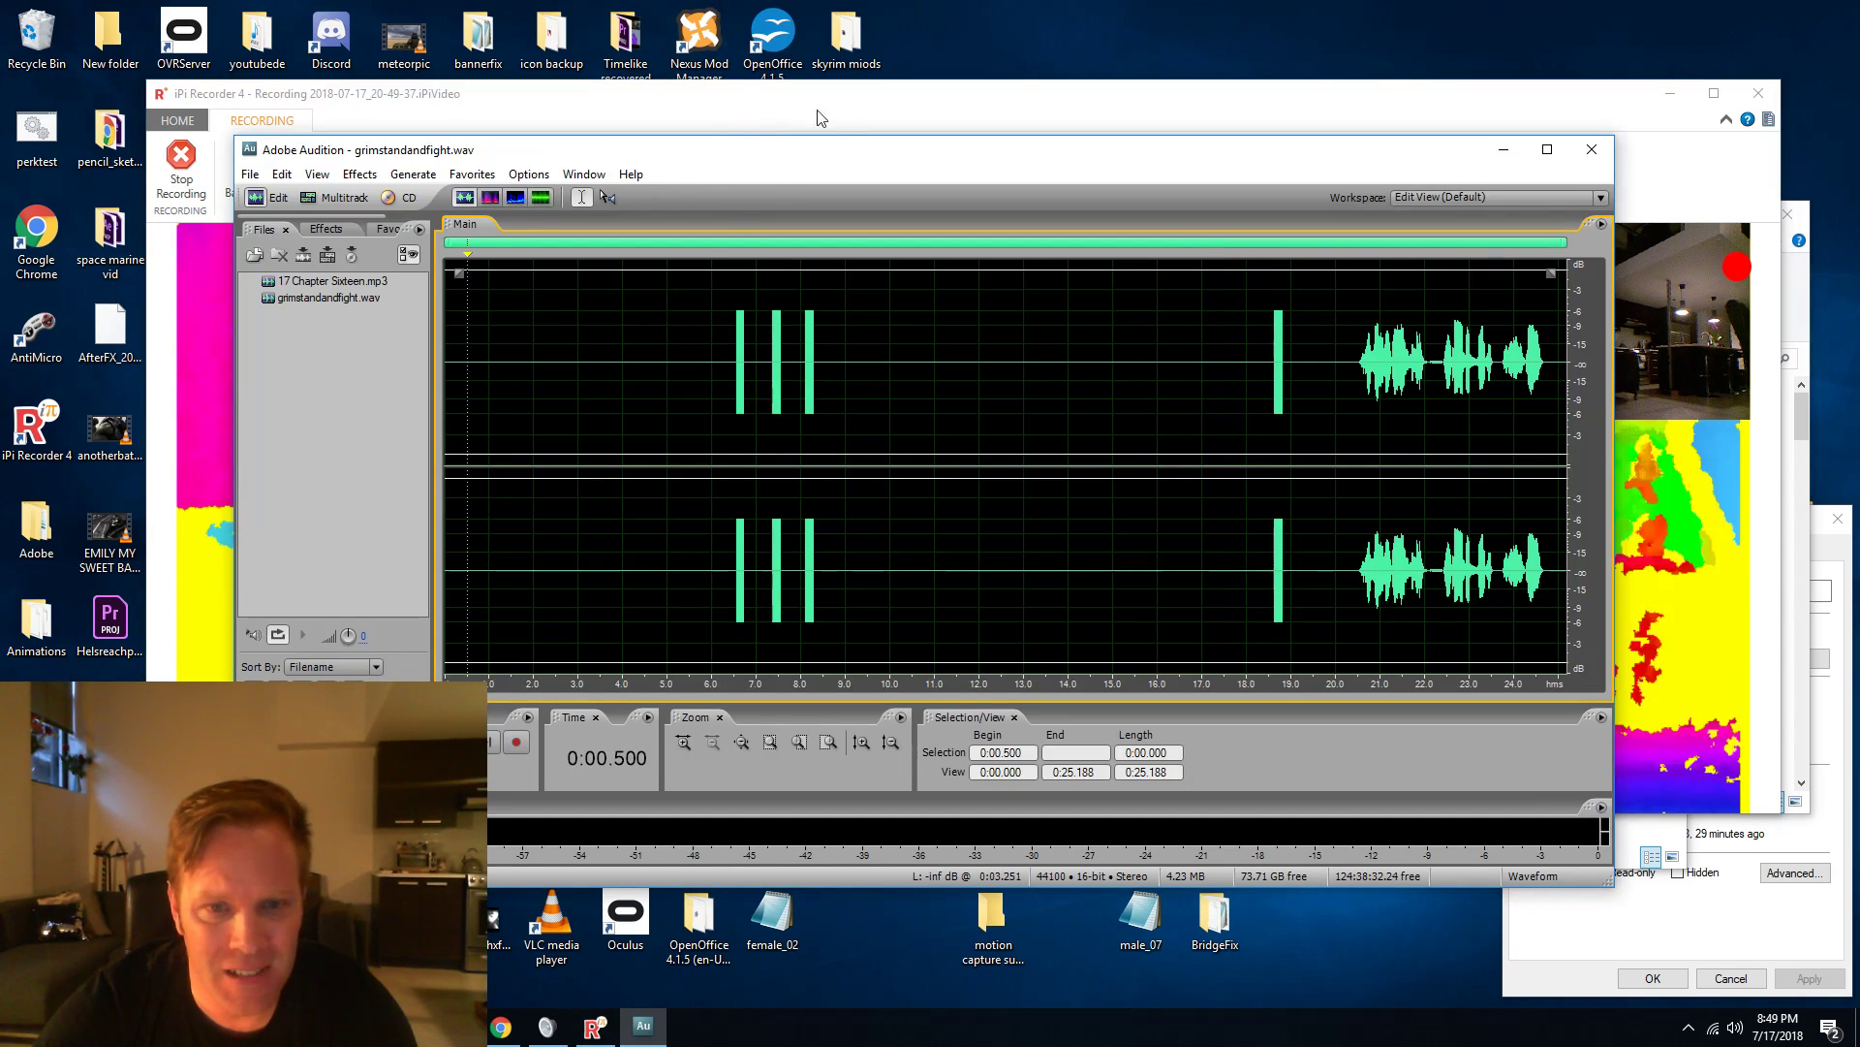
left_click(665, 97)
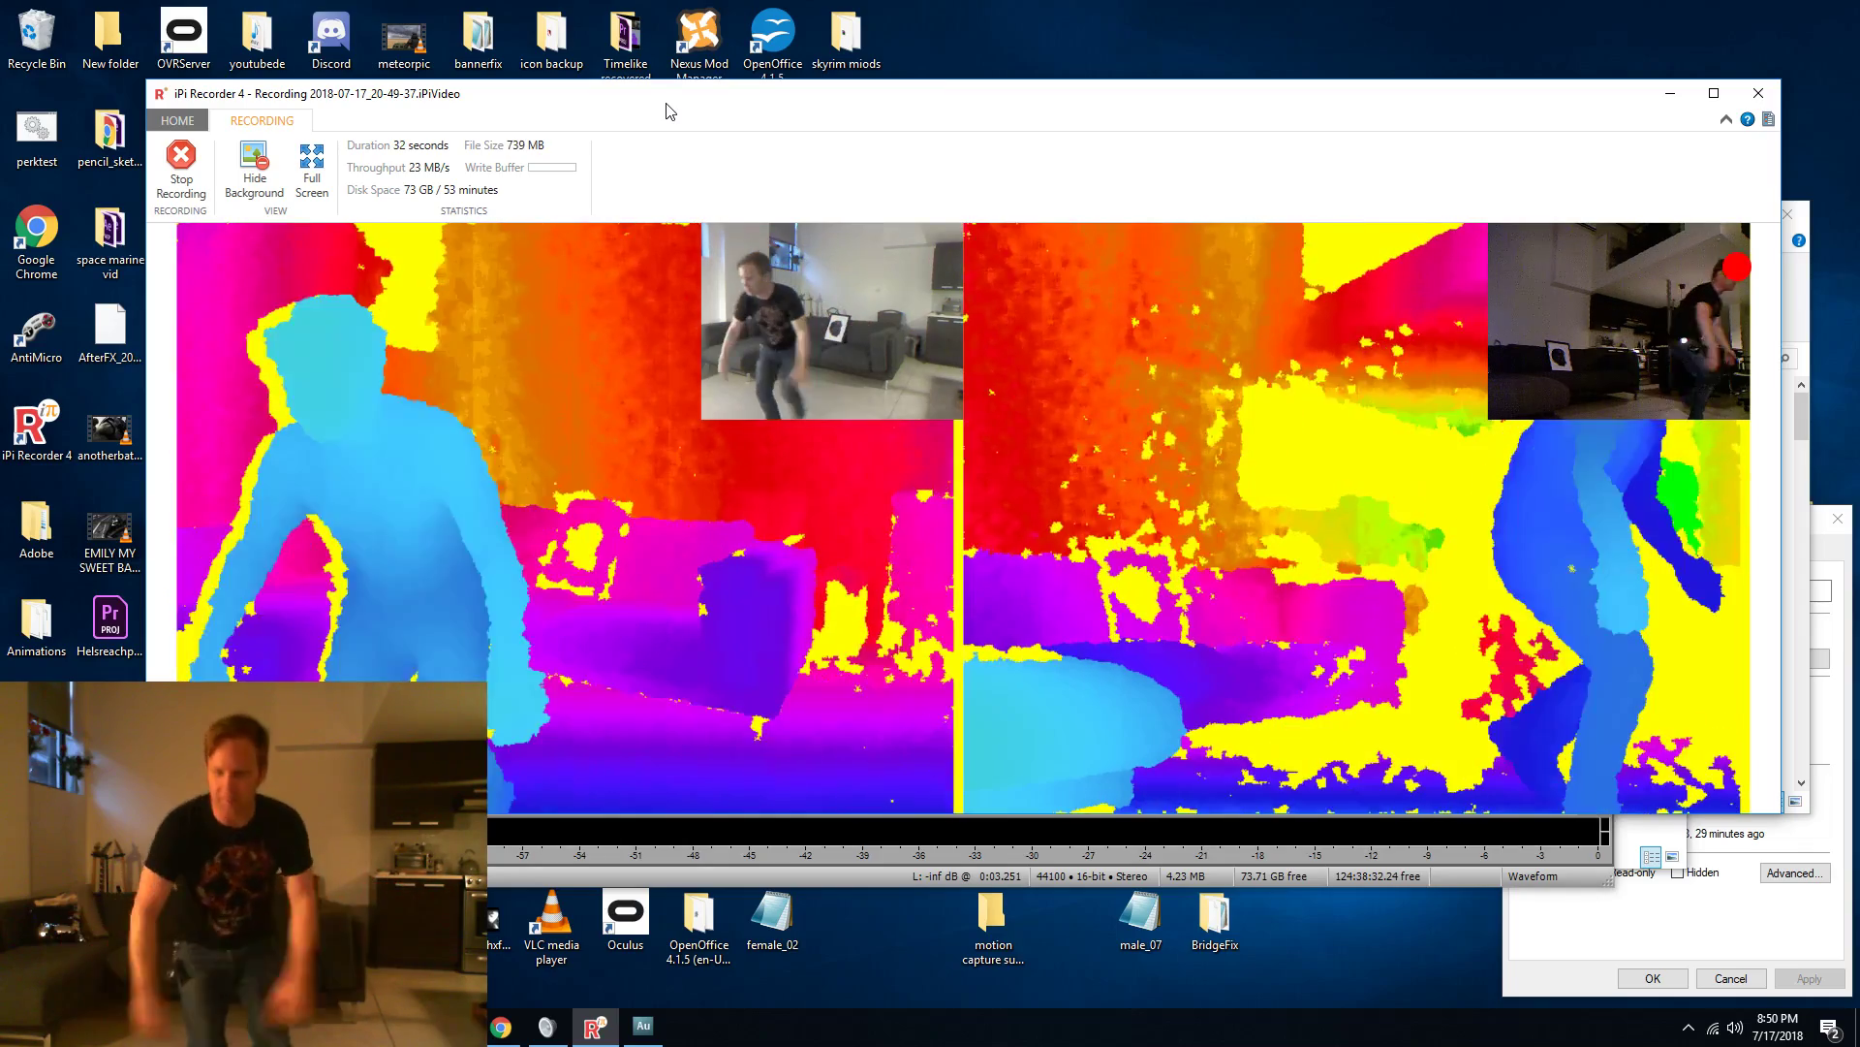
left_click(182, 163)
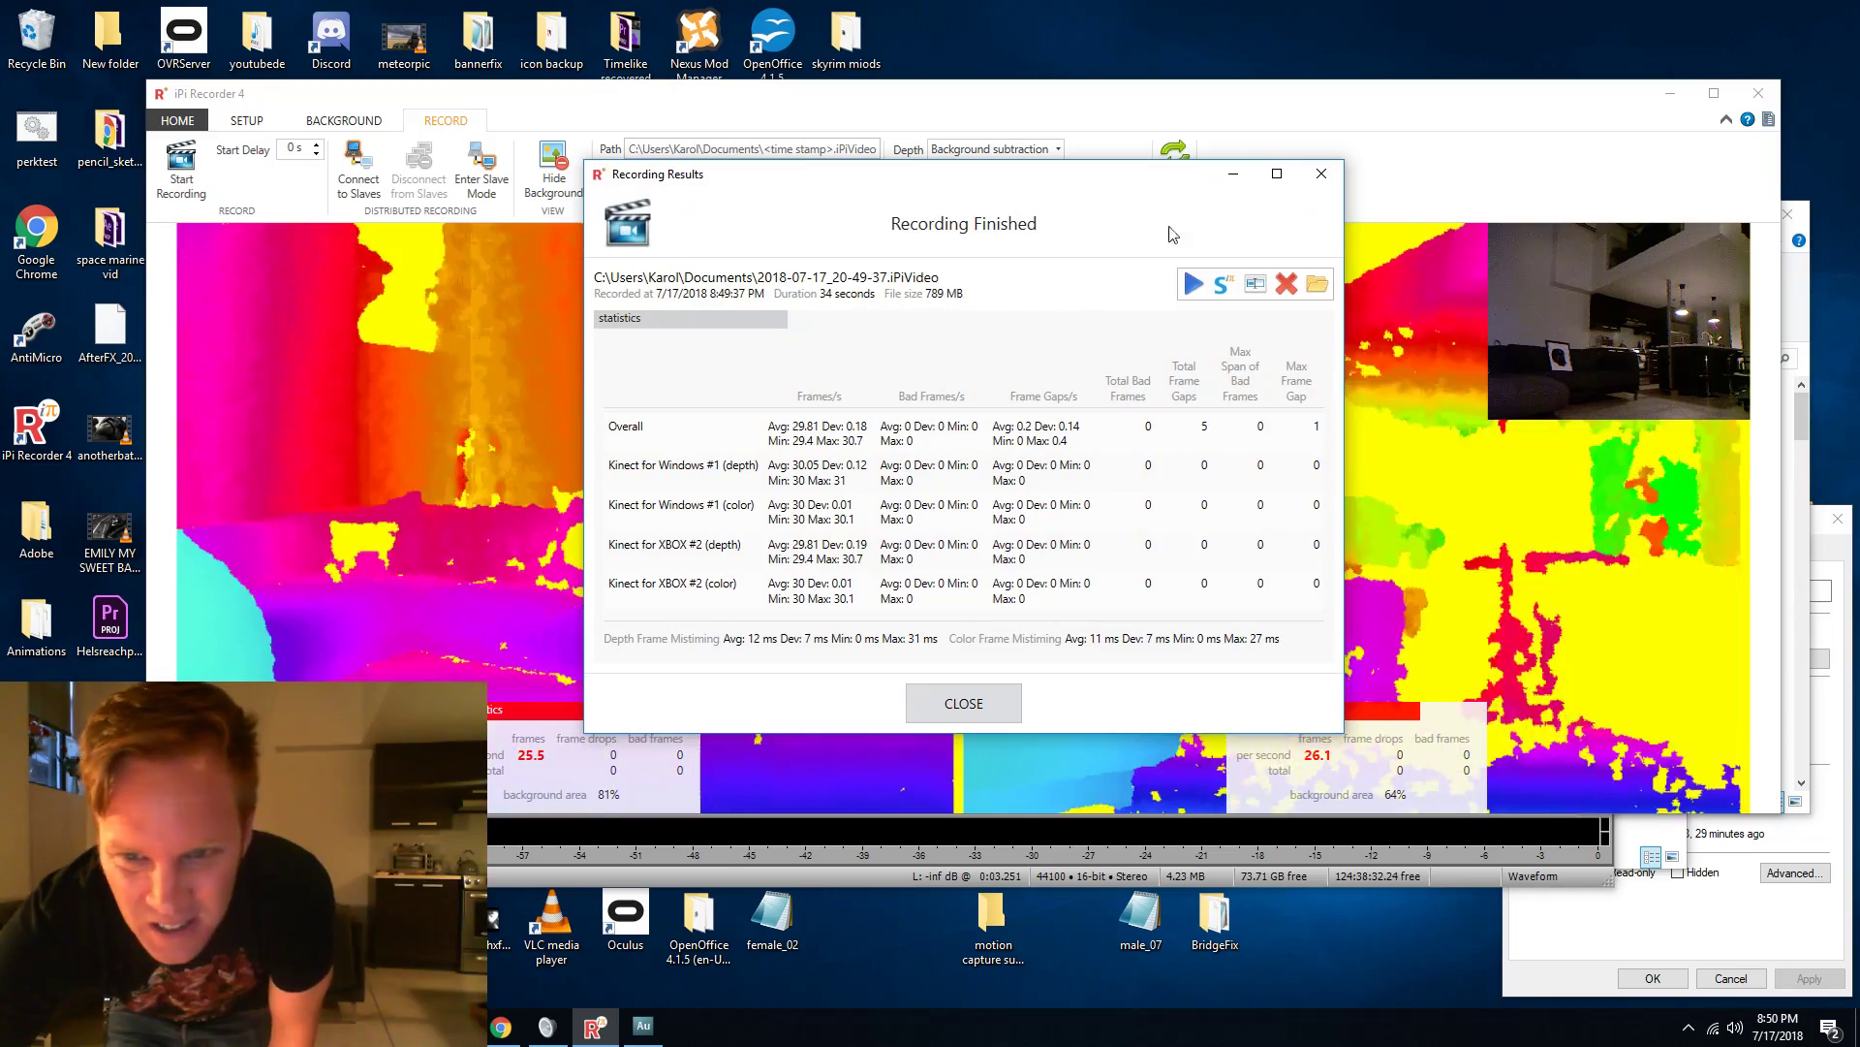
Delete the finished motion-capture recording from the recording results and confirm the deletion.
left_click(1277, 284)
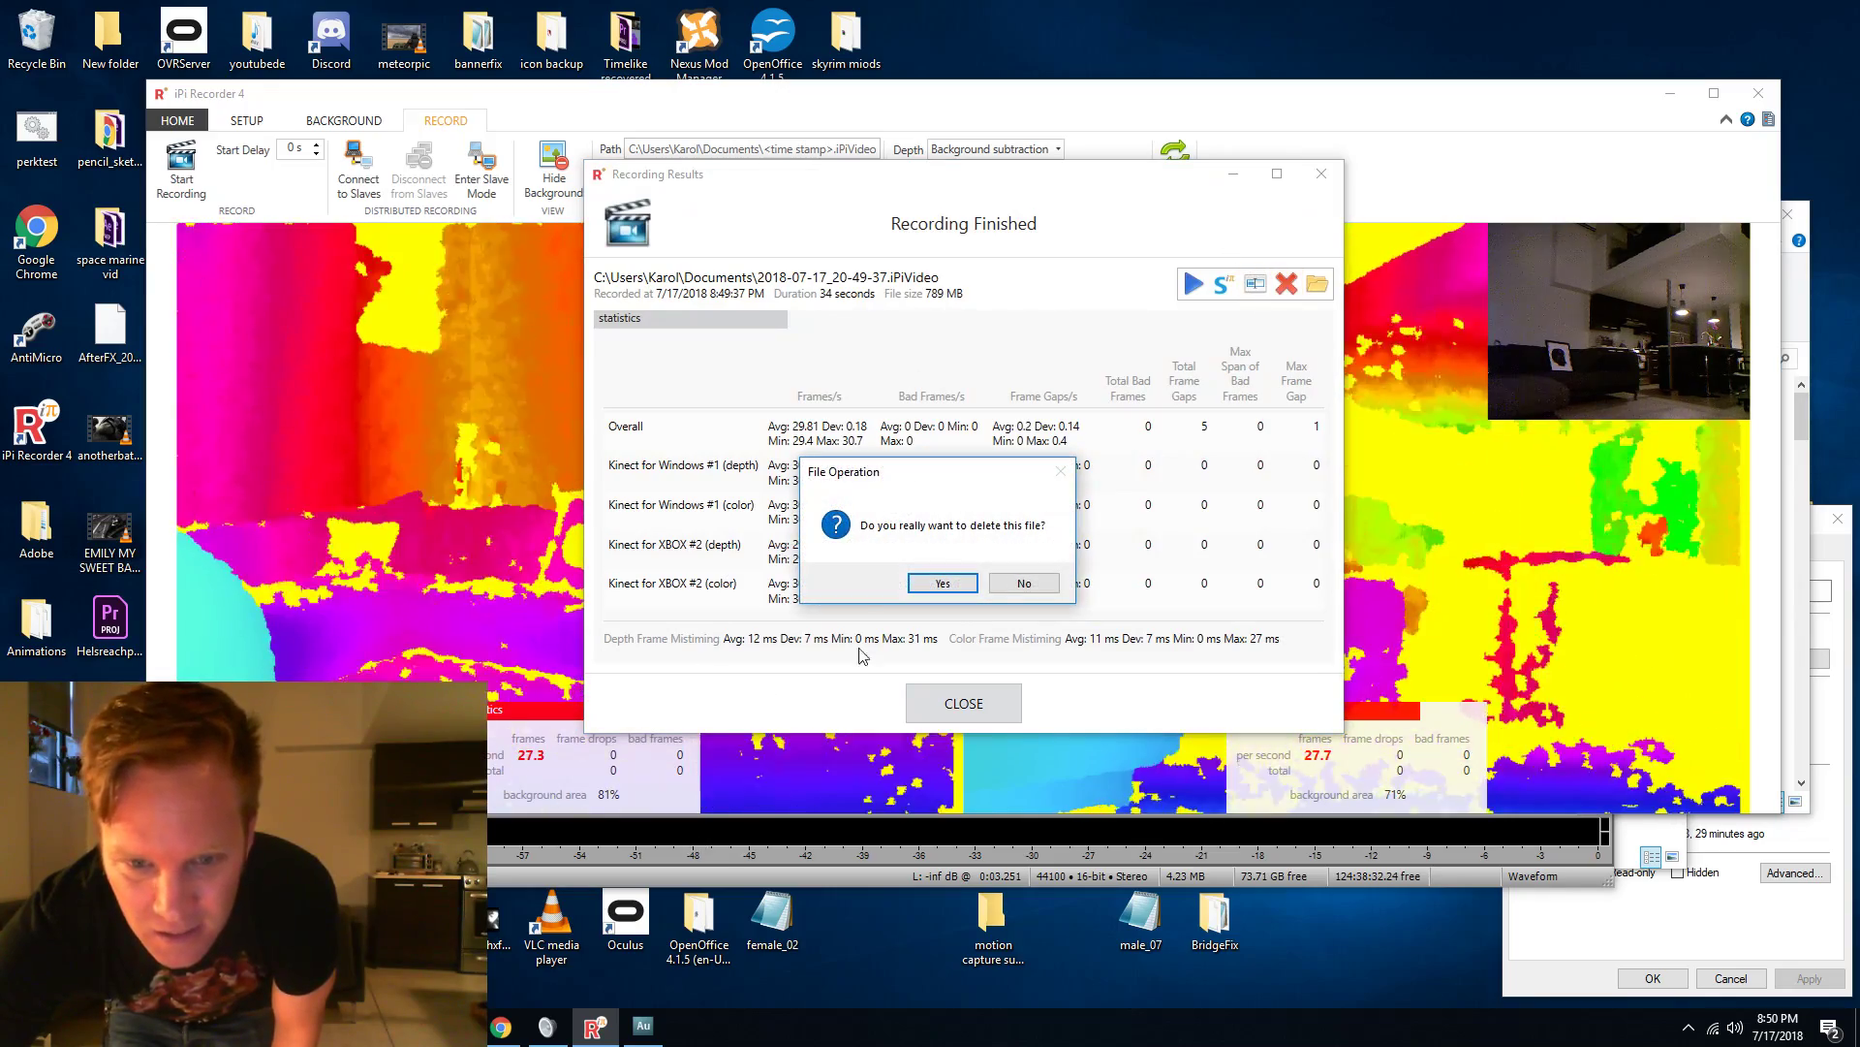
left_click(943, 582)
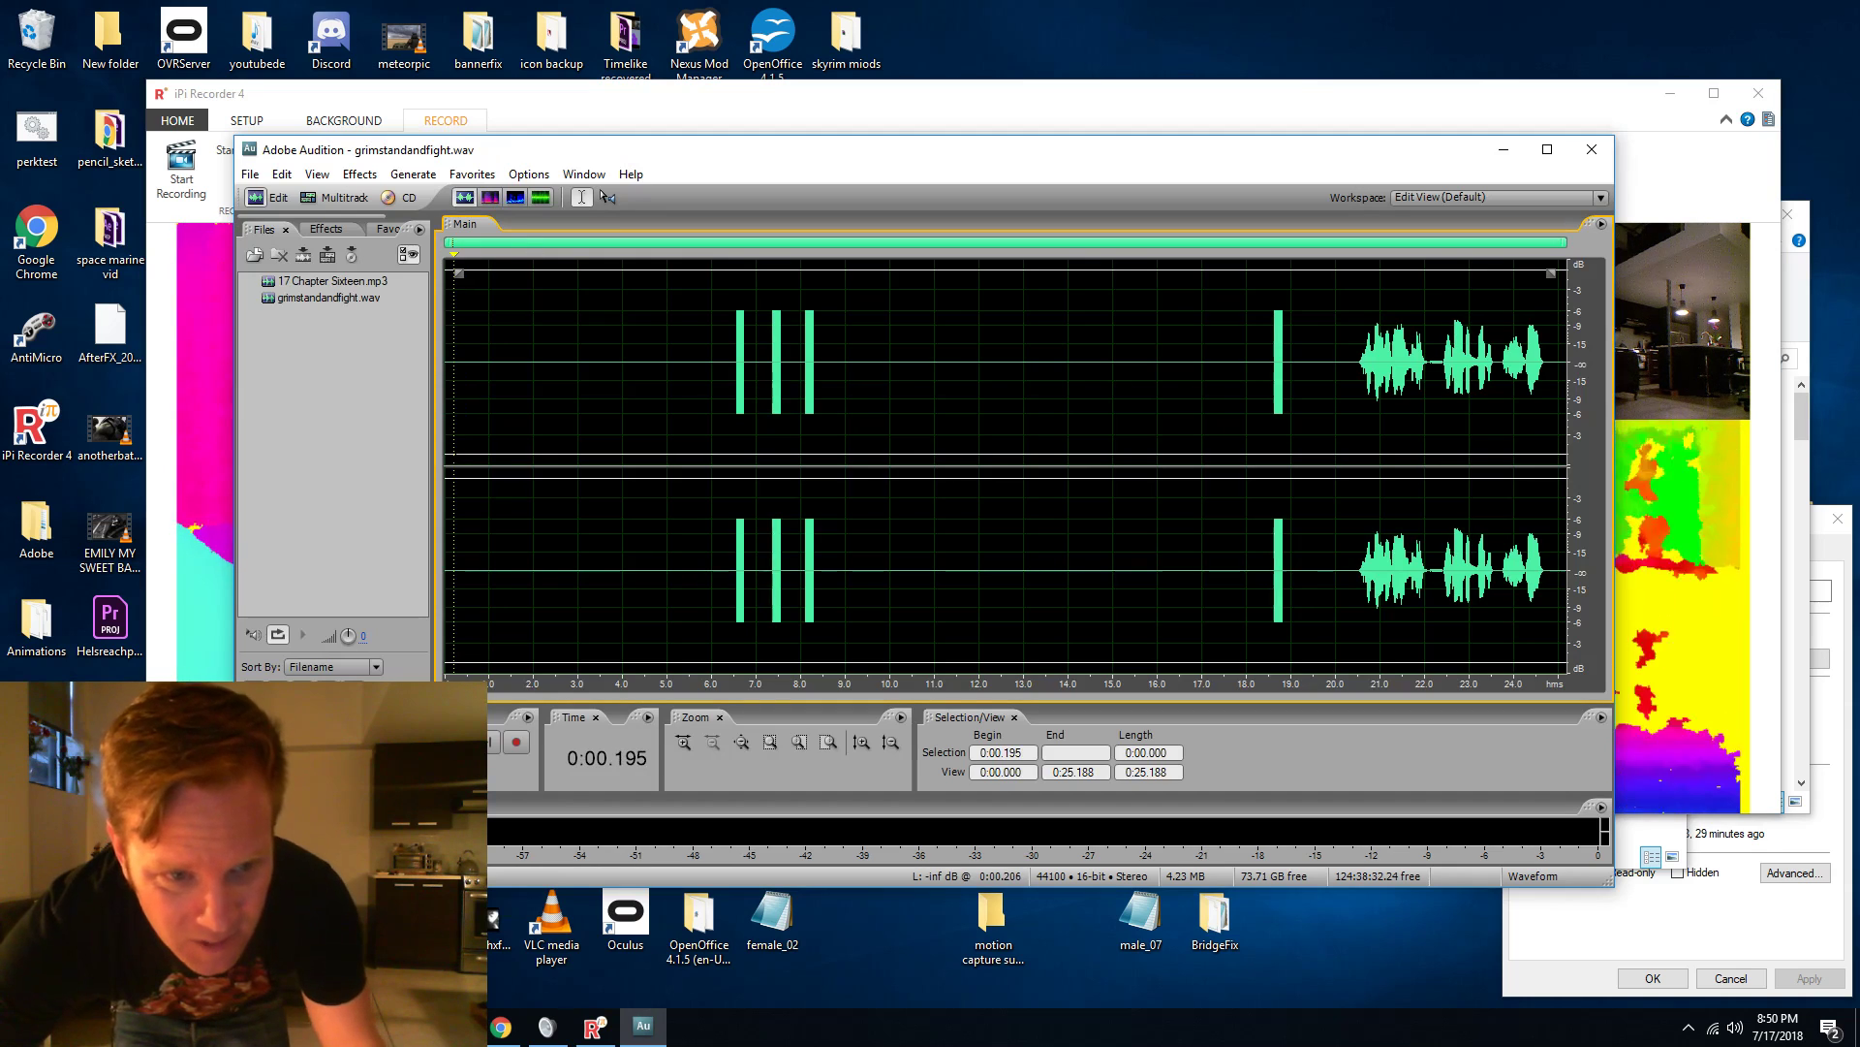
left_click(413, 177)
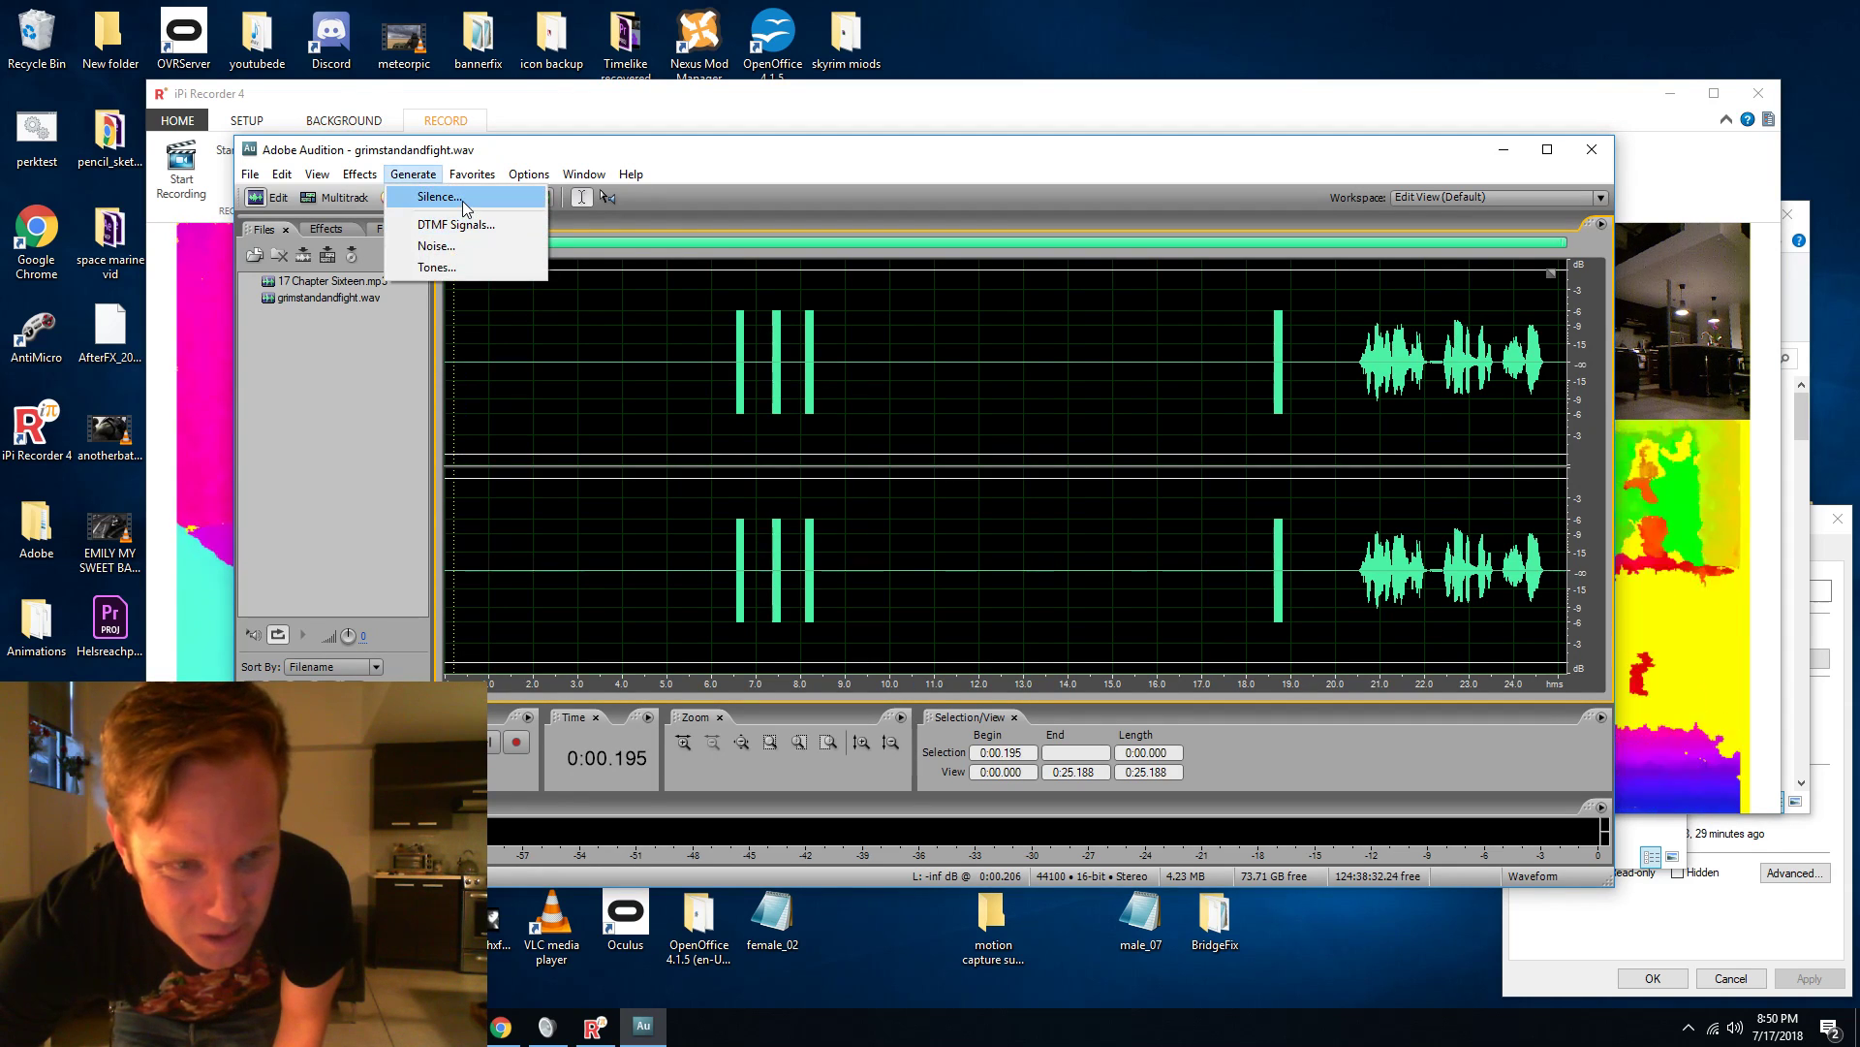
left_click(462, 200)
left_click(1010, 534)
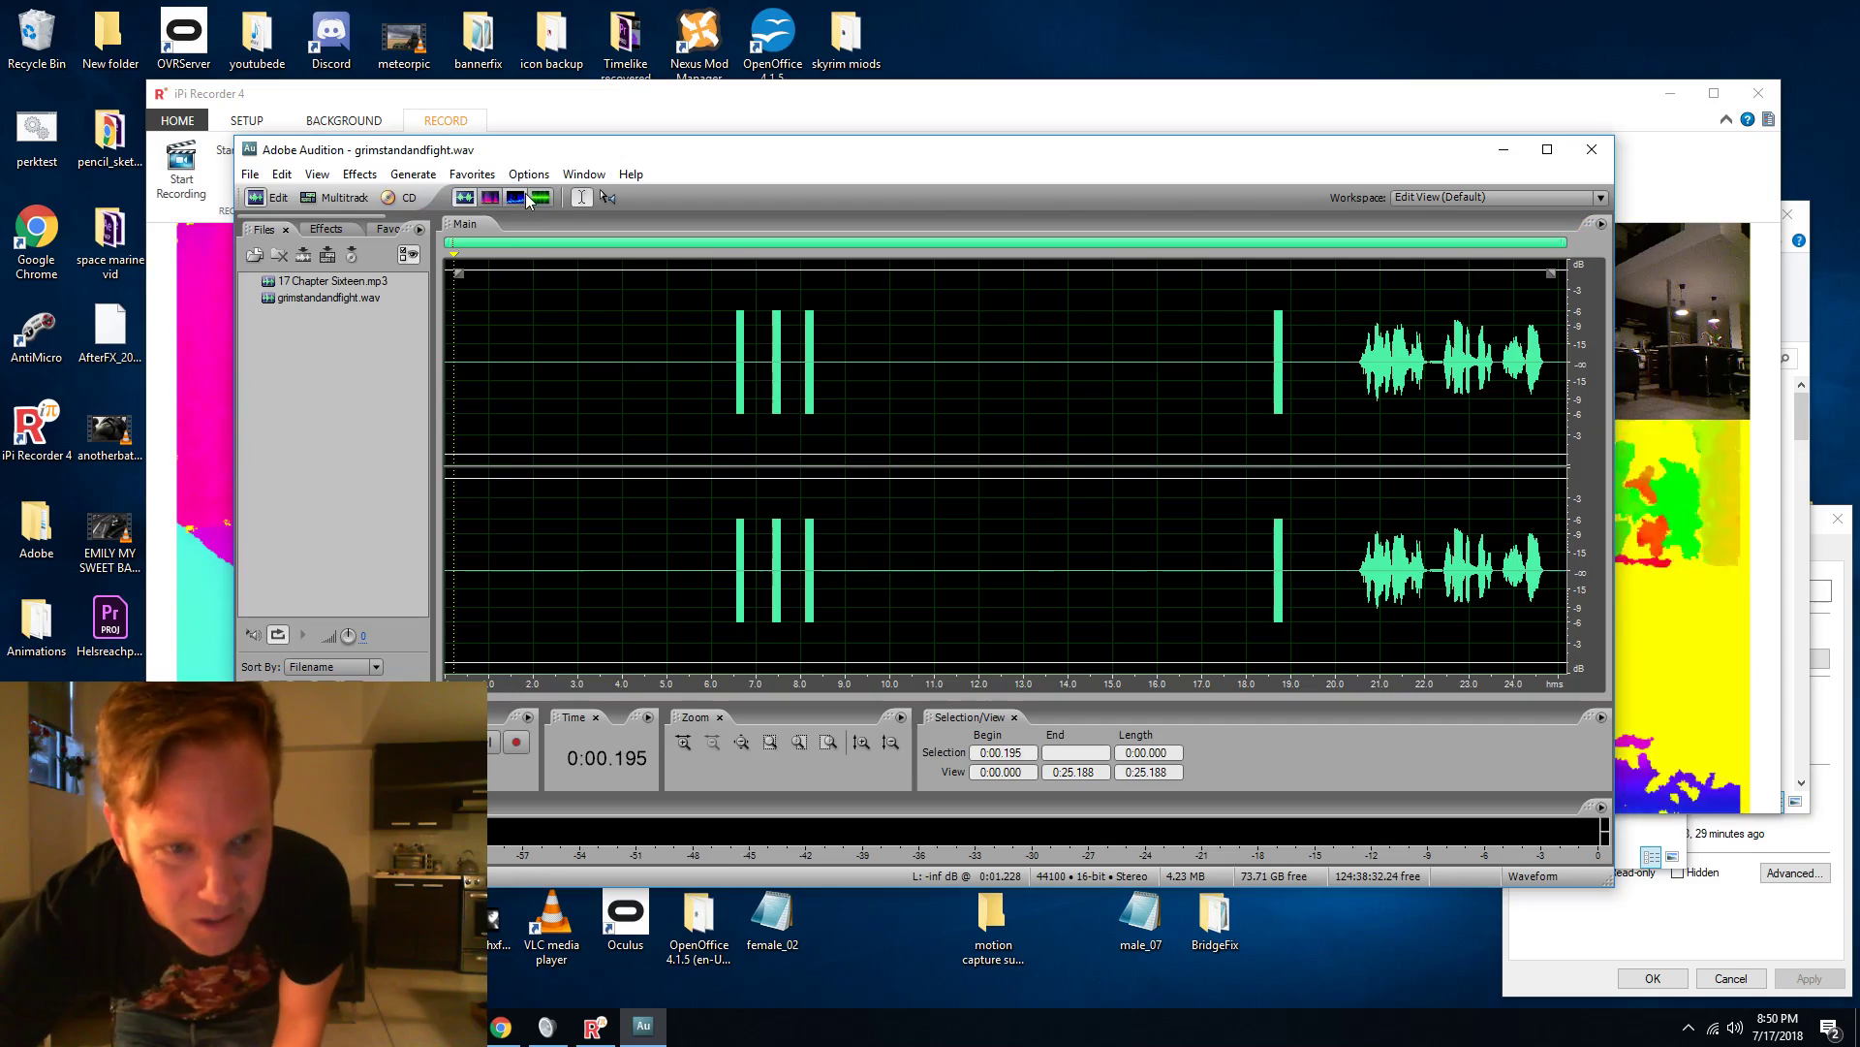
Record a new motion-capture take in iPi Recorder 4, switching to Adobe Audition for the cue track, and stop the recording when the performance ends.
left_click(542, 105)
left_click(181, 173)
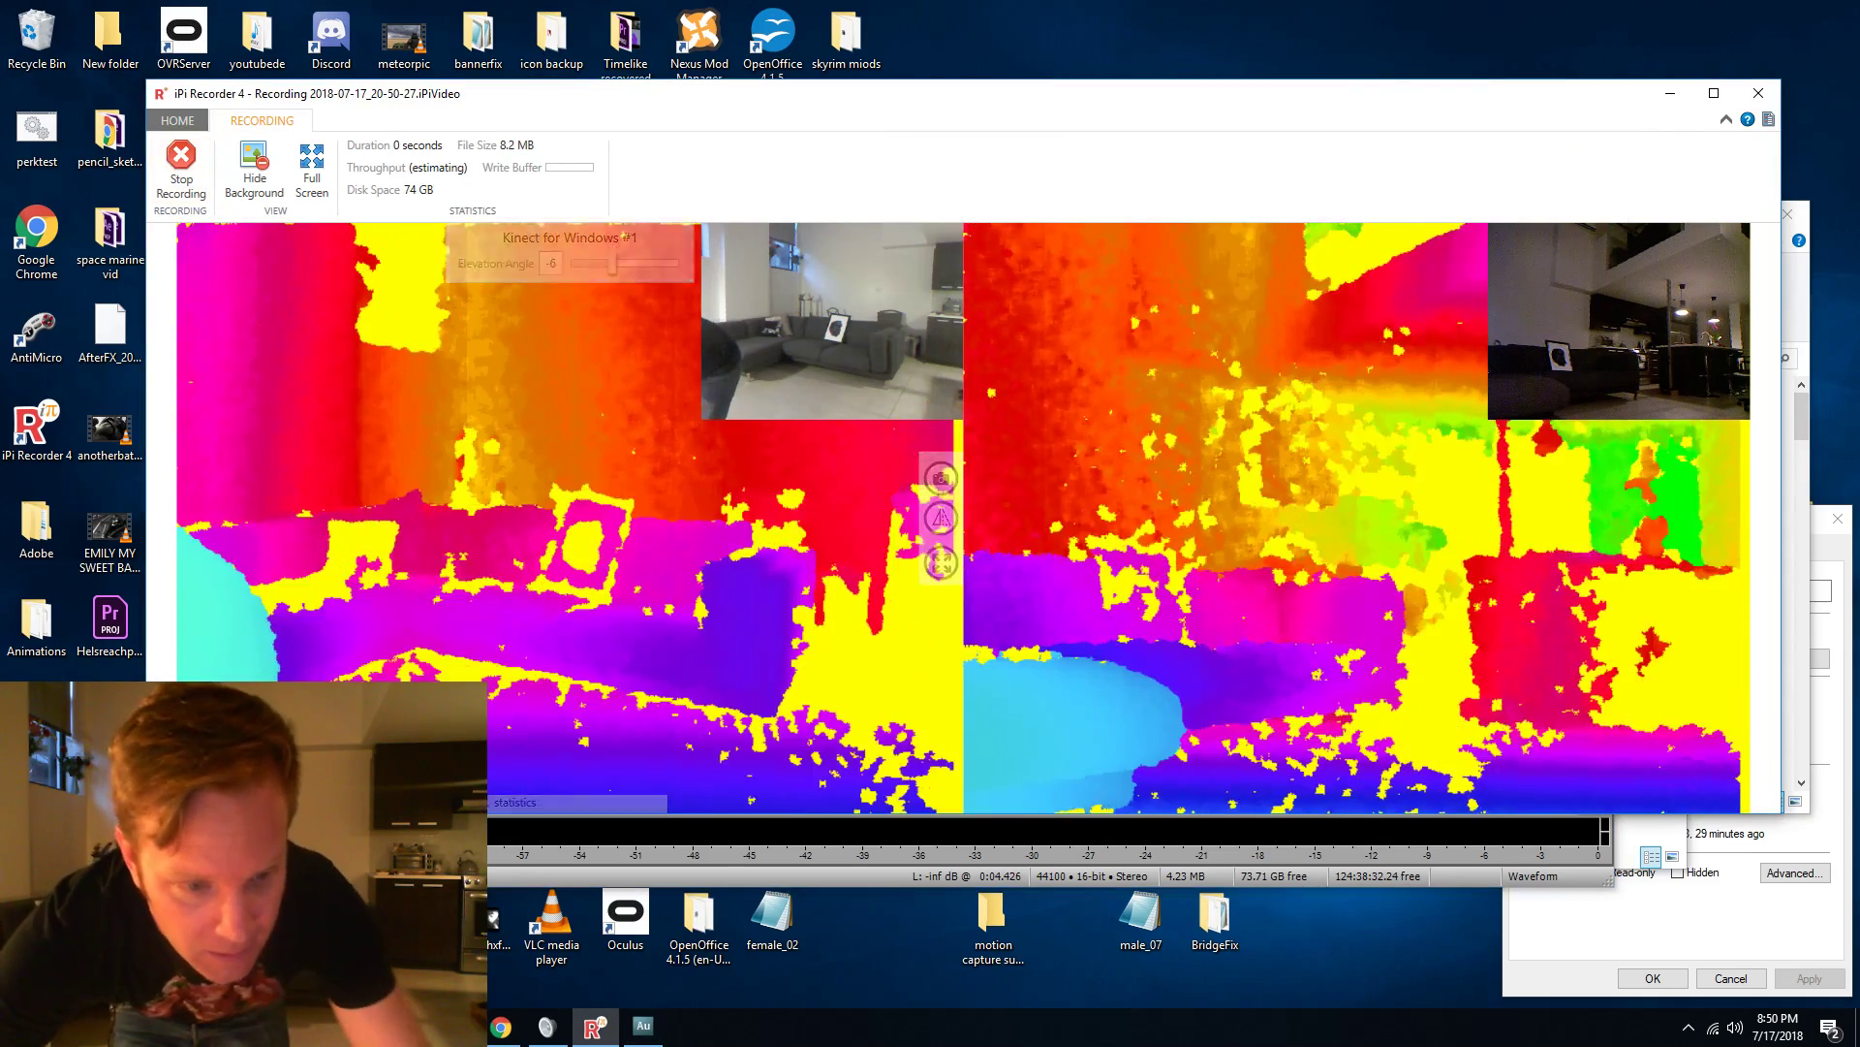
key("alt+Tab")
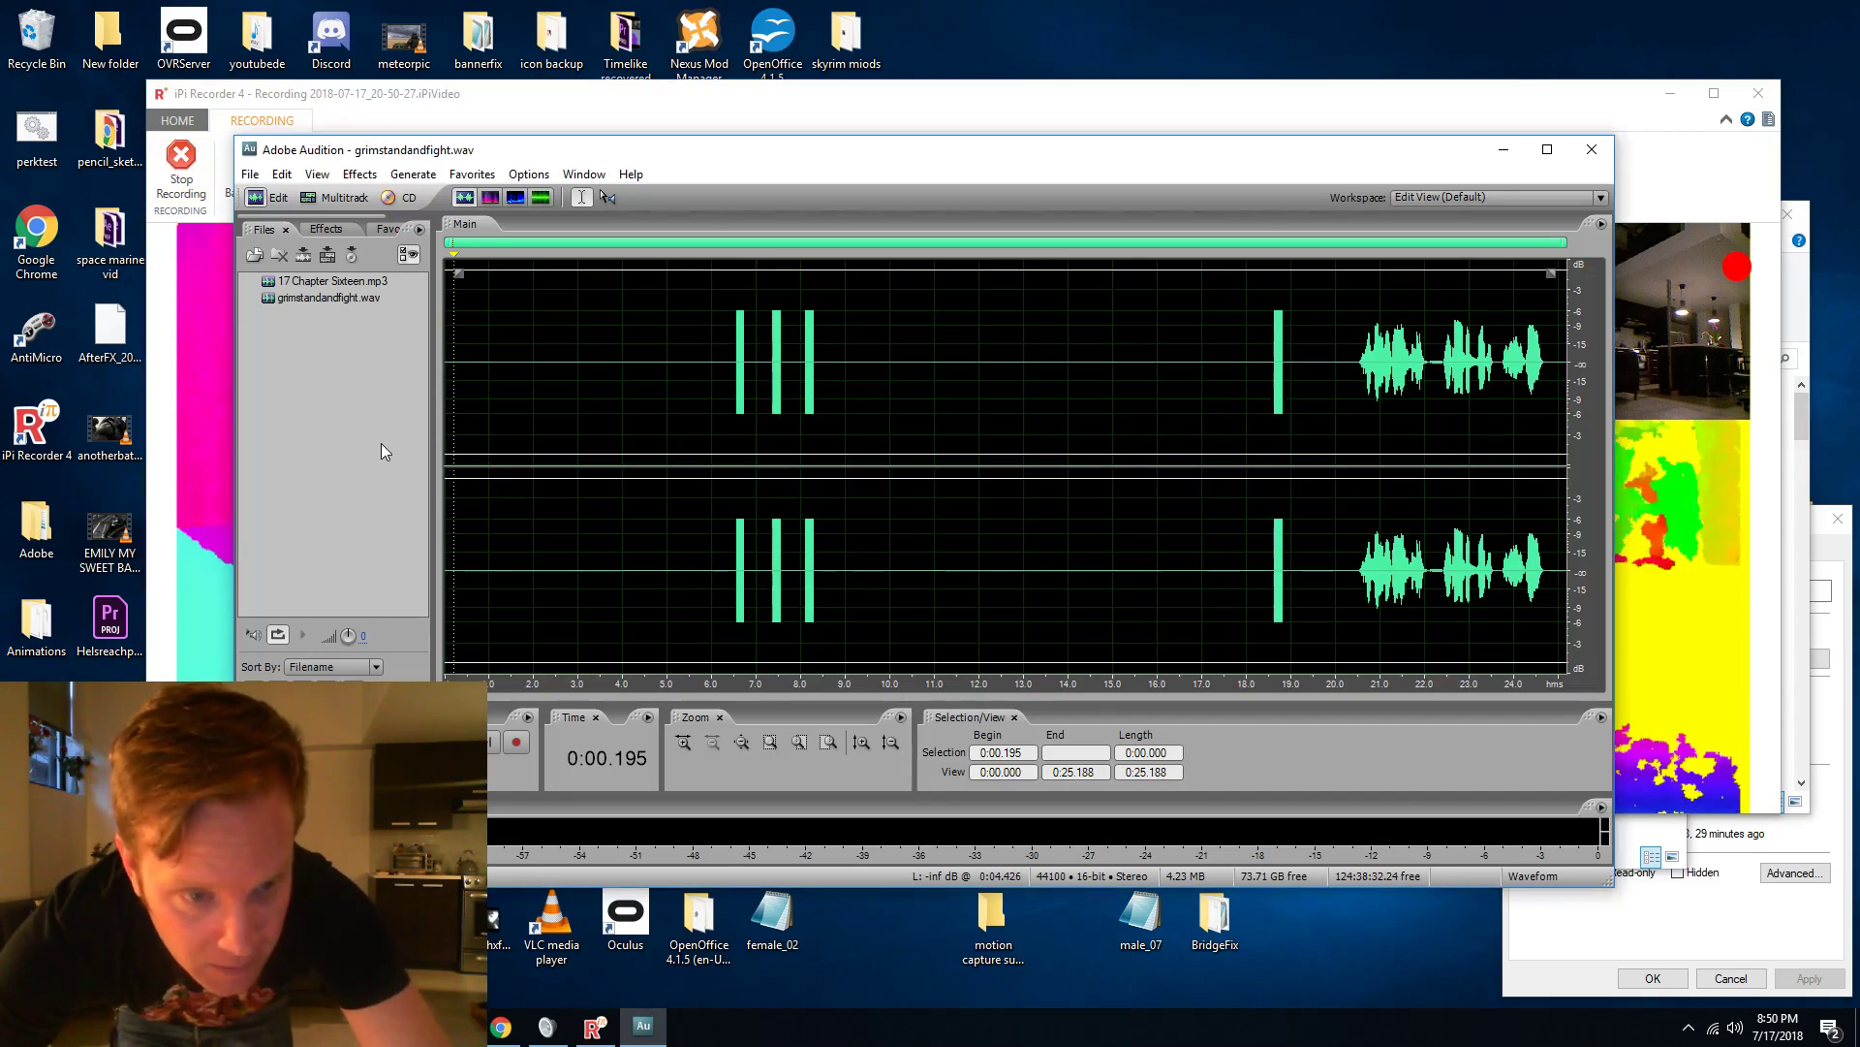
left_click(1019, 117)
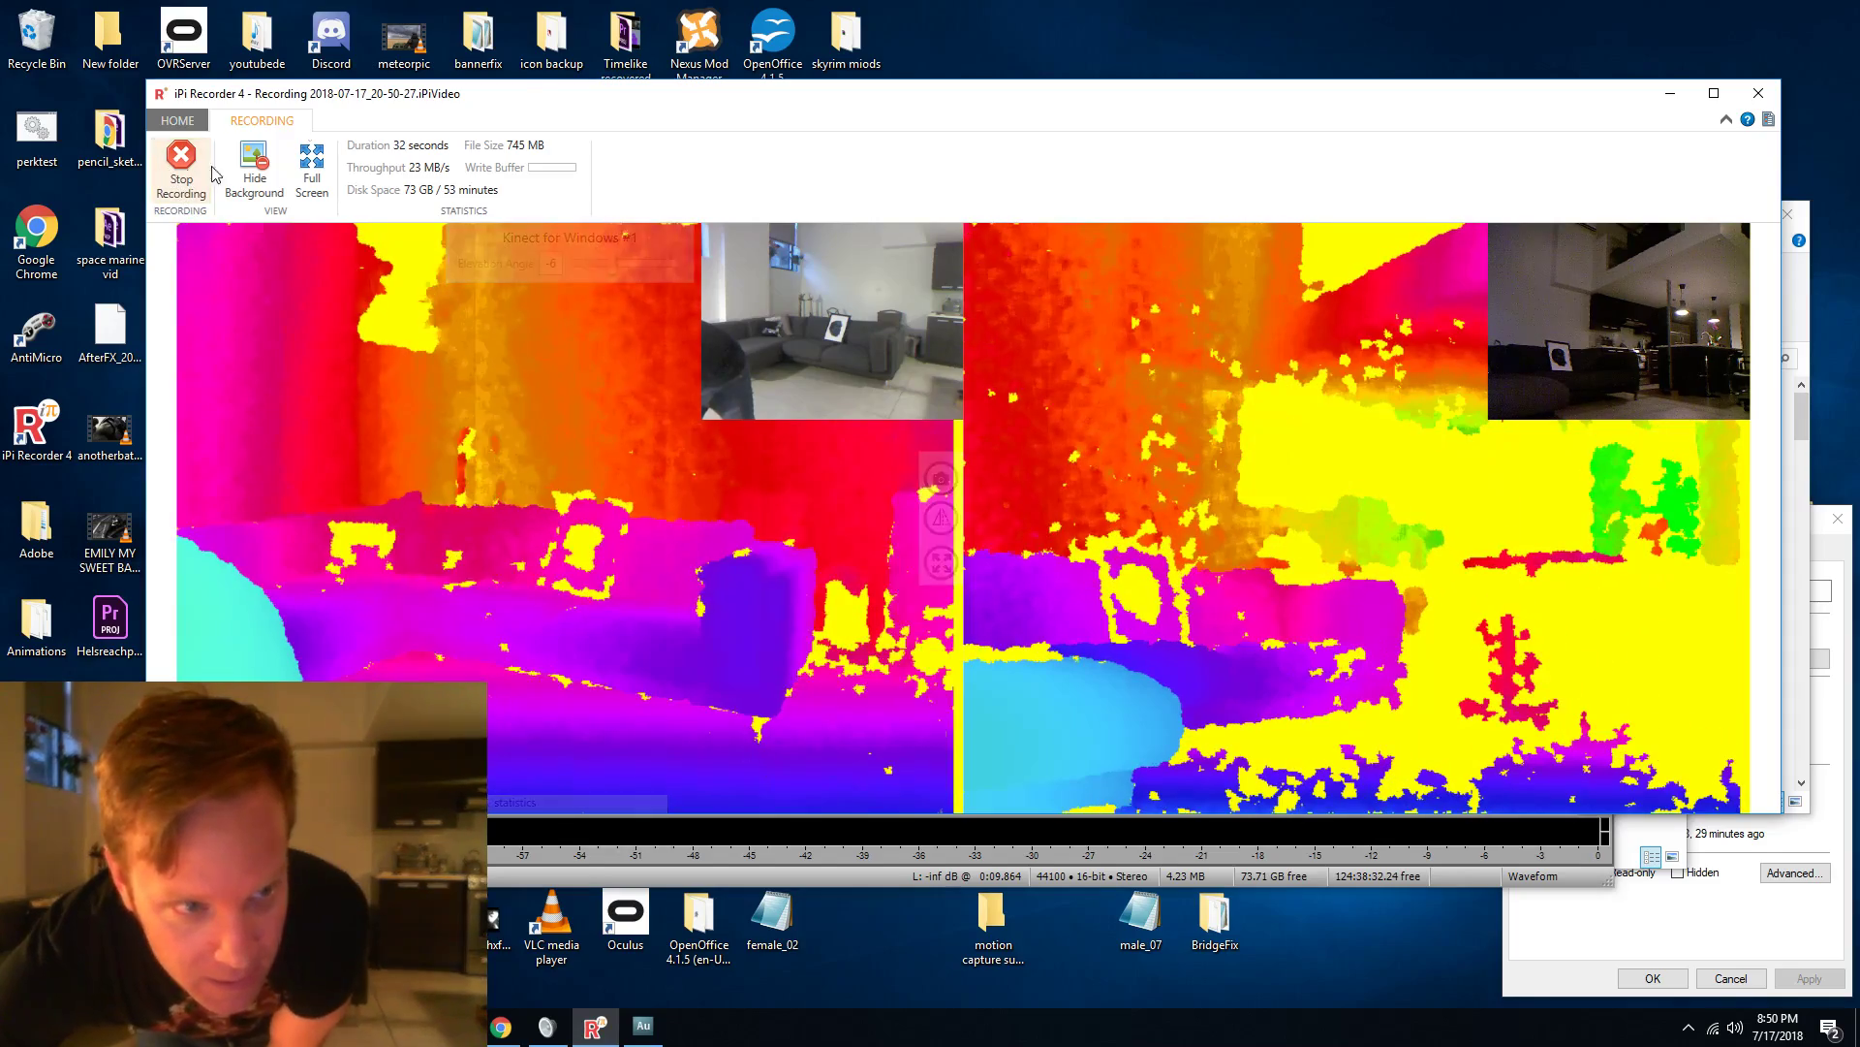
left_click(185, 175)
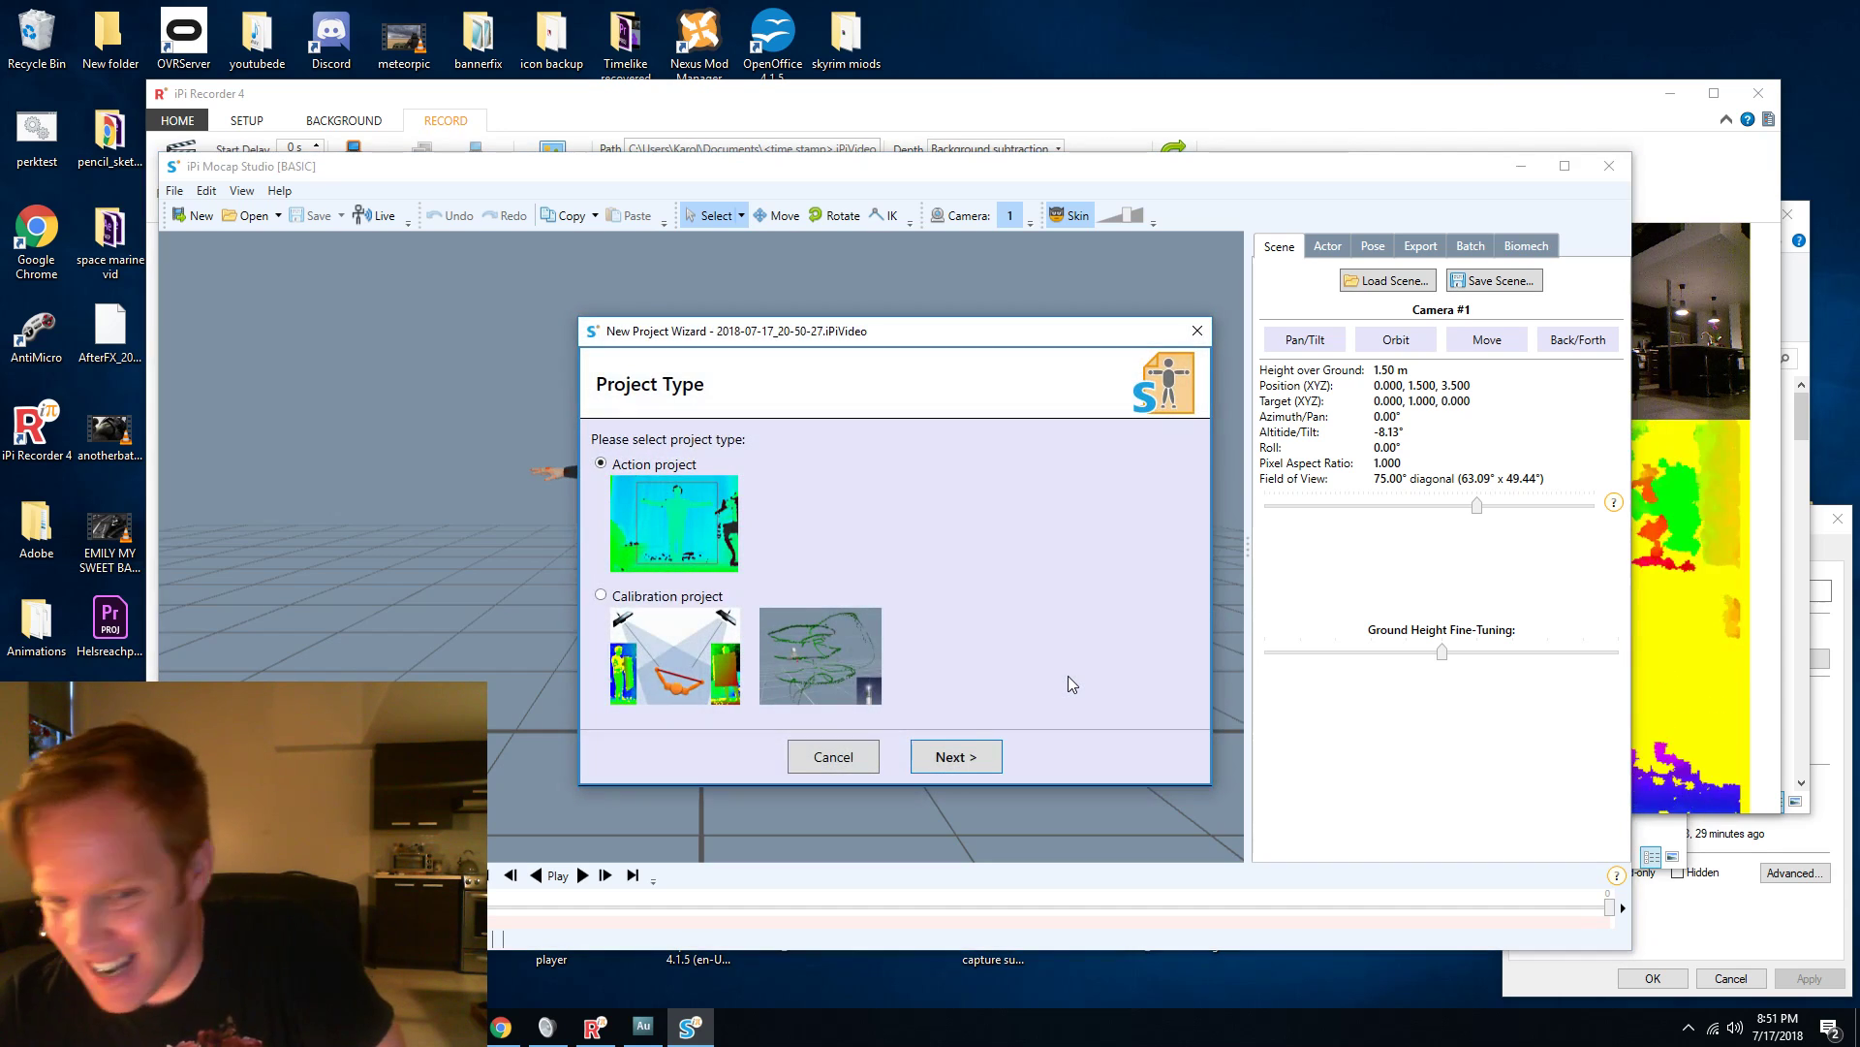
Create an action project in iPi Mocap Studio using the calibforyoutube scene and one male actor 1.78 m tall.
left_click(934, 752)
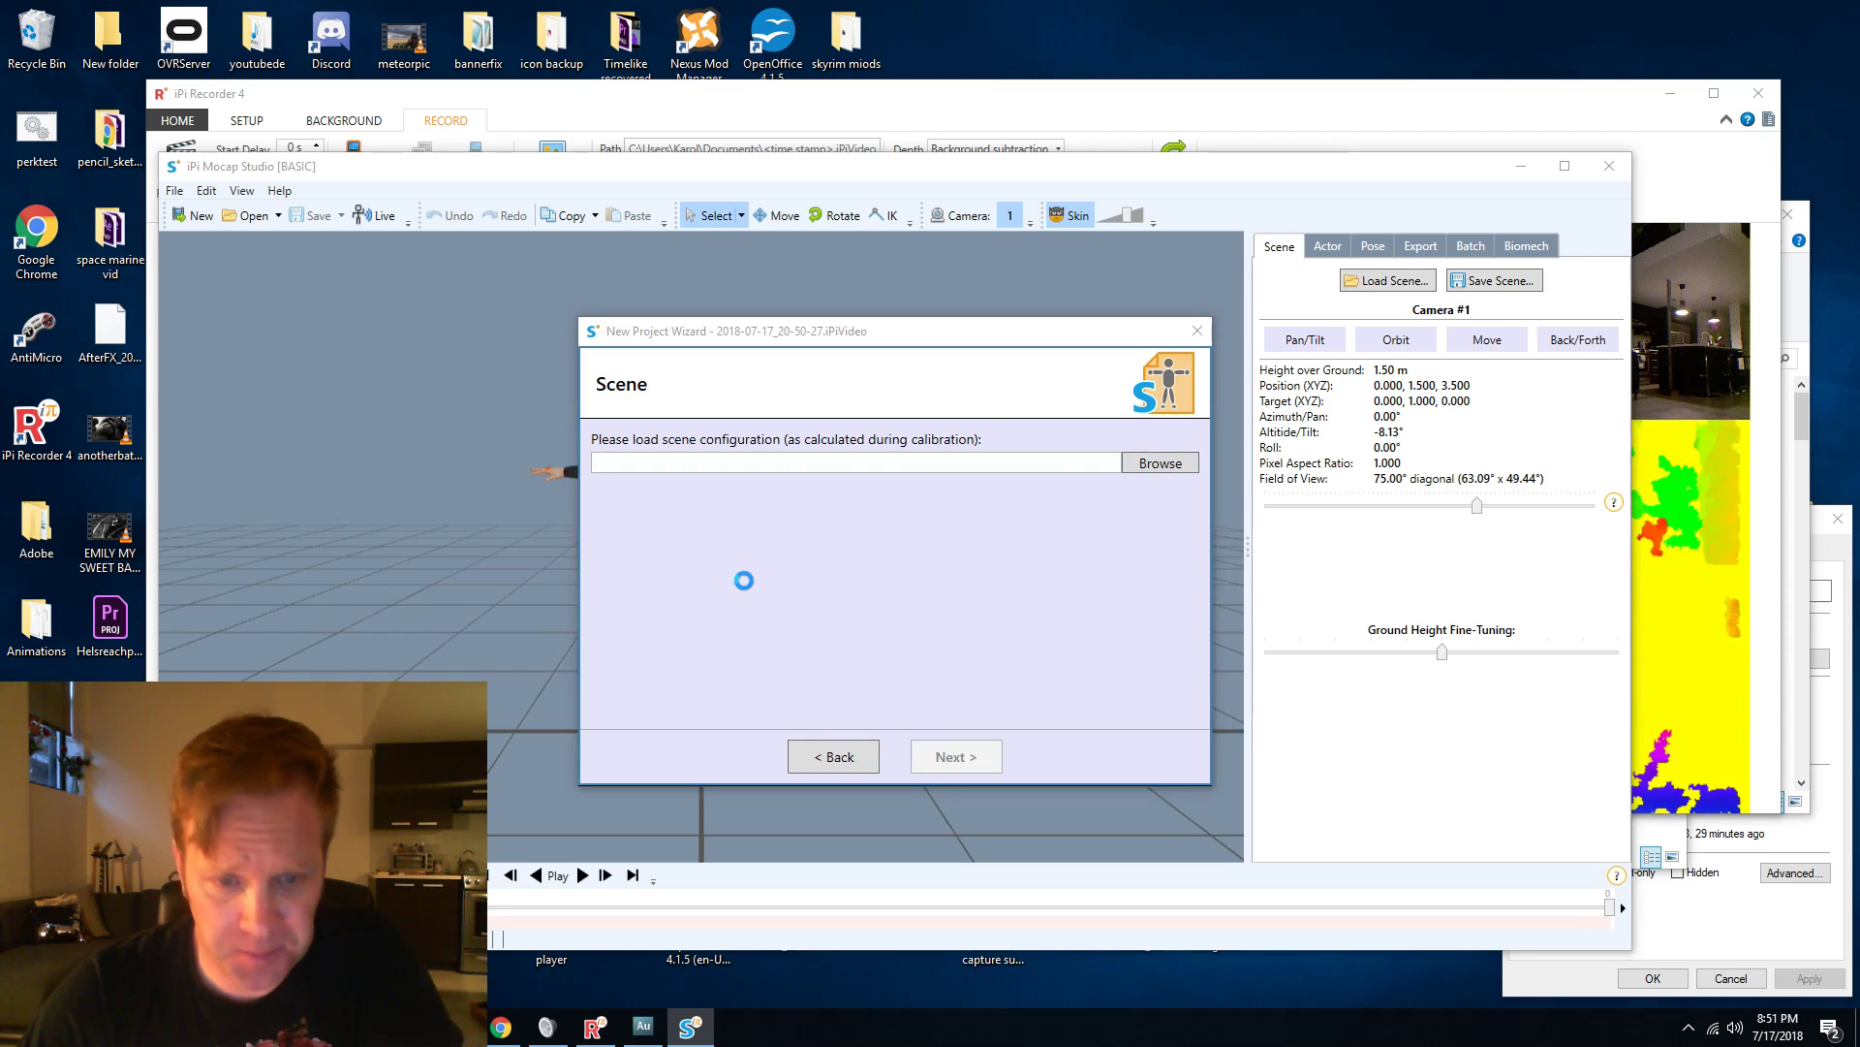
left_click(827, 482)
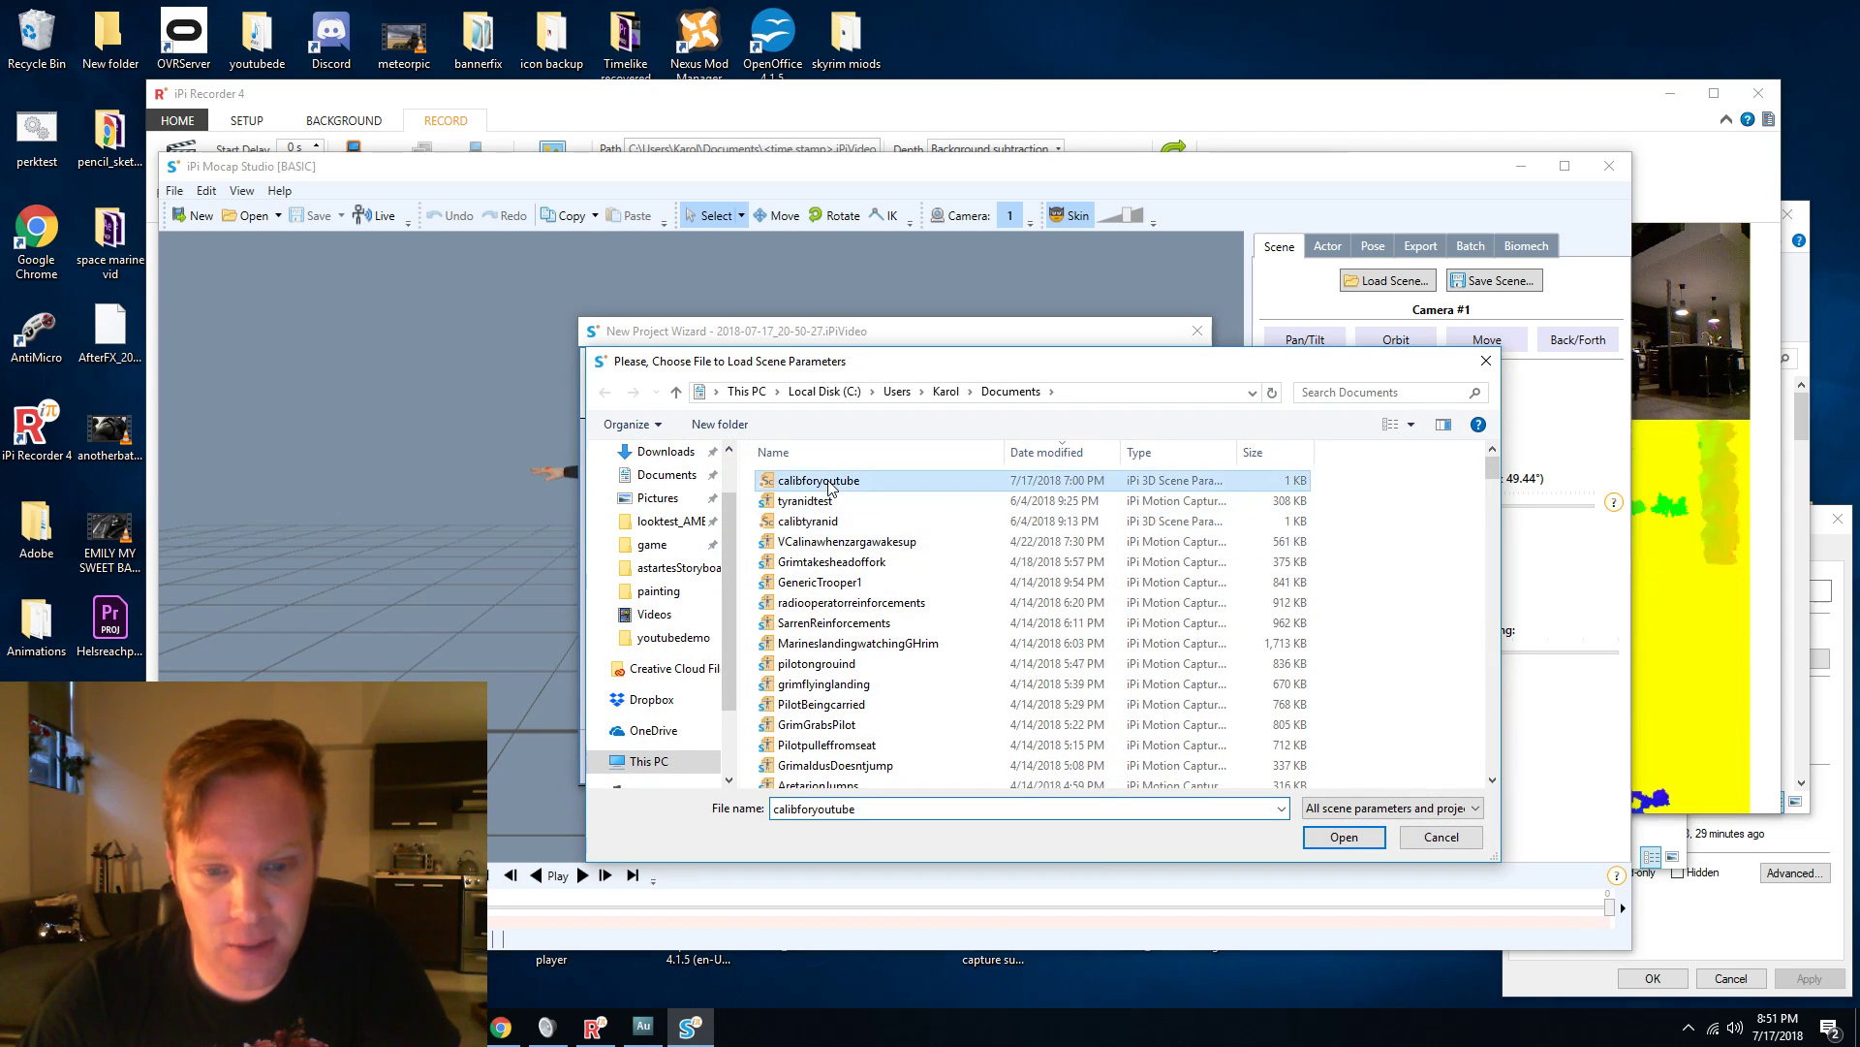
left_click(1339, 839)
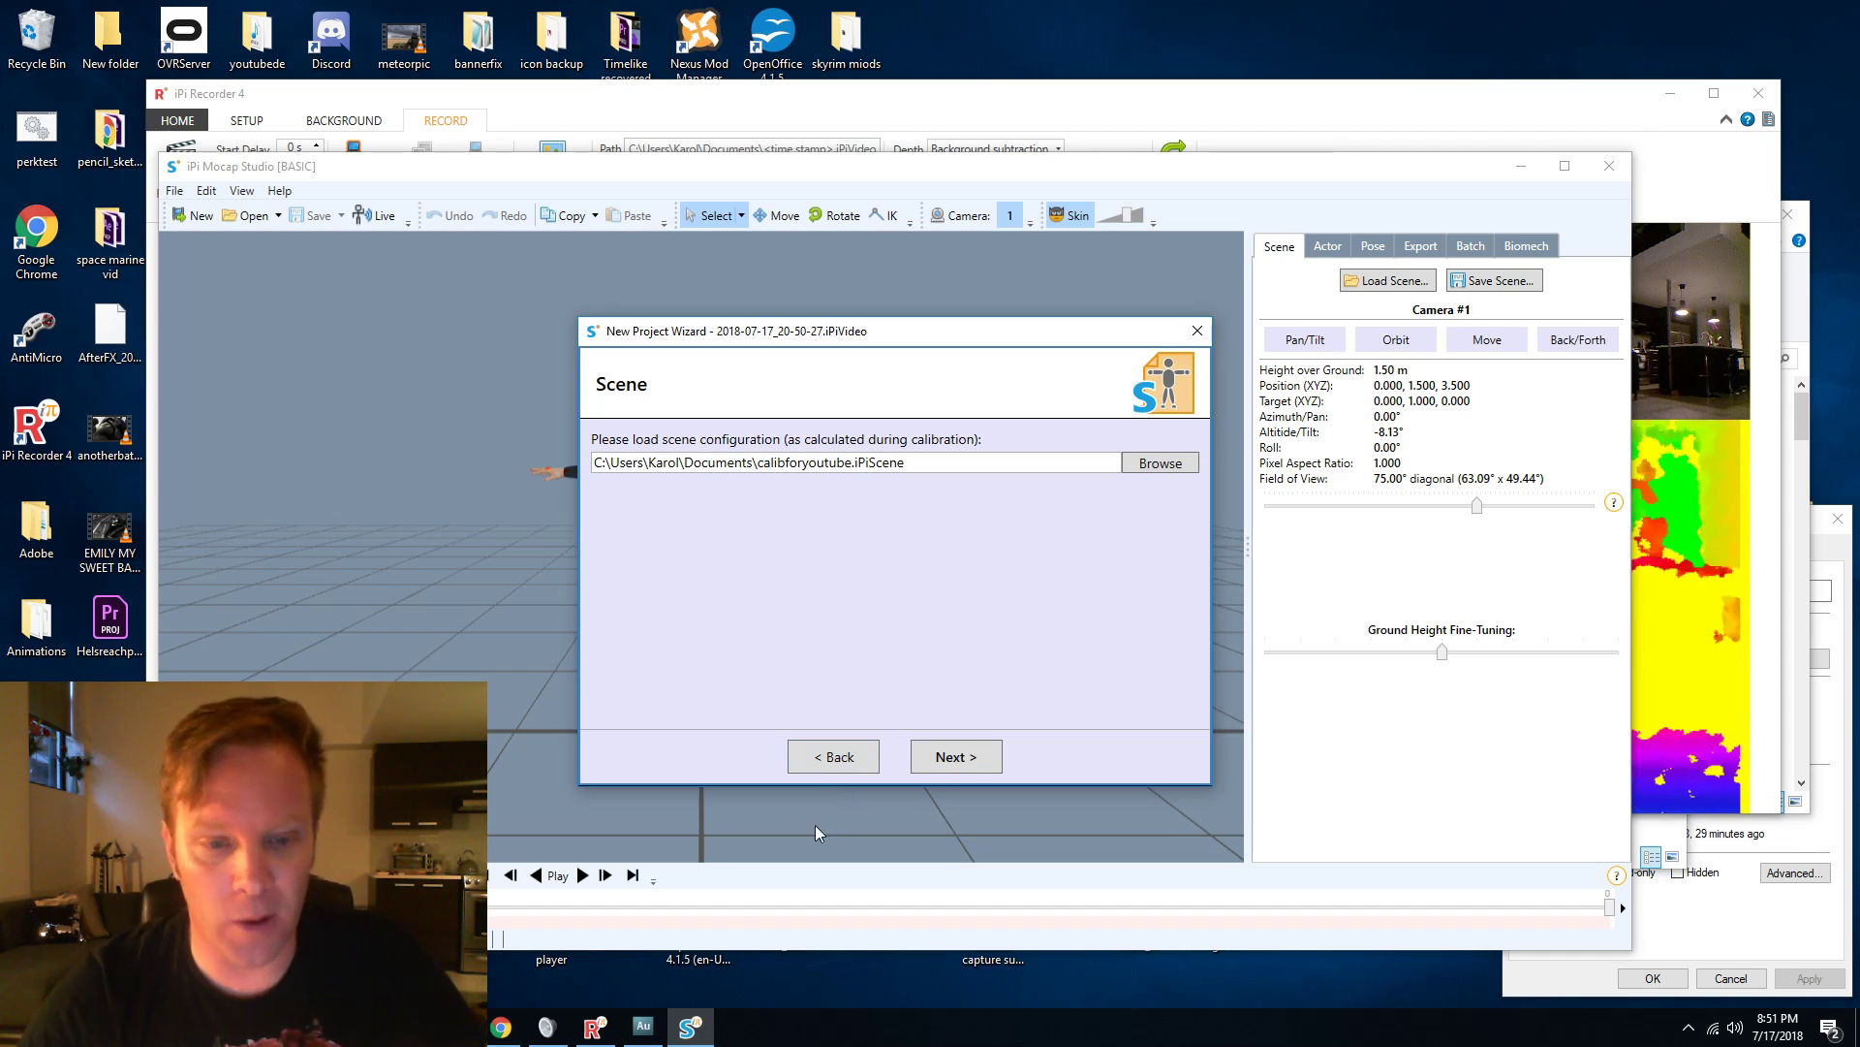
left_click(933, 751)
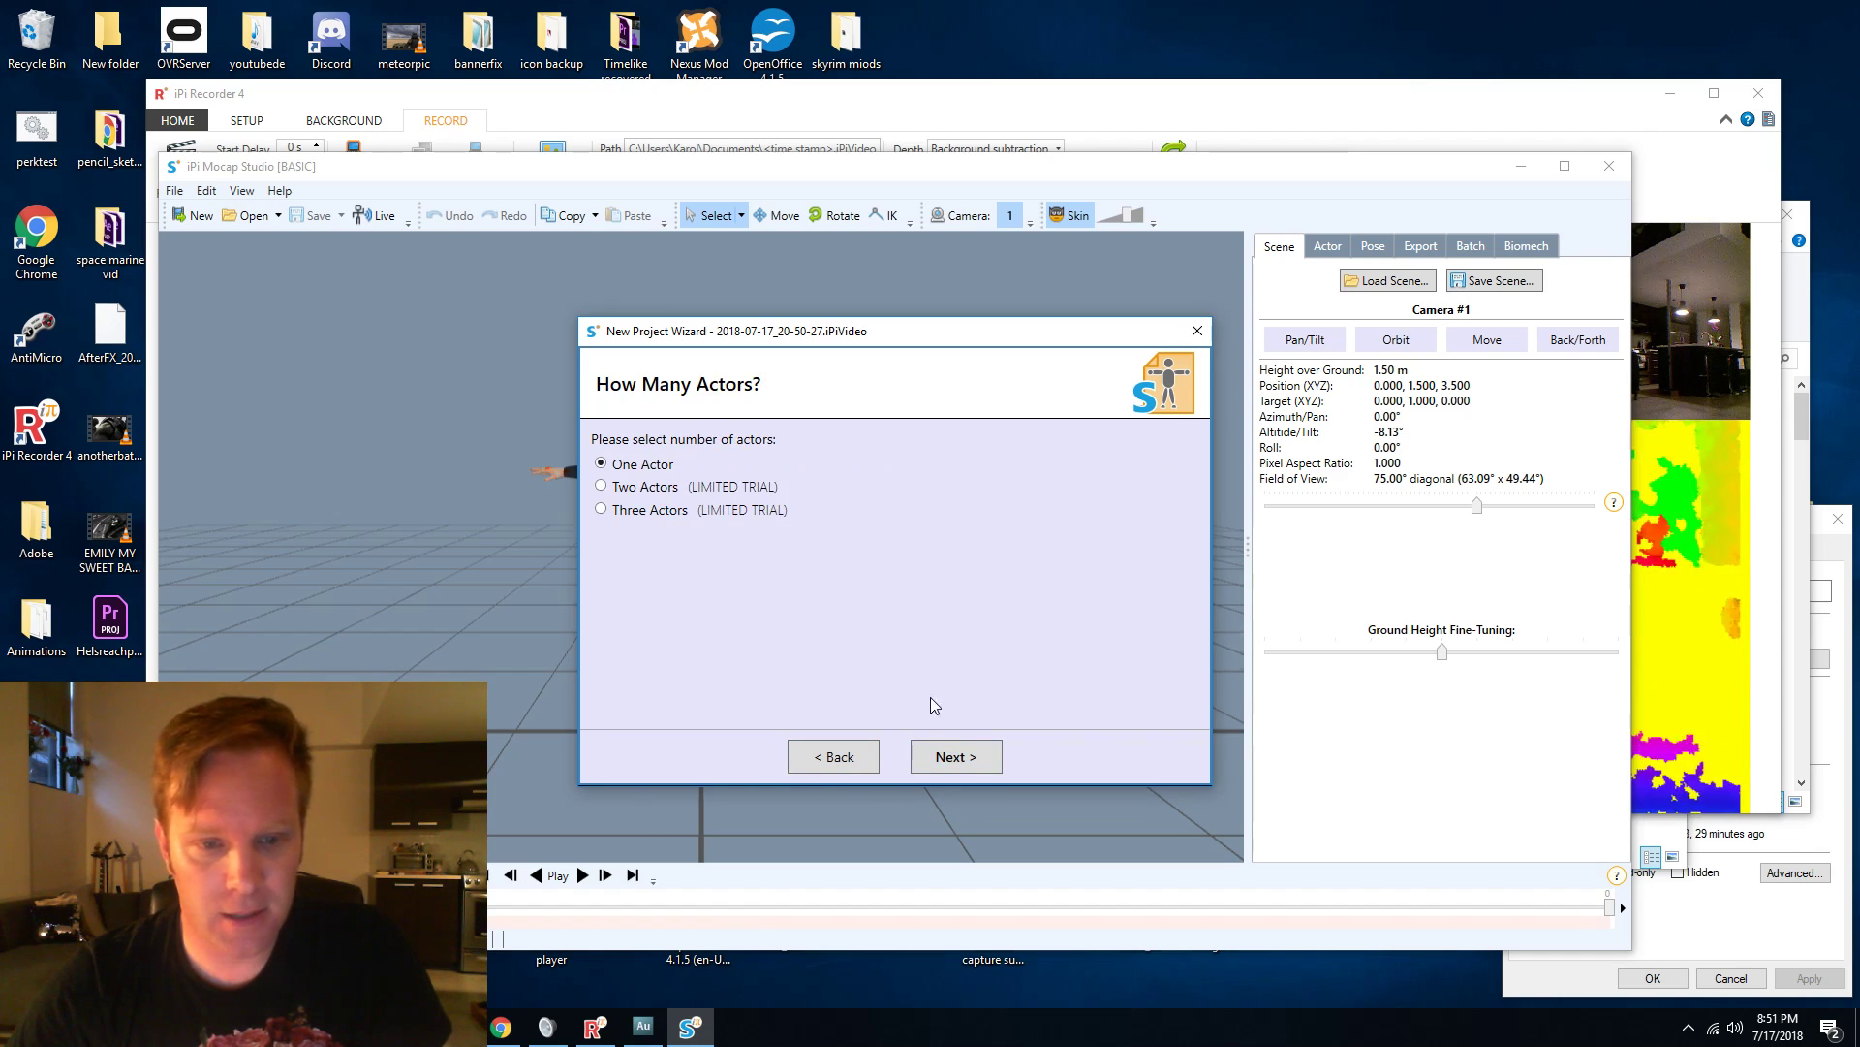
left_click(942, 762)
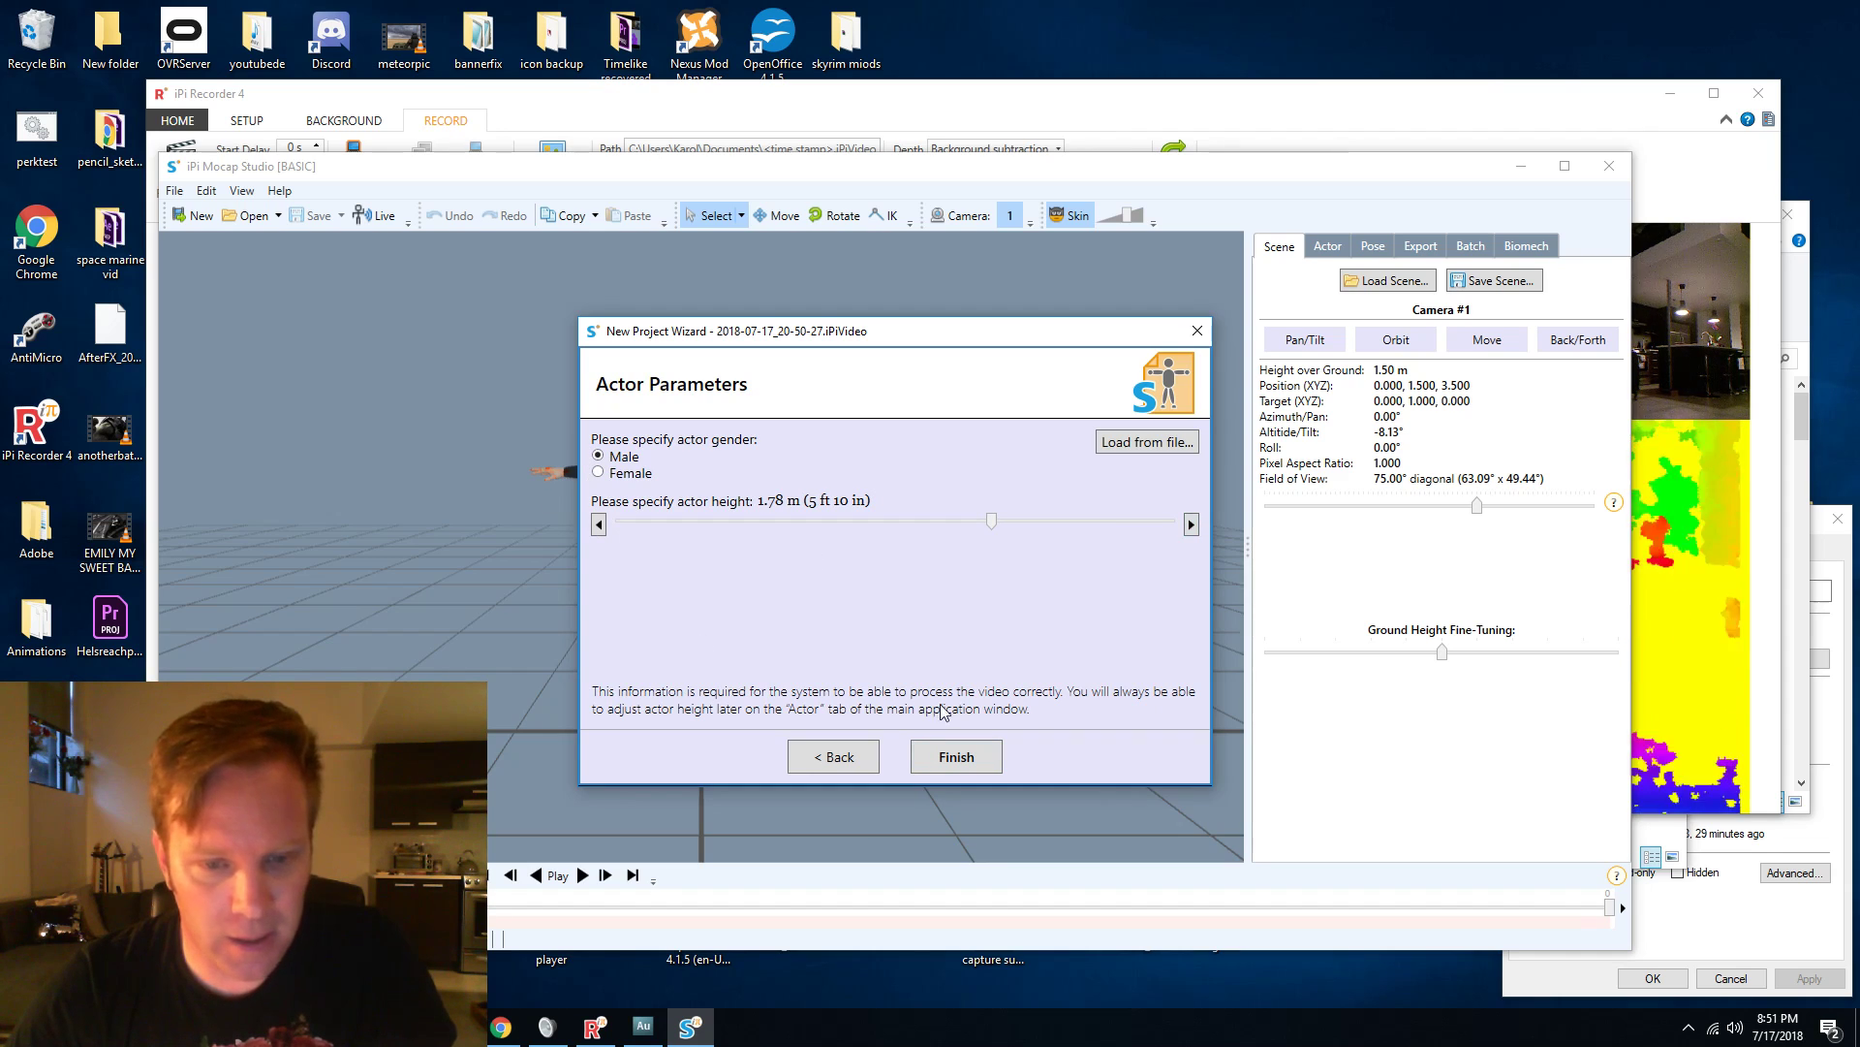
left_click(955, 757)
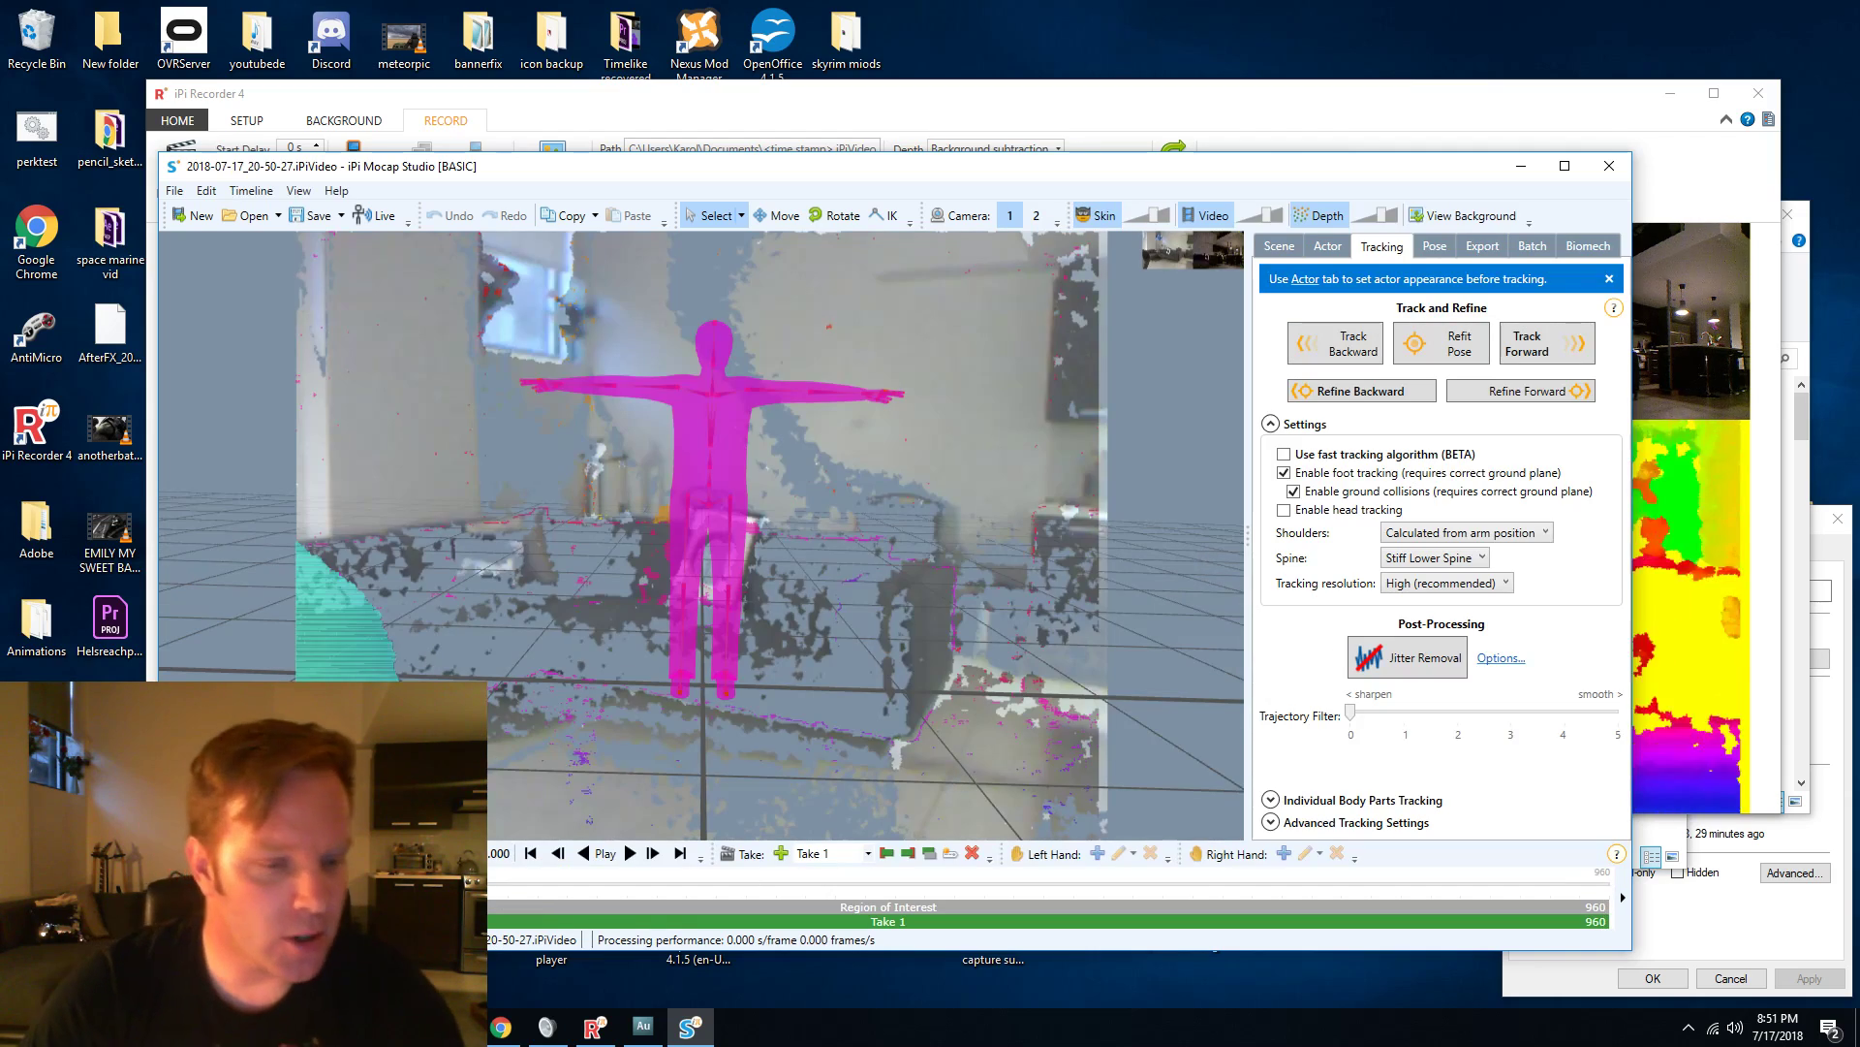
Trim the region of interest to run from the T-pose to frame 873, and return to its first frame.
left_click_drag(181, 884, 445, 902)
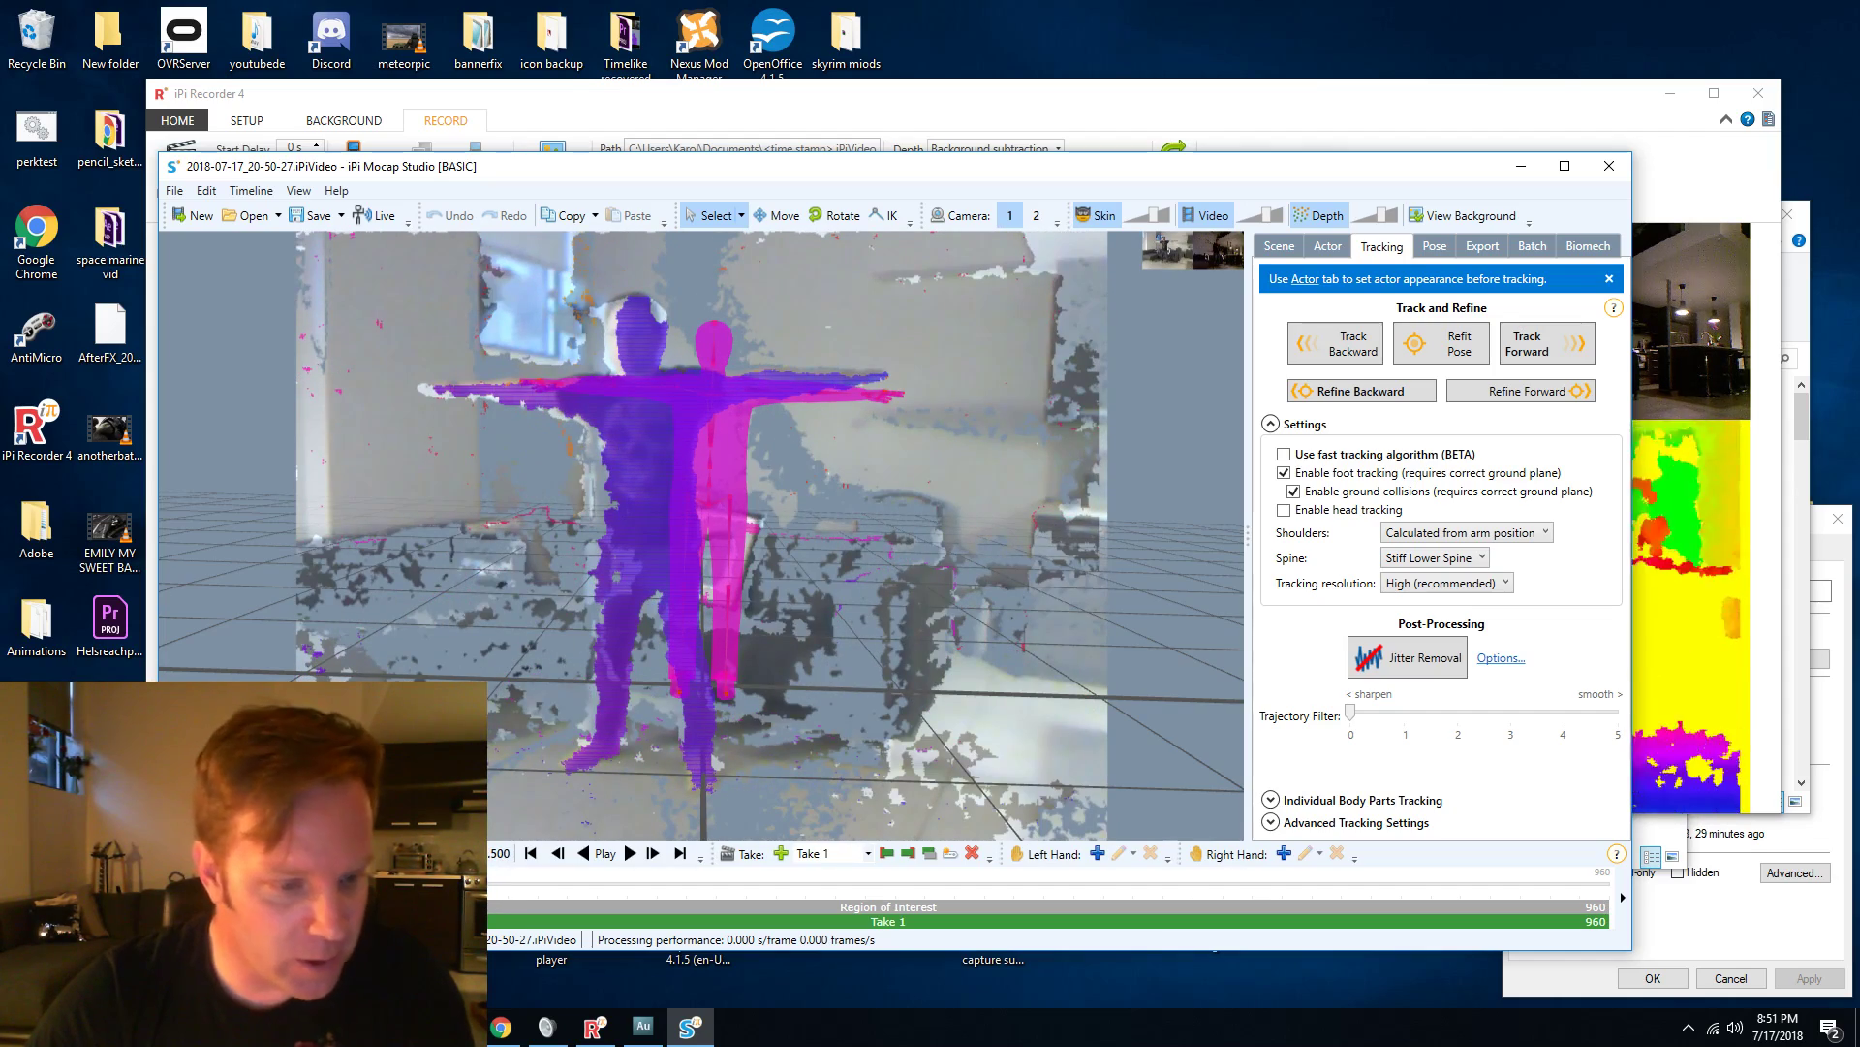
left_click_drag(496, 927, 1484, 886)
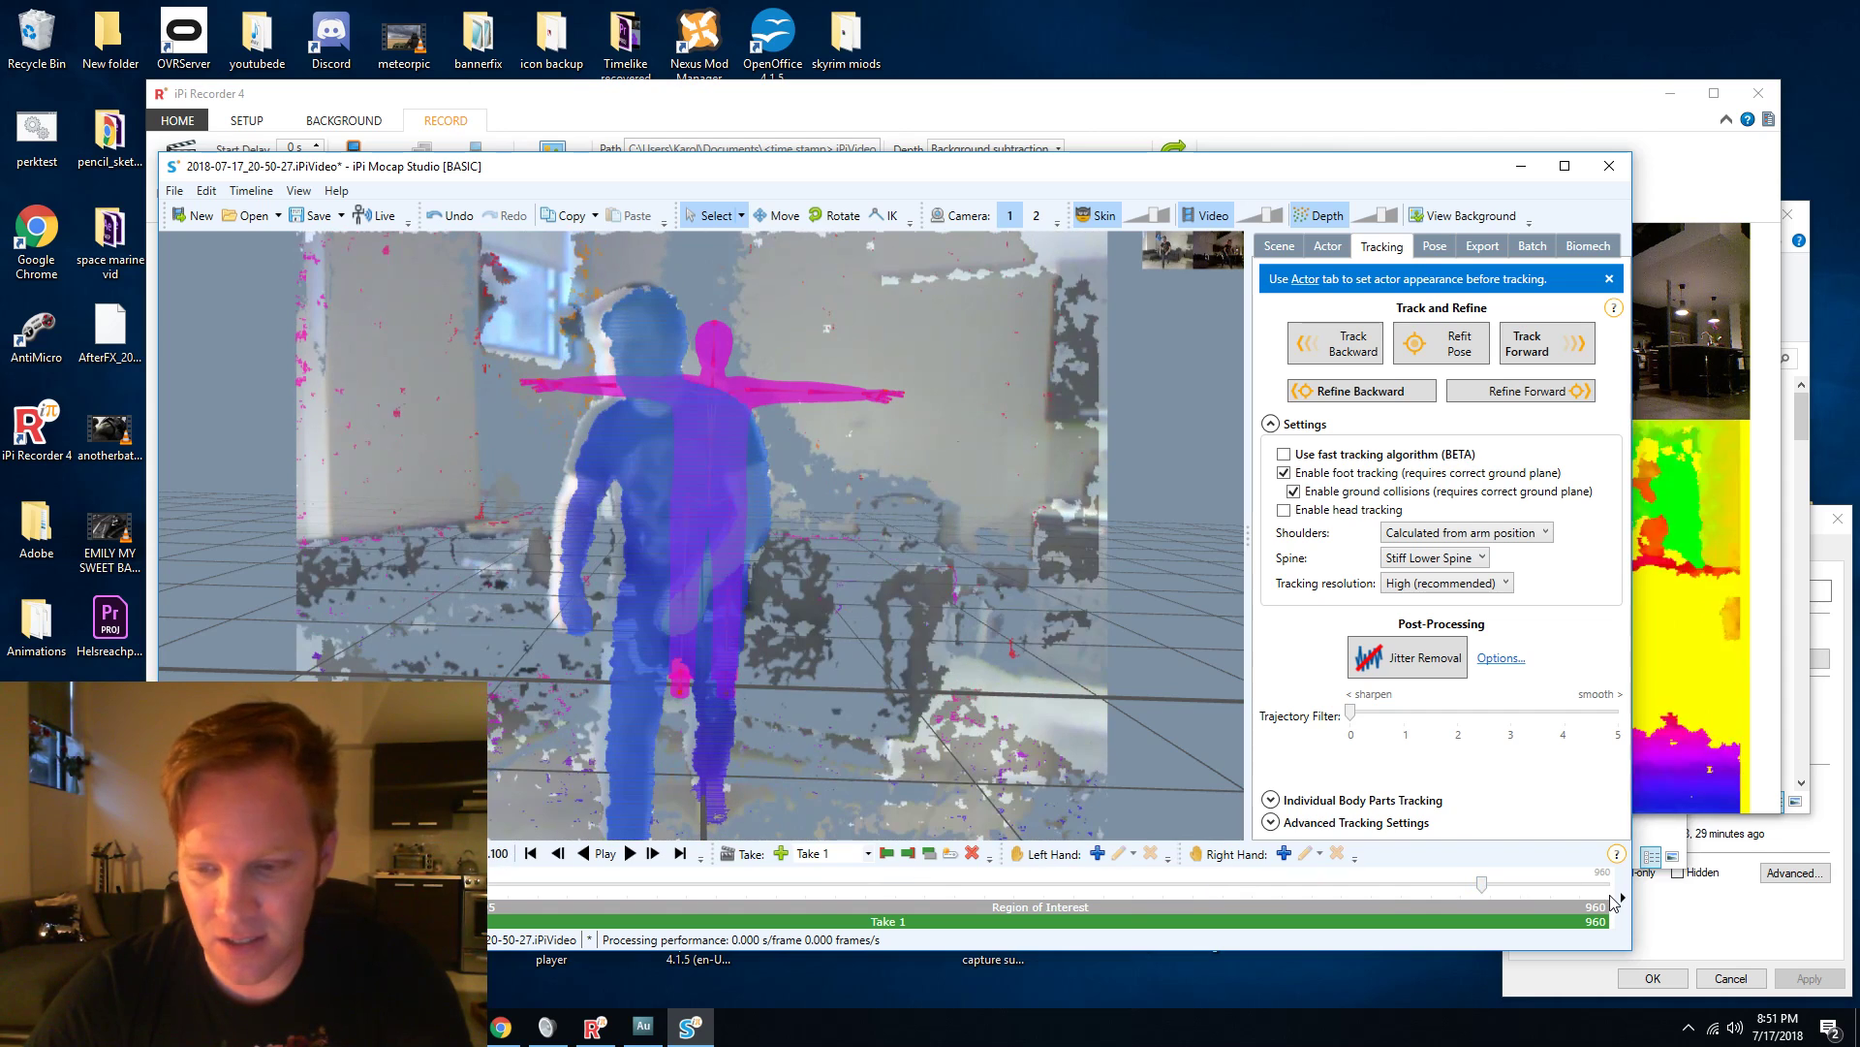
left_click_drag(1608, 907, 837, 884)
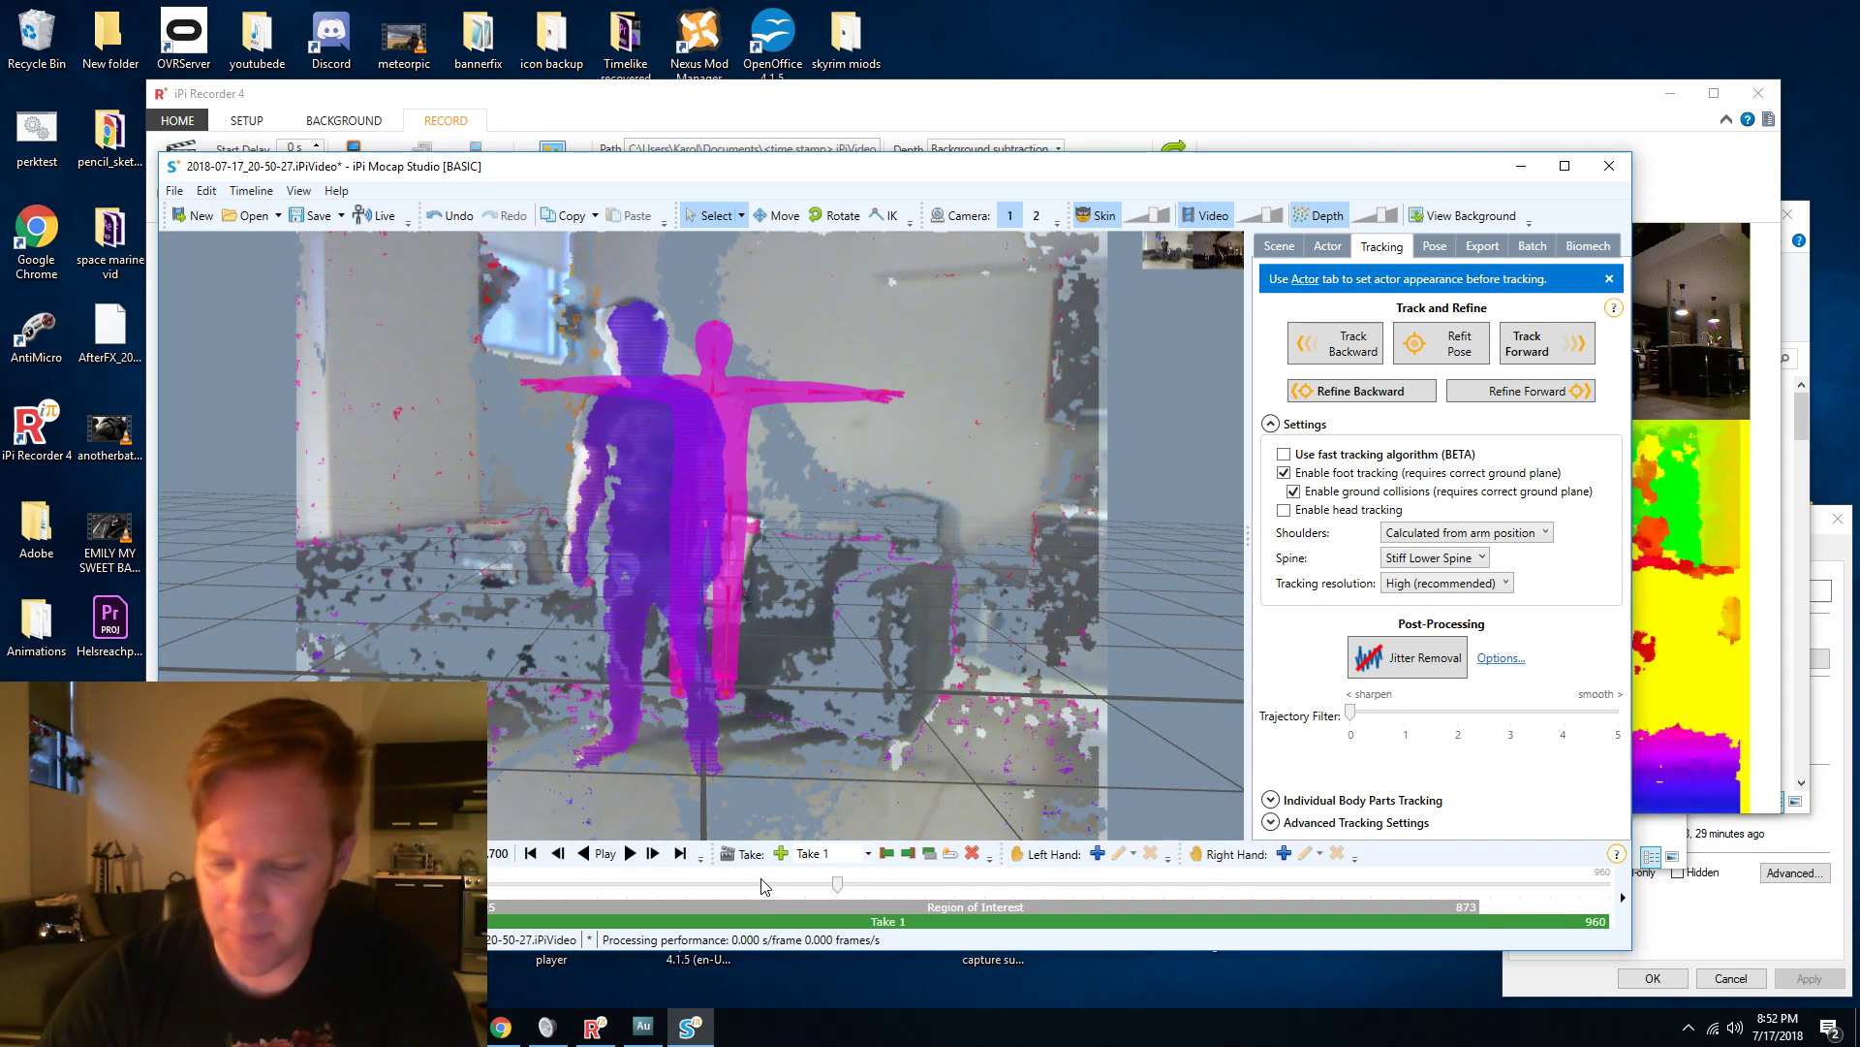
left_click(531, 853)
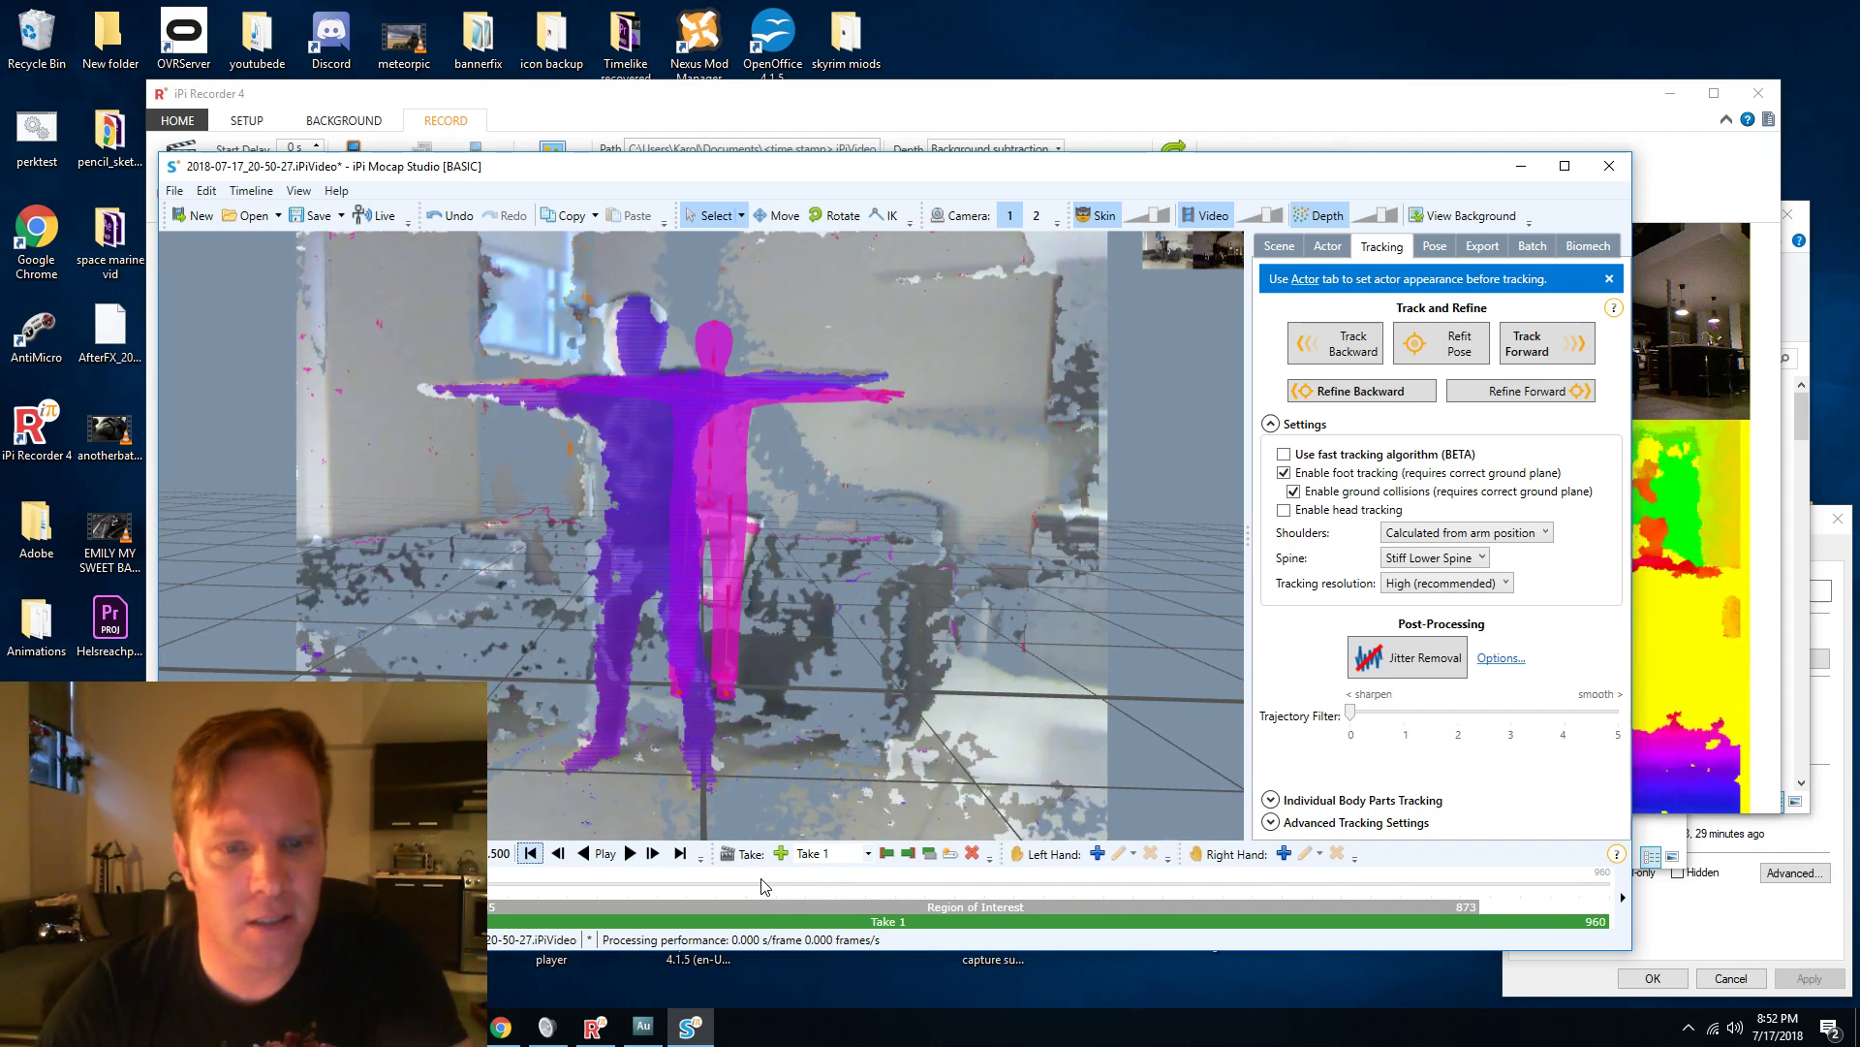
Hide the video overlay and move the actor model onto the performer's T-pose depth figure.
left_click(1209, 226)
middle_click_drag(1066, 562, 519, 649)
scroll(532, 629, "up", 2)
middle_click_drag(890, 608, 741, 666)
scroll(996, 611, "down", 2)
middle_click_drag(997, 611, 843, 542)
left_click(767, 216)
left_click_drag(800, 694, 700, 775)
left_click_drag(841, 786, 728, 760)
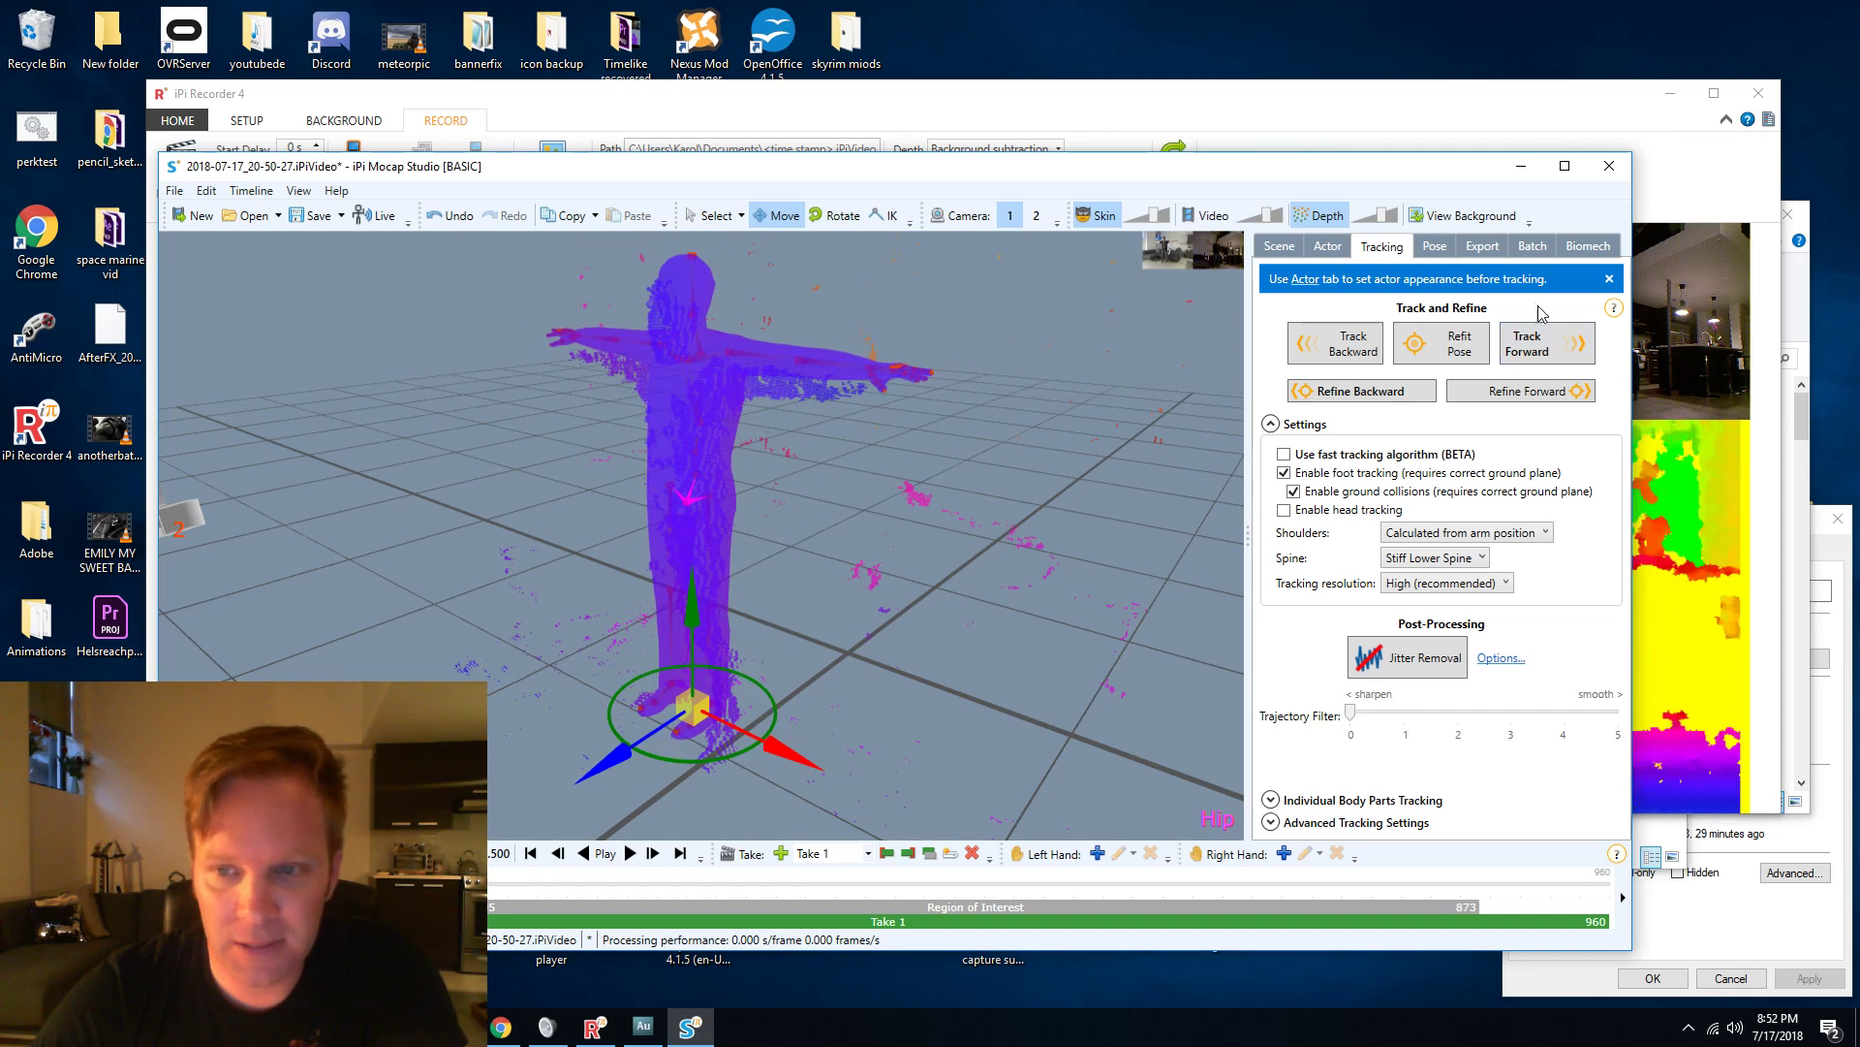
Set the actor's height to 1.68 m, refit the pose to the depth figure, and check the match.
left_click(1328, 246)
left_click(1273, 356)
left_click(1273, 356)
left_click(1273, 356)
left_click(1273, 356)
left_click(1273, 355)
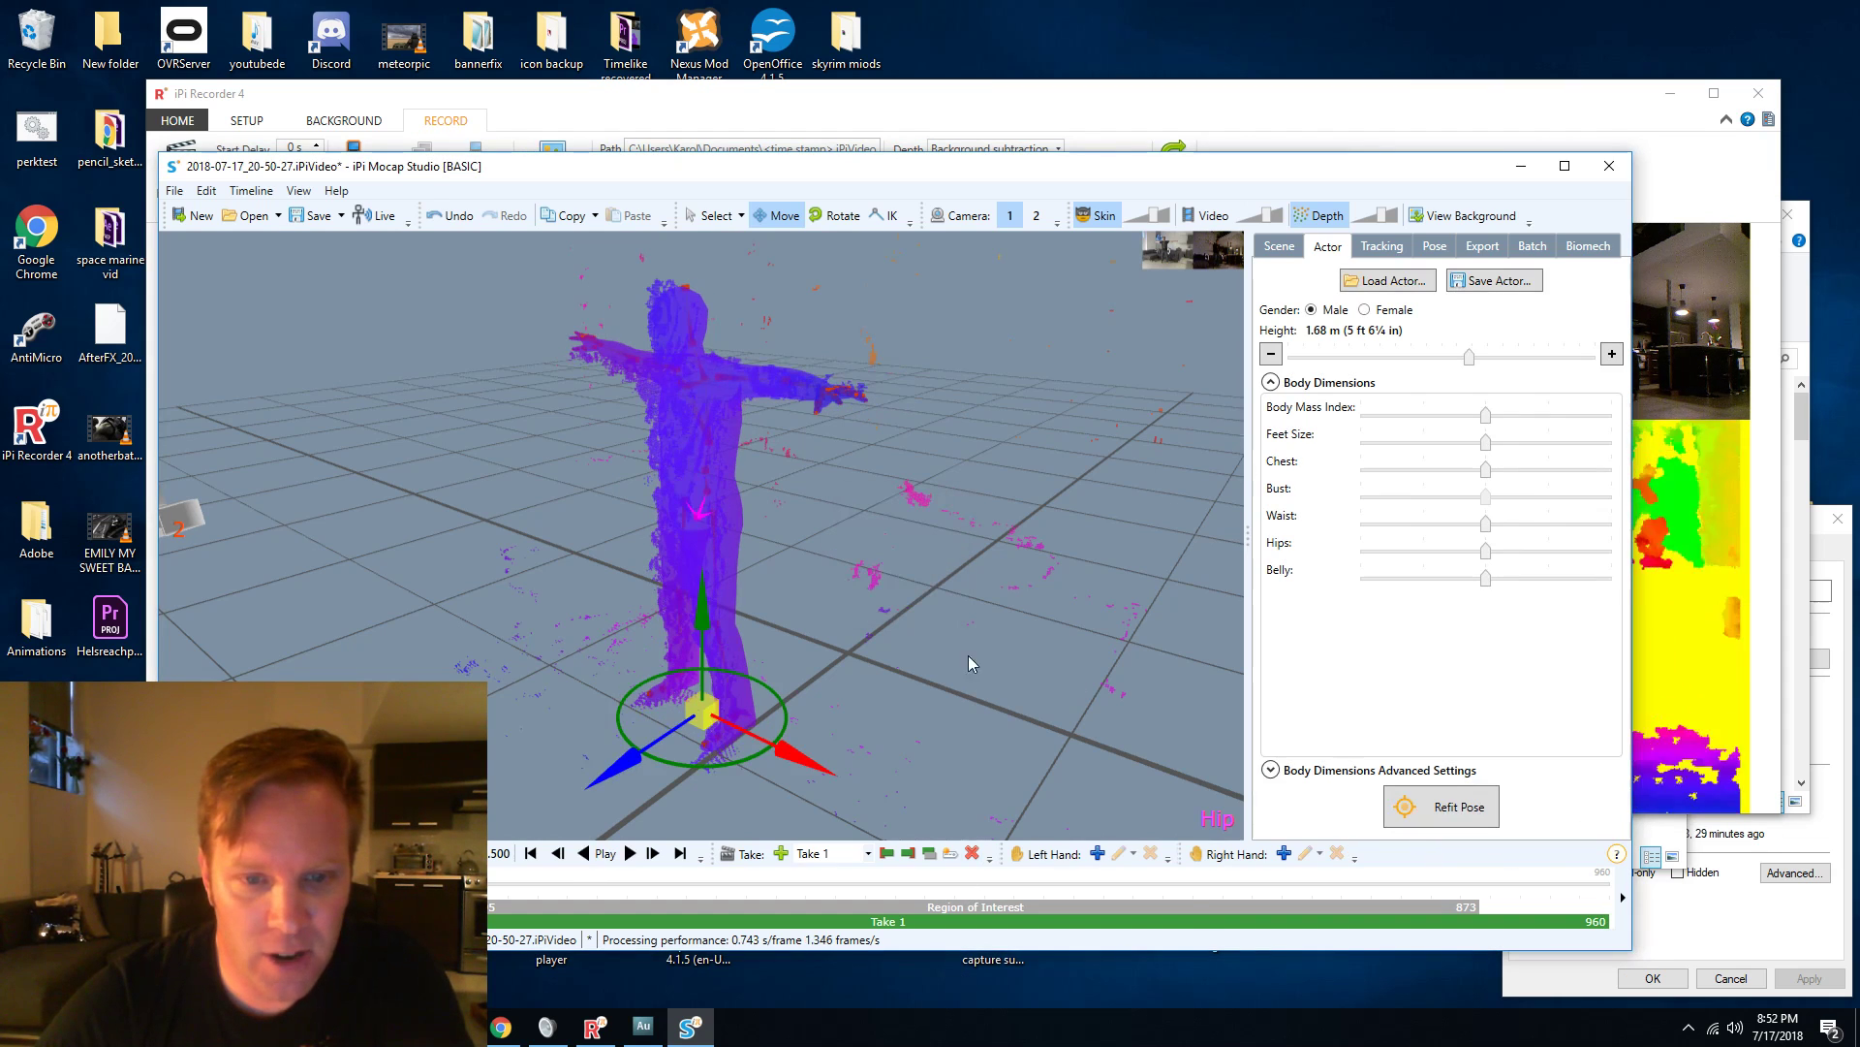
middle_click_drag(873, 602, 1092, 523)
middle_click_drag(921, 456, 1164, 364)
scroll(882, 542, "down", 1)
middle_click_drag(885, 552, 993, 401)
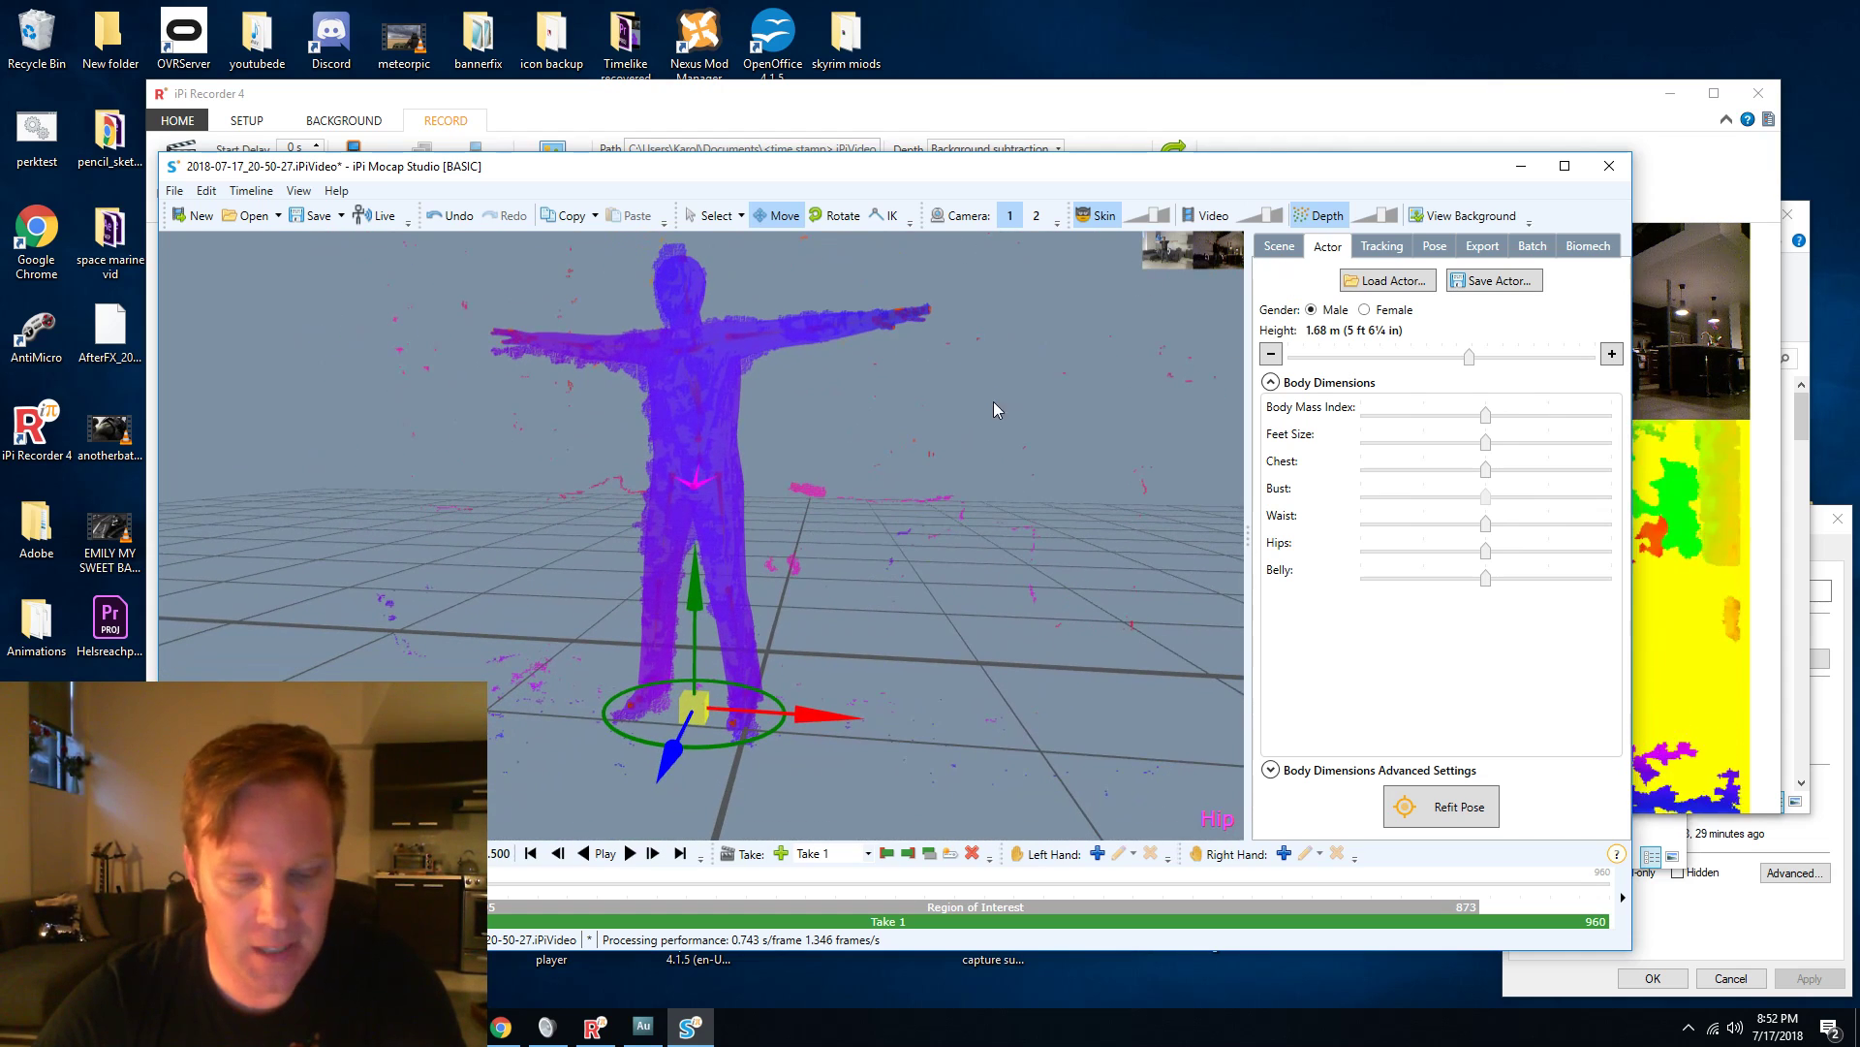
middle_click_drag(892, 367, 905, 438)
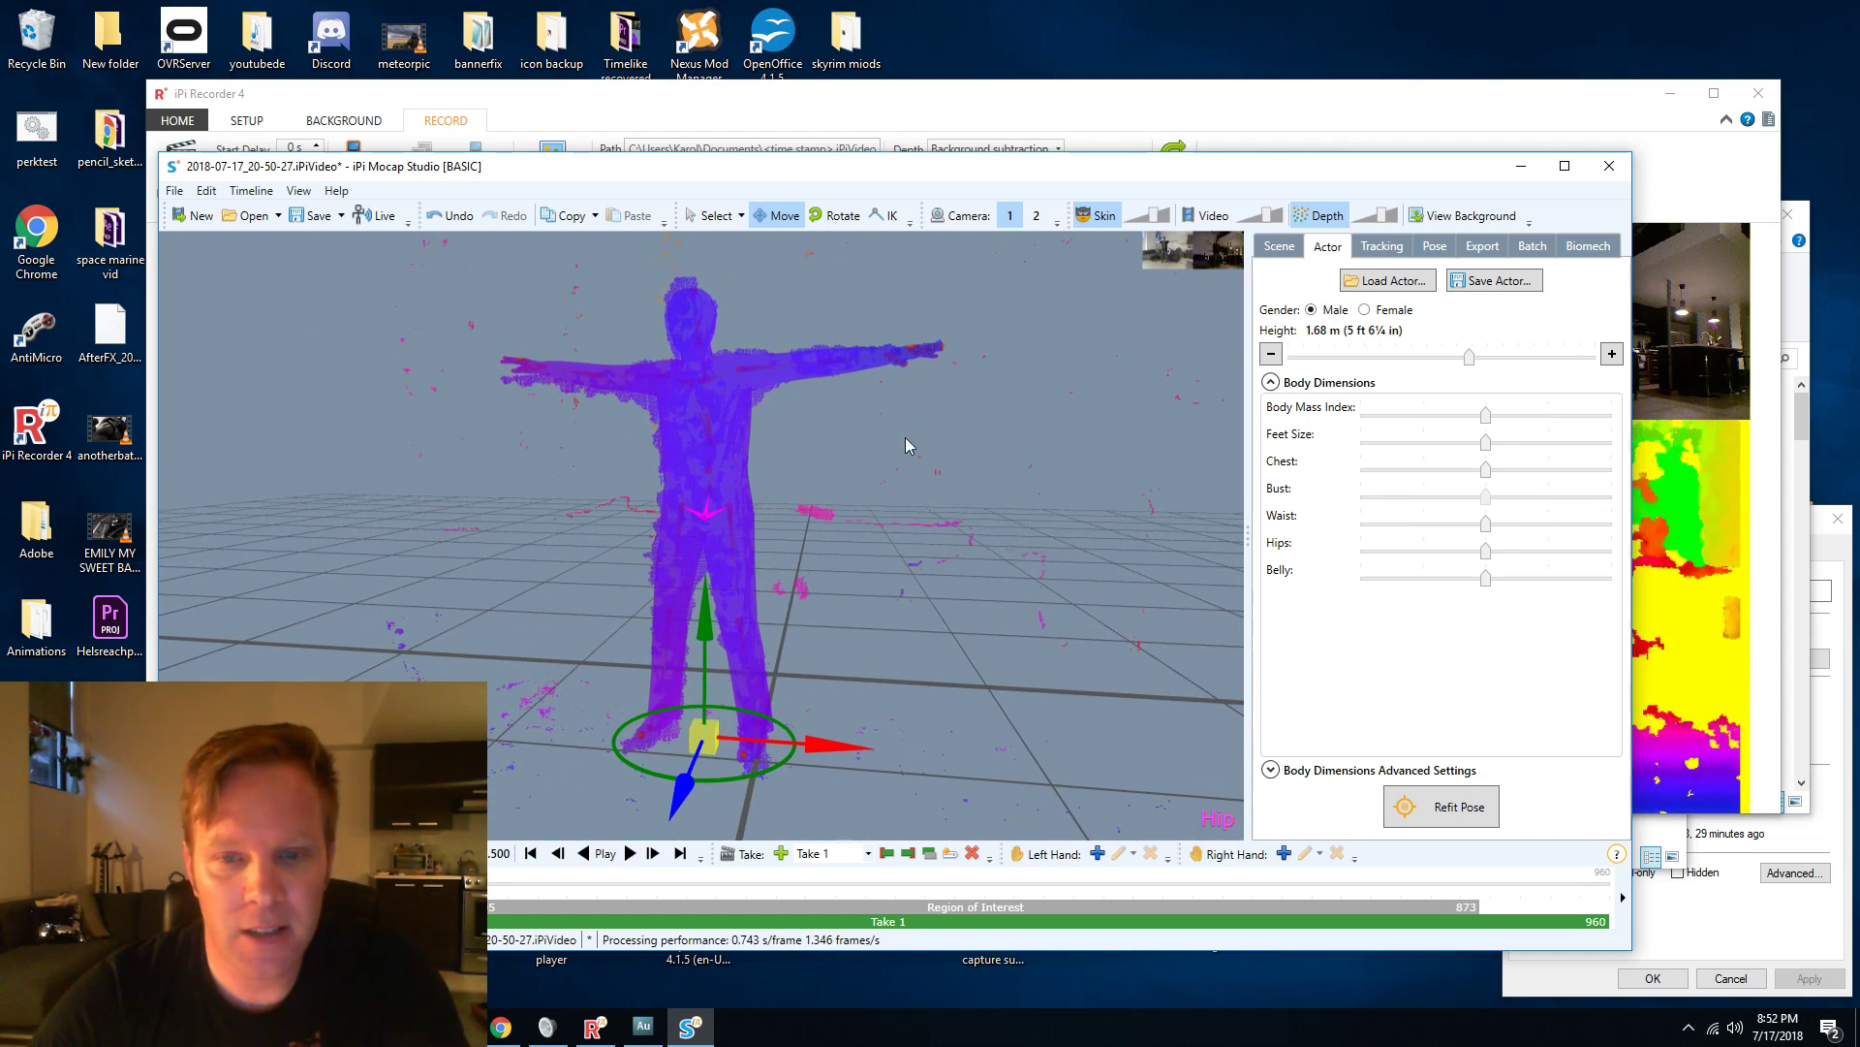
Set the shoulders to Tracked from video and track the motion forward through the region of interest.
left_click(1381, 248)
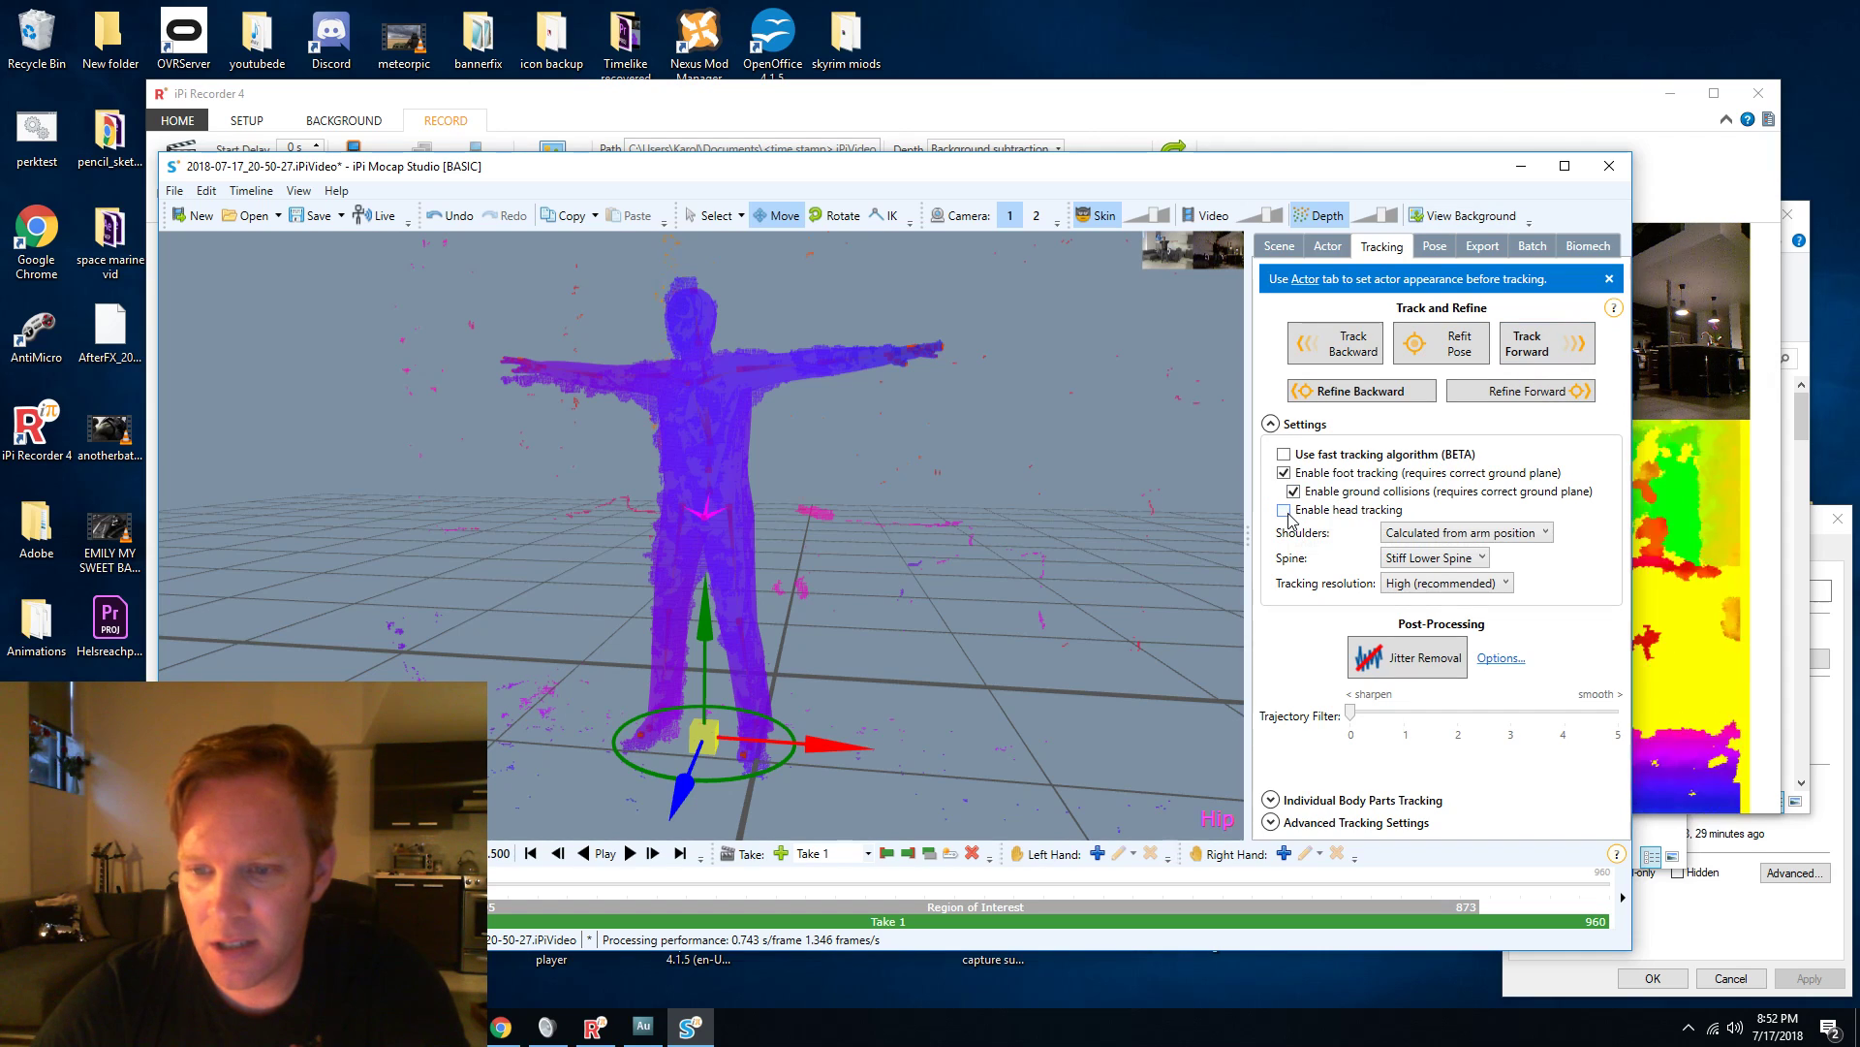
left_click(1524, 535)
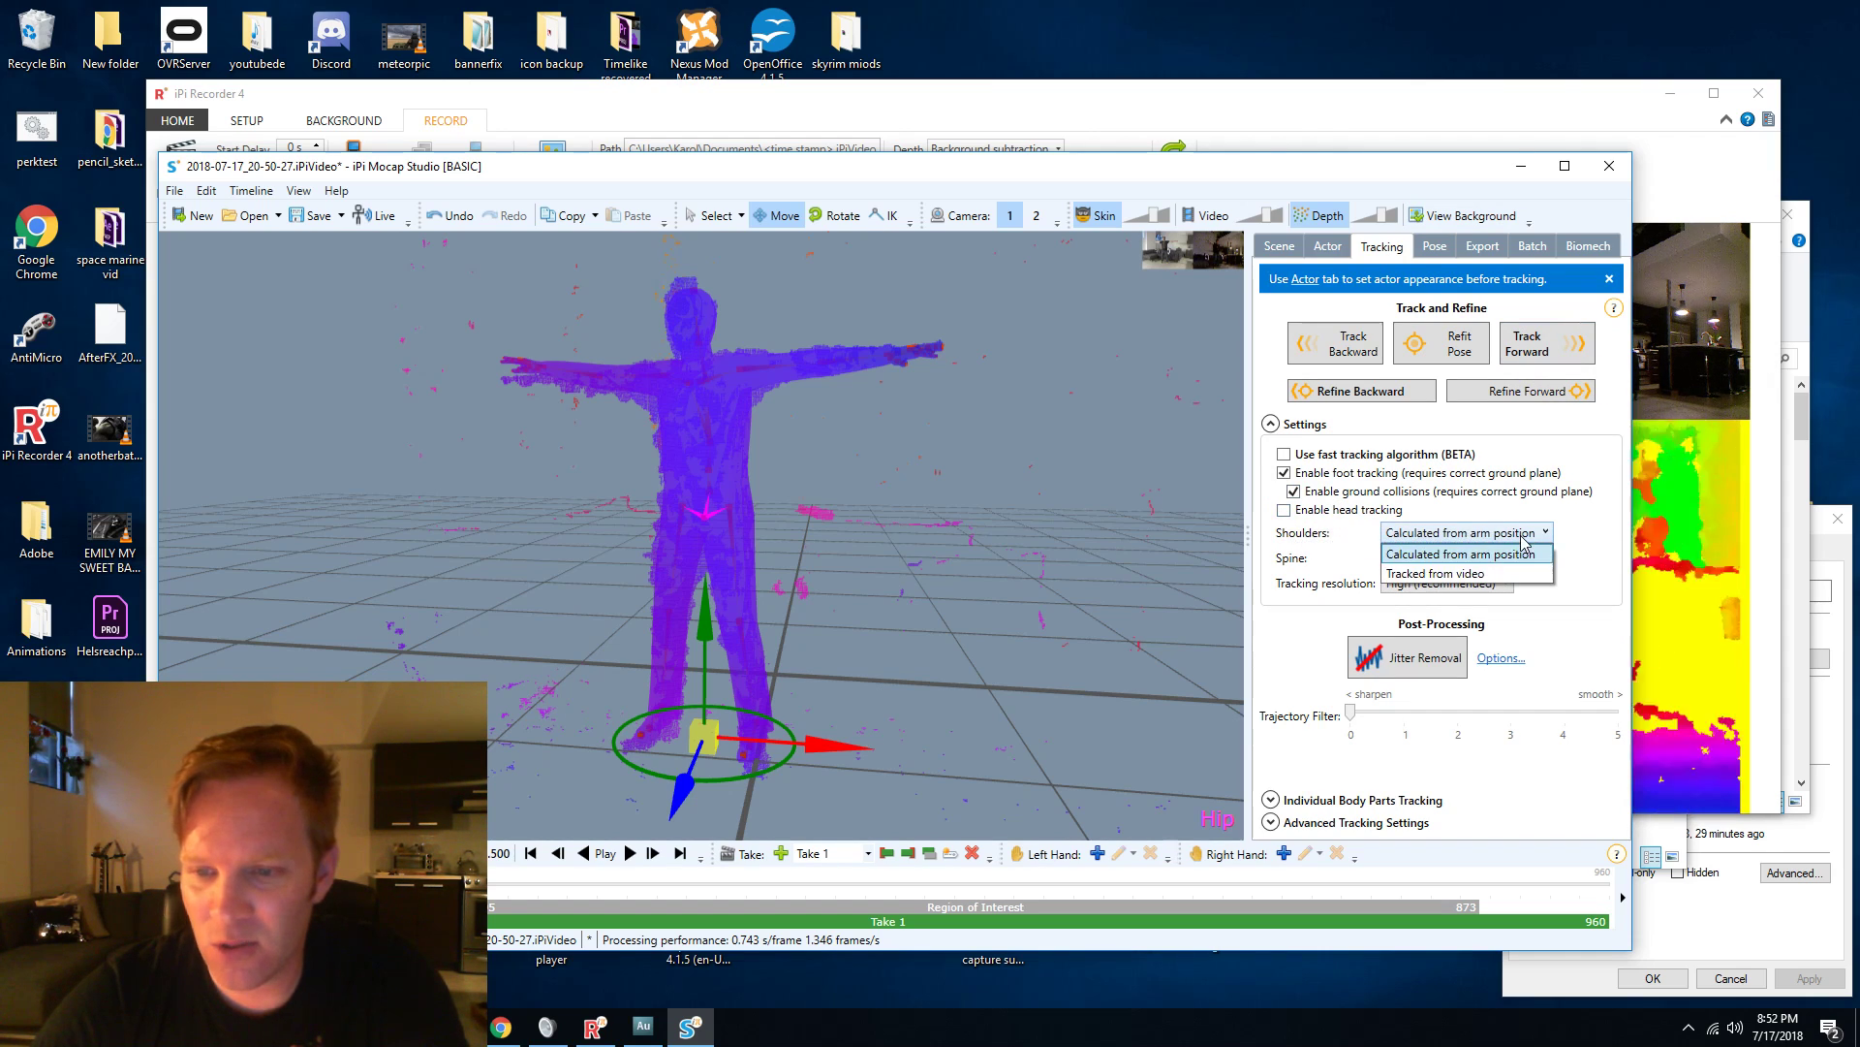
left_click(1439, 572)
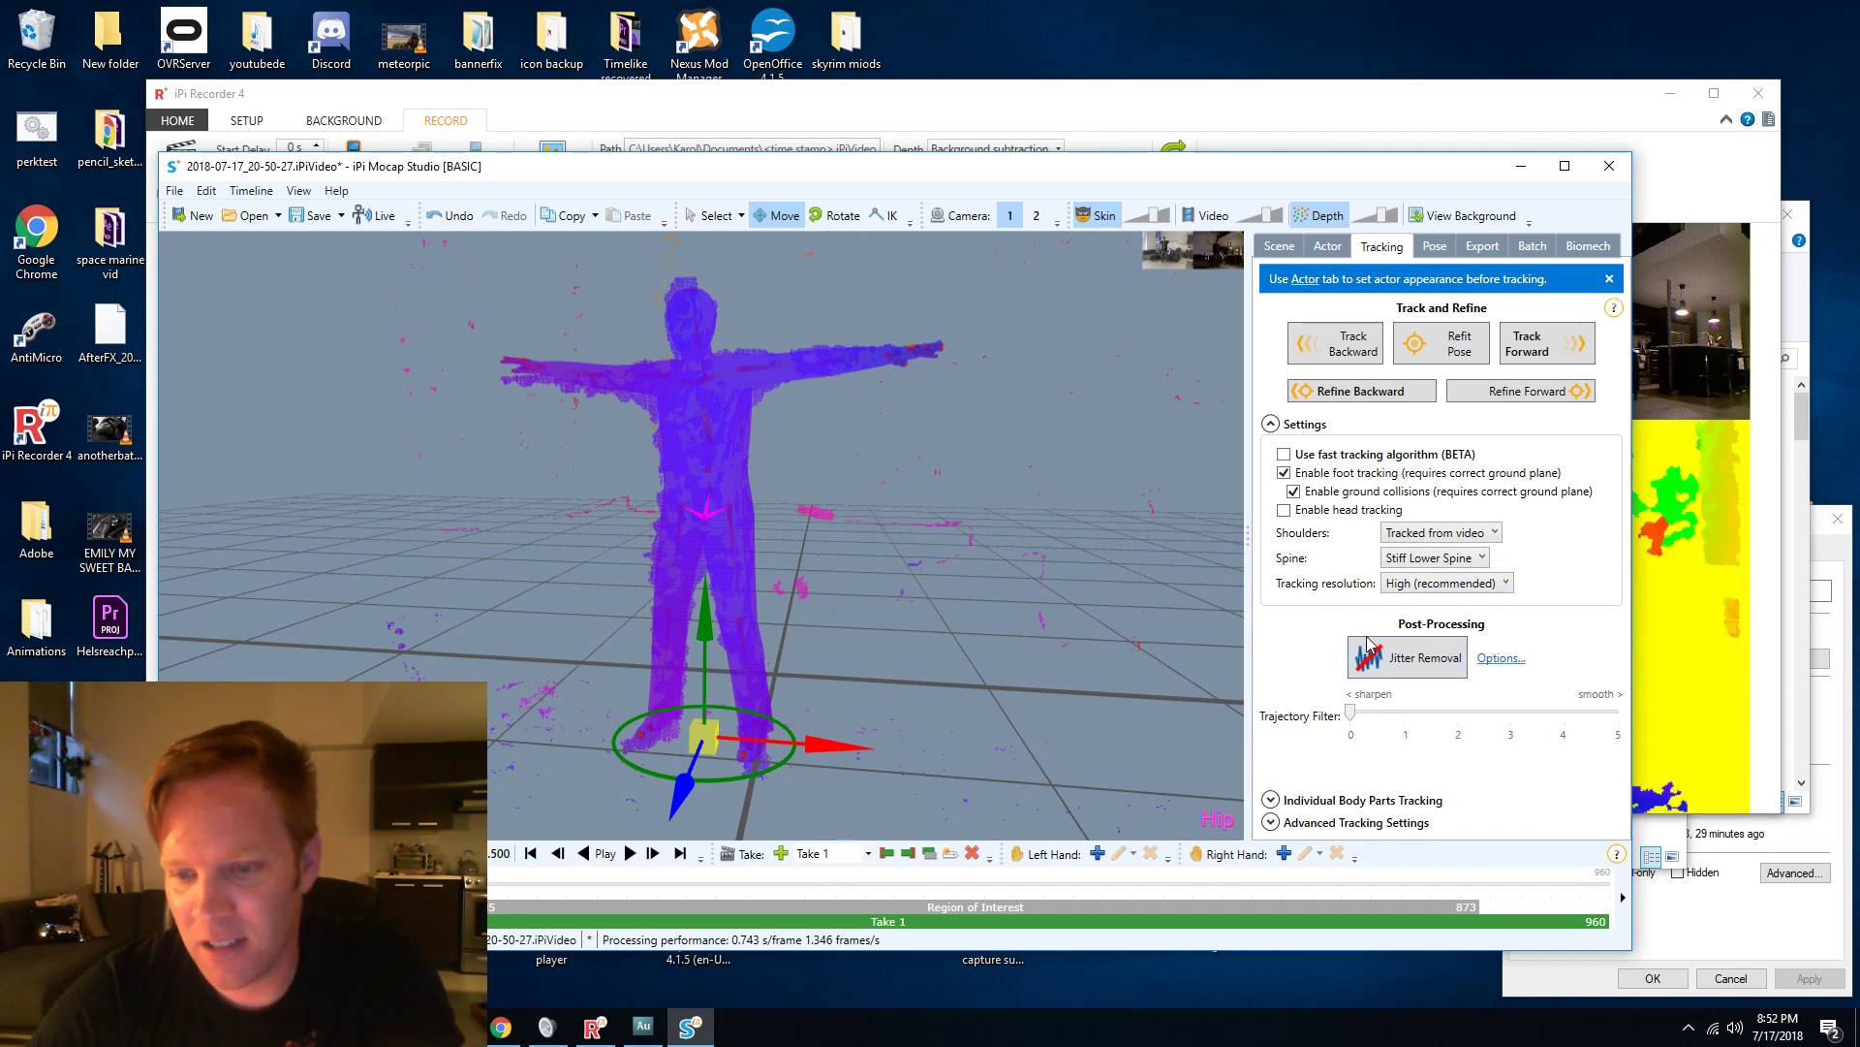
left_click(1528, 344)
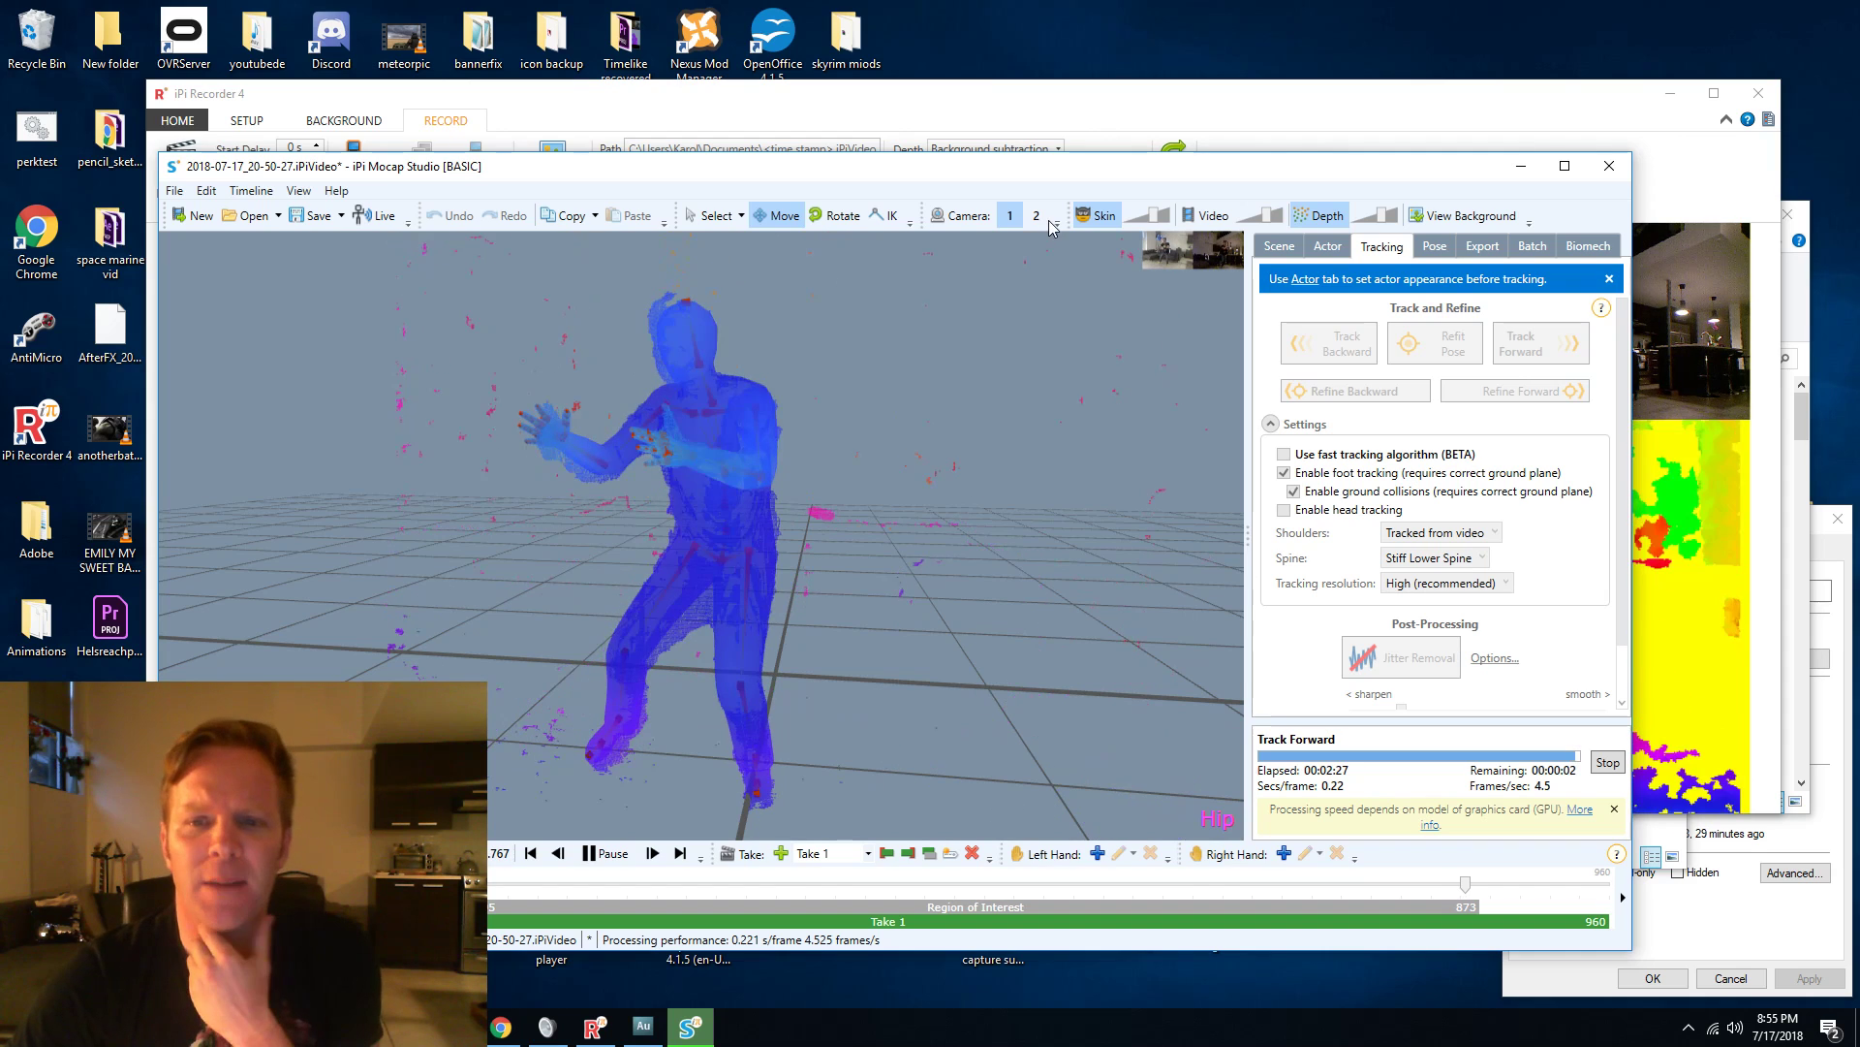
Hide the depth overlay and play back part of the tracked motion to examine its jitter.
mouse_move(1208, 267)
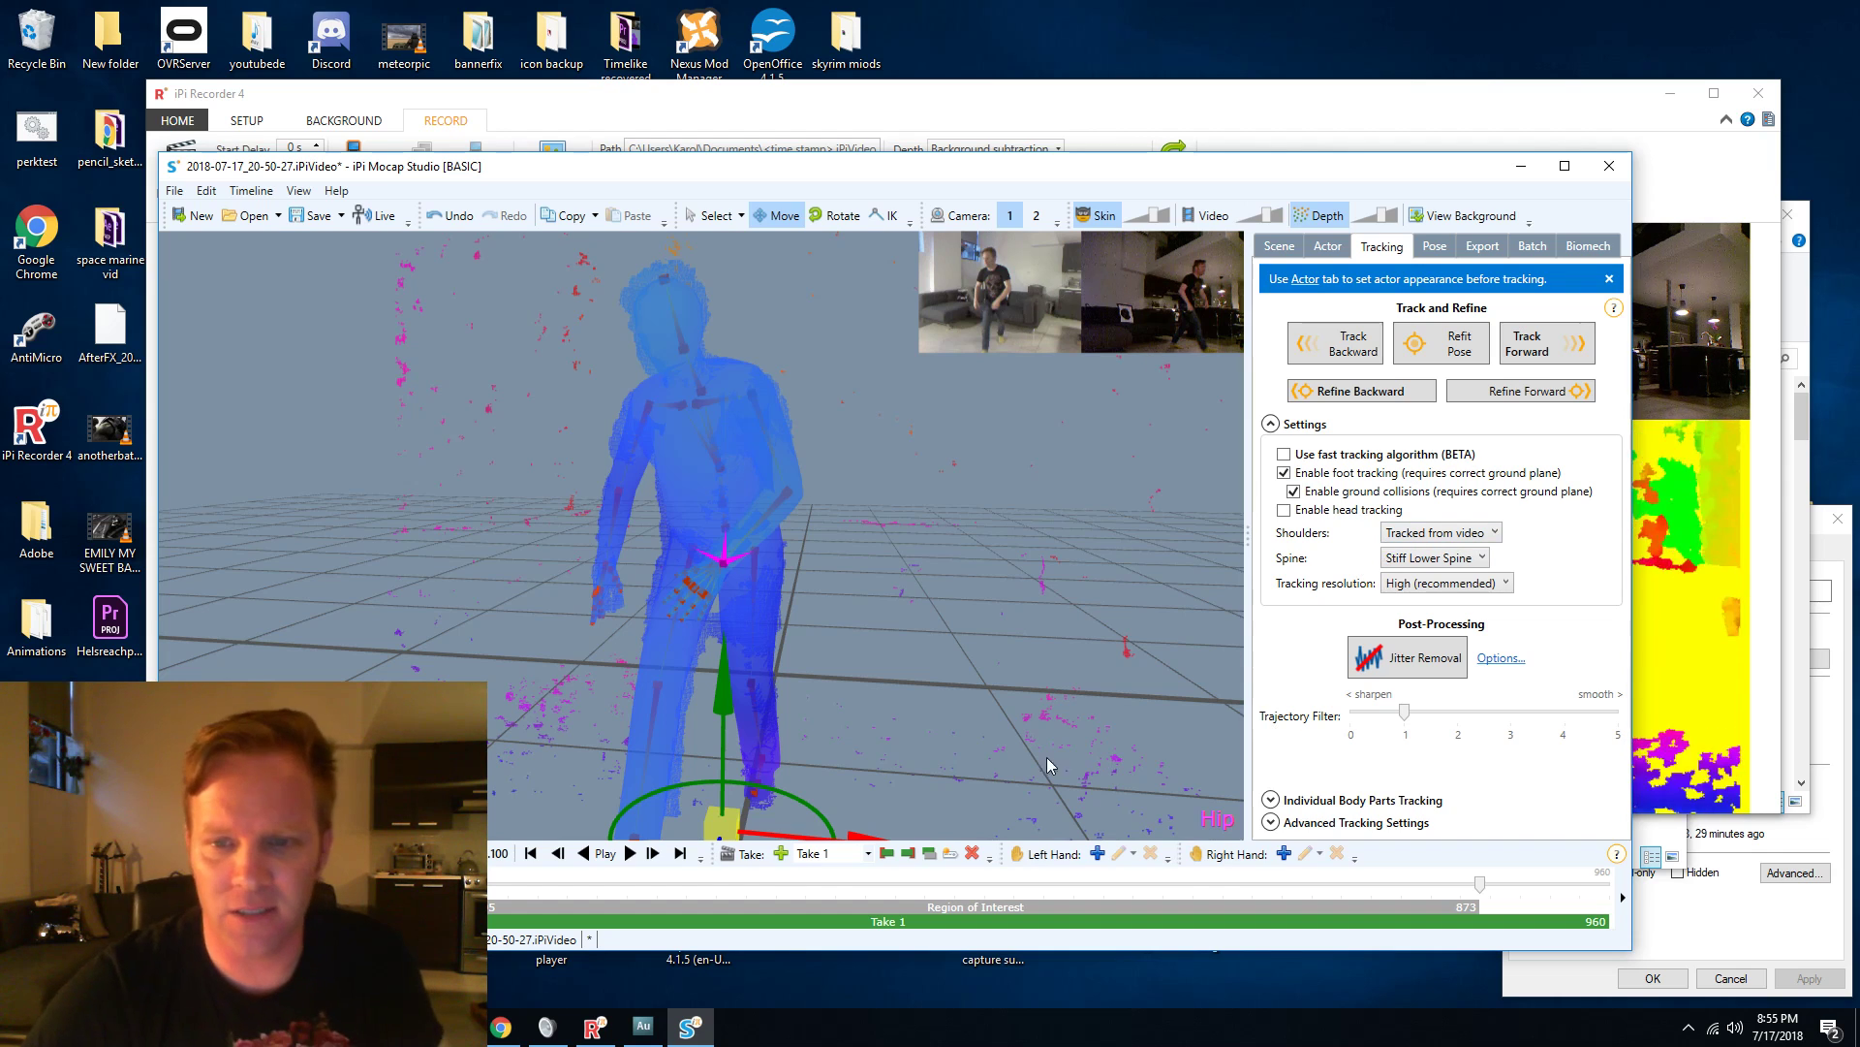
left_click_drag(1483, 884, 1085, 884)
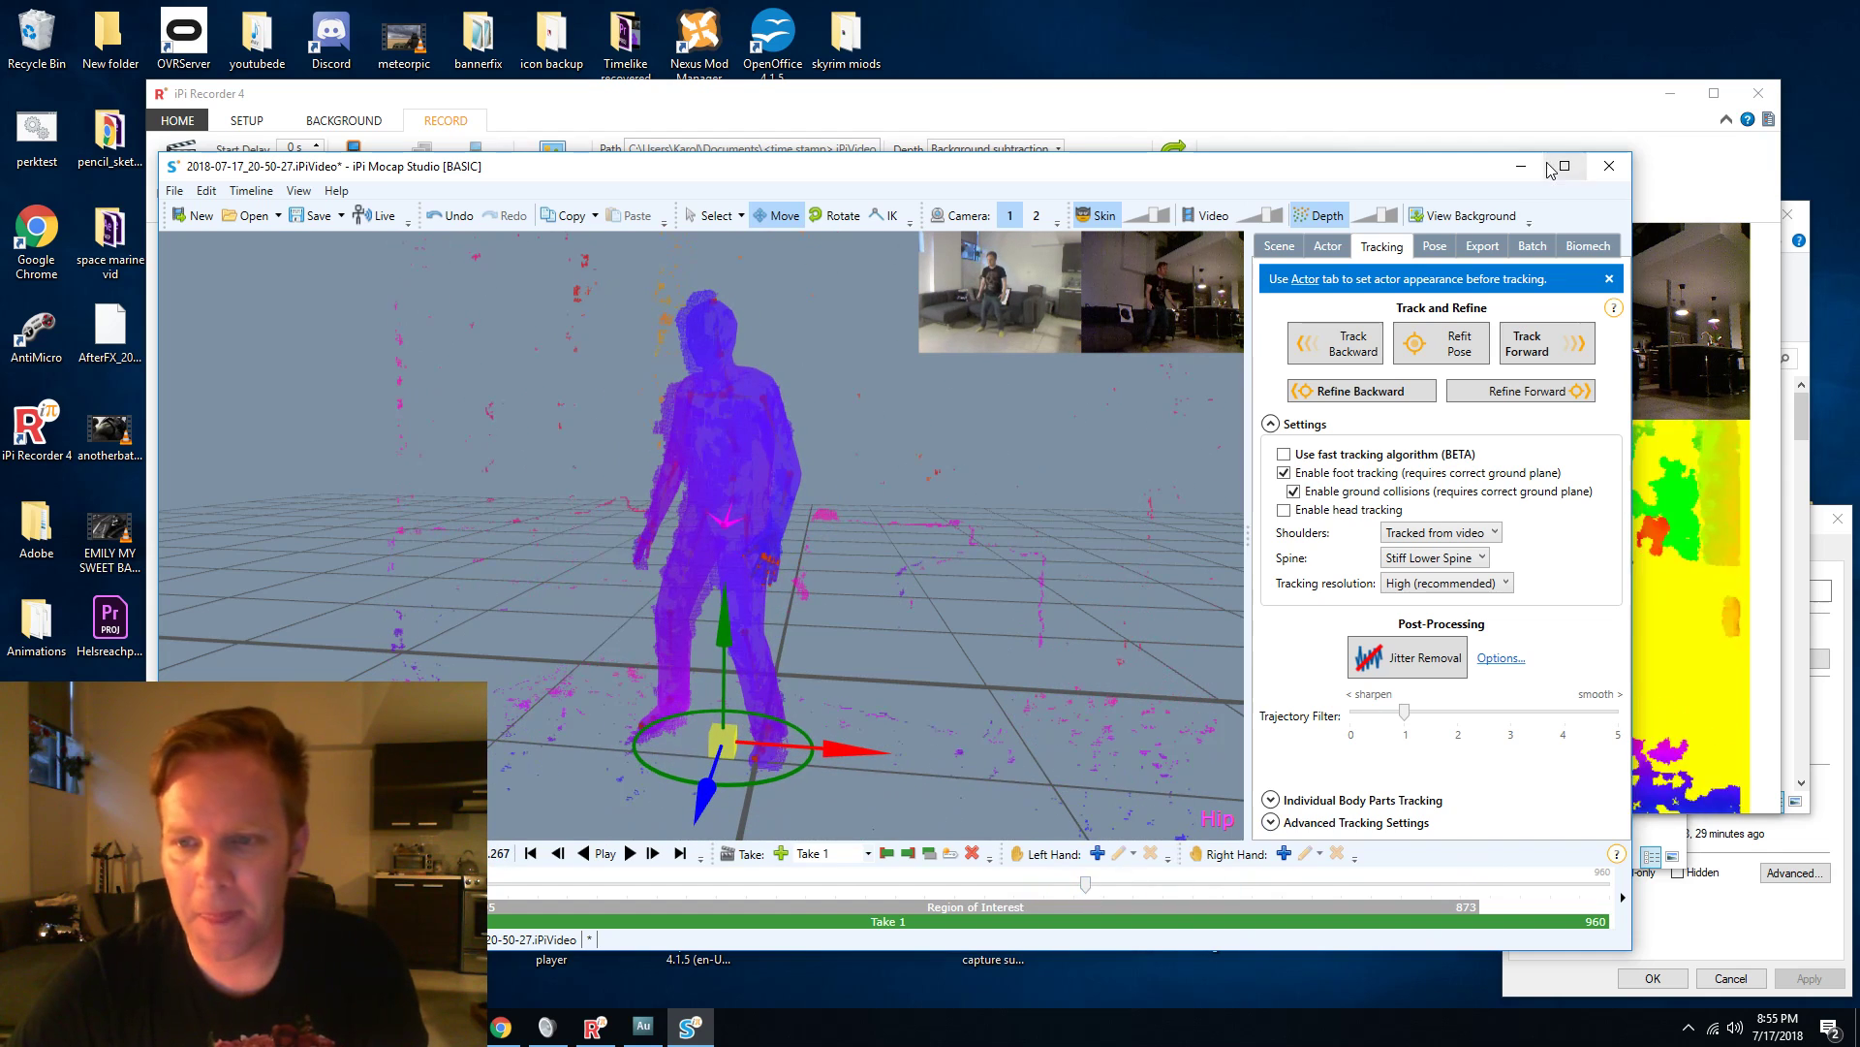
left_click(1320, 215)
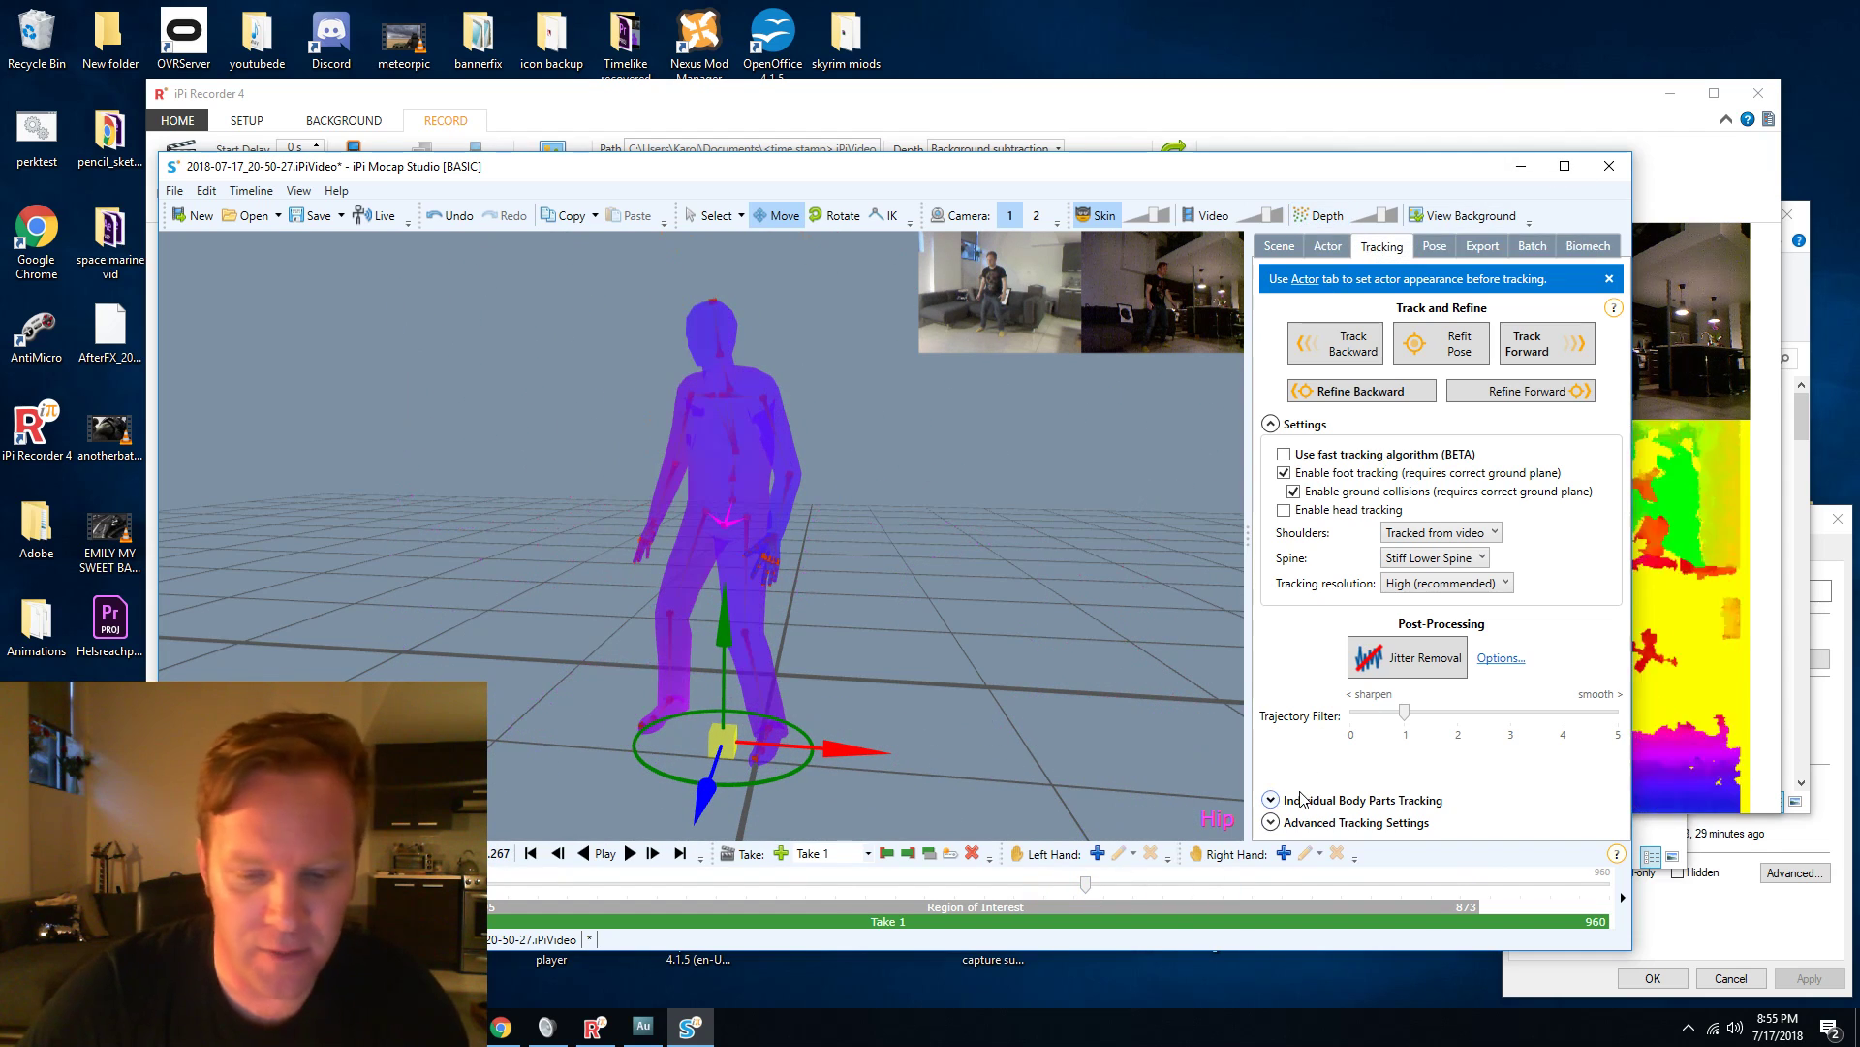
left_click_drag(1086, 884, 572, 883)
left_click(629, 854)
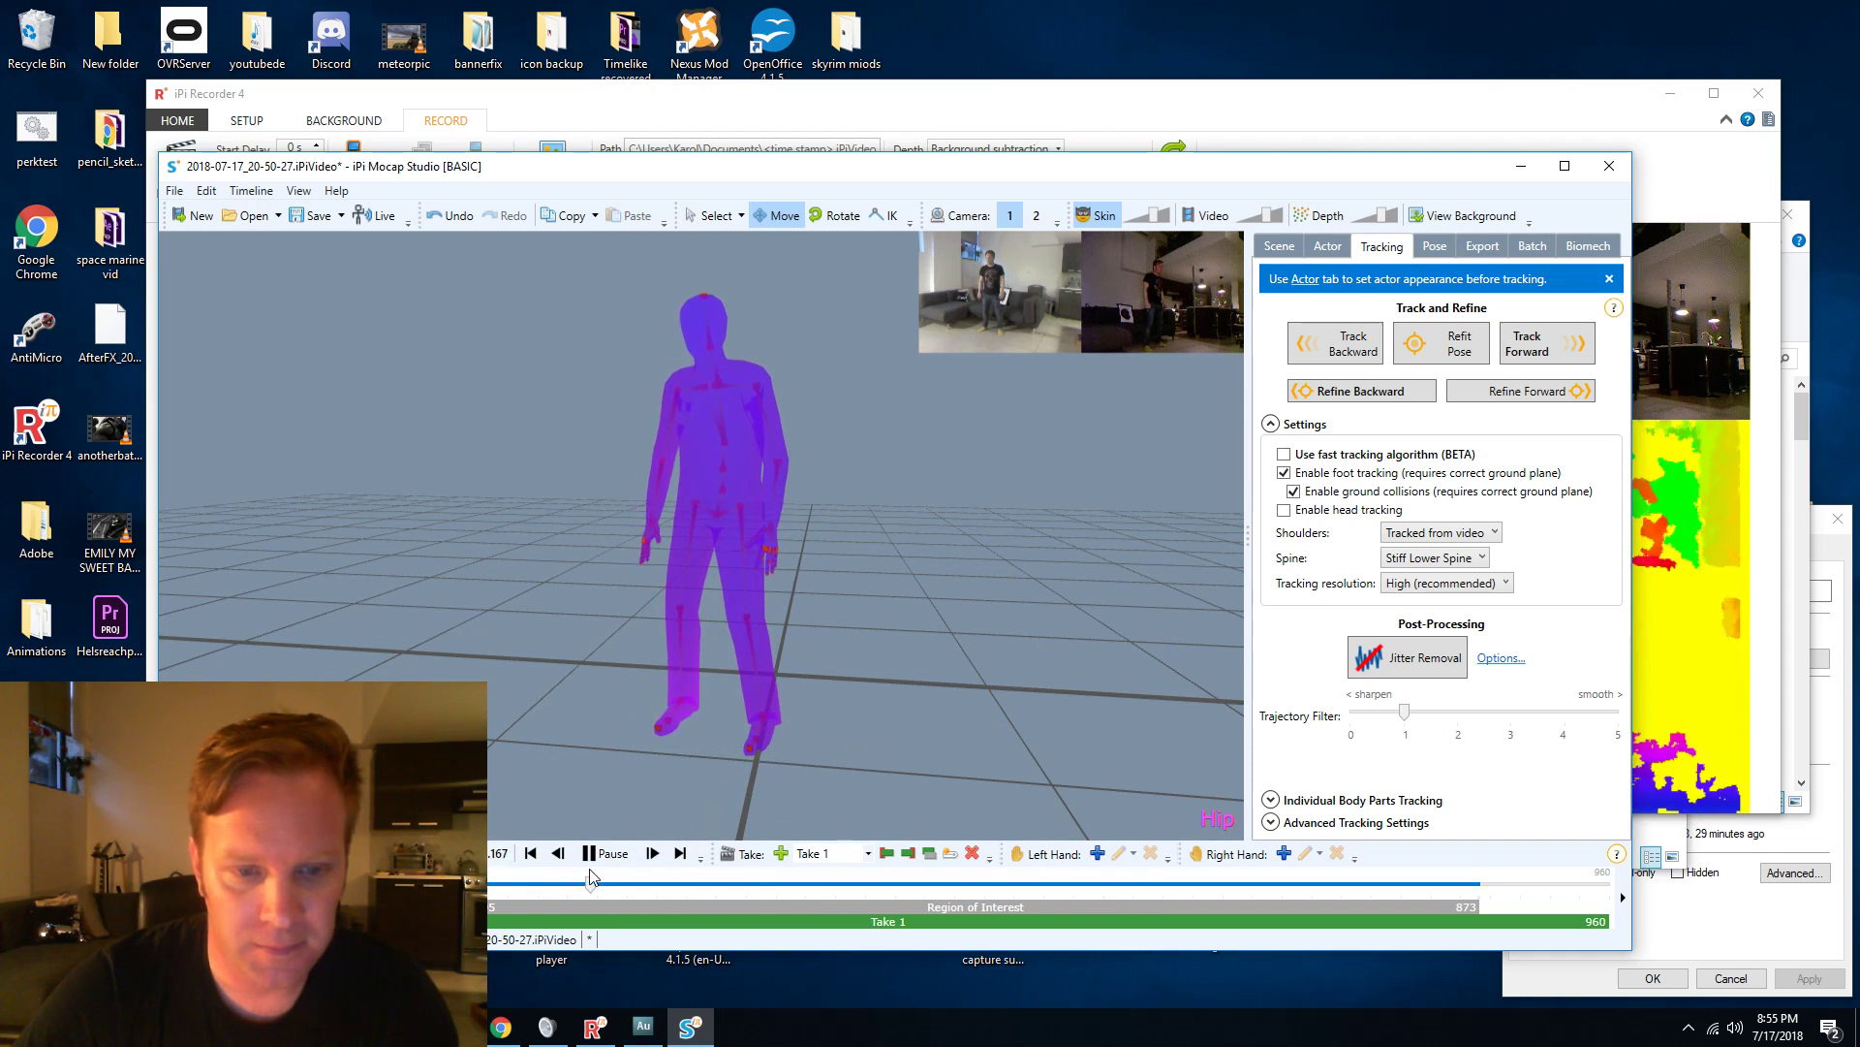
key("space")
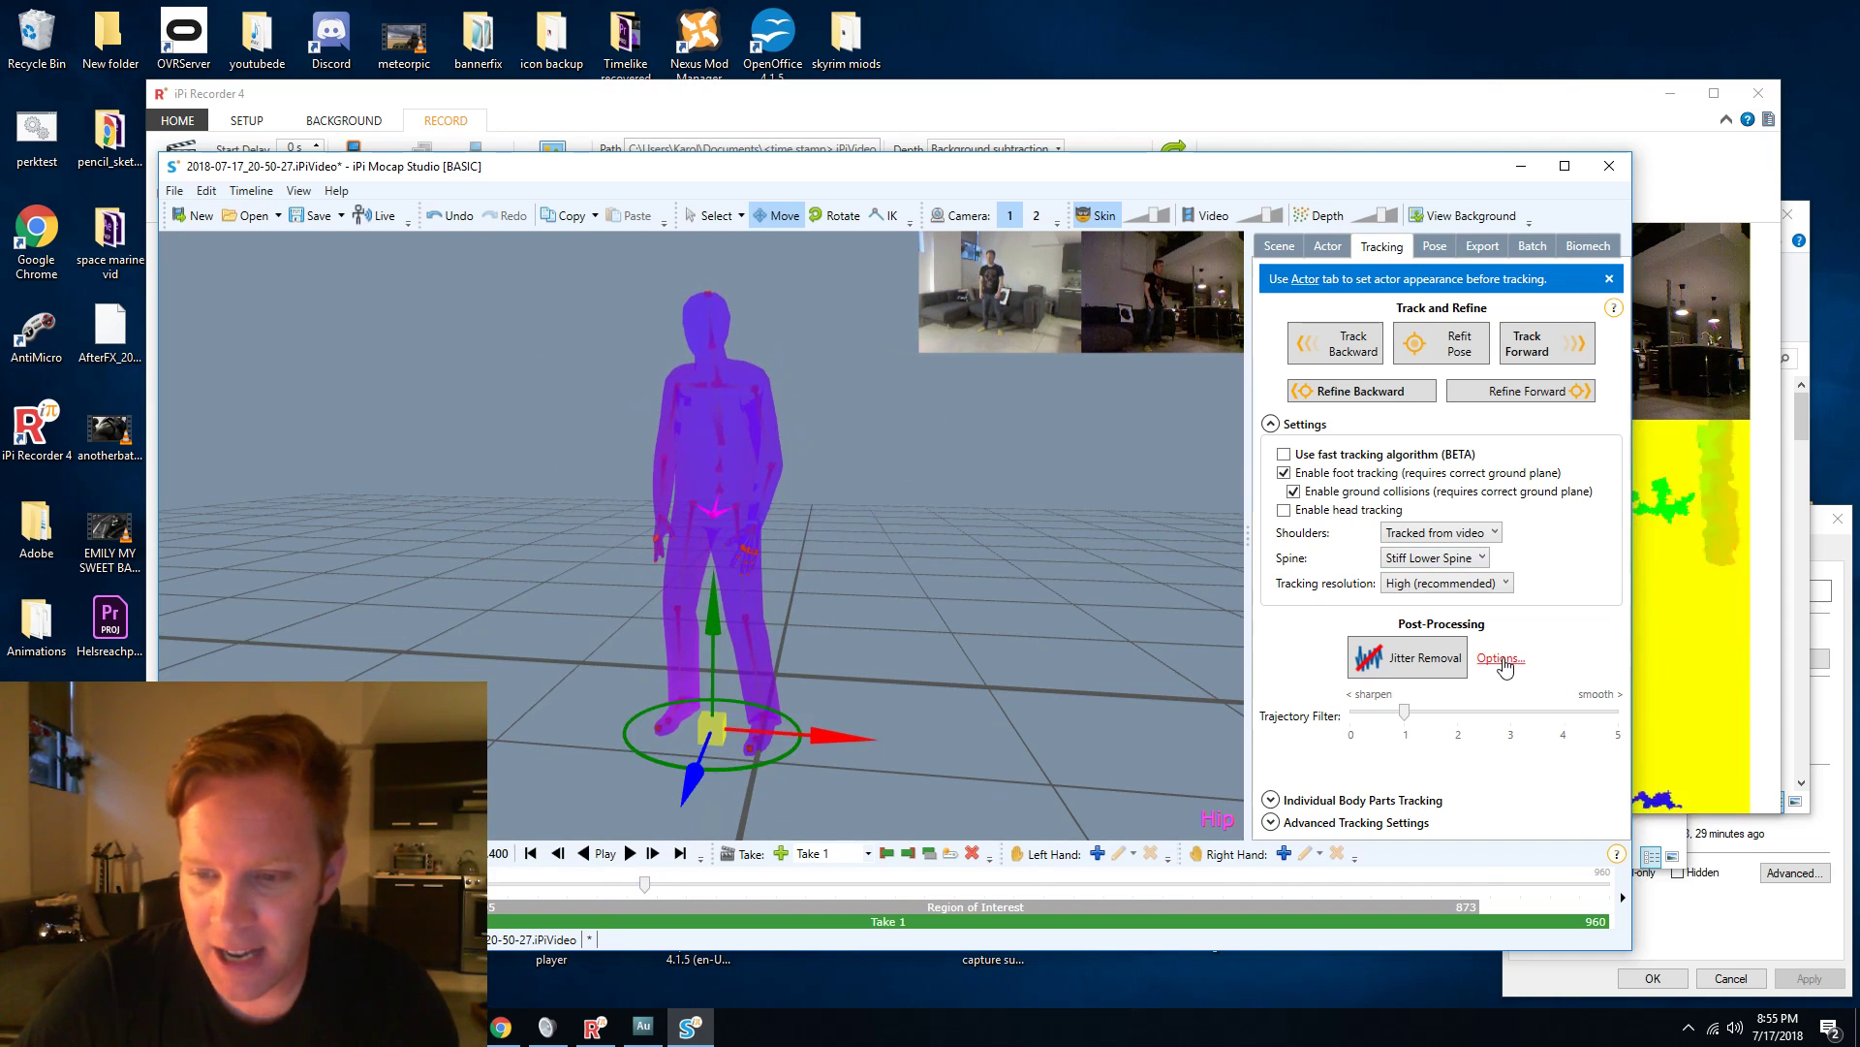
Run jitter removal with smoothing of 3 for the torso and 1 for the arms, legs and head.
left_click(1502, 659)
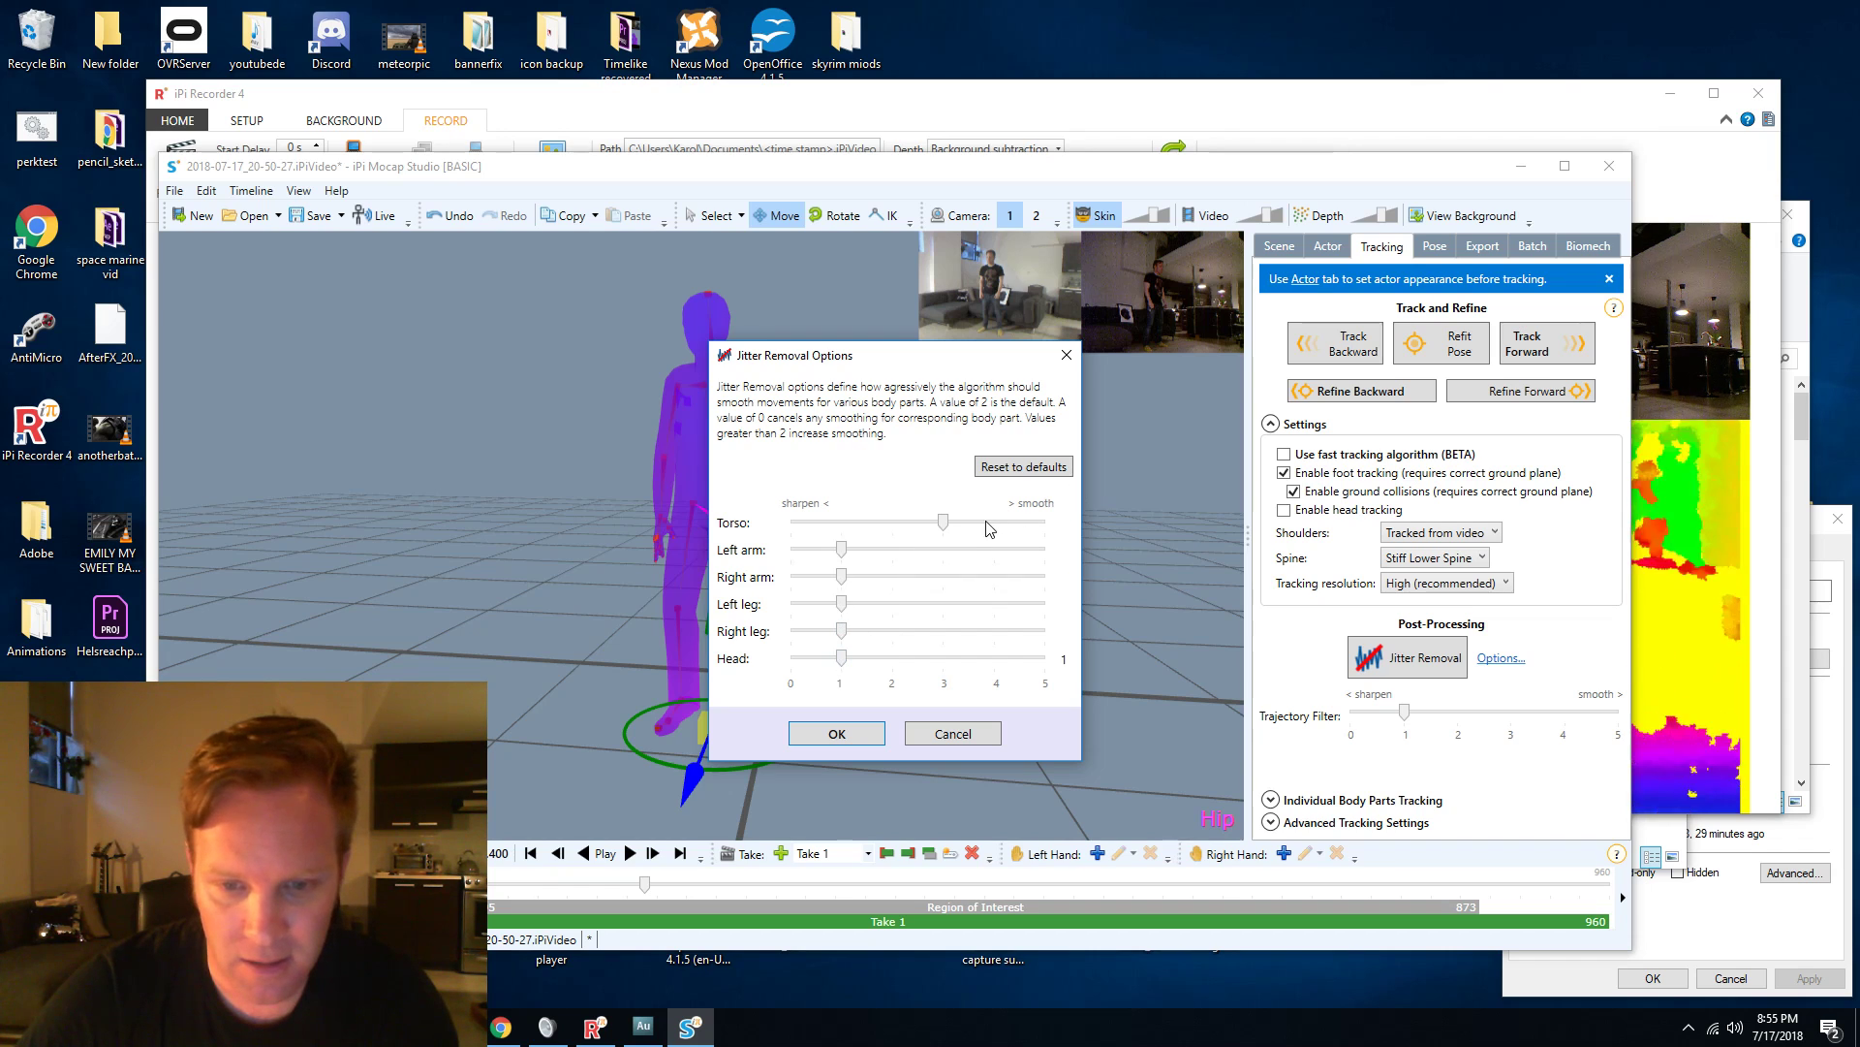
left_click(841, 729)
left_click(1392, 656)
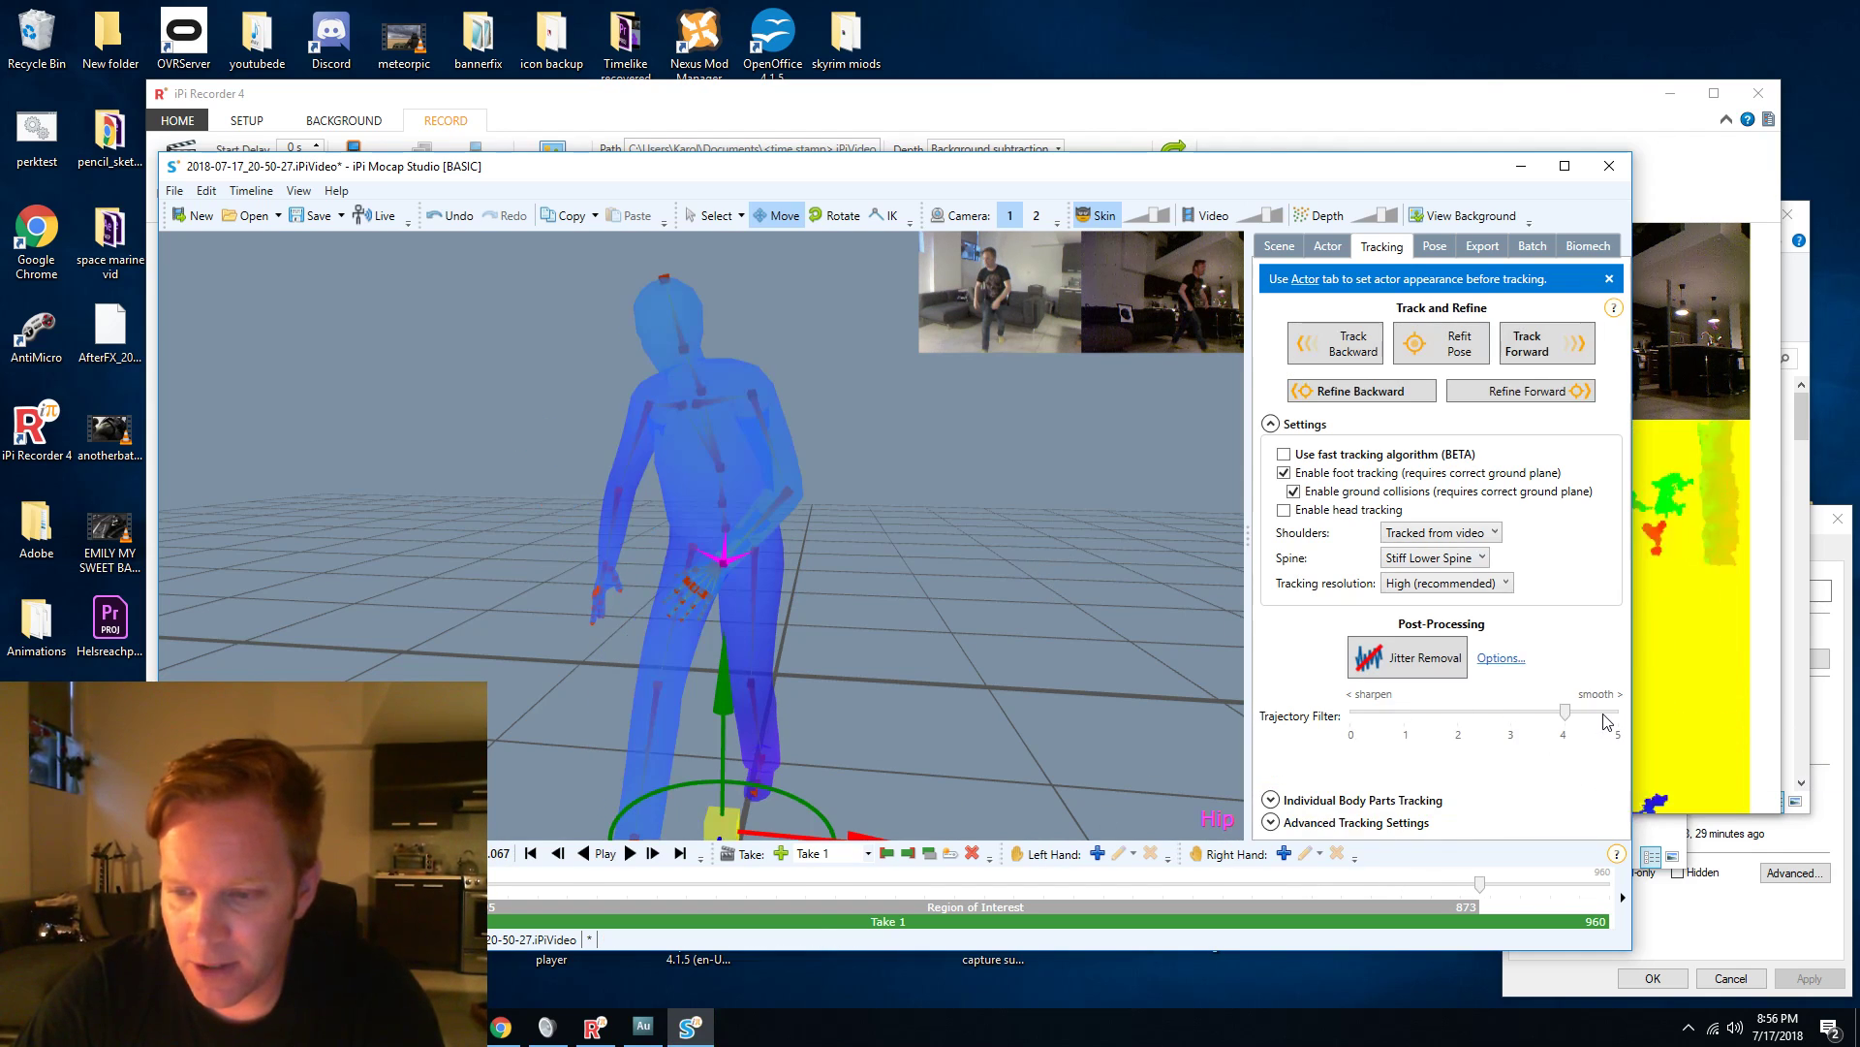
Set the trajectory filter to 5 and play back the smoothed motion.
left_click_drag(1479, 880, 837, 900)
key("space")
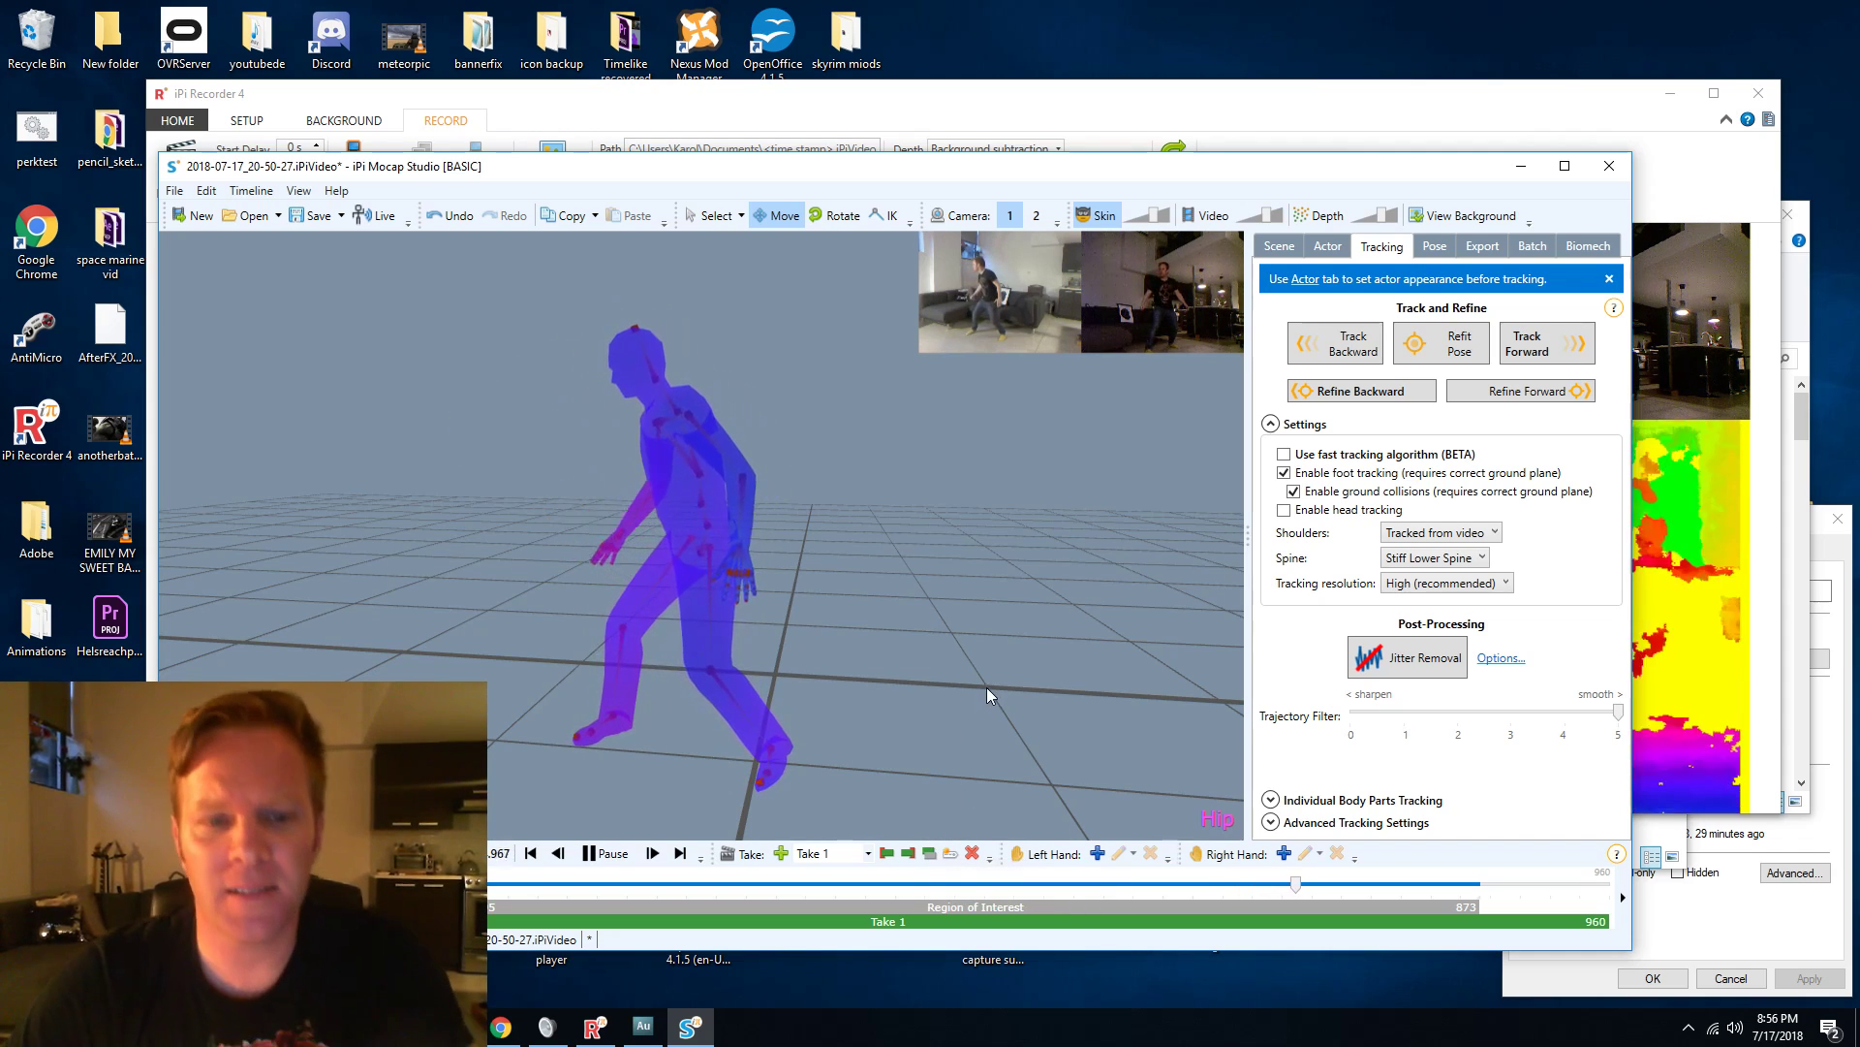
key("space")
Open the export settings for the tracked motion.
left_click(1481, 247)
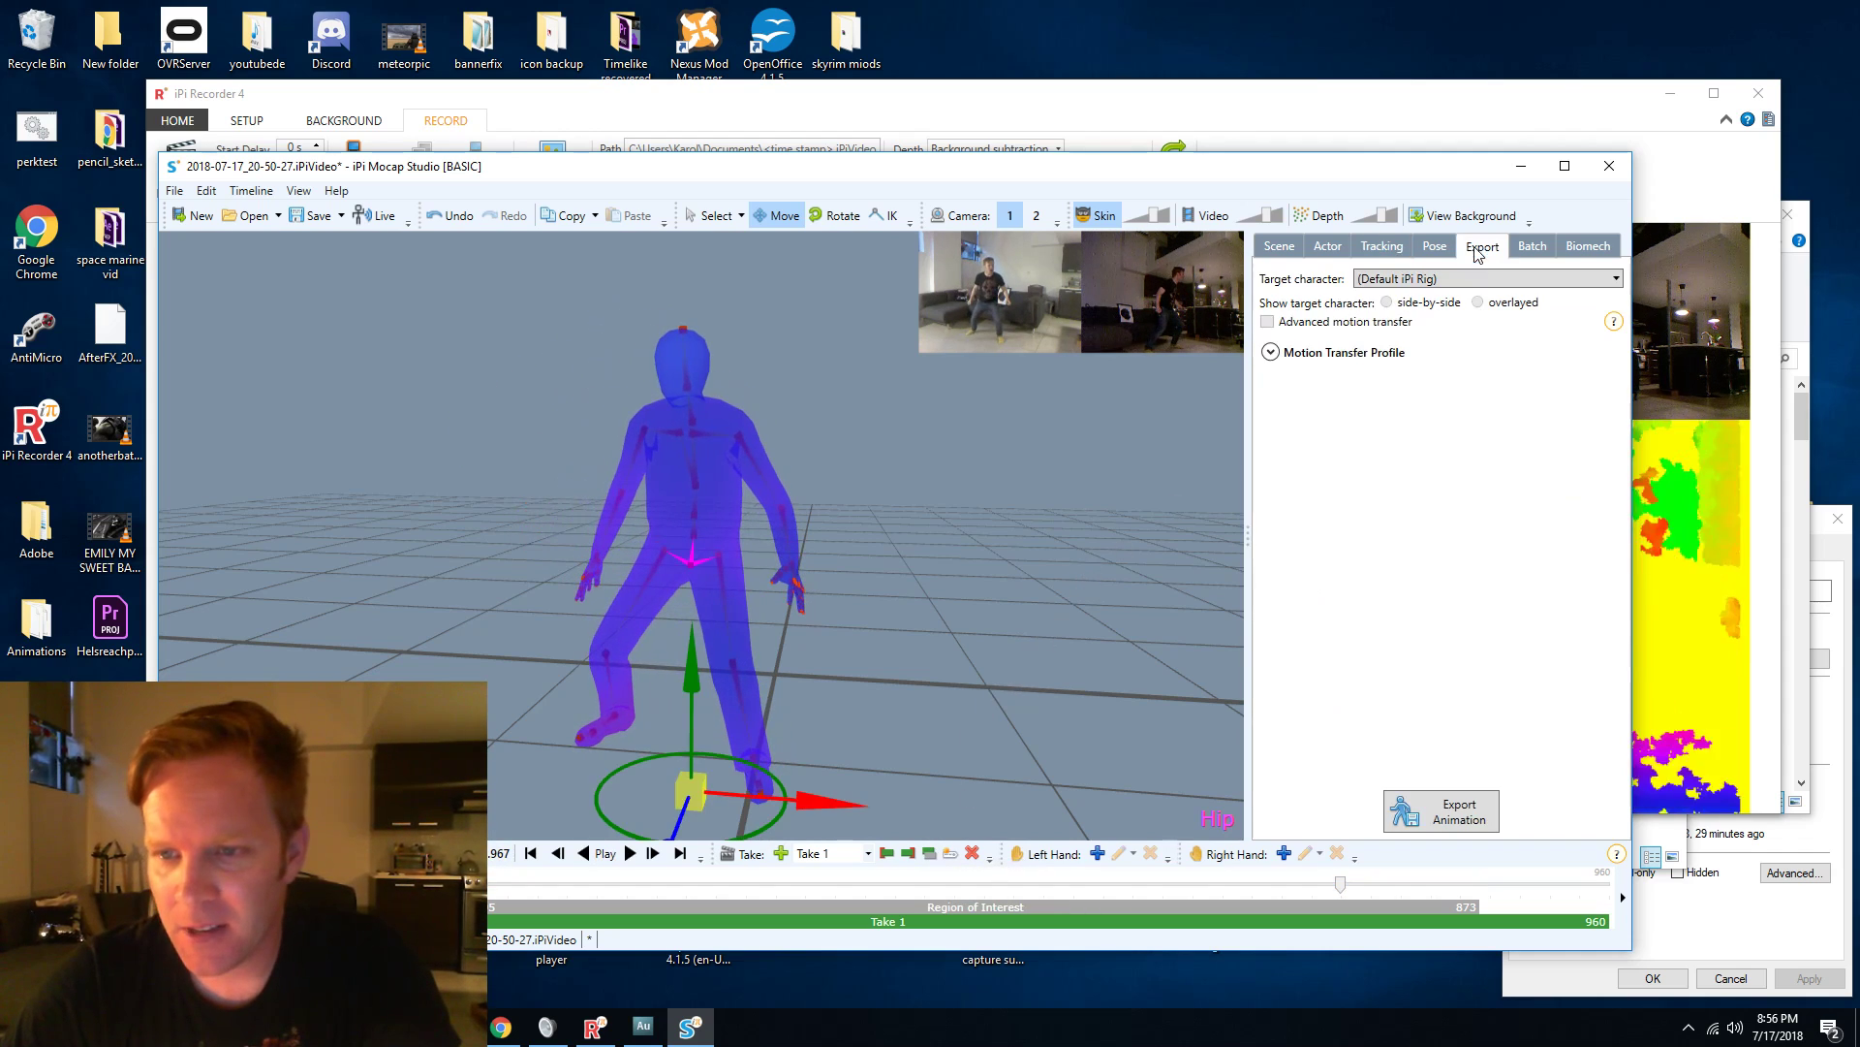
left_click(1464, 280)
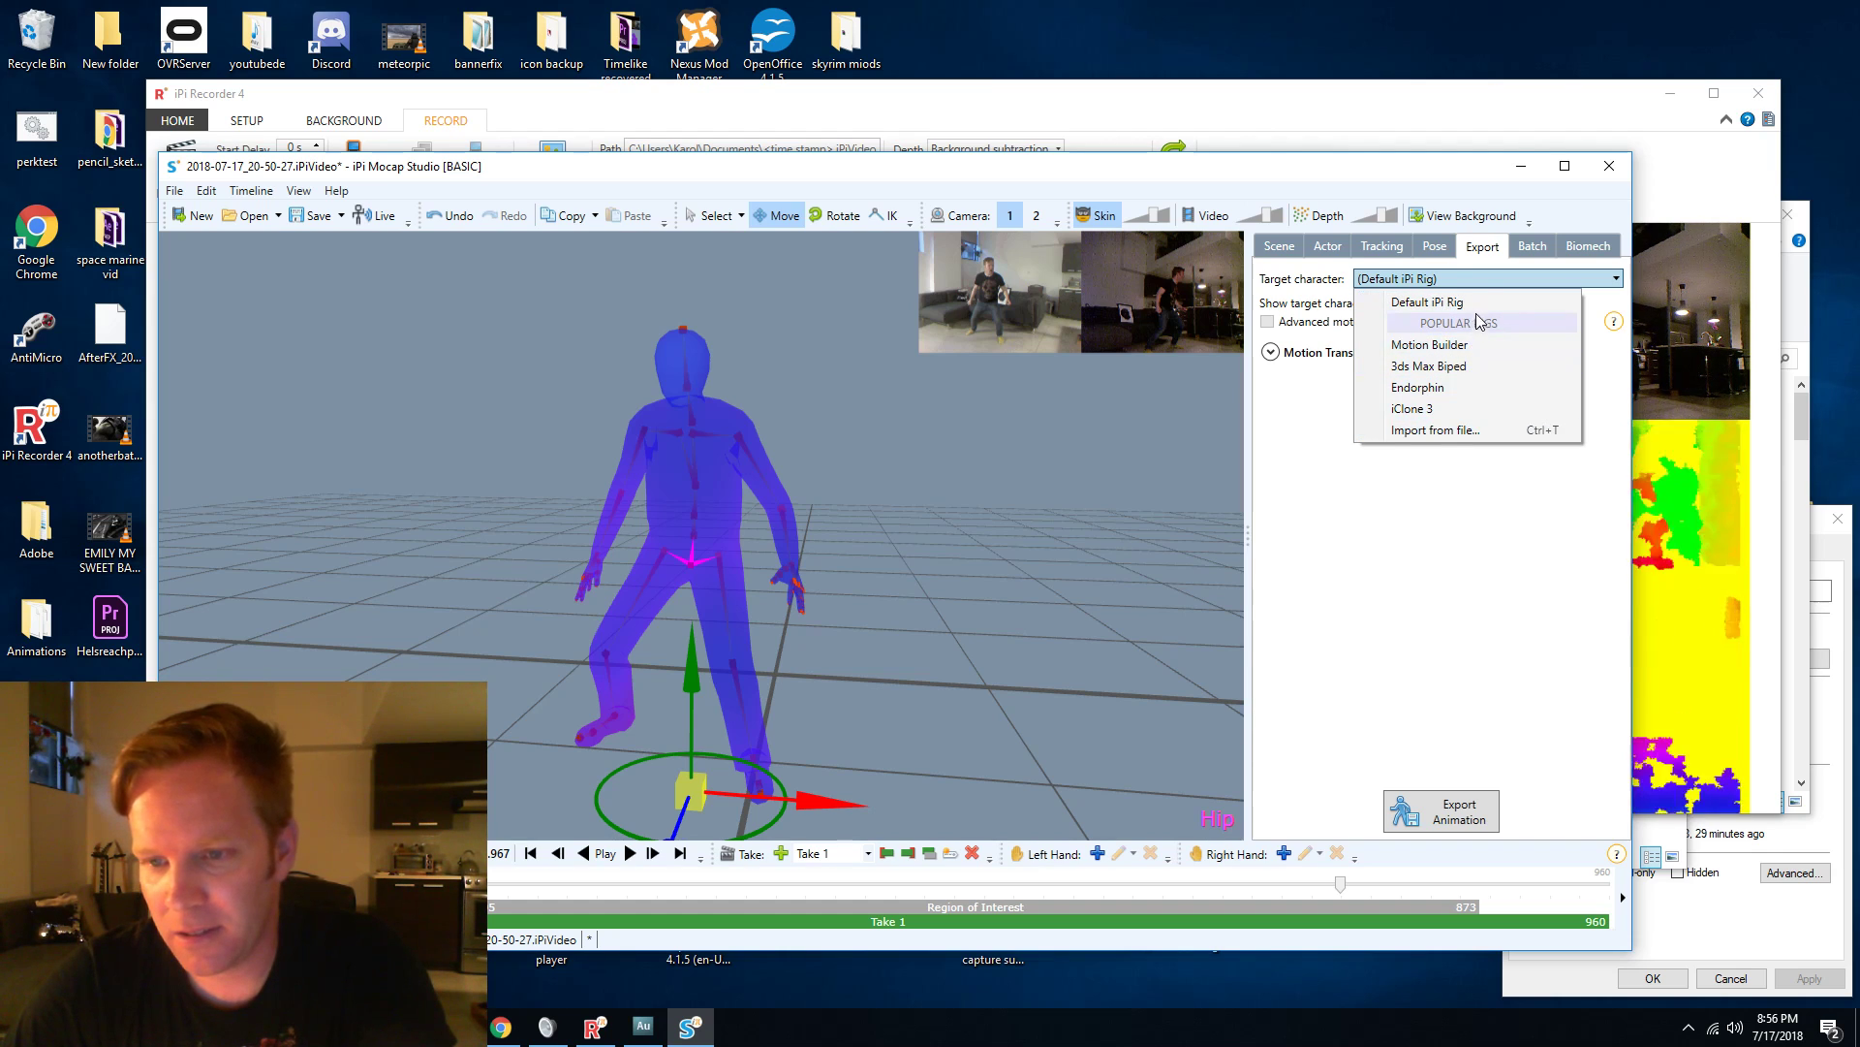
left_click(1435, 429)
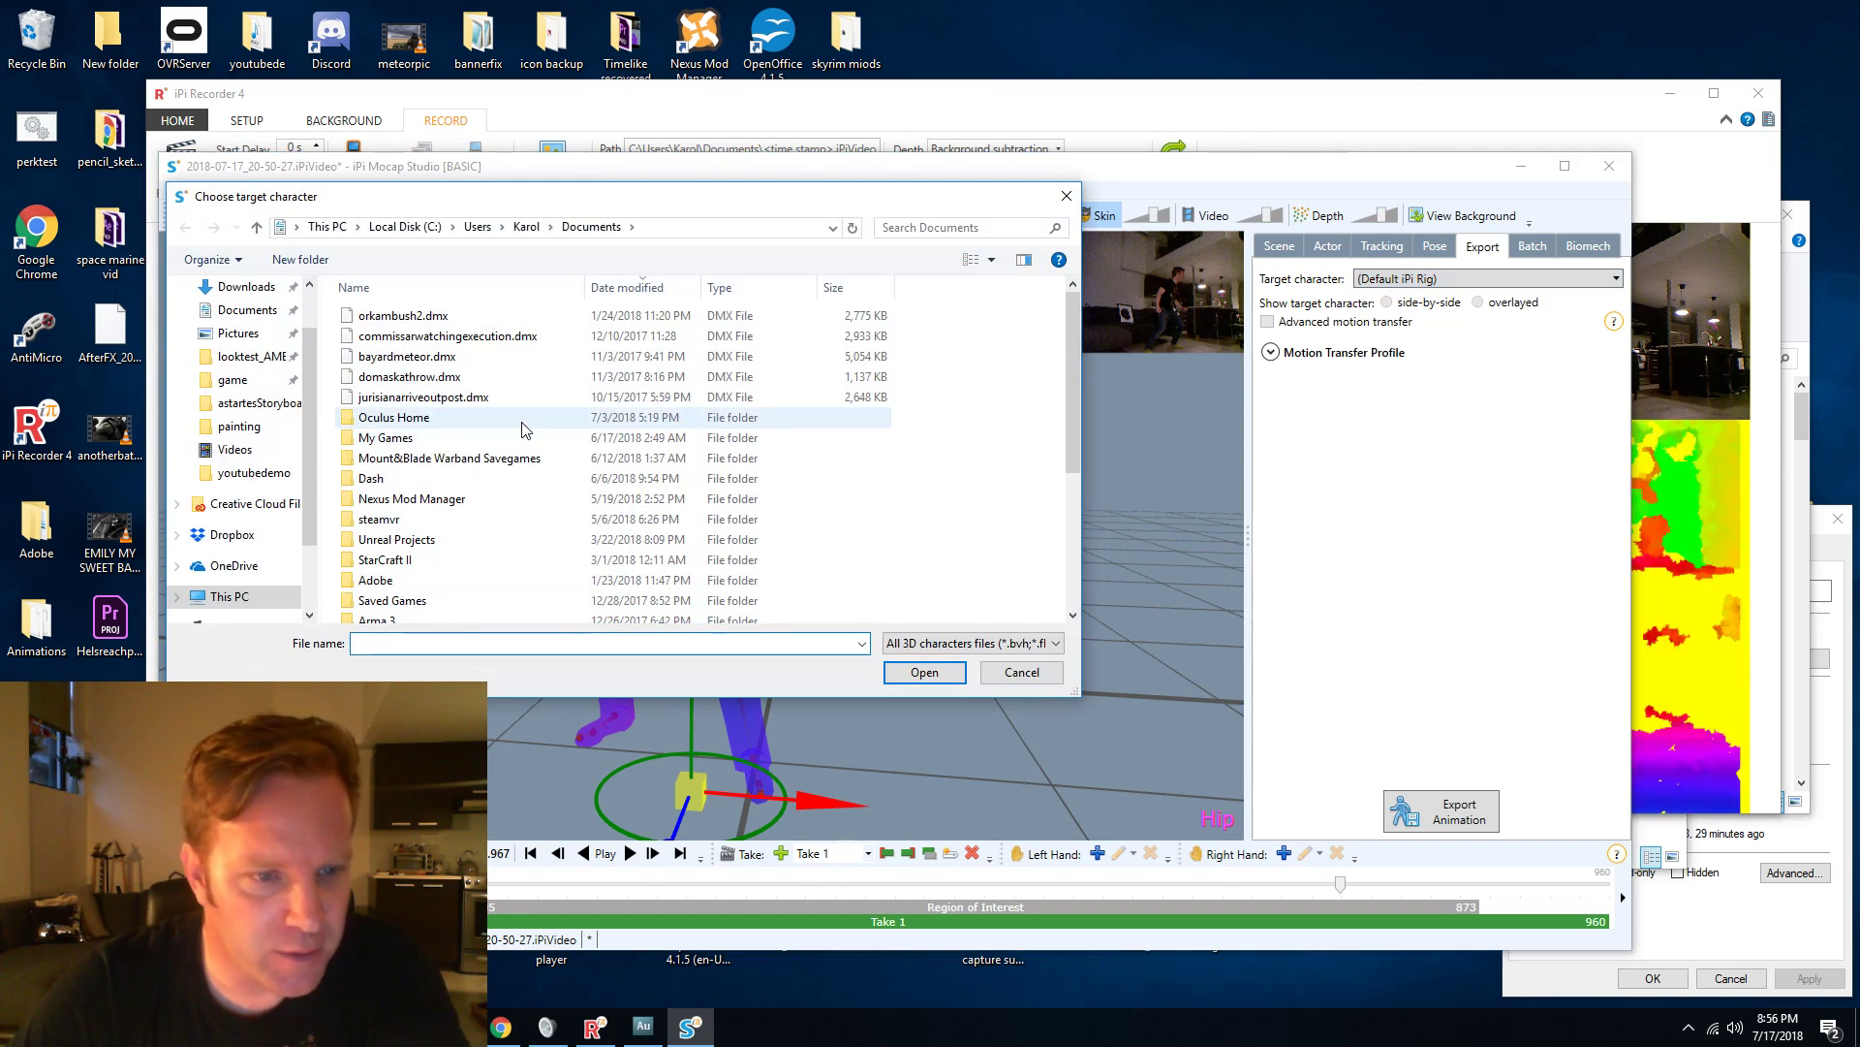
scroll(523, 436, "down", 4)
scroll(514, 464, "up", 4)
scroll(237, 416, "up", 1)
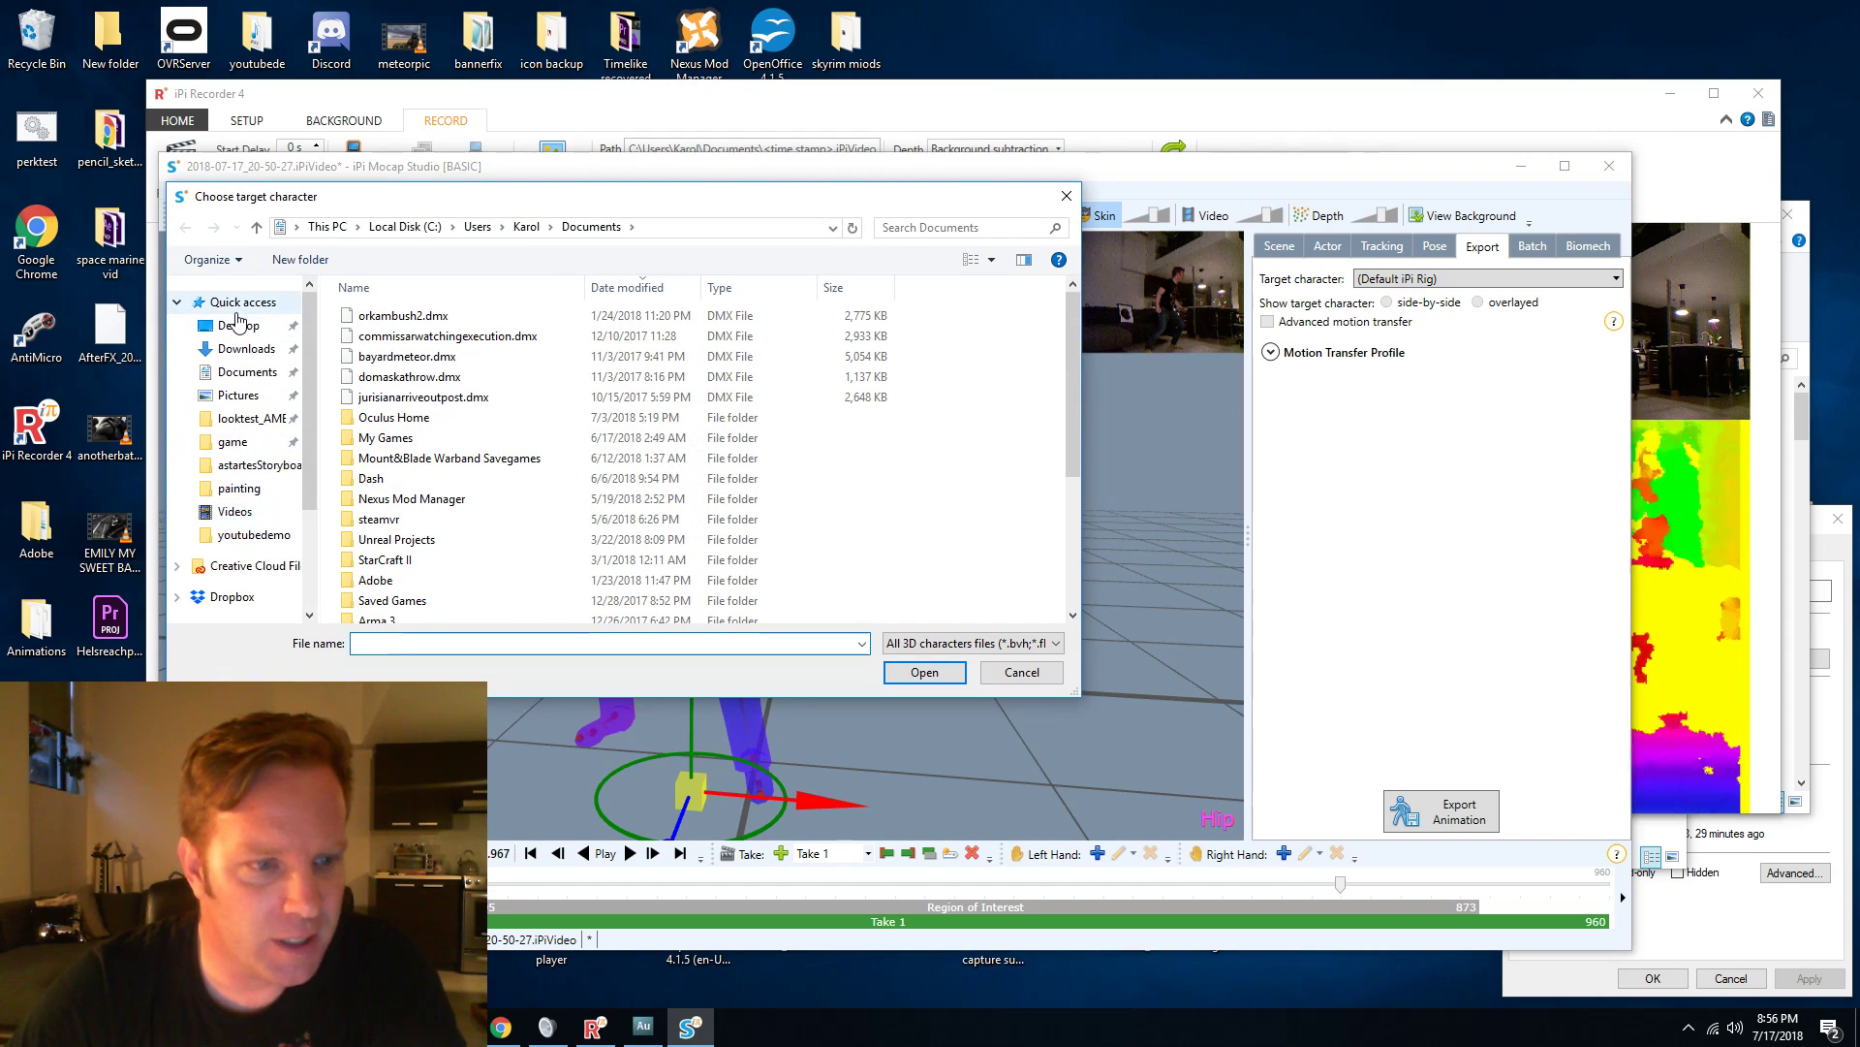
left_click(238, 325)
double_click(462, 478)
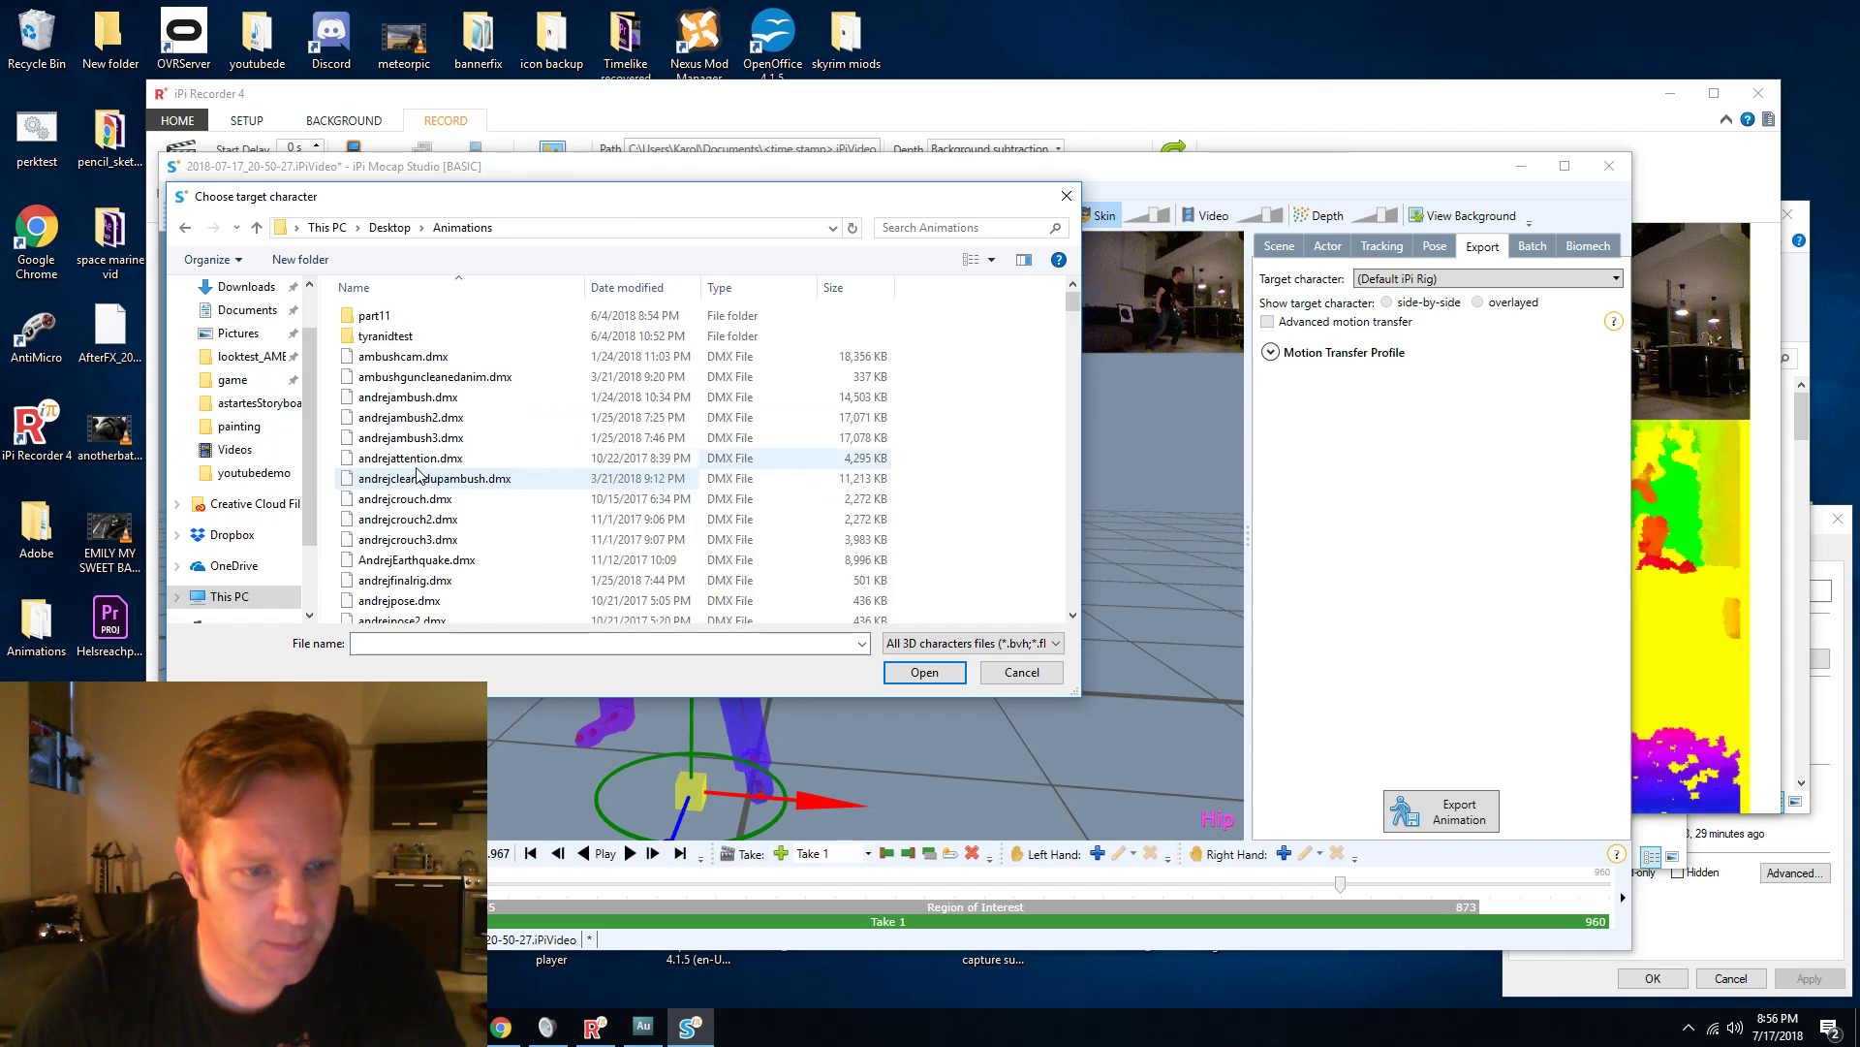
left_click(628, 288)
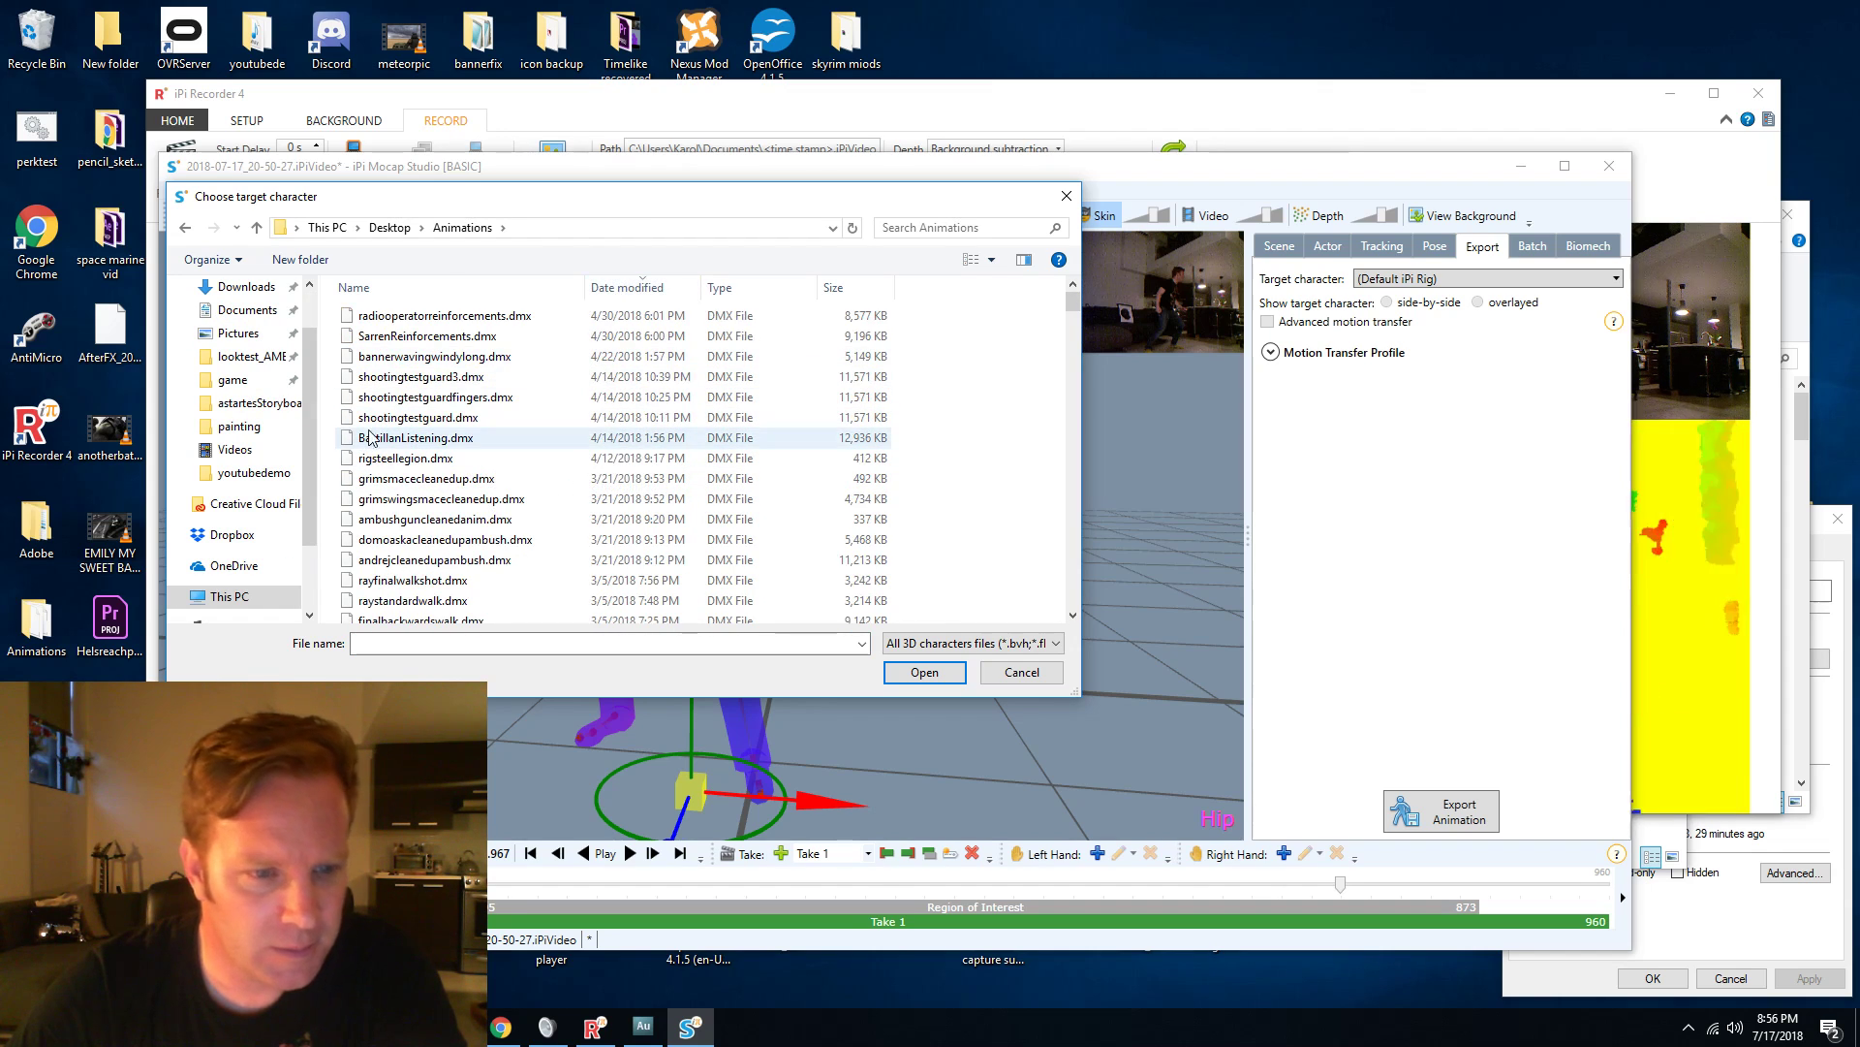
scroll(494, 446, "down", 3)
scroll(495, 448, "down", 10)
scroll(499, 446, "down", 8)
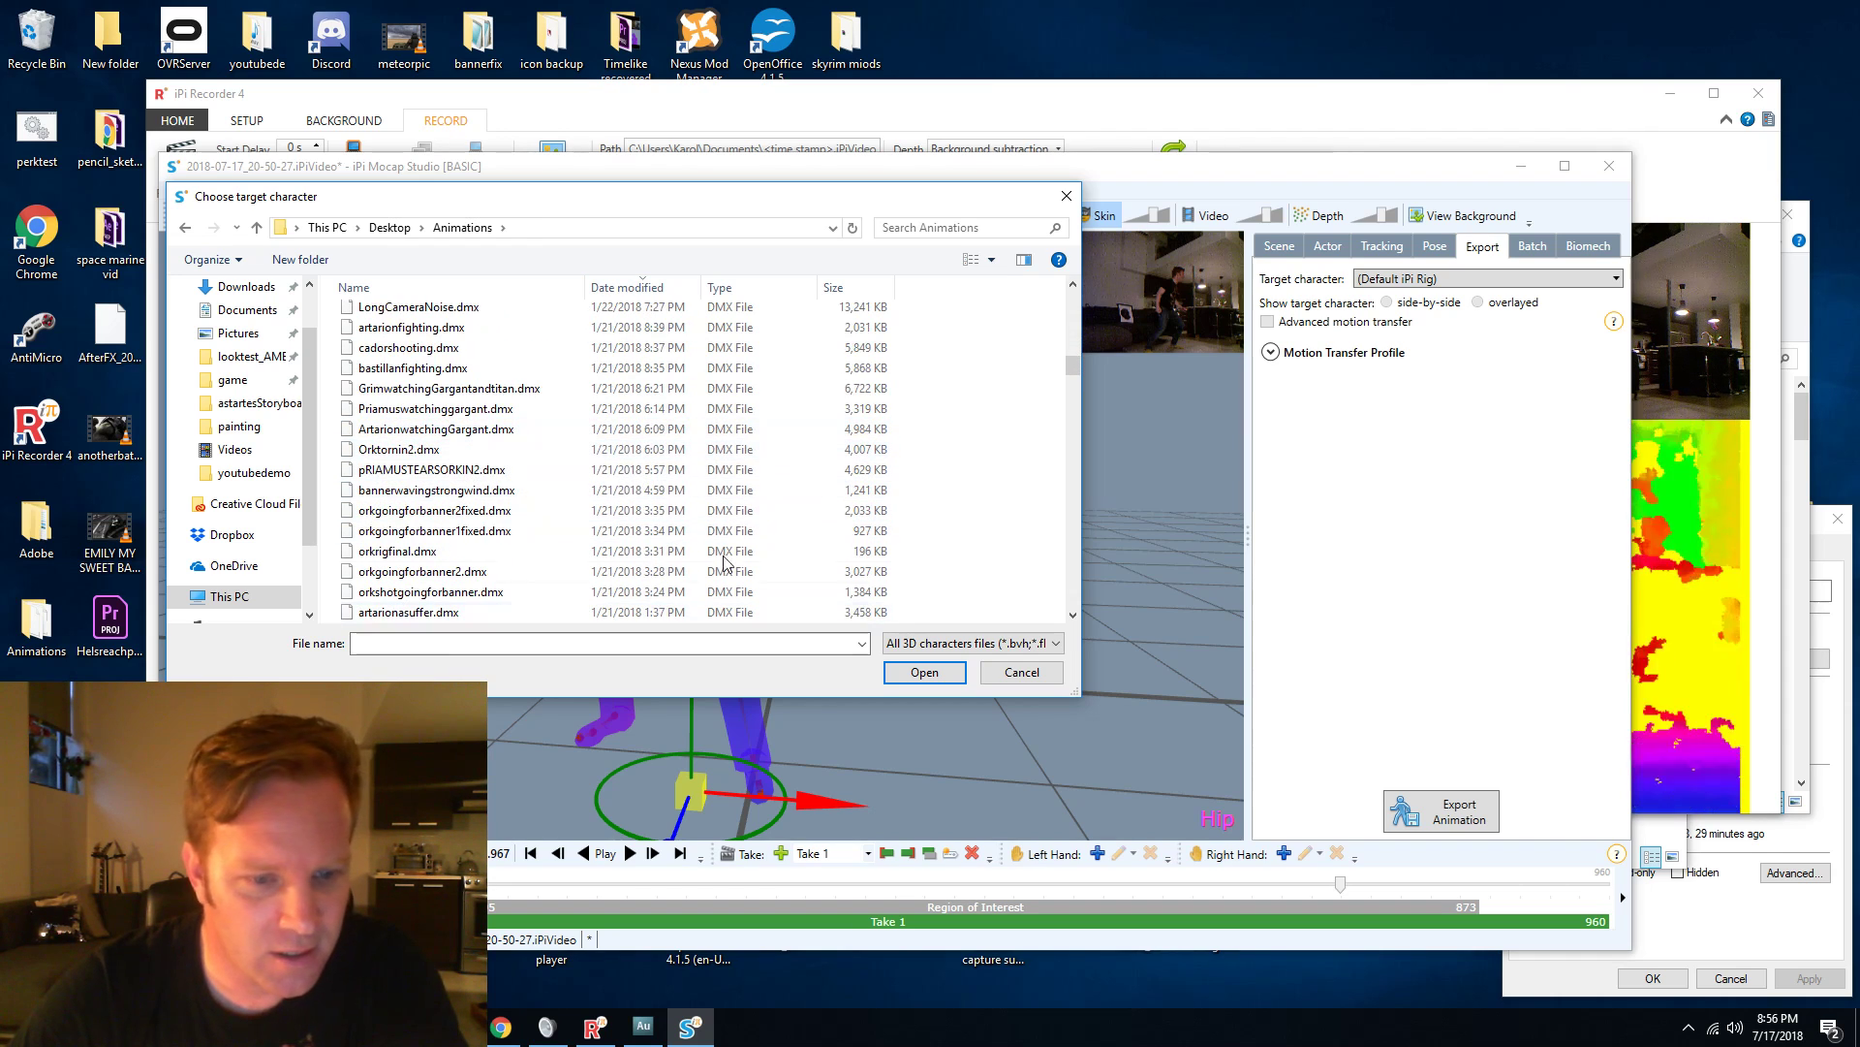
left_click(993, 224)
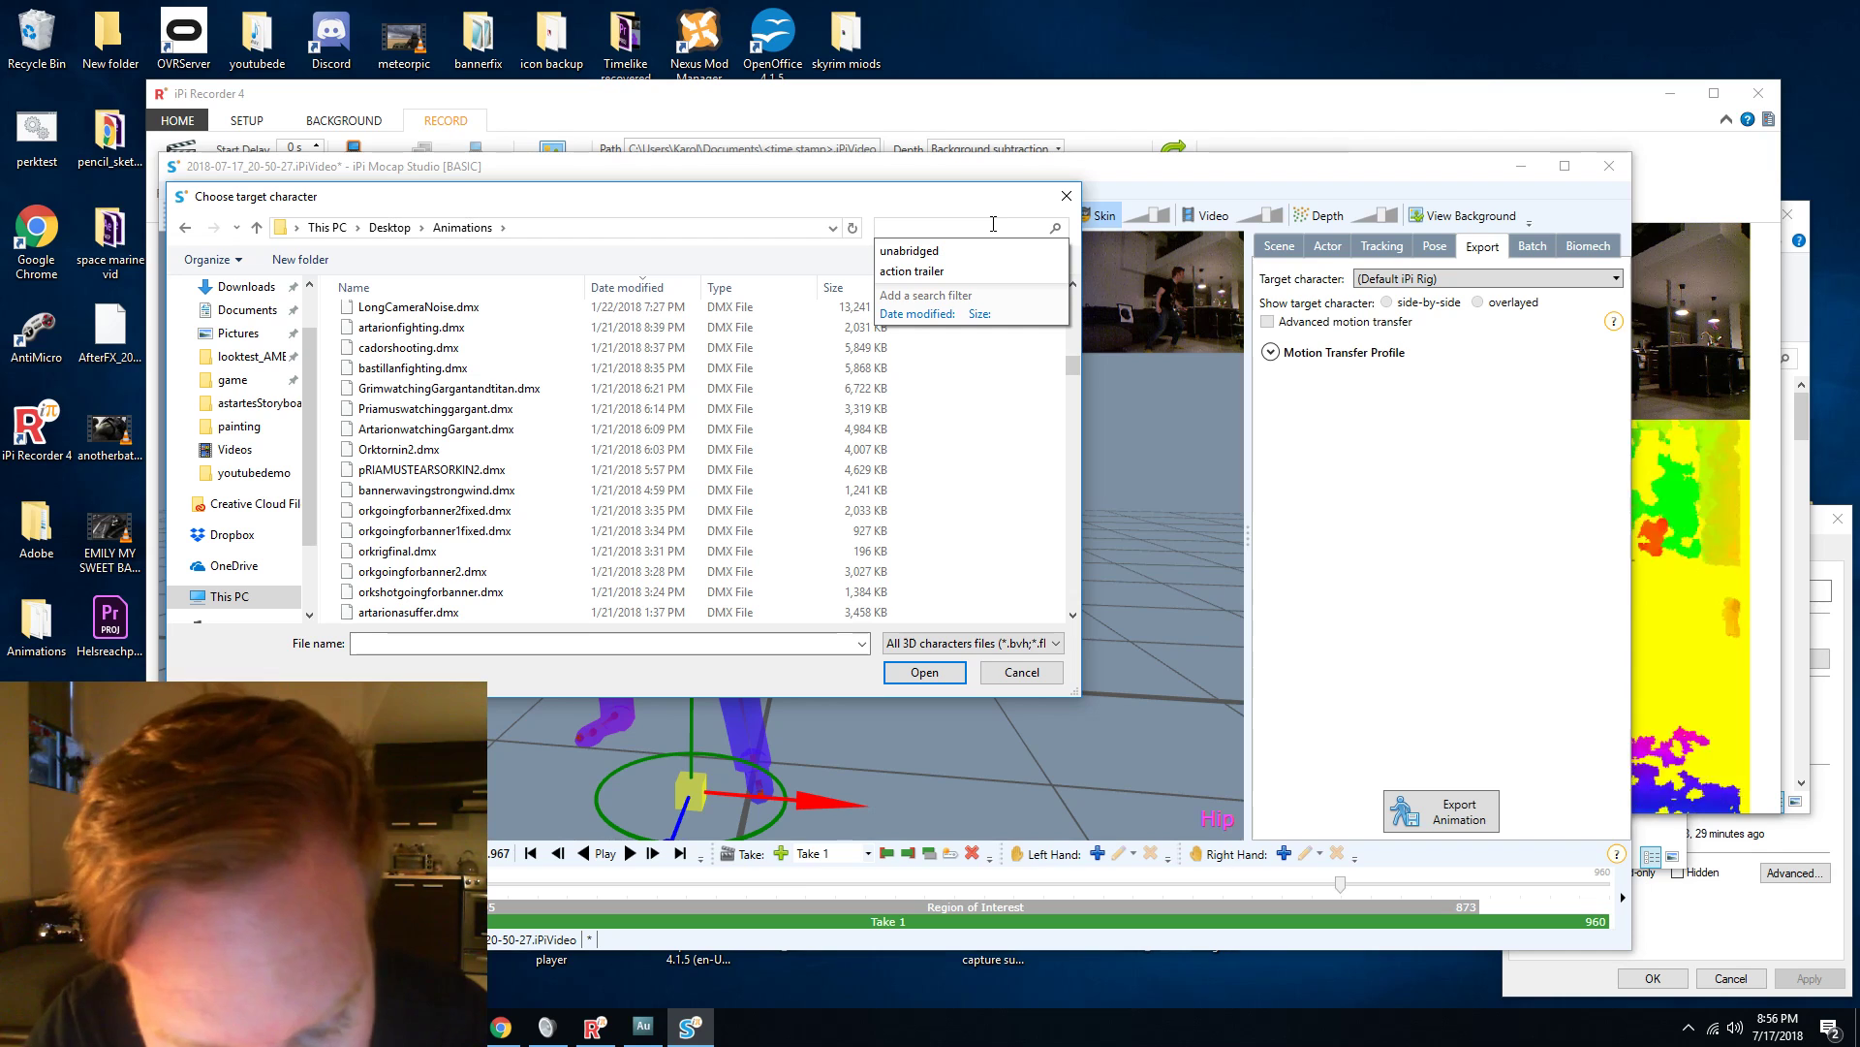
type("rig")
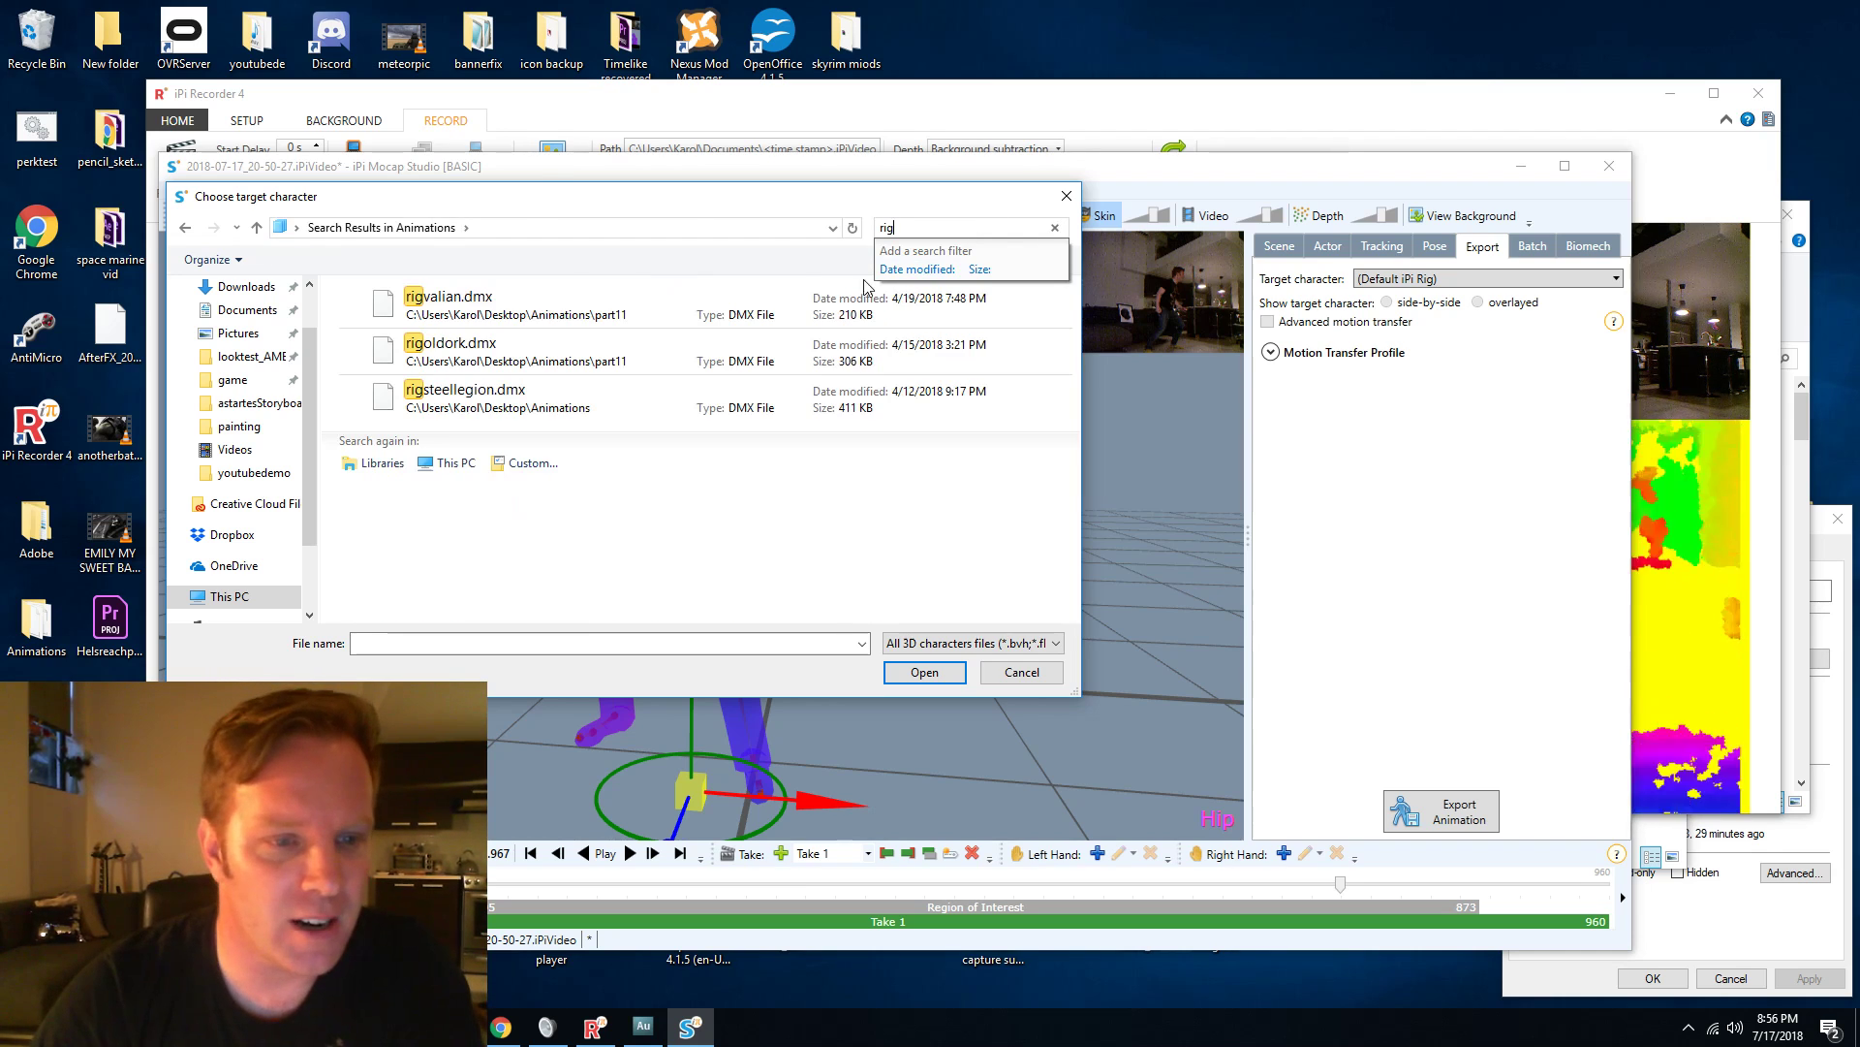
left_click(1020, 672)
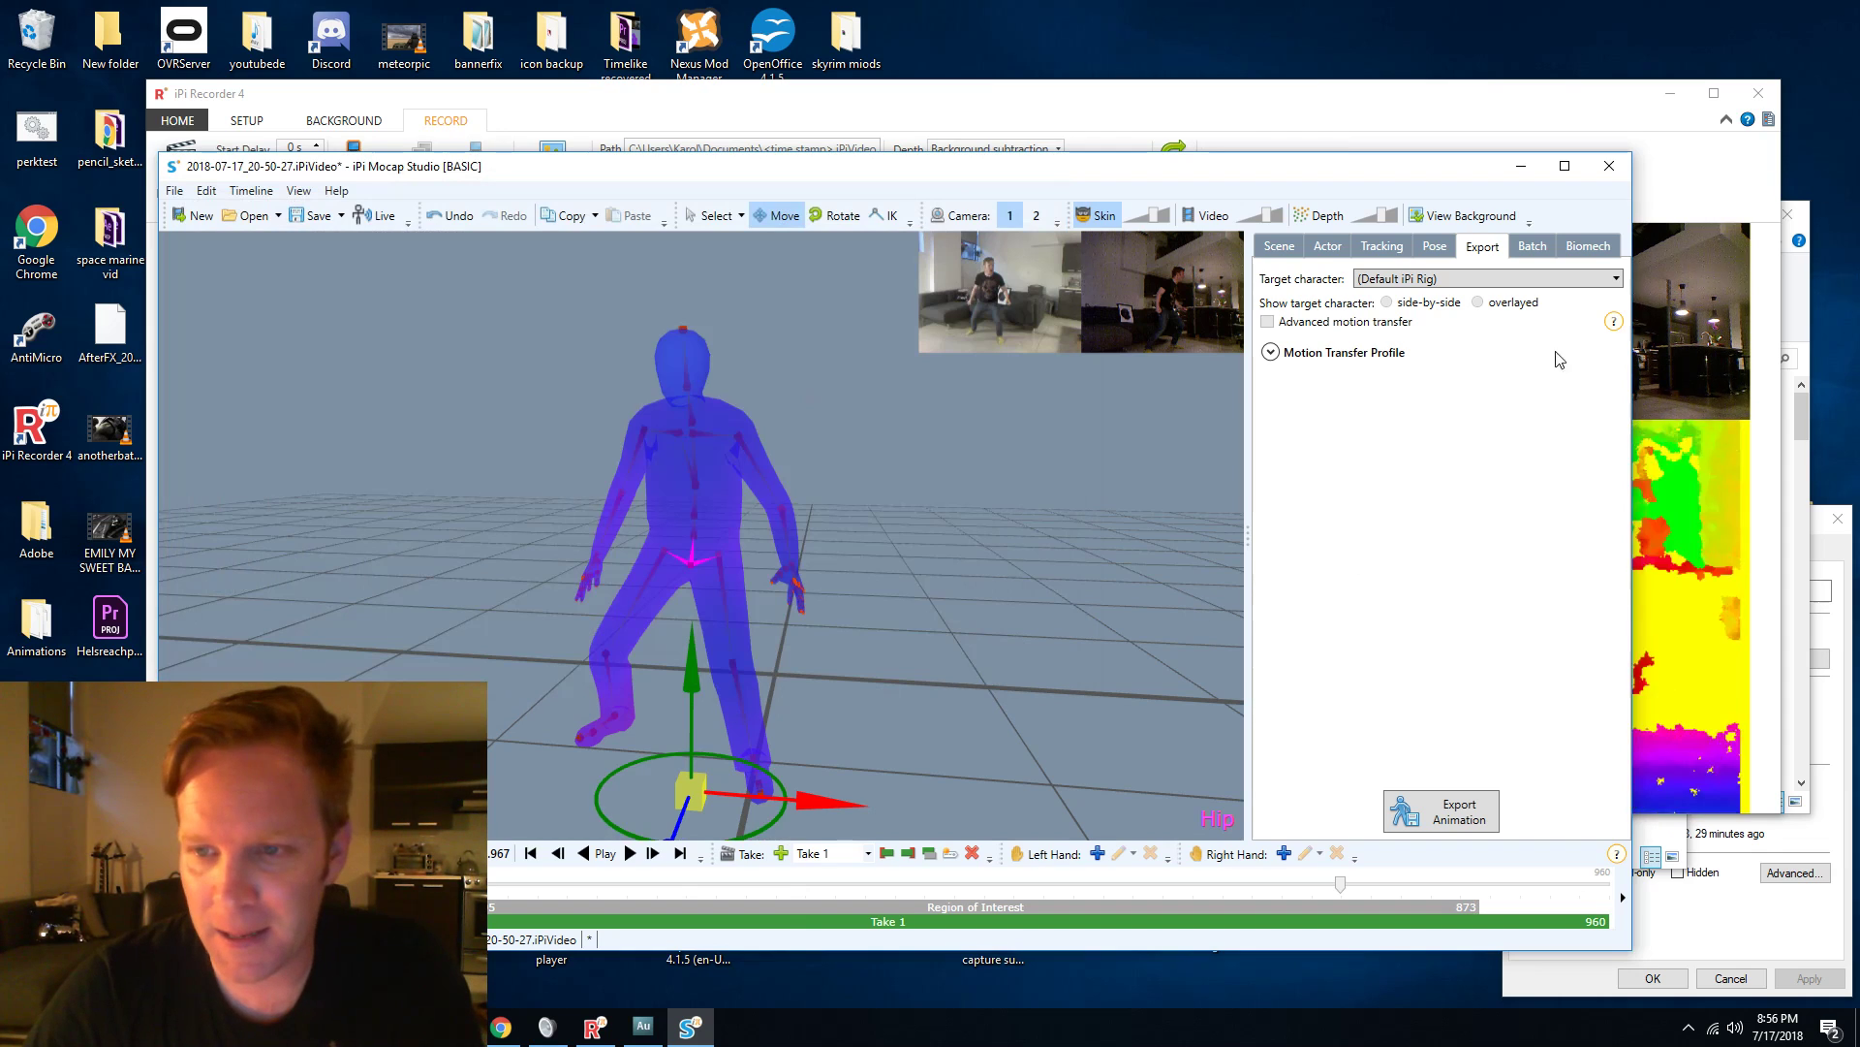
Find marinerigfixed.dmx in the desktop Animations folder by searching "marinerig" and import it as the export target character.
left_click(1405, 281)
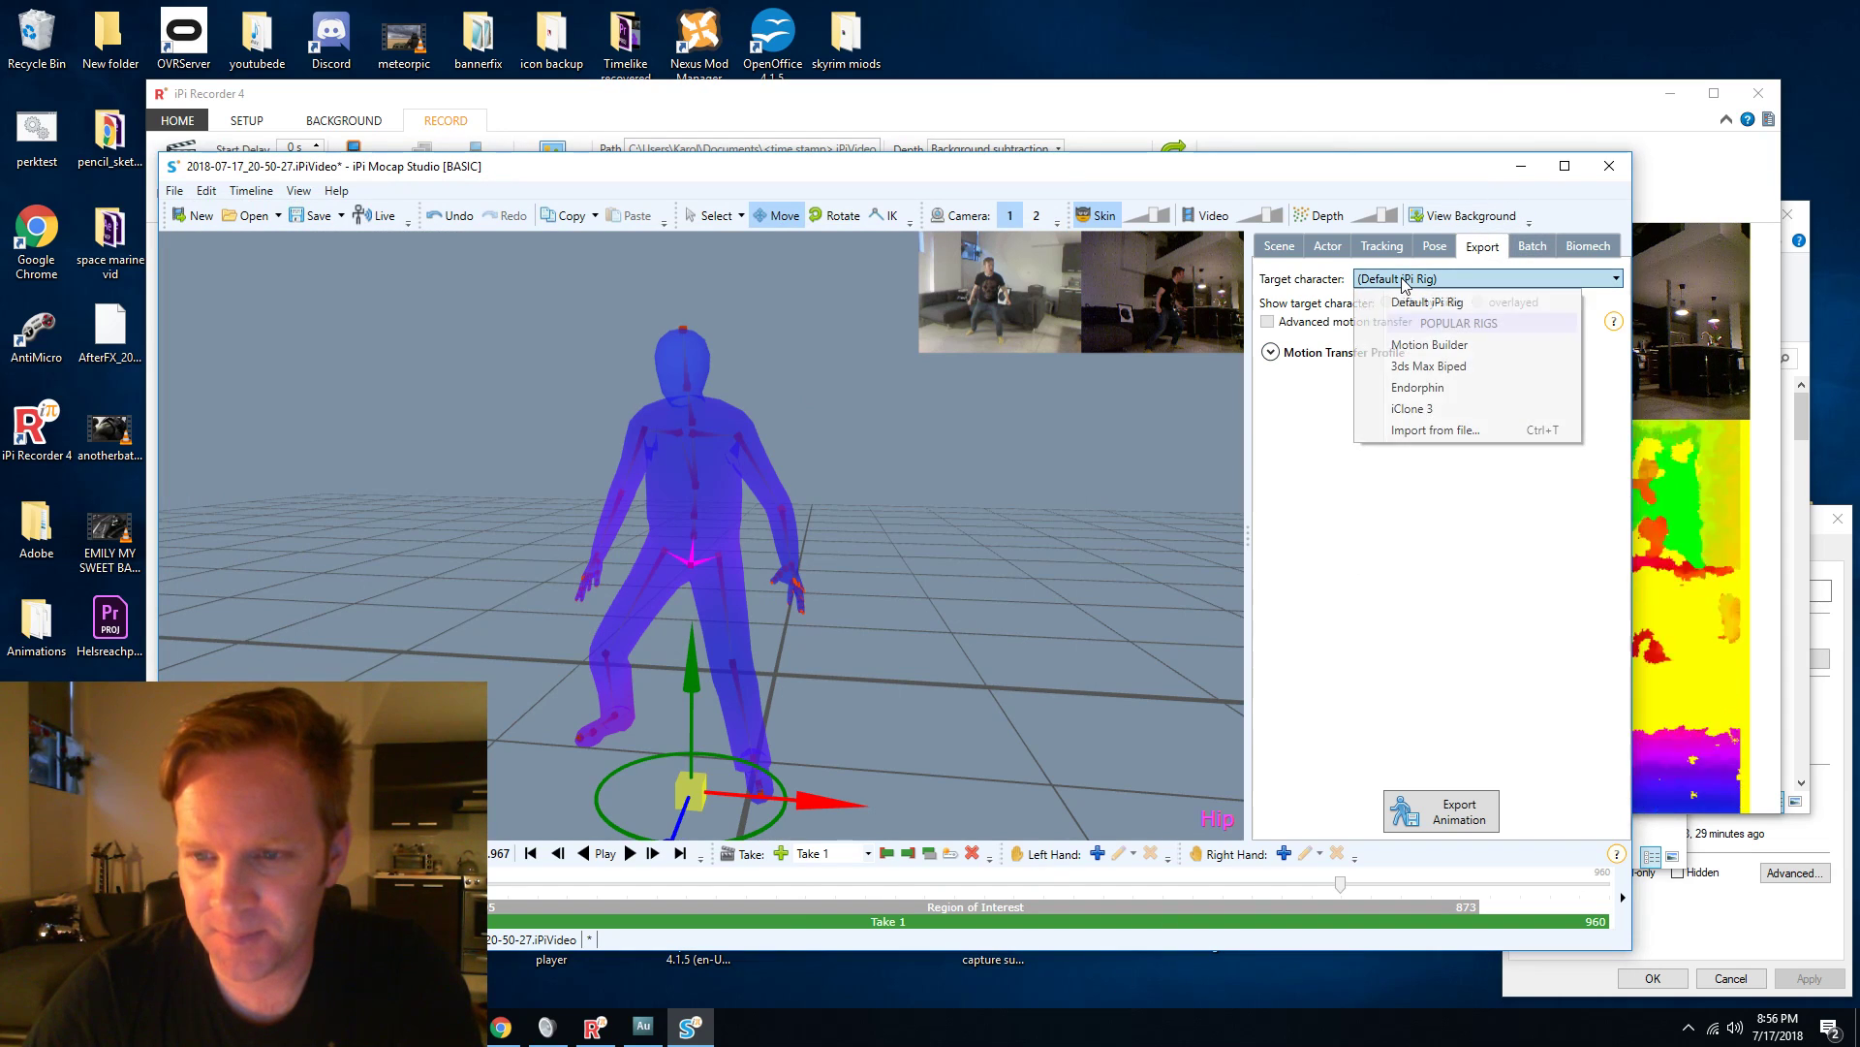
left_click(1454, 432)
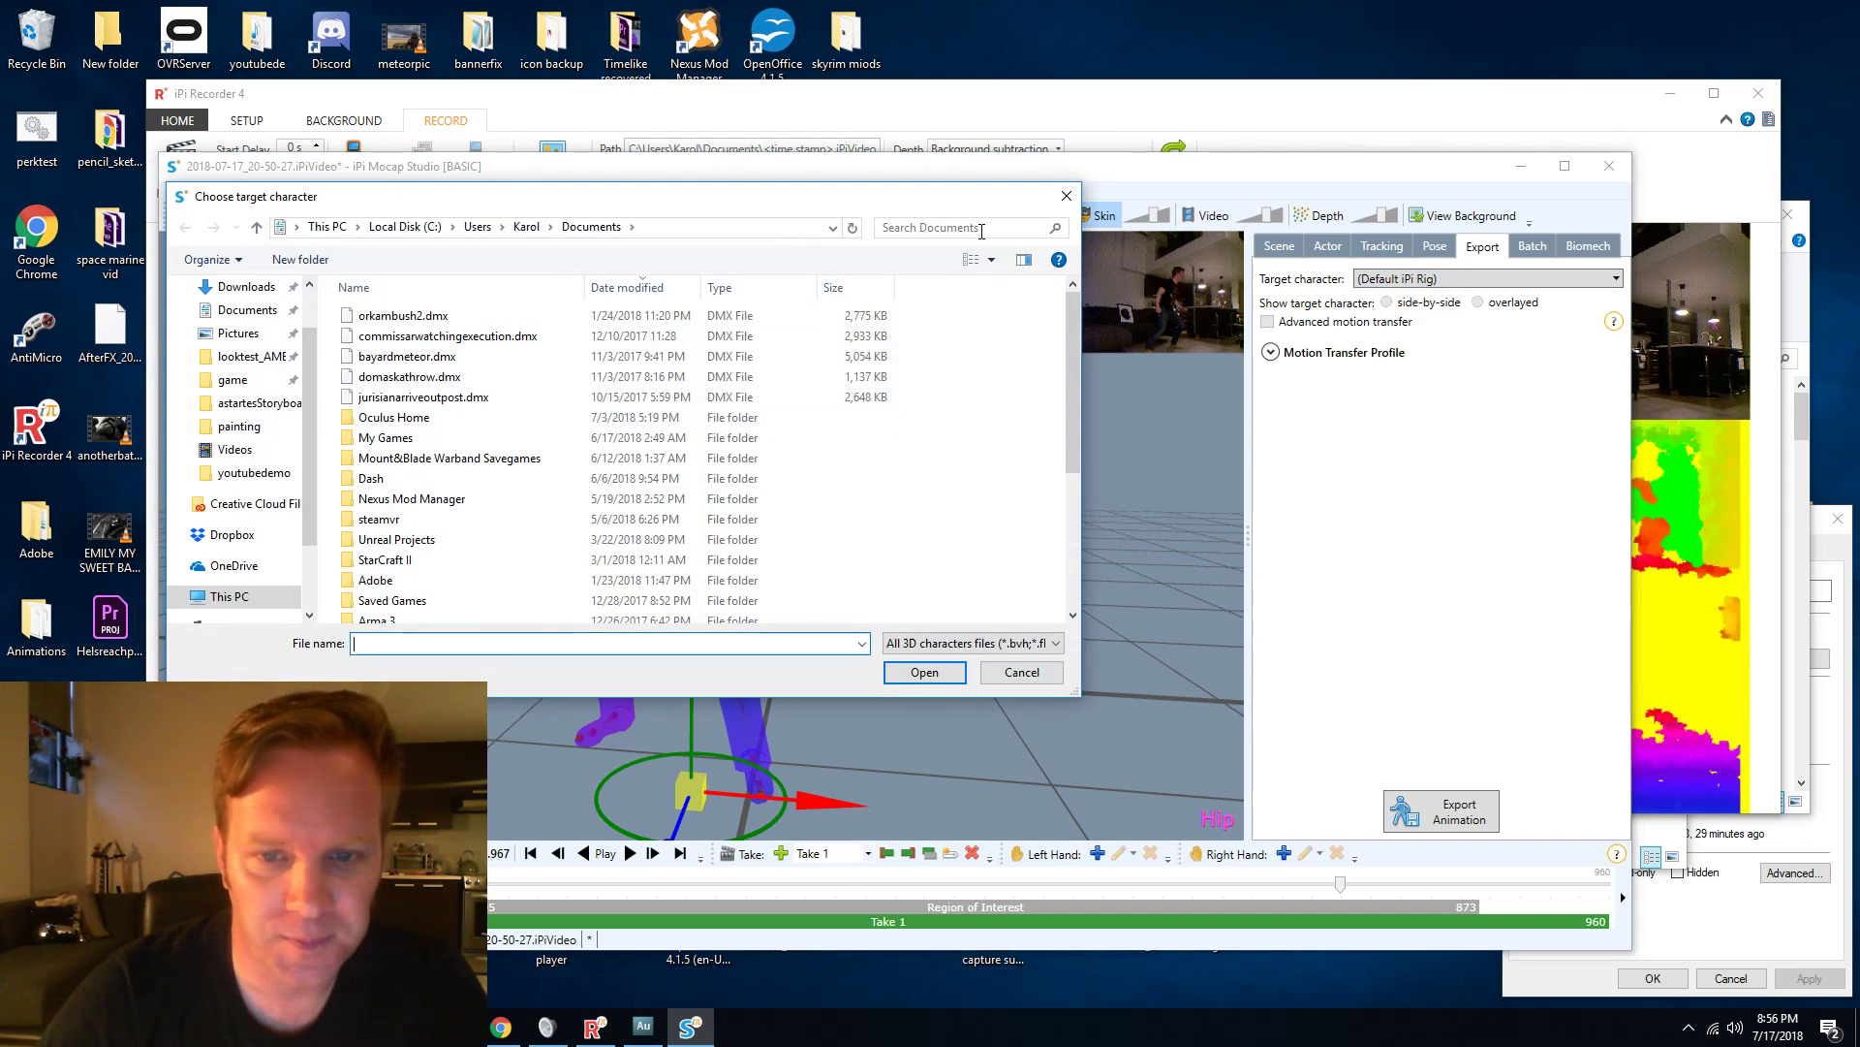
scroll(243, 407, "up", 2)
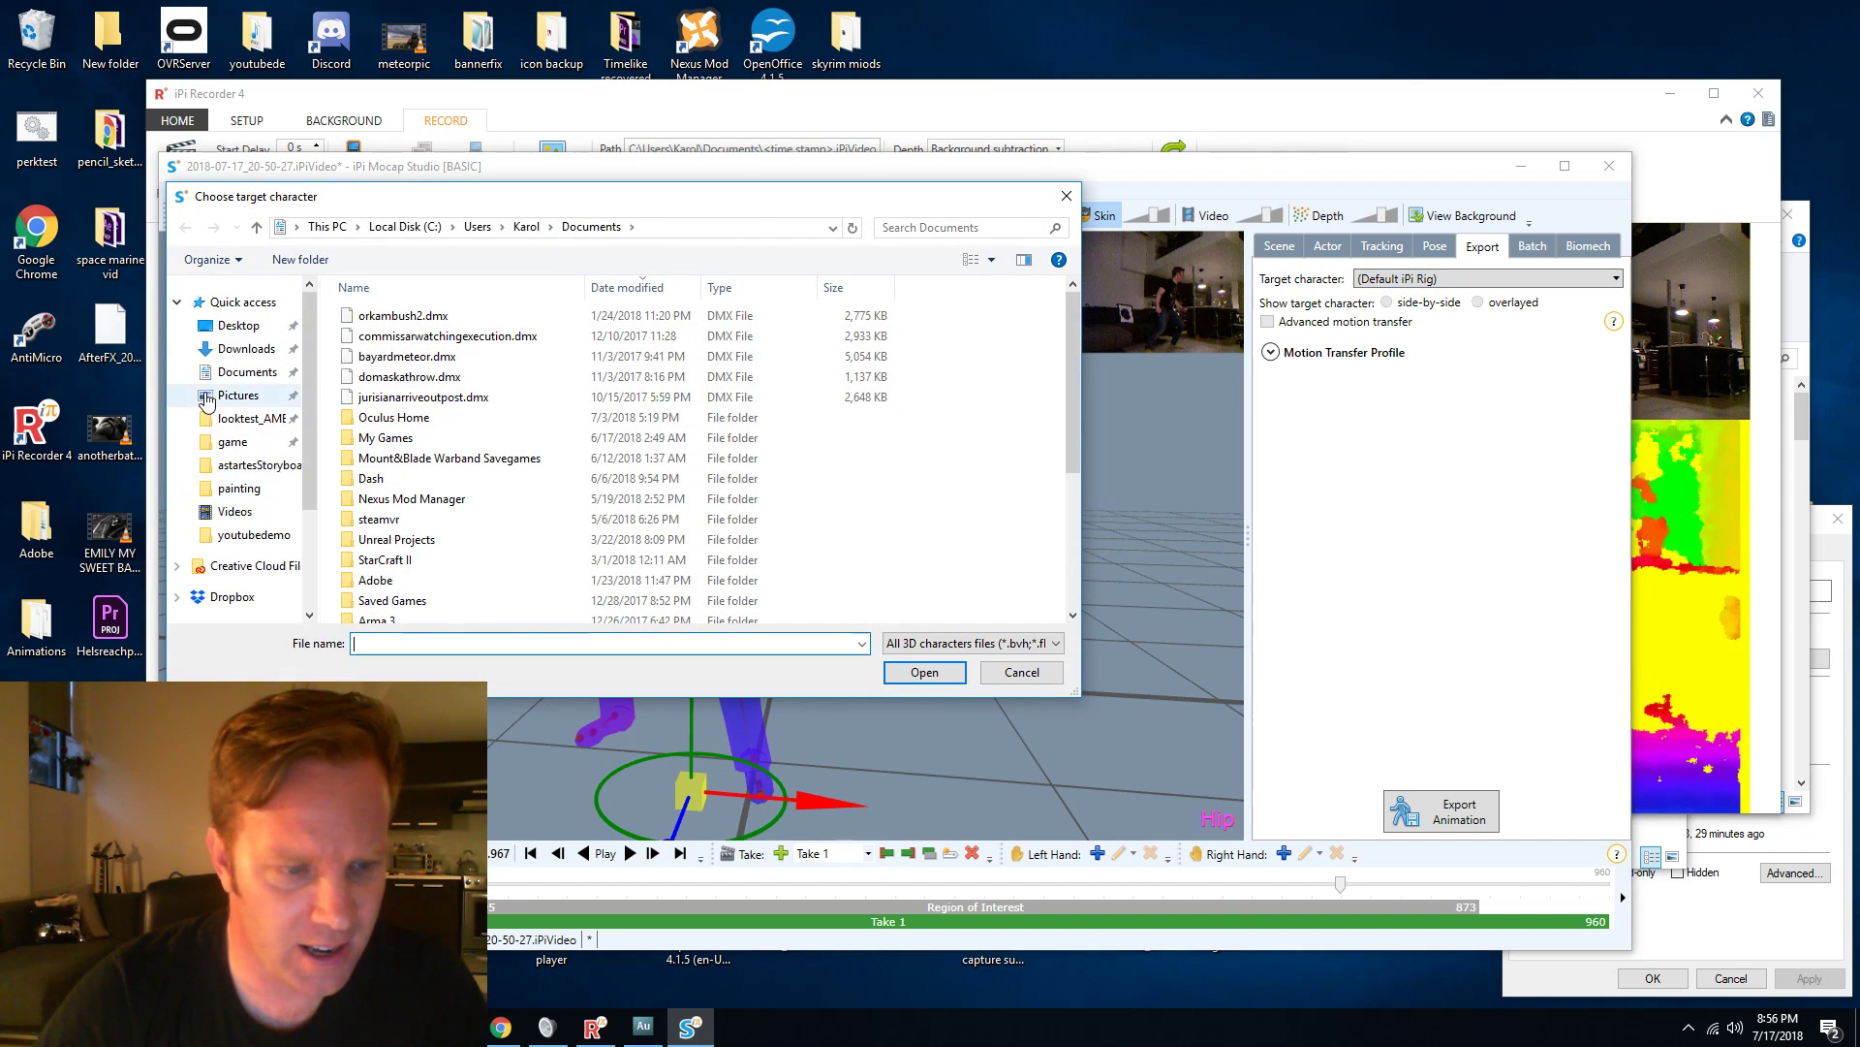
left_click(238, 394)
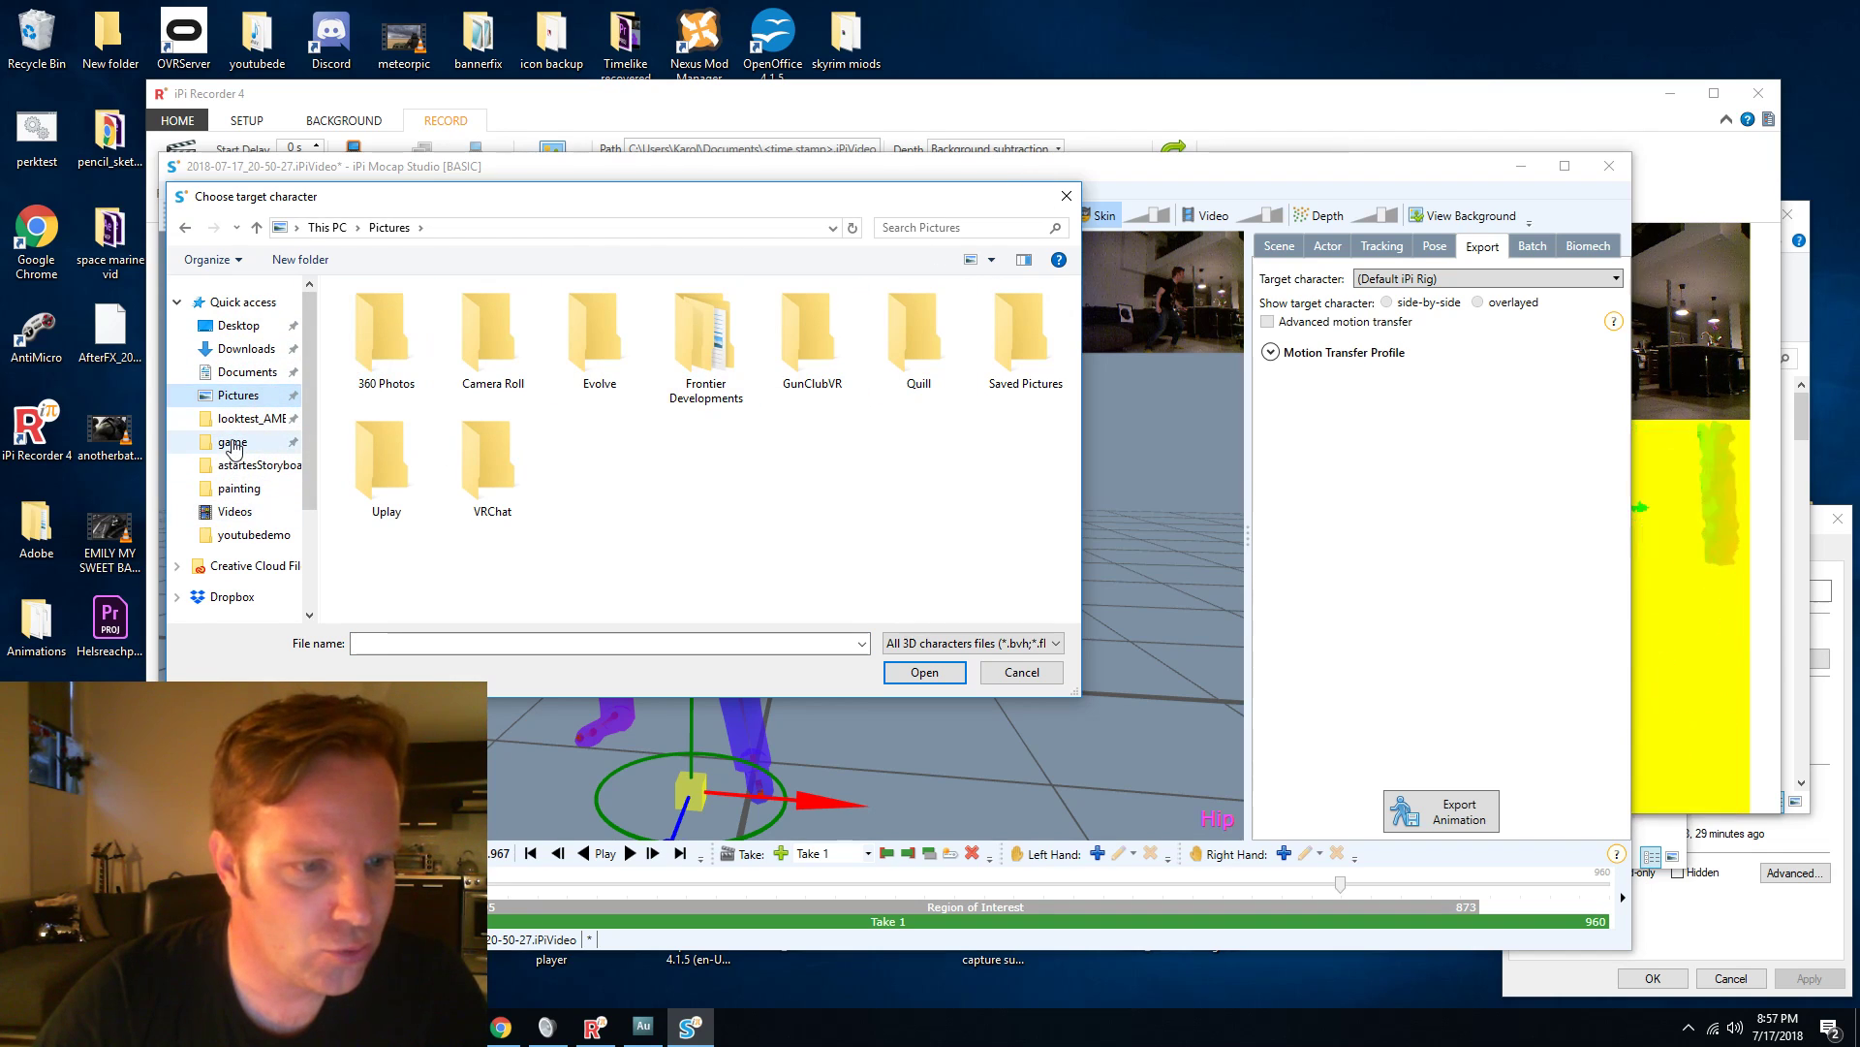
left_click(238, 326)
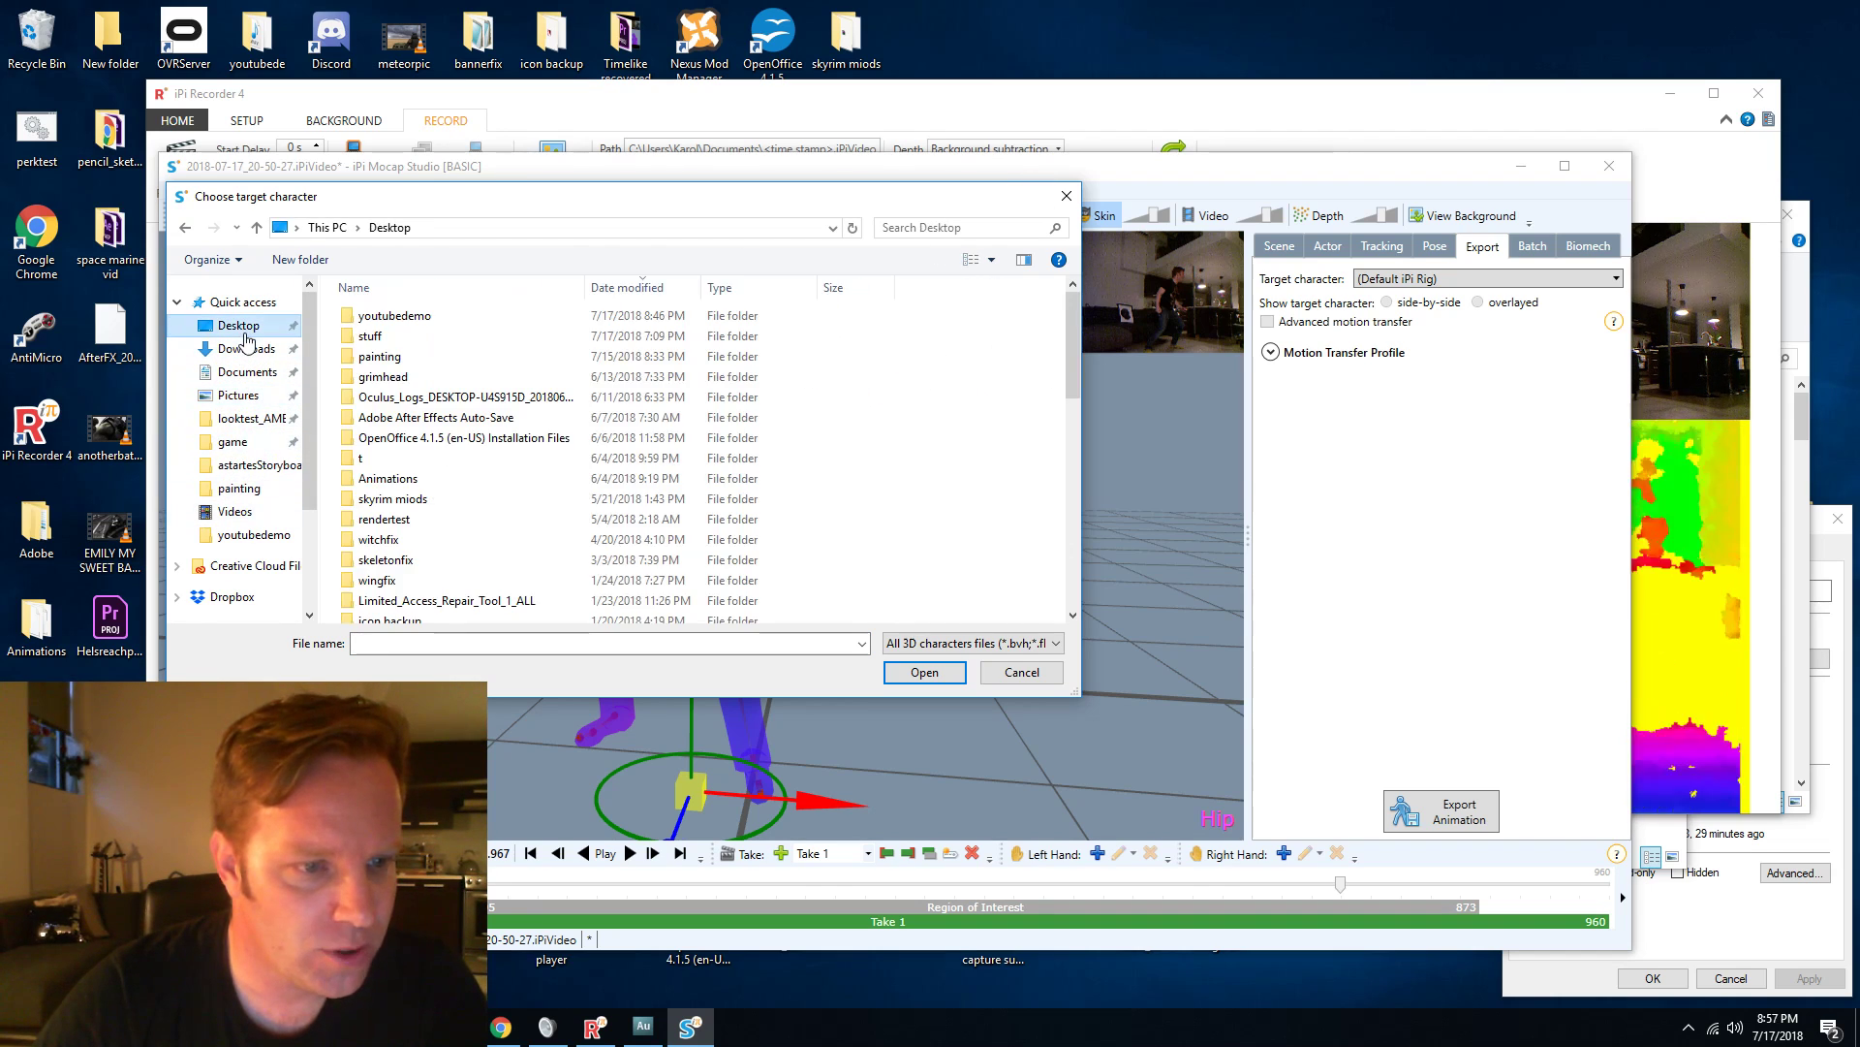
scroll(402, 386, "down", 2)
double_click(397, 376)
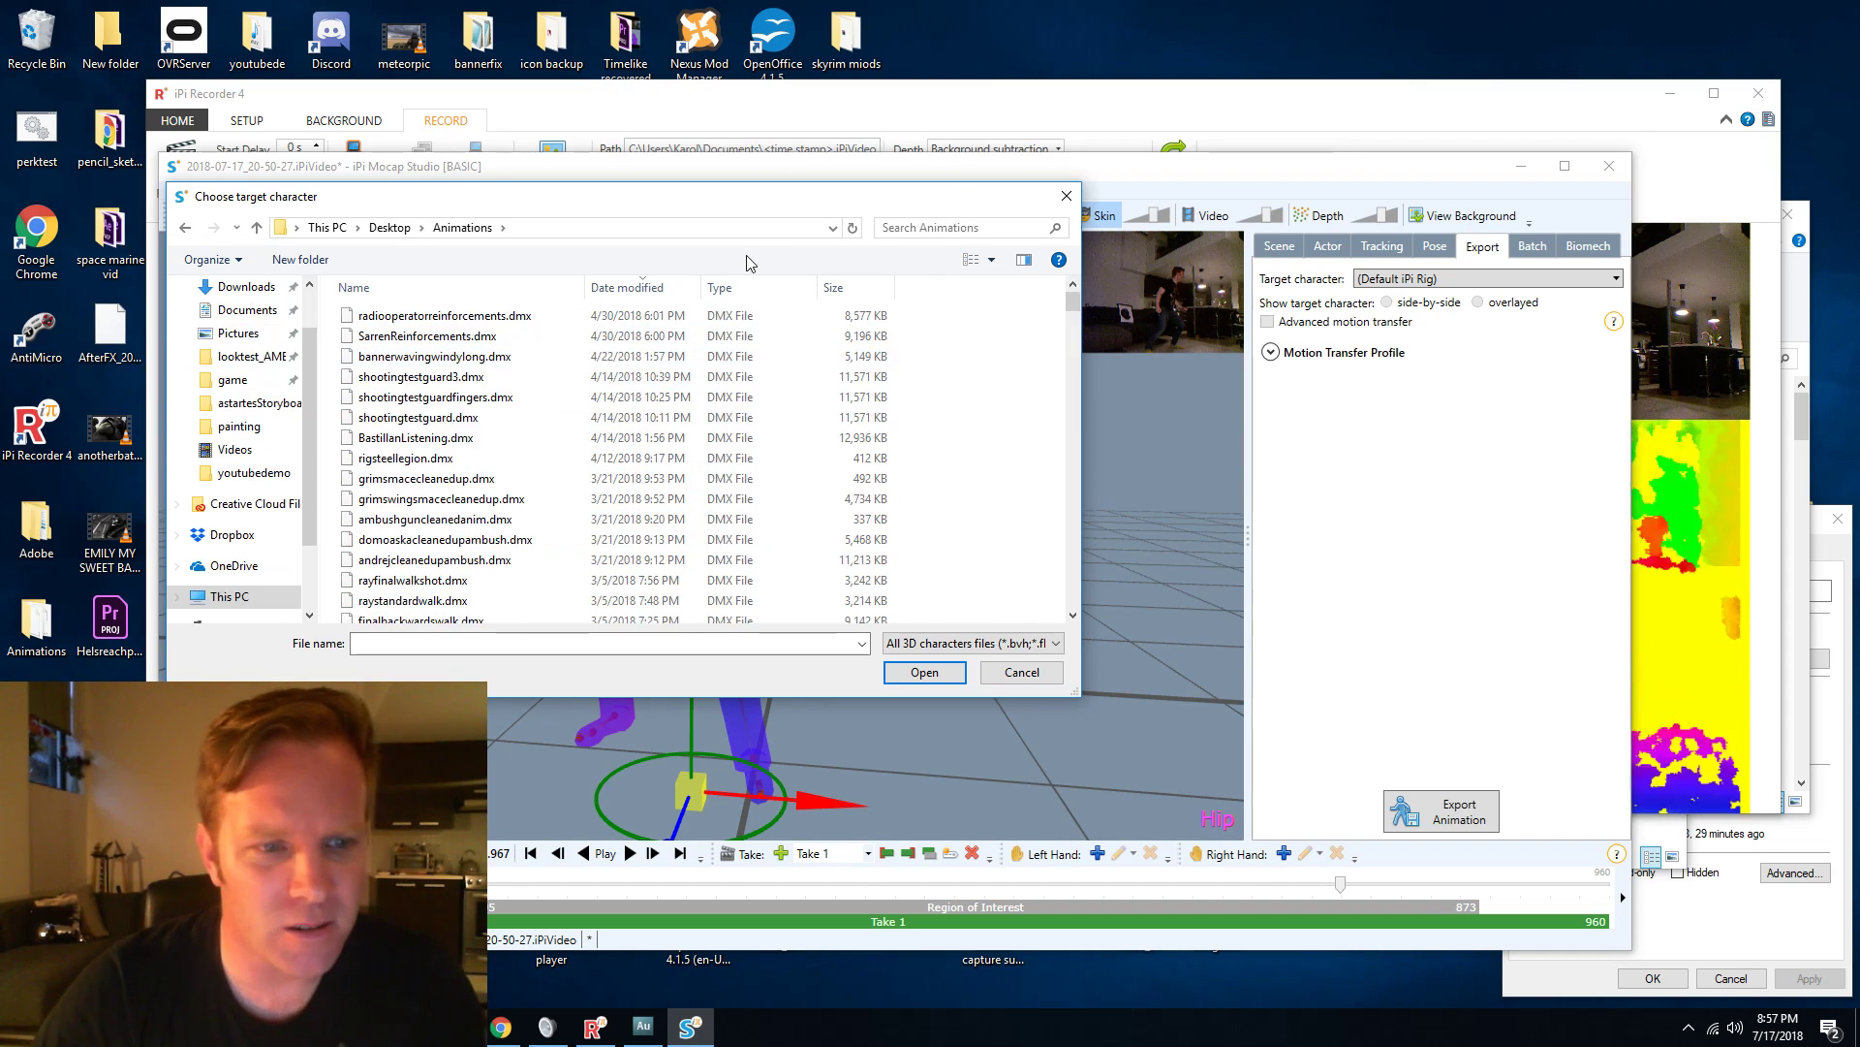
left_click(966, 229)
type("mar")
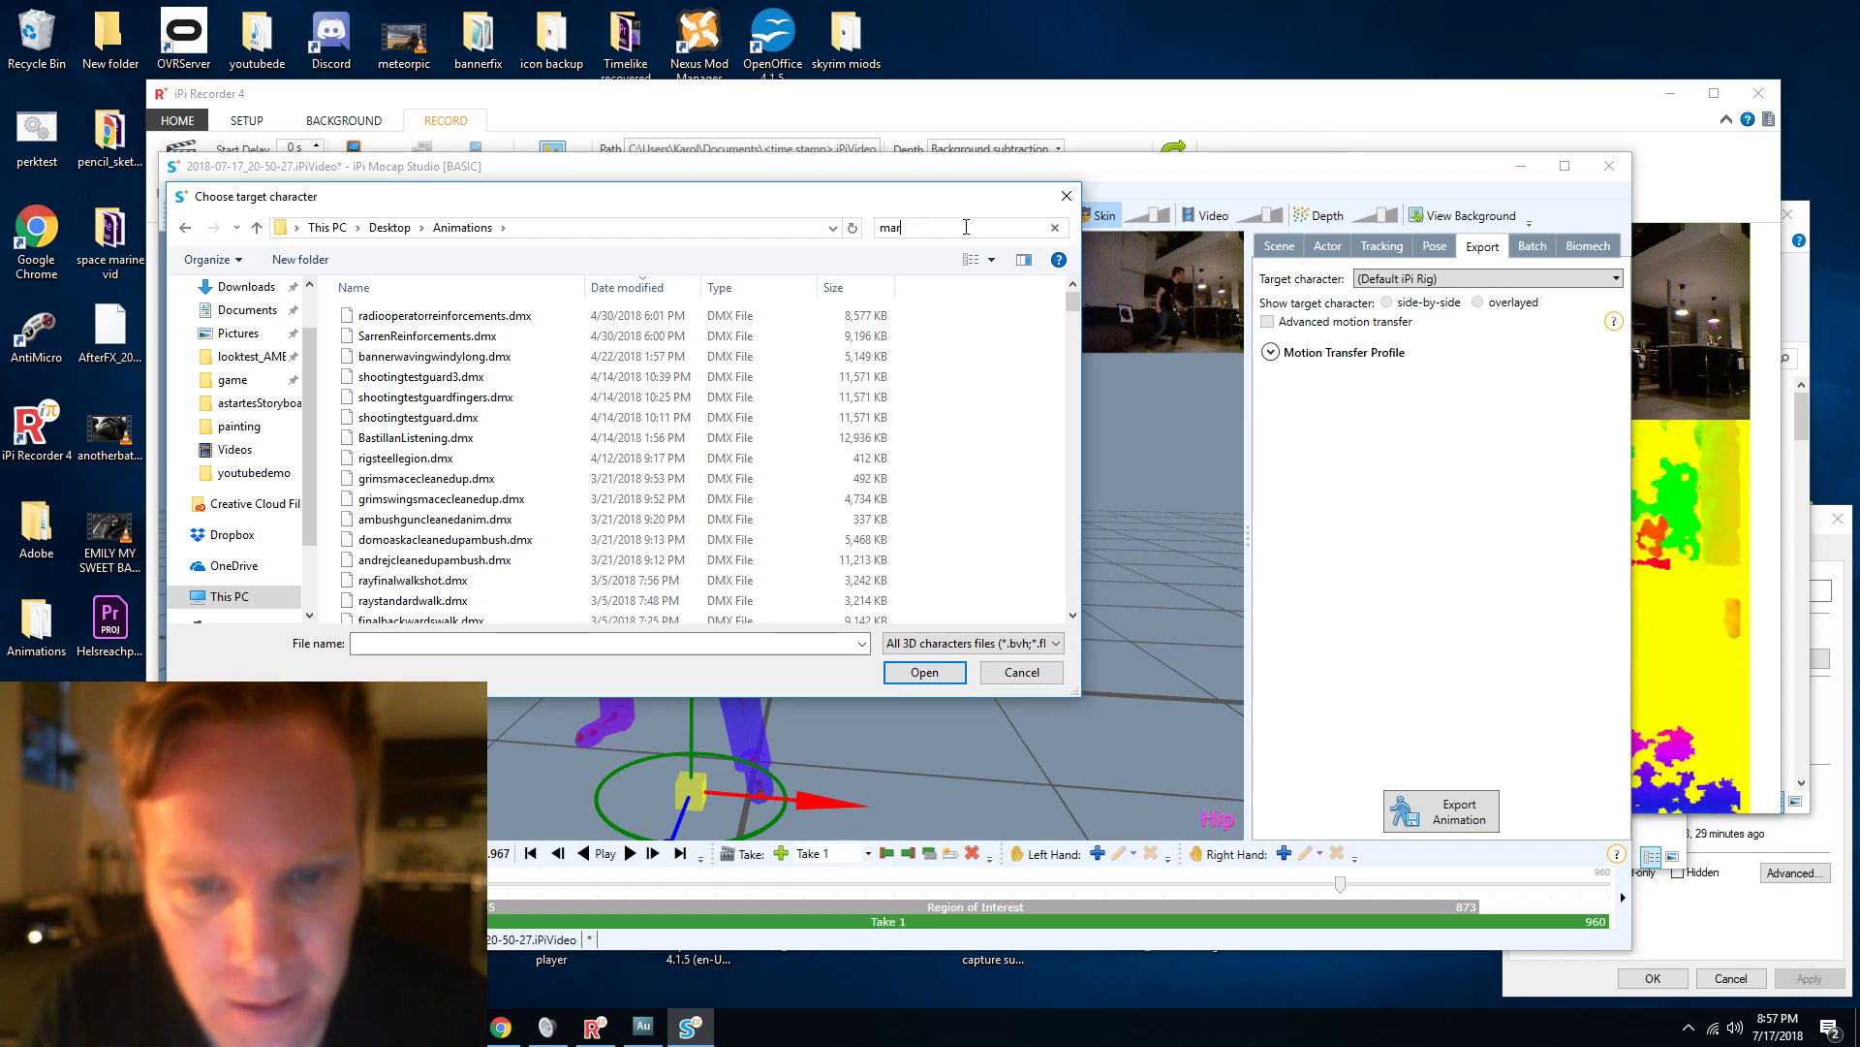
type("inerig")
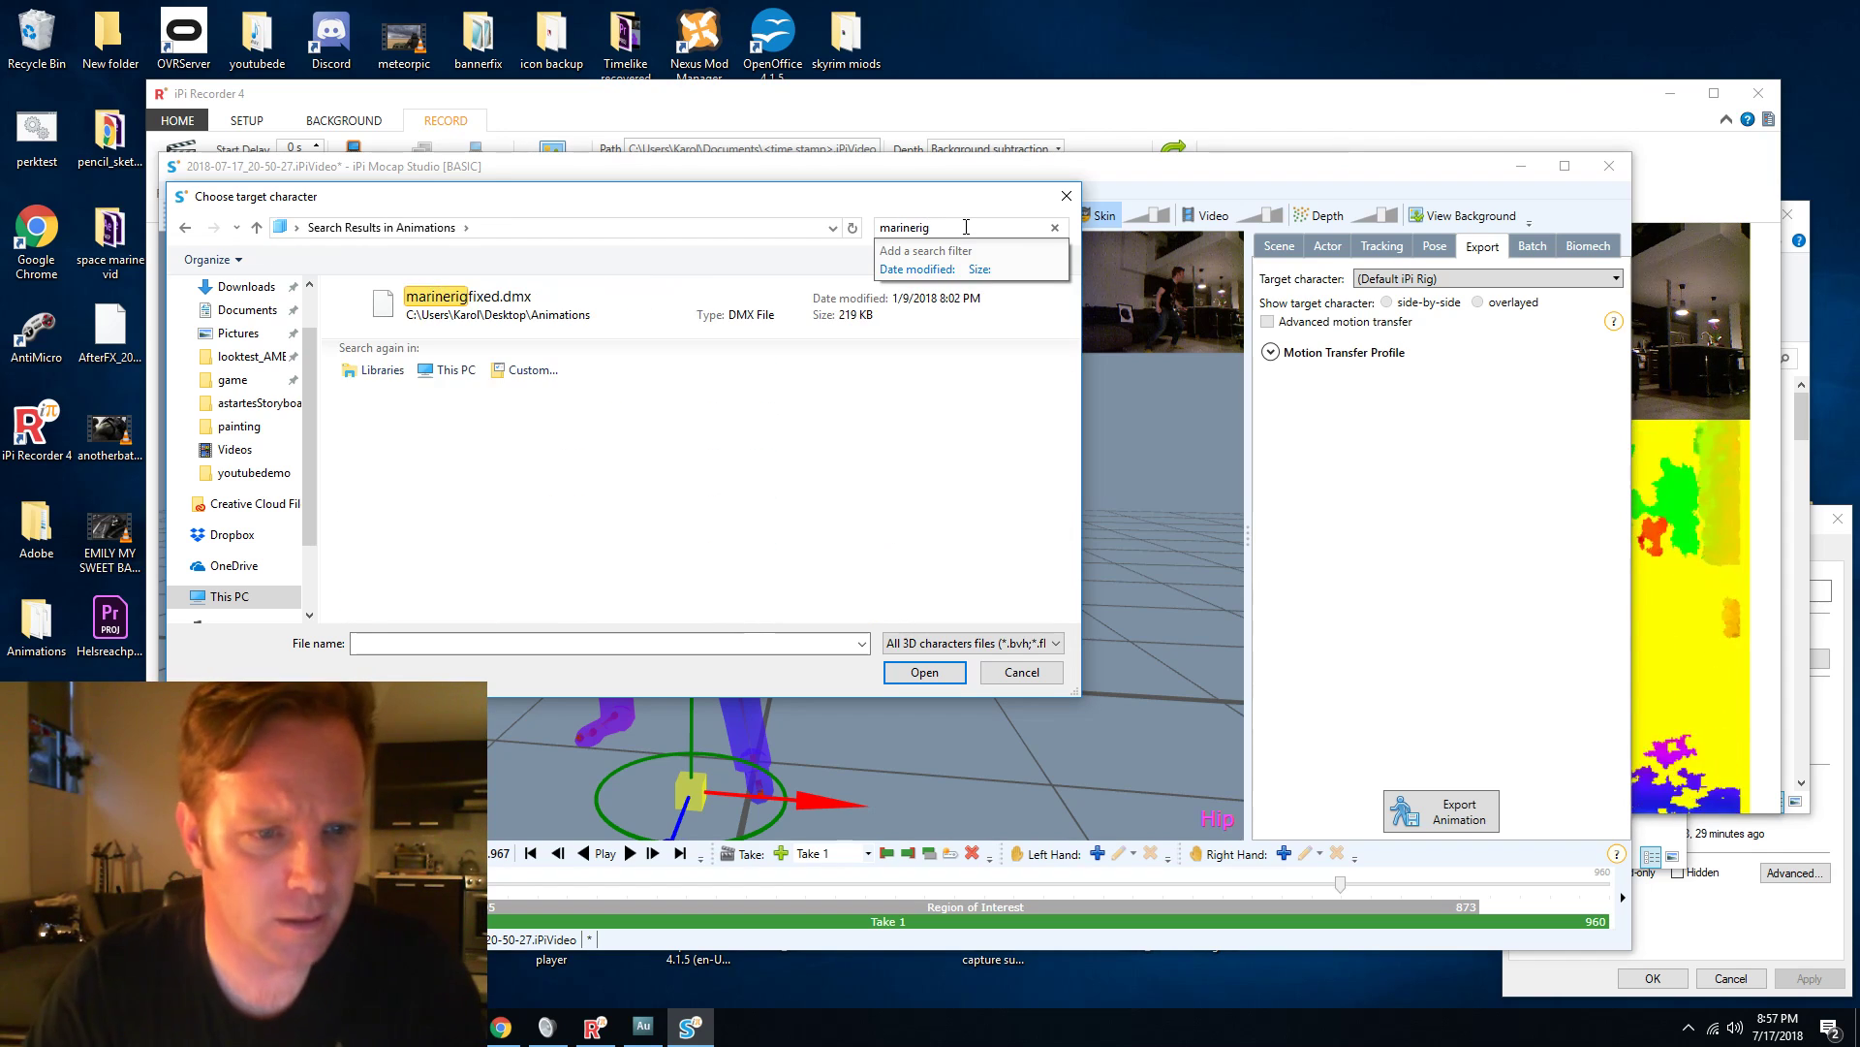
left_click(503, 313)
left_click(905, 671)
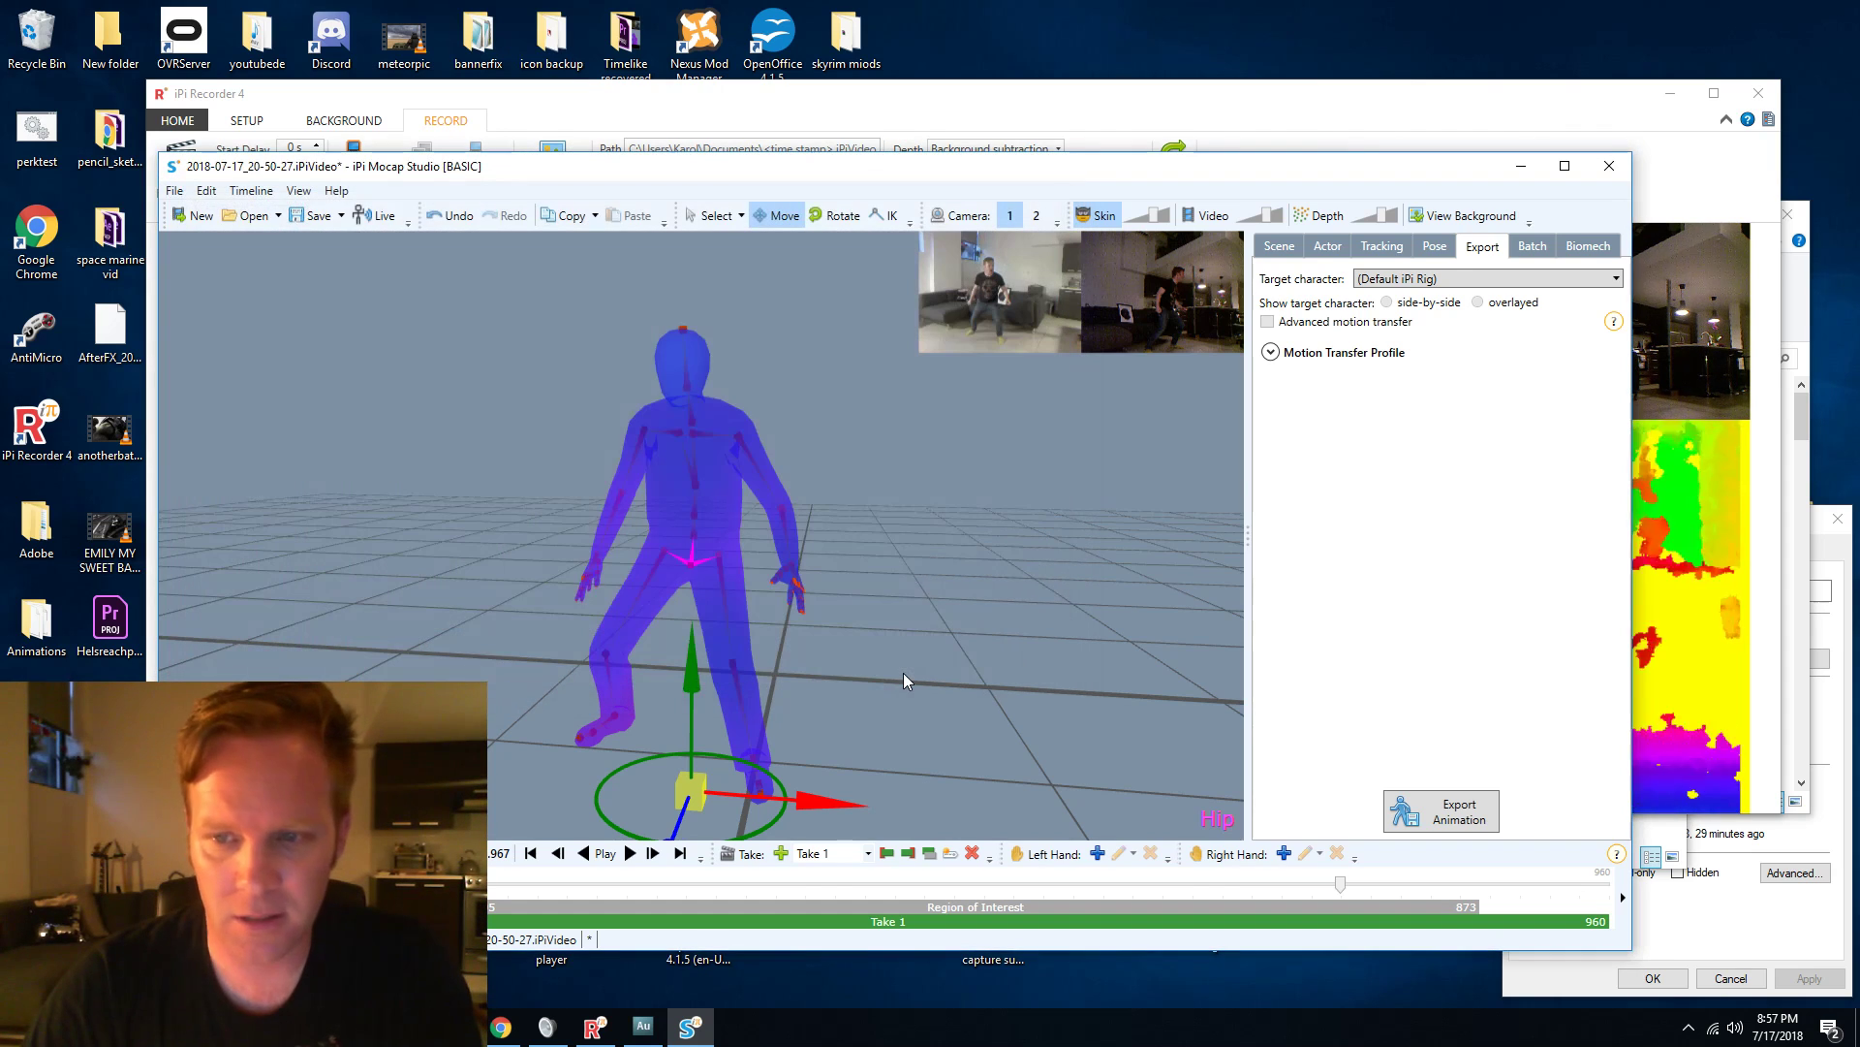
Play back the motion briefly beside the imported rig and go back to an earlier frame with the actor standing upright.
key("space")
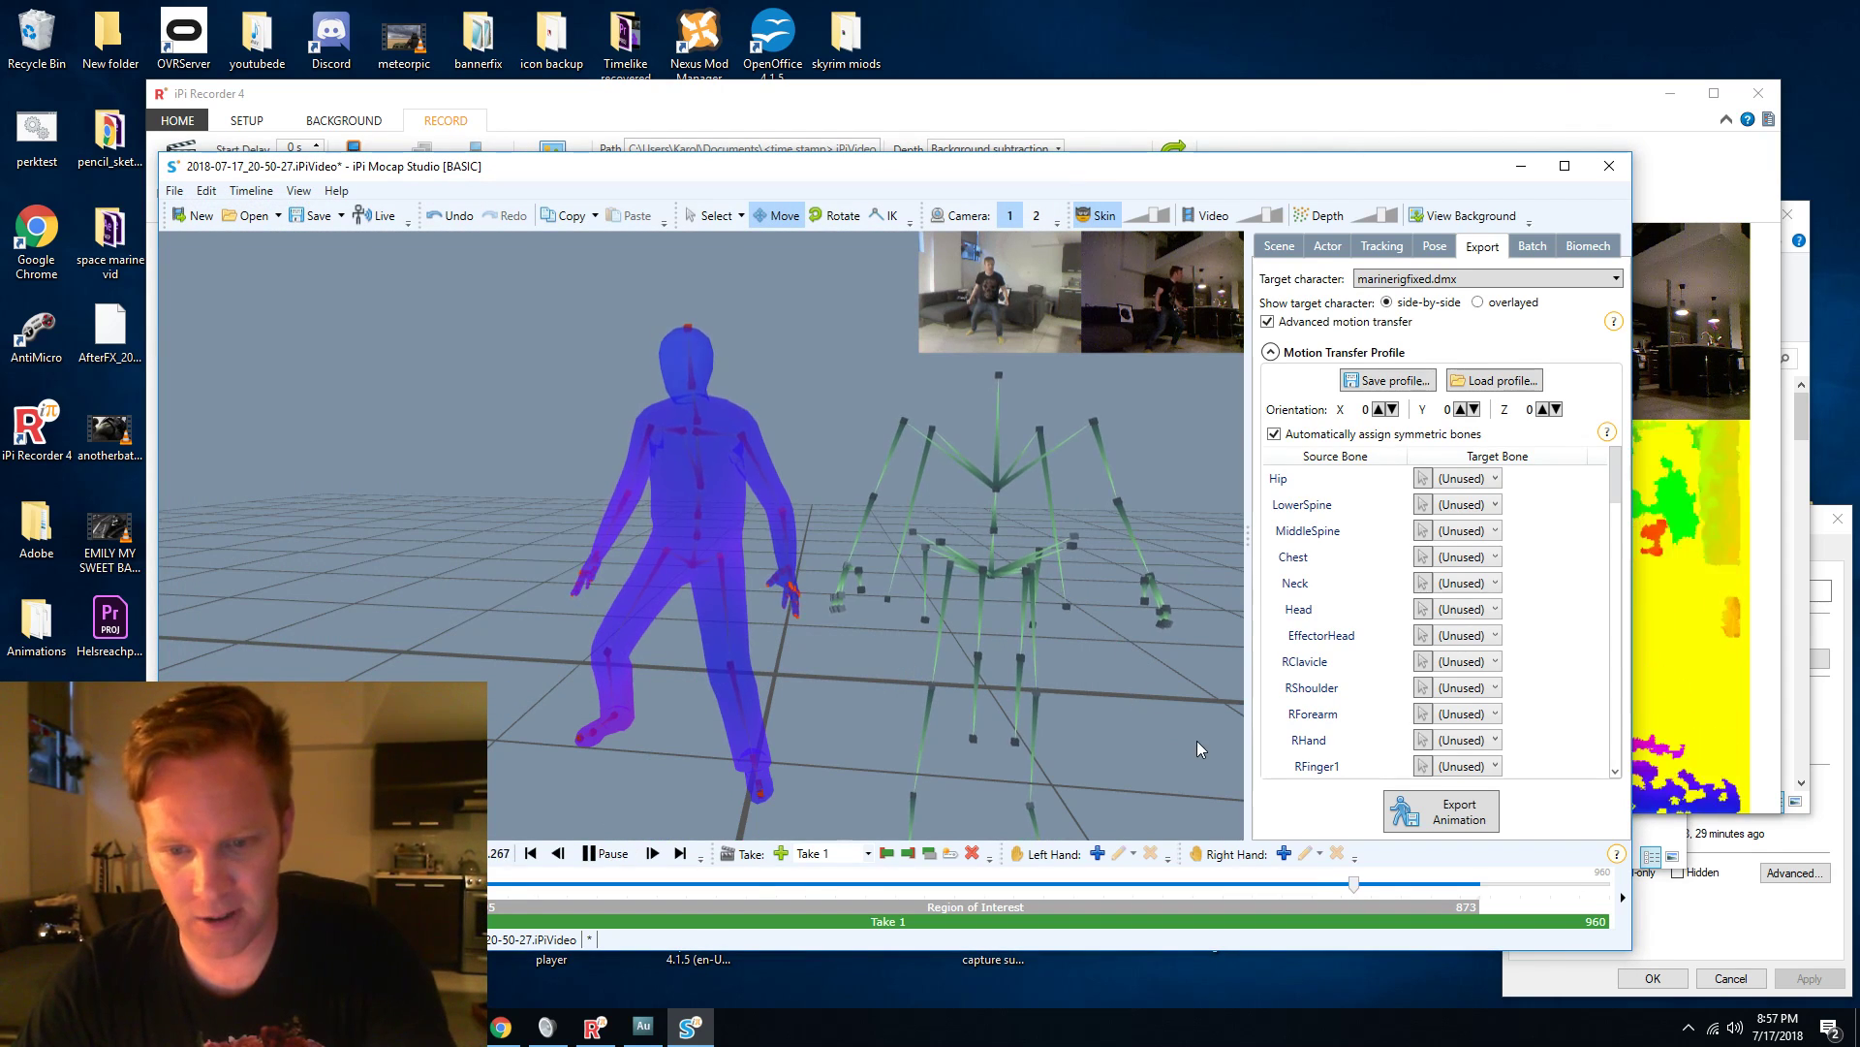
key("space")
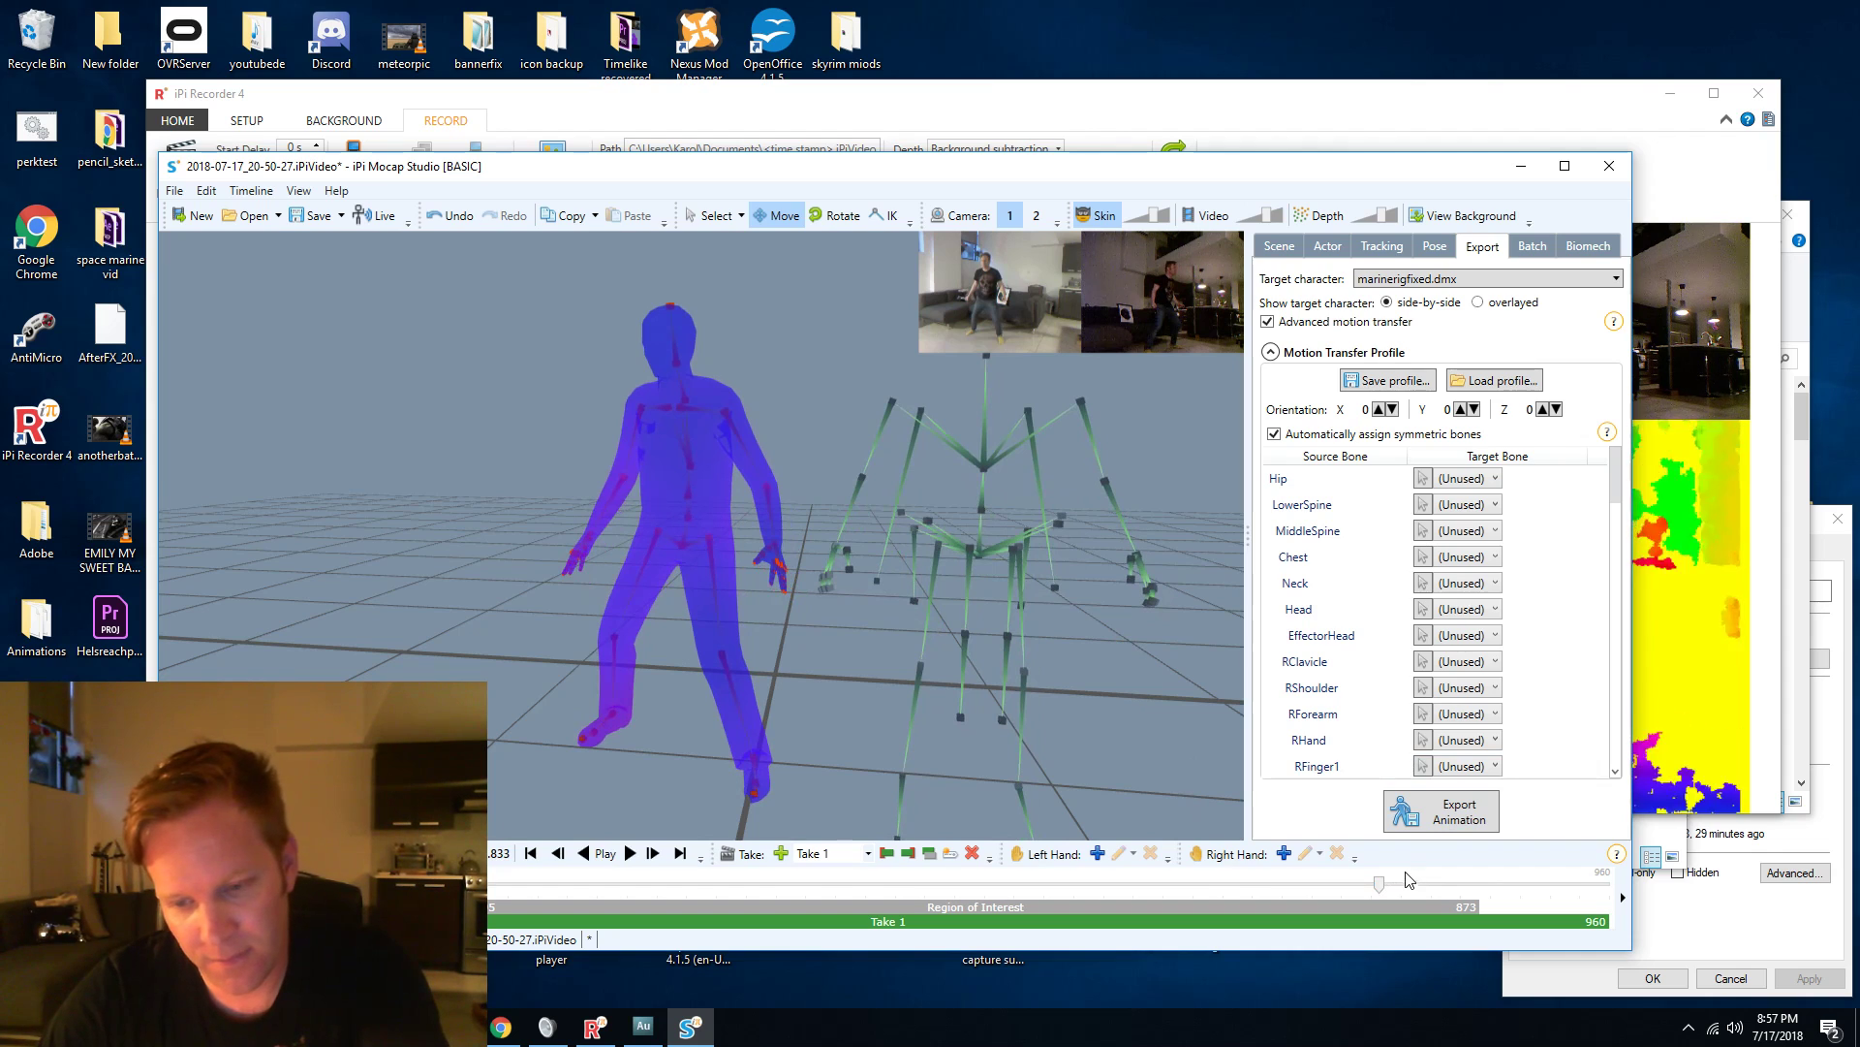
left_click_drag(1381, 882, 946, 882)
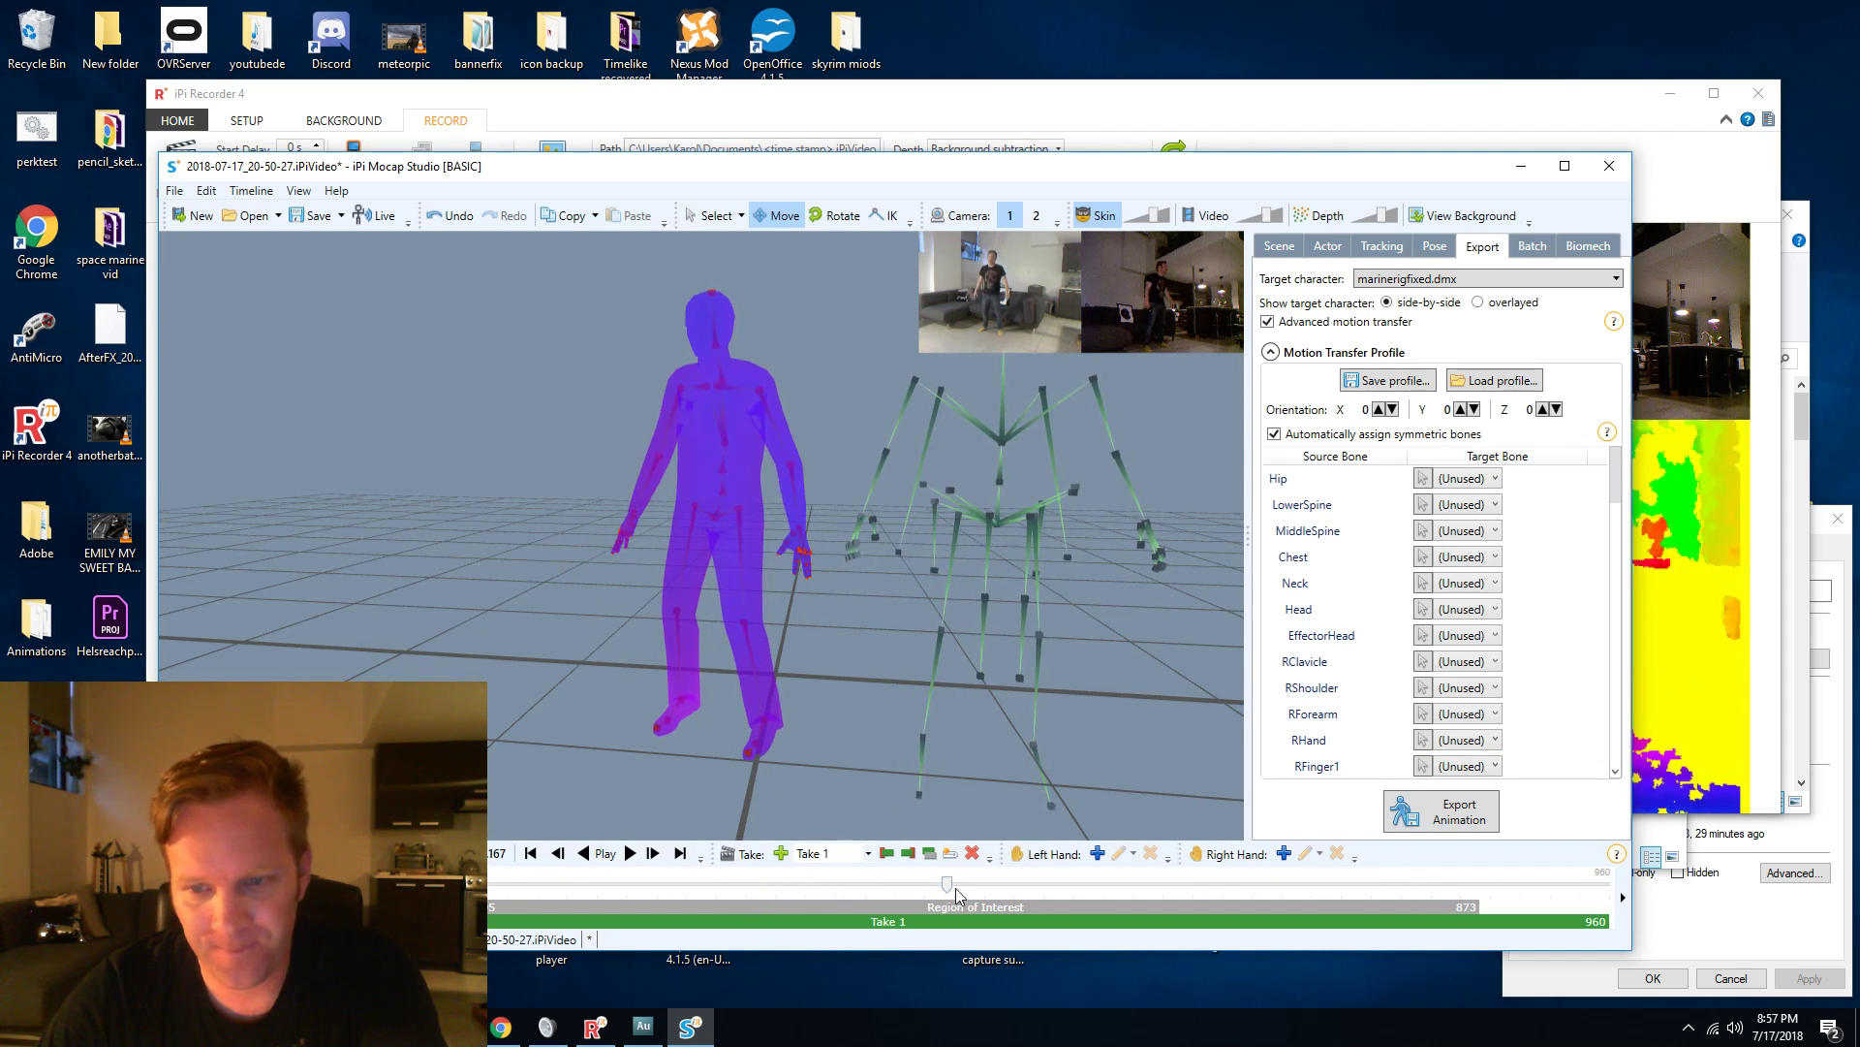
Assign the target bone RIG_PelvisBone to the source bone Hip in the motion transfer profile.
left_click(1468, 478)
scroll(1531, 582, "down", 10)
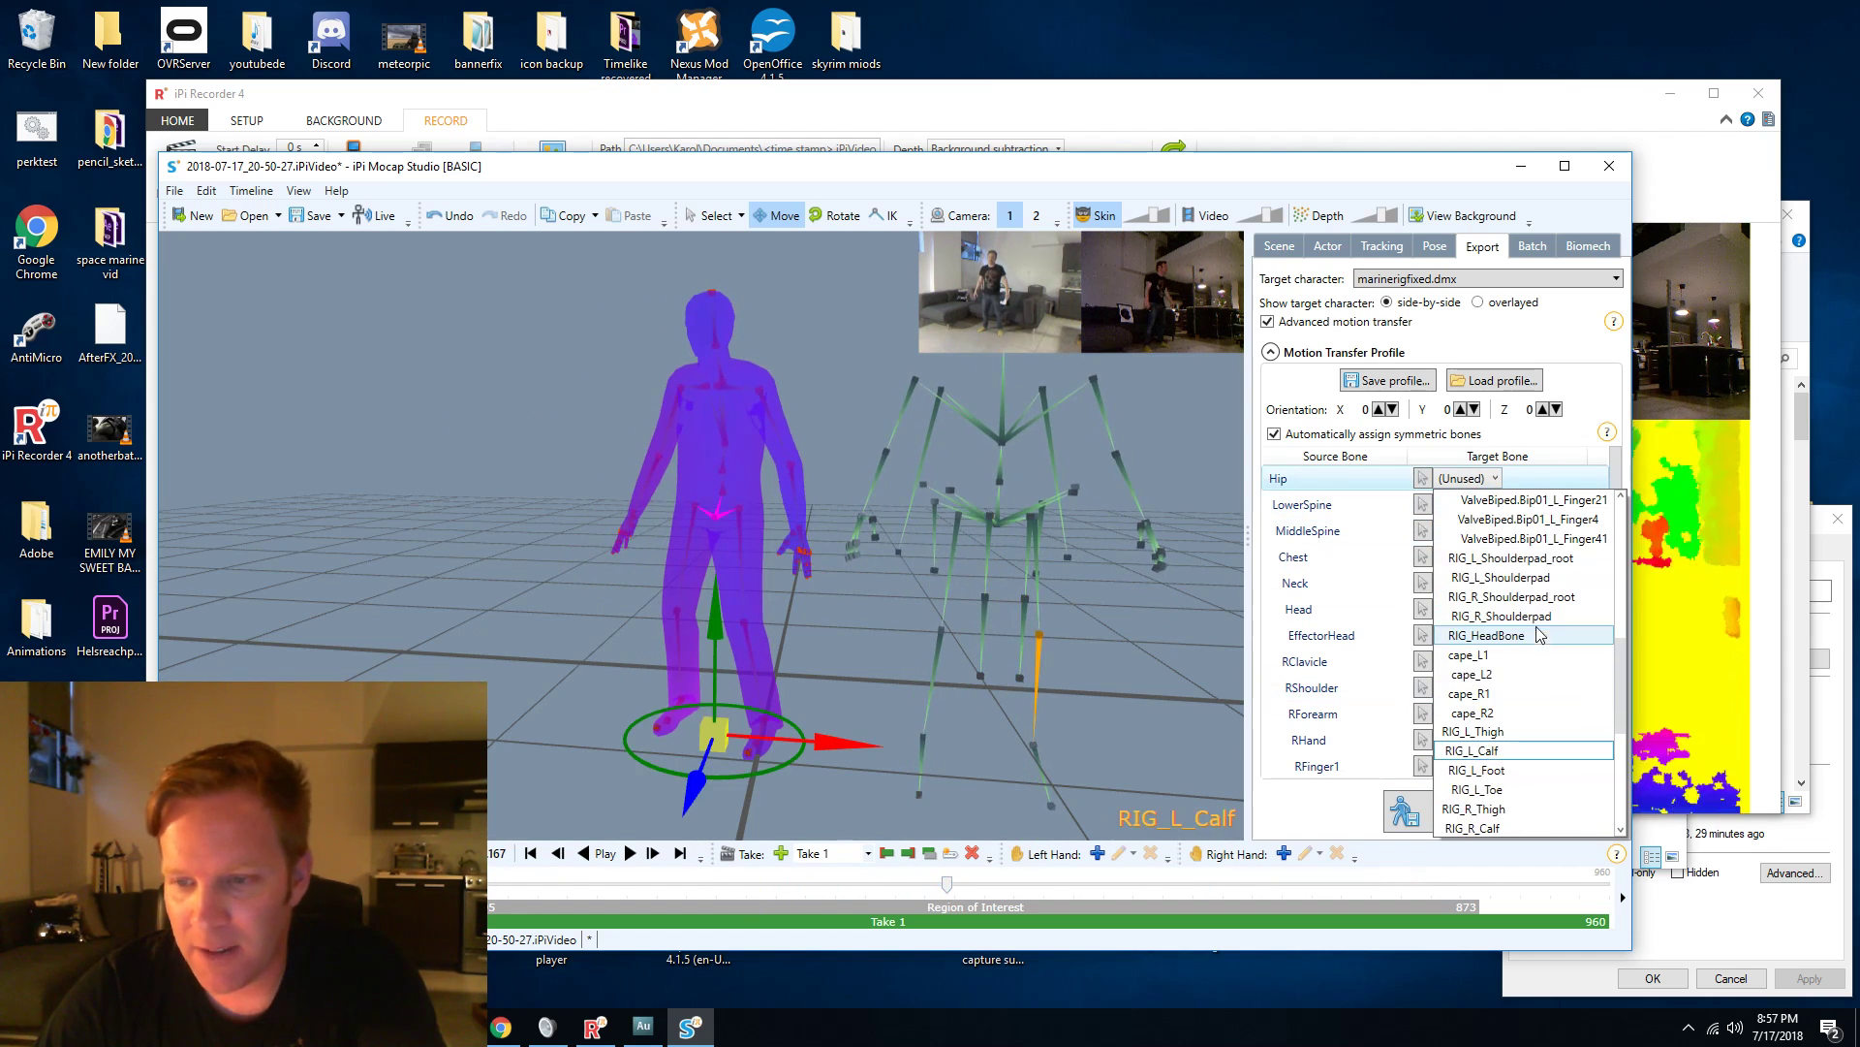
scroll(1540, 578, "up", 3)
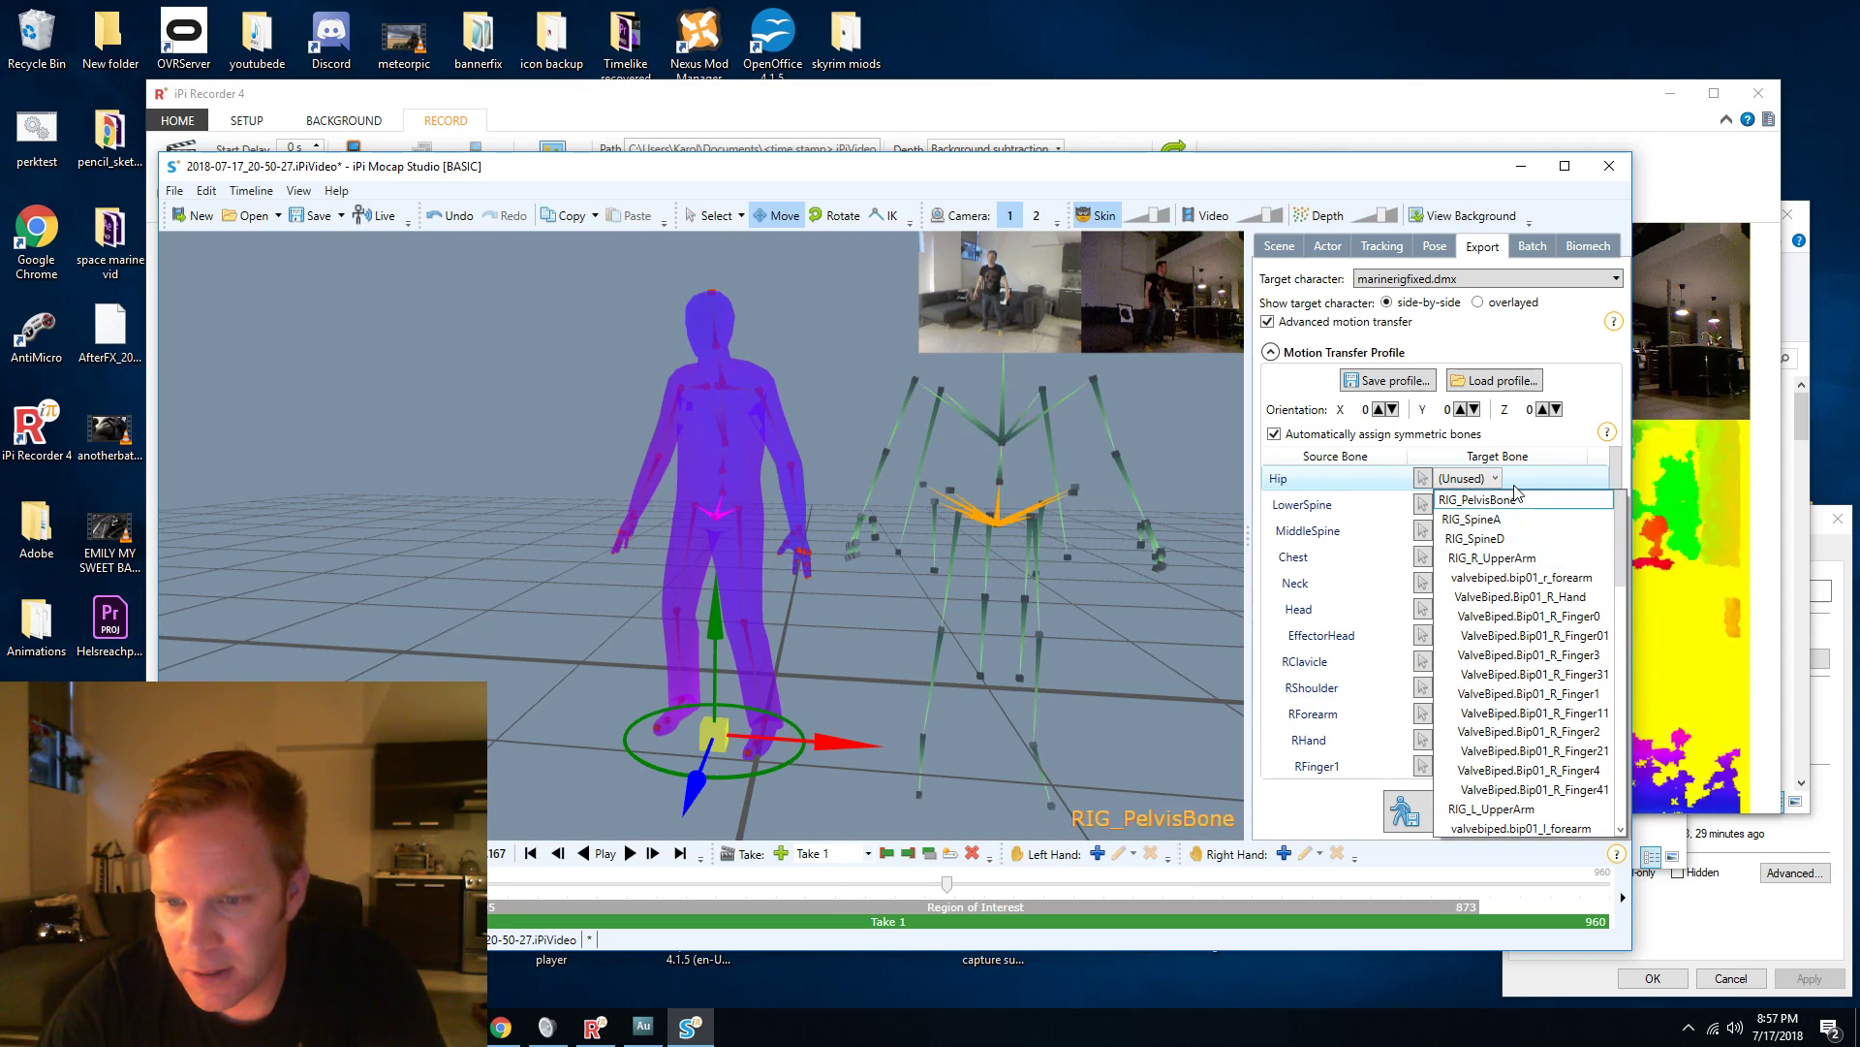
left_click(1495, 500)
Map LowerSpine to RIG_SpineA and MiddleSpine to RIG_SpineD in the motion transfer profile.
left_click(1473, 505)
scroll(1478, 581, "up", 15)
left_click(1463, 531)
left_click(1463, 530)
scroll(1509, 600, "up", 10)
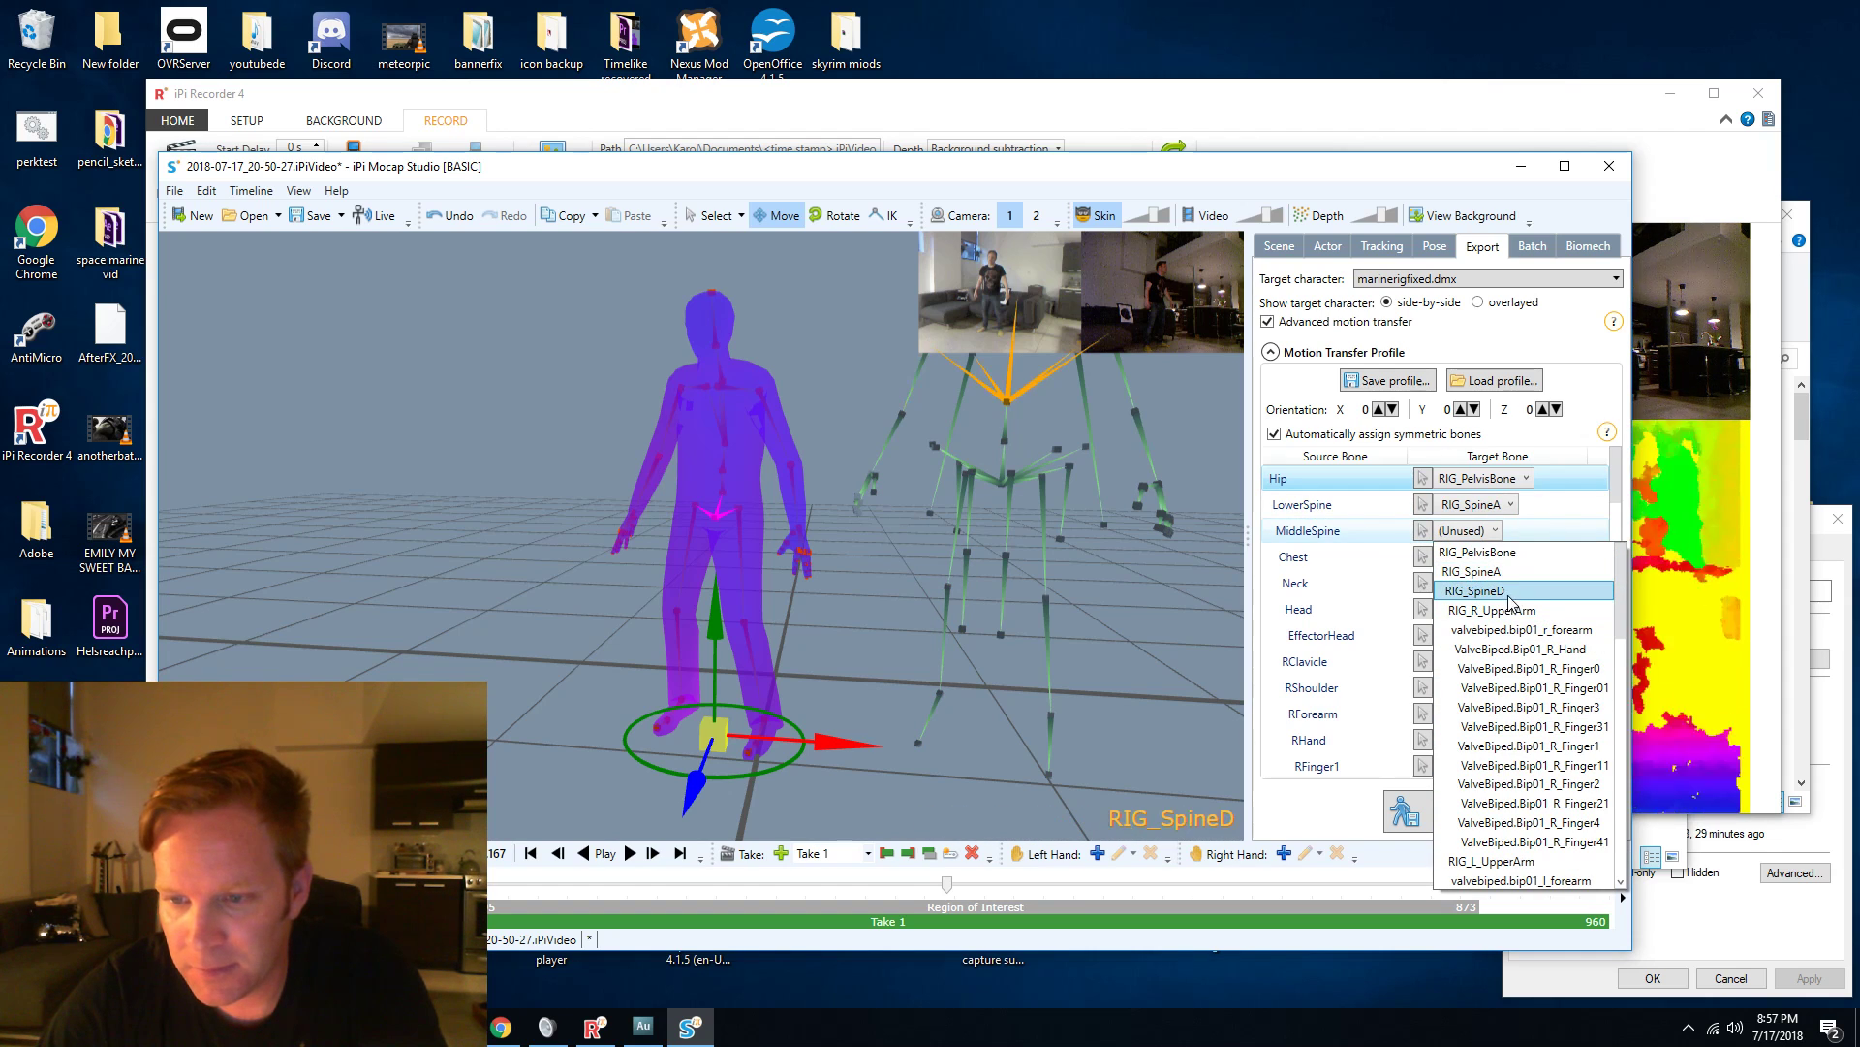
left_click(1509, 603)
left_click(1458, 558)
left_click(1458, 560)
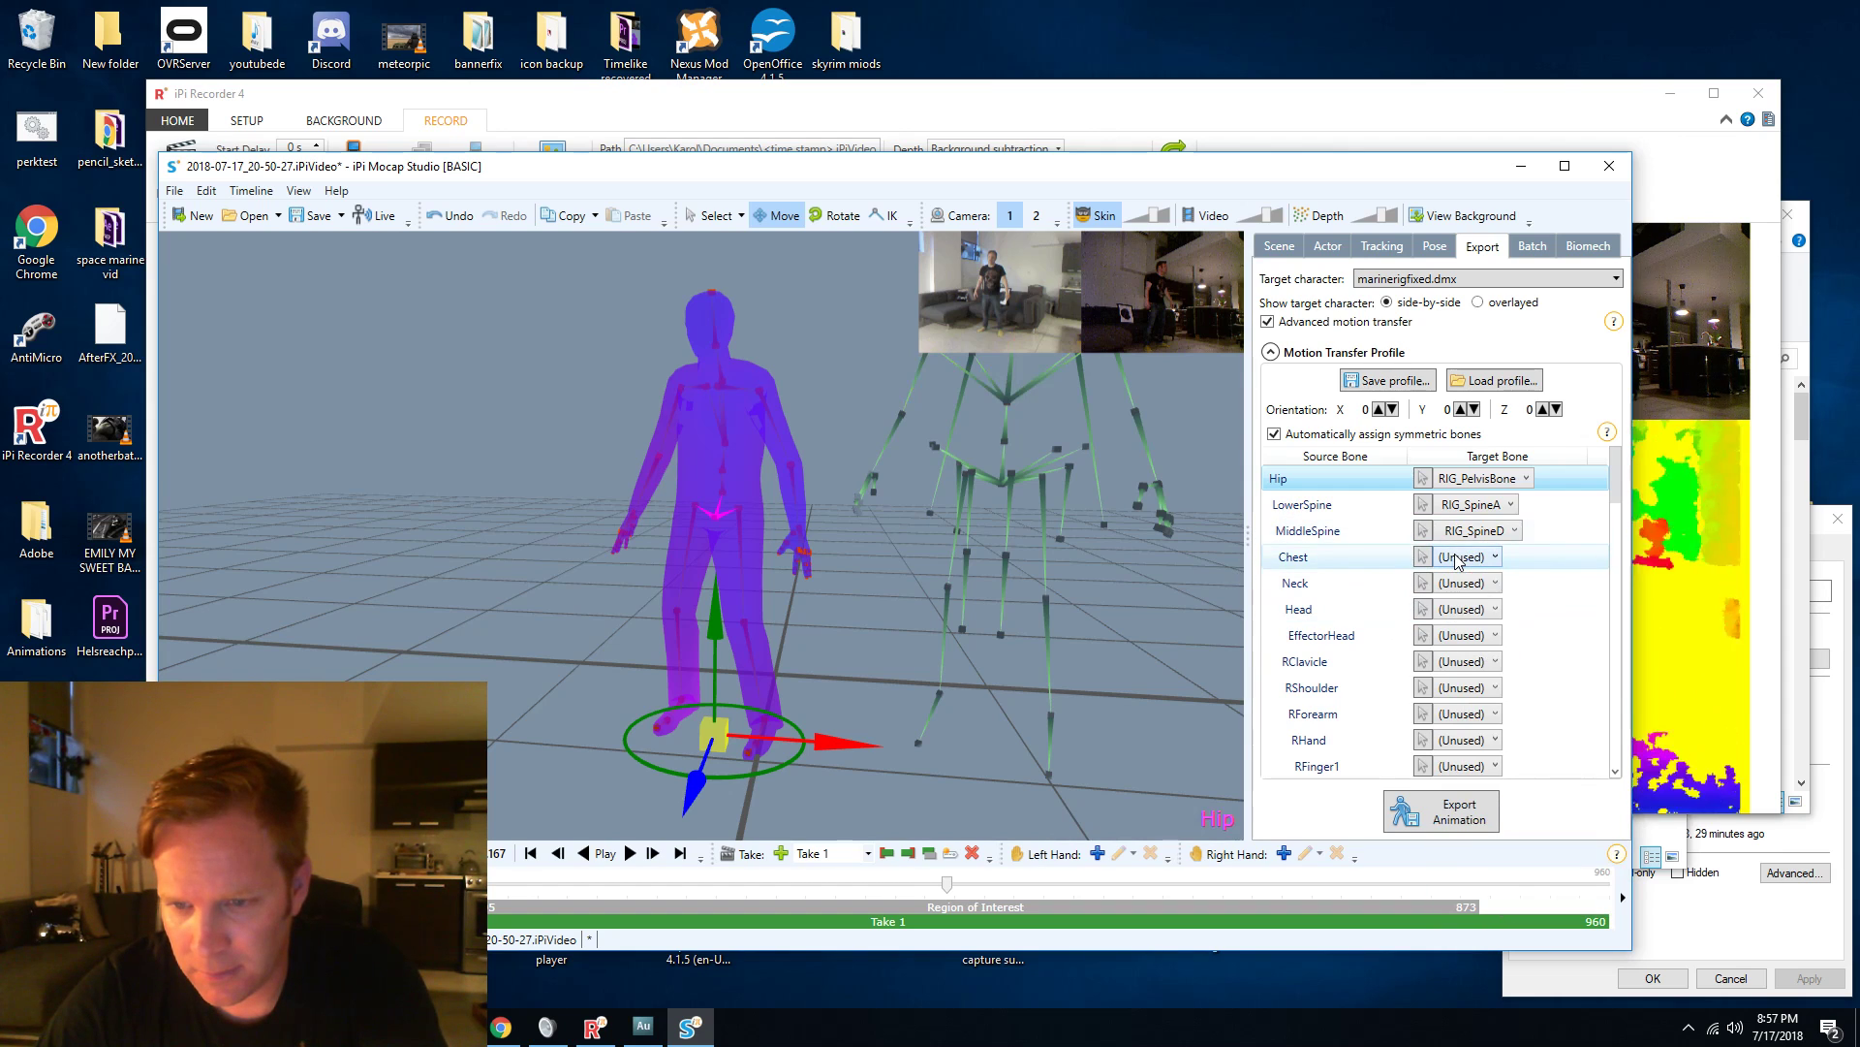
left_click(1473, 585)
left_click(1473, 586)
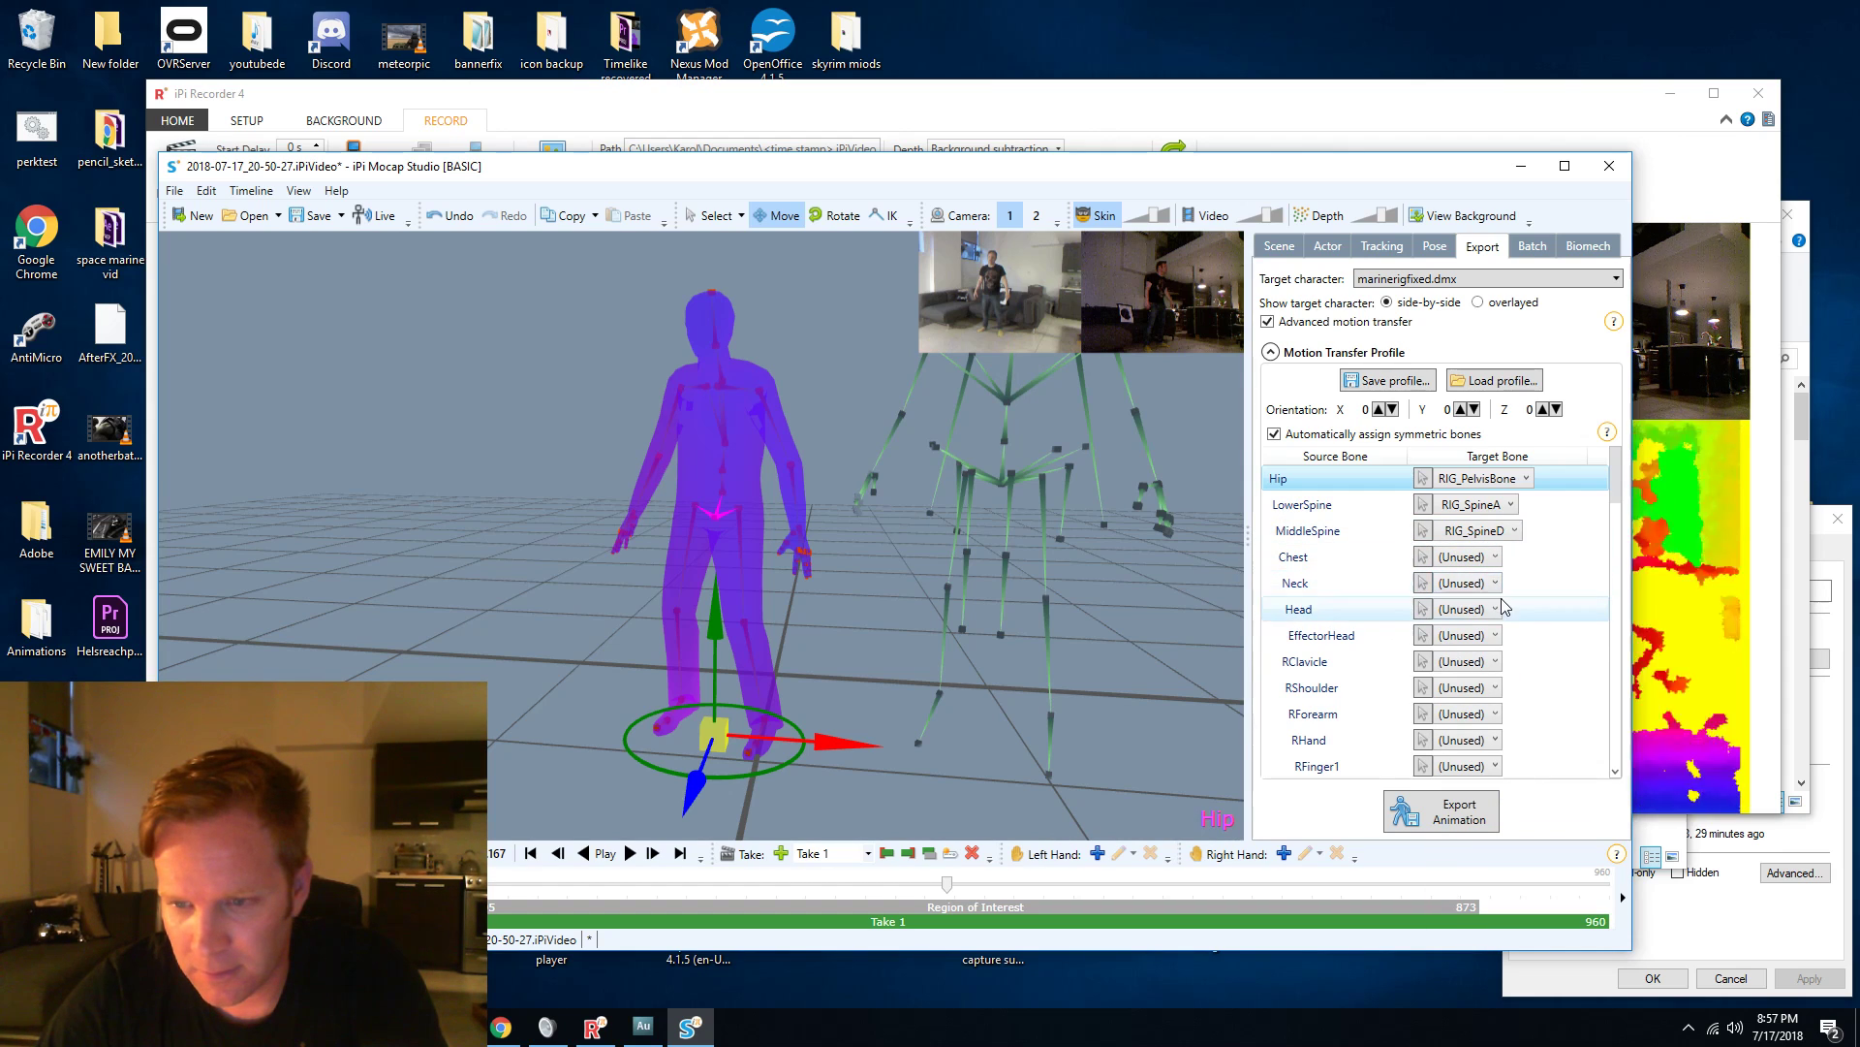
scroll(1504, 607, "down", 1)
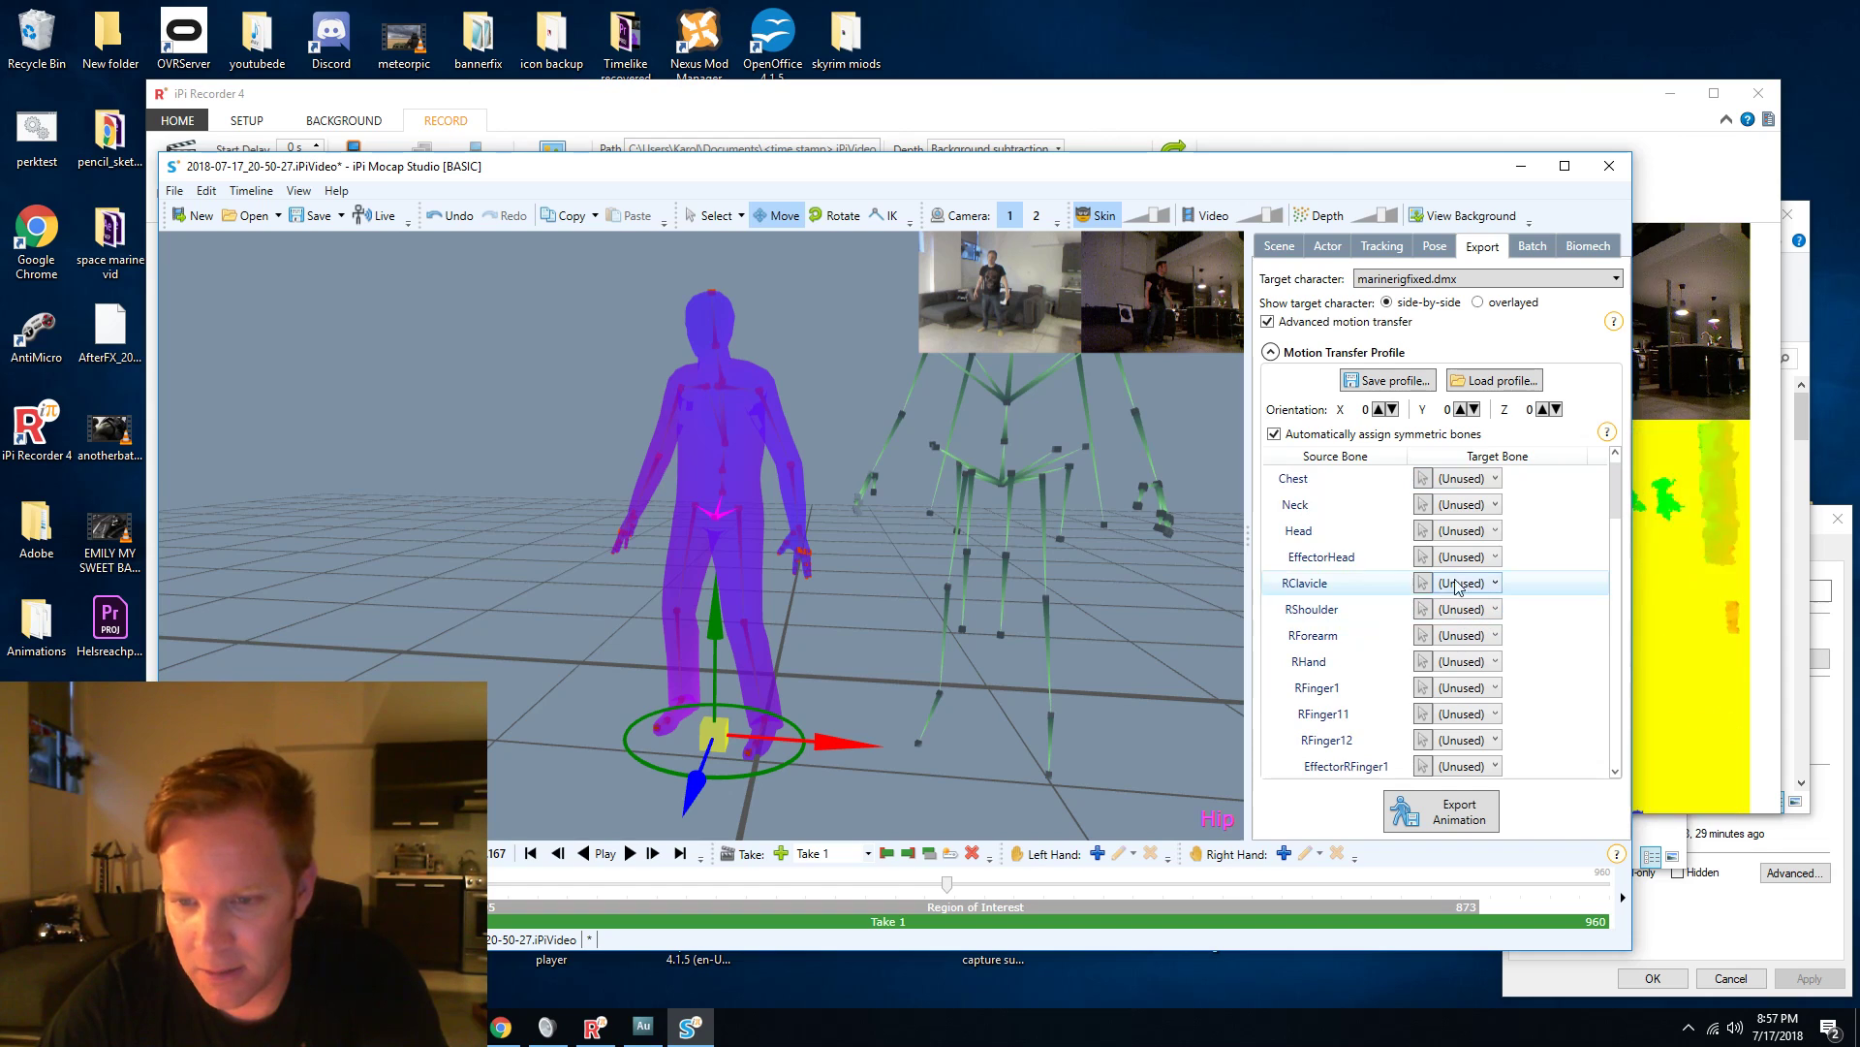
left_click(1463, 586)
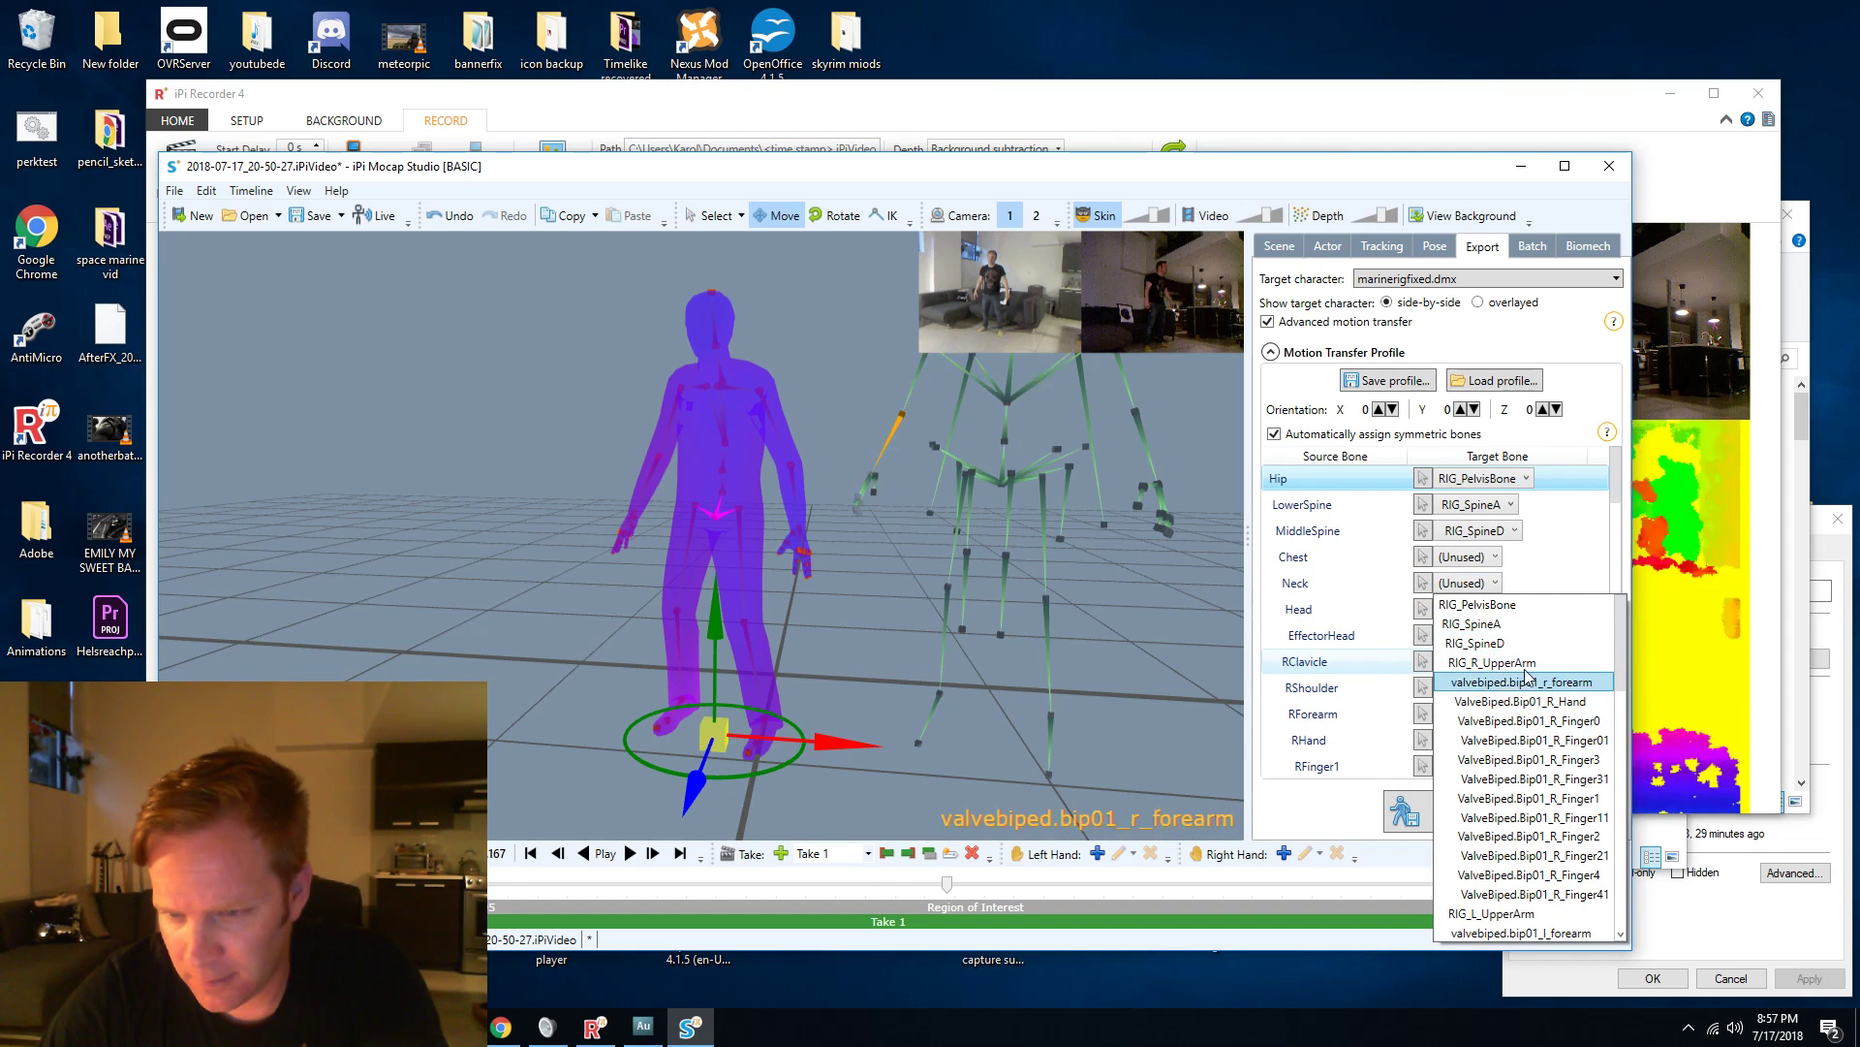
scroll(1522, 781, "down", 1)
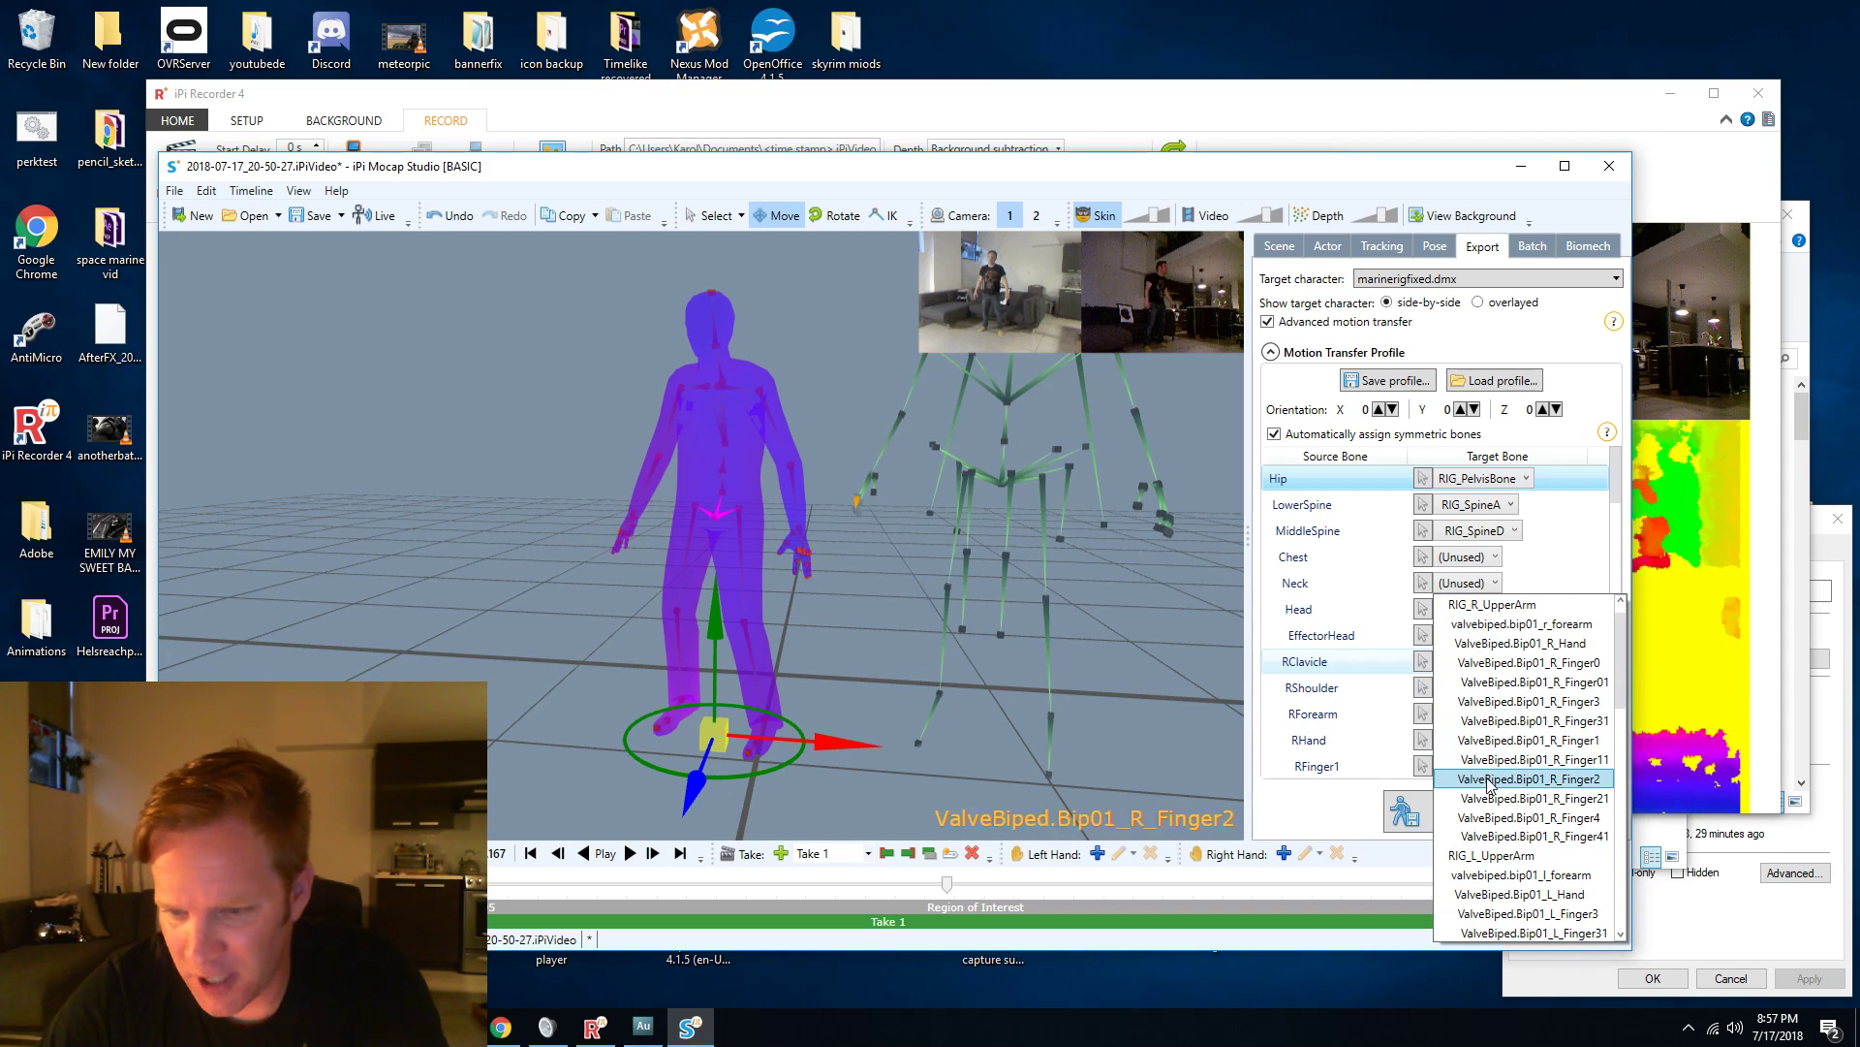
scroll(1507, 869, "up", 1)
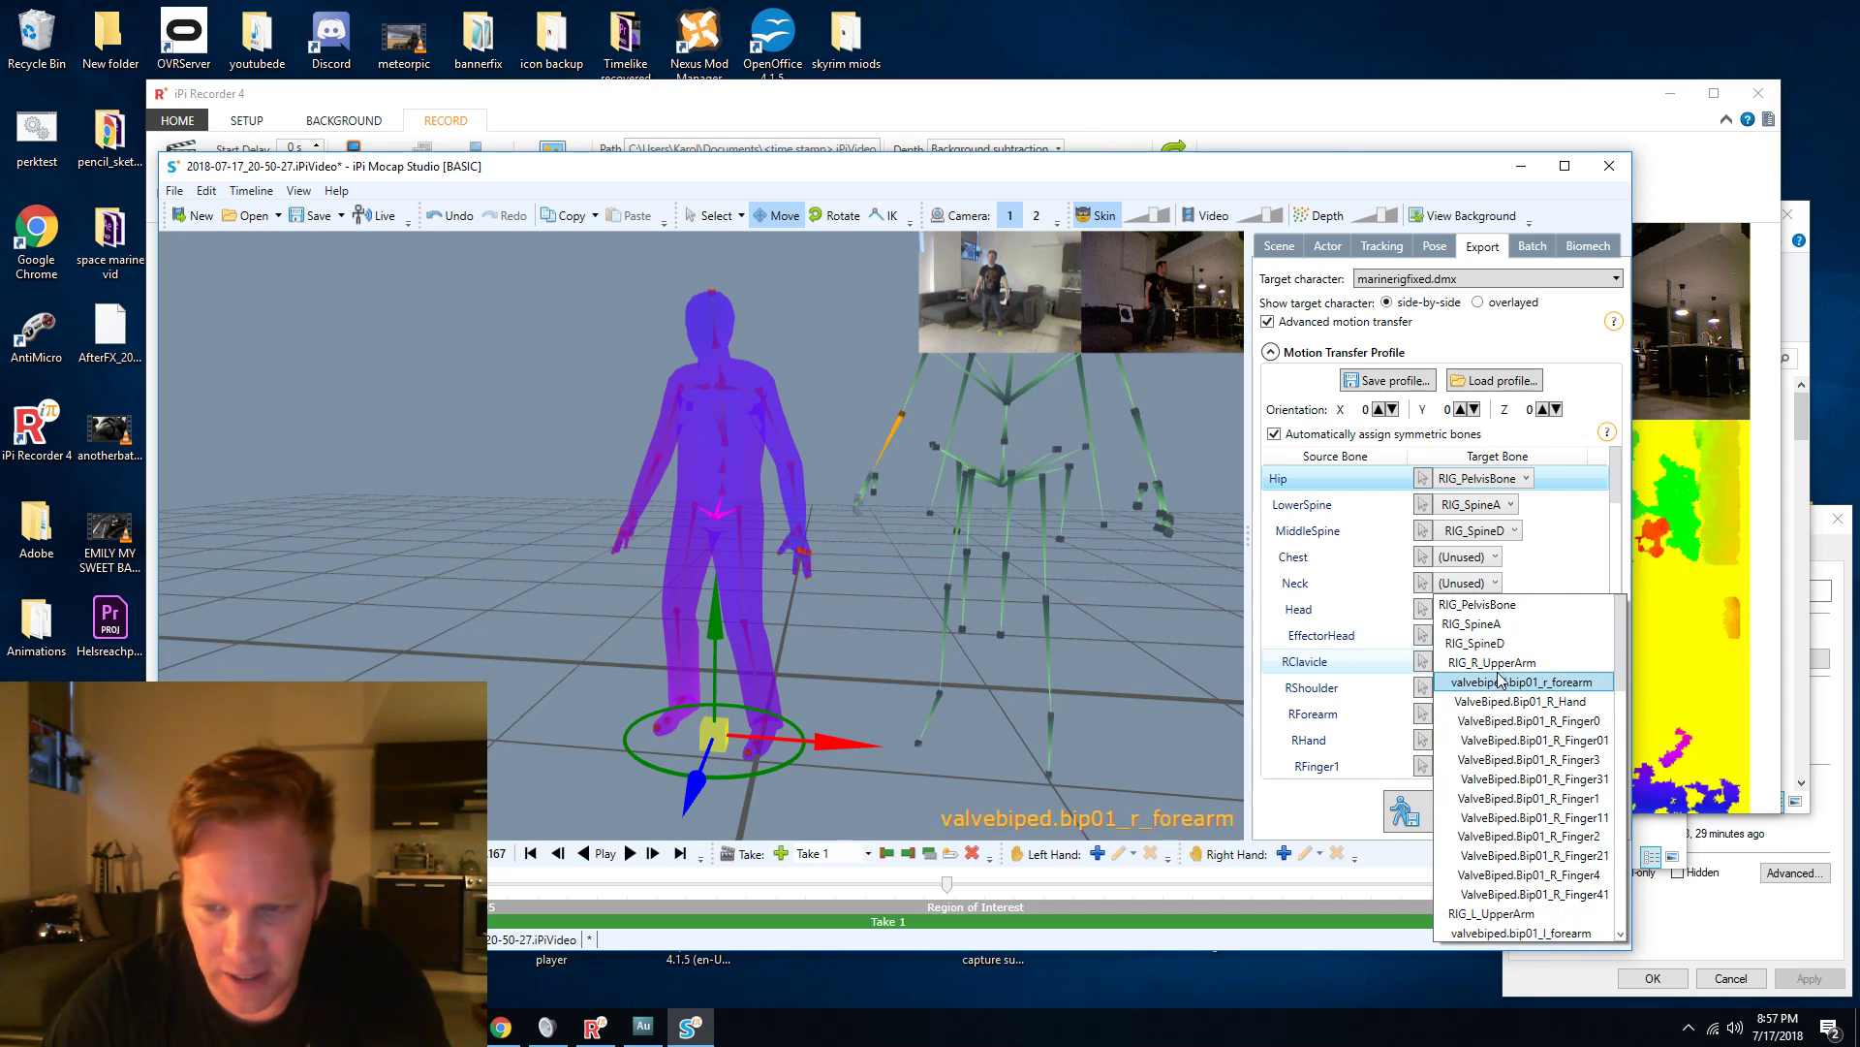
left_click(1589, 547)
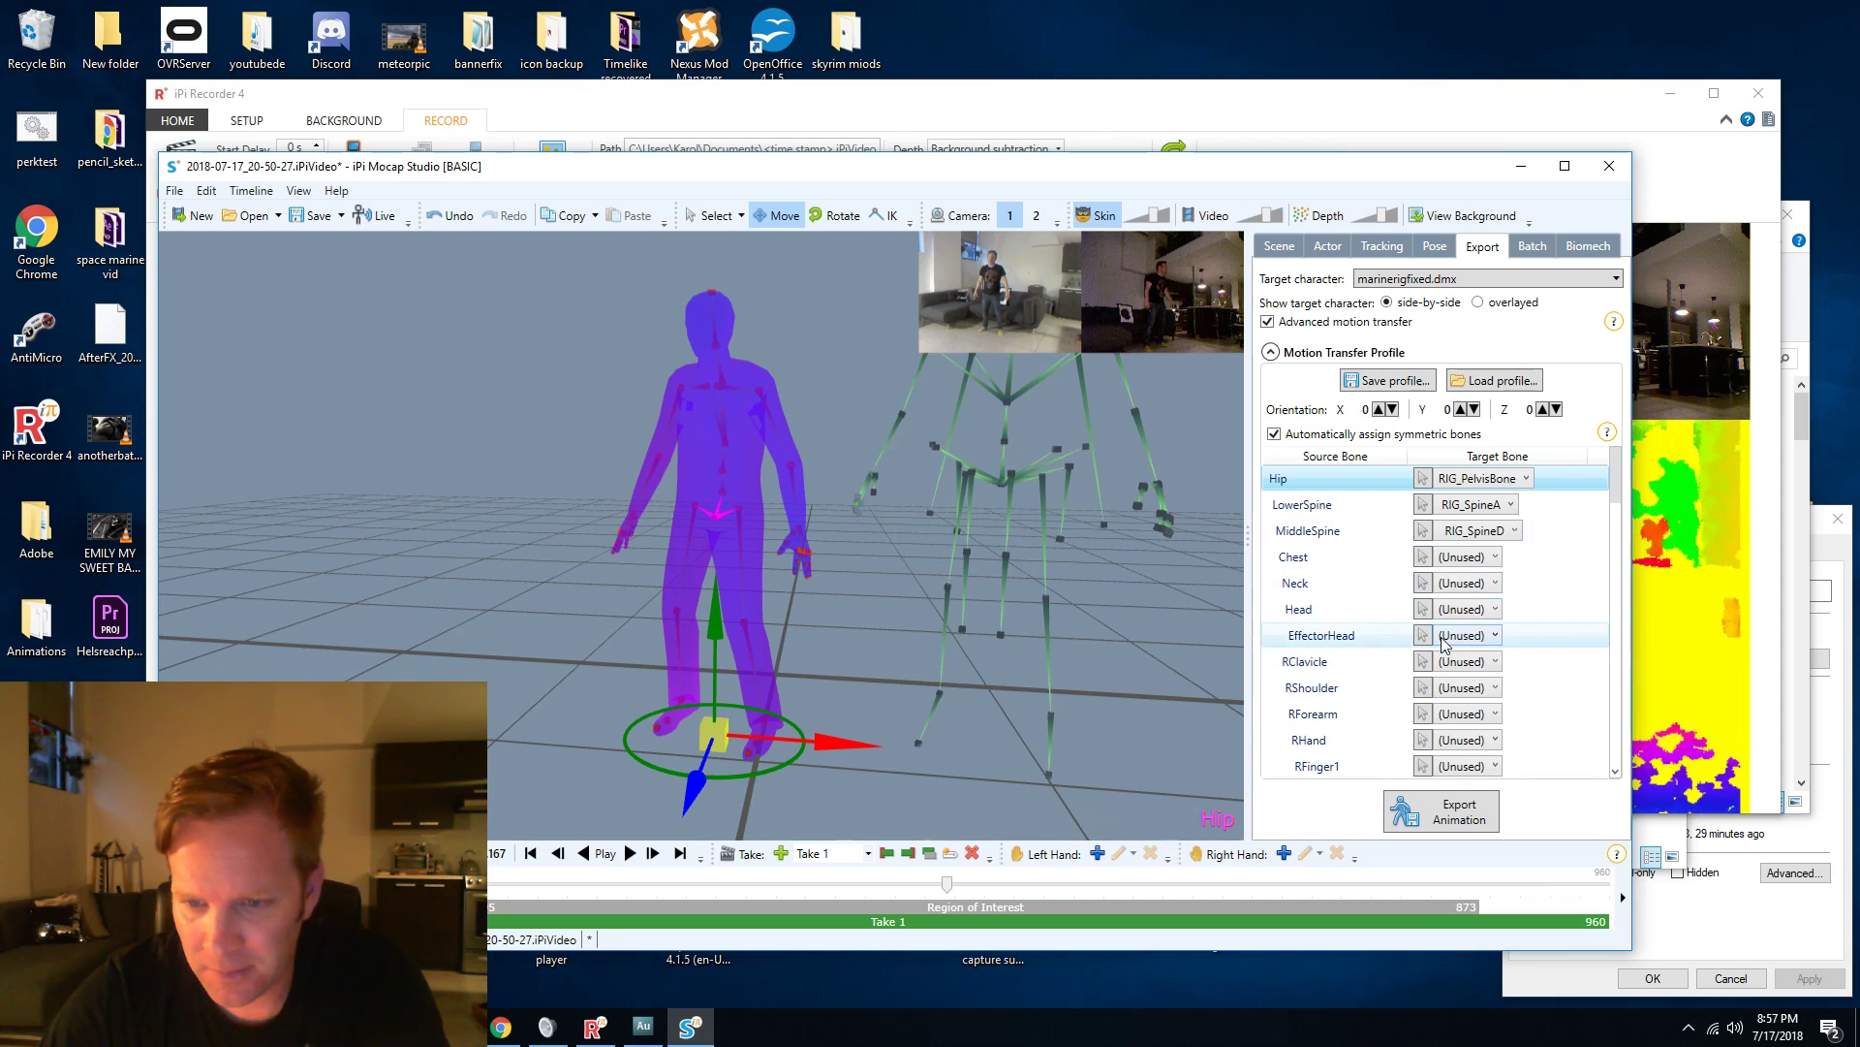
Map RShoulder to RIG_R_UpperArm and RForearm to valvebiped.bip01_r_forearm in the motion transfer profile.
left_click(1471, 688)
scroll(1497, 872, "down", 5)
scroll(1497, 852, "up", 4)
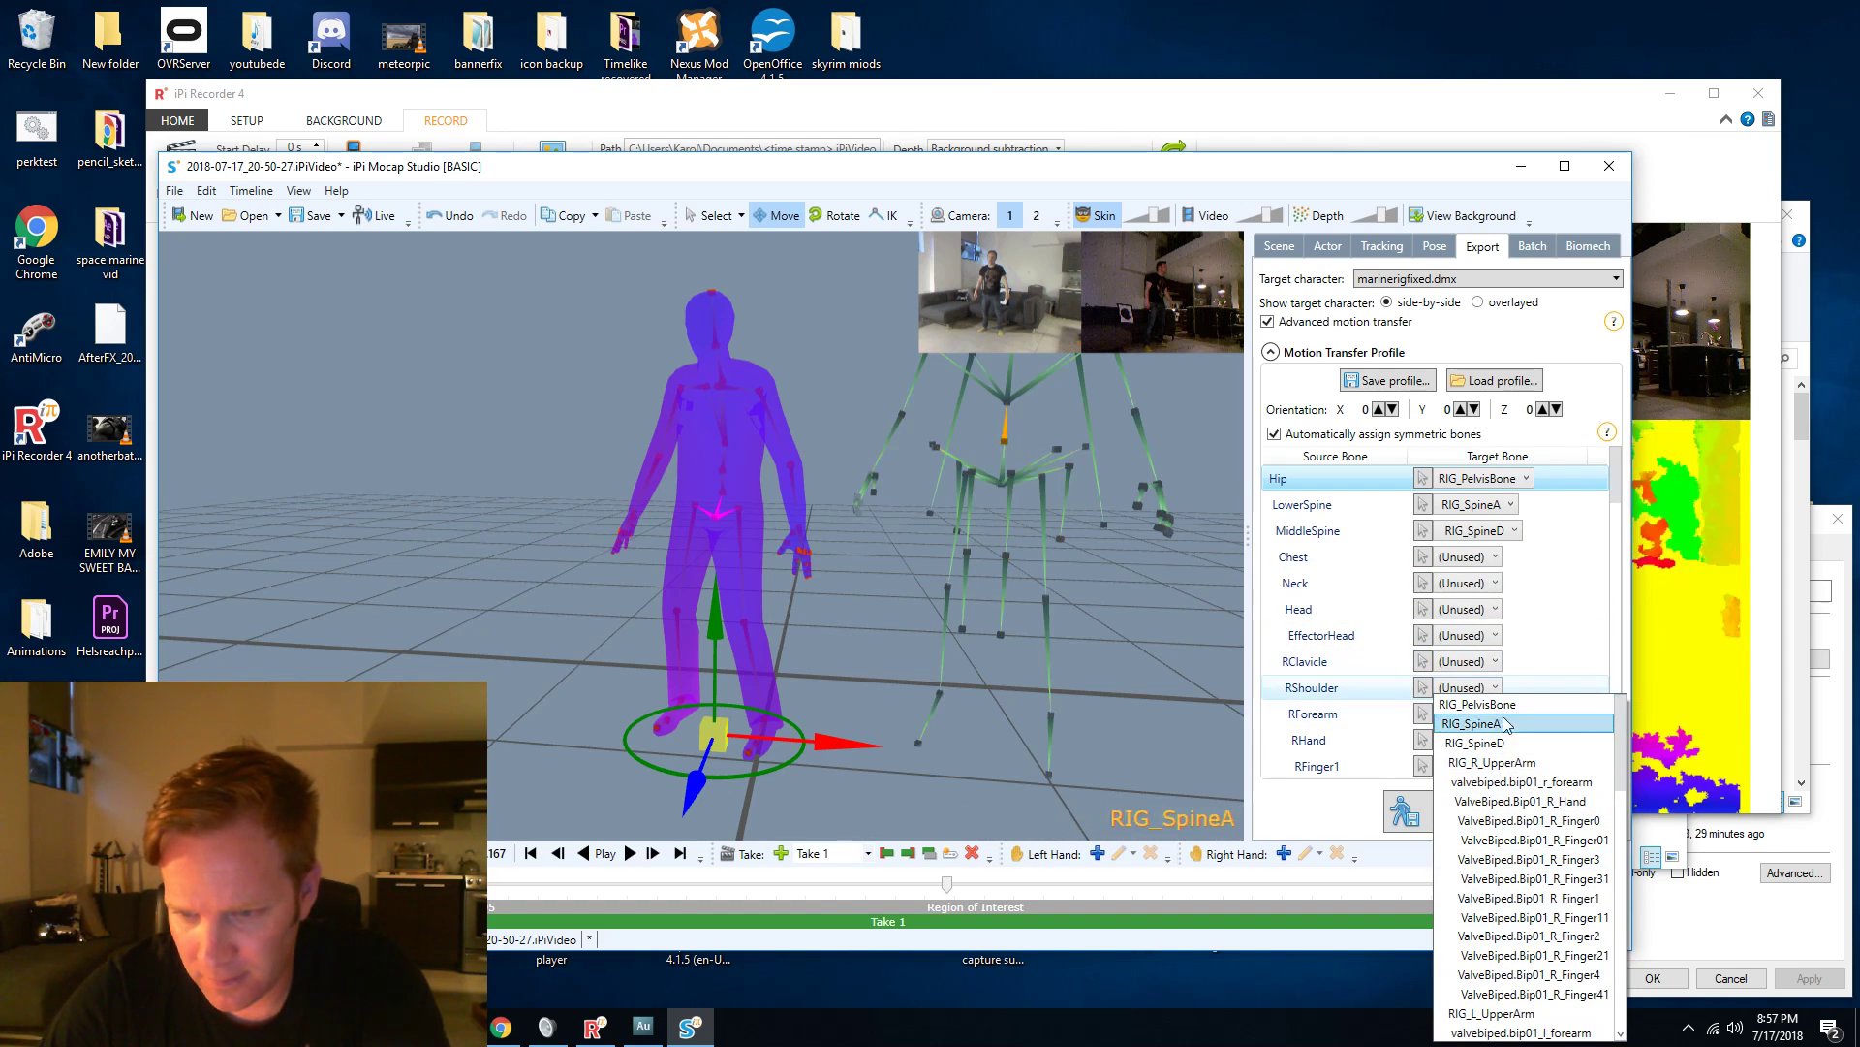
left_click(1498, 781)
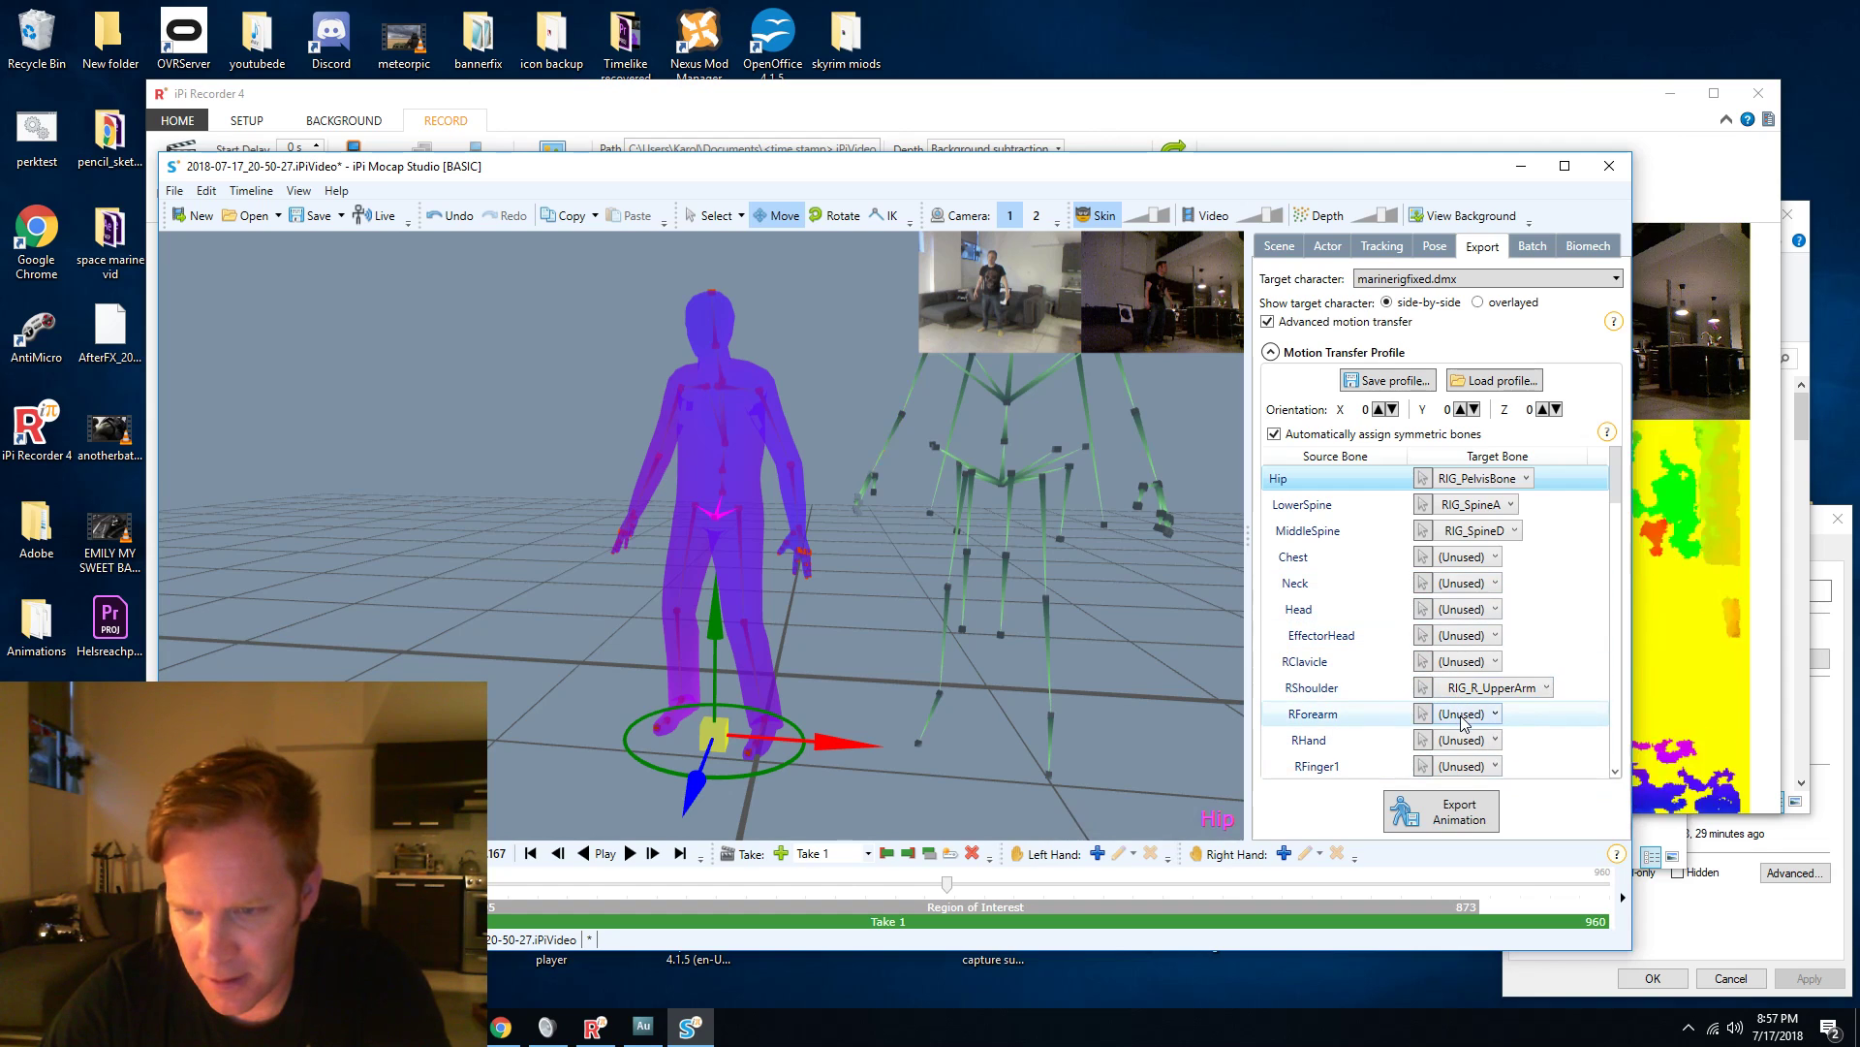
left_click(1463, 715)
scroll(1483, 620, "down", 1)
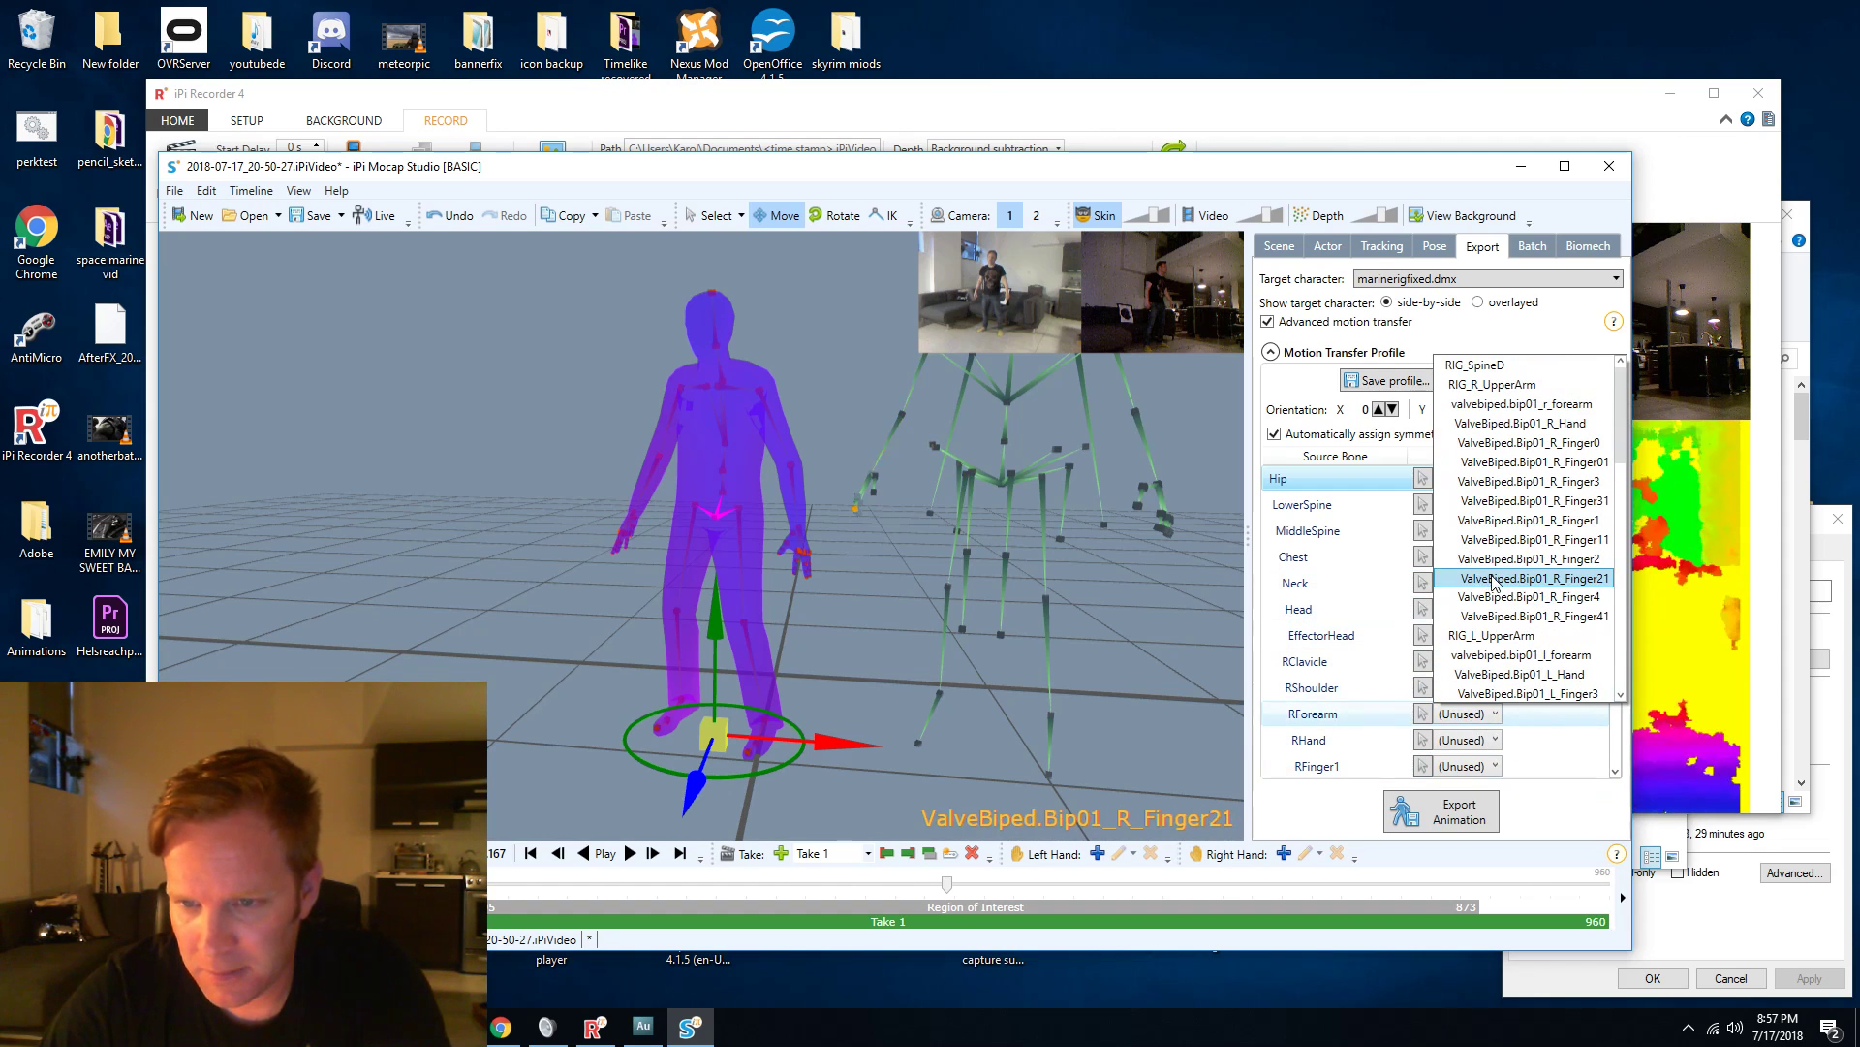
scroll(1531, 465, "up", 1)
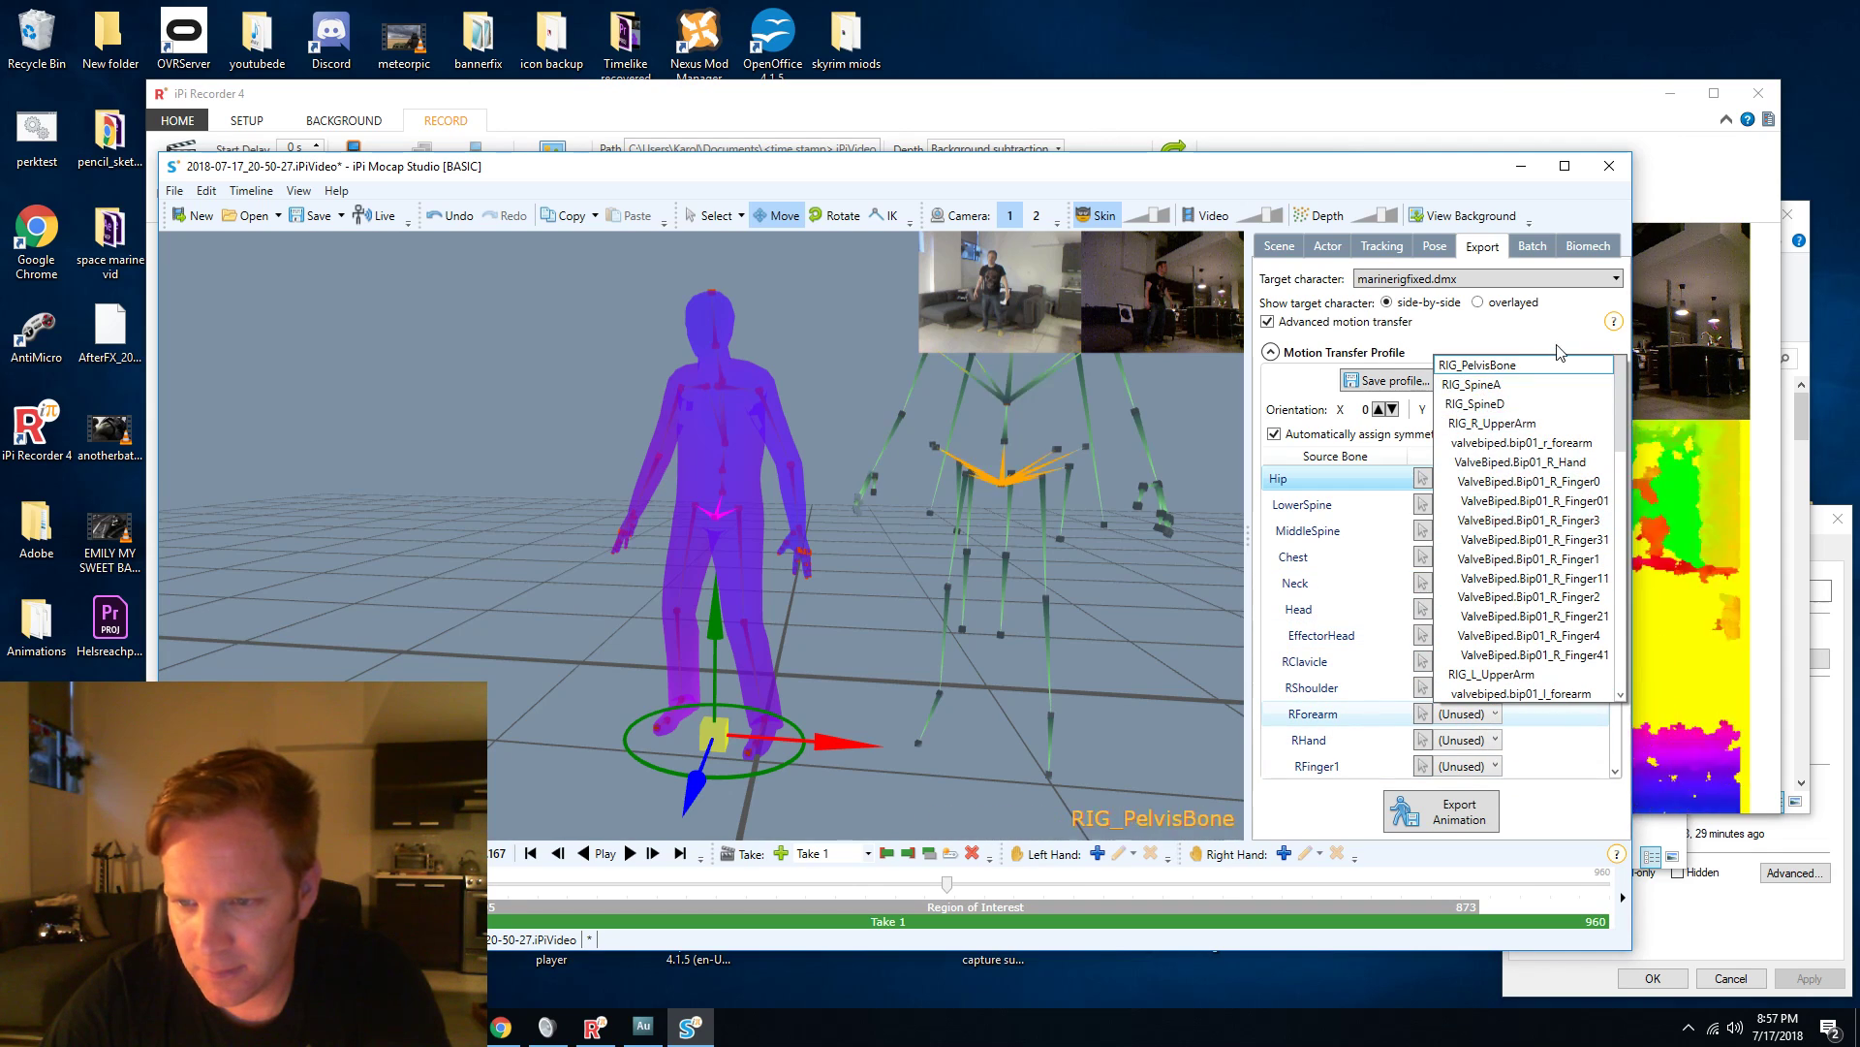
left_click(1540, 448)
Check a later frame of the motion, then examine the remaining source bones and the rig's available target bones.
left_click_drag(950, 886, 1087, 884)
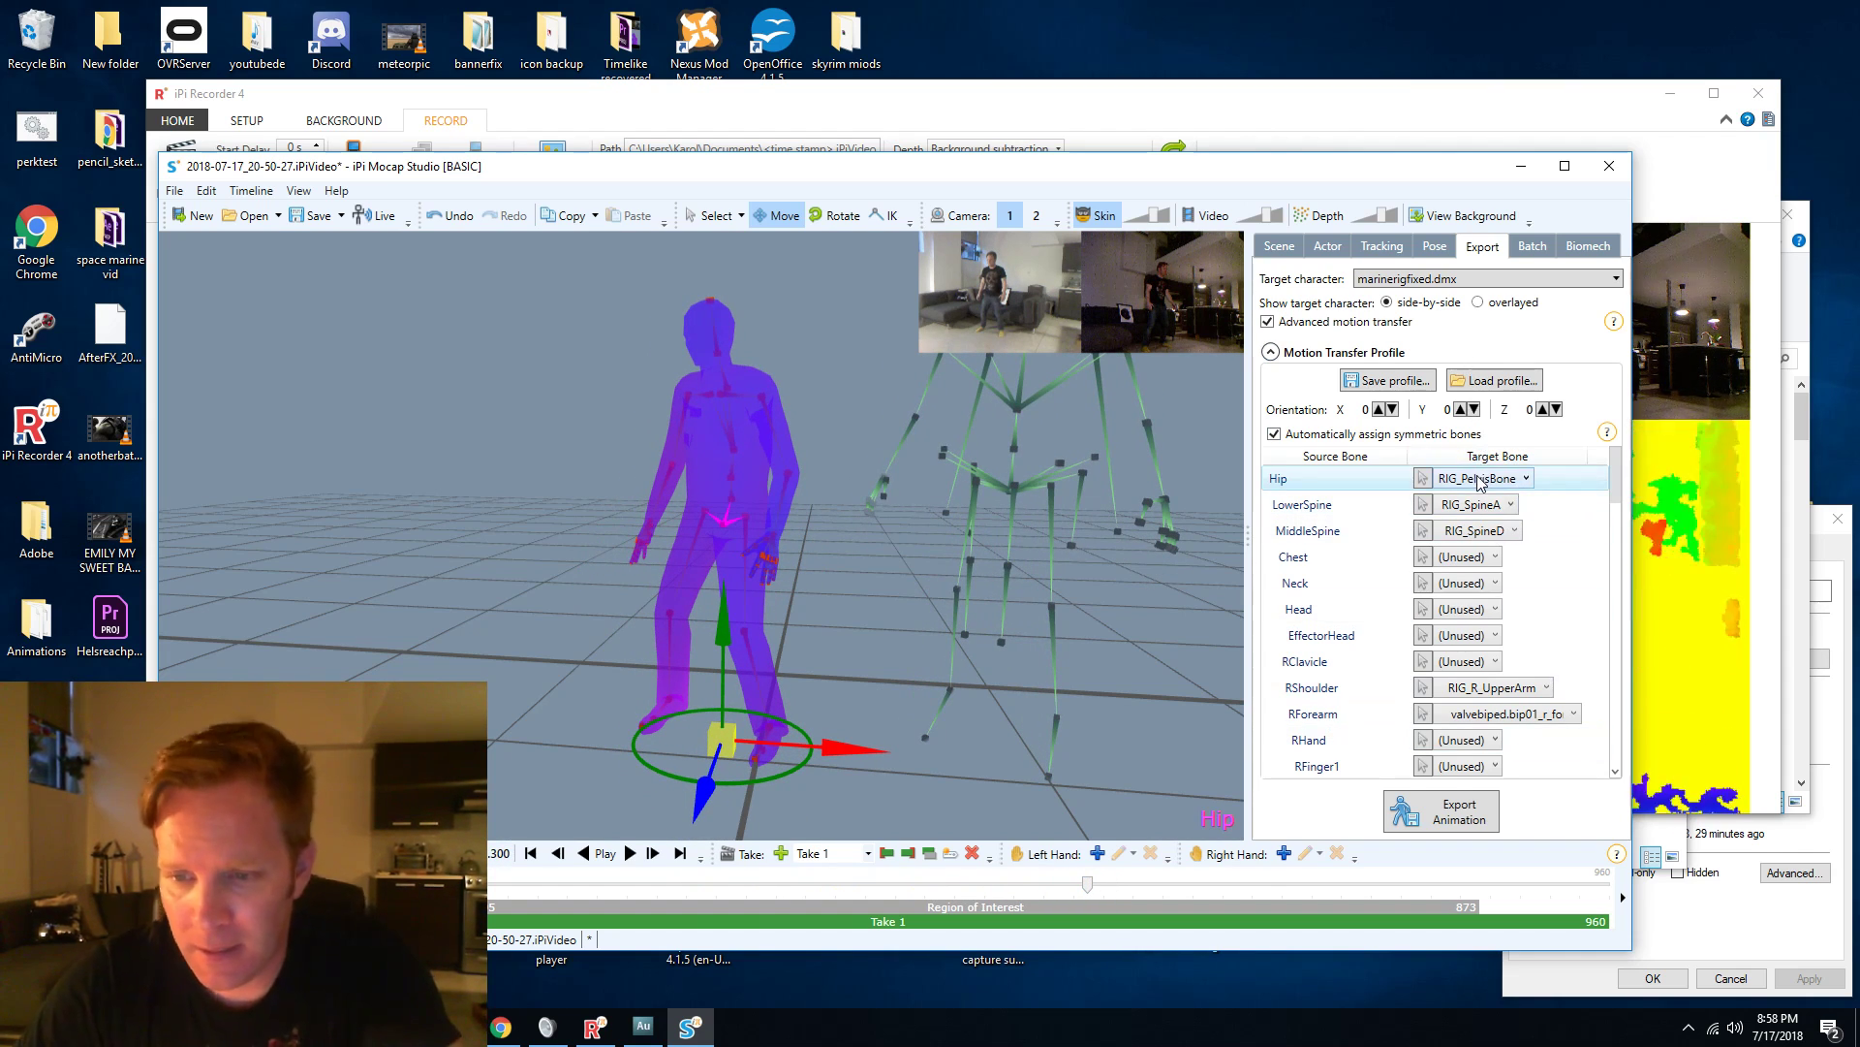
scroll(1541, 651, "down", 3)
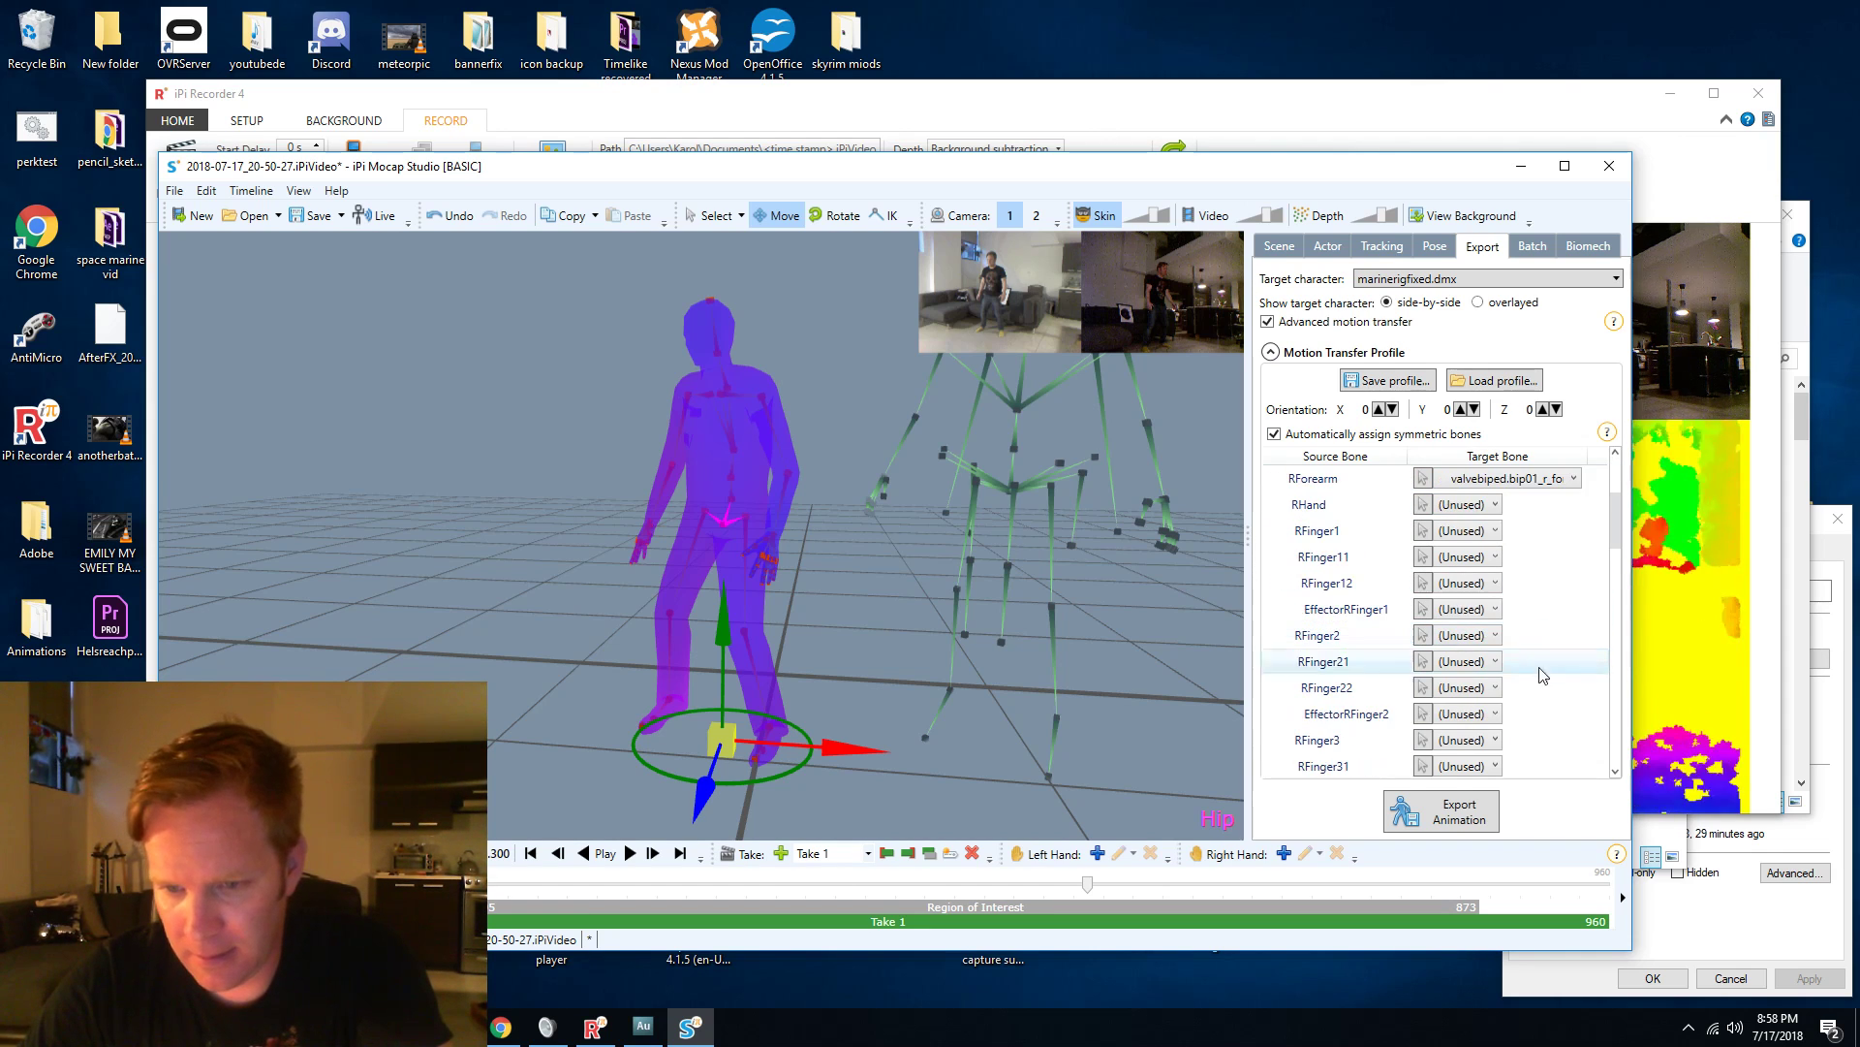
scroll(1536, 647, "up", 2)
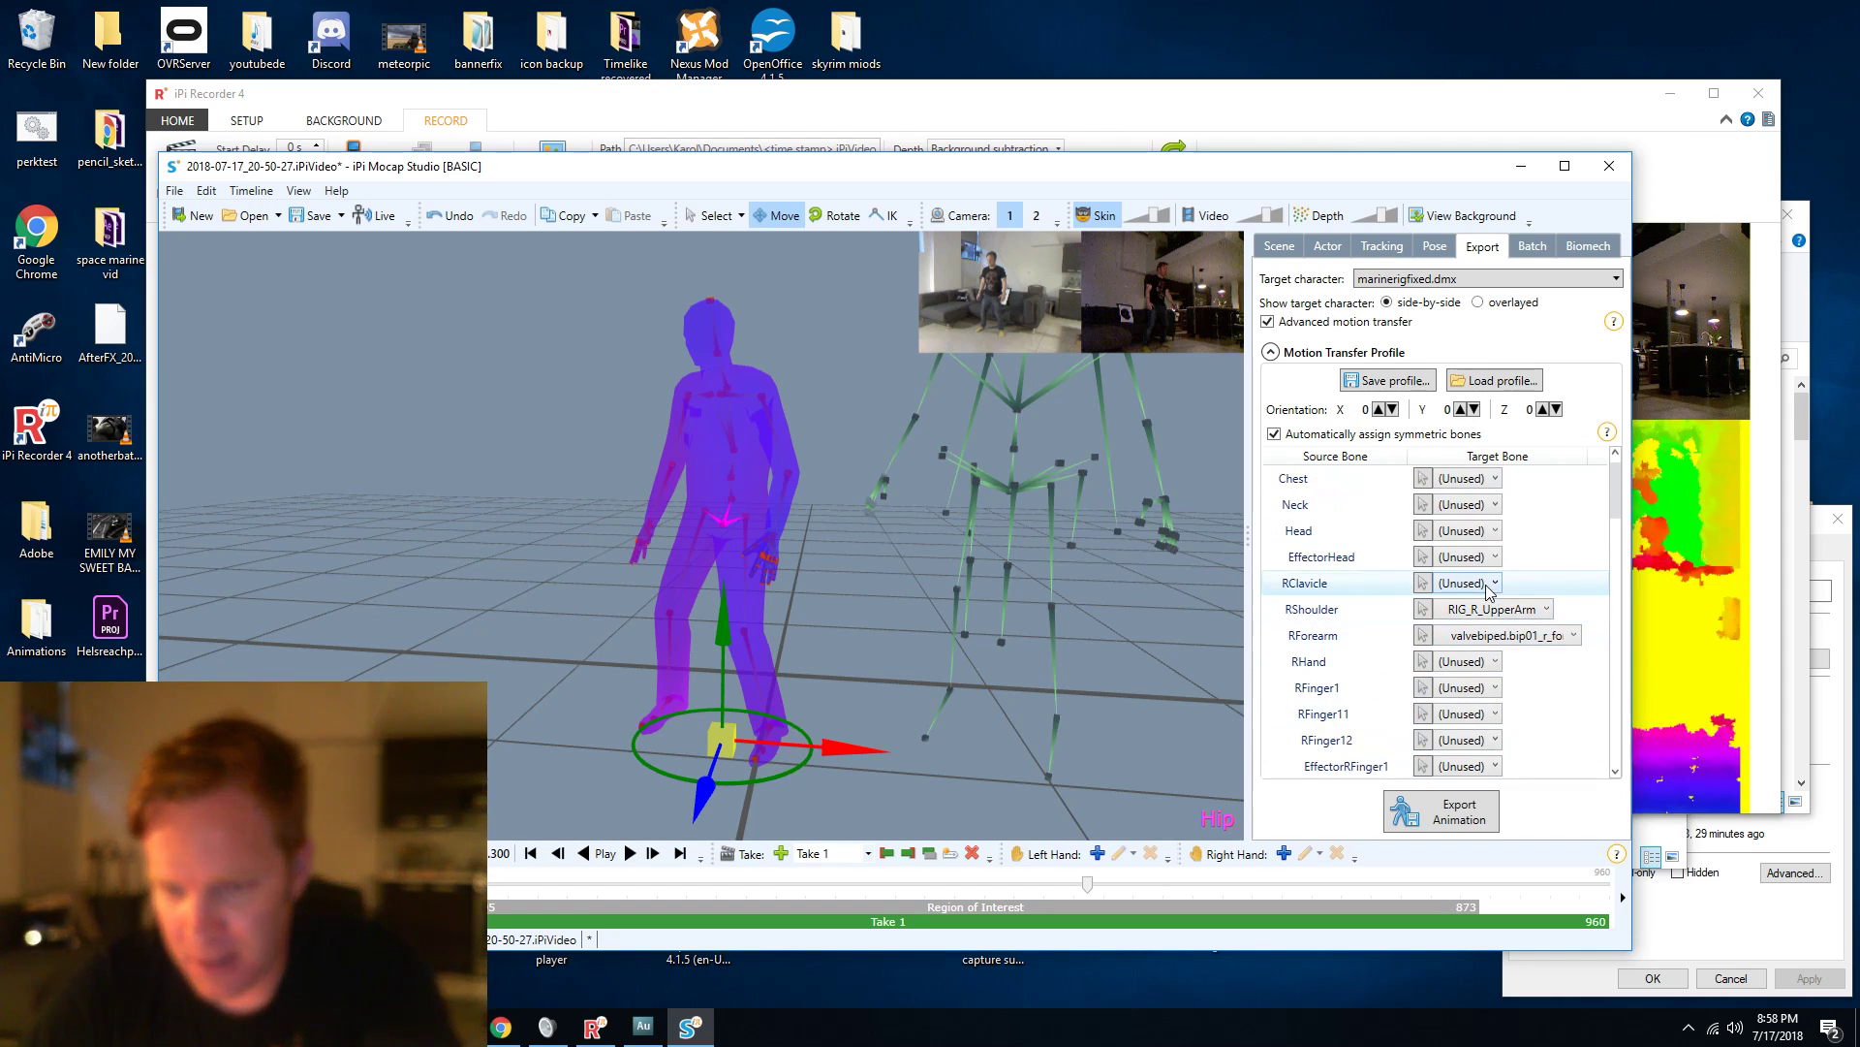
left_click(1496, 660)
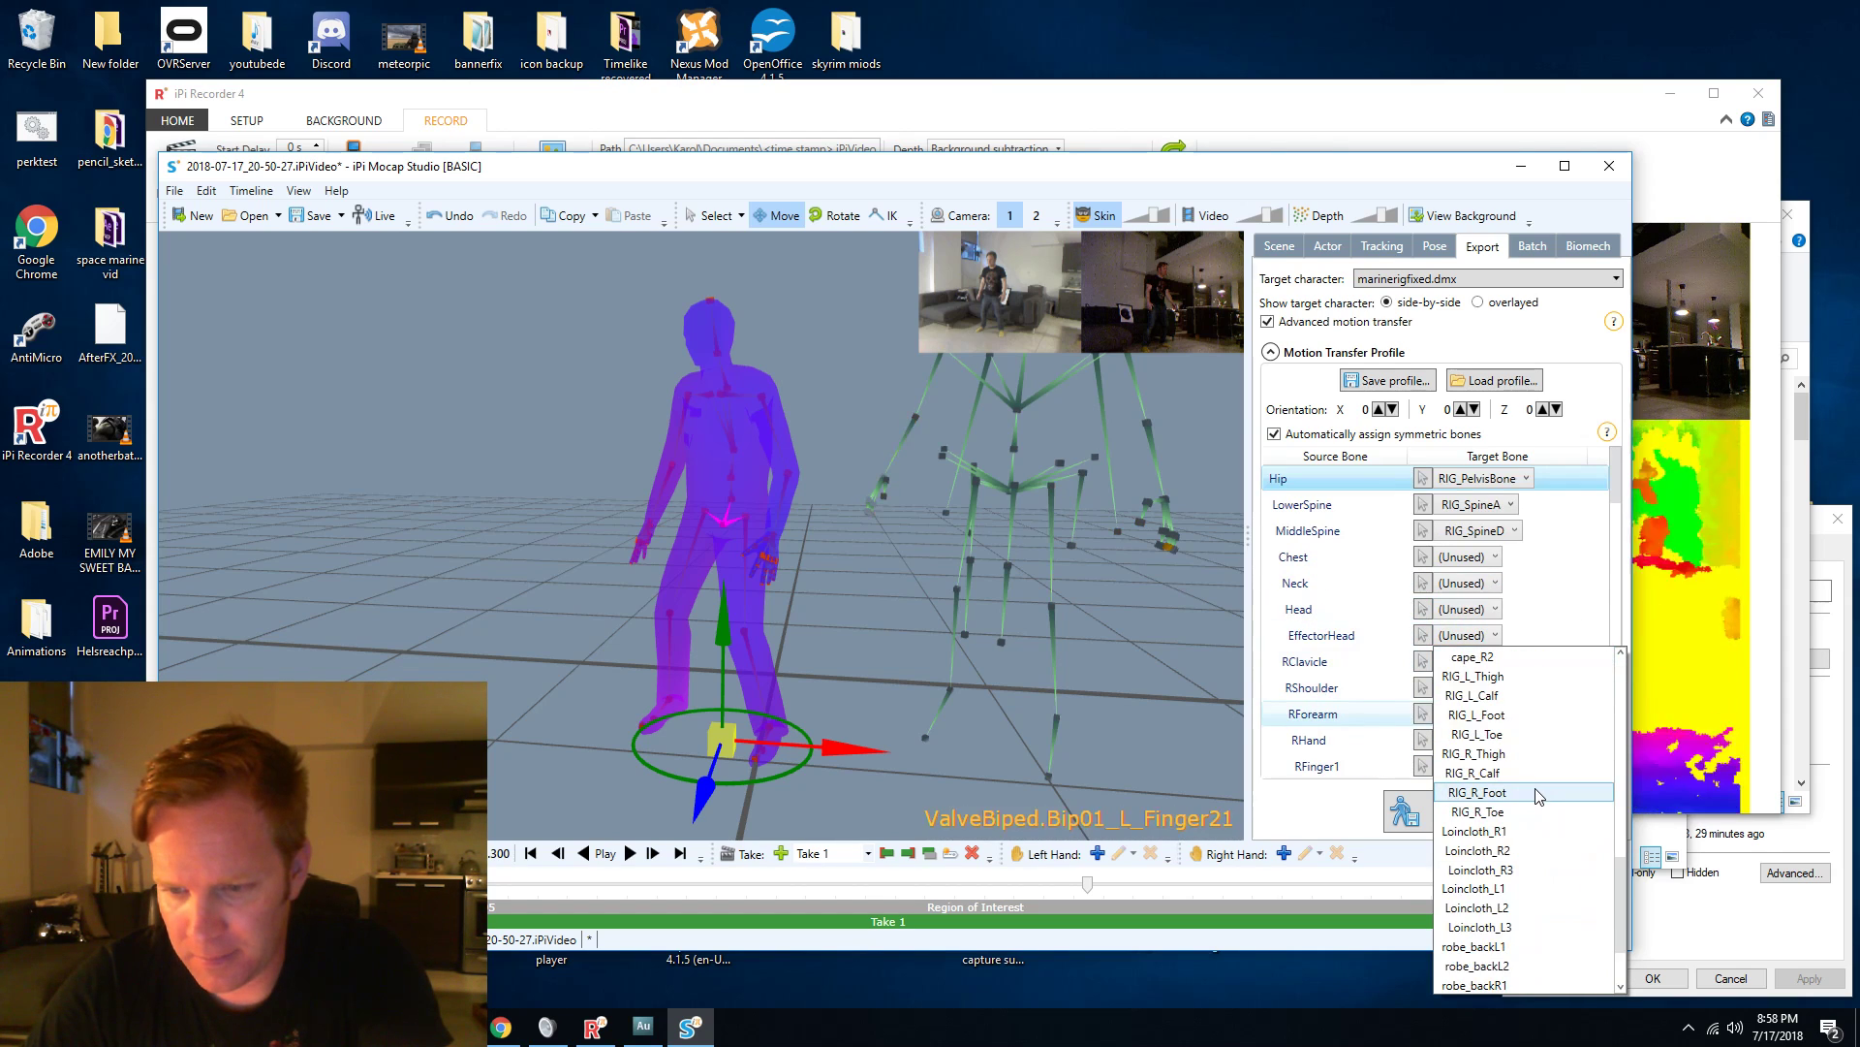
scroll(1531, 804, "down", 3)
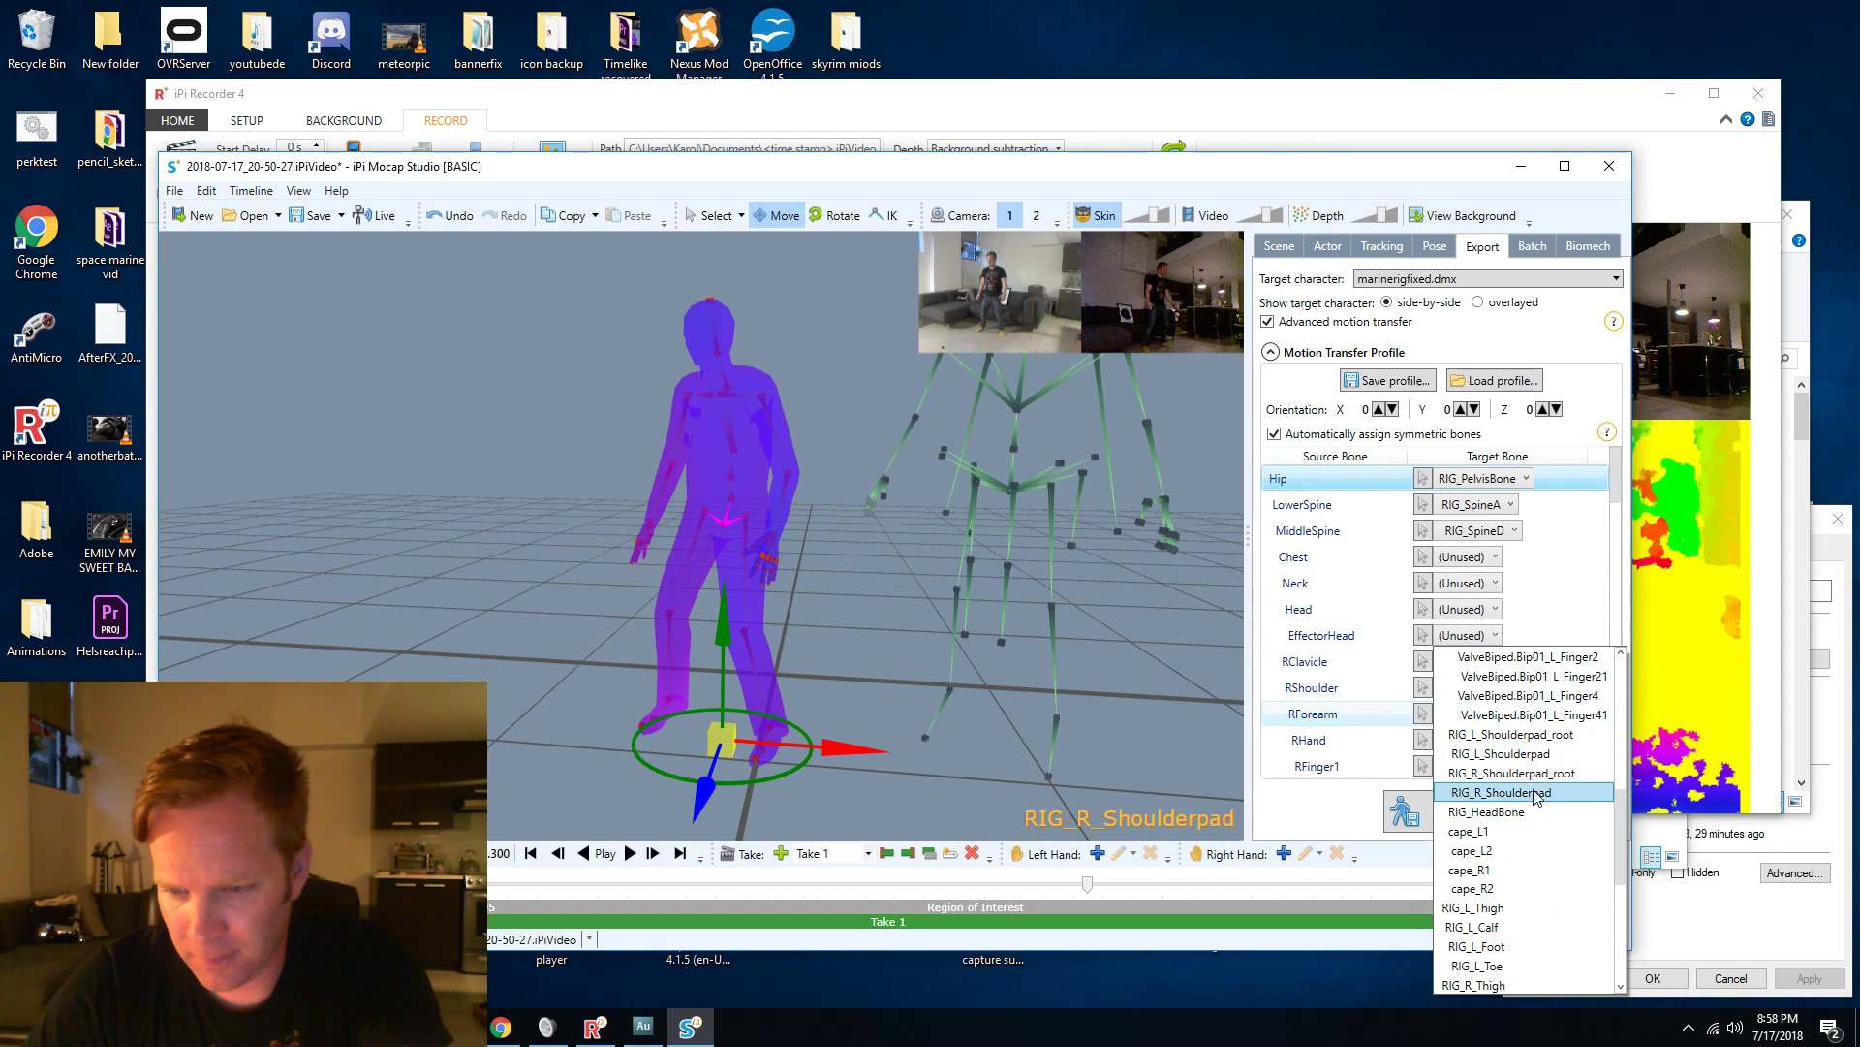
scroll(1540, 804, "up", 4)
scroll(1541, 790, "up", 4)
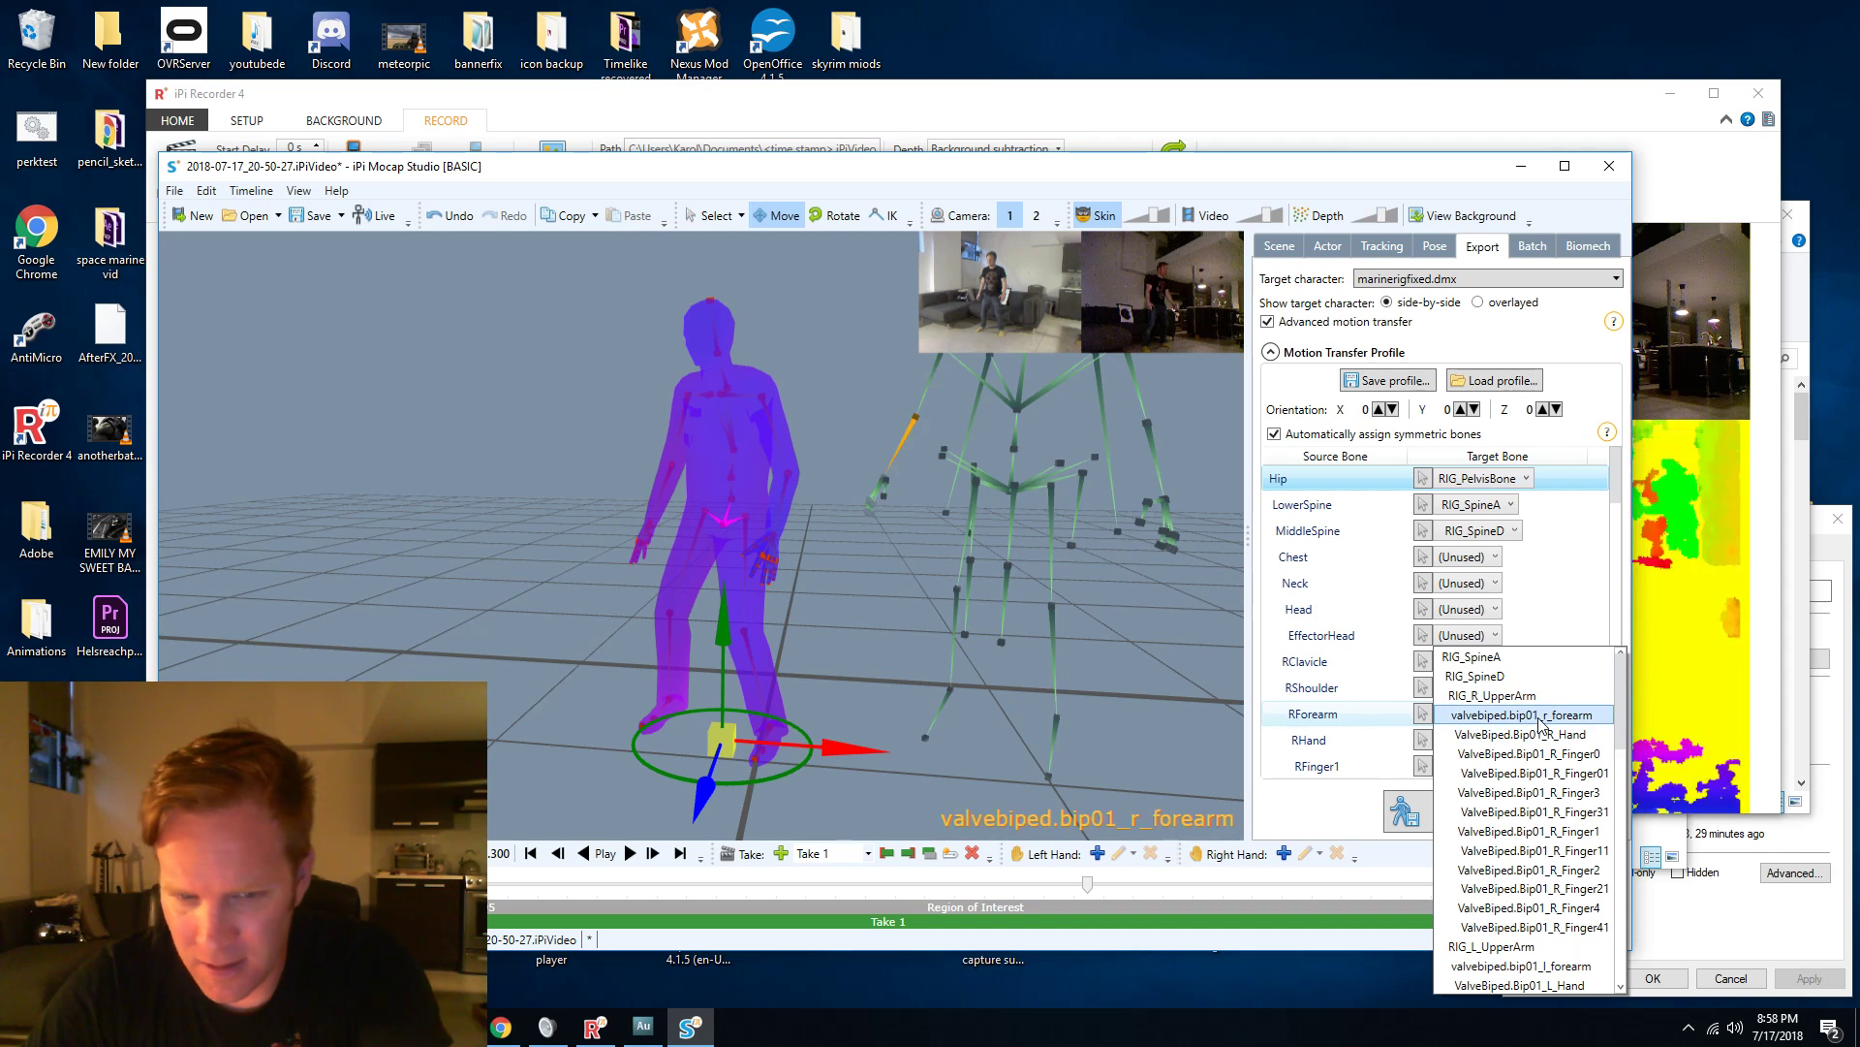
left_click(1521, 715)
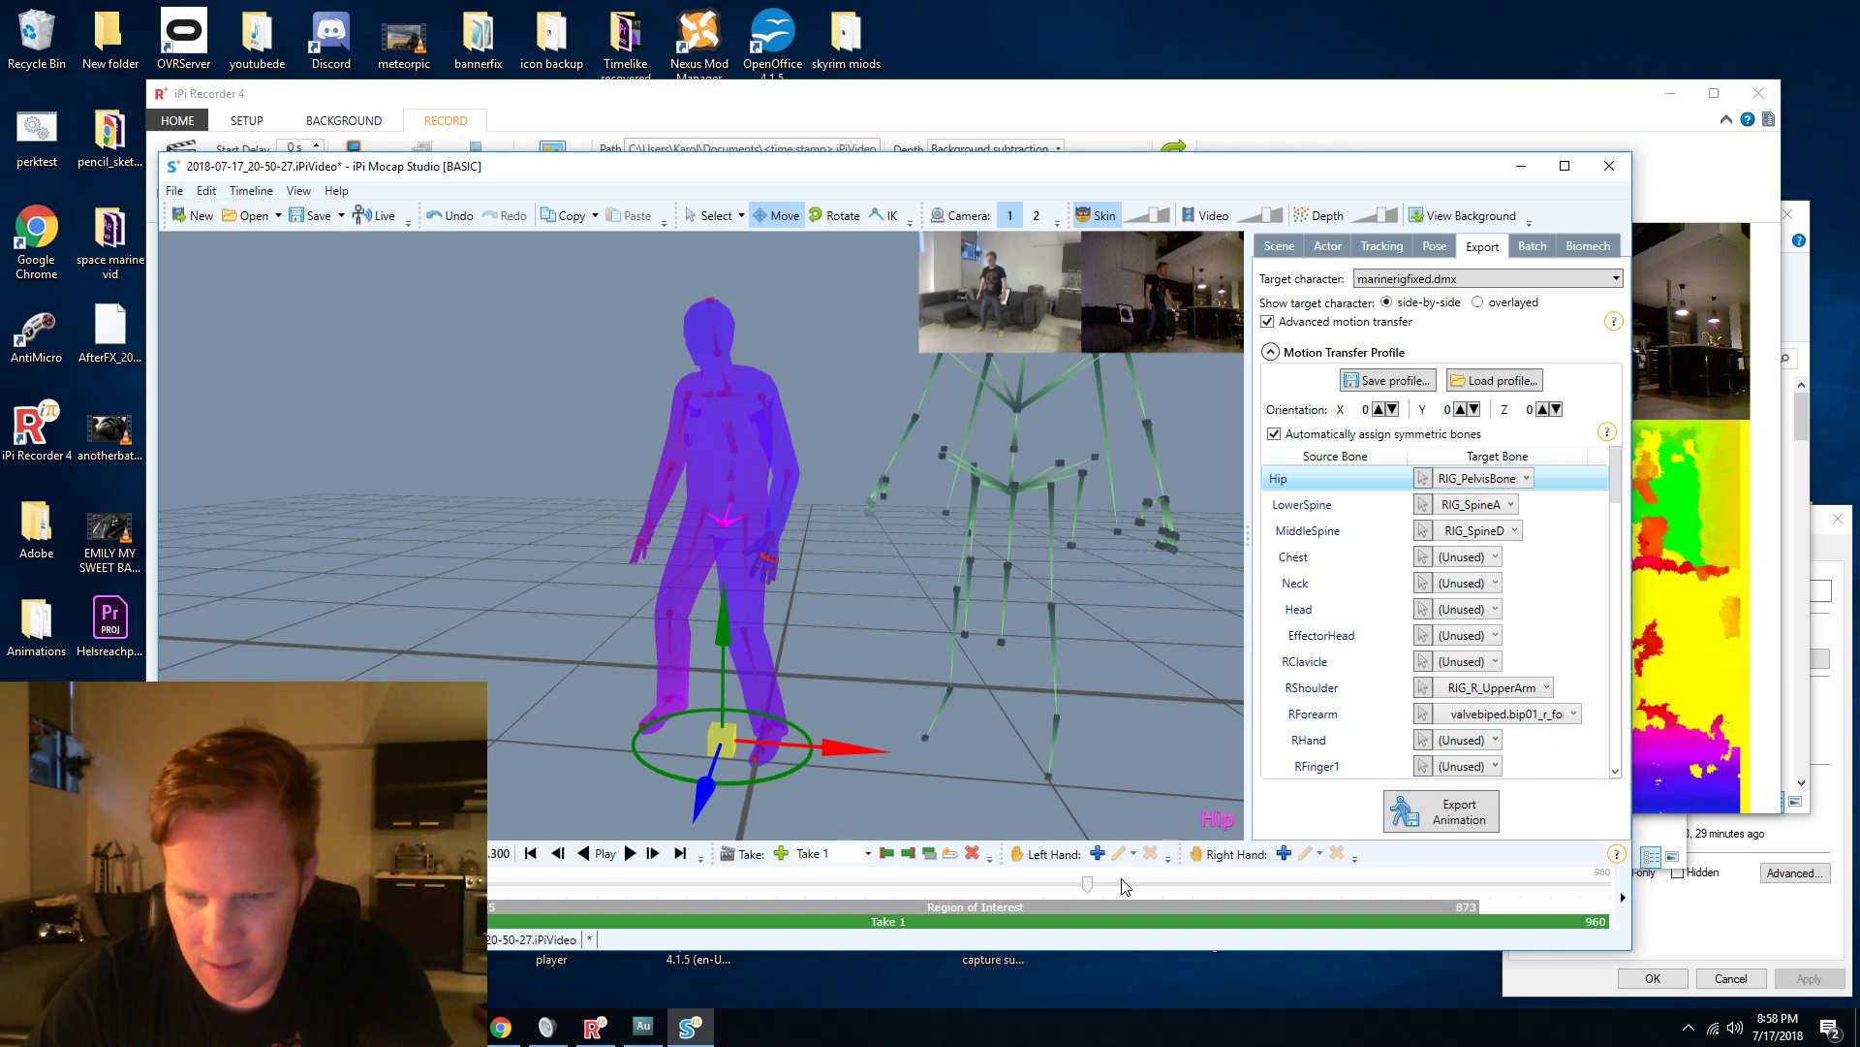
Load the saved motion transfer profile marinerigfixed from the desktop Animations folder.
mouse_move(1087, 890)
left_mouse_down()
mouse_move(1227, 880)
mouse_move(1026, 885)
mouse_move(1093, 883)
left_mouse_up()
left_click(1480, 380)
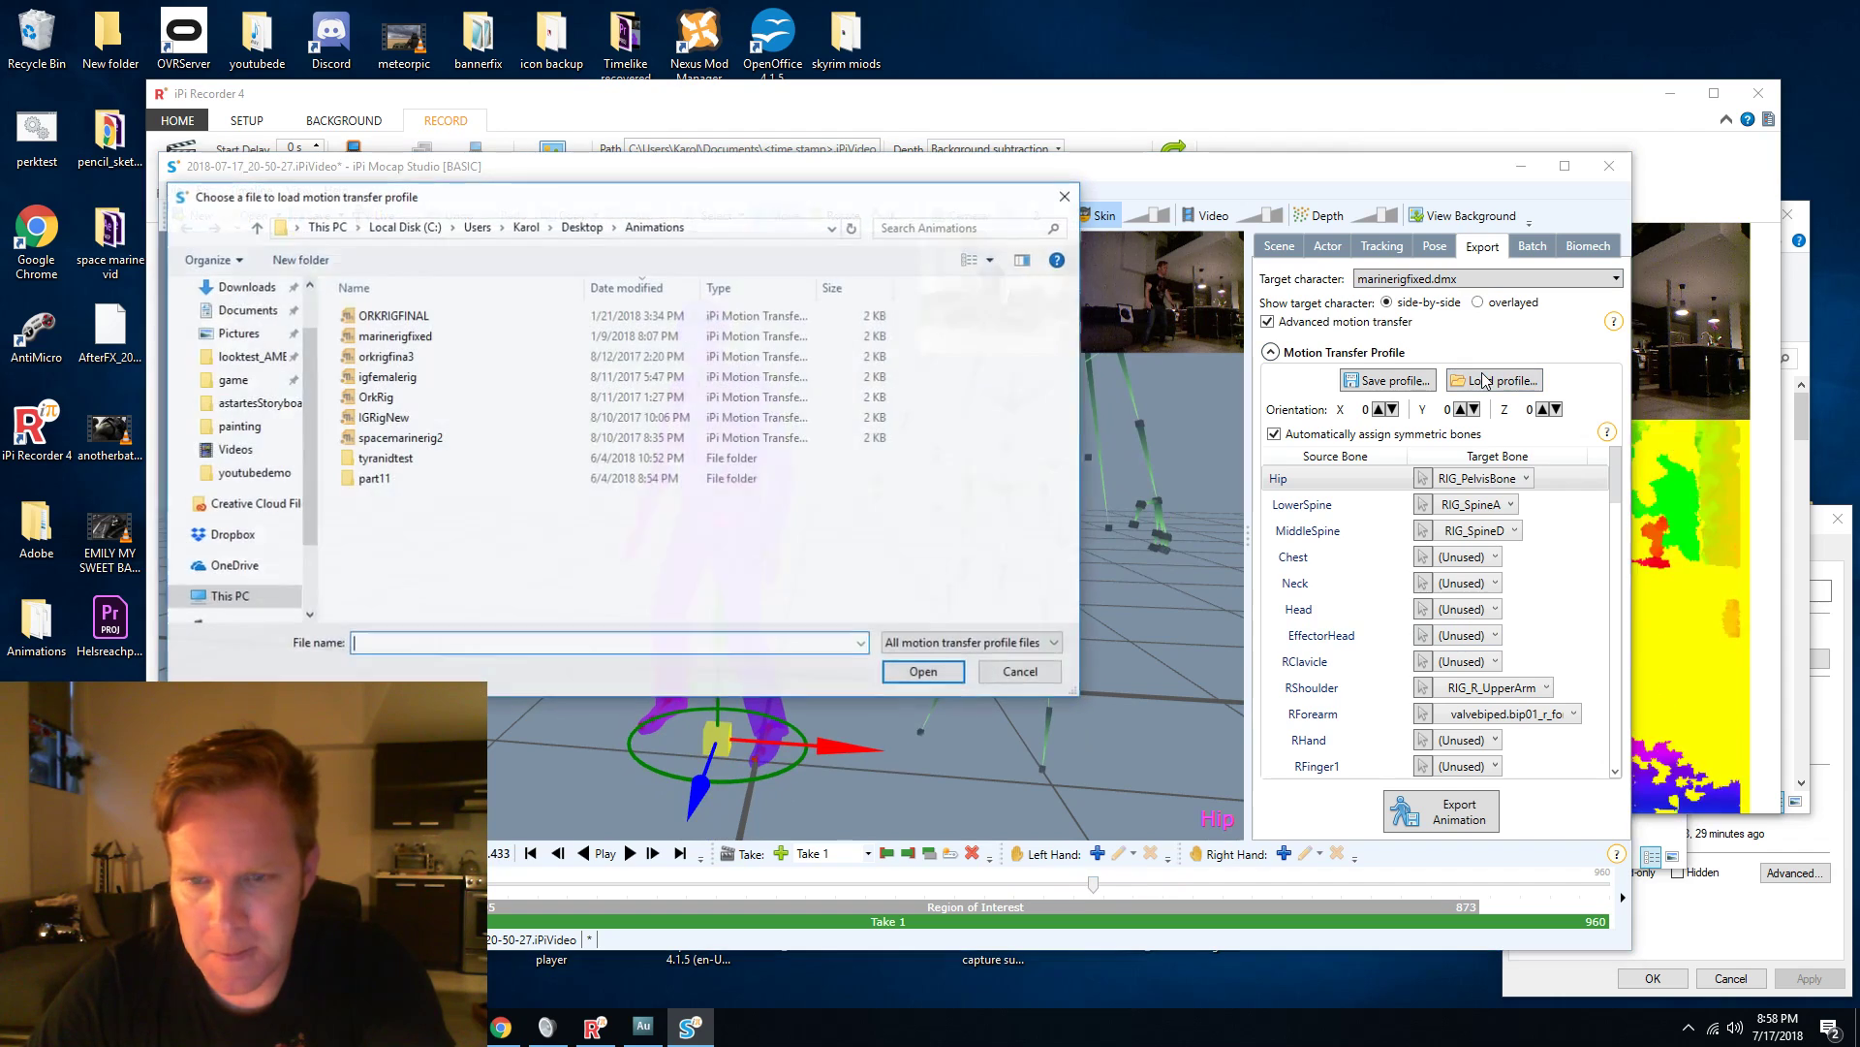
left_click(426, 335)
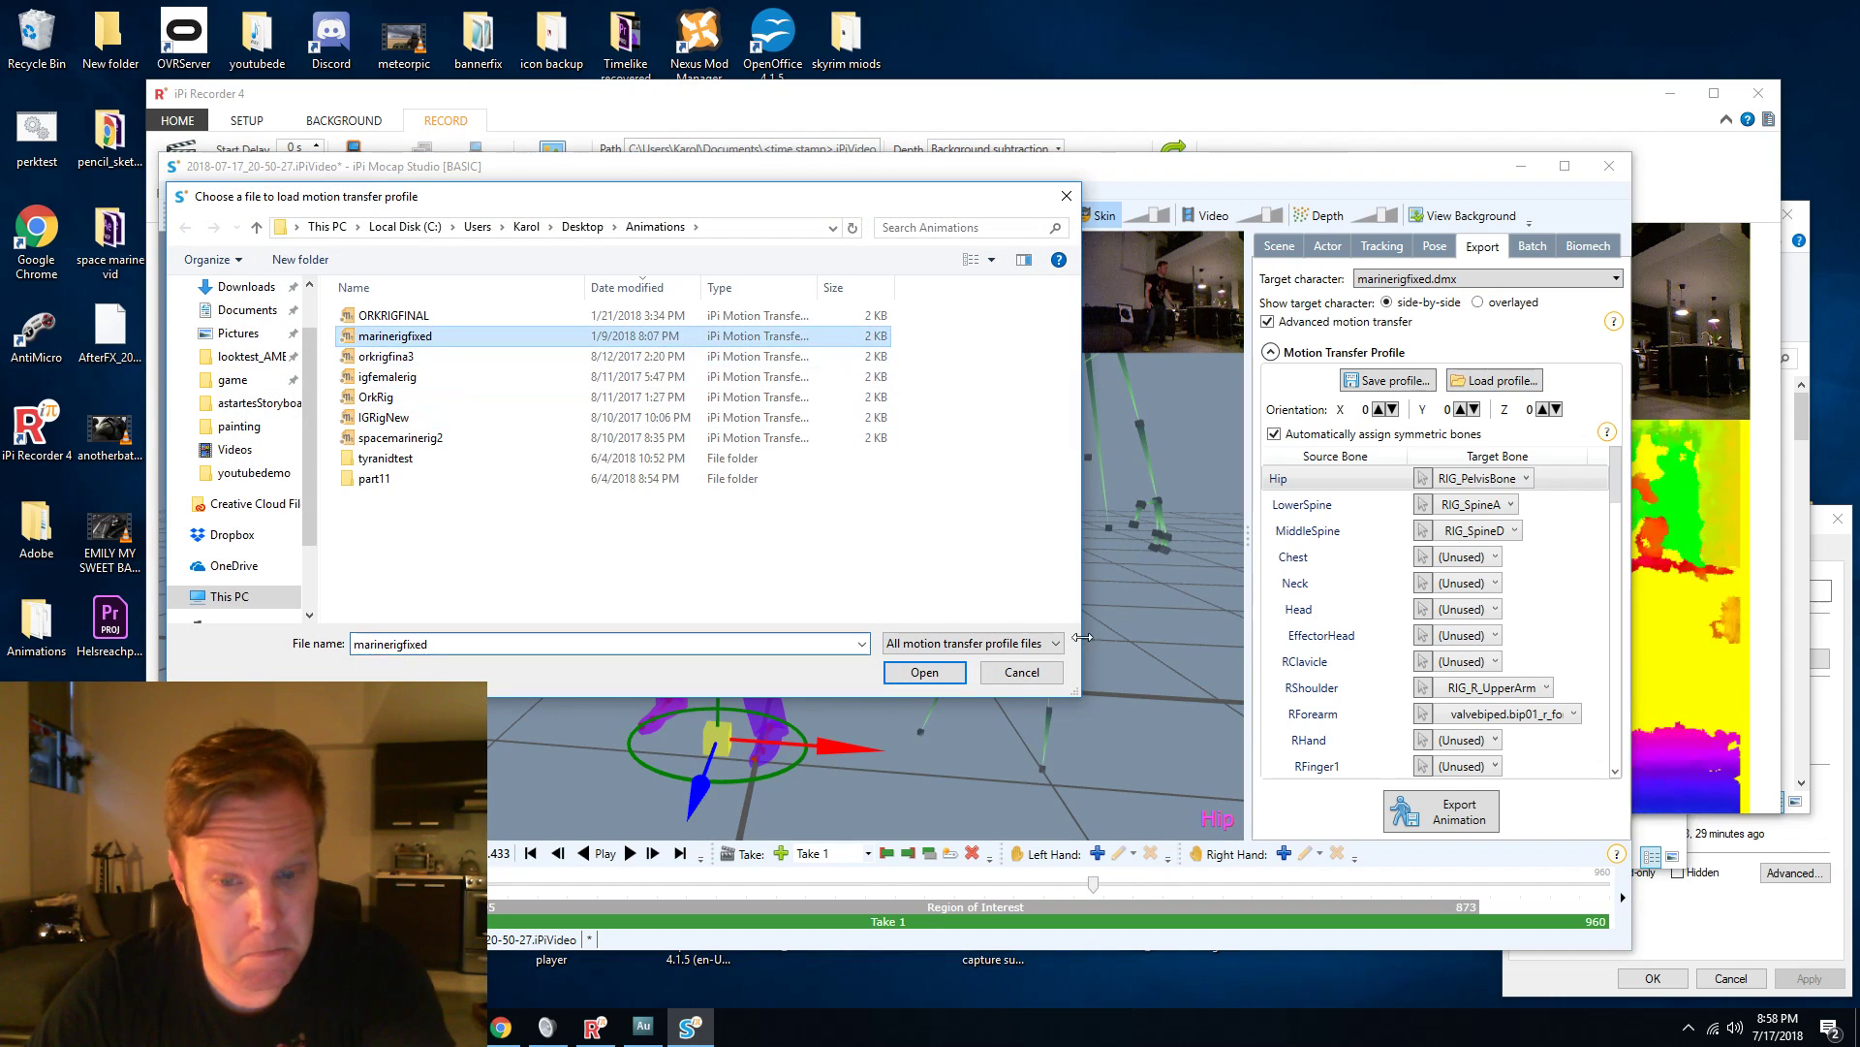
left_click(925, 671)
Play back parts of the motion to compare the marine rig's movement with the tracked actor.
key("space")
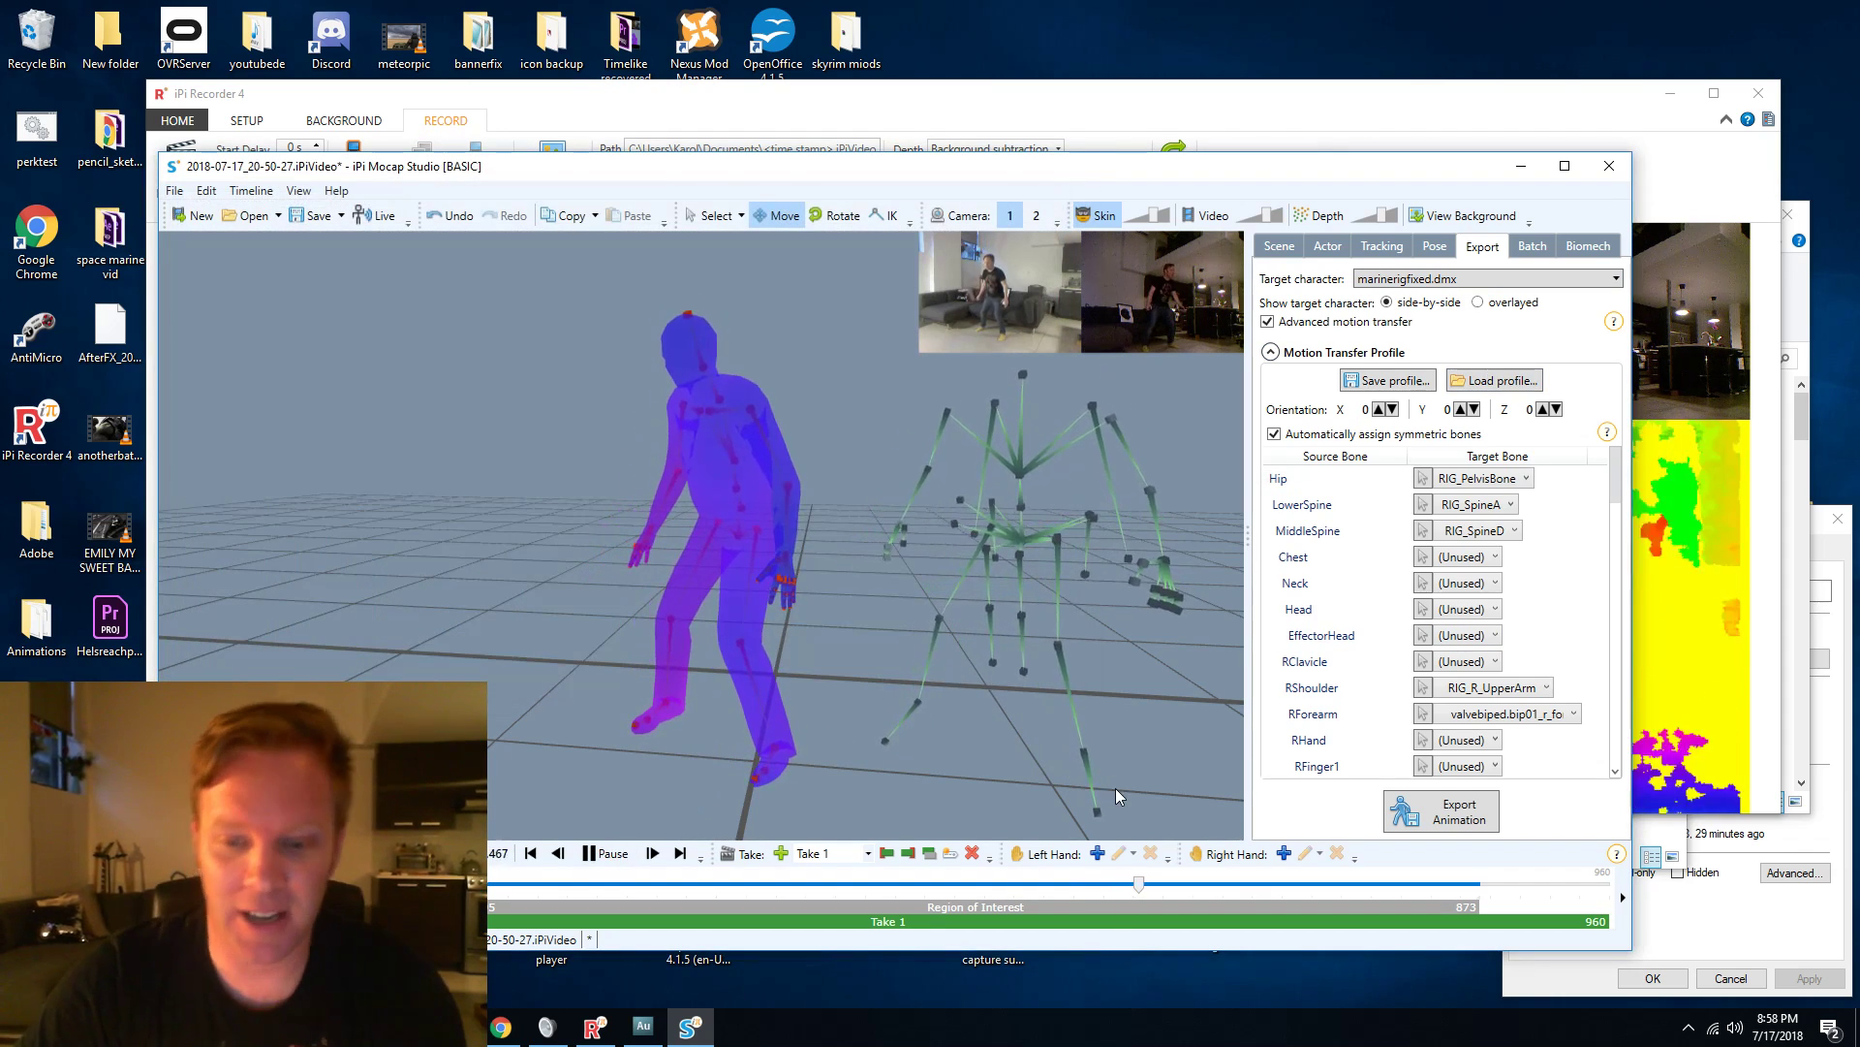
mouse_move(1140, 884)
left_mouse_down()
mouse_move(1158, 884)
mouse_move(597, 885)
mouse_move(1113, 885)
left_mouse_up()
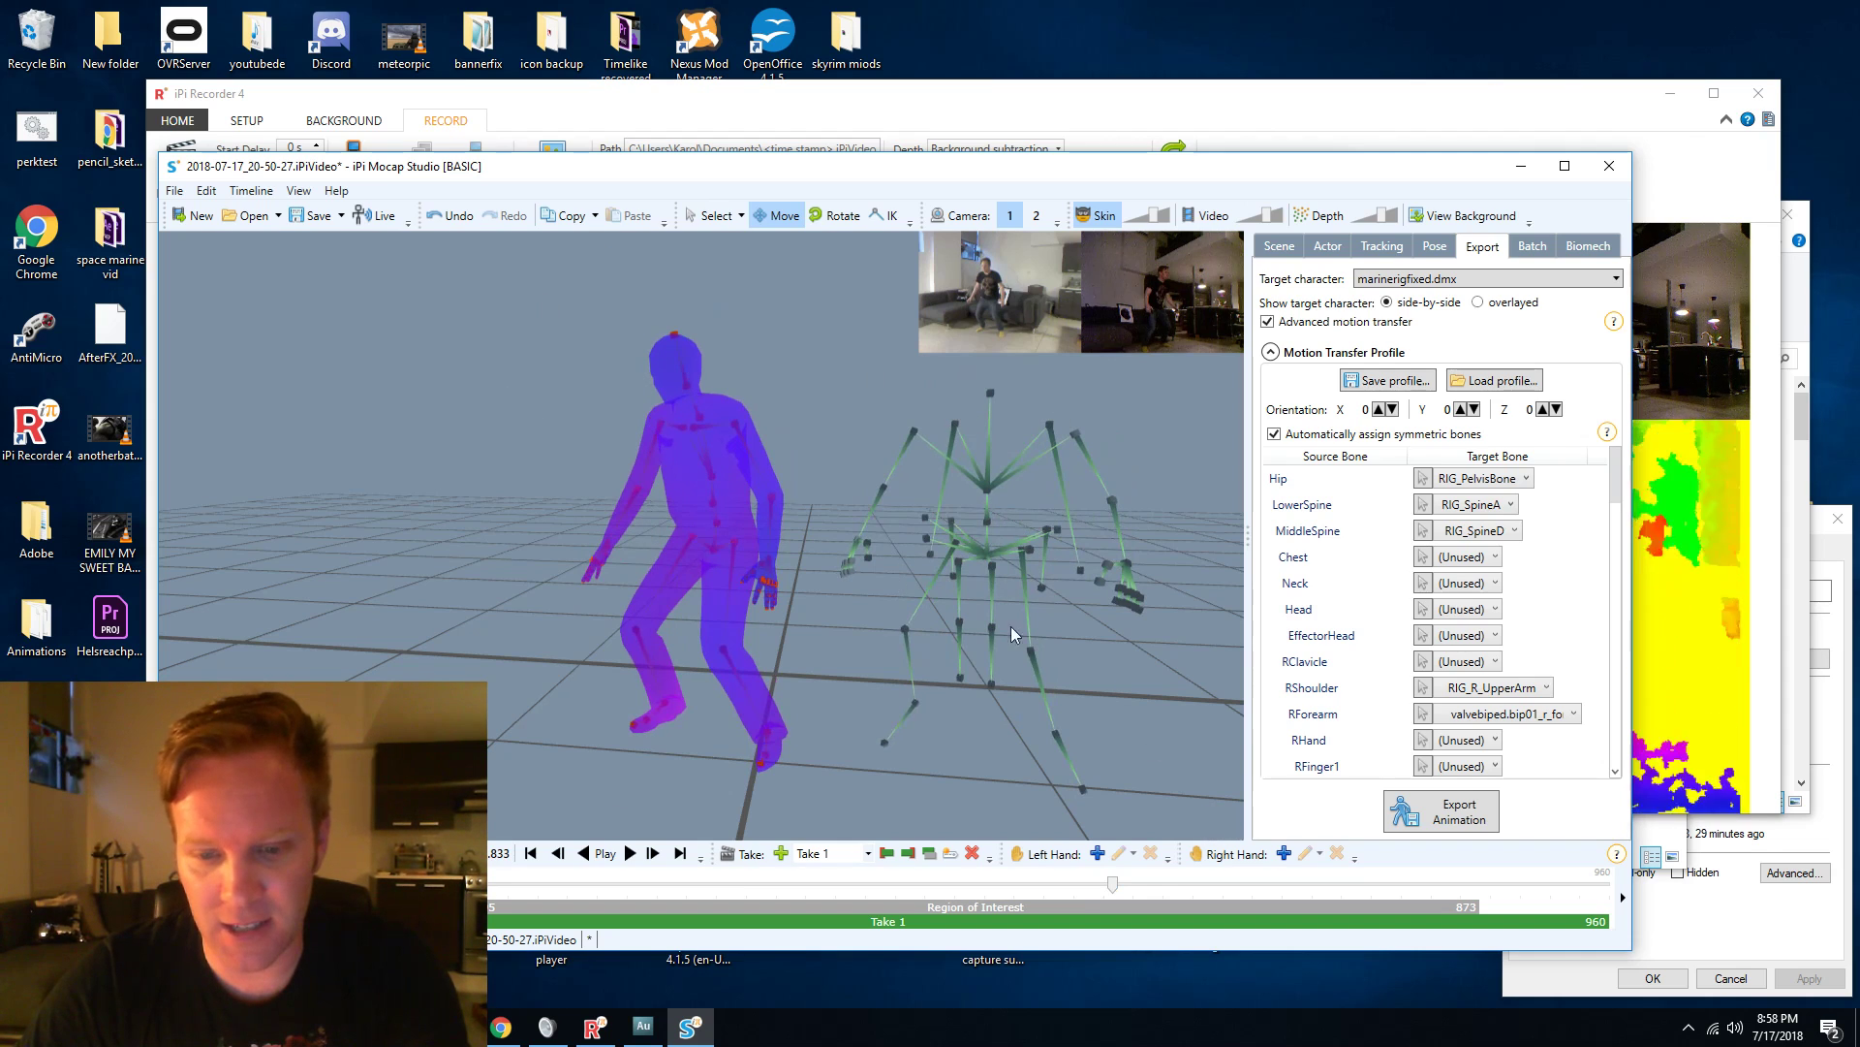
key("space")
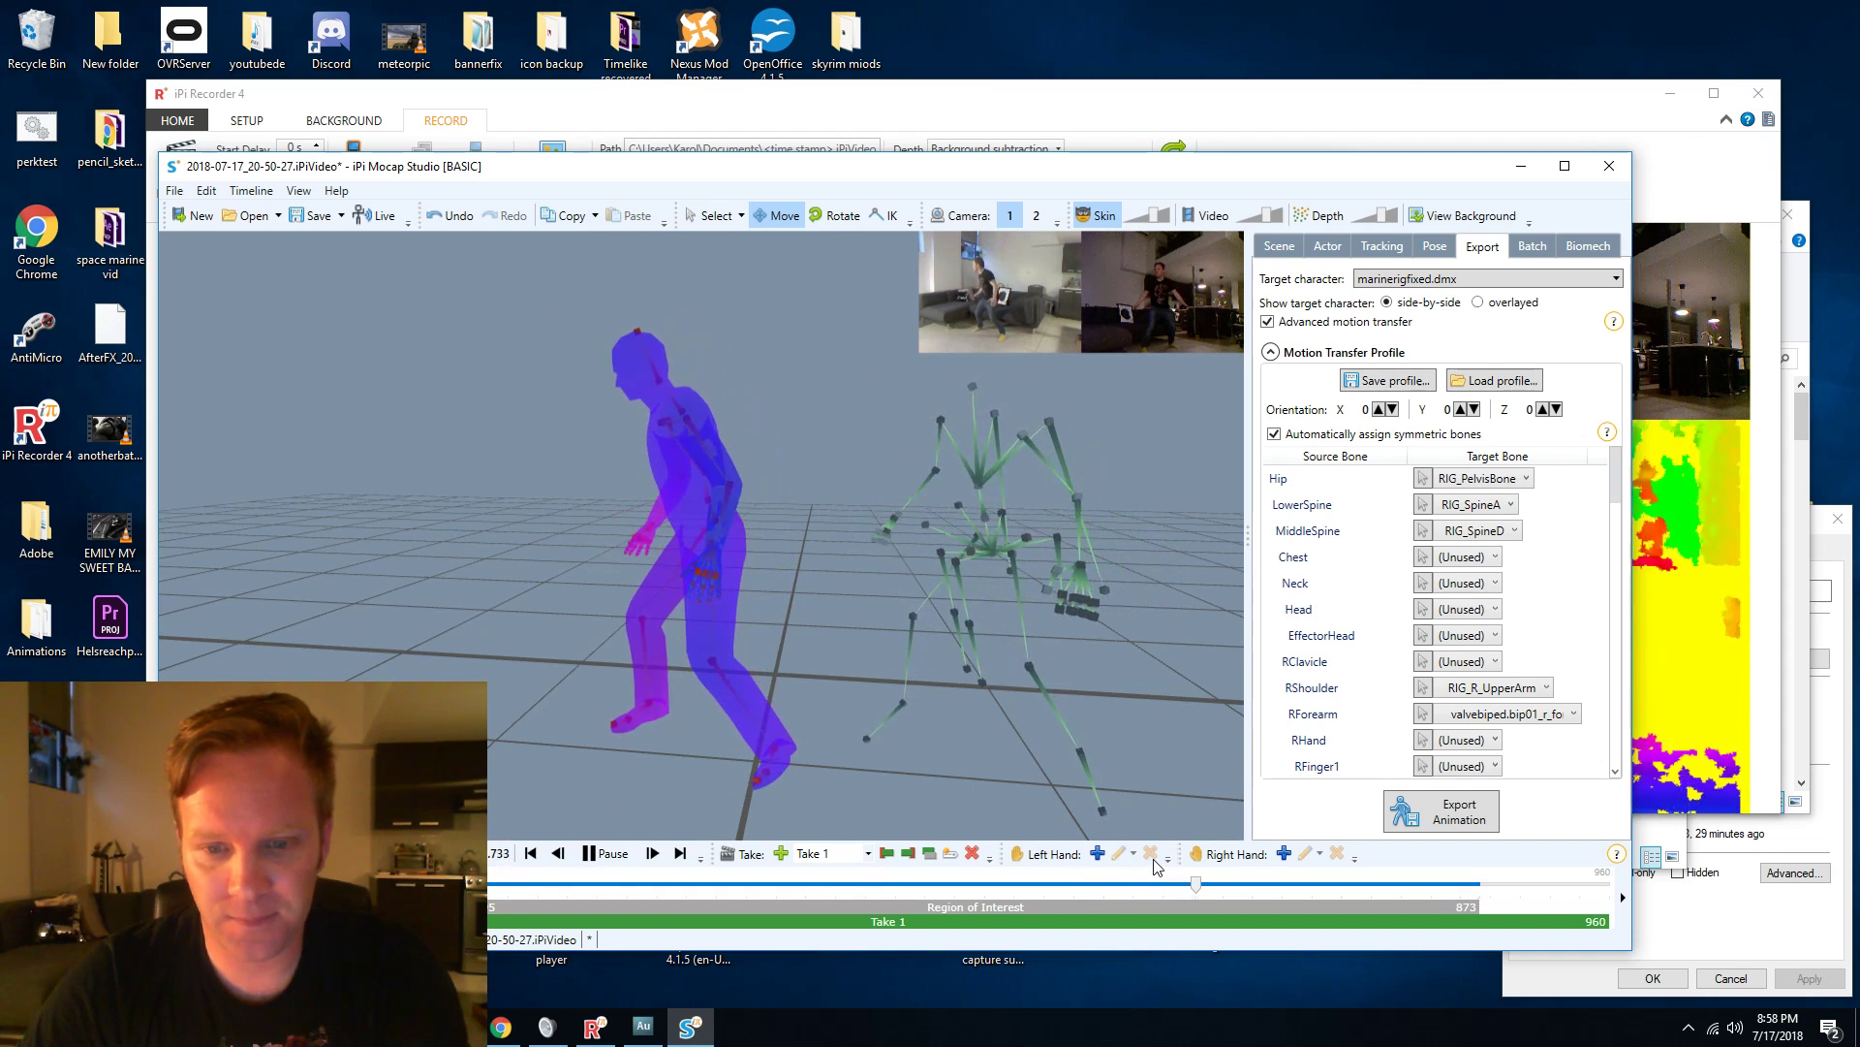
key("space")
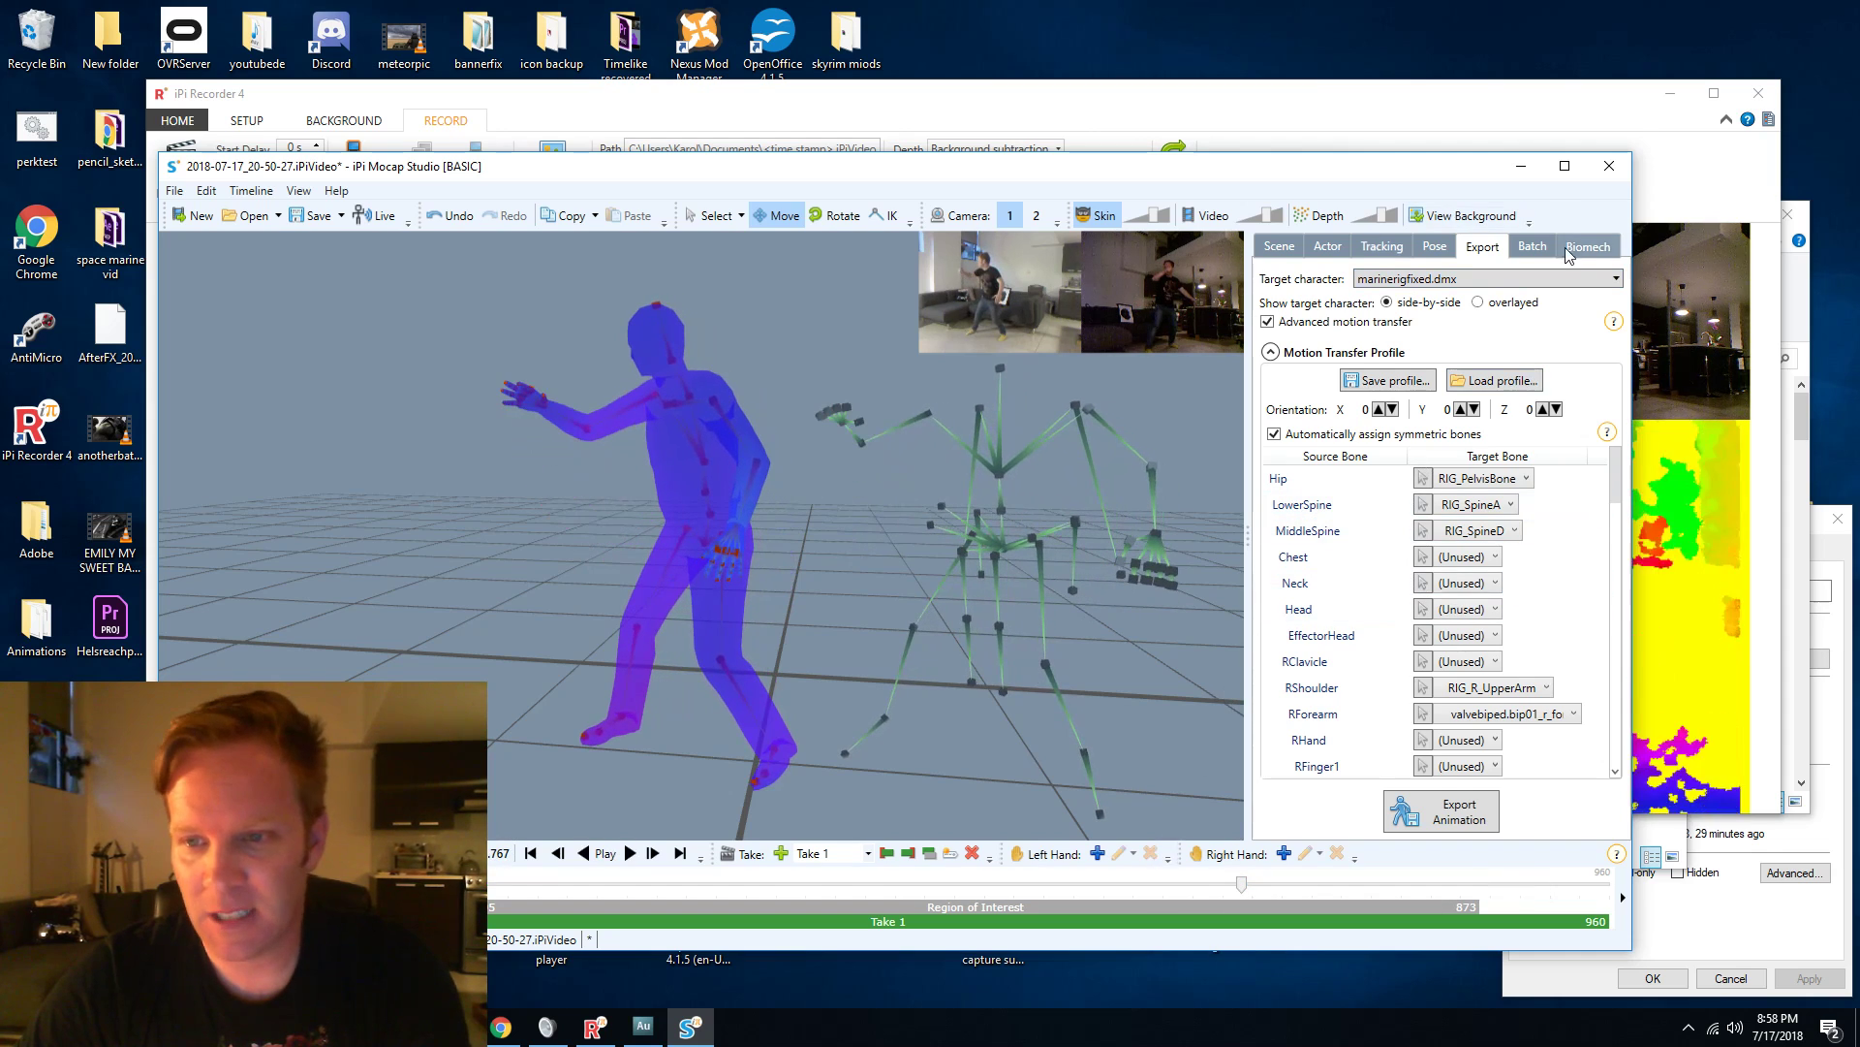
Export the animation as a Valve Source Engine DMX file named grimstandanim in the desktop youtubedemo folder, using the default export options.
left_click(1444, 819)
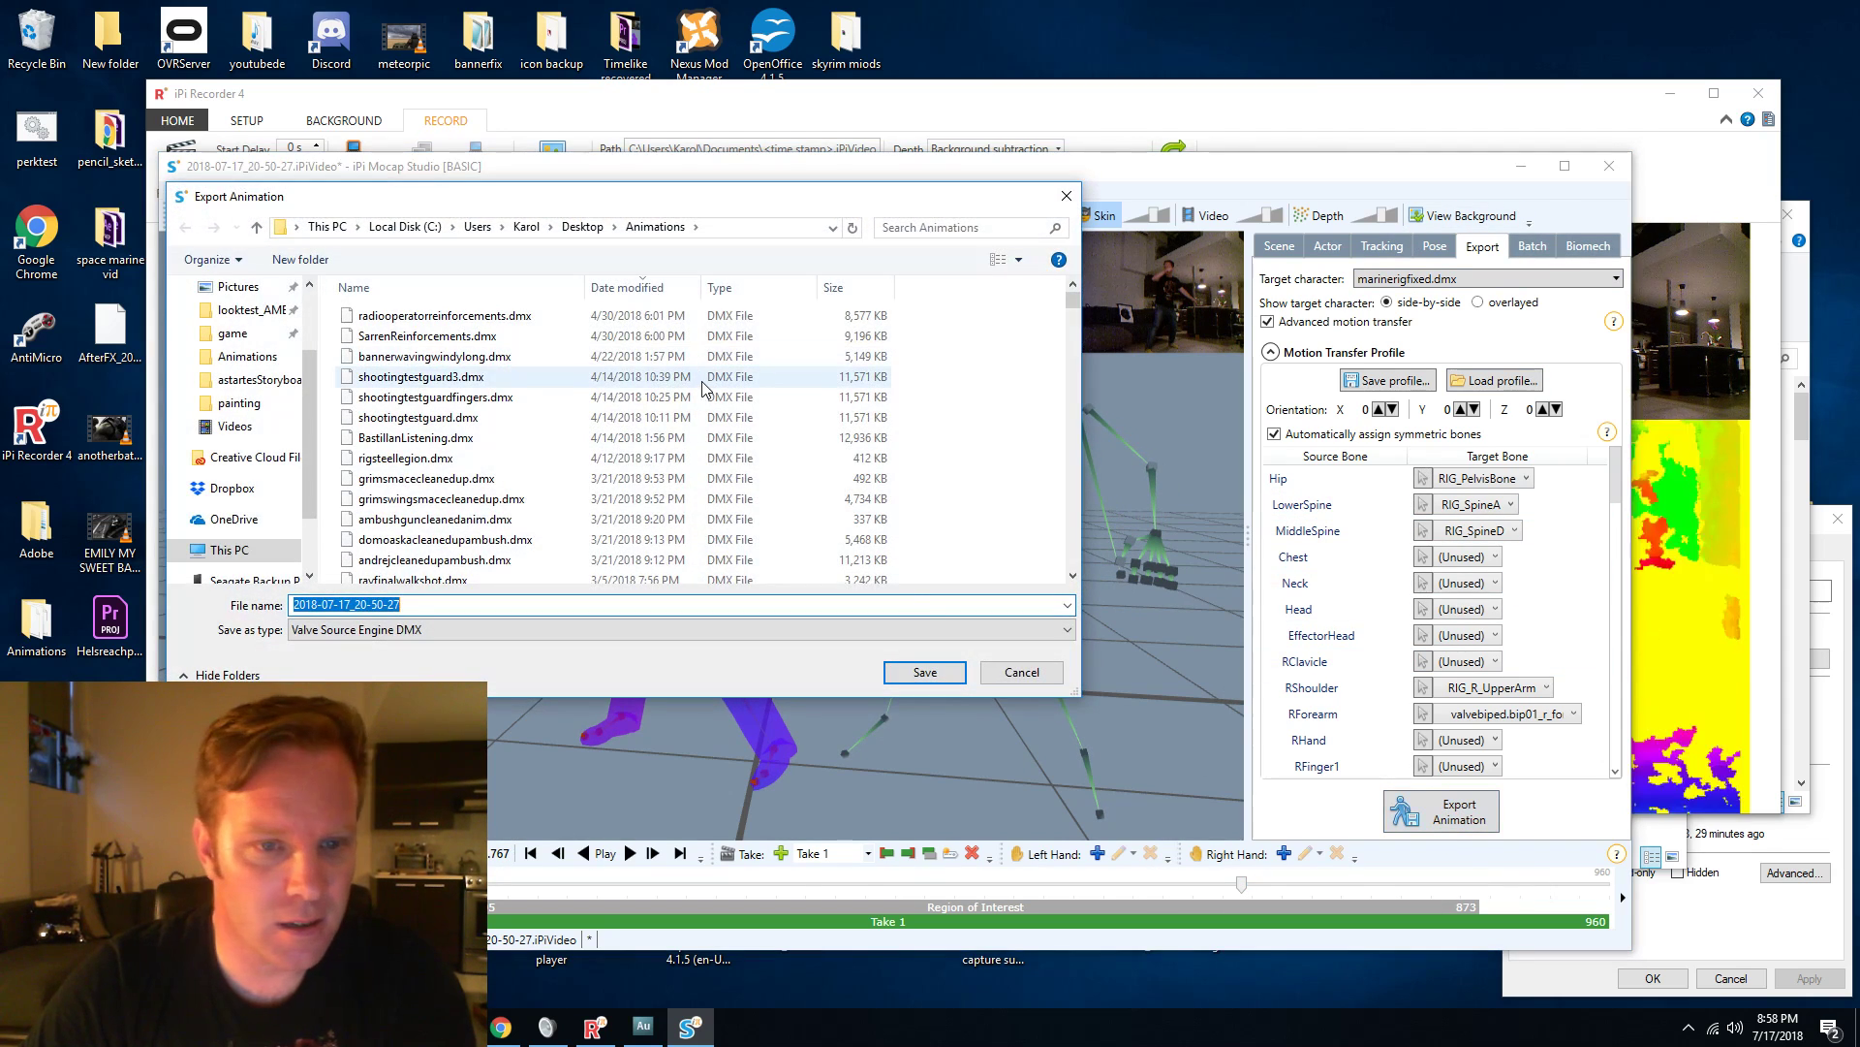
scroll(213, 368, "up", 2)
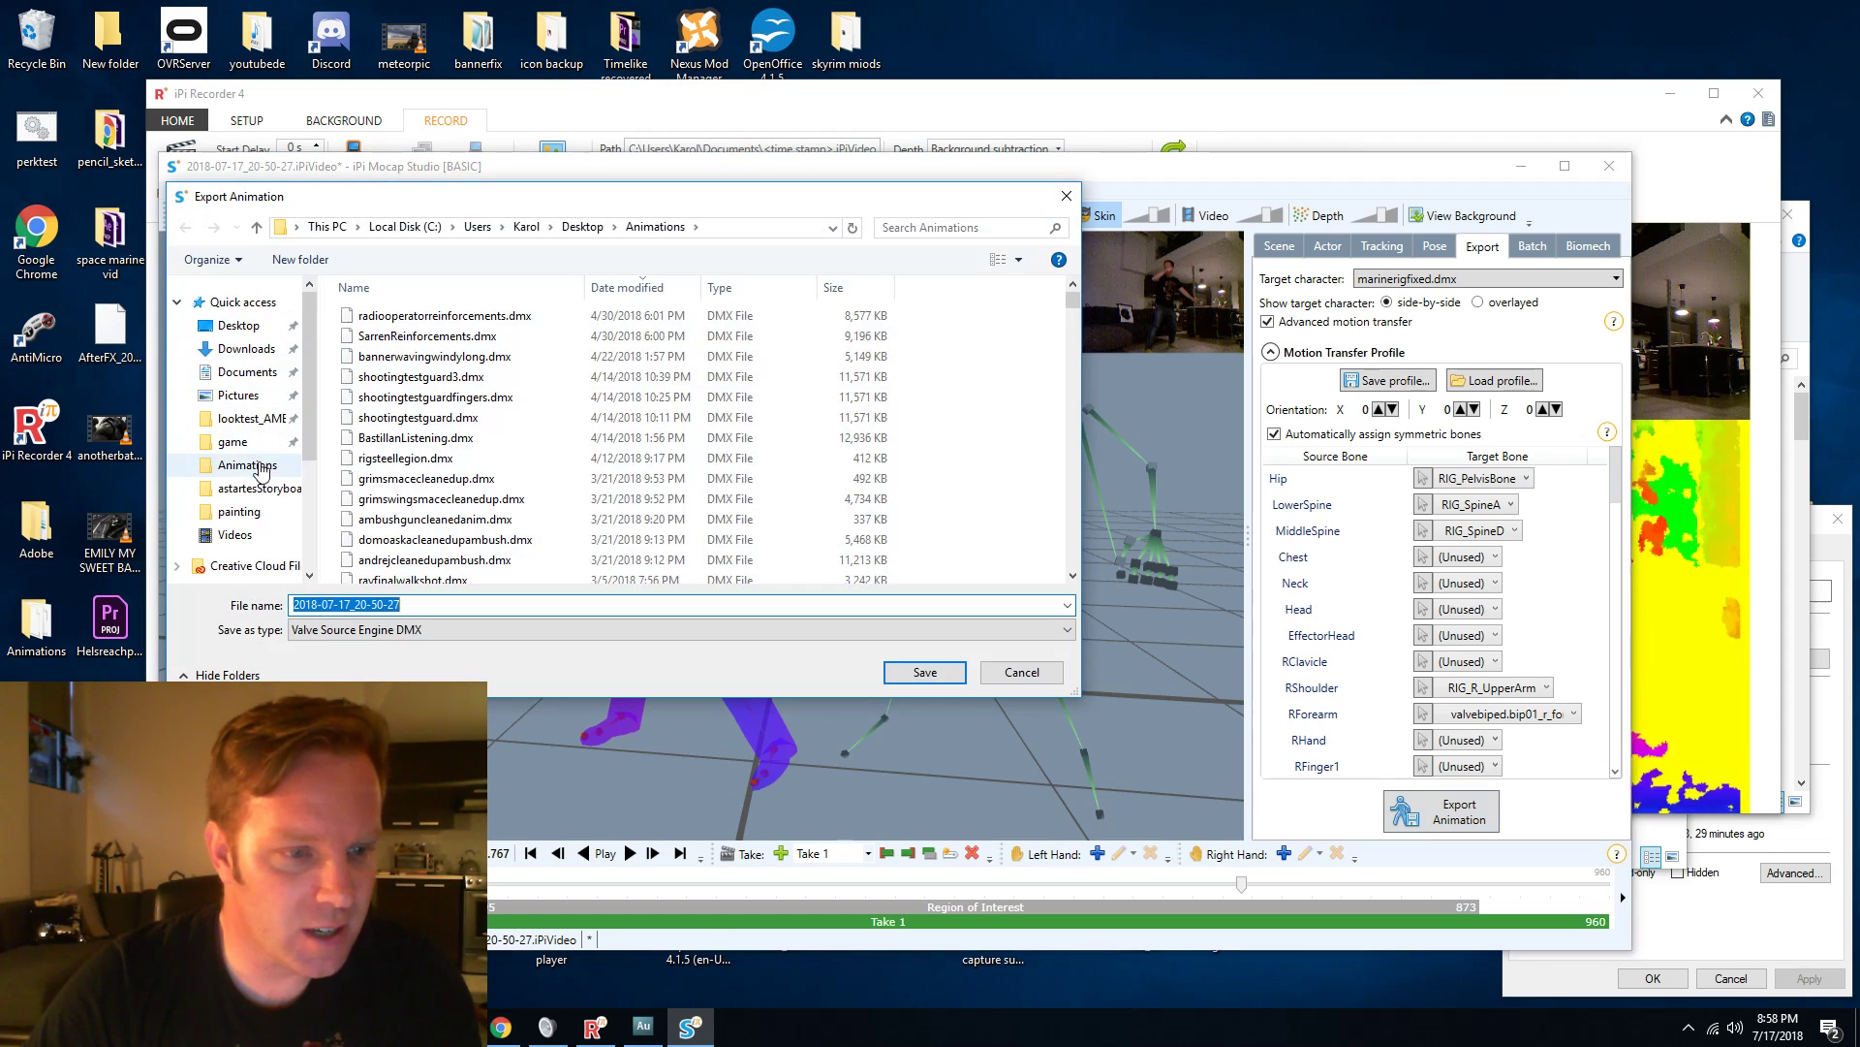
left_click(247, 327)
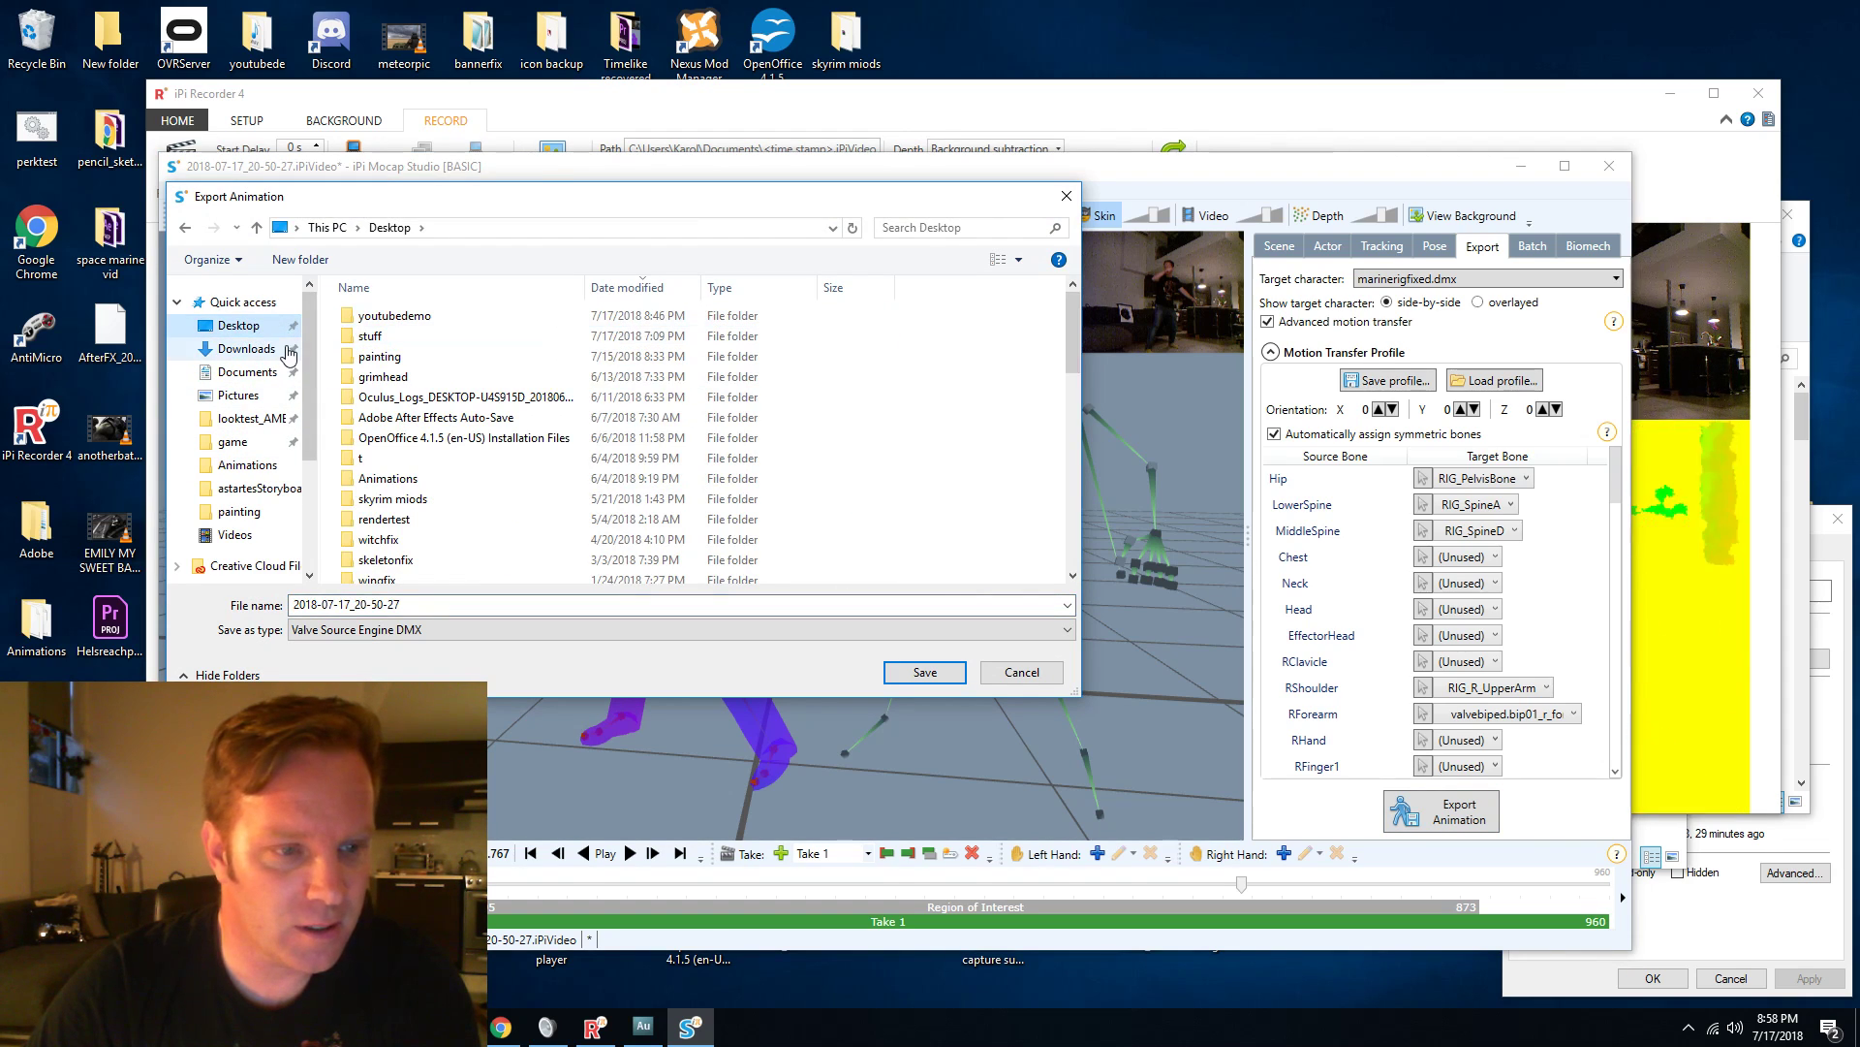
left_click(393, 320)
double_click(393, 320)
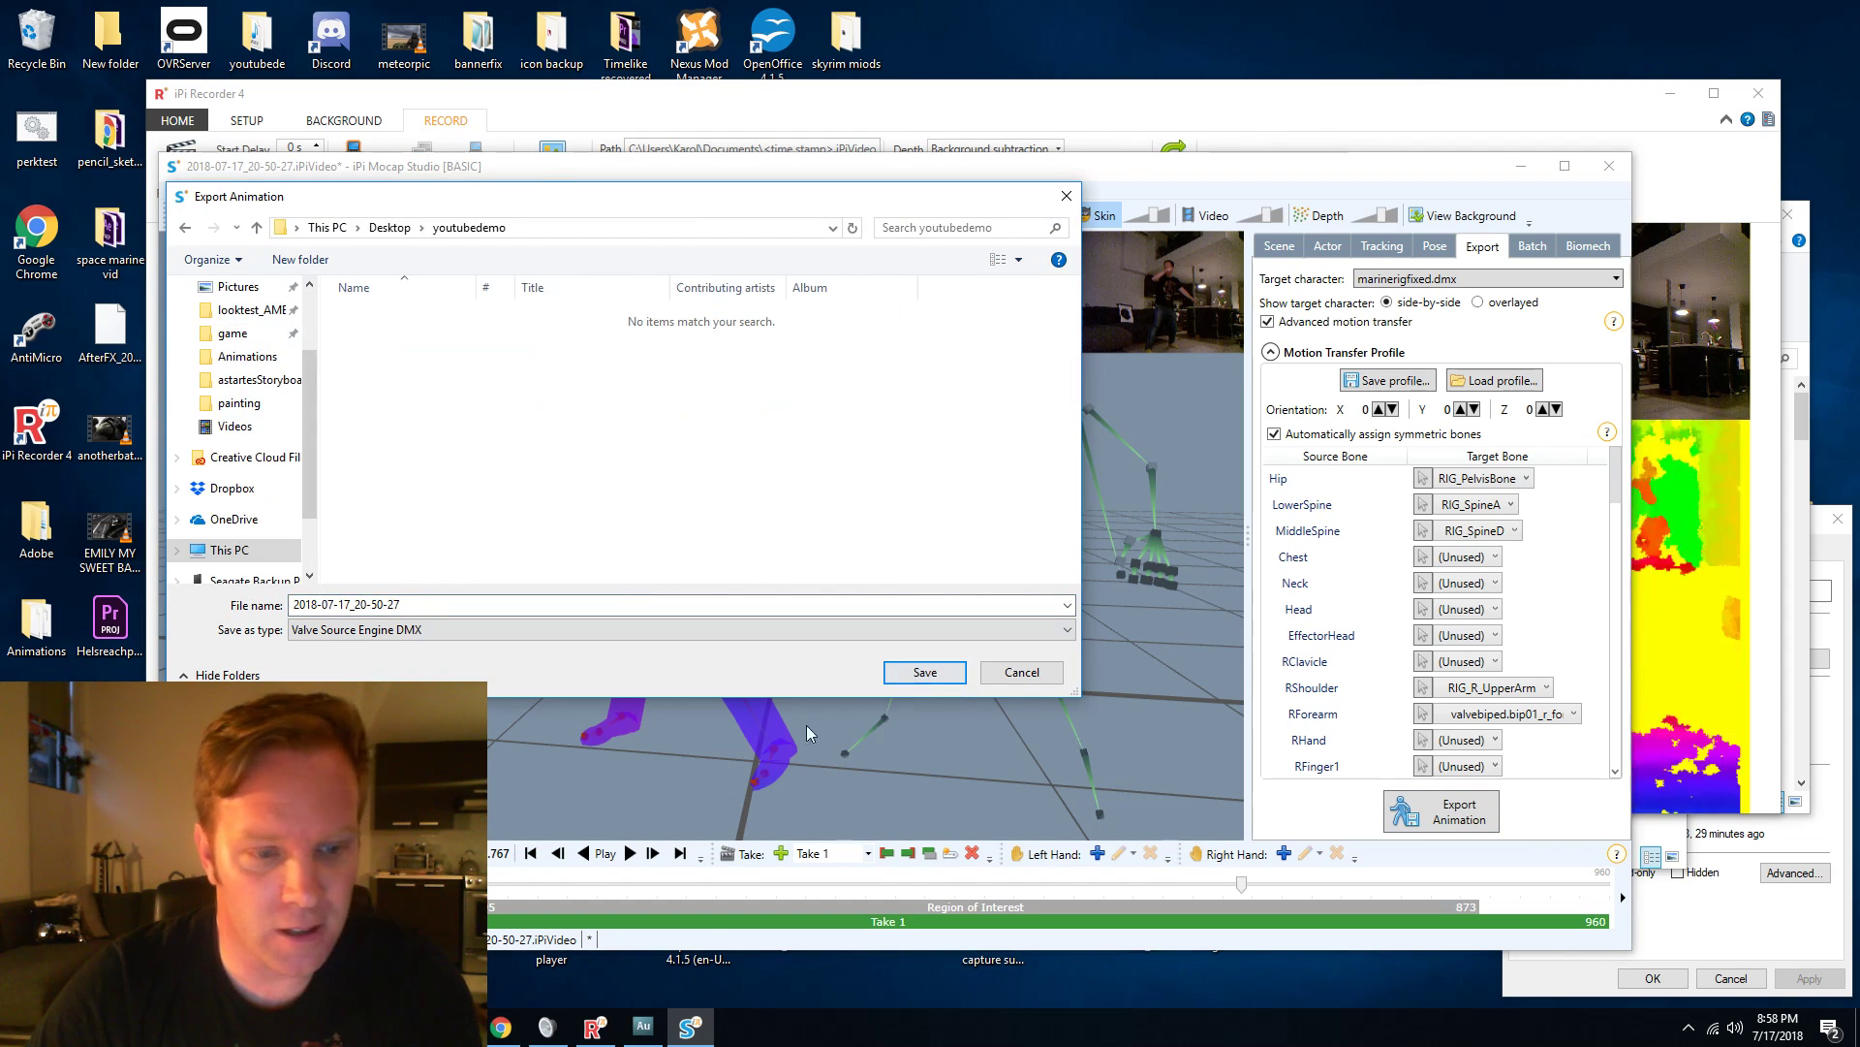
triple_click(440, 603)
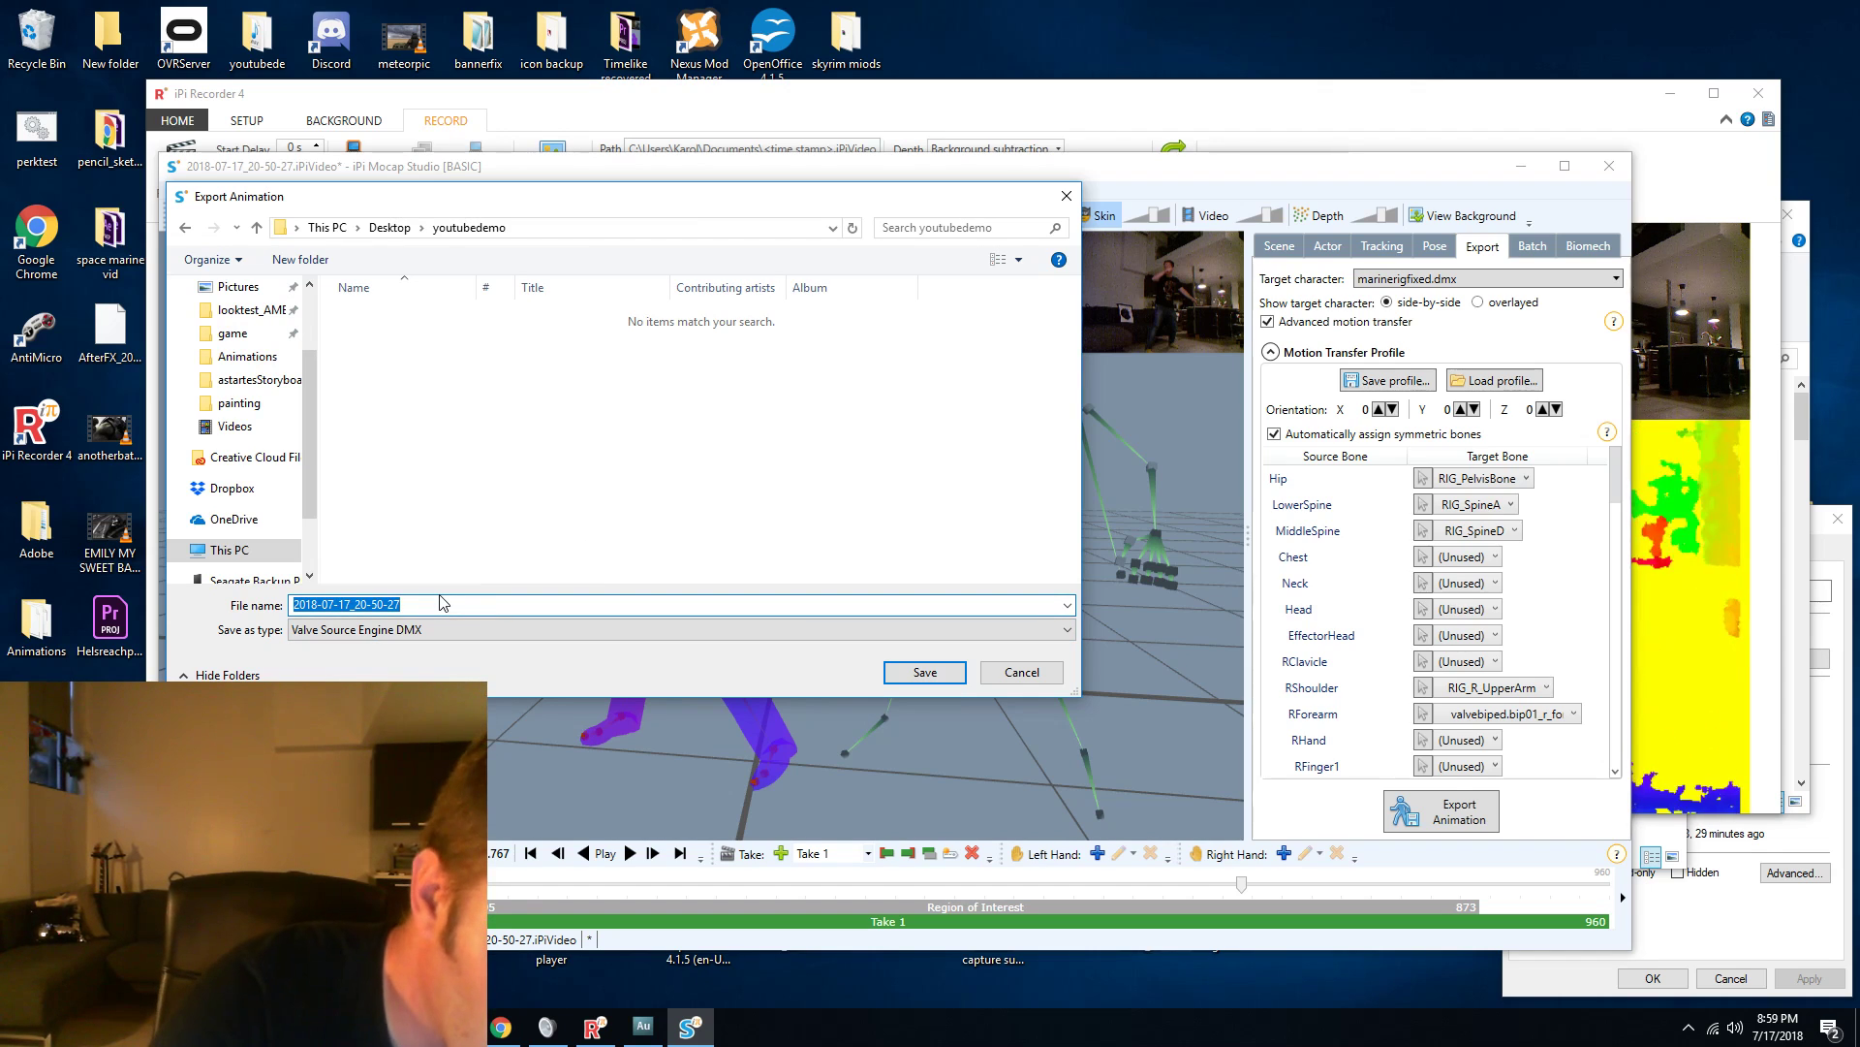
type("grimsta")
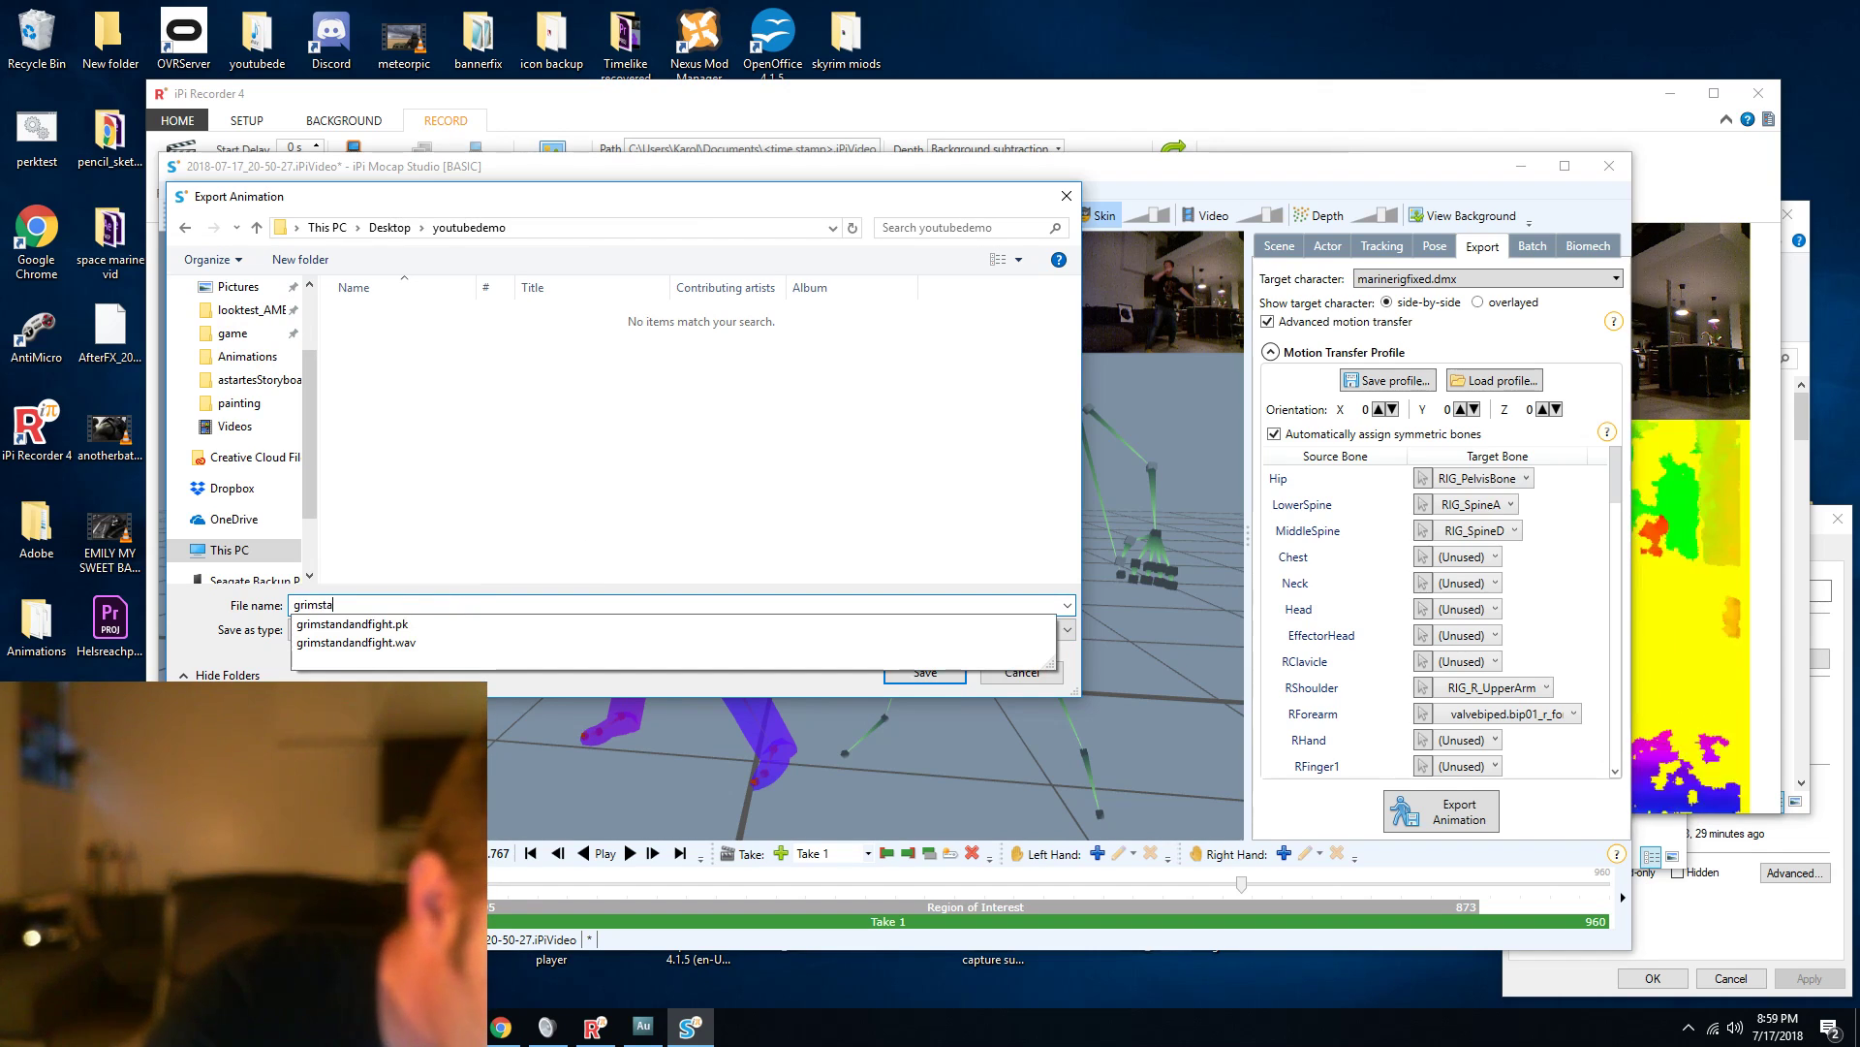
type("ndanim")
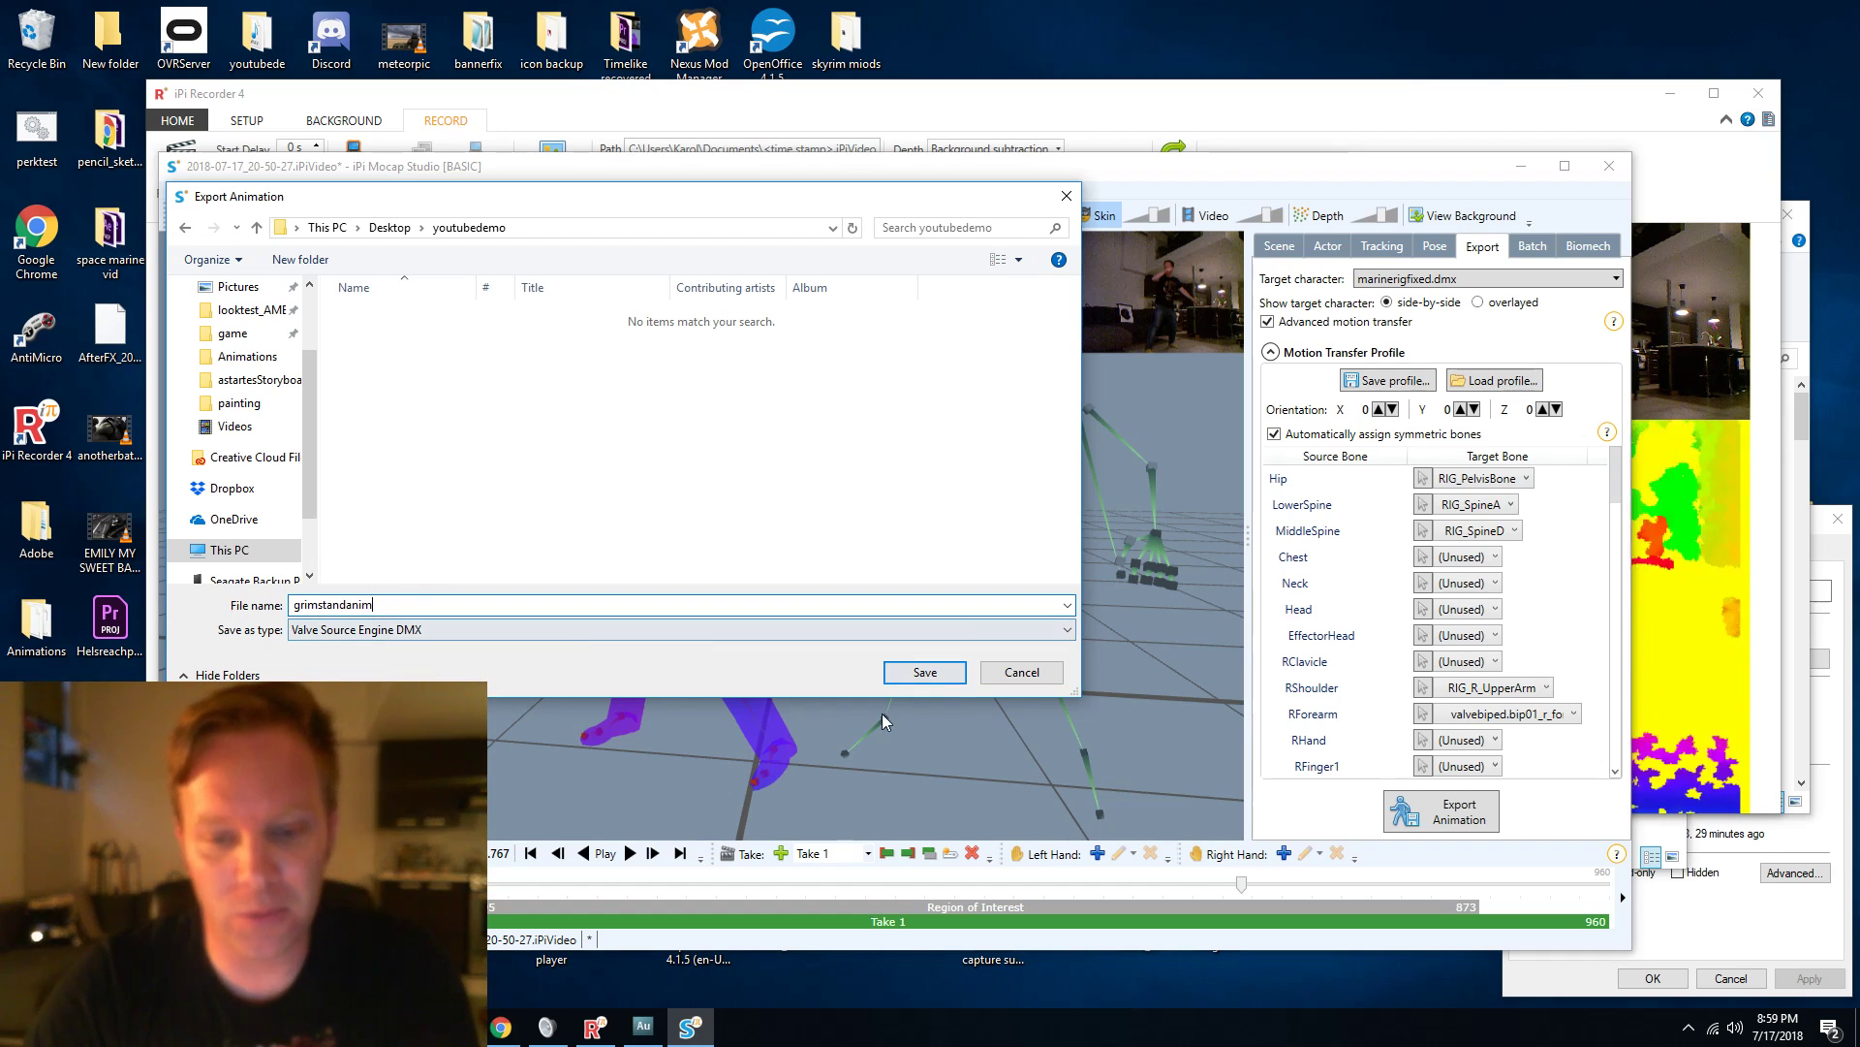
left_click(915, 671)
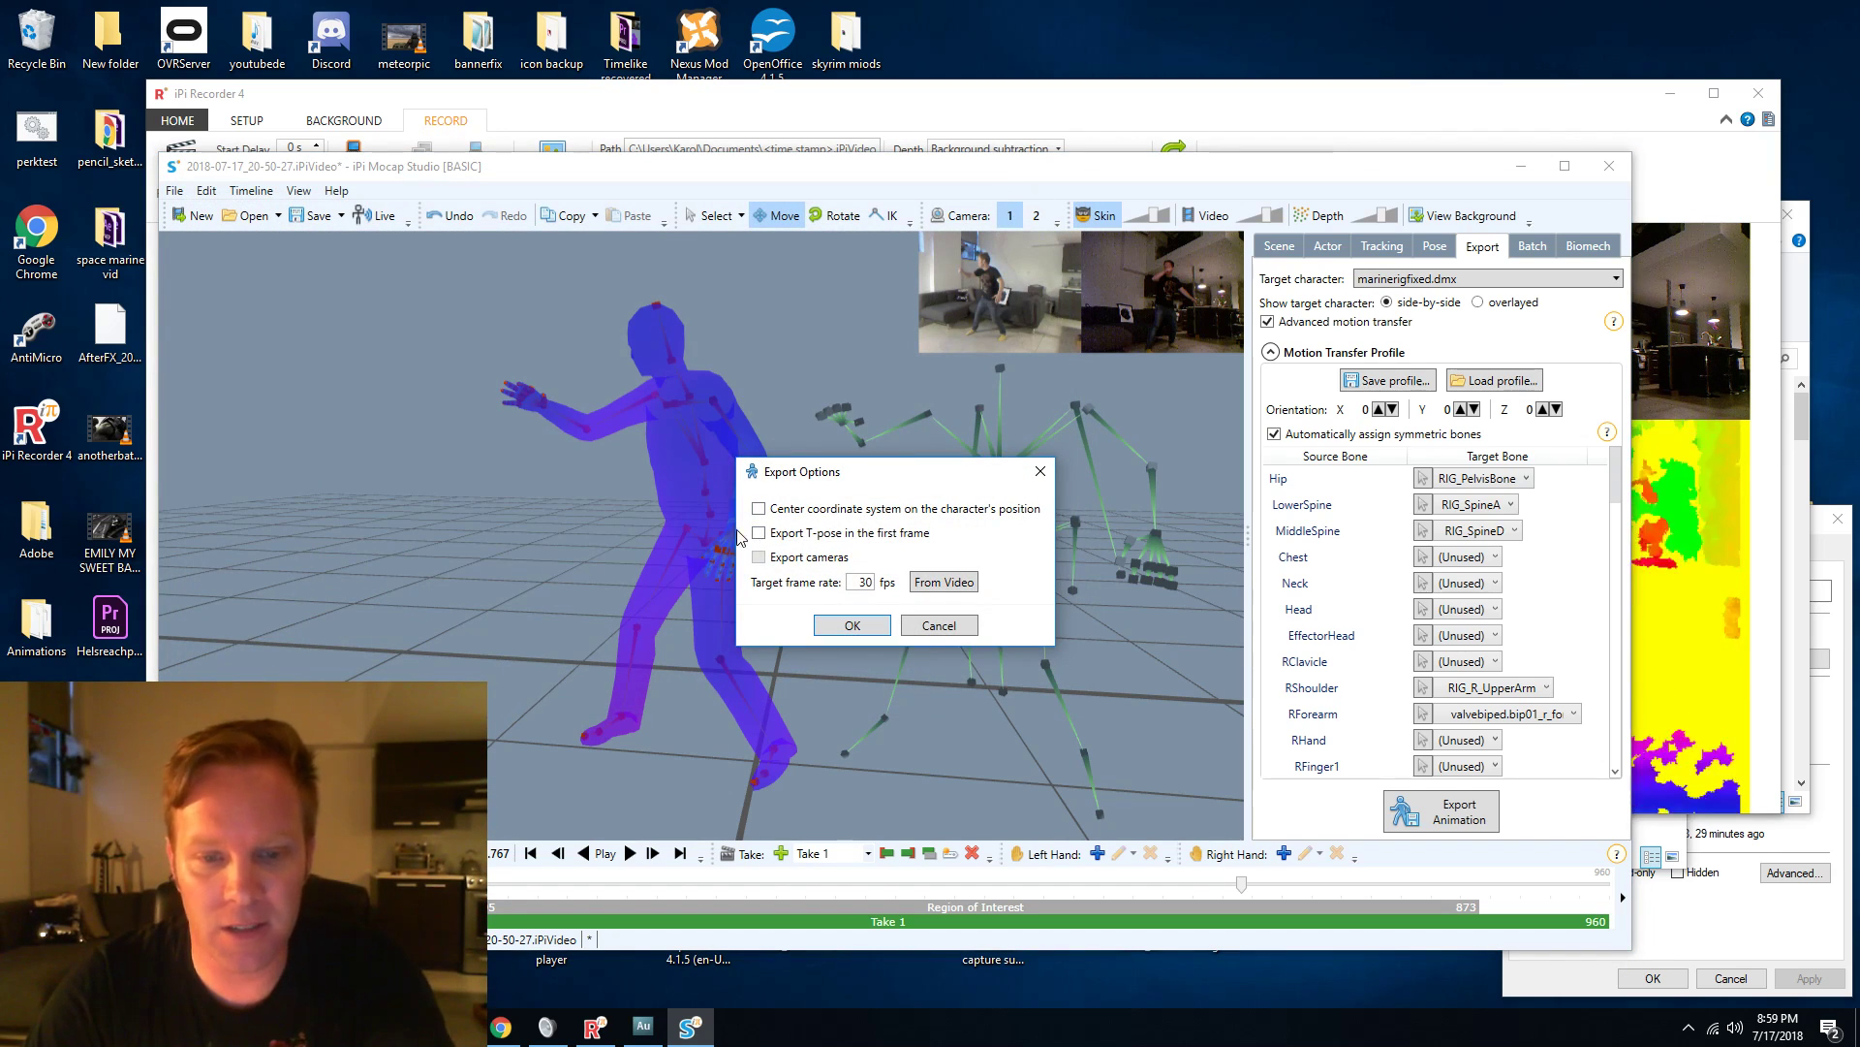
left_click(851, 625)
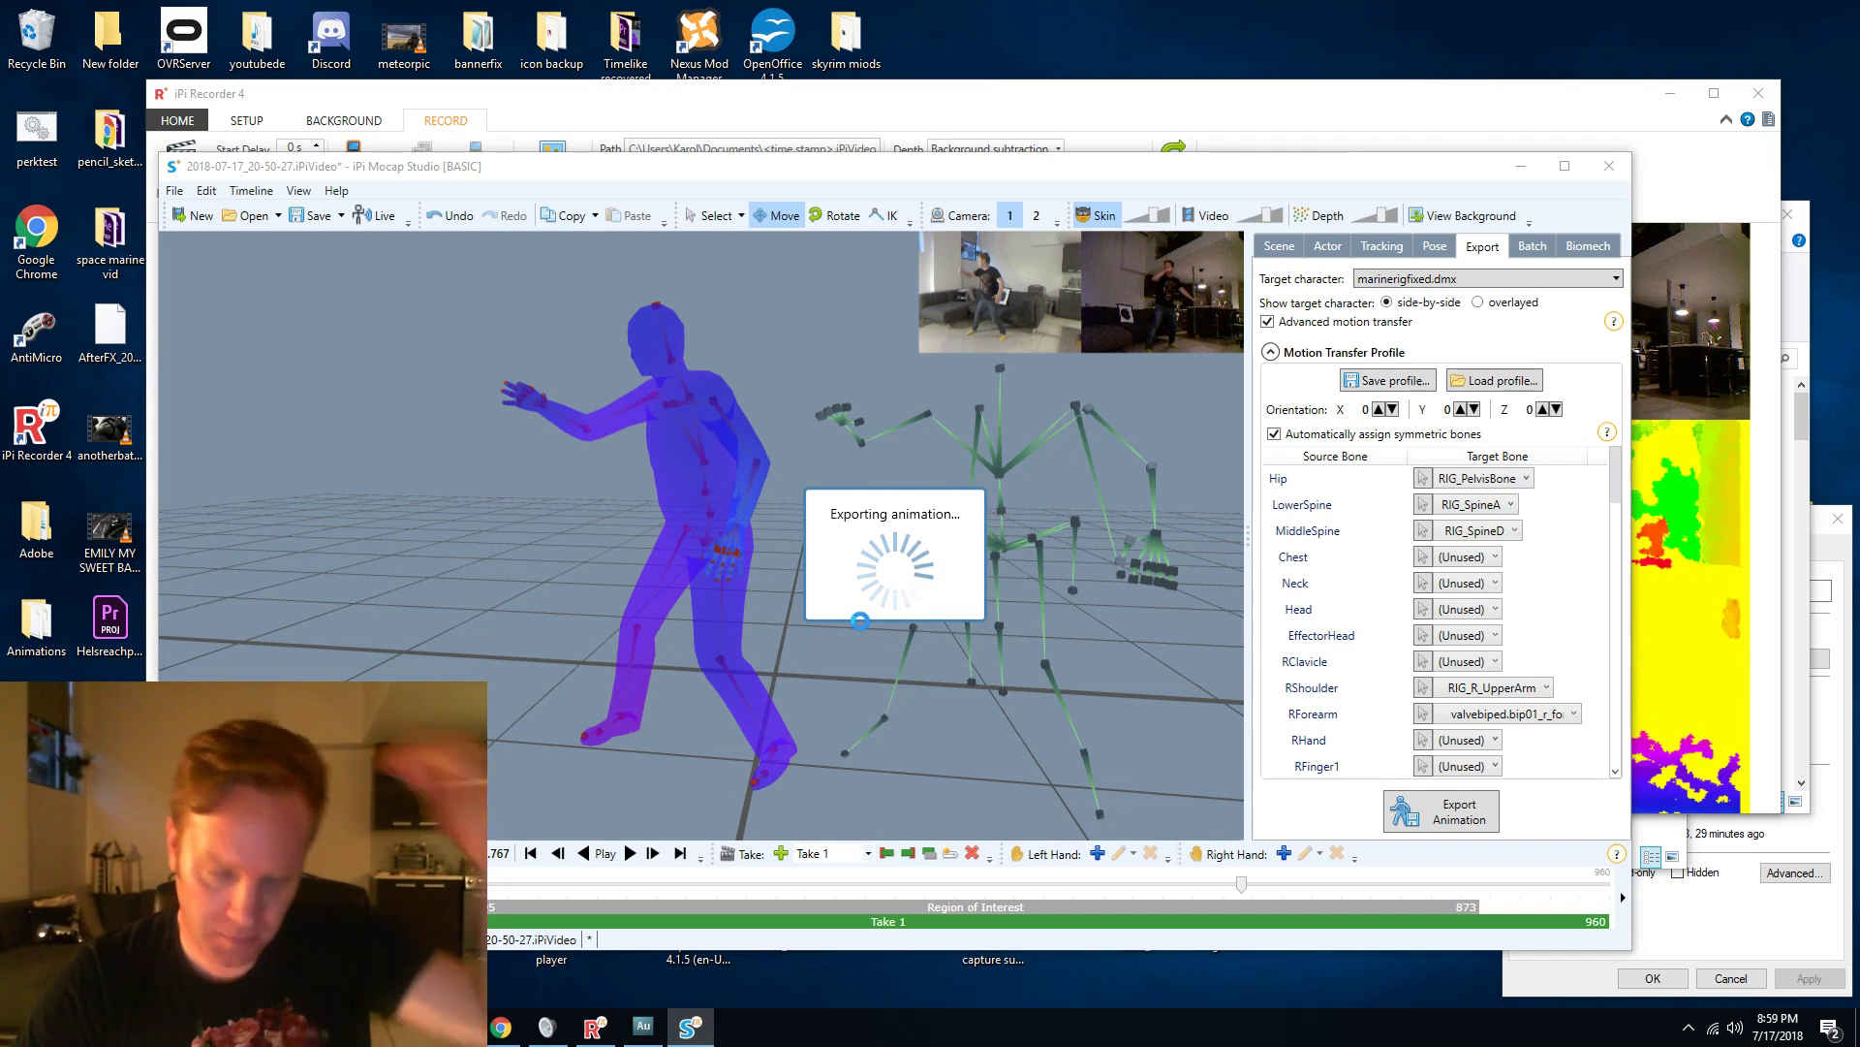
left_click(810, 611)
Close the recording results and iPi Recorder, and minimize the Adobe Audition window.
left_click(1520, 166)
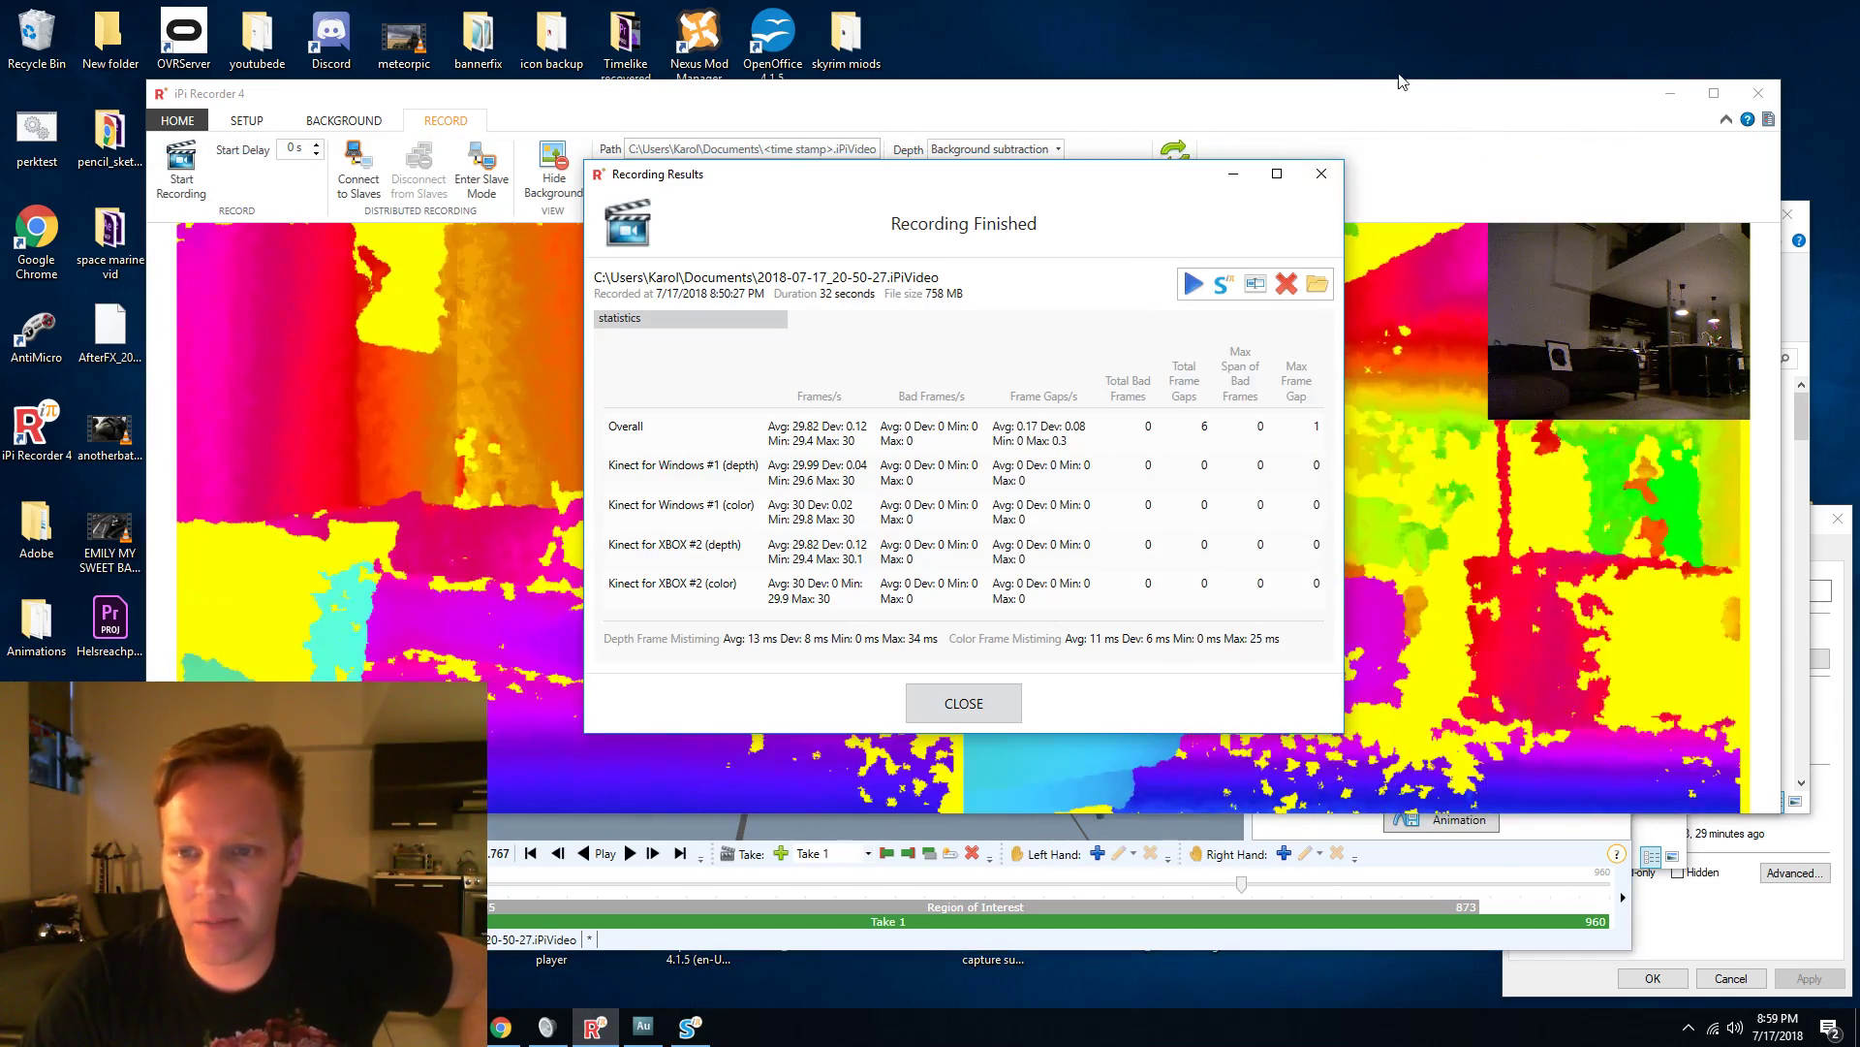
left_click(1322, 174)
left_click(1759, 94)
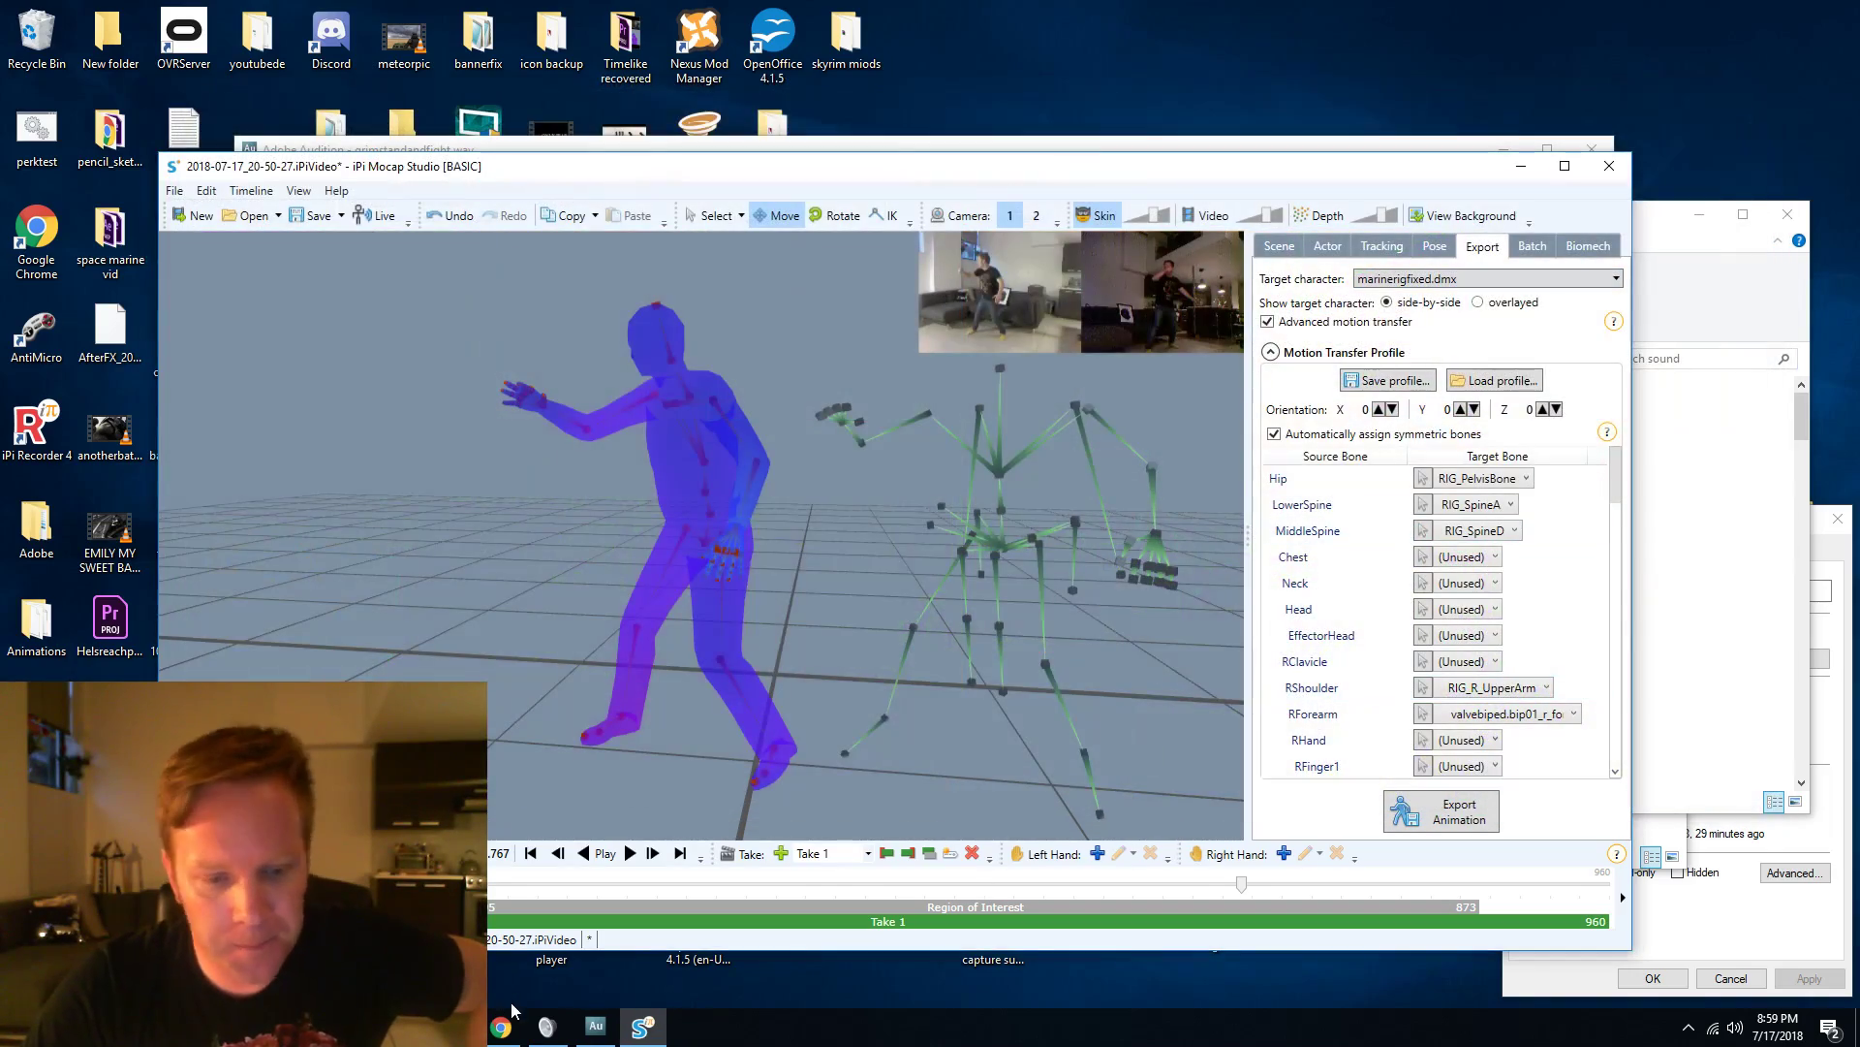
left_click(591, 1031)
left_click(588, 1035)
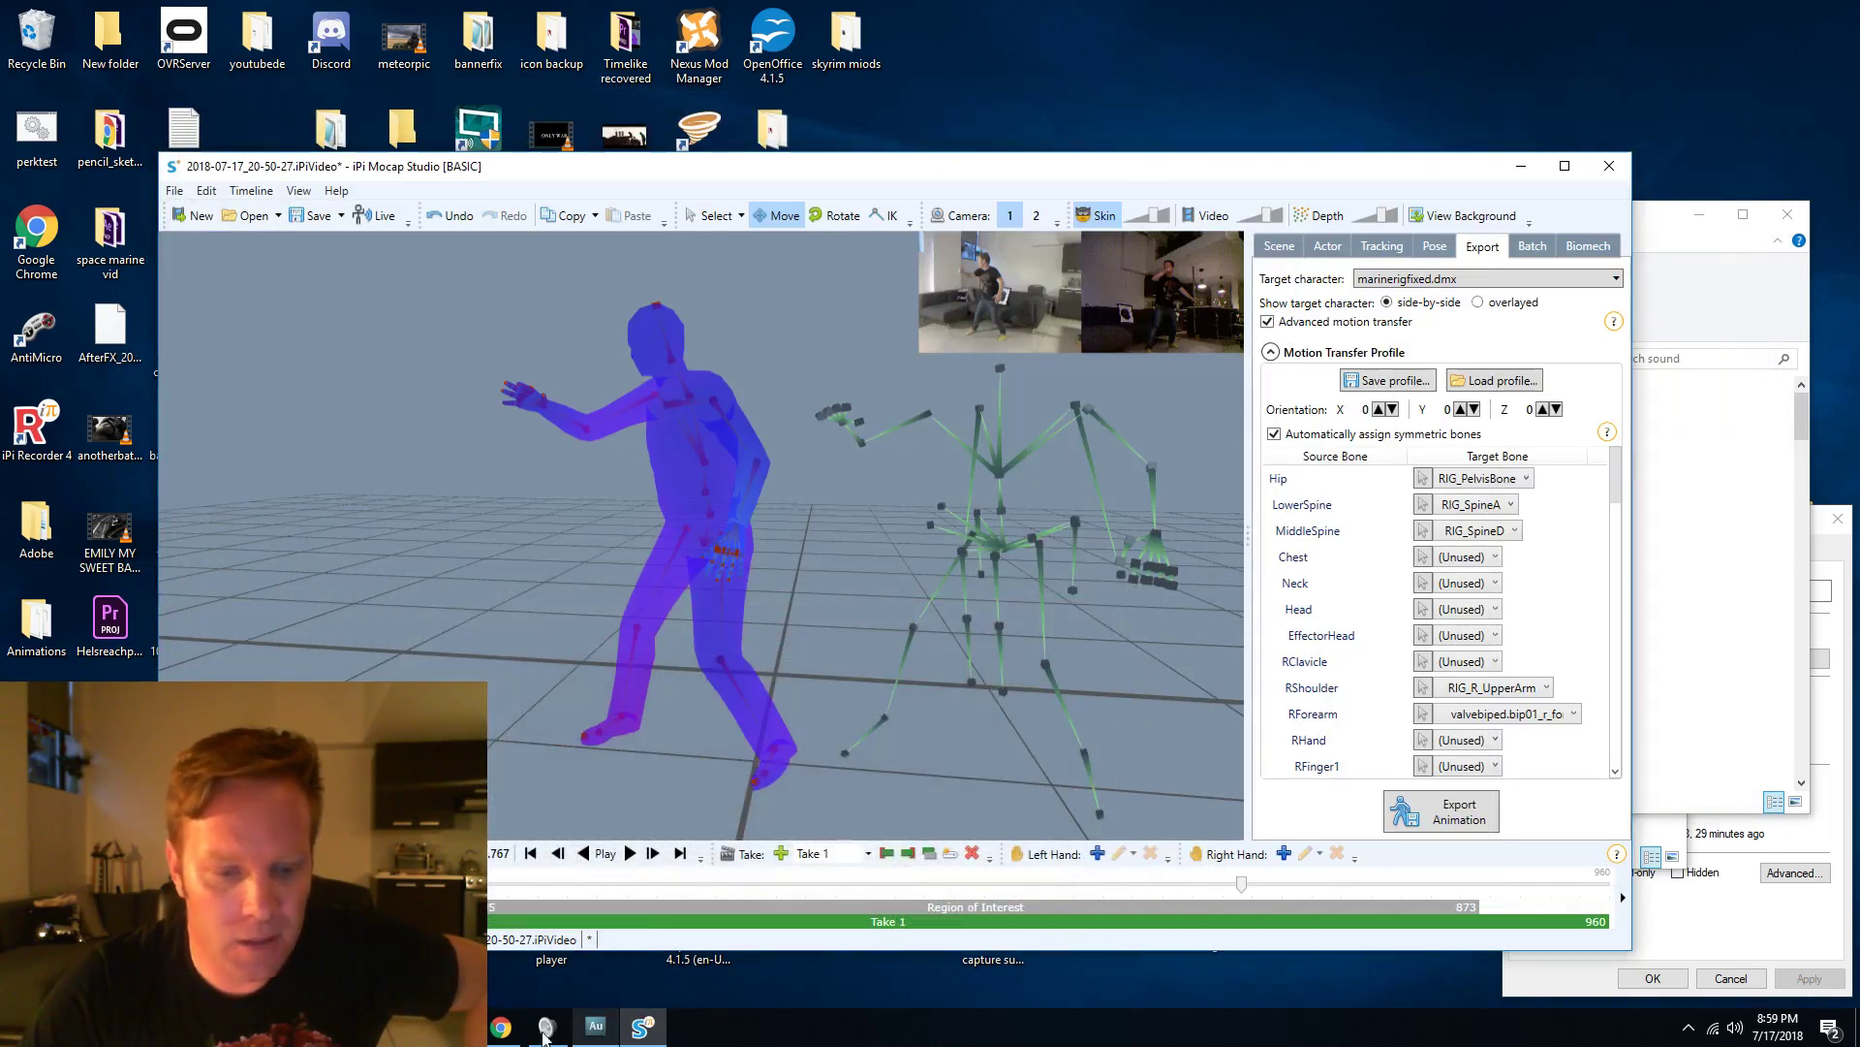
Switch to Steam and launch Source Filmmaker from the software library.
mouse_move(505, 1033)
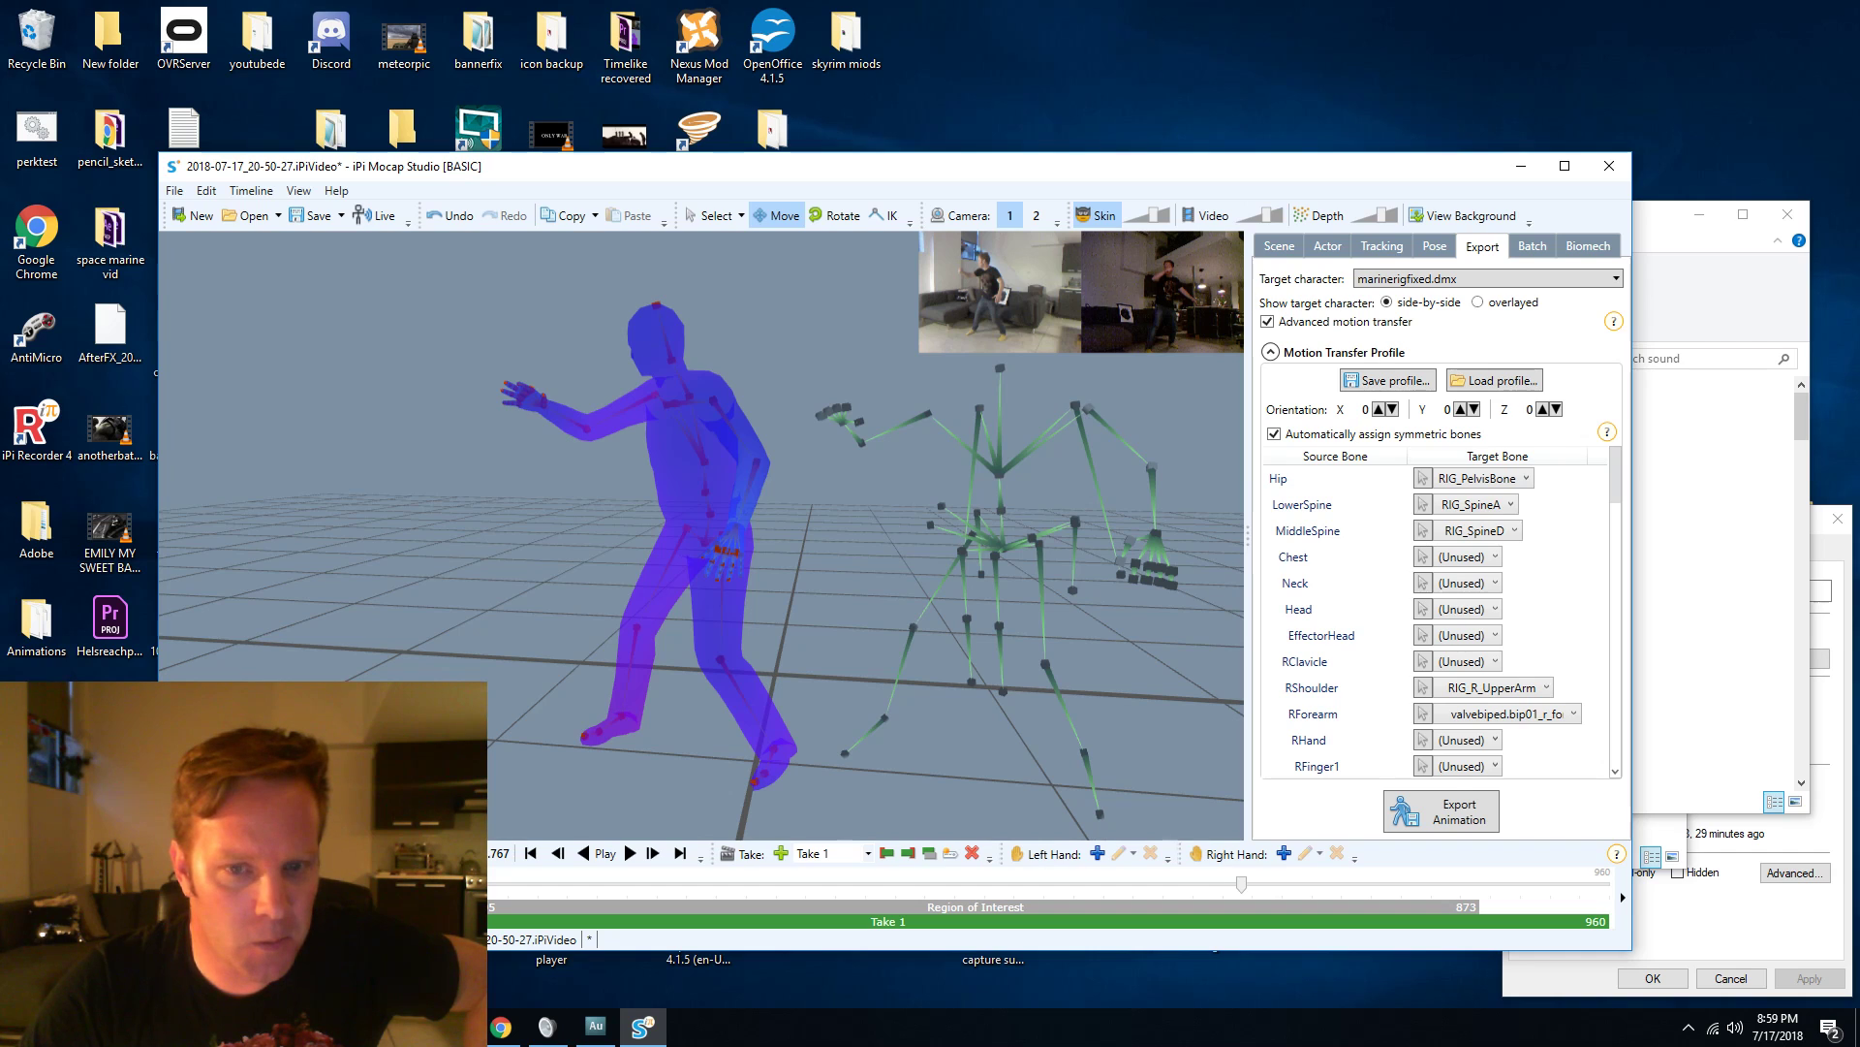
key("super")
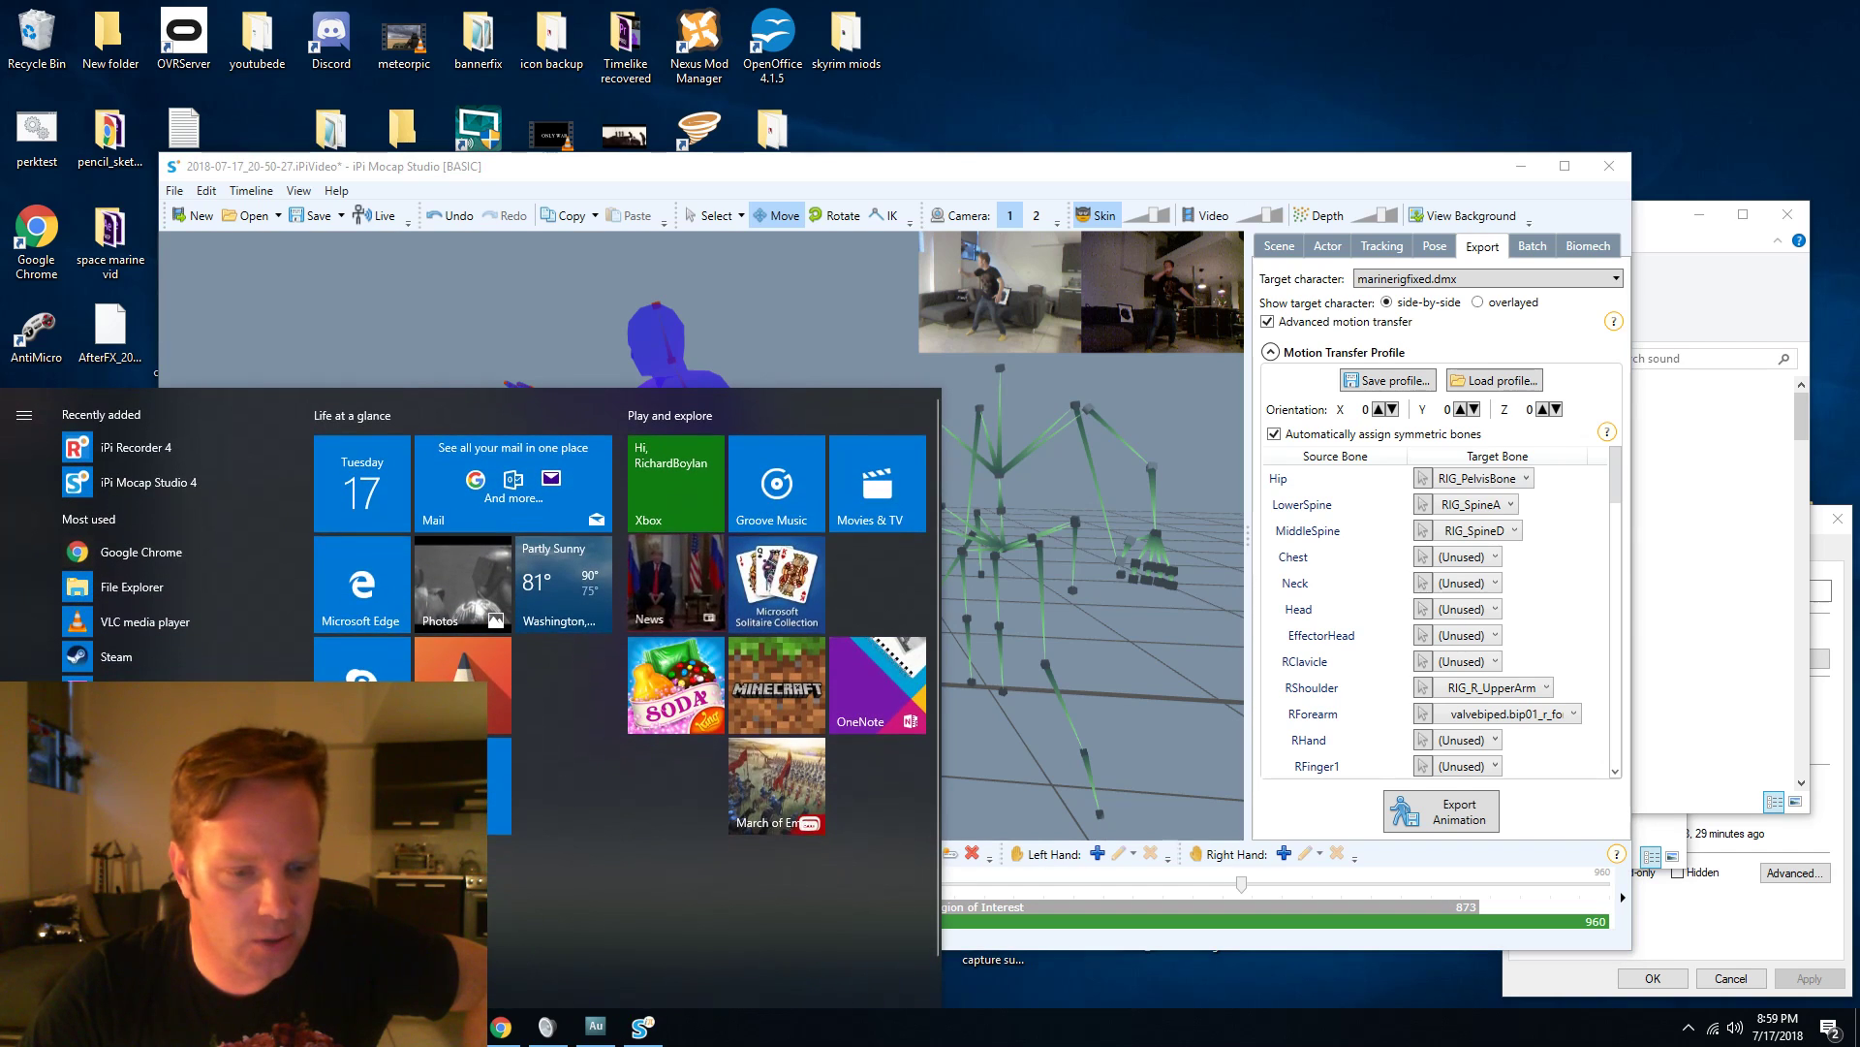
key("super")
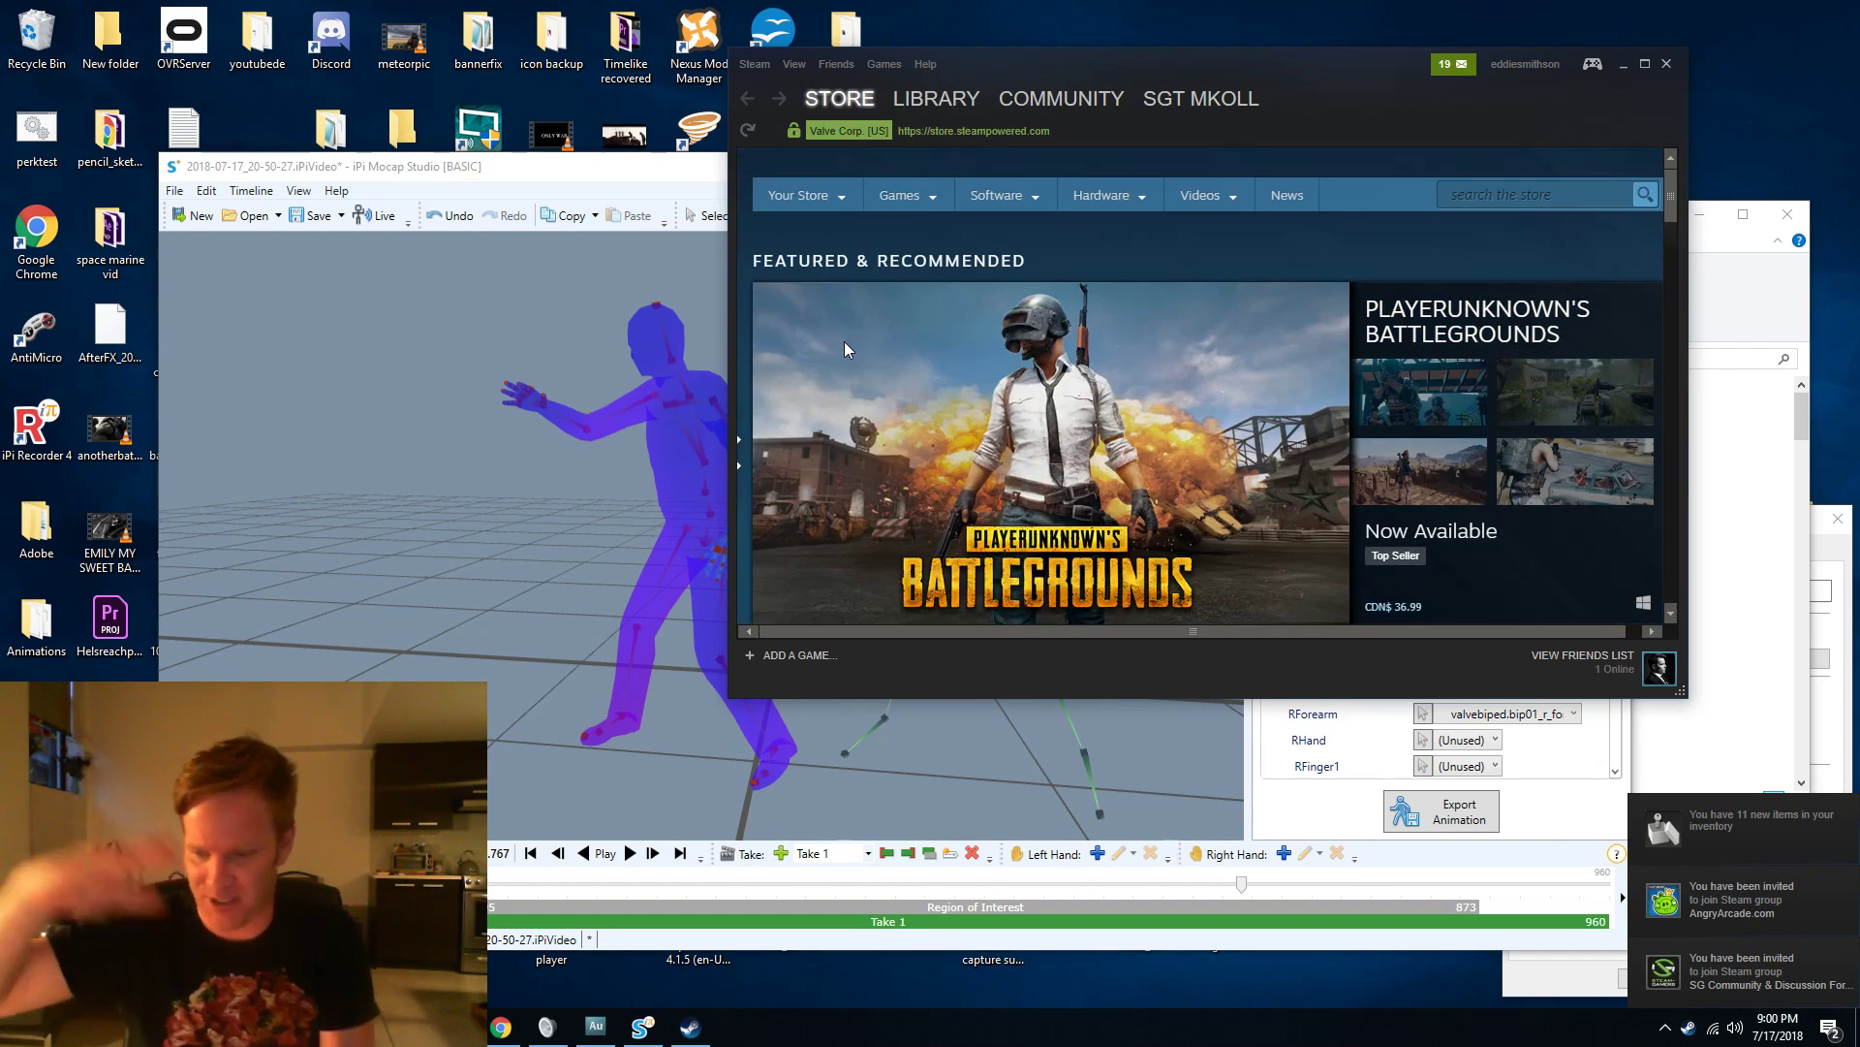
mouse_move(841, 101)
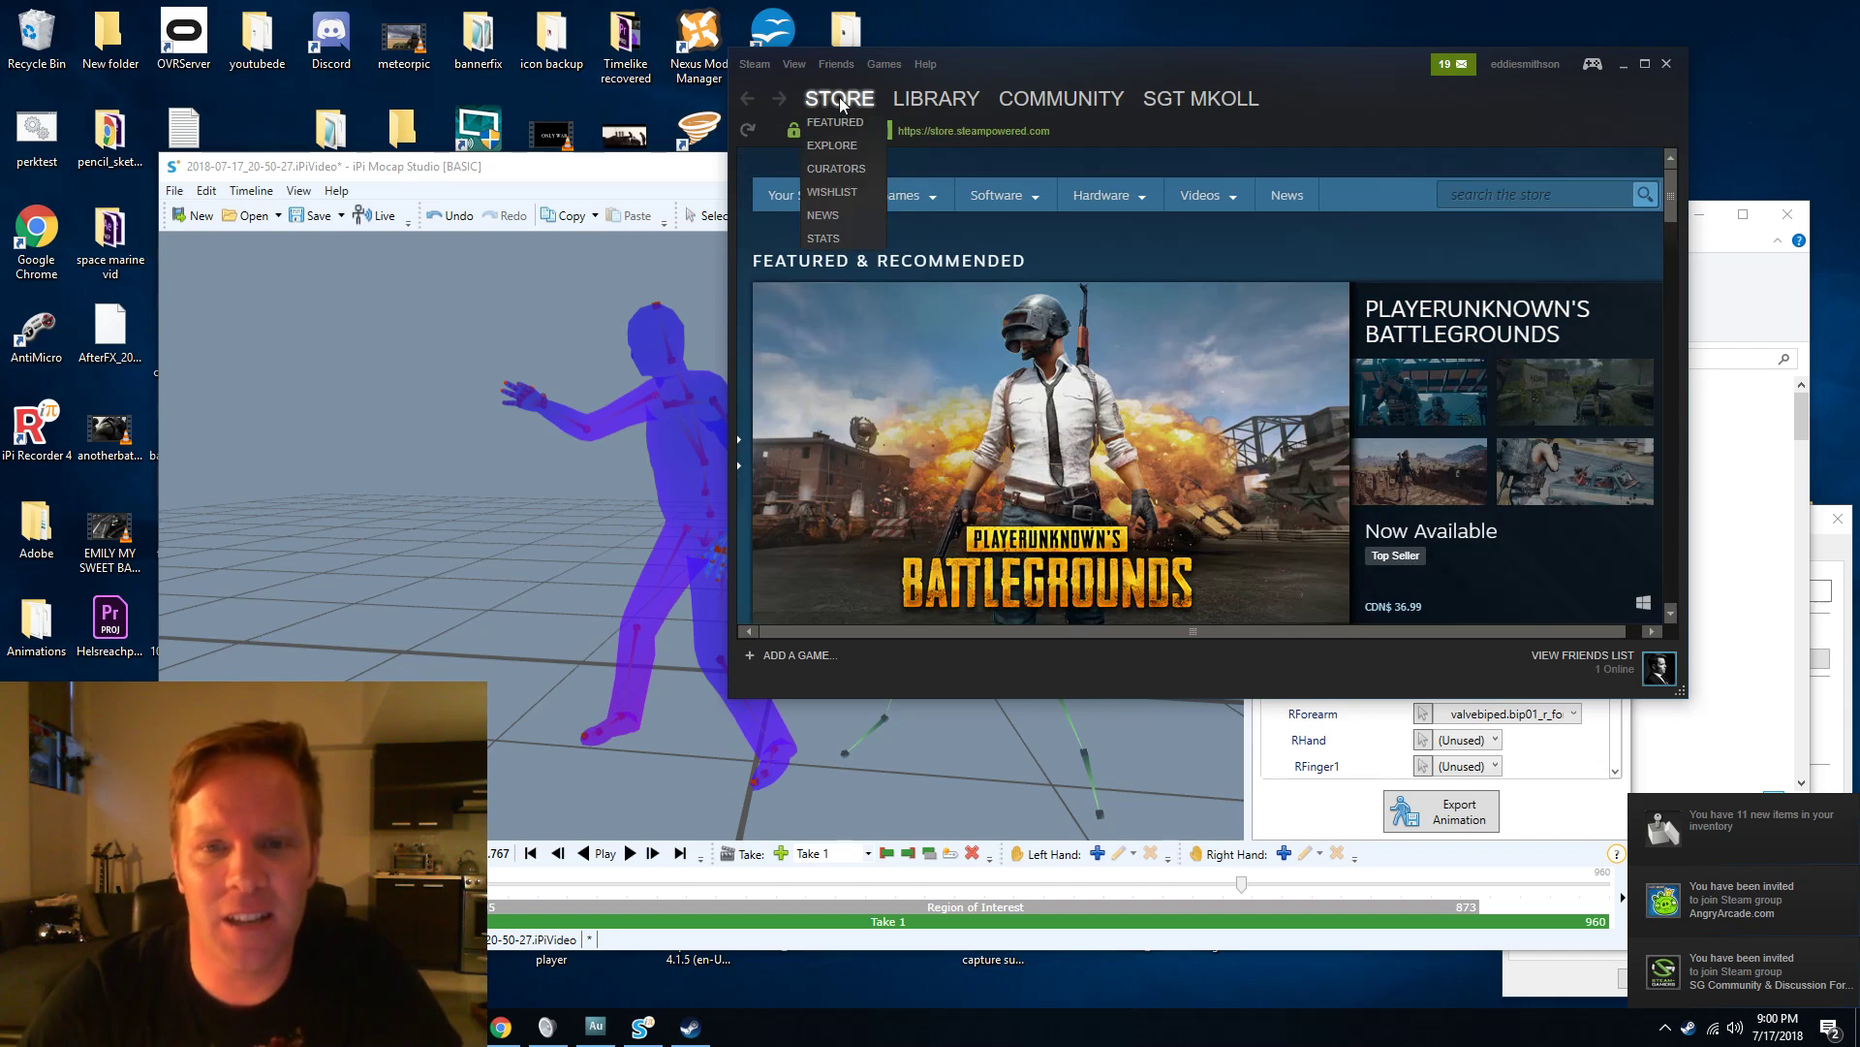
left_click(936, 99)
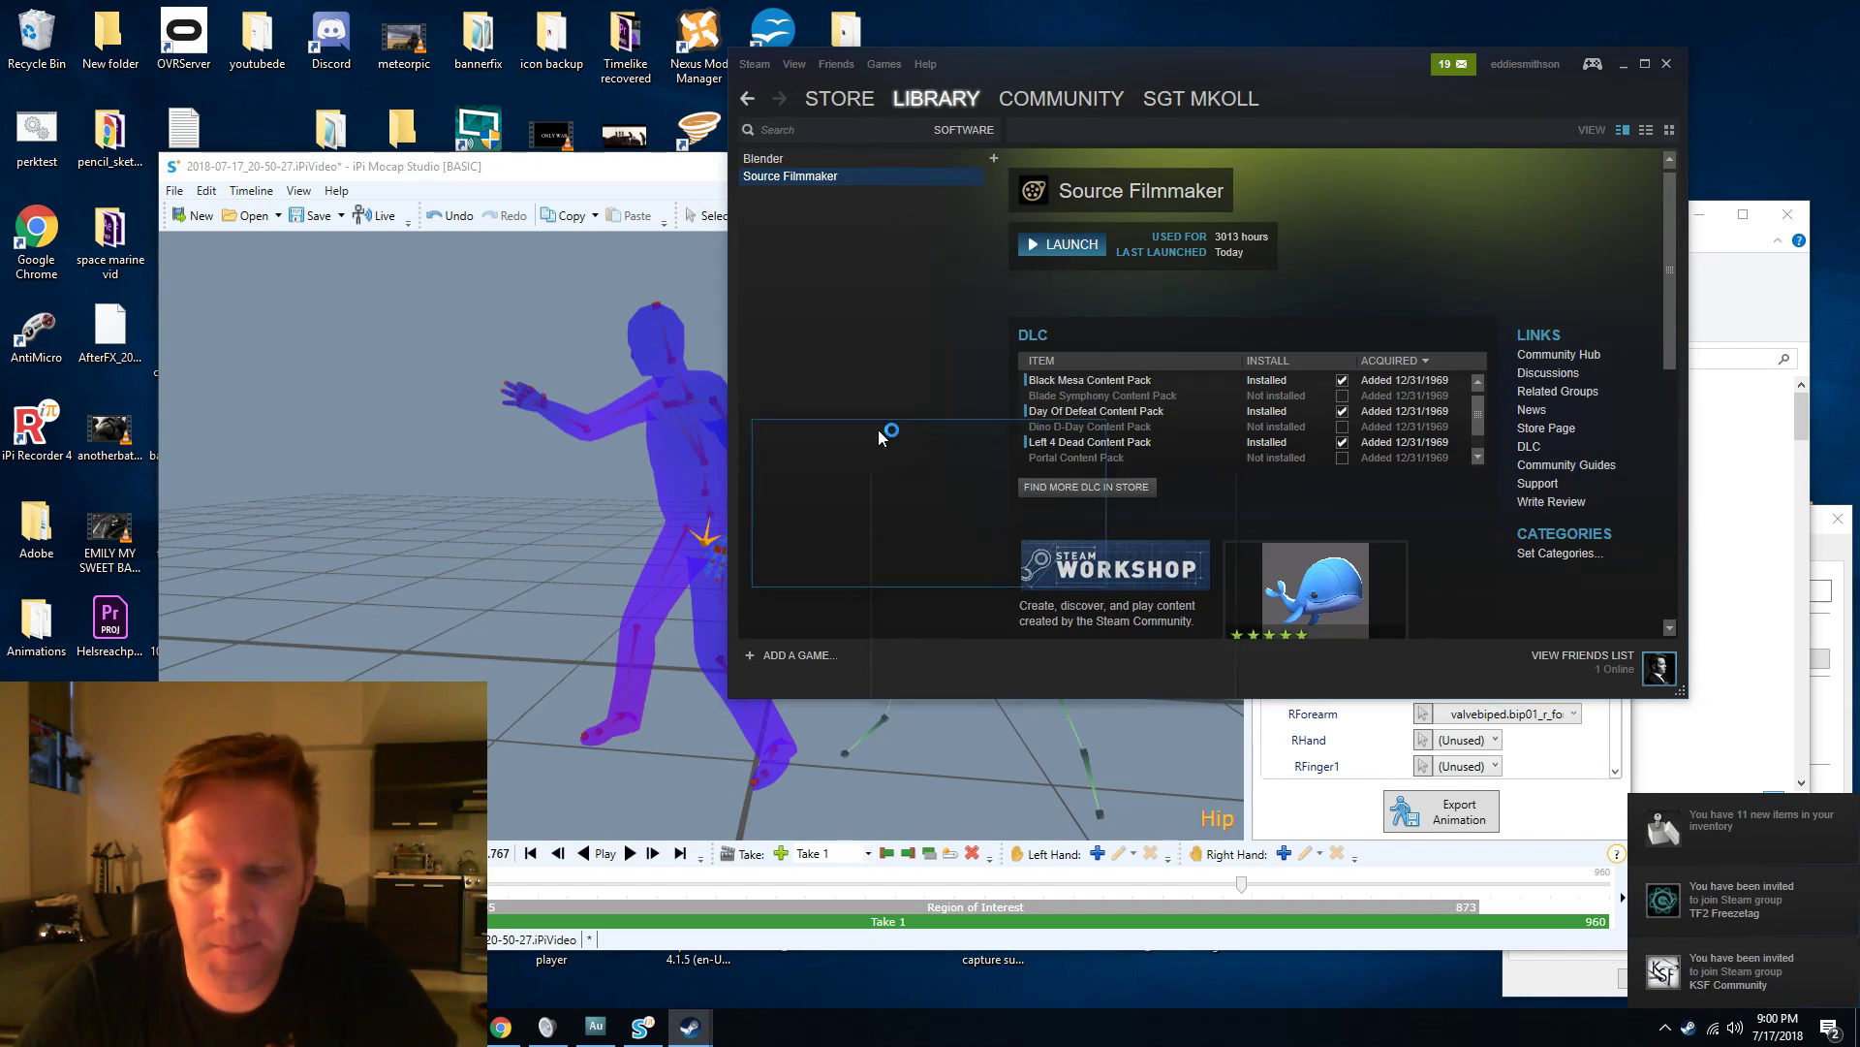
left_click(945, 570)
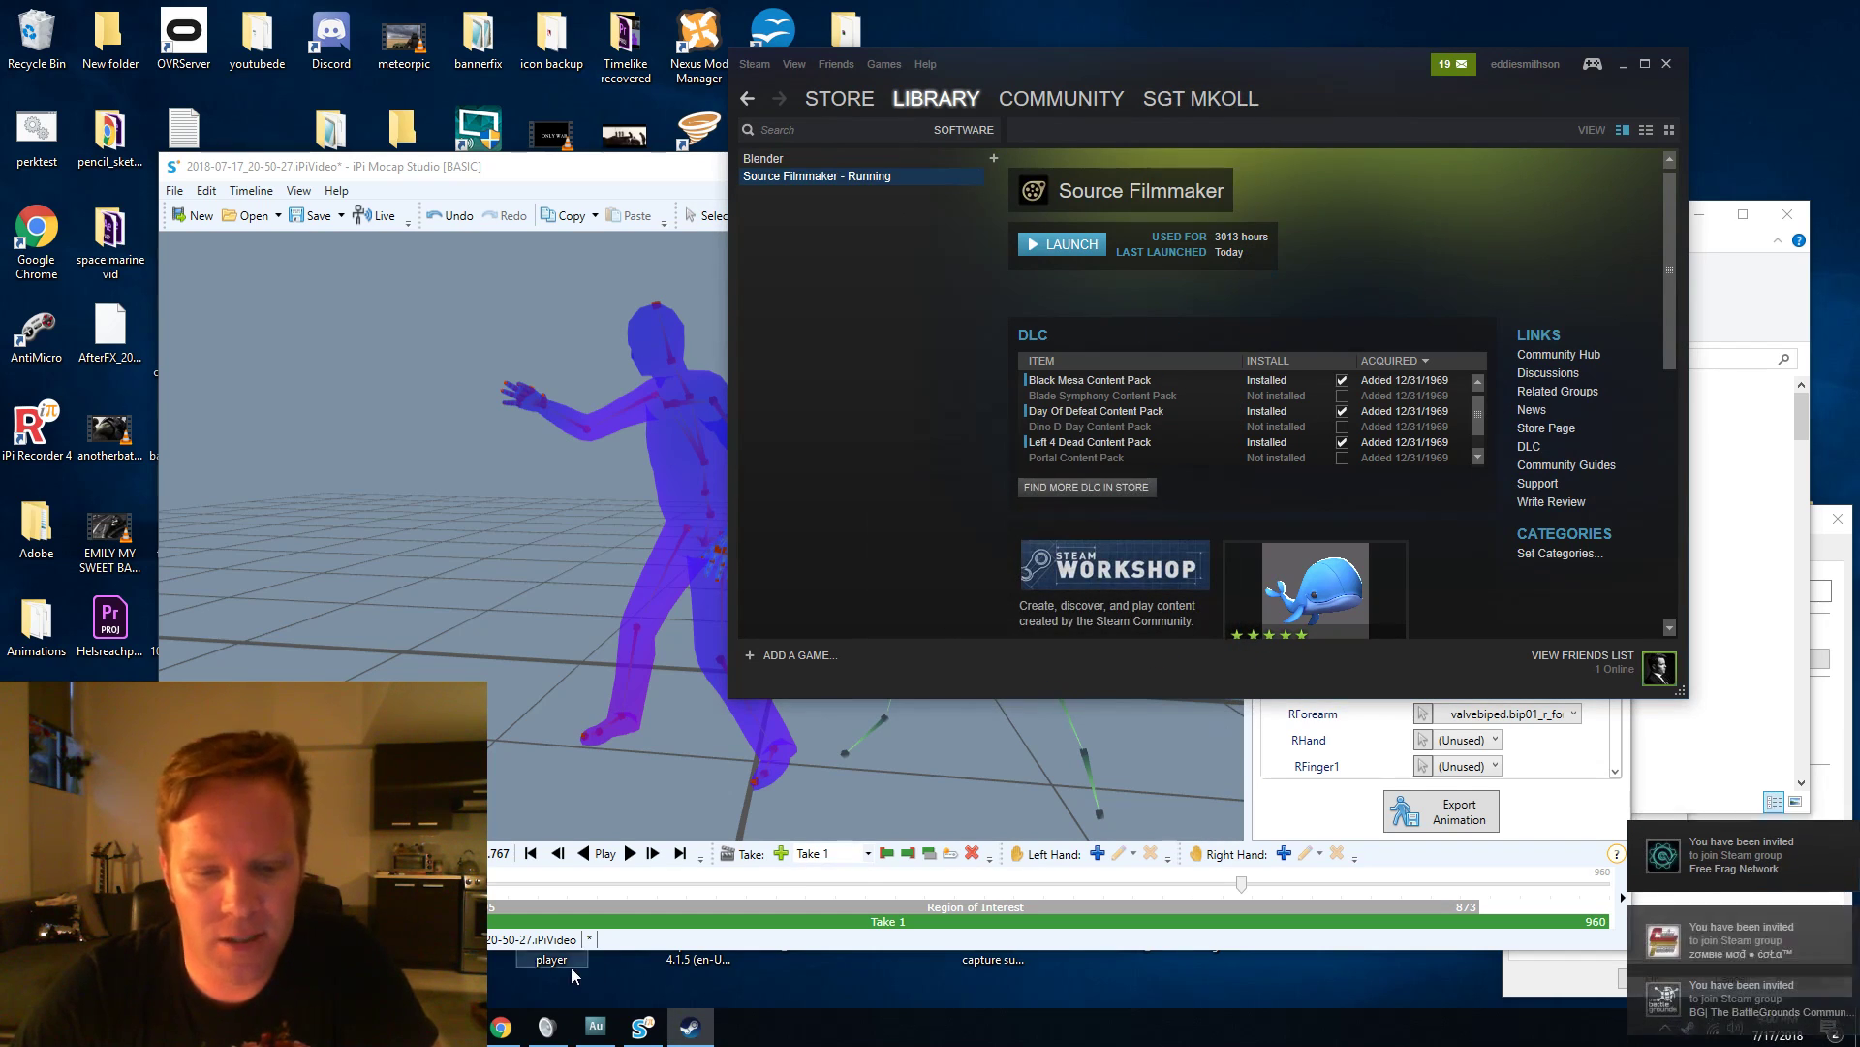
Create a new Source Filmmaker session named grimanimtest in the default sessions directory at 24 frames per second.
left_click(453, 1027)
left_click(453, 1027)
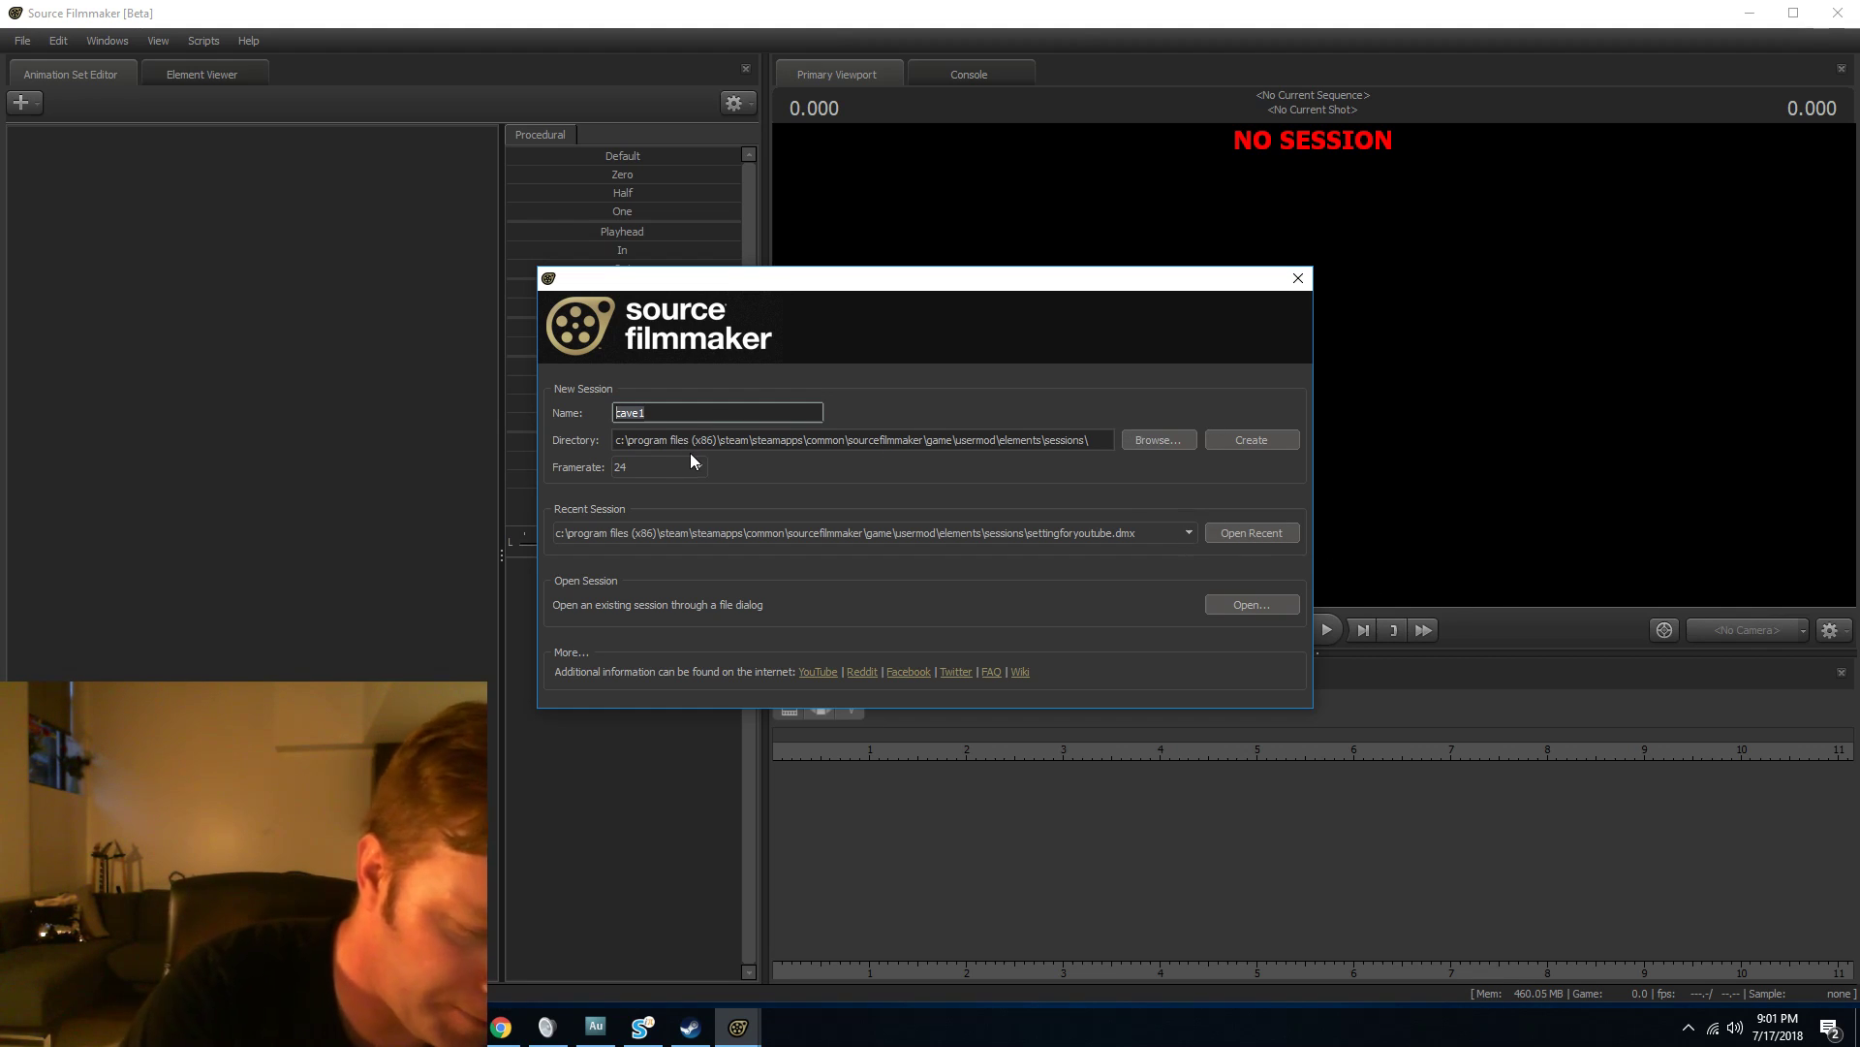
type("grimanimtest")
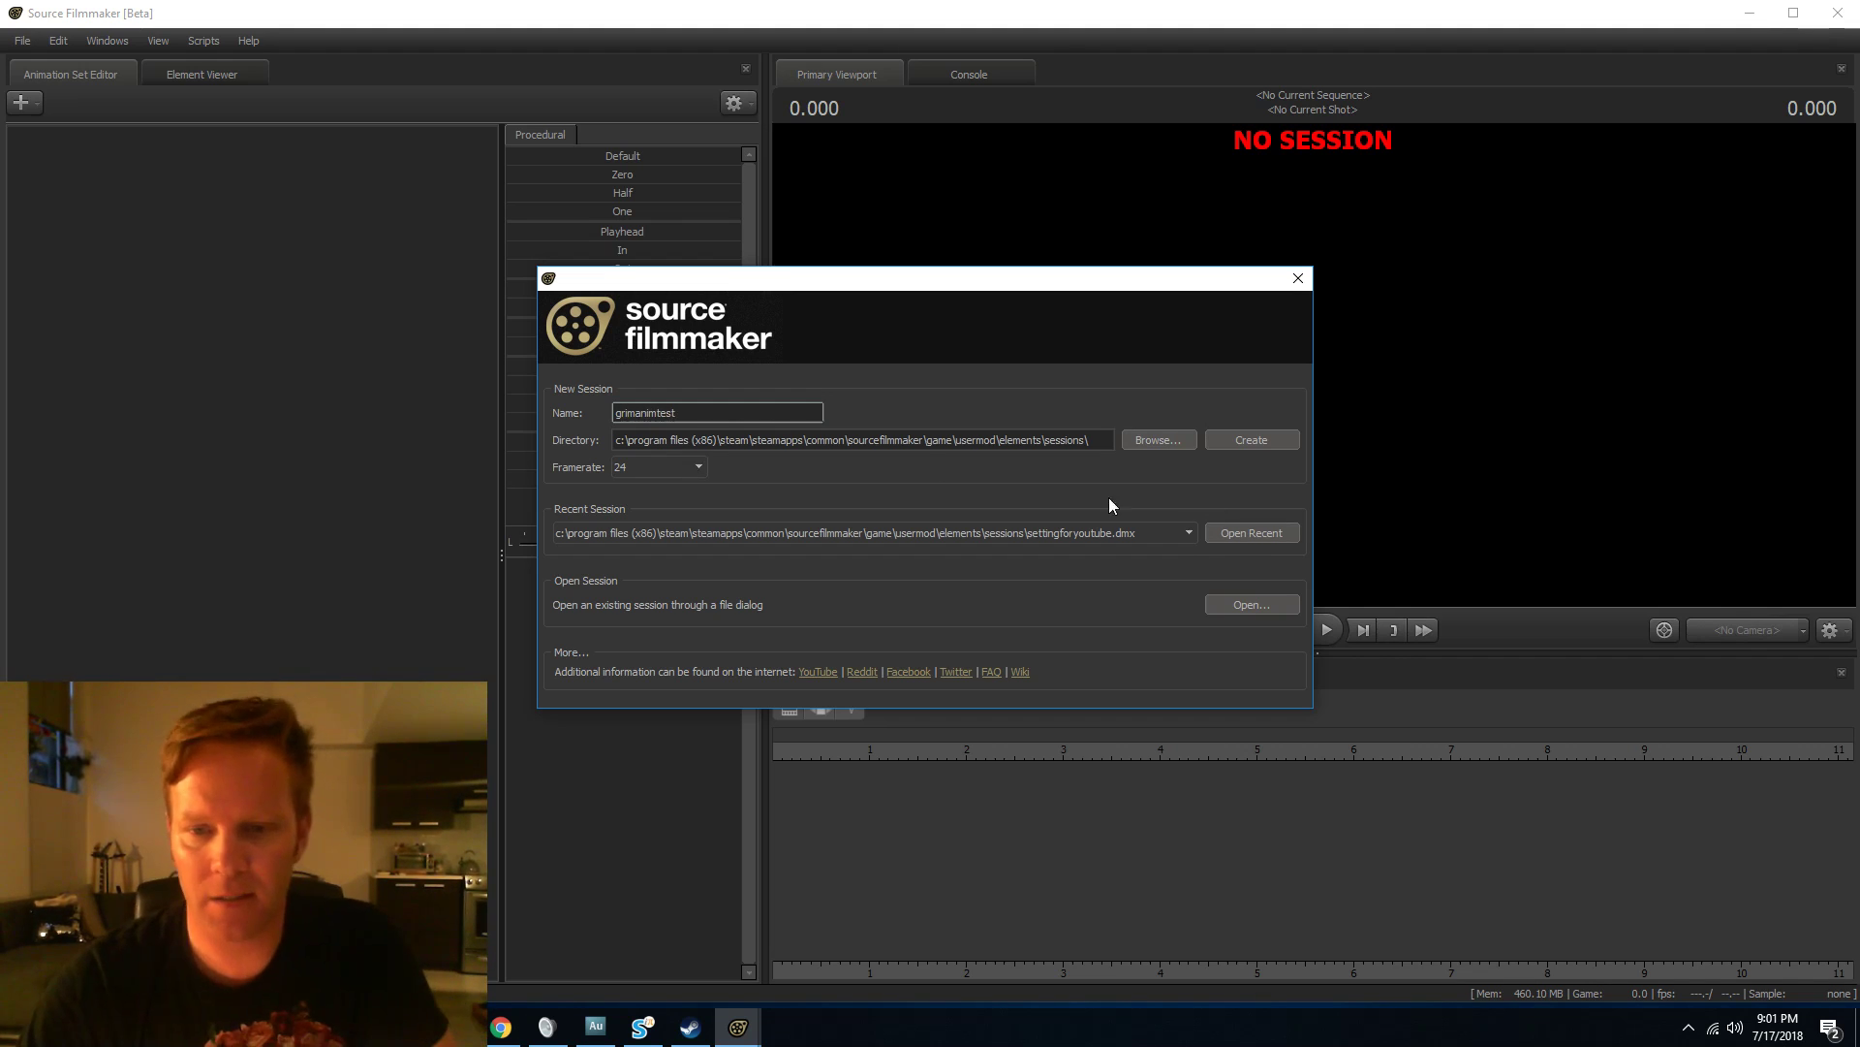
left_click(1266, 441)
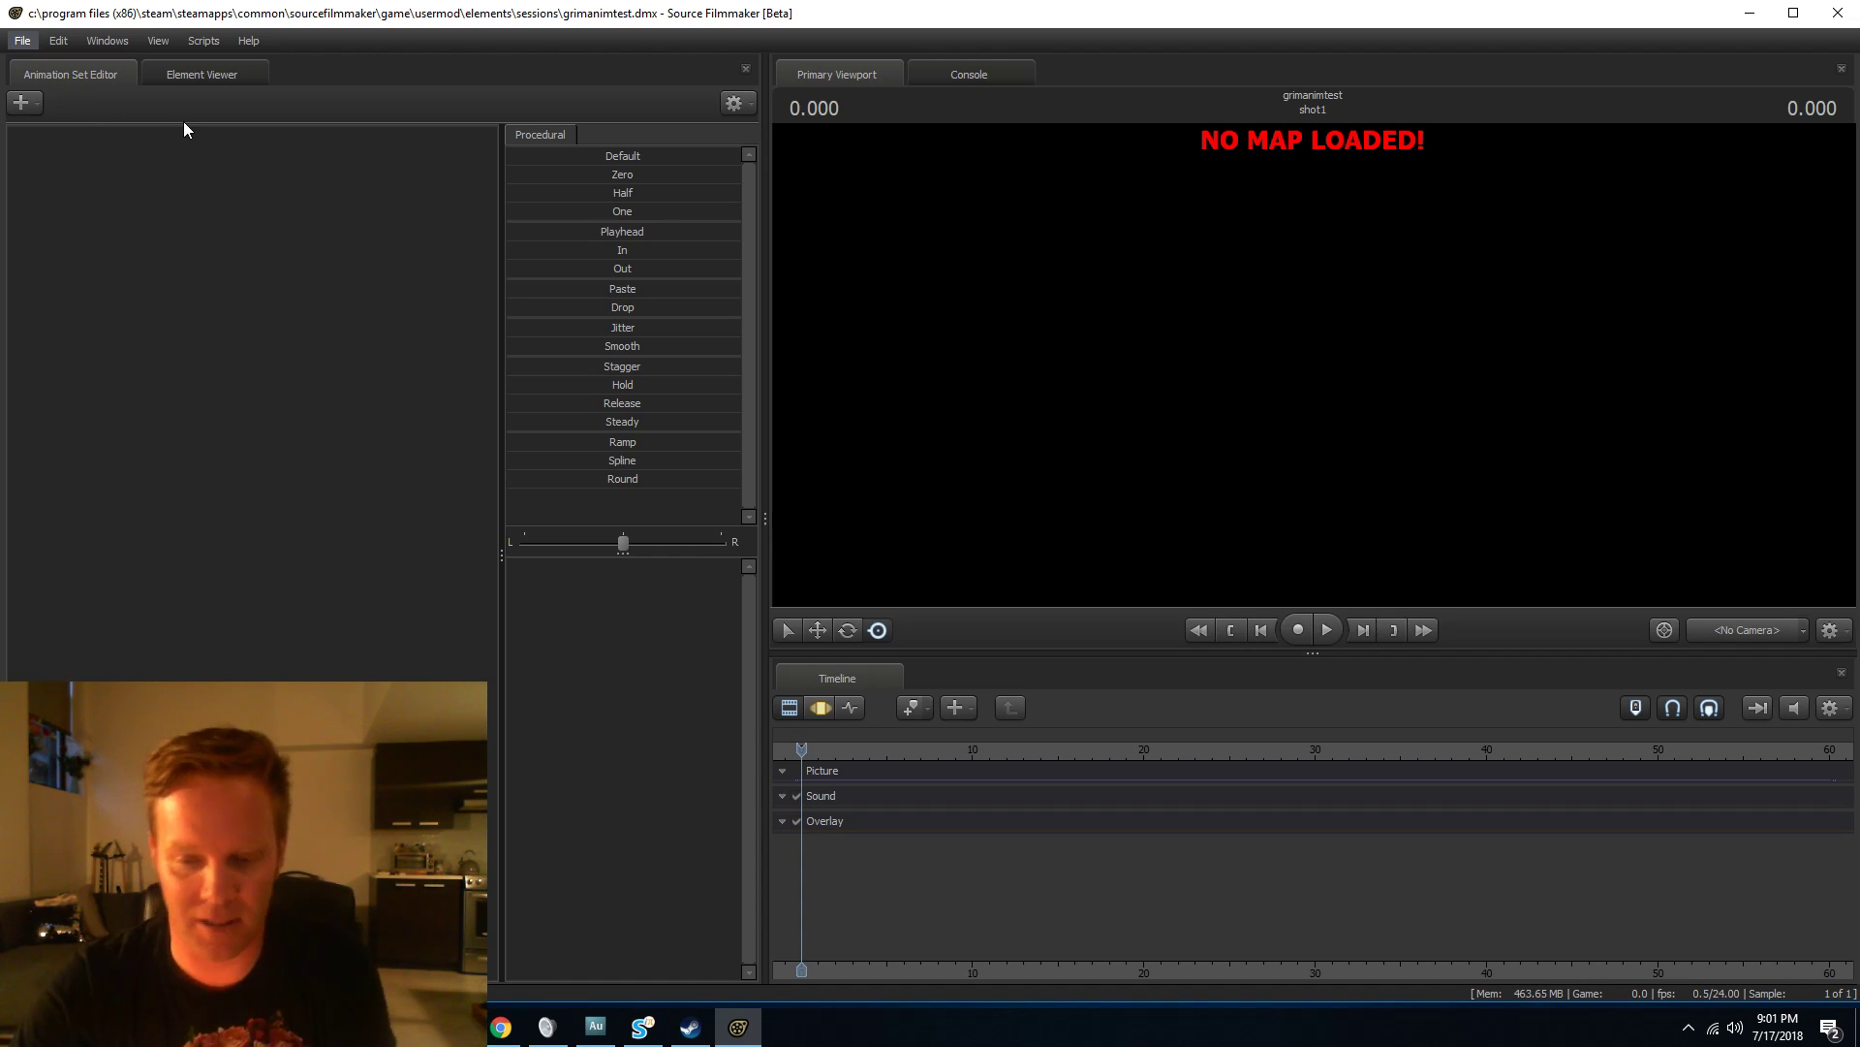
Filter the available maps for "stage" and load the stage.bsp map into the session.
left_click(22, 41)
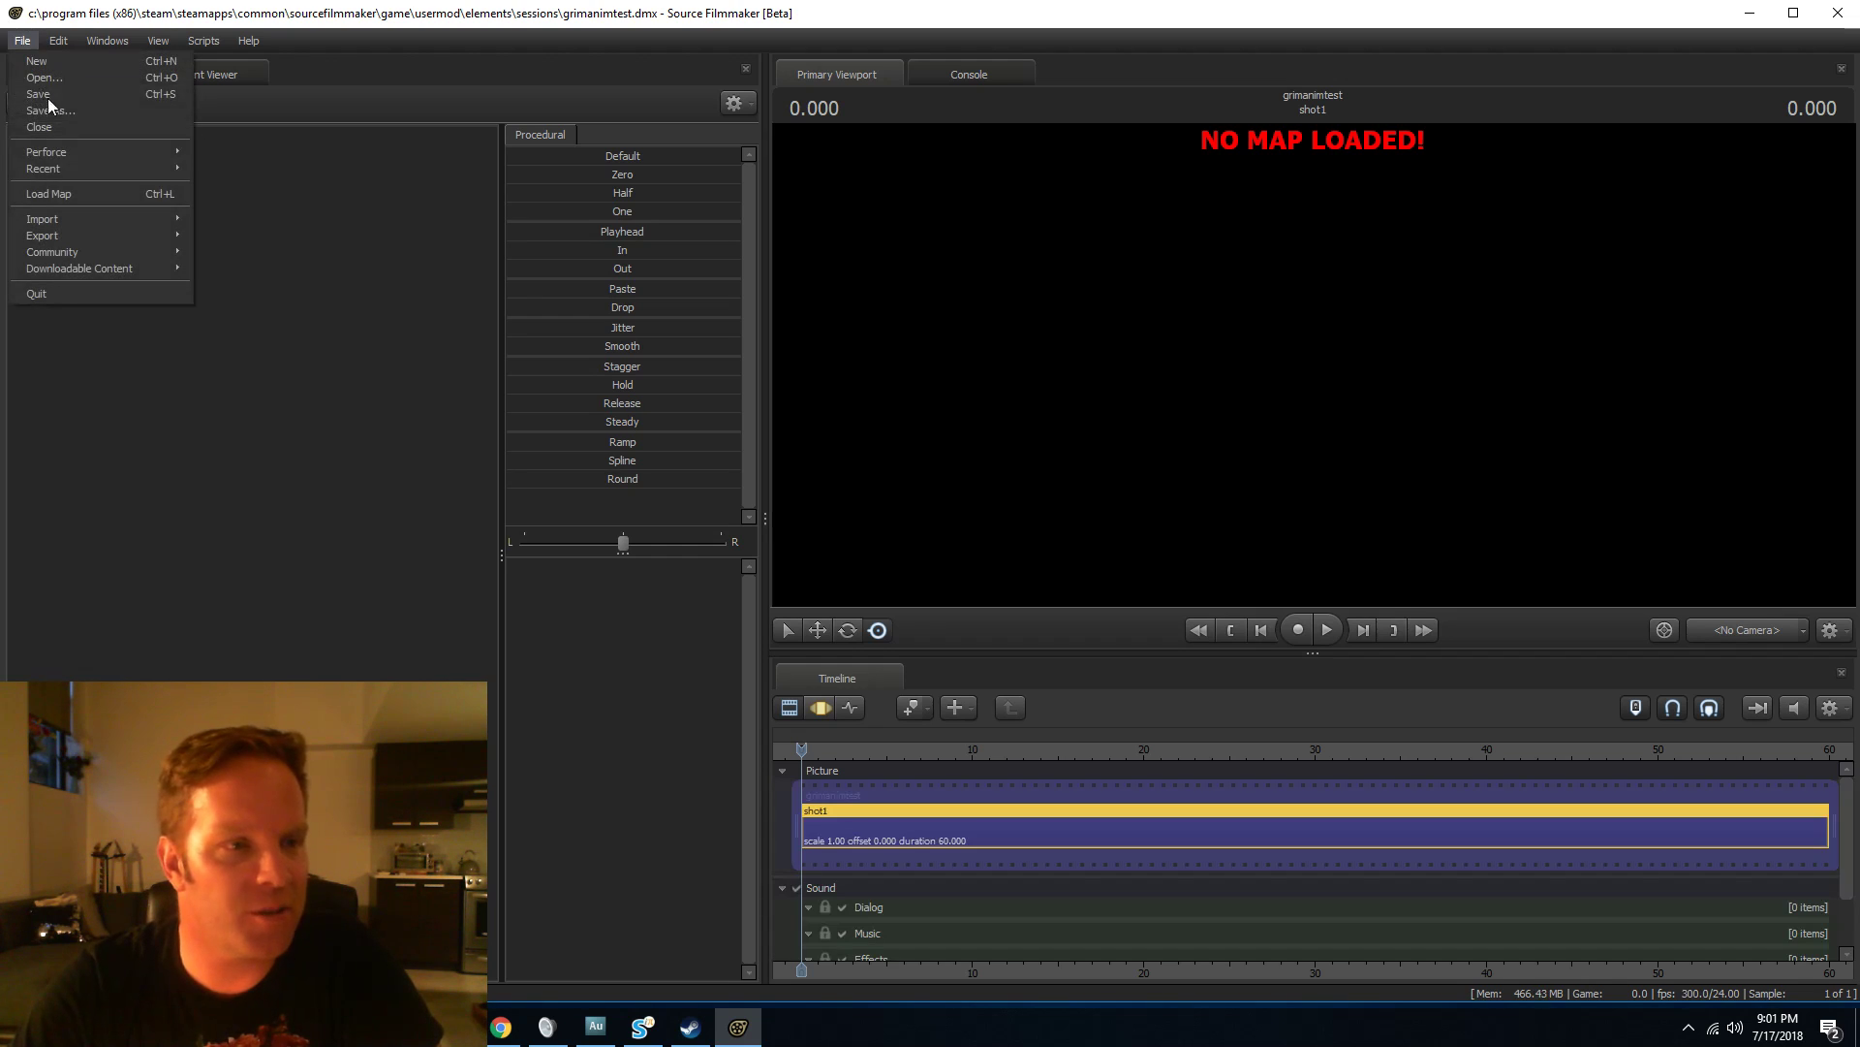
left_click(117, 195)
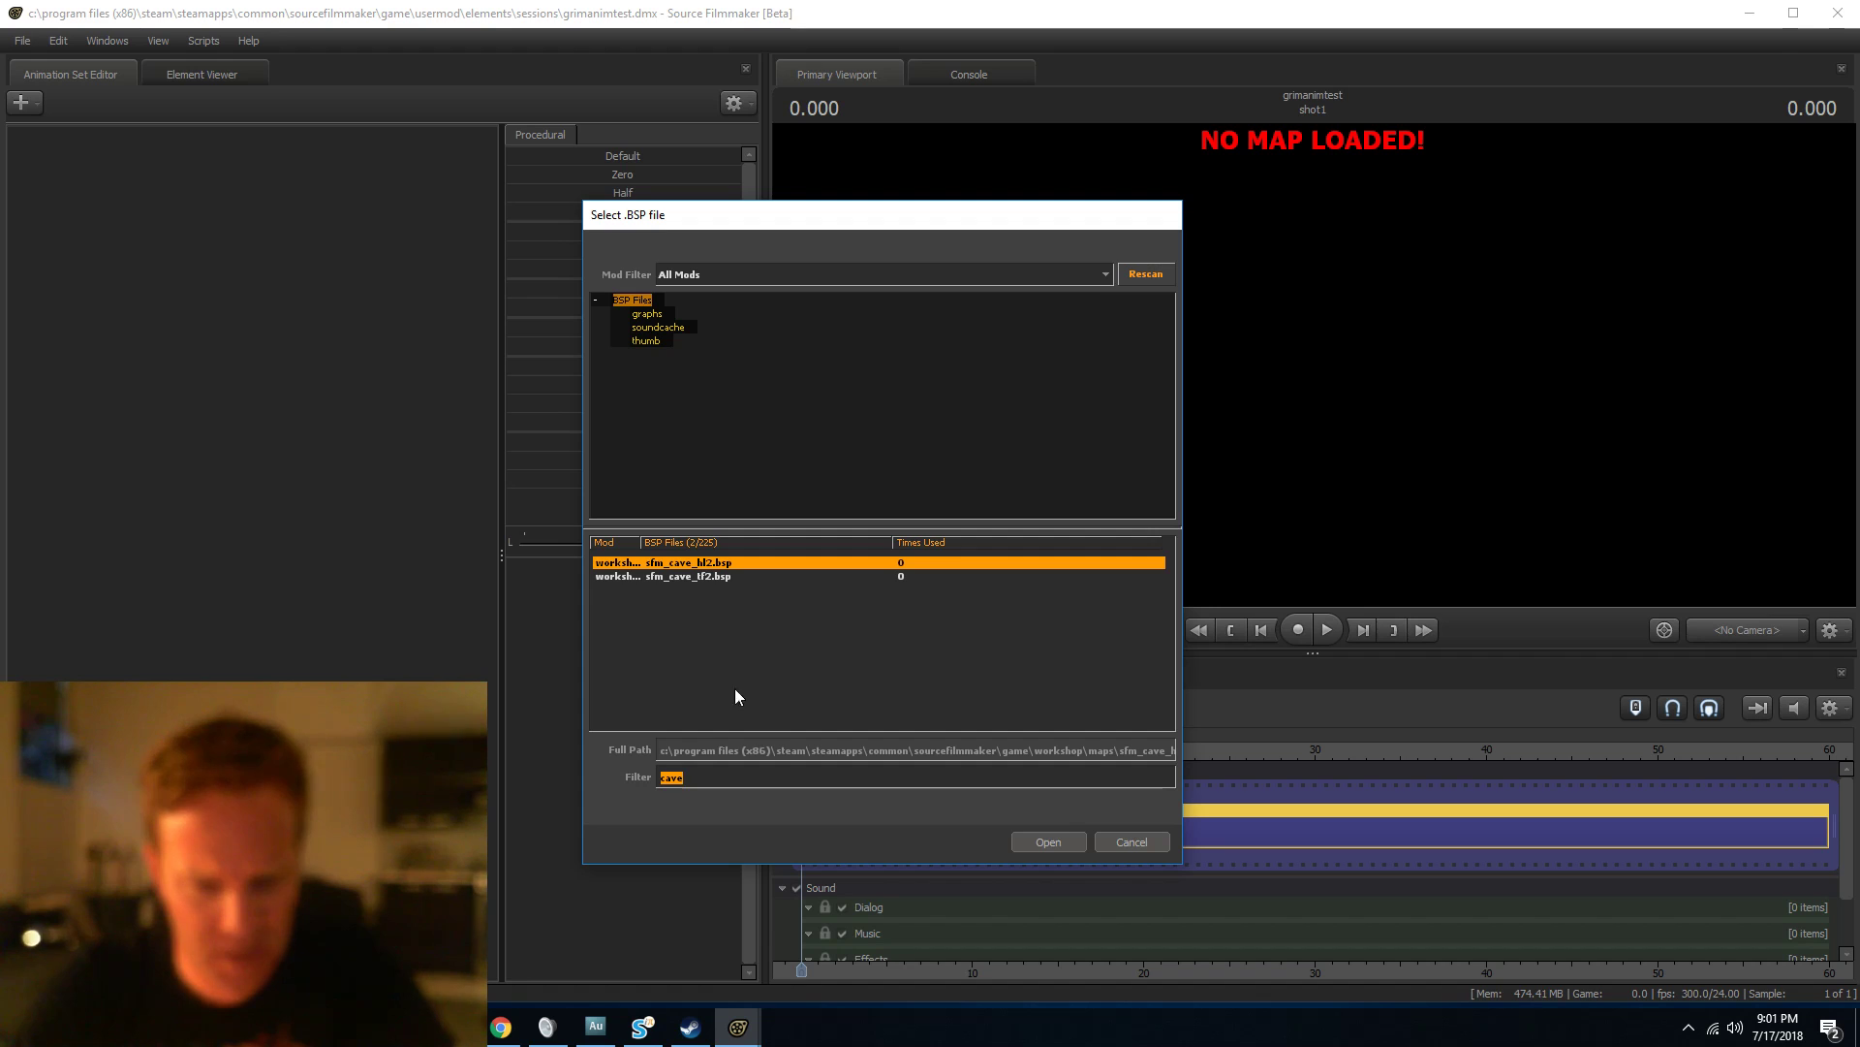
type("tage")
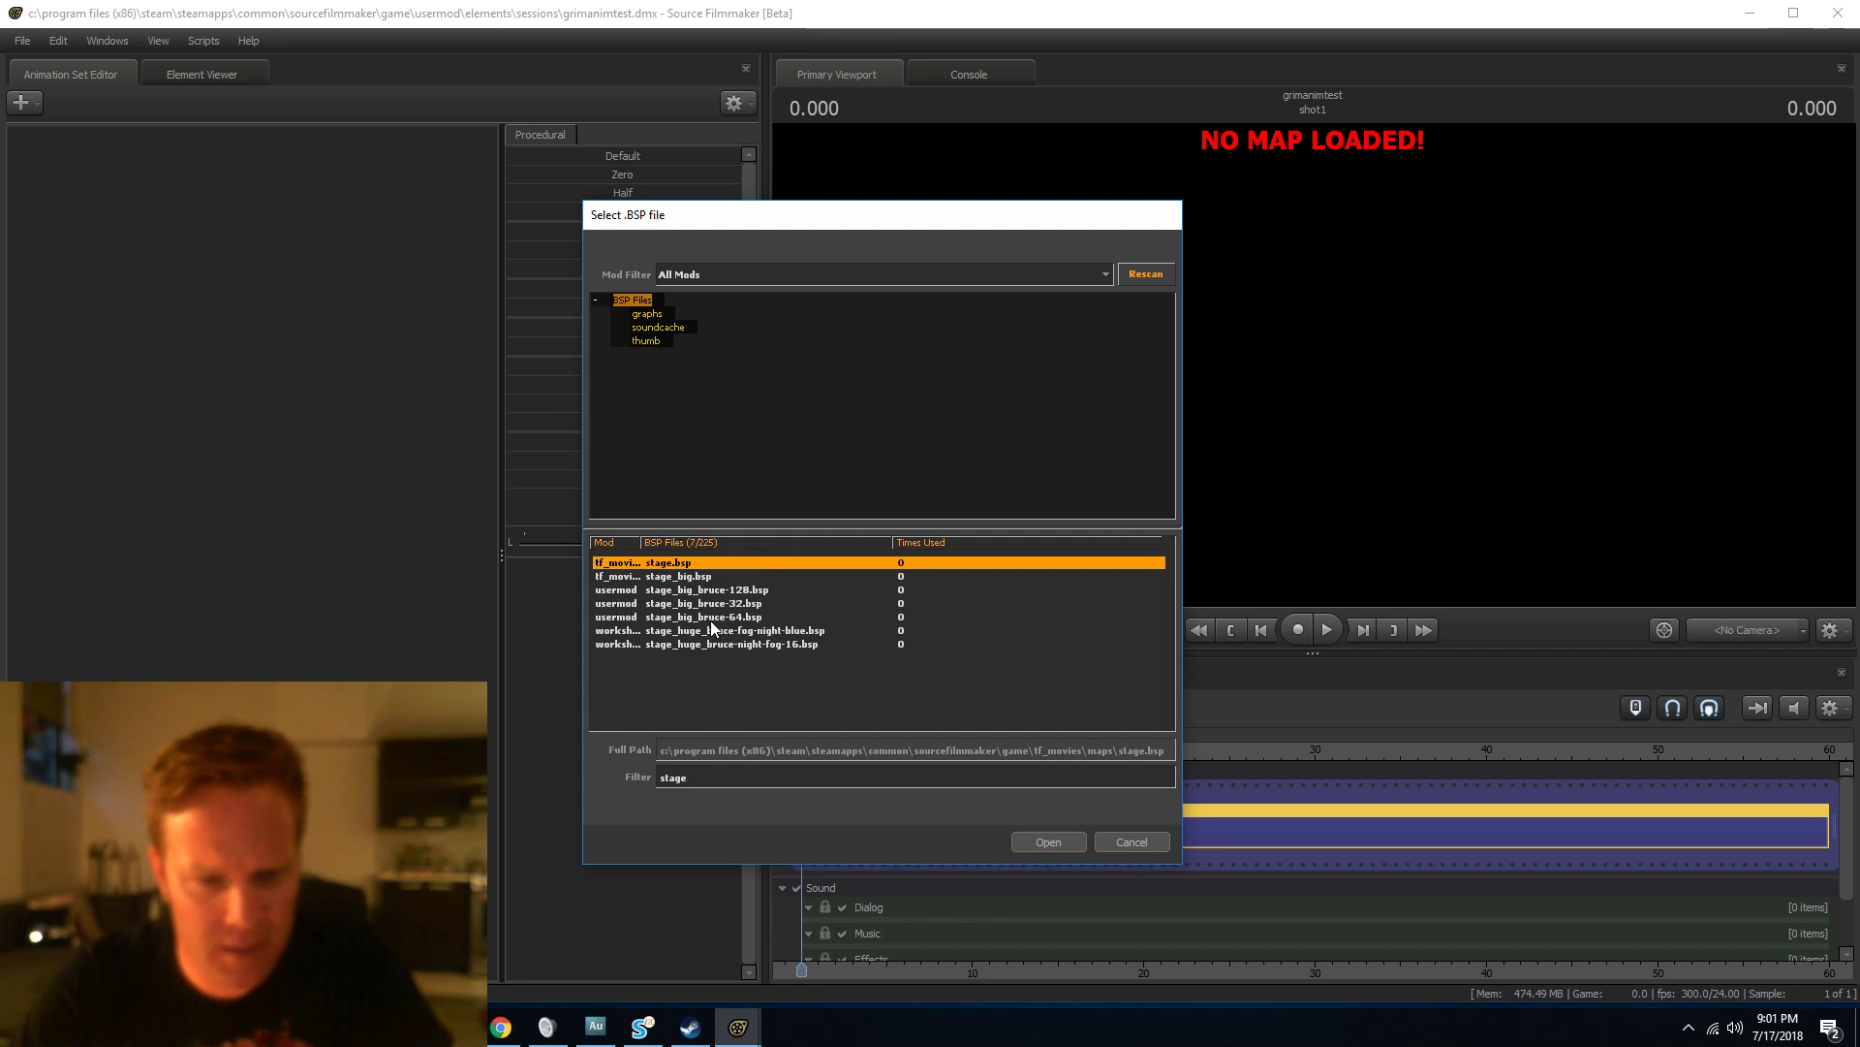
left_click(674, 578)
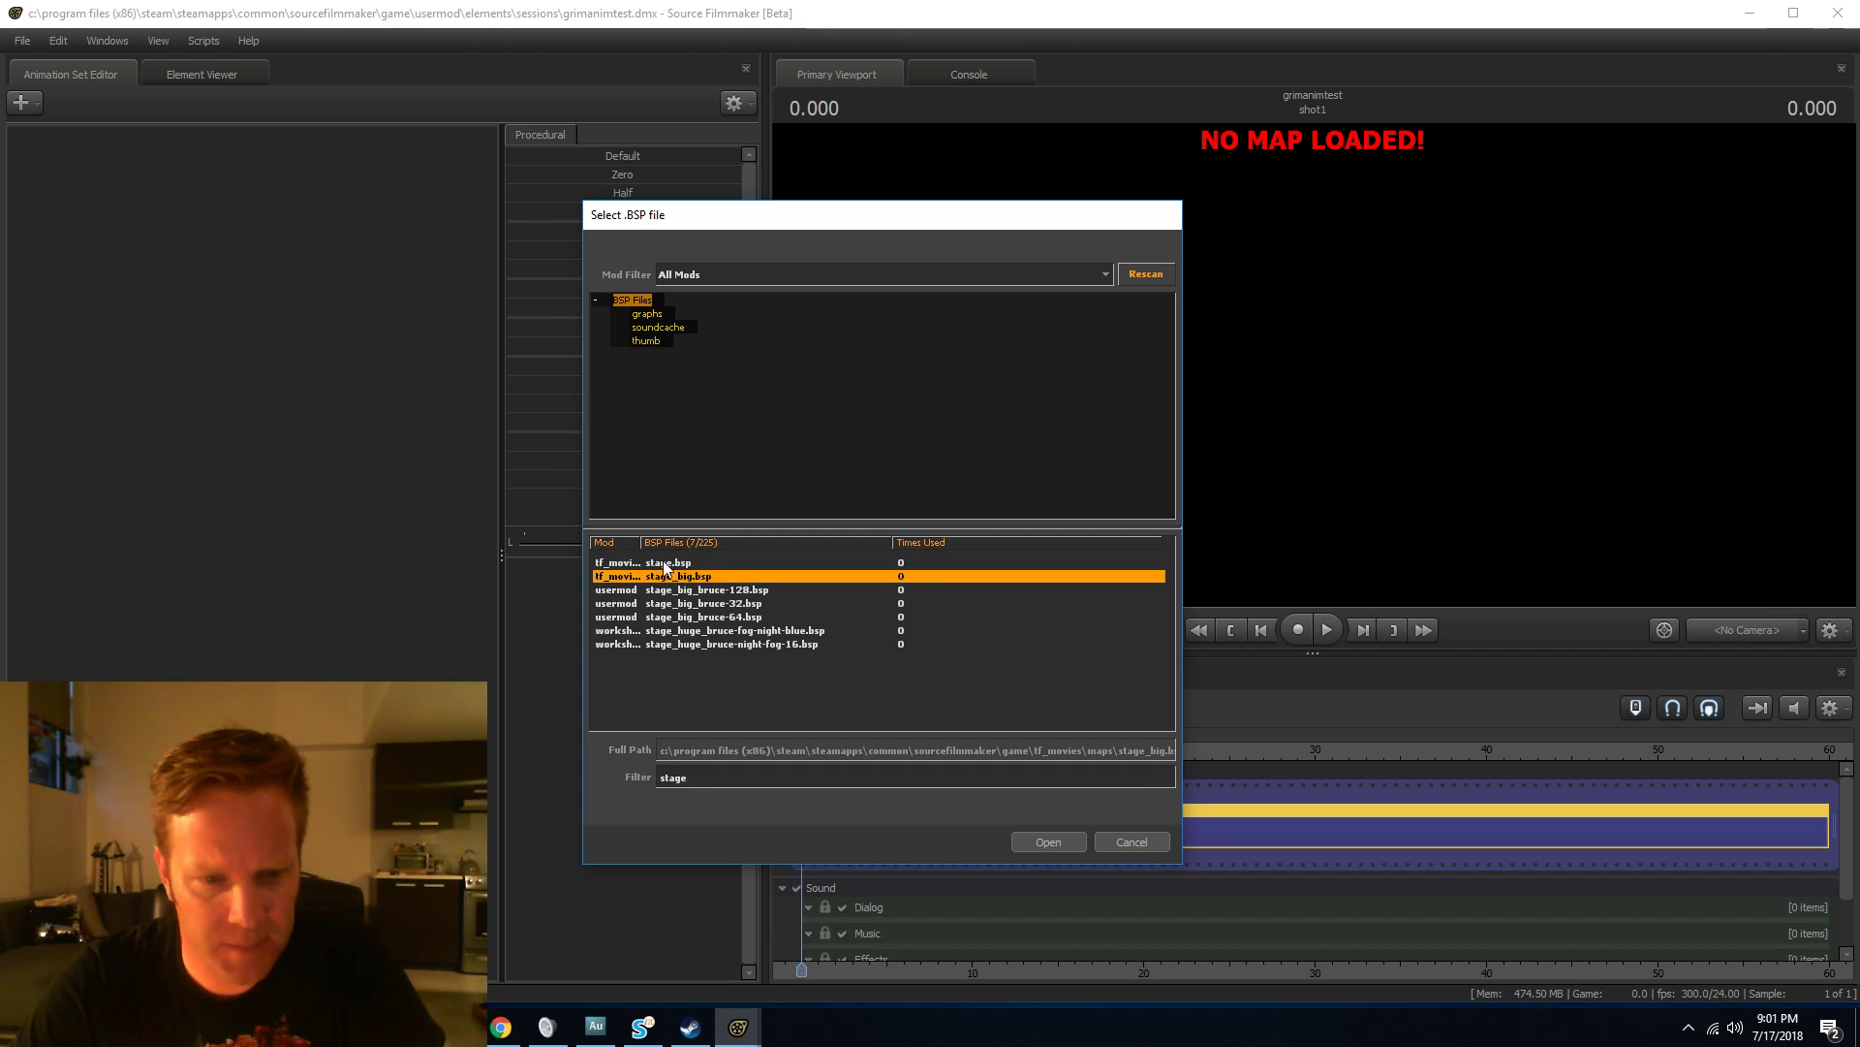
left_click(652, 562)
left_click(1049, 841)
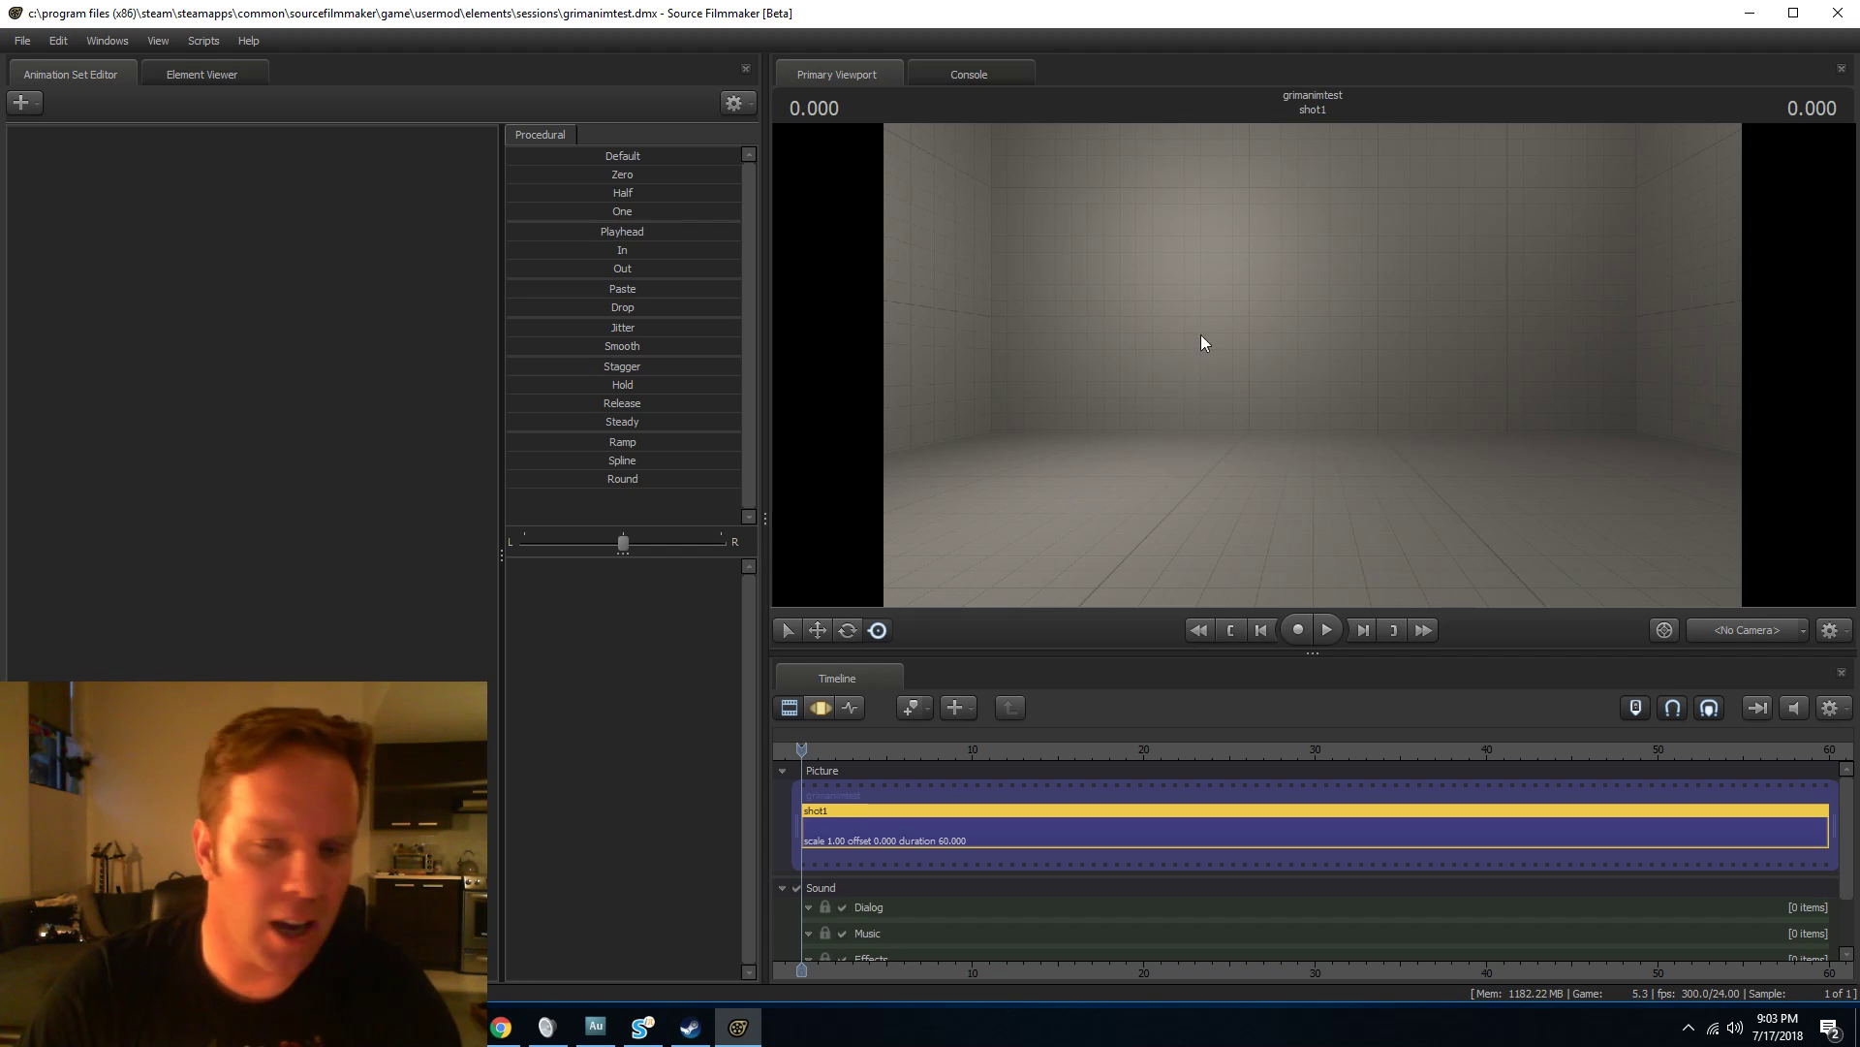
Create an animation set for a new model, filtering for "chaplain" and loading the ultramarines chaplain.mdl.
right_click(1212, 244)
mouse_move(1228, 318)
left_click_drag(1002, 229, 881, 365)
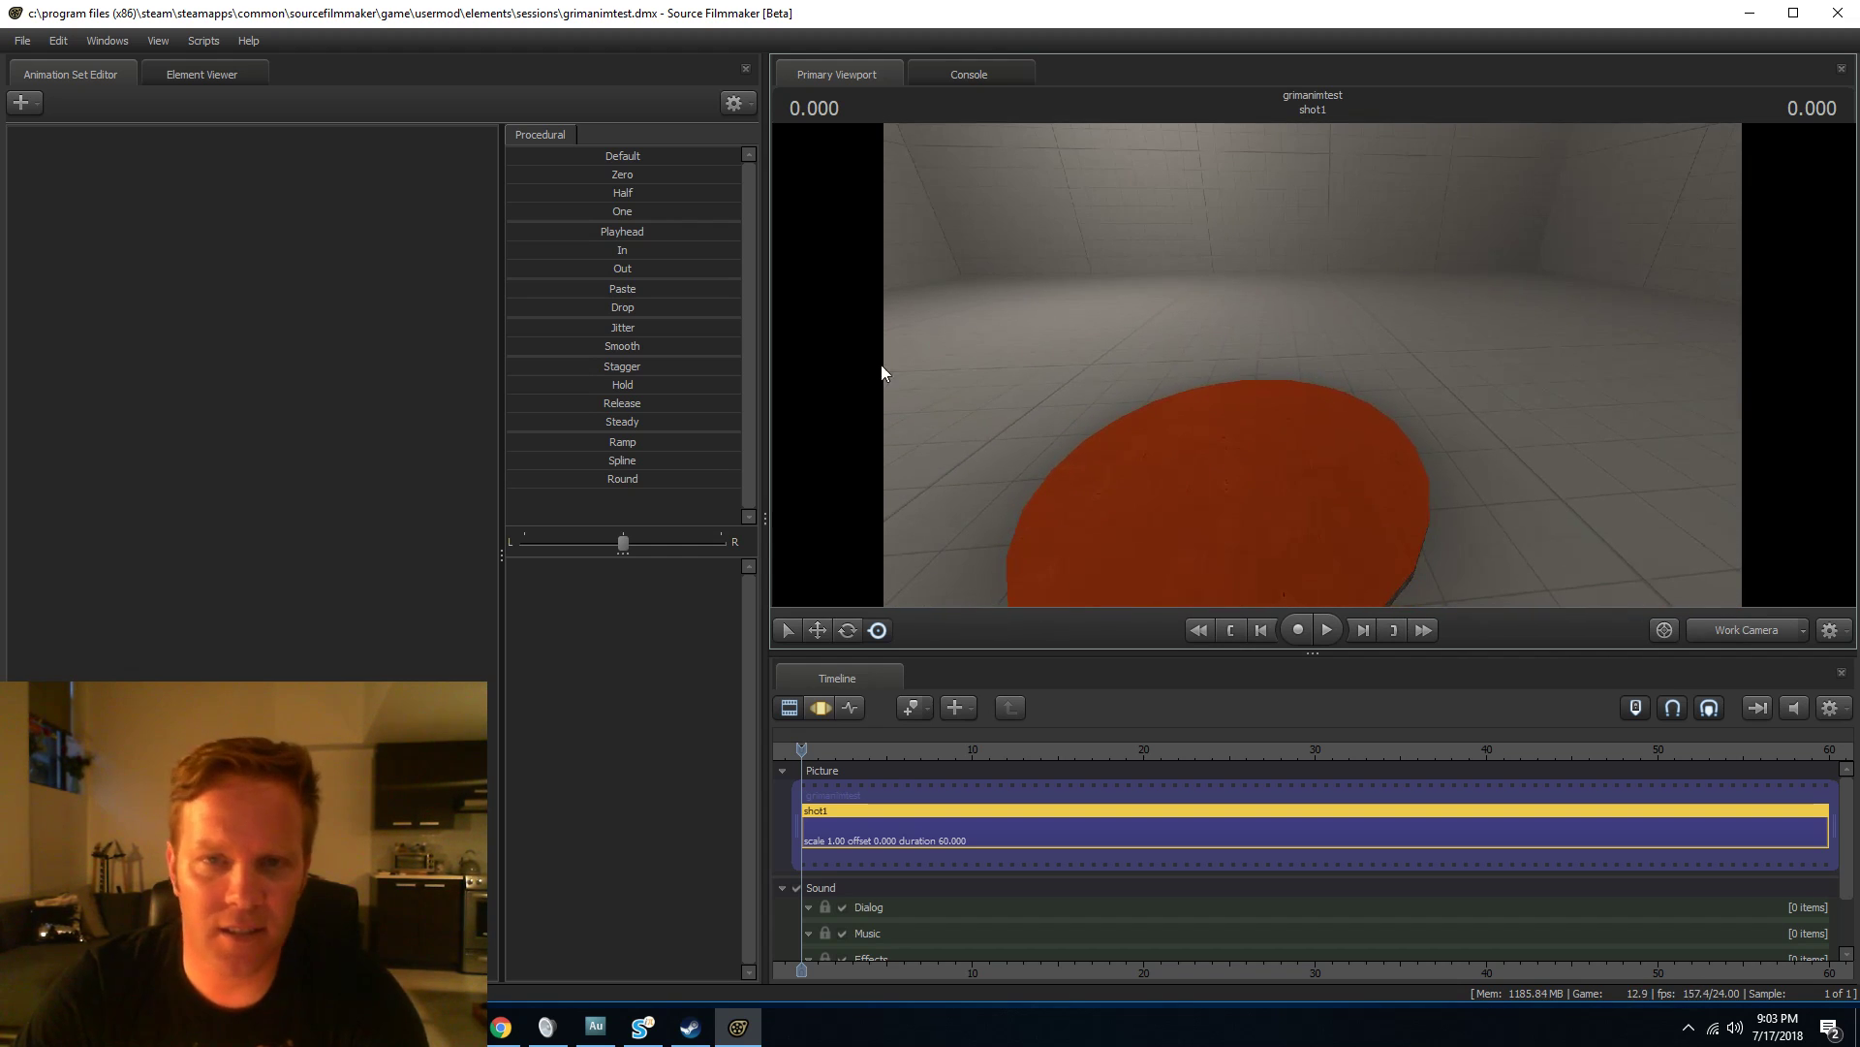
left_click(39, 101)
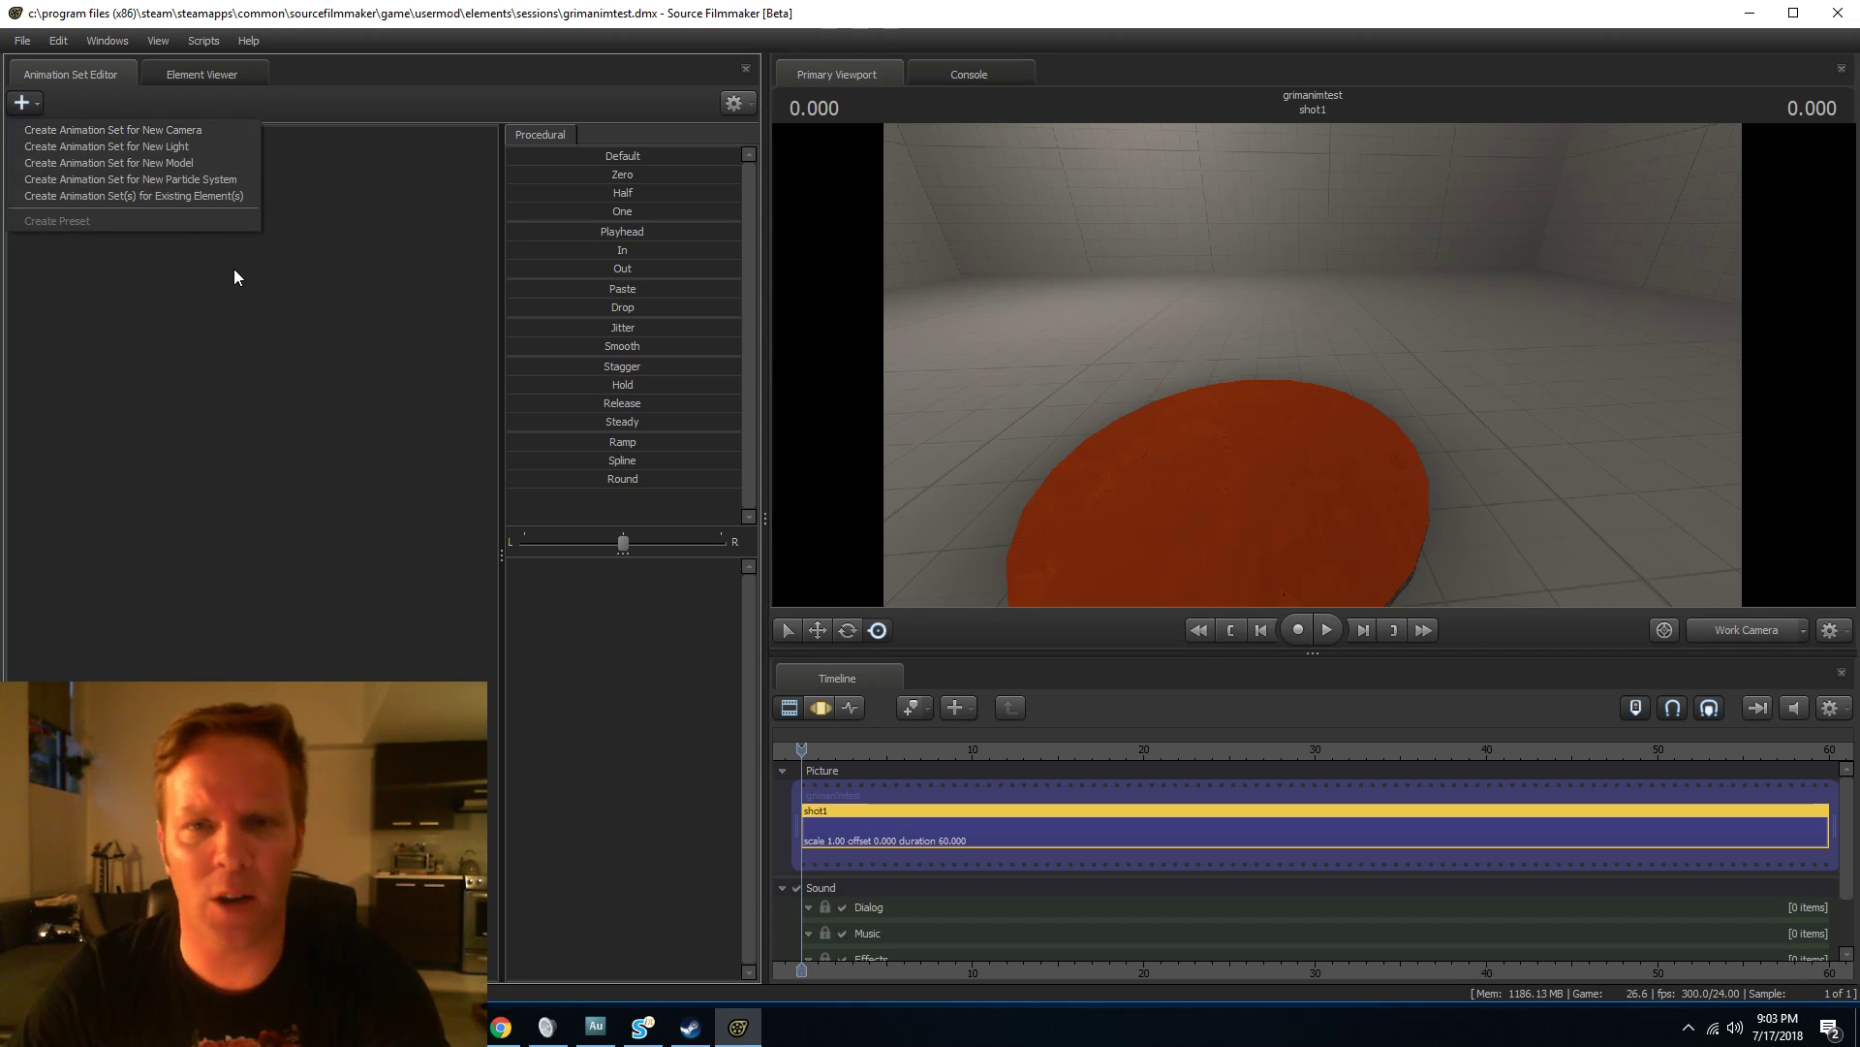
left_click(161, 165)
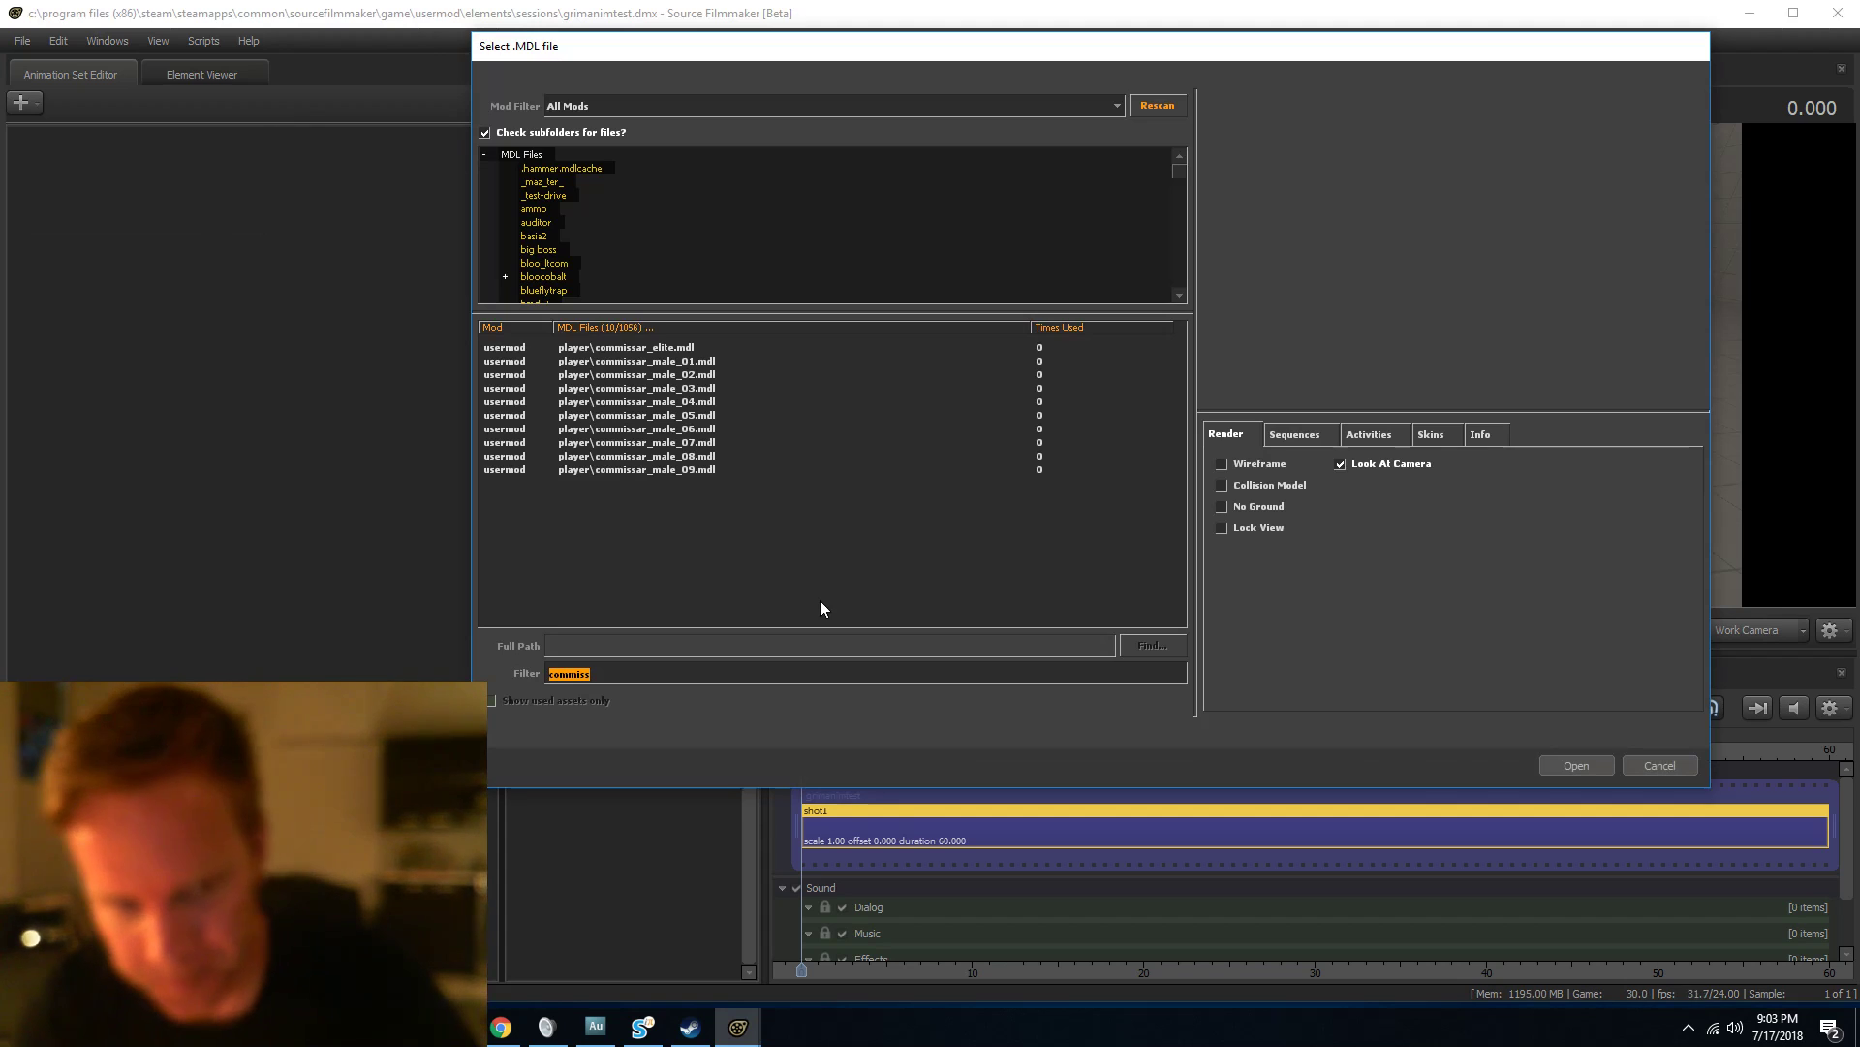
type("ch")
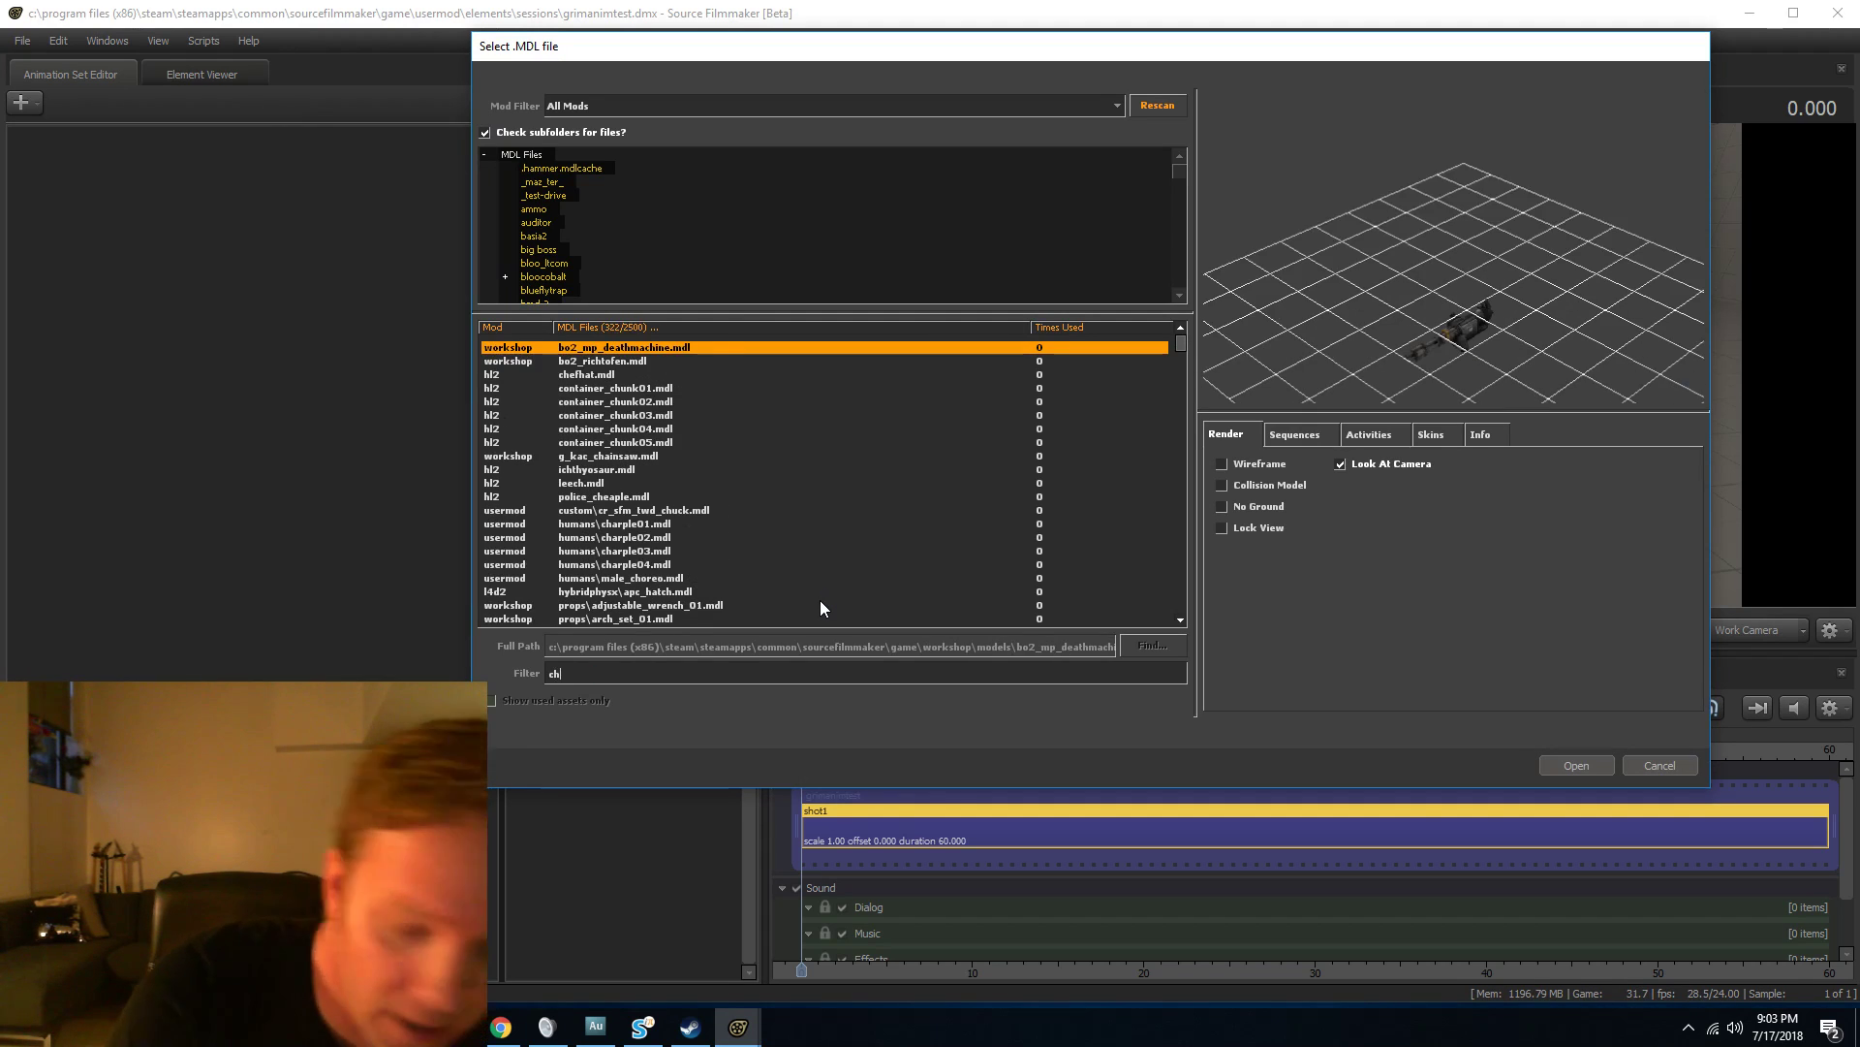
type("aplain")
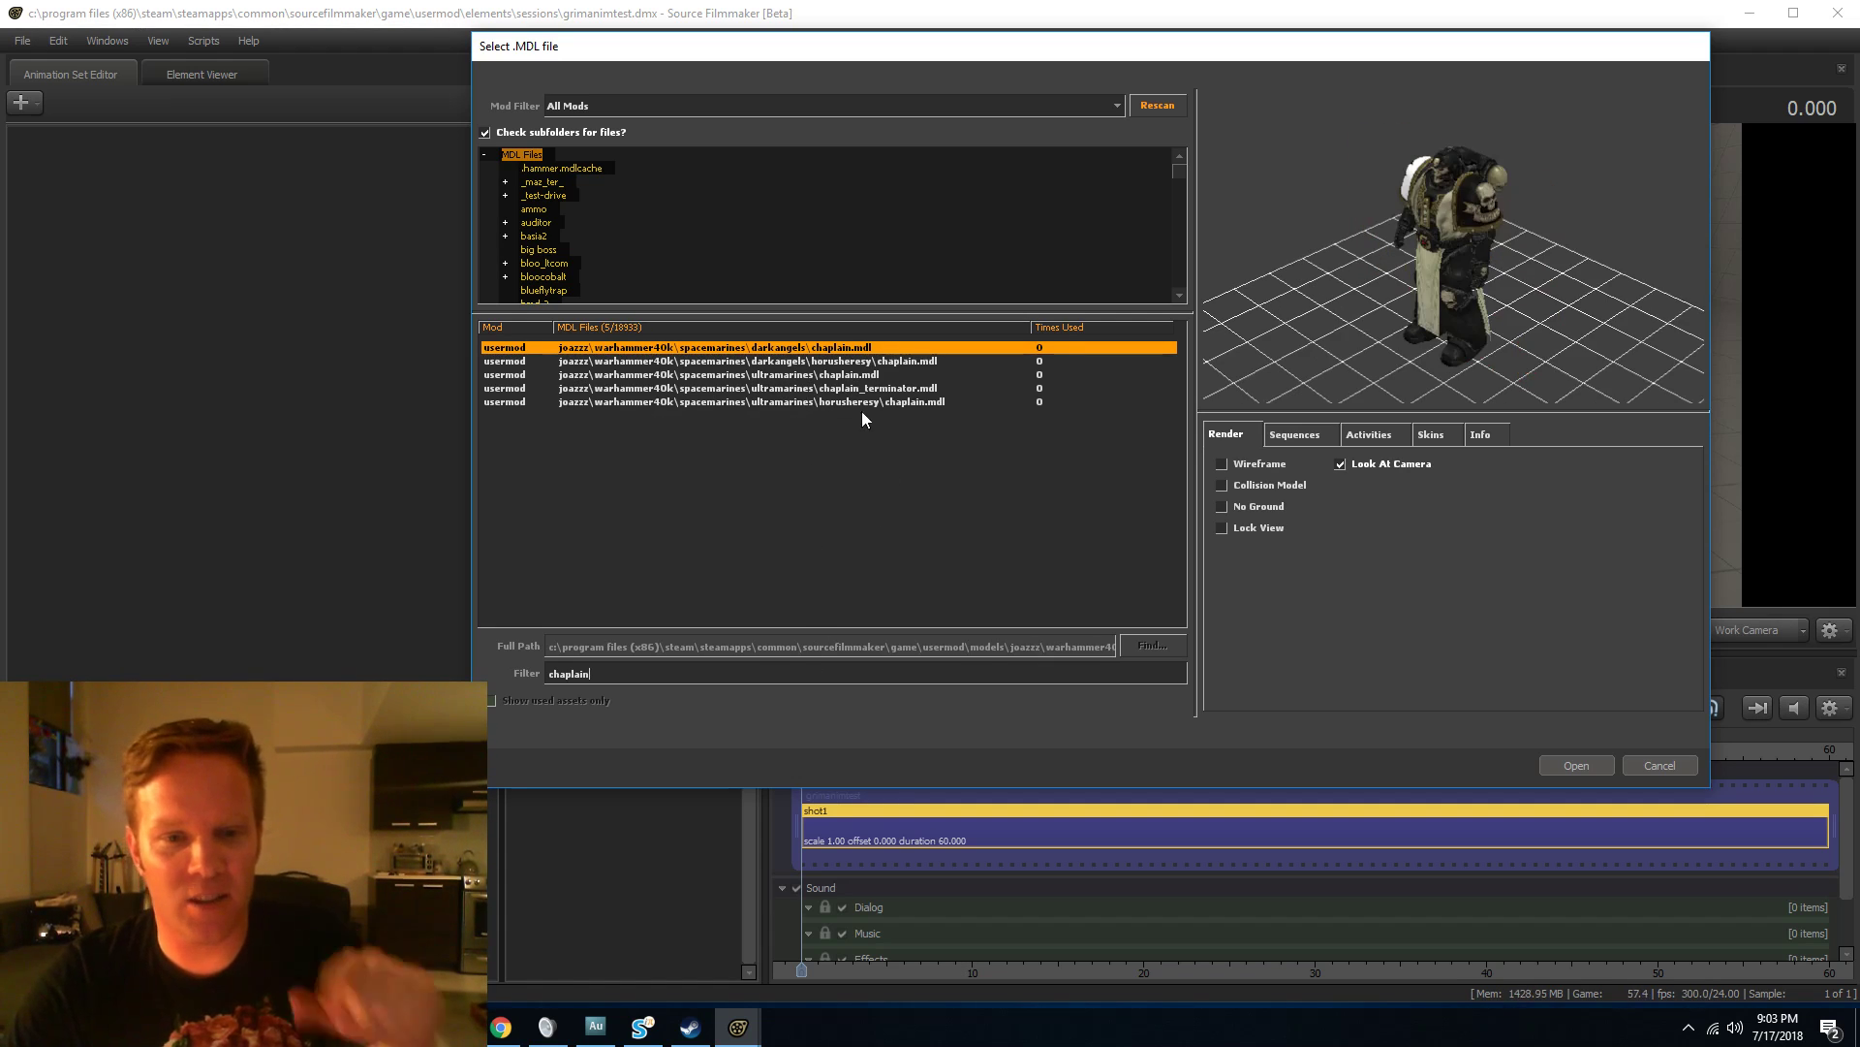
left_click(857, 376)
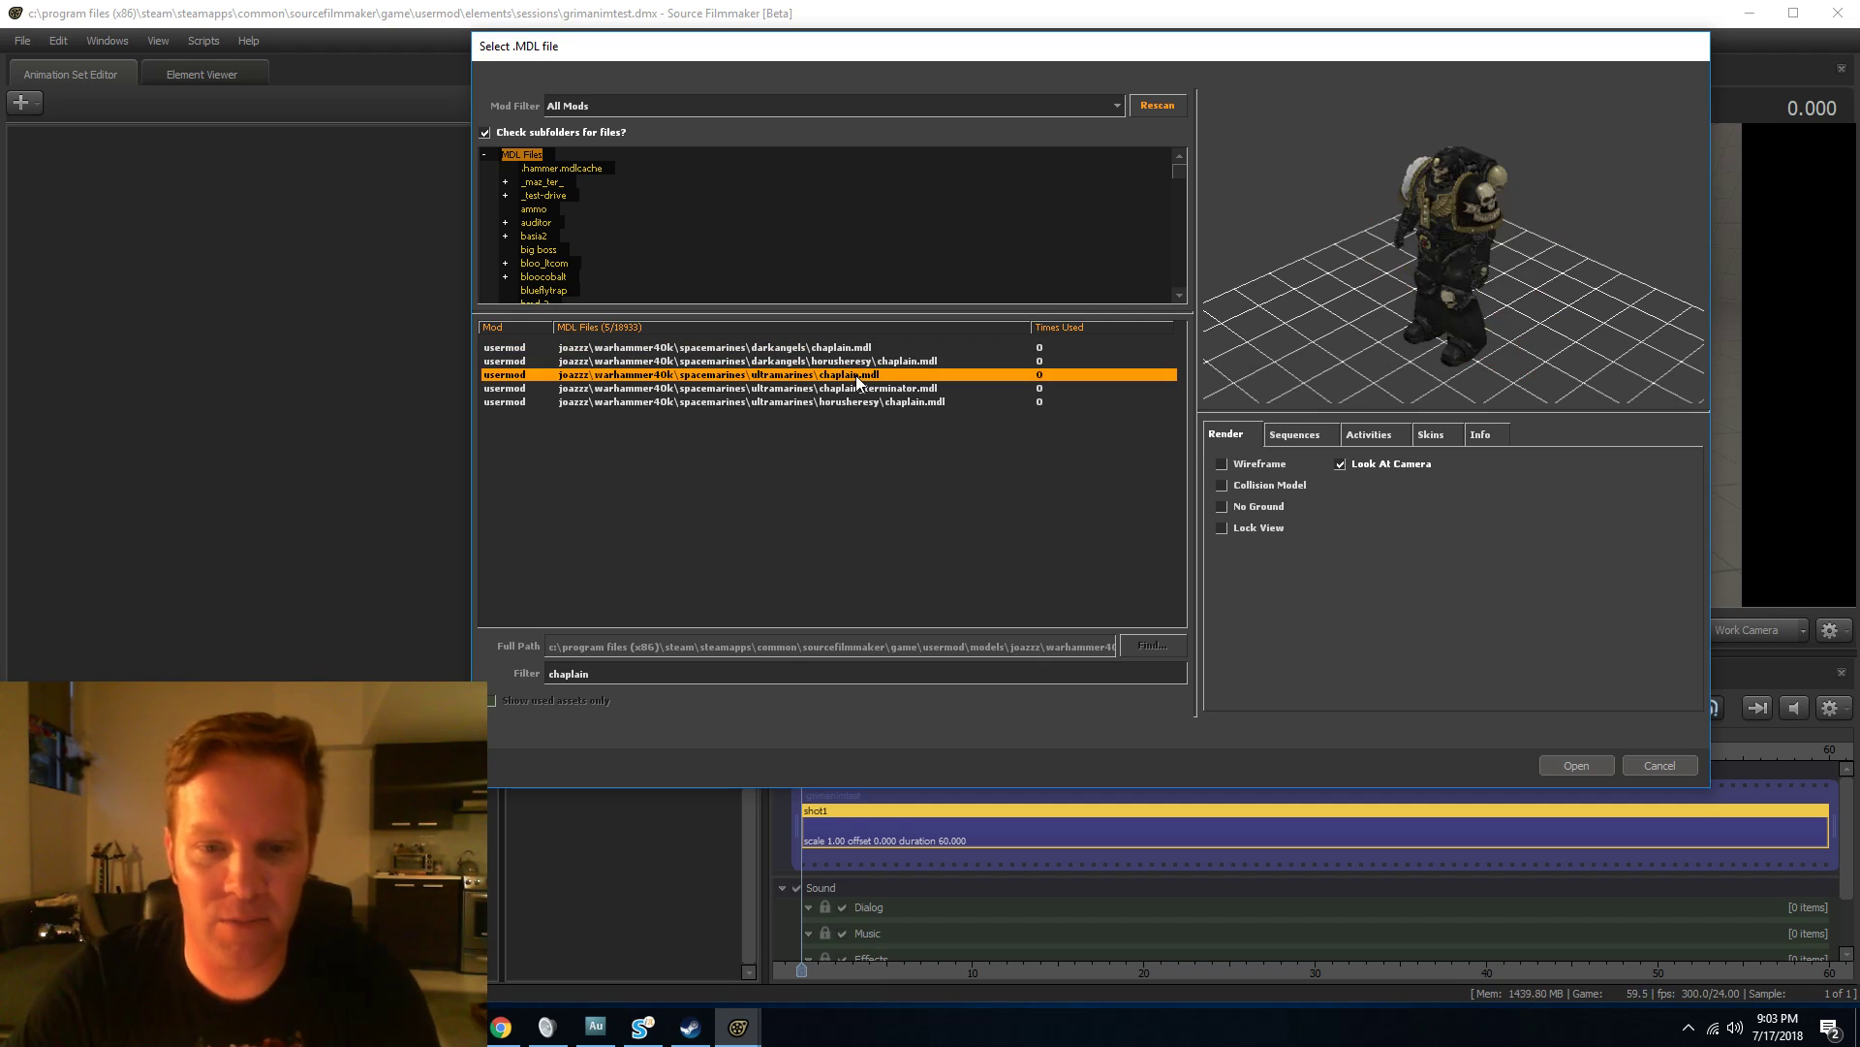
scroll(1436, 239, "up", 6)
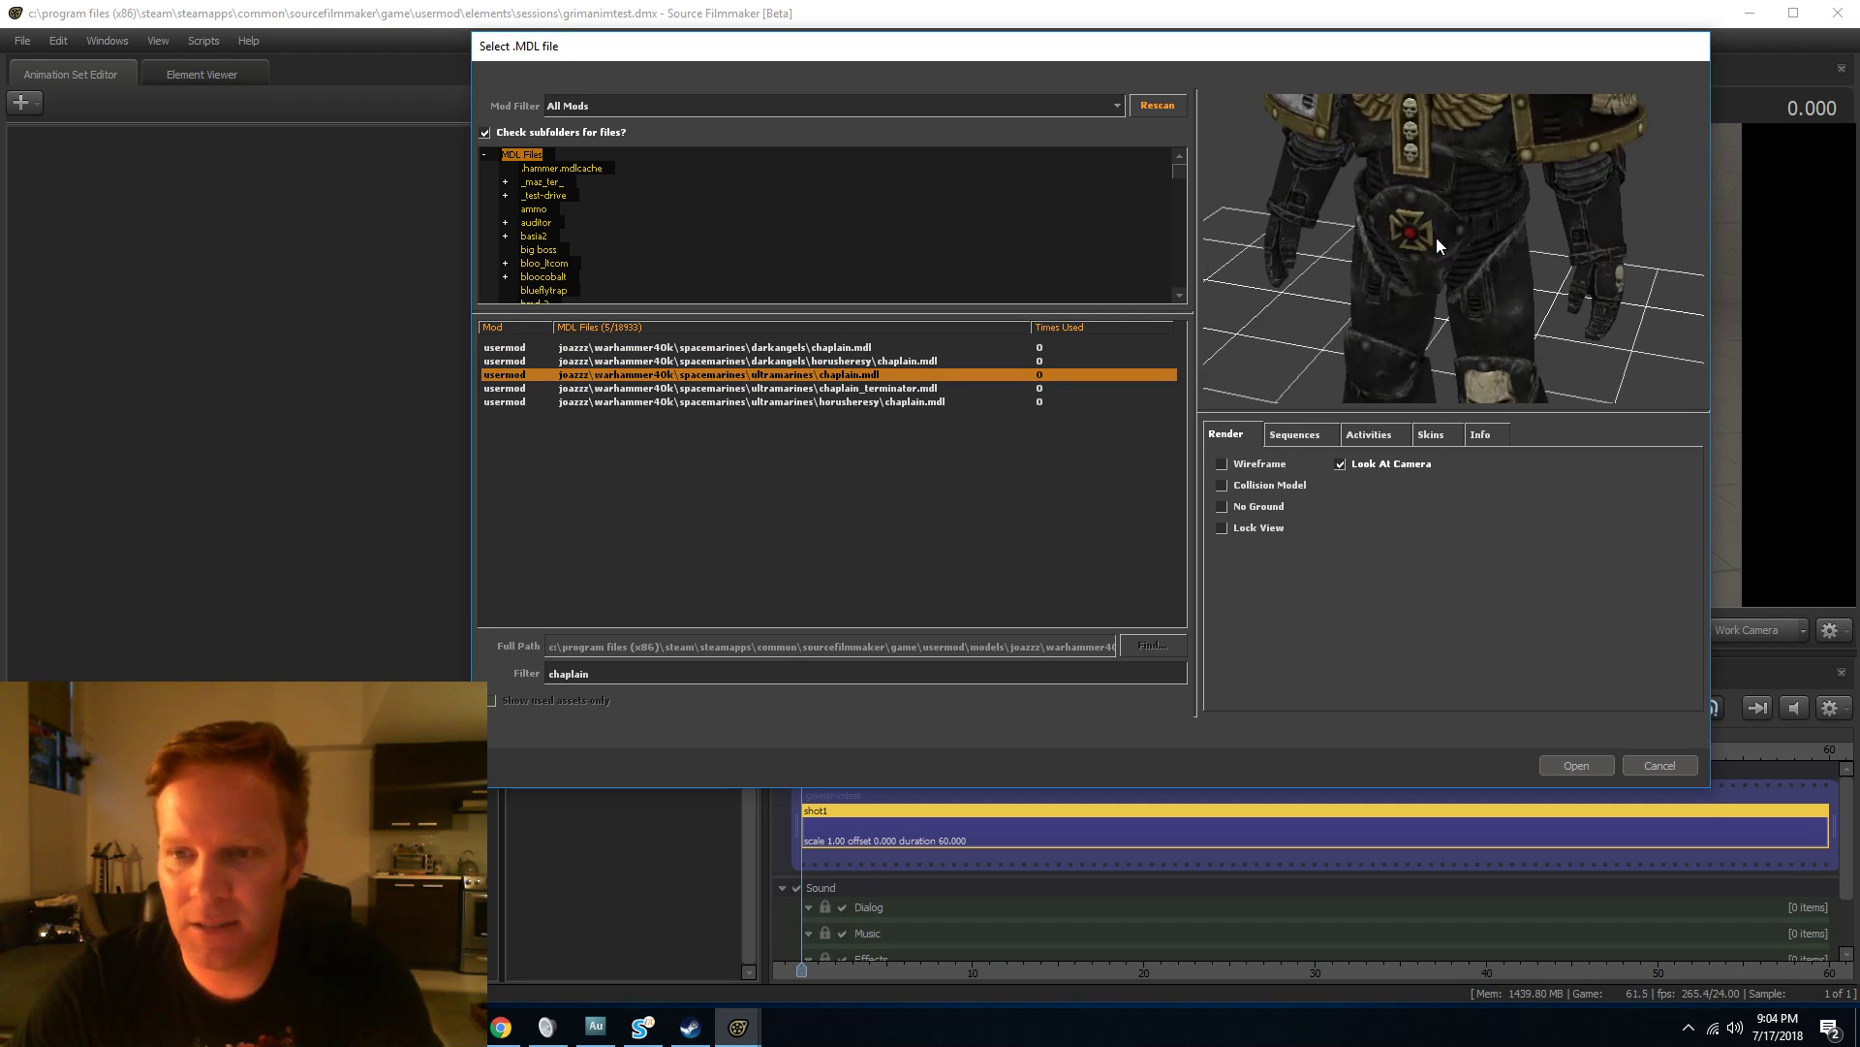
left_click(832, 389)
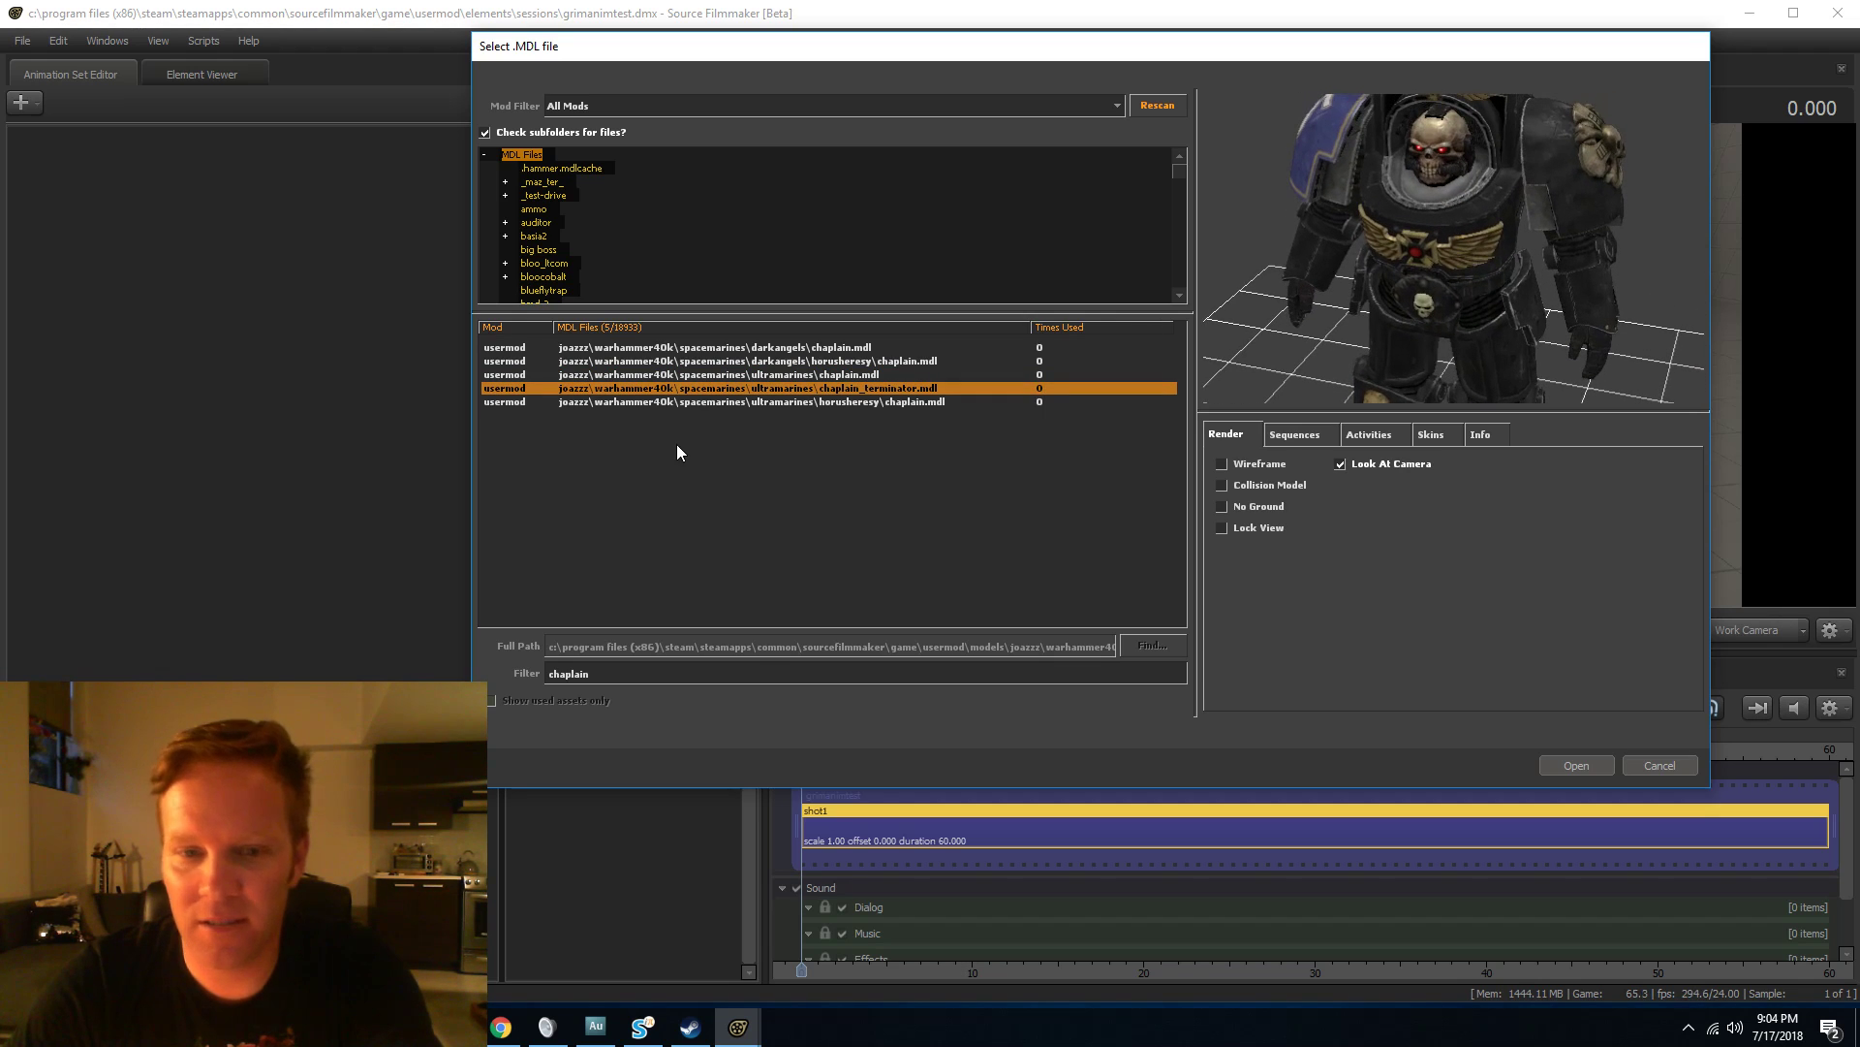
left_click(826, 375)
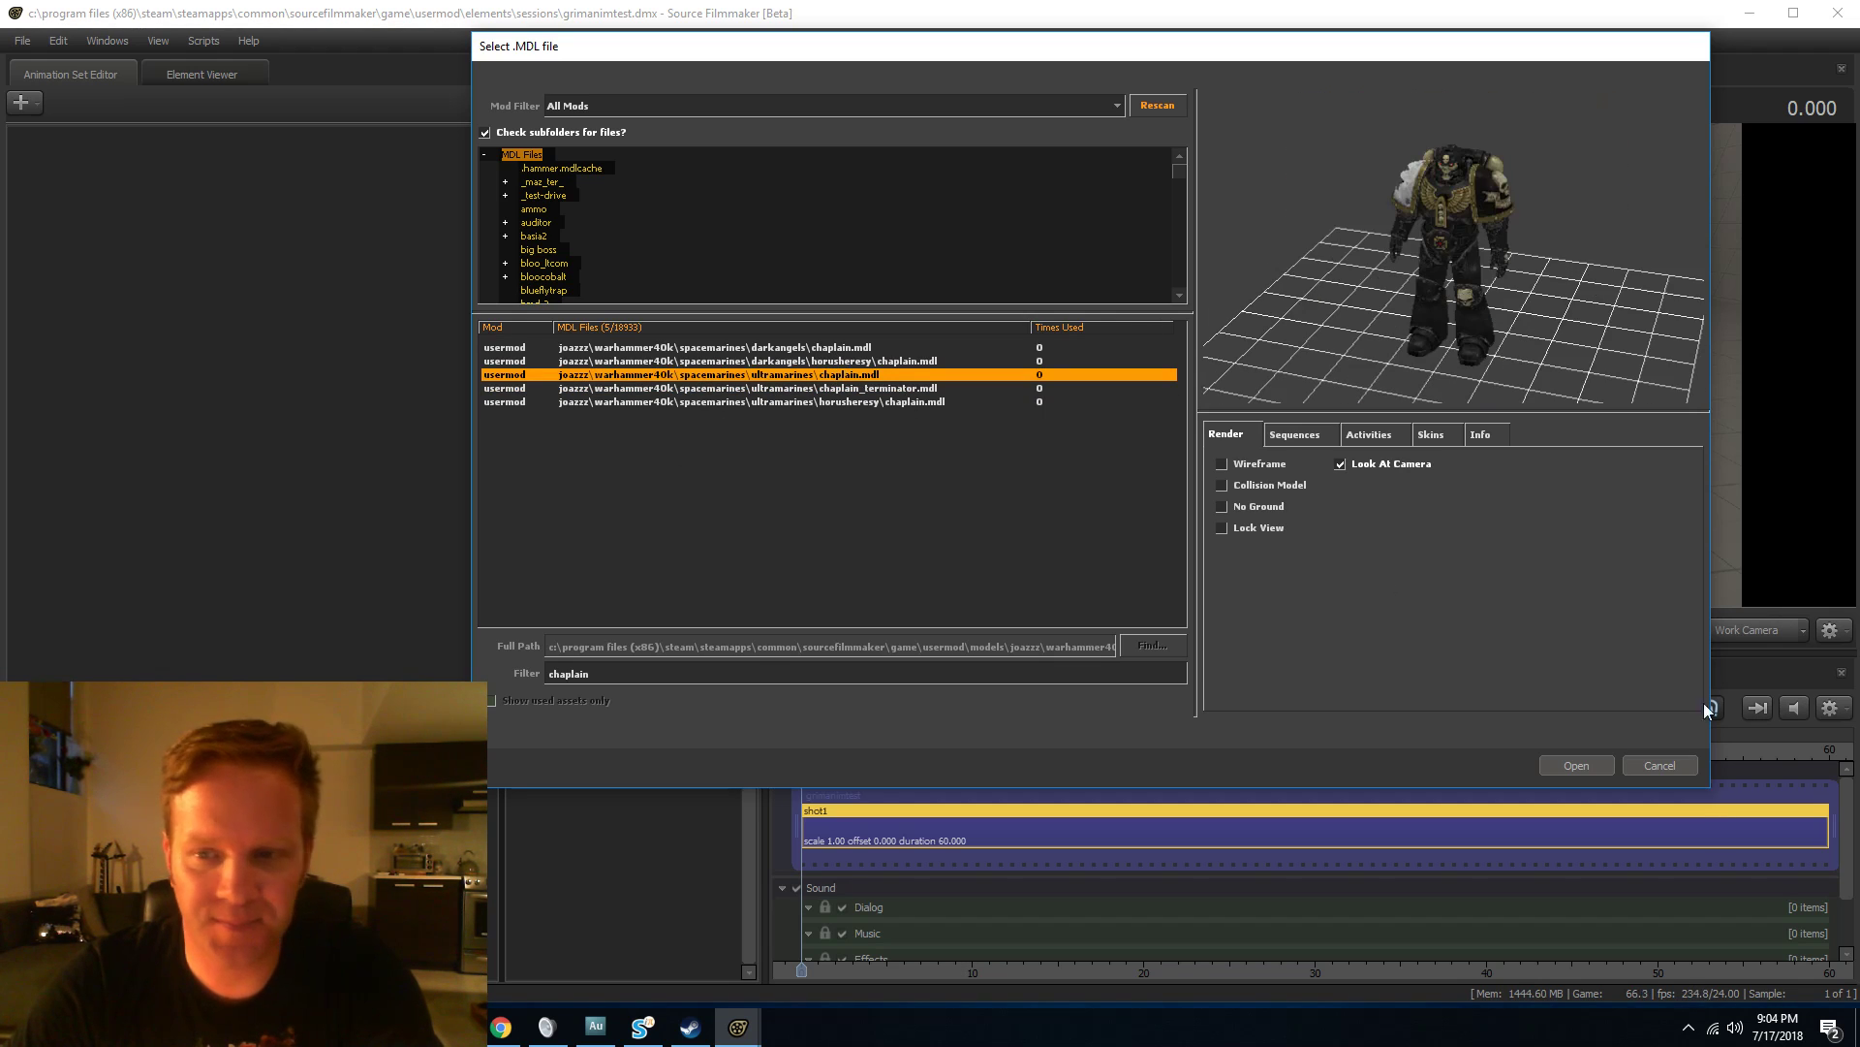
left_click(1581, 764)
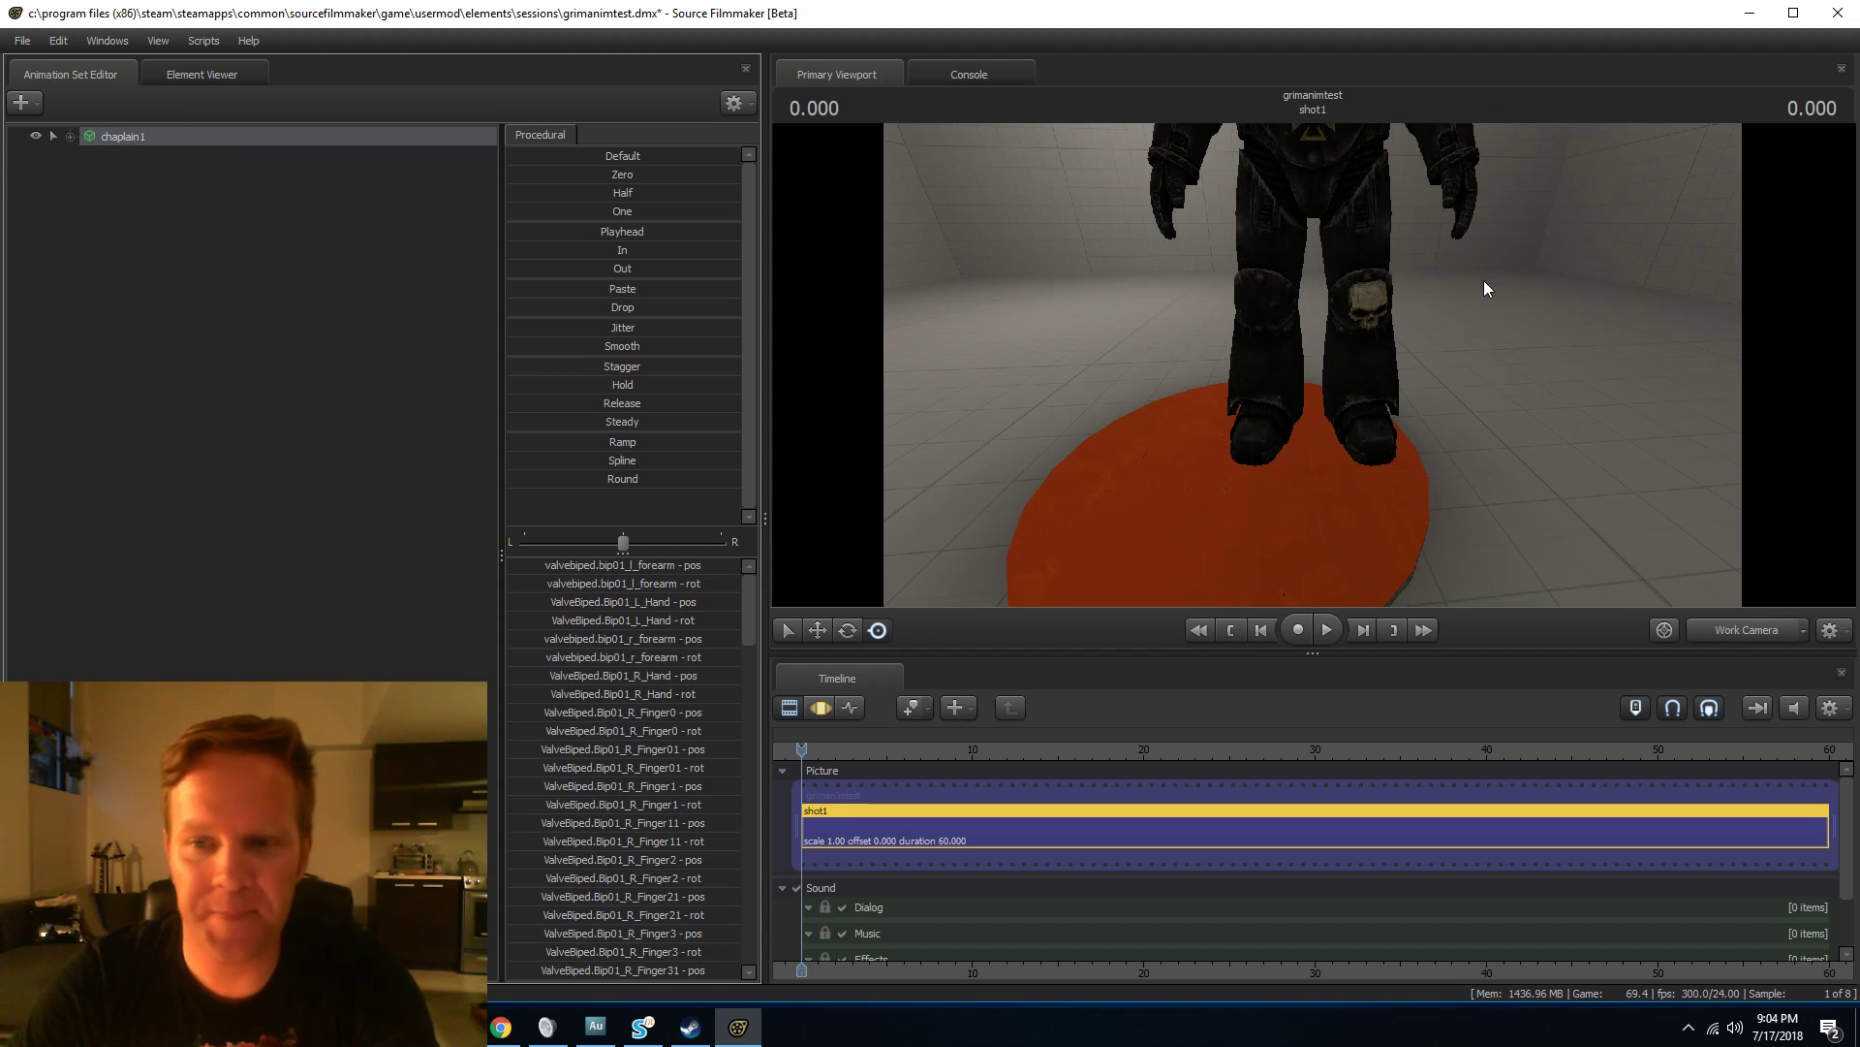
Switch the timeline to the Motion Editor and frame the whole chaplain with the work camera.
left_click(824, 709)
left_click_drag(1315, 430, 1238, 505)
right_click(1617, 337)
left_click_drag(1512, 260, 1312, 364)
key("s")
key("w")
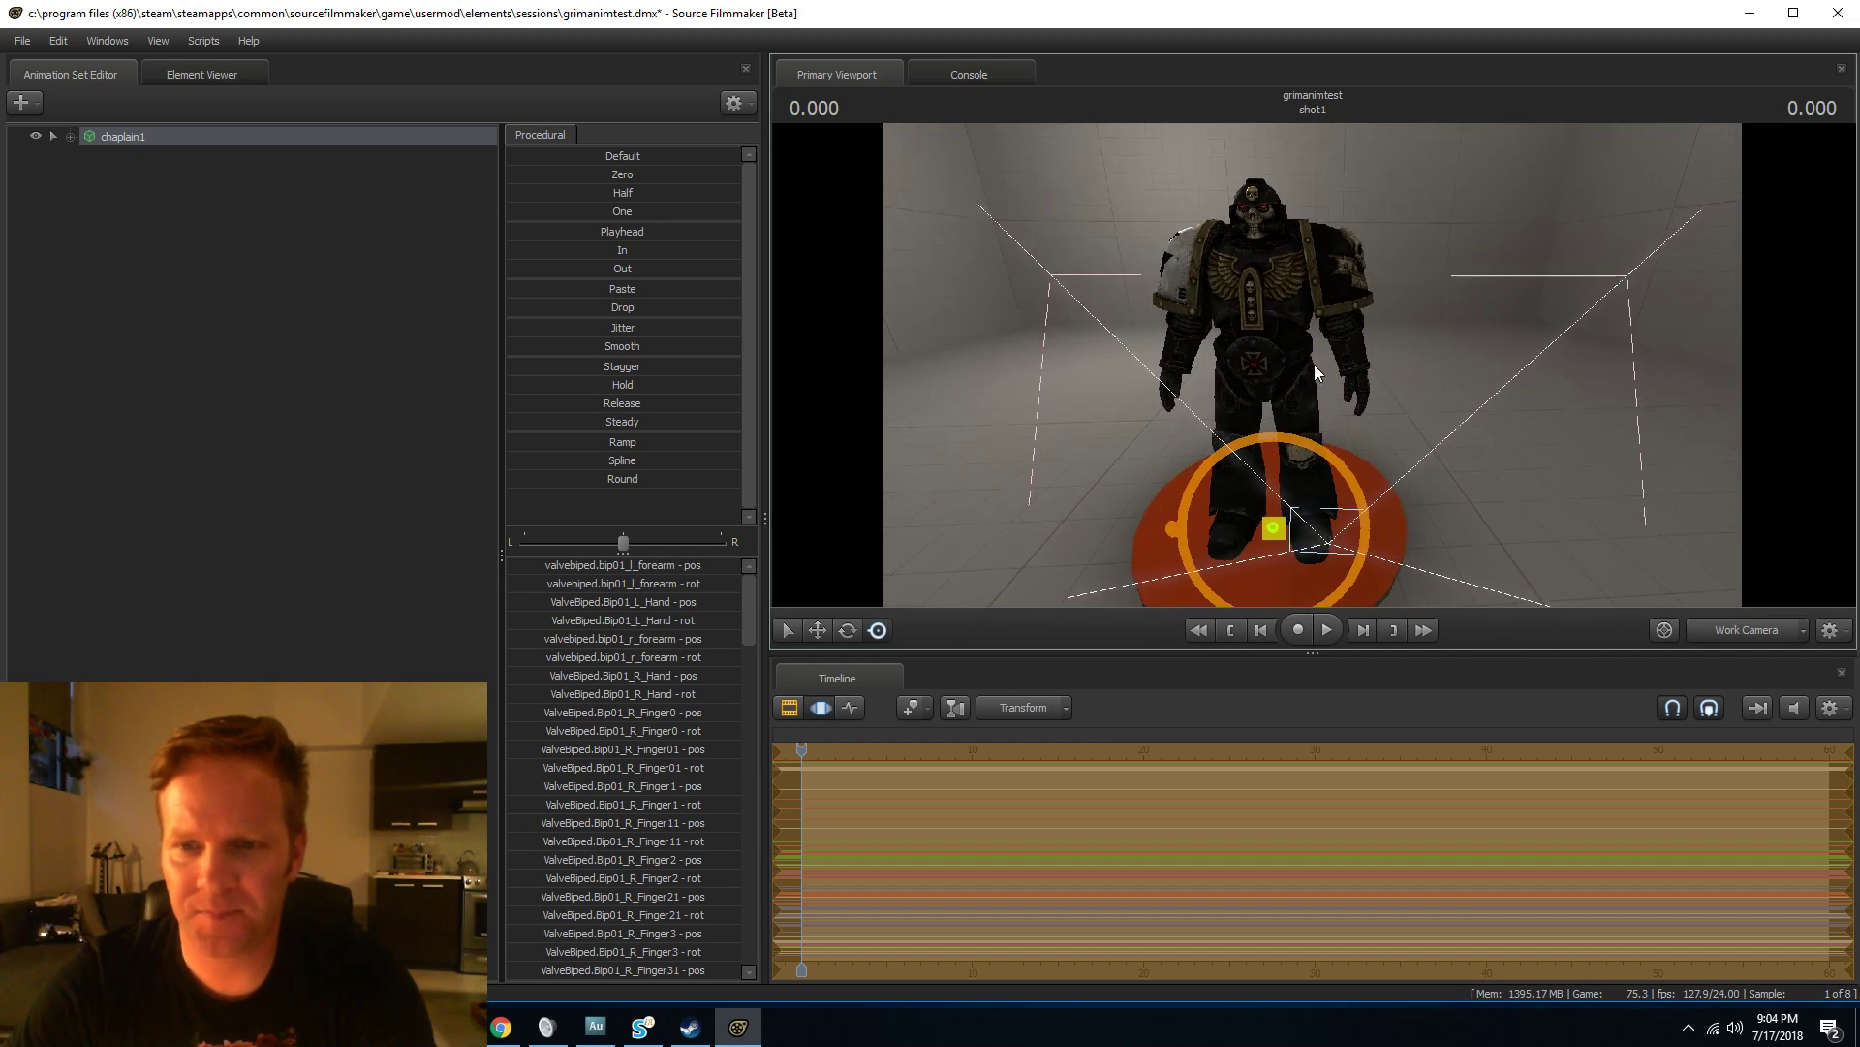
Import the animation grimstandanim.dmx from the desktop youtubedemo folder onto the chaplain, accepting the listed channel mapping.
right_click(141, 136)
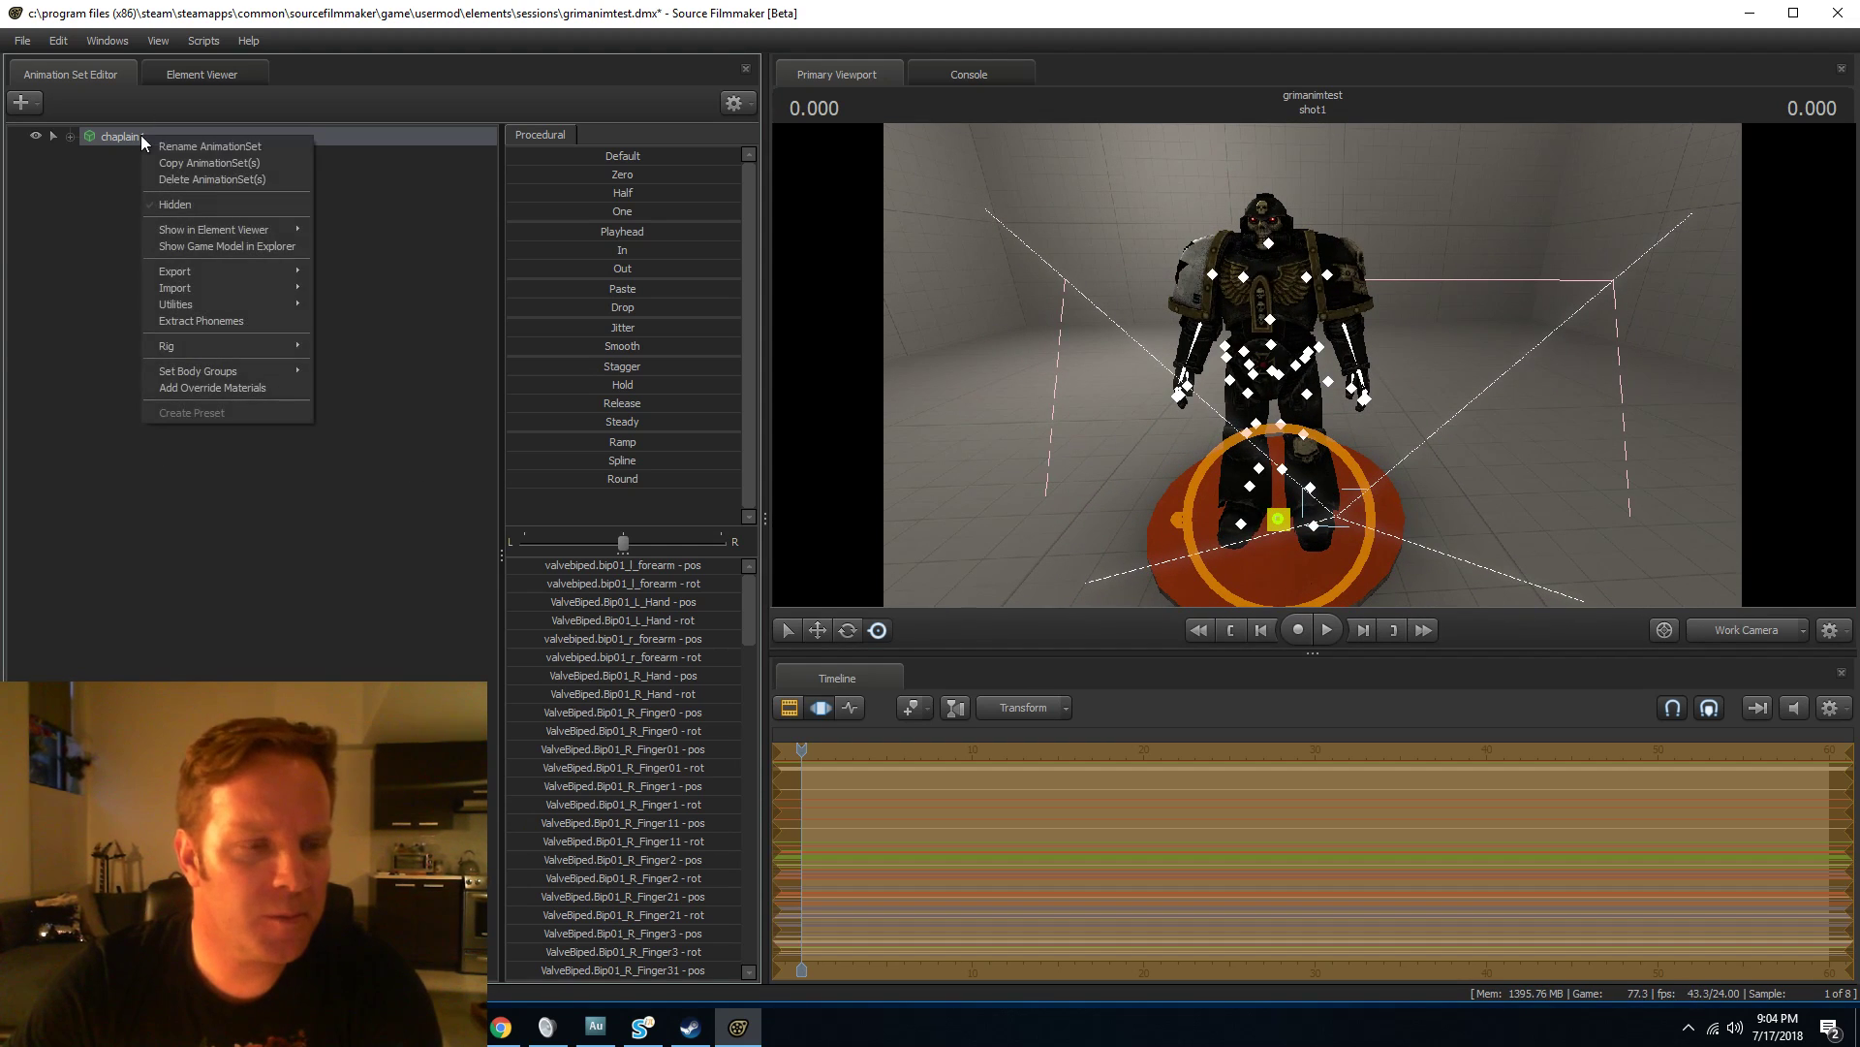
mouse_move(202, 287)
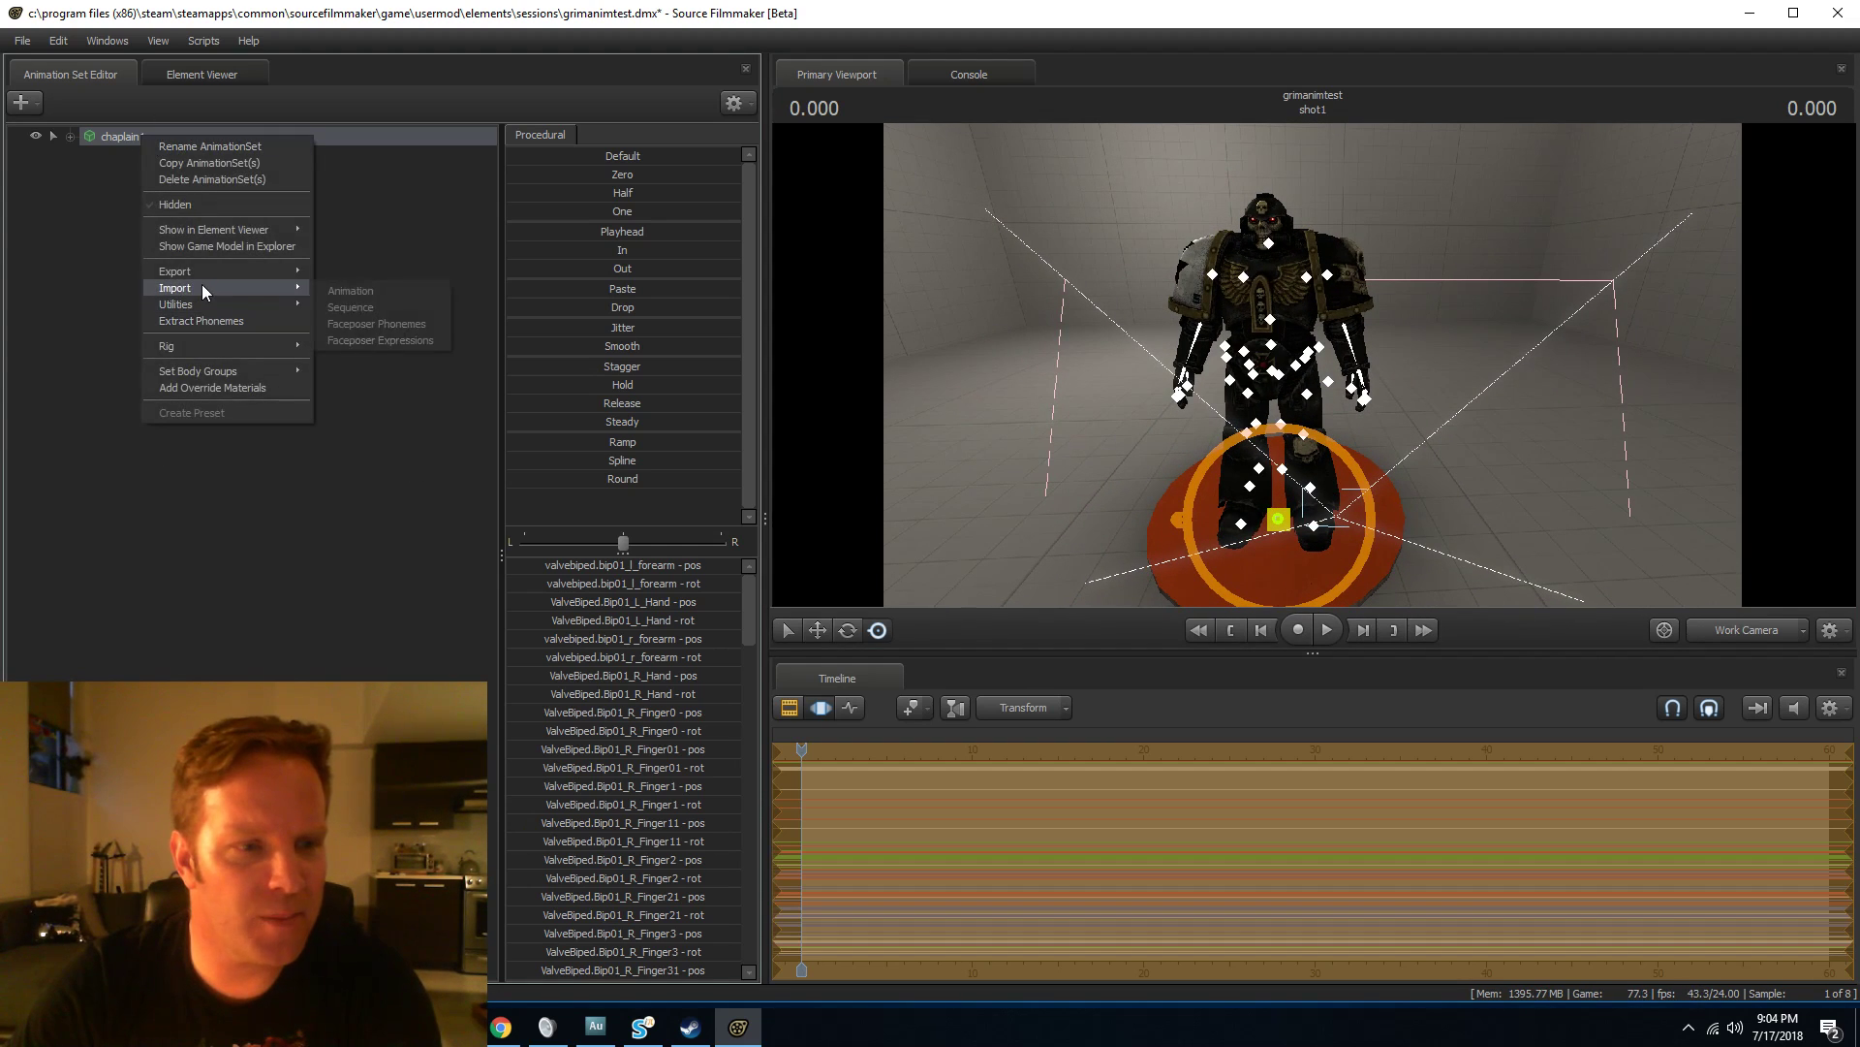
left_click(356, 292)
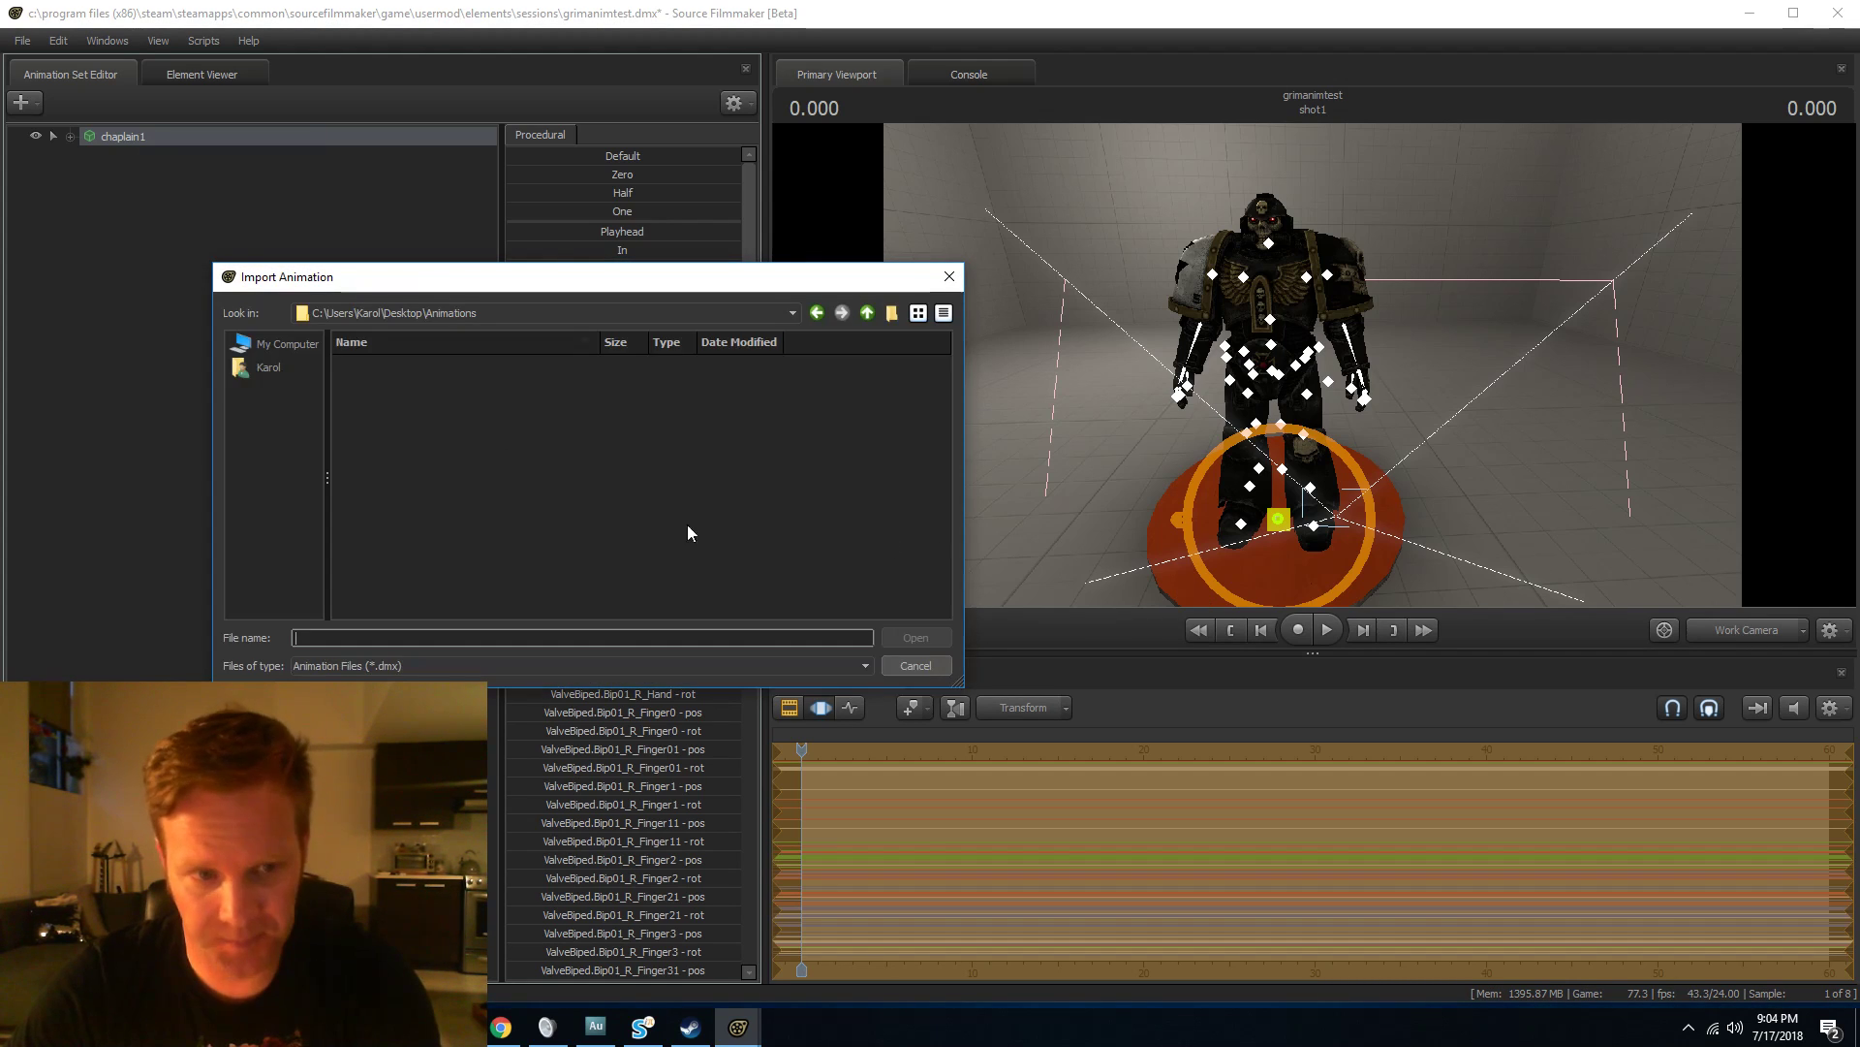
left_click(868, 312)
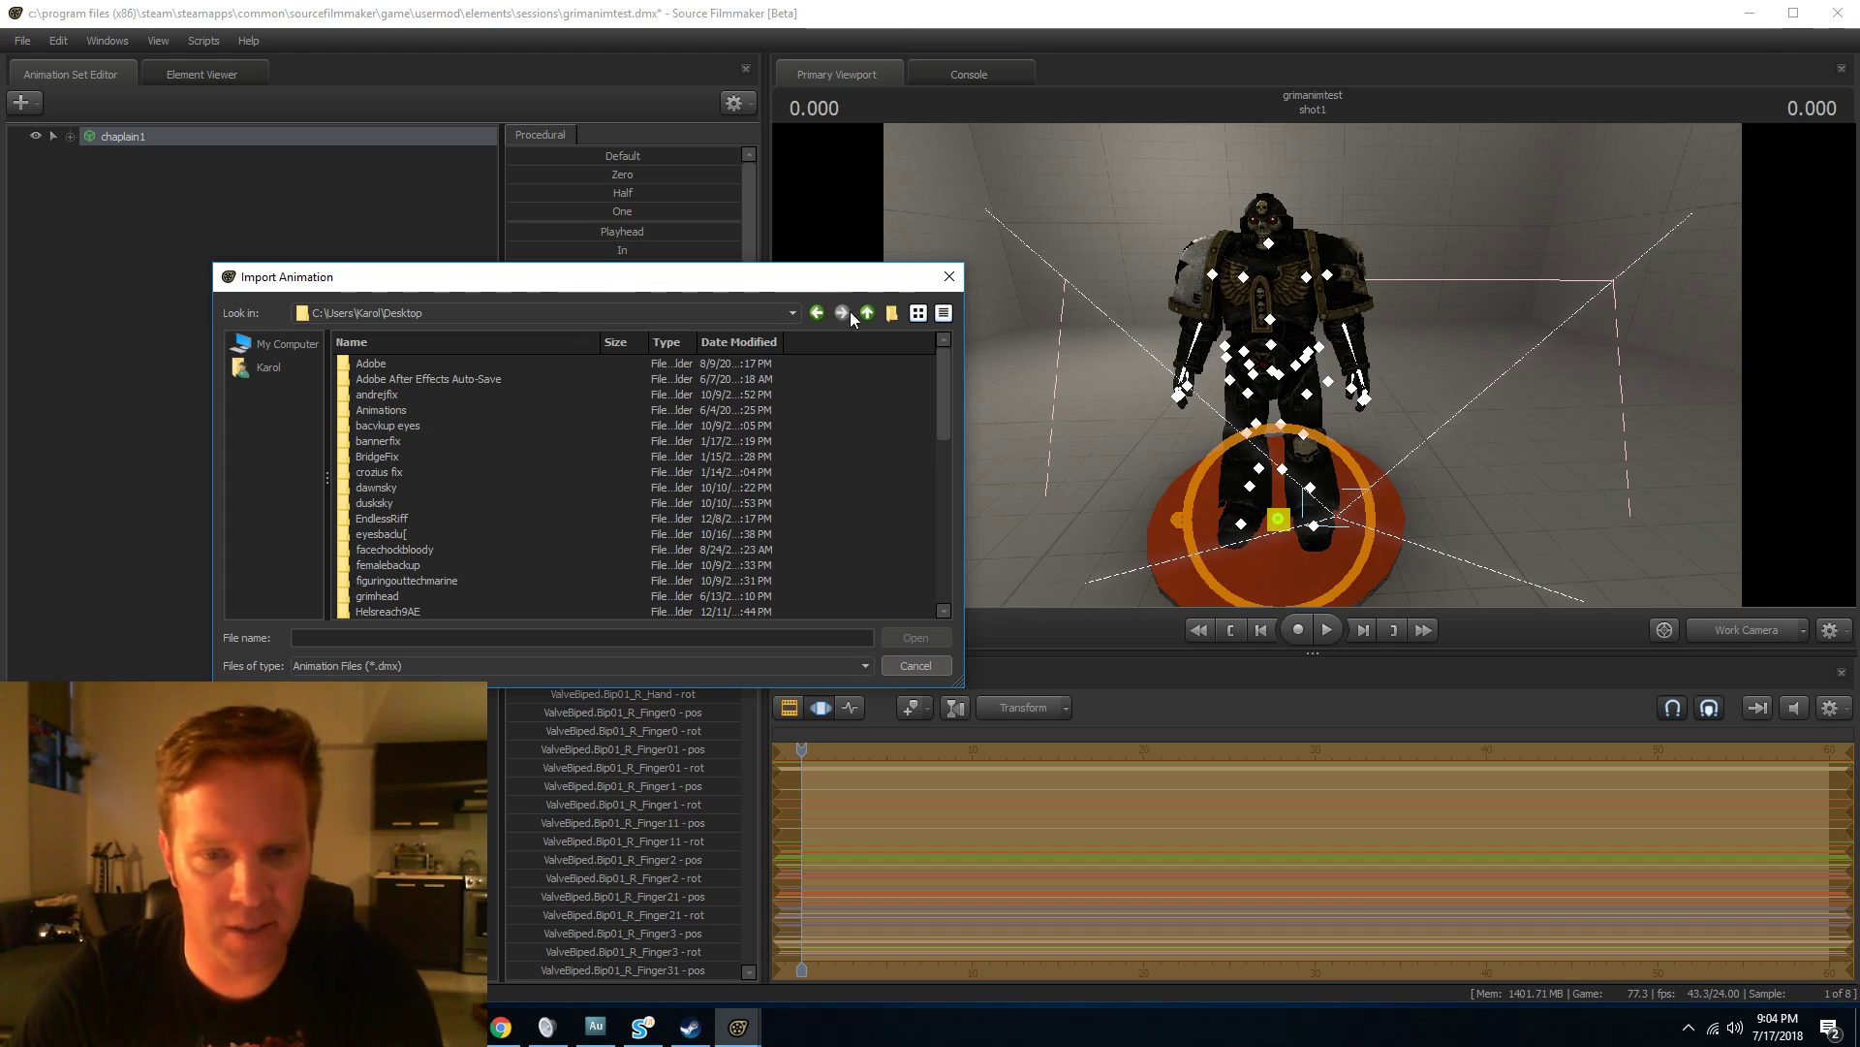
left_click(736, 342)
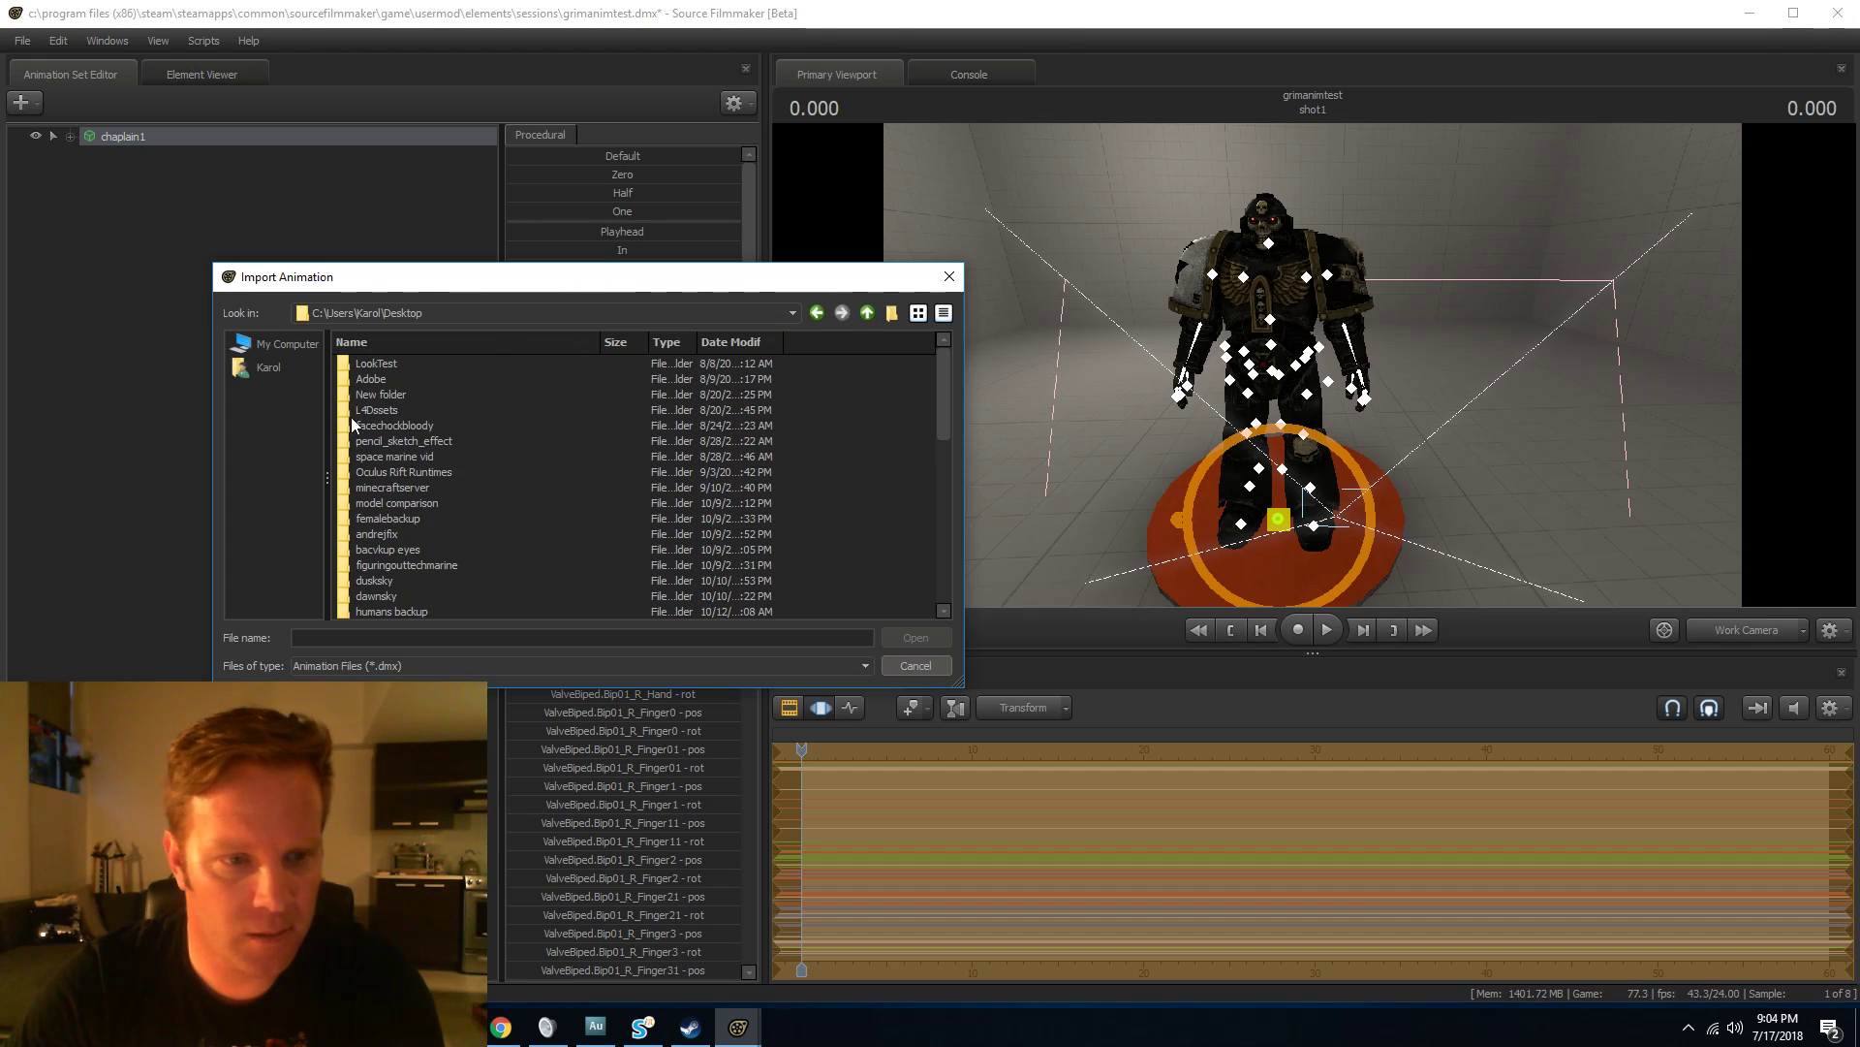
left_click(754, 342)
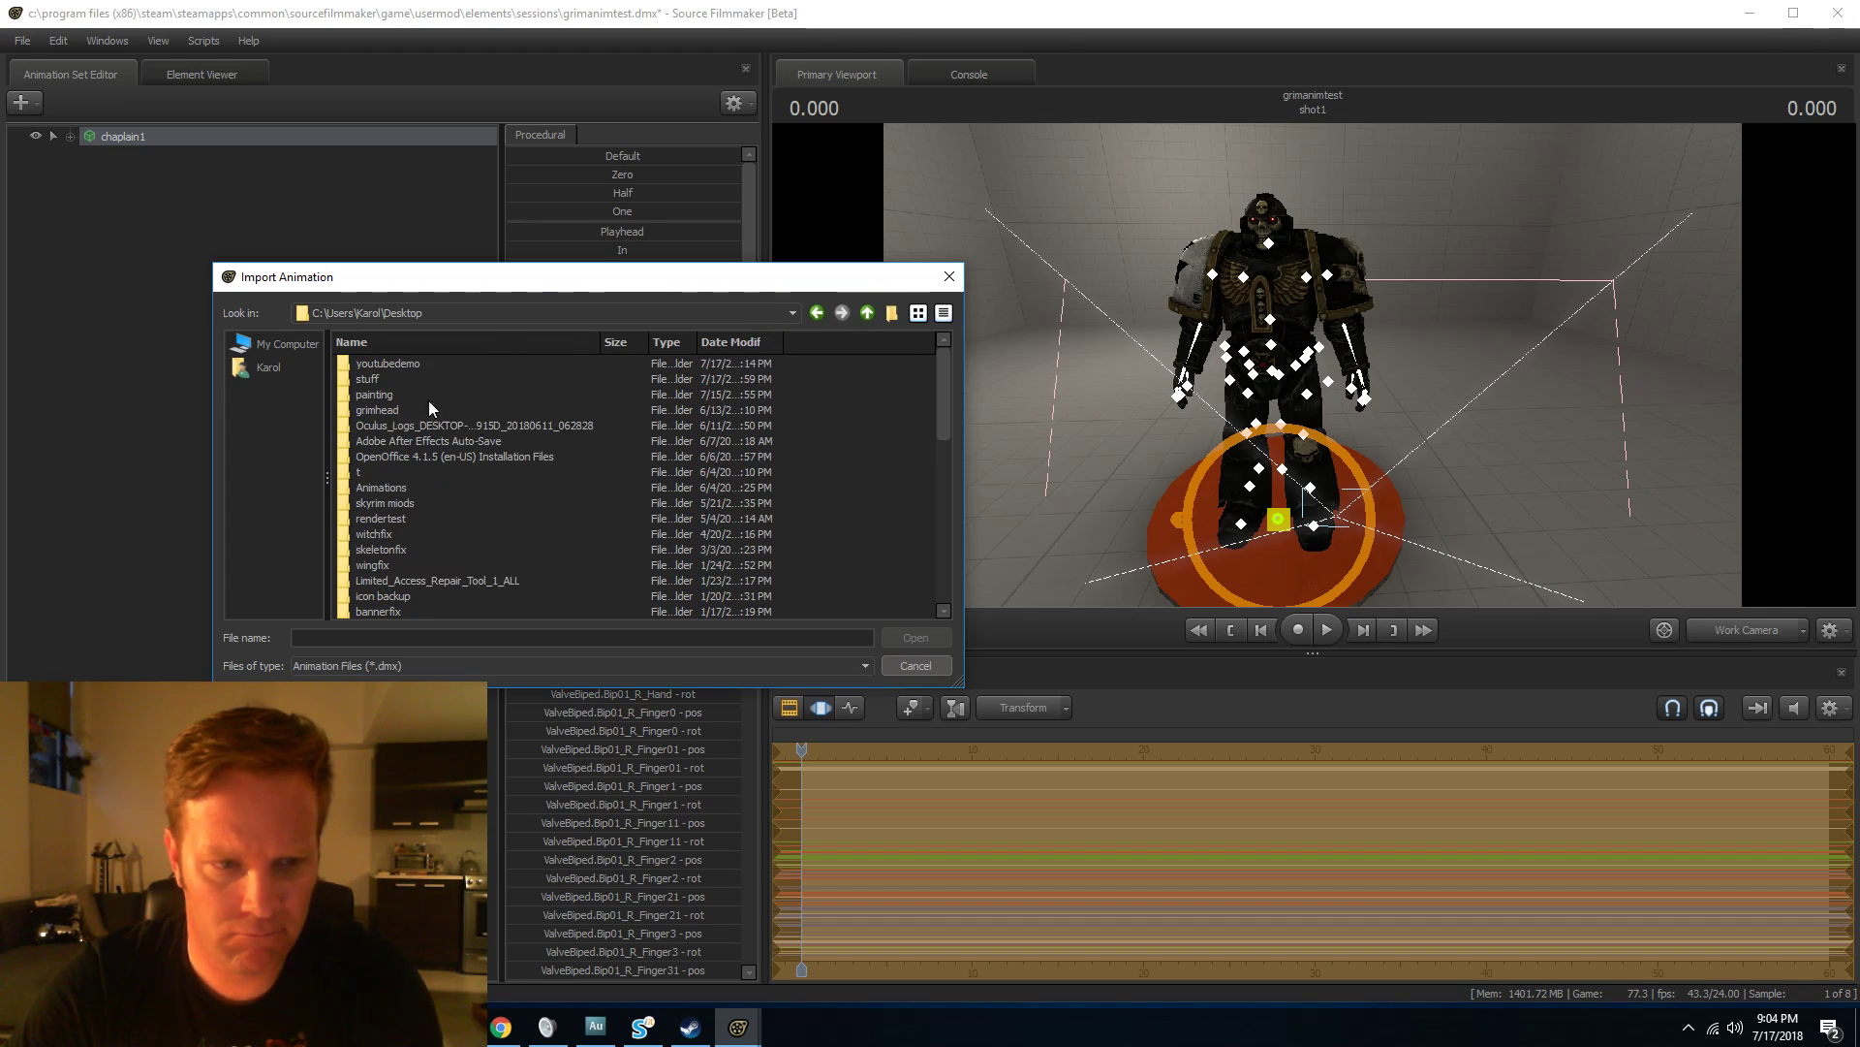
double_click(405, 367)
left_click(427, 361)
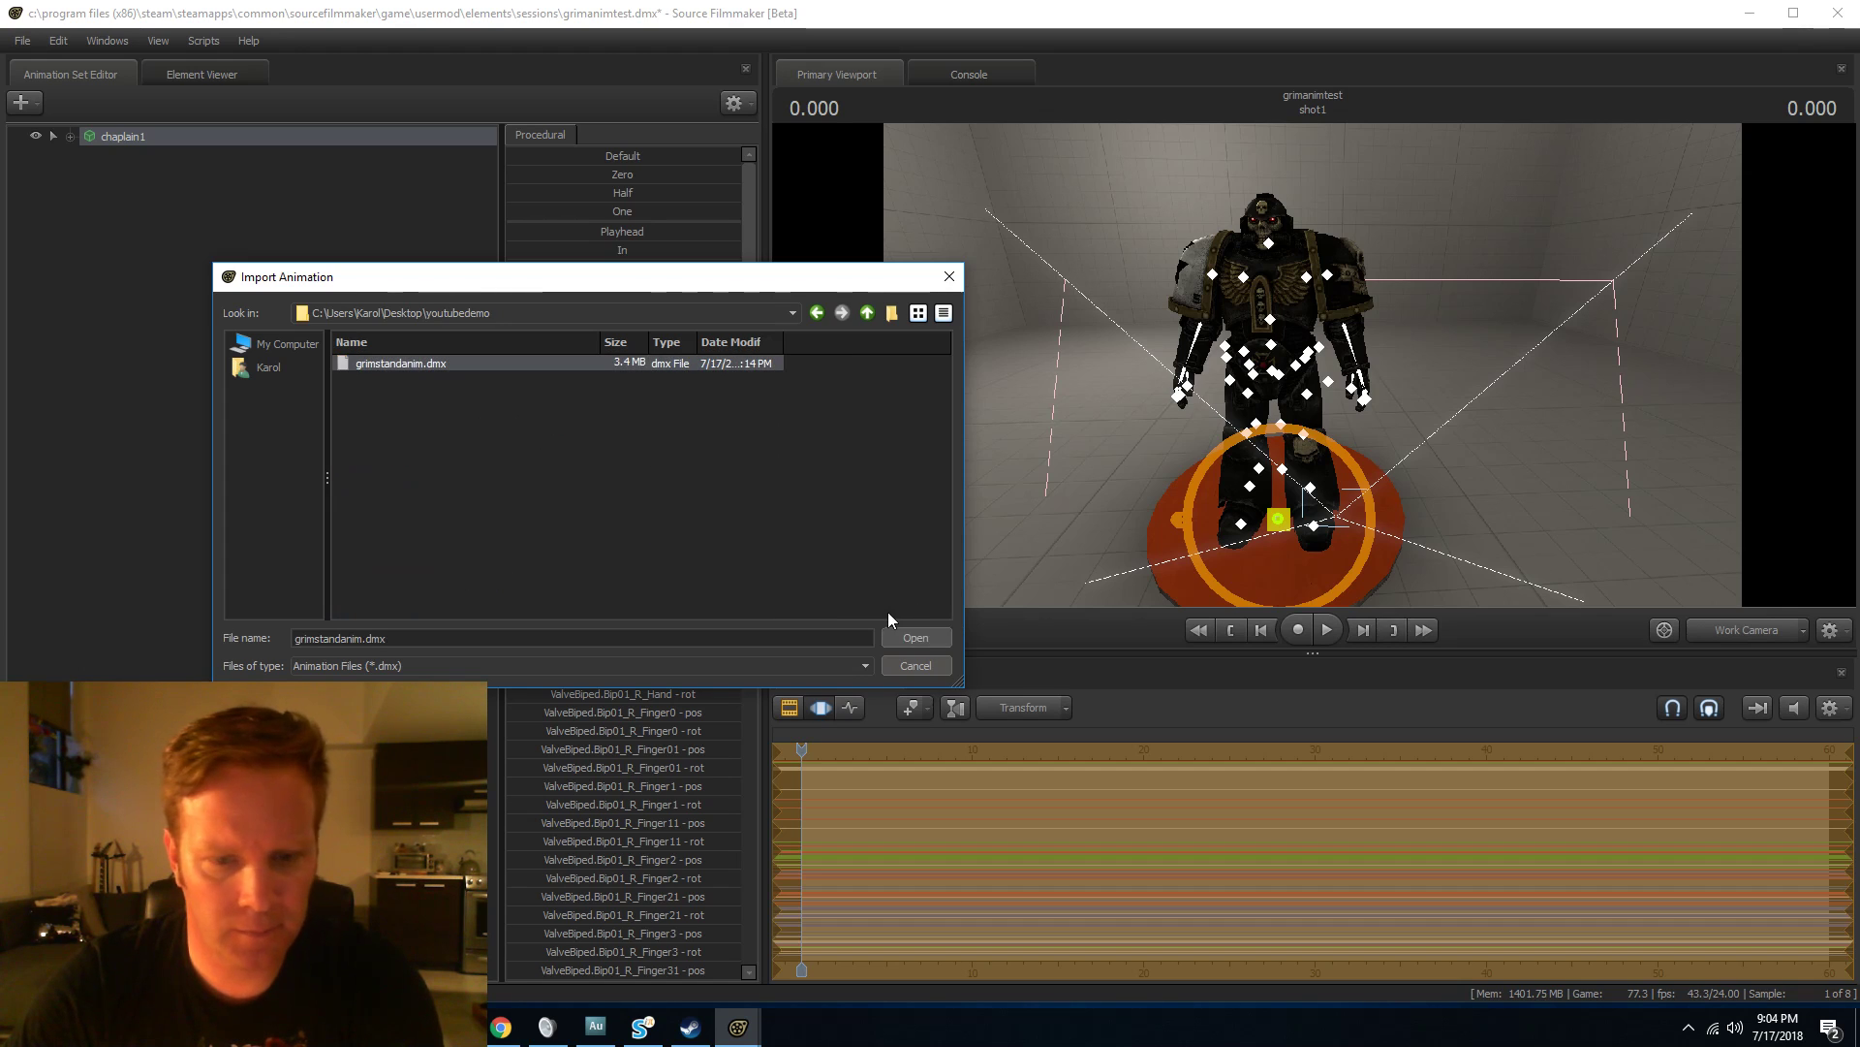
left_click(905, 636)
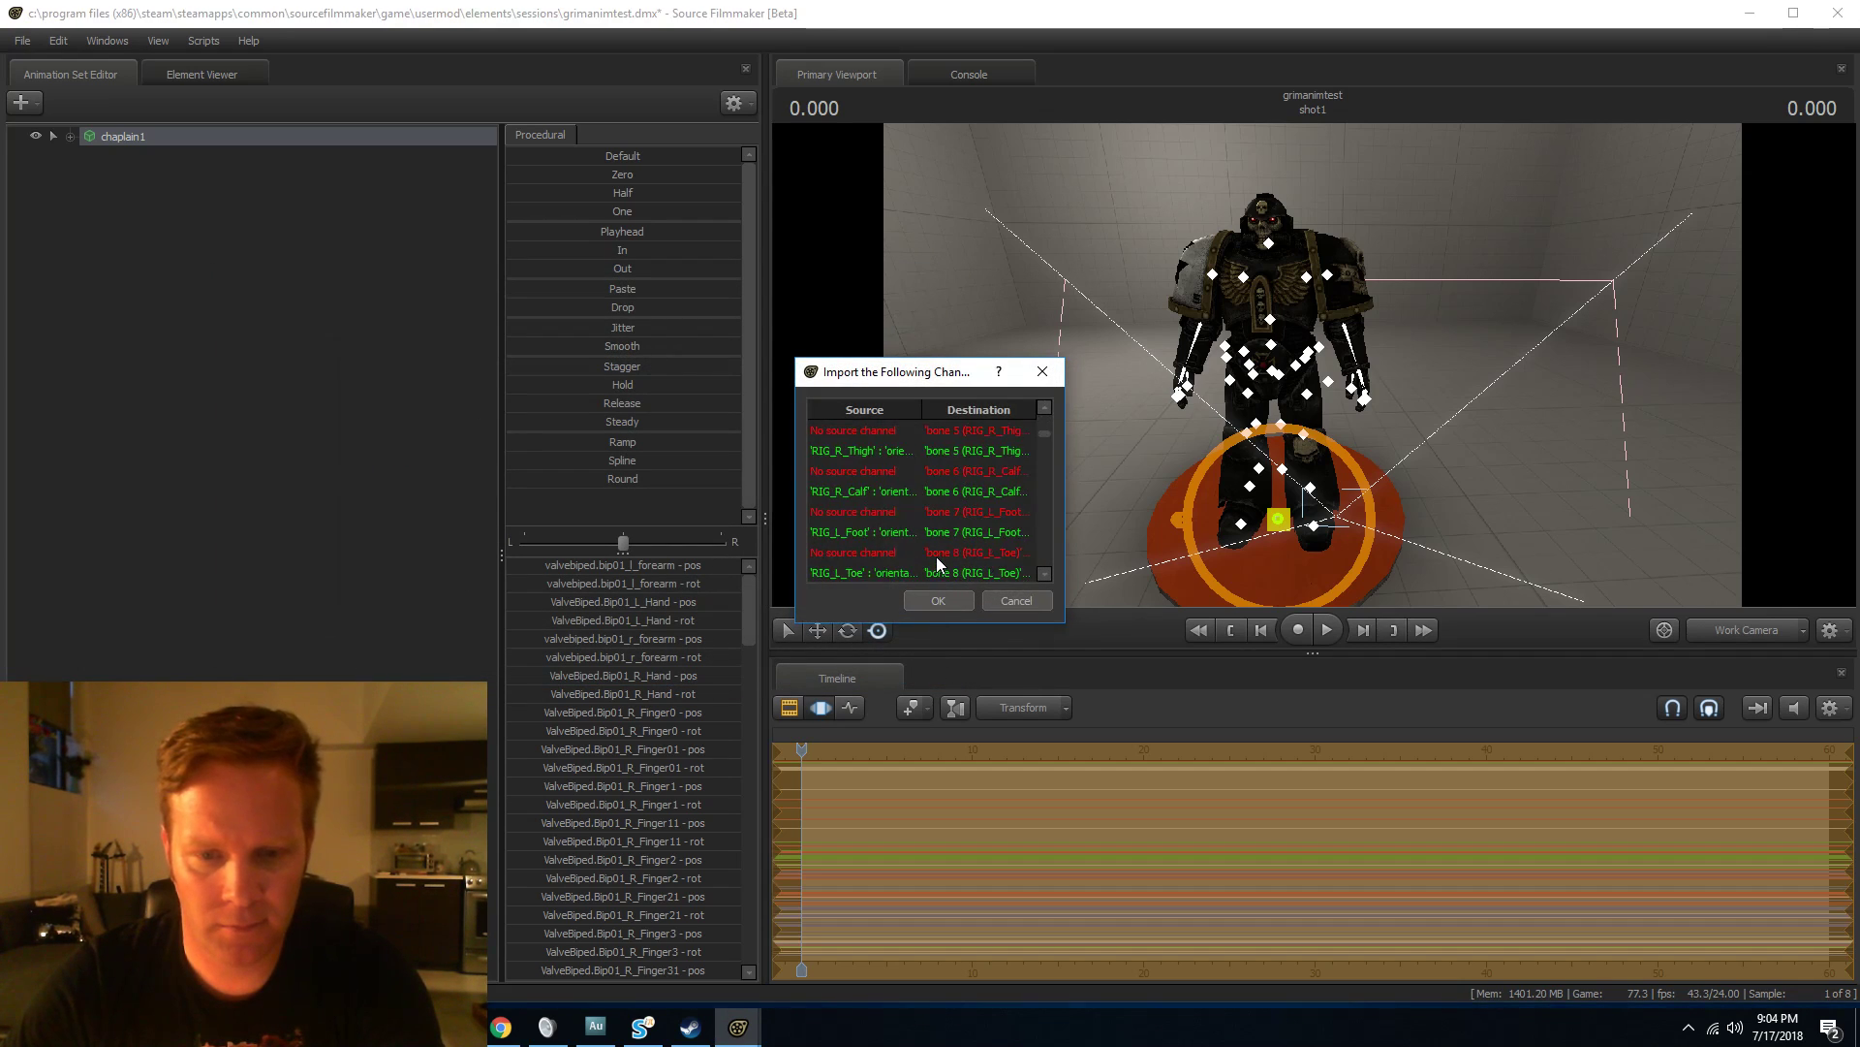
left_click(935, 598)
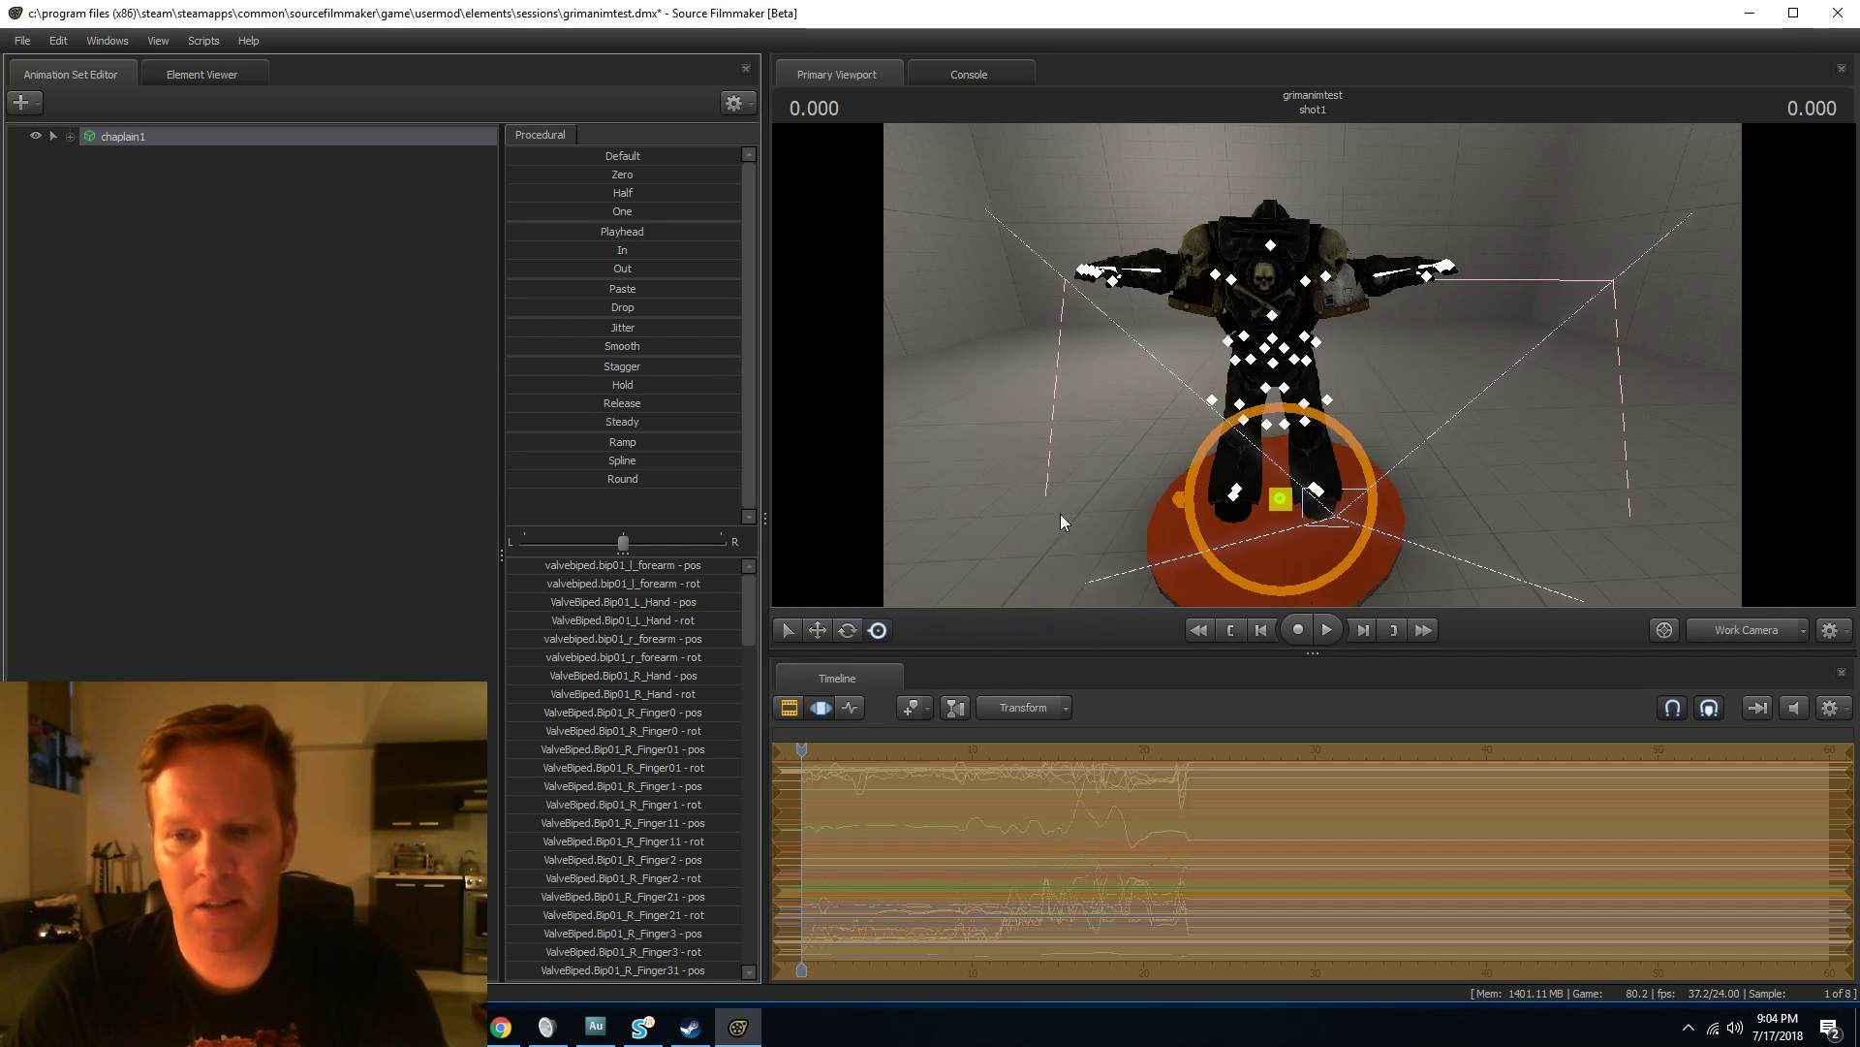
Rotate the chaplain's root control about its vertical axis so the model faces the work camera.
left_click(1308, 540)
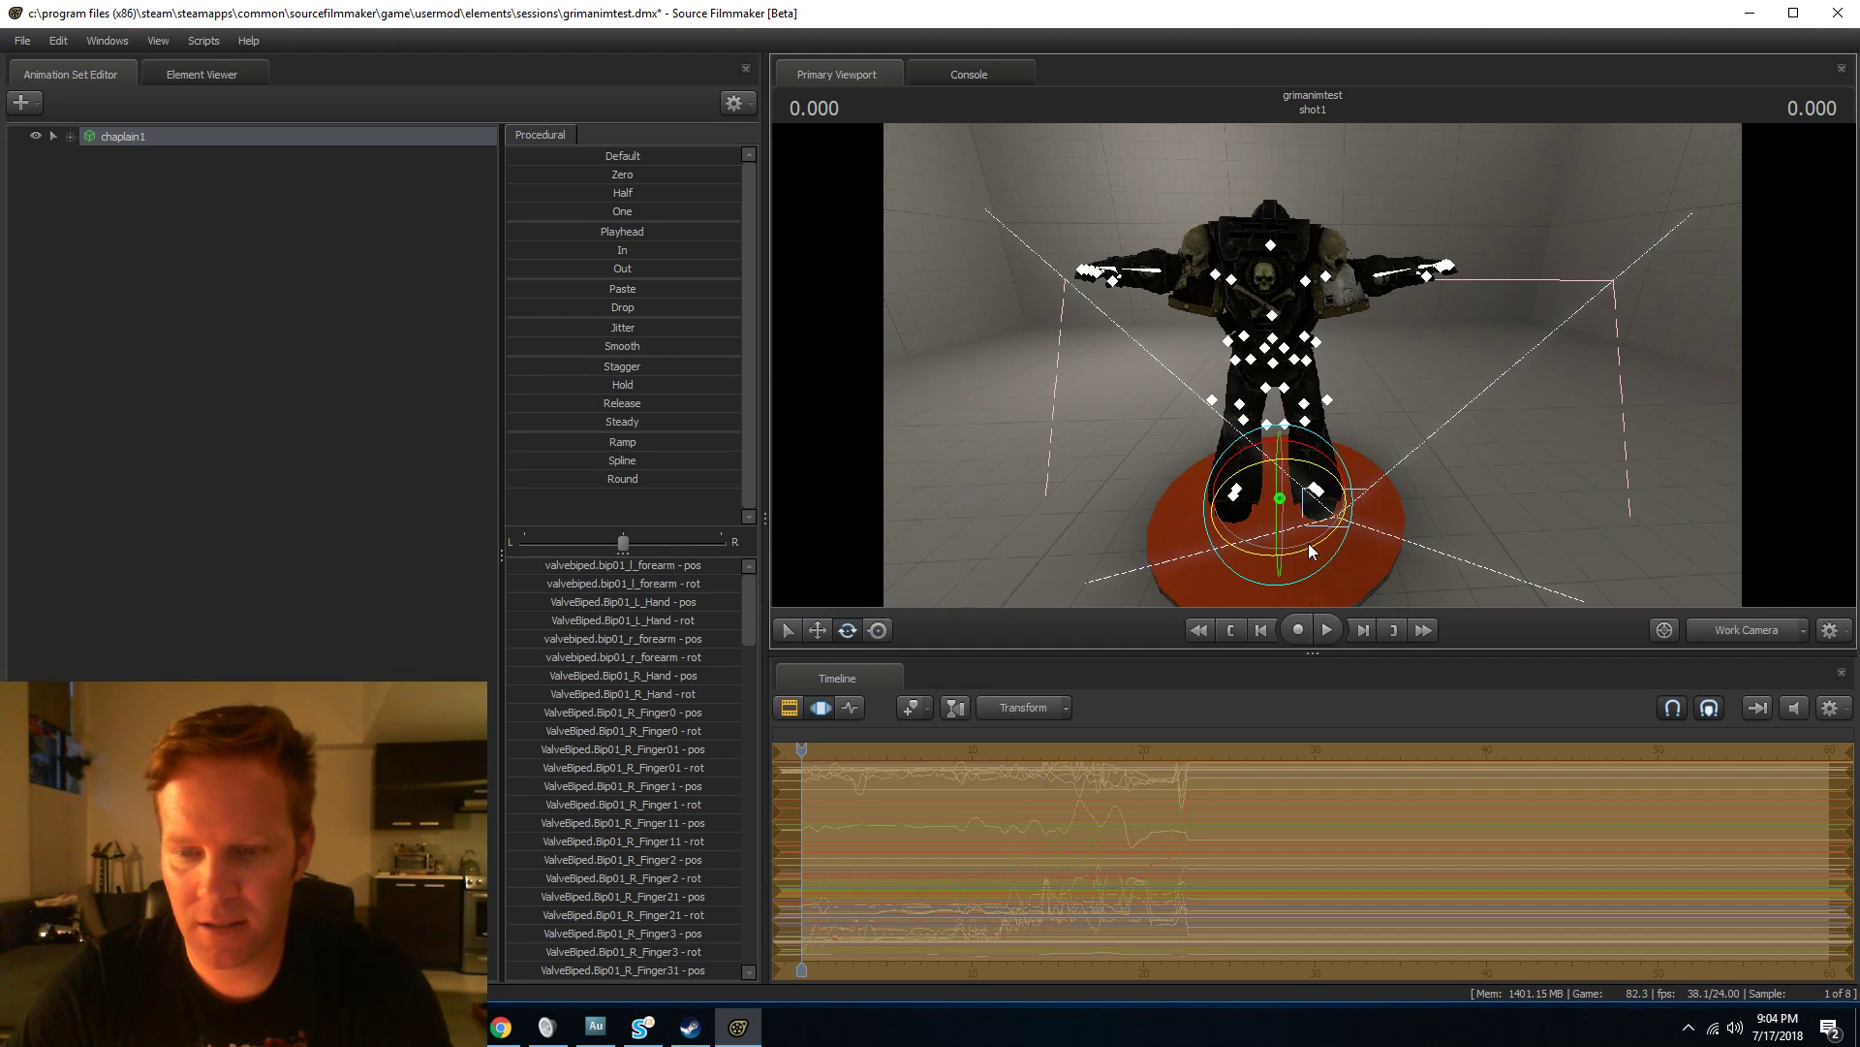
left_click_drag(1200, 524, 1202, 525)
key("ctrl+z")
left_click_drag(1319, 543, 1258, 547)
Play back the imported animation and examine the chaplain's full-body movement.
key("space")
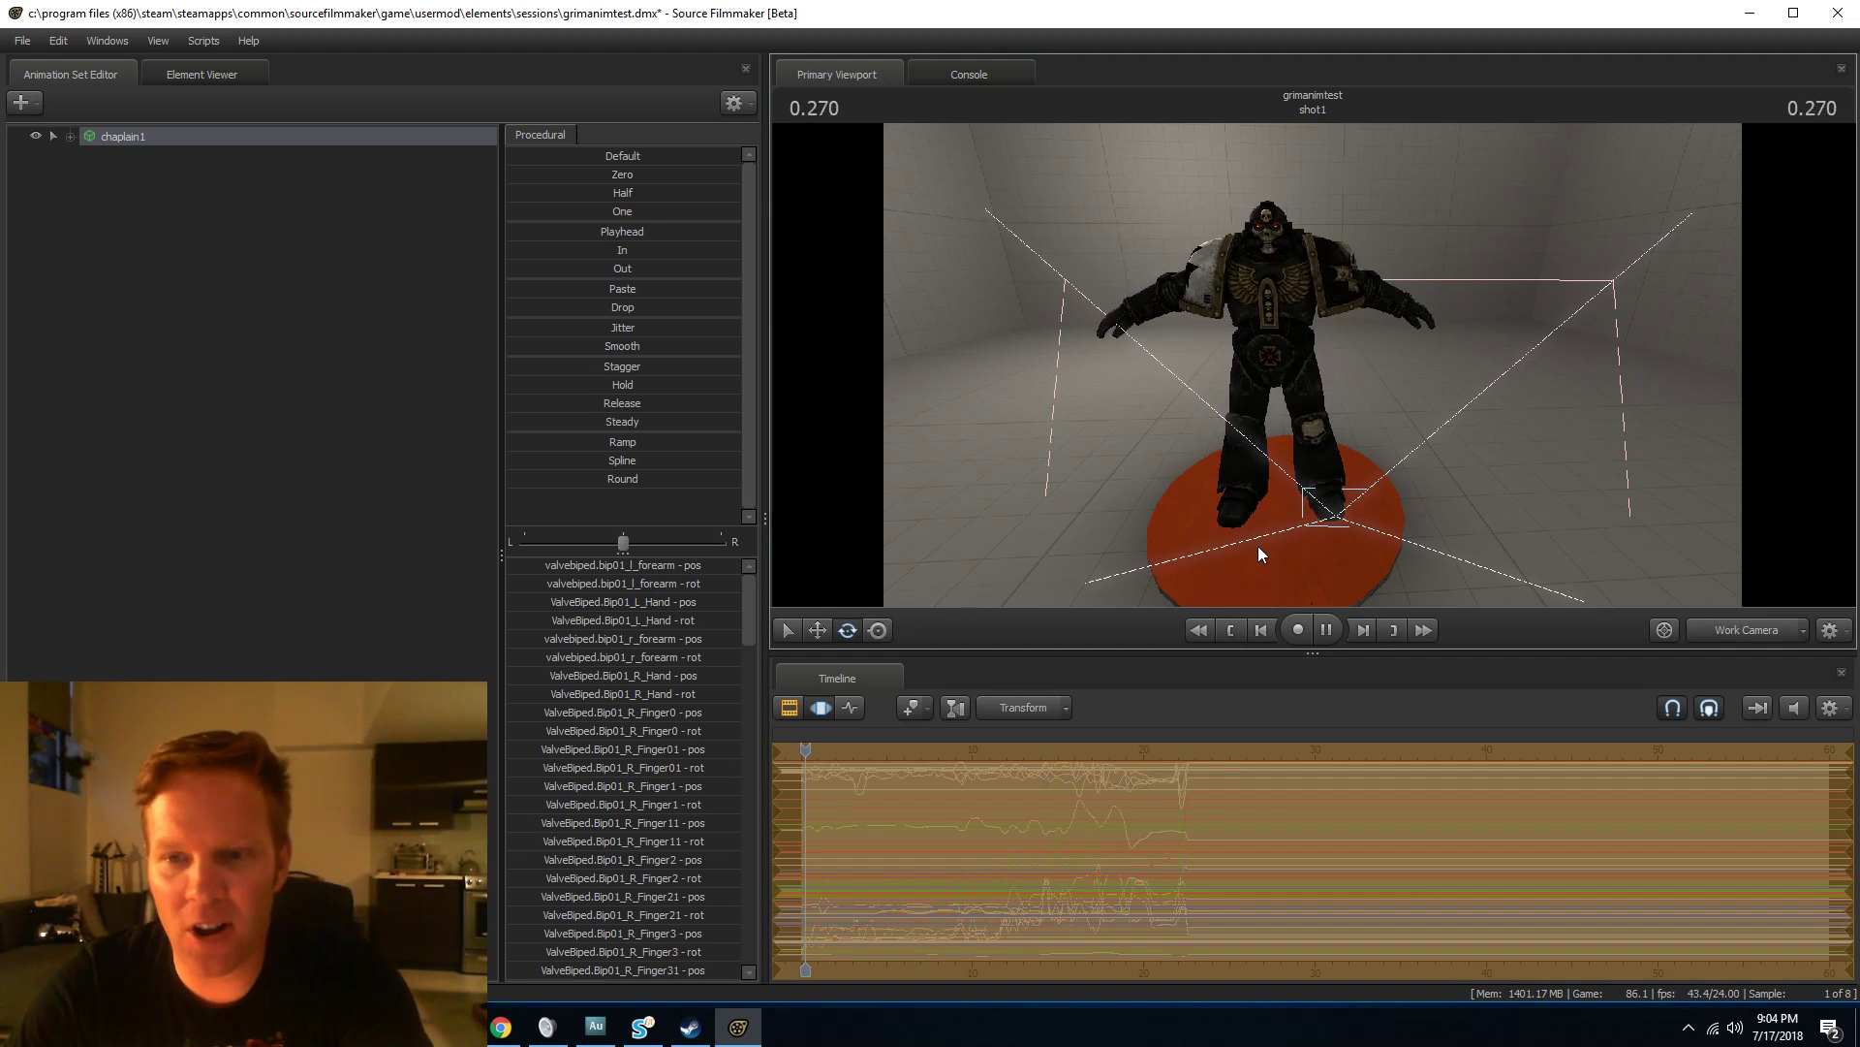
right_click(1488, 442)
left_click_drag(1484, 282, 1312, 363)
key("w")
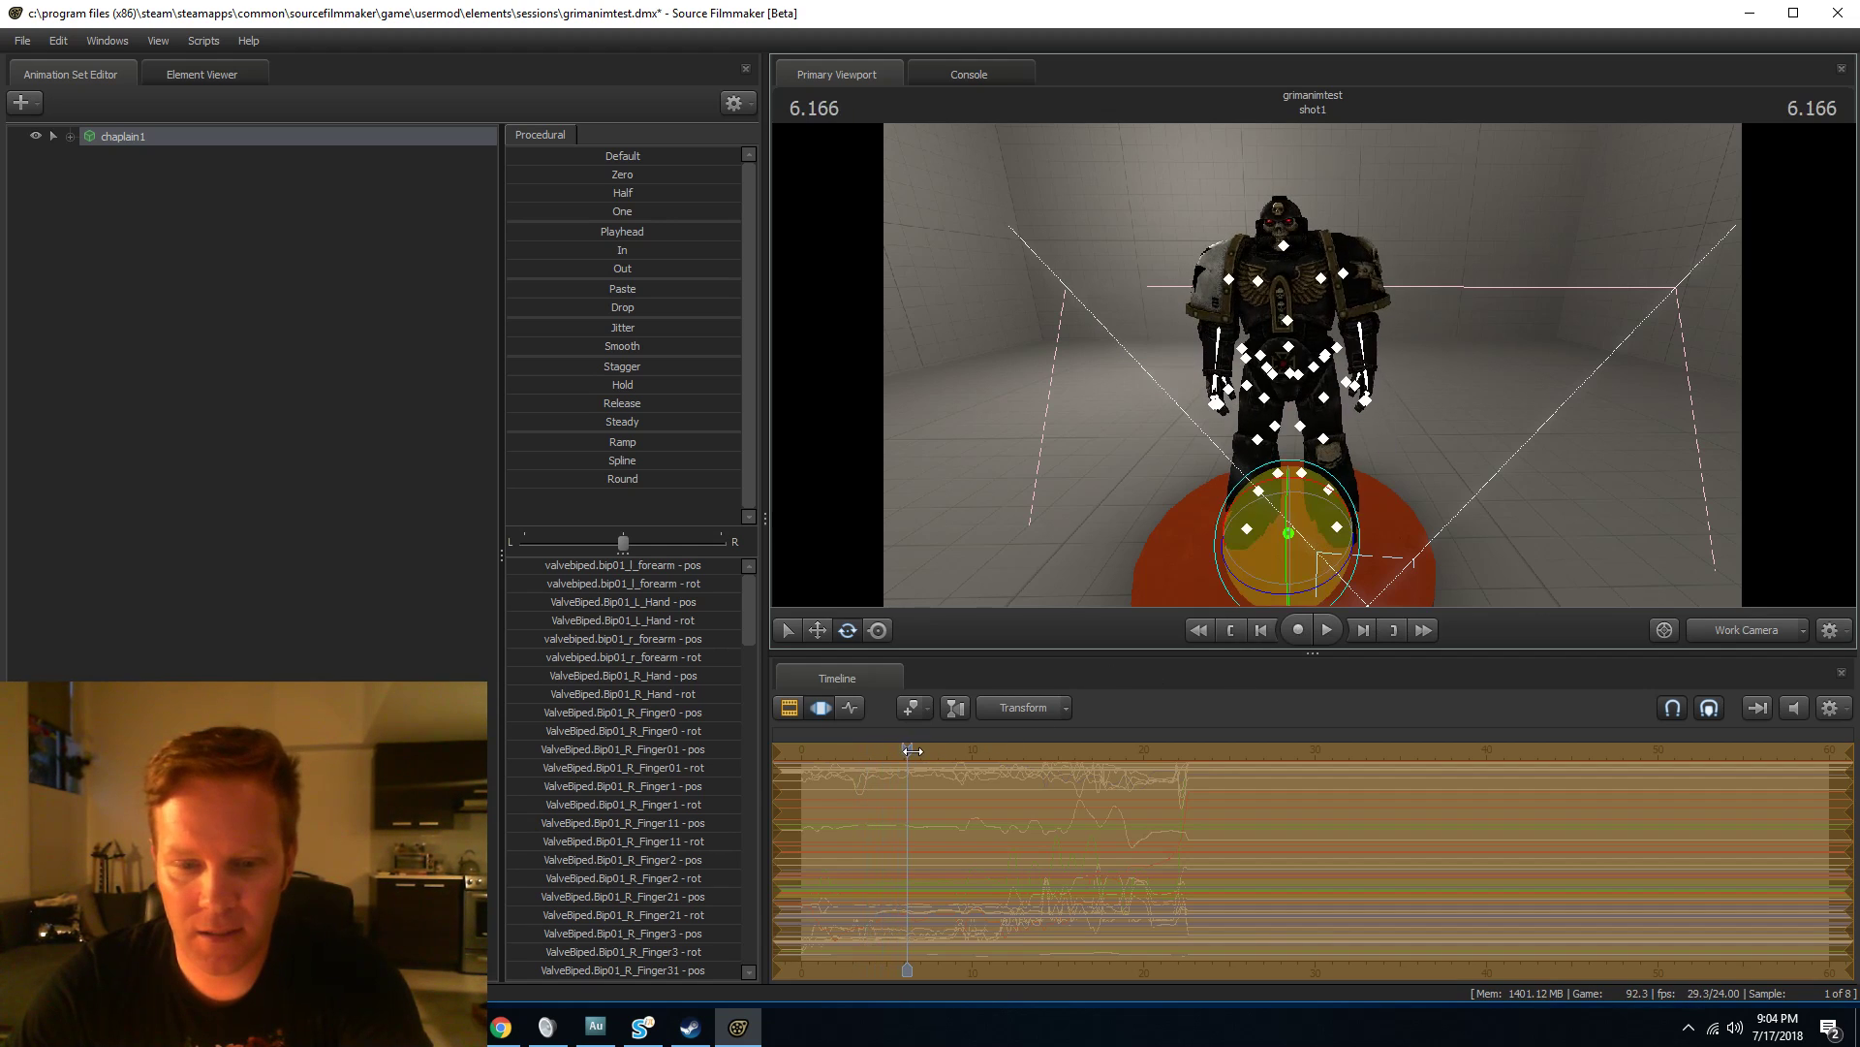
left_click(979, 746)
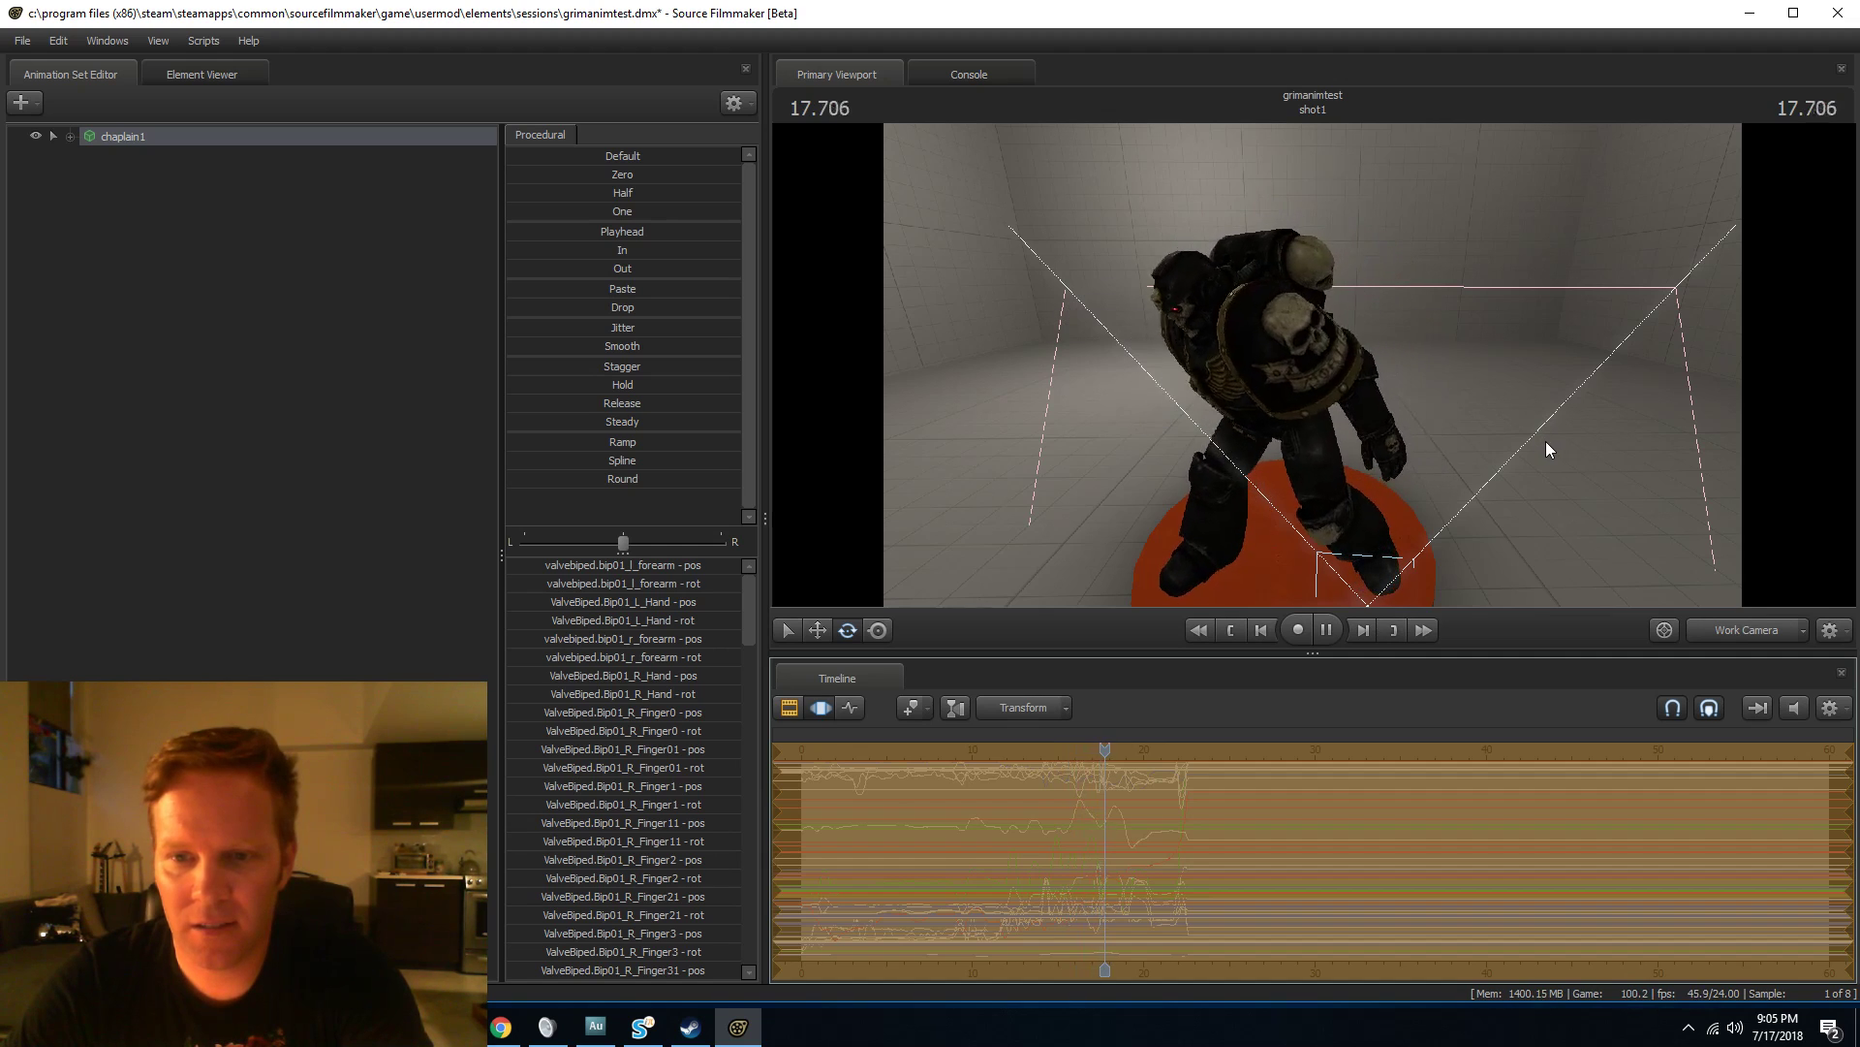
key("space")
mouse_move(1313, 365)
left_mouse_down()
mouse_move(1260, 373)
mouse_move(1313, 365)
left_mouse_up()
key("w")
Move the playhead back to 10.708 seconds and examine the chaplain's upper body up close.
left_click_drag(1114, 760, 984, 769)
mouse_move(1579, 369)
left_mouse_down()
mouse_move(1540, 361)
mouse_move(1550, 339)
mouse_move(1556, 397)
mouse_move(1536, 380)
mouse_move(1560, 382)
left_mouse_up()
key("w")
key("s")
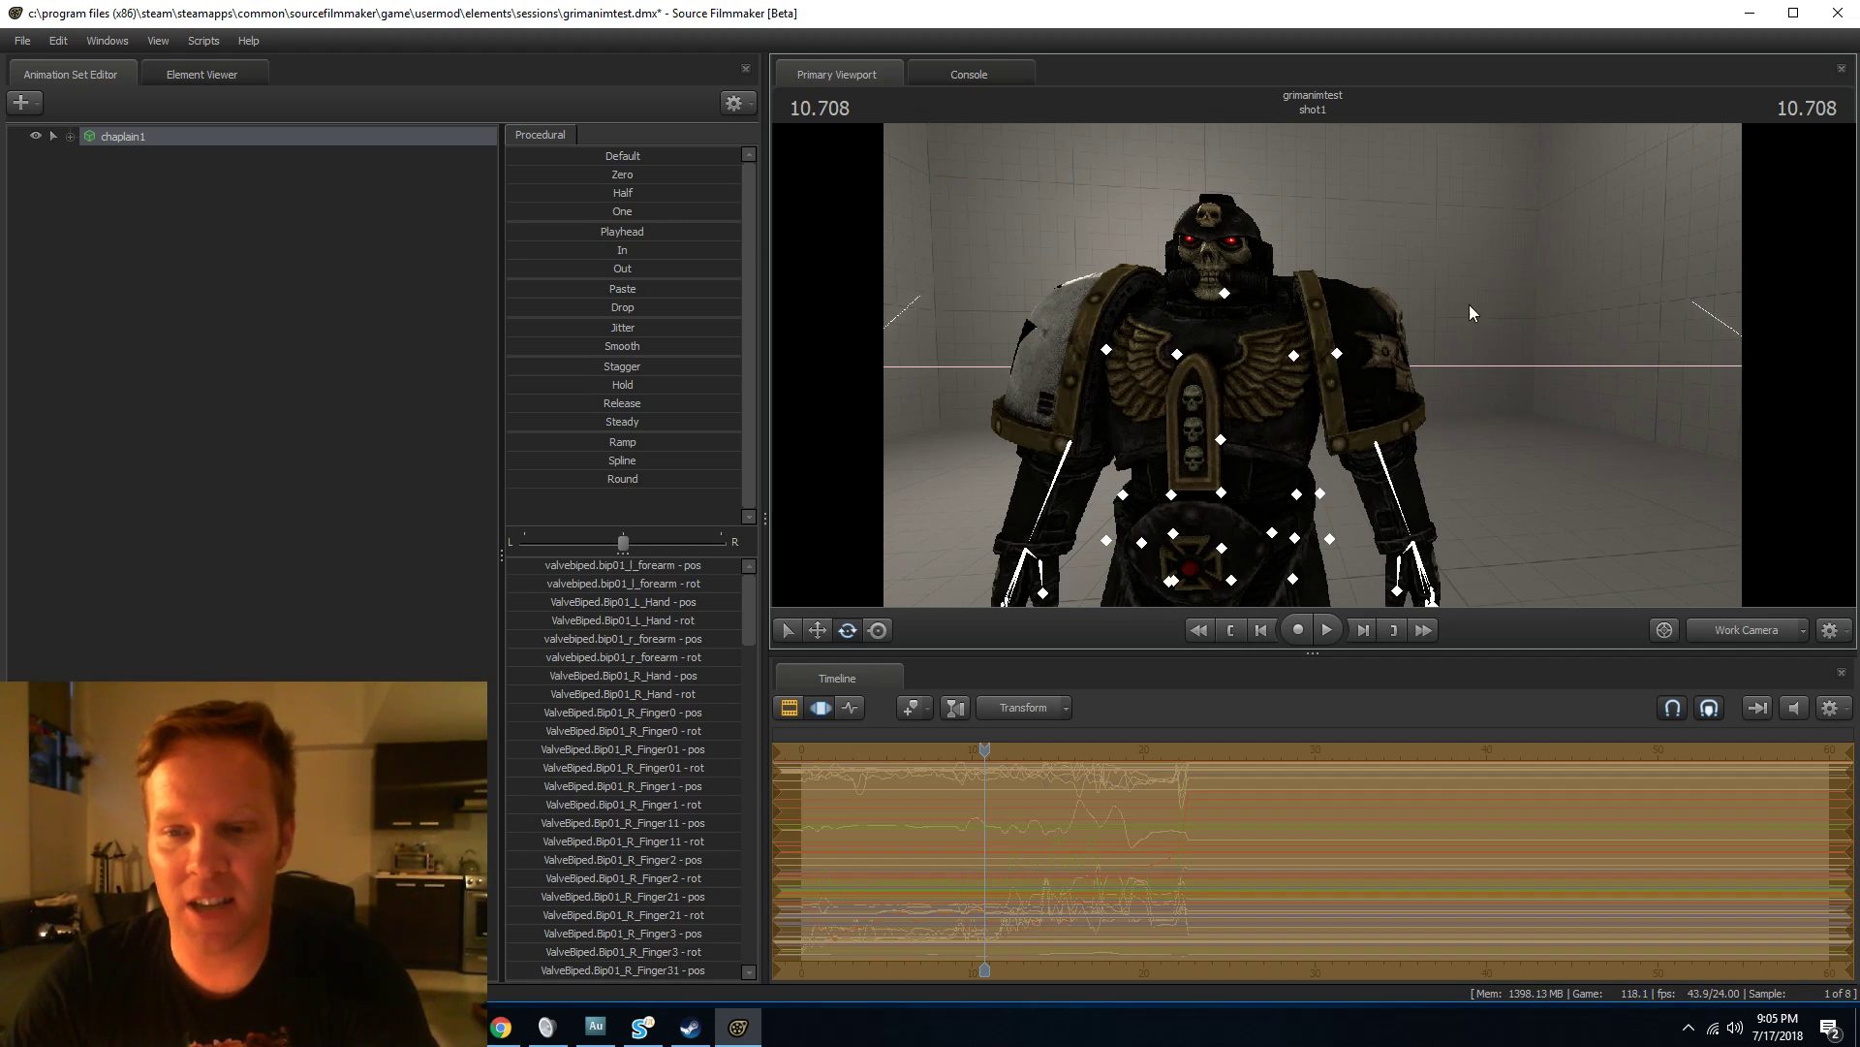
left_click_drag(1491, 248, 1492, 264)
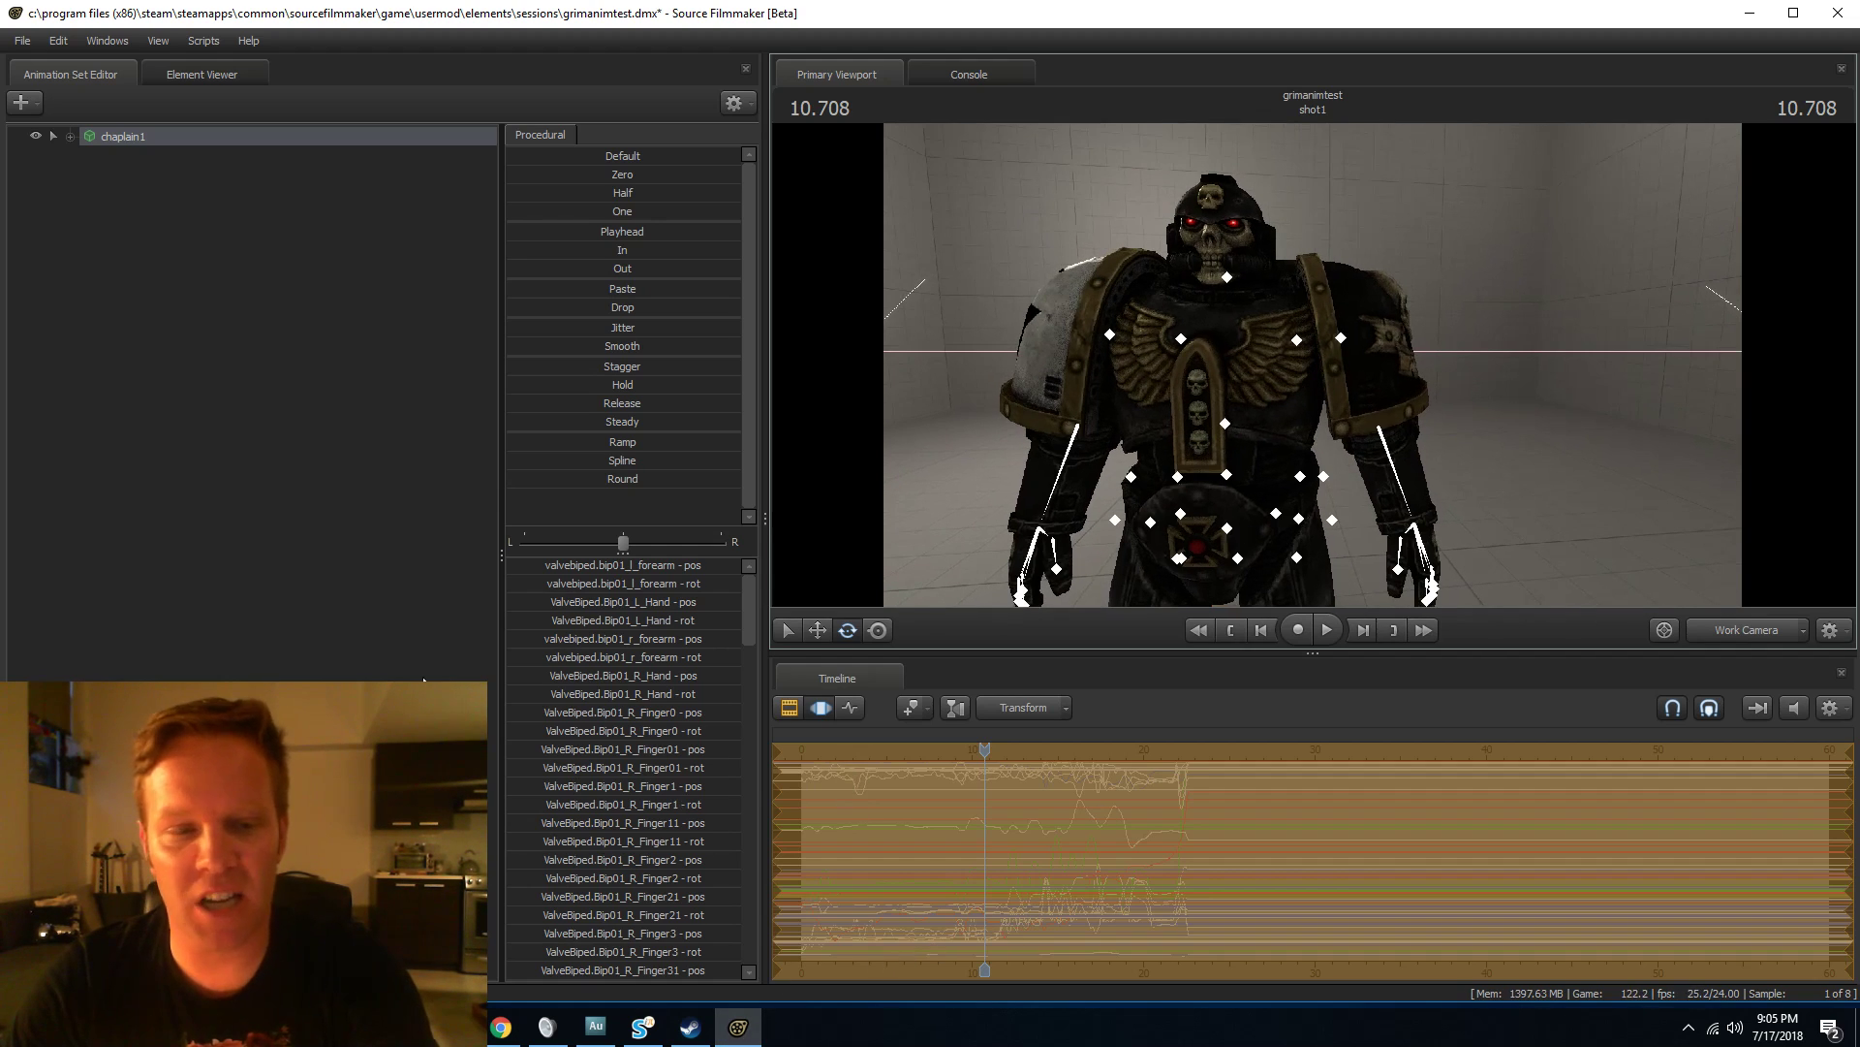
Lock the rotation of RIG_L_Shoulderpad to the RIG_L_UpperArm bone in the chaplain's Unknown group.
left_click(70, 135)
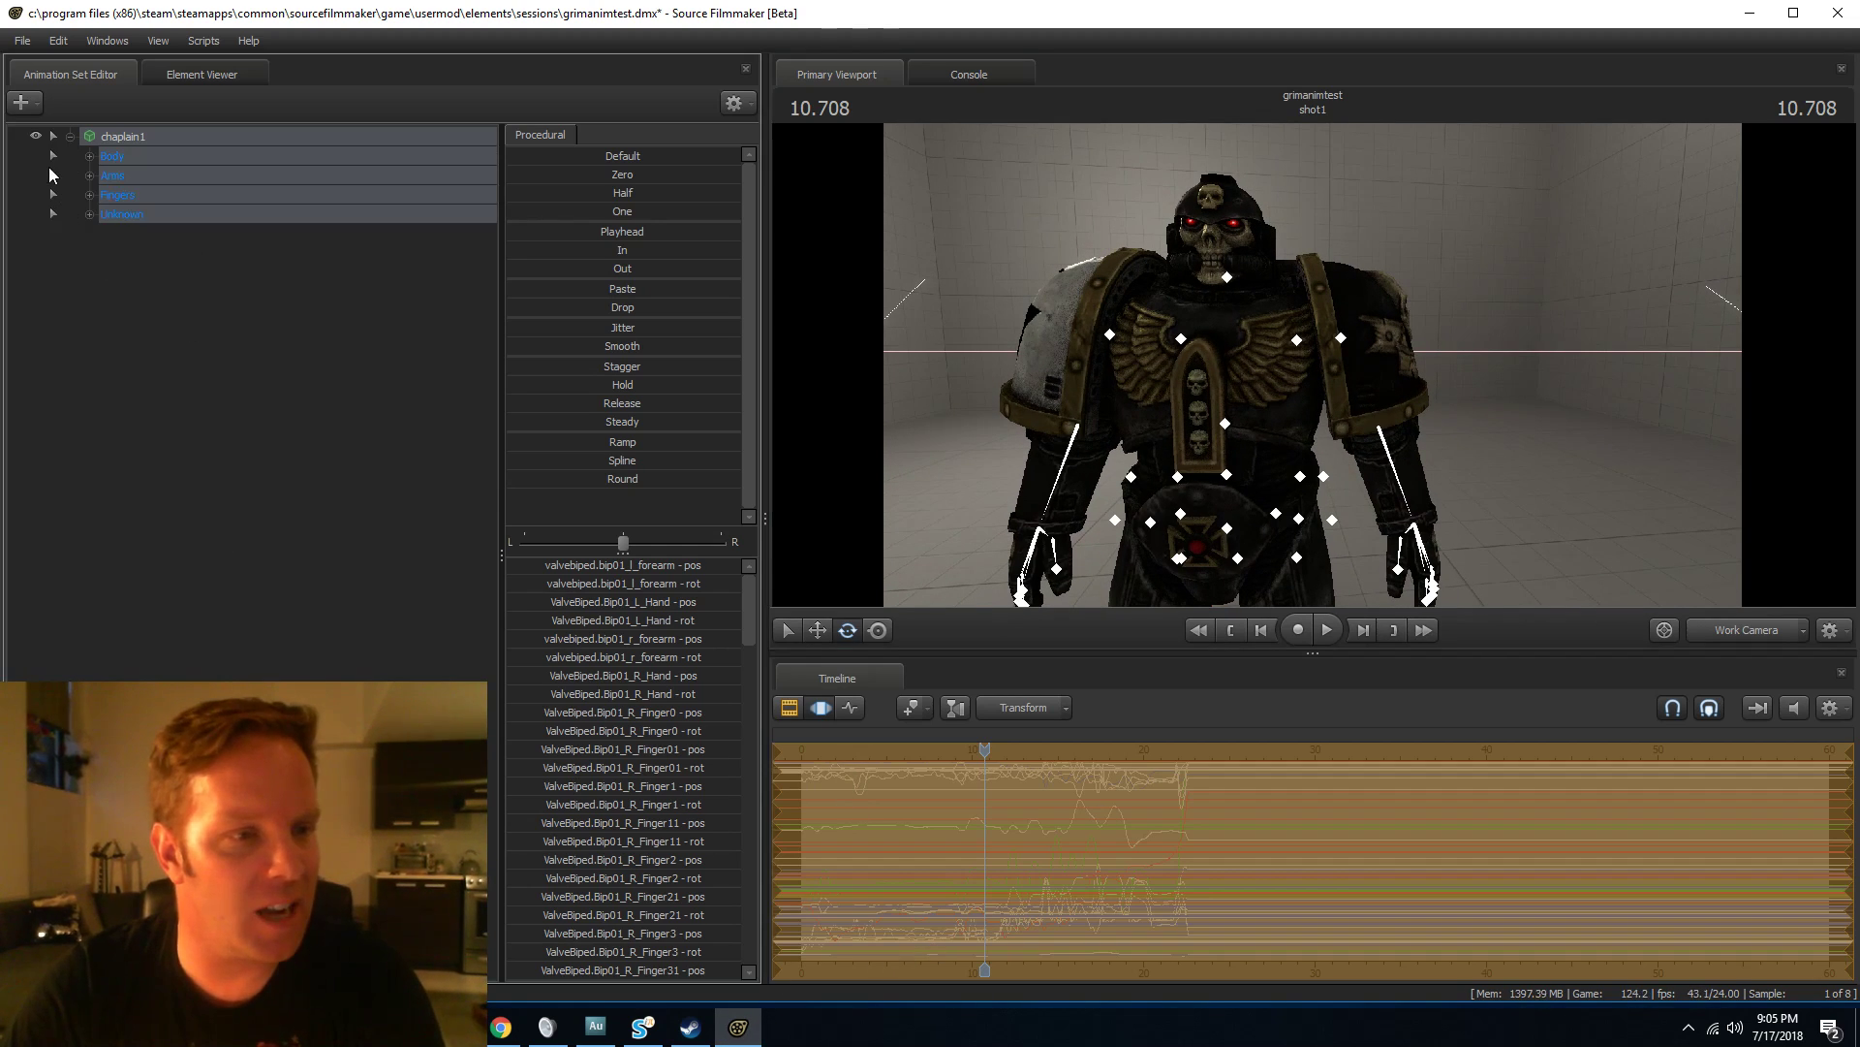
left_click(89, 214)
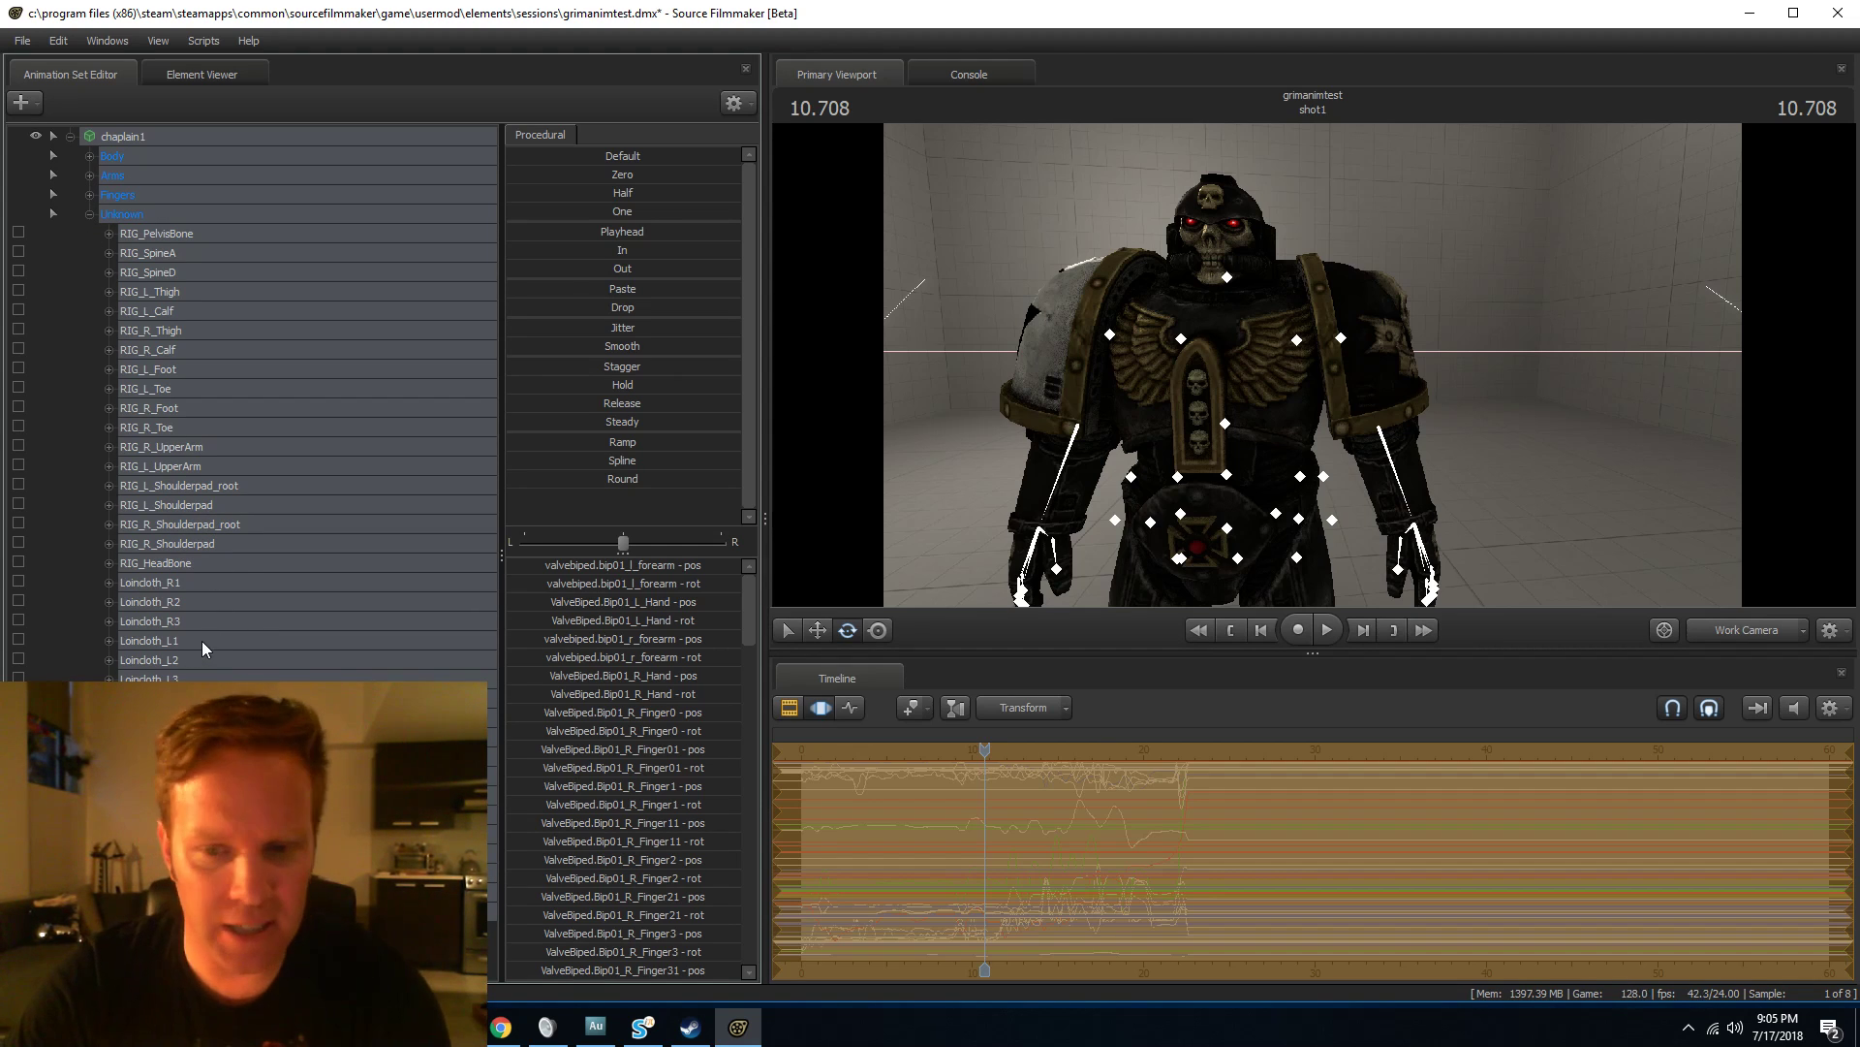
left_click(155, 562)
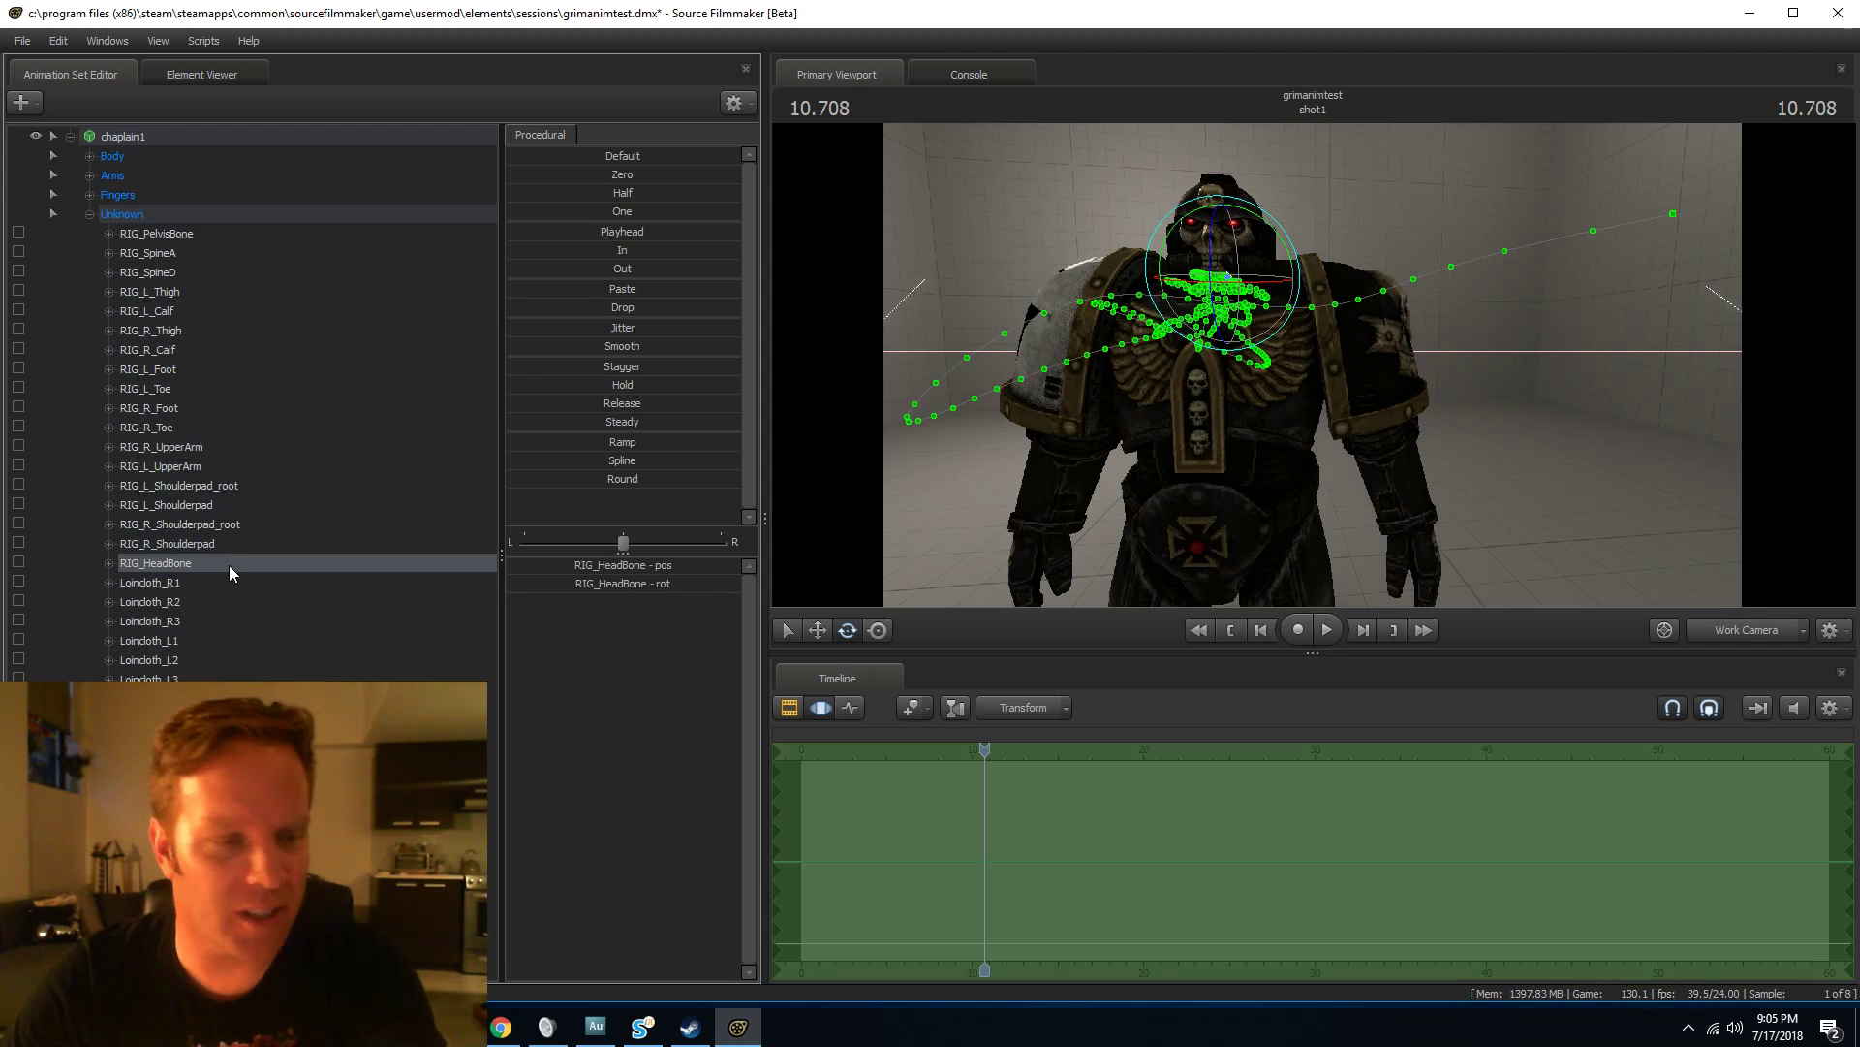
left_click(173, 447)
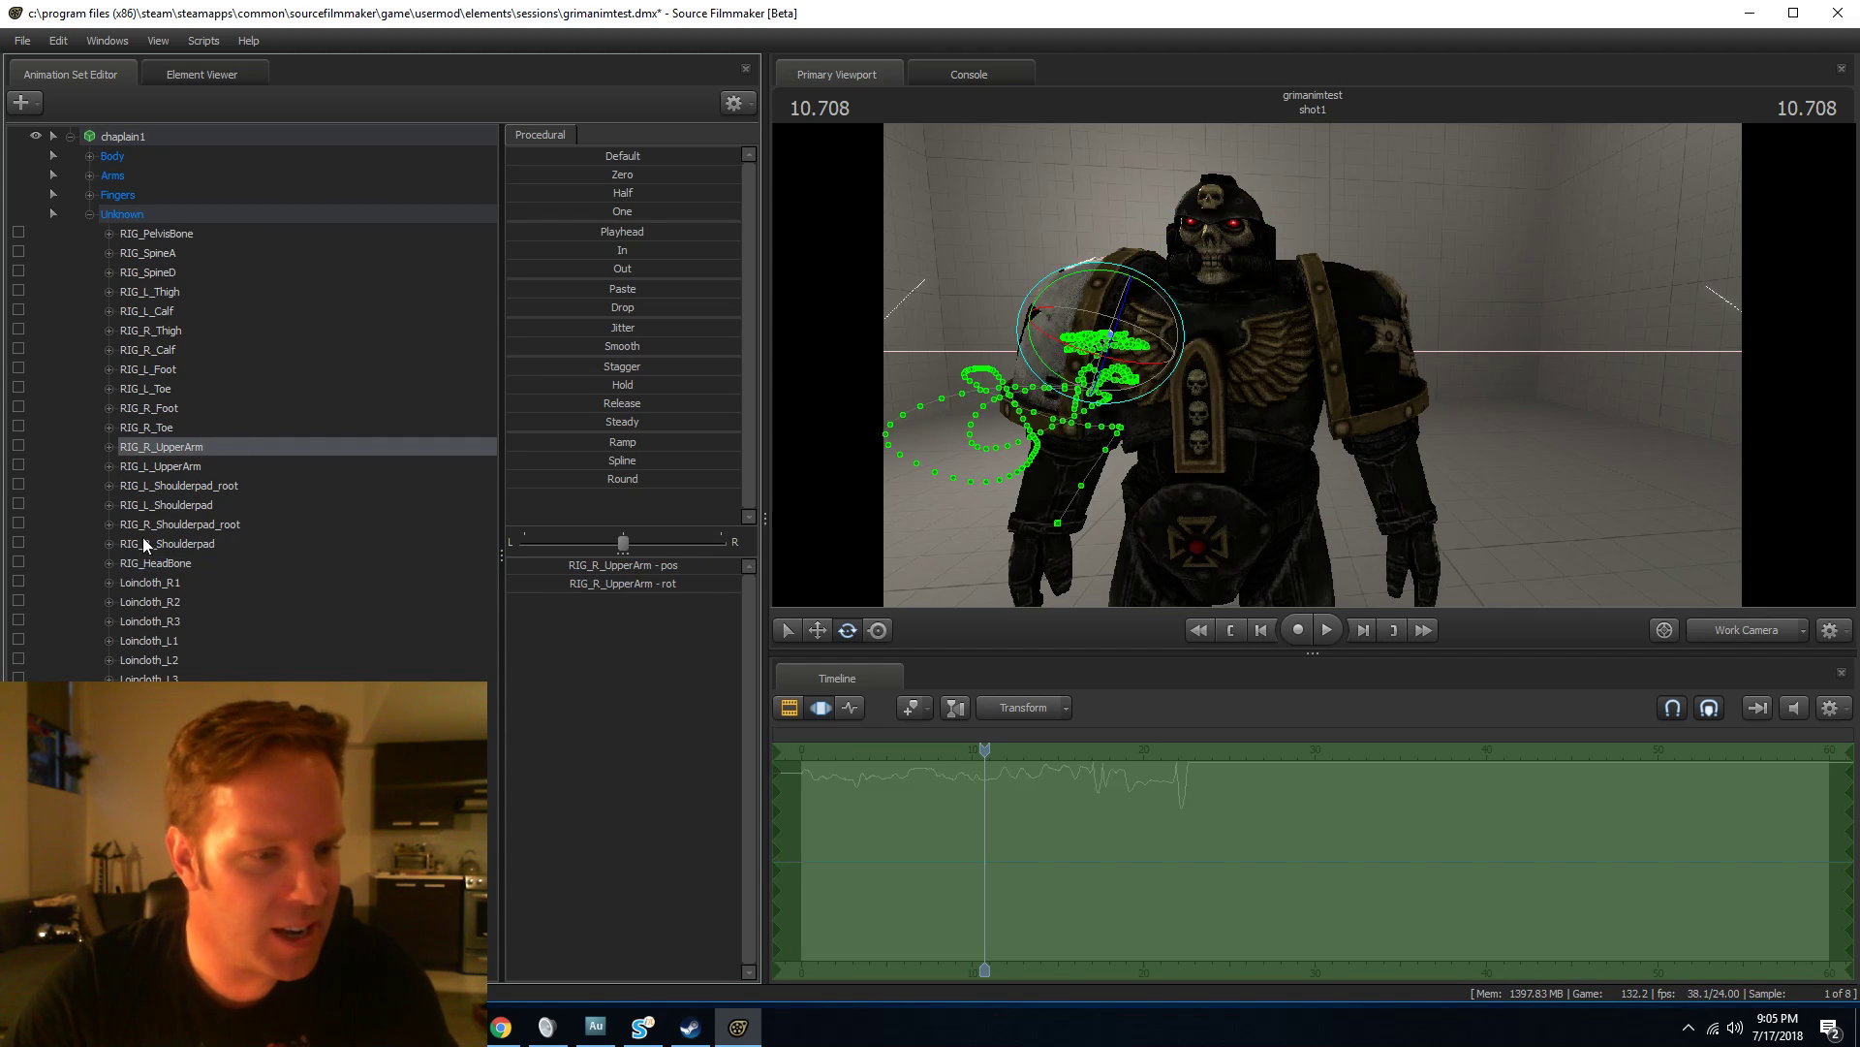
left_click(170, 462)
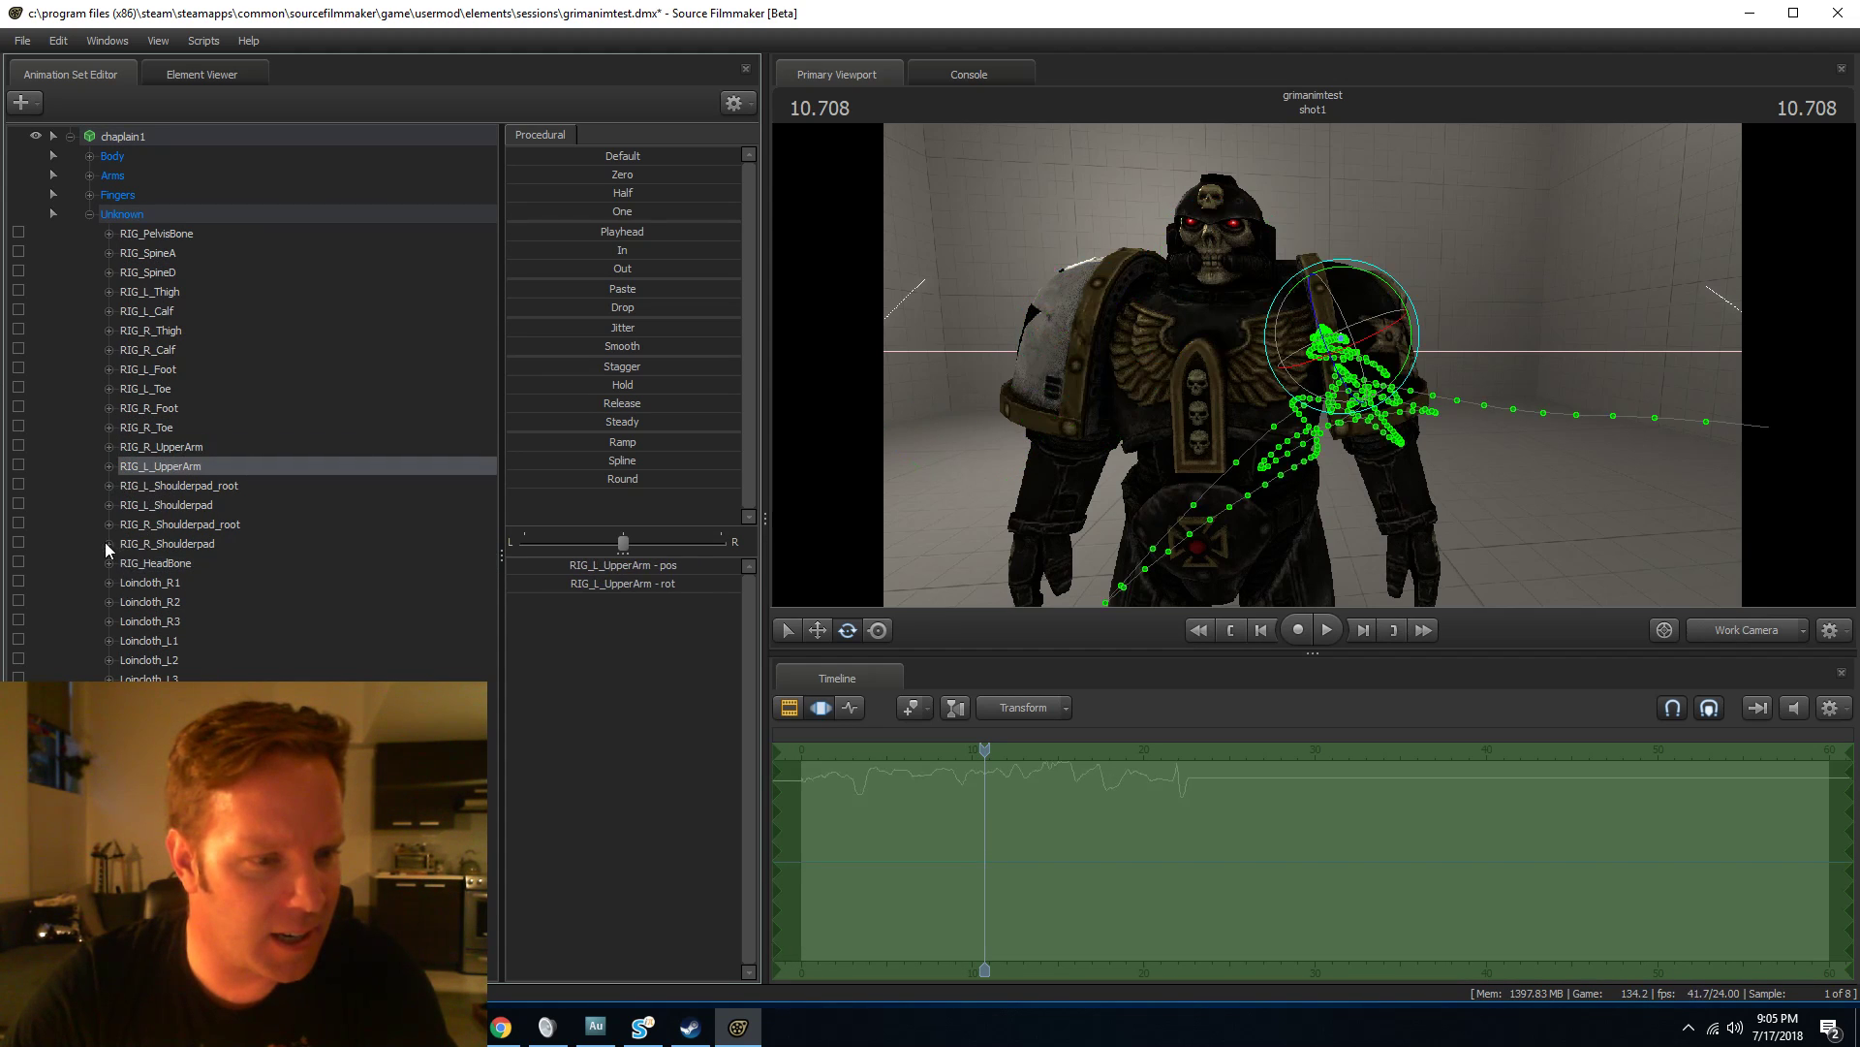
left_click(108, 505)
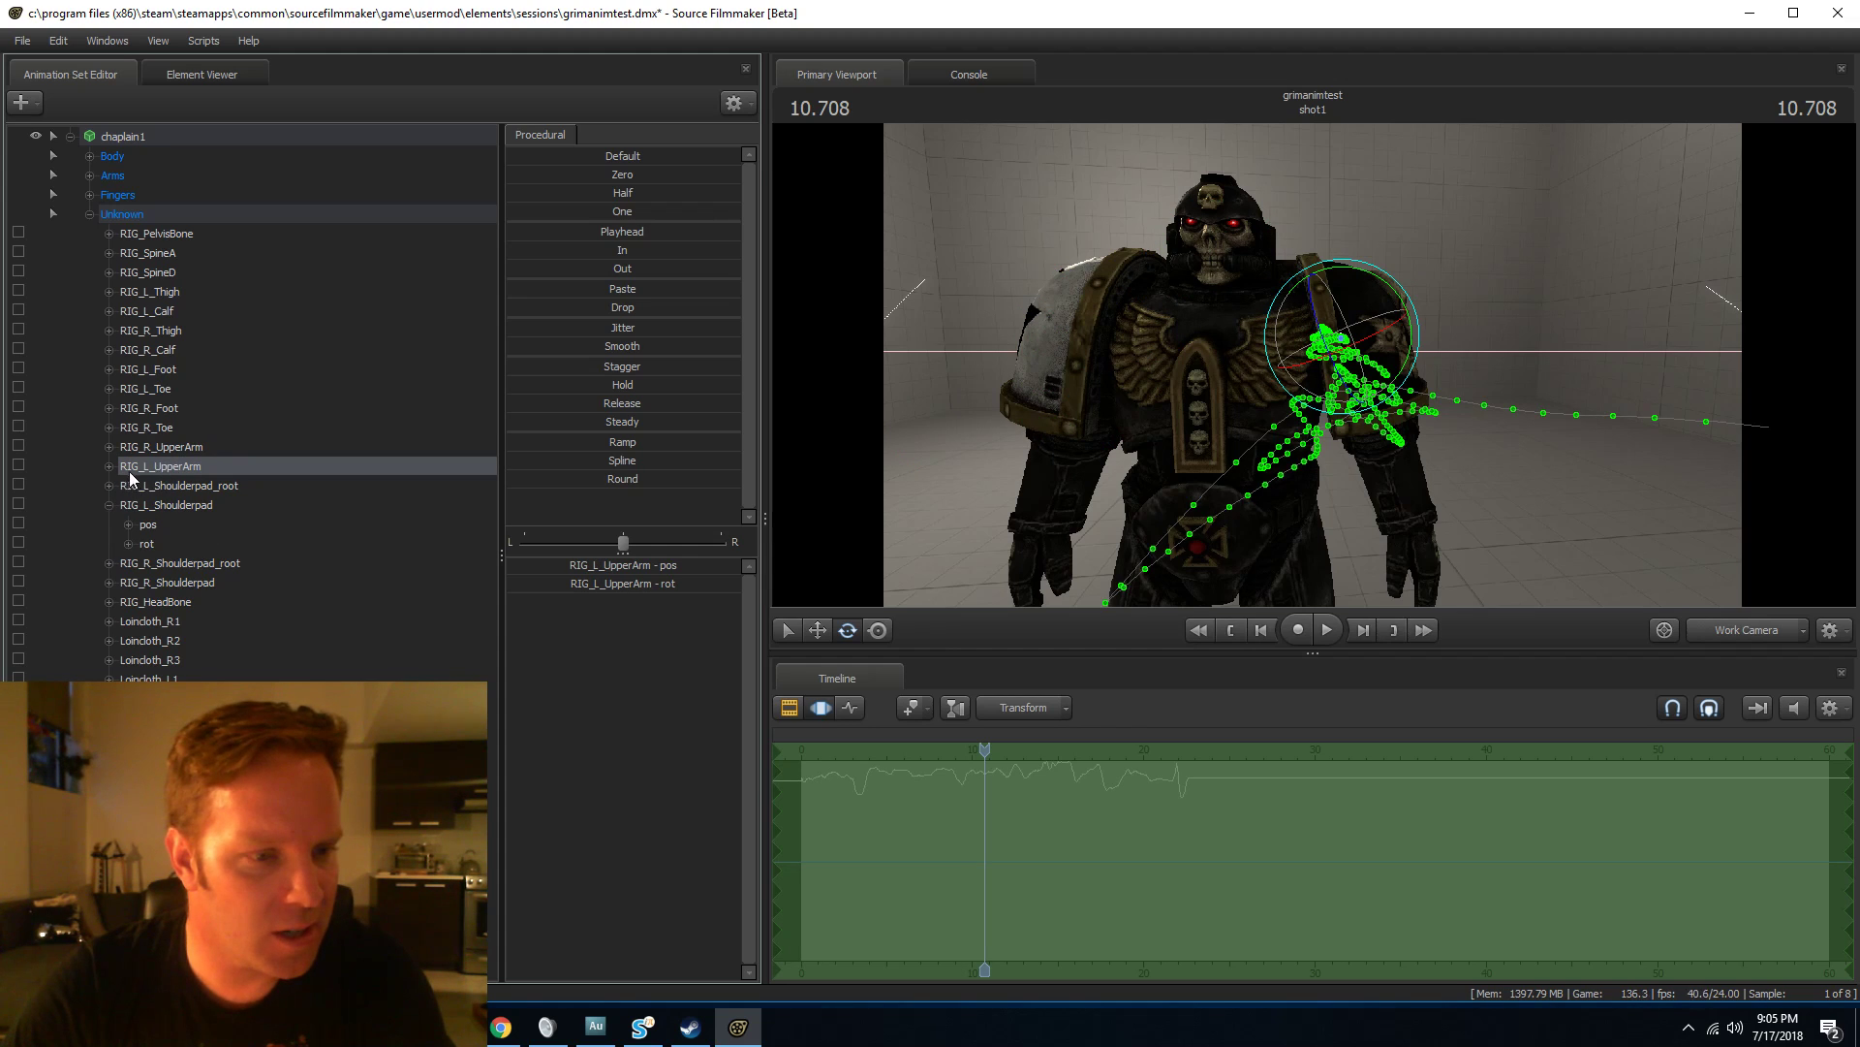
left_click_drag(175, 469, 160, 550)
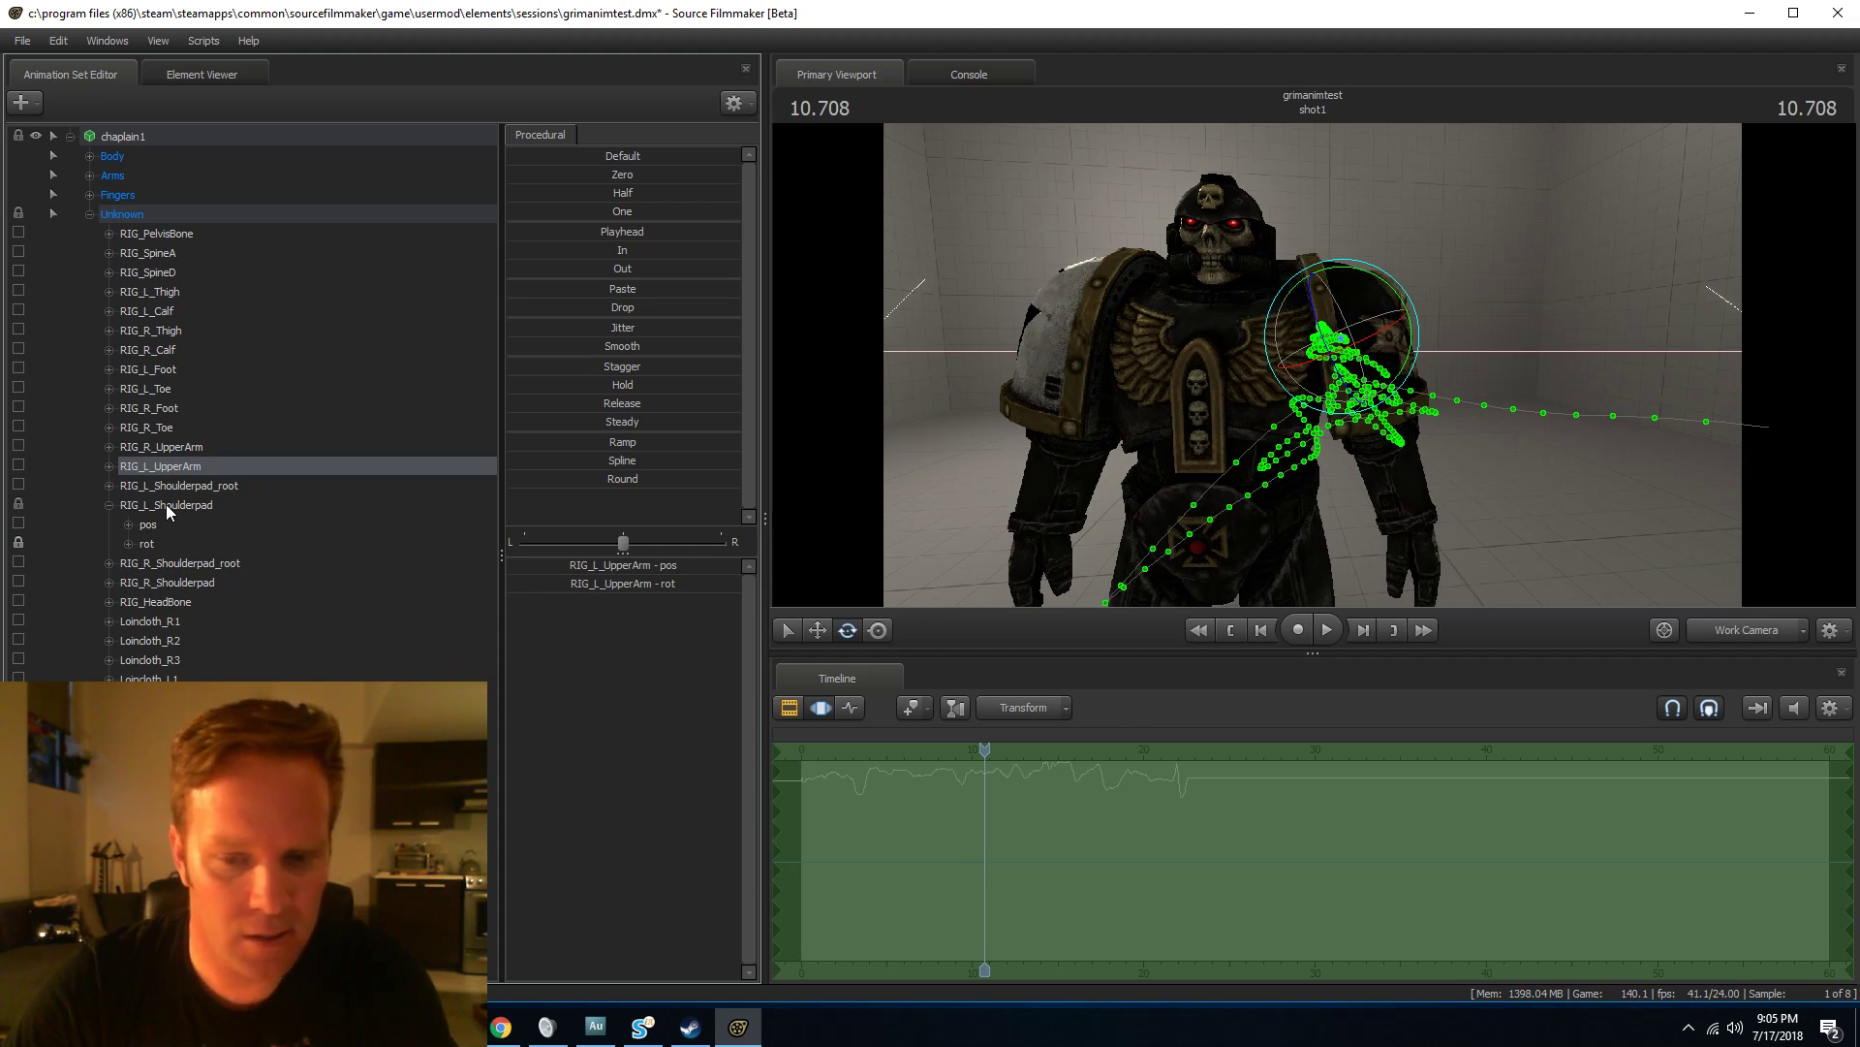
Apply the Playhead preset at full strength to RIG_L_Shoulderpad across the whole timeline.
left_click(166, 504)
left_click_drag(554, 228, 1783, 283)
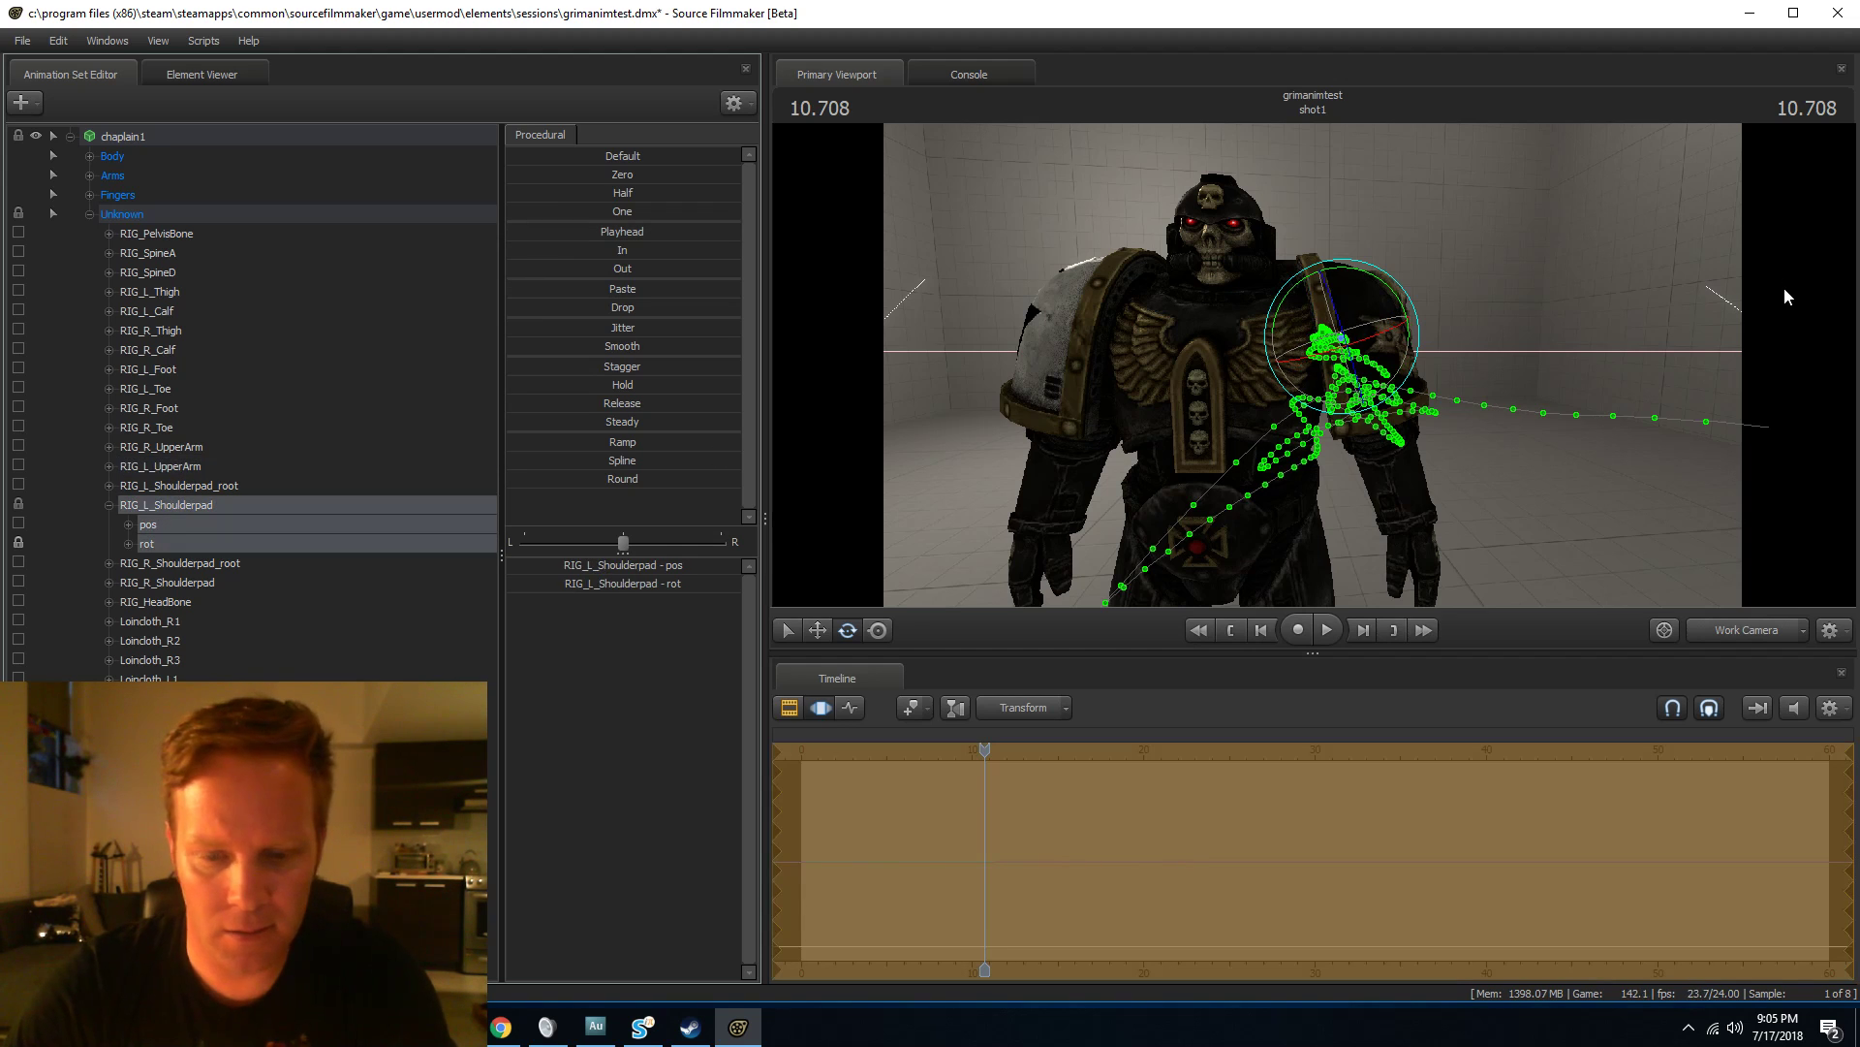
key("Return")
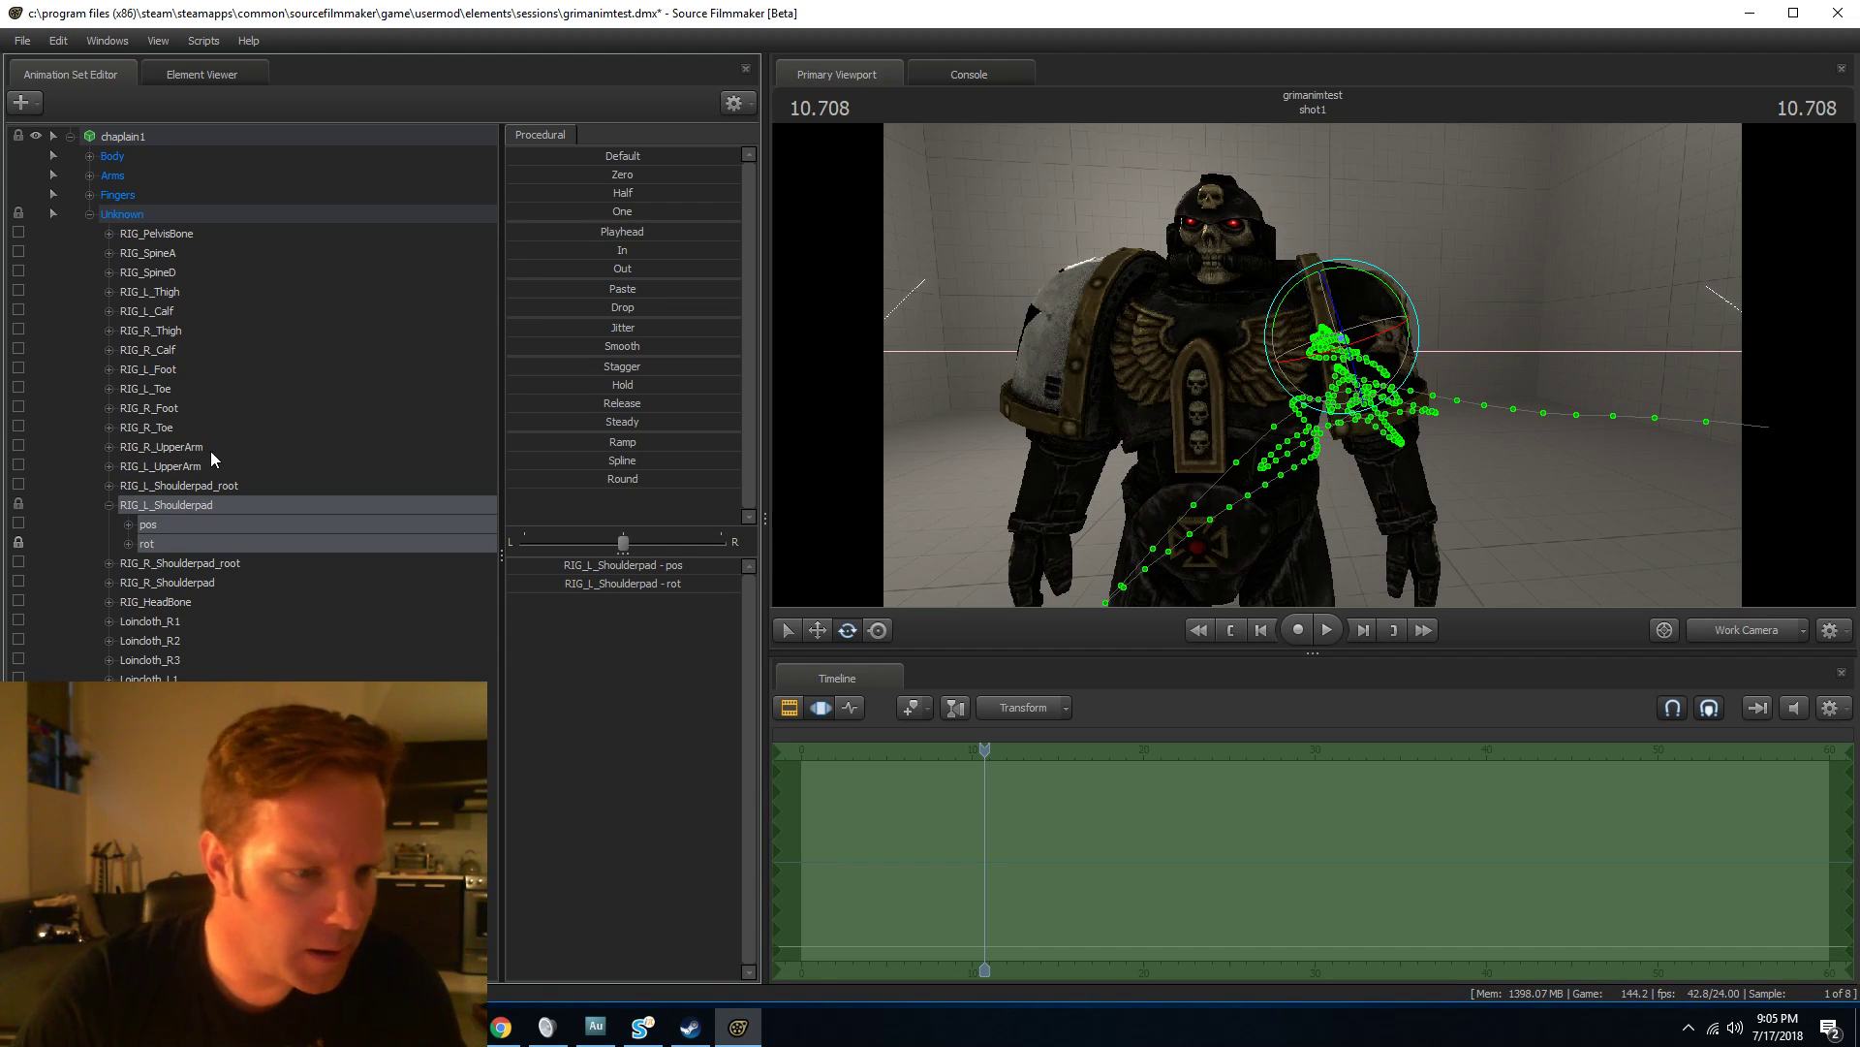
Lock the rotation of RIG_R_Shoulderpad to RIG_R_UpperArm and apply the Playhead preset fully to the right shoulder pad.
left_click(167, 446)
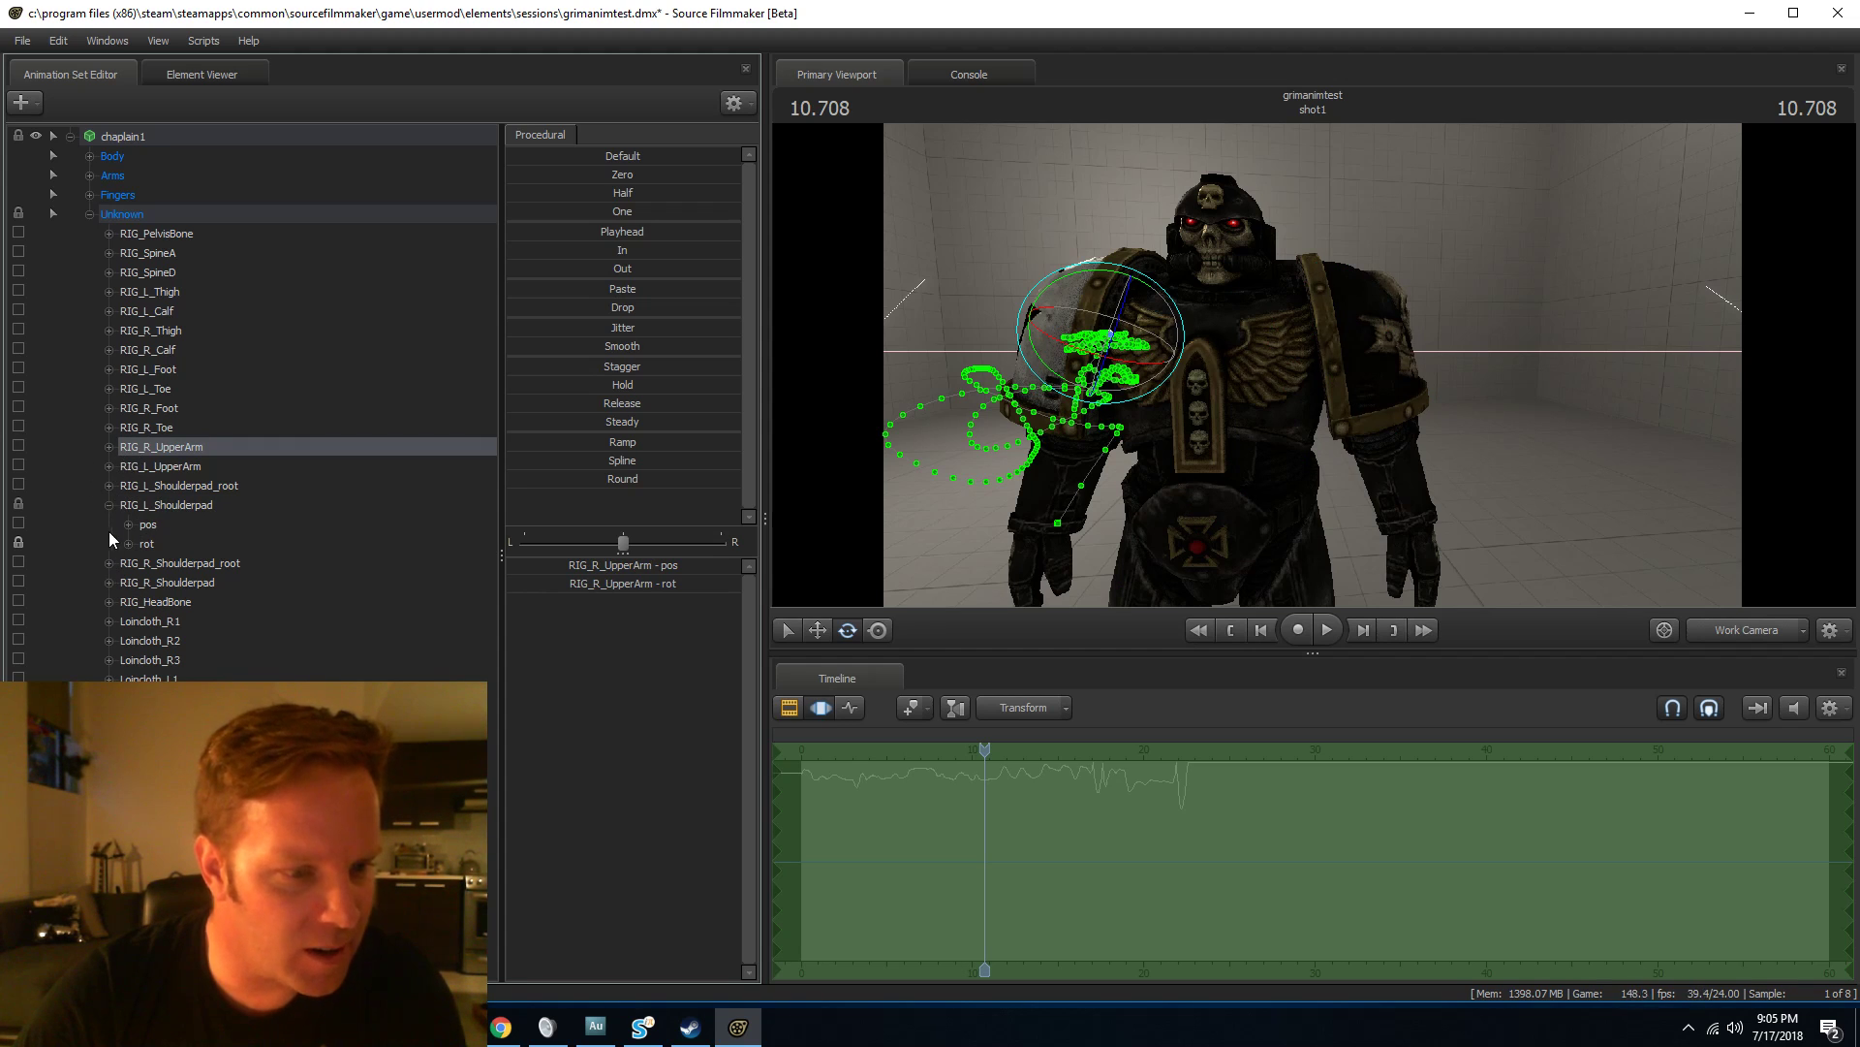
left_click(108, 581)
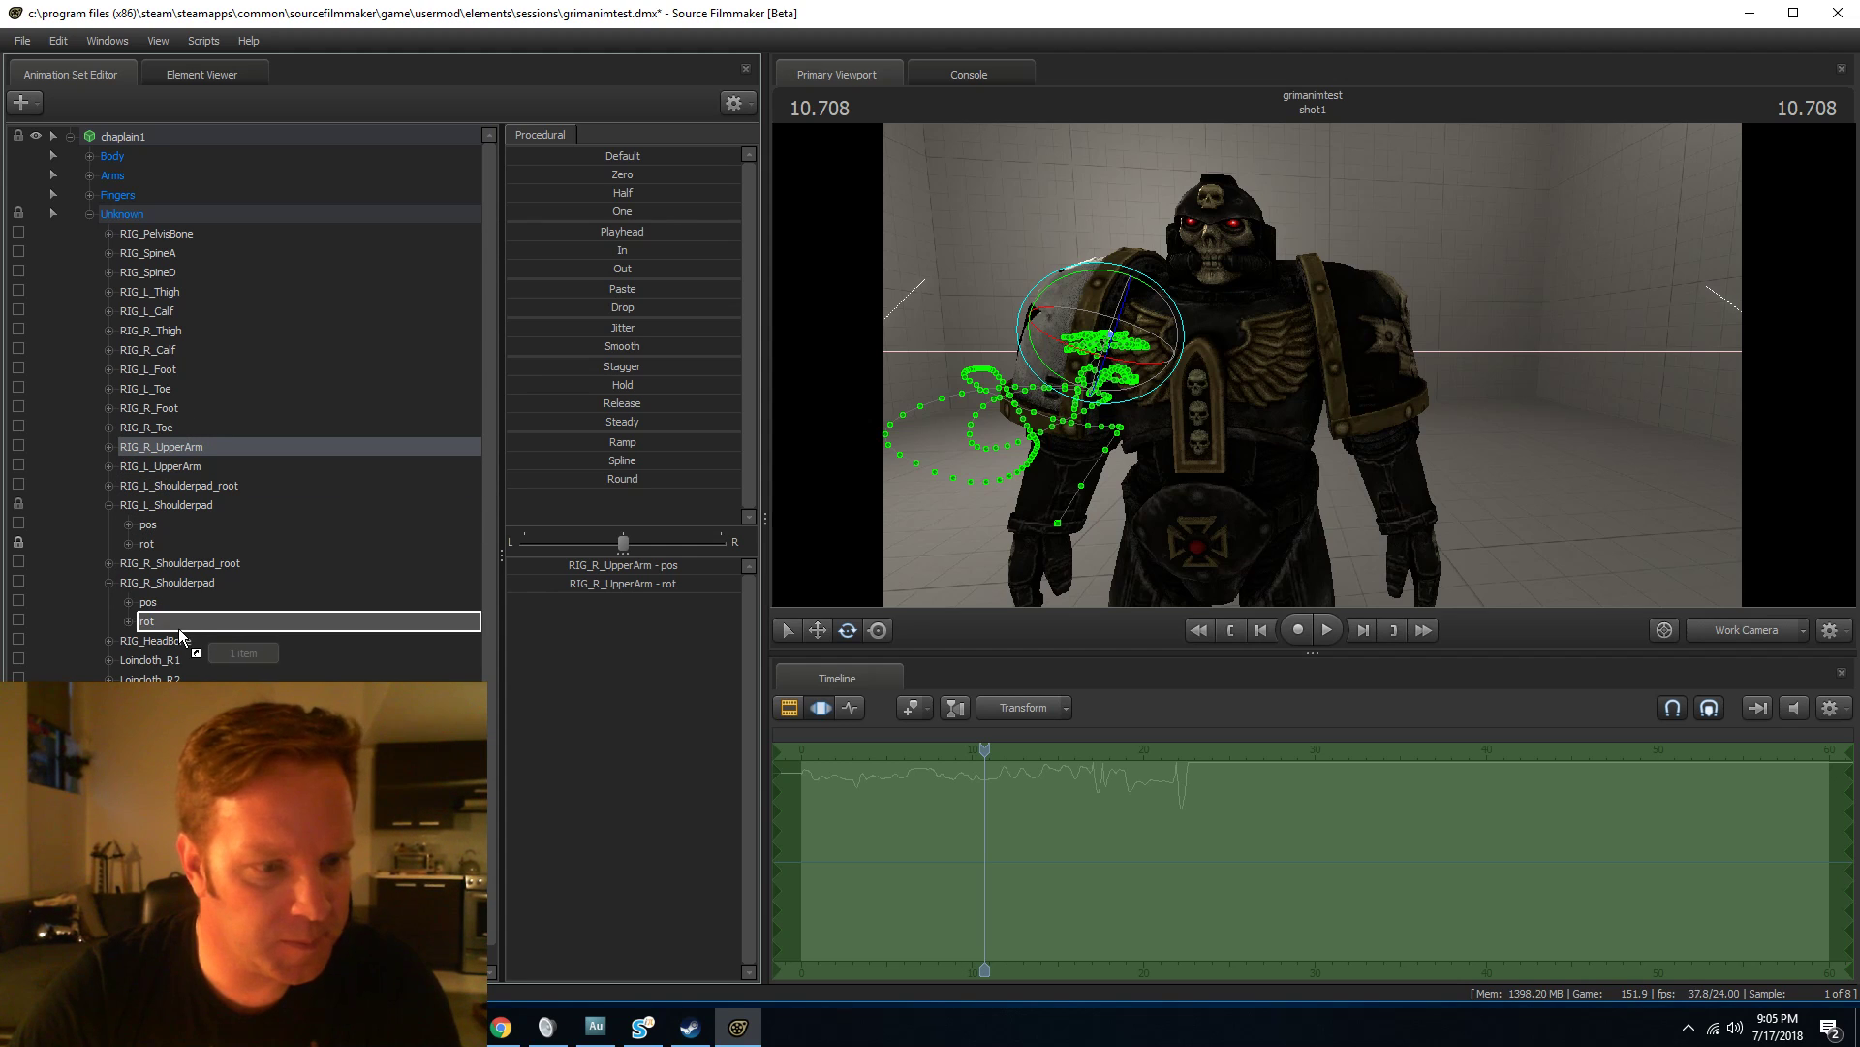
left_click(171, 582)
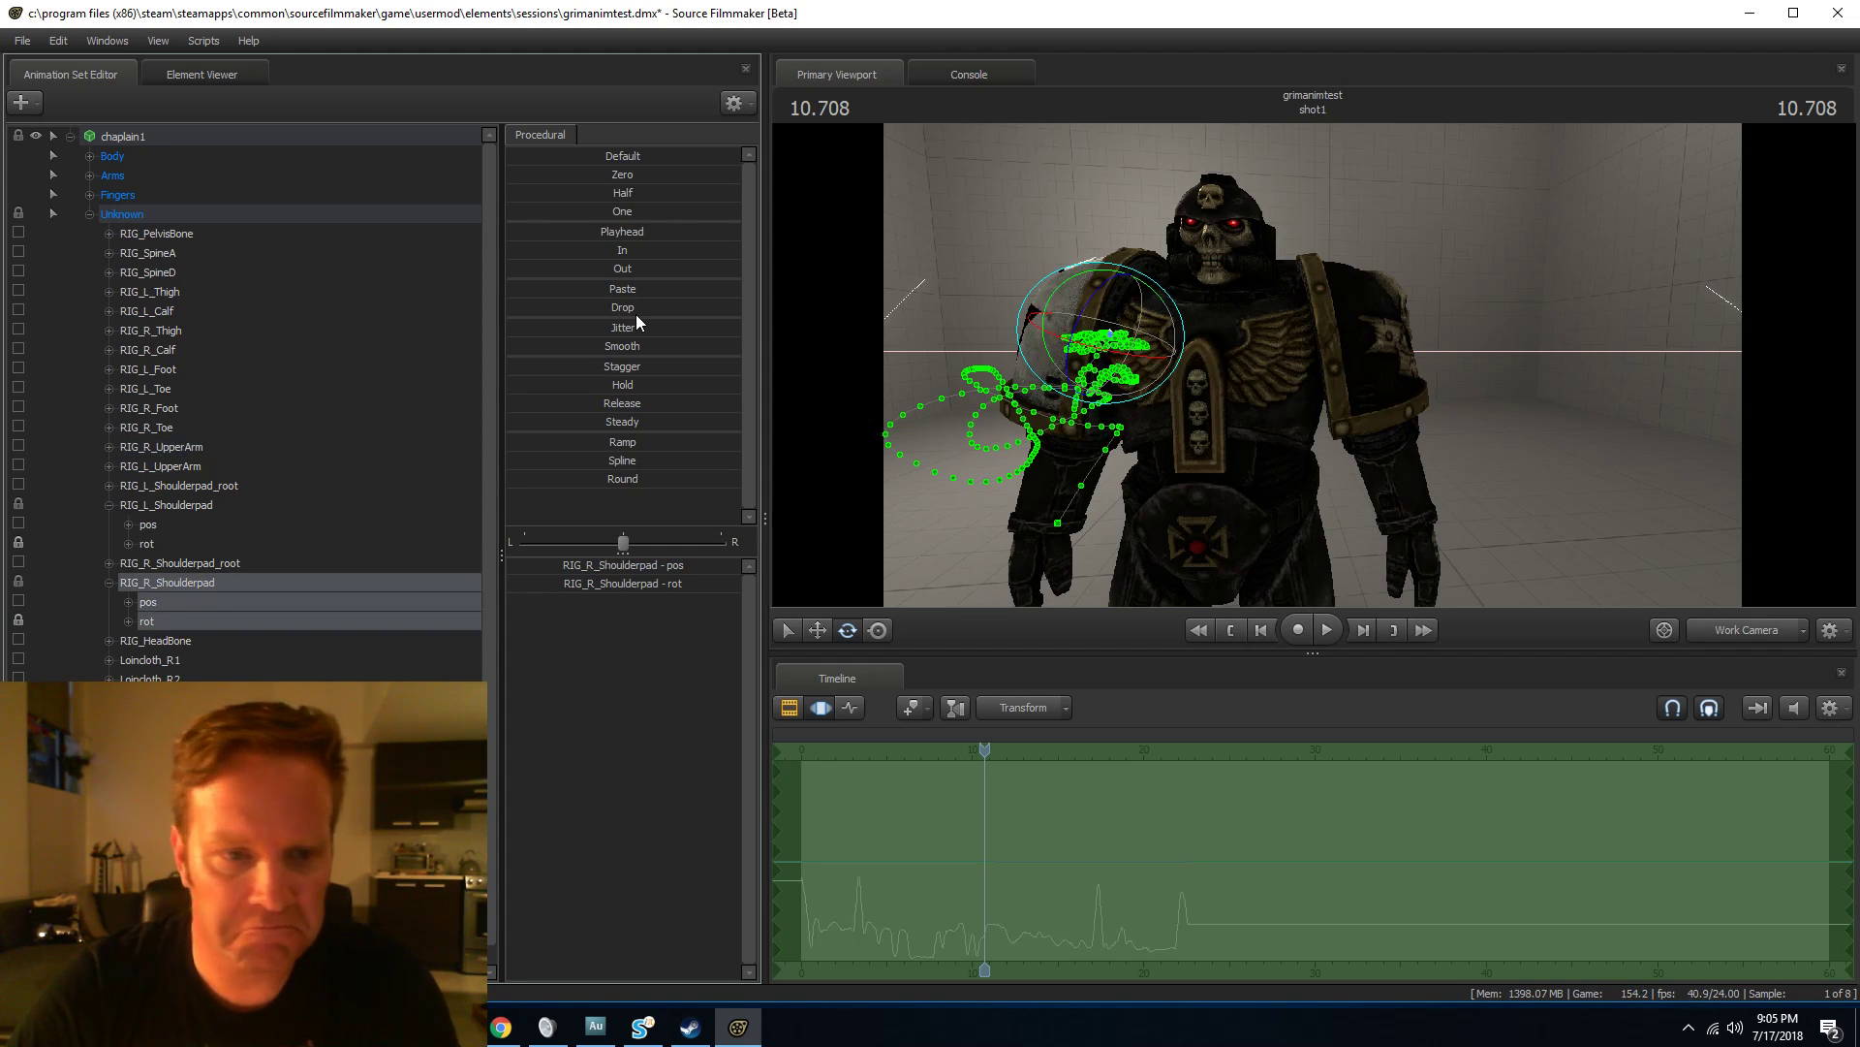
left_click_drag(518, 234, 739, 233)
Play back the animation and examine up close how the shoulder pads follow the chaplain's arms.
key("space")
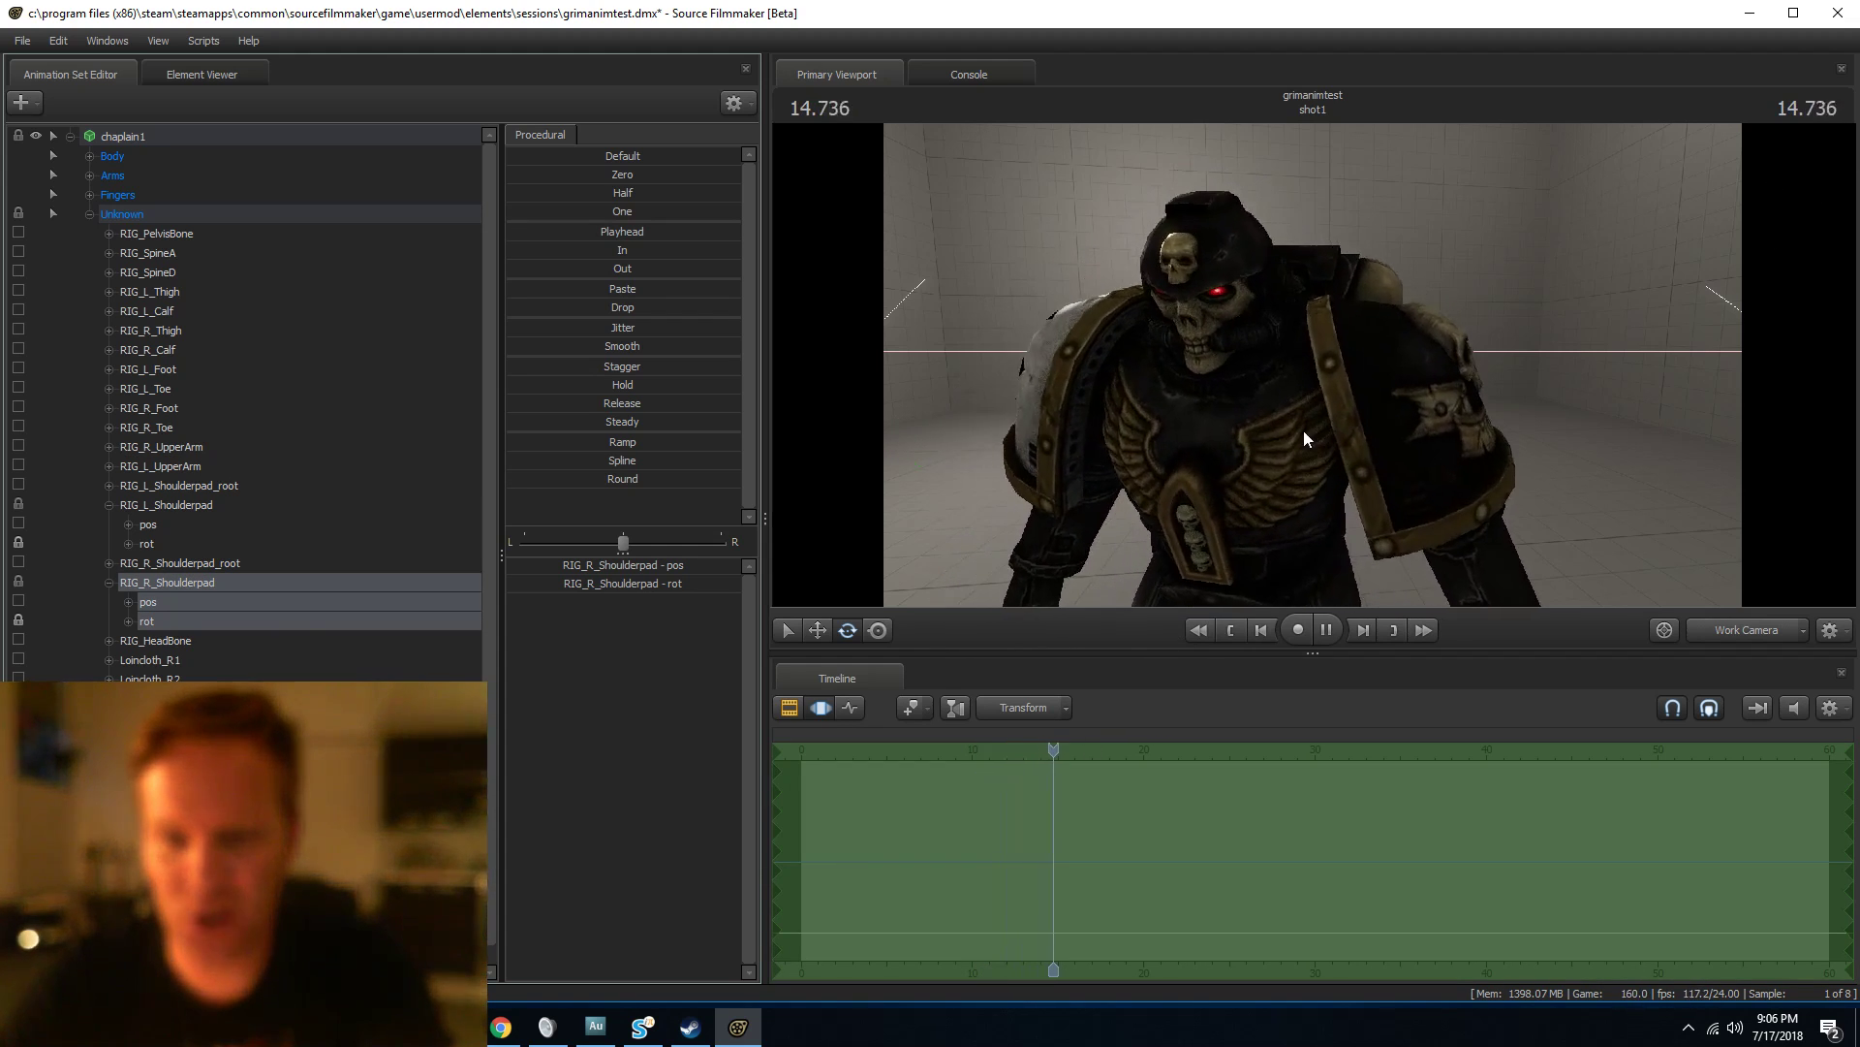
left_click_drag(1288, 328, 1314, 365)
key("s")
key("a")
key("w")
key("s")
key("space")
left_click_drag(1496, 317, 1314, 365)
key("w")
Examine the chaplain's shoulder pads at 19.291 seconds, and play on to 21.083 seconds with the body in view.
mouse_move(1121, 754)
left_mouse_down()
mouse_move(1103, 755)
mouse_move(1132, 753)
left_mouse_up()
left_click_drag(1289, 426, 1312, 364)
key("s")
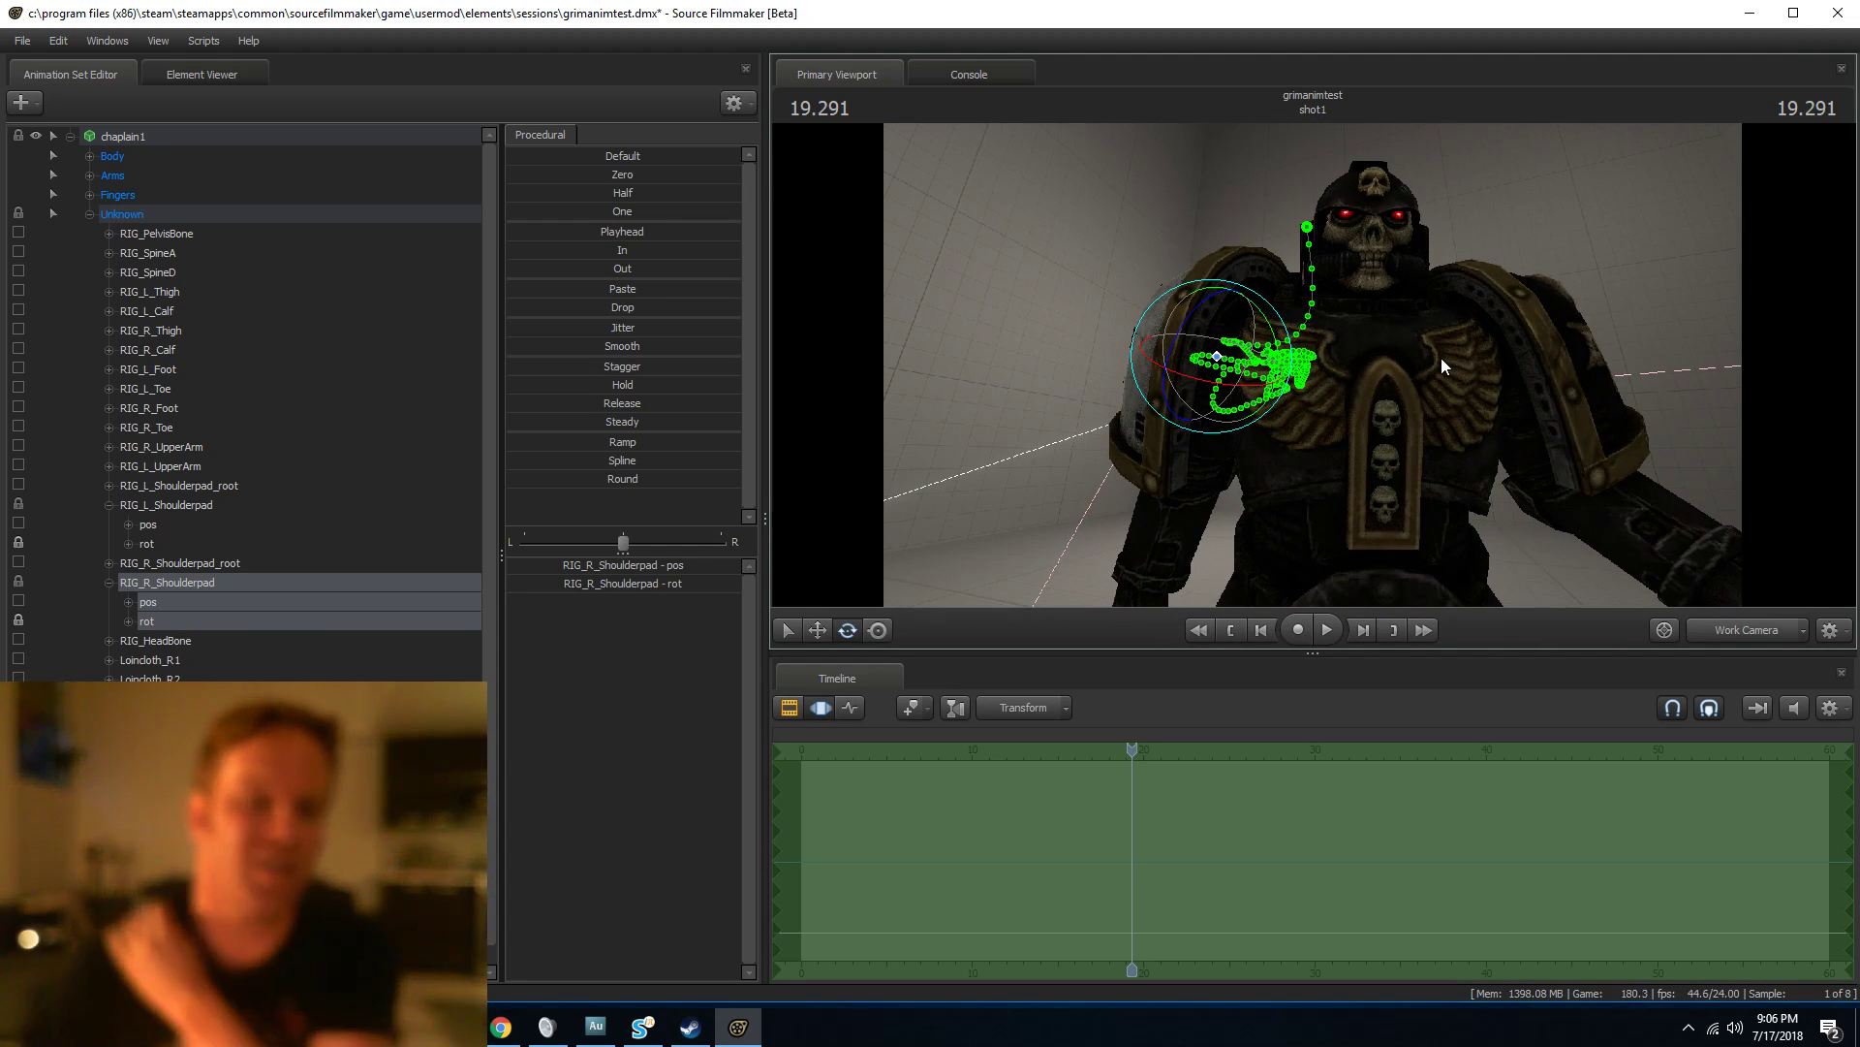
key("space")
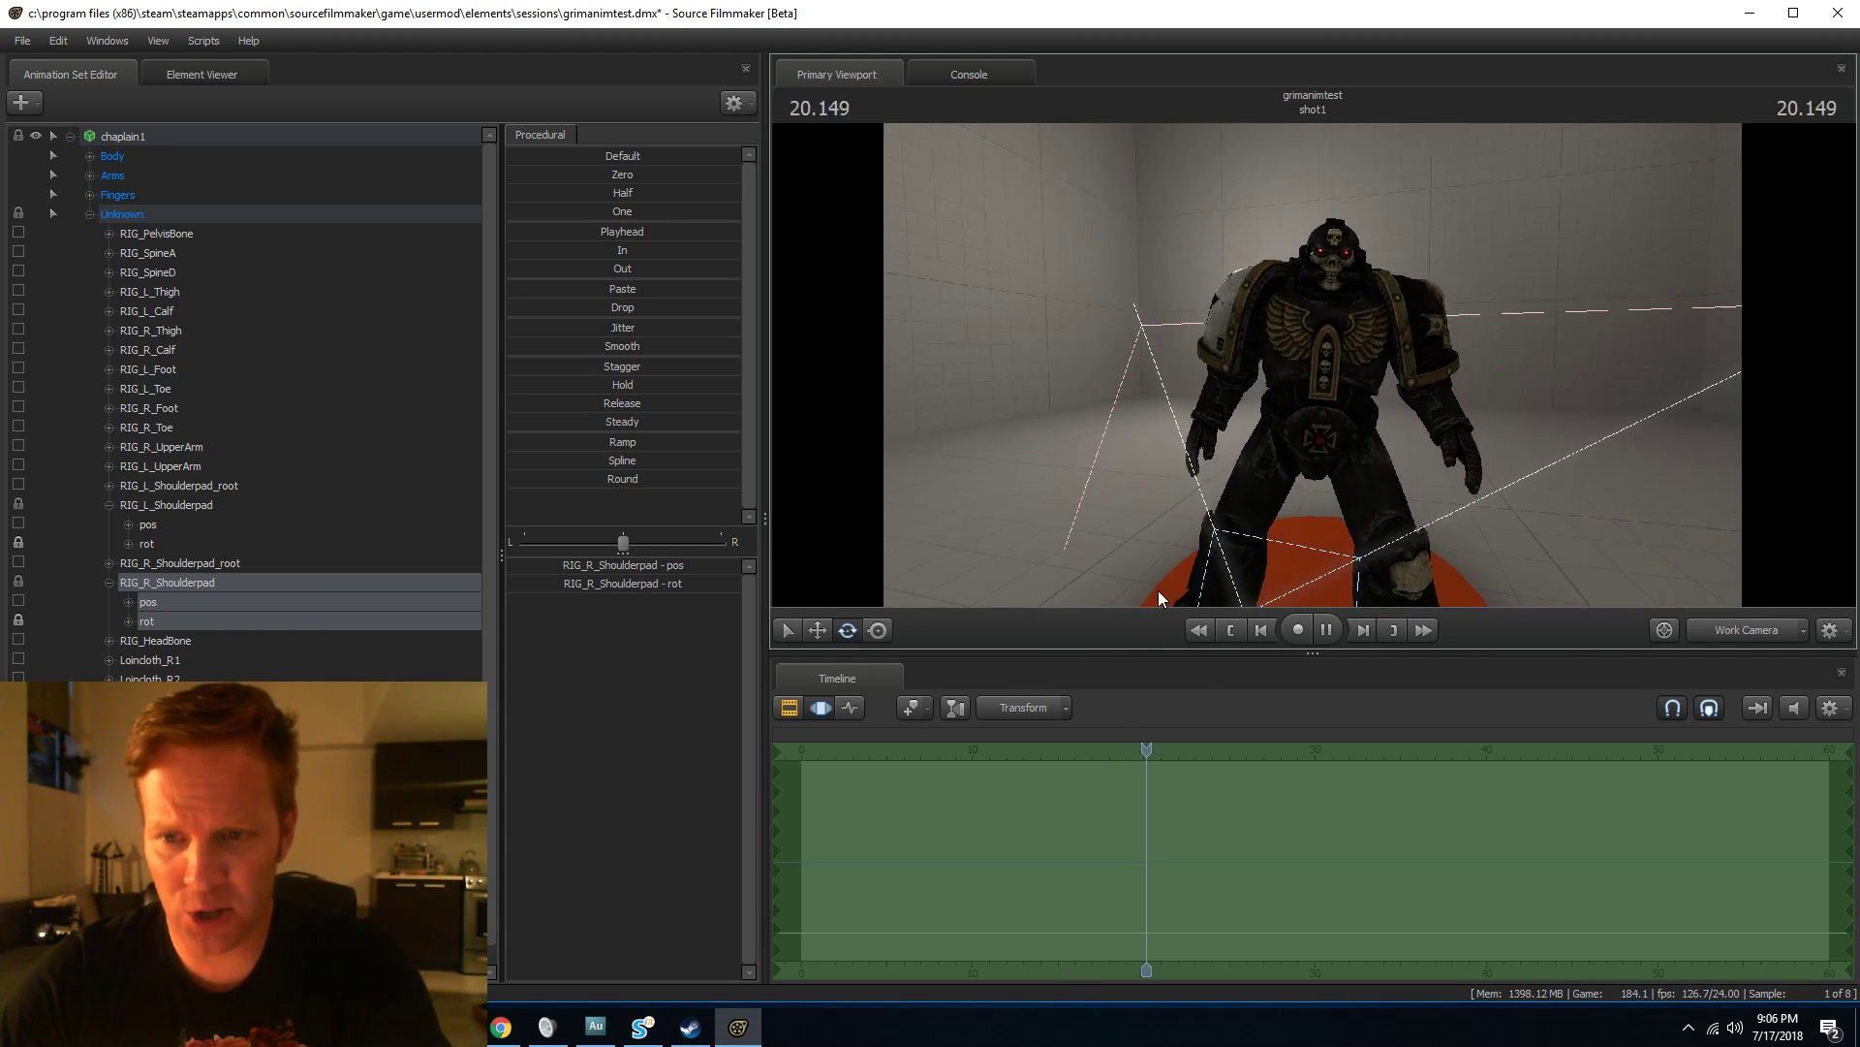
key("space")
left_click_drag(1250, 348, 1279, 335)
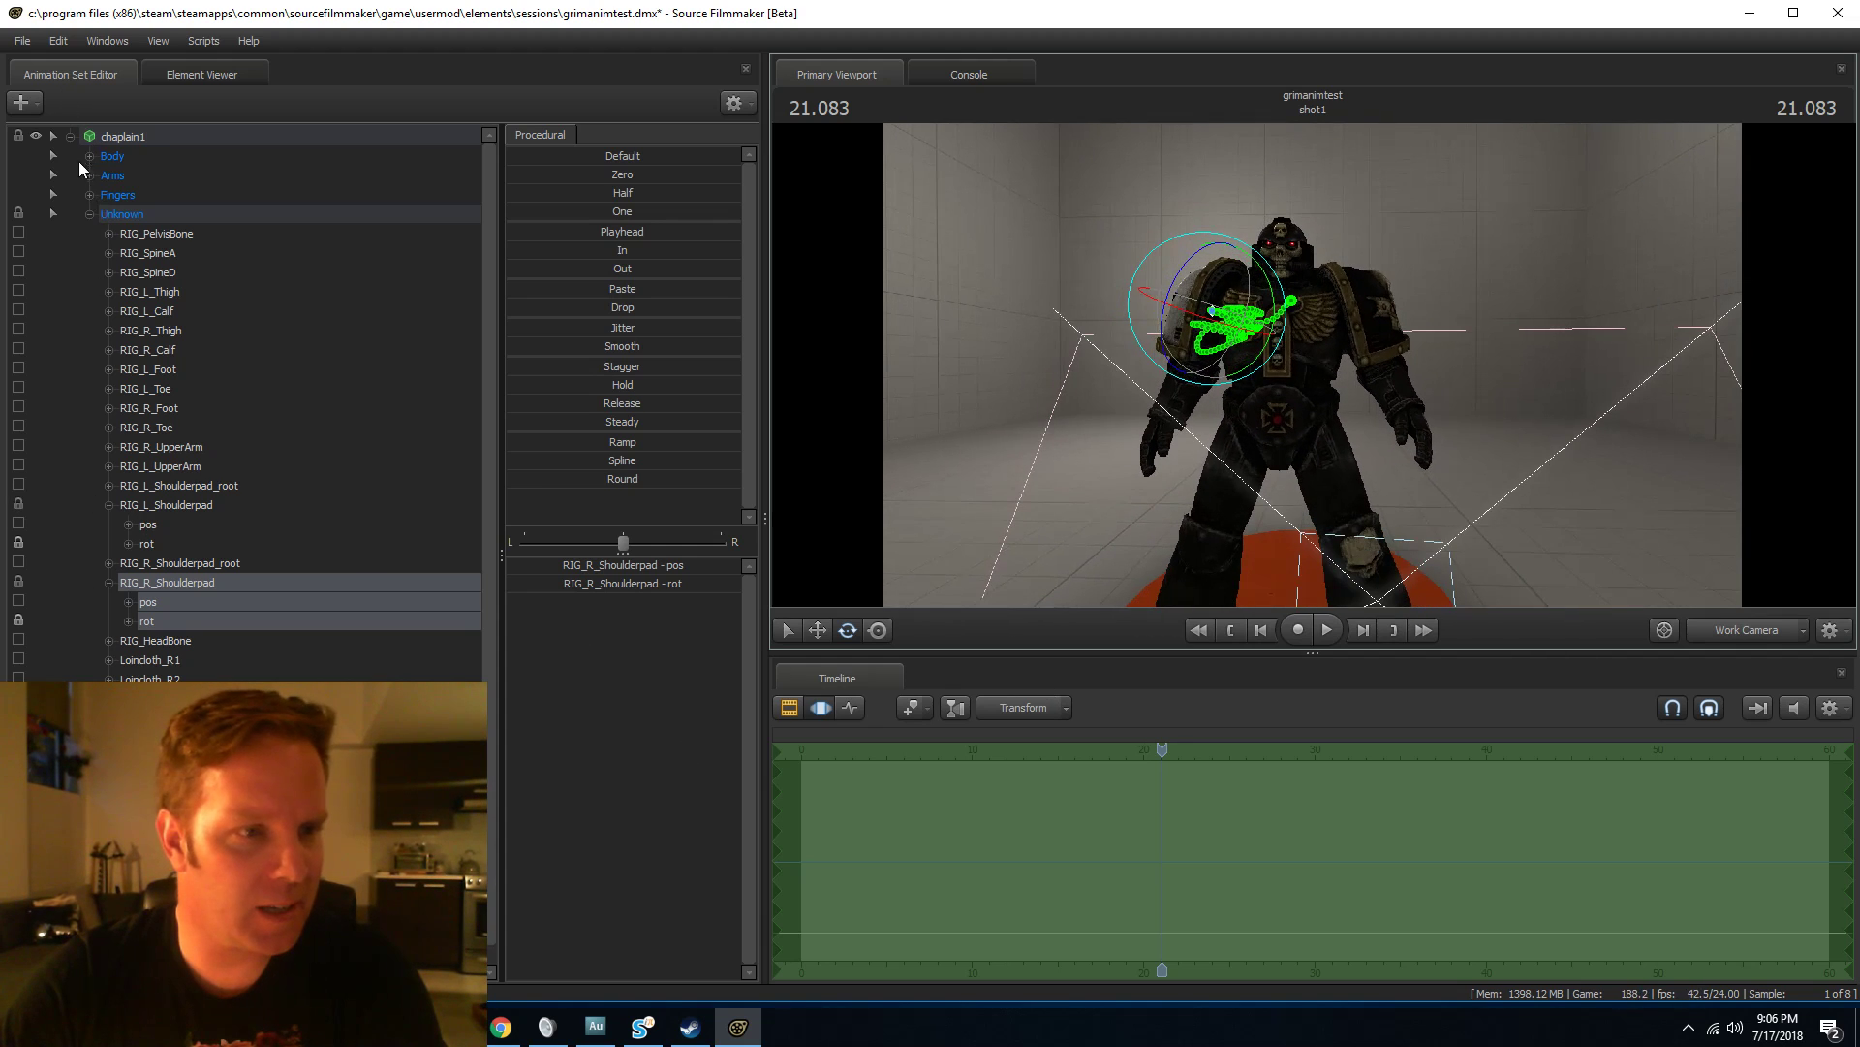
Examine the RIG_L_Toe, RIG_SpineA and RIG_HeadBone curves in the Graph Editor and move the playhead to 13.625 seconds.
left_click(90, 214)
left_click(119, 289)
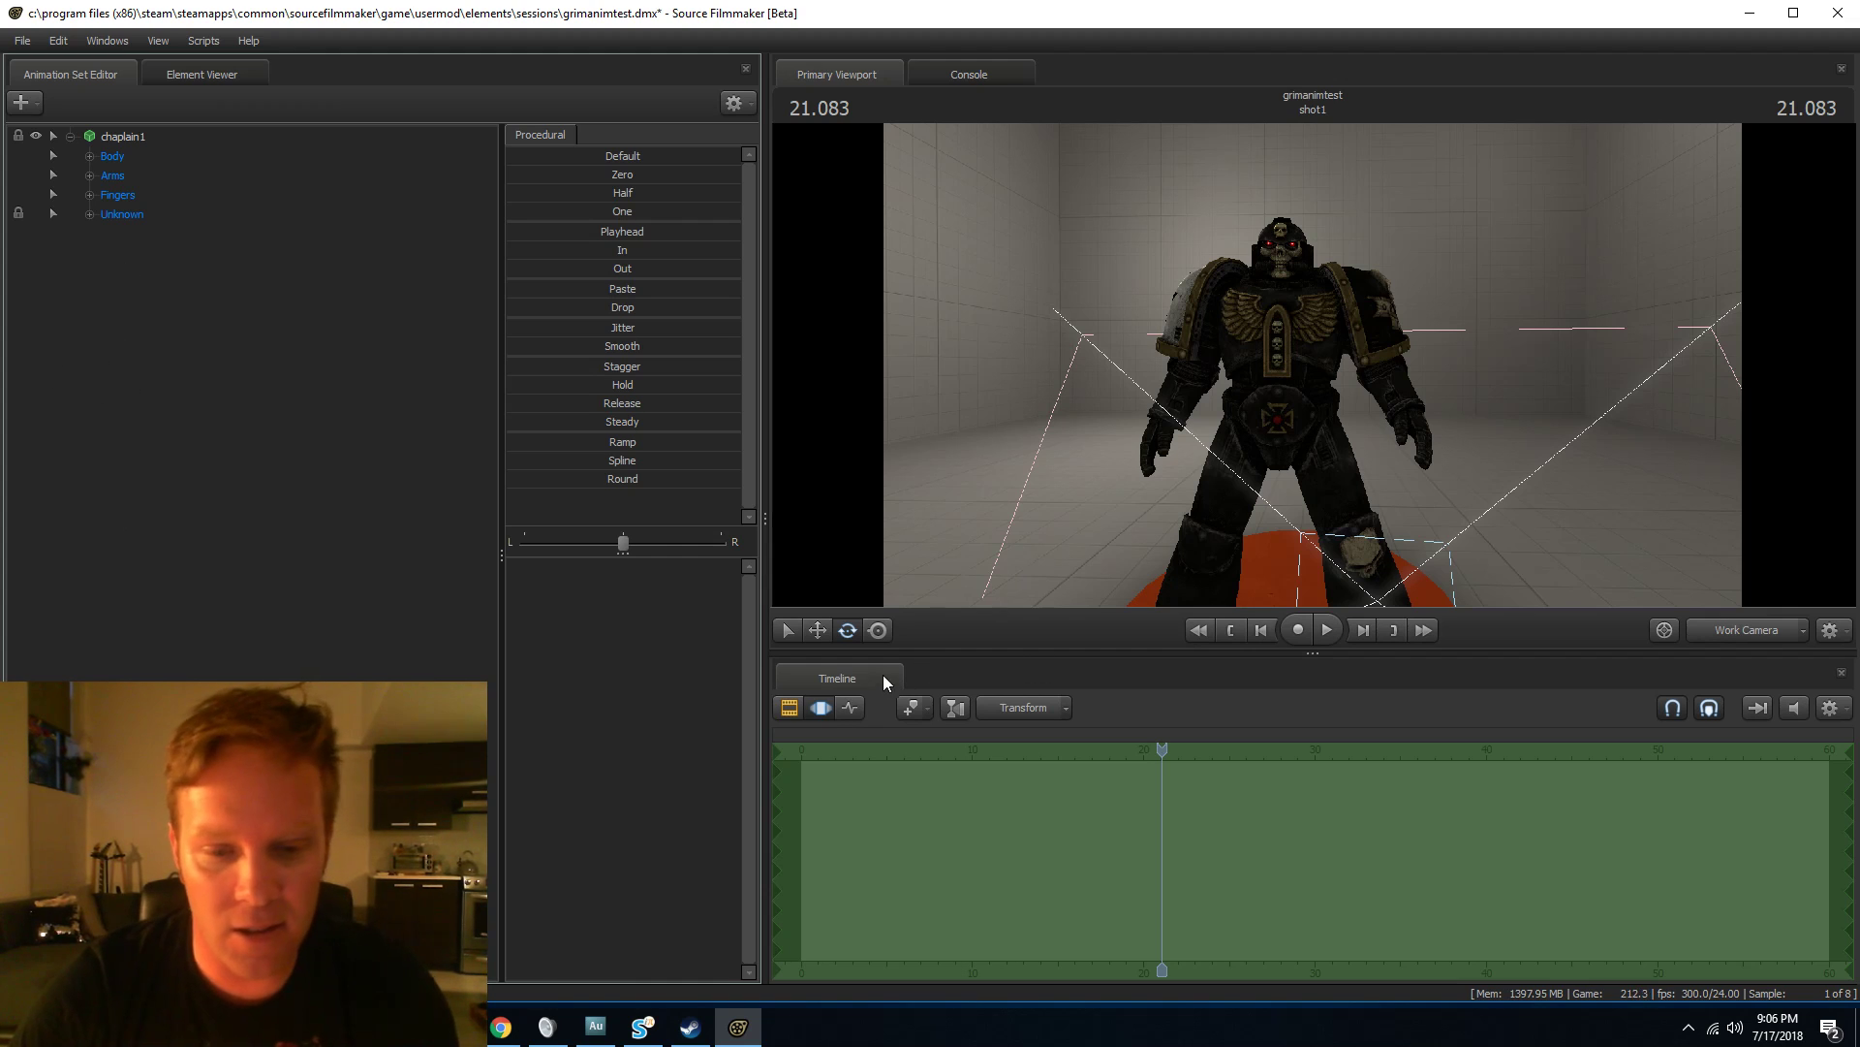
key("F5")
left_click(92, 156)
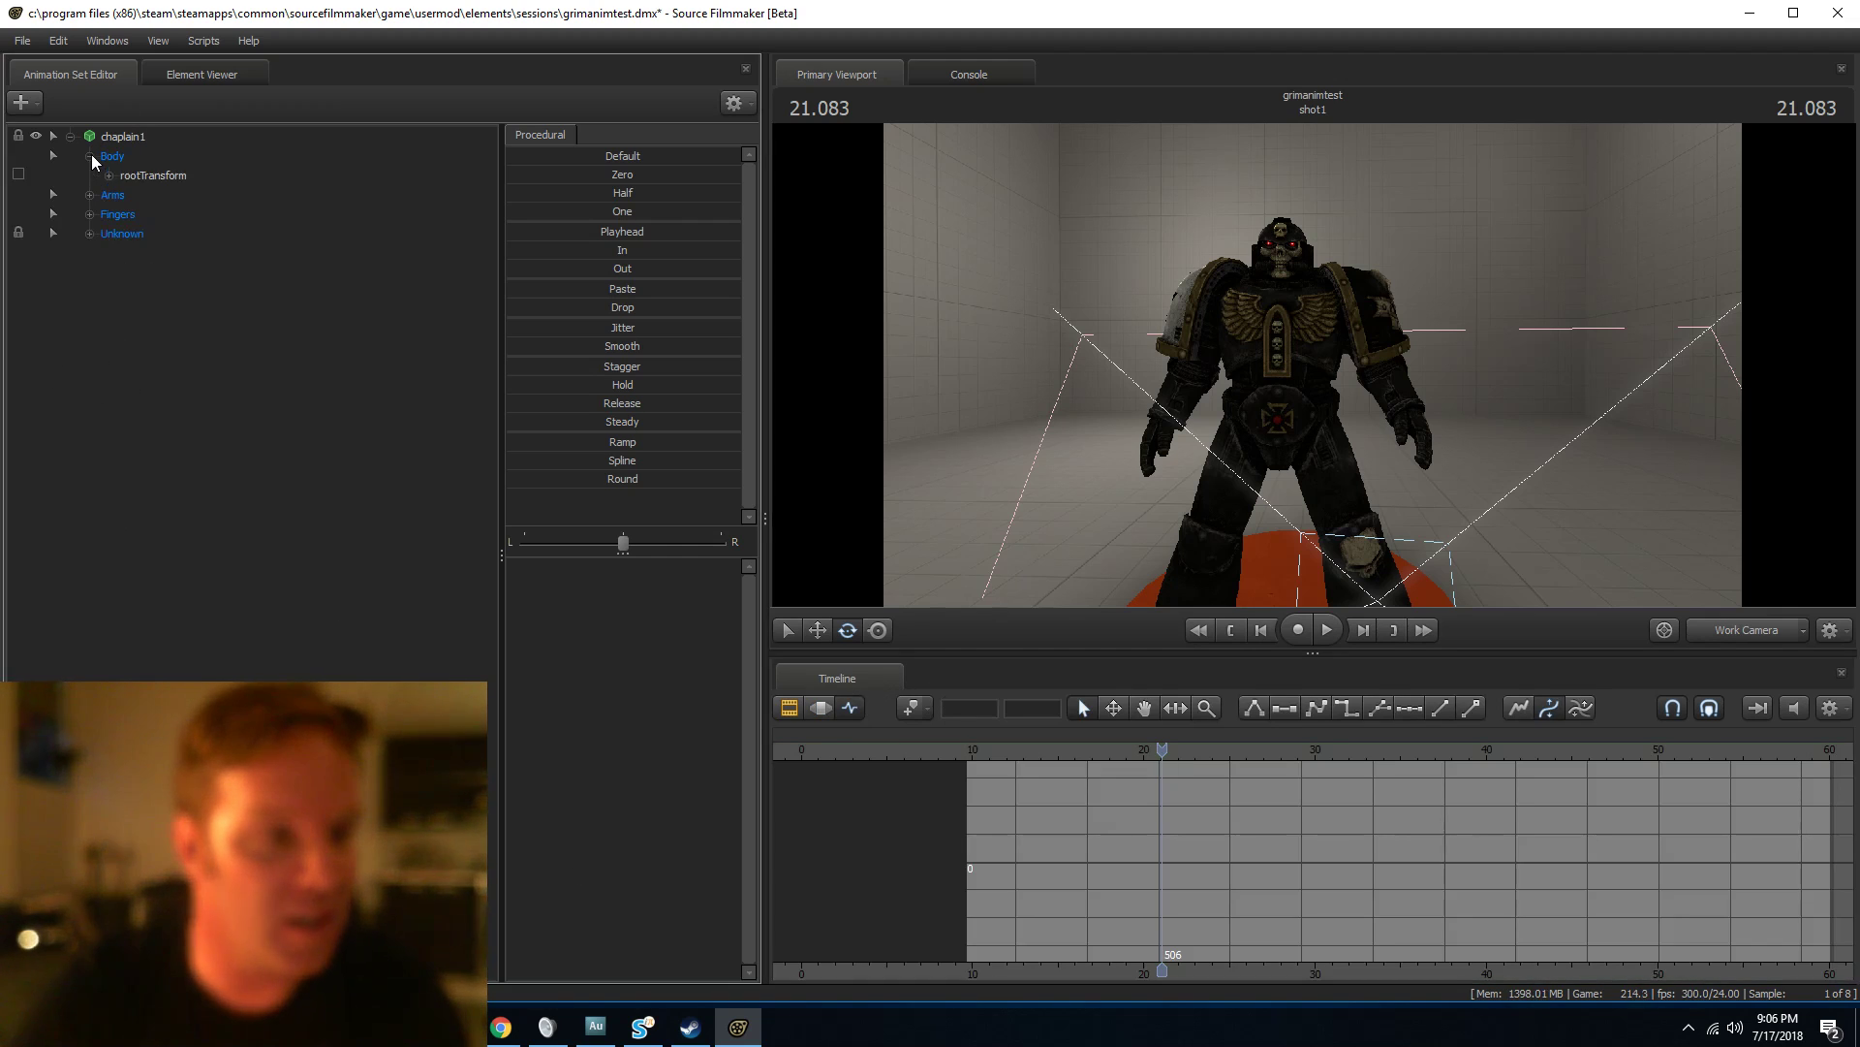
left_click(89, 234)
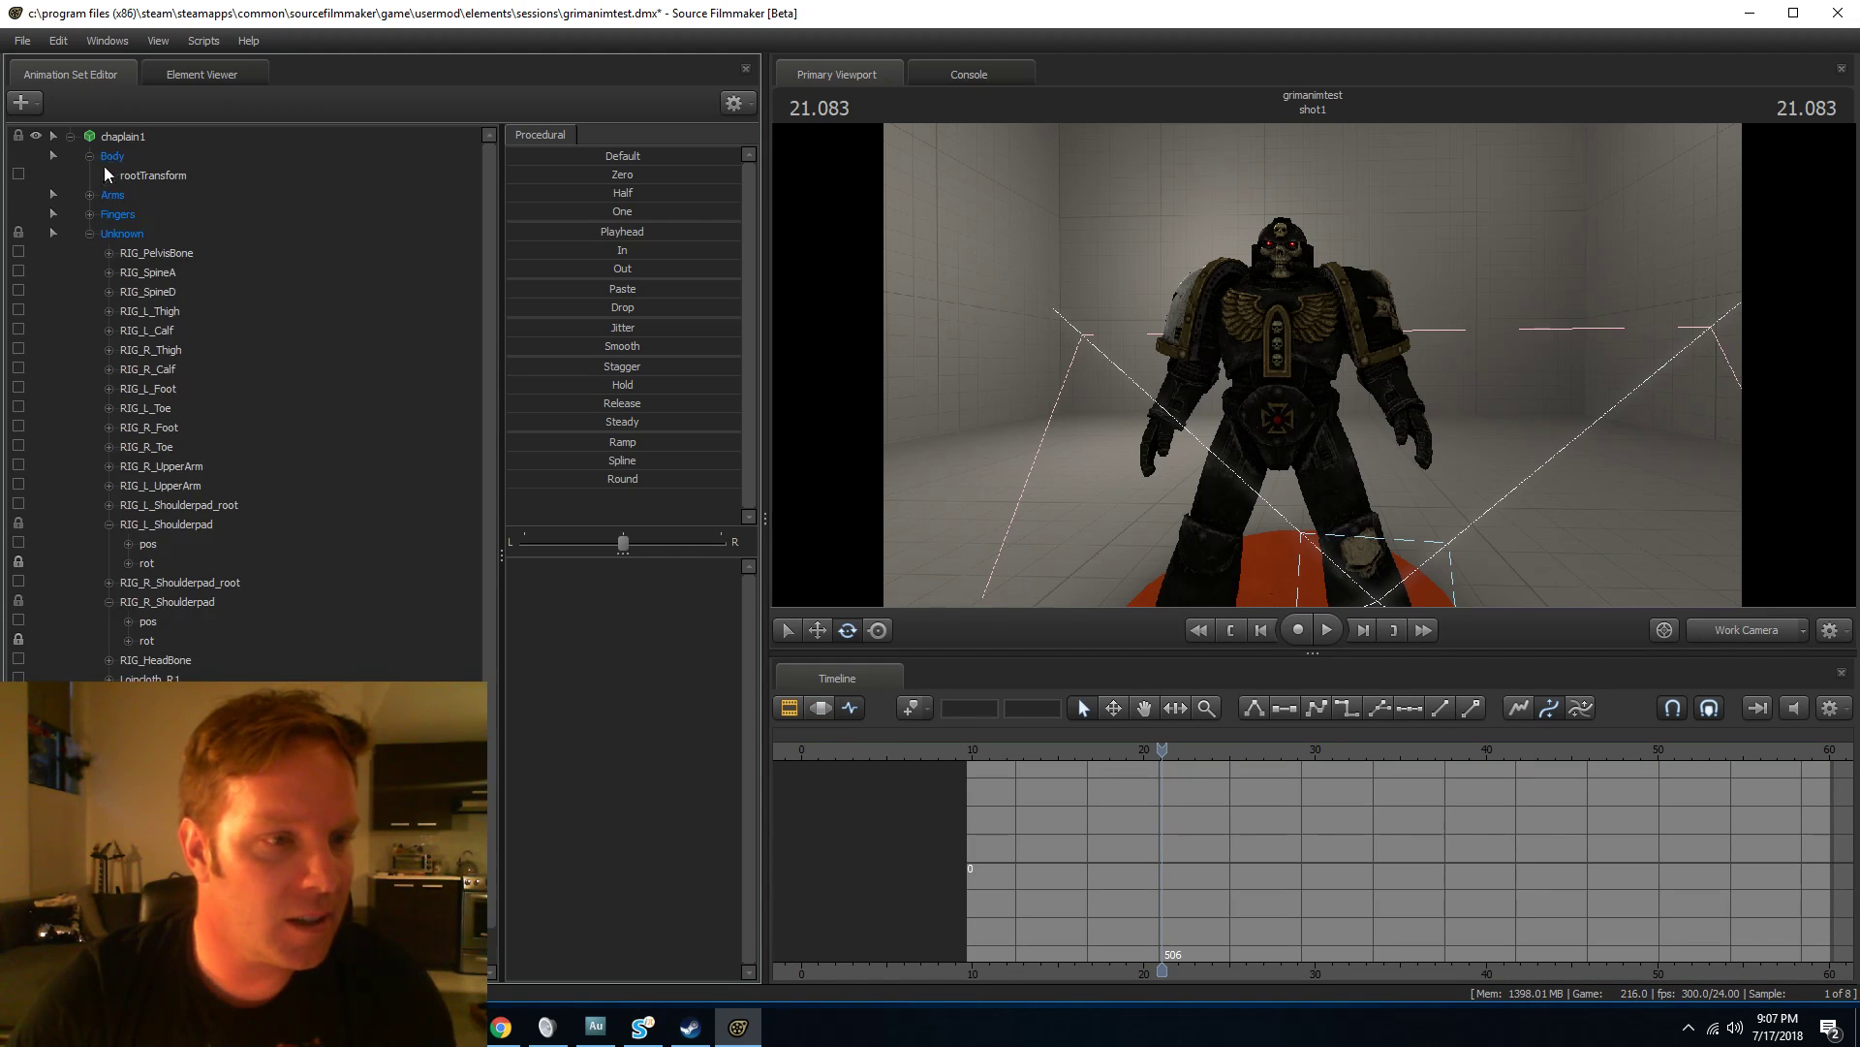
left_click(161, 408)
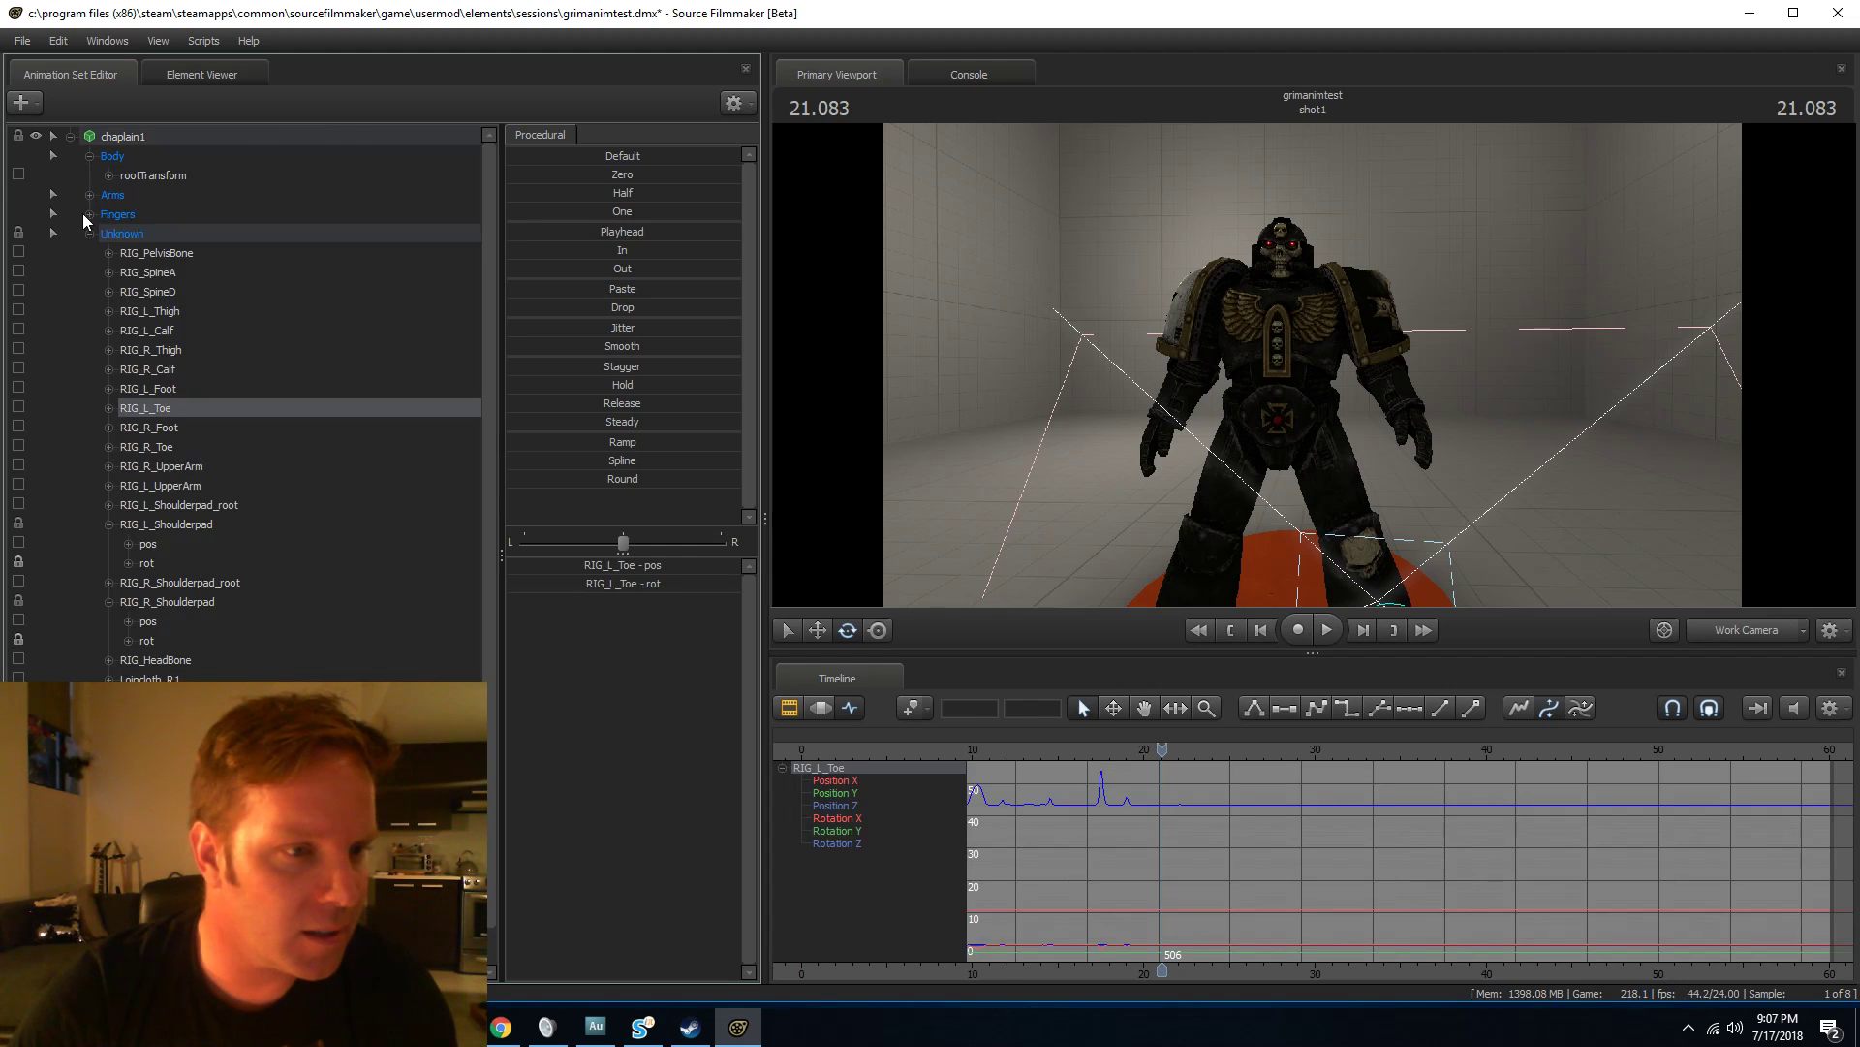
scroll(205, 451, "down", 2)
left_click(162, 238)
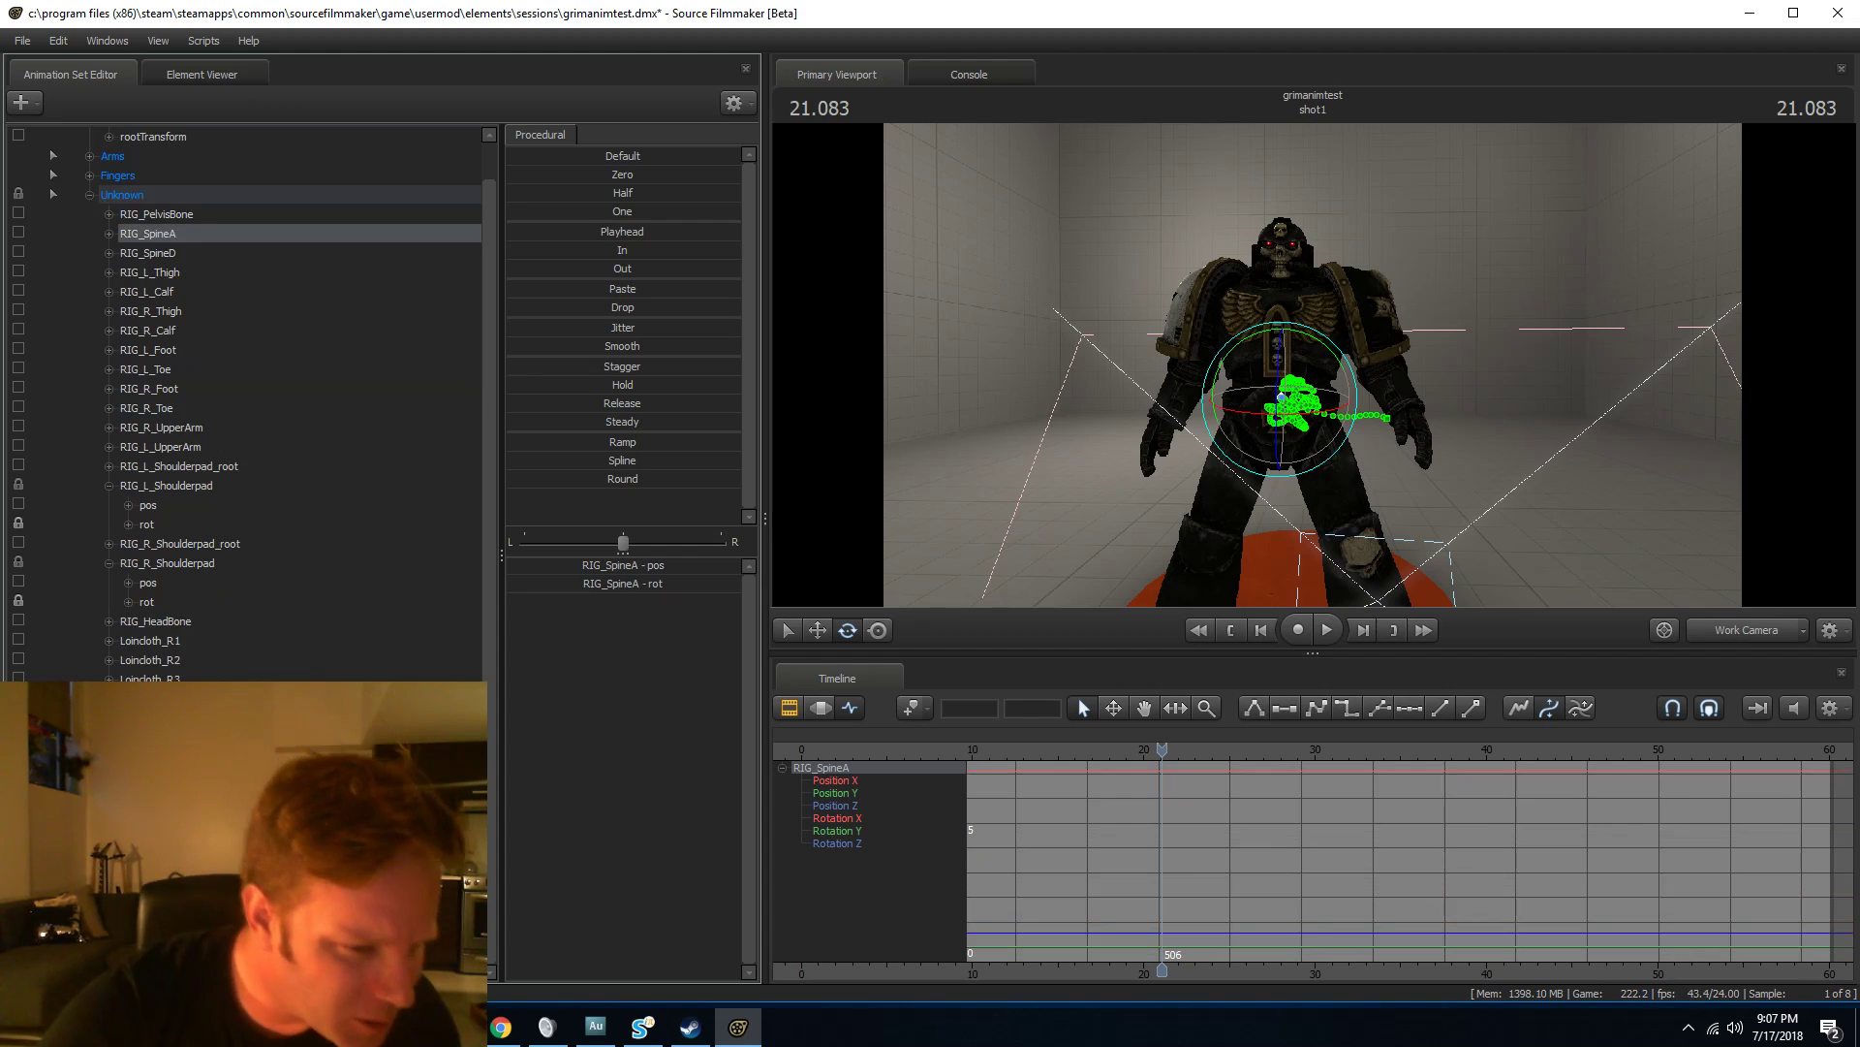
left_click(162, 621)
left_click_drag(1163, 749, 1034, 767)
left_click(89, 195)
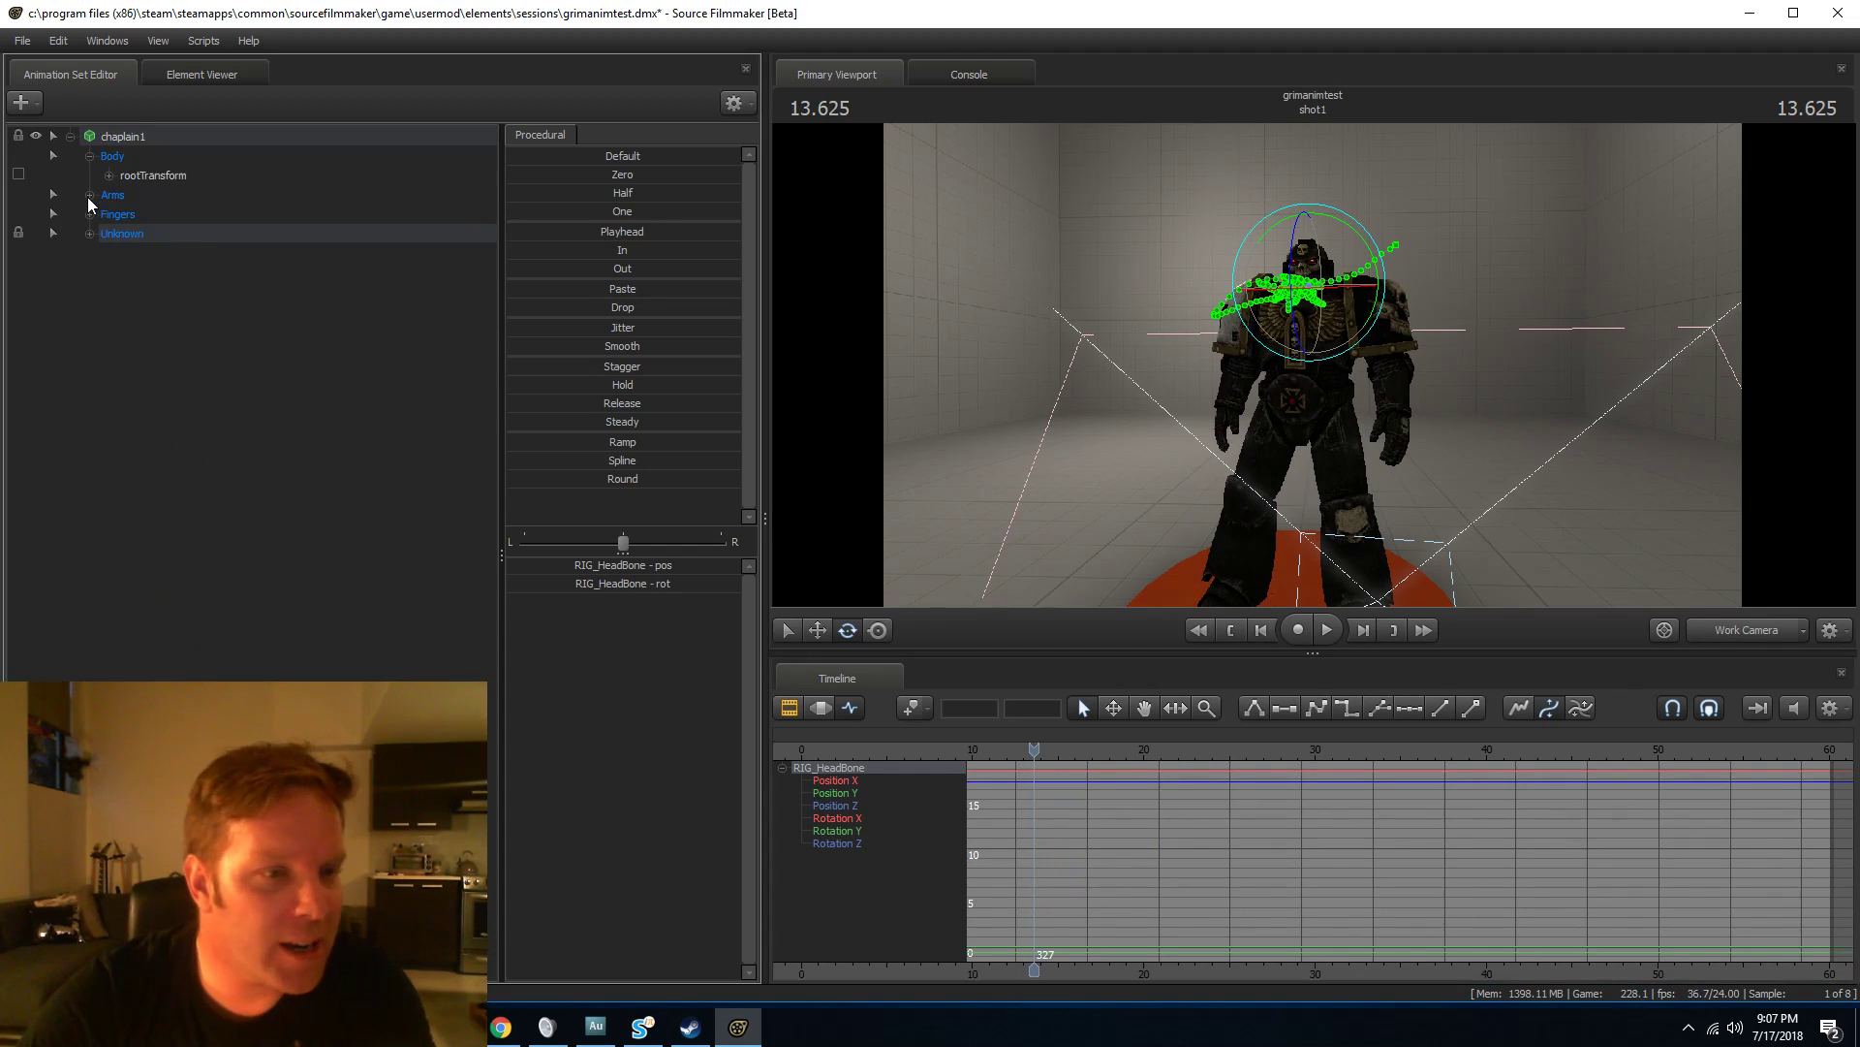
Add the sound clip grimstandandfight.wav to the Dialog track in the Clip Editor.
left_click(791, 707)
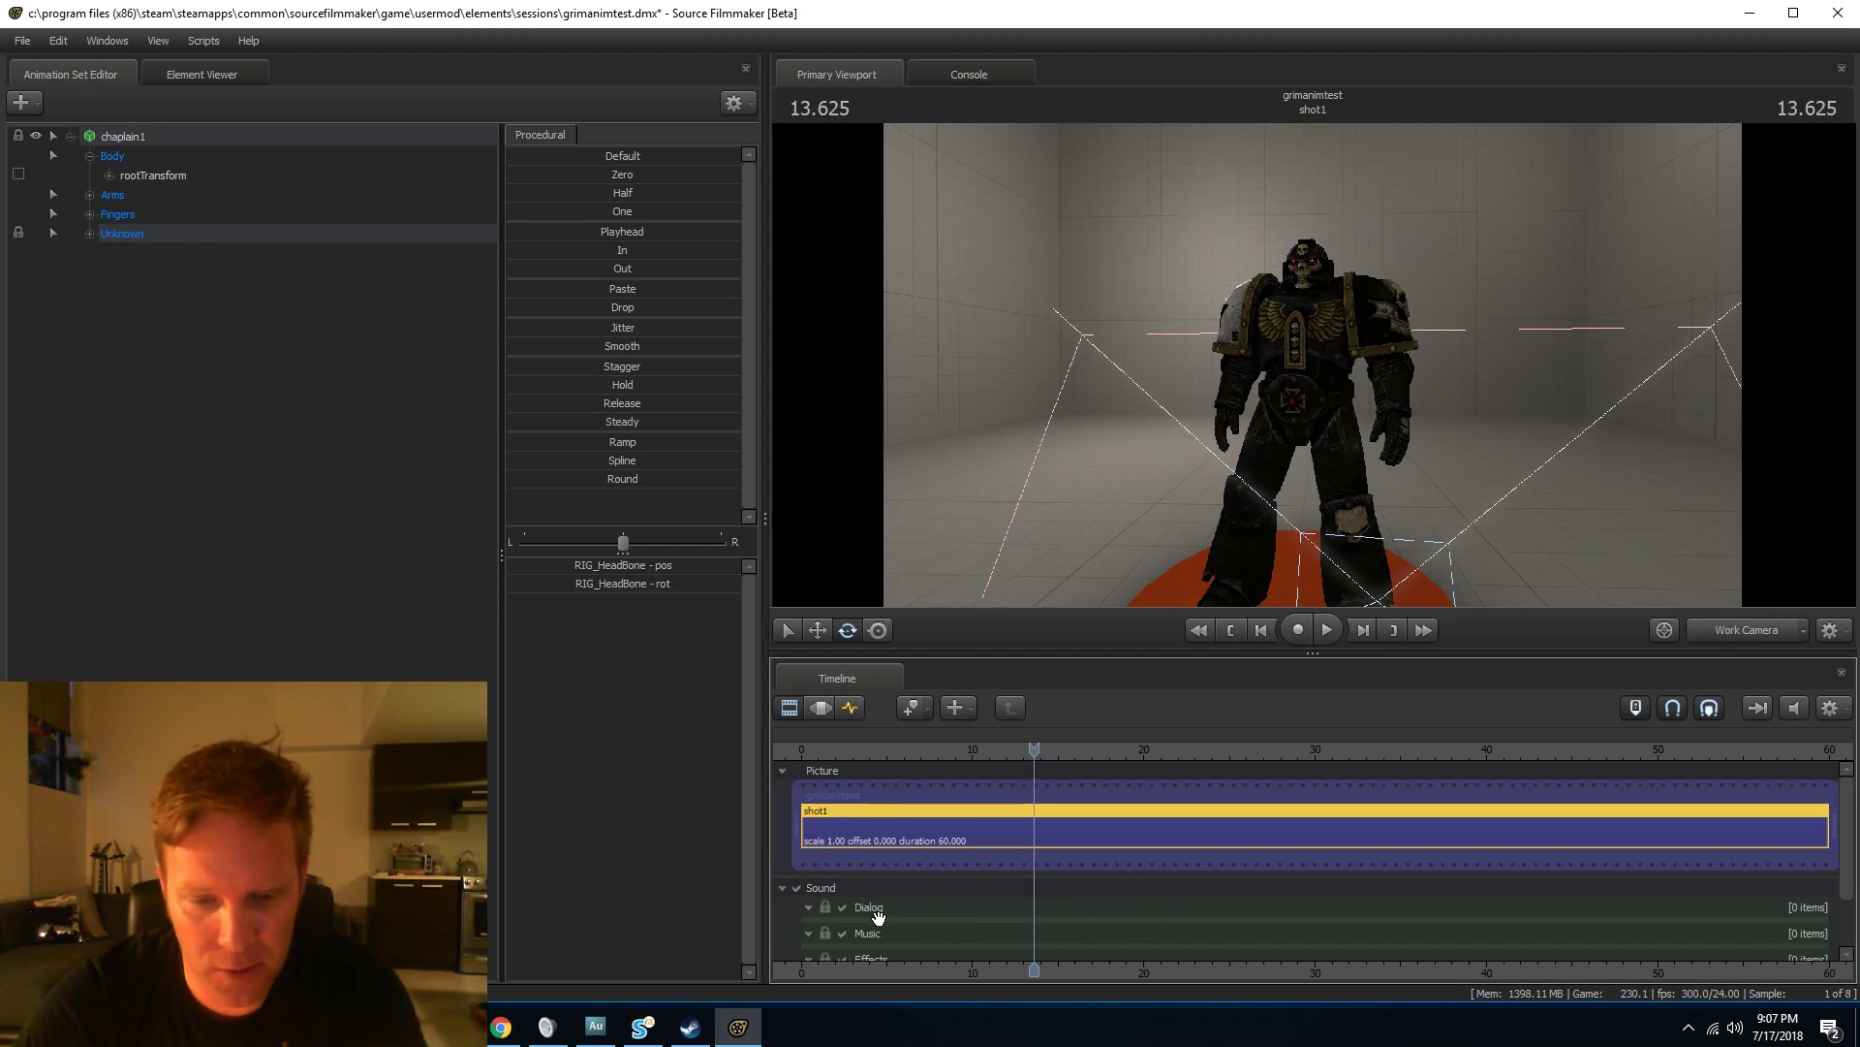
right_click(956, 910)
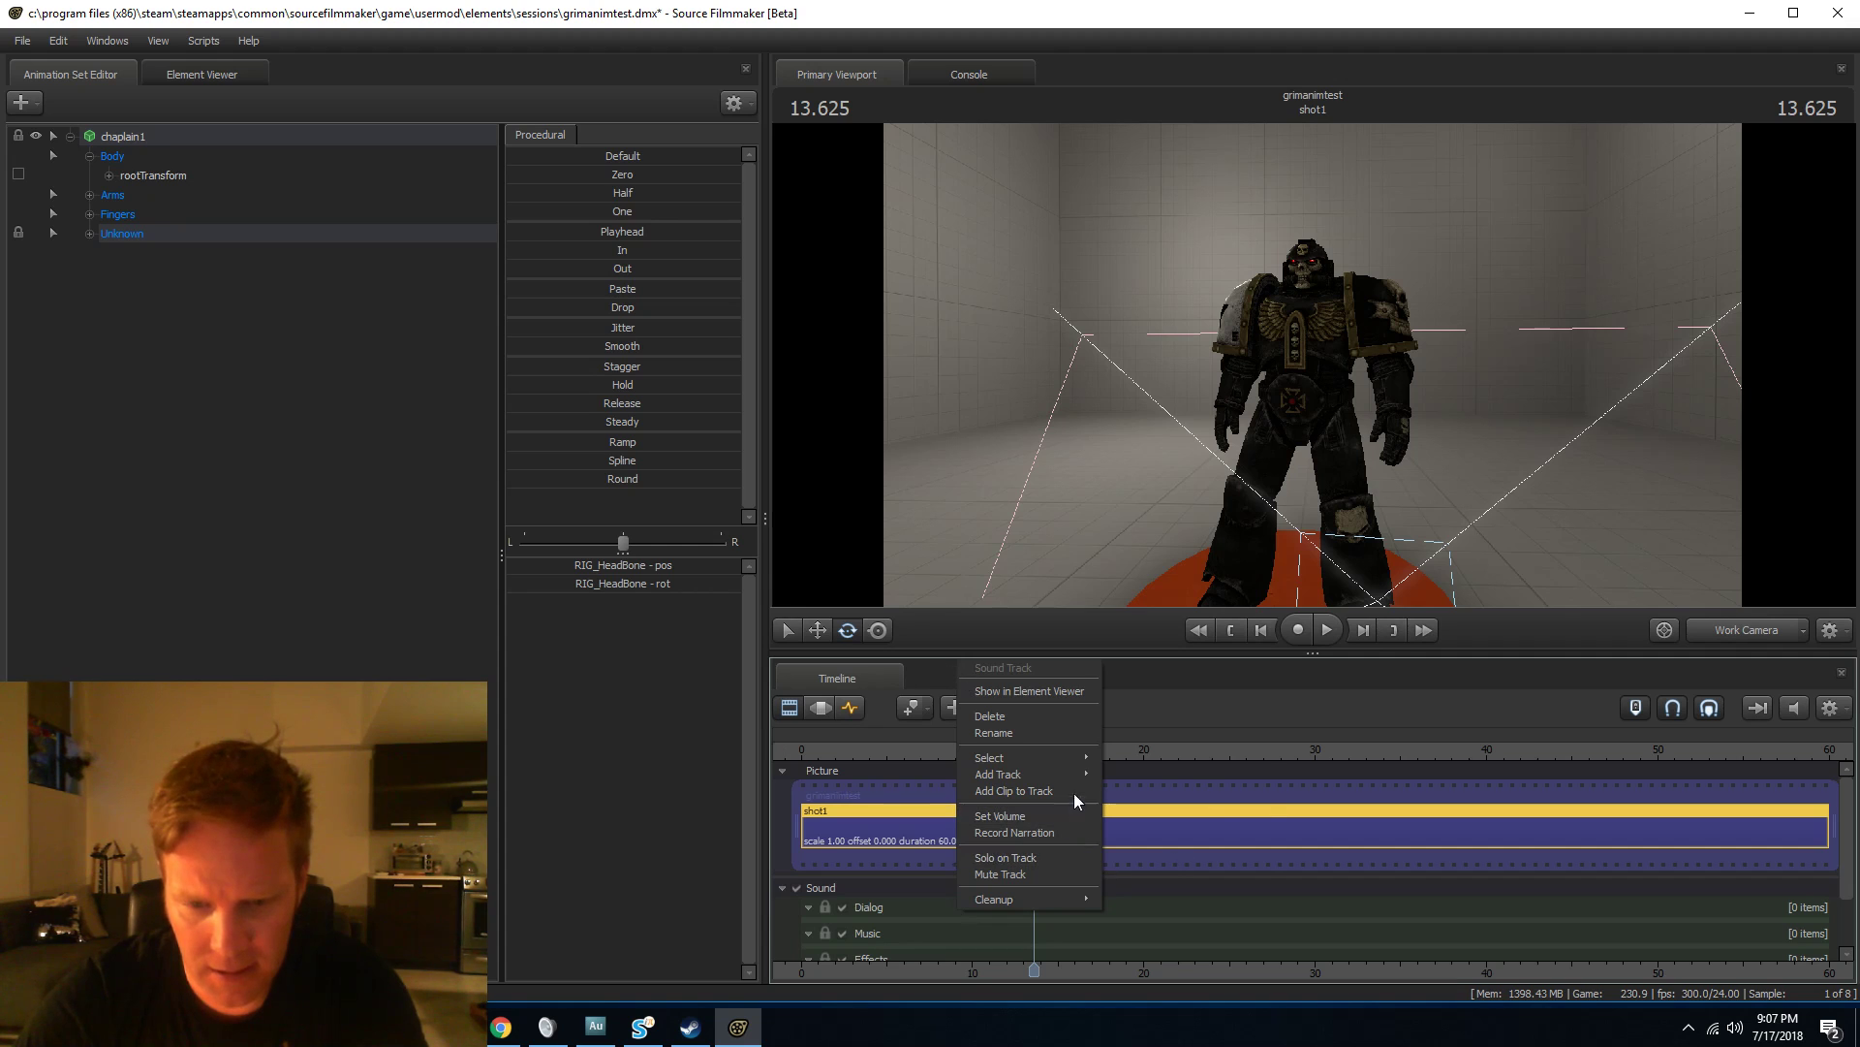
left_click(1038, 789)
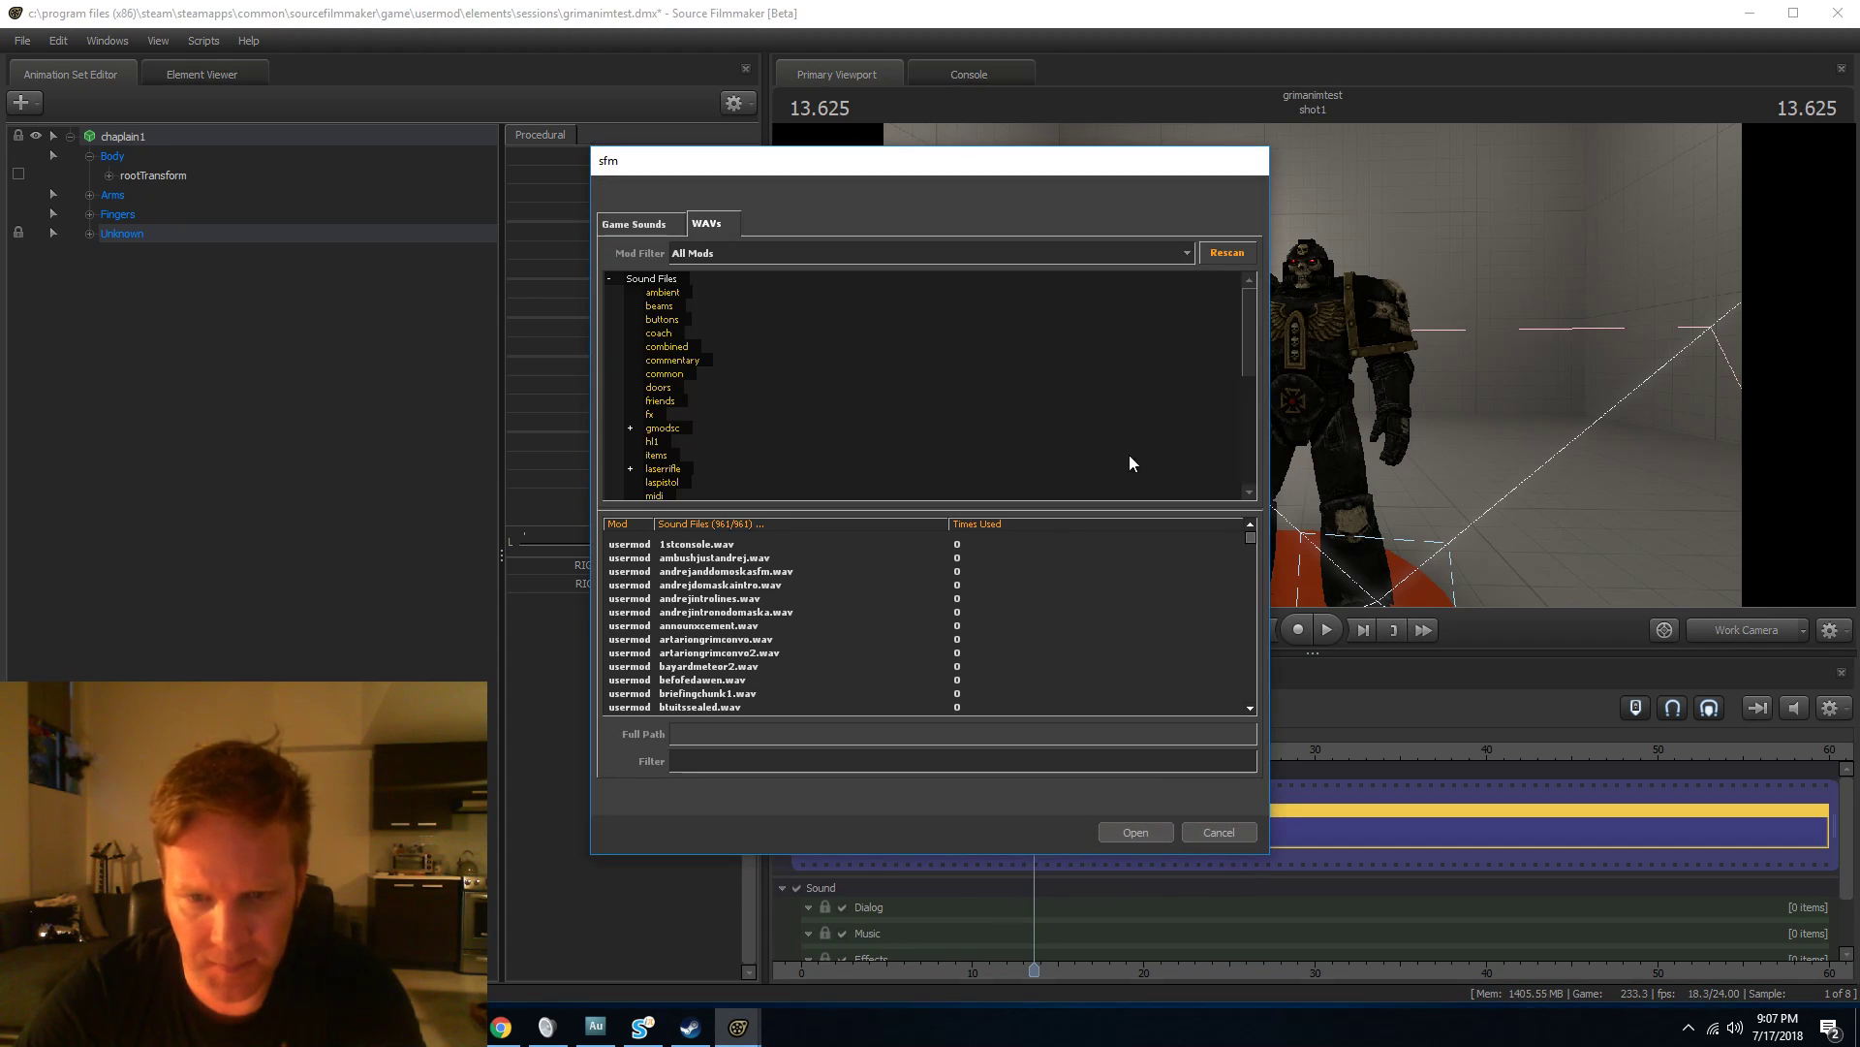
scroll(795, 618, "down", 3)
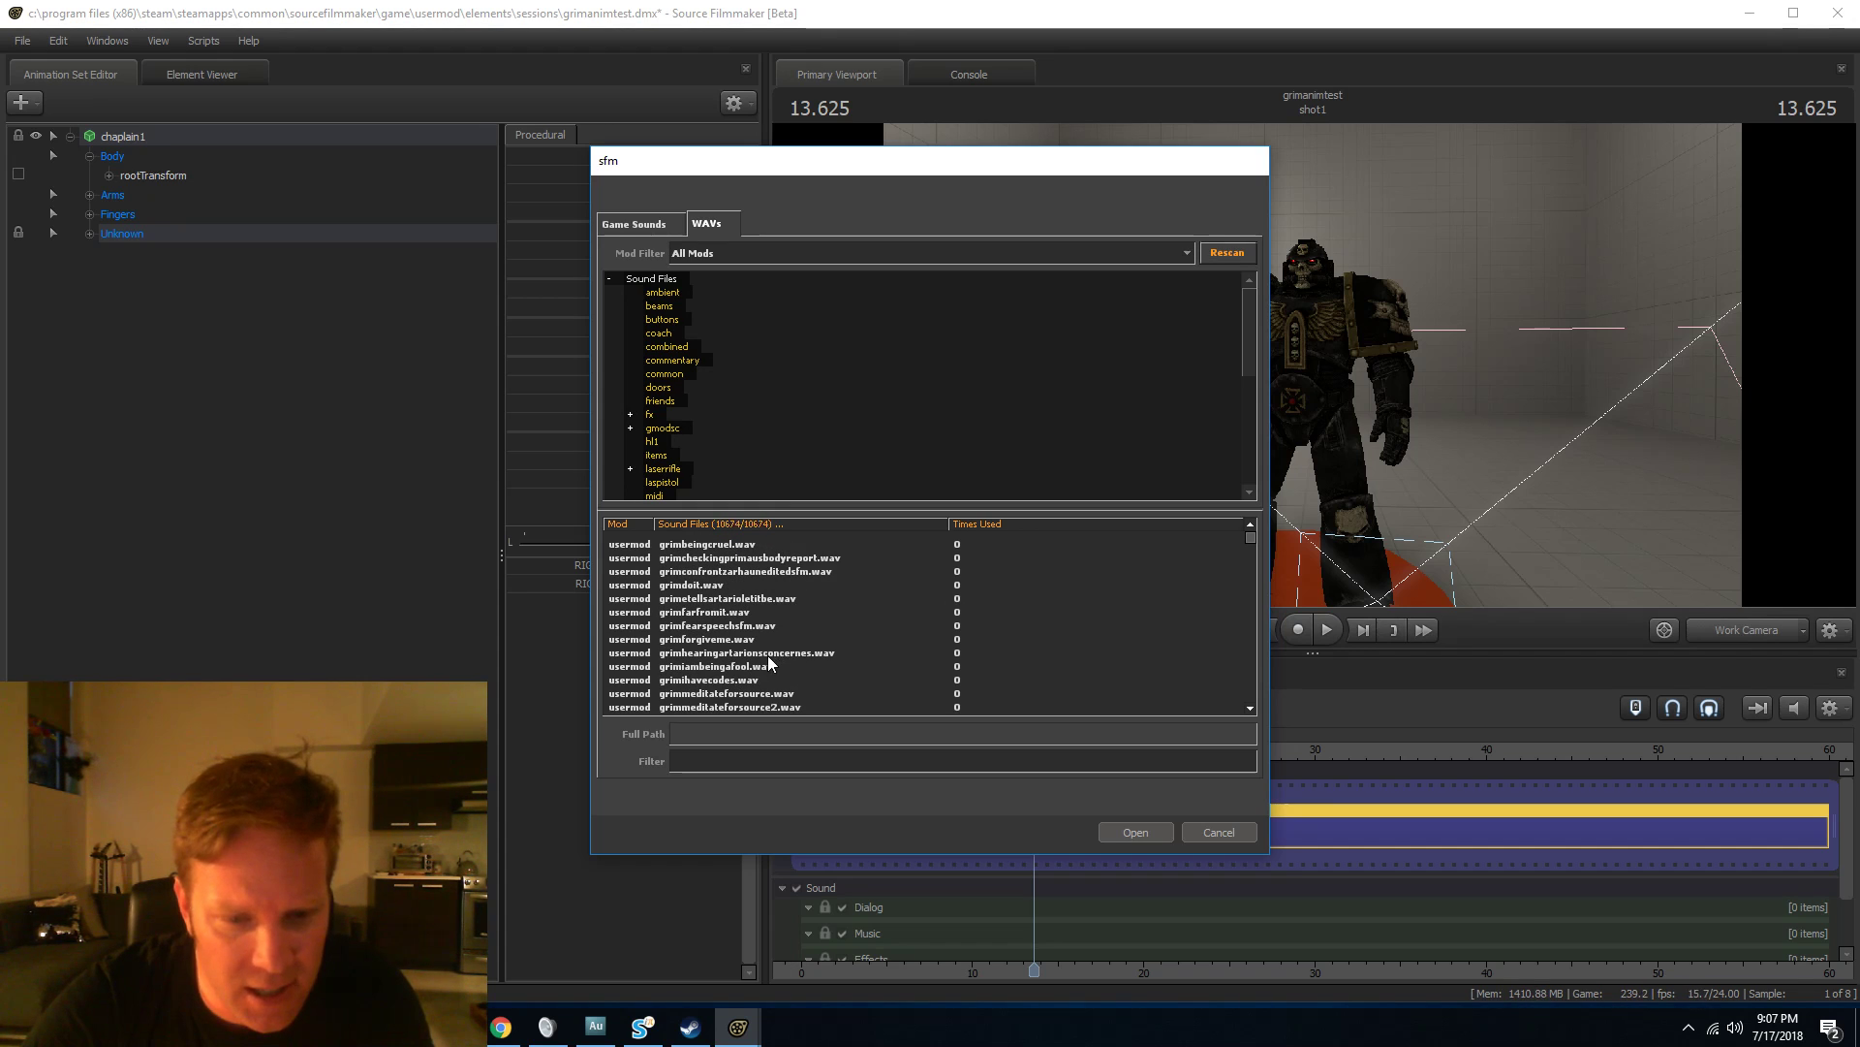
scroll(768, 655, "down", 3)
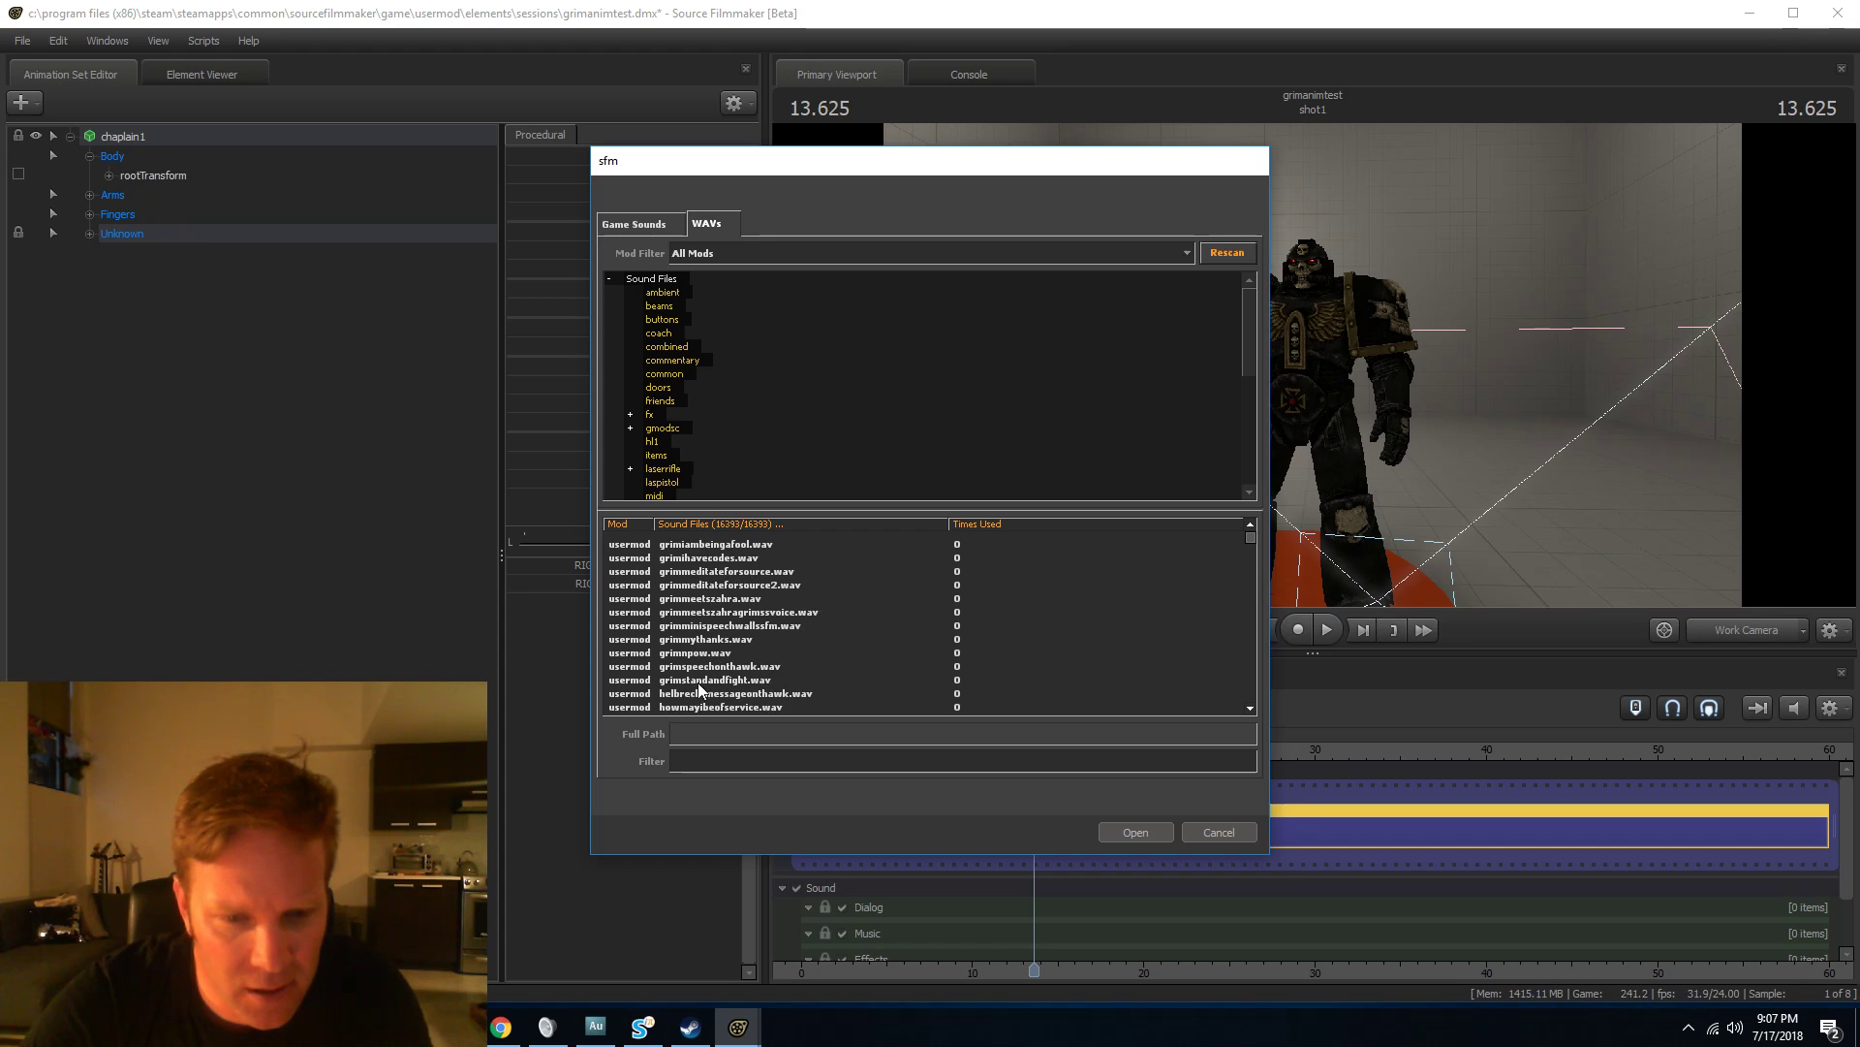
left_click(771, 679)
left_click(1136, 832)
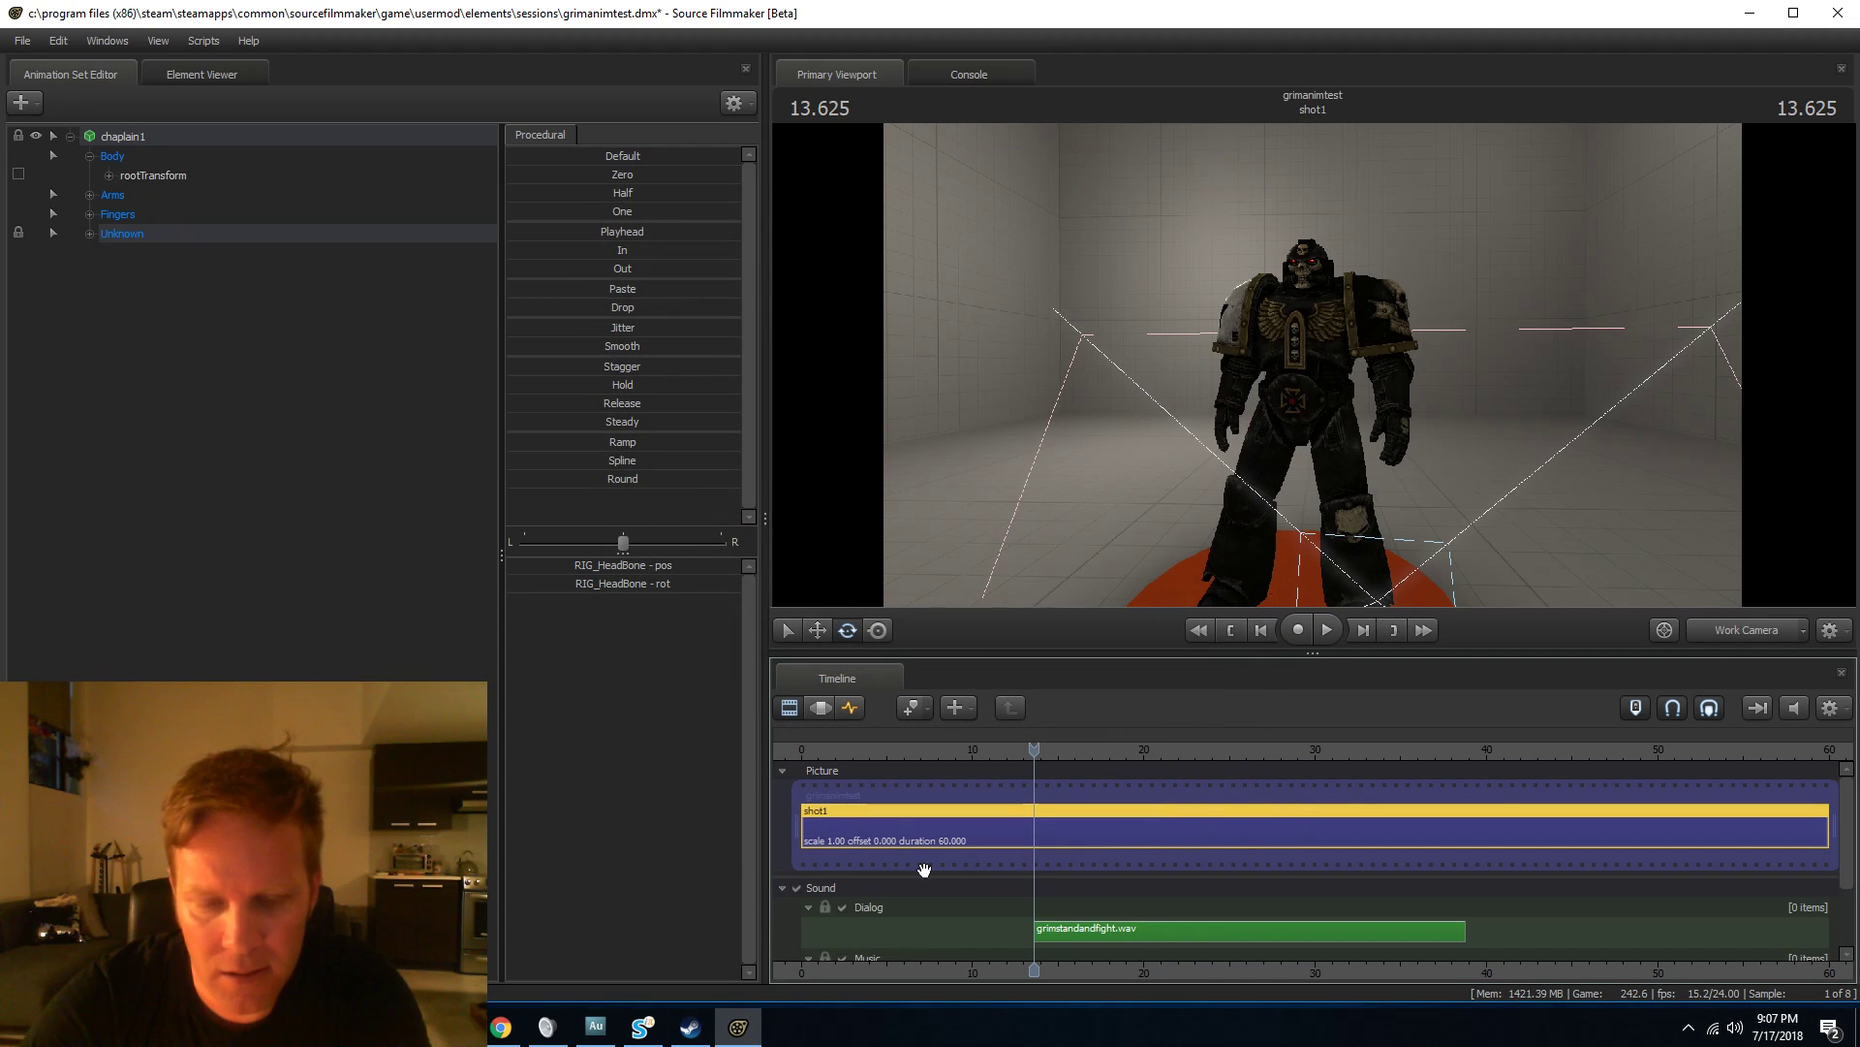
Slide the grimstandandfight.wav clip earlier so it begins about 5 seconds before shot1 starts.
left_click(1154, 934)
left_click_drag(1161, 932, 960, 932)
left_click_drag(834, 748, 858, 746)
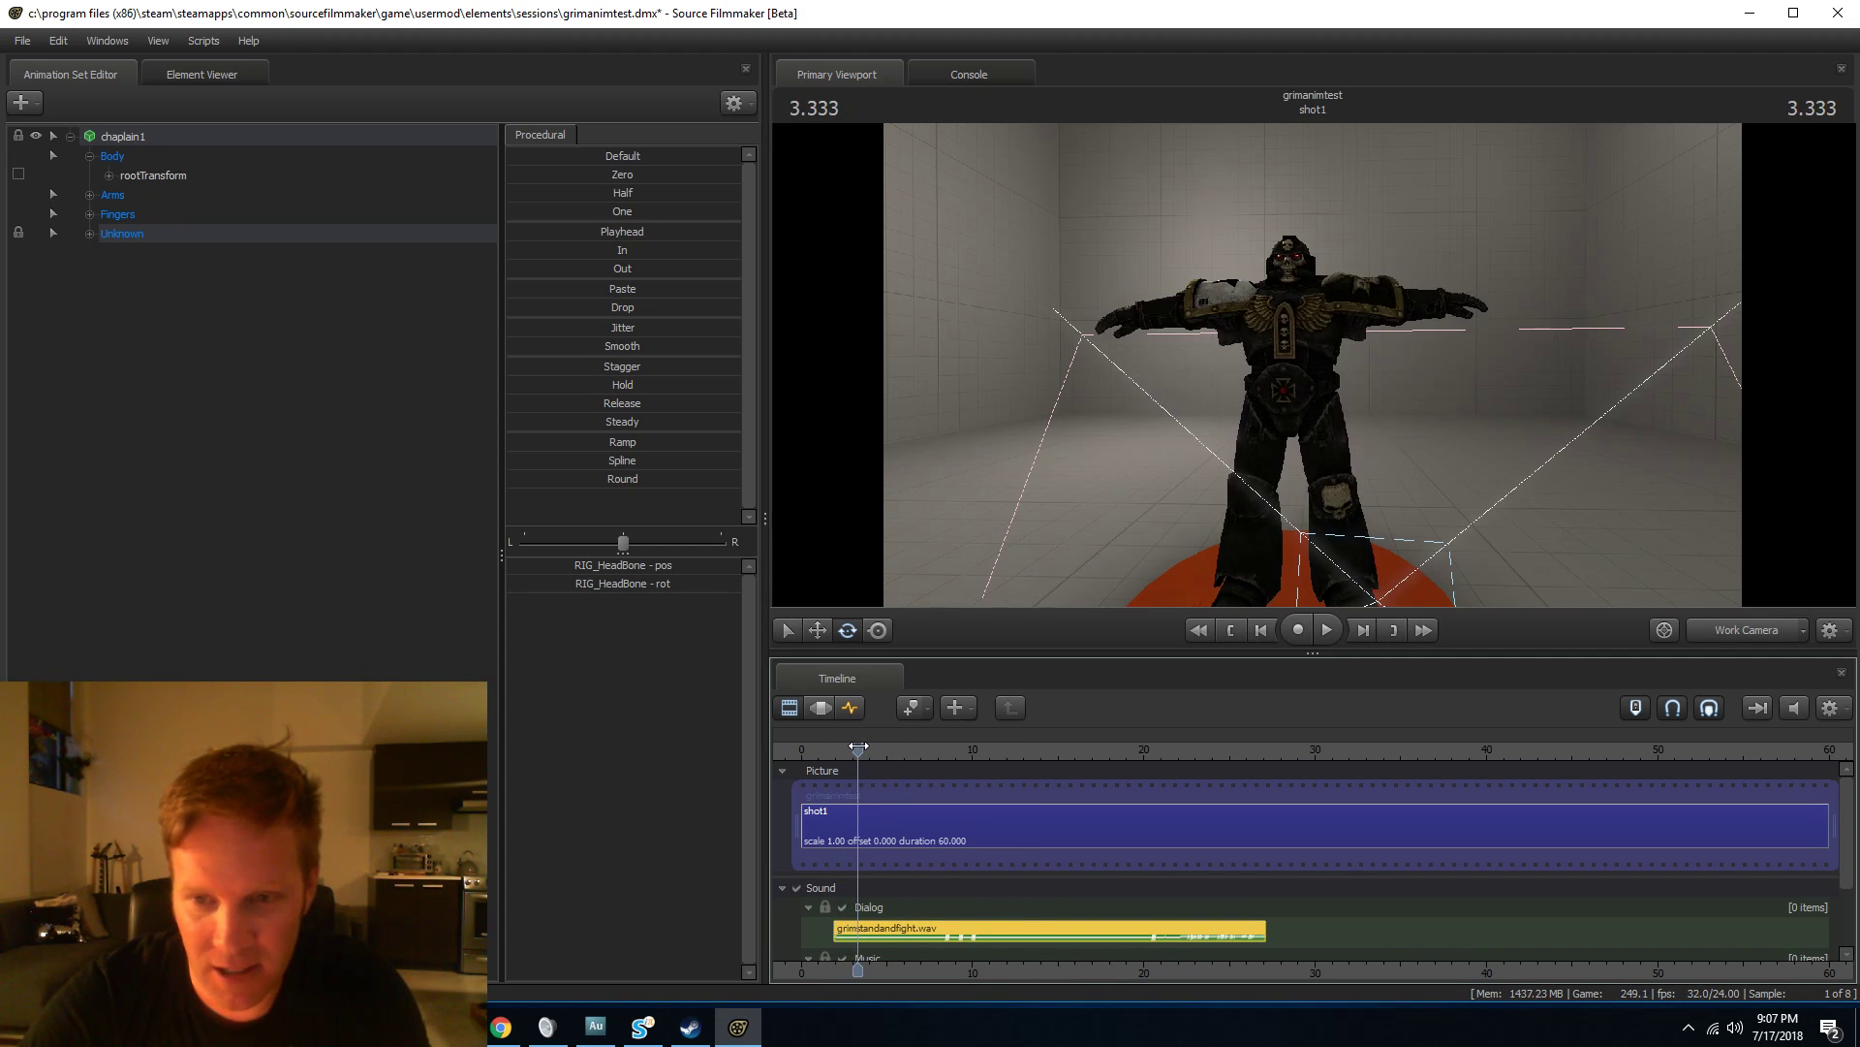
left_click_drag(1009, 930, 887, 928)
Play back the shot with its dialog to check the sync, and return the playhead to 12.958 seconds.
key("space")
key("space")
left_click(1006, 753)
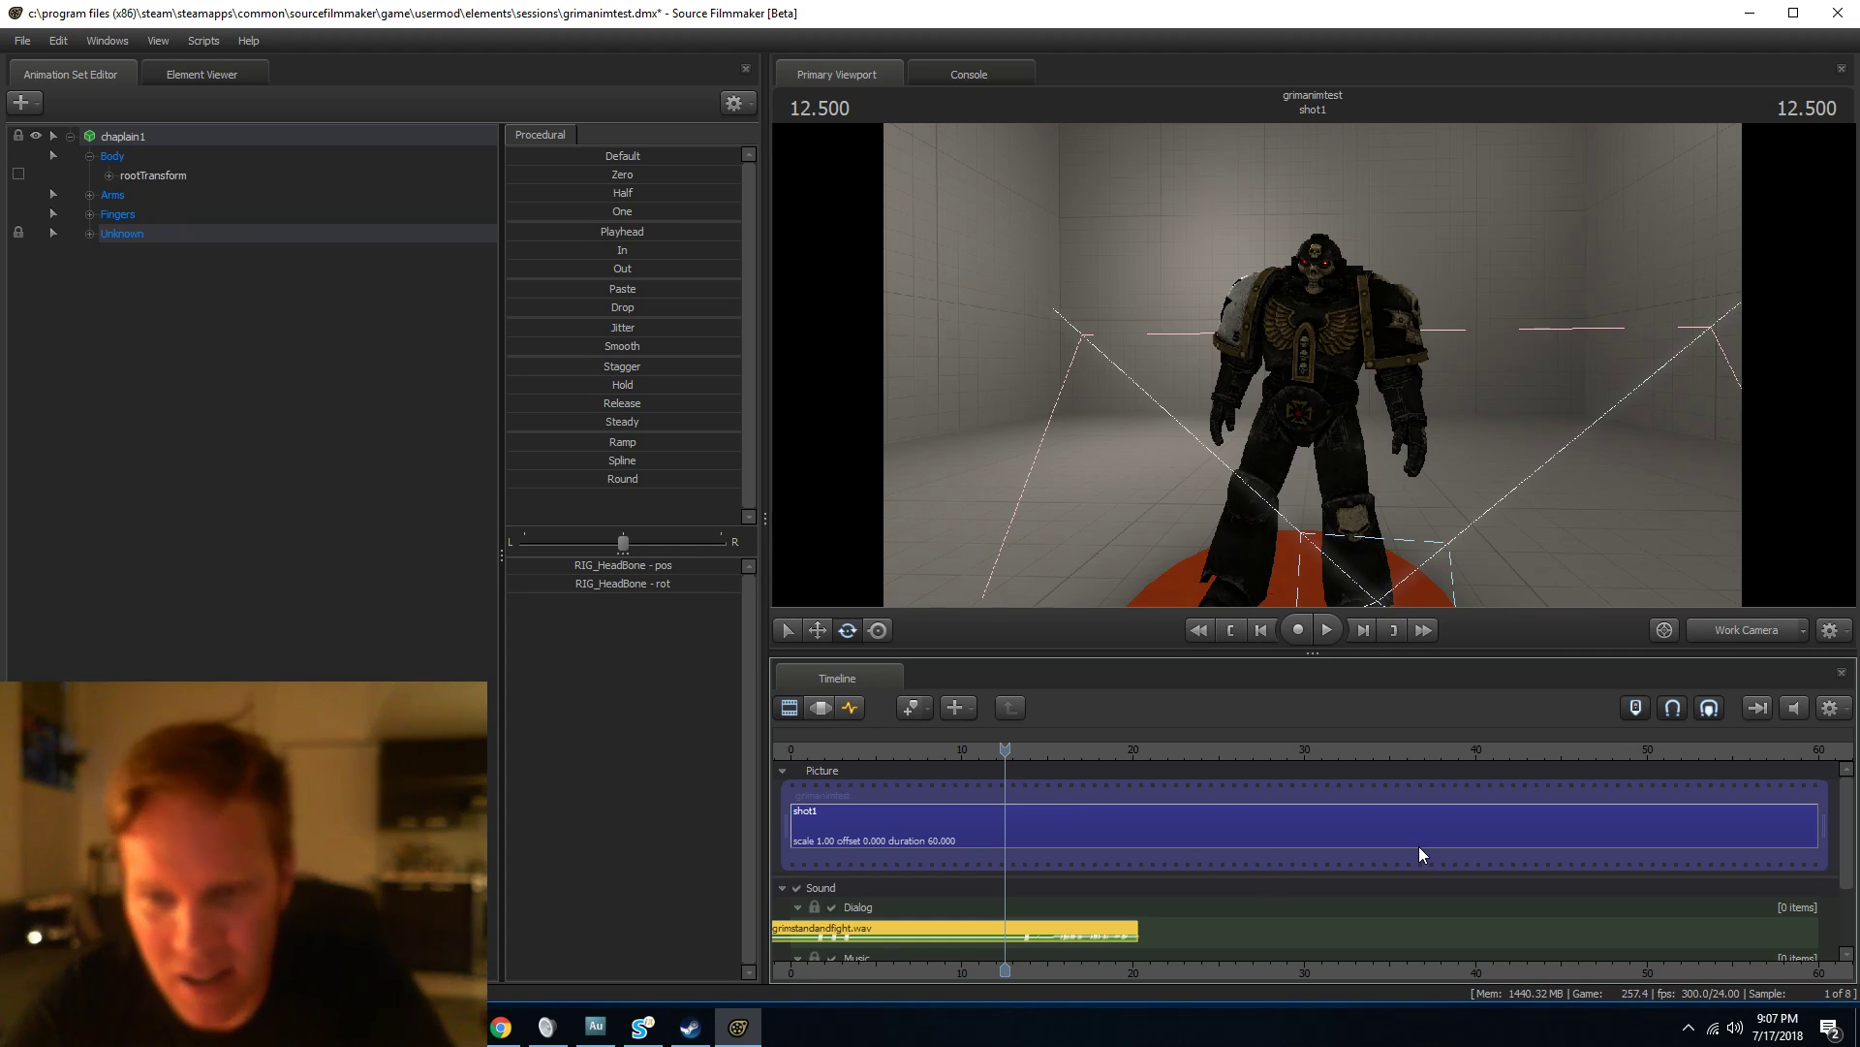
key("space")
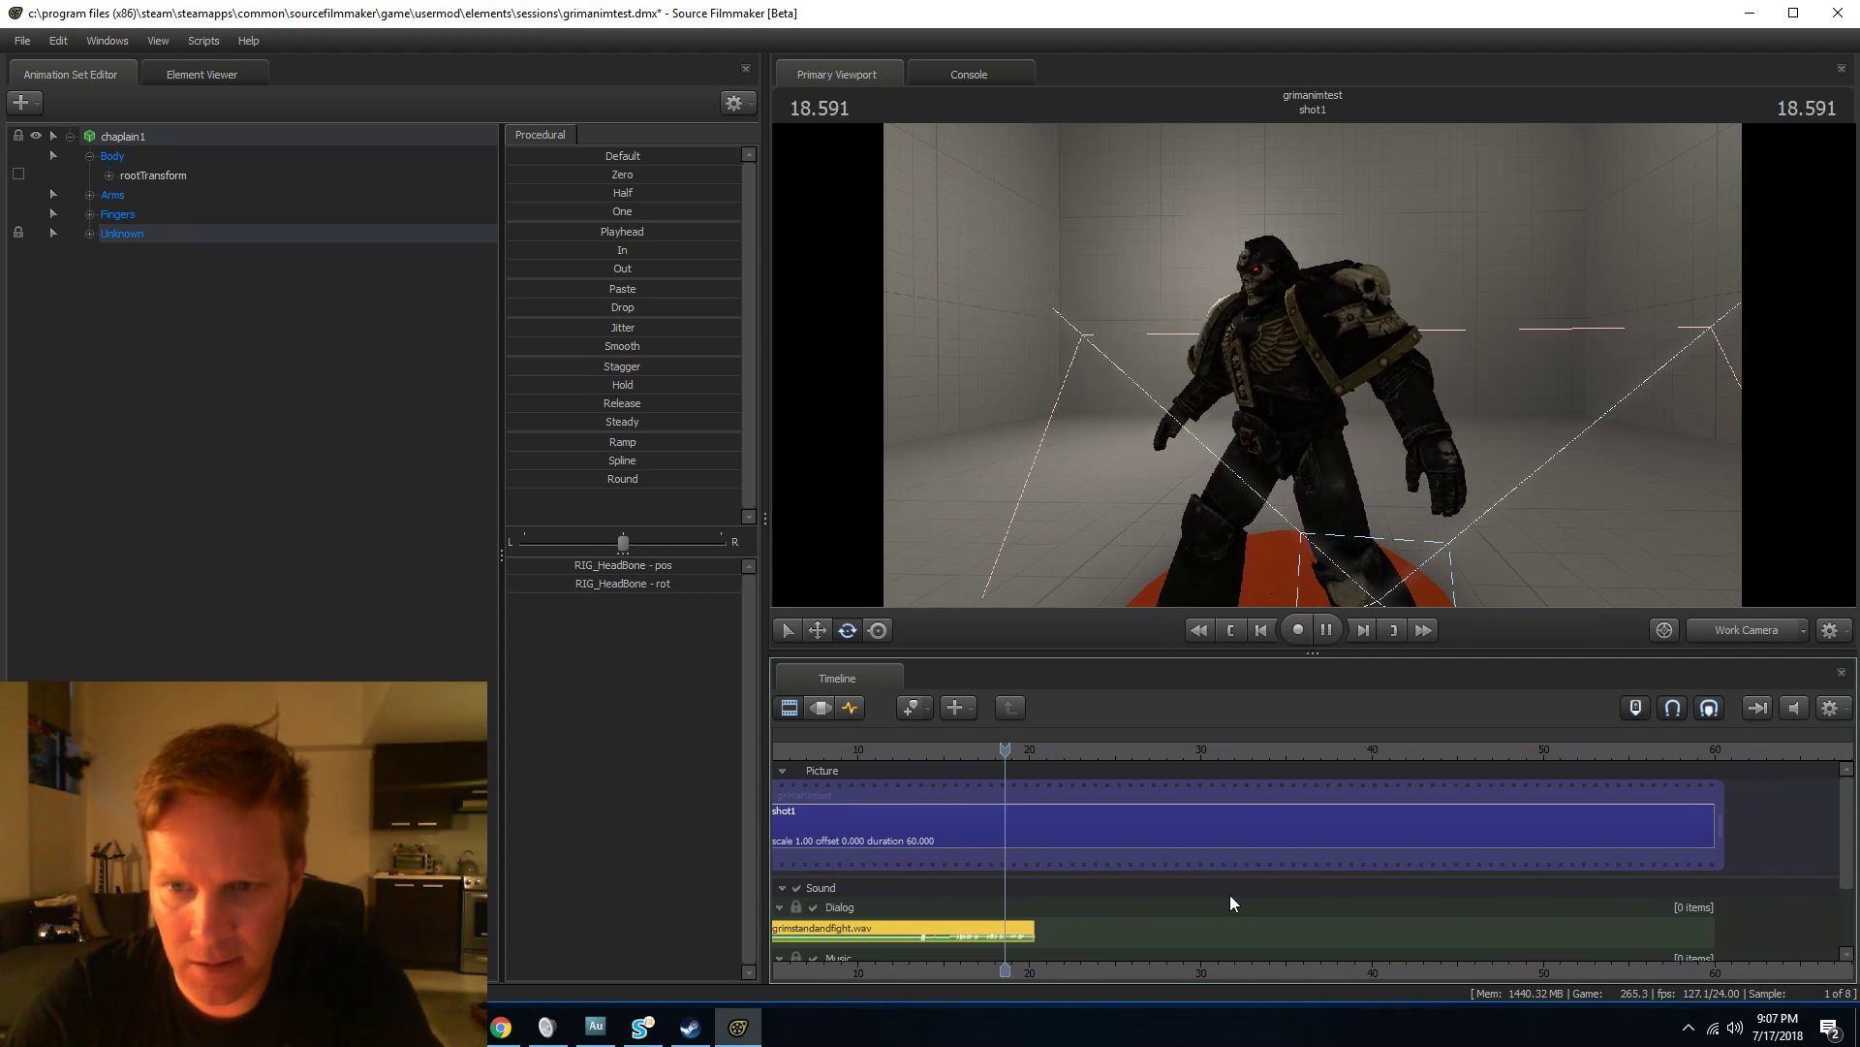
key("space")
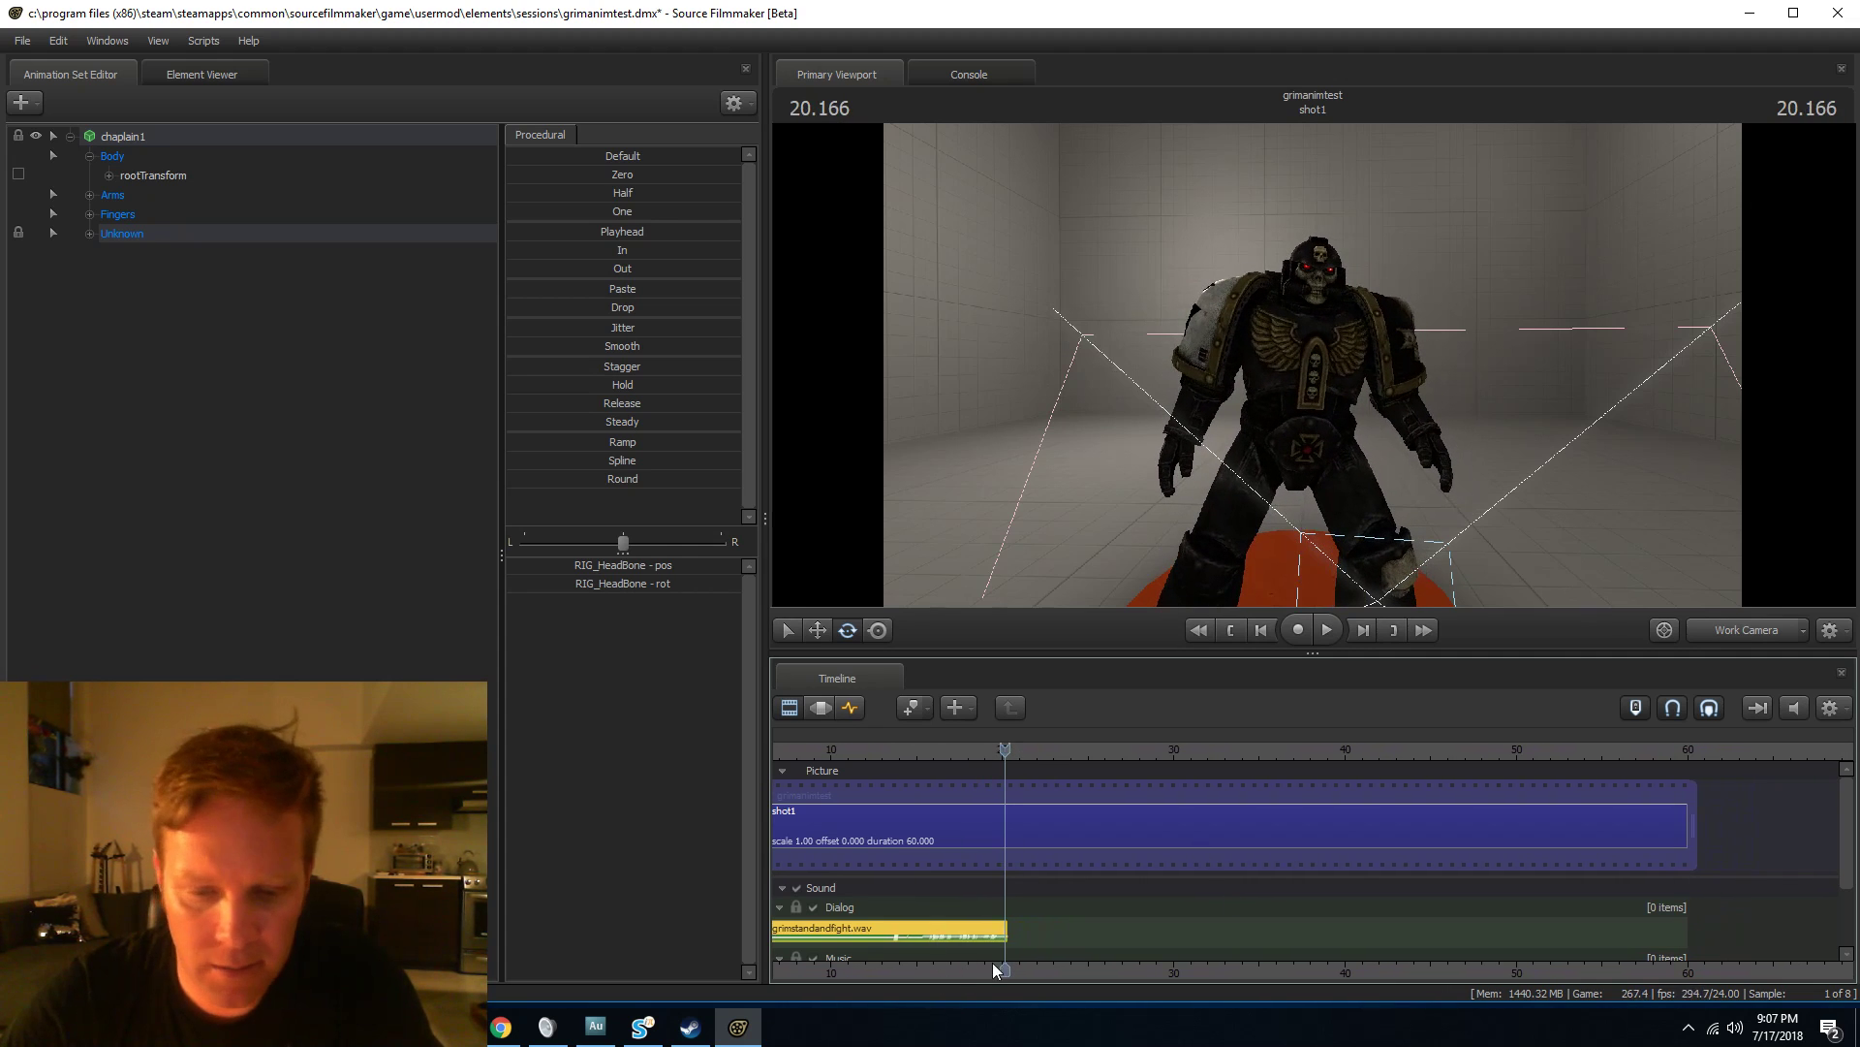
middle_click_drag(1064, 964, 1331, 965)
left_click_drag(1148, 755, 1148, 751)
Show the RIG_HeadBone curves in the Graph Editor, play the shot up to 14.583 seconds and rotate the head there.
left_click(89, 233)
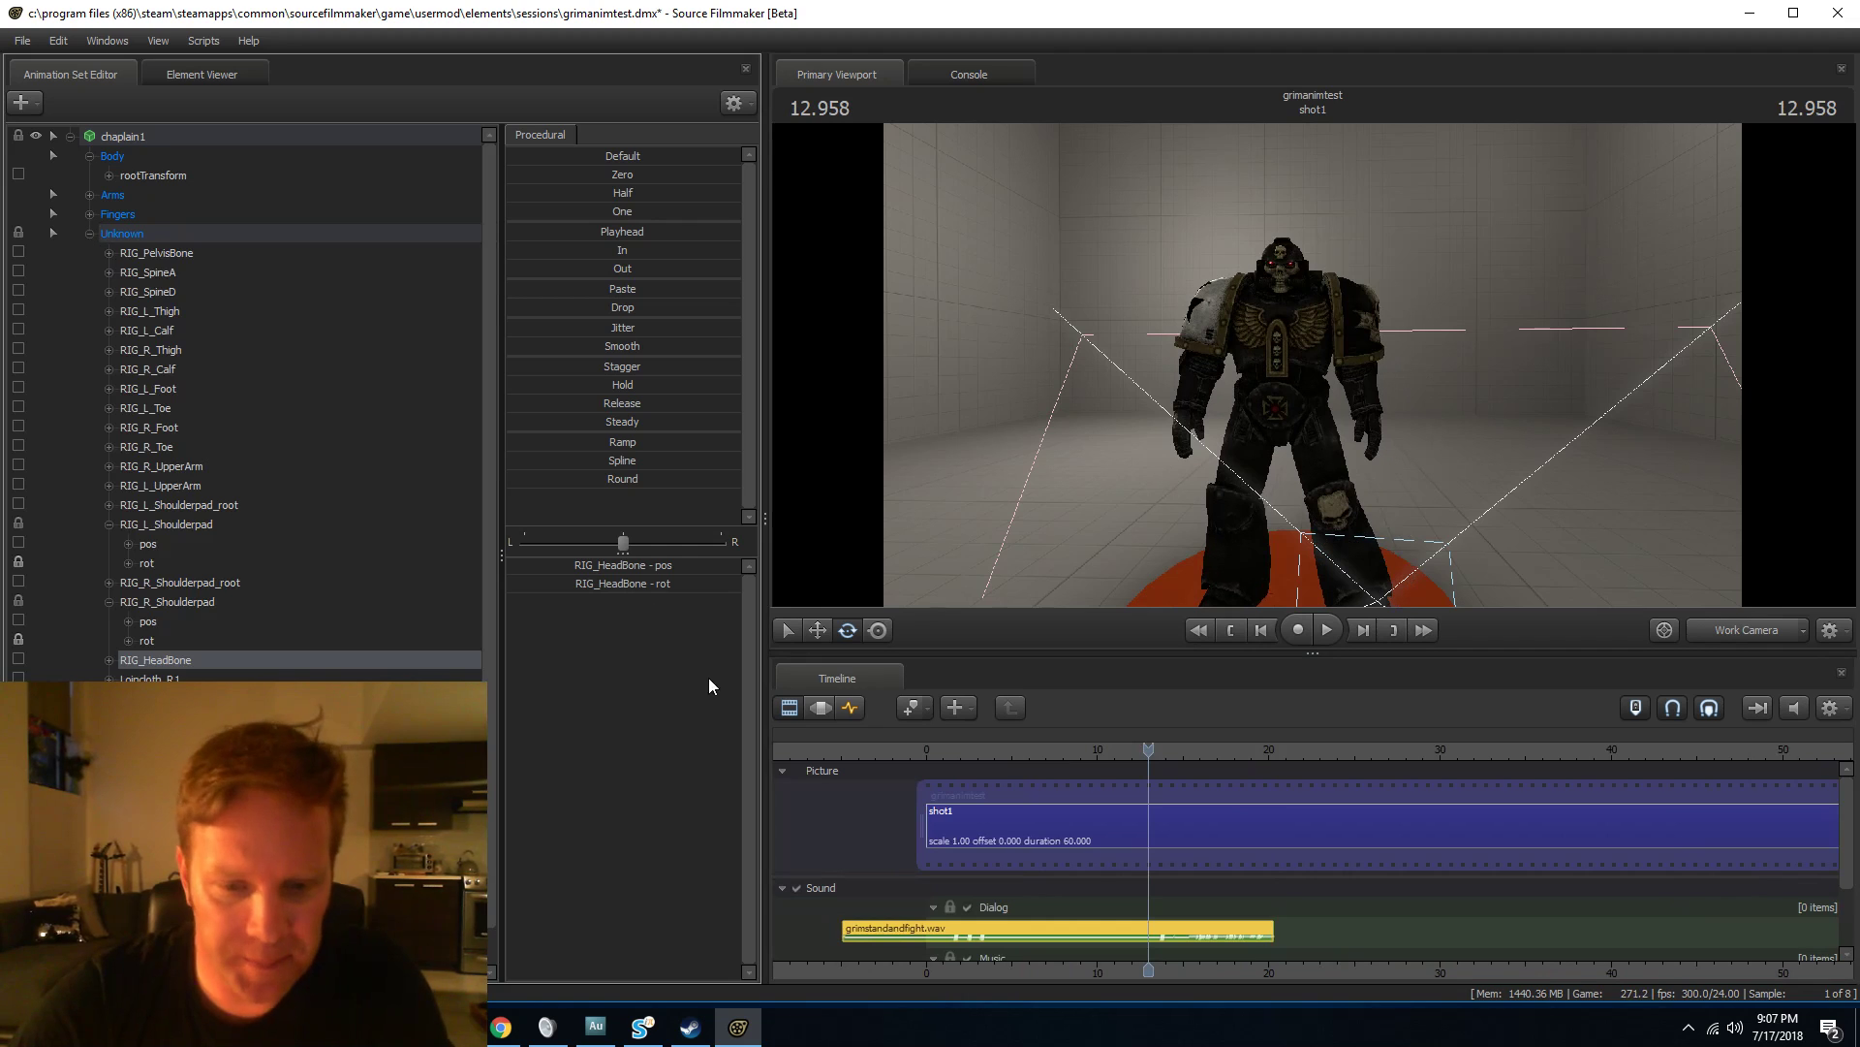
left_click(851, 707)
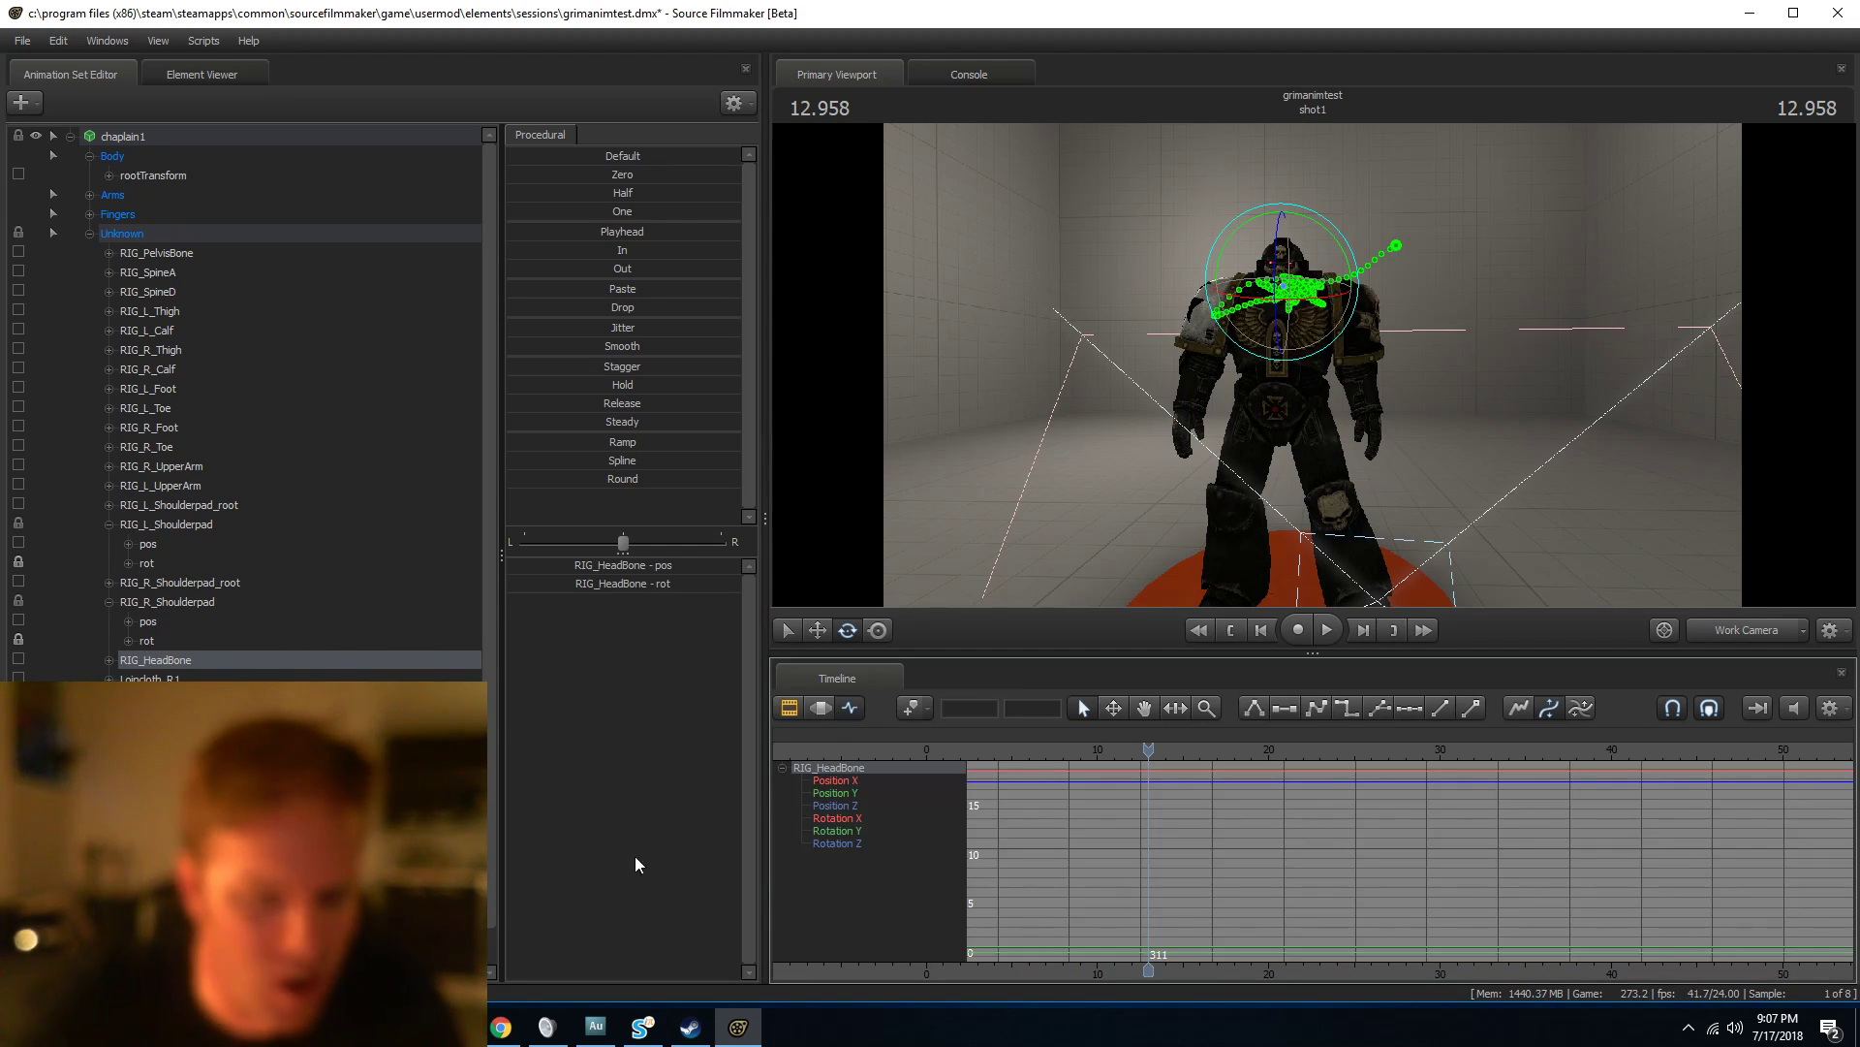
left_click_drag(1098, 751, 1108, 751)
key("w")
mouse_move(1313, 364)
left_mouse_down()
mouse_move(1304, 291)
mouse_move(1342, 427)
mouse_move(1313, 364)
left_mouse_up()
key("space")
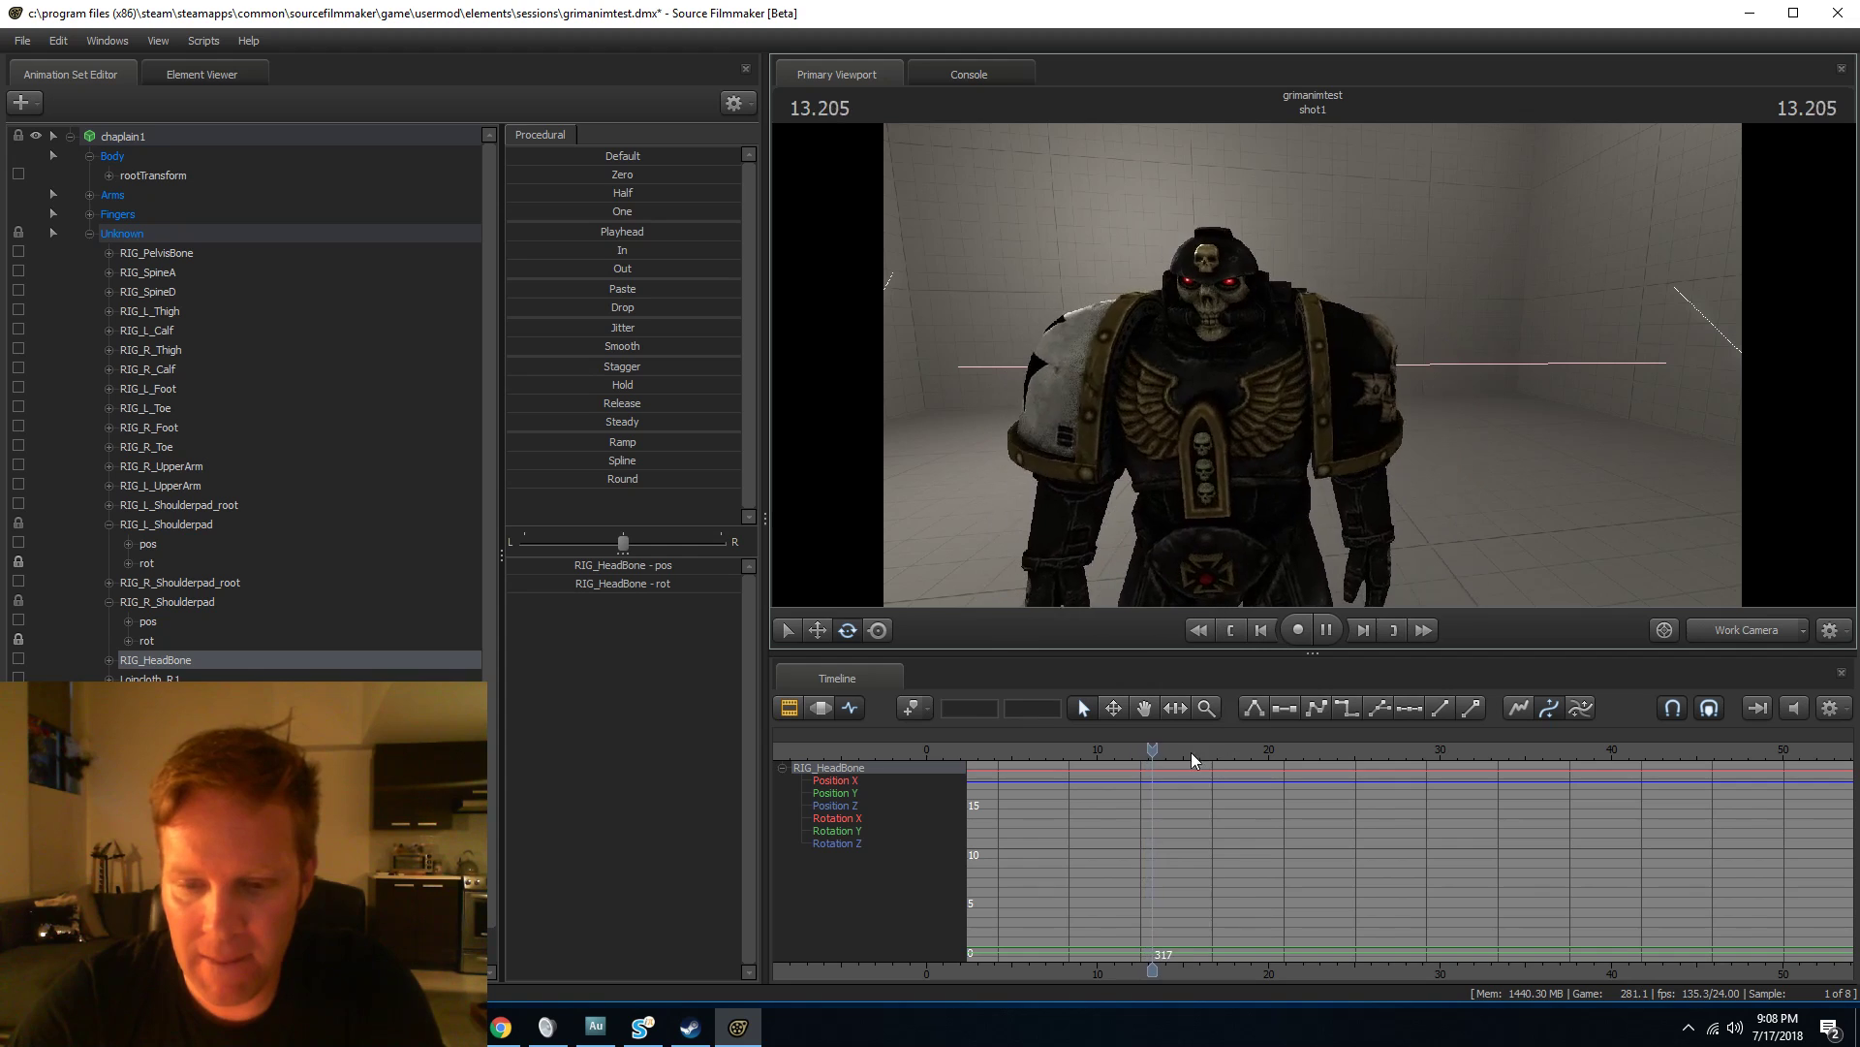
key("space")
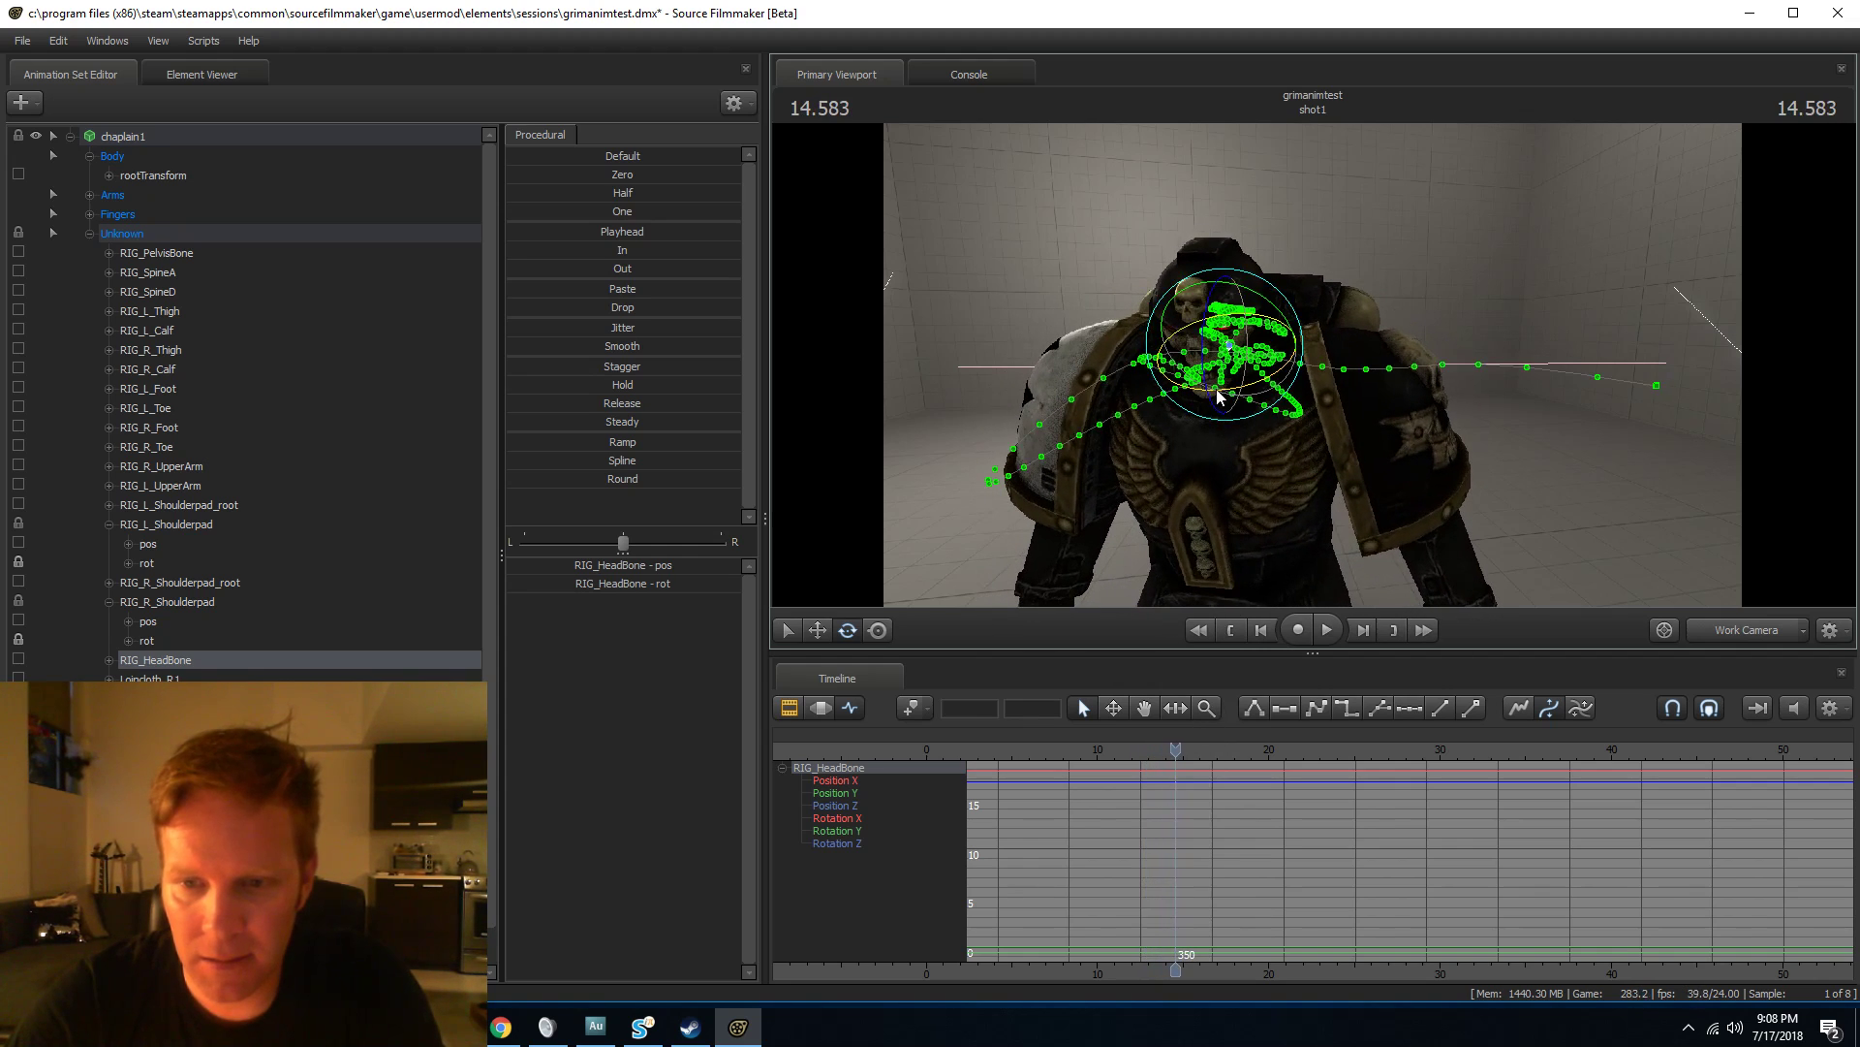
mouse_move(1219, 376)
left_mouse_down()
mouse_move(1224, 331)
mouse_move(1241, 376)
left_mouse_up()
Key the head's current pose at 15.666 seconds and rotate it to a new pose five frames further on.
key("space")
key("space")
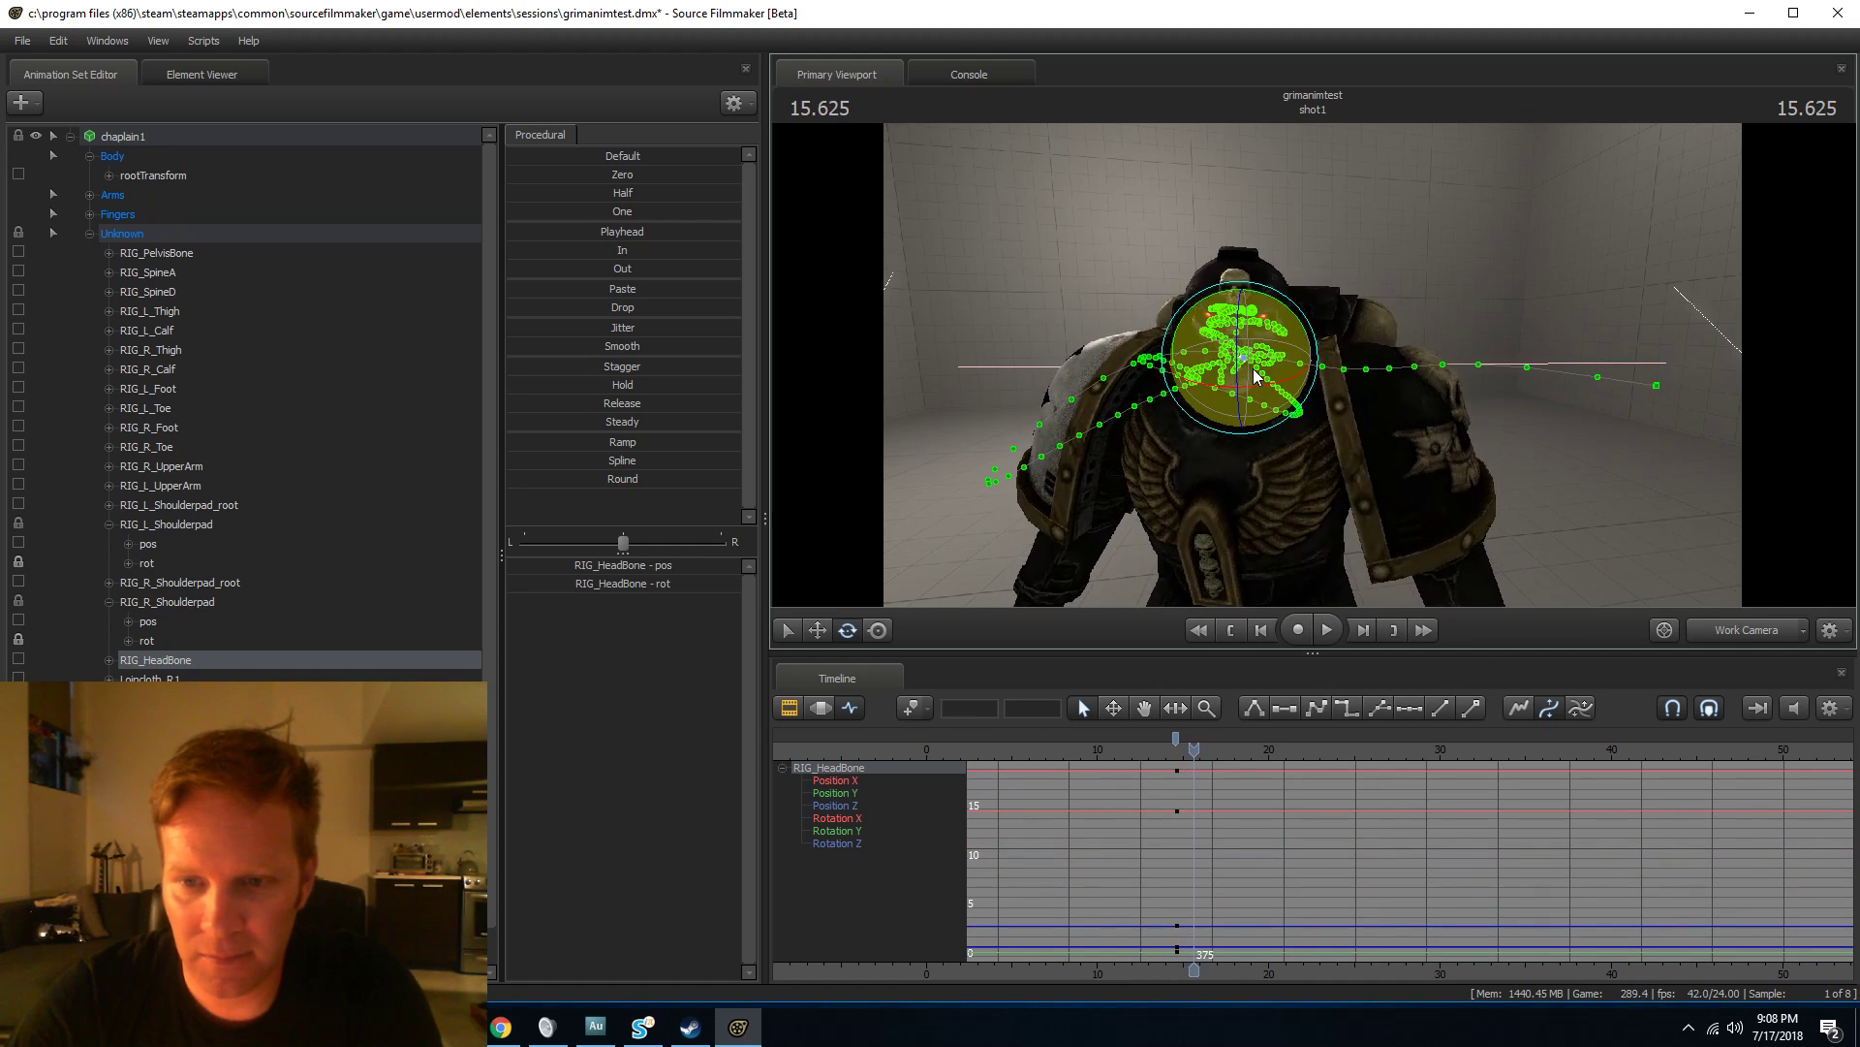
key("space")
key("space")
left_click(1195, 745)
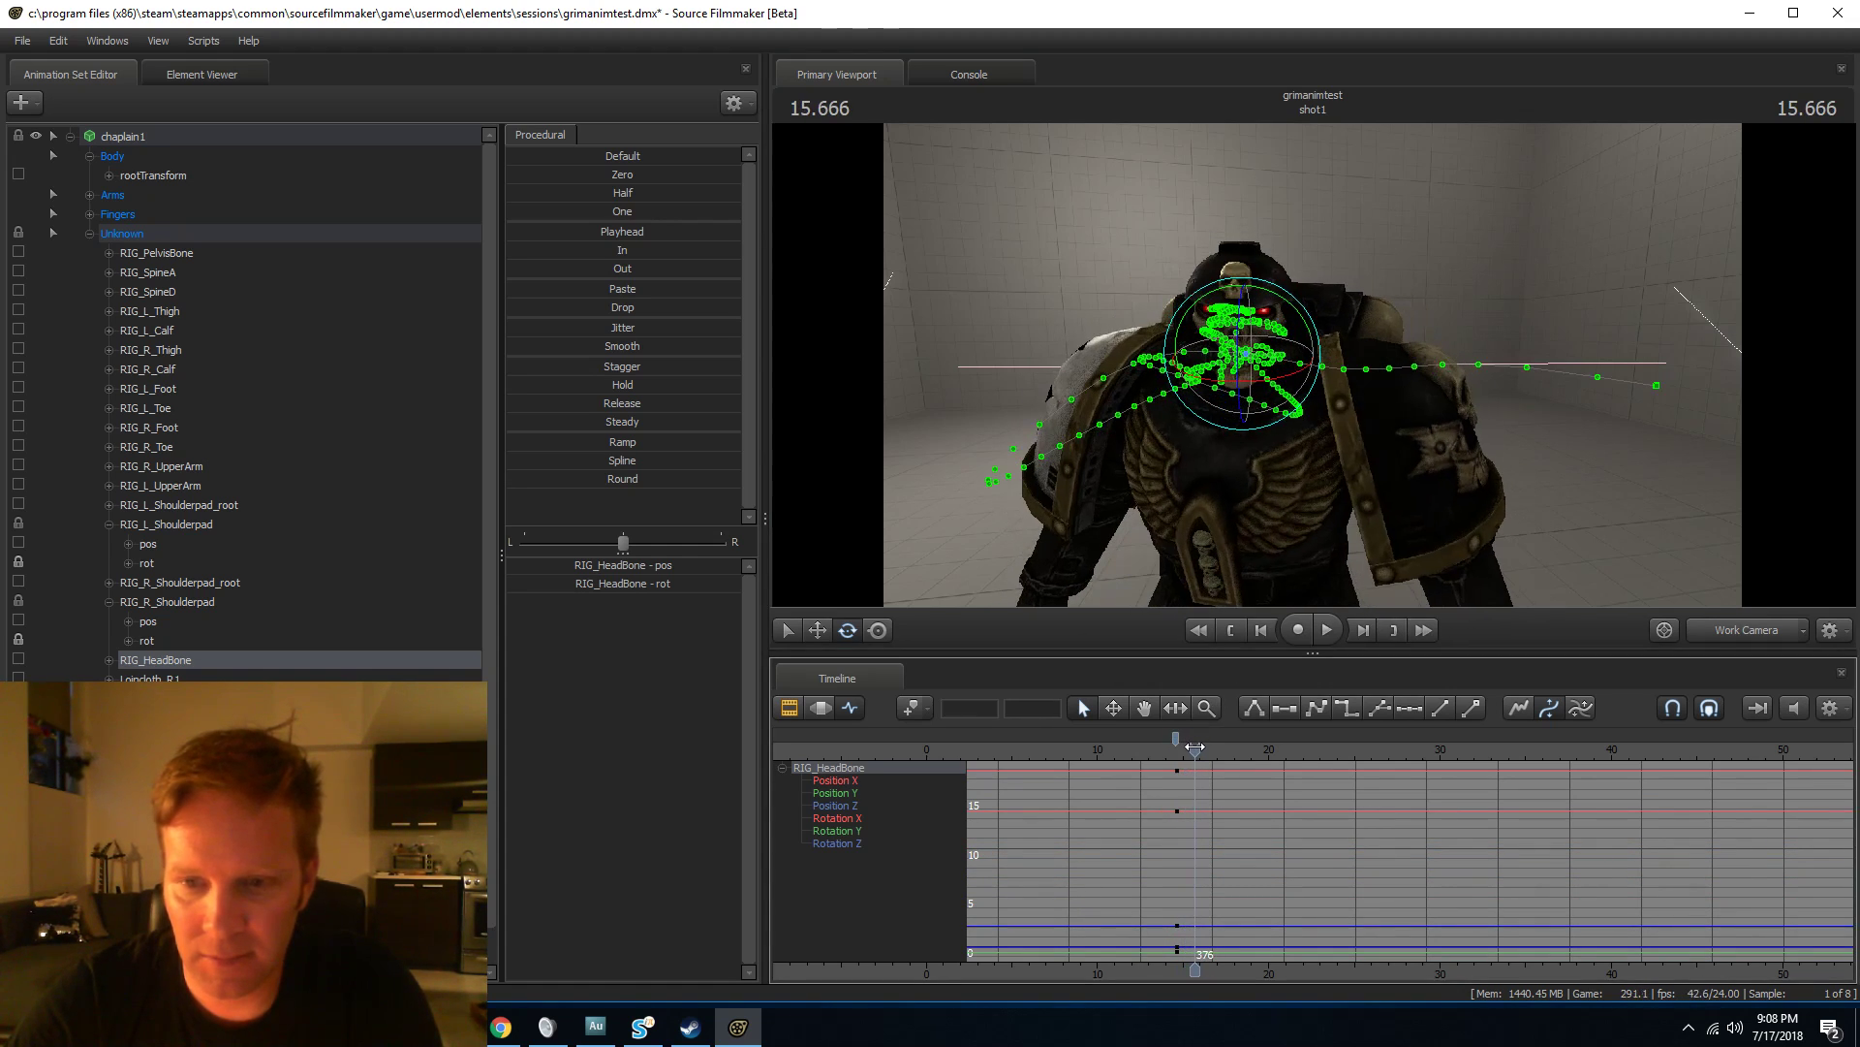
key("m")
key("Right")
key("Right")
key("Right")
key("Right")
key("Right")
left_click_drag(1266, 377, 1226, 382)
scroll(1184, 747, "up", 3)
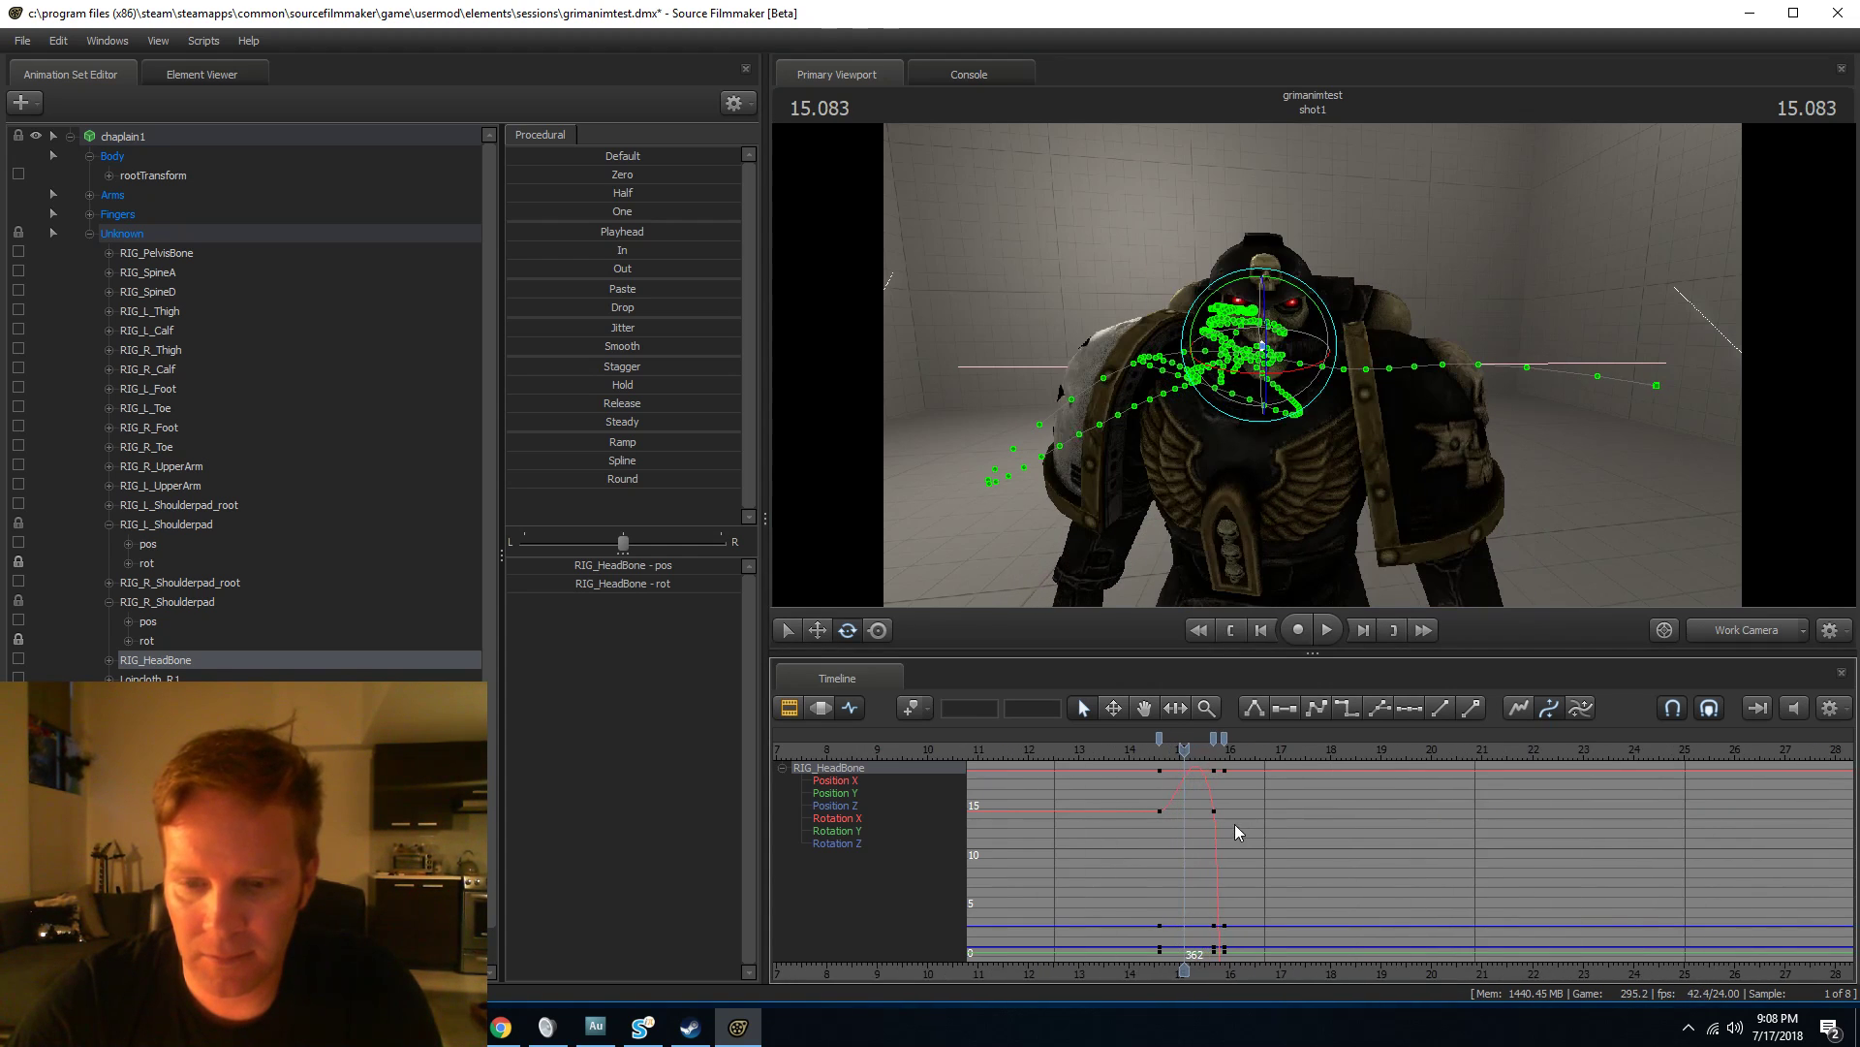
Rotate the head at 16.333 seconds and replay the turn from about 15 seconds with the marine seen from the front.
key("space")
key("space")
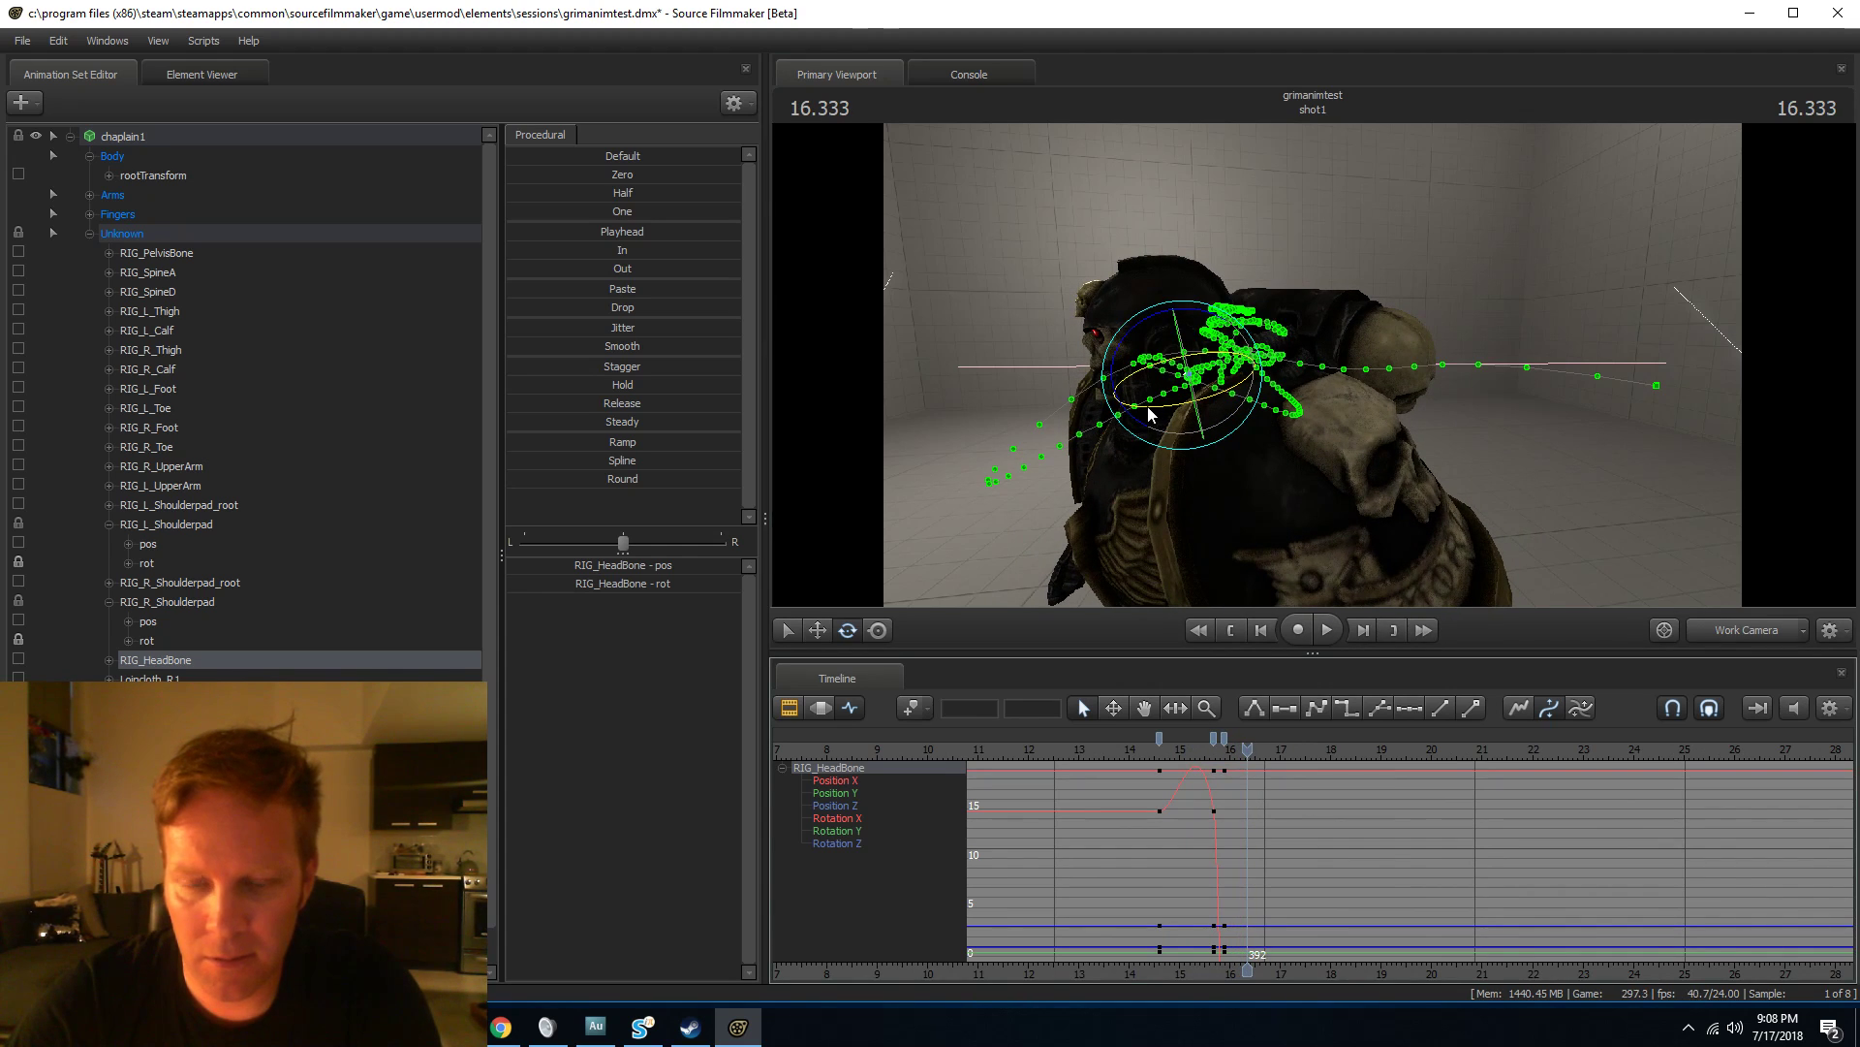
left_click_drag(1541, 453, 1730, 465, "alt")
left_click(1174, 753)
key("space")
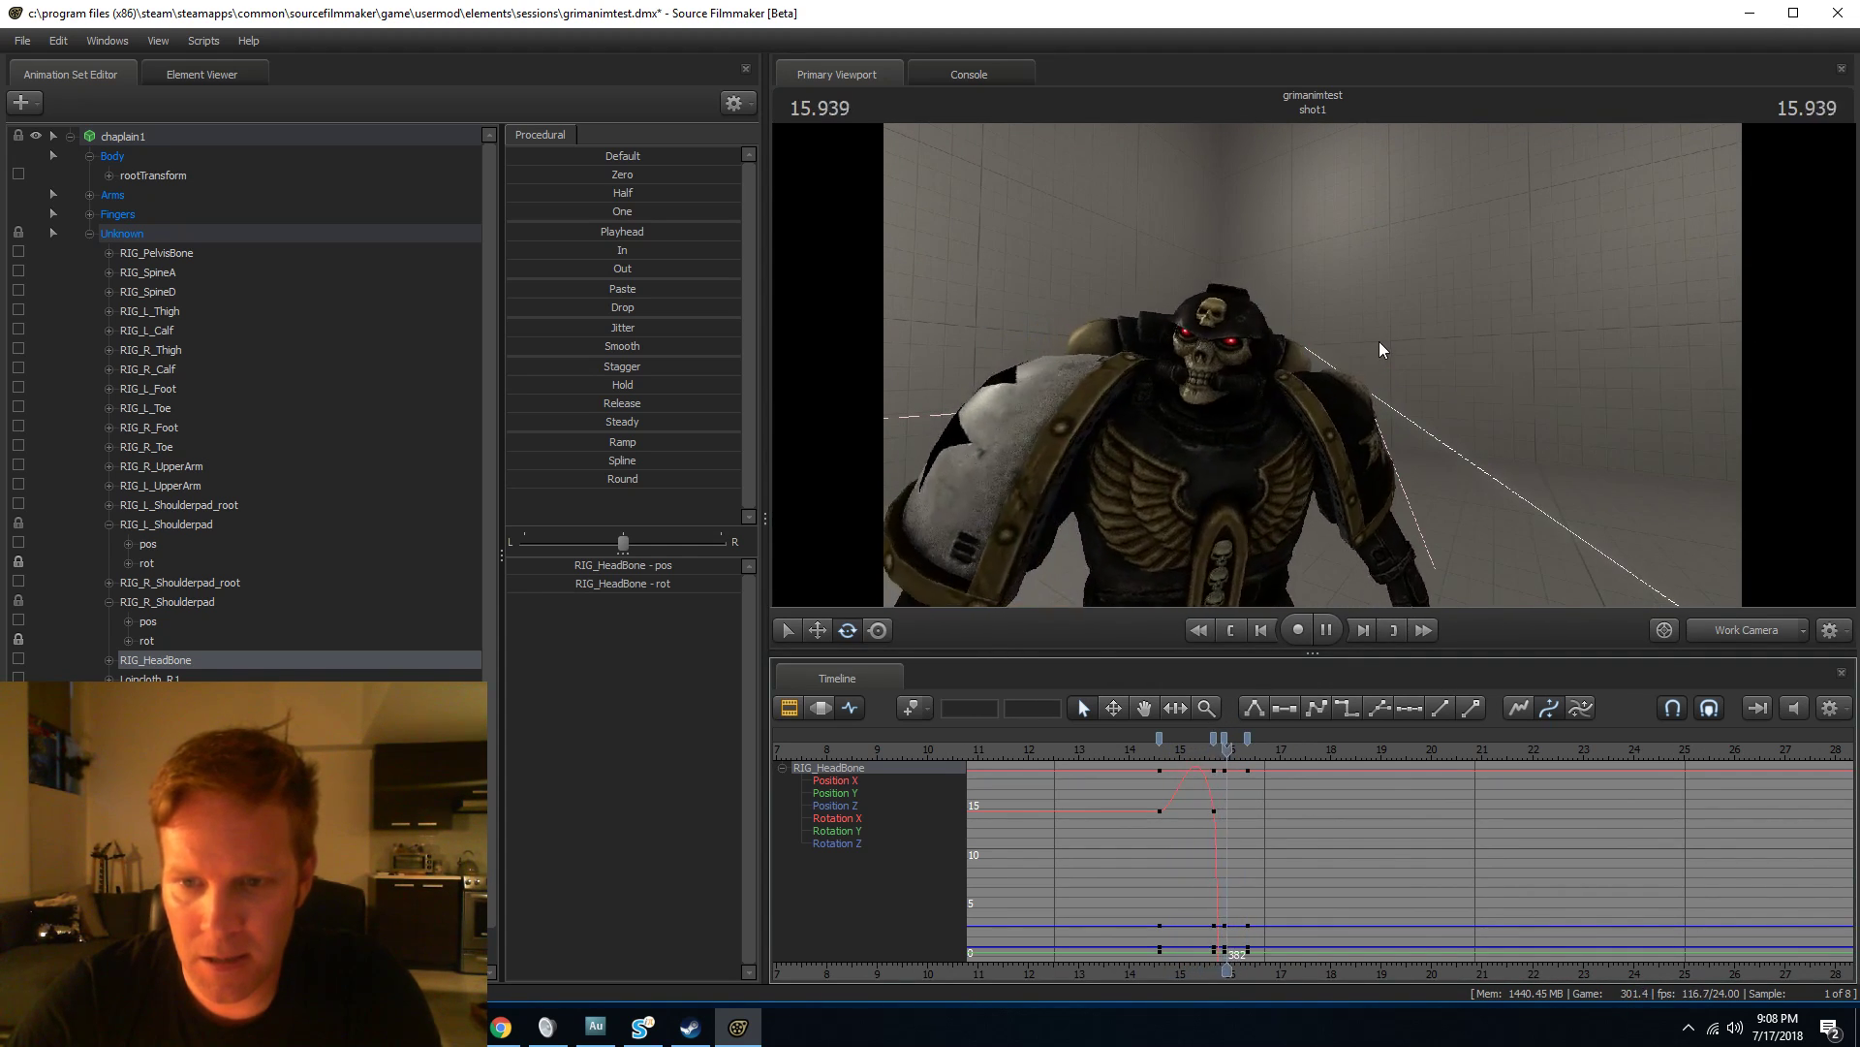
Rotate the head at about 16.8 and 17.2 seconds, and play on to 17.875 seconds.
left_click_drag(1272, 759, 1272, 758)
left_click_drag(1281, 378, 1296, 382)
left_click_drag(1272, 756, 1289, 756)
left_click(1308, 377)
key("space")
key("space")
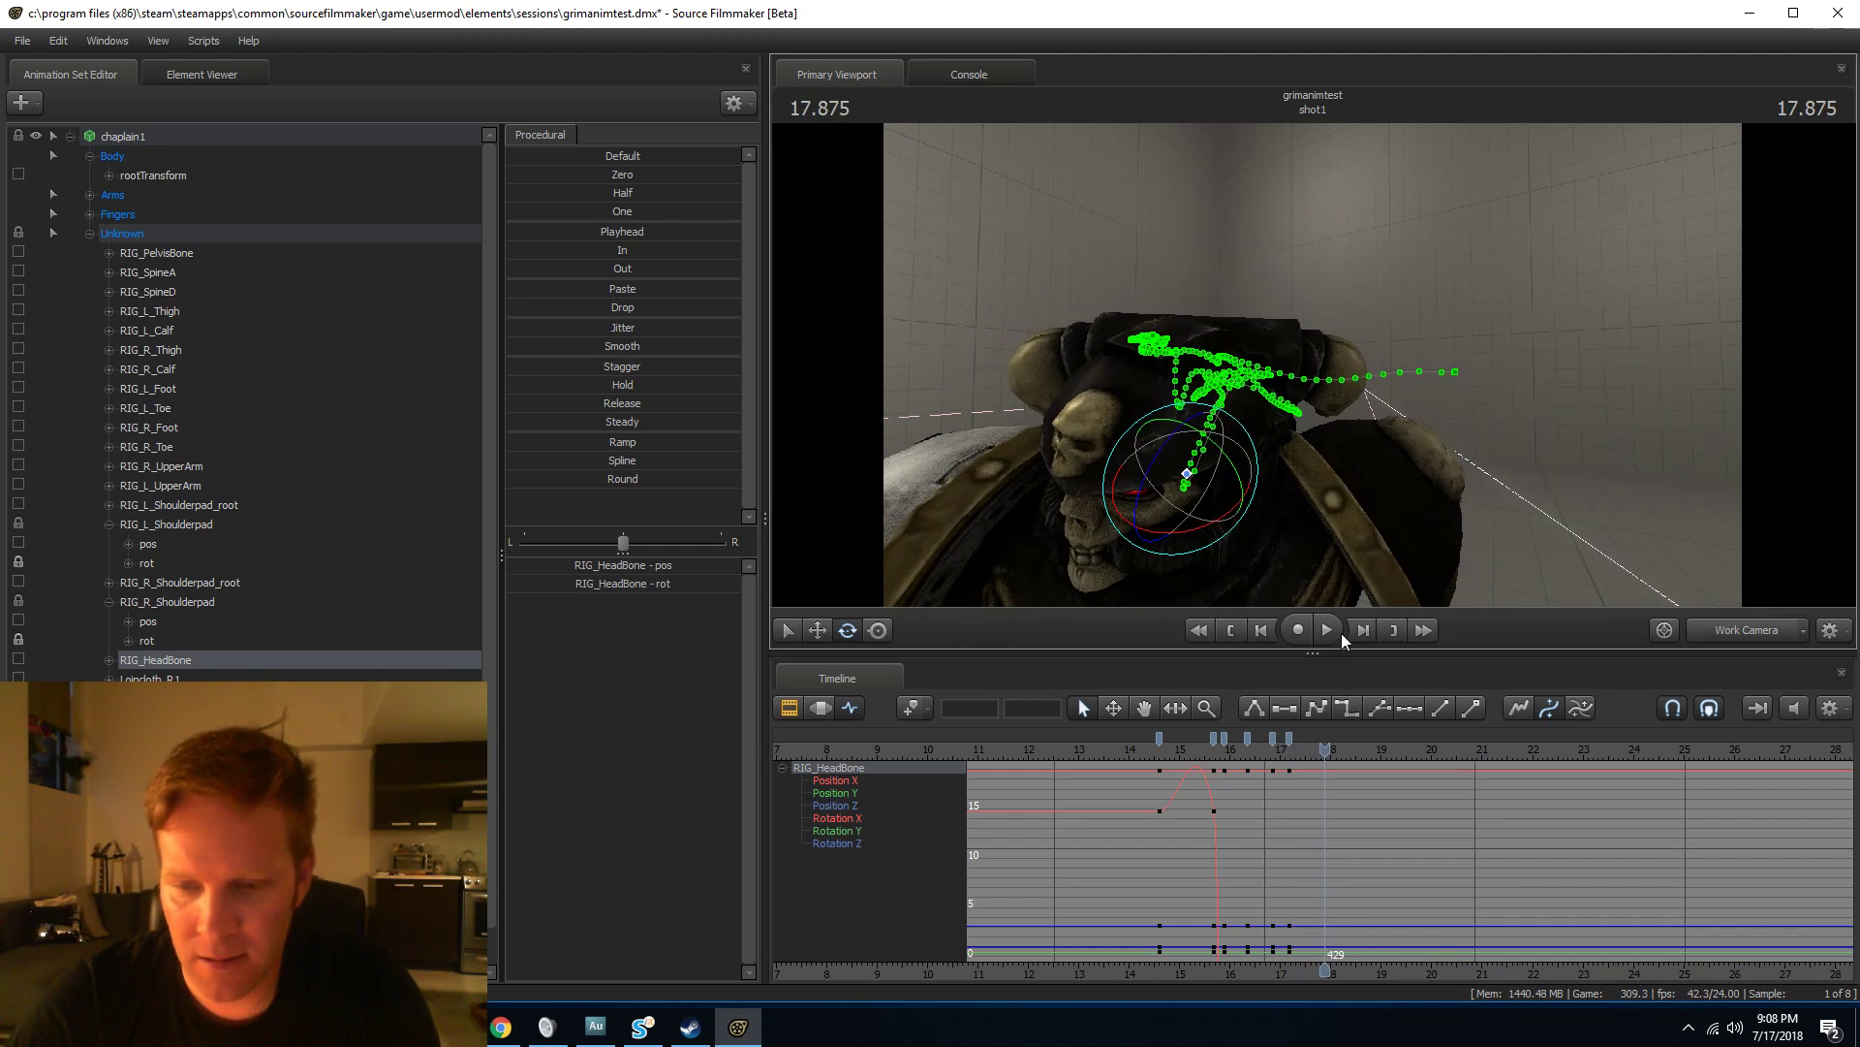
Rotate the head to new poses at about 17.5, 17.9 and 18.25 seconds.
left_click(1308, 756)
key("s")
left_click_drag(1259, 465, 1263, 518)
key("space")
mouse_move(1238, 359)
left_mouse_down()
mouse_move(1203, 381)
mouse_move(1216, 351)
left_mouse_up()
key("space")
key("space")
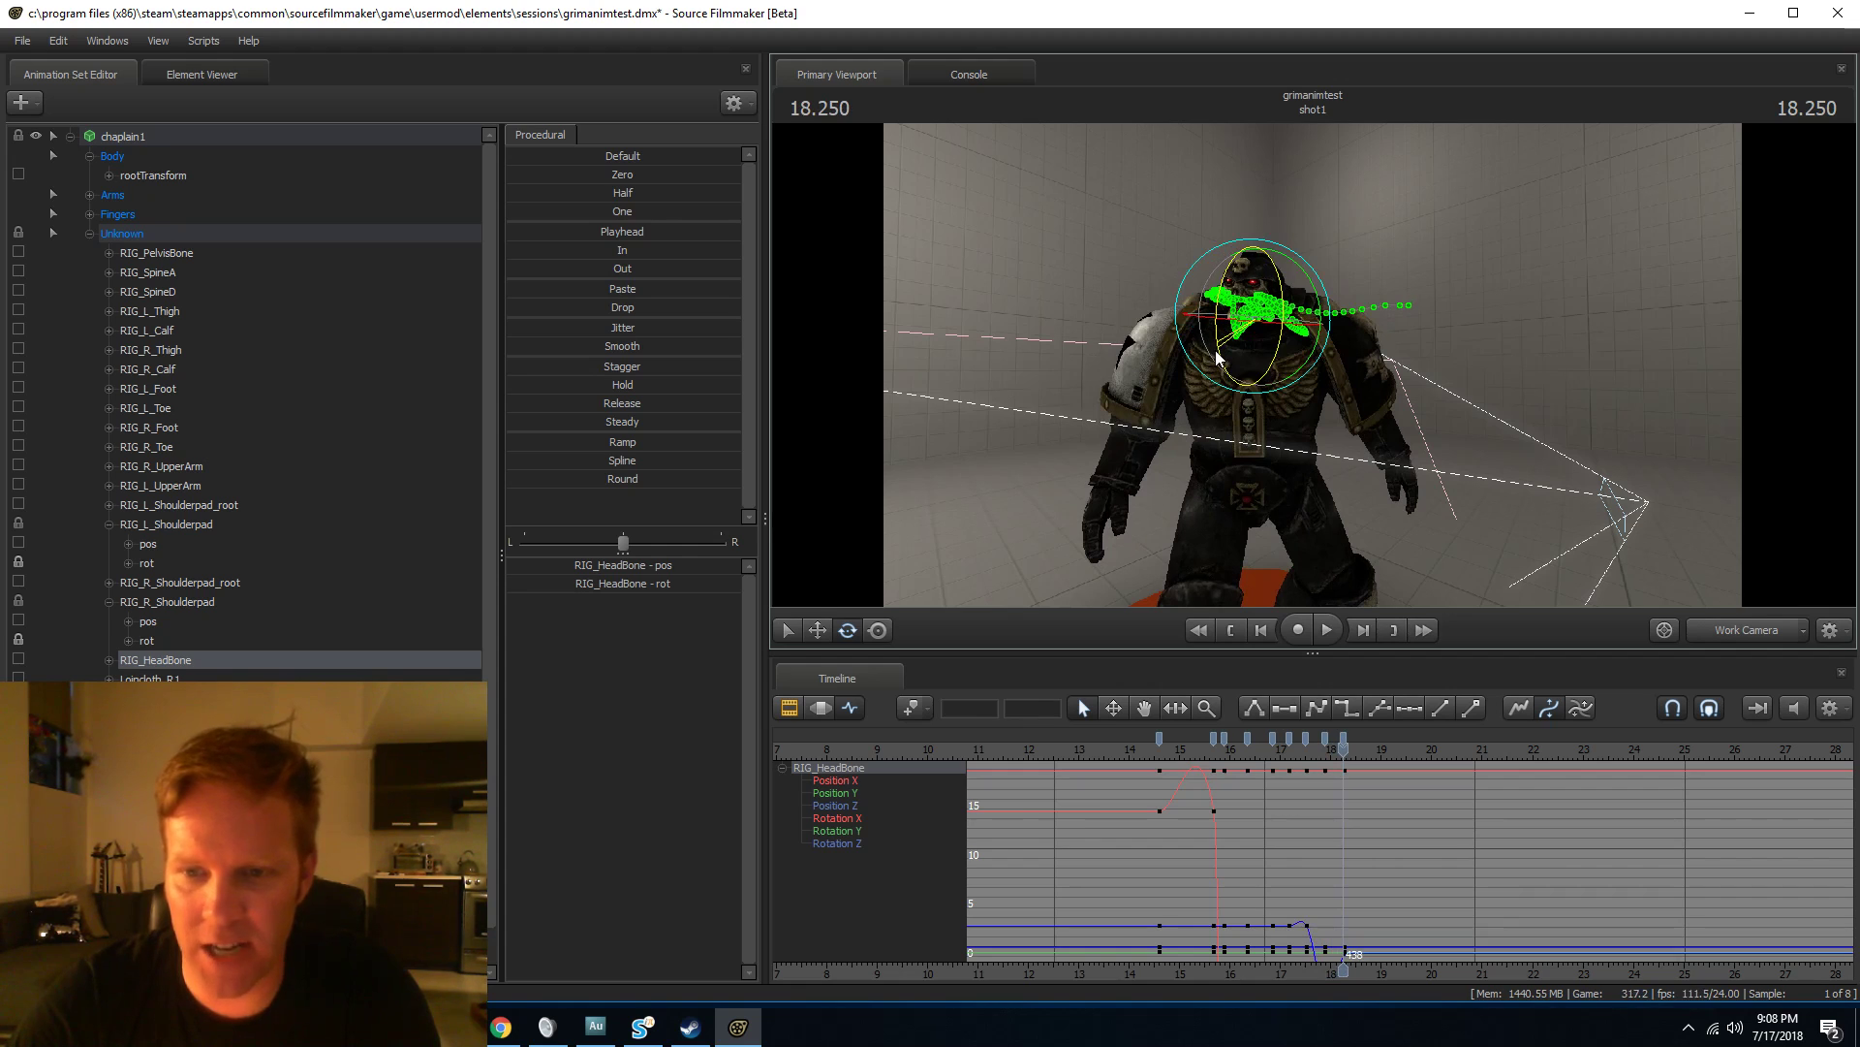
Check the motion around 18.875 seconds, go back and turn the head sideways at 18.458 seconds.
key("space")
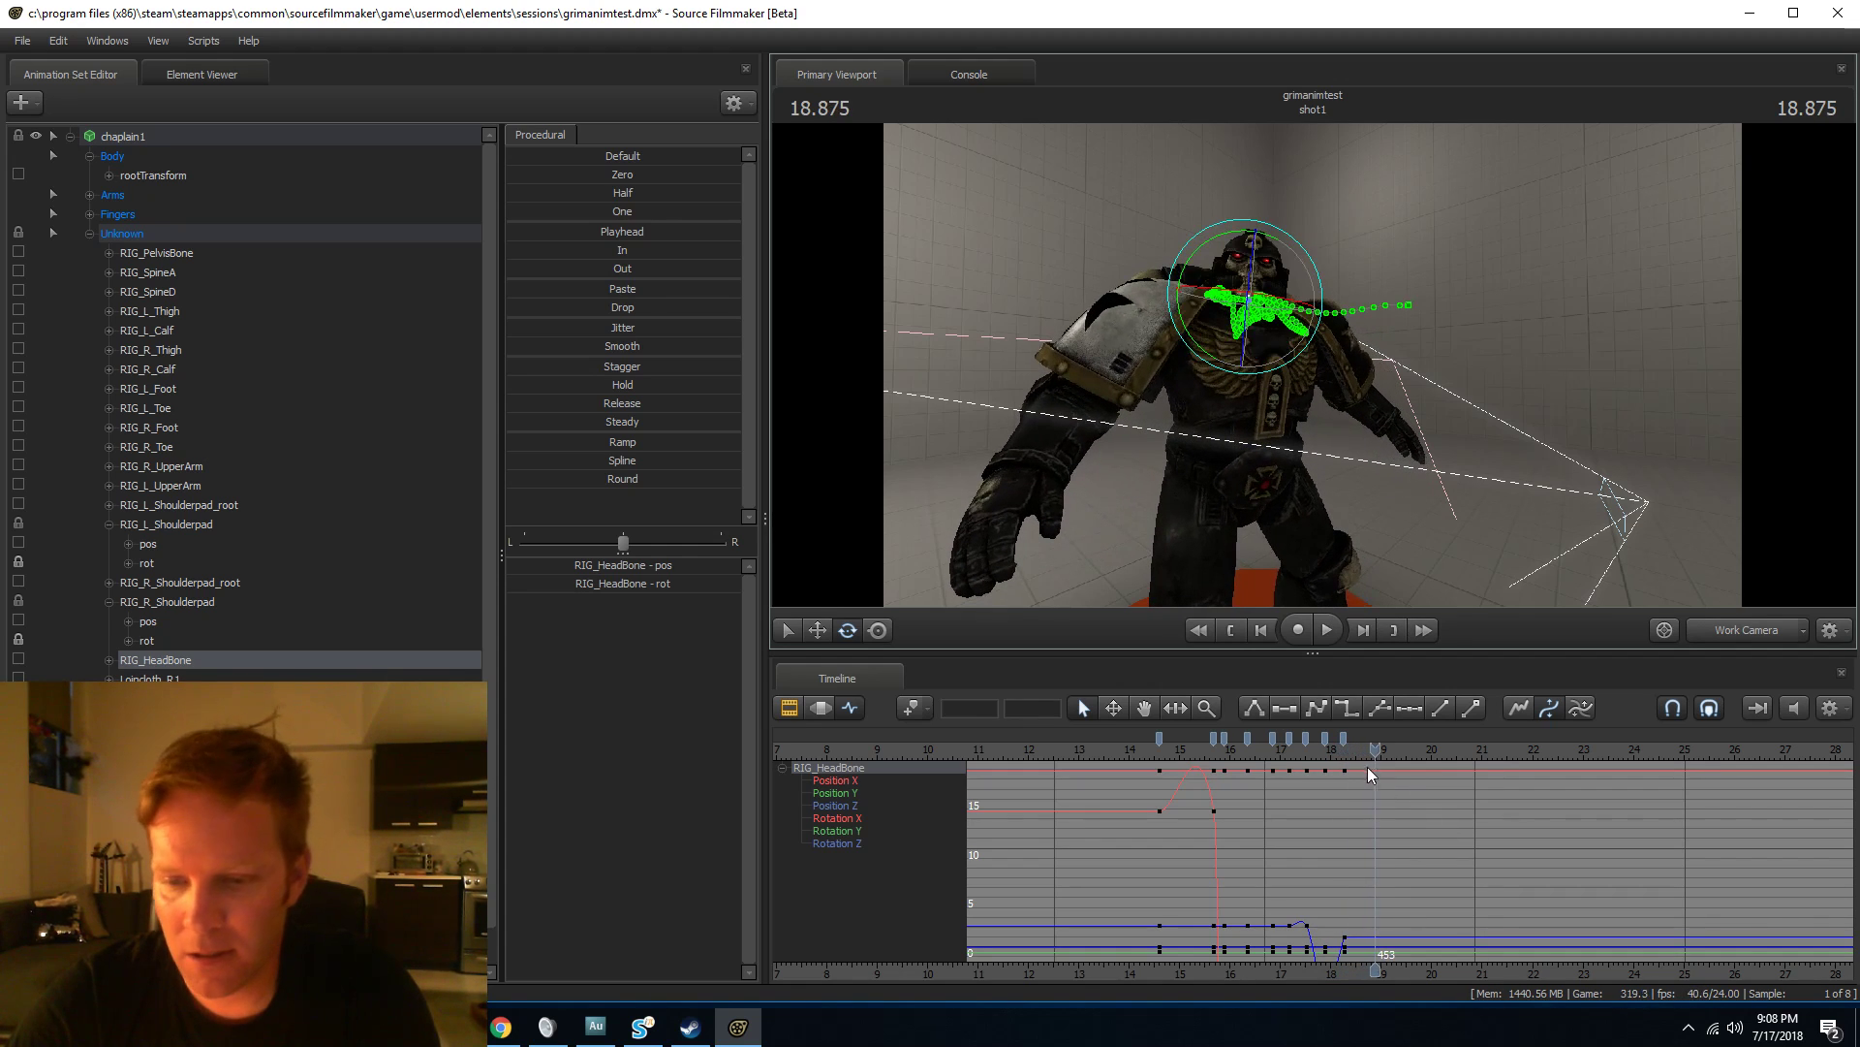
key("space")
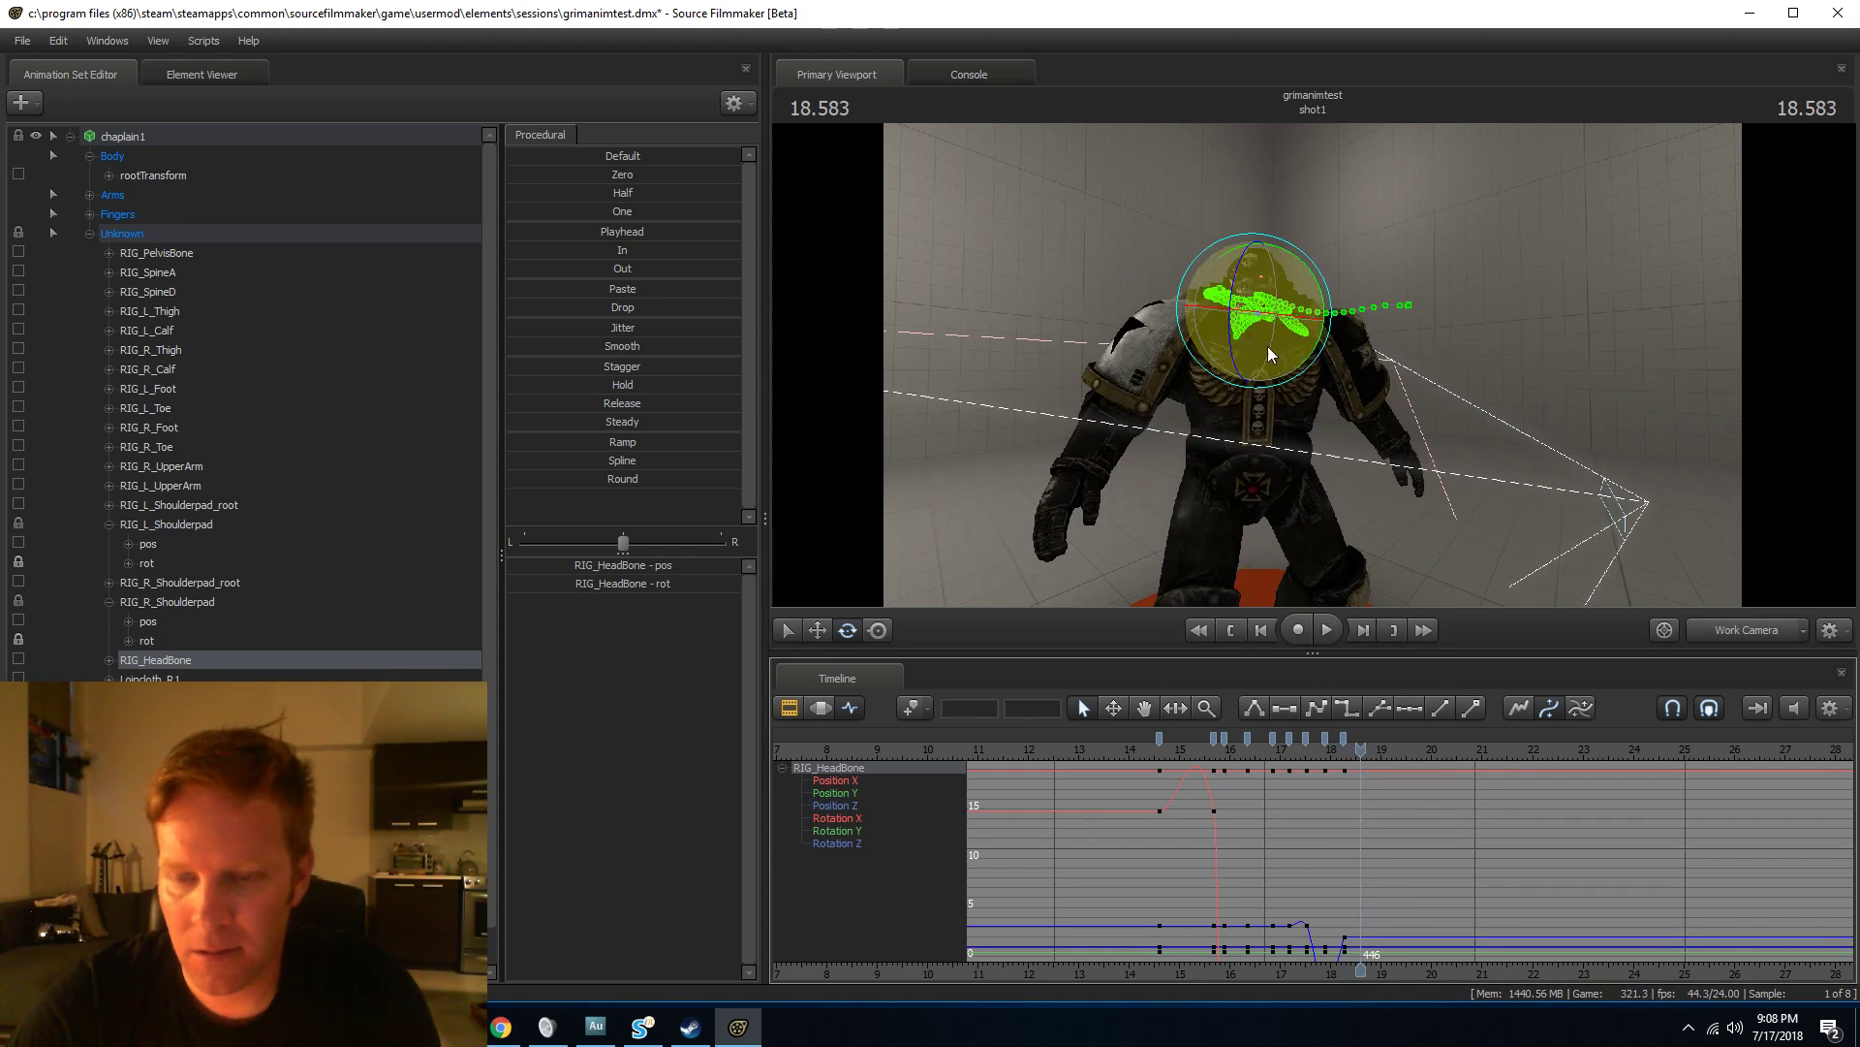
key("space")
scroll(1398, 821, "up", 4)
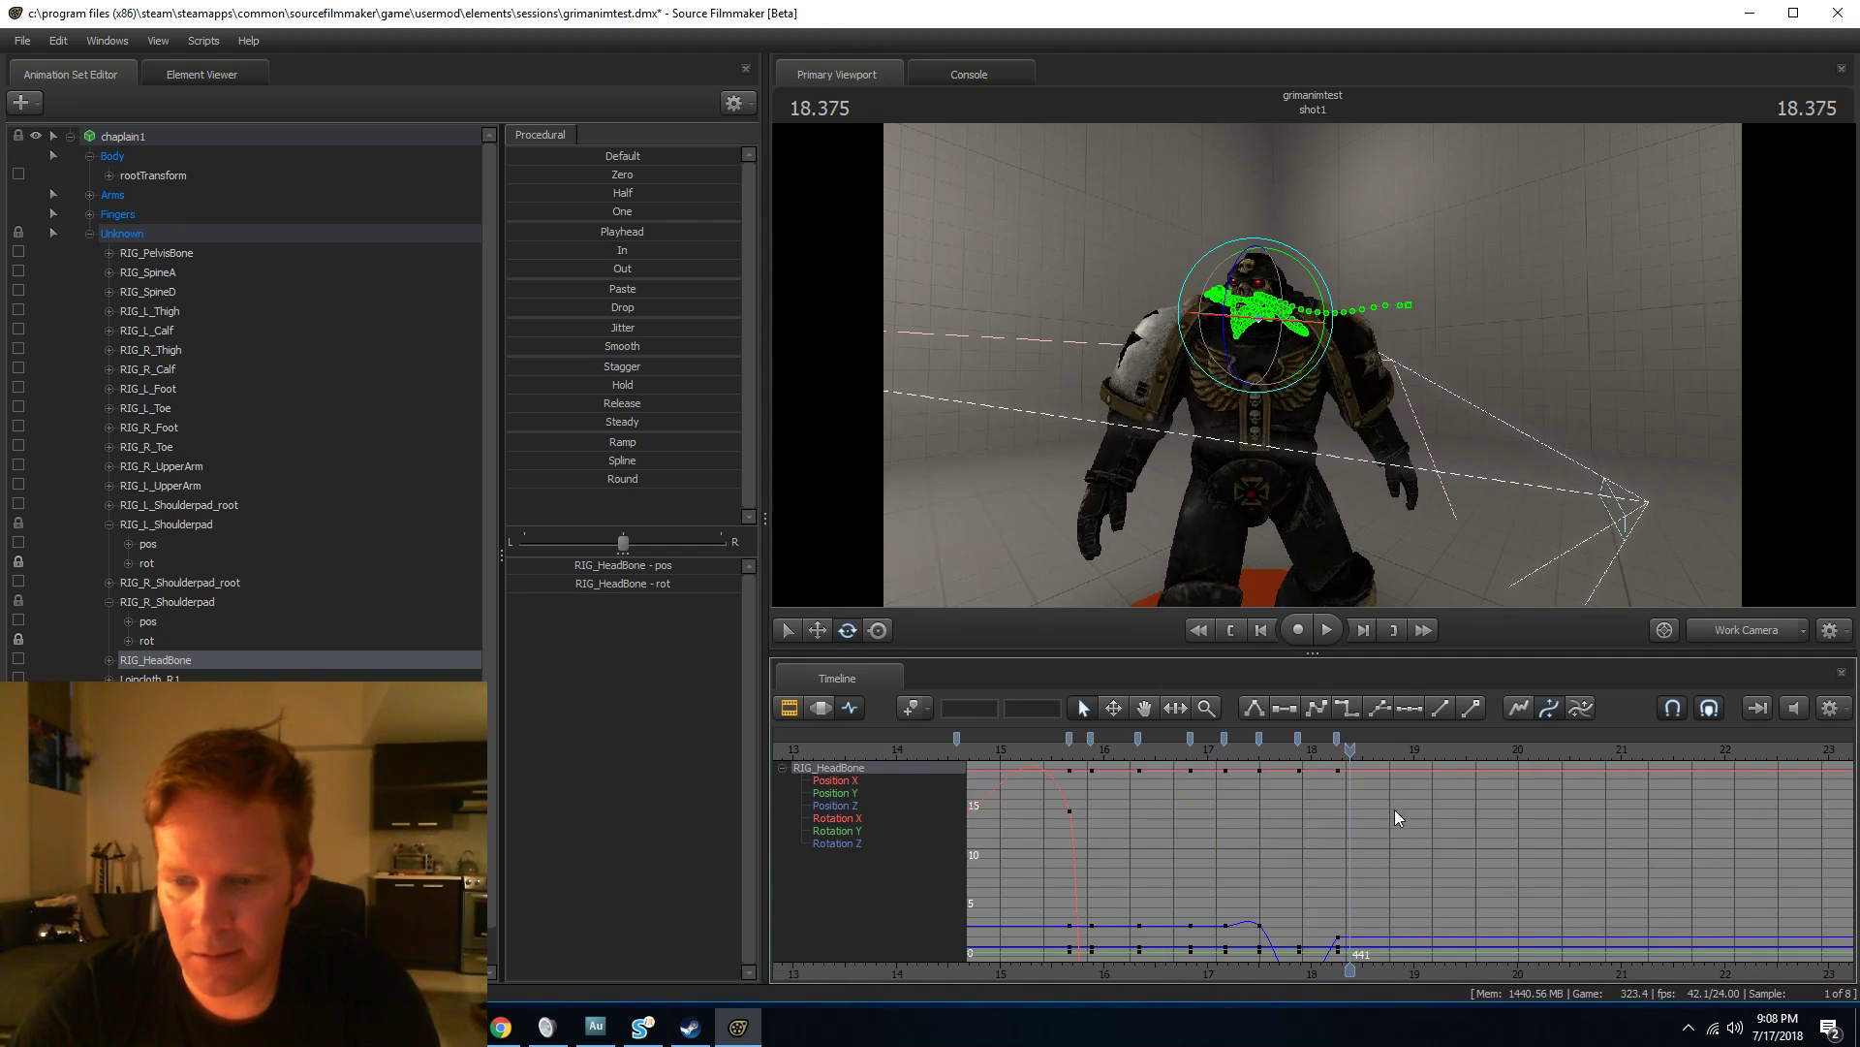
key("Right")
key("Right")
left_click_drag(1261, 320, 1325, 325)
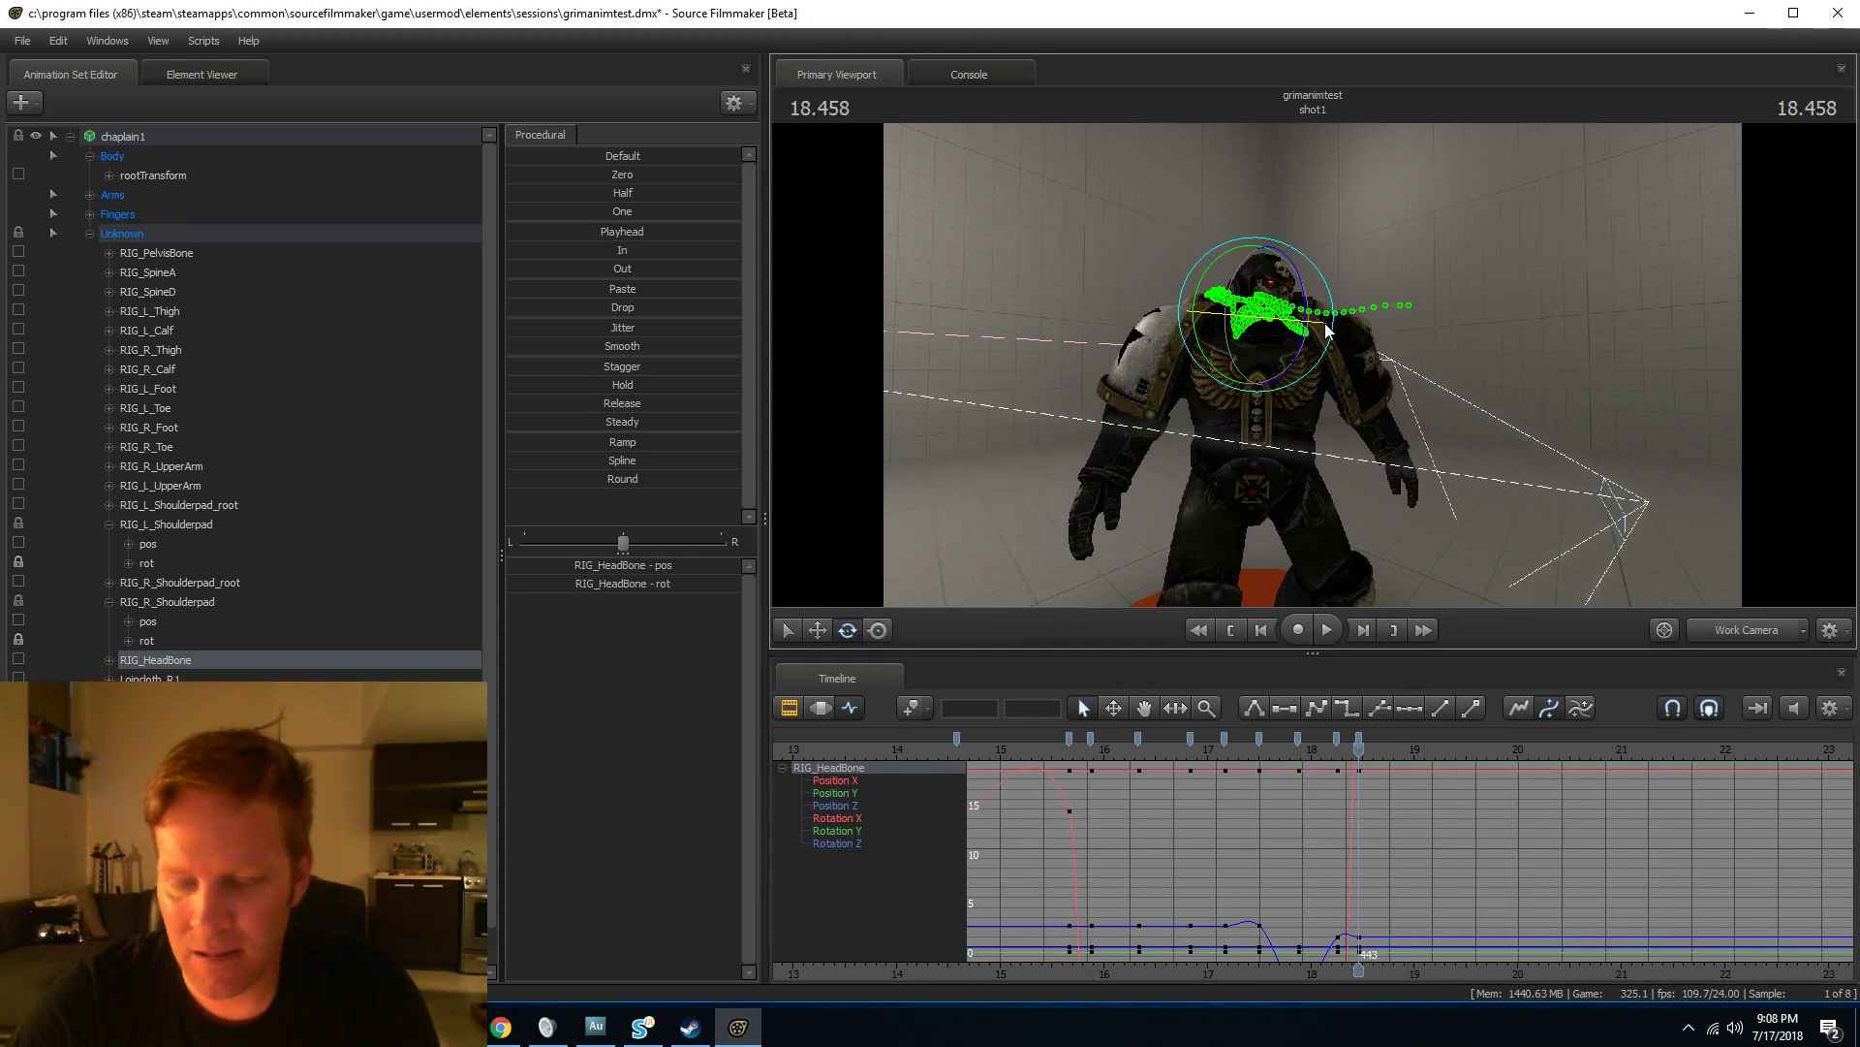
Rotate the head at about 19 seconds and again at 19.291 seconds, checking the motion between them.
key("space")
left_click_drag(1271, 296, 1316, 308)
key("space")
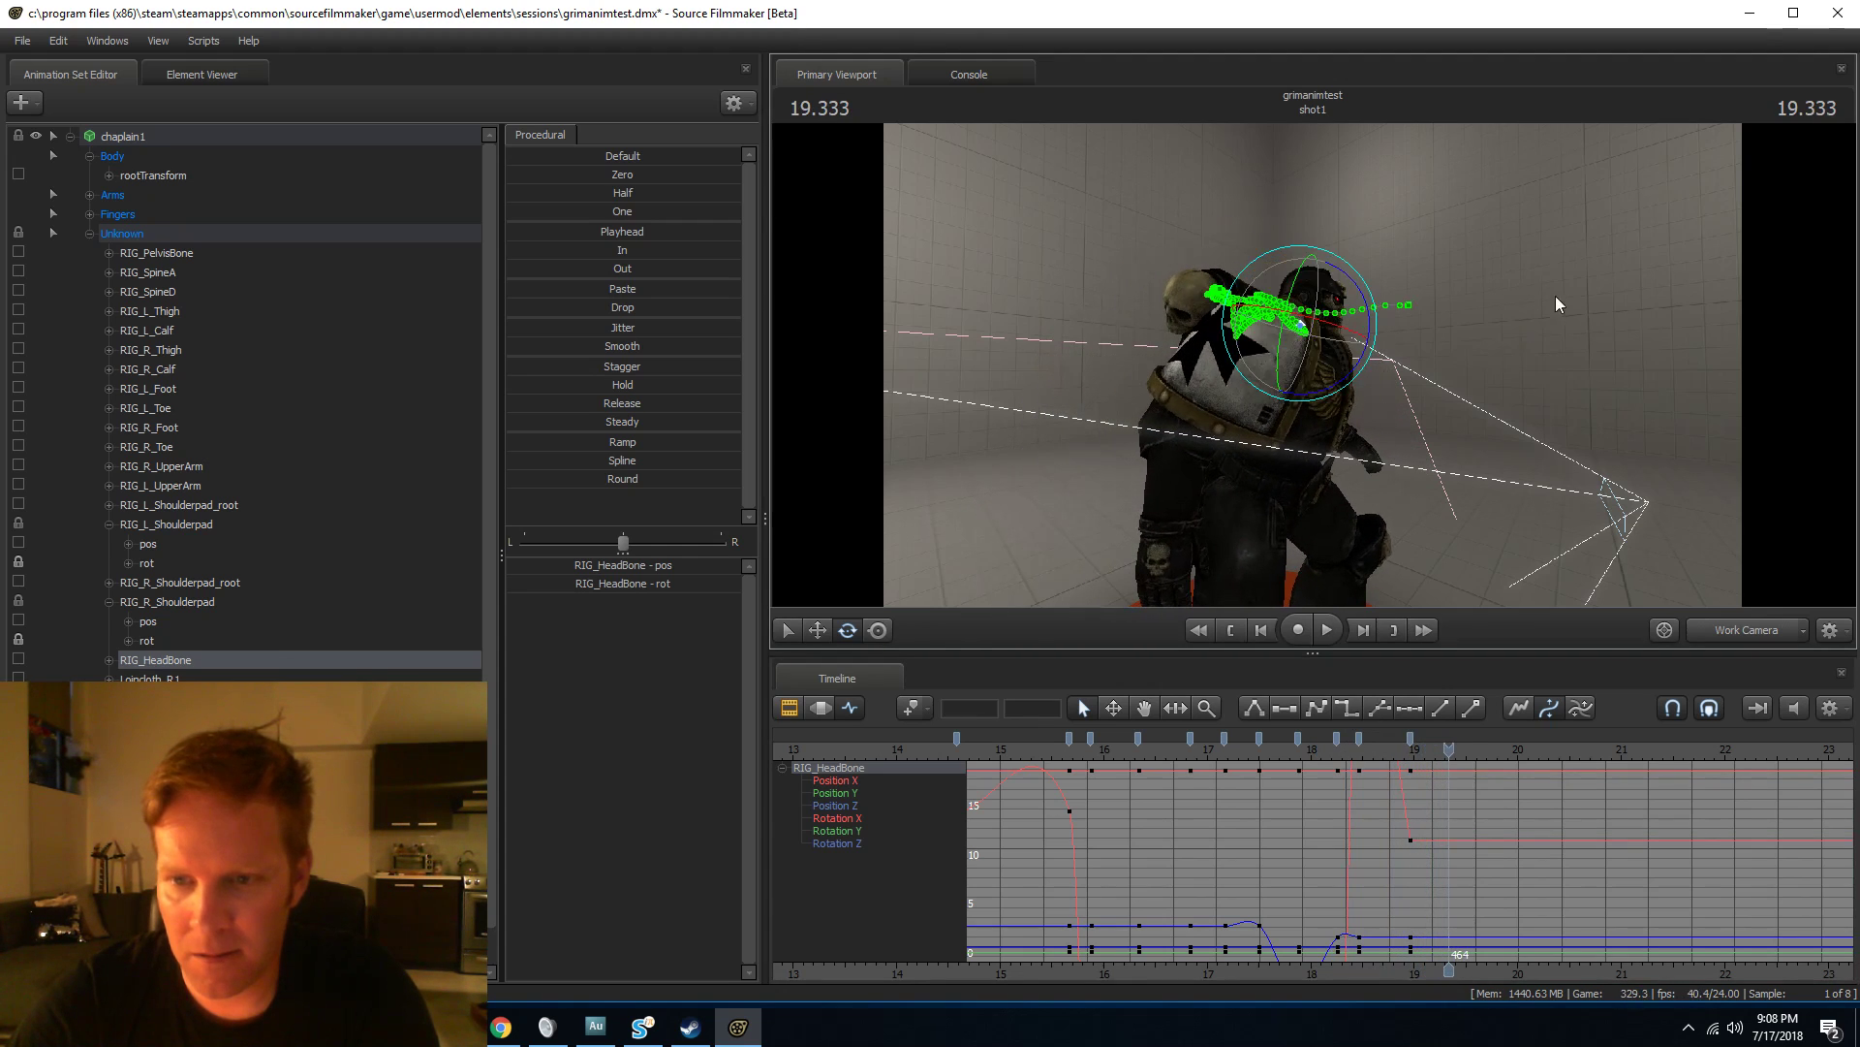
left_click(1358, 752)
key("space")
left_click(1376, 751)
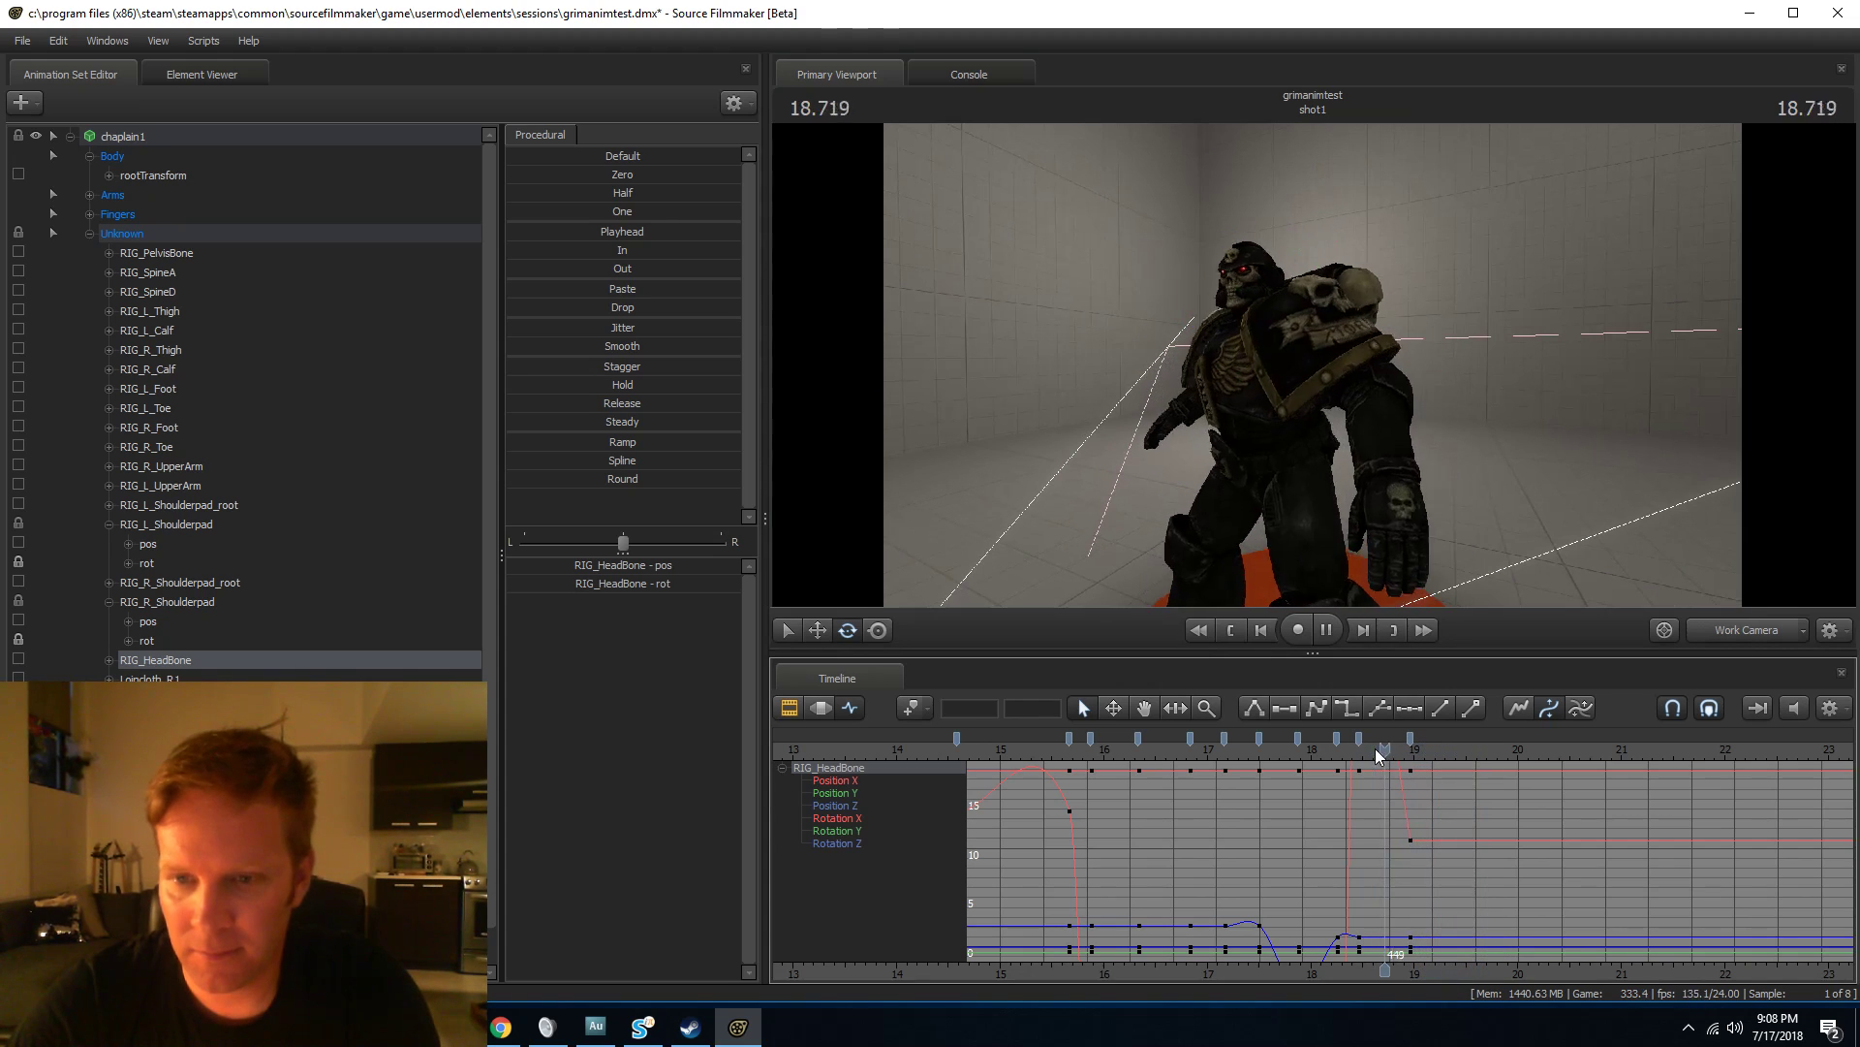
key("space")
left_click_drag(1299, 358, 1330, 321)
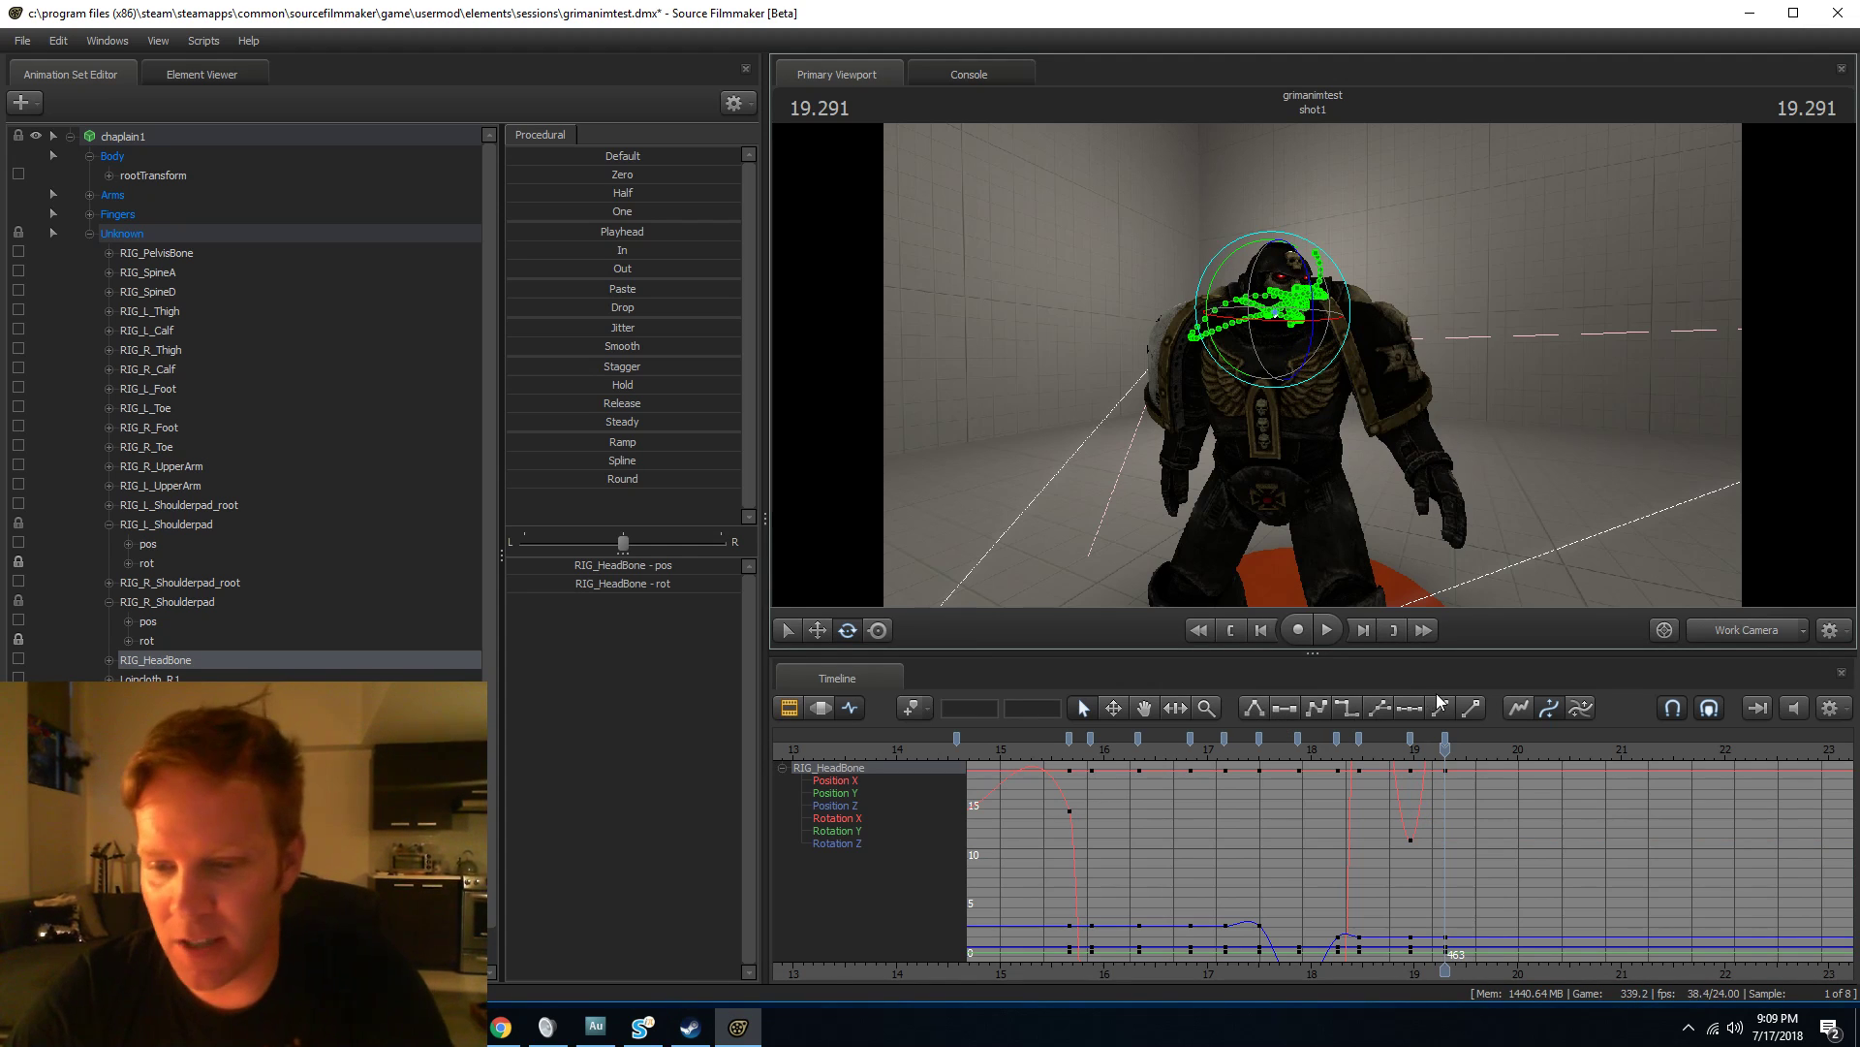
Replay the motion from 18.583 seconds and rotate the head at 19.875 and 20.208 seconds.
left_click(1371, 743)
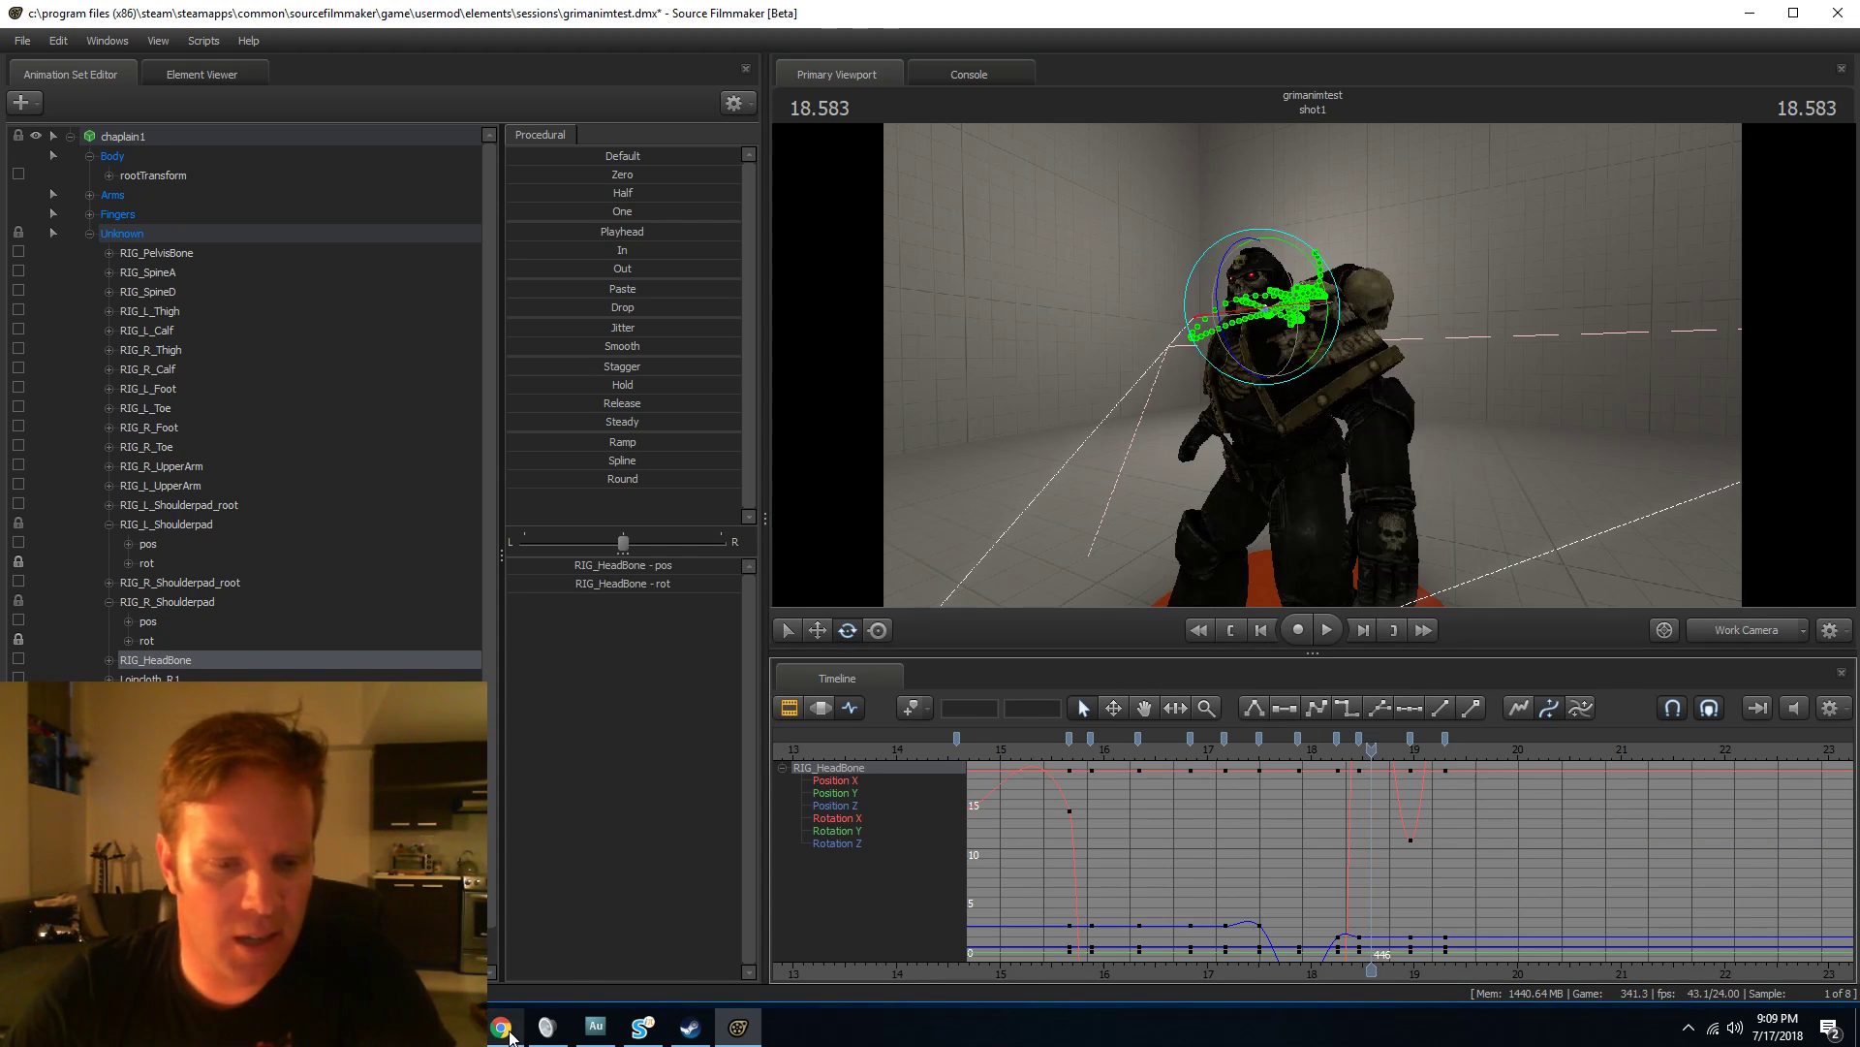
mouse_move(509, 1035)
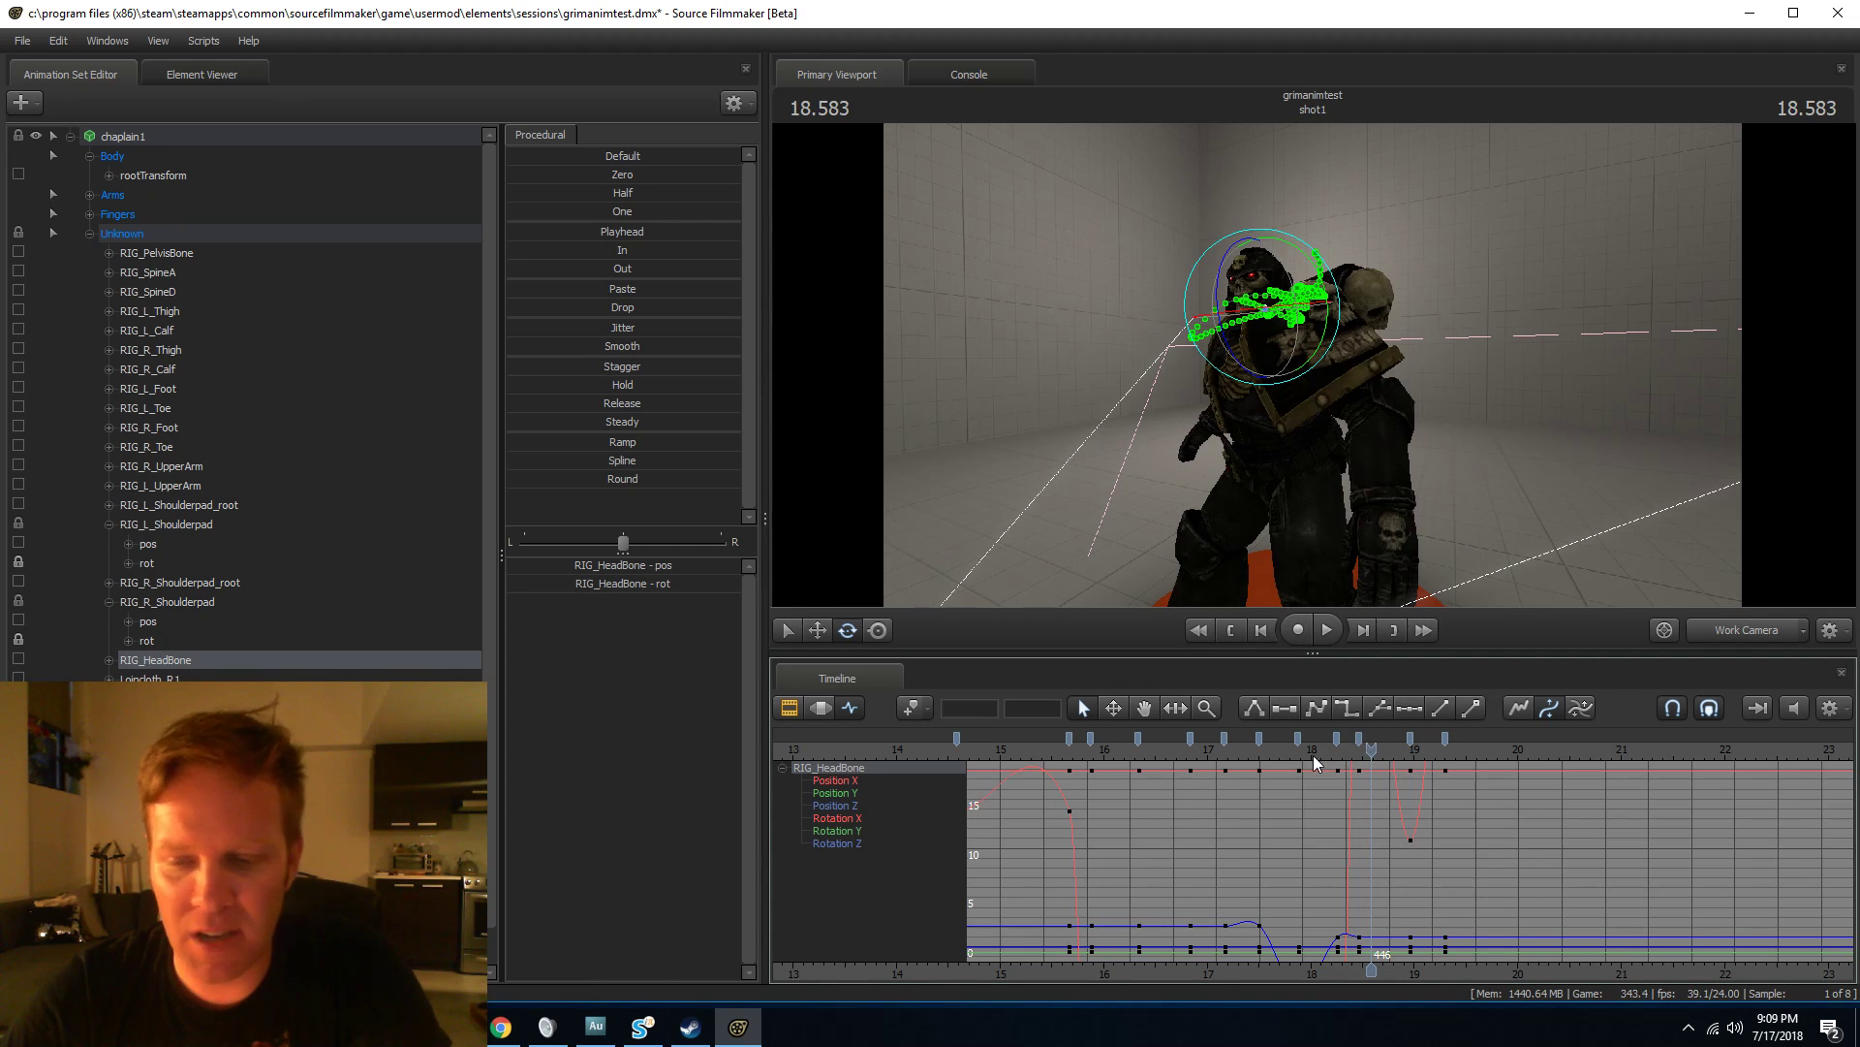
key("space")
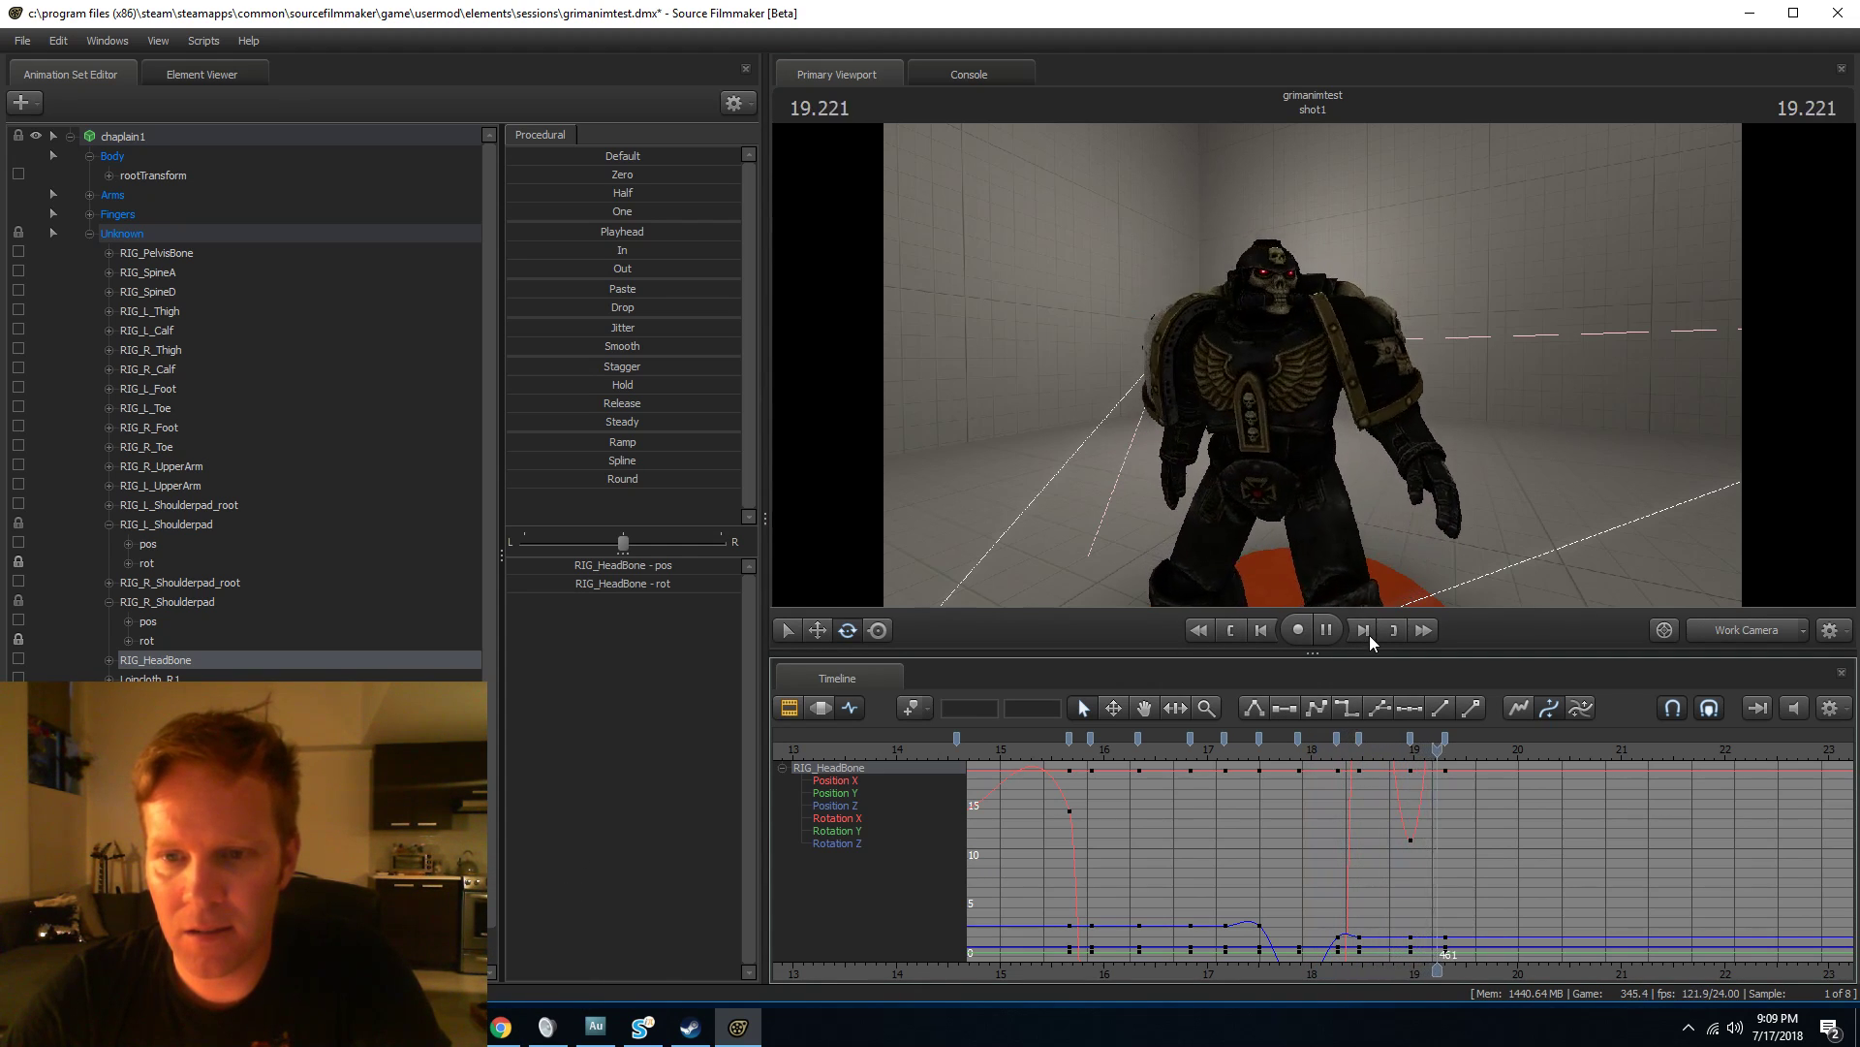
key("space")
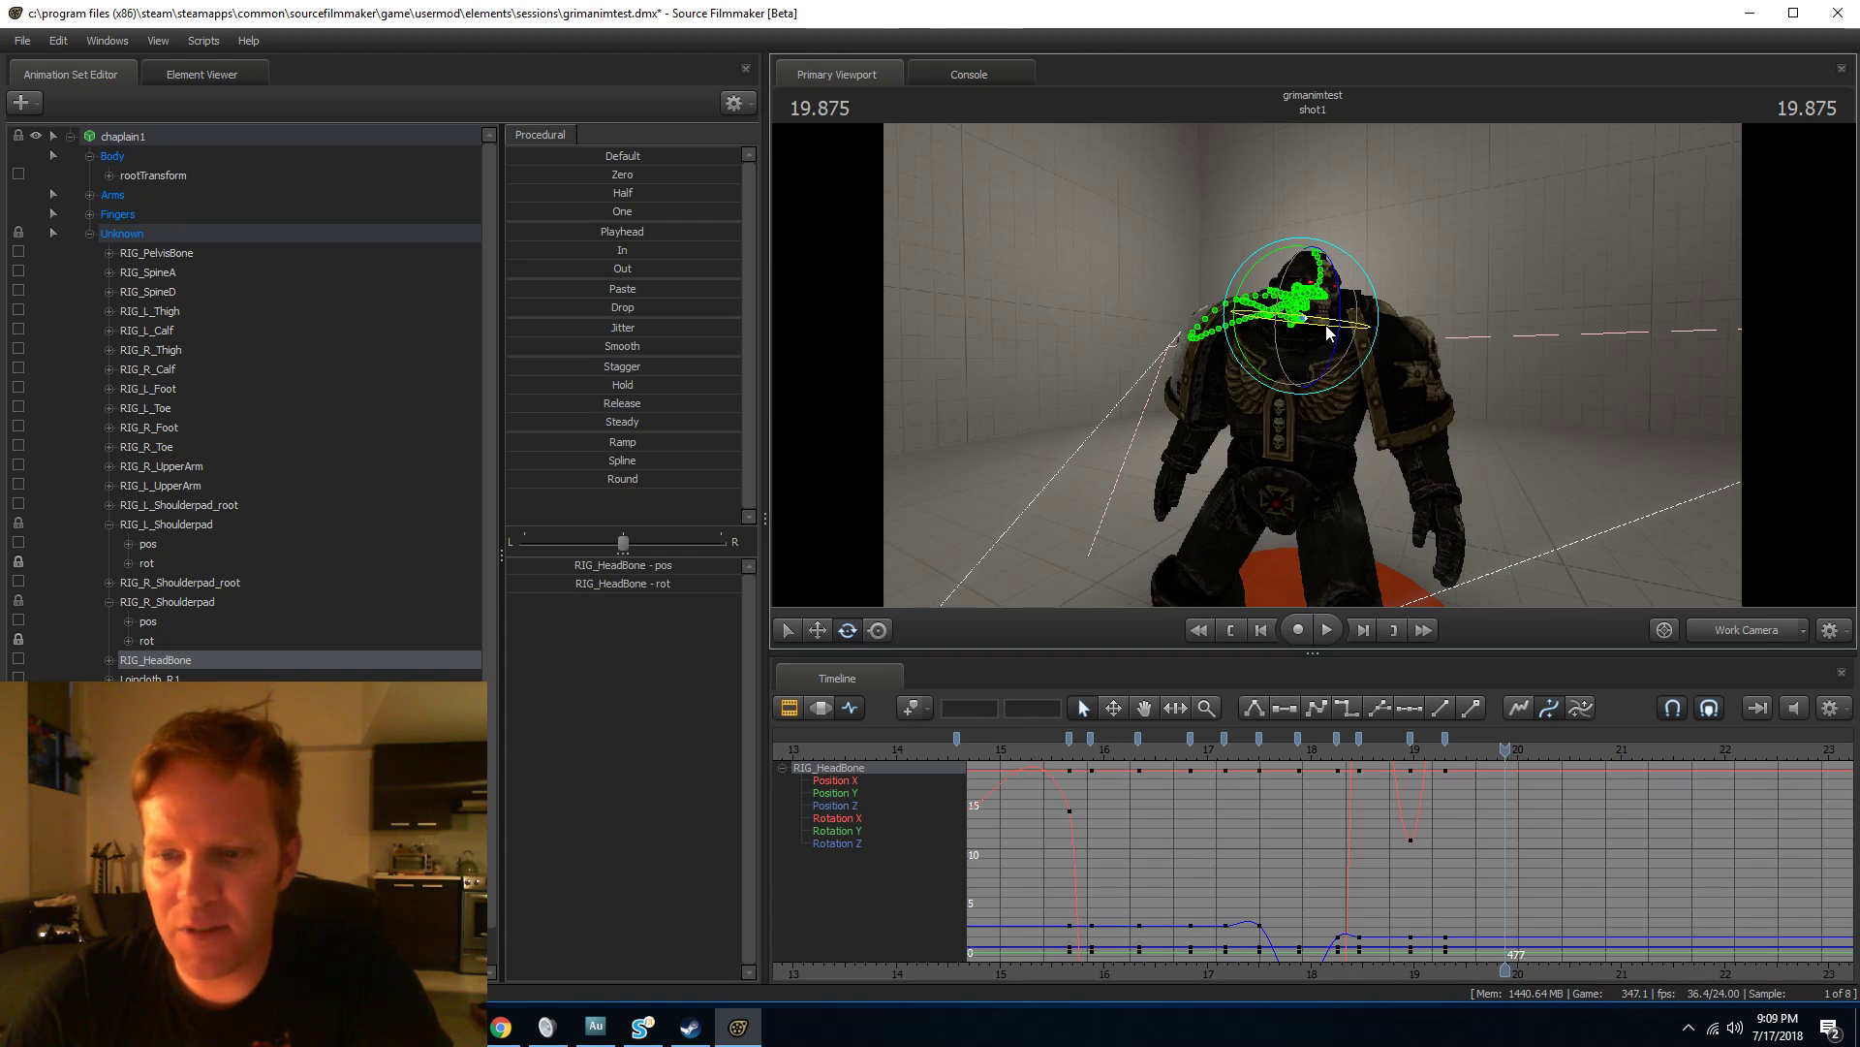
key("space")
key("space")
left_click_drag(1310, 315, 1289, 313)
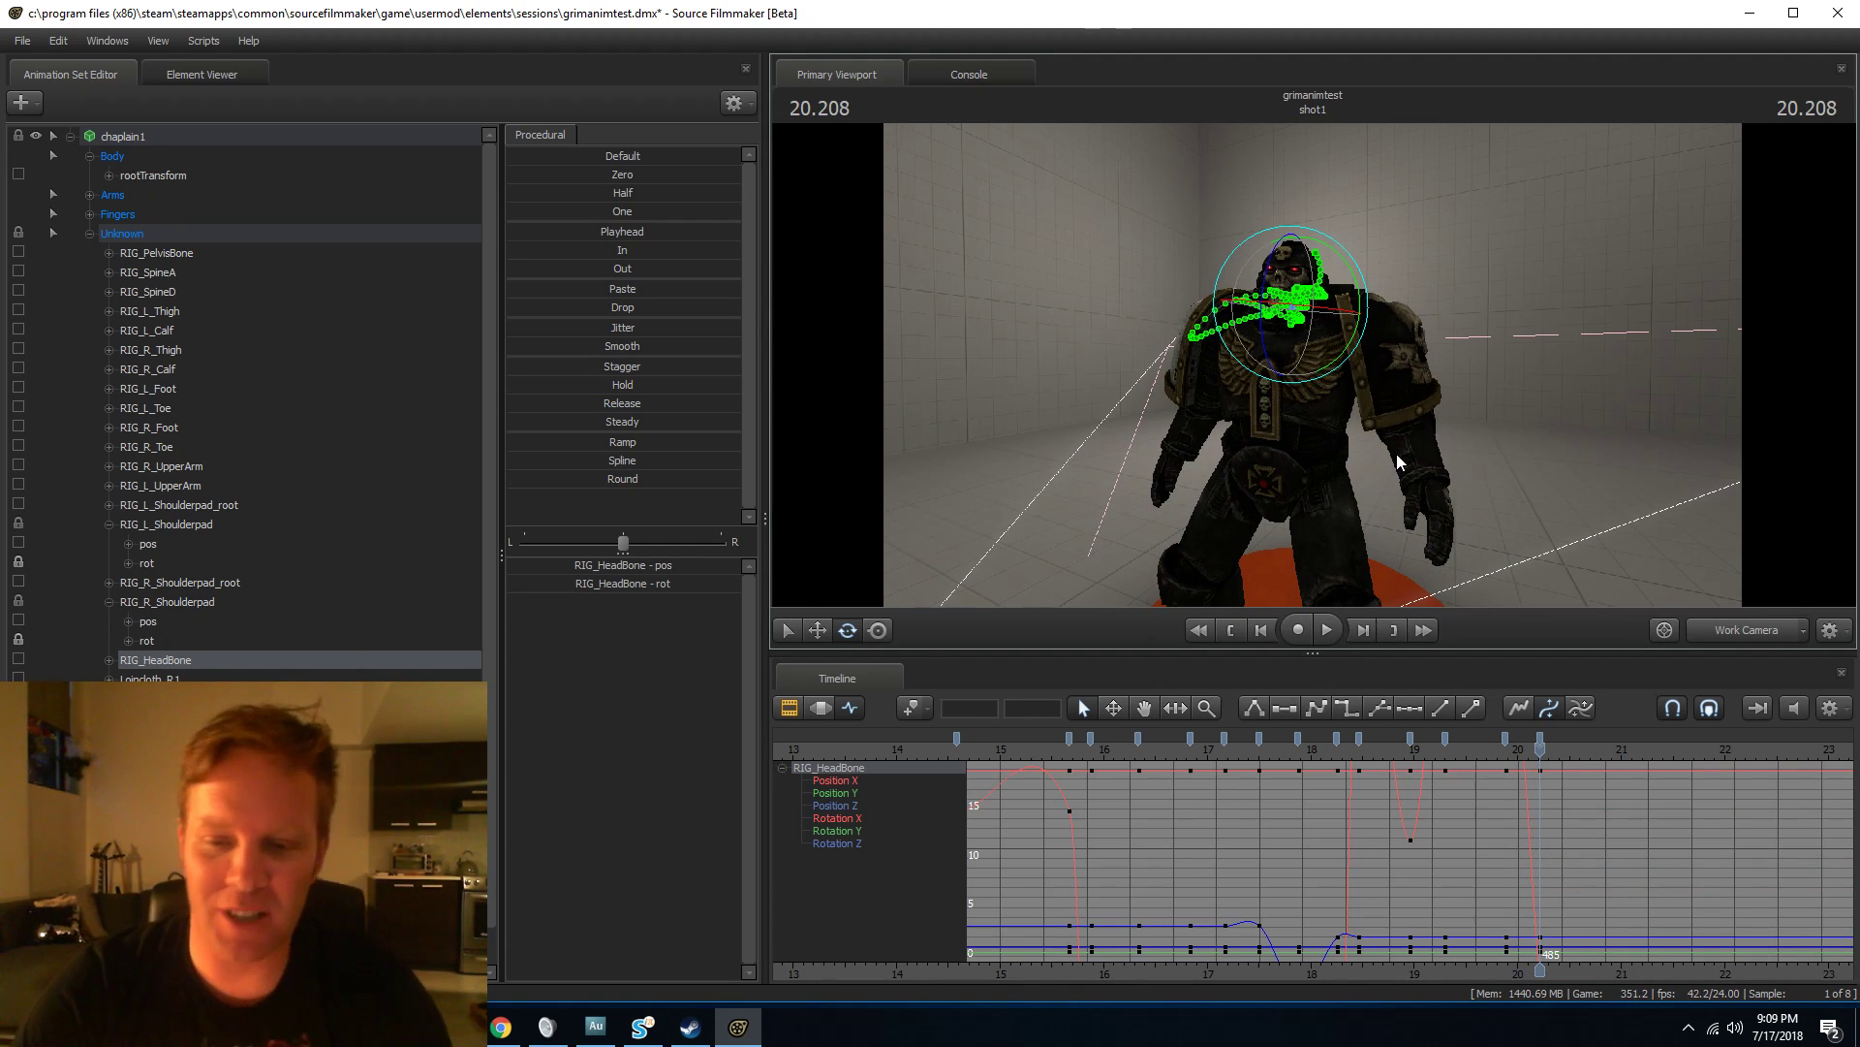
Play back the keyed head movement between about 14.4 and 20 seconds from several camera angles to judge it.
scroll(1202, 873, "down", 3)
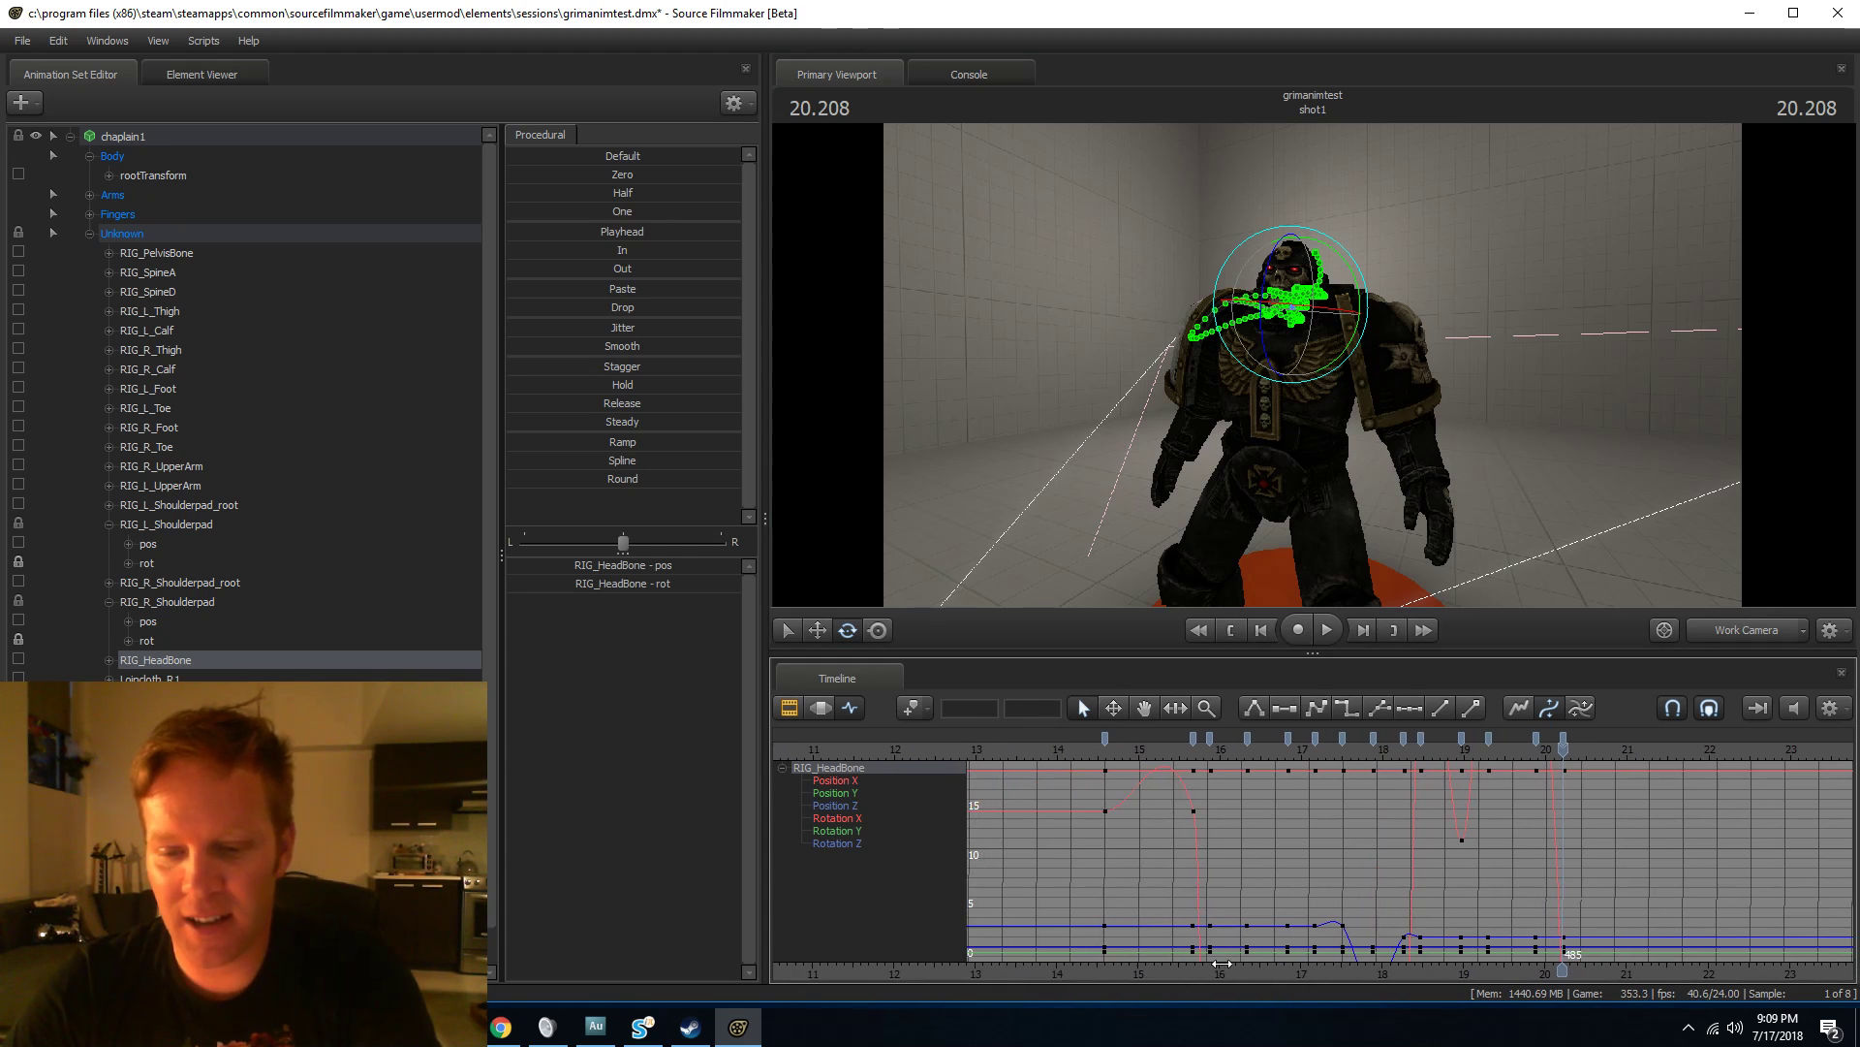
left_click(1104, 752)
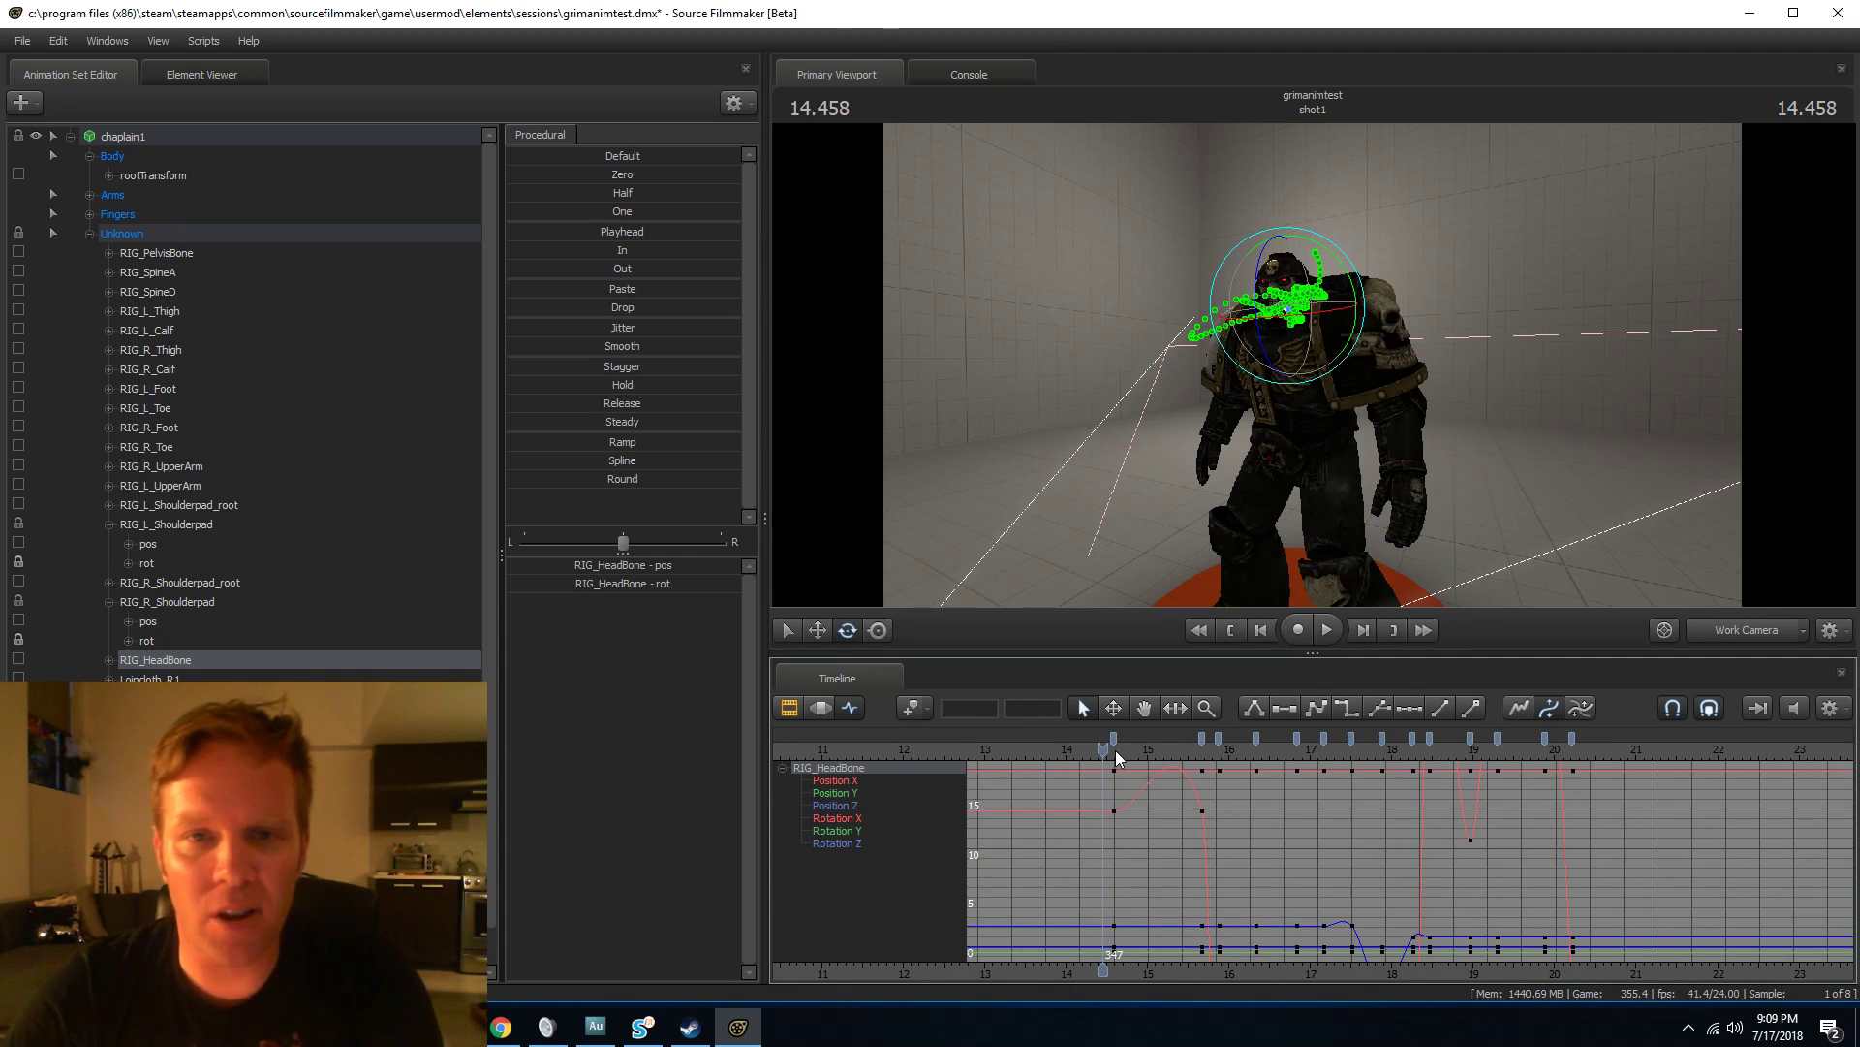
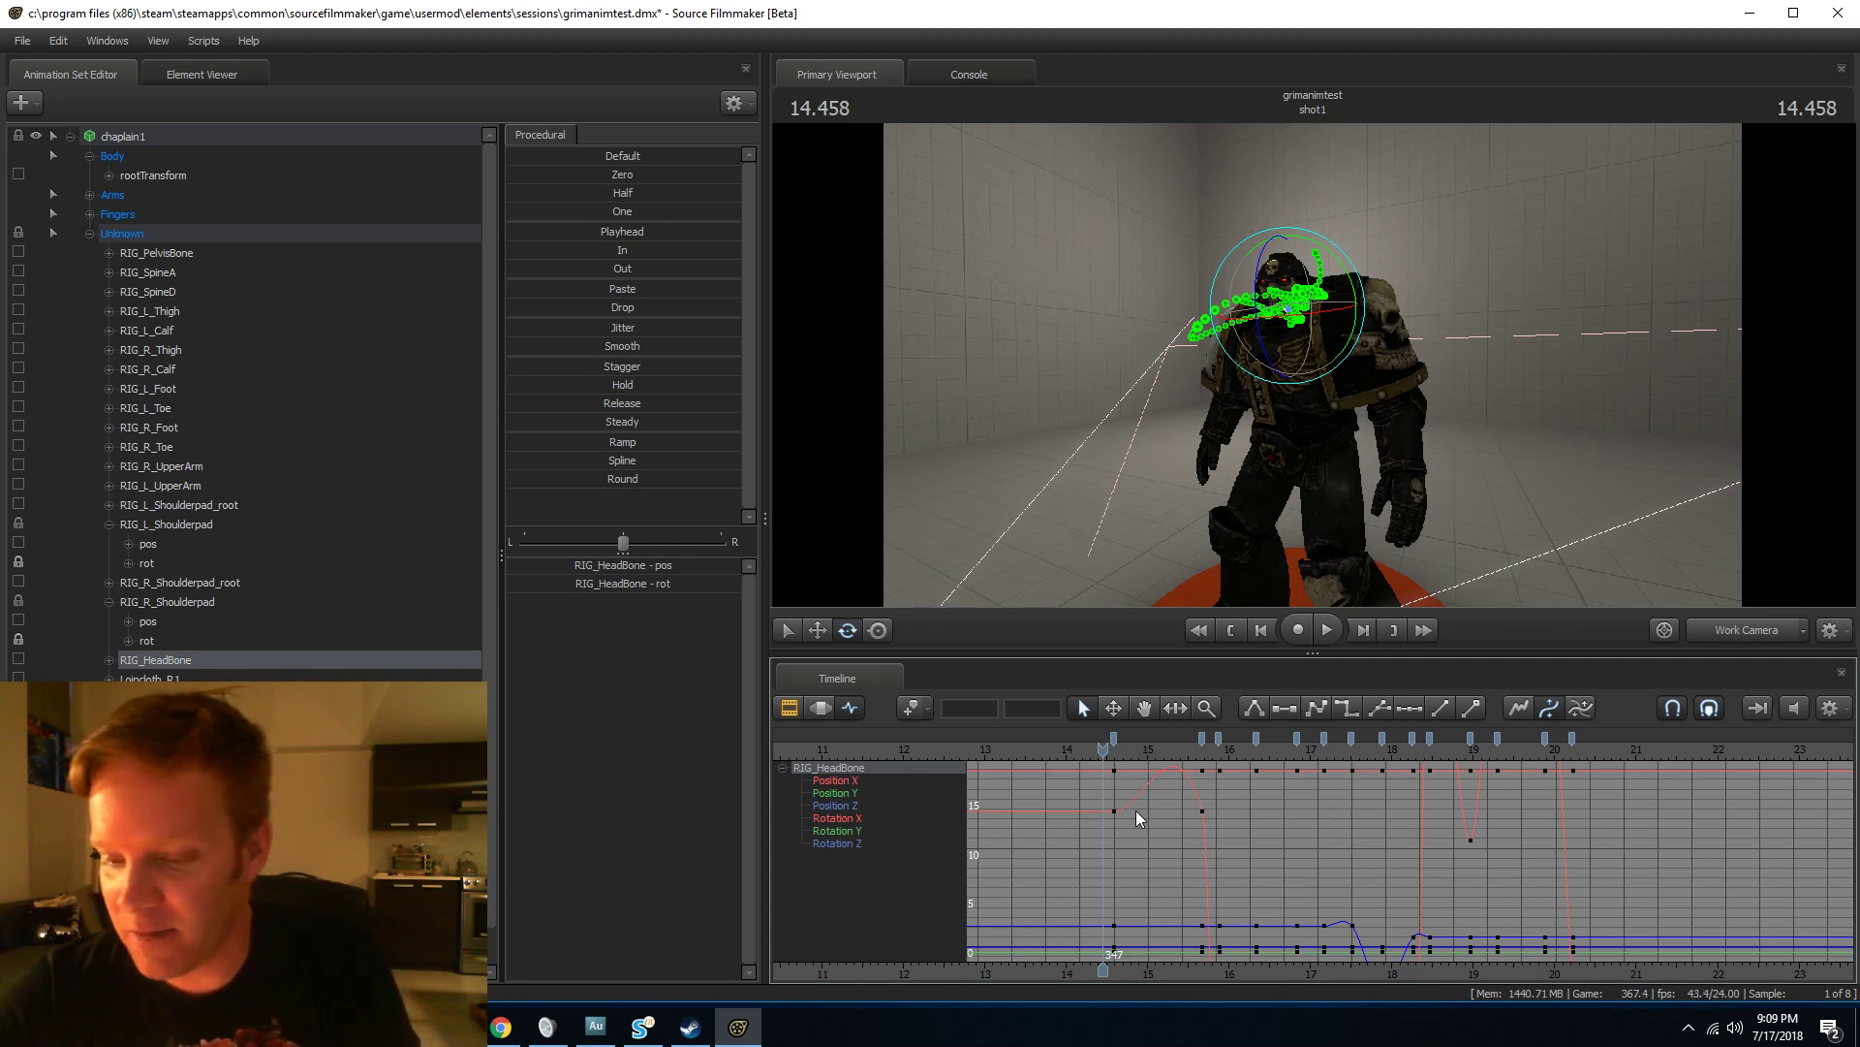
key("space")
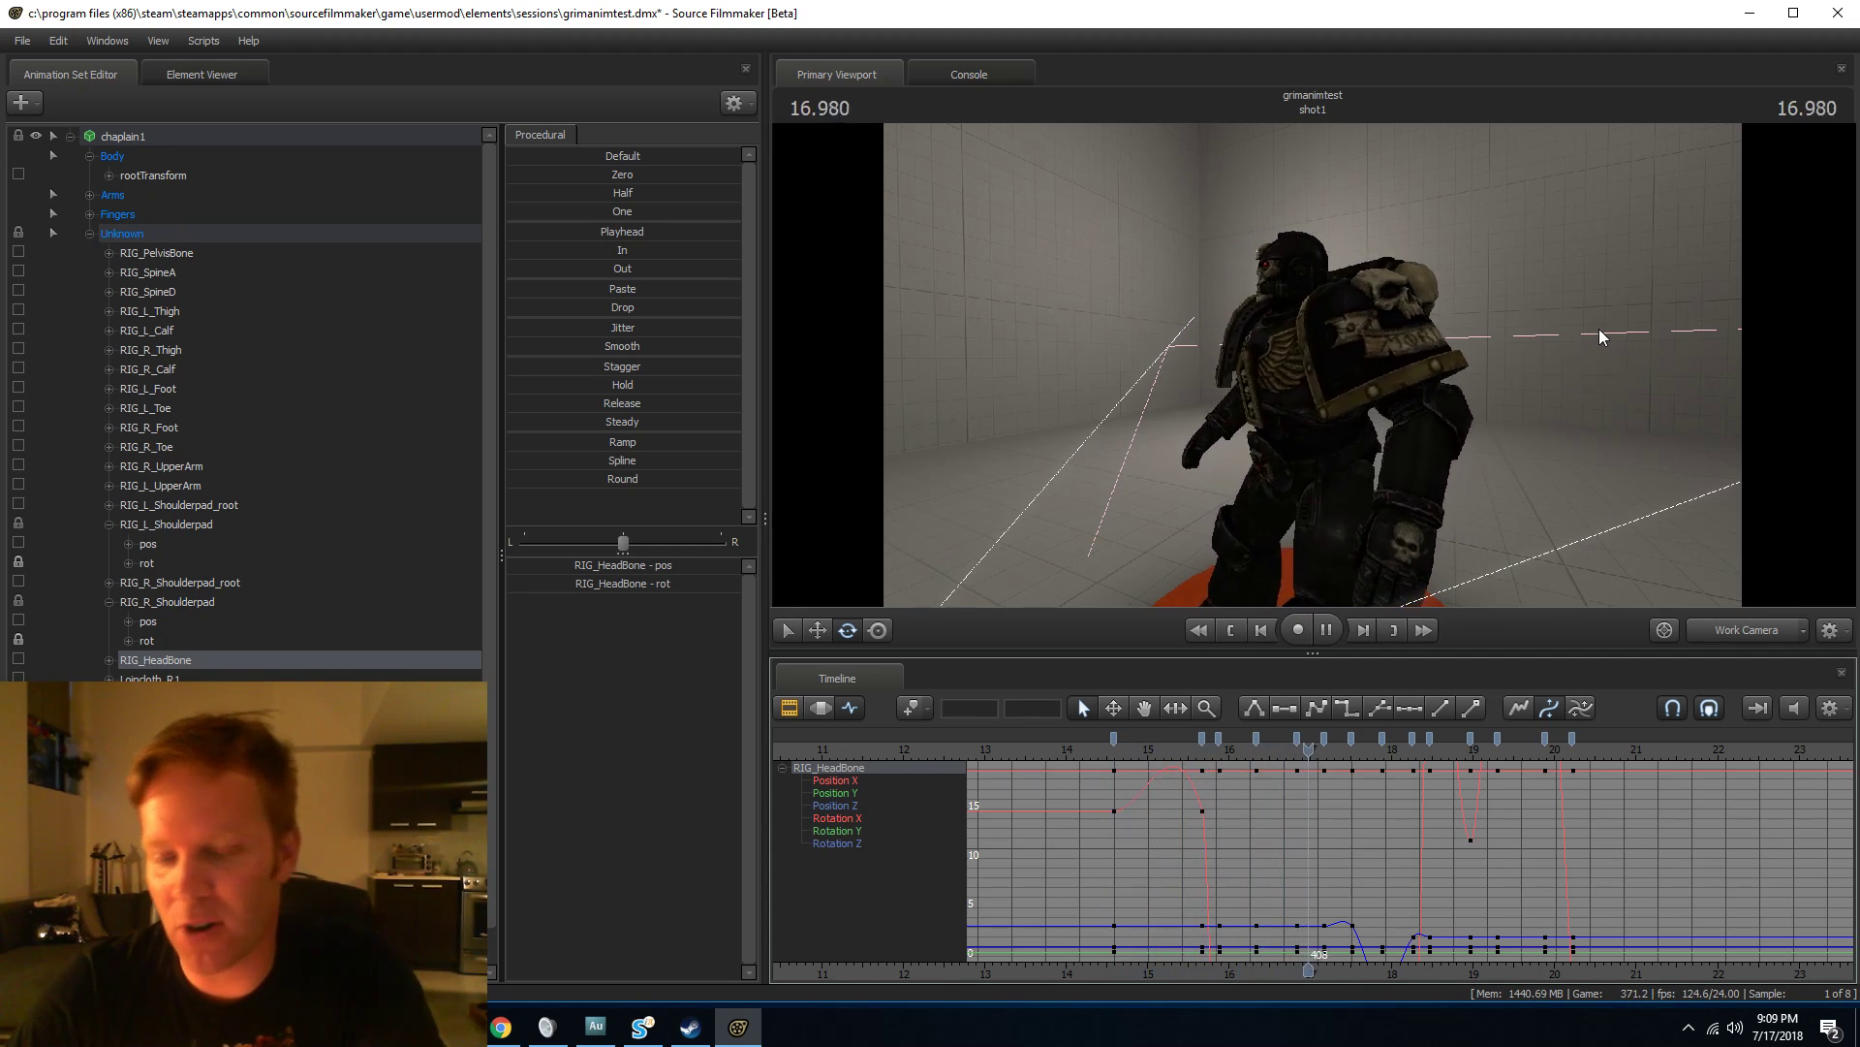
key("space")
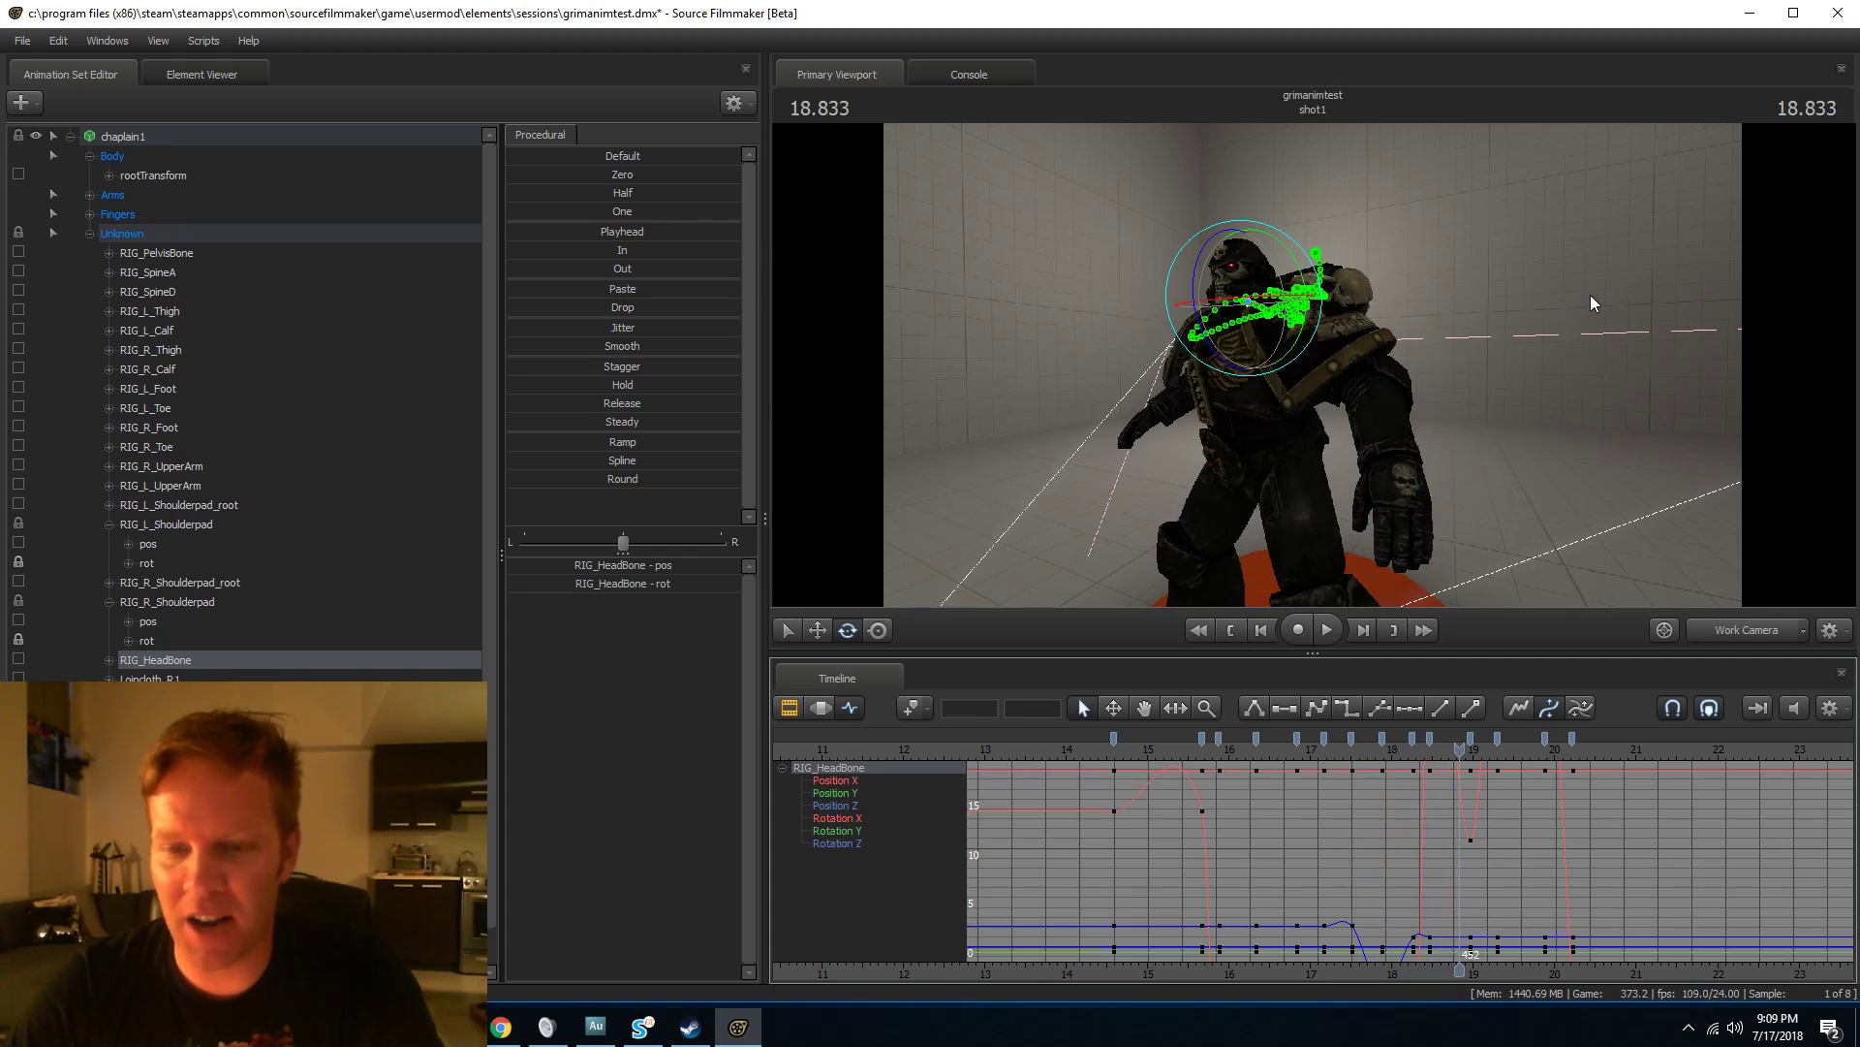
scroll(1386, 823, "up", 2)
left_click(1369, 759)
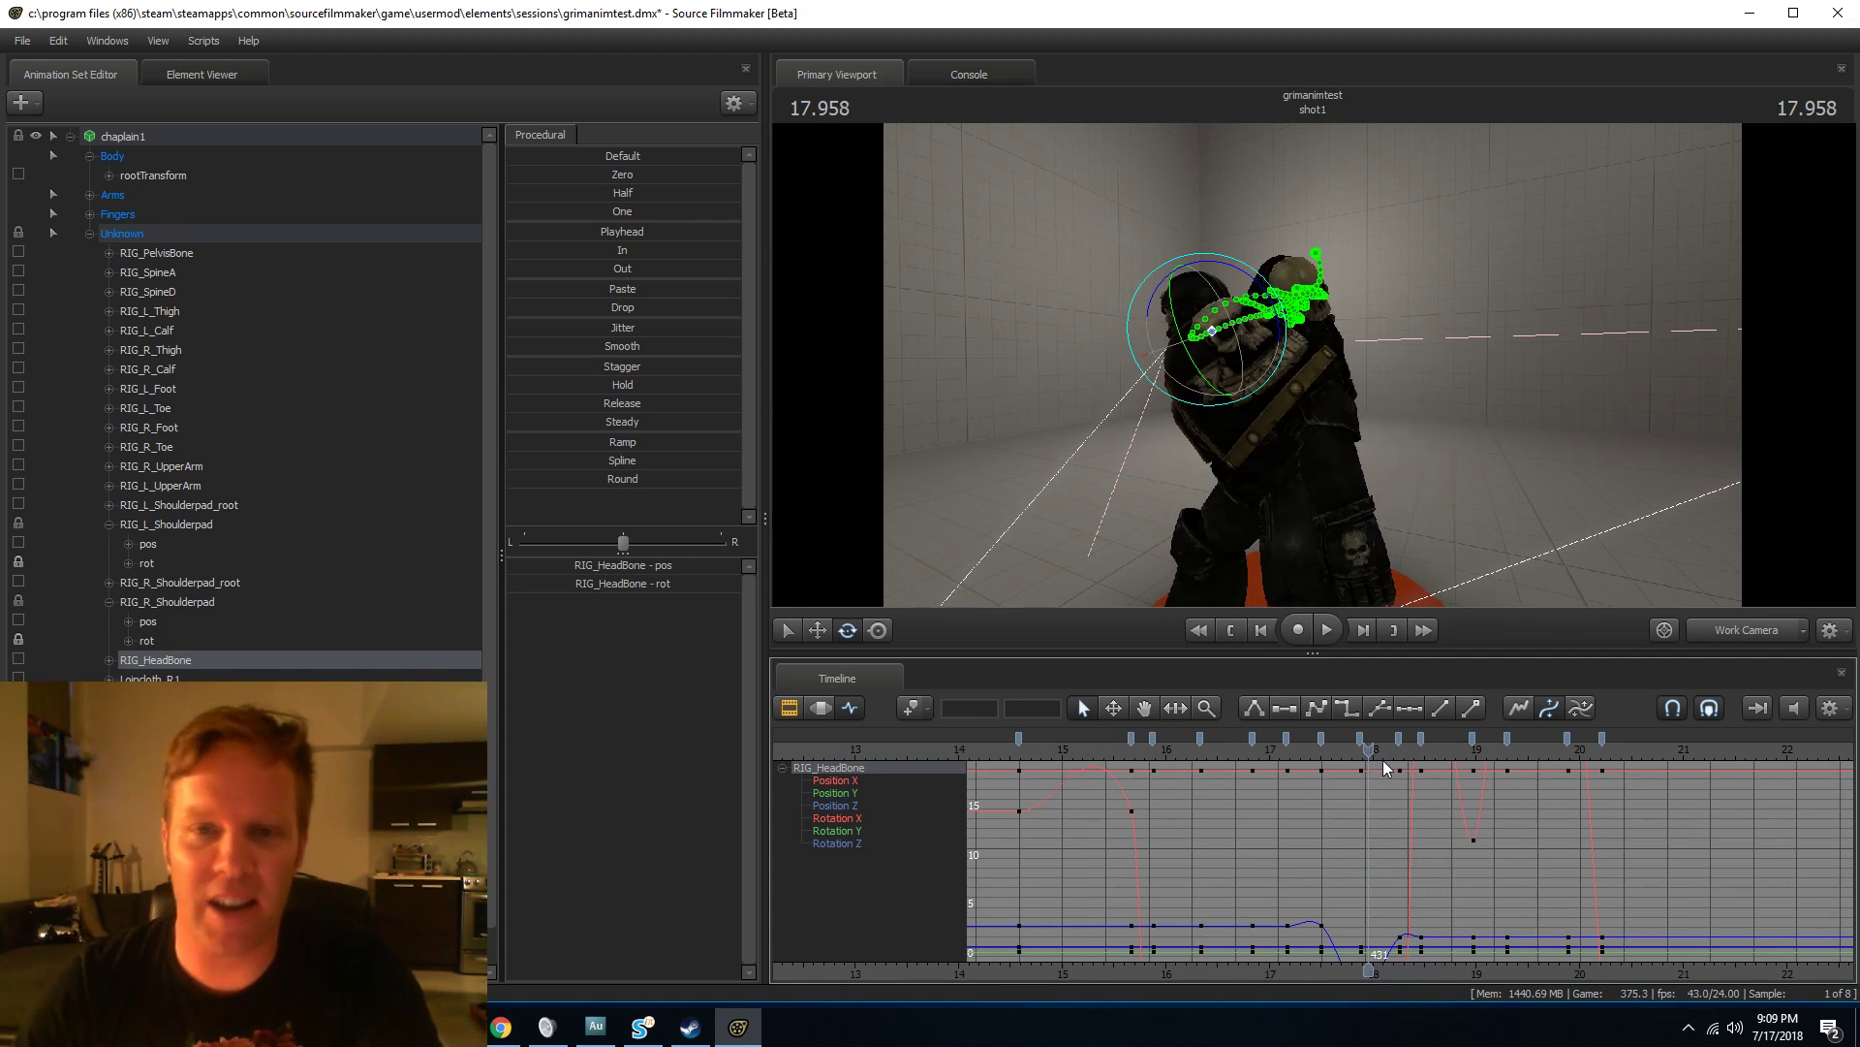
key("space")
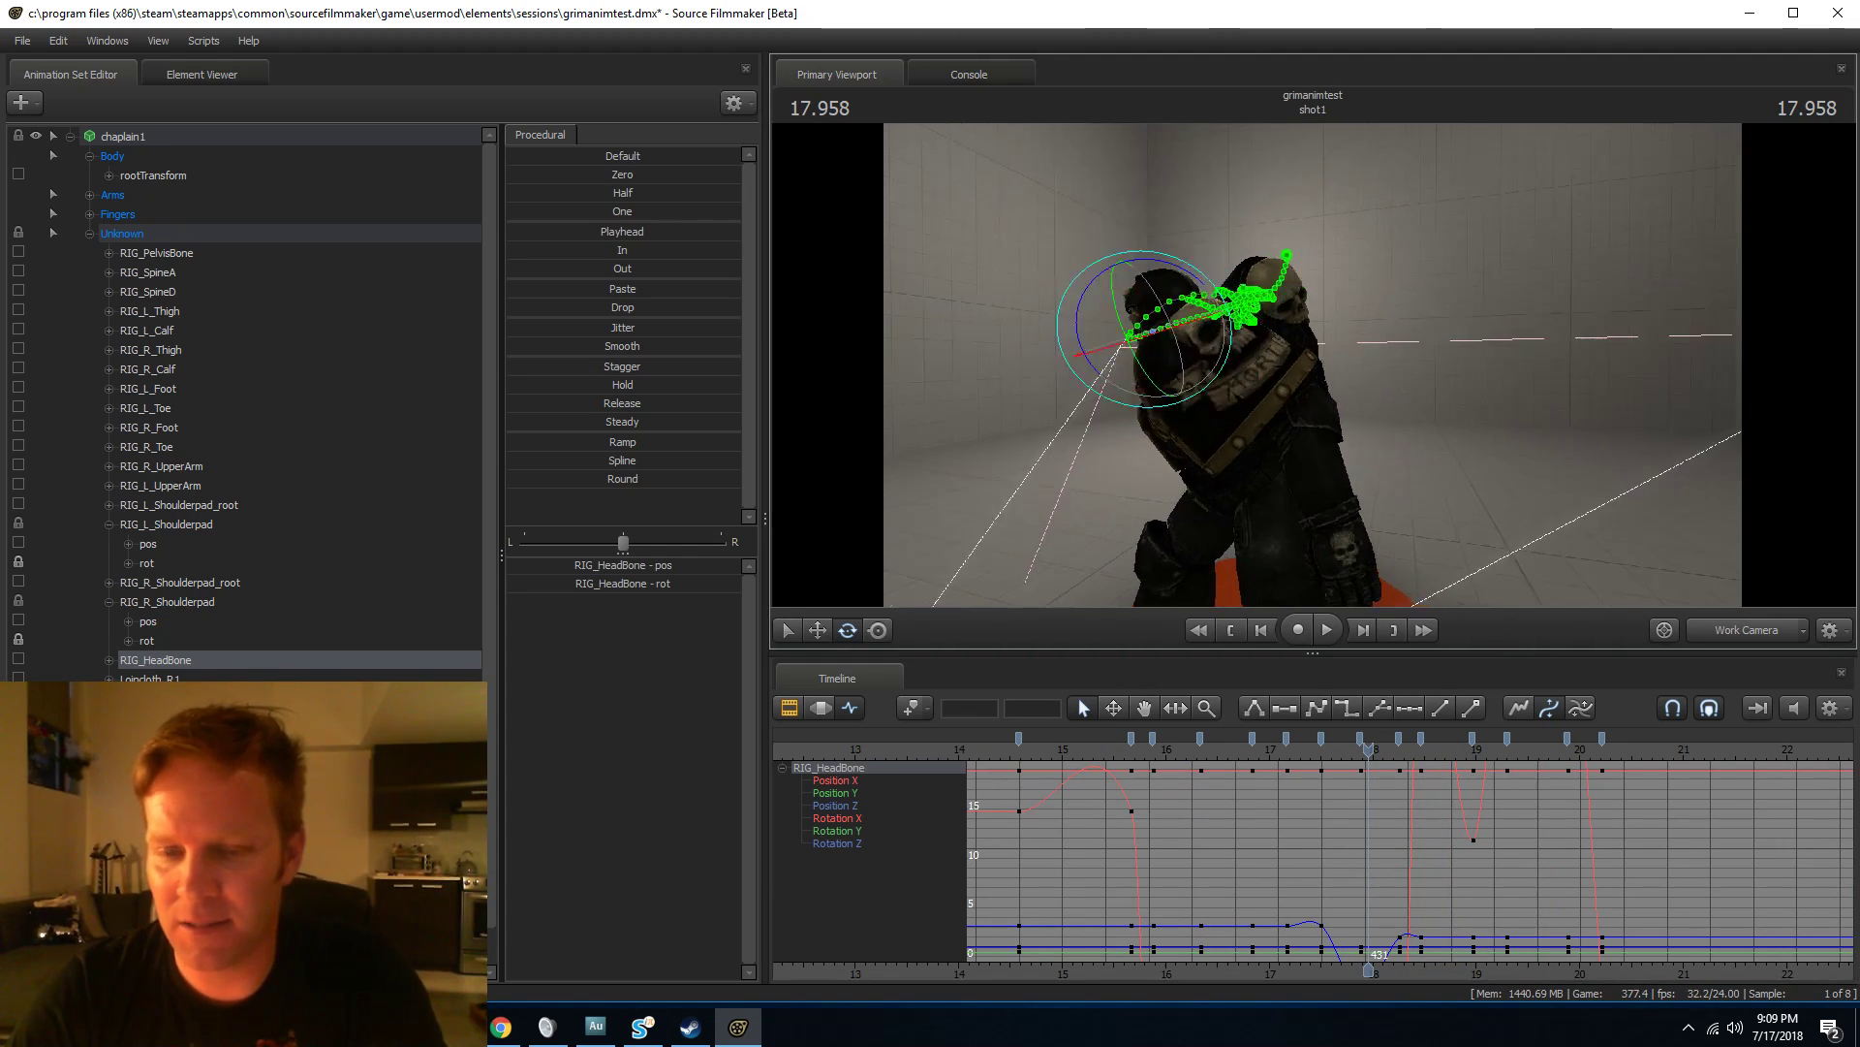
key("space")
scroll(1155, 806, "down", 1)
left_click(1027, 748)
key("space")
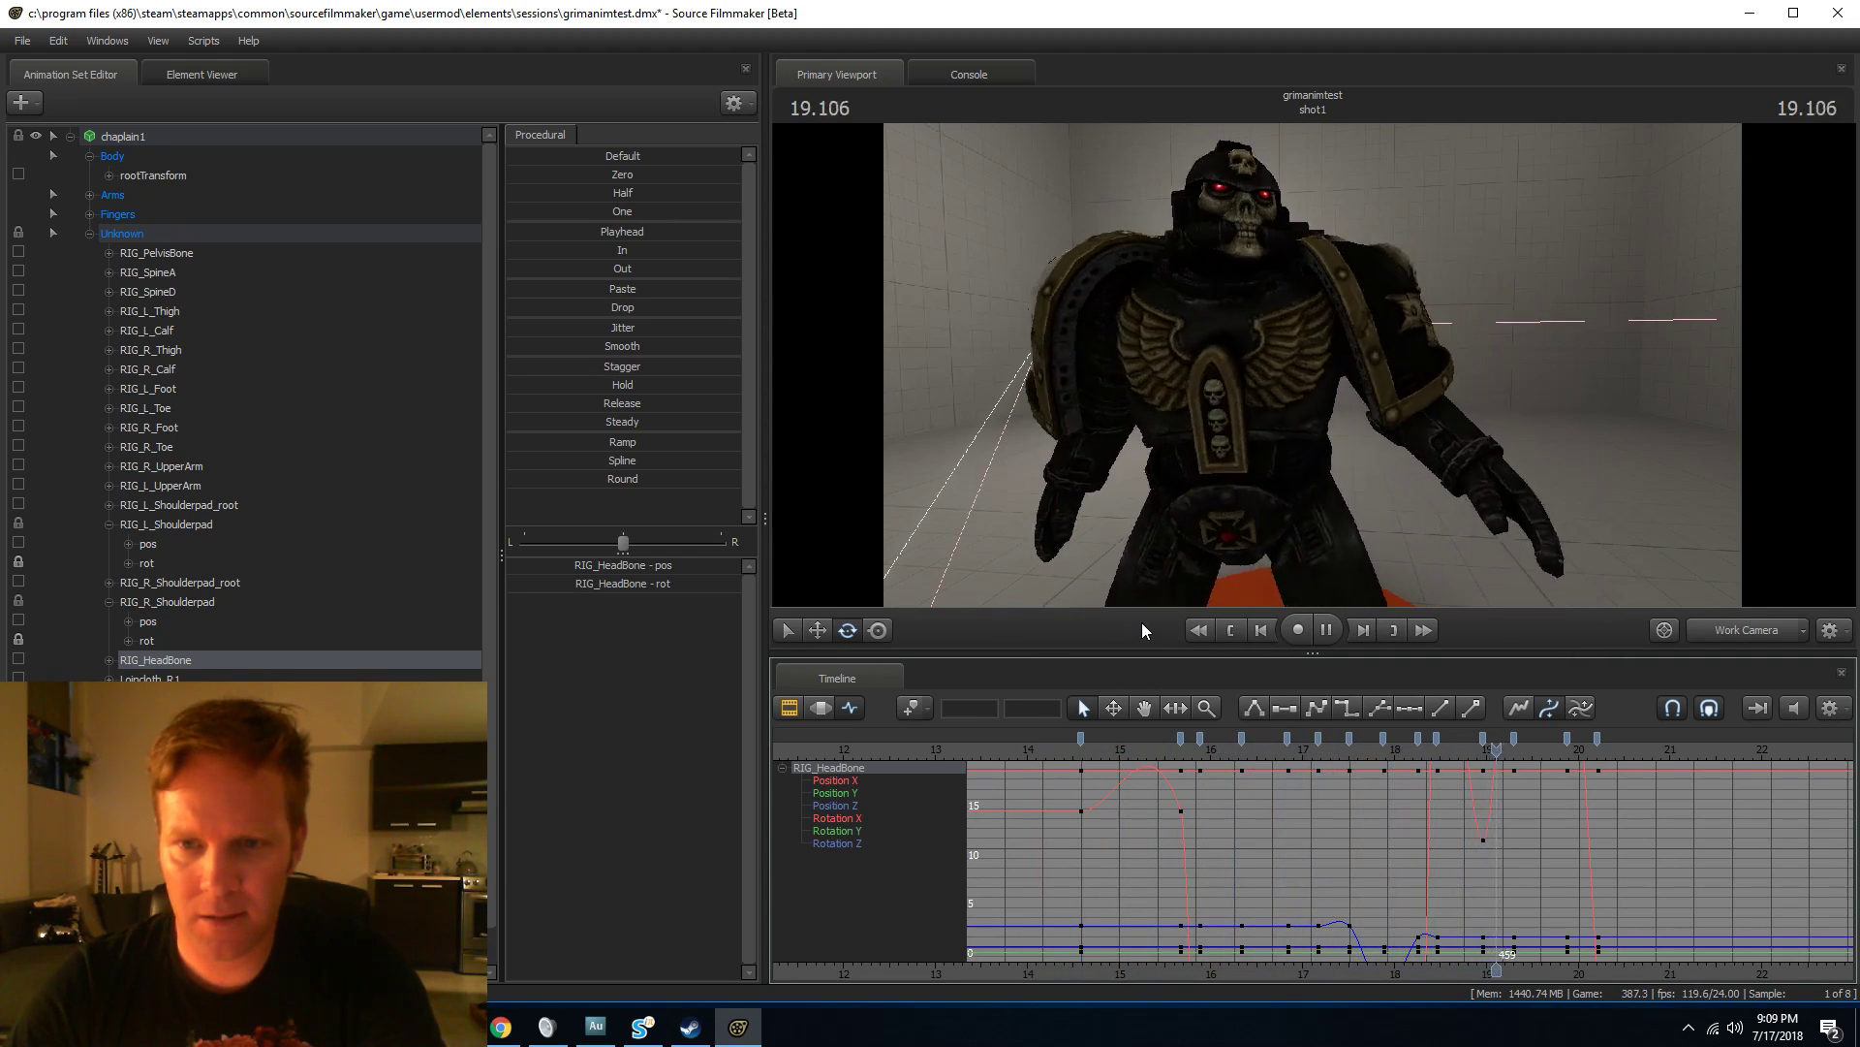
key("space")
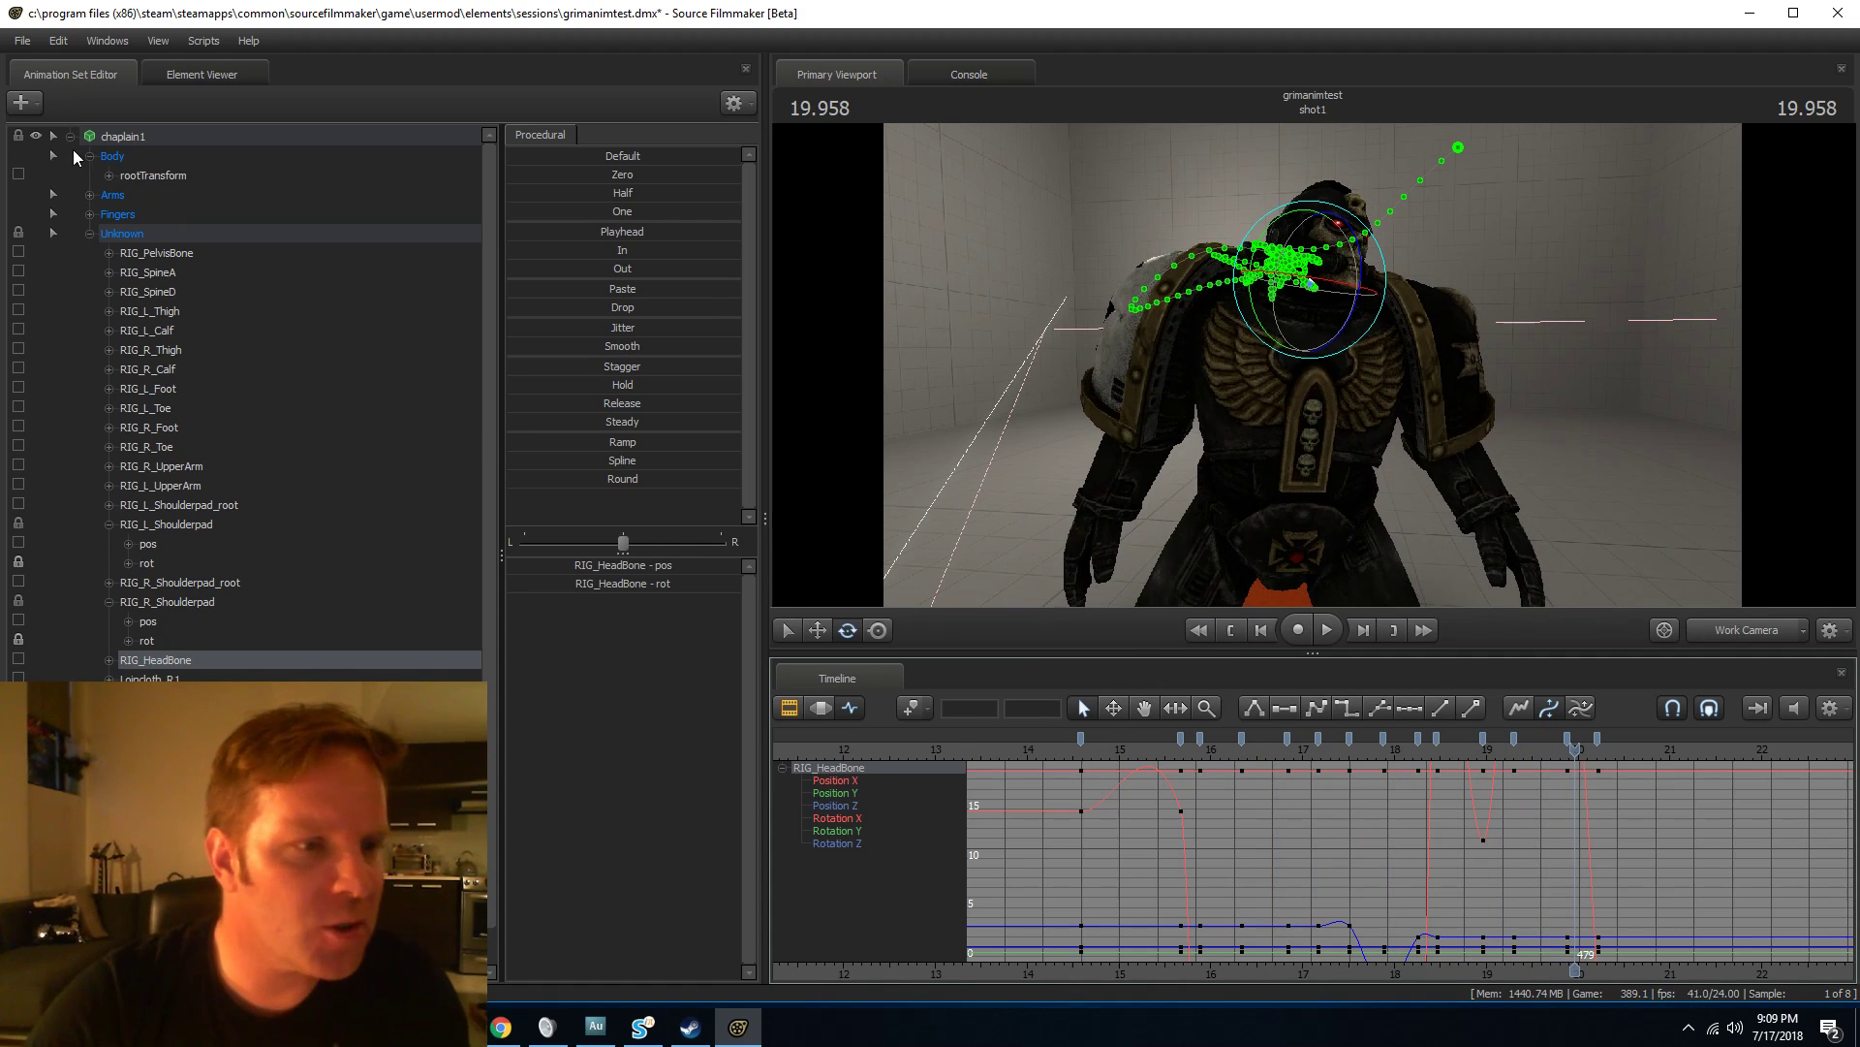
Unlock the rotation controls of RIG_L_Shoulderpad and RIG_R_Shoulderpad.
left_click(90, 233)
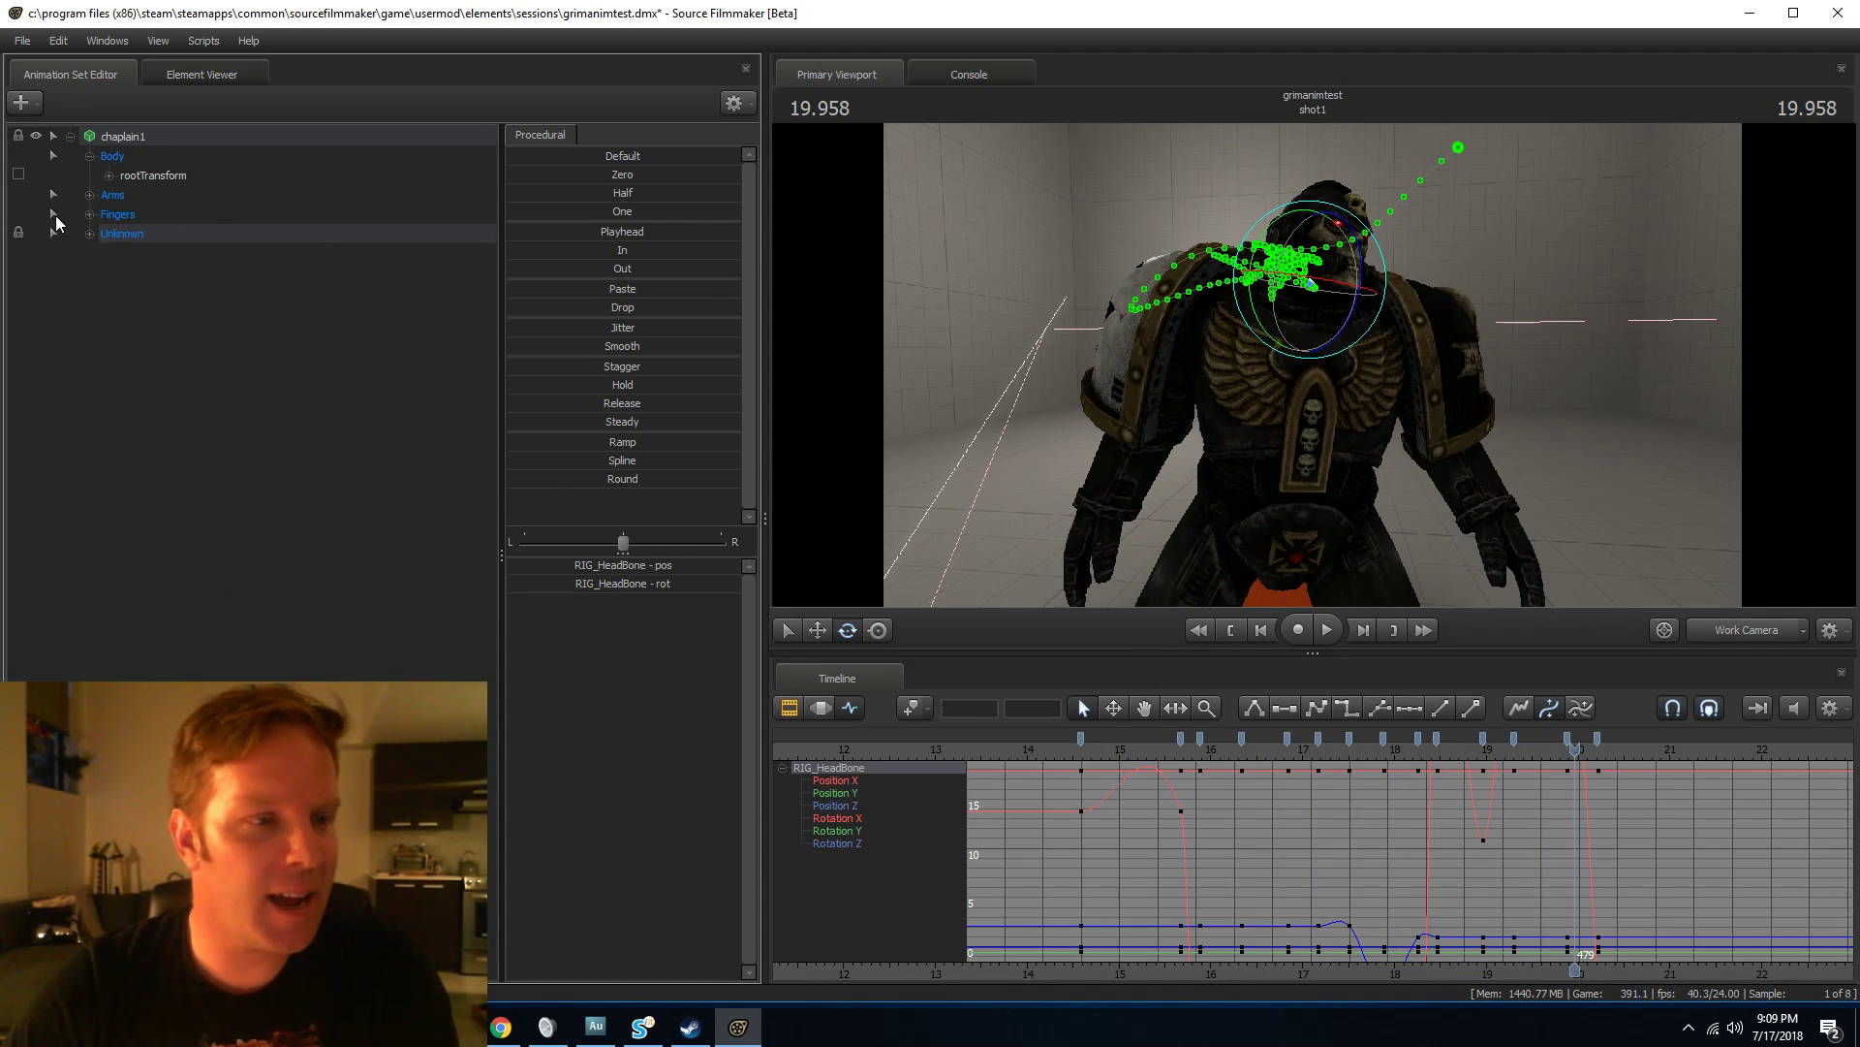
left_click(90, 234)
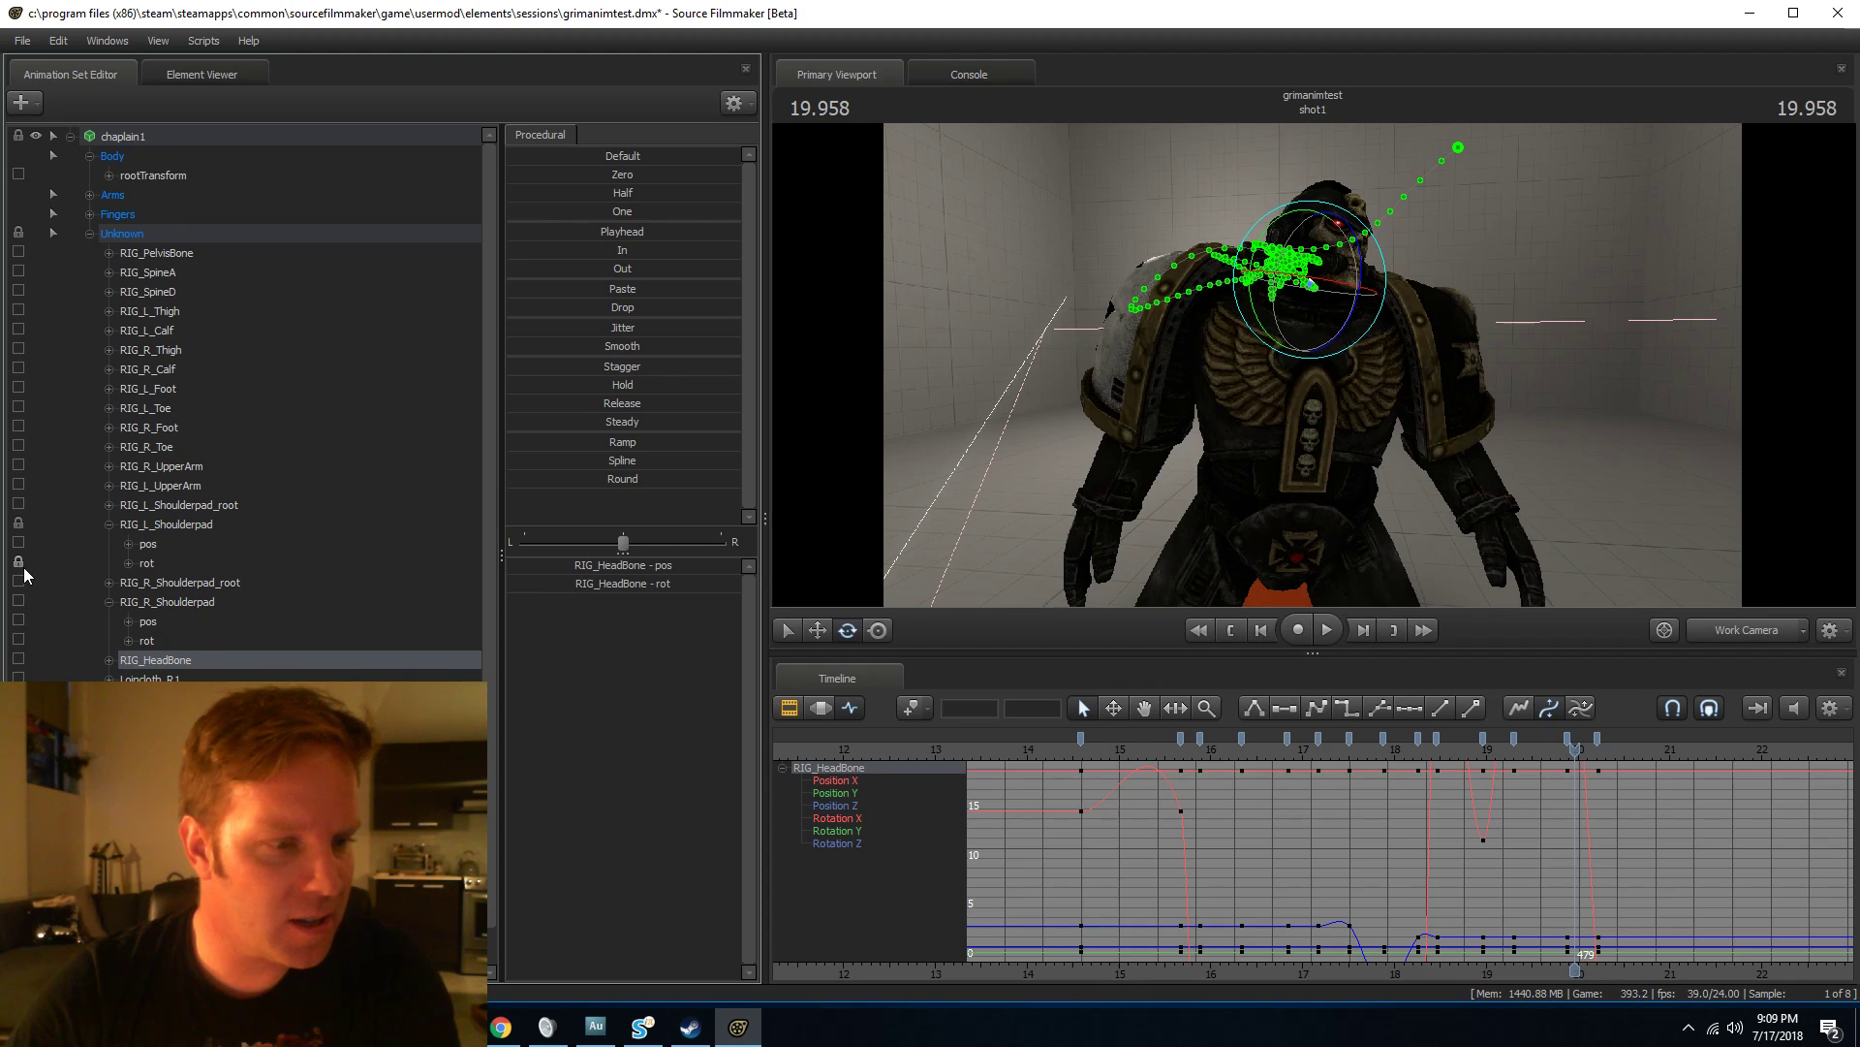
left_click_drag(1614, 427, 1314, 365)
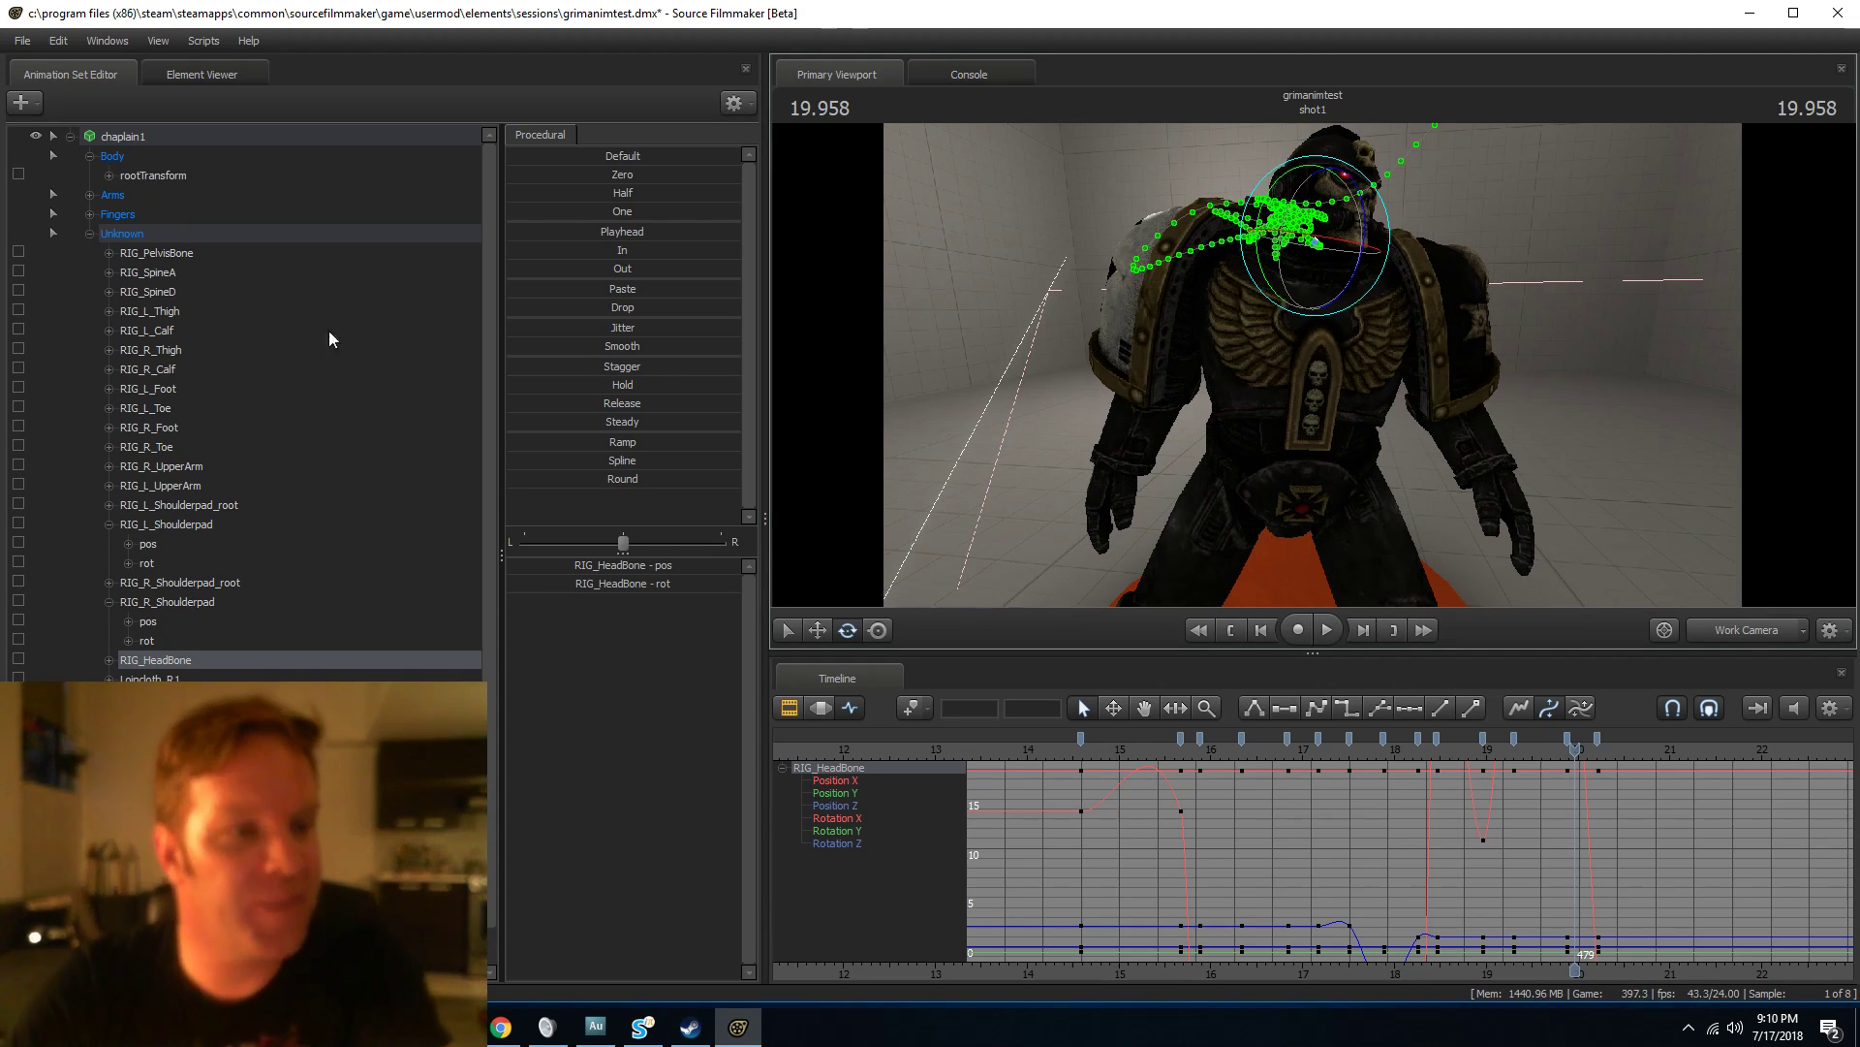
Collapse the Unknown group, expand chaplain1's Fingers group and switch the timeline to the Motion Editor.
left_click(90, 233)
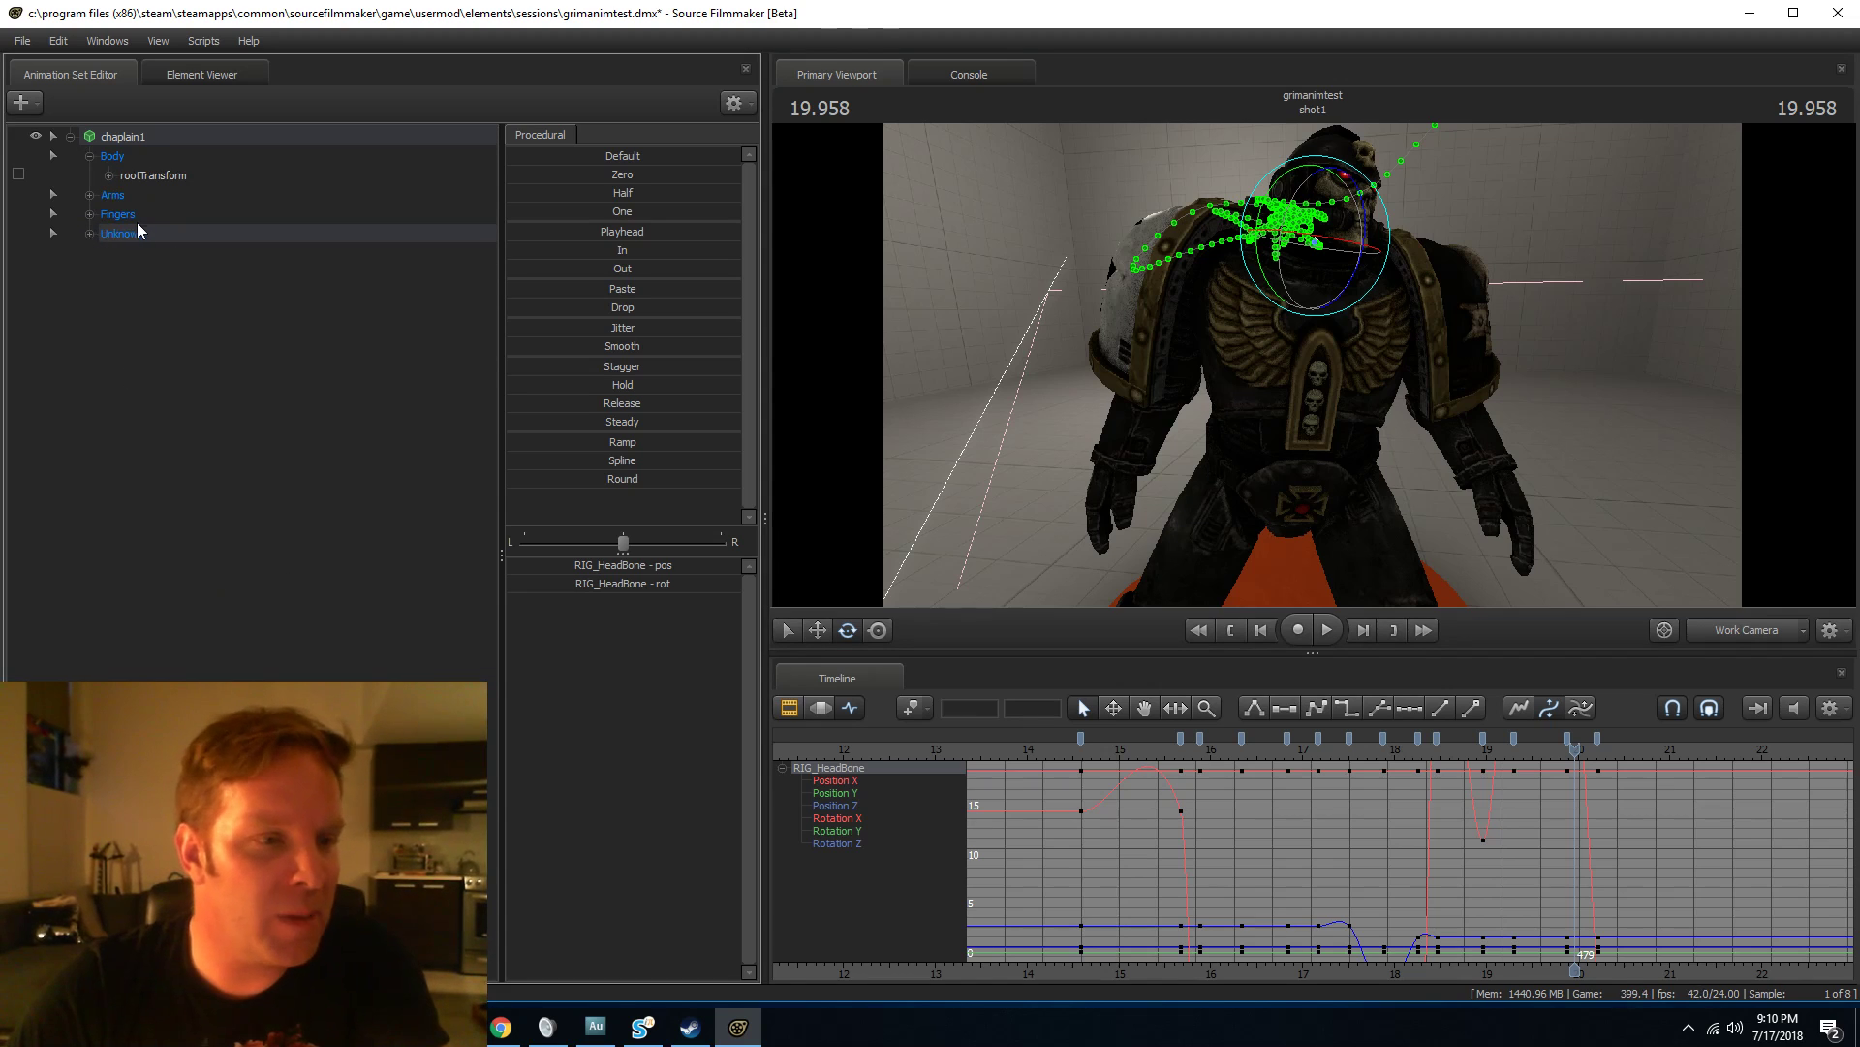
left_click(129, 213)
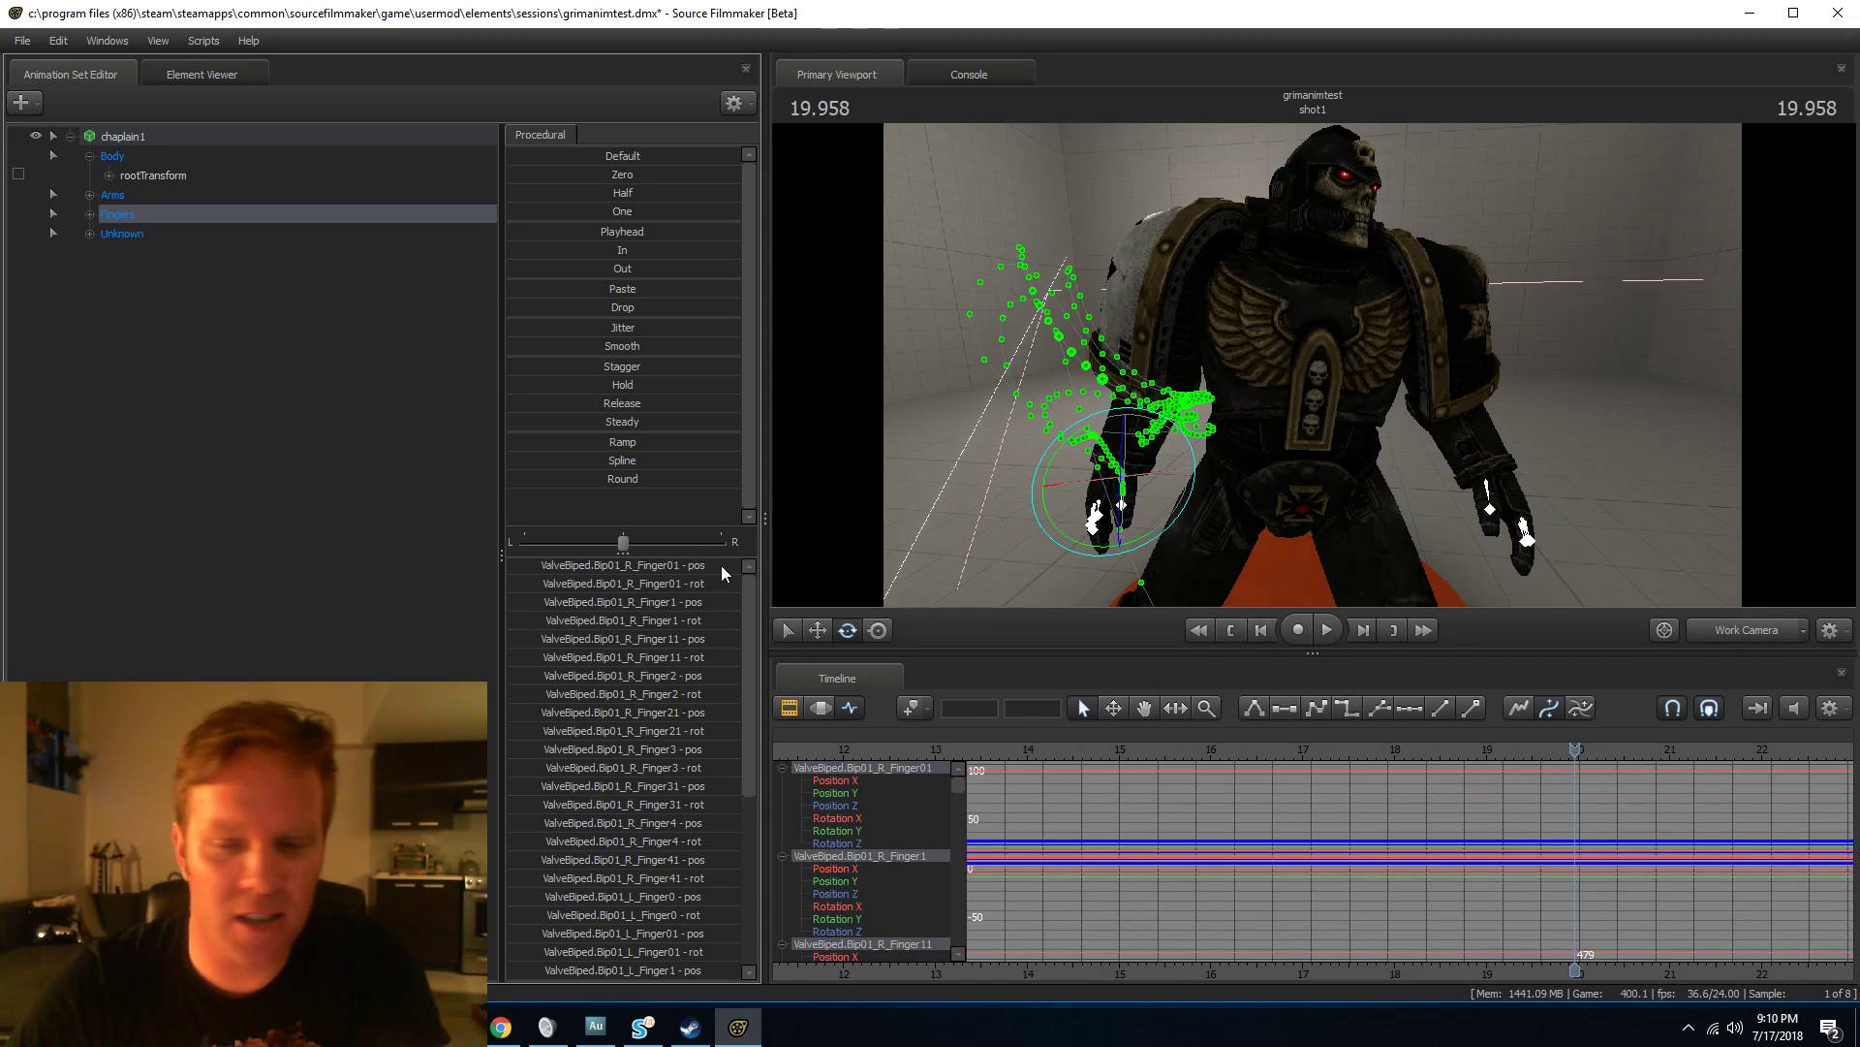
left_click(91, 215)
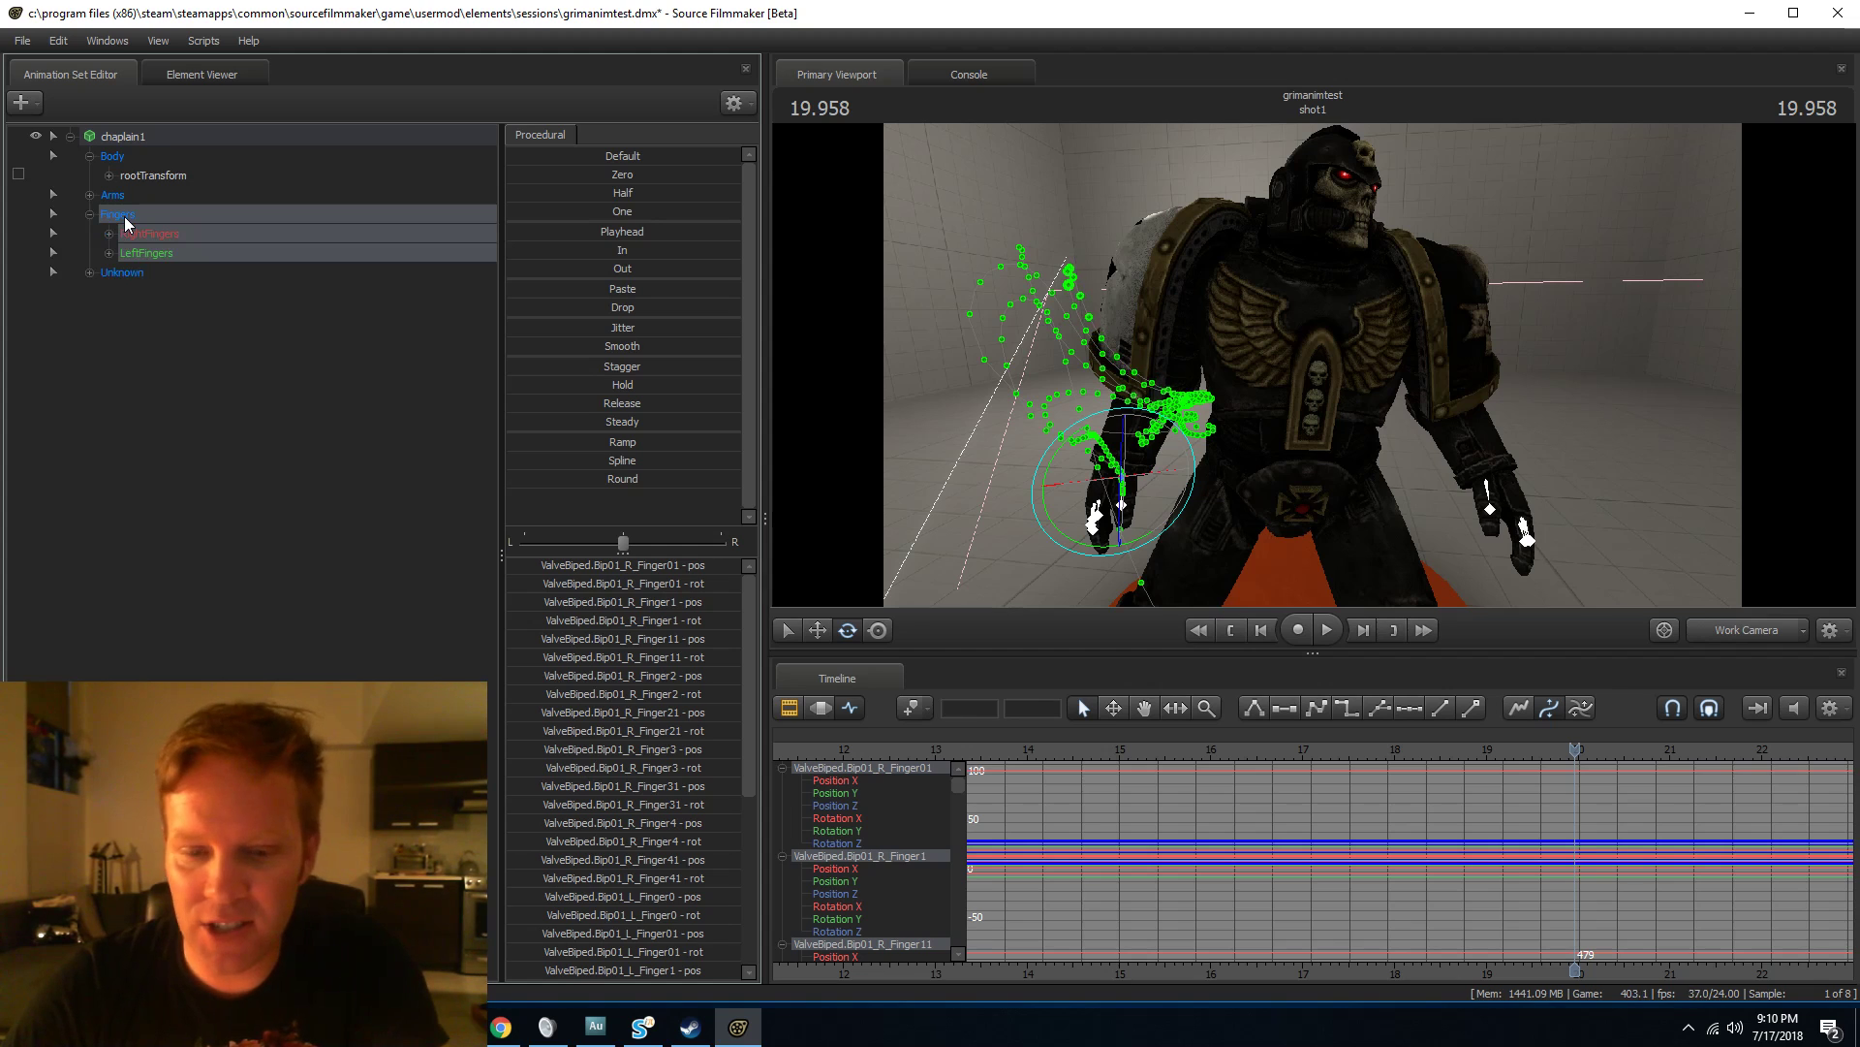
left_click(817, 710)
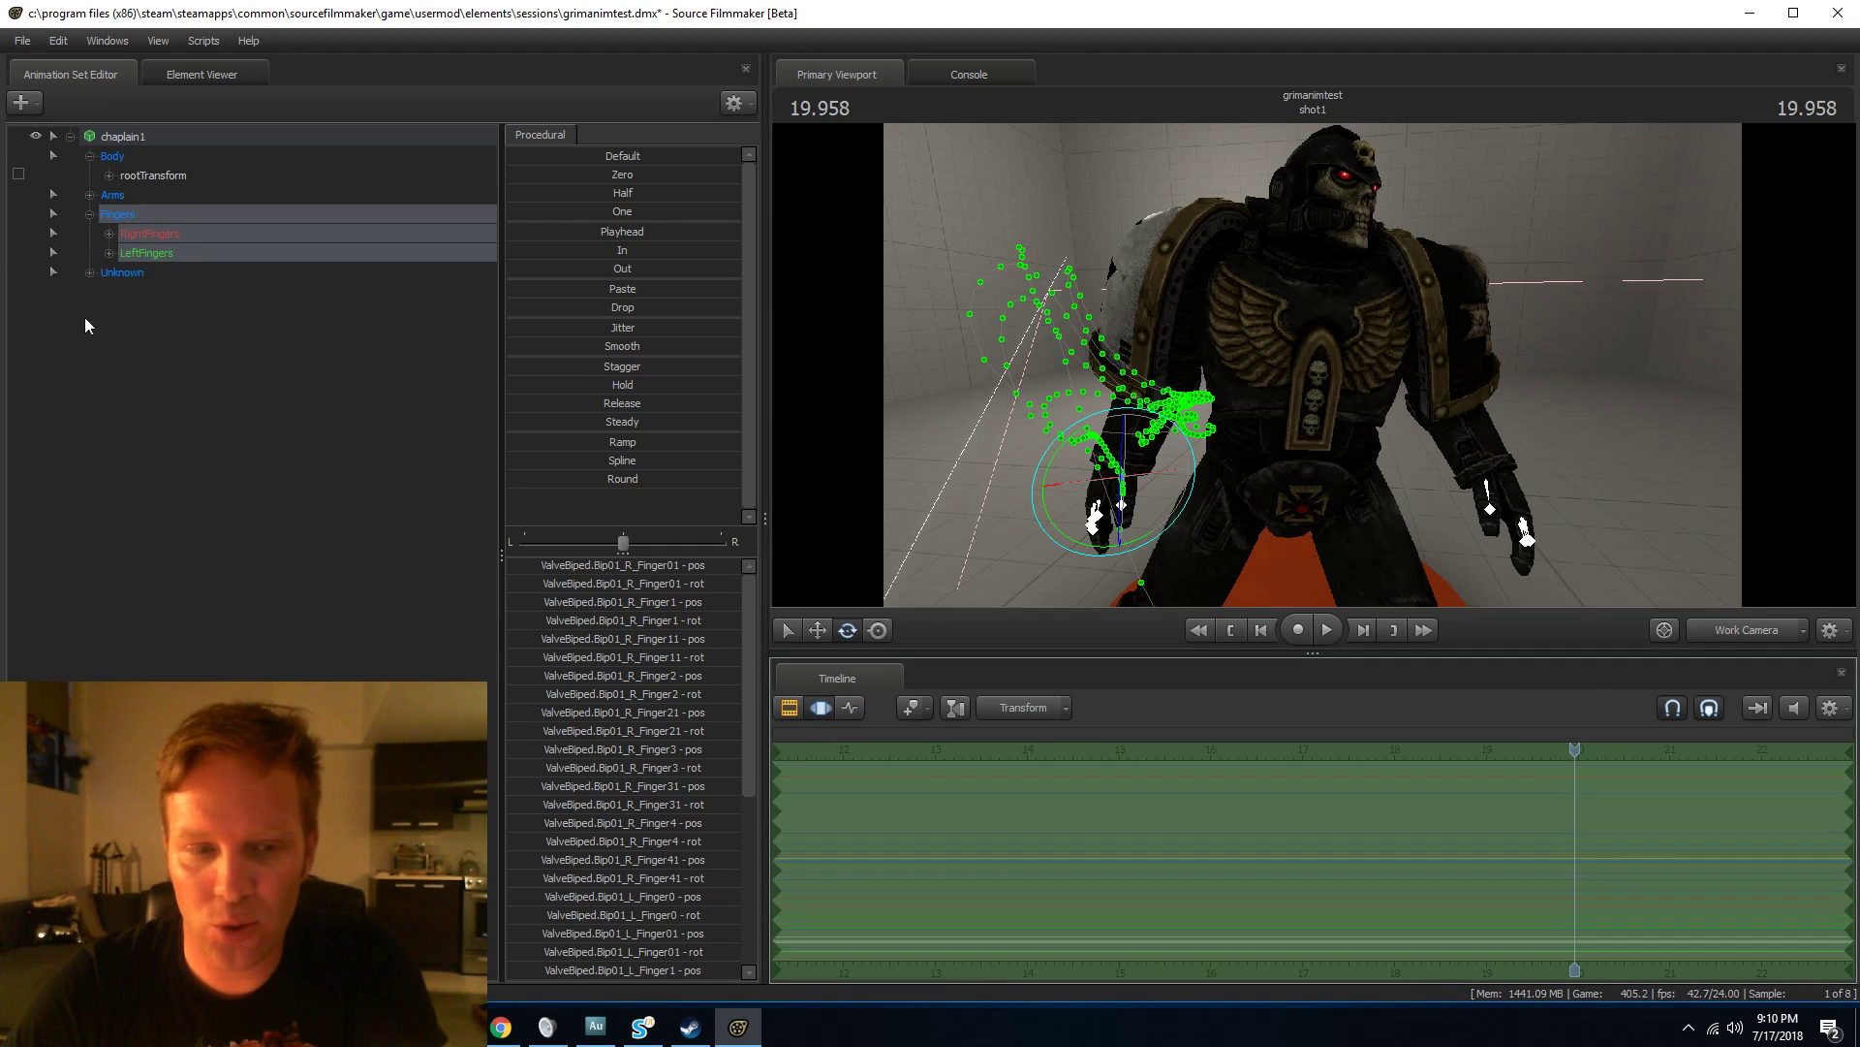
right_click(117, 217)
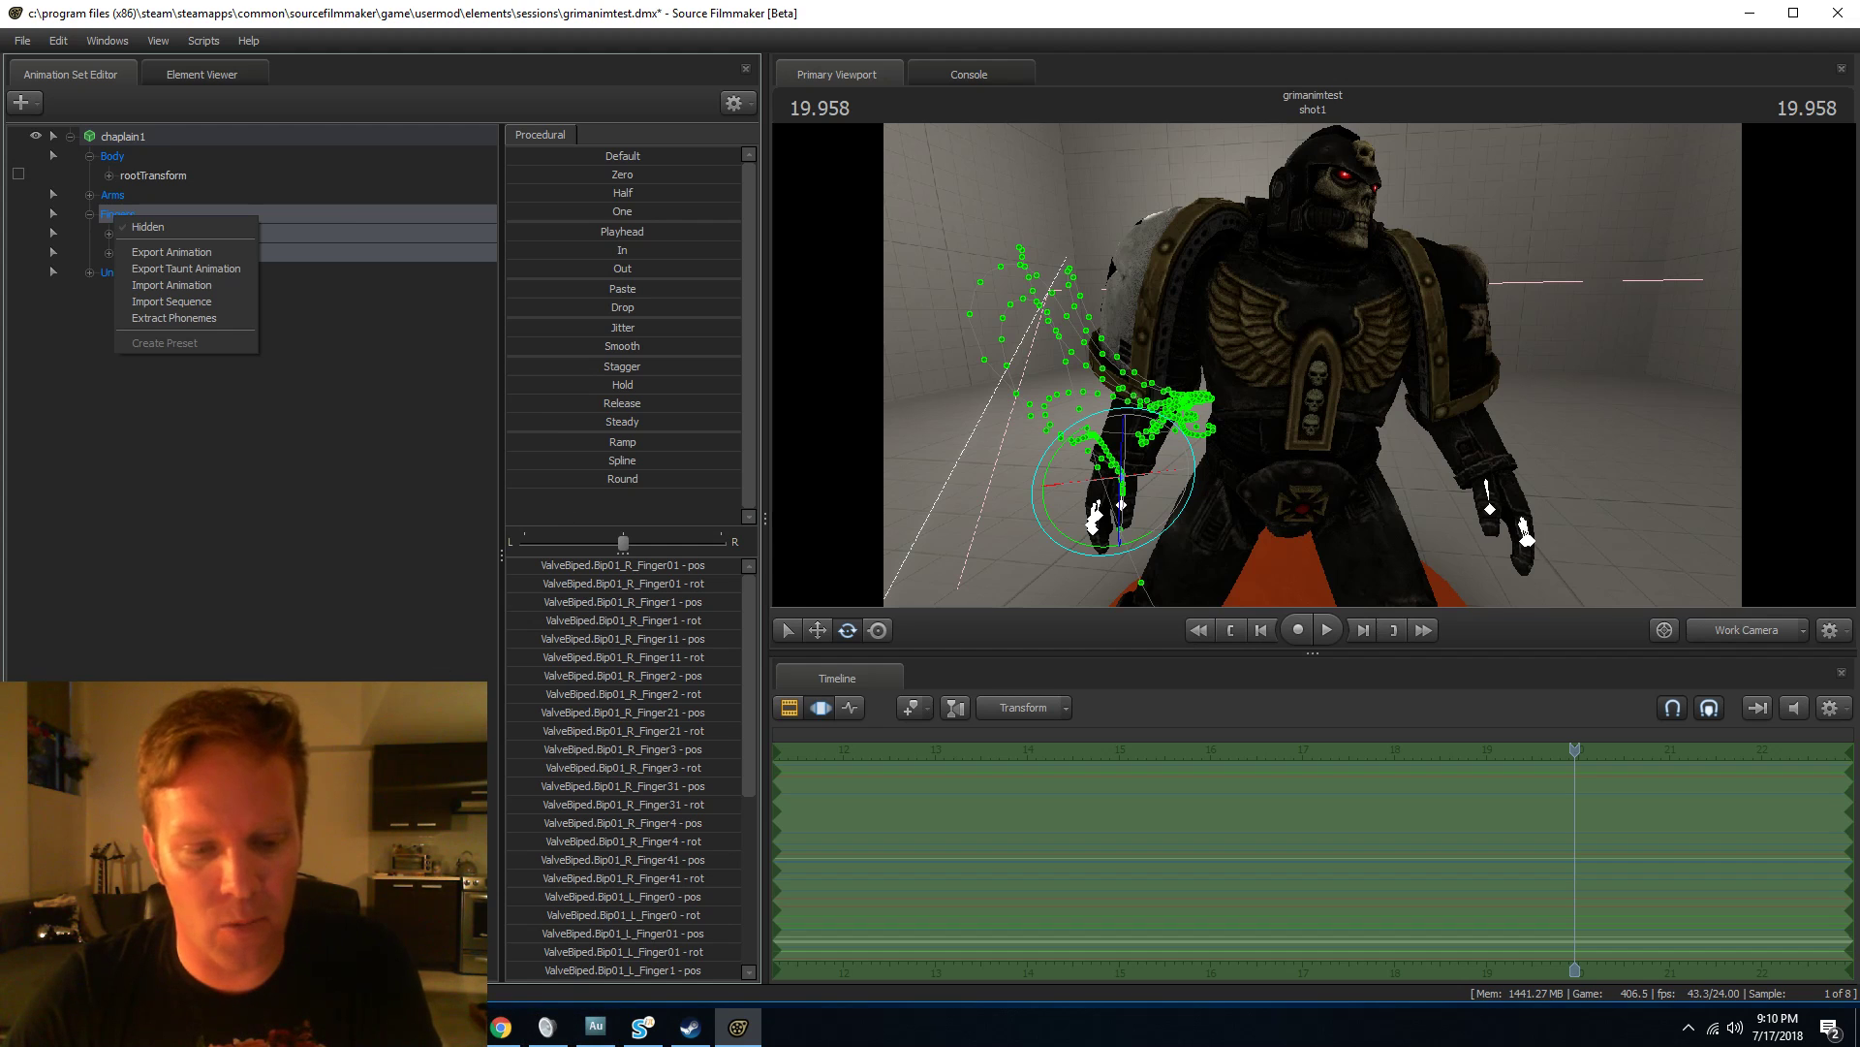
left_click(454, 1027)
left_click(454, 1028)
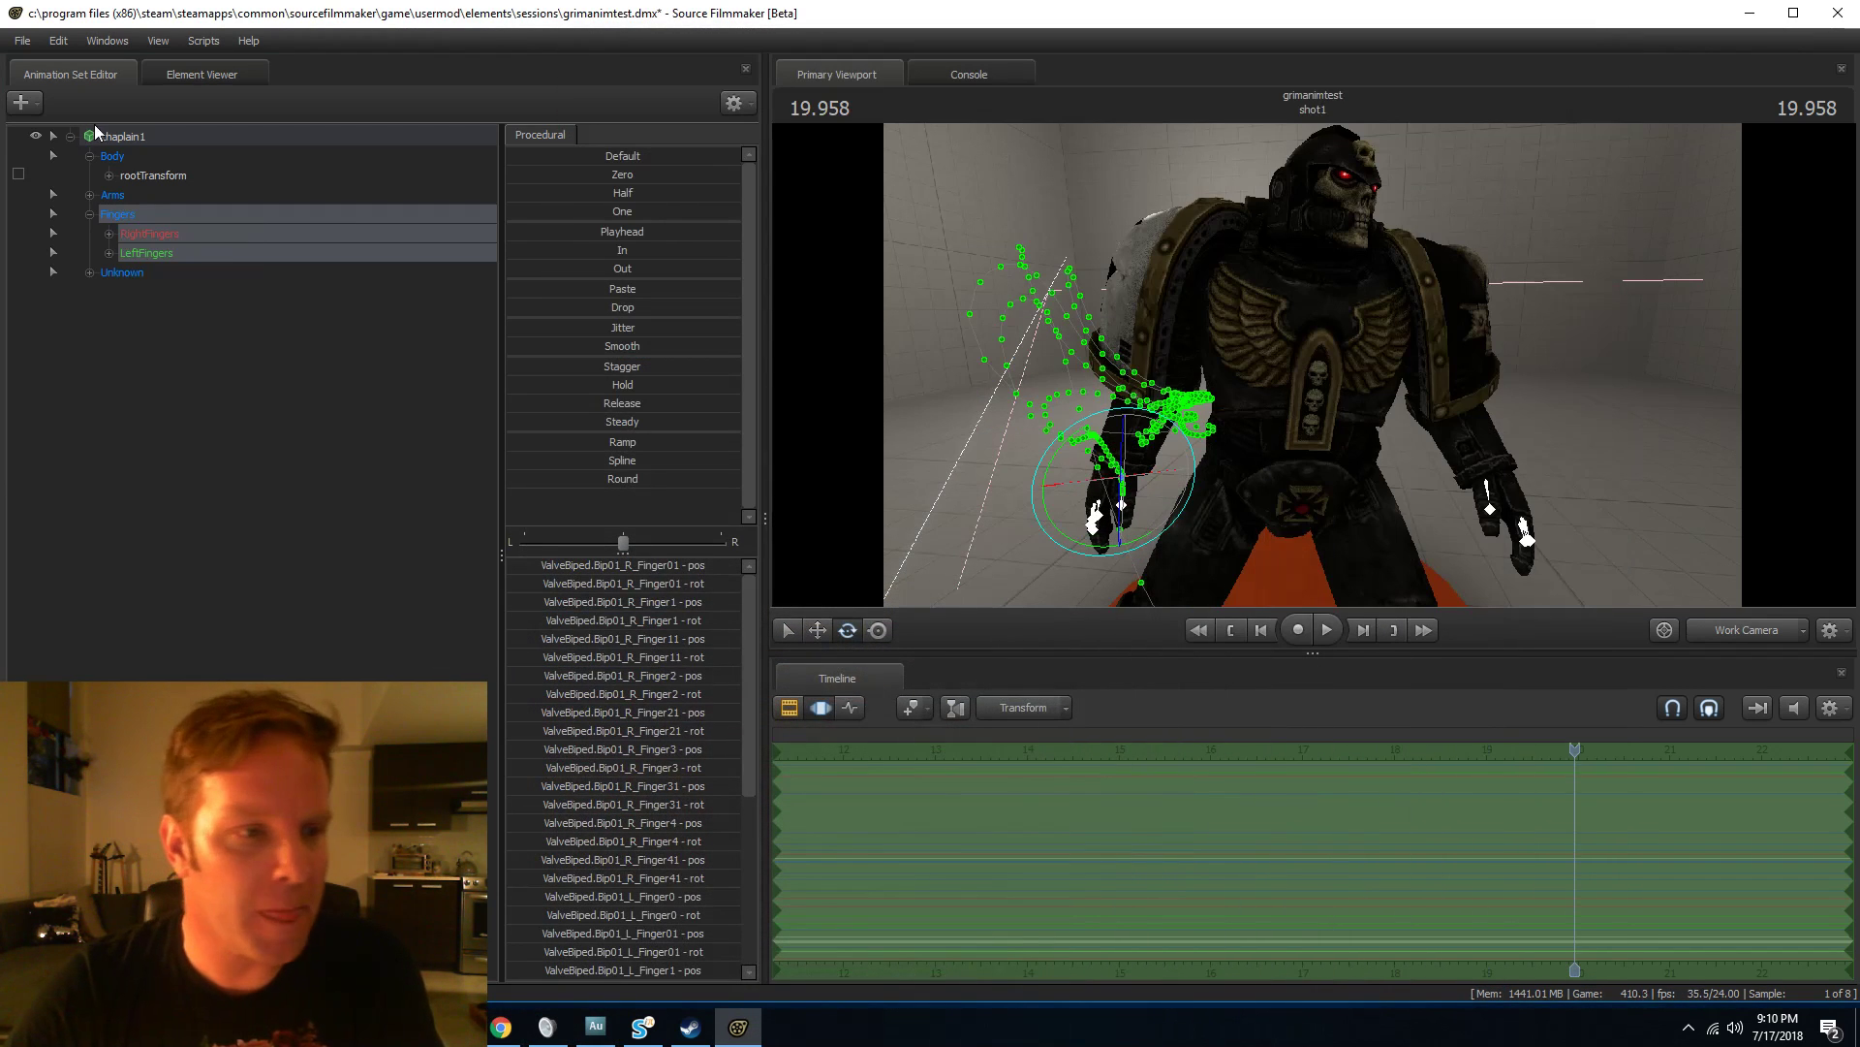
Import the animation fingersrsword.dmx from the Desktop's Animations\part11 folder onto chaplain1's RightFingers group.
left_click(154, 233)
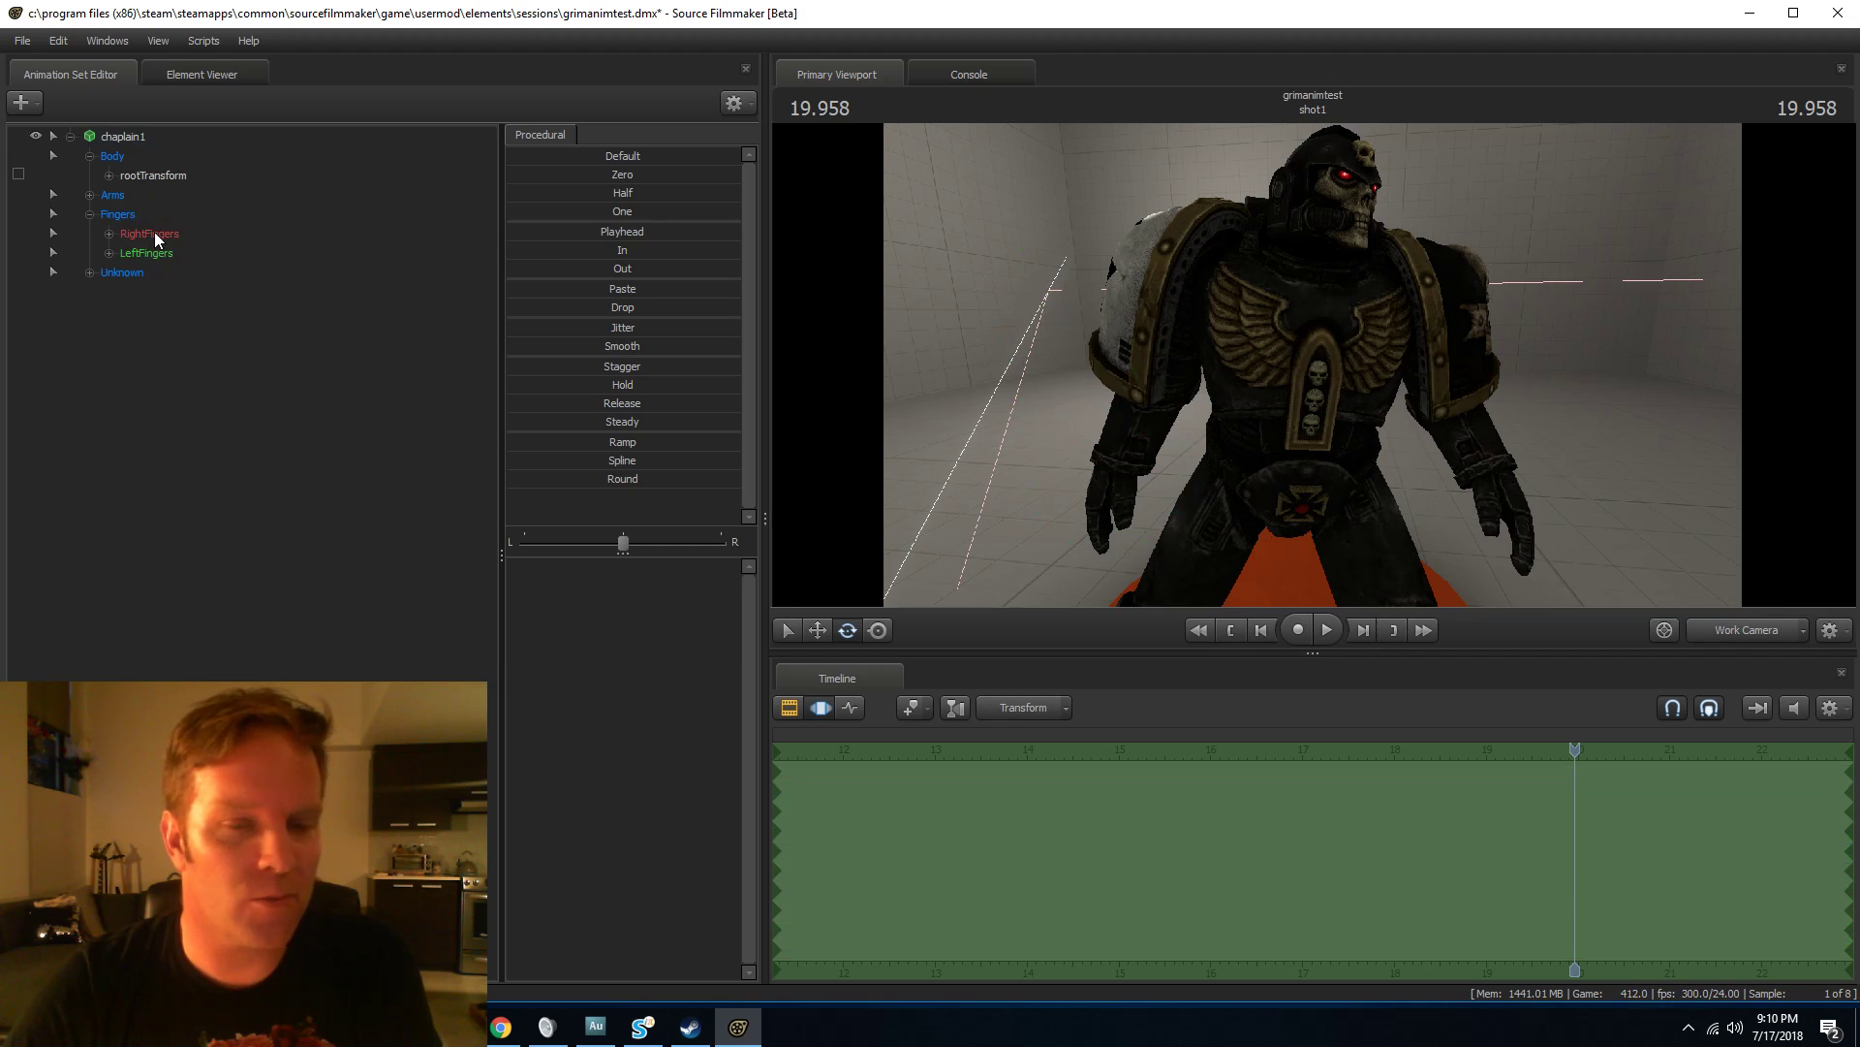
right_click(154, 233)
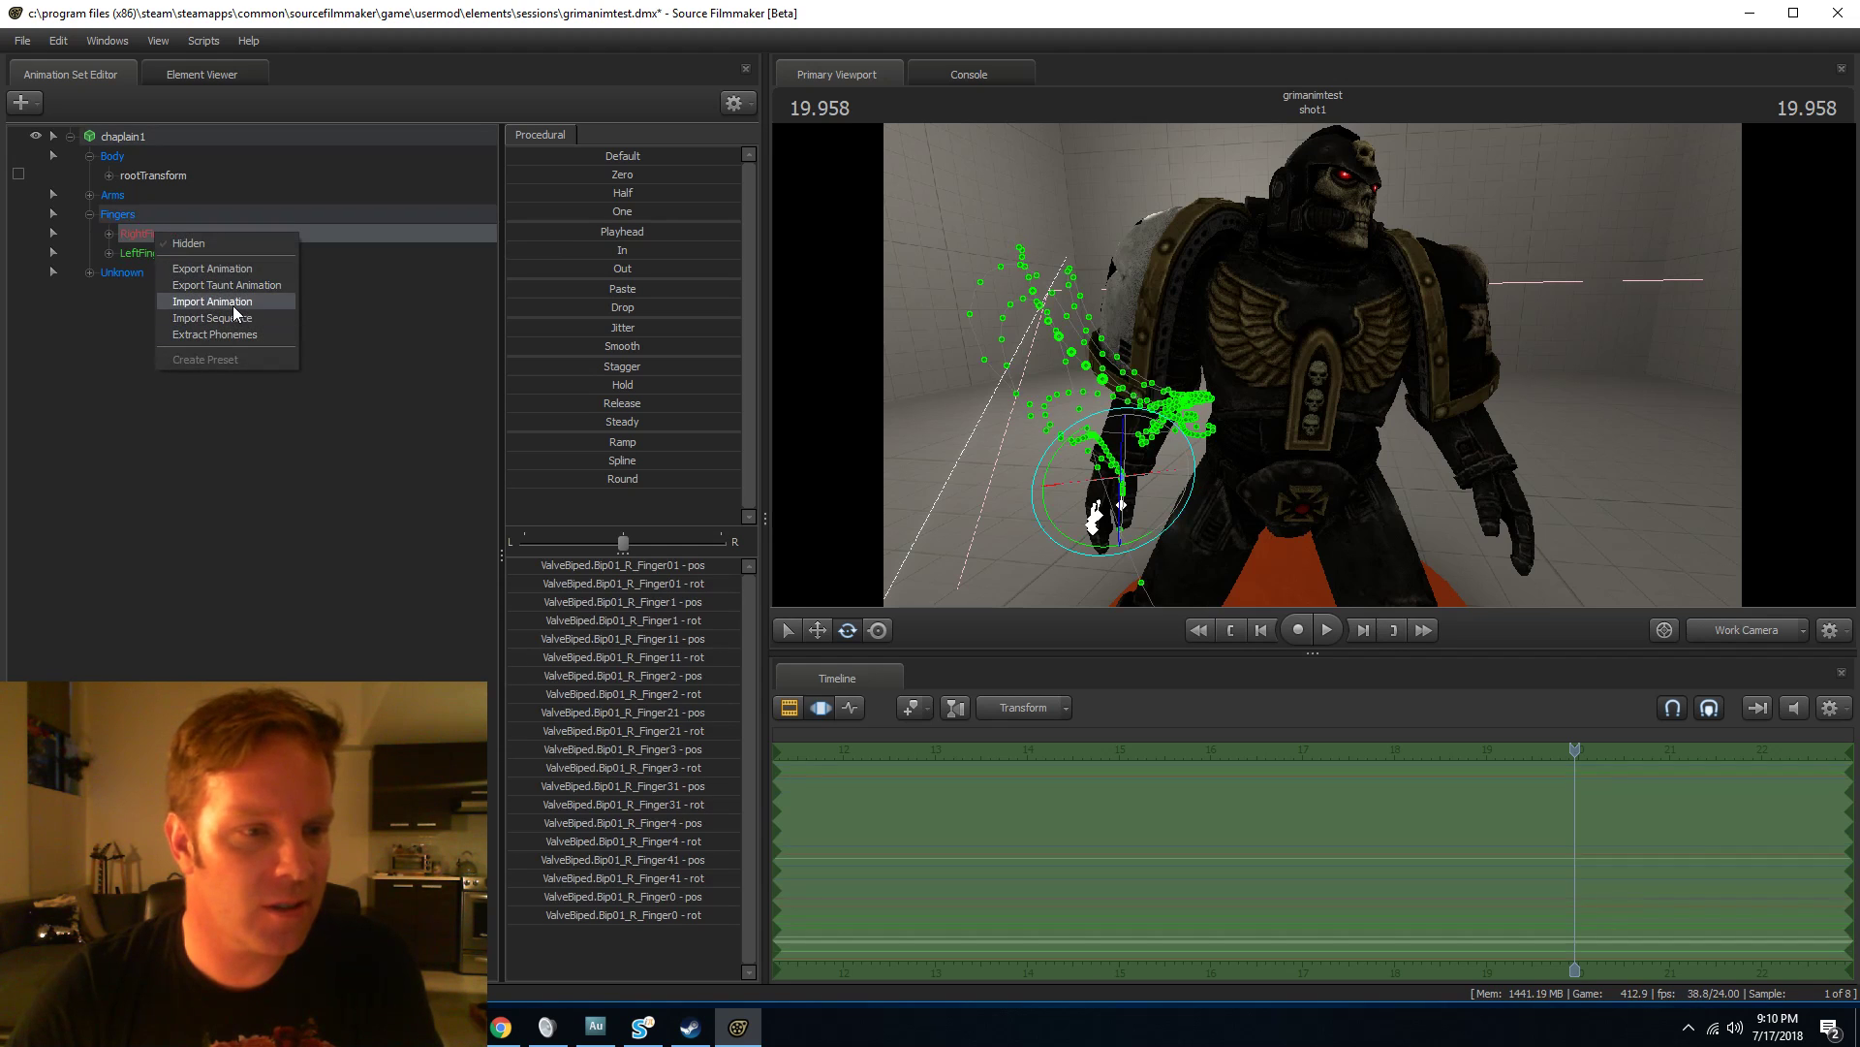
left_click(233, 304)
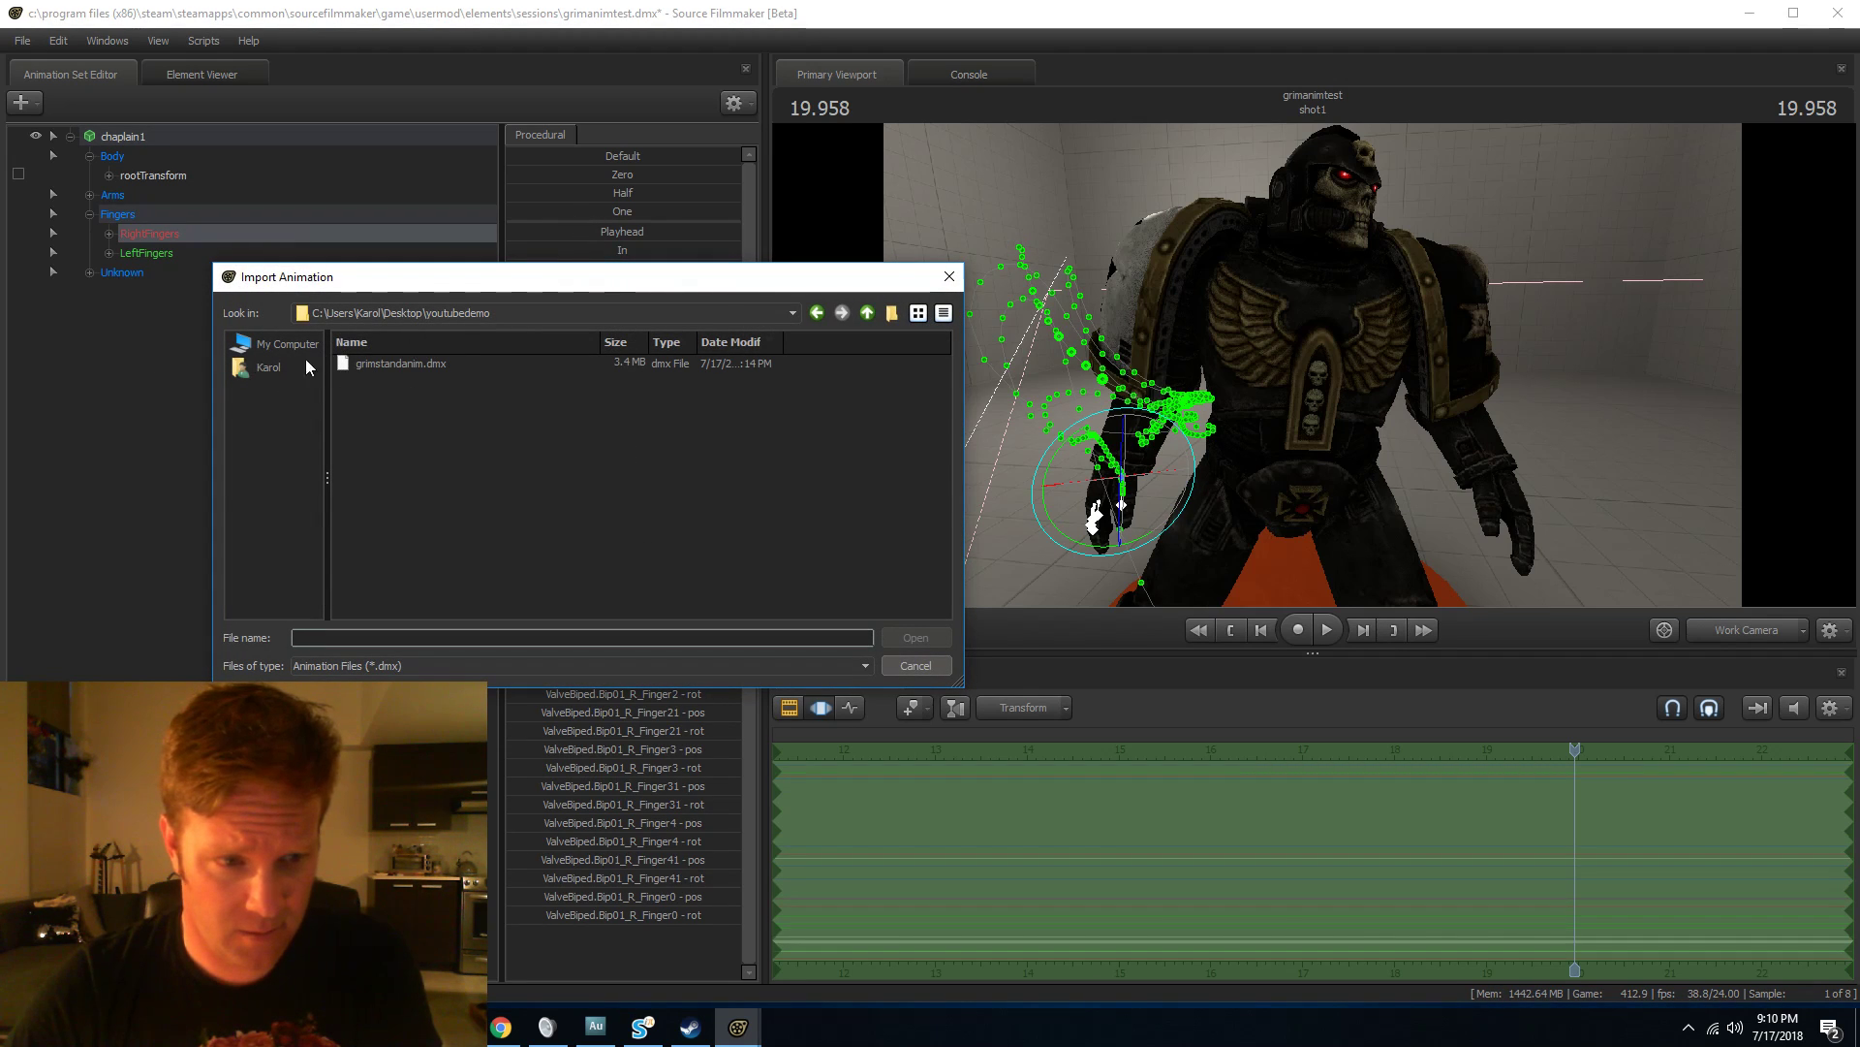
left_click(277, 366)
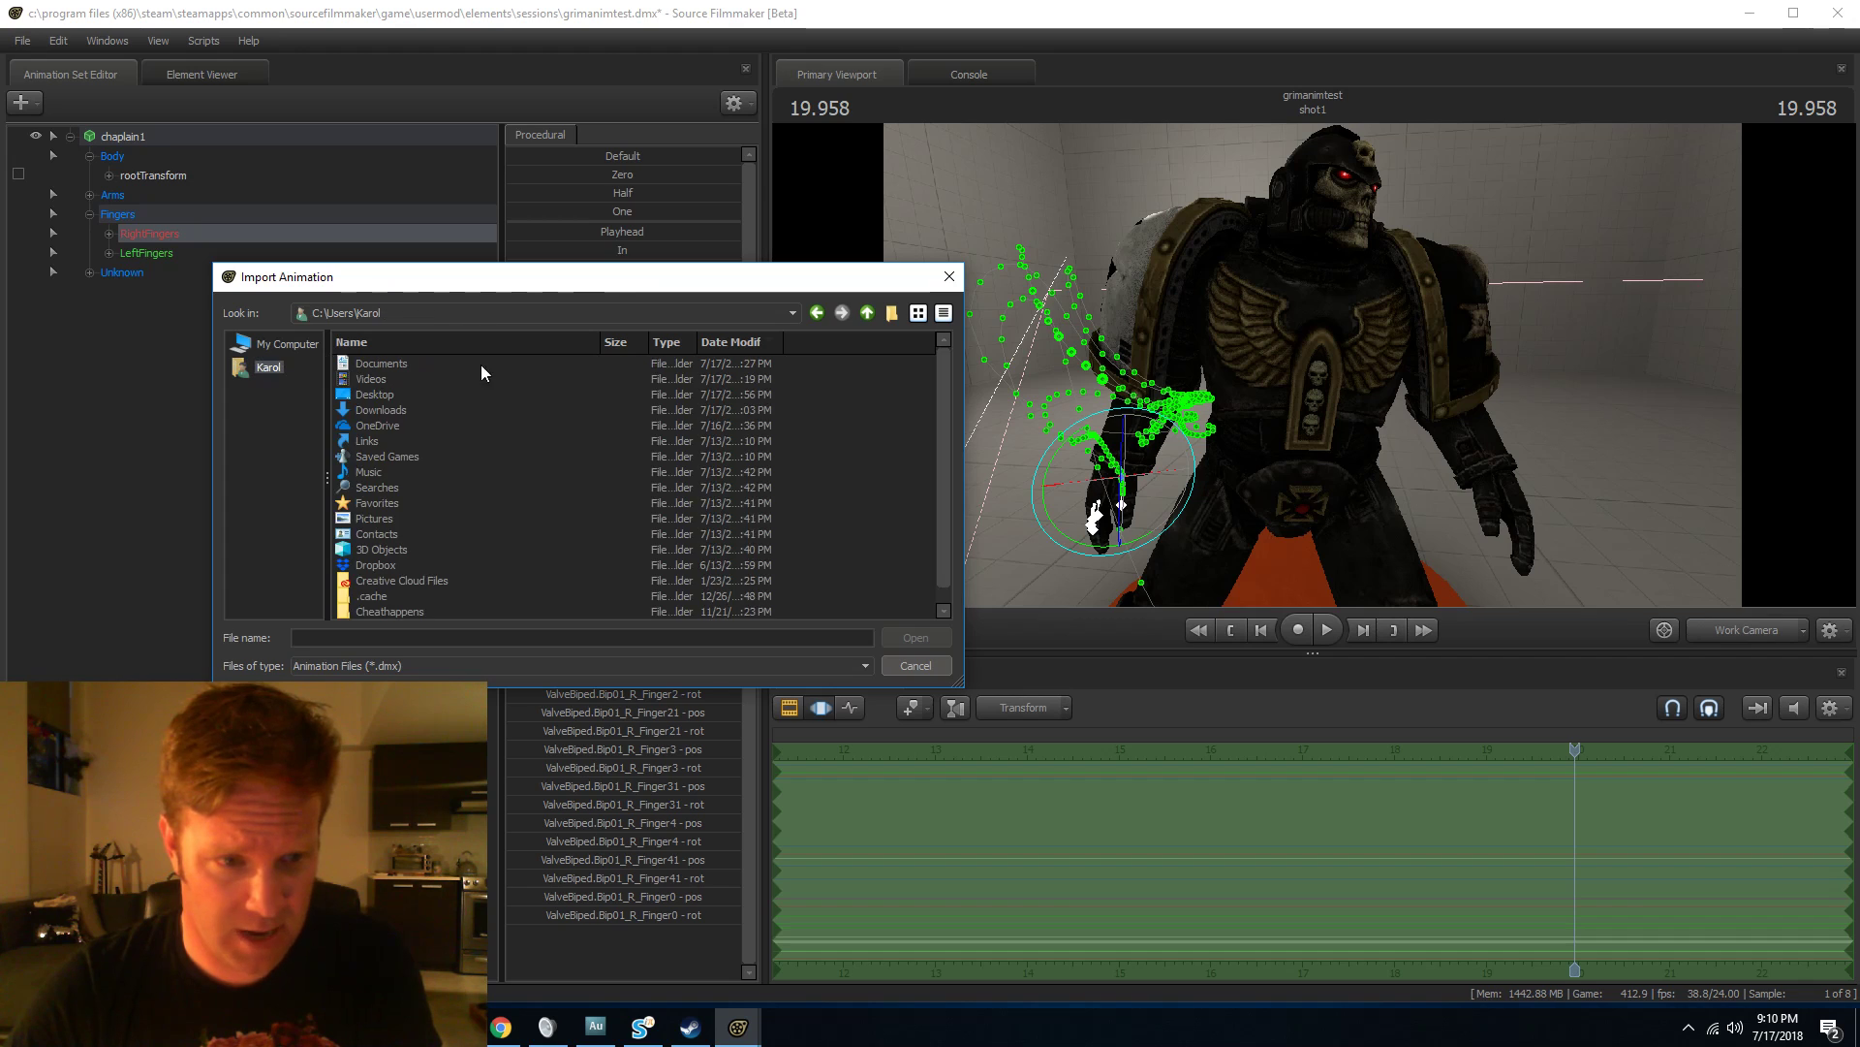
double_click(388, 396)
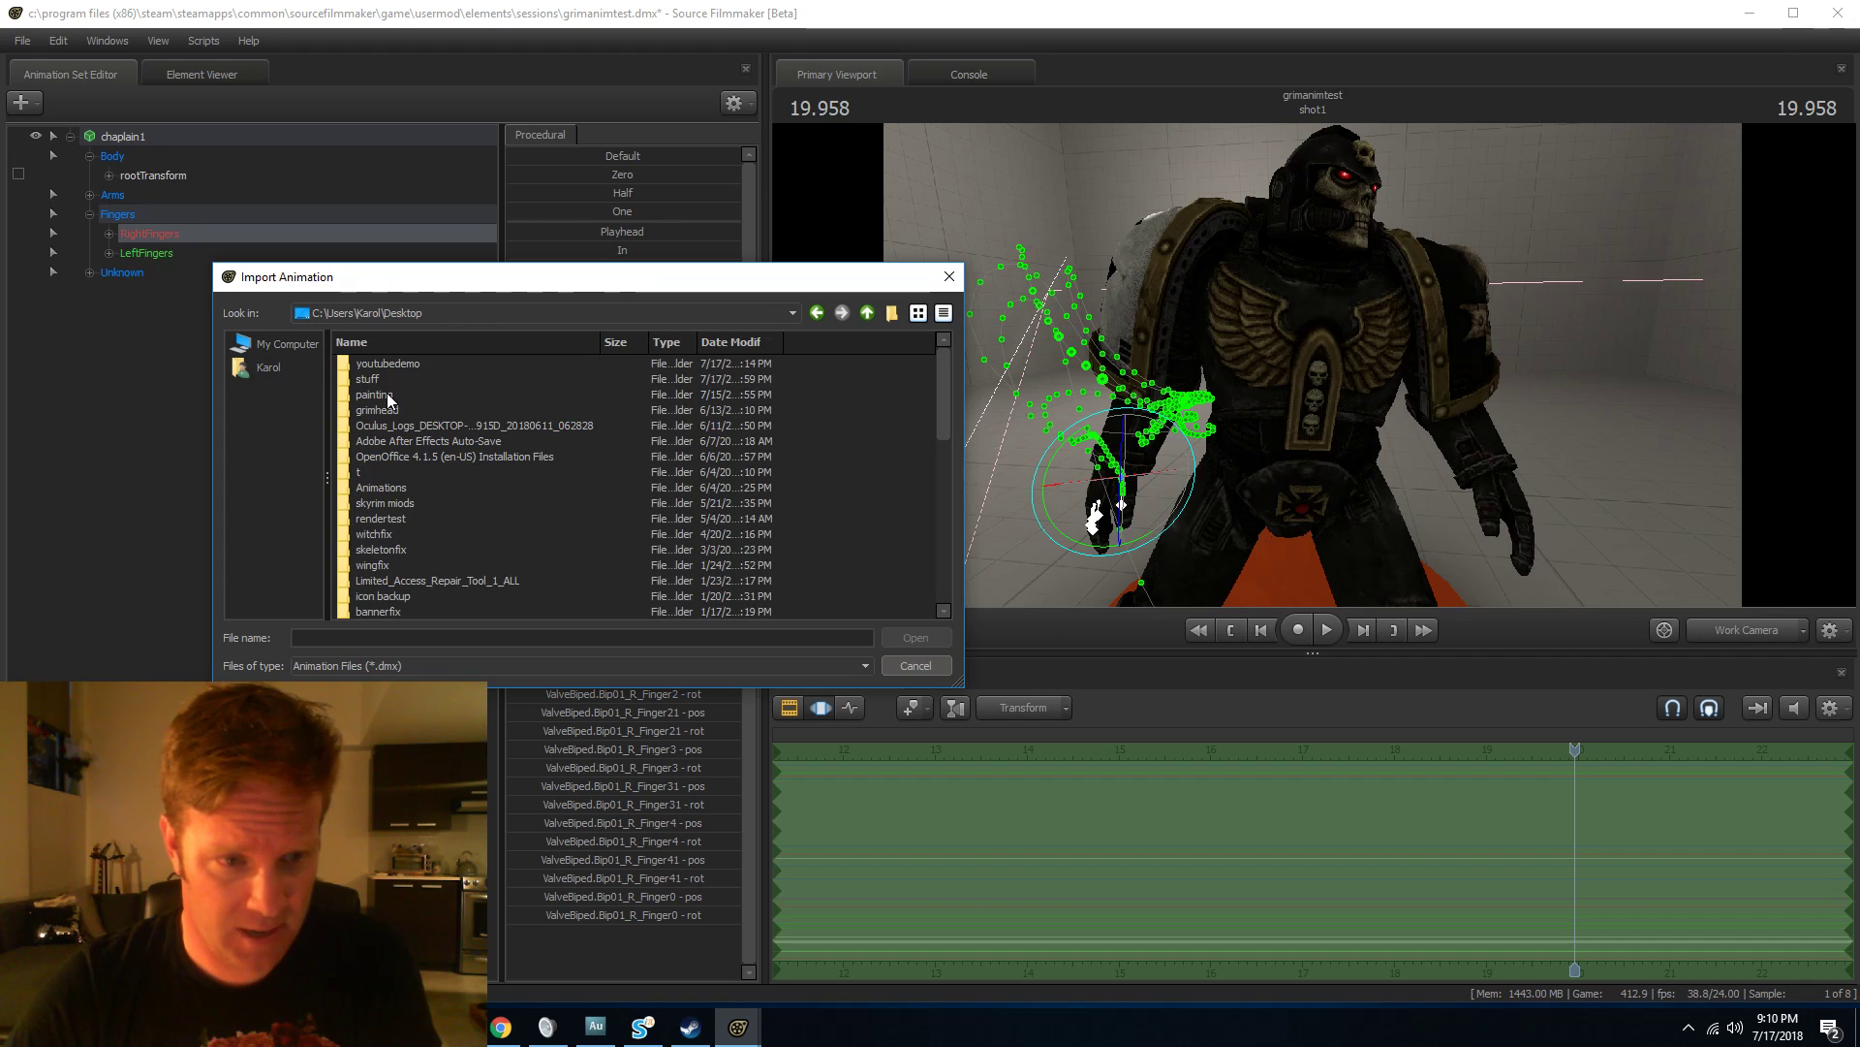
double_click(389, 490)
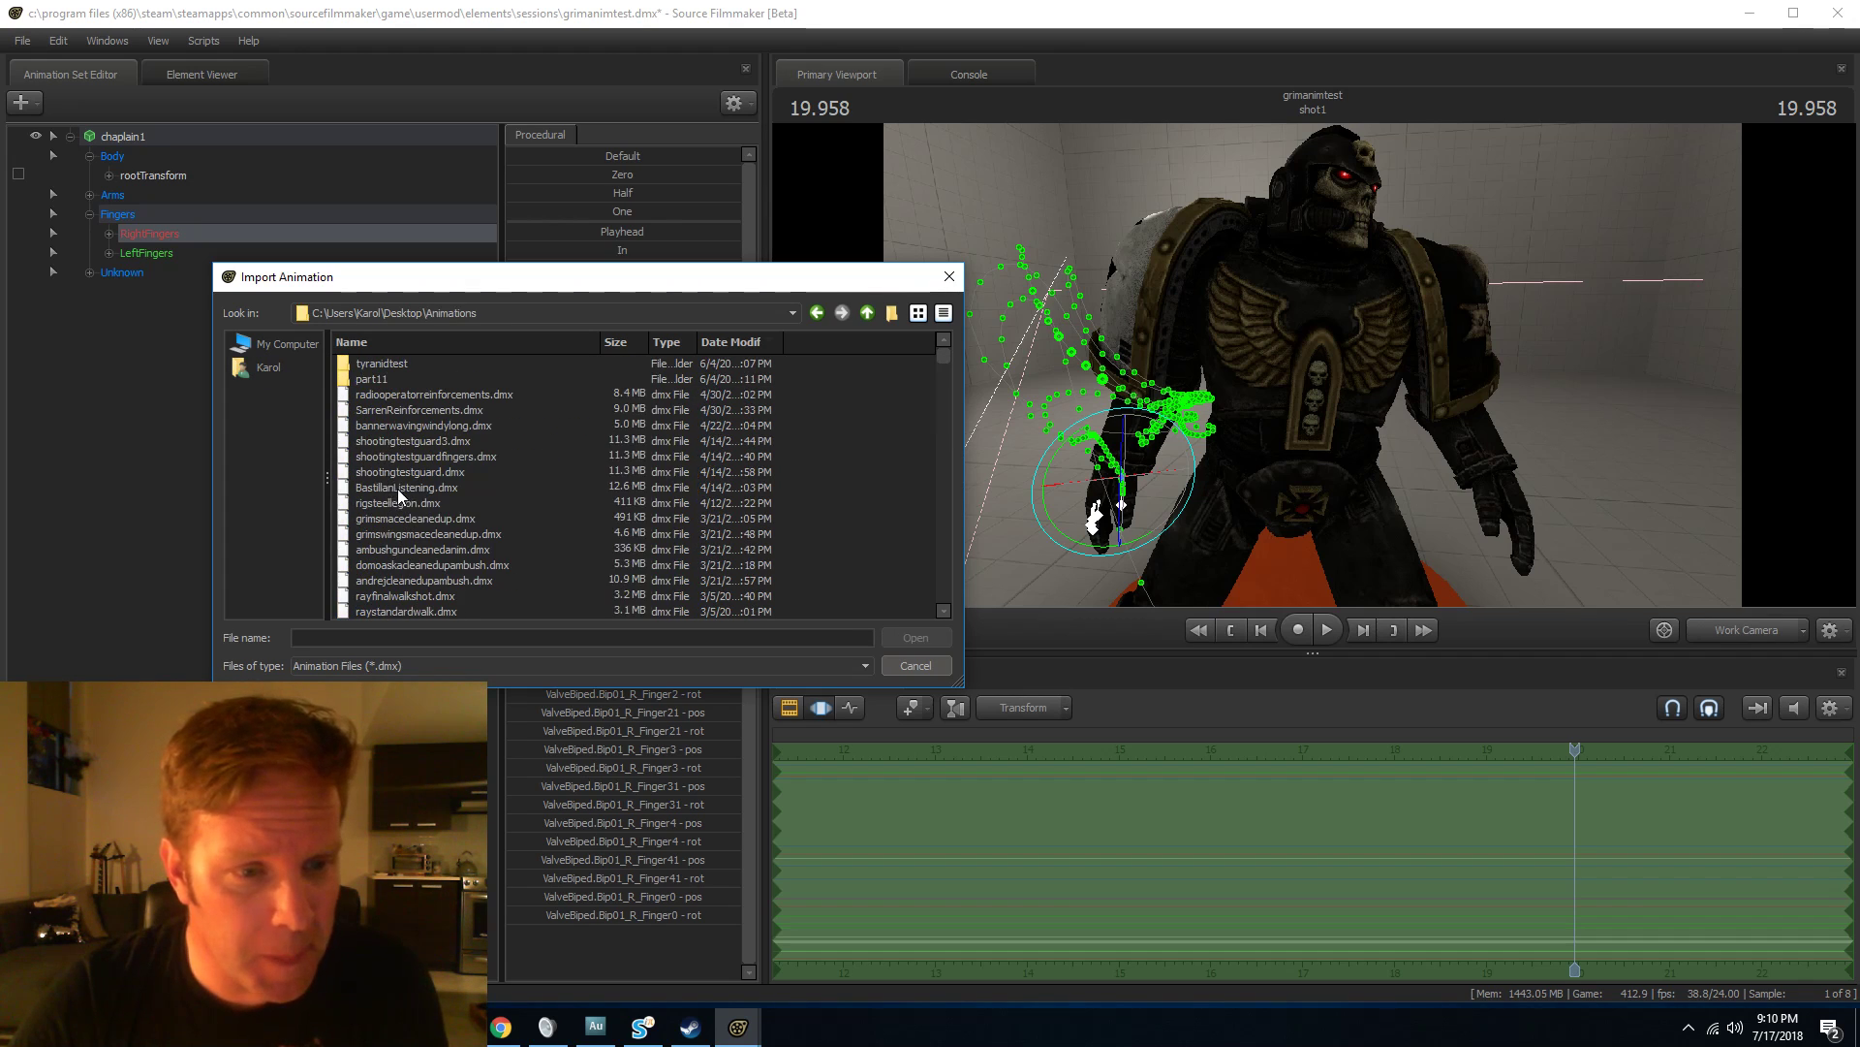
double_click(376, 378)
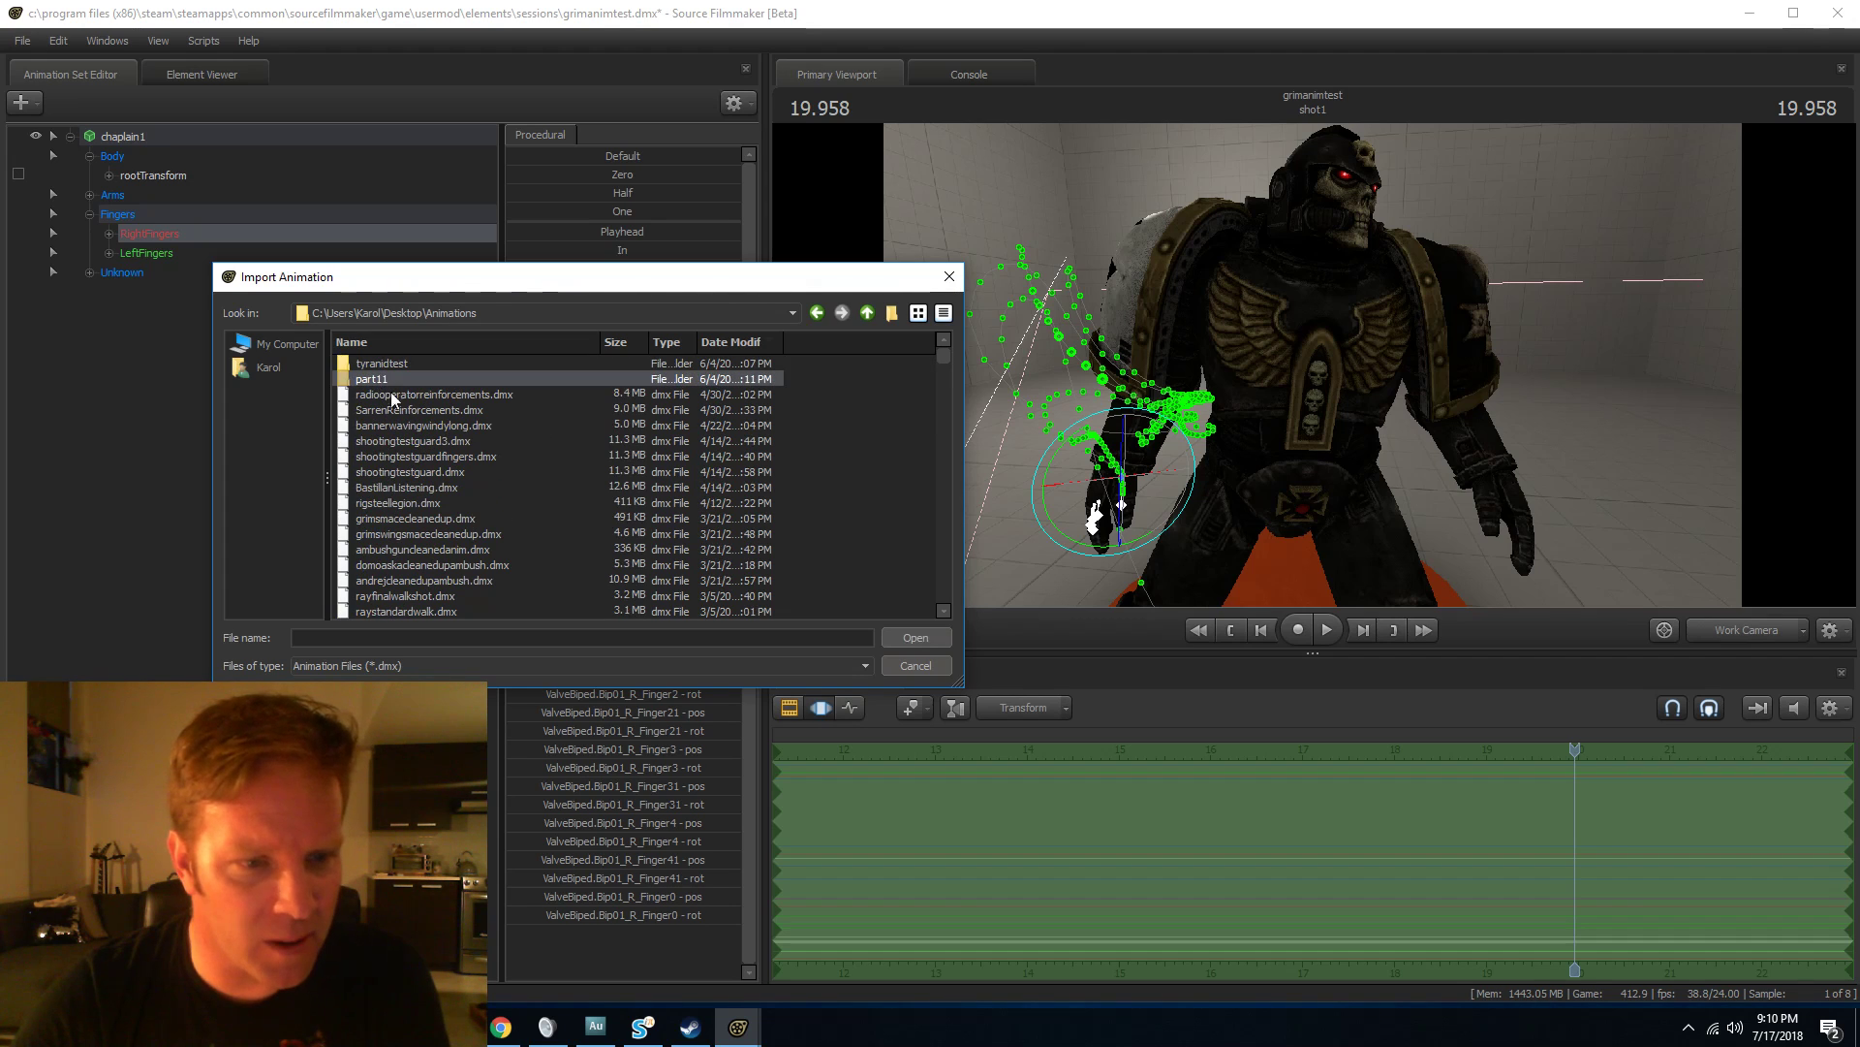
scroll(467, 490, "down", 4)
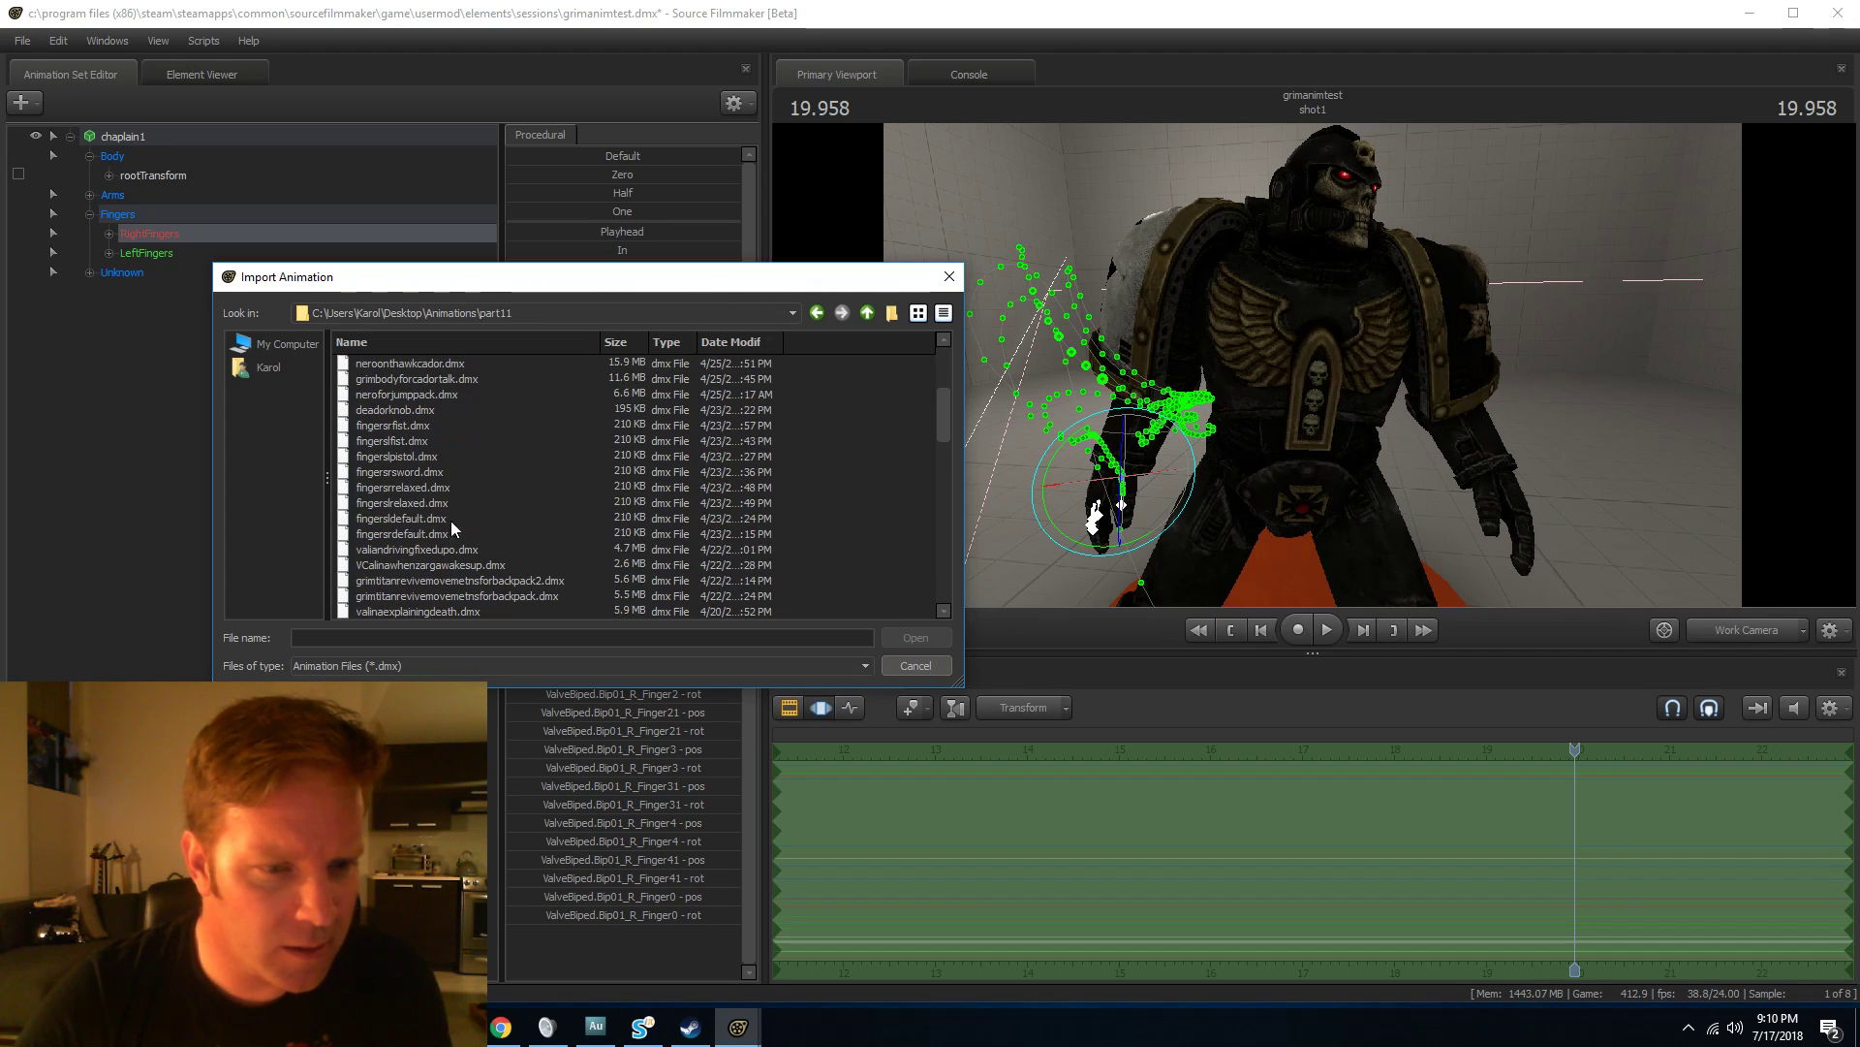
left_click(404, 473)
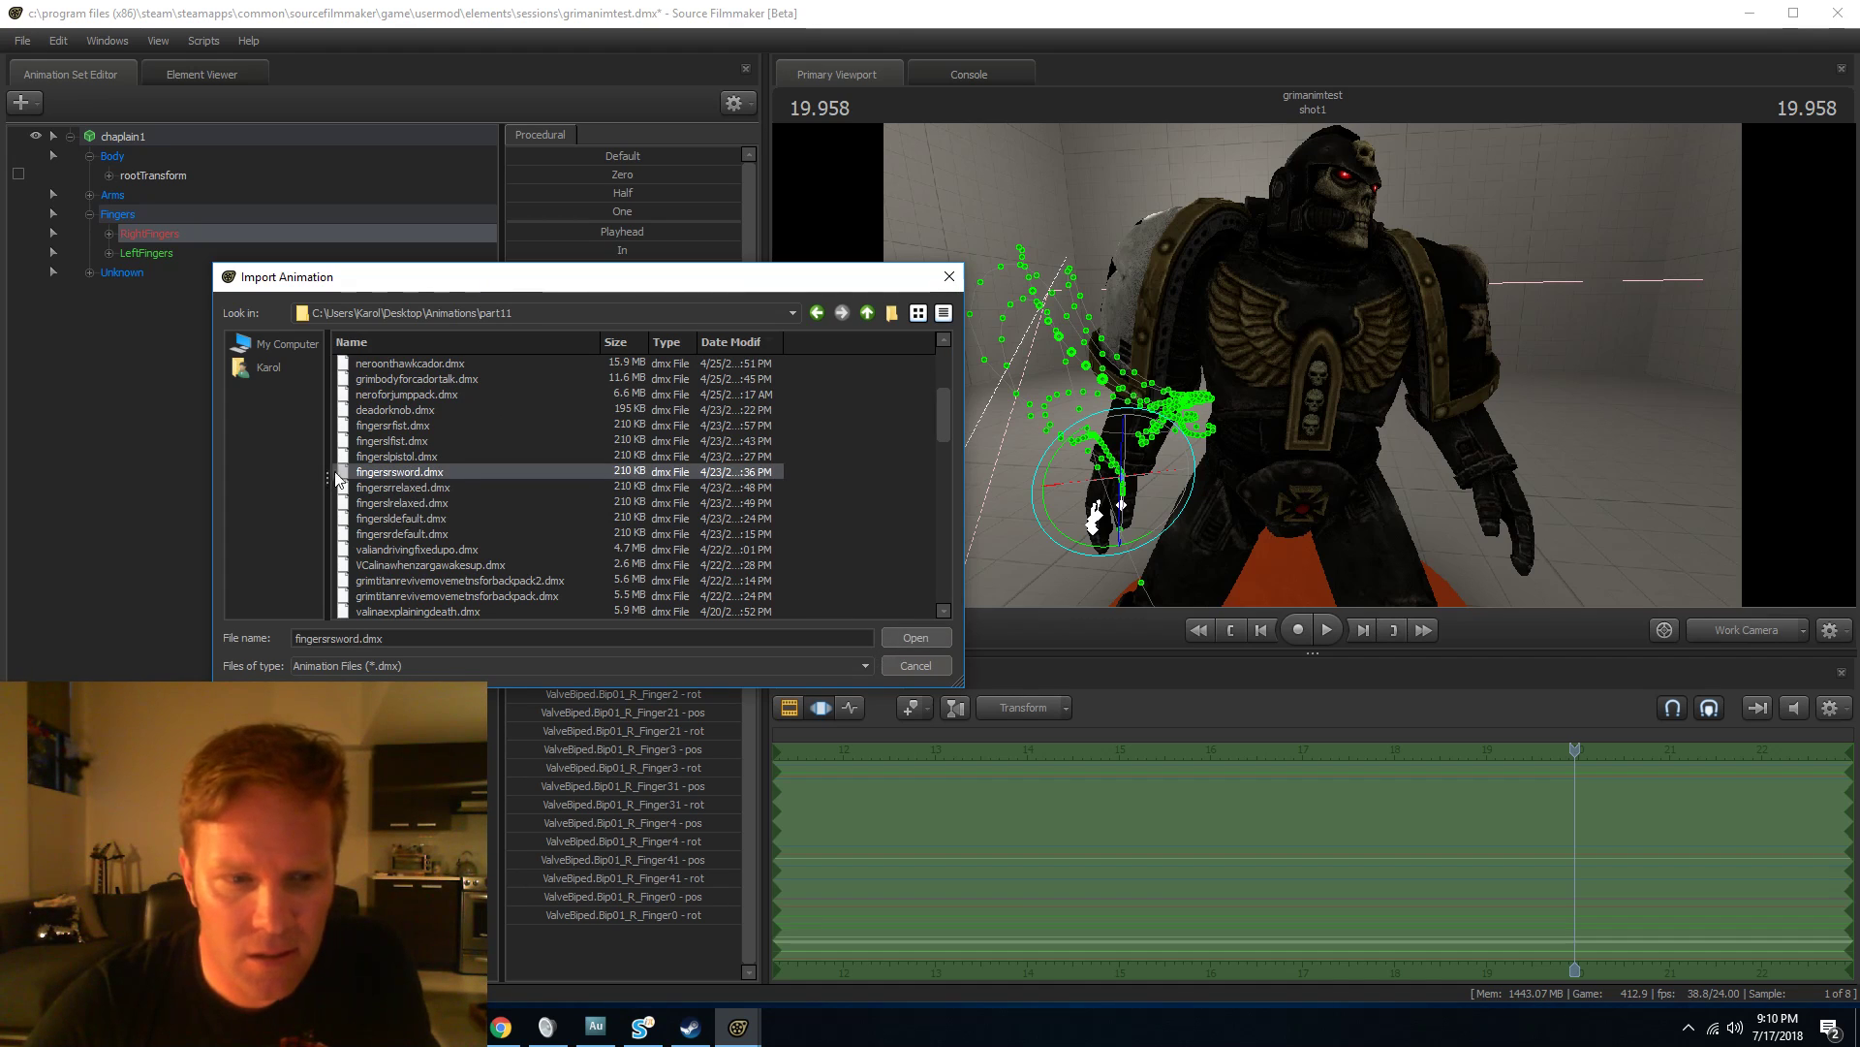
left_click(917, 638)
left_click(911, 599)
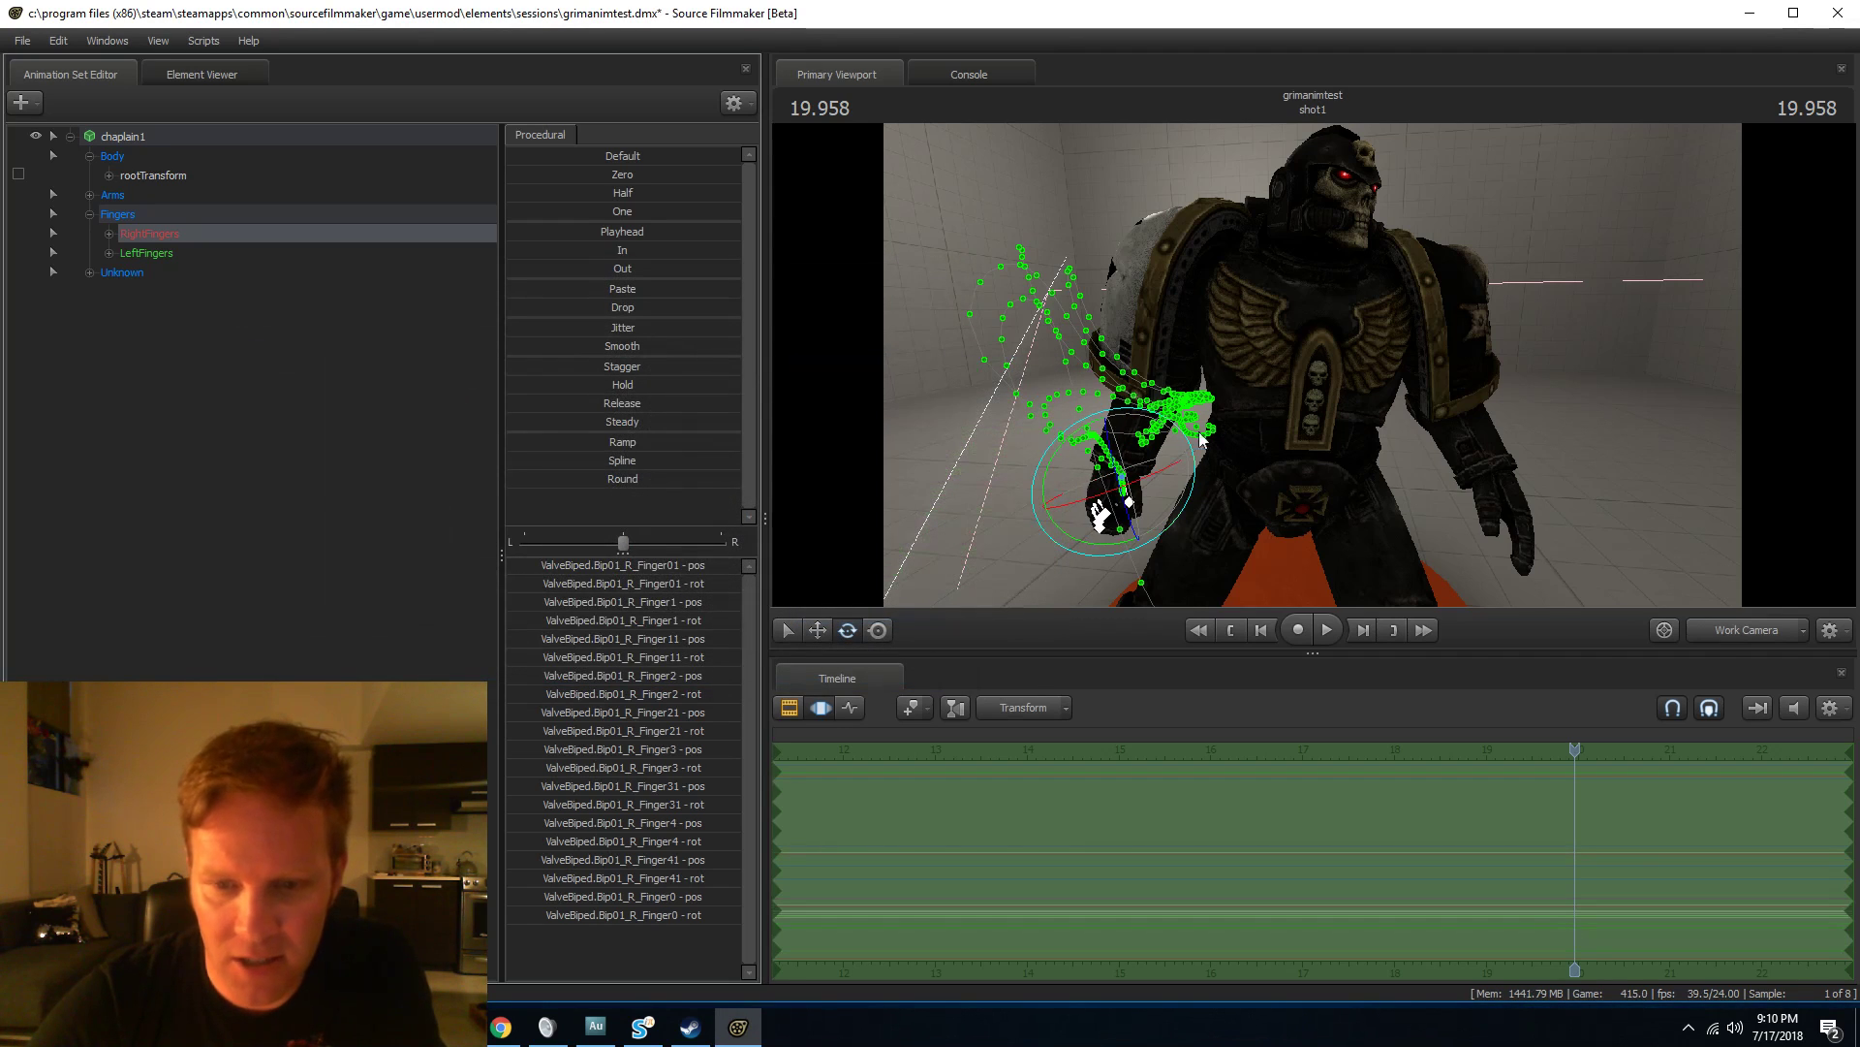
Import the animation fingerslpistol.dmx from the part11 folder onto chaplain1's LeftFingers group.
right_click(141, 257)
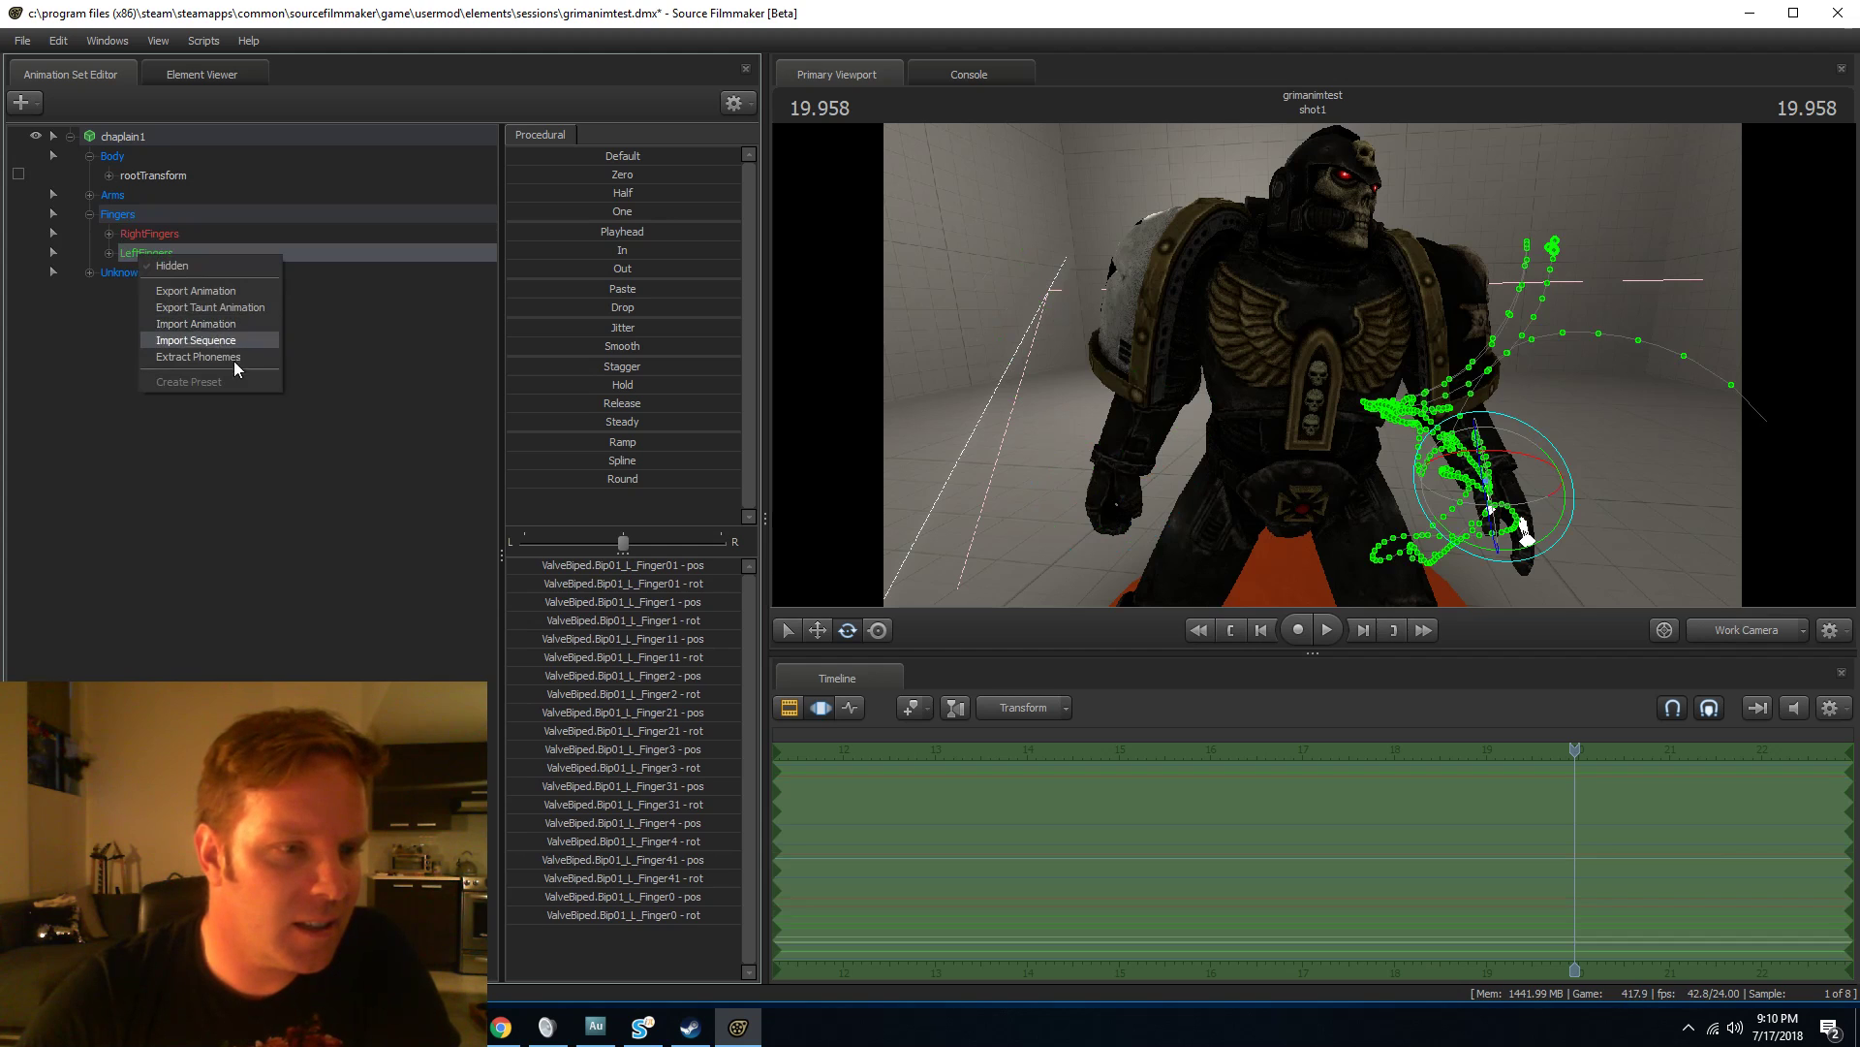
left_click(196, 323)
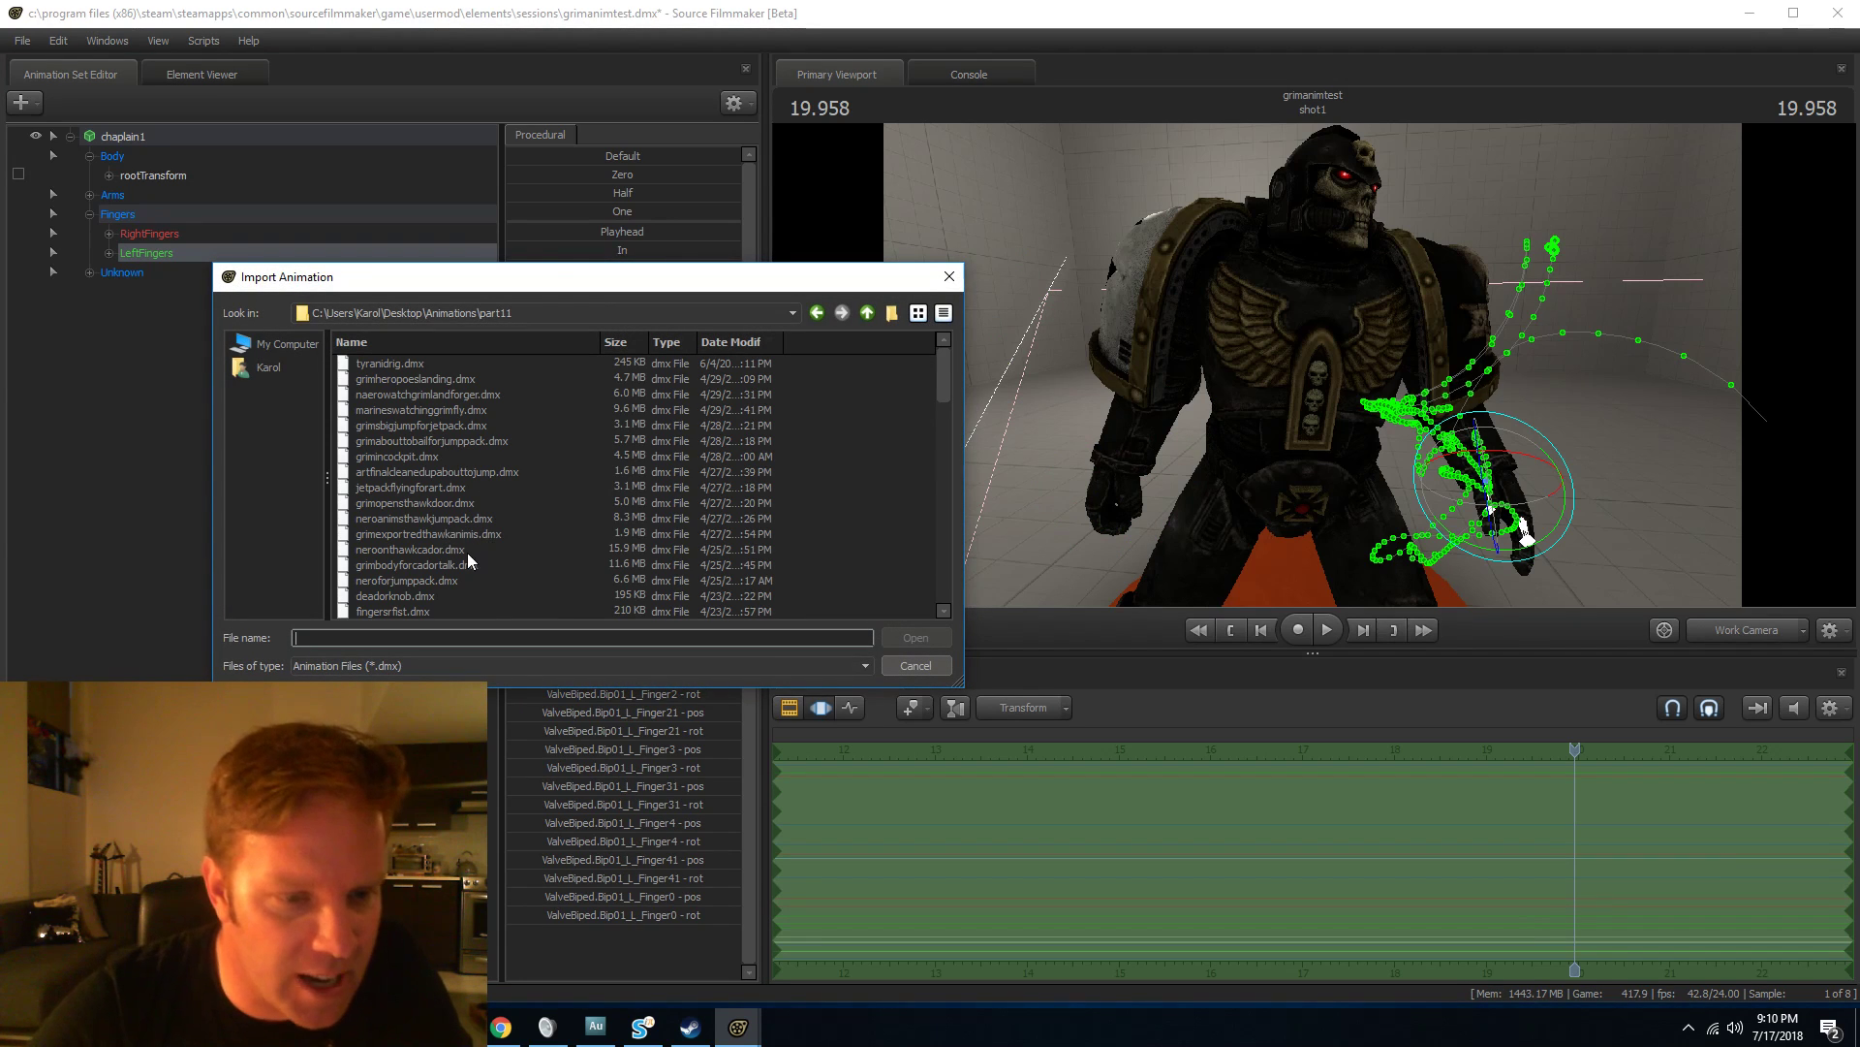
scroll(447, 599, "down", 4)
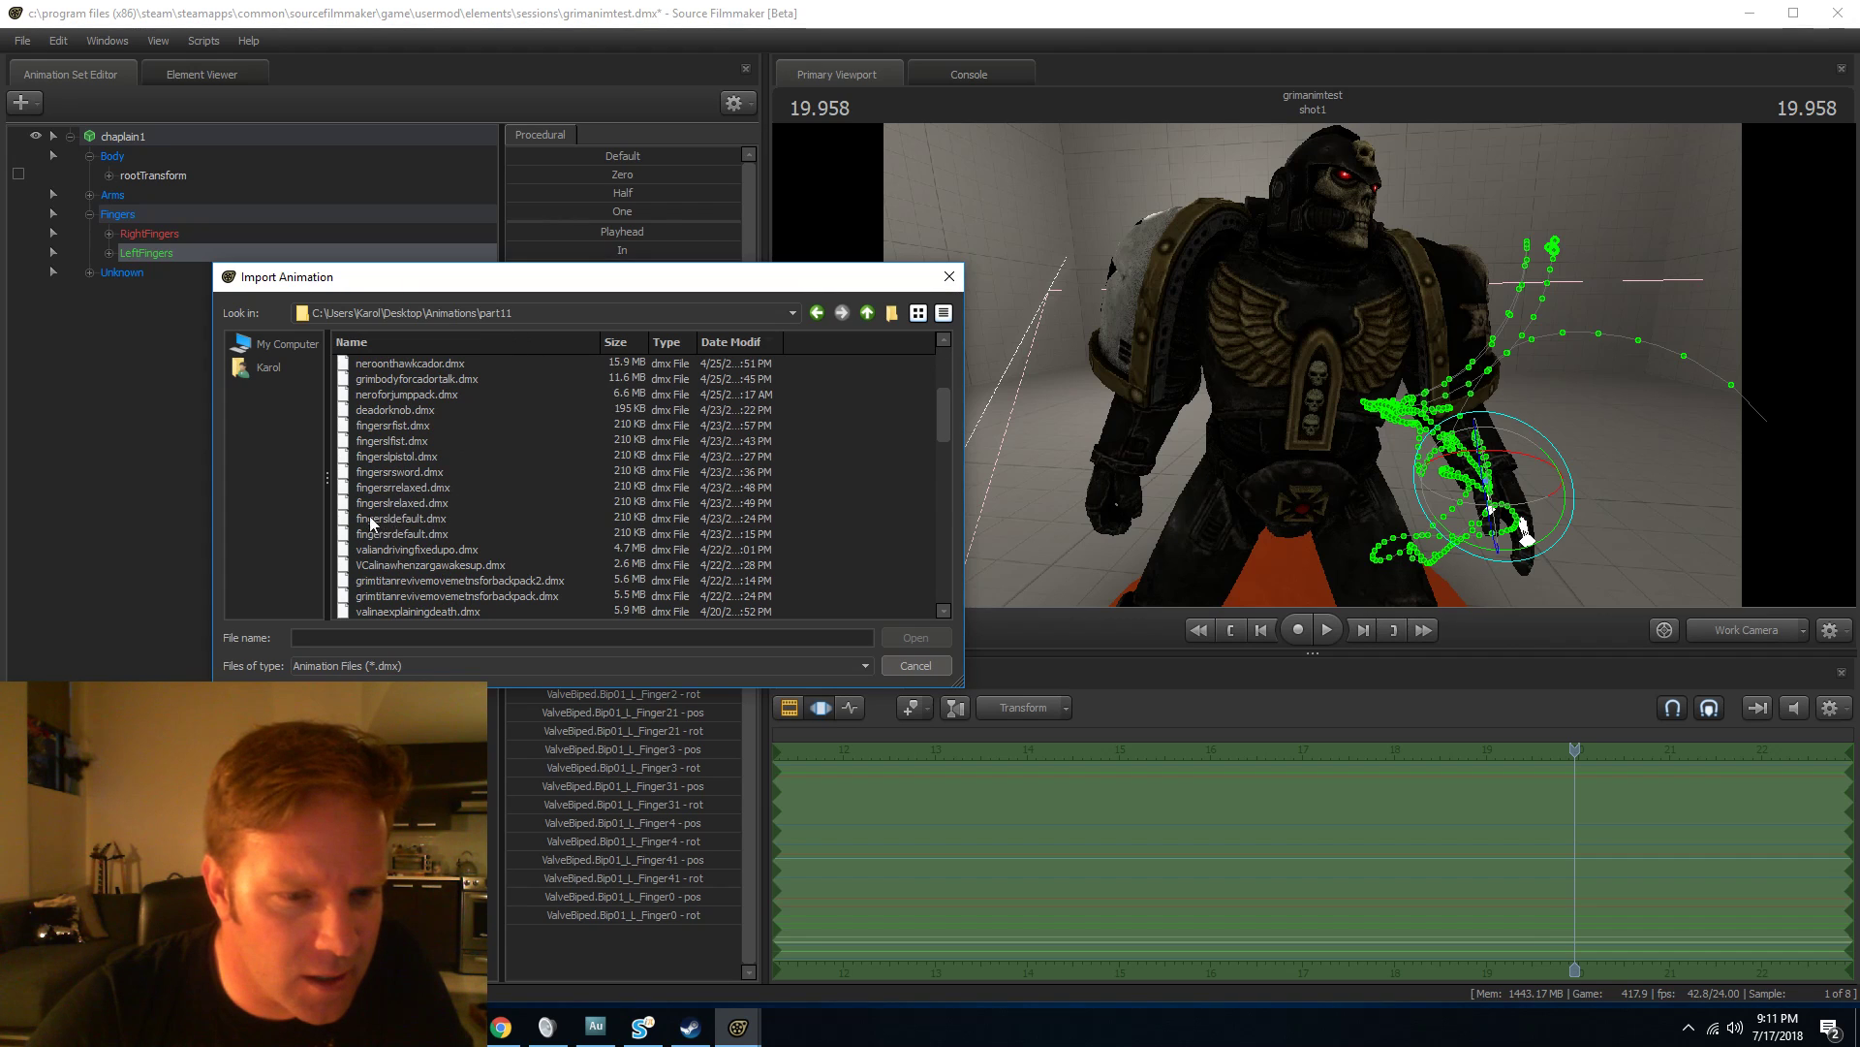
left_click(387, 455)
left_click(913, 638)
left_click(955, 603)
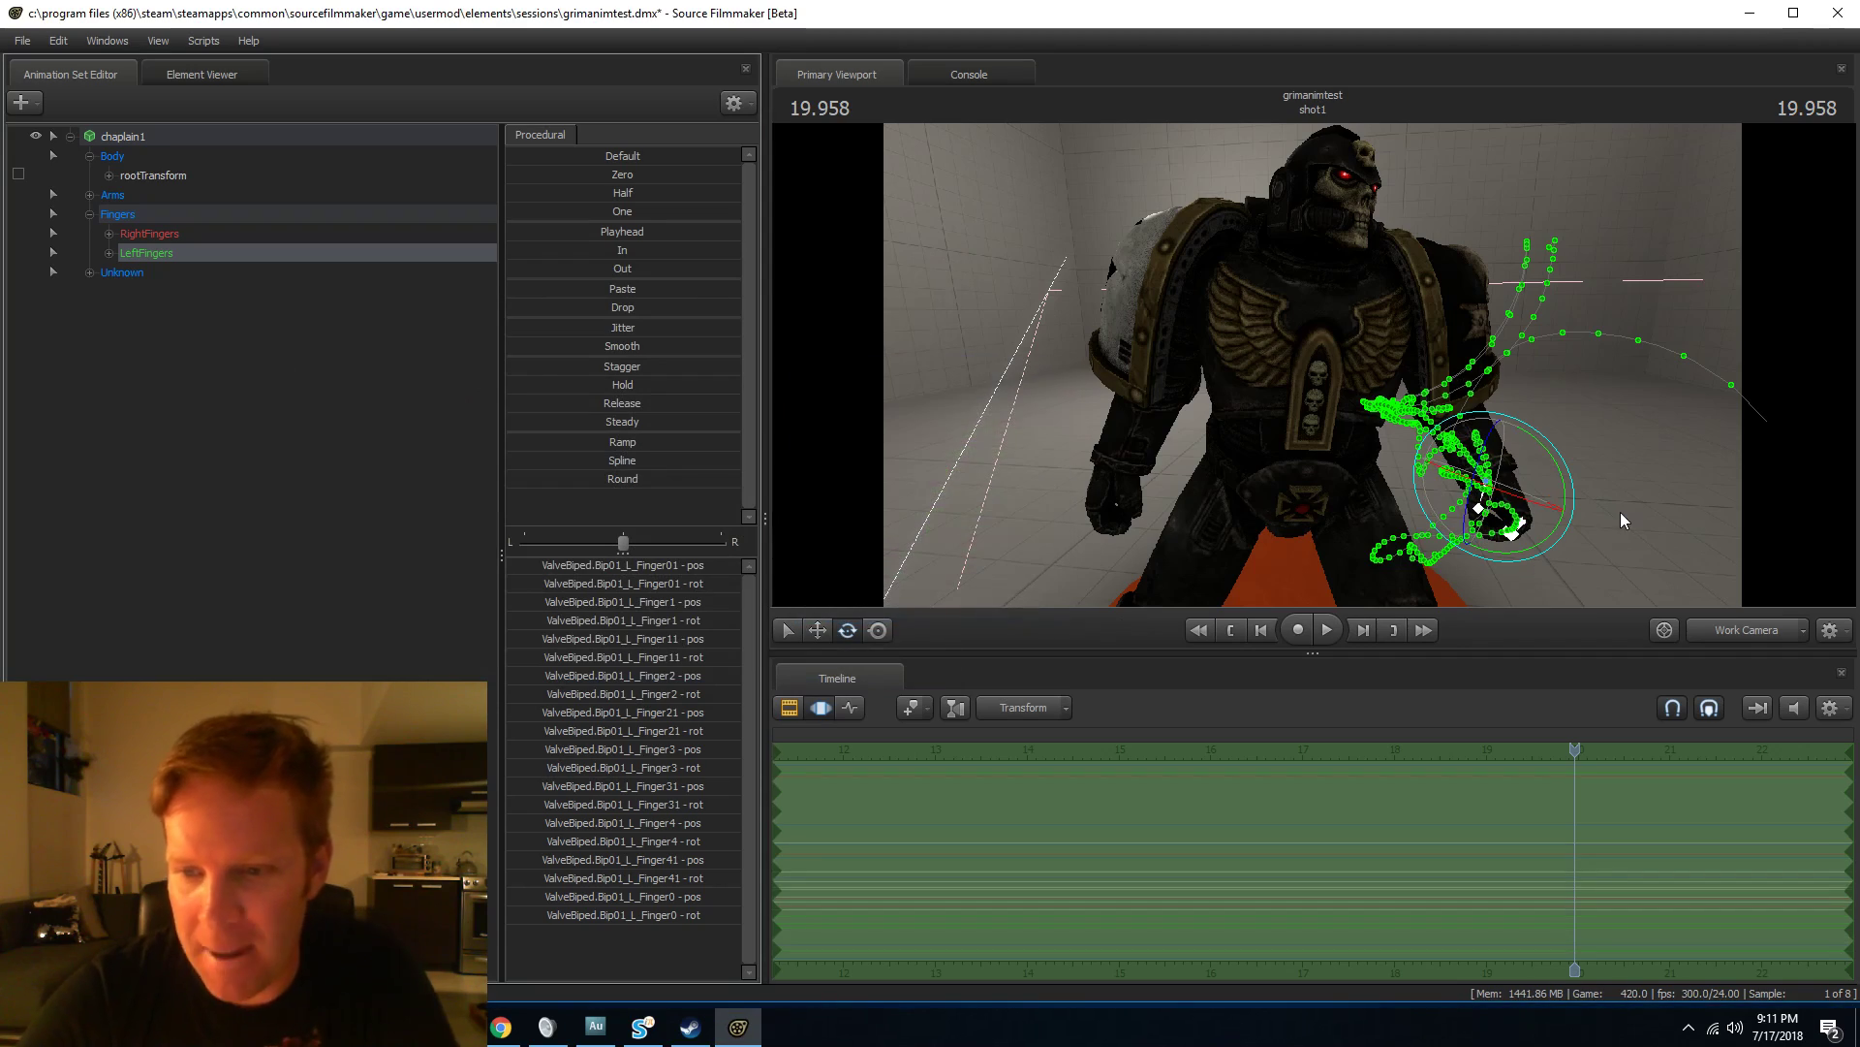
Examine the marine's new finger poses on both hands from a wider viewing angle.
left_click_drag(1649, 450, 1674, 525)
key("w")
key("s")
key("w")
key("s")
key("a")
key("s")
left_click_drag(1035, 479, 1035, 479)
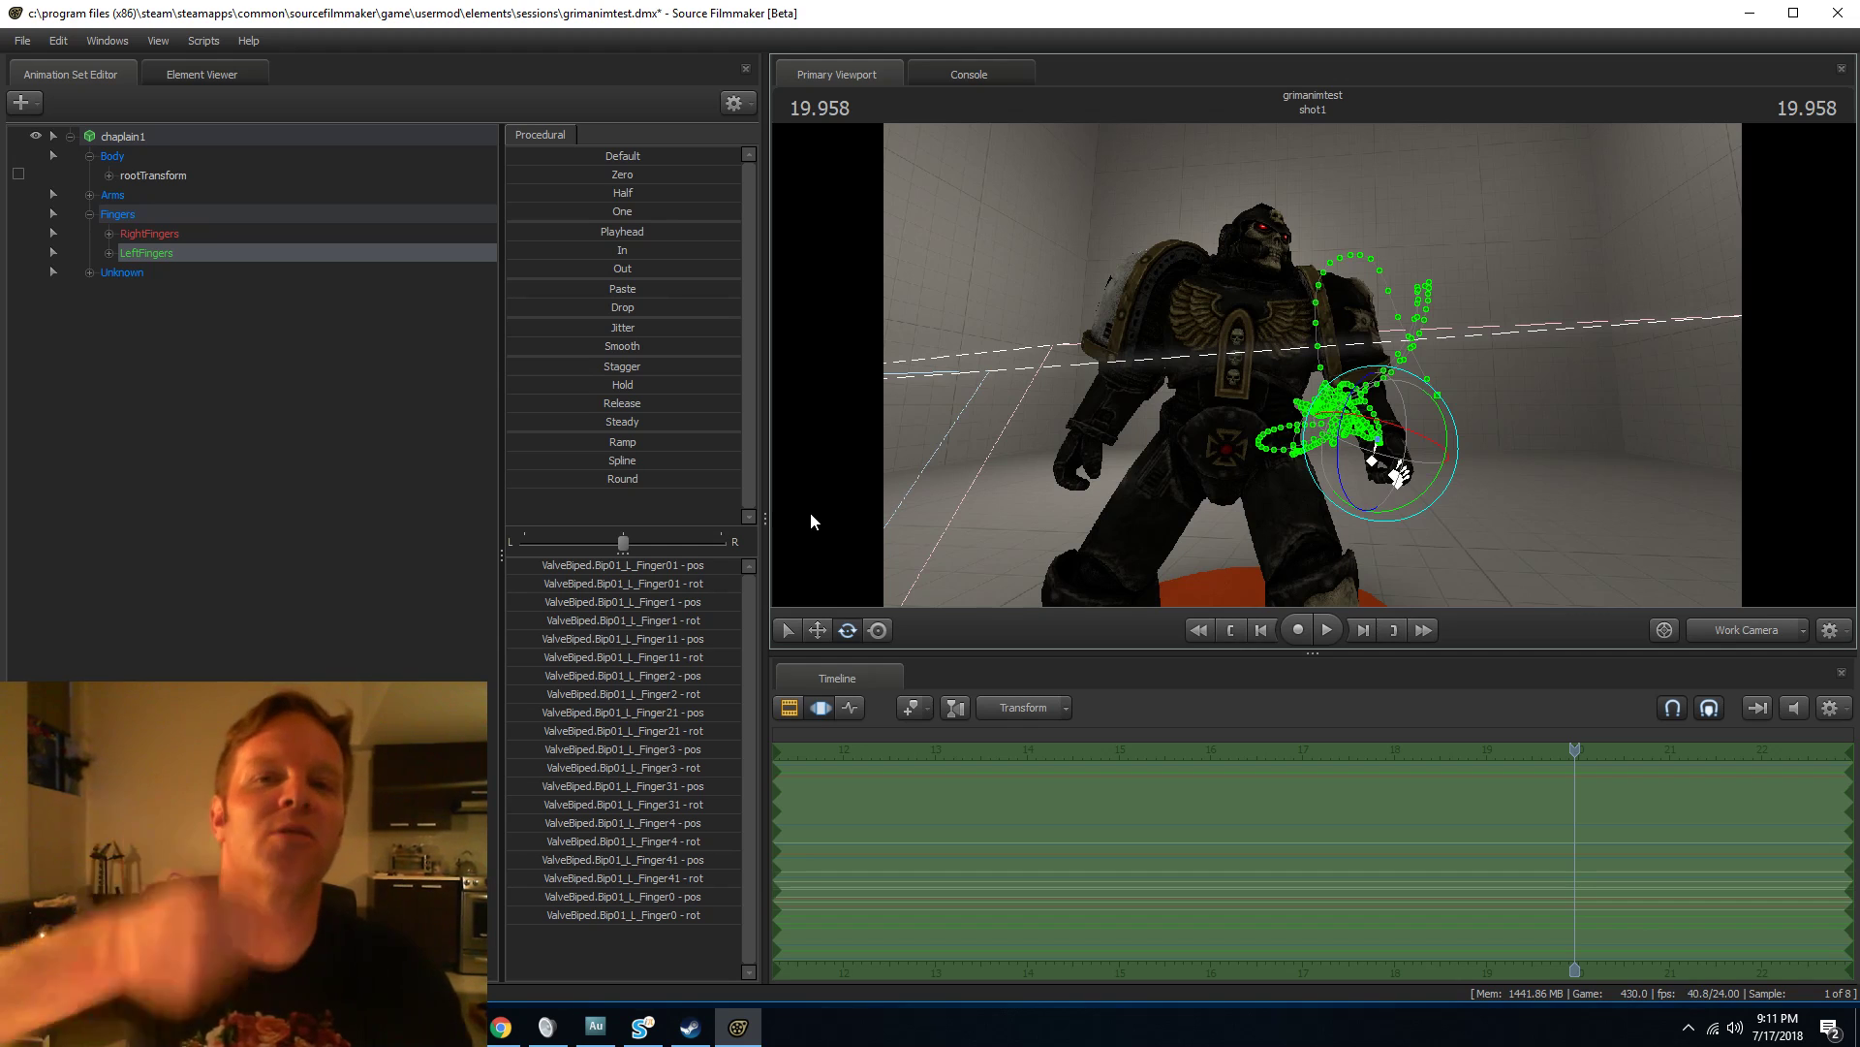
Create an animation set for a new model, filtering for "crozius" and loading crozius.mdl from the warhammer40k weapons folder.
right_click(168, 376)
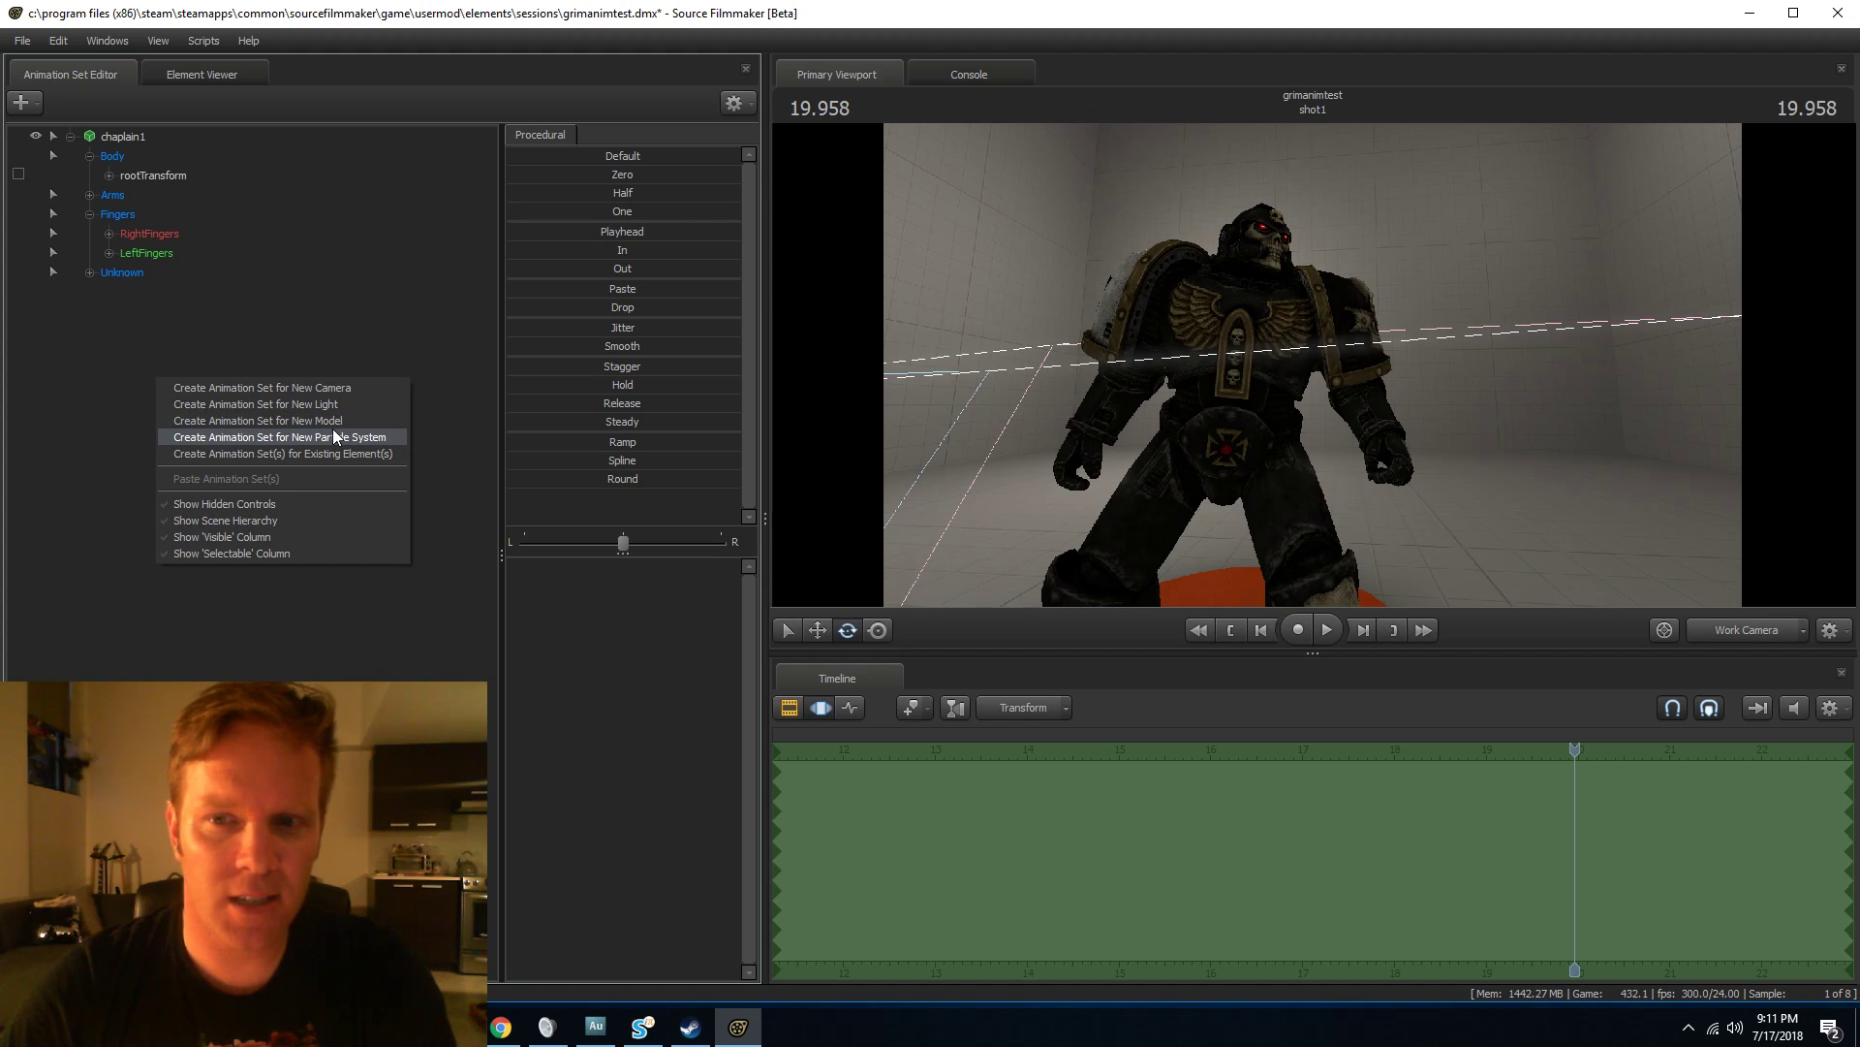
left_click(277, 422)
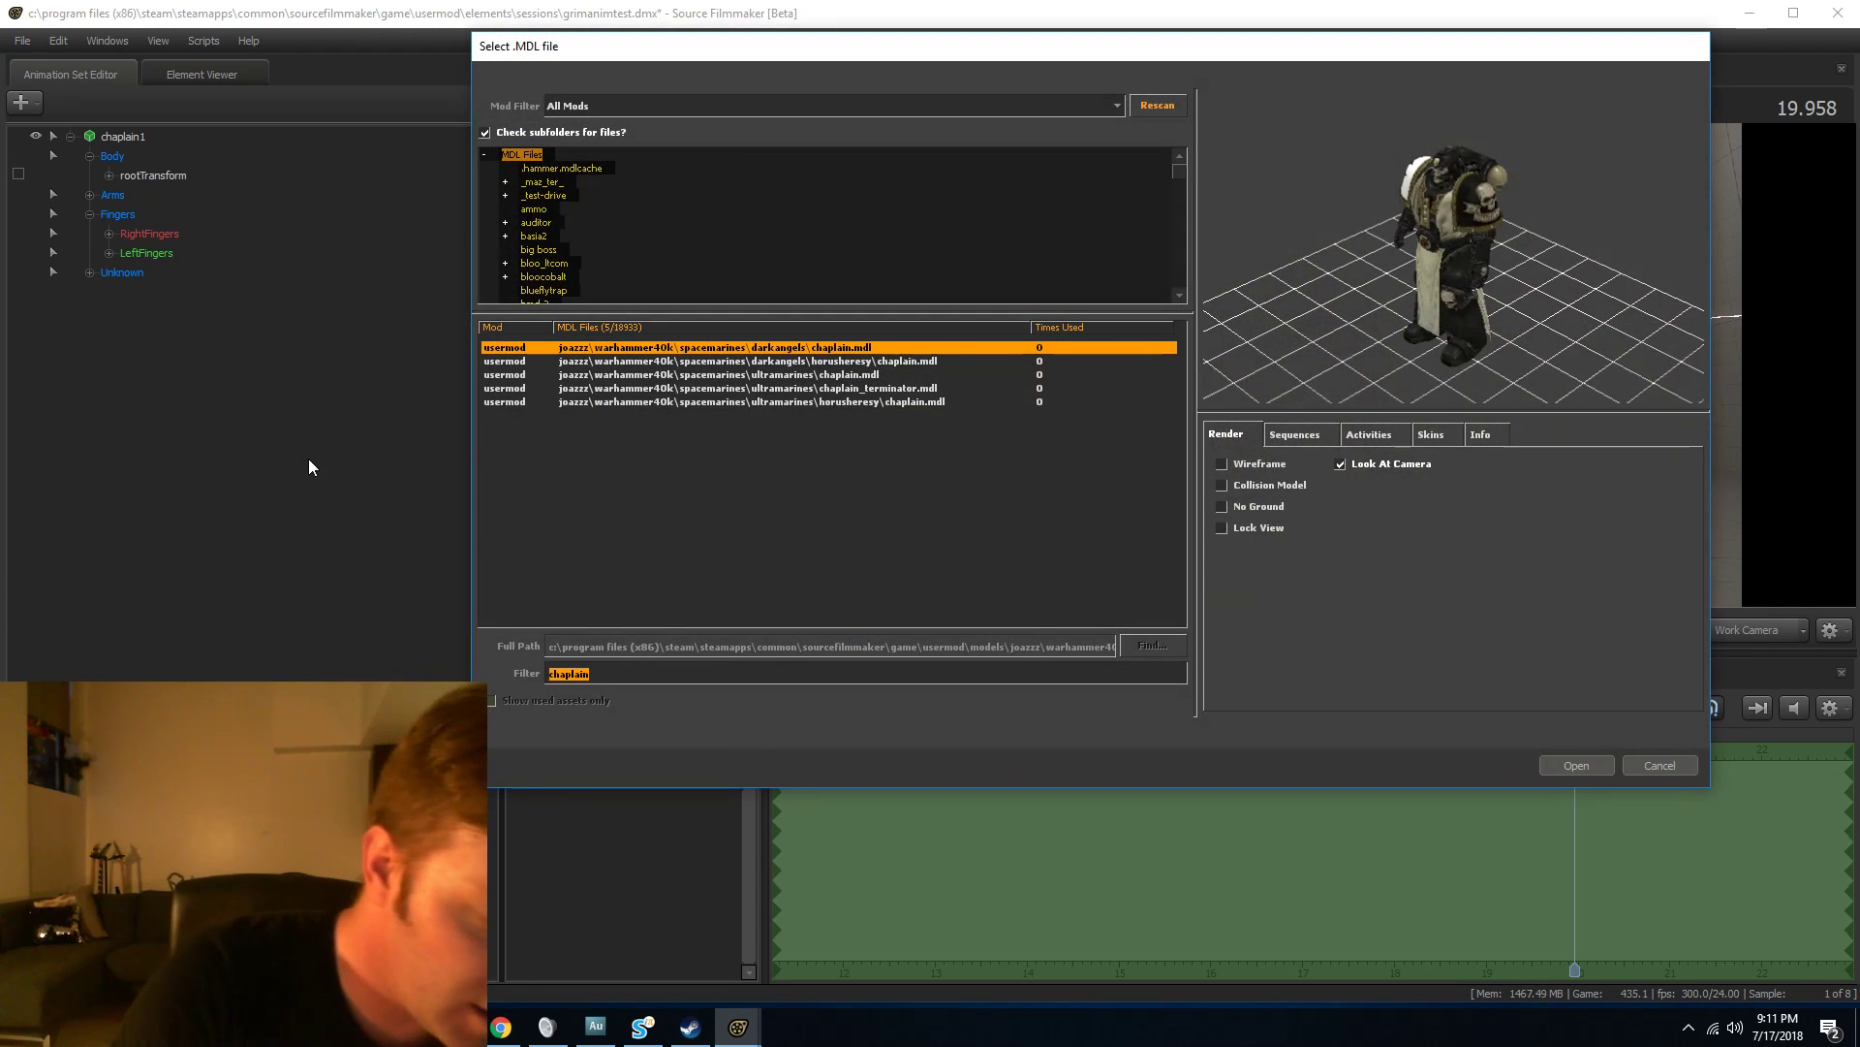
type("crozius")
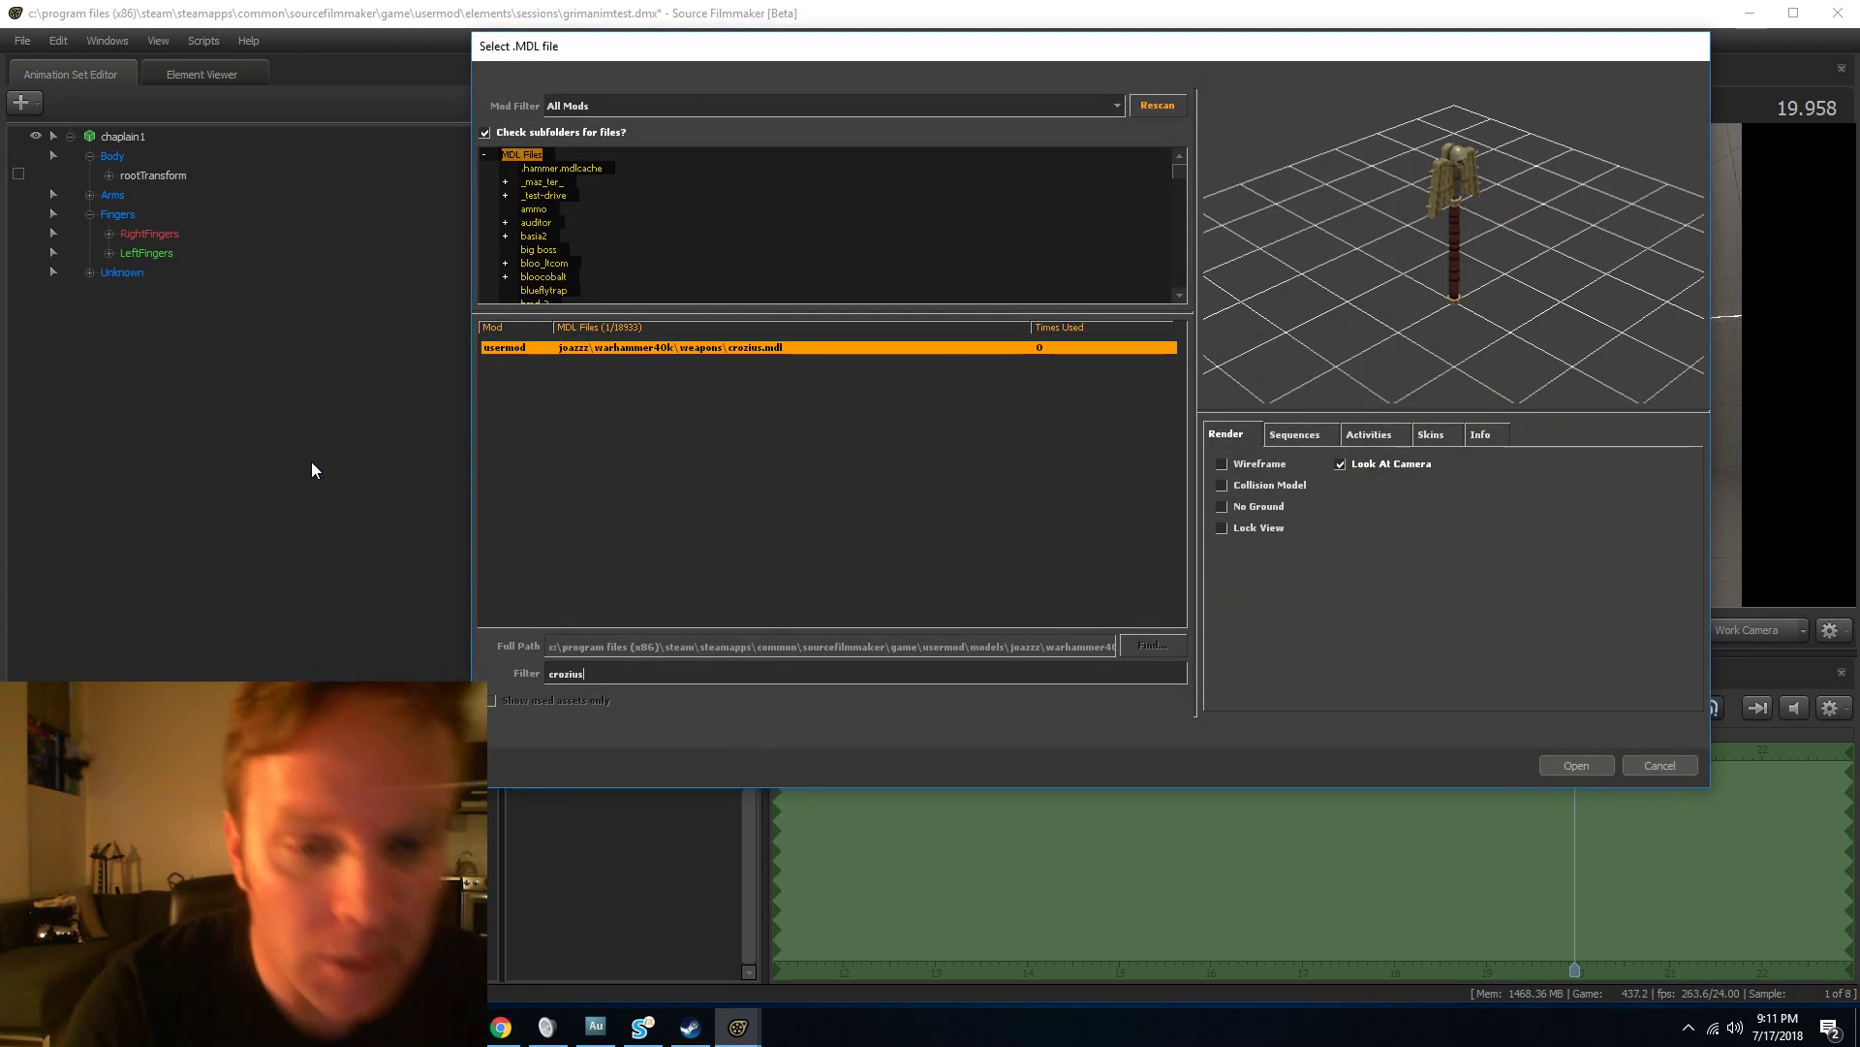
left_click(1574, 763)
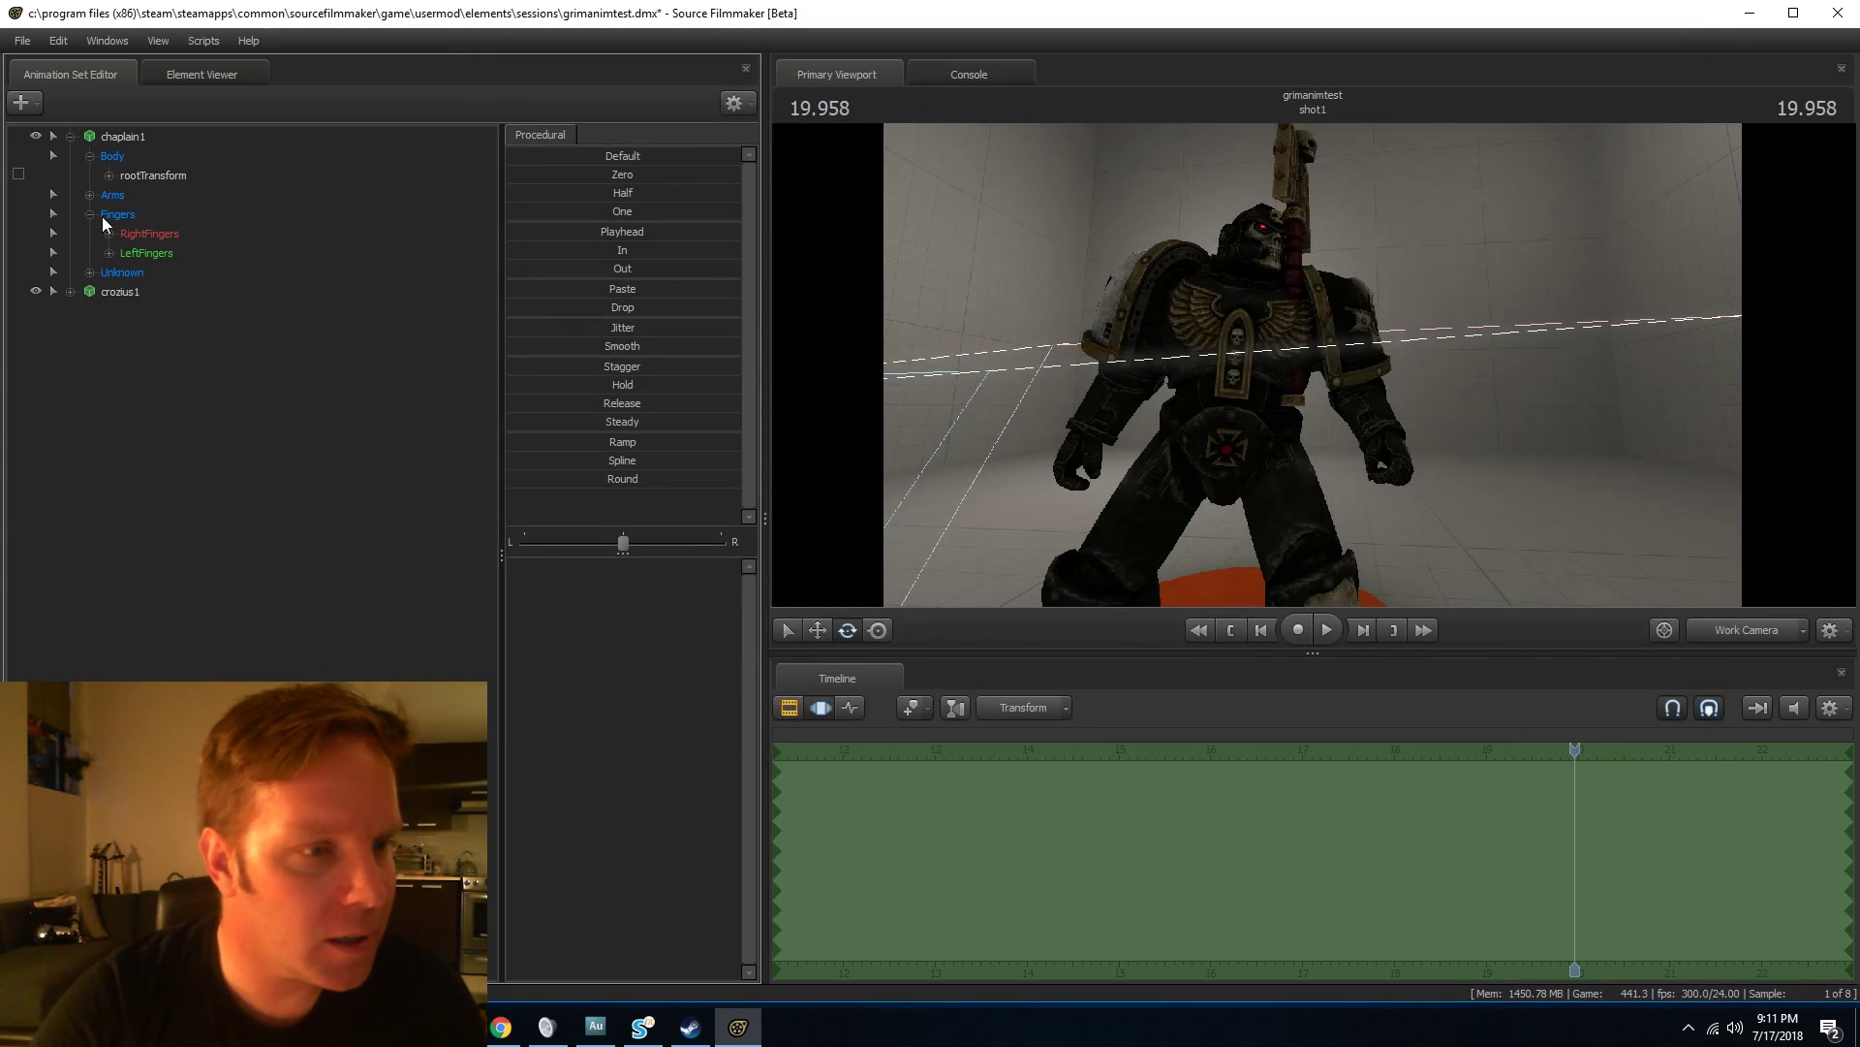
Lock the rootTransform of crozius1 to chaplain1's ValveBiped.Bip01_R_Hand and apply Zero to snap it to the hand.
left_click(87, 194)
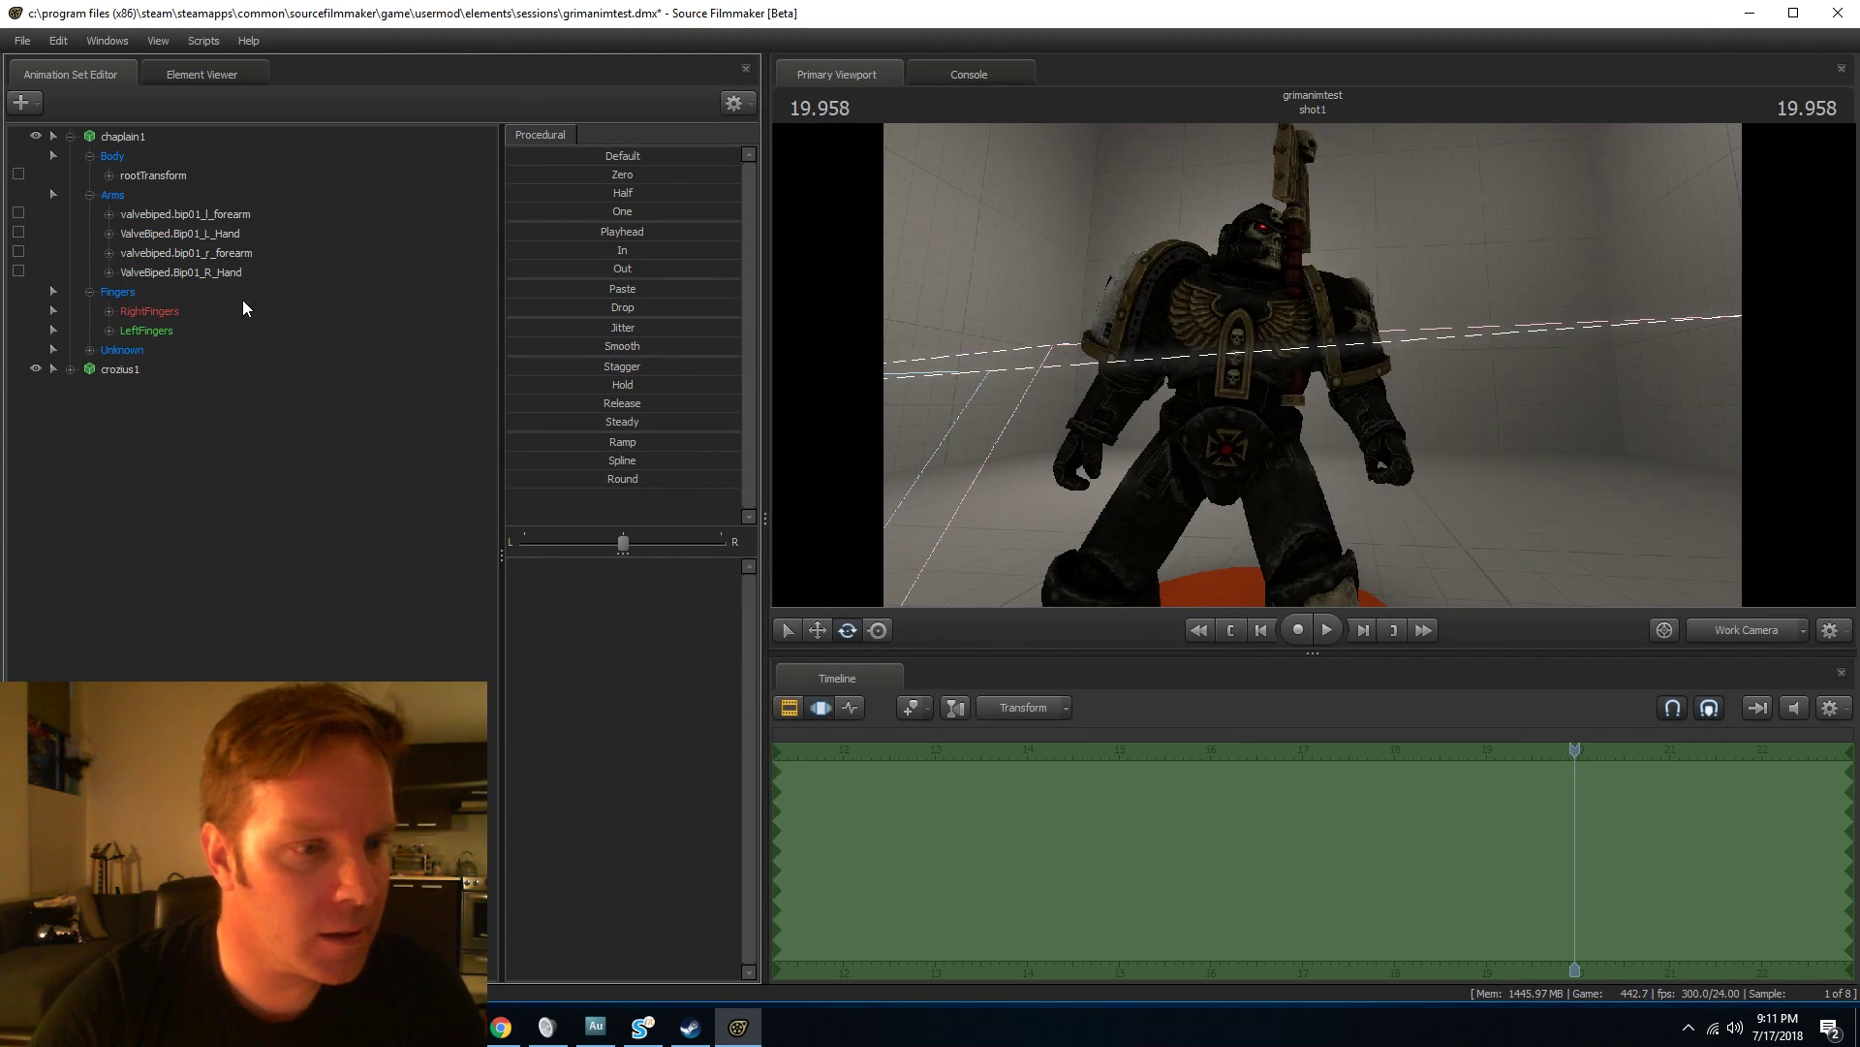
left_click(184, 274)
left_click(70, 370)
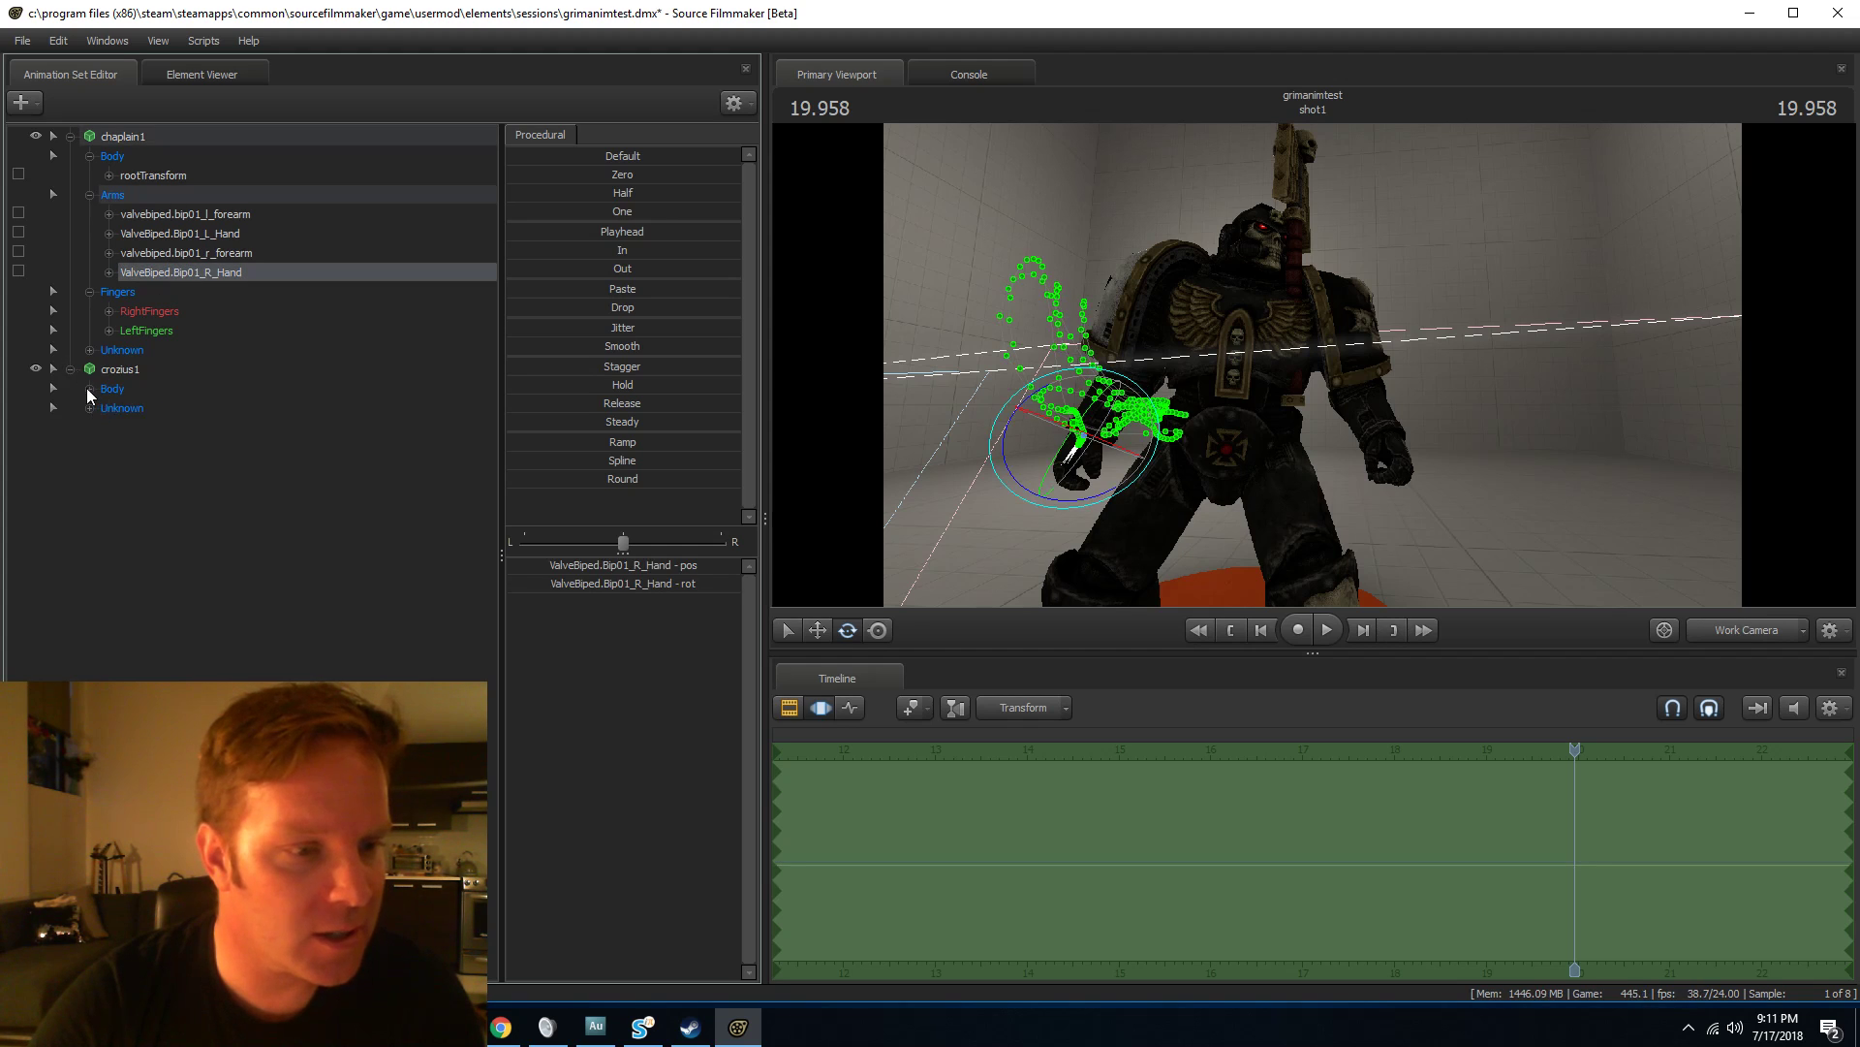
left_click(170, 413)
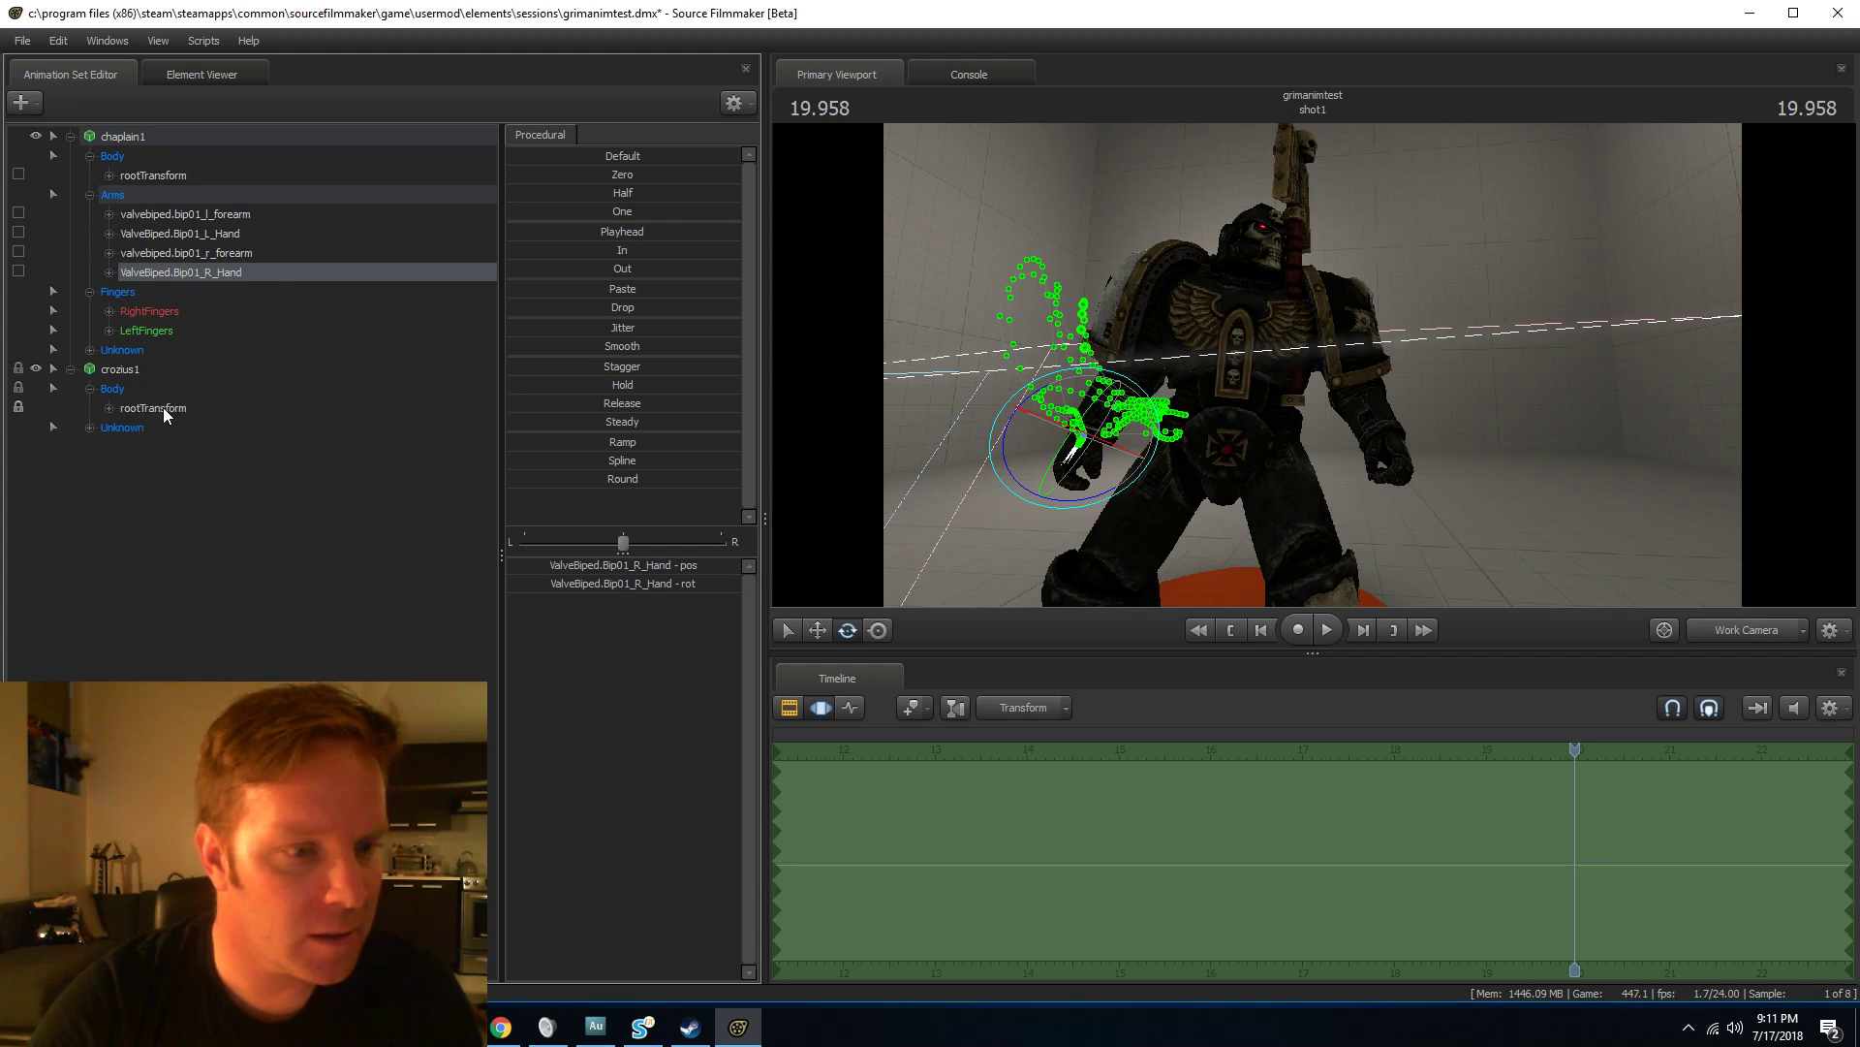
left_click(510, 176)
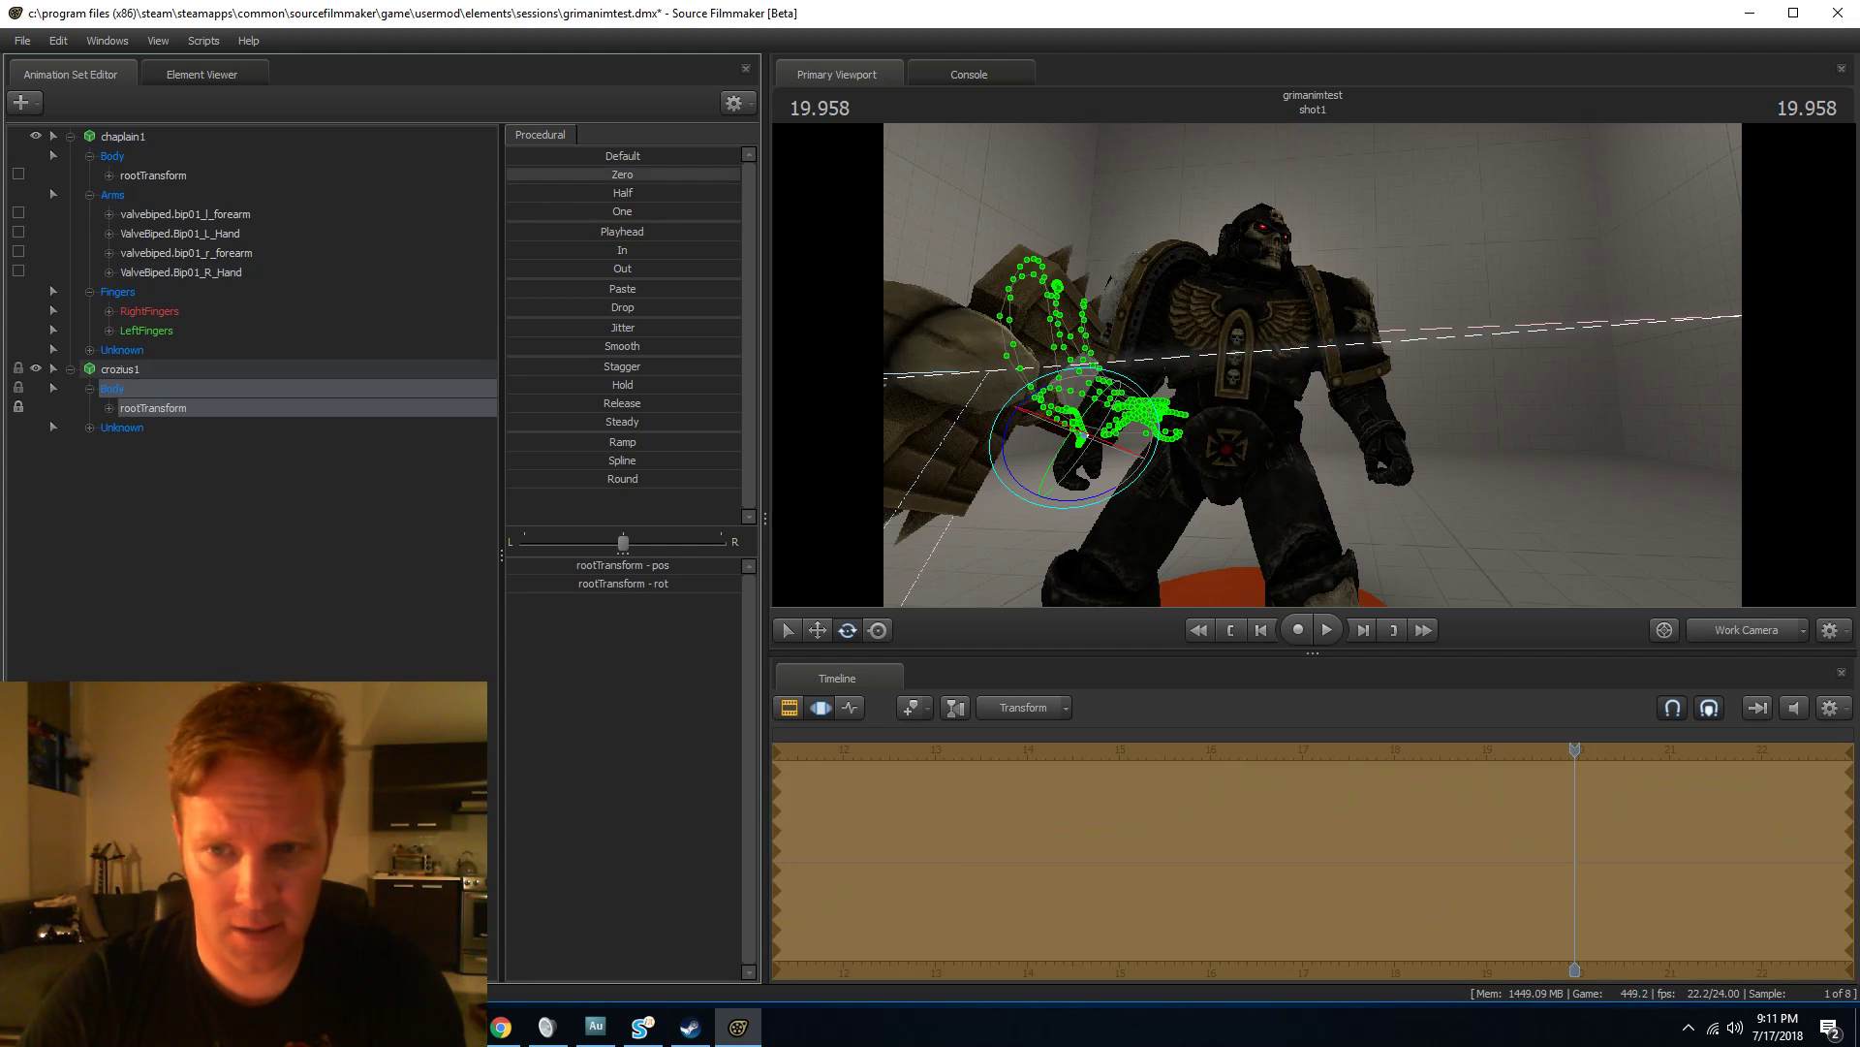
Activate the Move tool for the crozius at the right hand and turn off lighting in the viewport.
left_click_drag(1390, 309, 1276, 456)
key("w")
key("w")
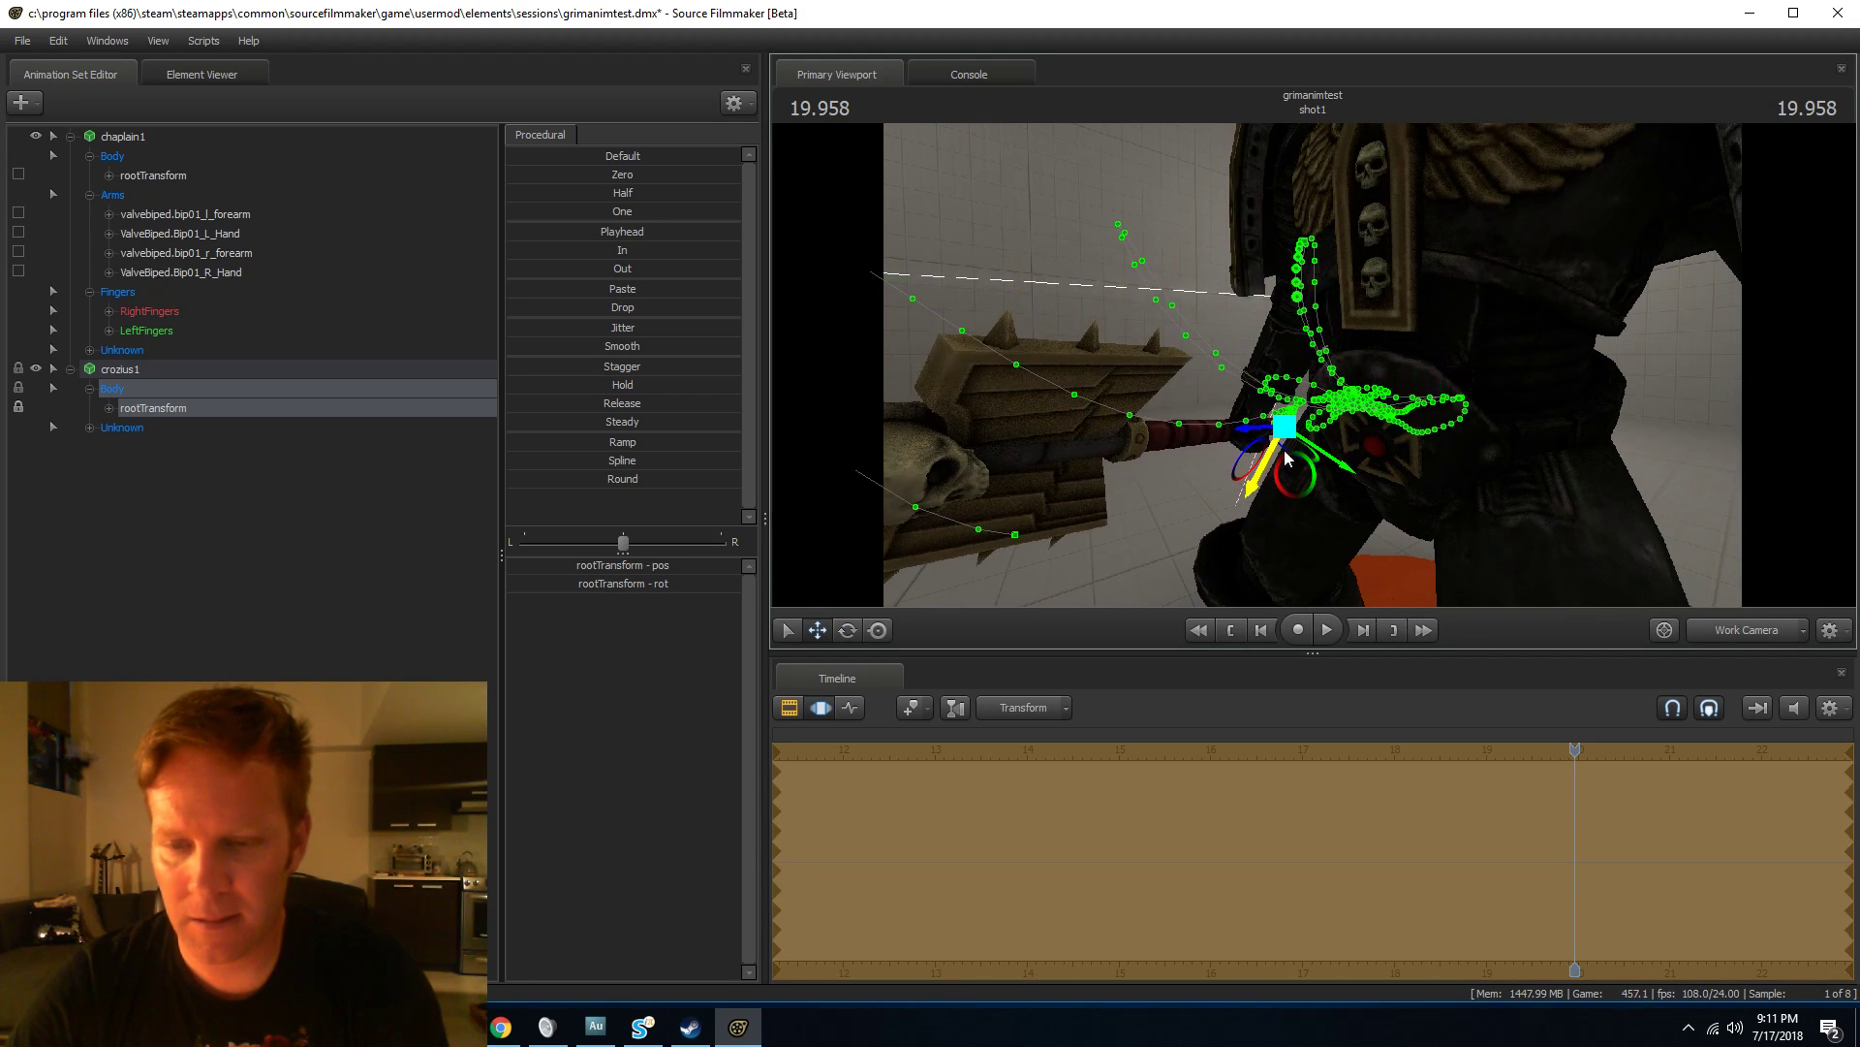
left_click_drag(1272, 465, 1370, 300)
right_click(1374, 301)
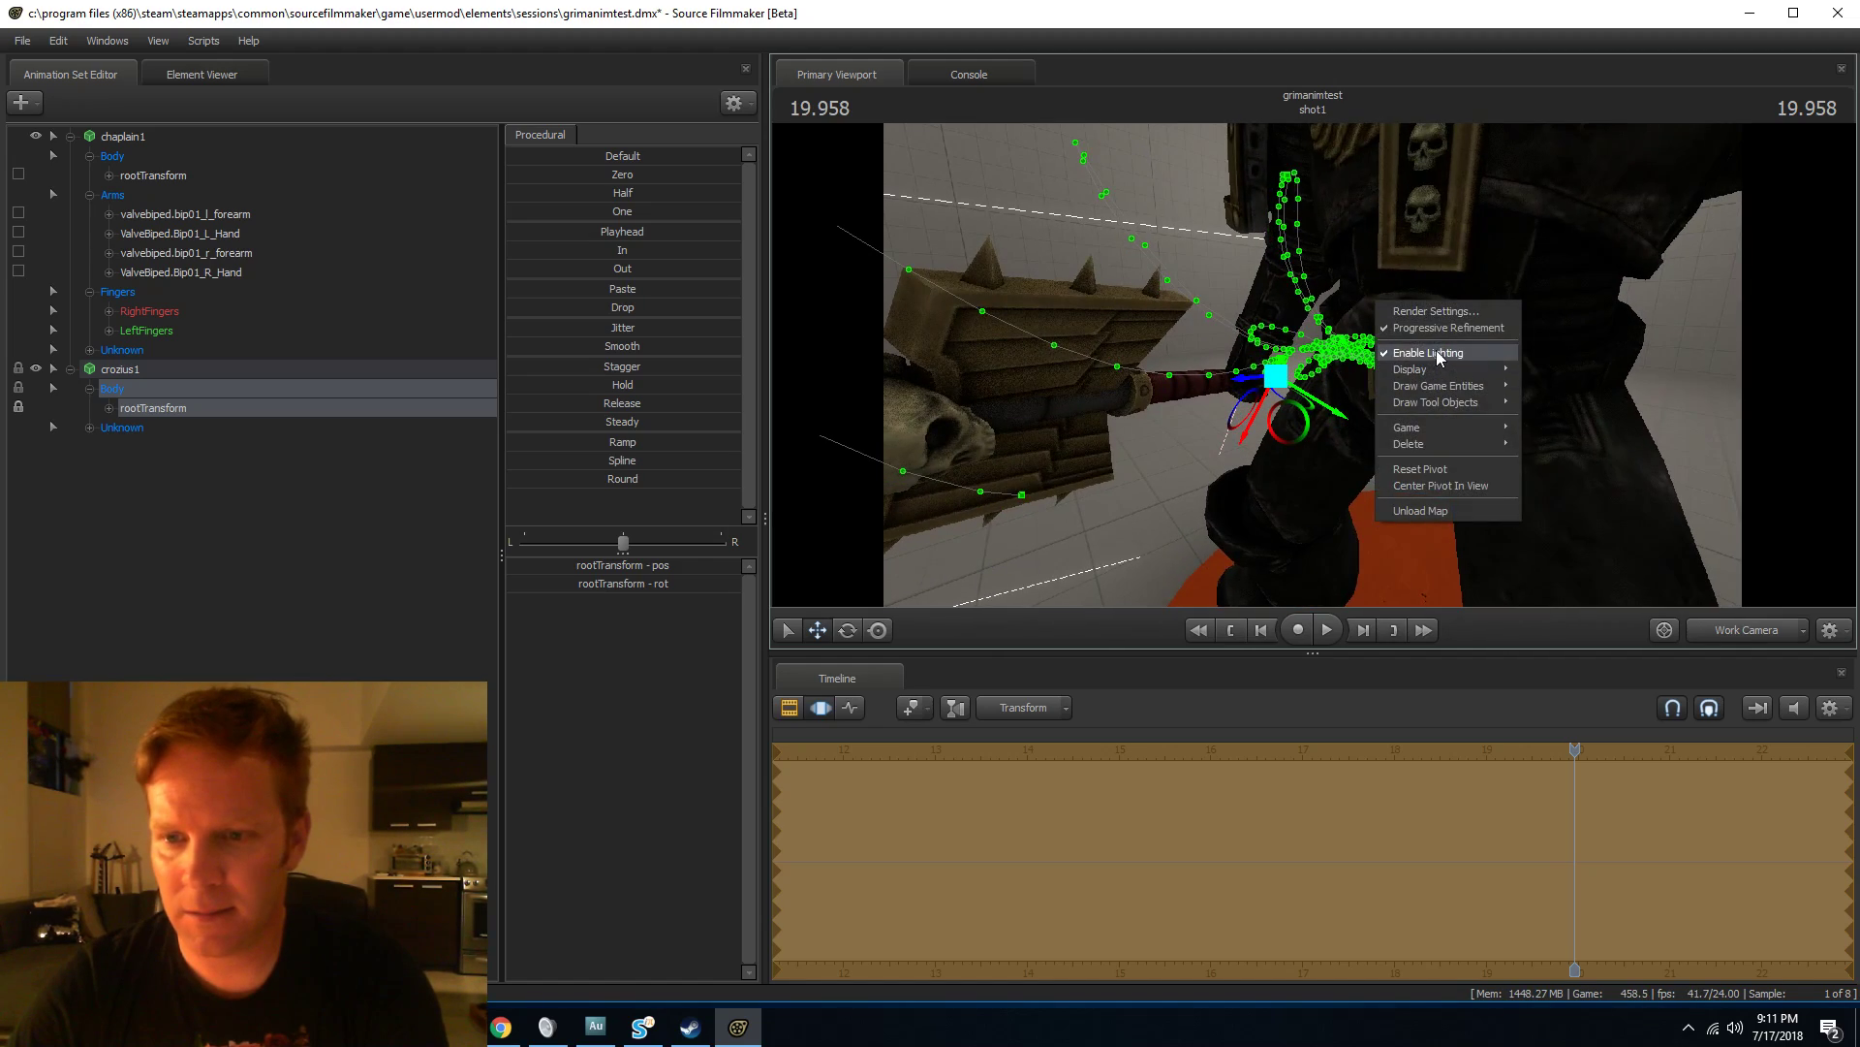
left_click(1438, 357)
Move the crozius along its axes into the marine's right-hand grip and activate the Rotate tool to check its alignment.
left_click_drag(1438, 357, 1256, 462)
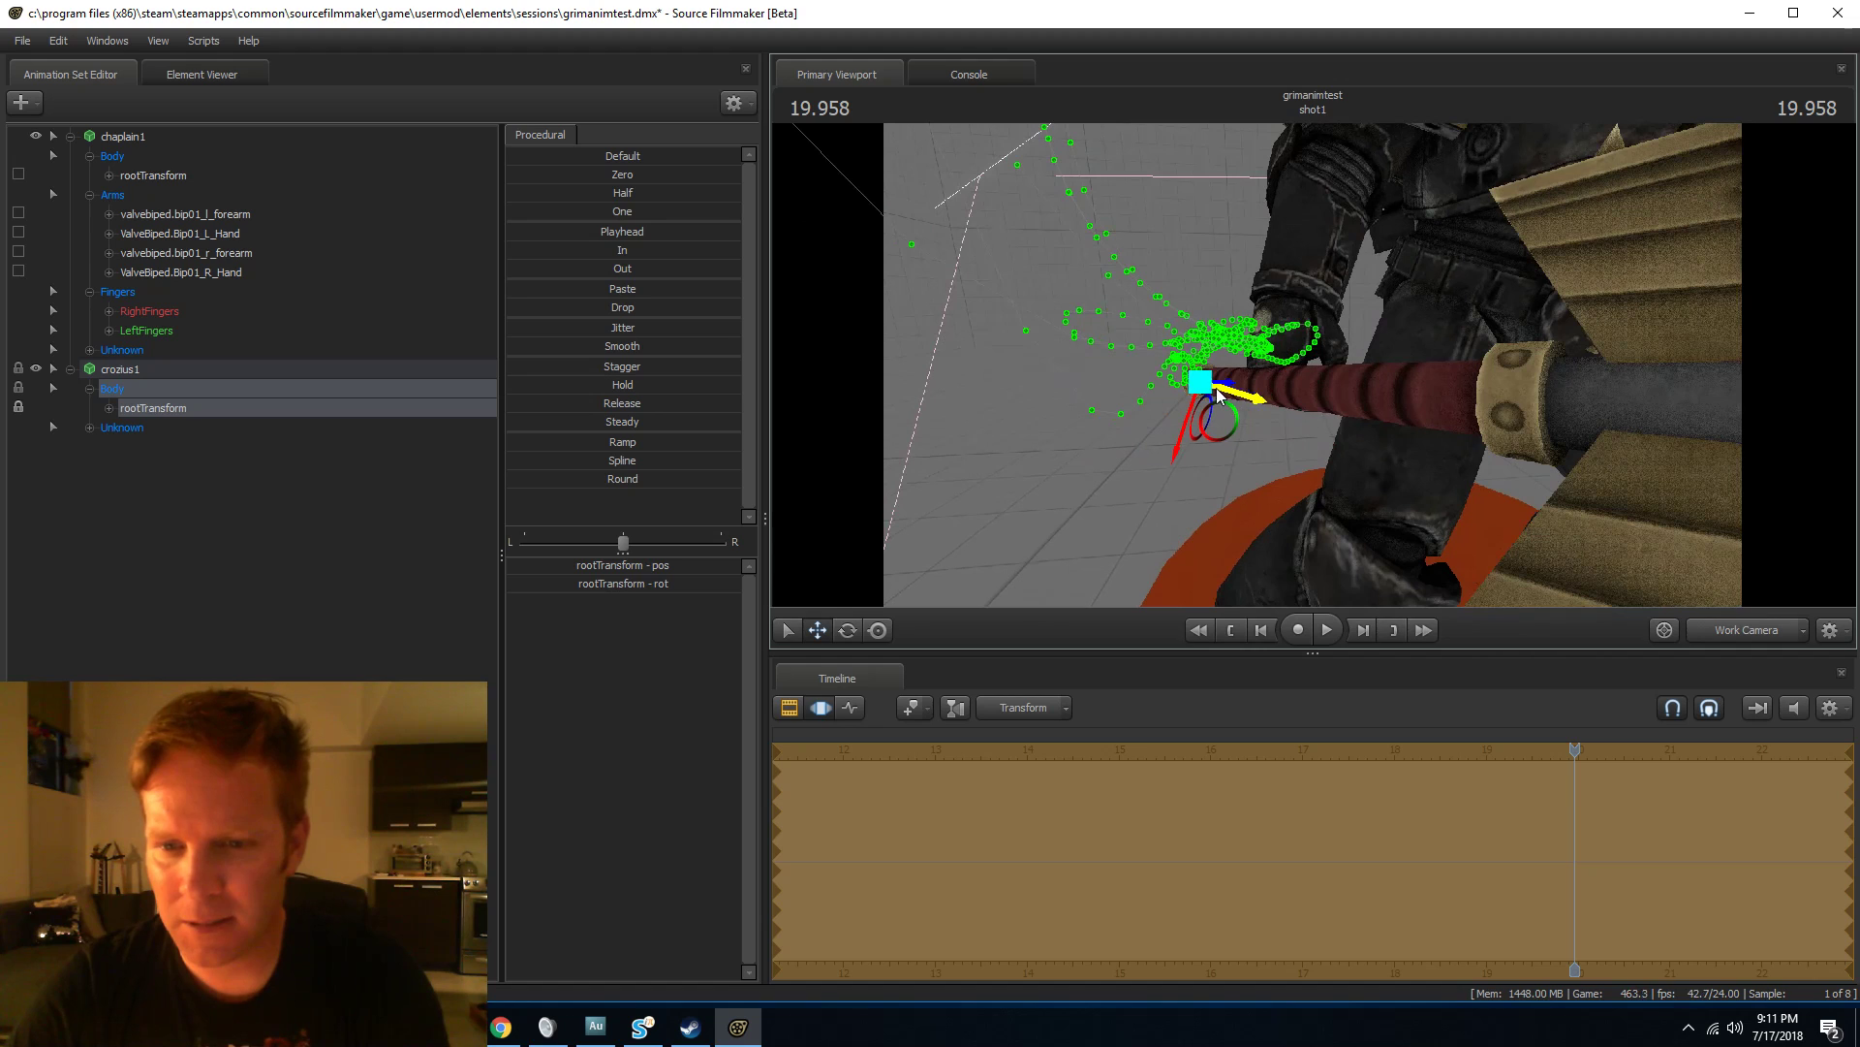
left_click_drag(1233, 397, 1255, 397)
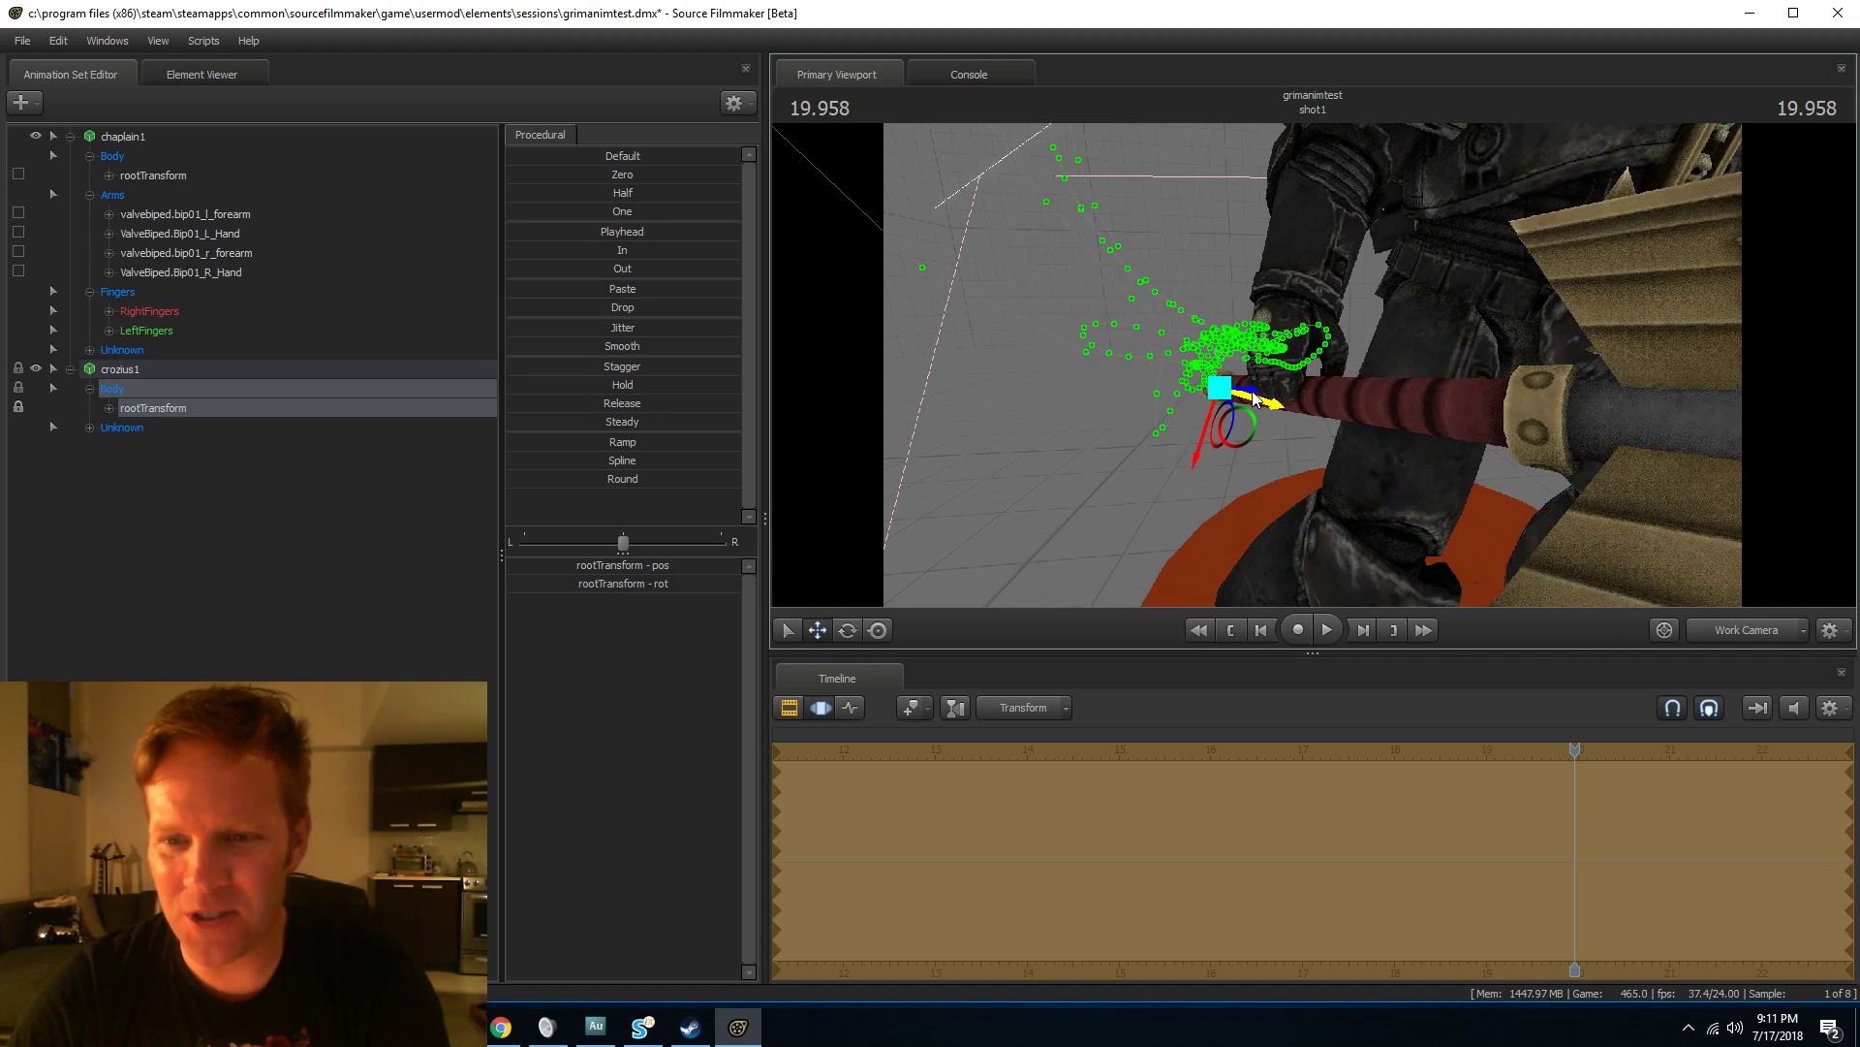
left_click_drag(1200, 458, 1328, 392)
left_click_drag(1092, 426, 1041, 431)
left_click_drag(1567, 521, 1230, 370)
key("e")
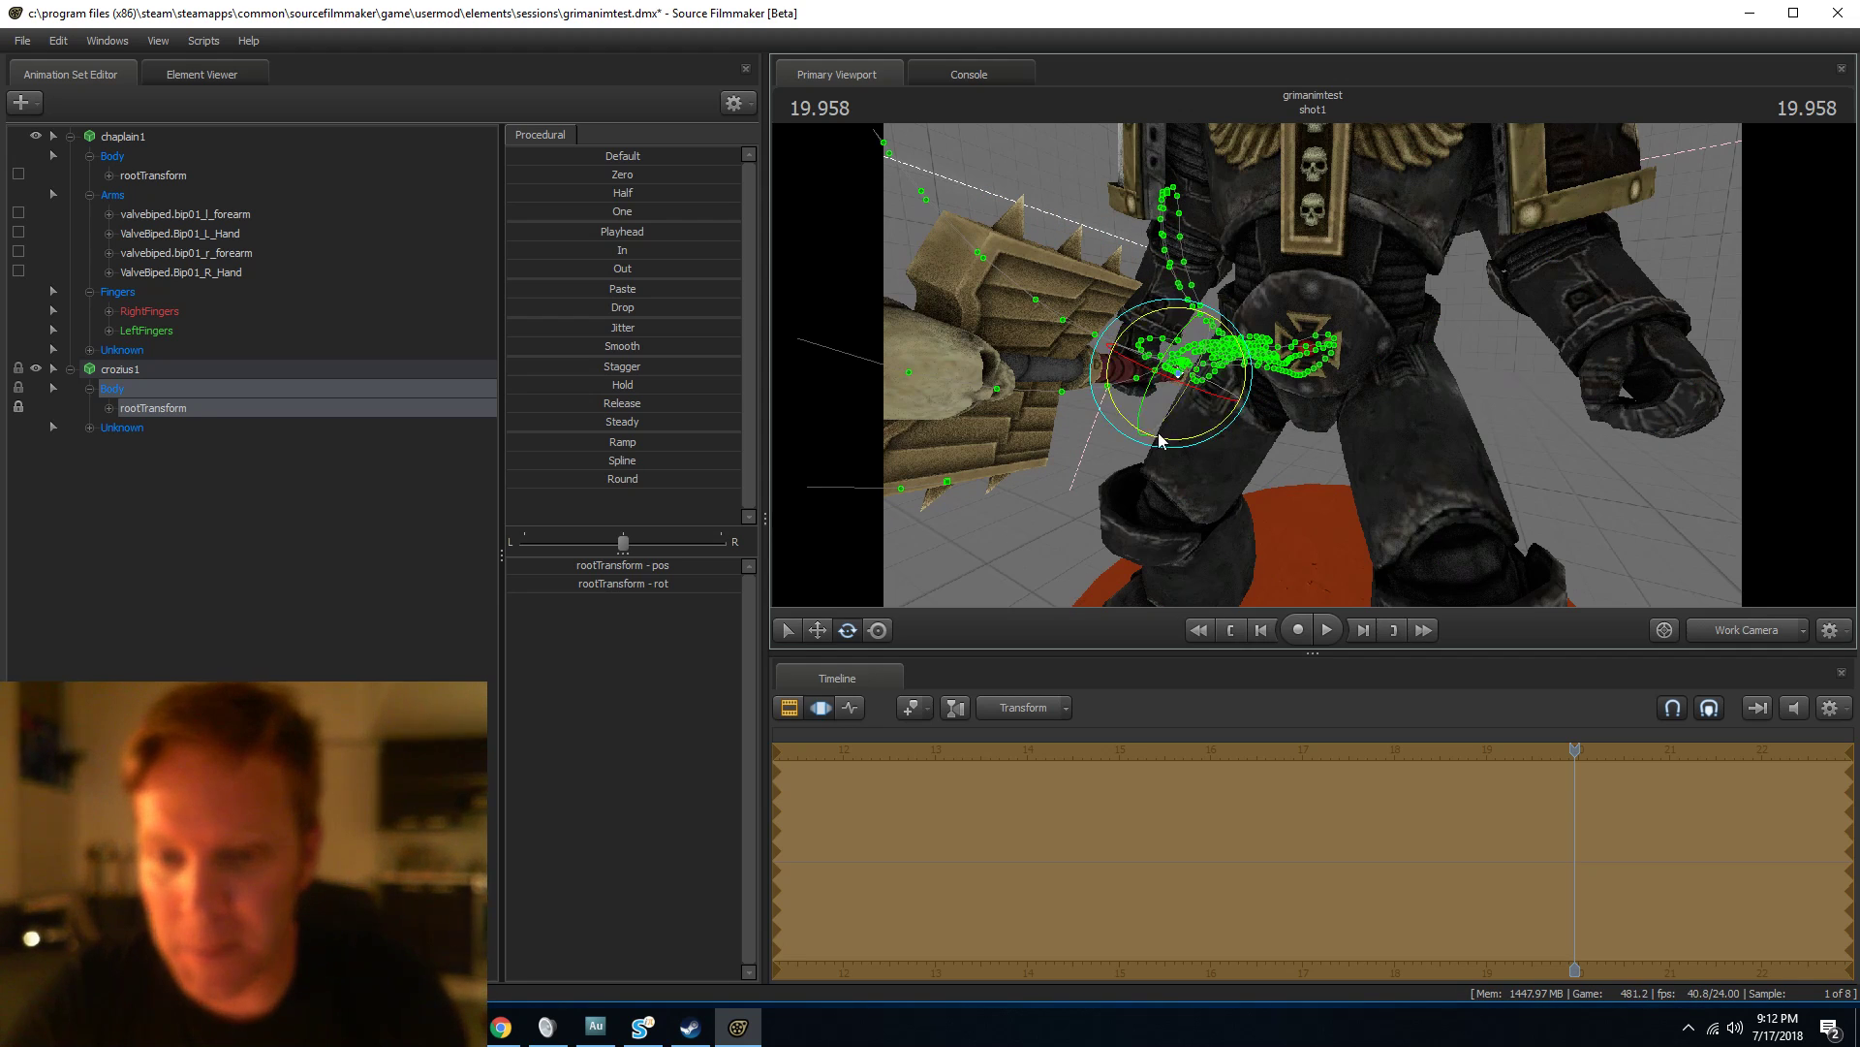
left_click_drag(1599, 461, 1493, 431)
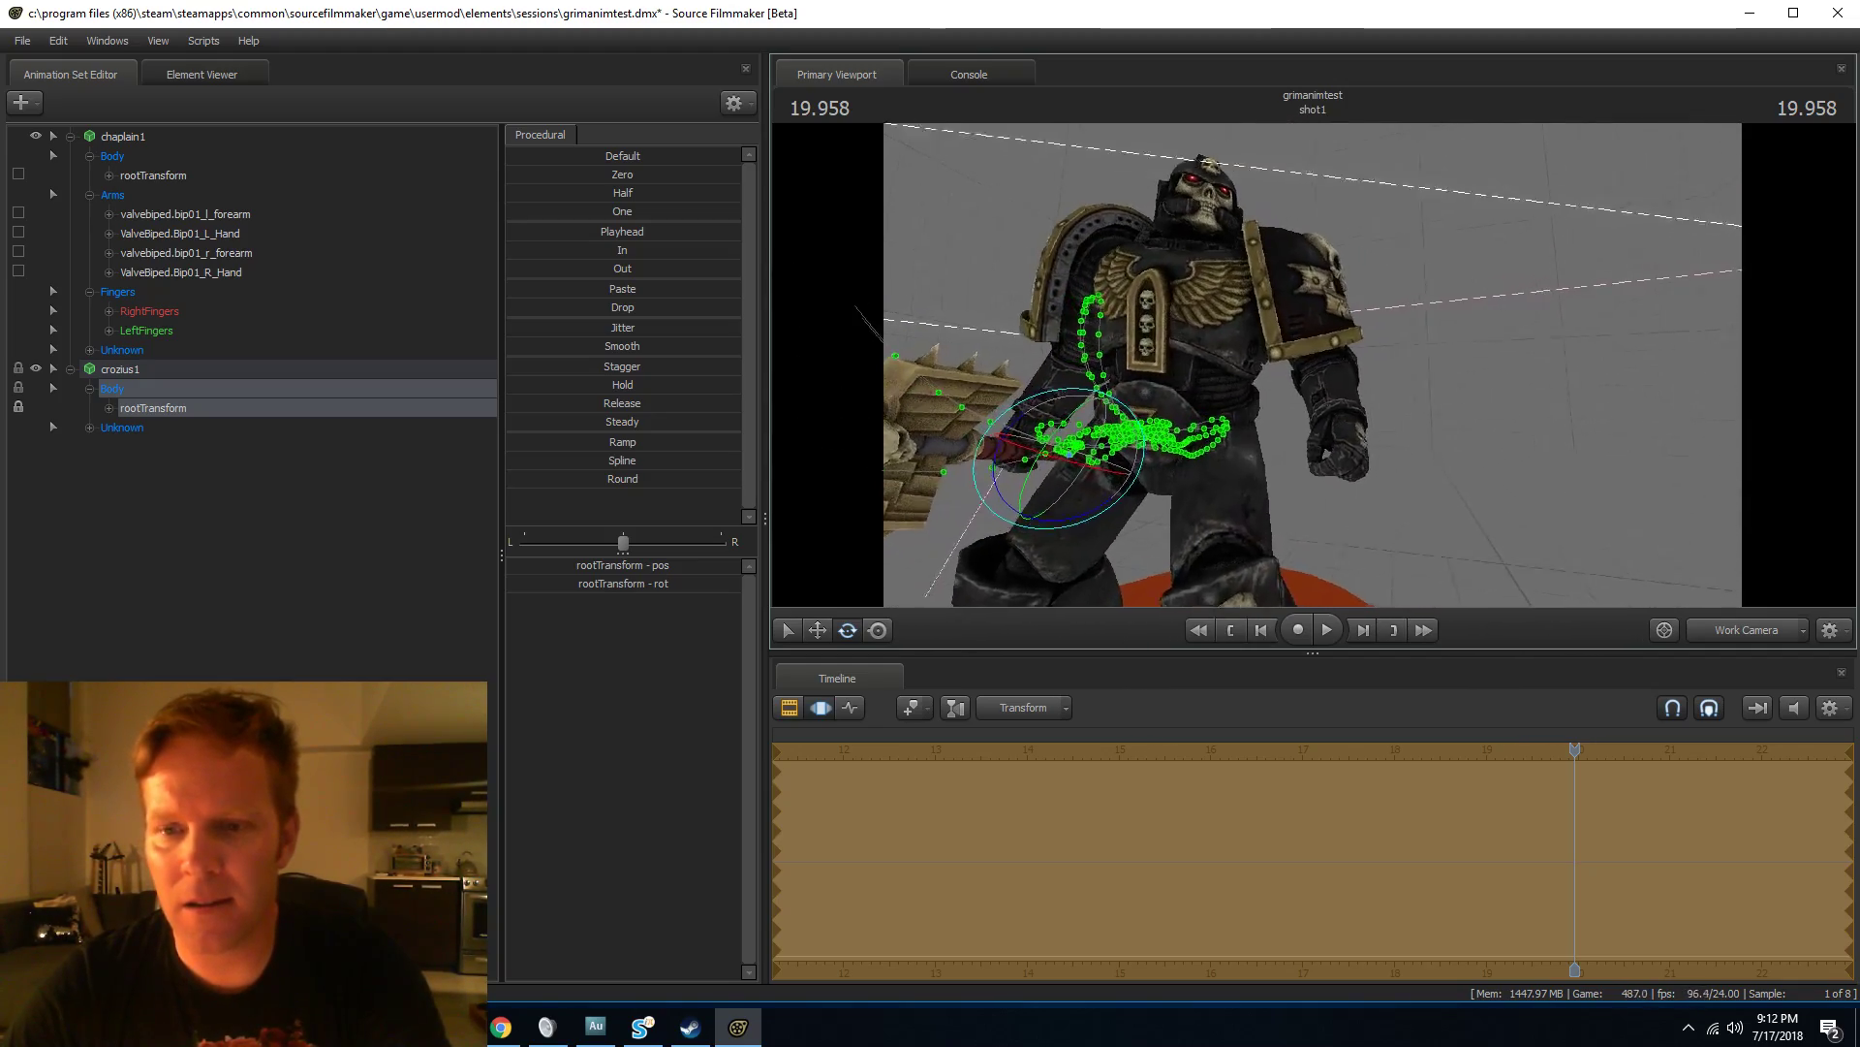
Create an animation set for a new model, filtering for "plasma" and loading plasma_pistol.mdl from the spacemarine weapons folder.
right_click(88, 550)
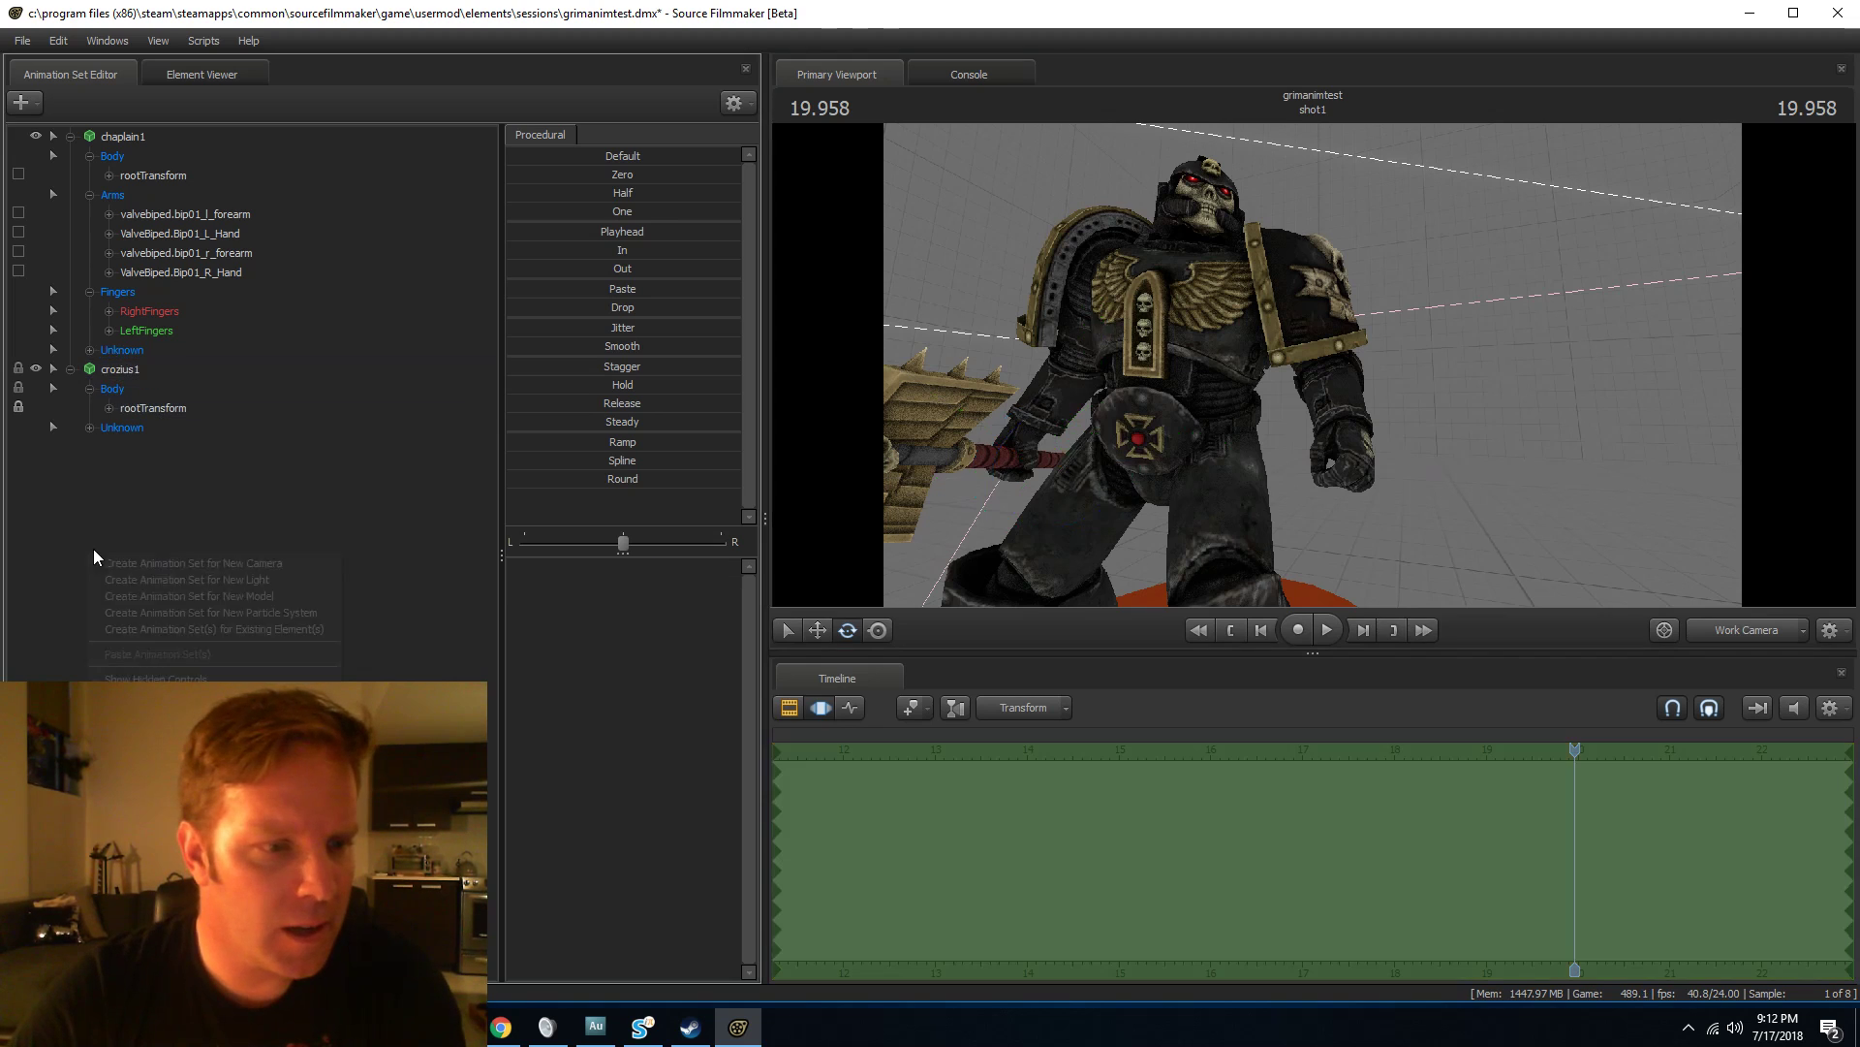
left_click(196, 594)
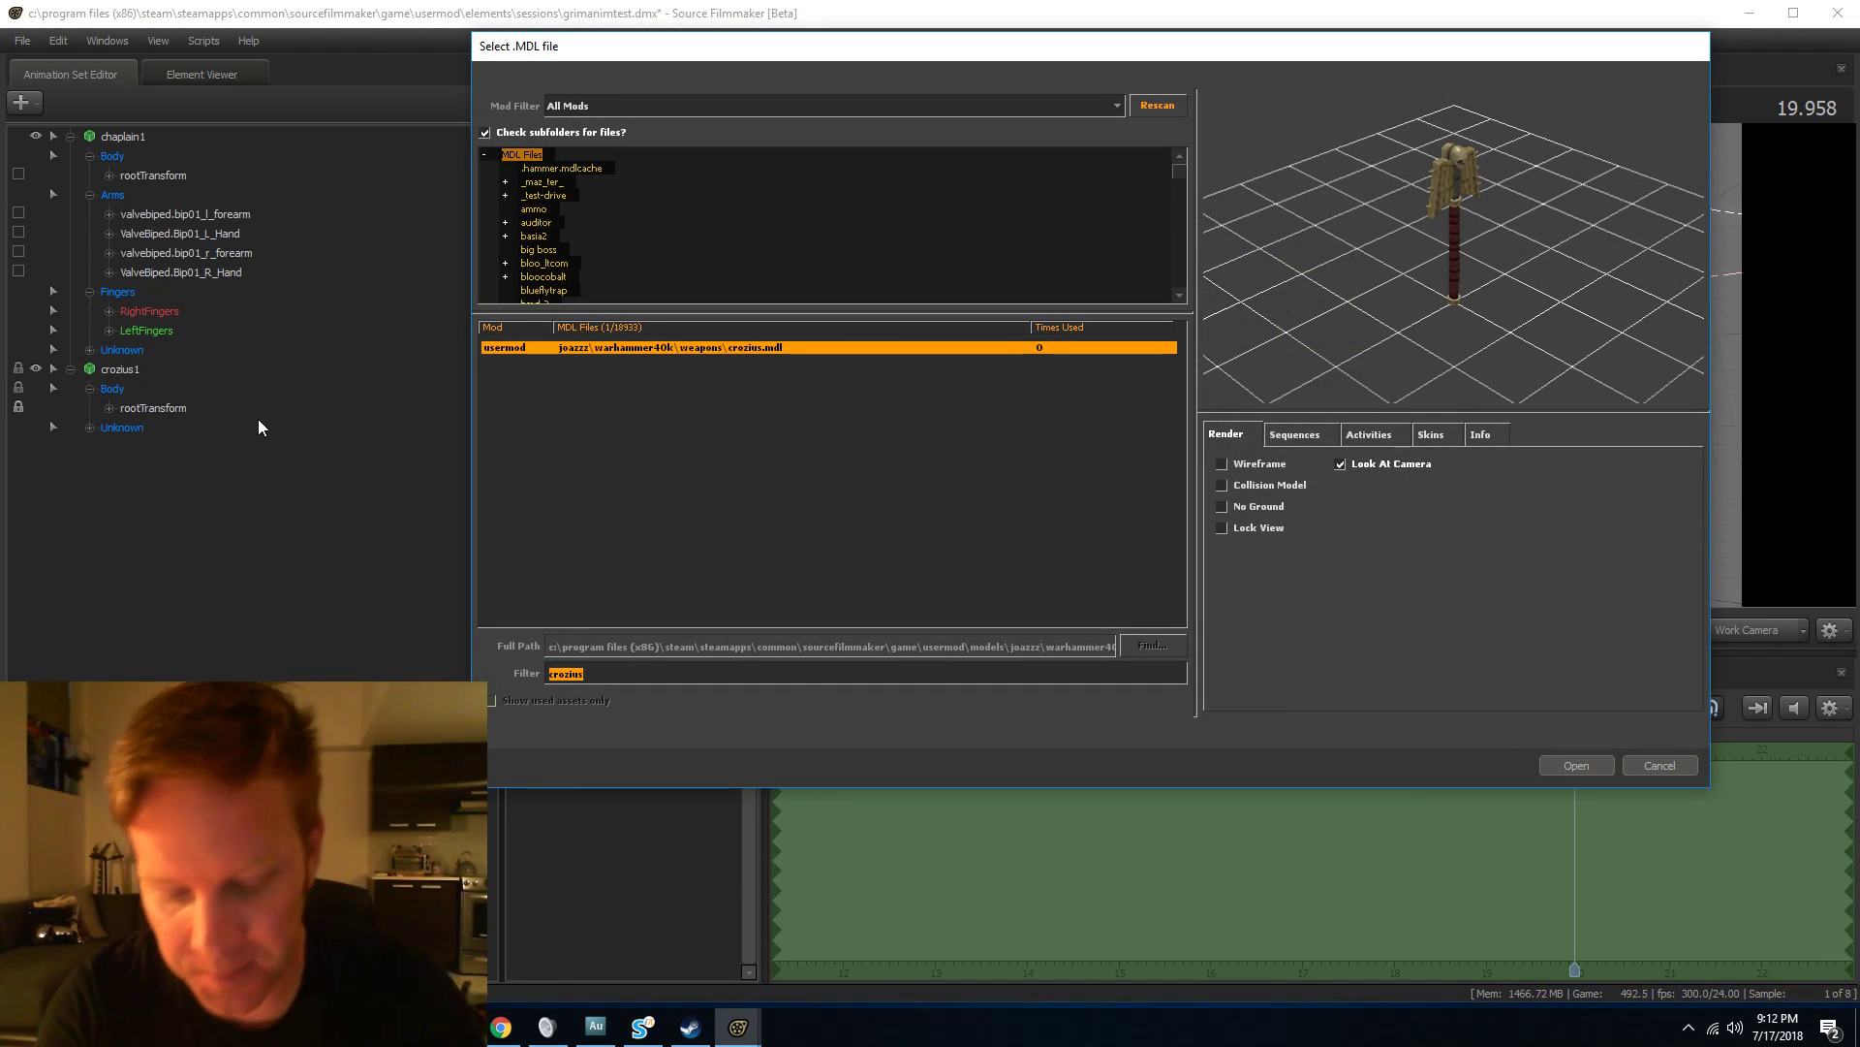
type("plasma")
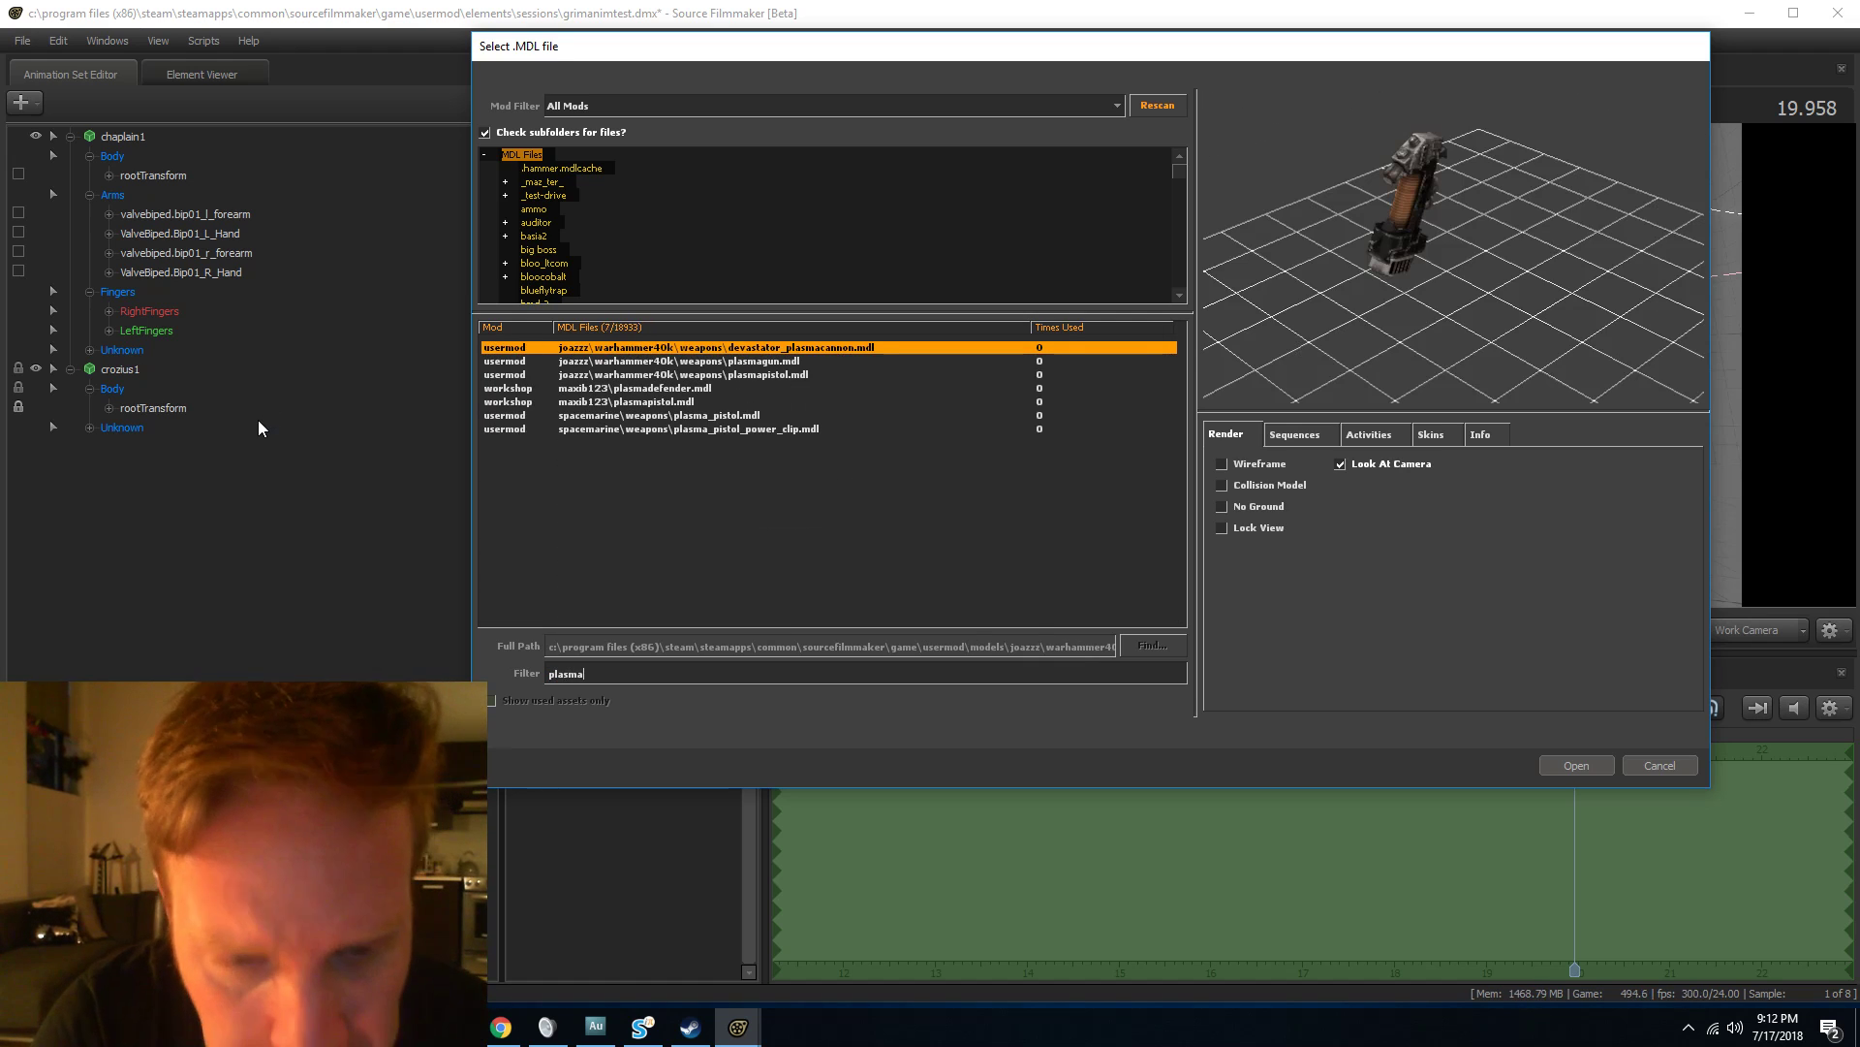
left_click(738, 375)
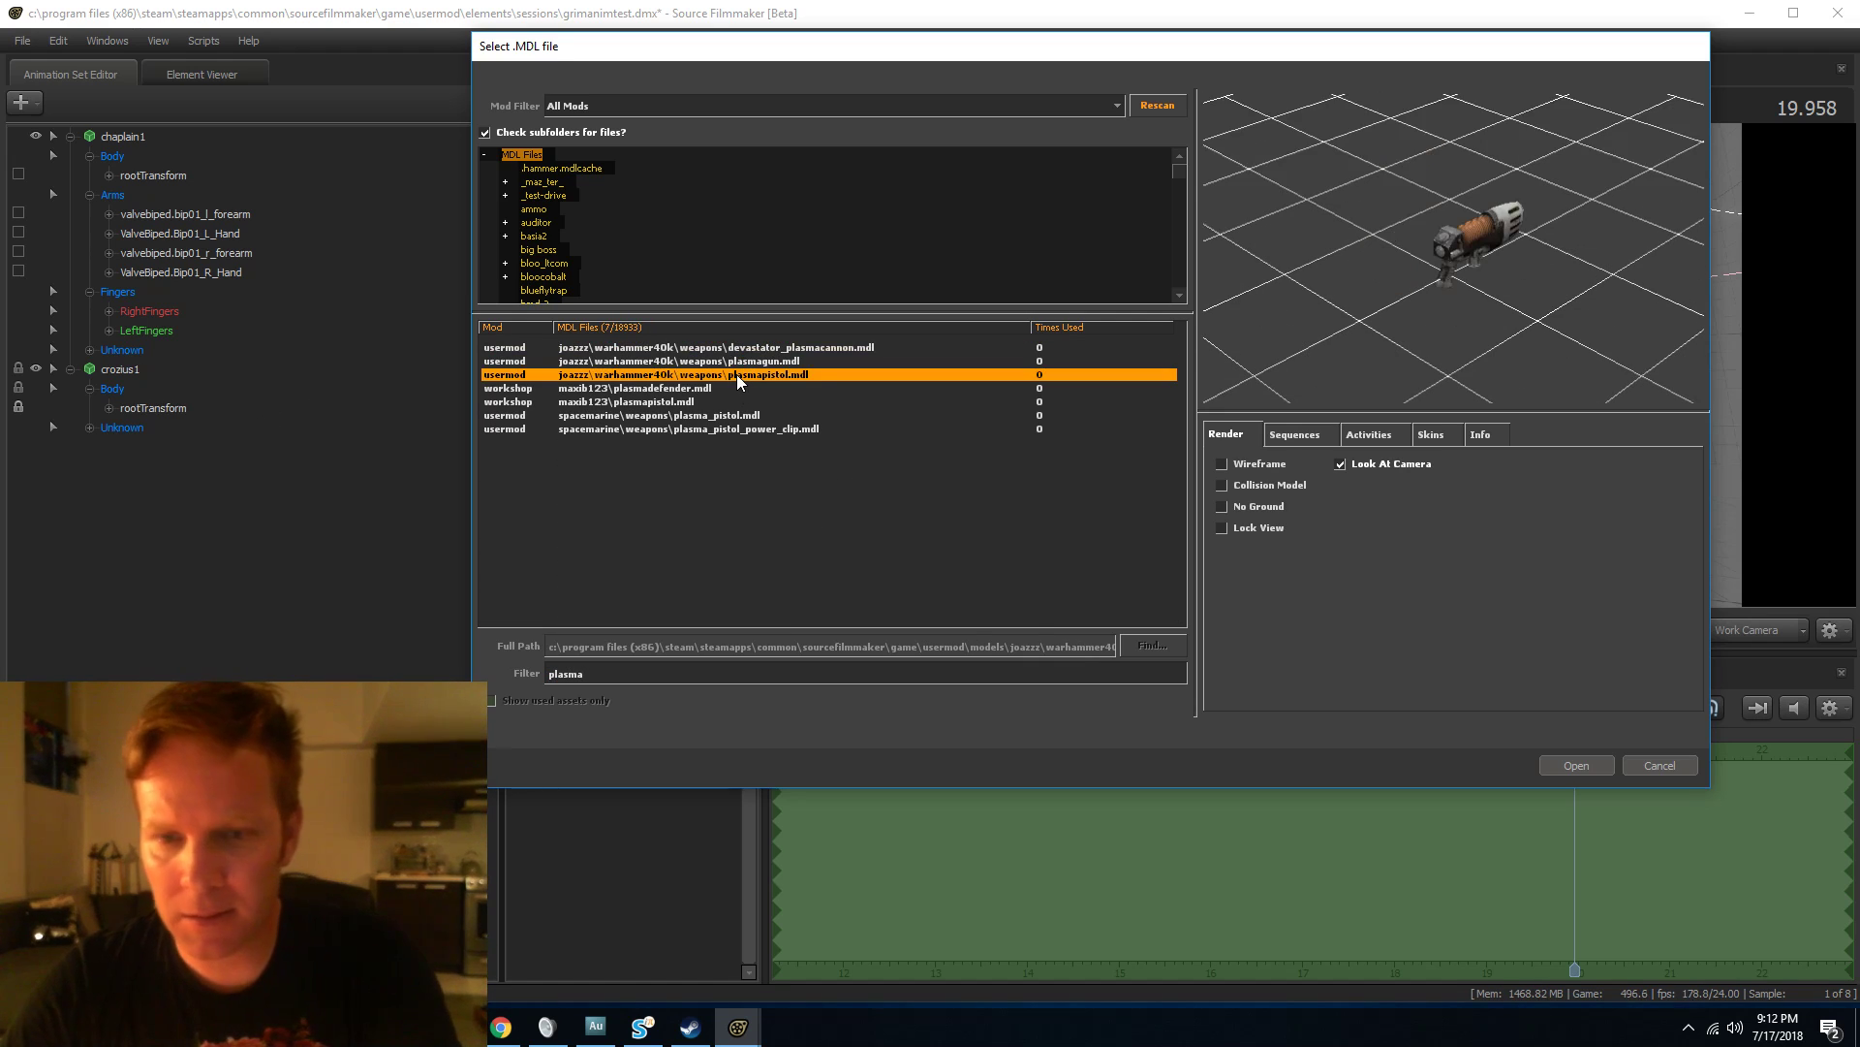
left_click(722, 402)
left_click(719, 420)
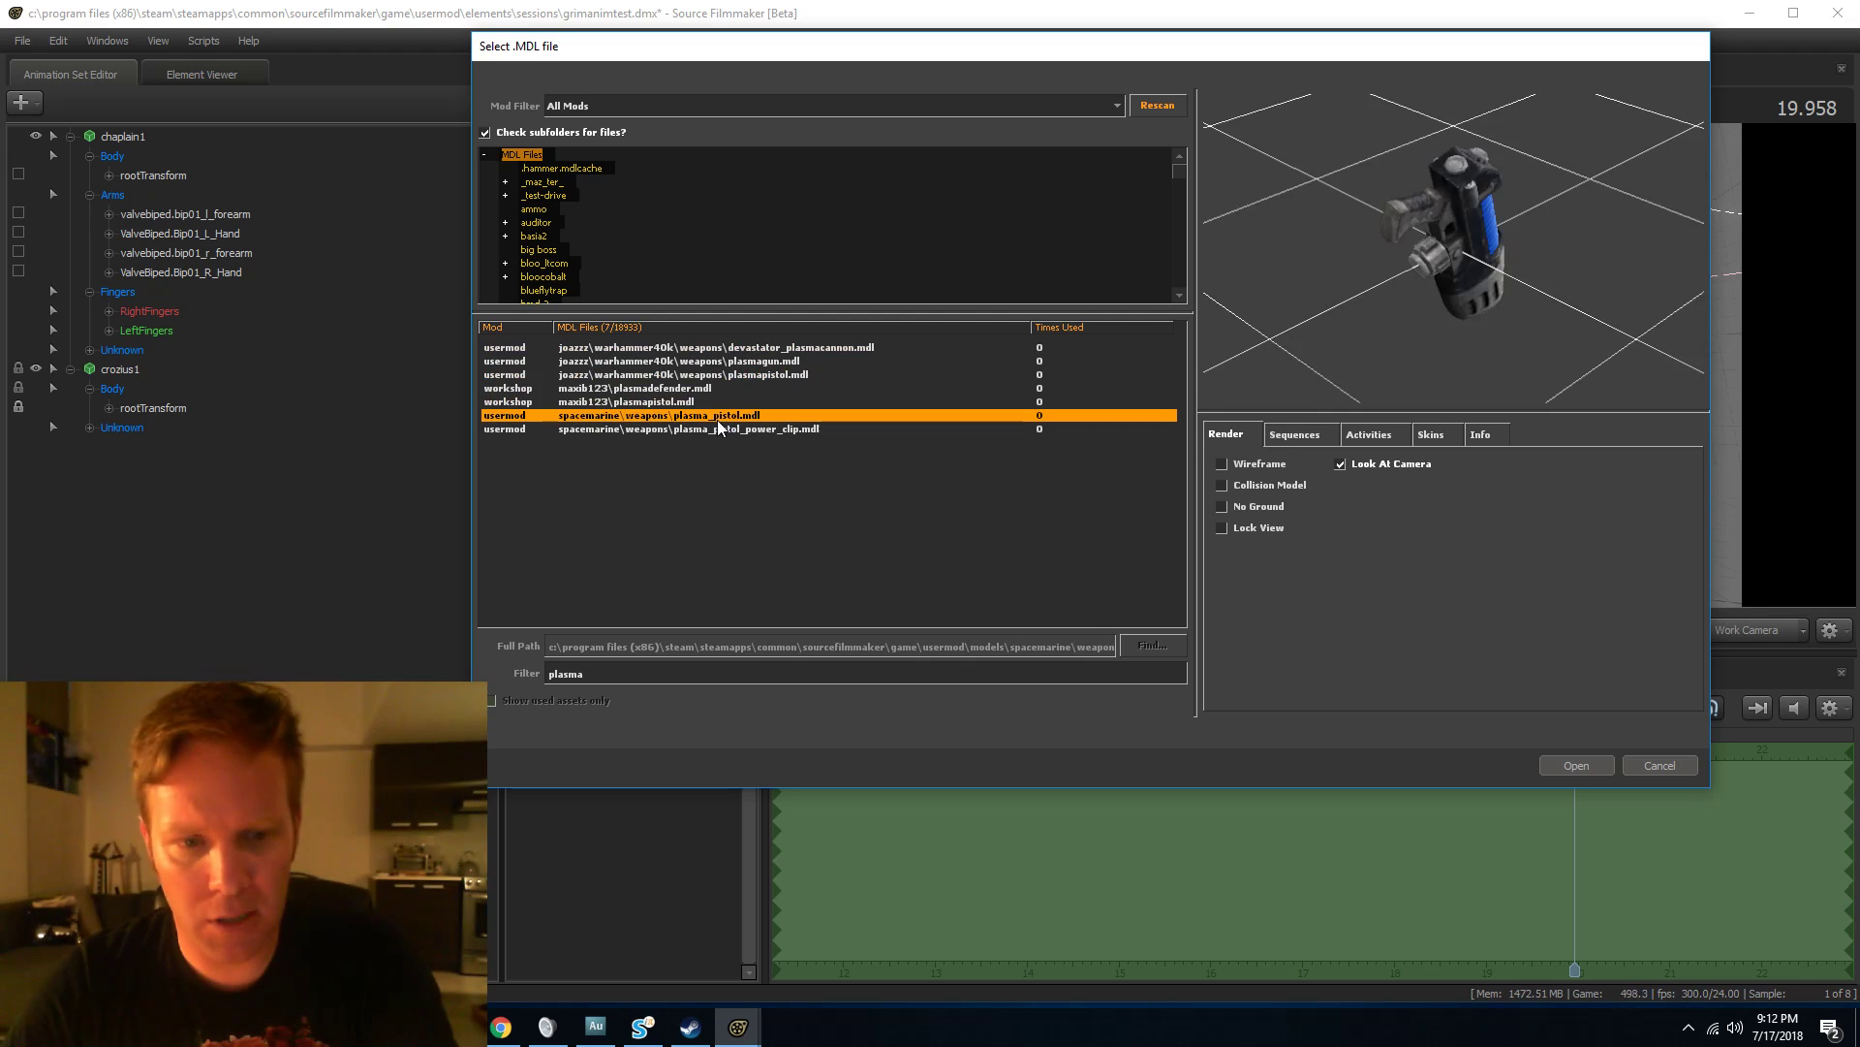
left_click(1547, 761)
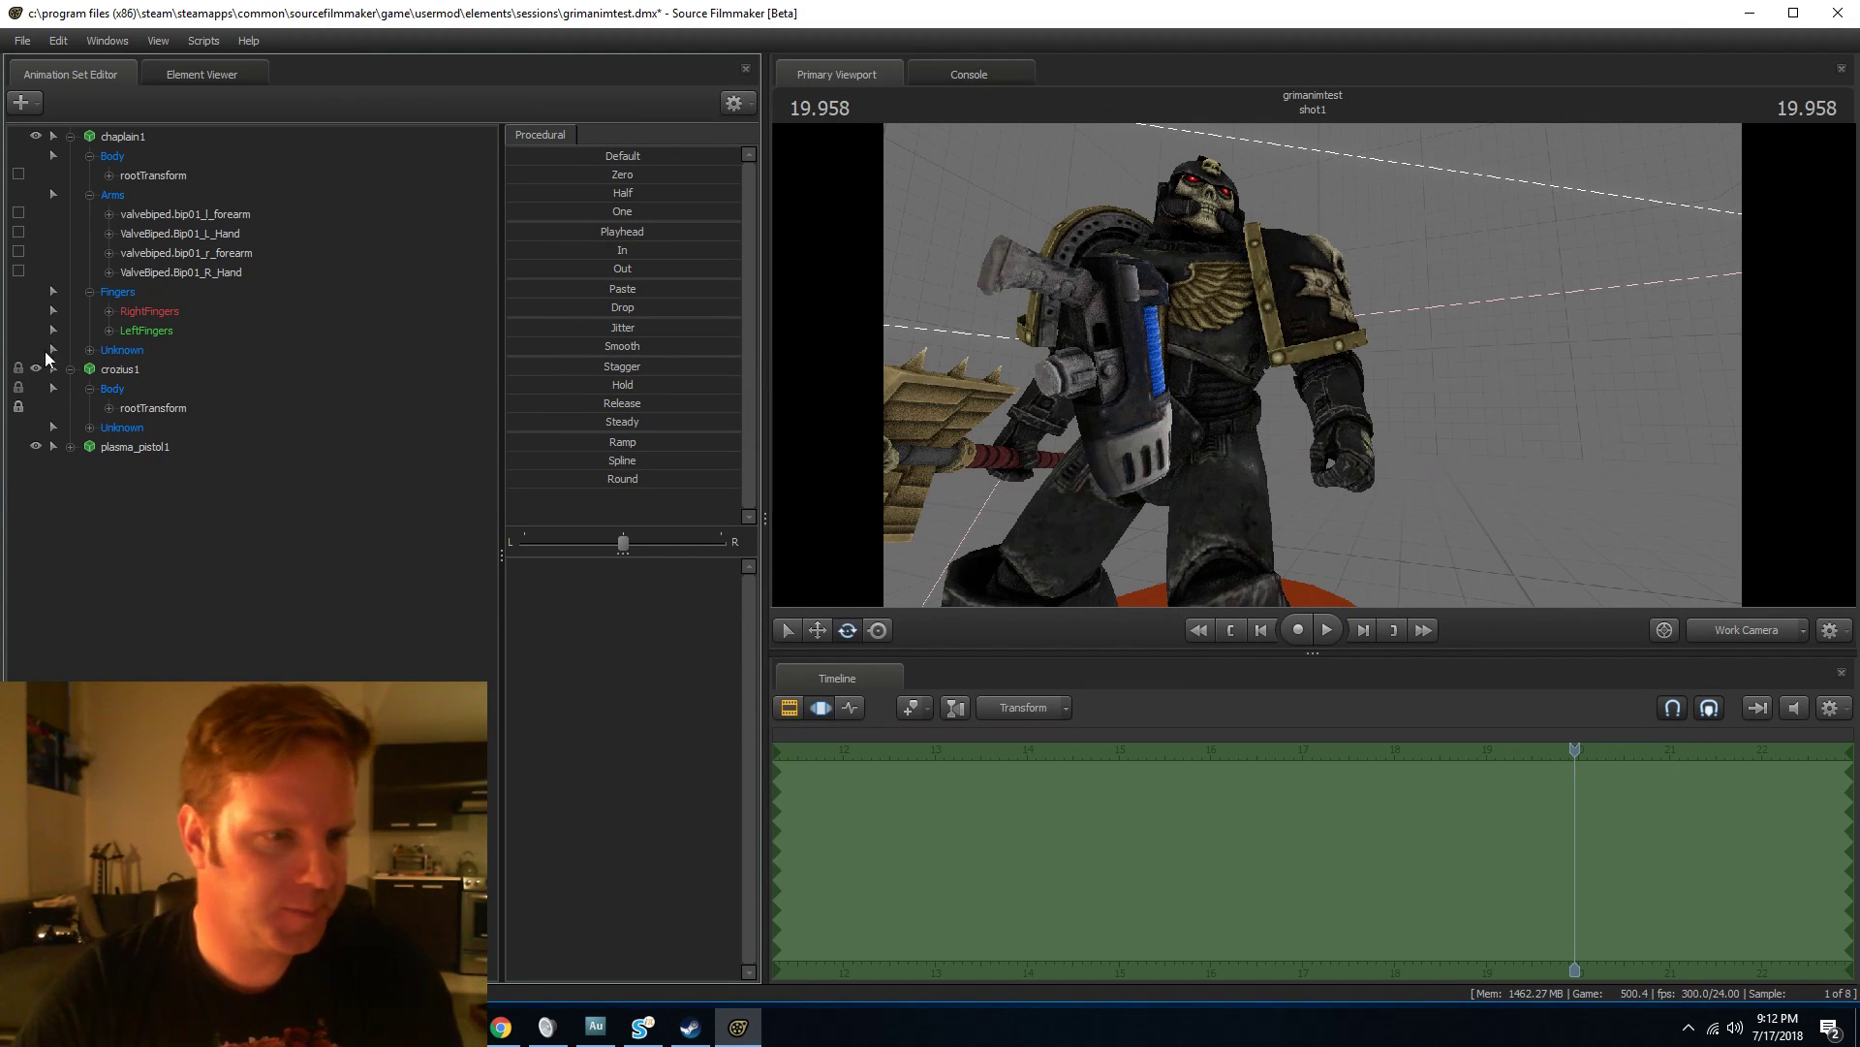
Lock the rootTransform of plasma_pistol1 to chaplain1's ValveBiped.Bip01_L_Hand and apply Zero to snap it to the hand.
left_click(151, 235)
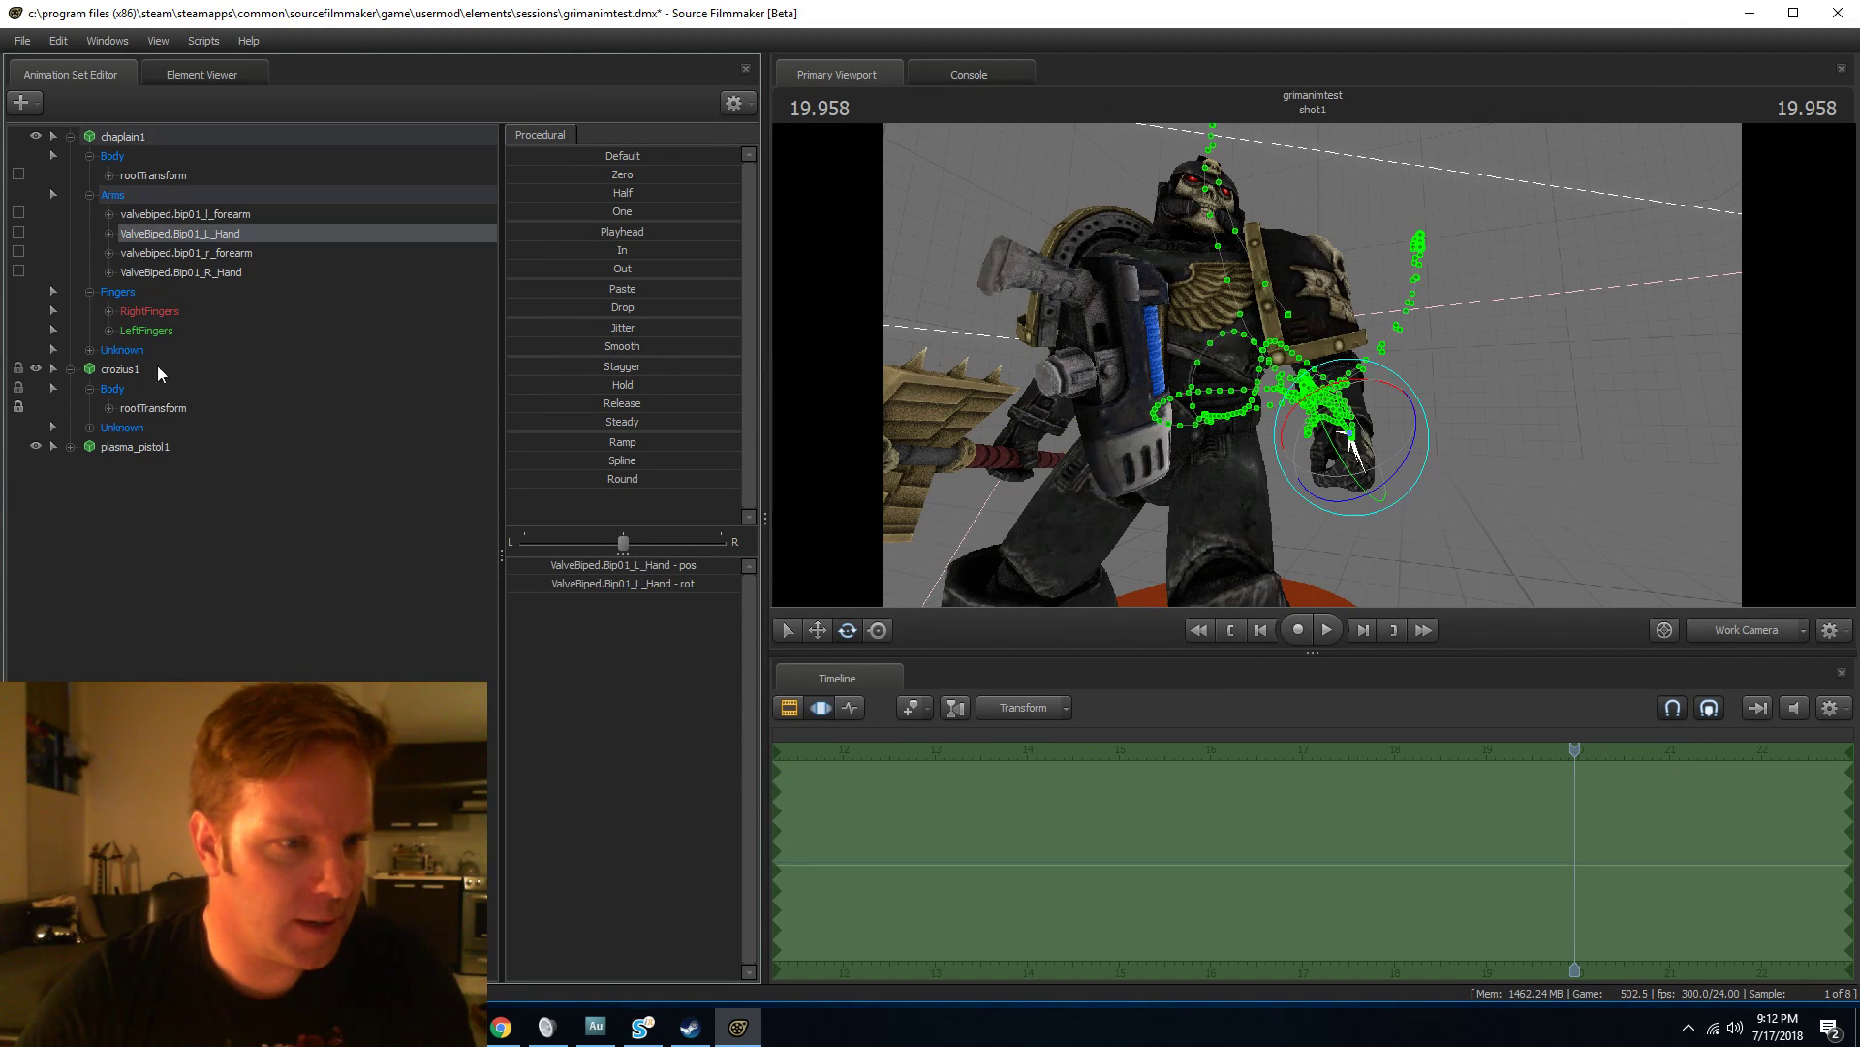
left_click(68, 445)
left_click_drag(223, 234, 155, 485)
left_click(155, 486)
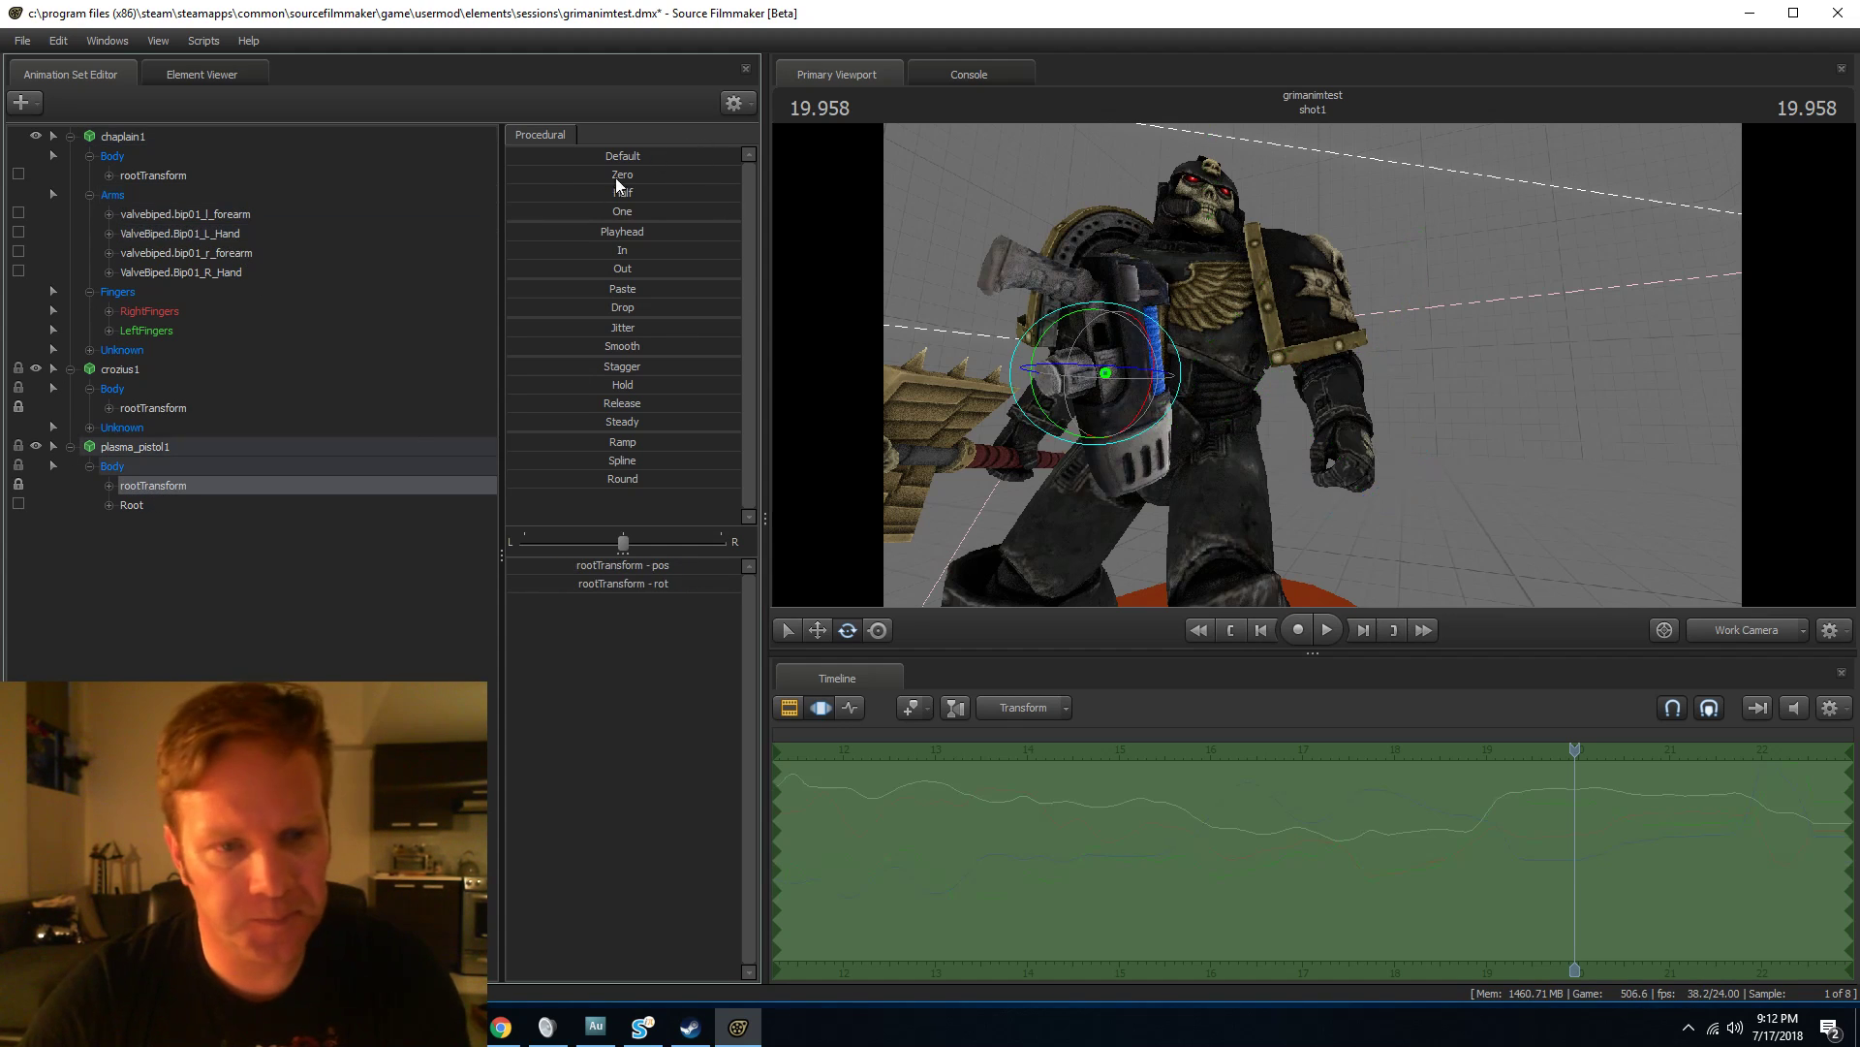
left_click(543, 175)
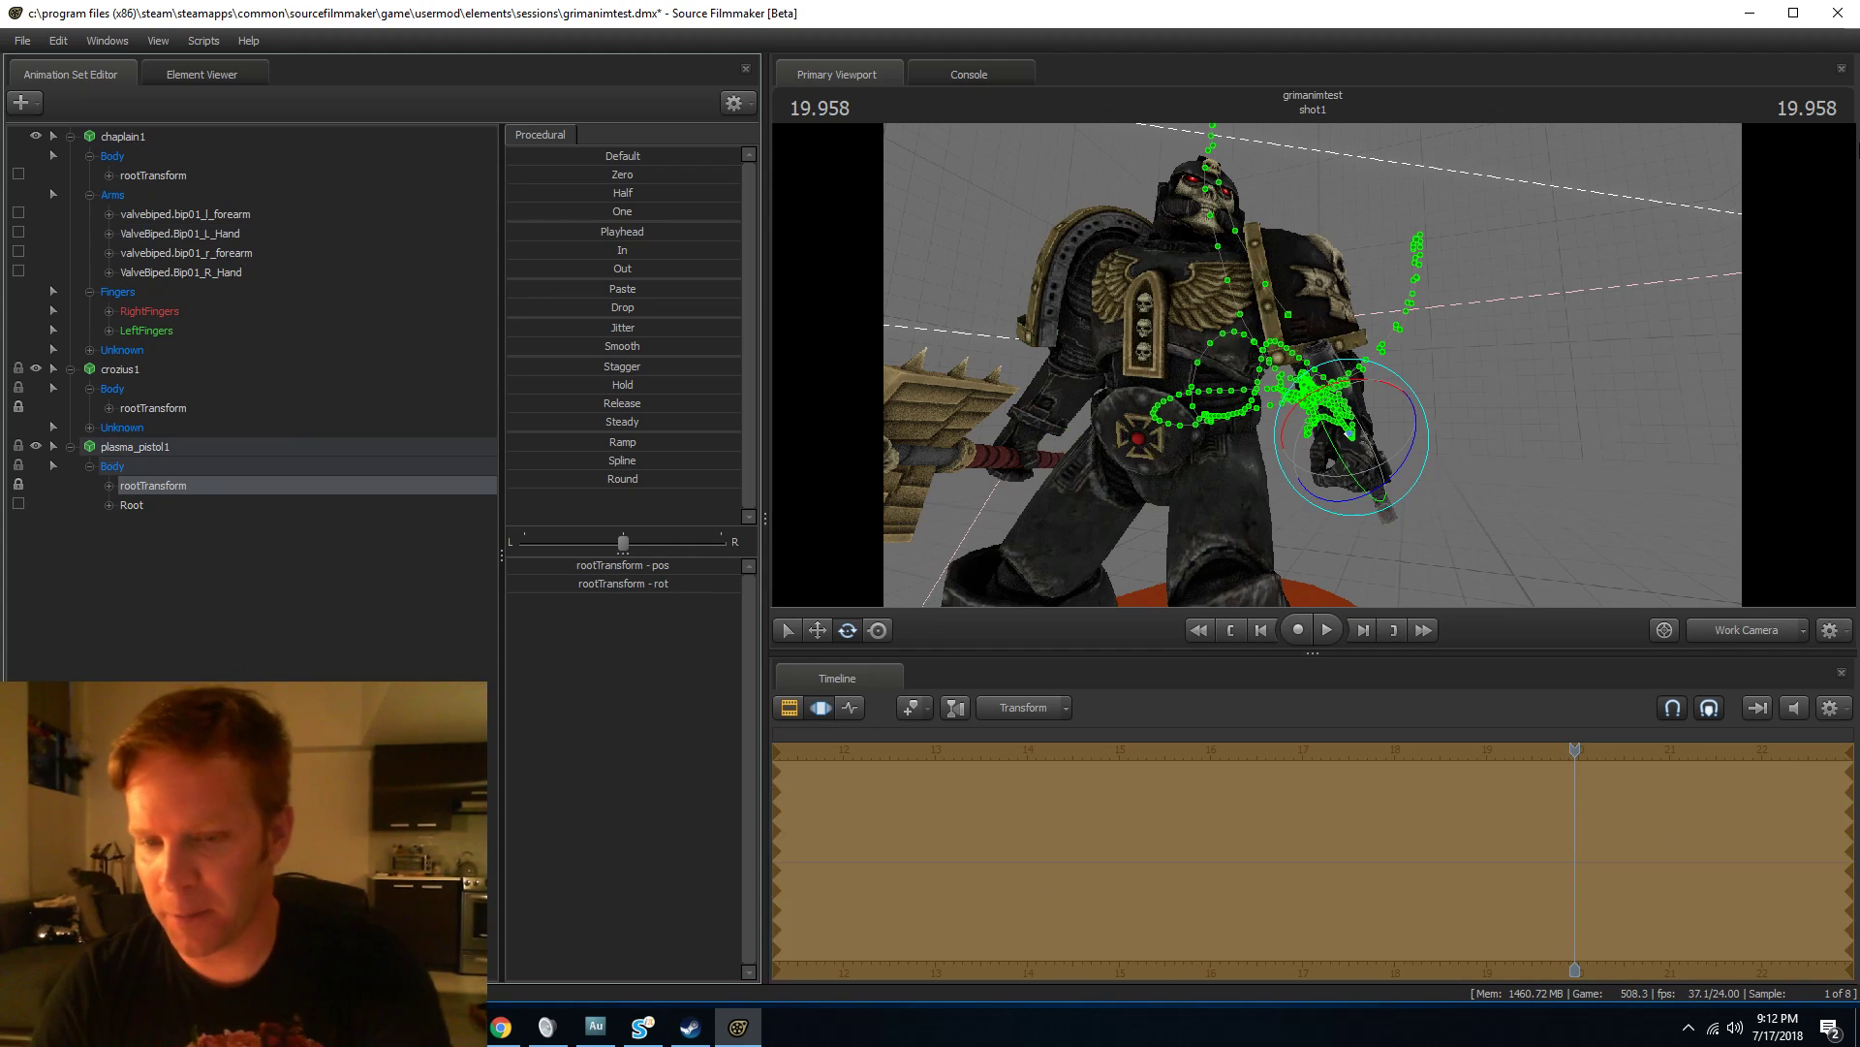
Rotate the plasma pistol's rootTransform to line it up with the marine's left hand.
left_click_drag(1395, 407, 1279, 485)
left_click_drag(1335, 353, 1410, 410)
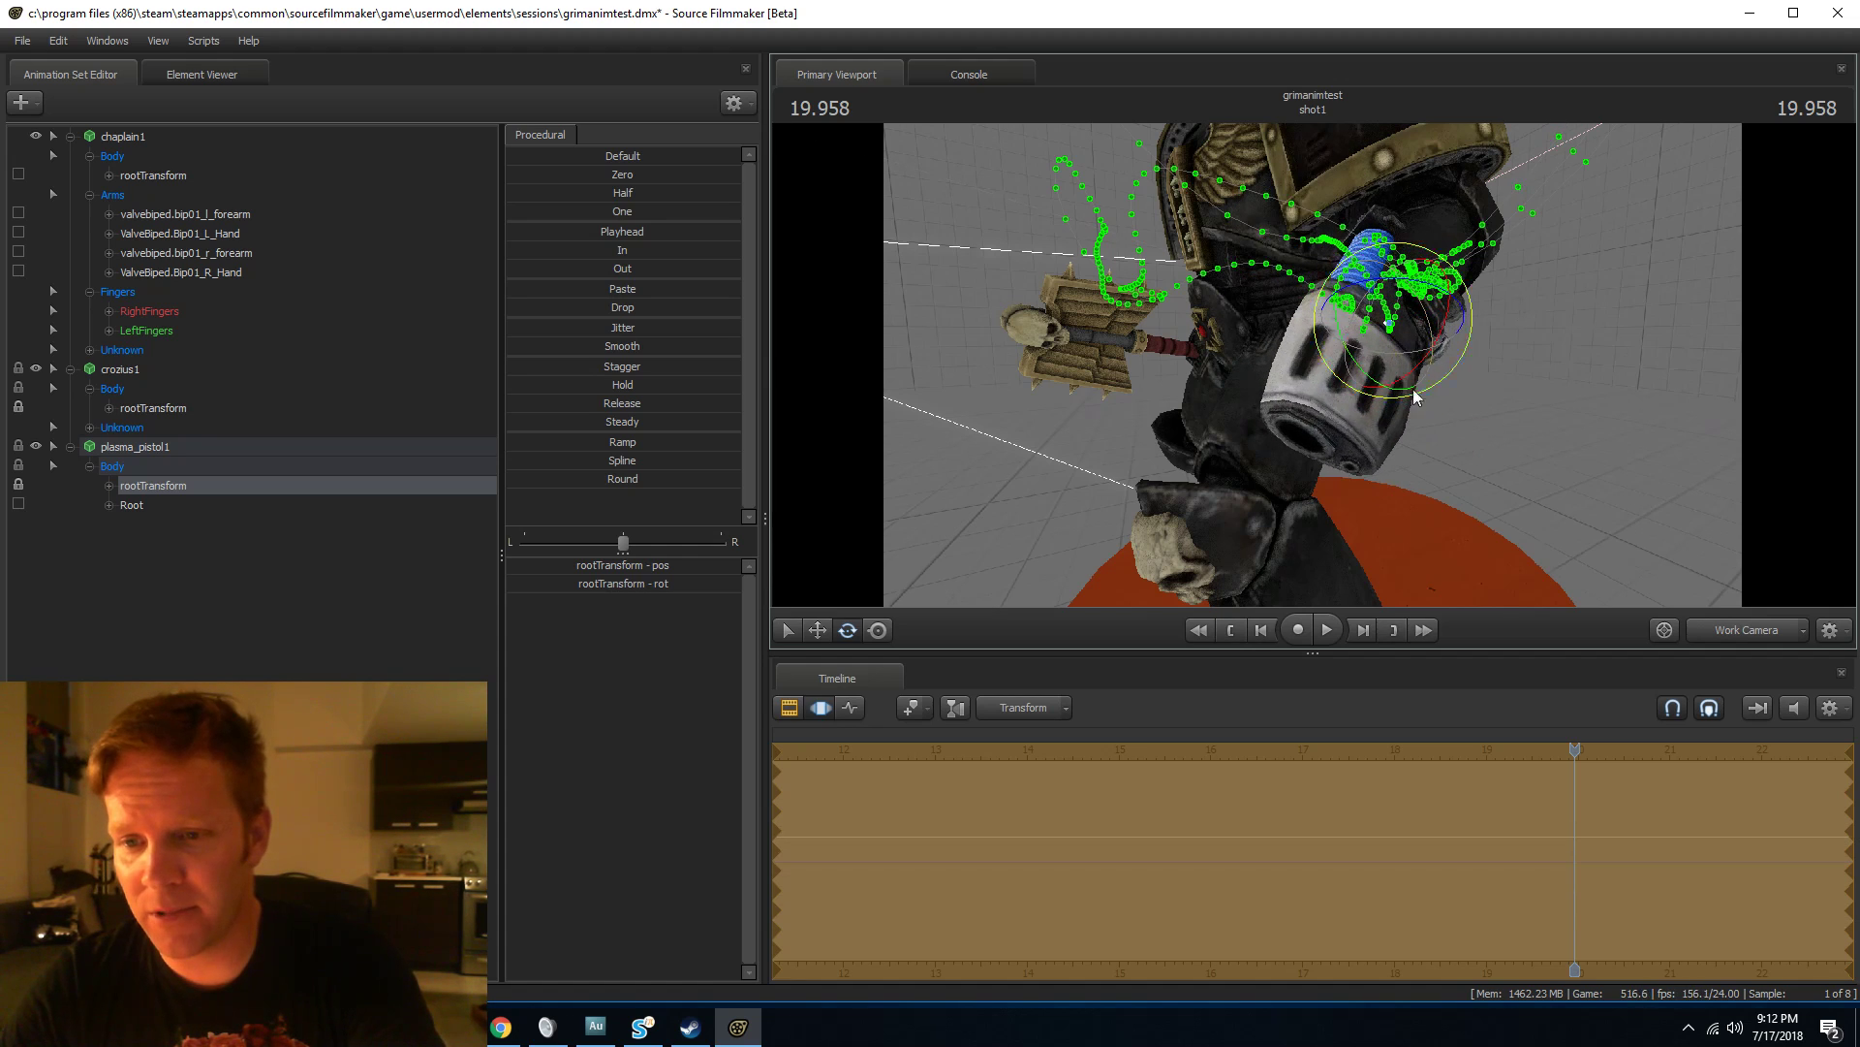
left_click_drag(1441, 325, 1423, 345)
Move the plasma pistol along its axes into the marine's left-hand grip and apply the offset to the whole time selection.
key("w")
left_click_drag(1649, 307, 1589, 307)
left_click_drag(1224, 315, 1079, 415)
mouse_move(1327, 308)
left_mouse_down()
mouse_move(1342, 340)
mouse_move(1320, 325)
left_mouse_up()
left_click_drag(1219, 360, 1177, 411)
left_click_drag(1588, 498, 1355, 338)
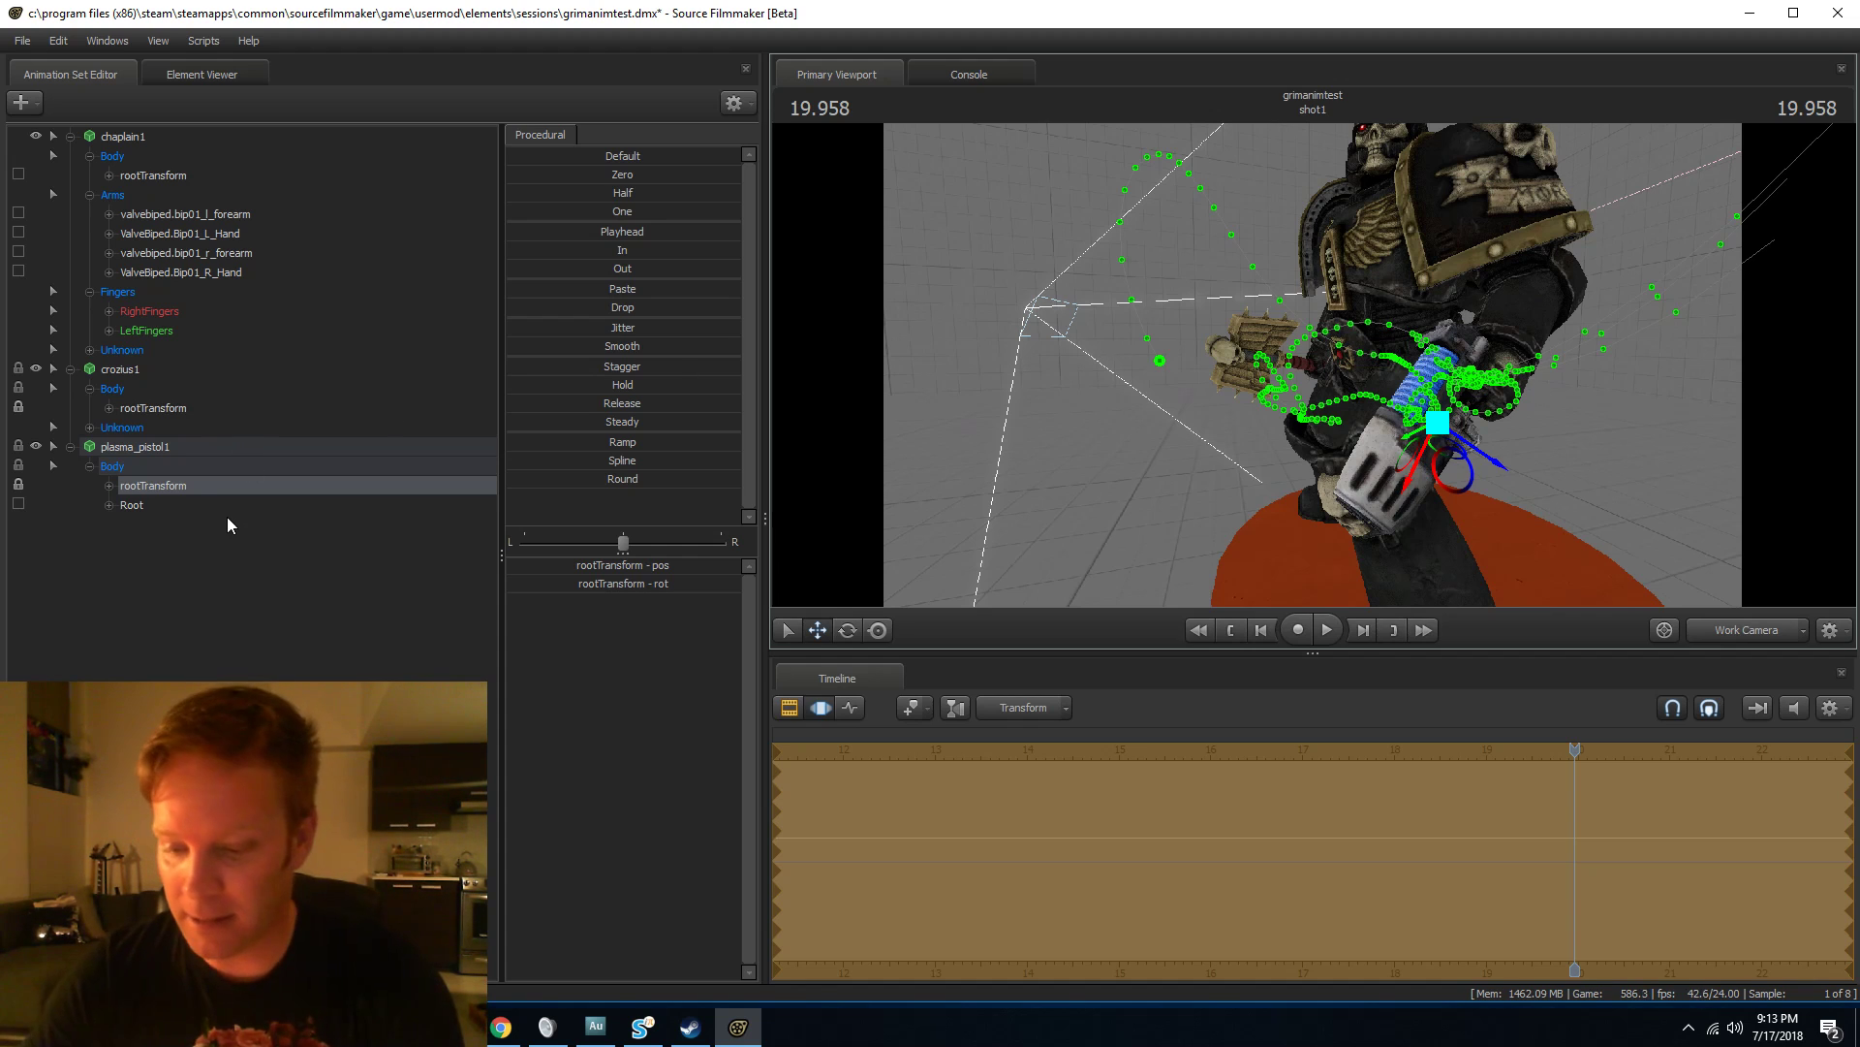
key("Return")
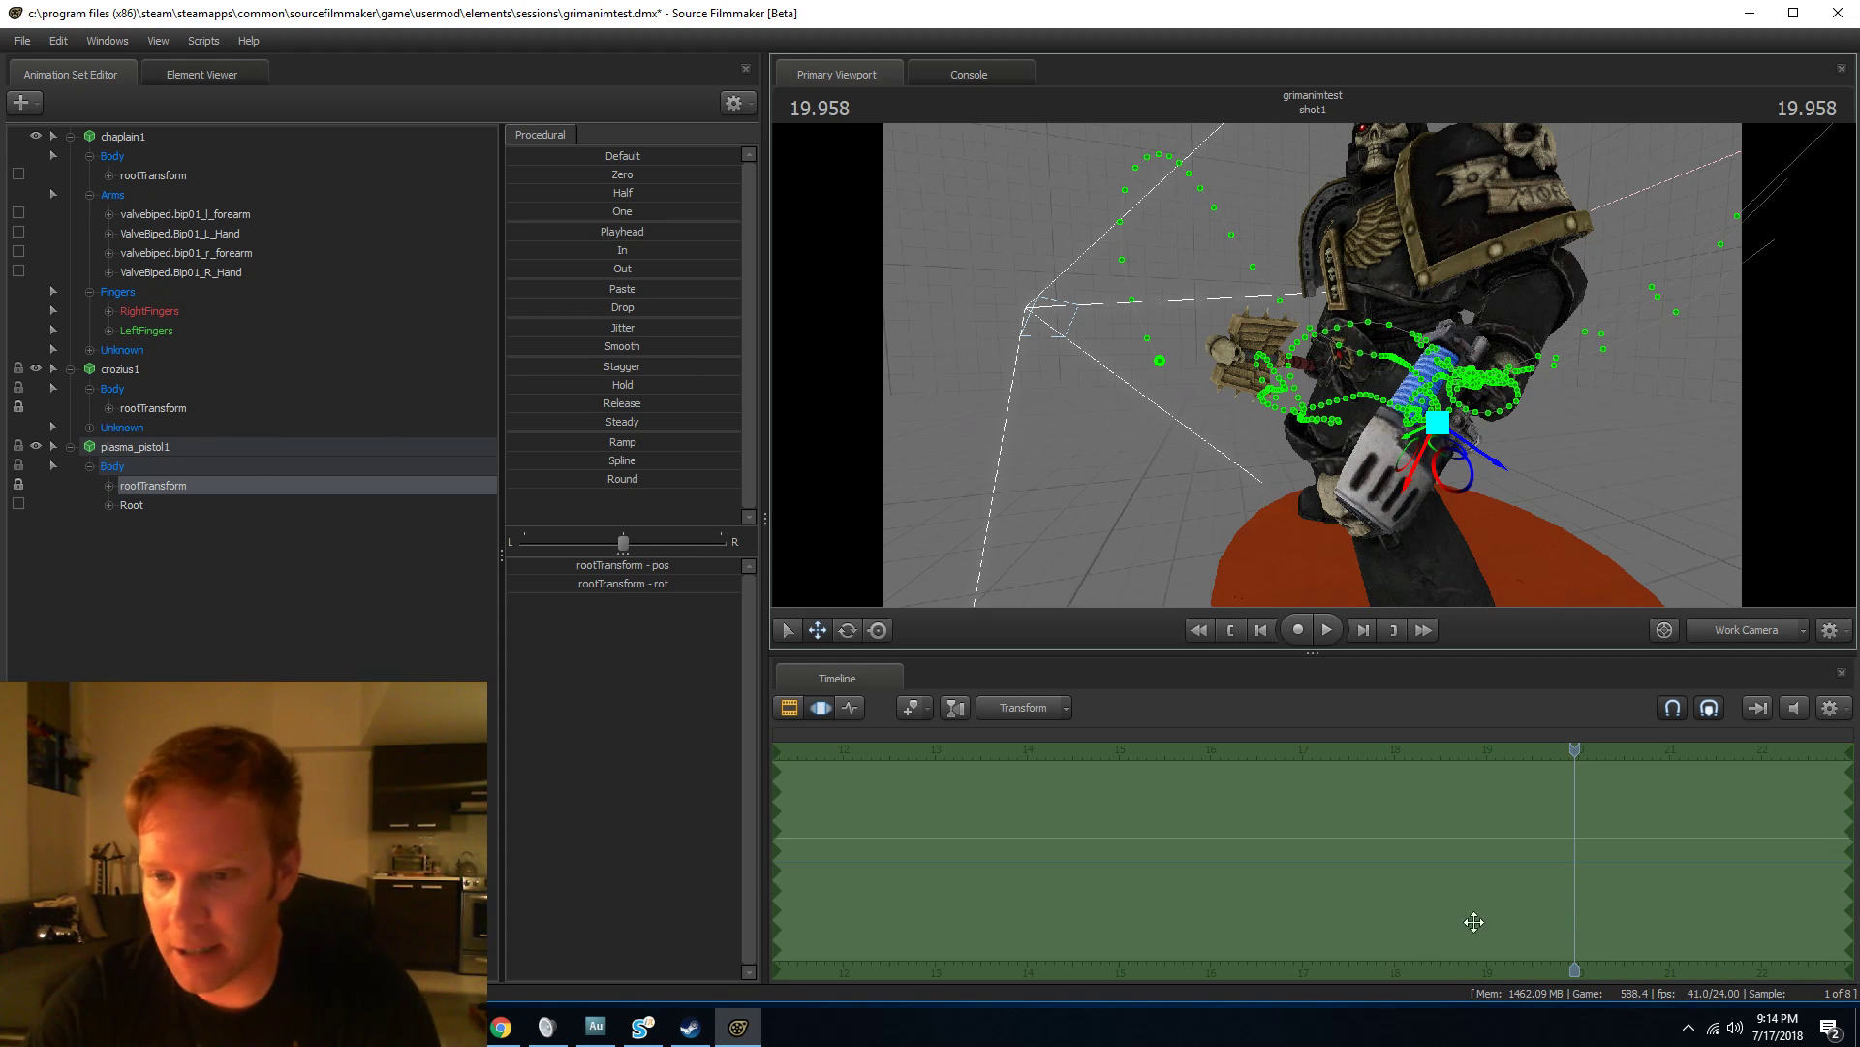
Play back and scrub the animation to check how both weapons follow the marine's hands.
key("space")
key("space")
left_click_drag(1608, 348, 1259, 359)
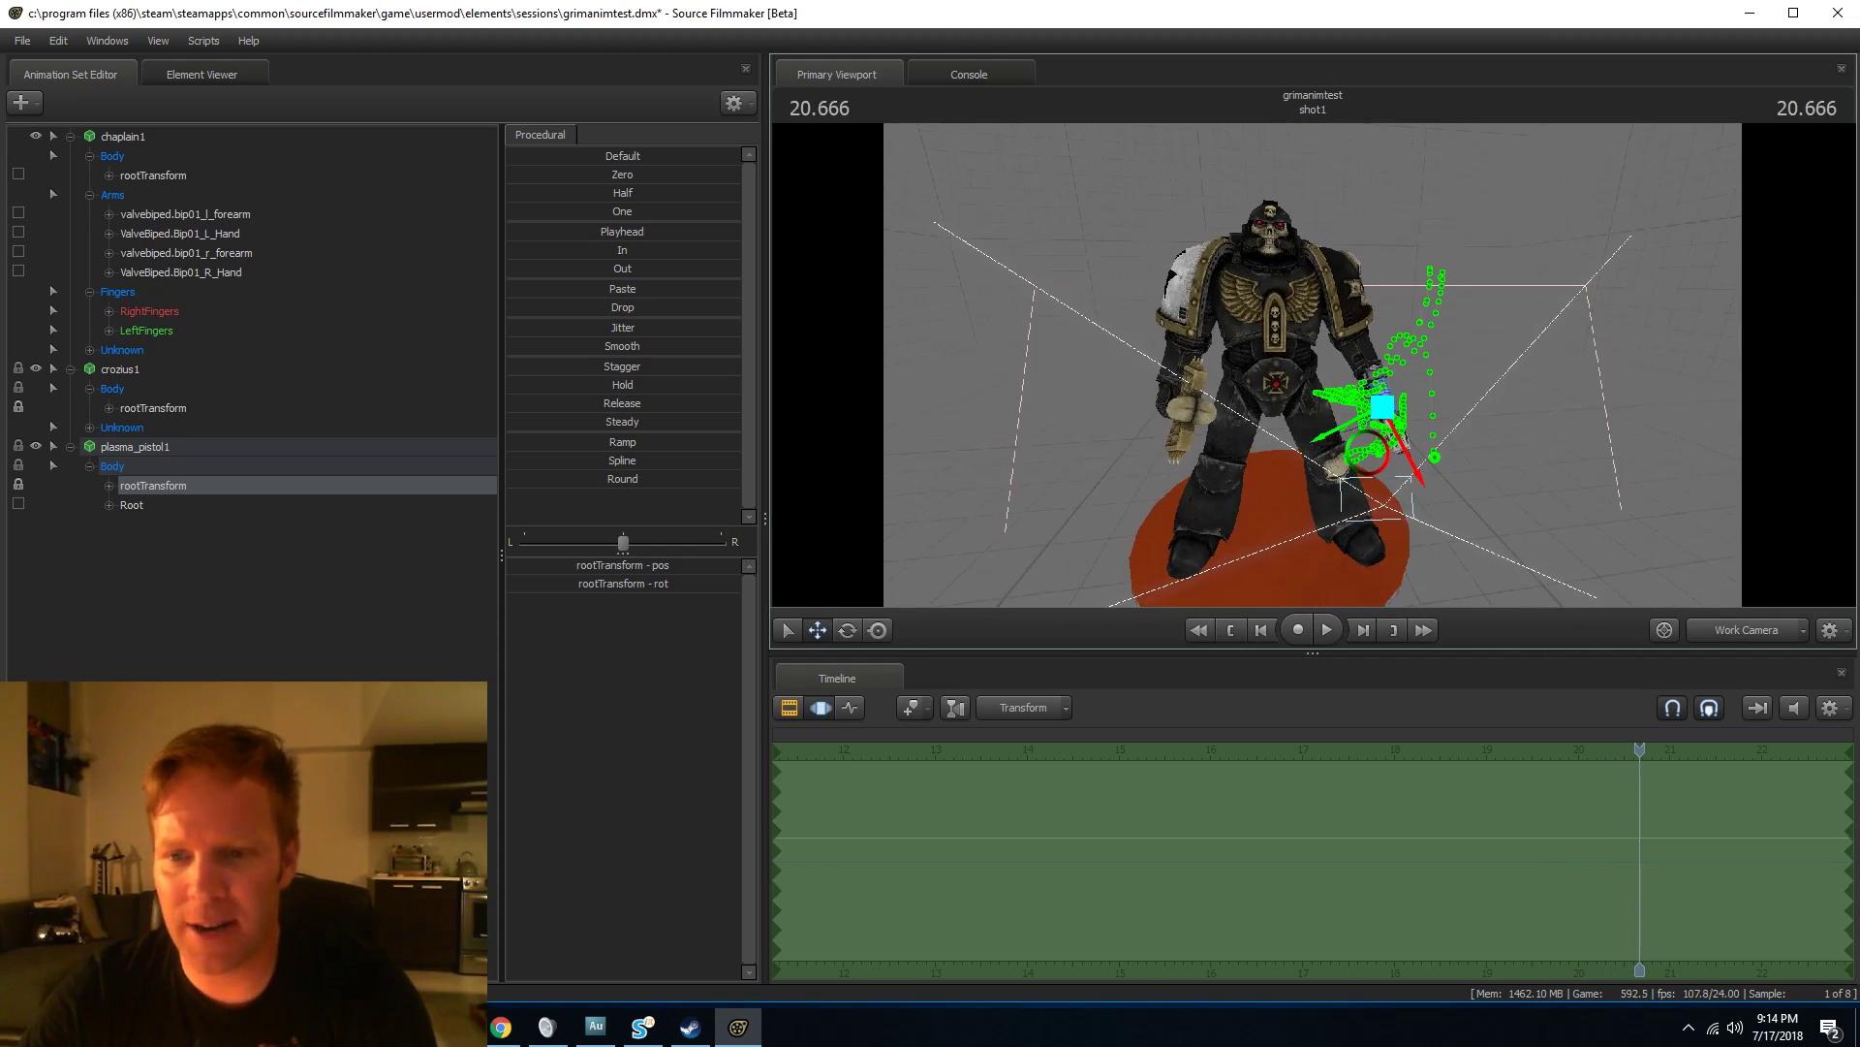
left_click_drag(1640, 771, 1319, 787)
key("space")
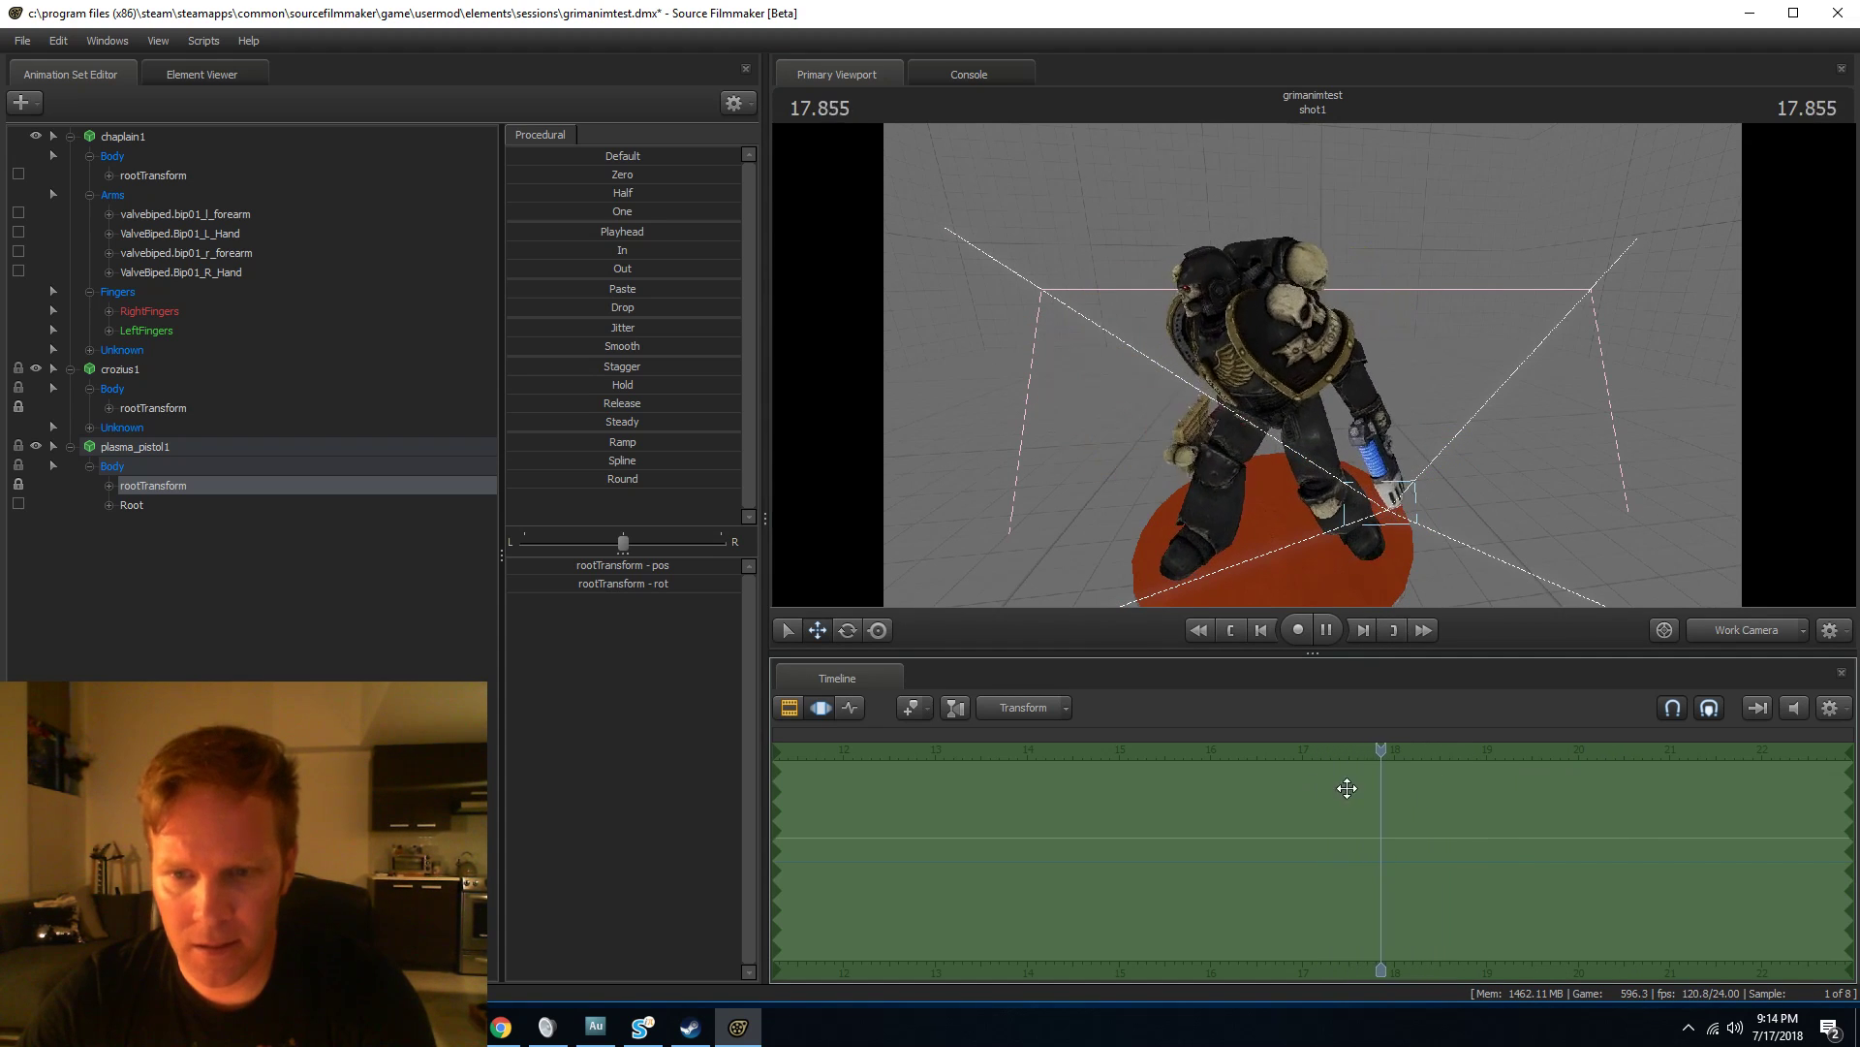
left_click(1543, 749)
left_click_drag(1543, 749, 1447, 762)
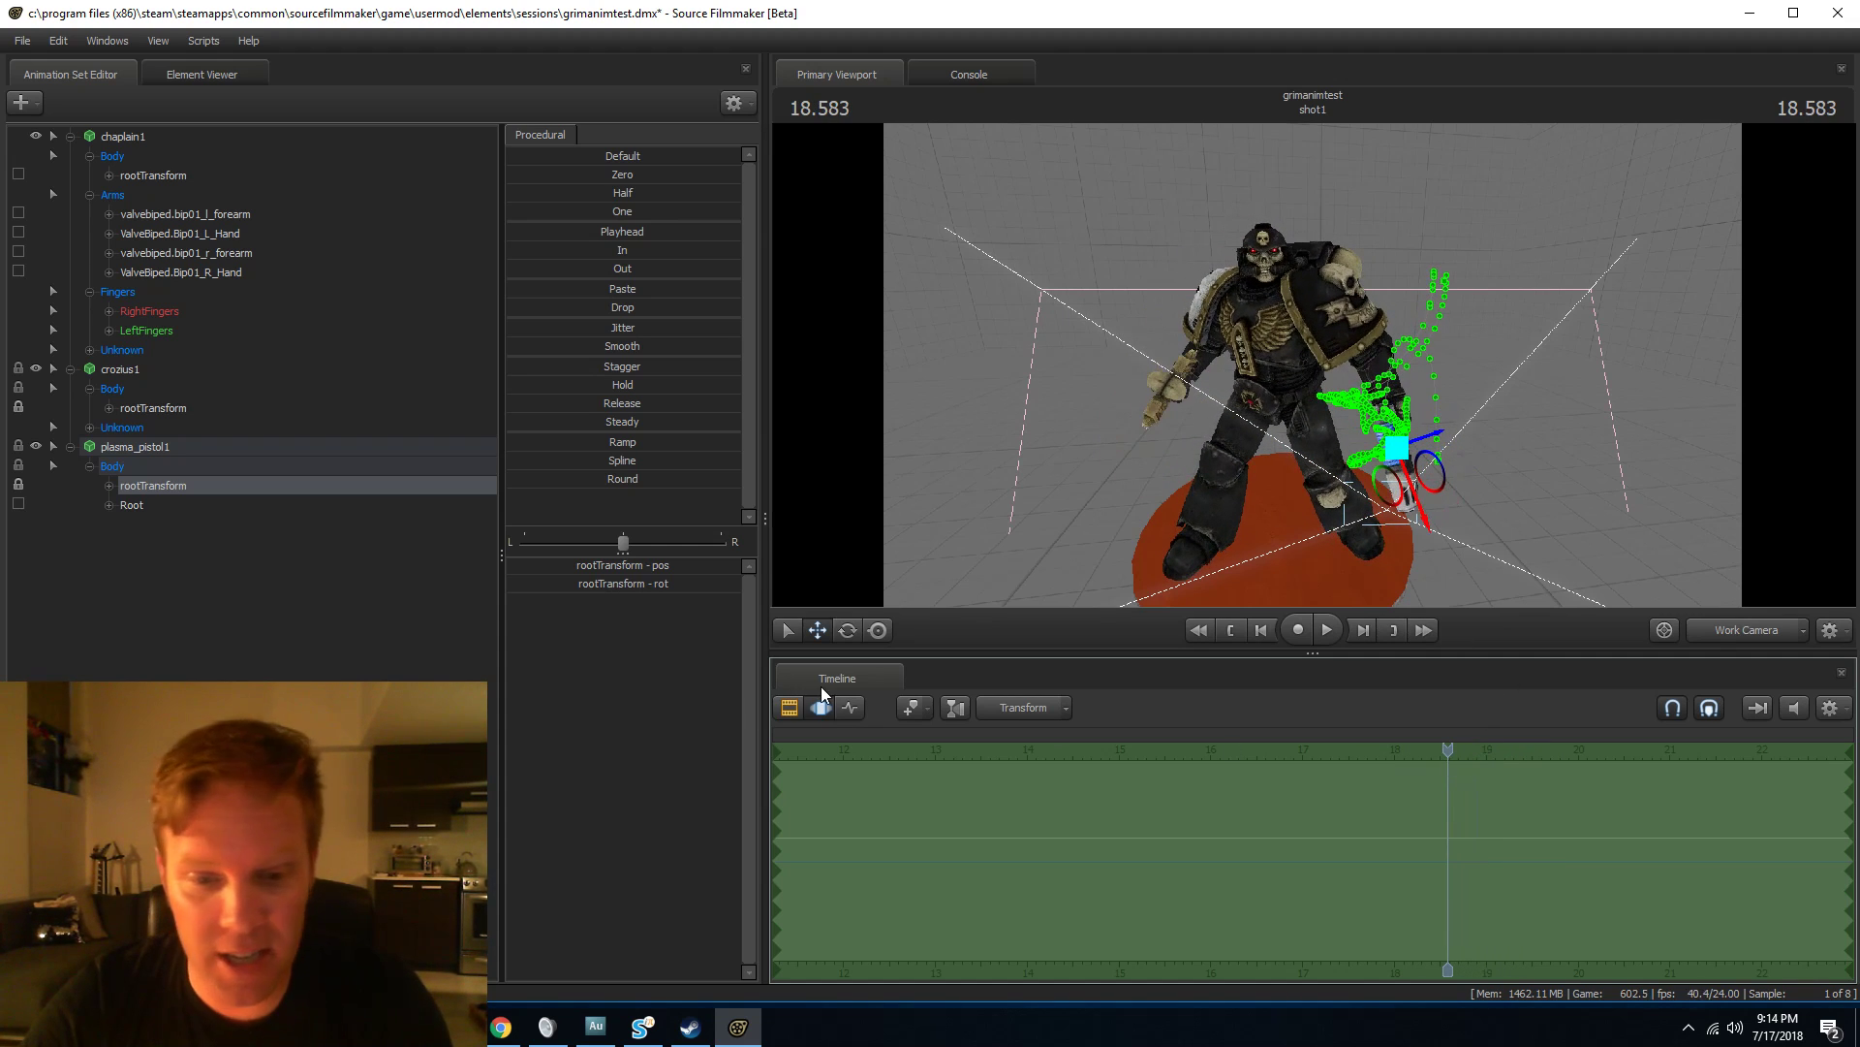
In the Graph Editor, key rotations on ValveBiped.Bip01_R_Hand between 16.875 and 17.458 s to correct the crozius swing.
left_click(853, 701)
left_click_drag(1448, 747, 1291, 773)
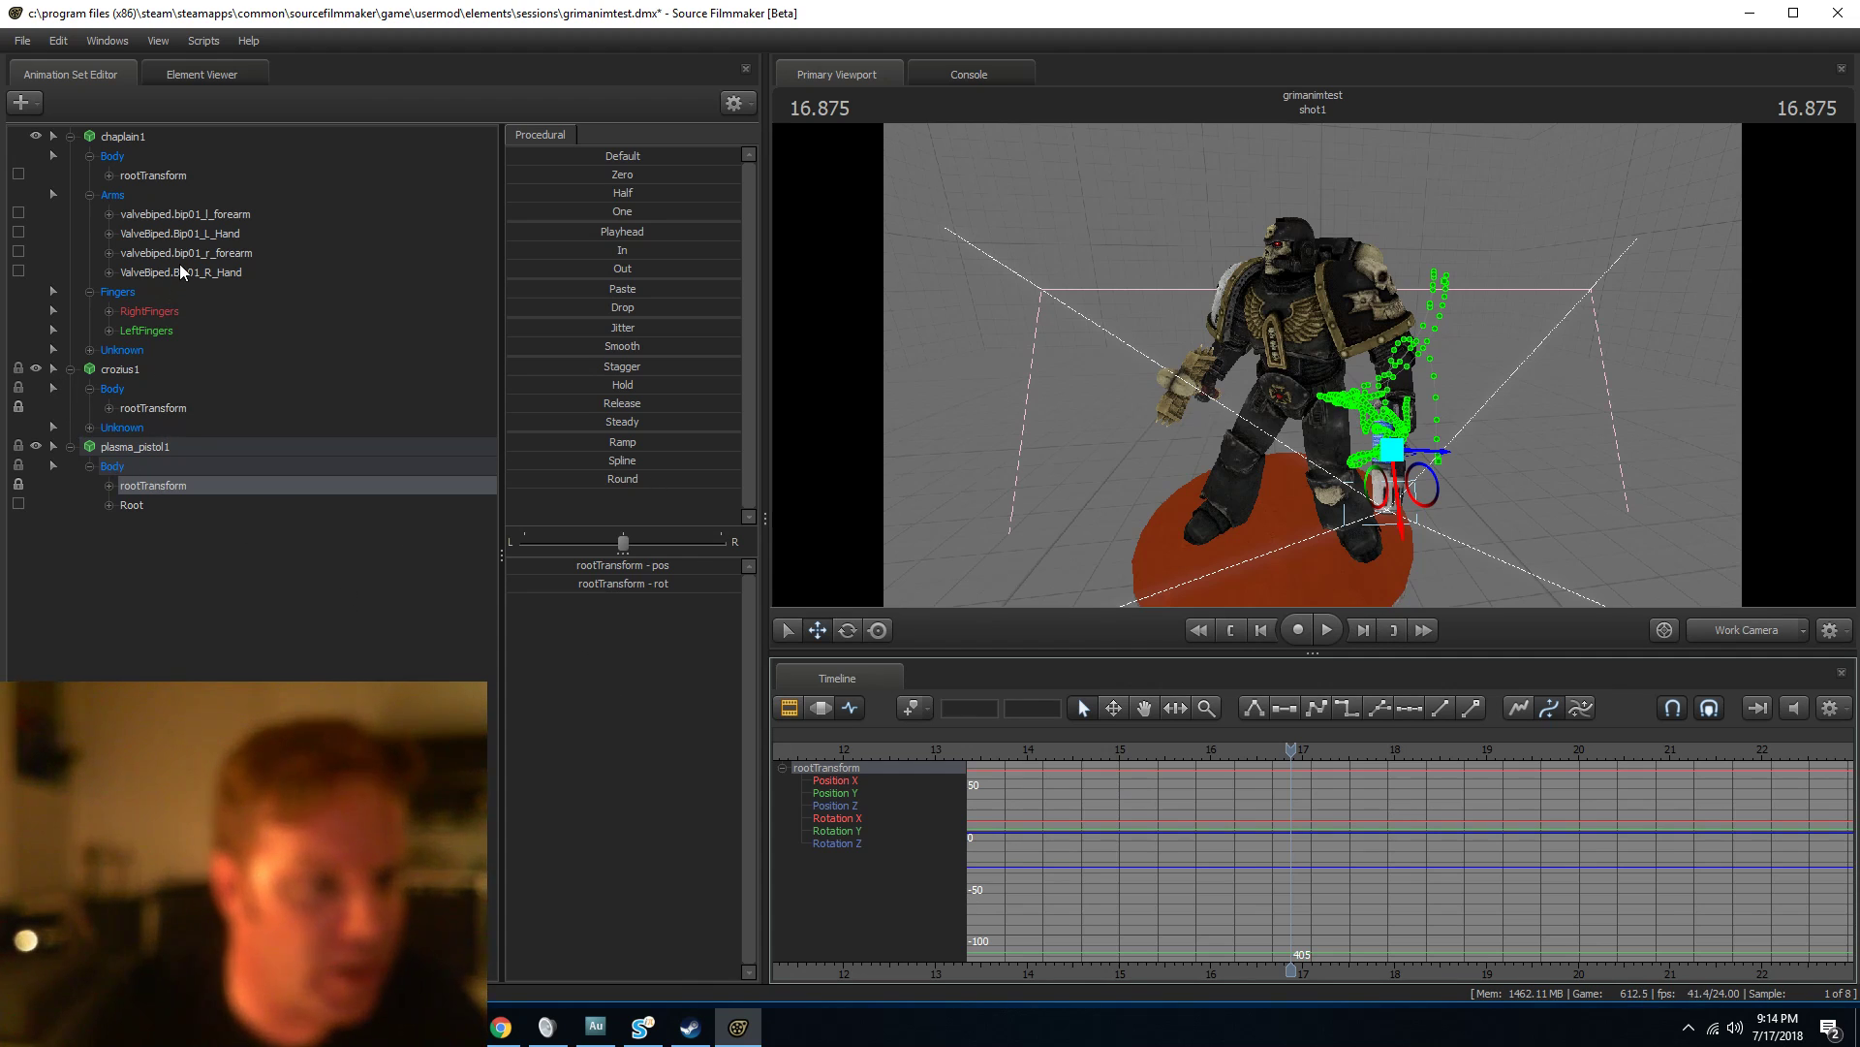
left_click(1243, 377)
left_click_drag(1243, 378, 1154, 337)
left_click_drag(1562, 324, 1482, 292)
key("w")
key("e")
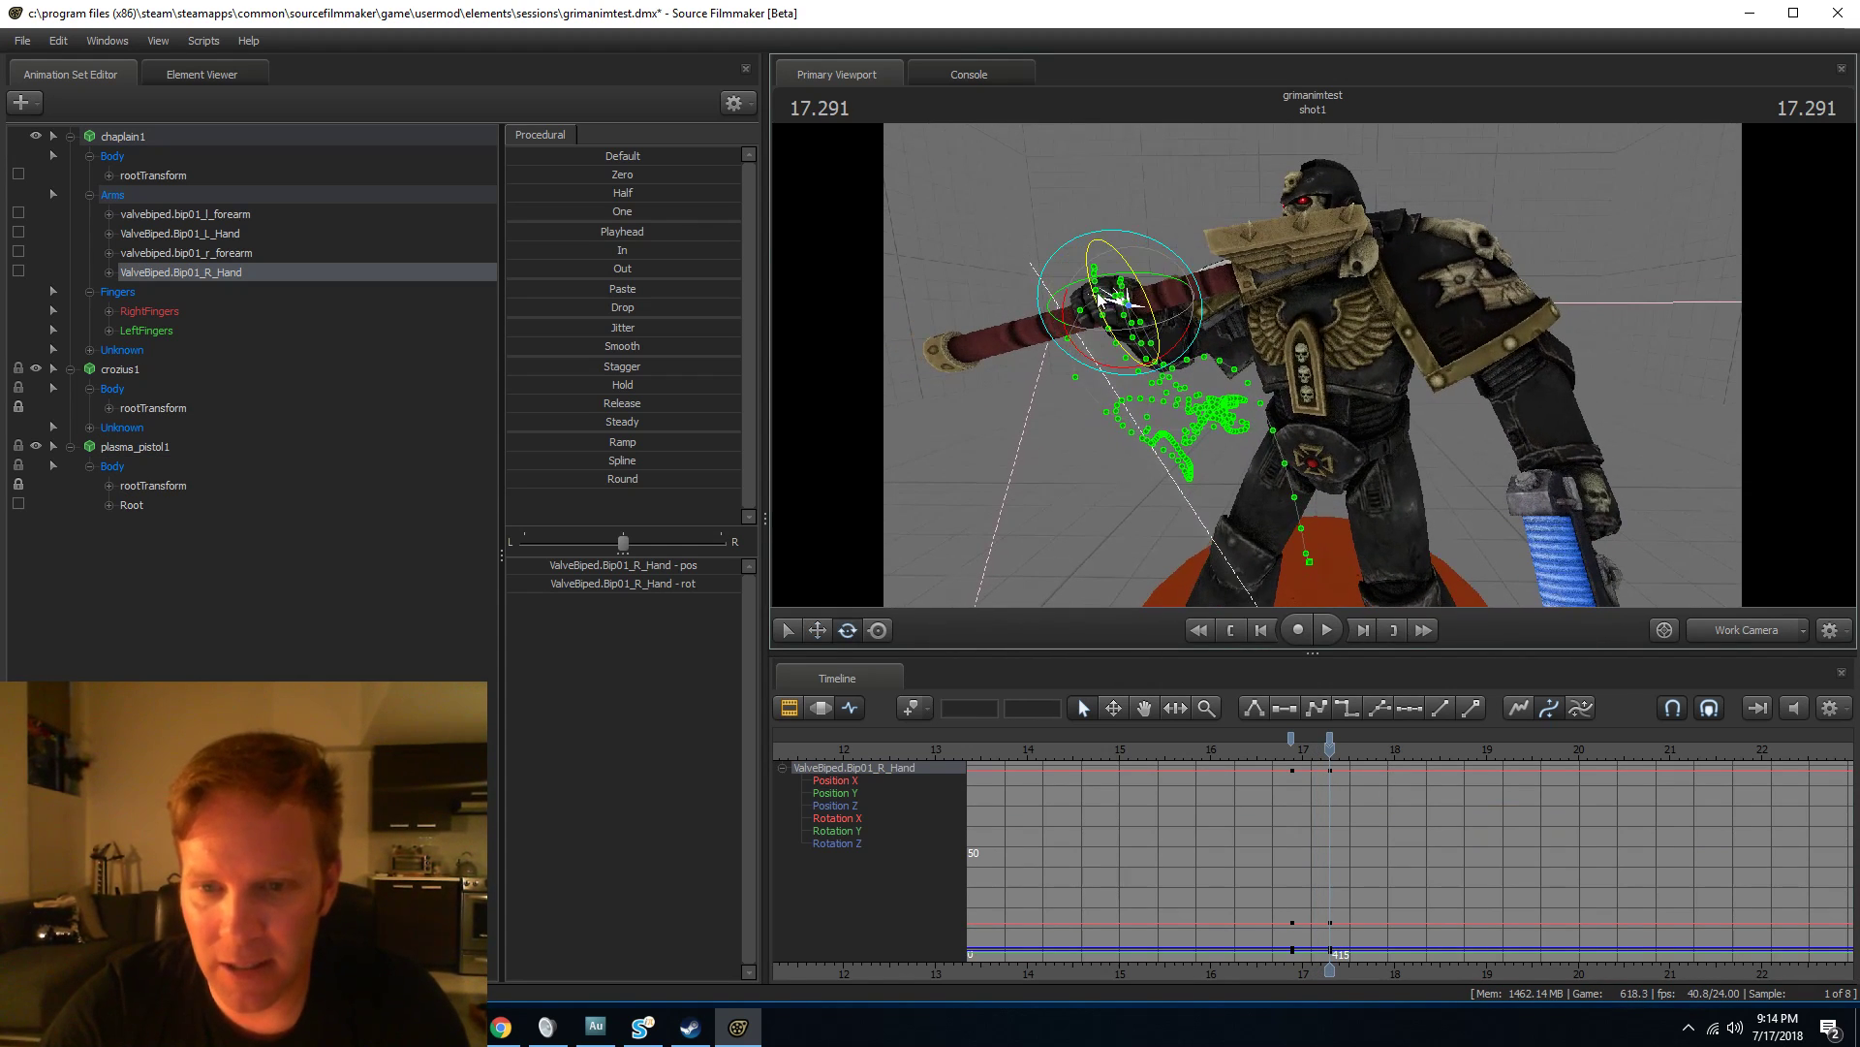
left_click_drag(1112, 281, 1086, 383)
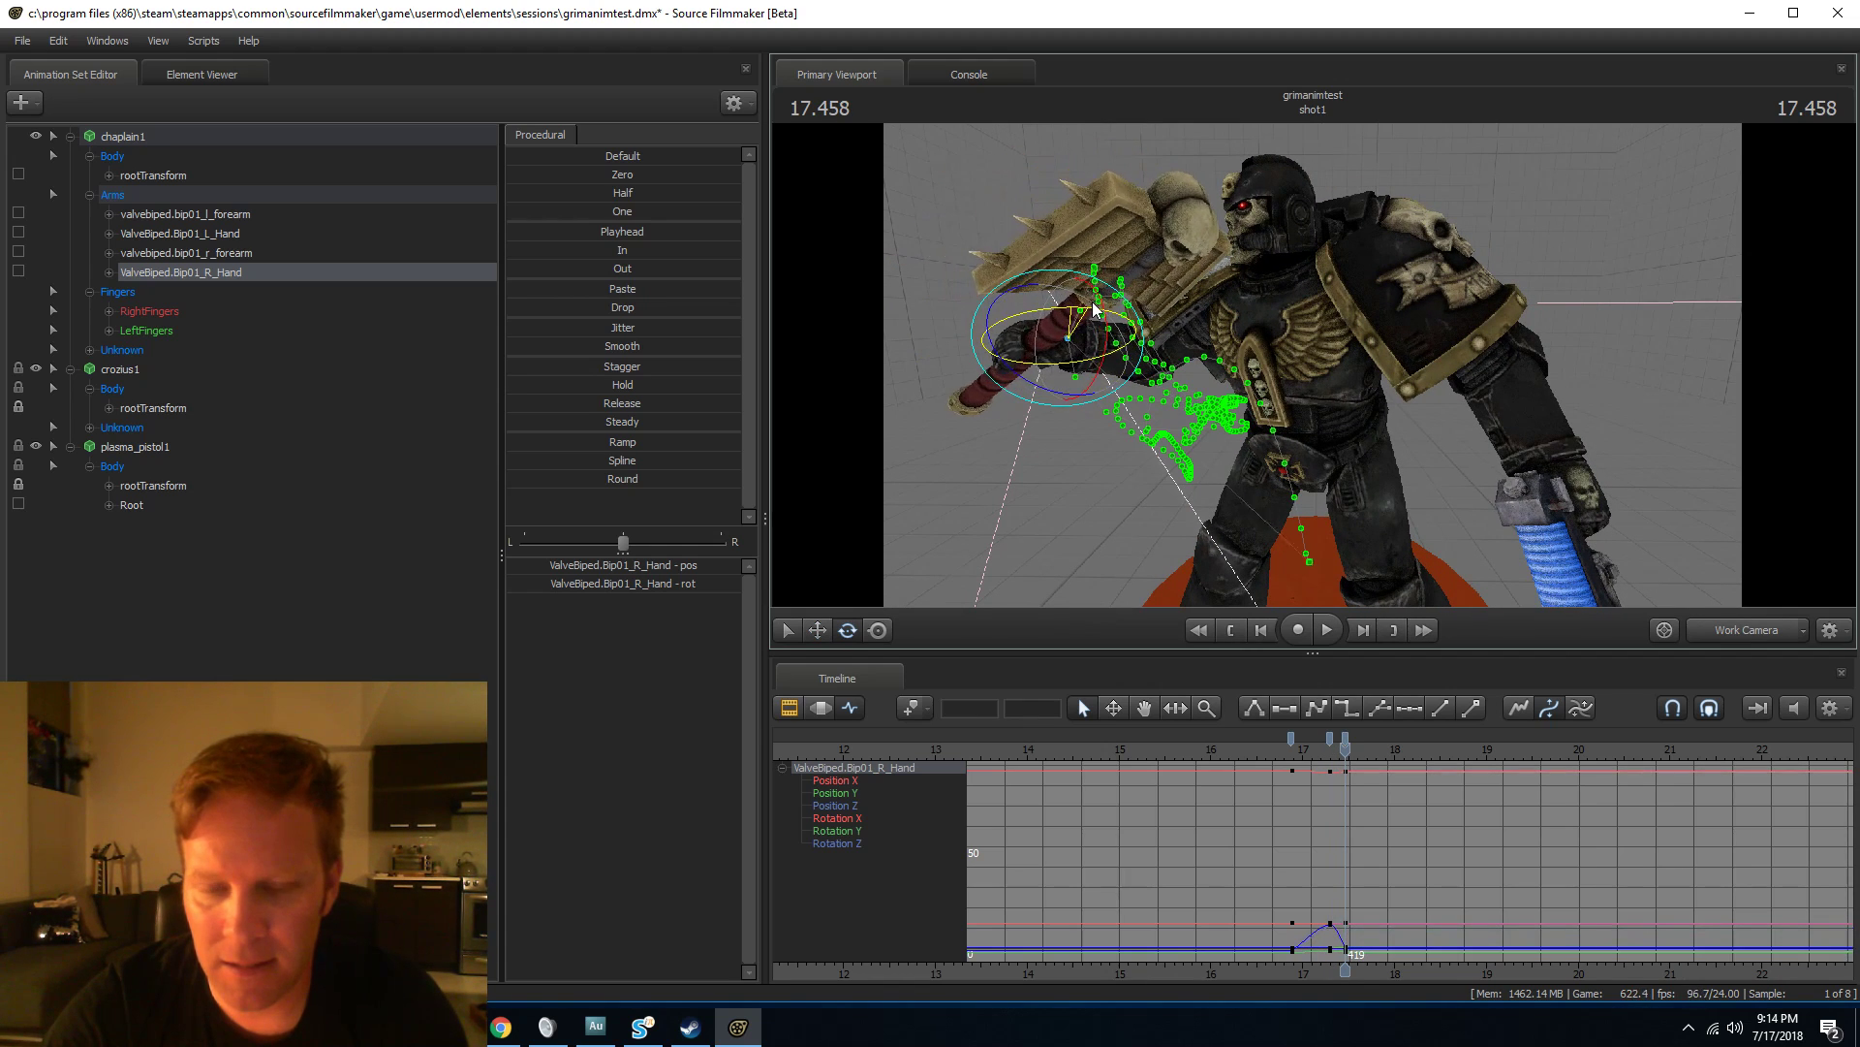
Advance to 17.708 s, key another rotation on ValveBiped.Bip01_R_Hand, and play back the crozius swing.
key("Right")
key("Right")
key("Right")
key("Right")
key("Right")
key("Right")
left_click_drag(1204, 412, 1202, 432)
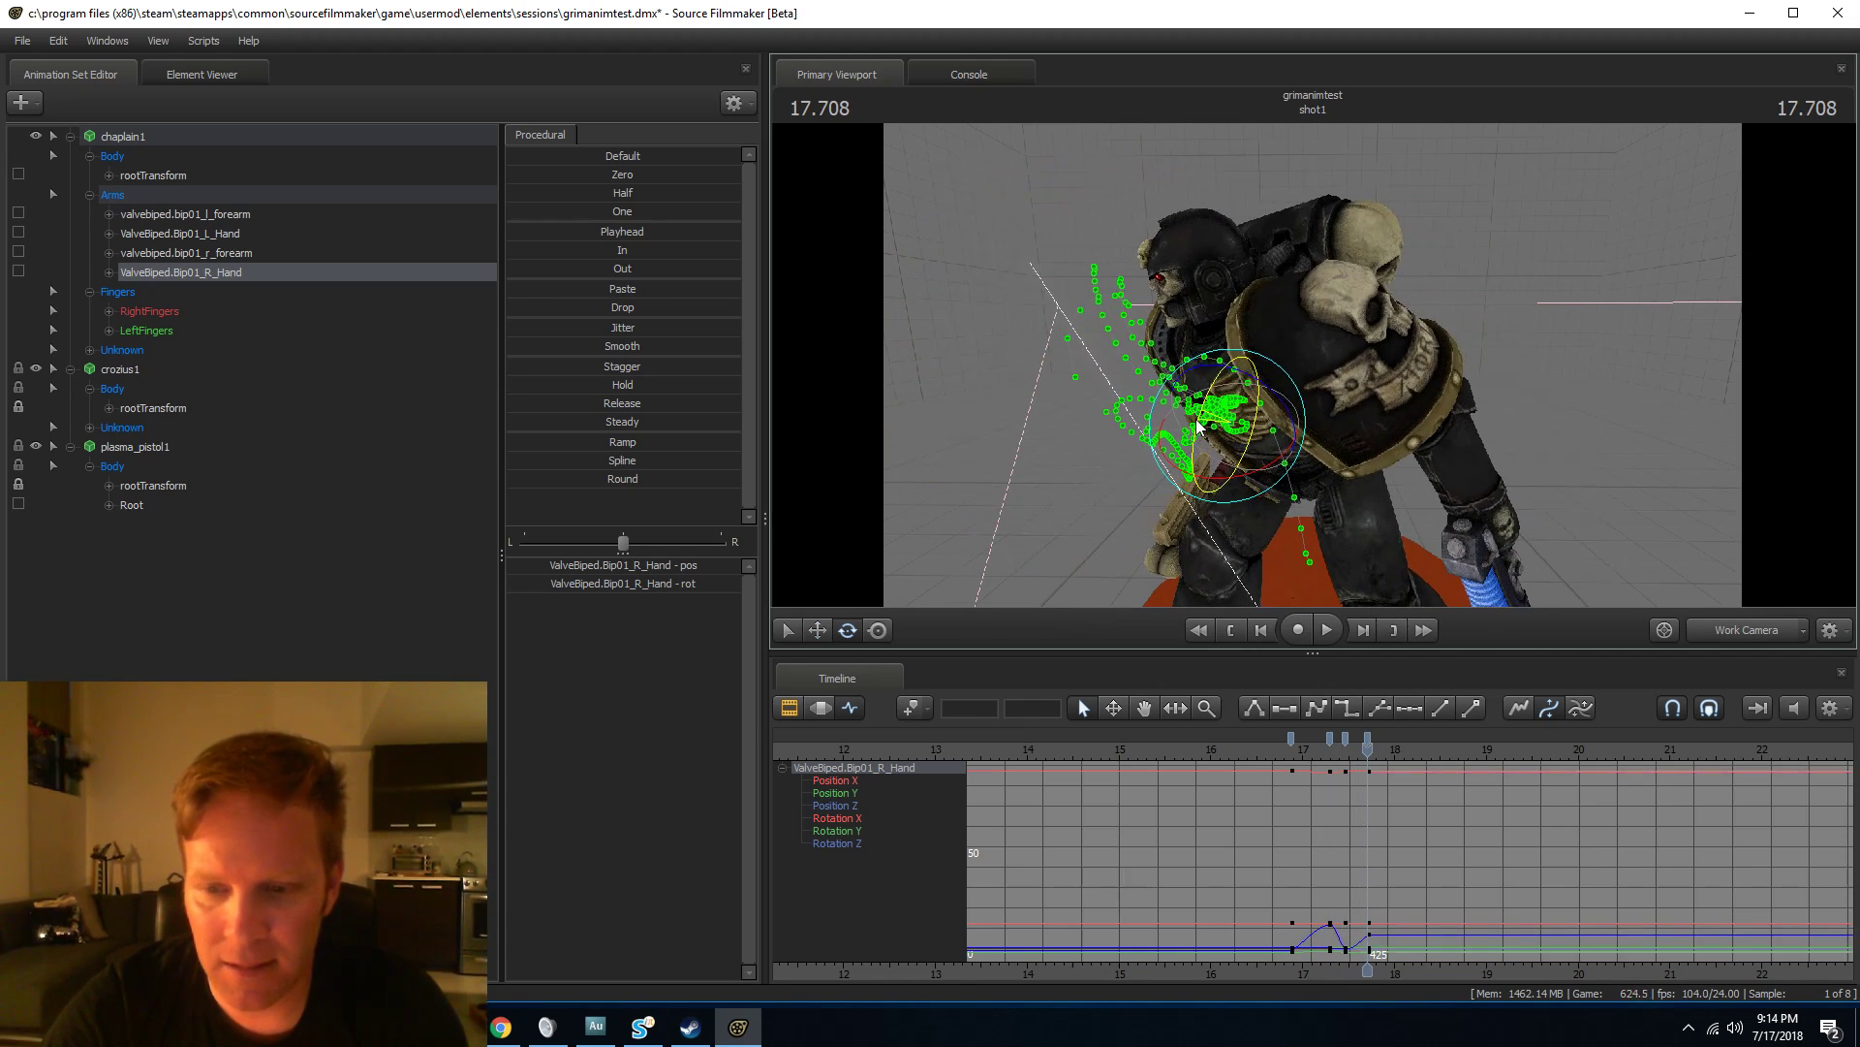
left_click(1285, 746)
key("space")
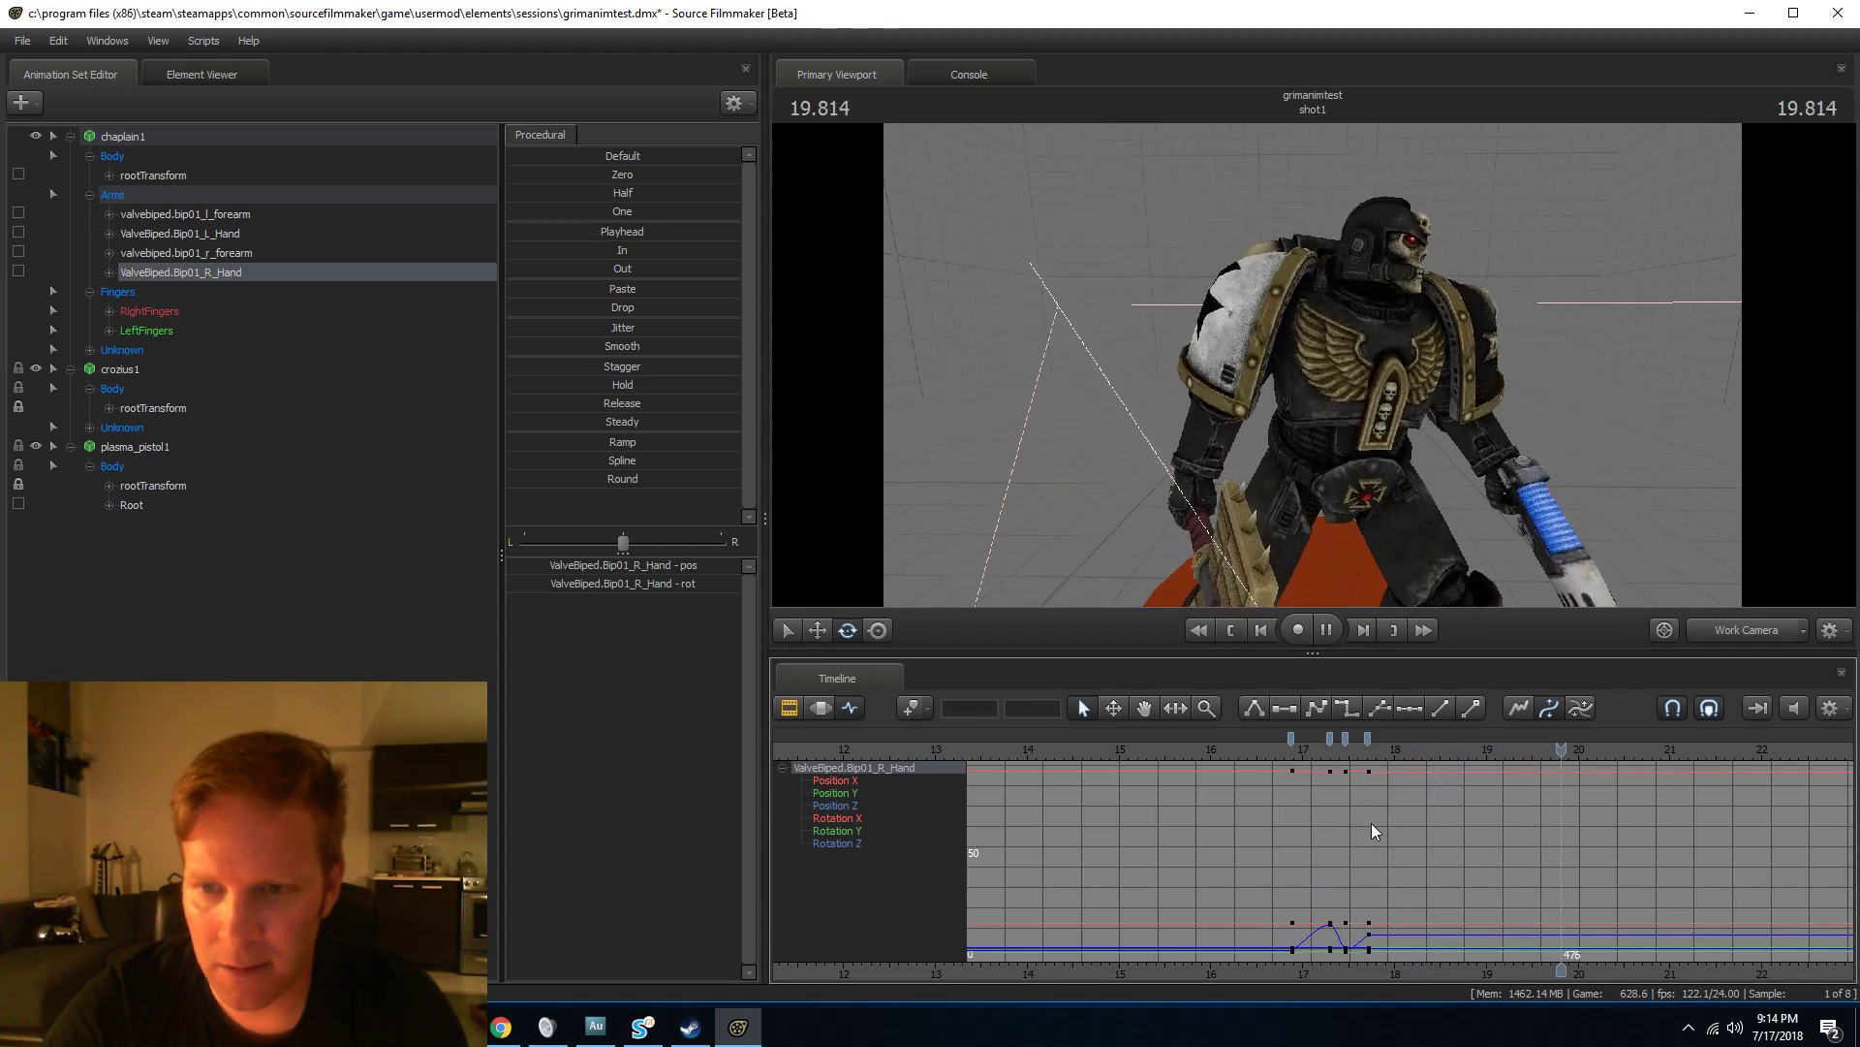
key("space")
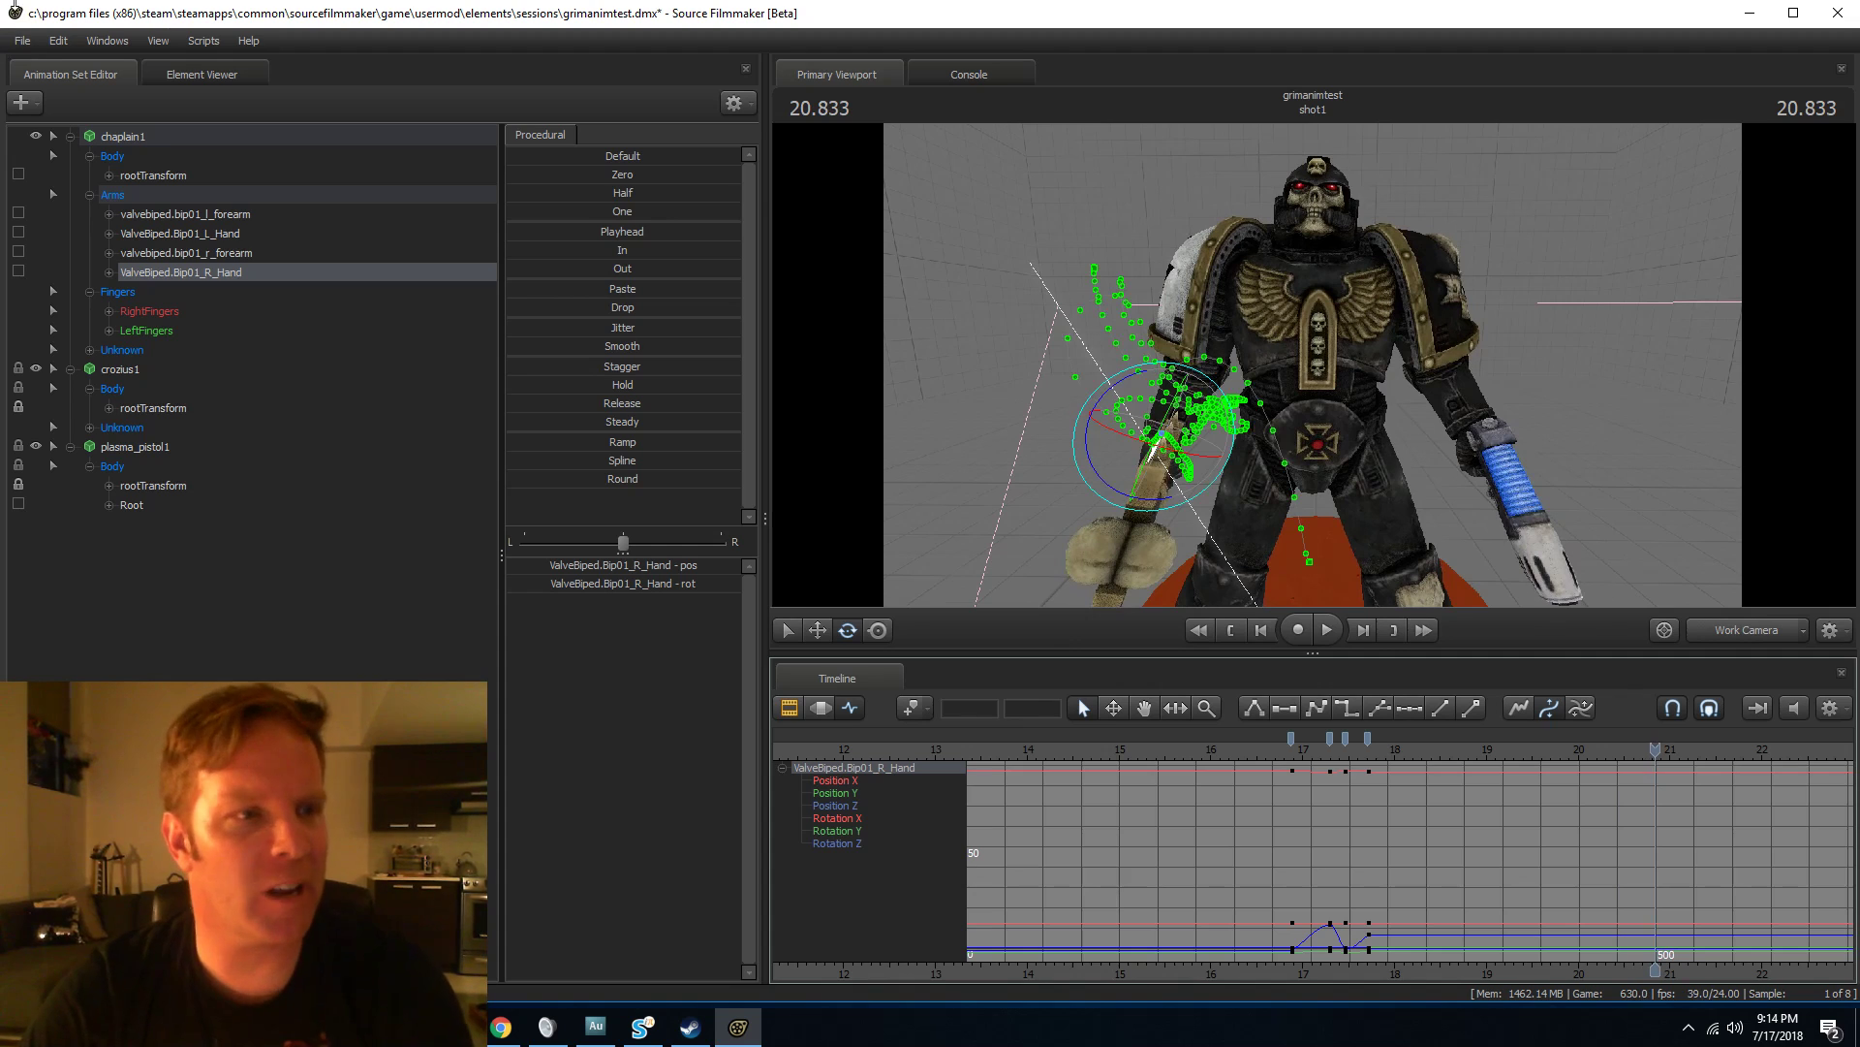
Save the grimanimtest session.
left_click(22, 41)
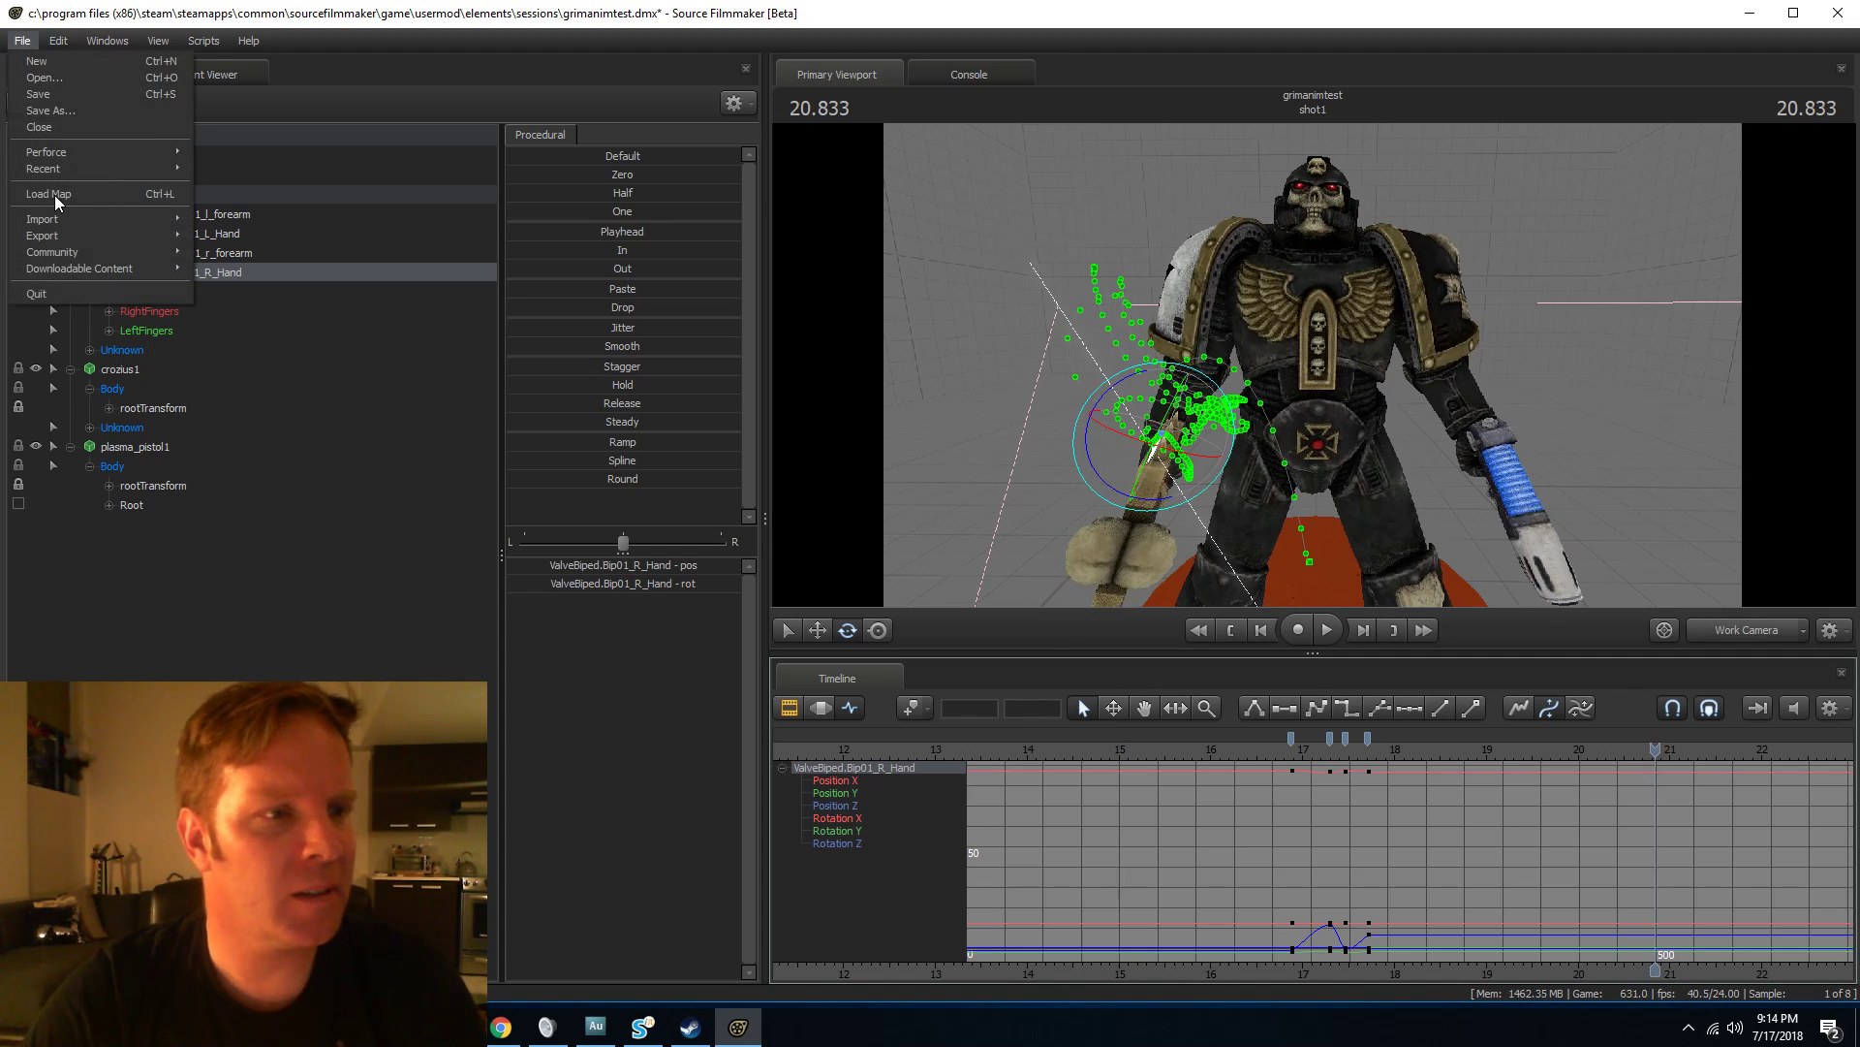
left_click(66, 94)
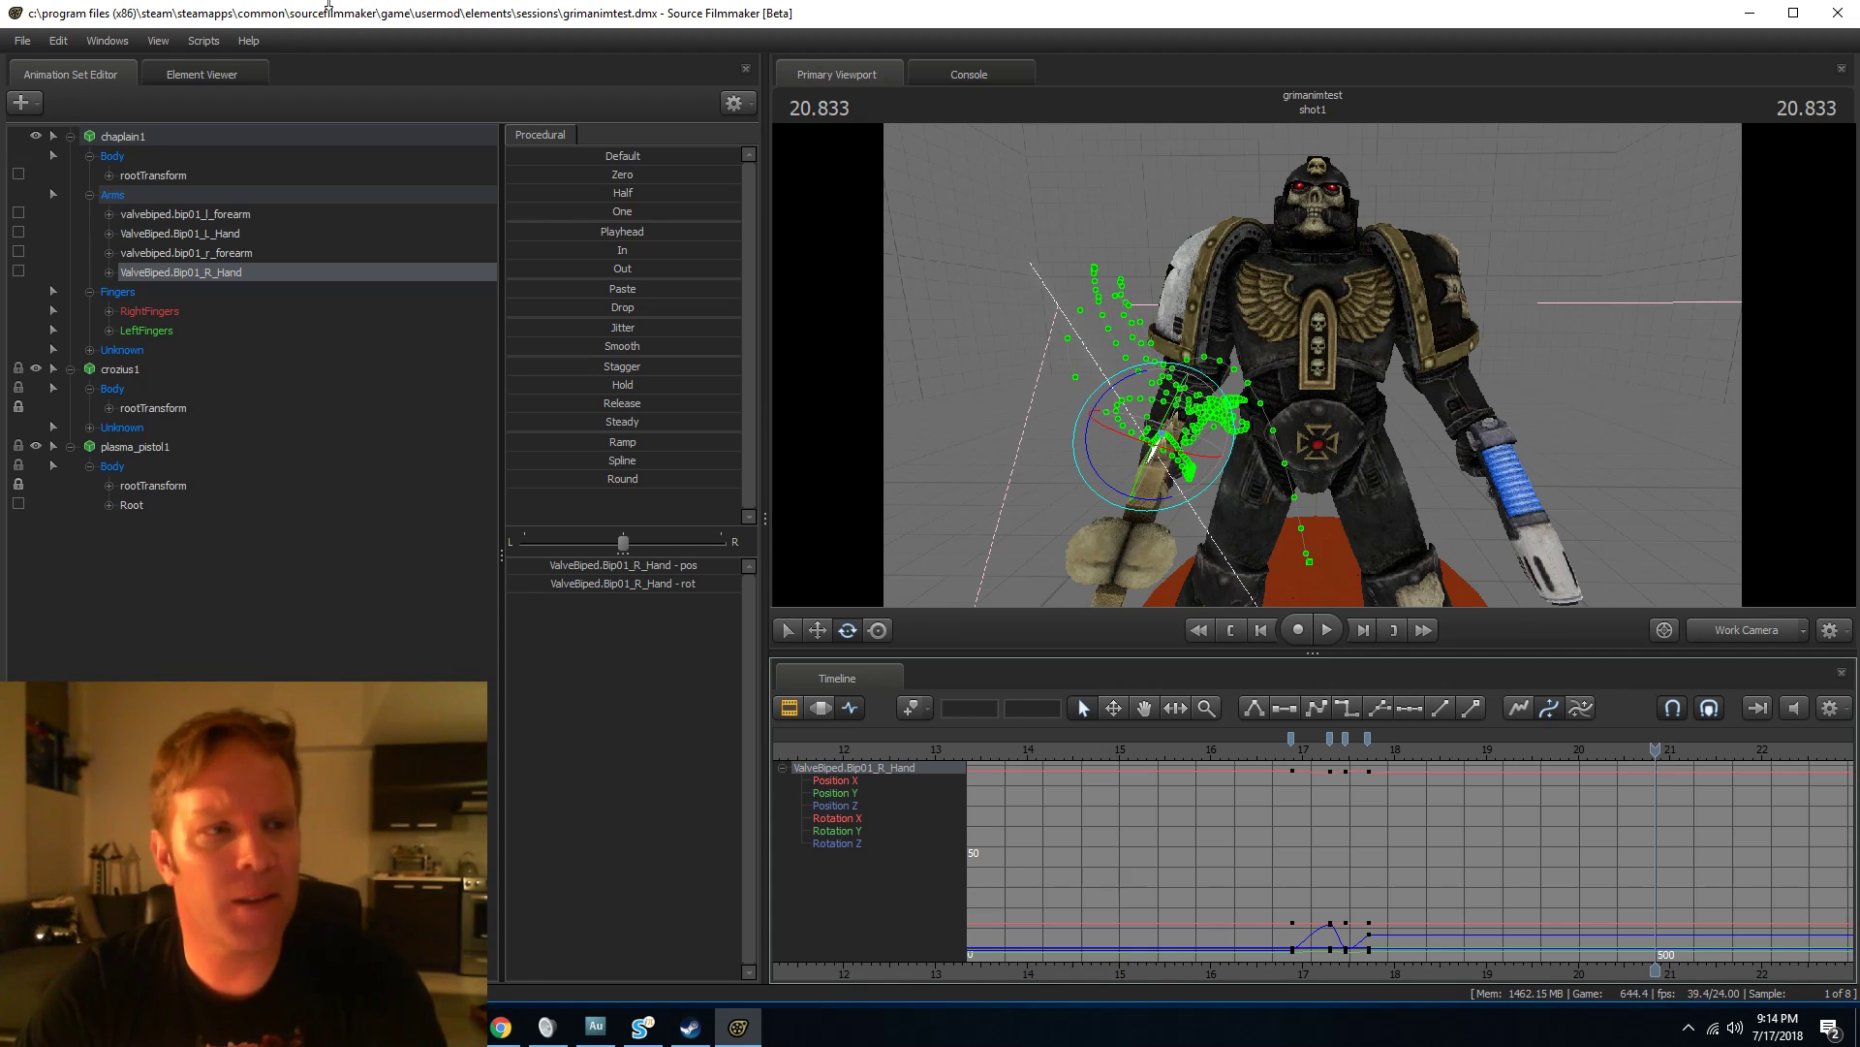
left_click(20, 42)
left_click(39, 95)
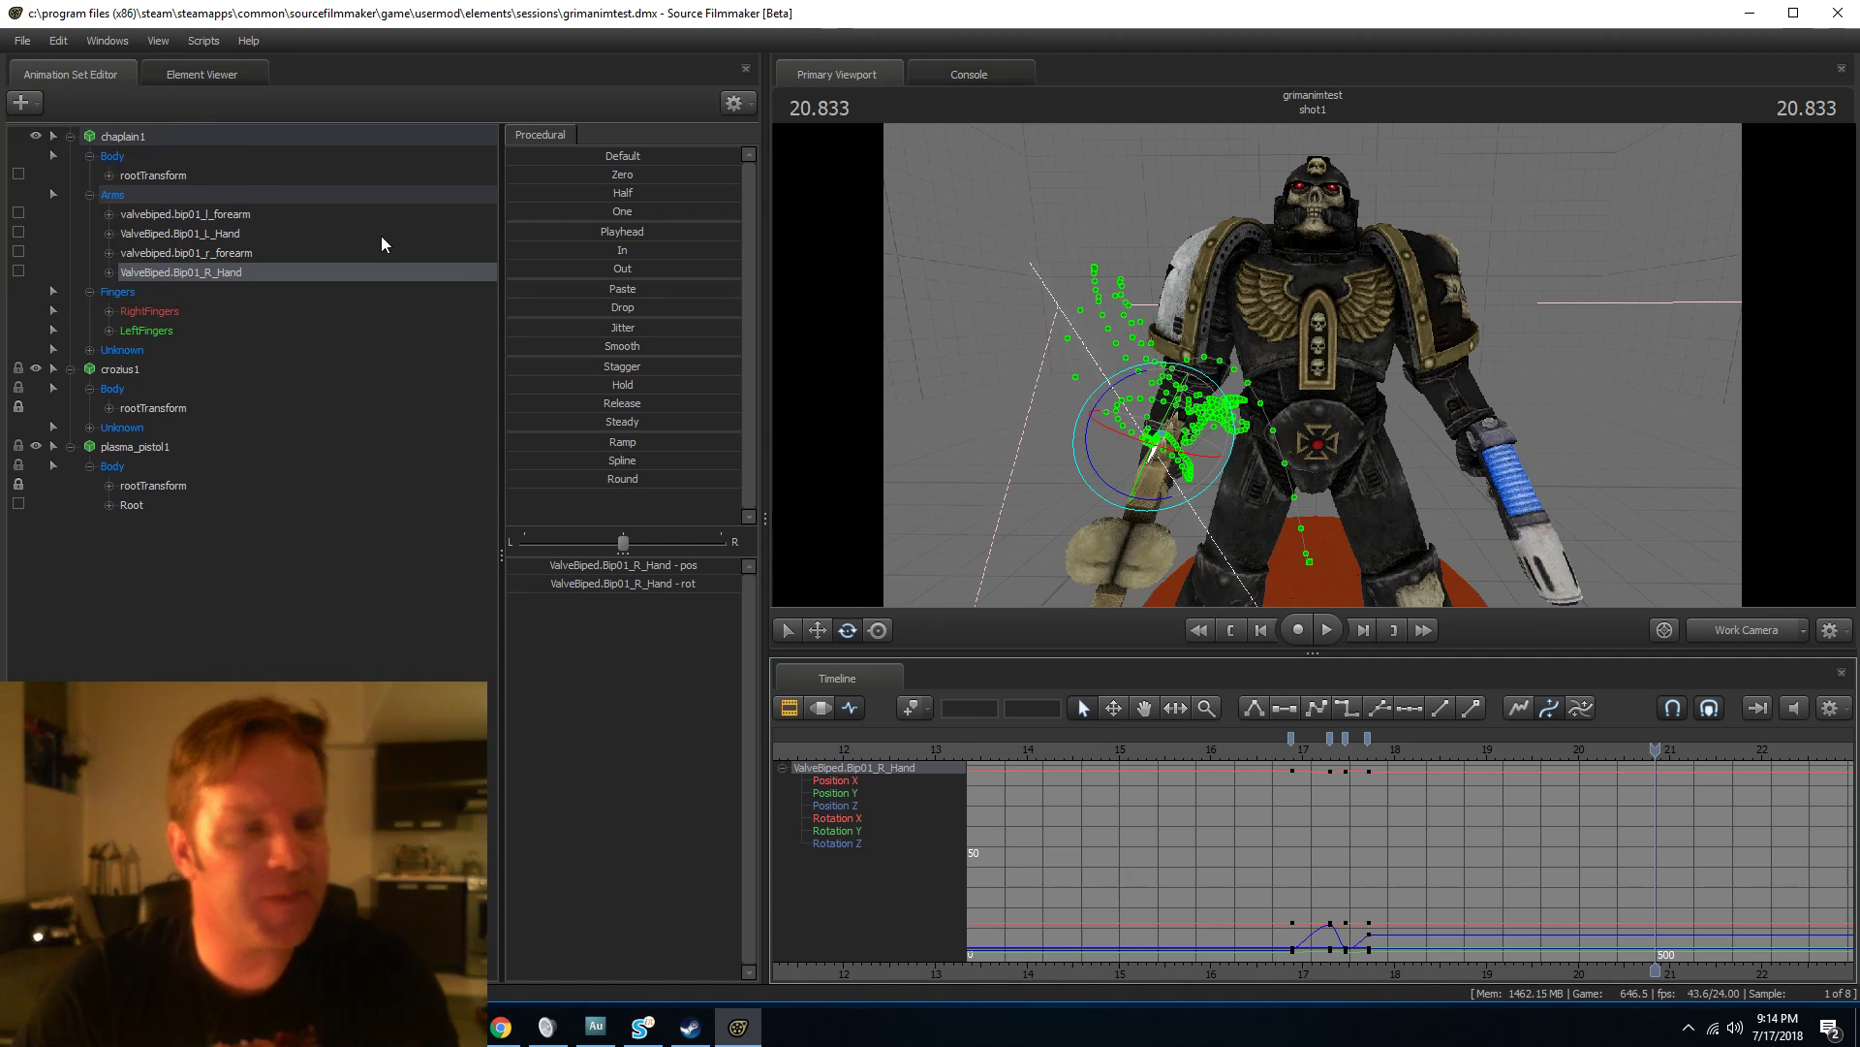
Open the recent session settingforyoutube.dmx.
left_click(20, 43)
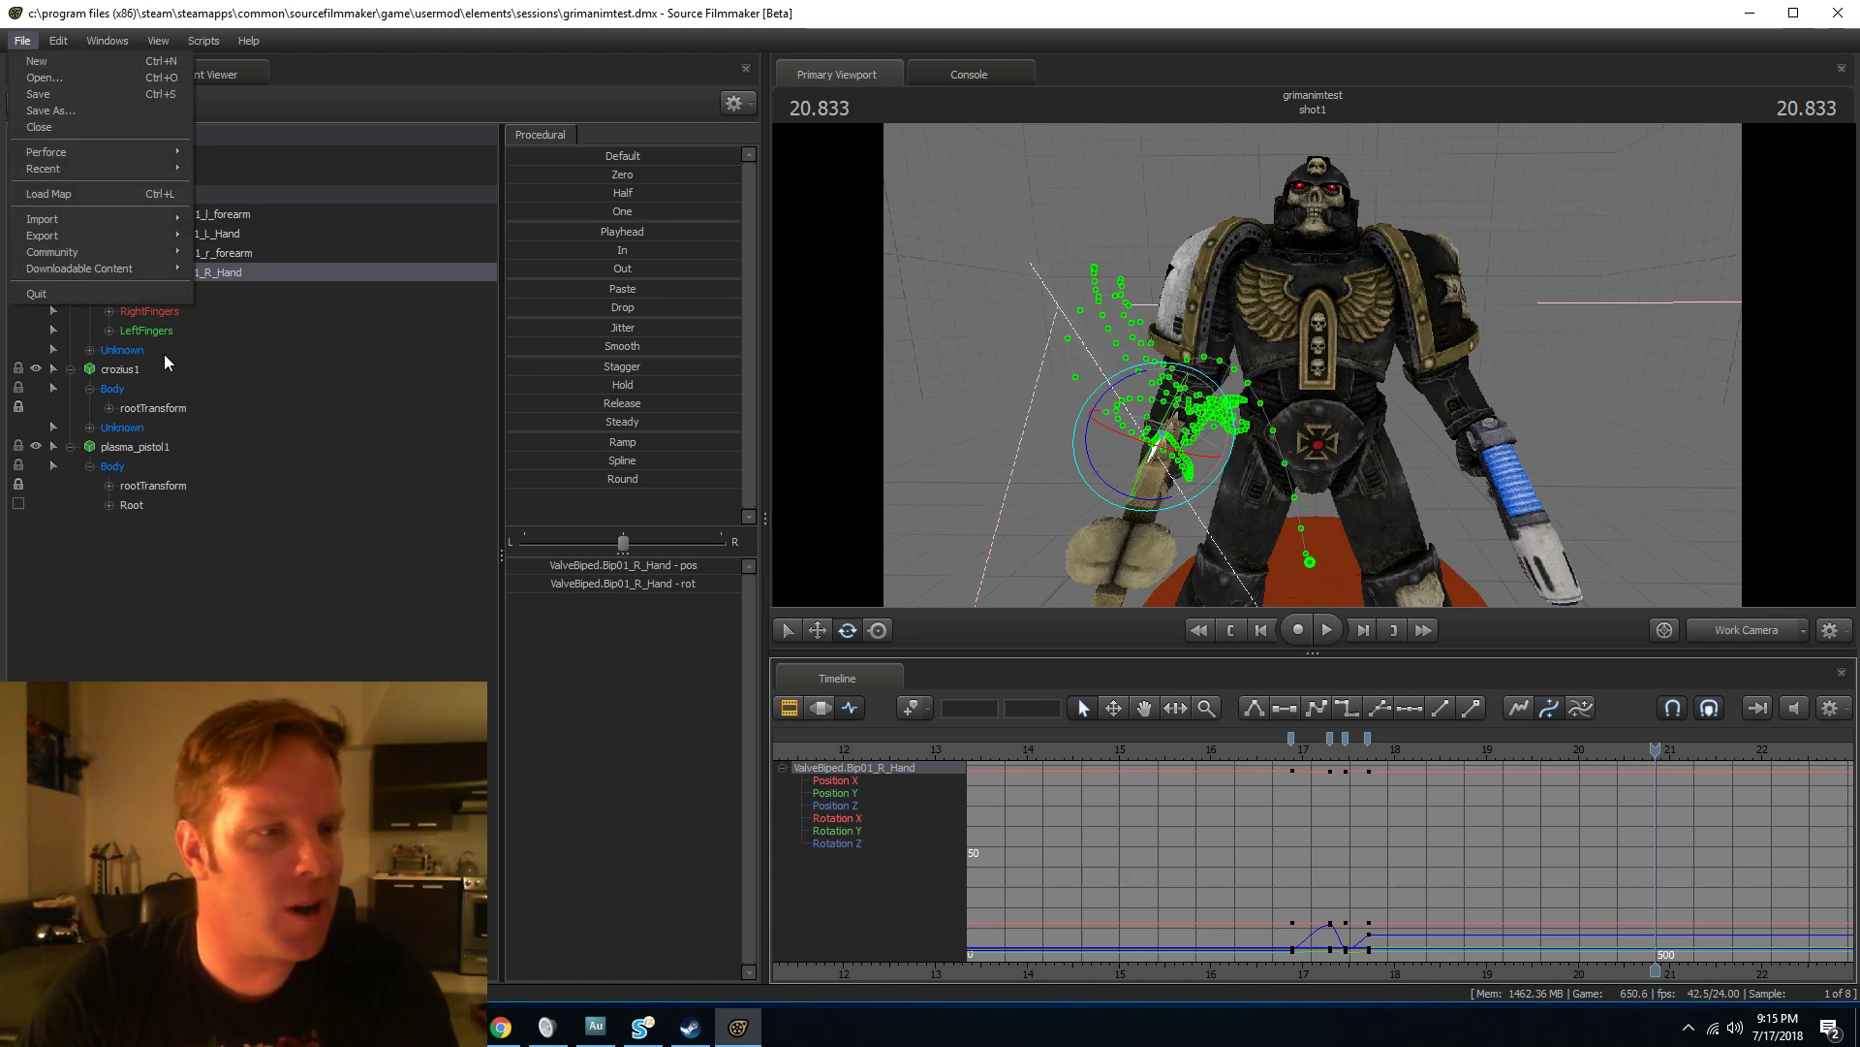
mouse_move(68, 240)
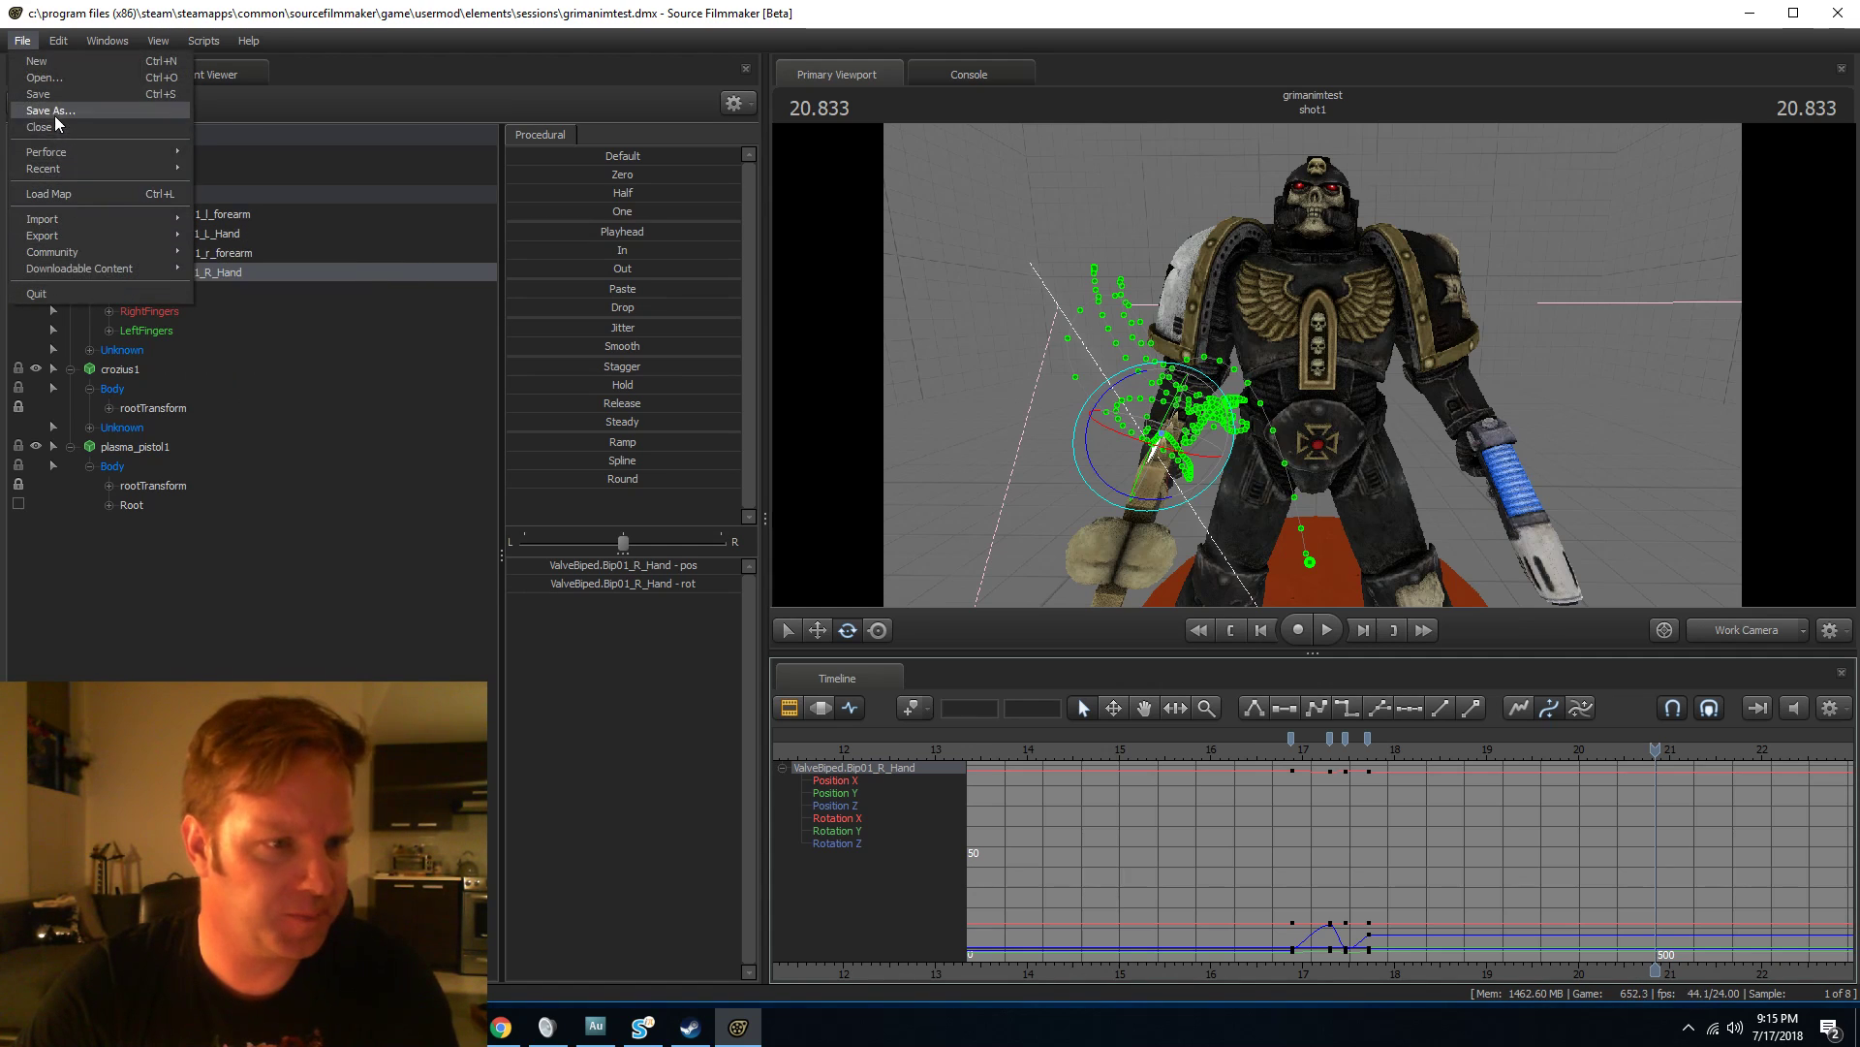
mouse_move(79, 173)
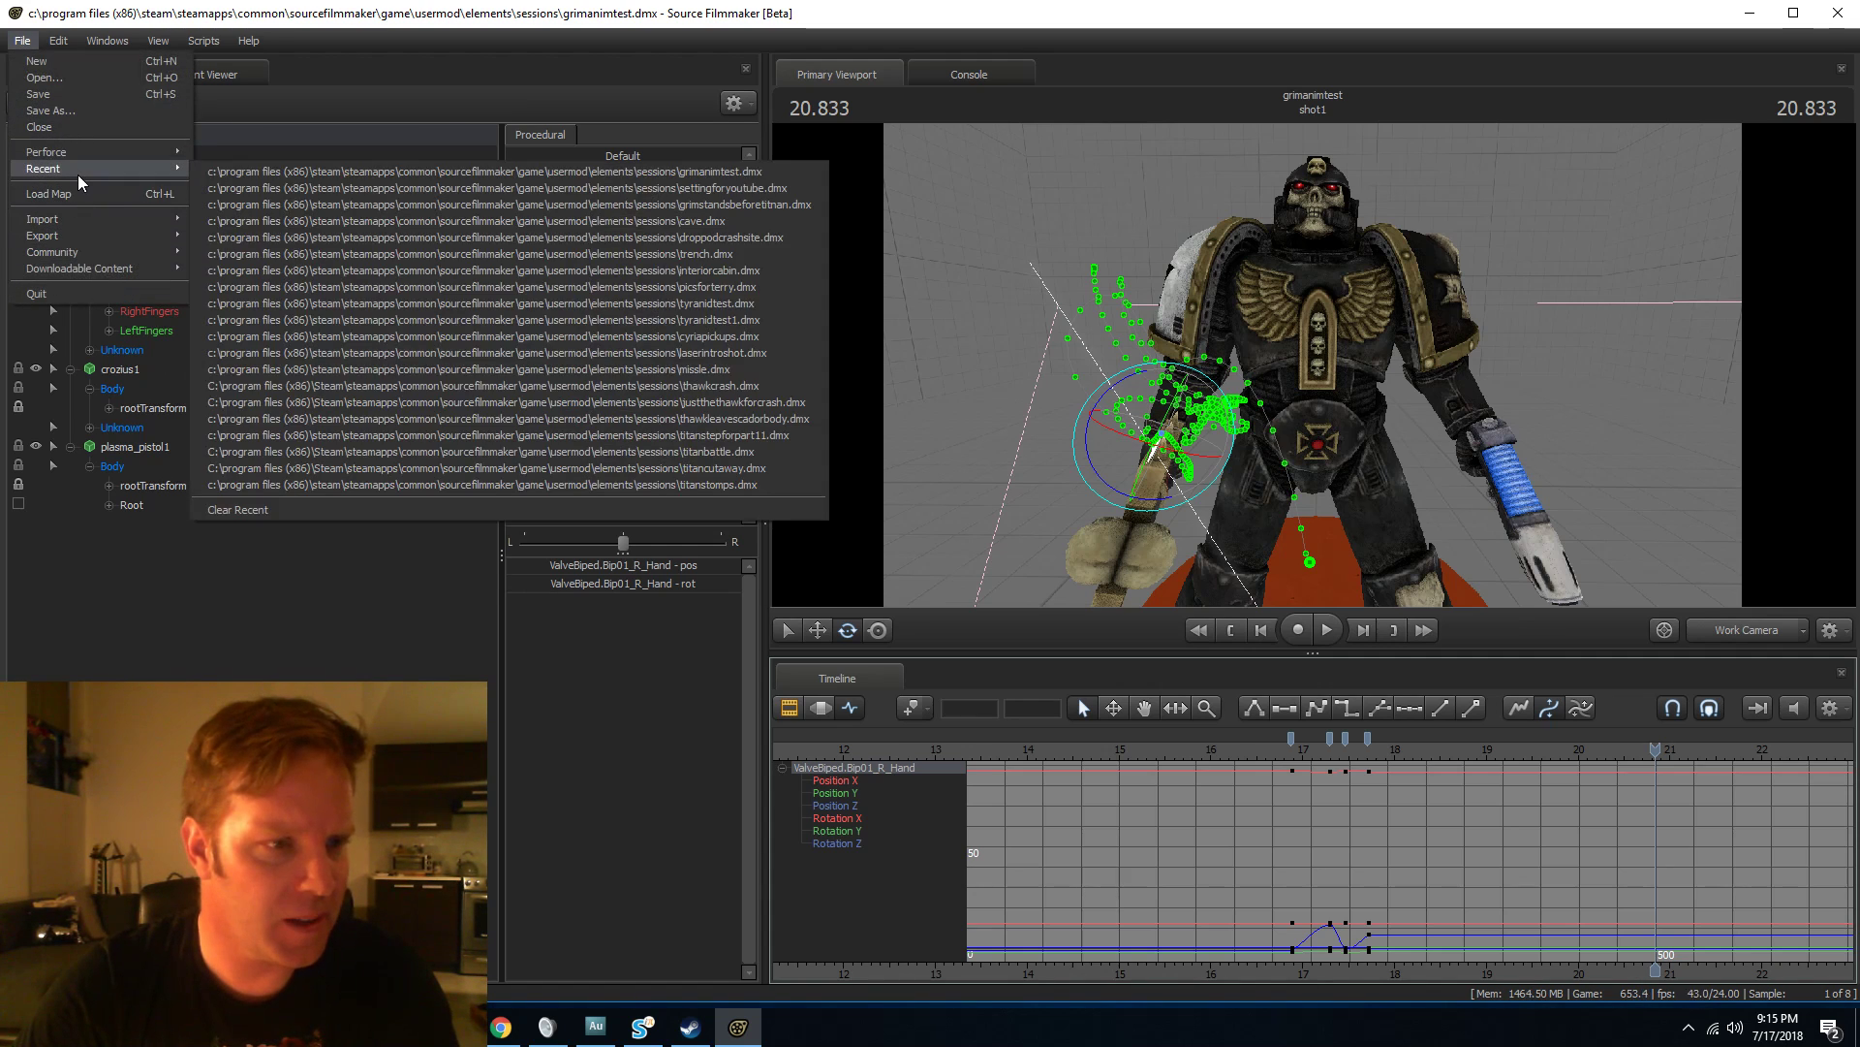
left_click(314, 189)
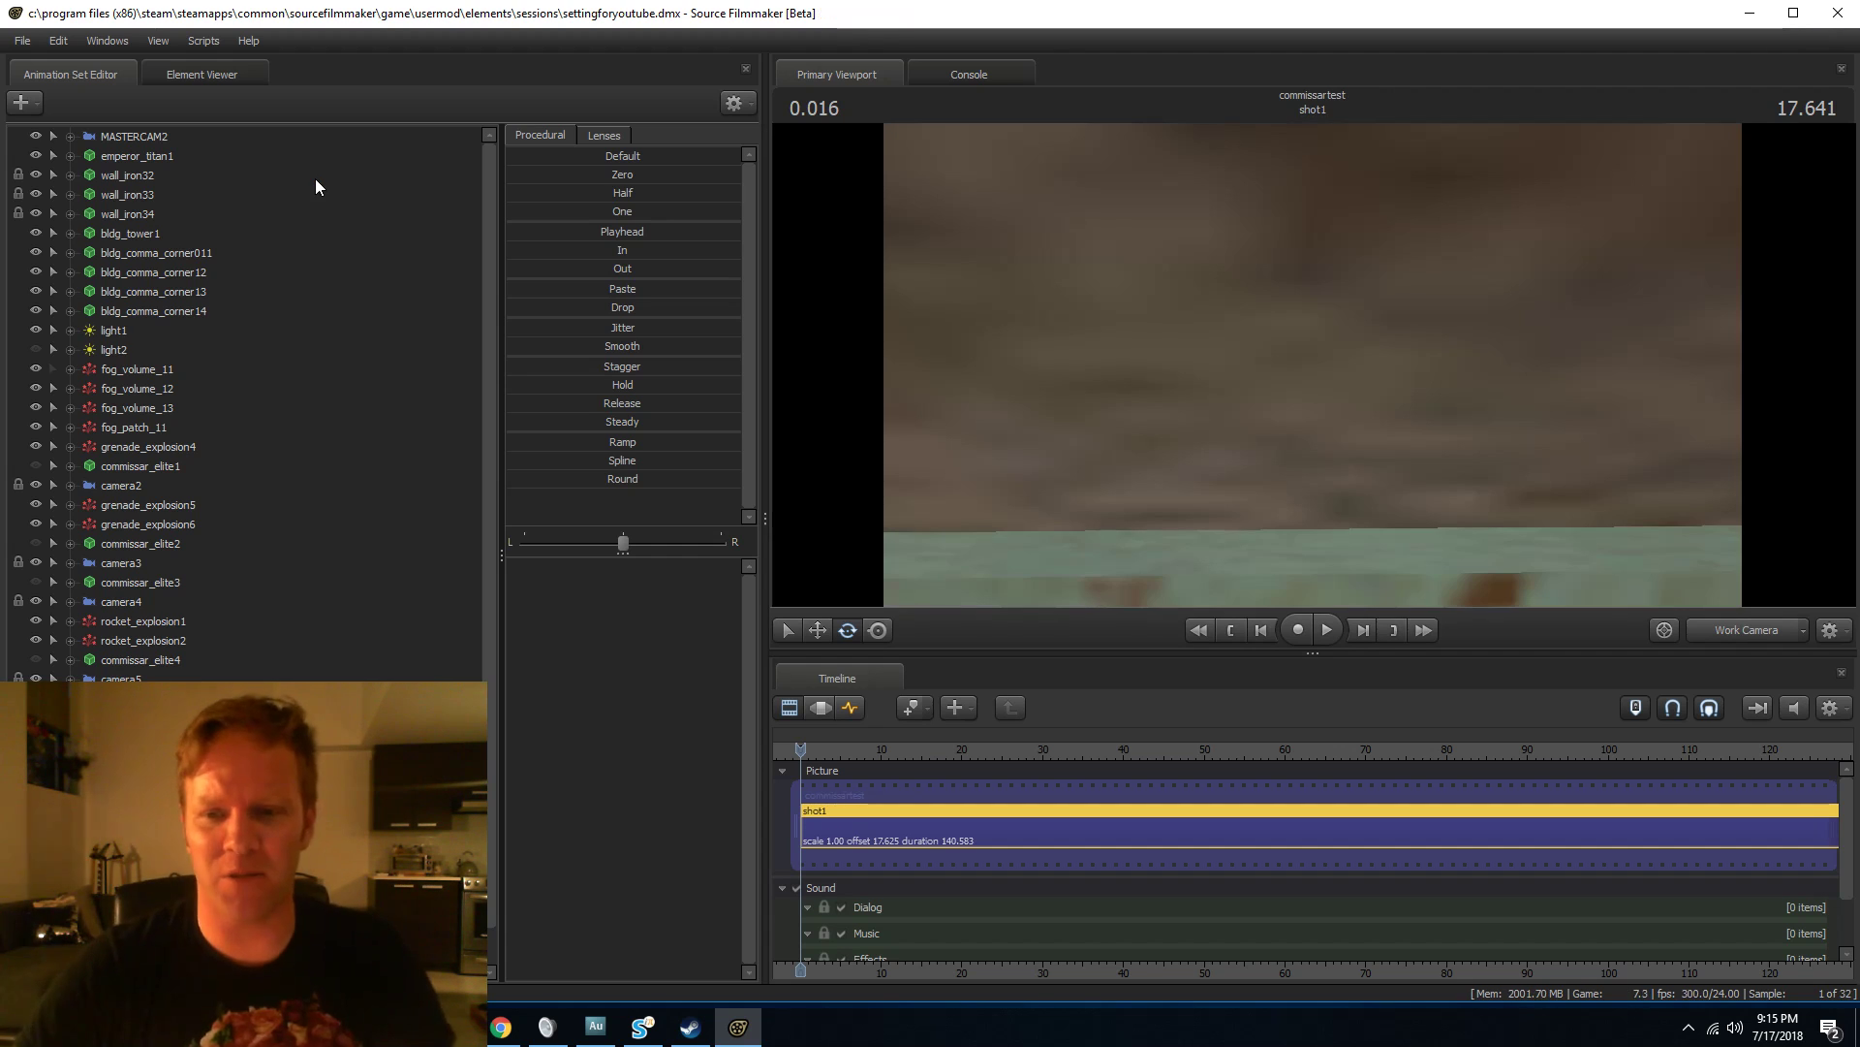
Fly the work camera through the ruined city set to examine the titan, the buildings and the rubble.
left_click_drag(1276, 320, 969, 335)
key("s")
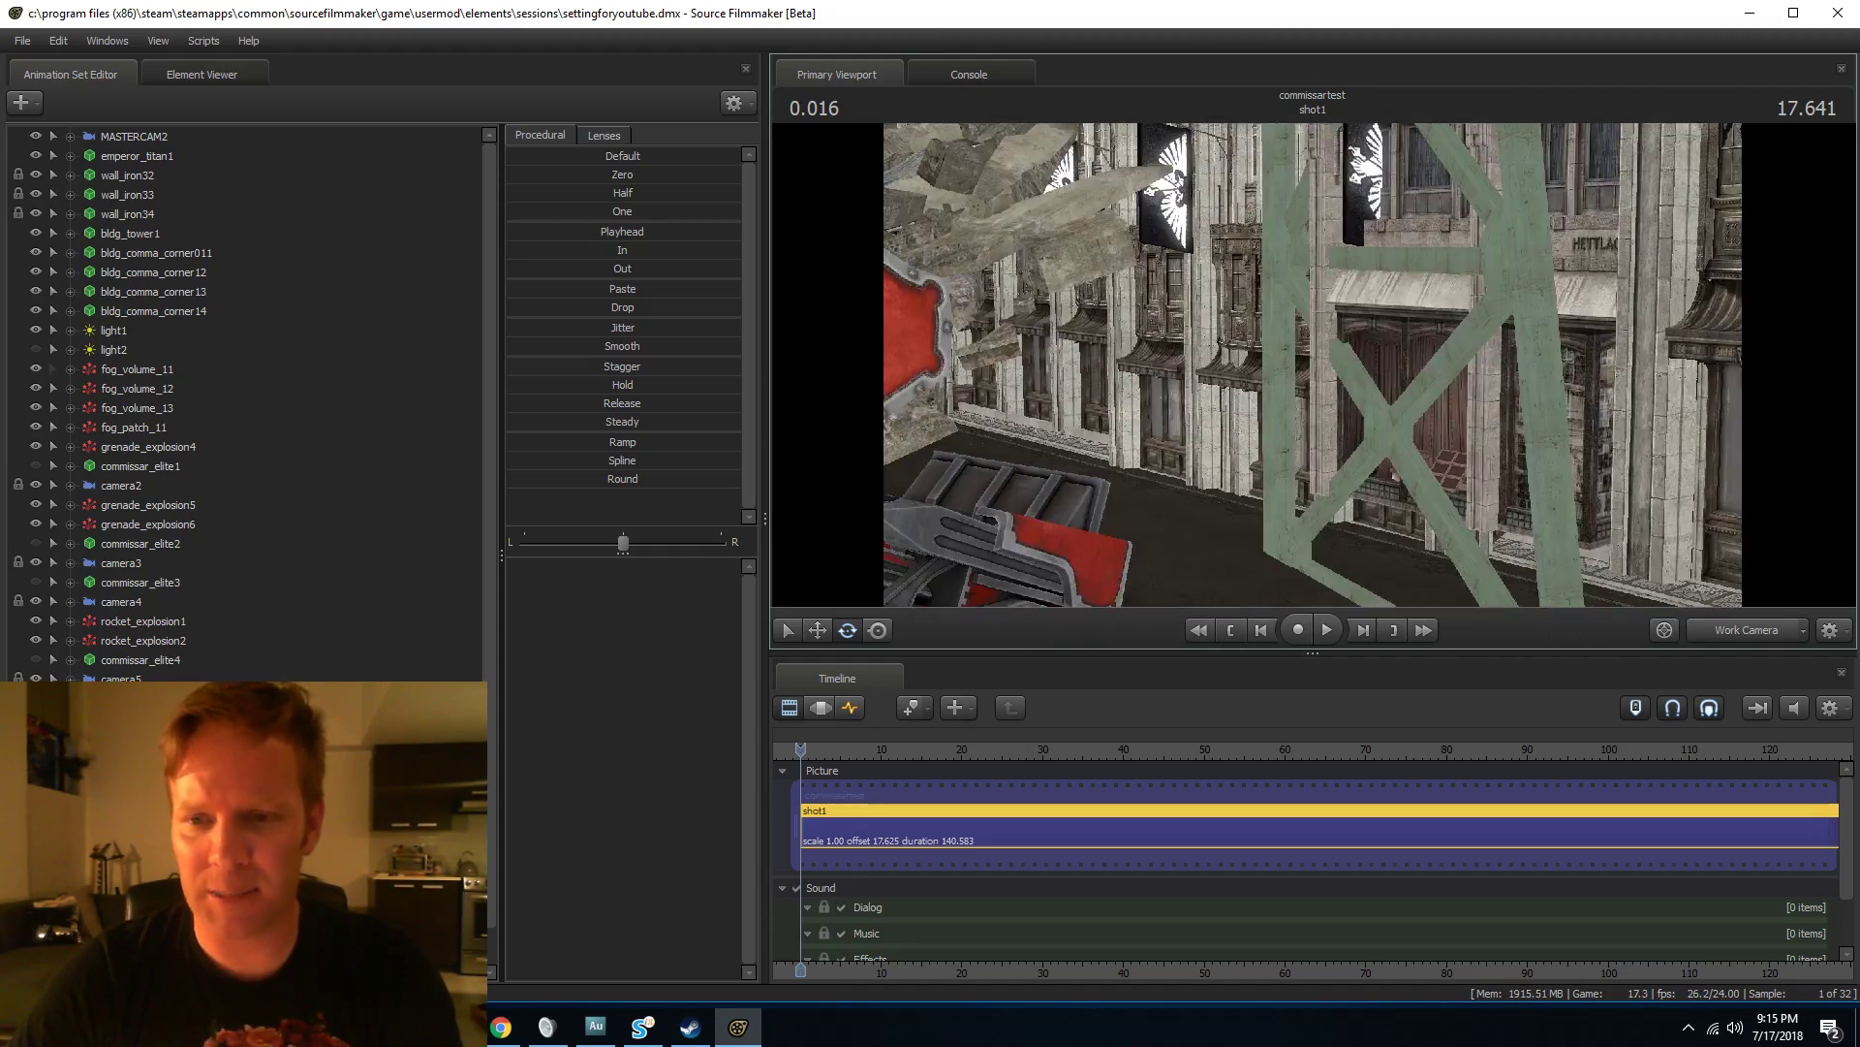
left_click_drag(969, 335, 955, 330)
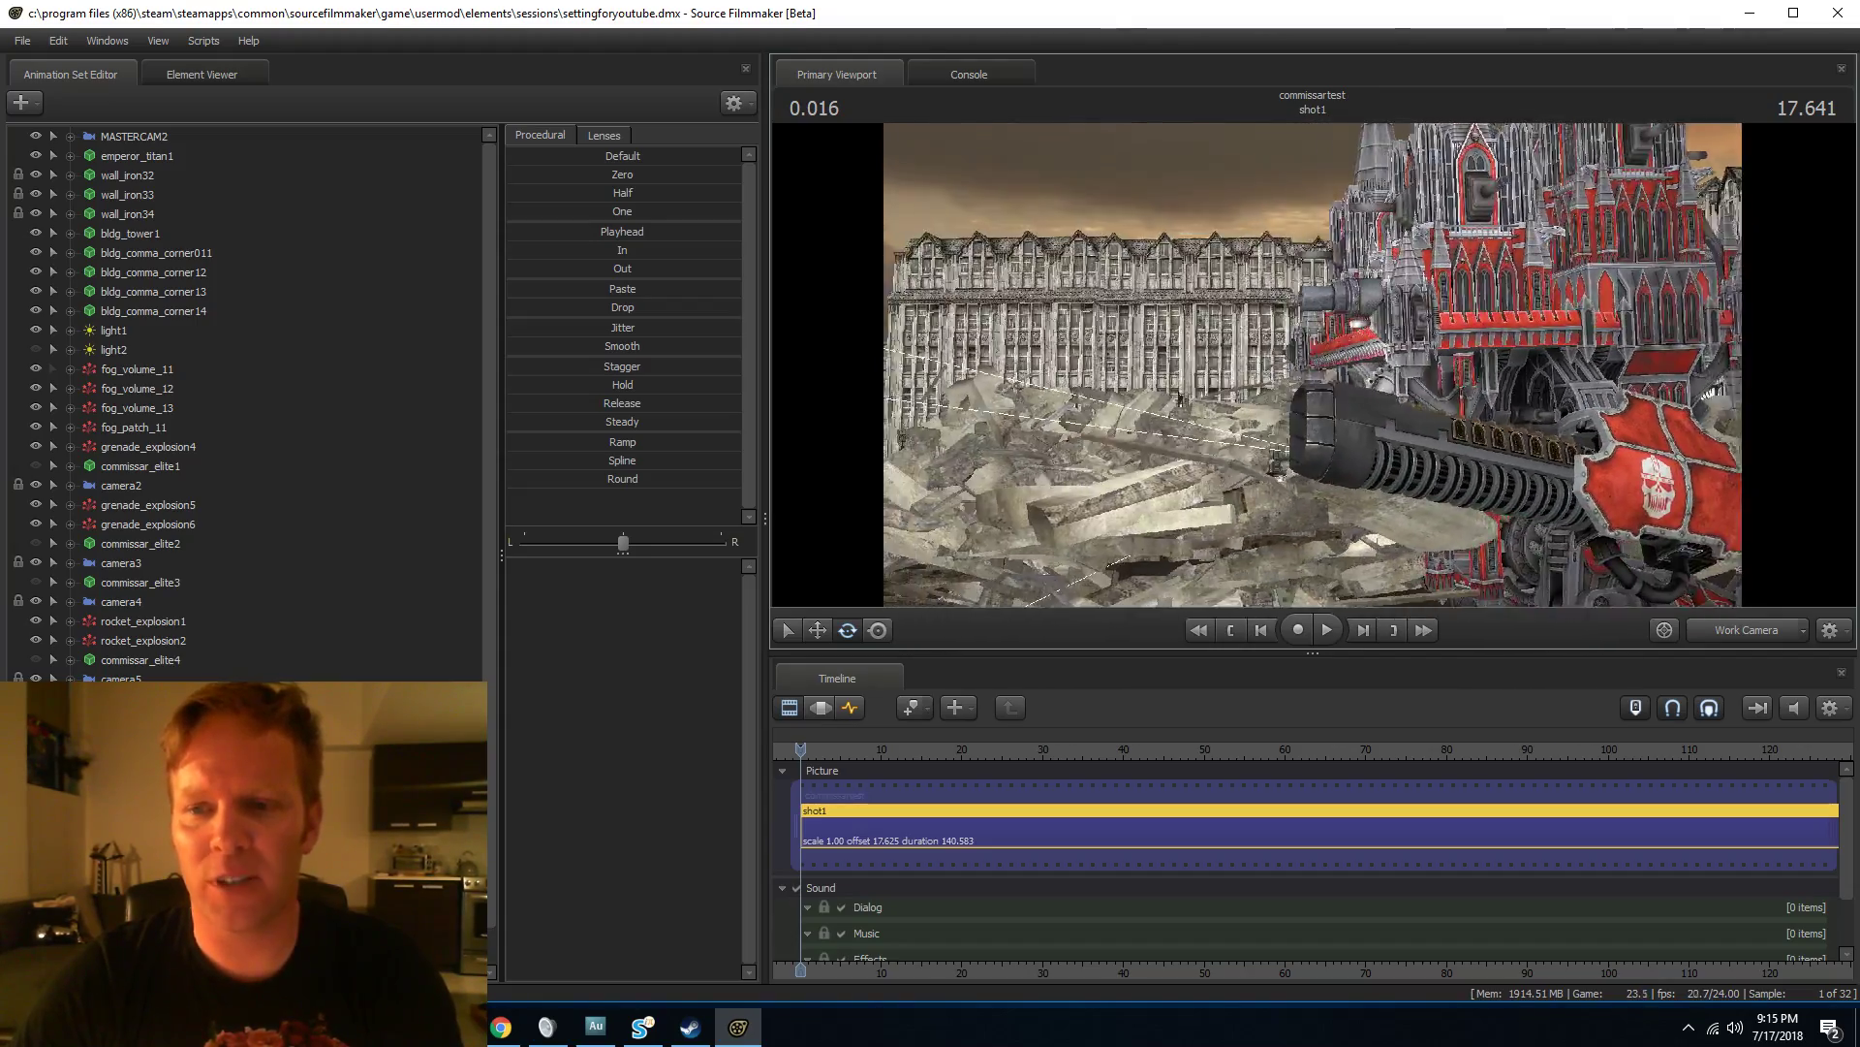
left_click_drag(1313, 365, 1294, 364)
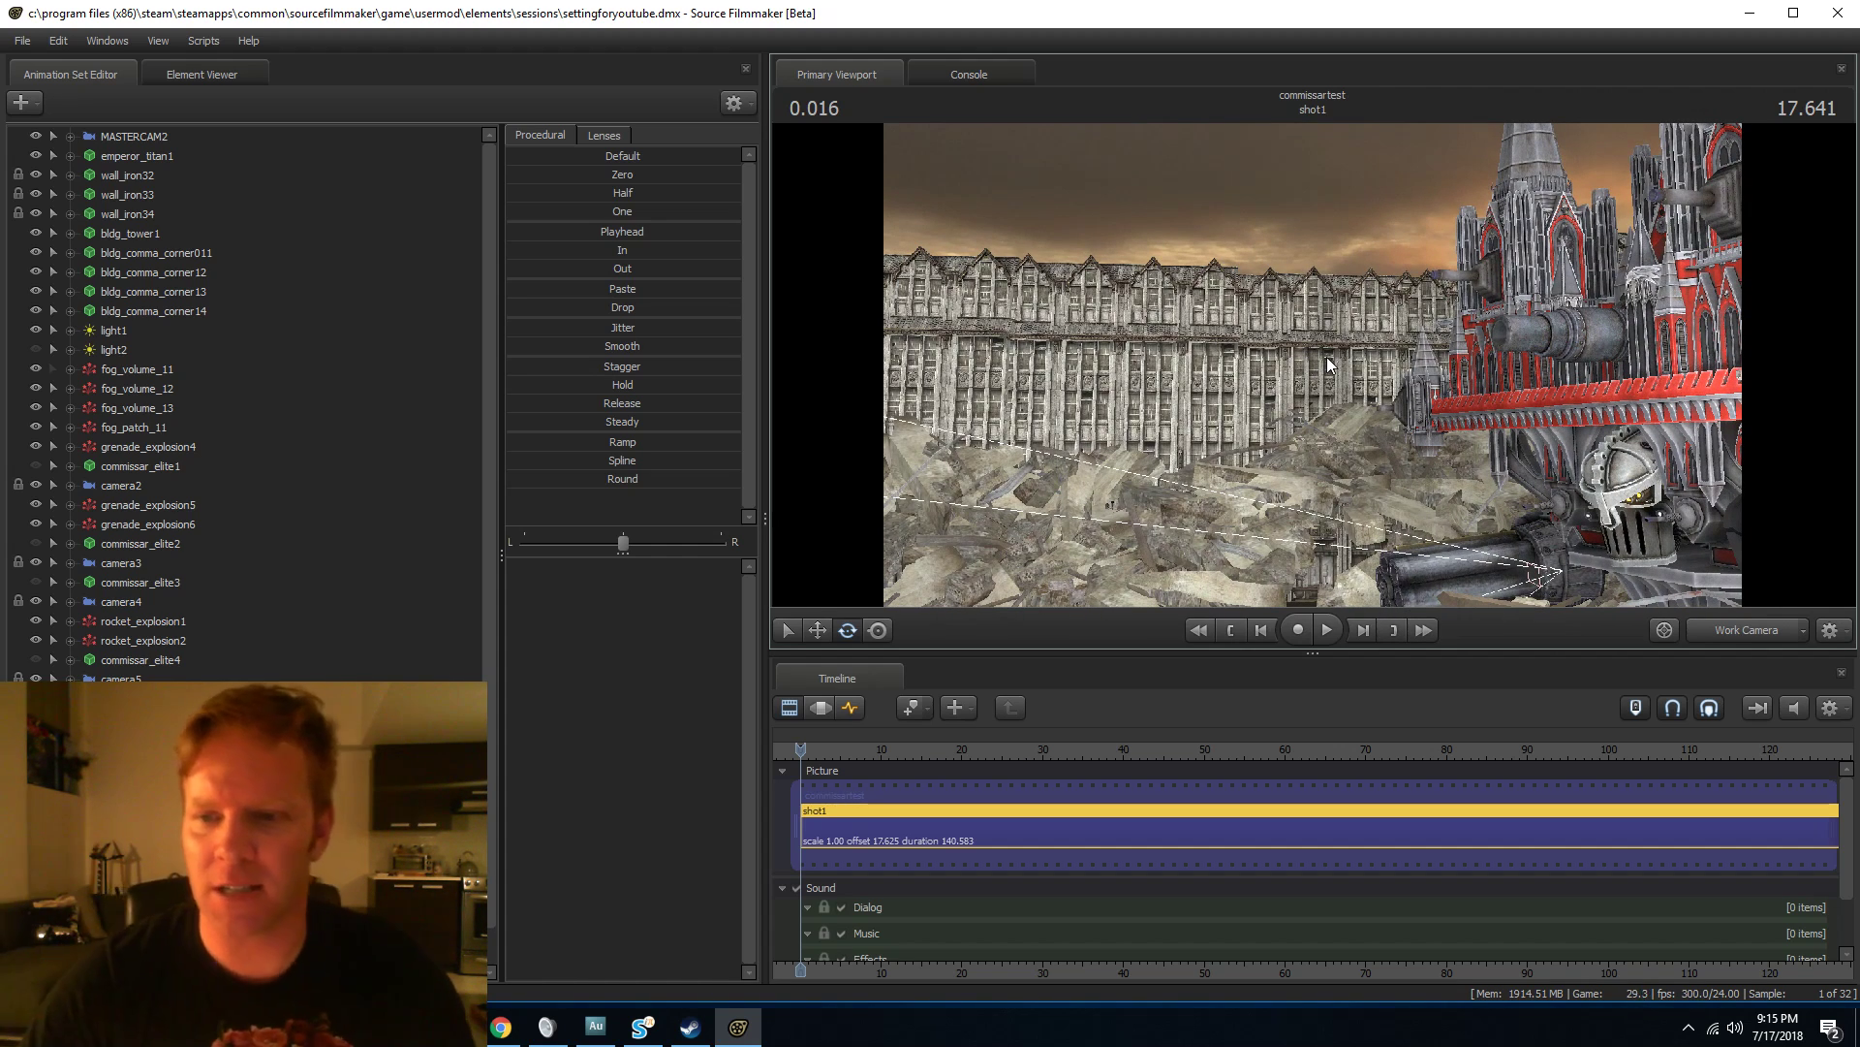
left_click_drag(1313, 365, 1386, 257)
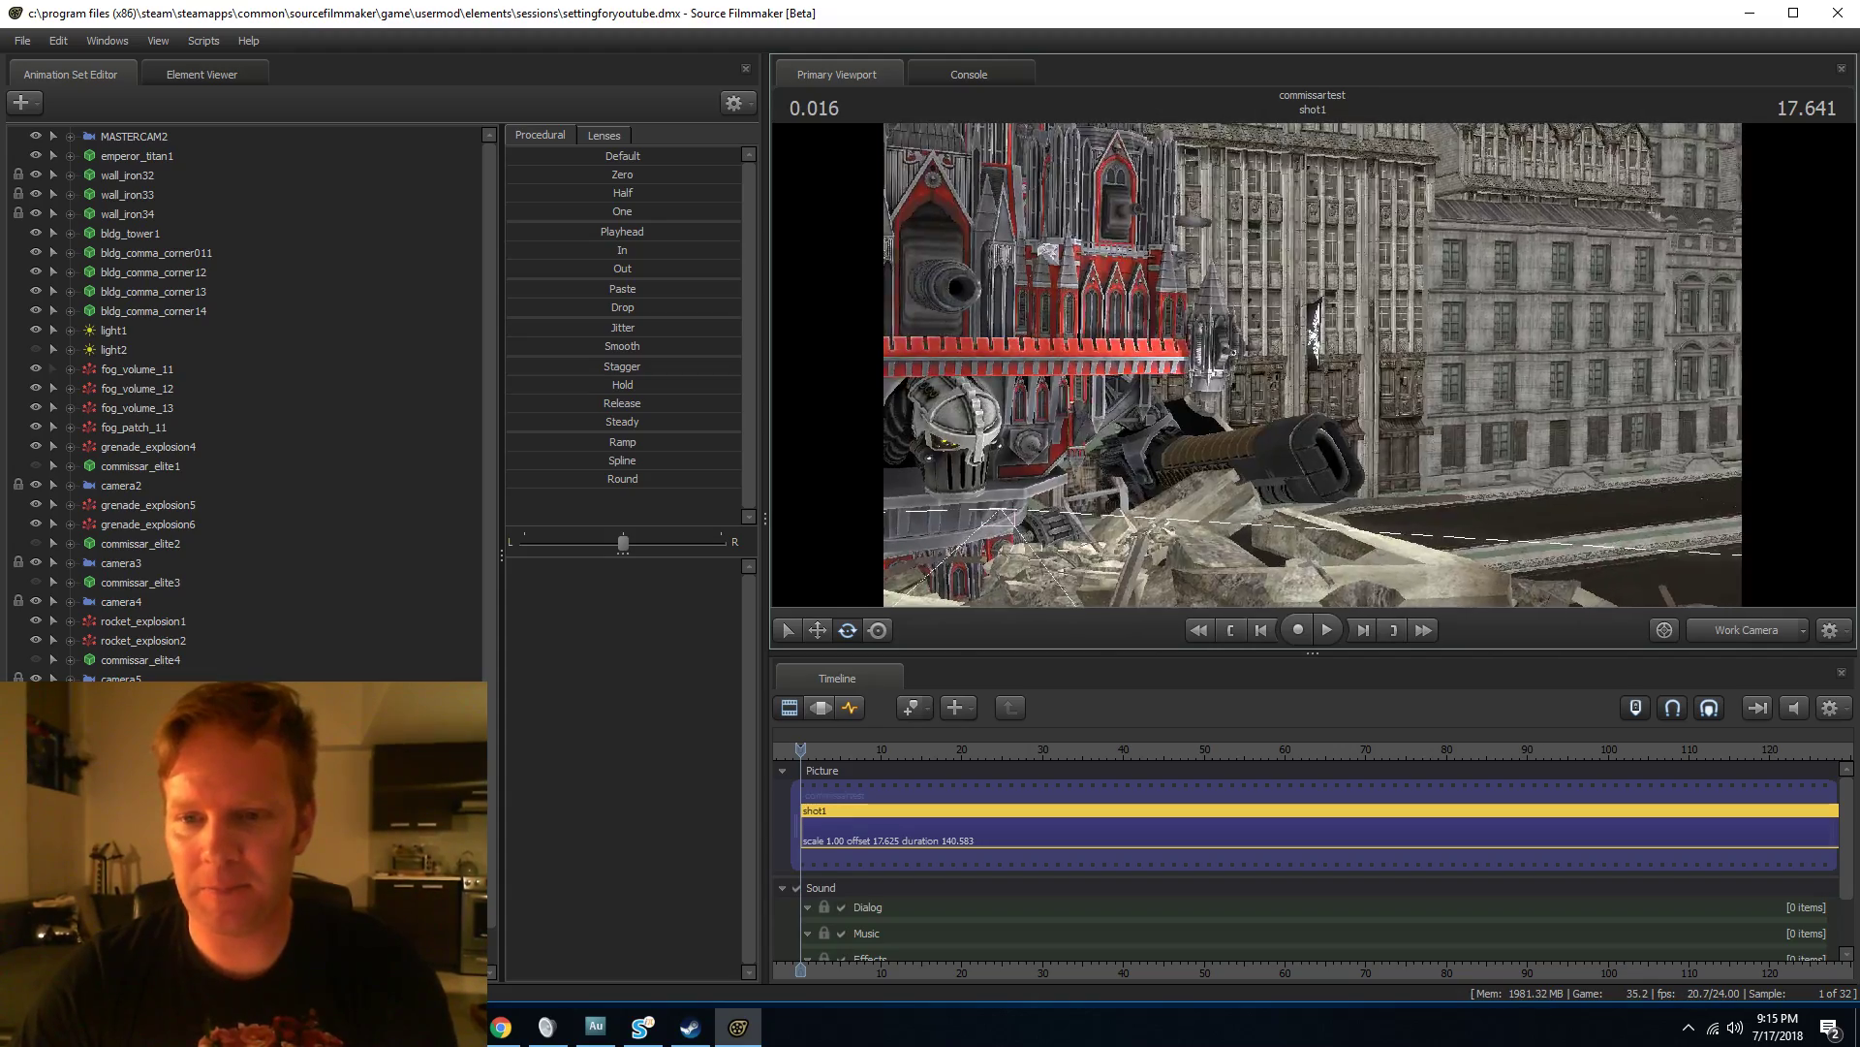
right_click(1315, 370)
left_click_drag(1492, 435, 1357, 465)
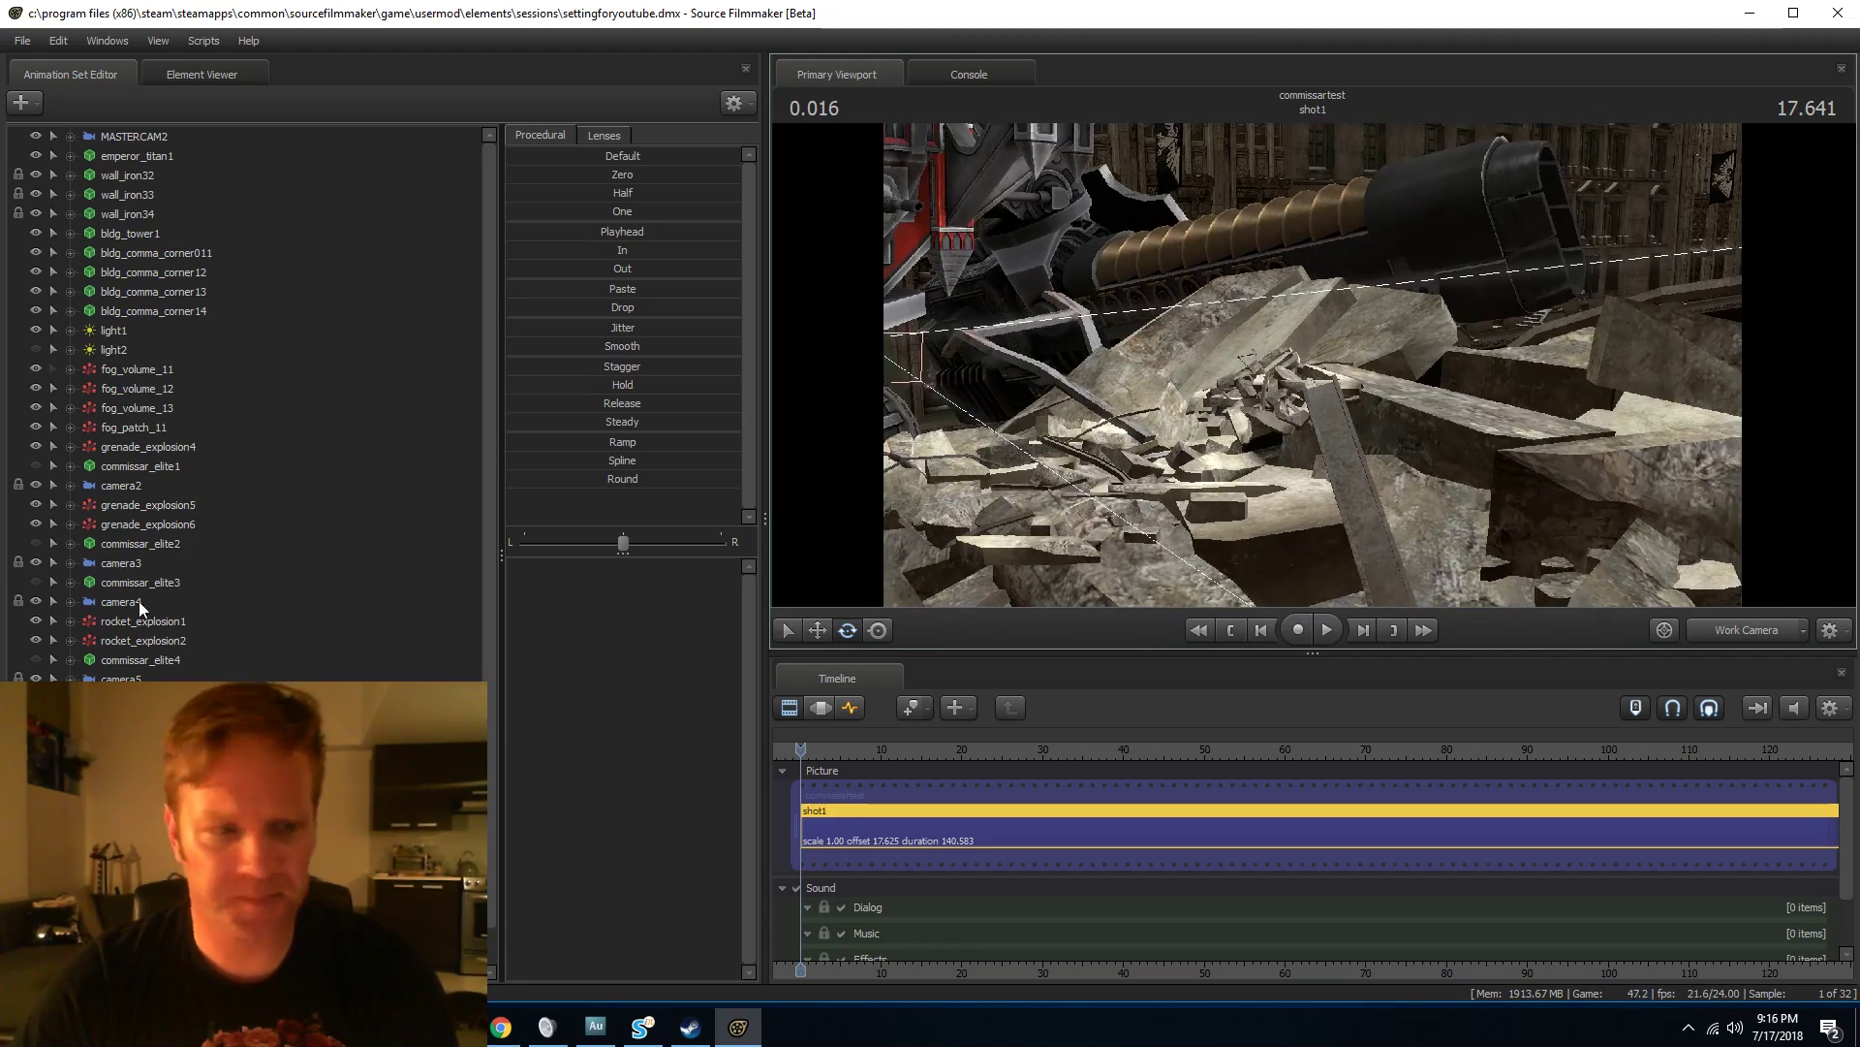
Import grimanimtest.dmx into the session's clipBin in the Element Viewer.
left_click(185, 75)
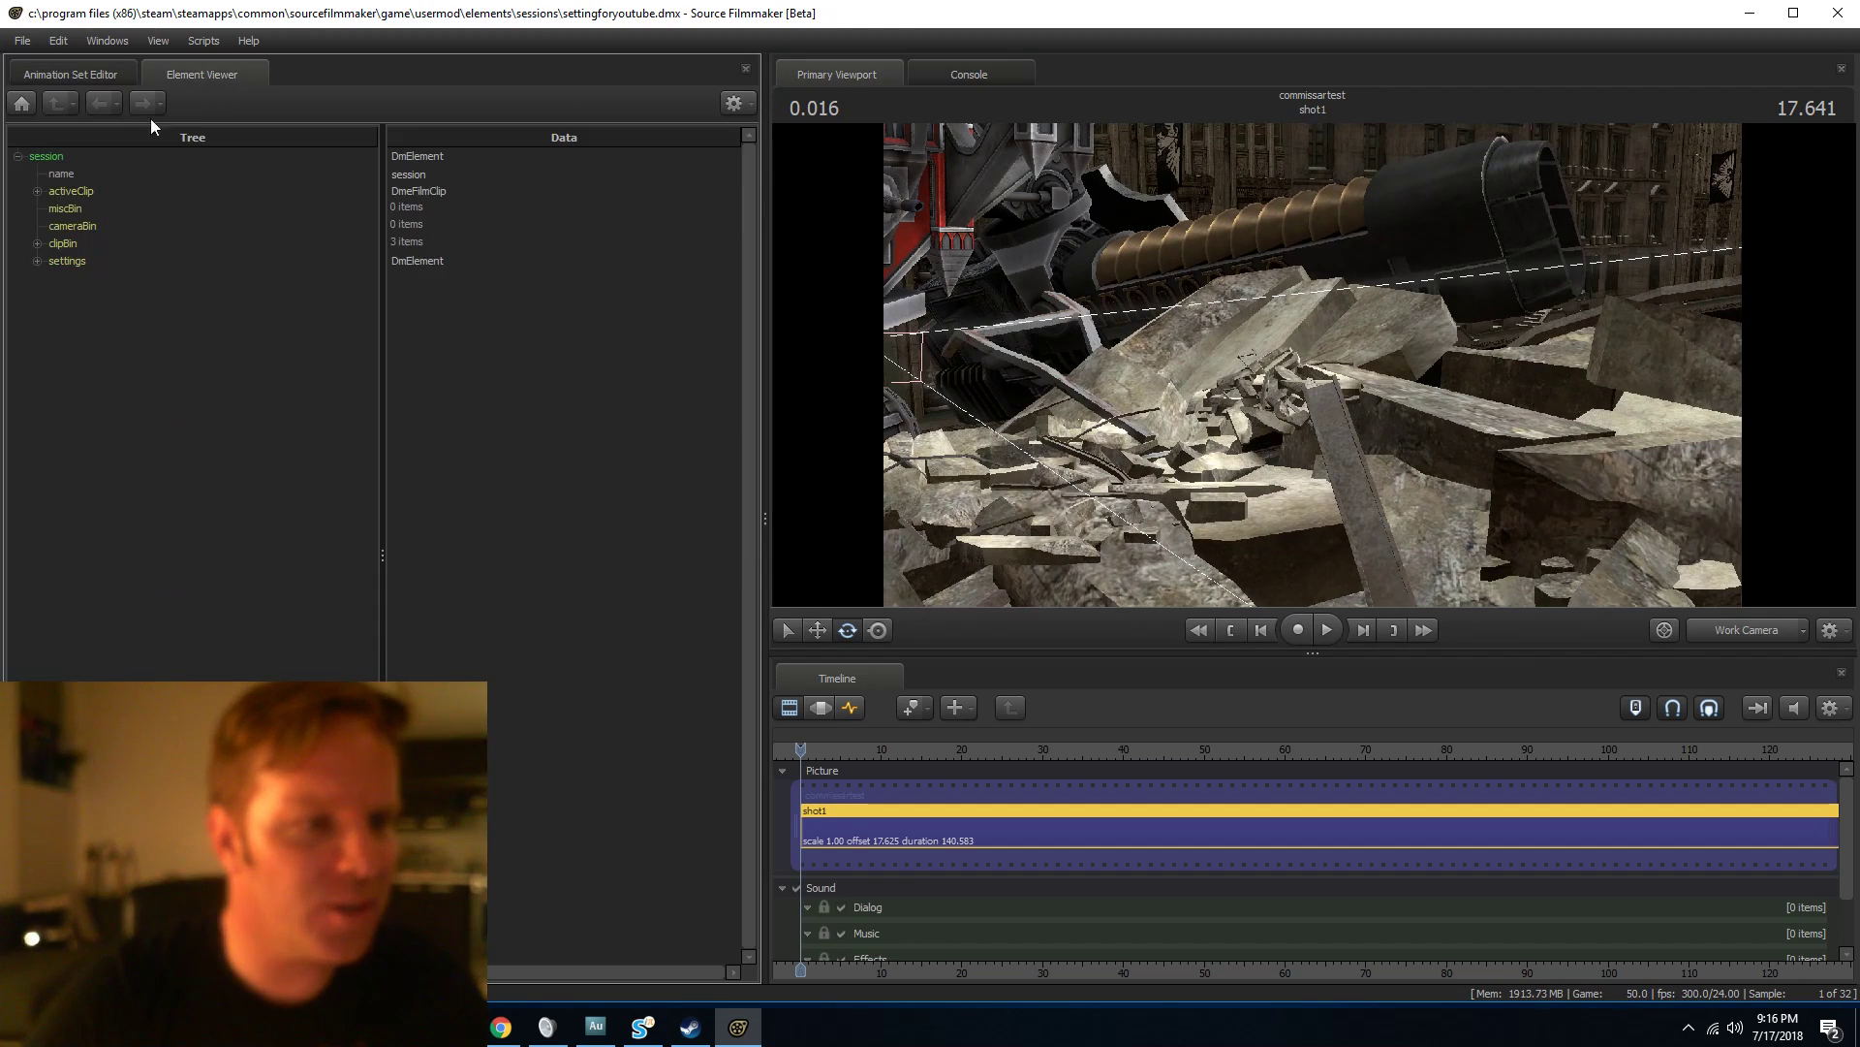
left_click(37, 191)
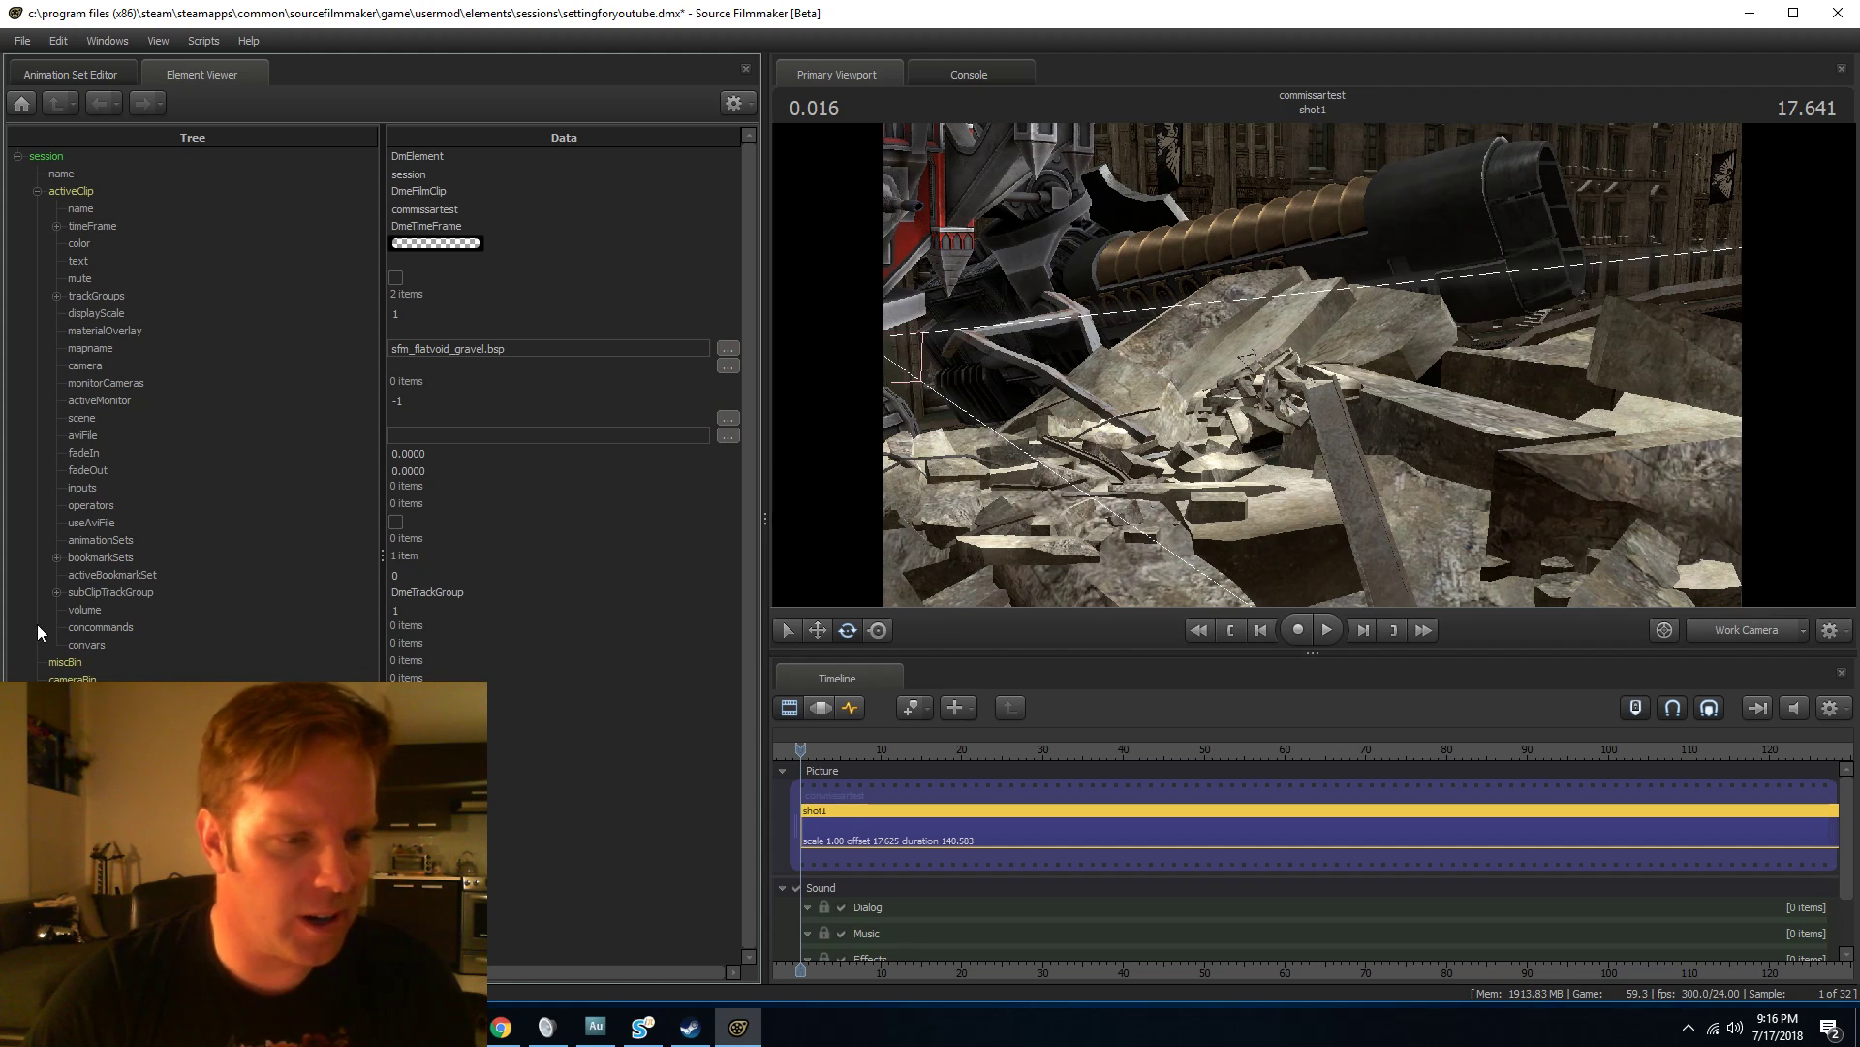
right_click(67, 686)
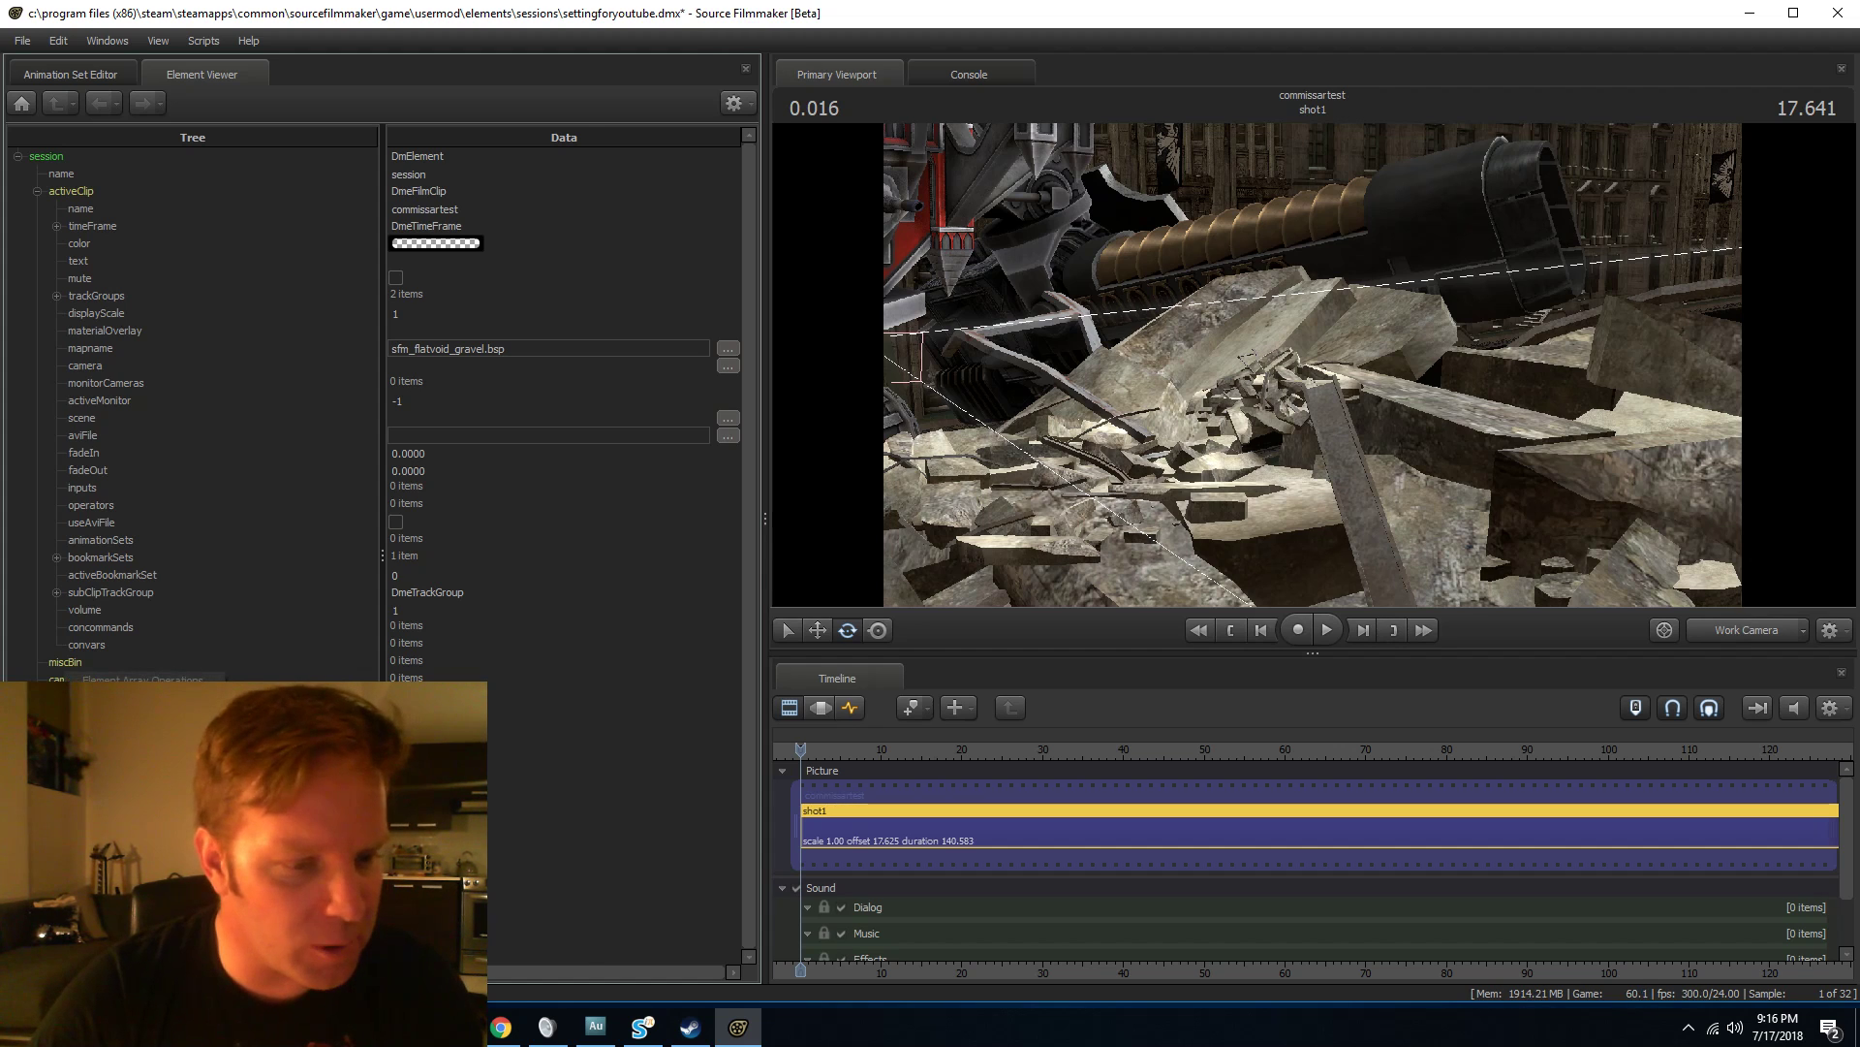
left_click(126, 719)
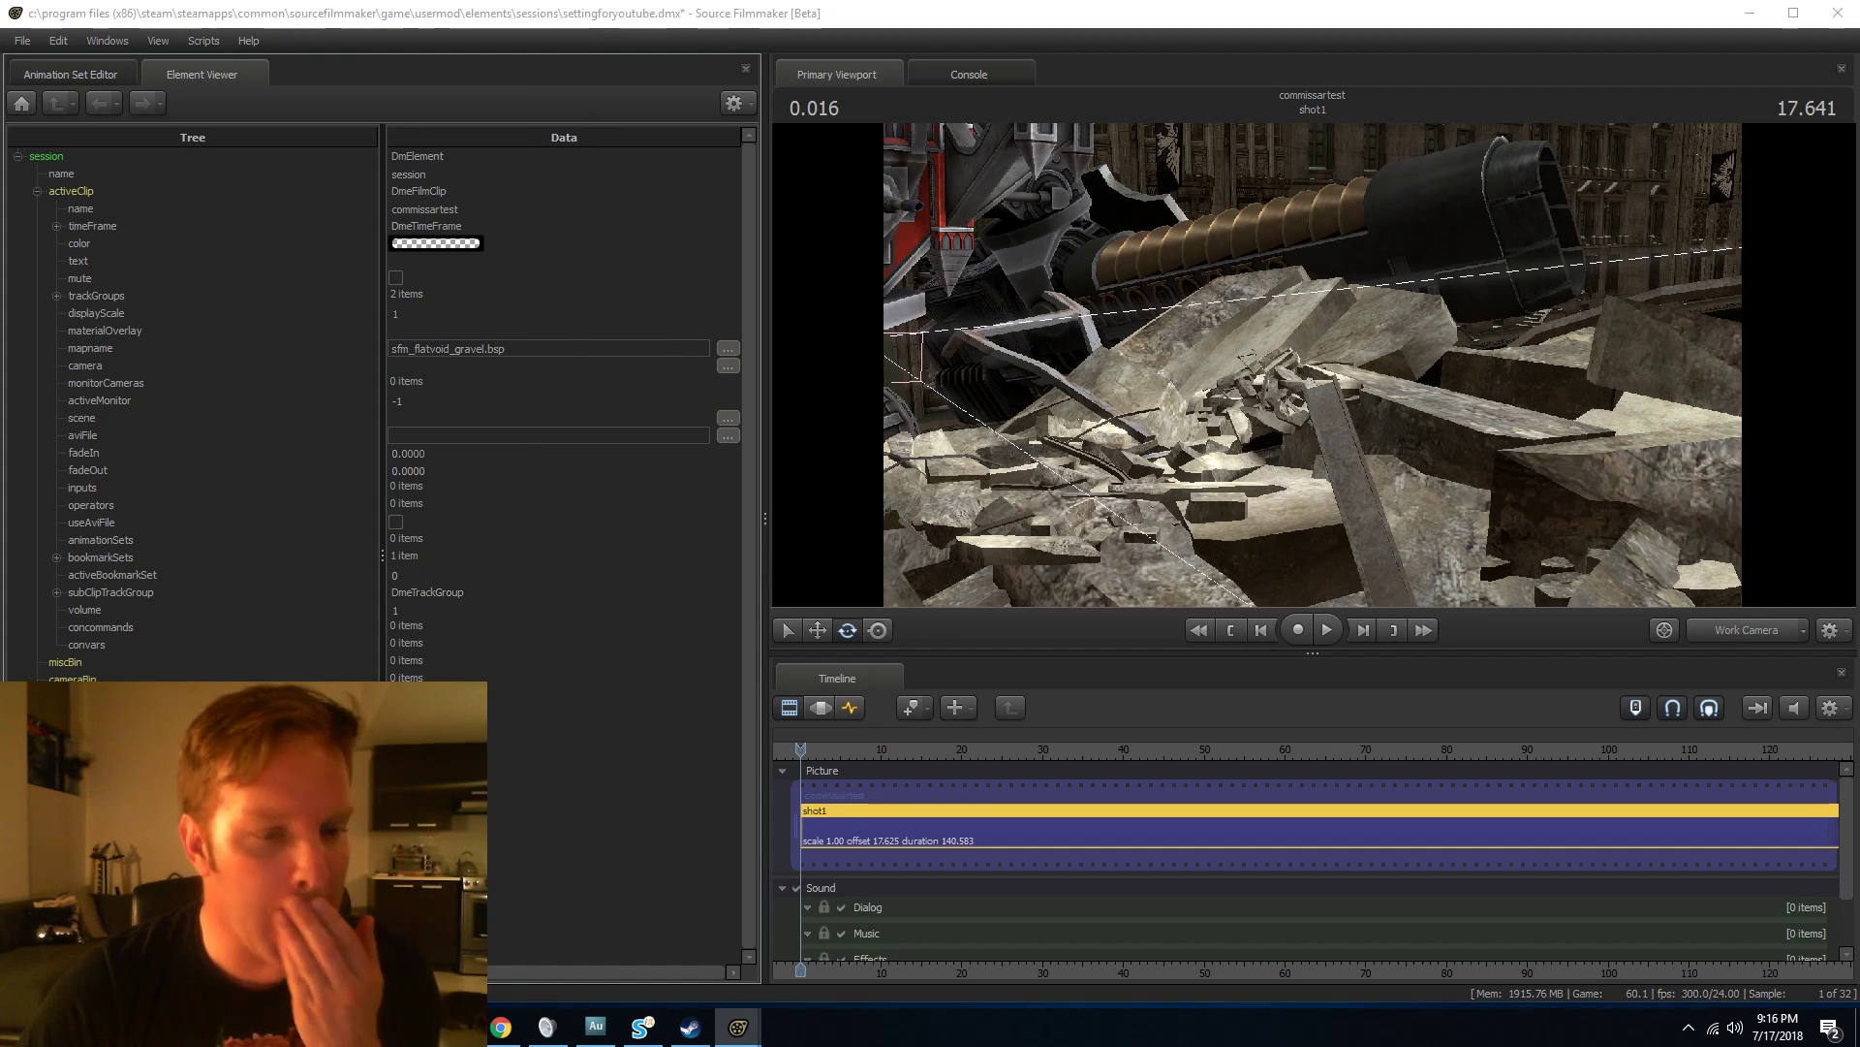
left_click(823, 380)
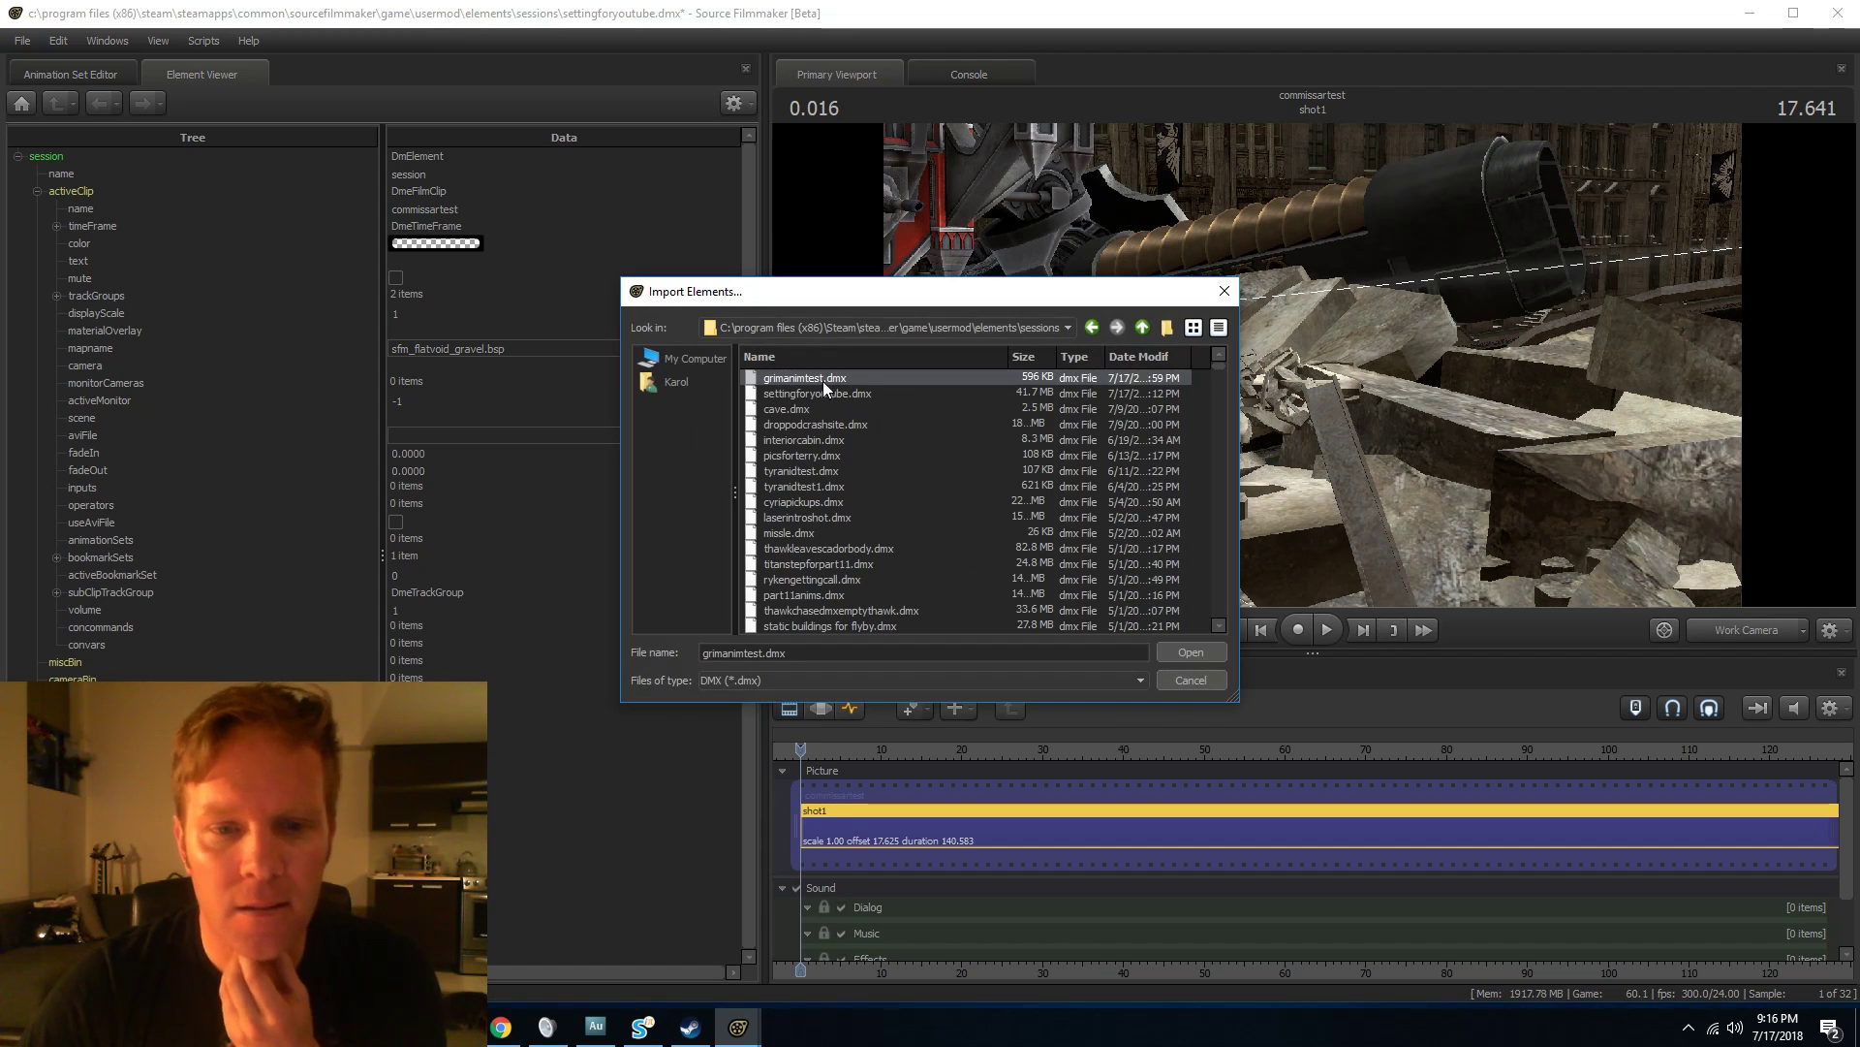
left_click(1199, 654)
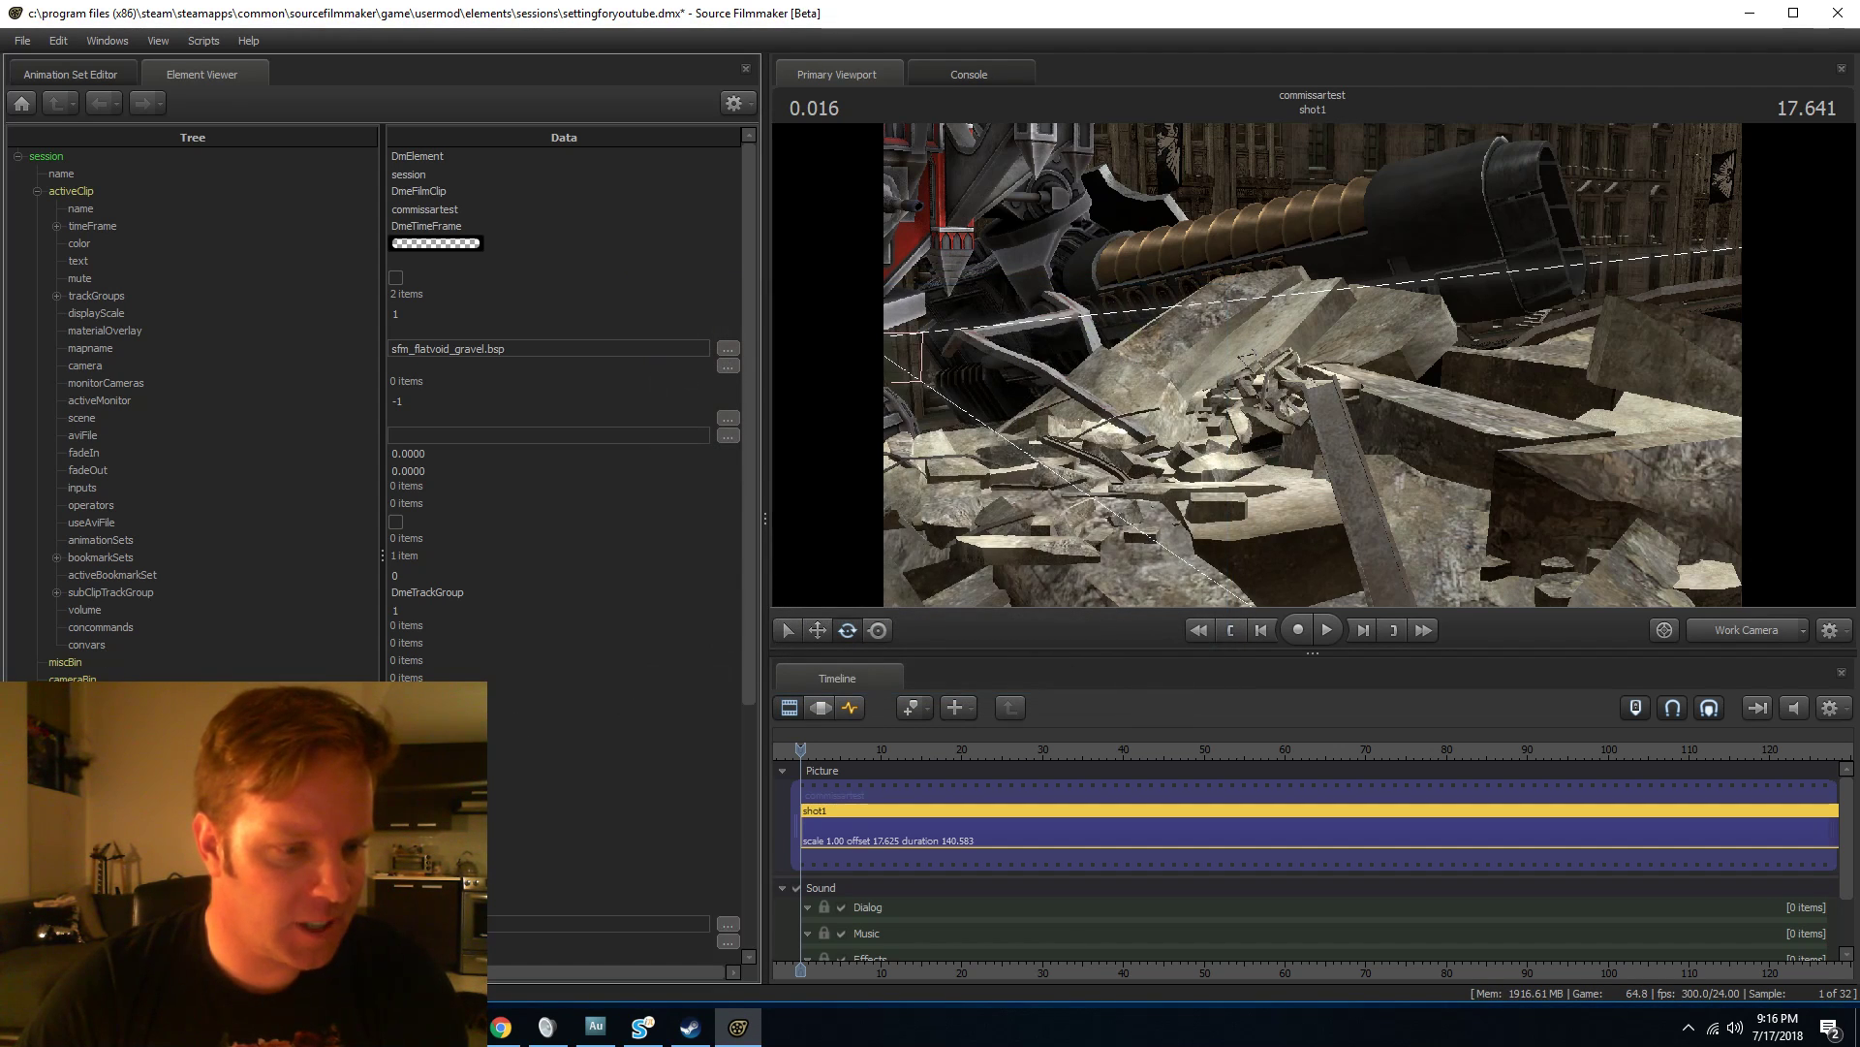
Expand the imported session's activeClip through subClipTrackGroup, tracks, Film and children, and open the shot1 element's name for renaming.
scroll(88, 775, "down", 6)
left_click(95, 815)
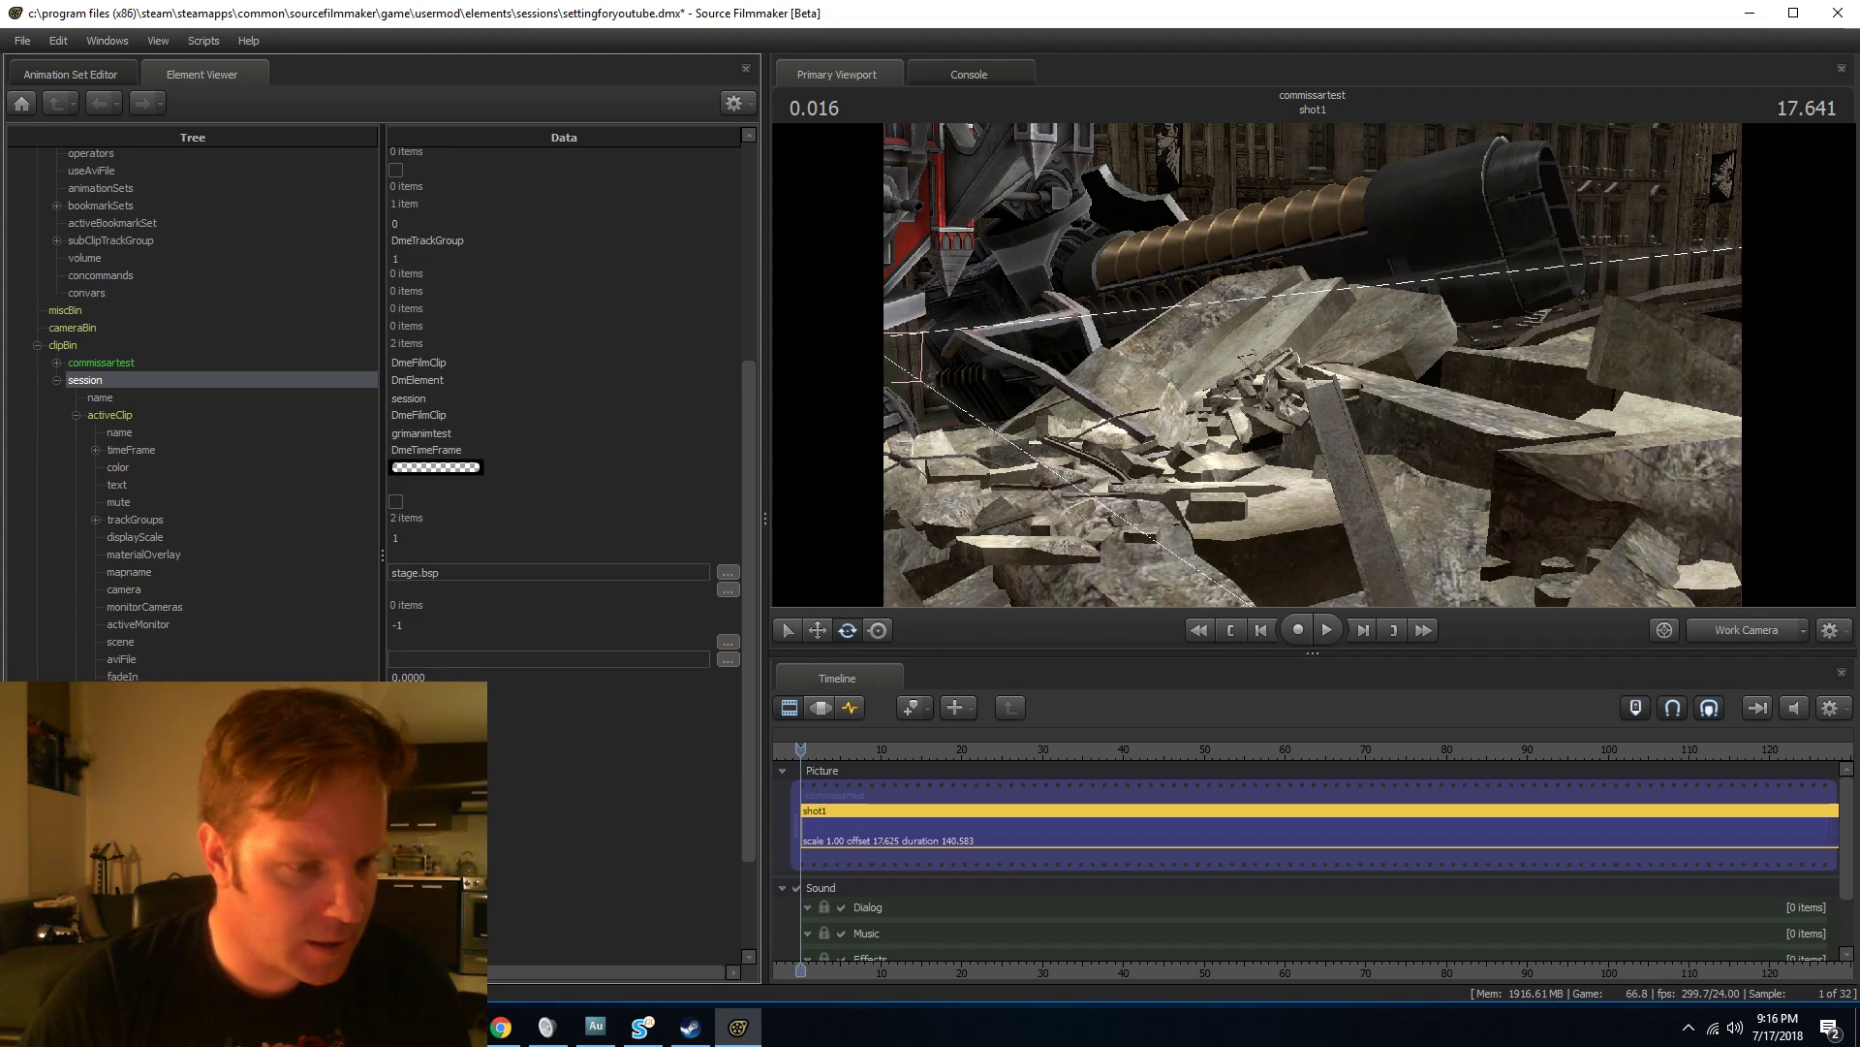
scroll(95, 815, "down", 3)
left_click(134, 728)
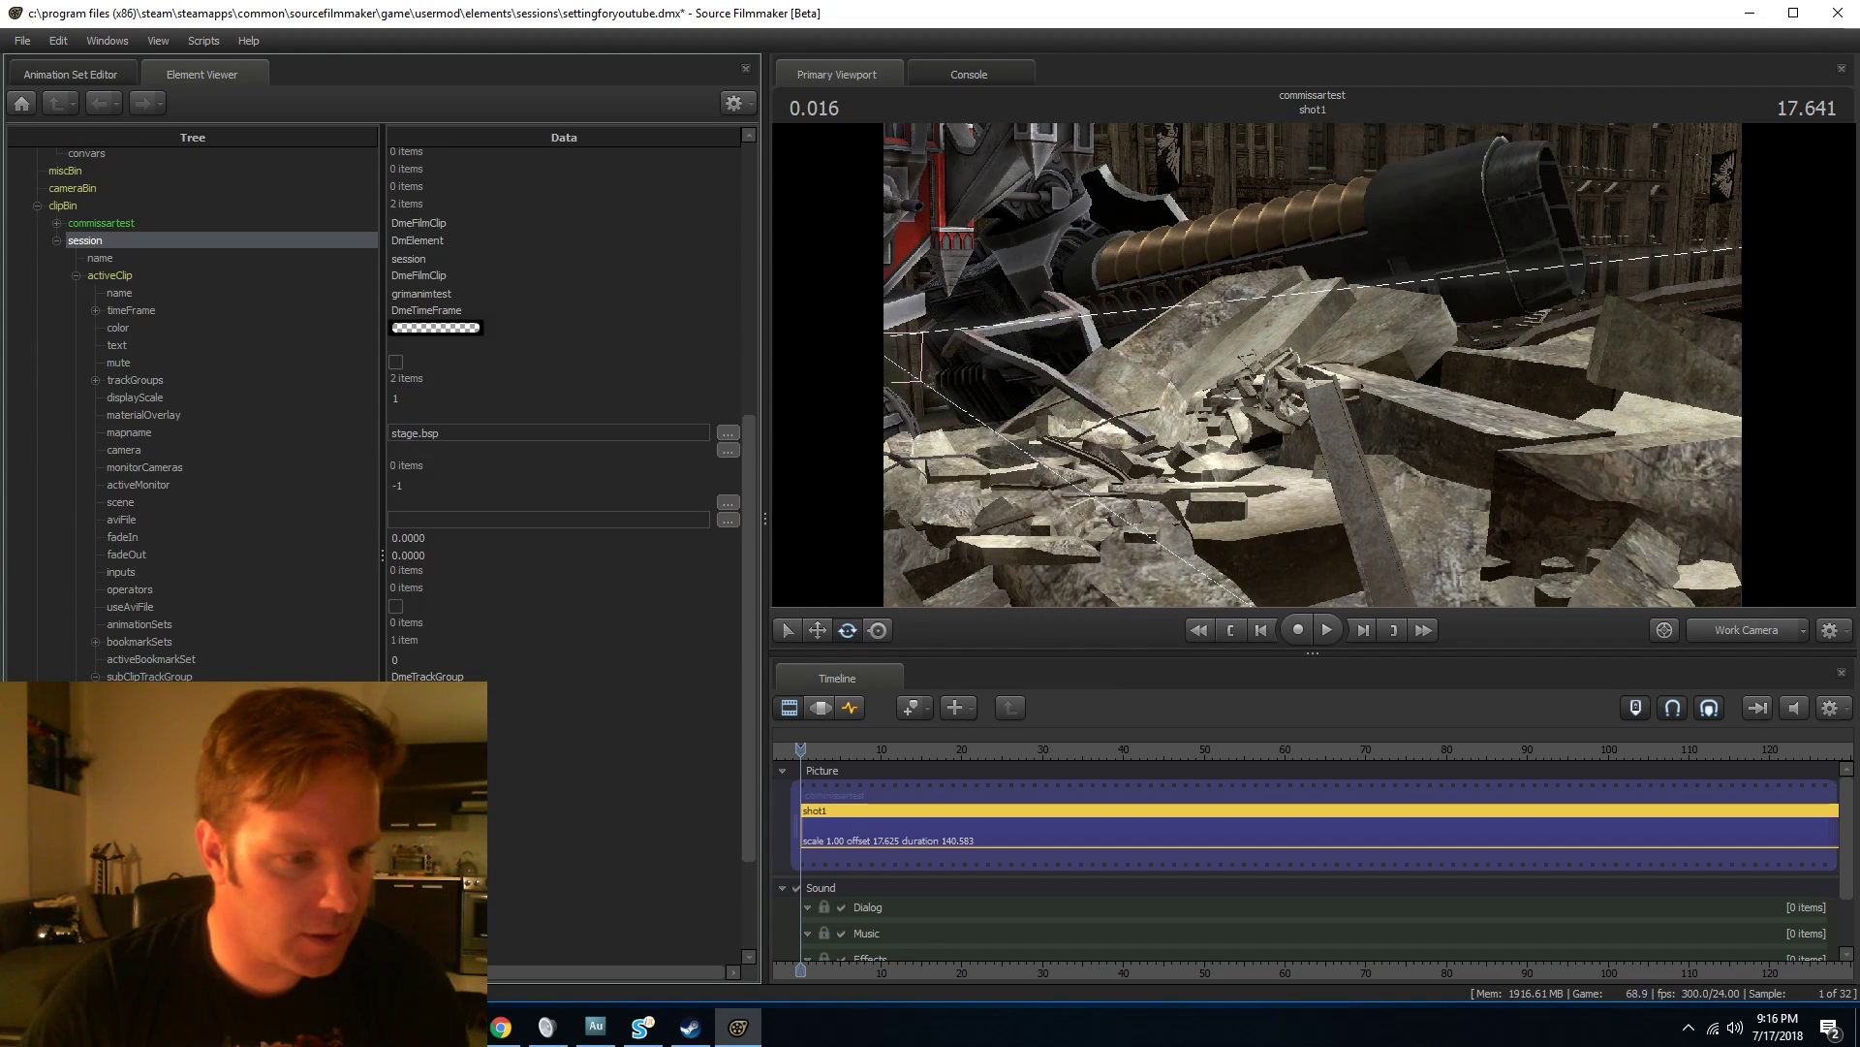
scroll(194, 407, "down", 3)
right_click(201, 632)
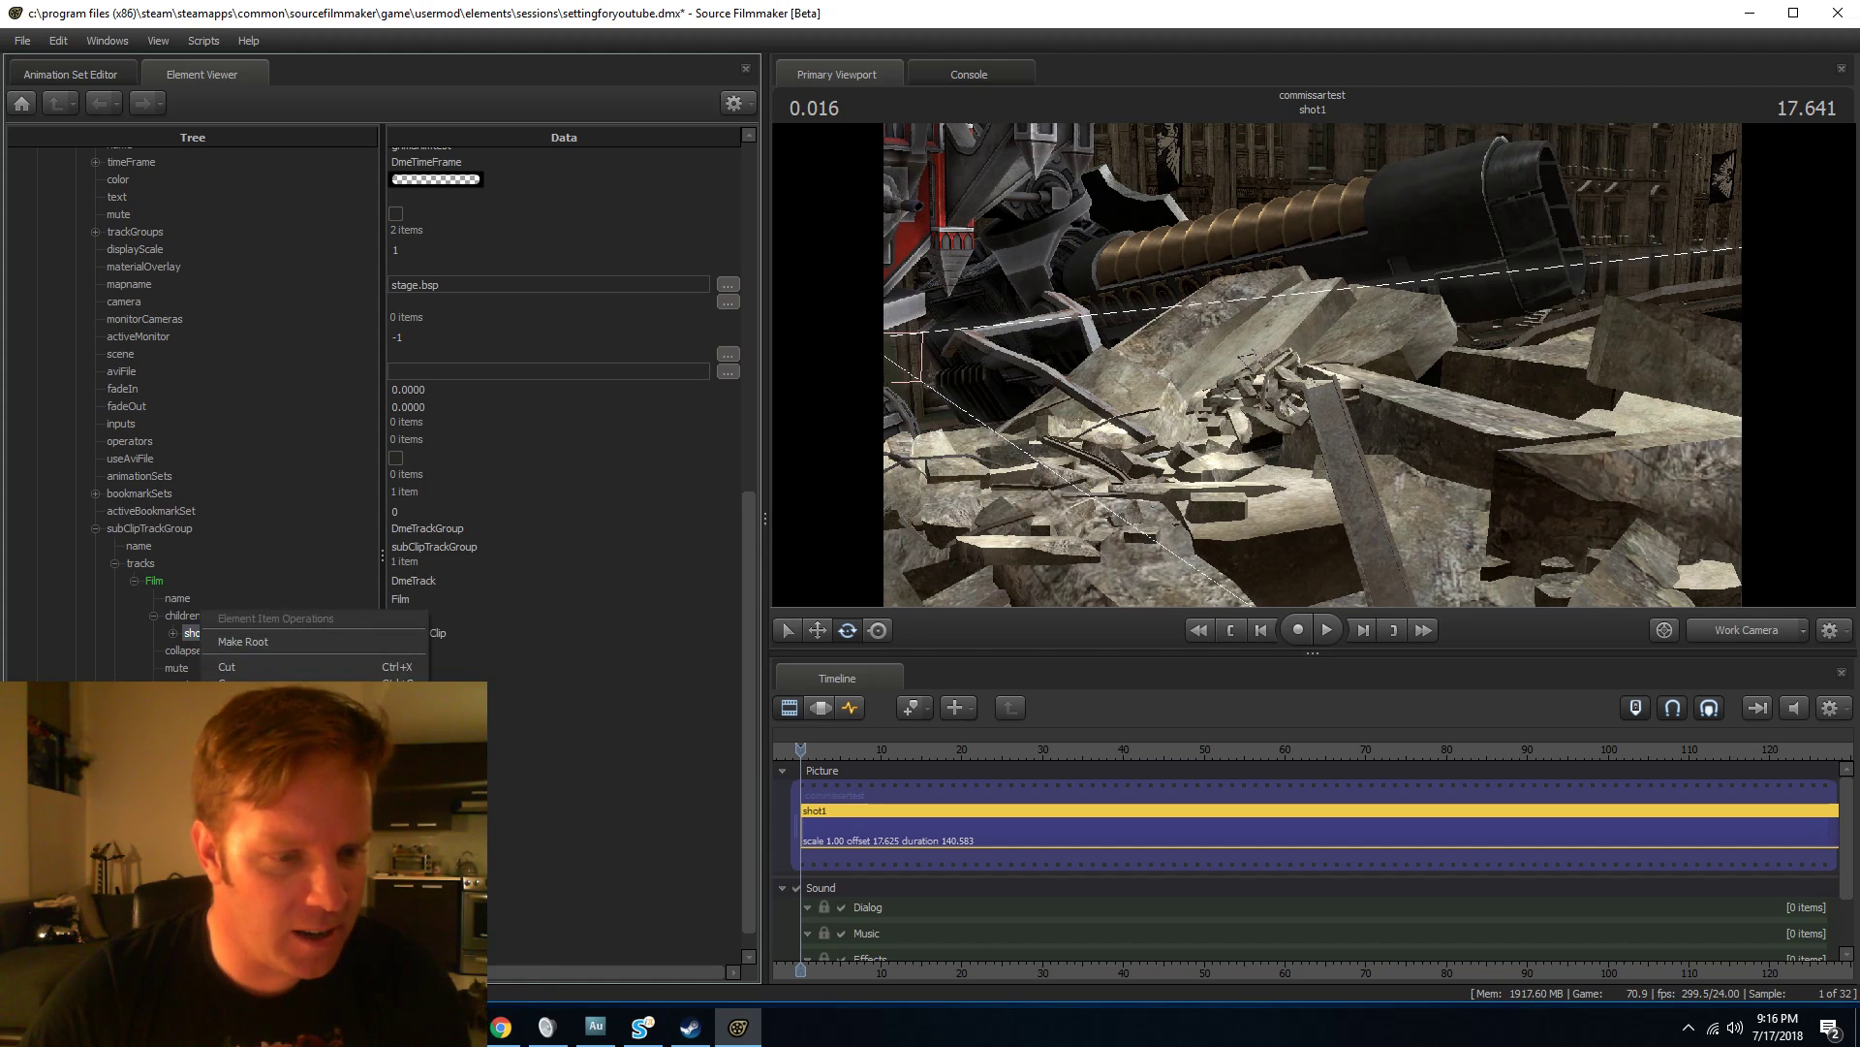
left_click(254, 765)
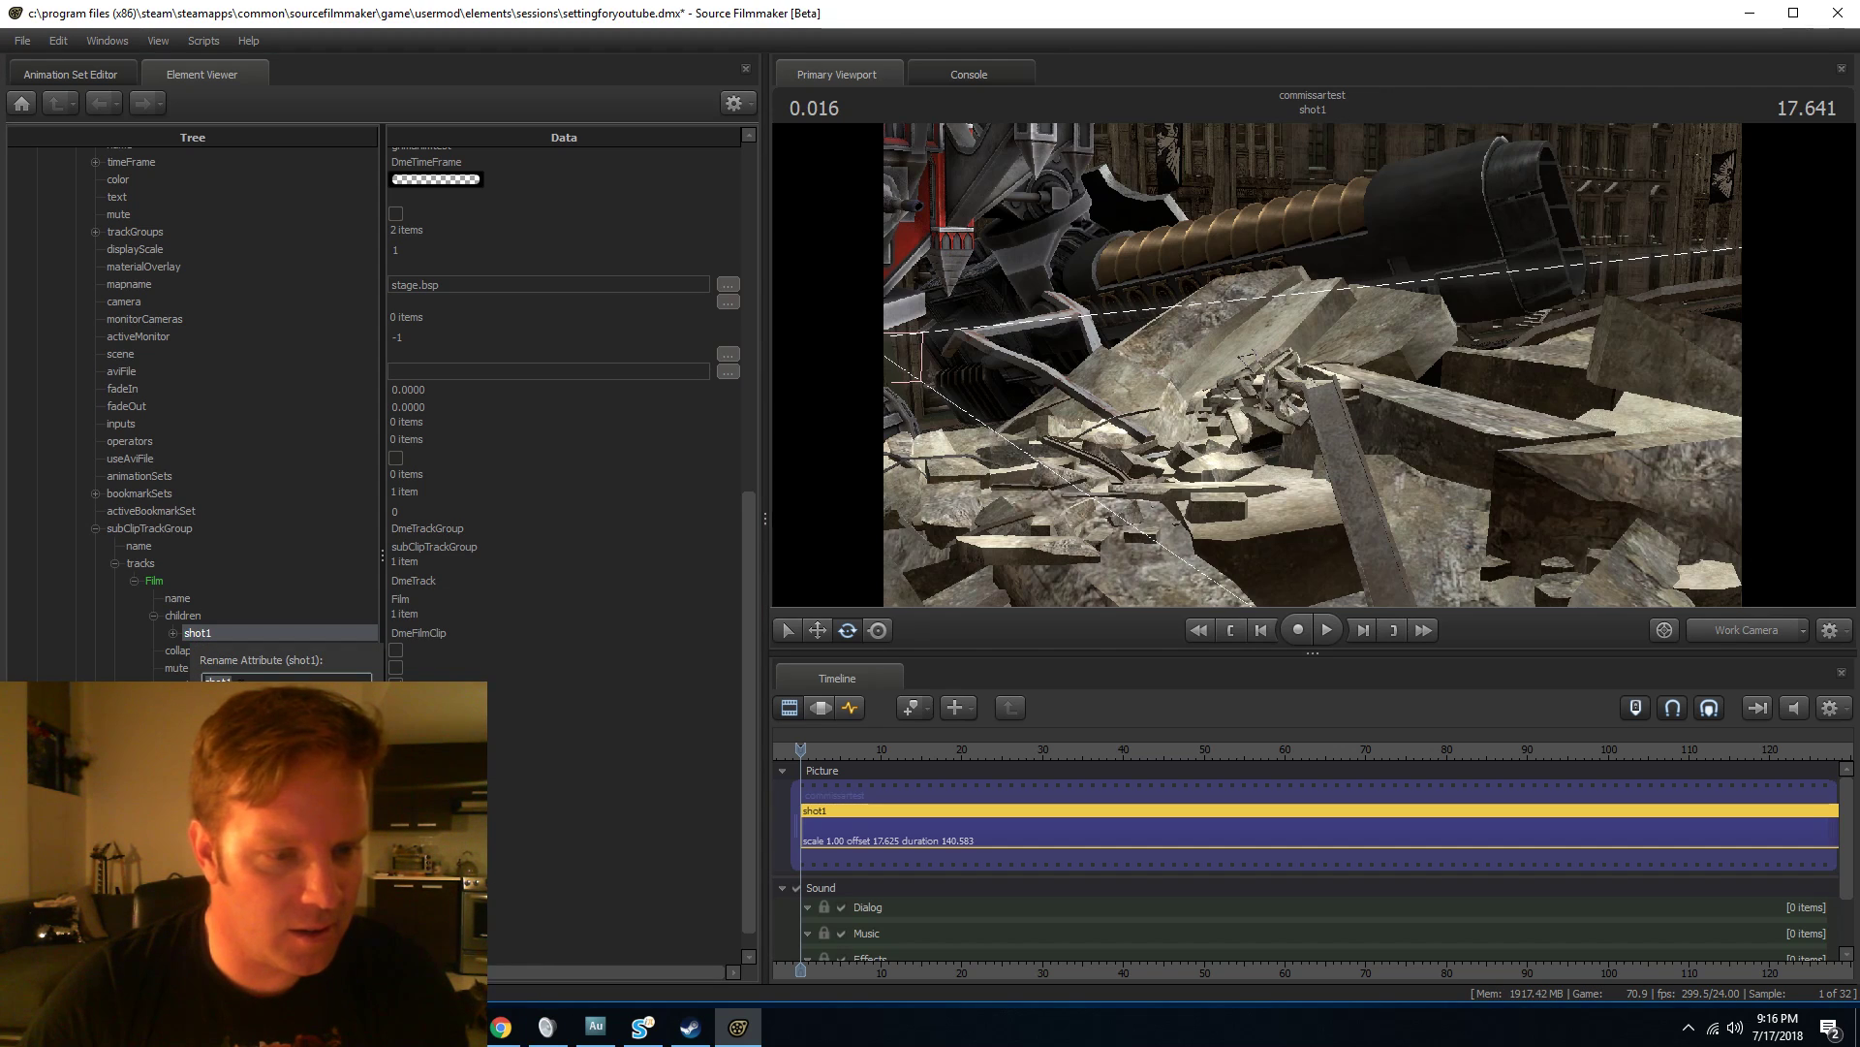
Rename the film clip under the Film track's children as gdfgdfg and add it to the timeline directly after shot1.
type("gdfgdfg")
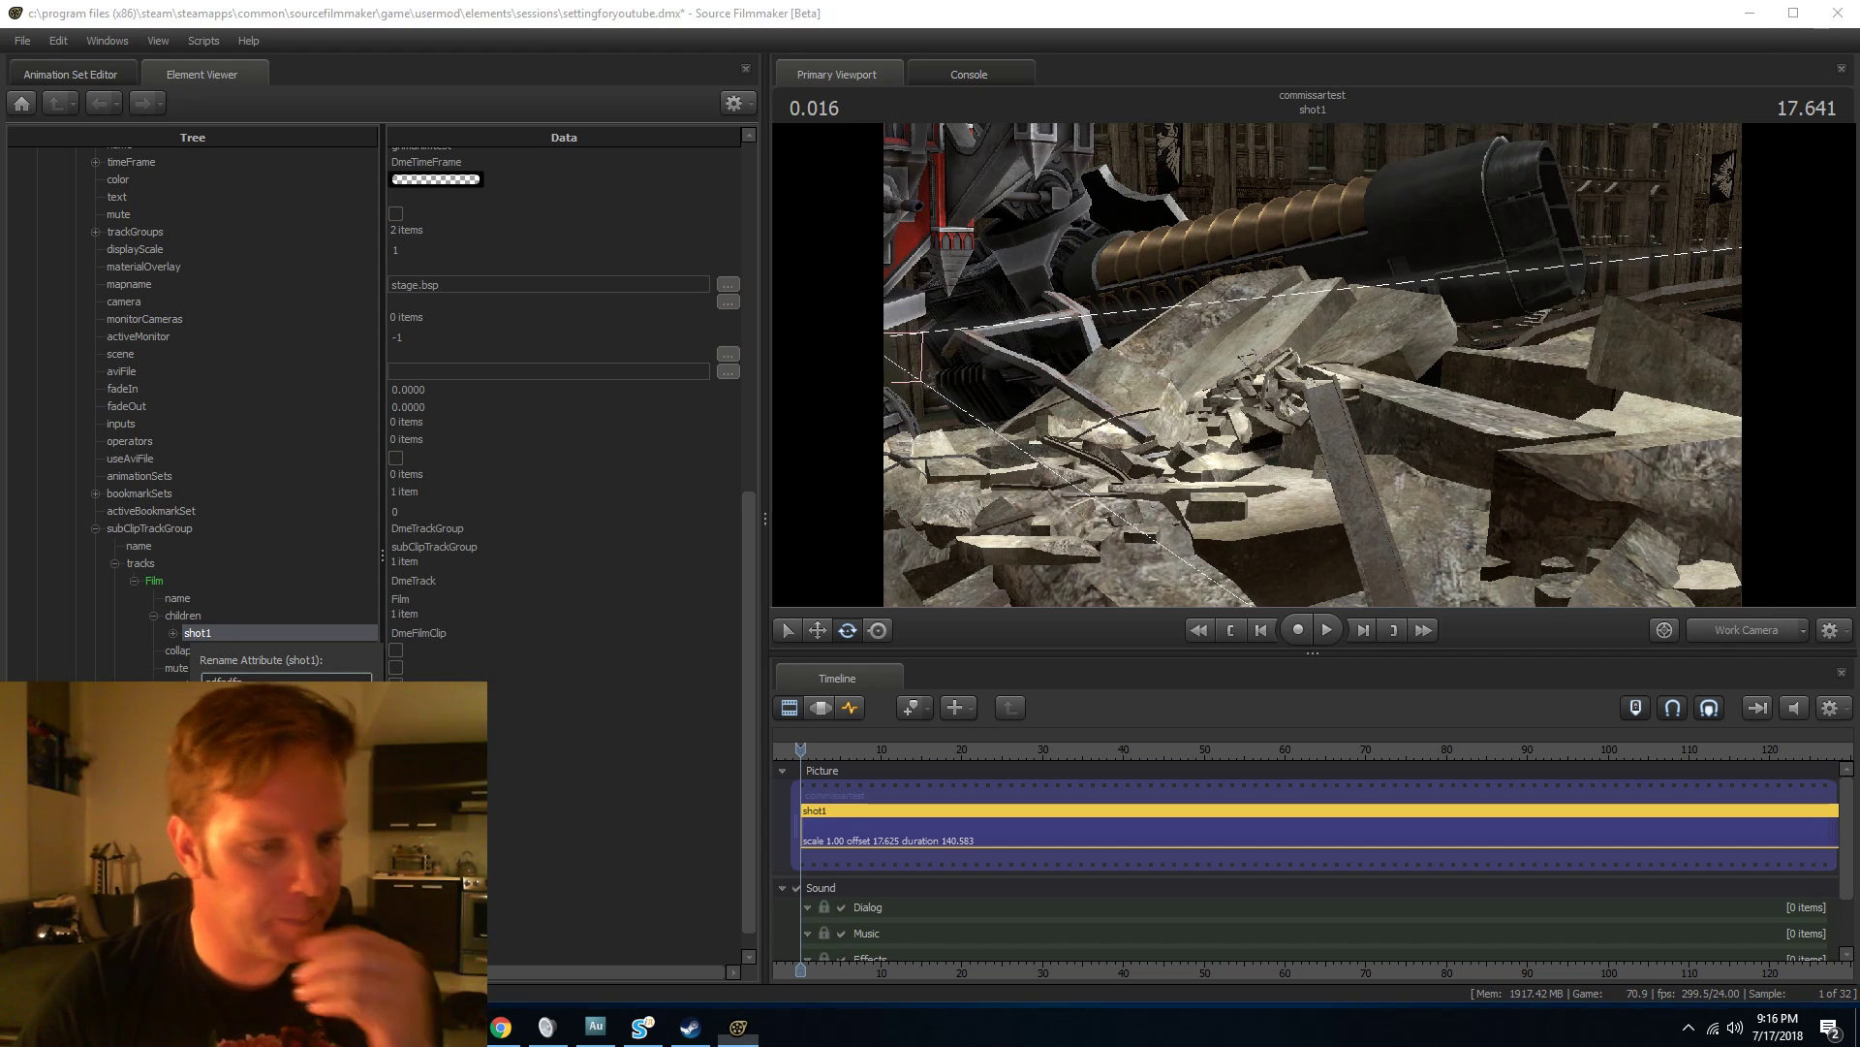
key("Return")
scroll(1115, 837, "down", 5)
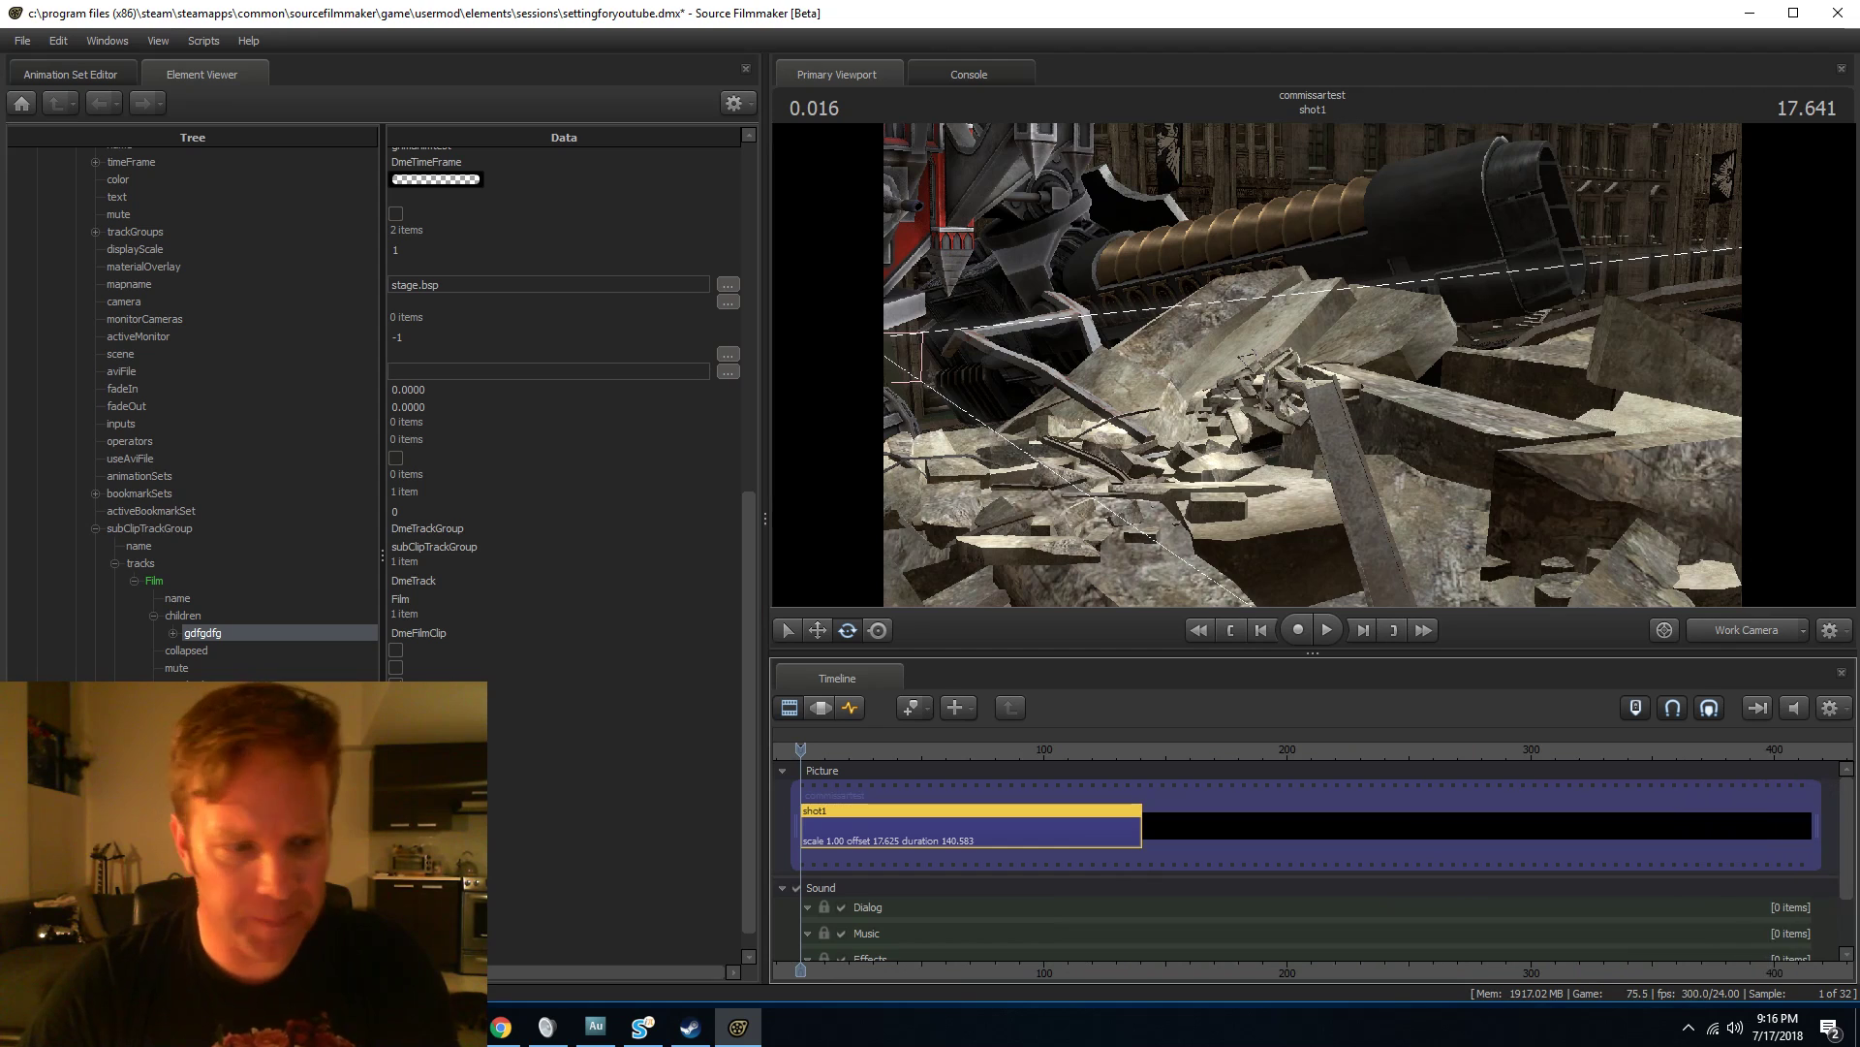
left_click_drag(200, 635, 1095, 822)
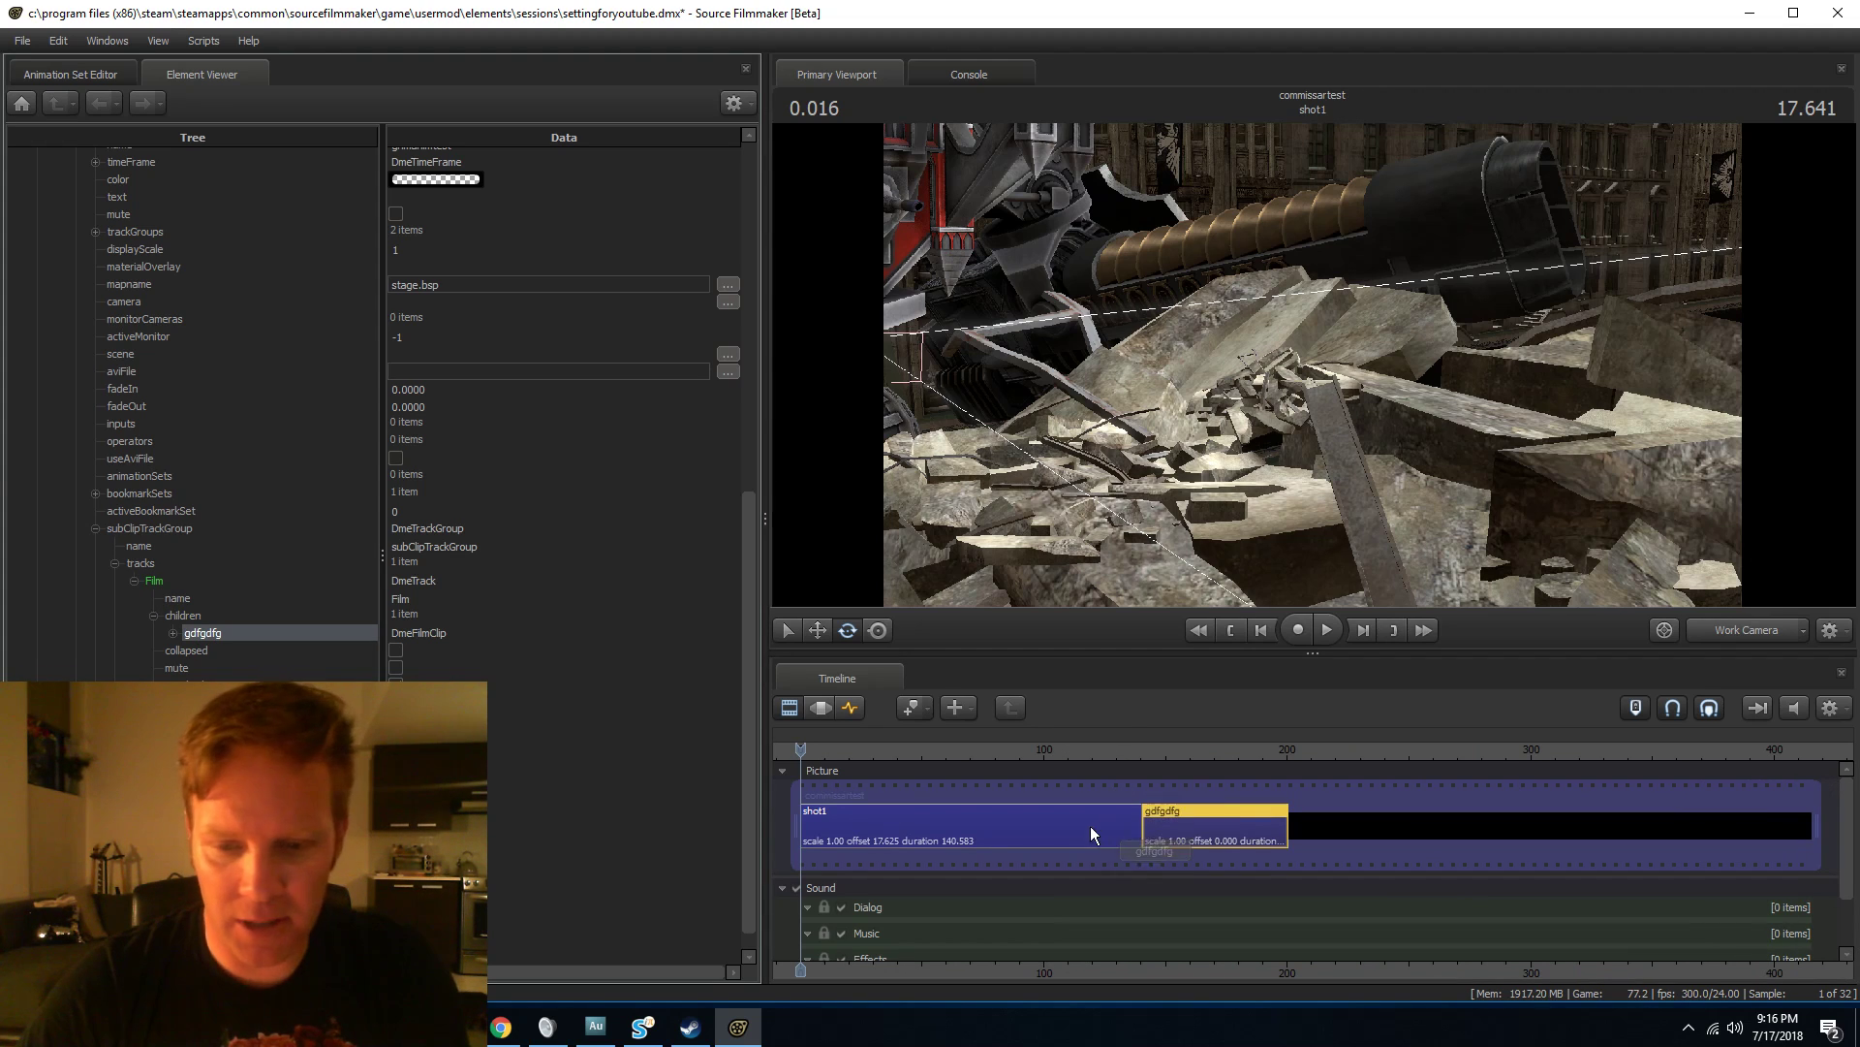
Copy the chaplain1, crozius1 and plasma_pistol1 animation sets from the gdfgdfg shot, accepting the locked controls warning.
left_click(44, 76)
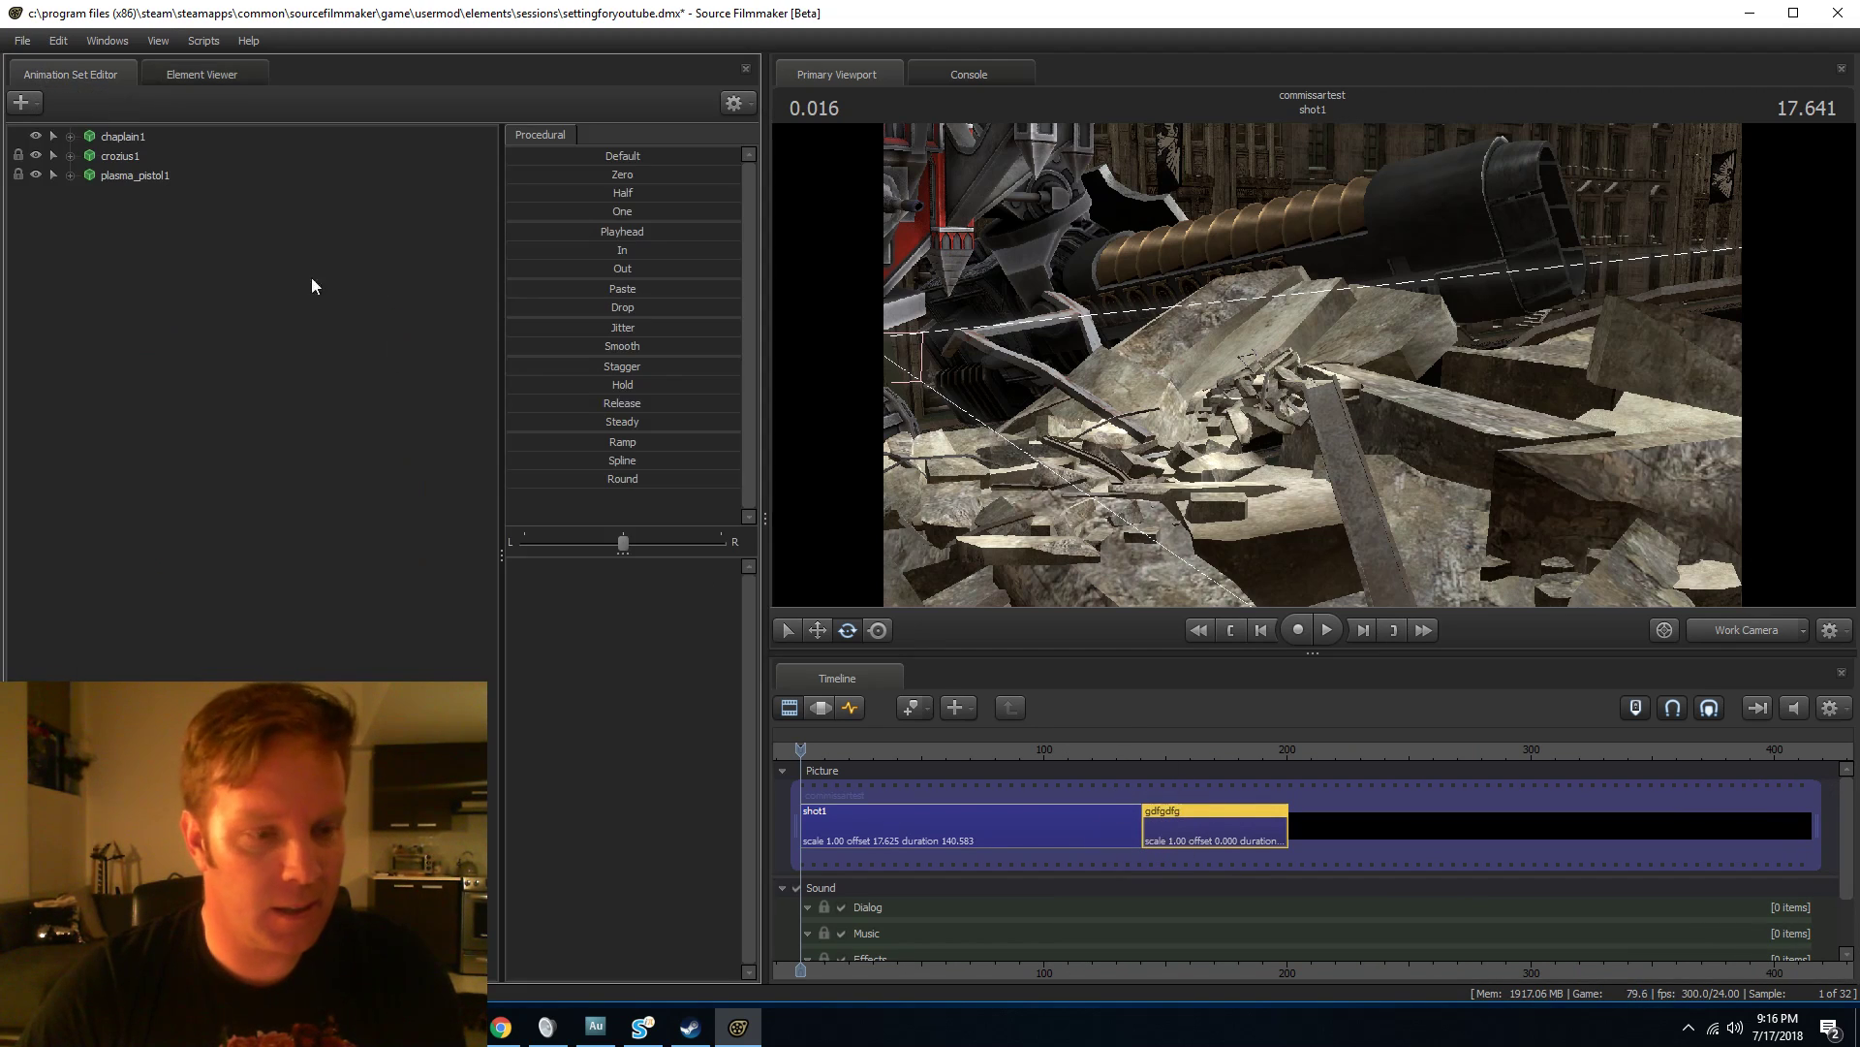
left_click(114, 142)
left_click(113, 172, "shift")
right_click(118, 155)
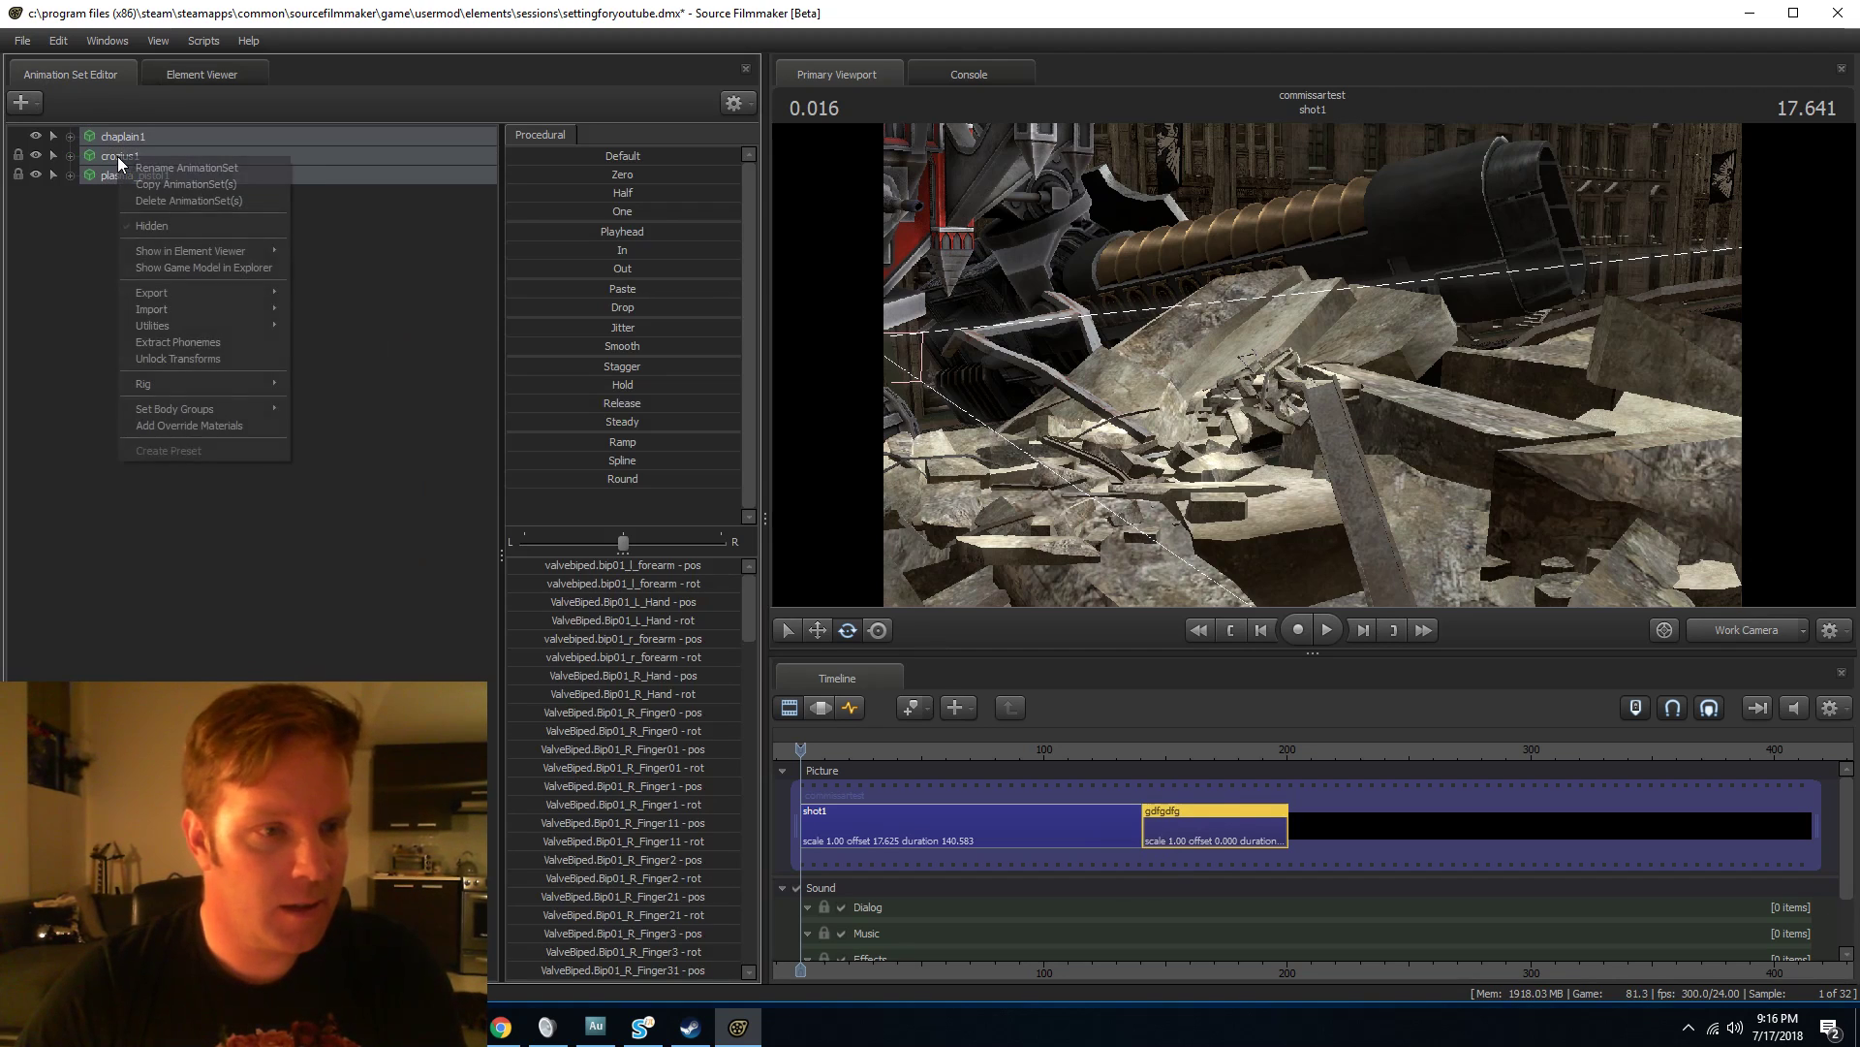
left_click(190, 191)
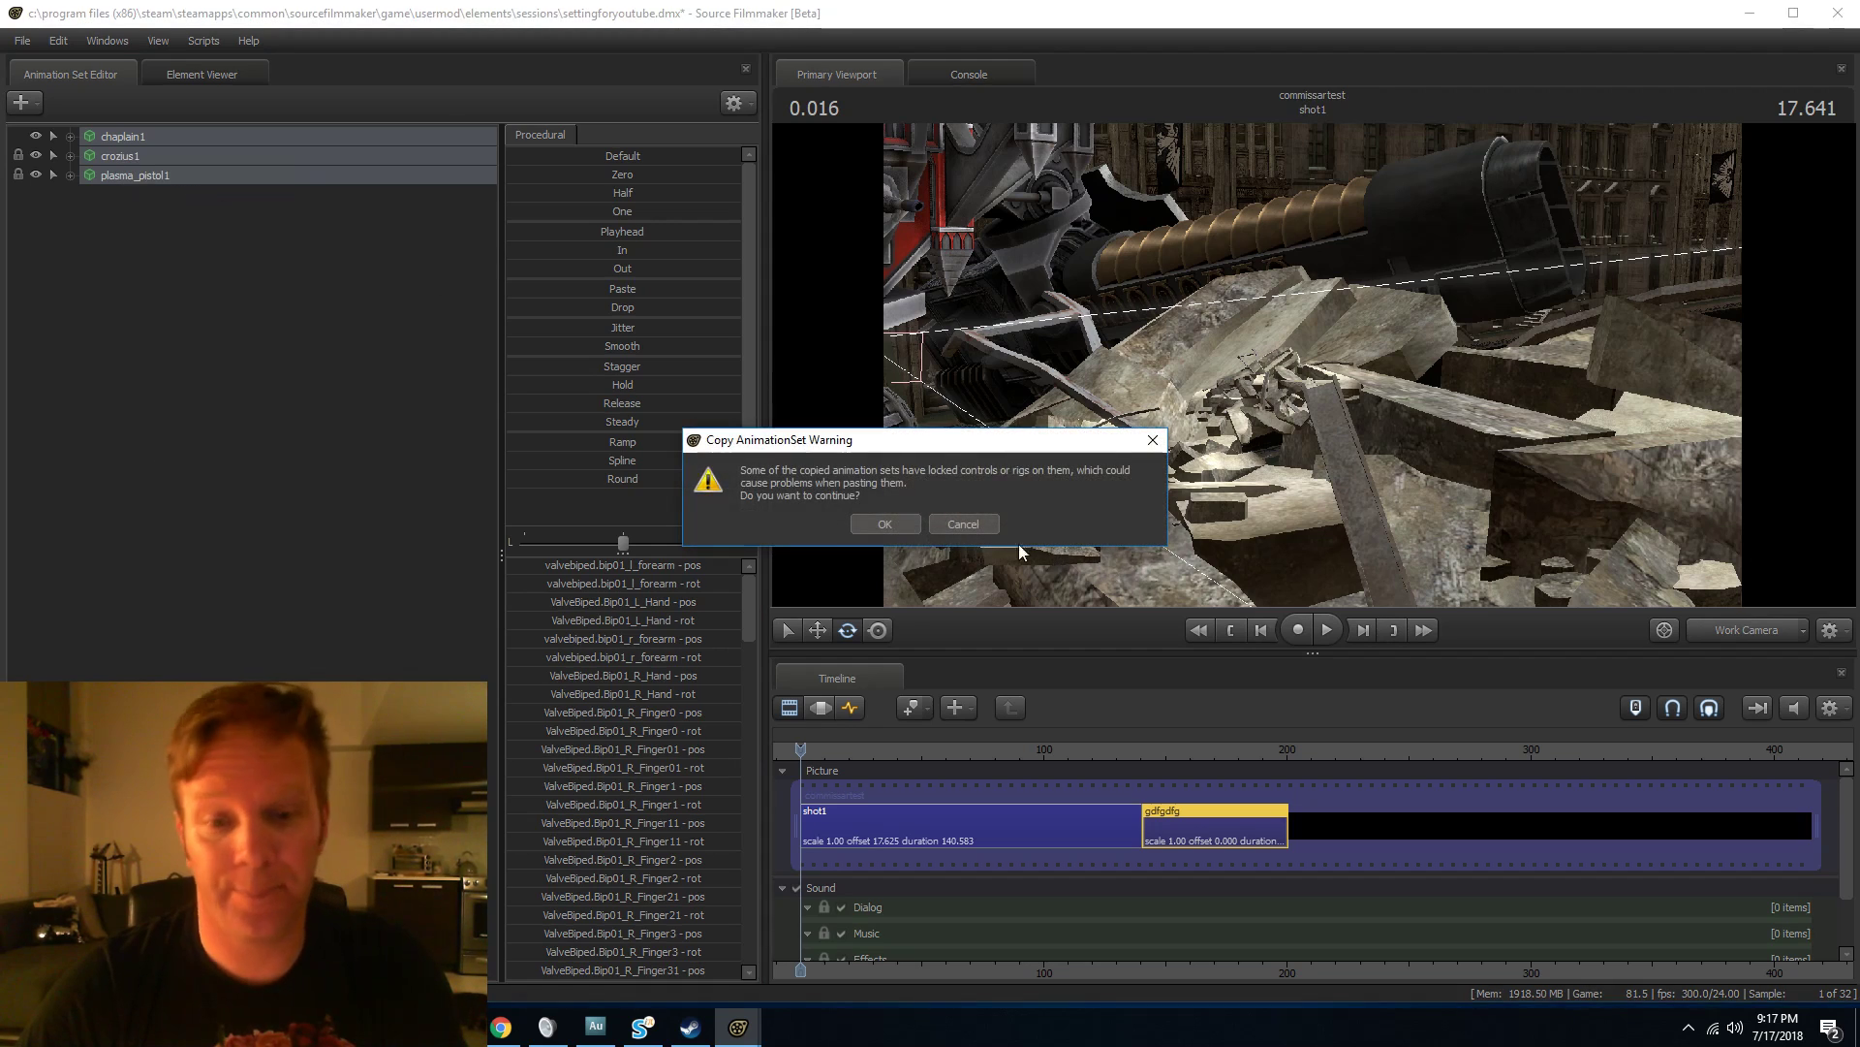
left_click(893, 523)
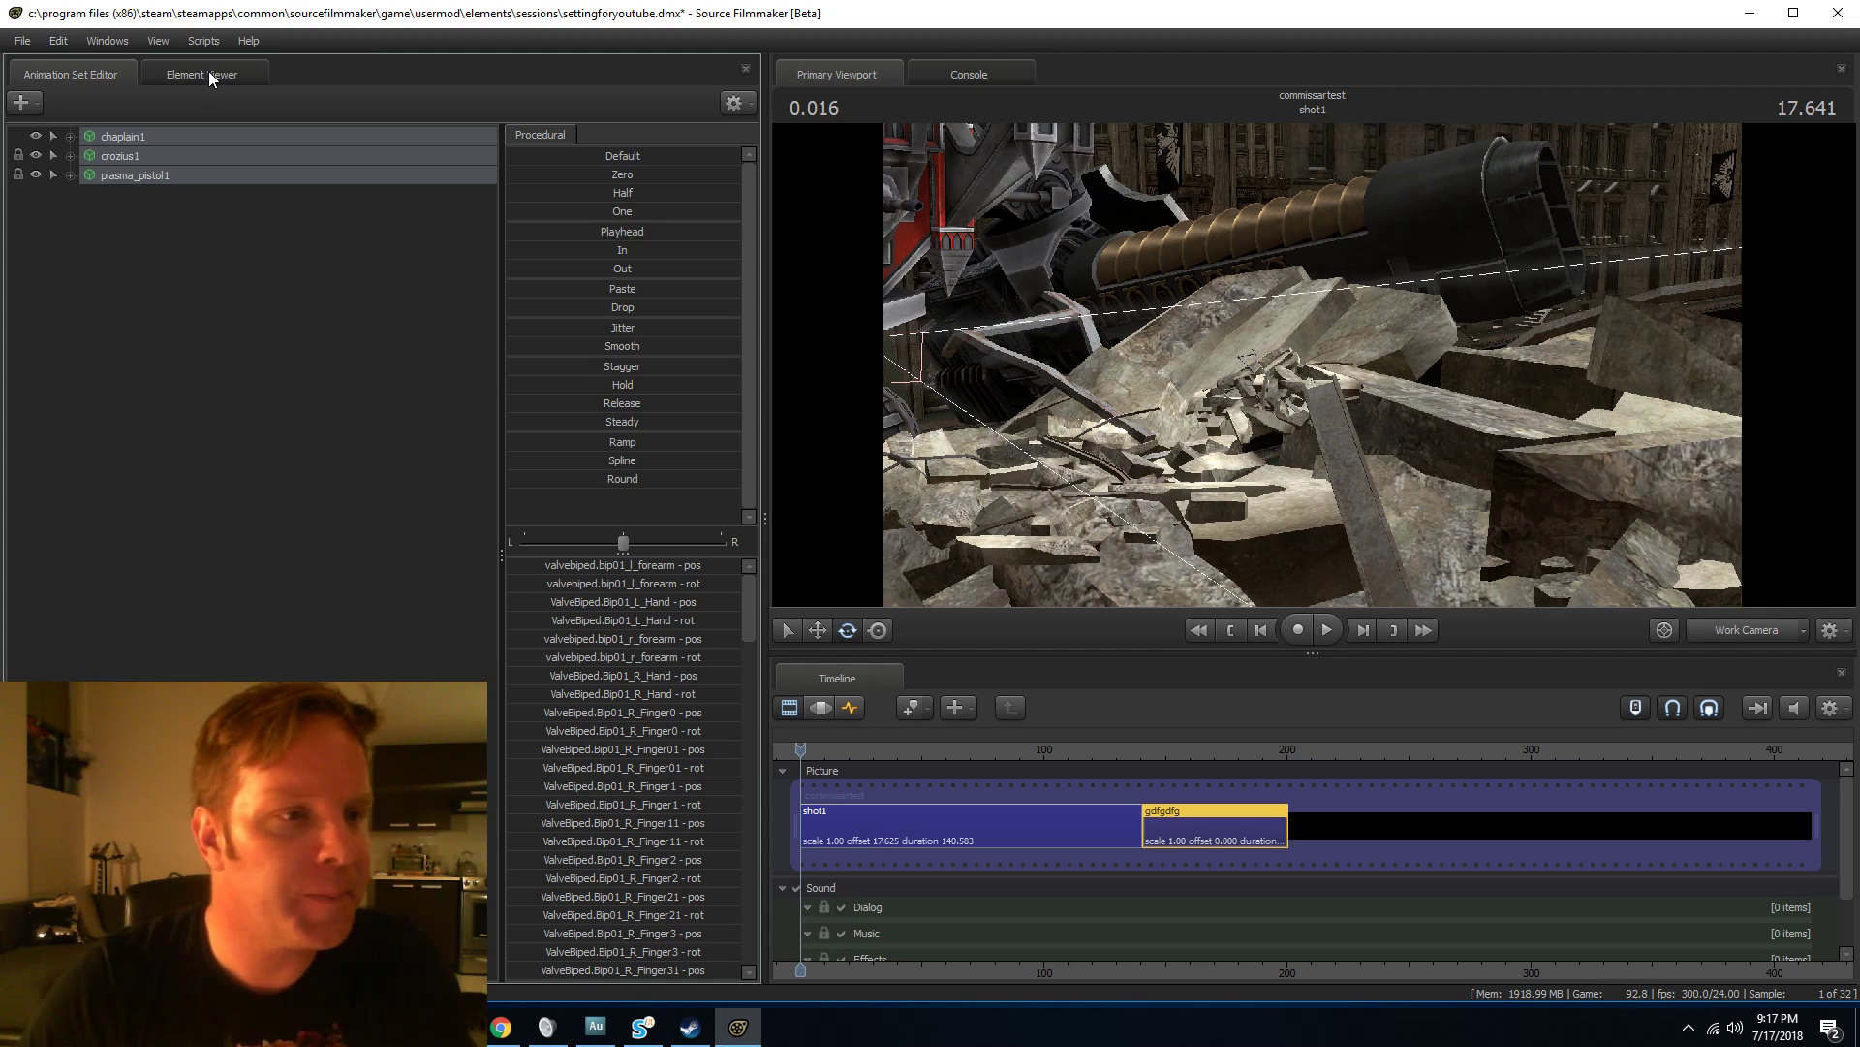
Select shot1 in the timeline and look through the end of its animation set list.
left_click(965, 823)
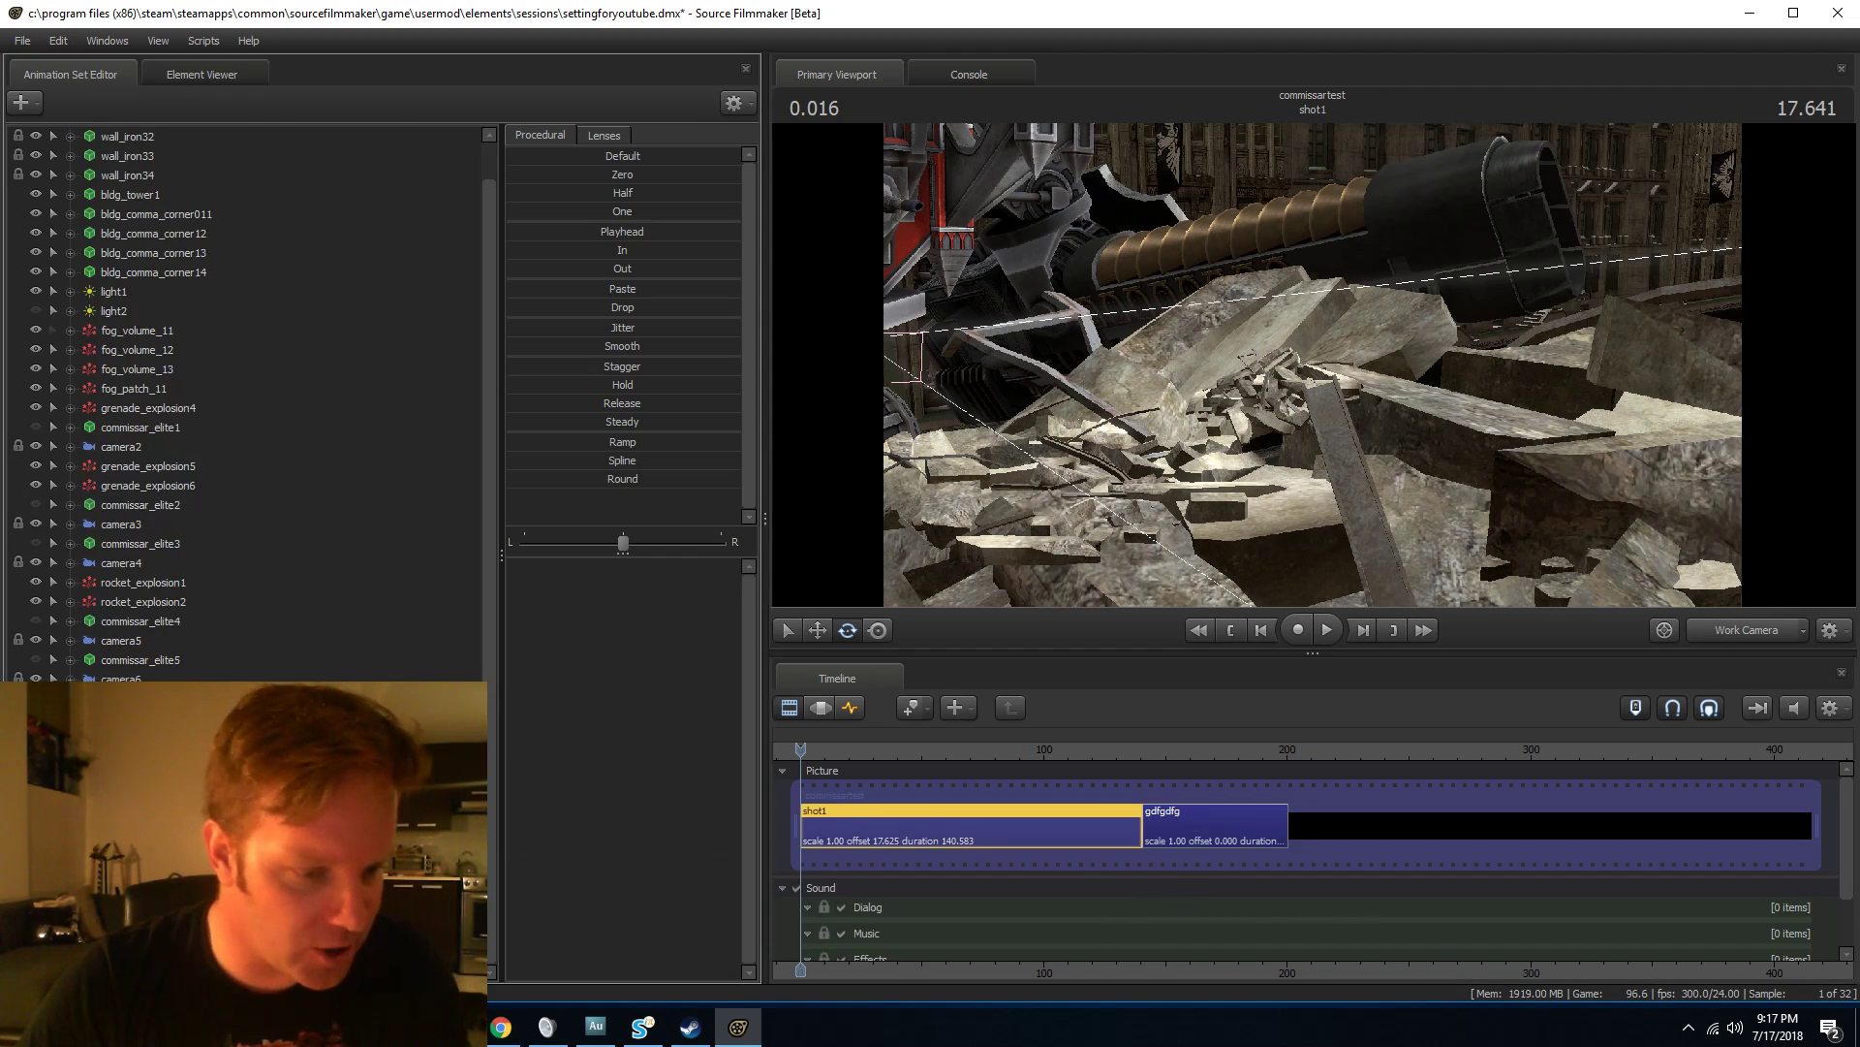
left_click(145, 833)
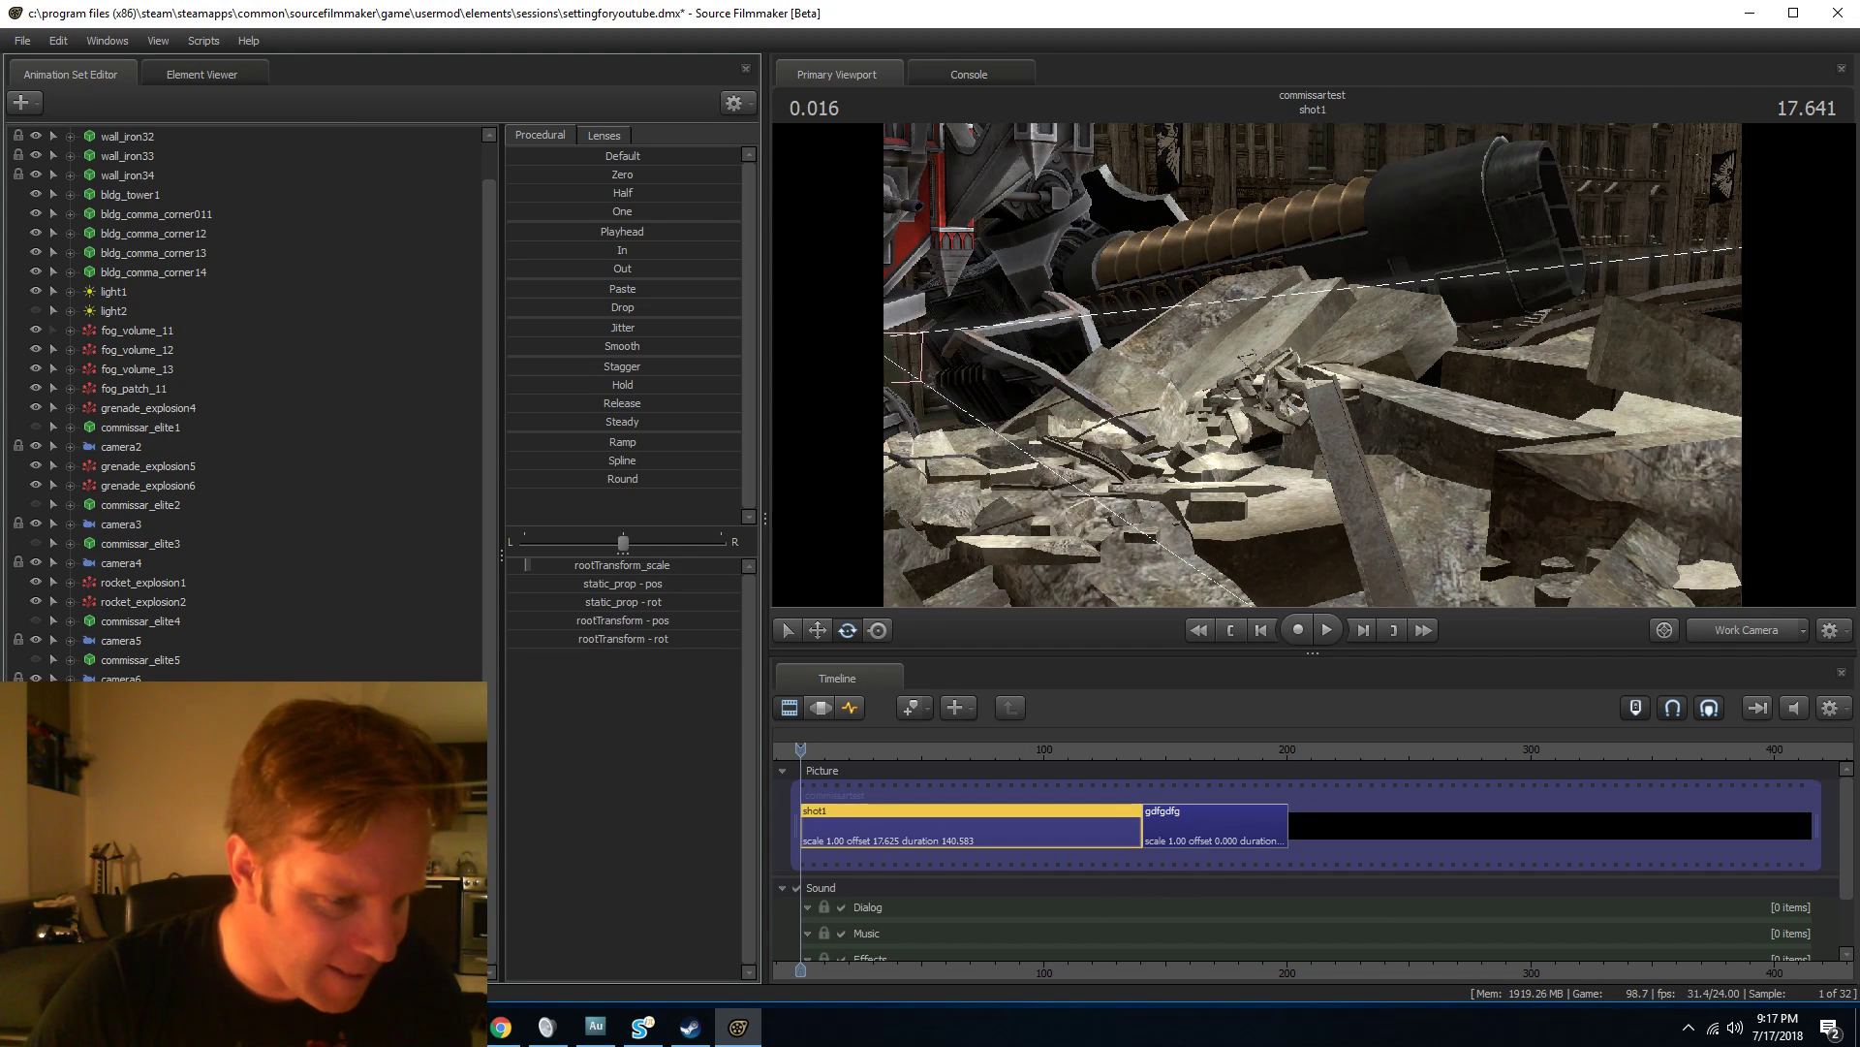
left_click(145, 833)
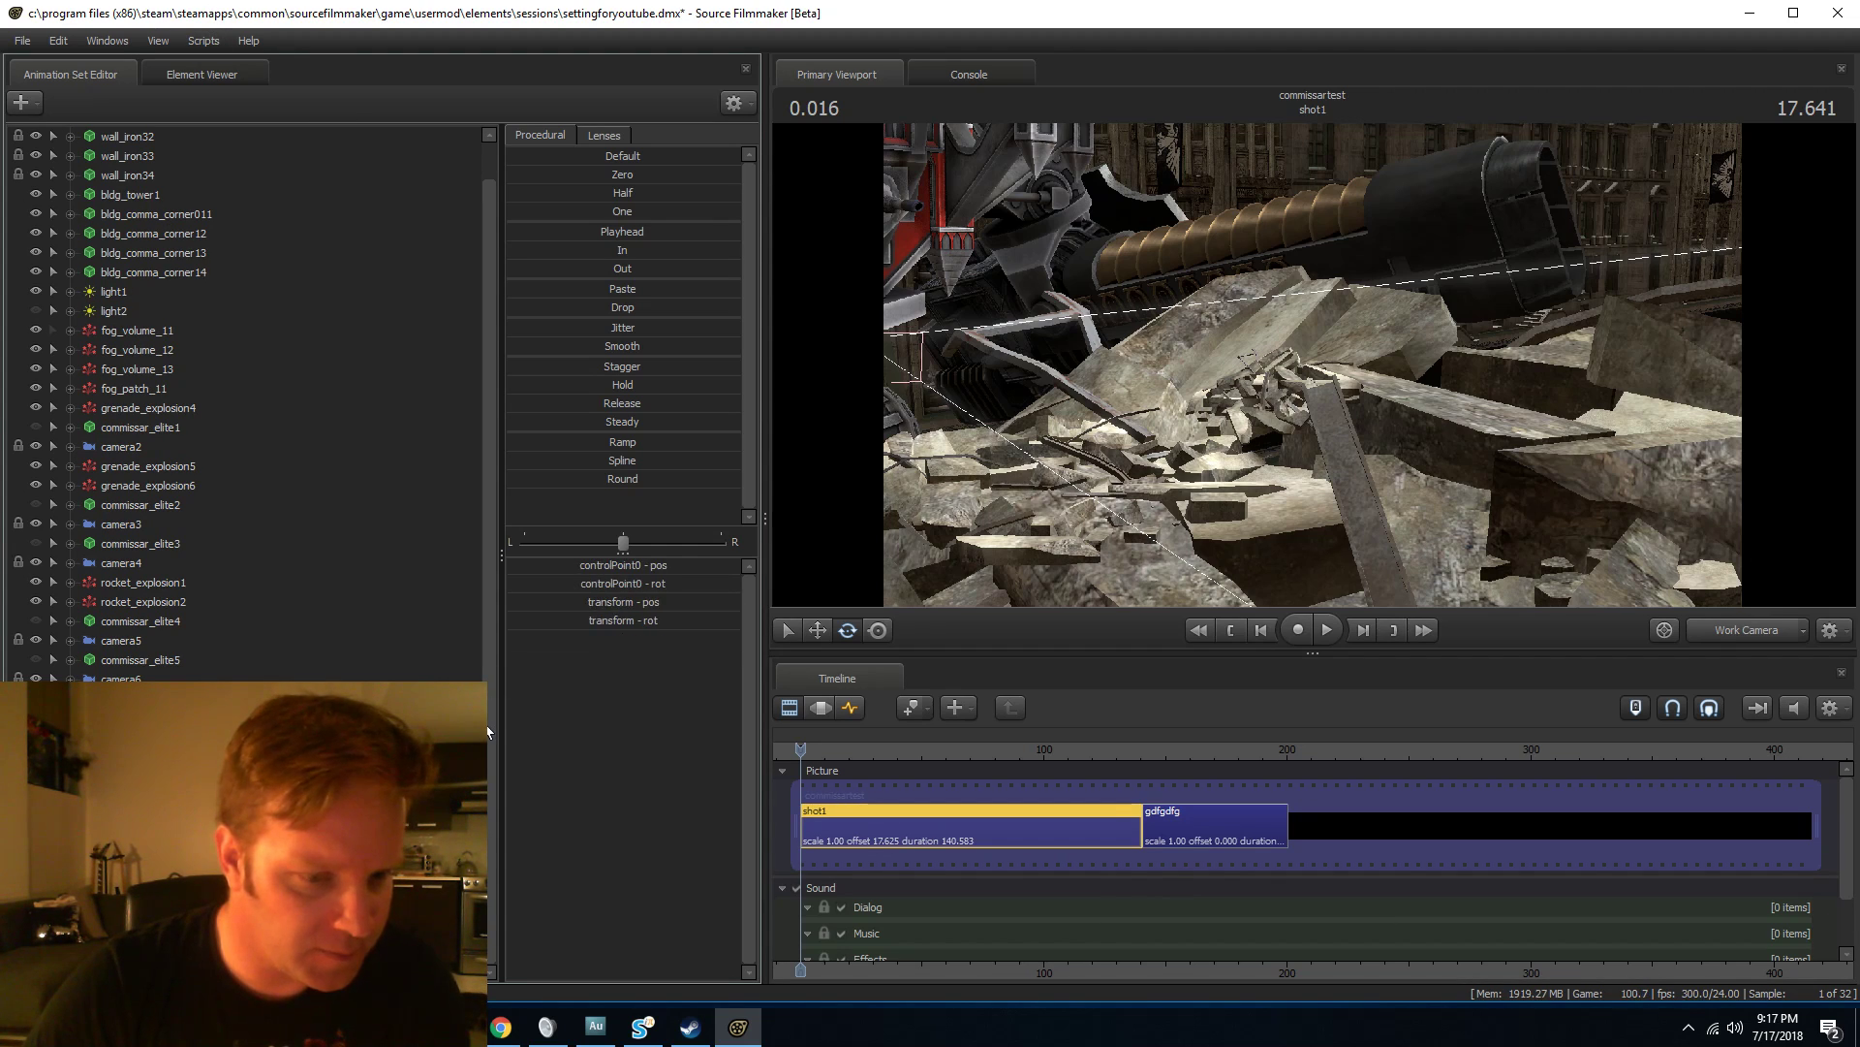
Maximize the Source Filmmaker window, check the recording layout in OBS, and return to Source Filmmaker.
left_click(1793, 13)
left_click(453, 1027)
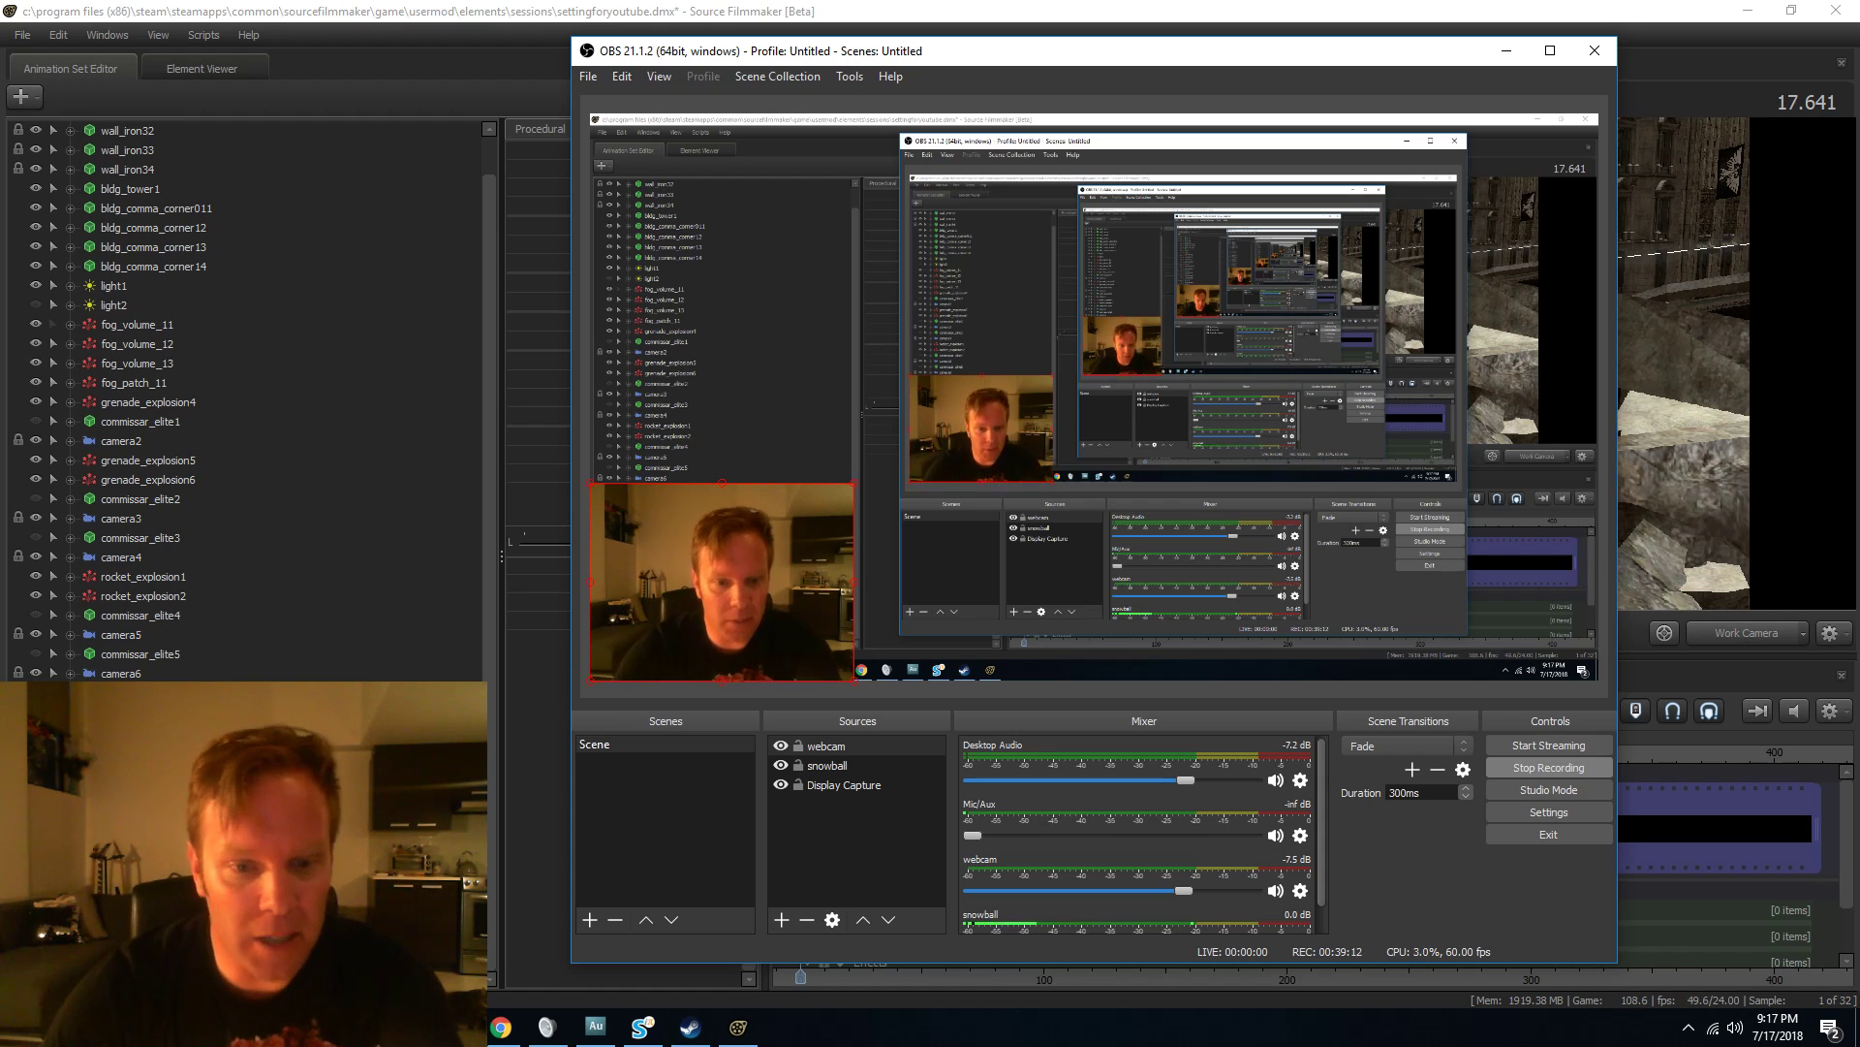
left_click(1078, 9)
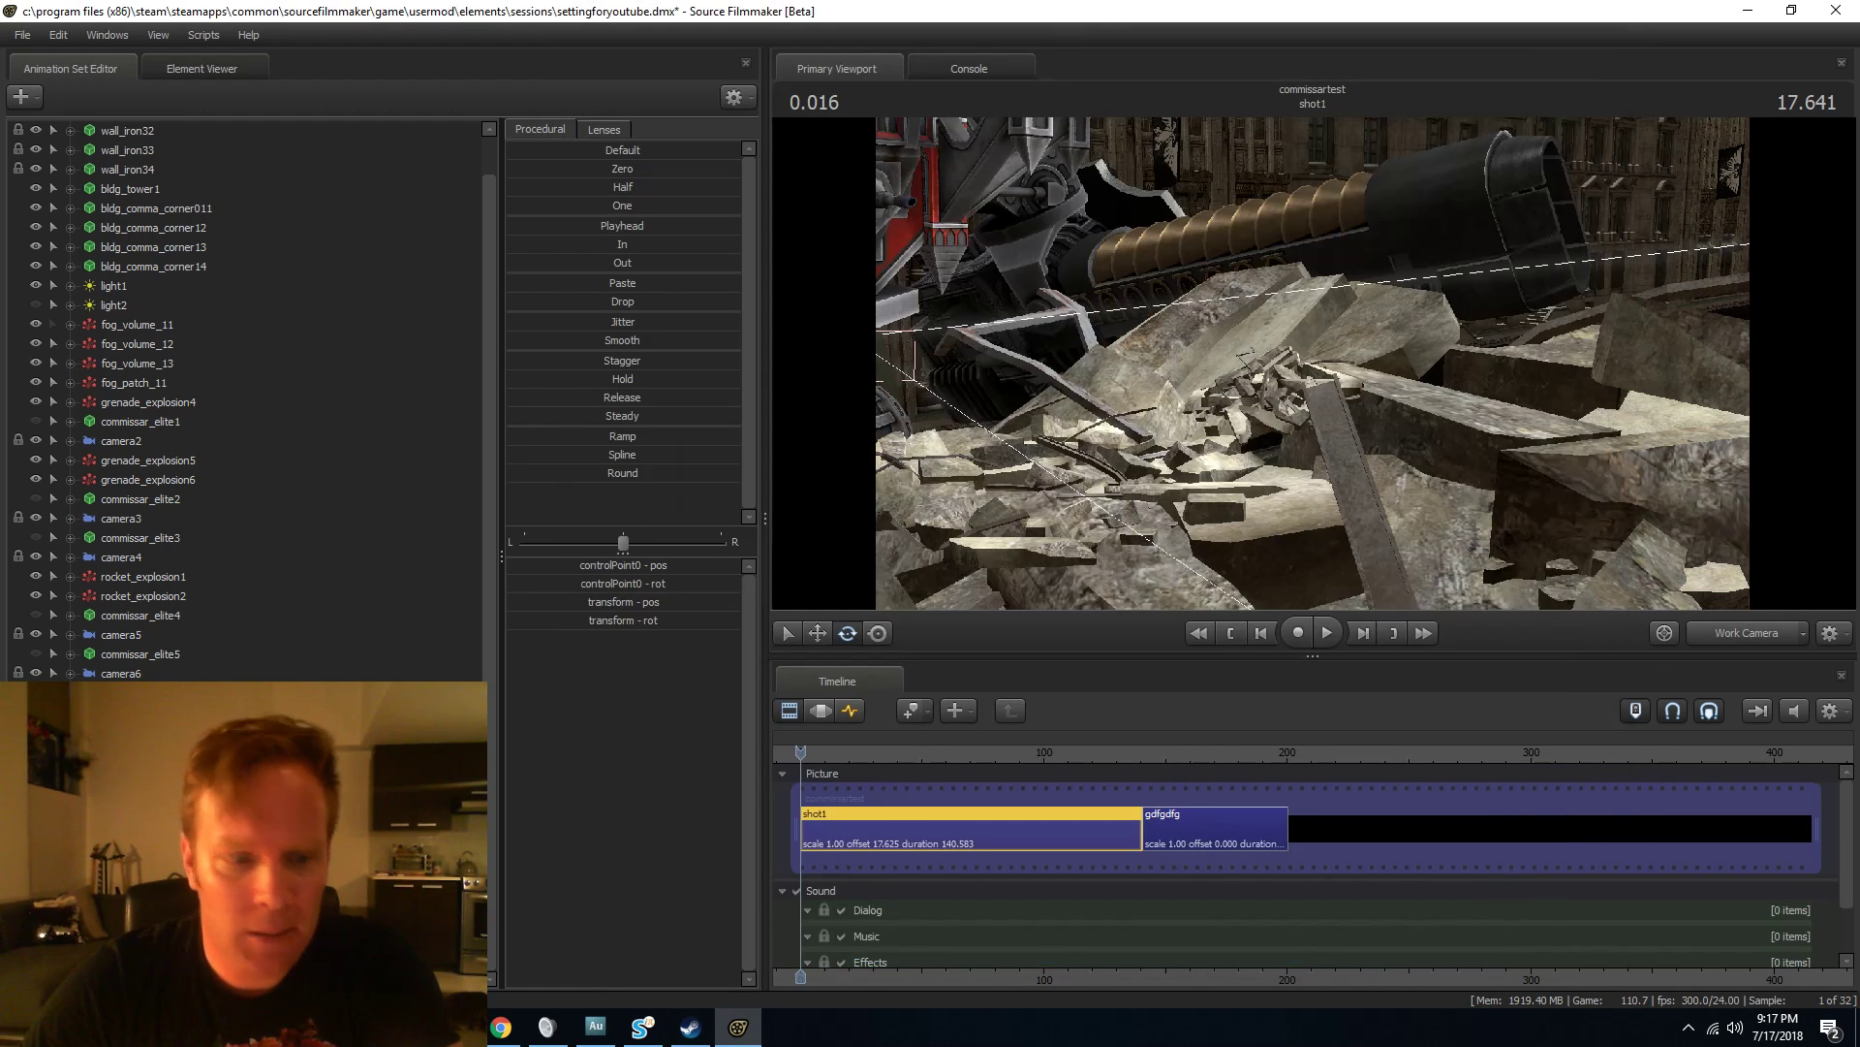
Paste the copied animation sets into shot1 and select the pasted chaplain model.
left_click(242, 872)
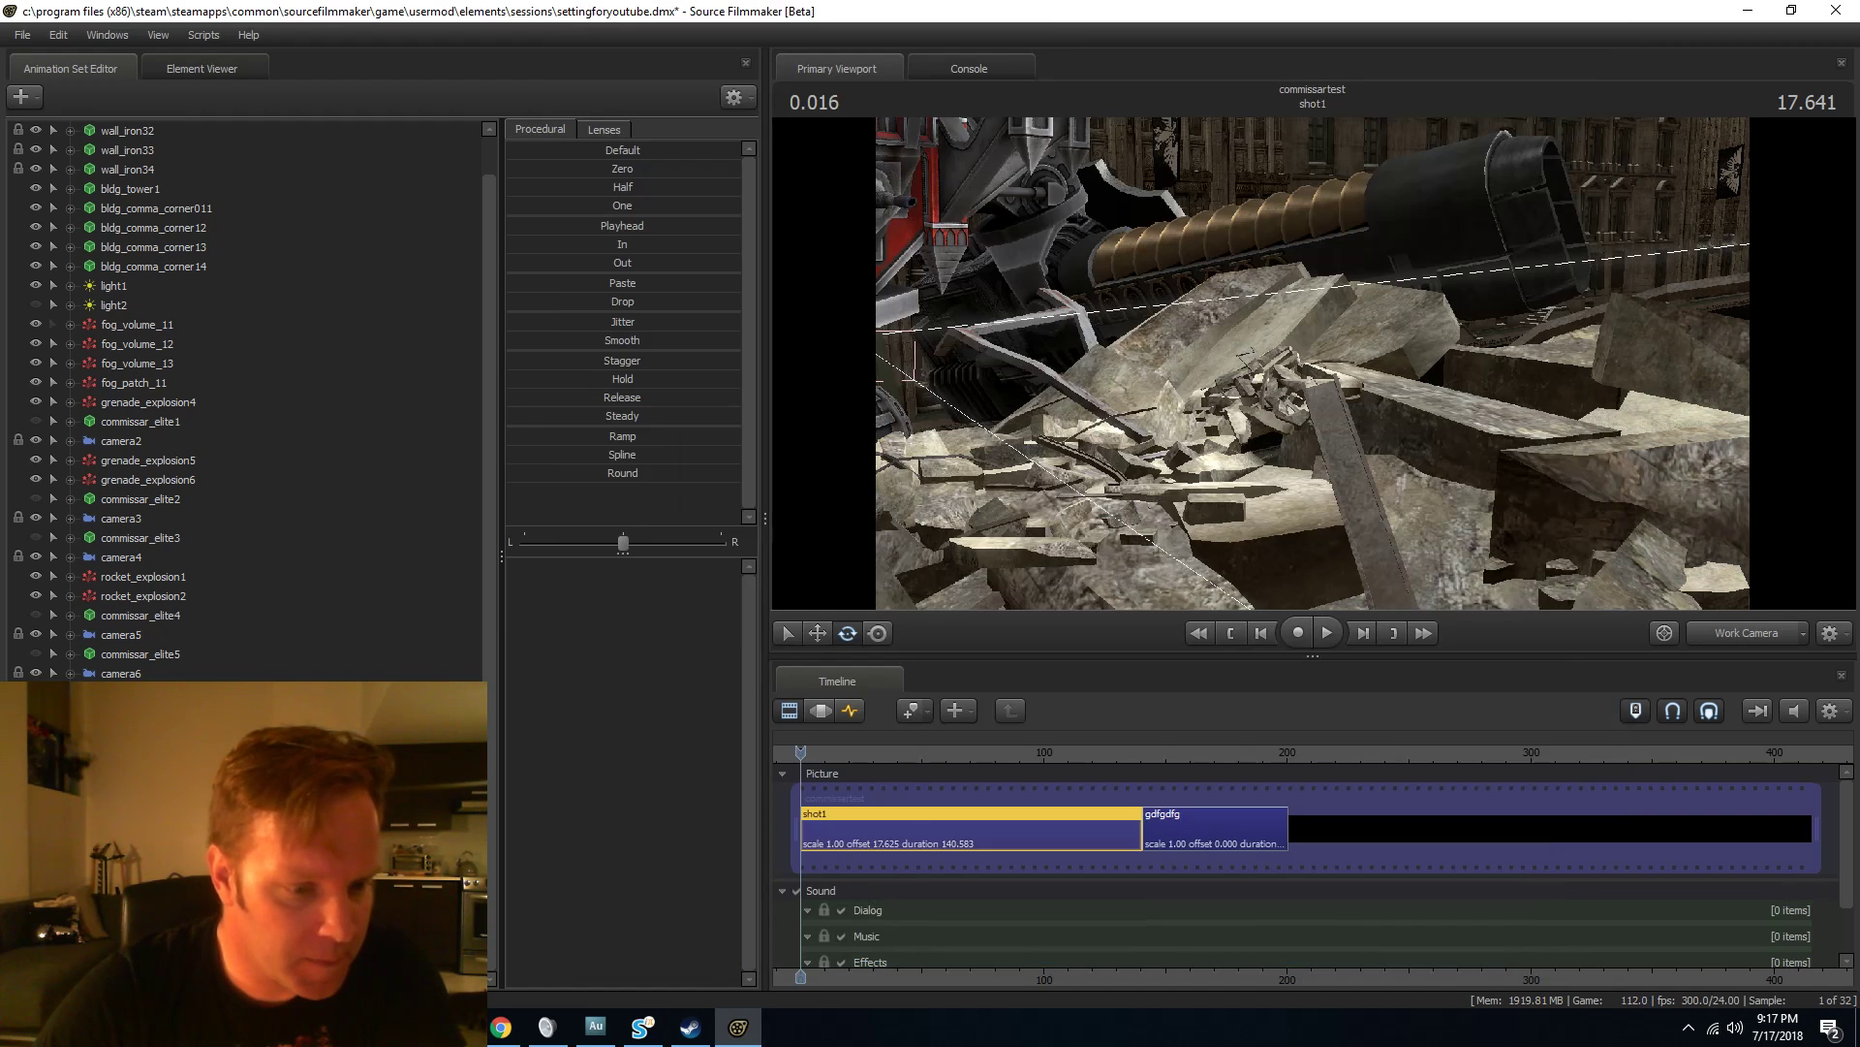
scroll(242, 398, "down", 1)
left_click(146, 853)
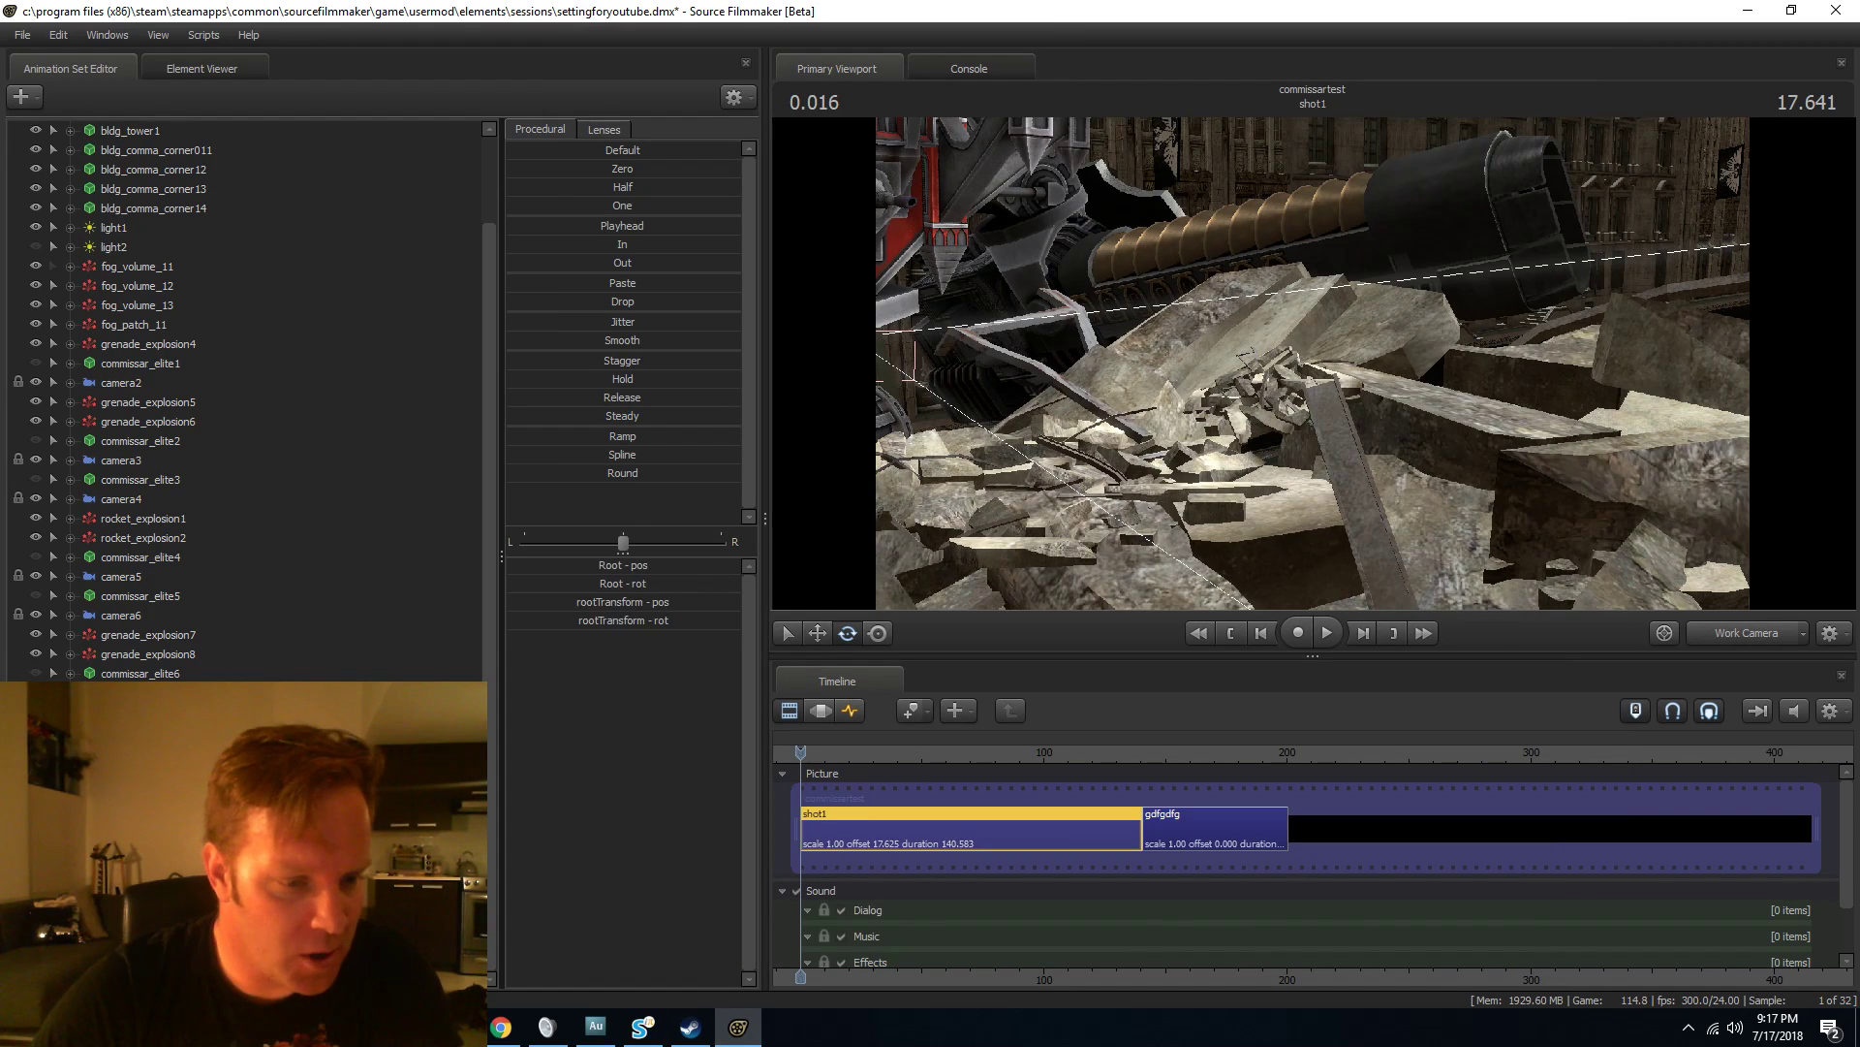
left_click(145, 853)
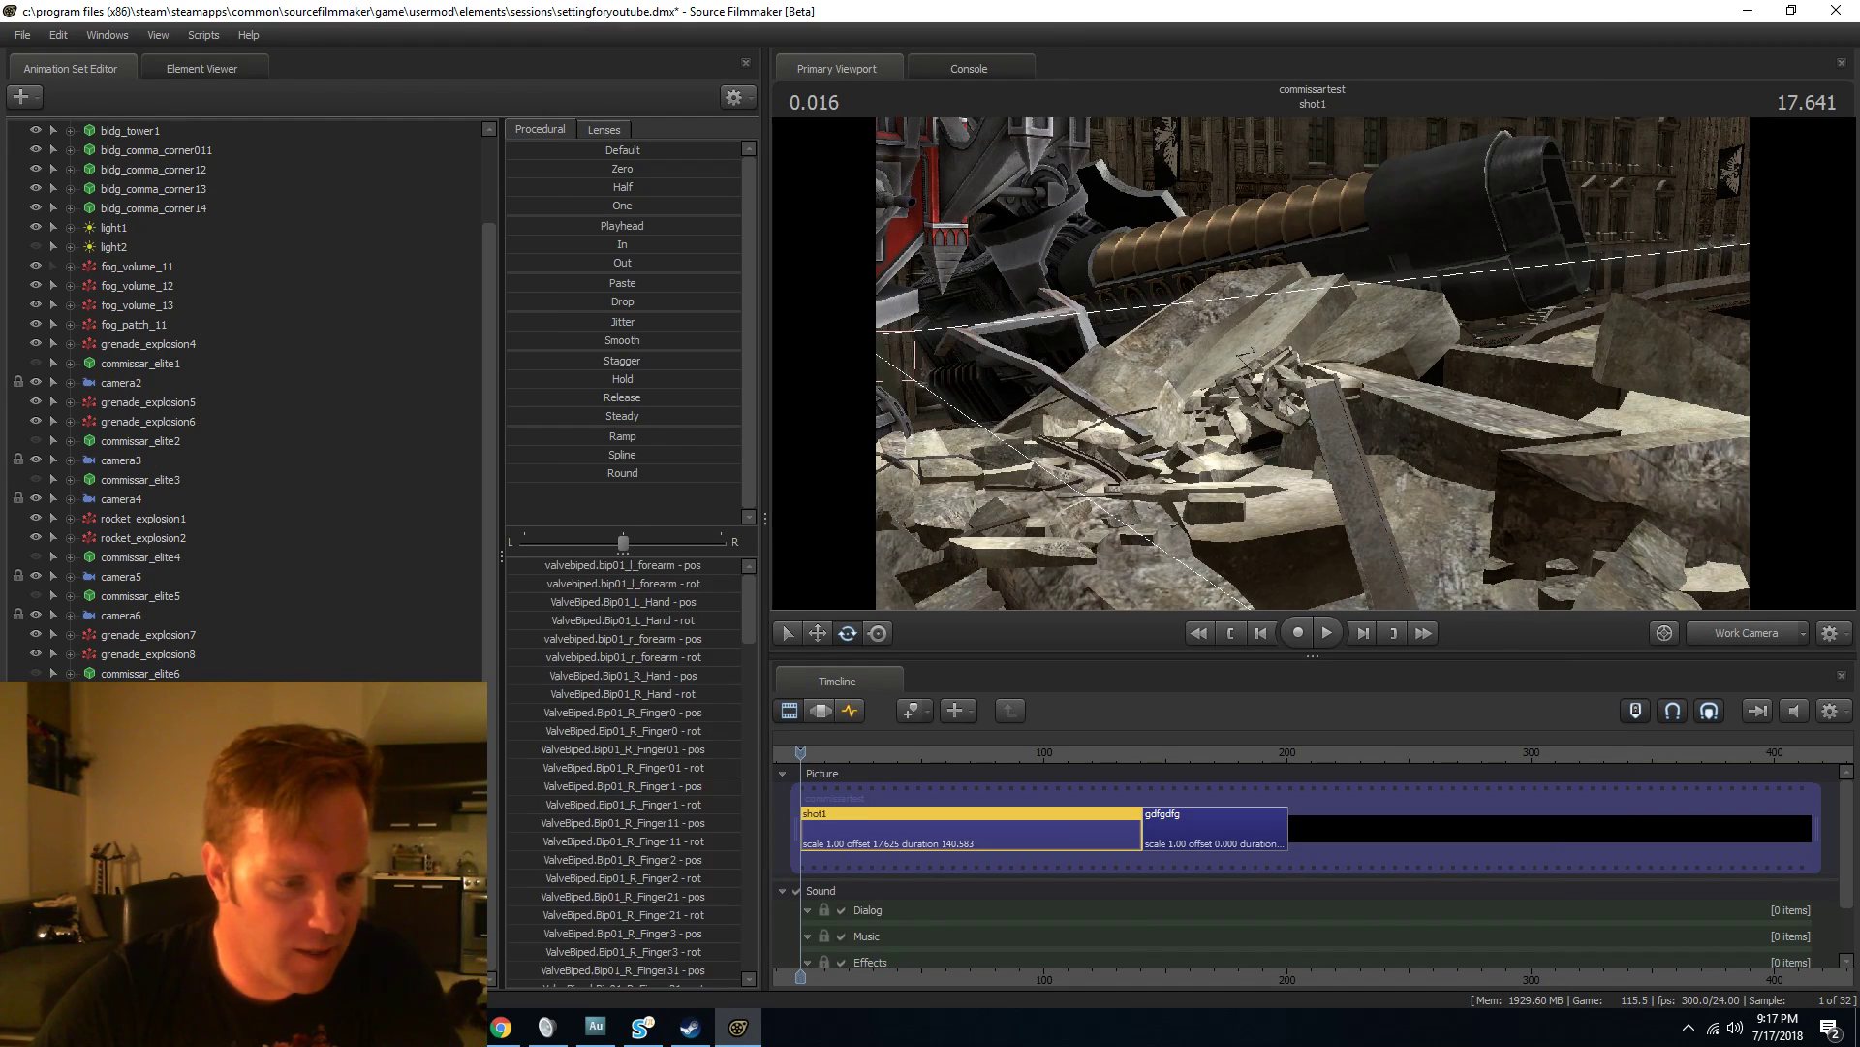
Move the chaplain across the whole shot onto the rubble in the foreground using the Motion Editor.
left_click(821, 711)
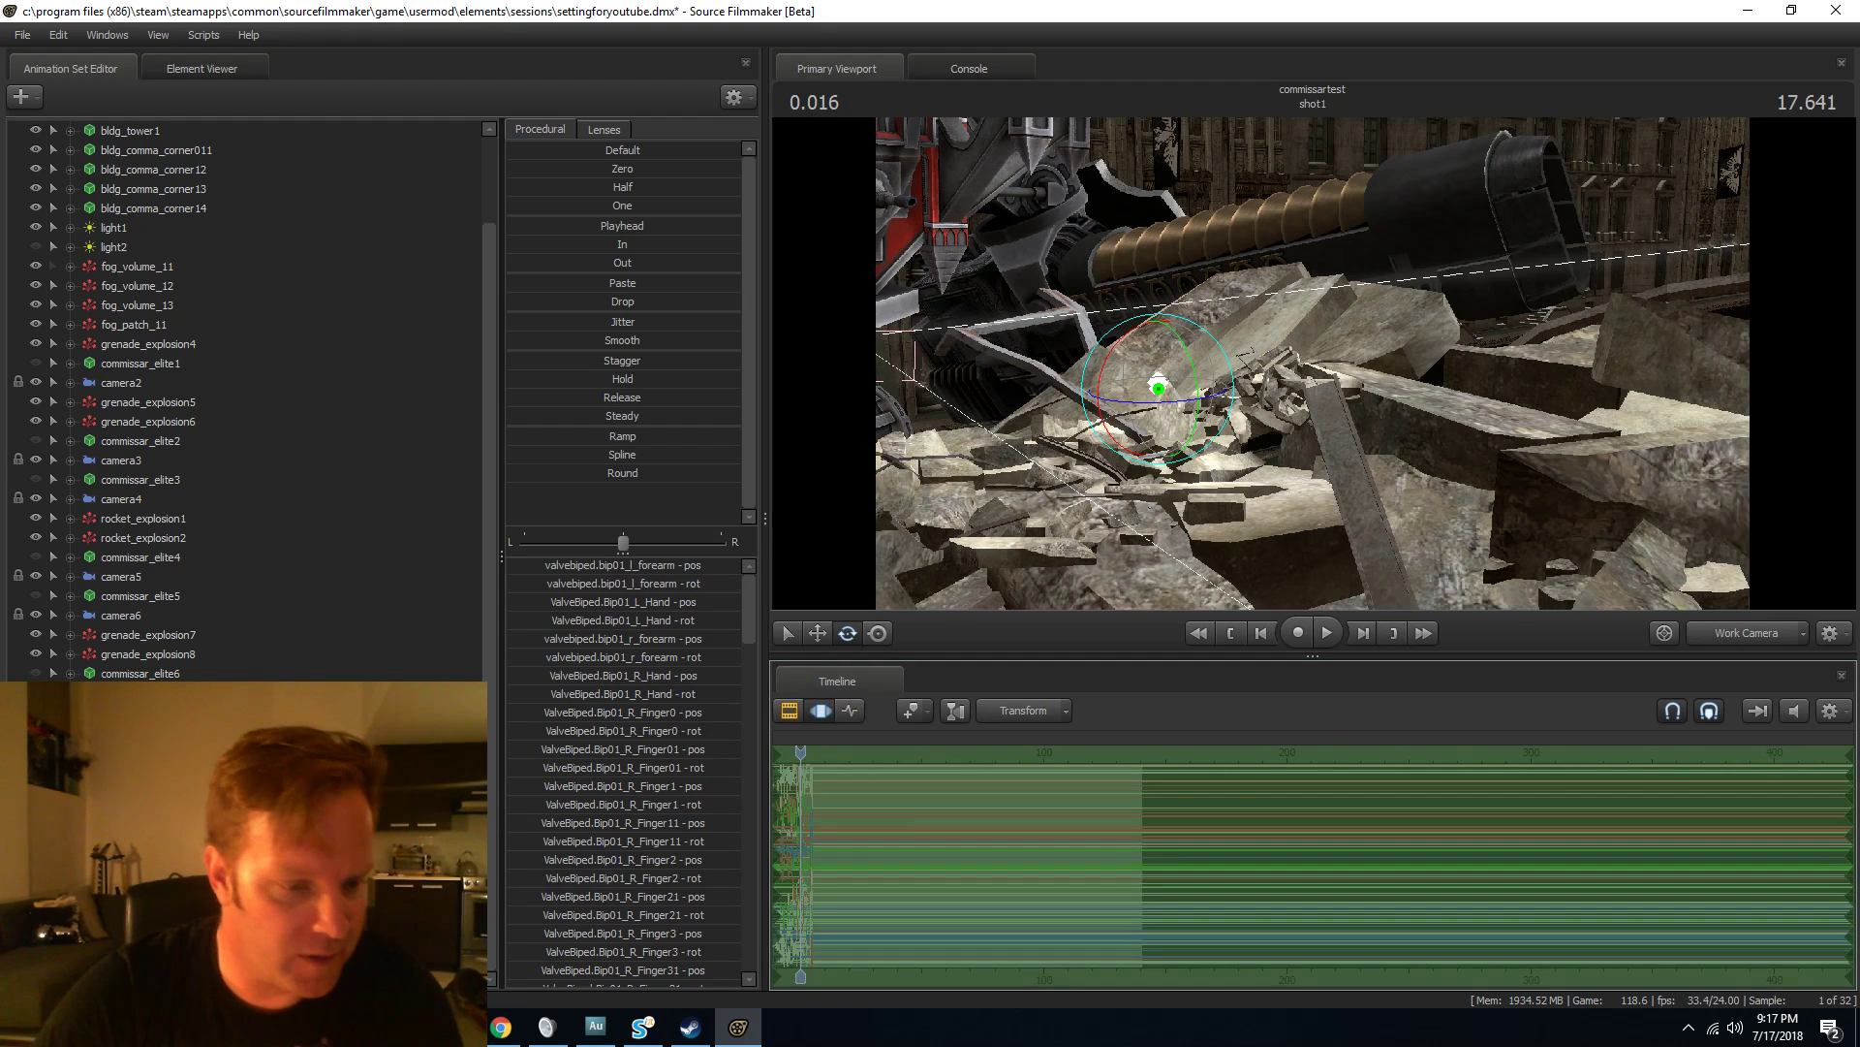
key("w")
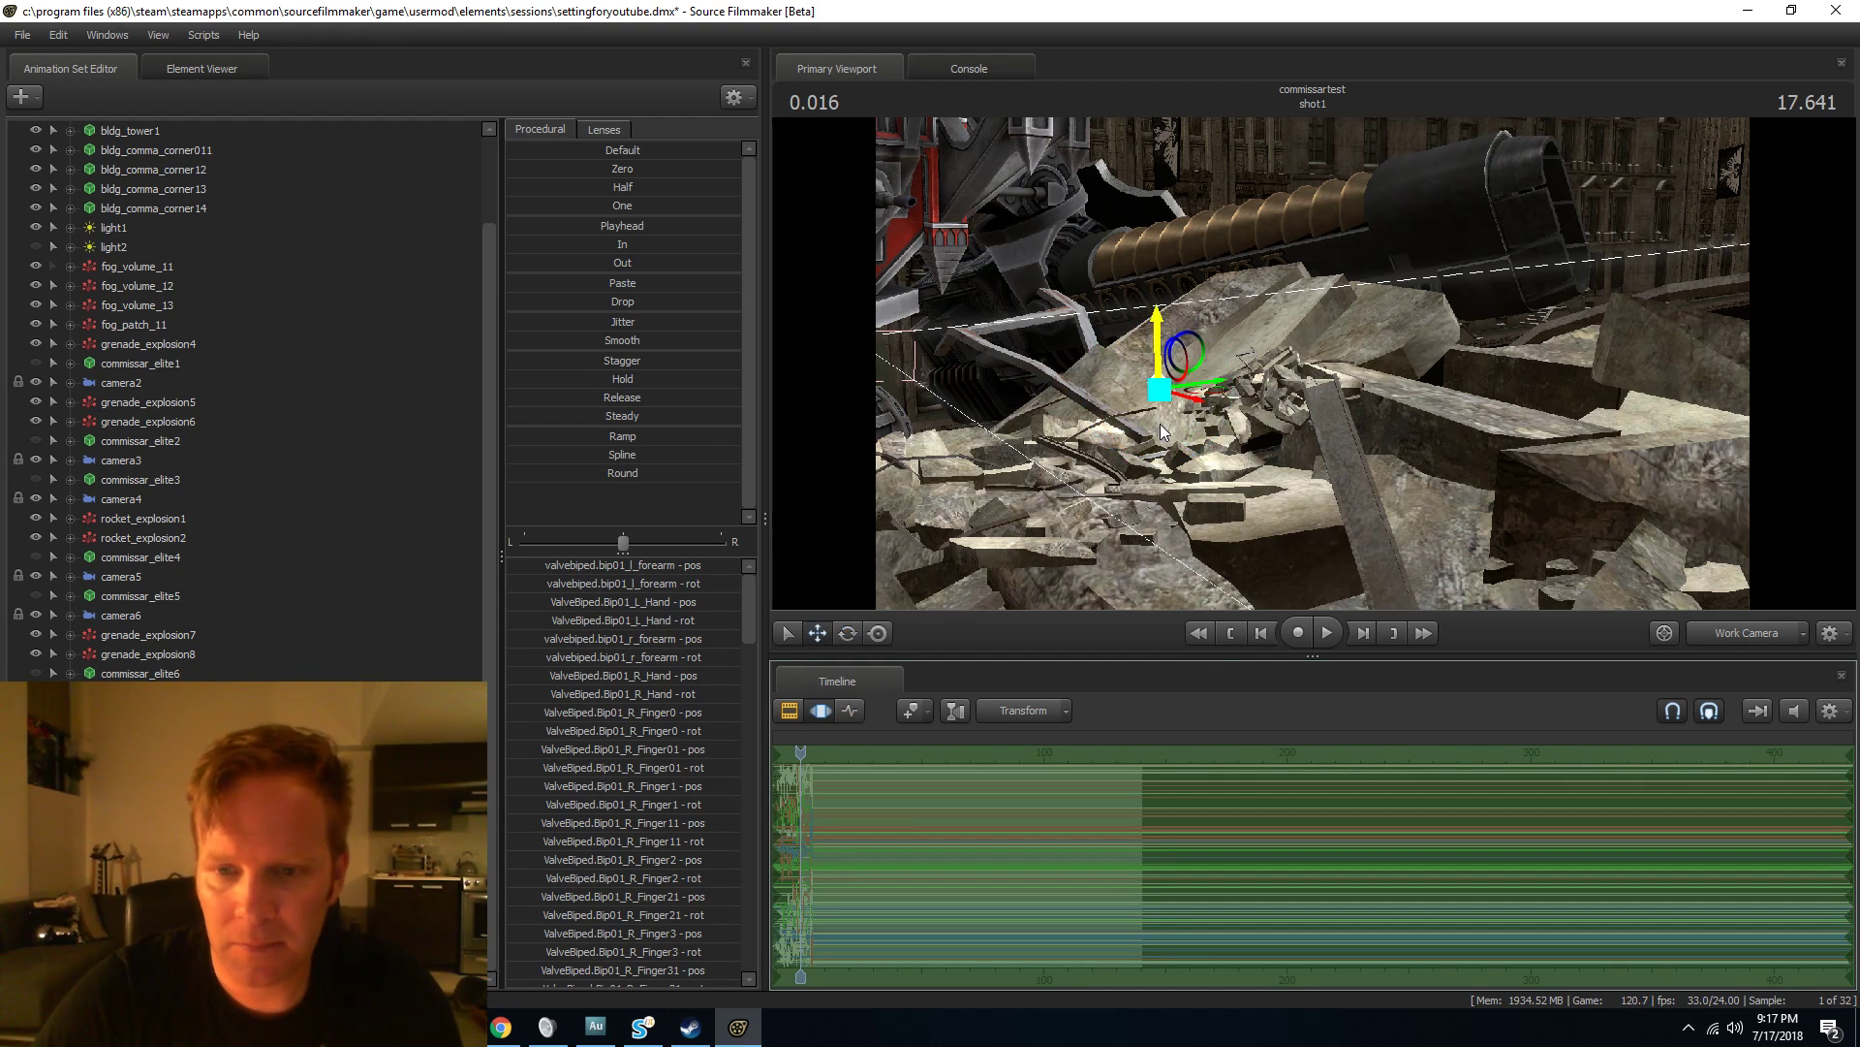
left_click_drag(1161, 397, 1147, 501)
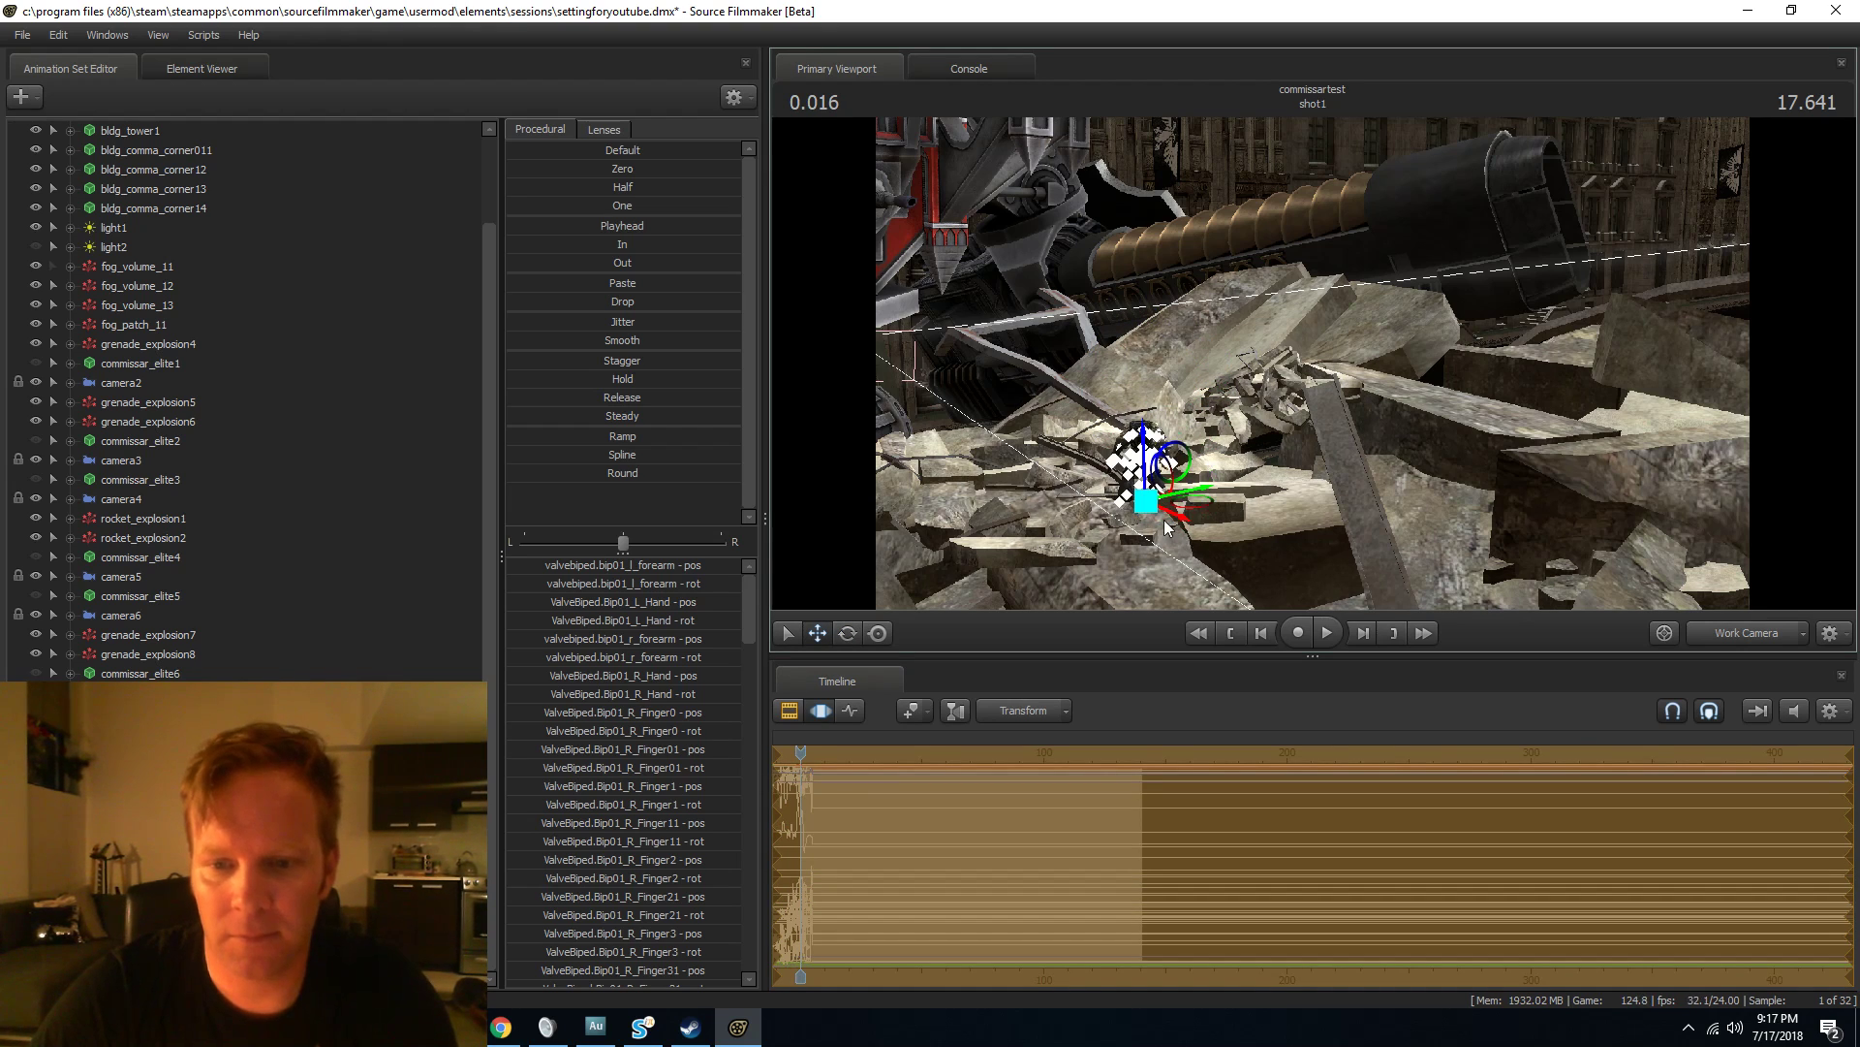
key("e")
key("w")
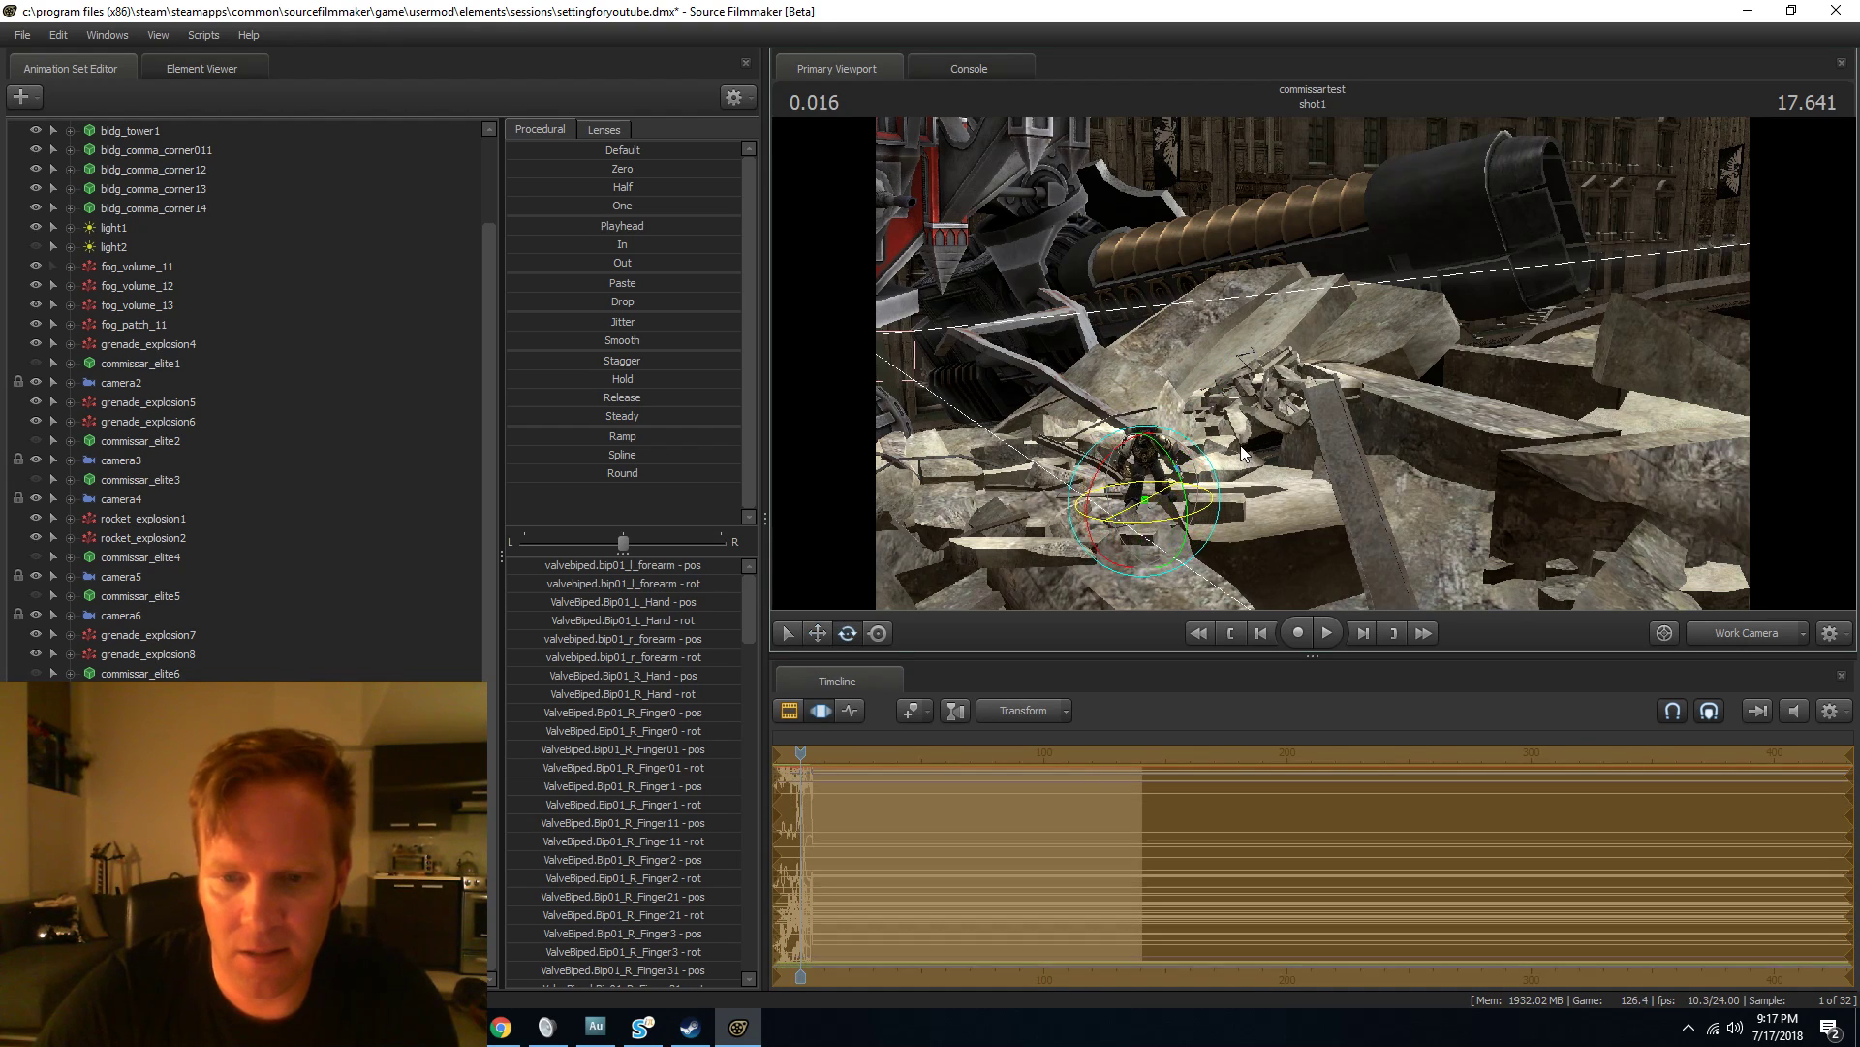
Rotate the chaplain slightly about its vertical axis and raise it so its feet stand on the rubble.
key("e")
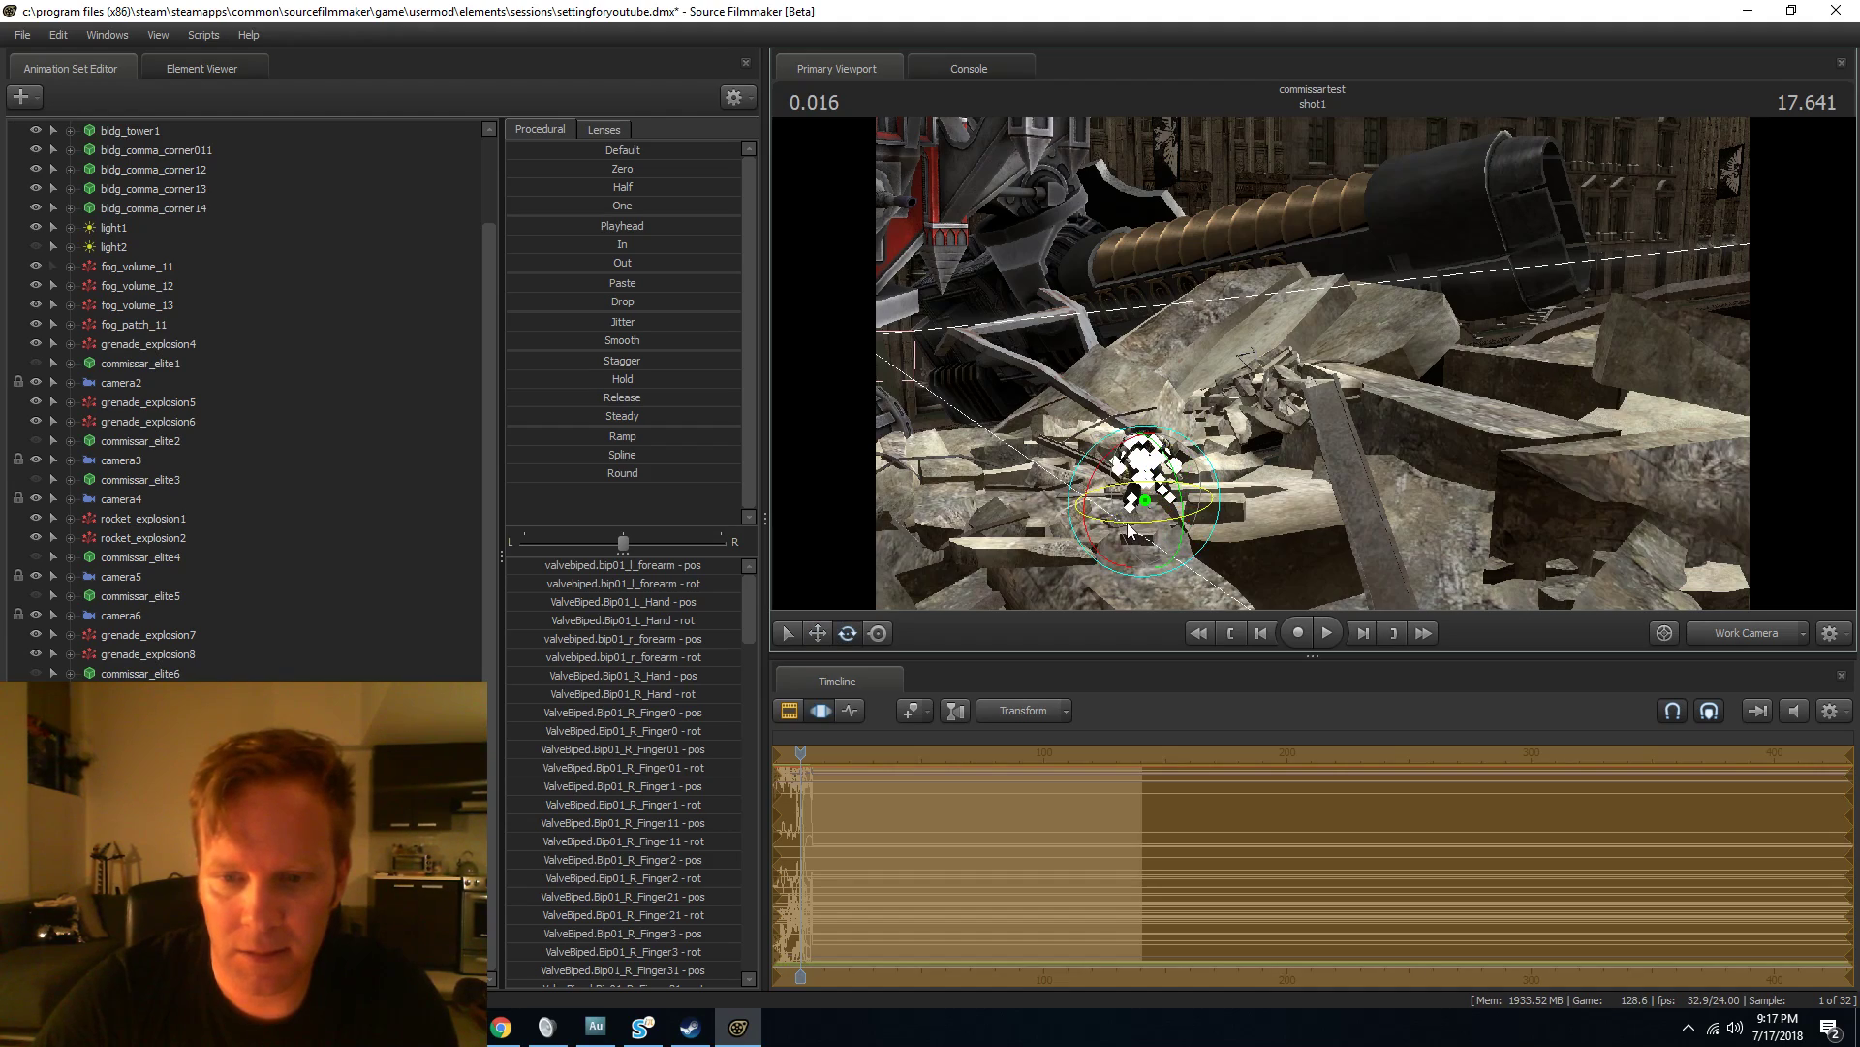
left_click_drag(1165, 530, 1173, 529)
mouse_move(1178, 533)
left_mouse_down()
mouse_move(1168, 582)
mouse_move(1086, 601)
mouse_move(989, 514)
mouse_move(1027, 548)
mouse_move(1187, 528)
left_mouse_up()
key("w")
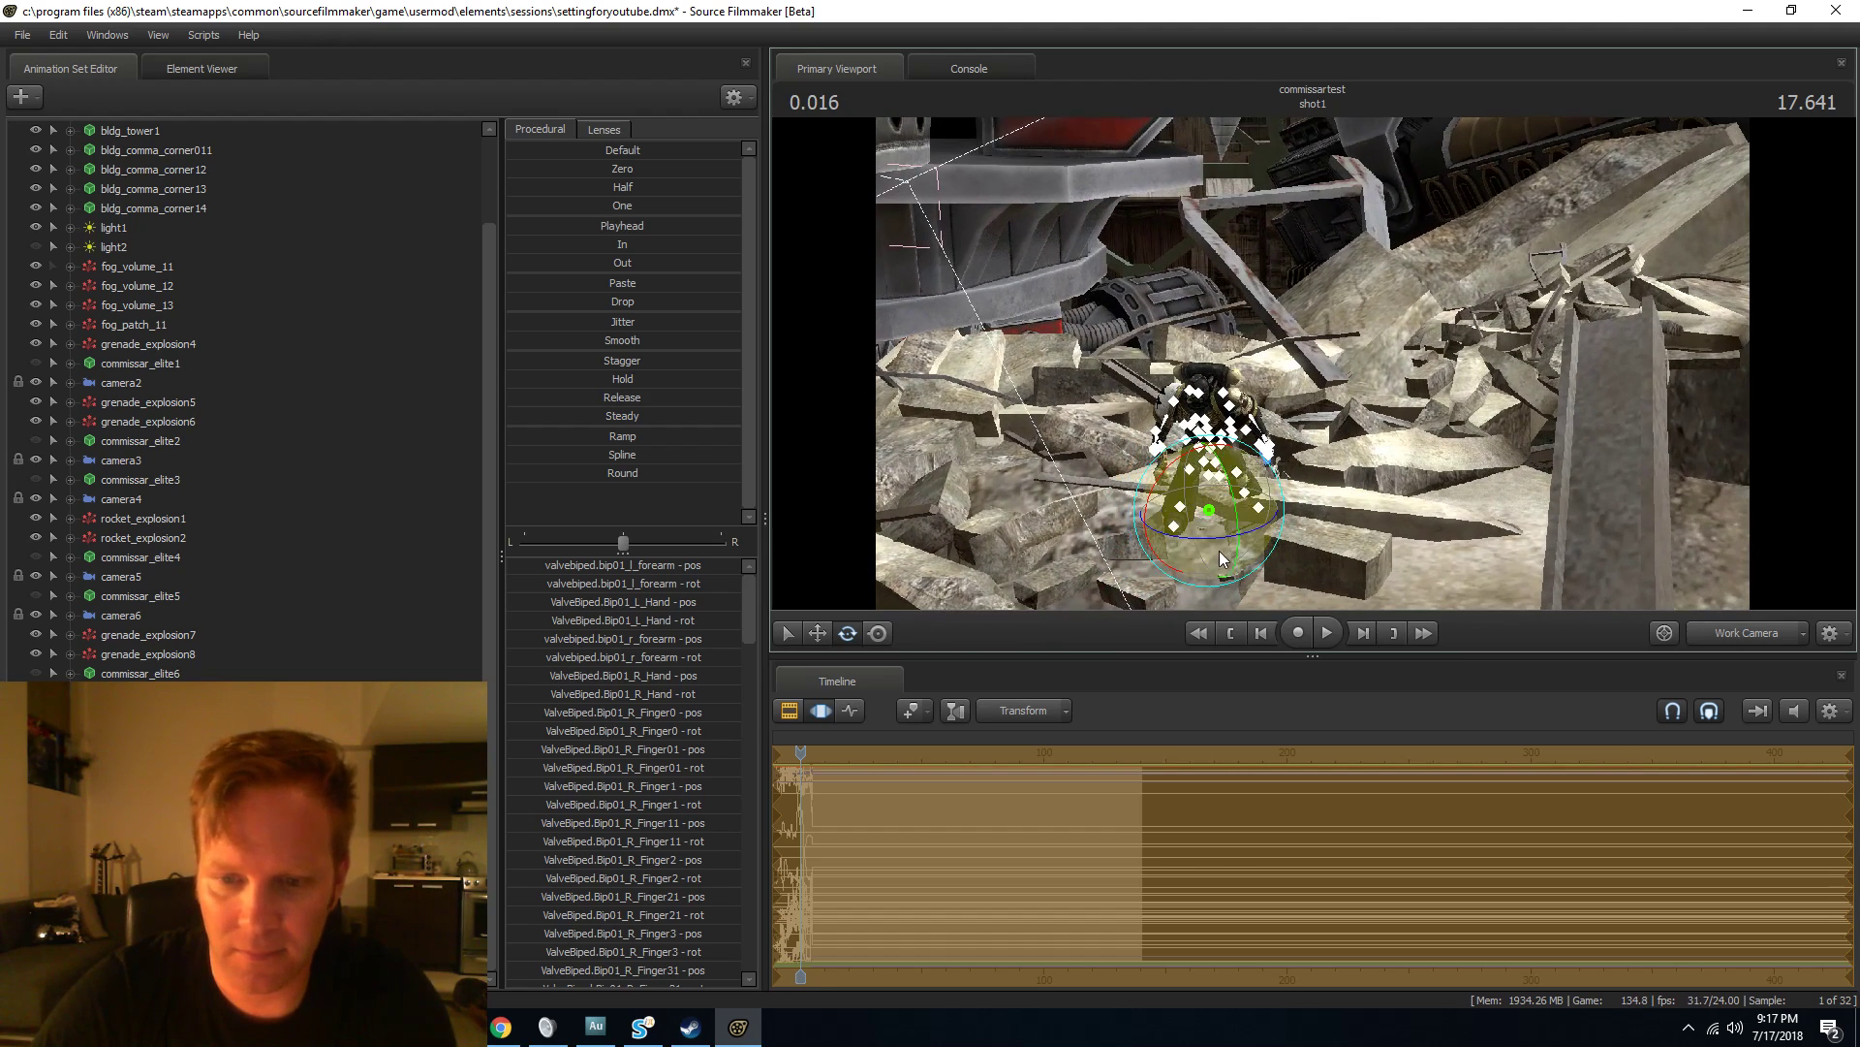
key("w")
left_click_drag(1209, 456, 1208, 435)
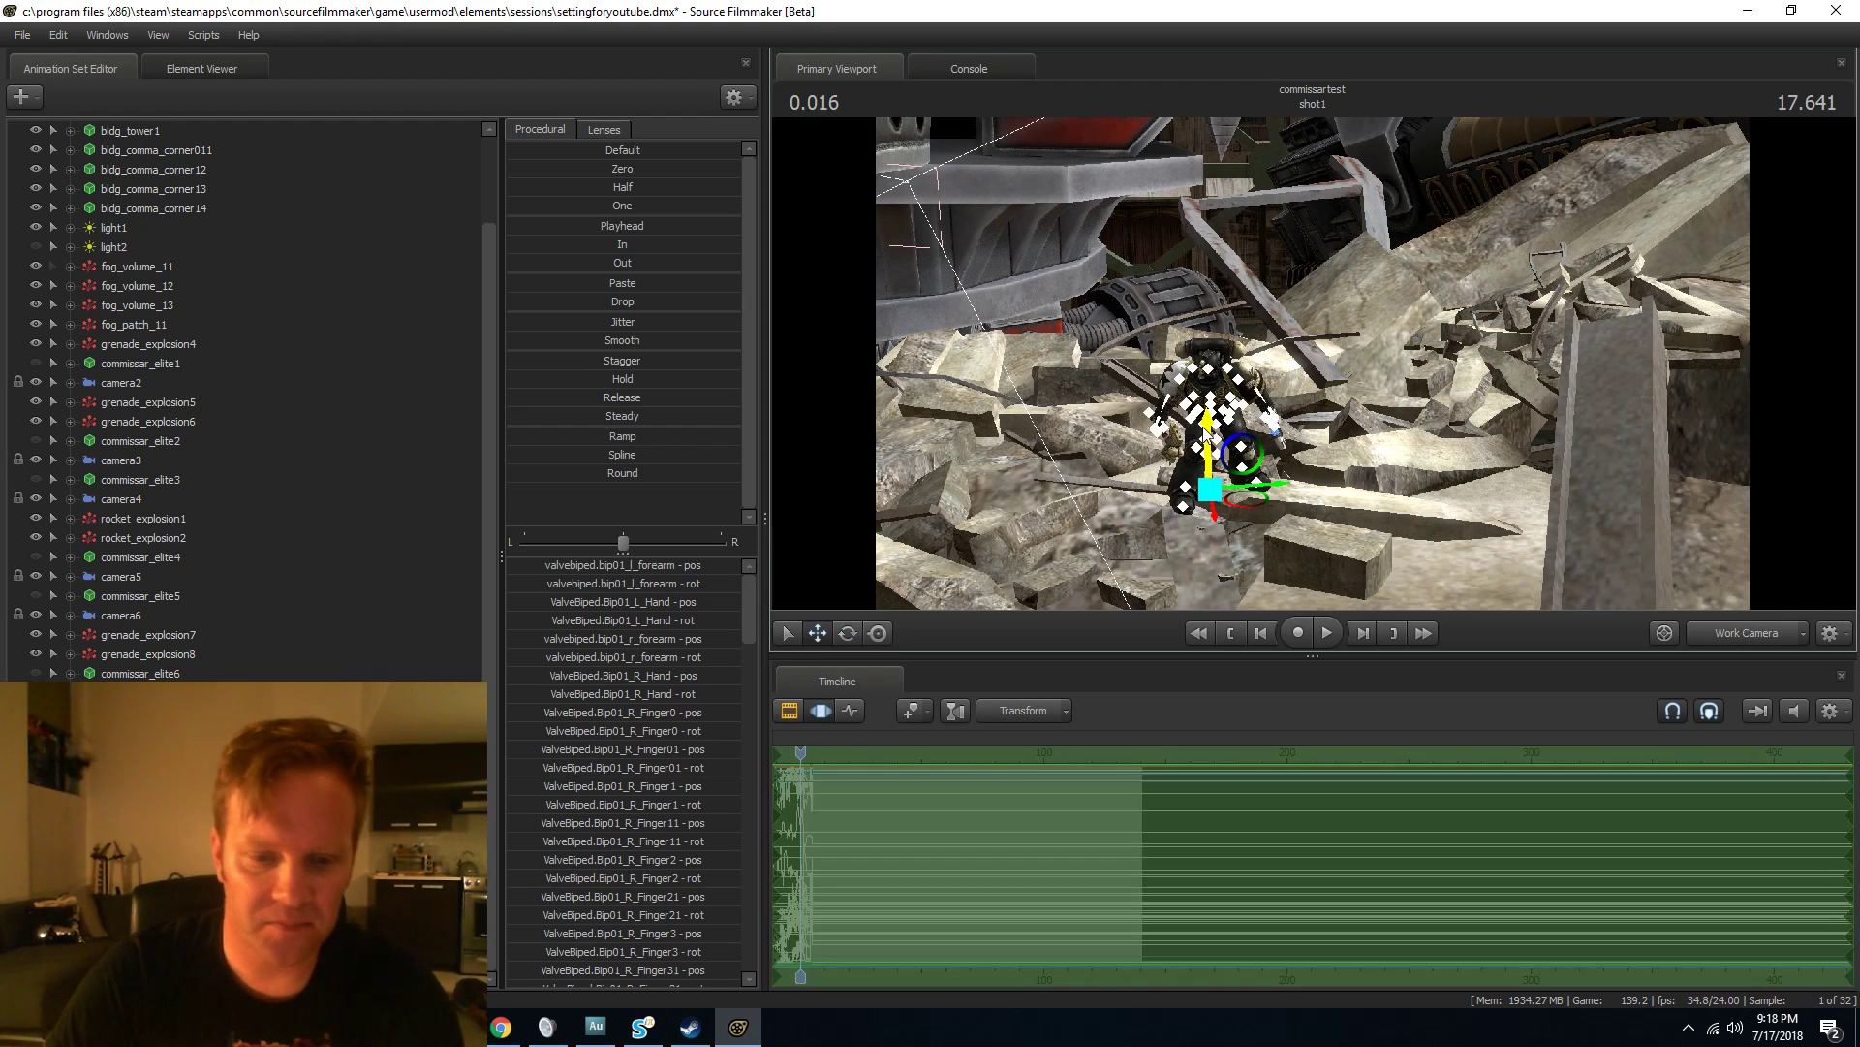
Shift the chaplain's animation samples later so the motion starts at the beginning of shot1, and play it back.
left_click(780, 712)
middle_click_drag(819, 859, 1221, 859)
scroll(1221, 858, "up", 2)
scroll(1221, 859, "up", 2)
left_click(820, 712)
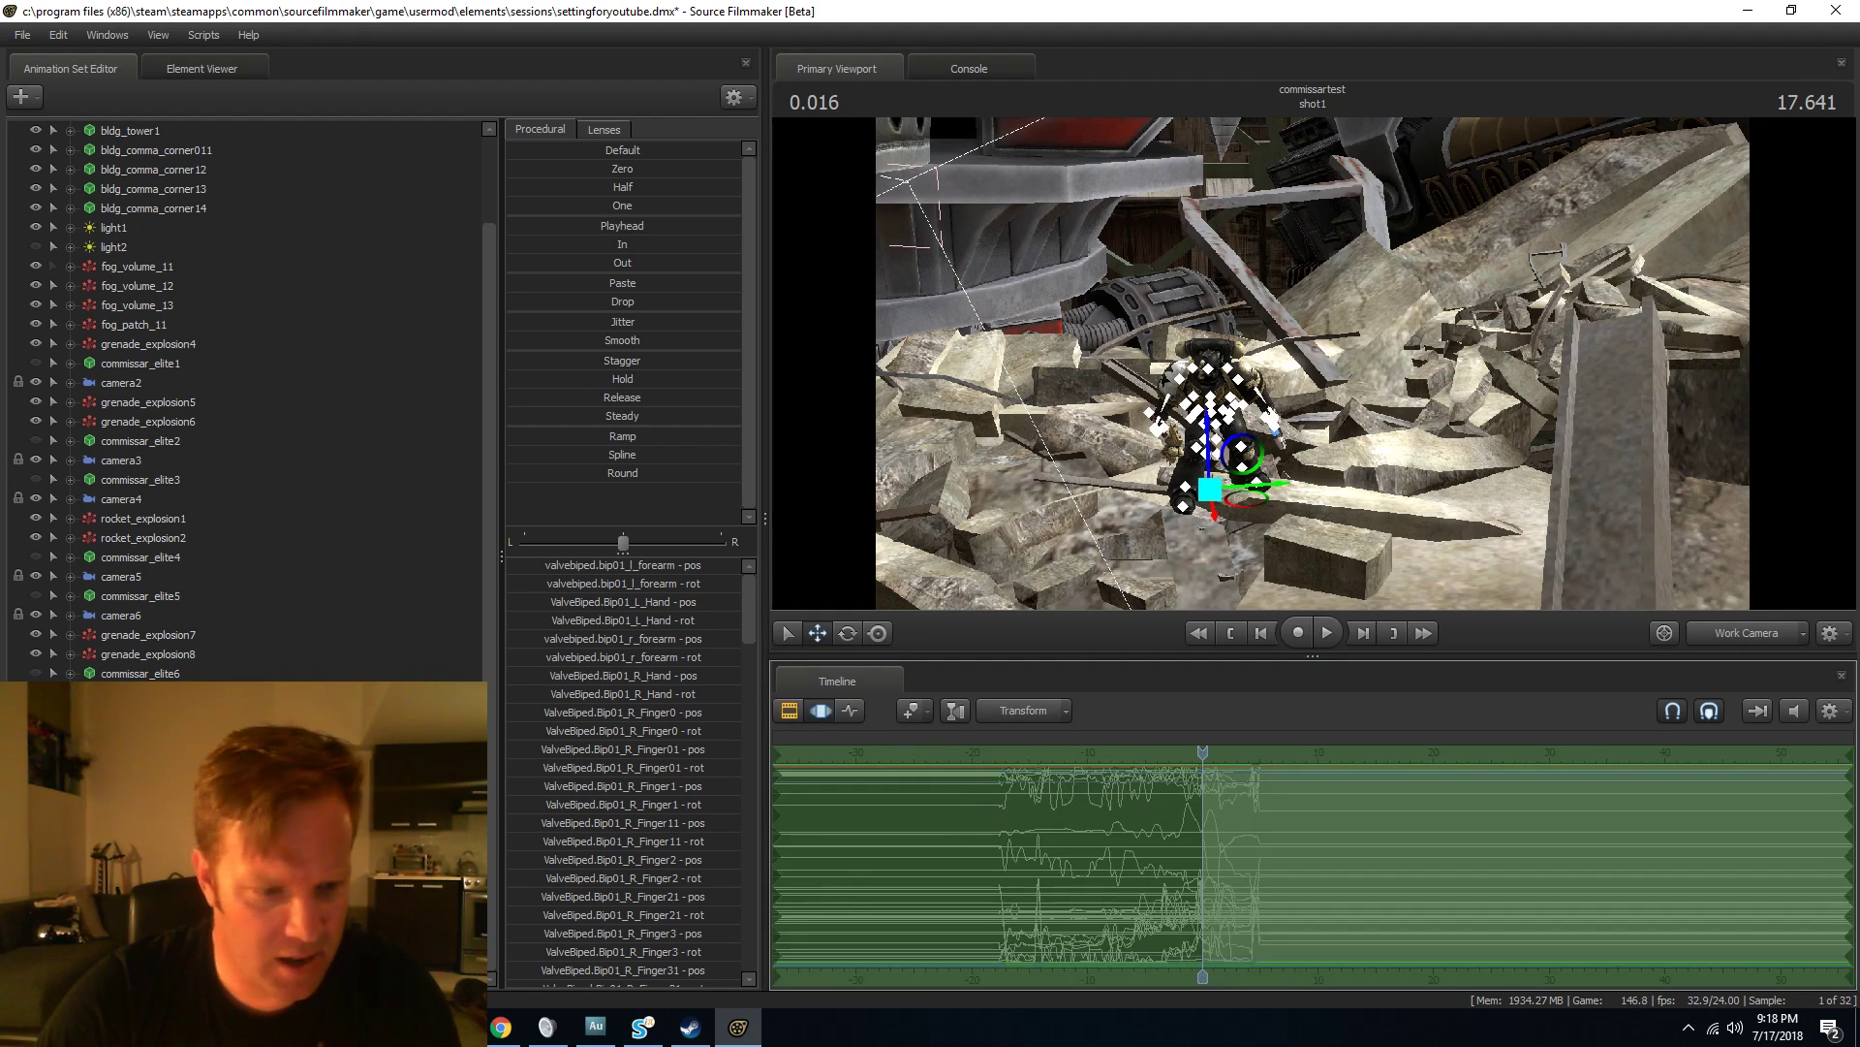
left_click_drag(1109, 827, 1299, 816)
key("space")
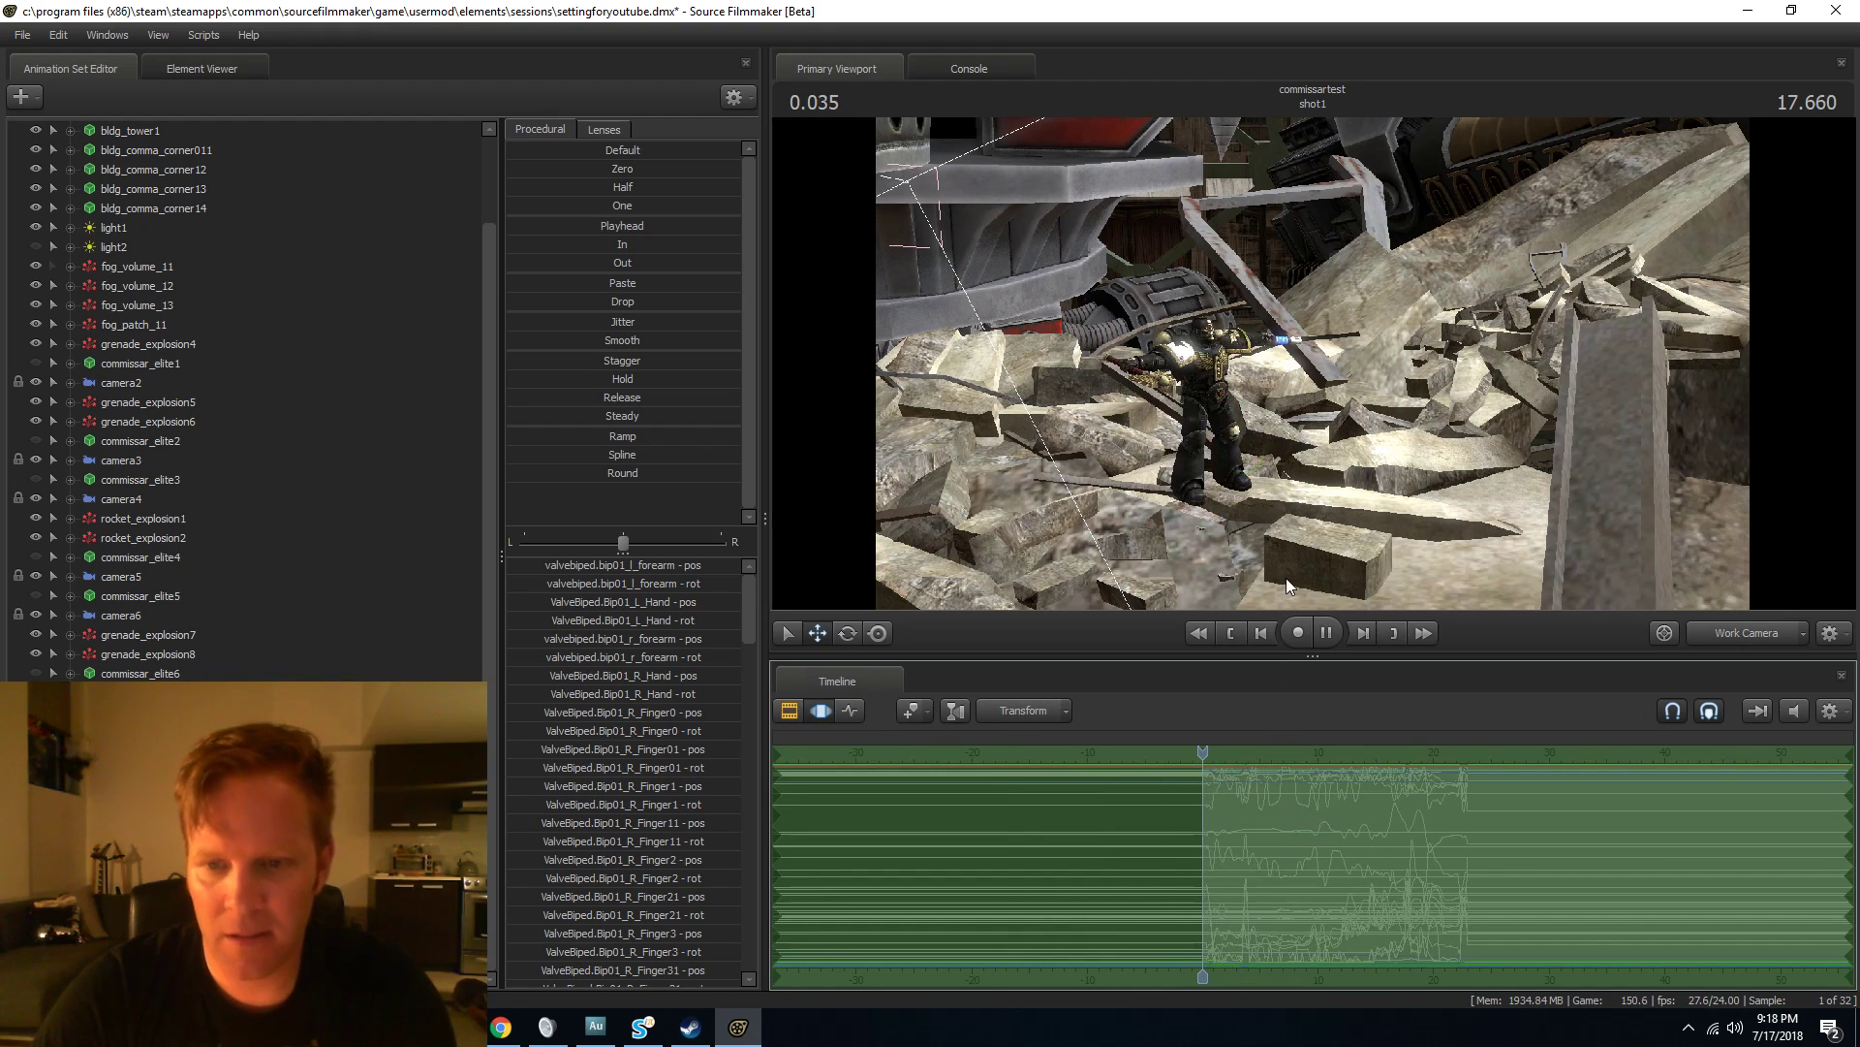
Add the grimstandandfight.wav sound clip to the Dialog track at the playhead in the Clip Editor.
left_click(794, 713)
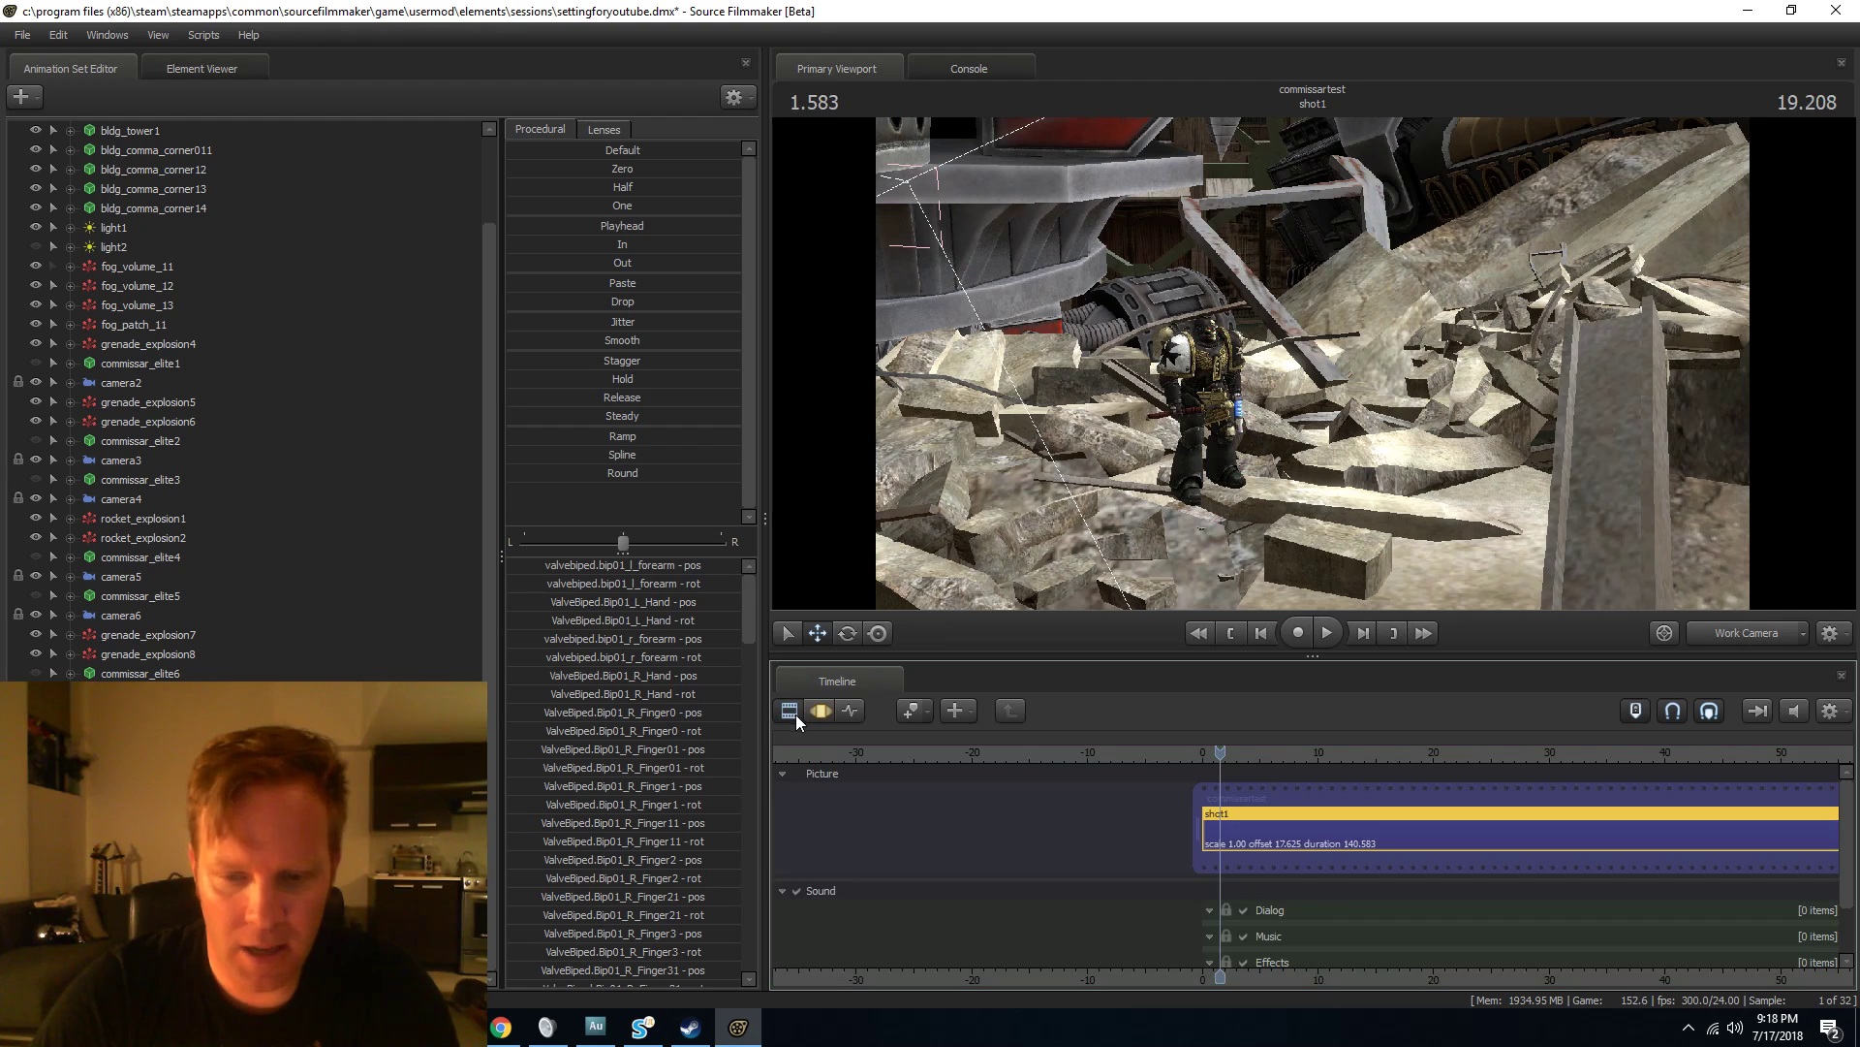
right_click(1330, 904)
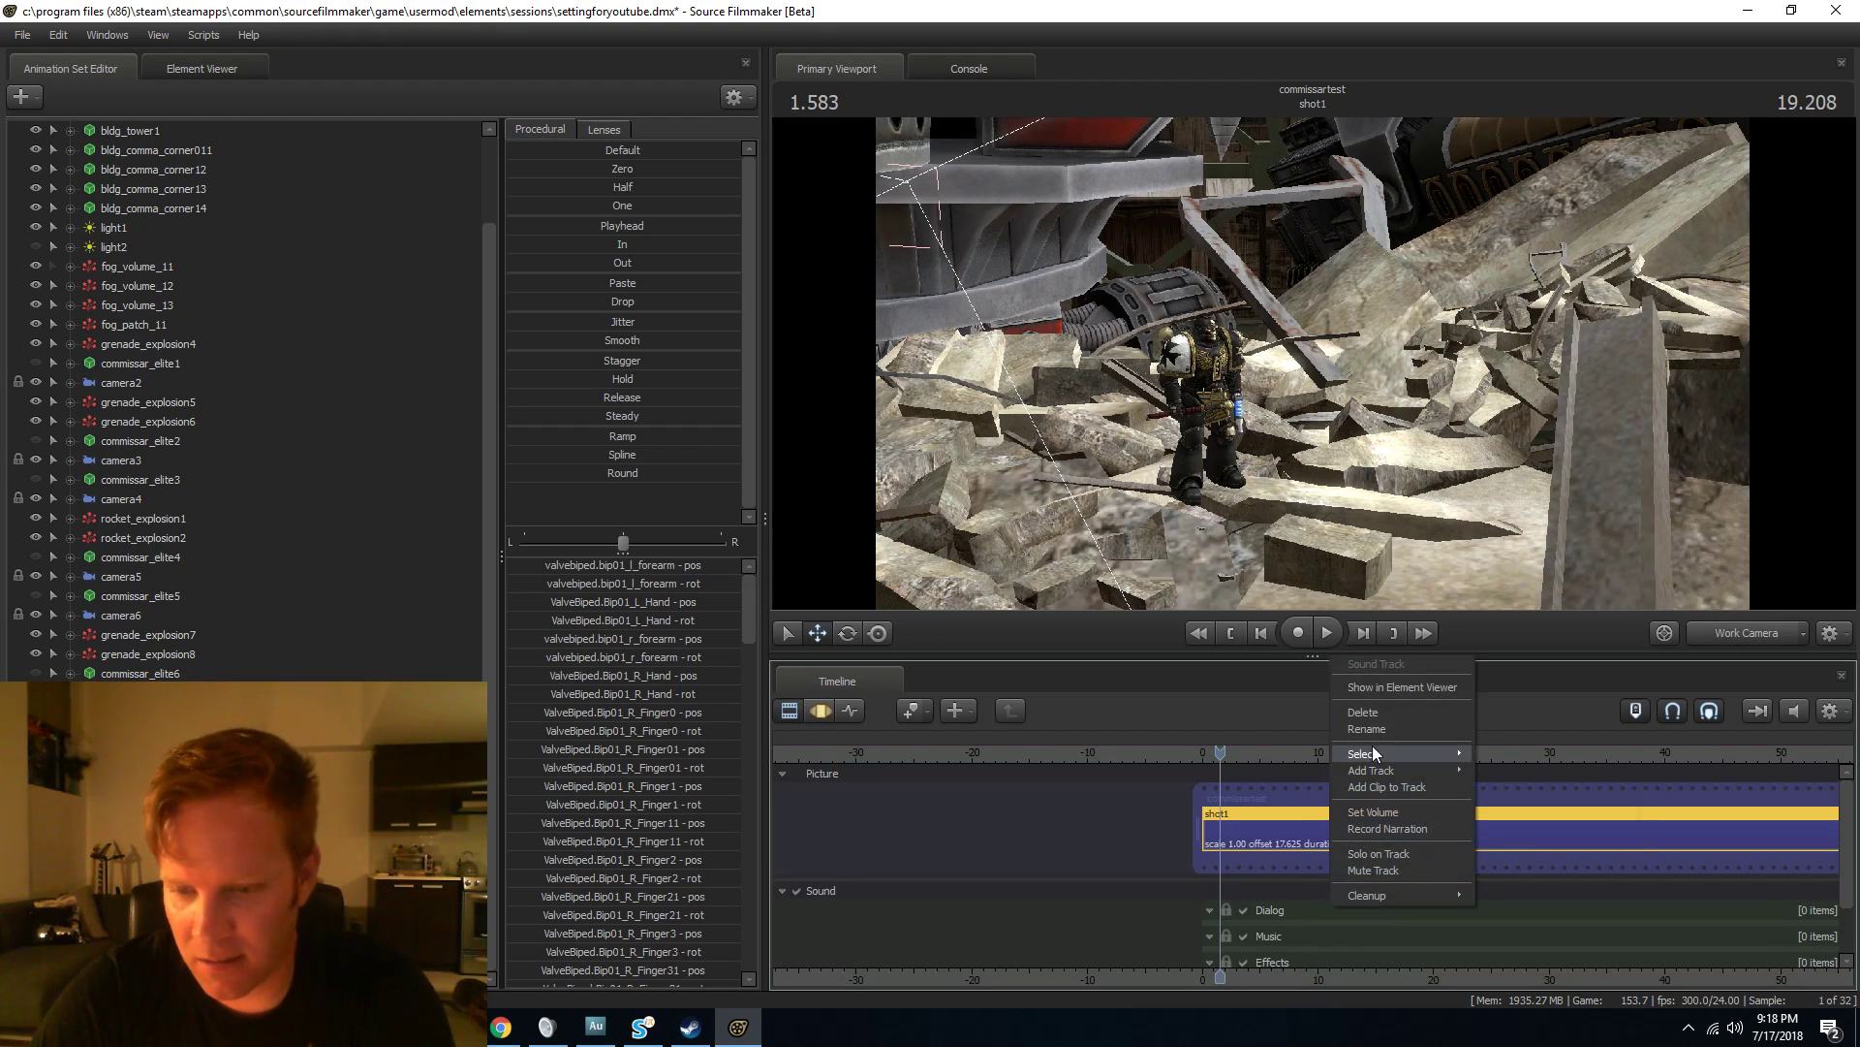
left_click(1388, 785)
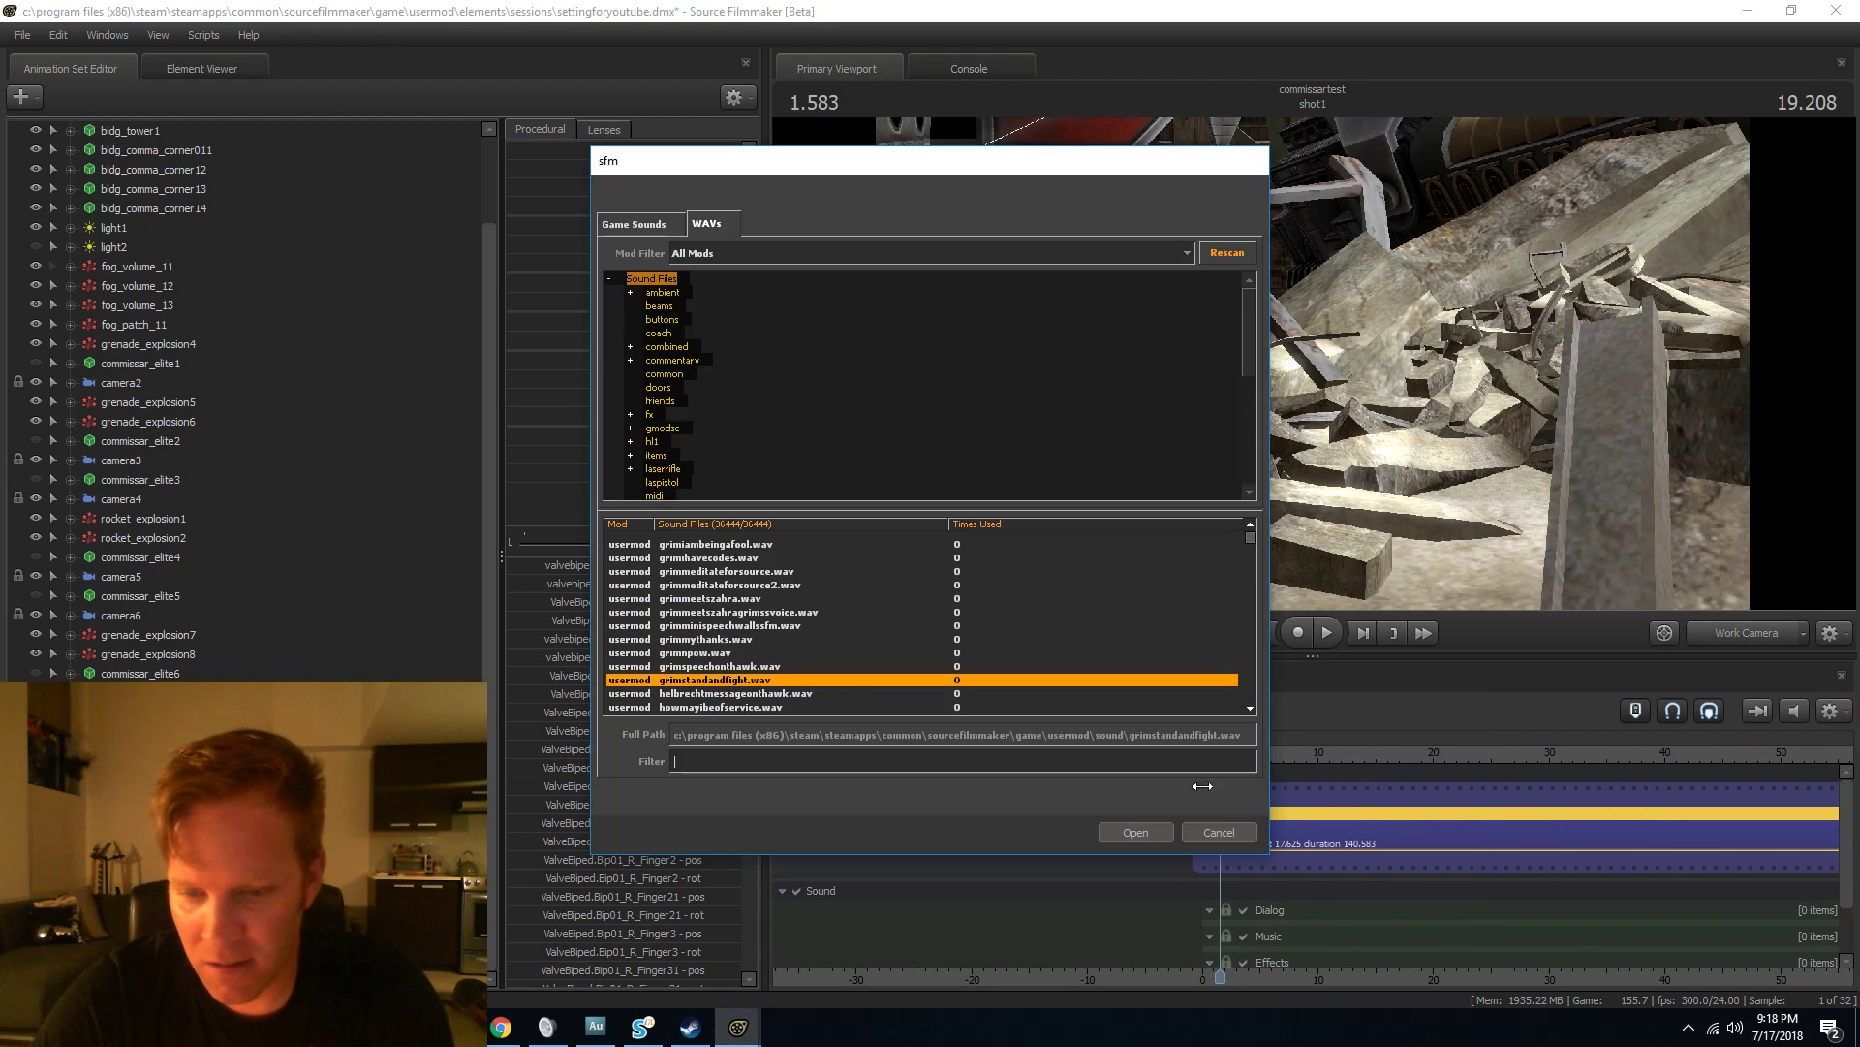
left_click(1131, 829)
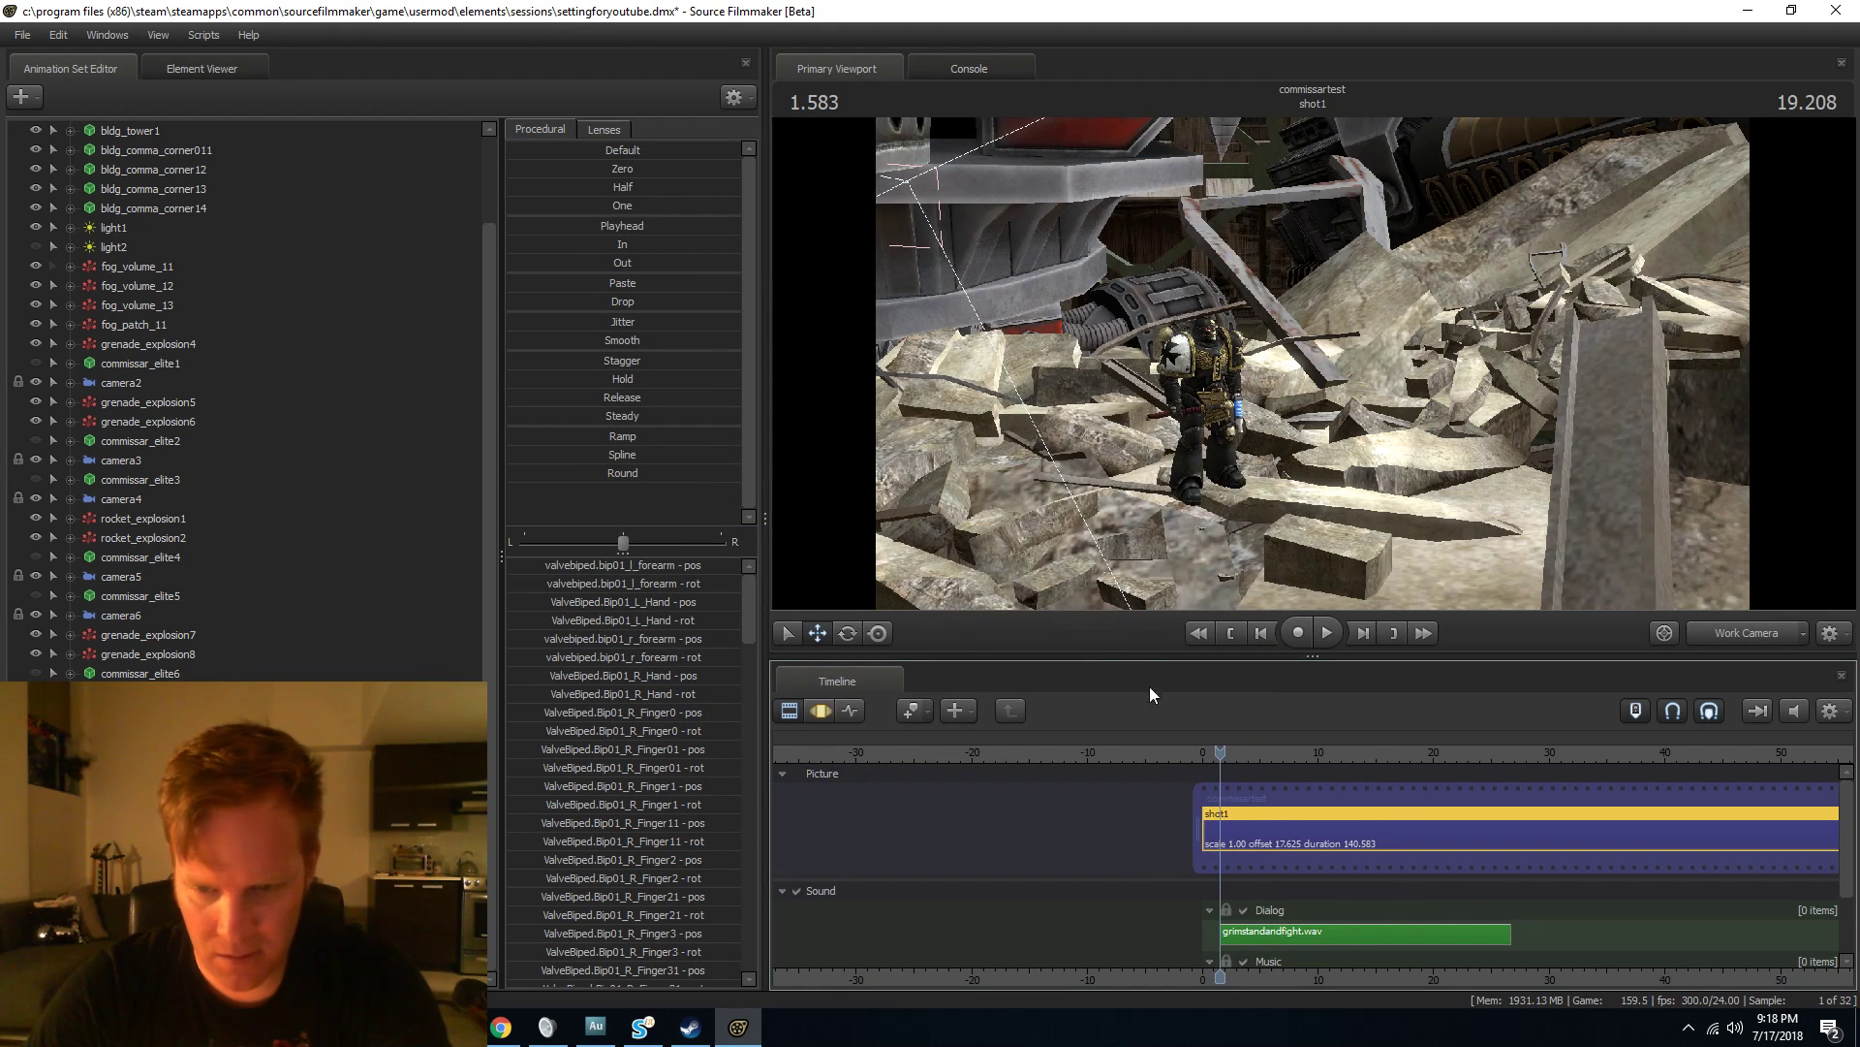
Move the grimstandandfight.wav clip earlier so its speech lines up with the chaplain's gestures, and play the result.
left_click(1283, 935)
scroll(1375, 892, "up", 2)
left_click_drag(1219, 753, 1256, 749)
left_click_drag(1392, 930, 1289, 935)
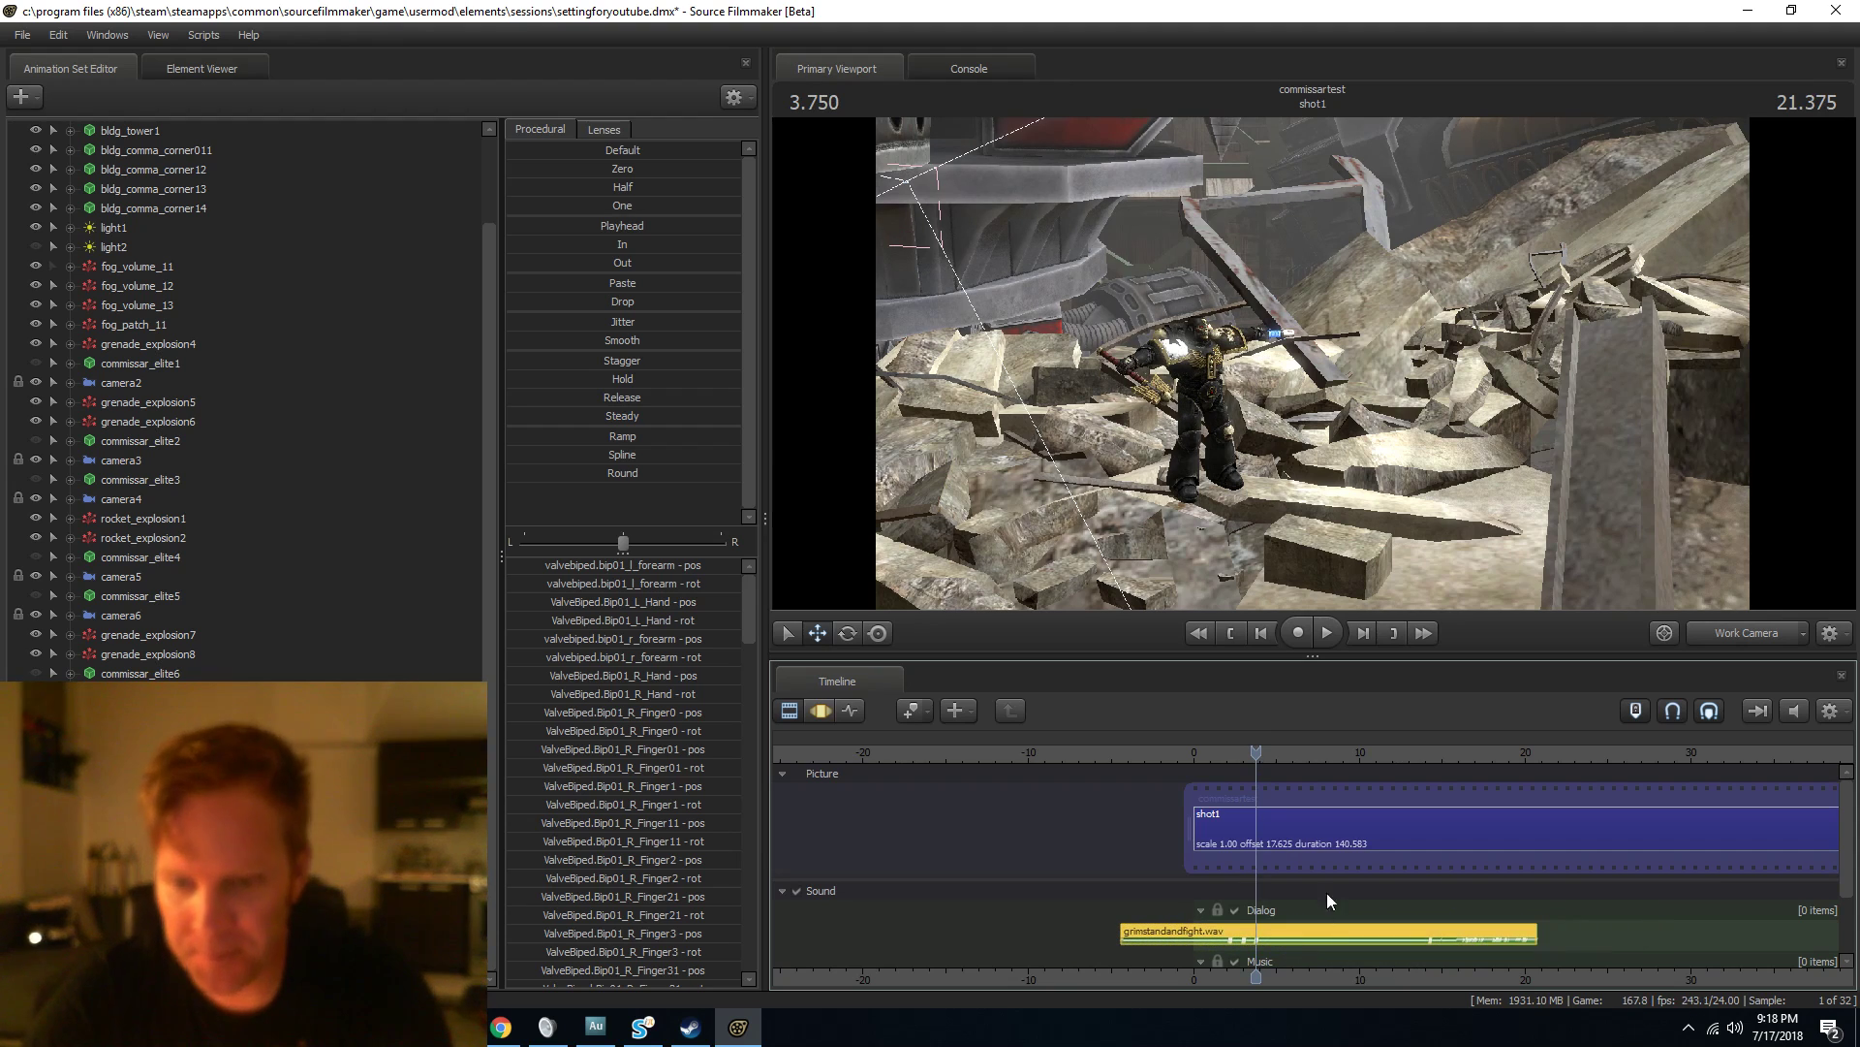
key("space")
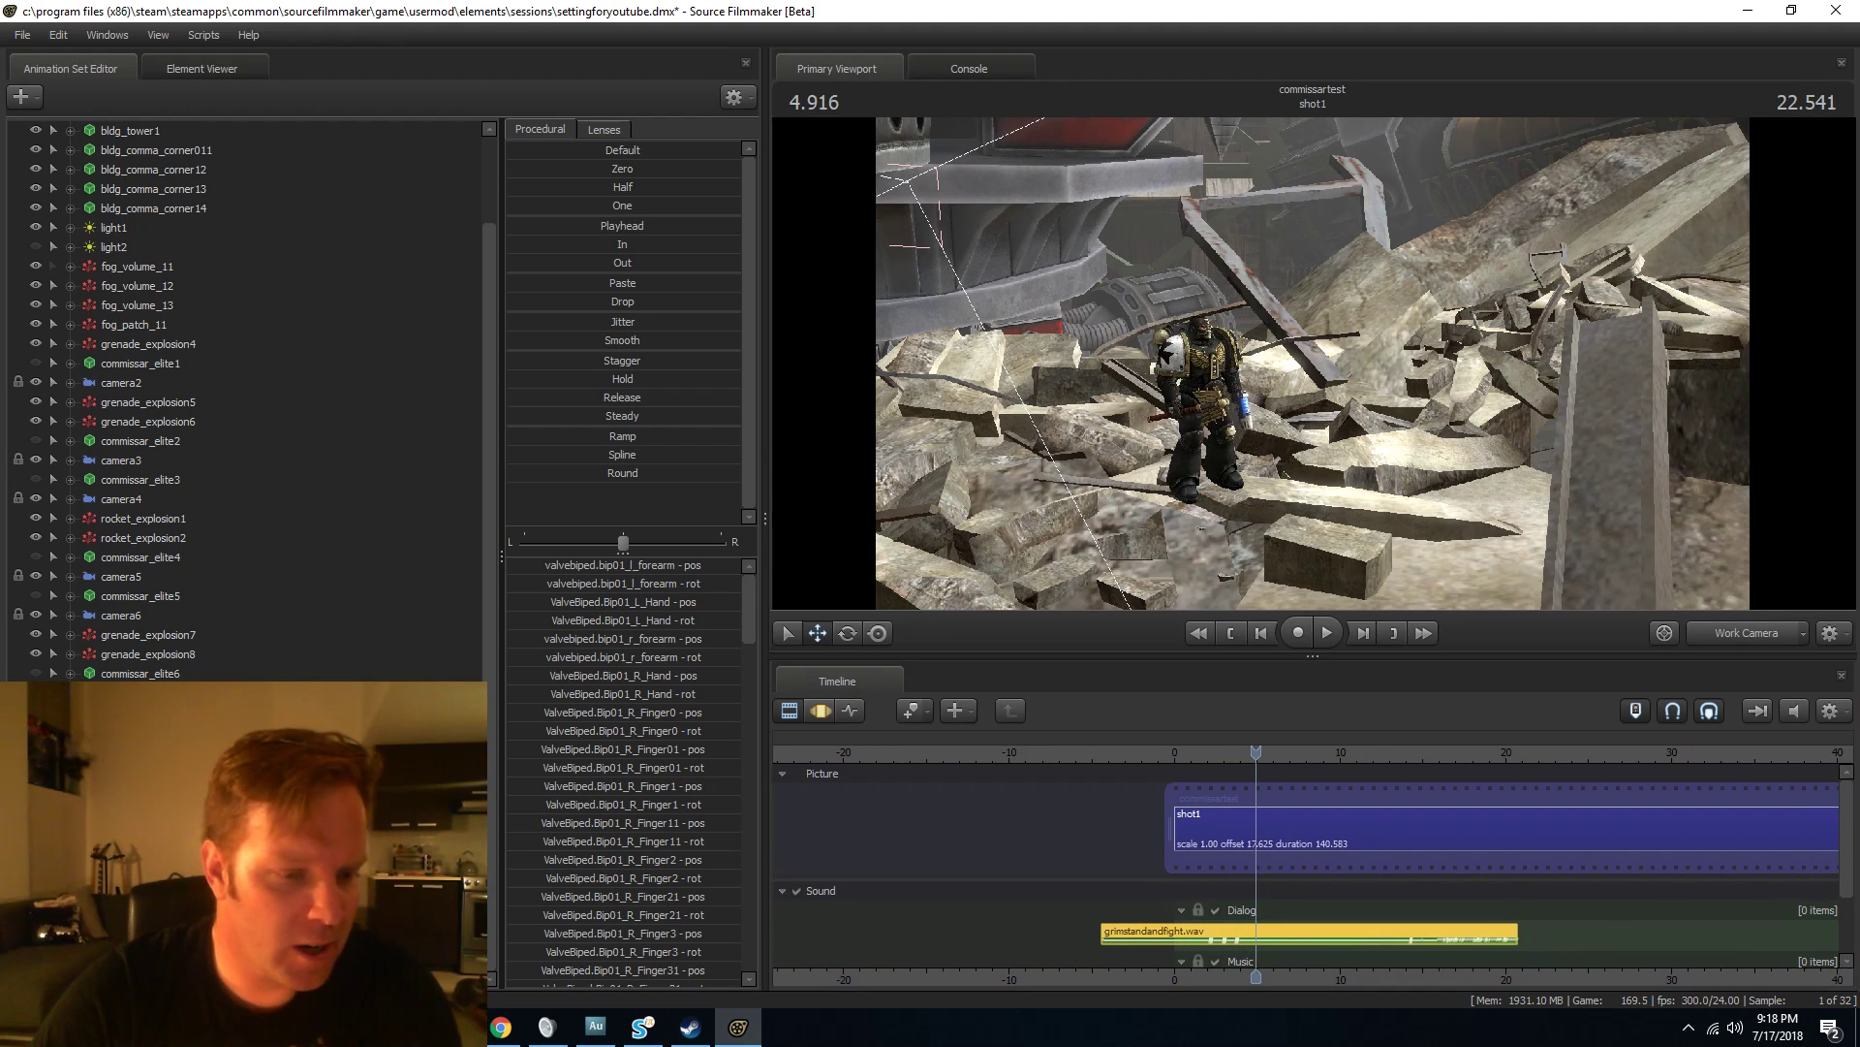
left_click(339, 417)
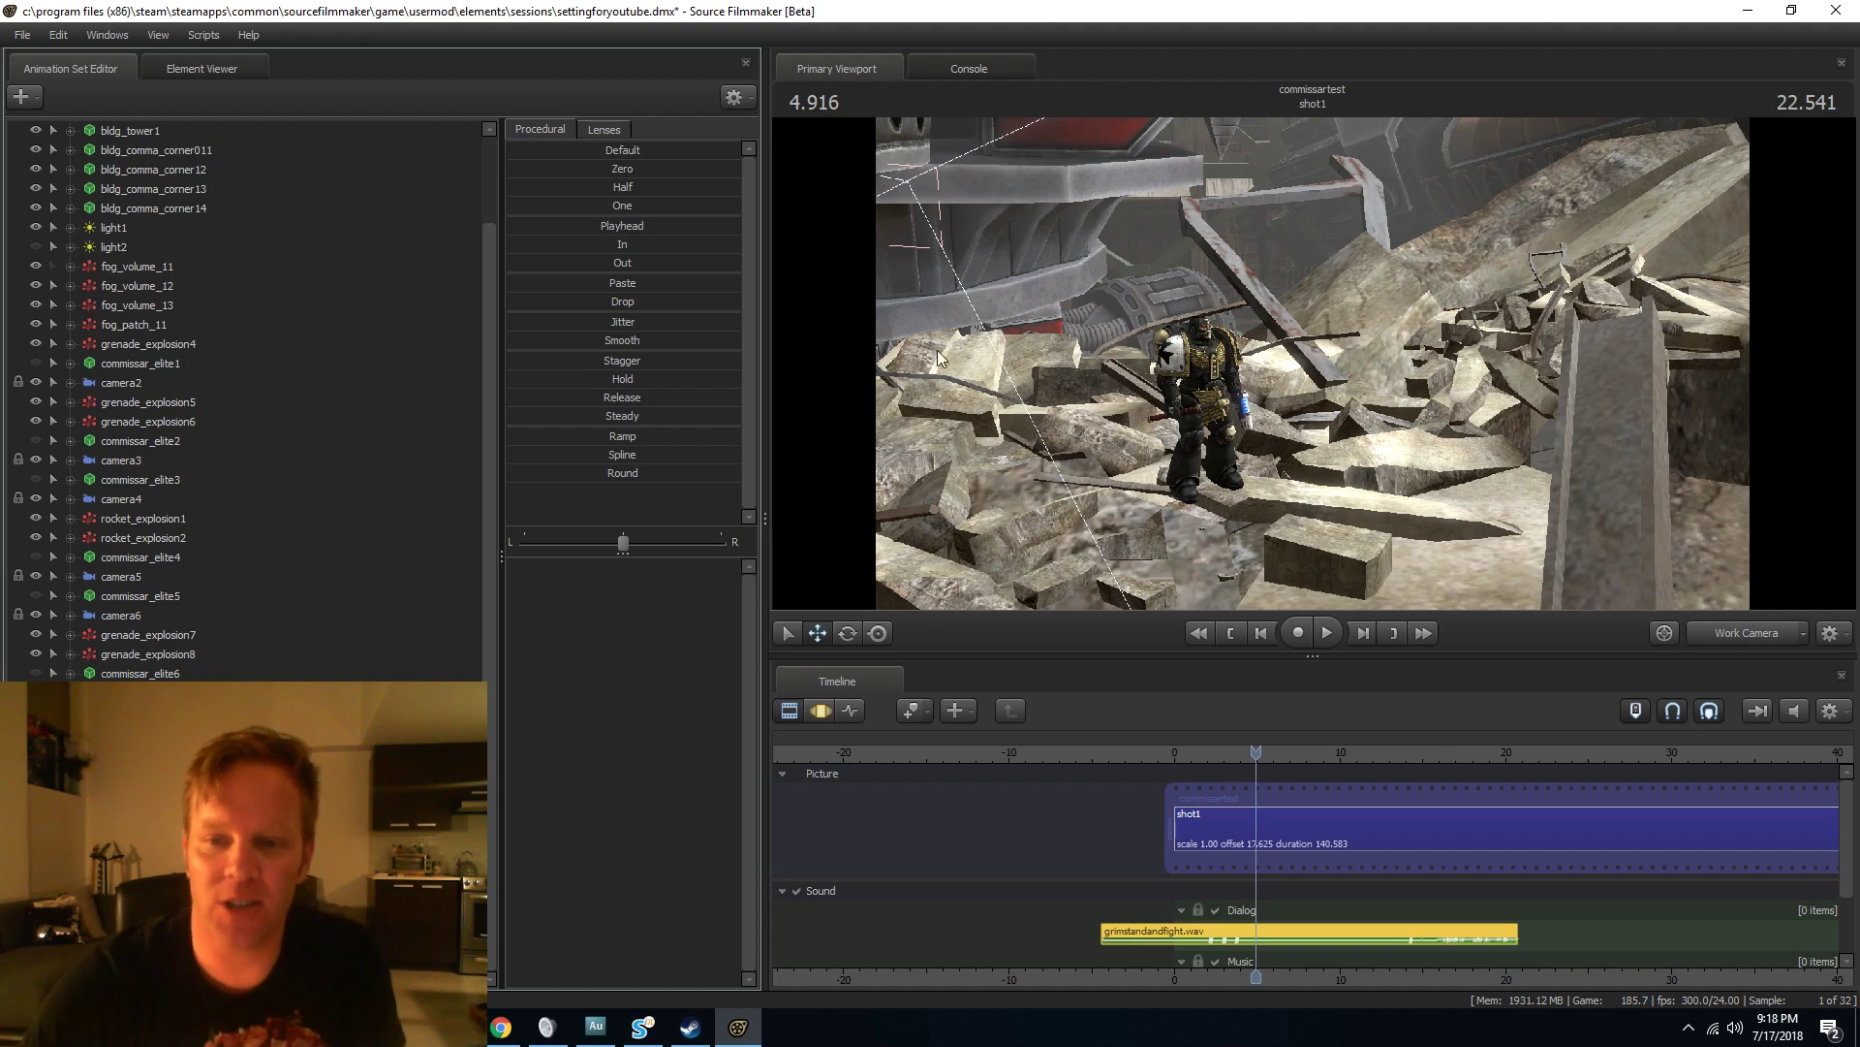
Add the player\commissar_elite.mdl model to shot1, filtering the model list by "commis".
left_click_drag(1434, 341, 1312, 362)
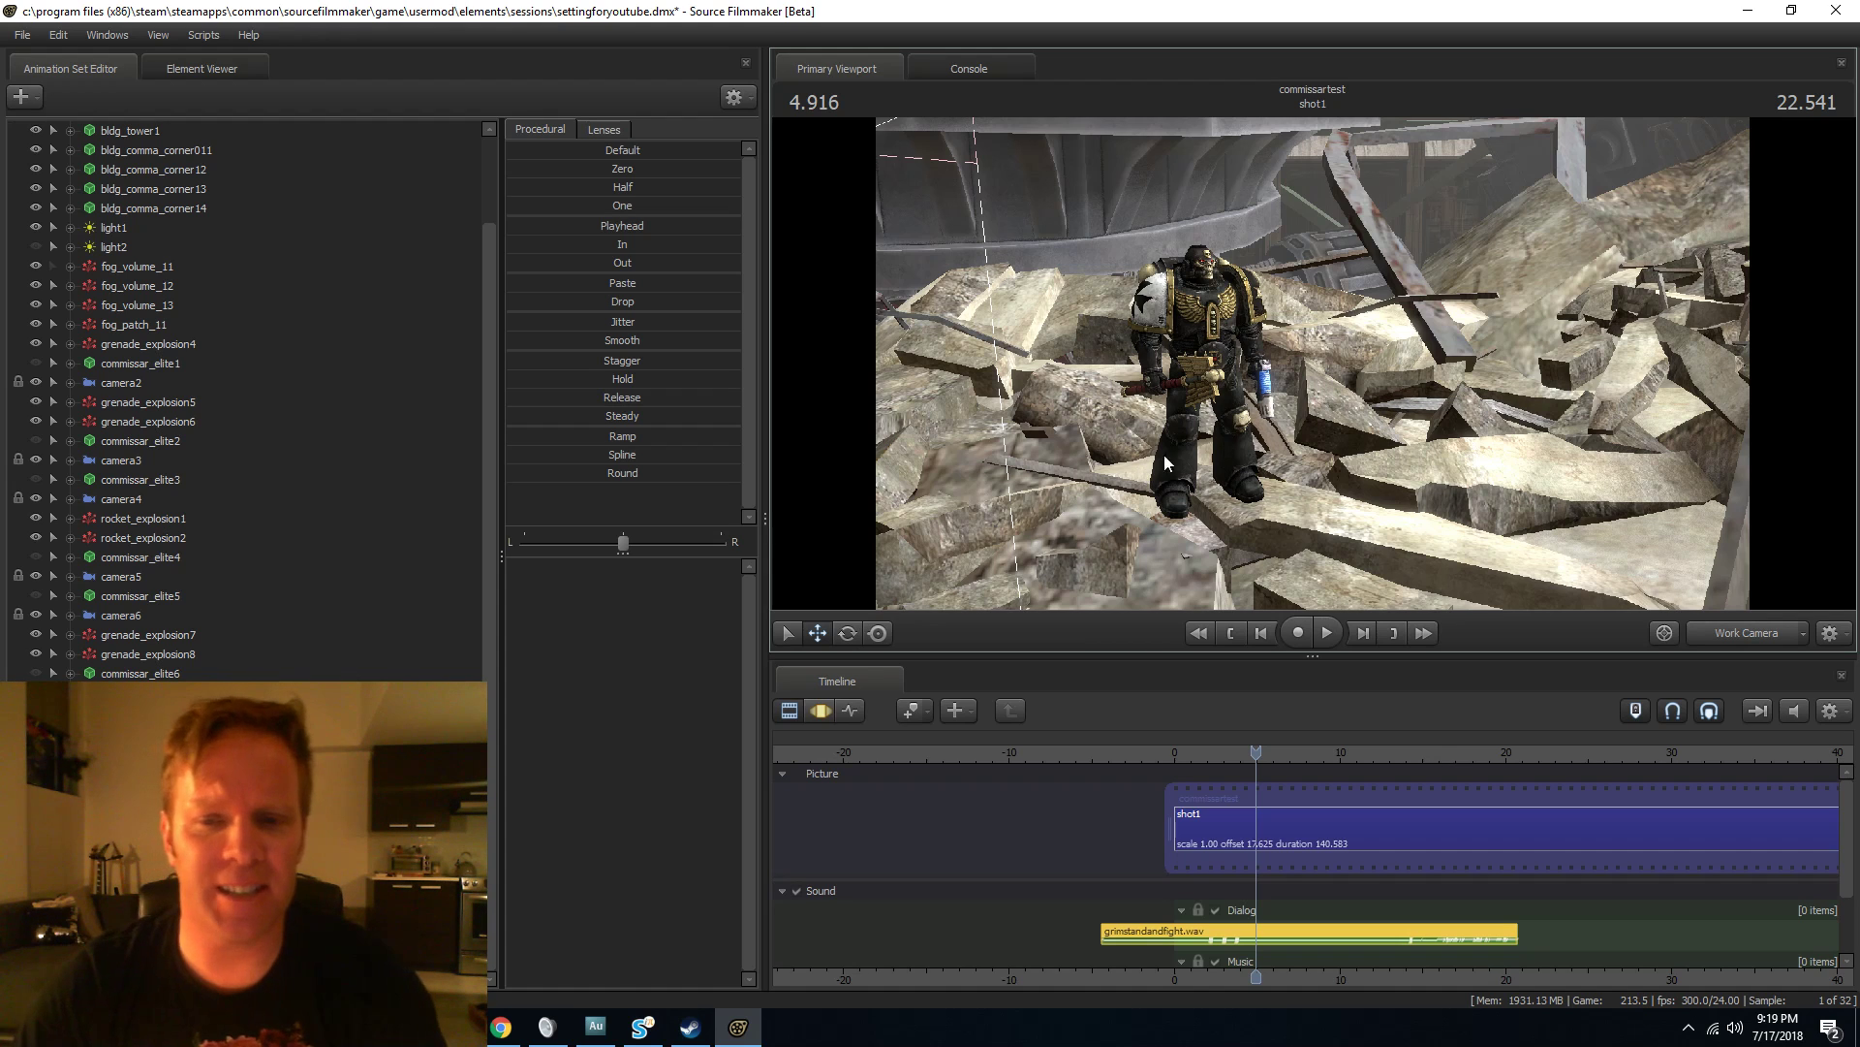
left_click_drag(1477, 467, 1626, 540)
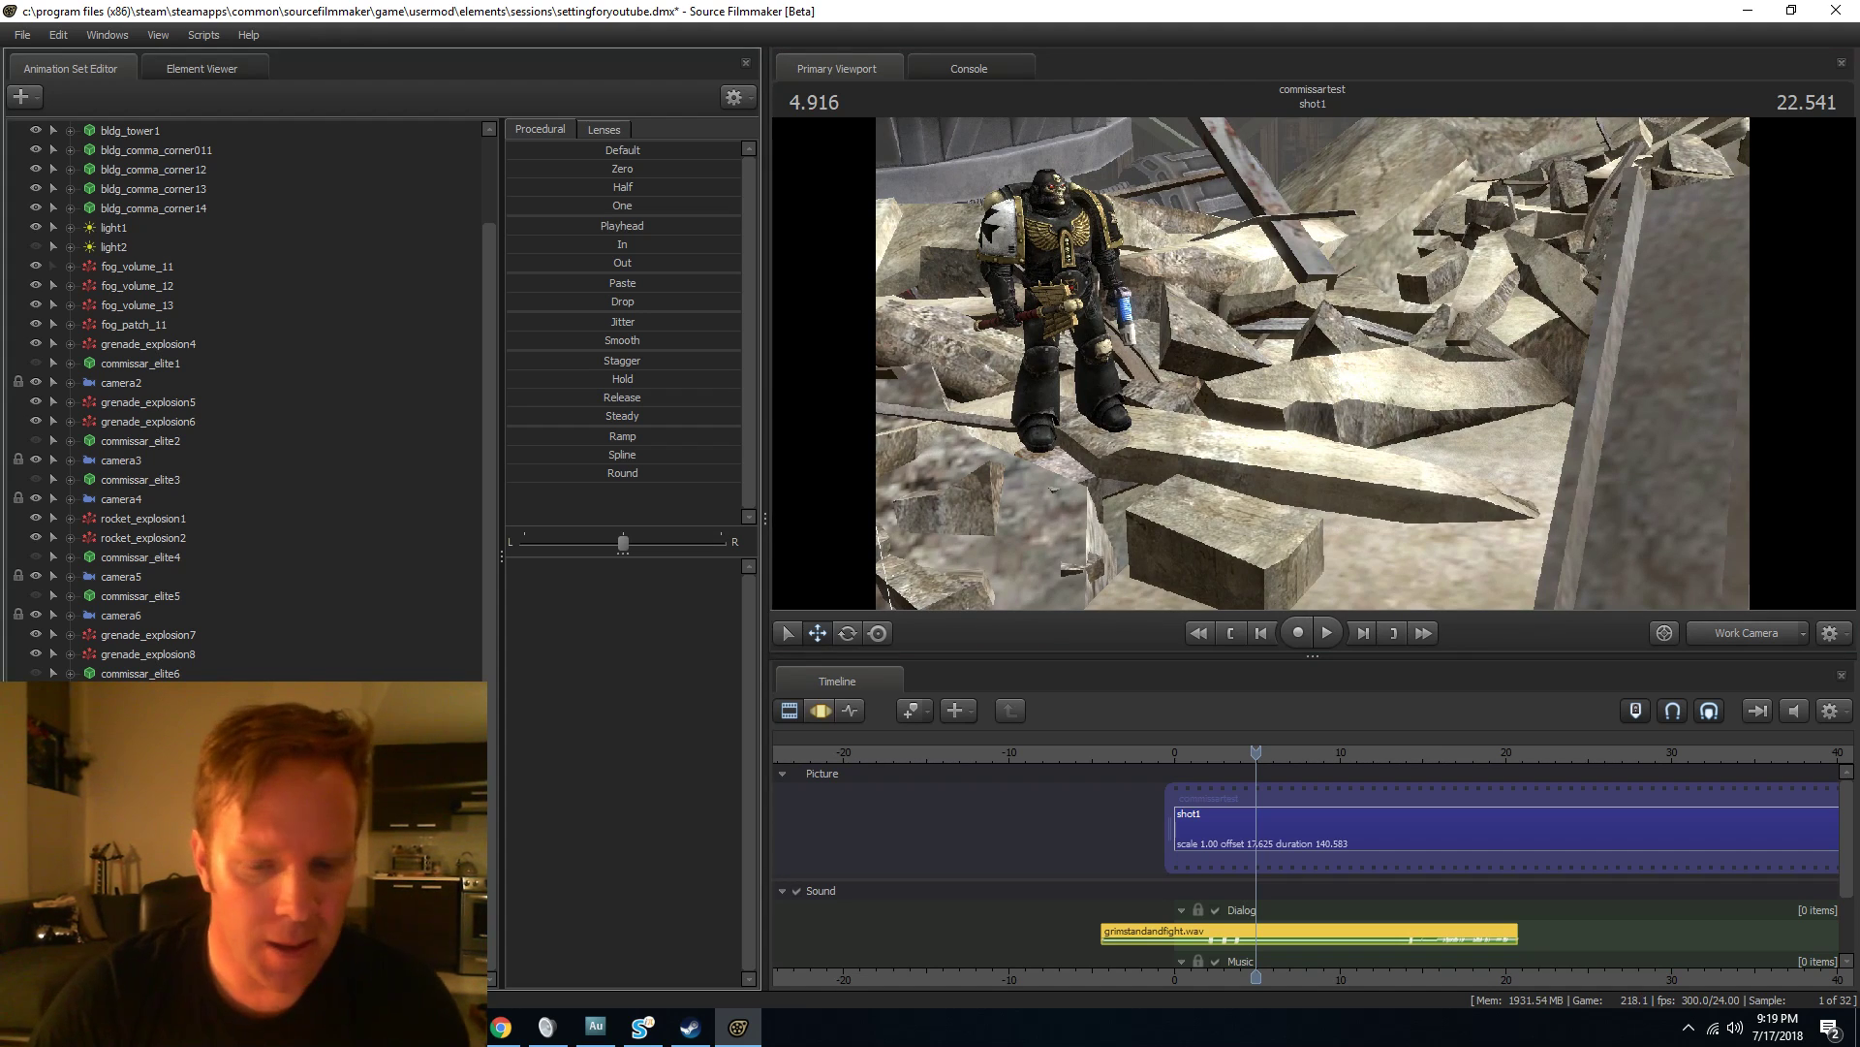
type("c")
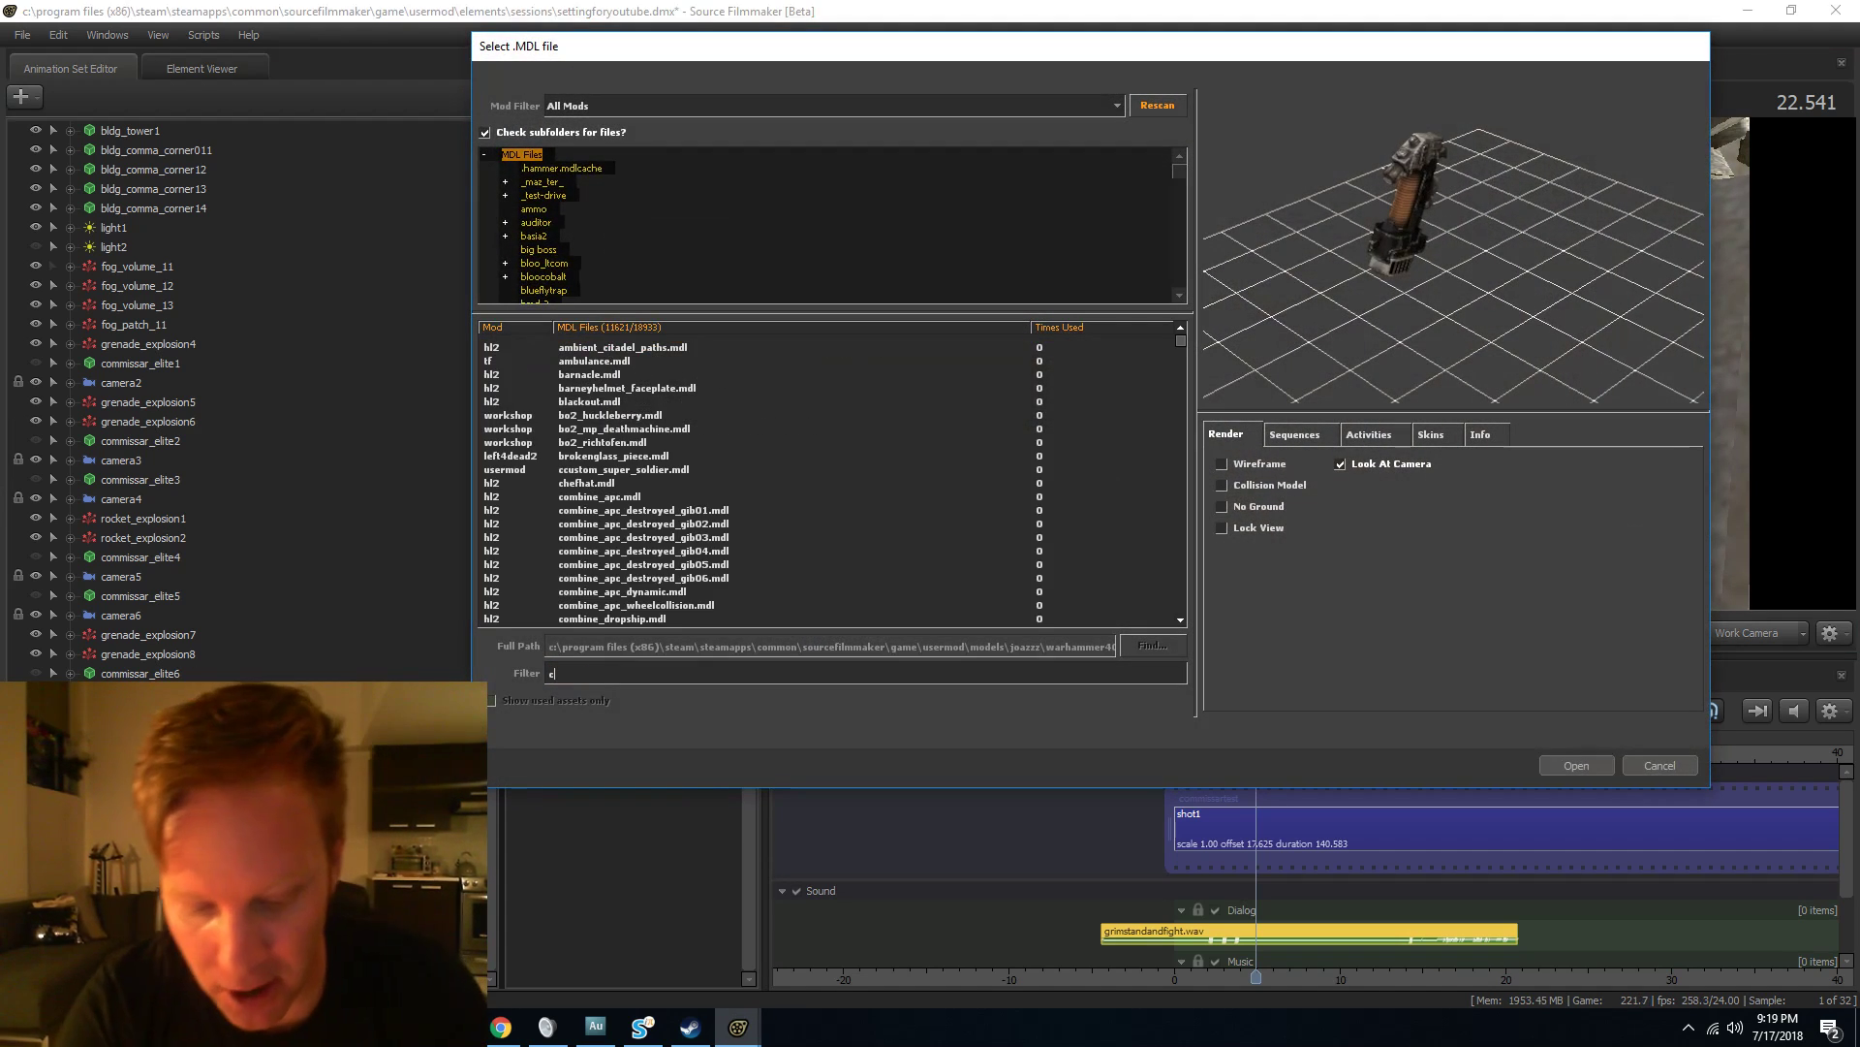
type("ommis")
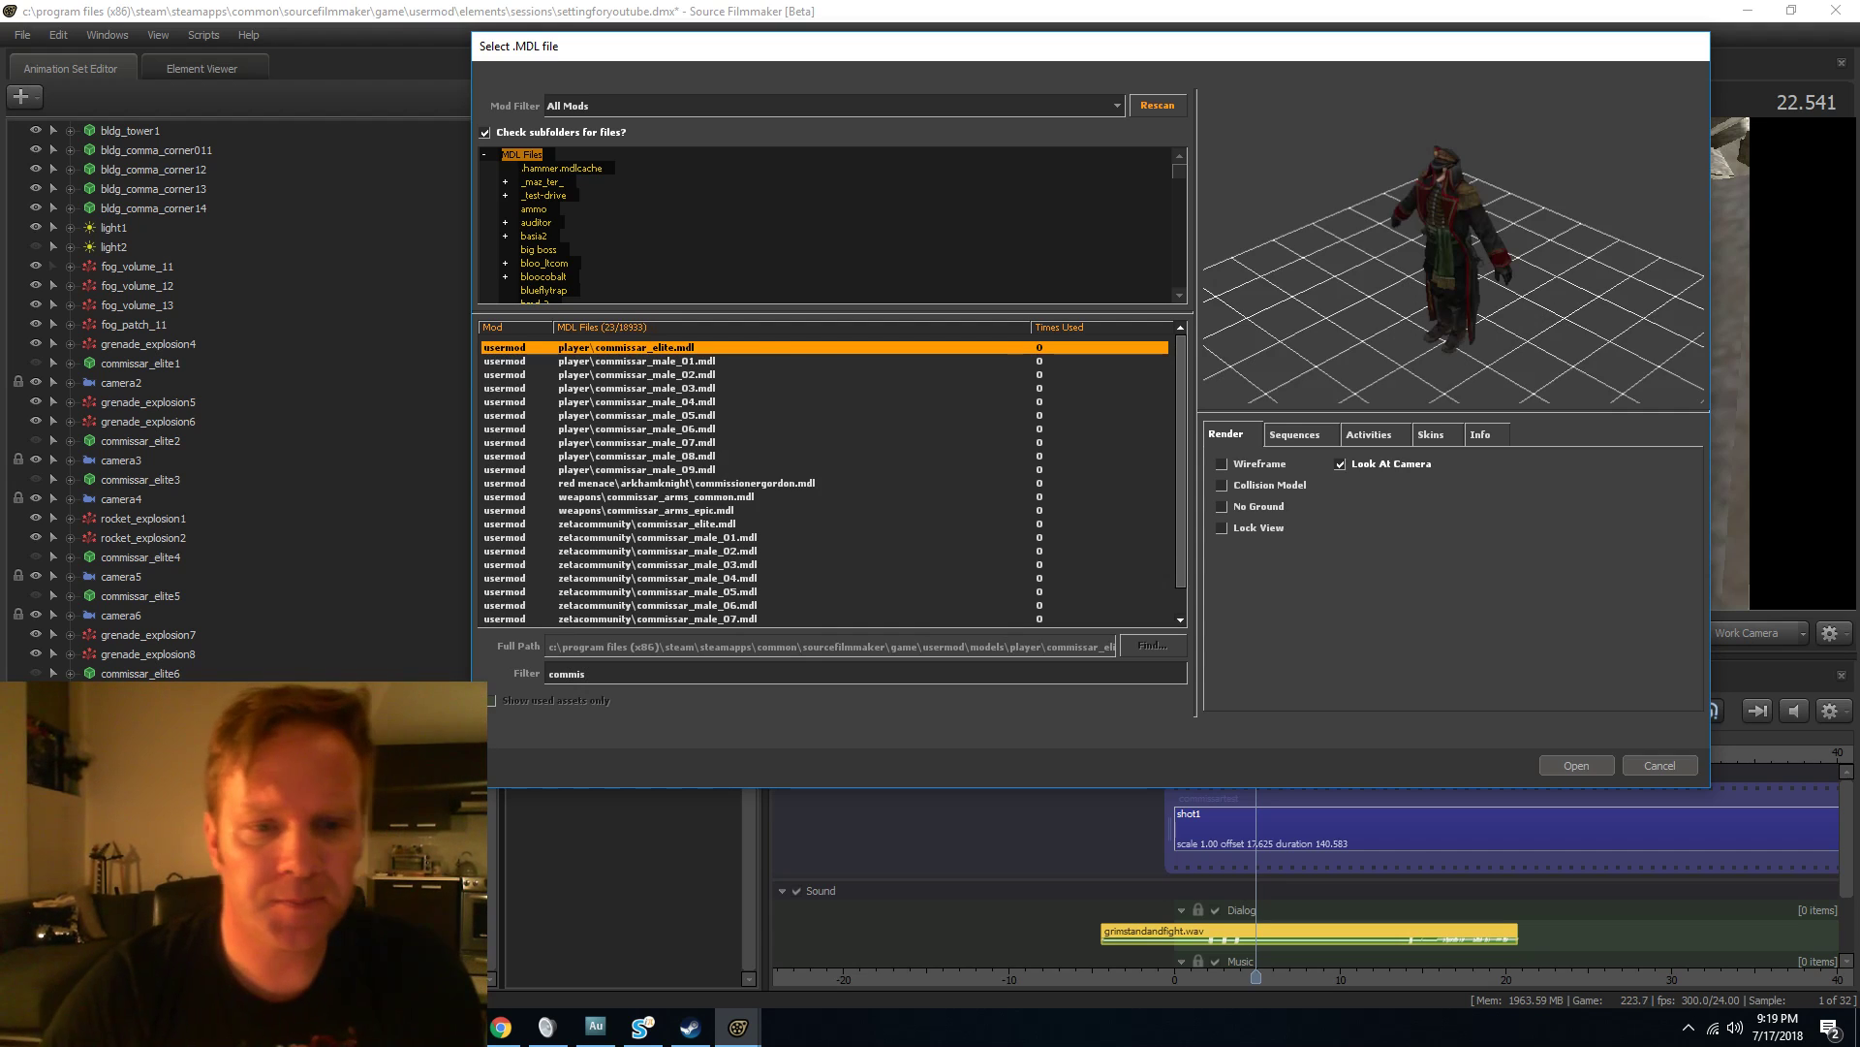
left_click(1577, 765)
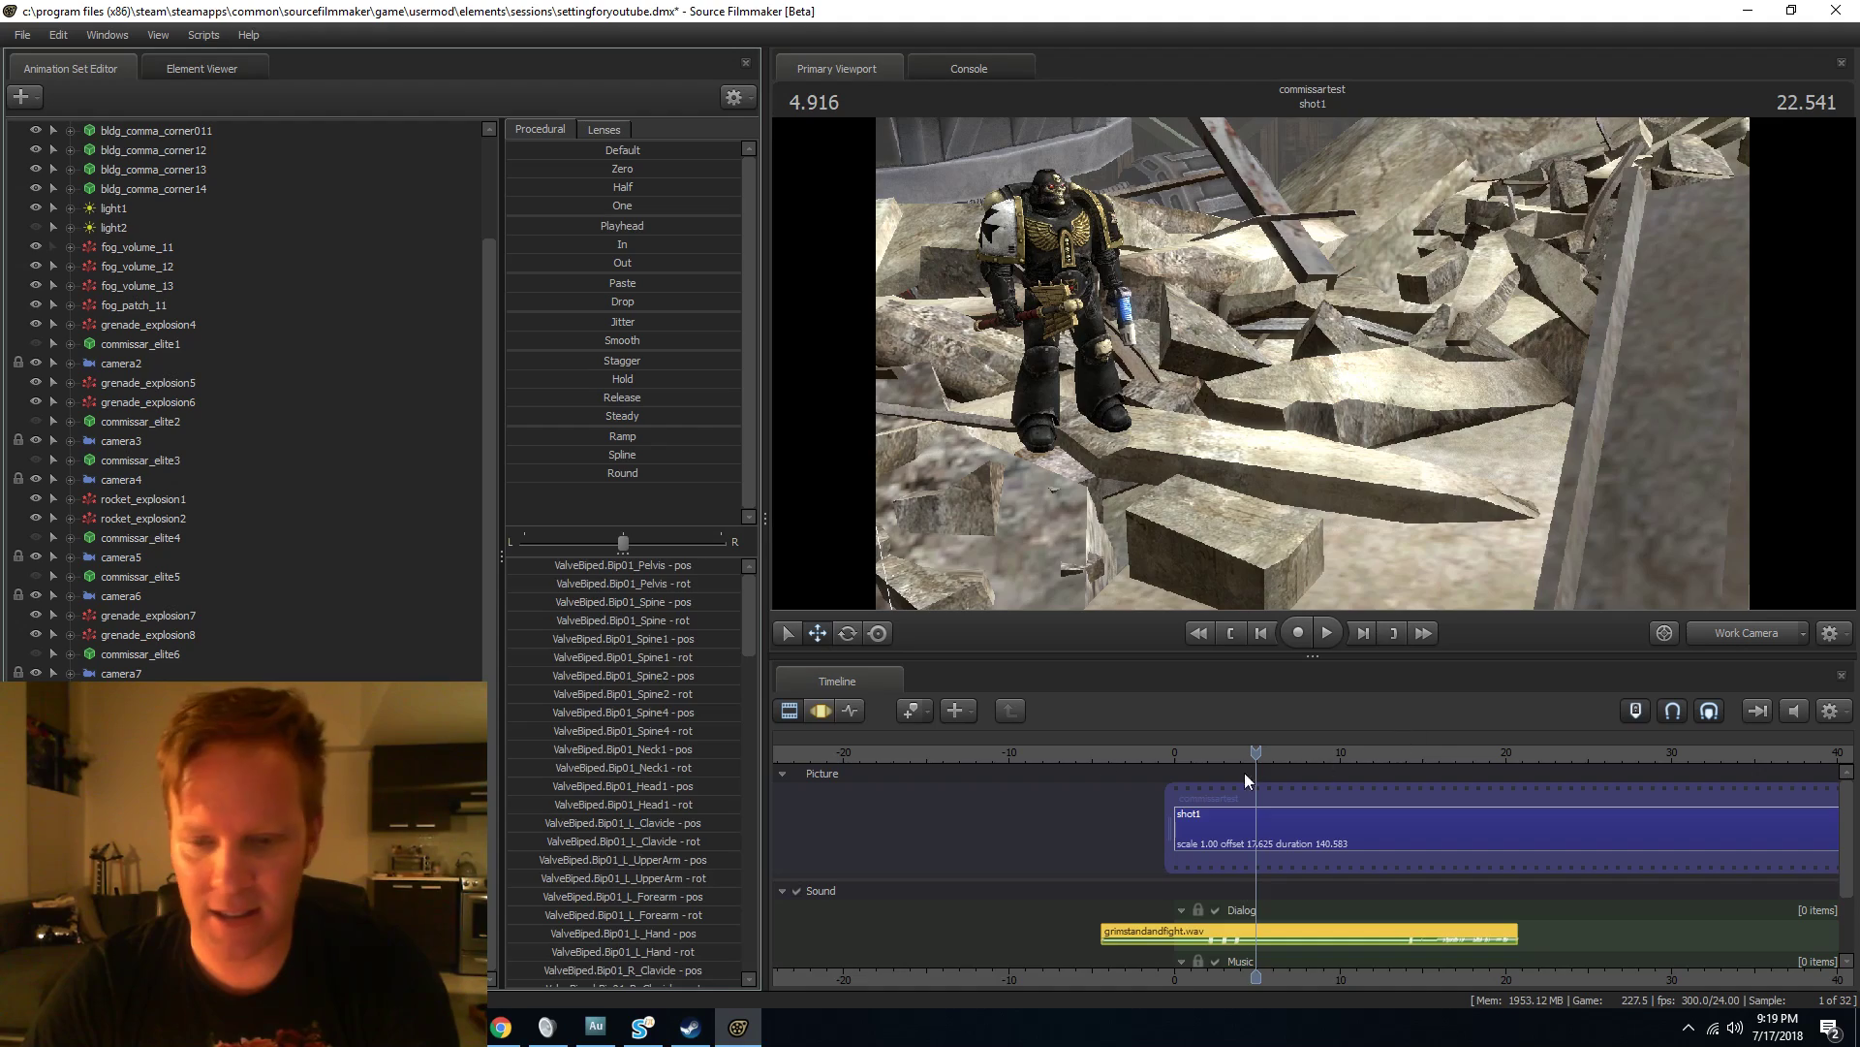
In the Motion Editor, move the new commissar onto the rubble in front of the chaplain.
left_click(820, 711)
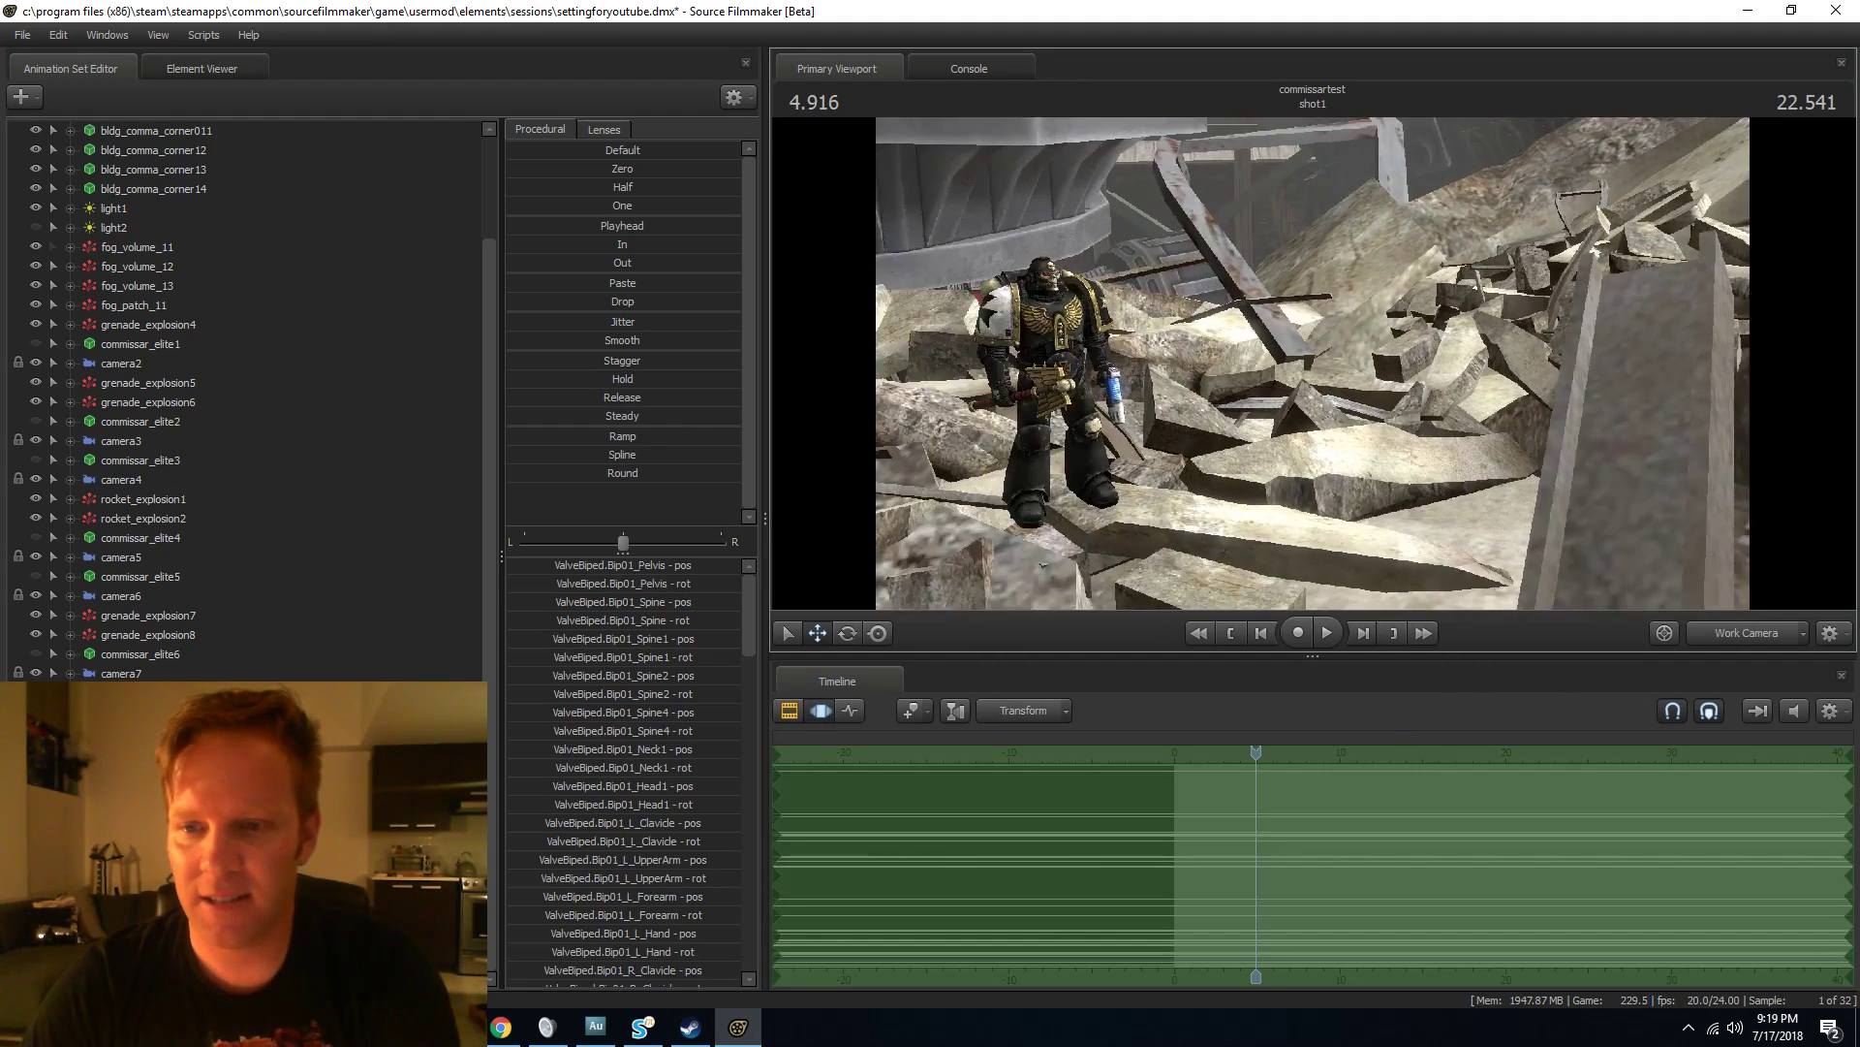
key("w")
left_click_drag(1045, 264, 1275, 592)
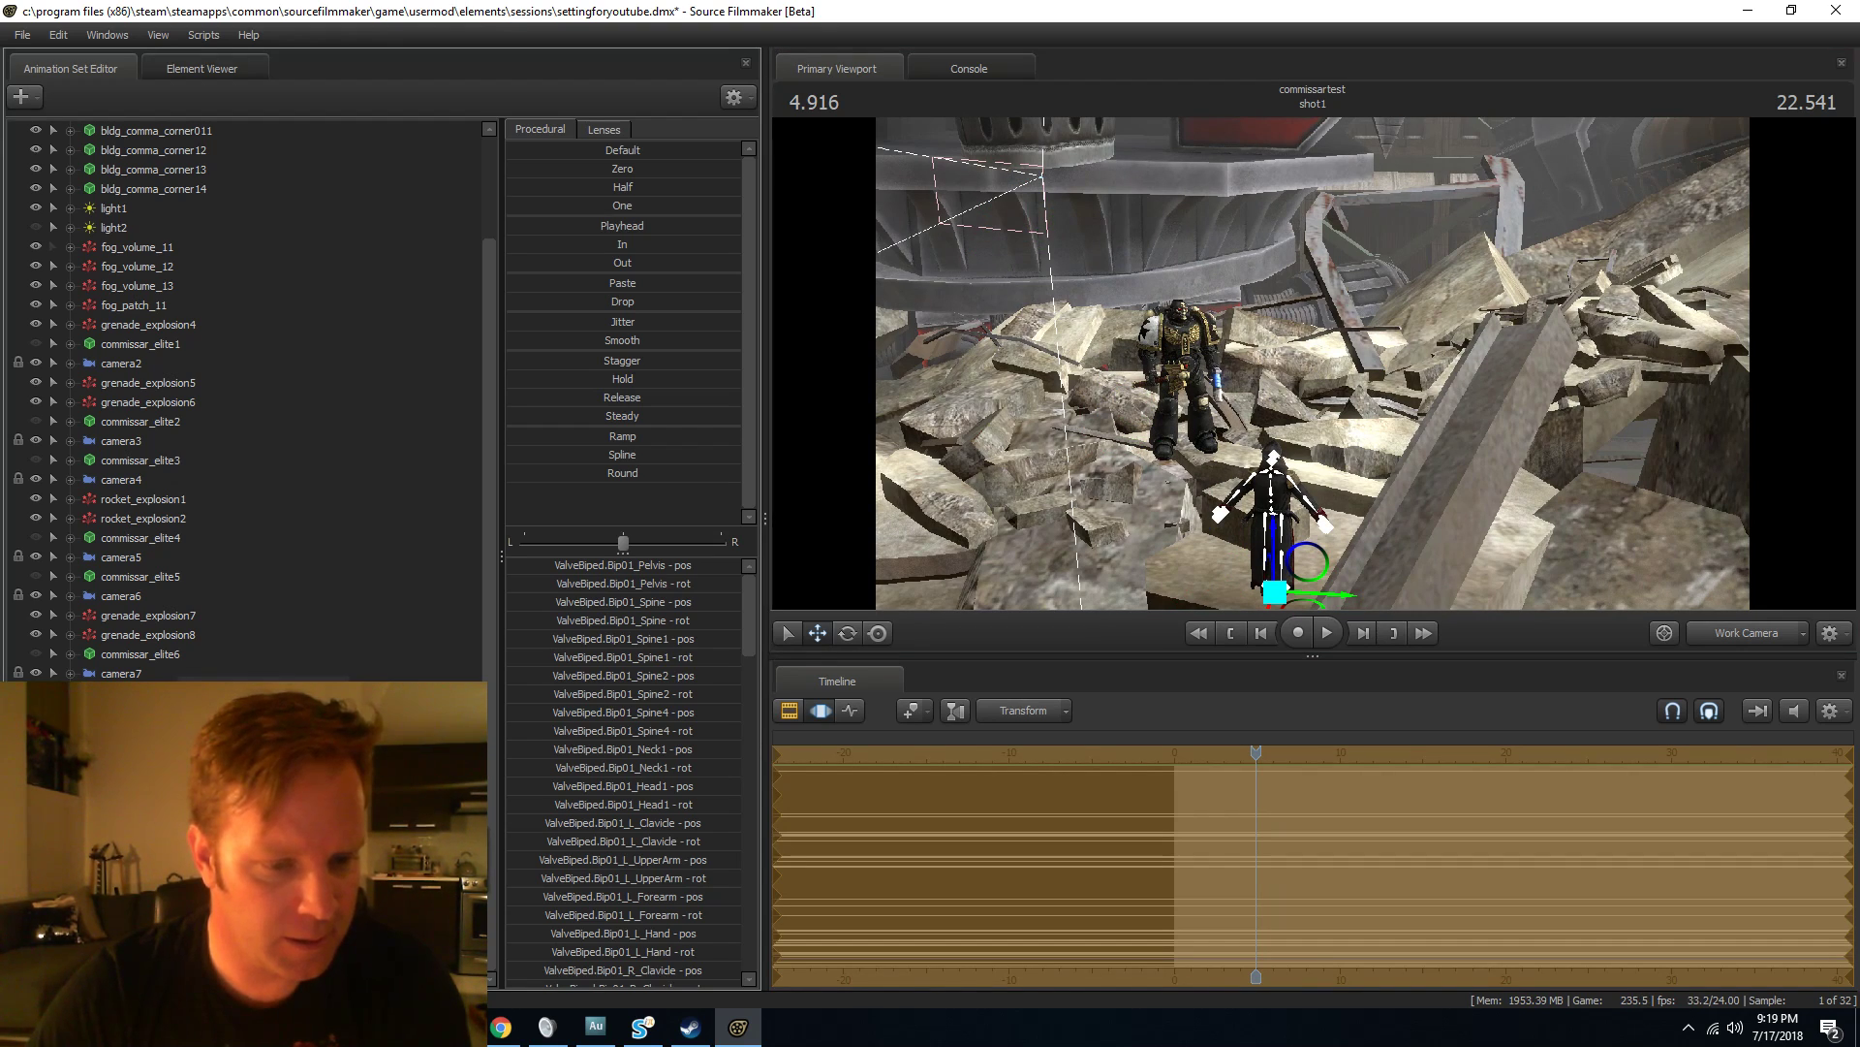
Import the LongCameraNose.dmx animation onto the commissar and apply it.
left_click(867, 312)
scroll(469, 357, "down", 2)
scroll(469, 370, "down", 10)
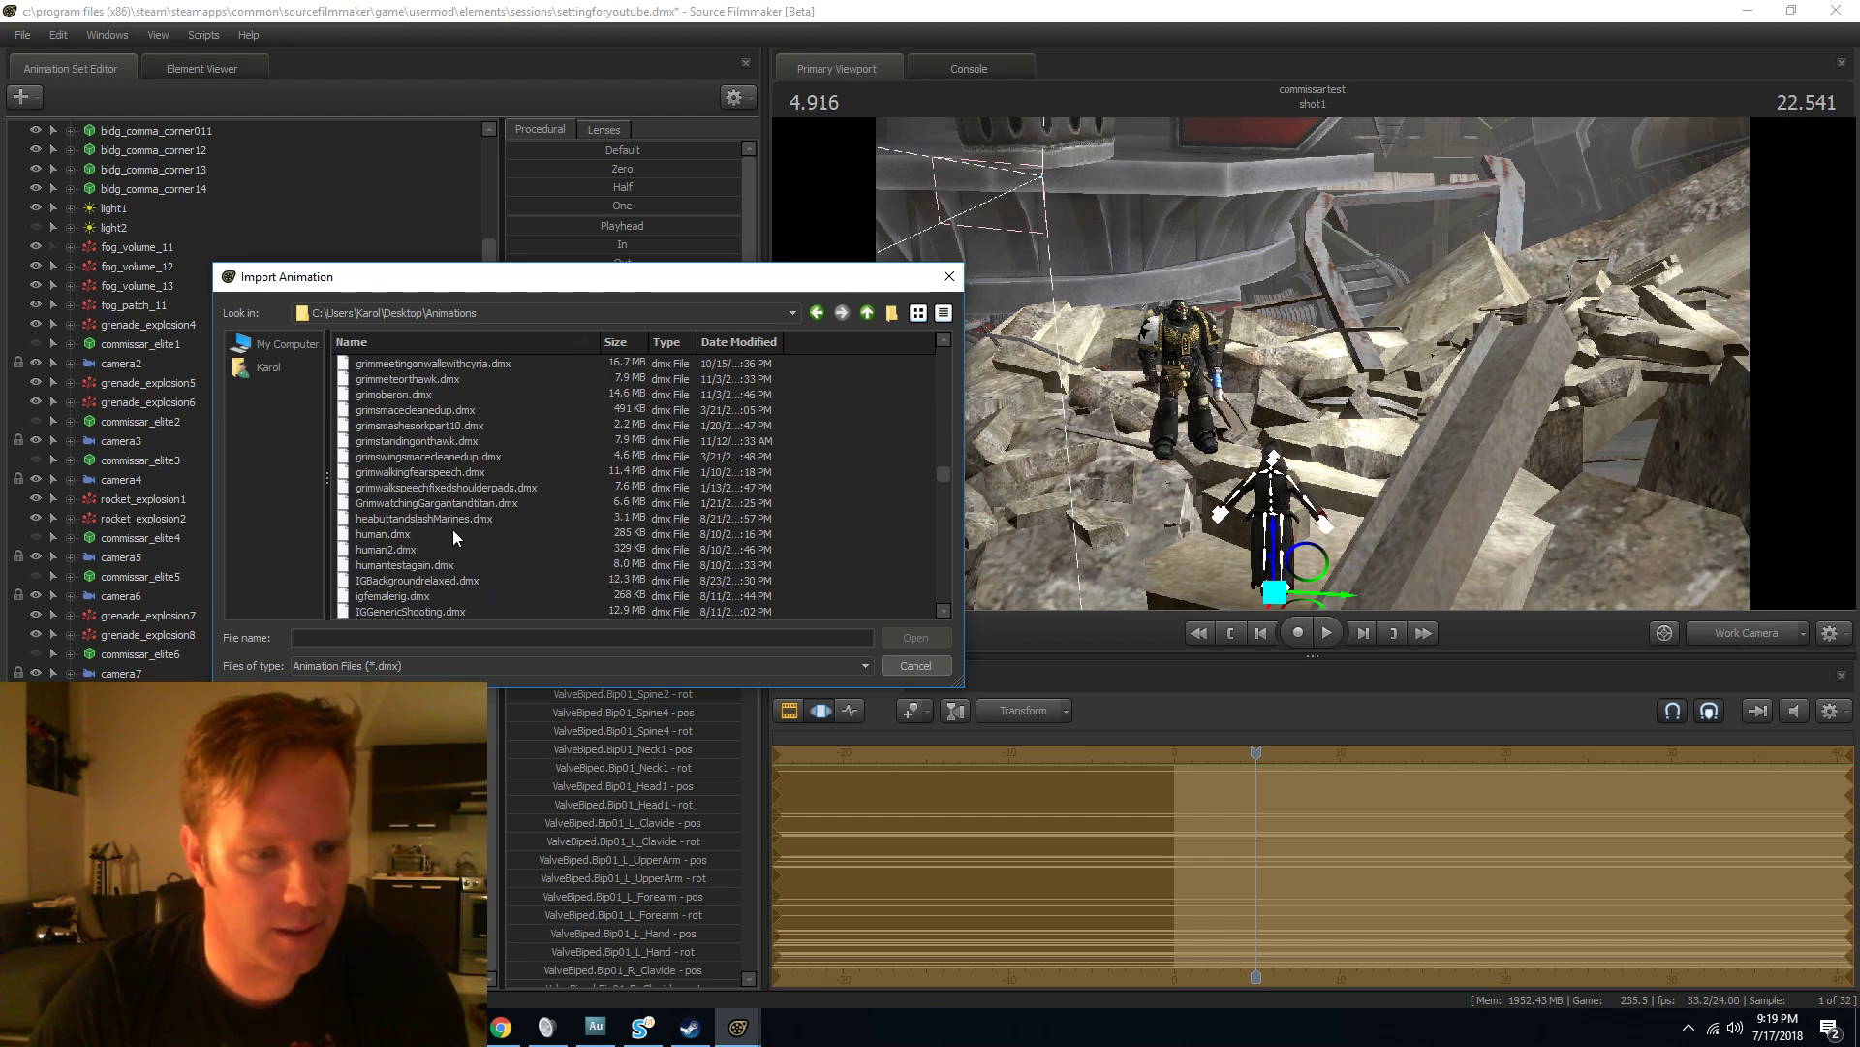
scroll(451, 533, "down", 6)
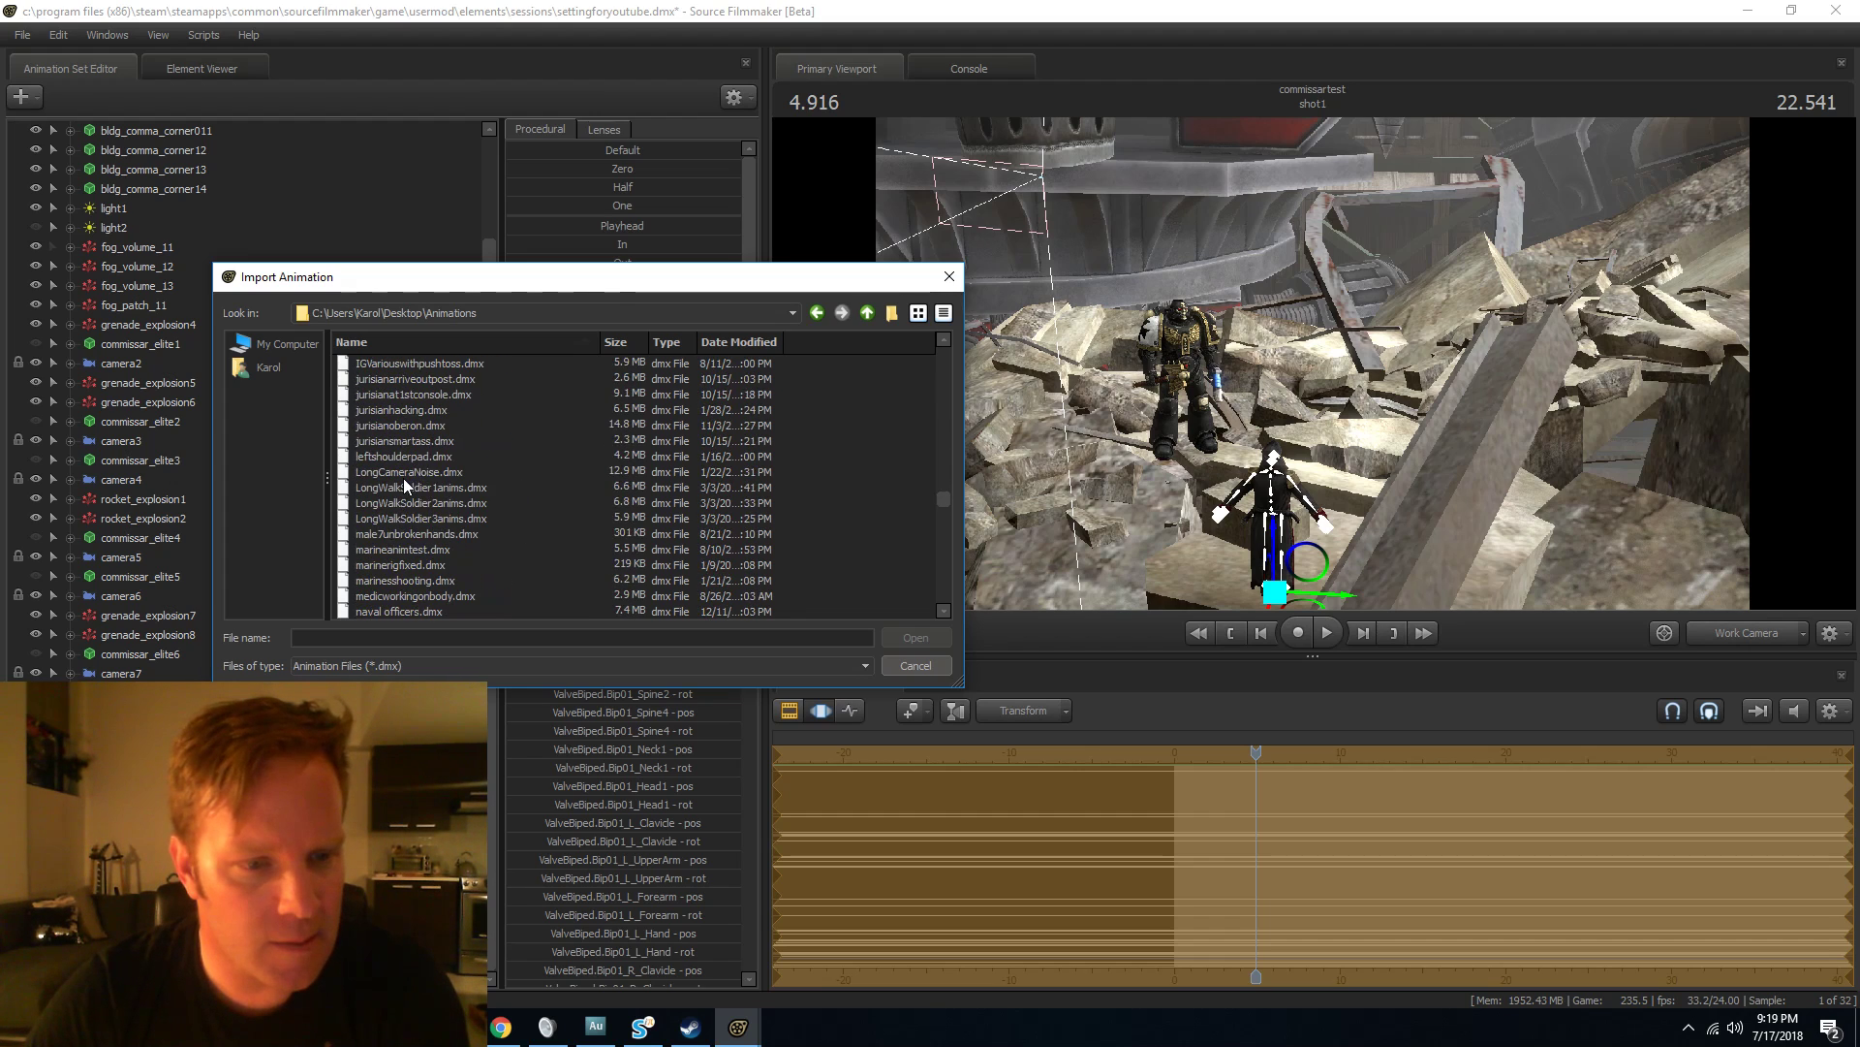
left_click(405, 476)
left_click(917, 637)
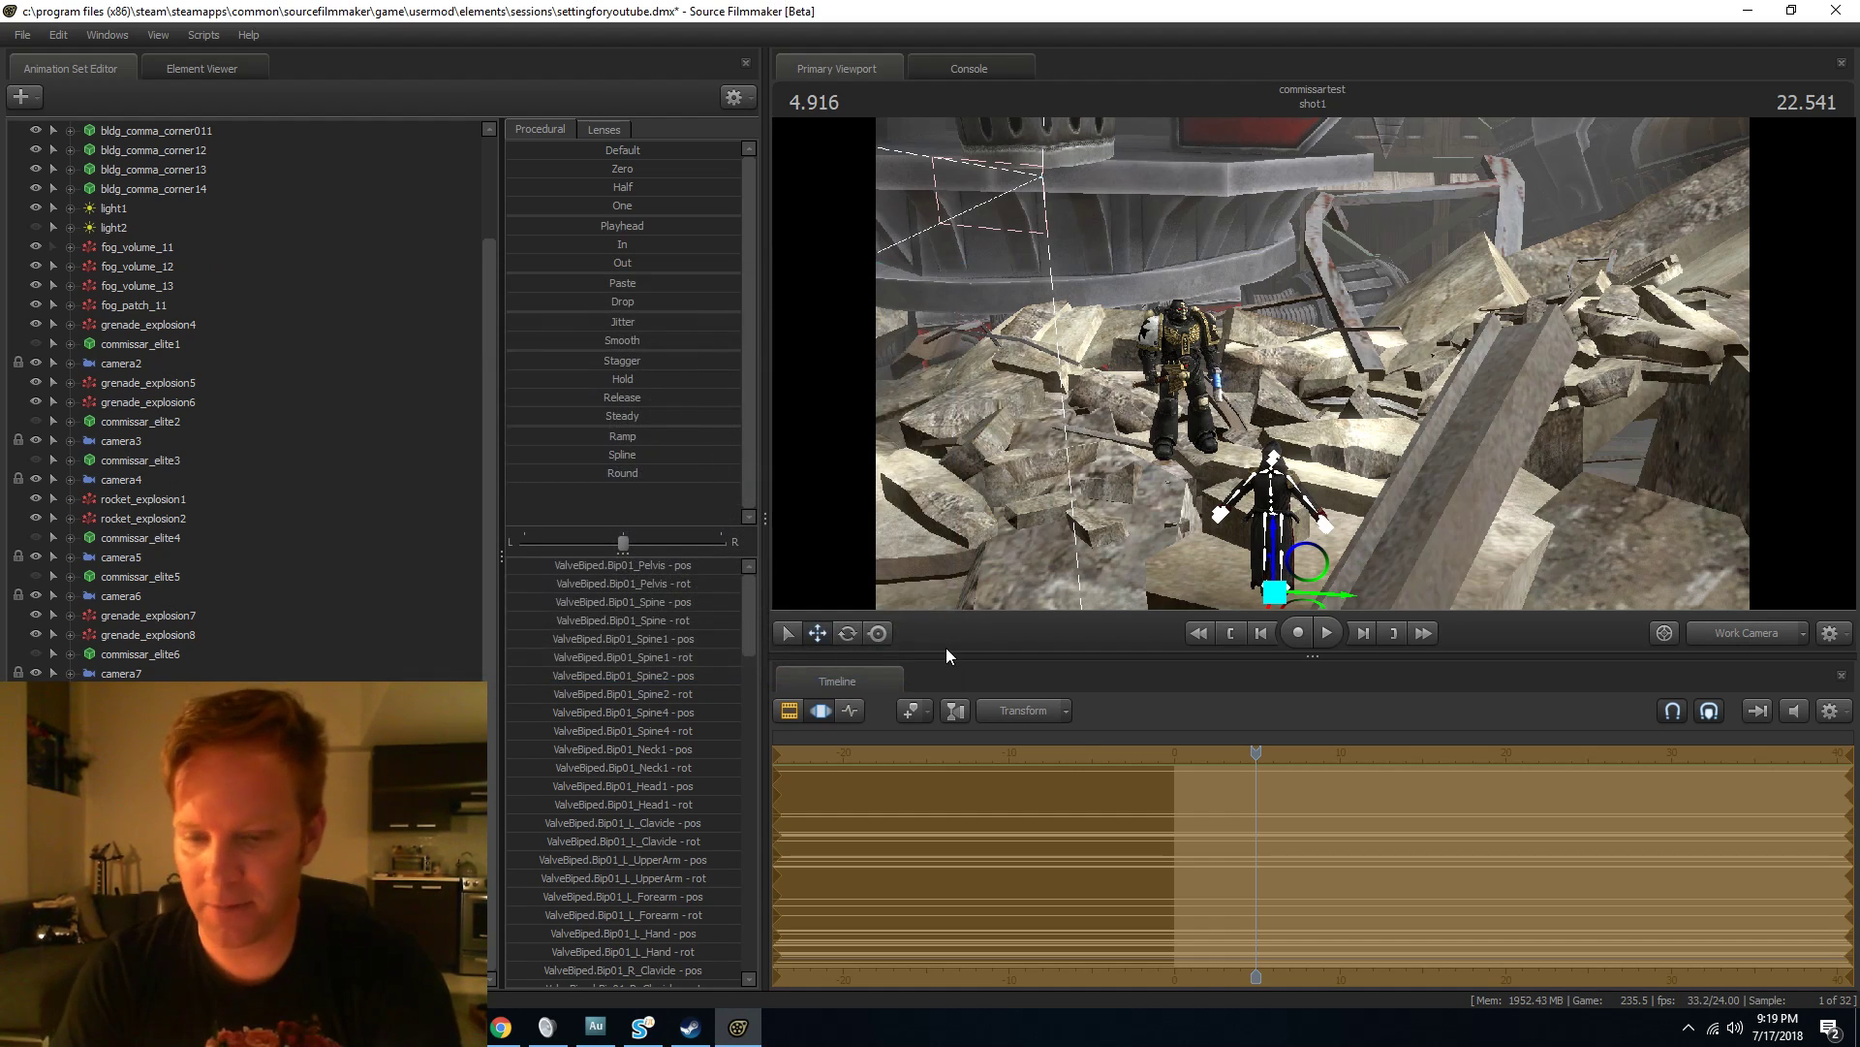
key("Return")
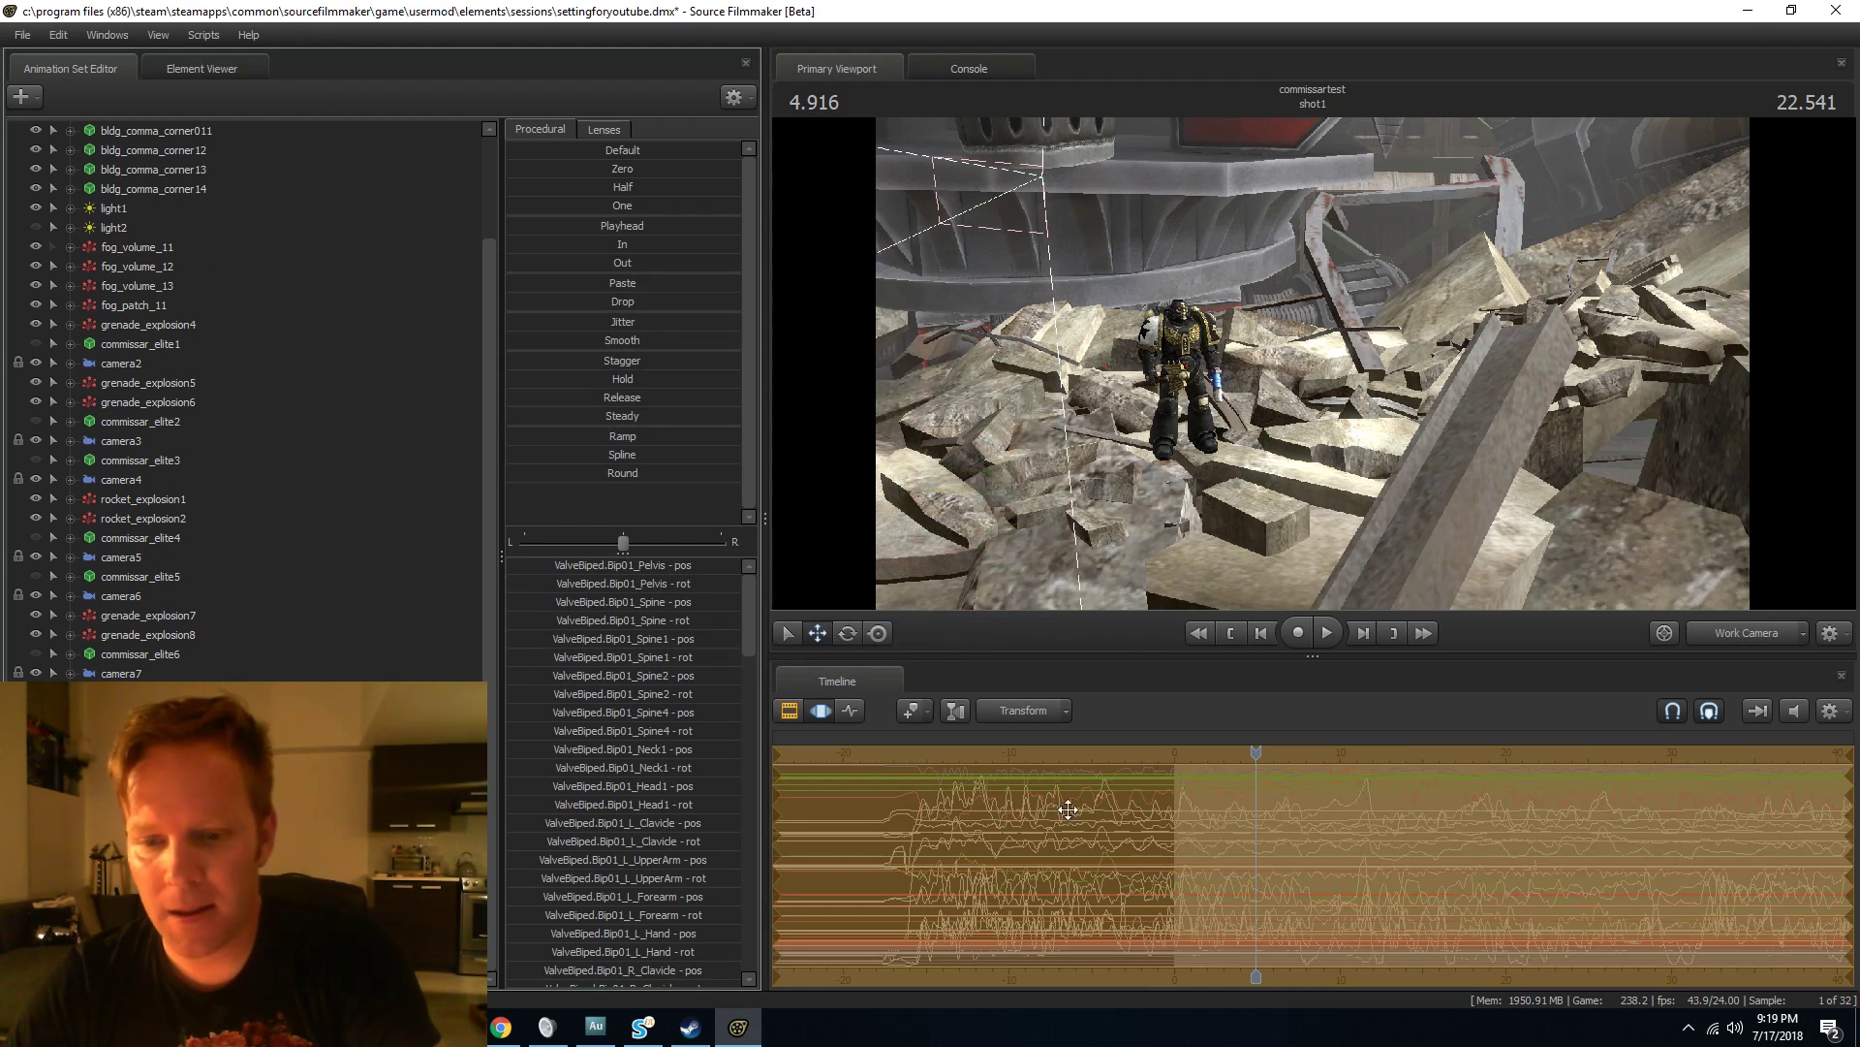
left_click(1262, 831)
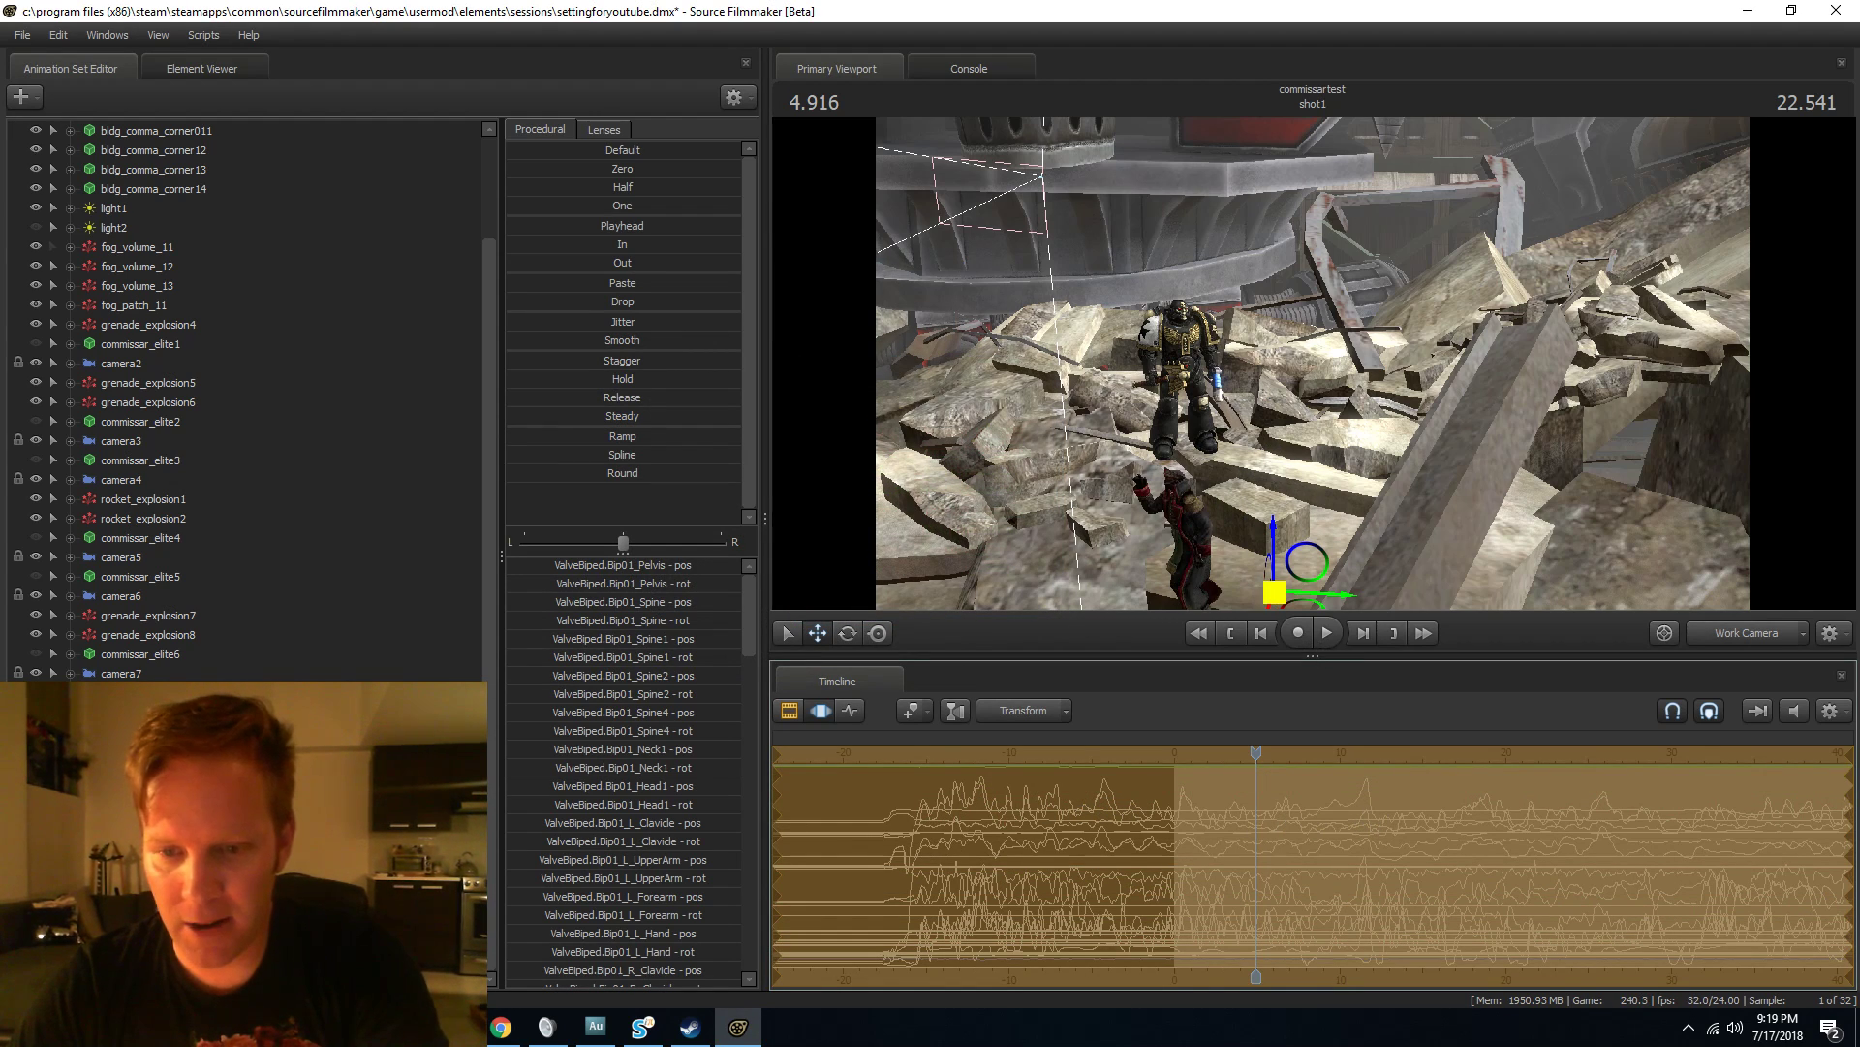
Nudge the commissar's root slightly to reposition it near the chaplain, and play back its imported animation.
left_click_drag(1279, 579, 1288, 572)
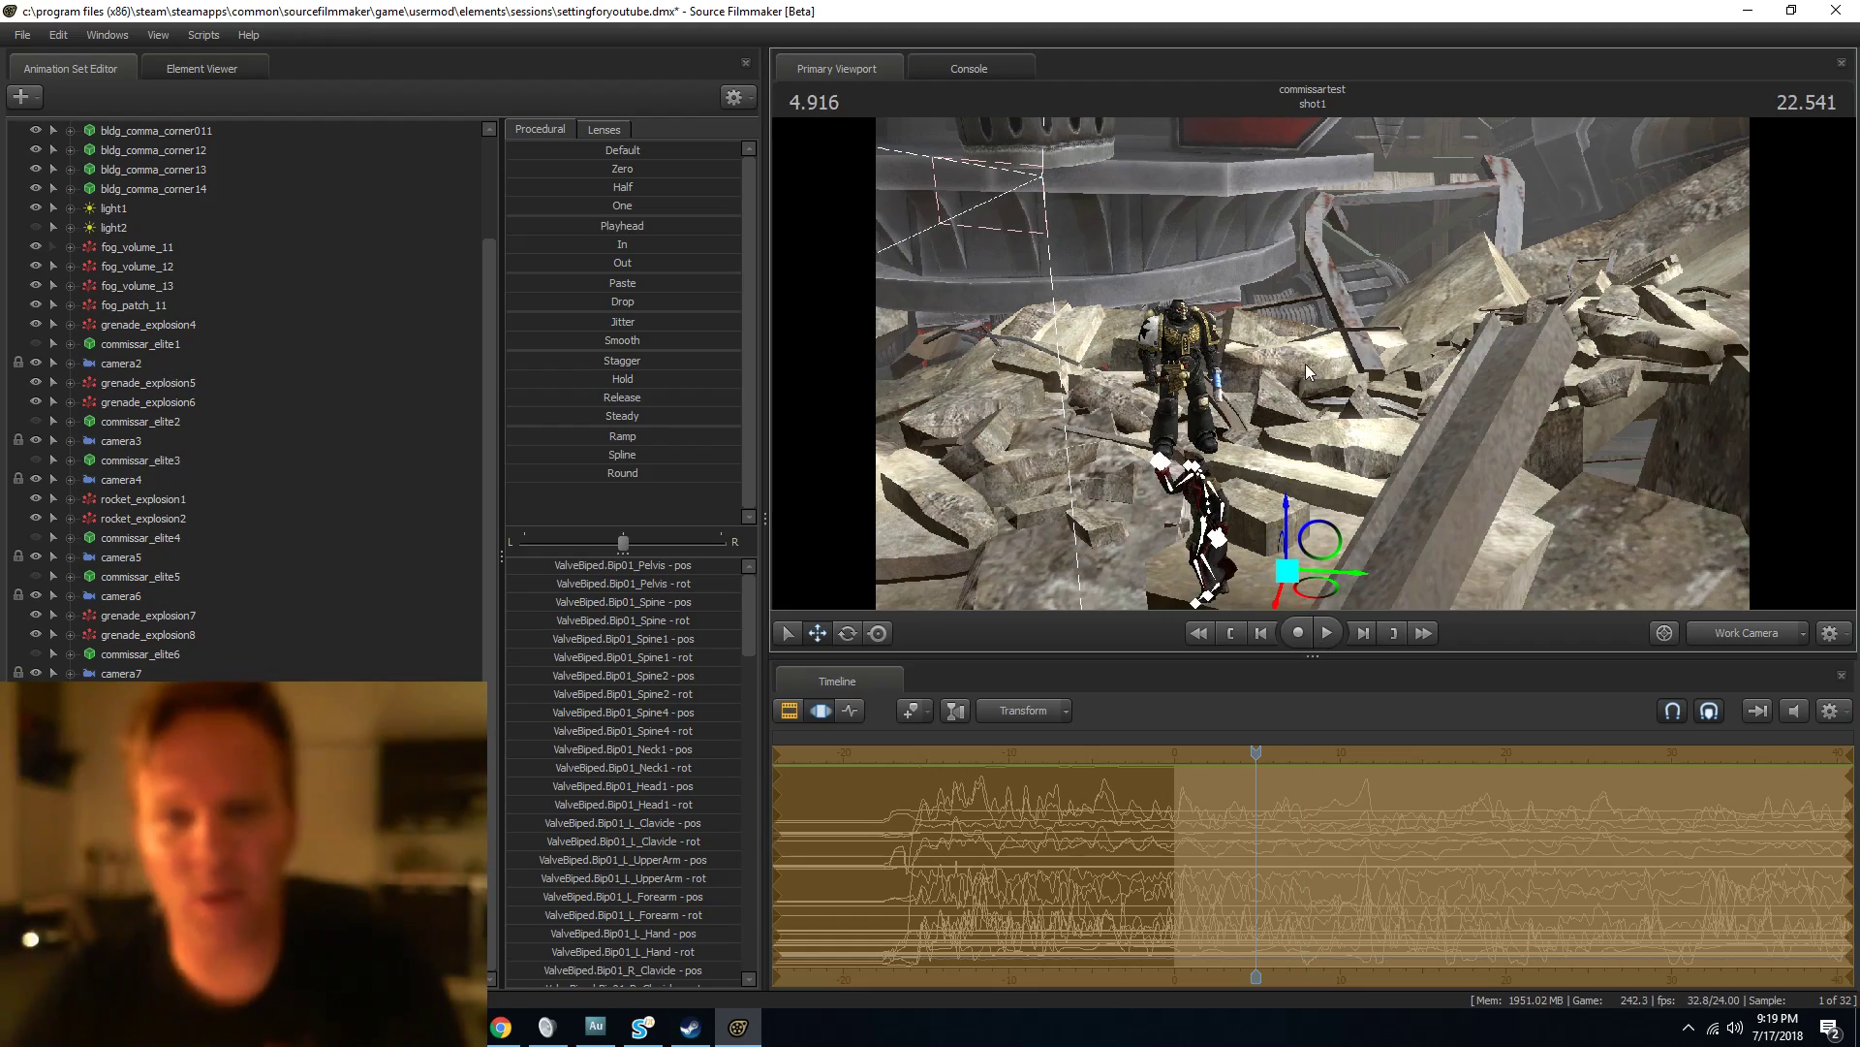
left_click_drag(1263, 272, 1202, 266)
key("w")
key("space")
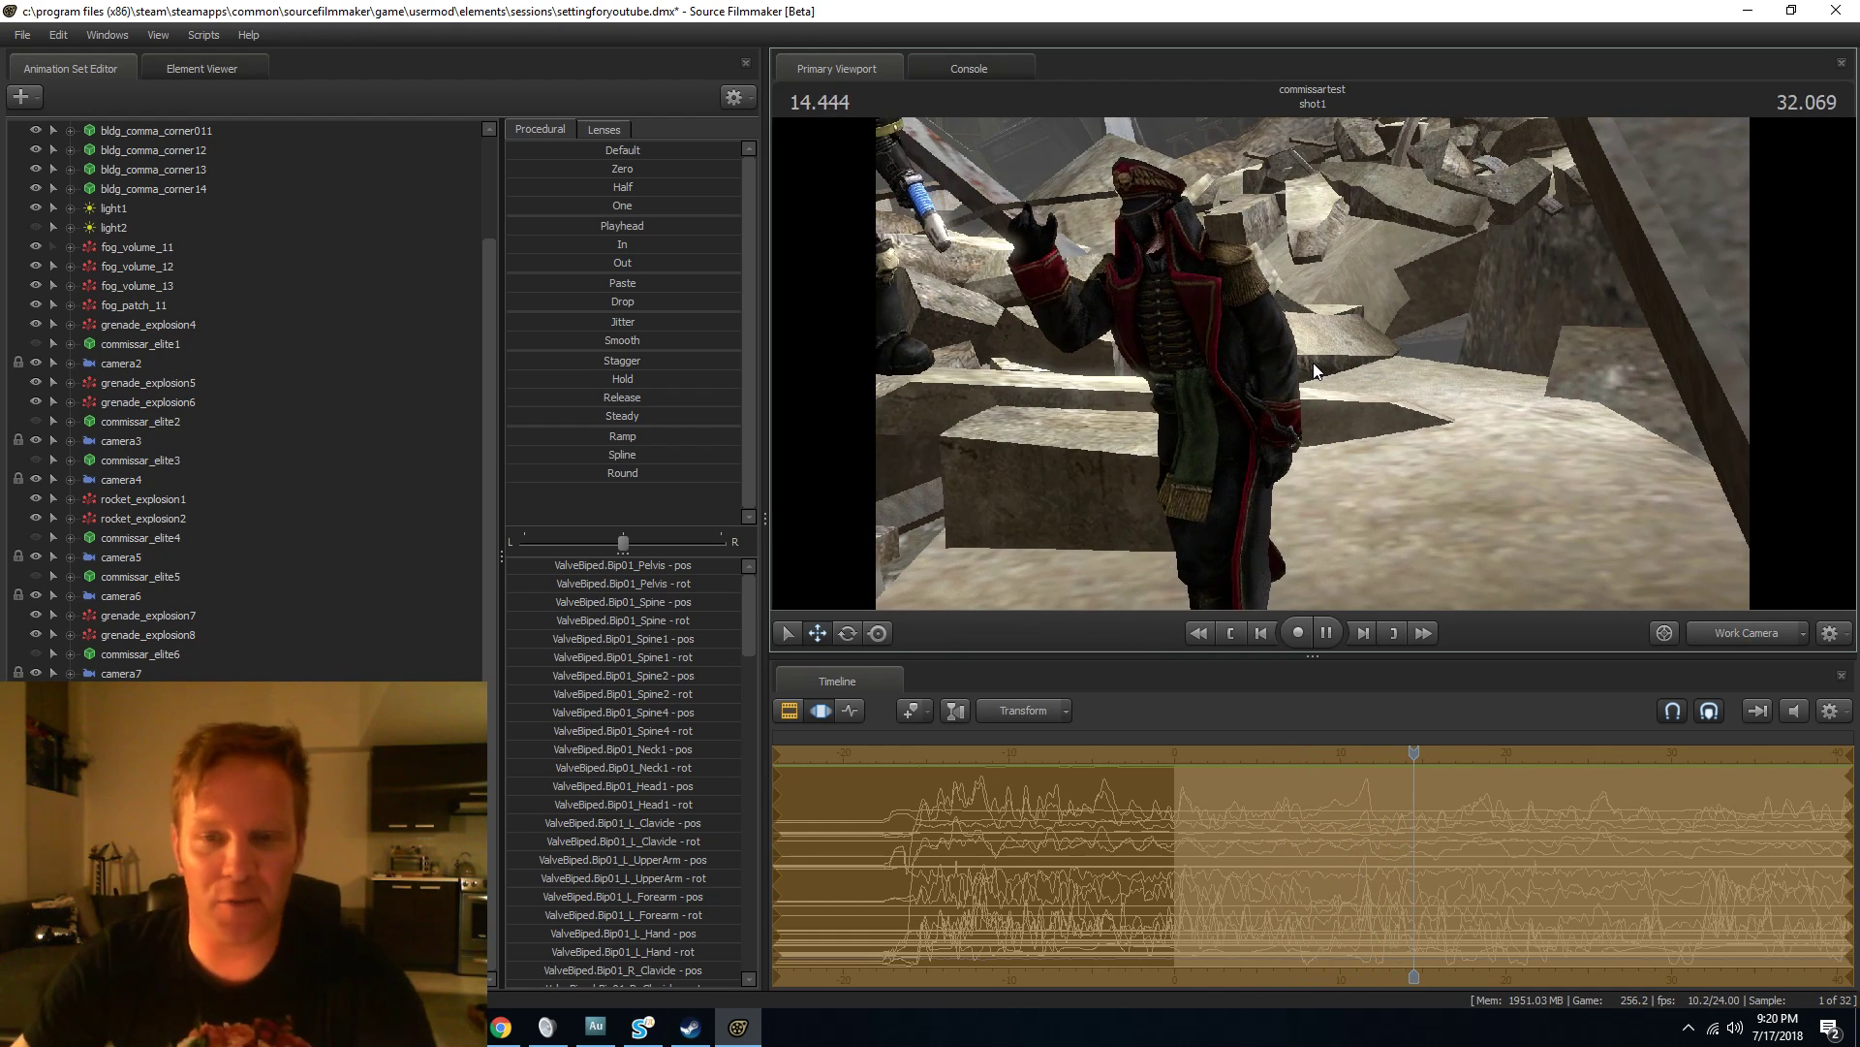
left_click(1303, 543)
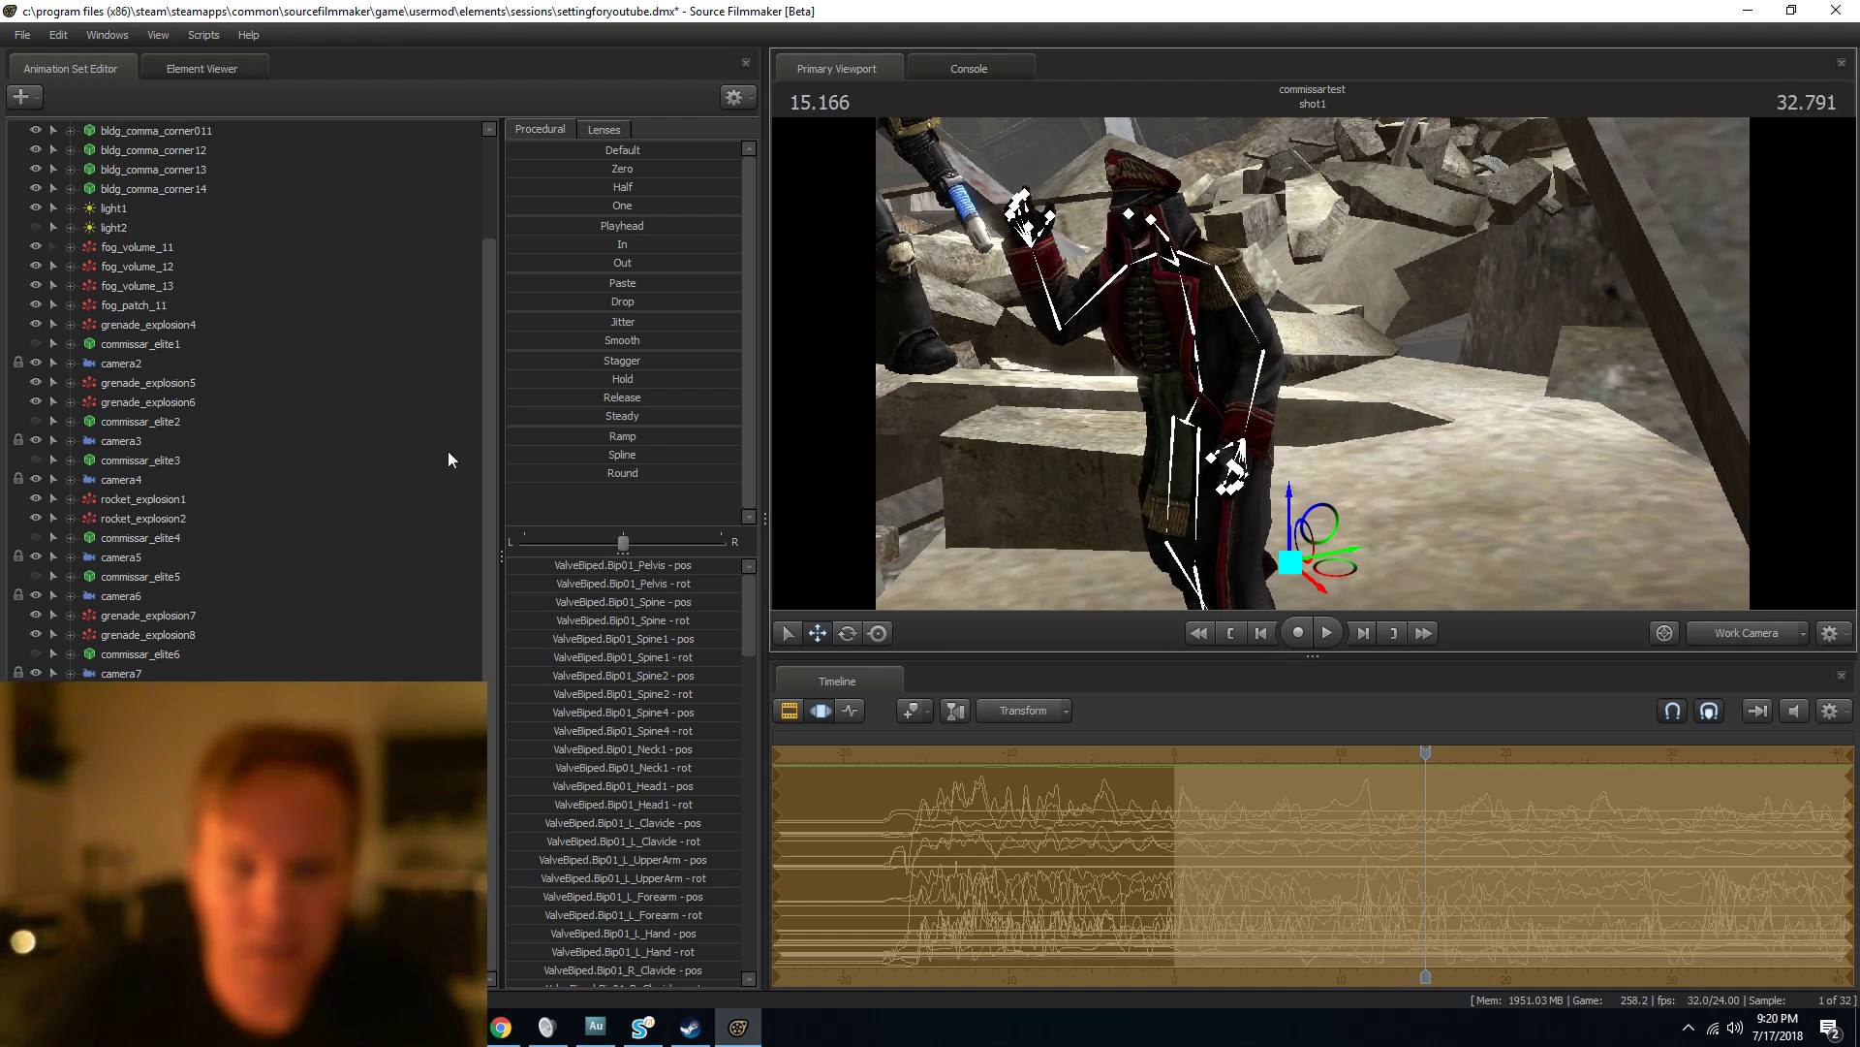
Lock camera15 to the ValveBiped.Bip01_R_Hand bone of commissar_elite7 and zero the camera's transform so it sits on the hand.
left_click(334, 388)
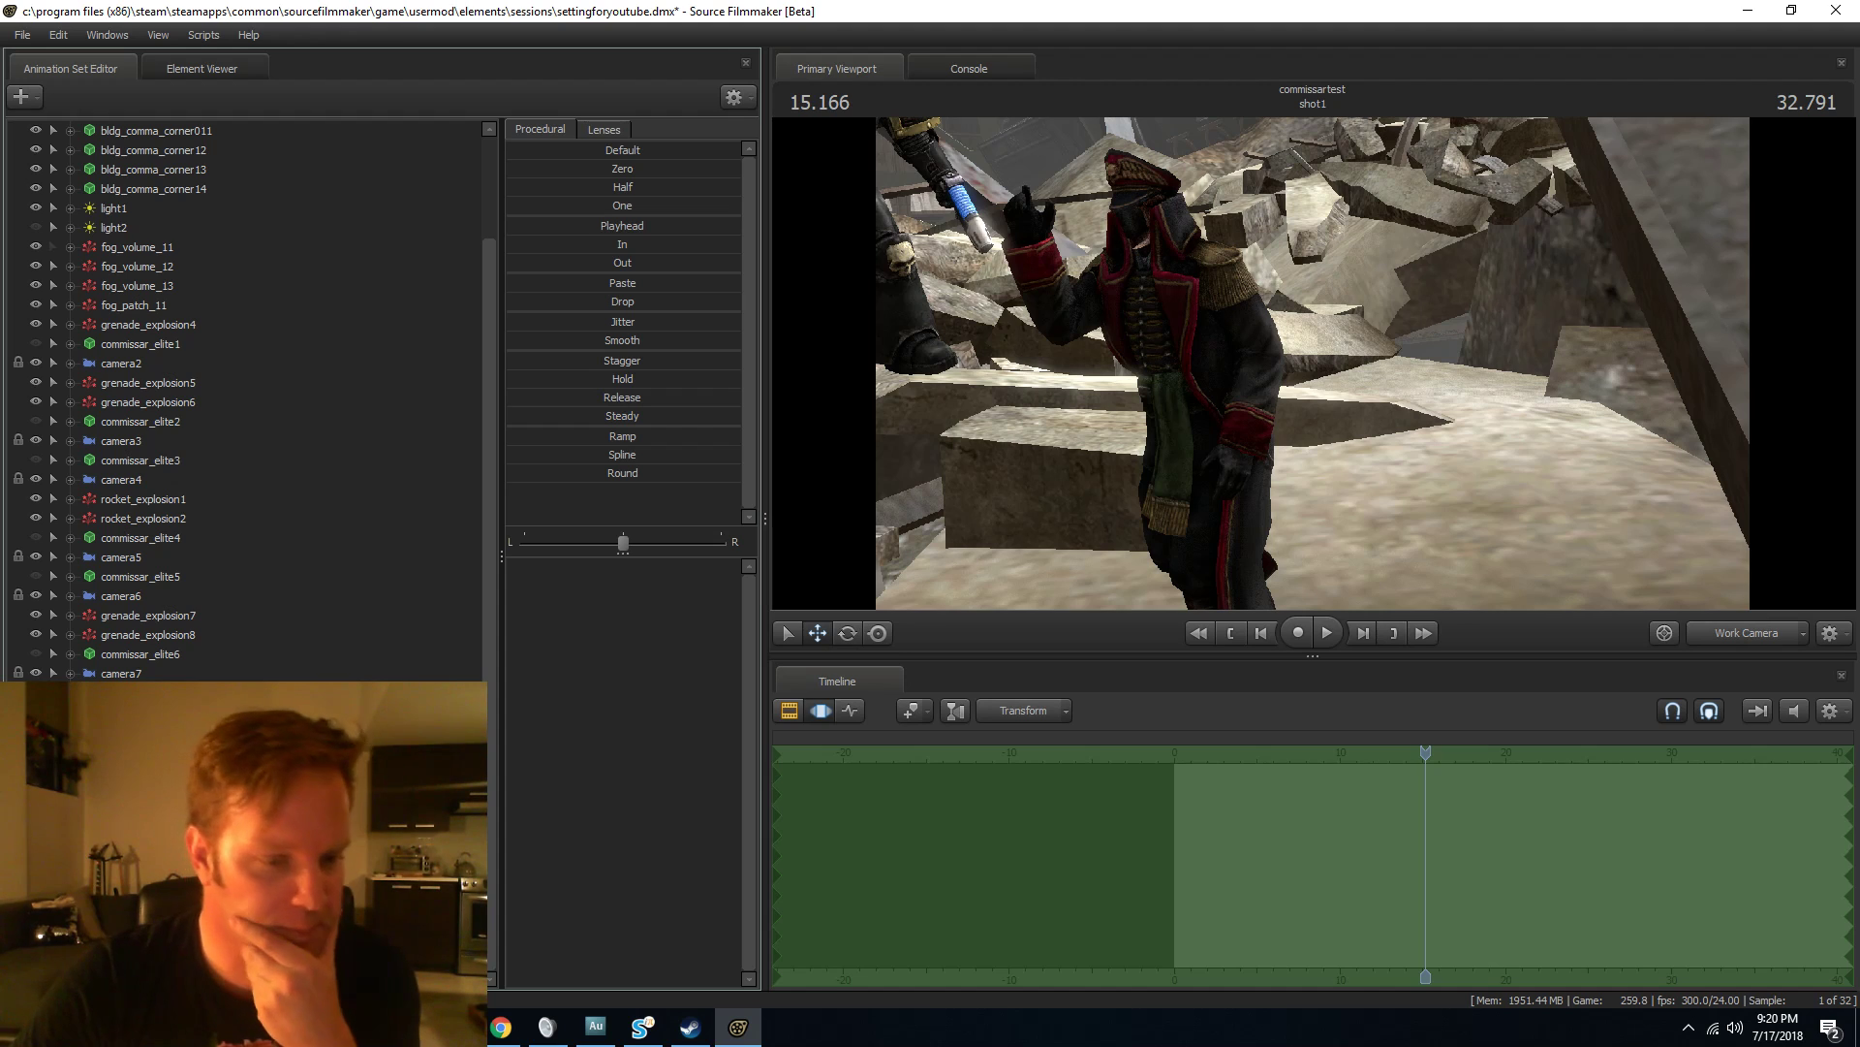
scroll(242, 398, "down", 1)
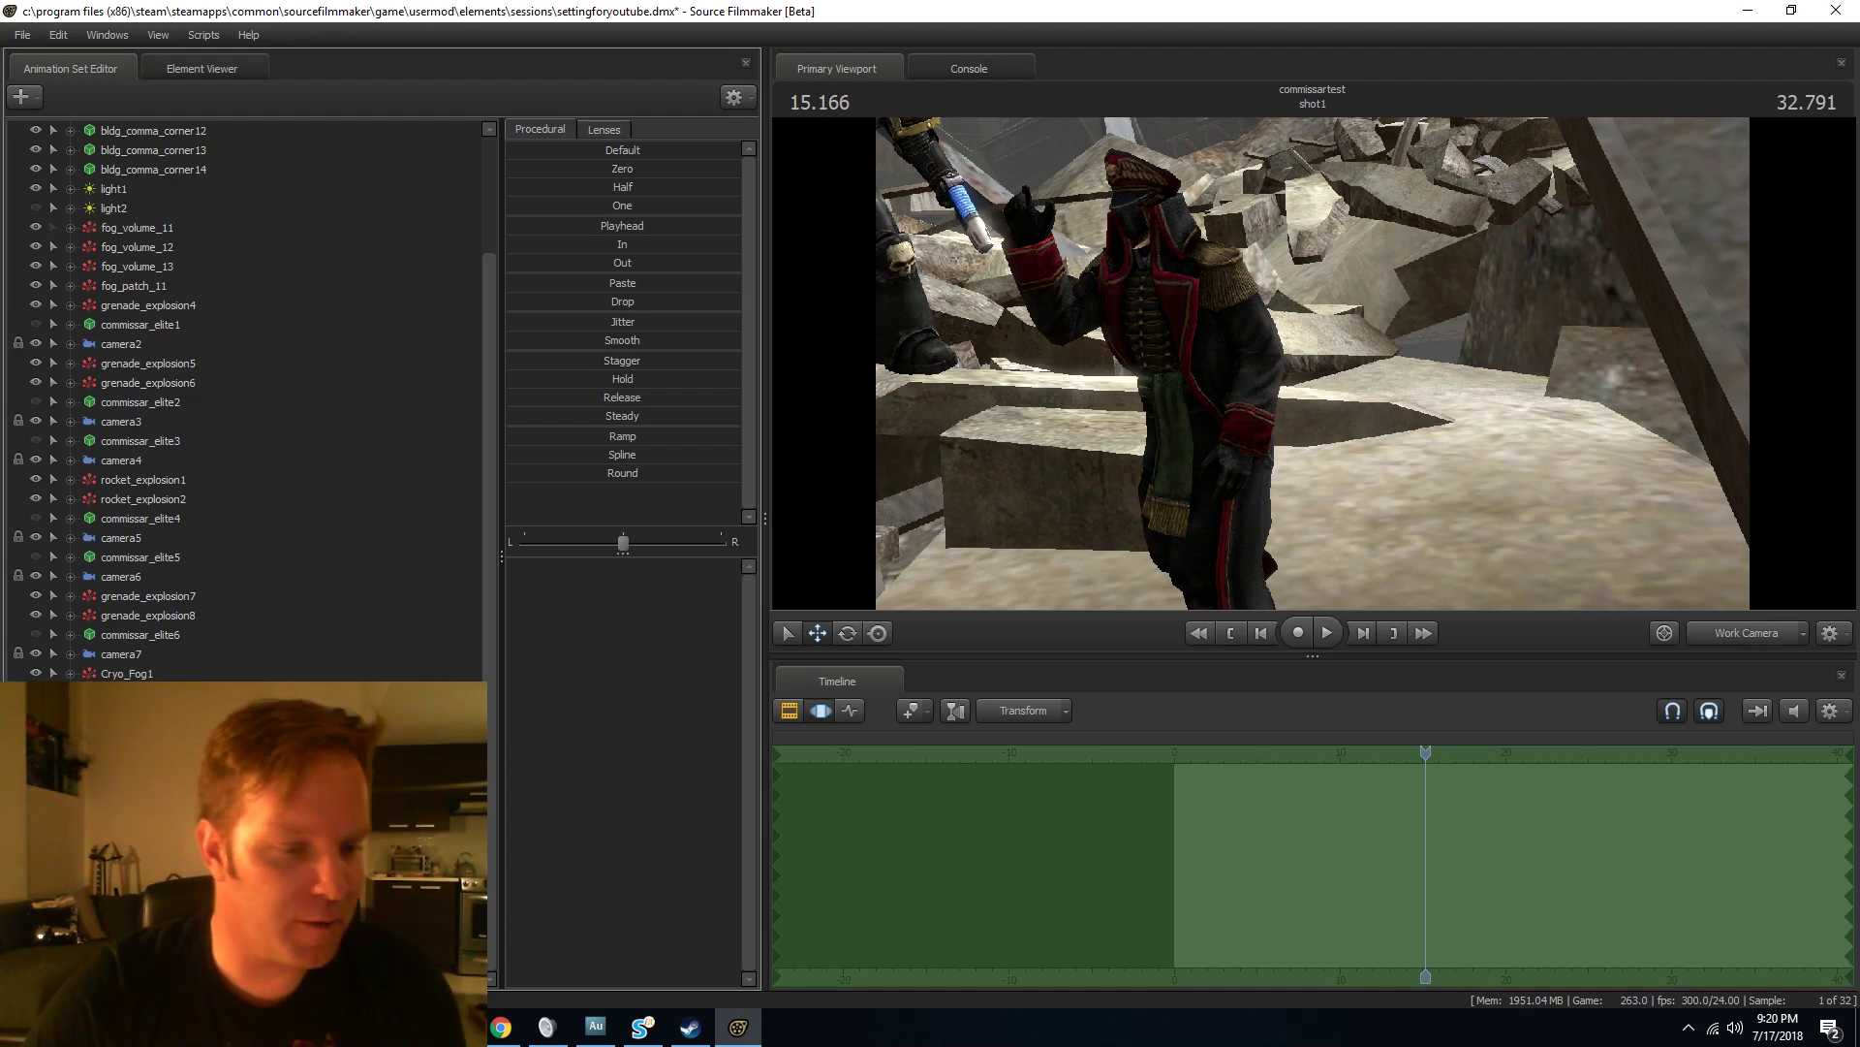
left_click(124, 713)
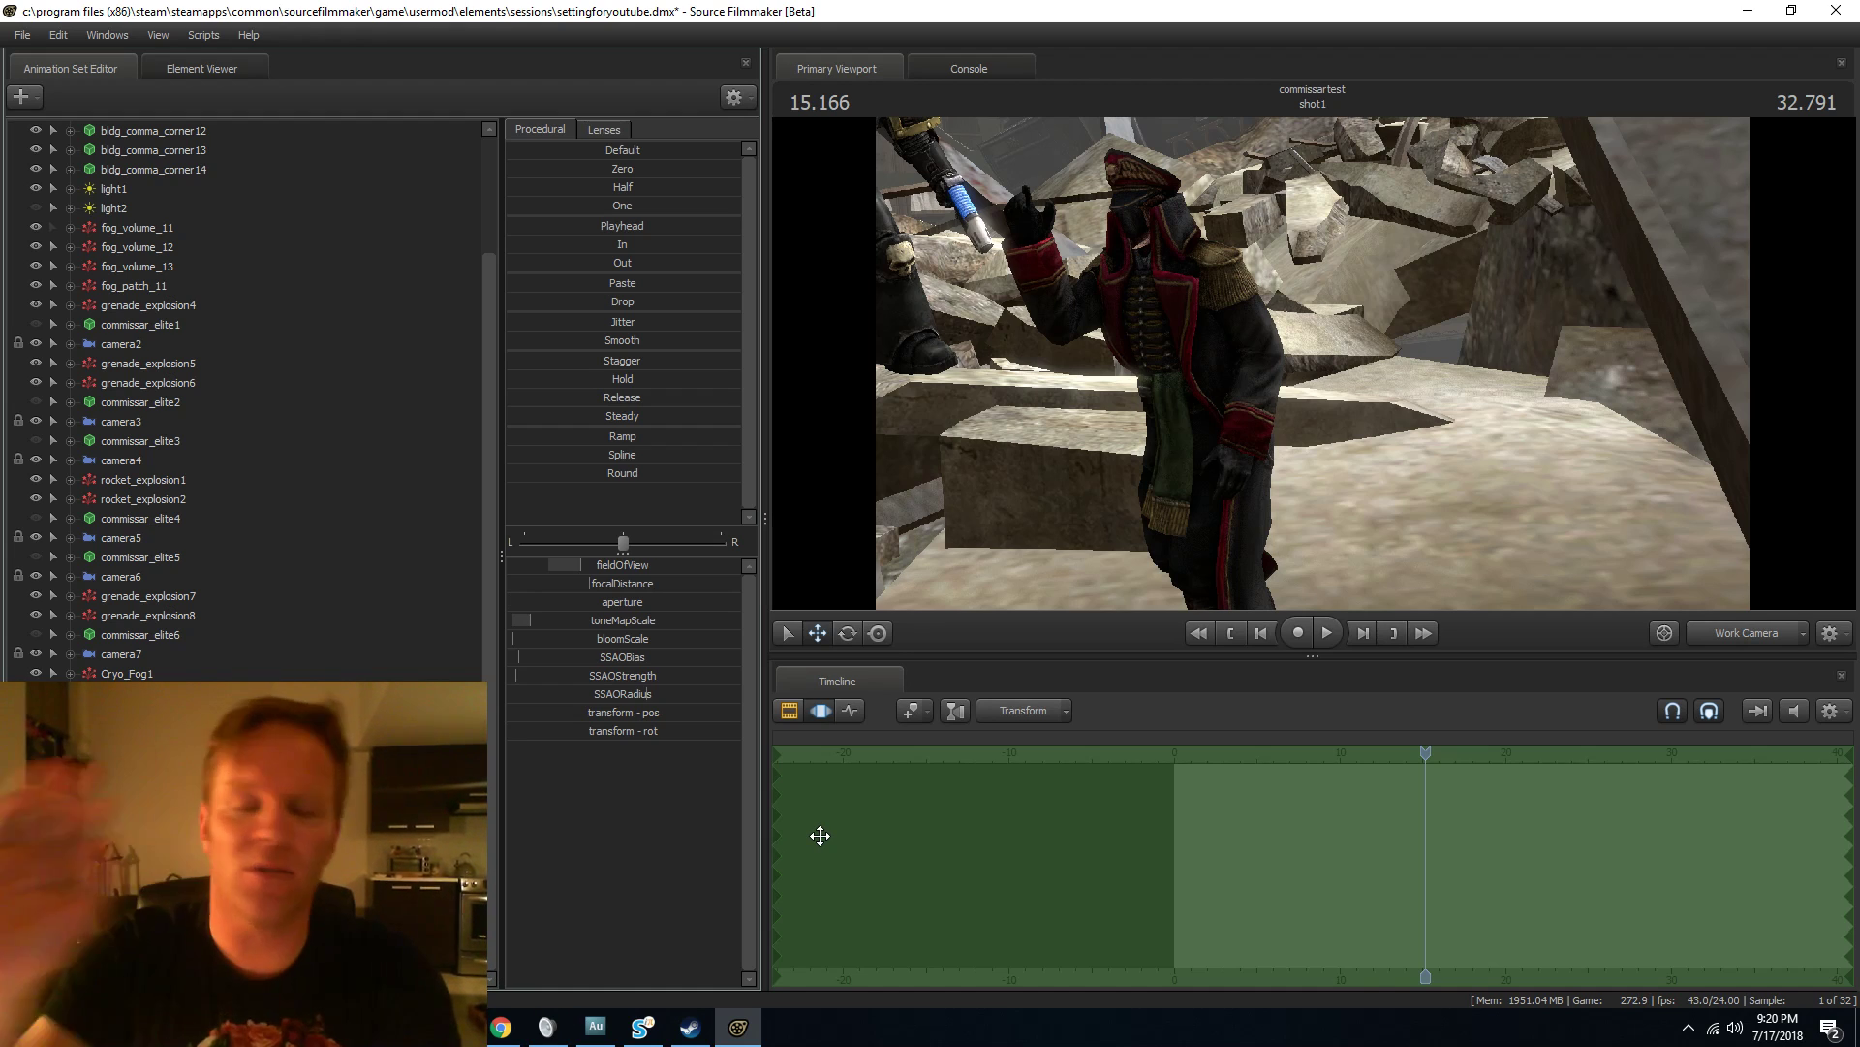
scroll(820, 836, "up", 1)
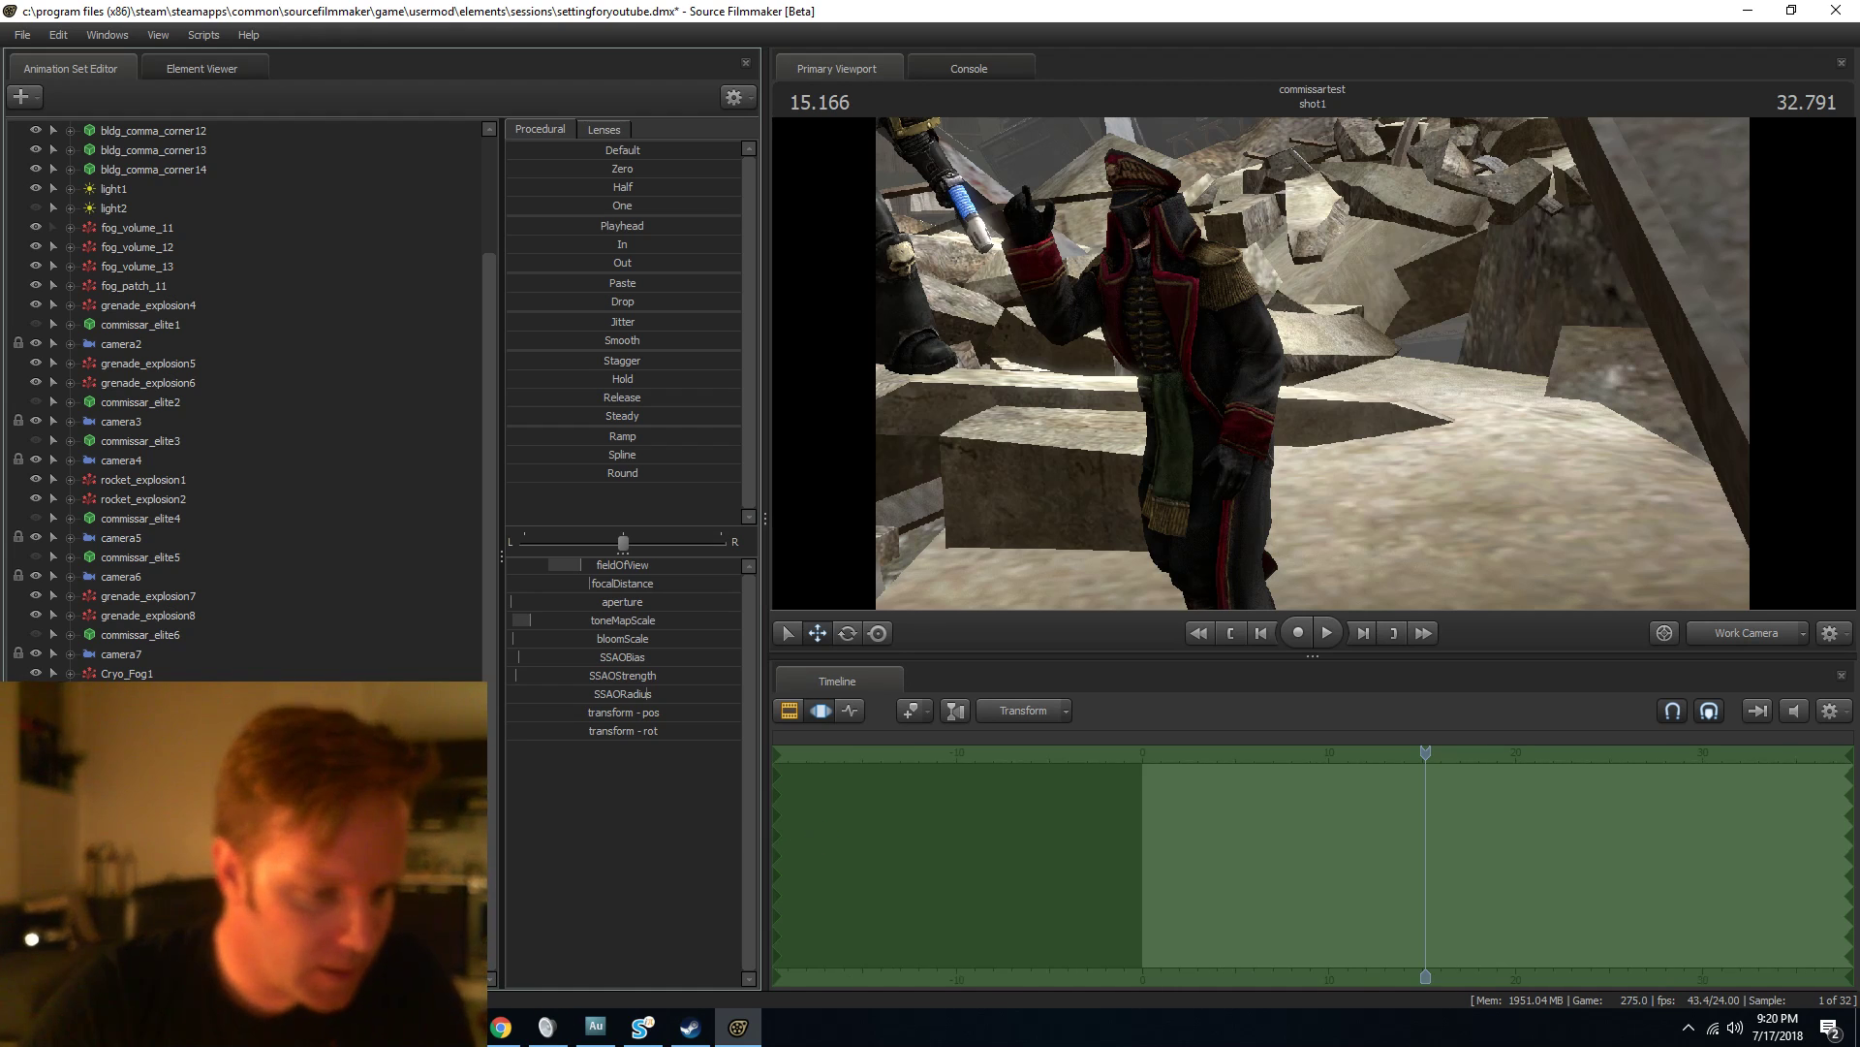
scroll(242, 397, "down", 2)
left_click(87, 885)
scroll(155, 863, "down", 3)
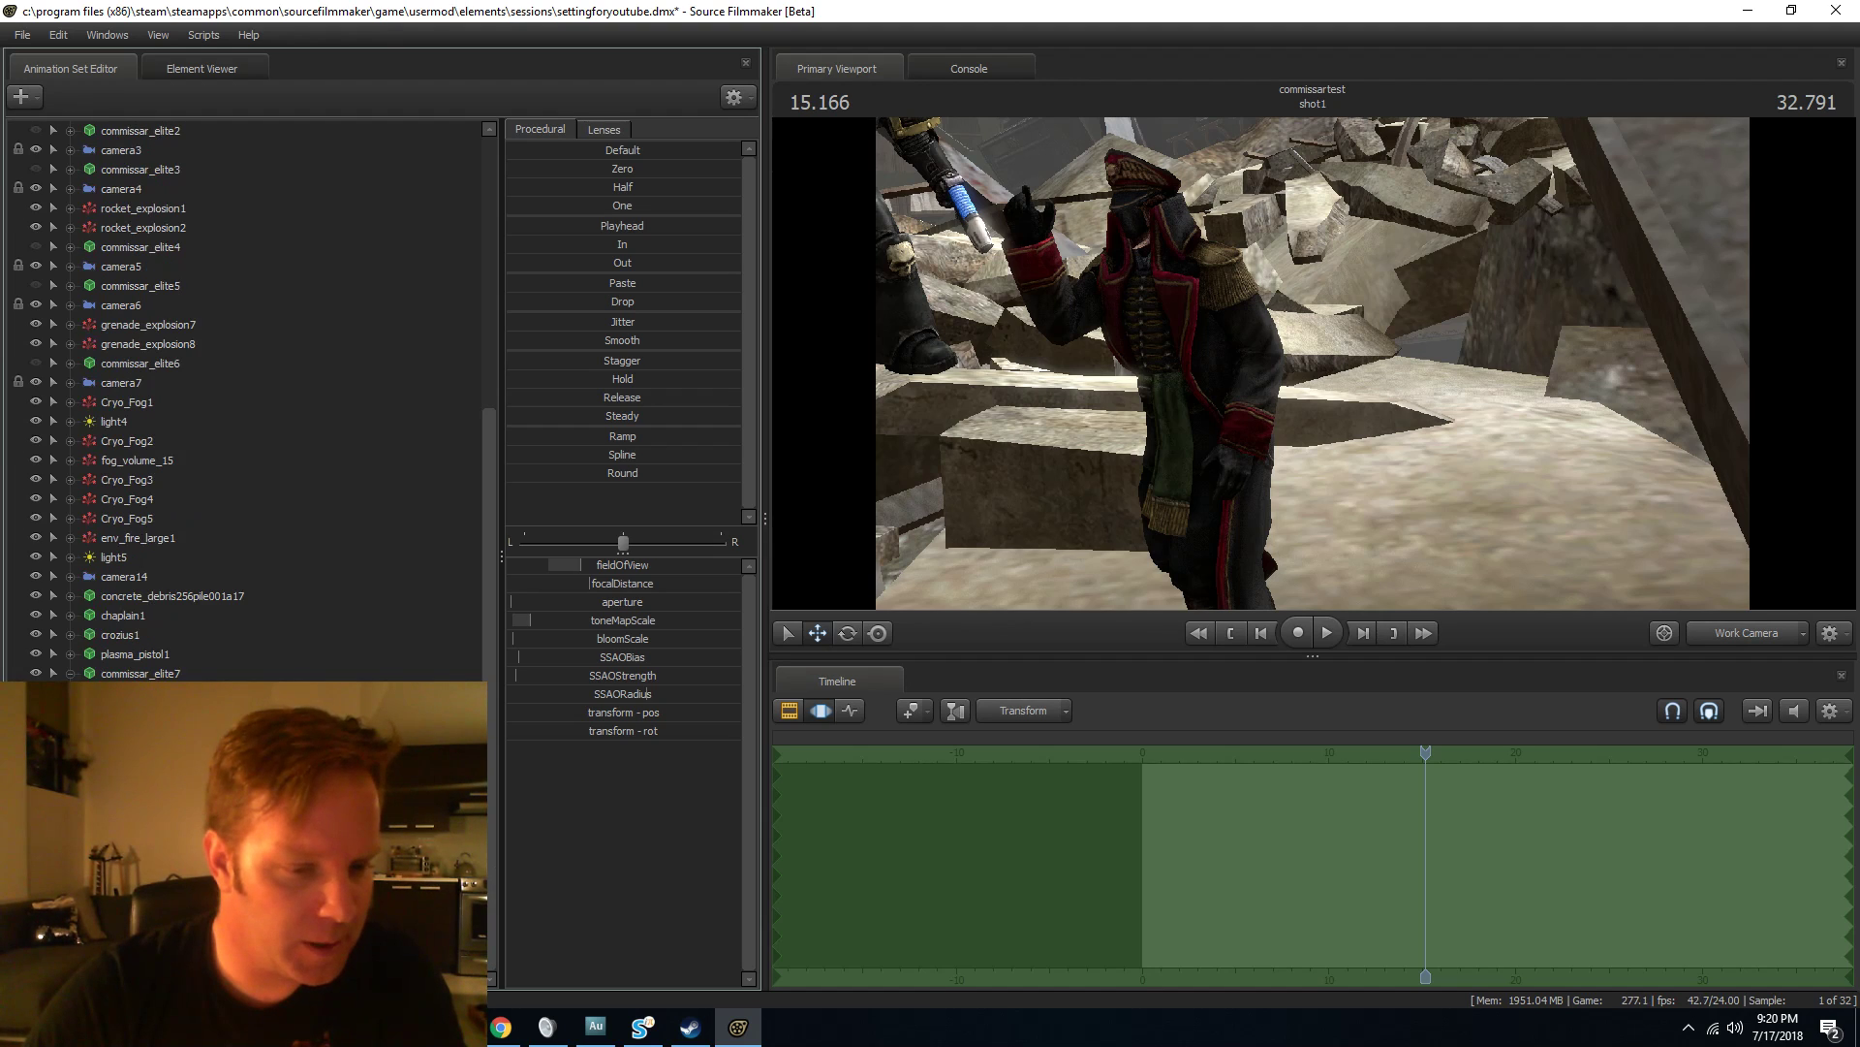
left_click(175, 847)
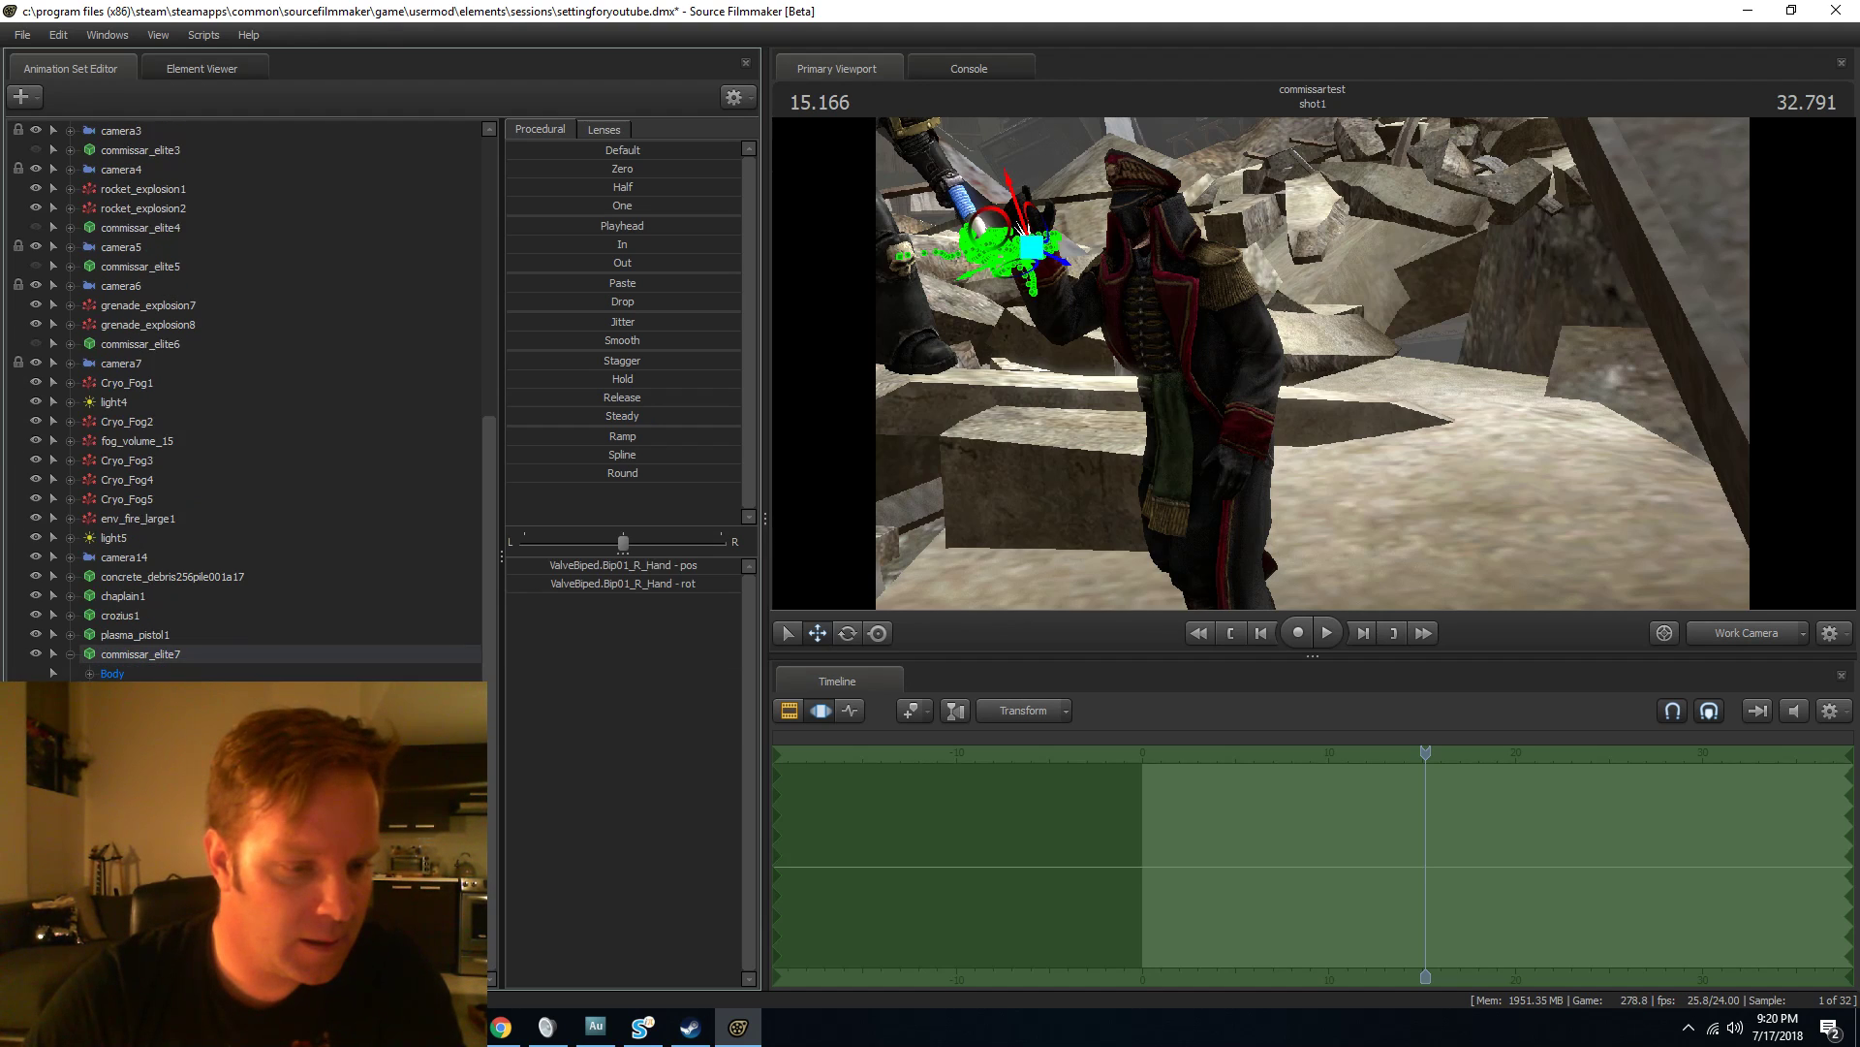
scroll(231, 675, "down", 3)
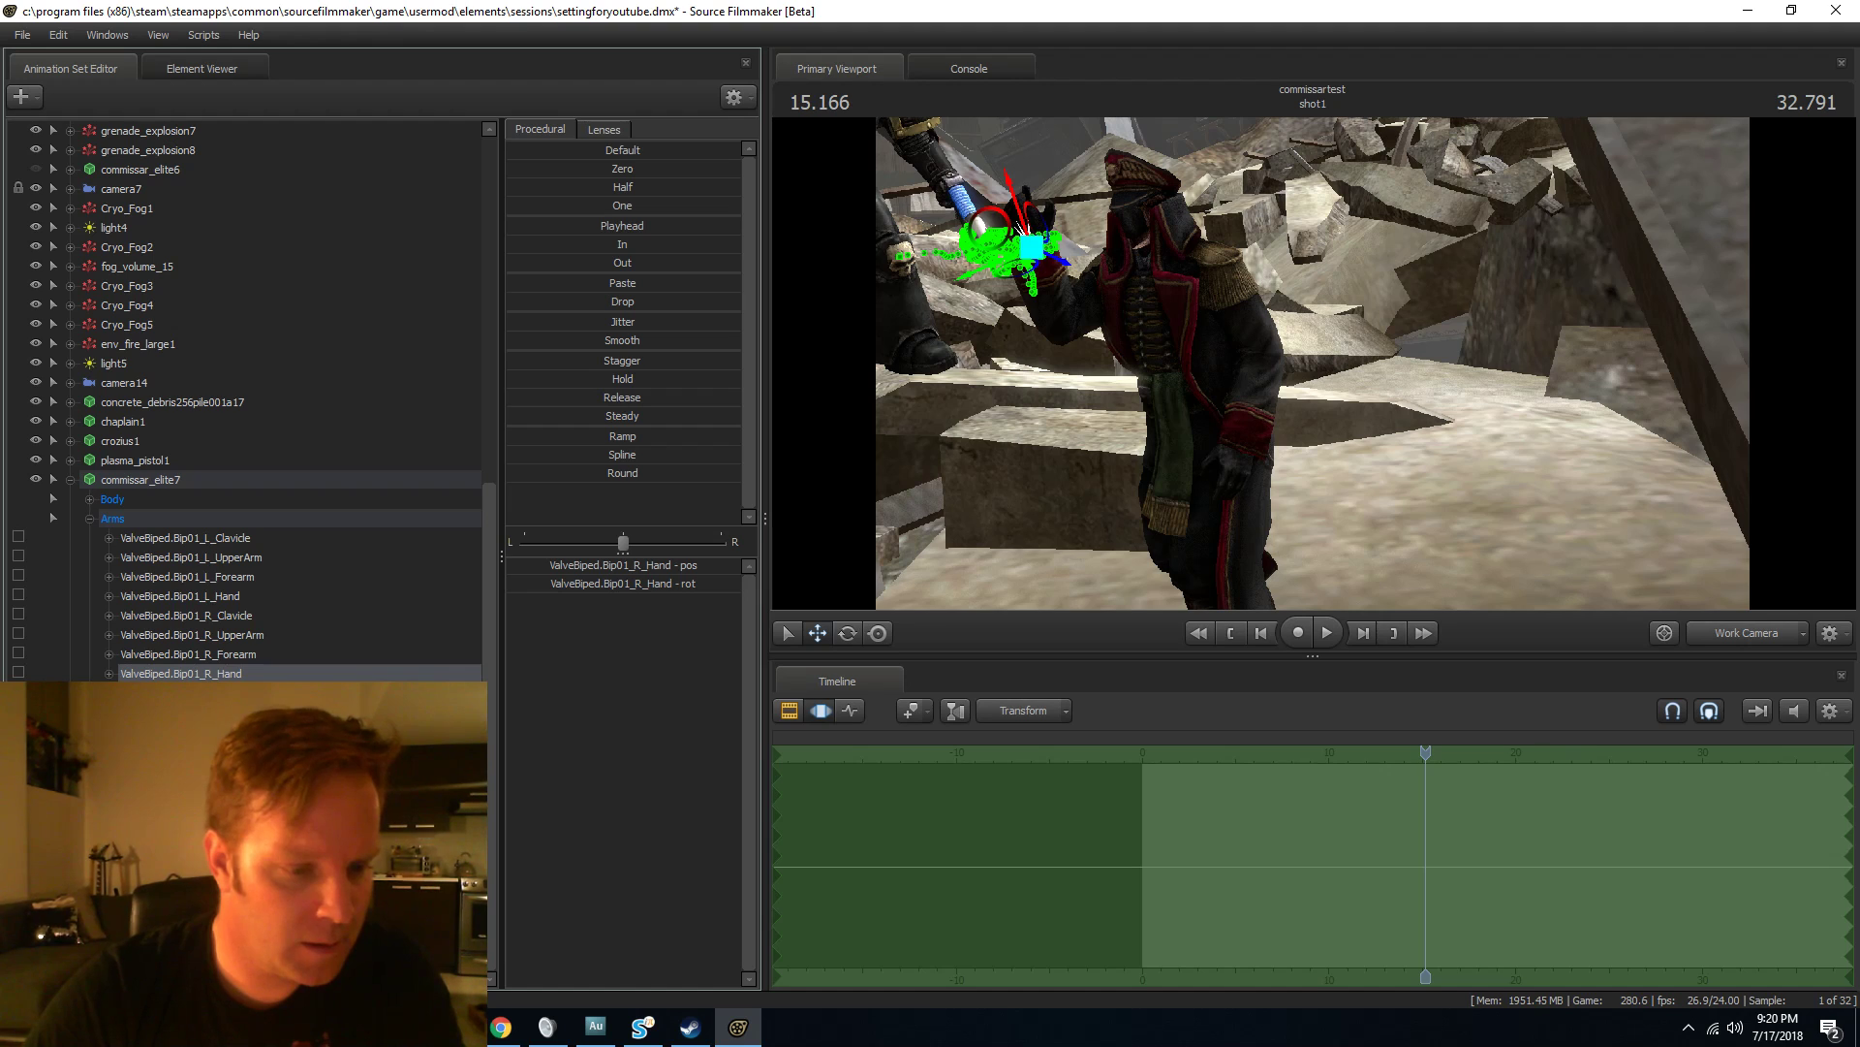
left_click(175, 867)
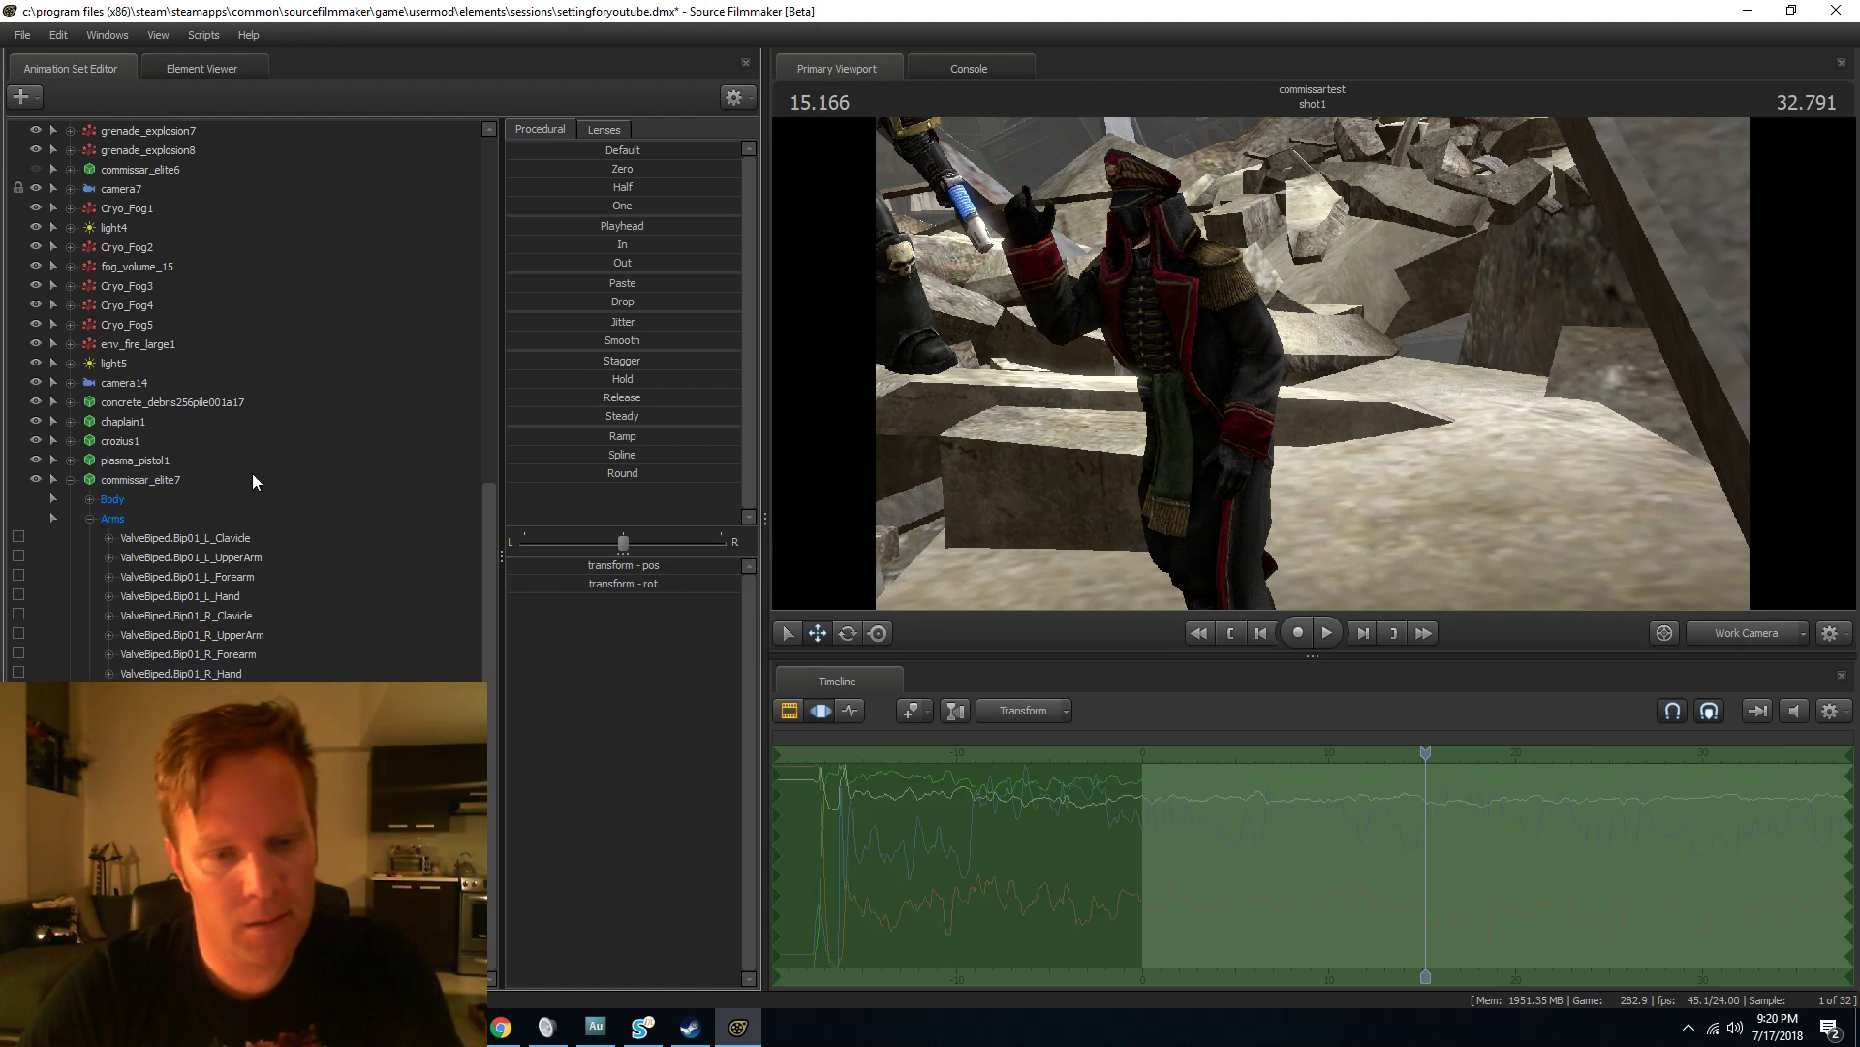
left_click(522, 170)
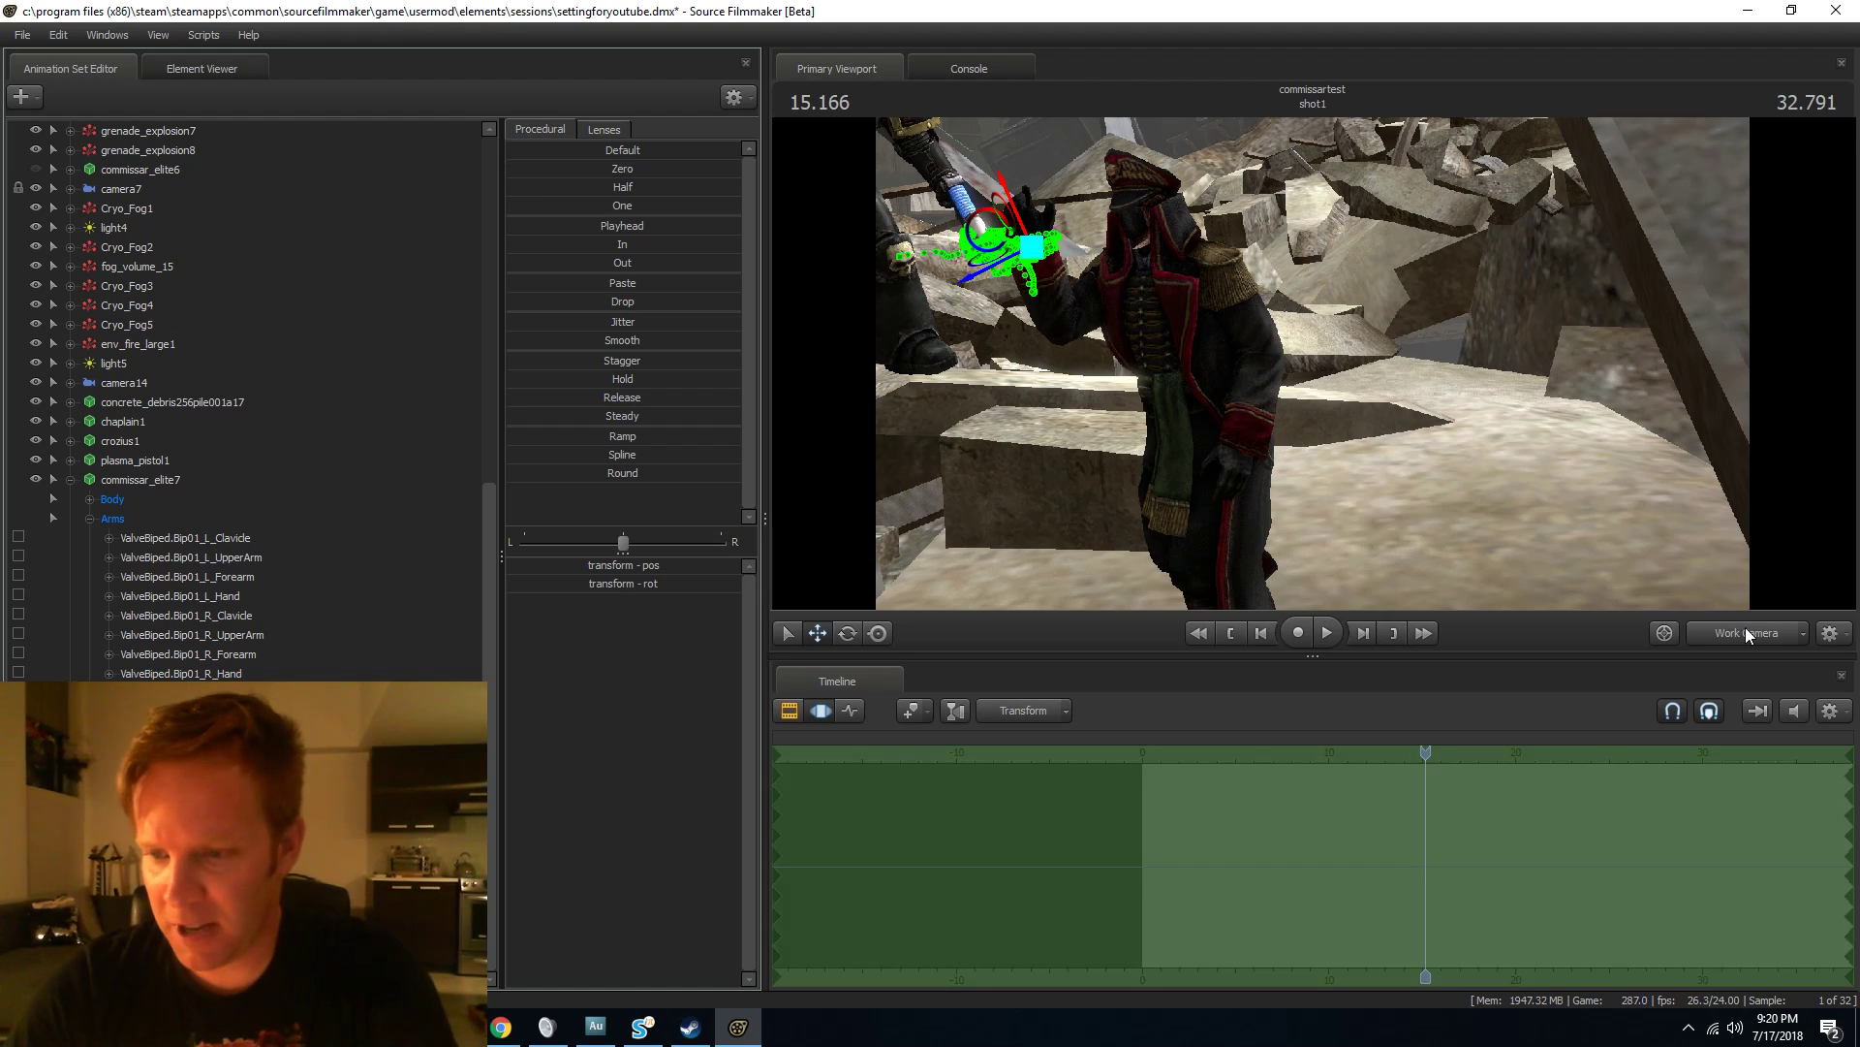
Make camera15 the scene camera, re-aim it from the commissar's hand, and return to the work camera.
left_click(1807, 633)
mouse_move(1762, 703)
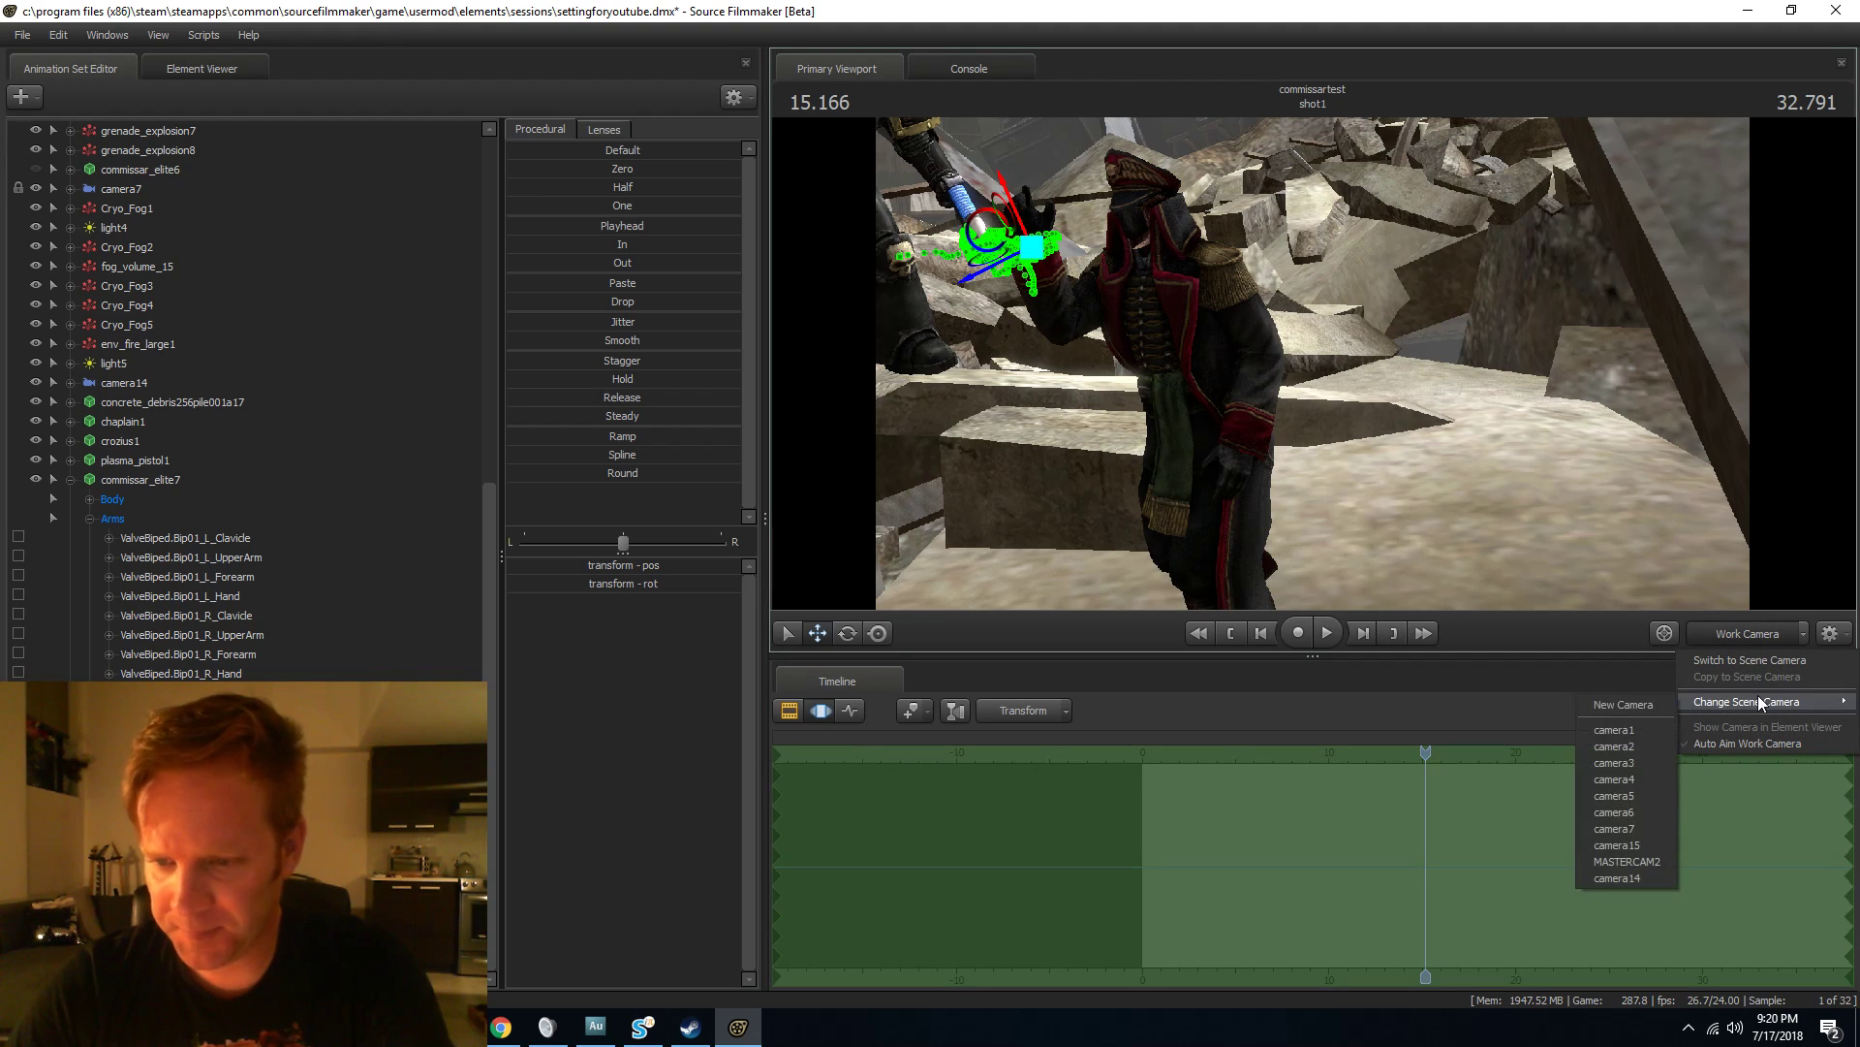
left_click(1622, 845)
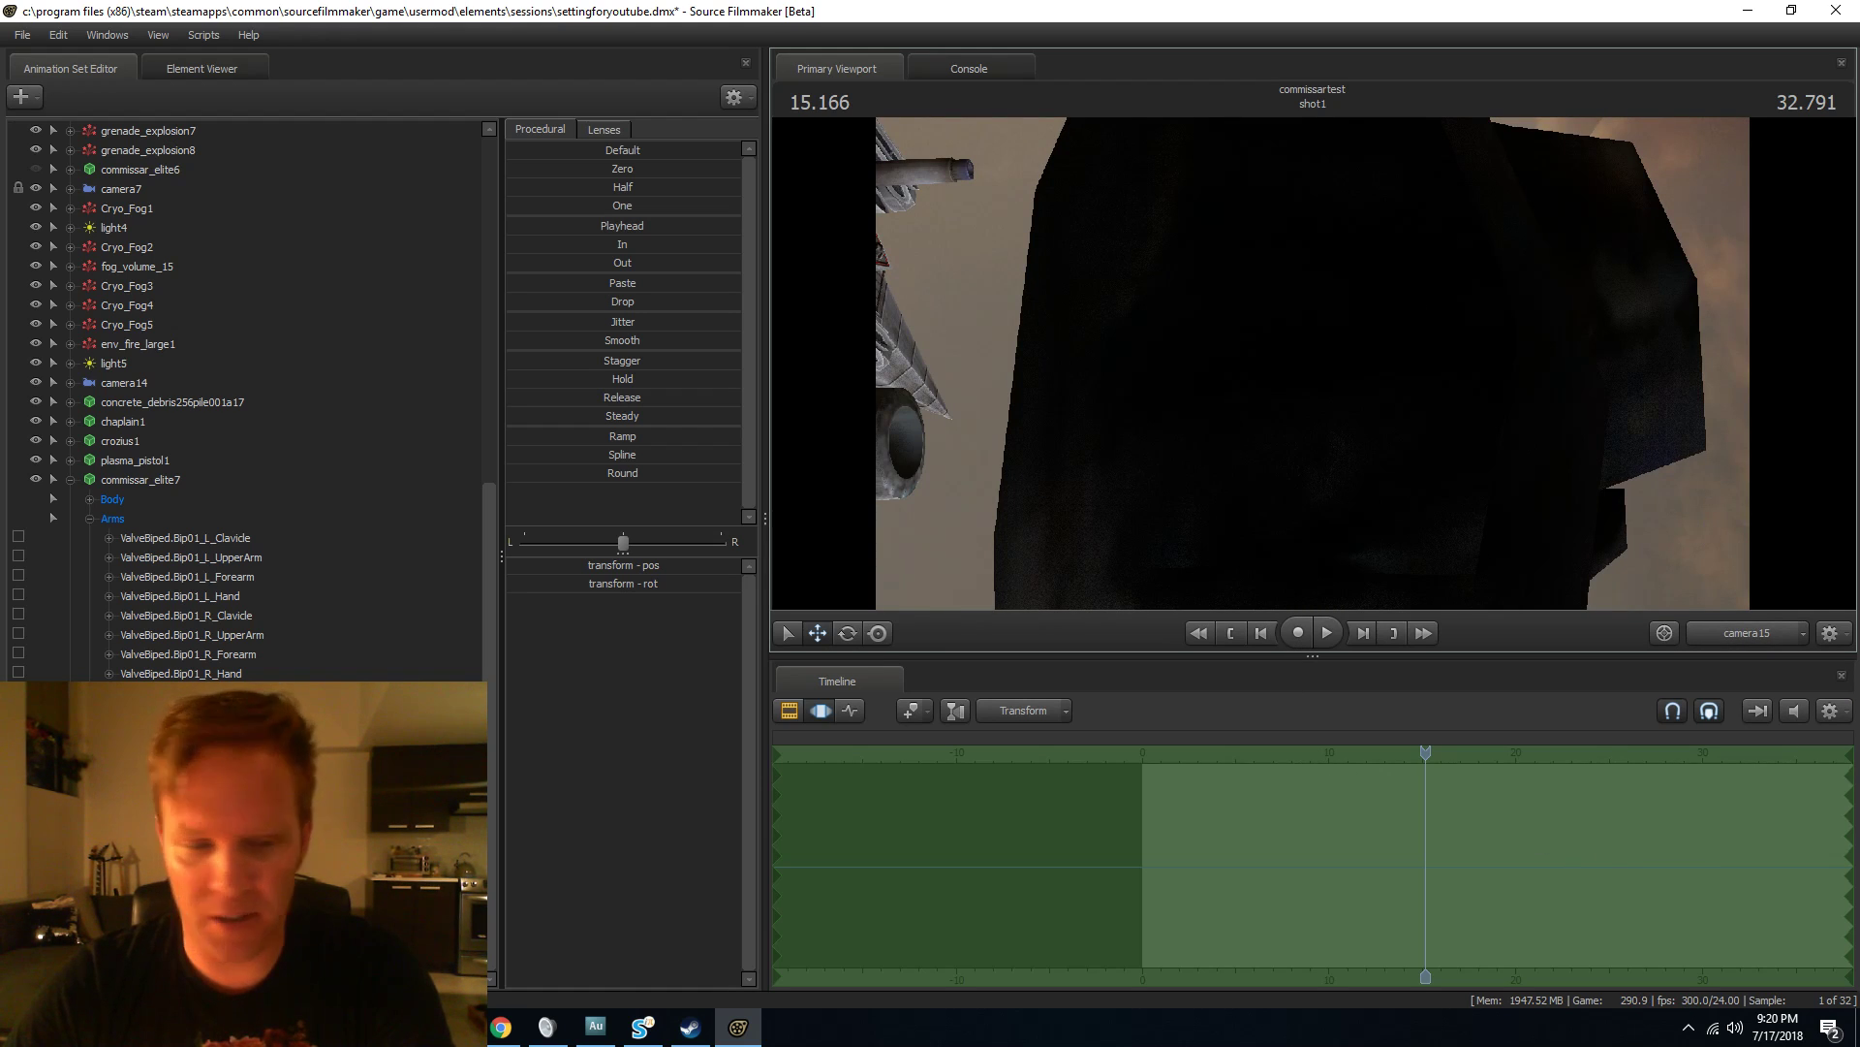
left_click_drag(1297, 267, 1311, 296)
key("Return")
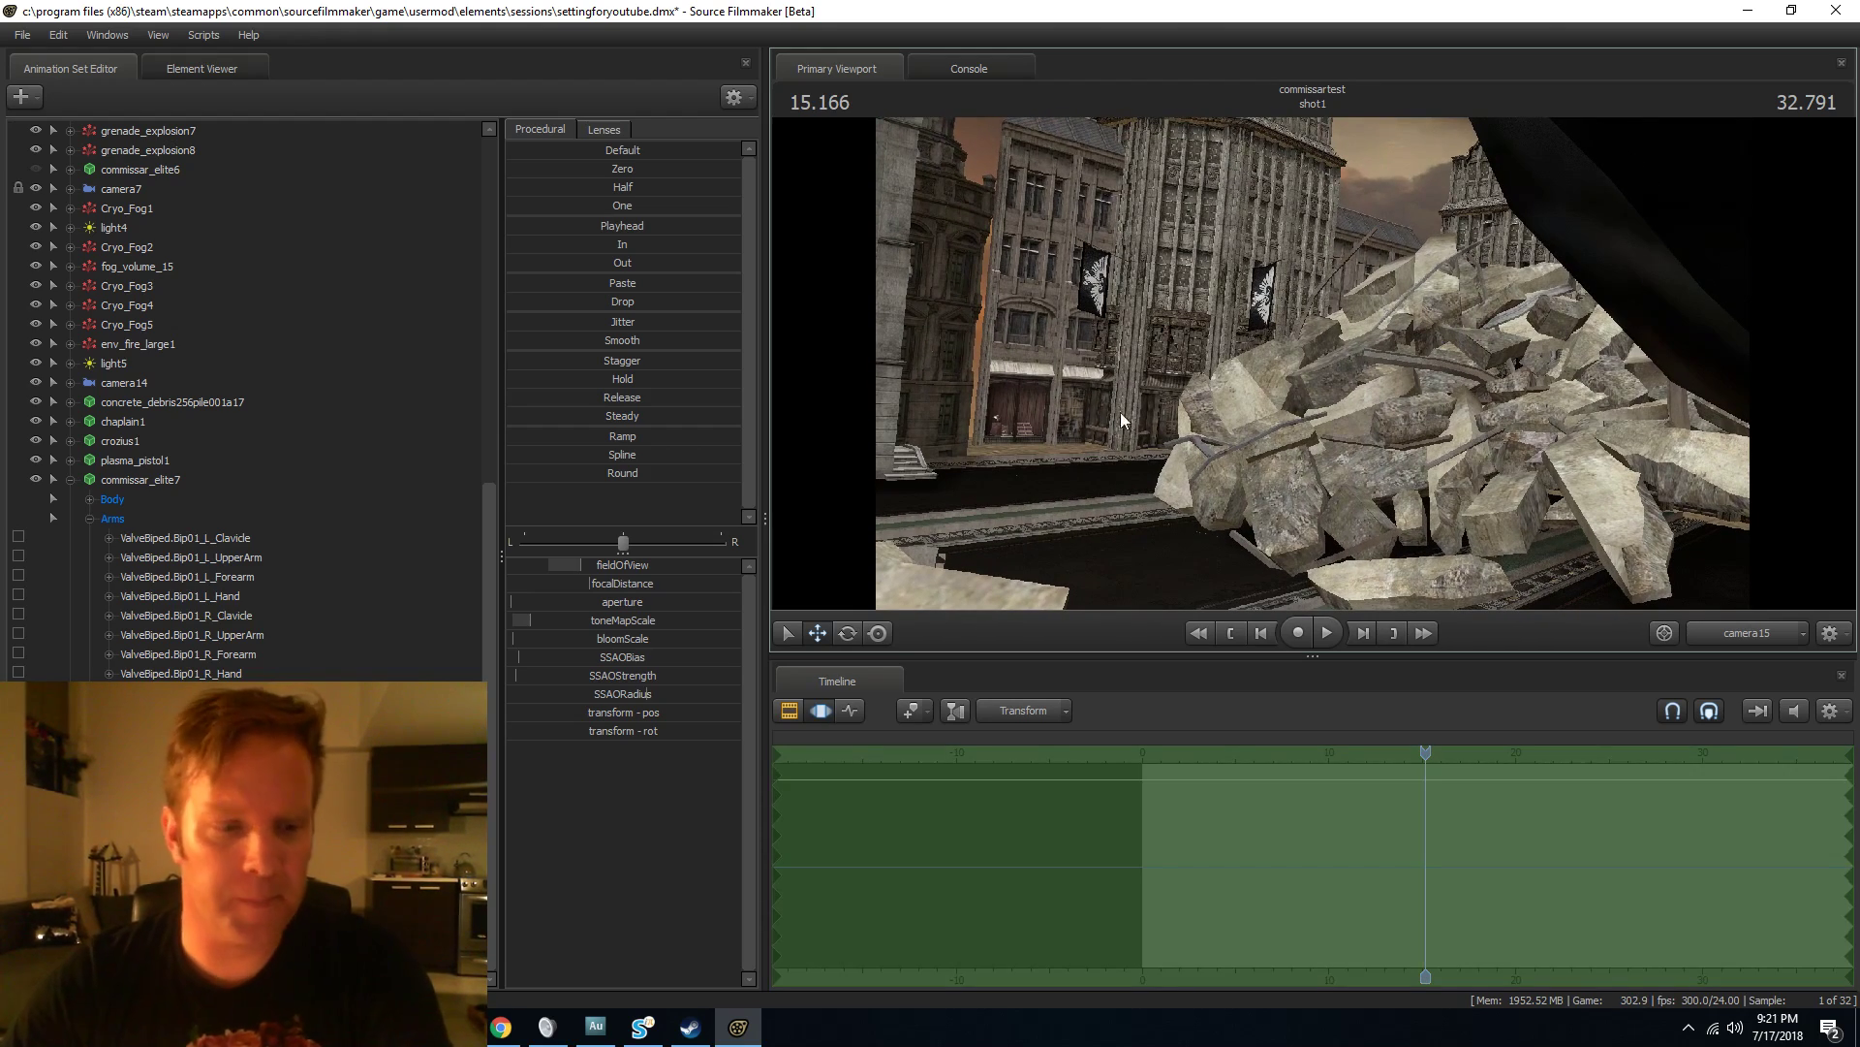
left_click(1760, 630)
left_click_drag(1191, 325, 1347, 368)
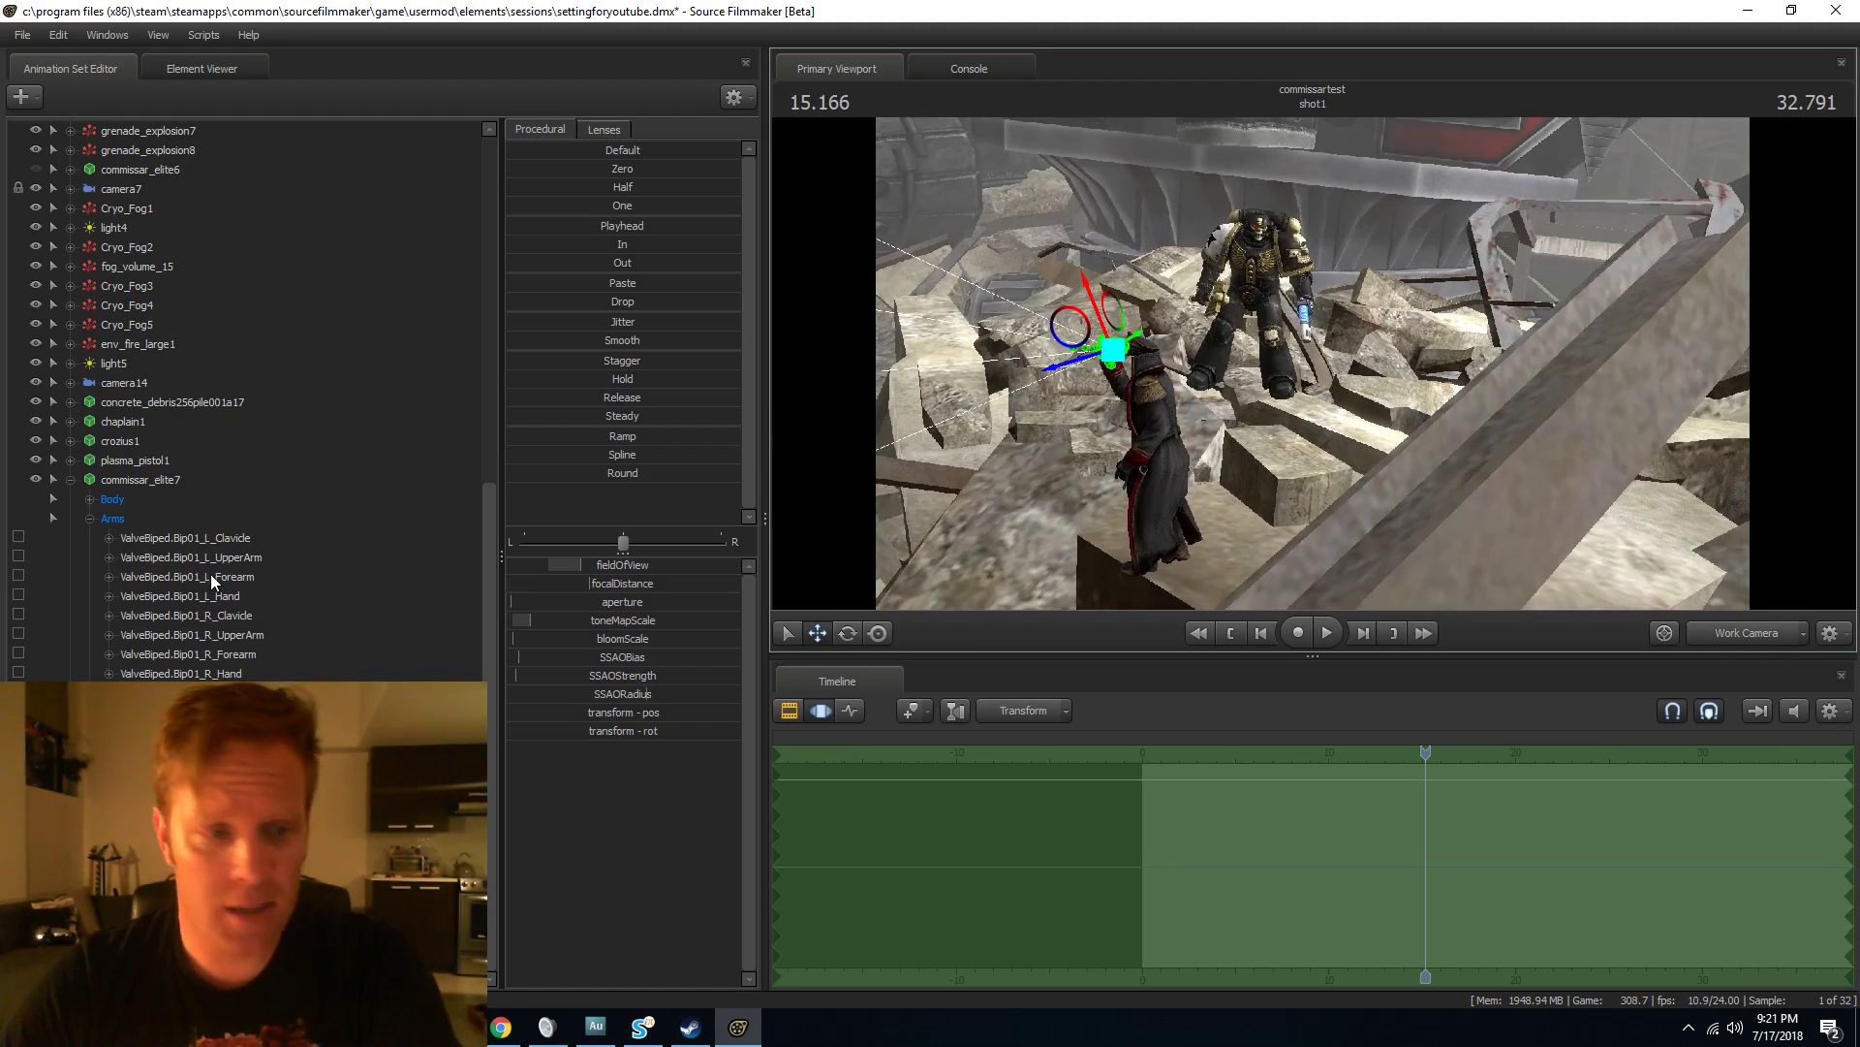
Rotate the whole commissar_elite7 model to turn towards the chaplain, checking the framing through camera15.
left_click(155, 479)
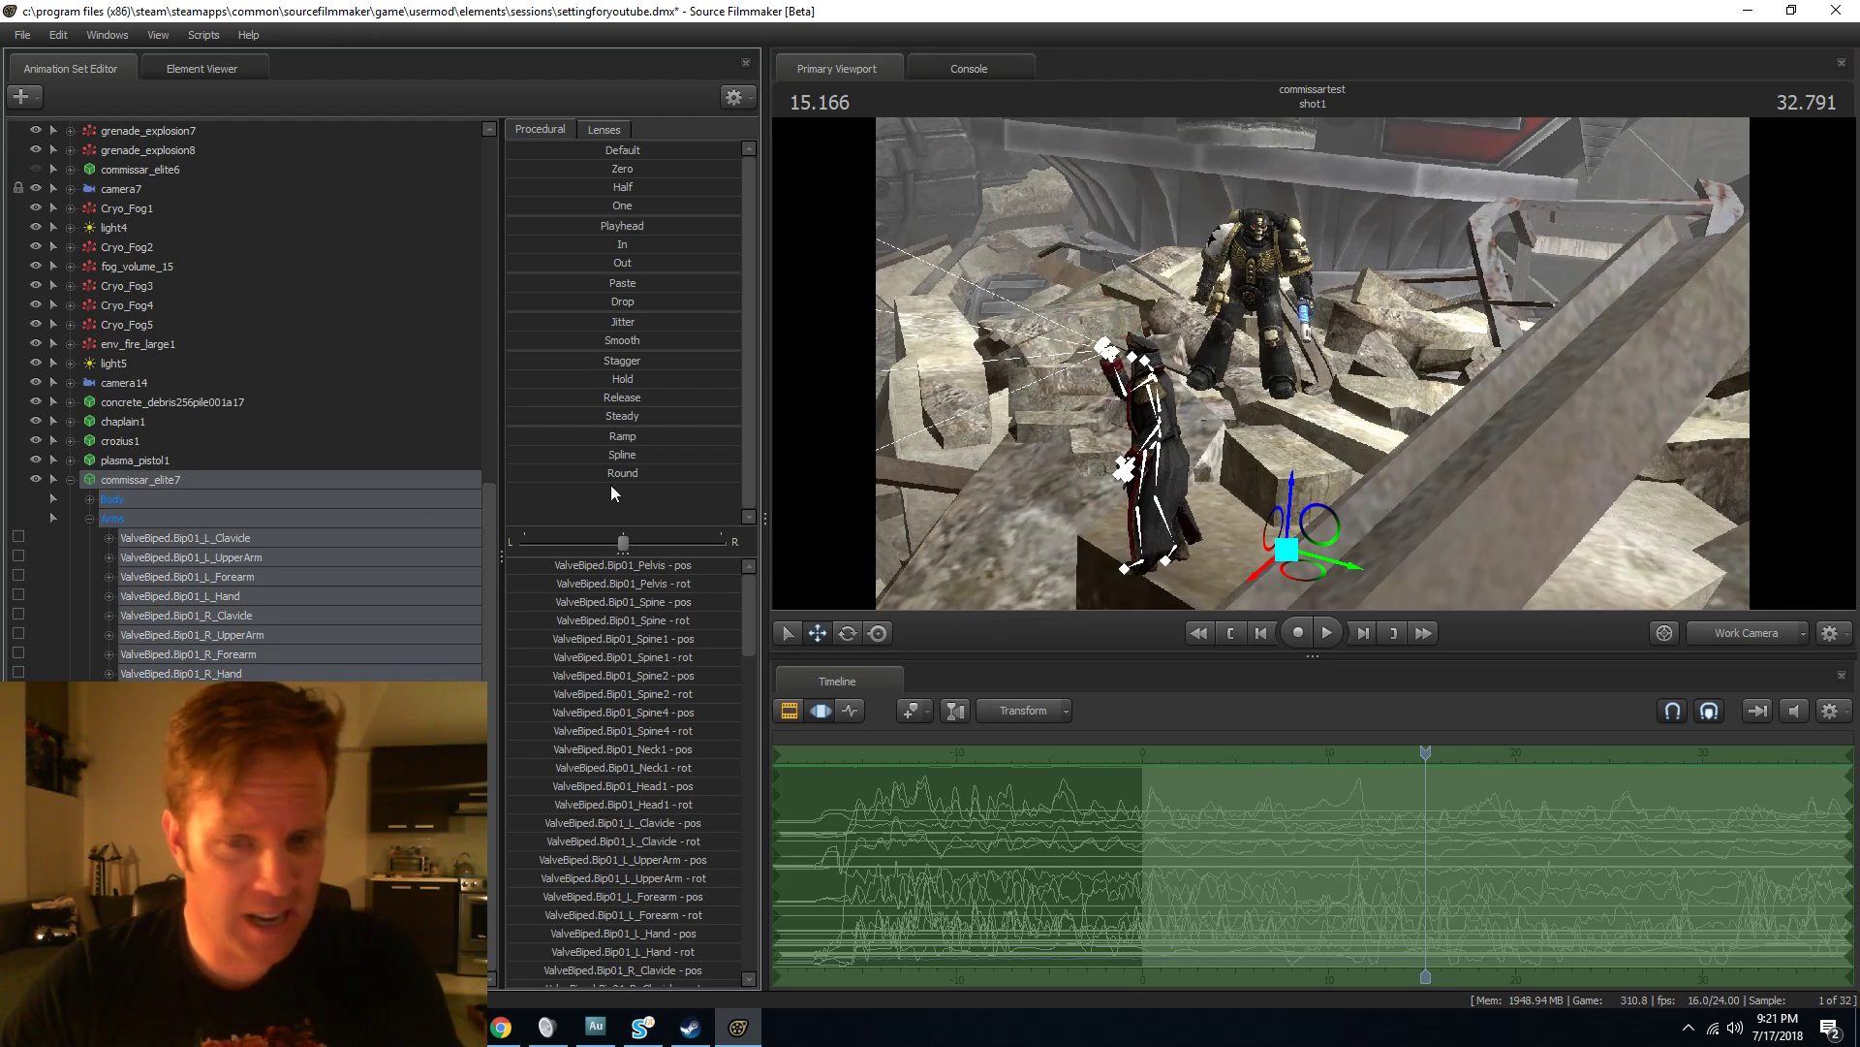
mouse_move(1267, 254)
left_mouse_down()
mouse_move(1269, 300)
mouse_move(1260, 277)
left_mouse_up()
key("e")
mouse_move(1328, 559)
left_mouse_down()
mouse_move(1257, 499)
mouse_move(1274, 506)
mouse_move(1255, 543)
mouse_move(1320, 557)
mouse_move(1255, 544)
mouse_move(1321, 540)
left_mouse_up()
left_click(1754, 632)
left_click(1754, 632)
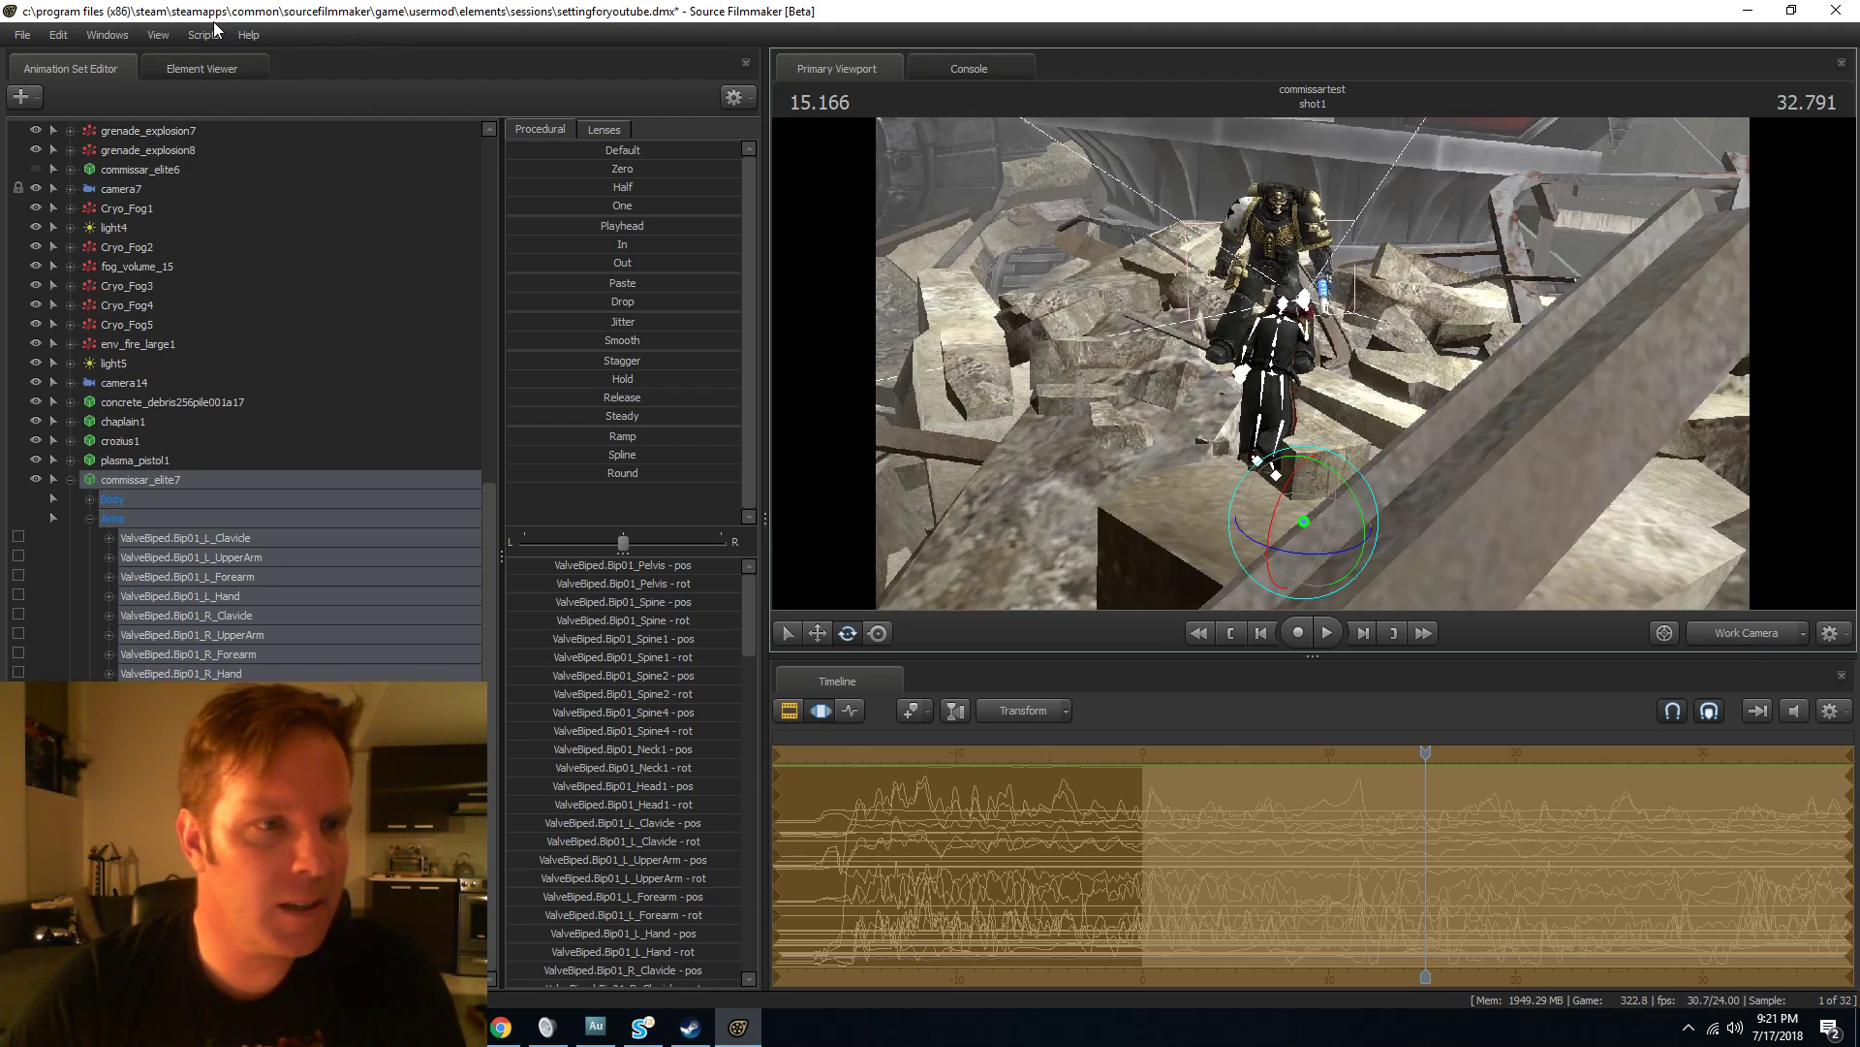
Open a Secondary Viewport showing camera15, place it beside the primary view and enlarge it, and hide commissar_elite7.
left_click(107, 35)
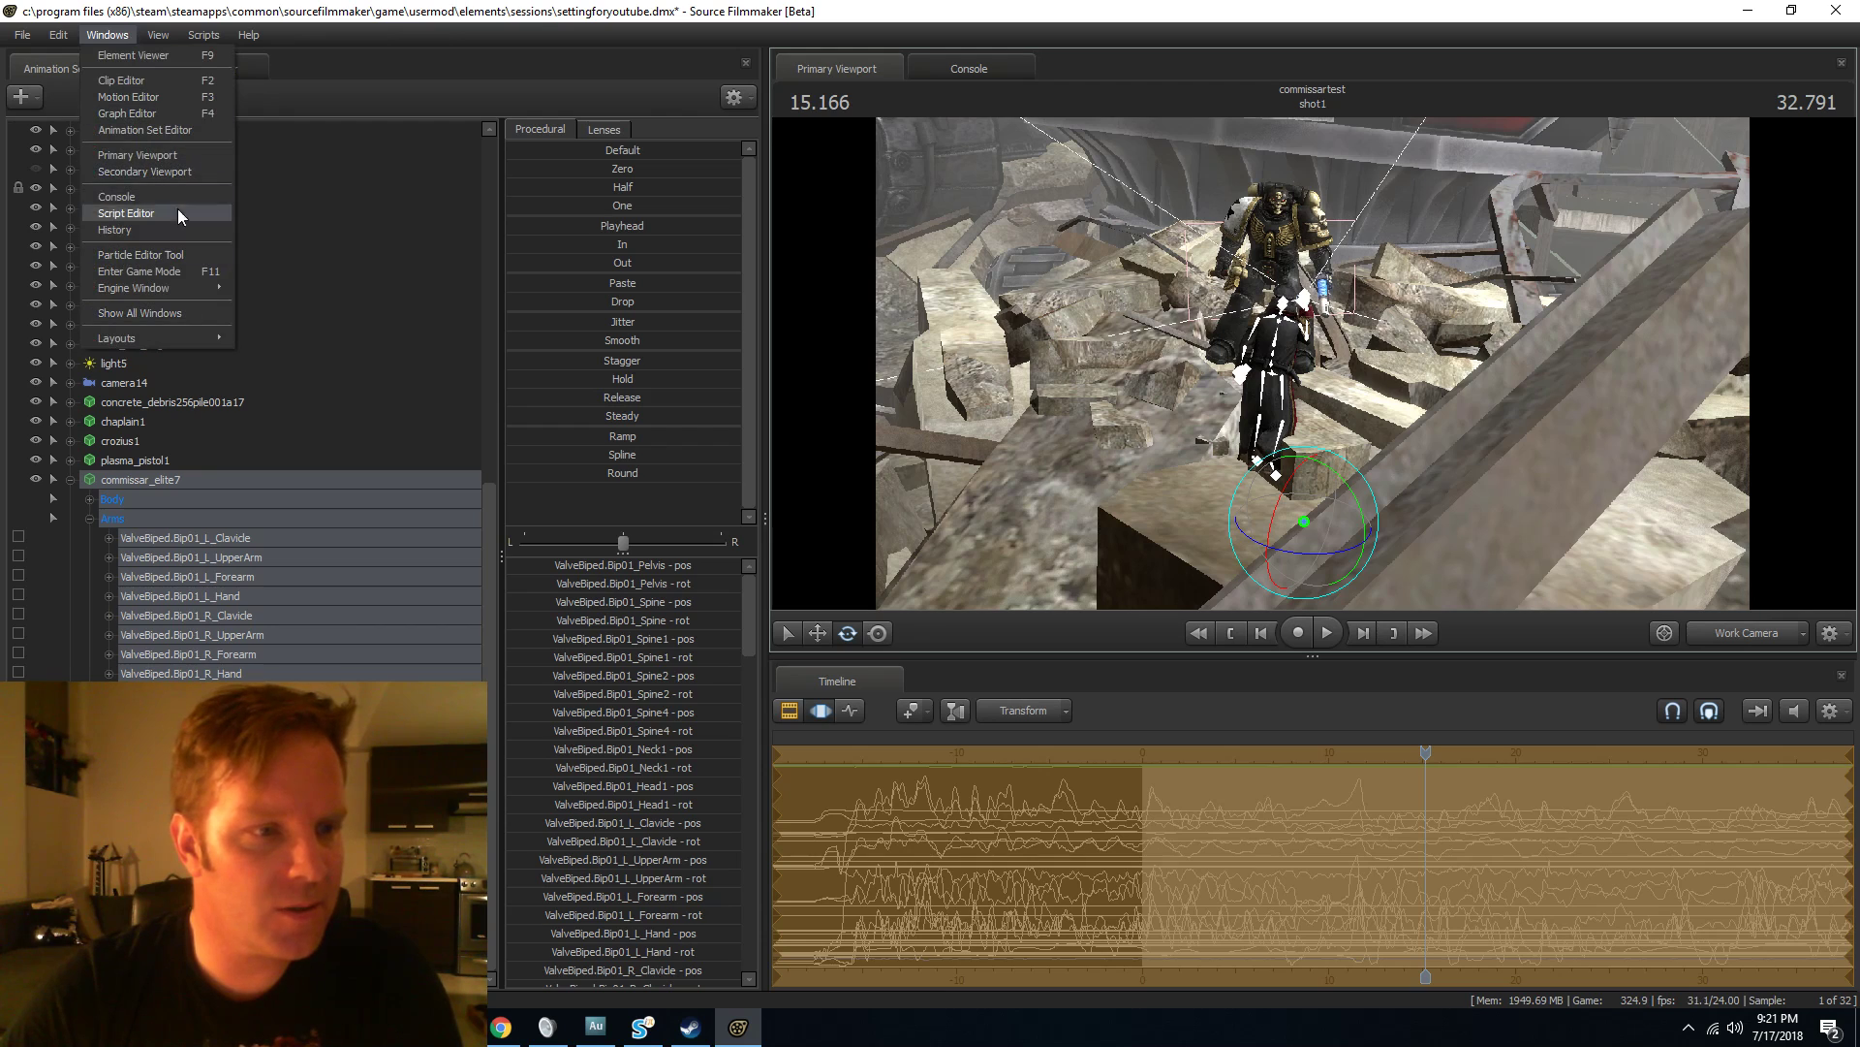
left_click(160, 172)
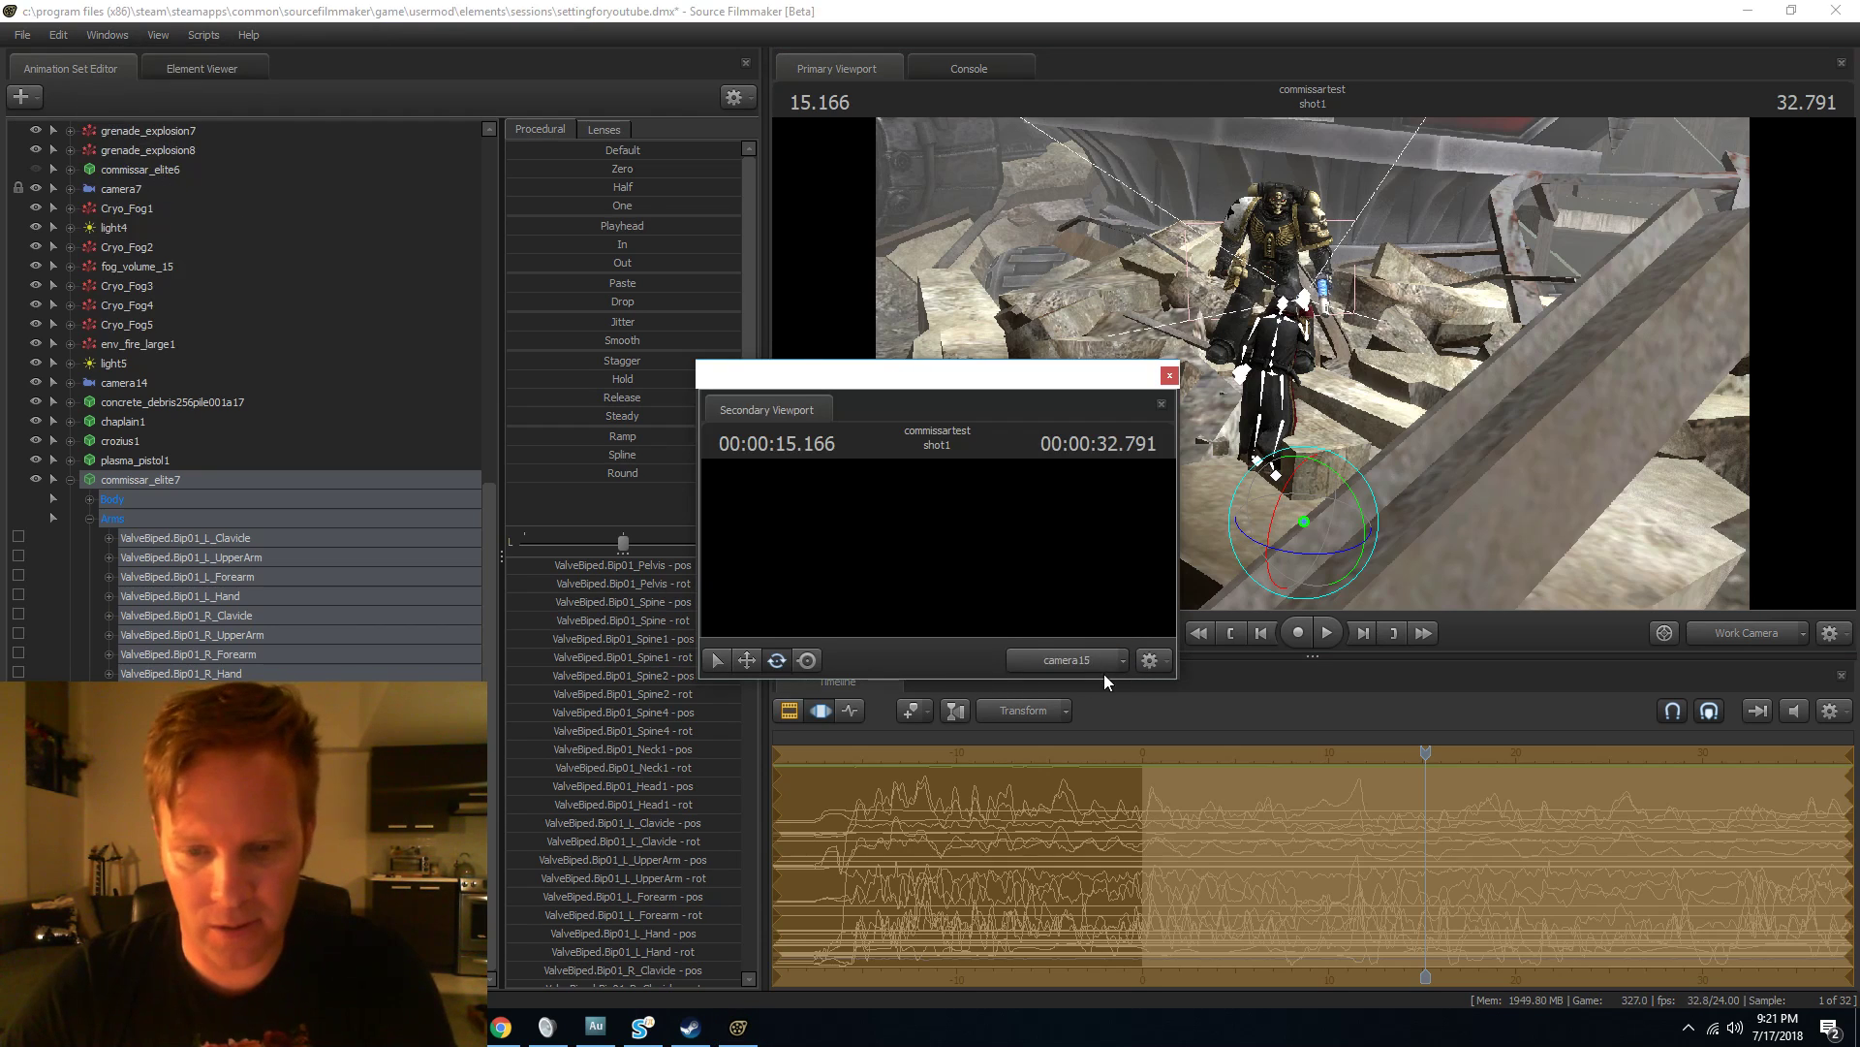
left_click_drag(1045, 385, 704, 153)
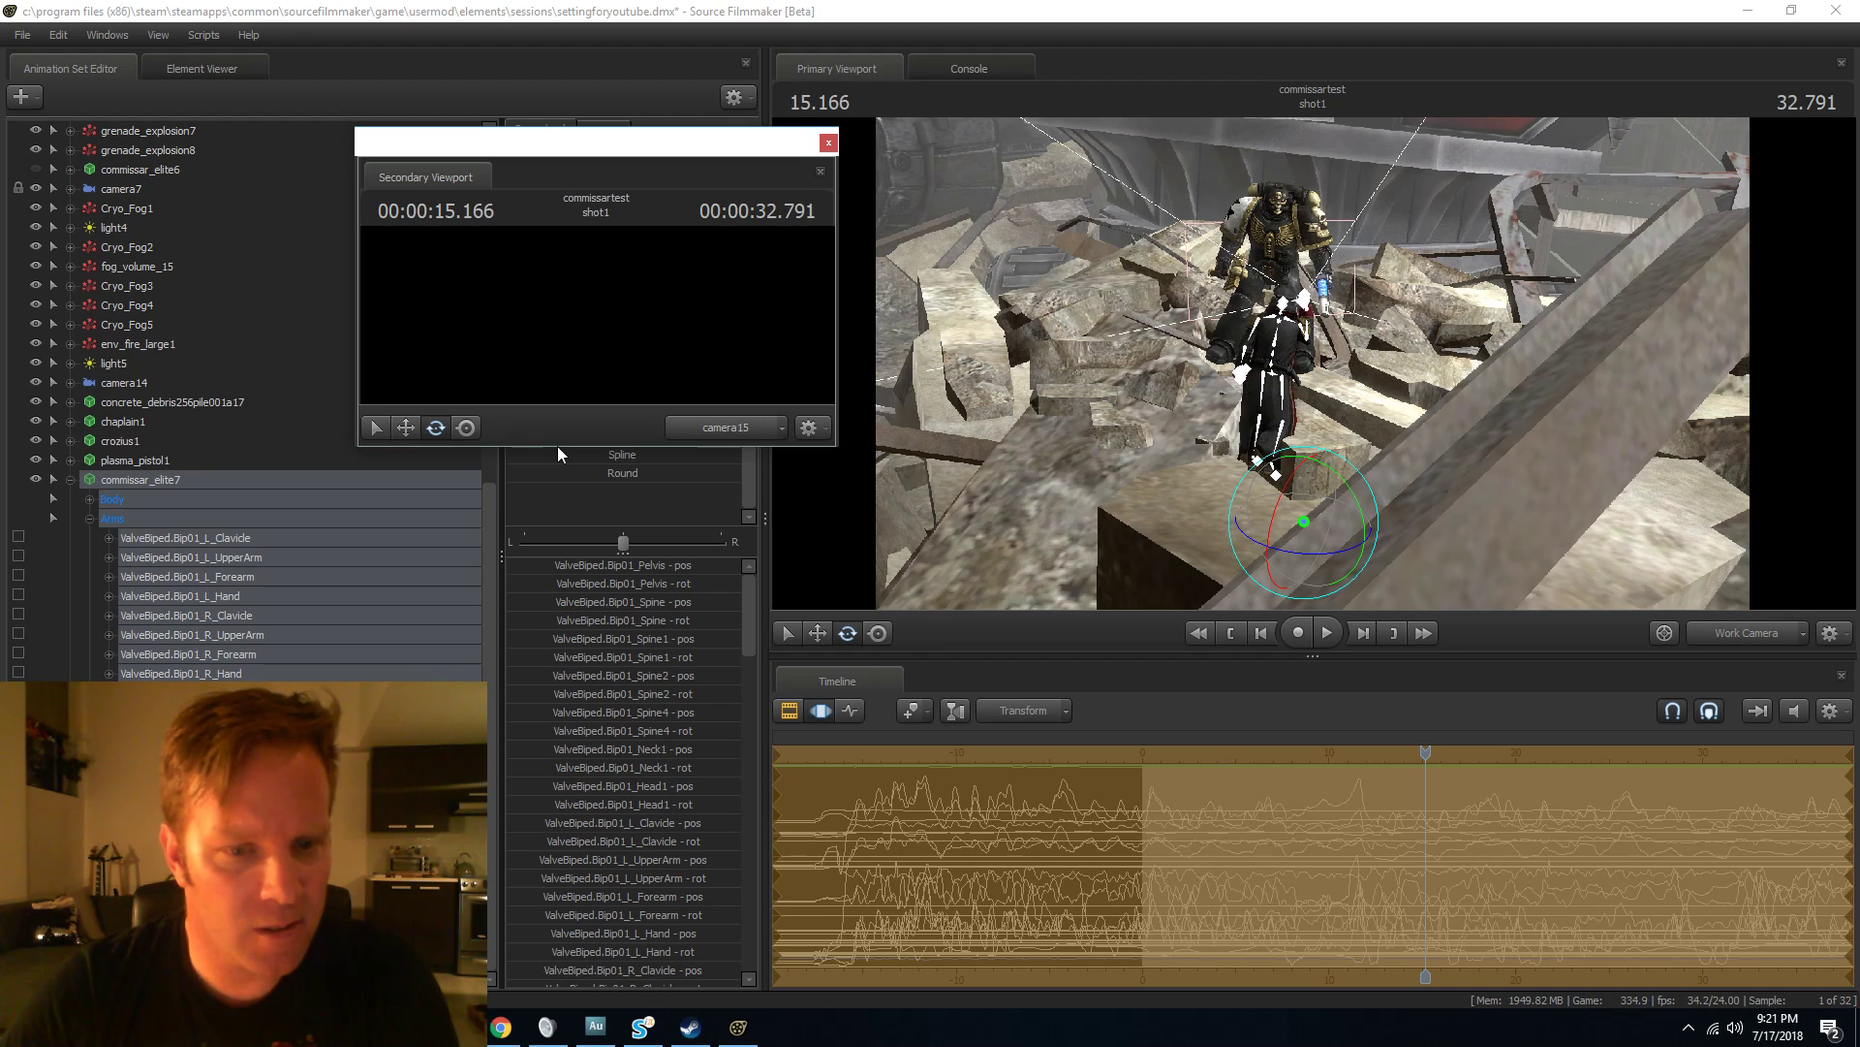
left_click(731, 427)
left_click(729, 426)
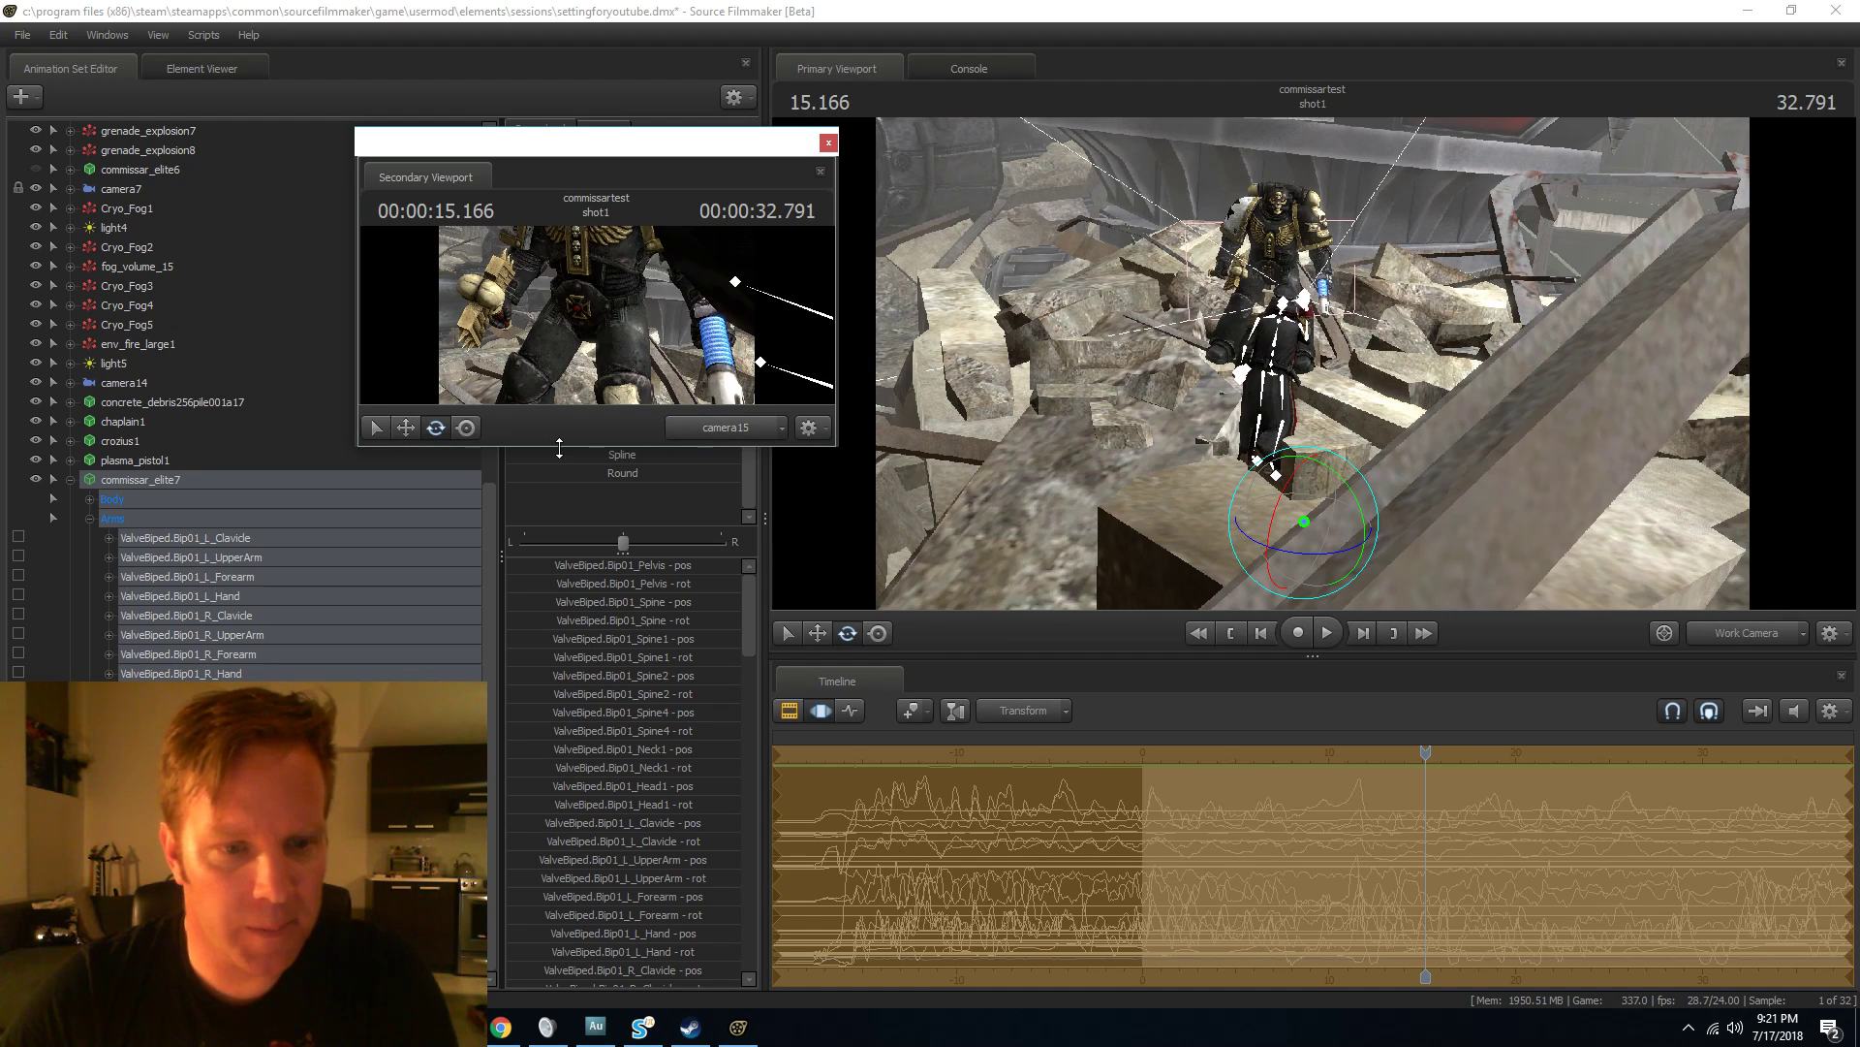
left_click_drag(559, 448, 570, 480)
left_click(35, 479)
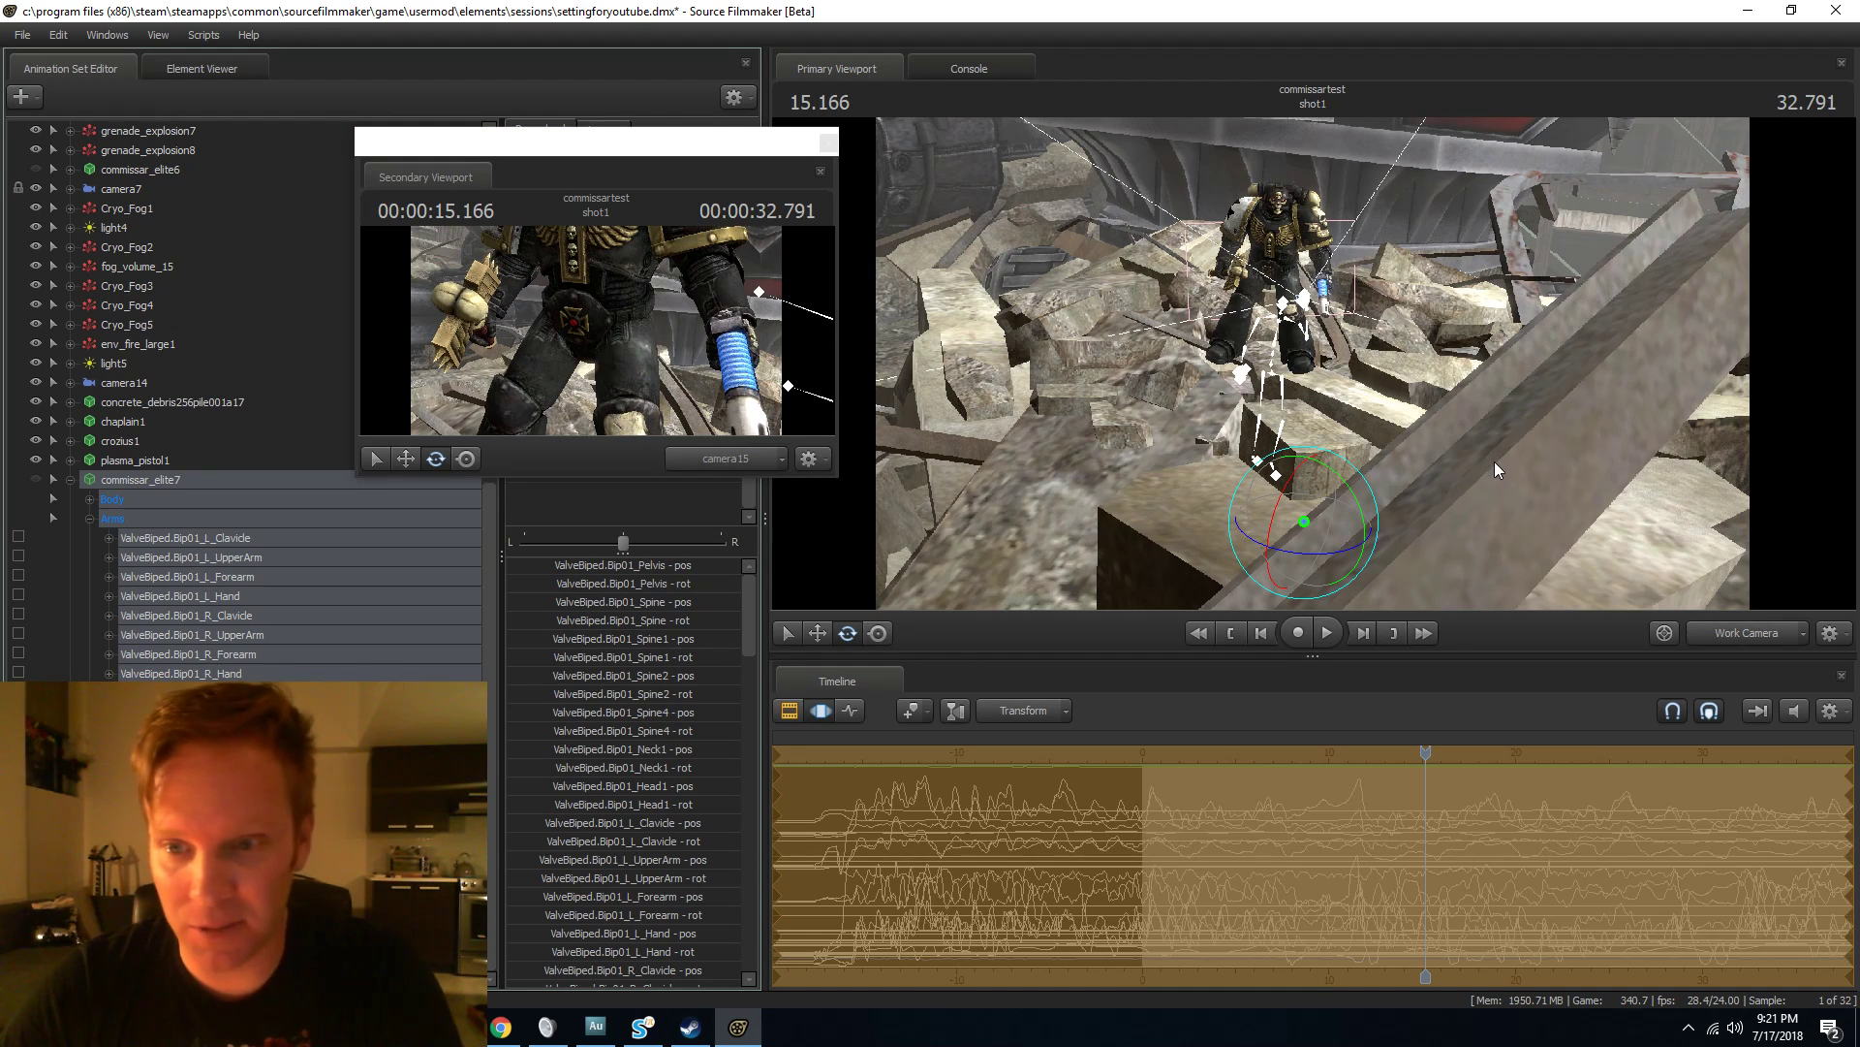
Play back the shot to check the framing through camera15, and return the playhead to about 14.5 seconds.
key("space")
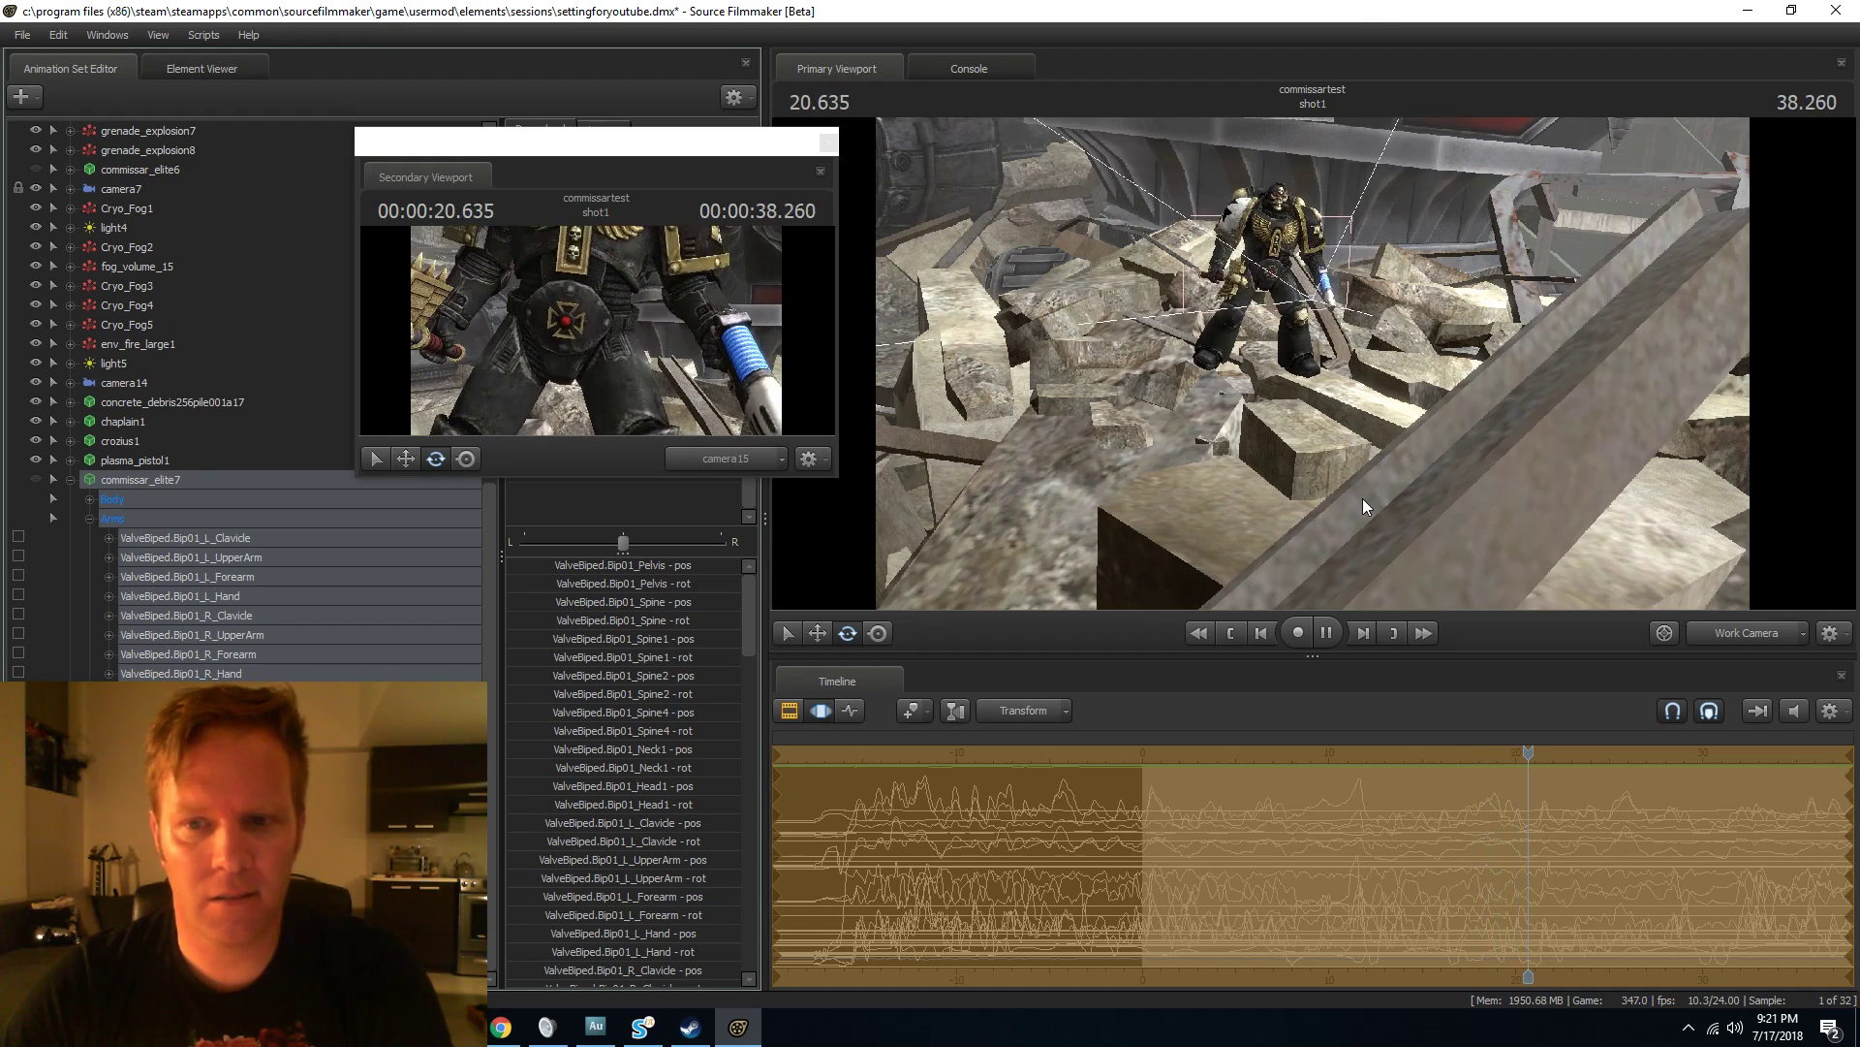
key("space")
left_click_drag(1539, 752, 1502, 750)
mouse_move(1407, 756)
left_mouse_down()
mouse_move(1288, 765)
mouse_move(1412, 782)
left_mouse_up()
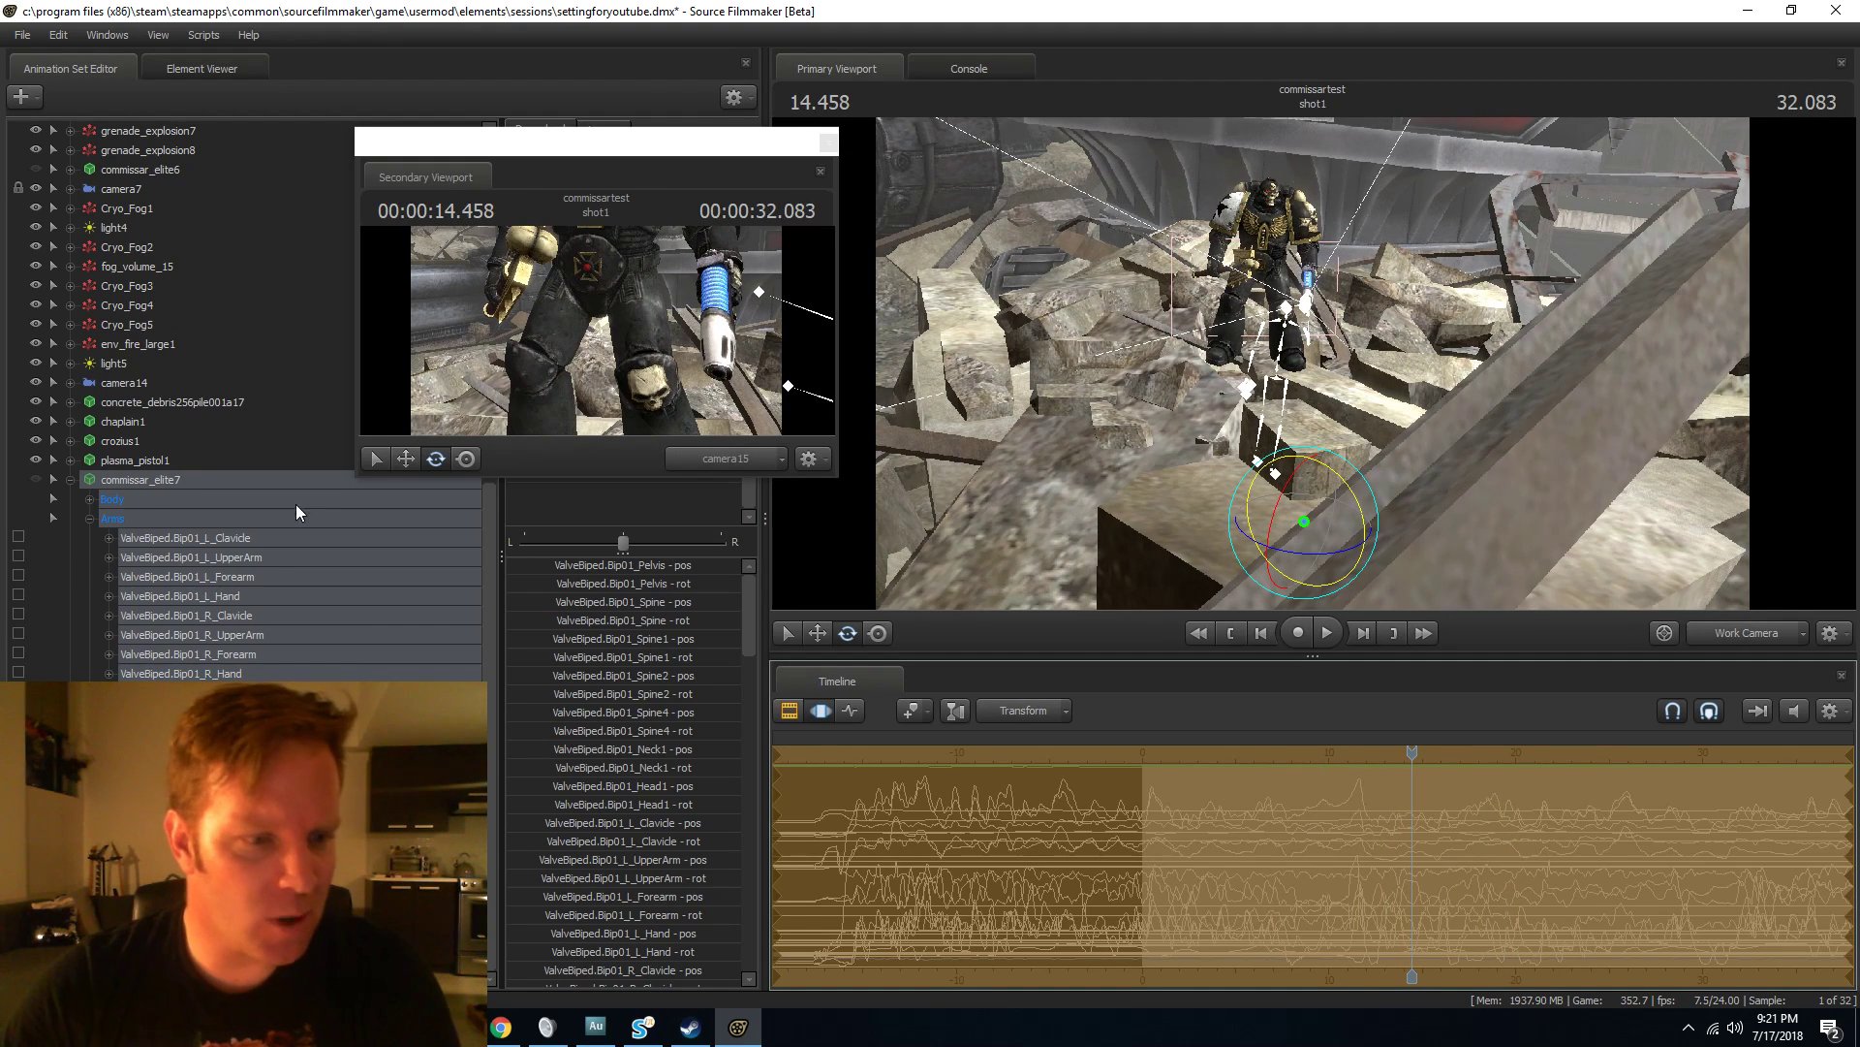
In the Graph Editor, move commissar_elite7's rootTransform at about 14.5 seconds so camera15 sits farther back from the chaplain.
left_click(89, 499)
left_click(155, 521)
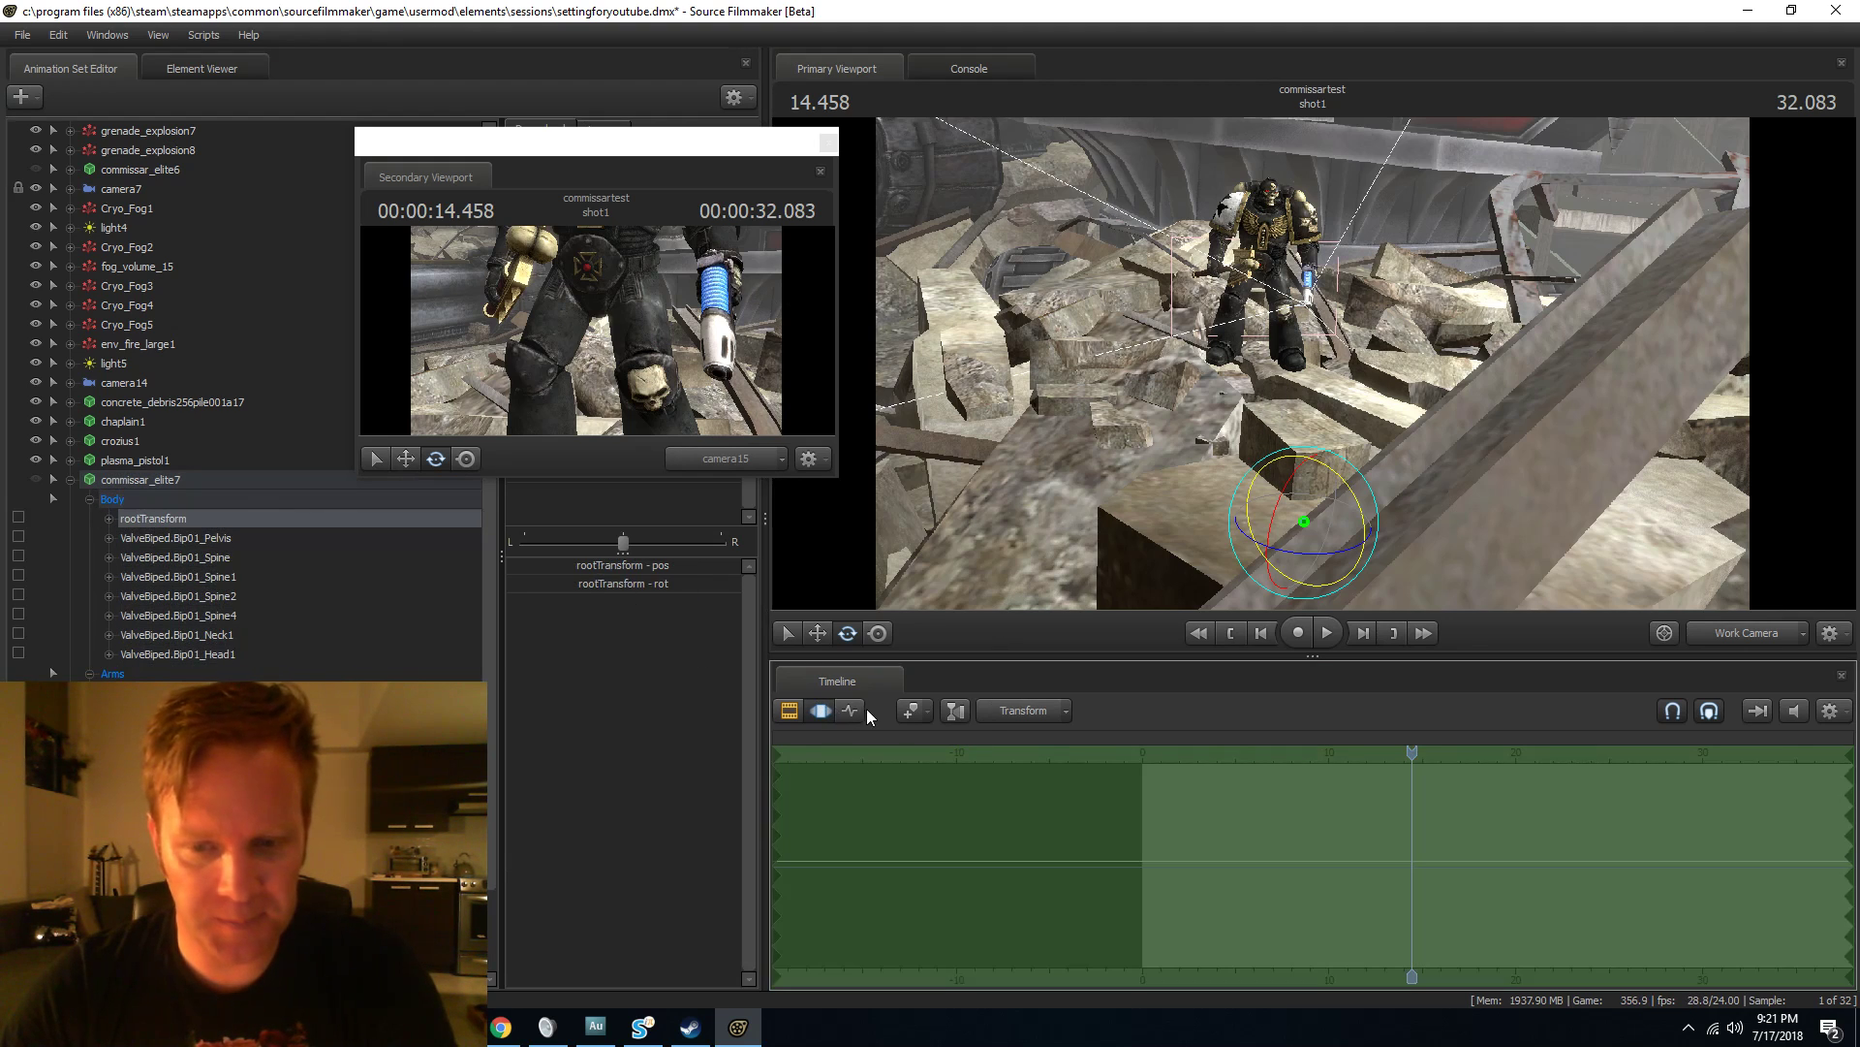
left_click(851, 709)
key("w")
left_click_drag(1364, 545, 1266, 621)
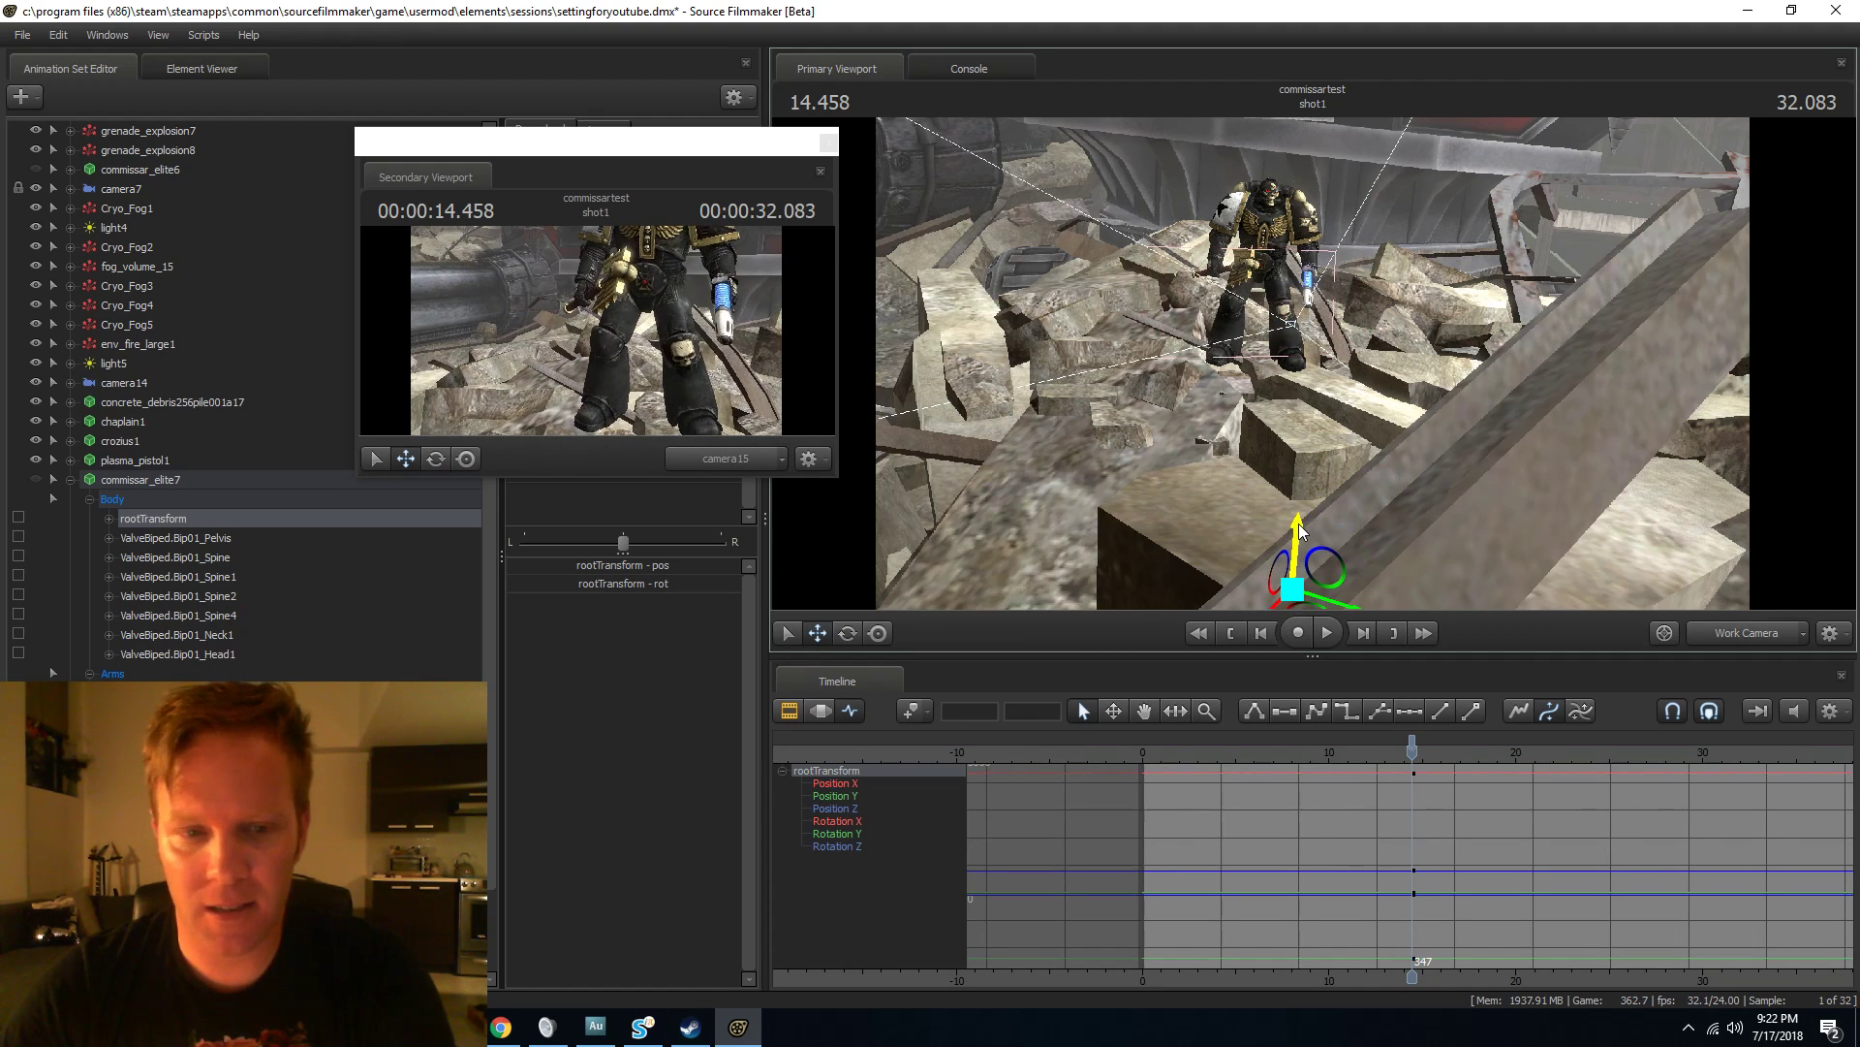
Play to about 20.6 seconds and keyframe commissar_elite7's rootTransform there, higher and nearer to the chaplain.
key("space")
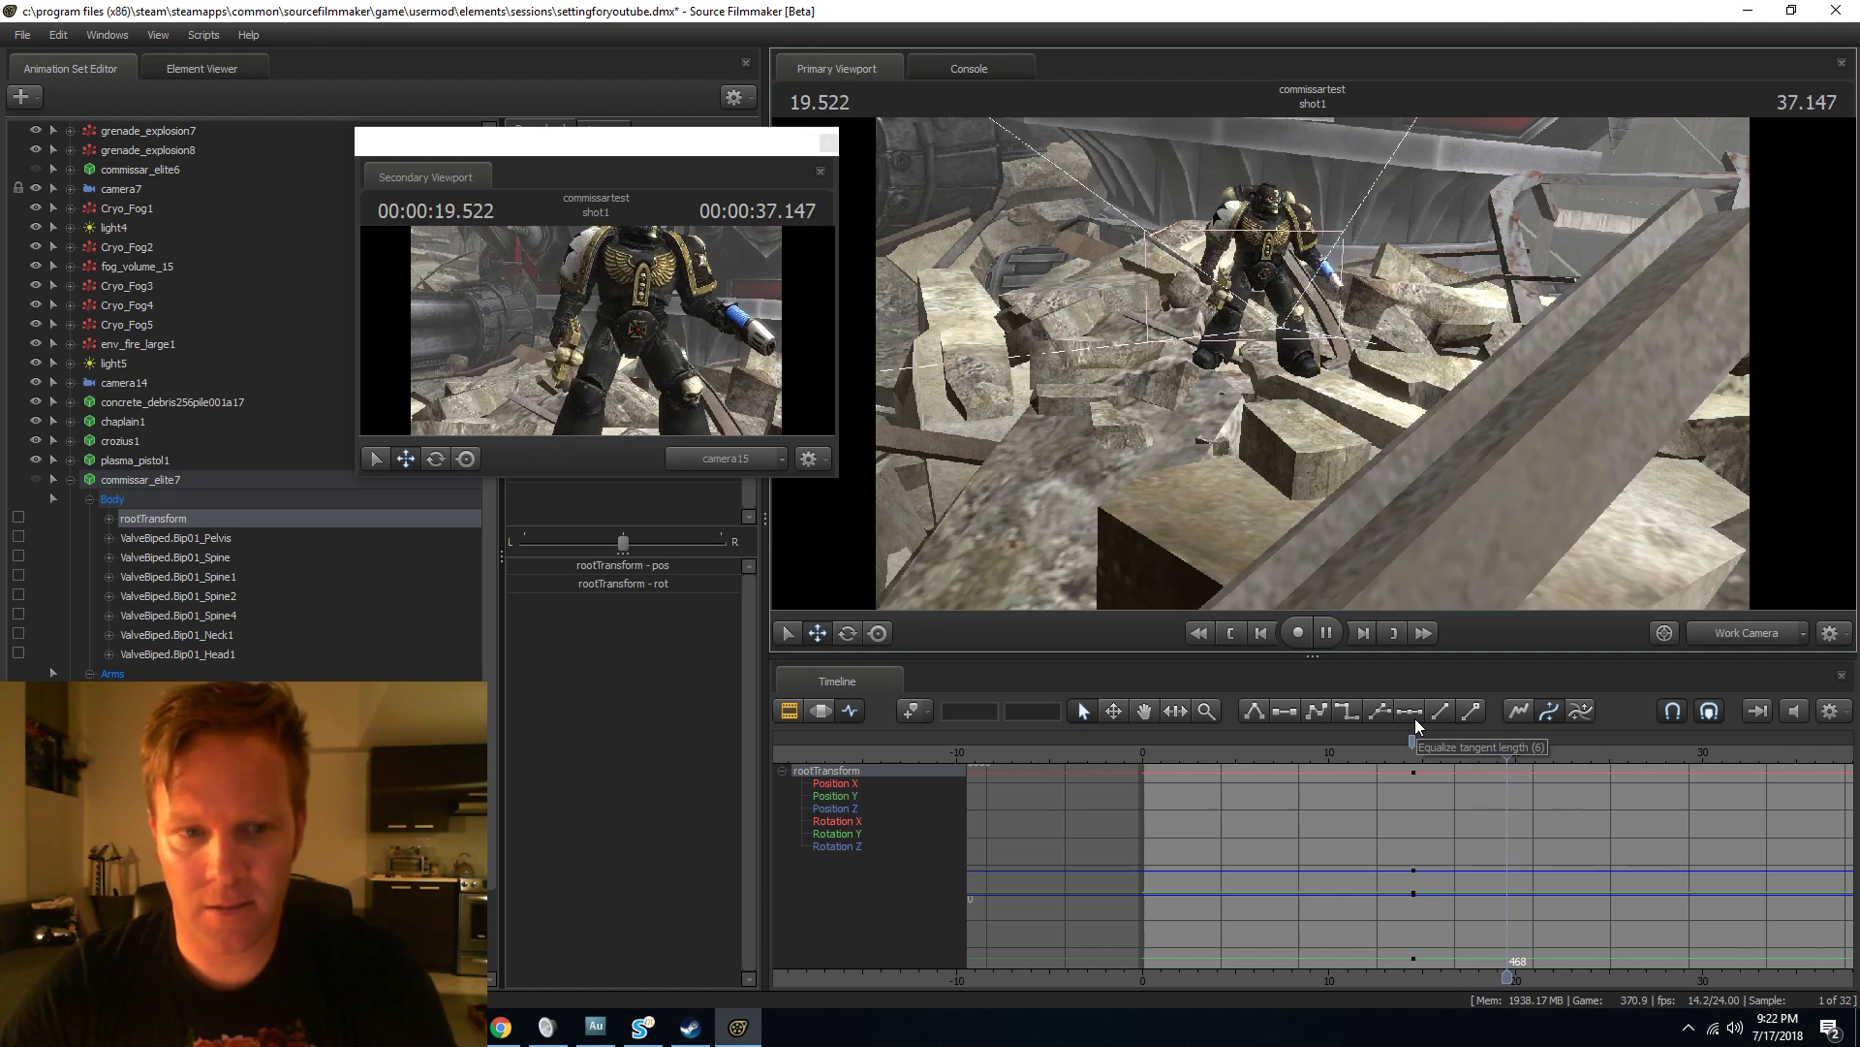
key("space")
left_click_drag(1246, 454, 1246, 497)
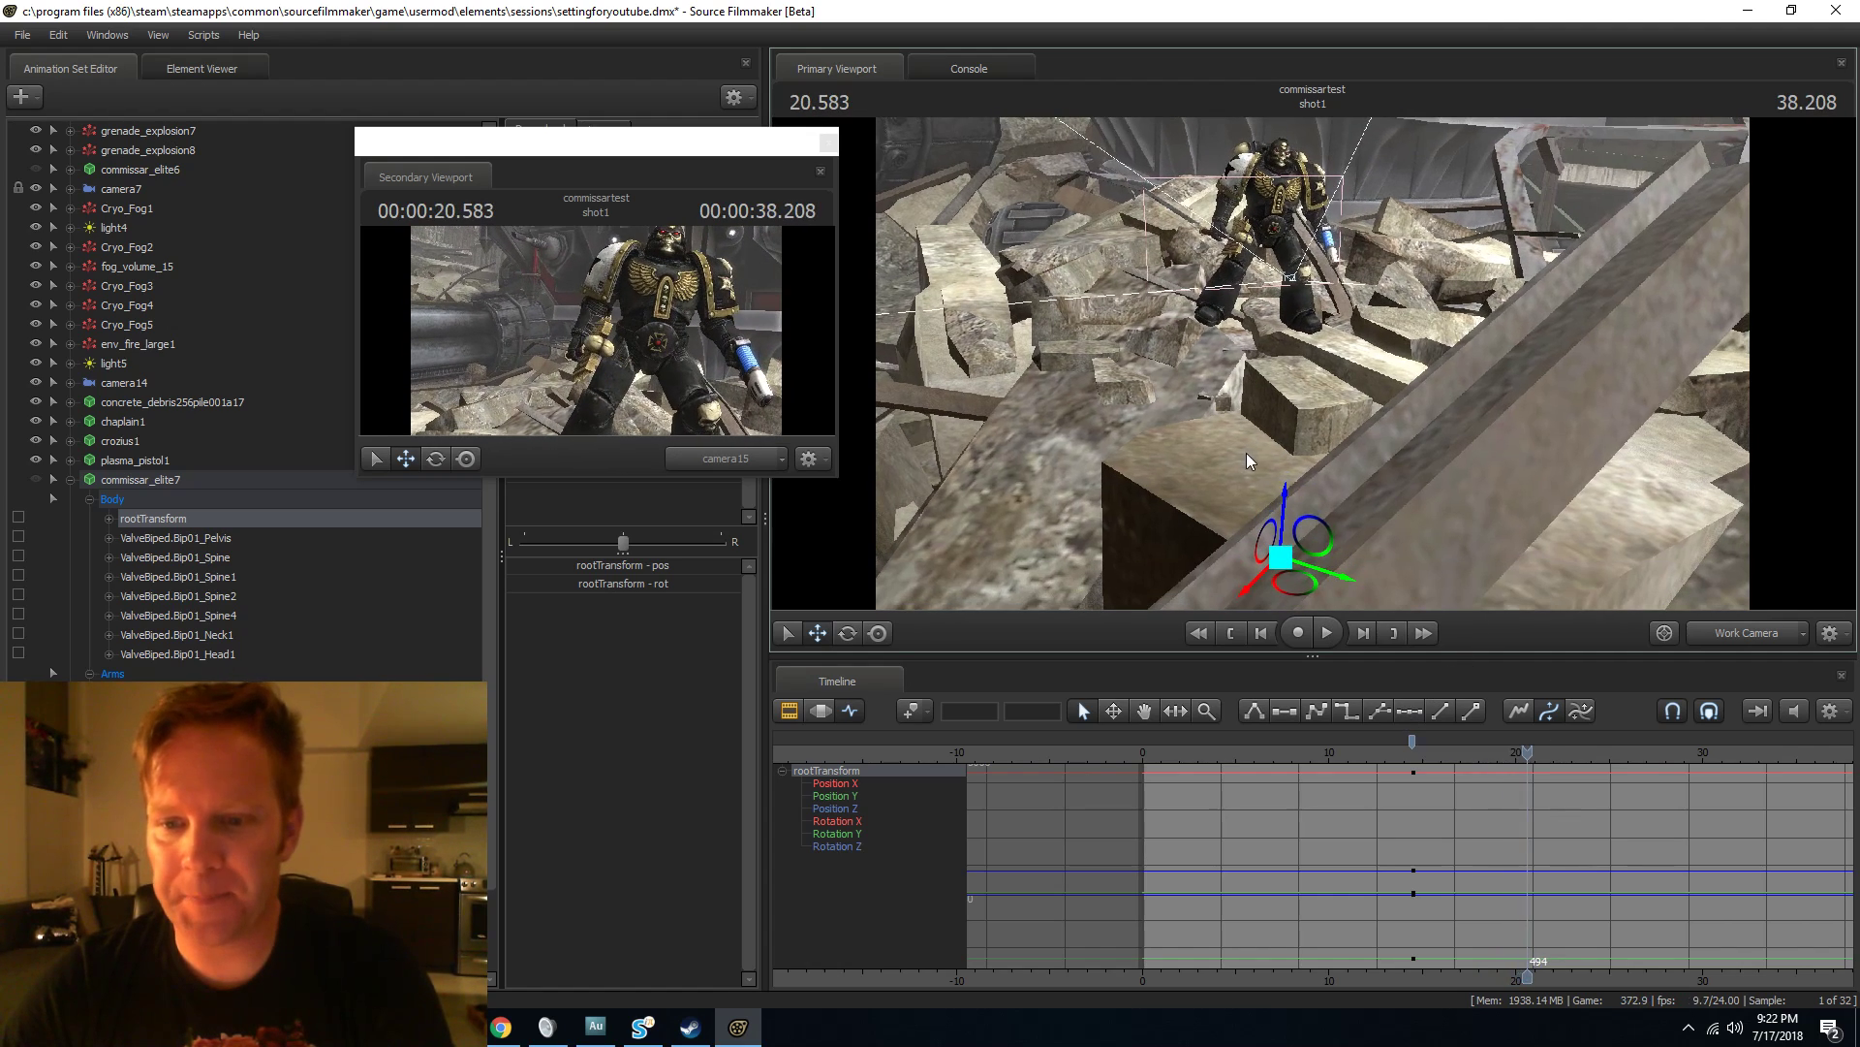
left_click_drag(1260, 572, 1333, 503)
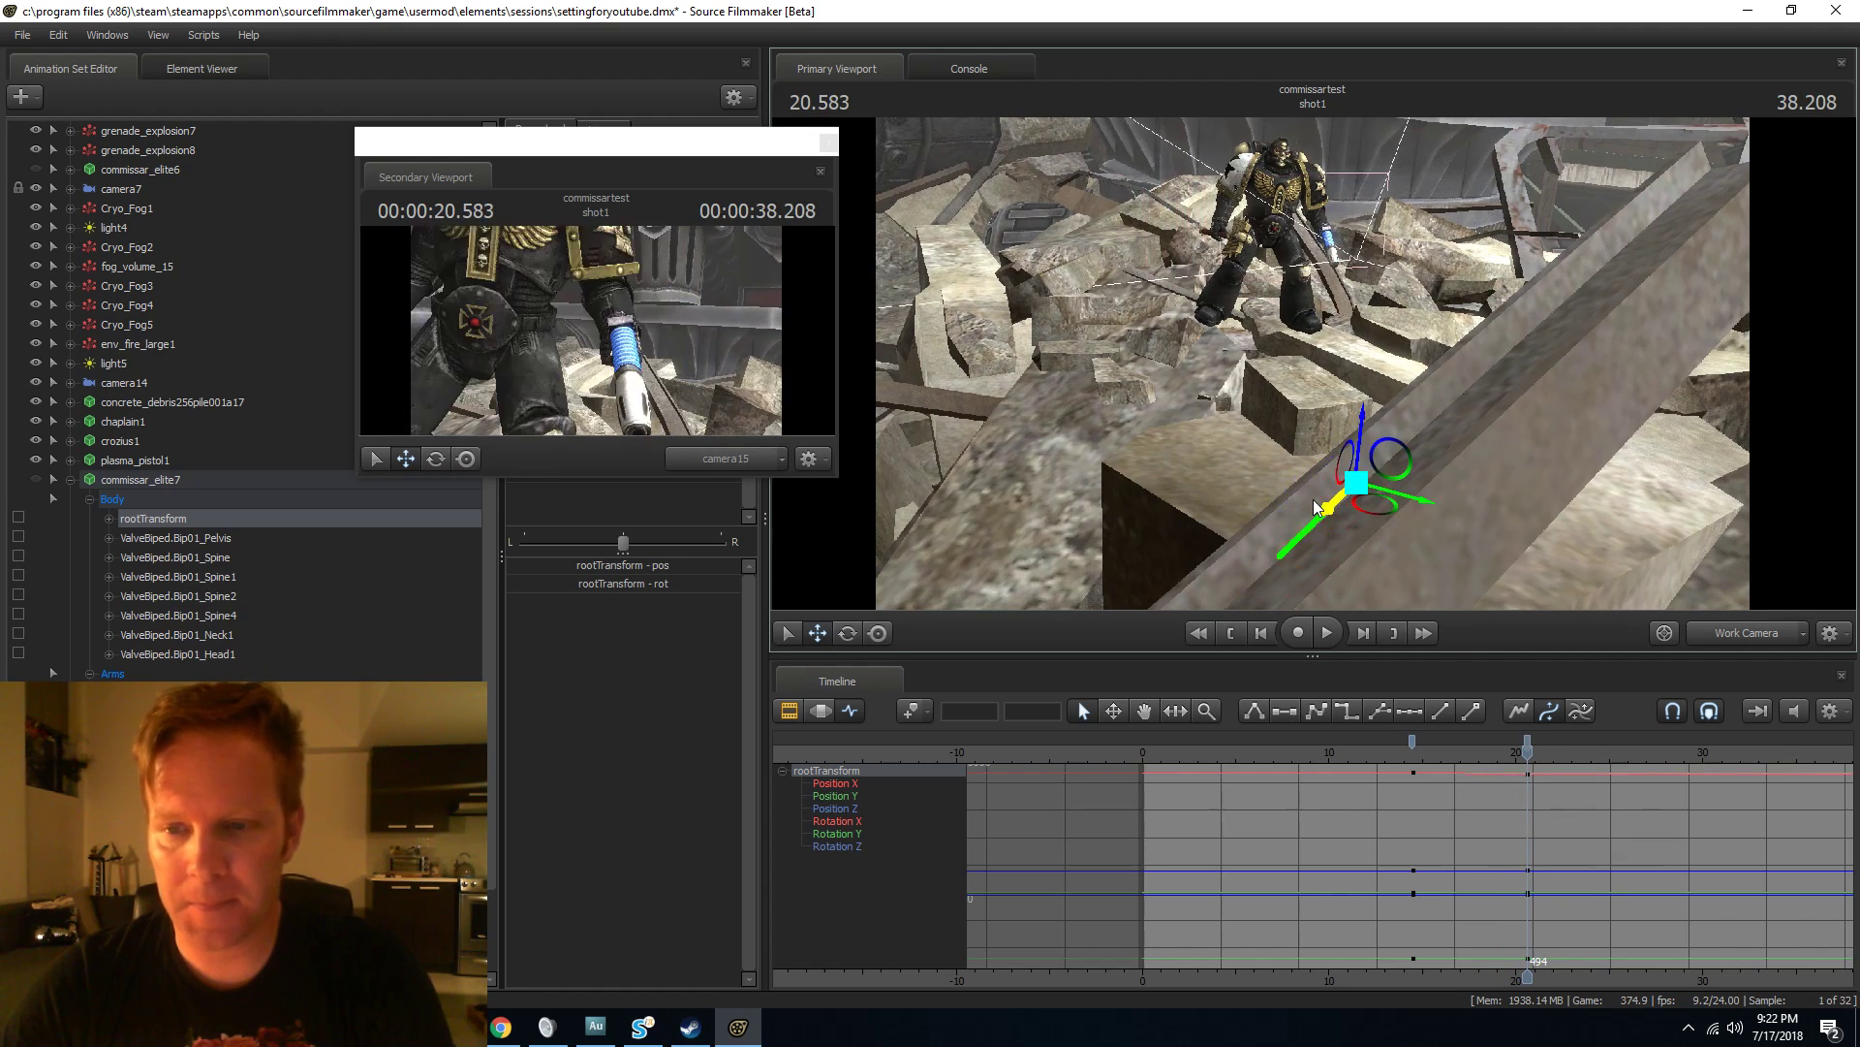
key("alt+Tab")
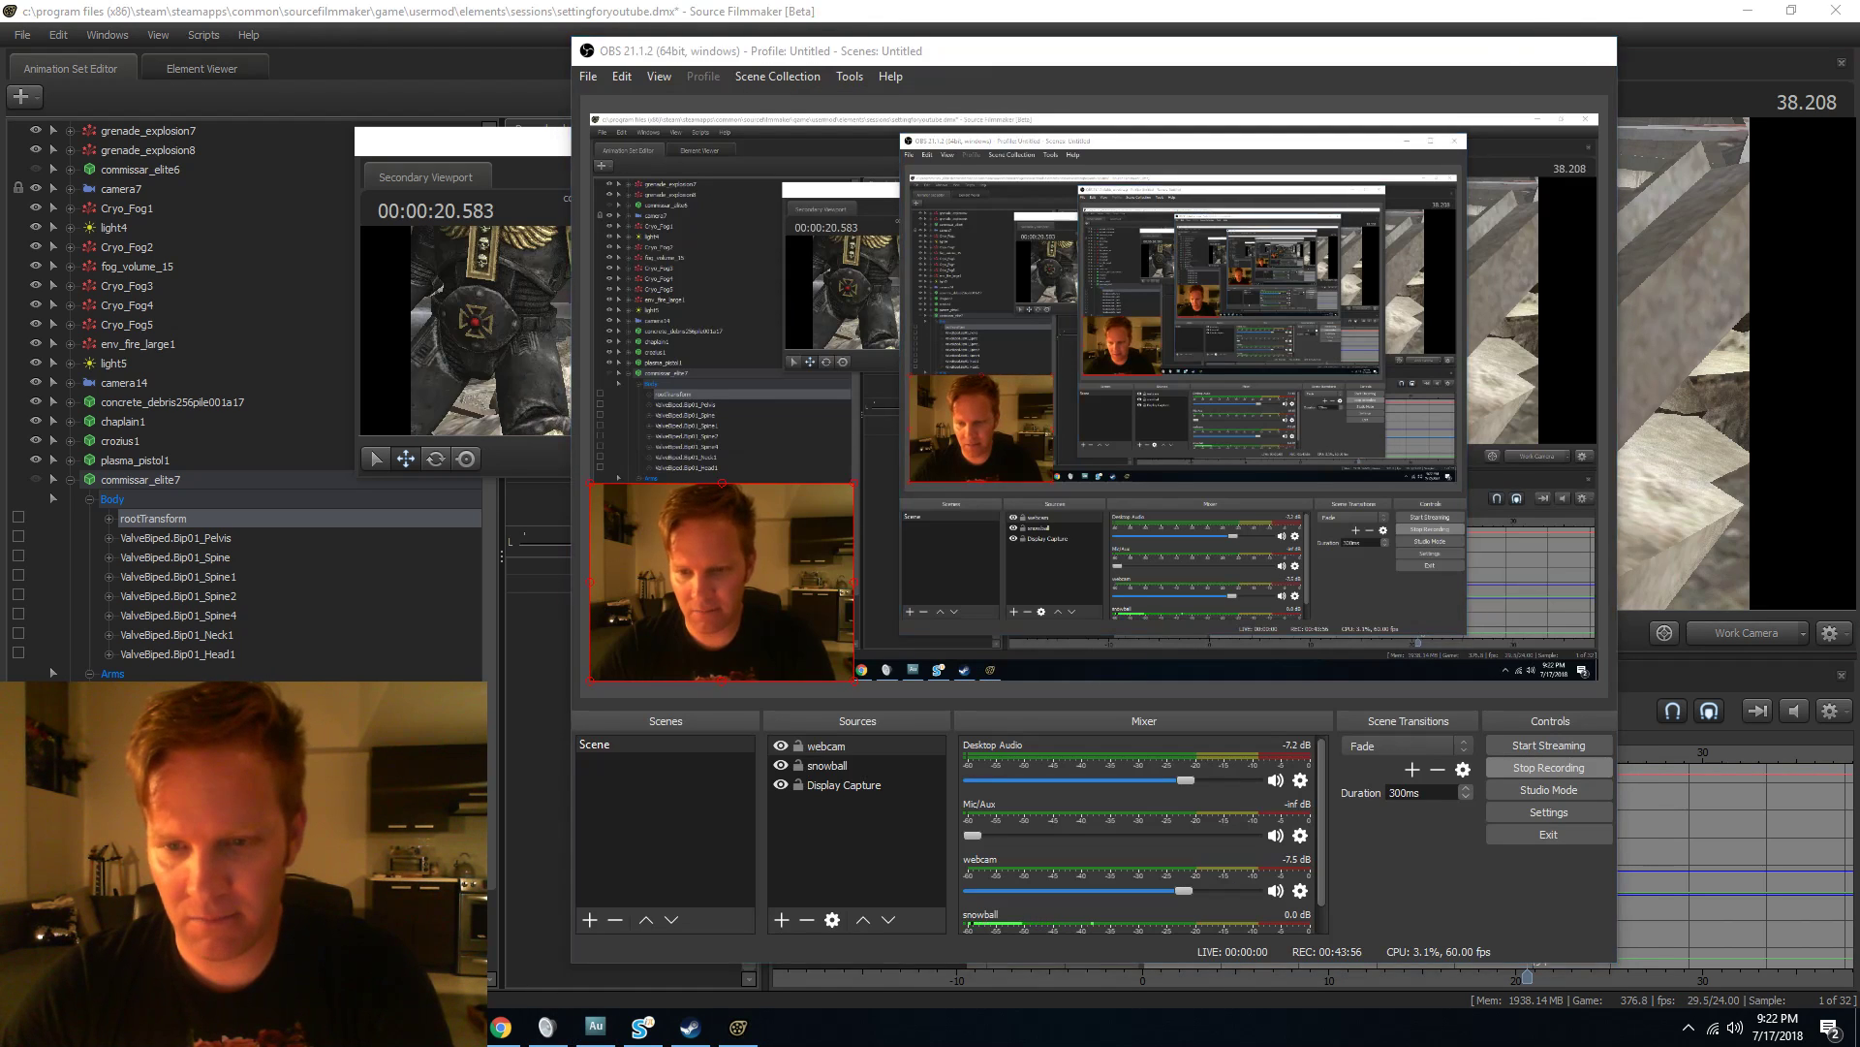
key("alt+Tab")
left_click_drag(1416, 504, 1300, 382)
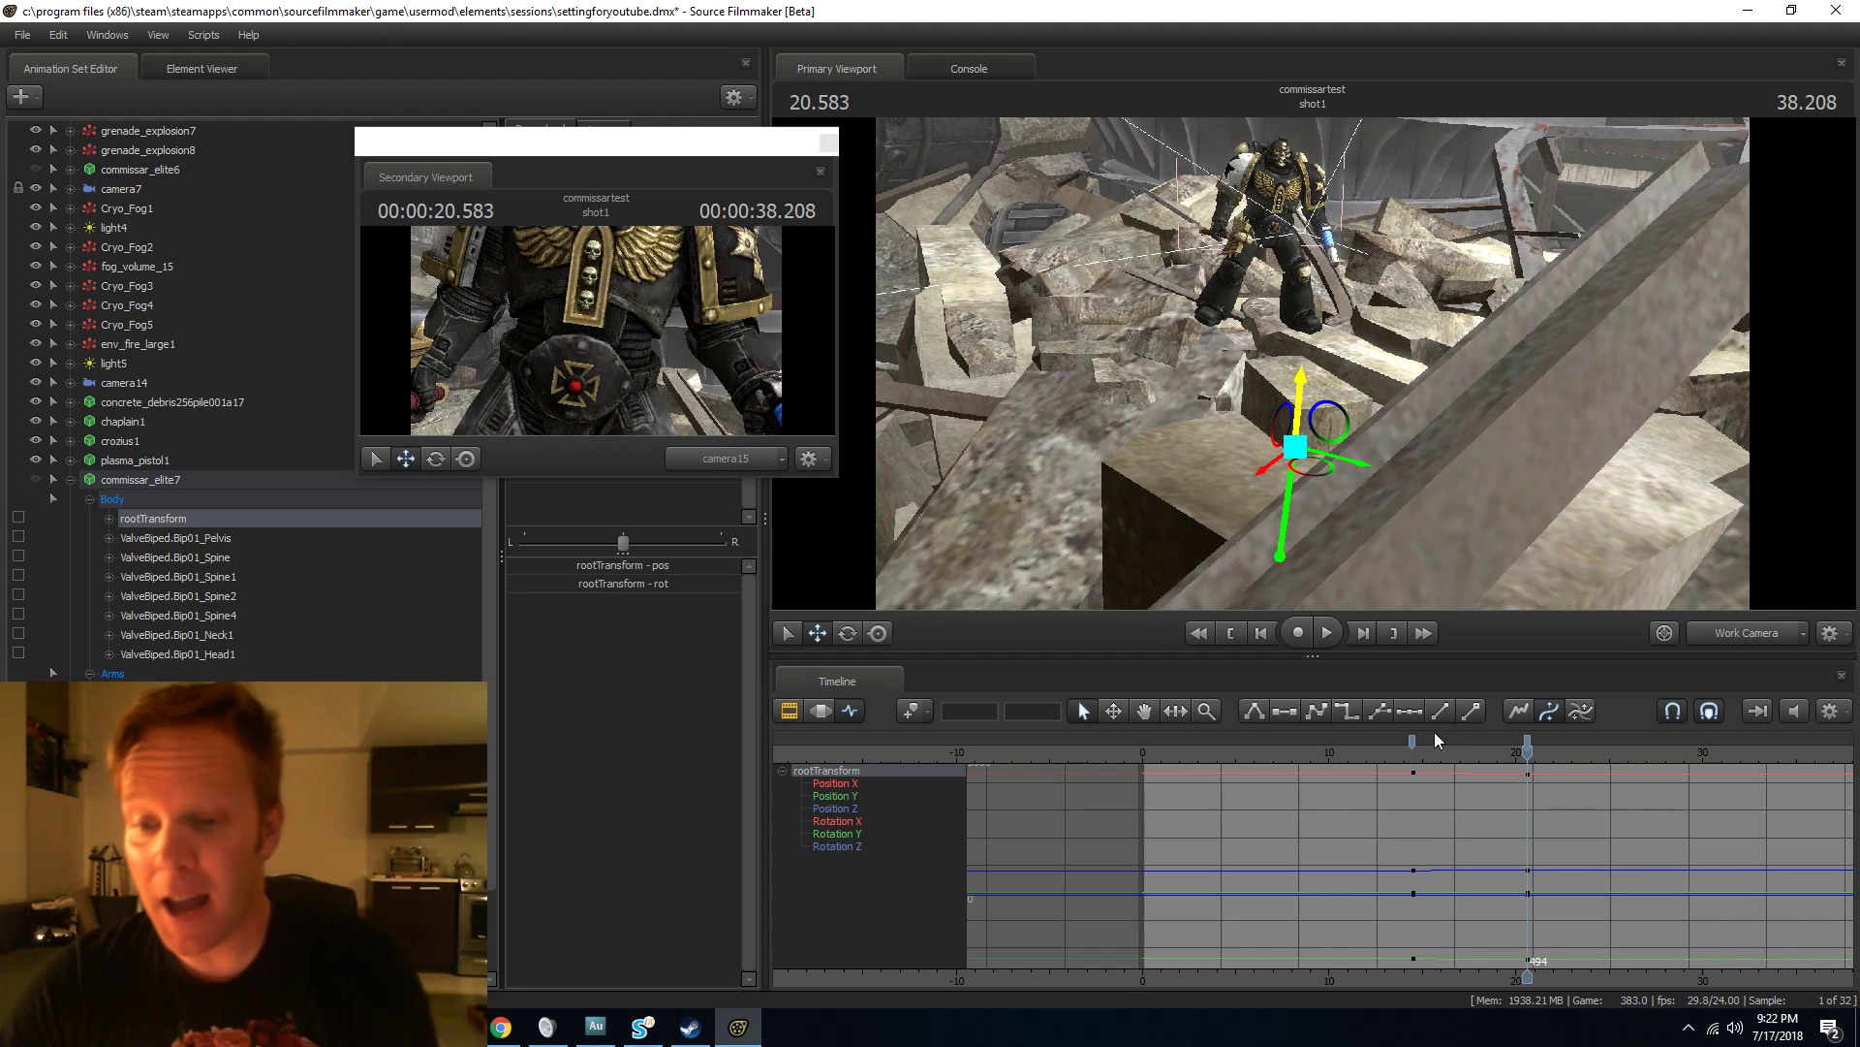
Return to about 14.4 seconds, select camera15, close the Secondary Viewport and look through camera15 in the primary viewport.
left_click(1413, 757)
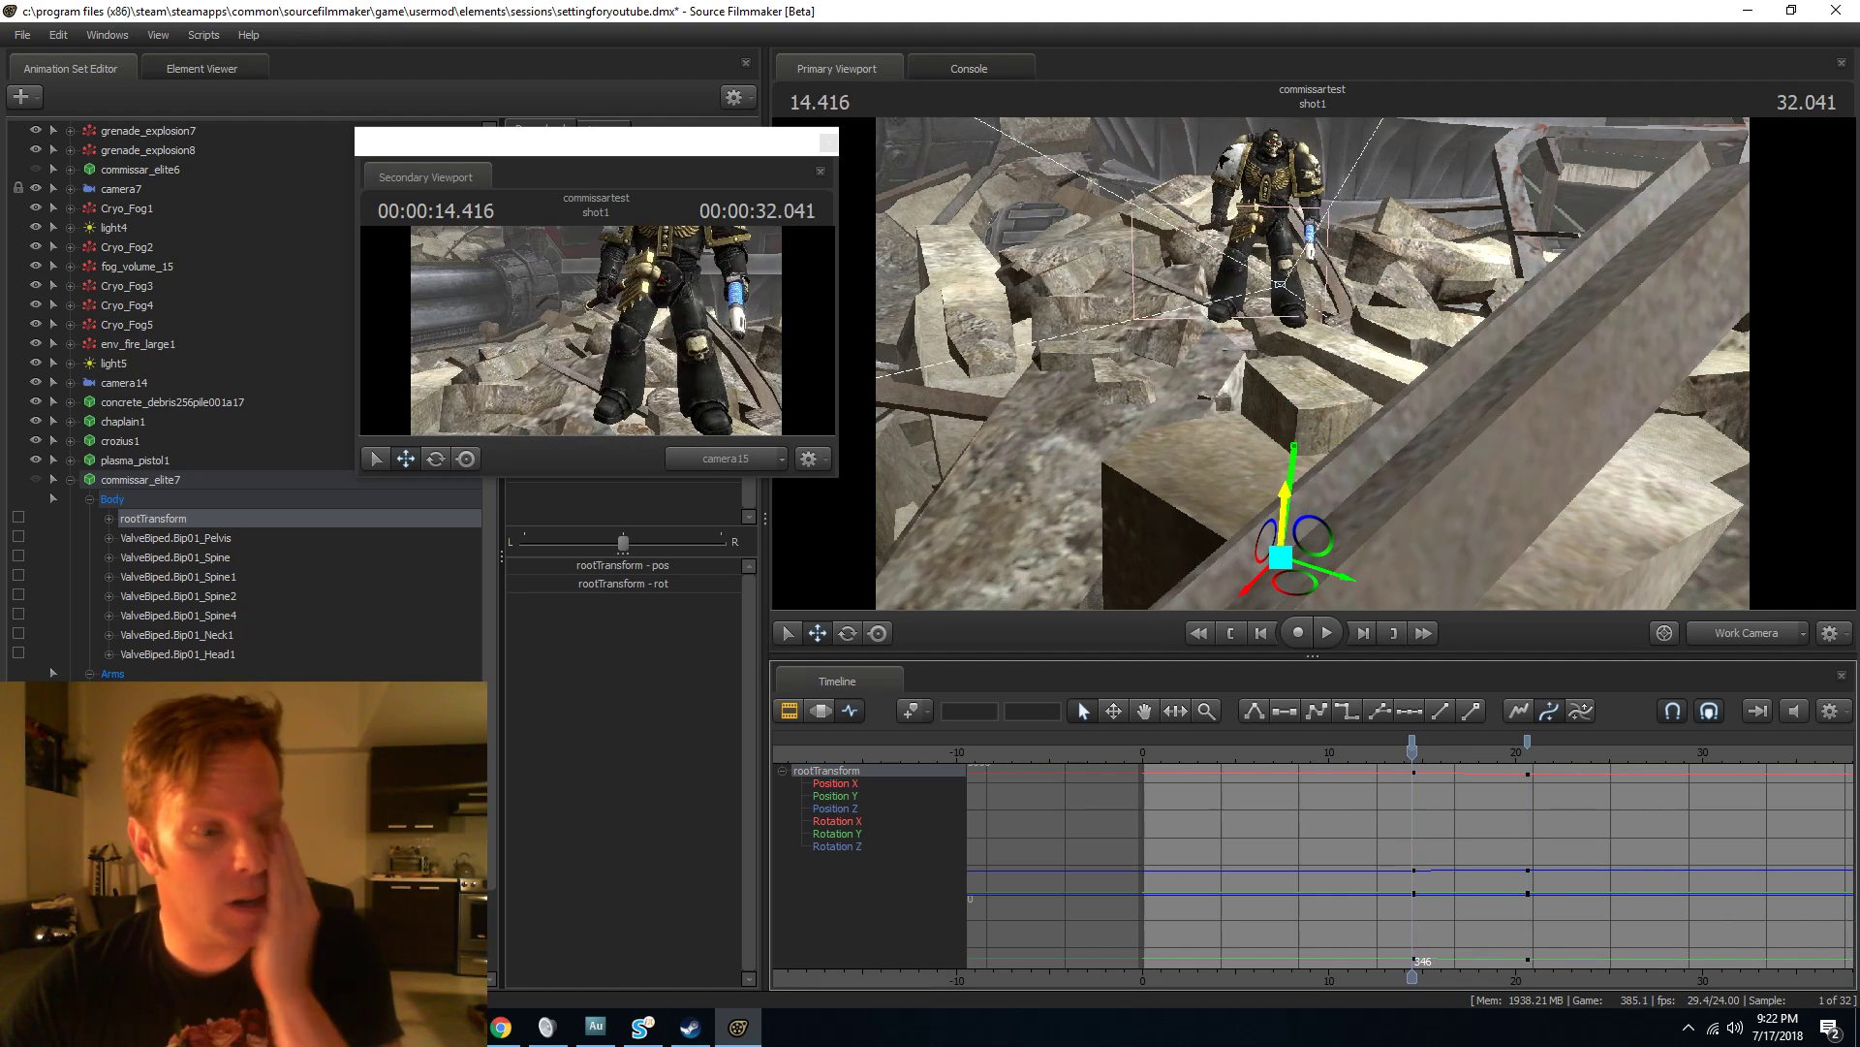
left_click(126, 852)
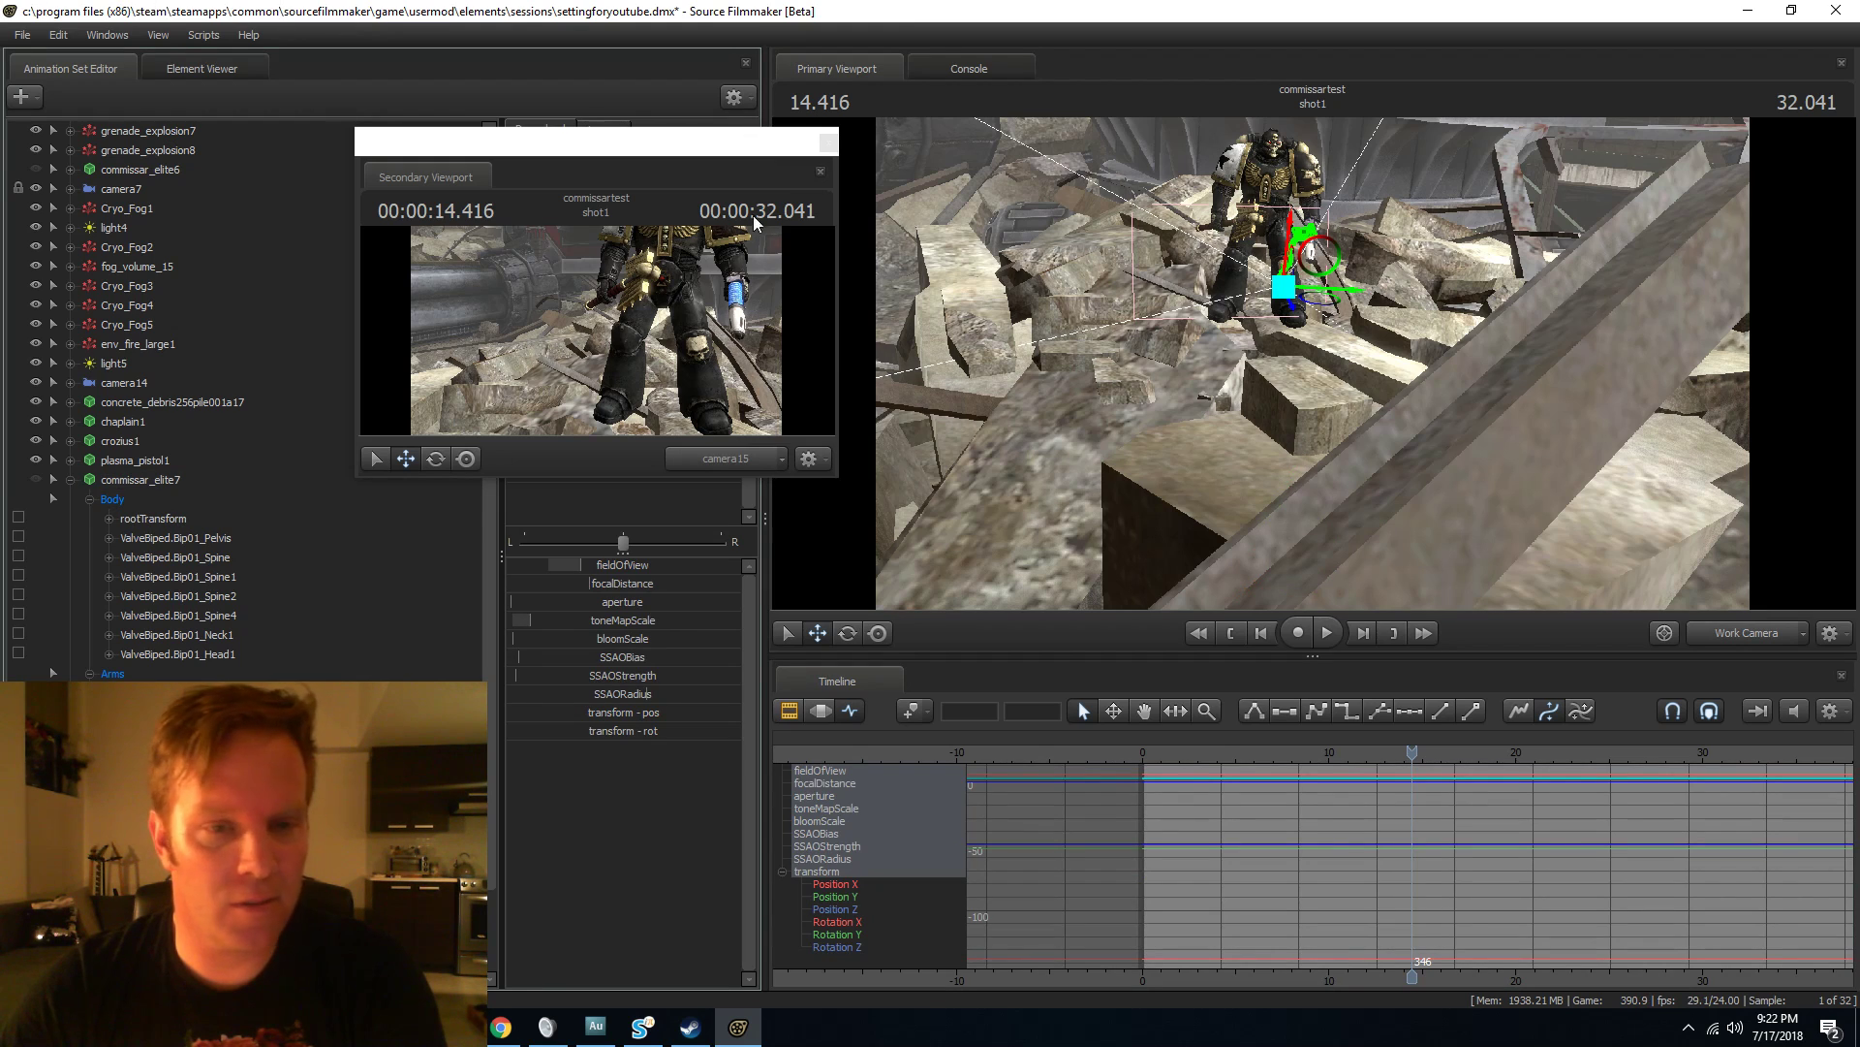
left_click(820, 171)
left_click(1746, 635)
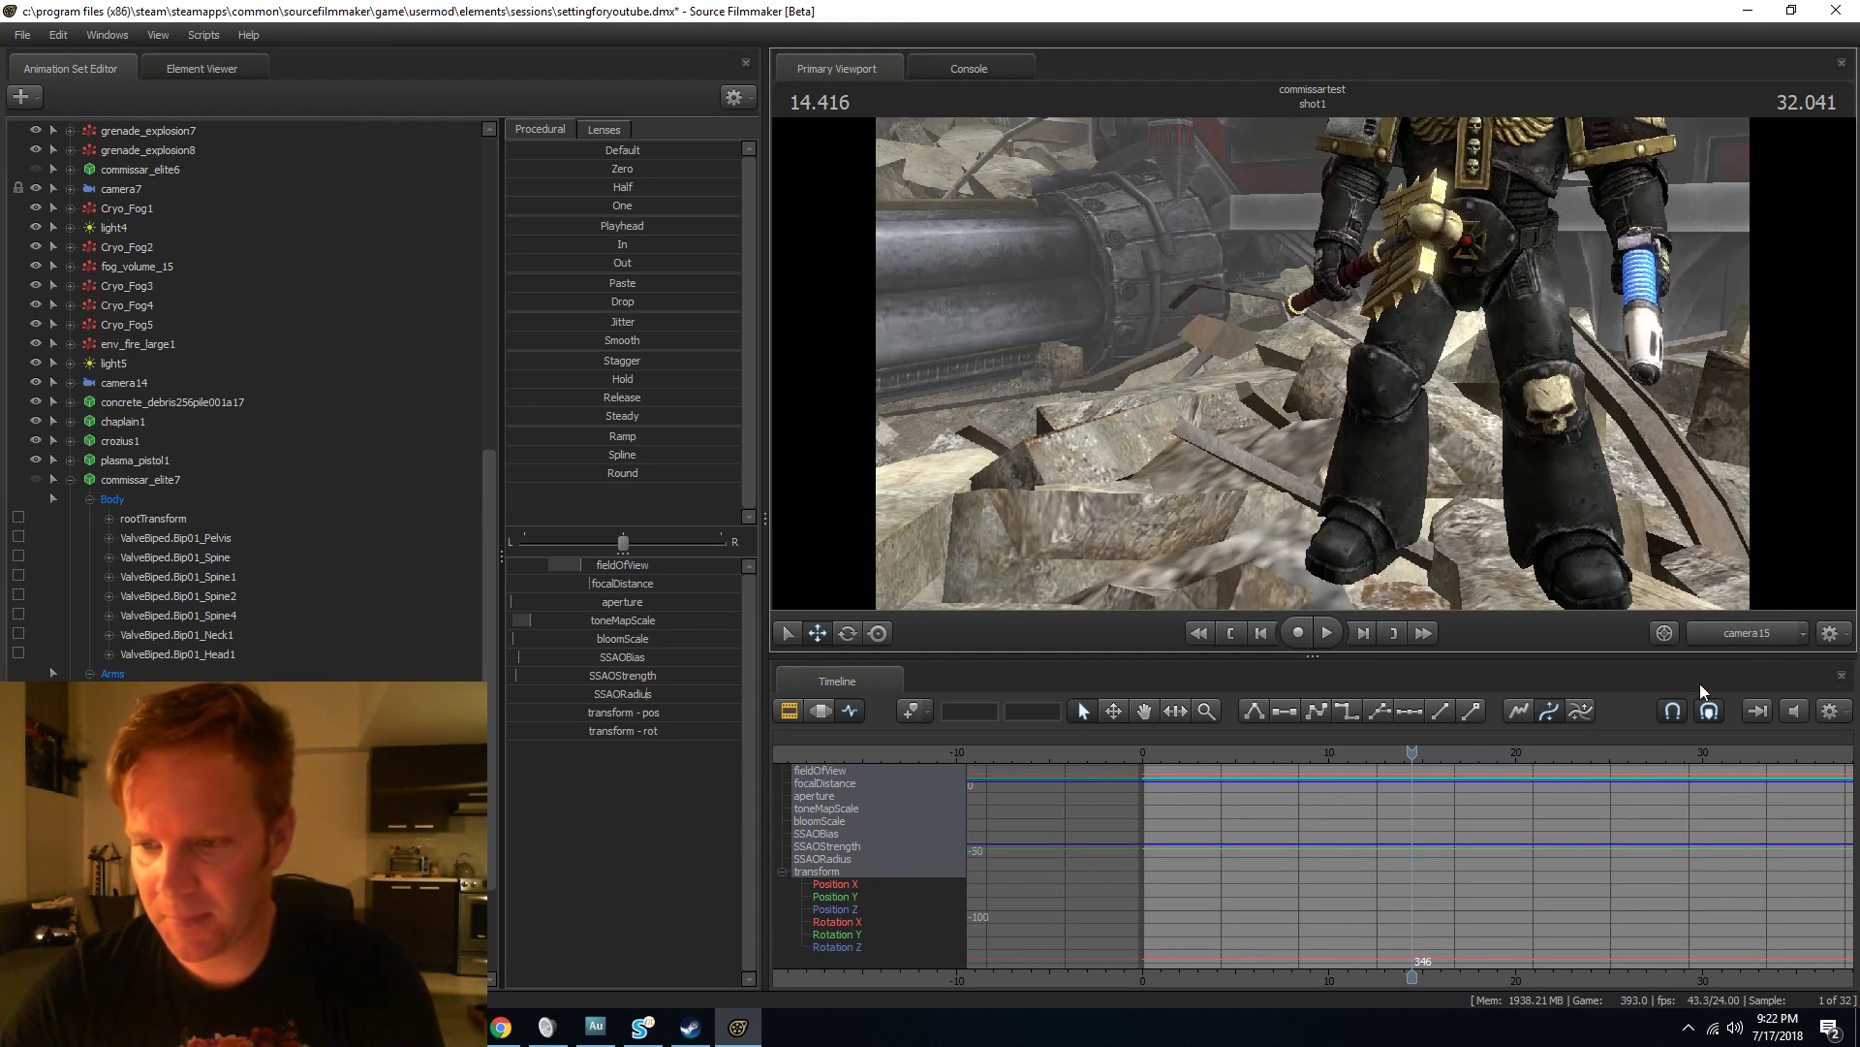
Keyframe camera15's aim so it follows the chaplain at about 14.4, 18.25 and 20.3 seconds.
left_click_drag(1357, 387, 1386, 290)
left_click_drag(1407, 407, 1429, 387)
key("space")
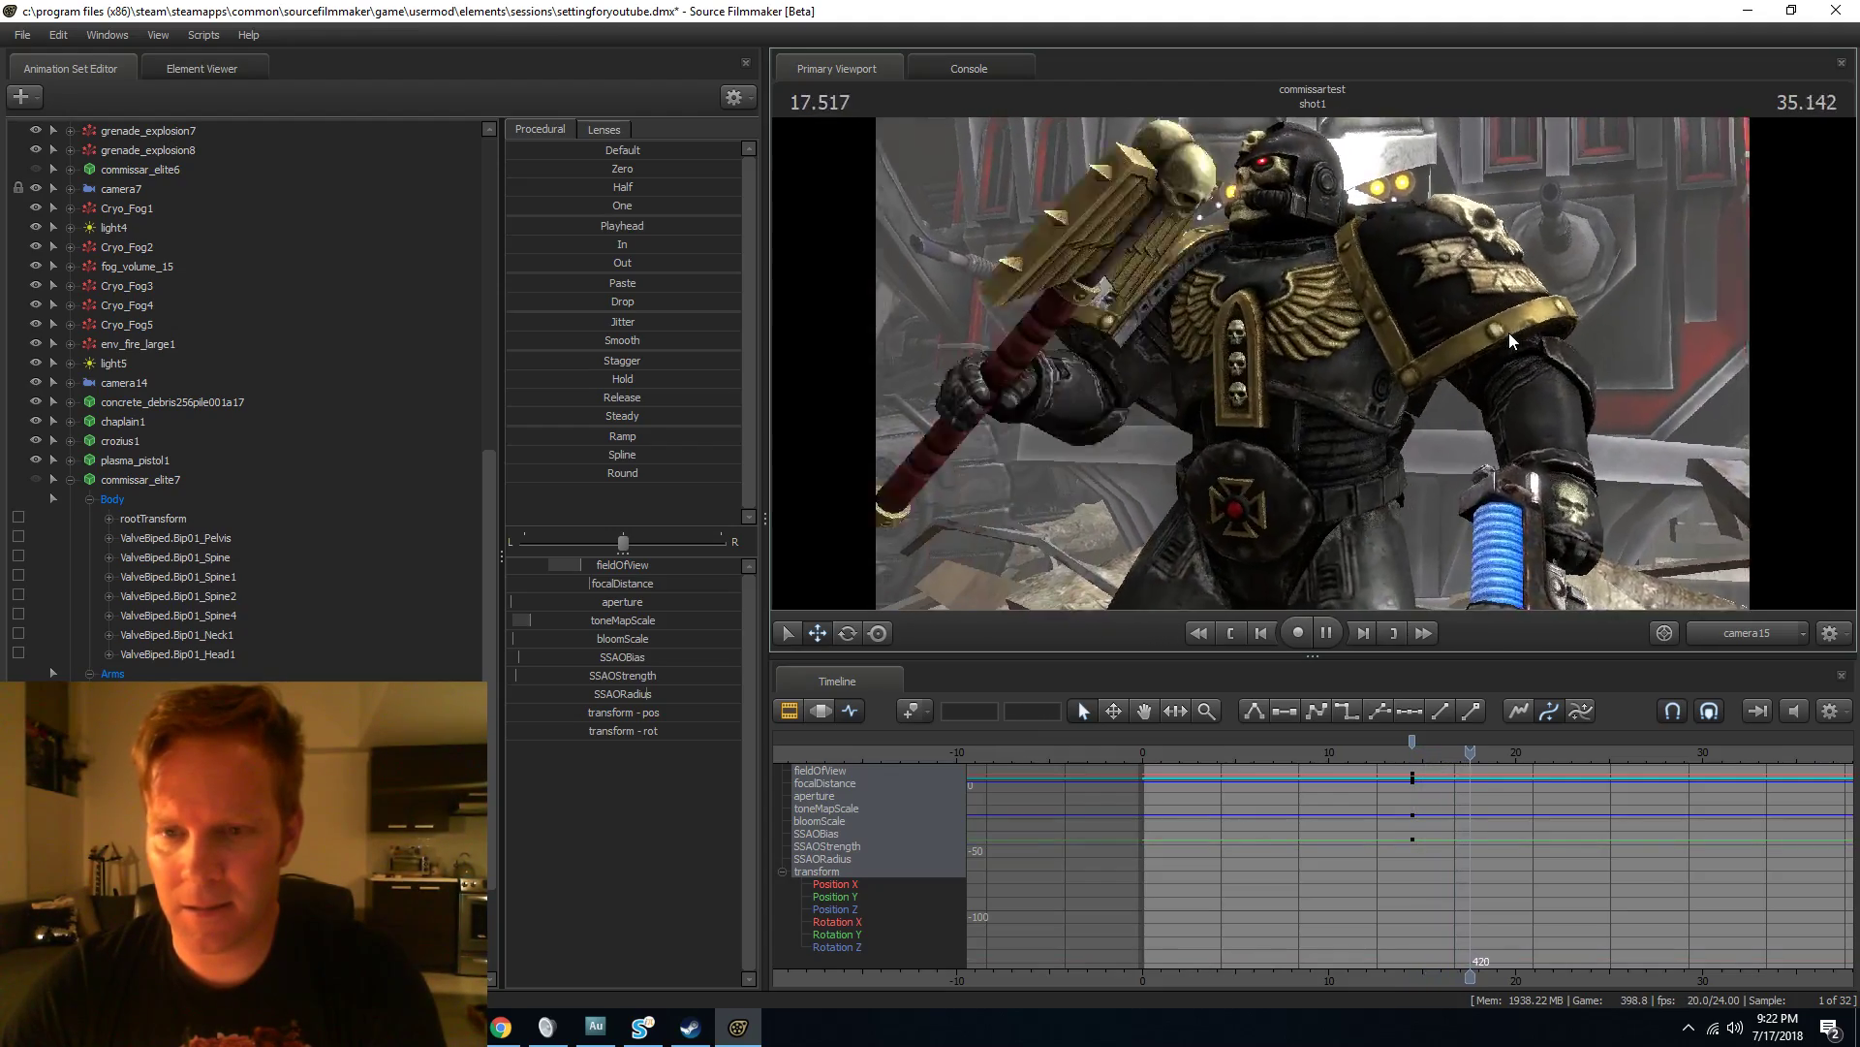
key("space")
left_click_drag(1509, 333, 1473, 321)
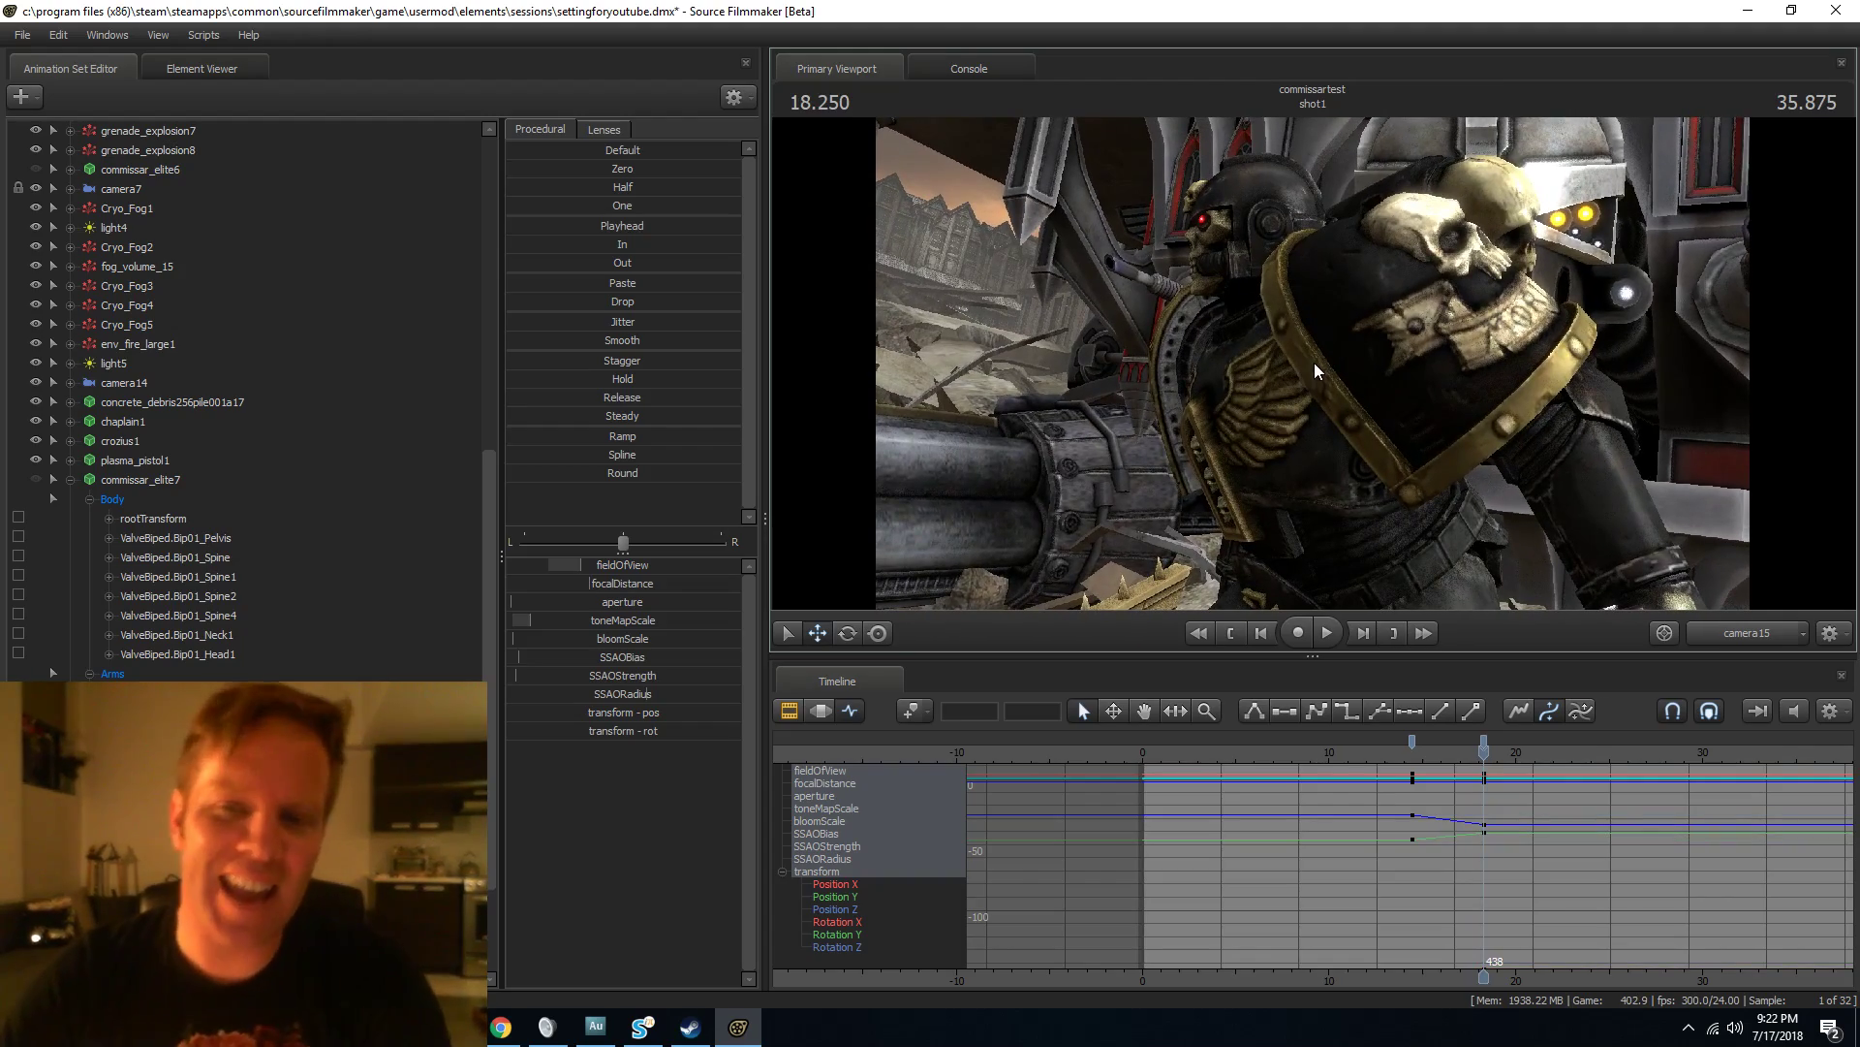
key("space")
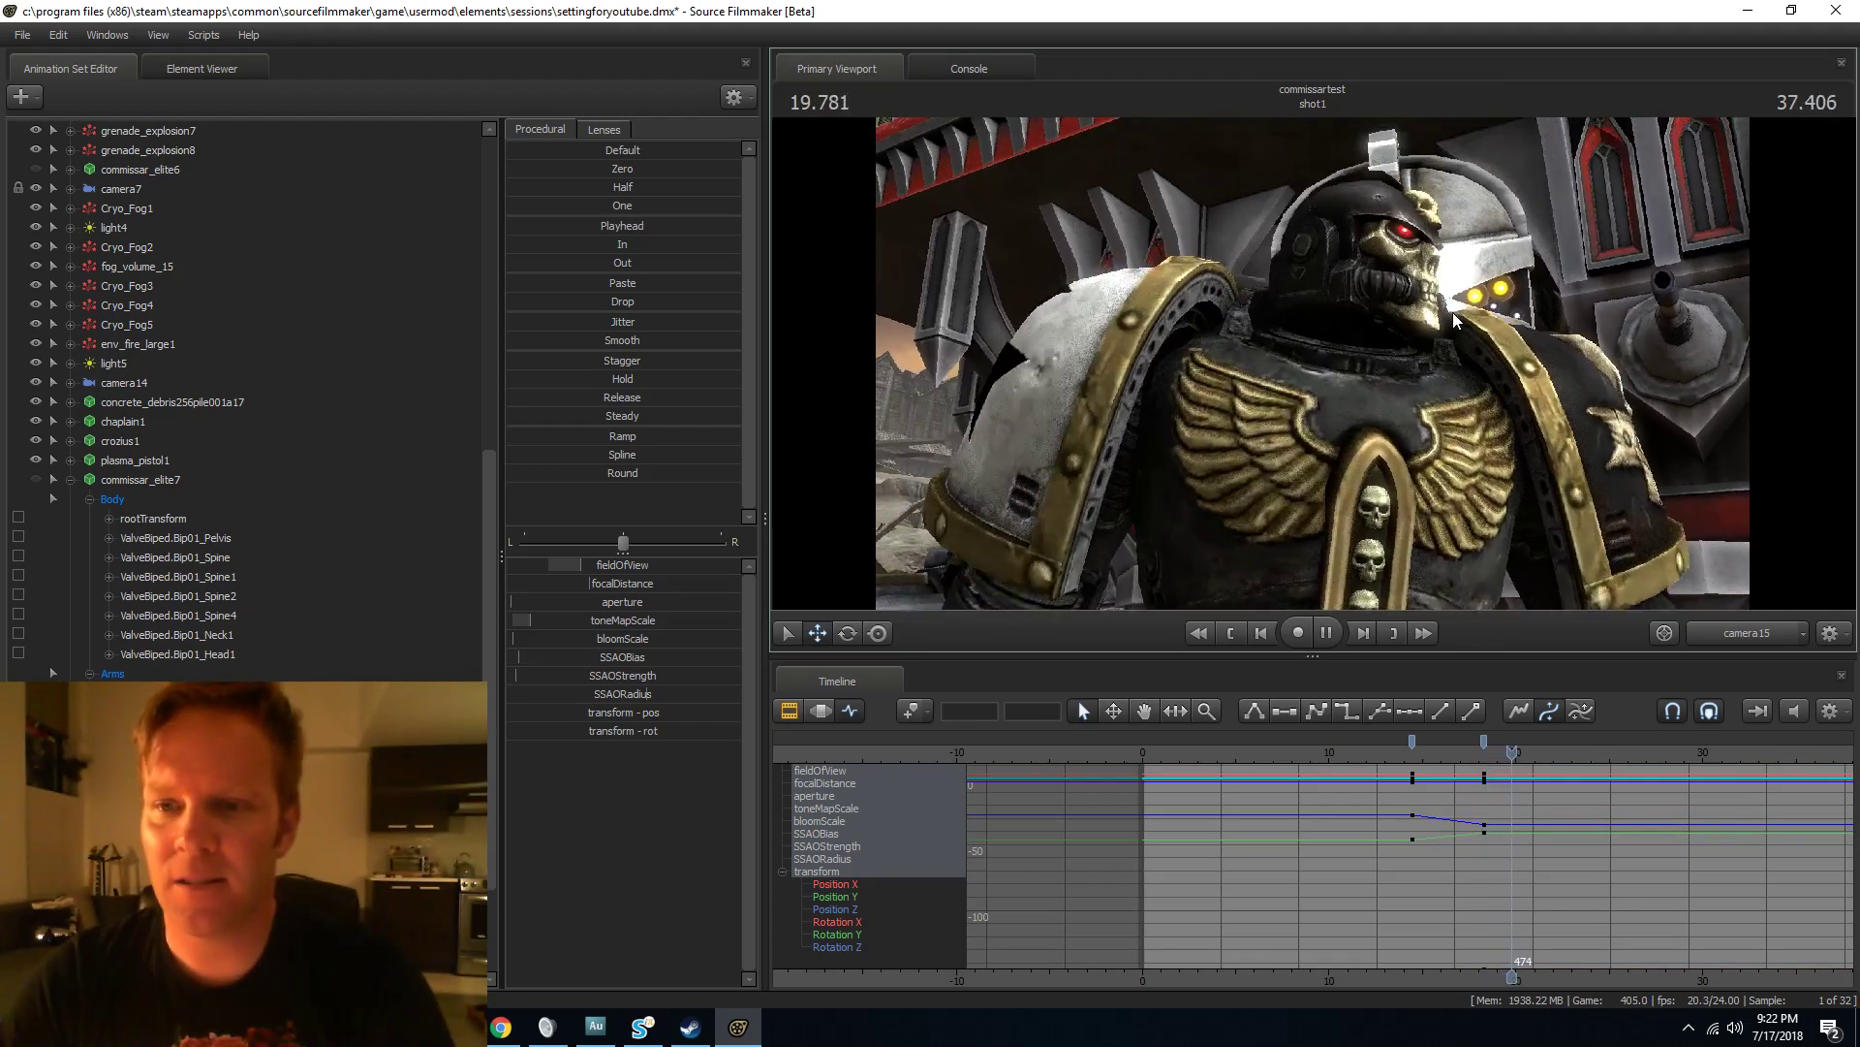
key("space")
left_click_drag(1451, 337, 1477, 312)
left_click_drag(1313, 363, 1340, 365)
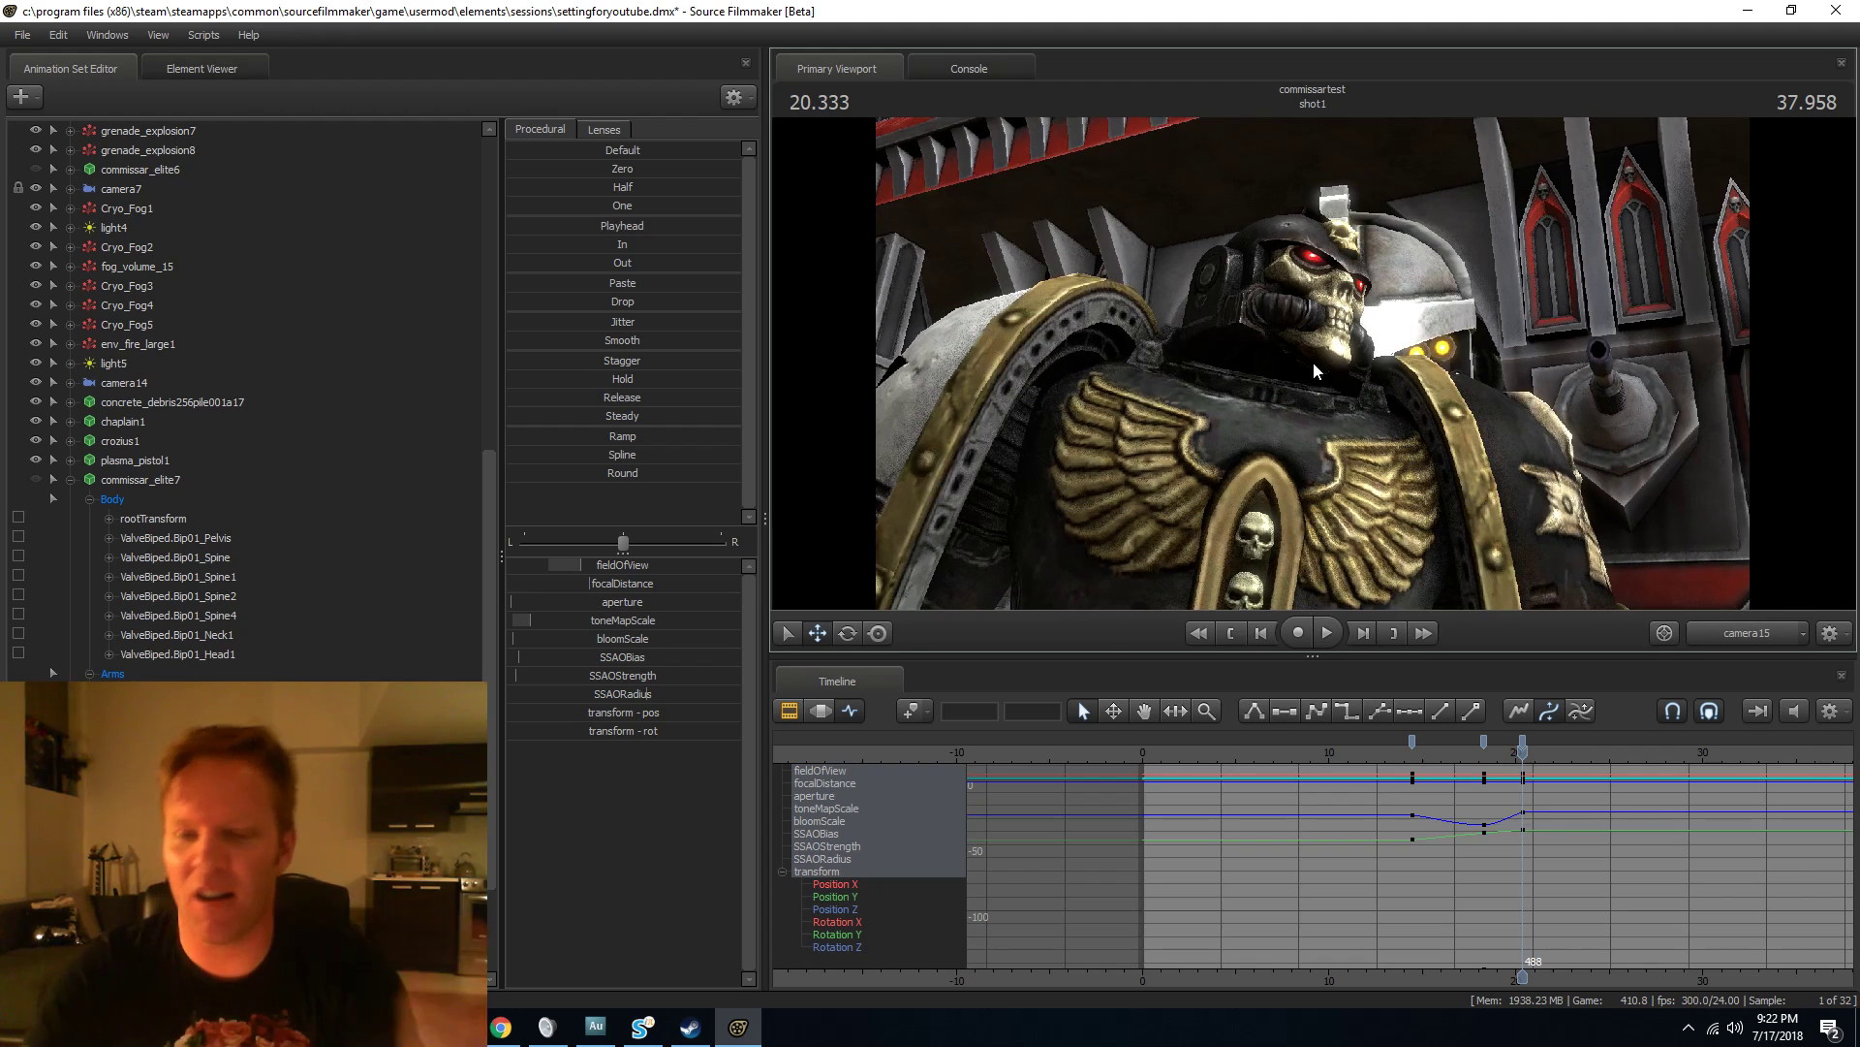
Replay the shot from about 14.2 seconds and delete the Cryo_Fog3, Cryo_Fog4 and Cryo_Fog5 animation sets.
left_click_drag(1410, 752, 1406, 752)
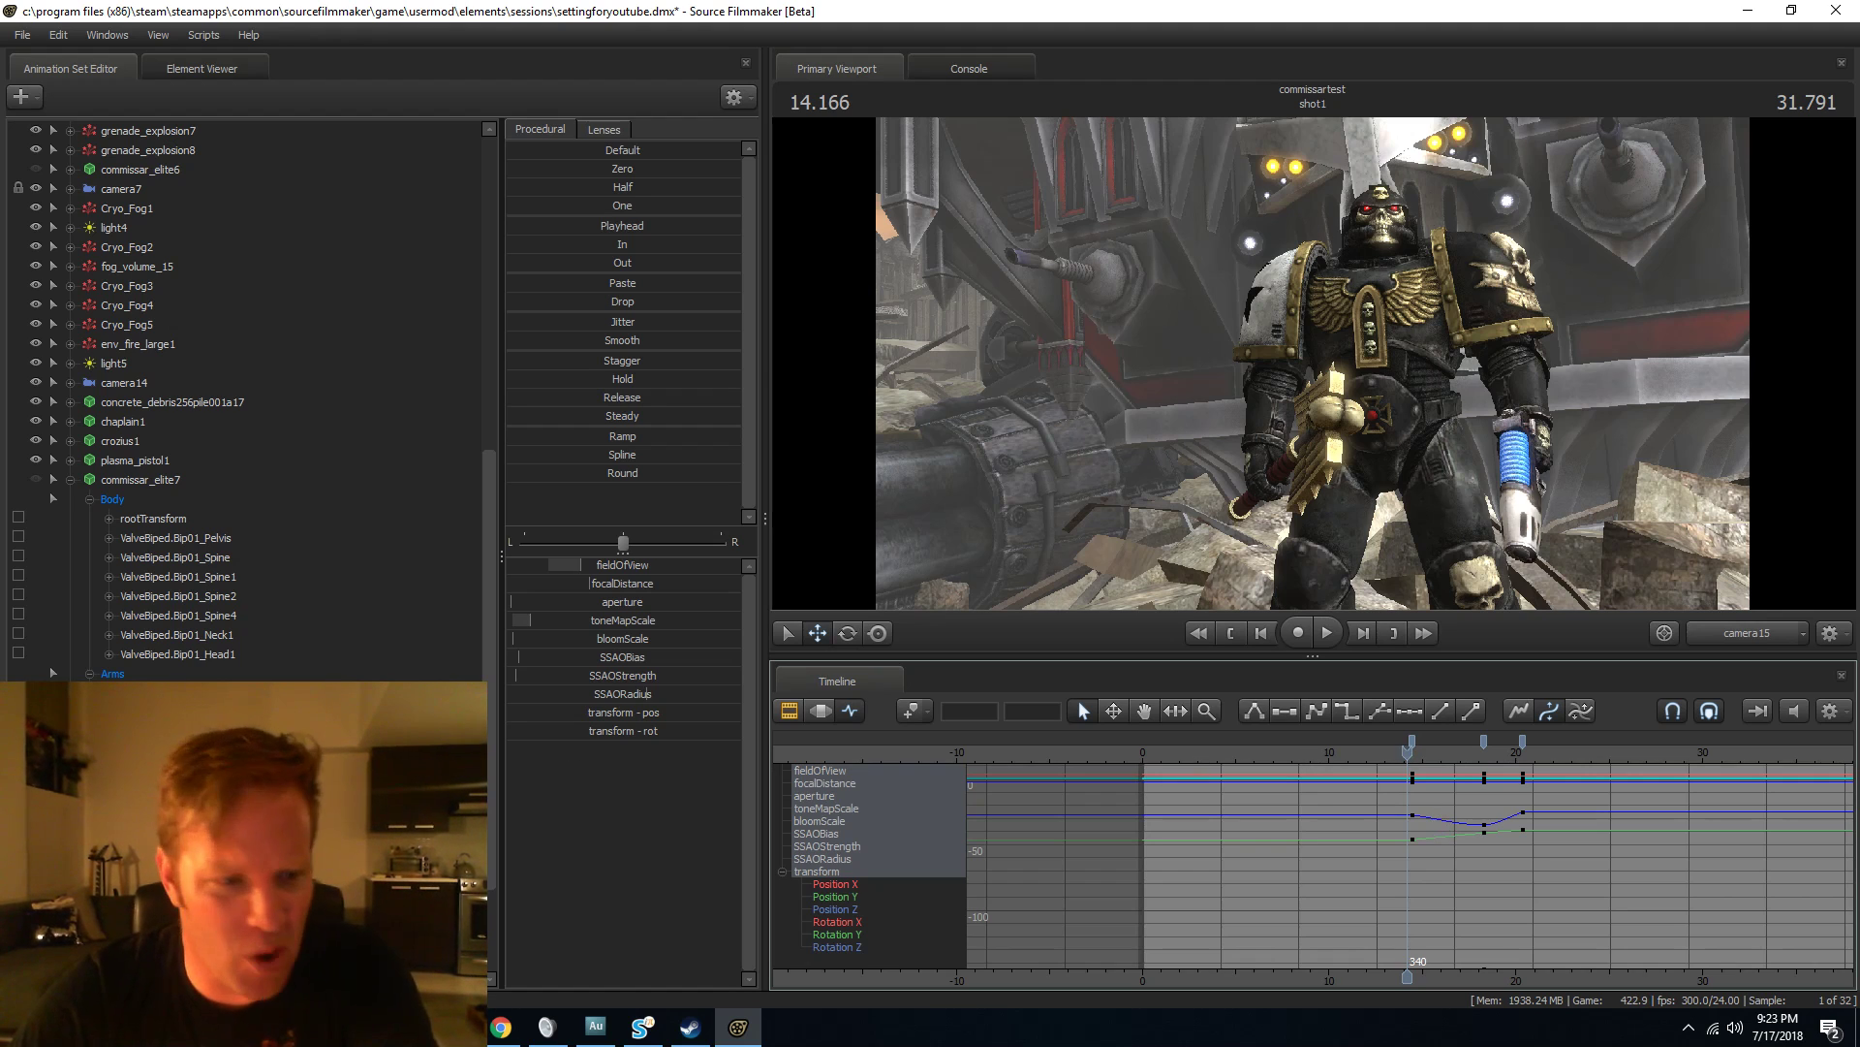
key("space")
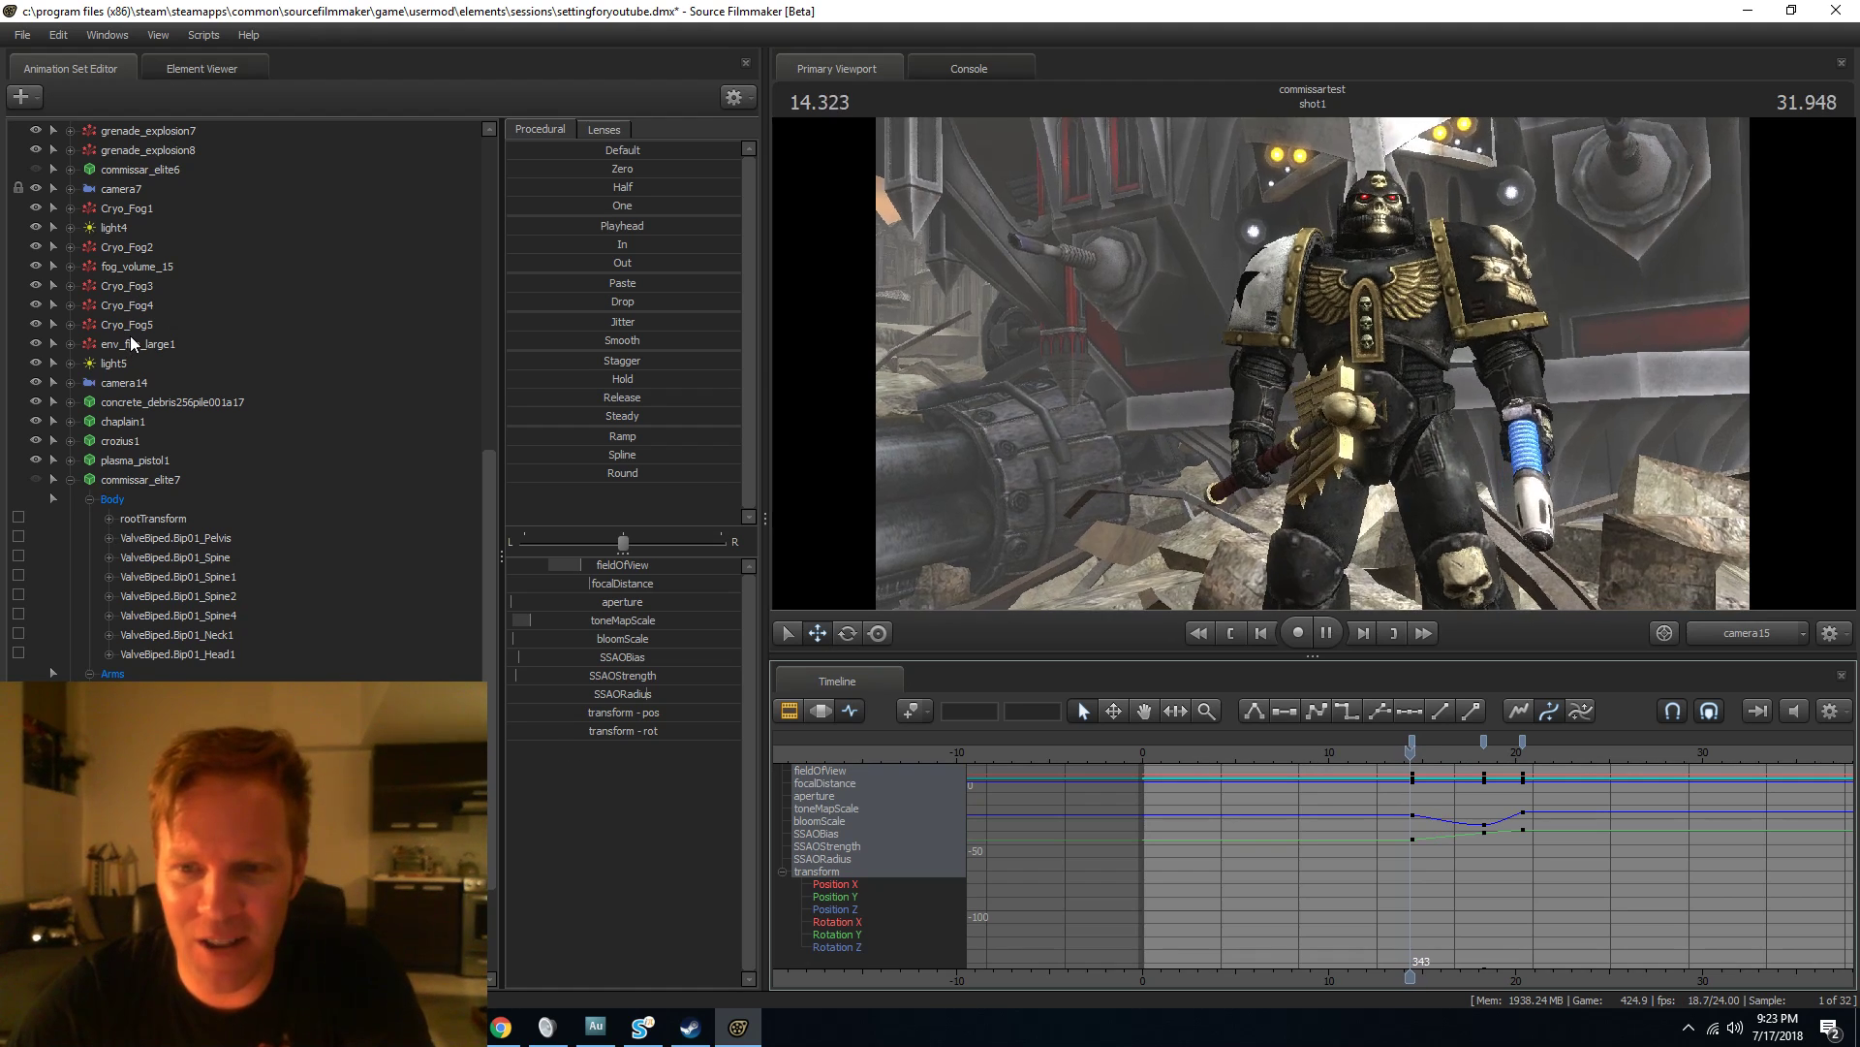
left_click(132, 330)
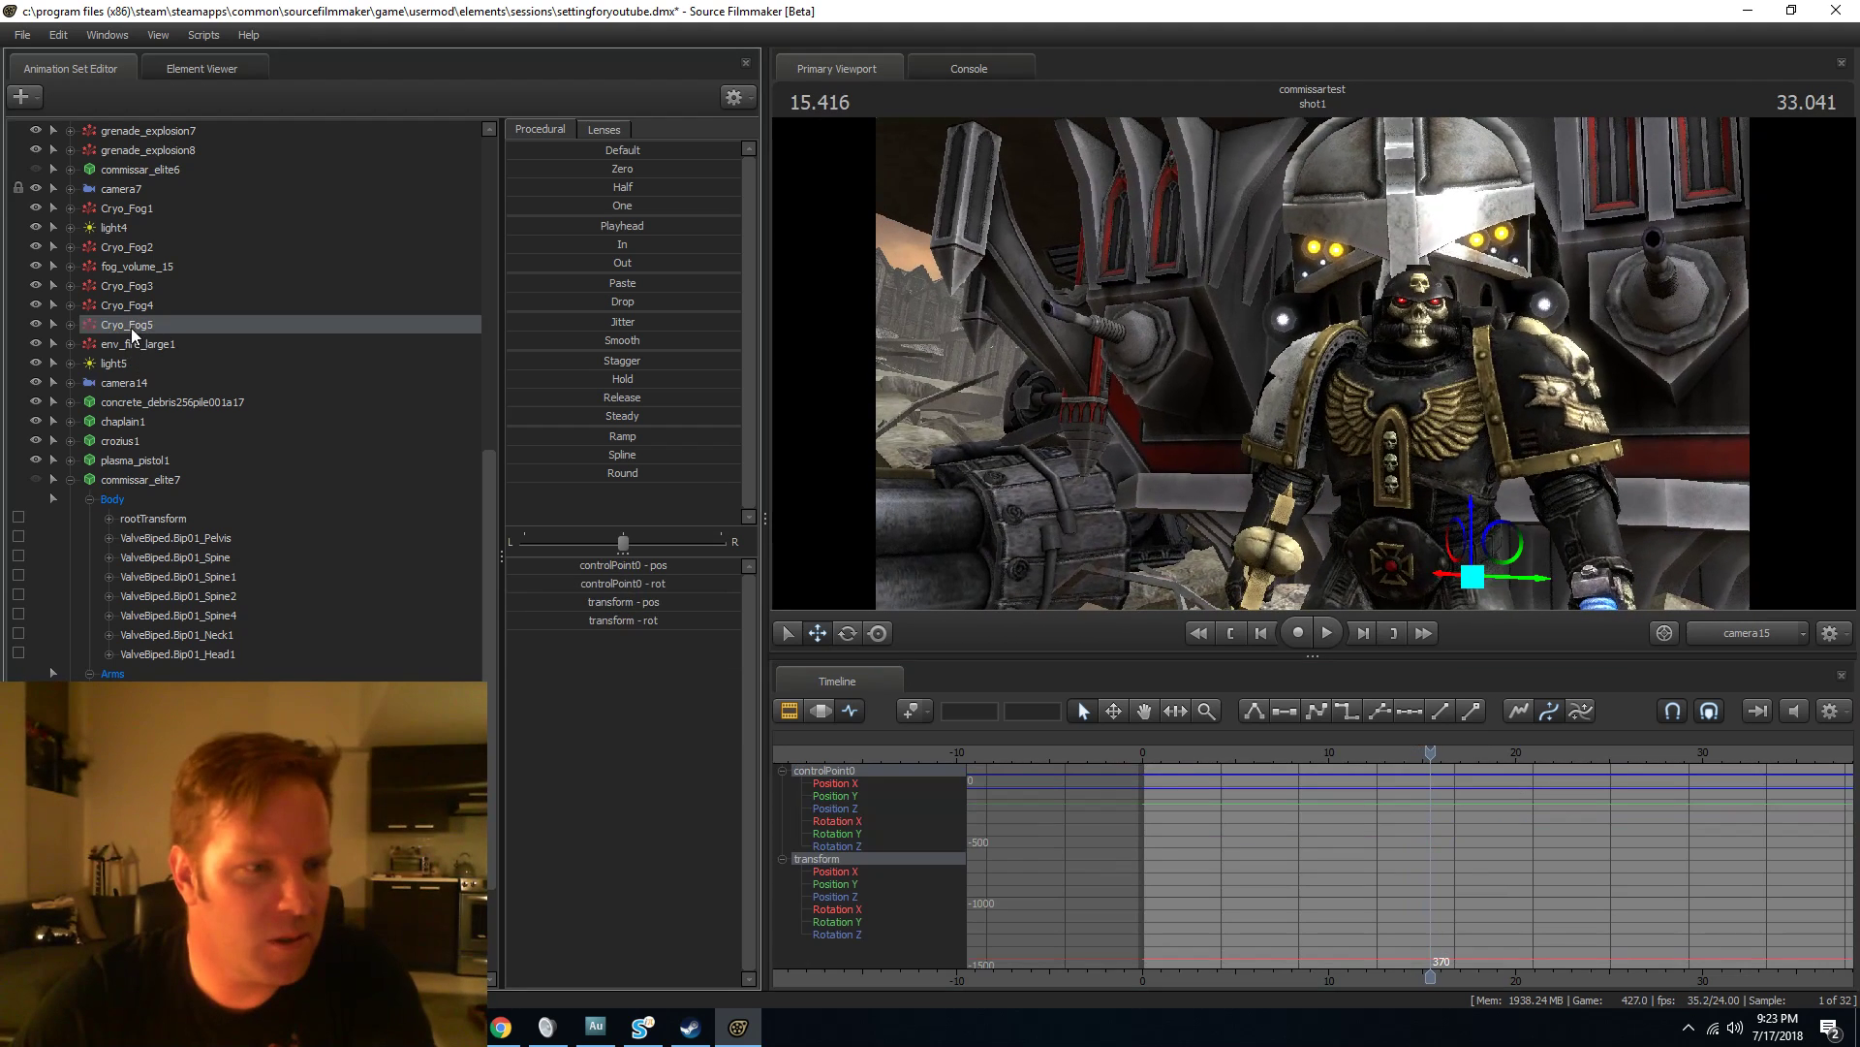
left_click(128, 287)
left_click(126, 323, "shift")
right_click(136, 299)
left_click(187, 340)
Delete the fog_volume_11, fog_volume_12, fog_volume_13 and fog_patch_11 animation sets.
scroll(161, 468, "up", 1)
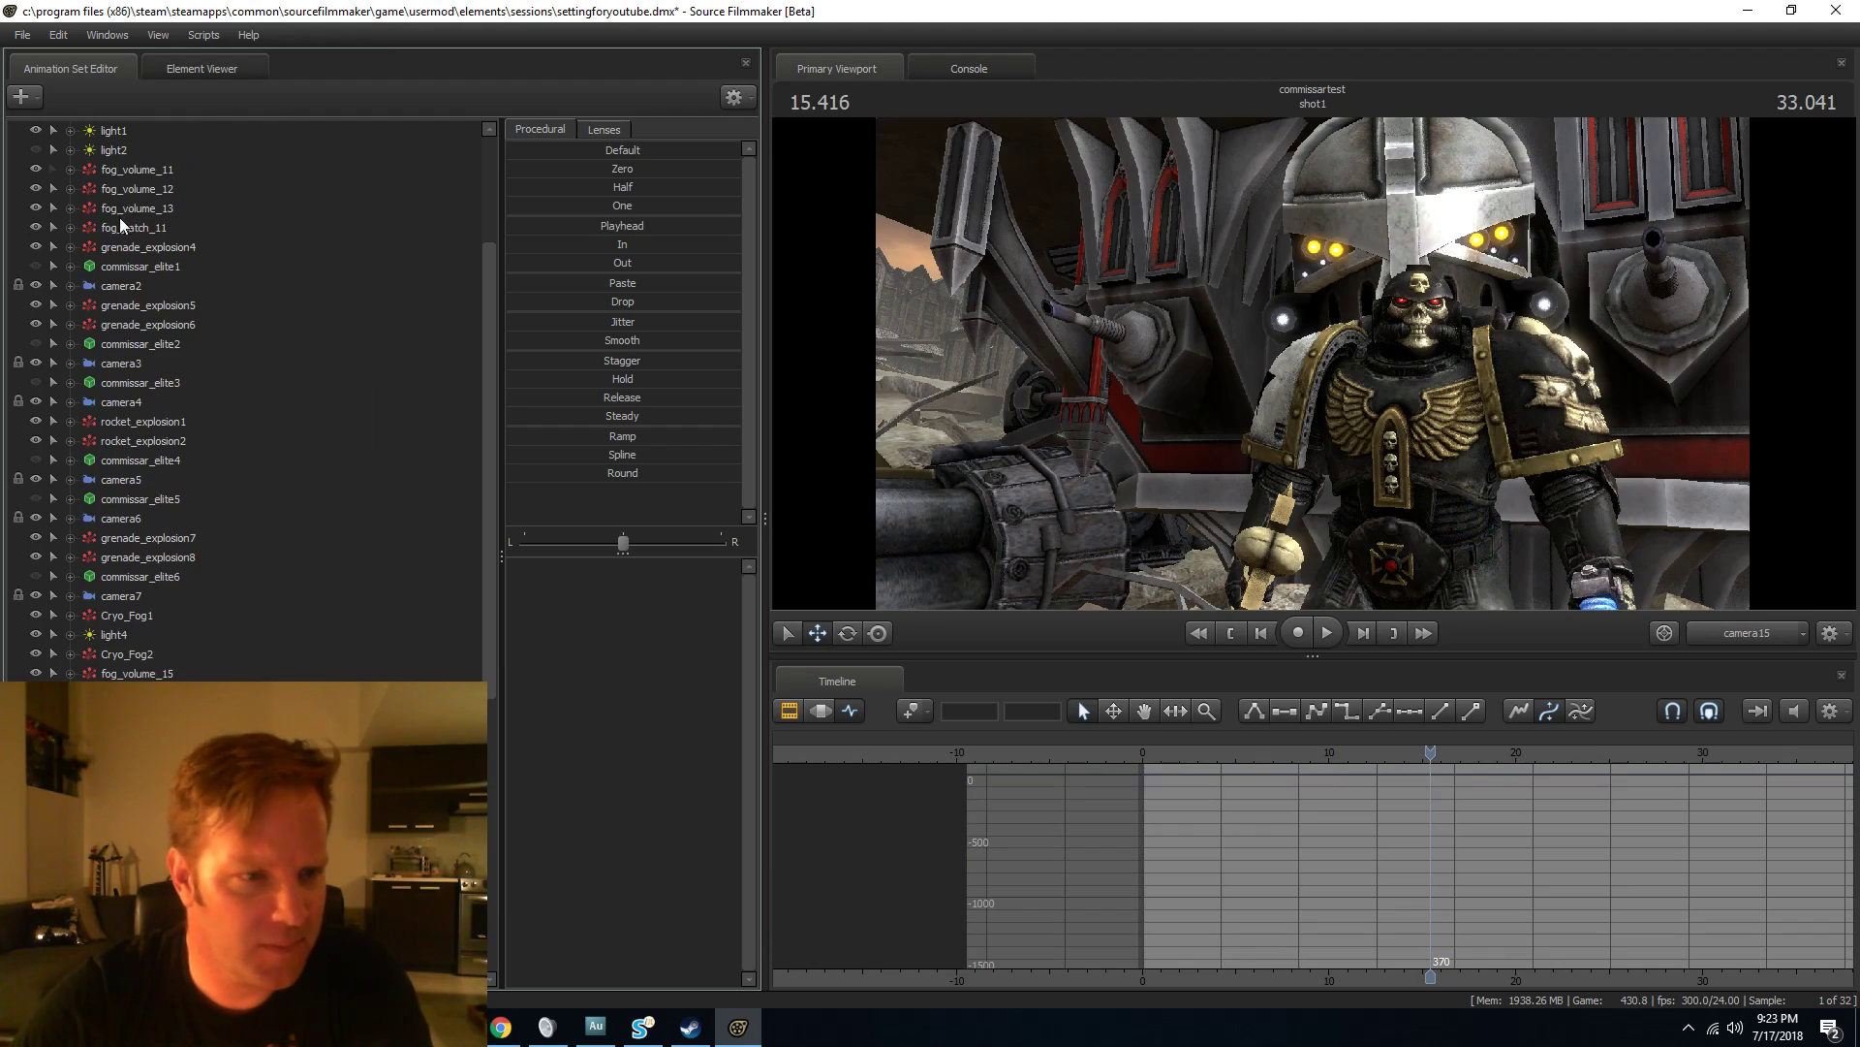
left_click(136, 176)
left_click(130, 231, "shift")
right_click(133, 195)
left_click(150, 238)
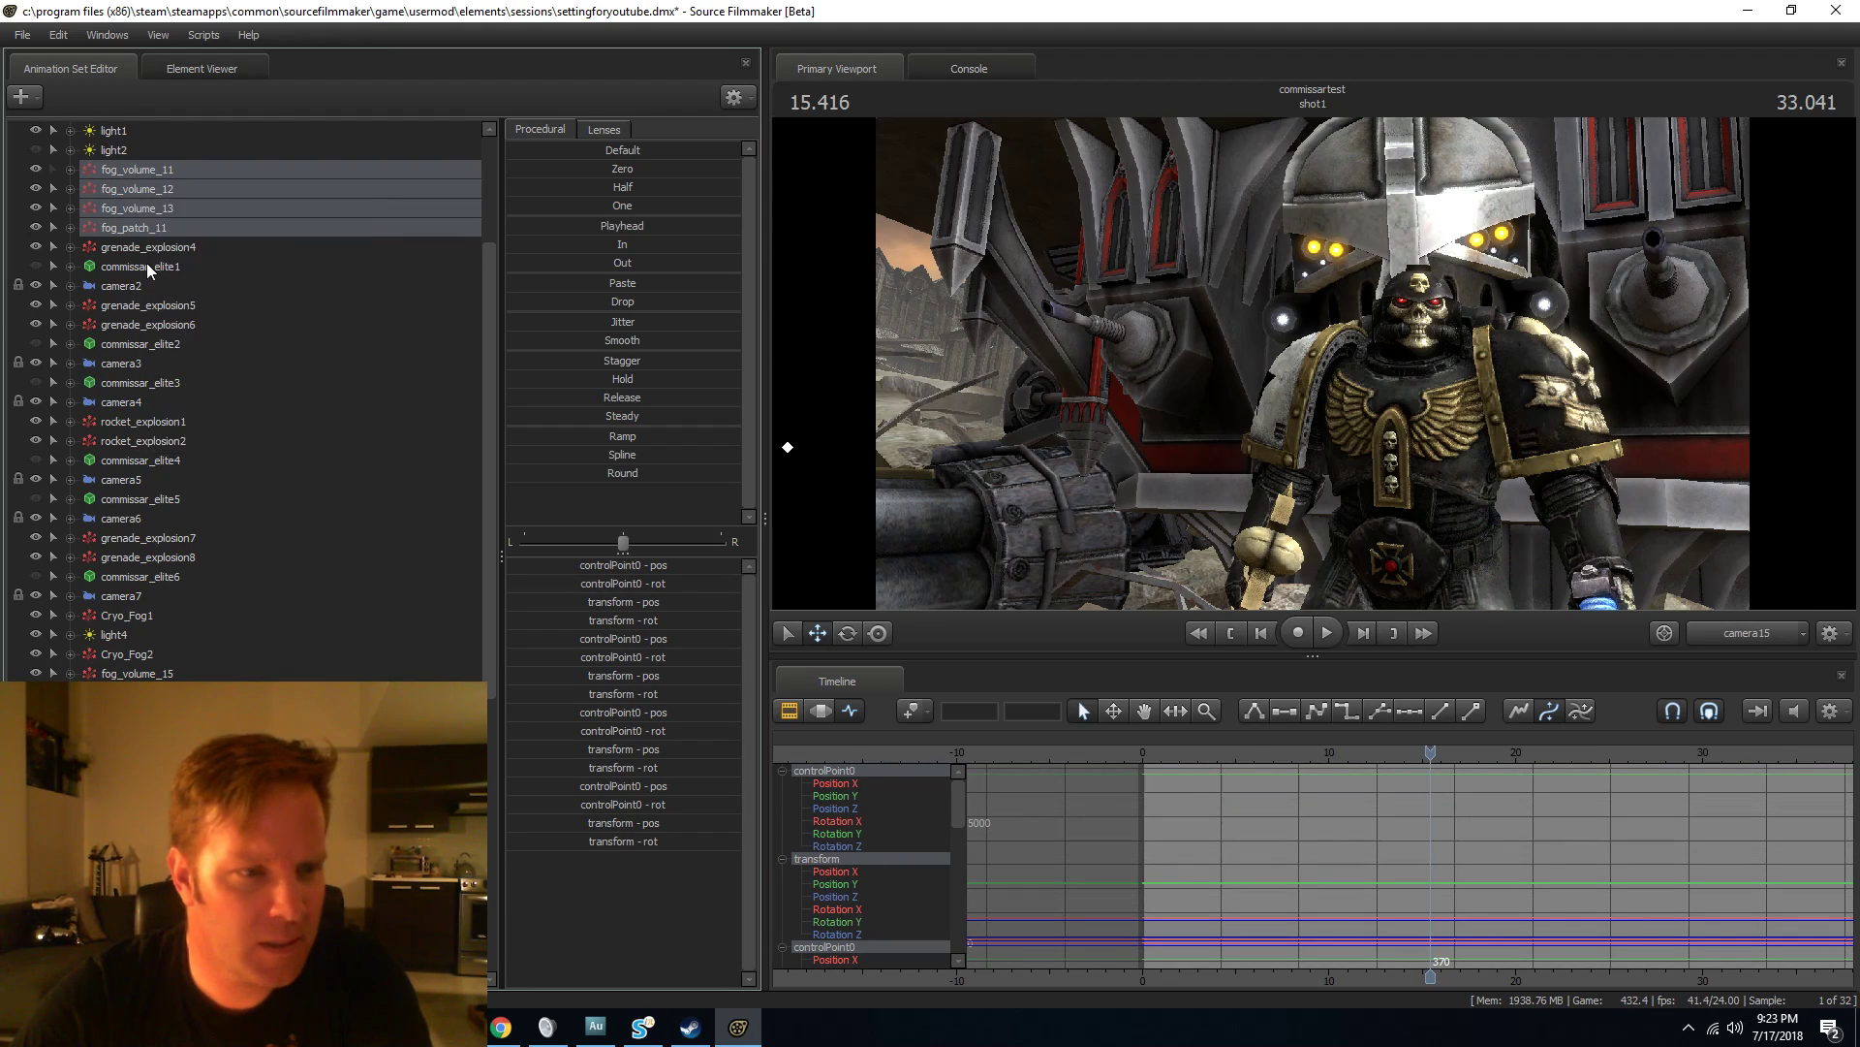
Replay the shot, reselect camera15 and re-aim it at the chaplain with extra keyframes at about 17 and 17.8 seconds.
key("space")
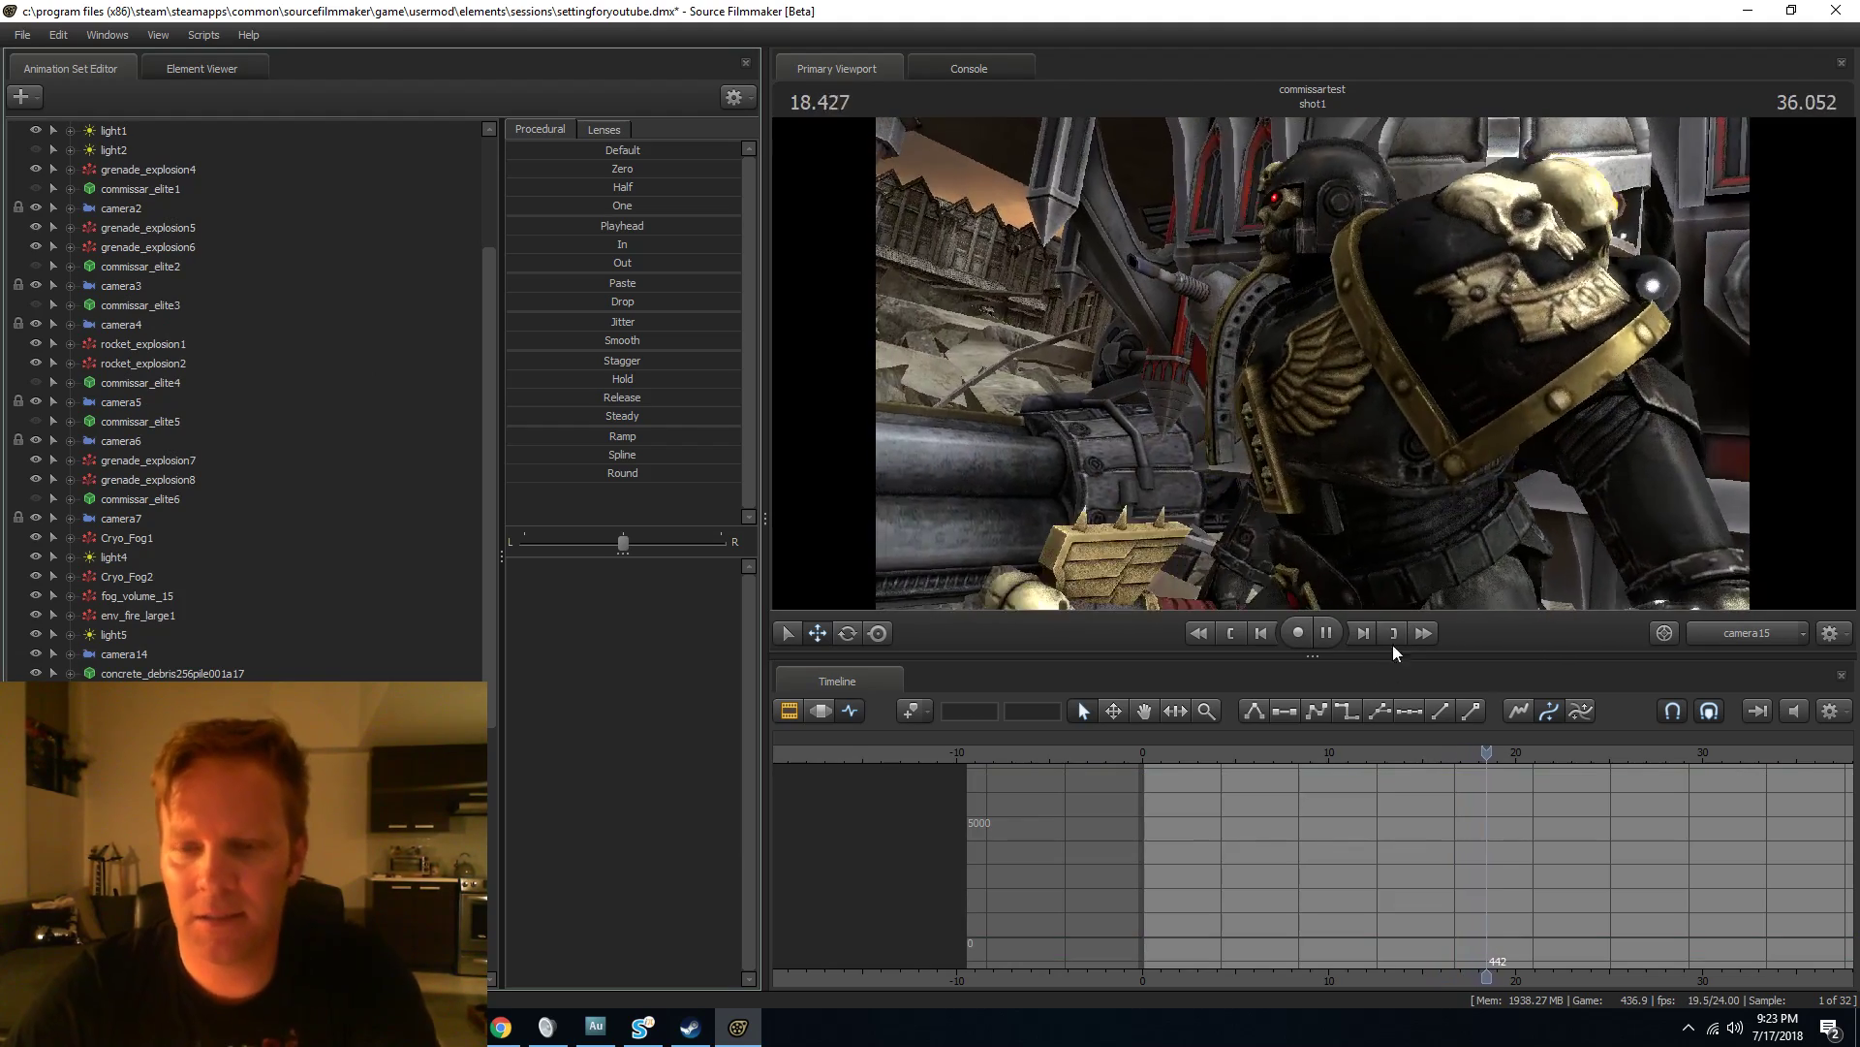
key("space")
scroll(38, 562, "down", 6)
left_click(126, 906)
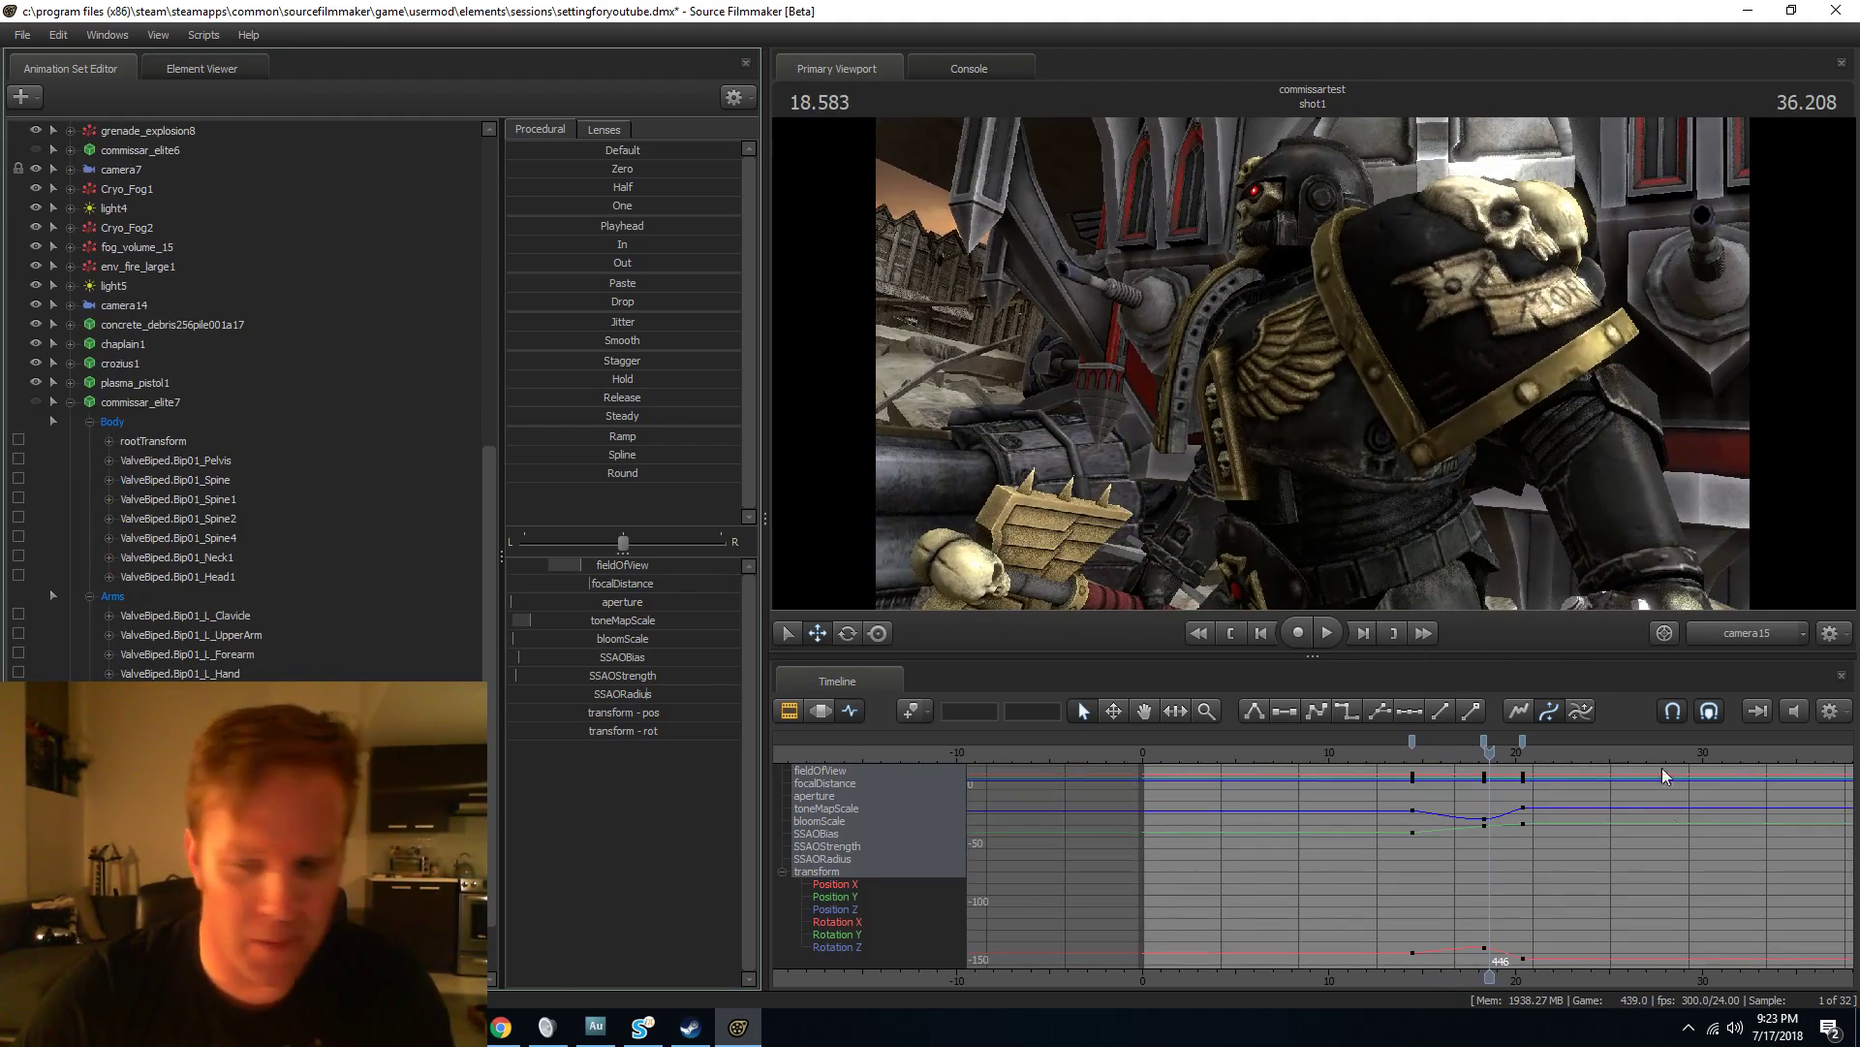
left_click(1453, 744)
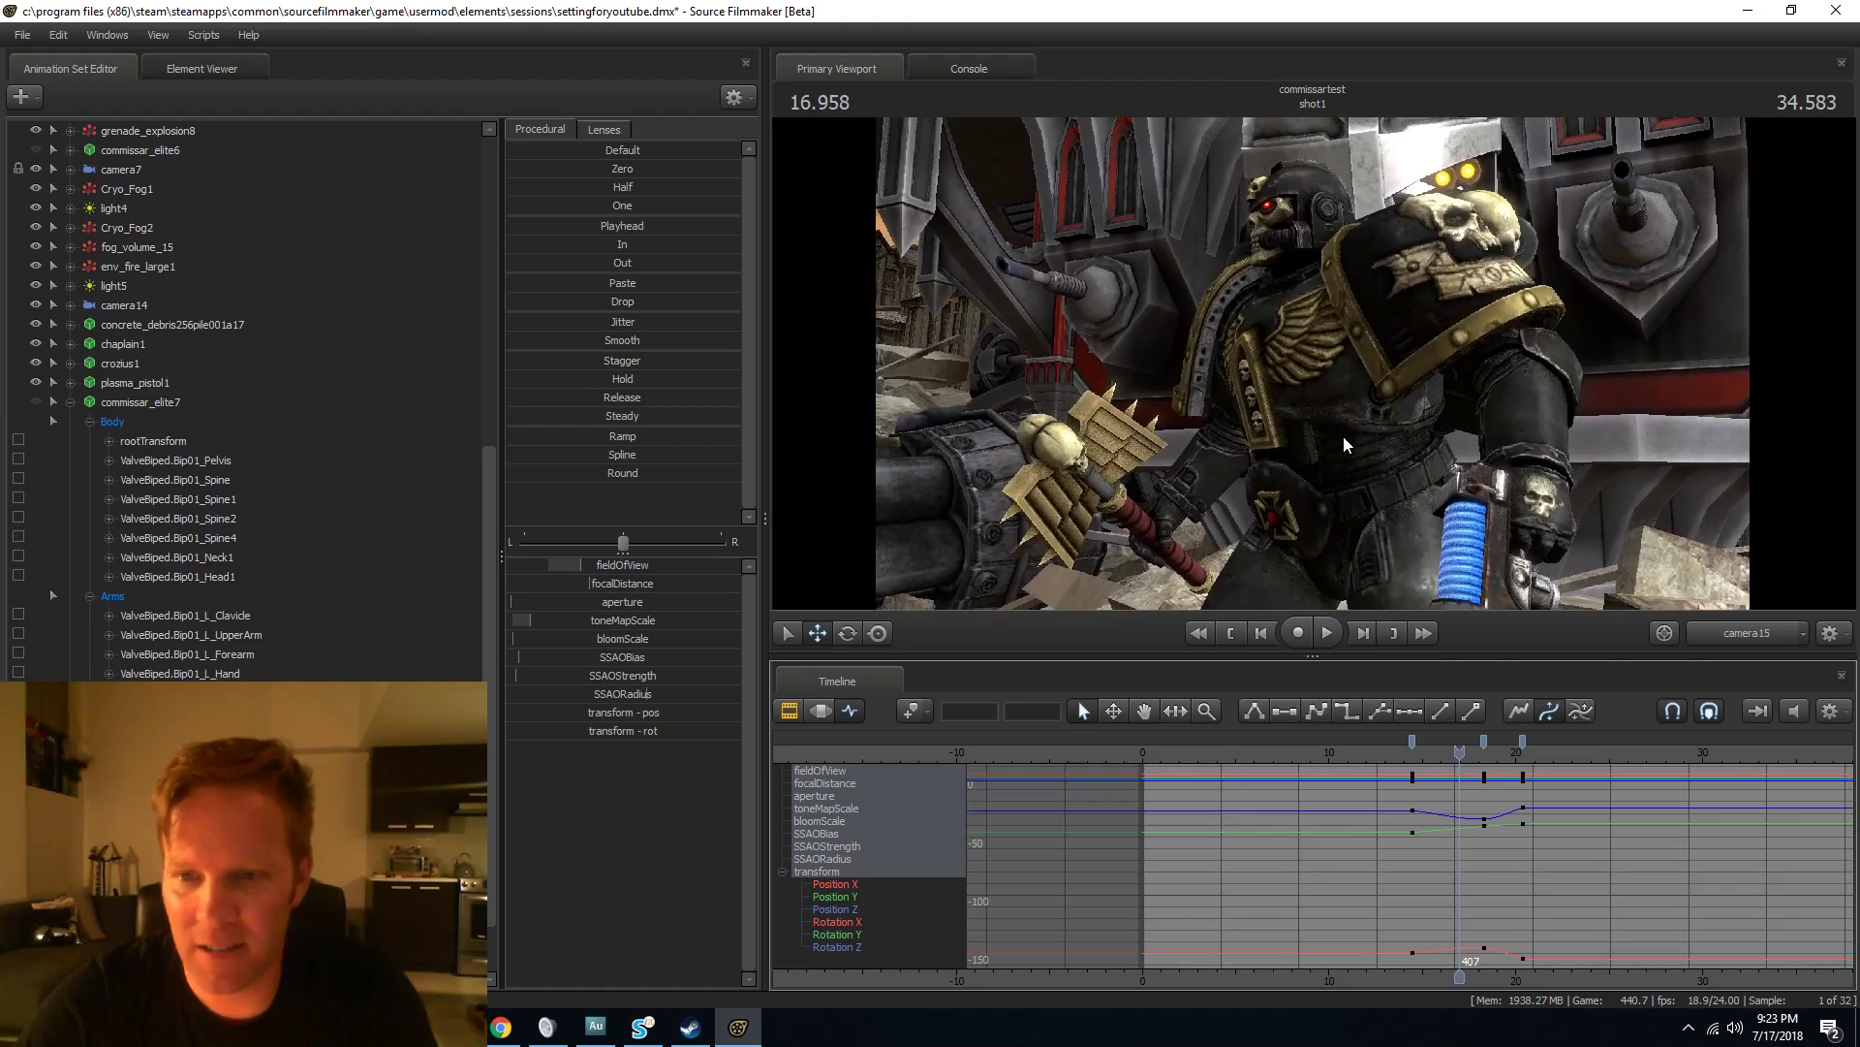
key("space")
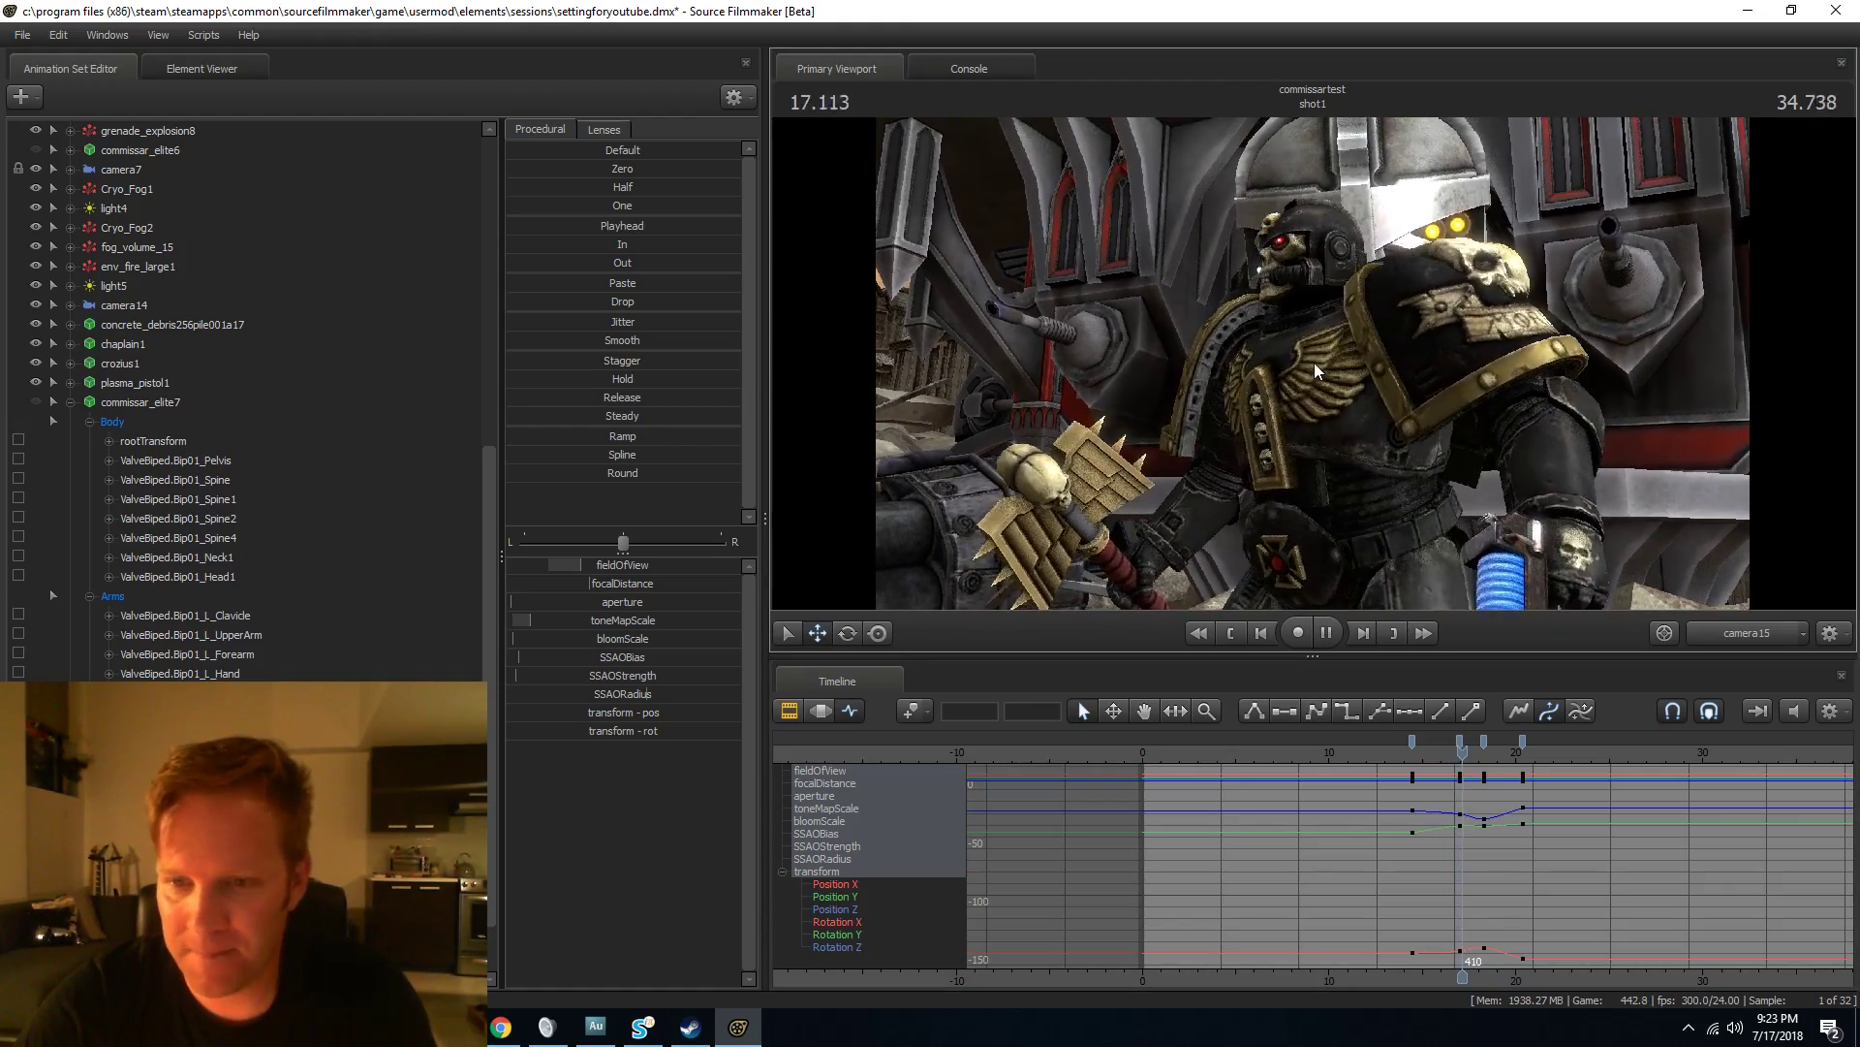
key("space")
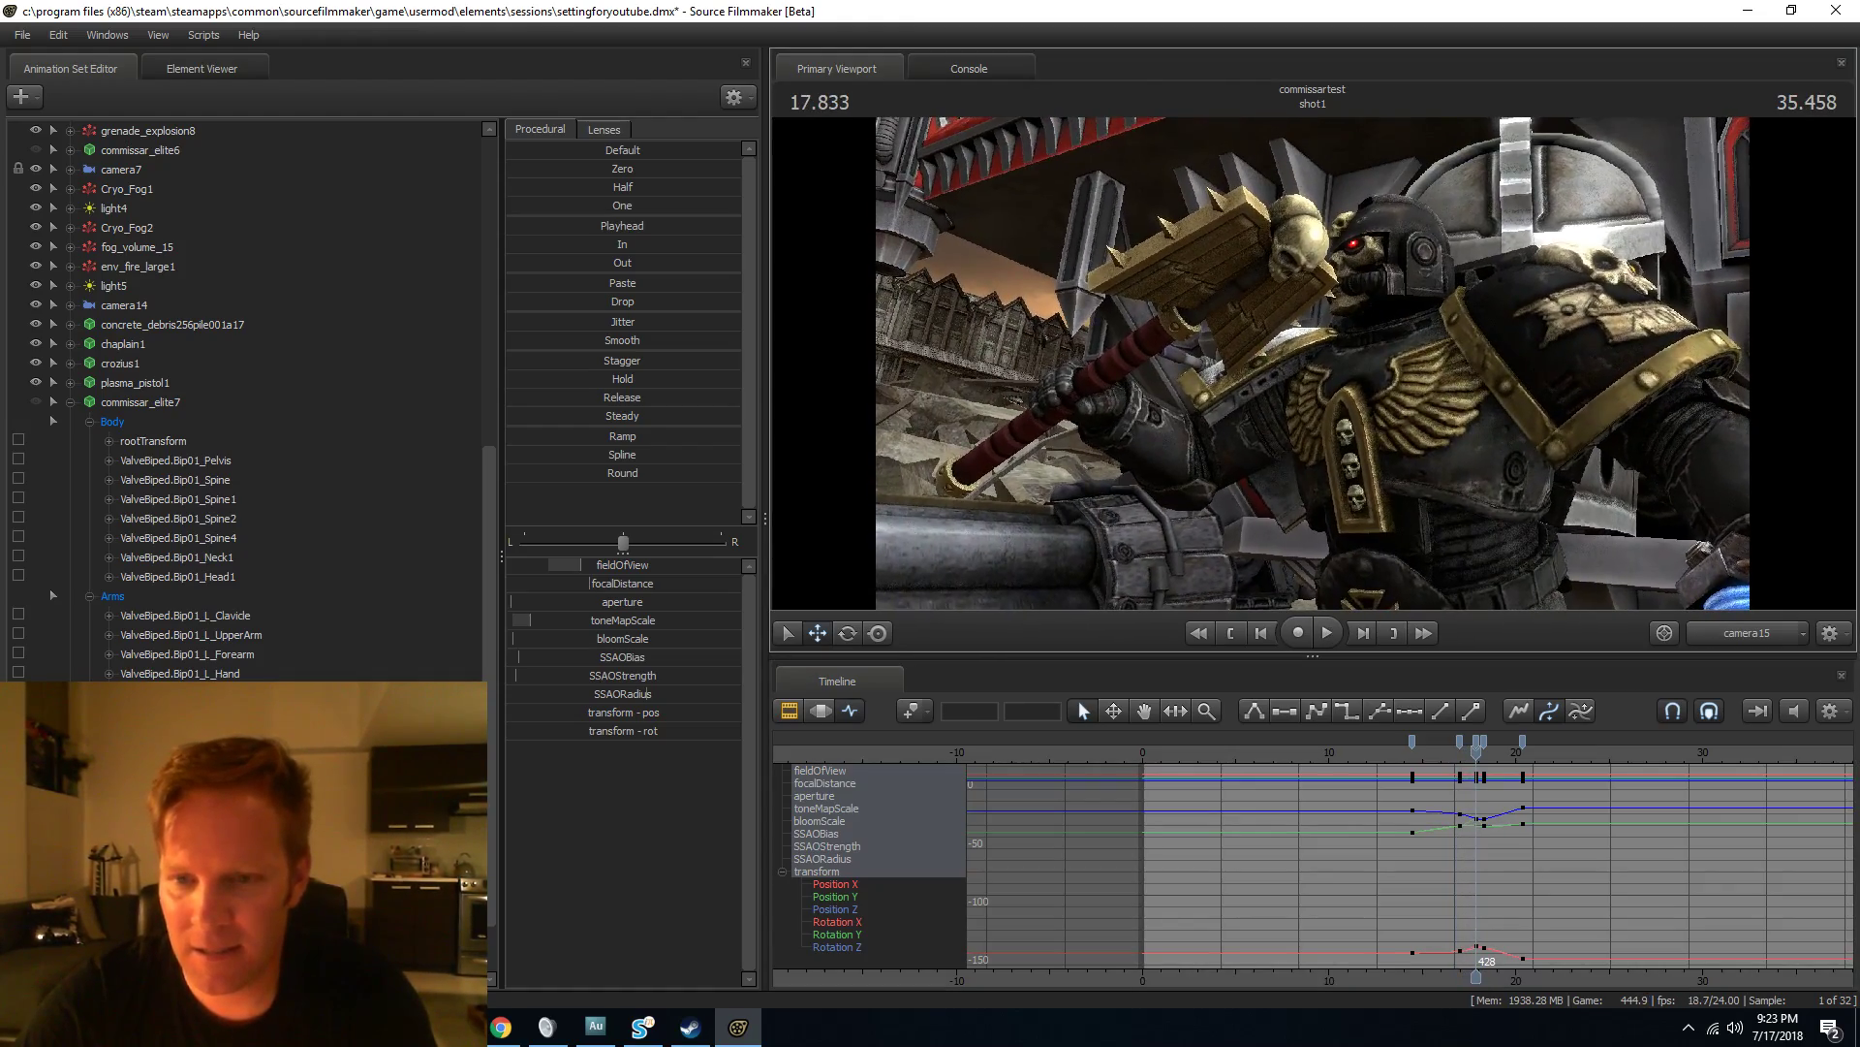
key("space")
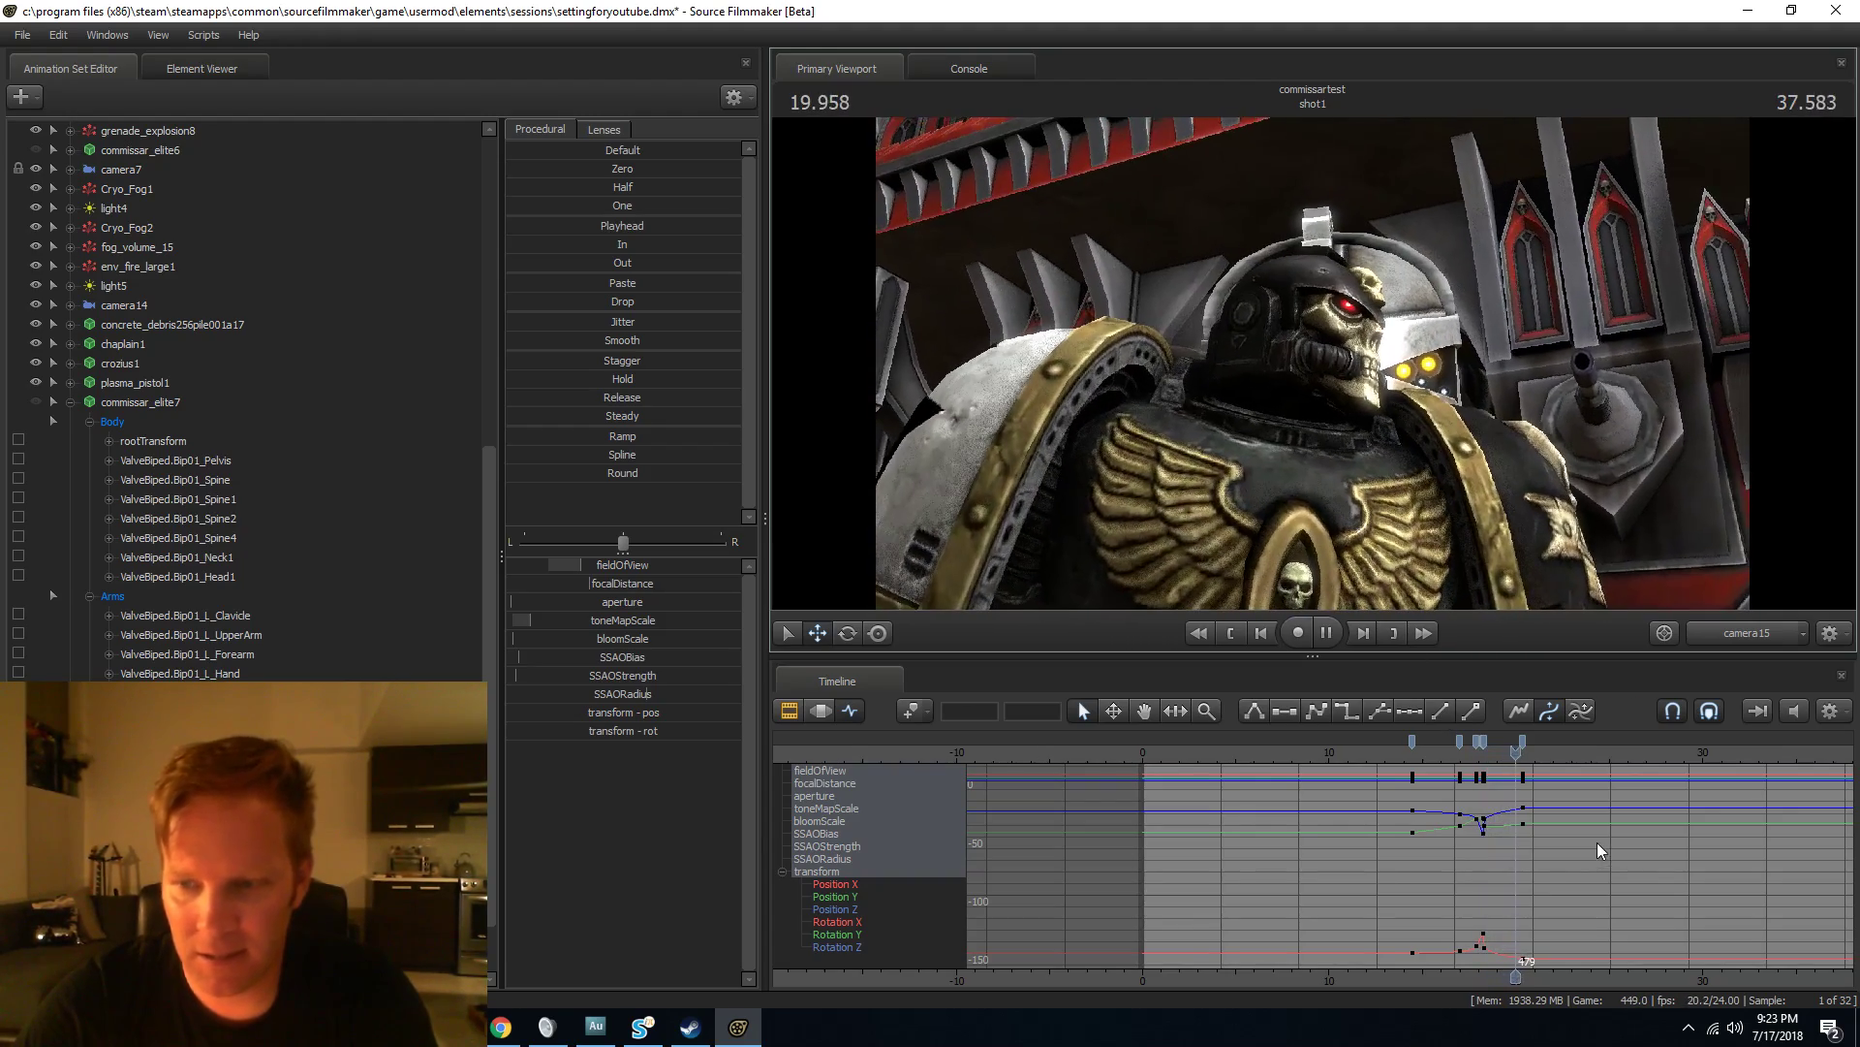
Delete the redundant camera15 keyframe crowding the one at about 18.2 seconds, and replay the move from about 14.6 seconds.
left_click(1828, 712)
mouse_move(1803, 862)
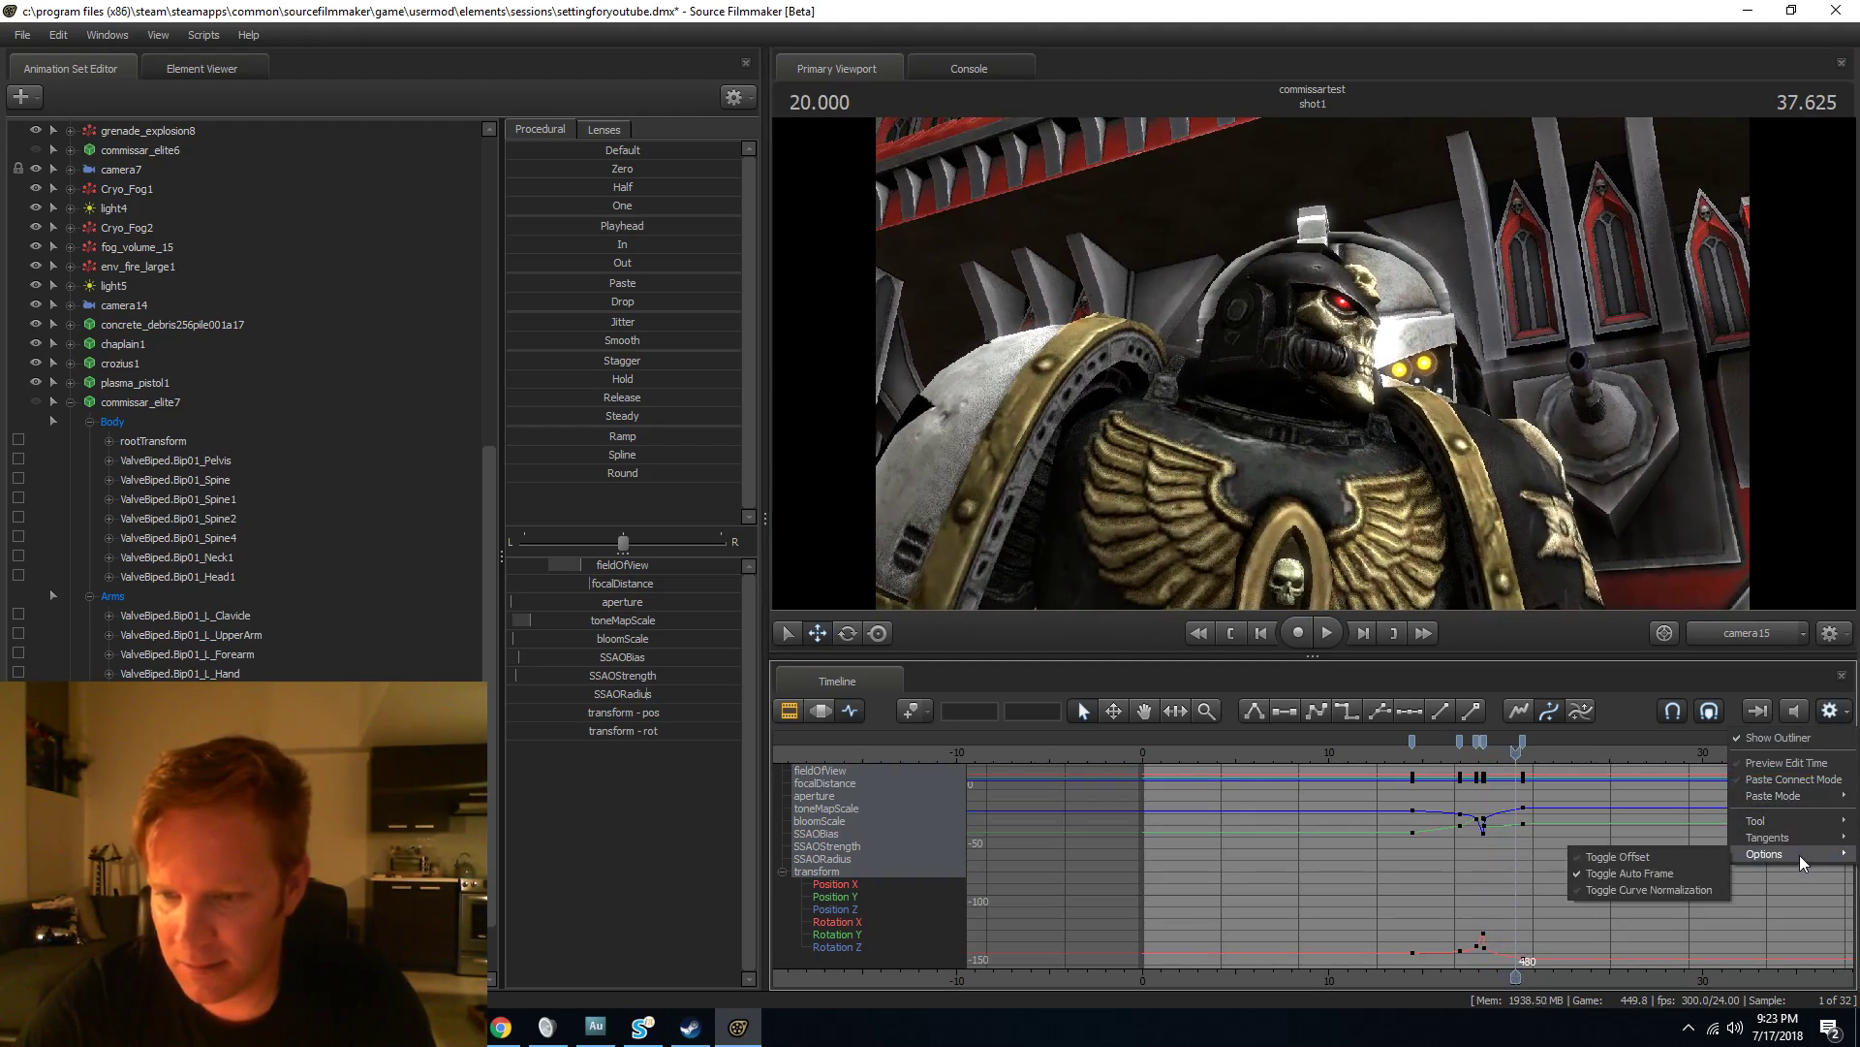
left_click(1460, 762)
scroll(1460, 761, "up", 5)
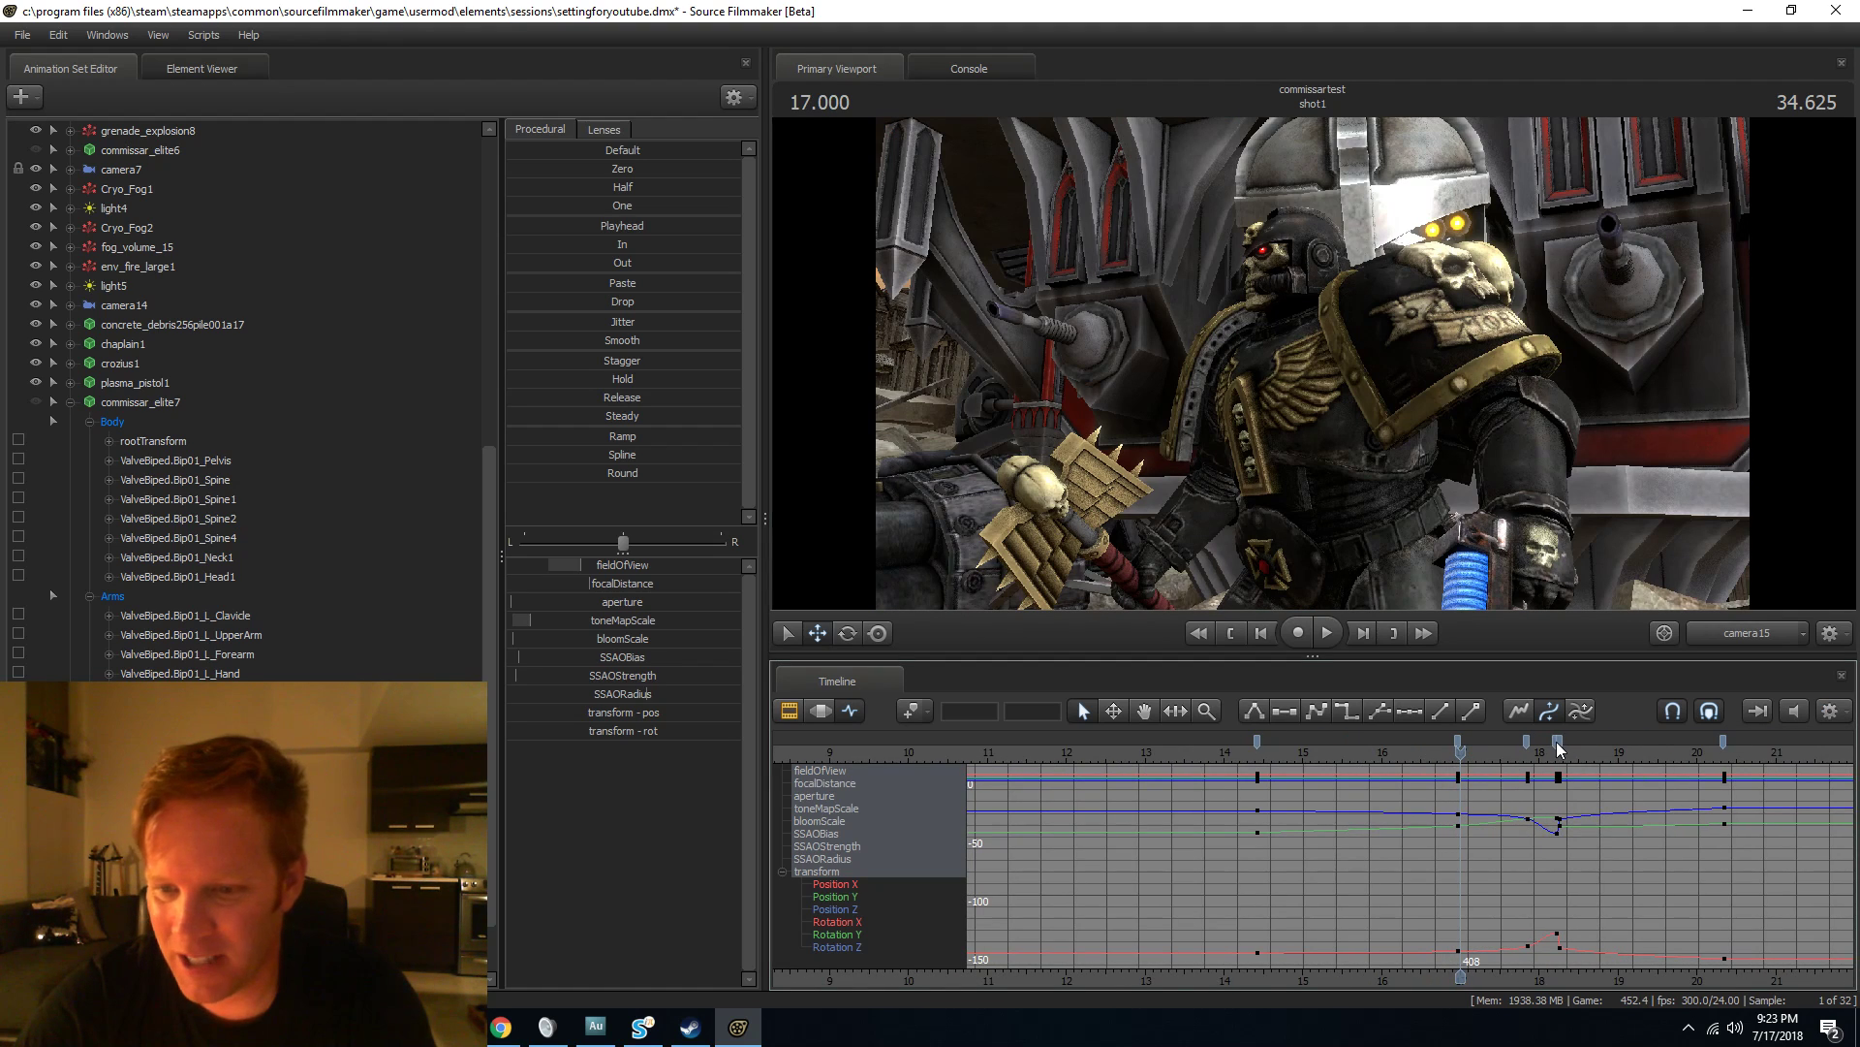
left_click(1635, 742)
left_click(1639, 742)
key("Delete")
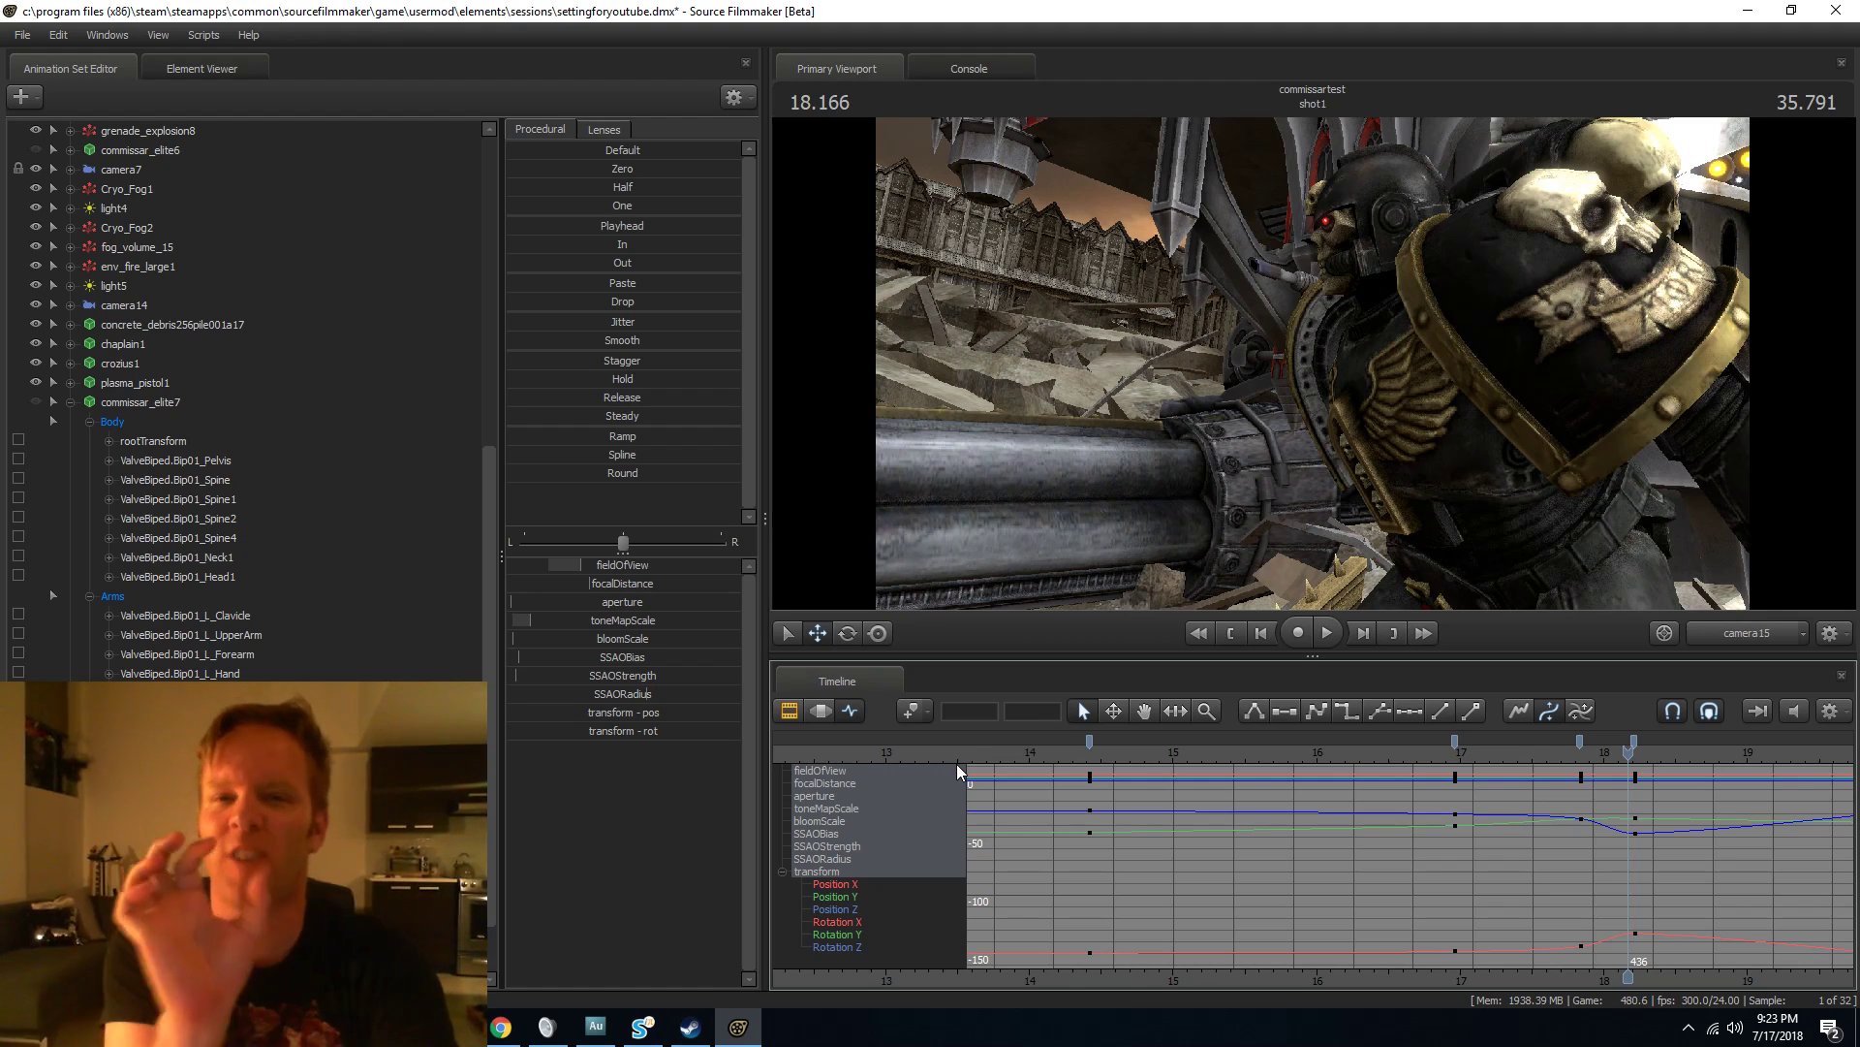
left_click(1119, 748)
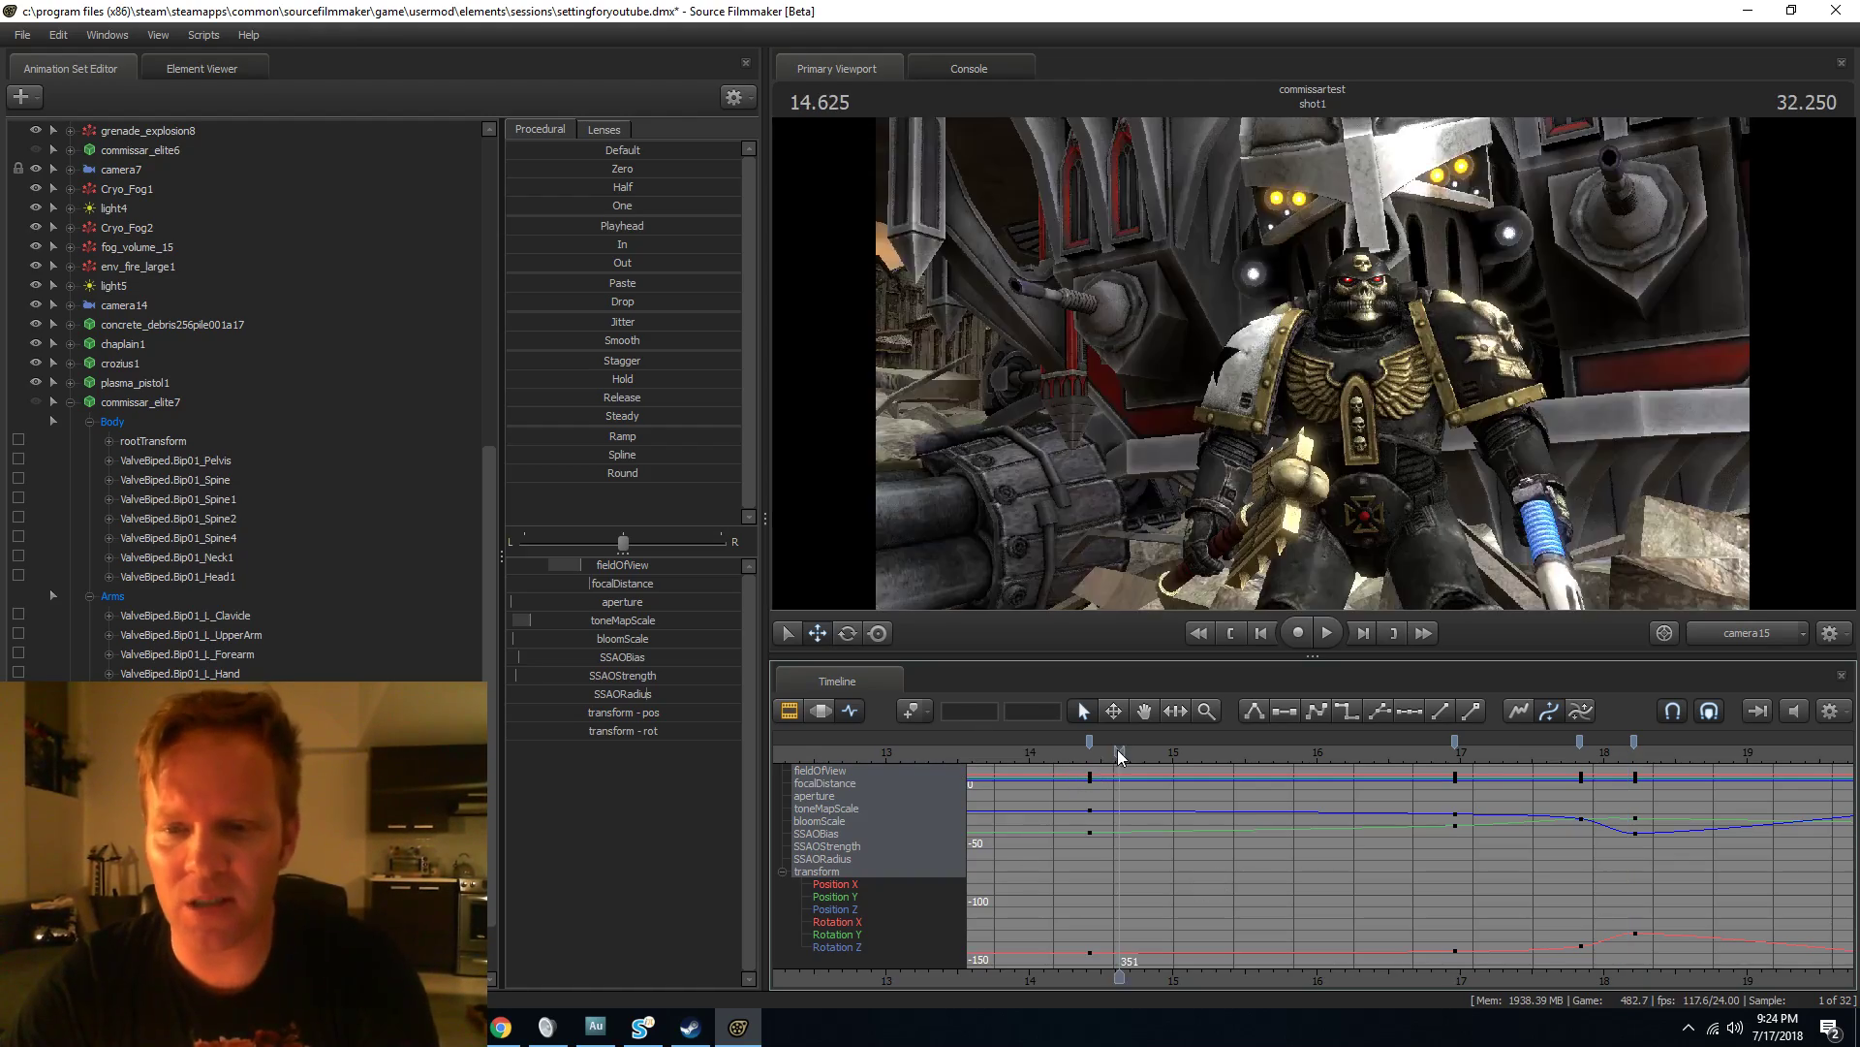
key("space")
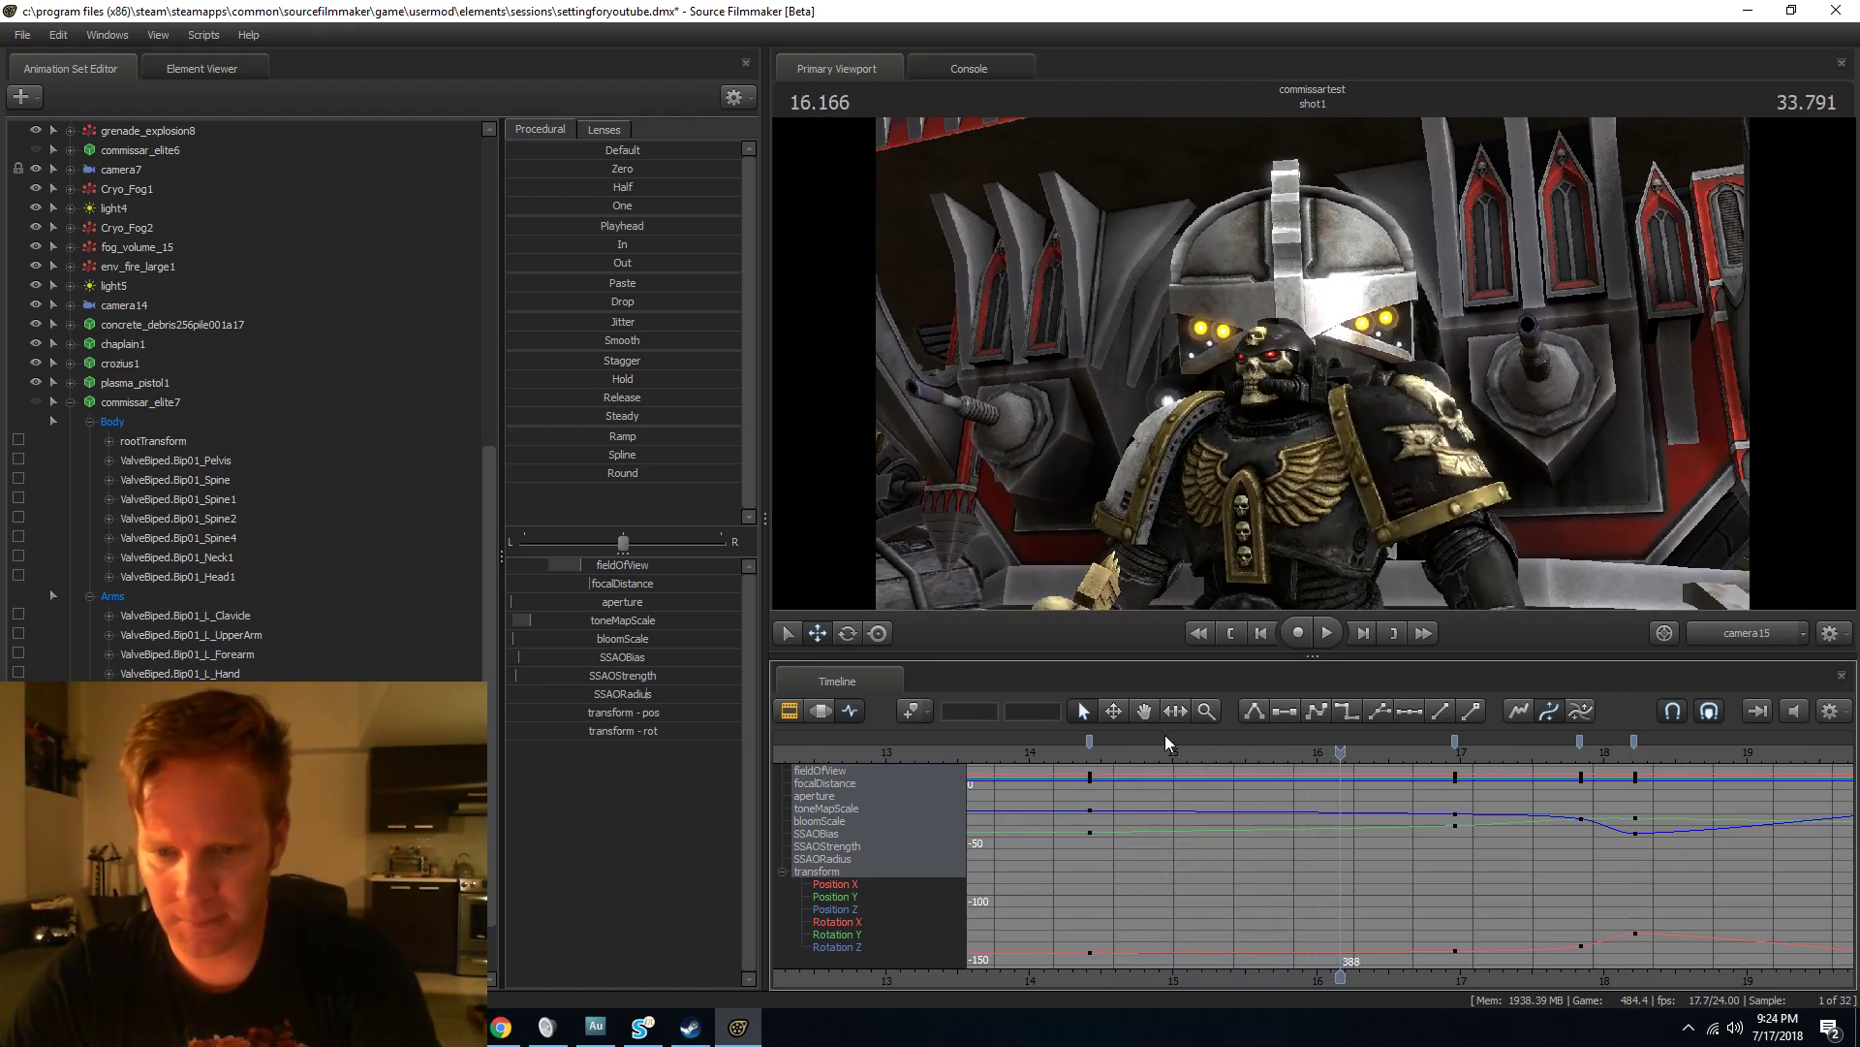
left_click_drag(1160, 754, 1101, 759)
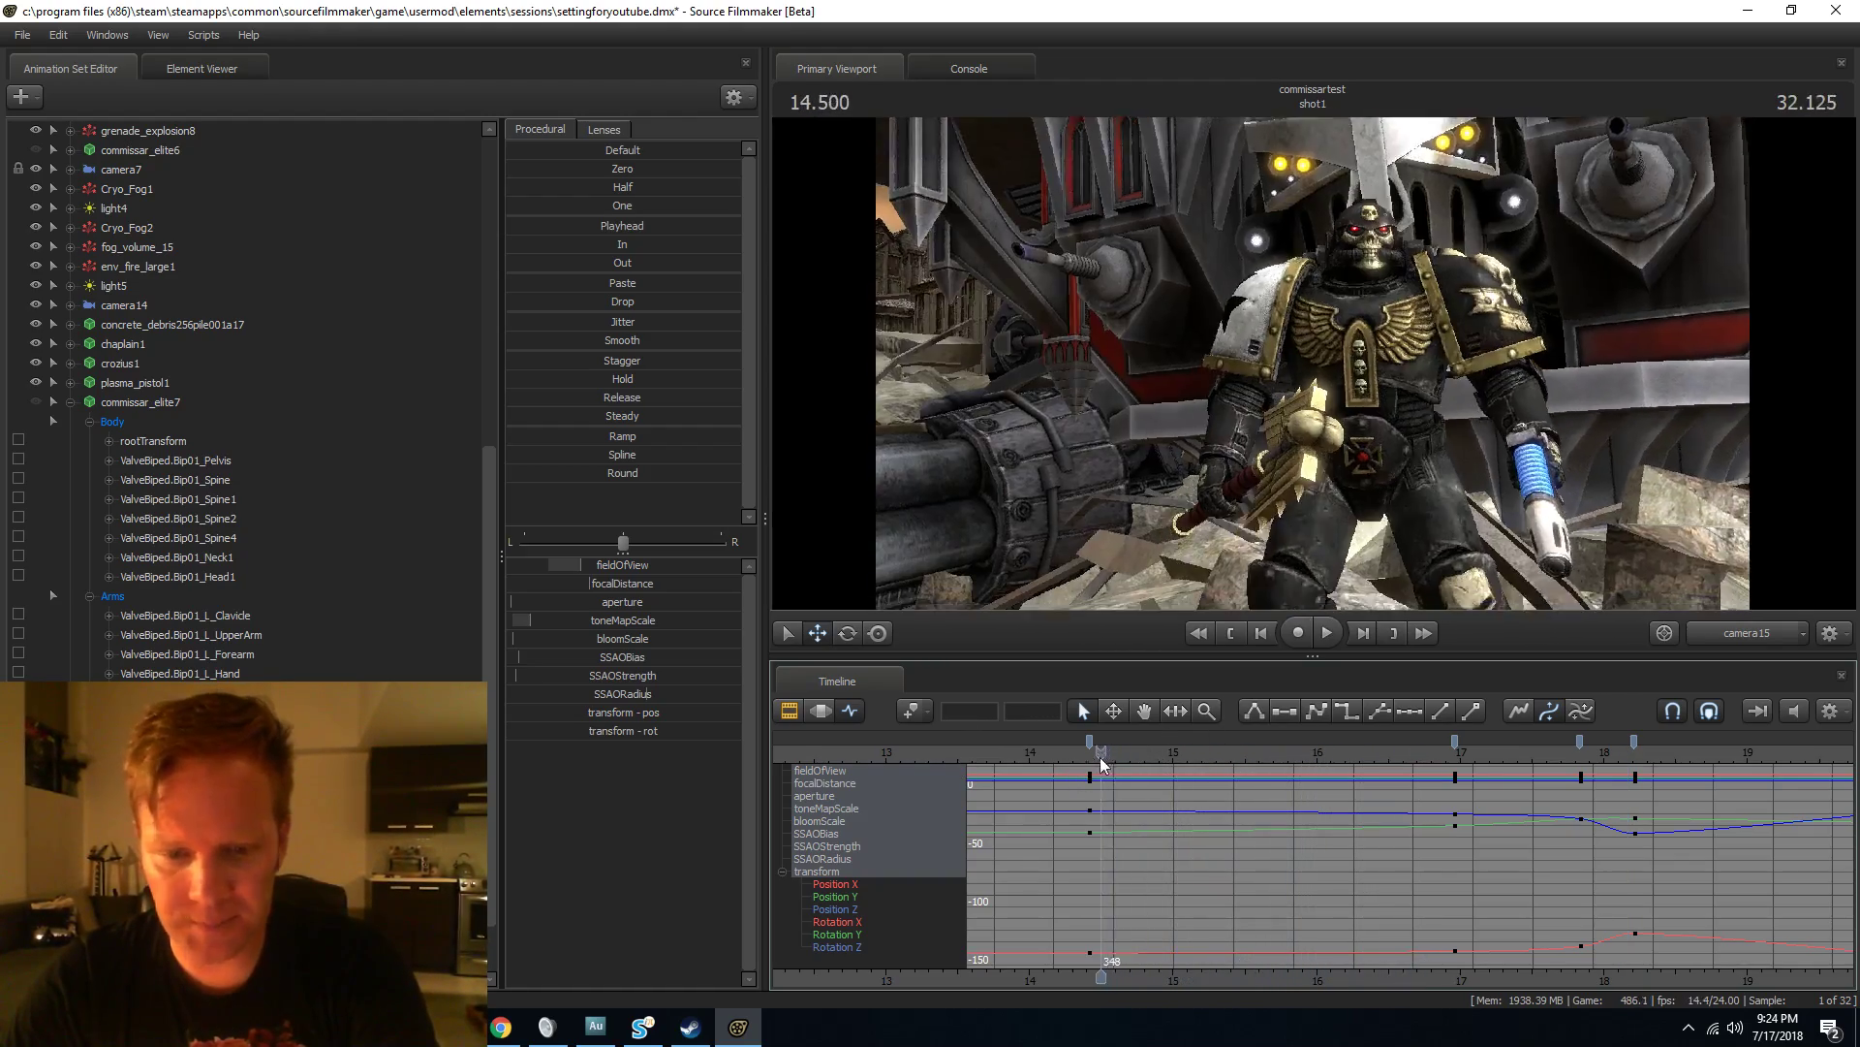
Isolate camera15's focalDistance curve, frame it in the graph and delete all of its keyframes.
left_click(834, 794)
left_click(928, 781)
key("f")
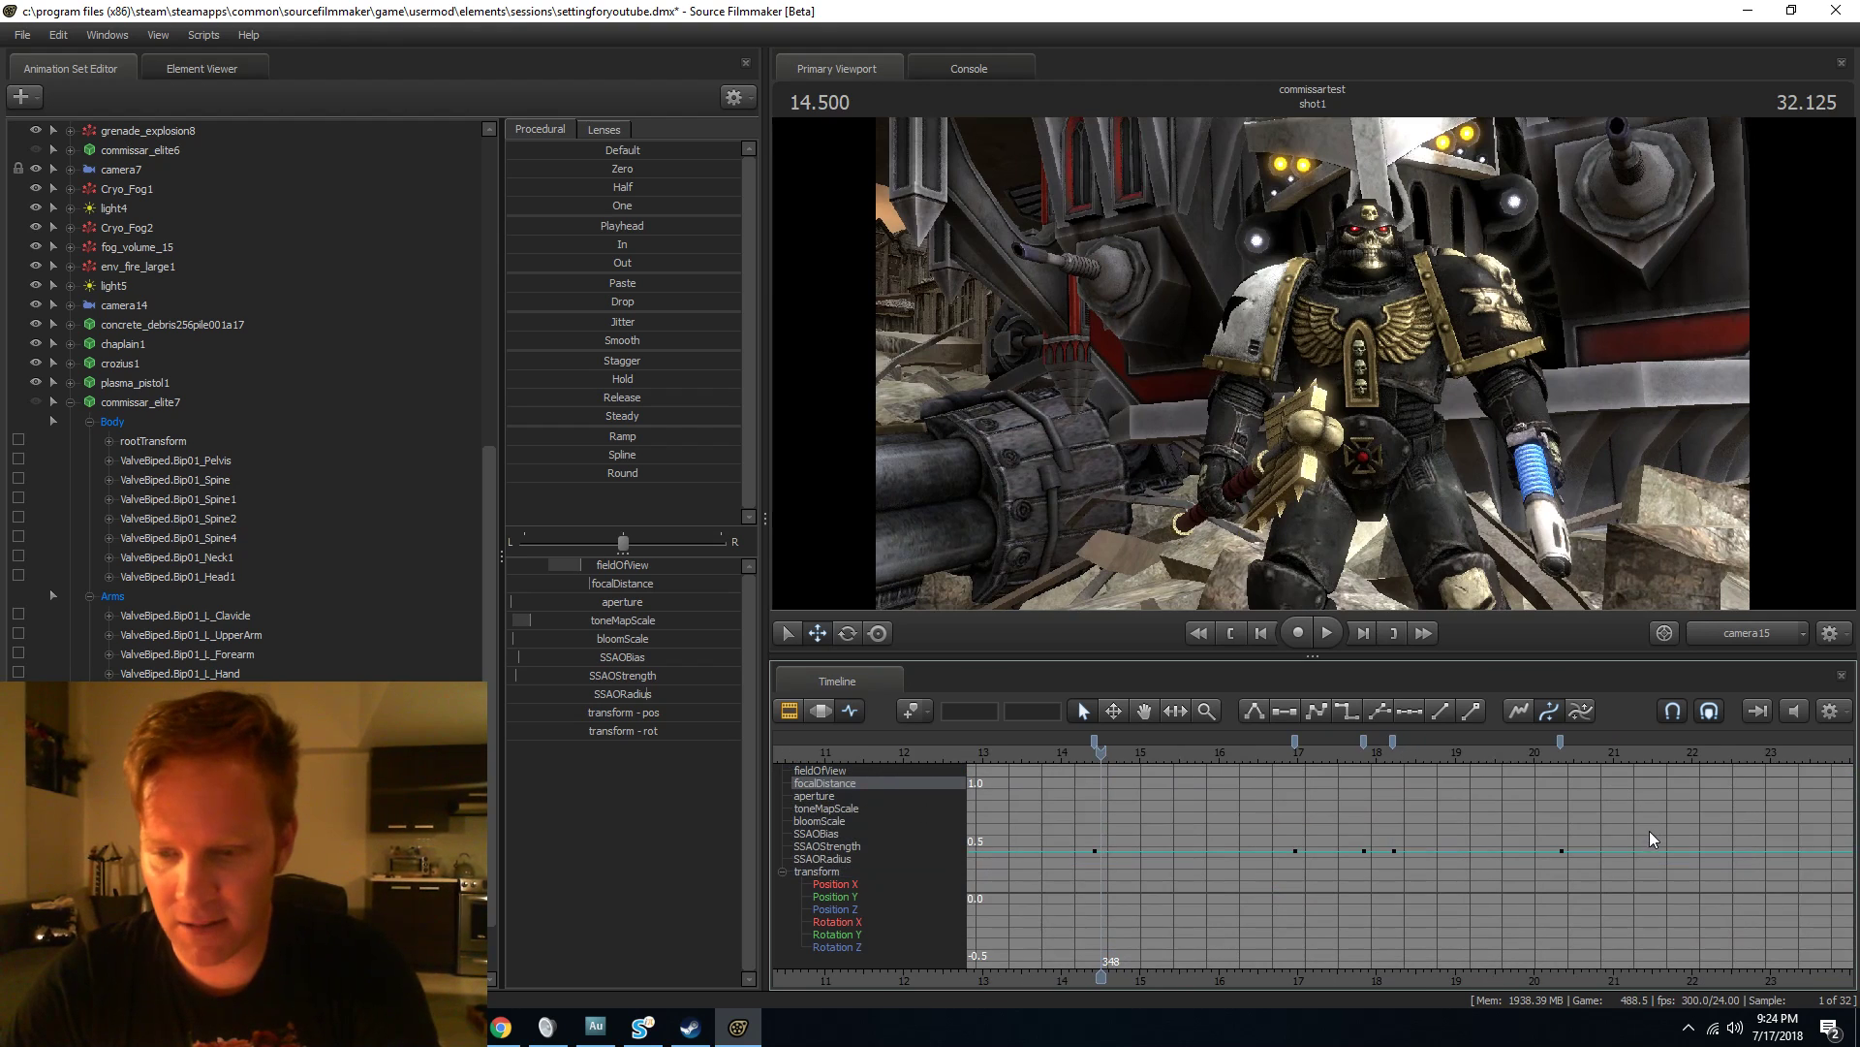
key("Delete")
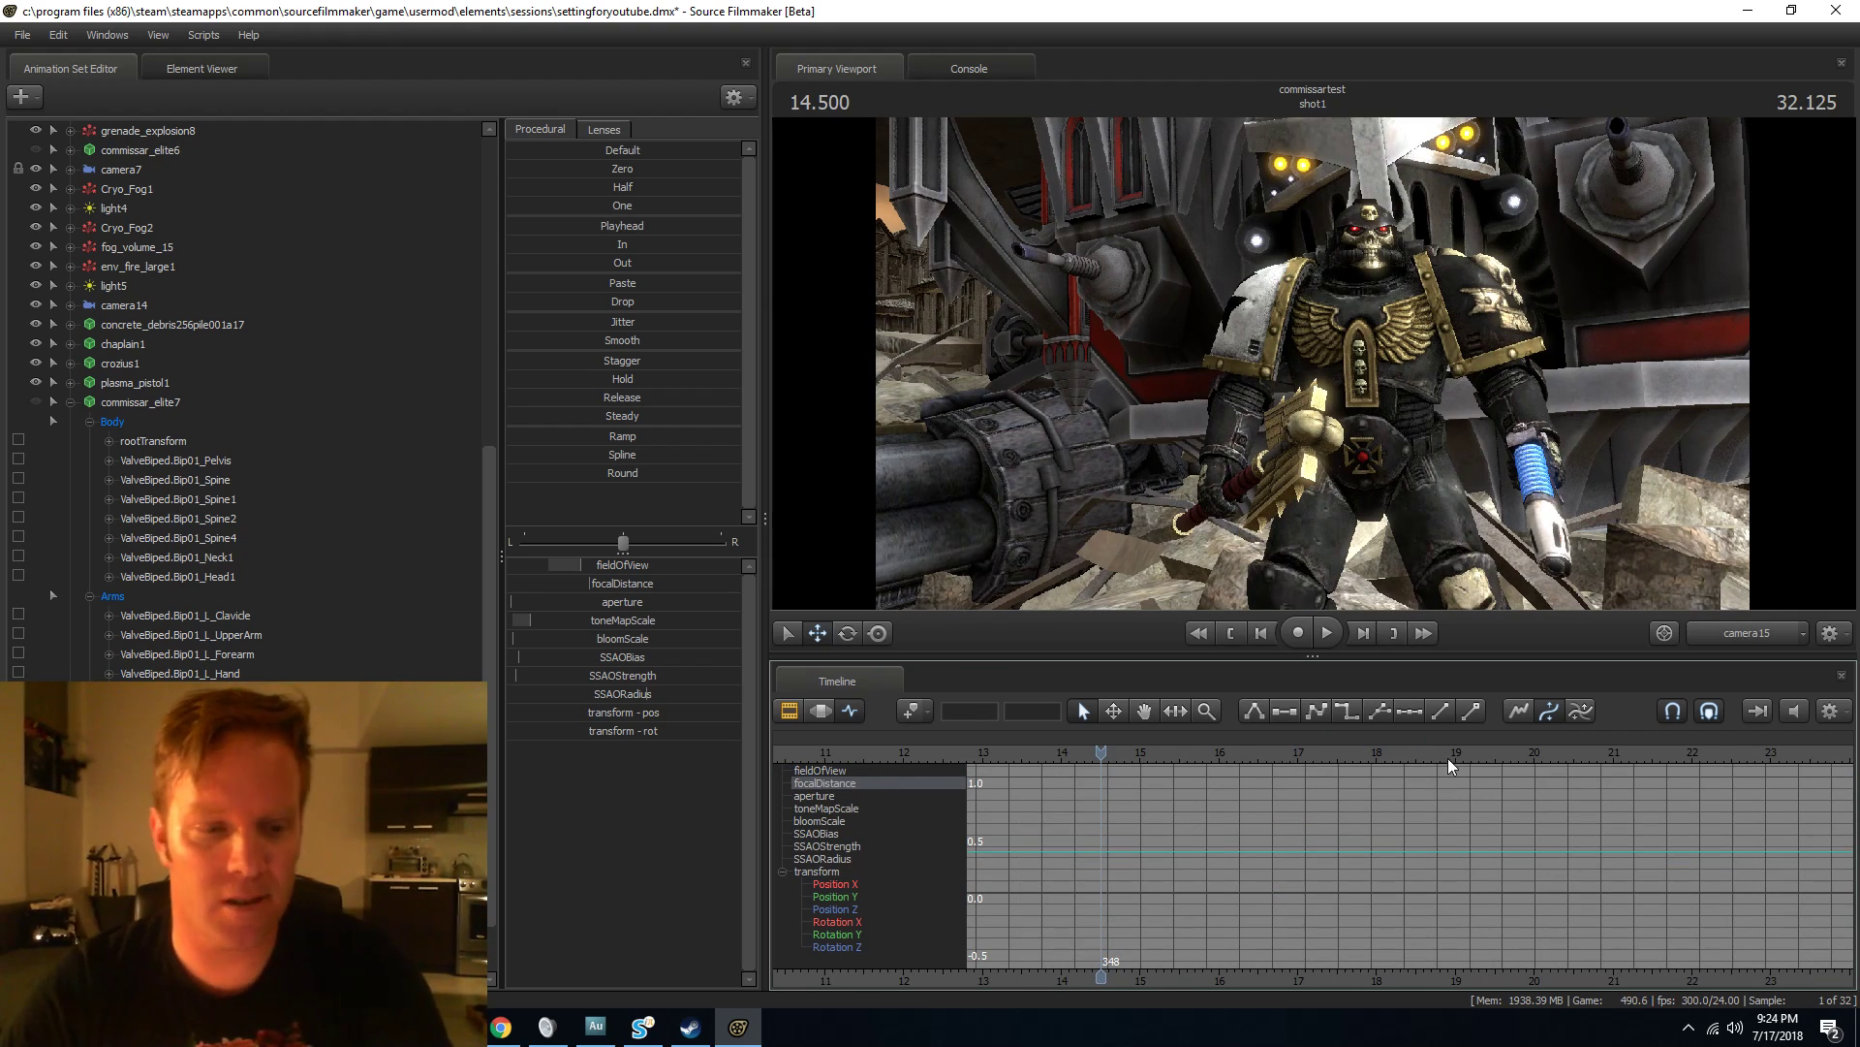
Keyframe camera15's focalDistance to follow the chaplain at about 14.5, 15.9, 17.2, 18 and 19.75 seconds while stepping through the shot.
left_click_drag(631, 585, 693, 586)
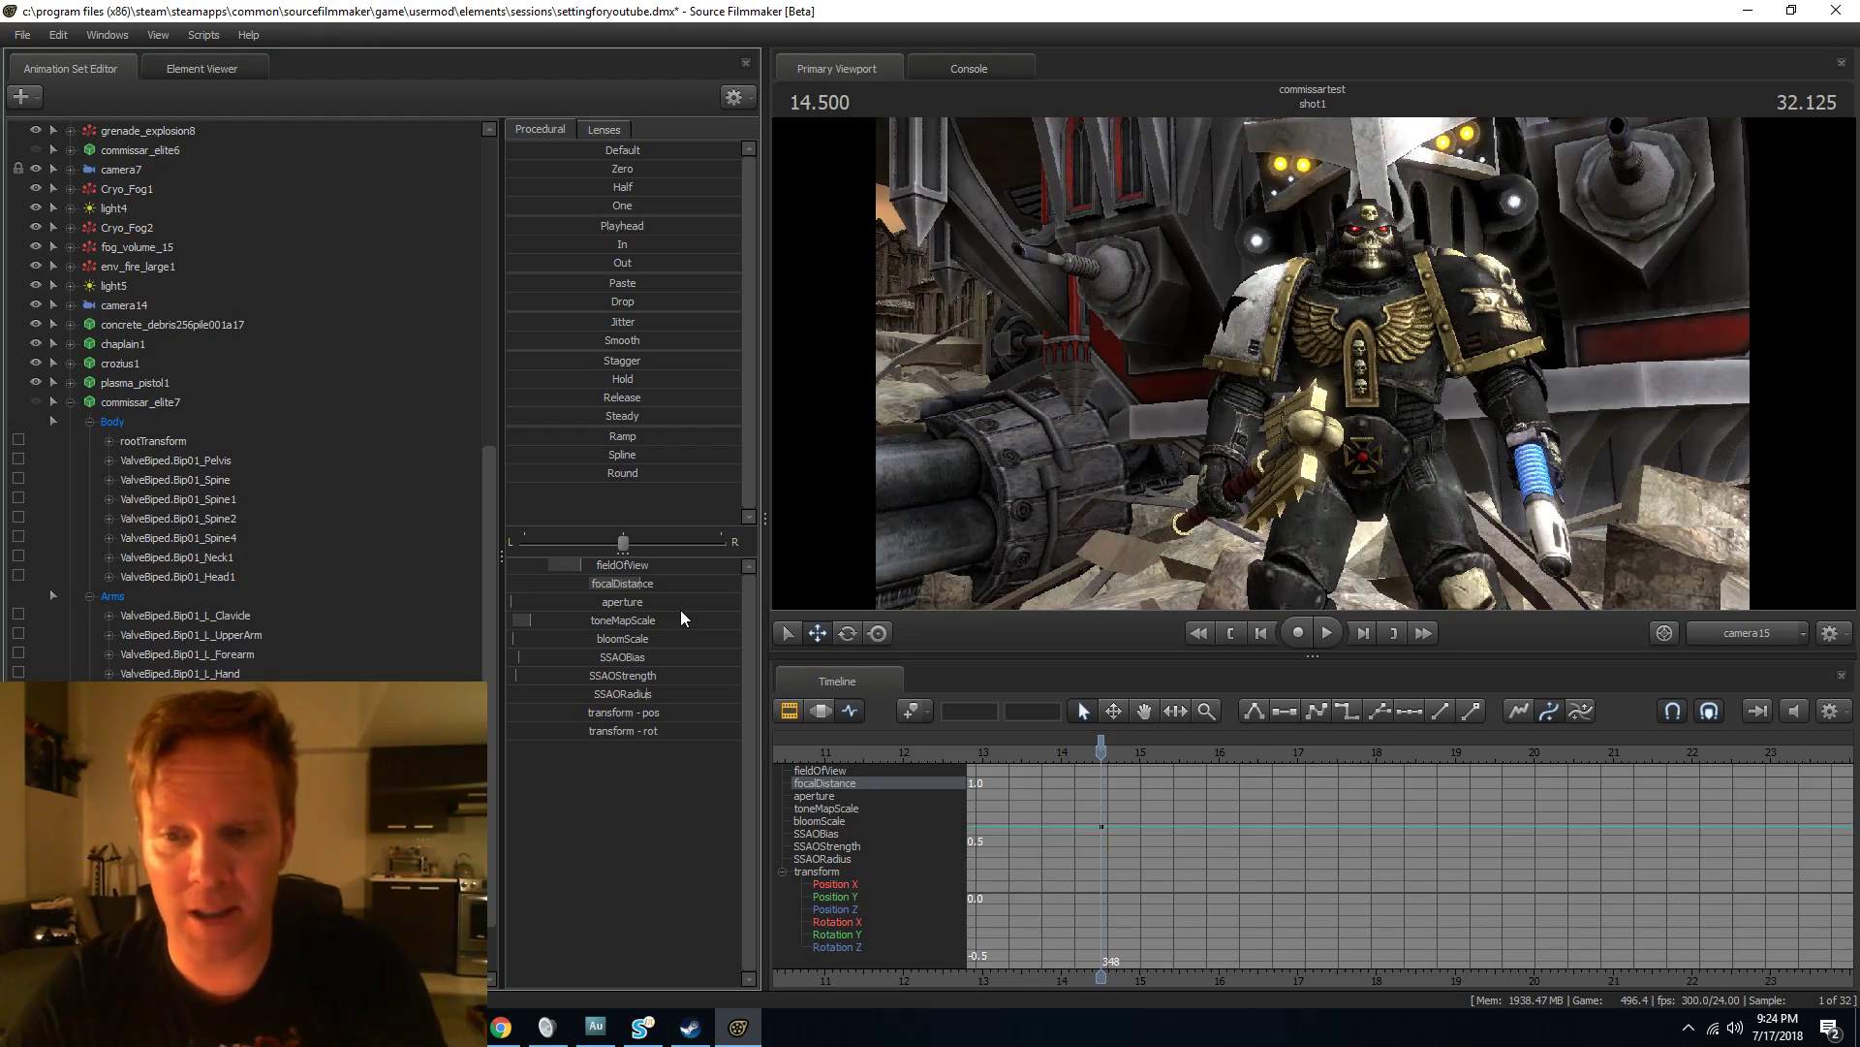
key("space")
left_click_drag(637, 582, 585, 590)
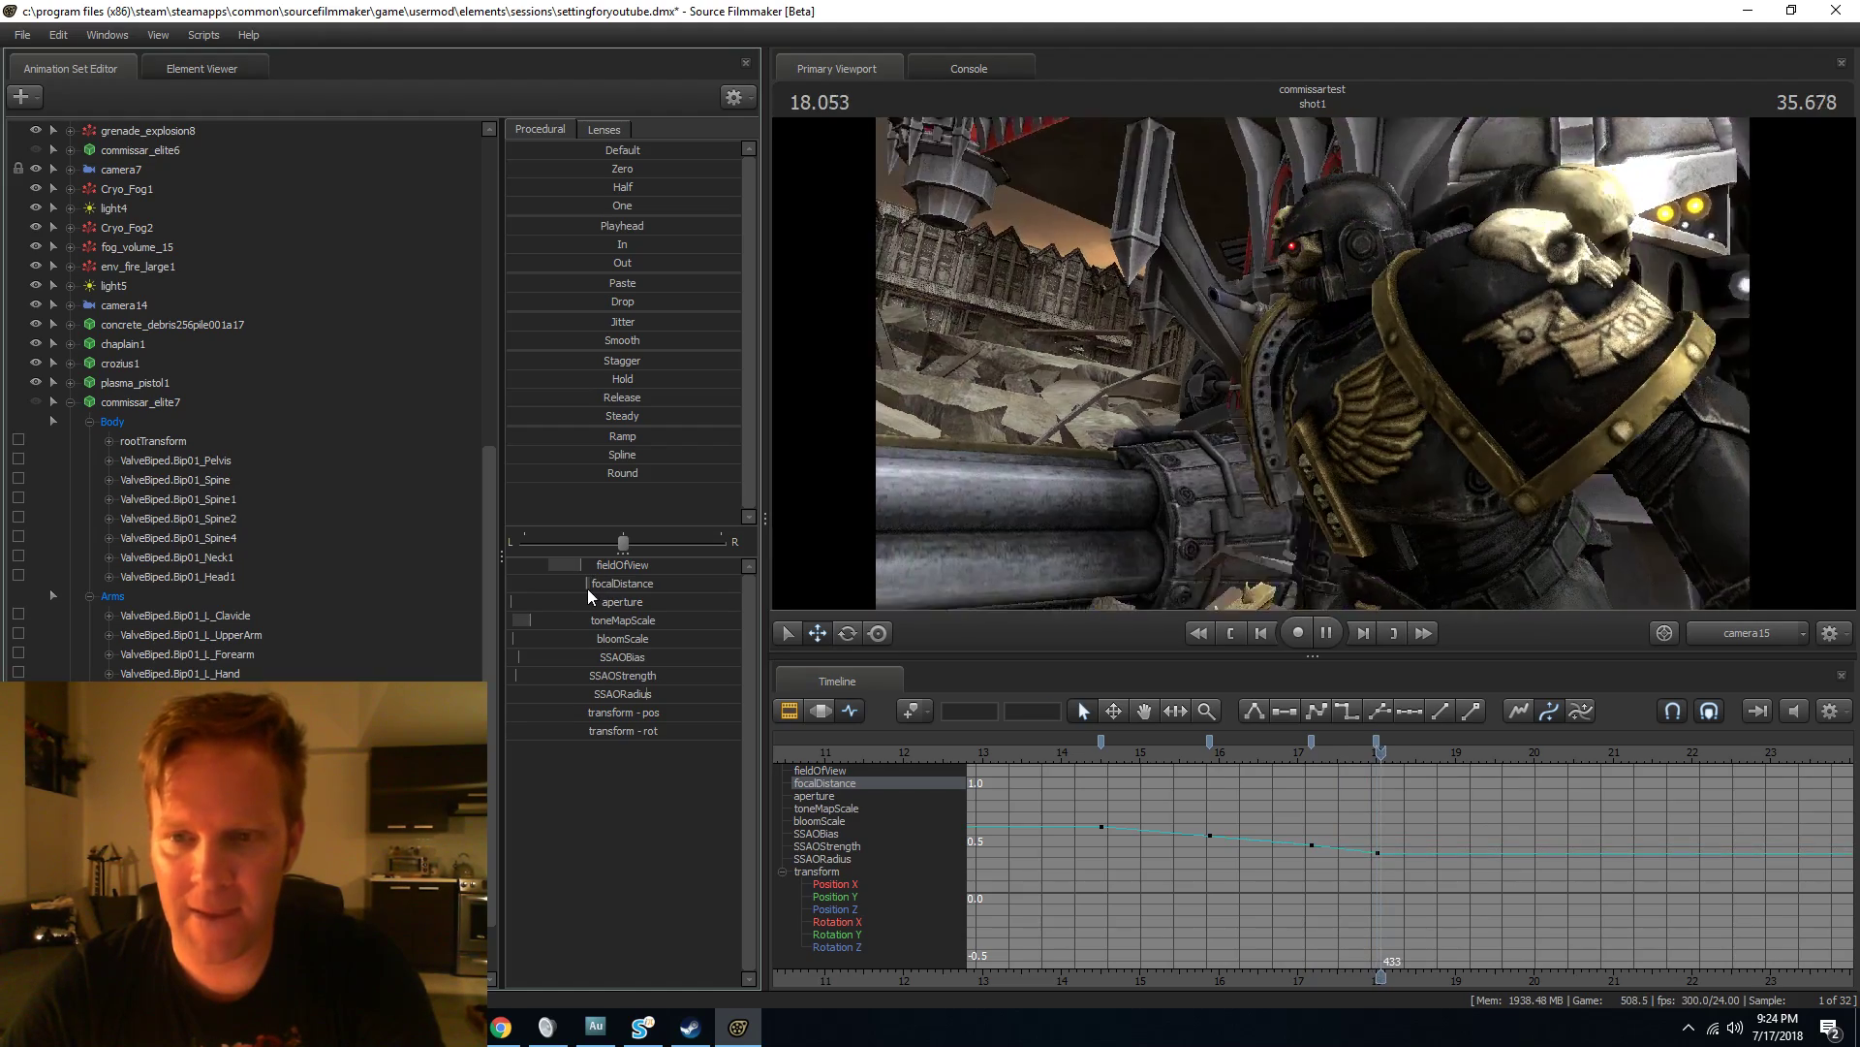
key("space")
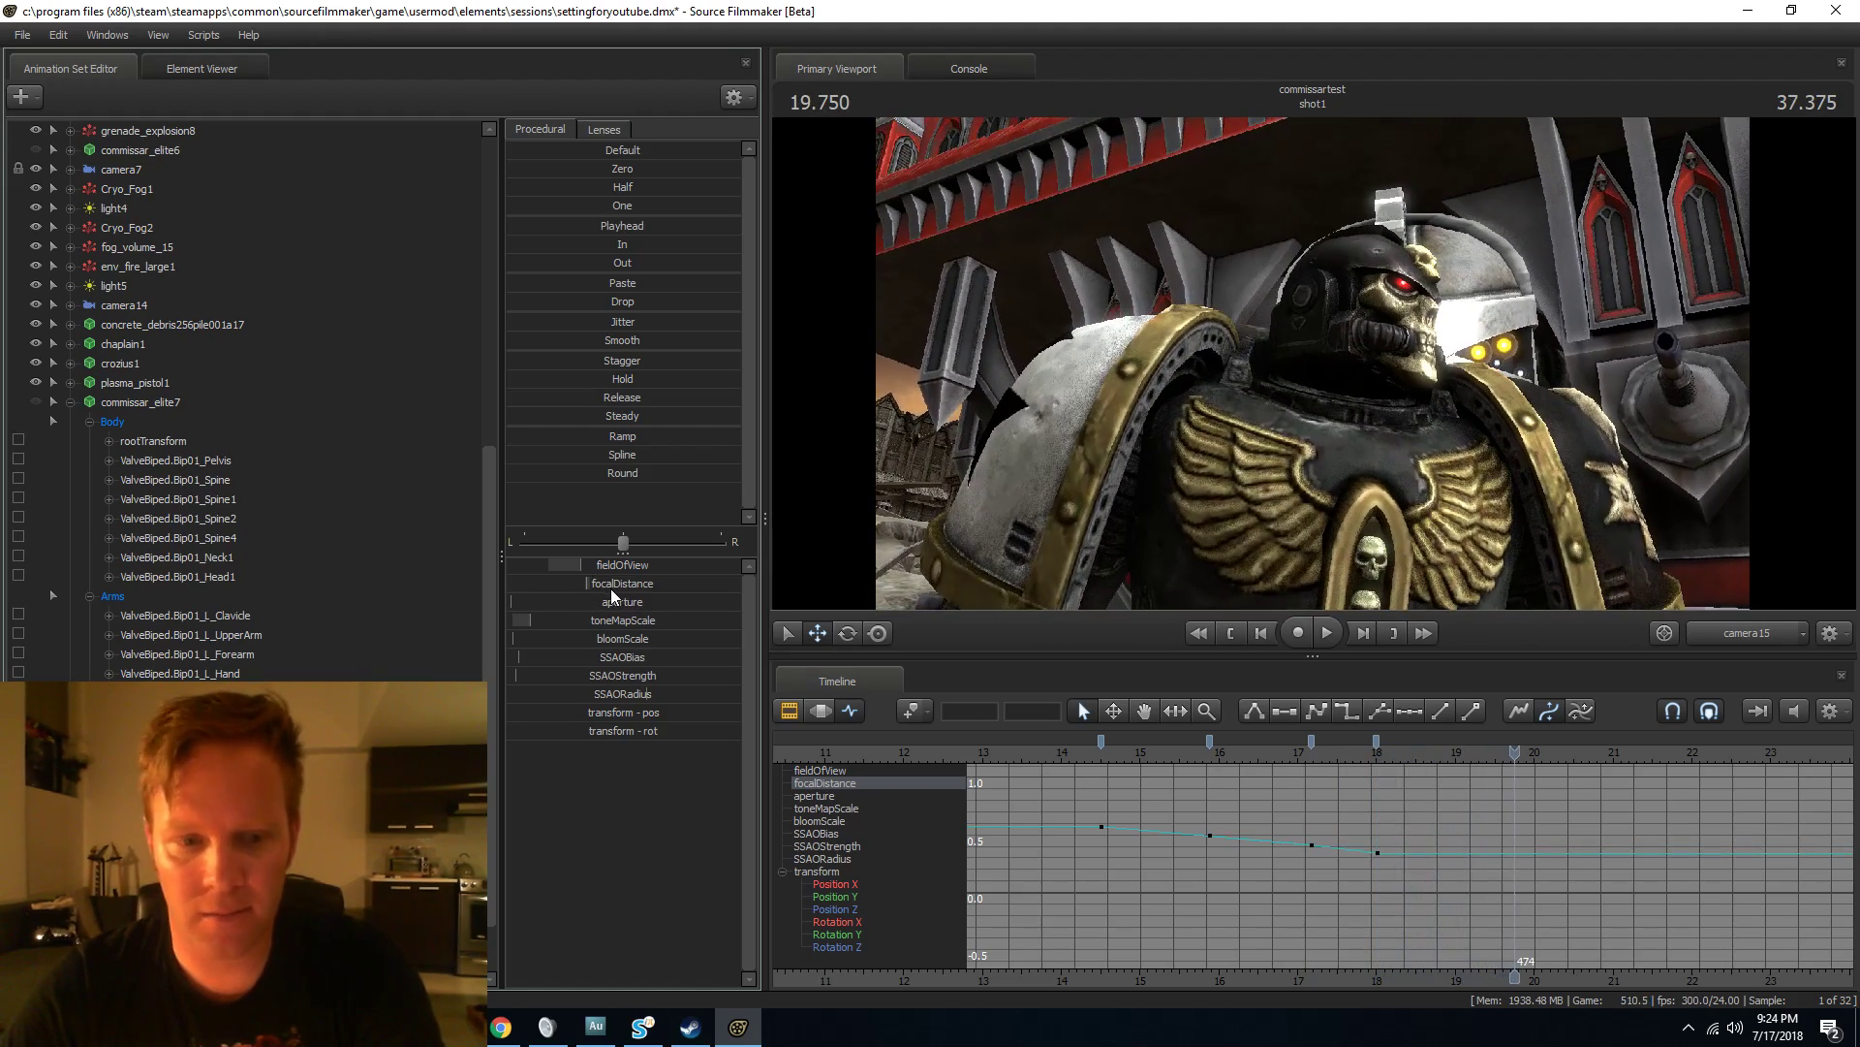
left_click_drag(603, 585, 573, 591)
key("space")
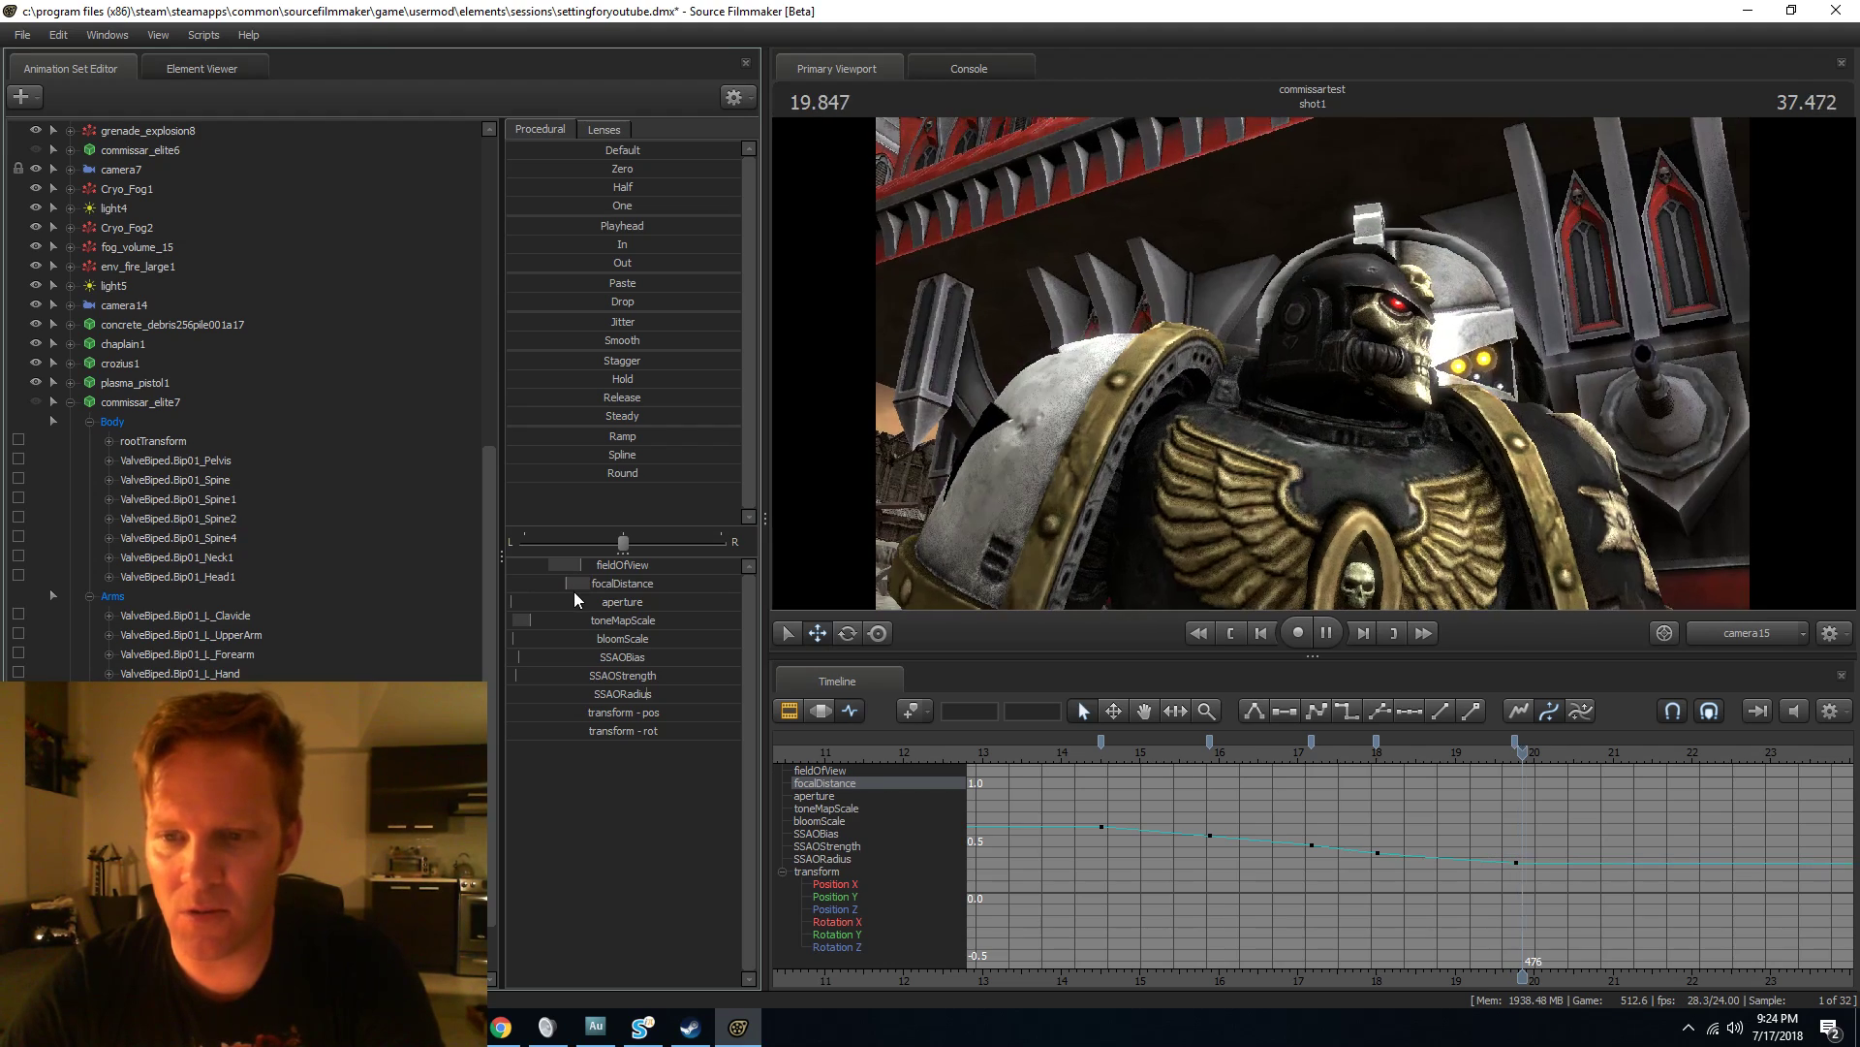
key("space")
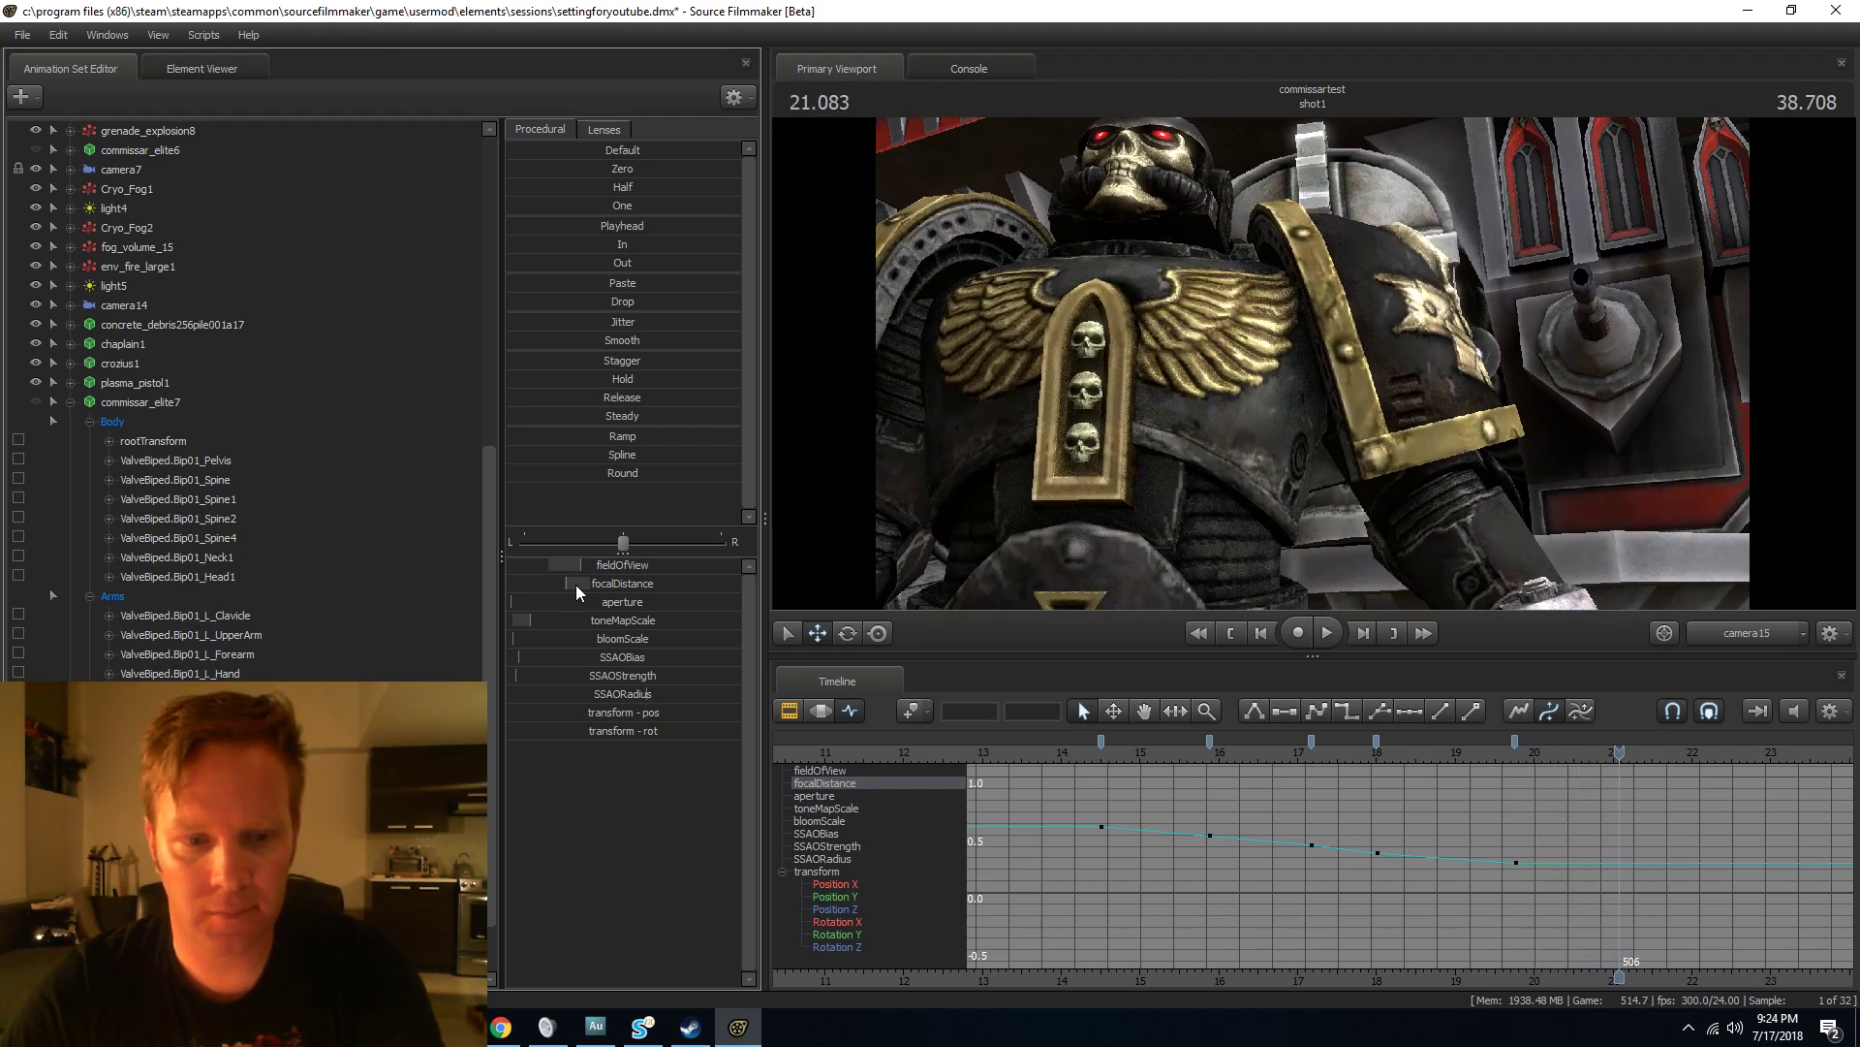
Re-aim camera15 up at the chaplain's head at about 21.1 seconds and play on from there.
left_click_drag(1374, 432, 1267, 368)
key("space")
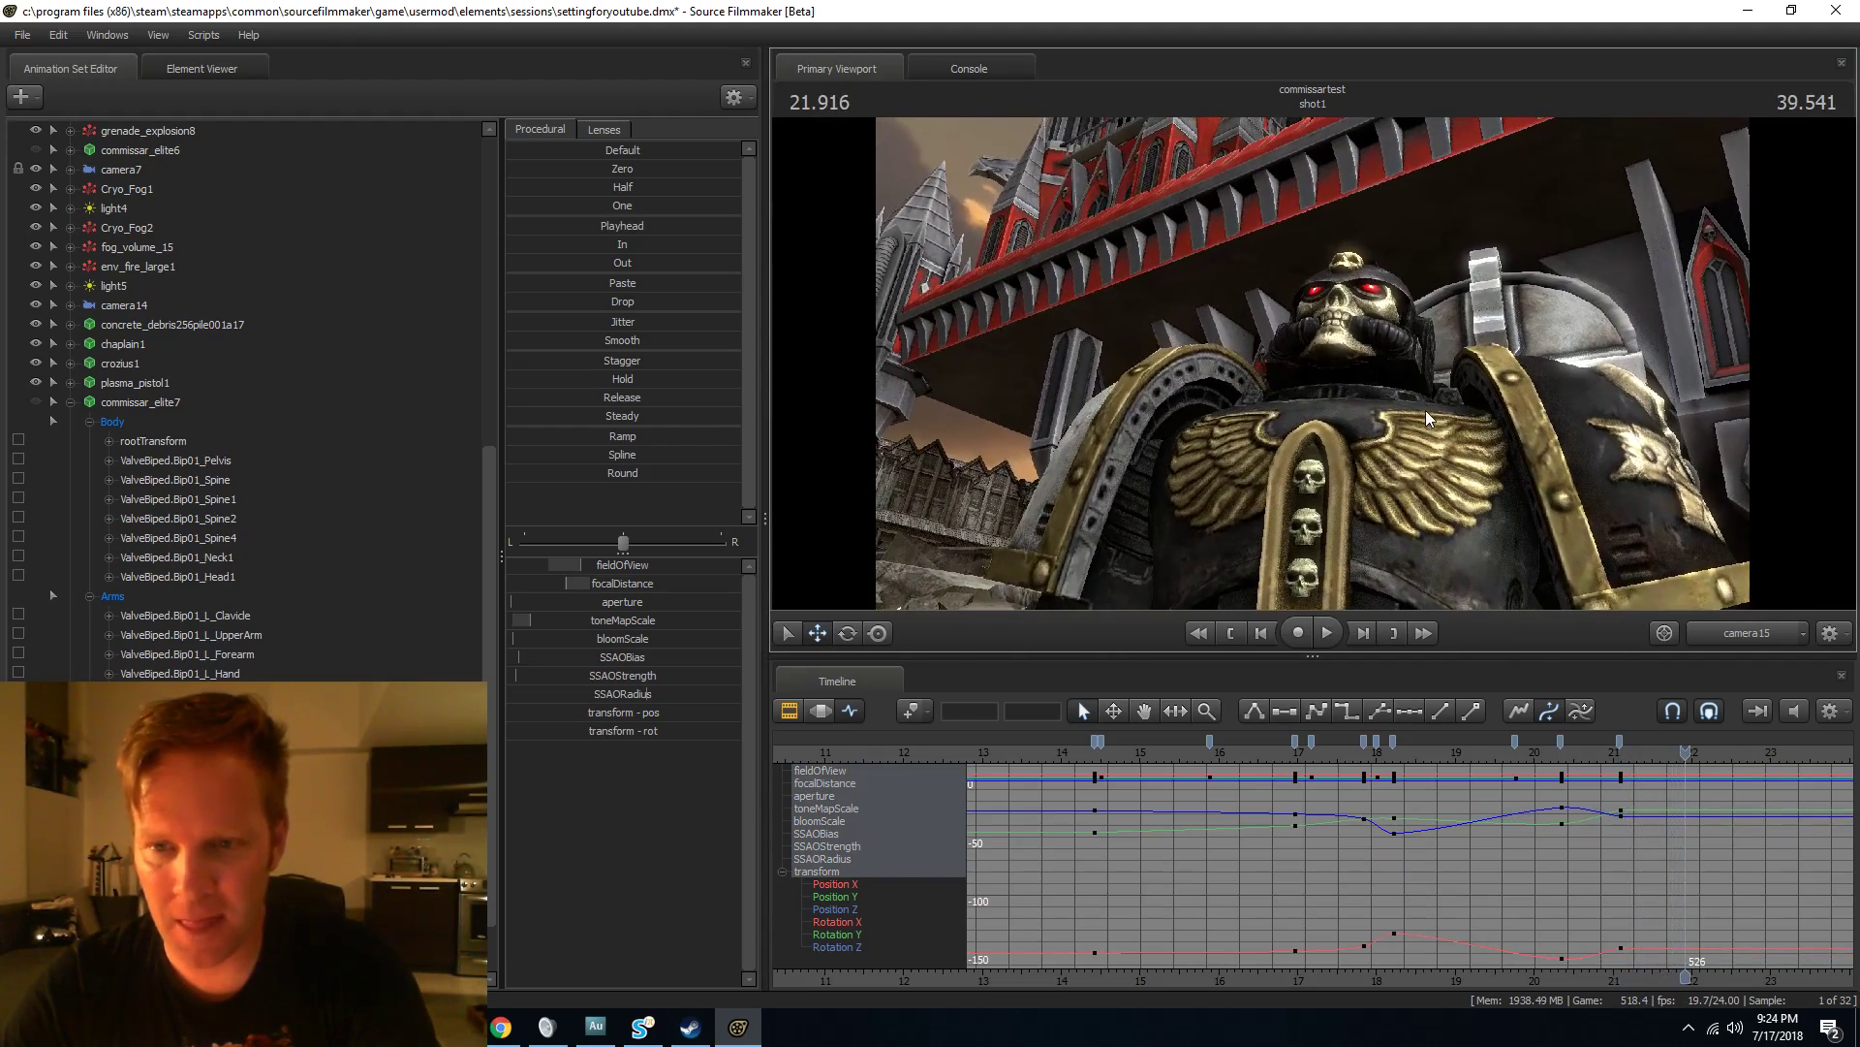
key("space")
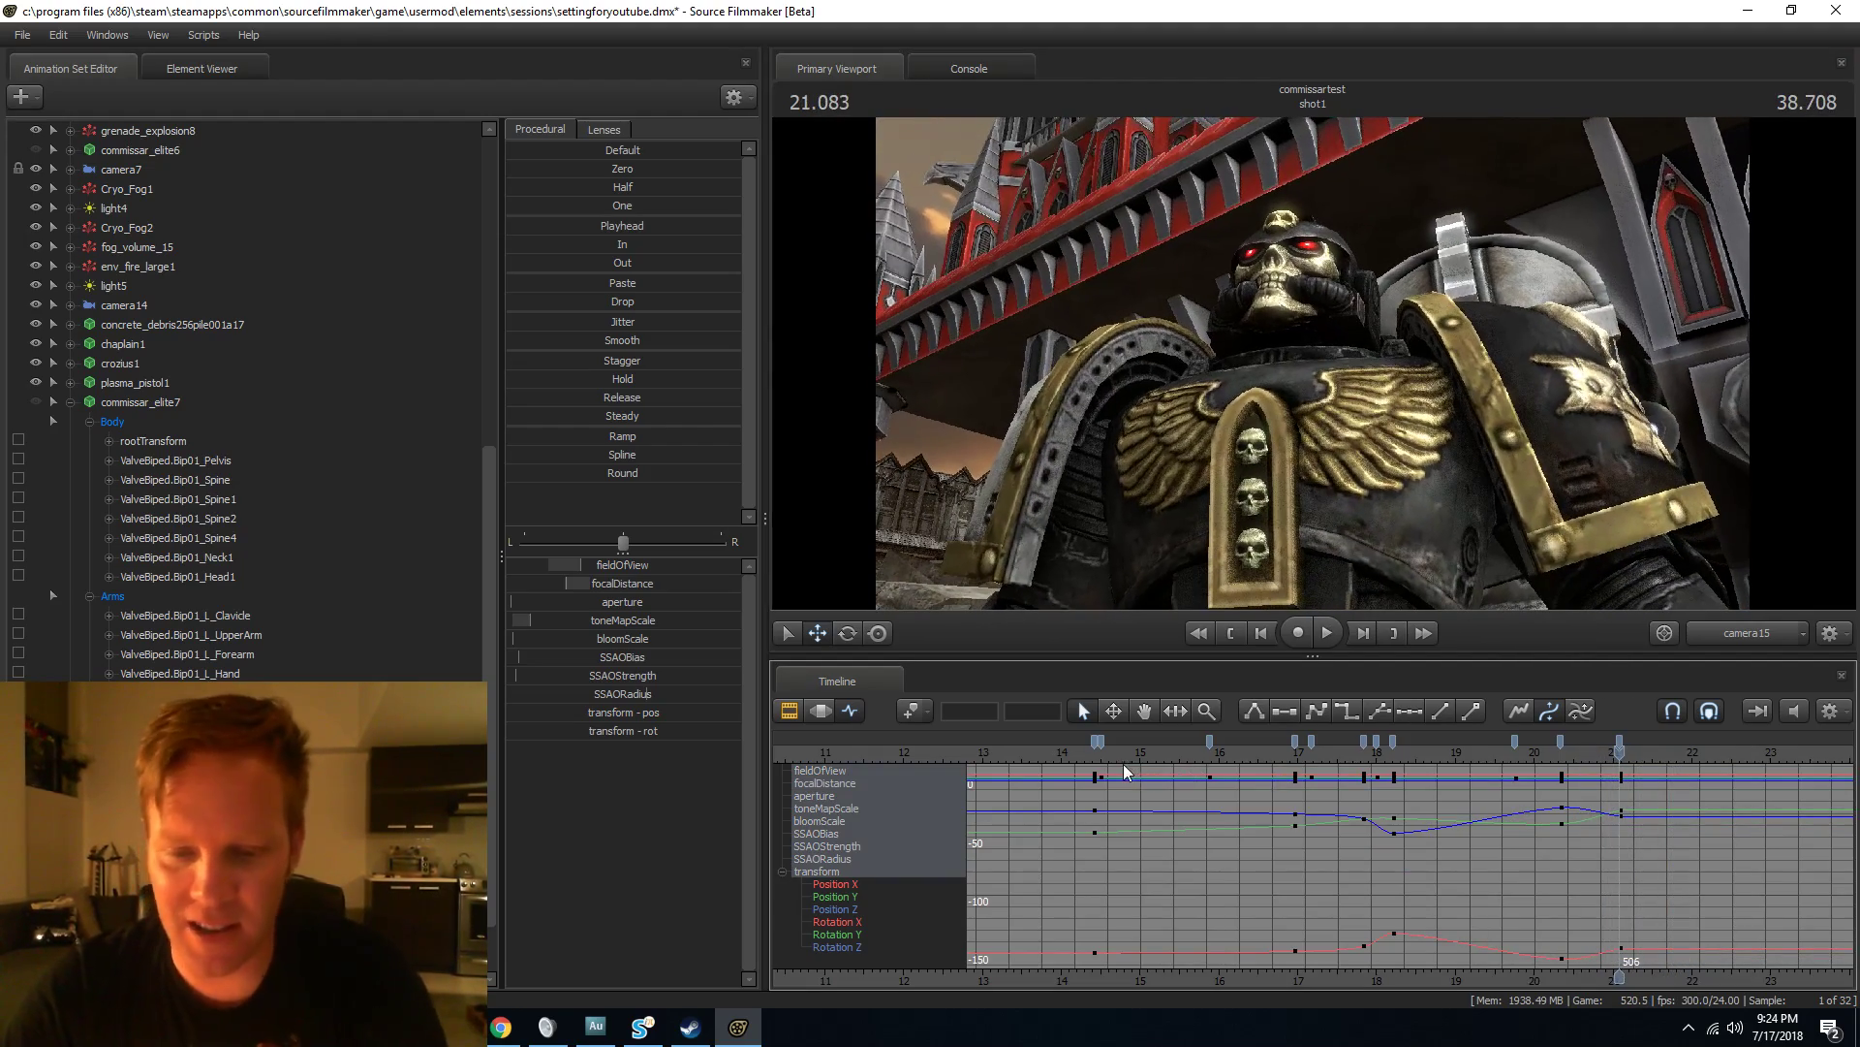
Replace all of camera15's aperture keyframes with a single higher aperture value and play the shot from about 14.5 seconds.
left_click(821, 796)
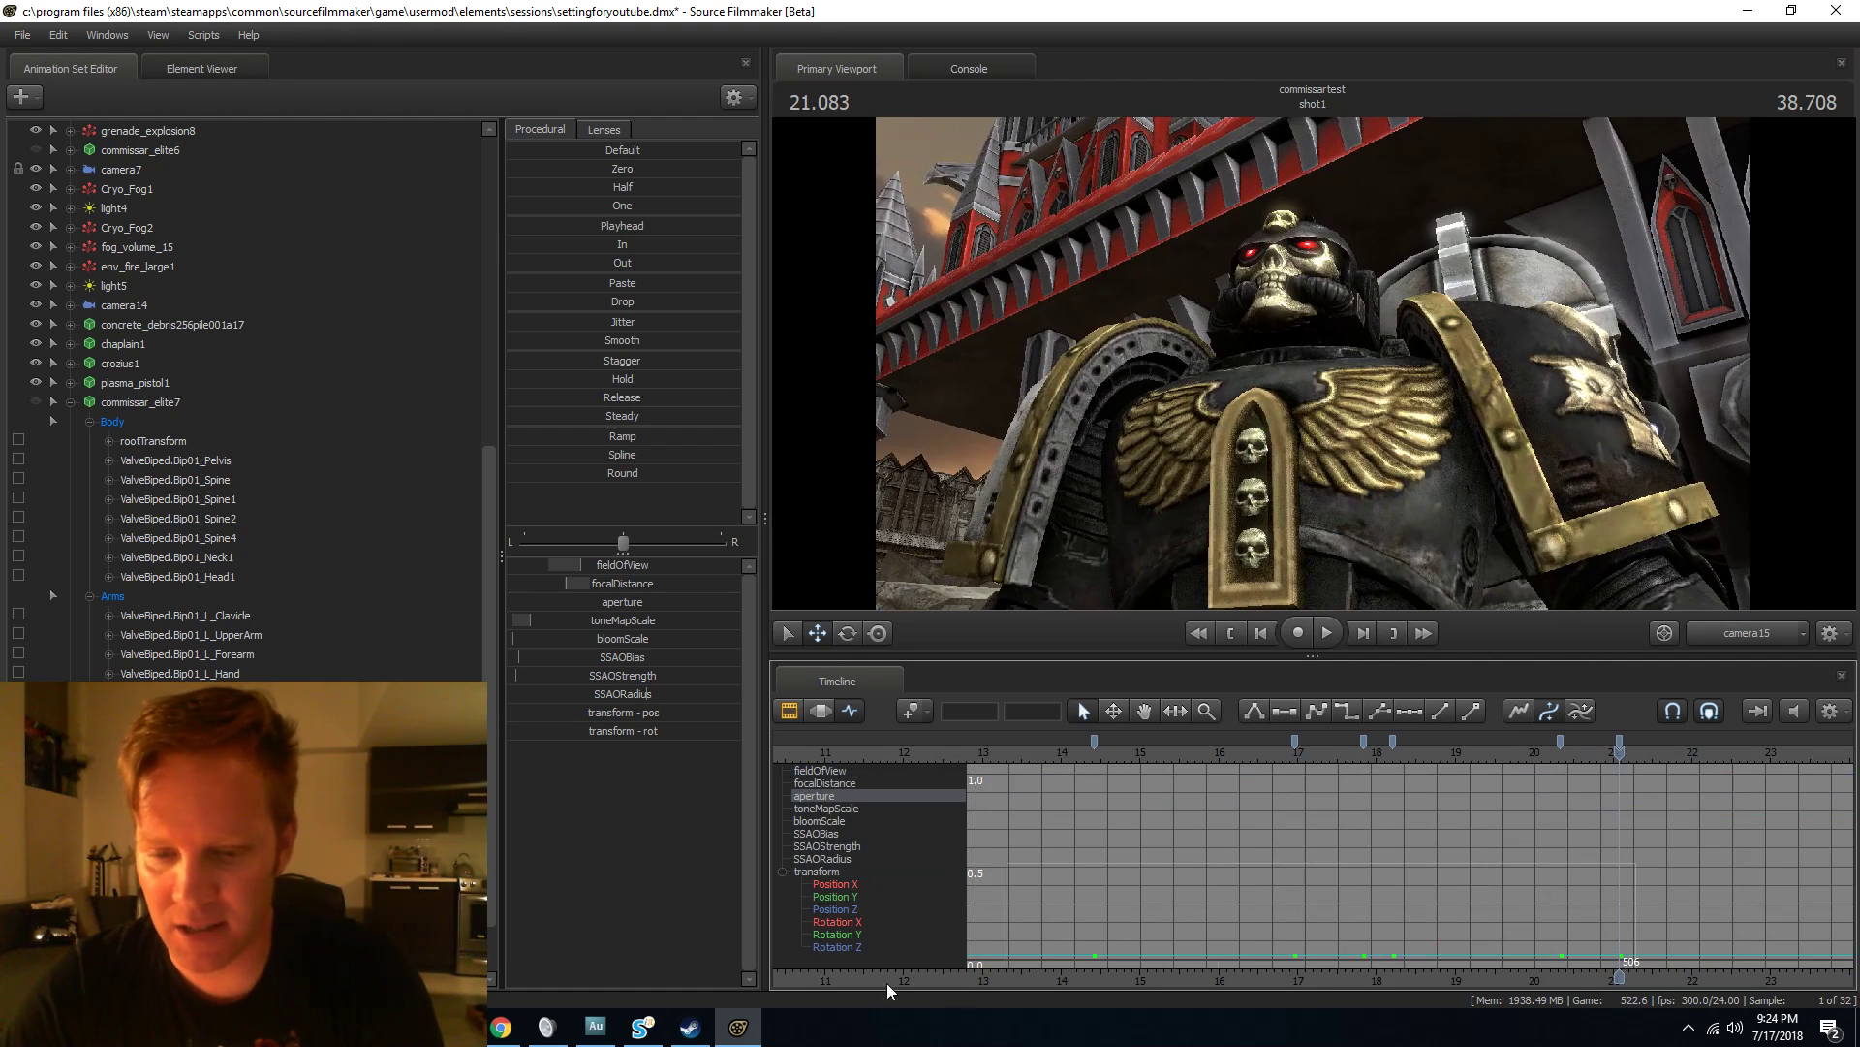
left_click_drag(1090, 946, 1095, 947)
key("Delete")
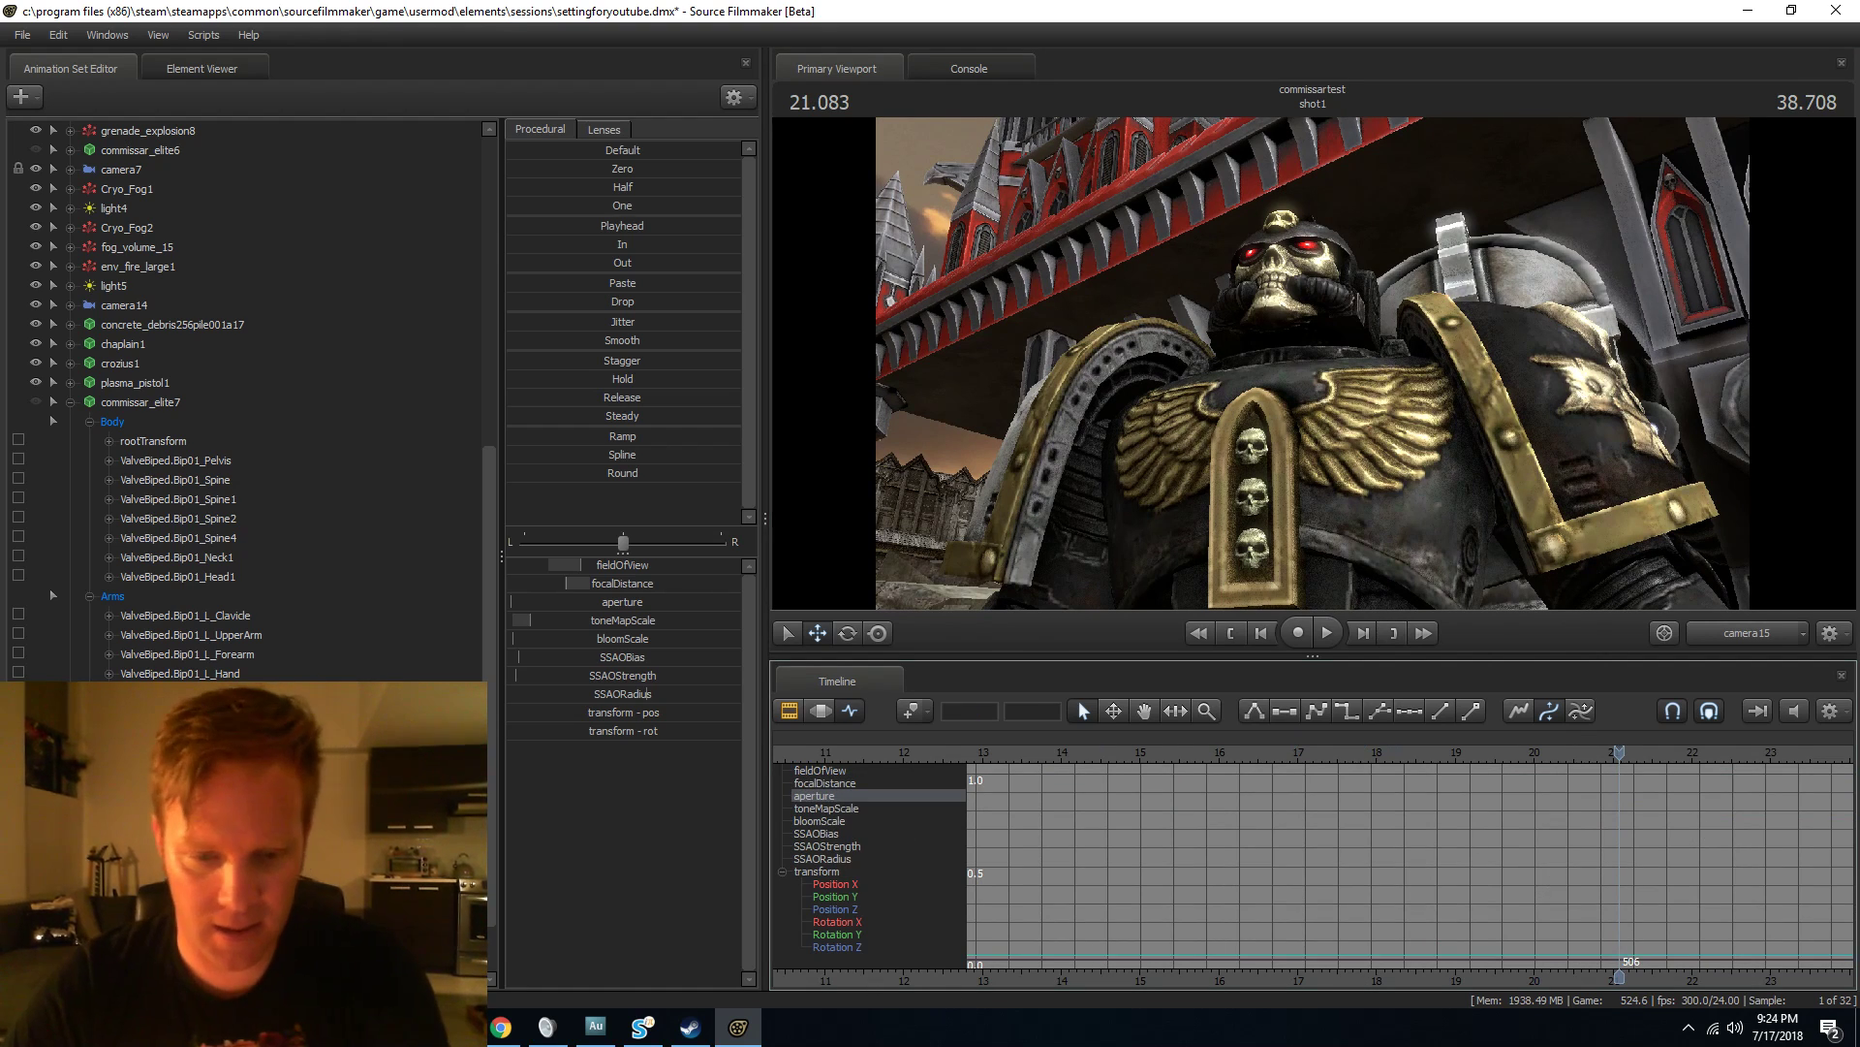
left_click_drag(510, 602, 570, 602)
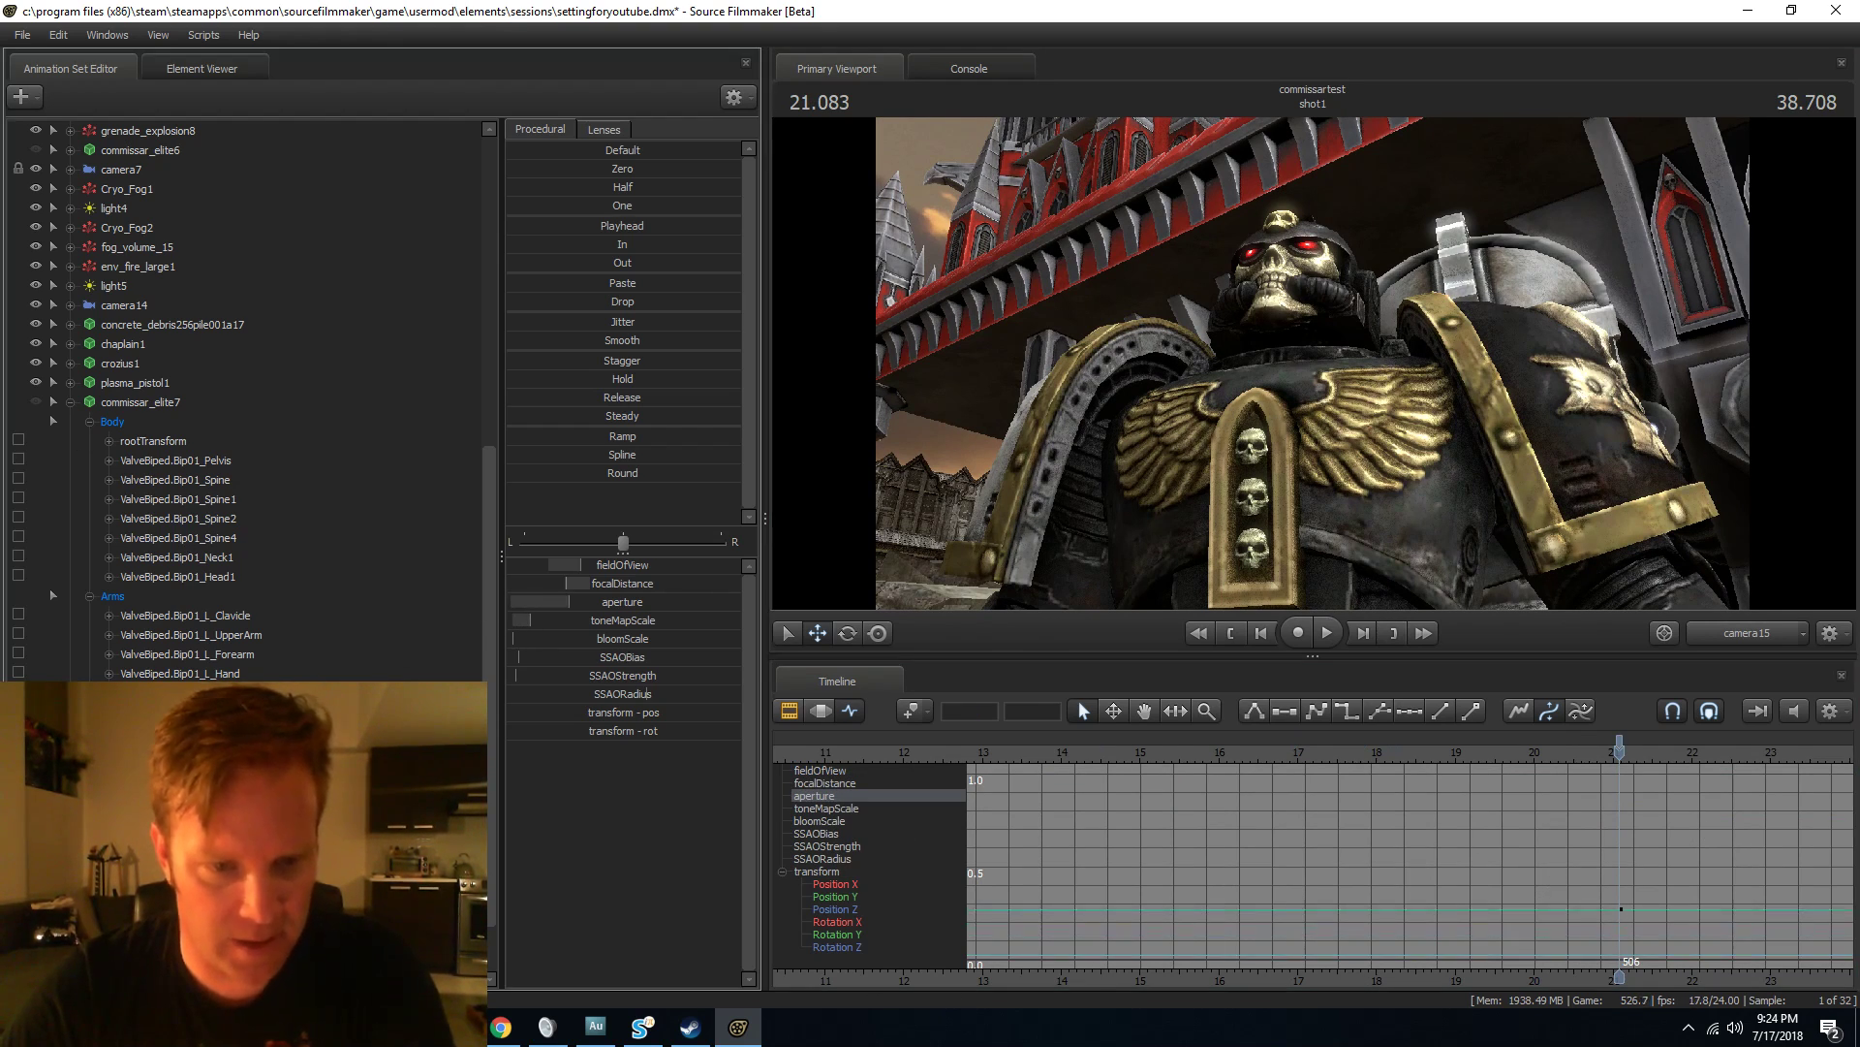
left_click(788, 712)
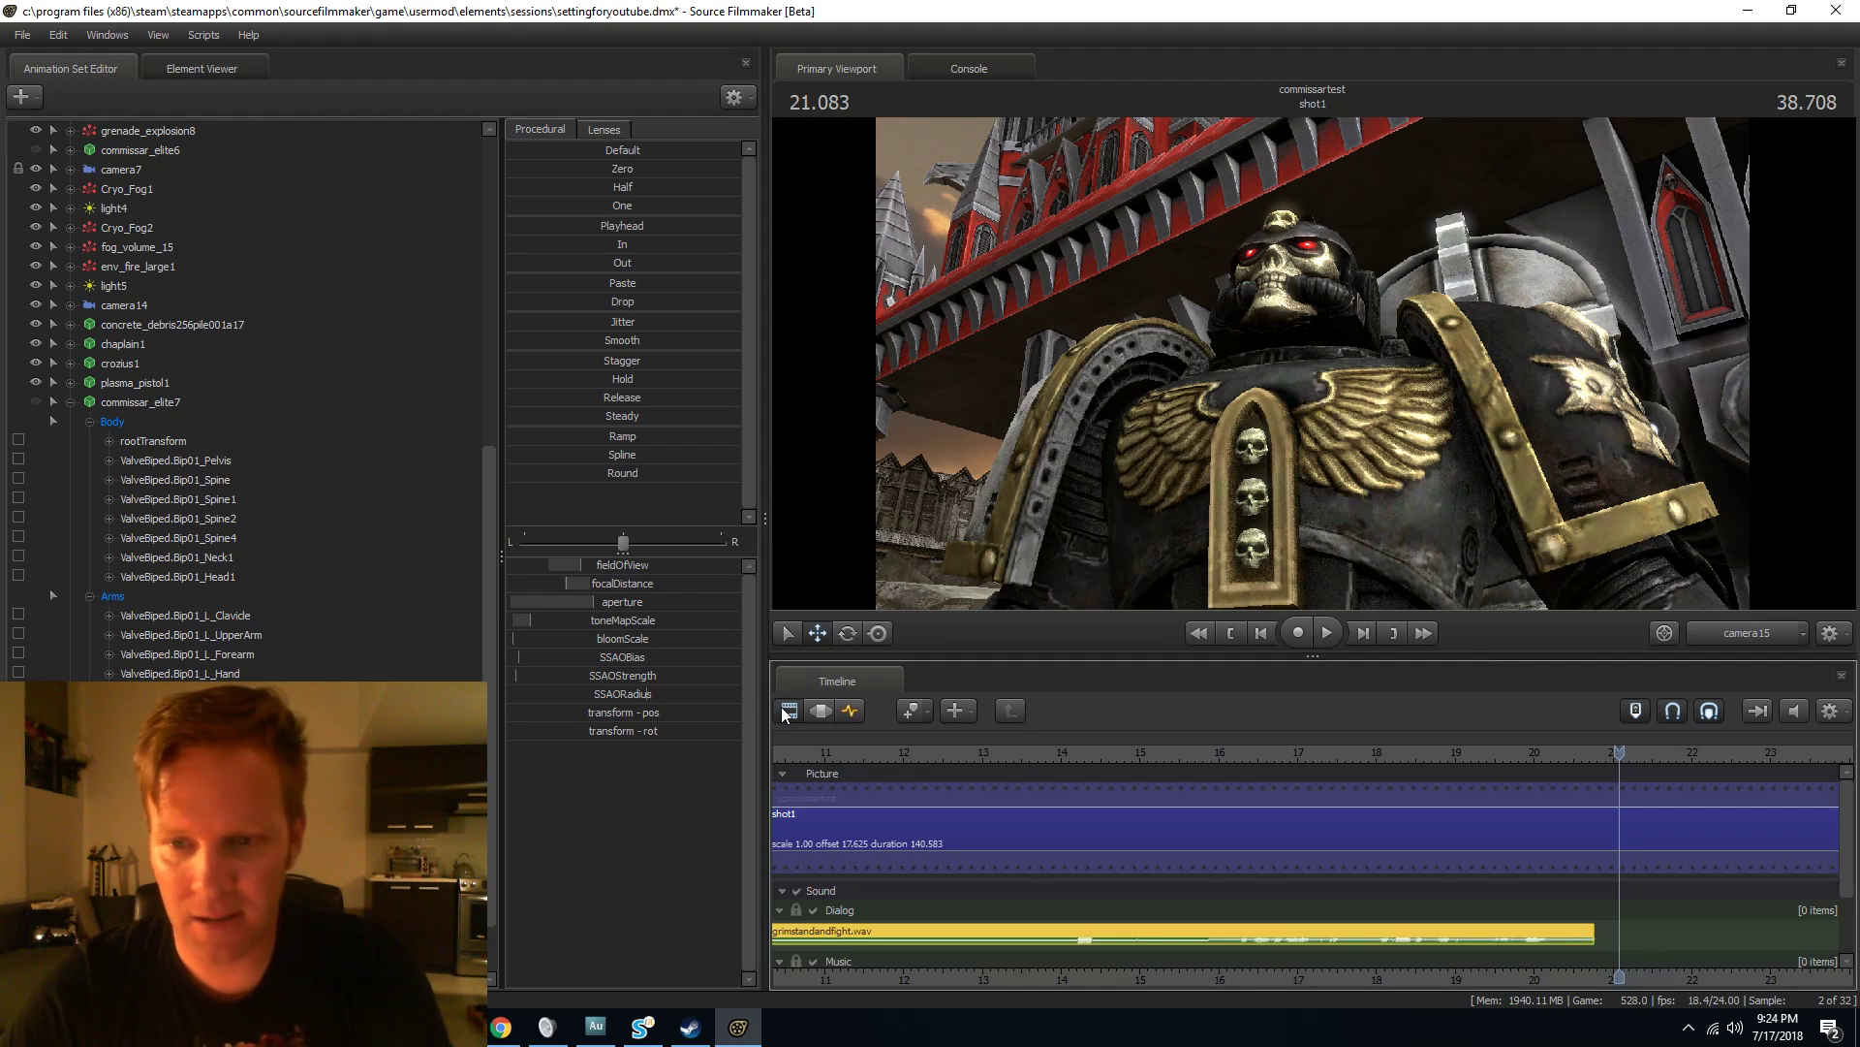
left_click(1107, 756)
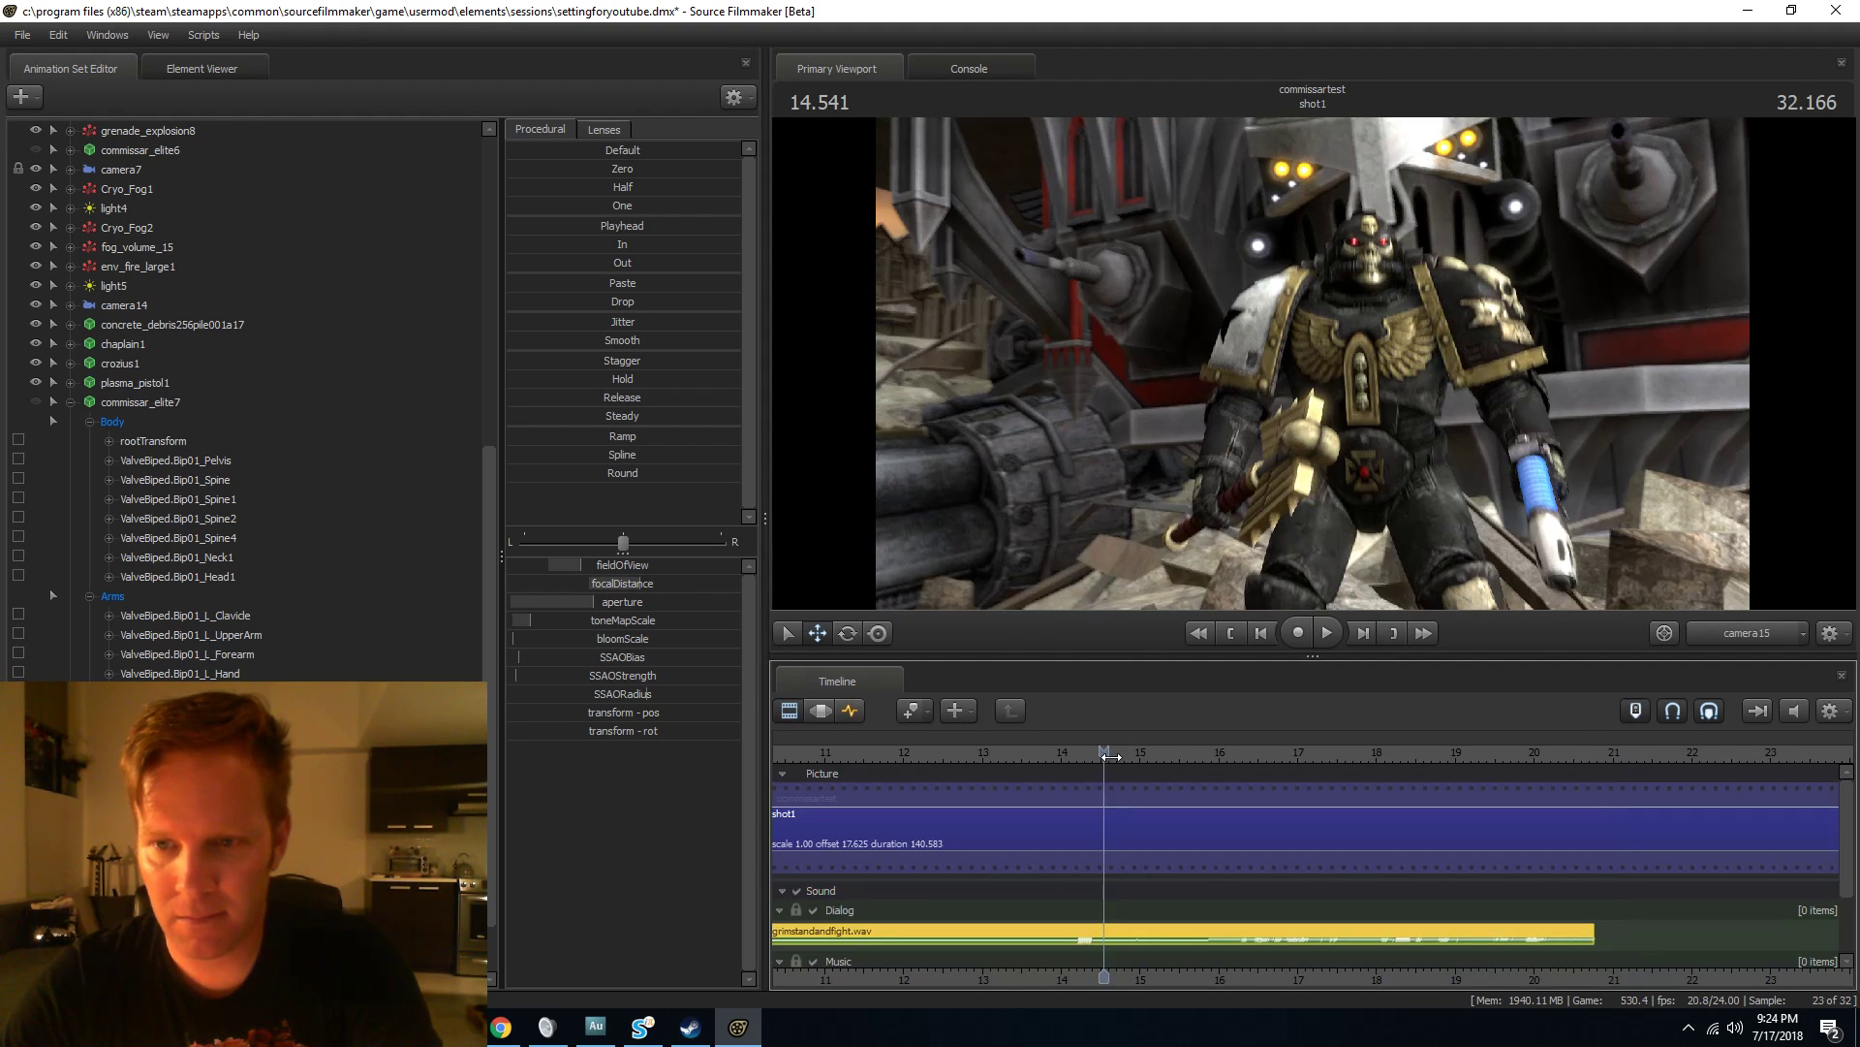
key("space")
key("space")
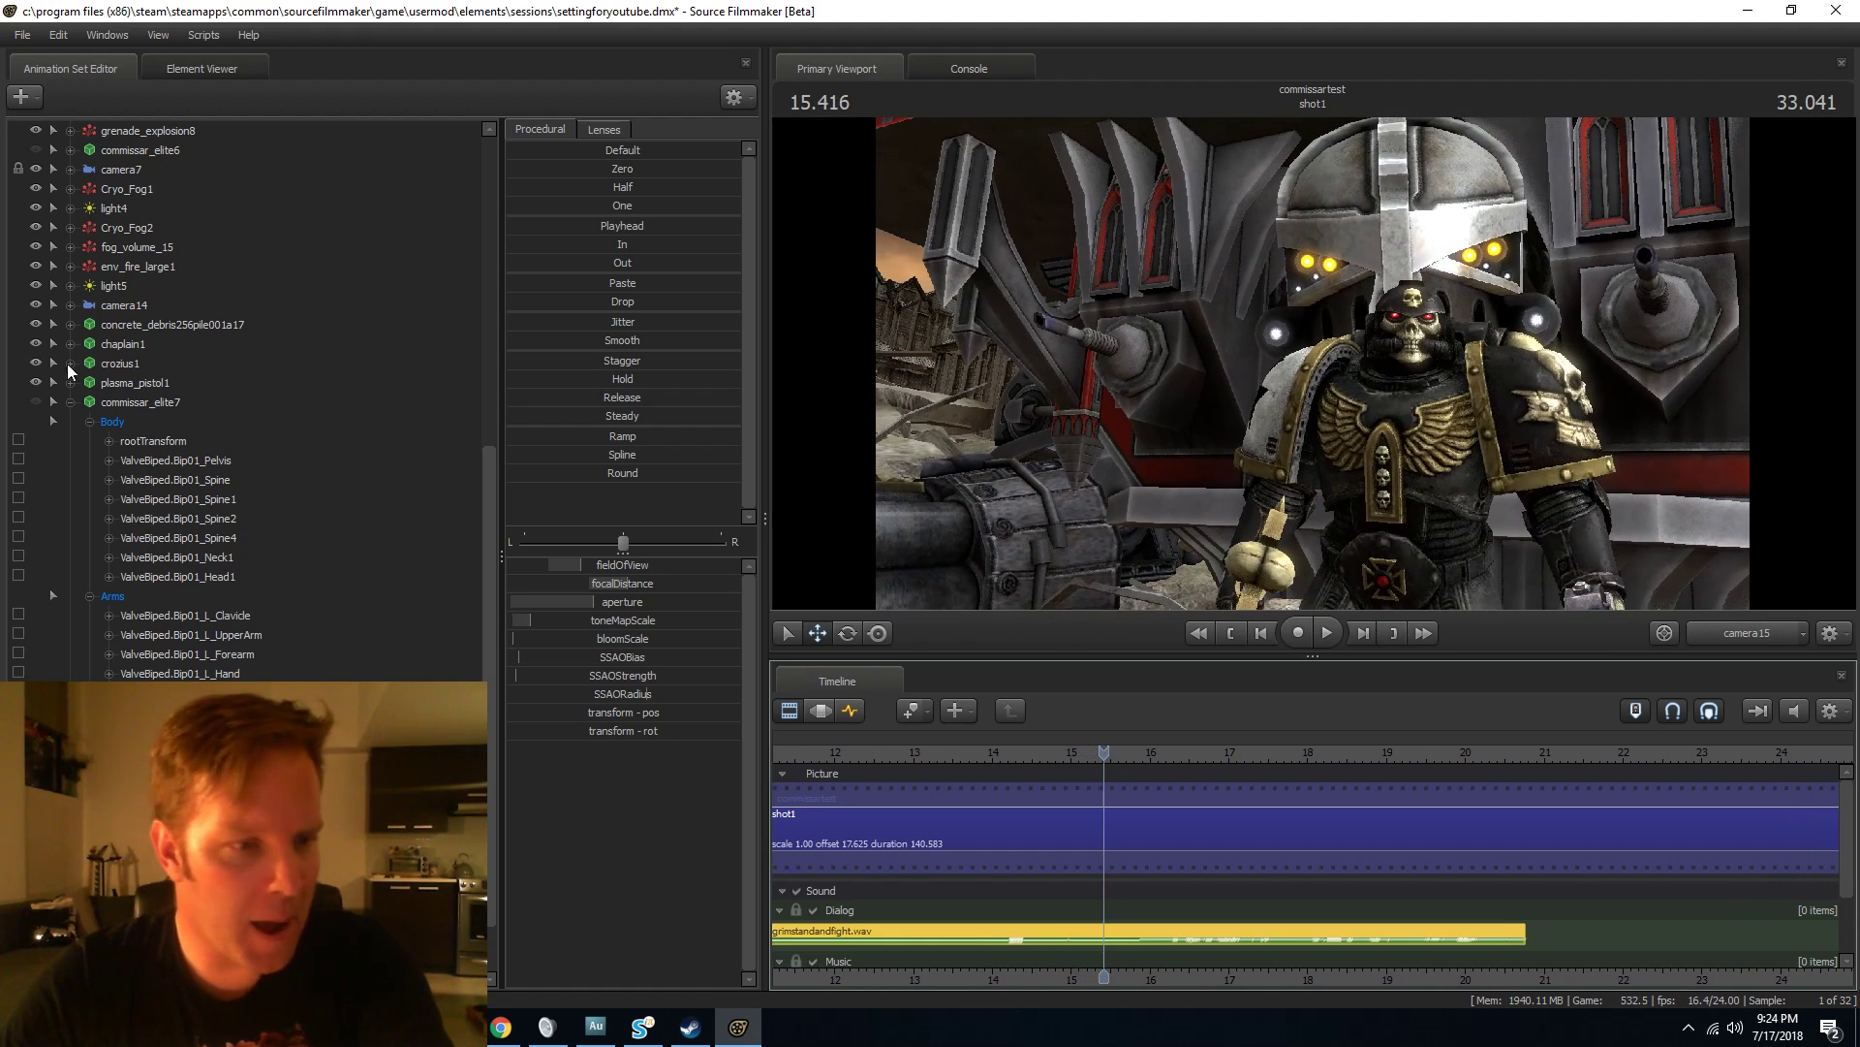
Create a particle system from env_cryo_fog.pcf with the Cryo_Fog_Child definition, start time 1 and a 60-second duration.
left_click(70, 402)
scroll(72, 573, "up", 3)
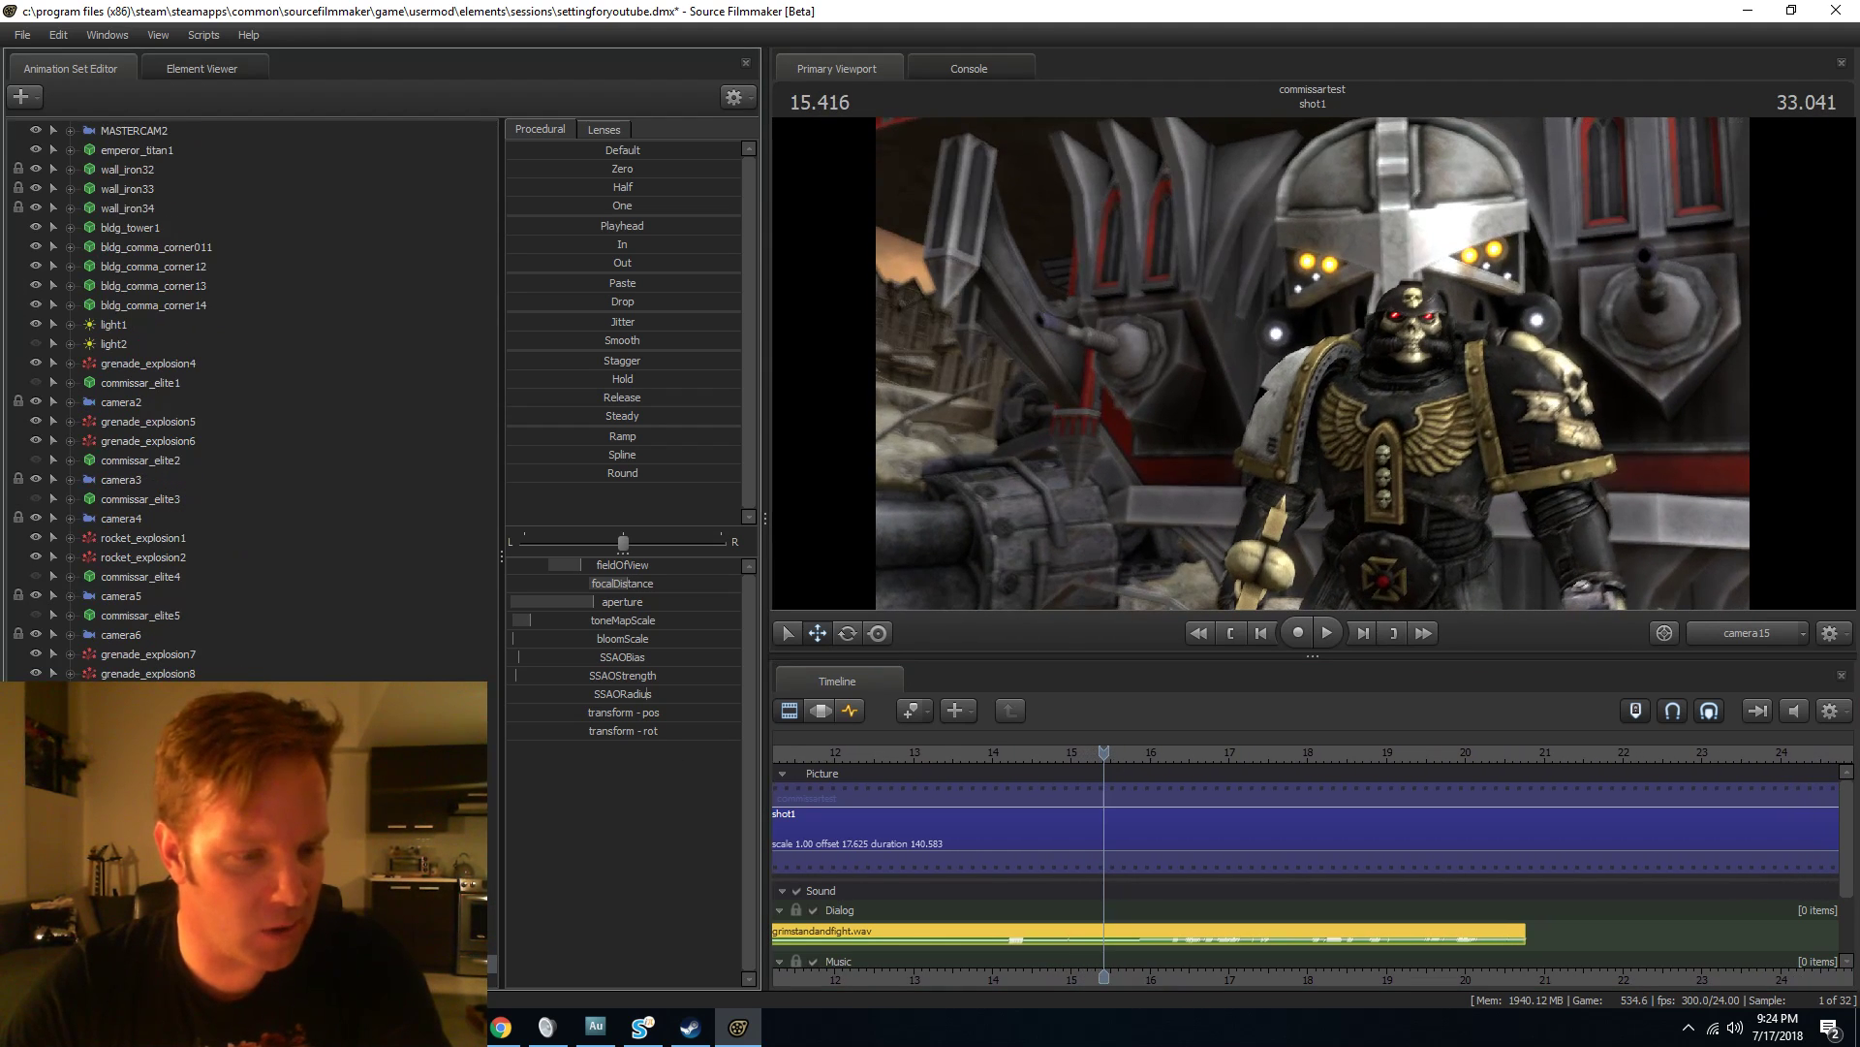
left_click(238, 616)
left_click(310, 751)
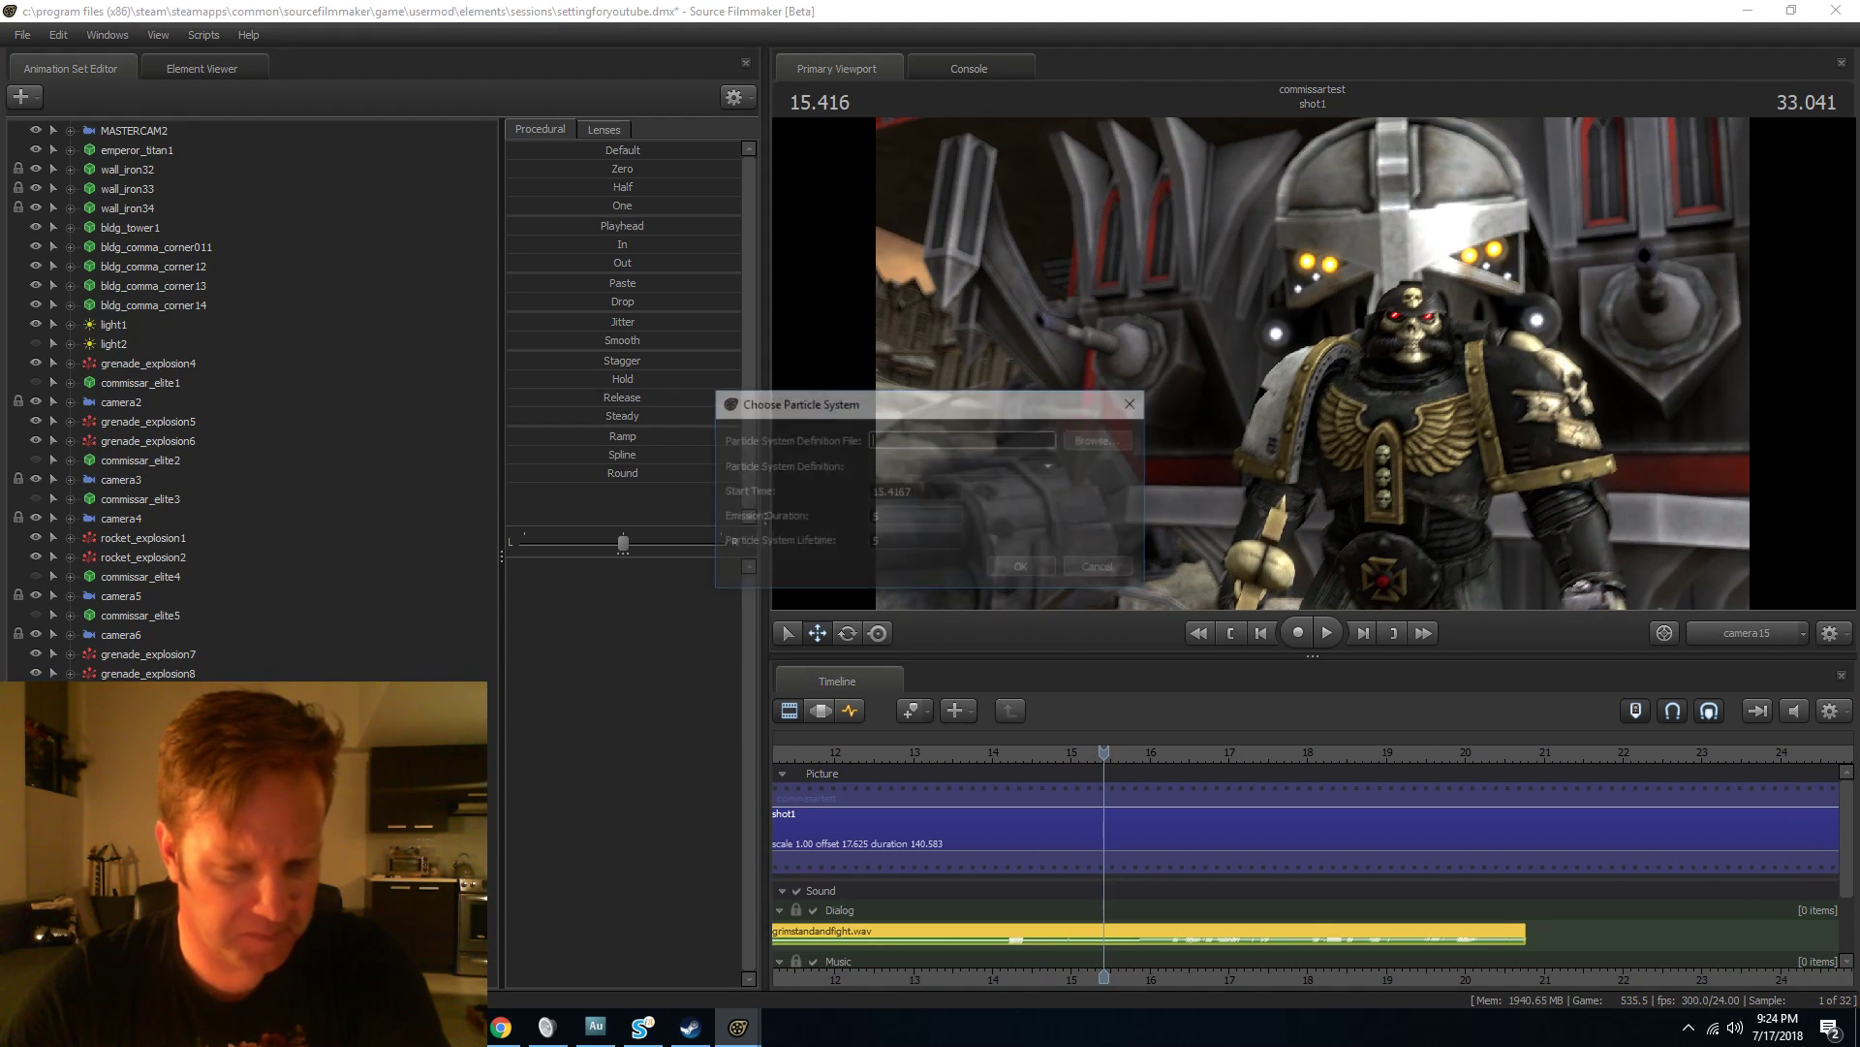
left_click(1097, 440)
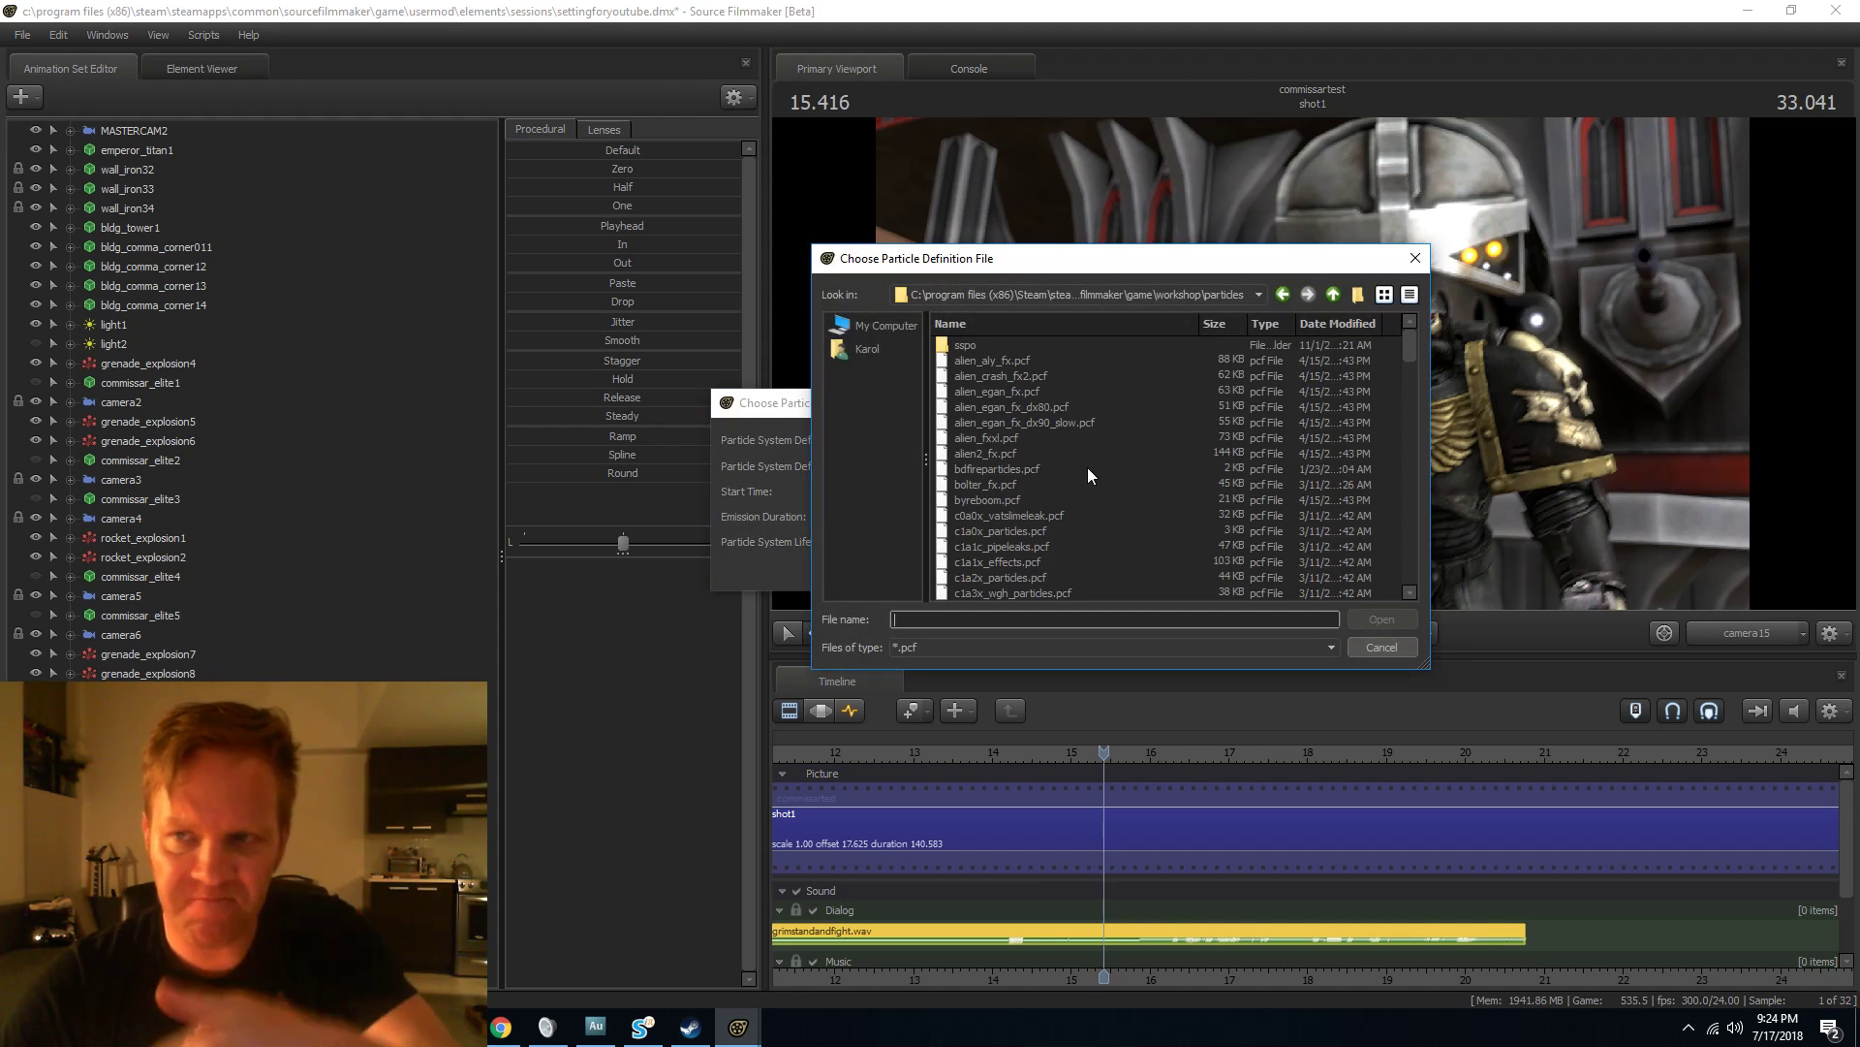
scroll(1026, 469, "down", 3)
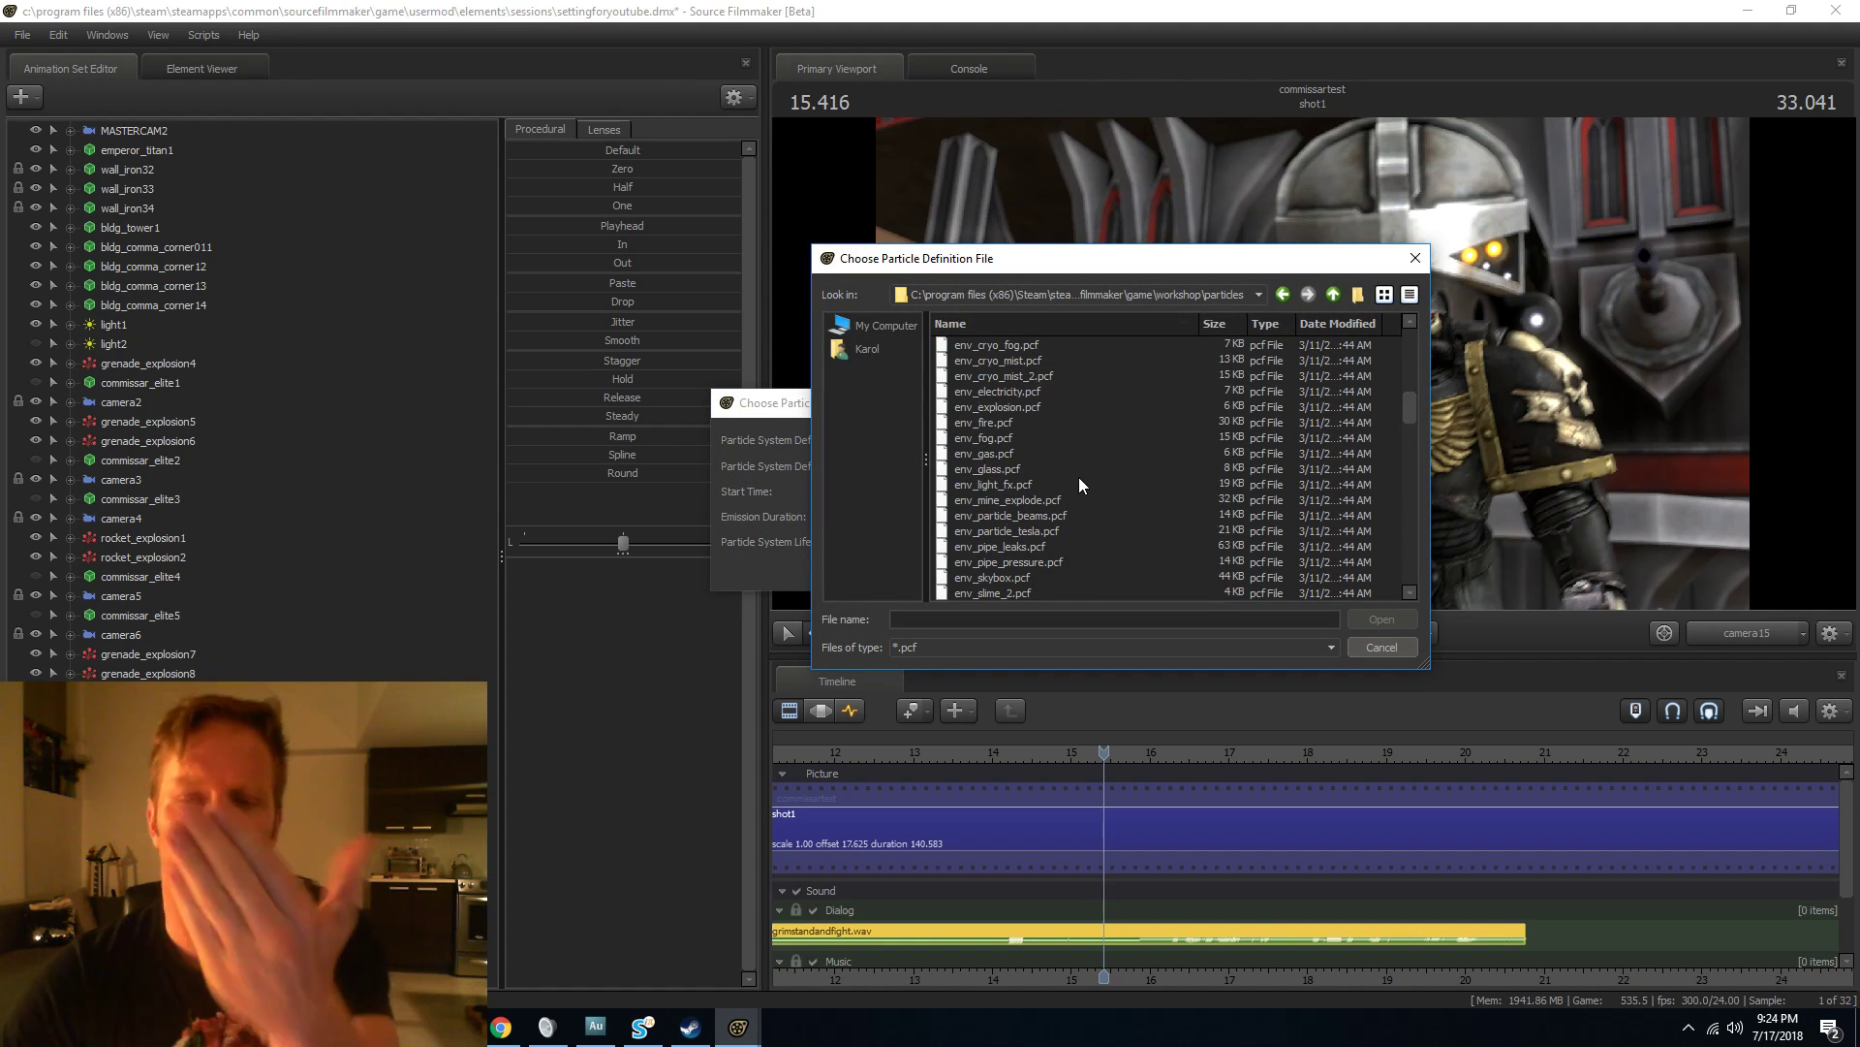
scroll(1085, 479, "down", 3)
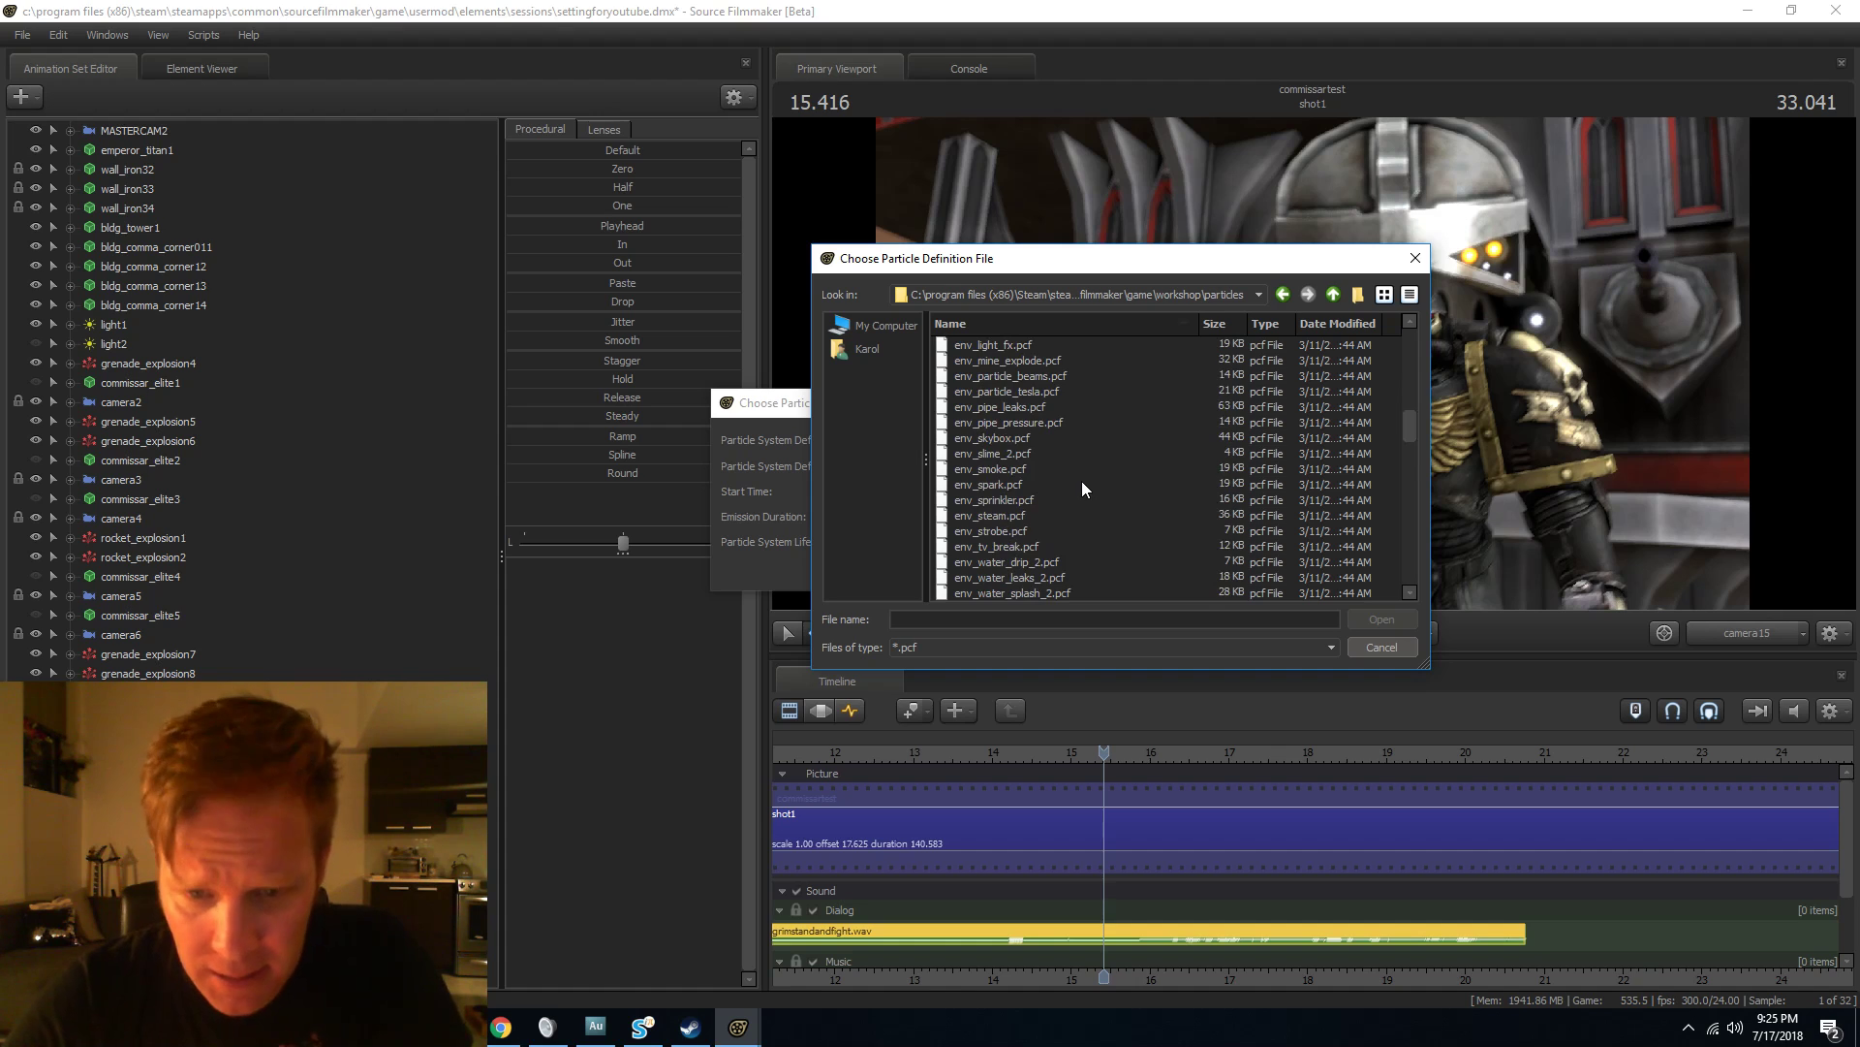
scroll(1081, 481, "up", 3)
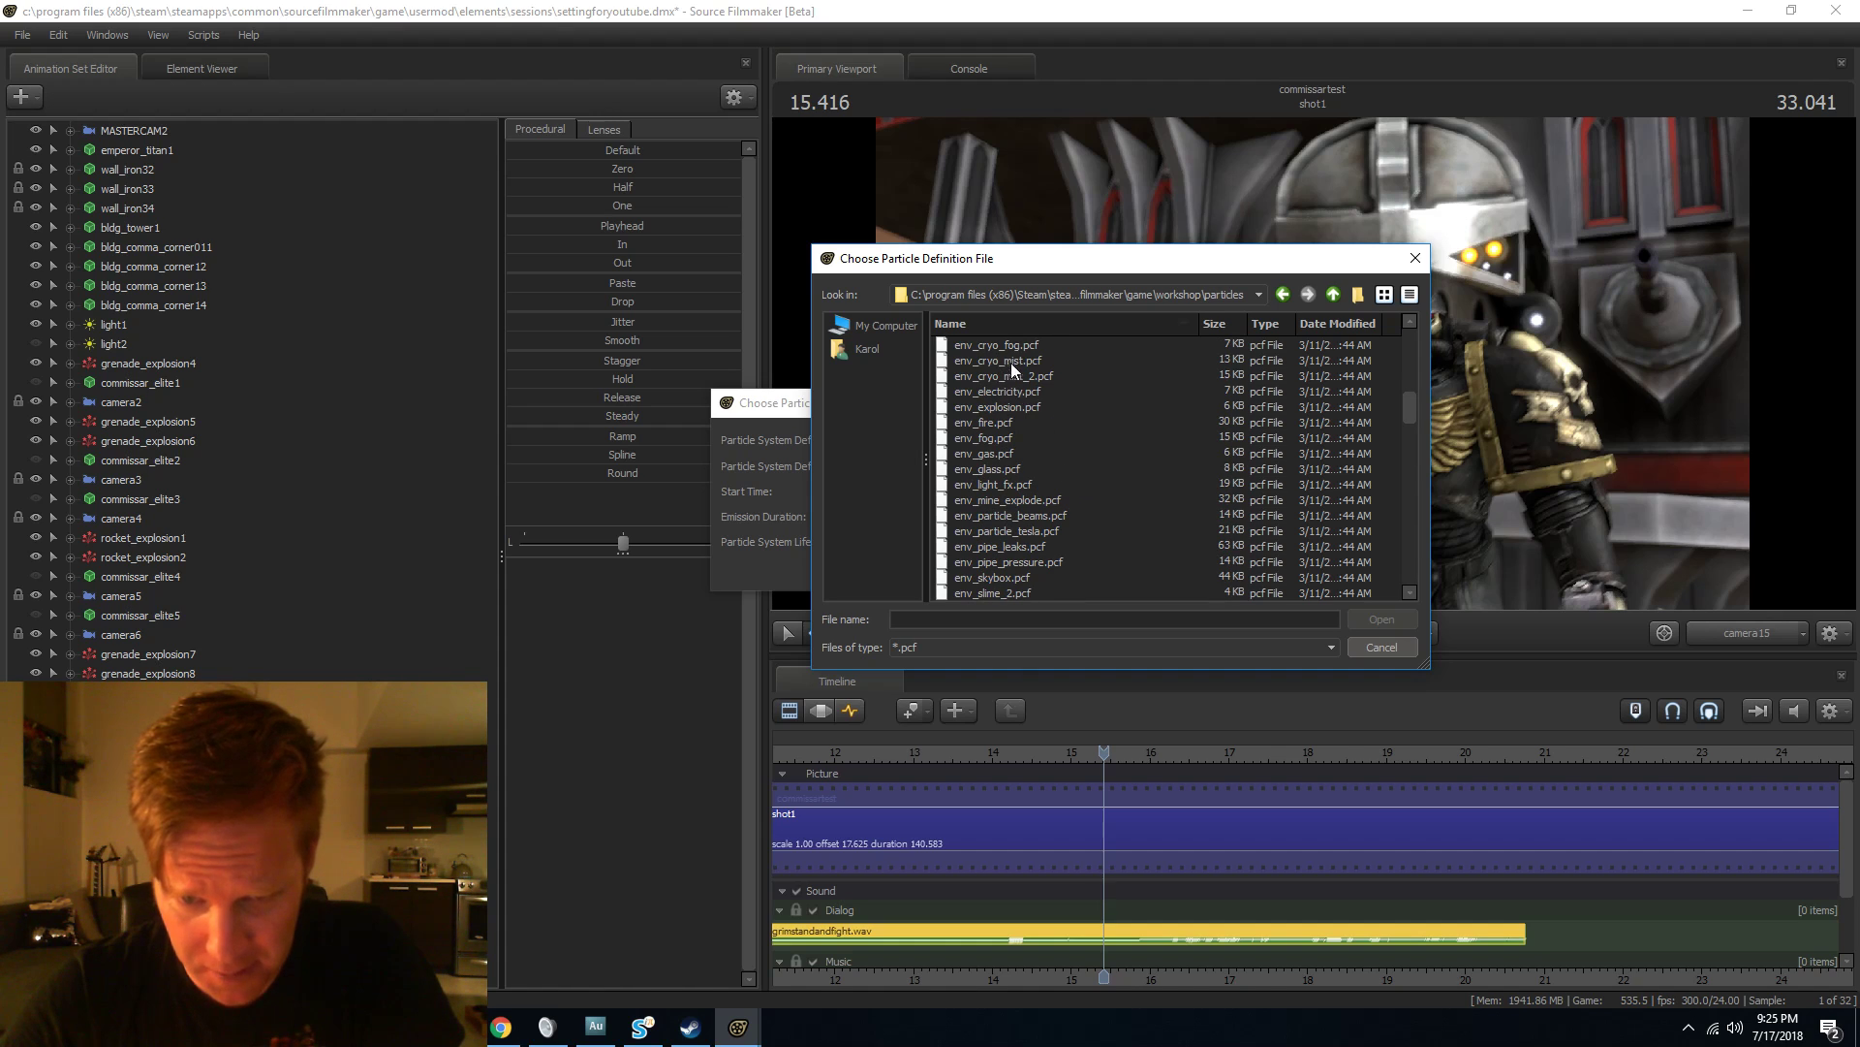
left_click(1007, 345)
left_click(1382, 620)
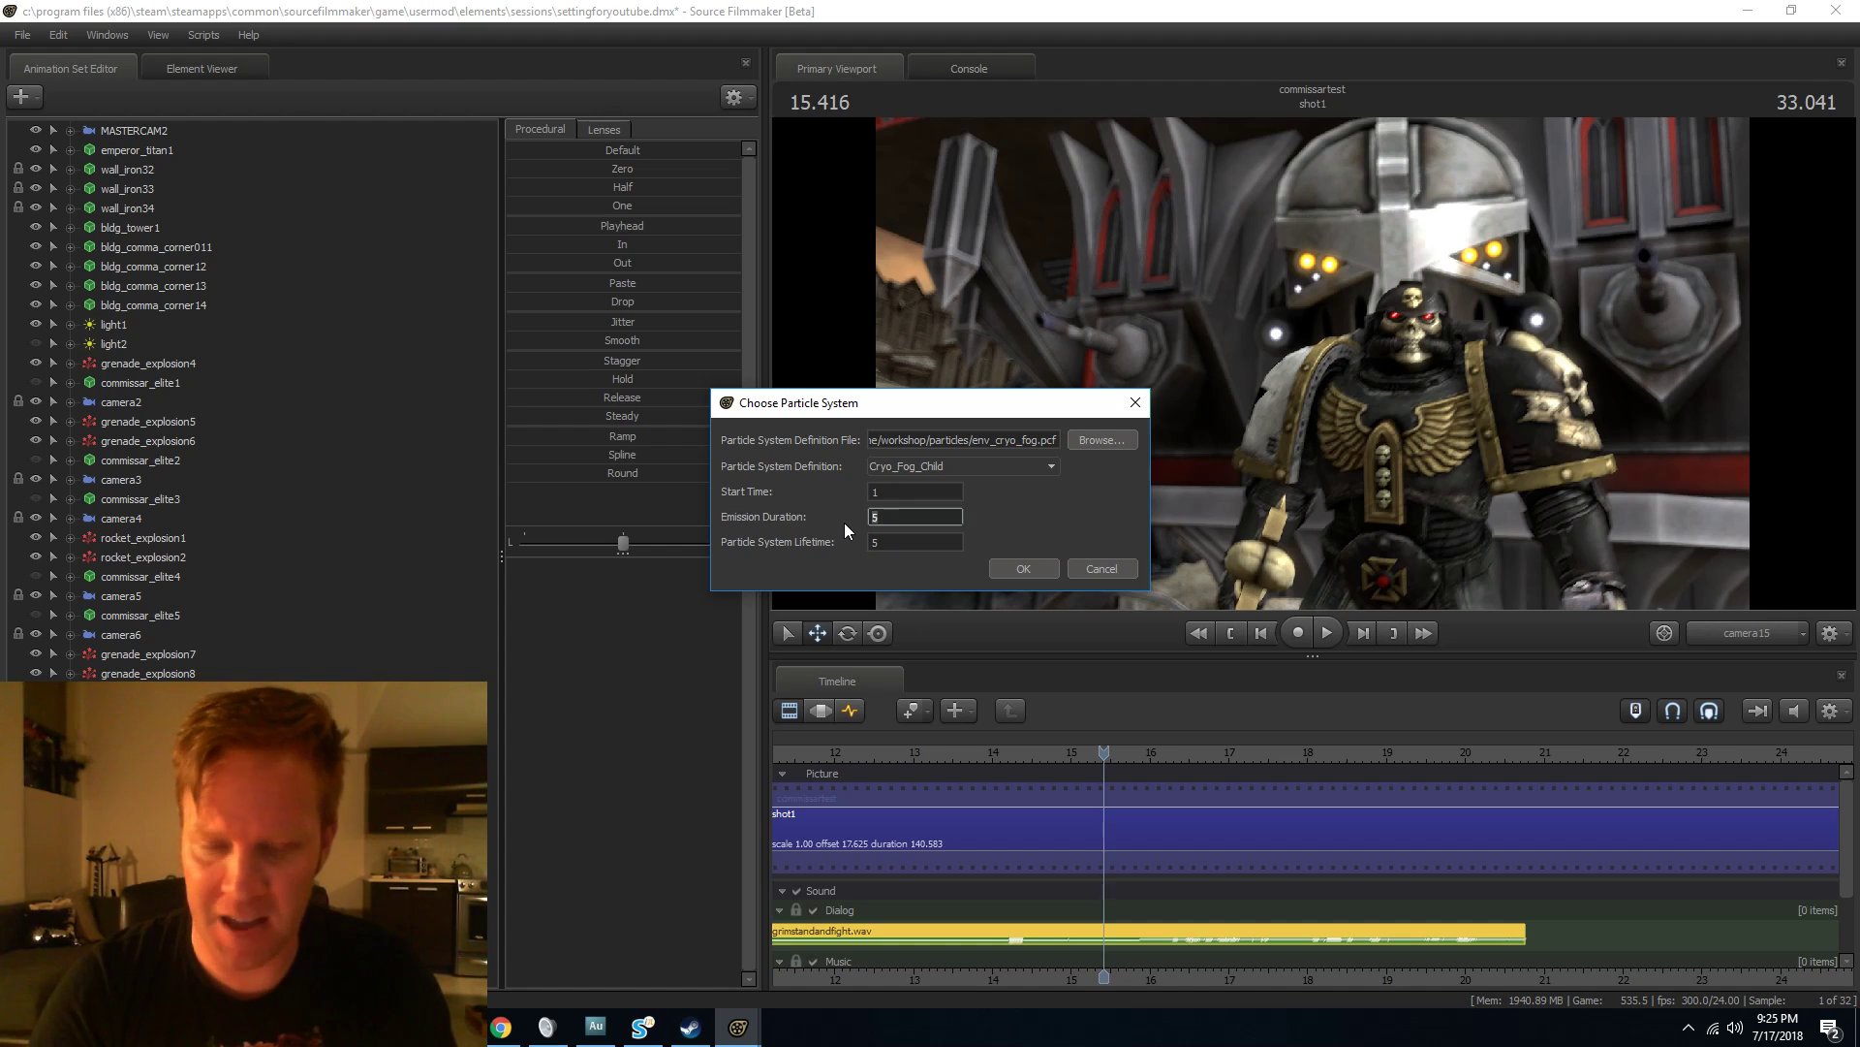
key("Tab")
type("60")
key("Return")
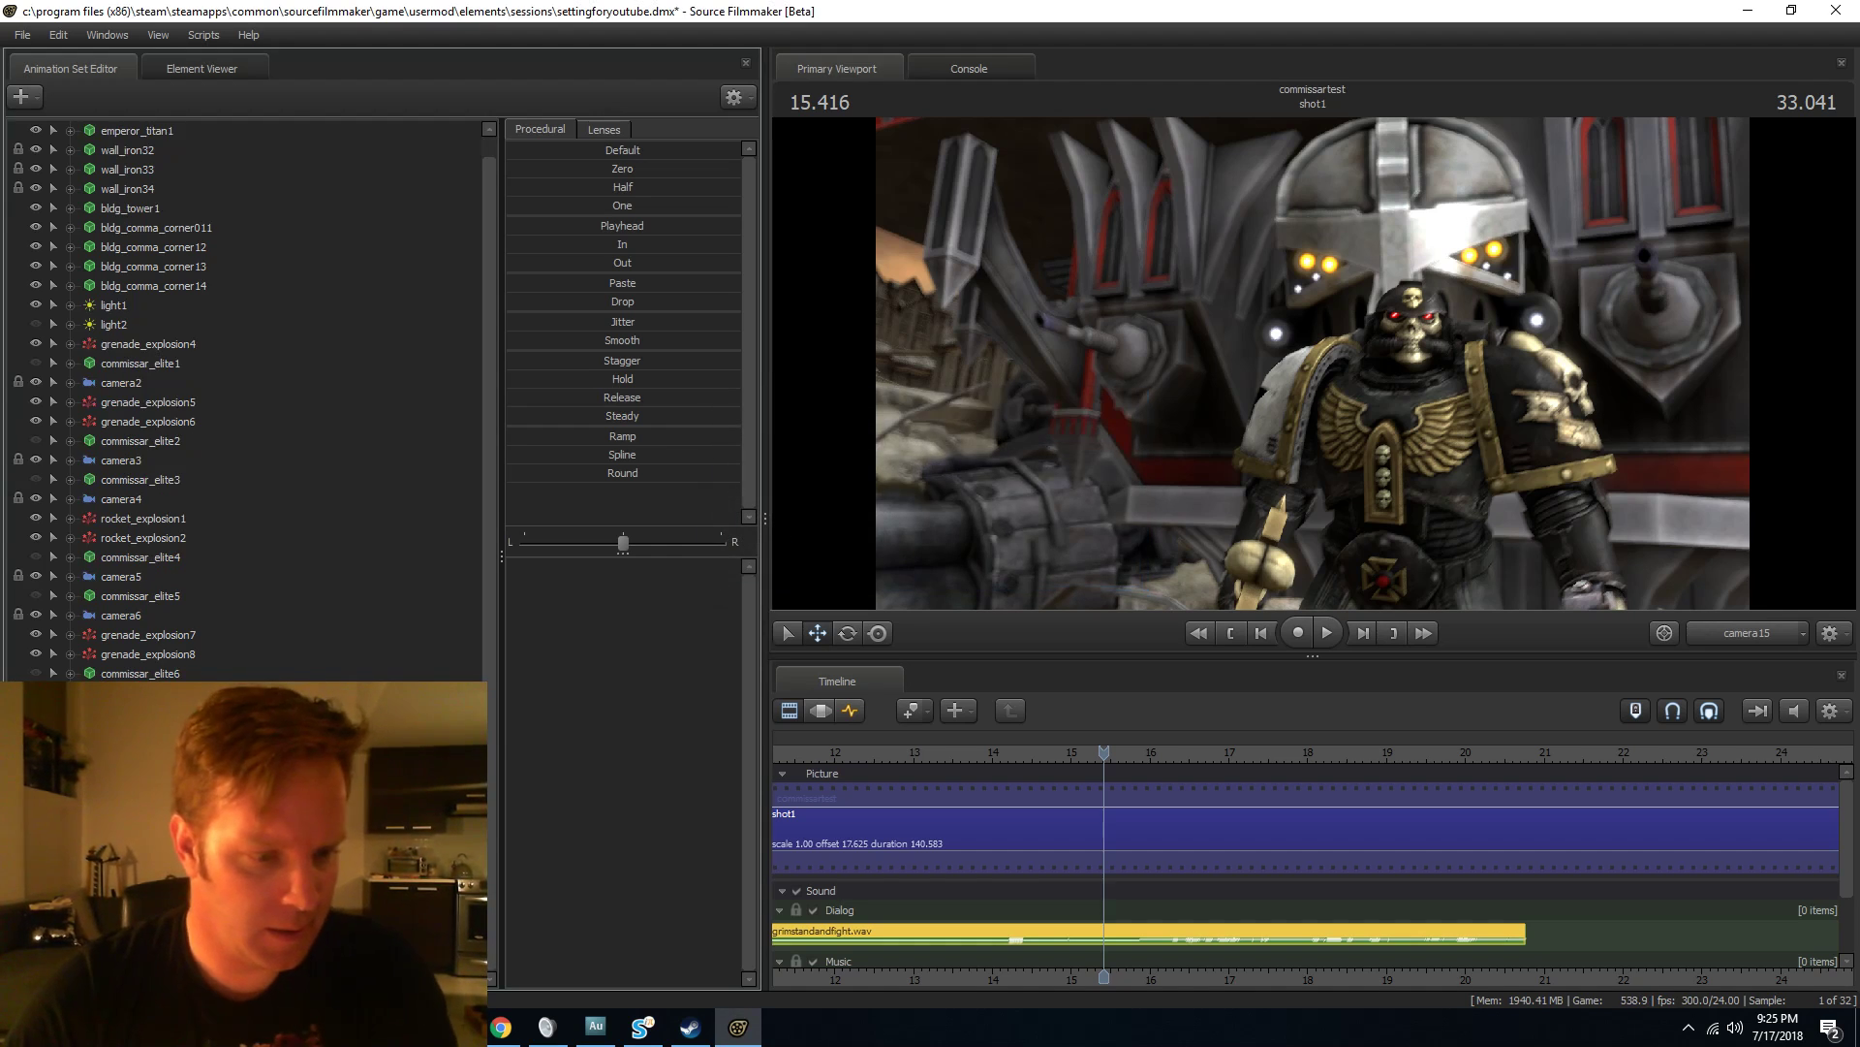
Switch to the Work Camera, place the new fog particle system on the ground at the chaplain's feet and play the shot.
left_click(819, 710)
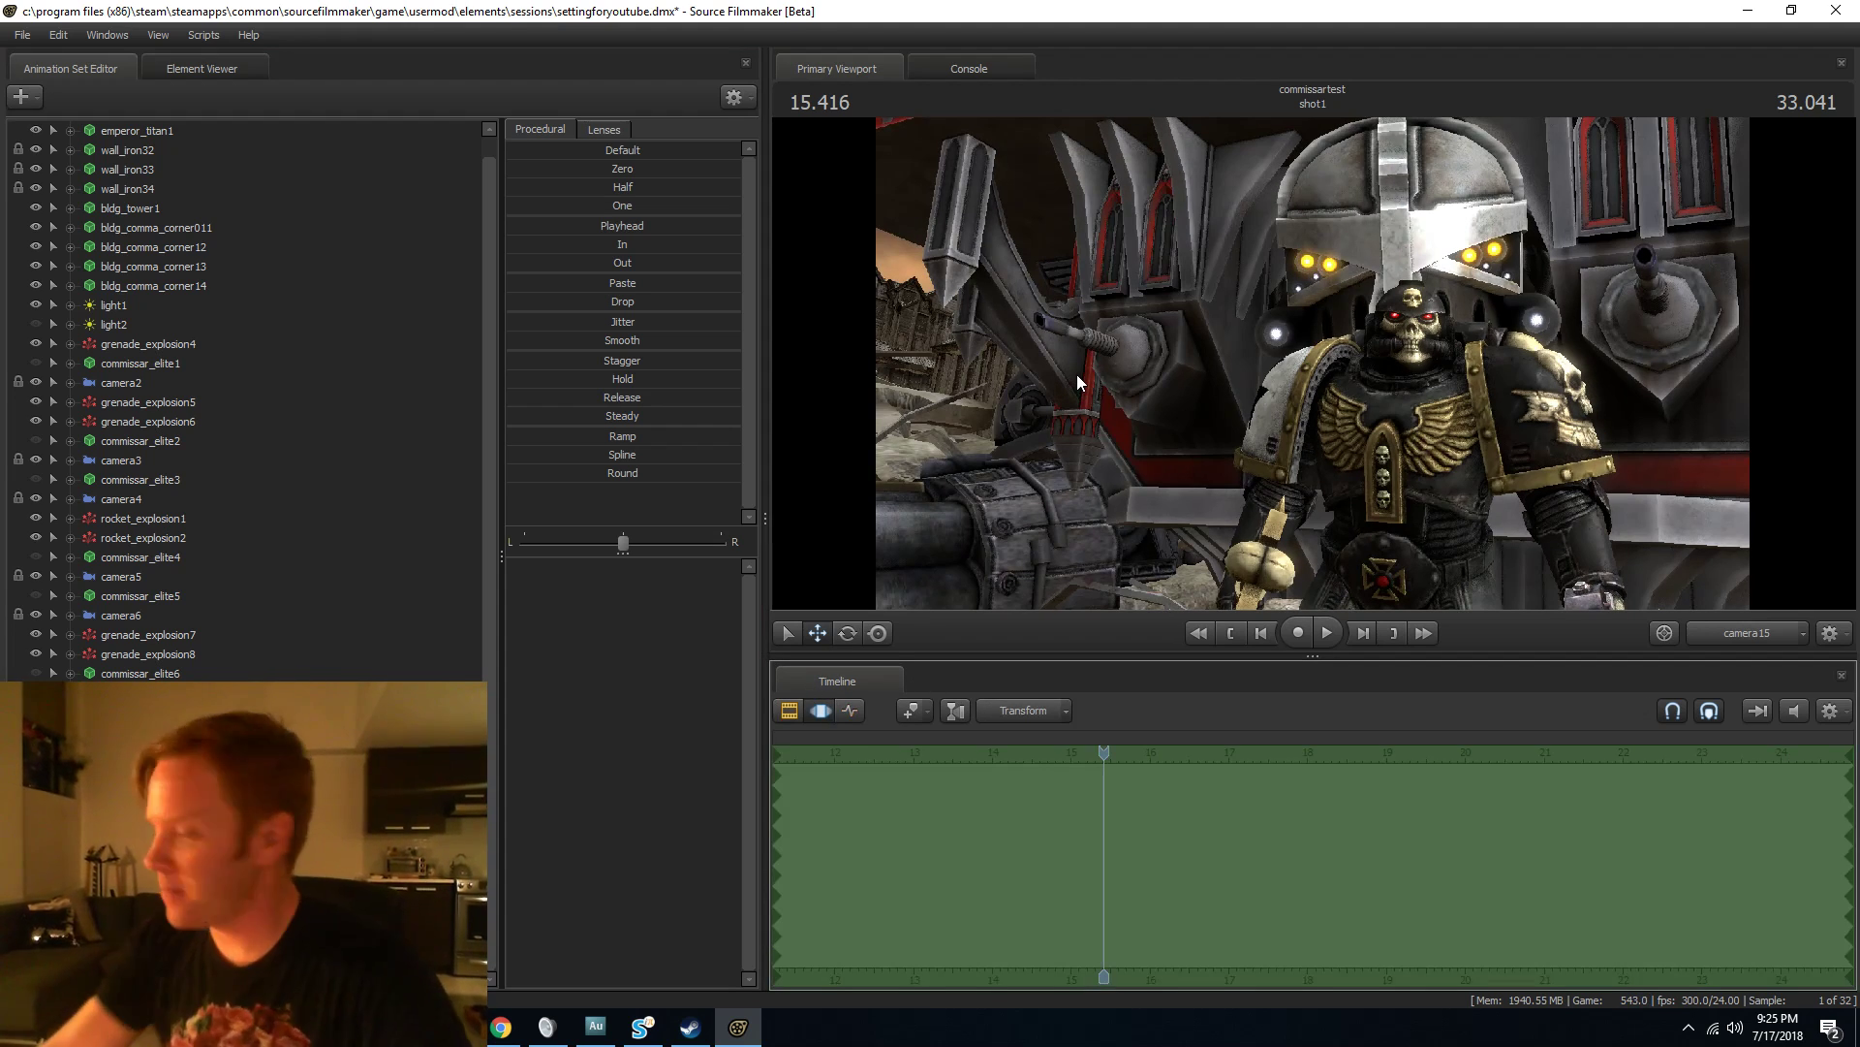
left_click(1750, 633)
left_click_drag(1491, 446, 1541, 455)
left_click(1205, 272)
left_click_drag(1205, 272, 1117, 380)
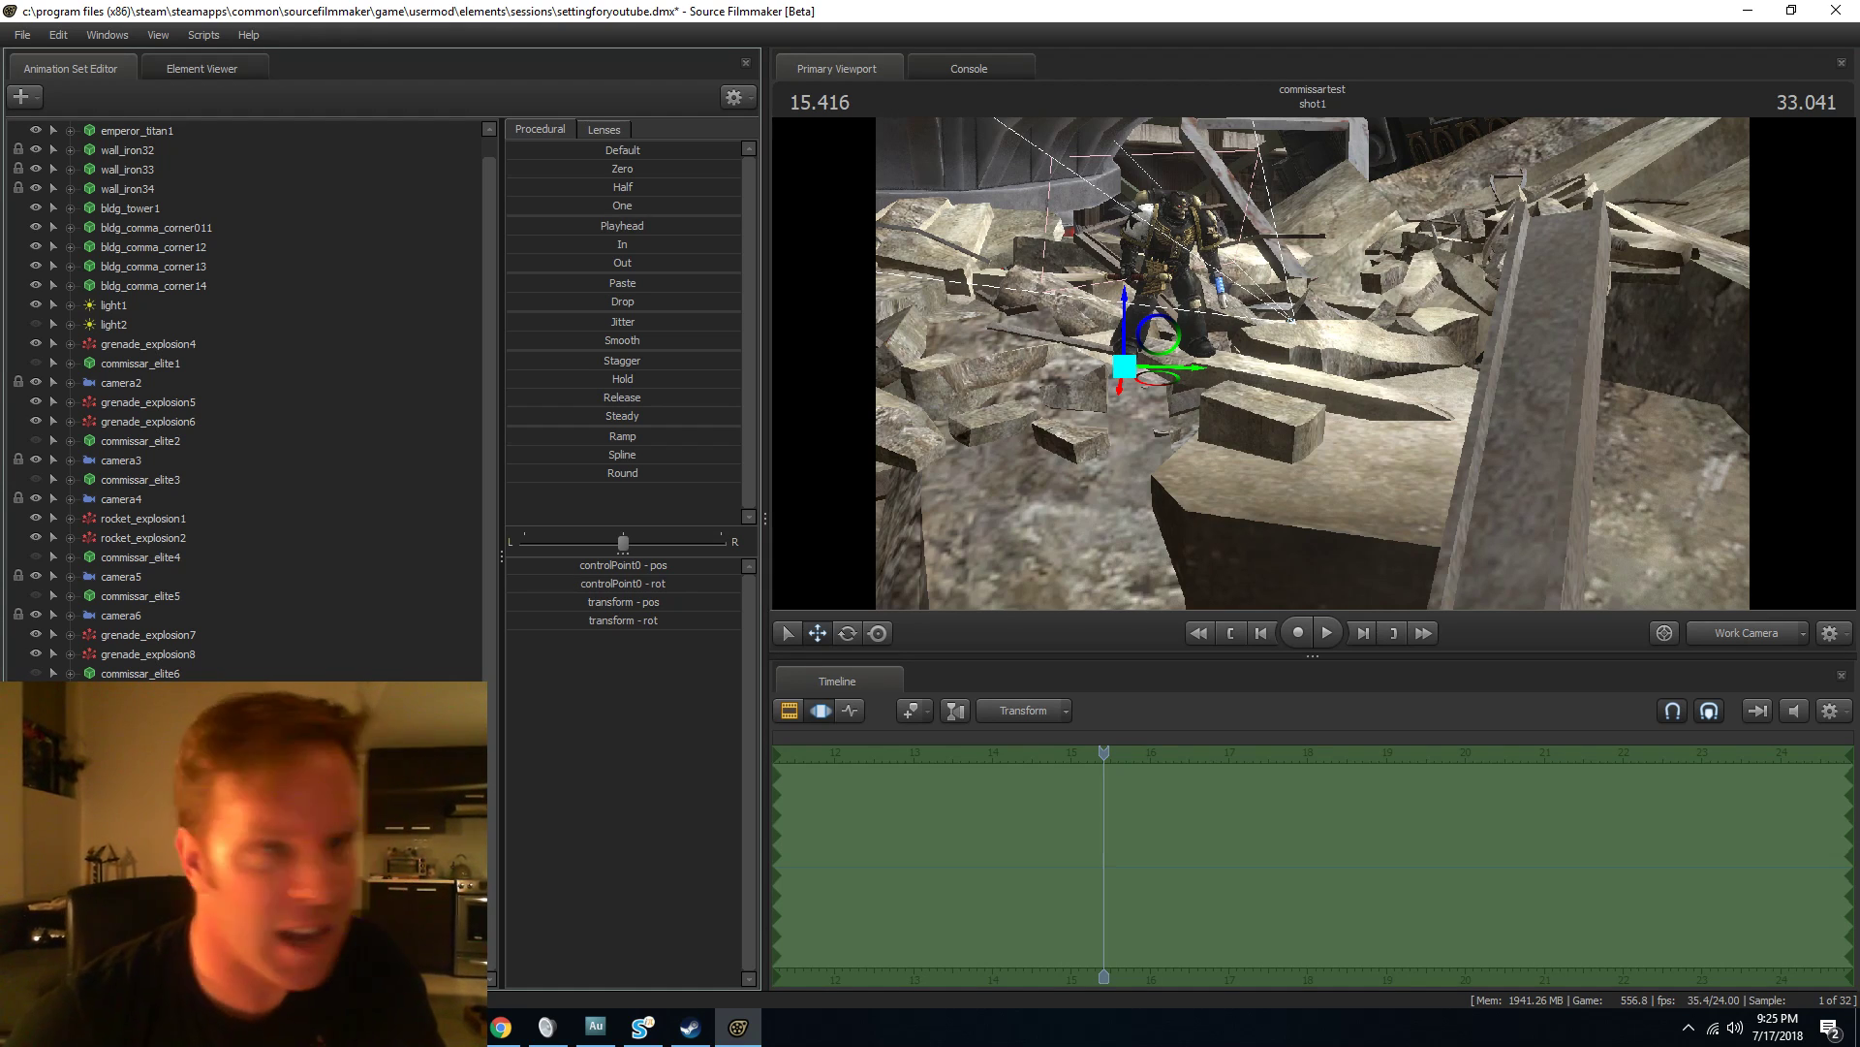
key("space")
key("space")
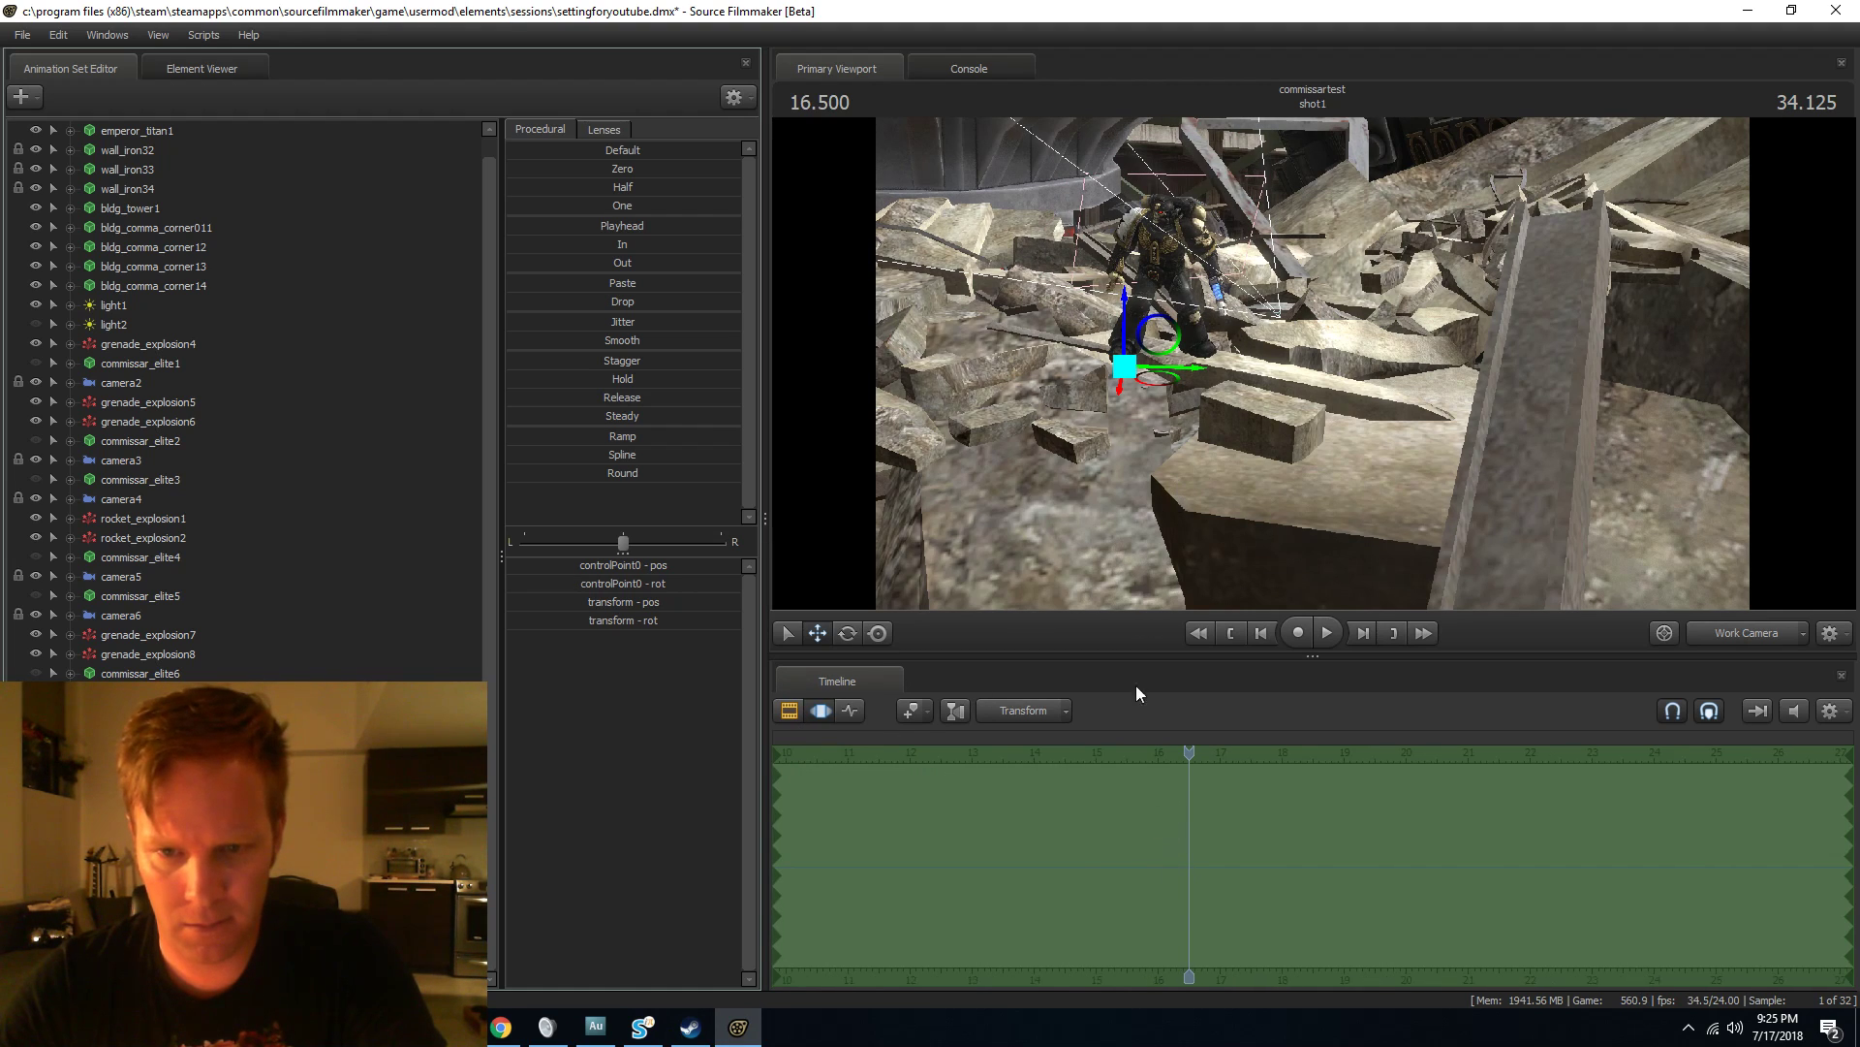
Return to about 11.9 seconds and play the shot from a closer view to check the fog around the chaplain.
left_click_drag(1401, 420, 1303, 354)
left_click(789, 711)
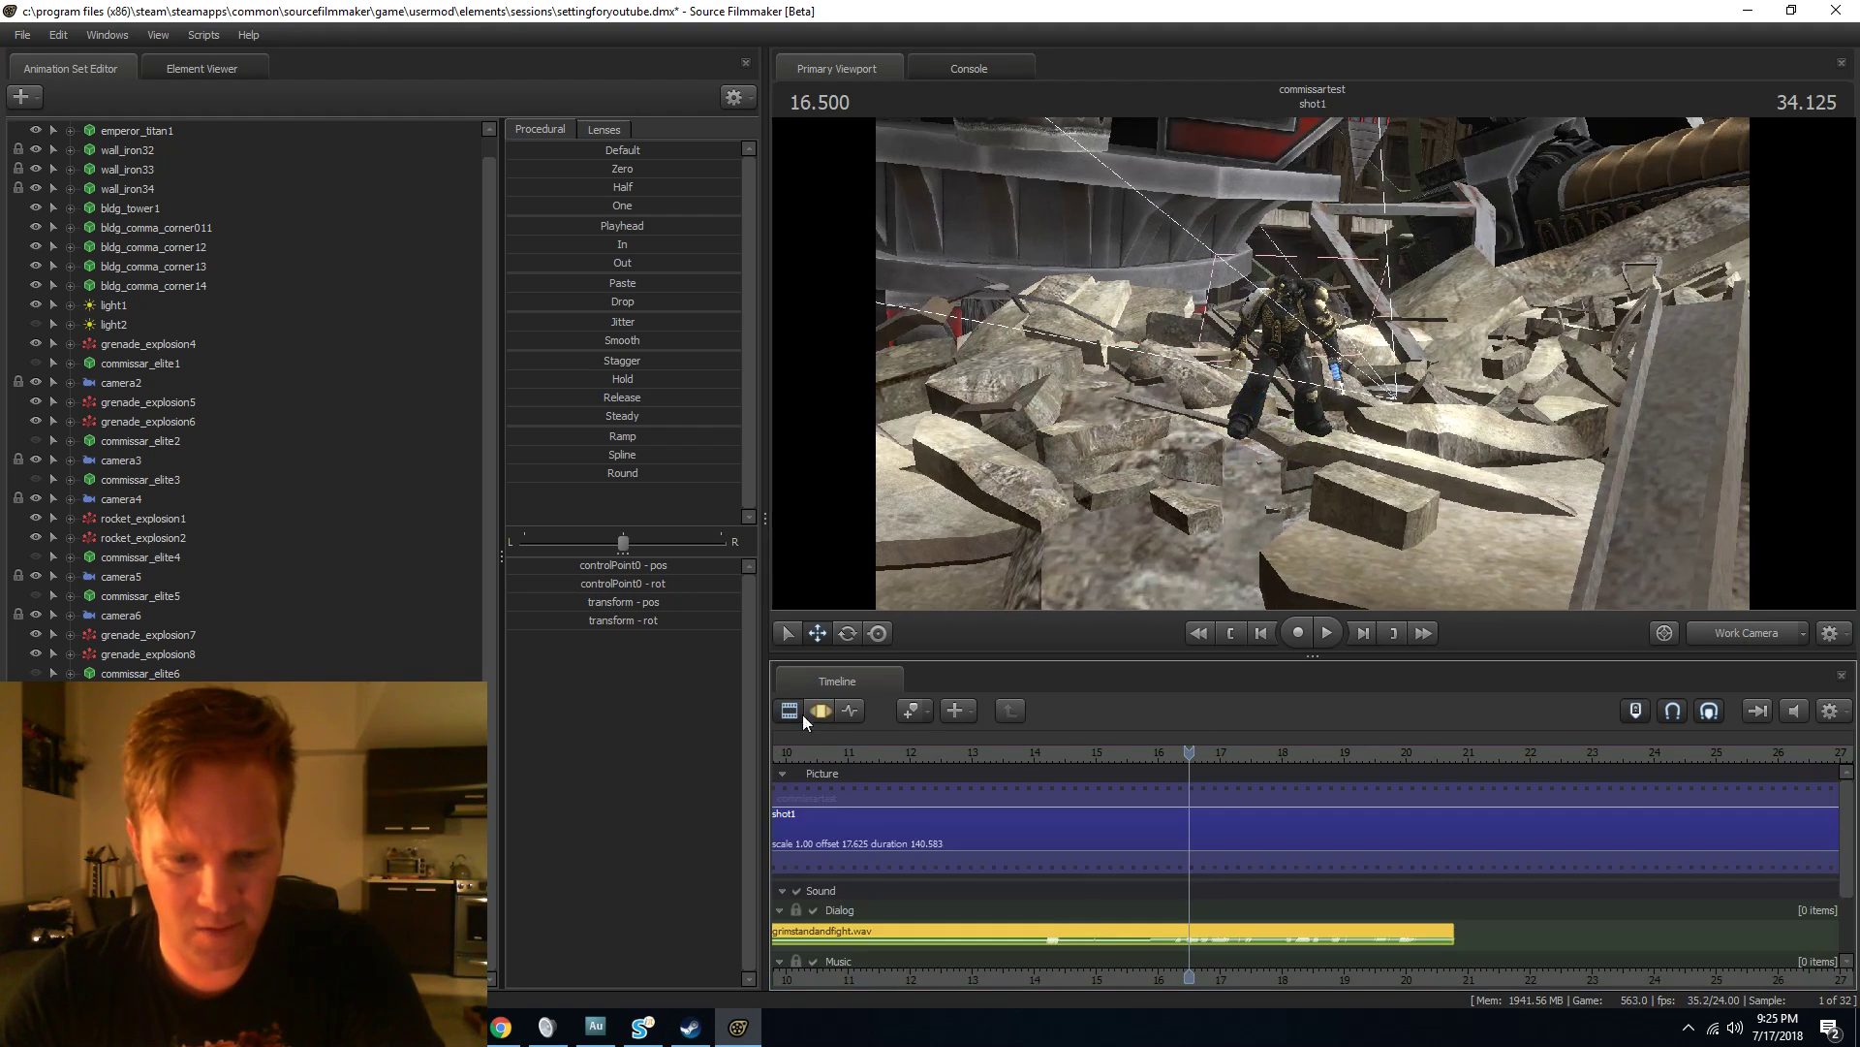
scroll(1043, 881, "down", 2)
left_click(1043, 824)
left_click_drag(927, 757, 1121, 776)
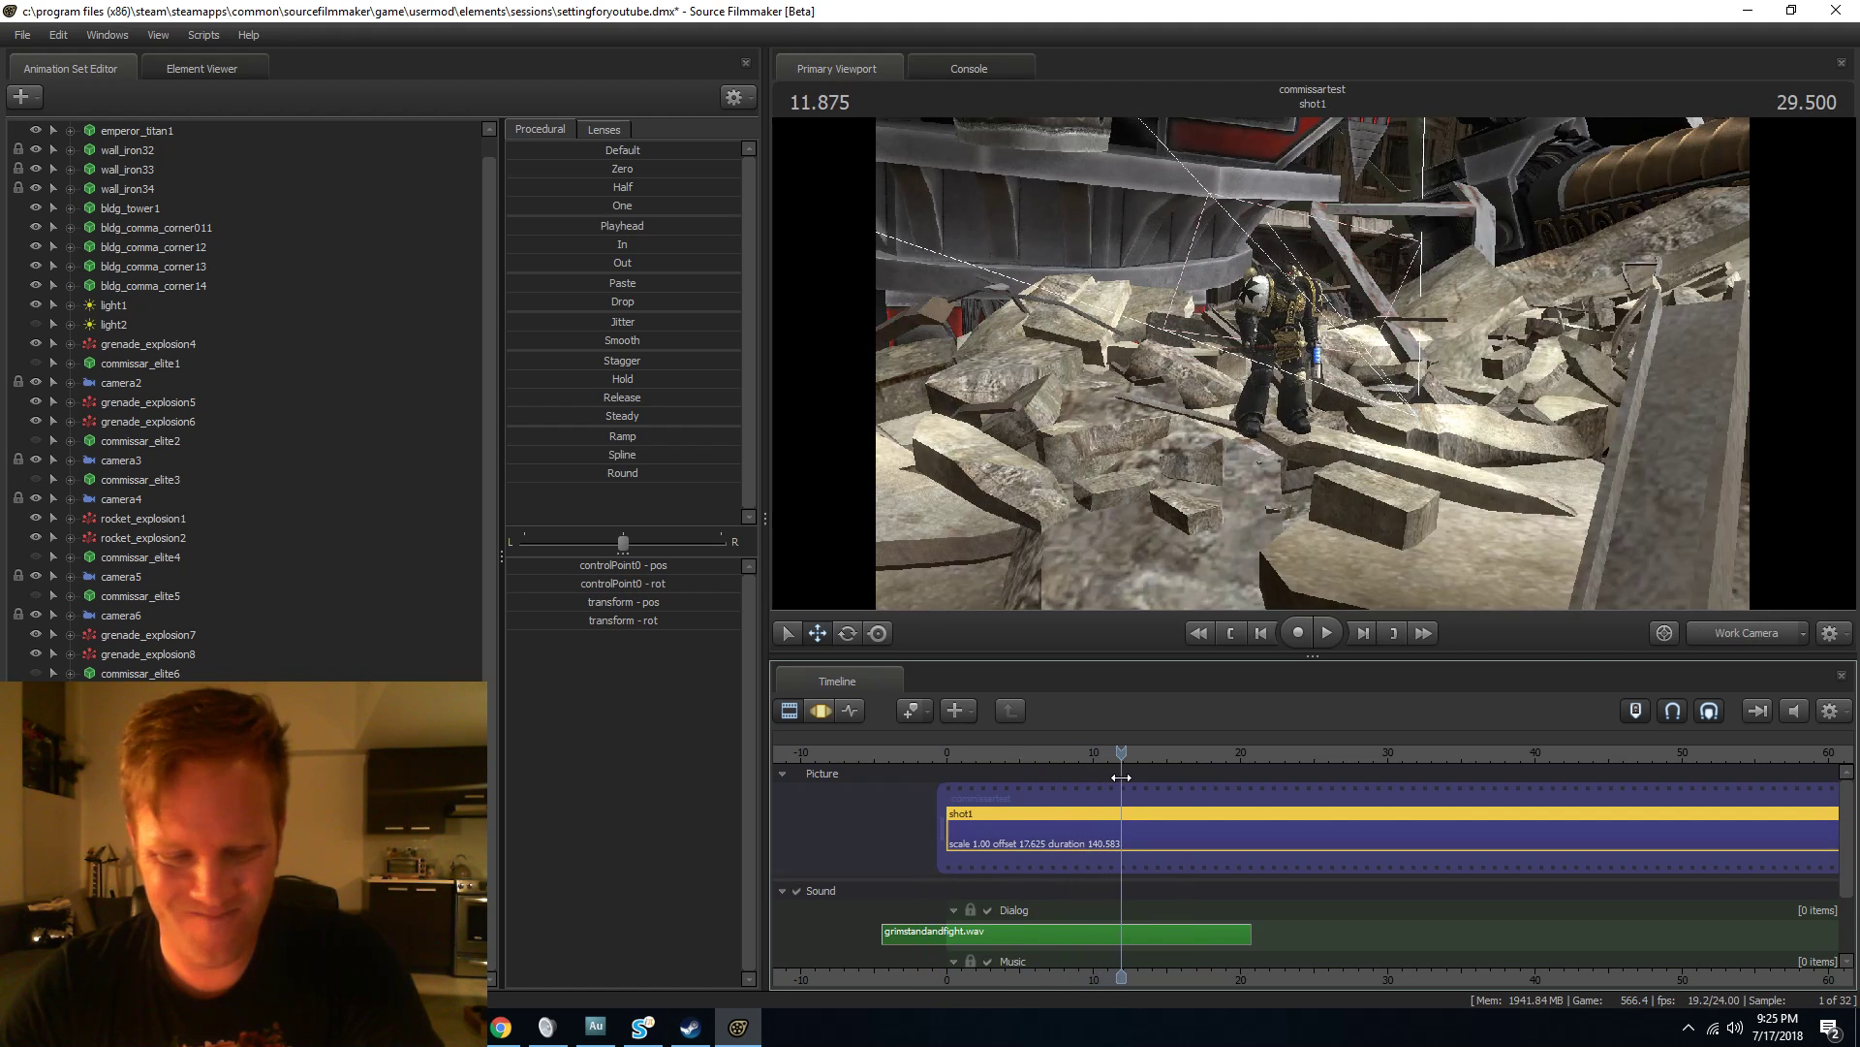
left_click(821, 710)
left_click_drag(1313, 363, 1361, 335)
key("space")
key("space")
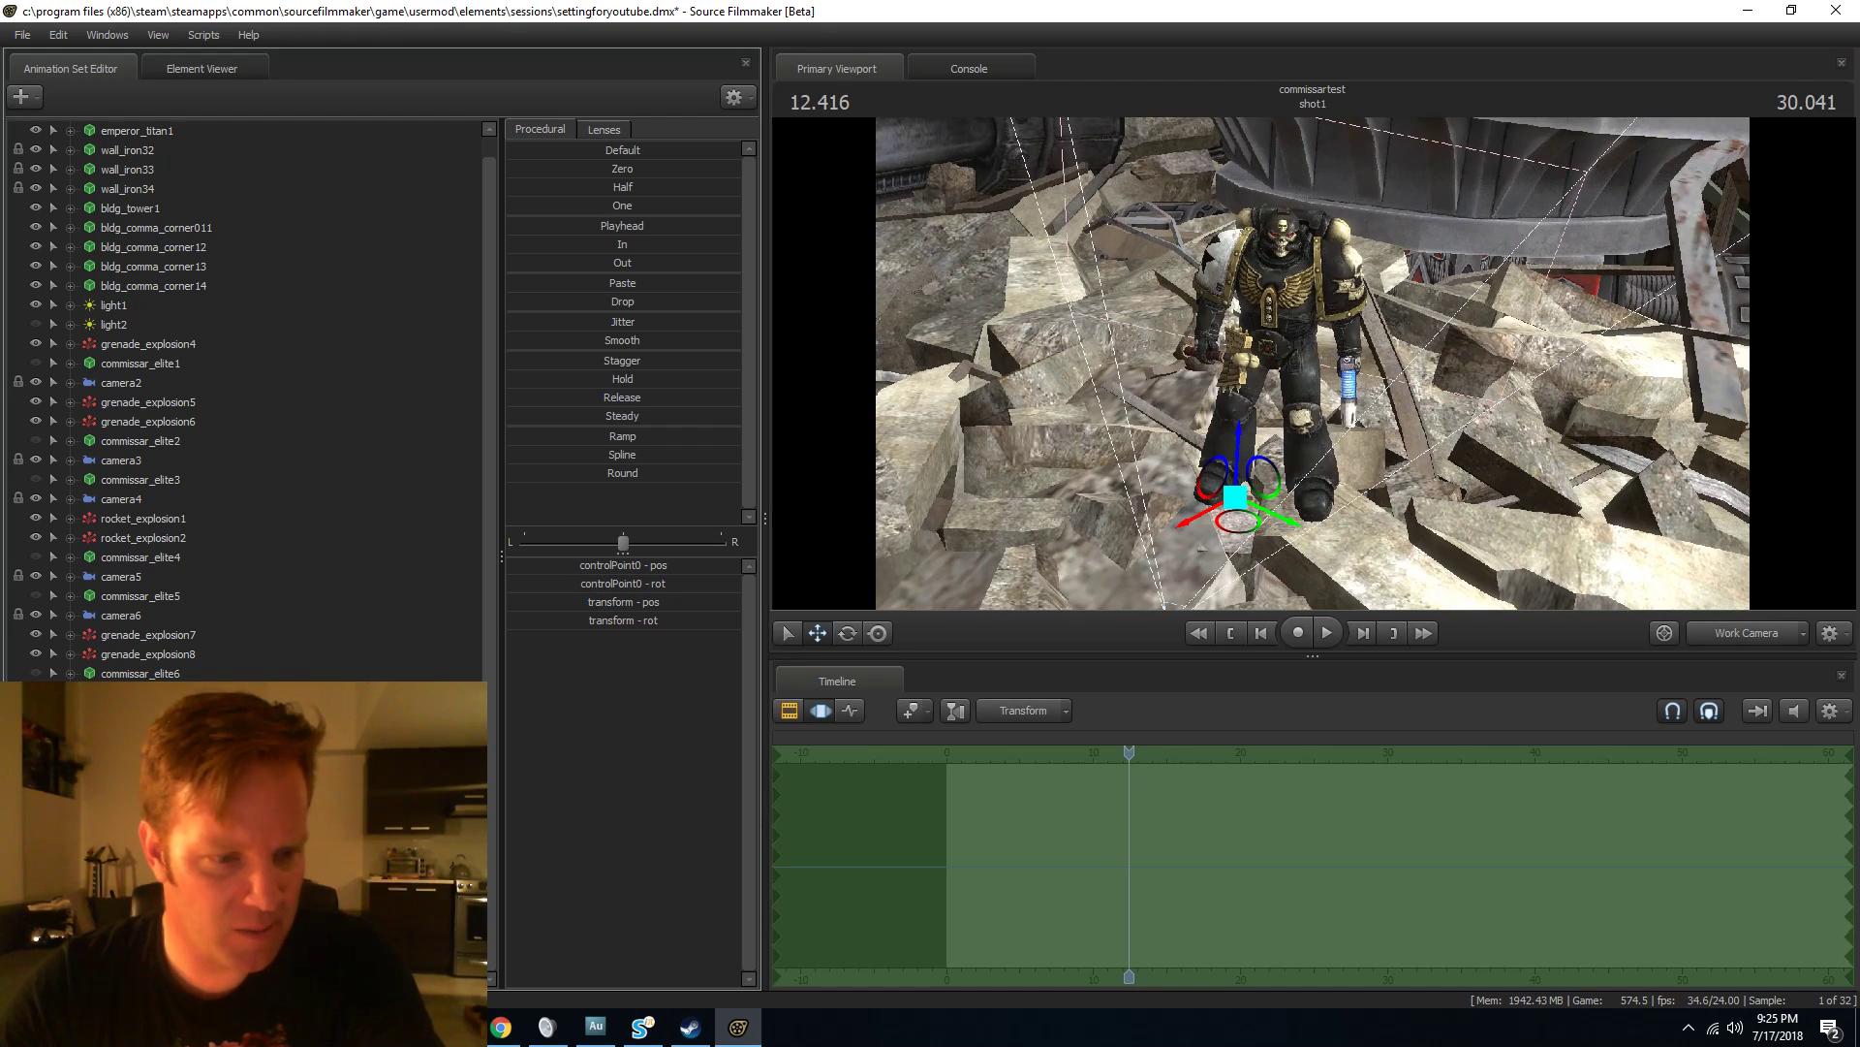
Create another particle system from env_cryo_fog.pcf with the Cryo_Fog definition, start time 1 and emission duration 60.
left_click(146, 872)
left_click(146, 872)
left_click(146, 872)
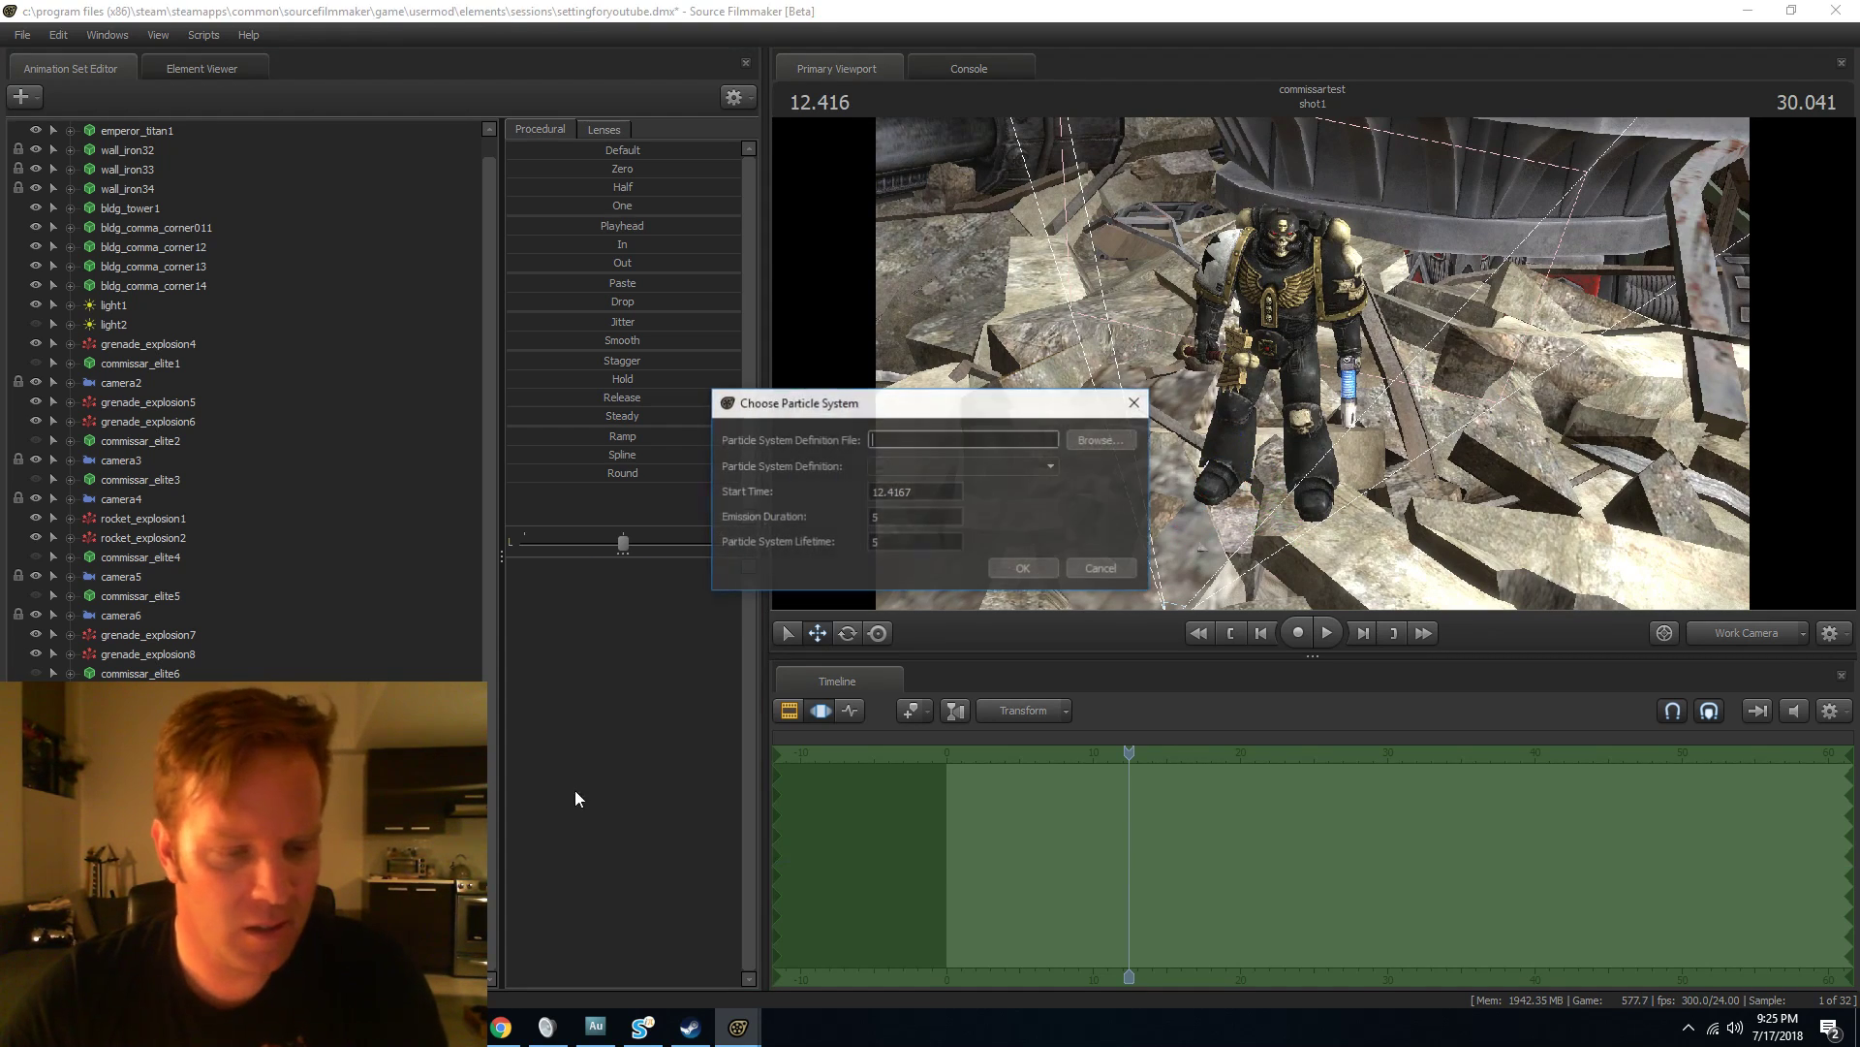
left_click(1080, 438)
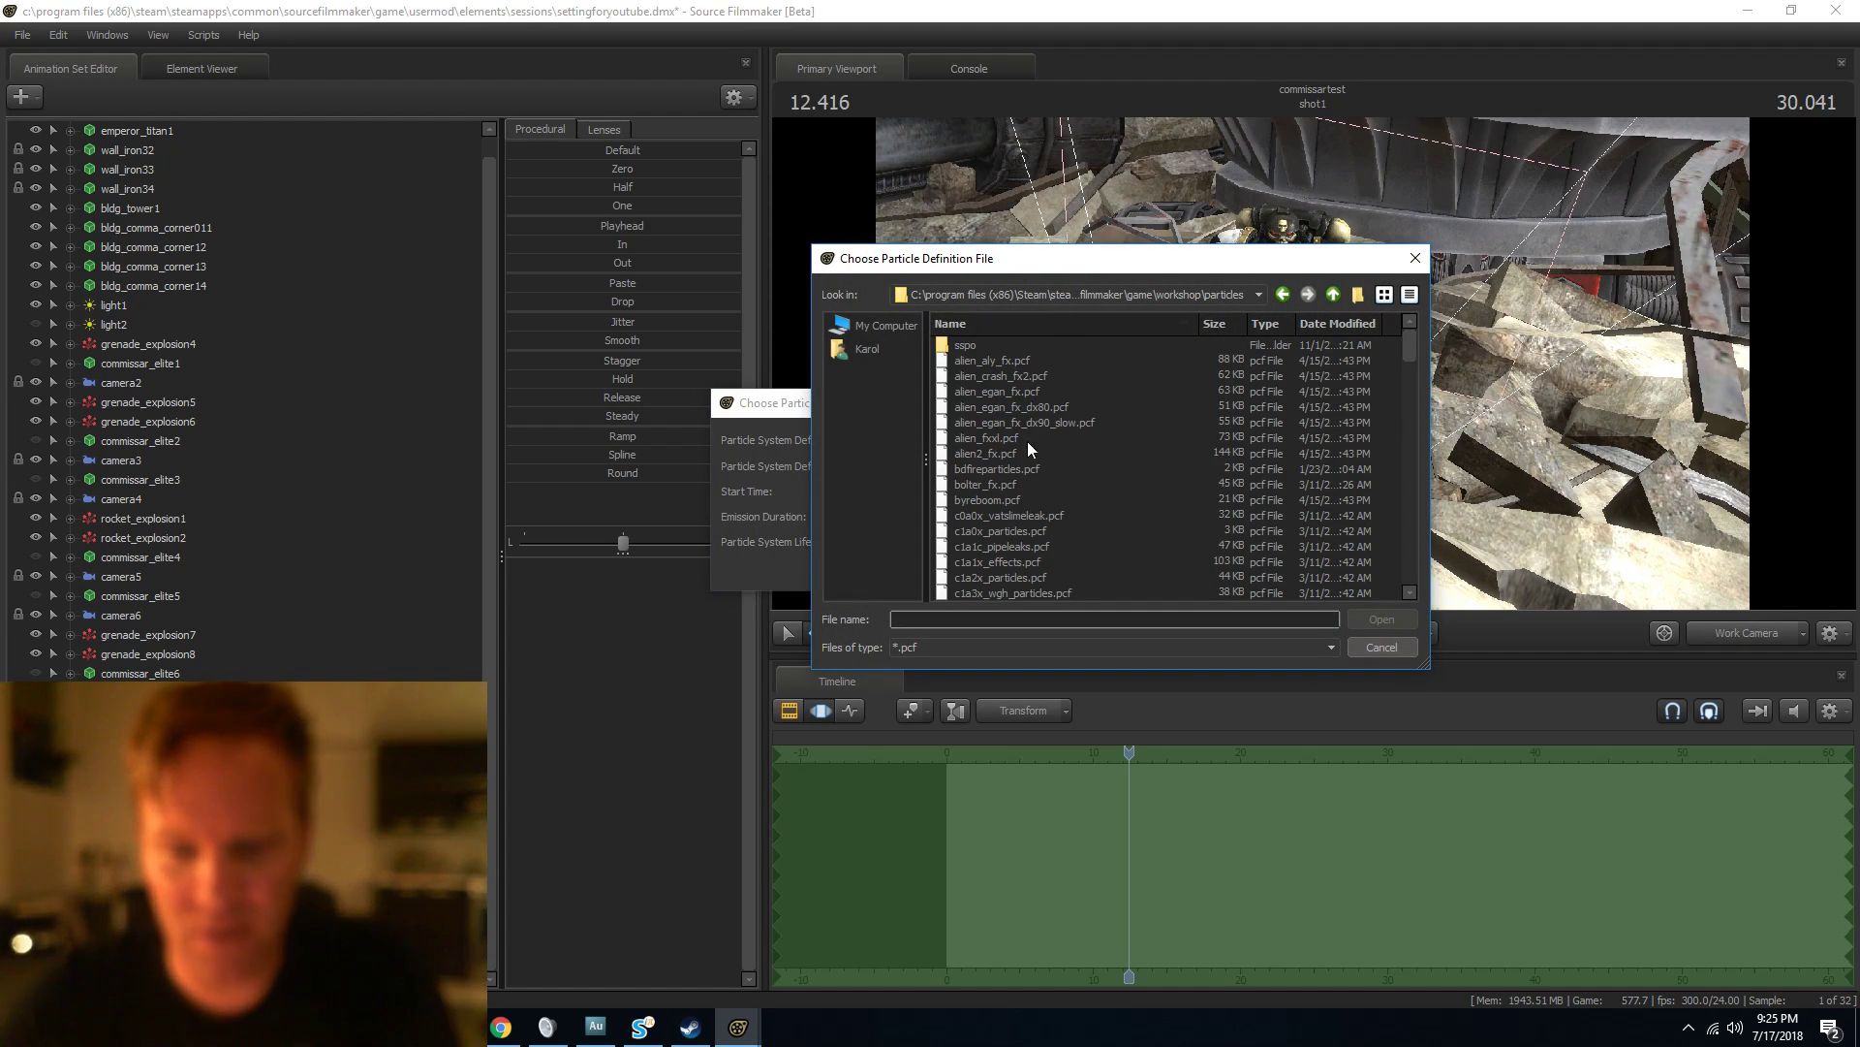
scroll(1046, 514, "down", 3)
left_click(1023, 578)
left_click(1383, 620)
left_click(957, 465)
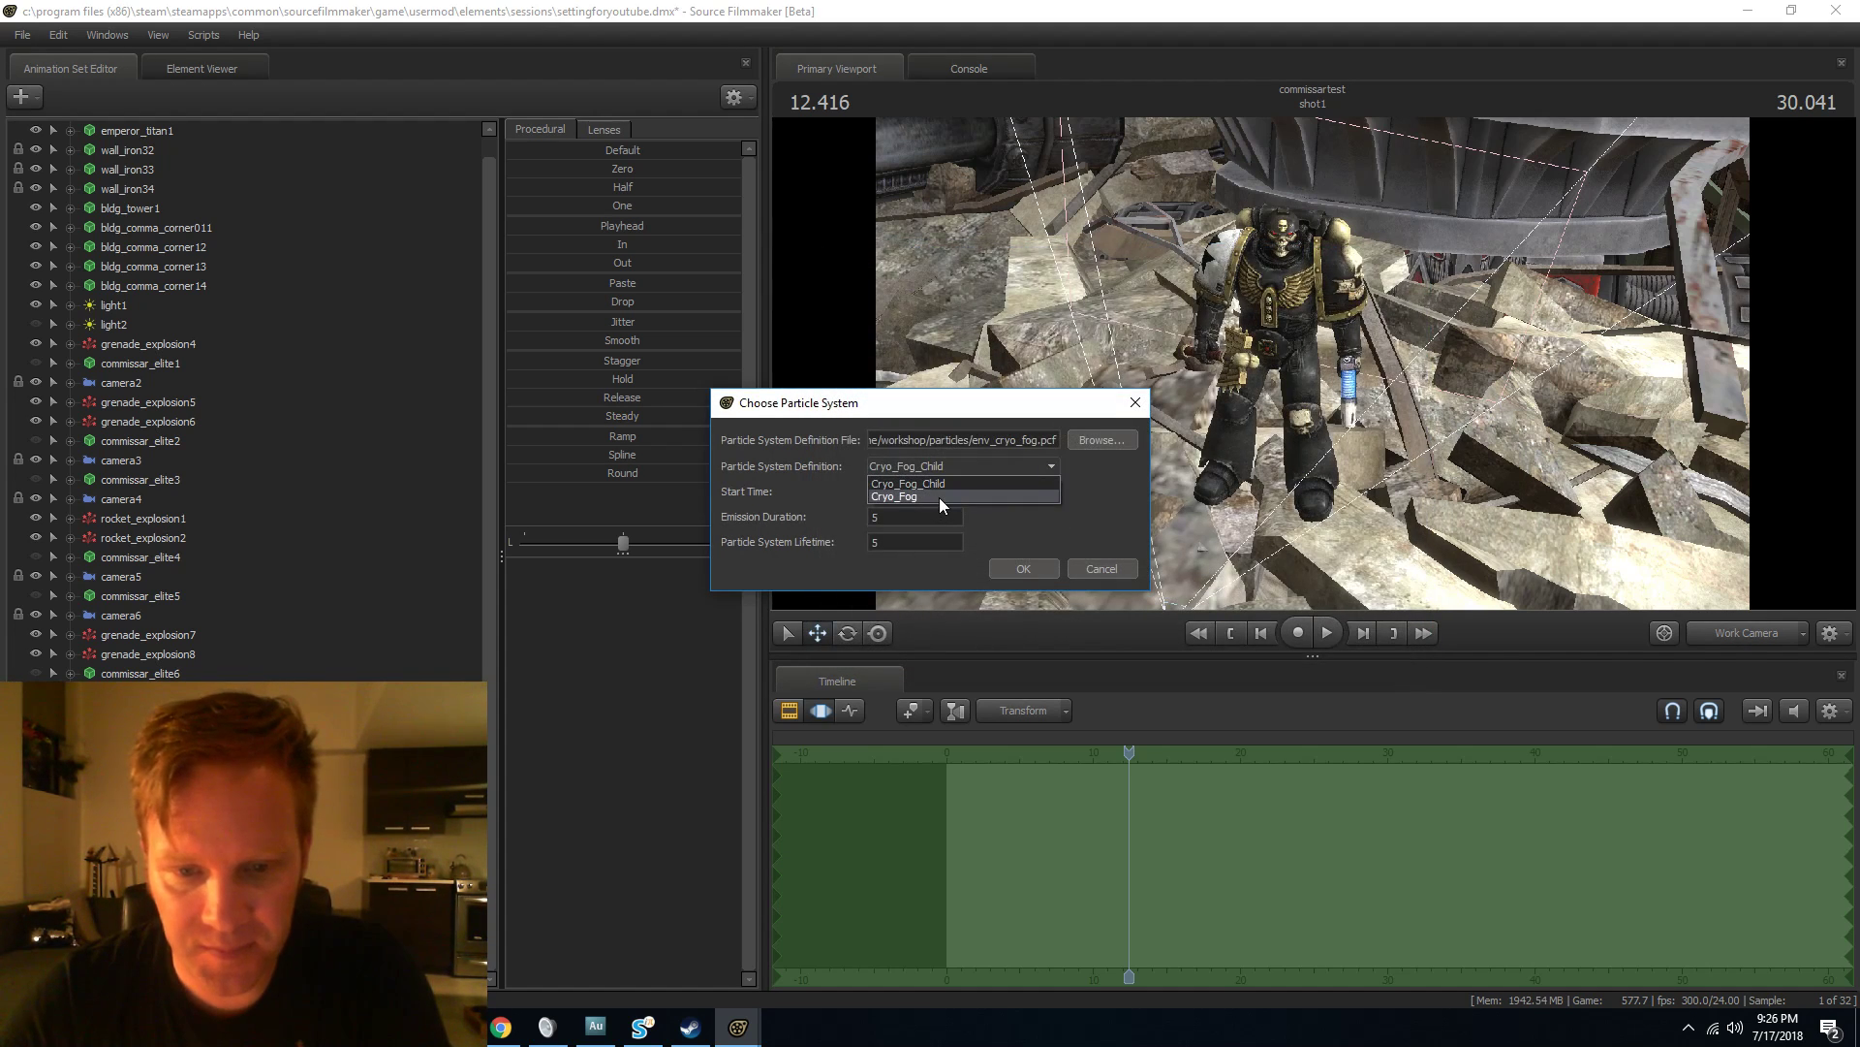
left_click(935, 484)
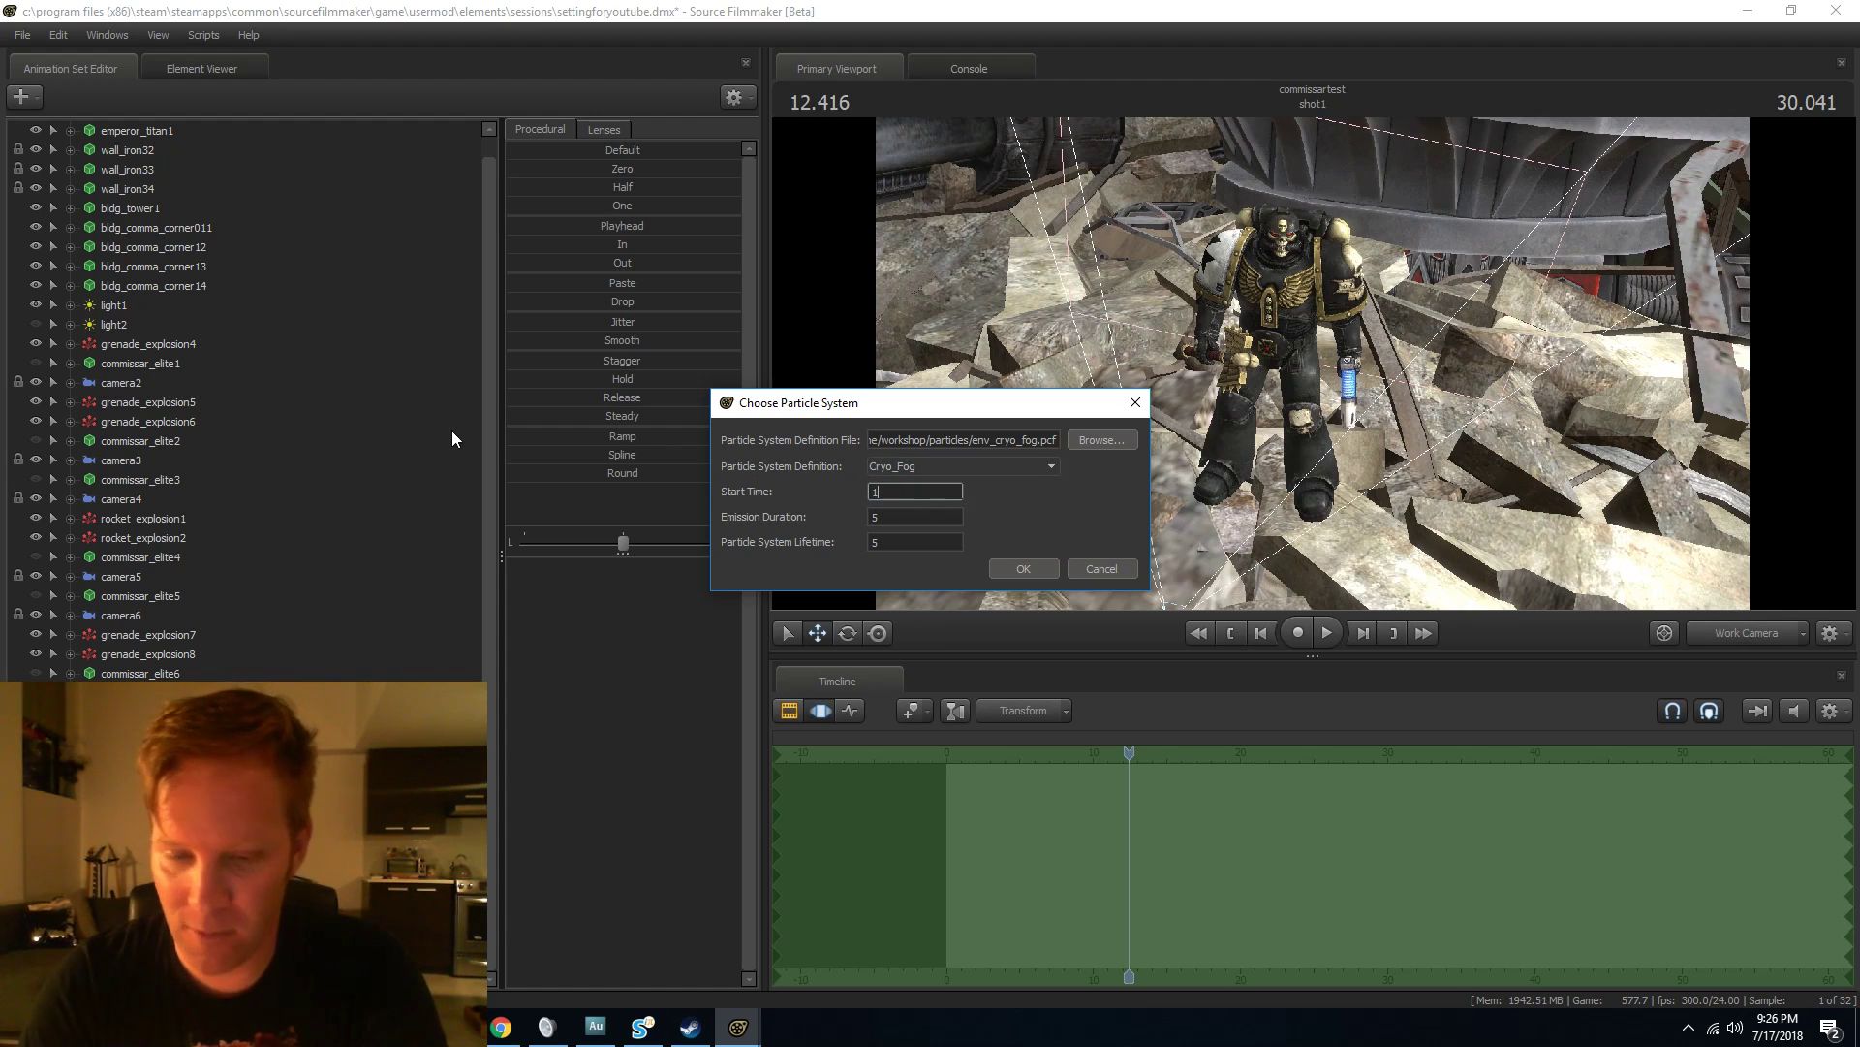
type("60")
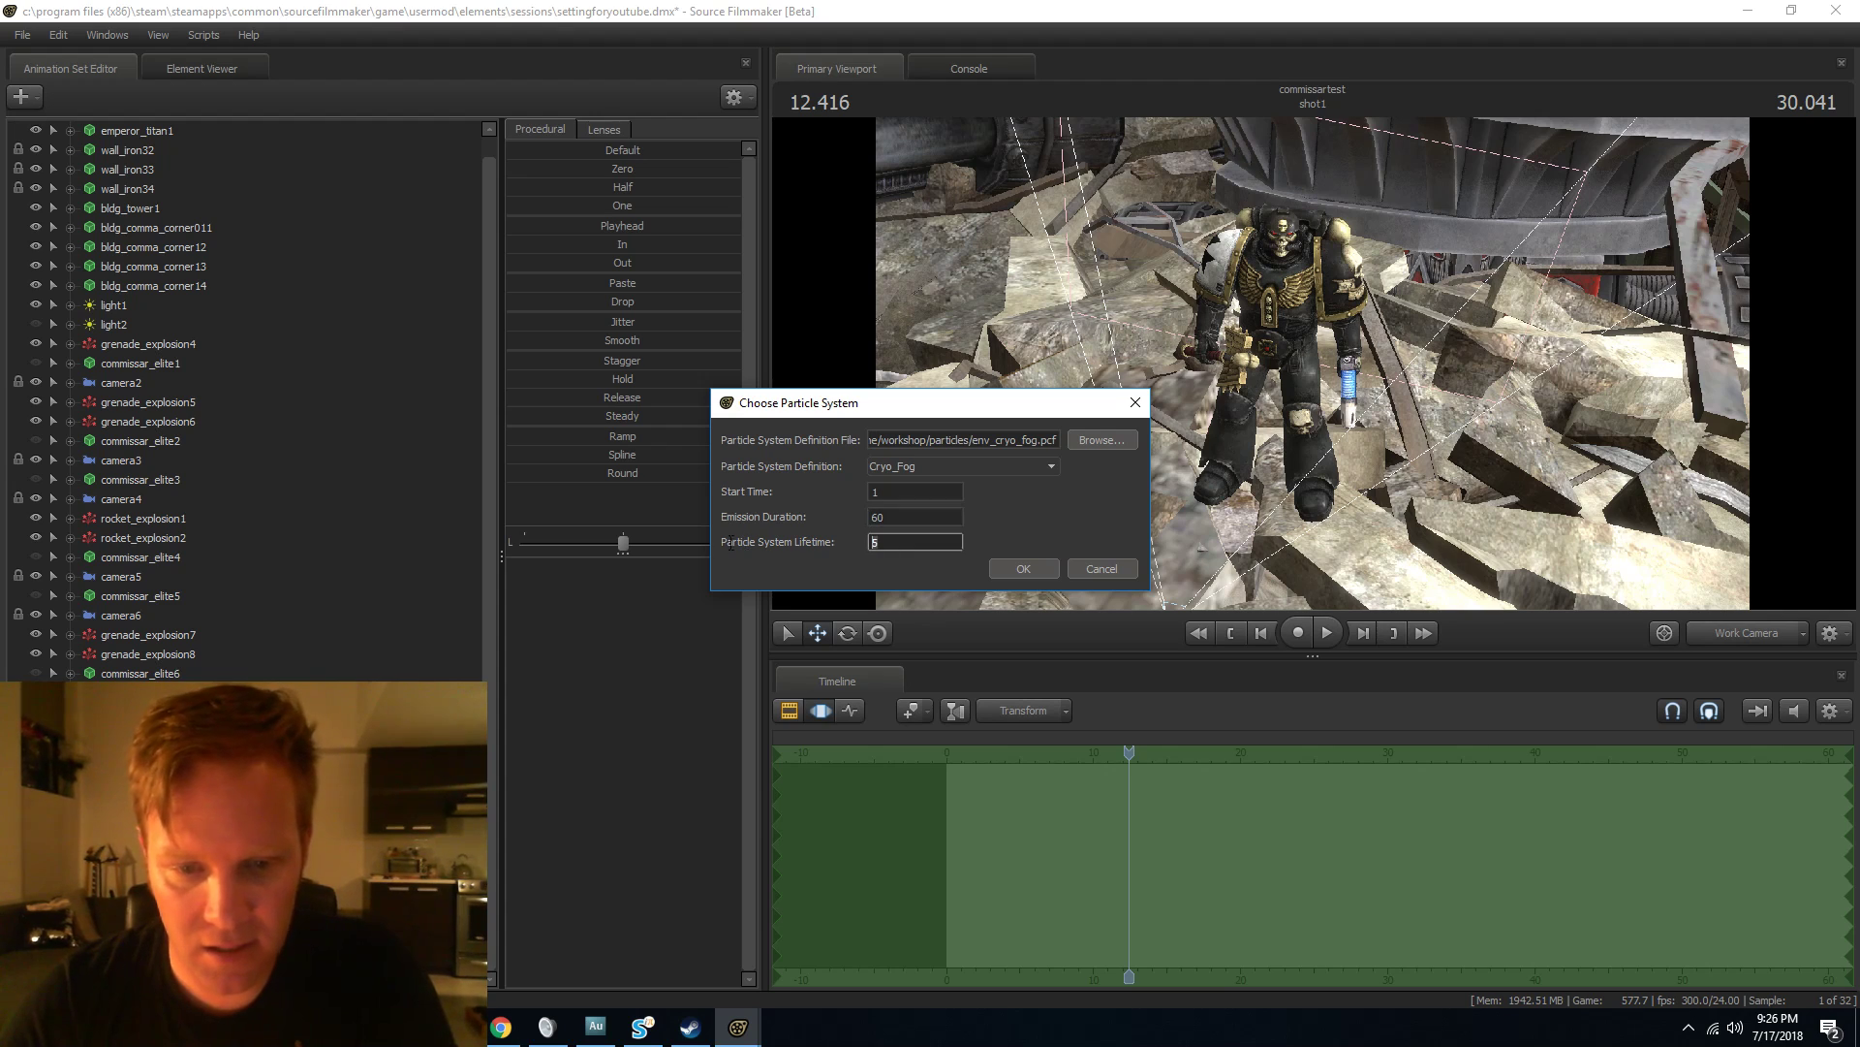
key("Return")
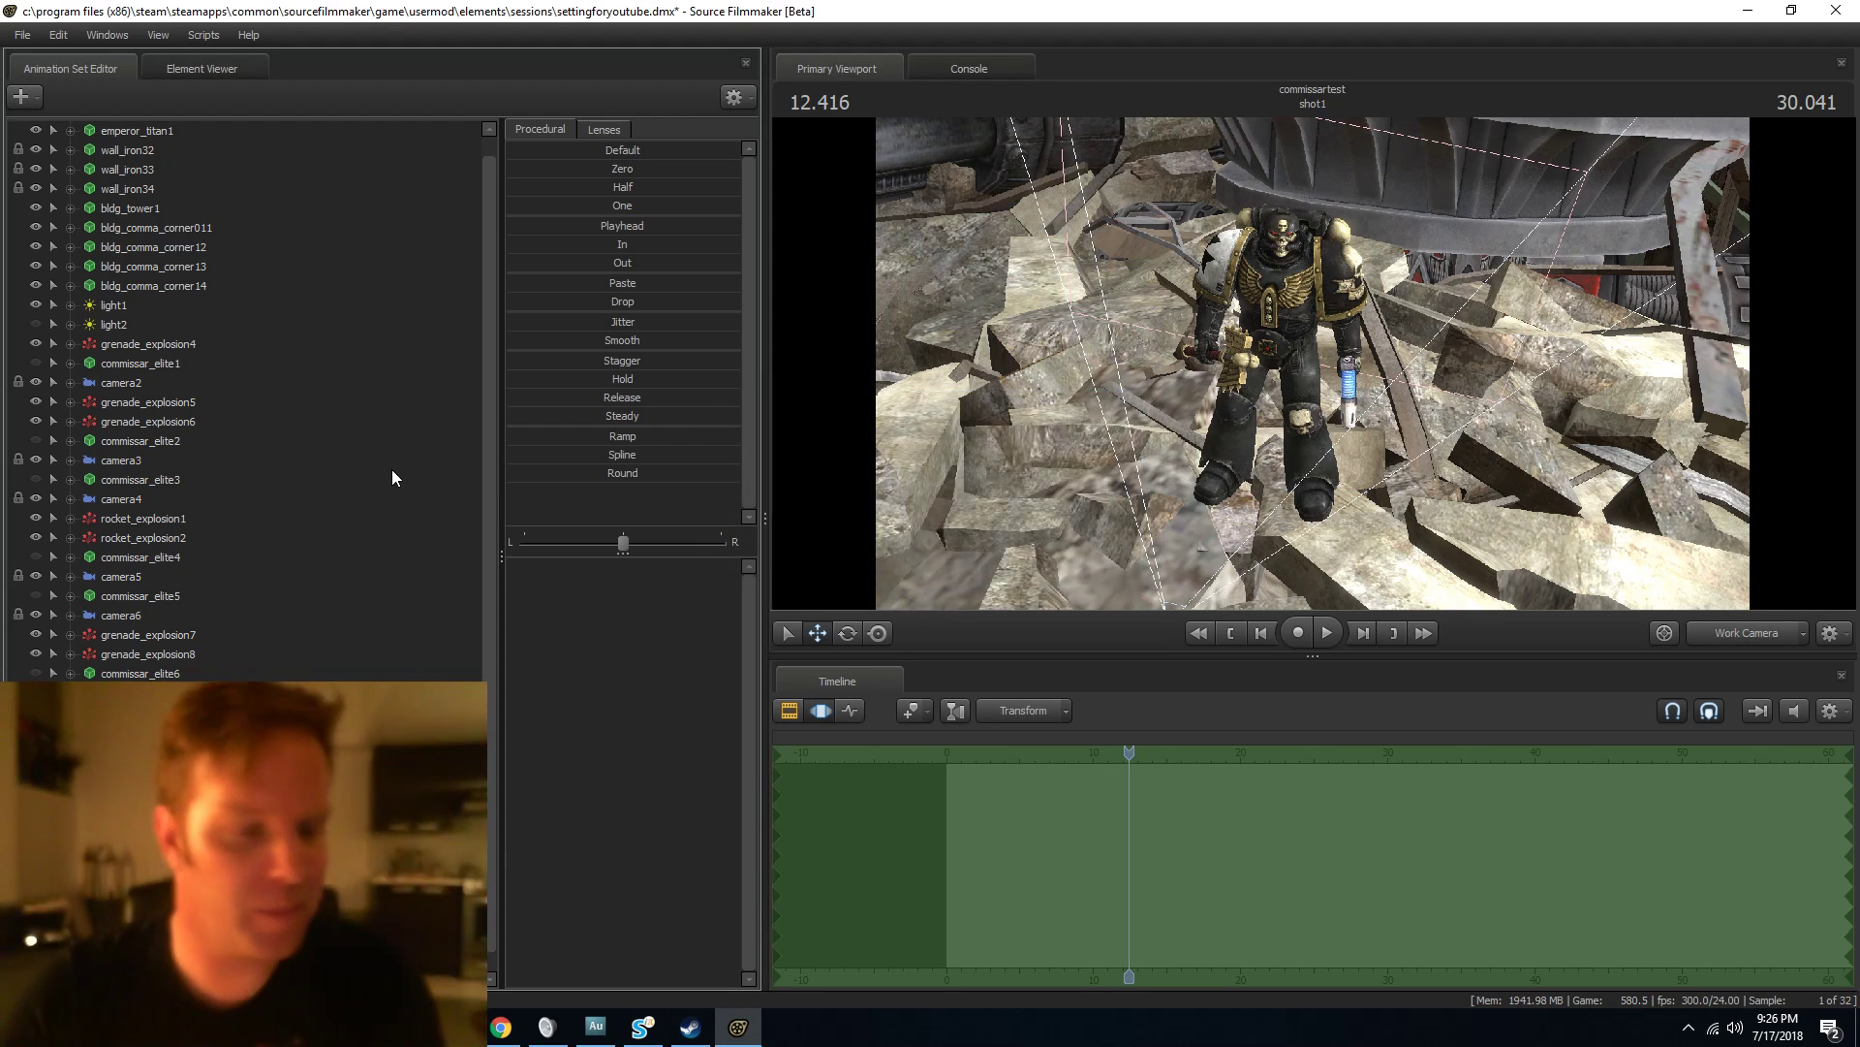
Place the new Cryo_Fog particle system on the ground beside the chaplain's feet, play the shot briefly, deselect it and undo the last change.
left_click_drag(145, 964, 1111, 515)
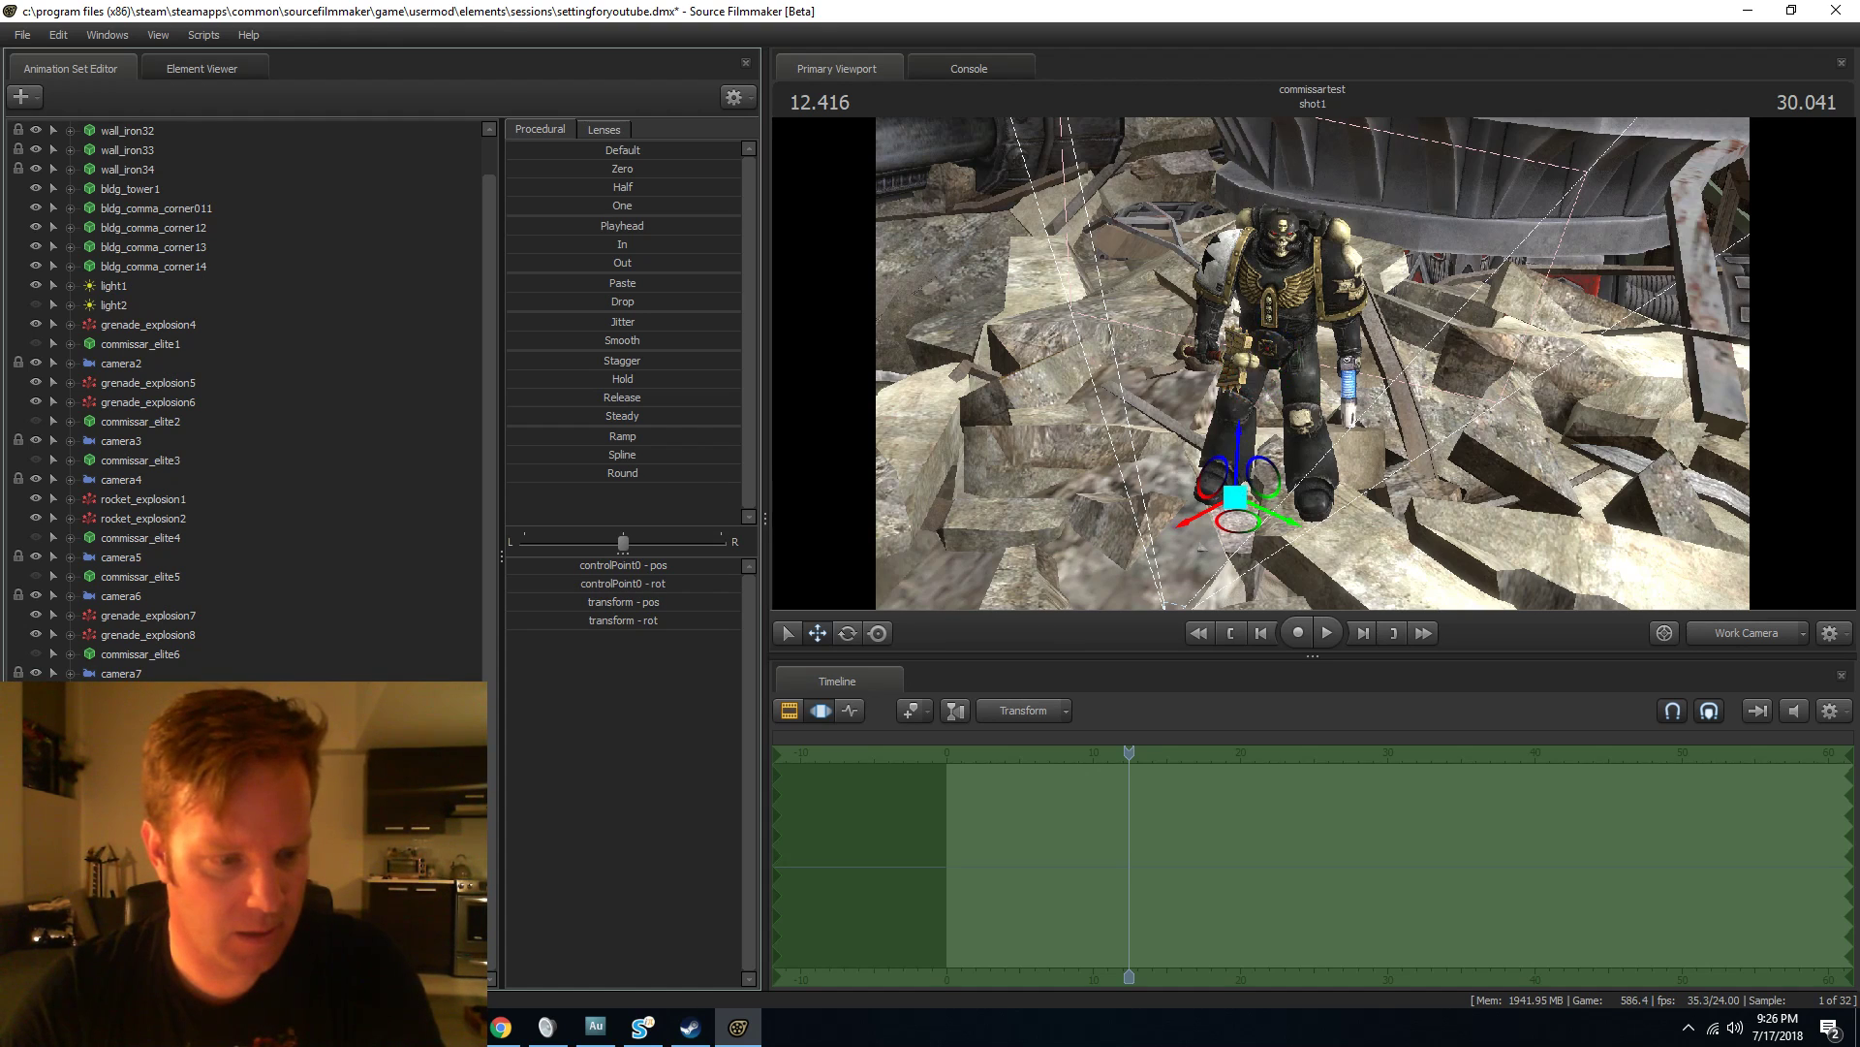
left_click_drag(1256, 378, 1149, 445)
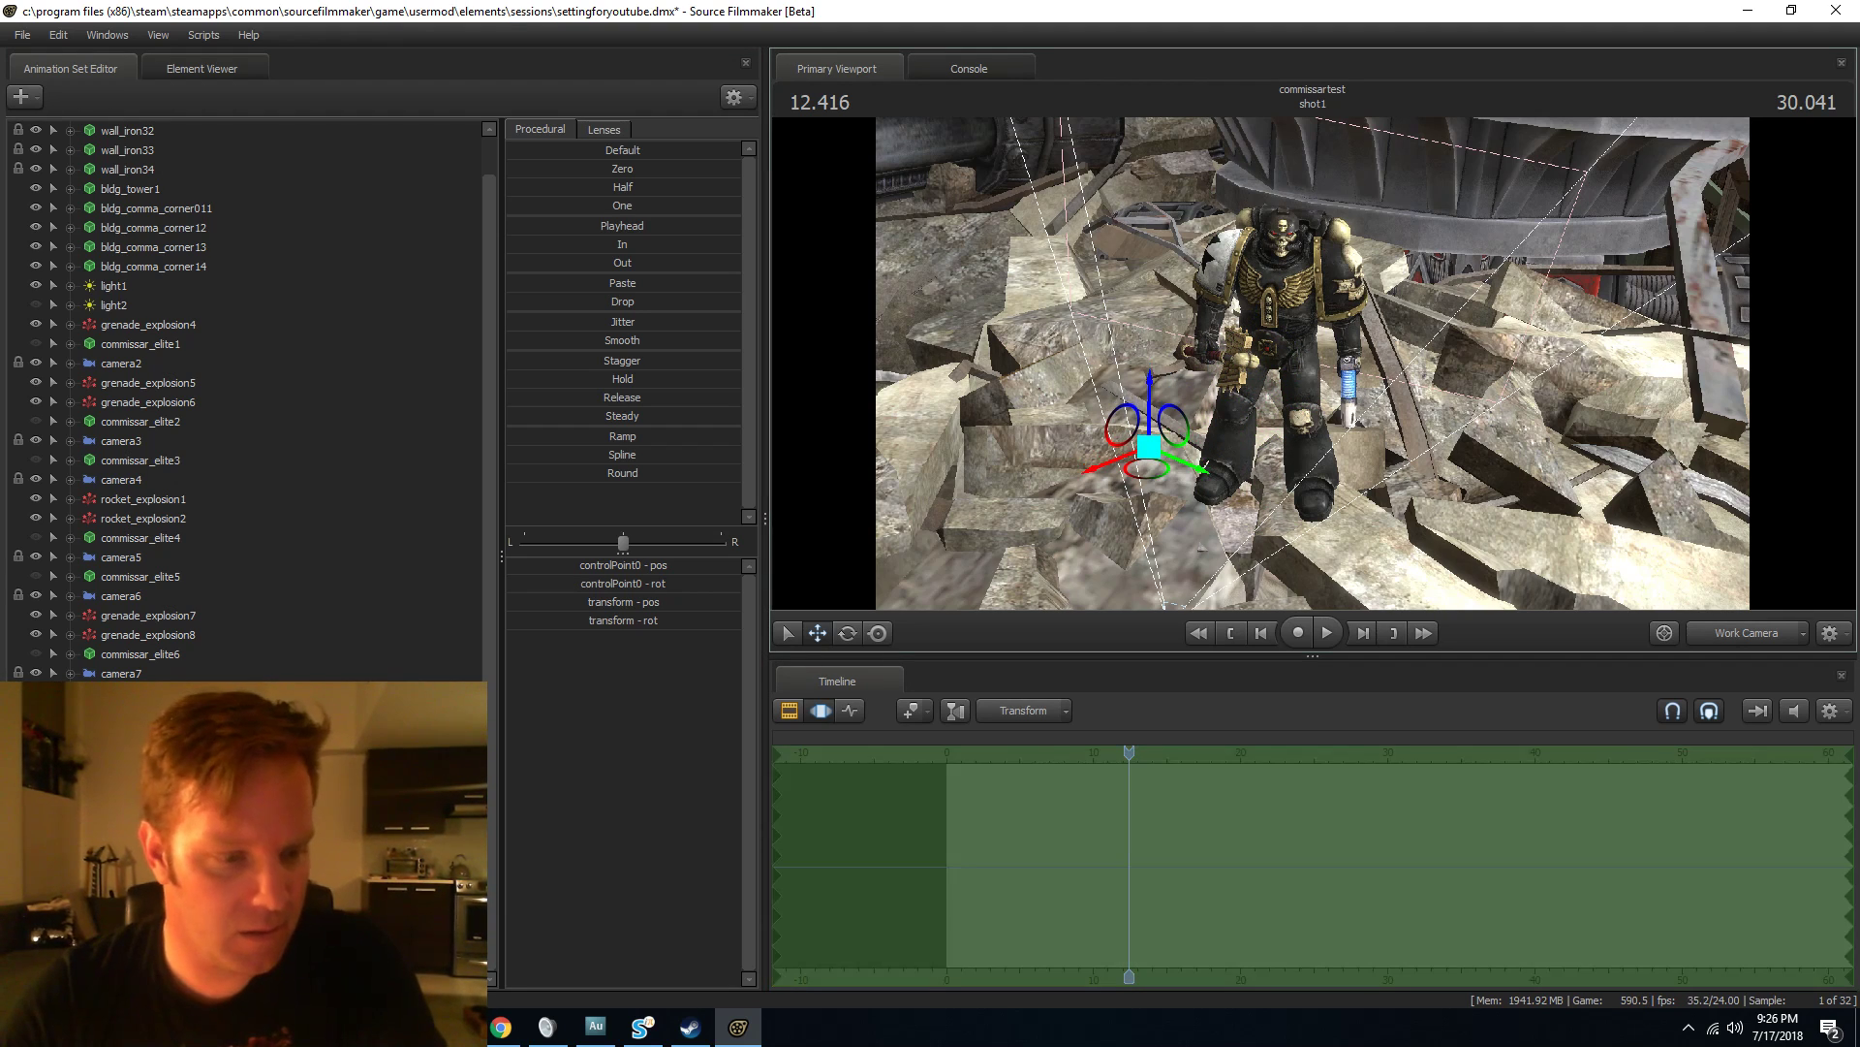
key("space")
key("space")
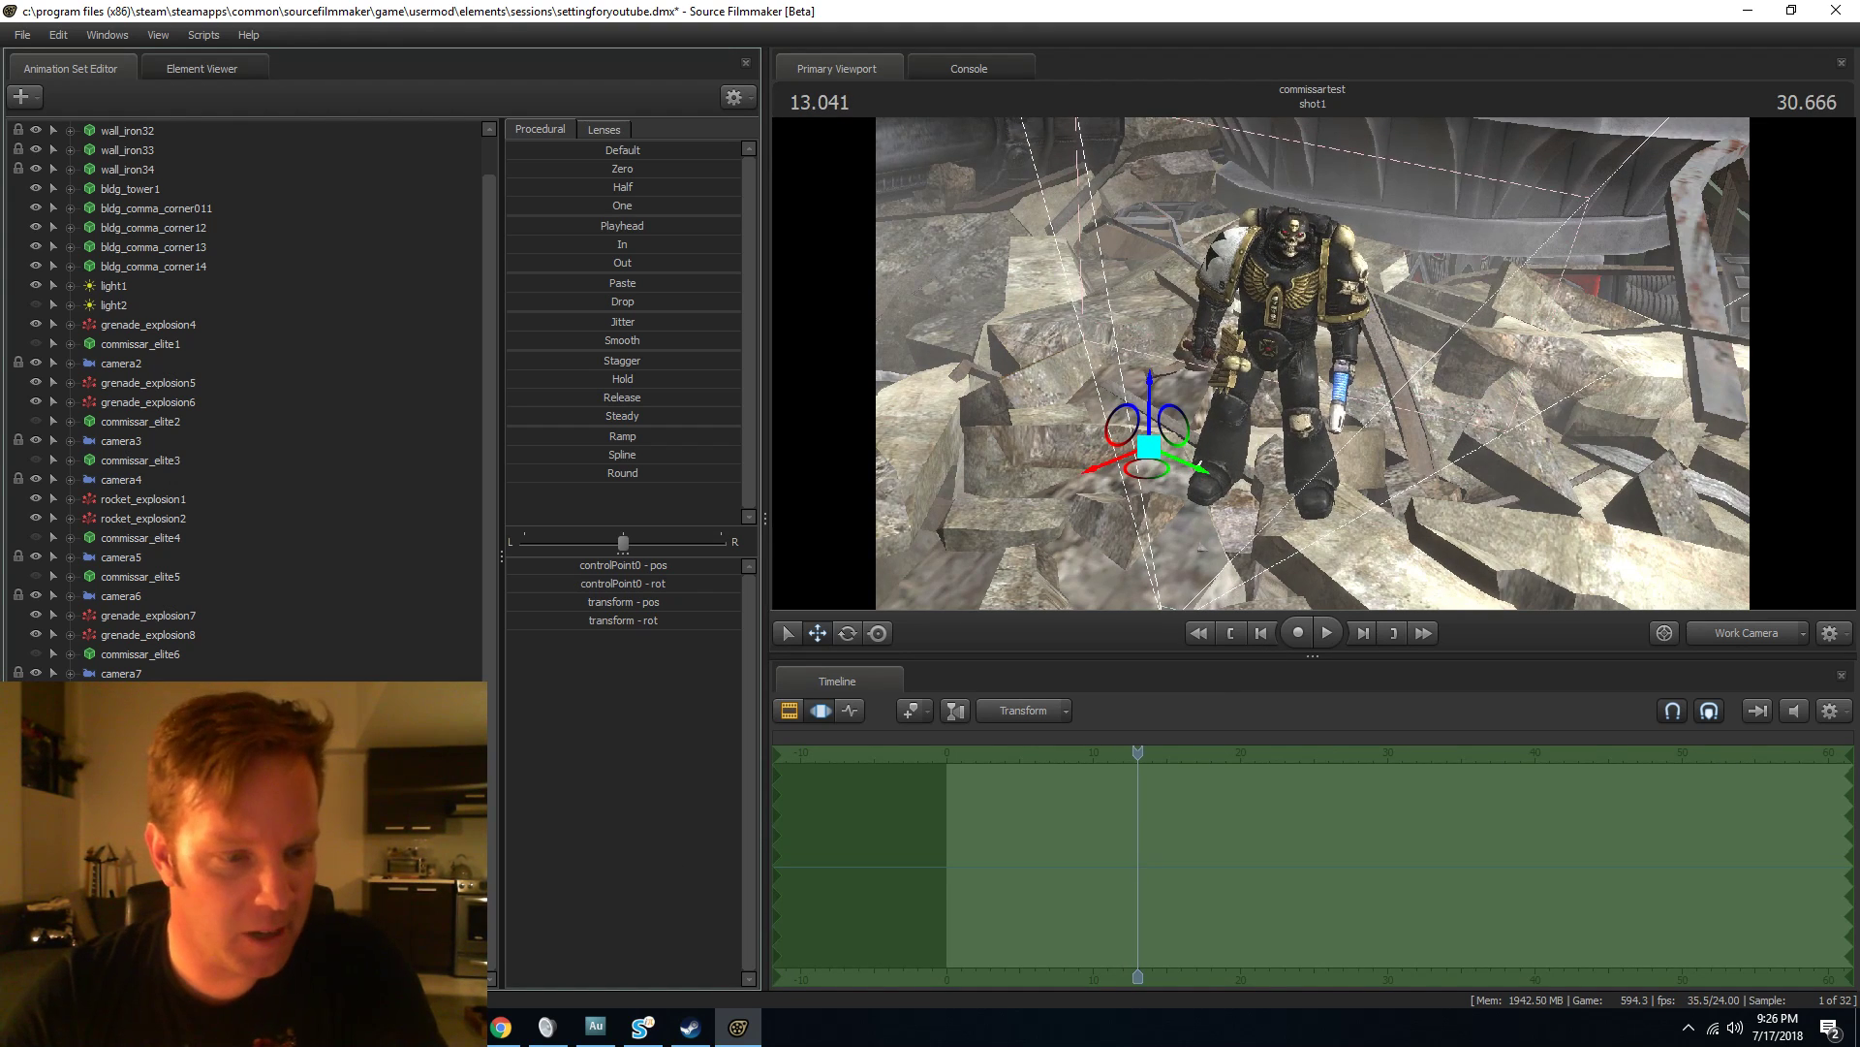
key("Escape")
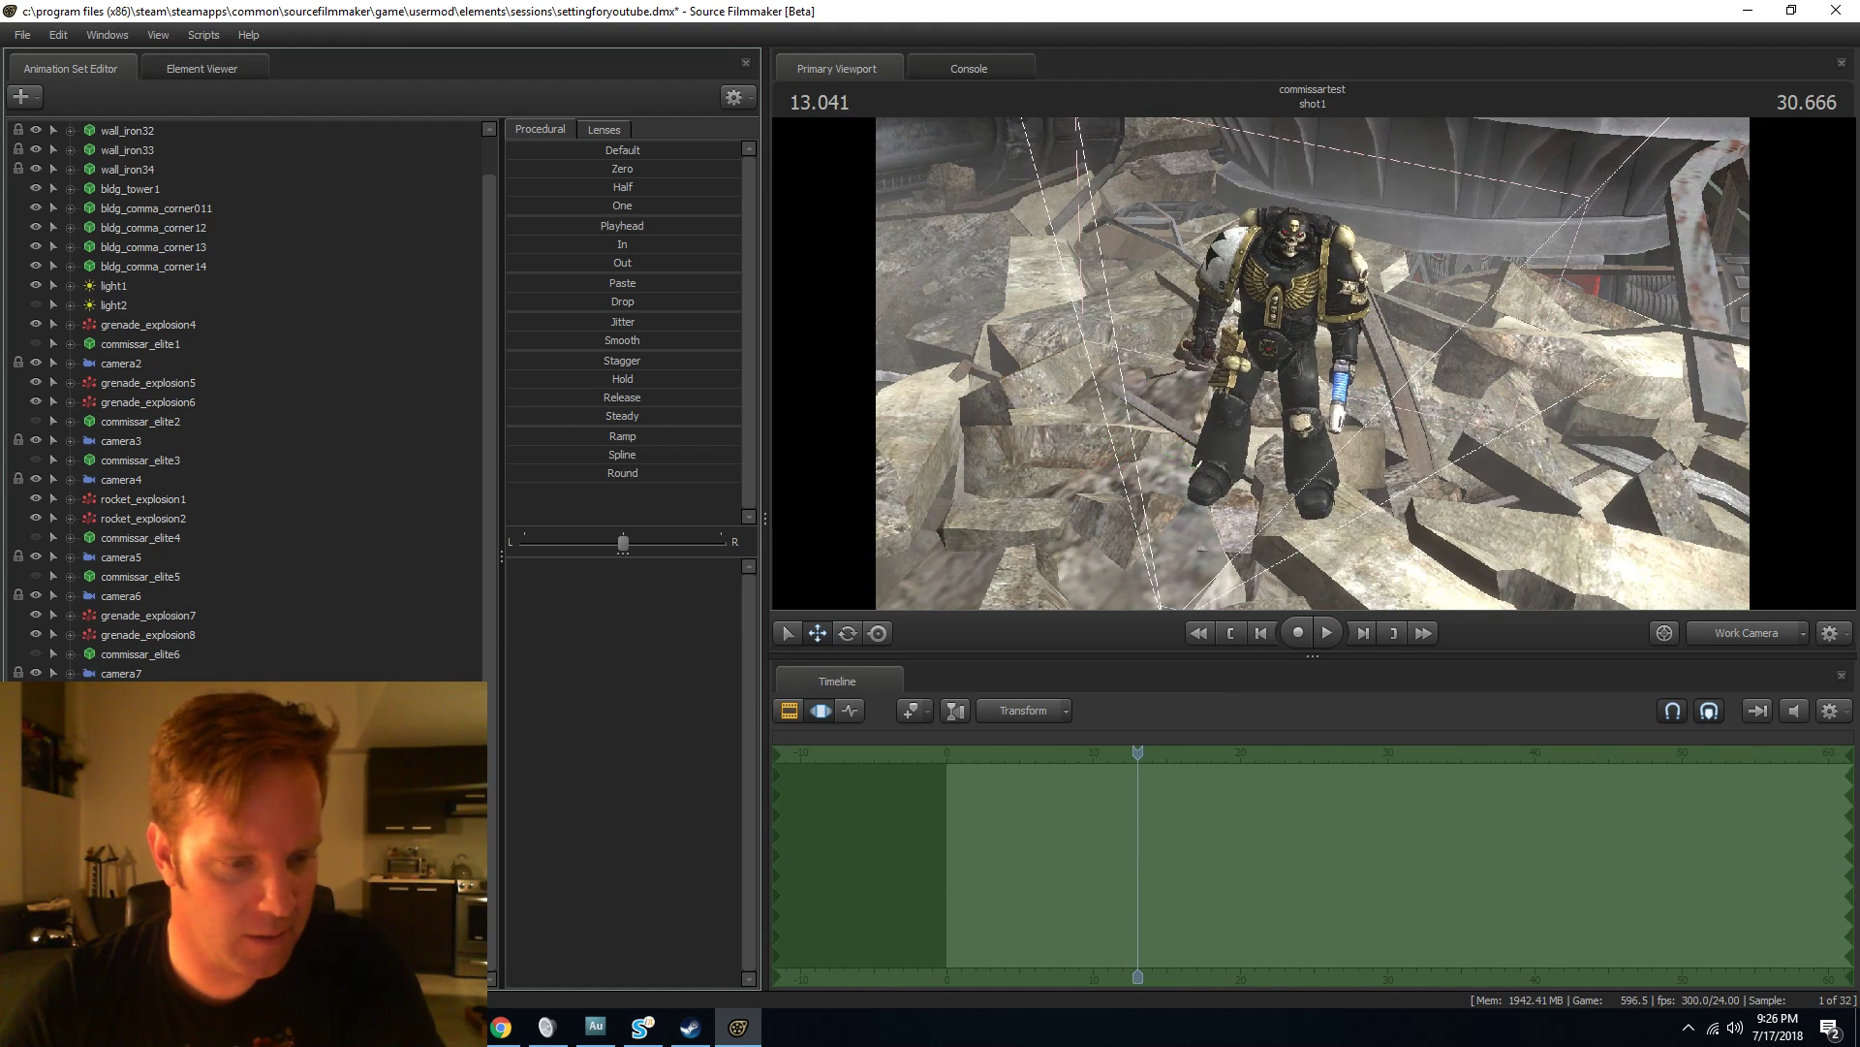
key("ctrl+z")
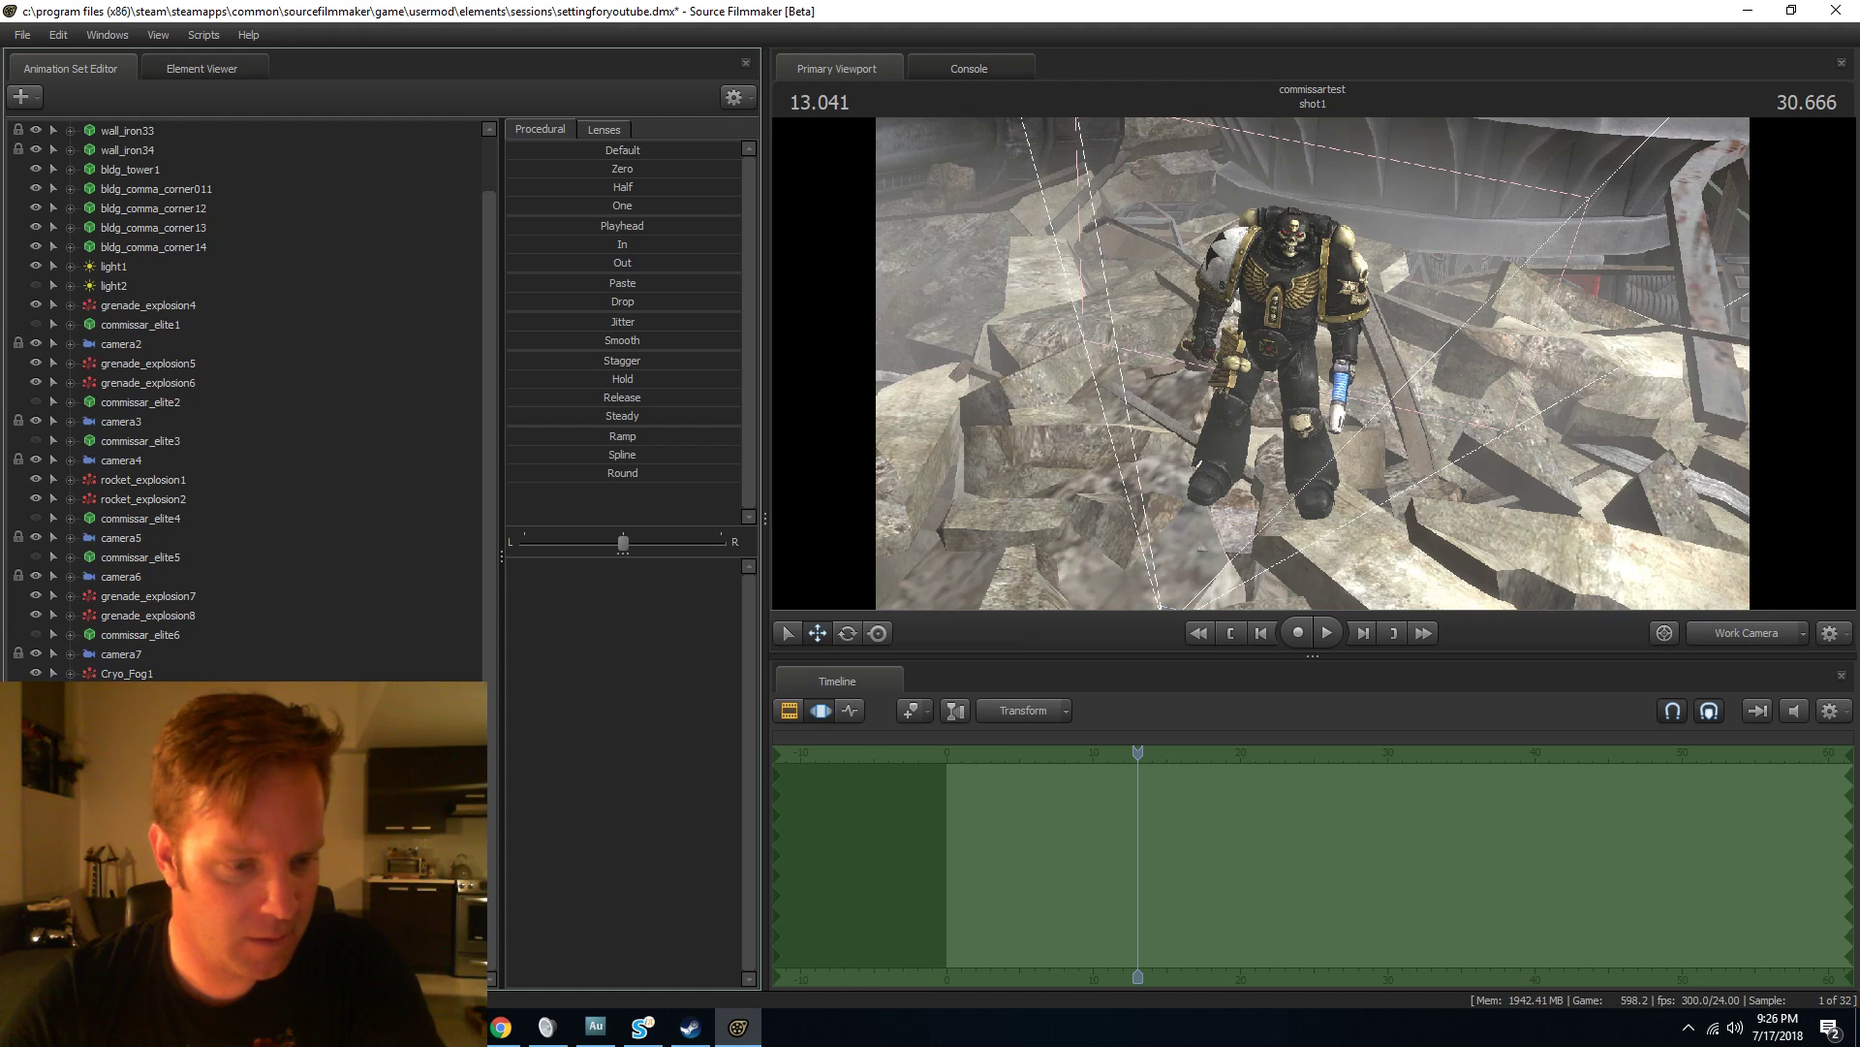
Play shot1 through camera15 in the Clip Editor from several points between about 11 and 20 seconds to check the fog.
left_click(791, 715)
mouse_move(1138, 752)
left_mouse_down()
mouse_move(994, 758)
mouse_move(1145, 753)
left_mouse_up()
key("space")
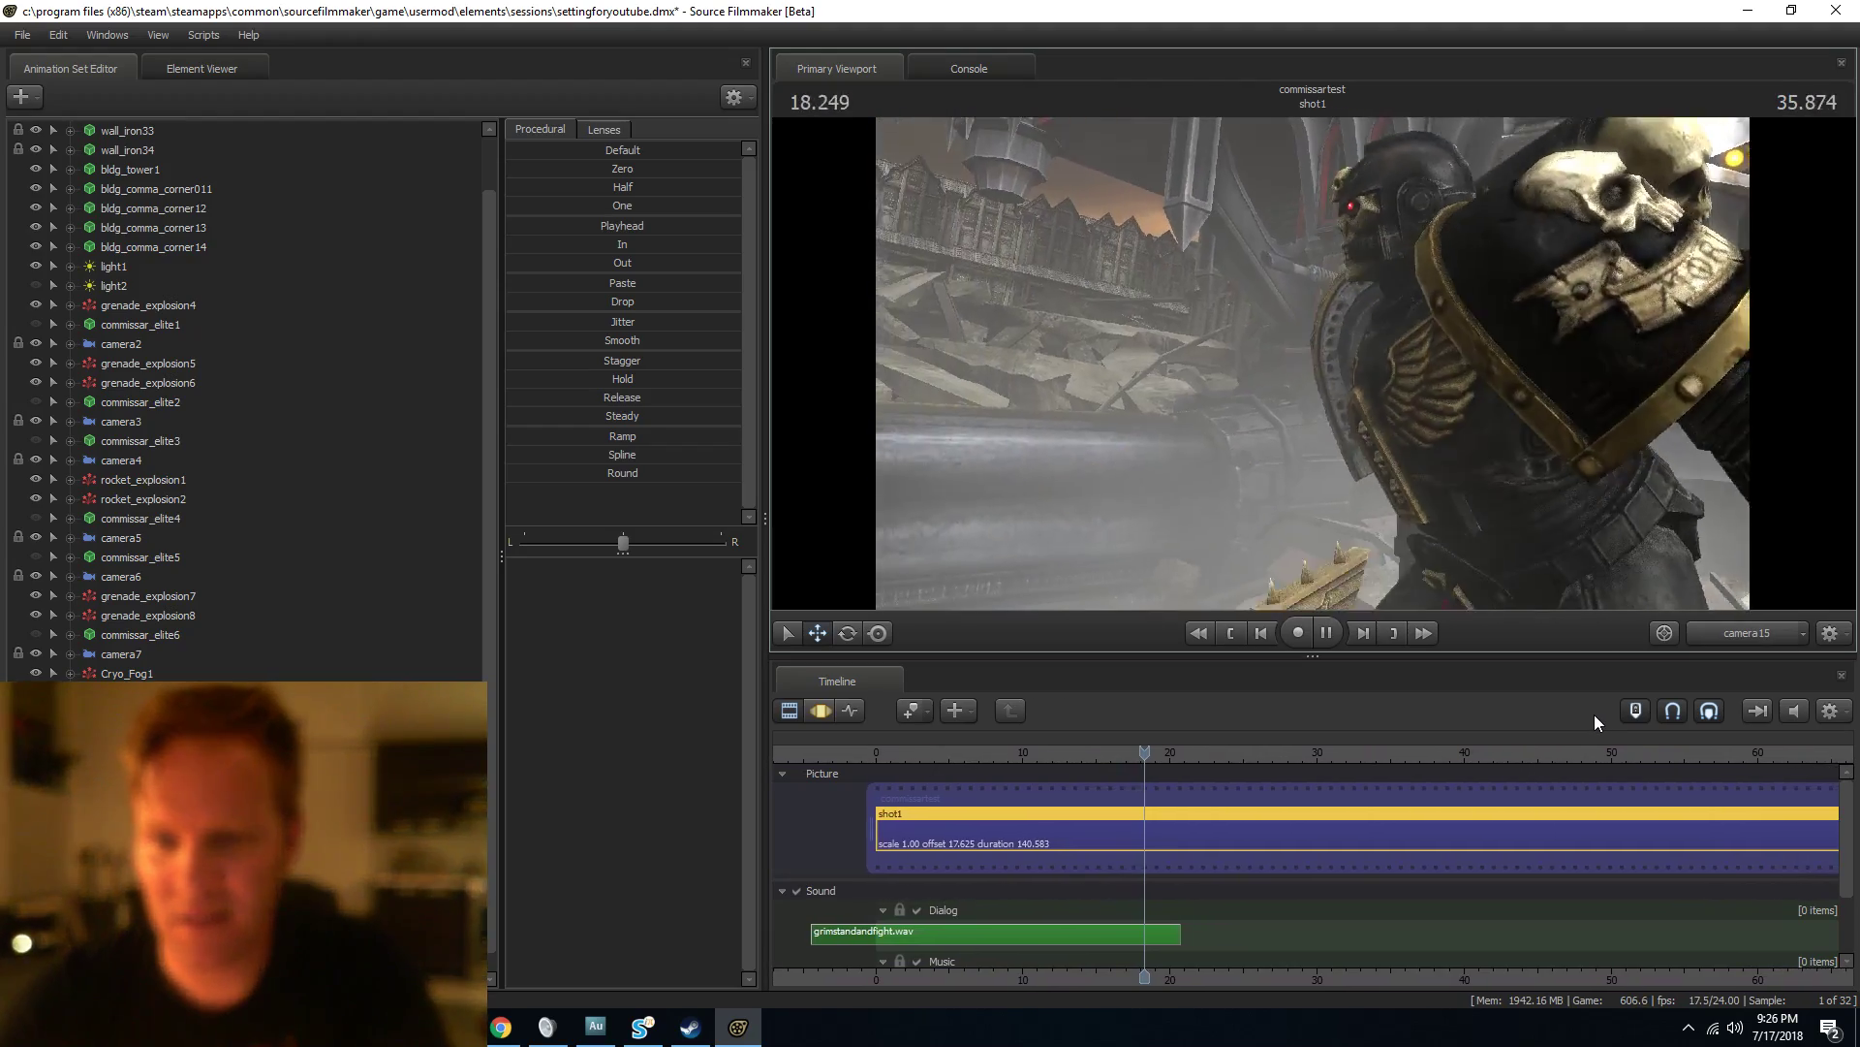
key("space")
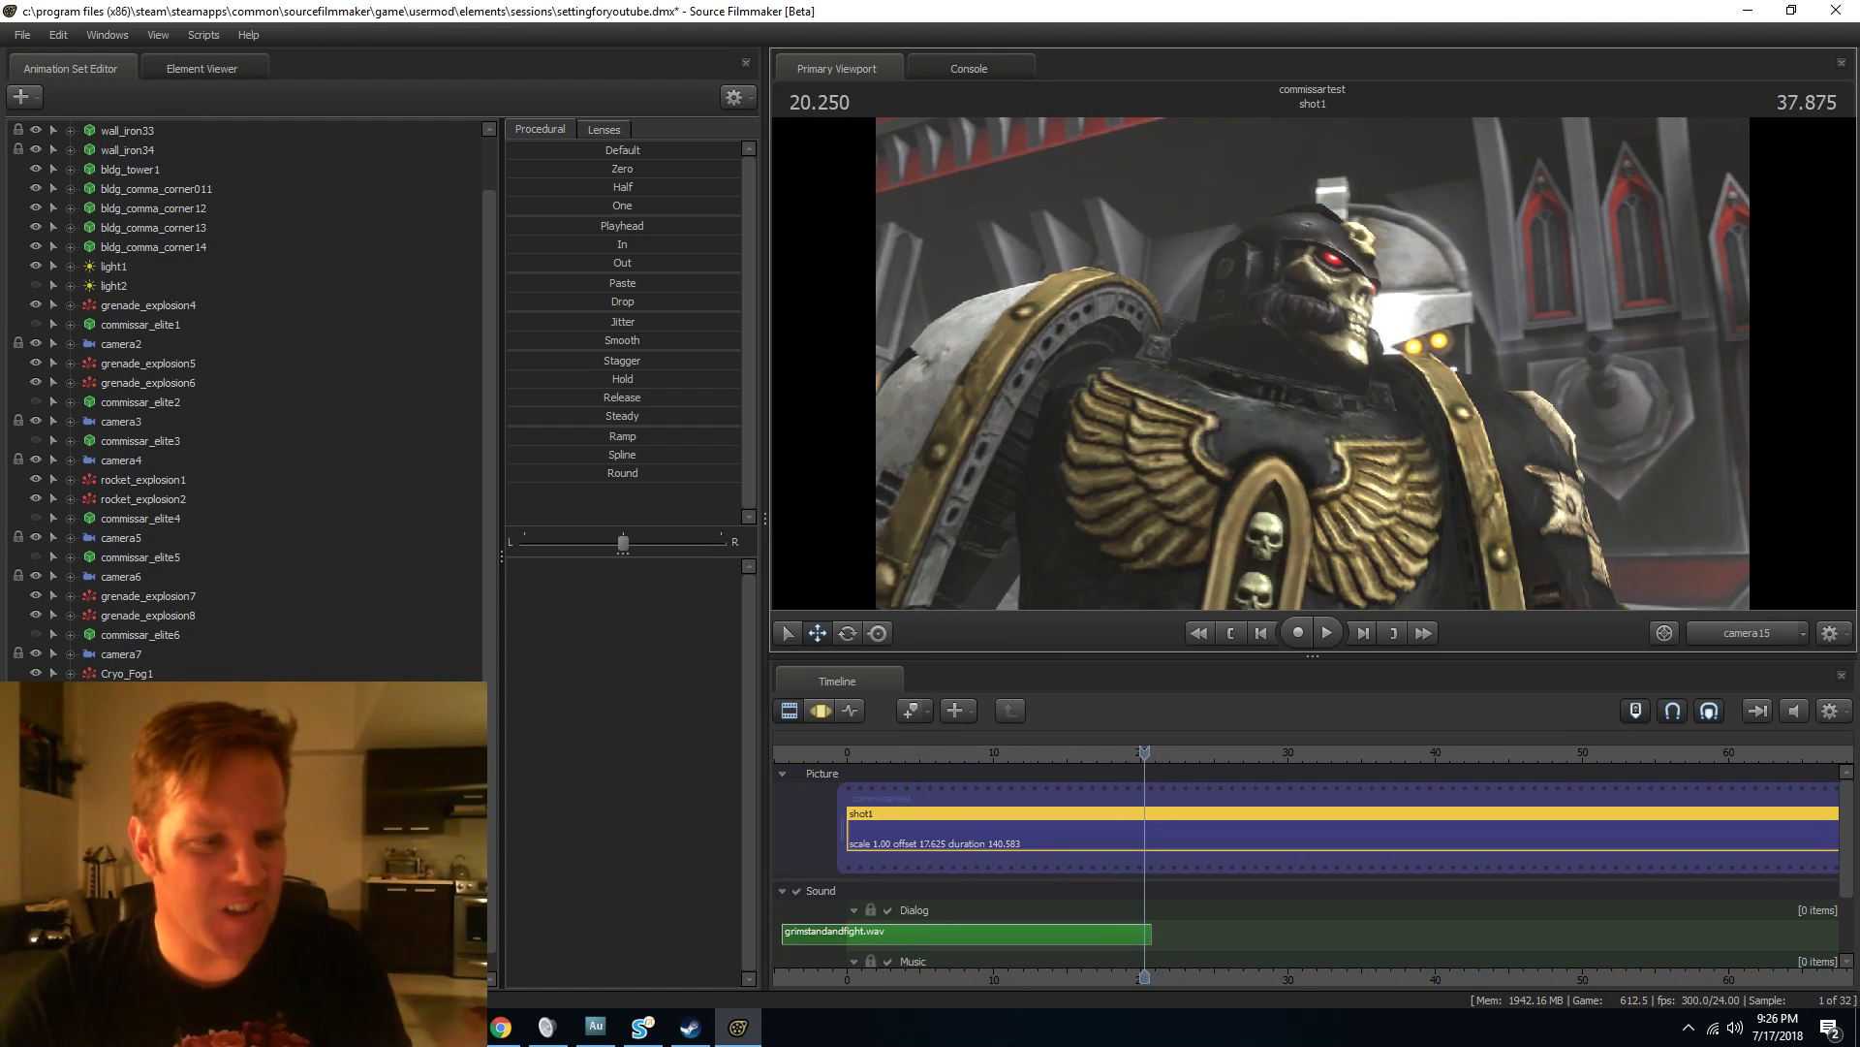
left_click_drag(972, 753, 1070, 763)
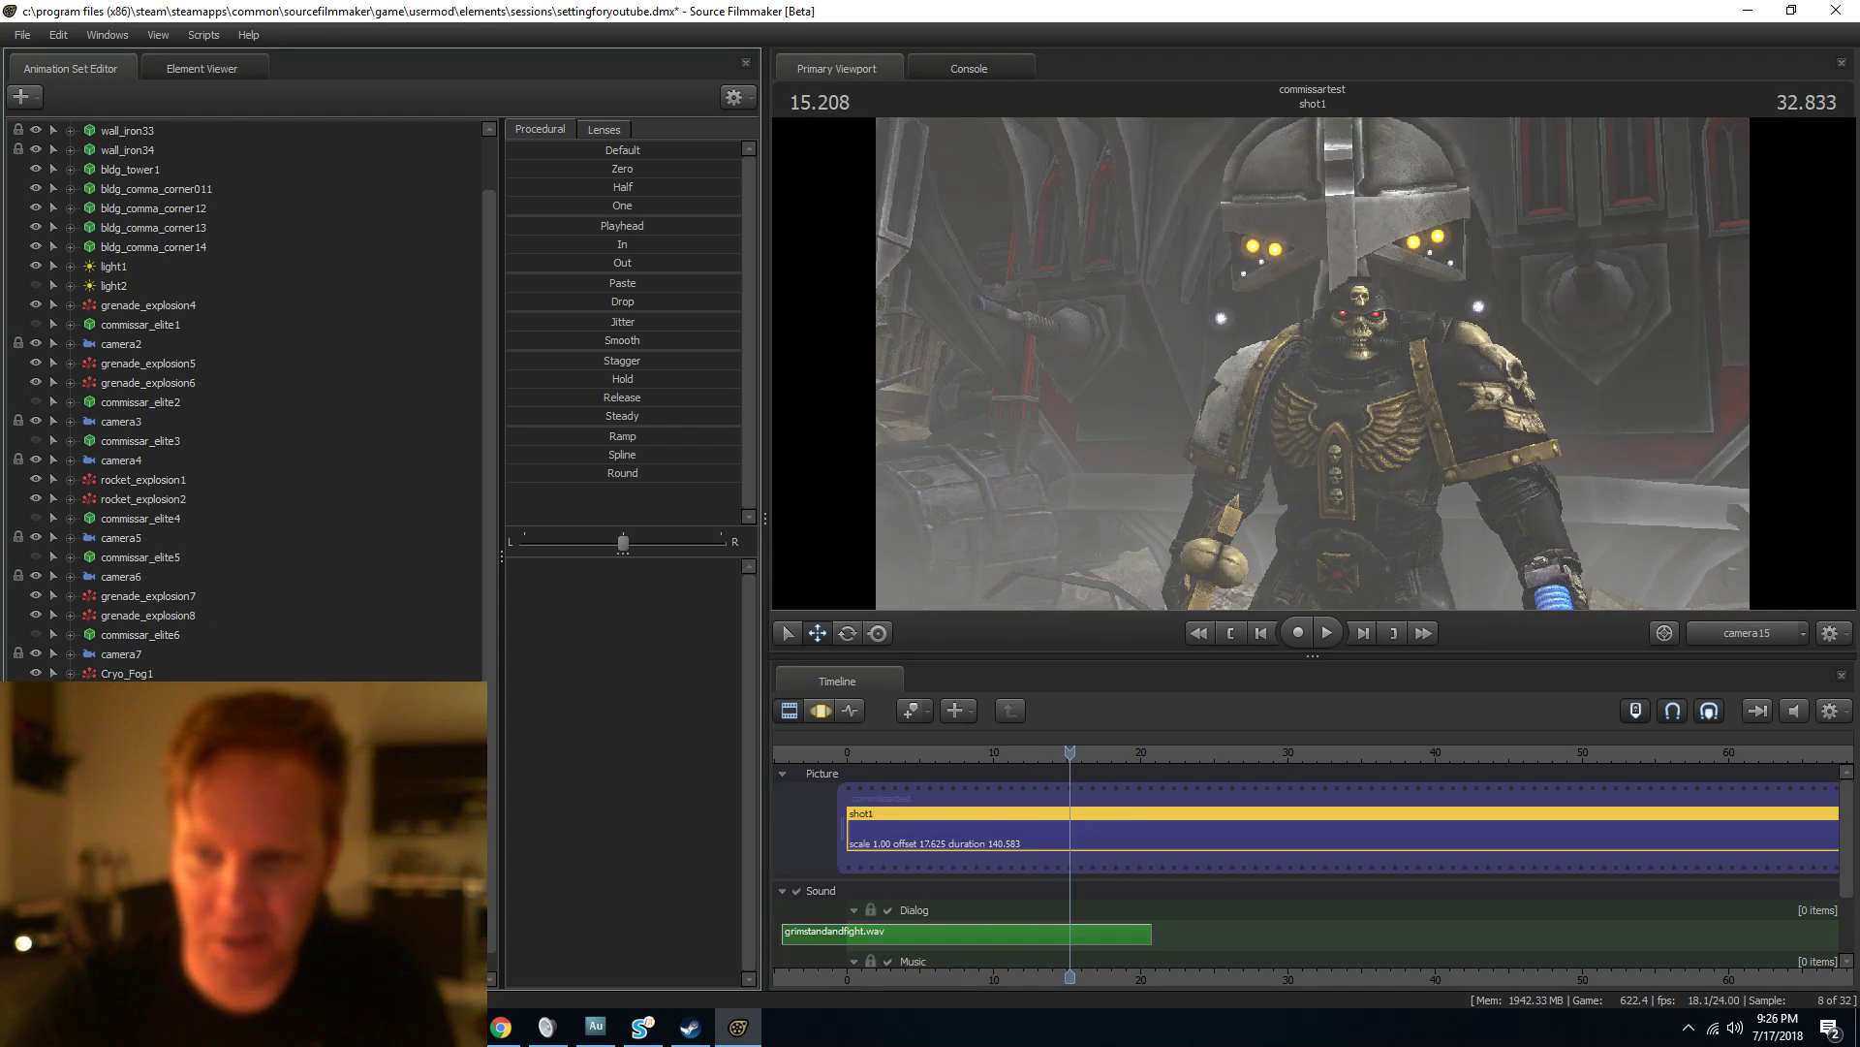
left_click(969, 747)
key("space")
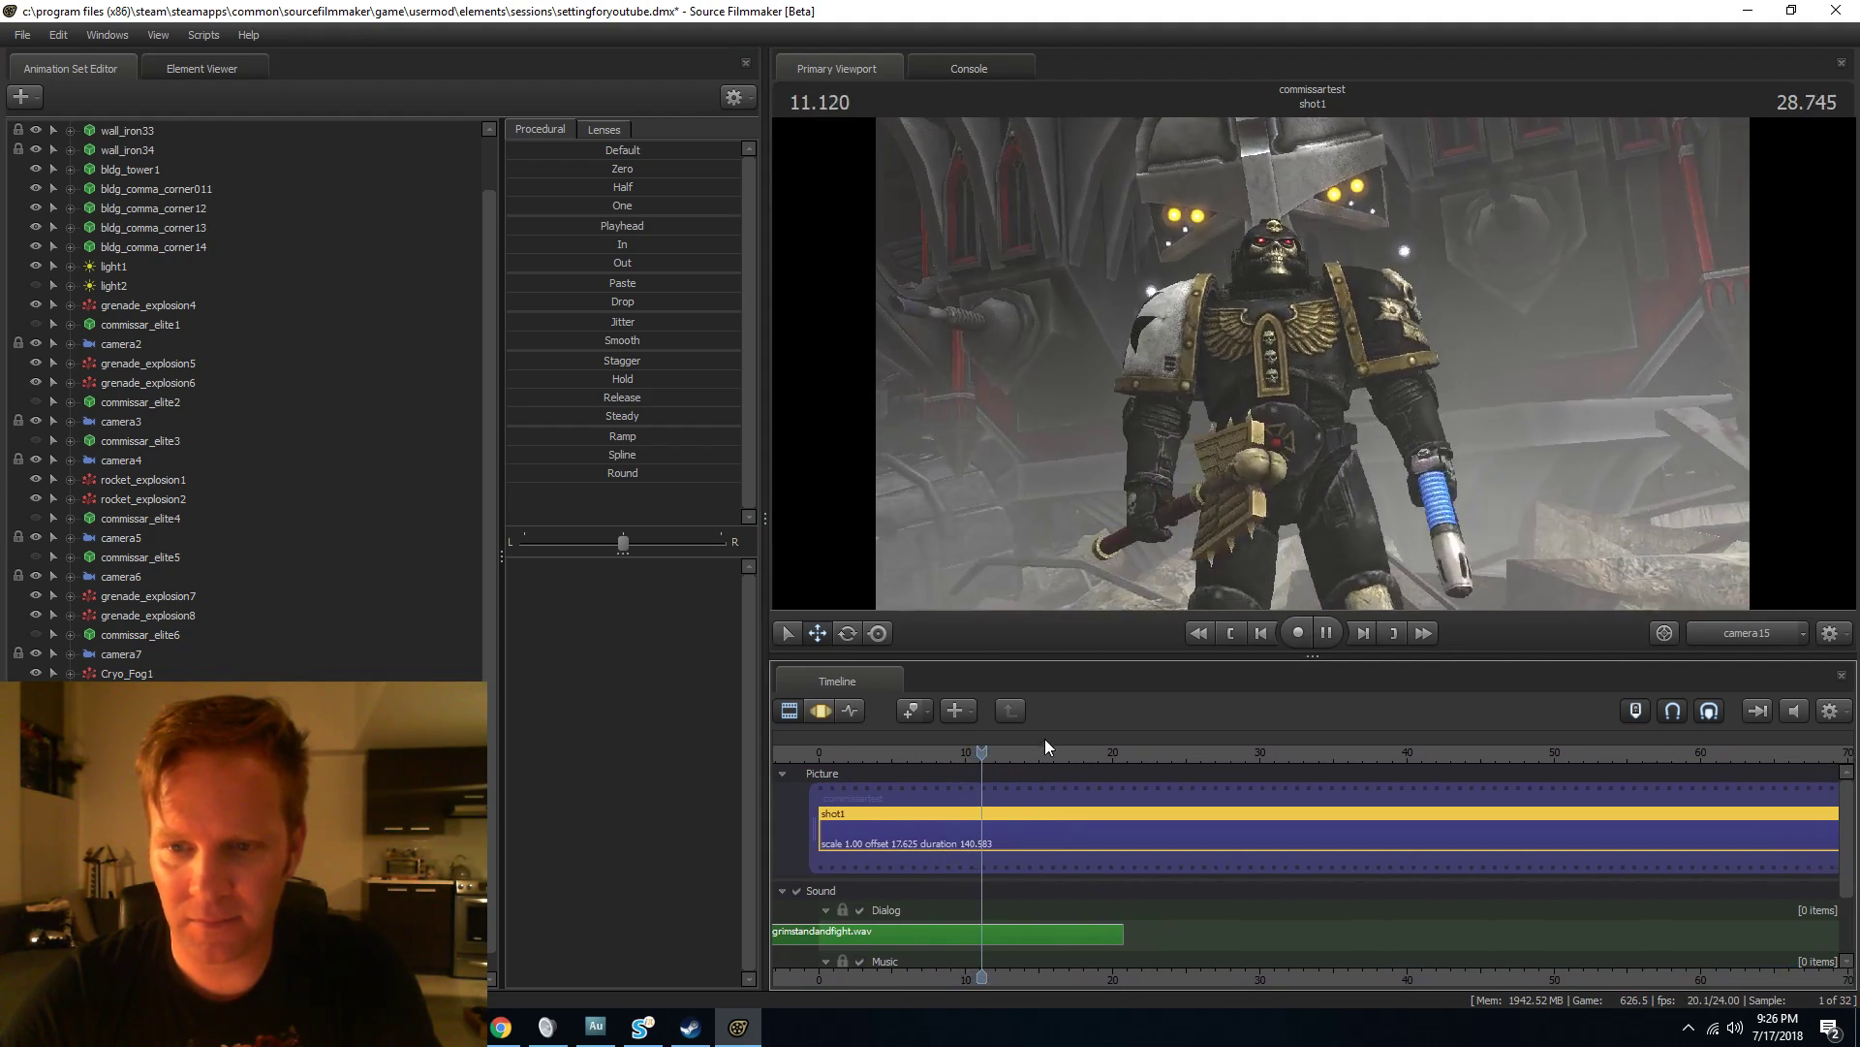
Mark the timeline's playback range from about 14.65 to 20.56 seconds and park the playhead inside it at about 16.7 seconds.
left_click_drag(986, 754, 1027, 754)
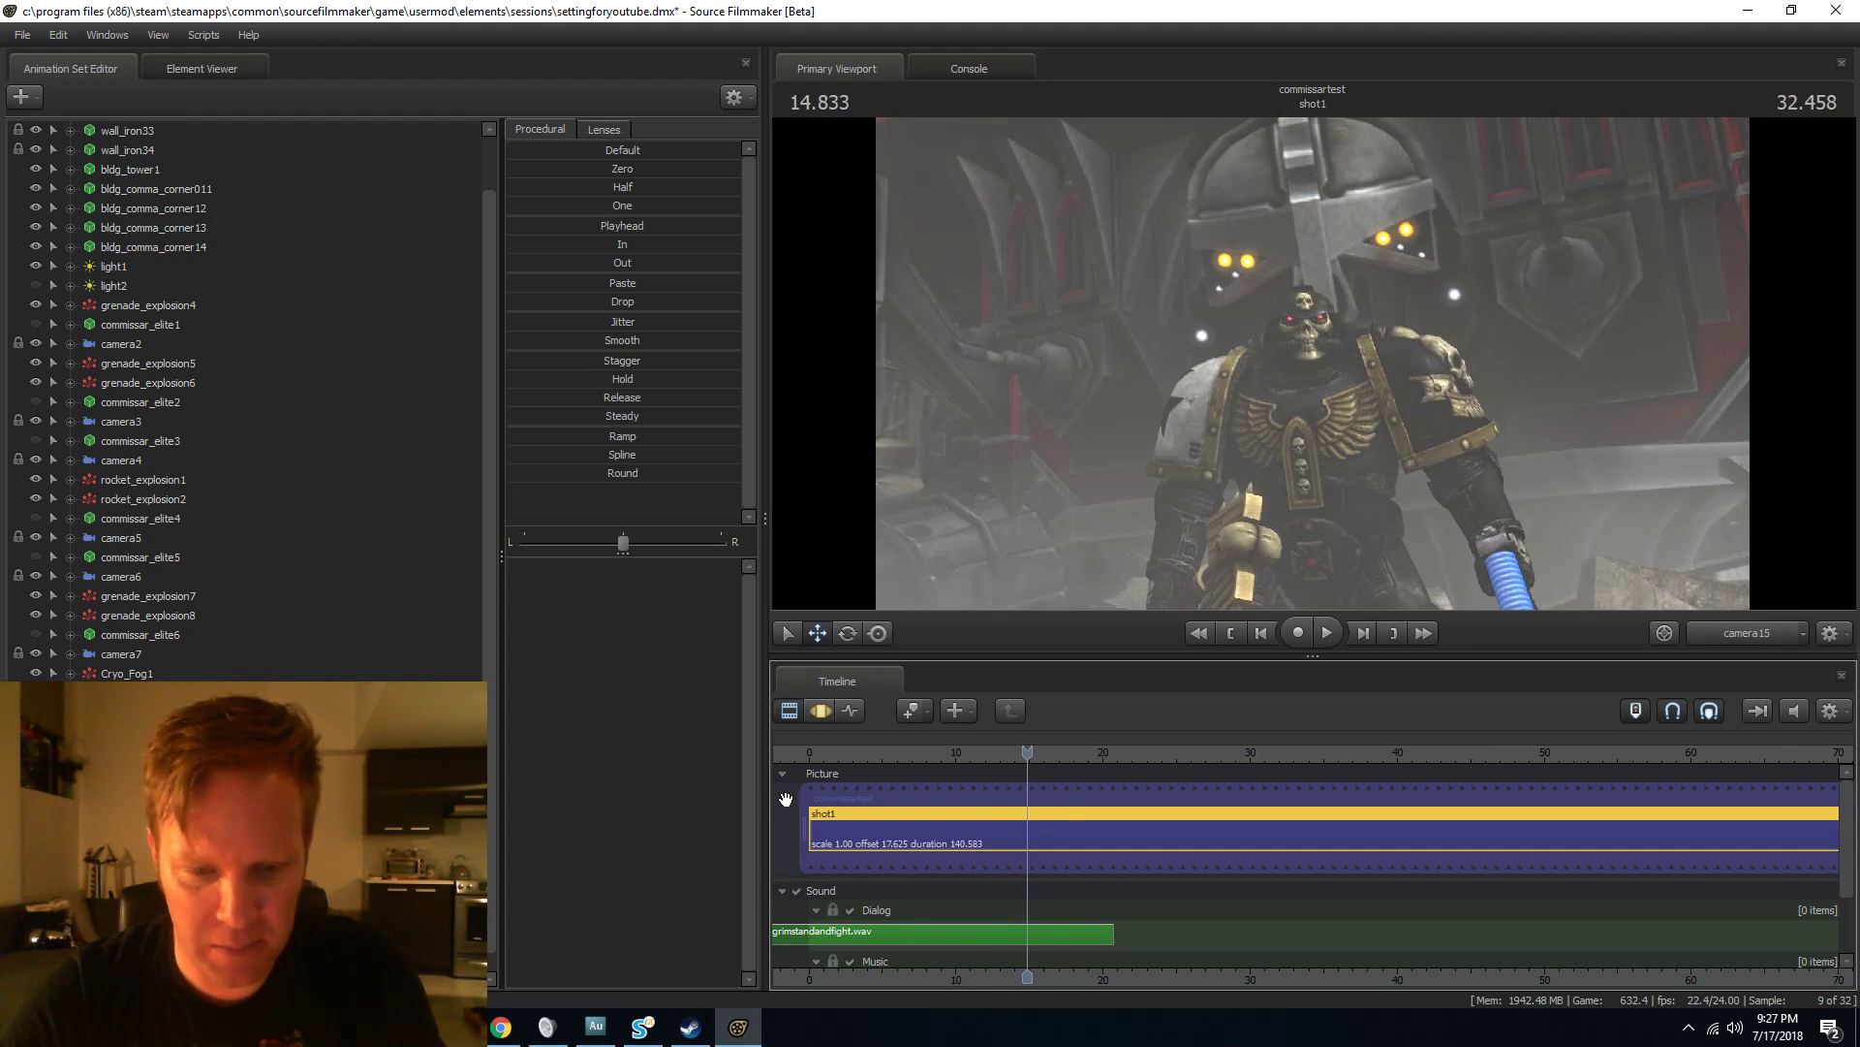
left_click_drag(806, 794, 1111, 765)
scroll(1483, 904, "down", 2)
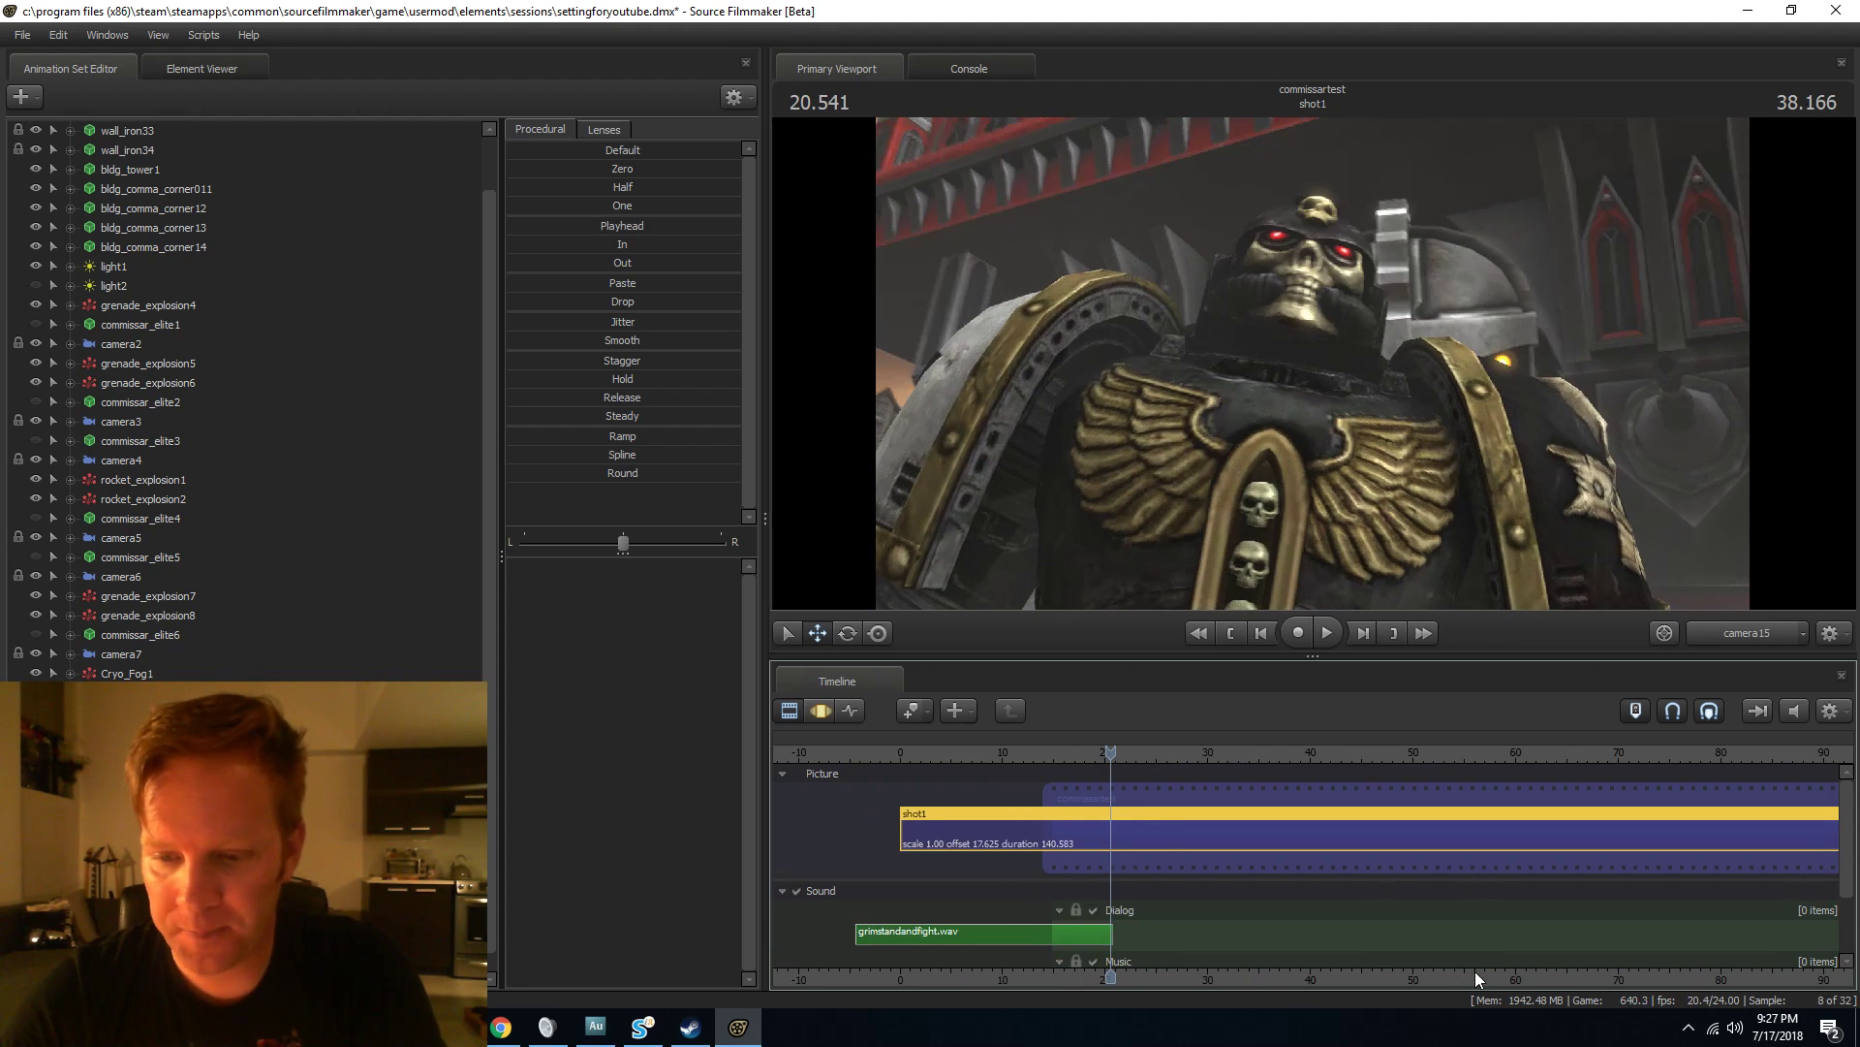
middle_click_drag(1475, 971, 1305, 957)
scroll(1305, 958, "down", 3)
scroll(1654, 848, "down", 3)
scroll(1654, 848, "down", 3)
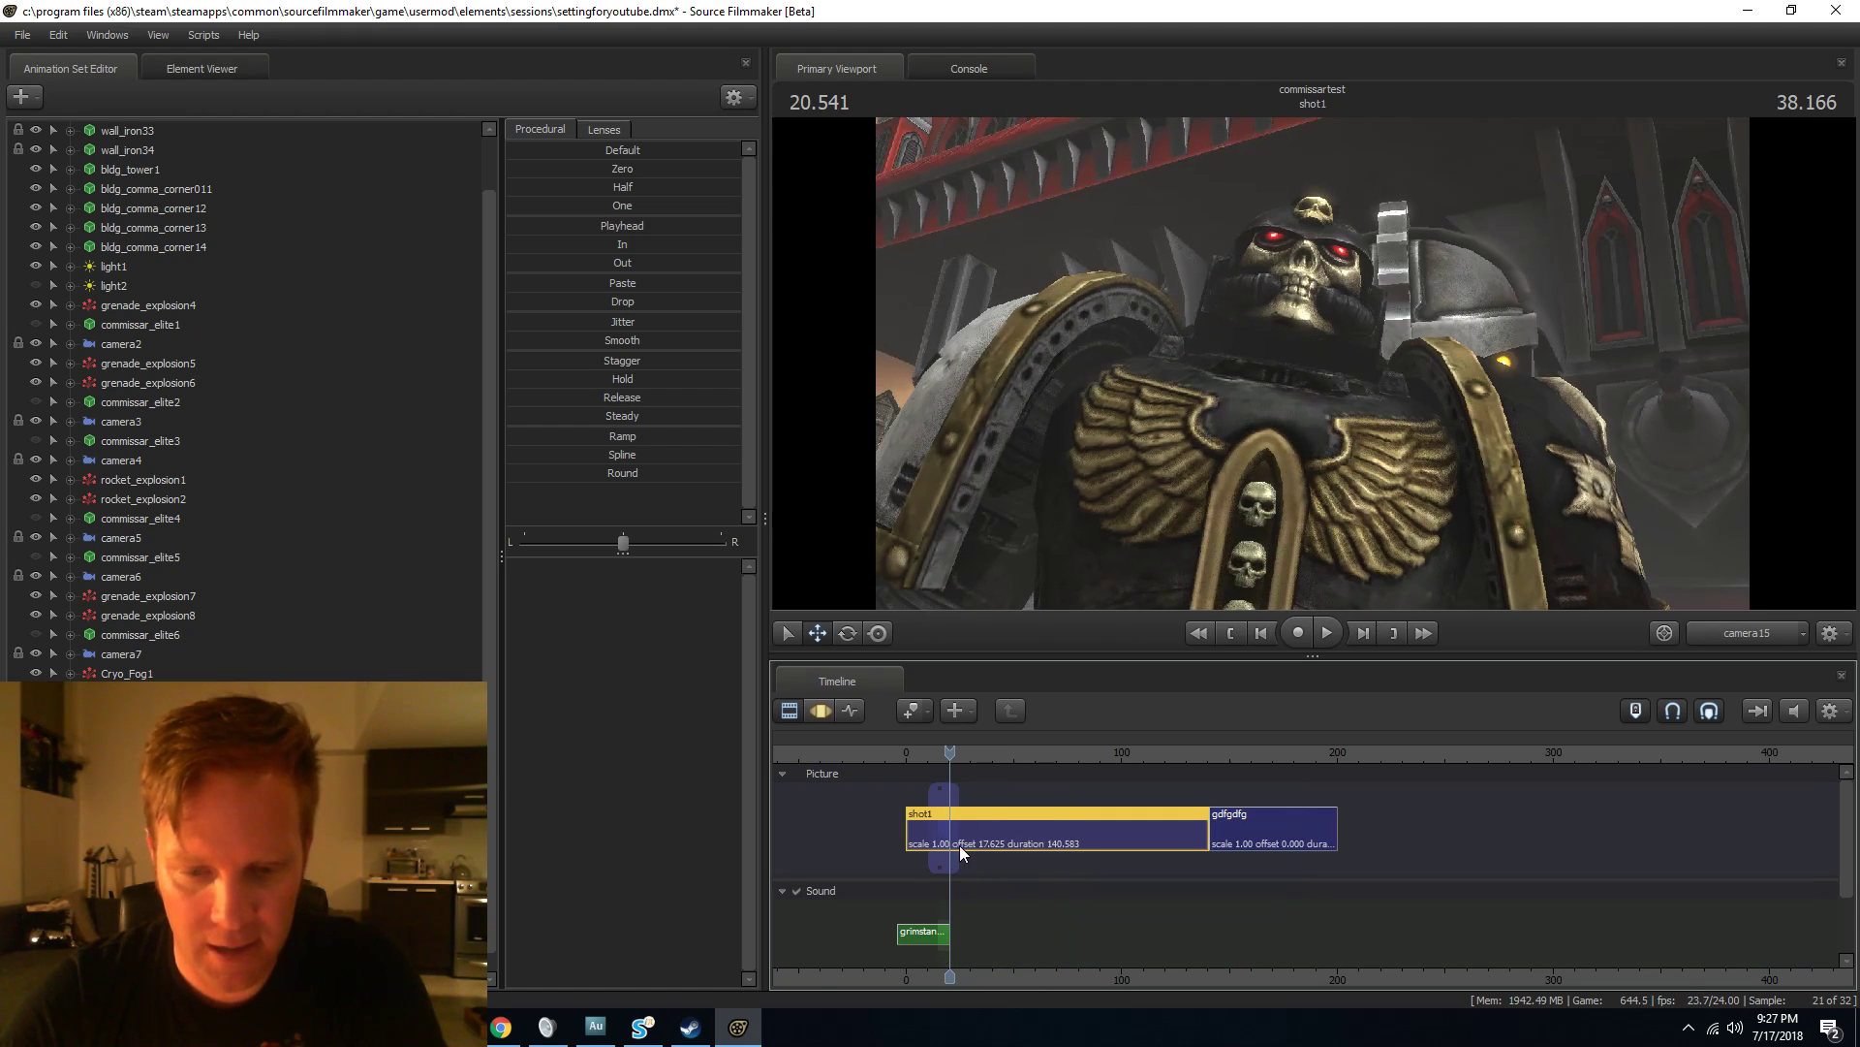
scroll(960, 845, "up", 10)
scroll(863, 790, "up", 4)
left_click(886, 754)
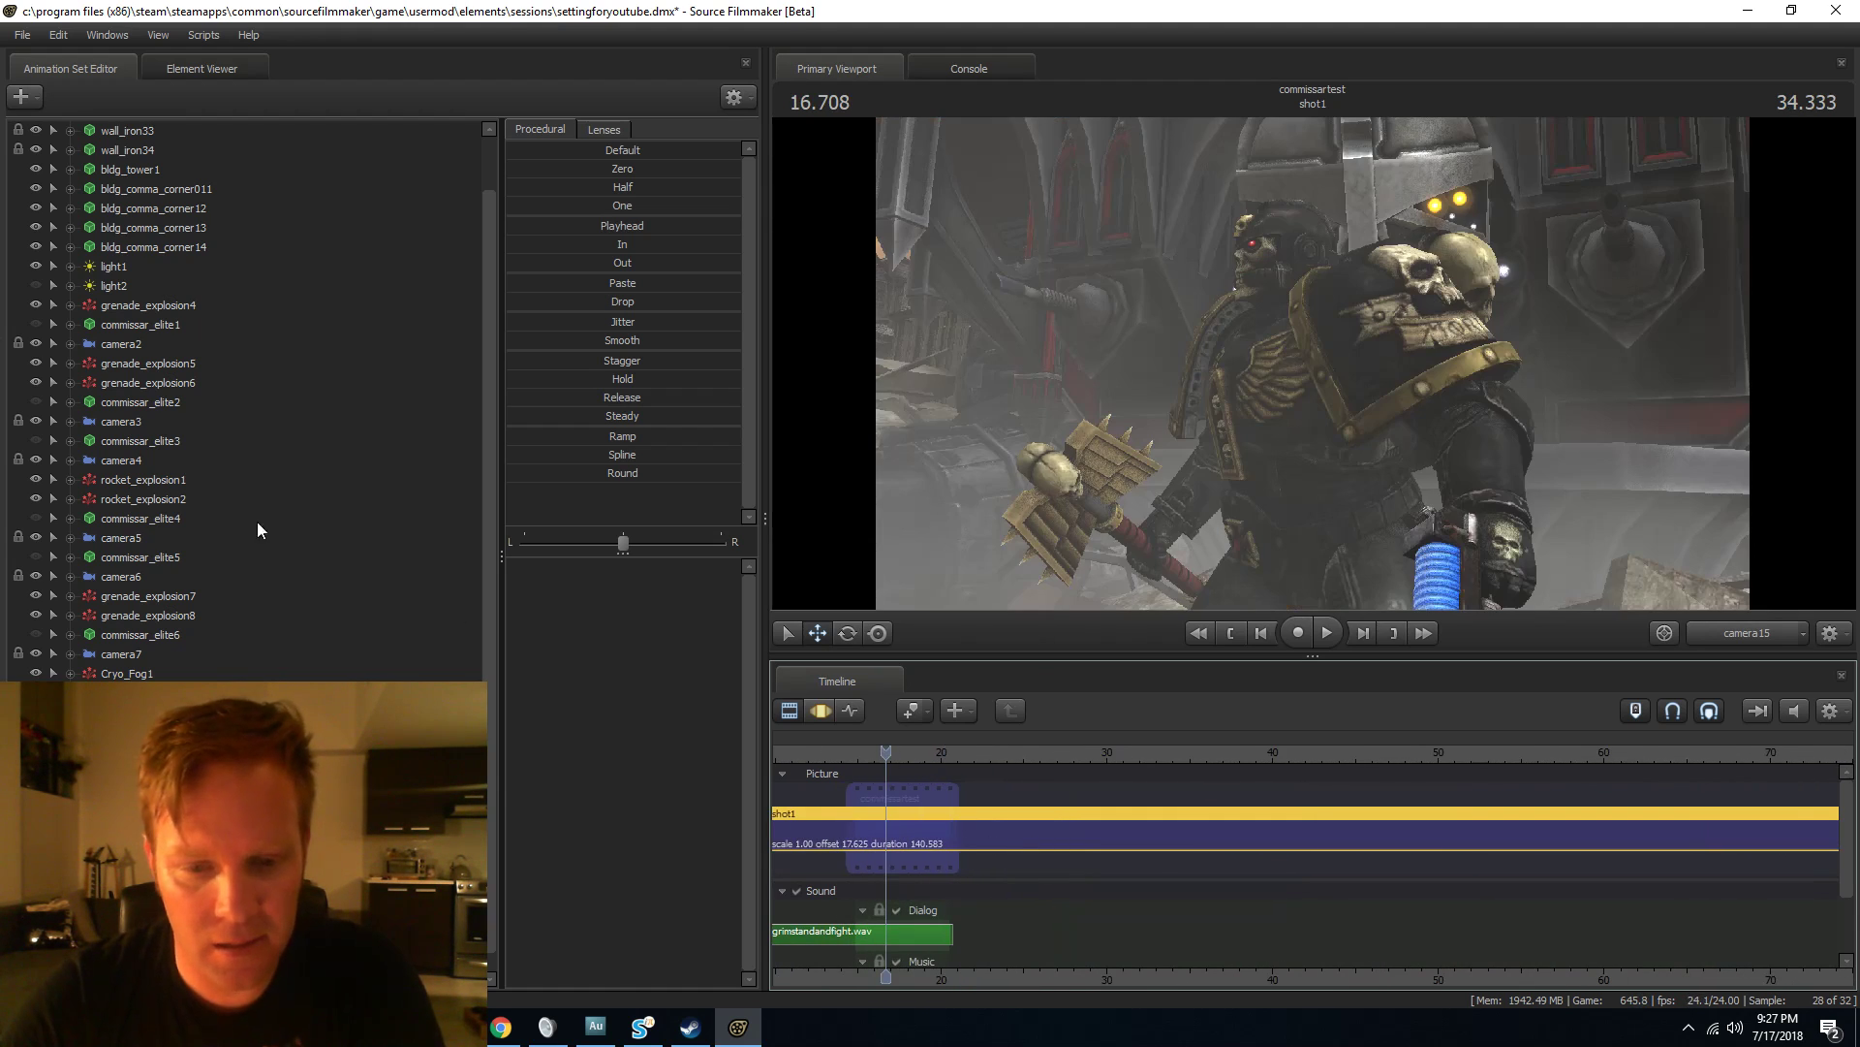
Open the movie export settings for the marked range and inspect the file name in the output path.
left_click(23, 36)
mouse_move(52, 231)
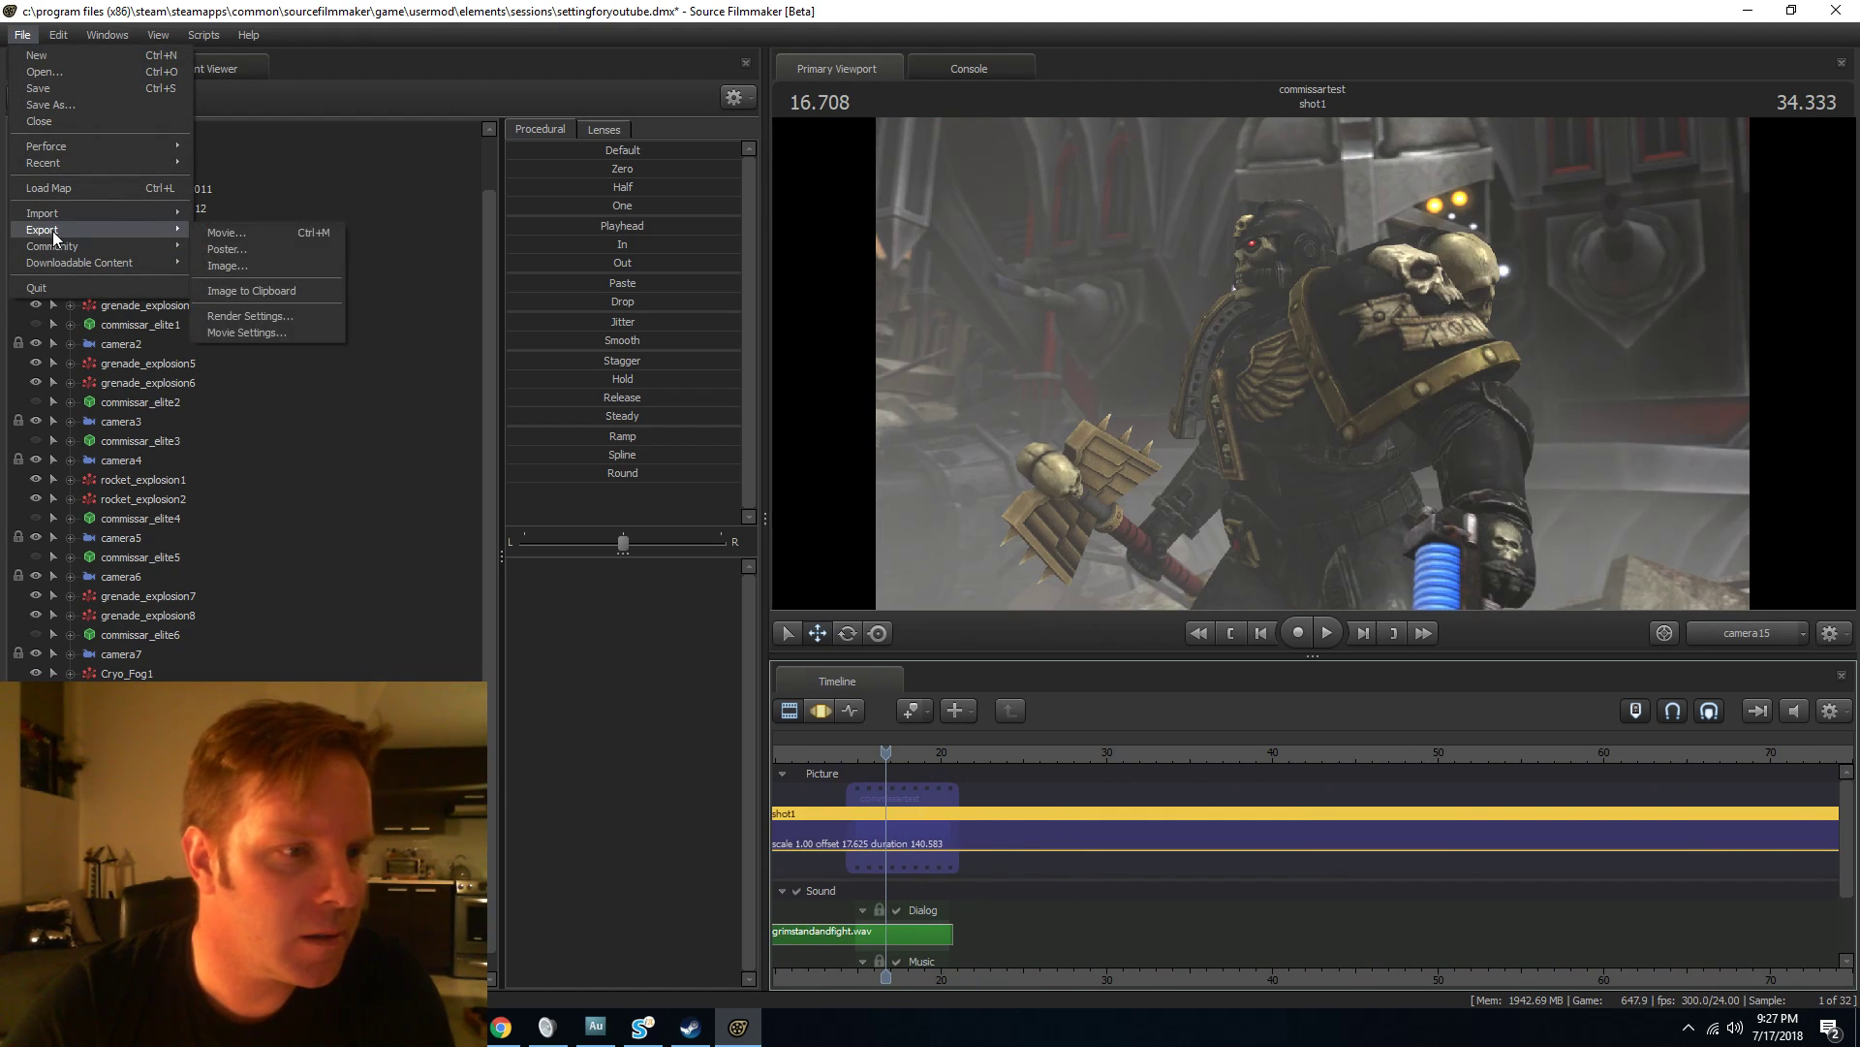
left_click(242, 235)
left_click(826, 521)
double_click(836, 402)
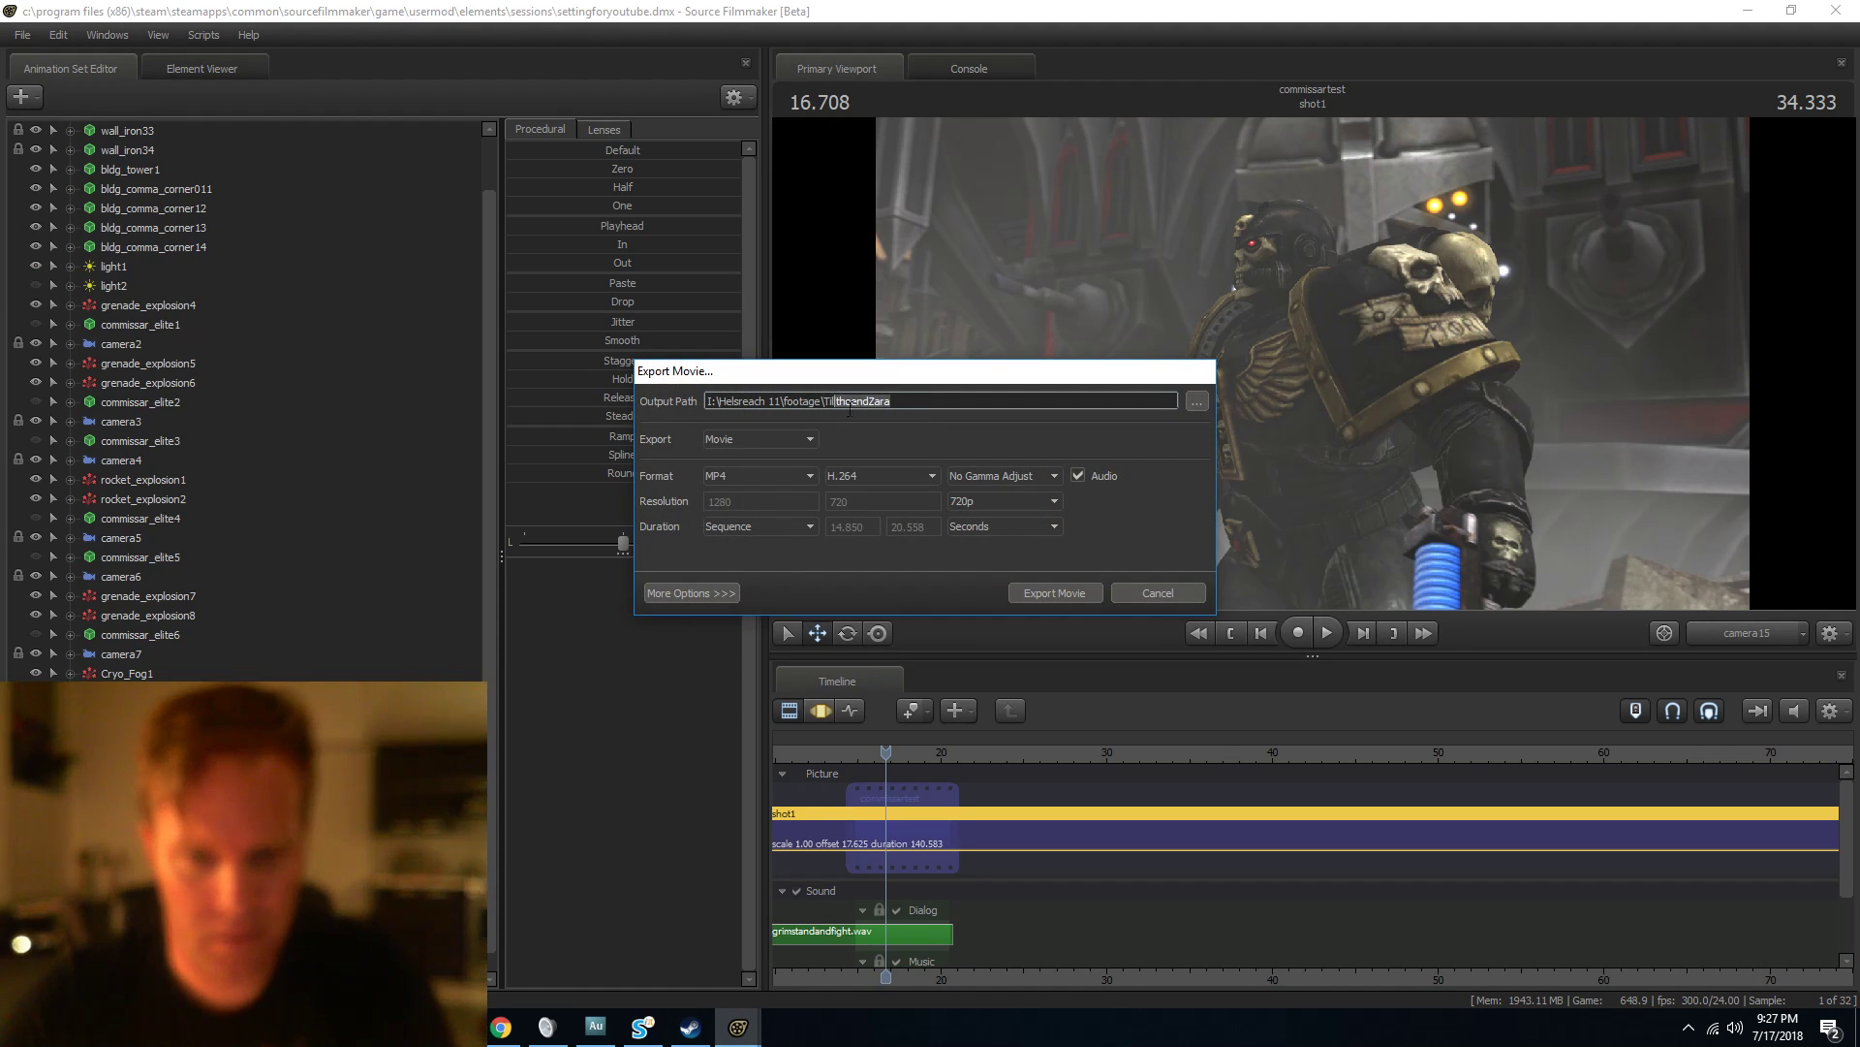
left_click_drag(841, 411, 879, 413)
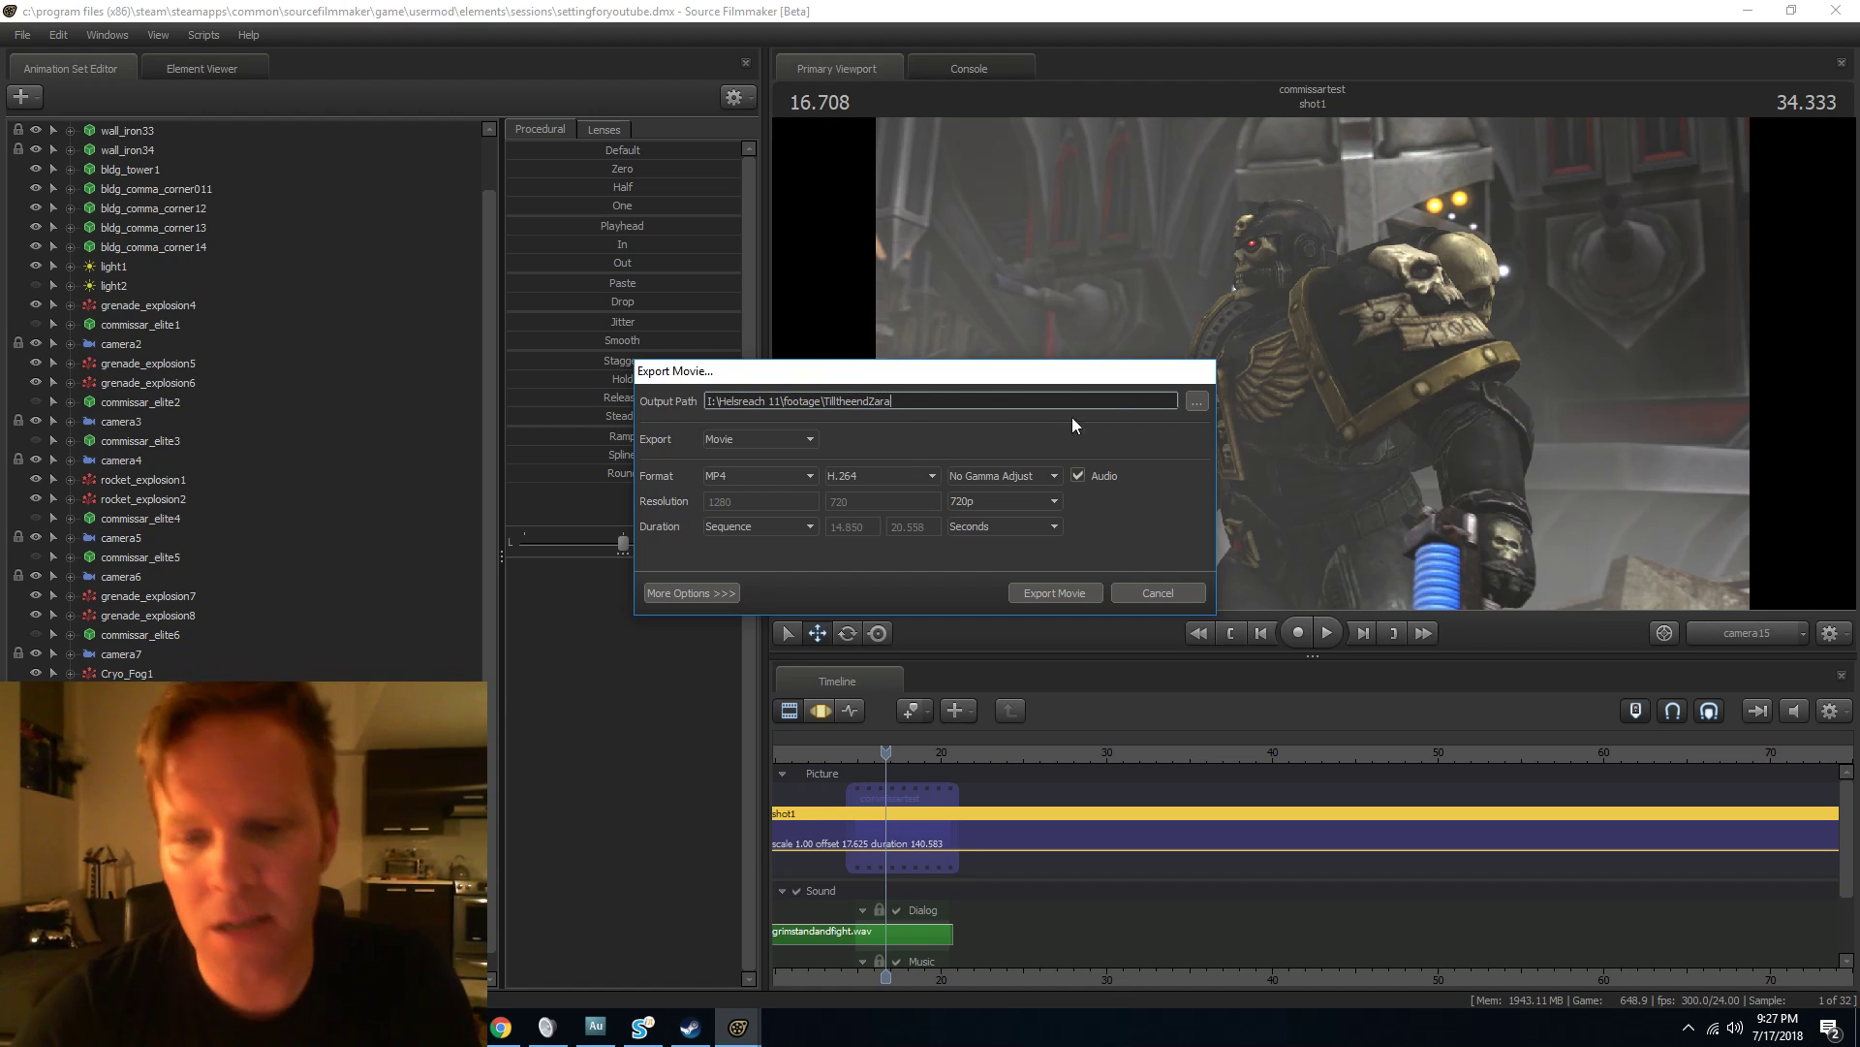
Set the movie's output file to grimtestshotraw in the youtubedemo folder on the desktop.
left_click(1197, 403)
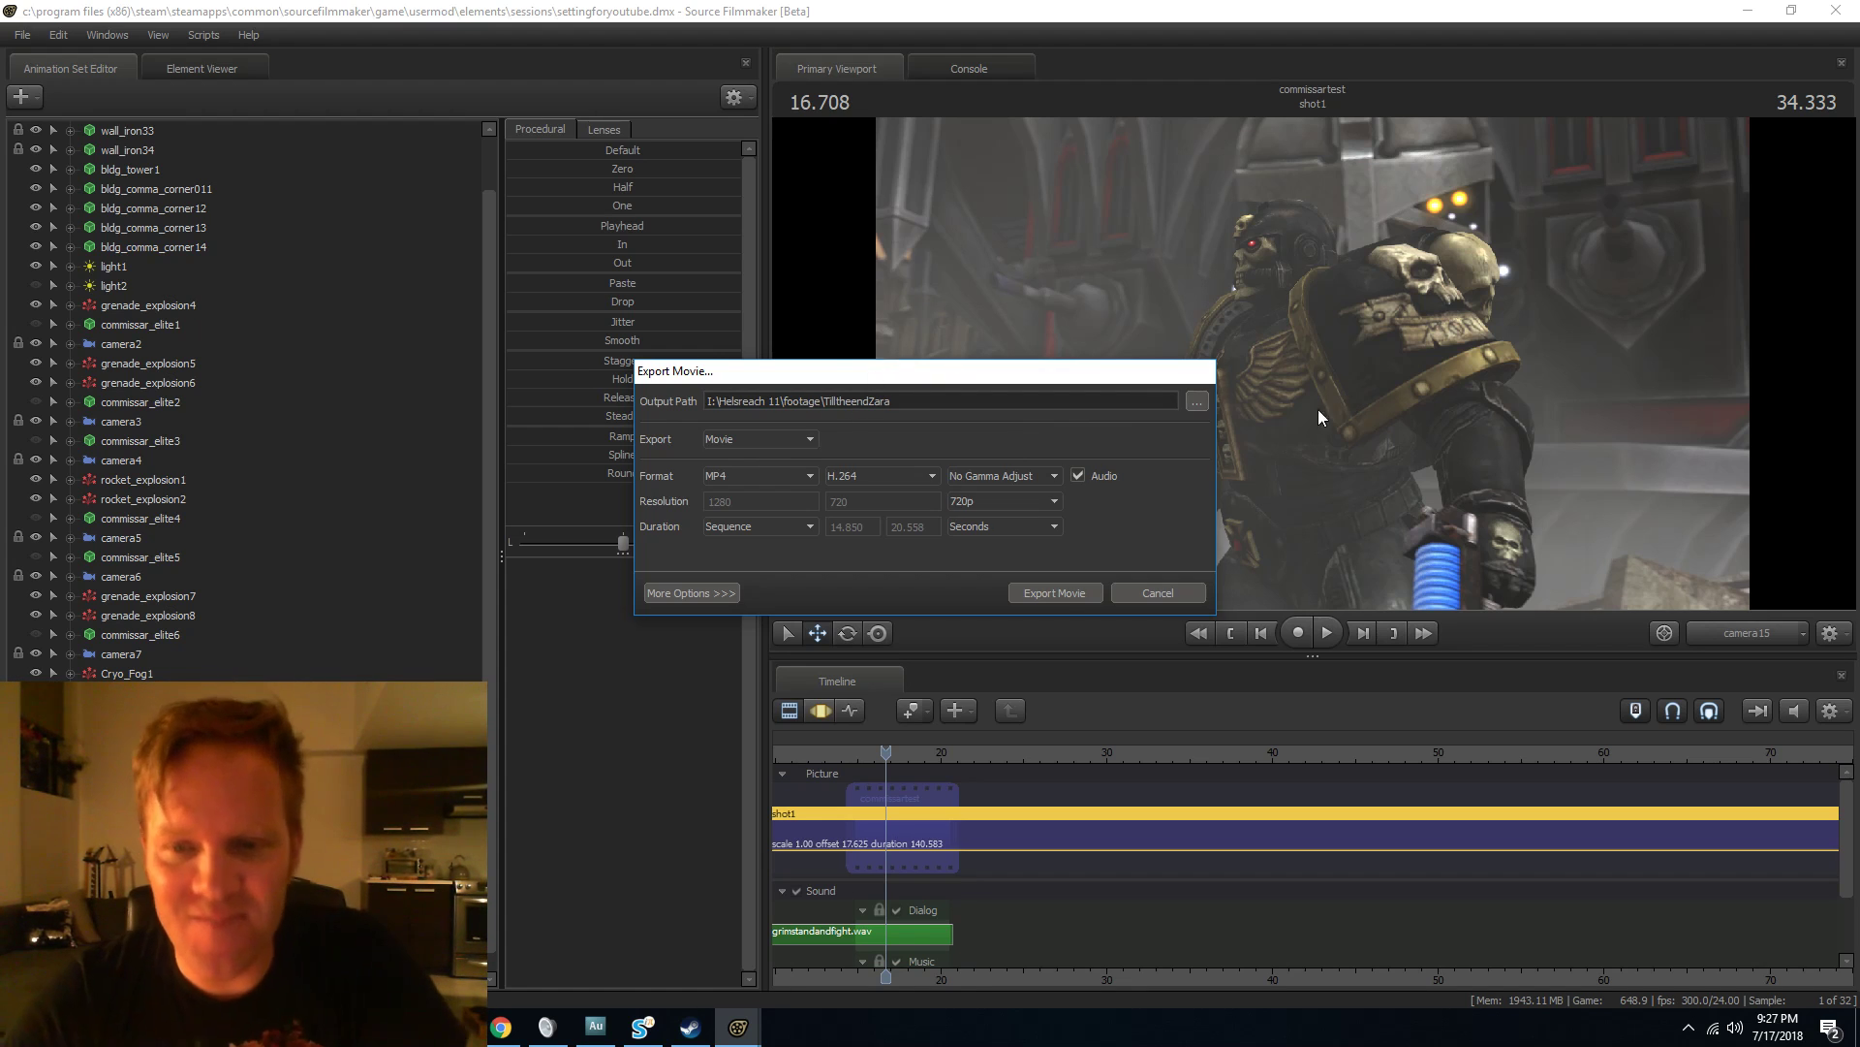
left_click(669, 388)
left_click(684, 358)
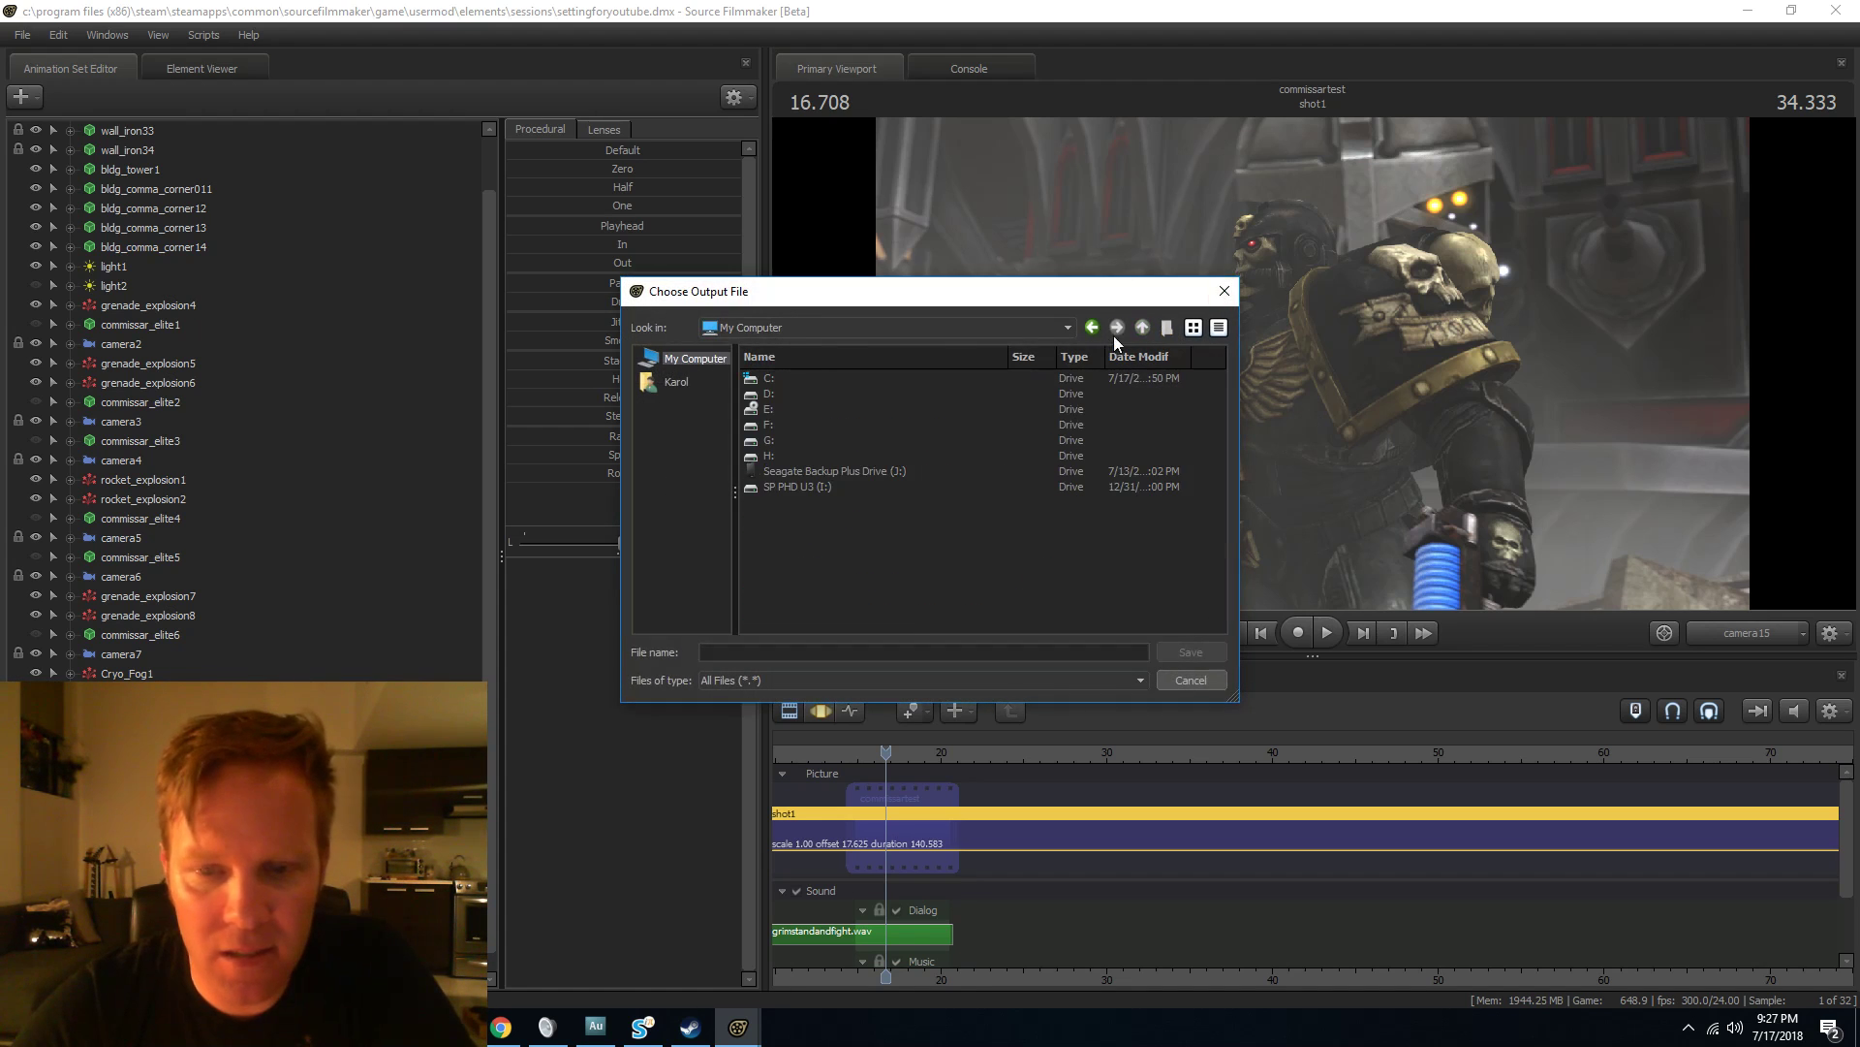
left_click(676, 384)
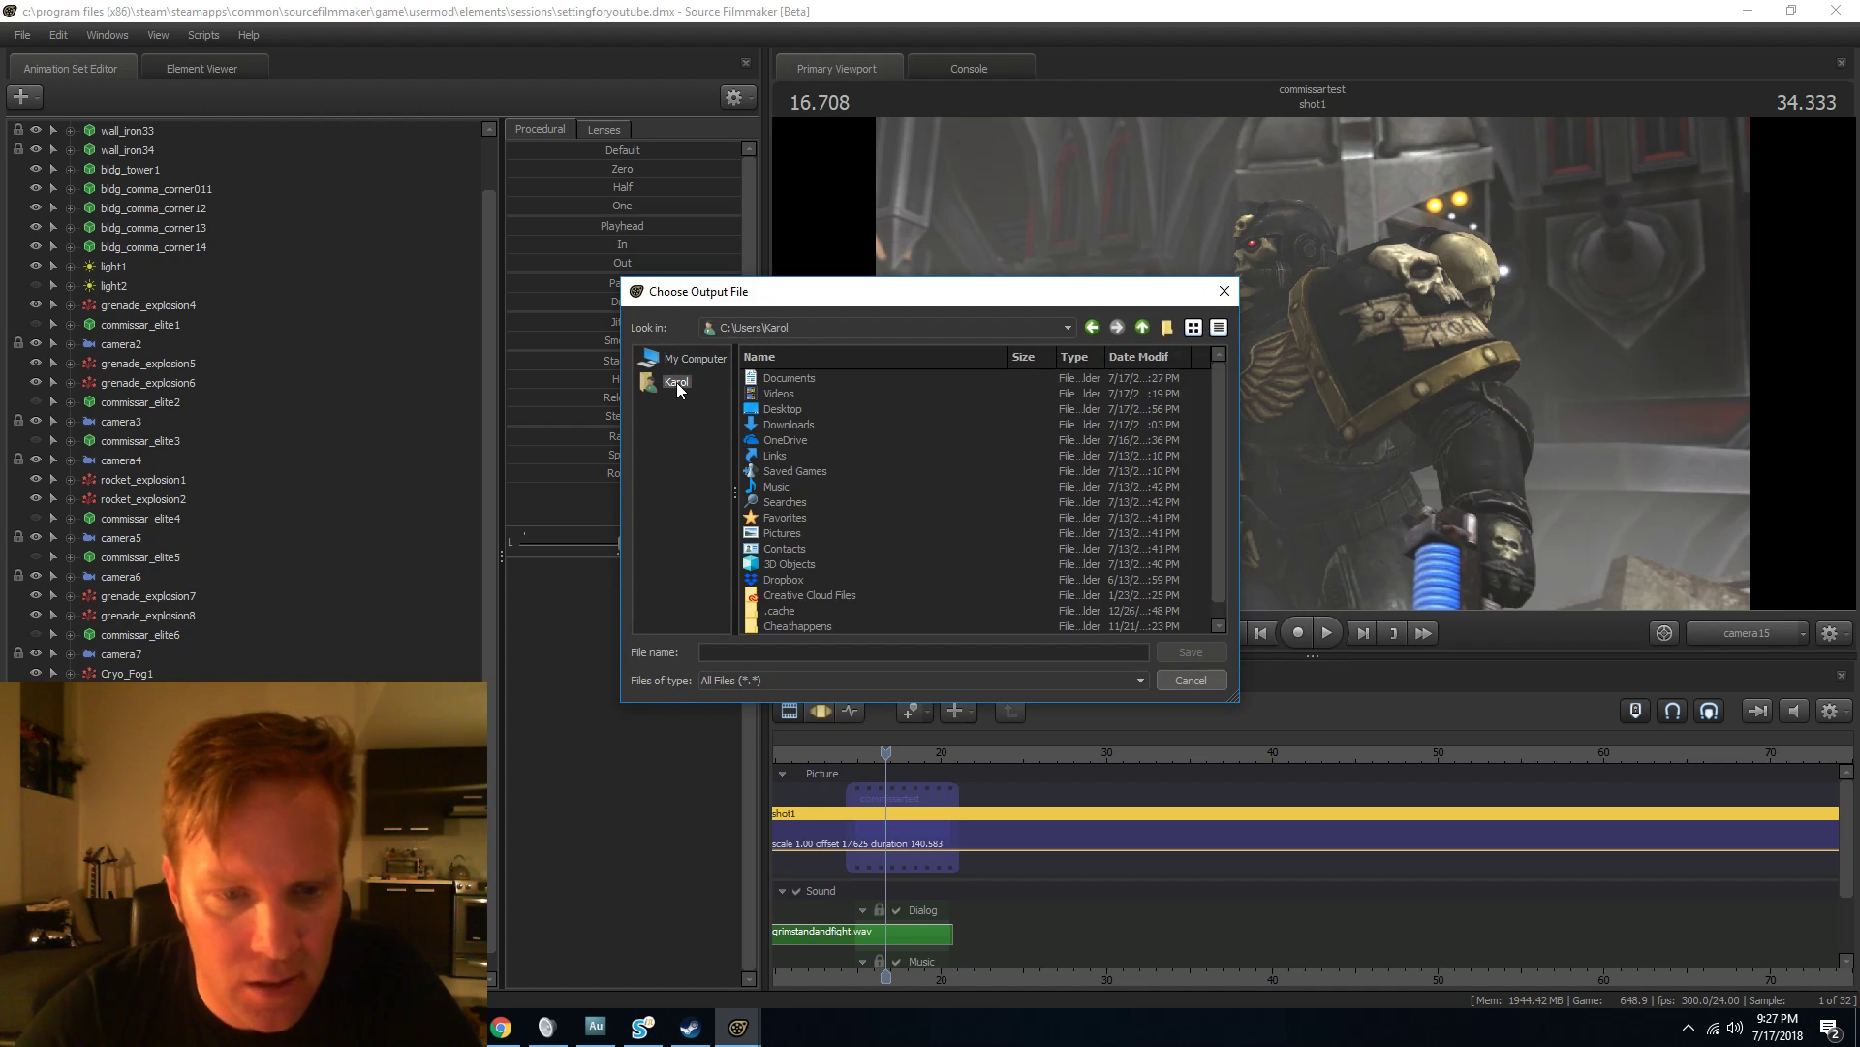
double_click(783, 411)
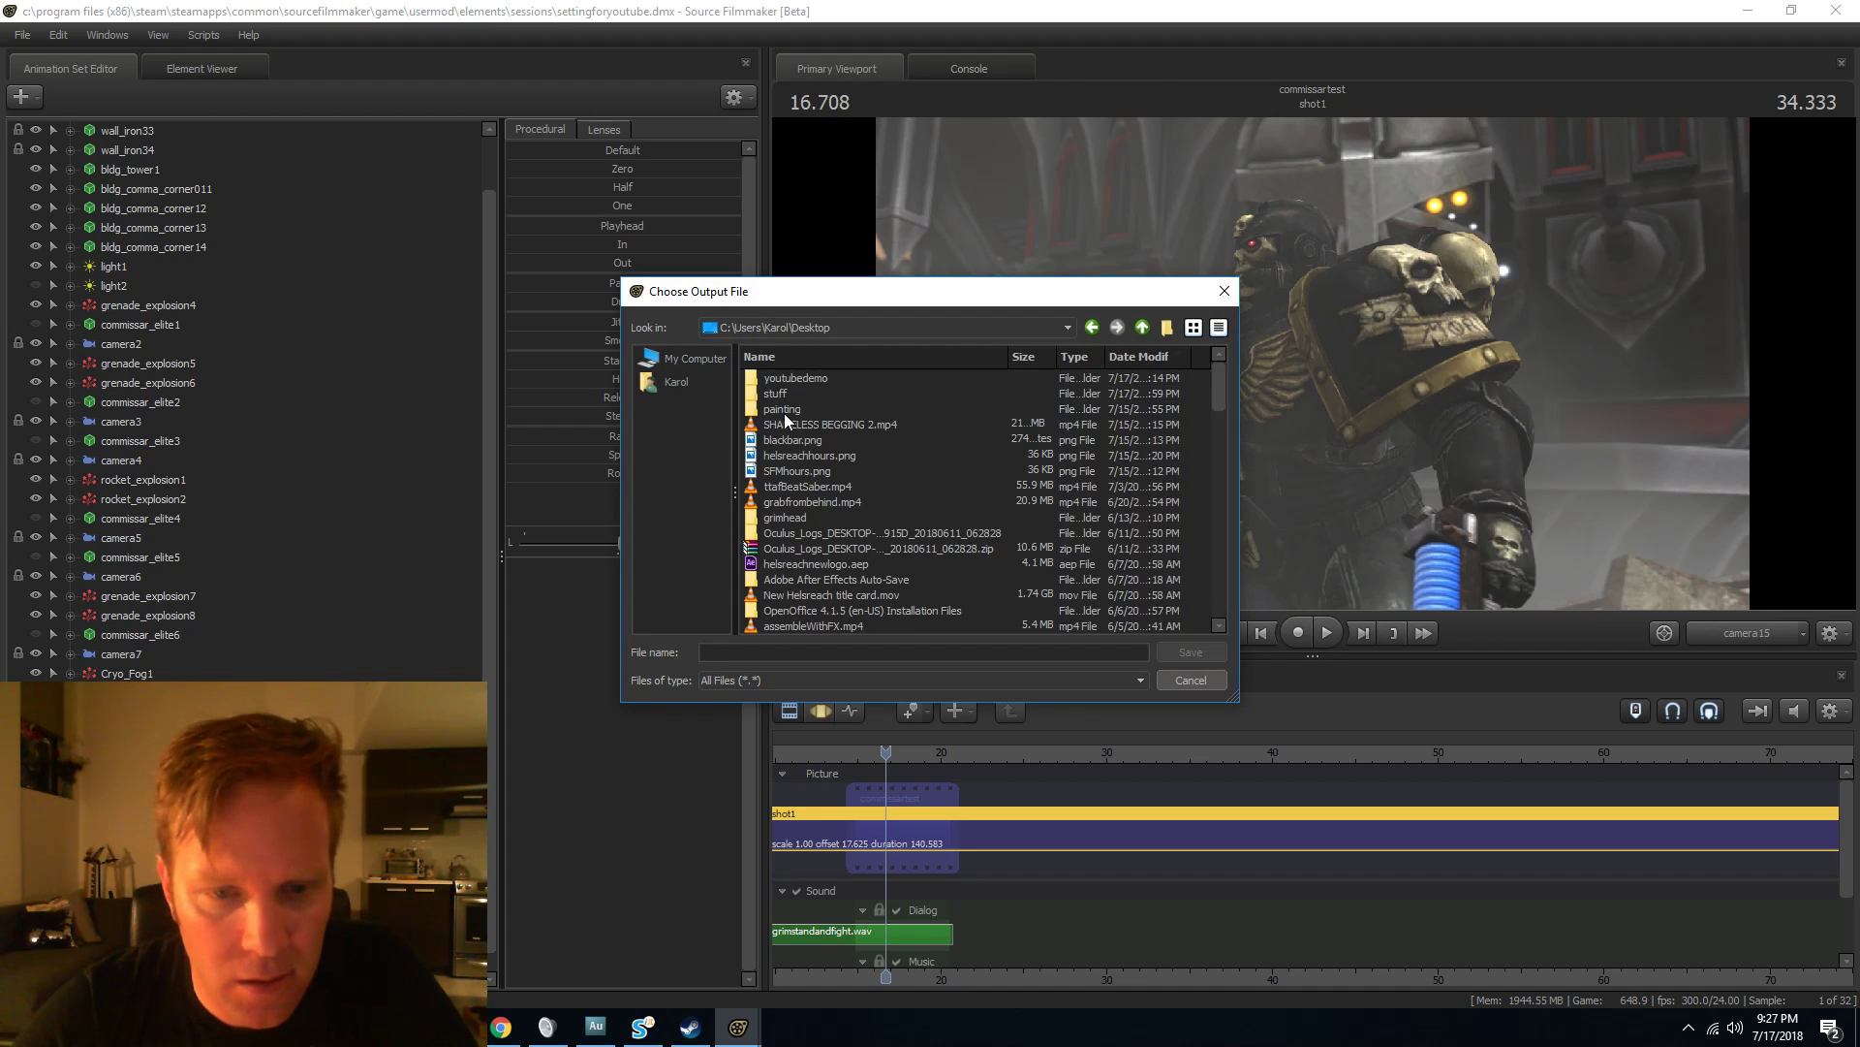
double_click(810, 381)
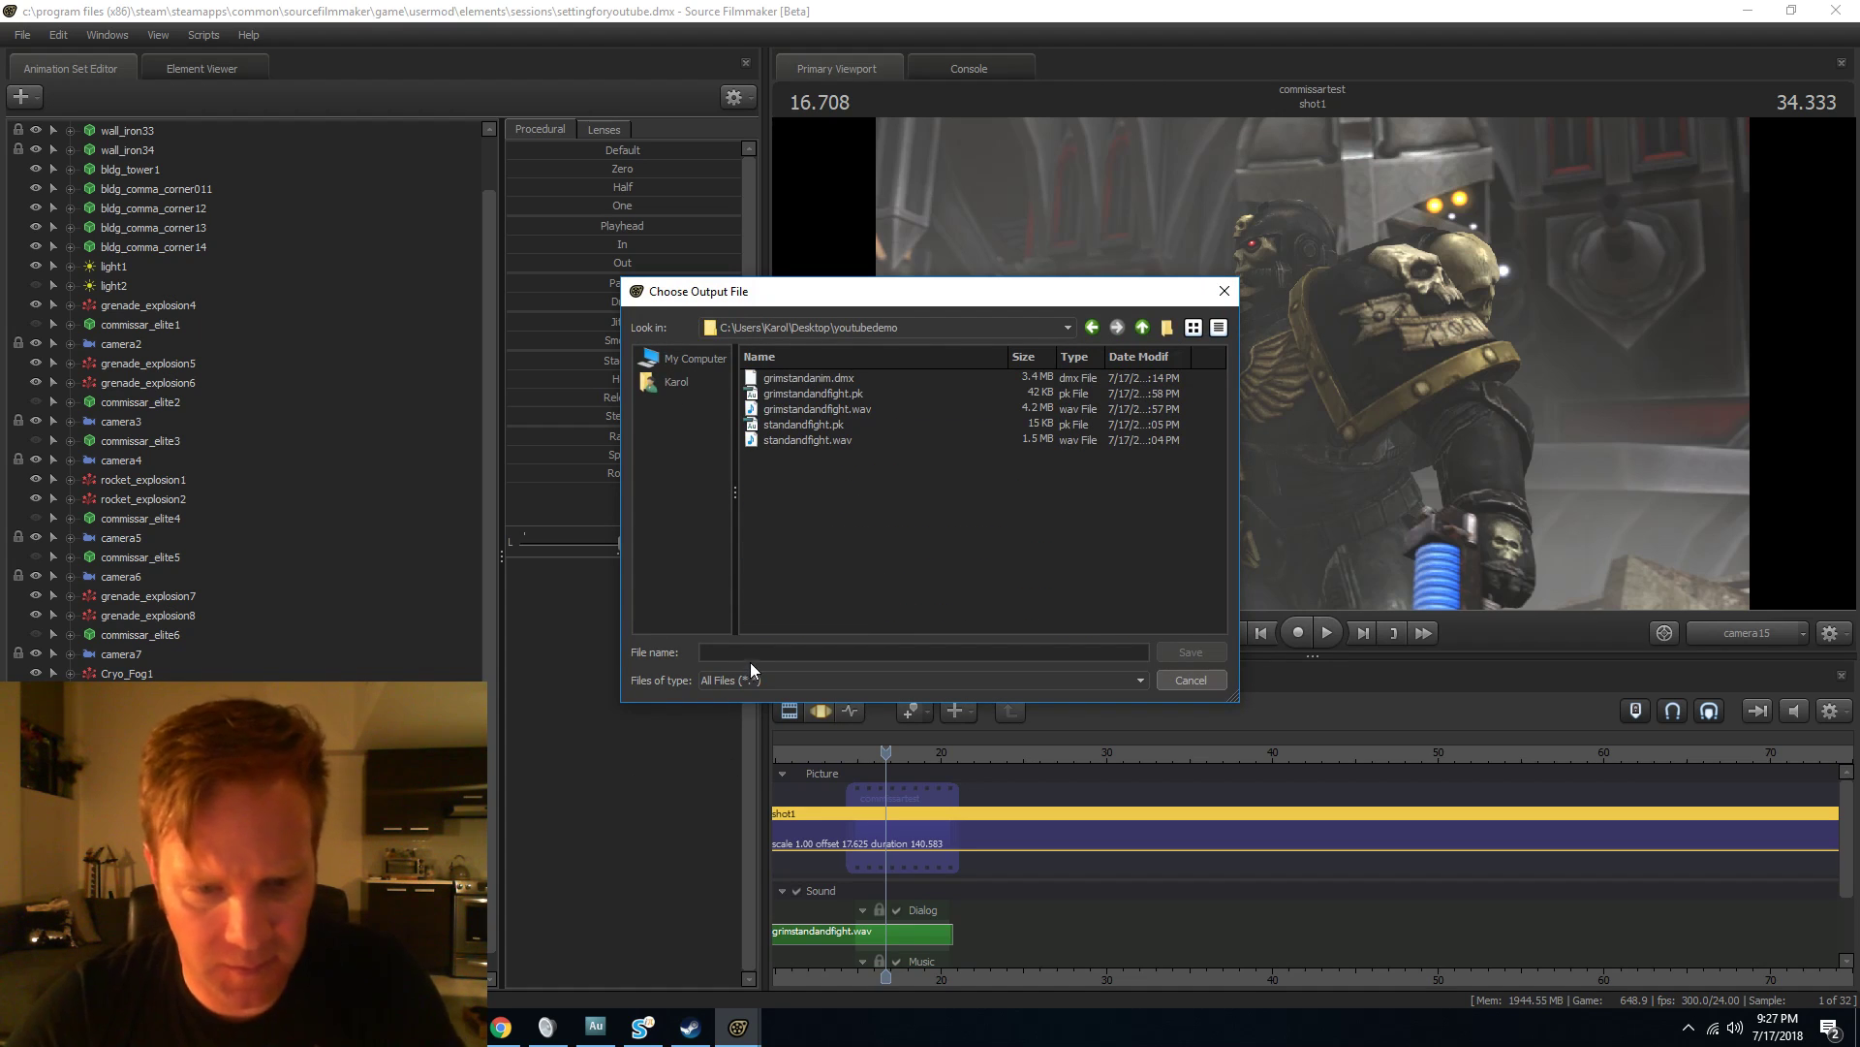
left_click(775, 656)
type("grim")
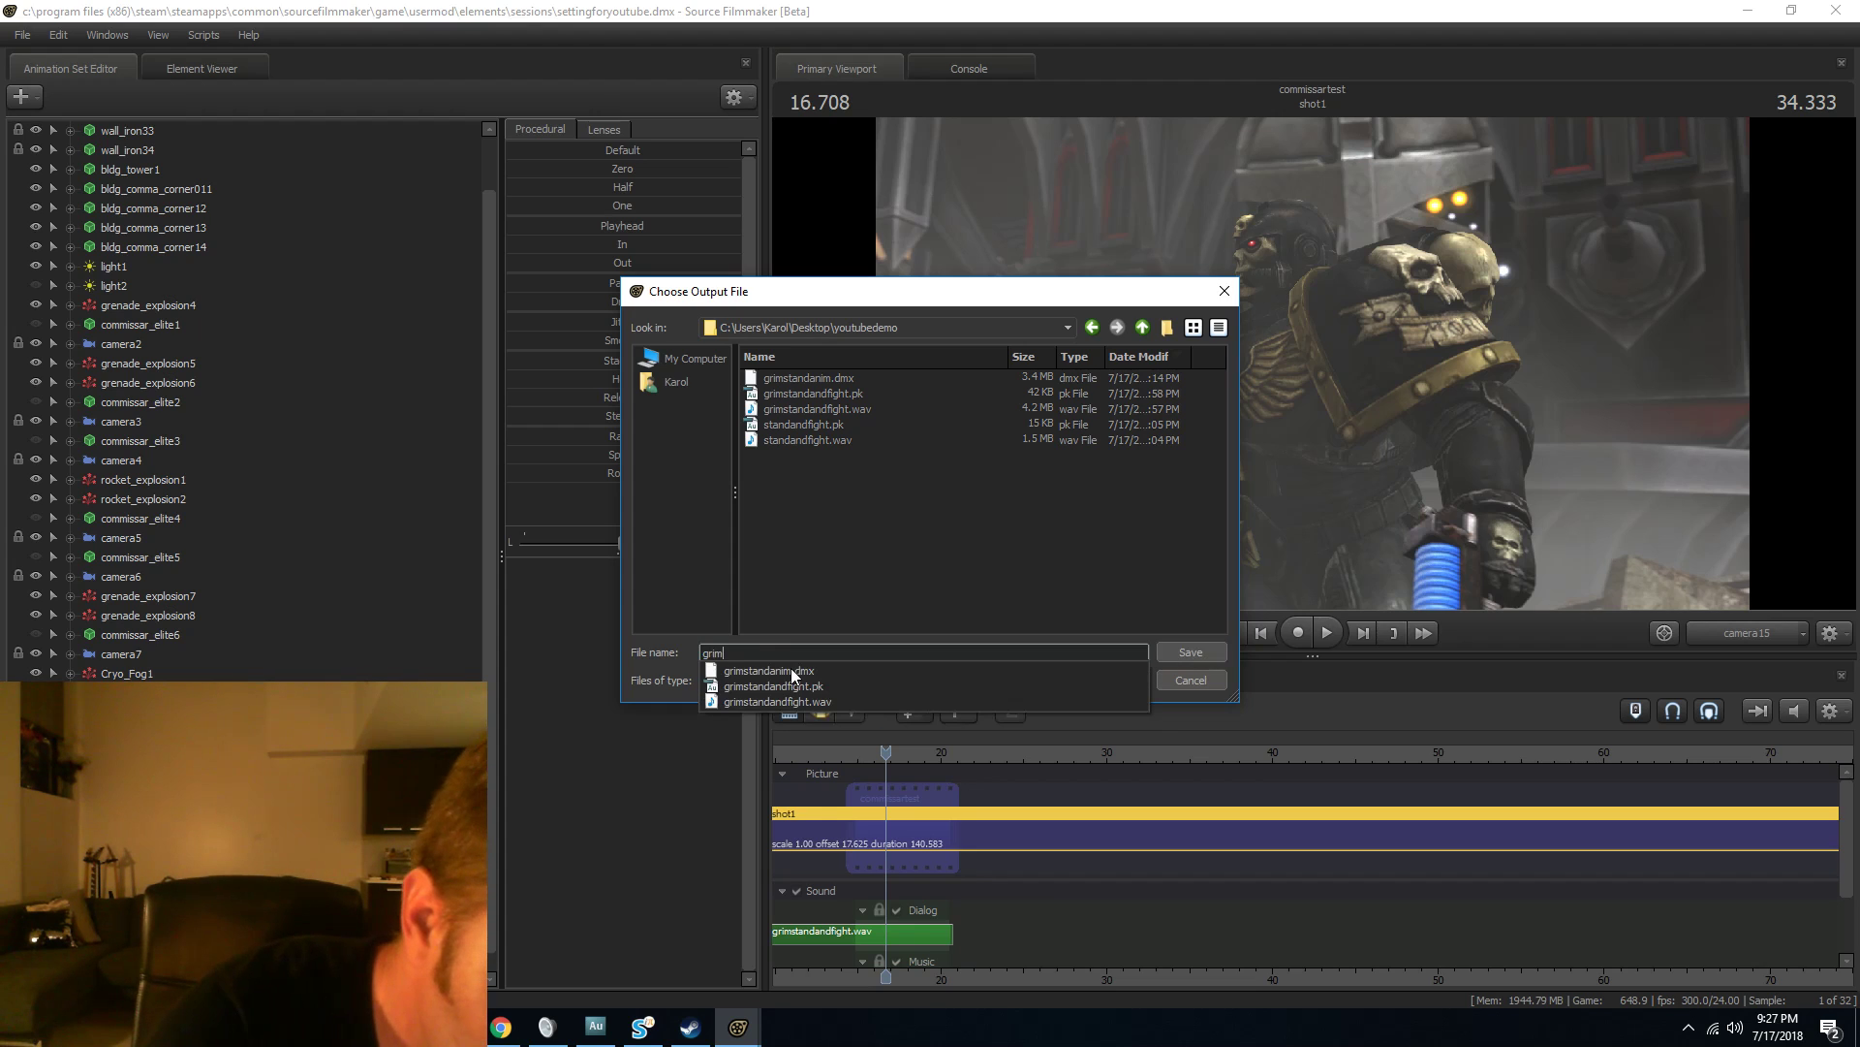
type("testshotraw")
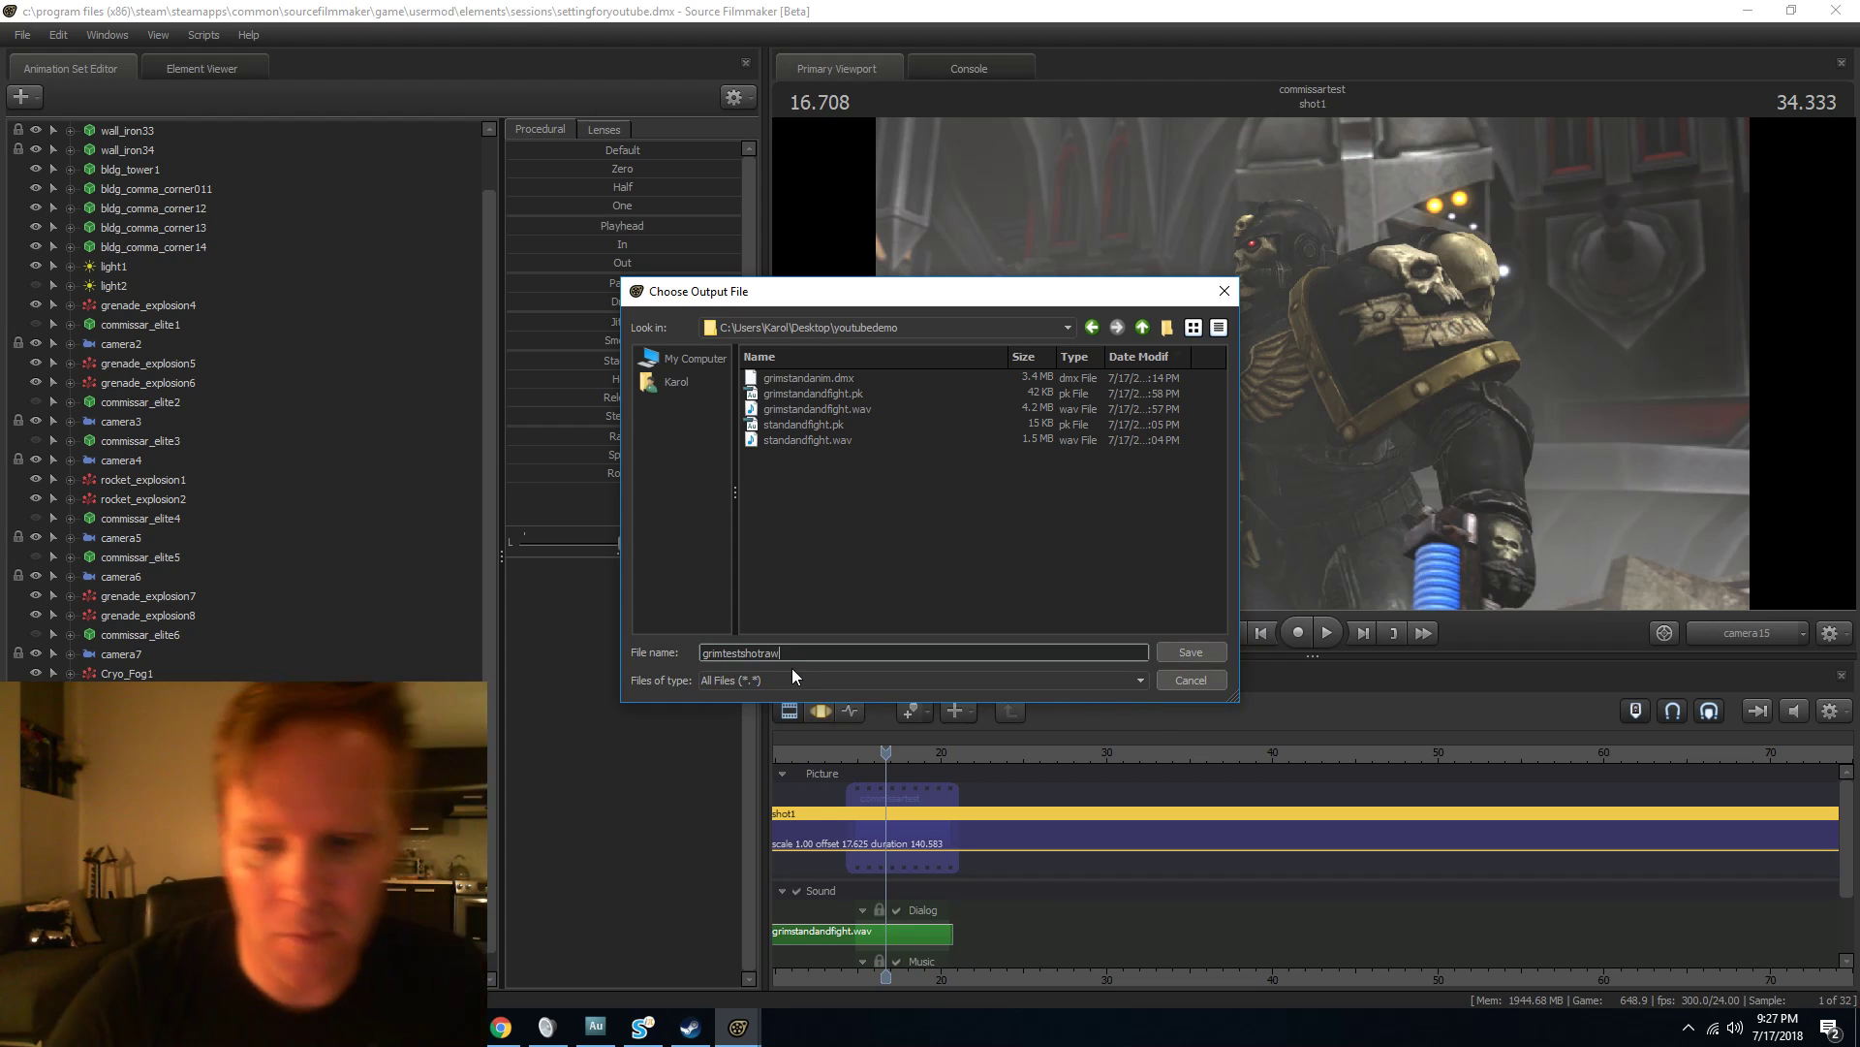
left_click(1184, 650)
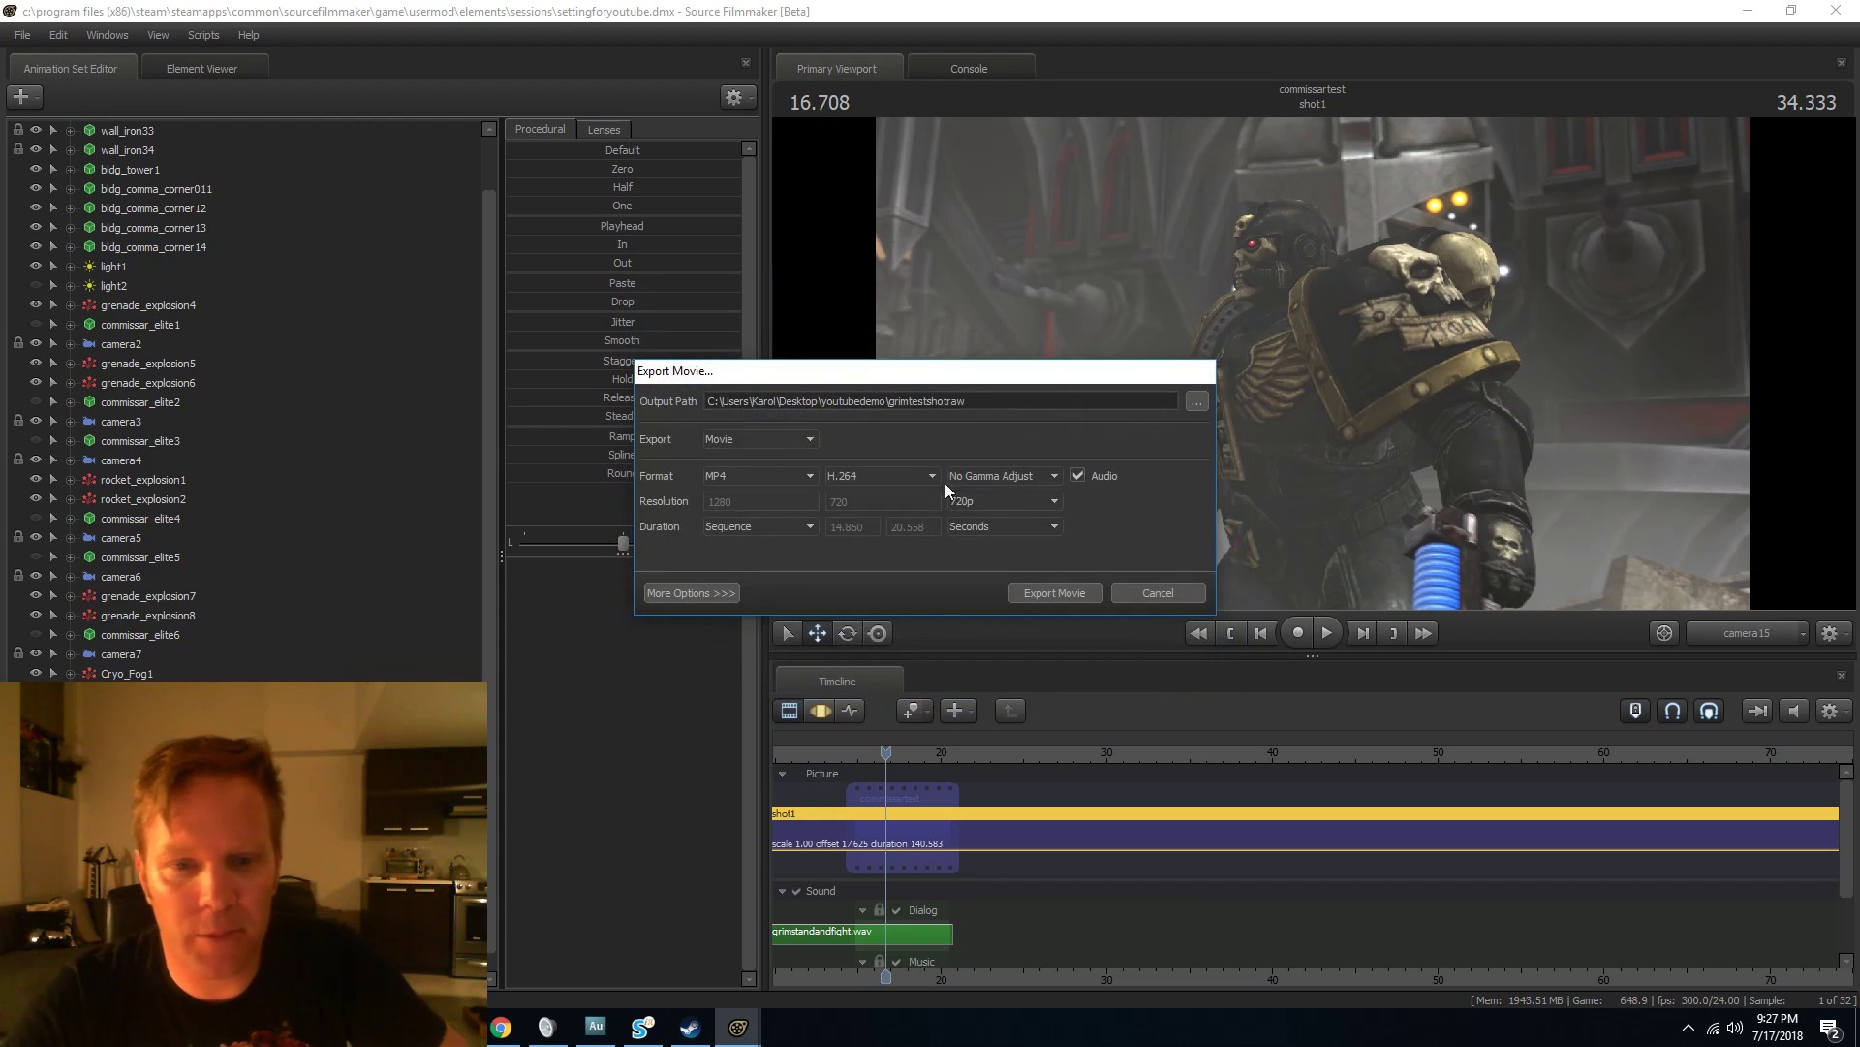
Override the render samples to 512 for depth of field and 256 for motion blur, and start exporting the MP4 with H.264.
left_click(733, 594)
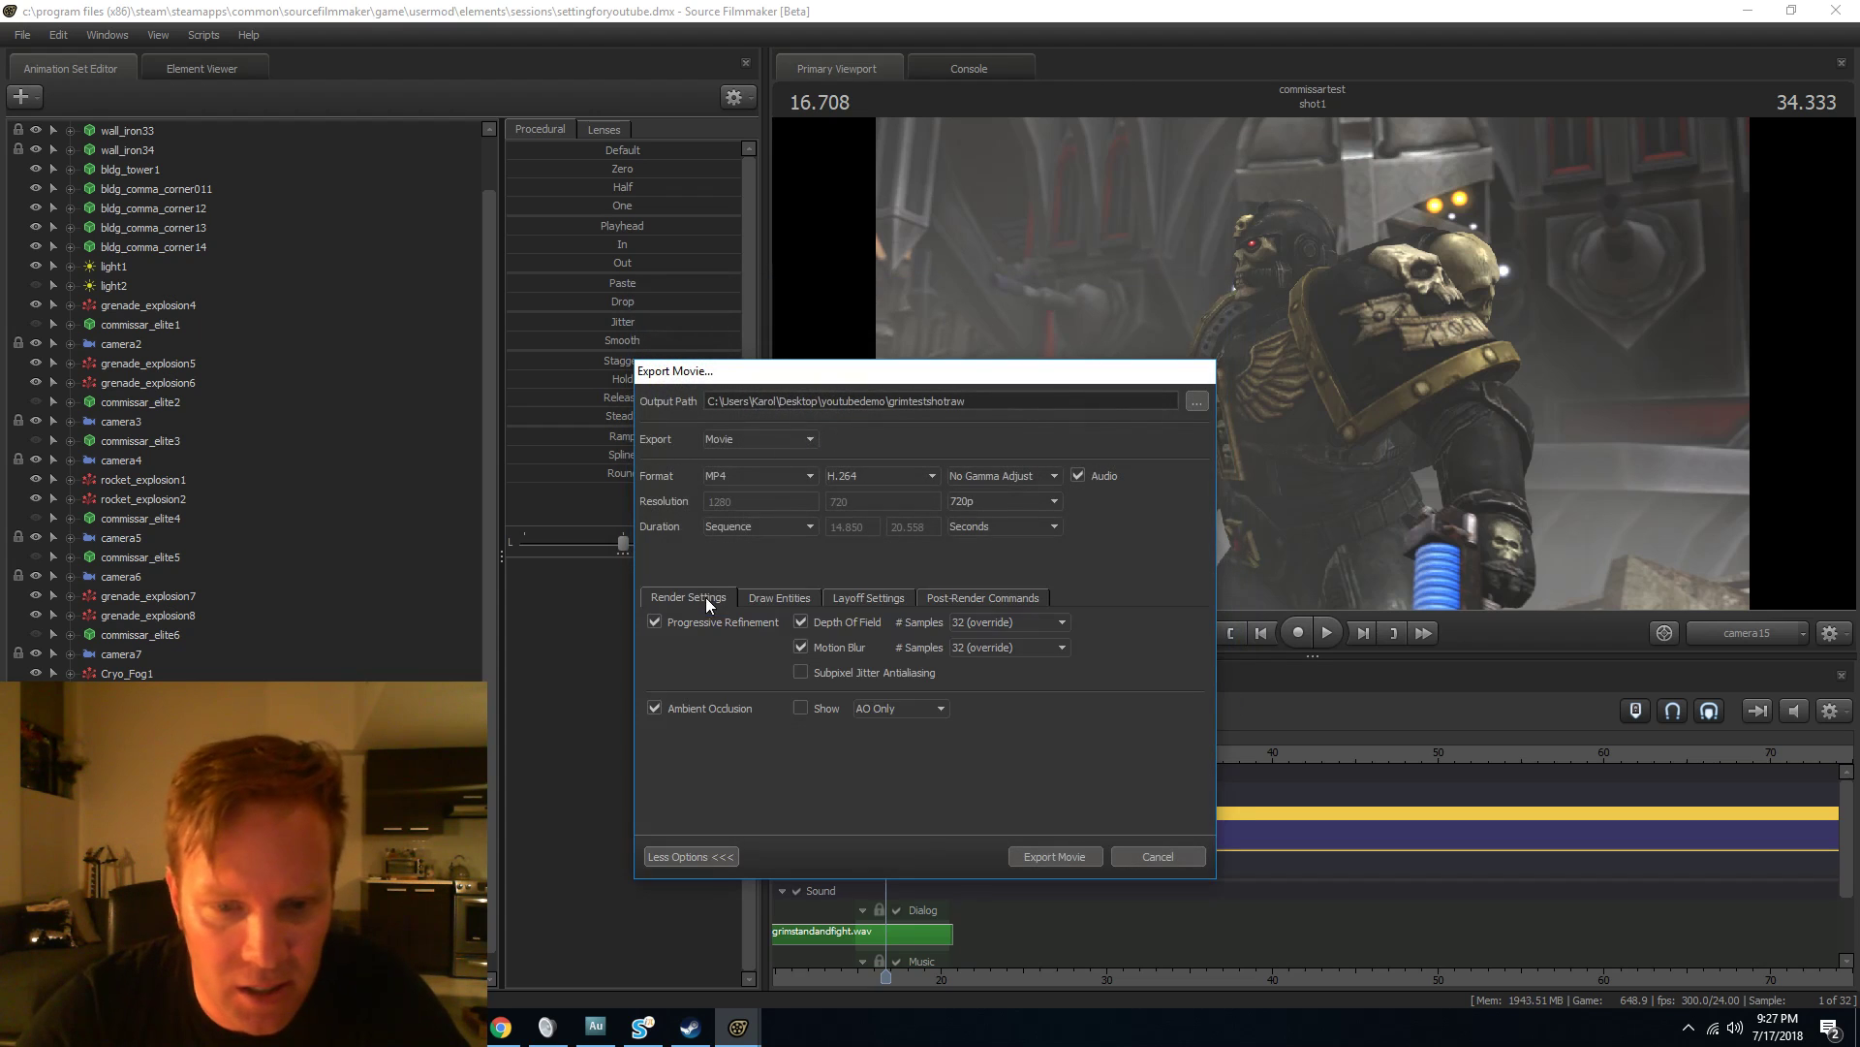
left_click(1002, 625)
left_click(981, 727)
left_click(986, 648)
left_click(977, 738)
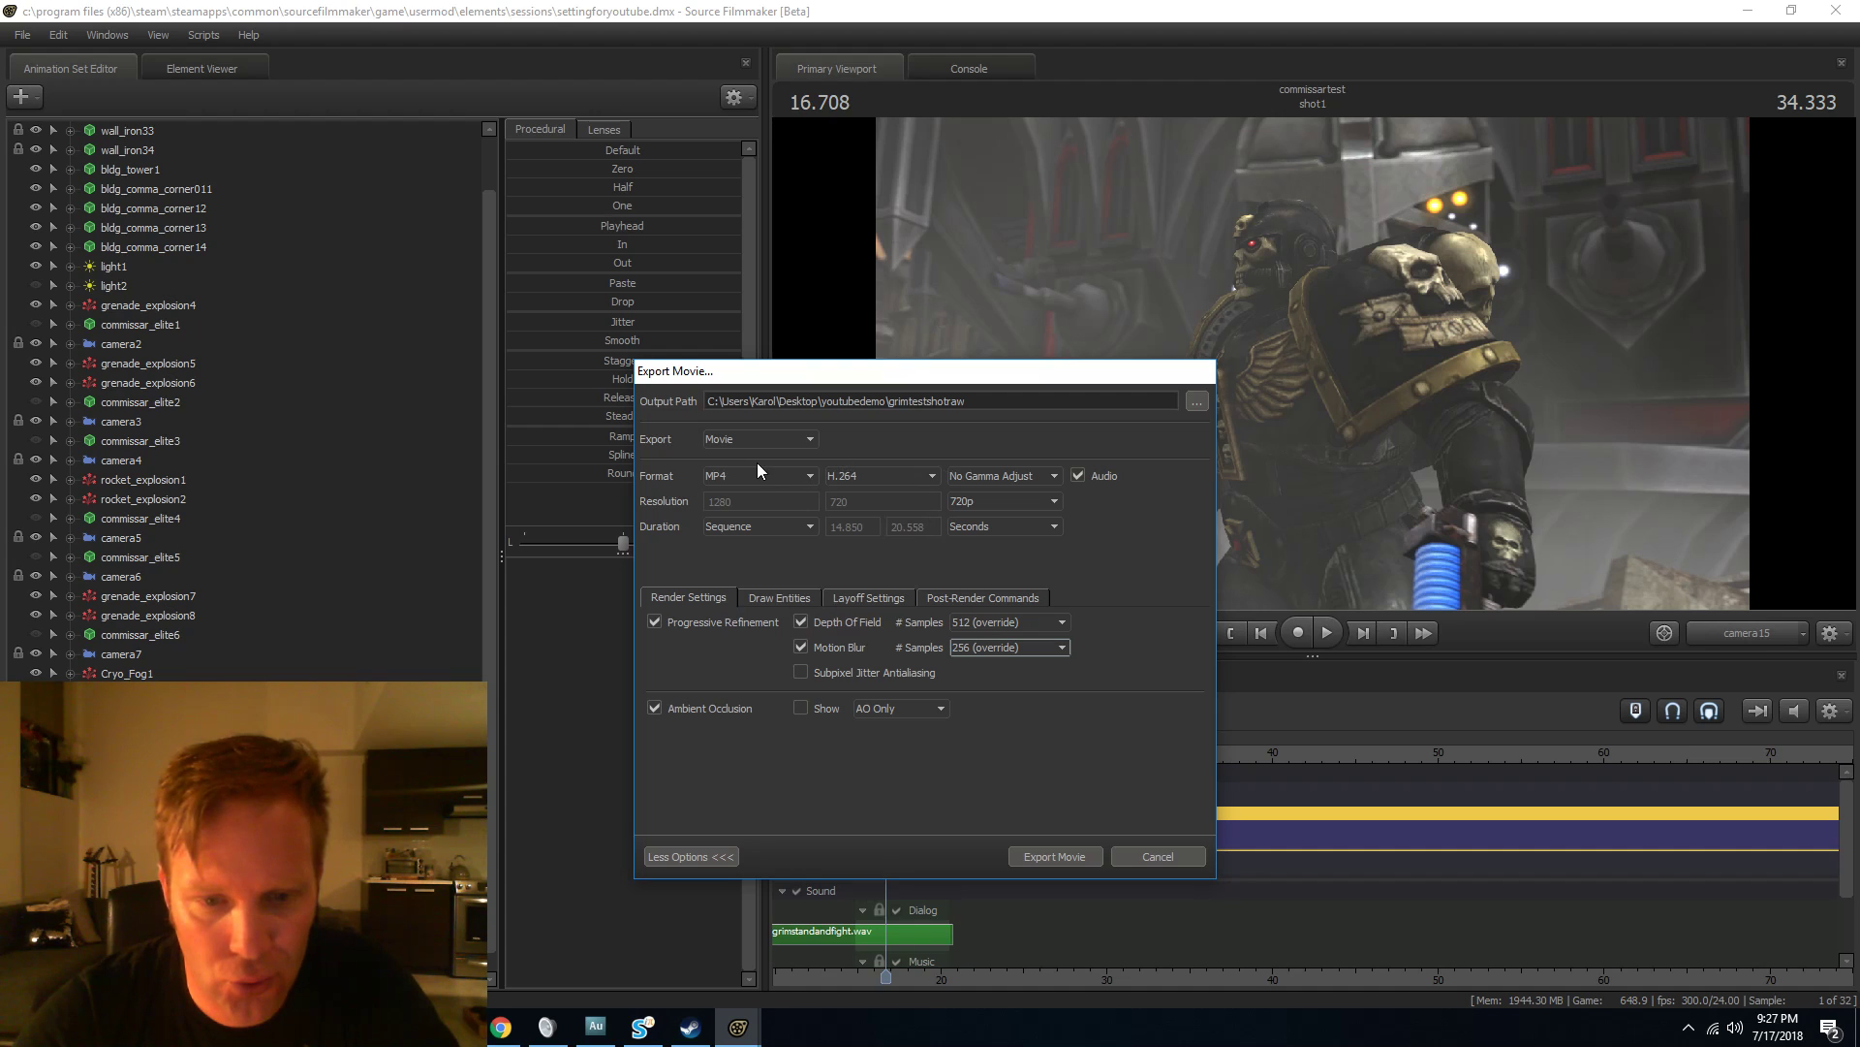
left_click(877, 474)
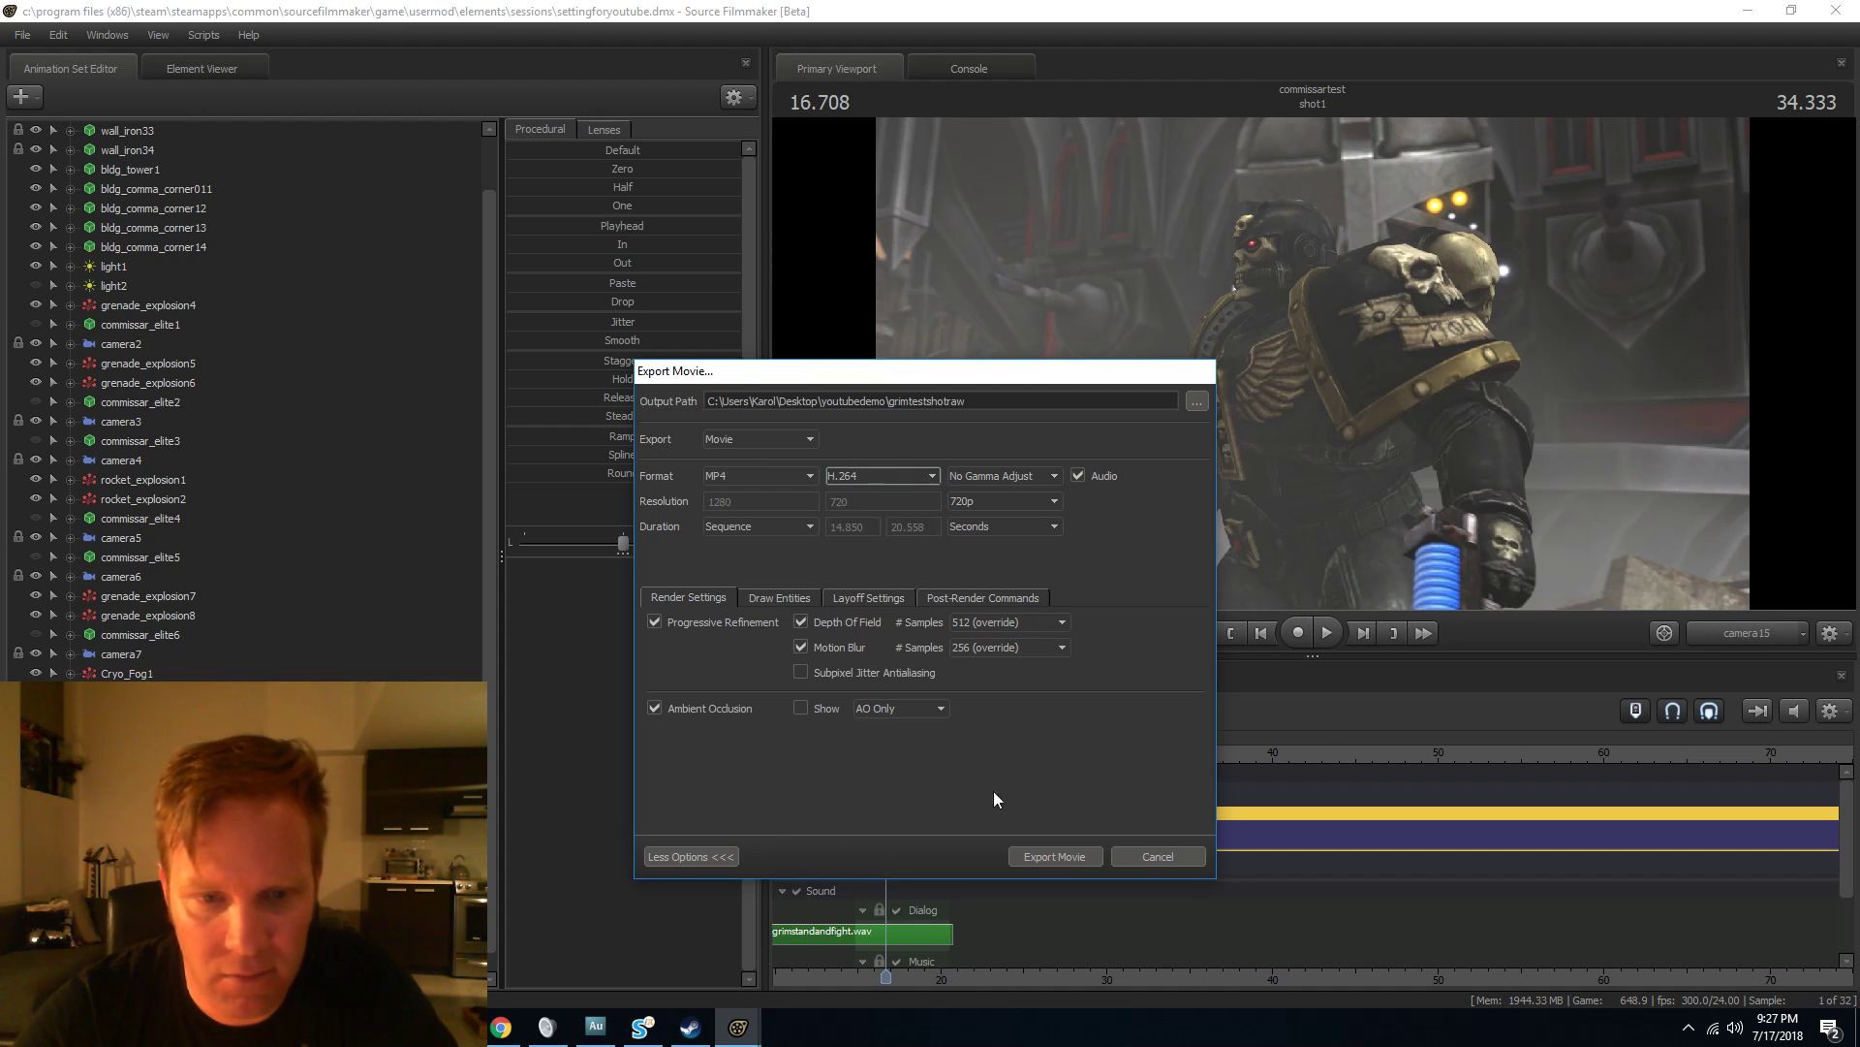
left_click(1049, 857)
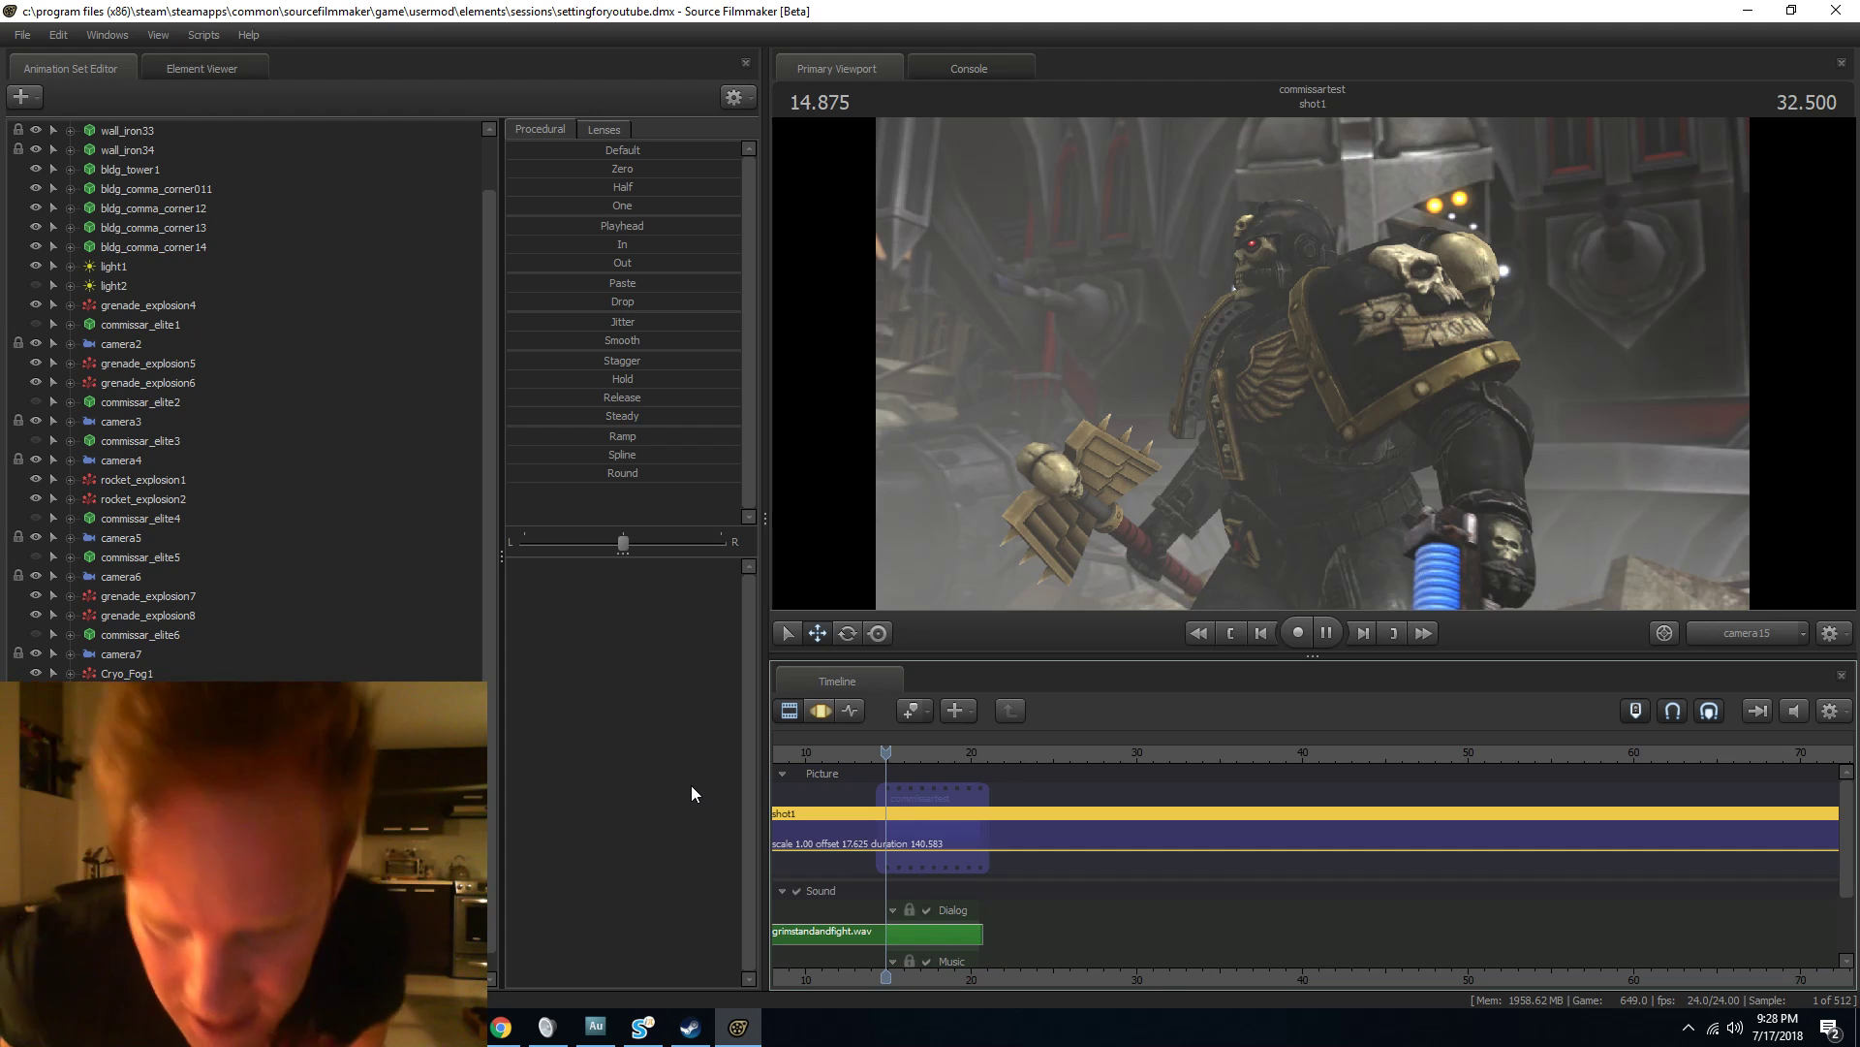
Bring the movie layoff progress window back to the front to examine the export's progress.
left_click(738, 1029)
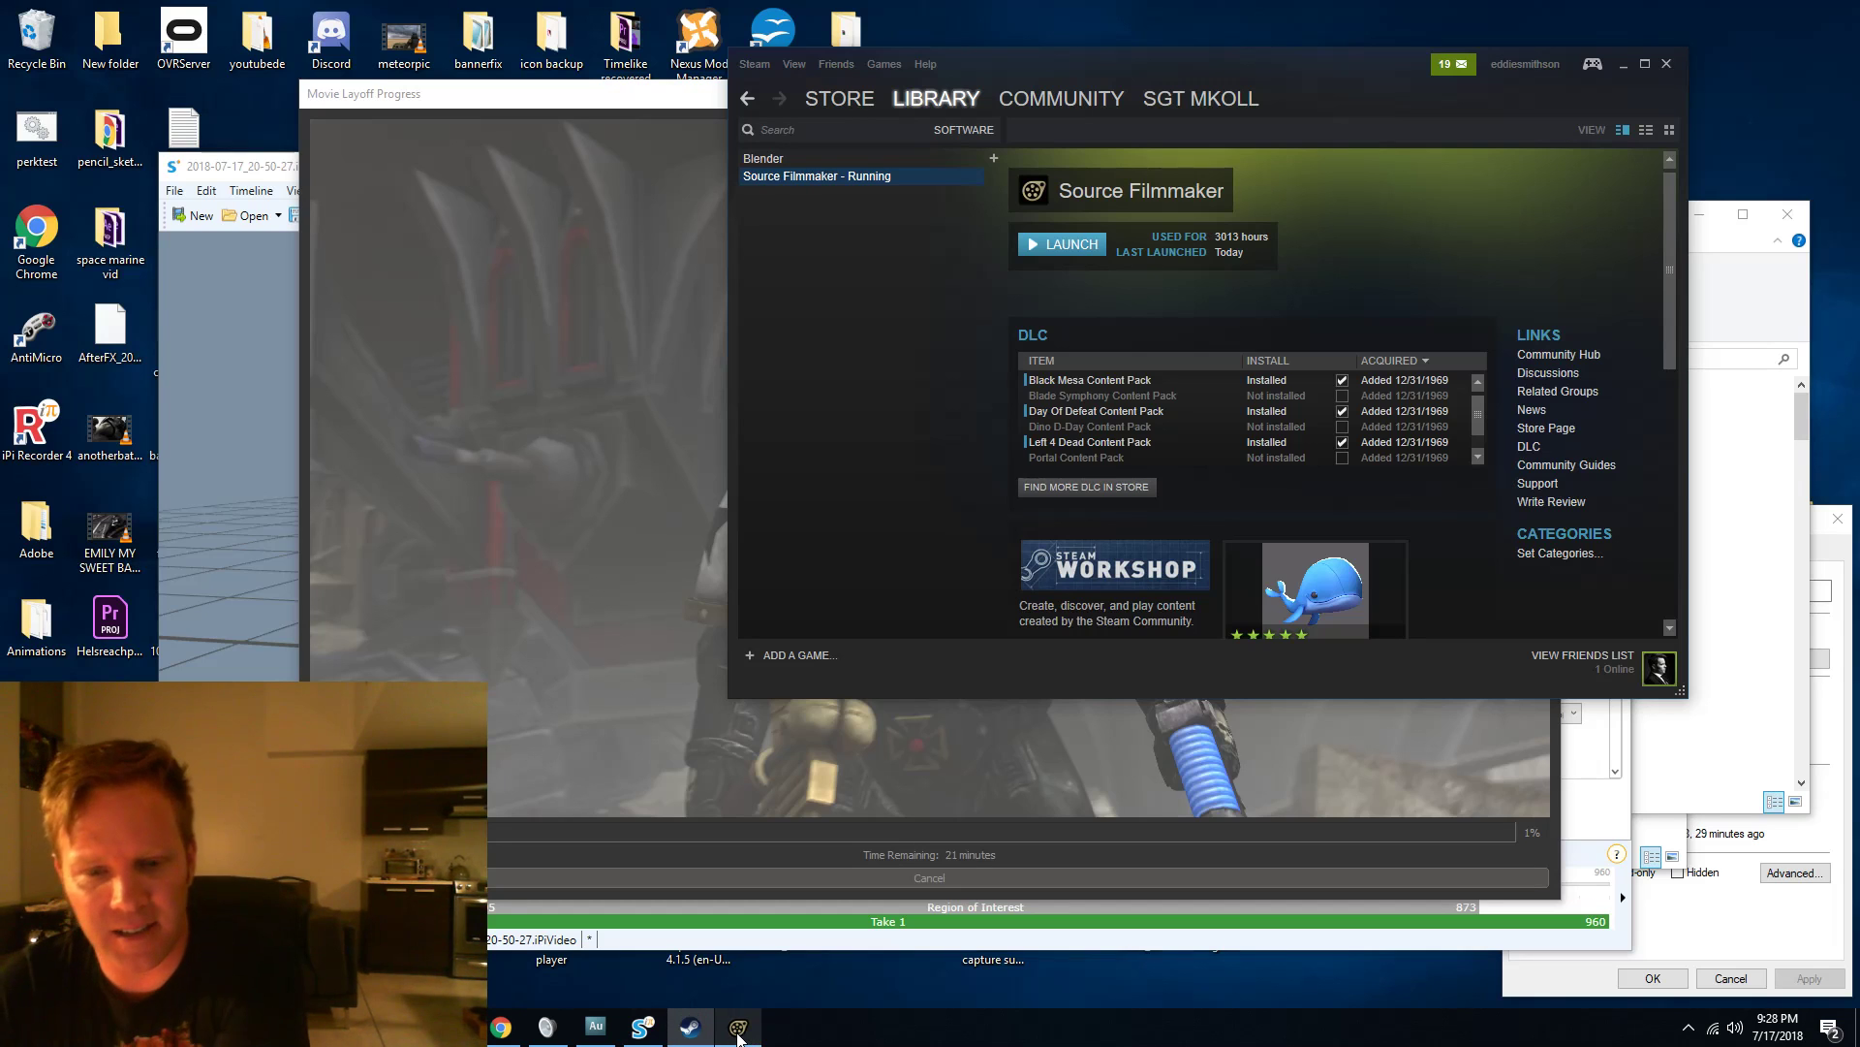
left_click(738, 1030)
left_click(738, 1029)
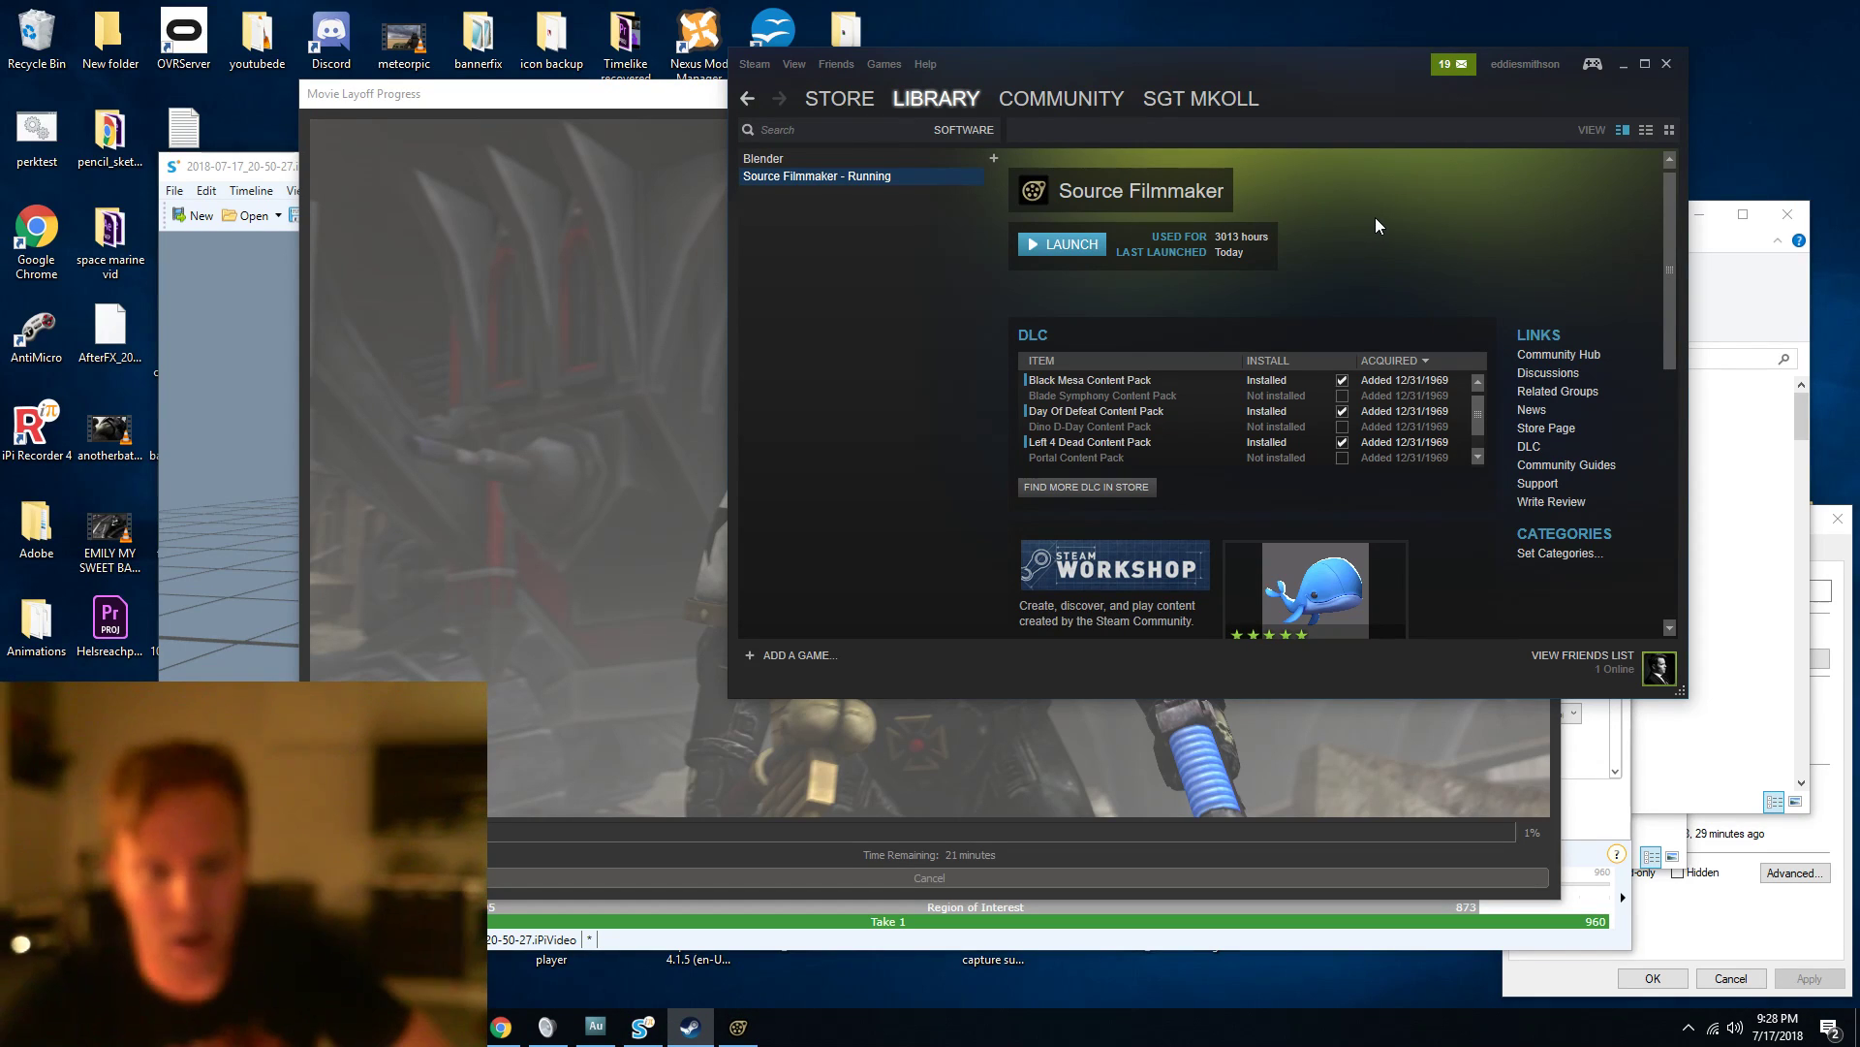
left_click(748, 1023)
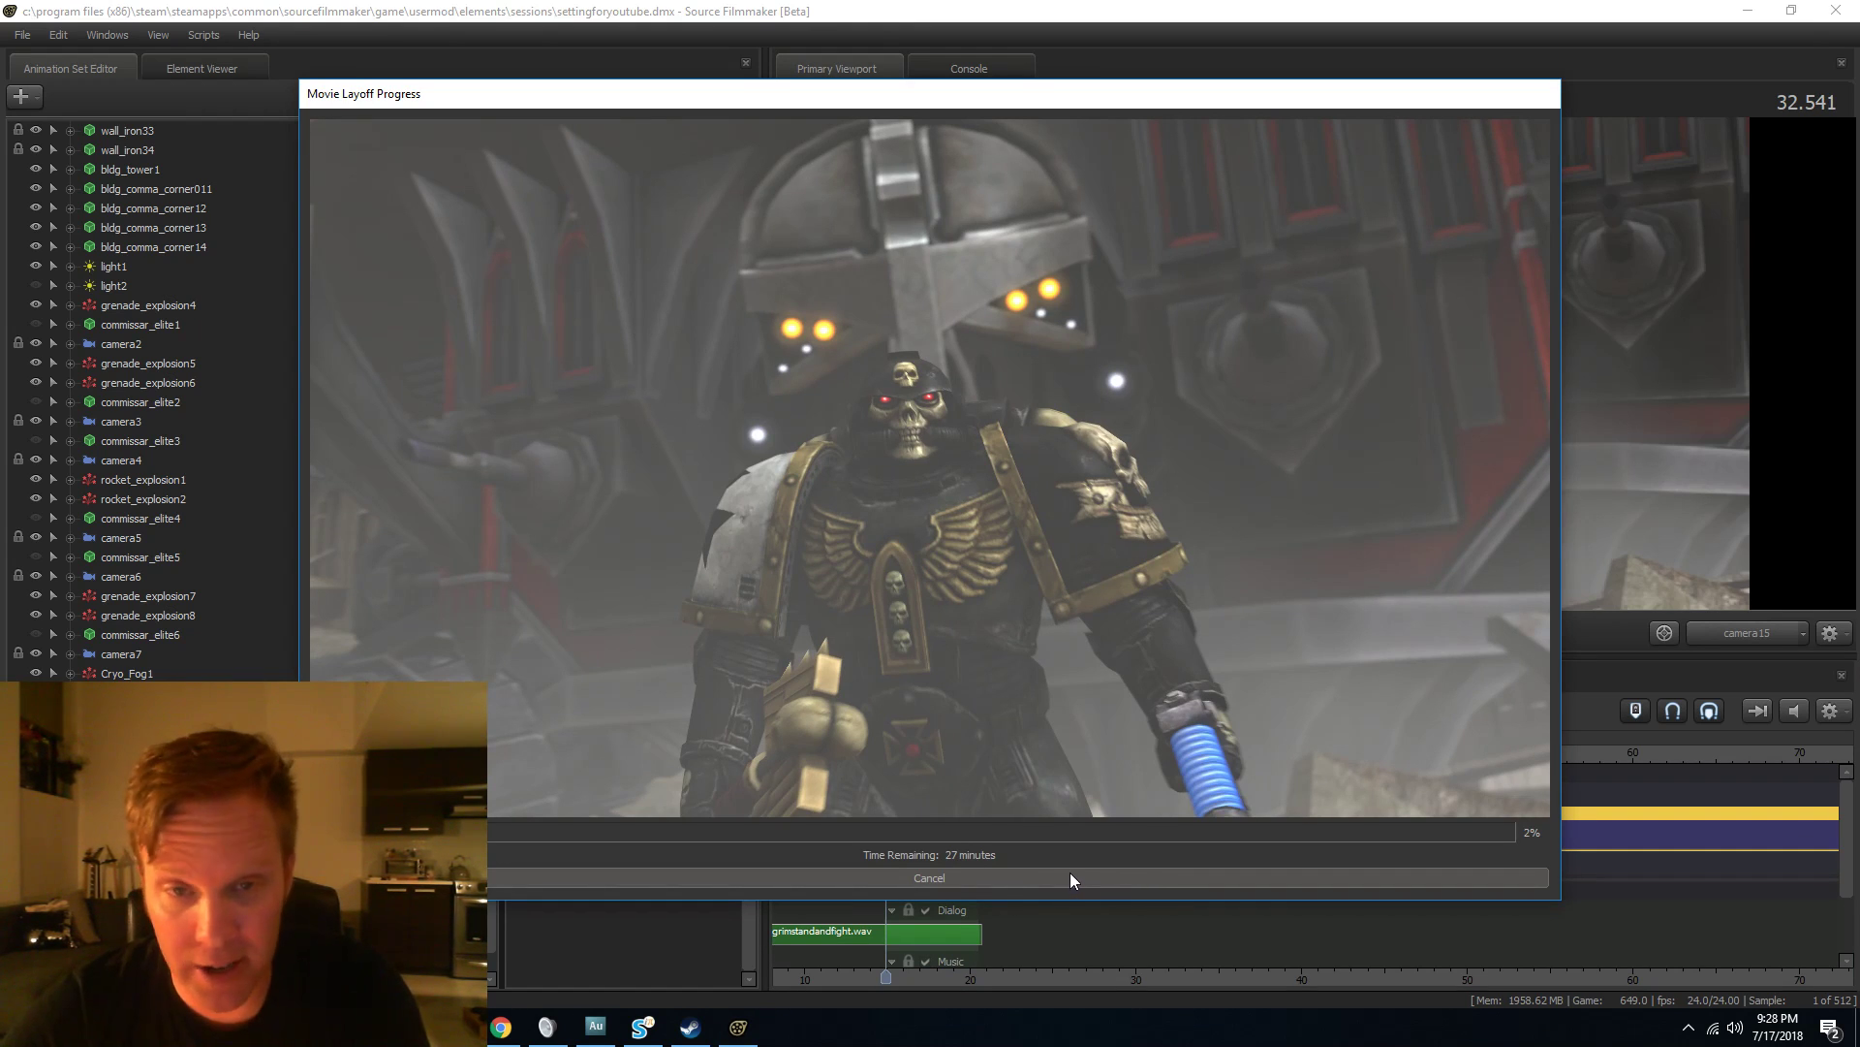
Cancel the running movie export and choose to wait for Source Filmmaker to respond.
left_click(454, 1027)
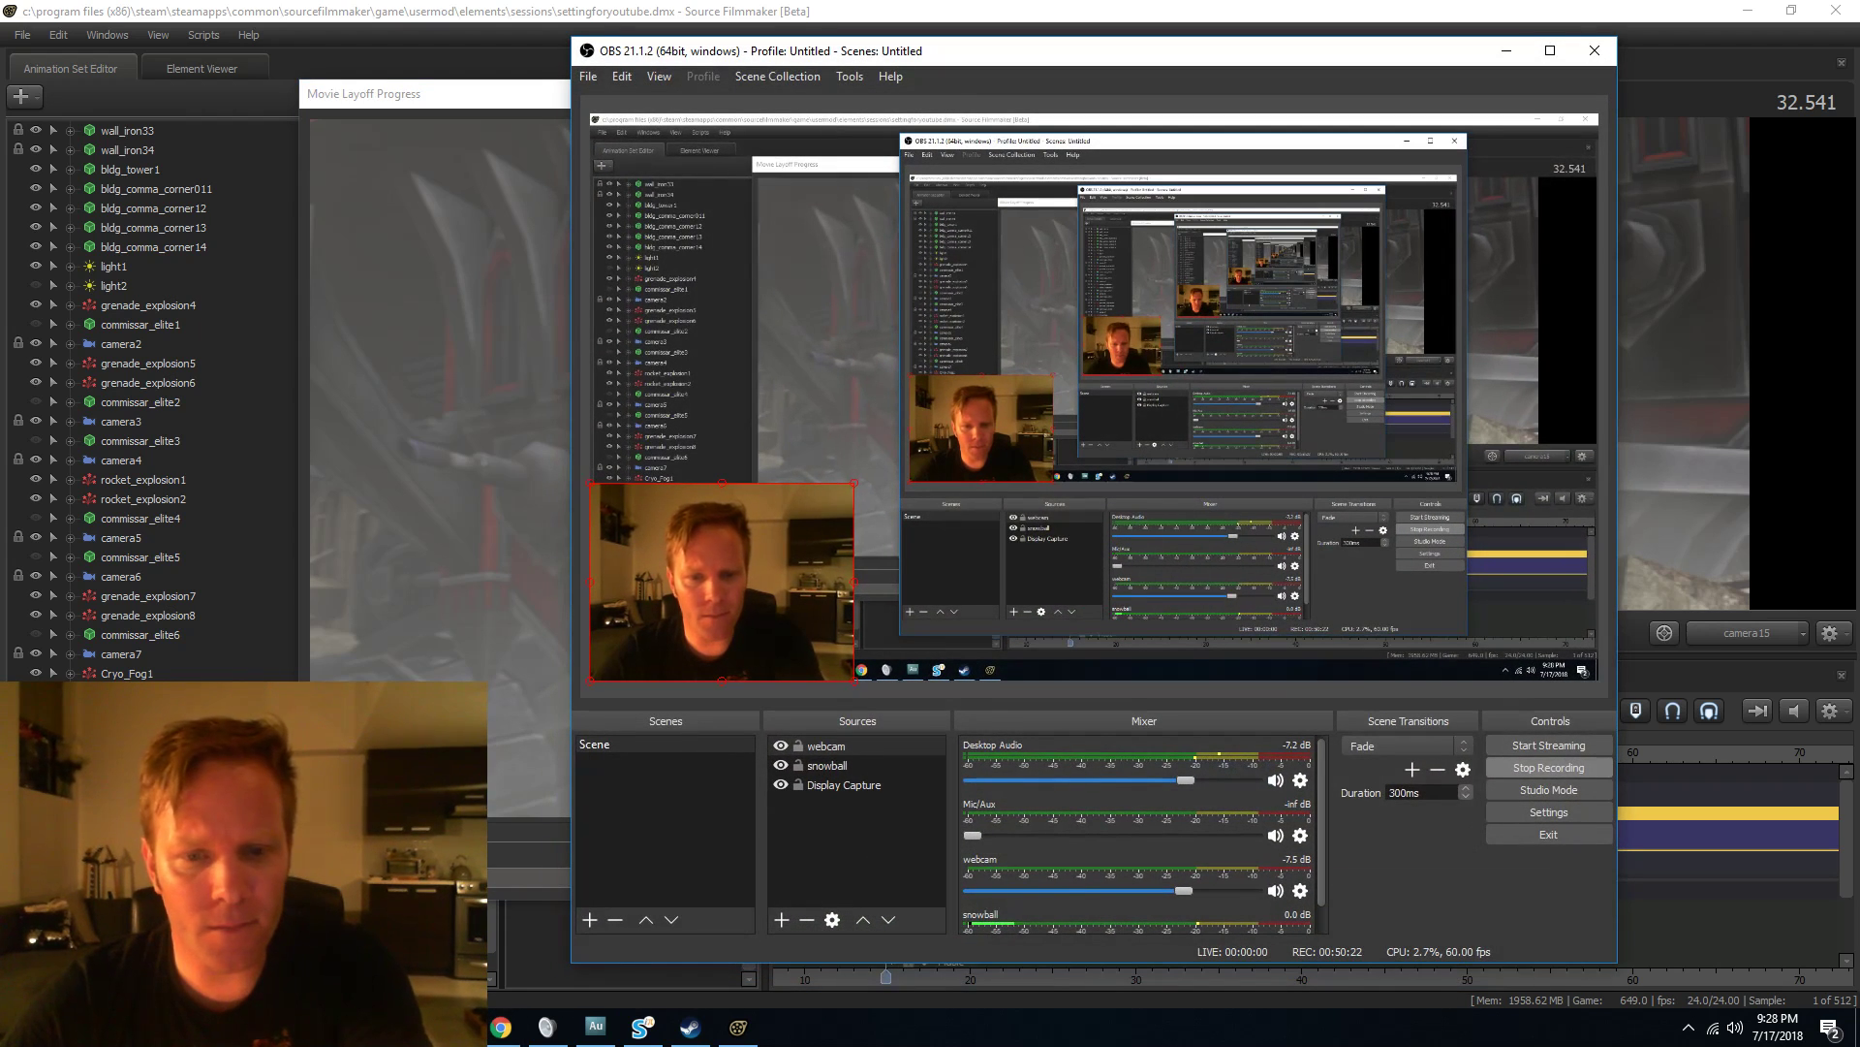
left_click(690, 1026)
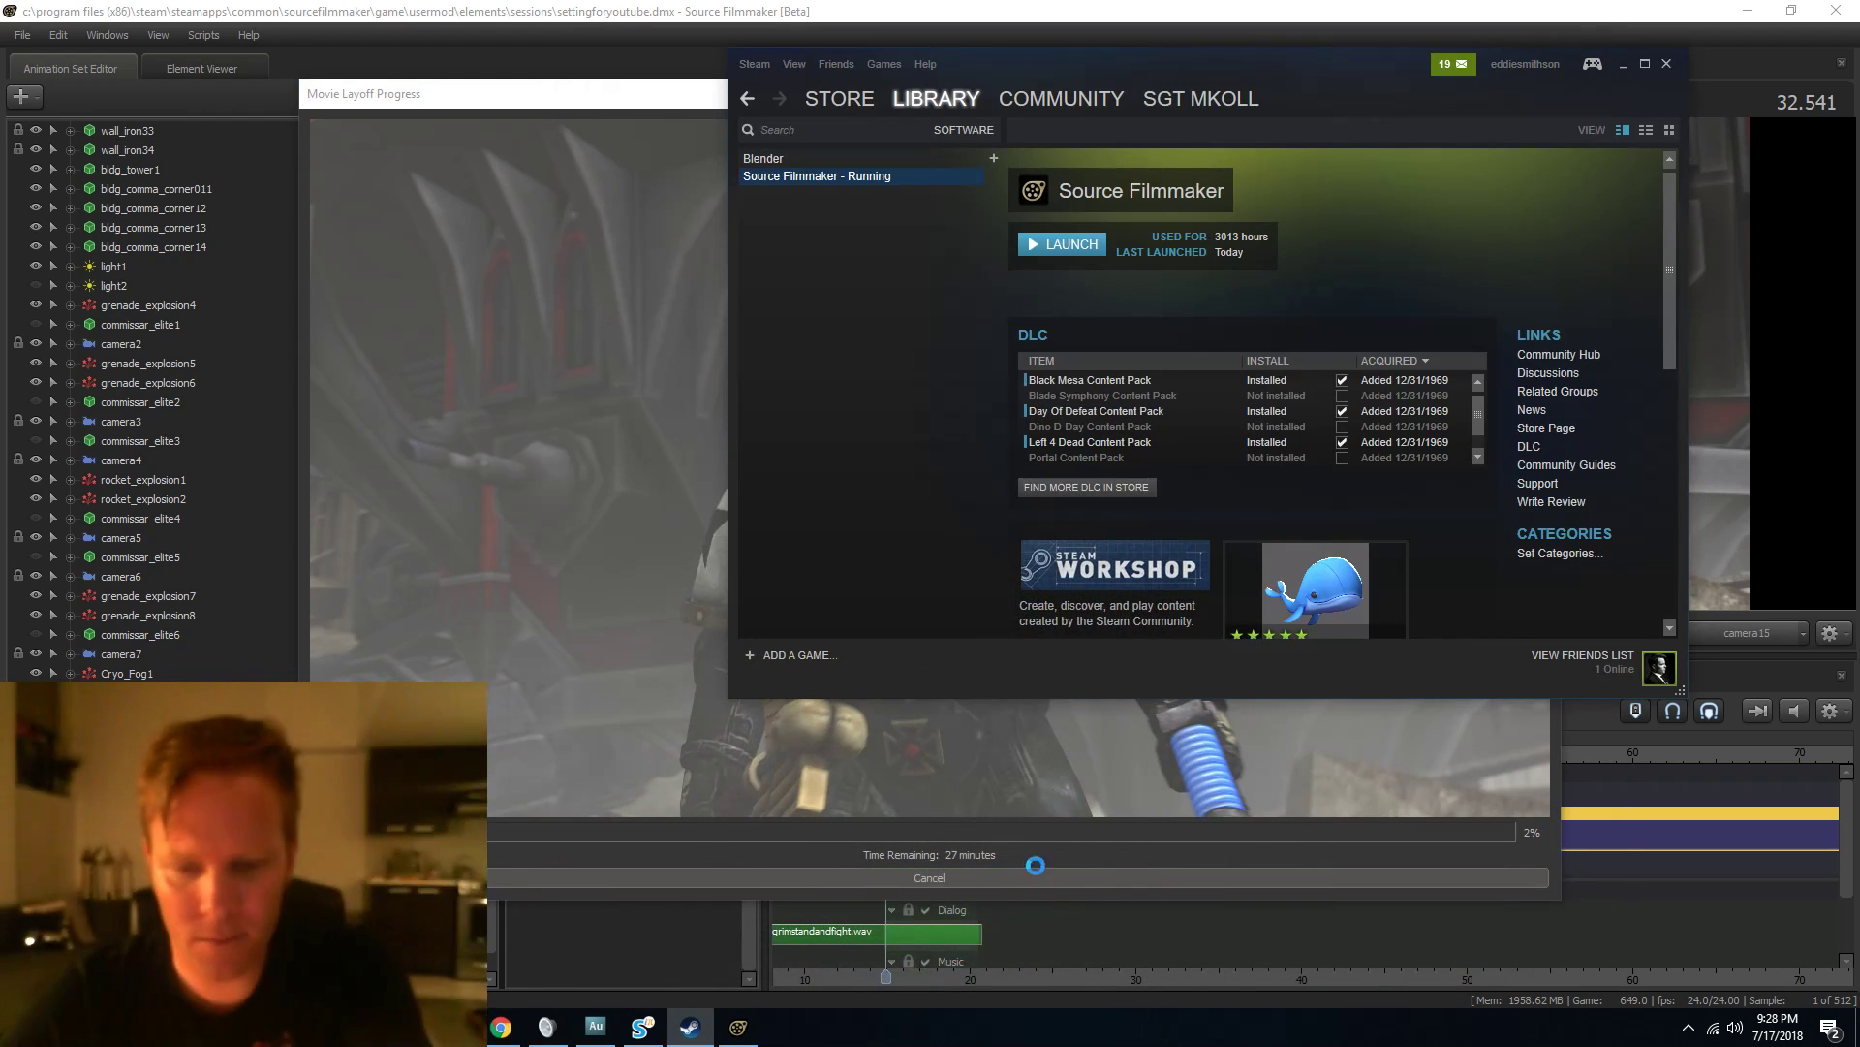
left_click(1043, 834)
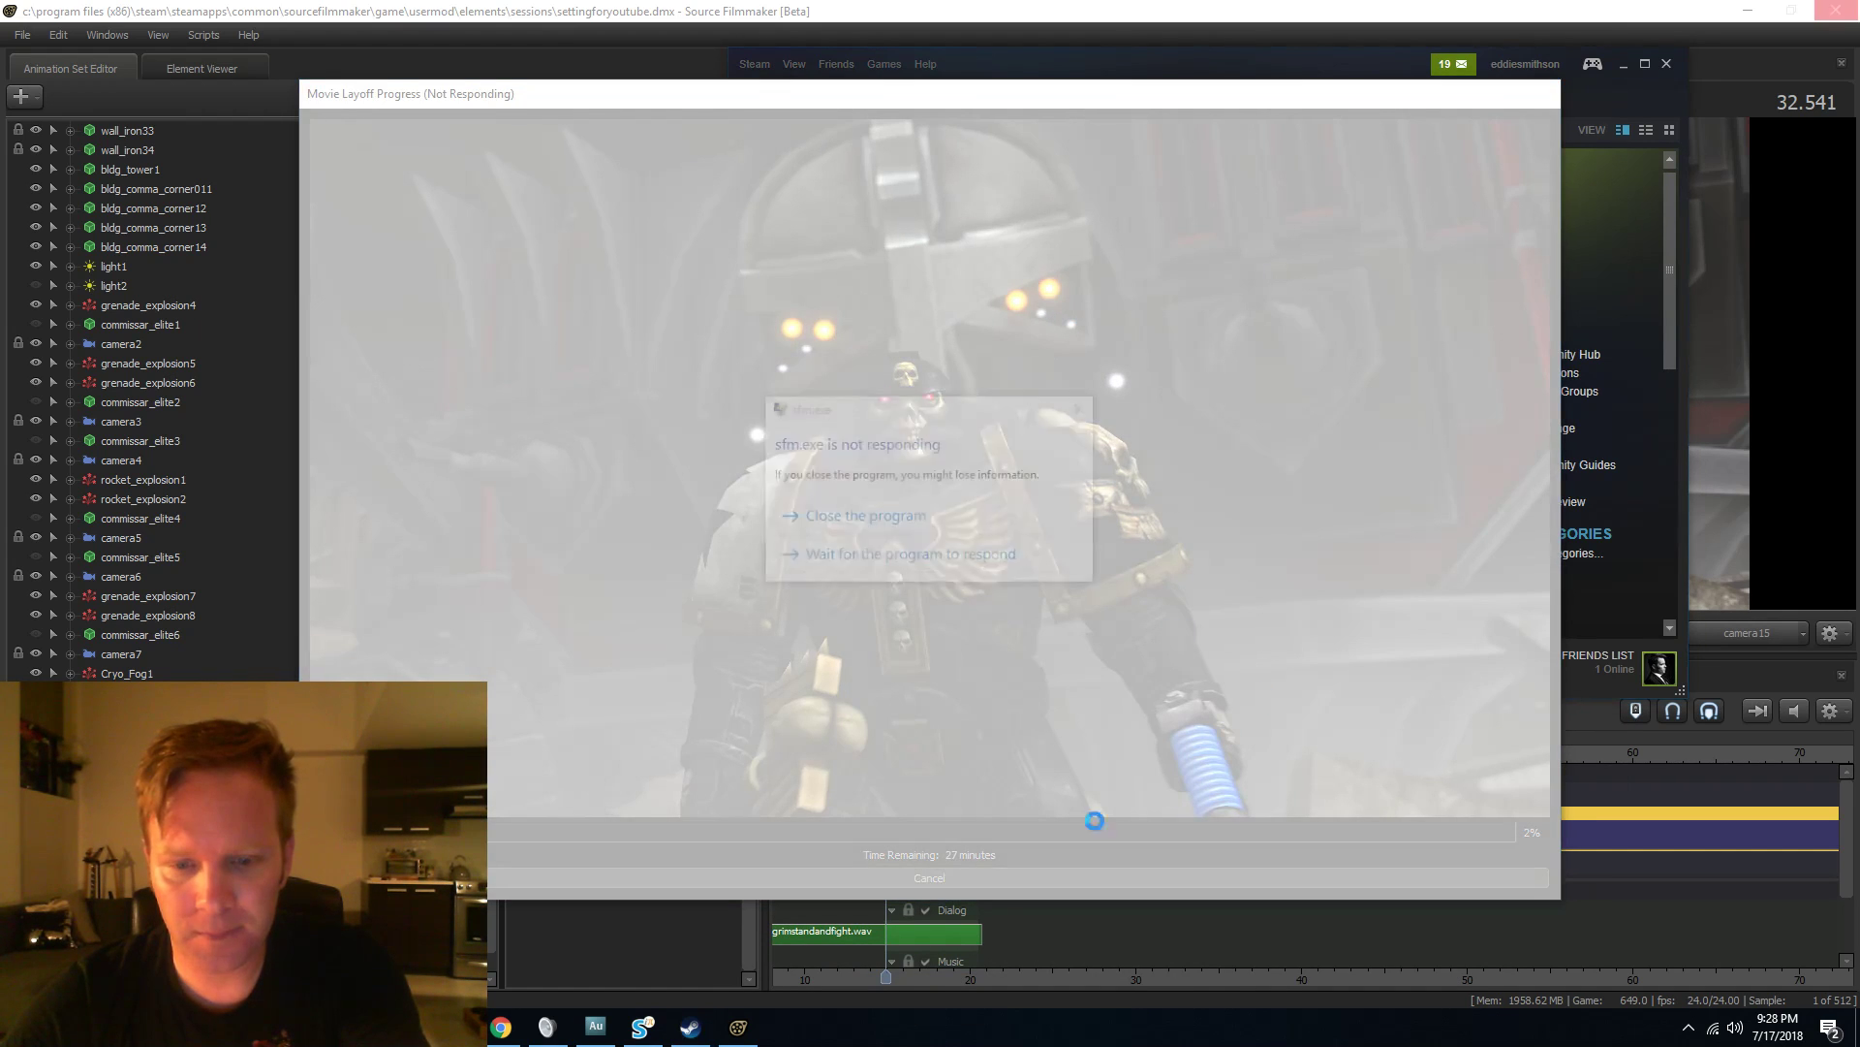
left_click(888, 558)
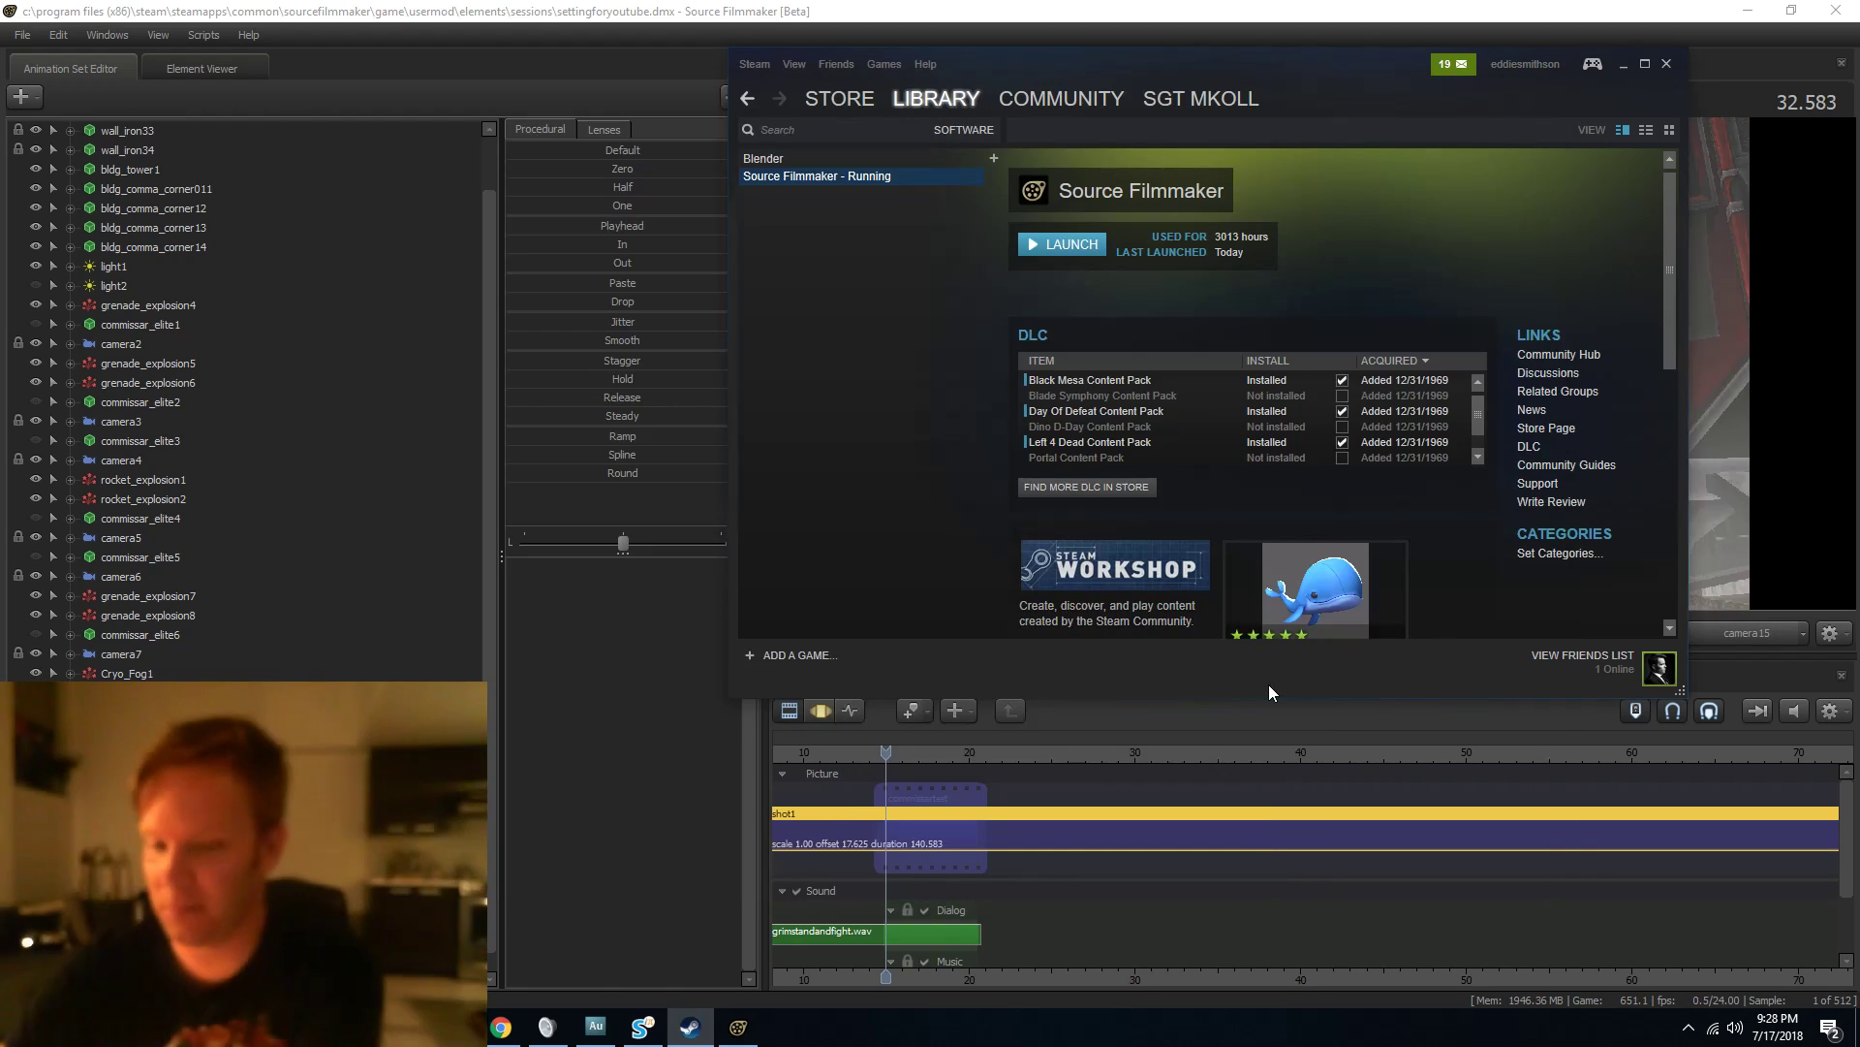
Return to Source Filmmaker and open a new movie export with the output file named grimtestshotraw2.
left_click(650, 7)
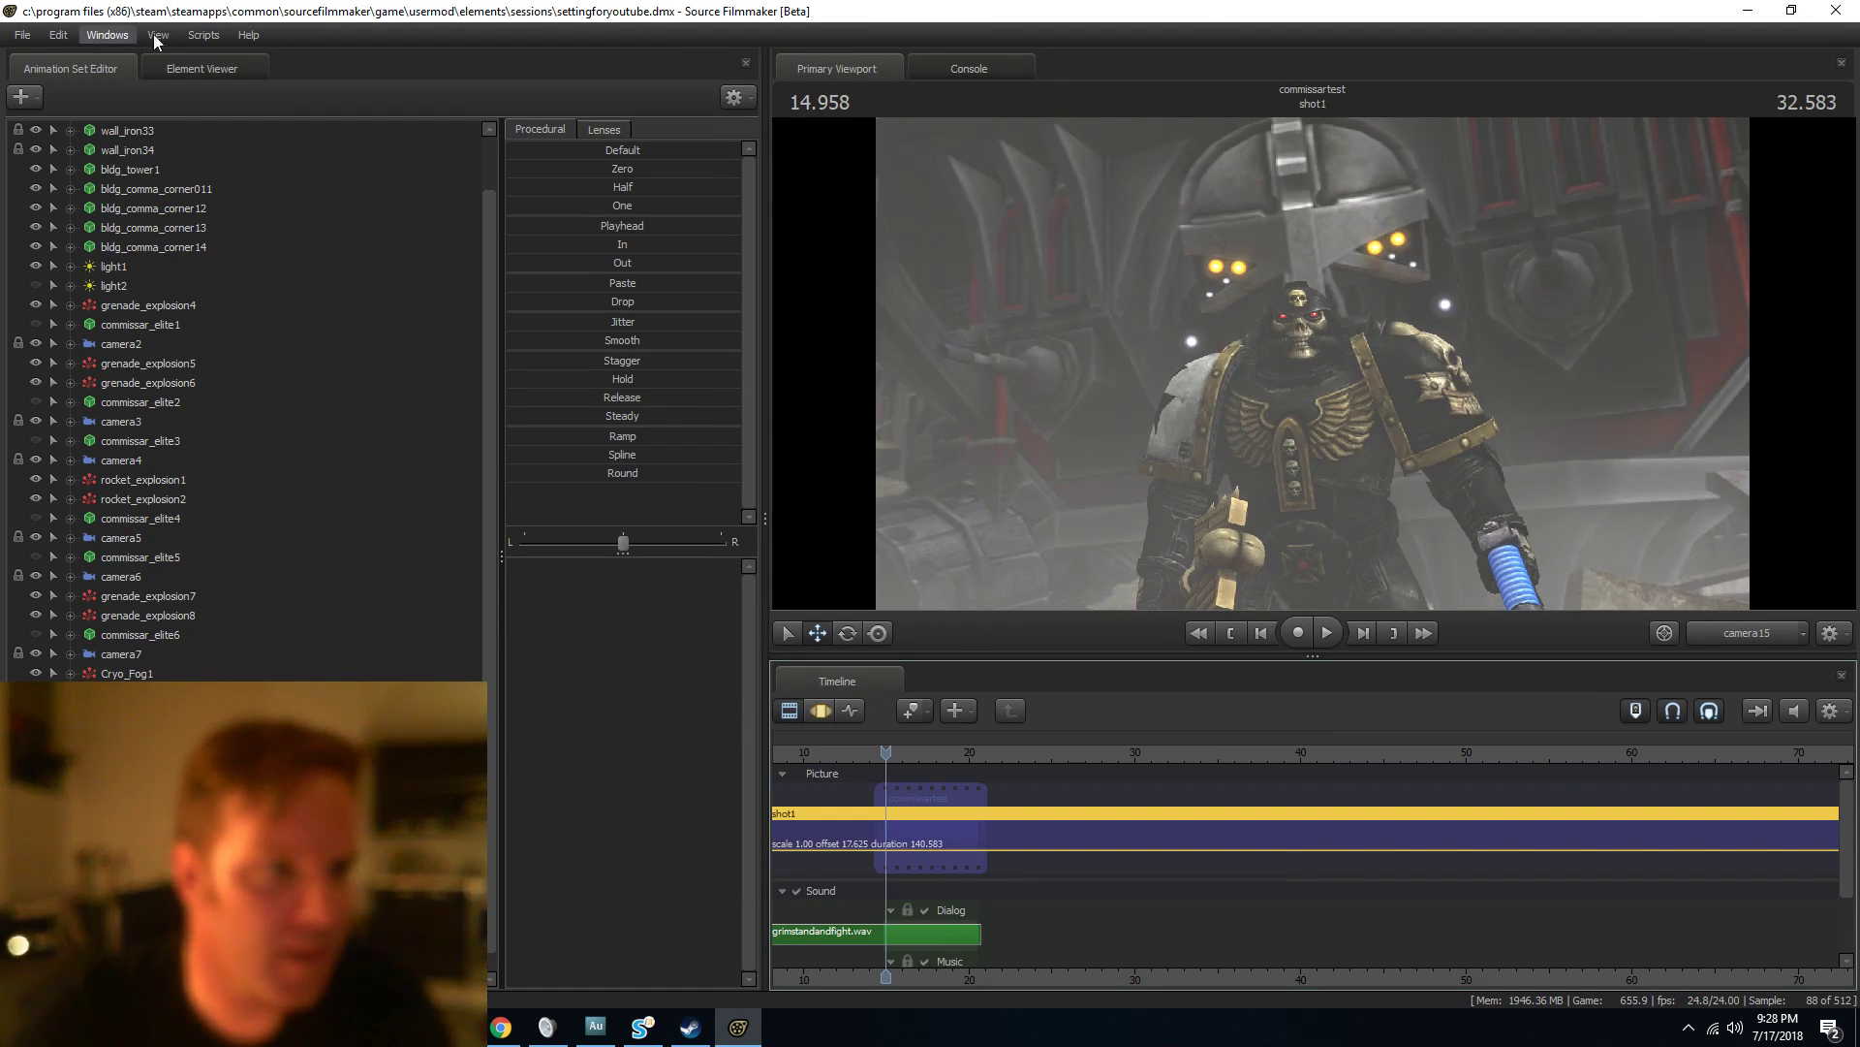
left_click(21, 35)
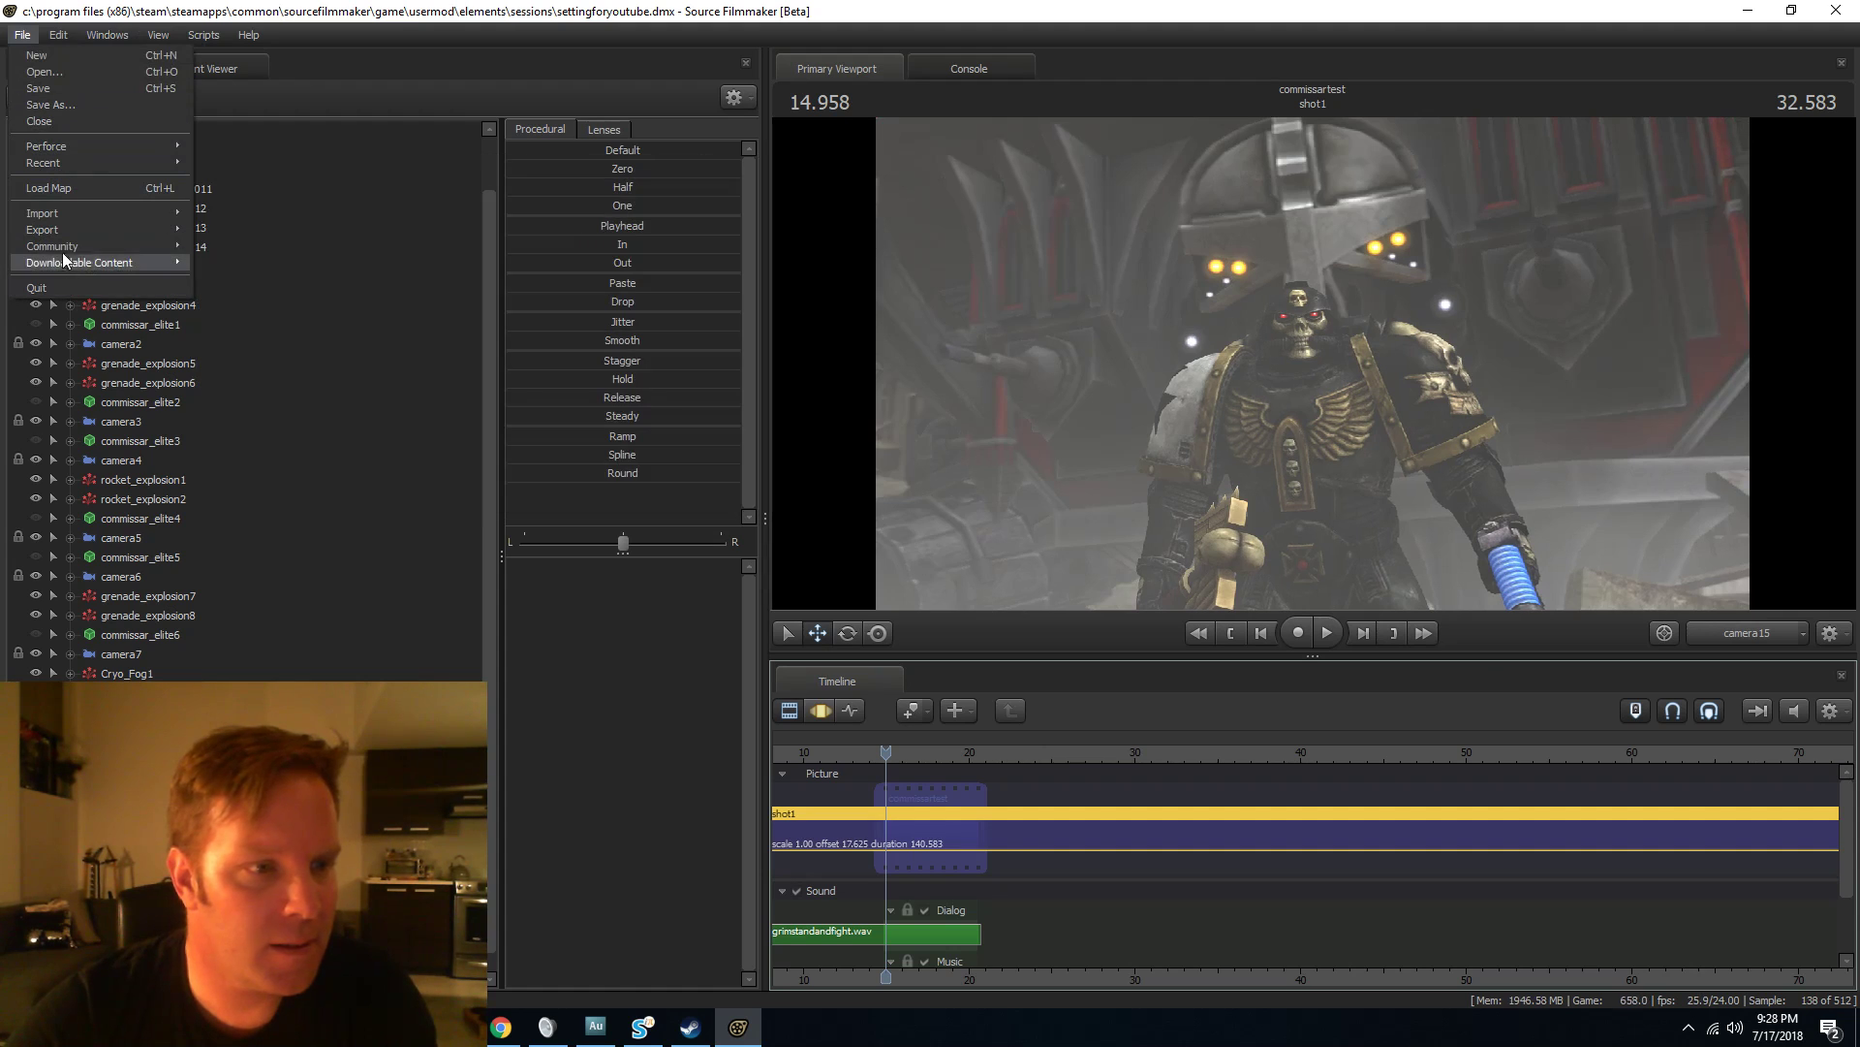
mouse_move(71, 227)
left_click(246, 231)
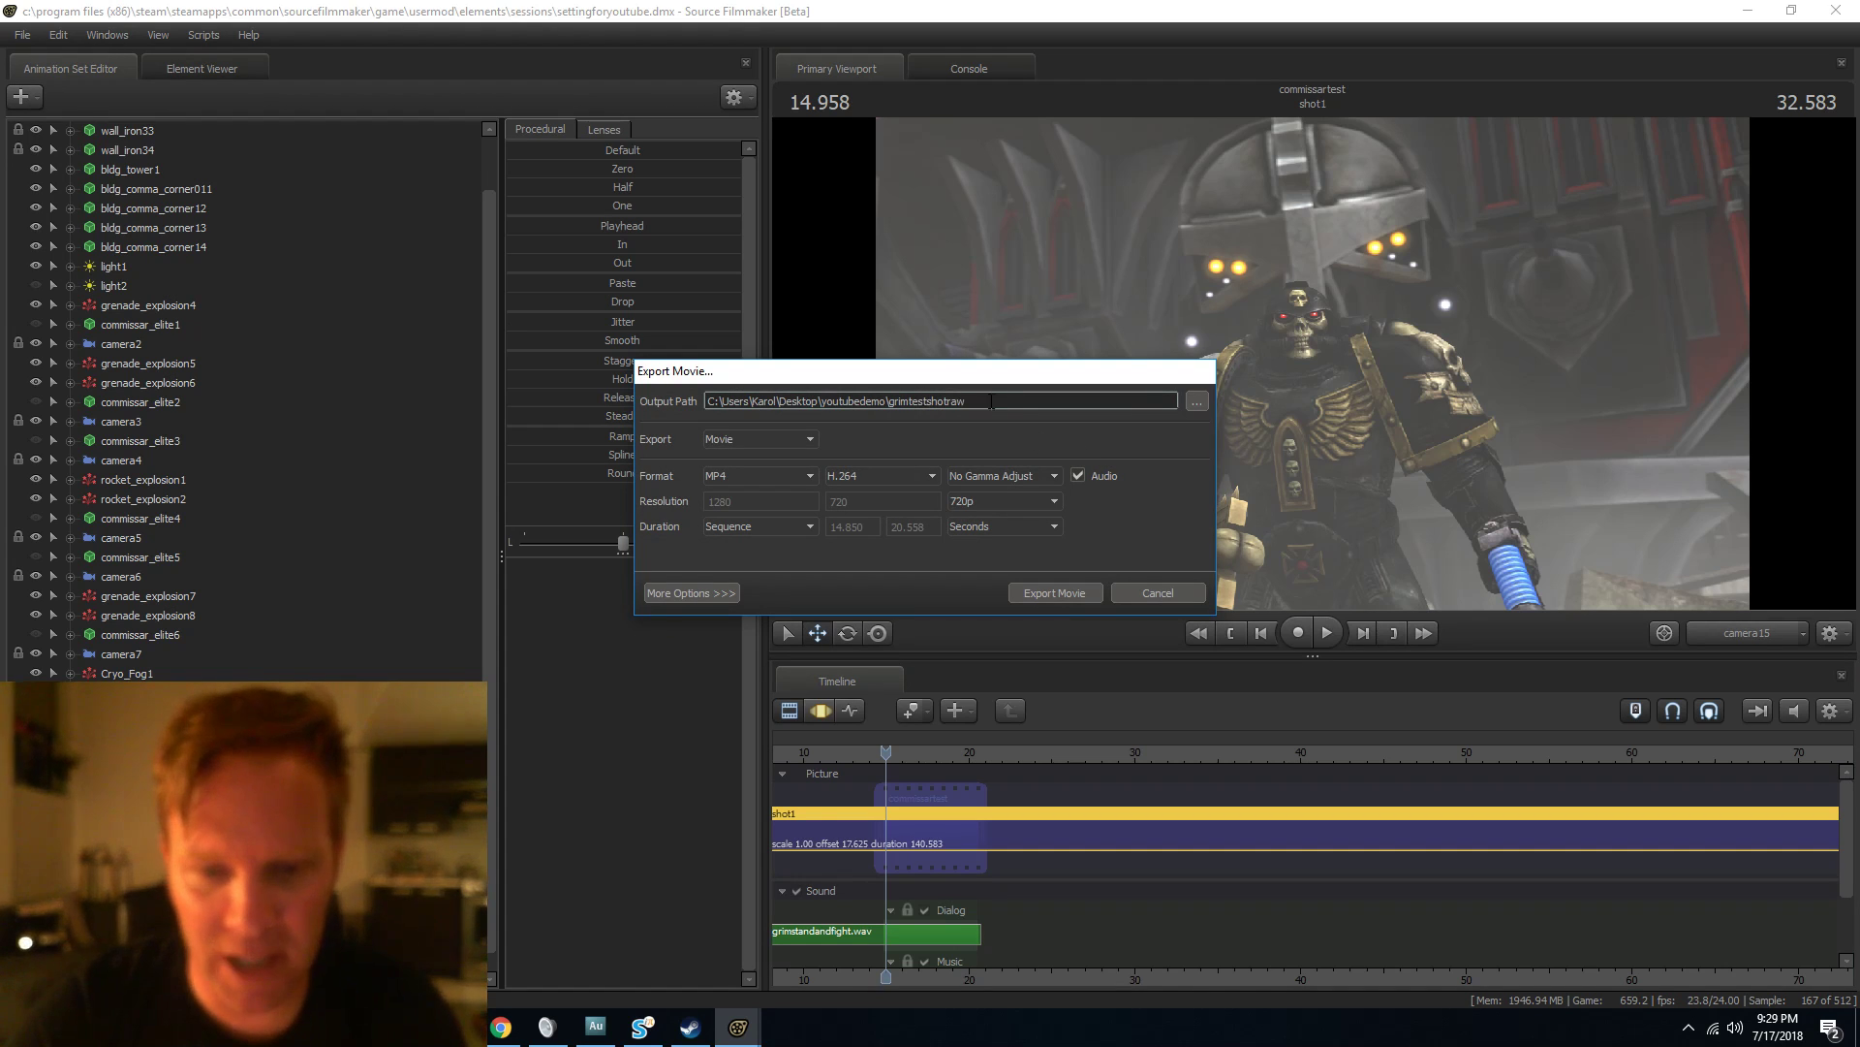
type("2")
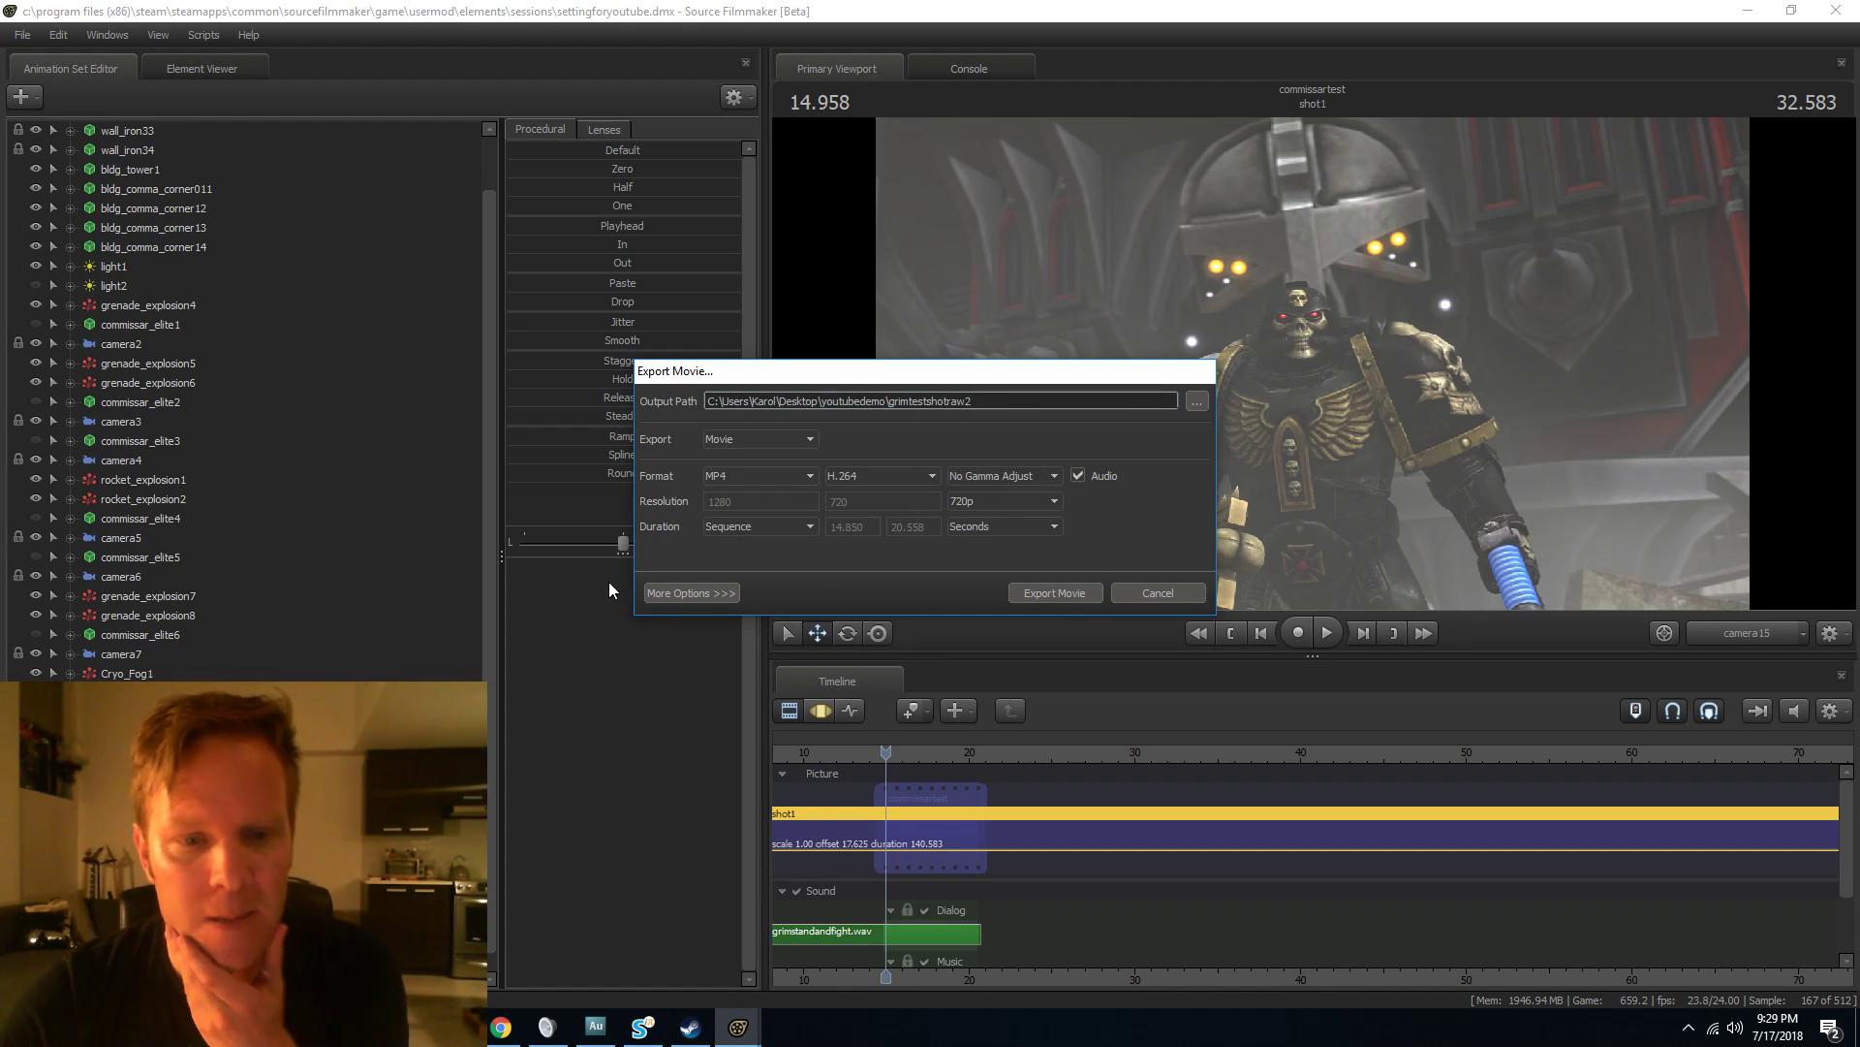
Override the render samples to 32 for both depth of field and motion blur, and start exporting the movie.
left_click(682, 589)
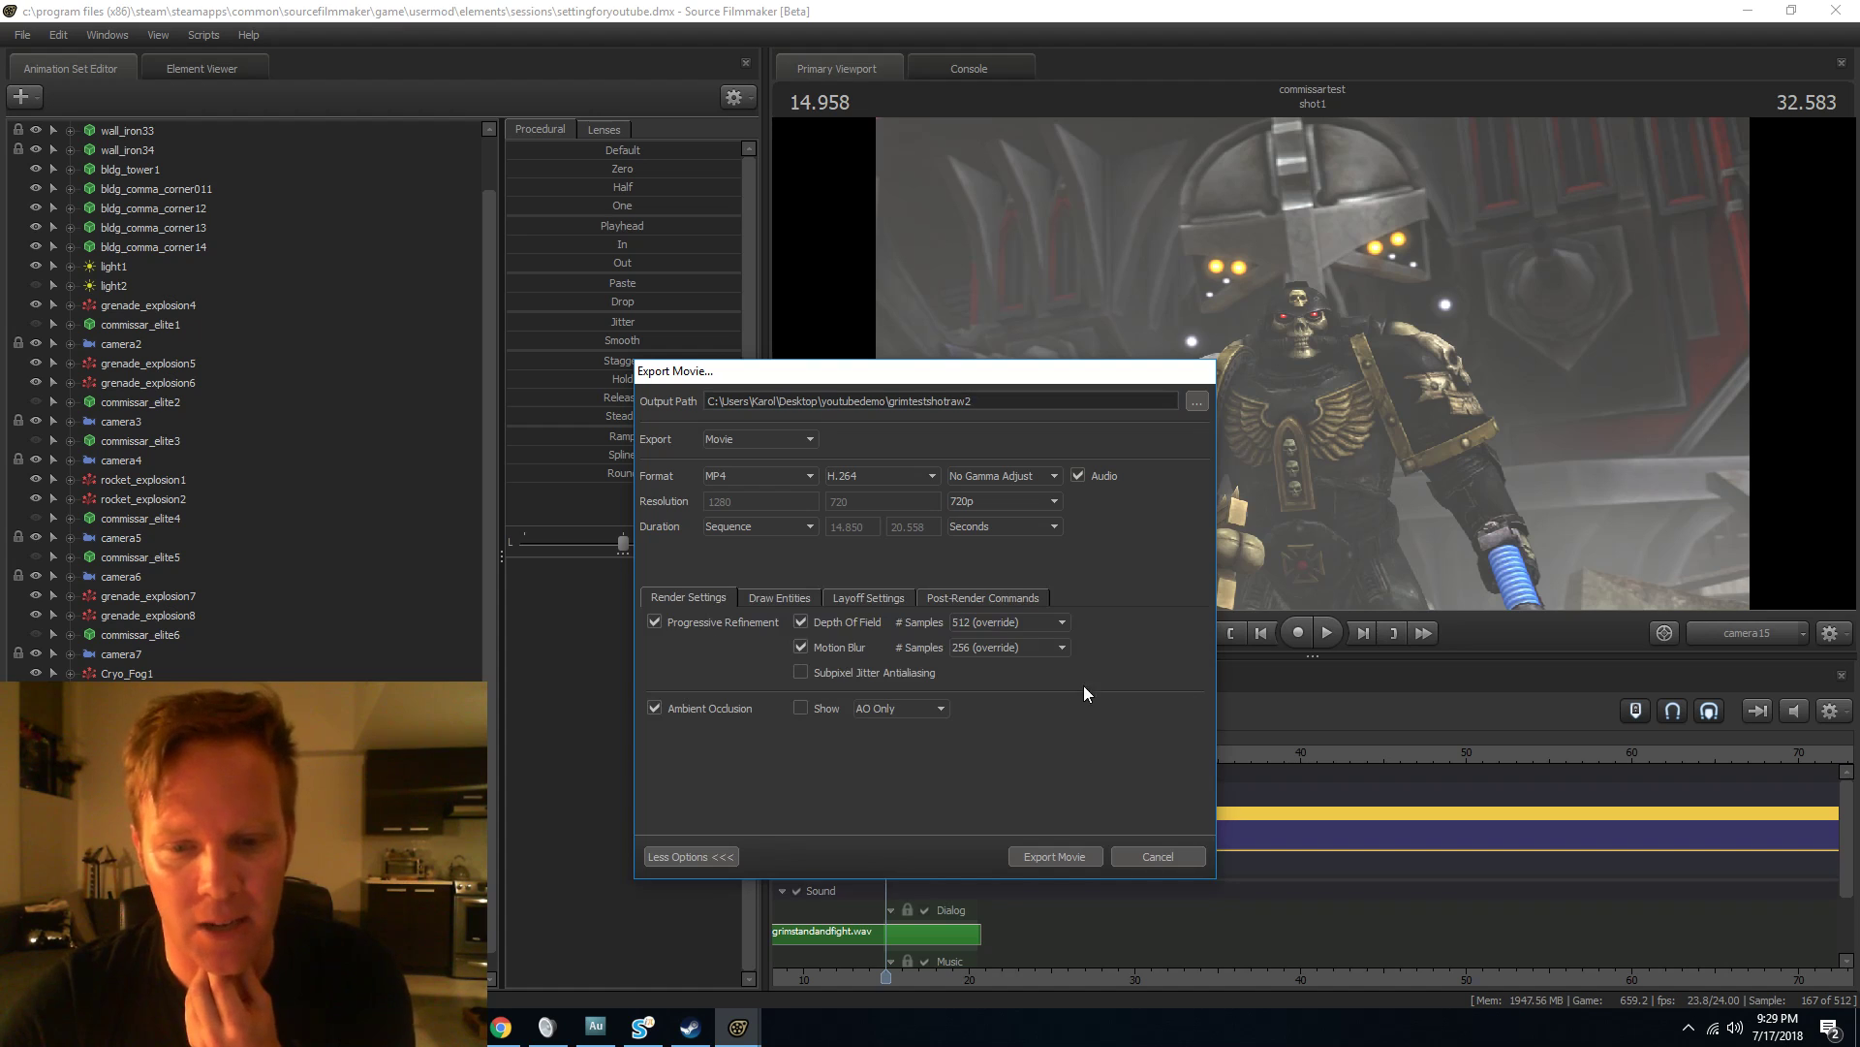
left_click(1018, 625)
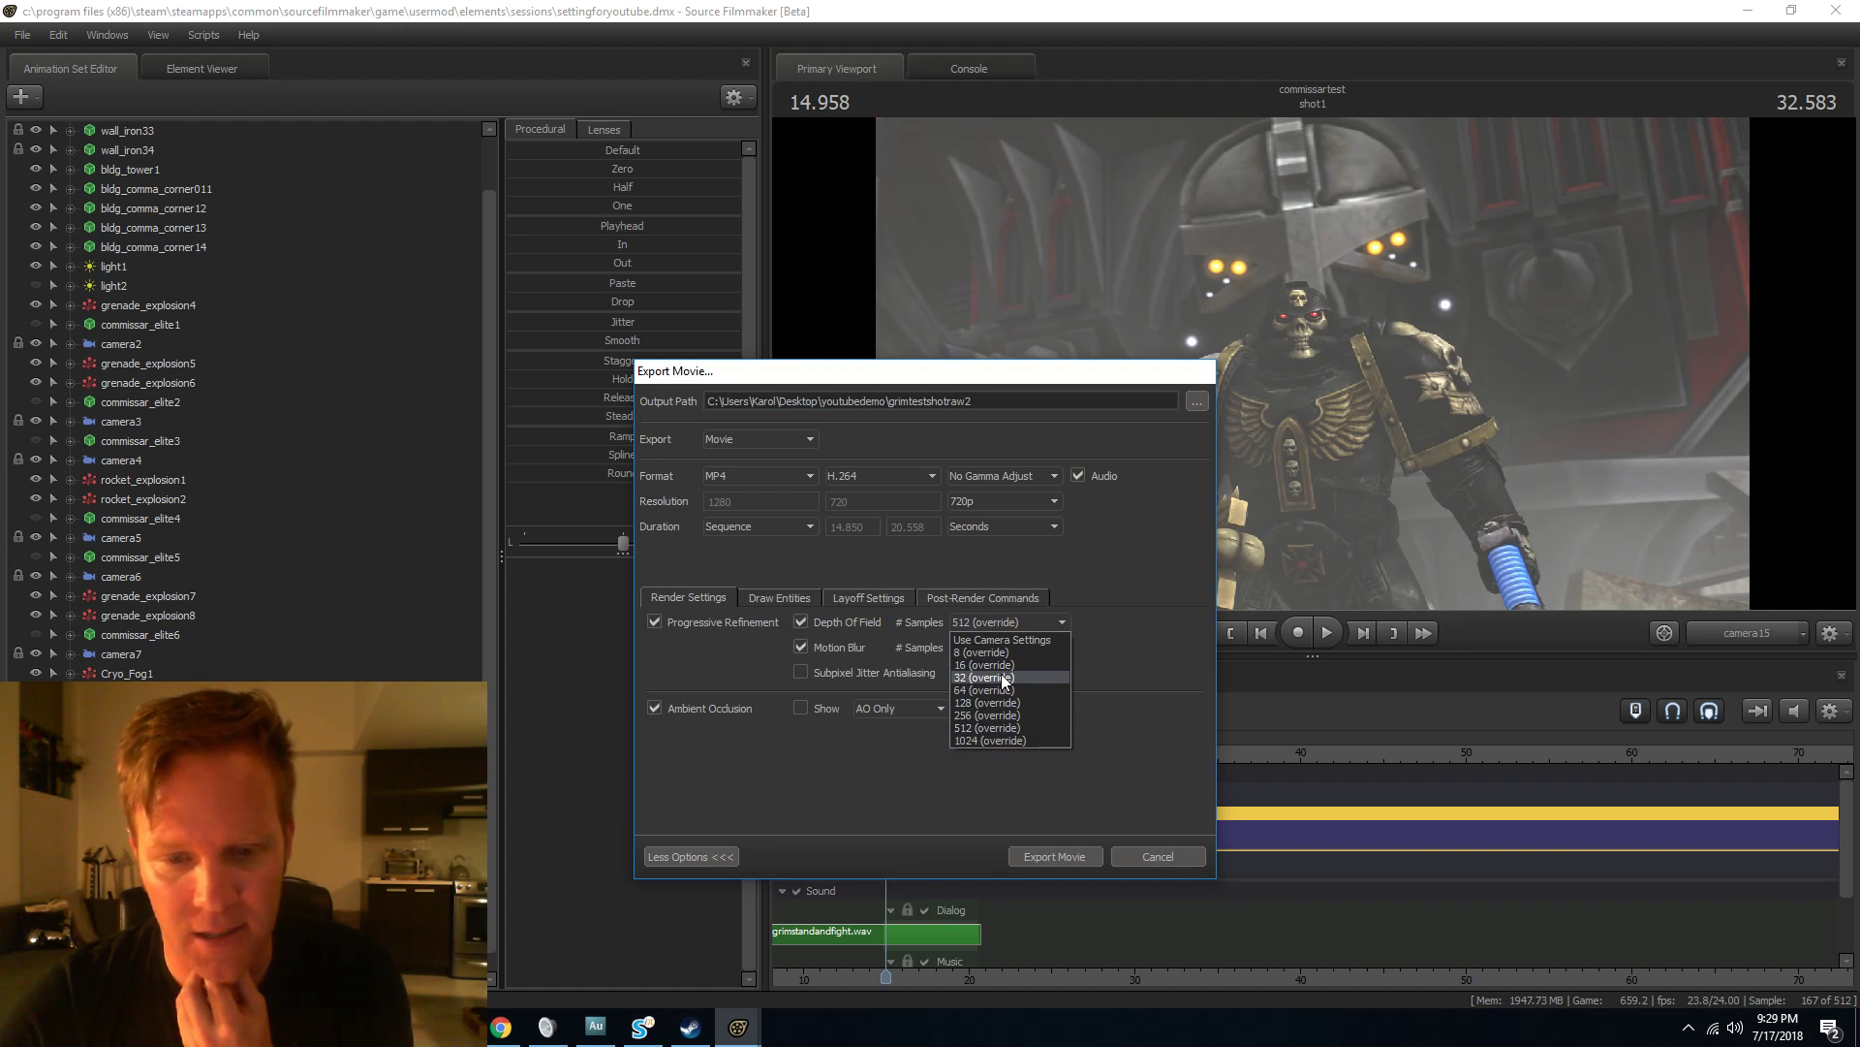
left_click(1002, 677)
left_click(1003, 648)
left_click(991, 702)
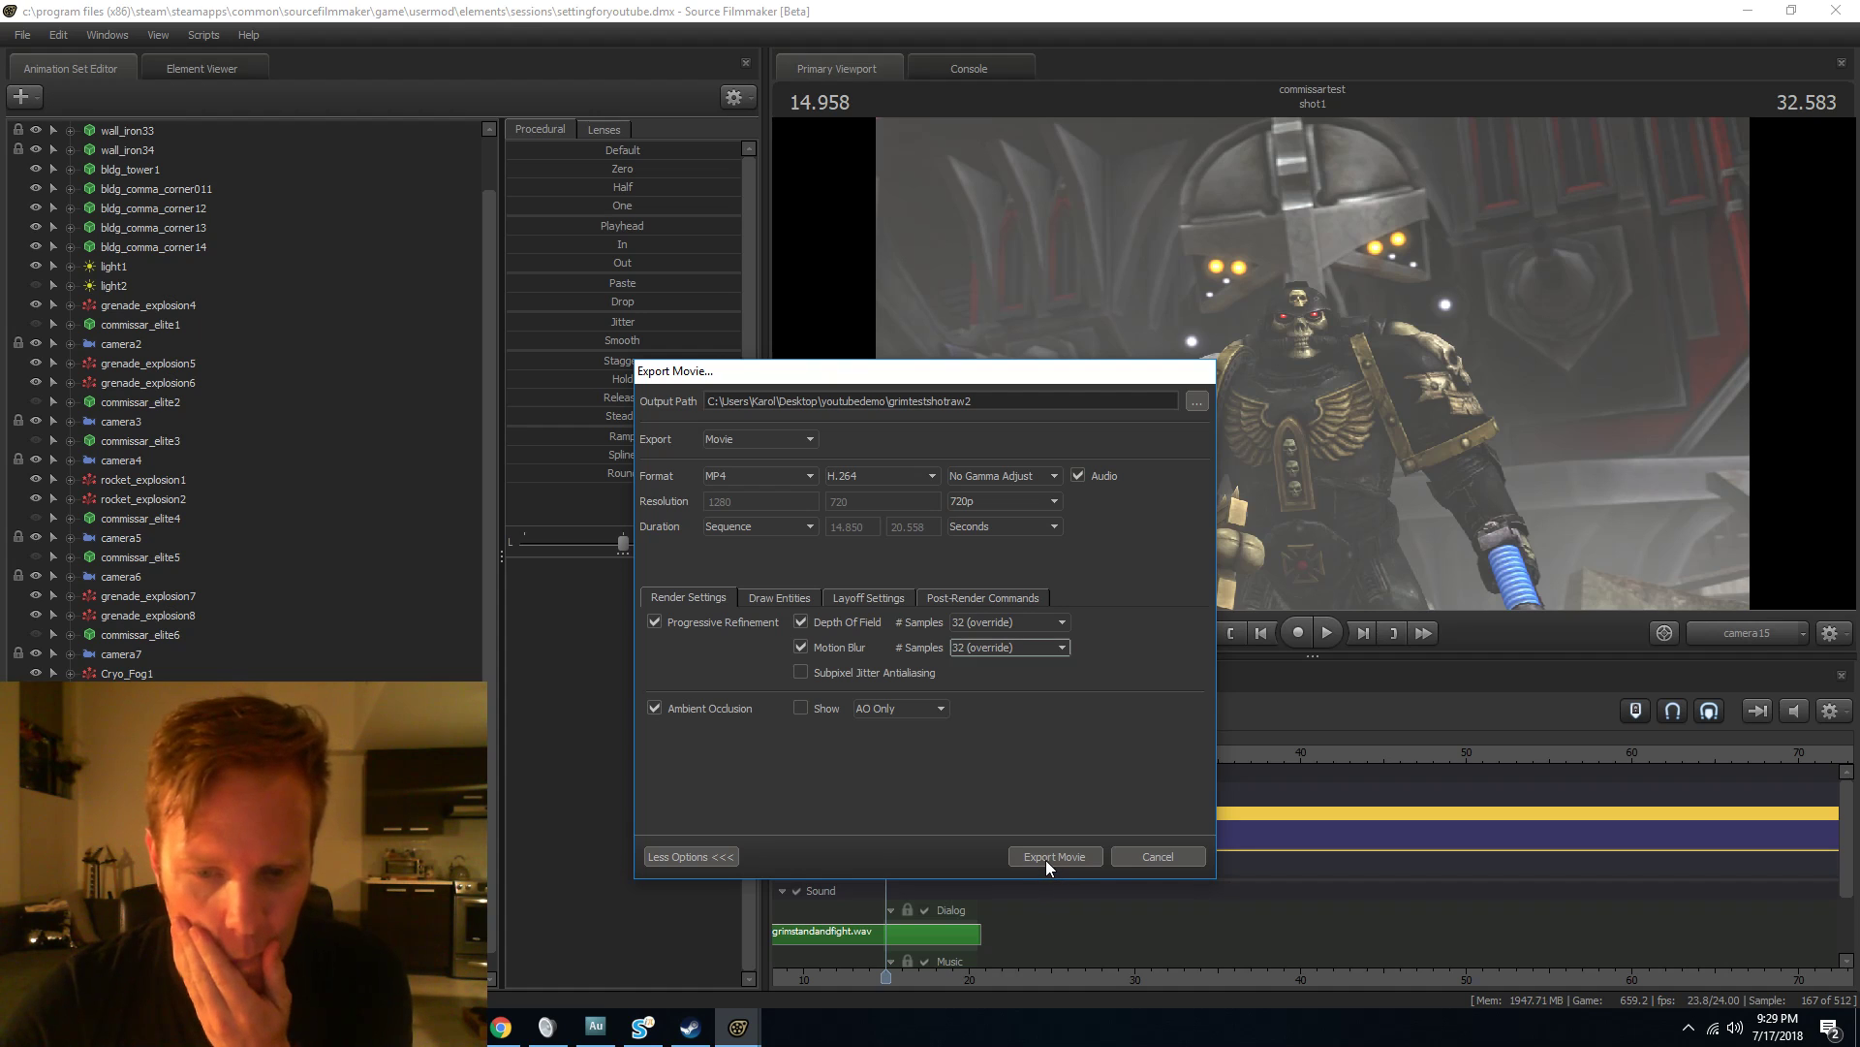
left_click(1046, 860)
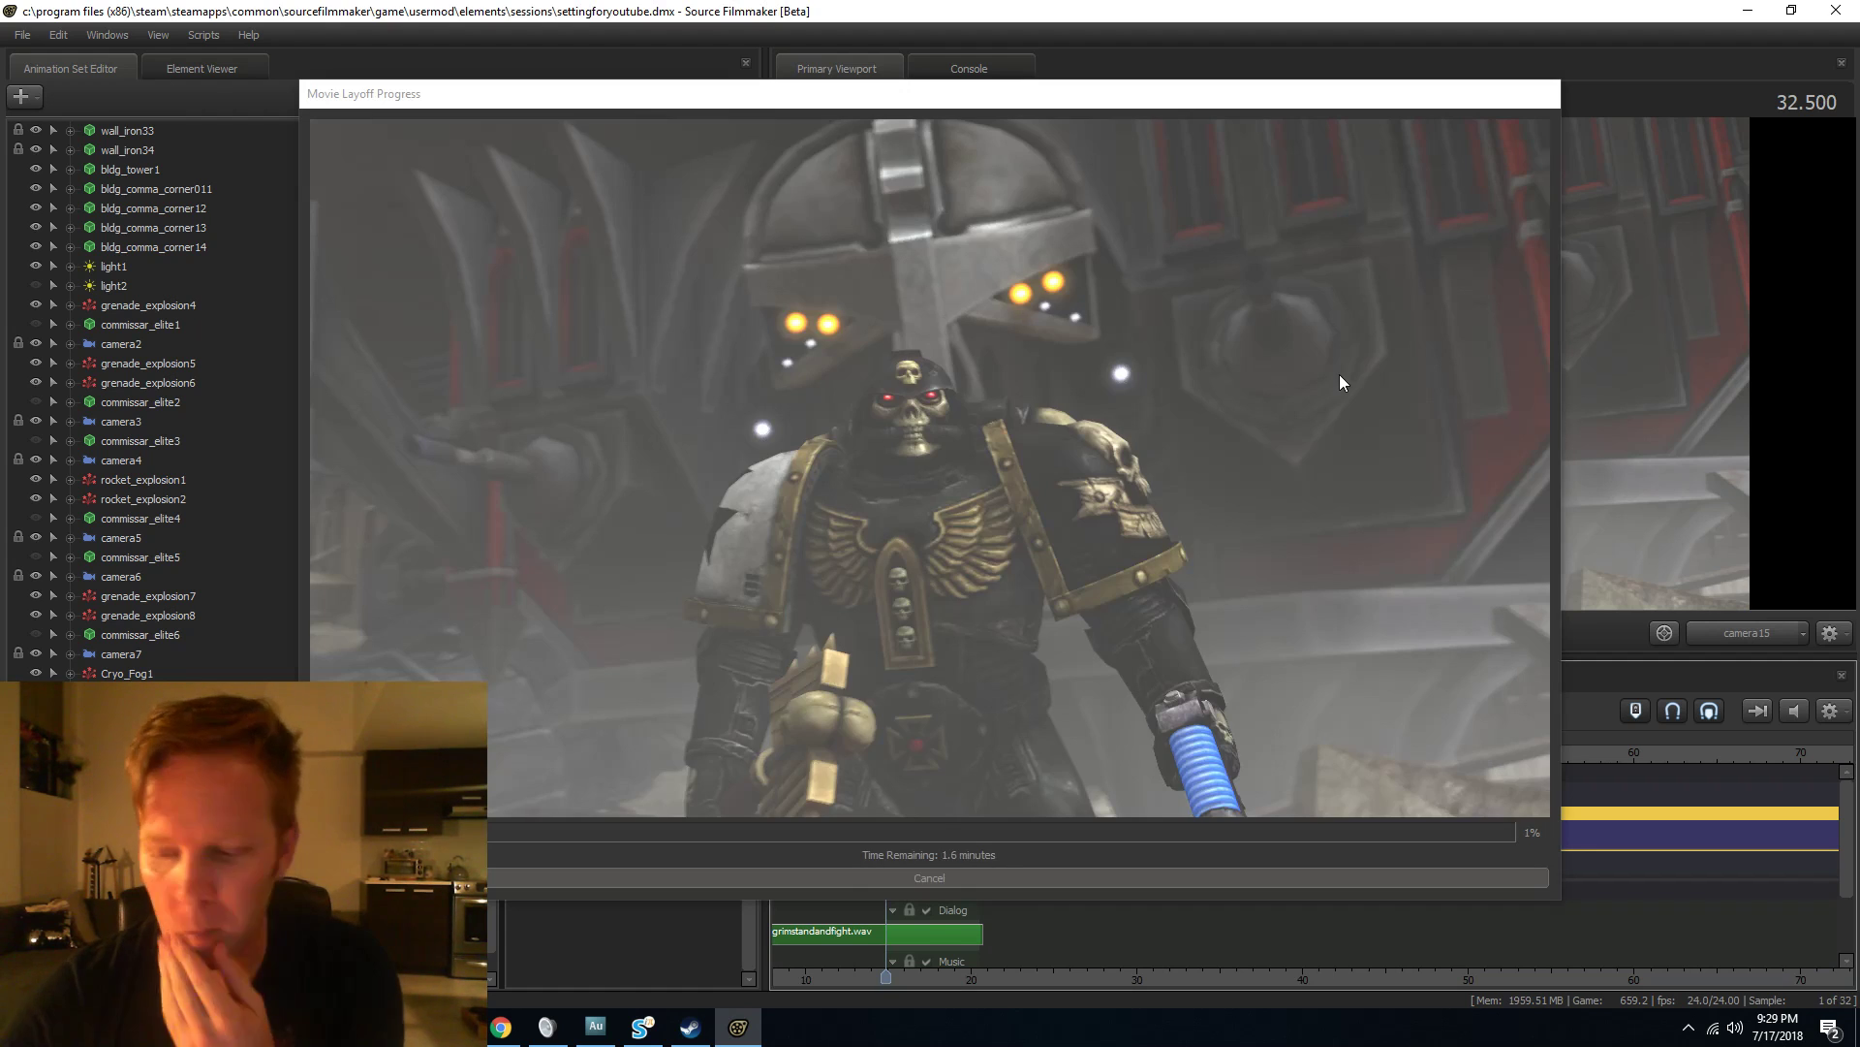
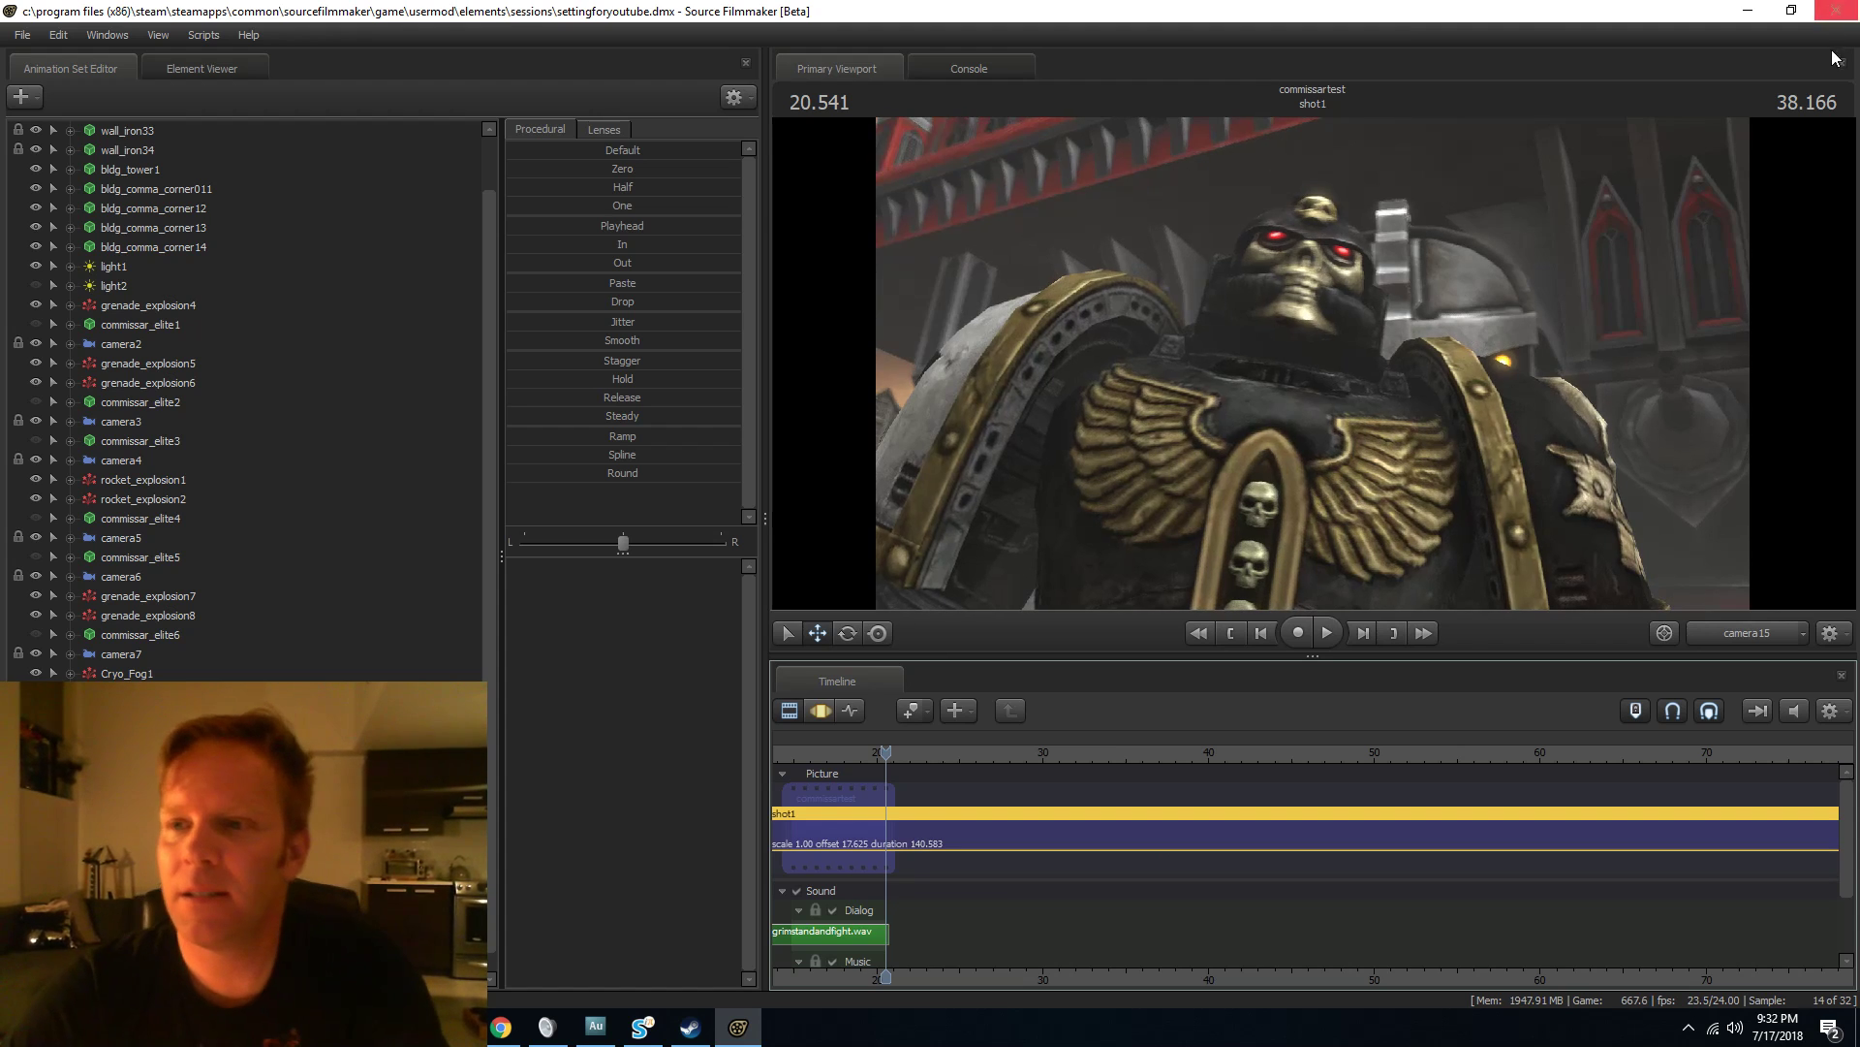
Leave Source Filmmaker, play the exported grimtestshotraw2 movie from the youtubedemo folder to check it, and close the player.
left_click(22, 34)
left_click(23, 34)
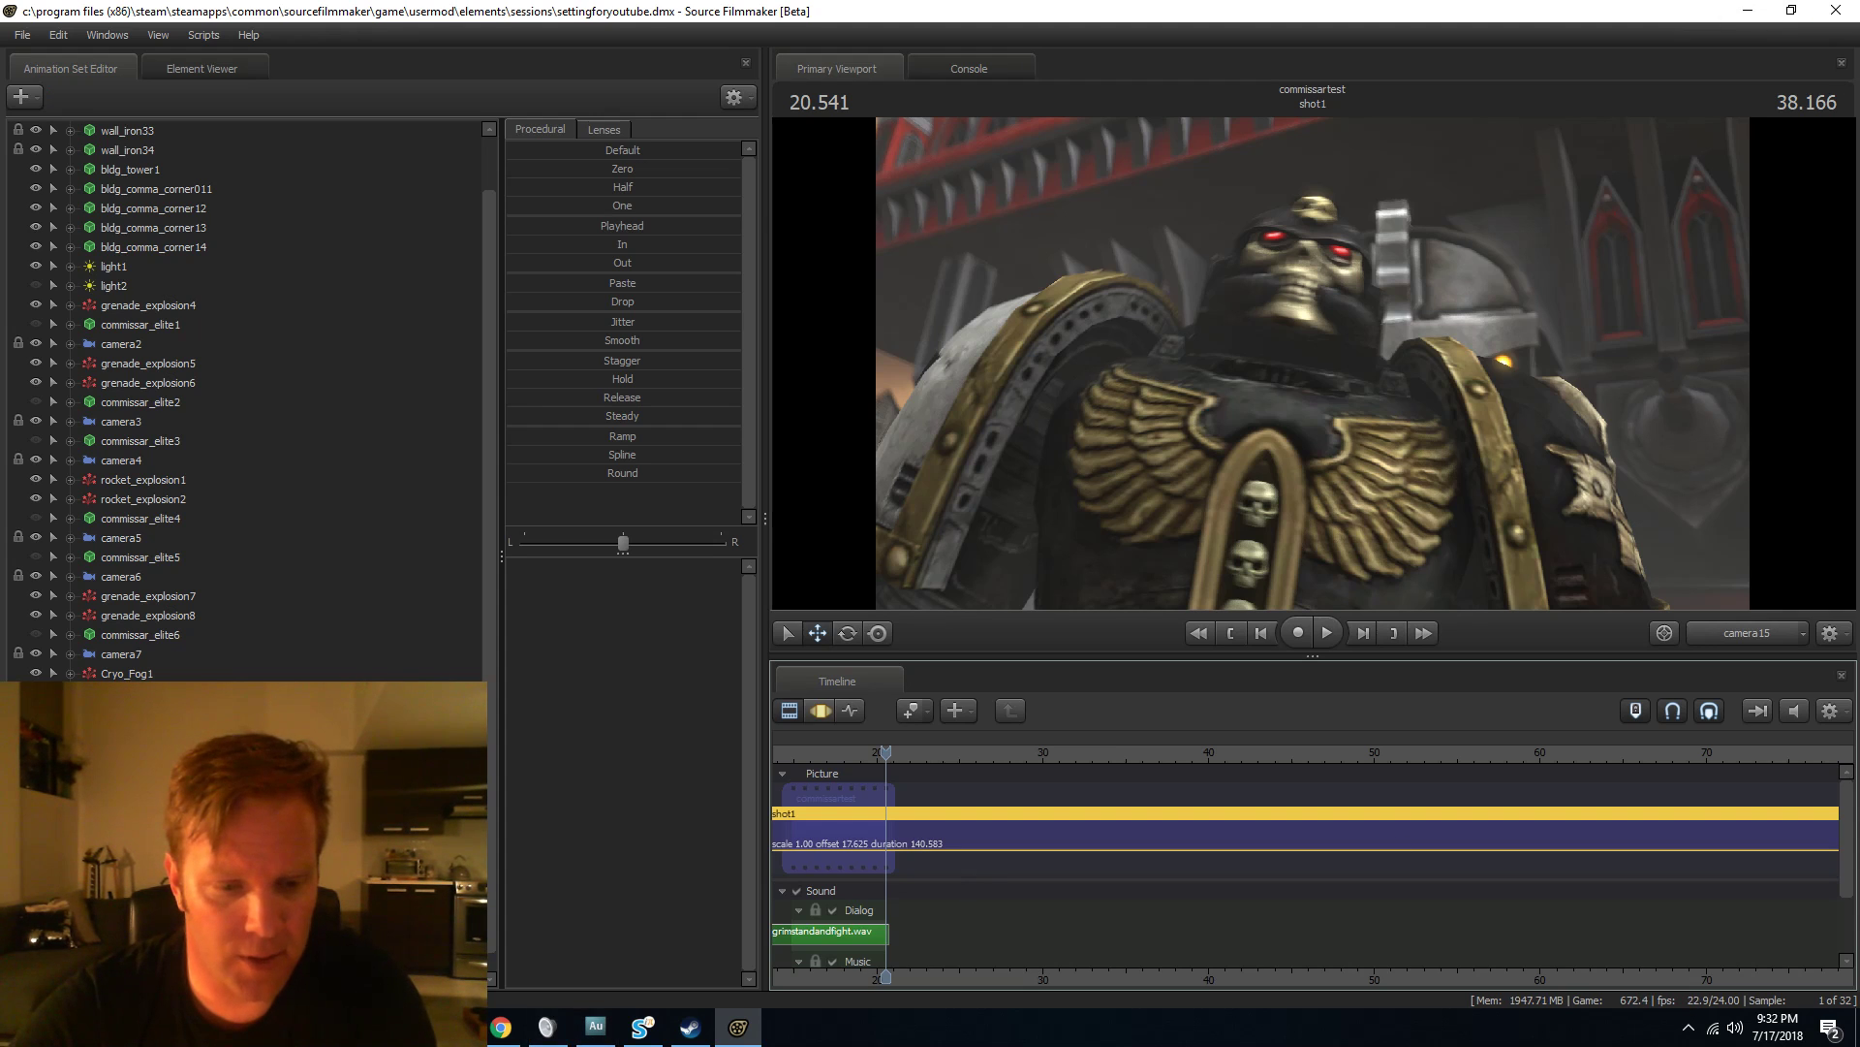
left_click(454, 1028)
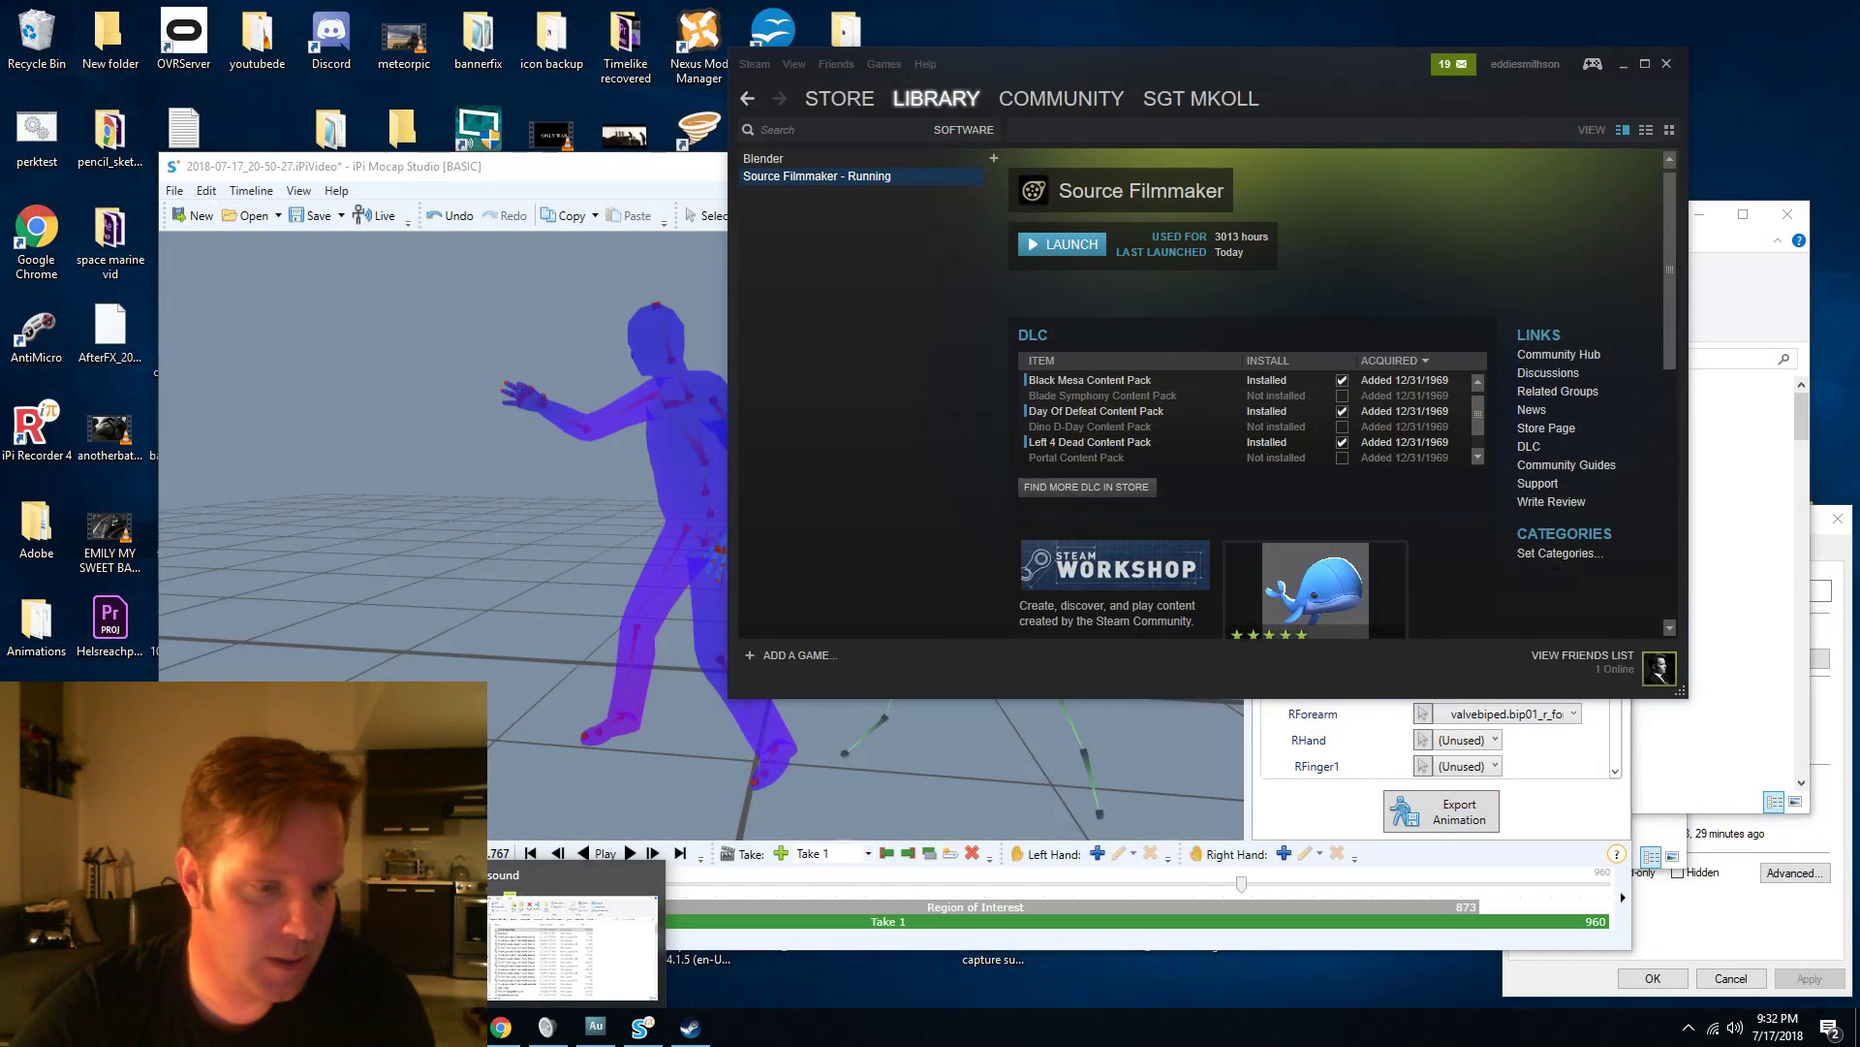
left_click(575, 935)
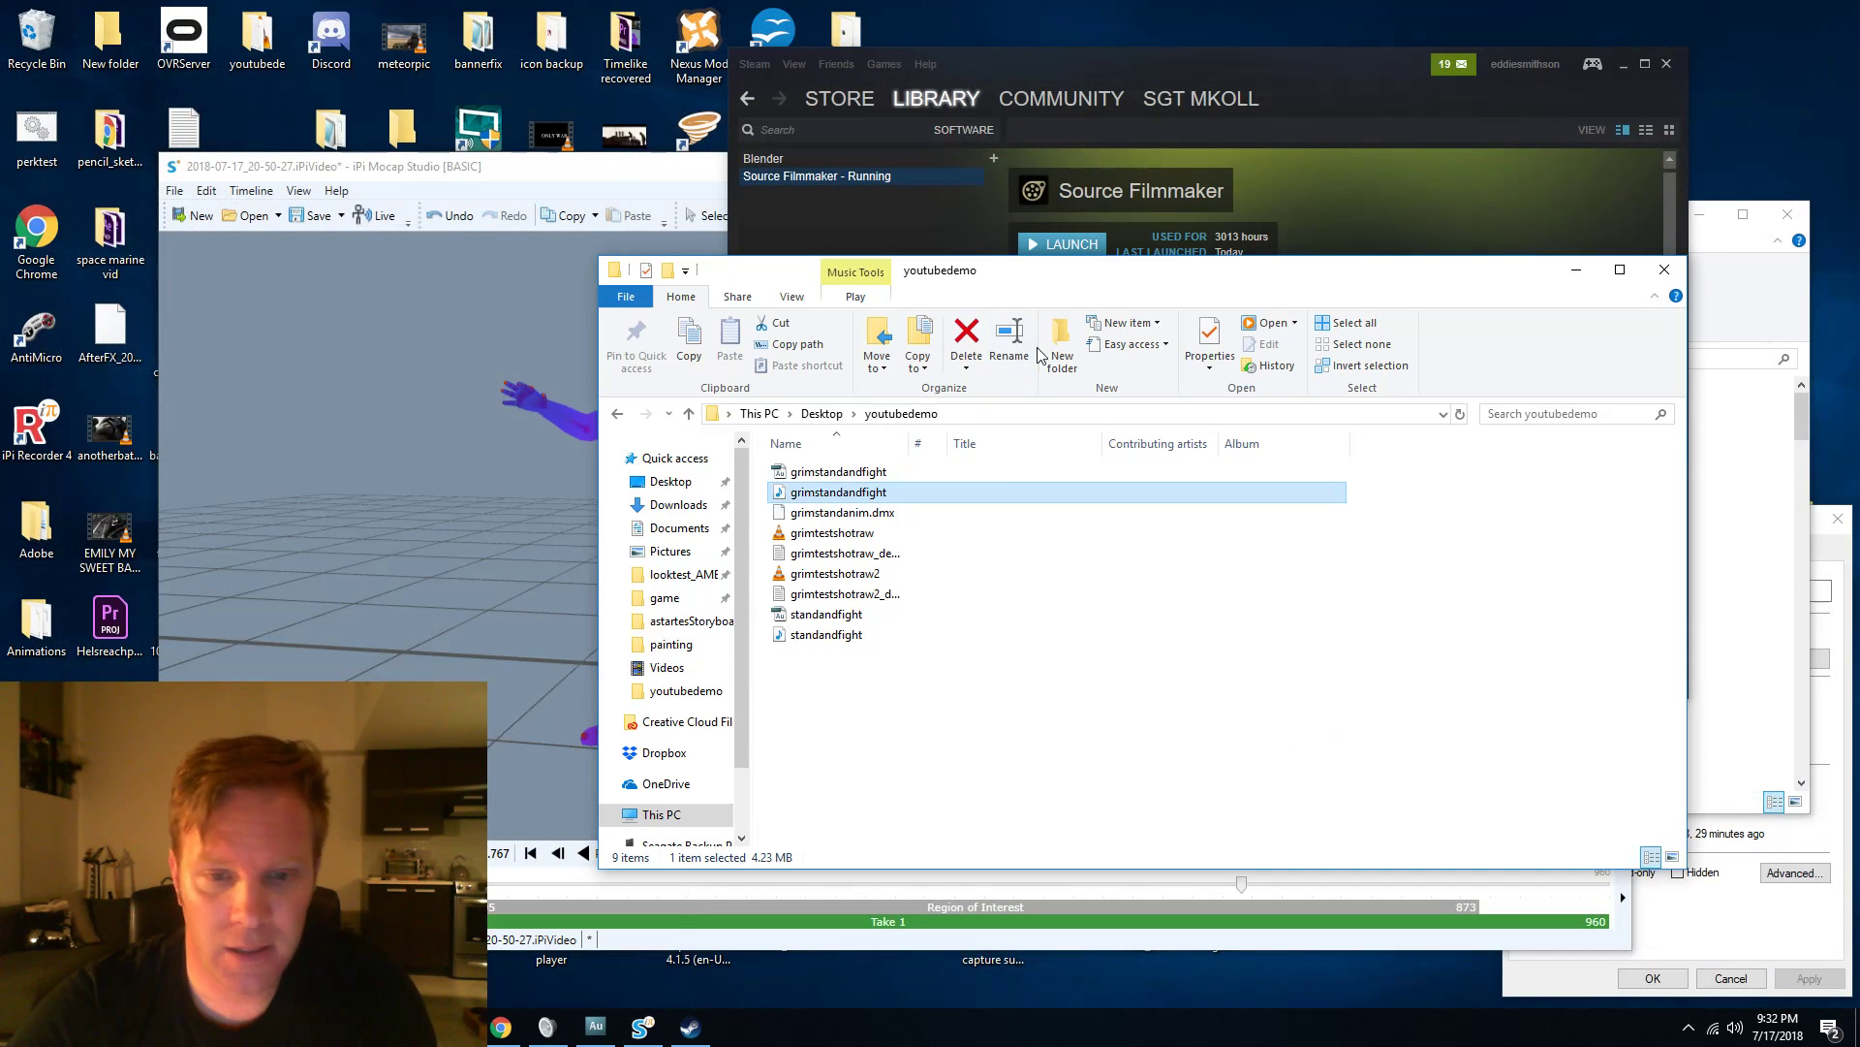
left_click(840, 533)
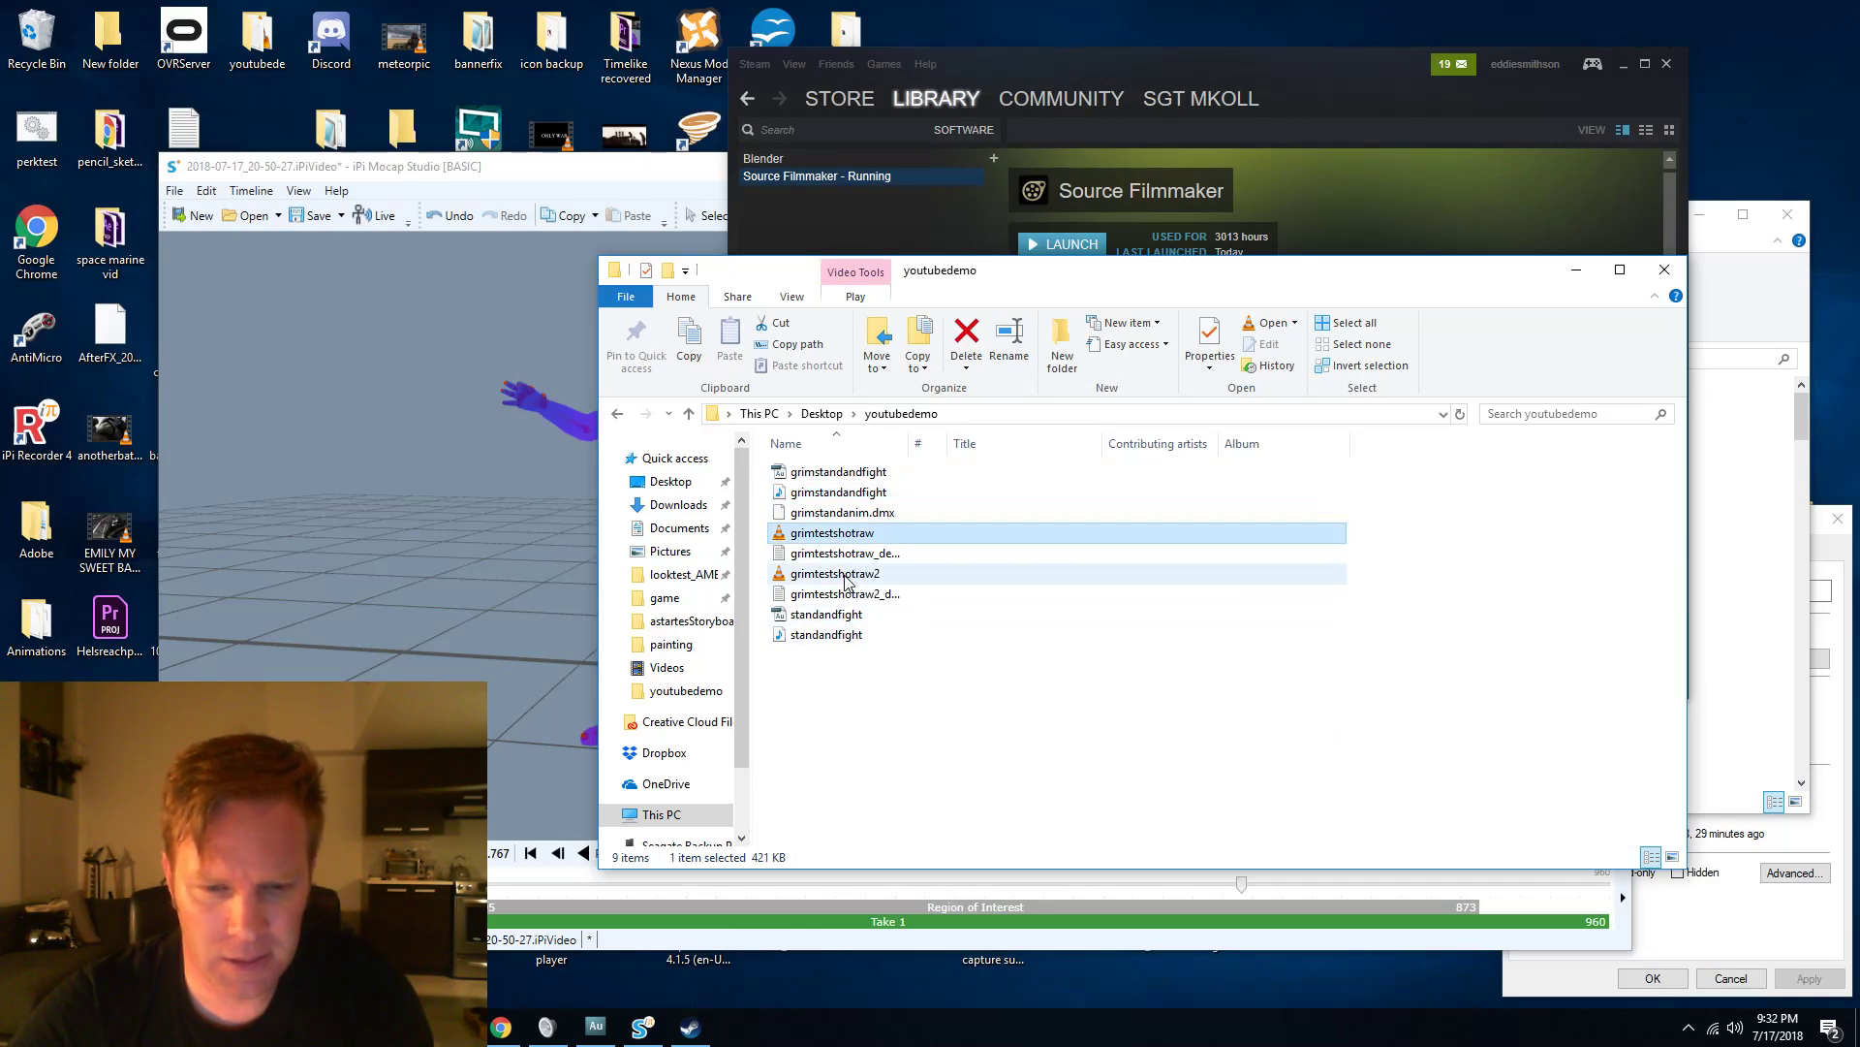
left_click(802, 575)
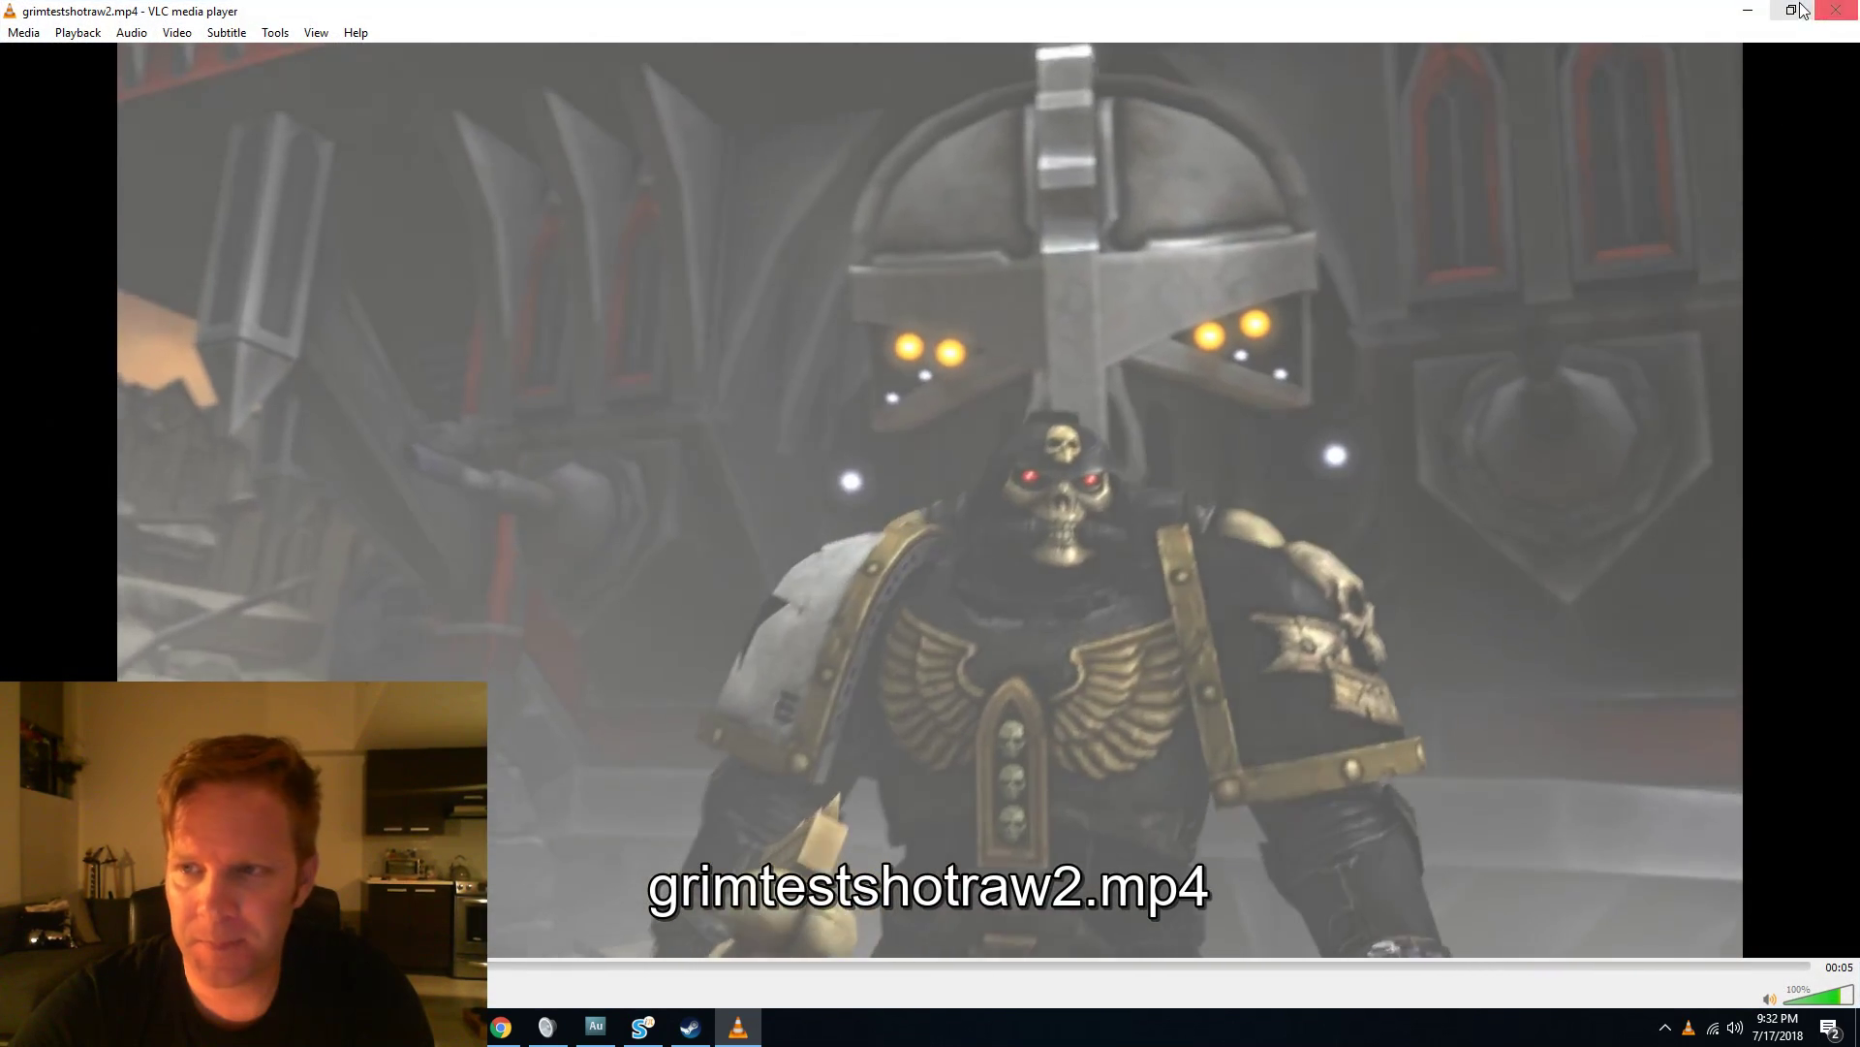
left_click(1834, 13)
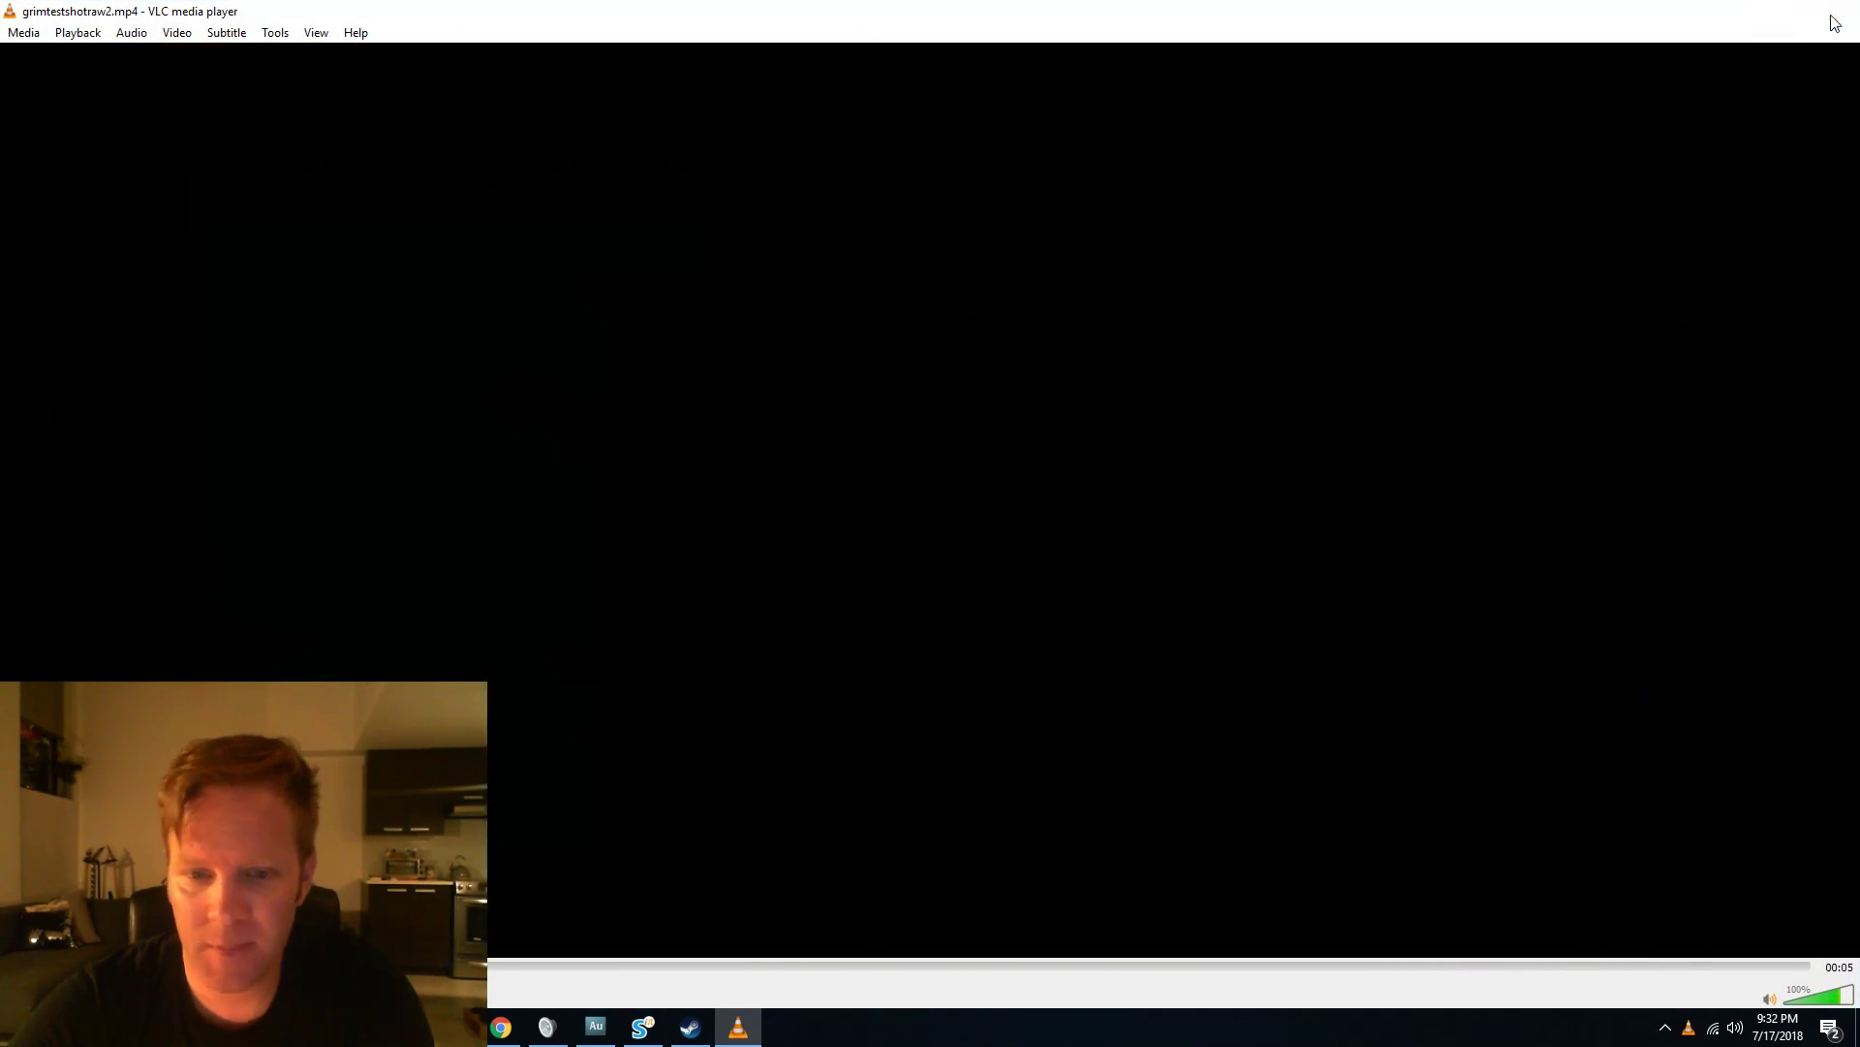
Switch to Adobe Audition and bring the grimstandandfight.wav recording to the front.
left_click(596, 1027)
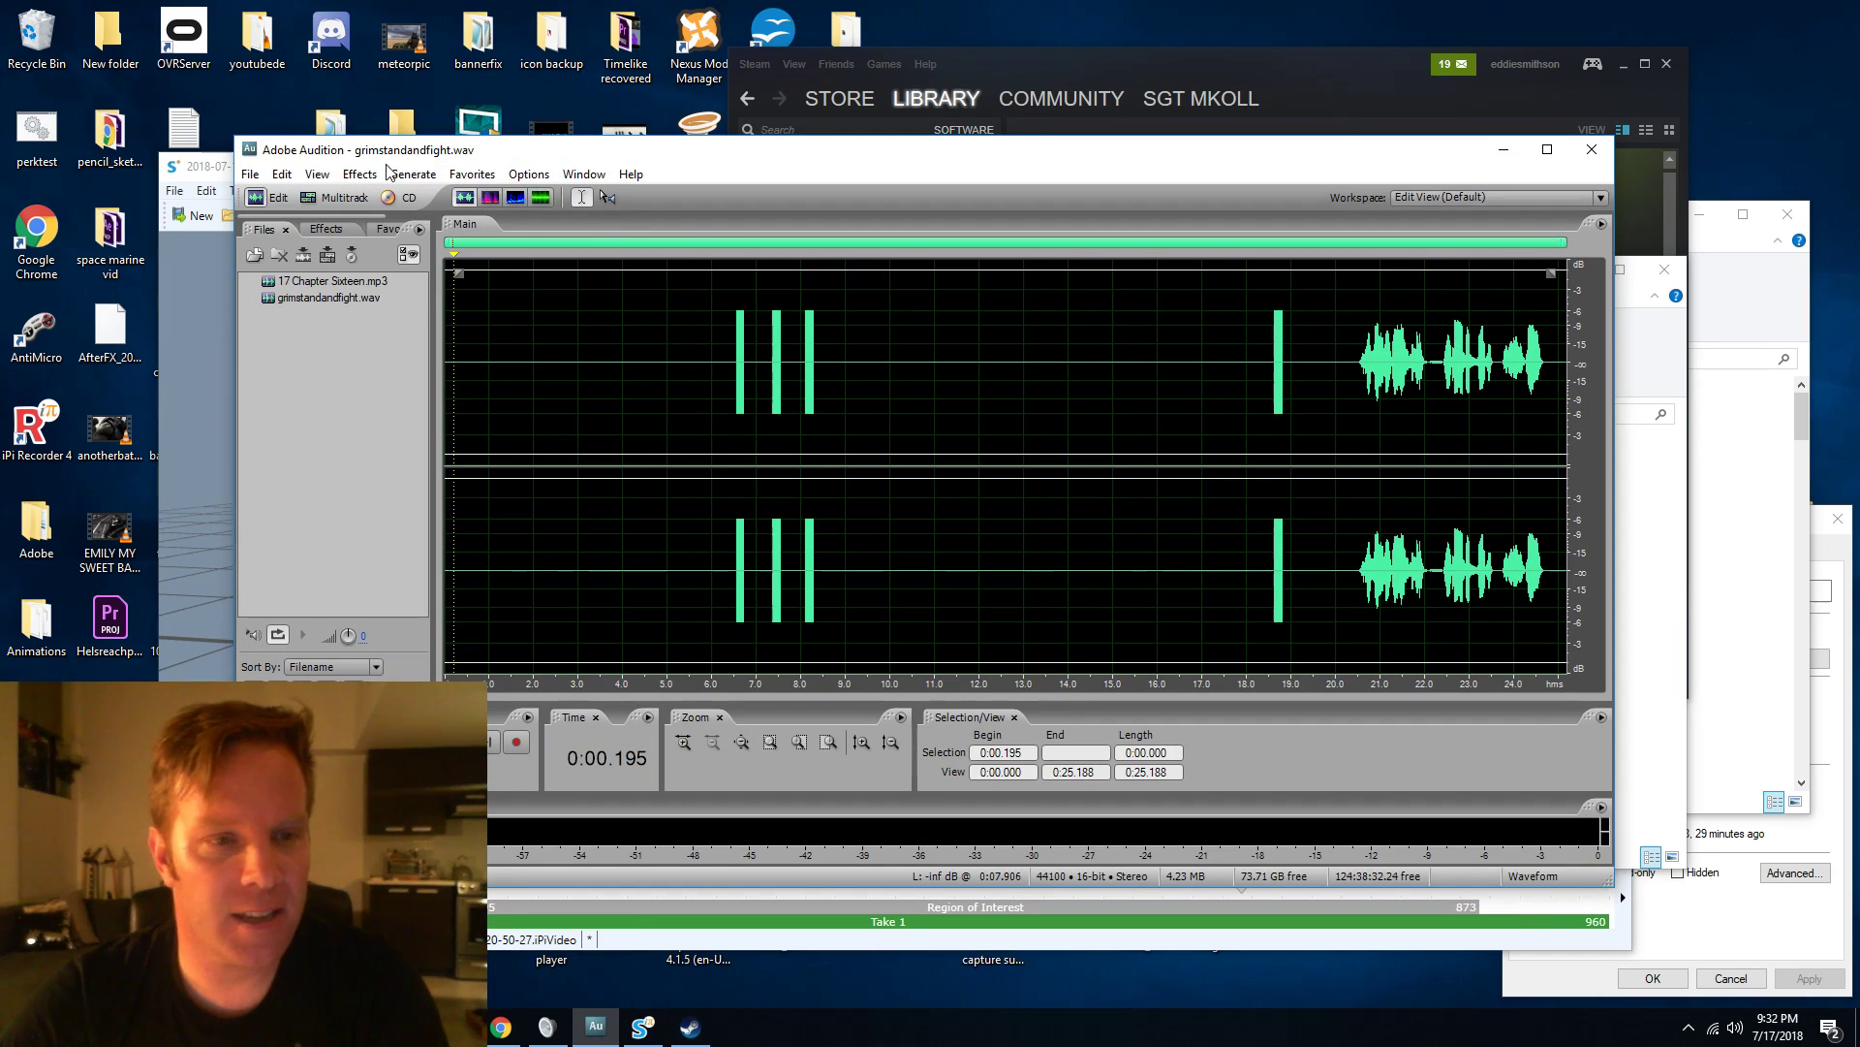
left_click(359, 175)
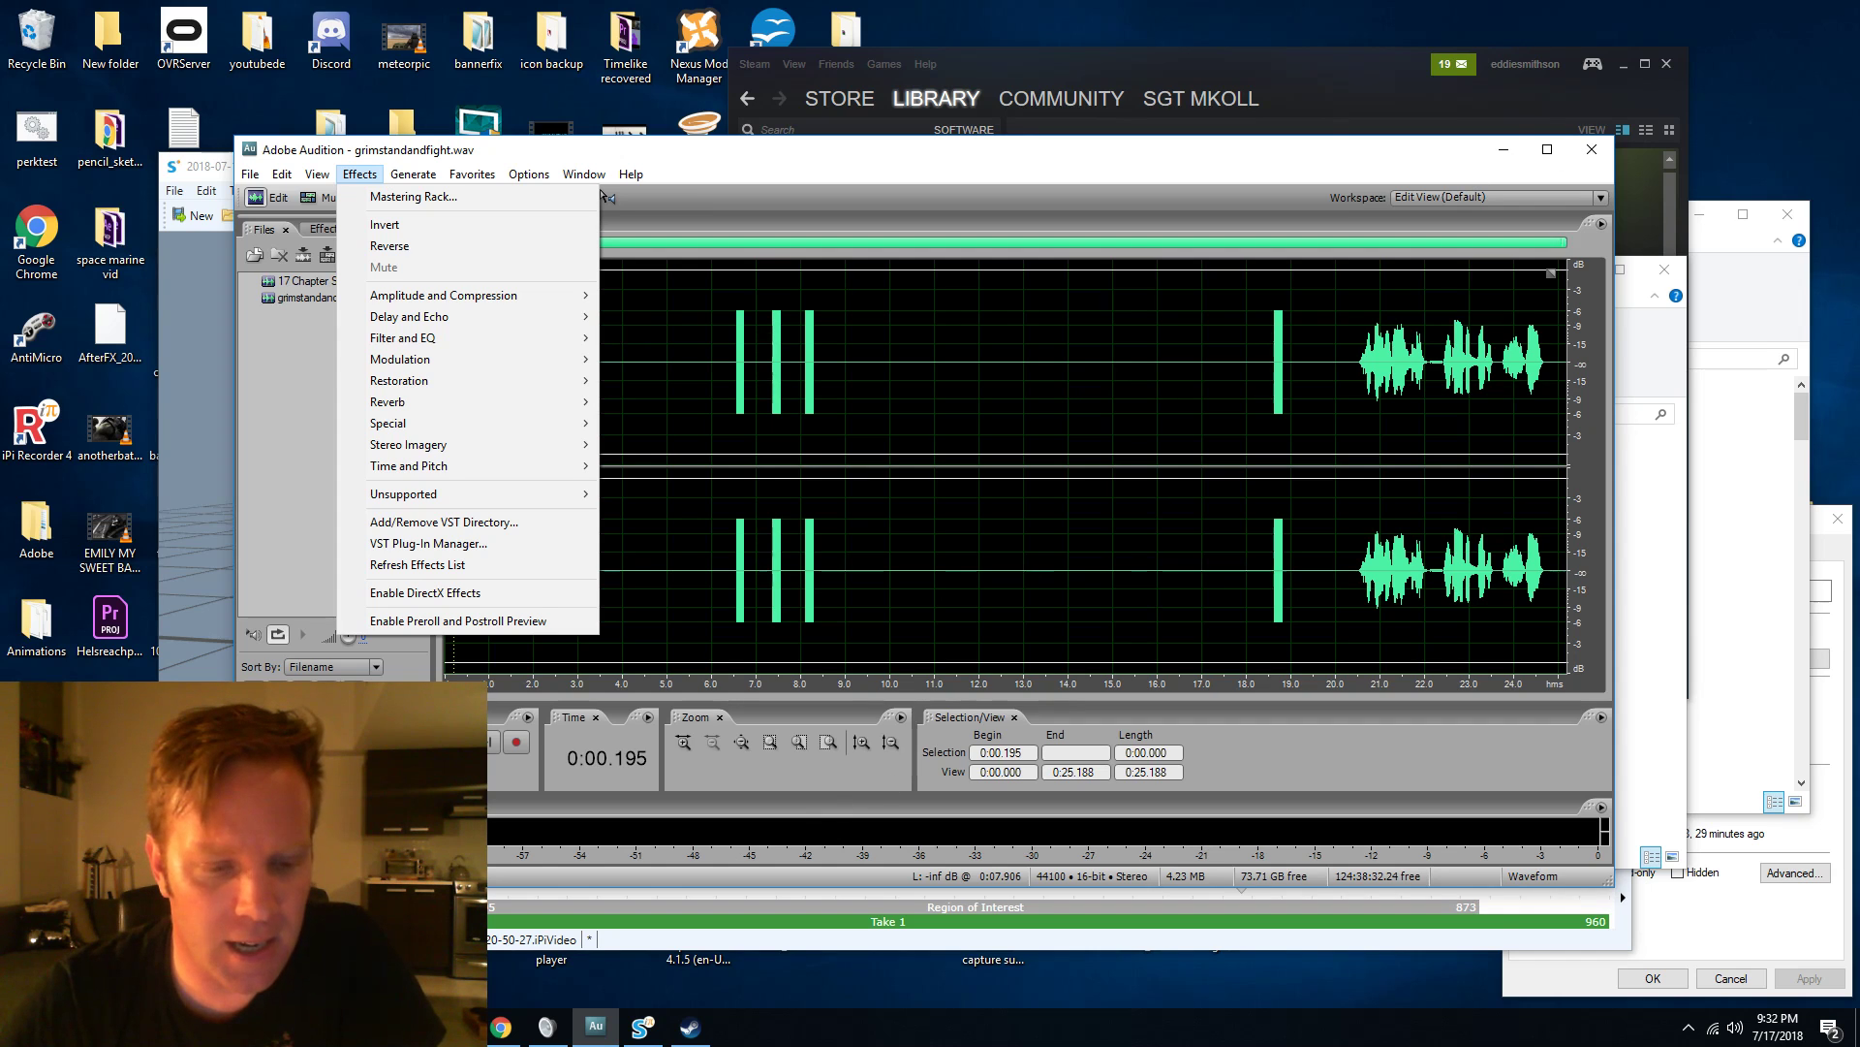
key("alt+Tab")
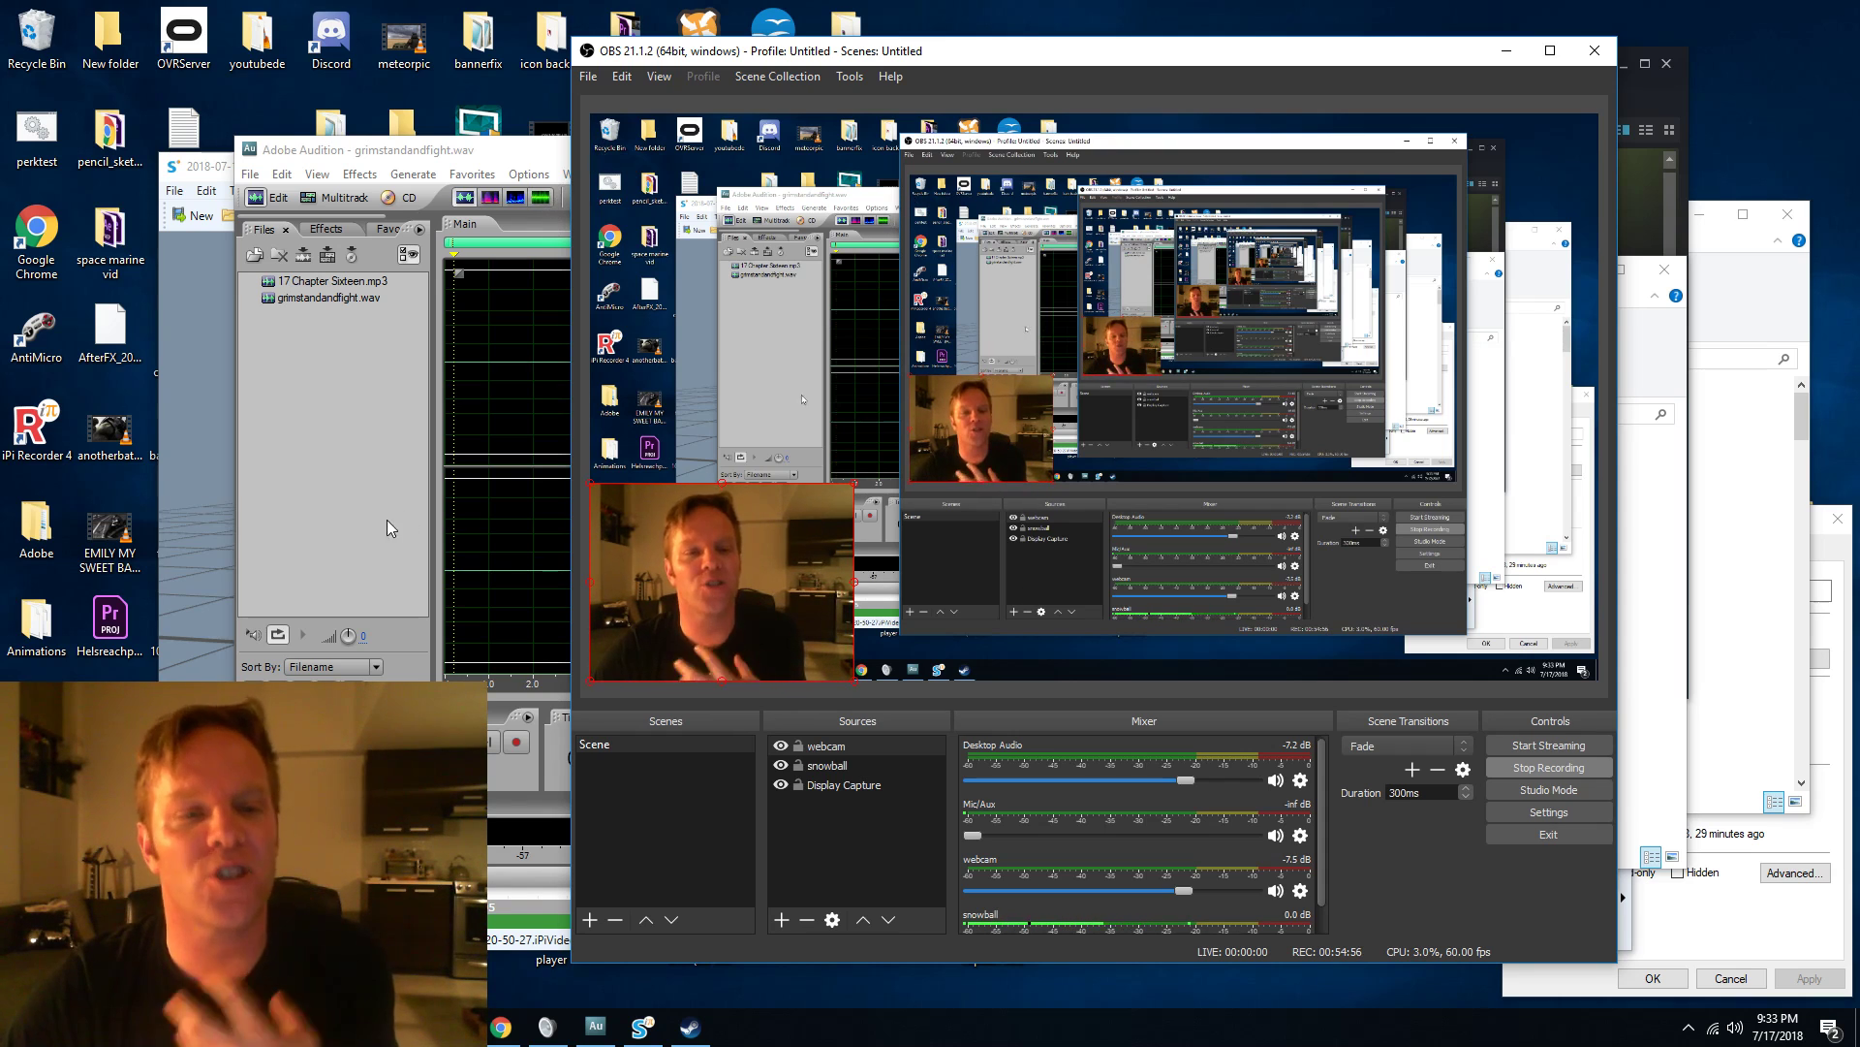
left_click(514, 151)
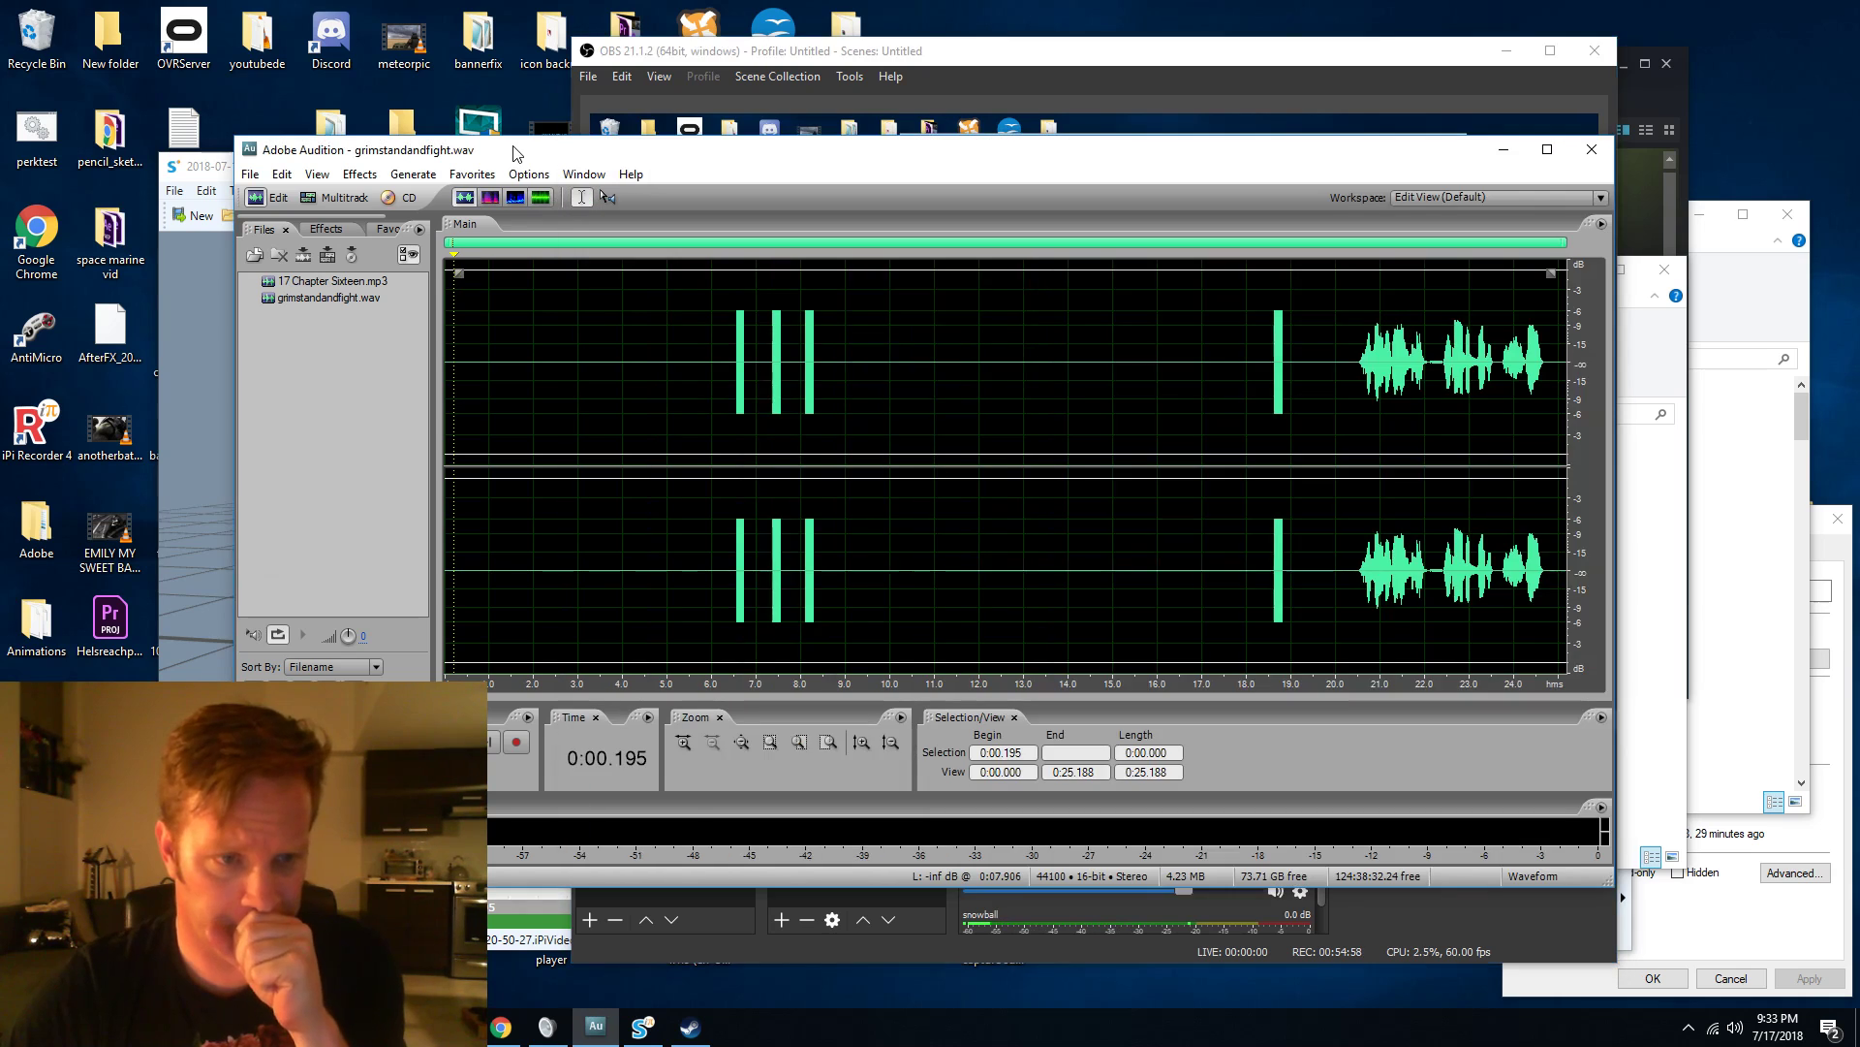
Apply the Chorus modulation effect with the Marines preset to the whole grimstandandfight.wav recording.
left_click(351, 177)
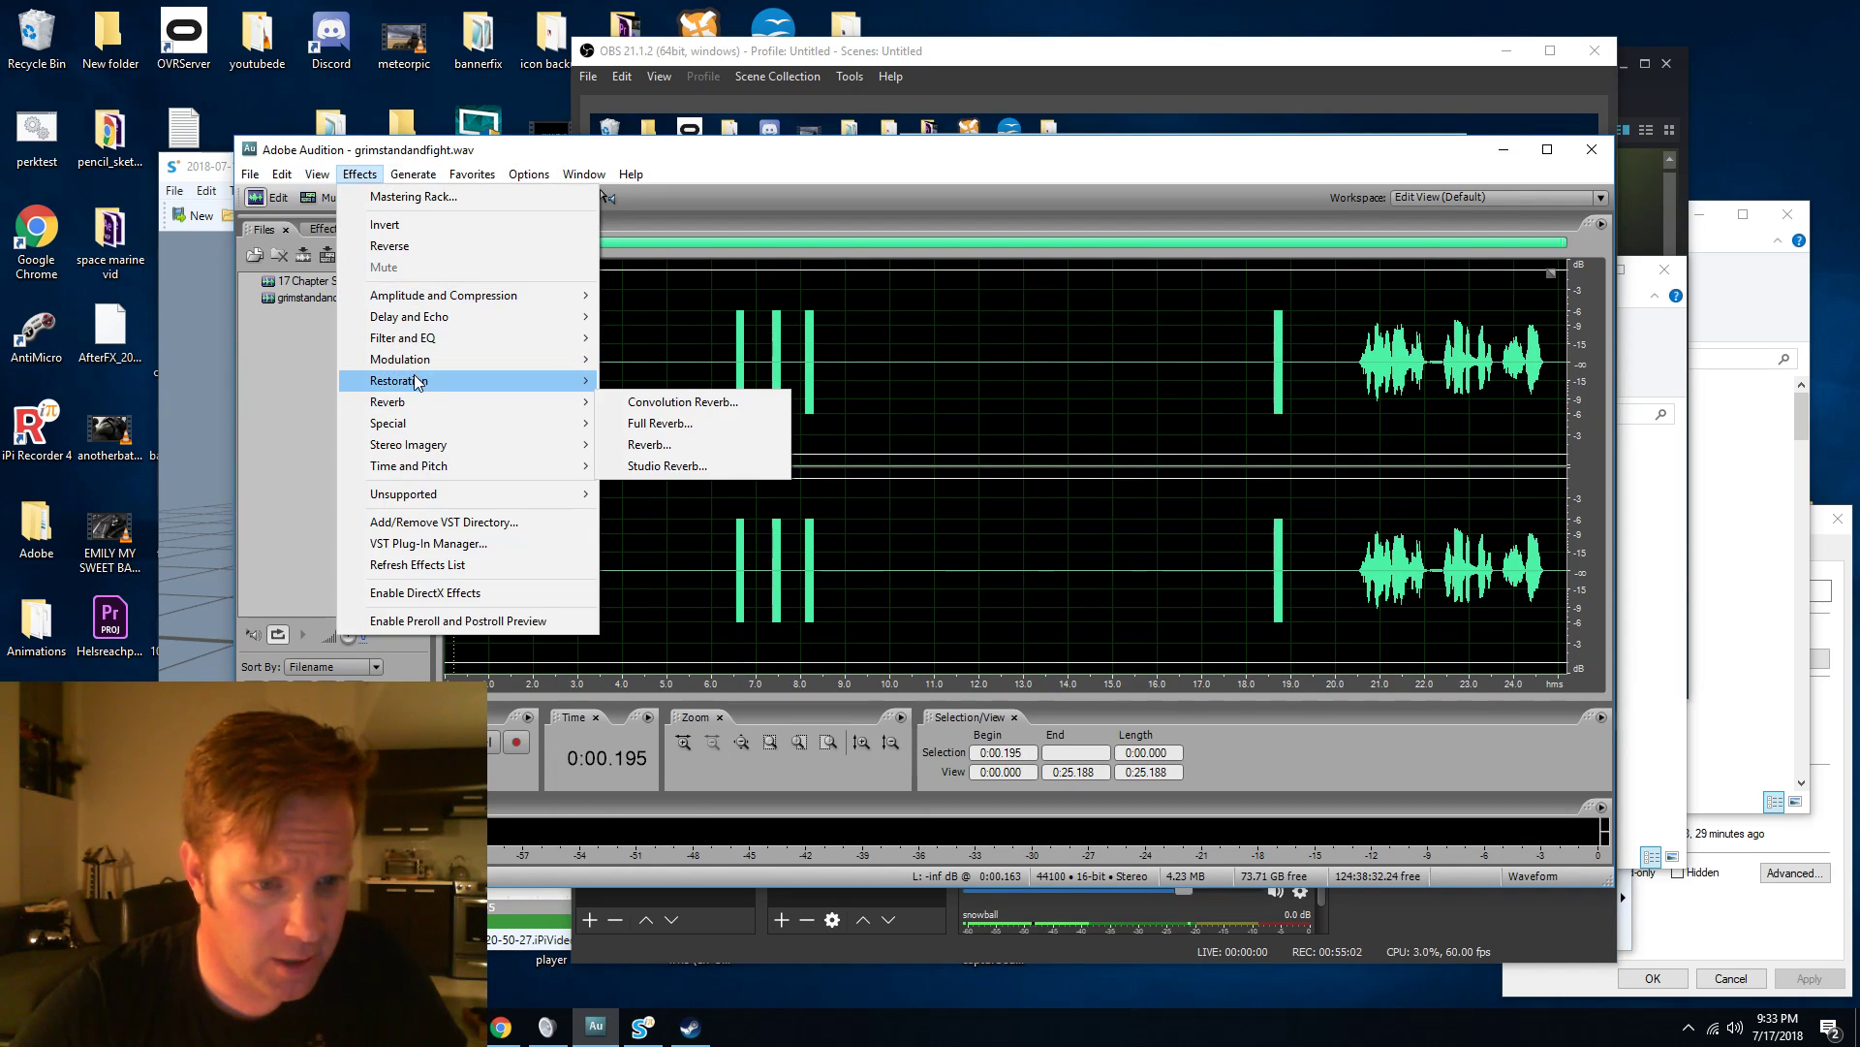
mouse_move(552, 361)
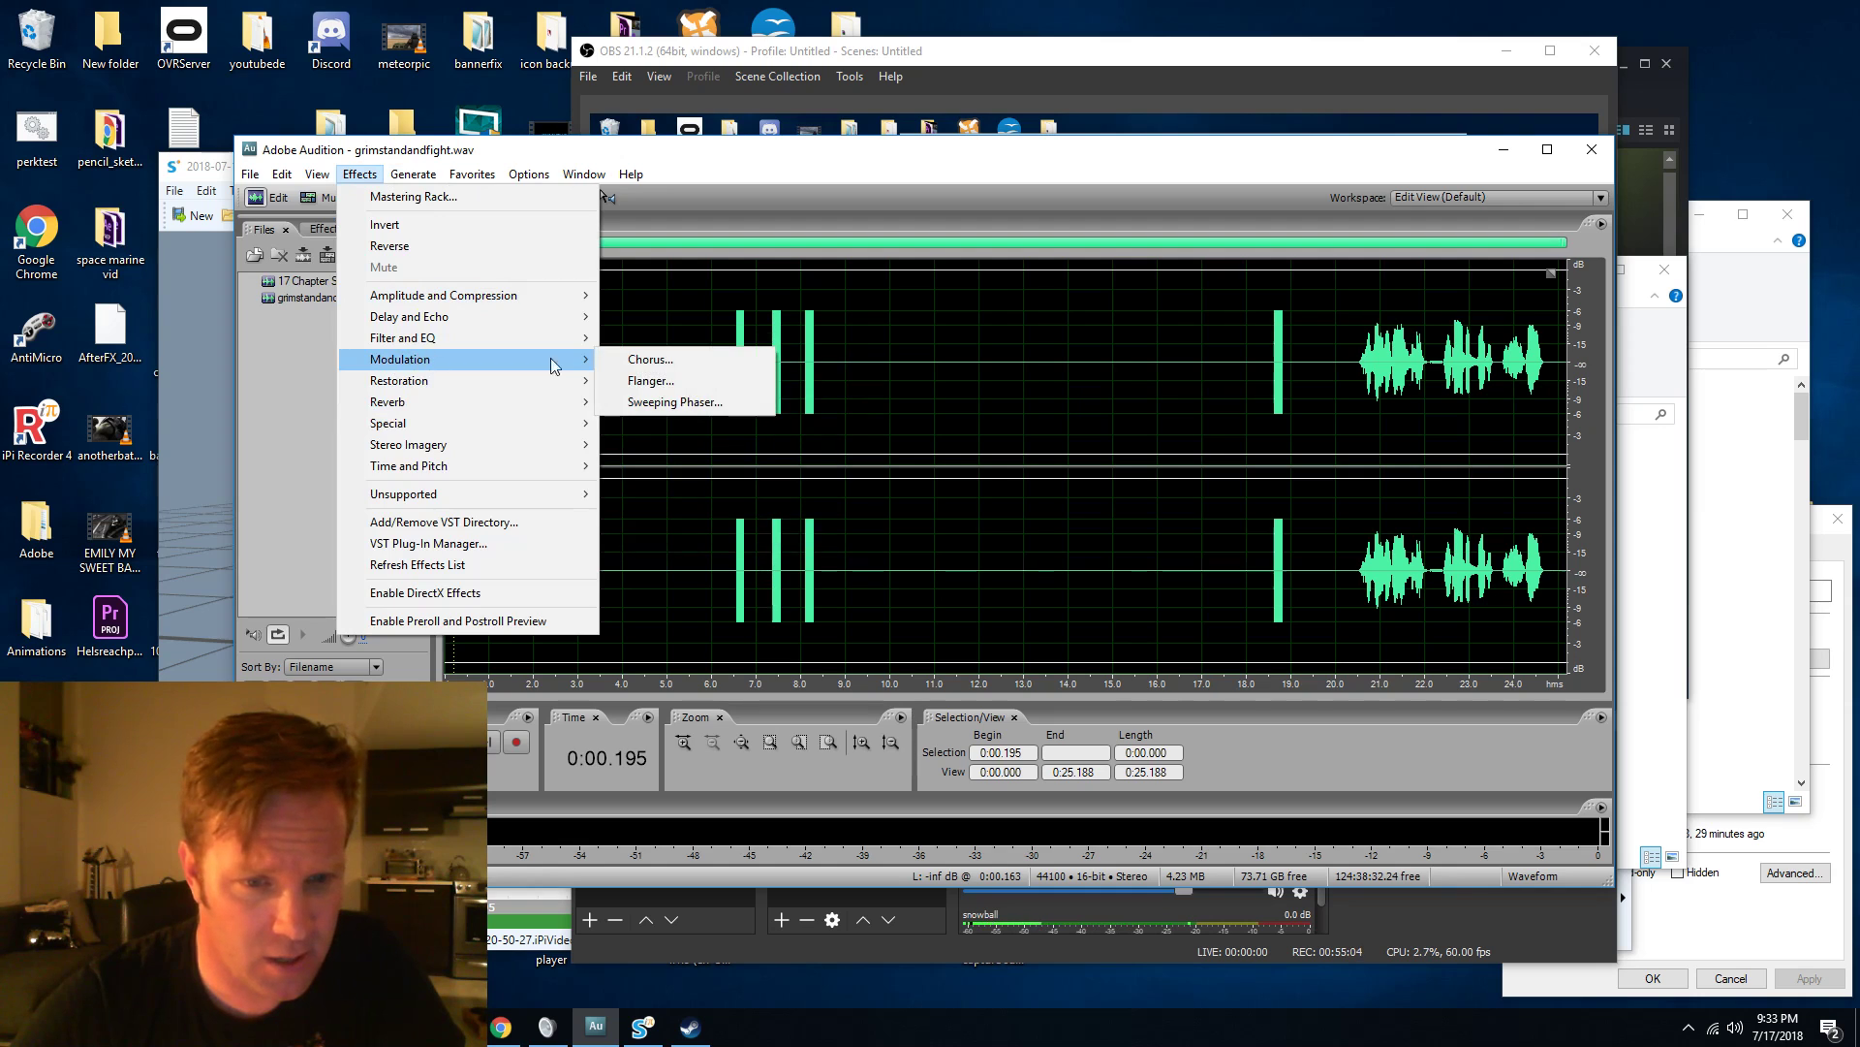
left_click(648, 359)
left_click(900, 270)
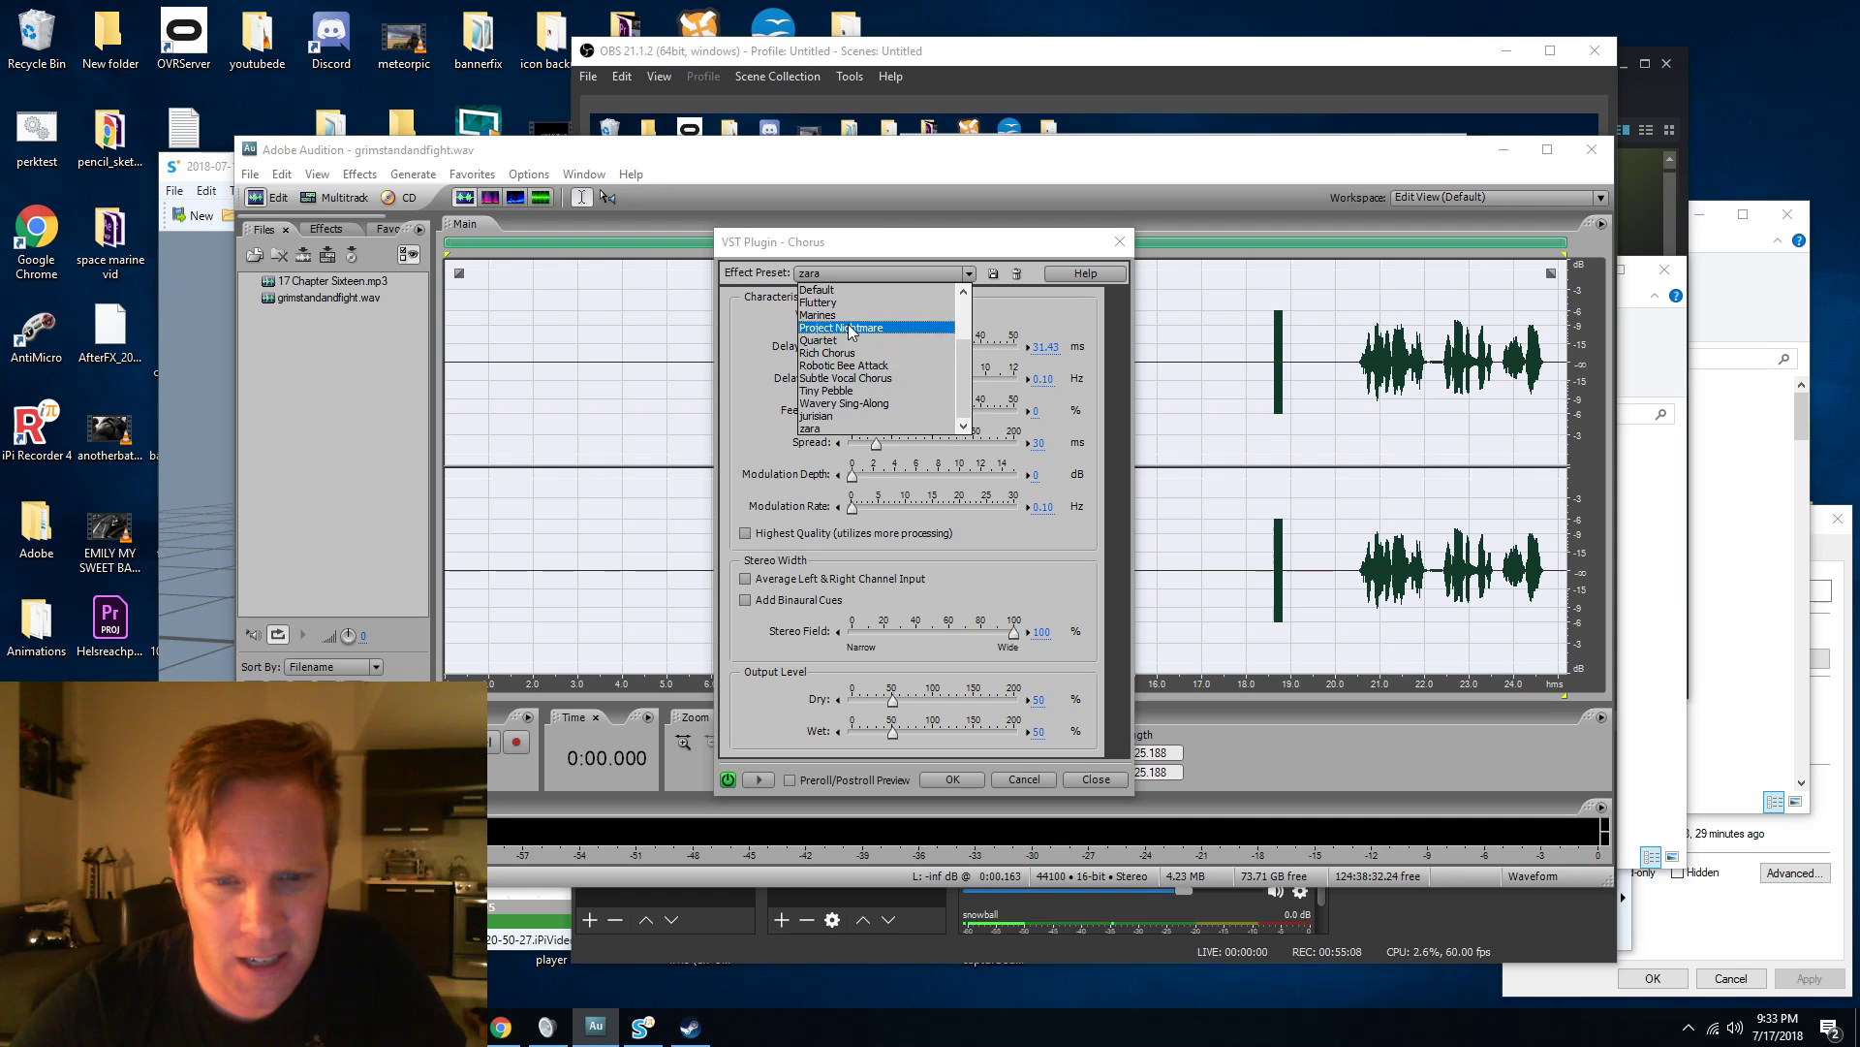
scroll(853, 408, "up", 2)
scroll(851, 368, "down", 2)
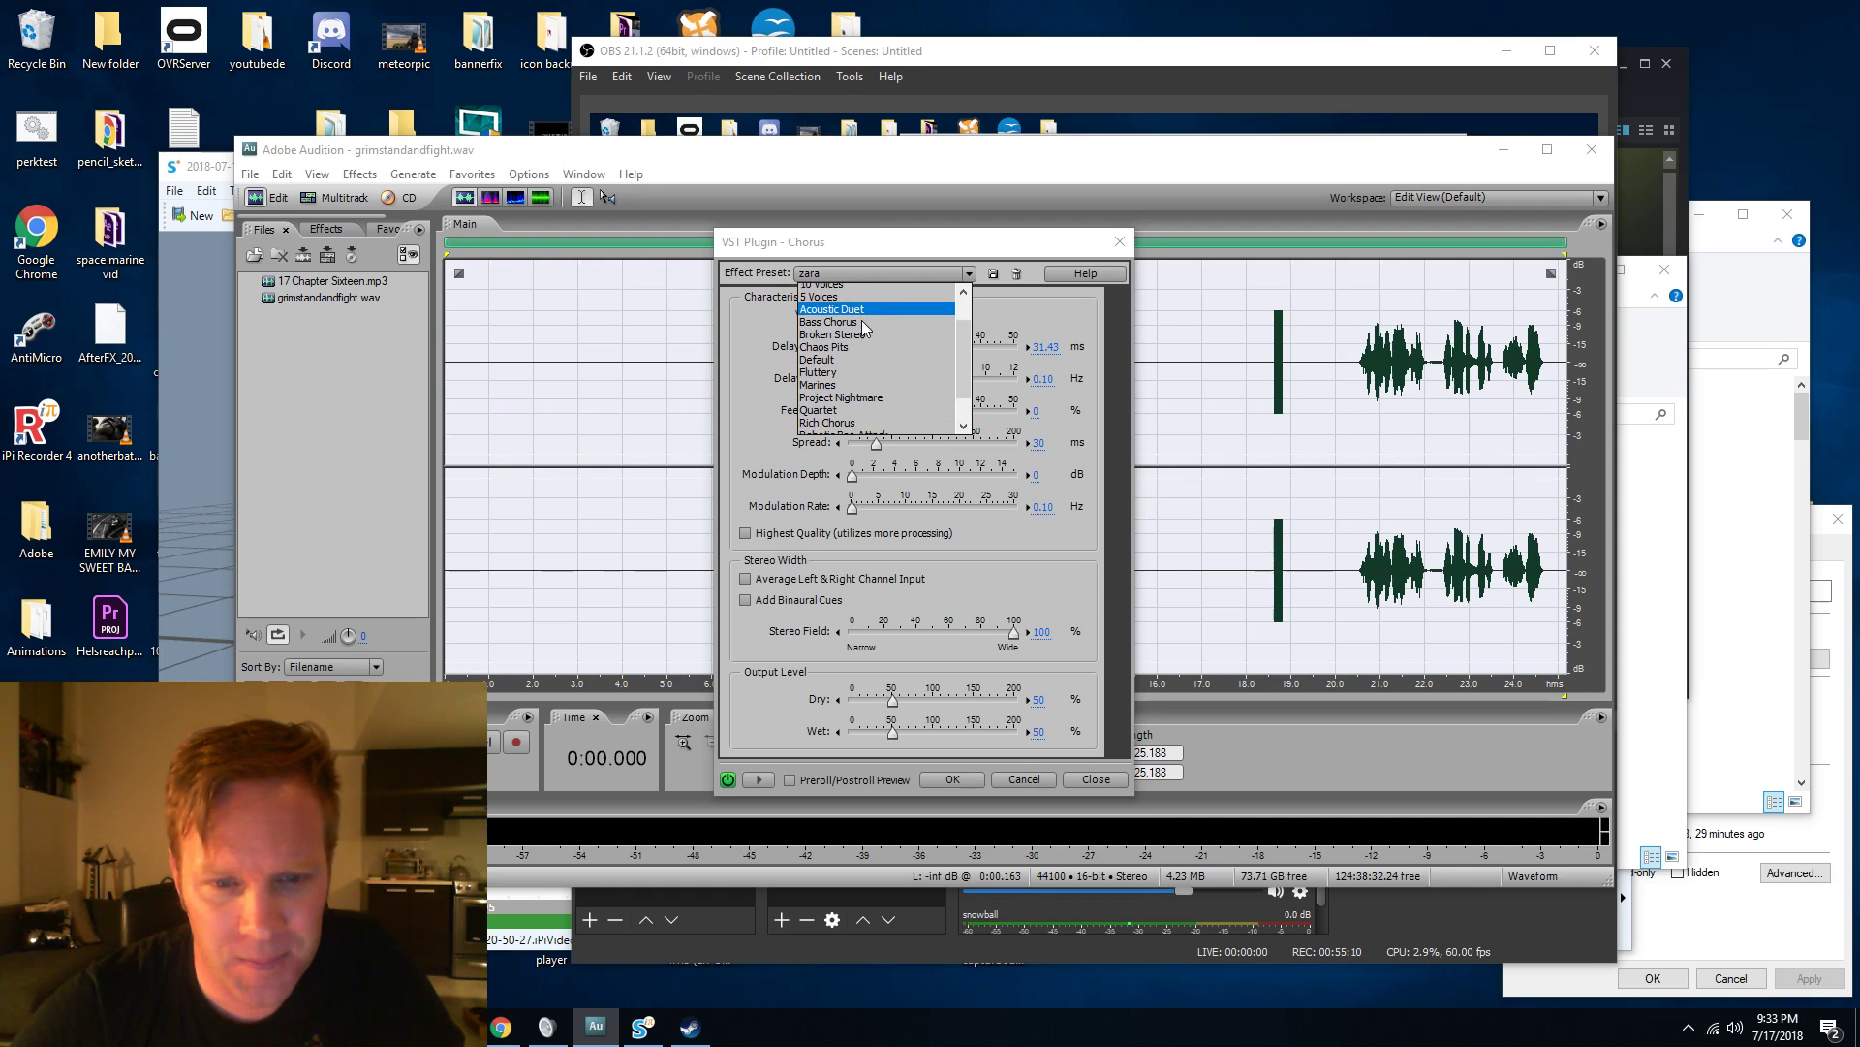
left_click(844, 315)
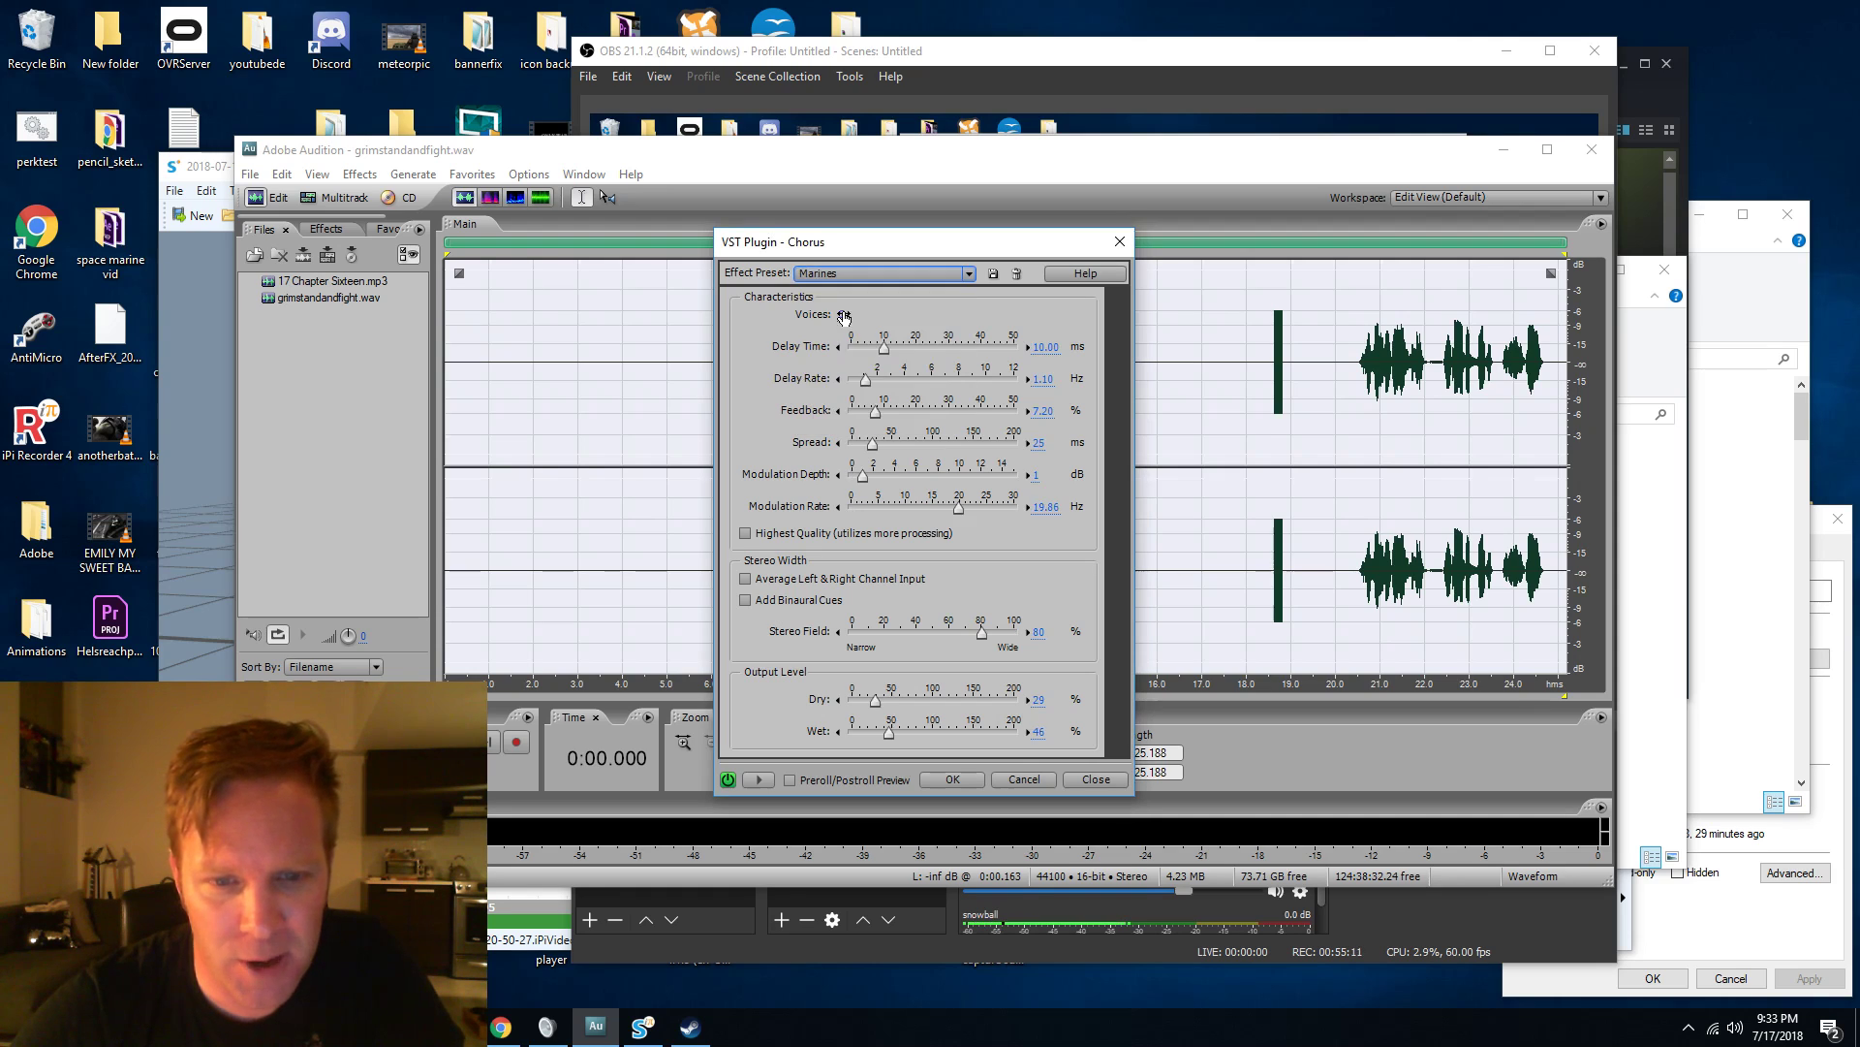
left_click(951, 780)
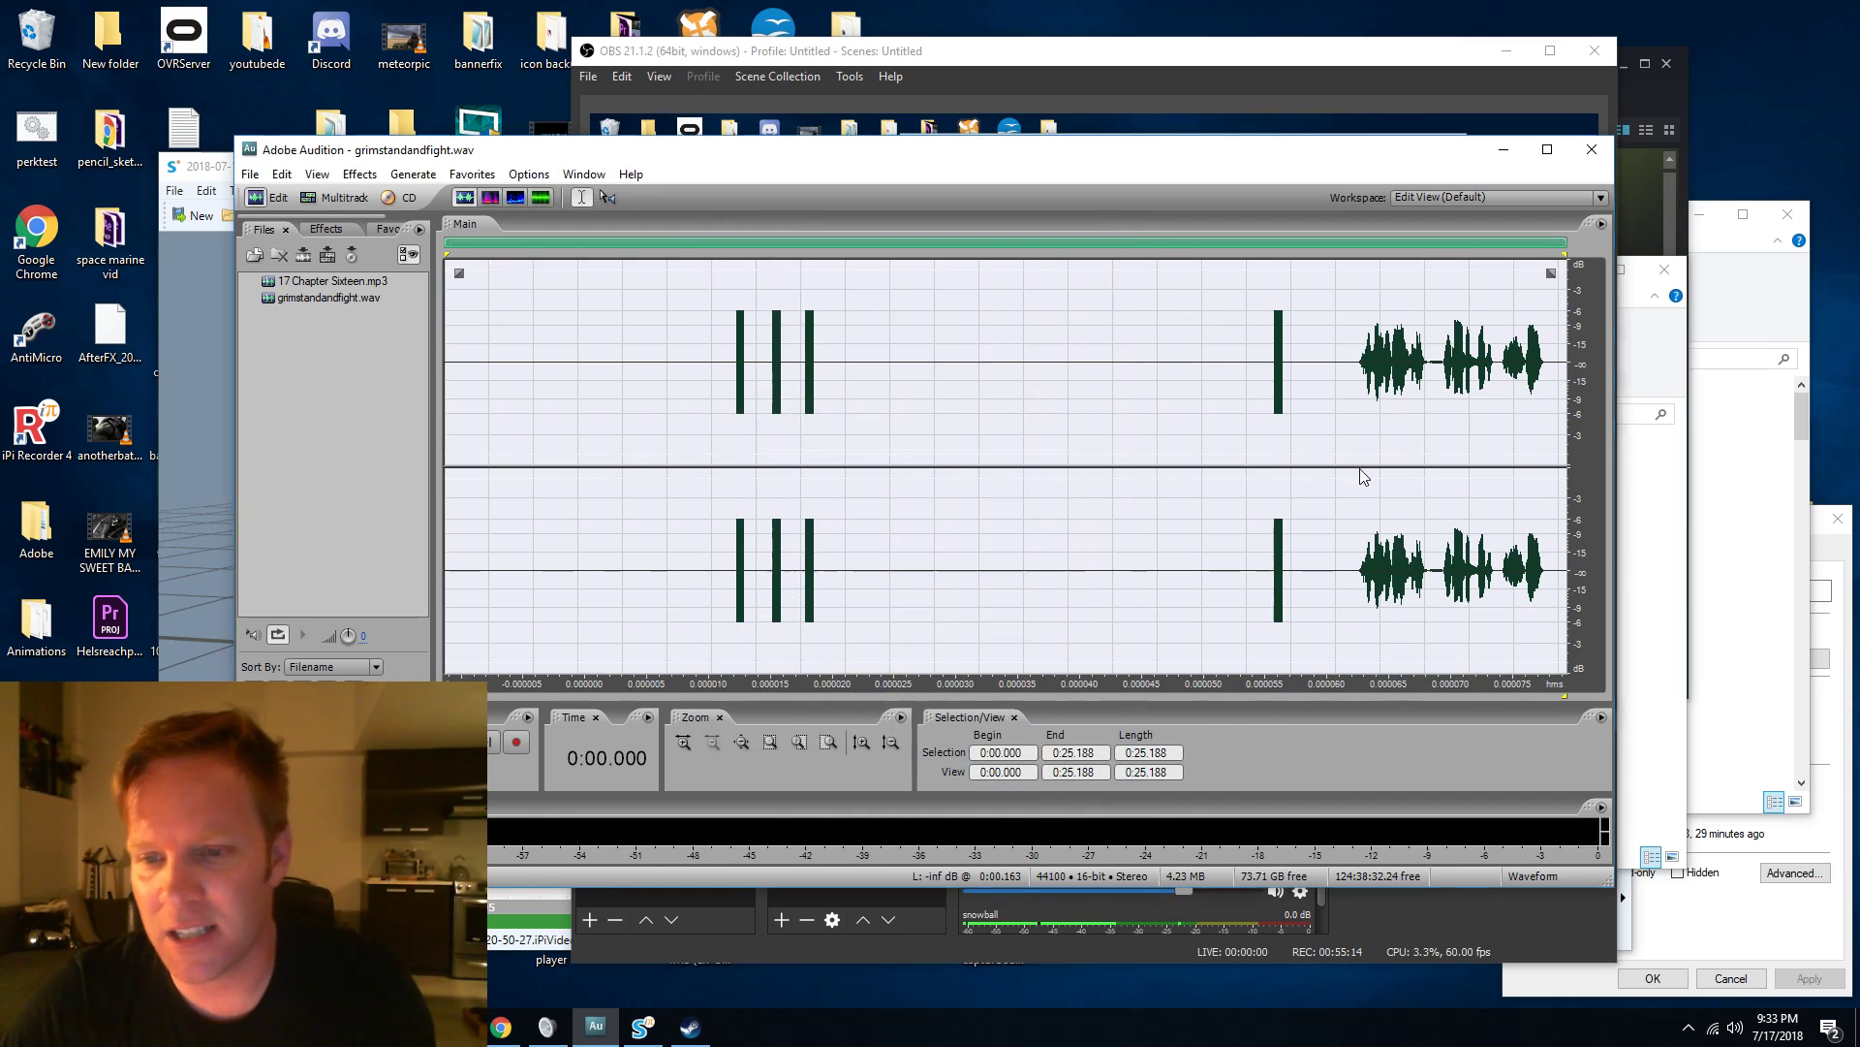
Play the processed voice from about 0:20.163, just before the final speech, and stop playback.
left_click(1343, 461)
key("space")
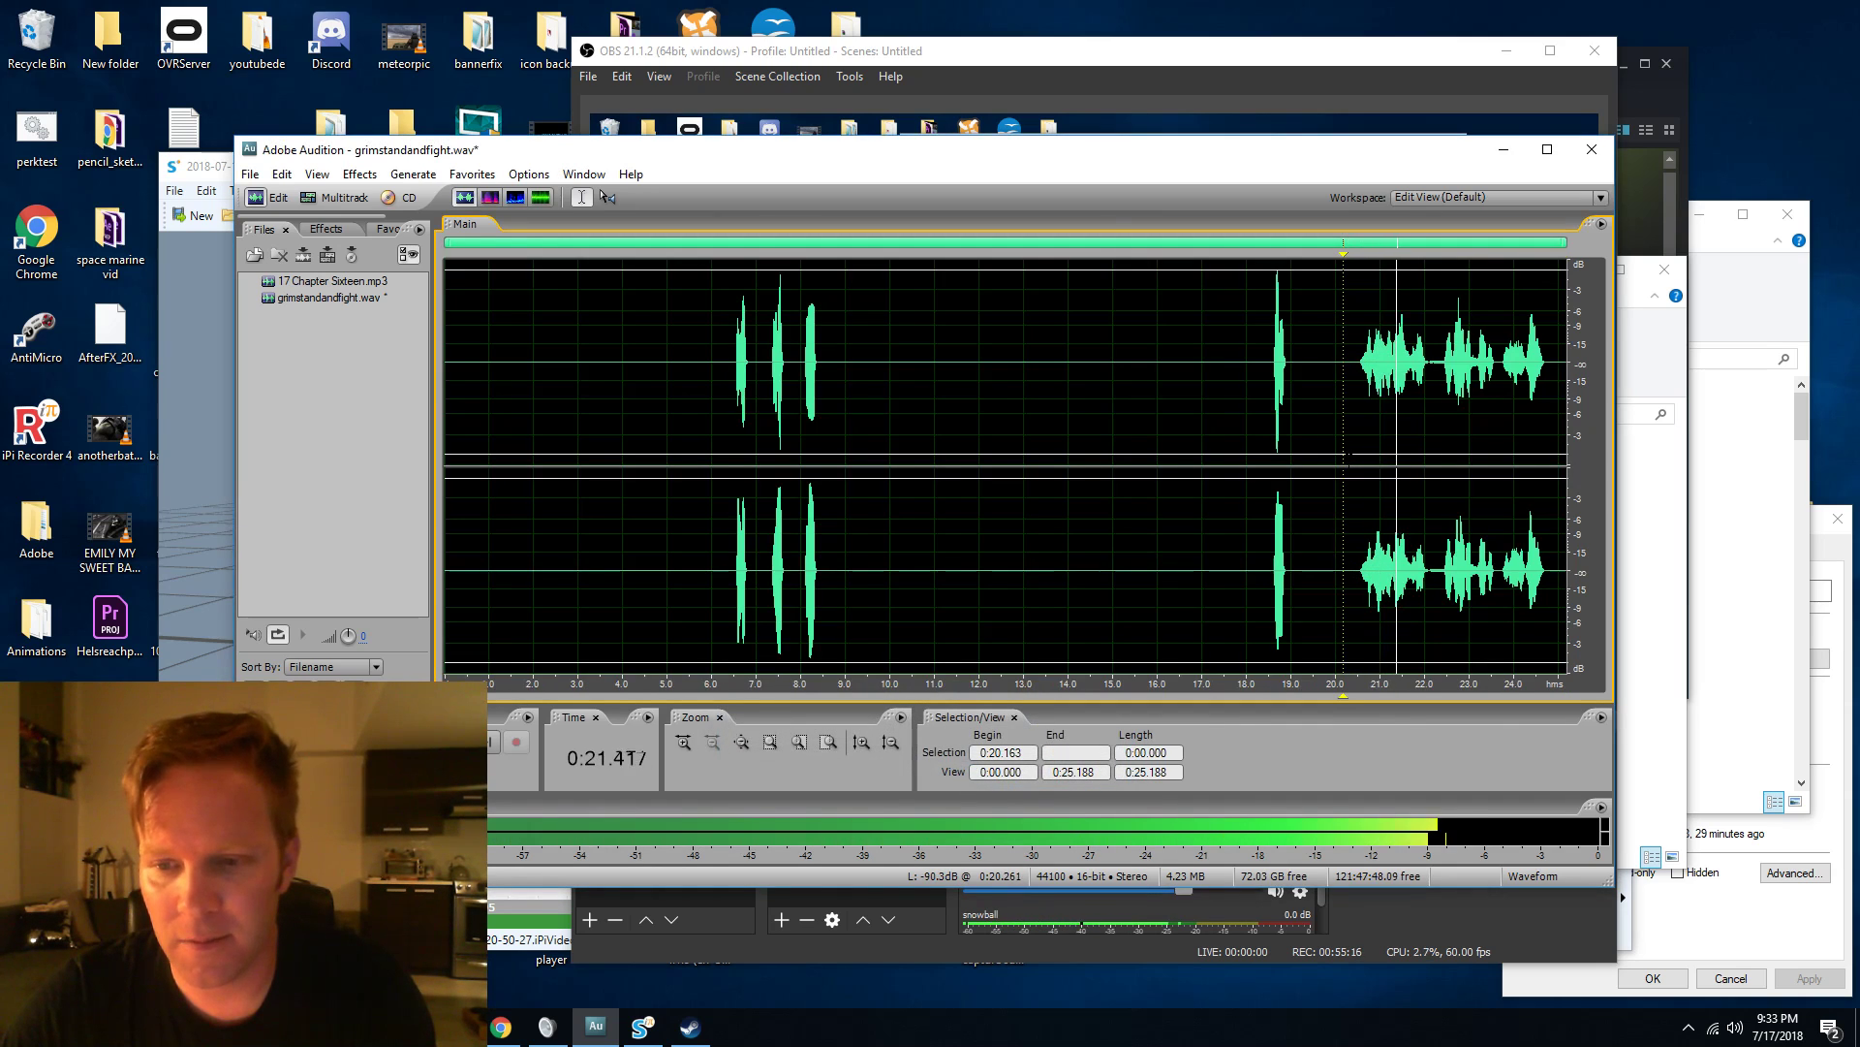
key("space")
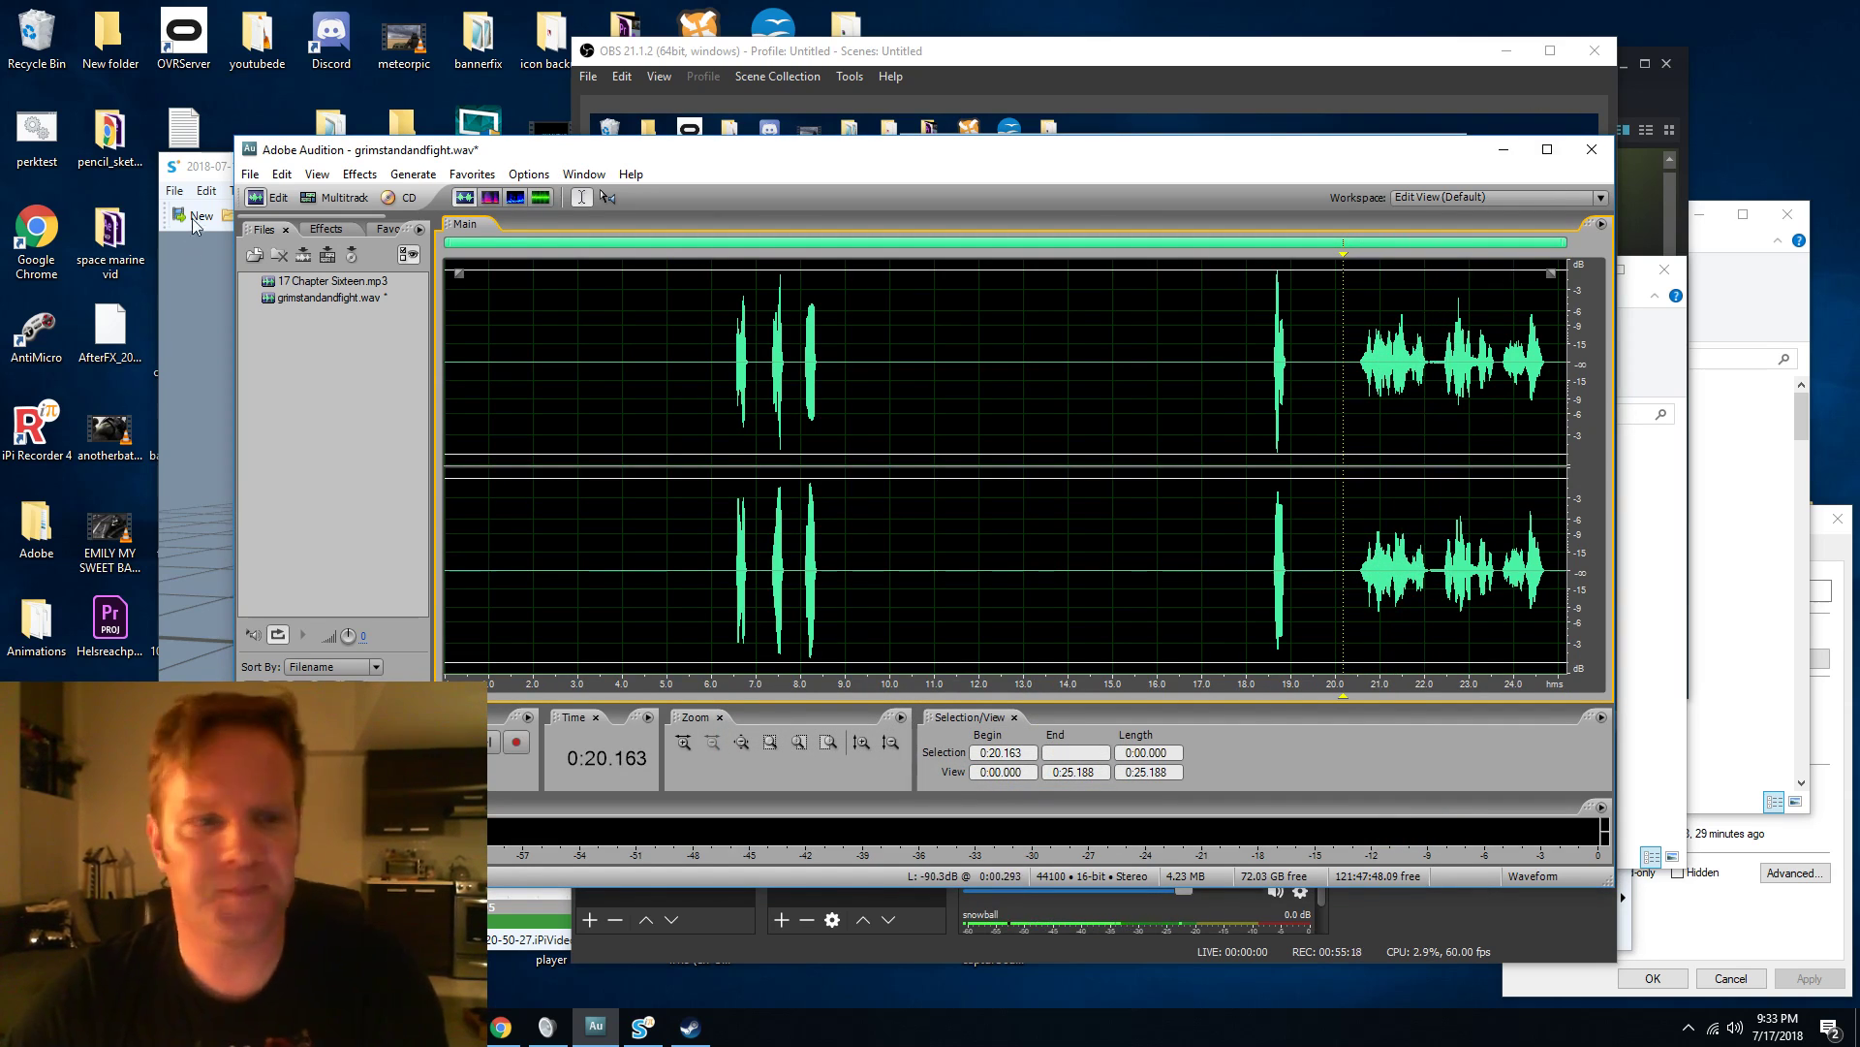
Save the processed audio as a new file named grimstandandfightPROCESSED in the youtubedemo folder.
left_click(250, 175)
left_click(295, 485)
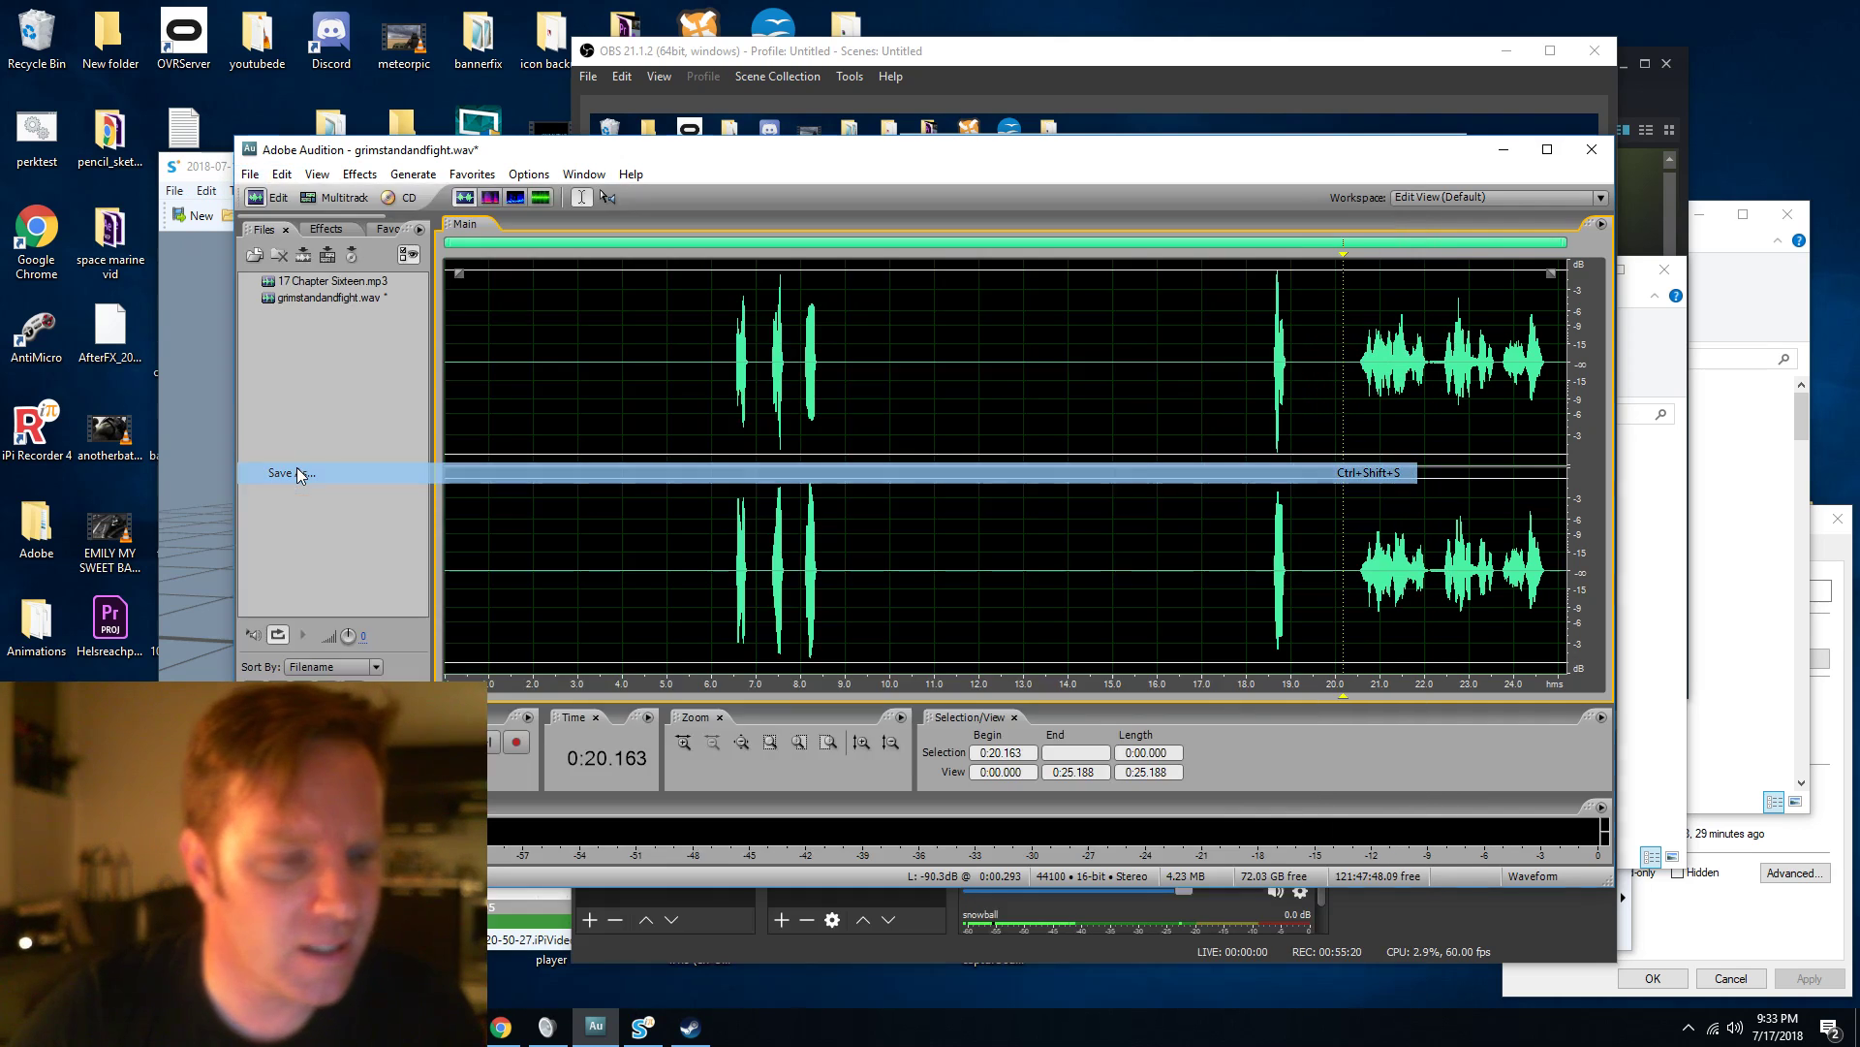
double_click(424, 670)
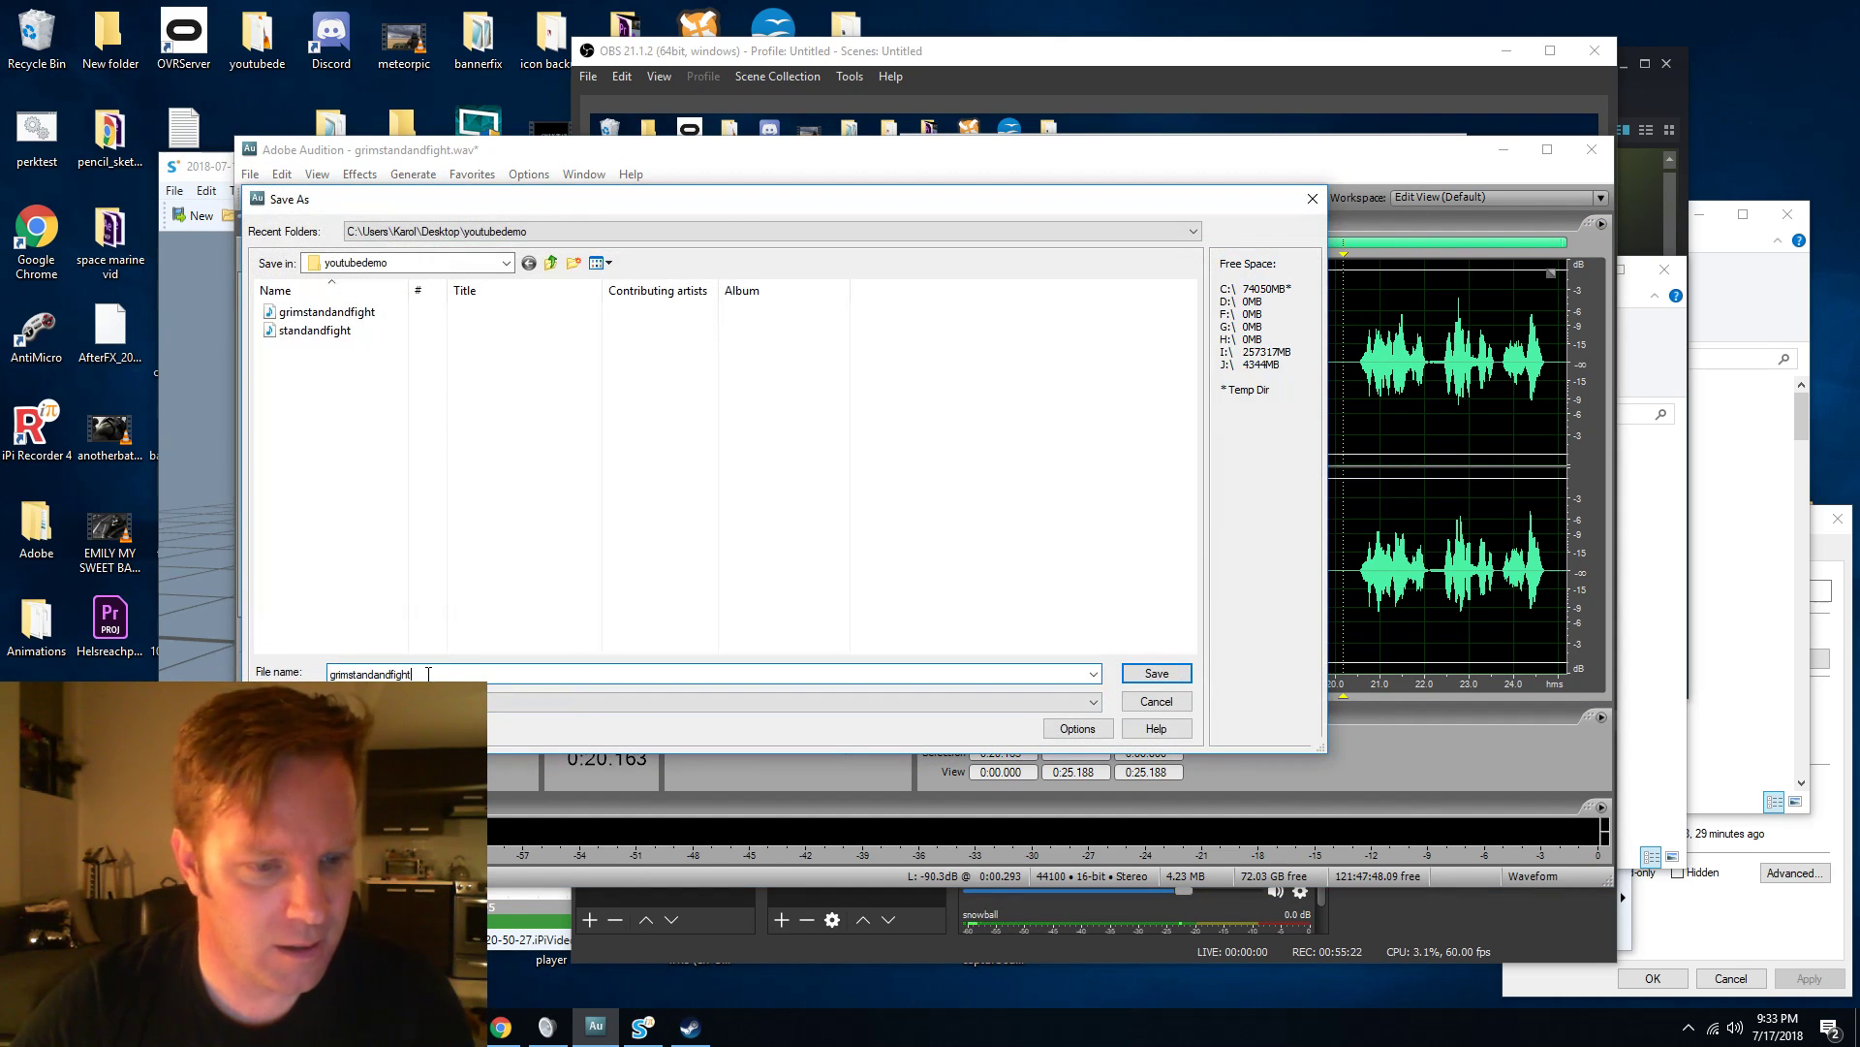
type("PROCESSE")
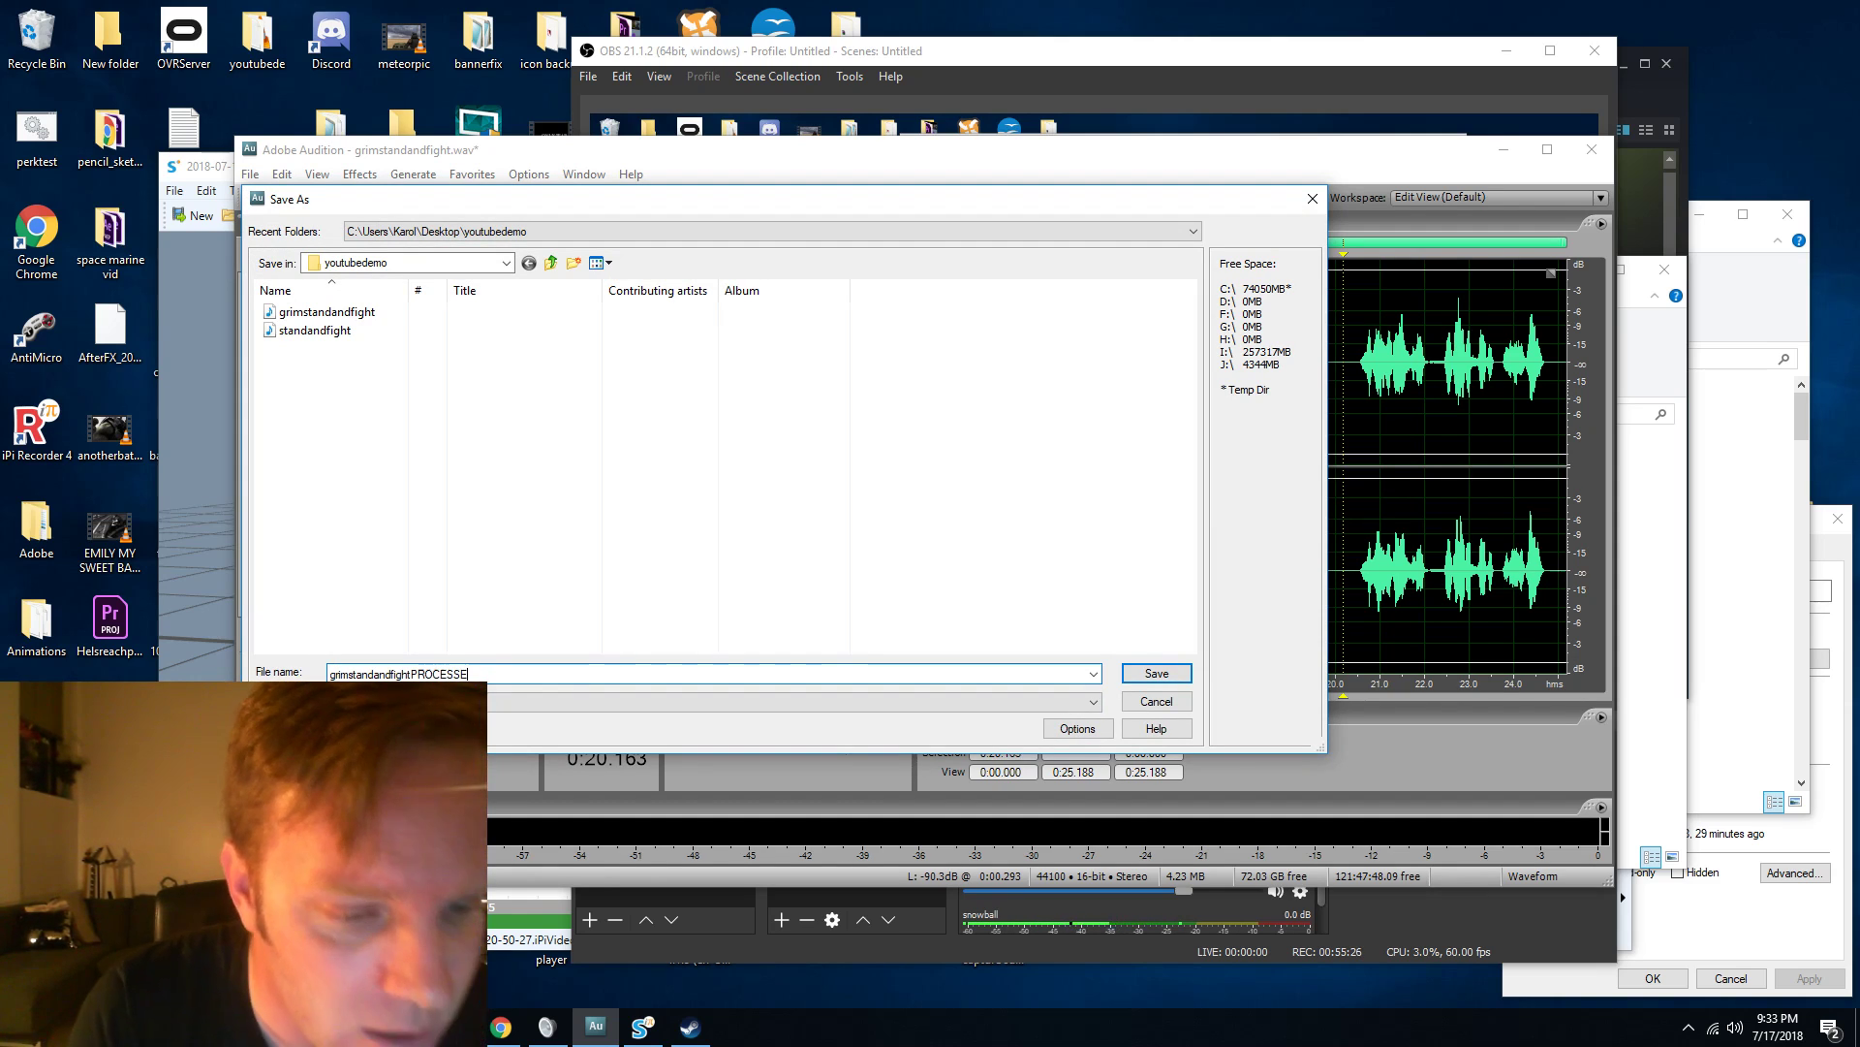
type("D")
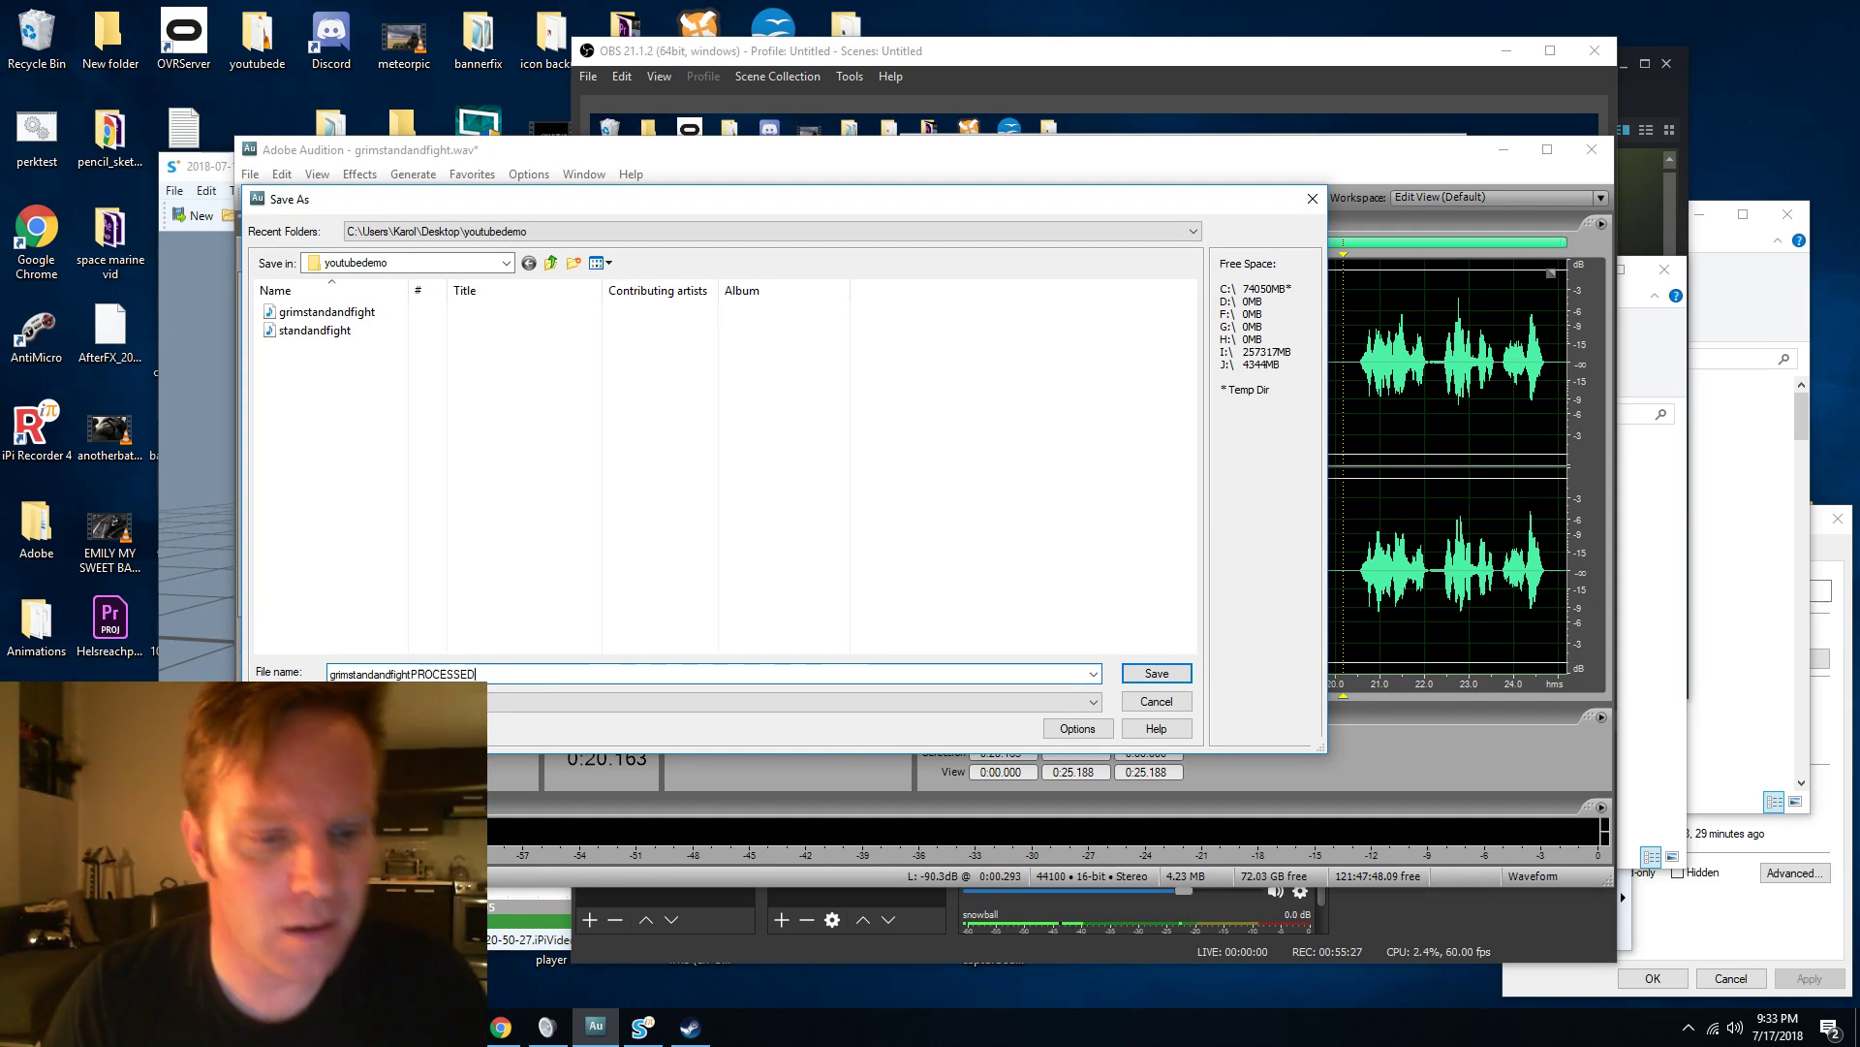
left_click(1136, 679)
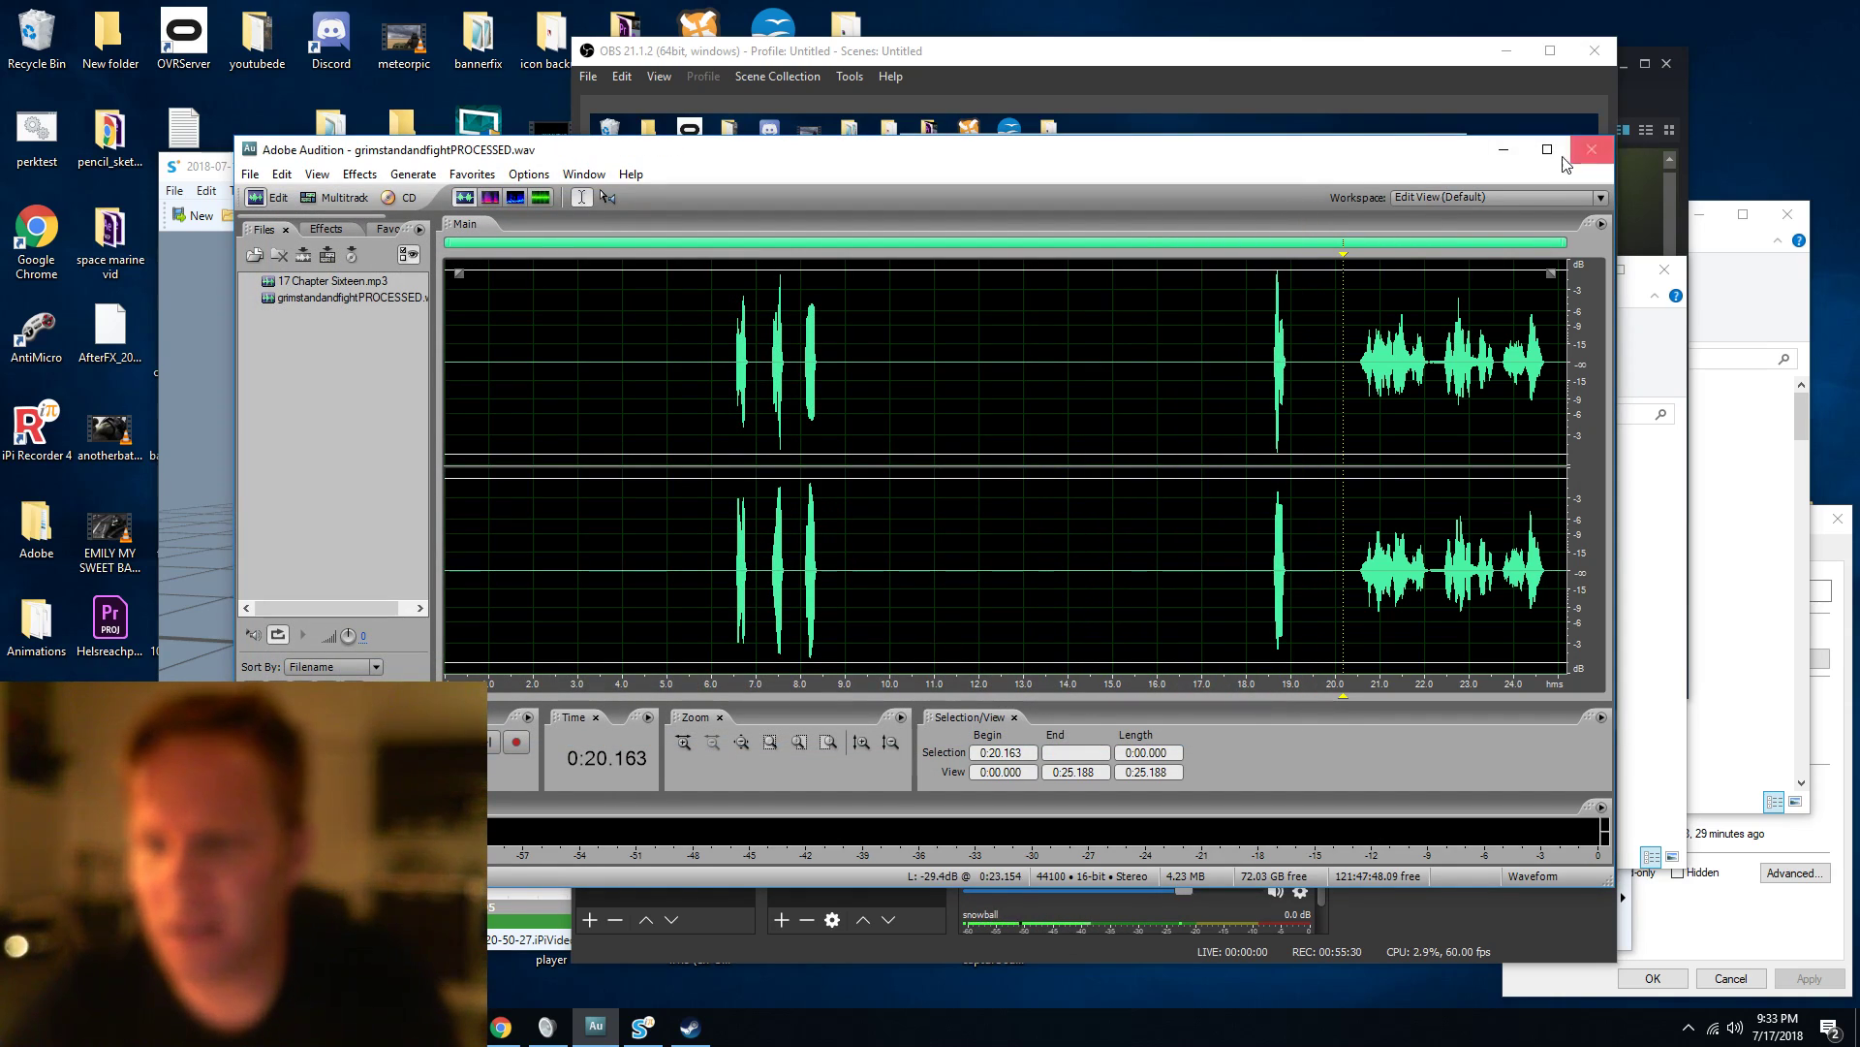
Minimise the audio editor and recorder windows, then close iPi Mocap Studio, saving its project as grimtest in Documents.
left_click(1503, 149)
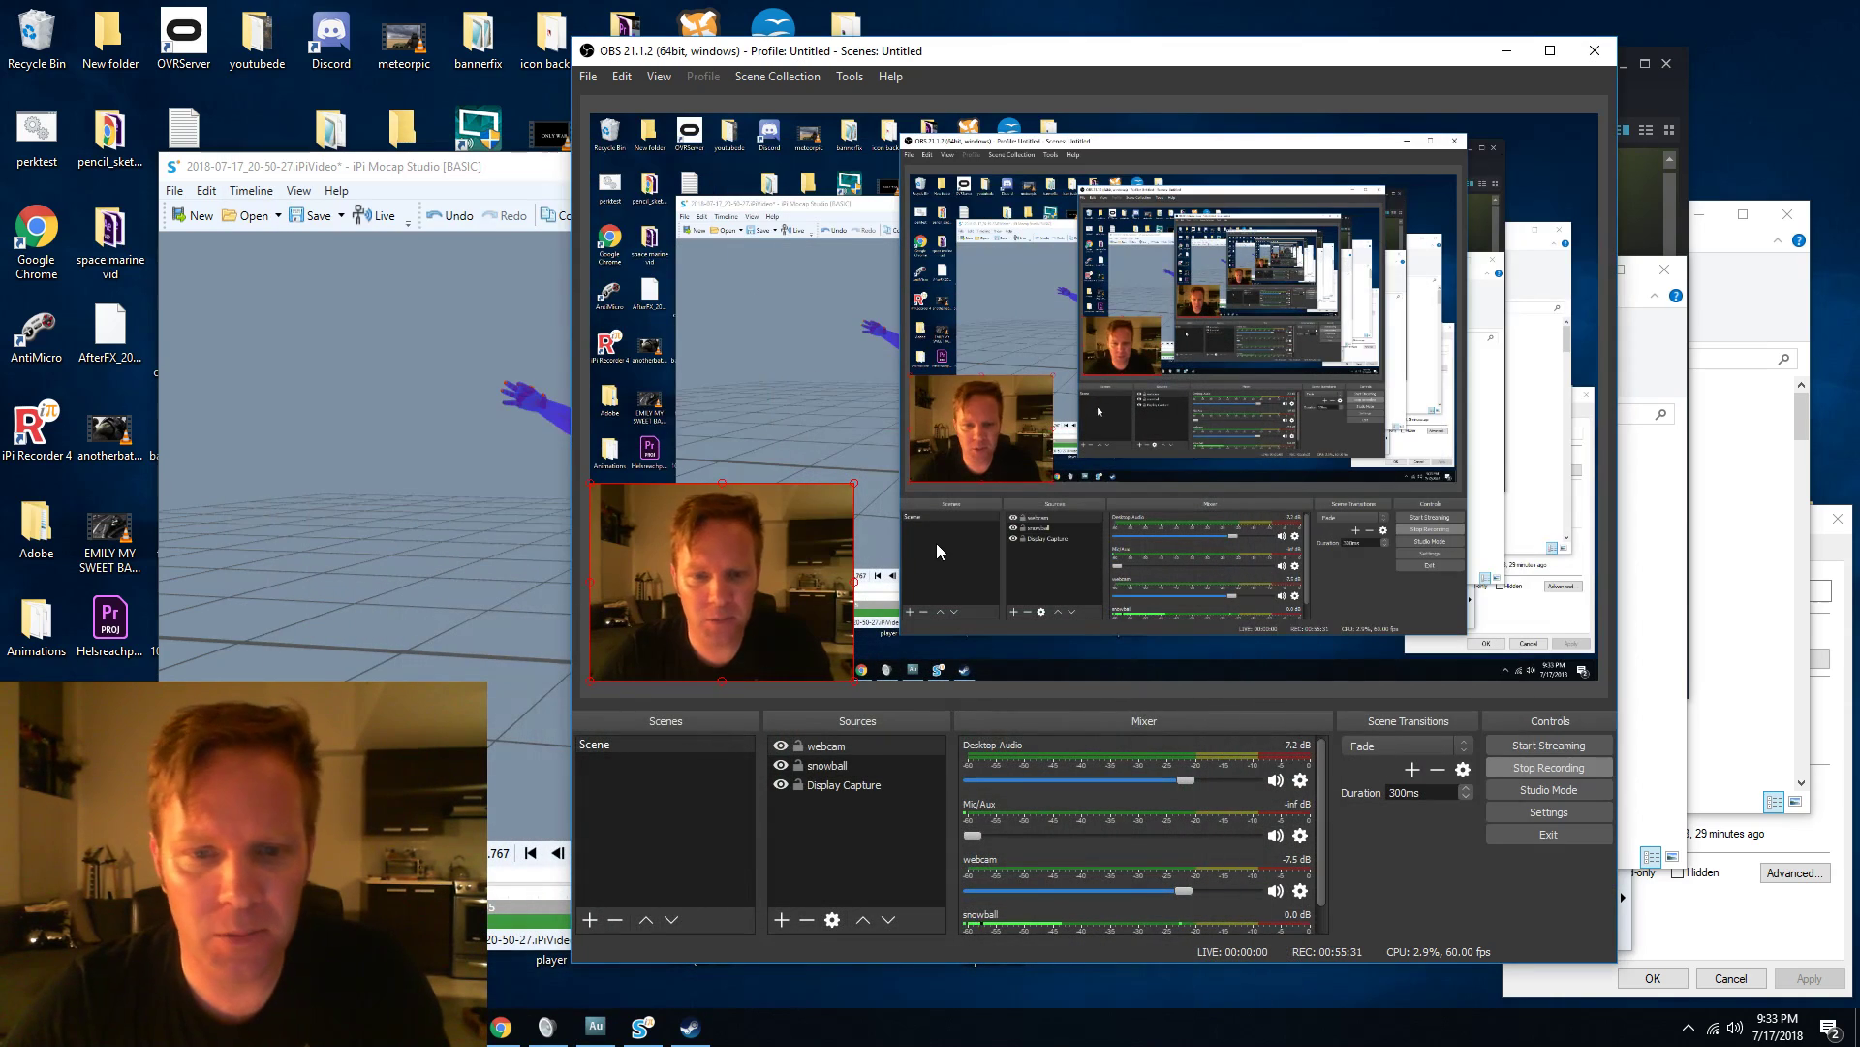
left_click(1501, 50)
left_click(587, 181)
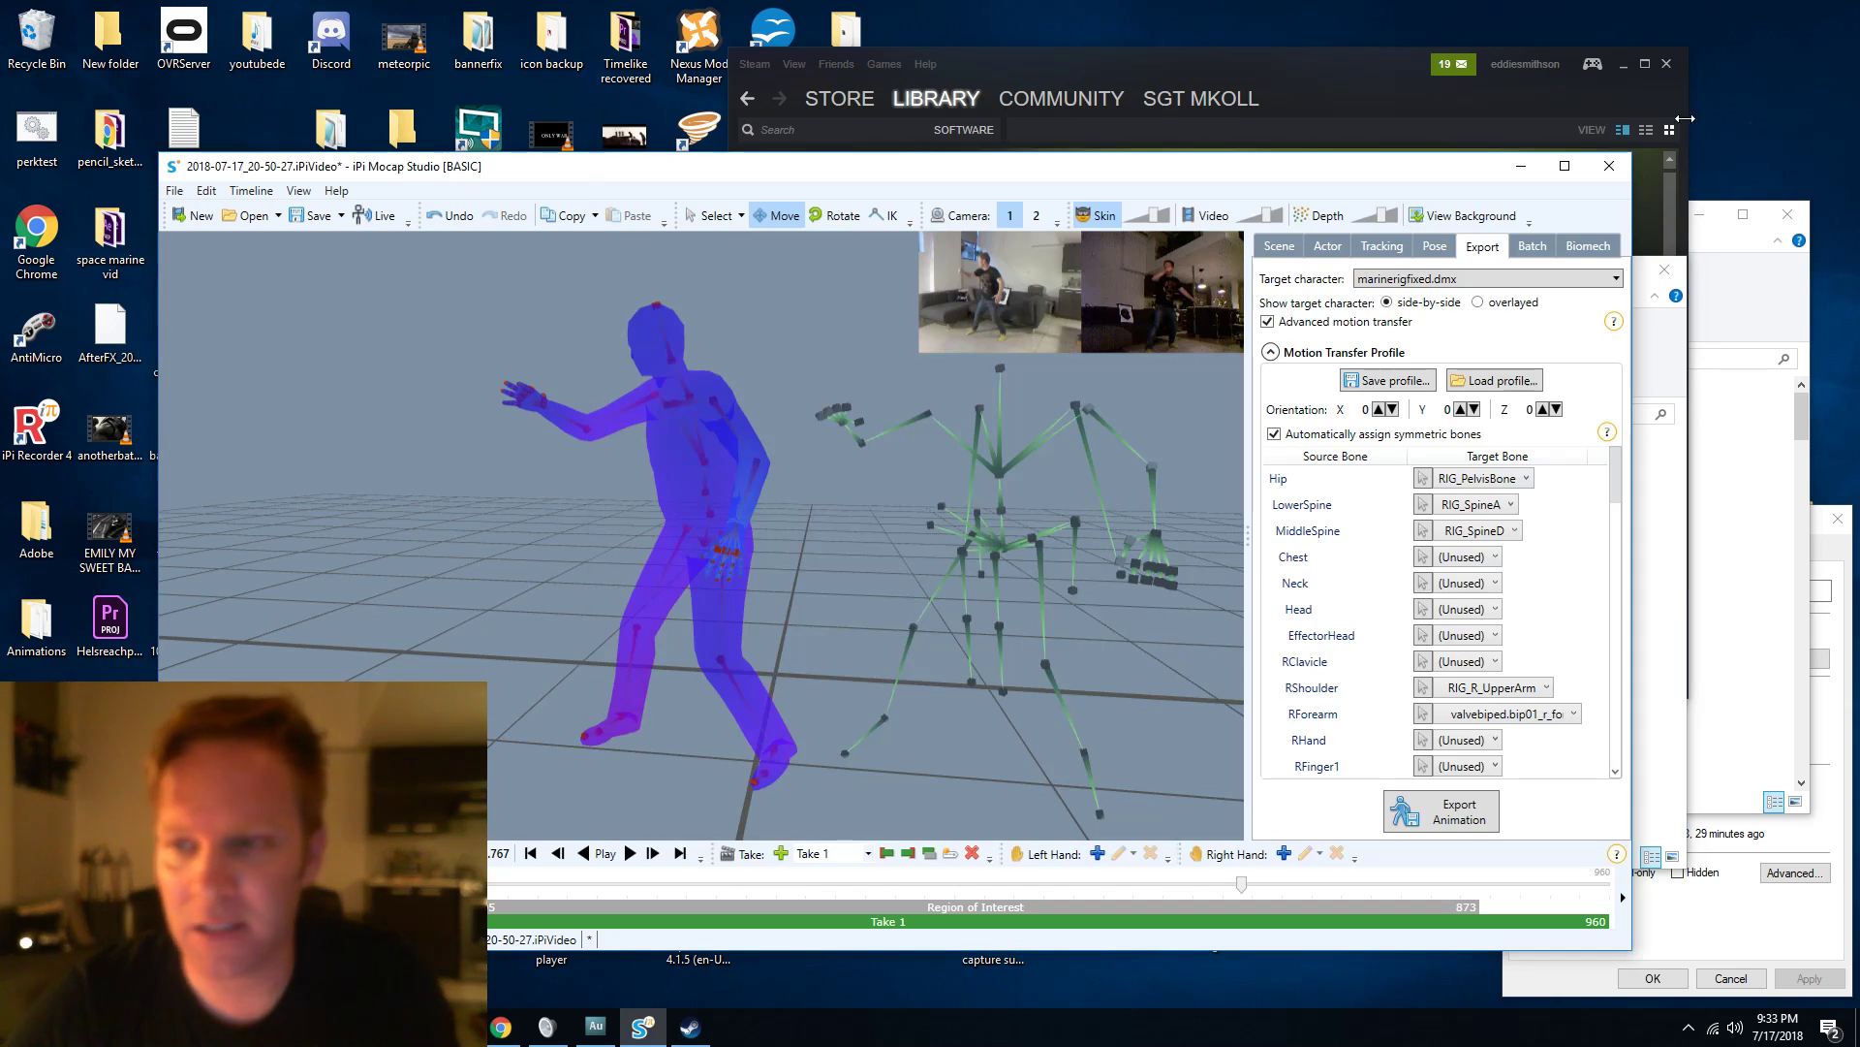
left_click(1610, 166)
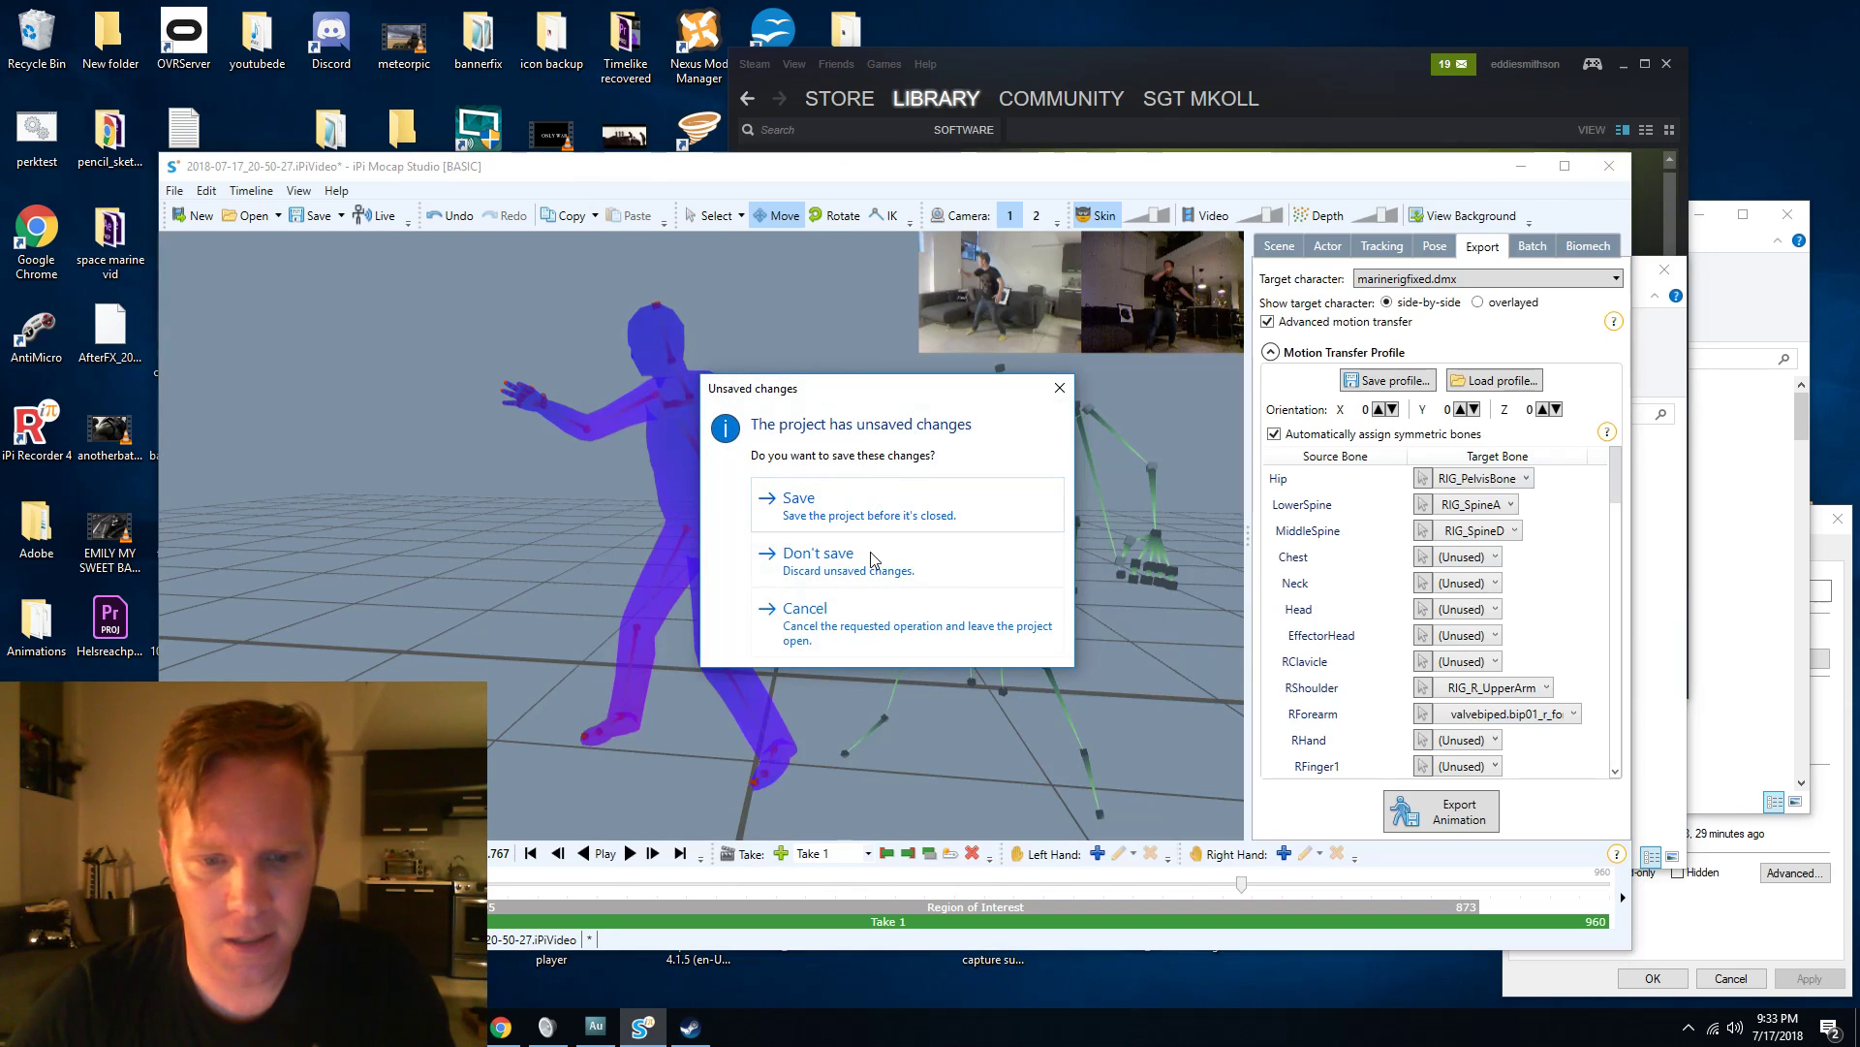
left_click(809, 512)
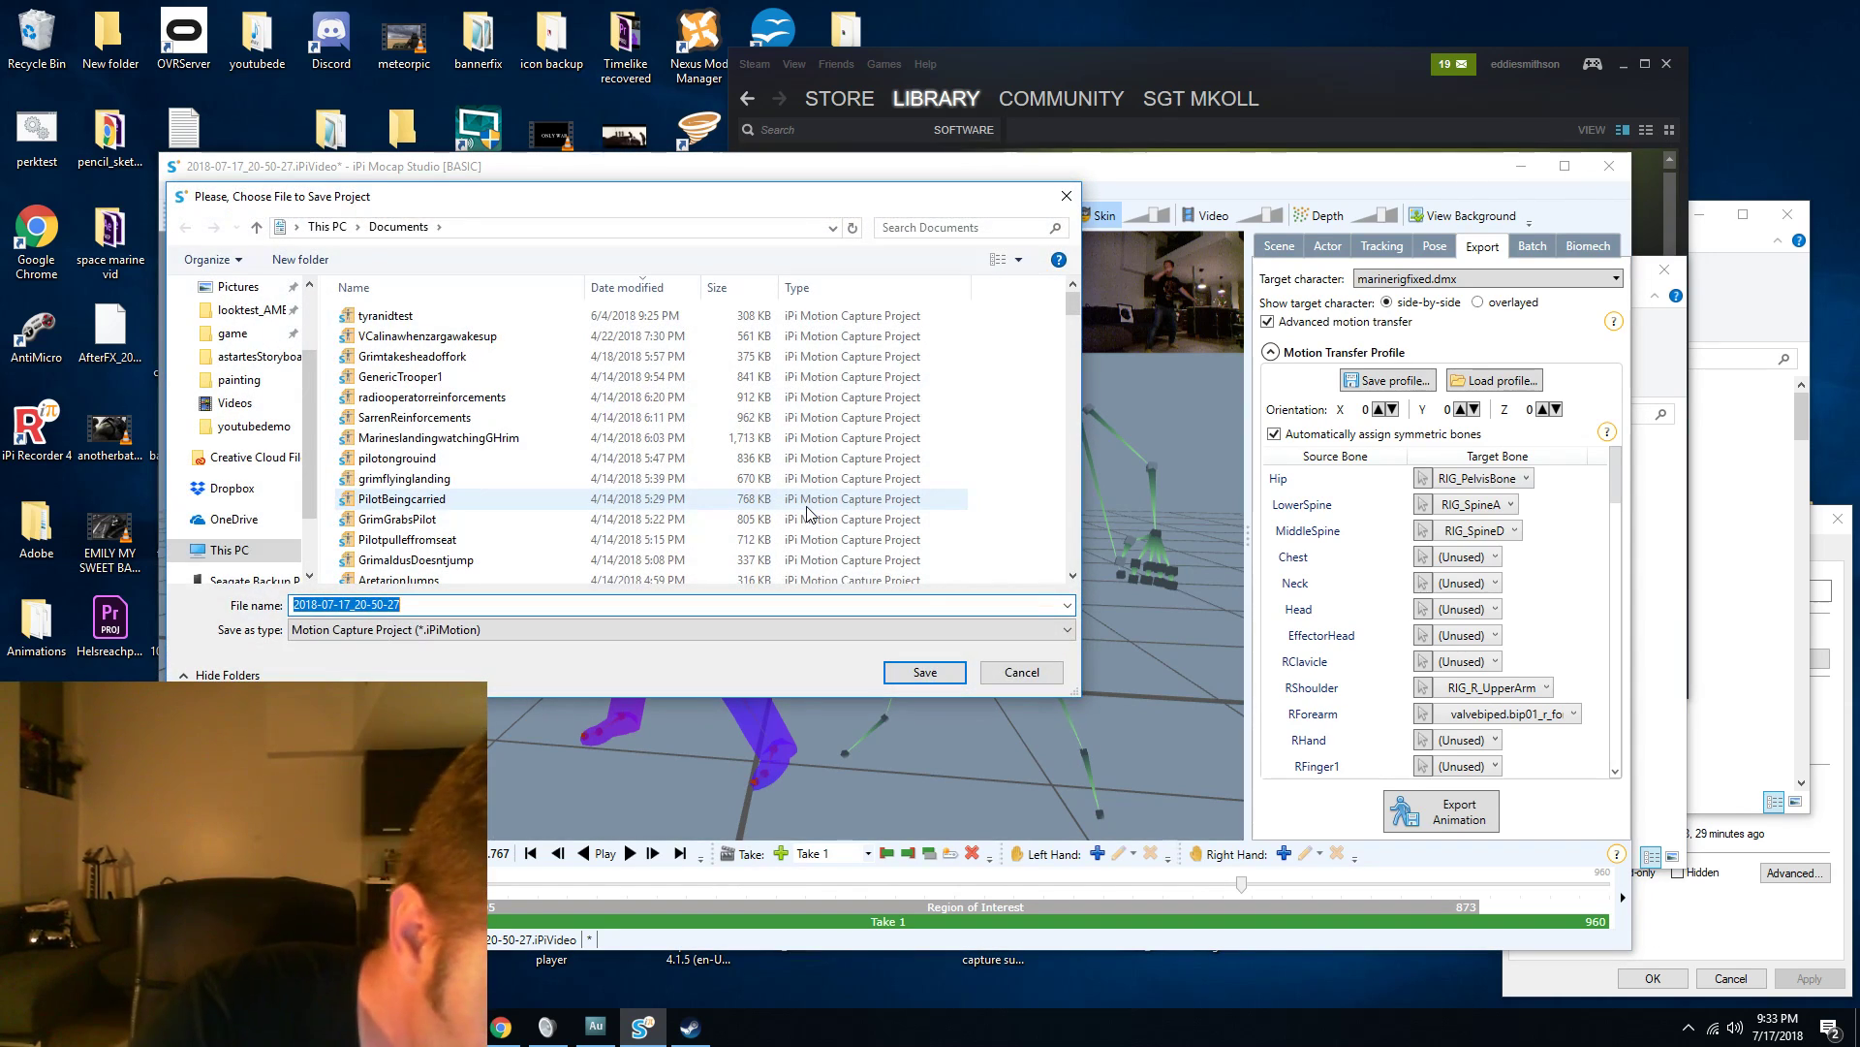
type("grimtest")
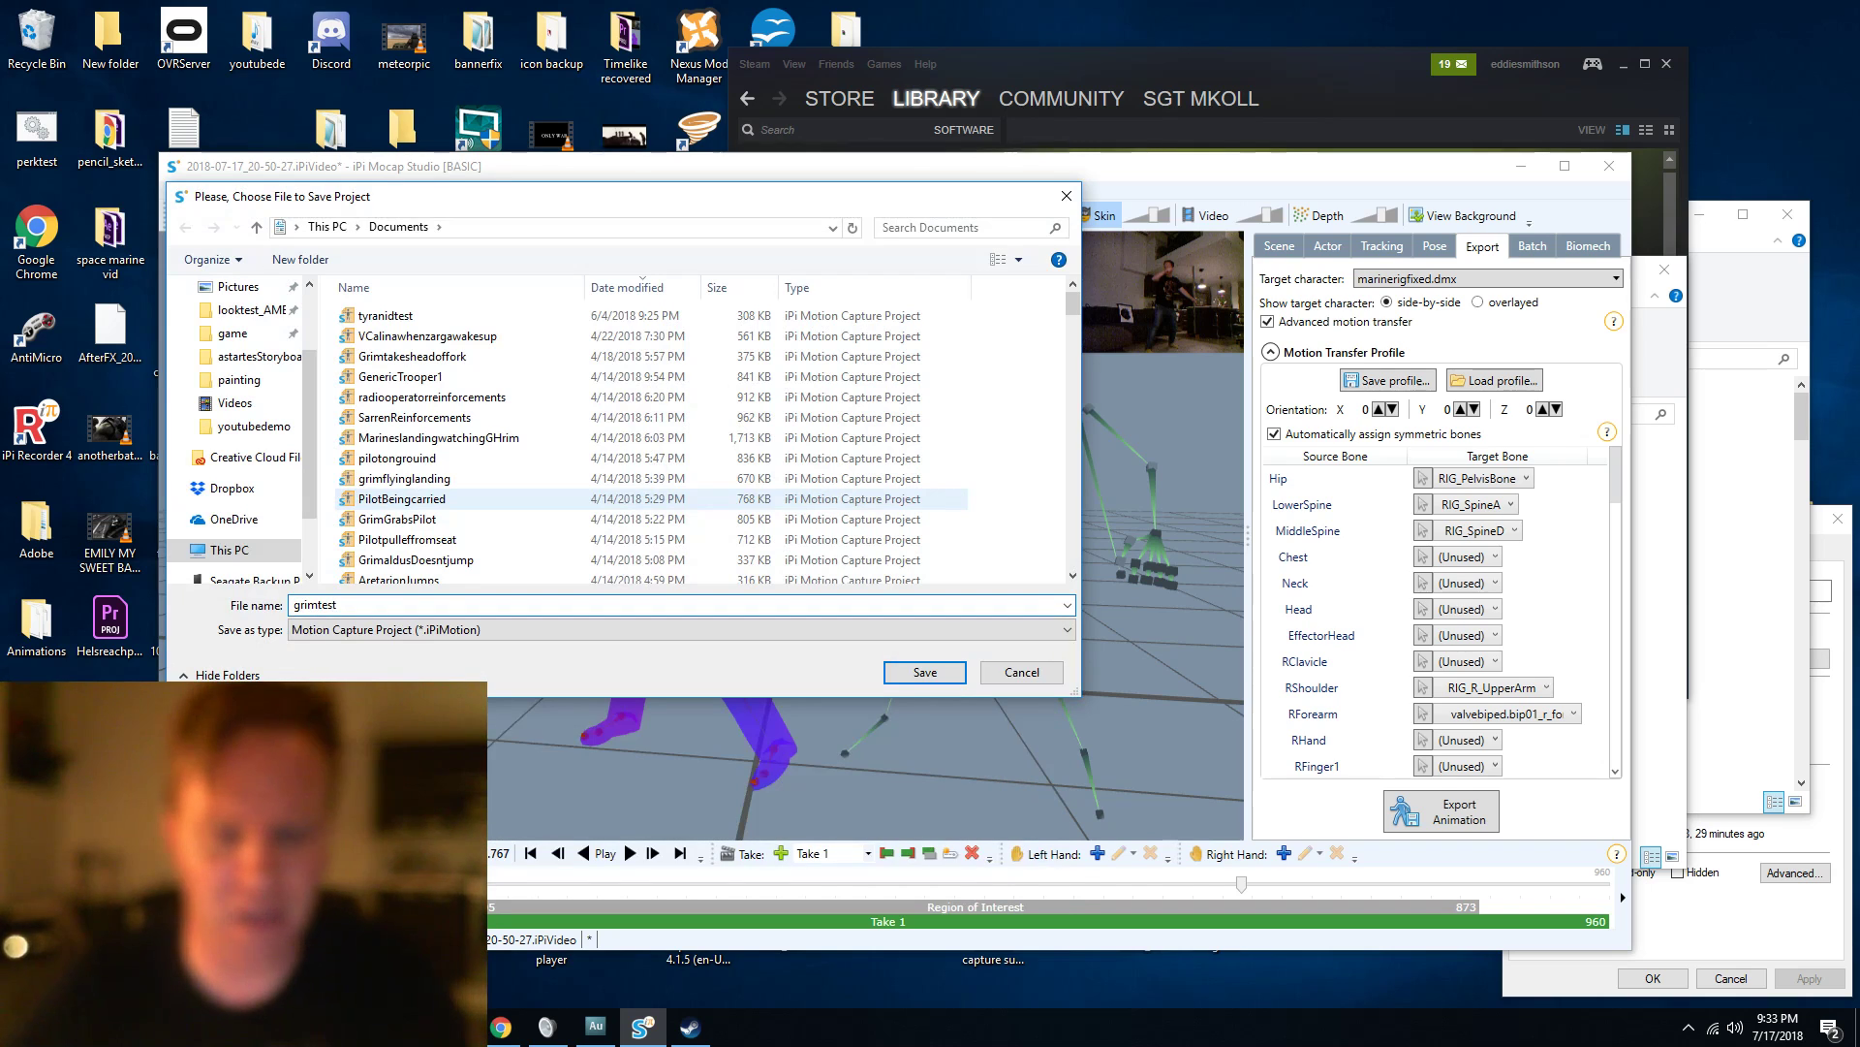
left_click(921, 675)
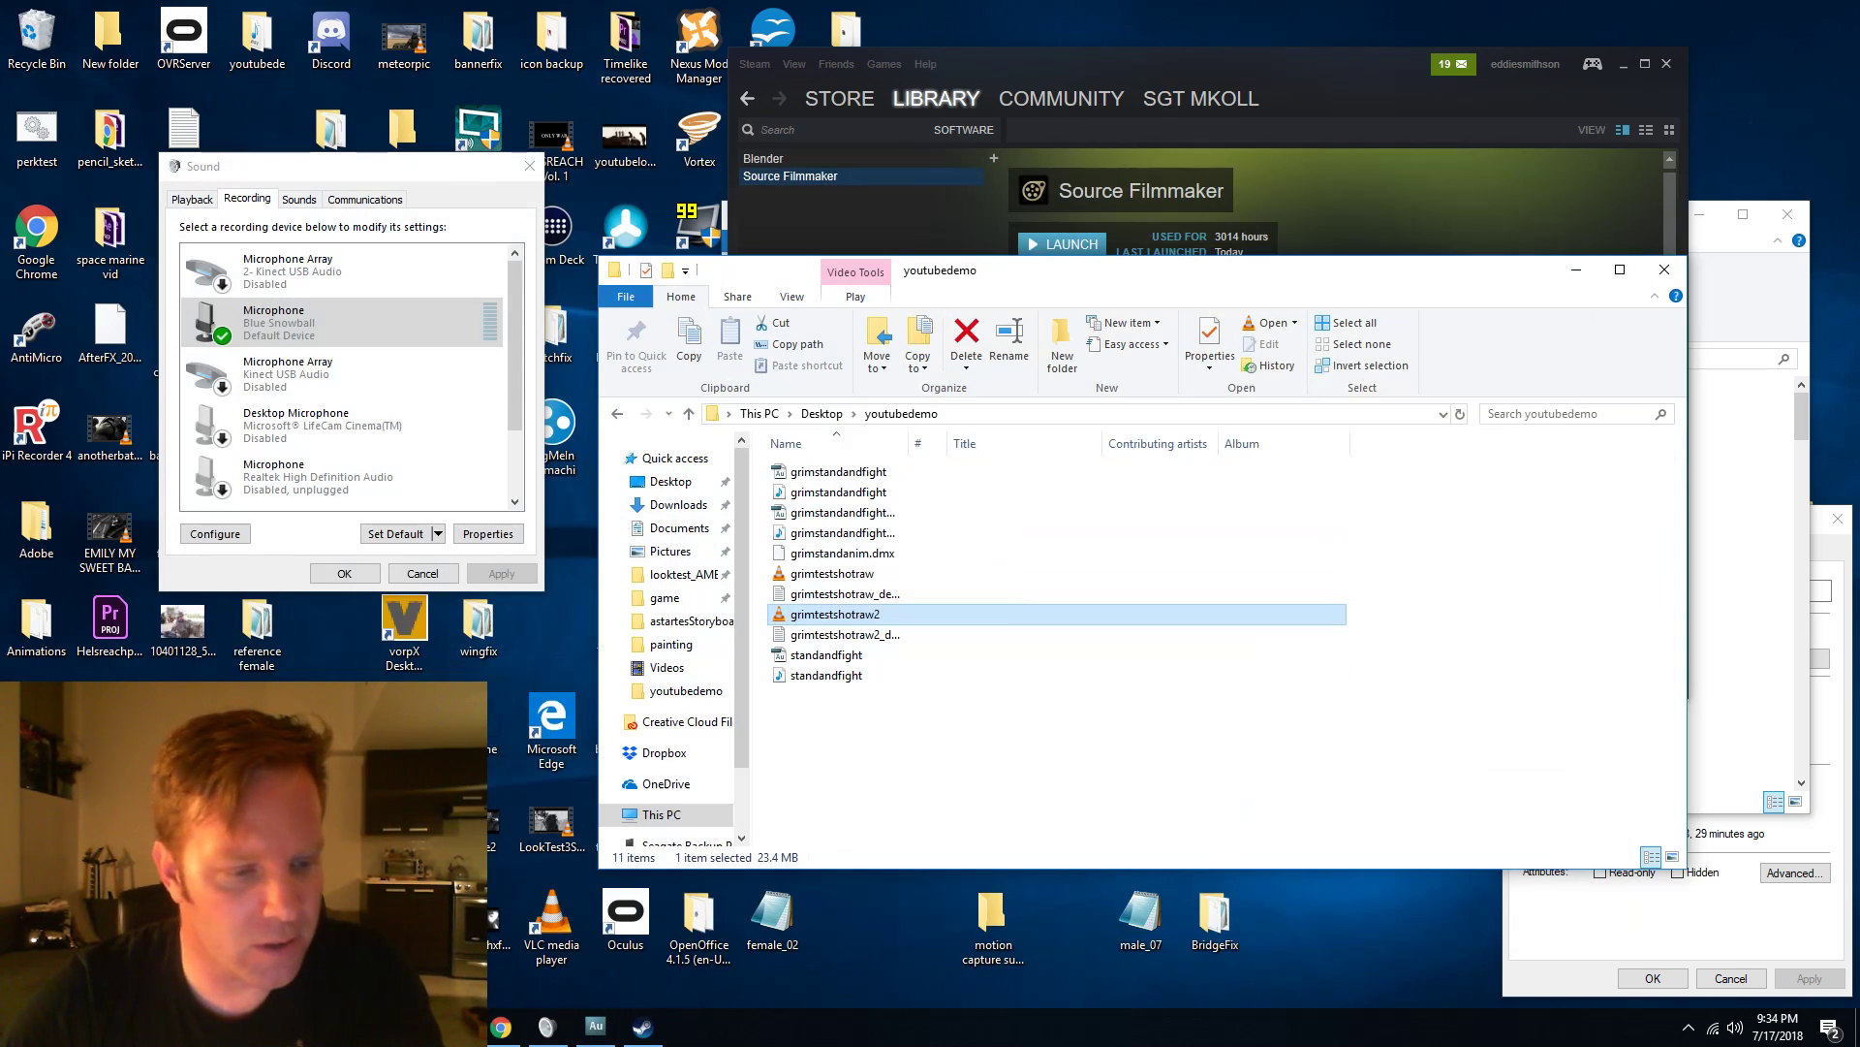
Launch Adobe Premiere Pro CC 2018.
left_click(23, 1025)
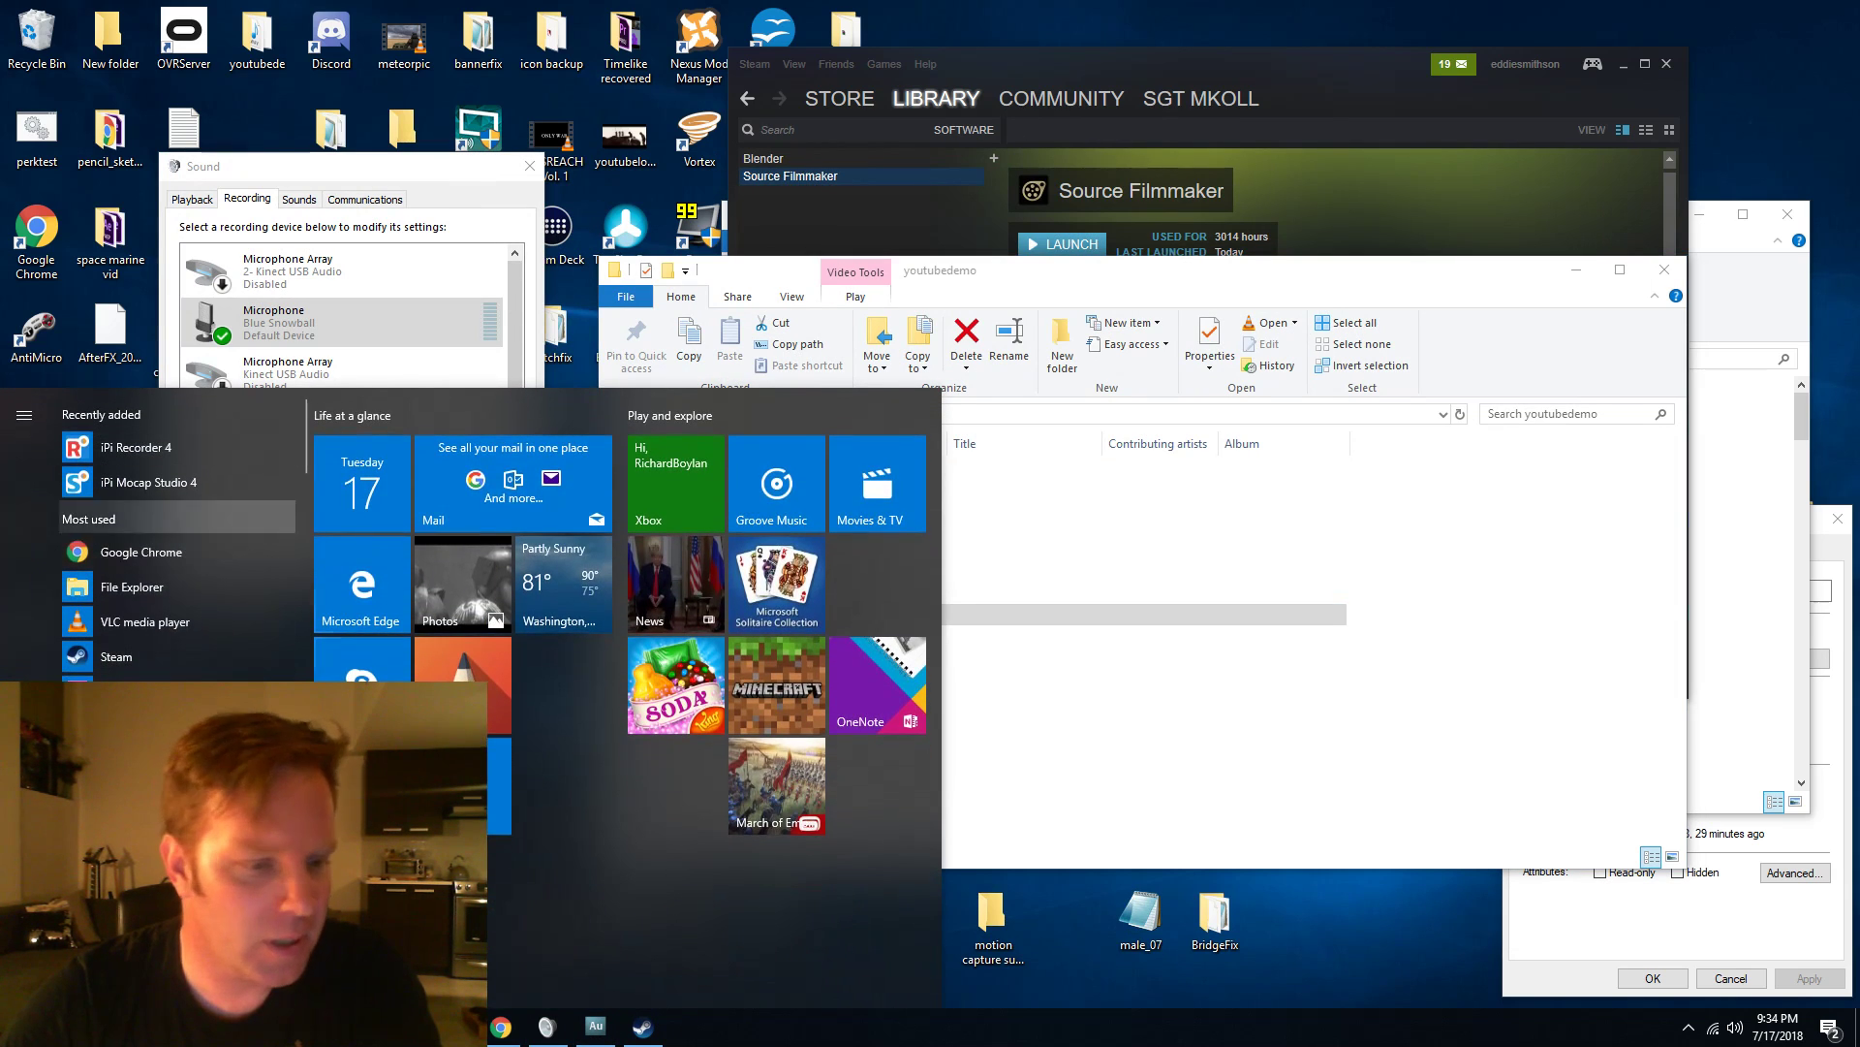
scroll(261, 703, "down", 3)
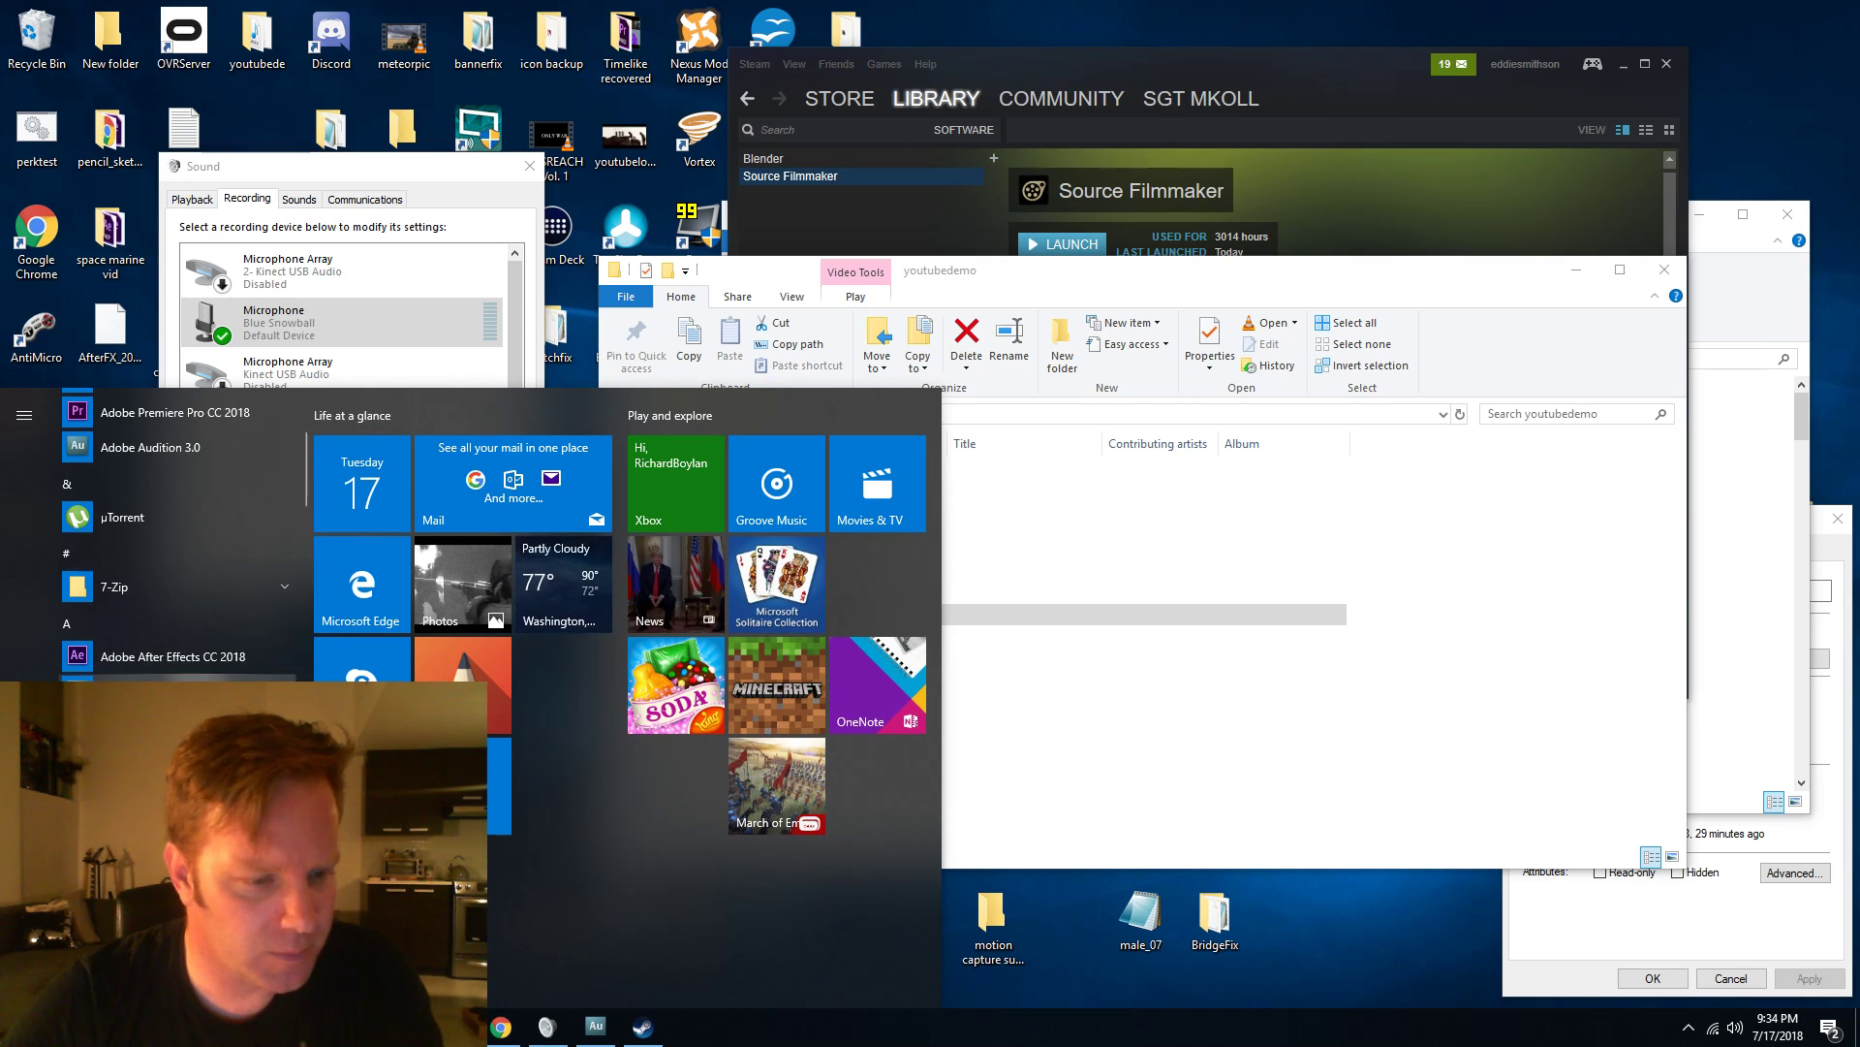
scroll(175, 581, "down", 1)
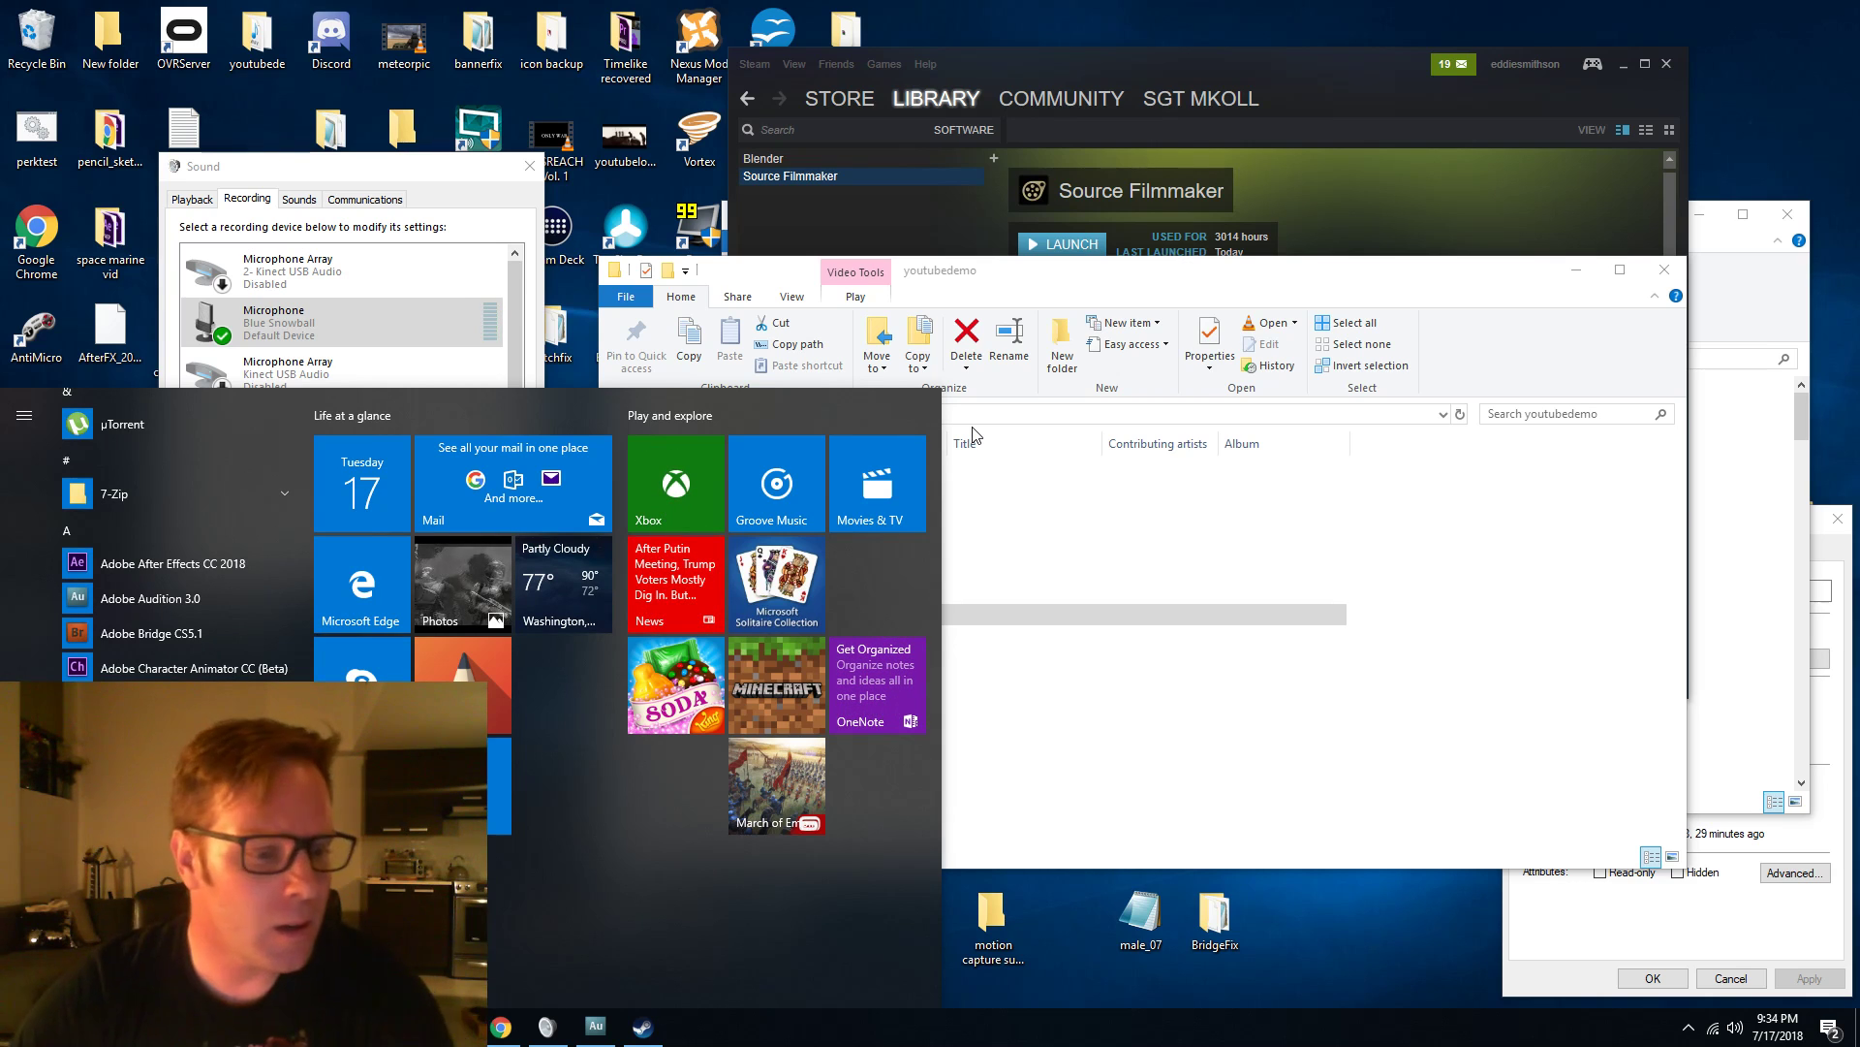
left_click(194, 843)
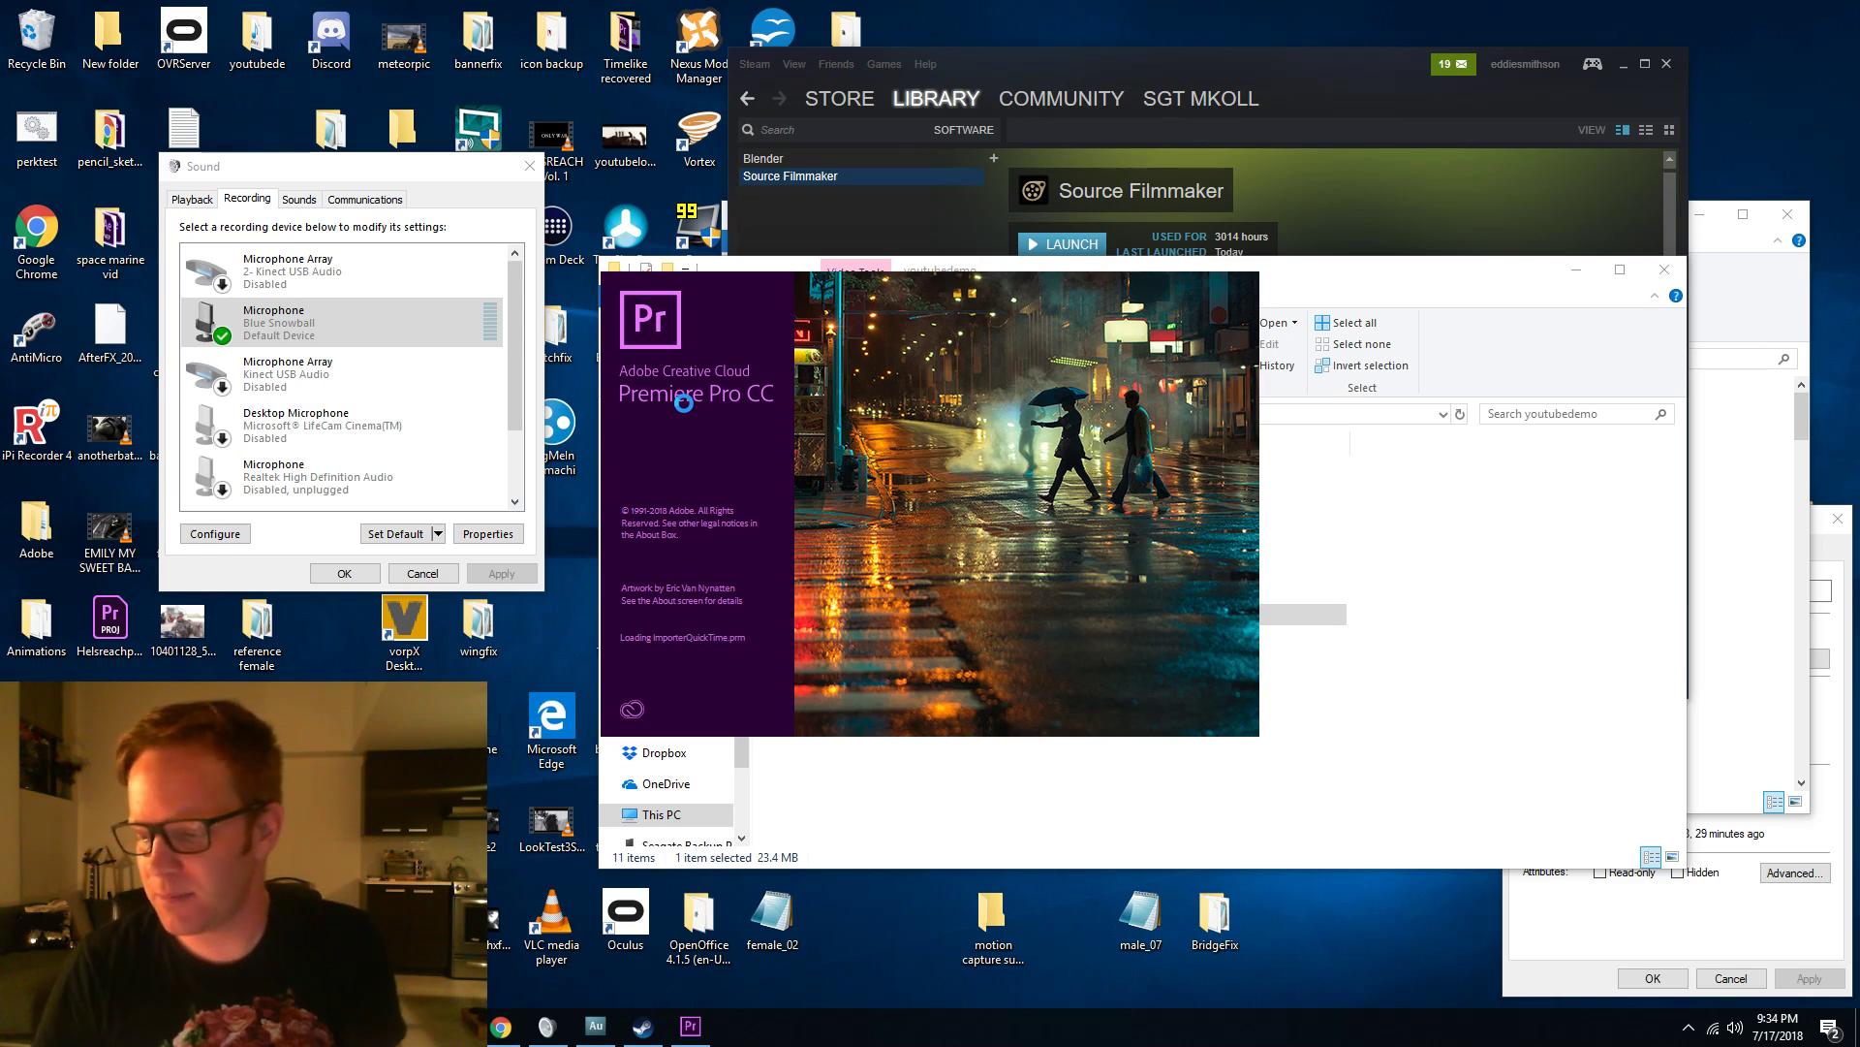
left_click(453, 1027)
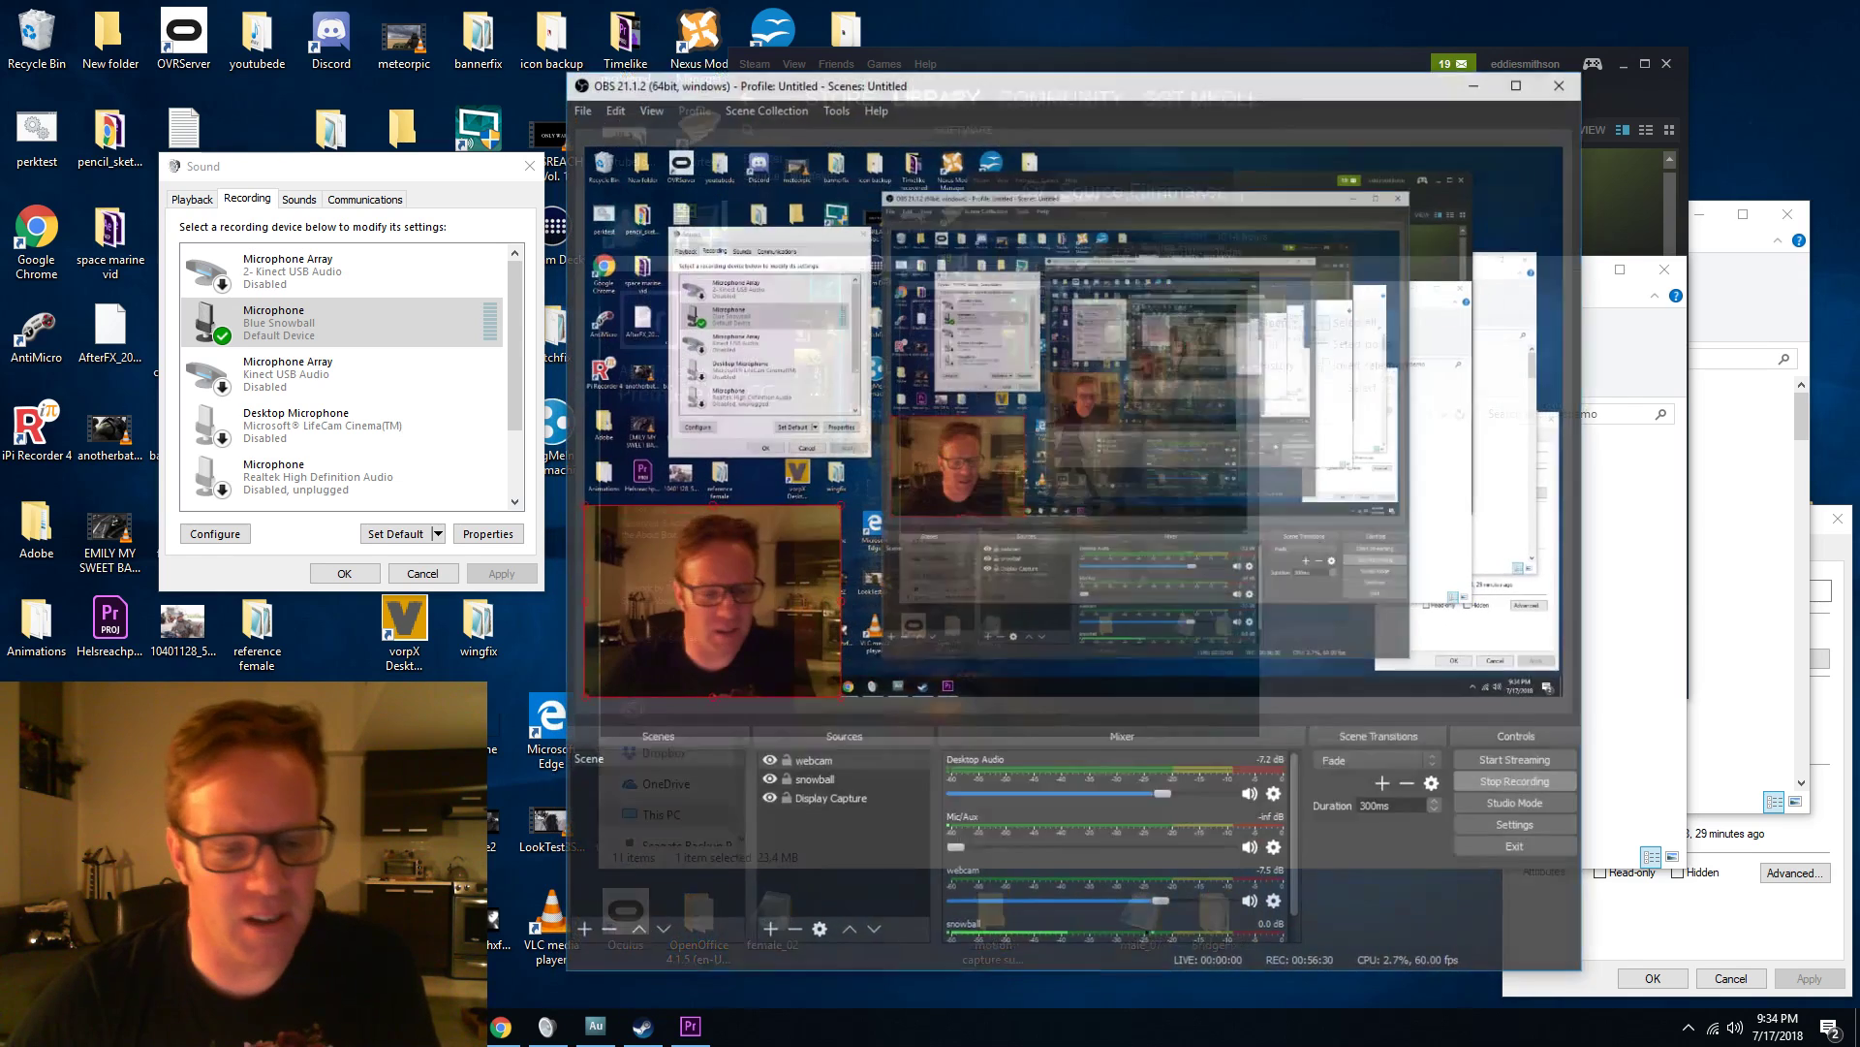
mouse_move(501, 1029)
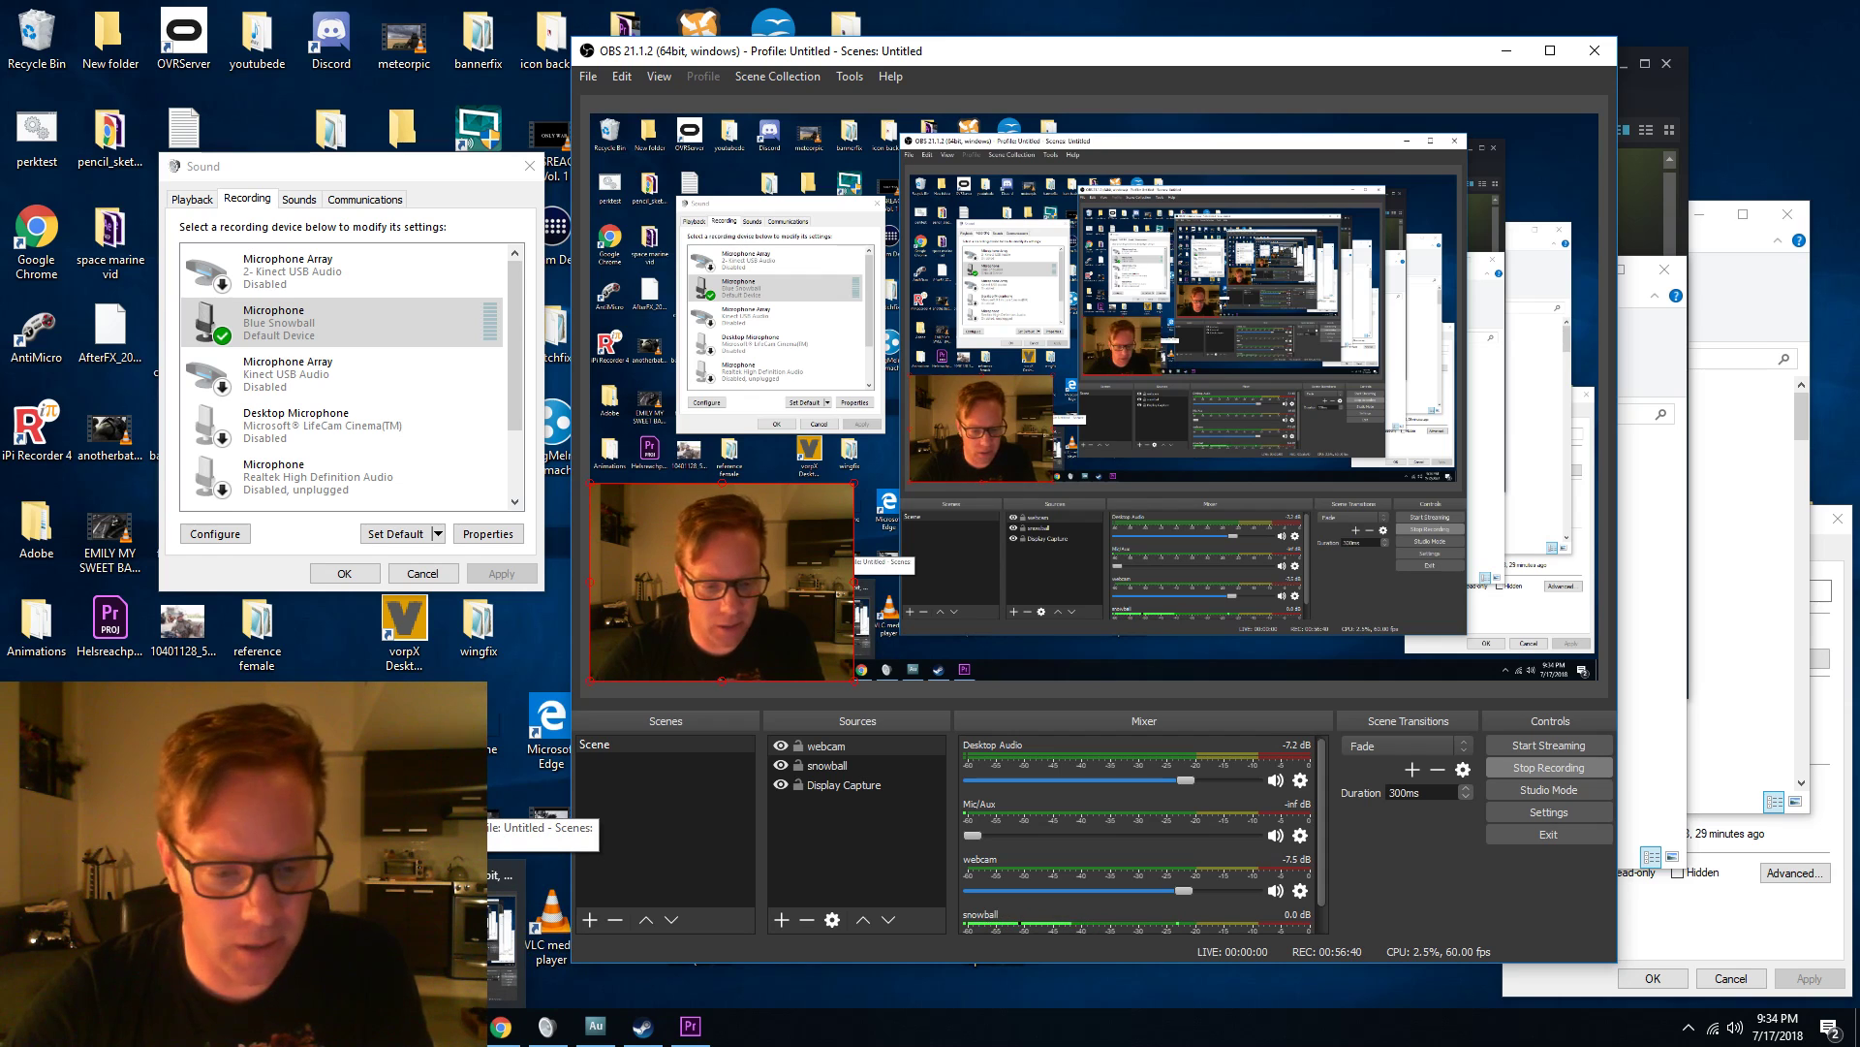
left_click(452, 1026)
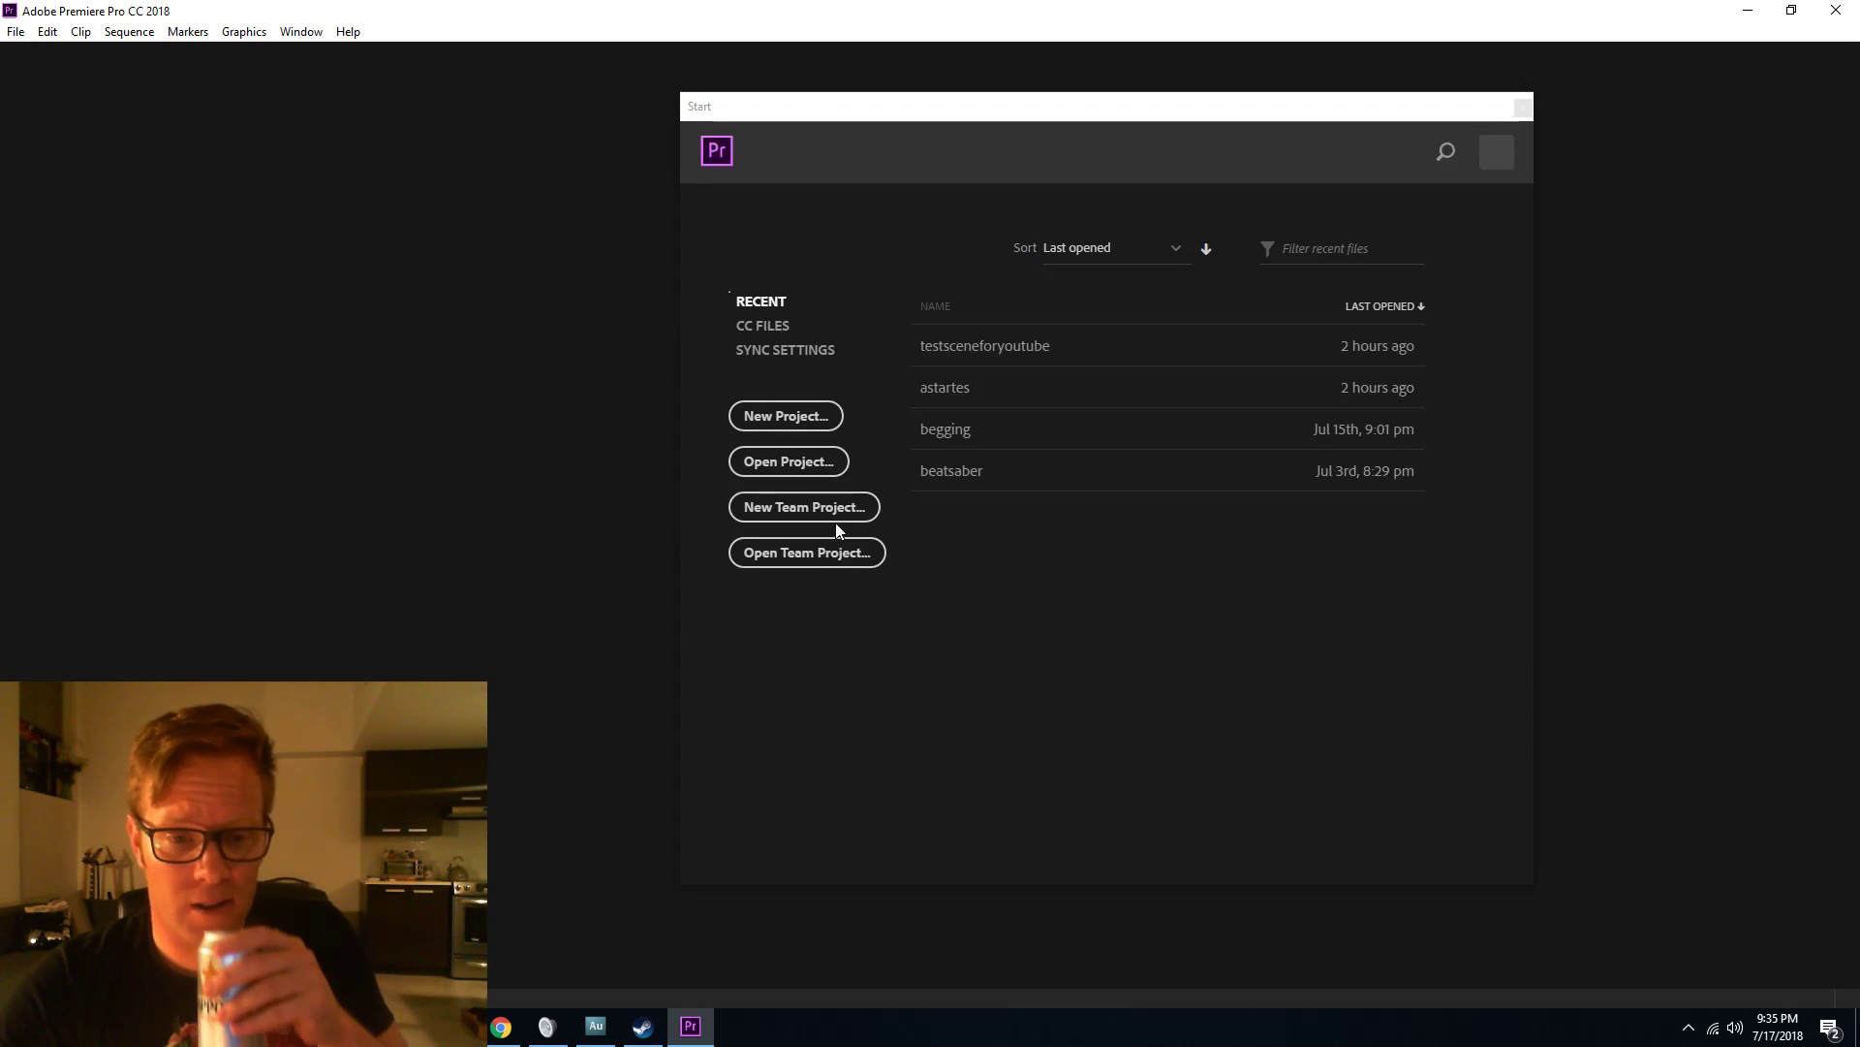
Open the recent project testsceneforyoutube and move the playhead to the start of the Action Trailer sequence.
left_click(1038, 347)
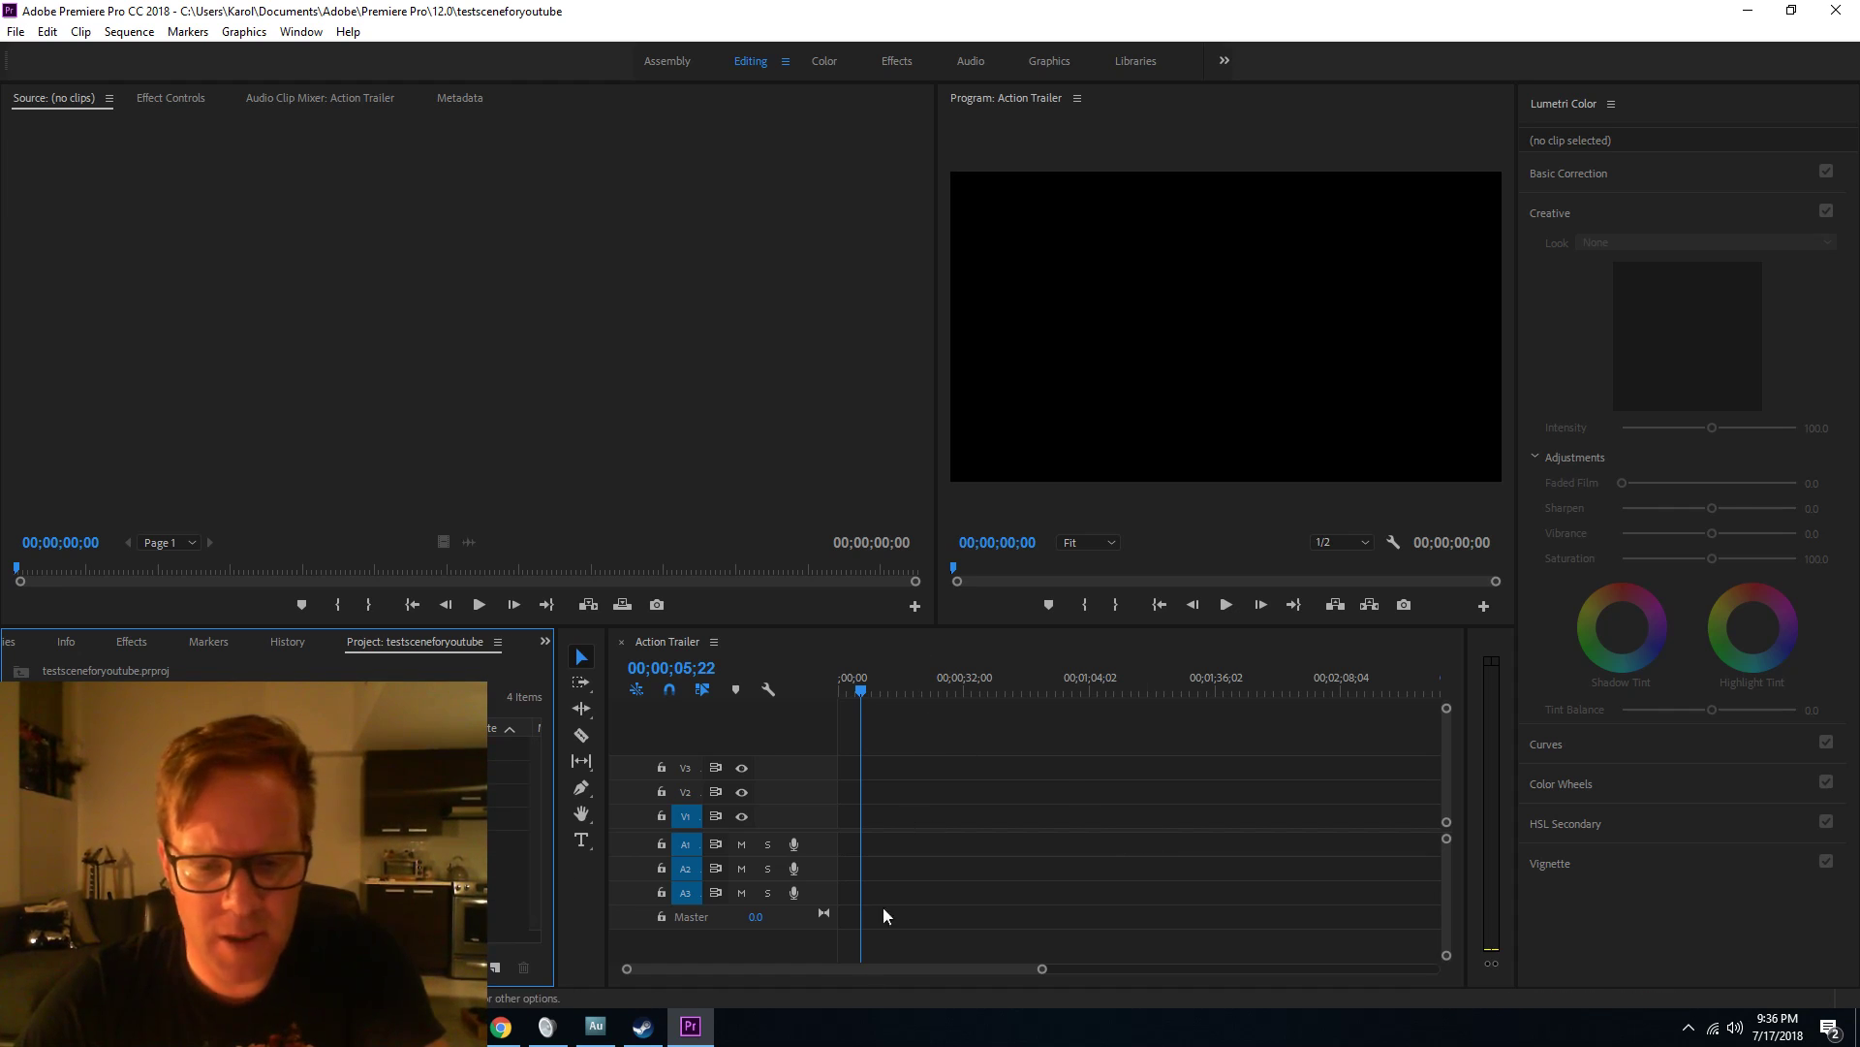
left_click_drag(841, 967, 765, 969)
key("Home")
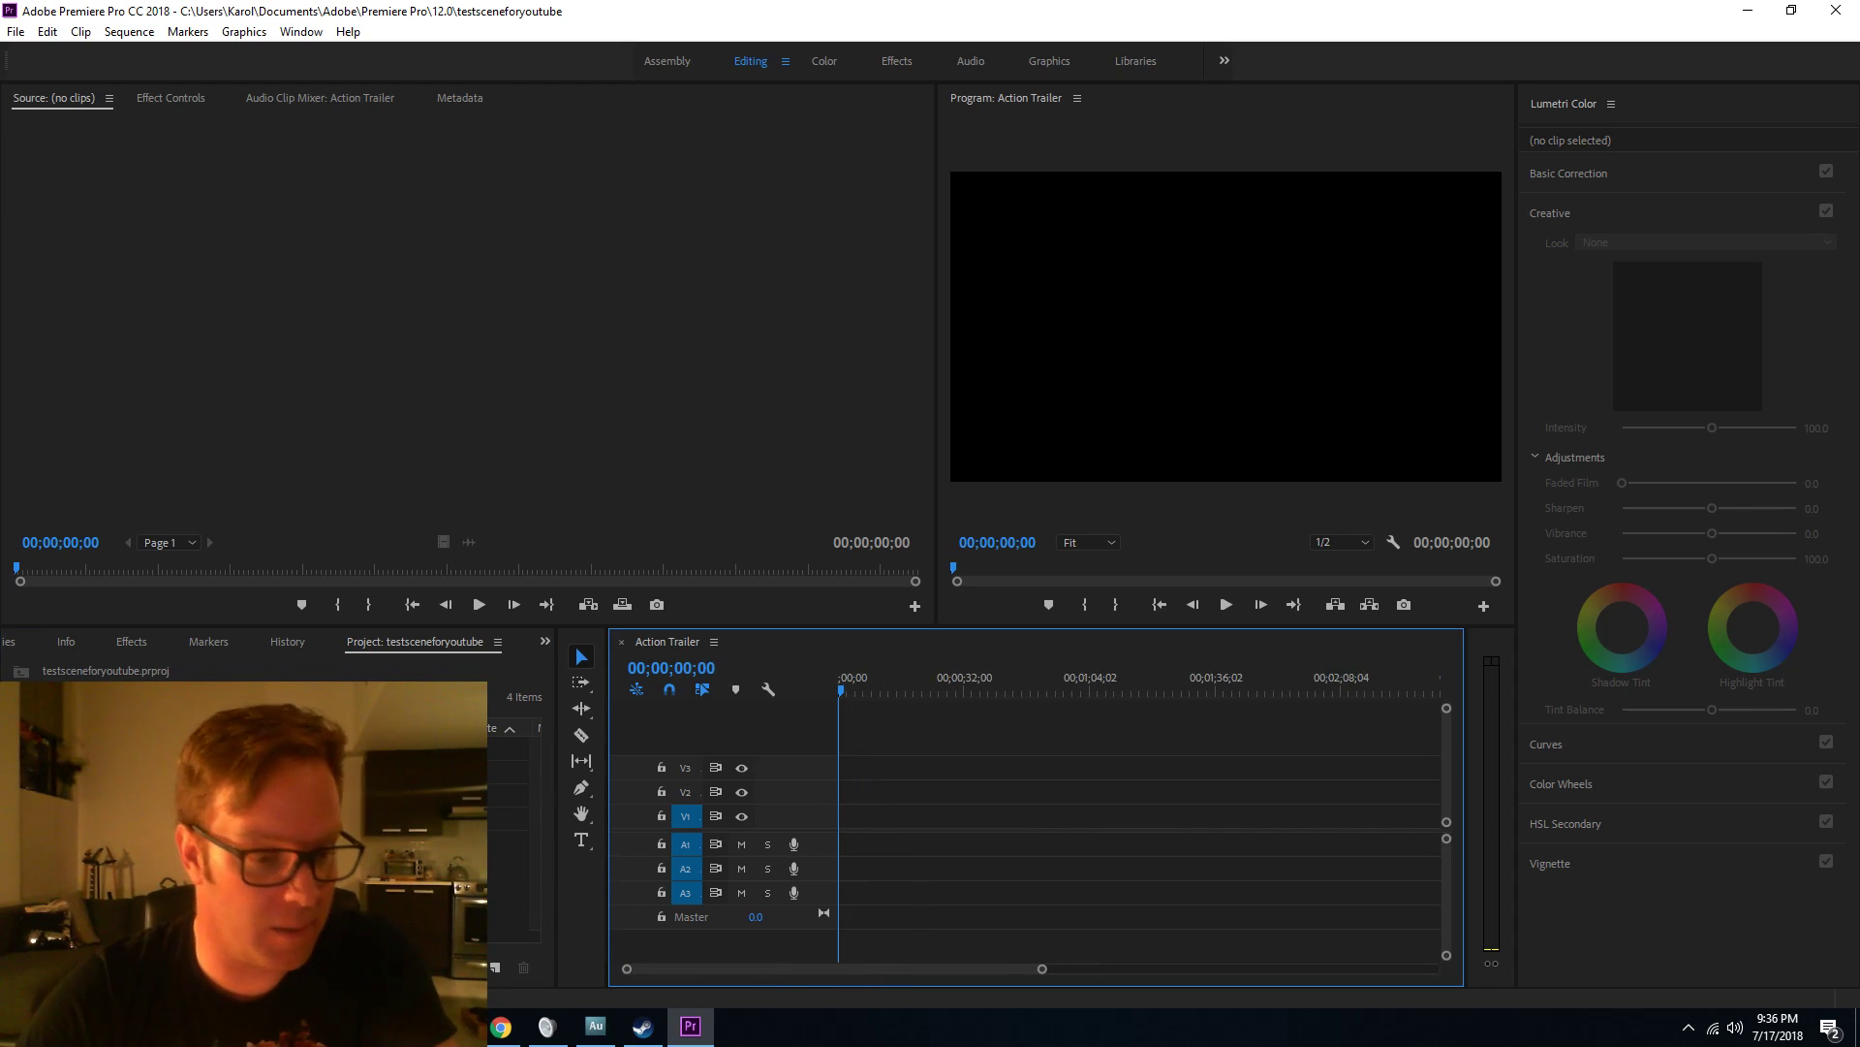
Import grimtestshotraw2 from the youtubedemo folder and place it at the start of track V1, changing the sequence settings to match the clip.
left_click(426, 872)
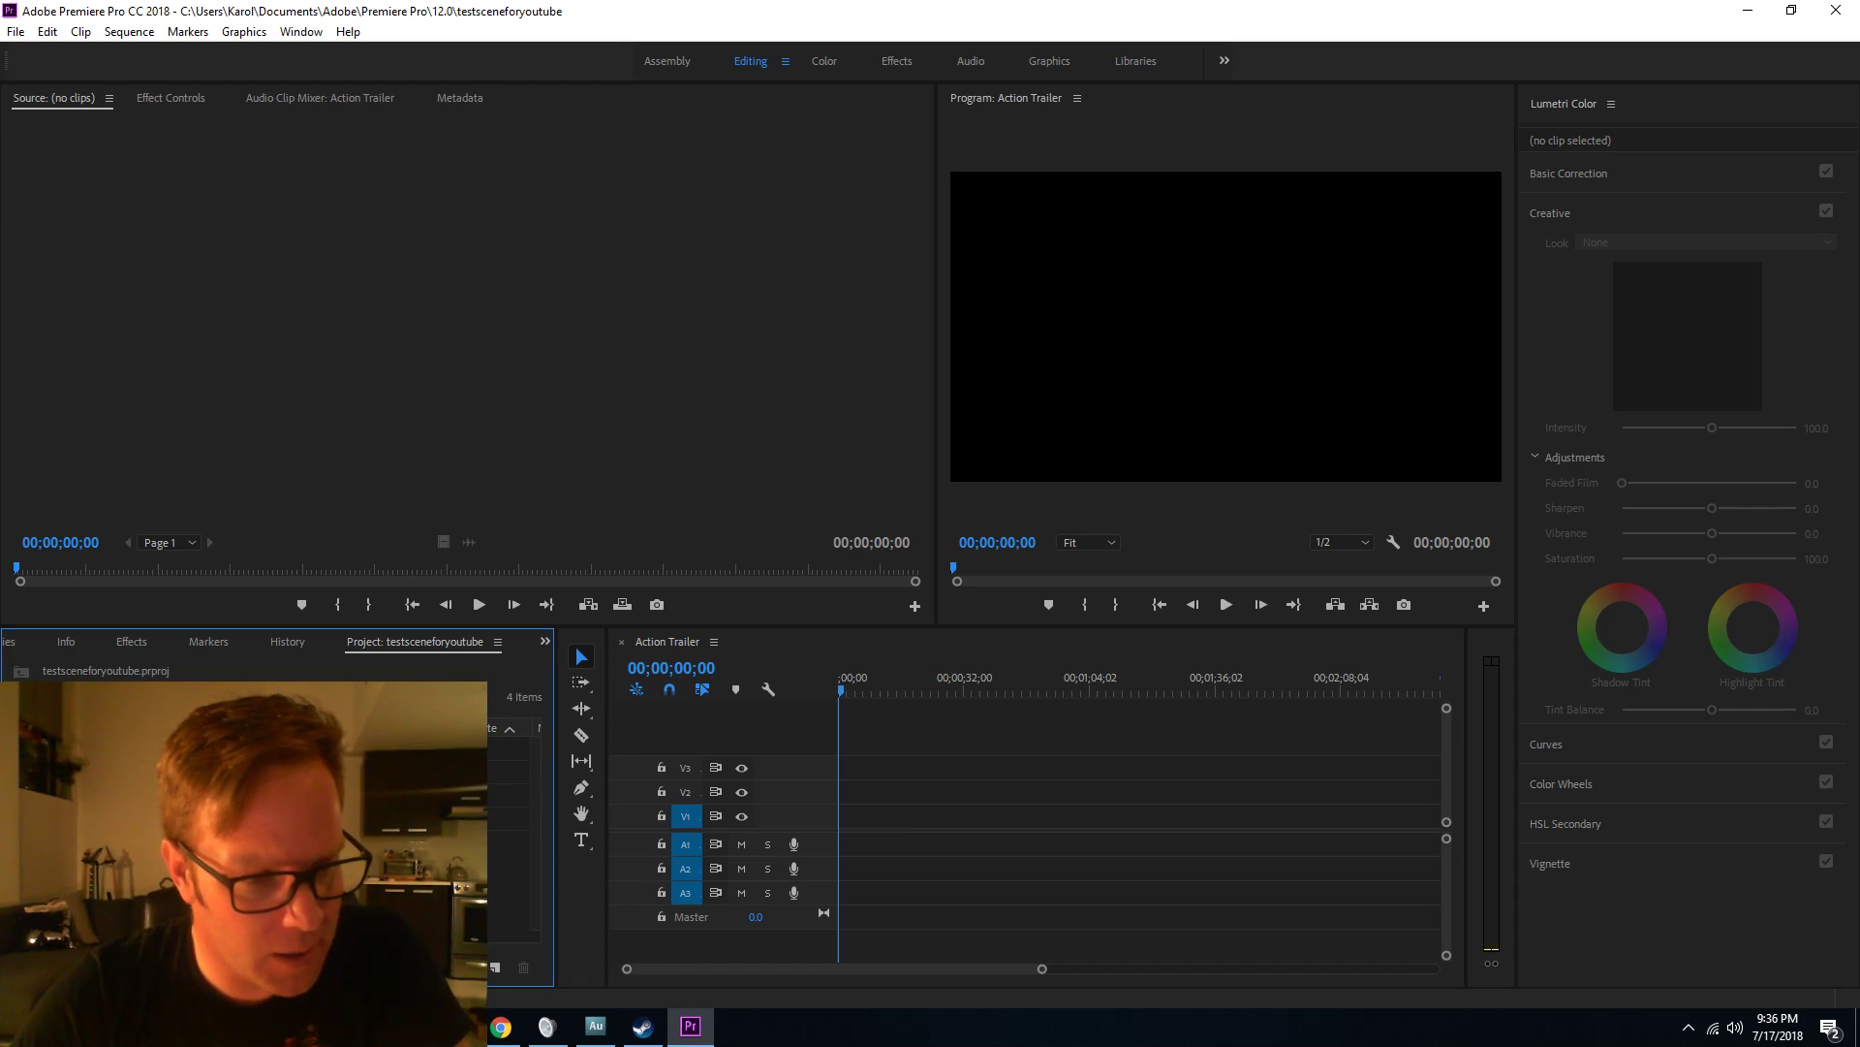
left_click(454, 1026)
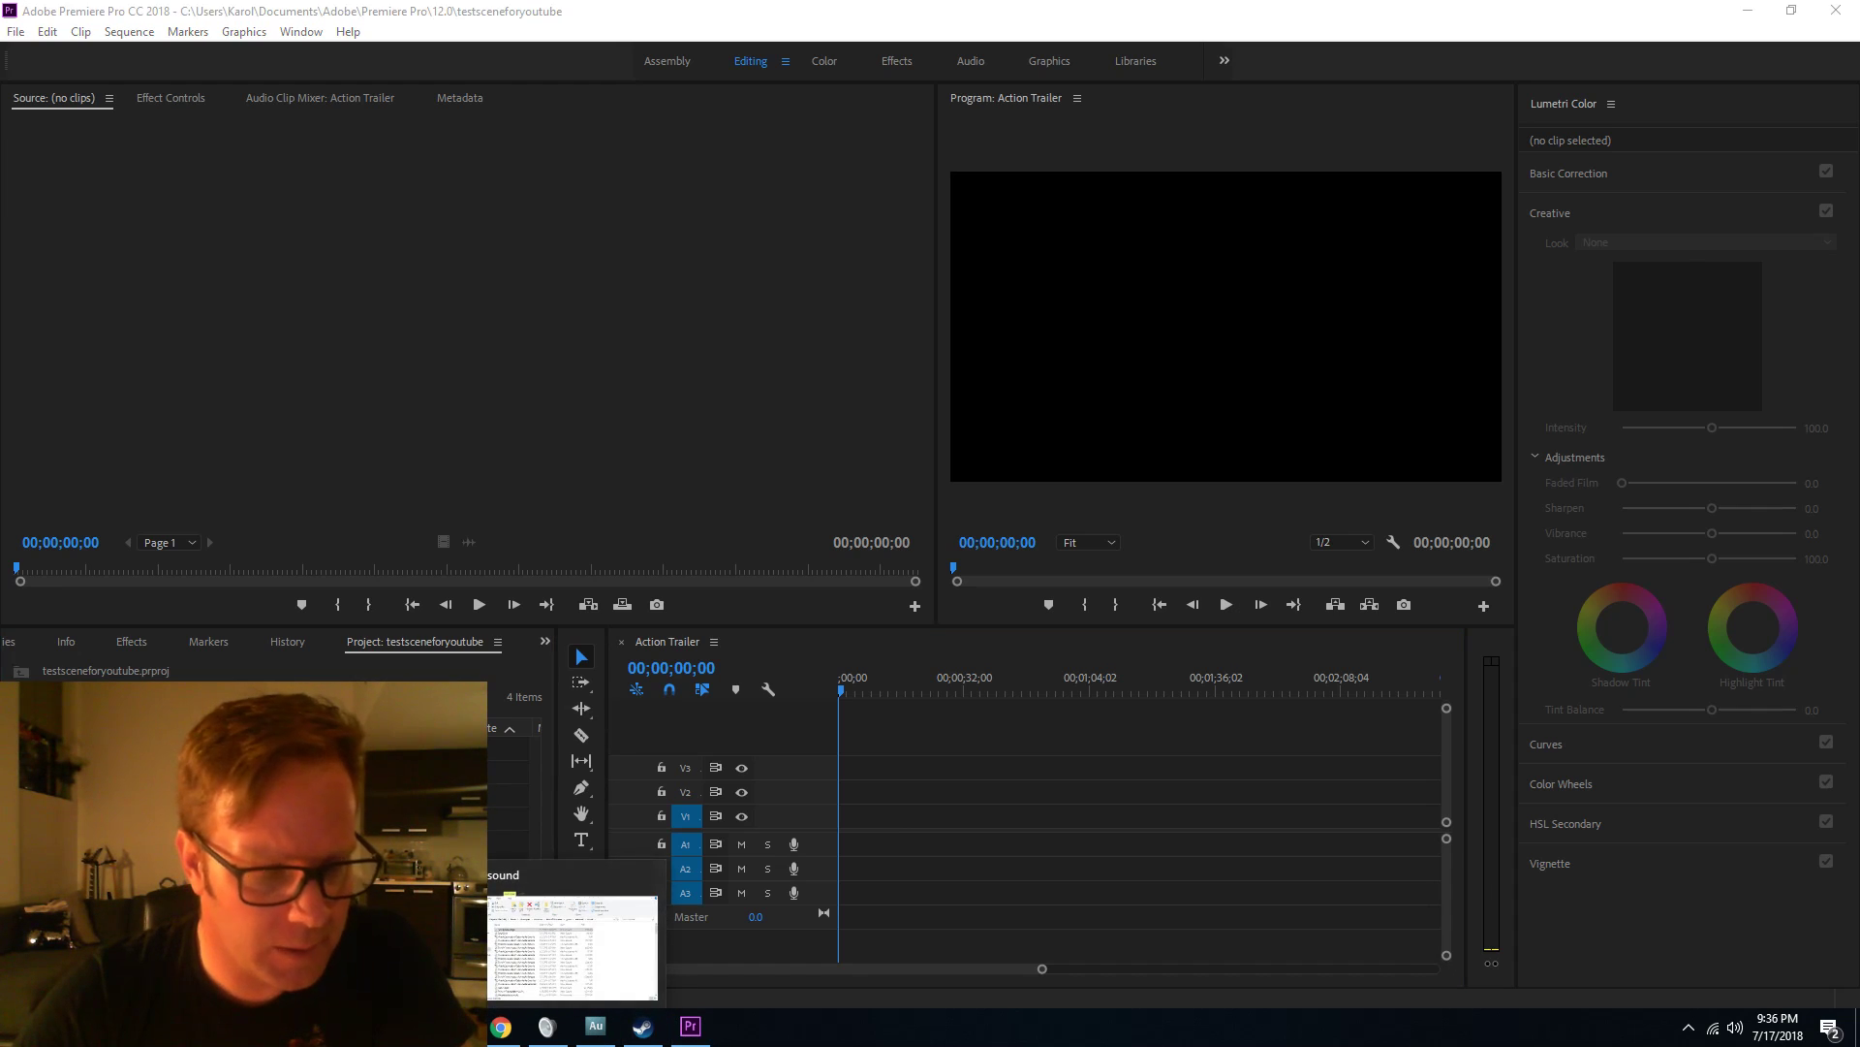
left_click(571, 948)
left_click_drag(846, 626, 407, 795)
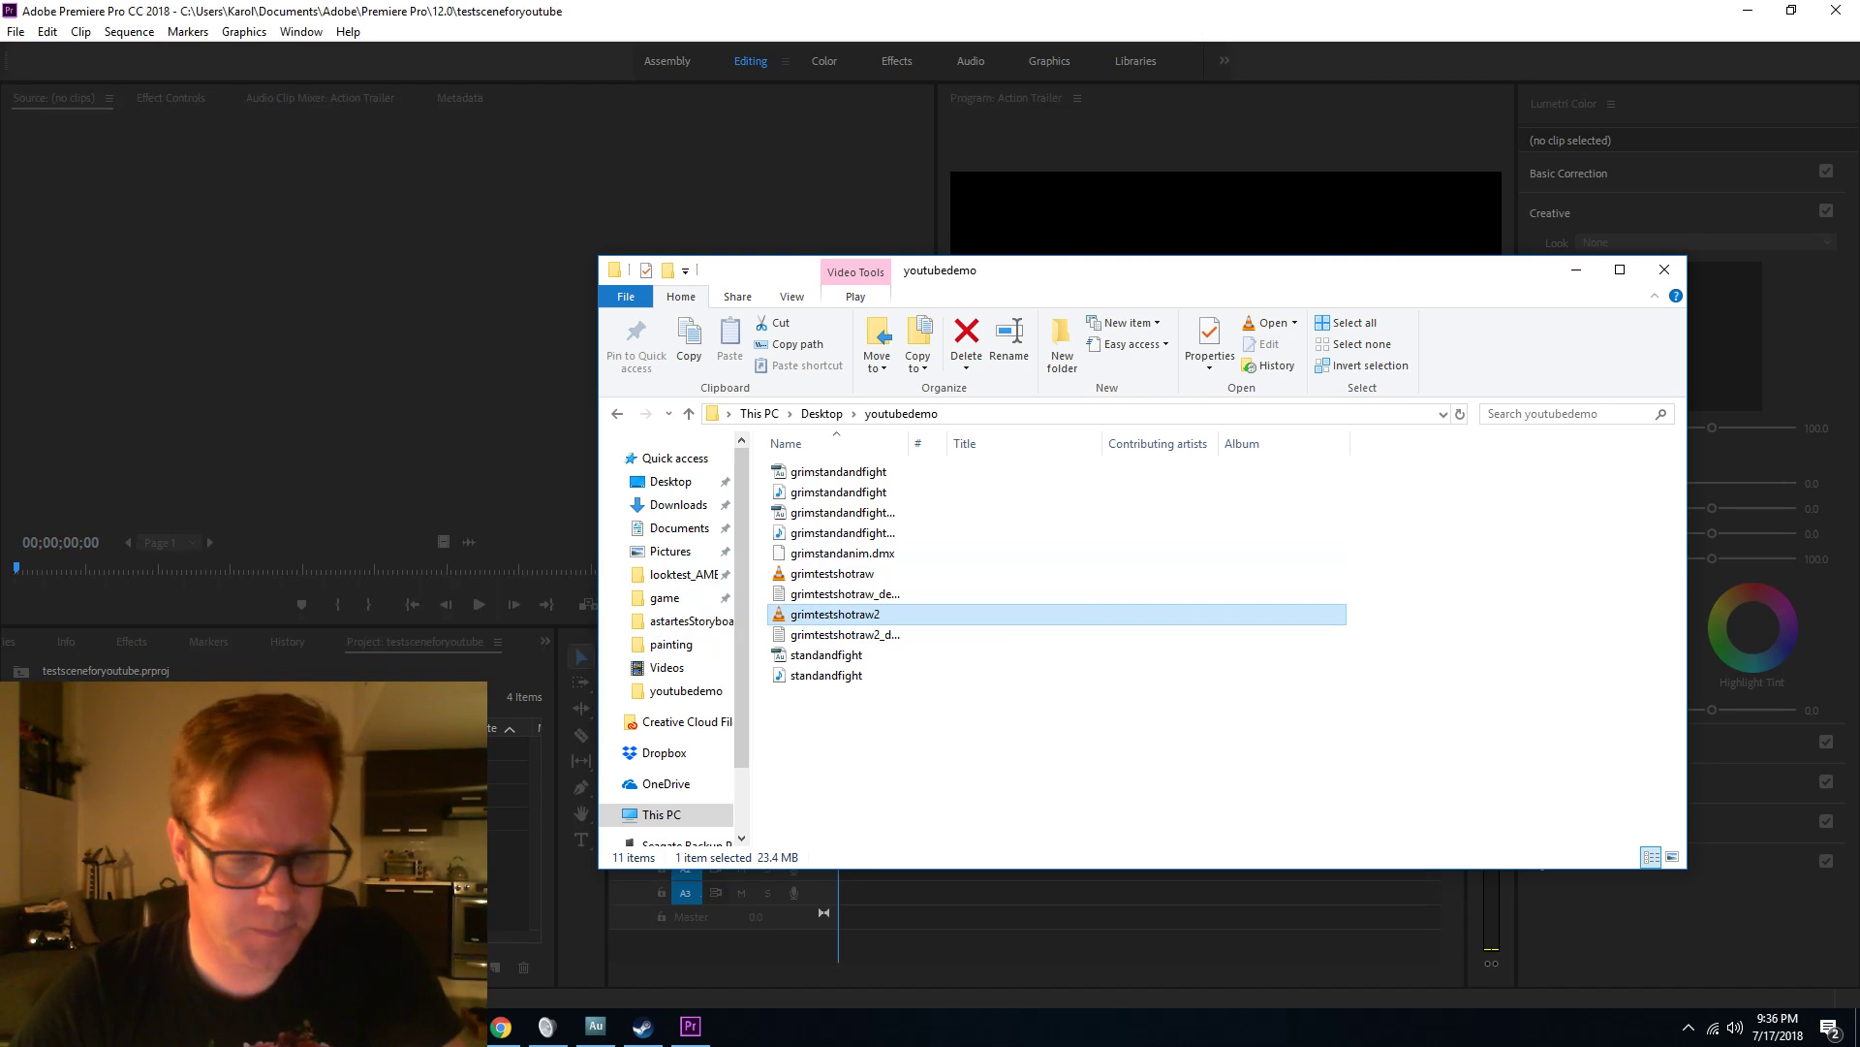
left_click(407, 873)
left_click_drag(407, 795, 887, 822)
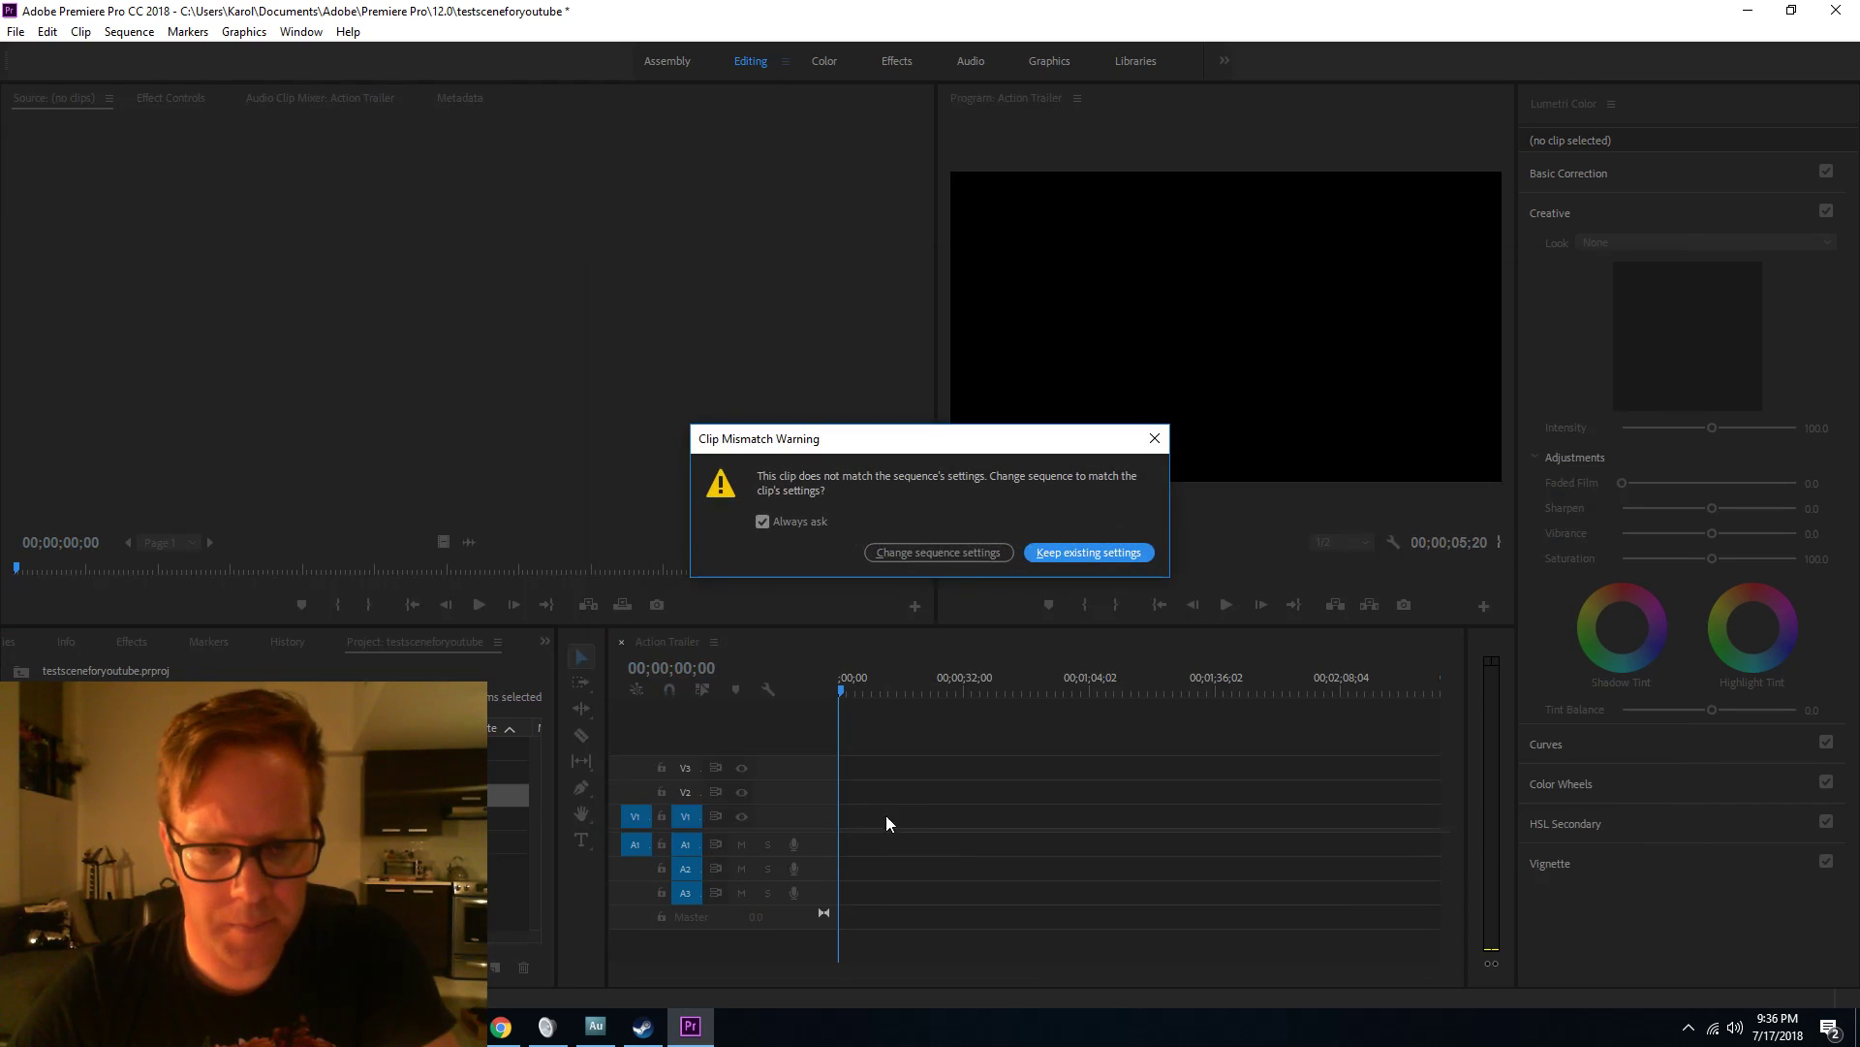
left_click(922, 554)
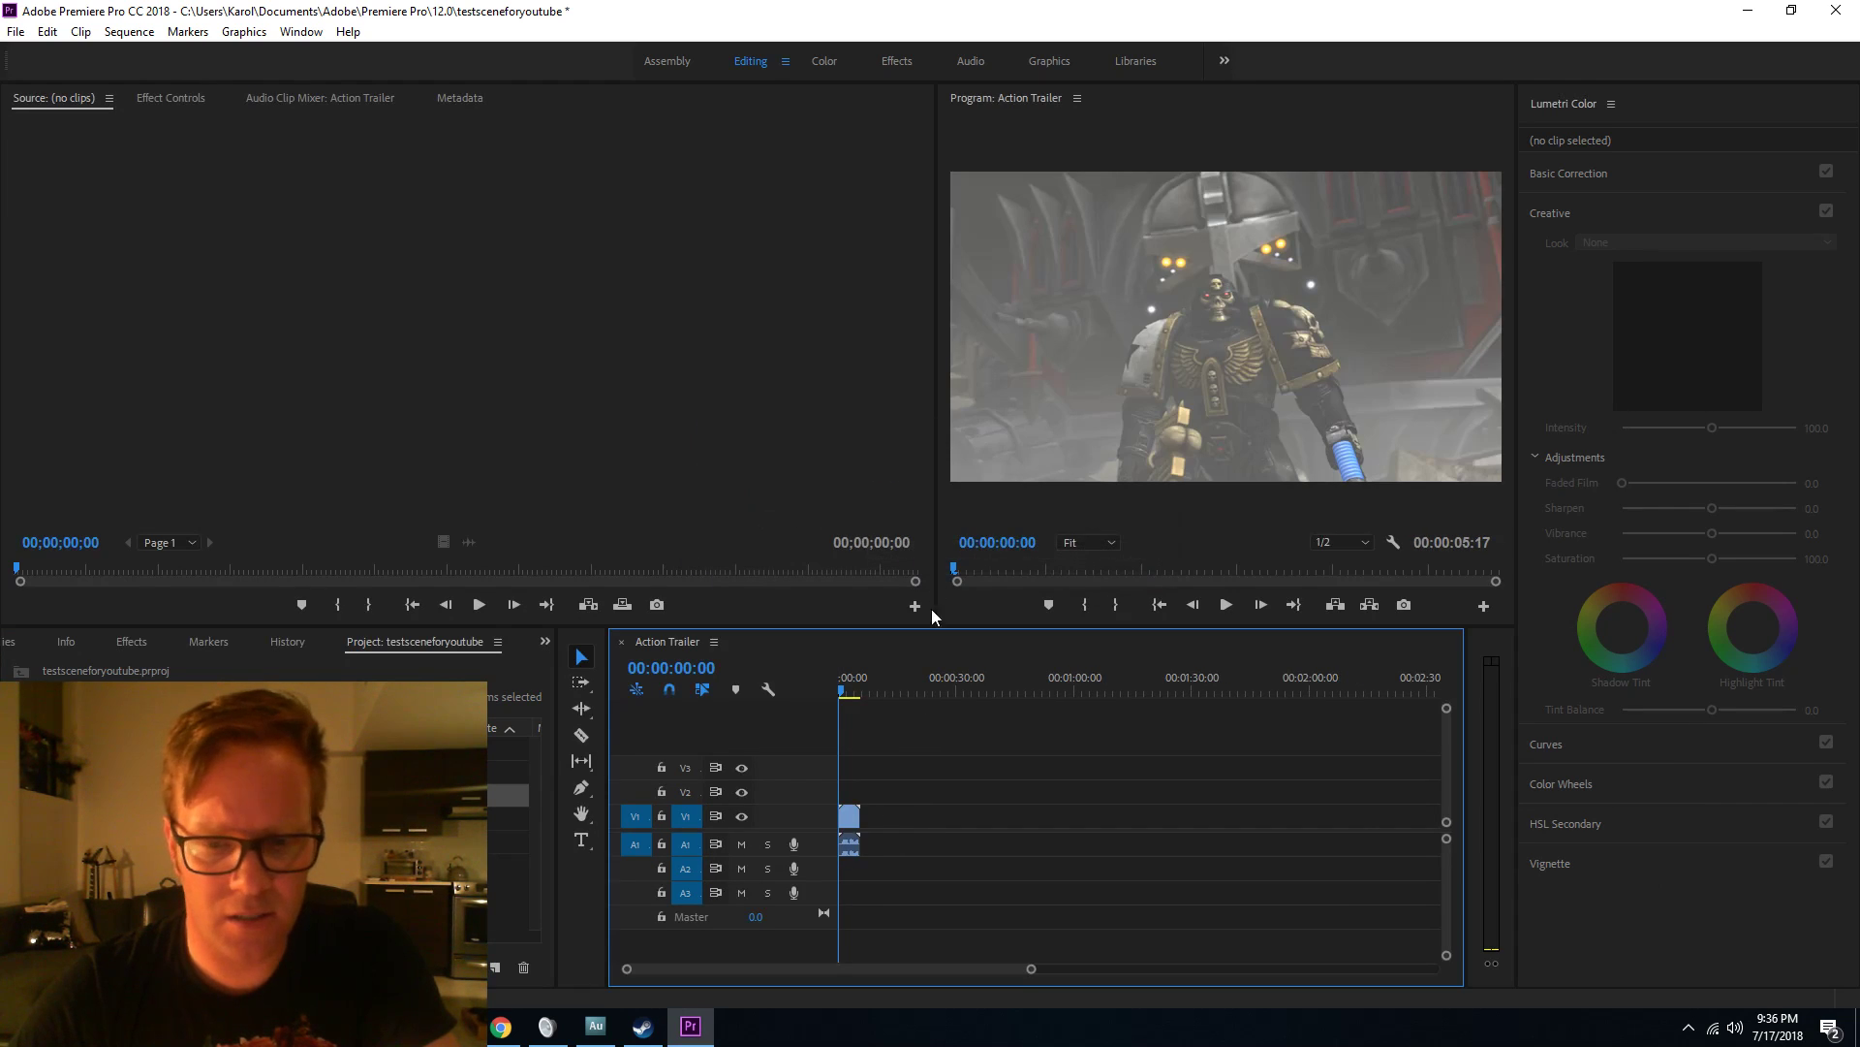
Trim about half a second off the beginning of the grimtestshotraw2 clip, keeping the clip at the sequence start.
scroll(928, 890, "down", 2)
left_click_drag(787, 969, 531, 967)
scroll(863, 803, "up", 3, "alt")
scroll(910, 822, "up", 3, "alt")
left_click_drag(922, 693, 858, 693)
left_click_drag(837, 824, 856, 825)
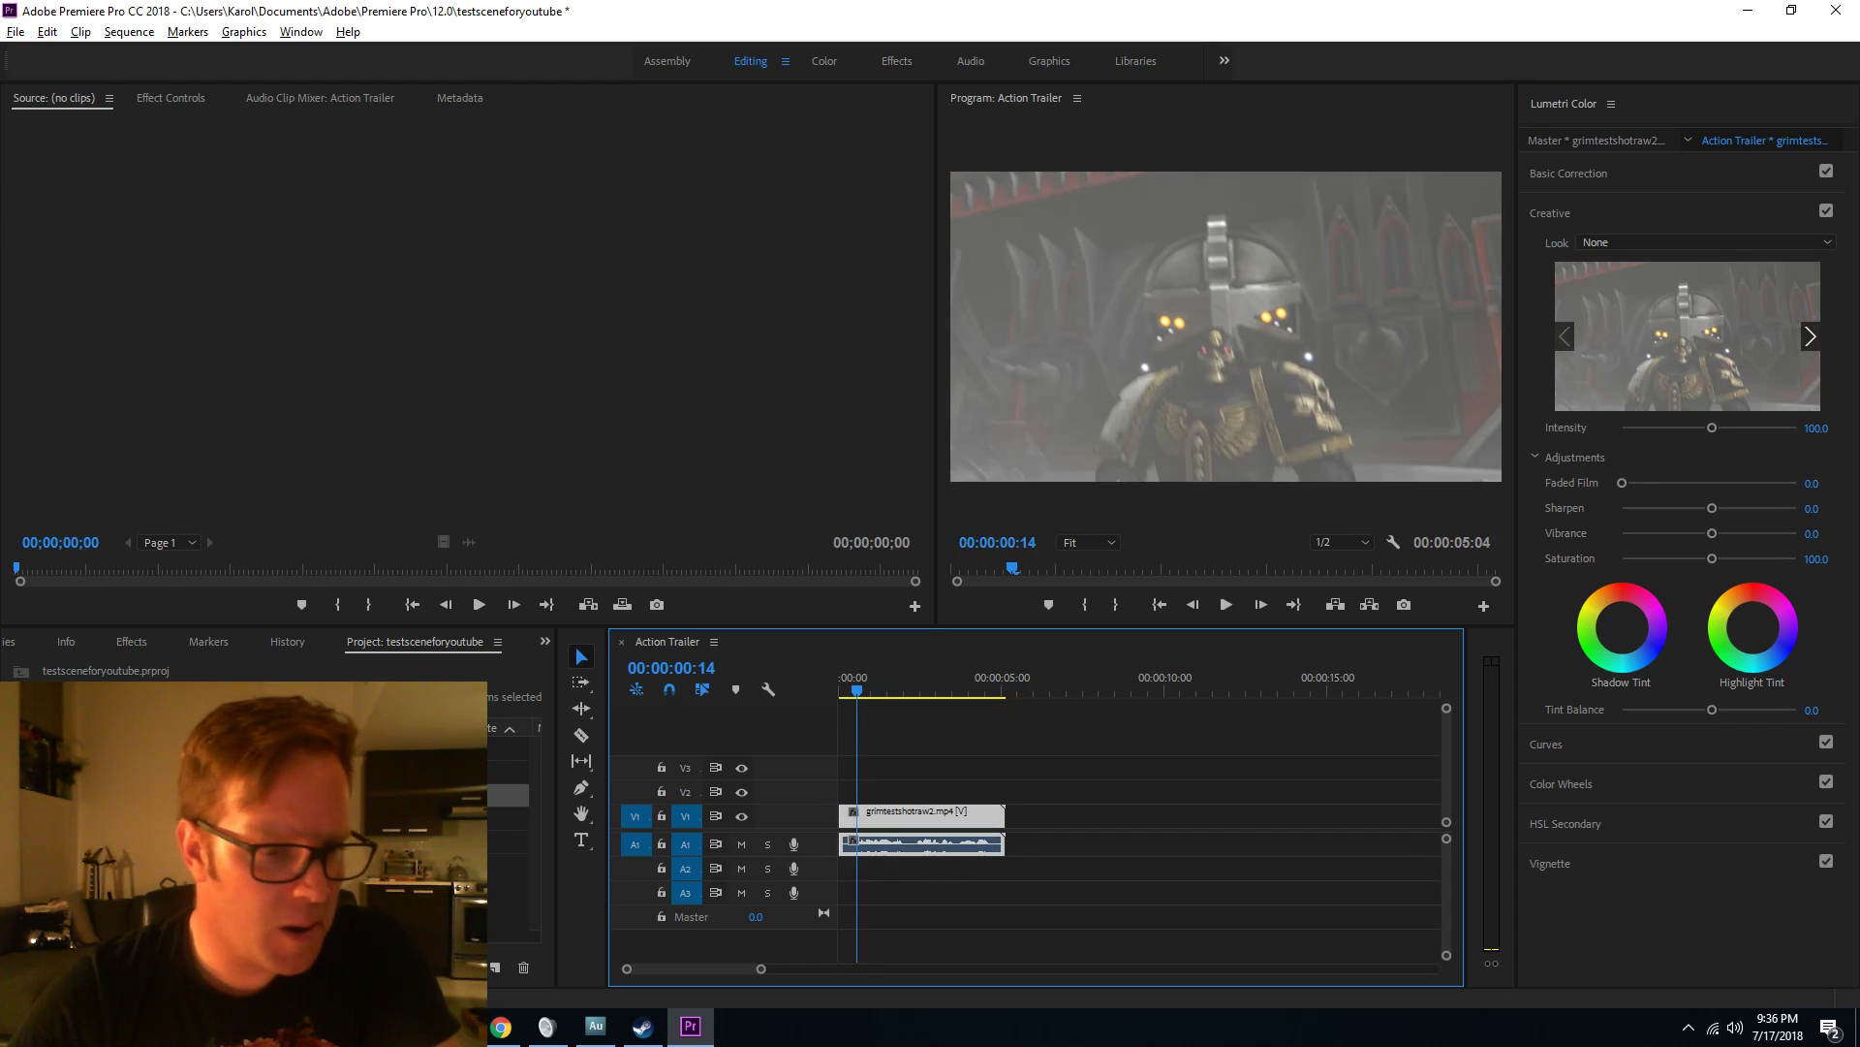
Place the 34 BATTLE music track on audio track A2 from the sequence start and briefly play it with the shot.
left_click(47, 749)
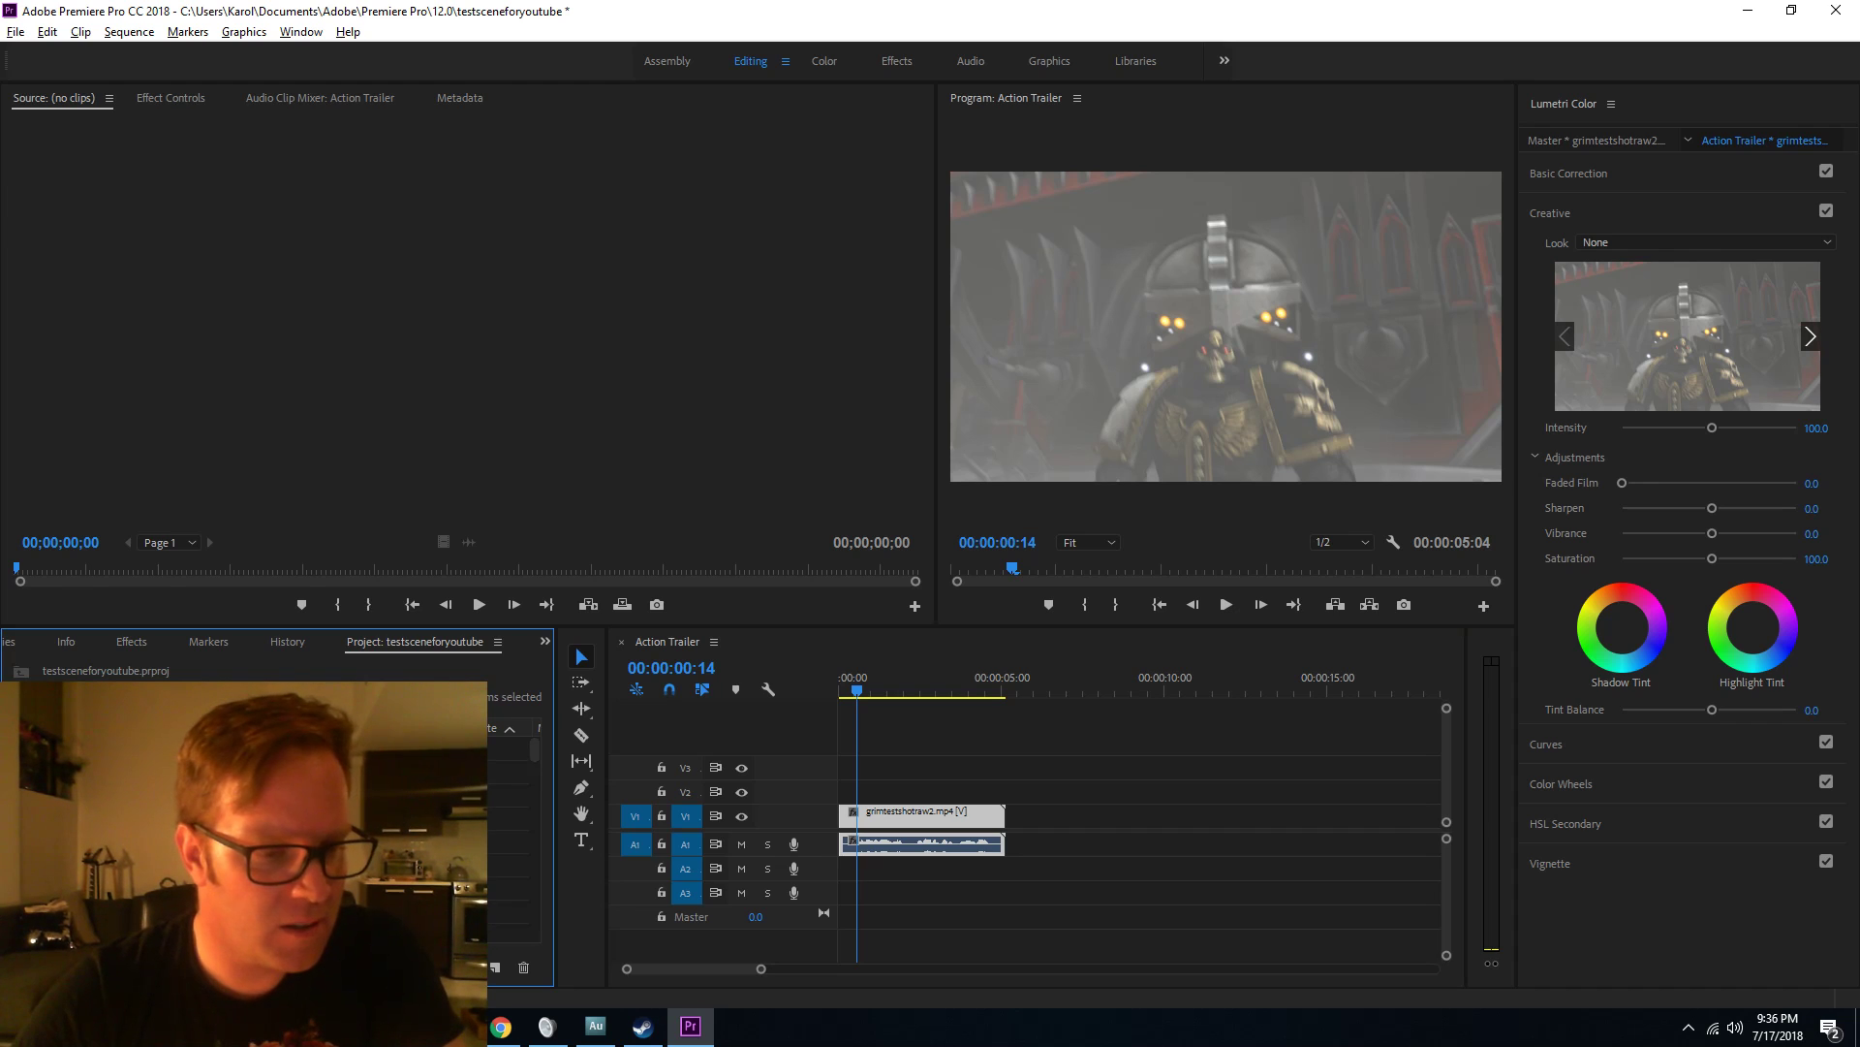
left_click_drag(47, 749, 880, 872)
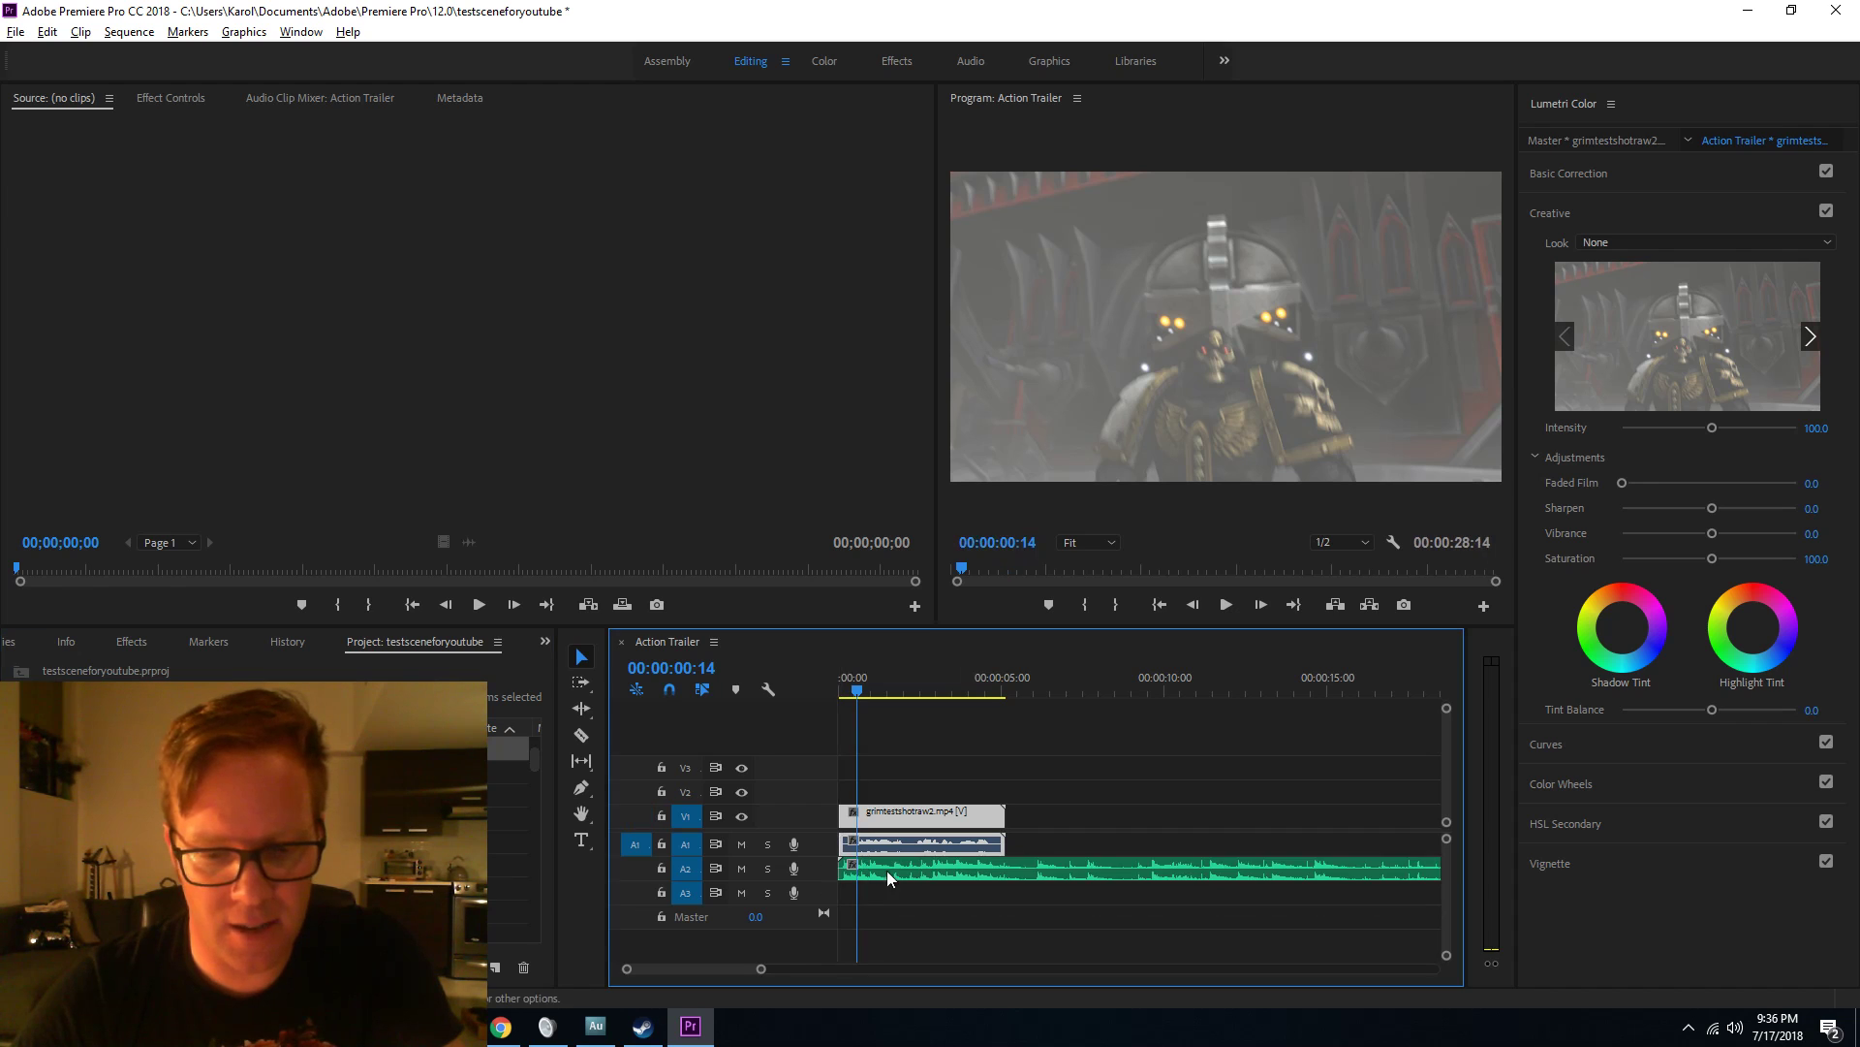
key("space")
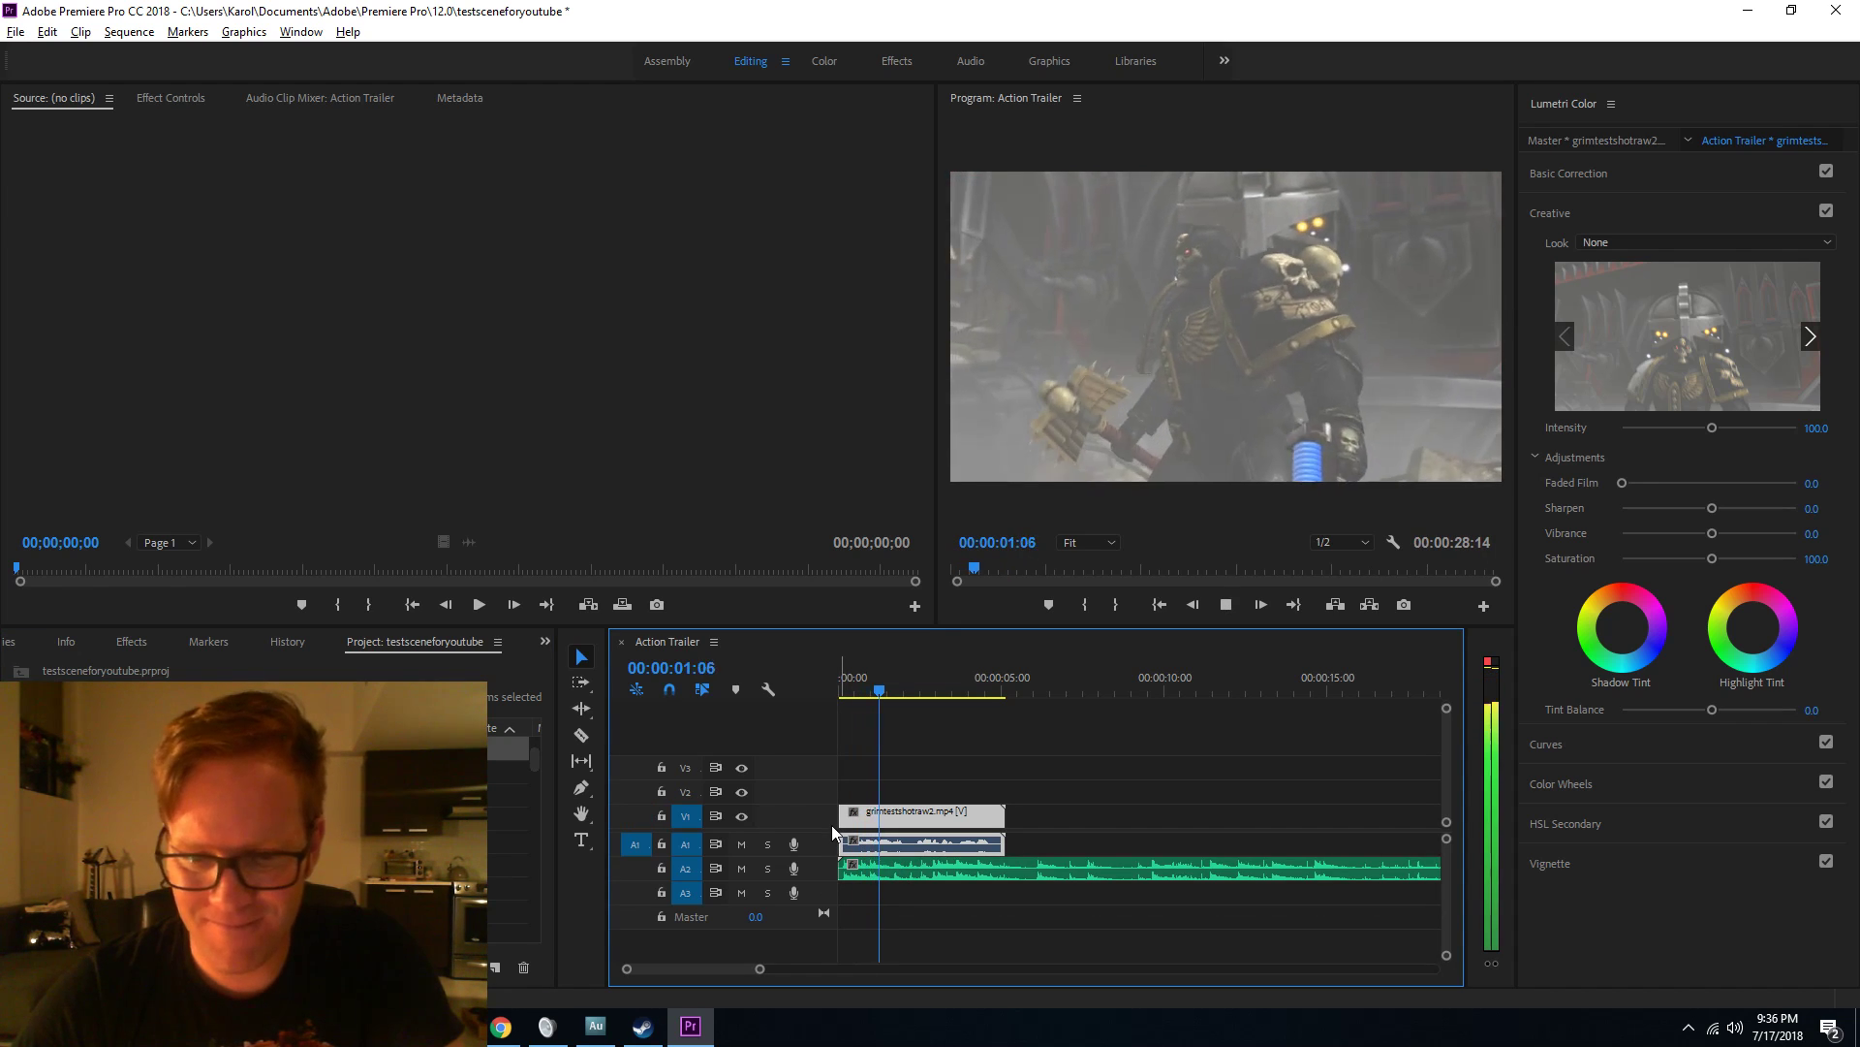
key("space")
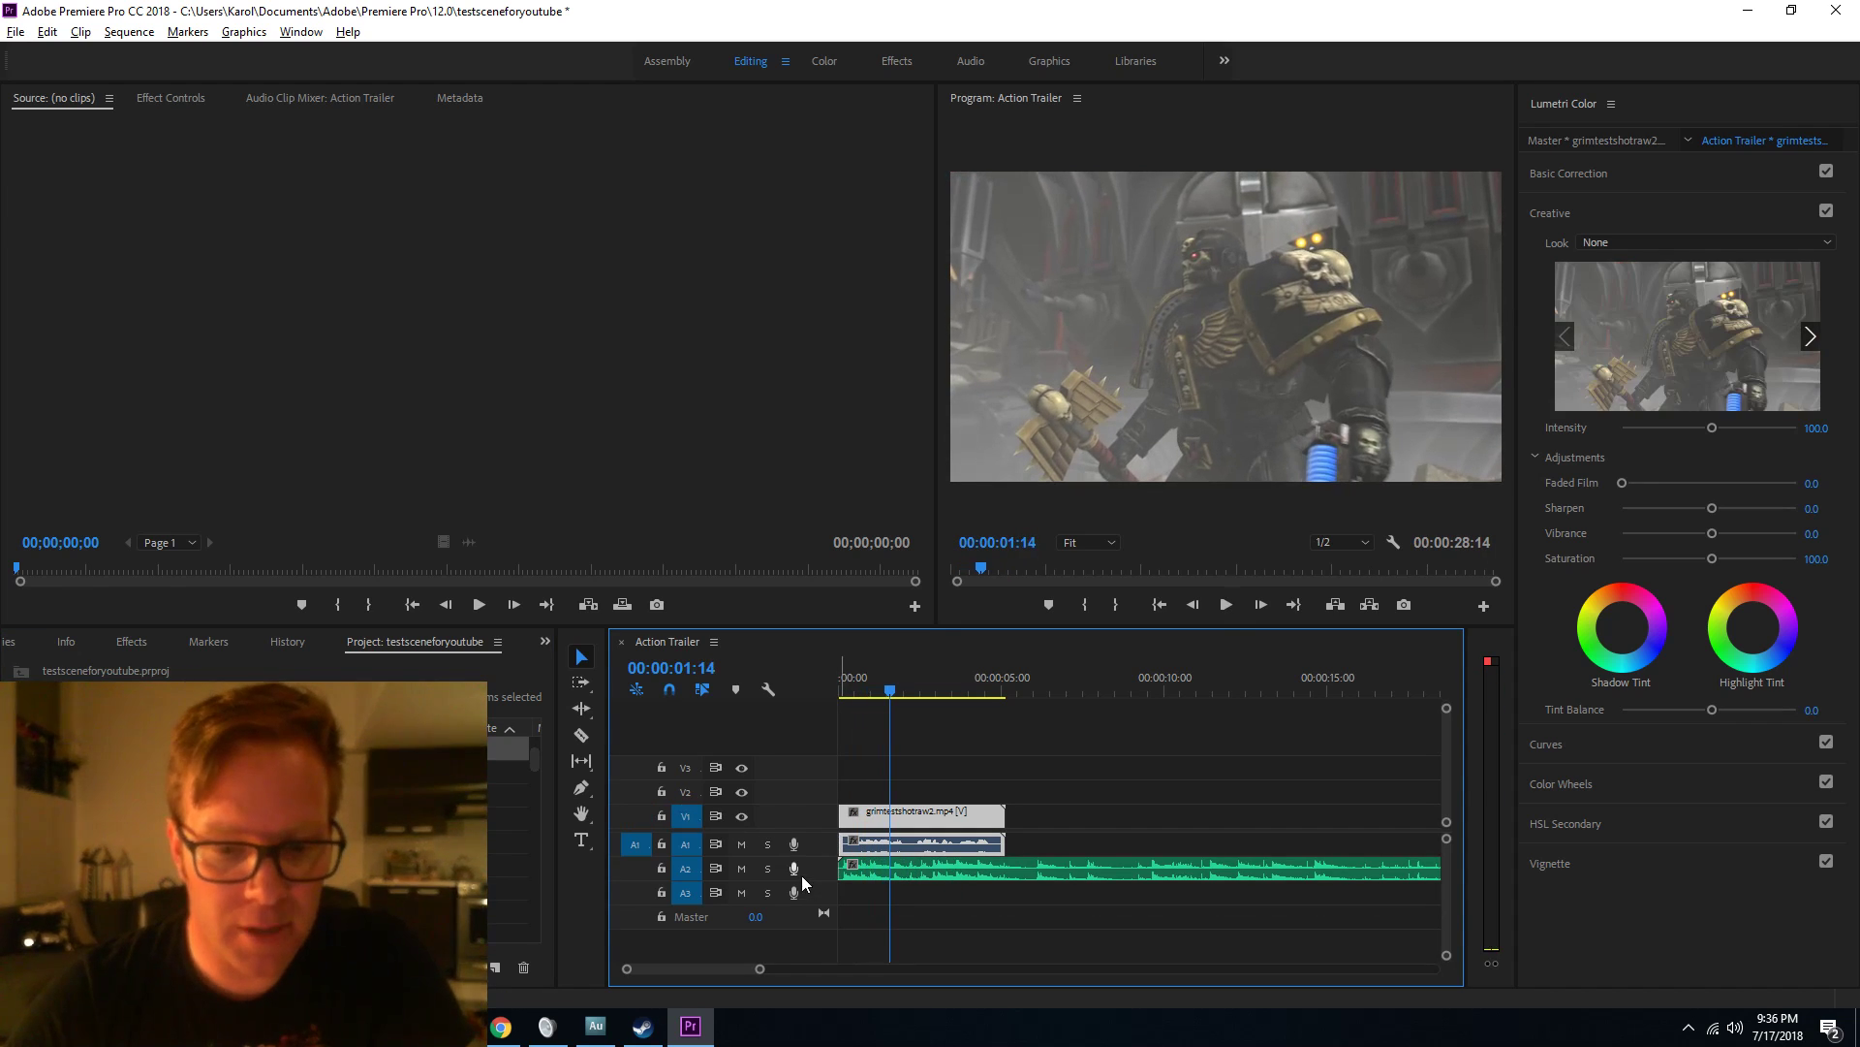
Expand track A2, lower the music clip's volume to about -12.6 dB and play the sequence to about 00:00:03:13.
double_click(807, 875)
left_click_drag(876, 888, 876, 906)
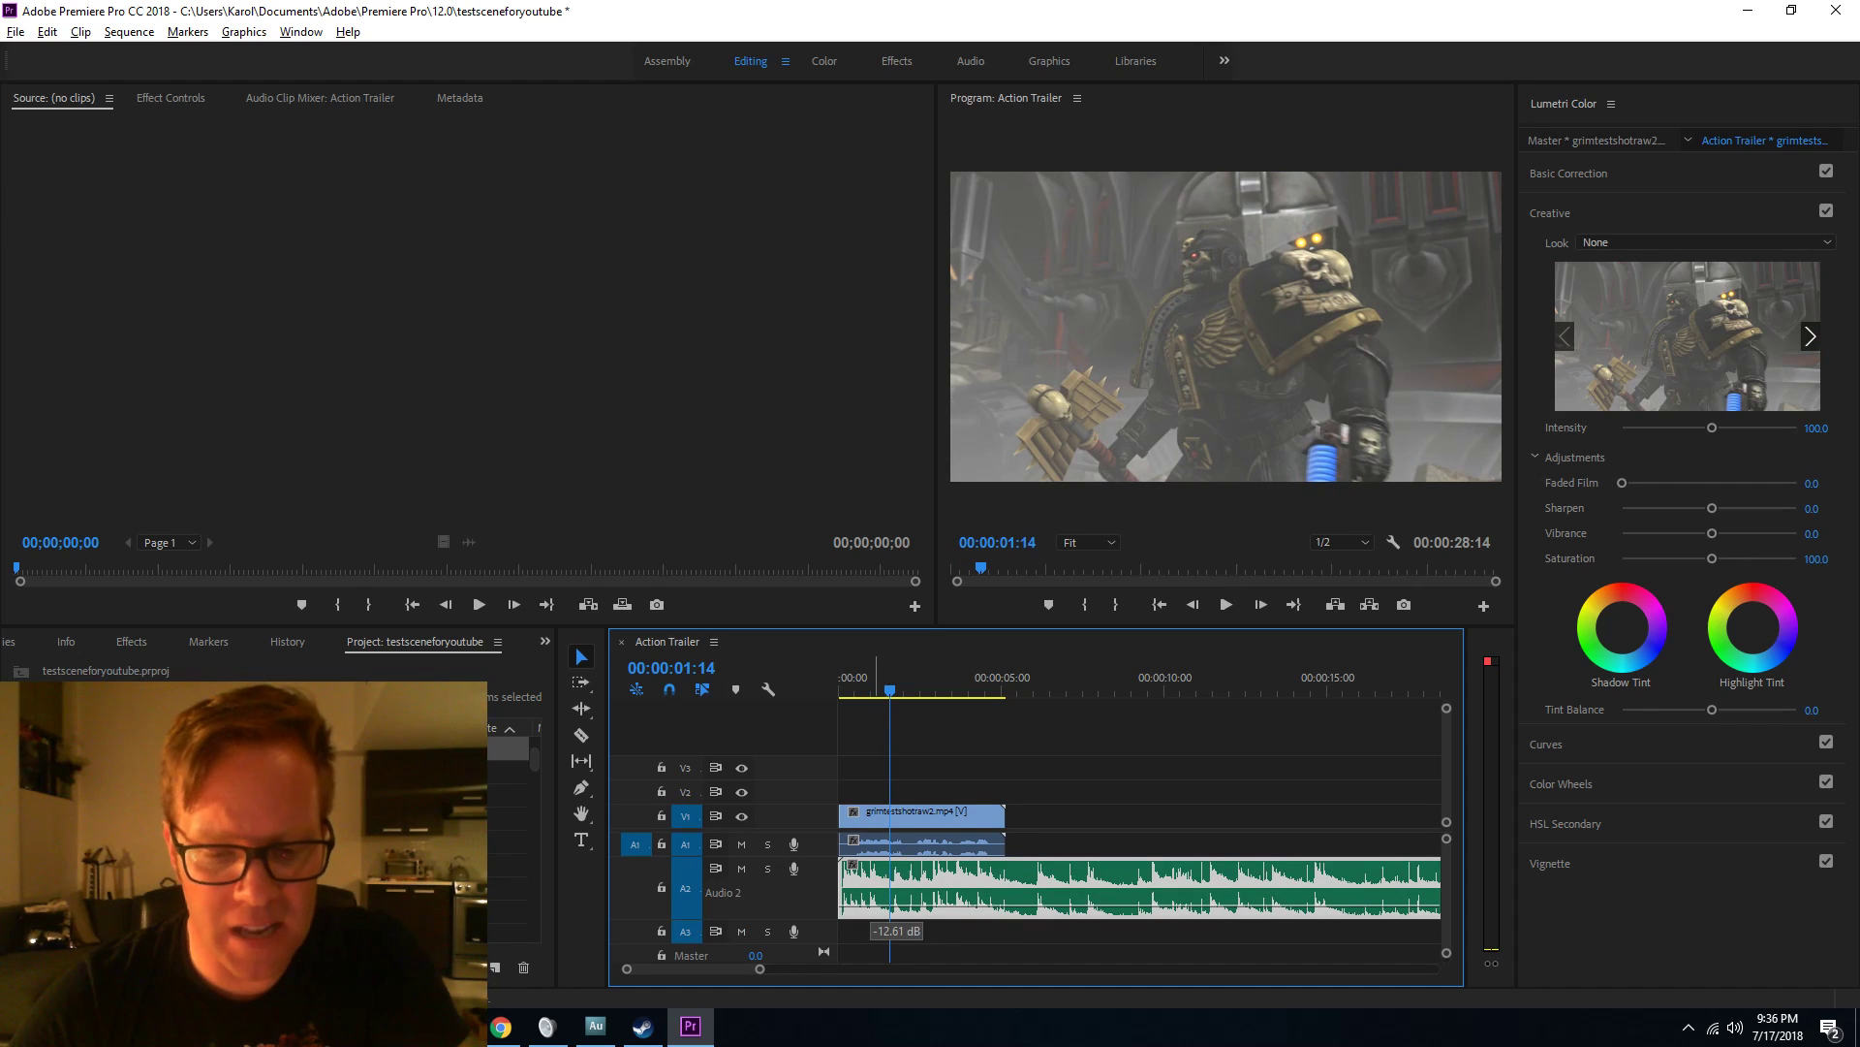
key("space")
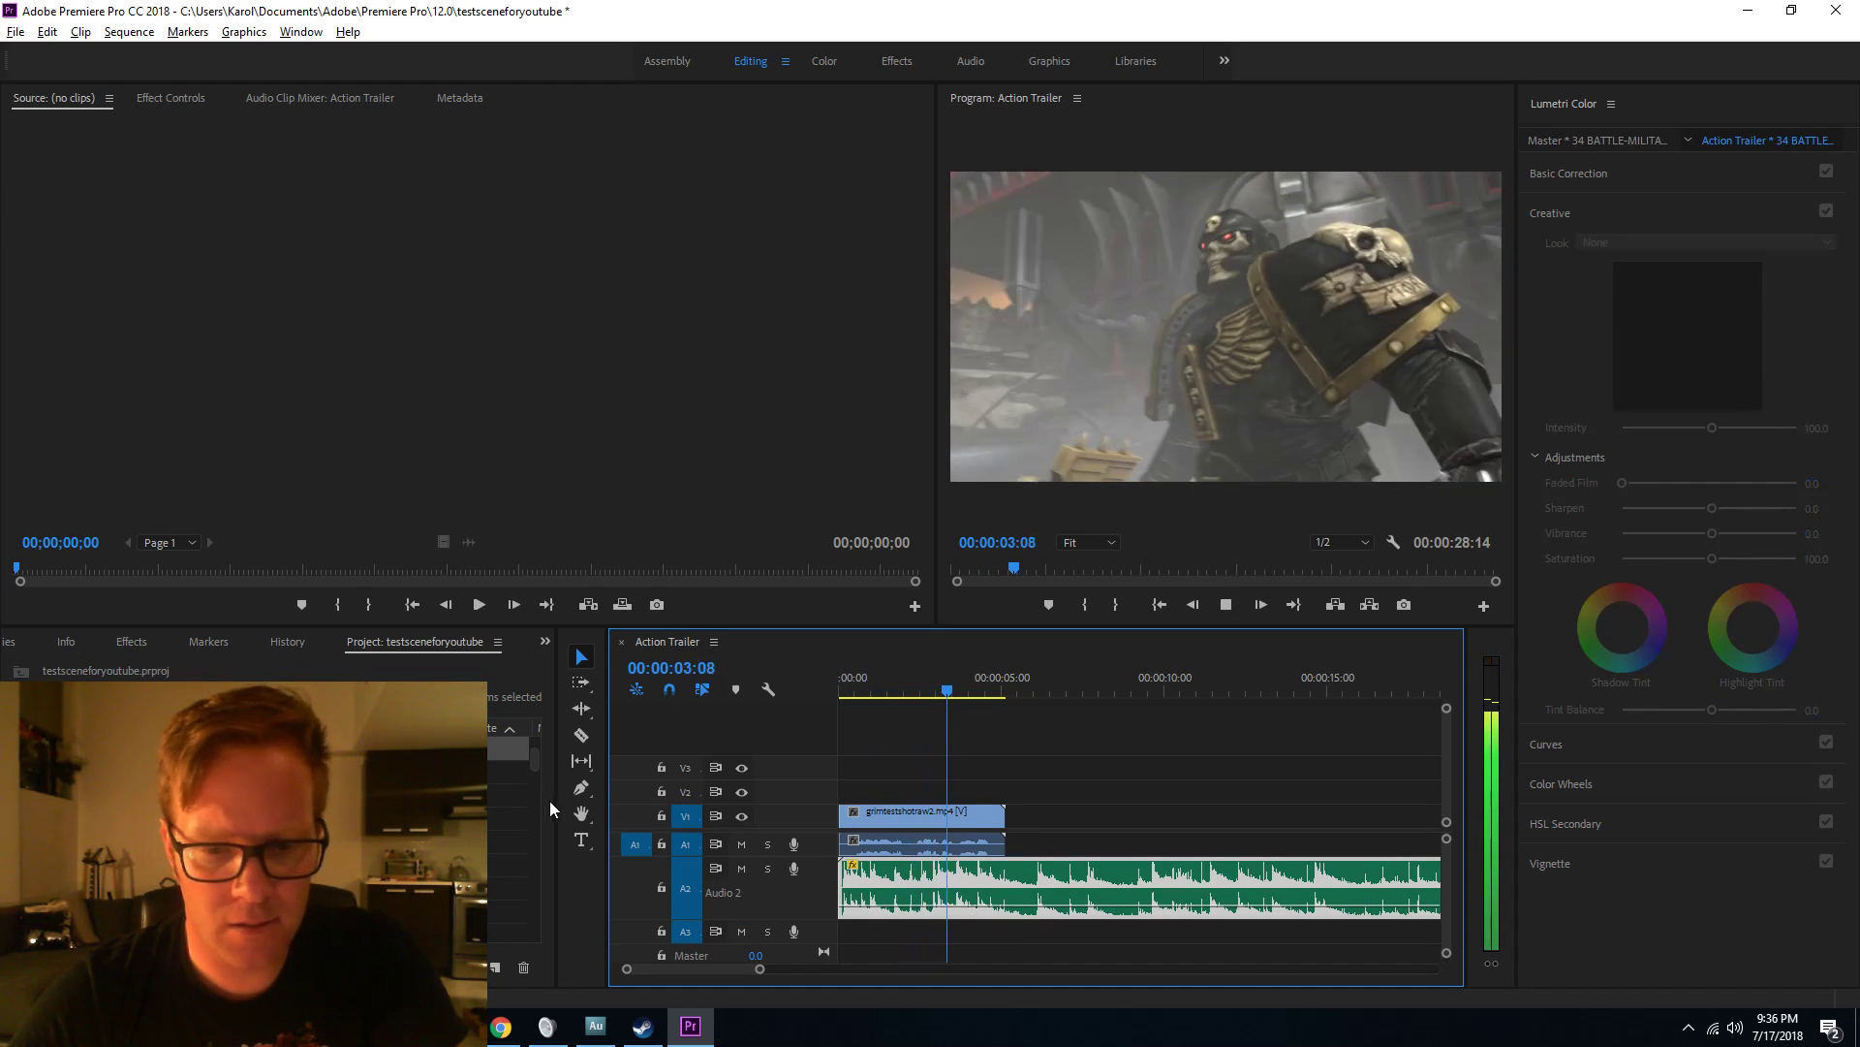
key("space")
Browse the project's bins, opening and closing them, to examine the available sound effects.
left_click(465, 819)
left_click(291, 833)
scroll(290, 833, "down", 3)
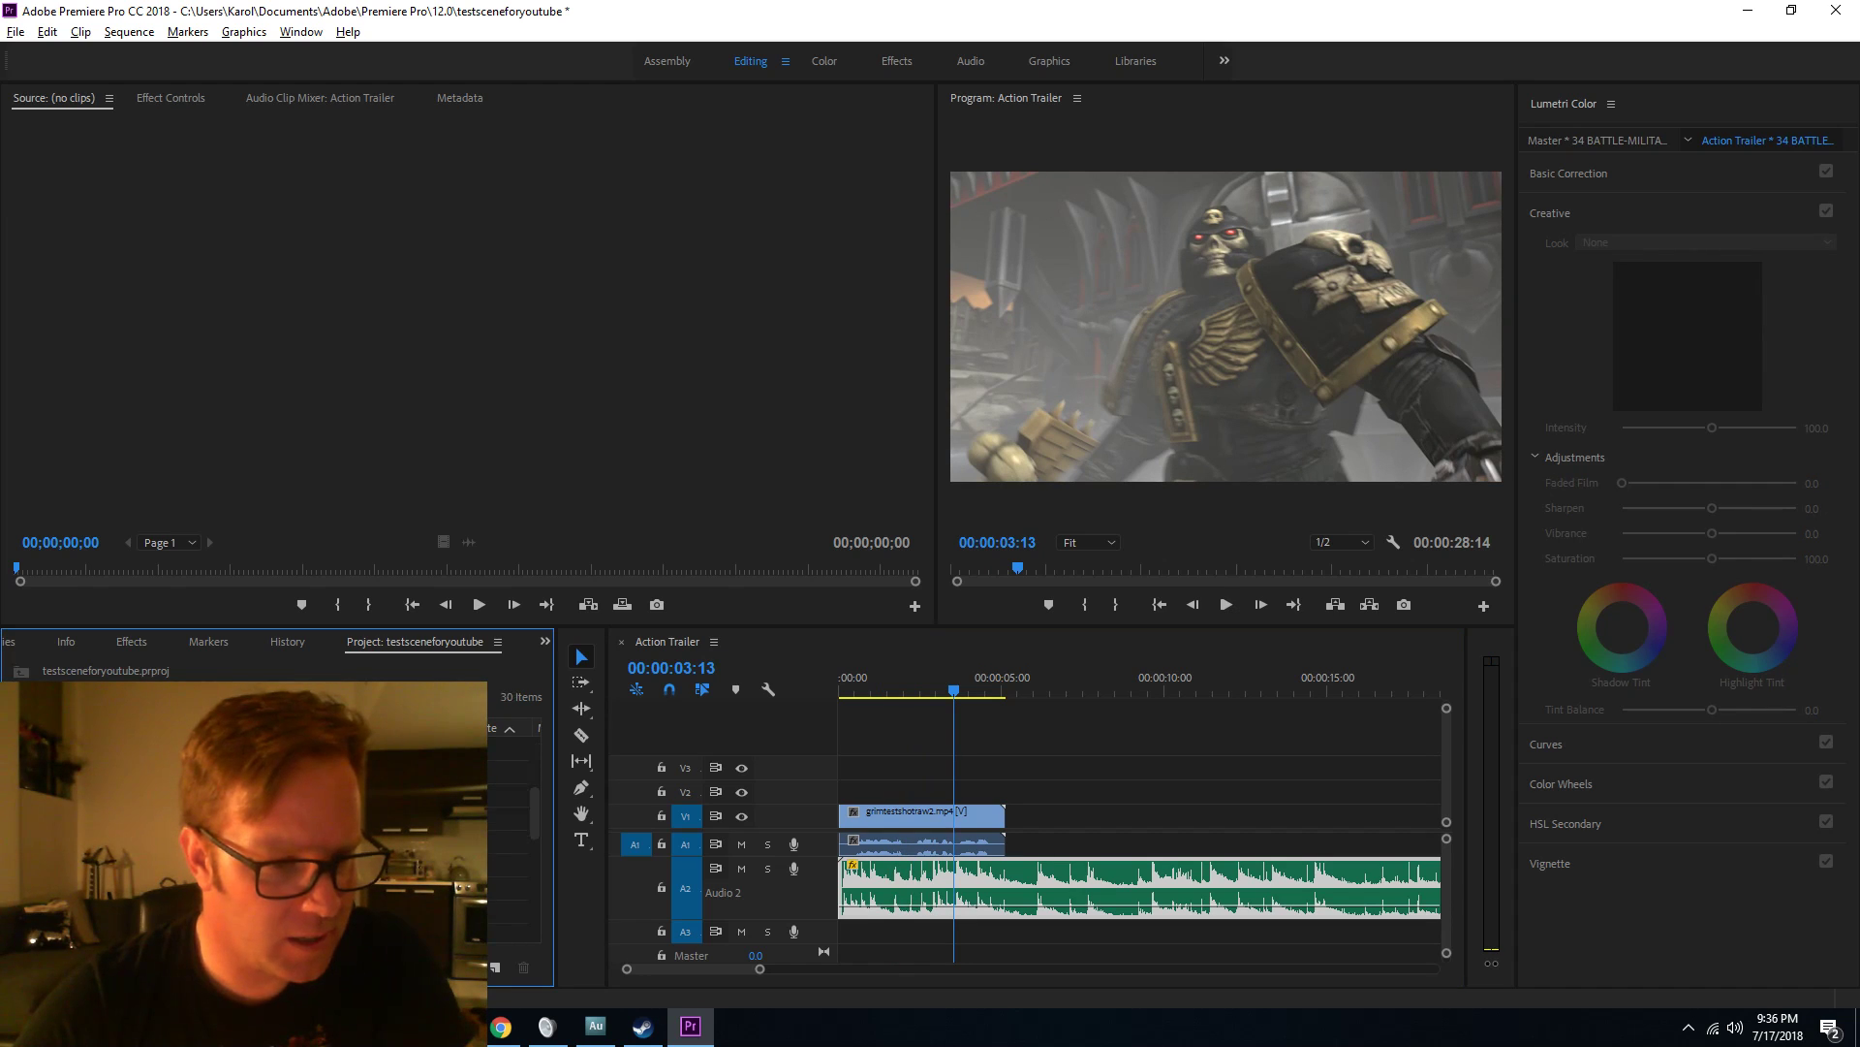
scroll(291, 833, "up", 4)
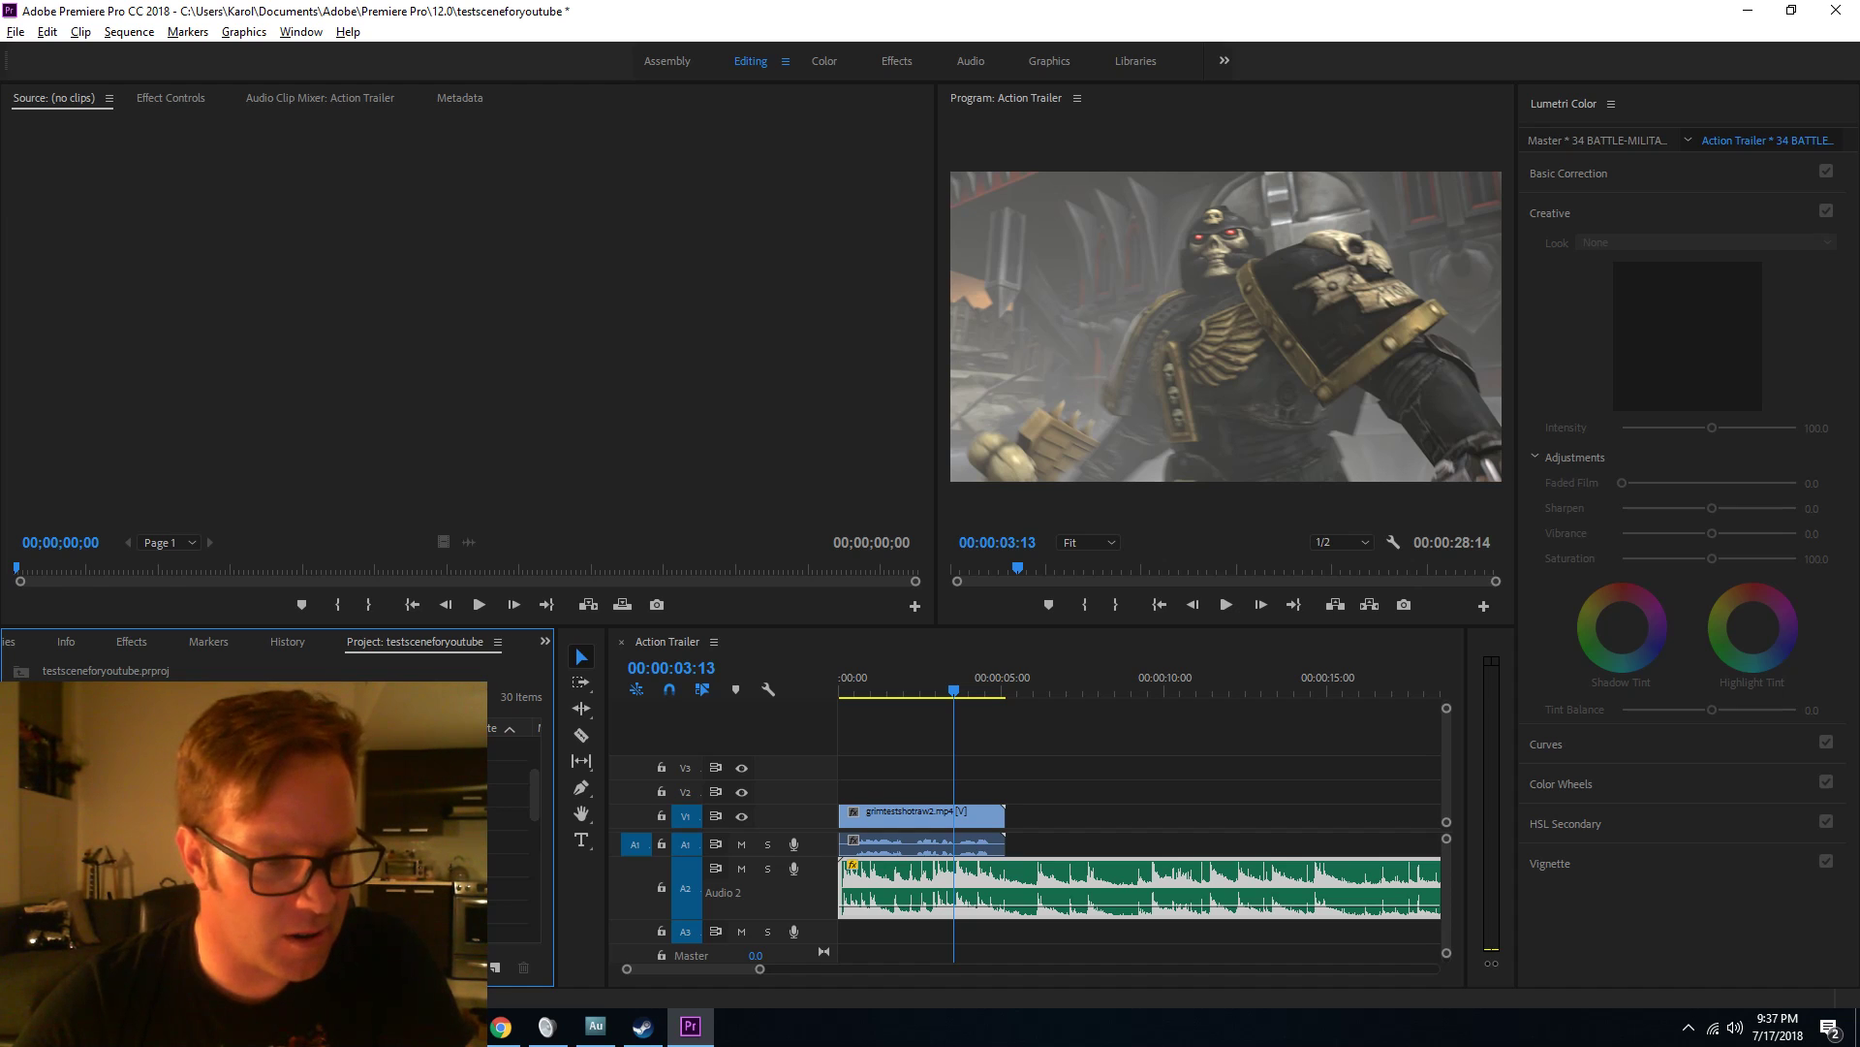
scroll(291, 833, "up", 1)
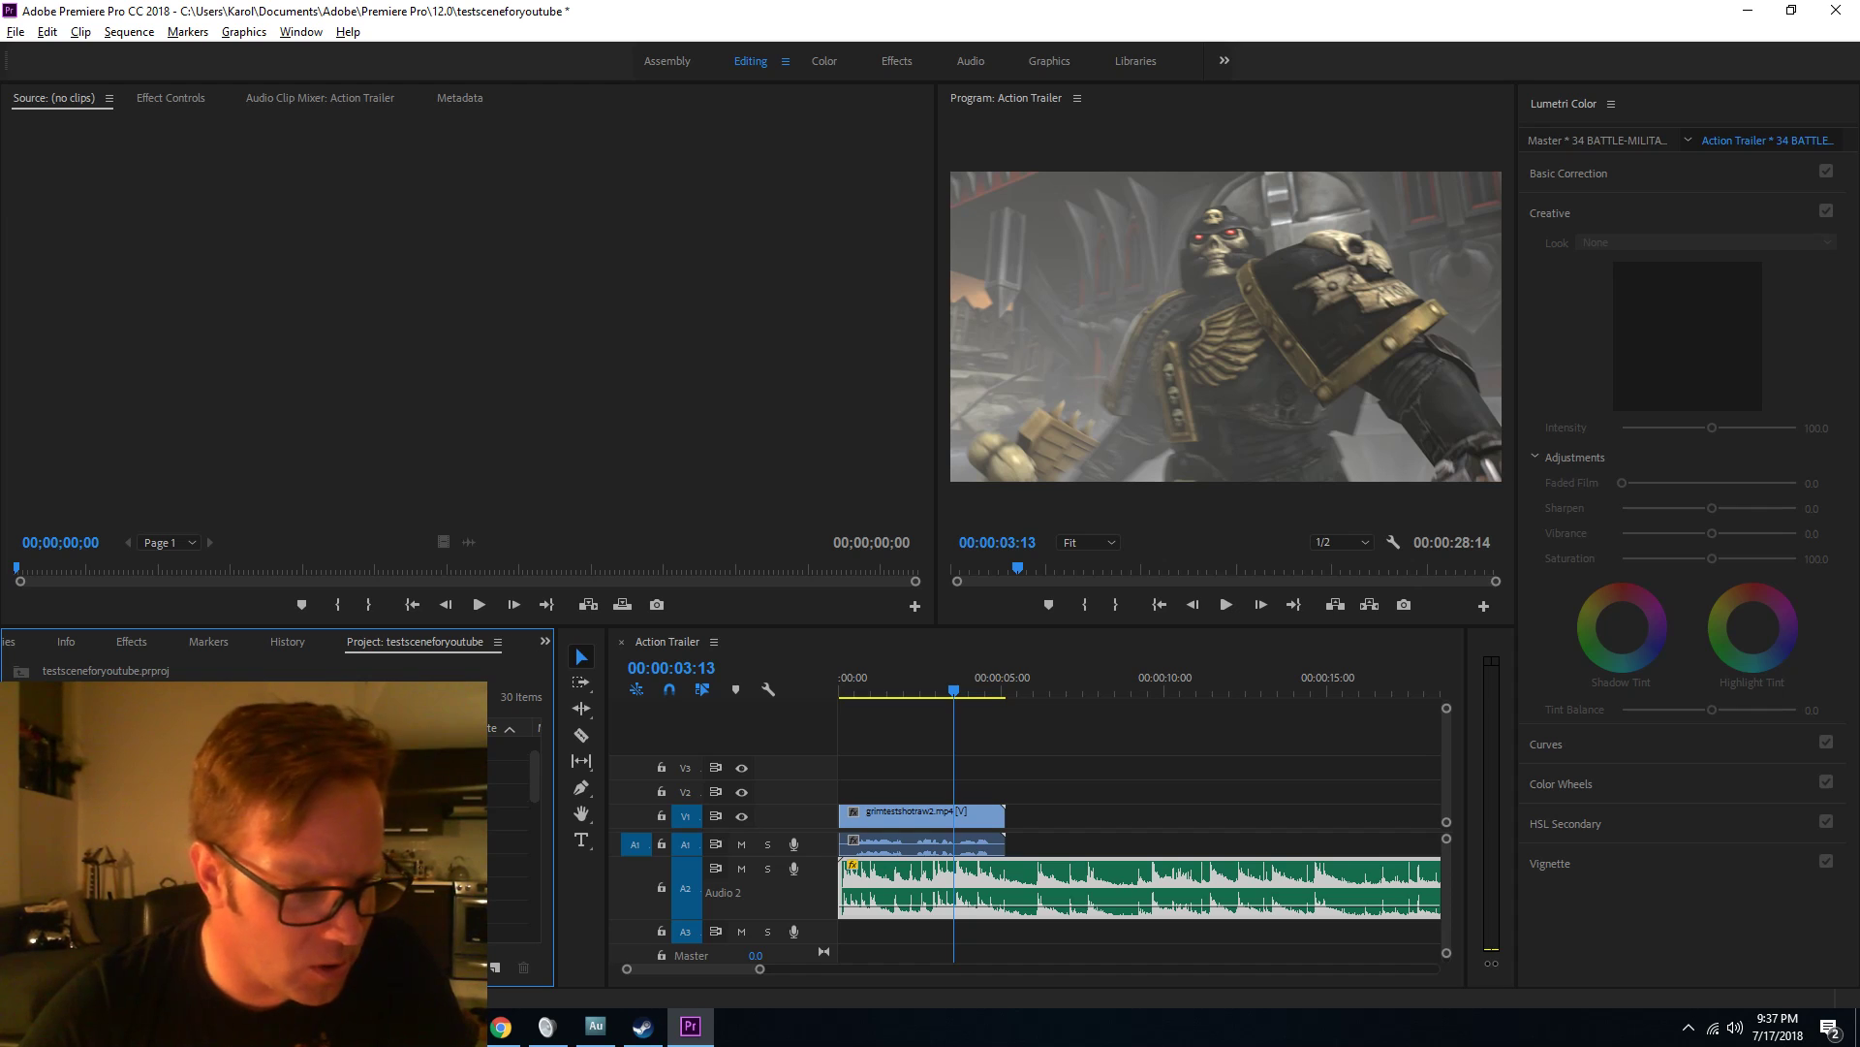
scroll(290, 833, "down", 2)
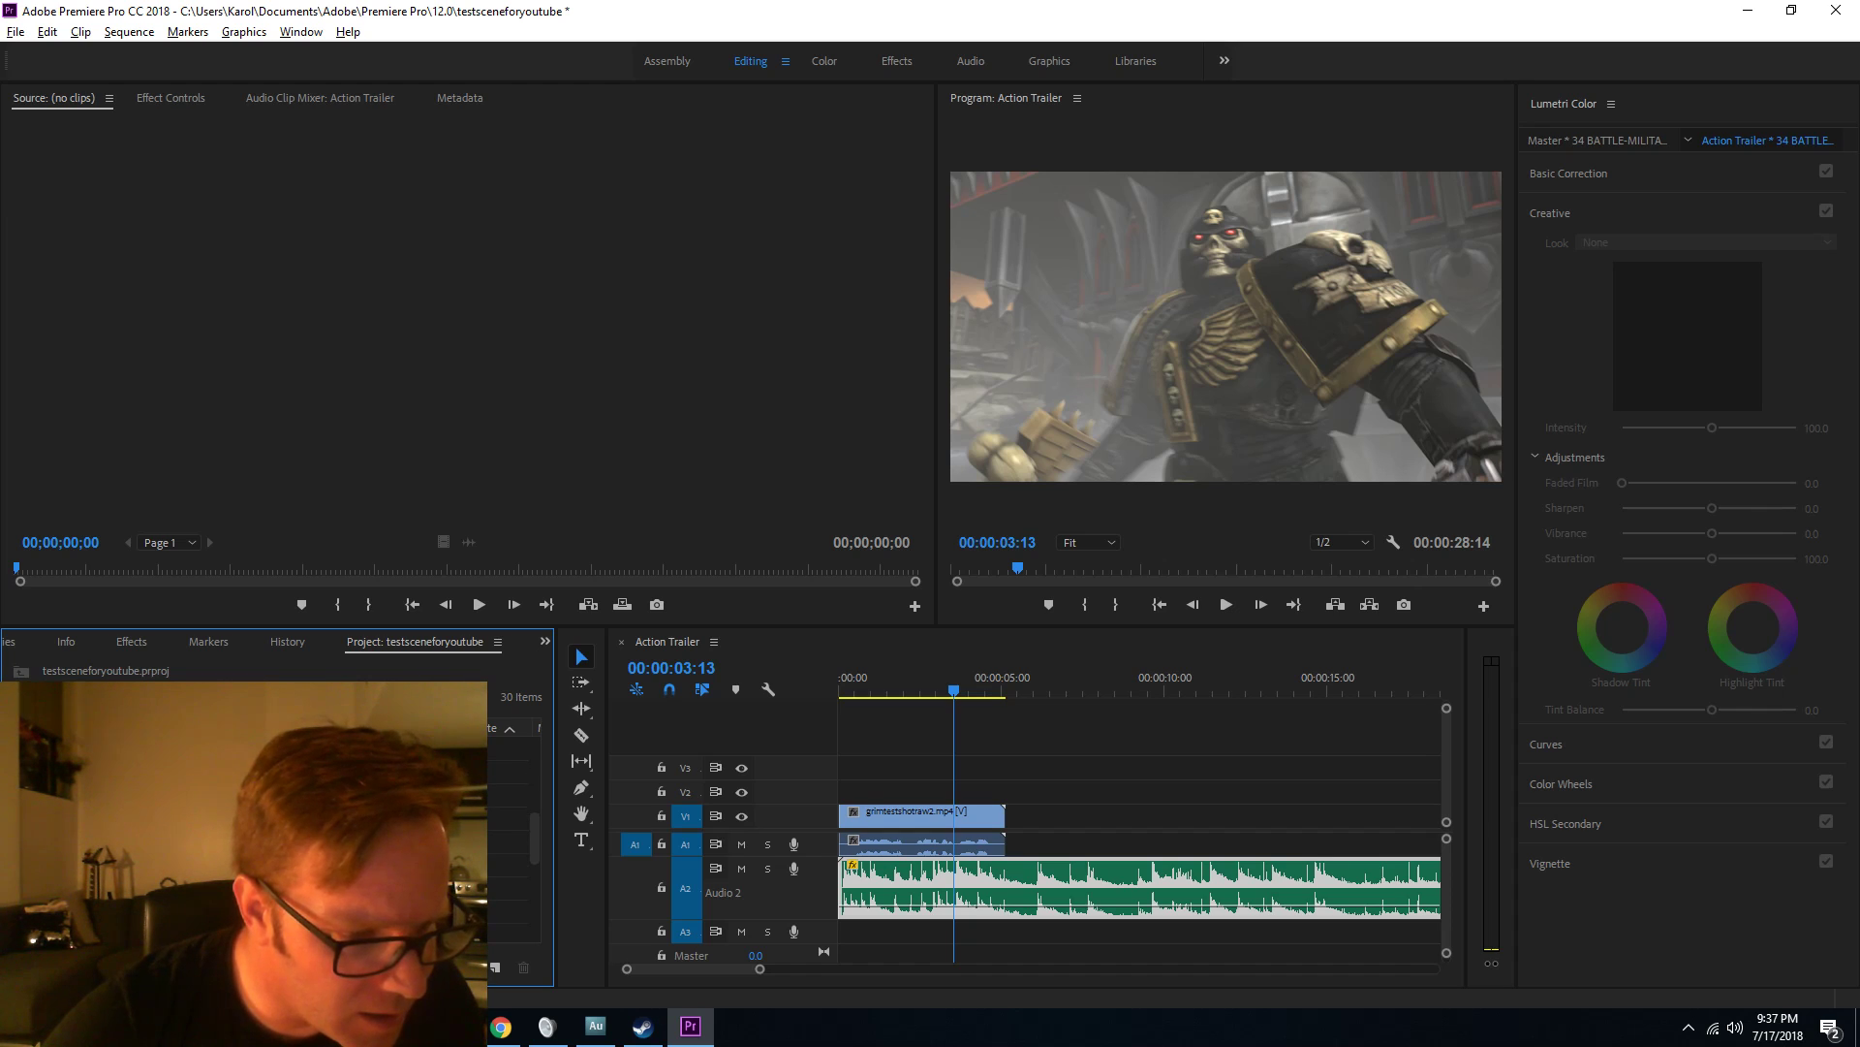
scroll(291, 834, "up", 4)
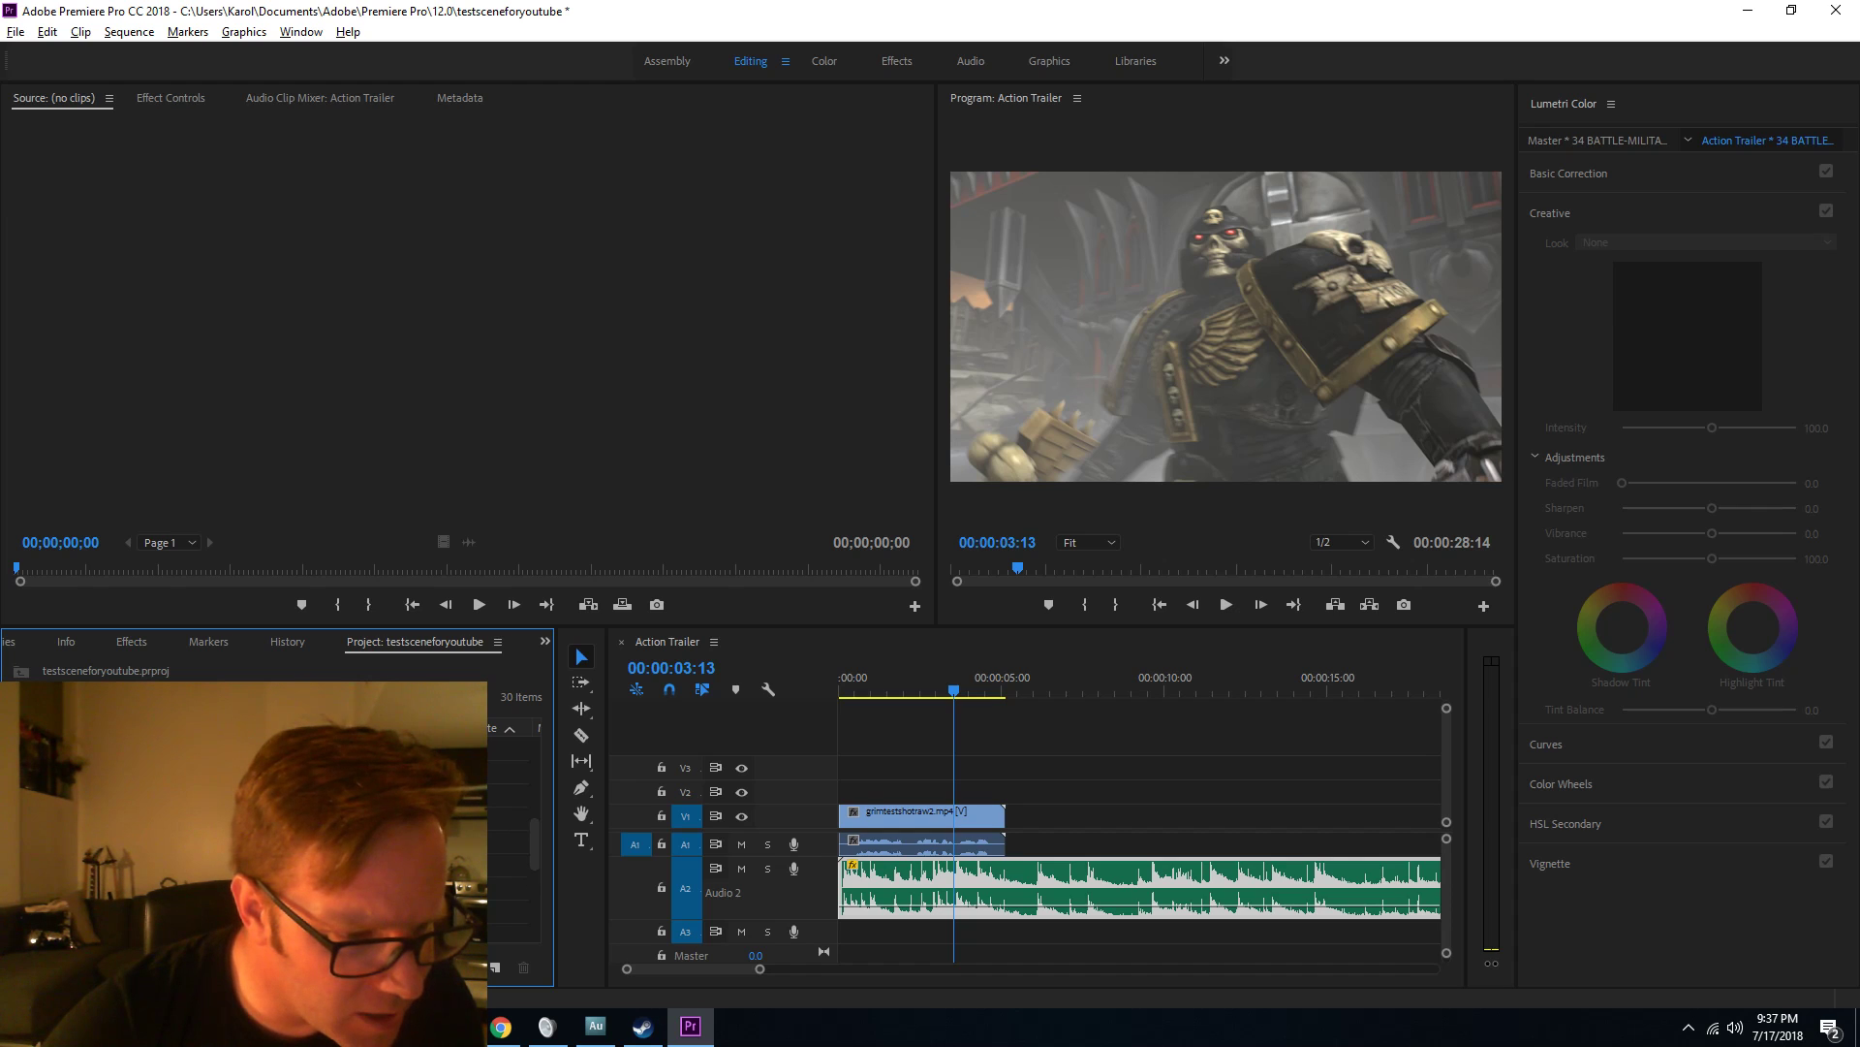
left_click(47, 833)
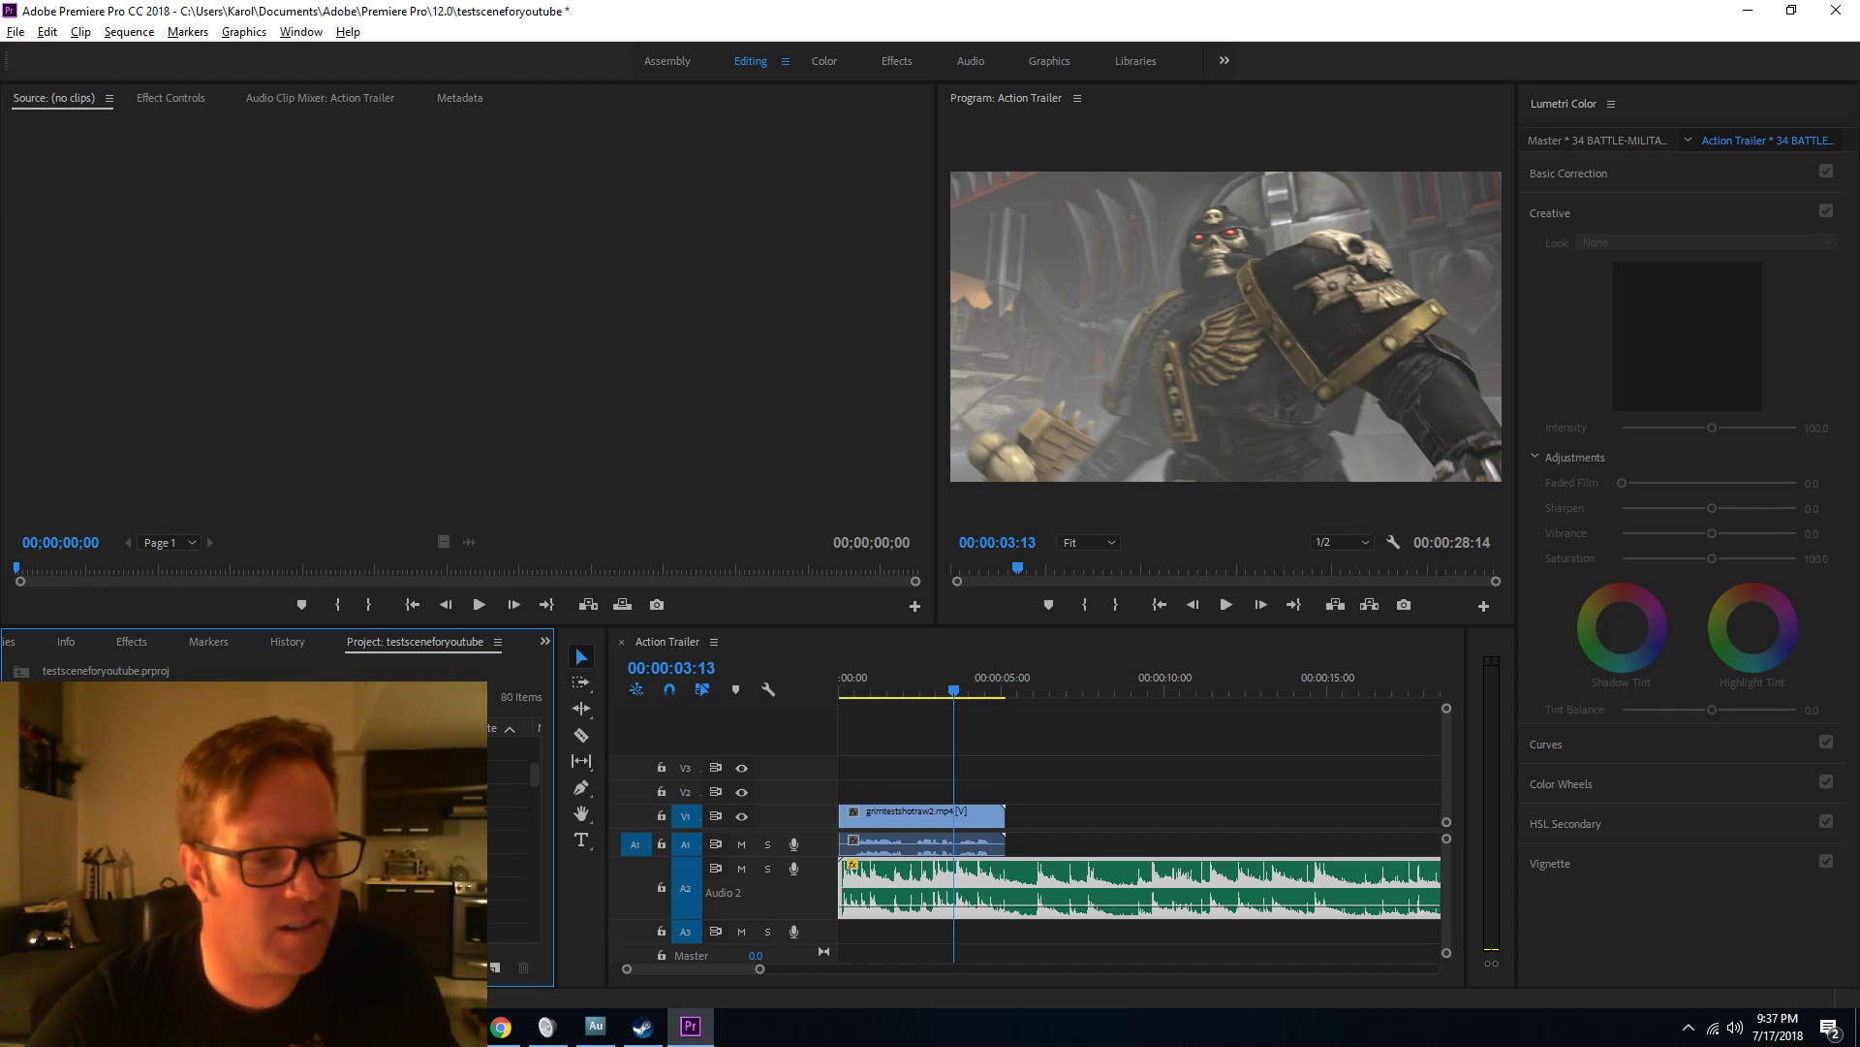
scroll(291, 833, "down", 2)
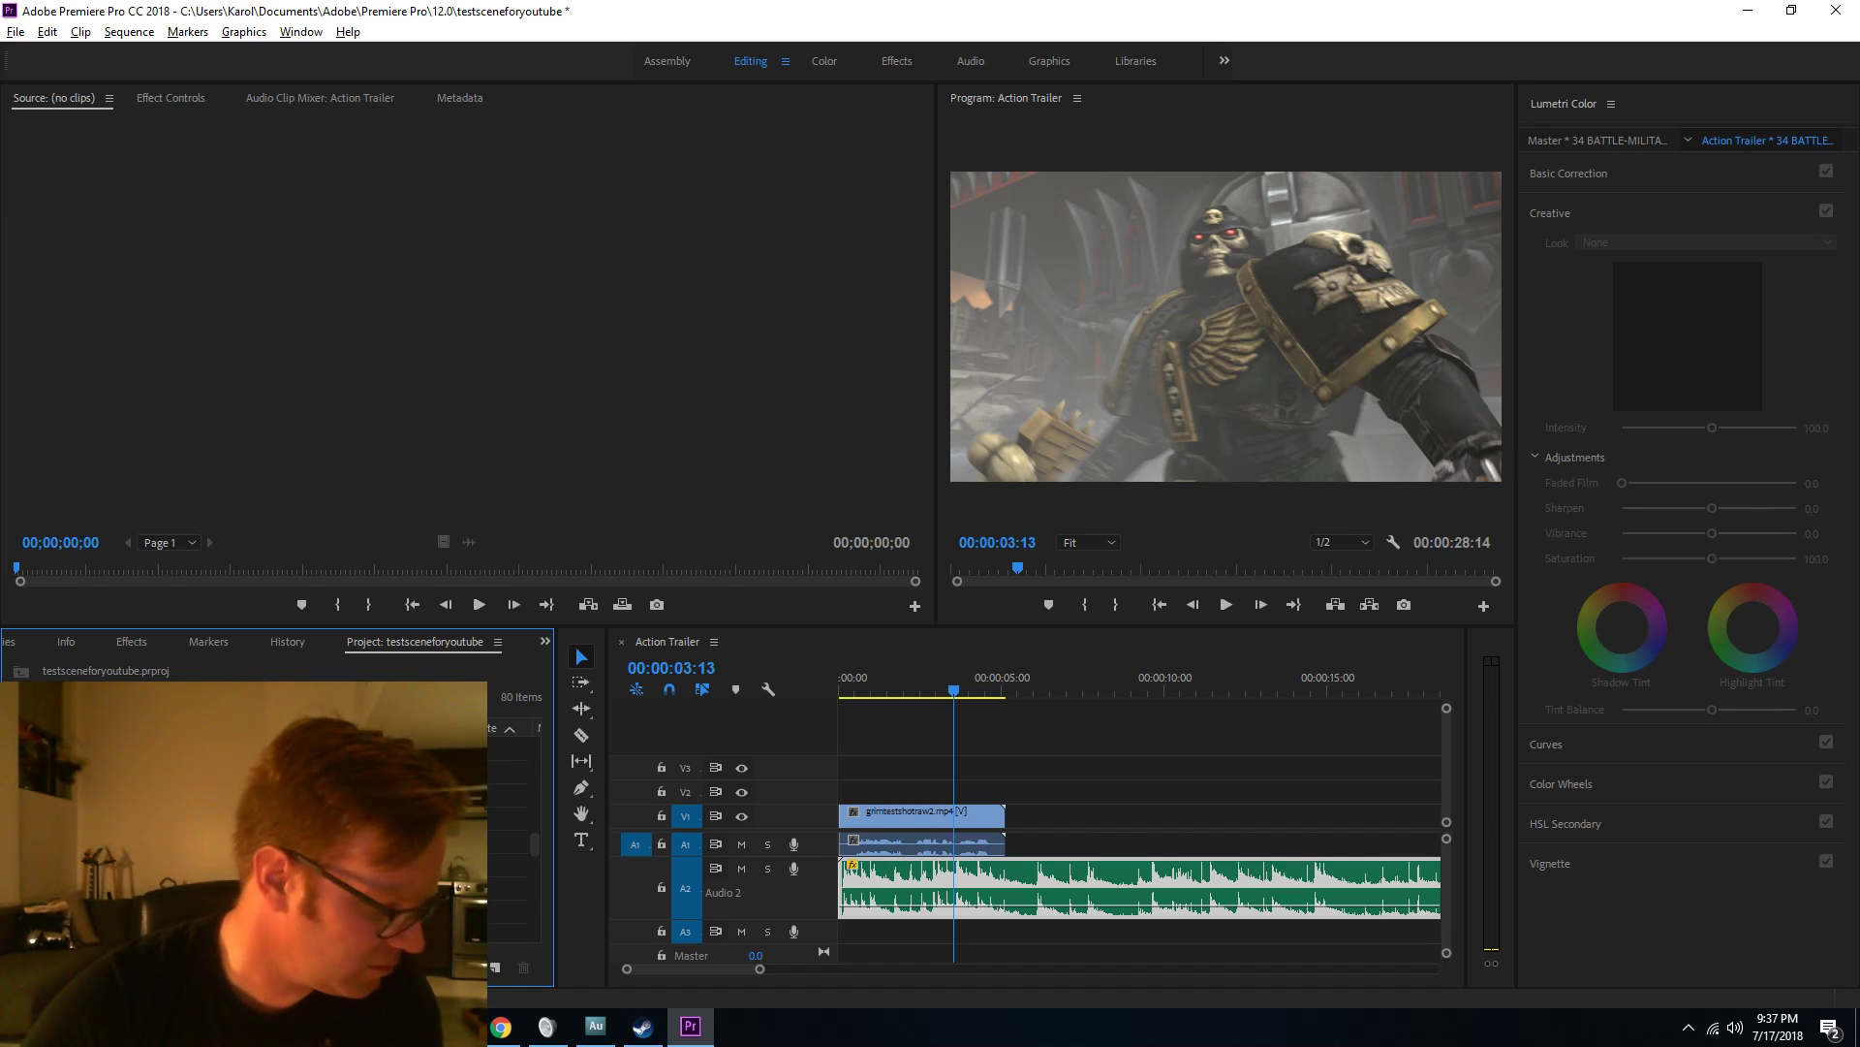
scroll(271, 833, "down", 2)
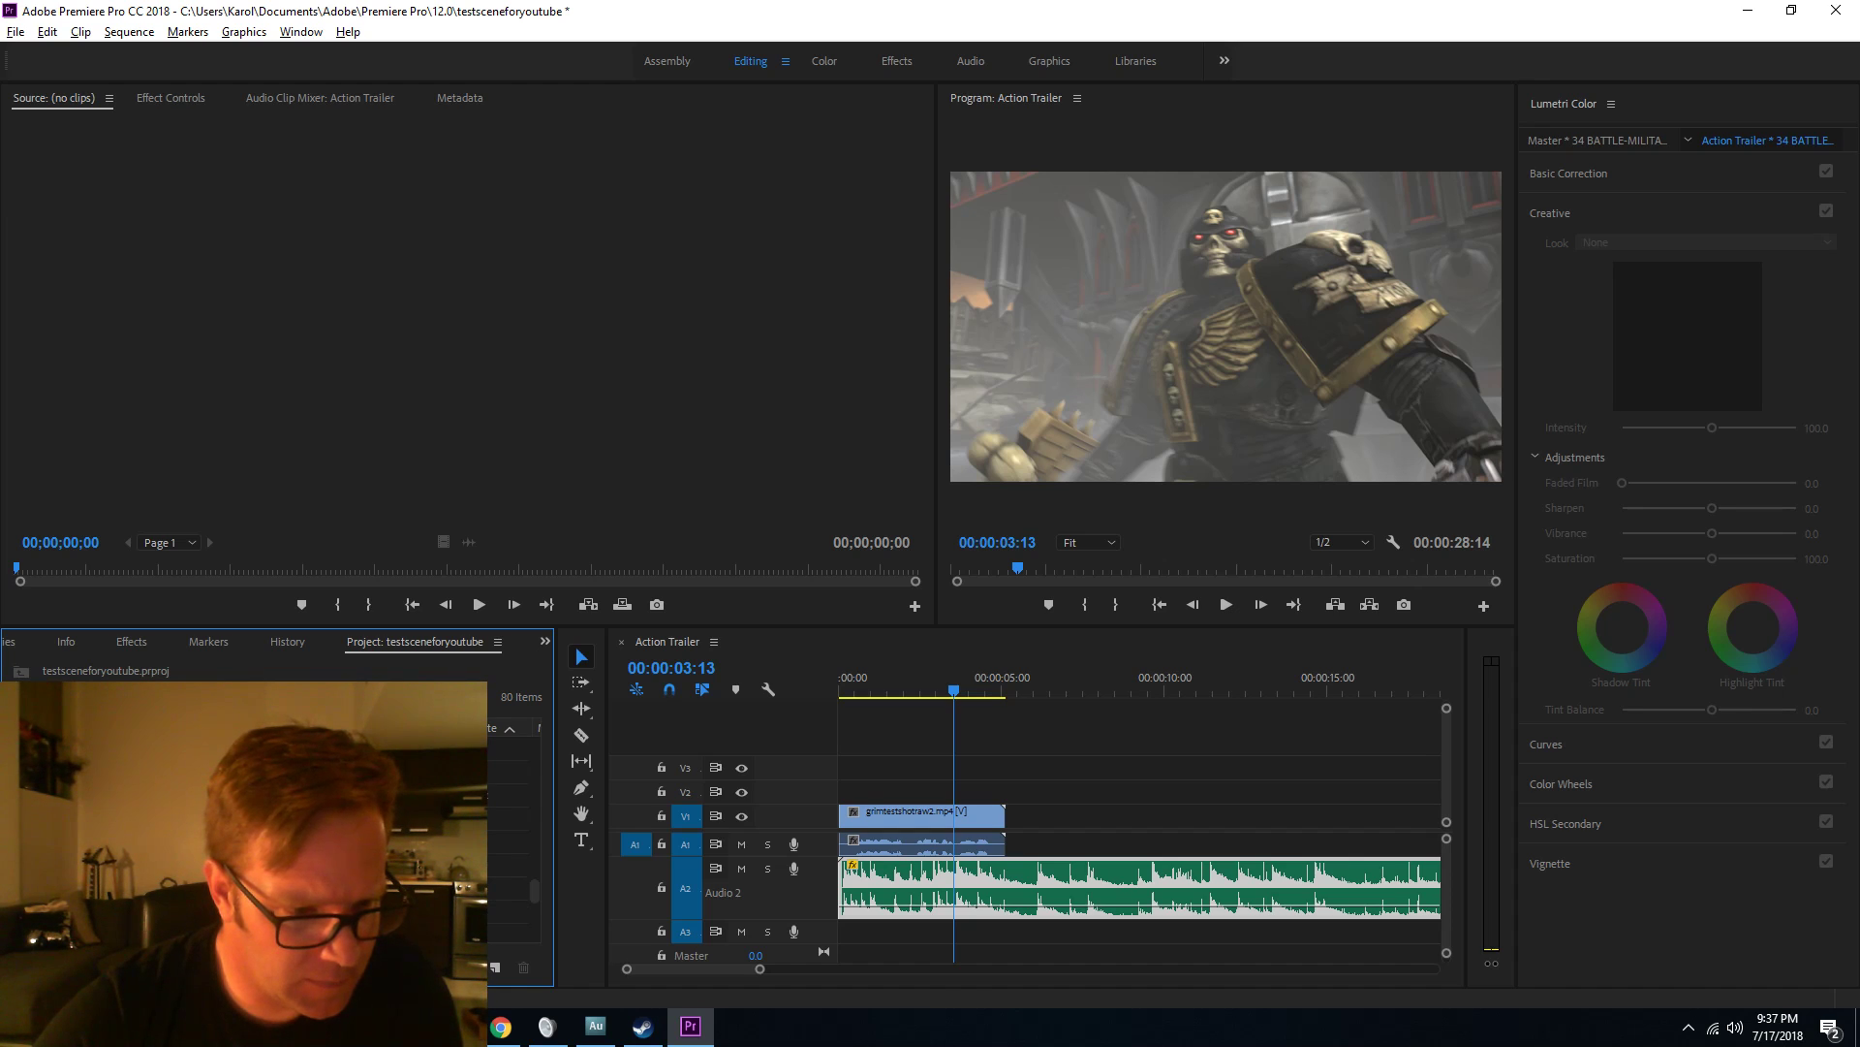
scroll(271, 833, "up", 2)
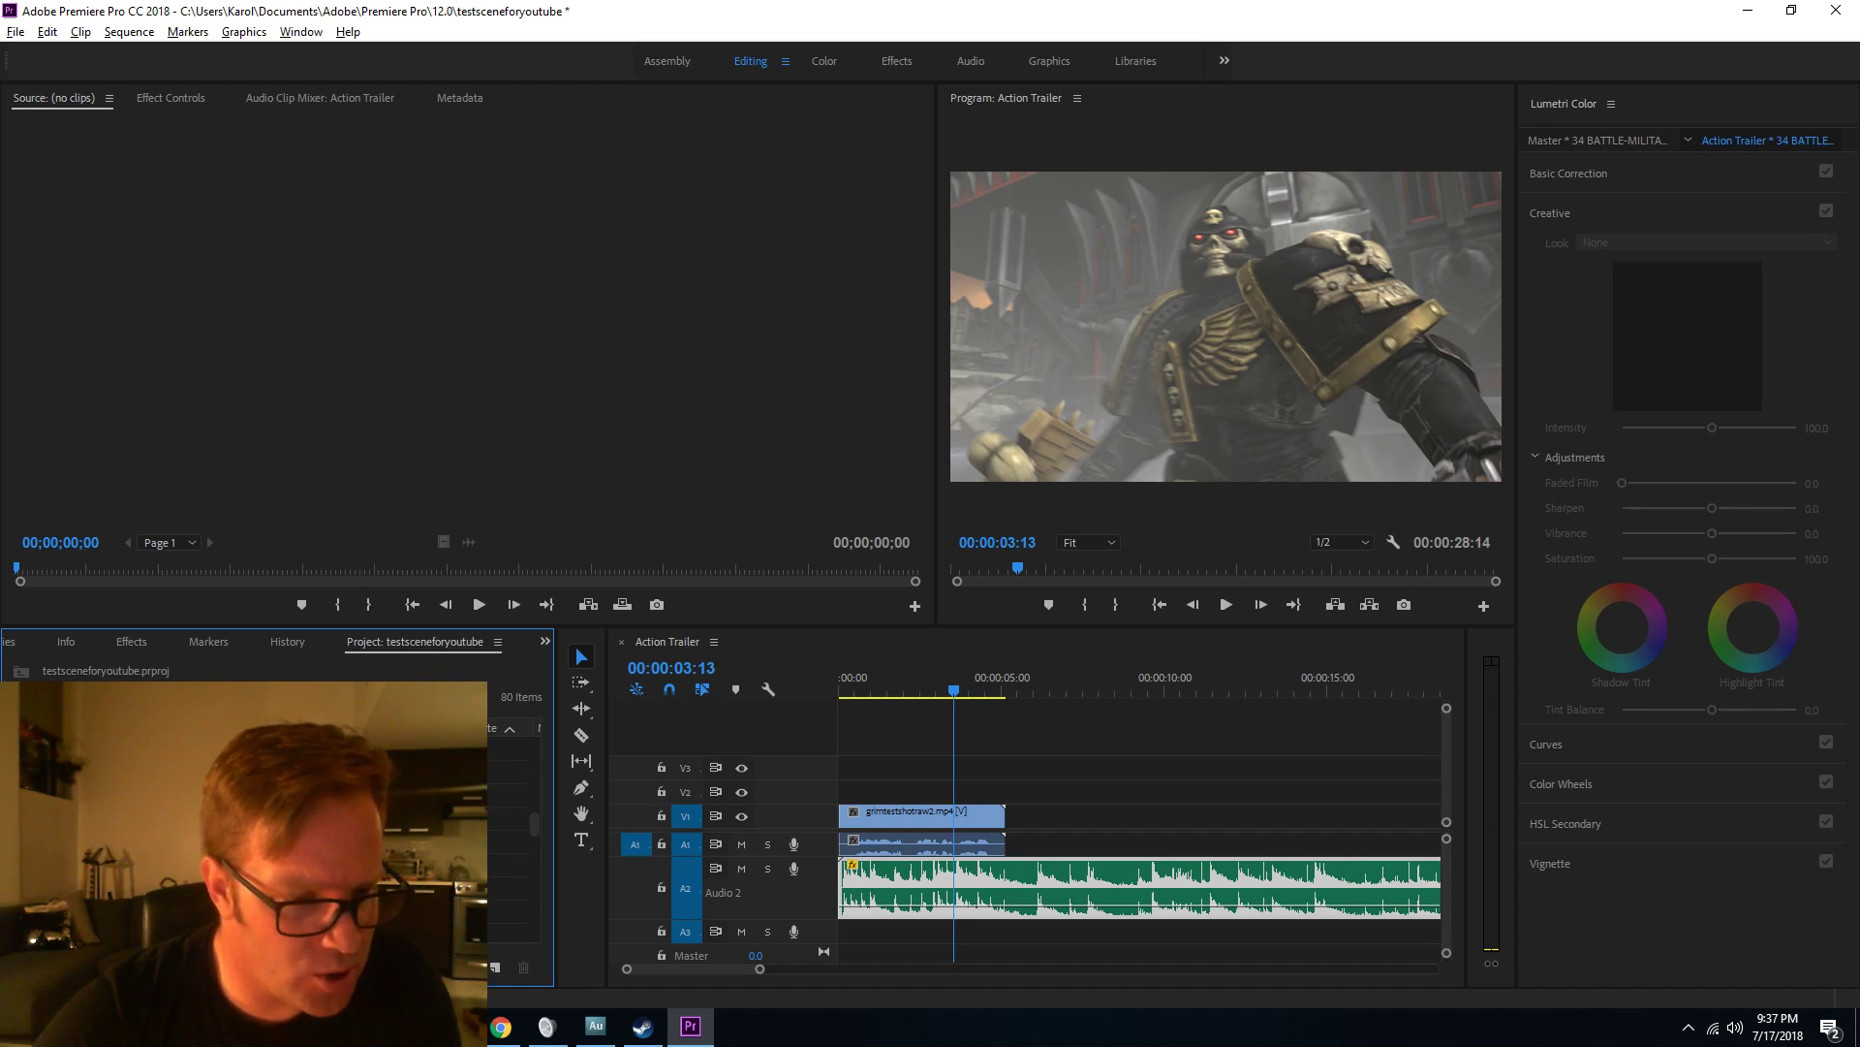
left_click(39, 824)
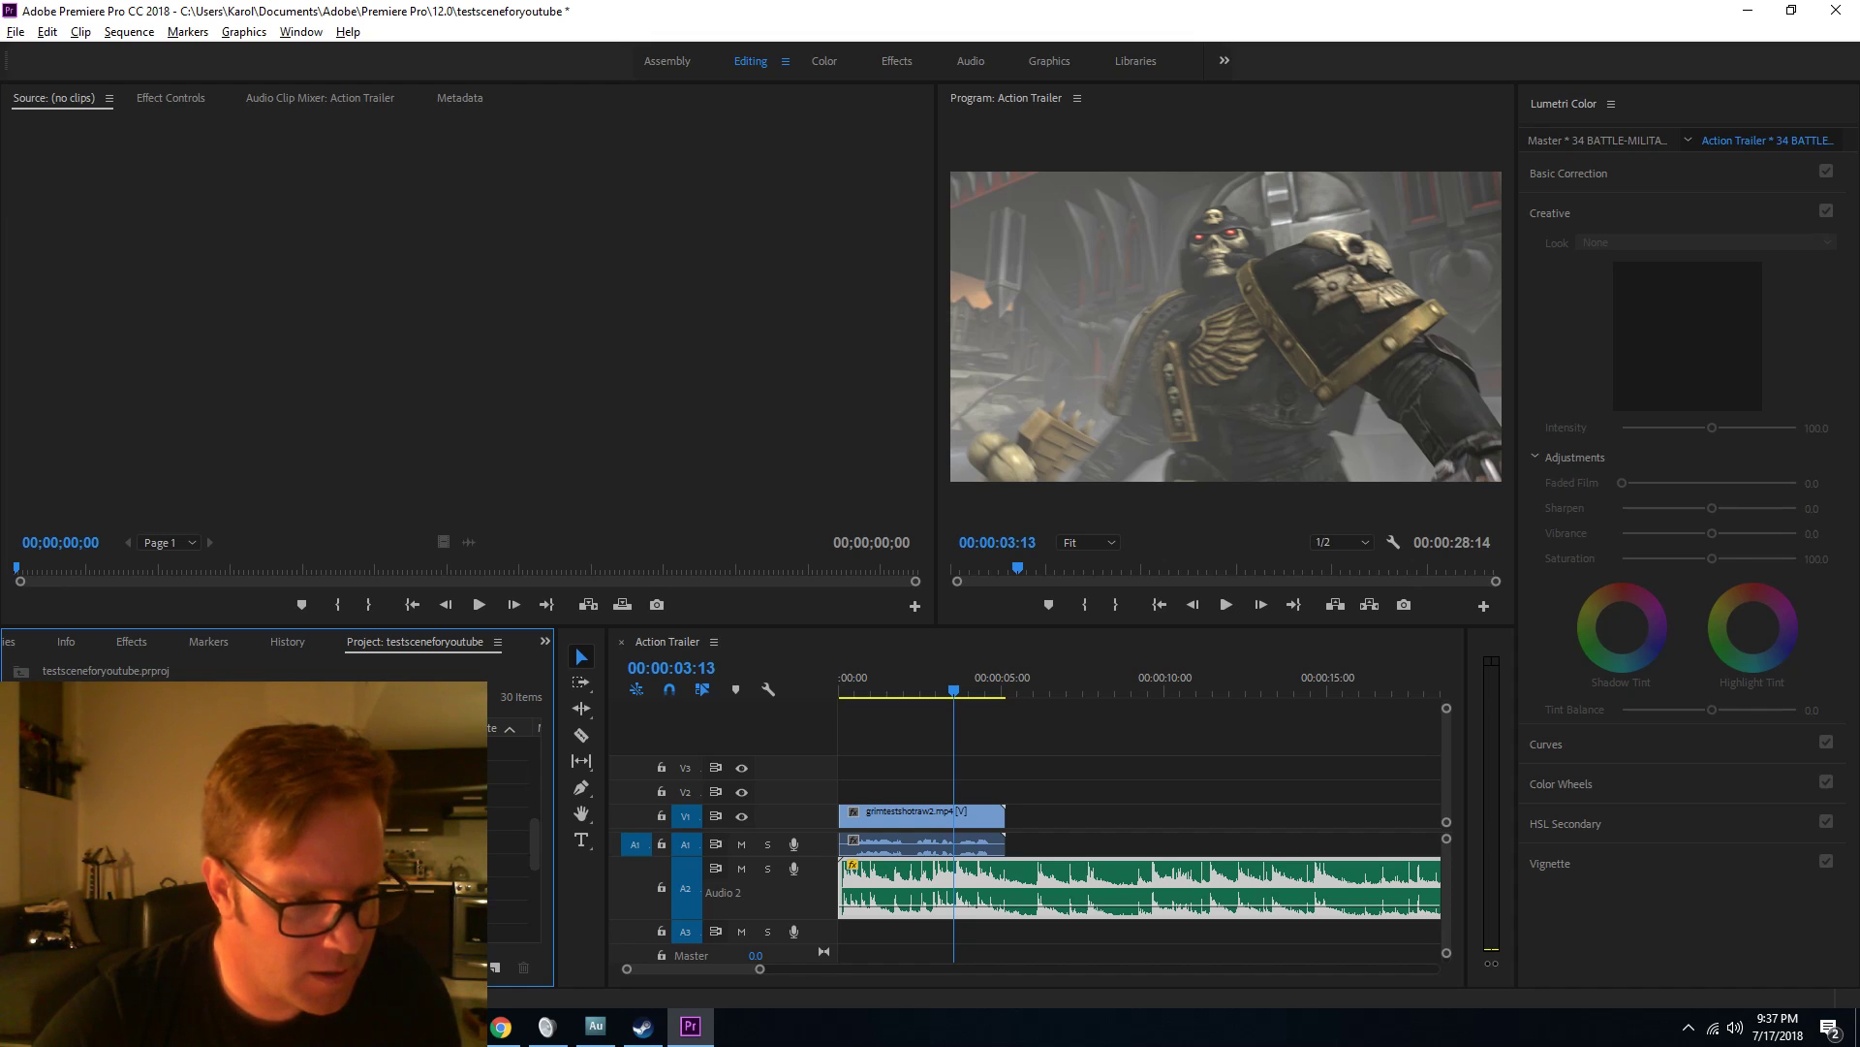
scroll(271, 833, "down", 1)
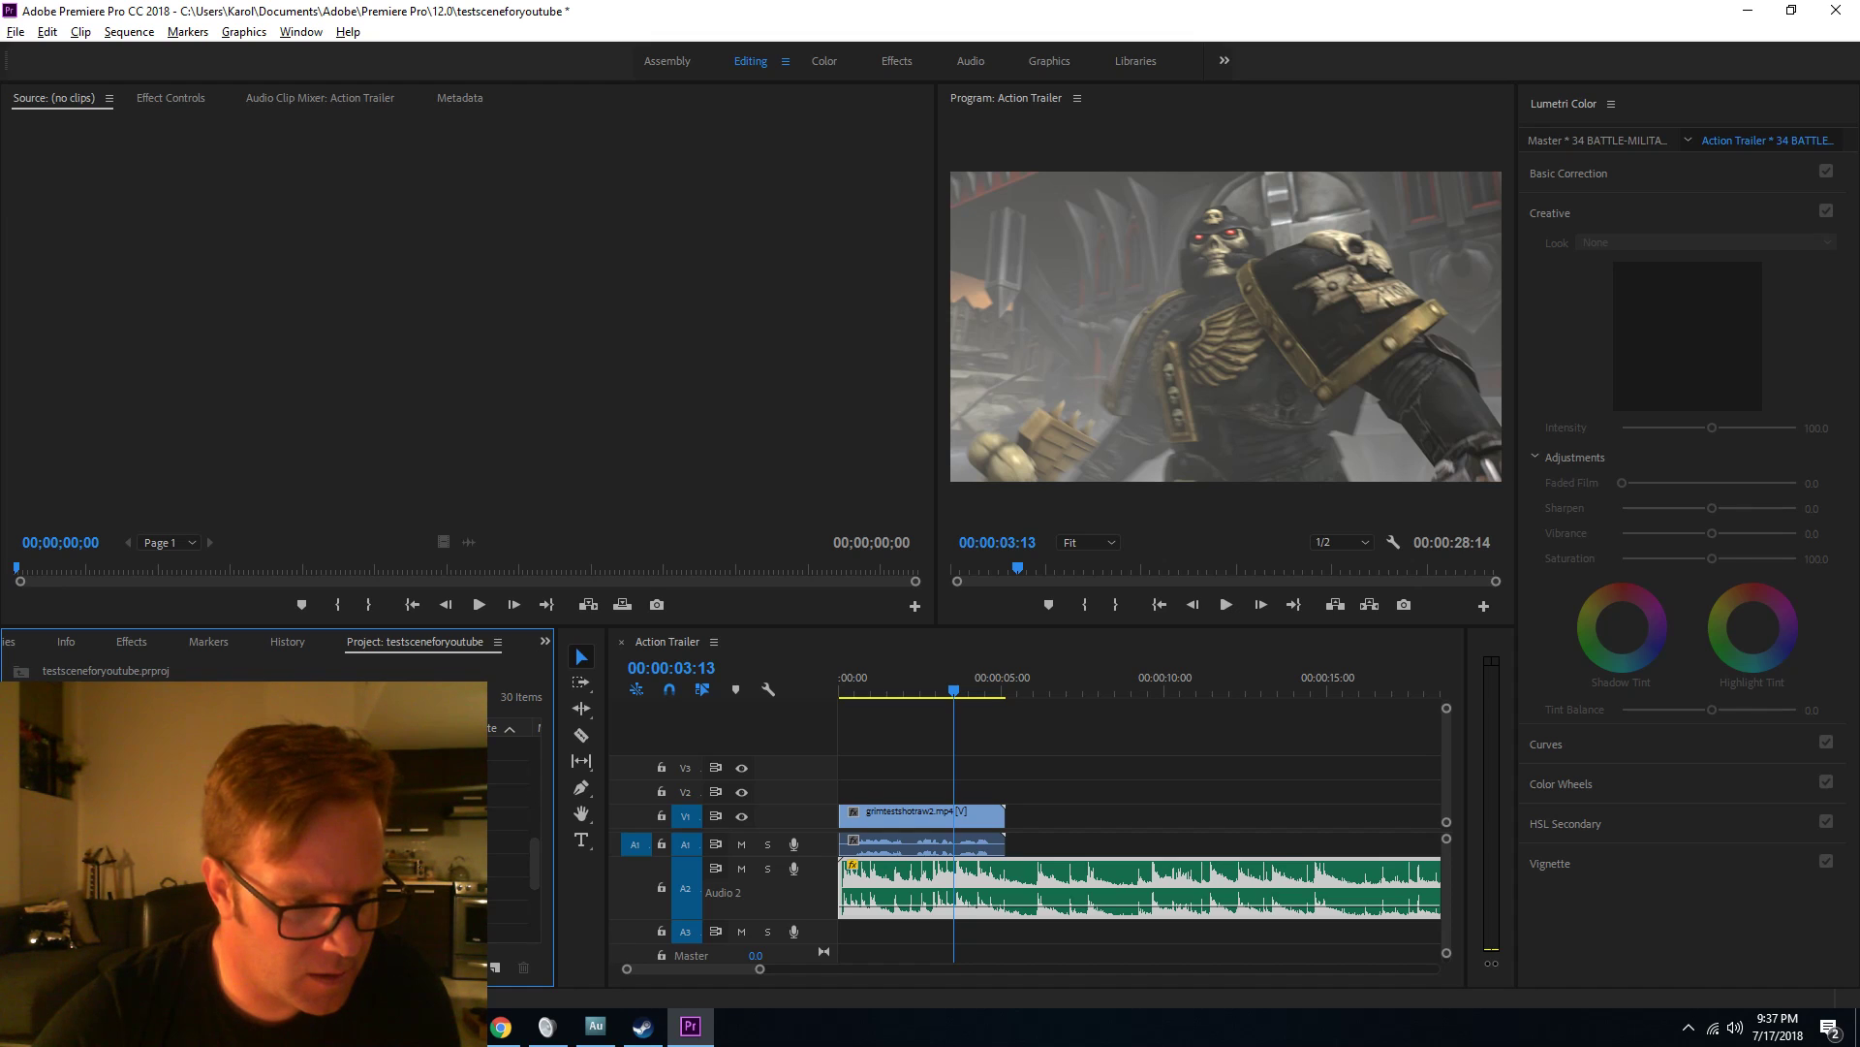
left_click(38, 823)
scroll(271, 833, "down", 2)
scroll(271, 834, "down", 1)
scroll(271, 833, "down", 1)
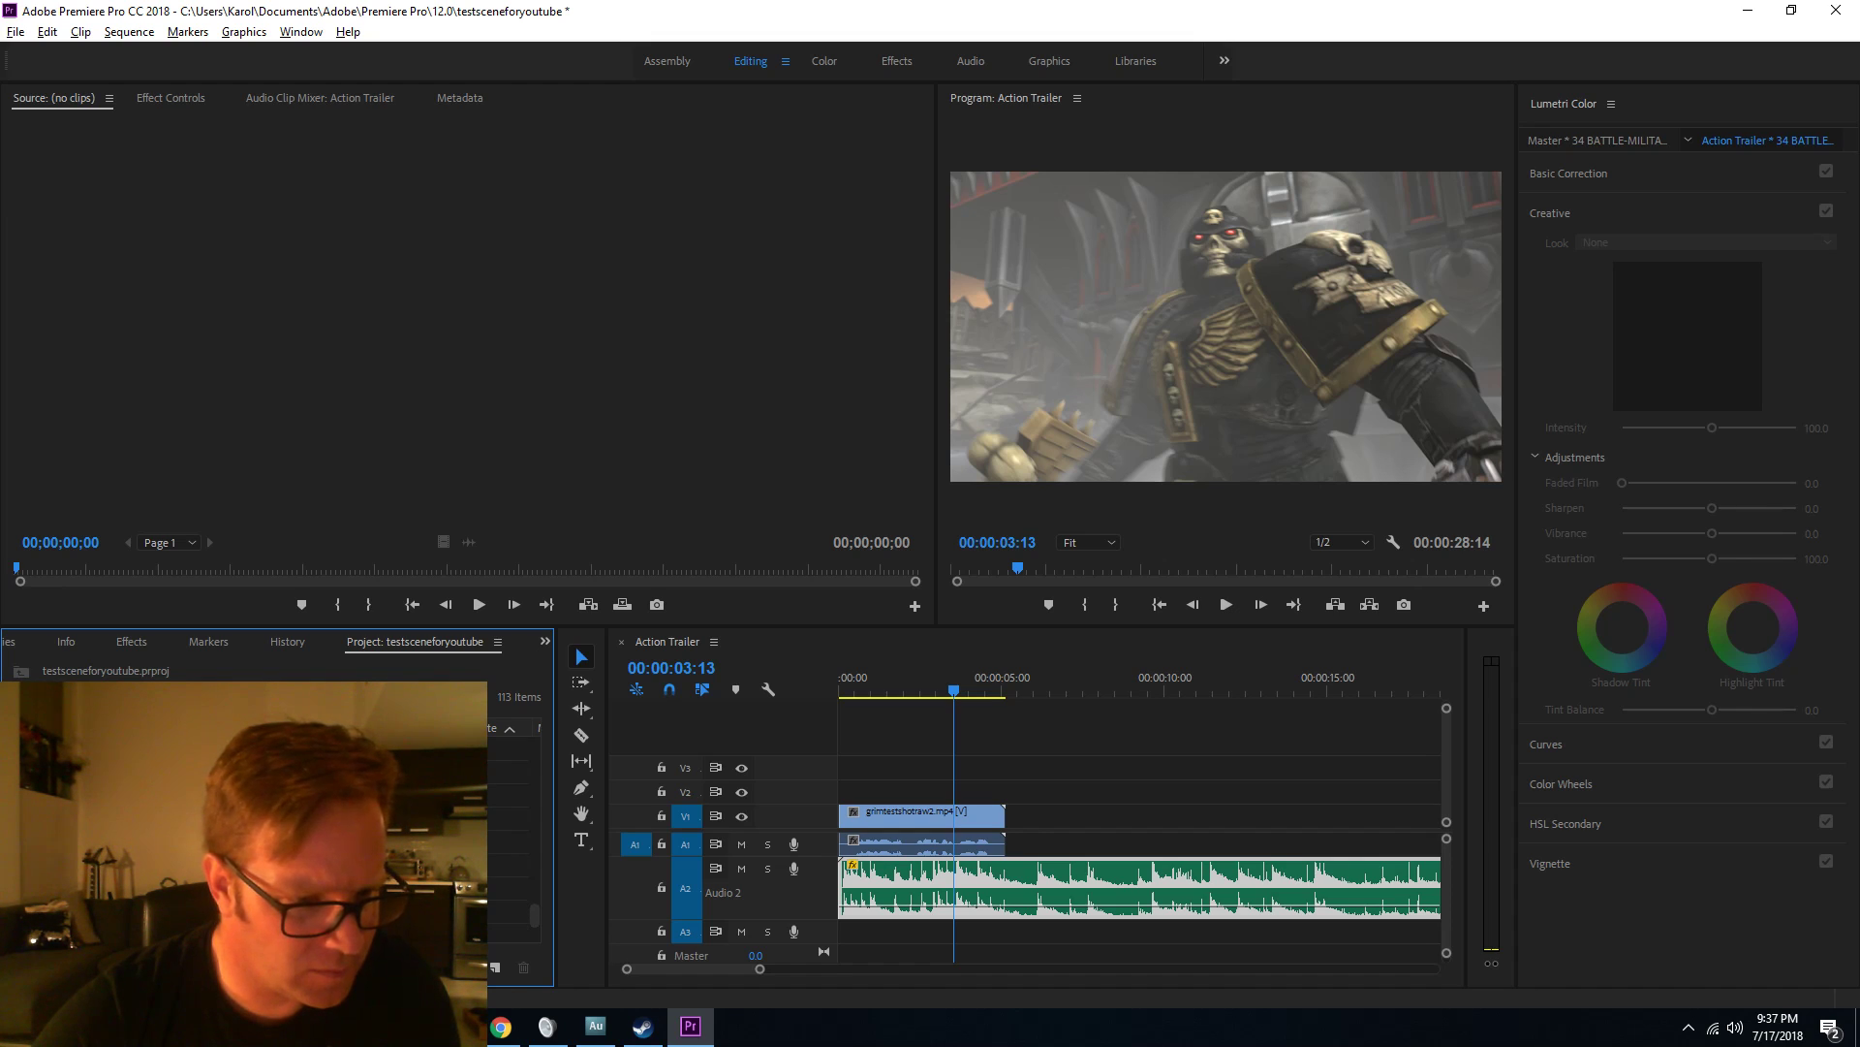
scroll(271, 834, "up", 5)
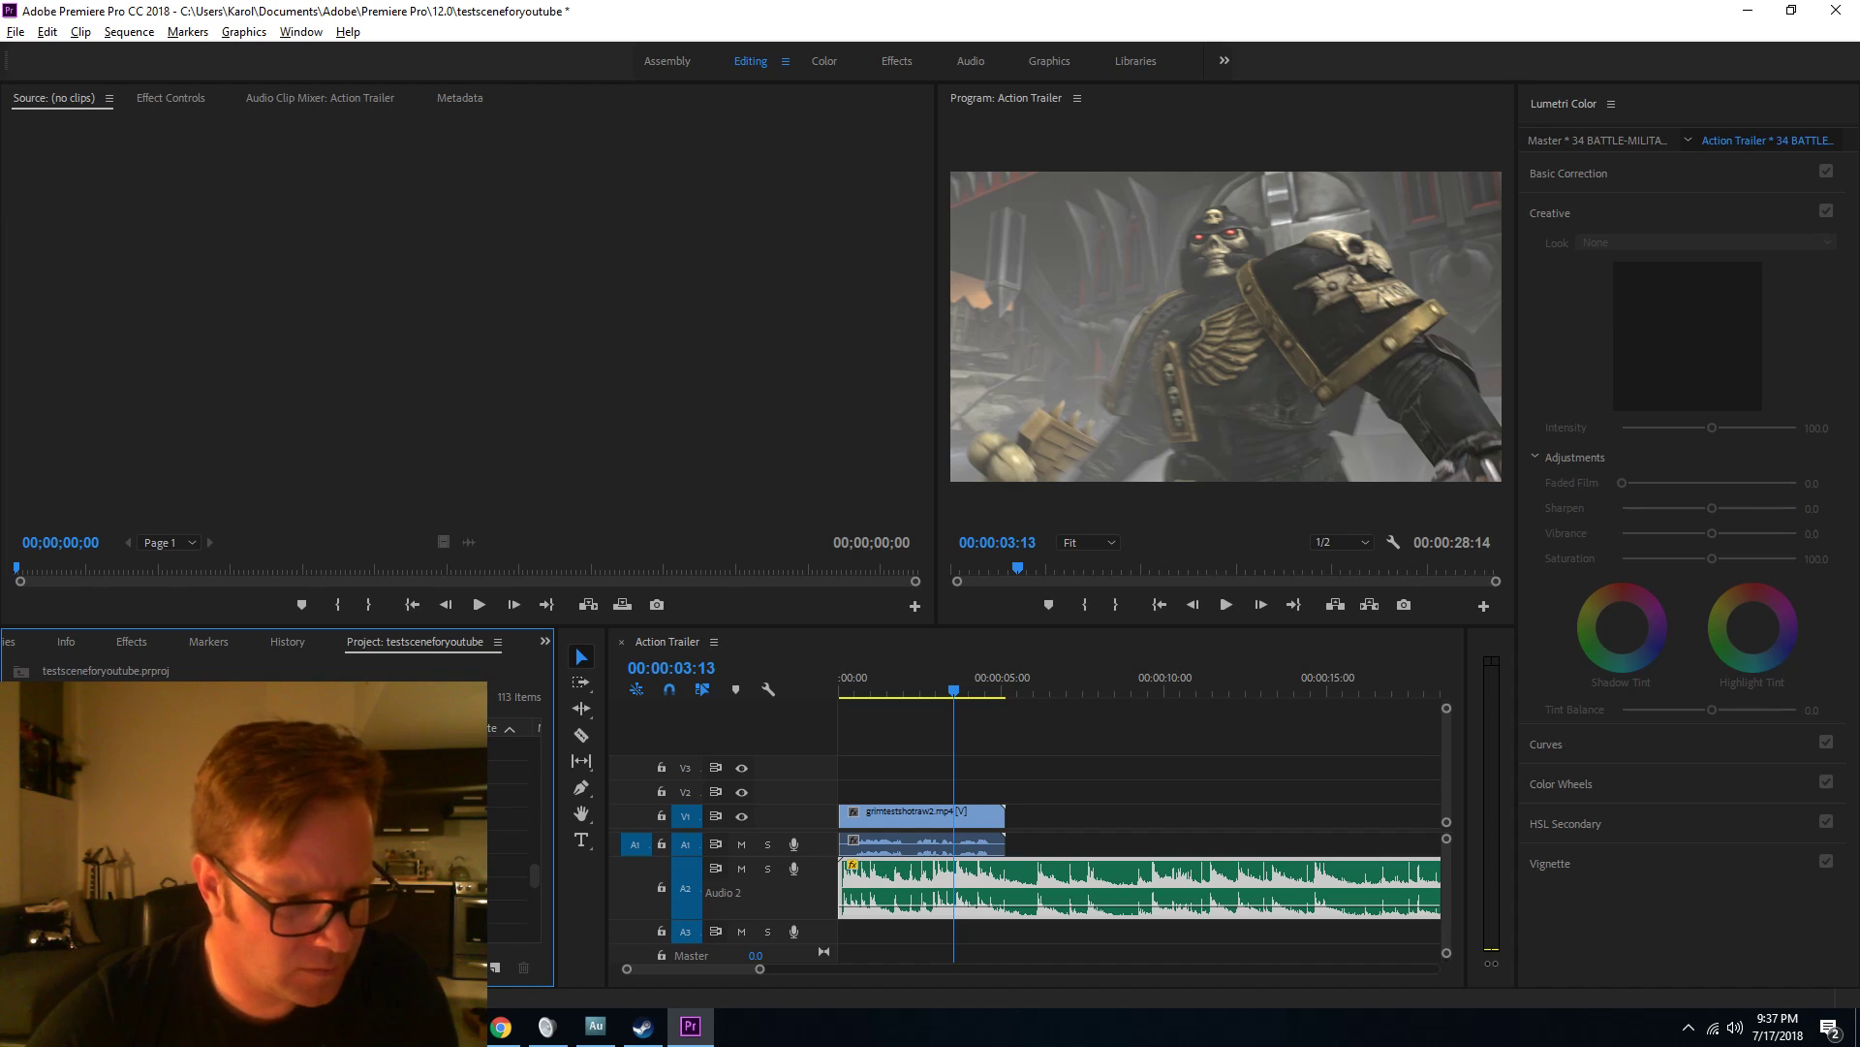
scroll(271, 833, "up", 1)
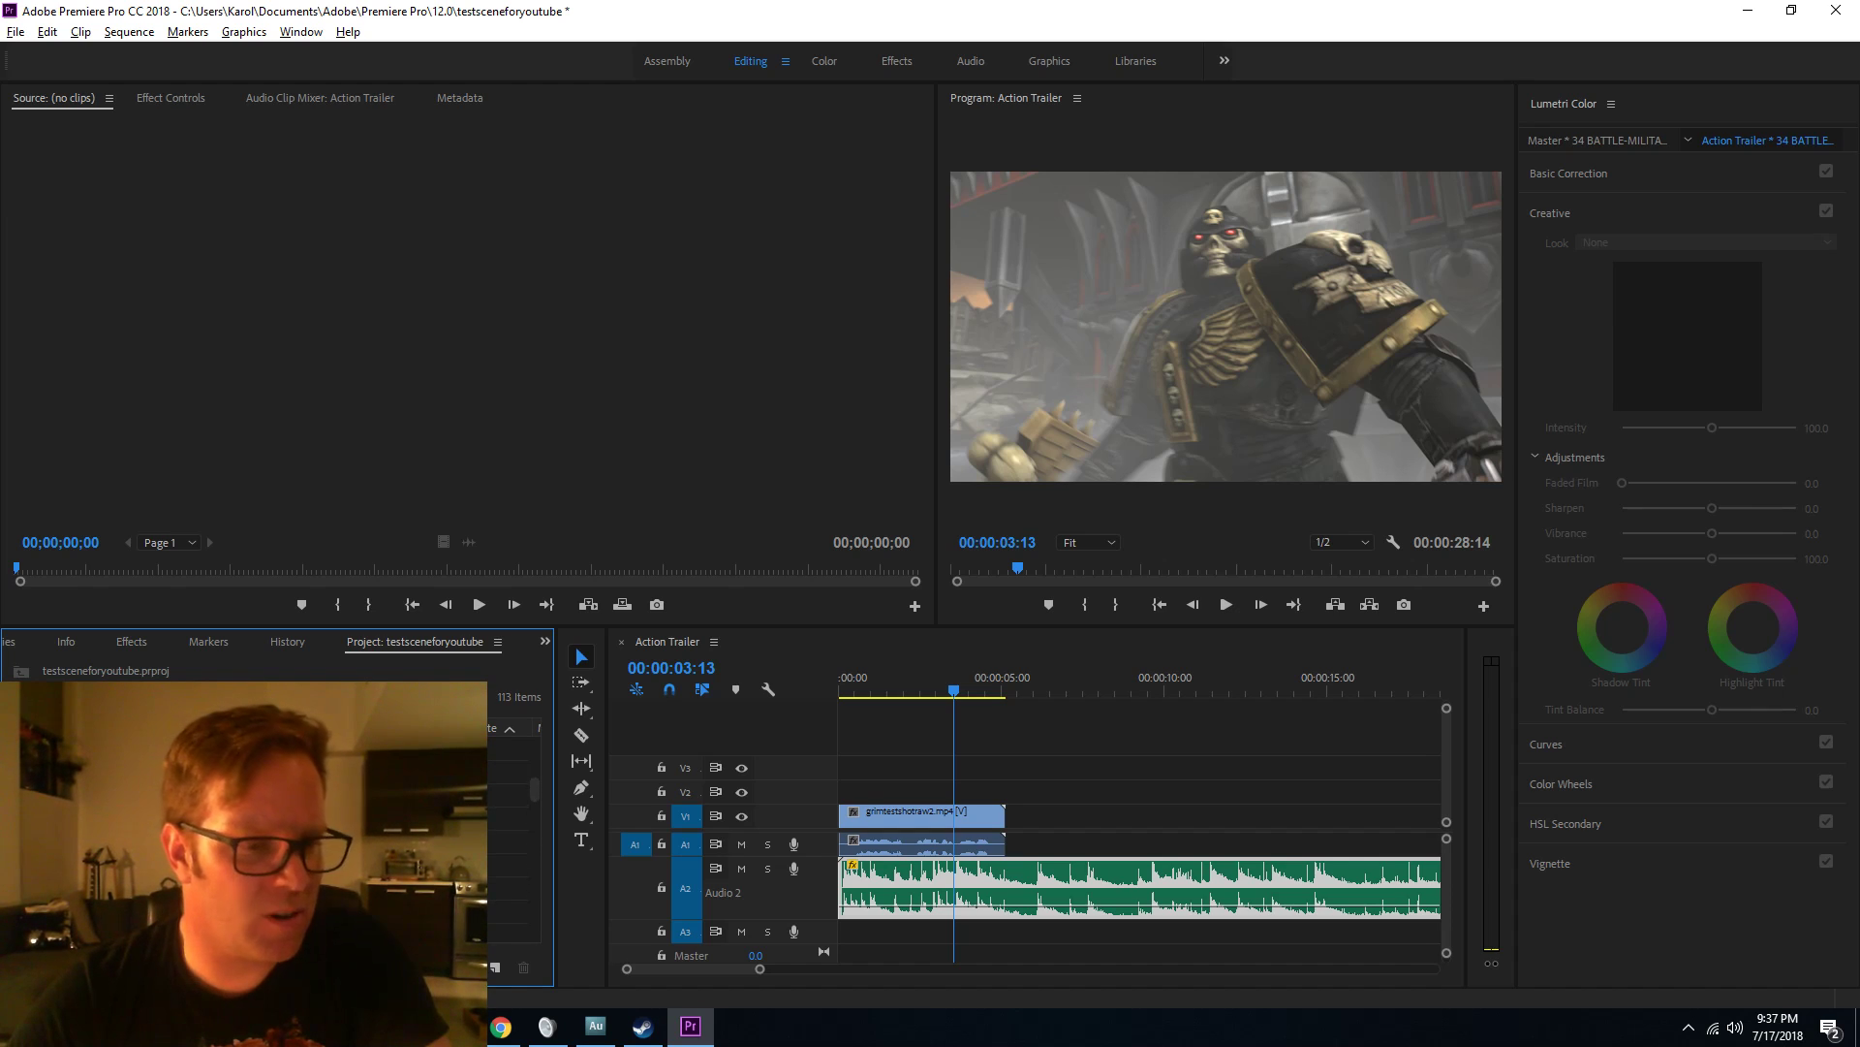
left_click(41, 814)
scroll(271, 834, "up", 4)
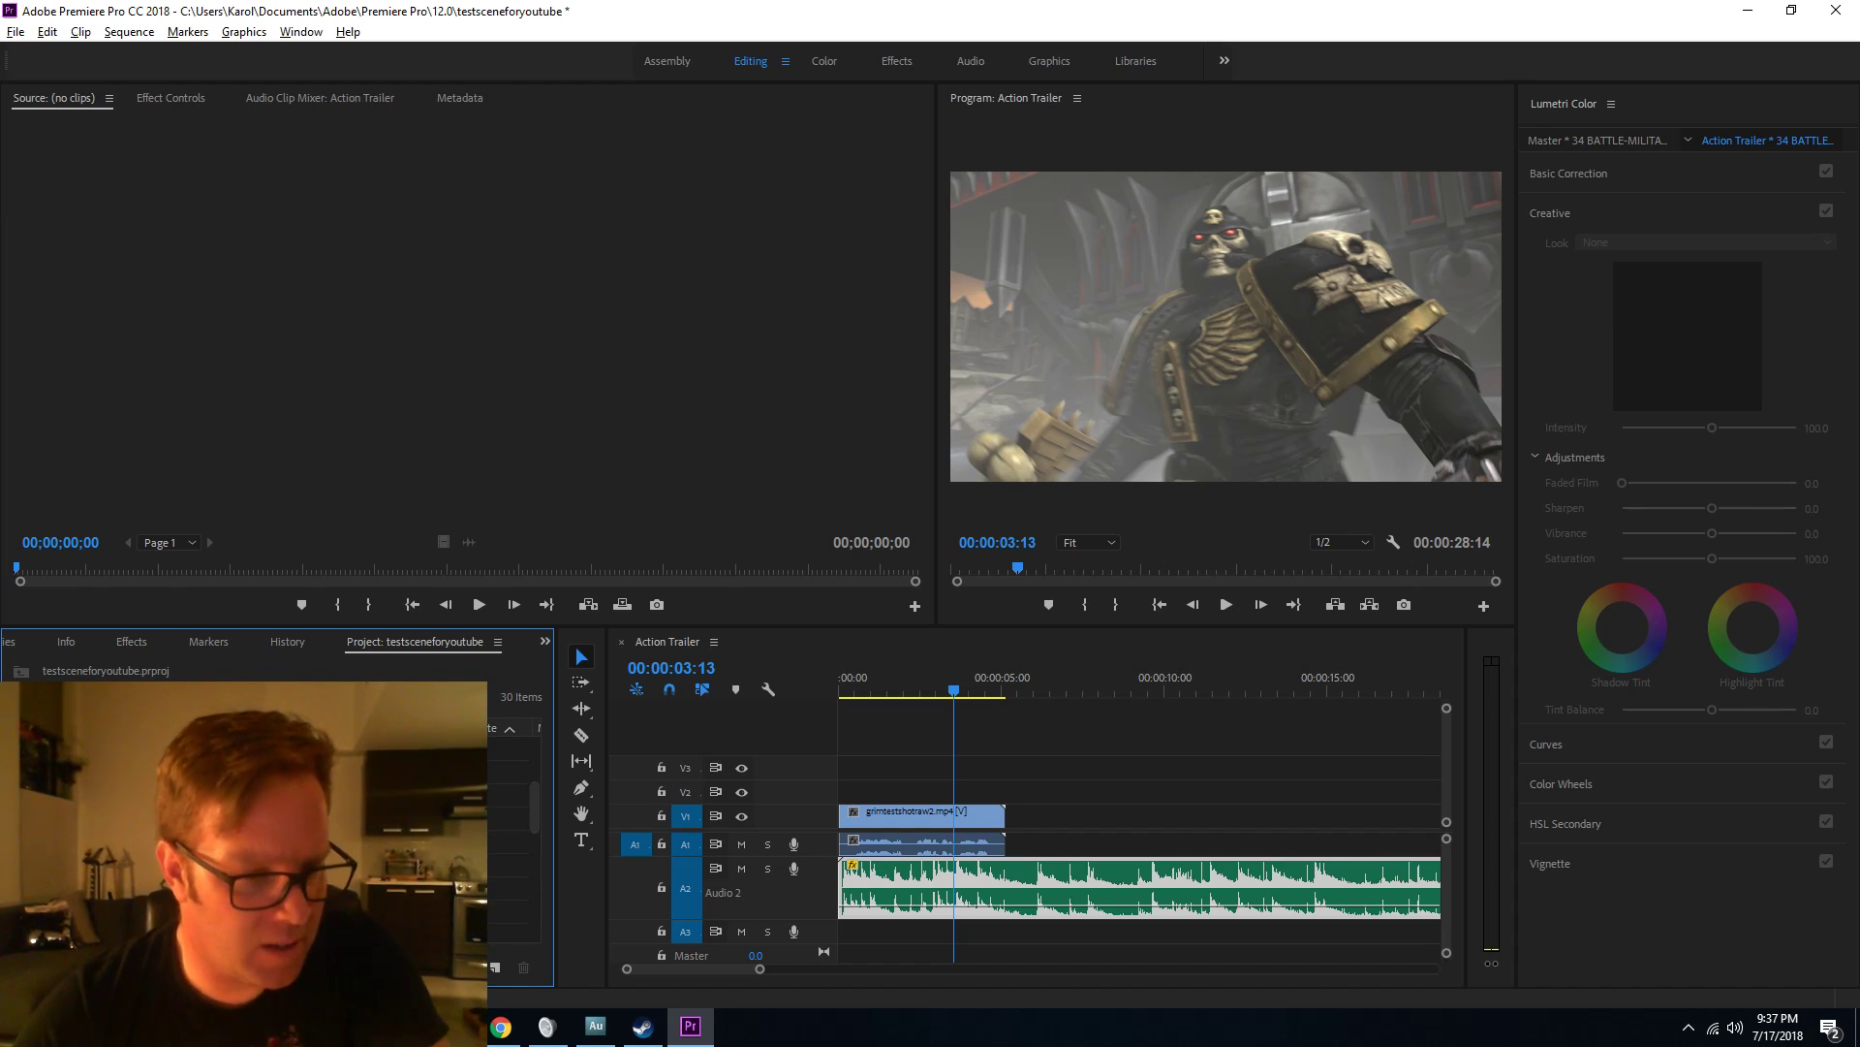
left_click(41, 823)
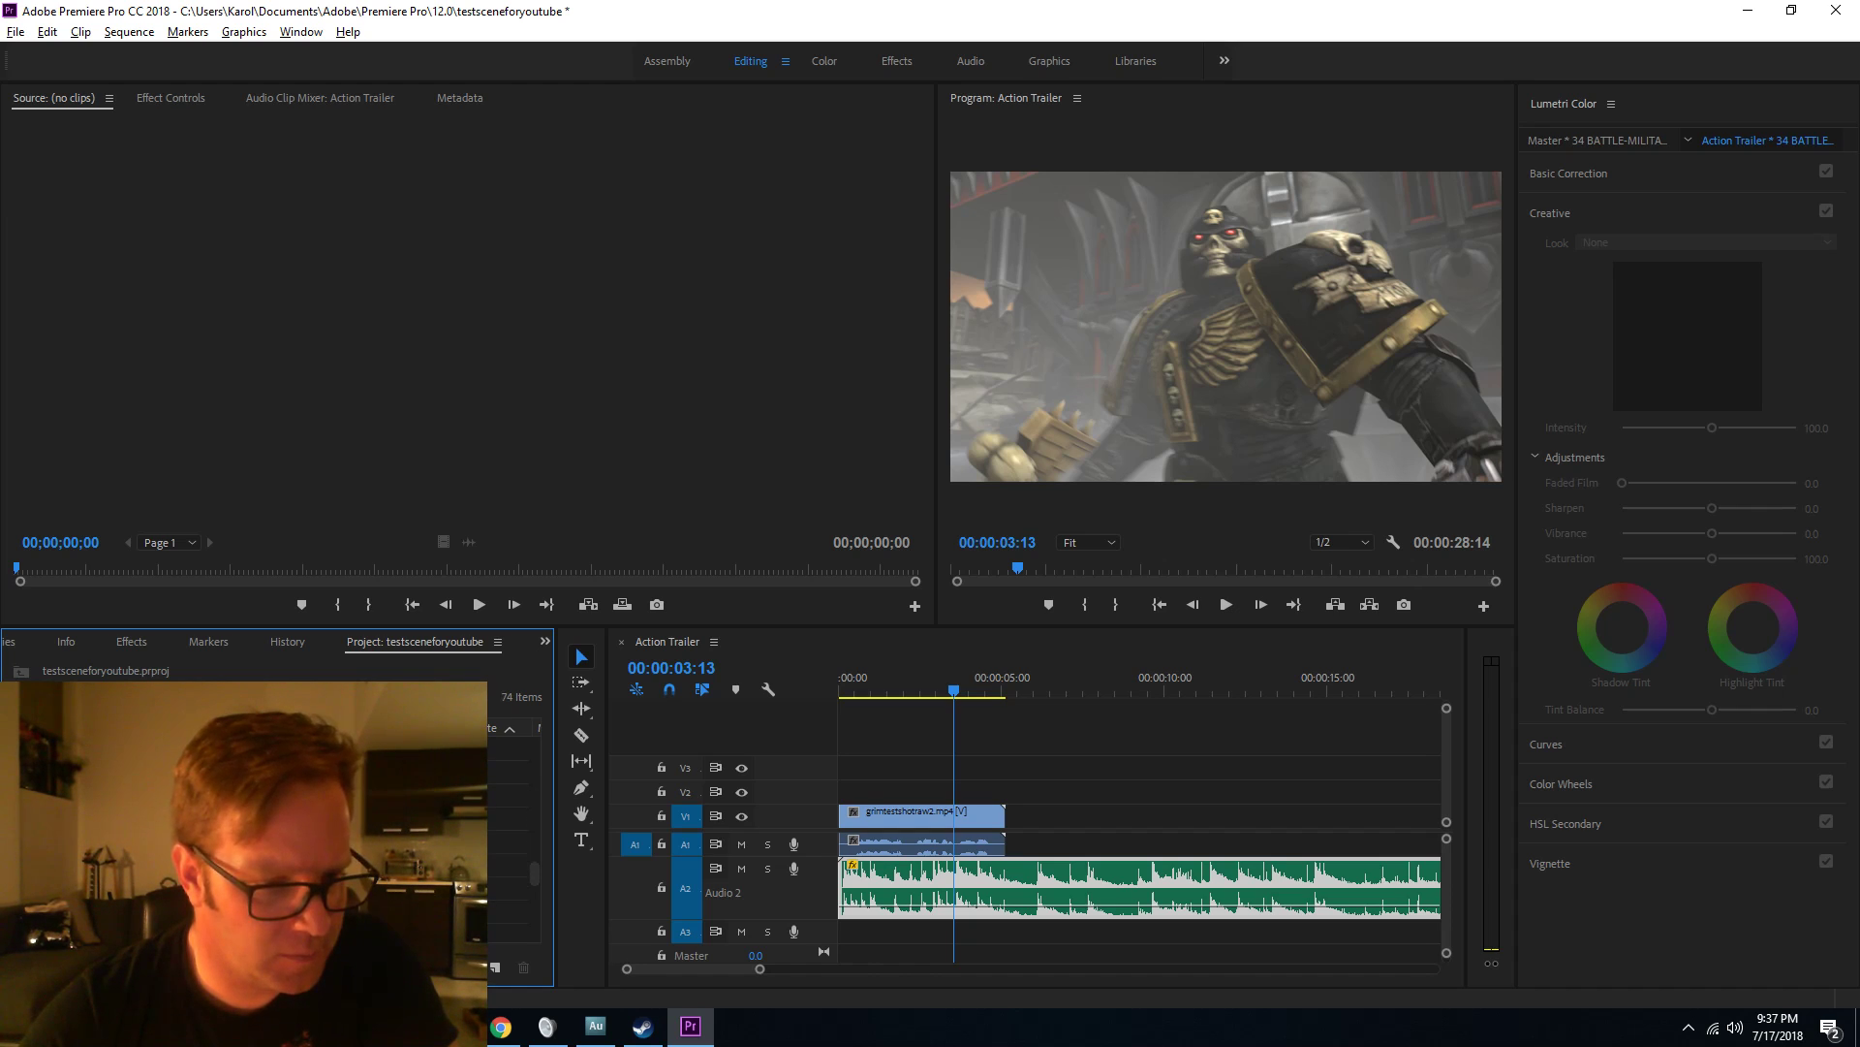
scroll(272, 834, "up", 3)
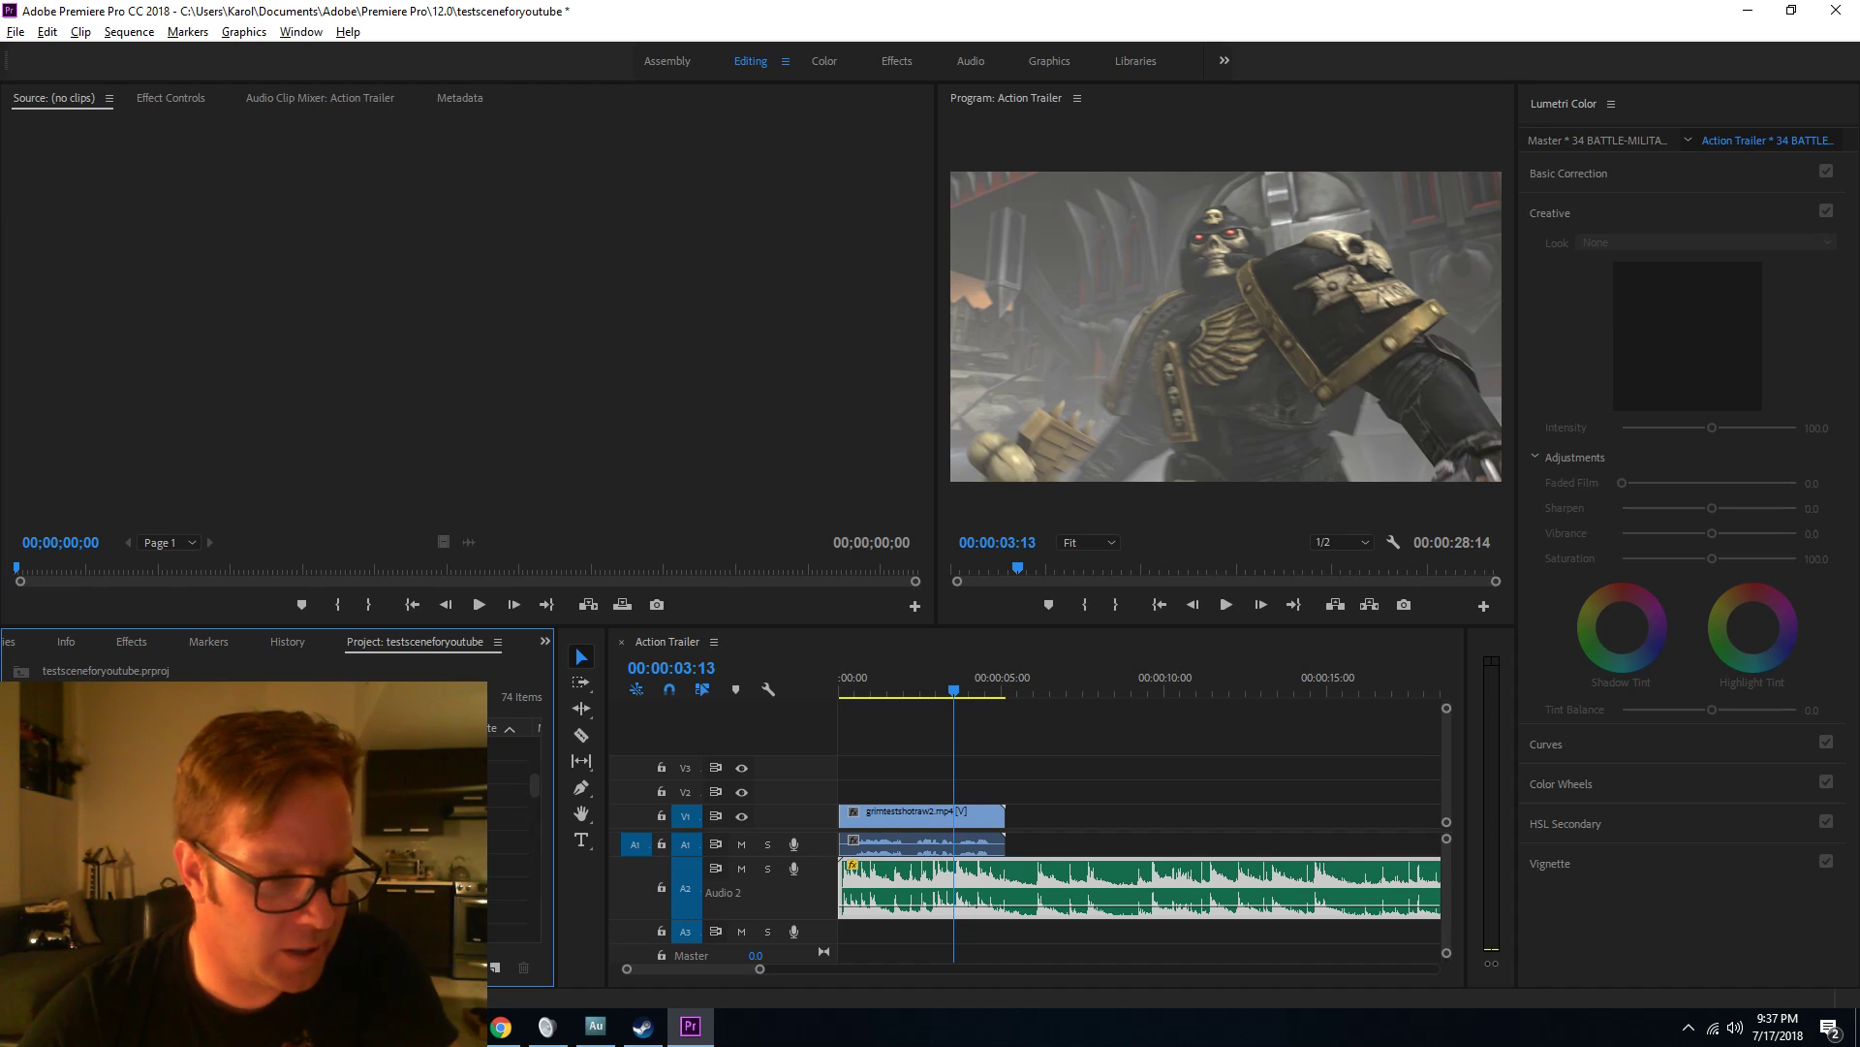
left_click(41, 824)
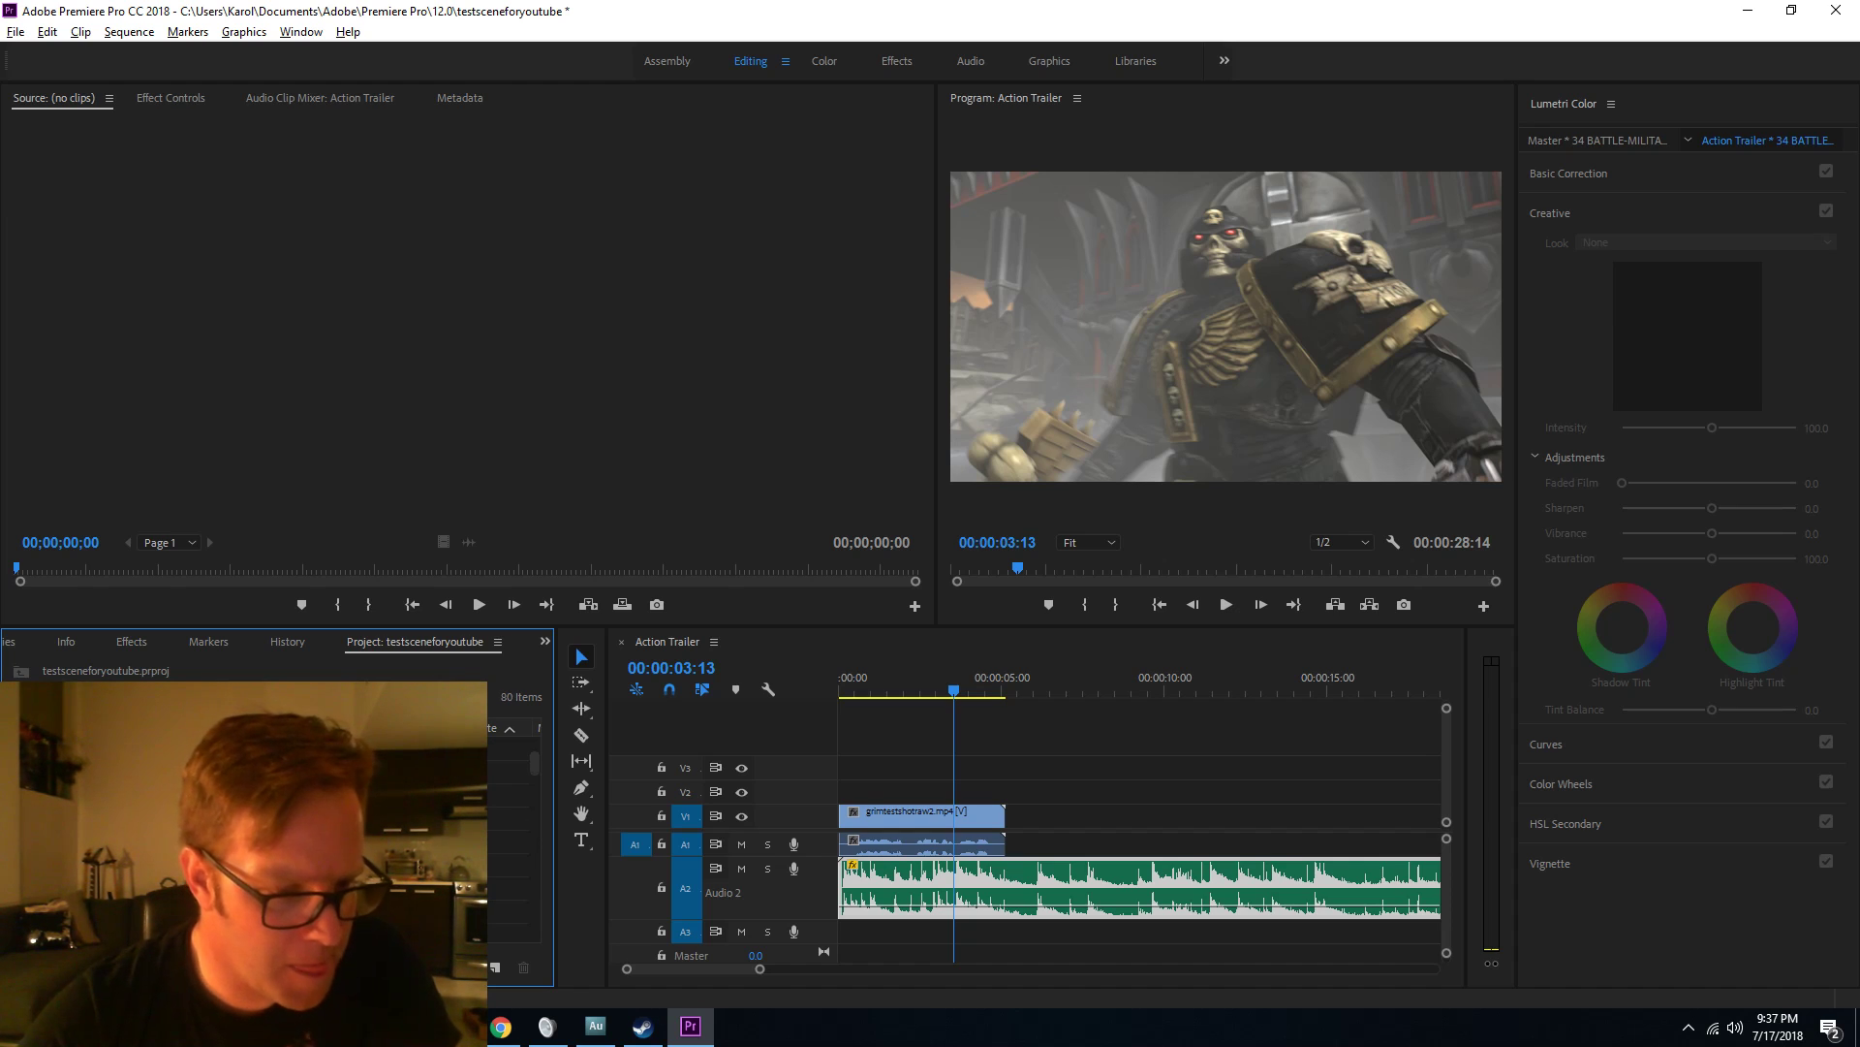
scroll(271, 833, "down", 3)
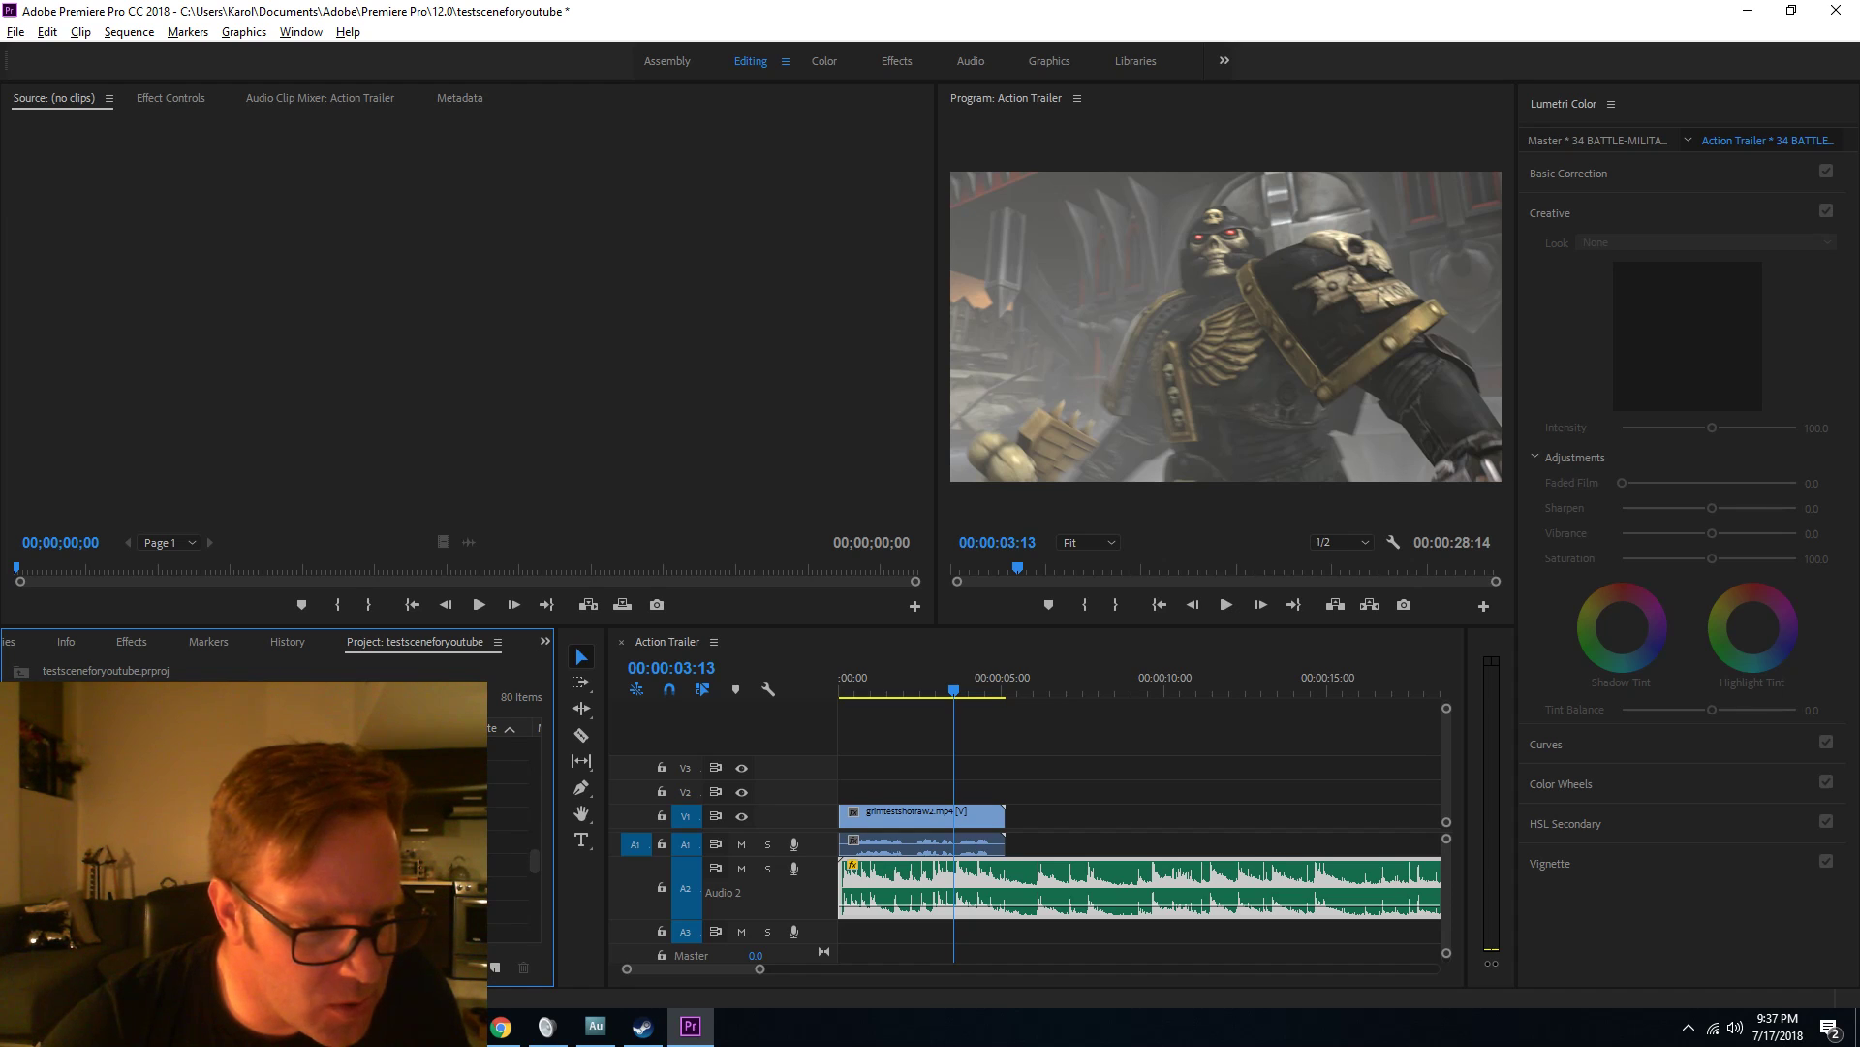
Filter the project items by name to find a swing sound and open Sword Swing Whoosh 2.wav for preview.
type("so")
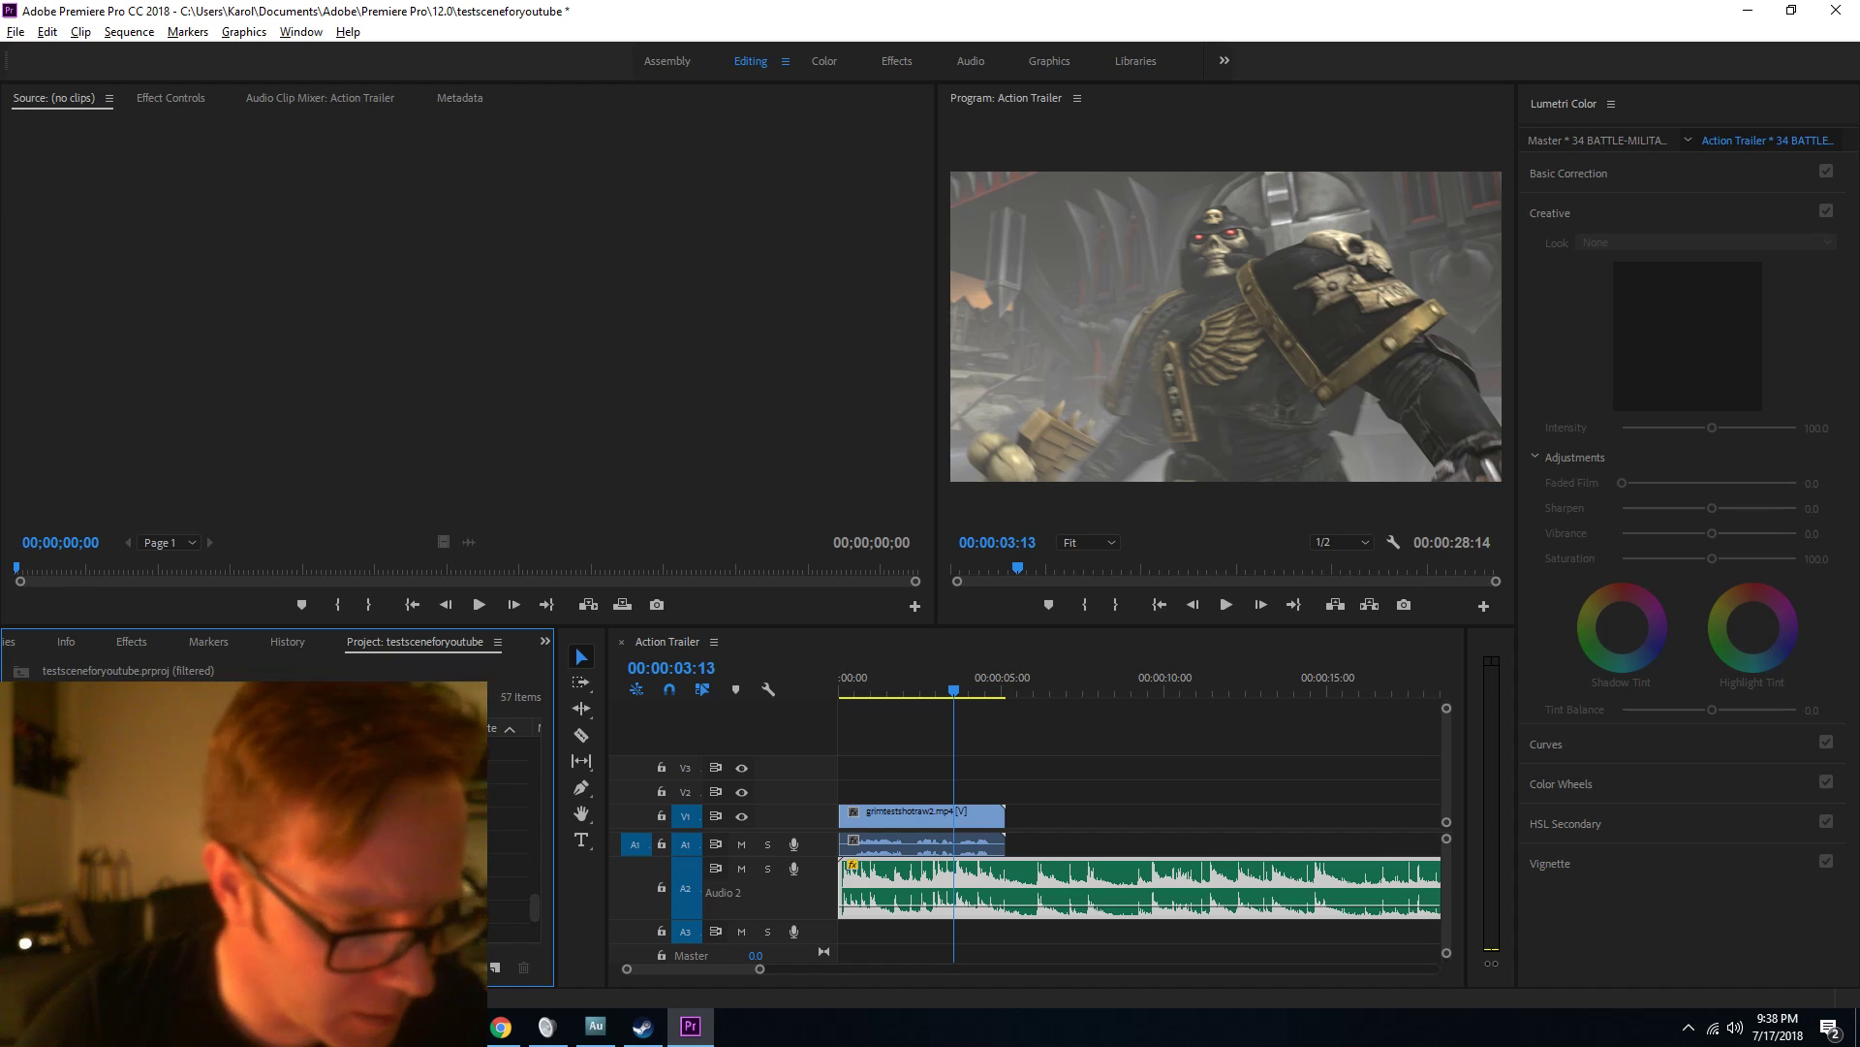
type("un")
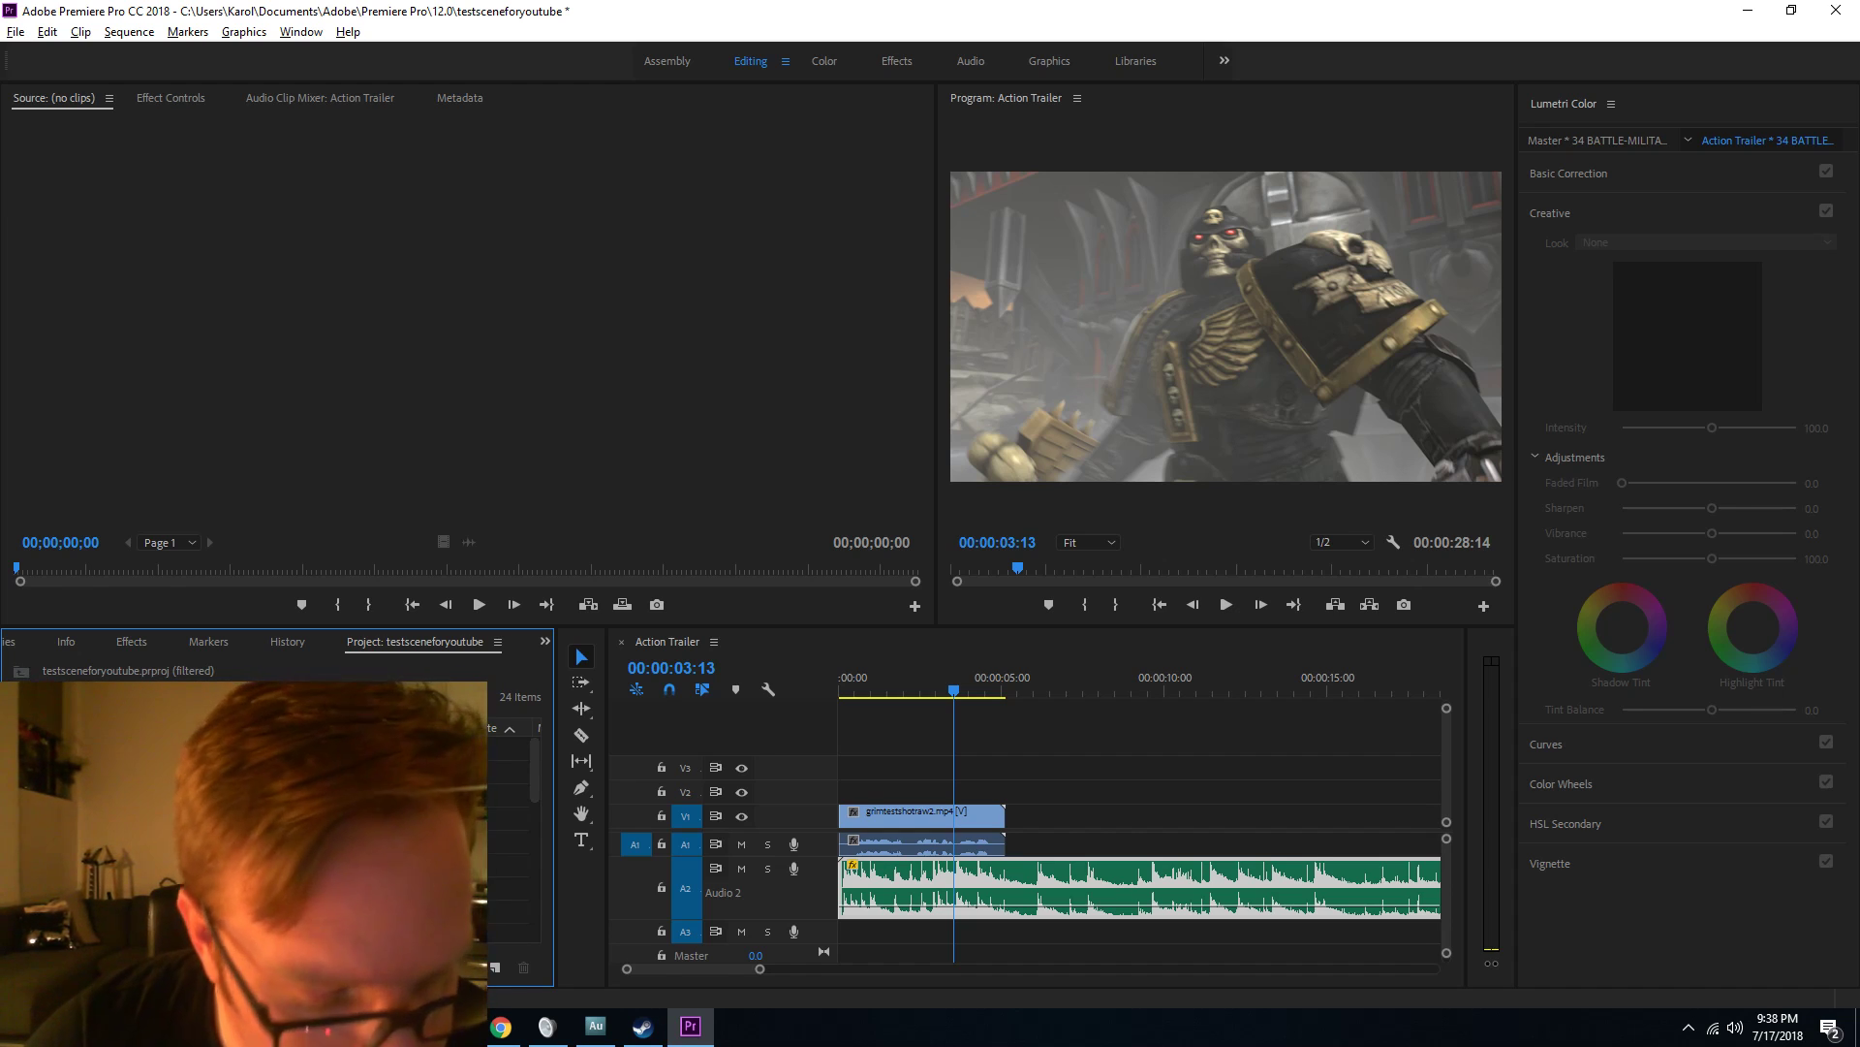
key("BackSpace")
type("e")
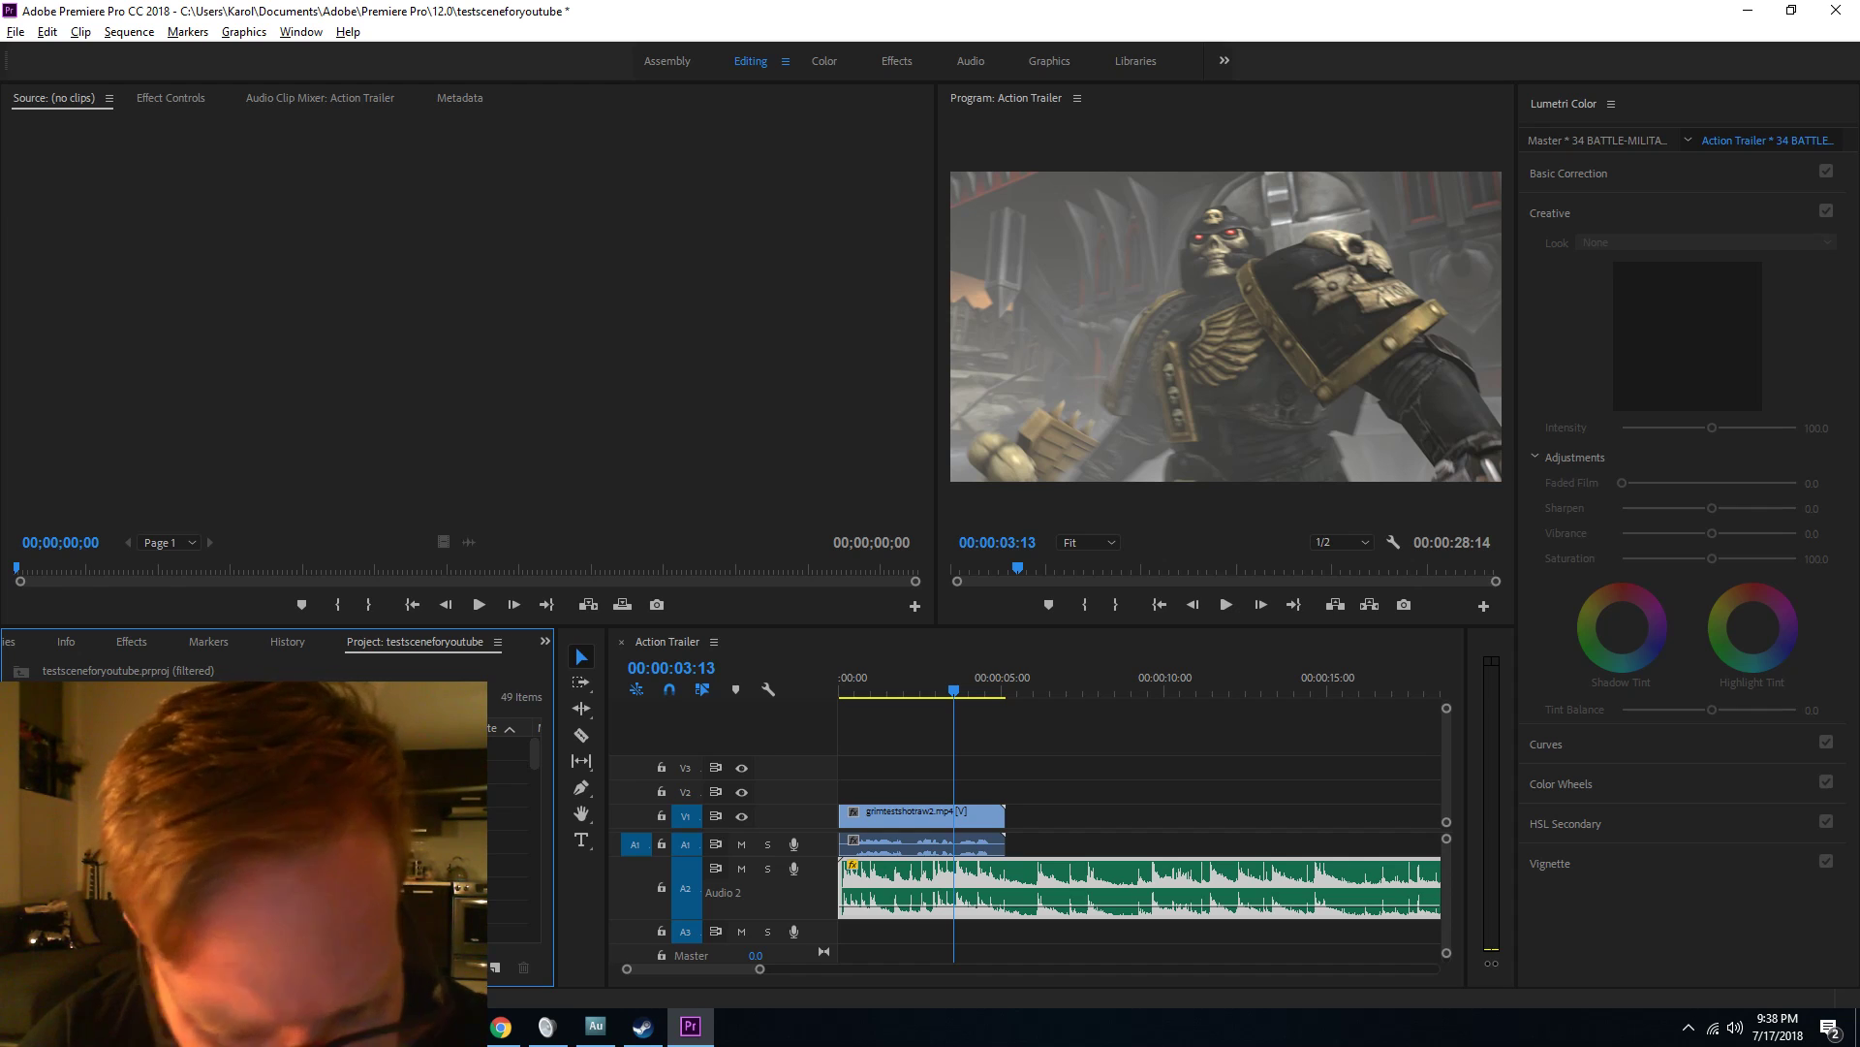
scroll(277, 840, "down", 6)
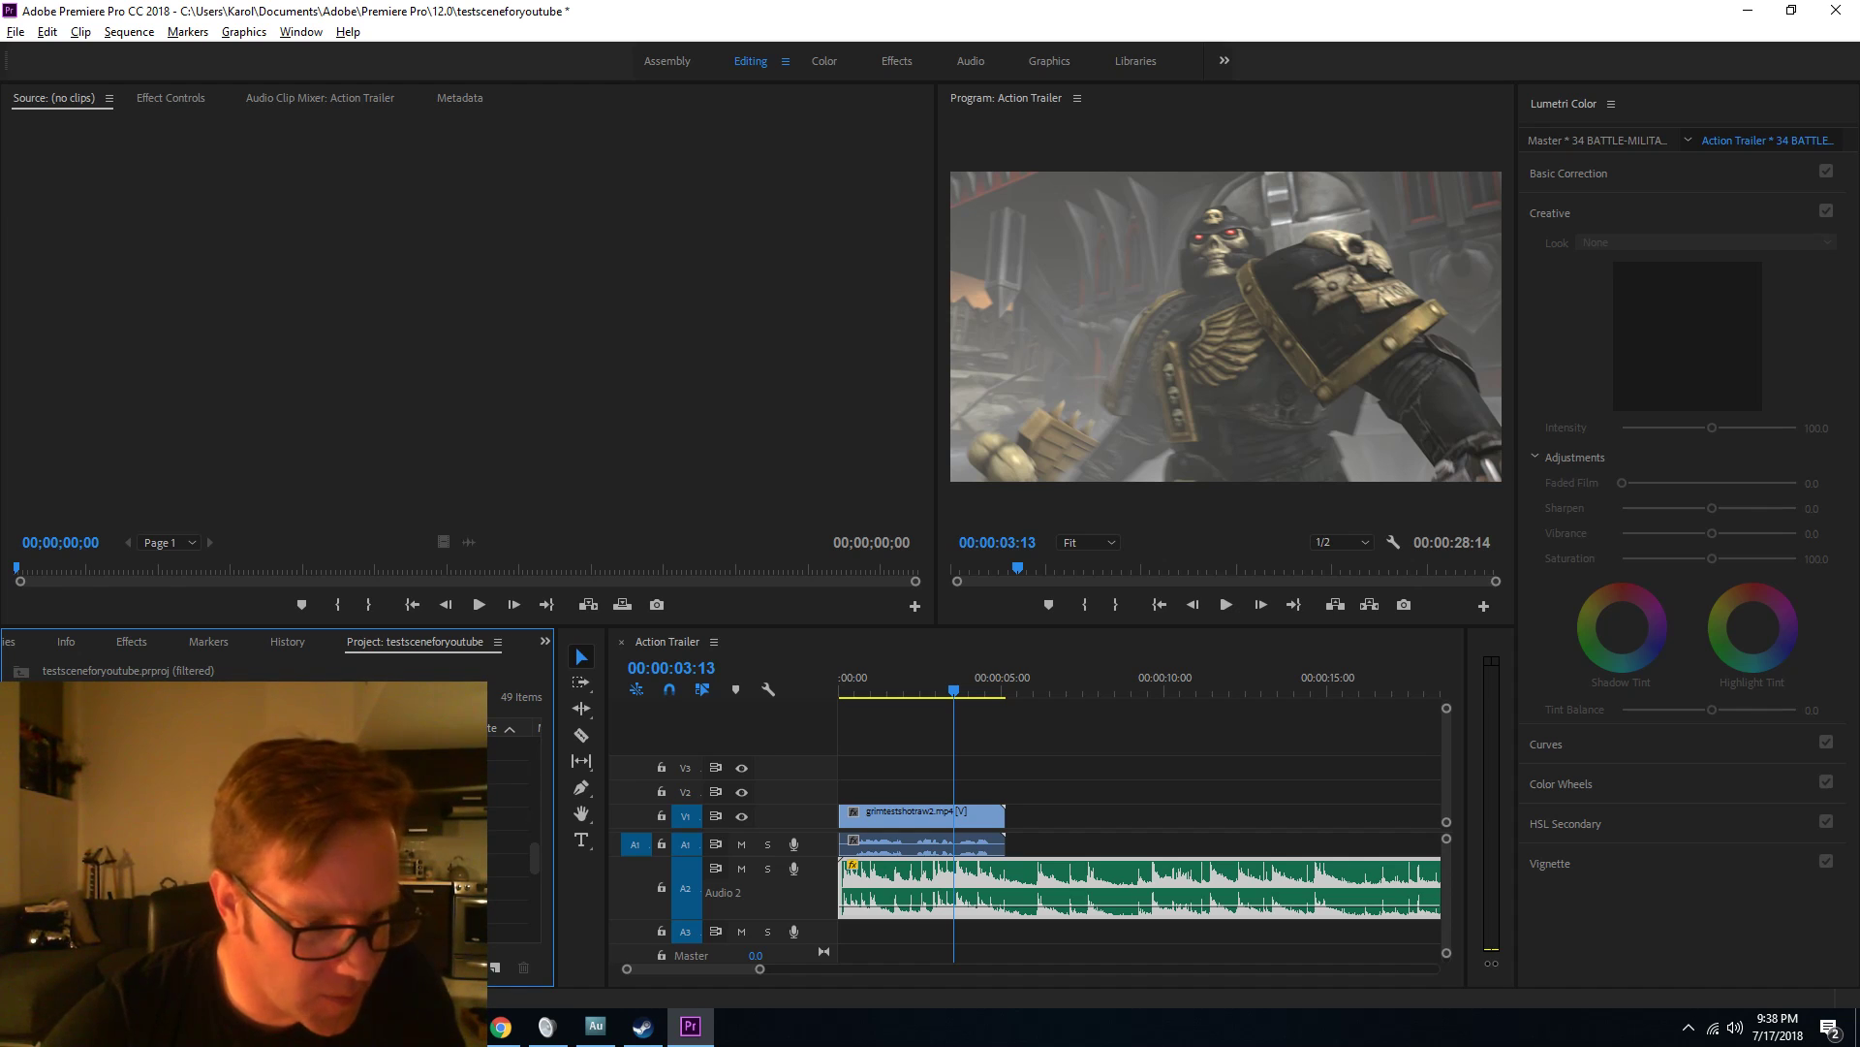
double_click(68, 864)
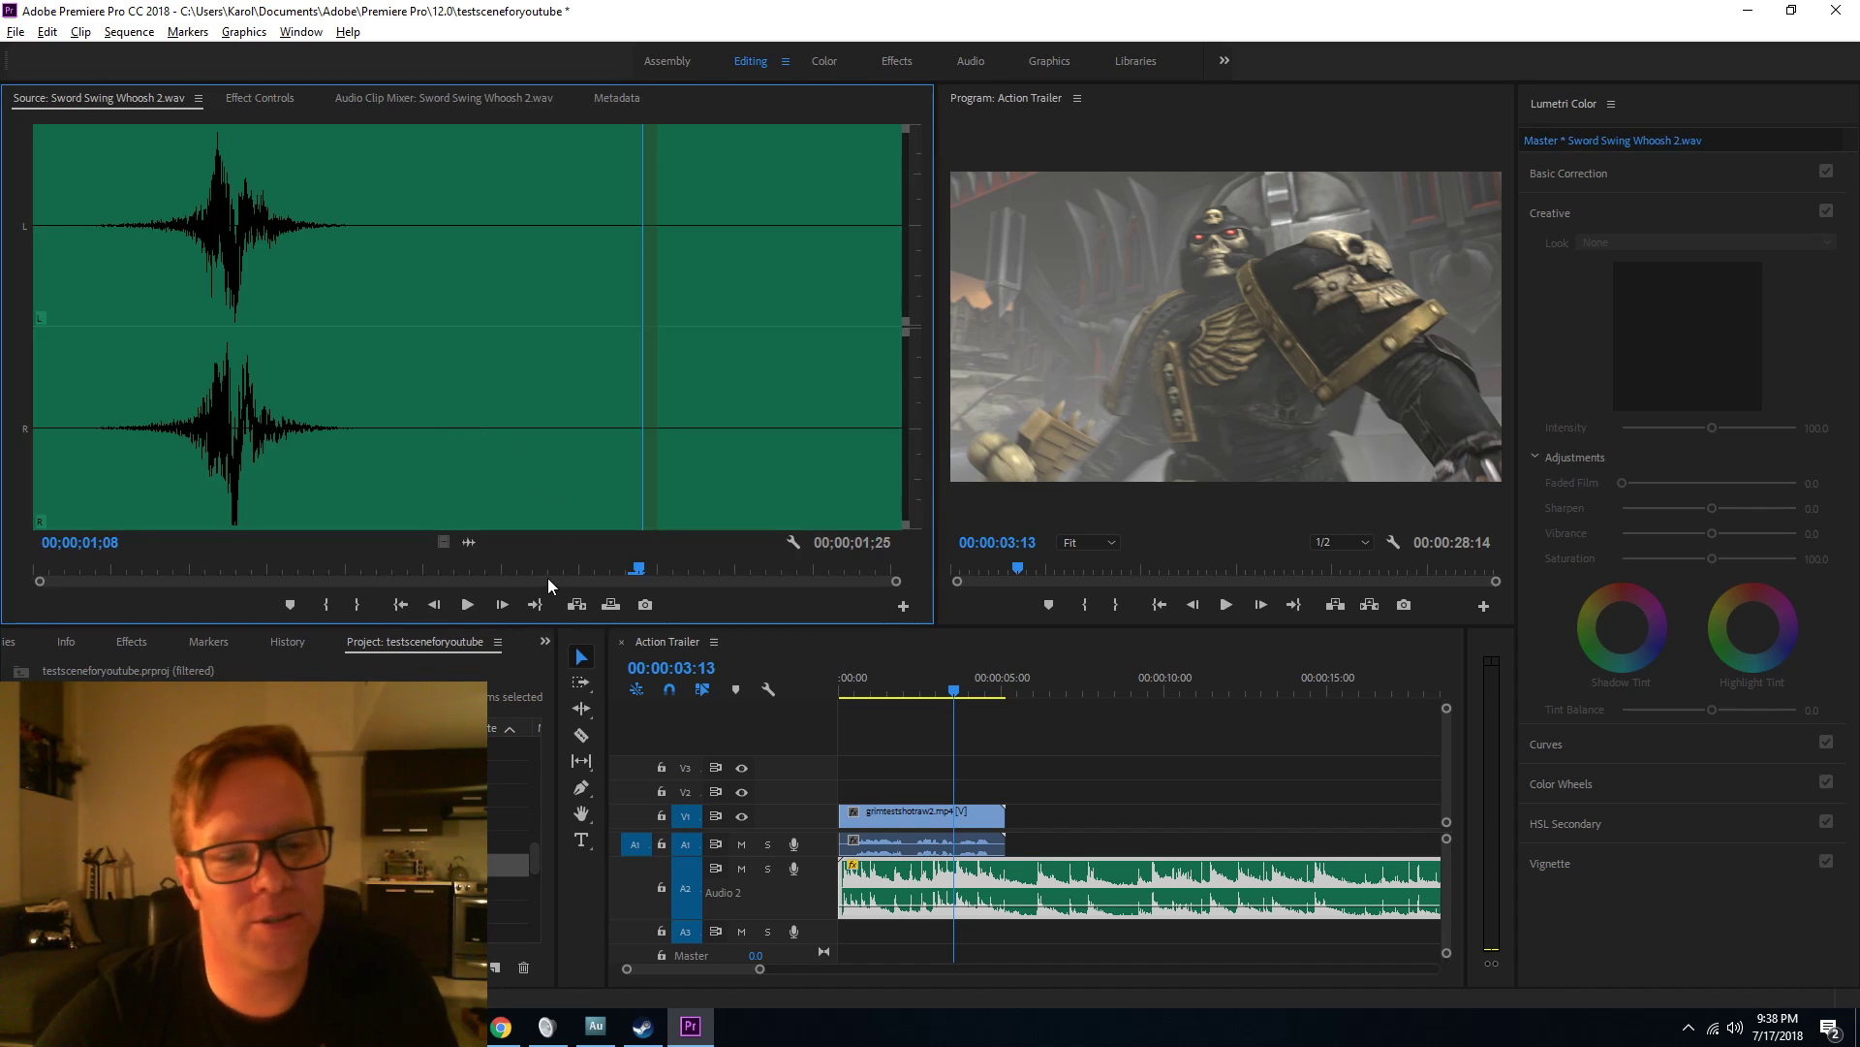
Audition Sword Swing Whoosh 2.wav, Sword Swing Whoosh 3.wav and Sword Swing Whoosh.wav from near their beginnings.
left_click(113, 568)
key("space")
key("space")
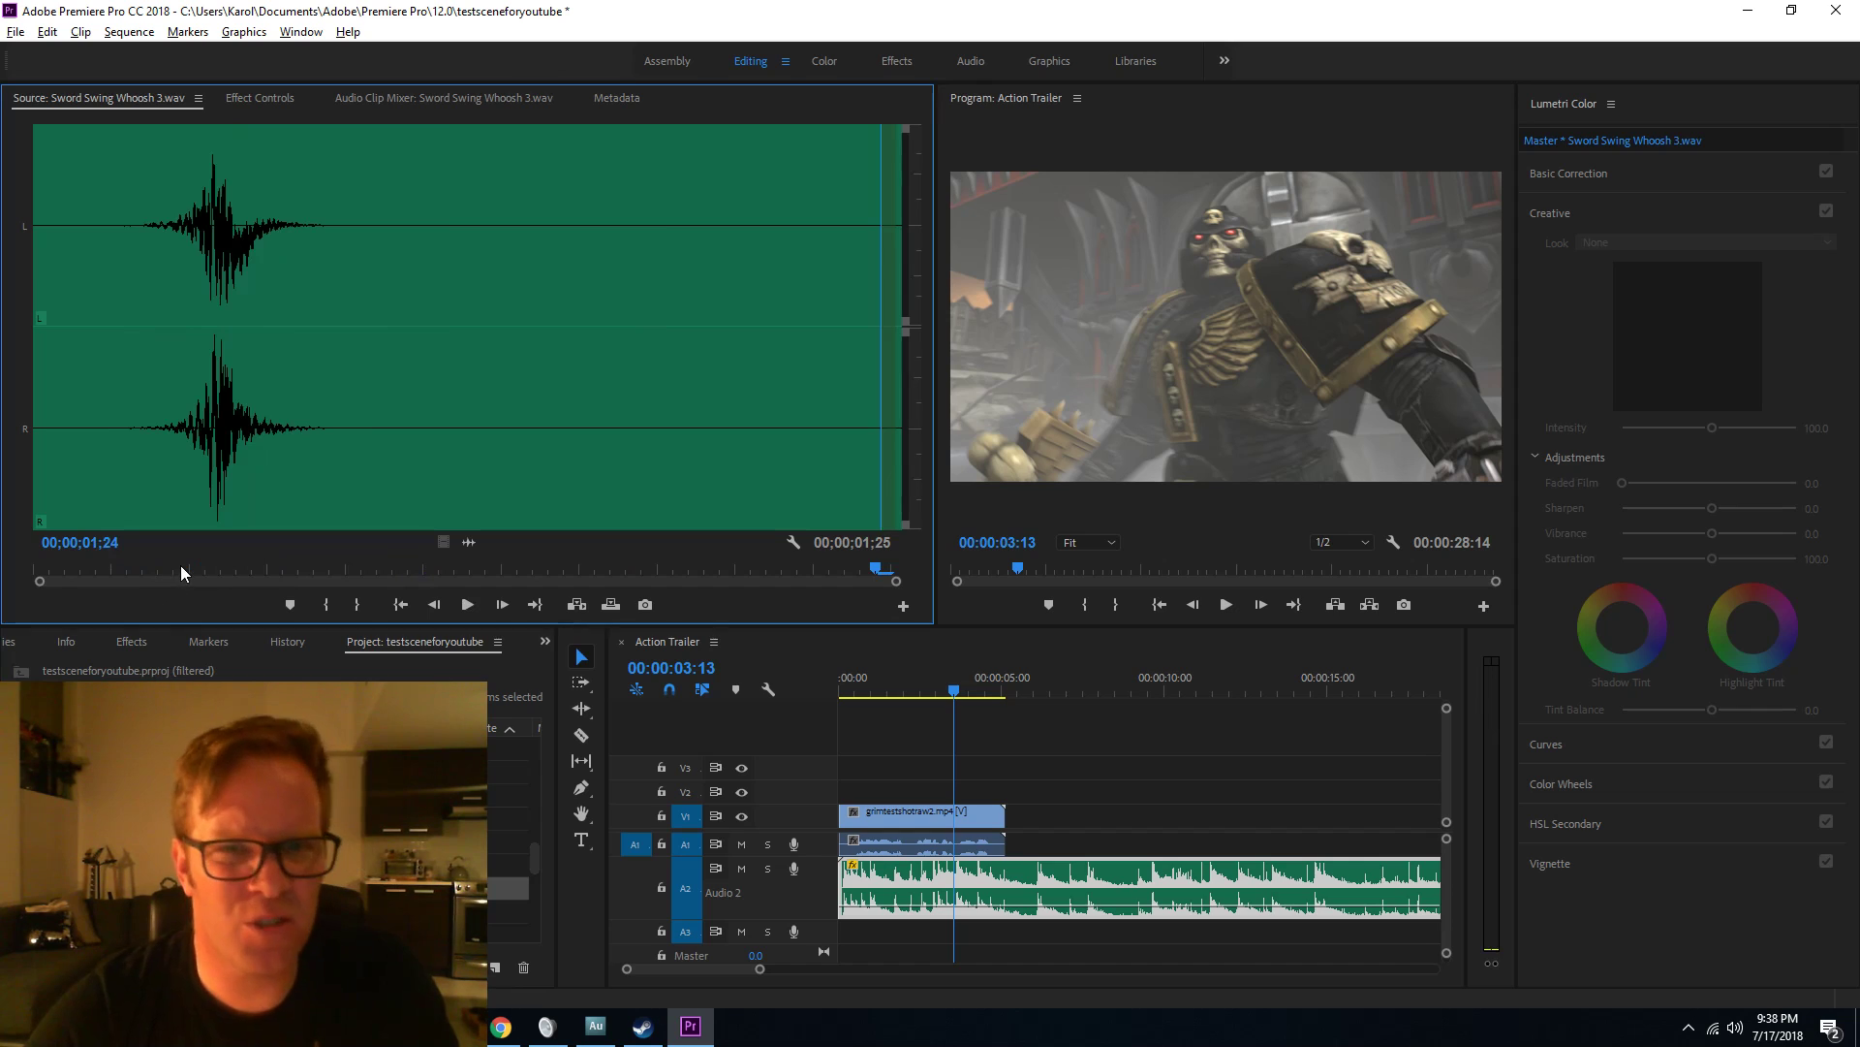
left_click(118, 570)
key("space")
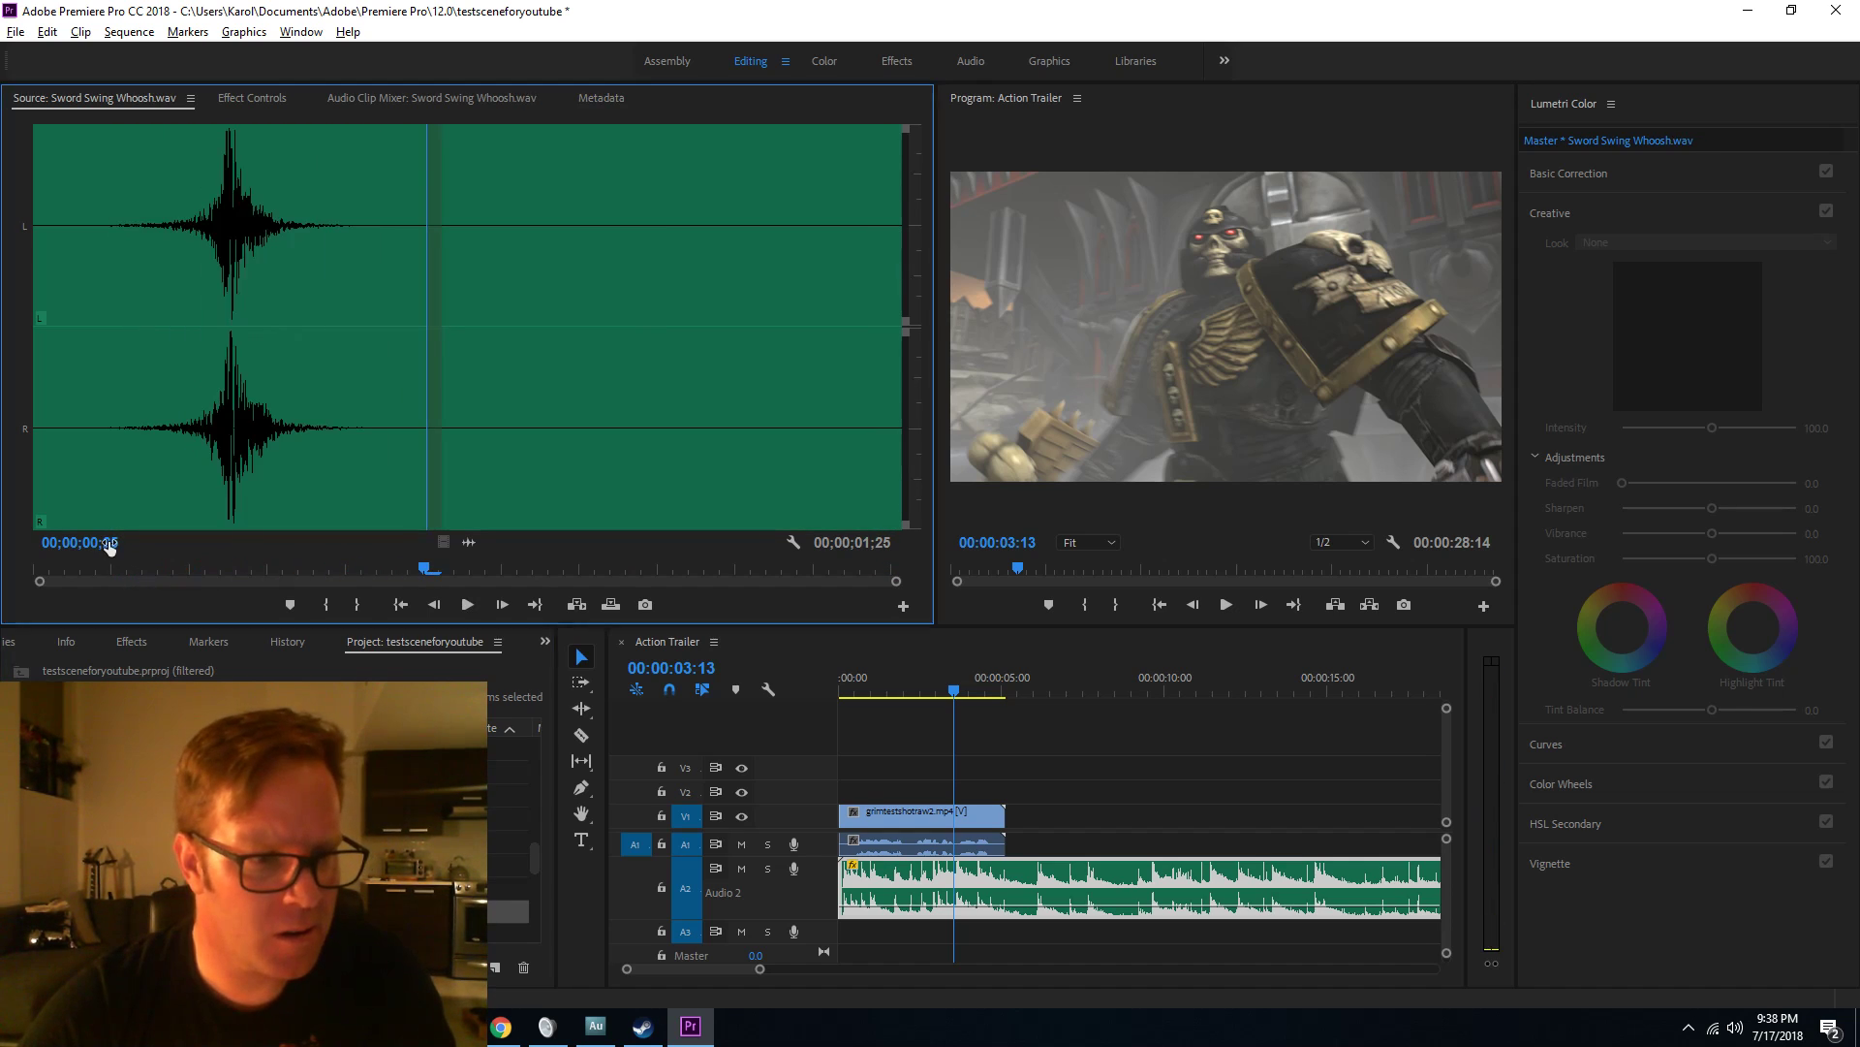
left_click(115, 570)
key("space")
key("space")
Place Sword Swing Whoosh.wav on audio track A3 and align it with the chaplain's hammer swing, starting at about 00:00:02:07.
left_click_drag(108, 887, 901, 937)
scroll(877, 688, "up", 3, "alt")
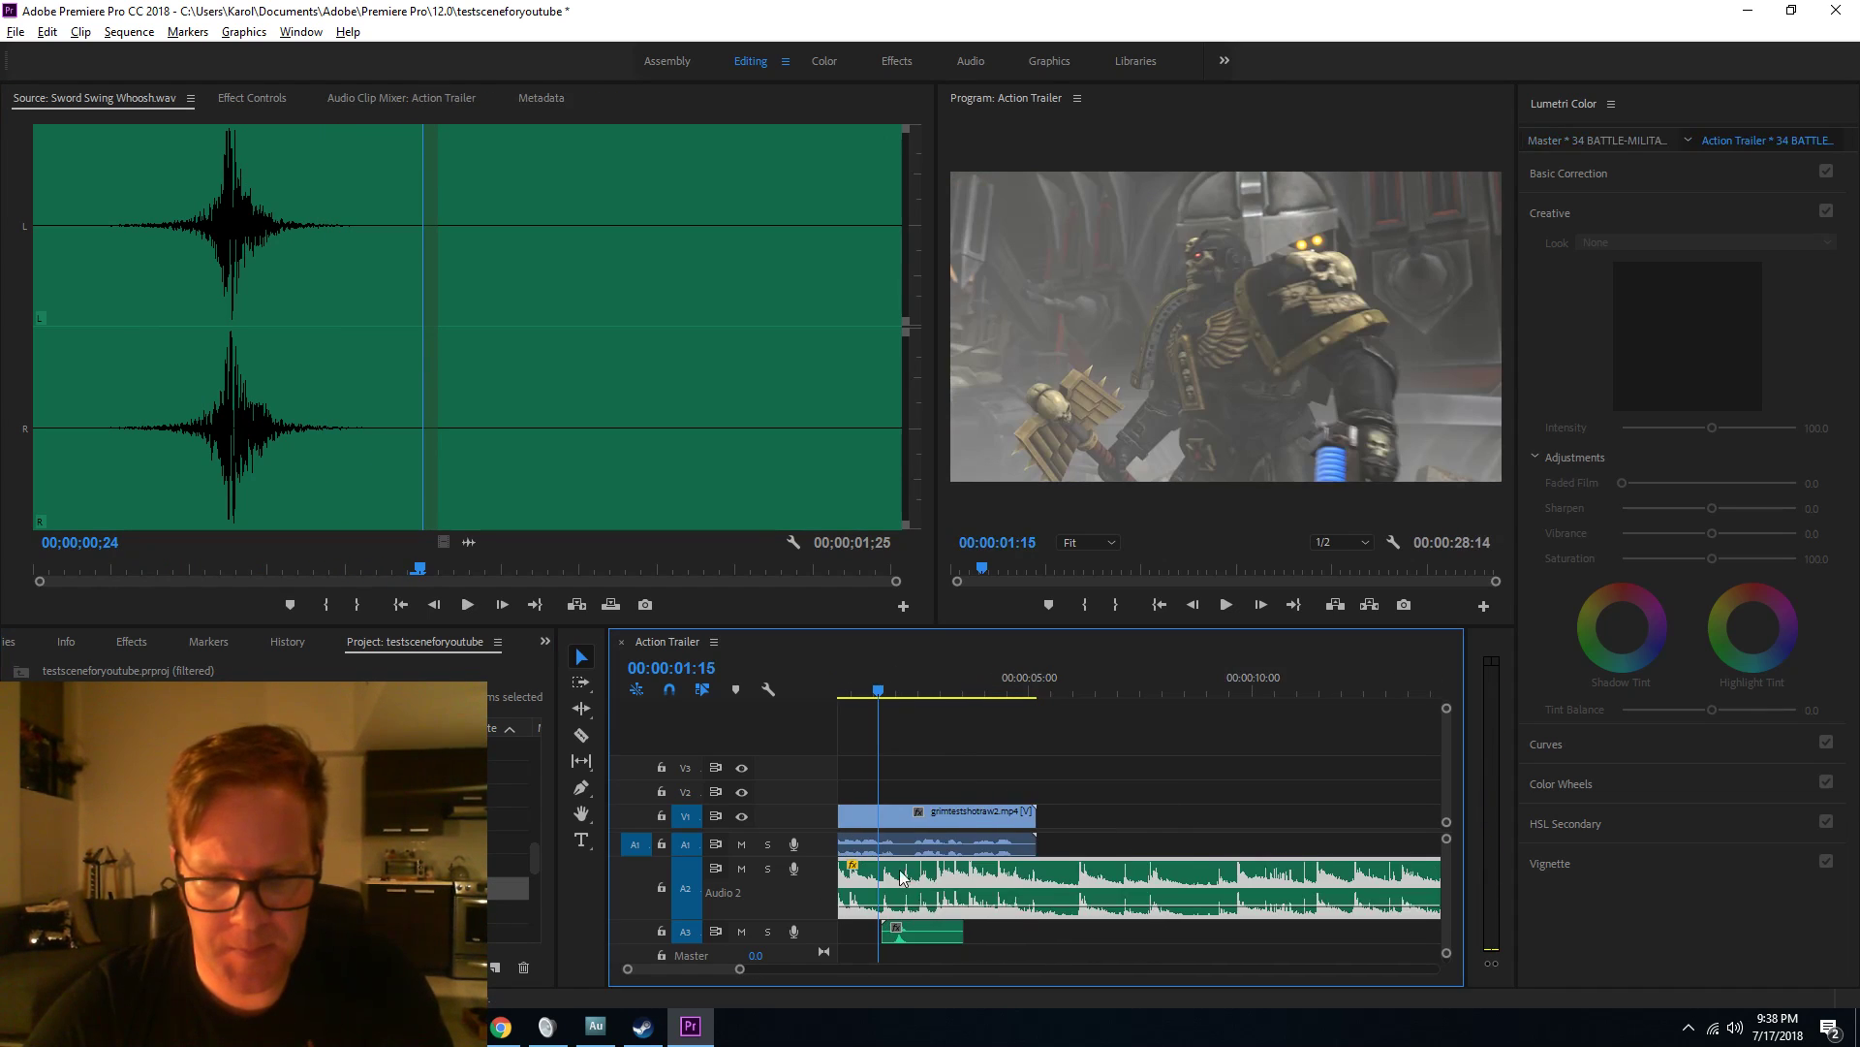
left_click_drag(684, 968, 678, 968)
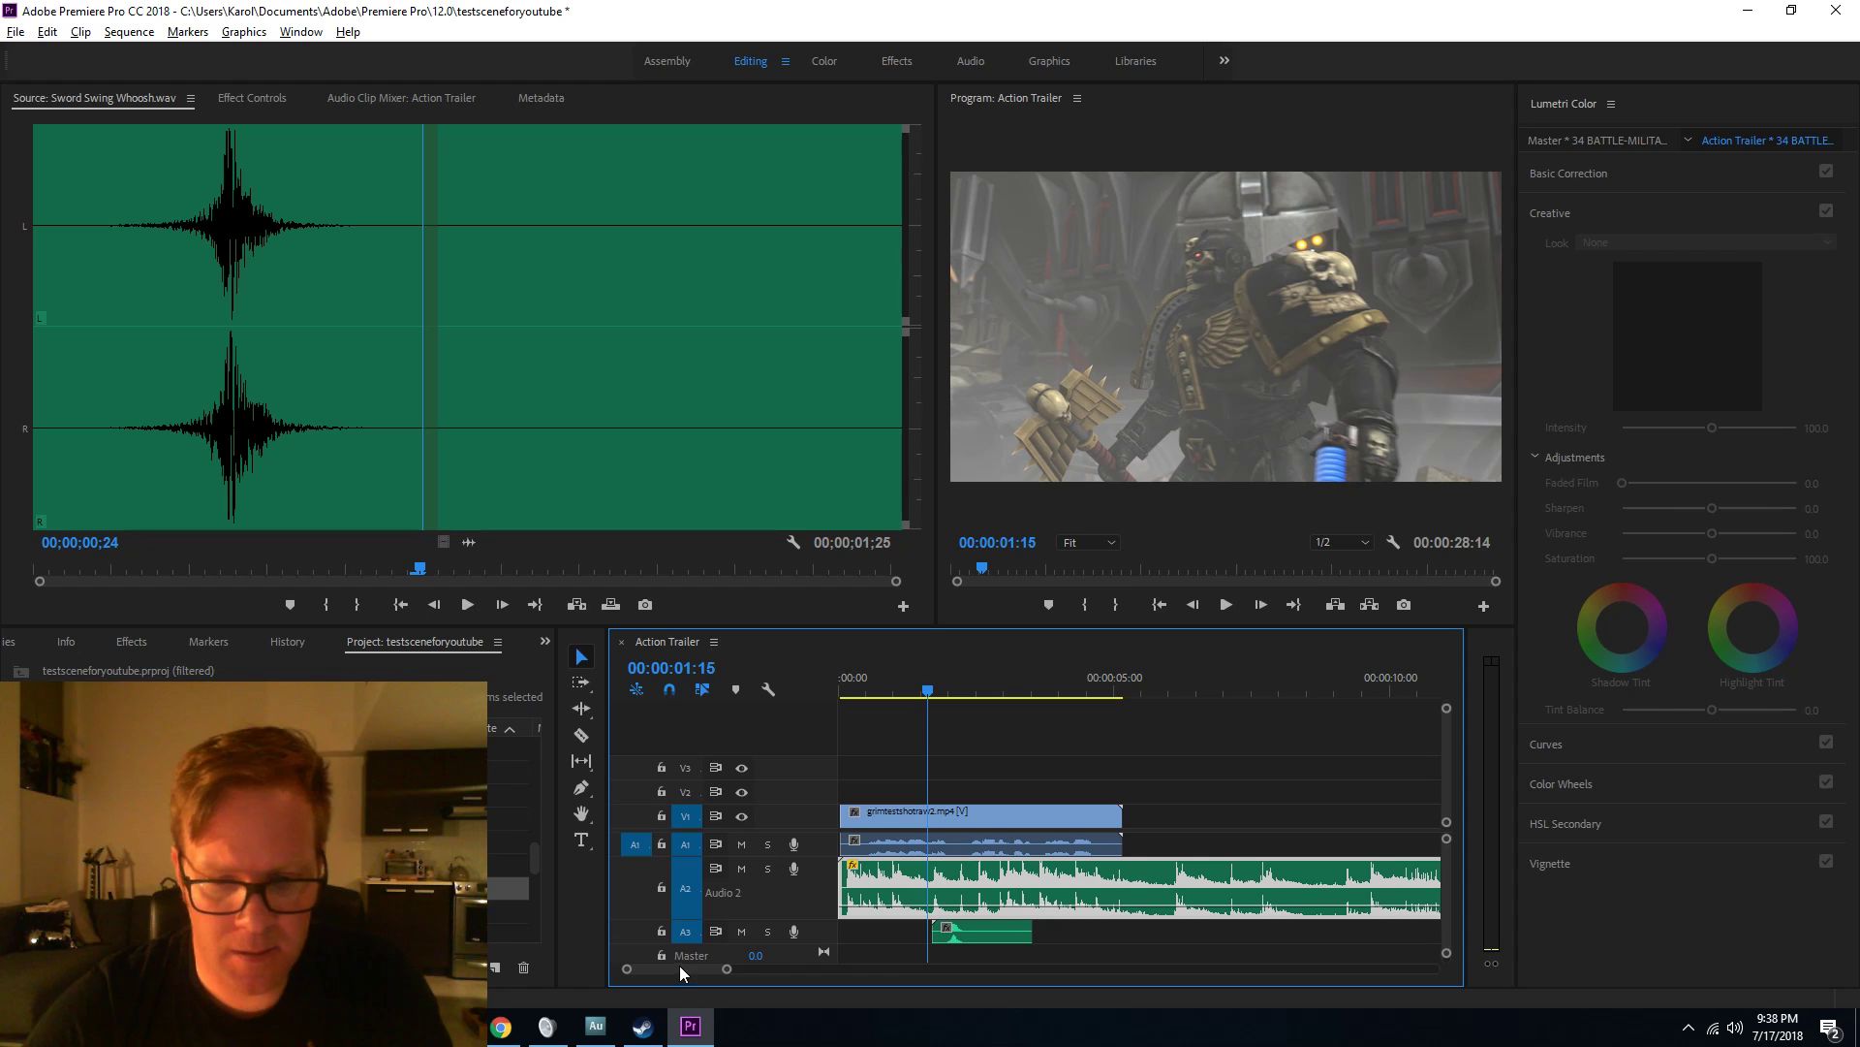
left_click_drag(862, 680, 983, 717)
left_click_drag(1003, 932, 1012, 933)
scroll(971, 951, "up", 3, "alt")
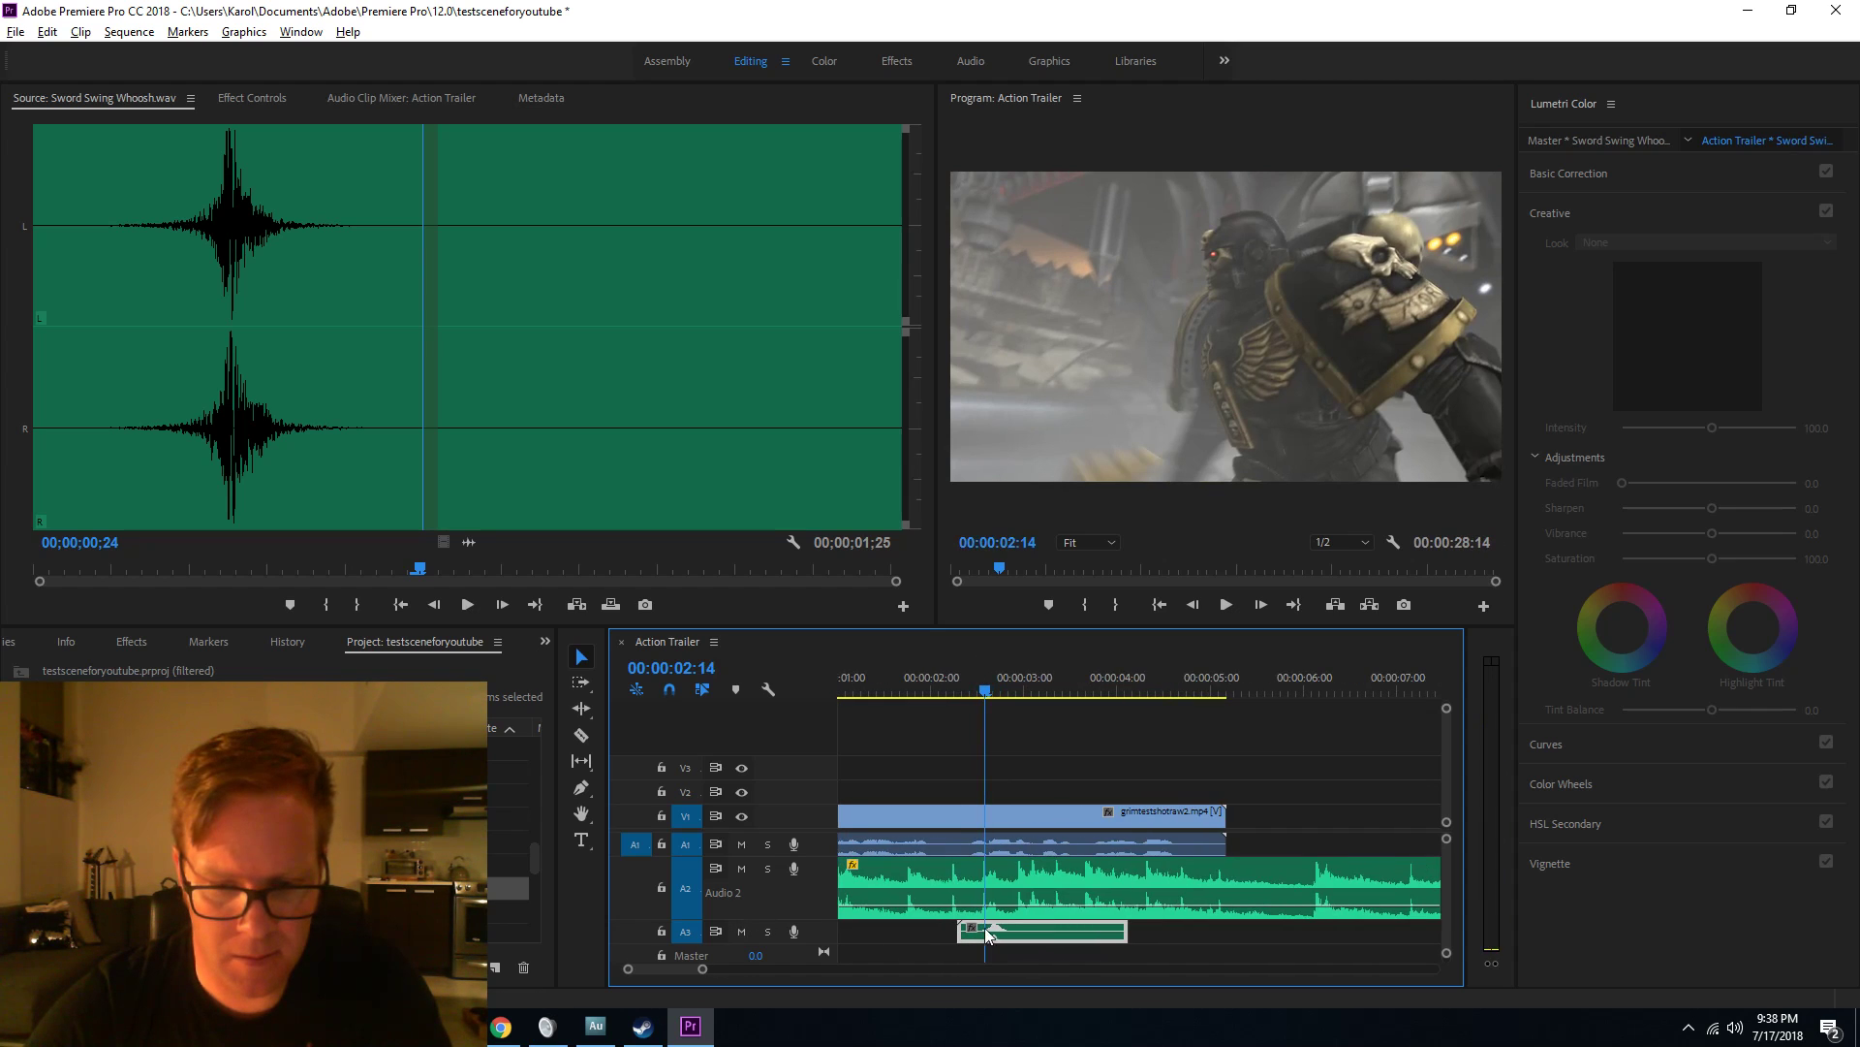
Expand track A3, play the hammer swing with the whoosh sound and return the playhead to 00:00:02:09.
double_click(805, 931)
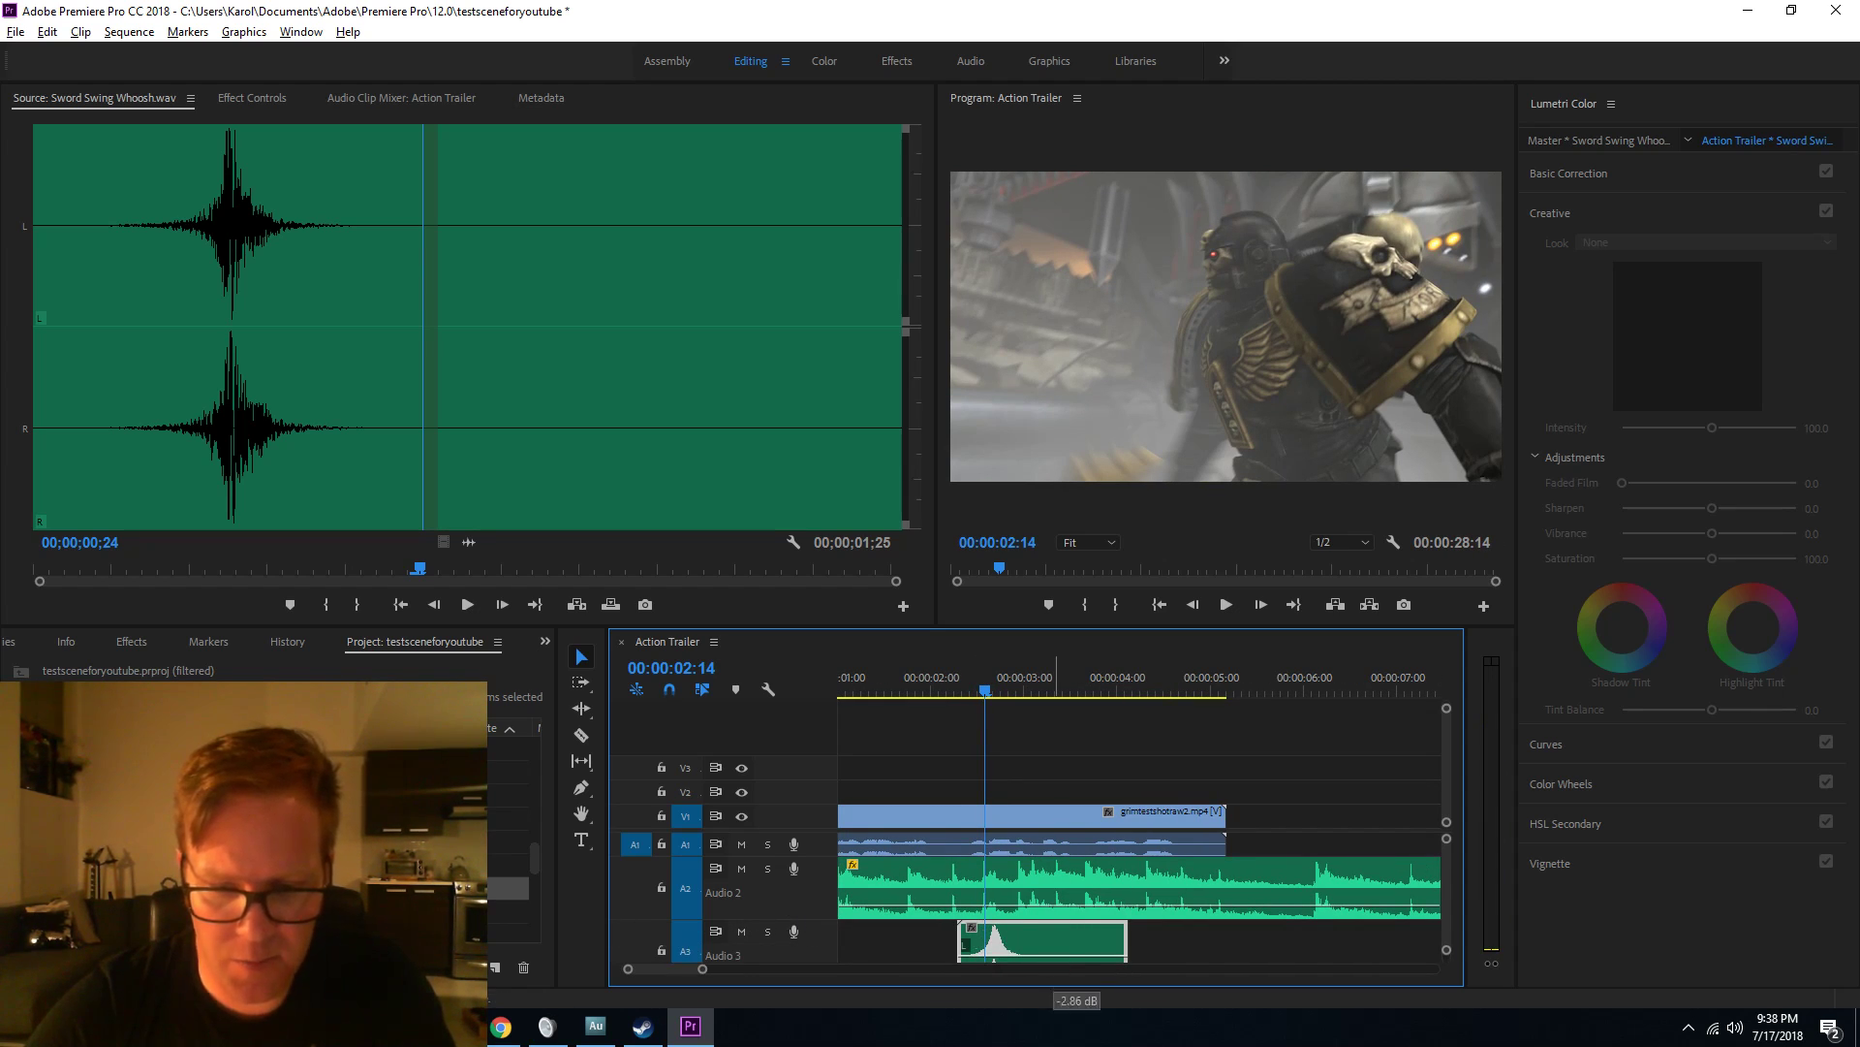
scroll(1447, 876, "down", 3)
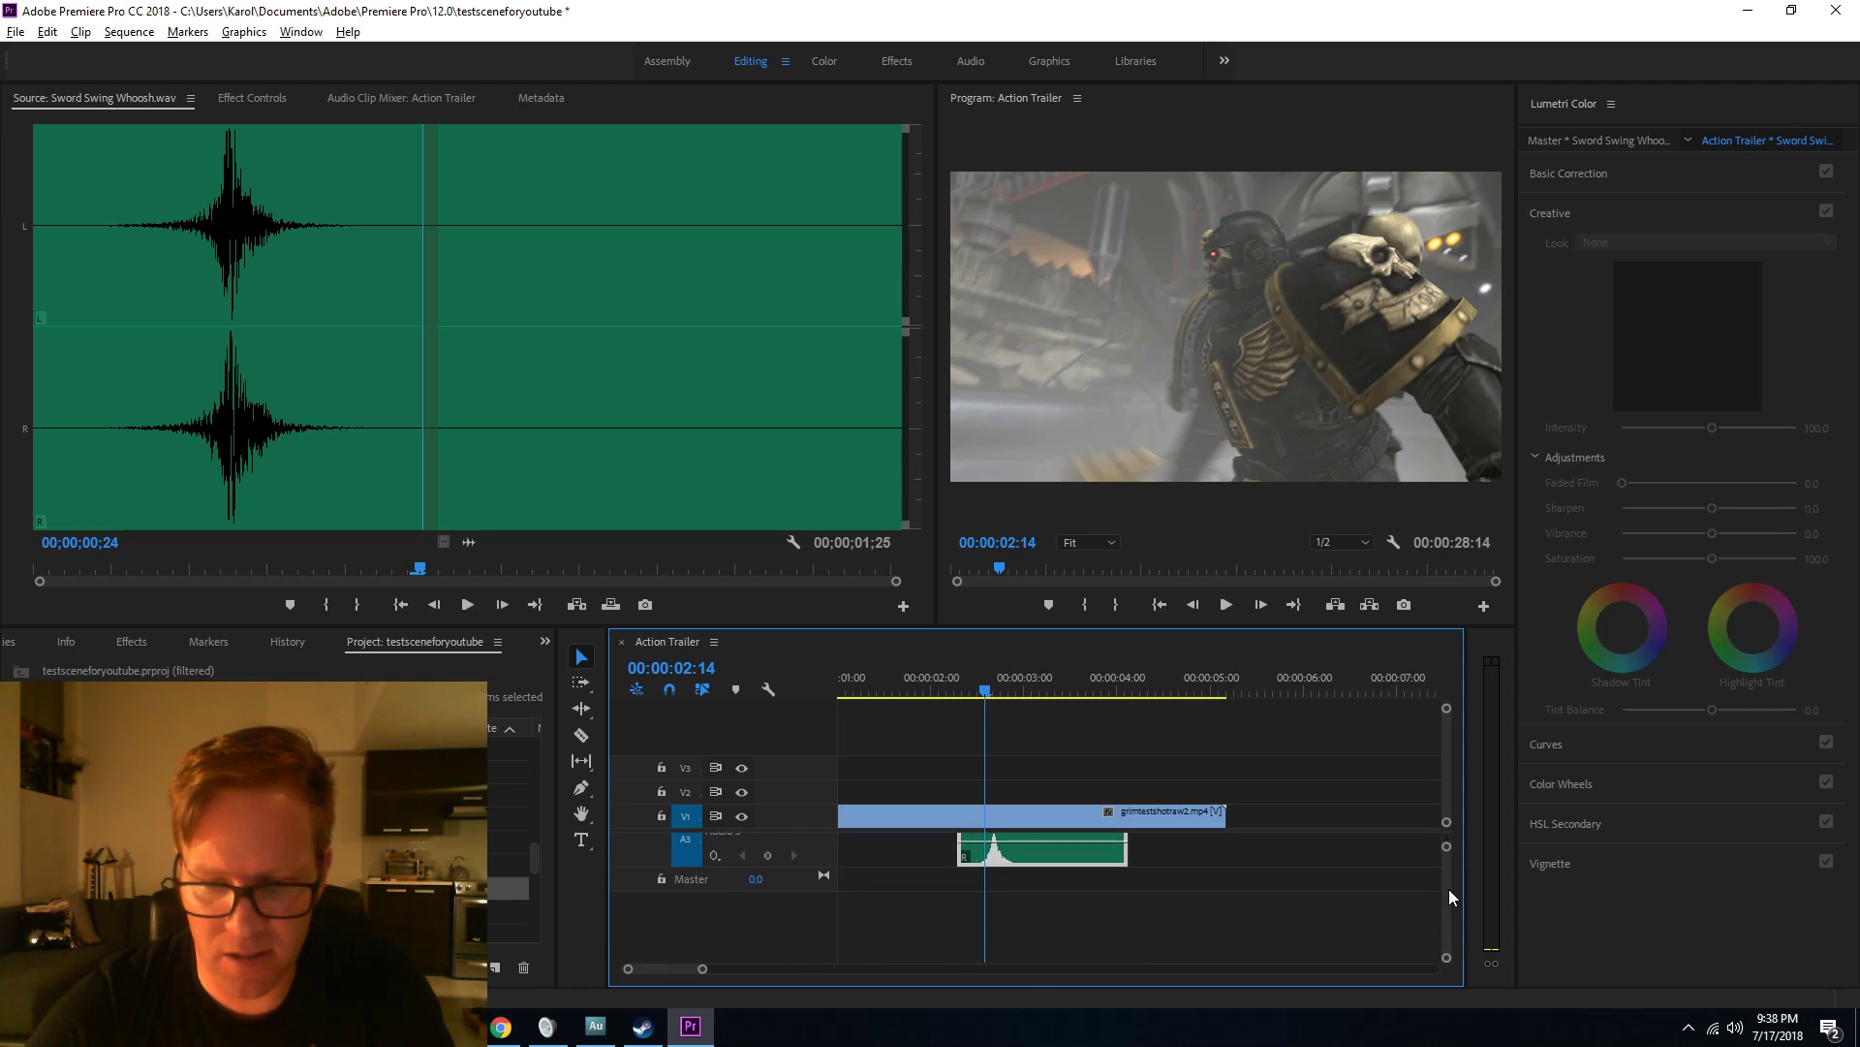
key("space")
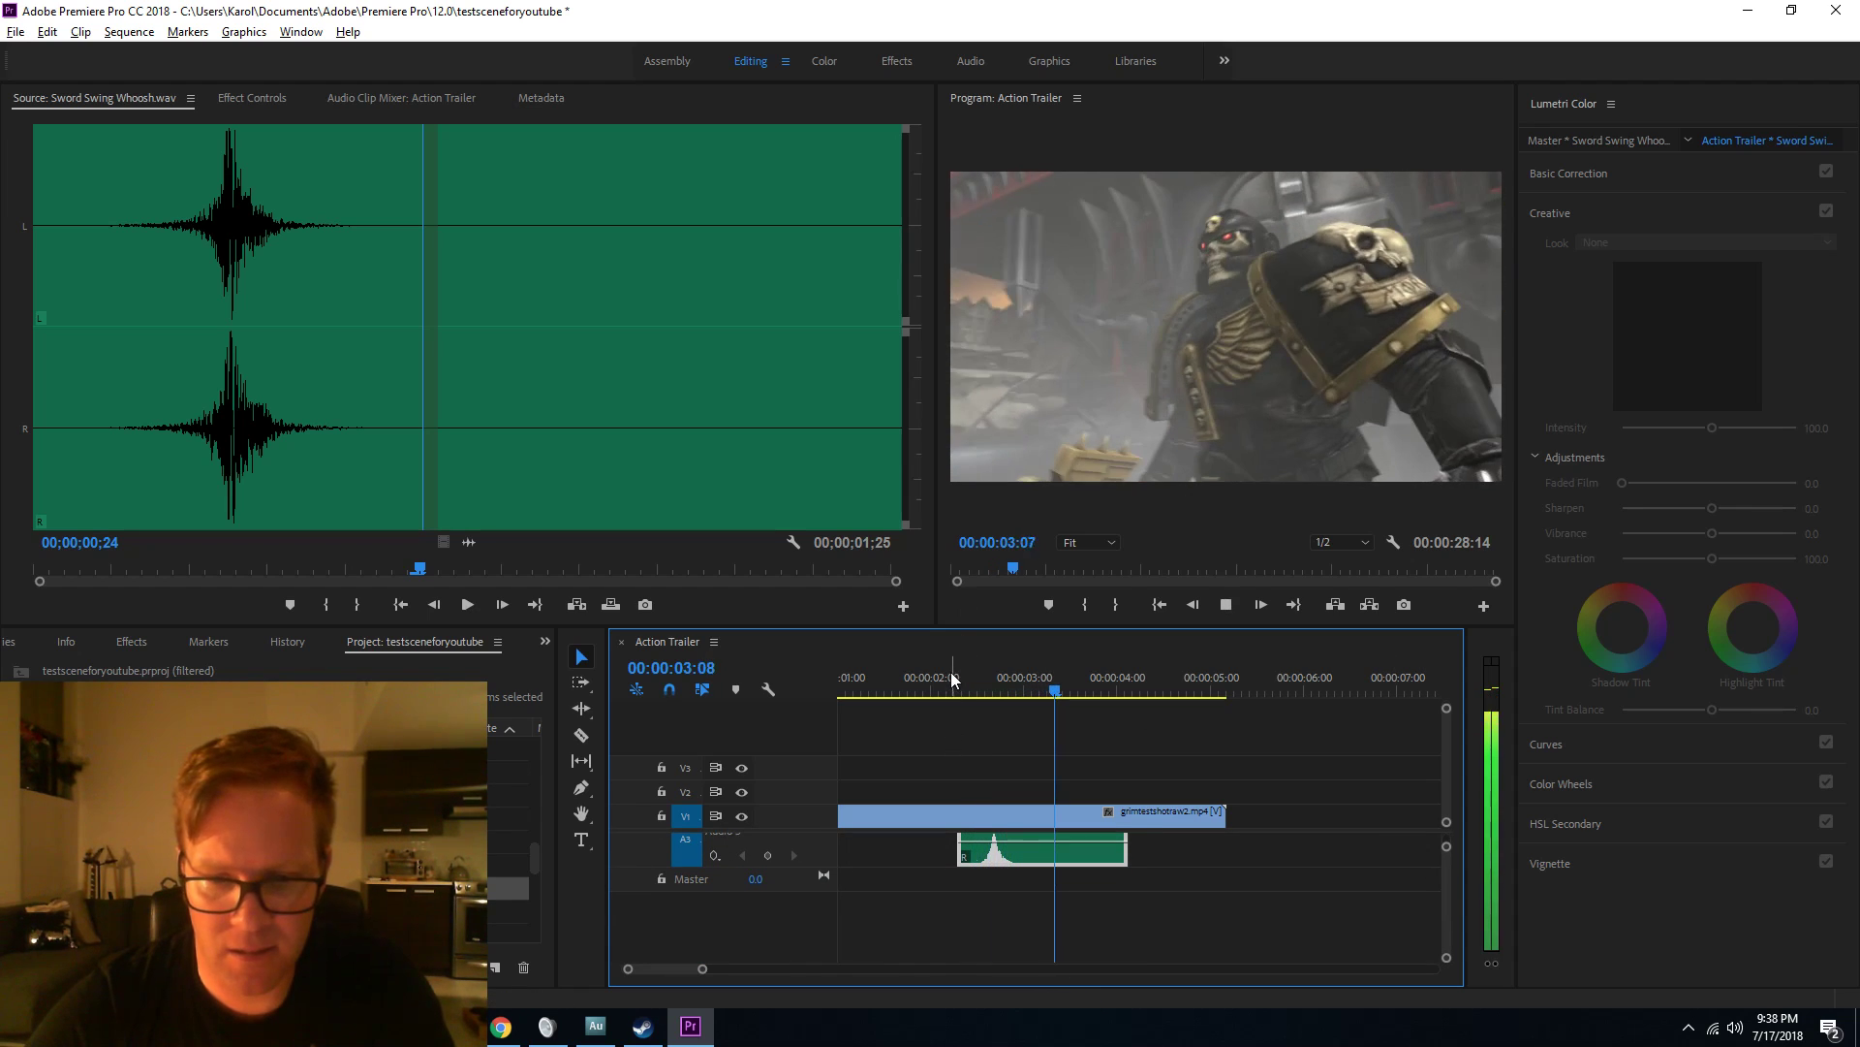
left_click(965, 680)
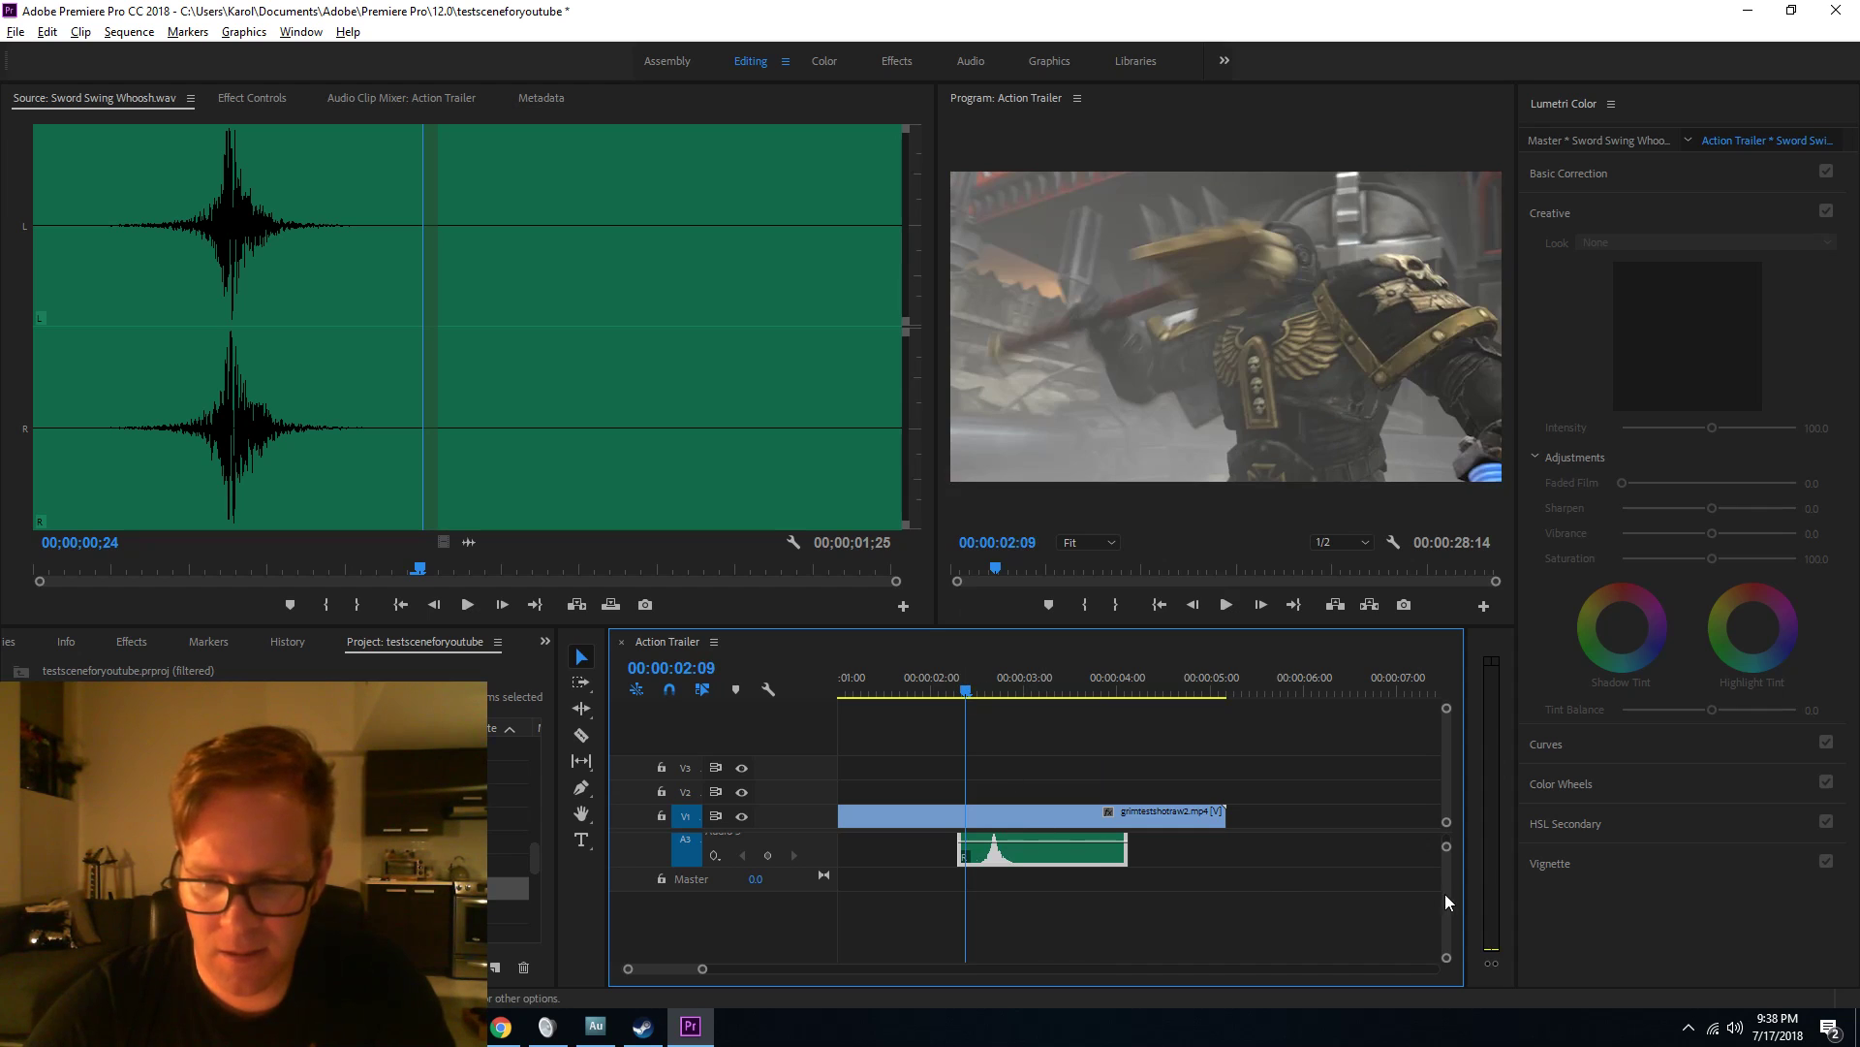
Bring the audio file grimstandandfightPROCESSED from the youtubedemo folder into the Action Trailer sequence, on a new track below A3.
mouse_move(547, 1026)
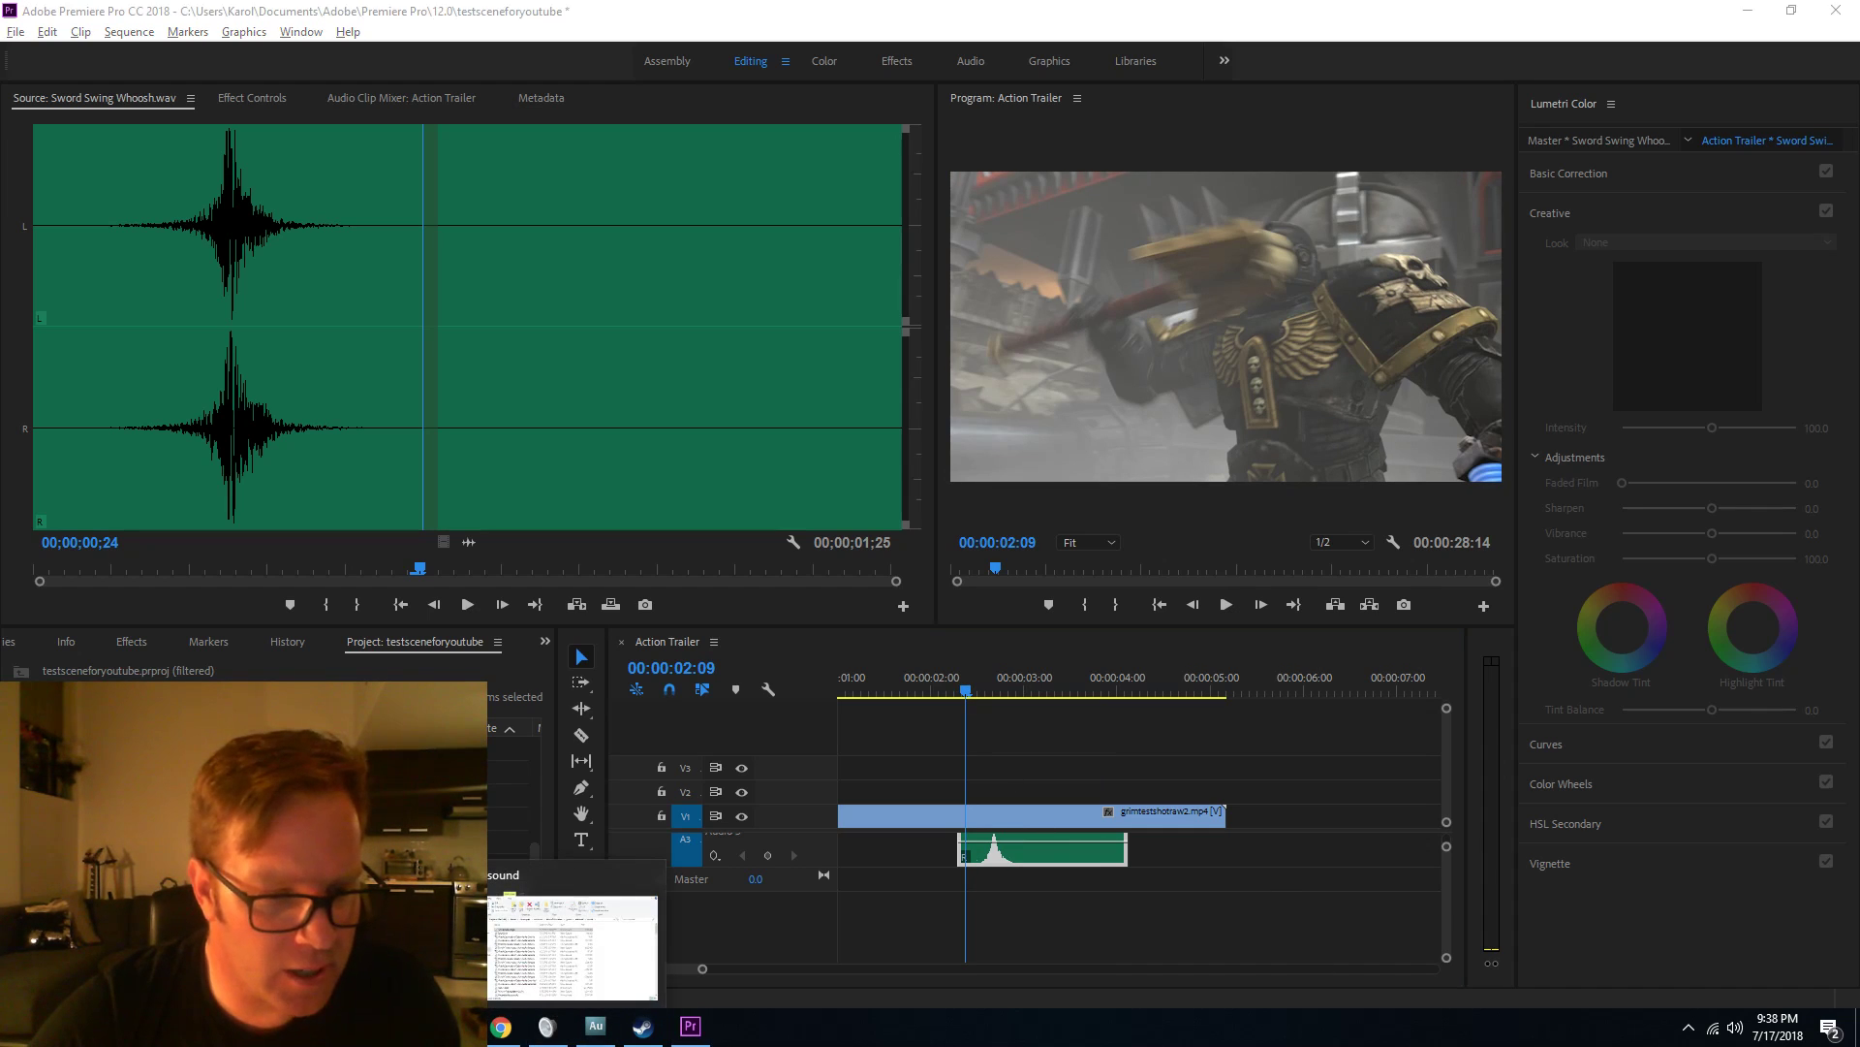
left_click(608, 921)
left_click(454, 1026)
left_click(361, 931)
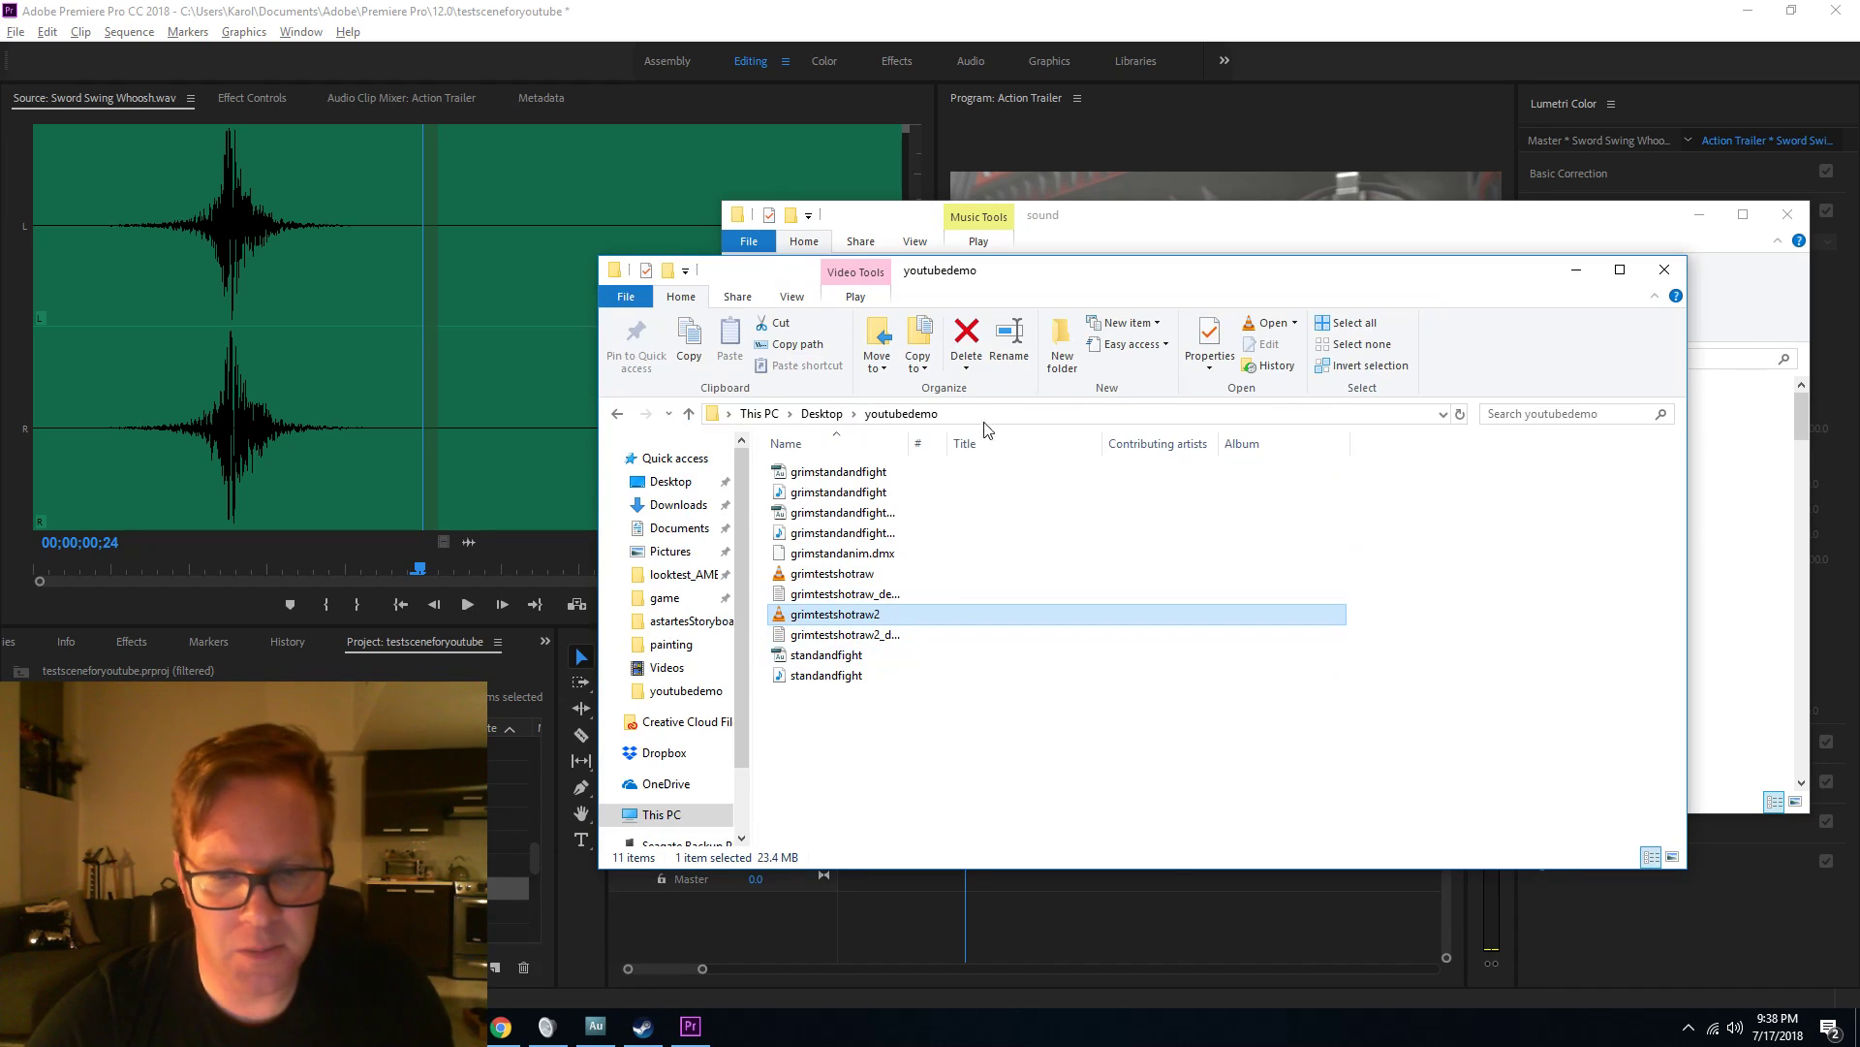
double_click(909, 443)
left_click(903, 540)
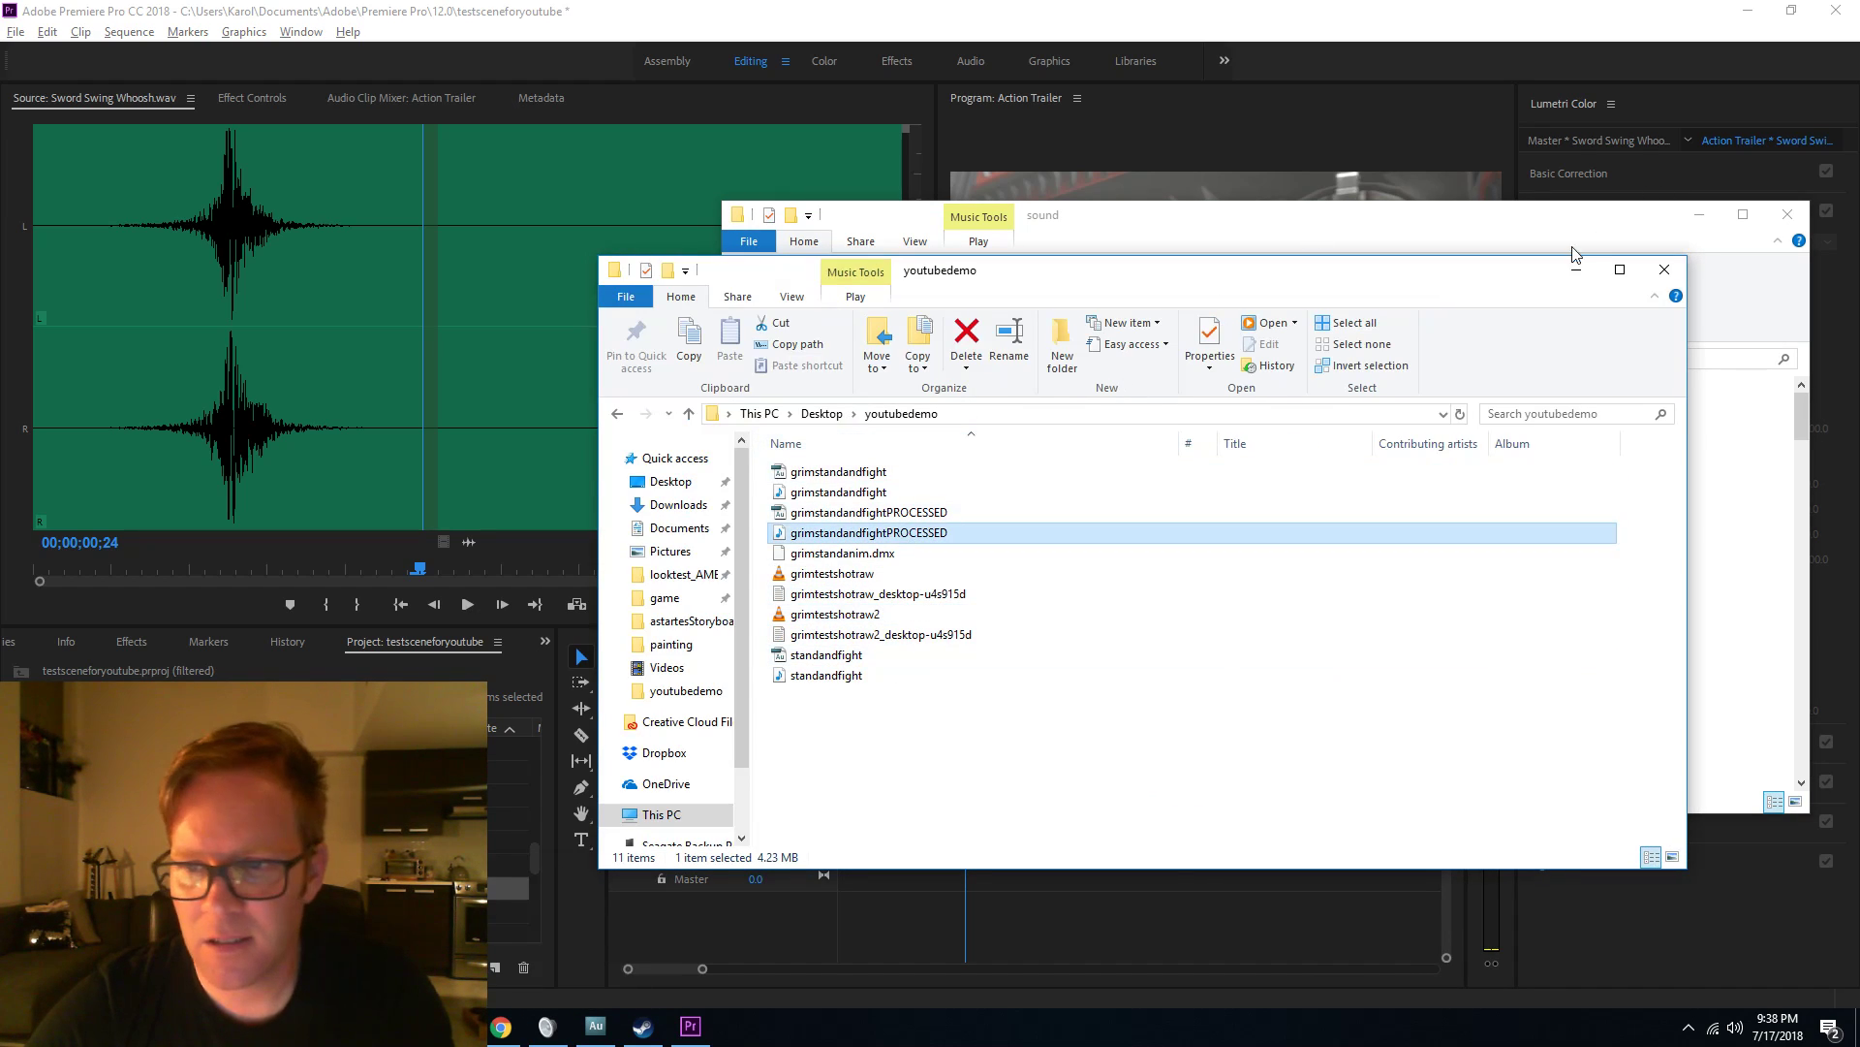
left_click_drag(854, 535, 929, 932)
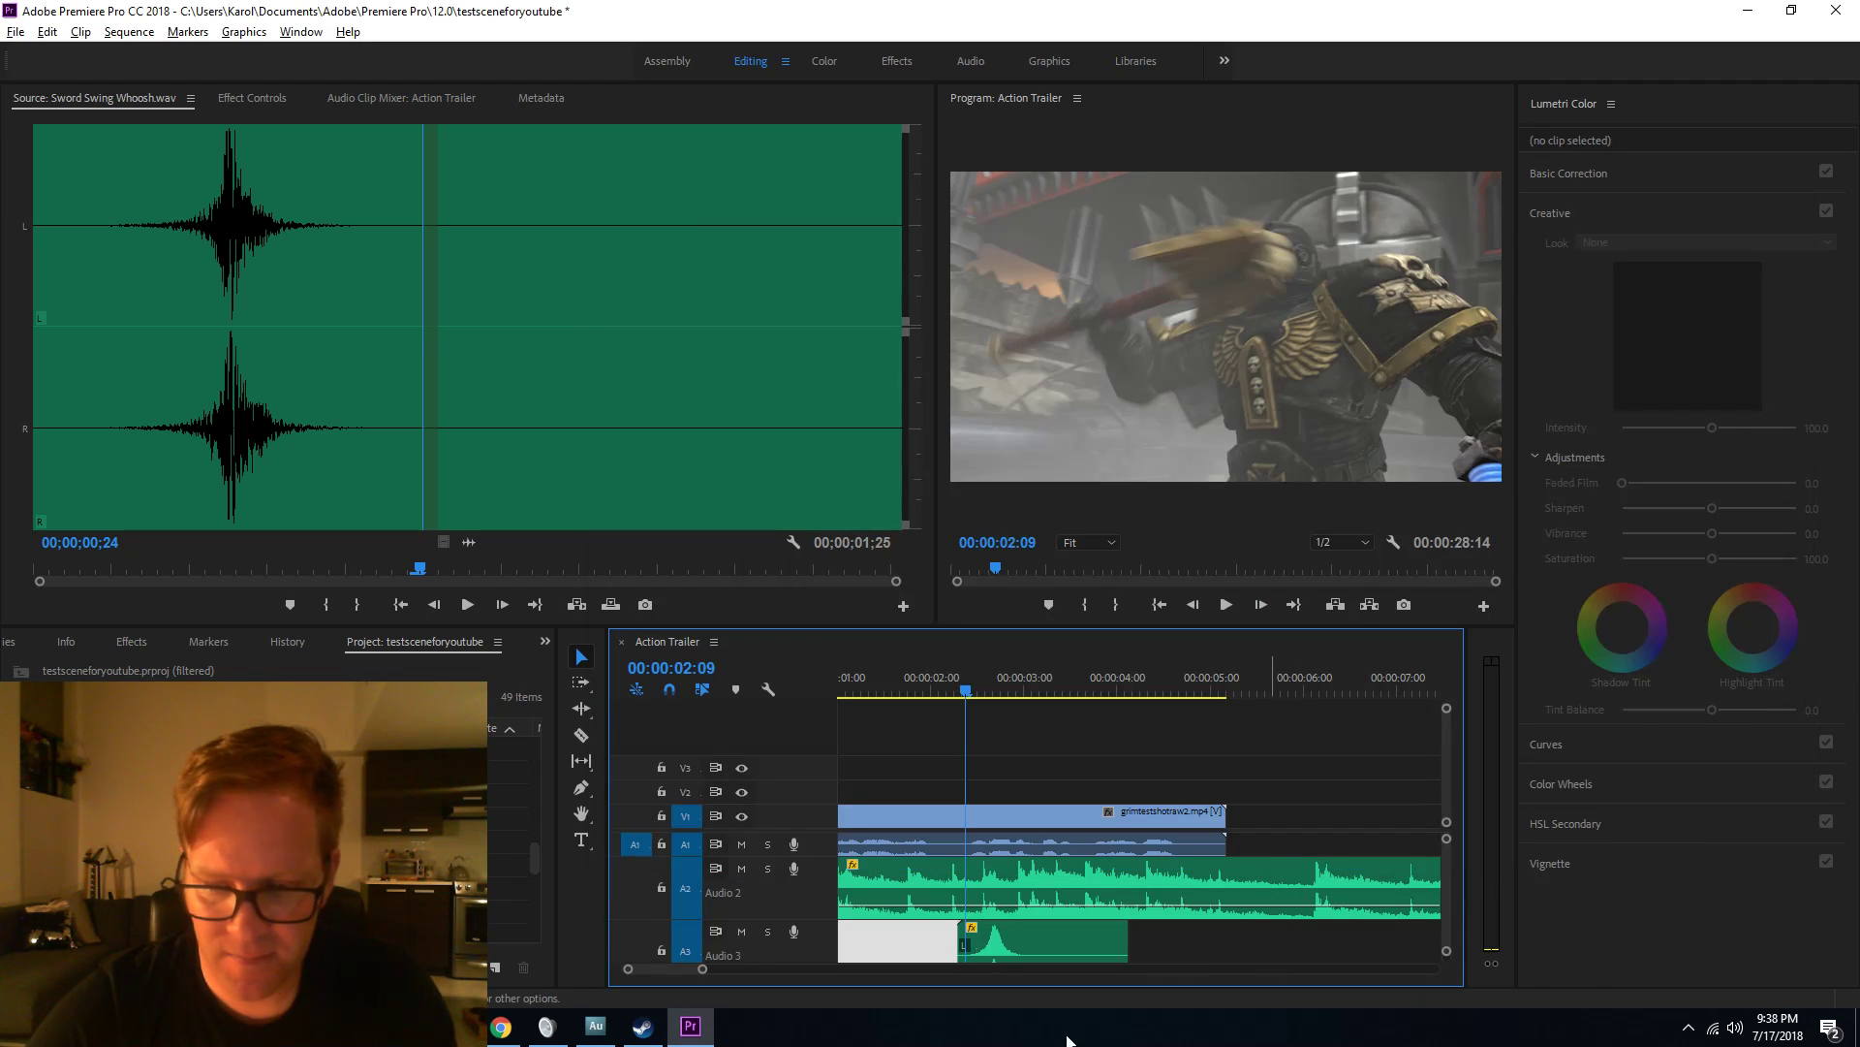
Move the grimstandandfightPROCESSED clip on track A4 to the start of the sequence.
scroll(816, 932, "down", 1)
key("minus")
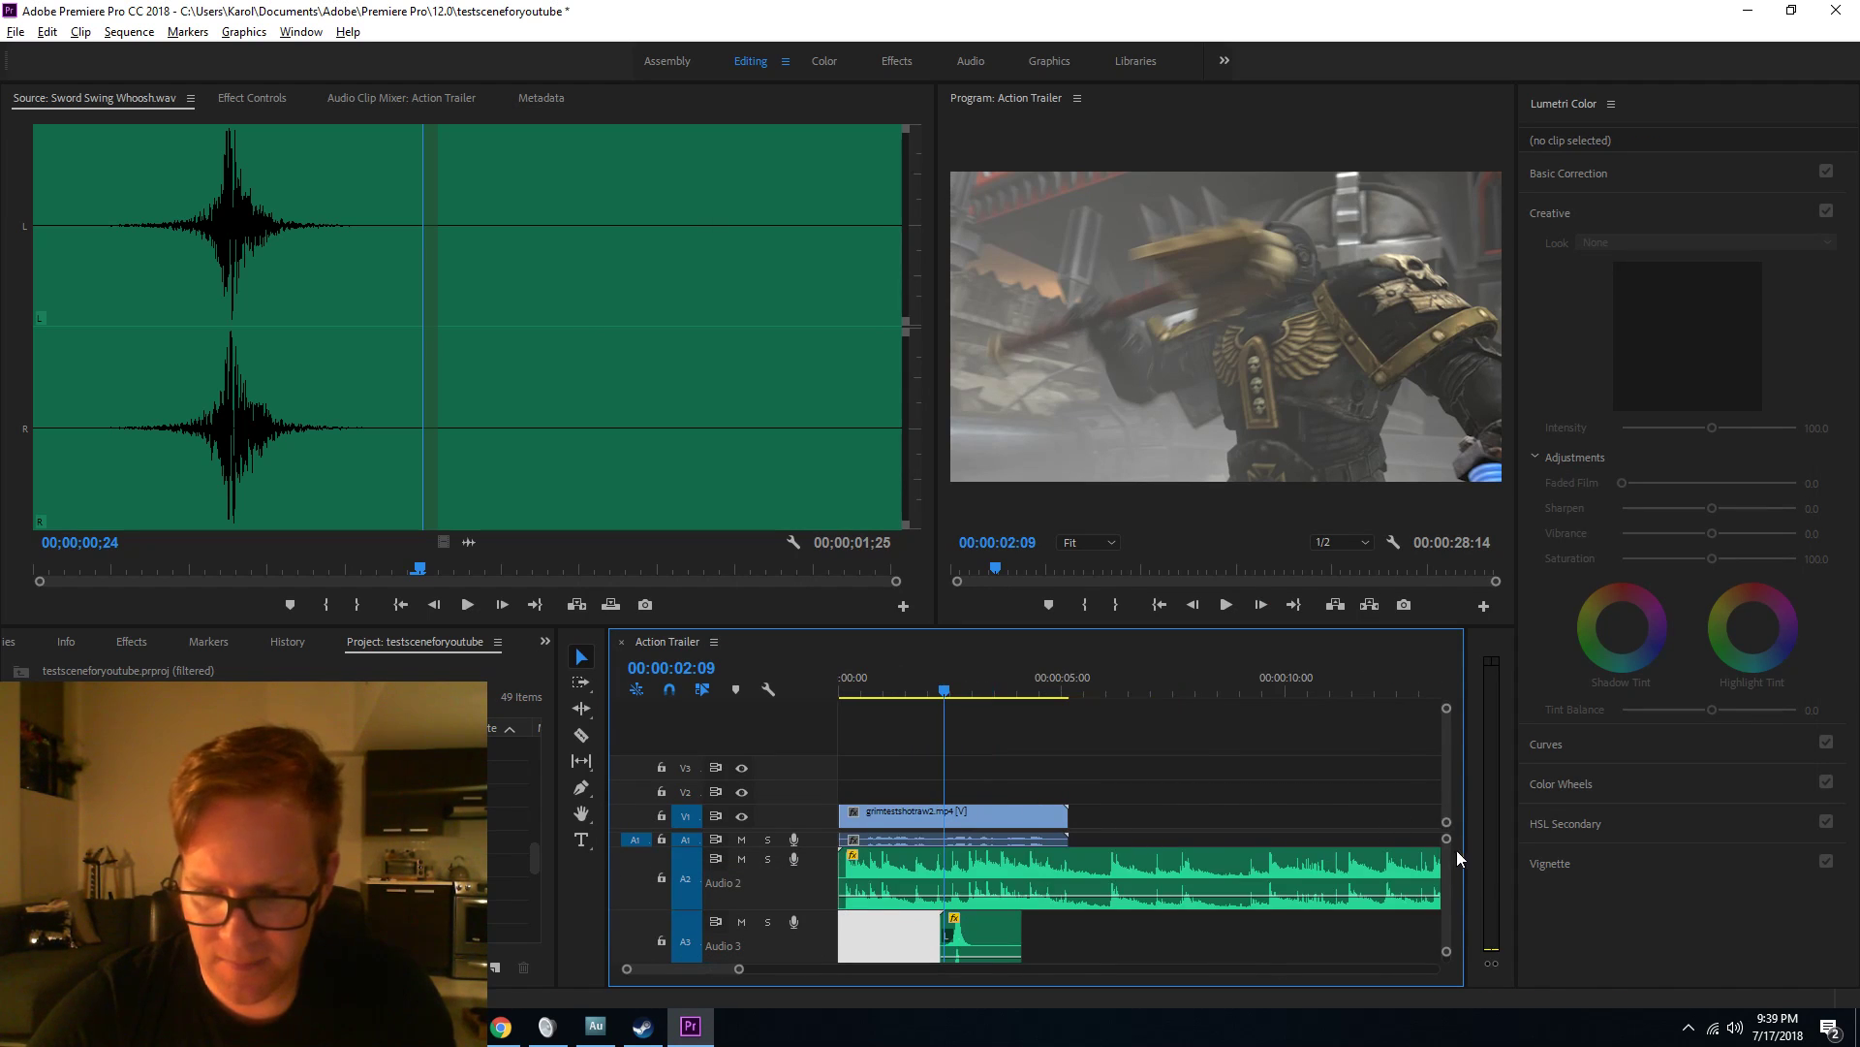
scroll(1446, 854, "down", 3)
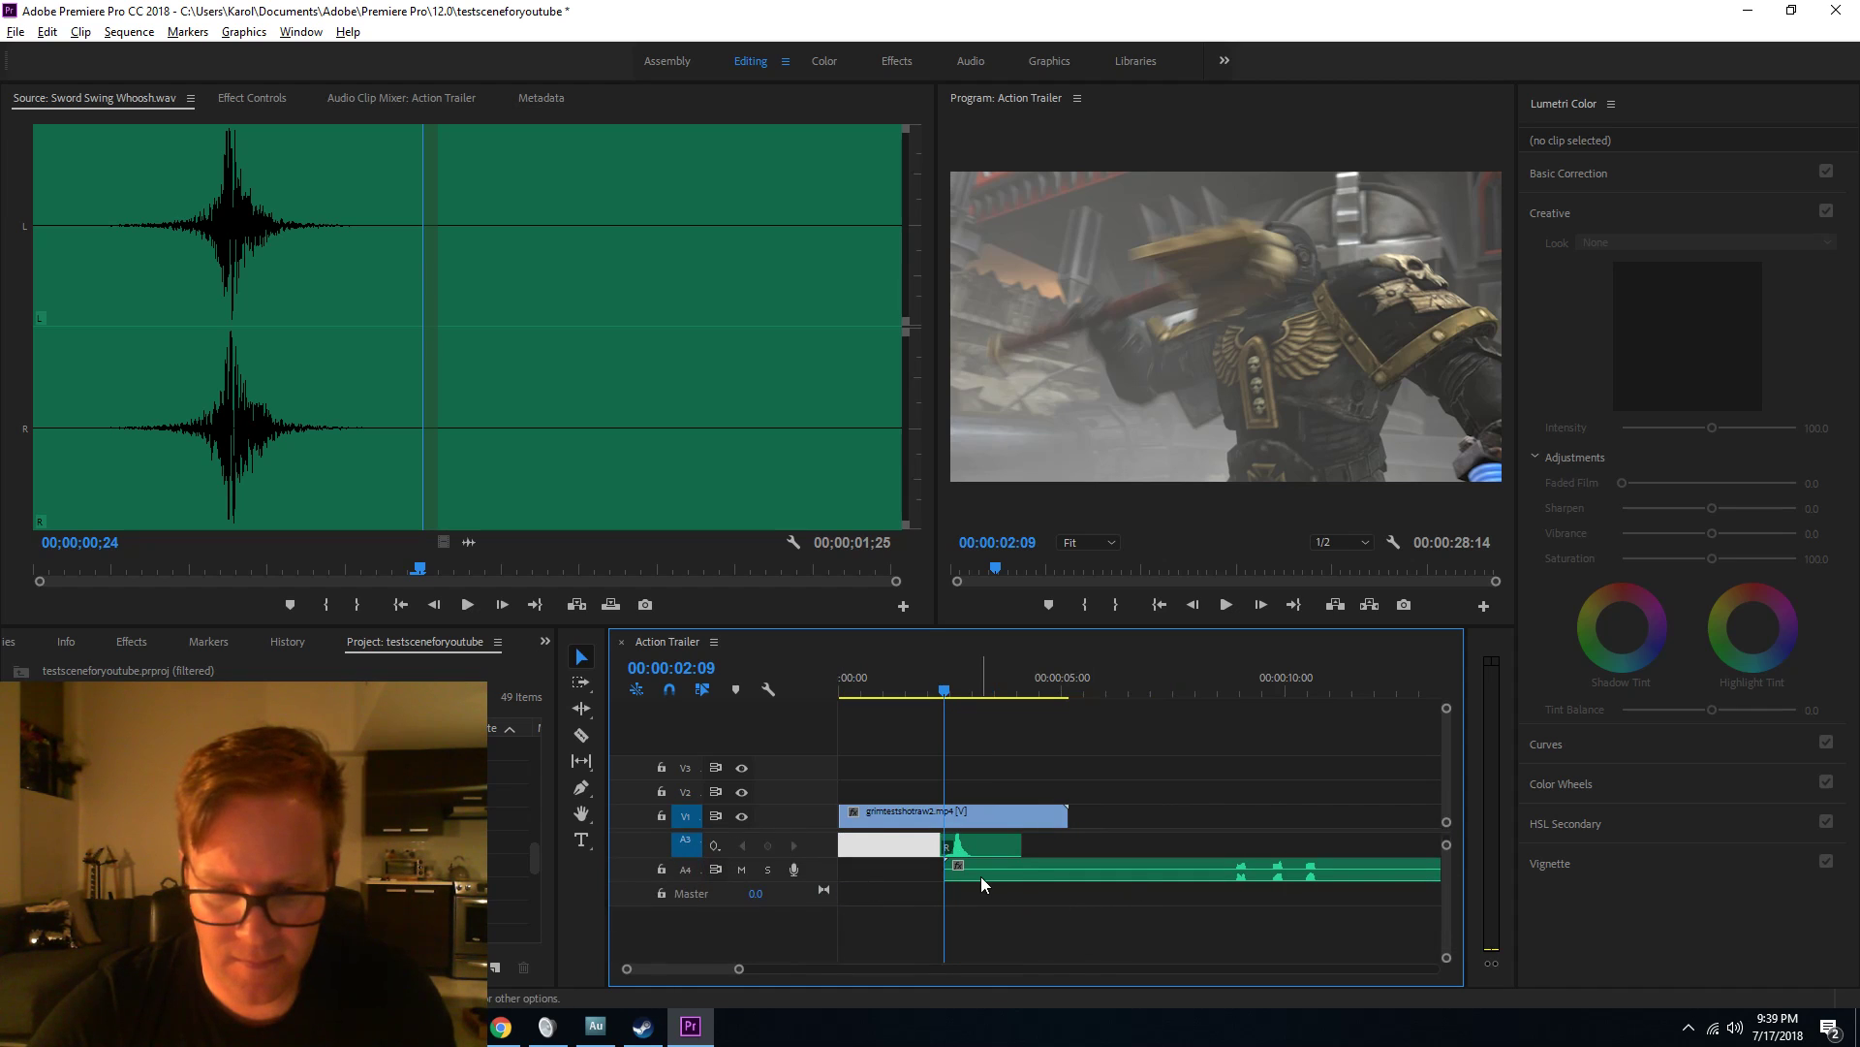
left_click_drag(1037, 870, 862, 870)
Collapse tracks A2 and A3, enlarge A1 and A4, and align the processed voice waveform with the video's original audio.
key("minus")
scroll(1428, 870, "up", 3)
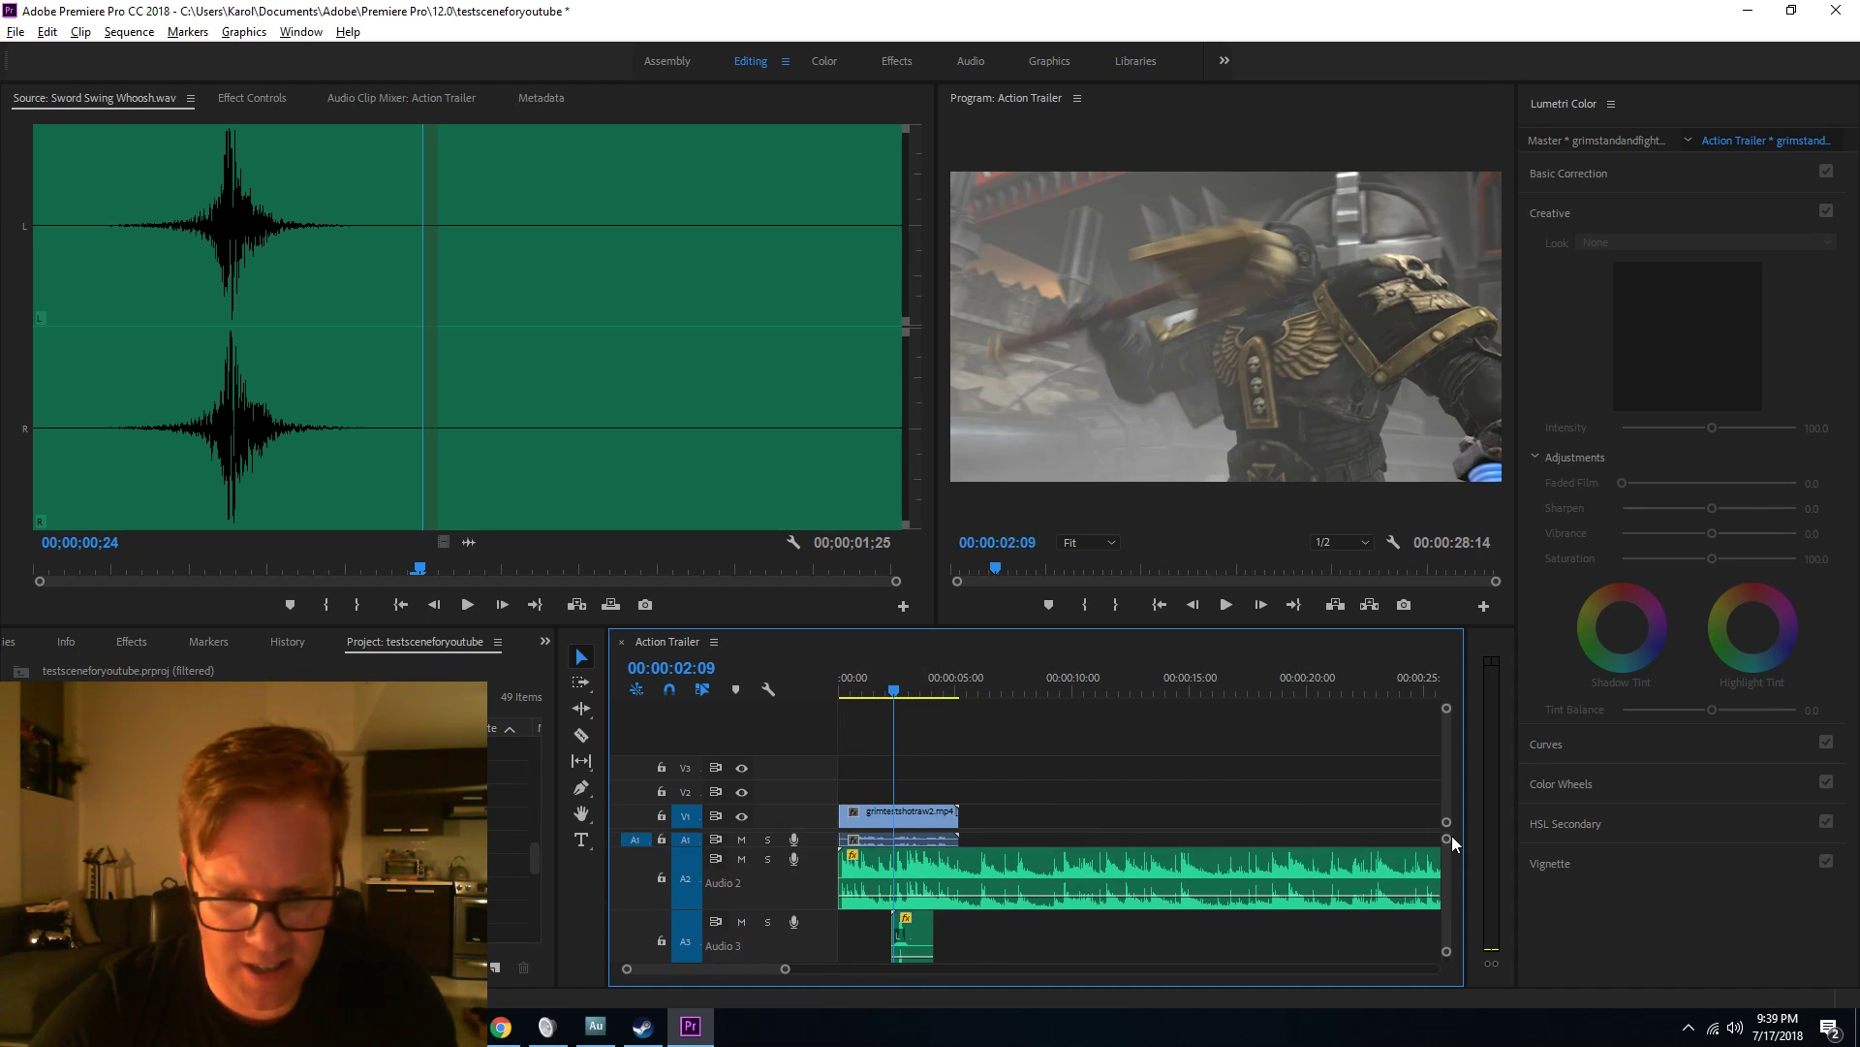
double_click(804, 879)
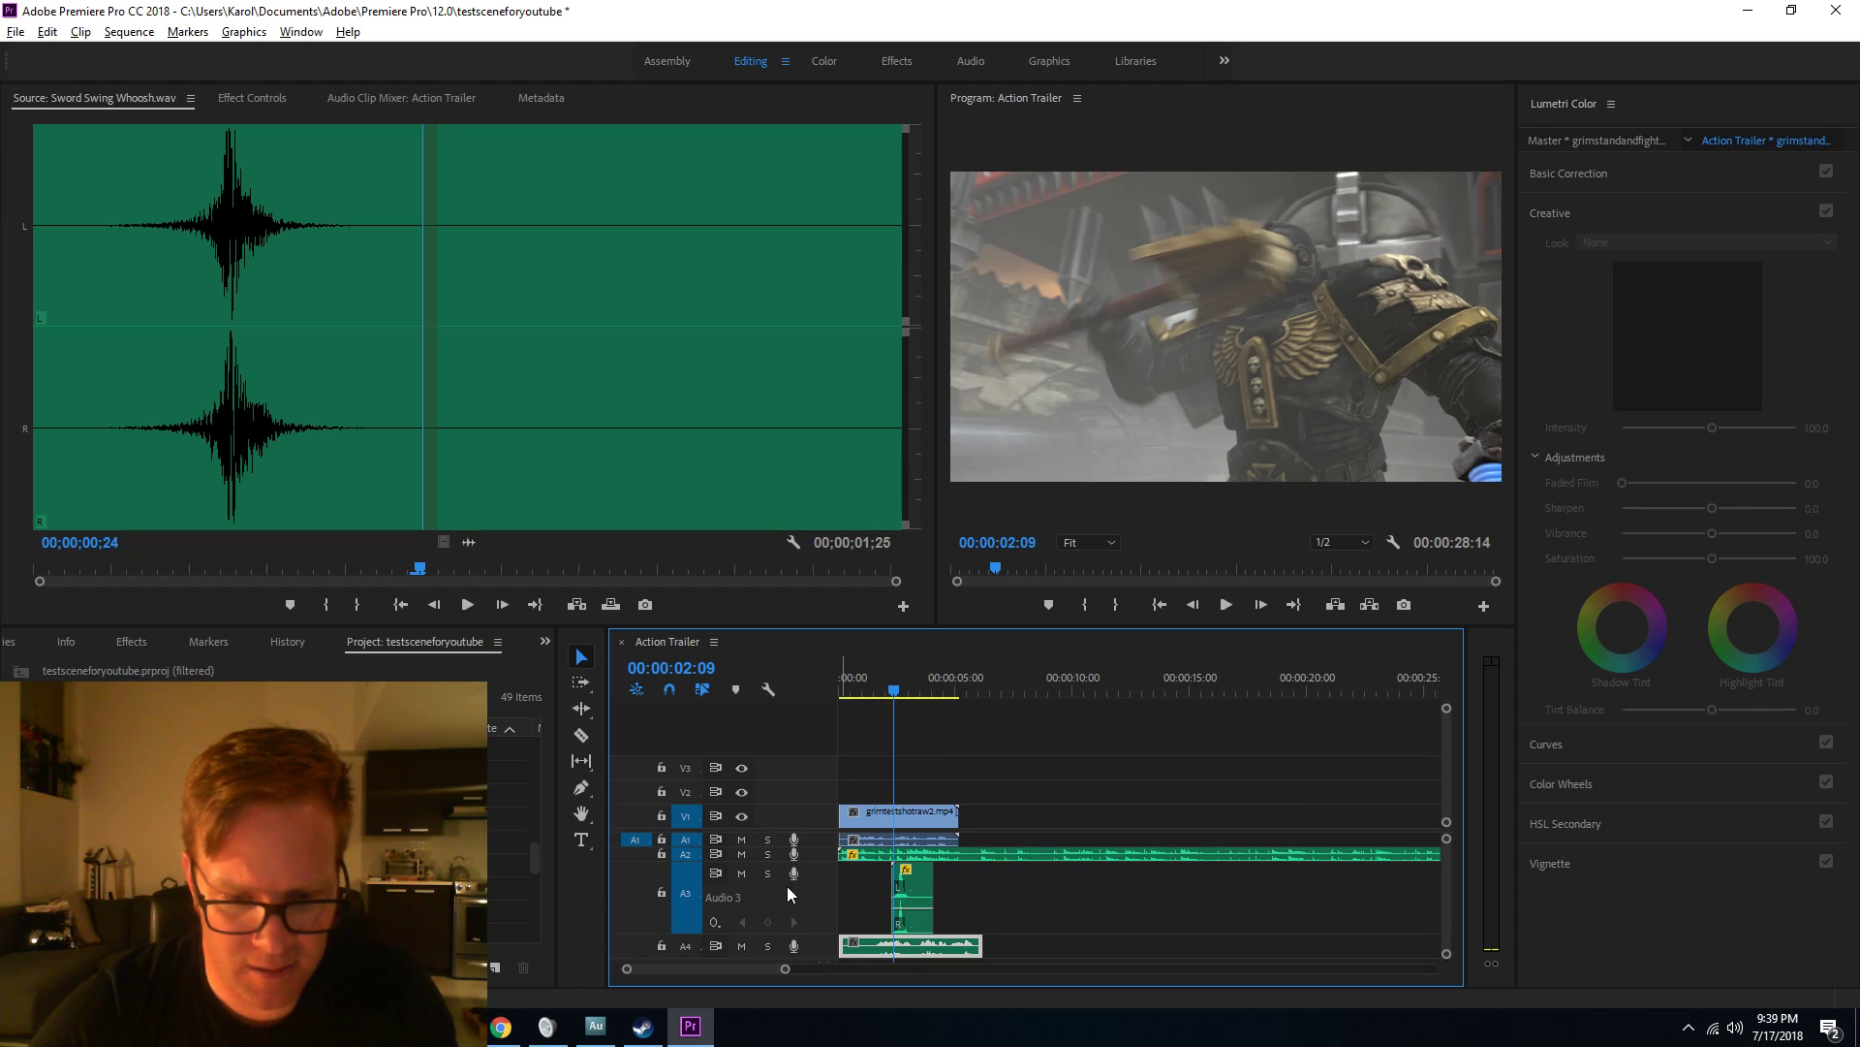
double_click(803, 887)
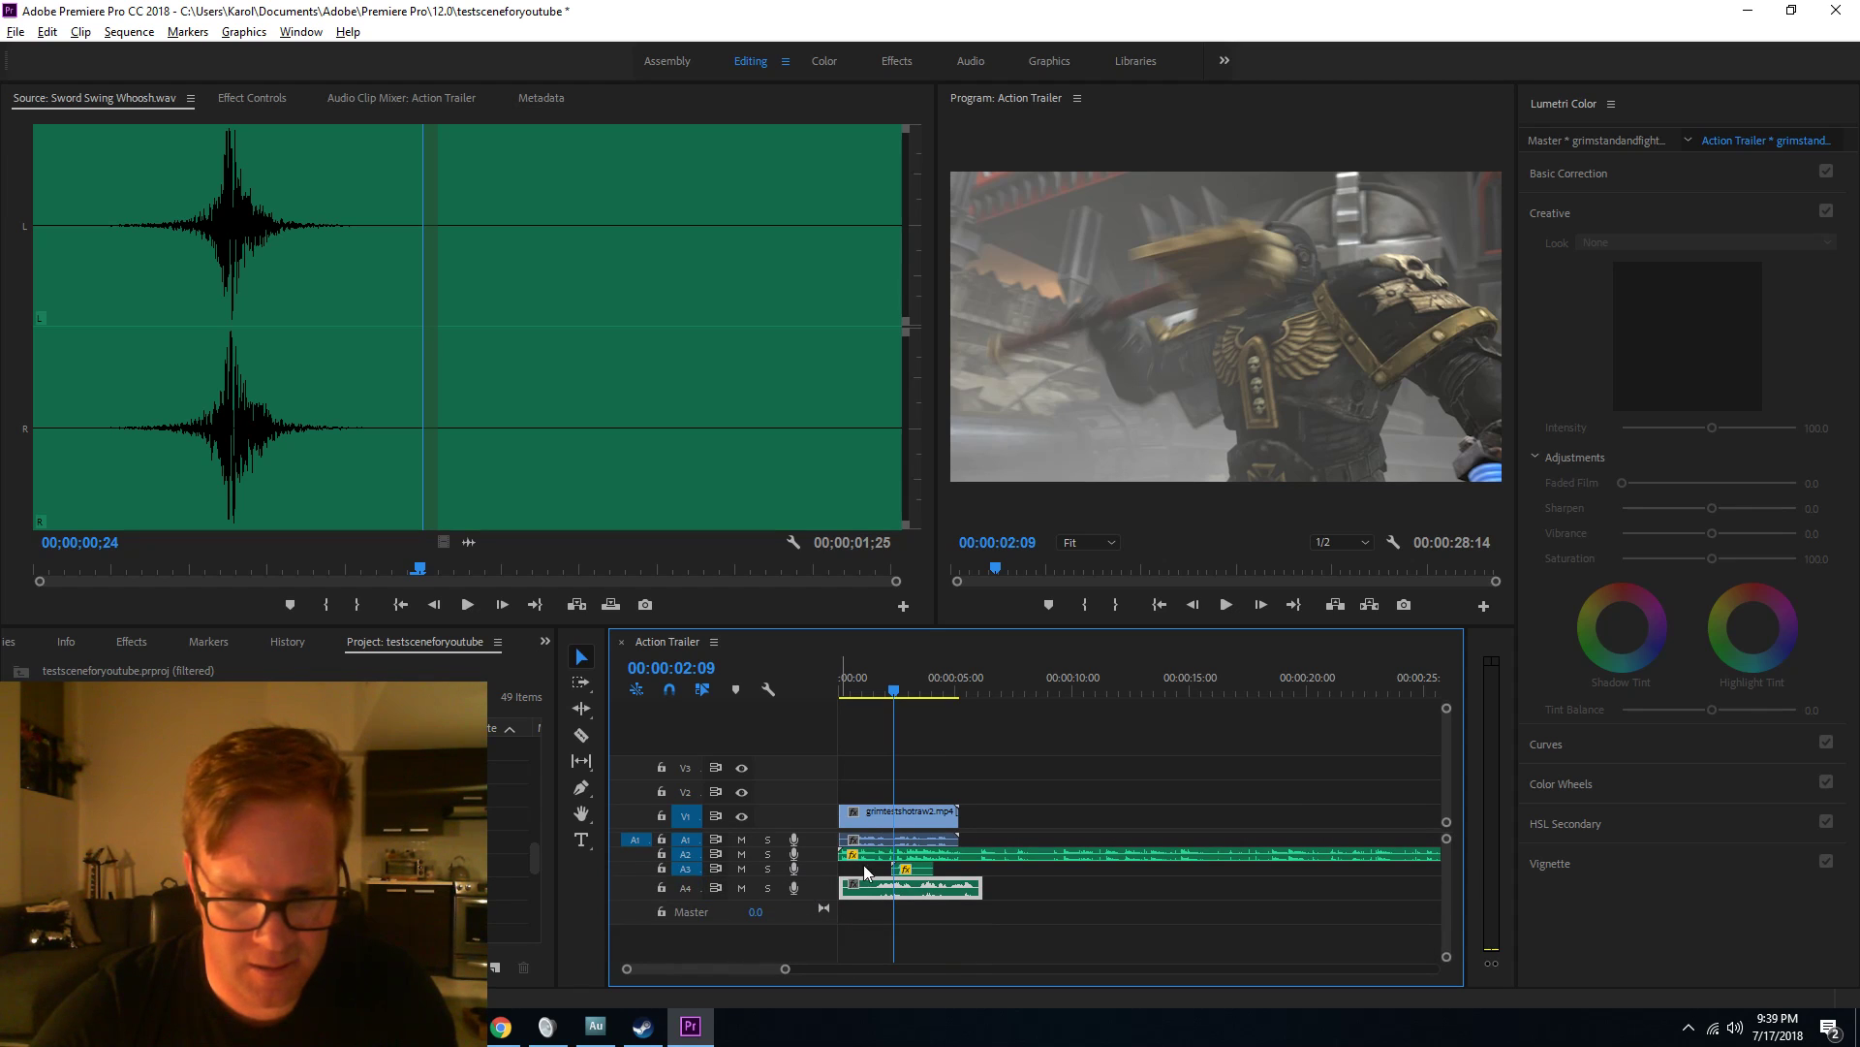
double_click(797, 843)
double_click(805, 903)
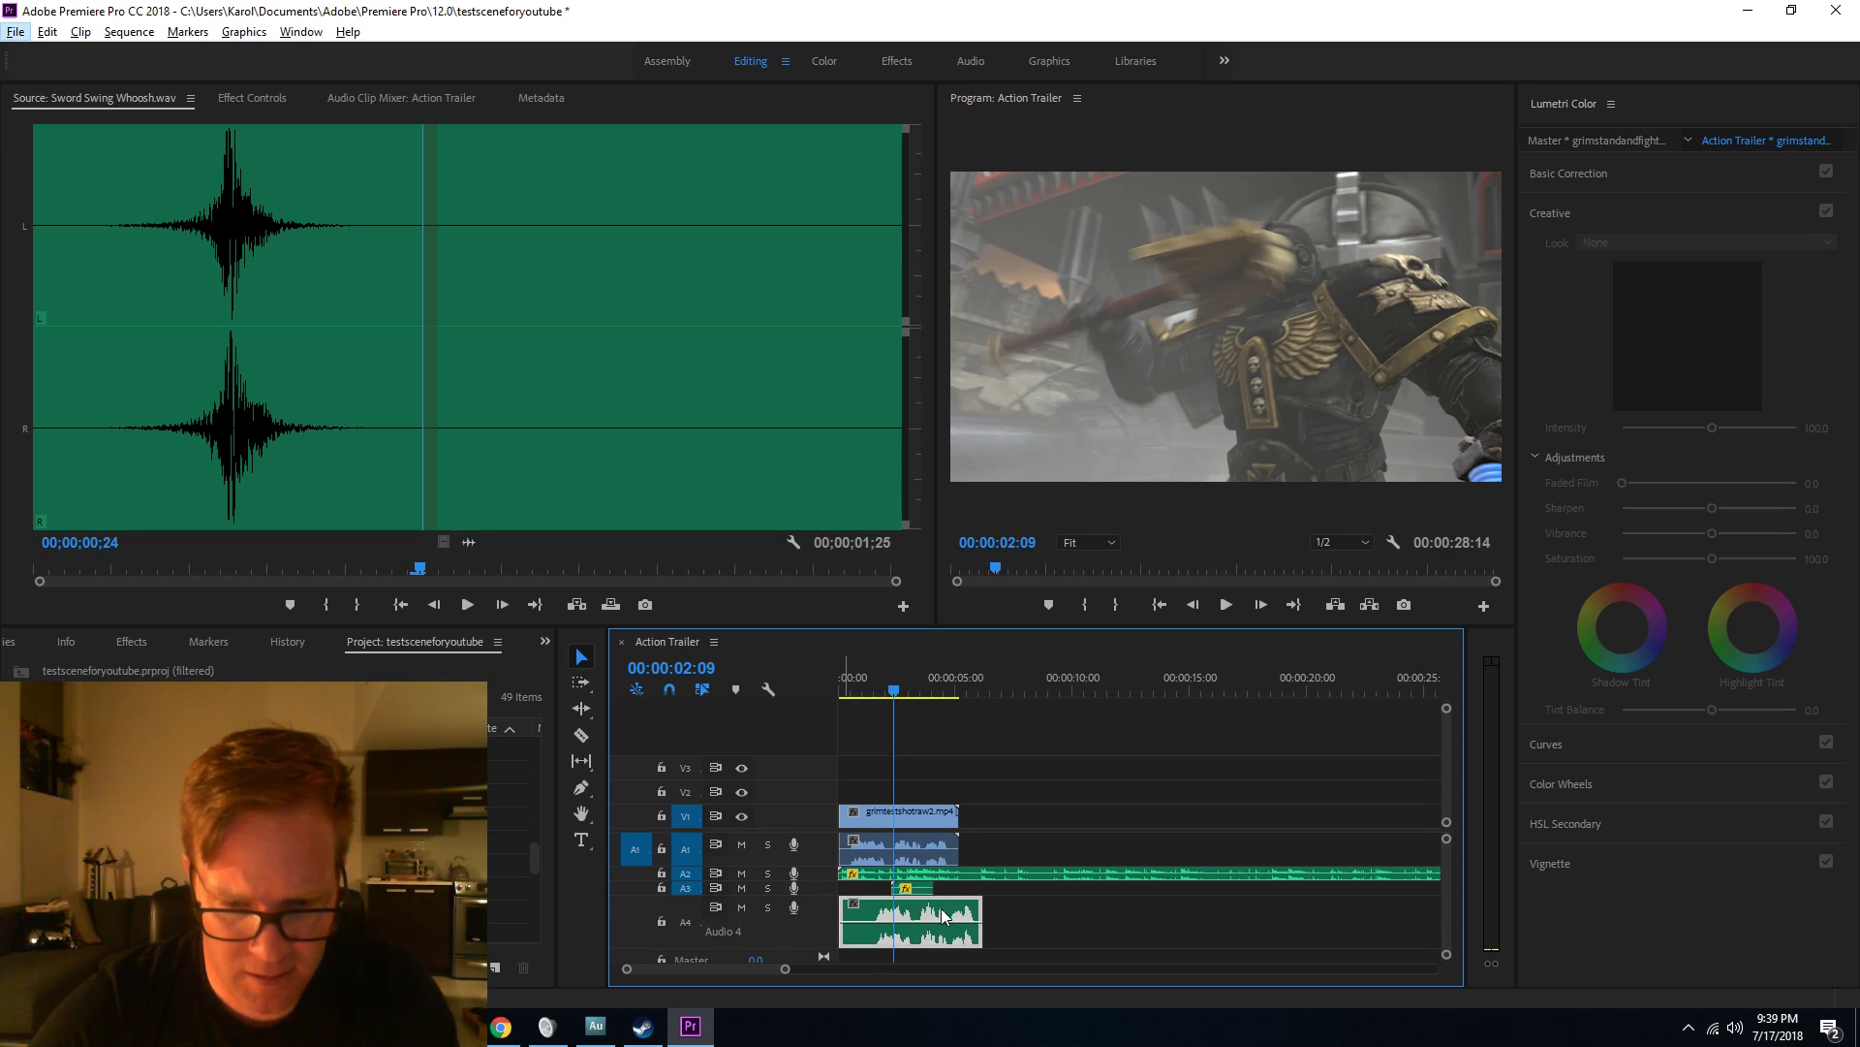
left_click_drag(850, 908, 938, 917)
key("=")
key("=")
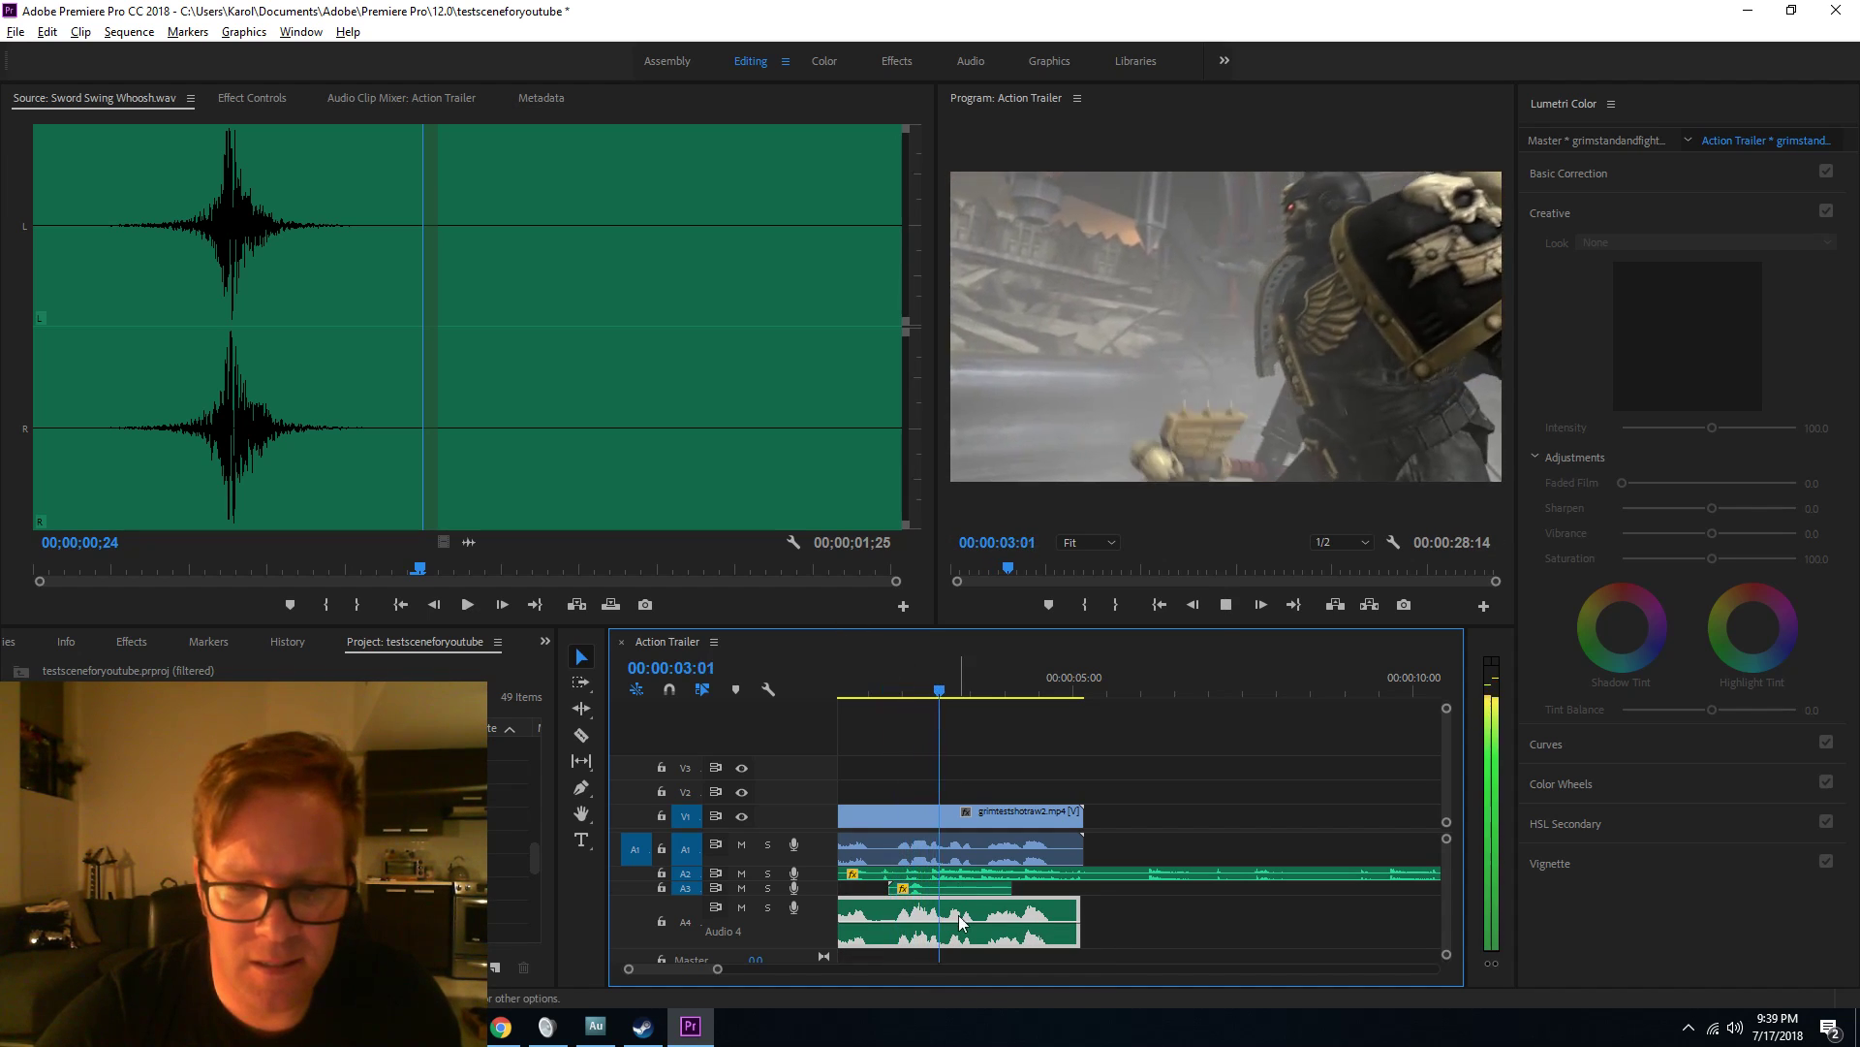
Unlink the grimtestshotraw2 clip's audio from its video and delete the original audio from track A1.
left_click(983, 846)
right_click(985, 846)
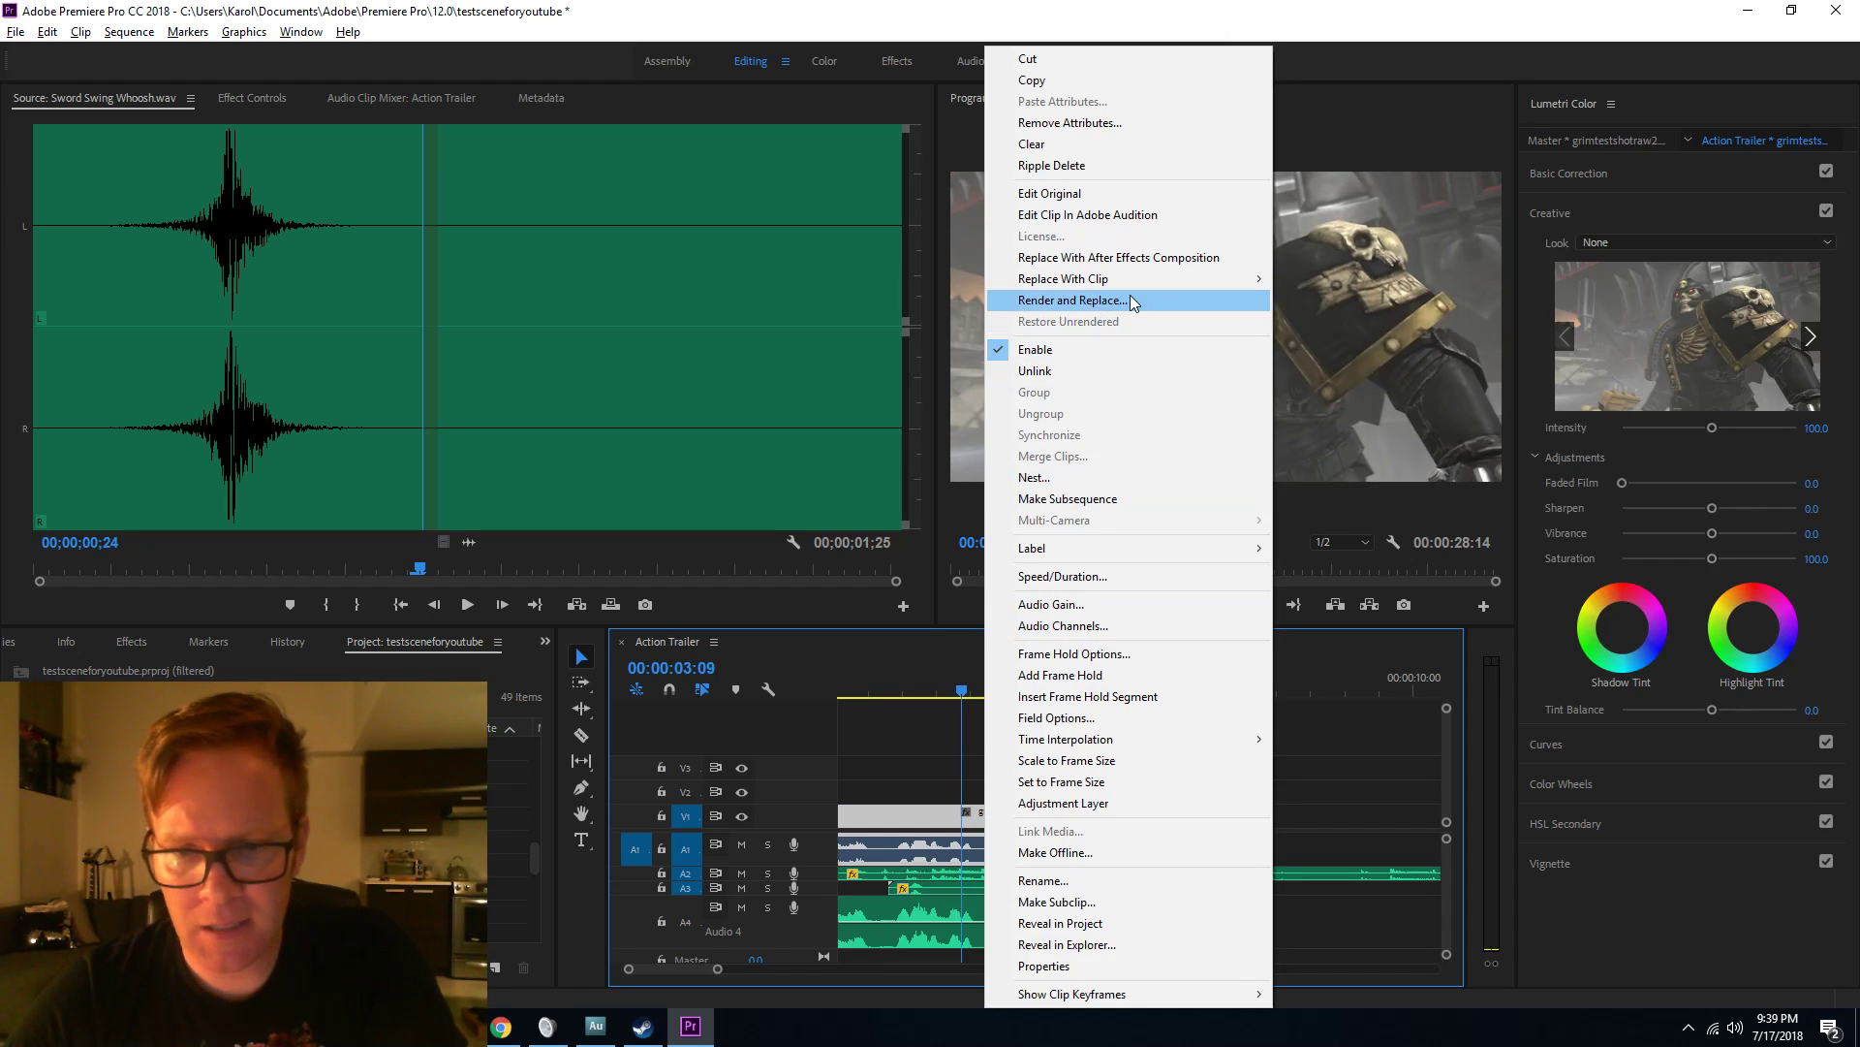
left_click(1095, 368)
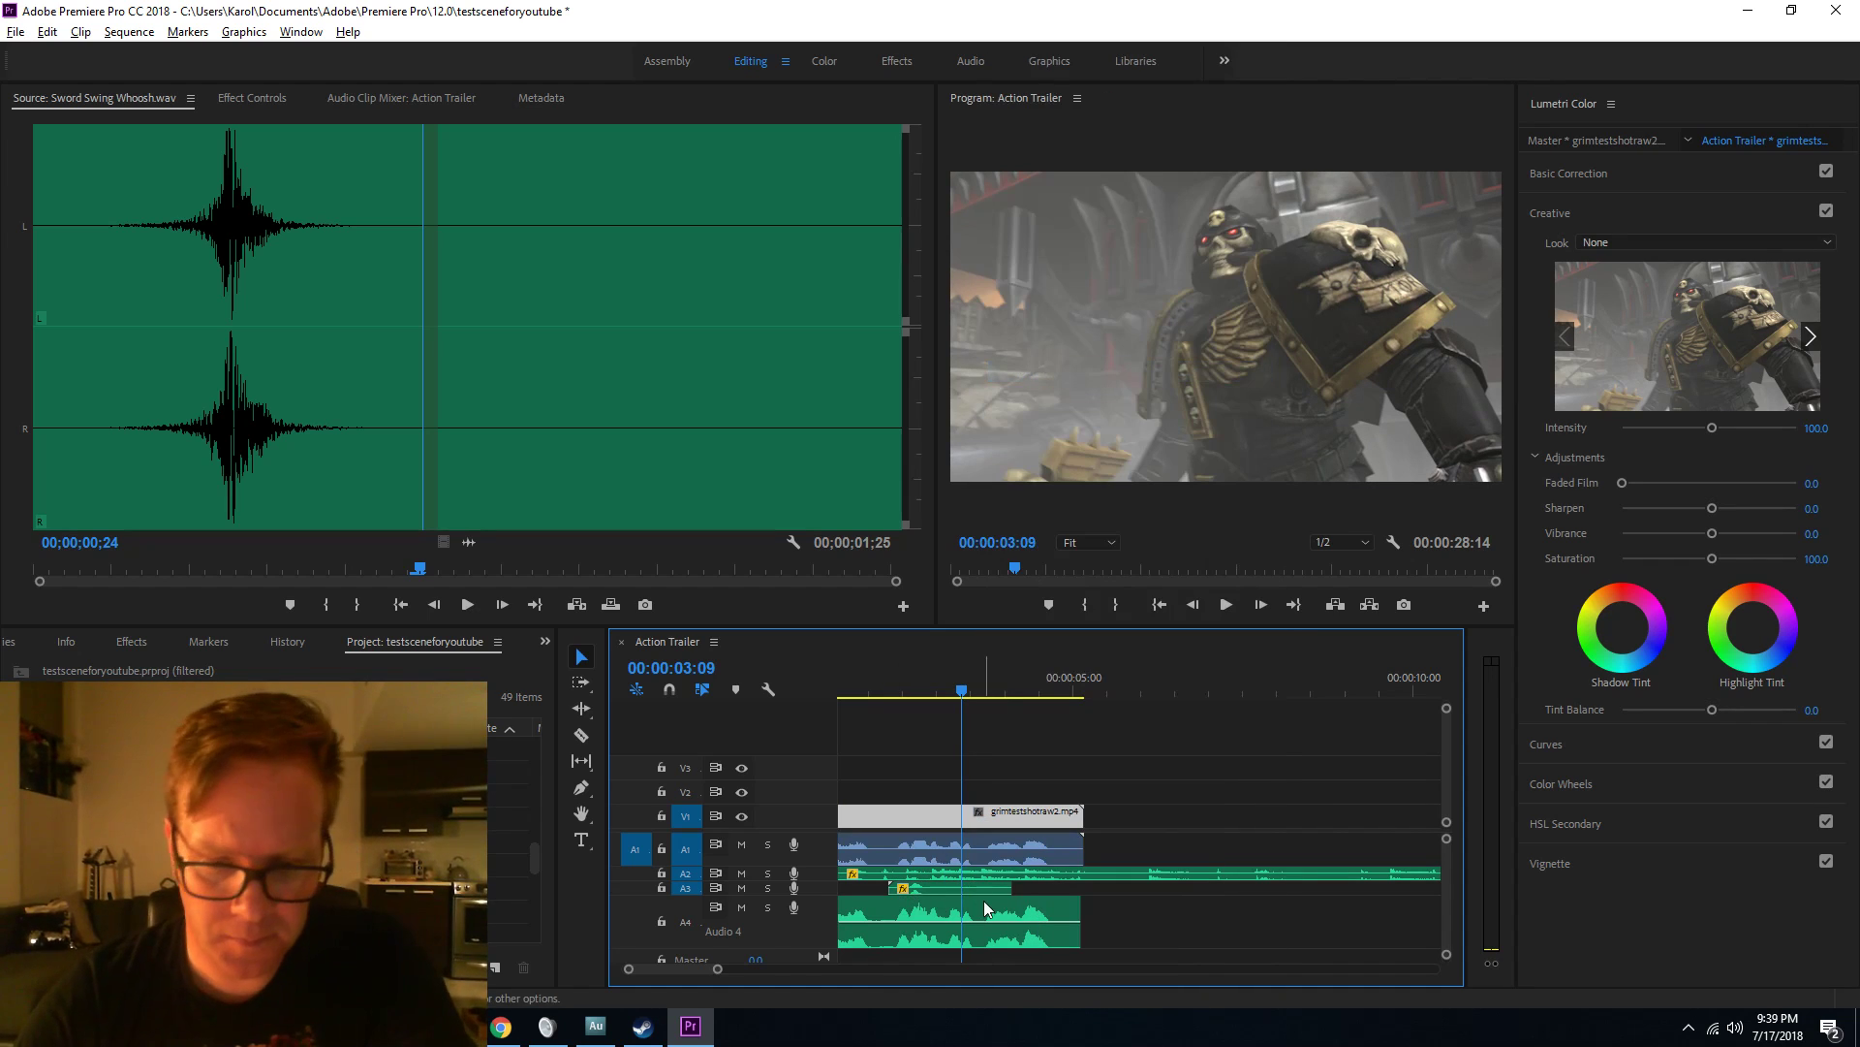
left_click(983, 839)
key("Delete")
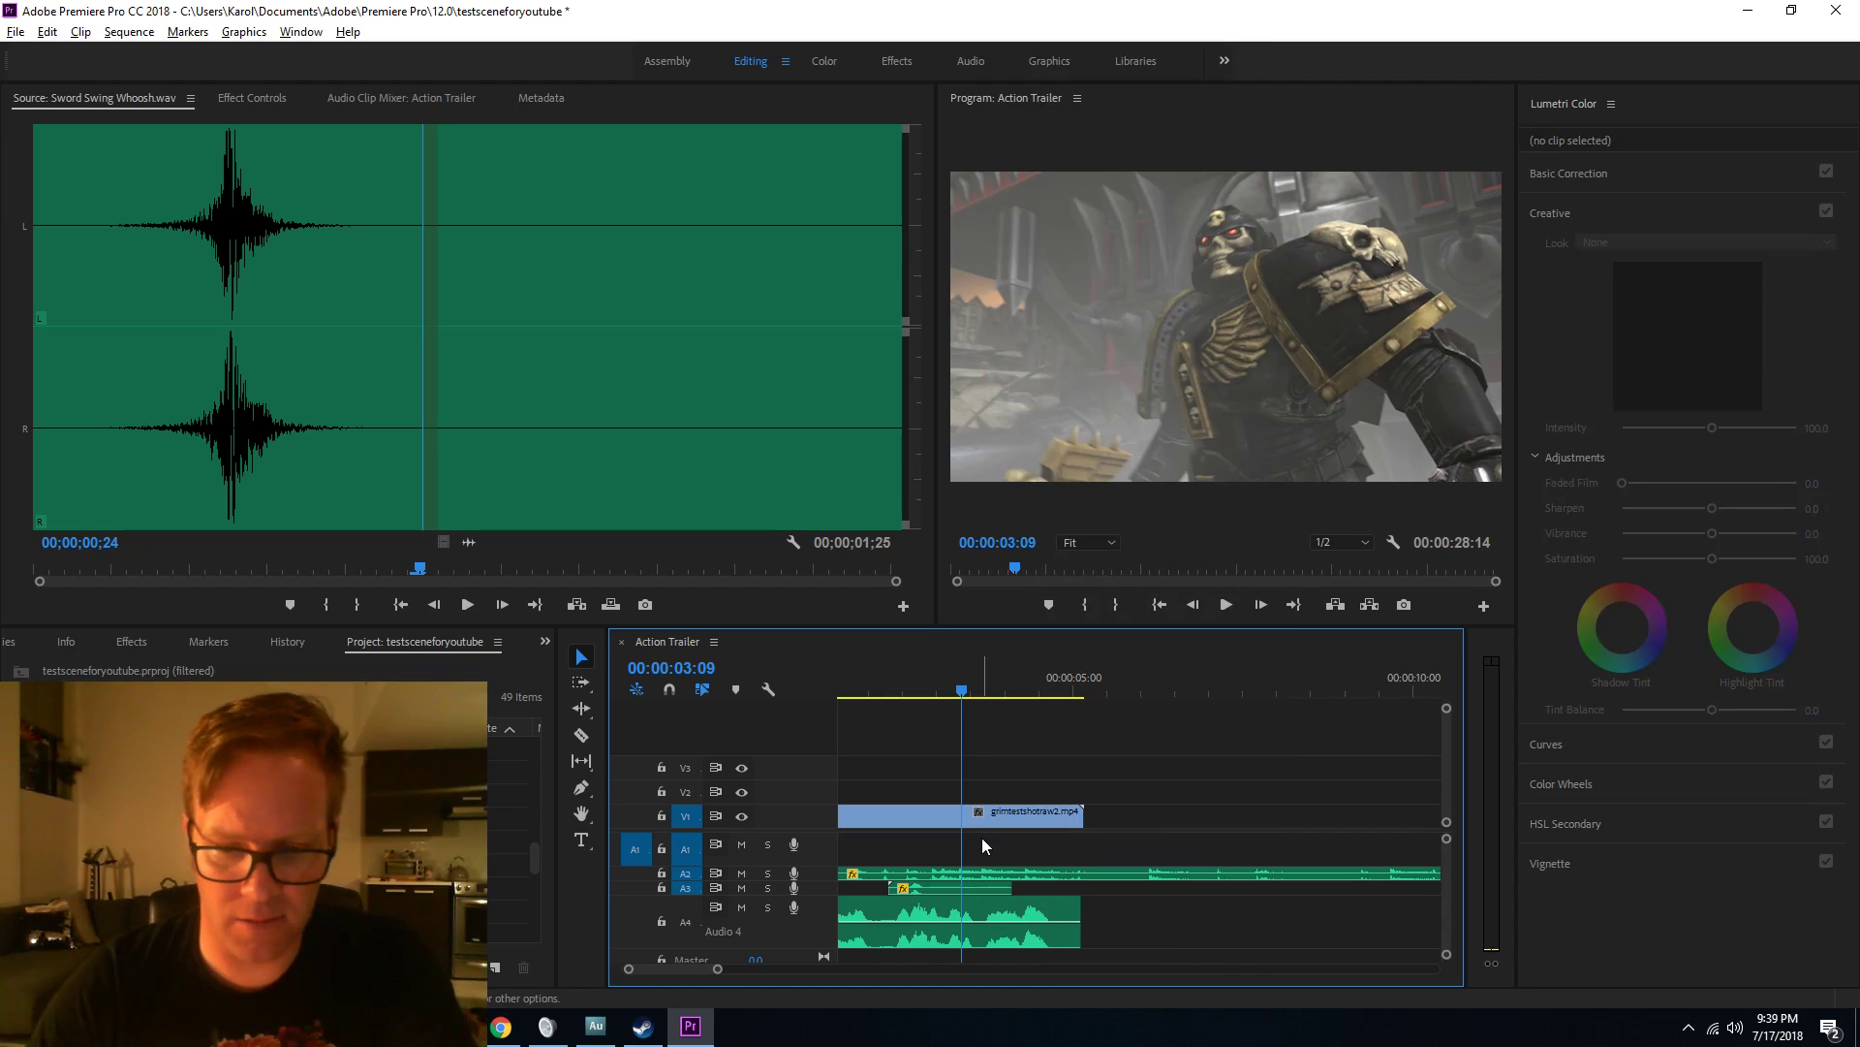
Move the processed voice clip from A4 straight up to track A1 and play part of the shot.
left_click_drag(1003, 920, 1000, 840)
left_click(906, 689)
key("space")
key("space")
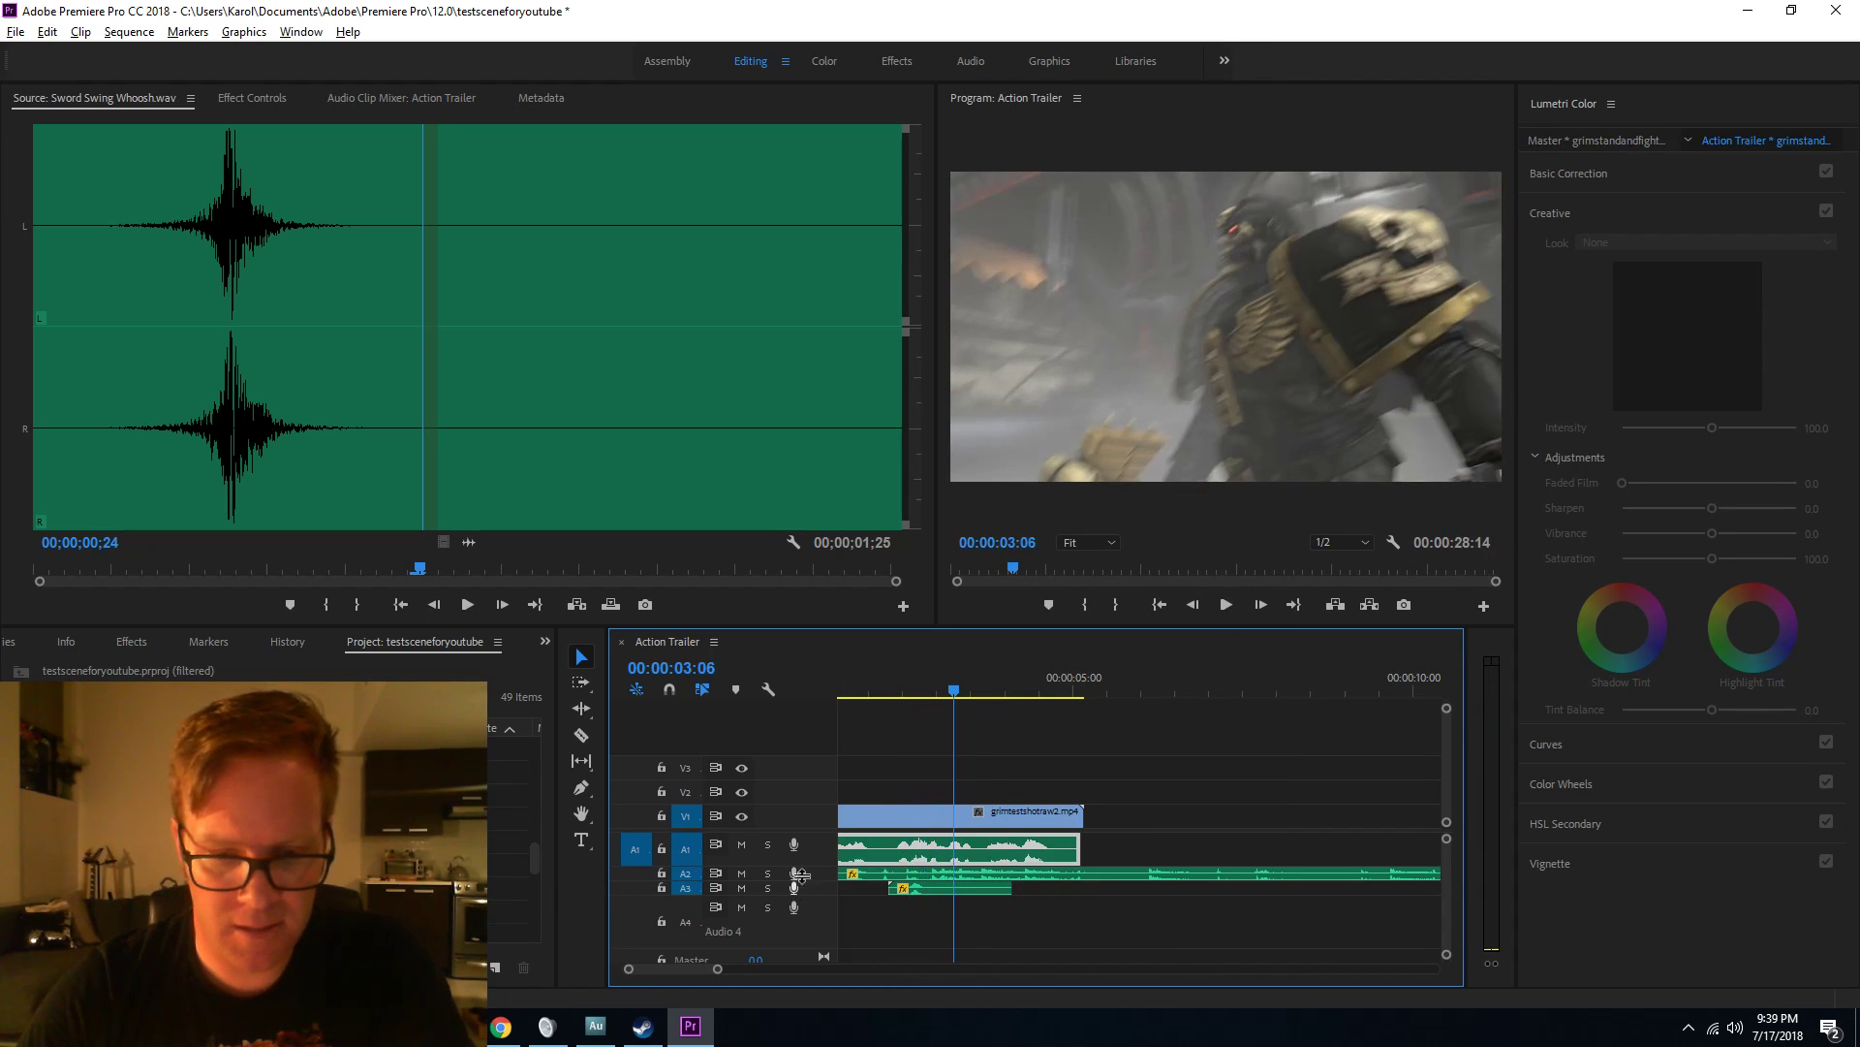
Enlarge track A1, adjust the processed voice clip's volume and play the shot with the music.
scroll(794, 845, "up", 2, "alt")
left_click_drag(894, 665, 593, 705)
key("space")
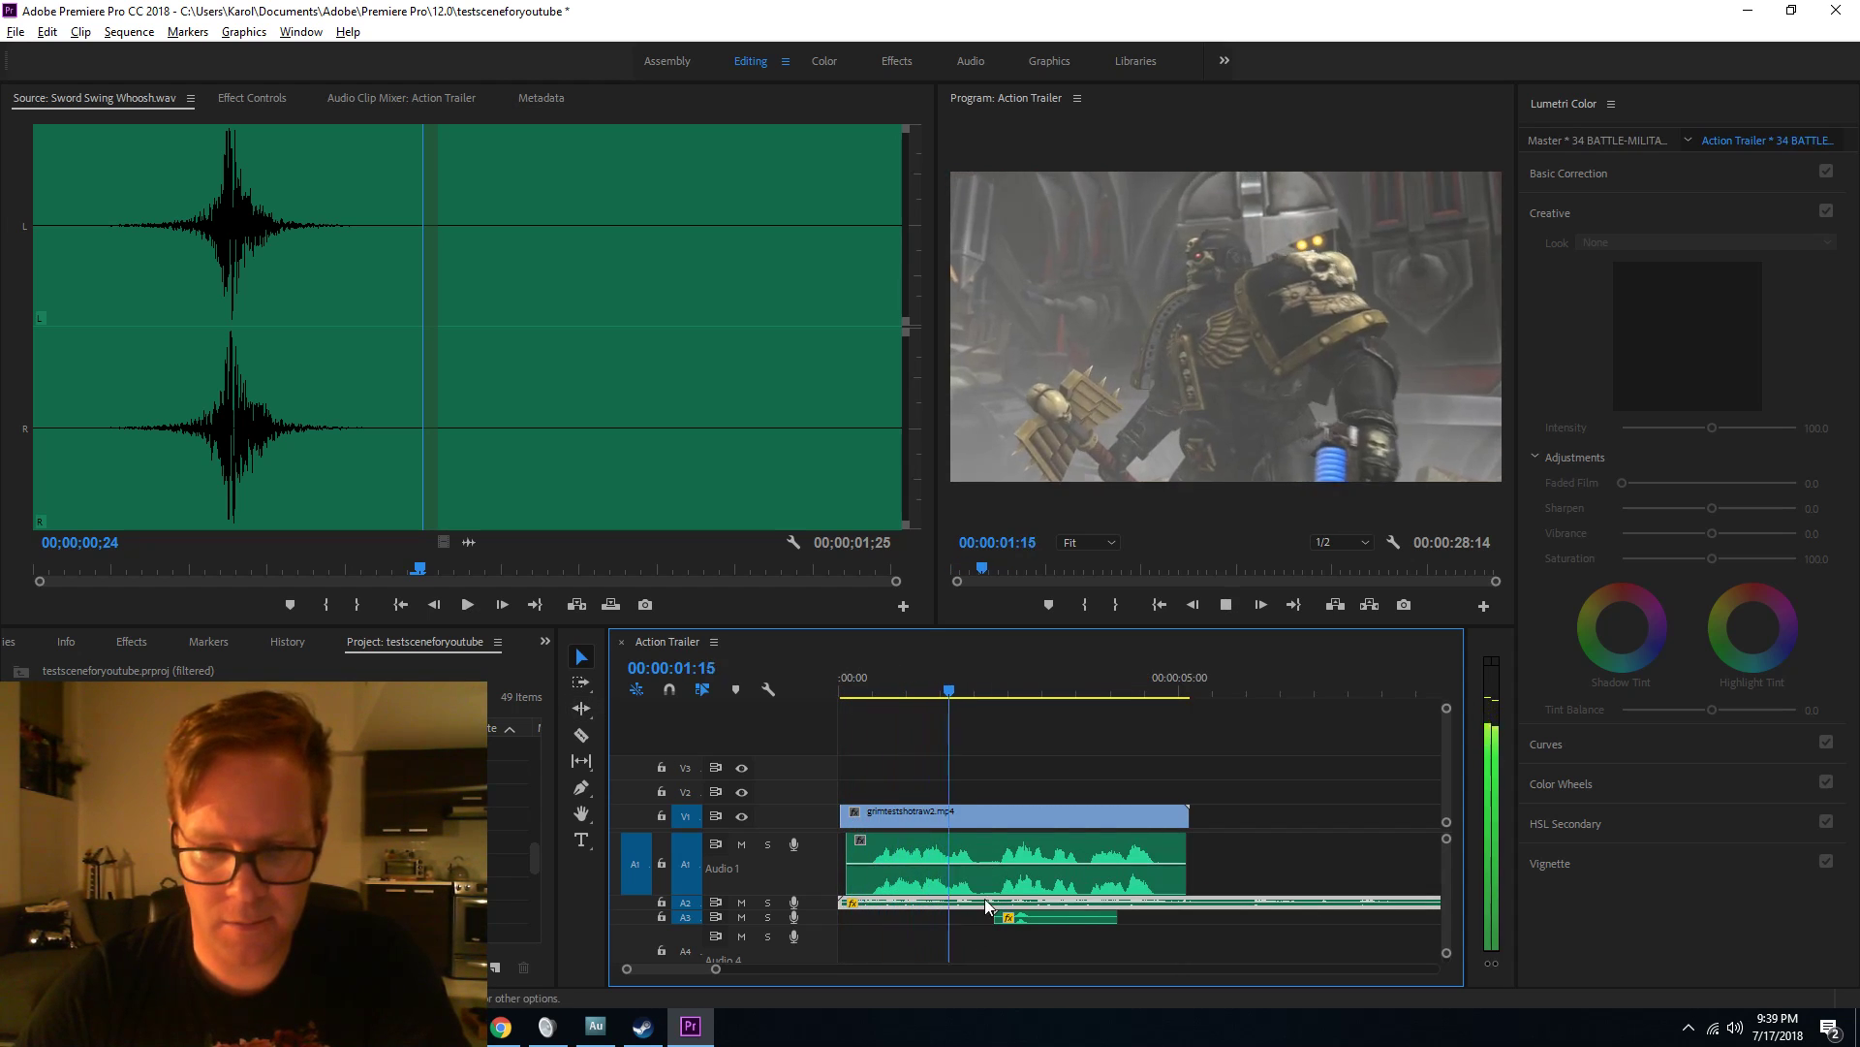
key("space")
left_click(933, 863)
key("space")
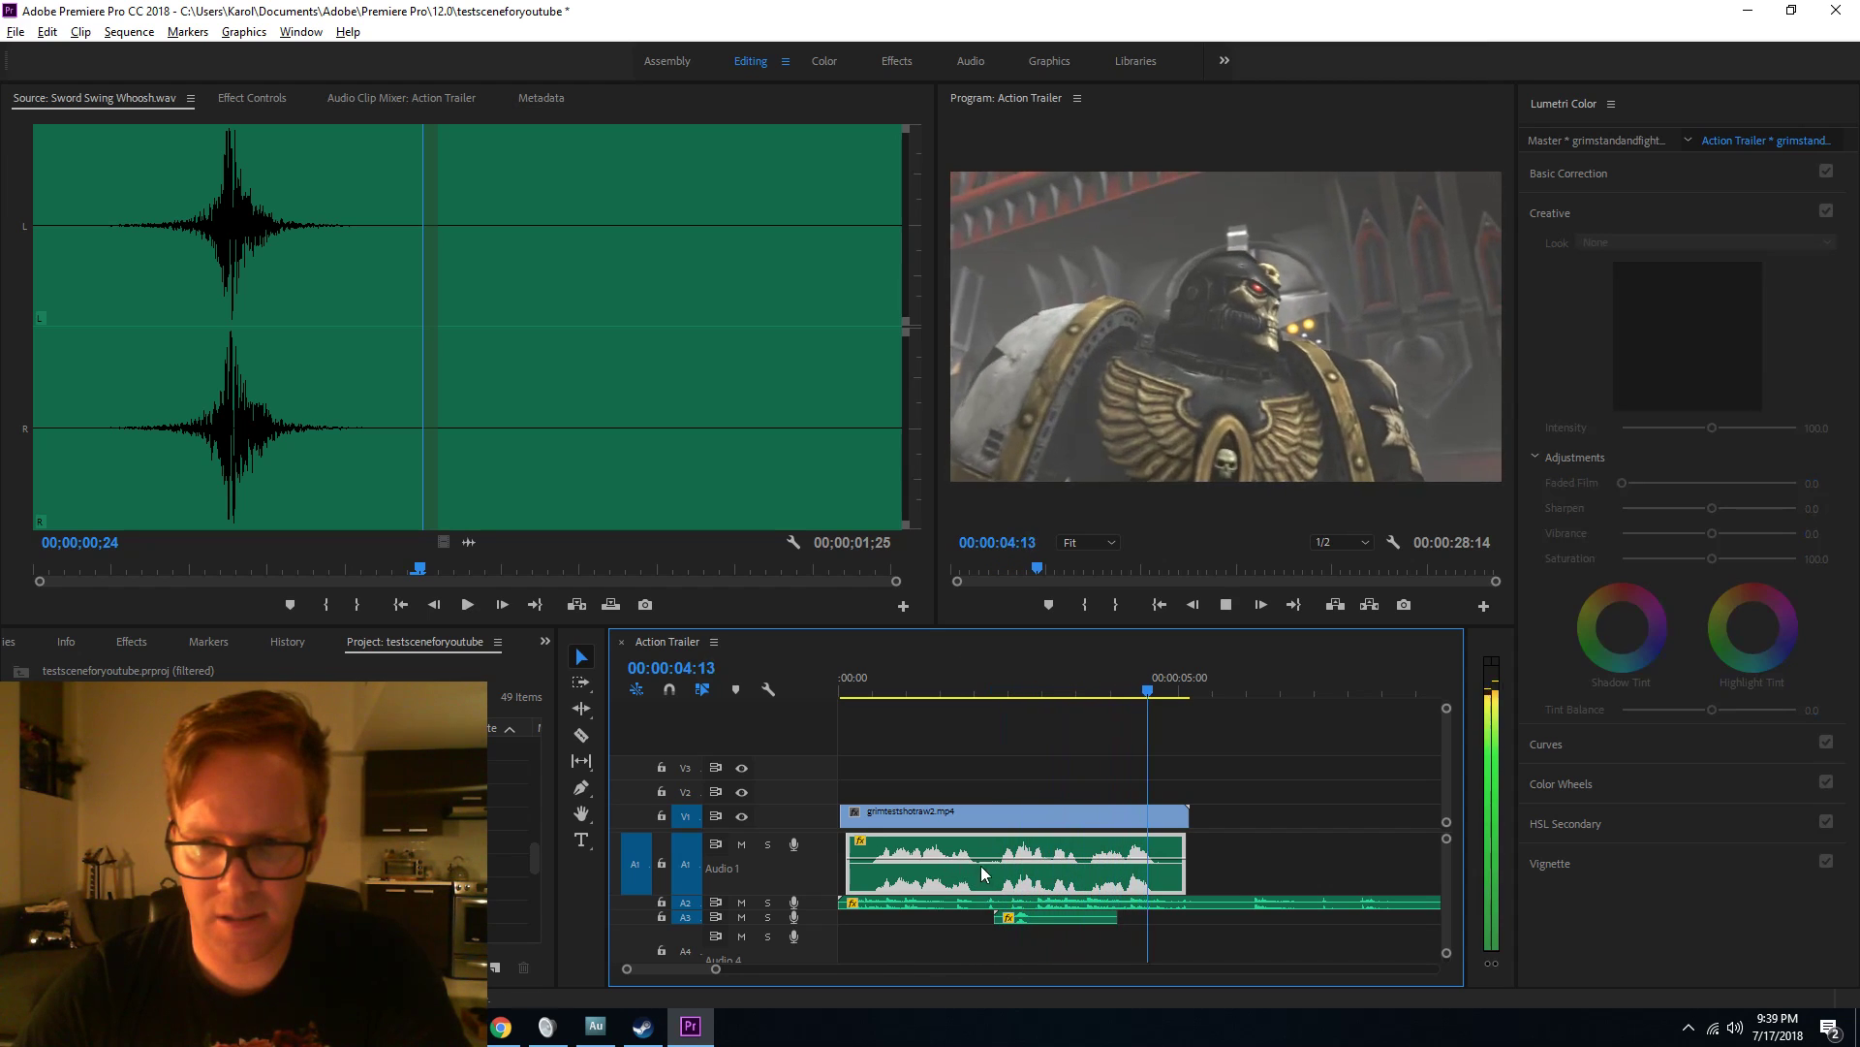
key("space")
Return the playhead to 00:00:03:06 and enlarge the music and whoosh tracks A2 and A3.
left_click(1060, 675)
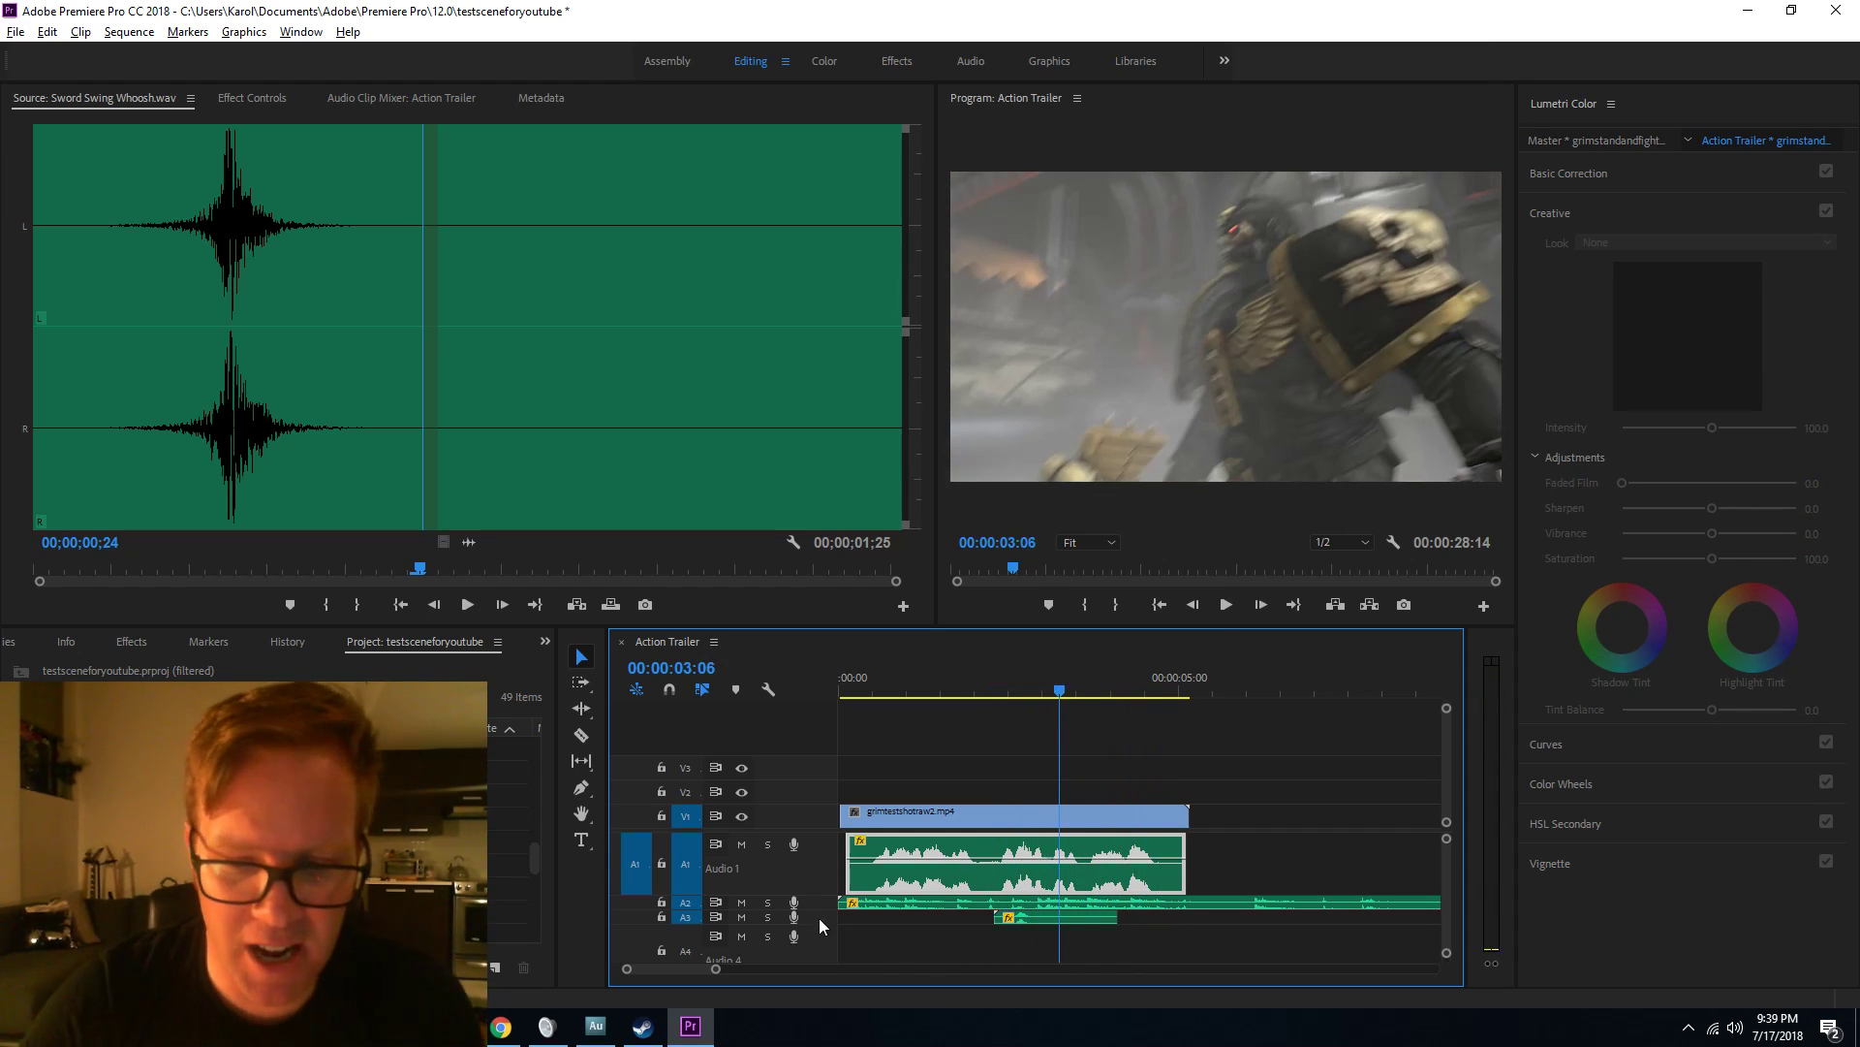
double_click(796, 905)
double_click(801, 934)
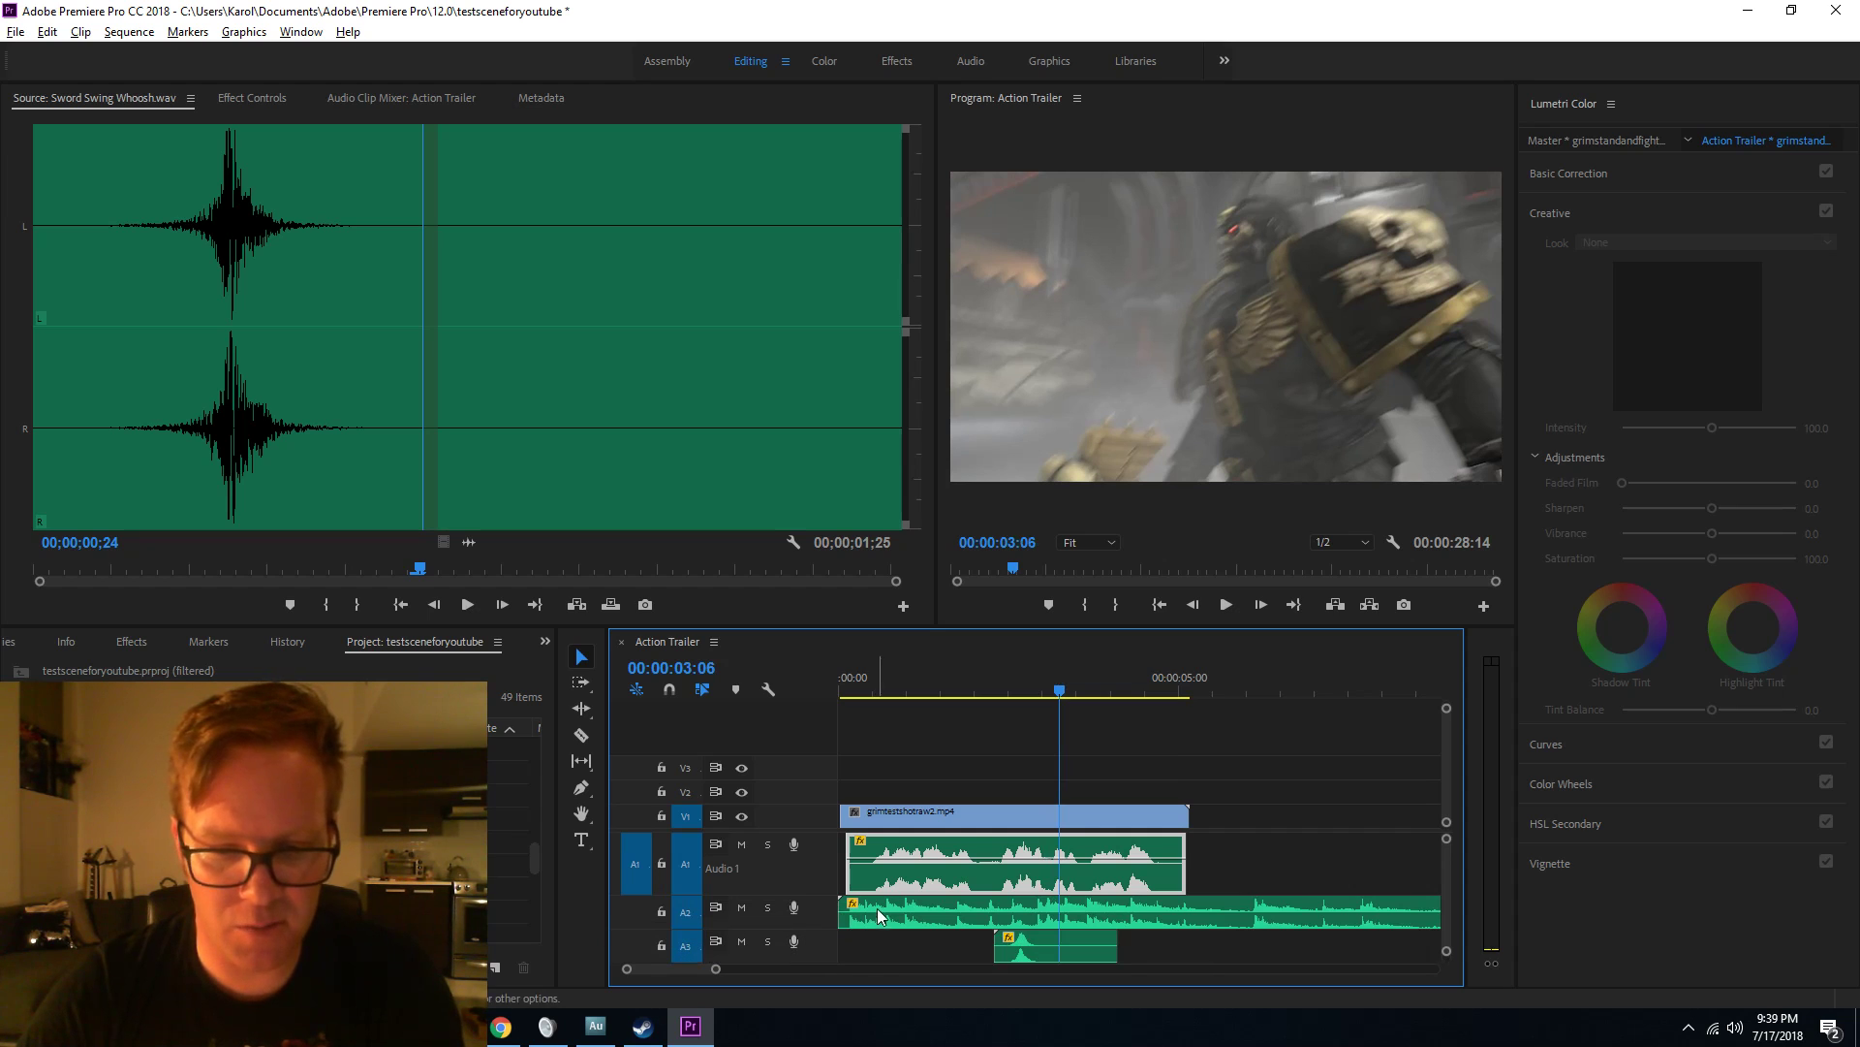
double_click(812, 918)
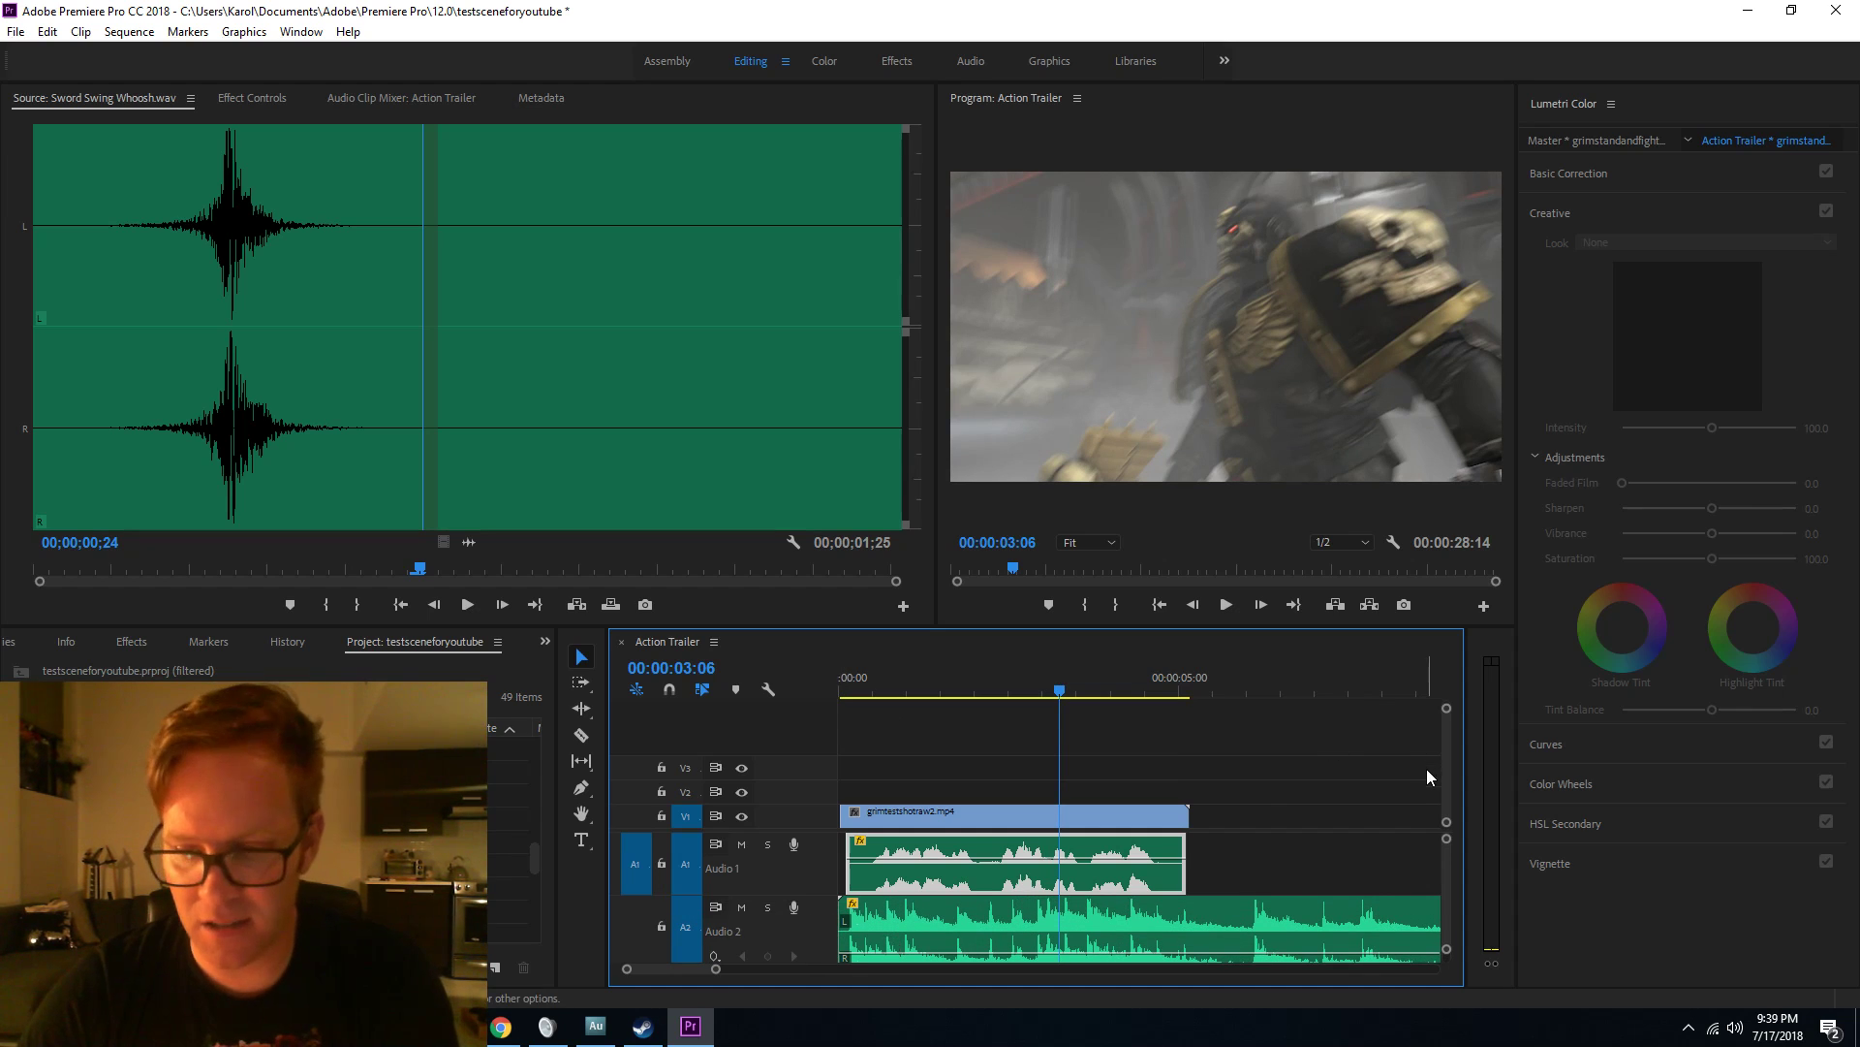
scroll(1450, 880, "down", 4)
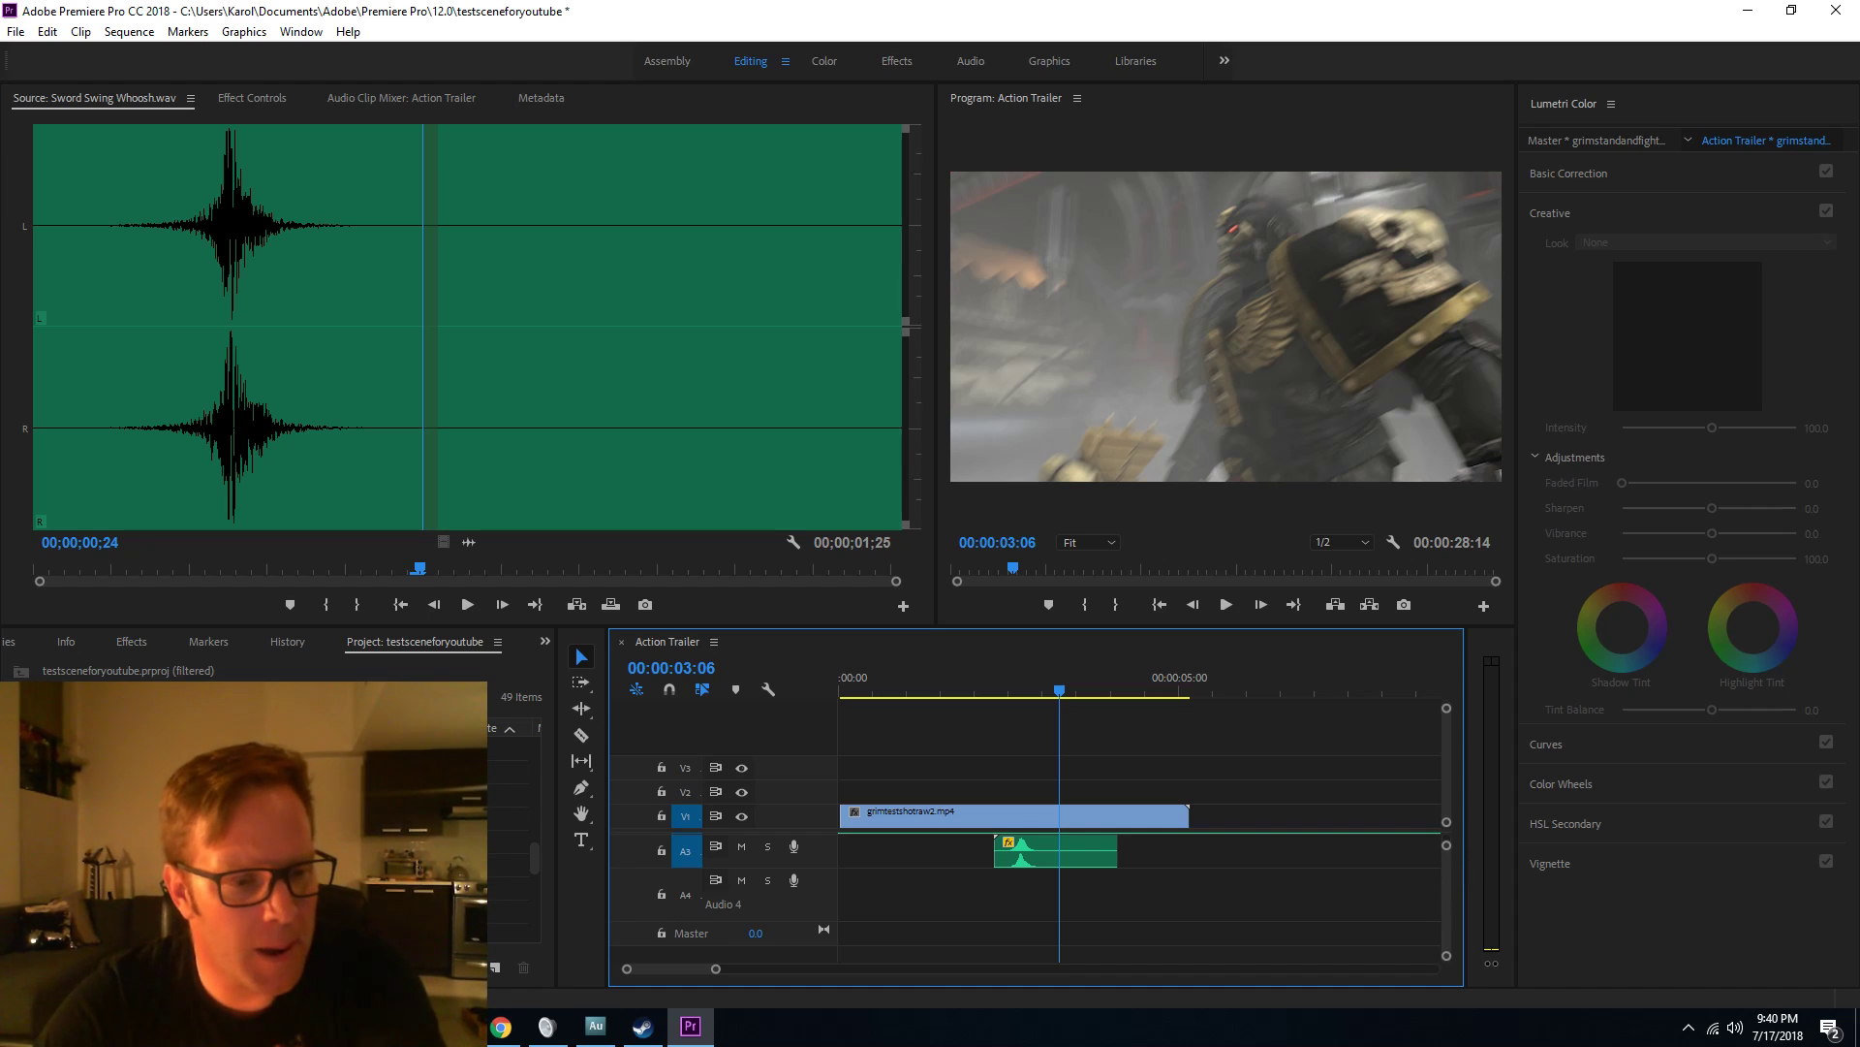
Clear the project item filter and place Action Trailer.wav on track A4 at the start of the sequence.
left_click(173, 697)
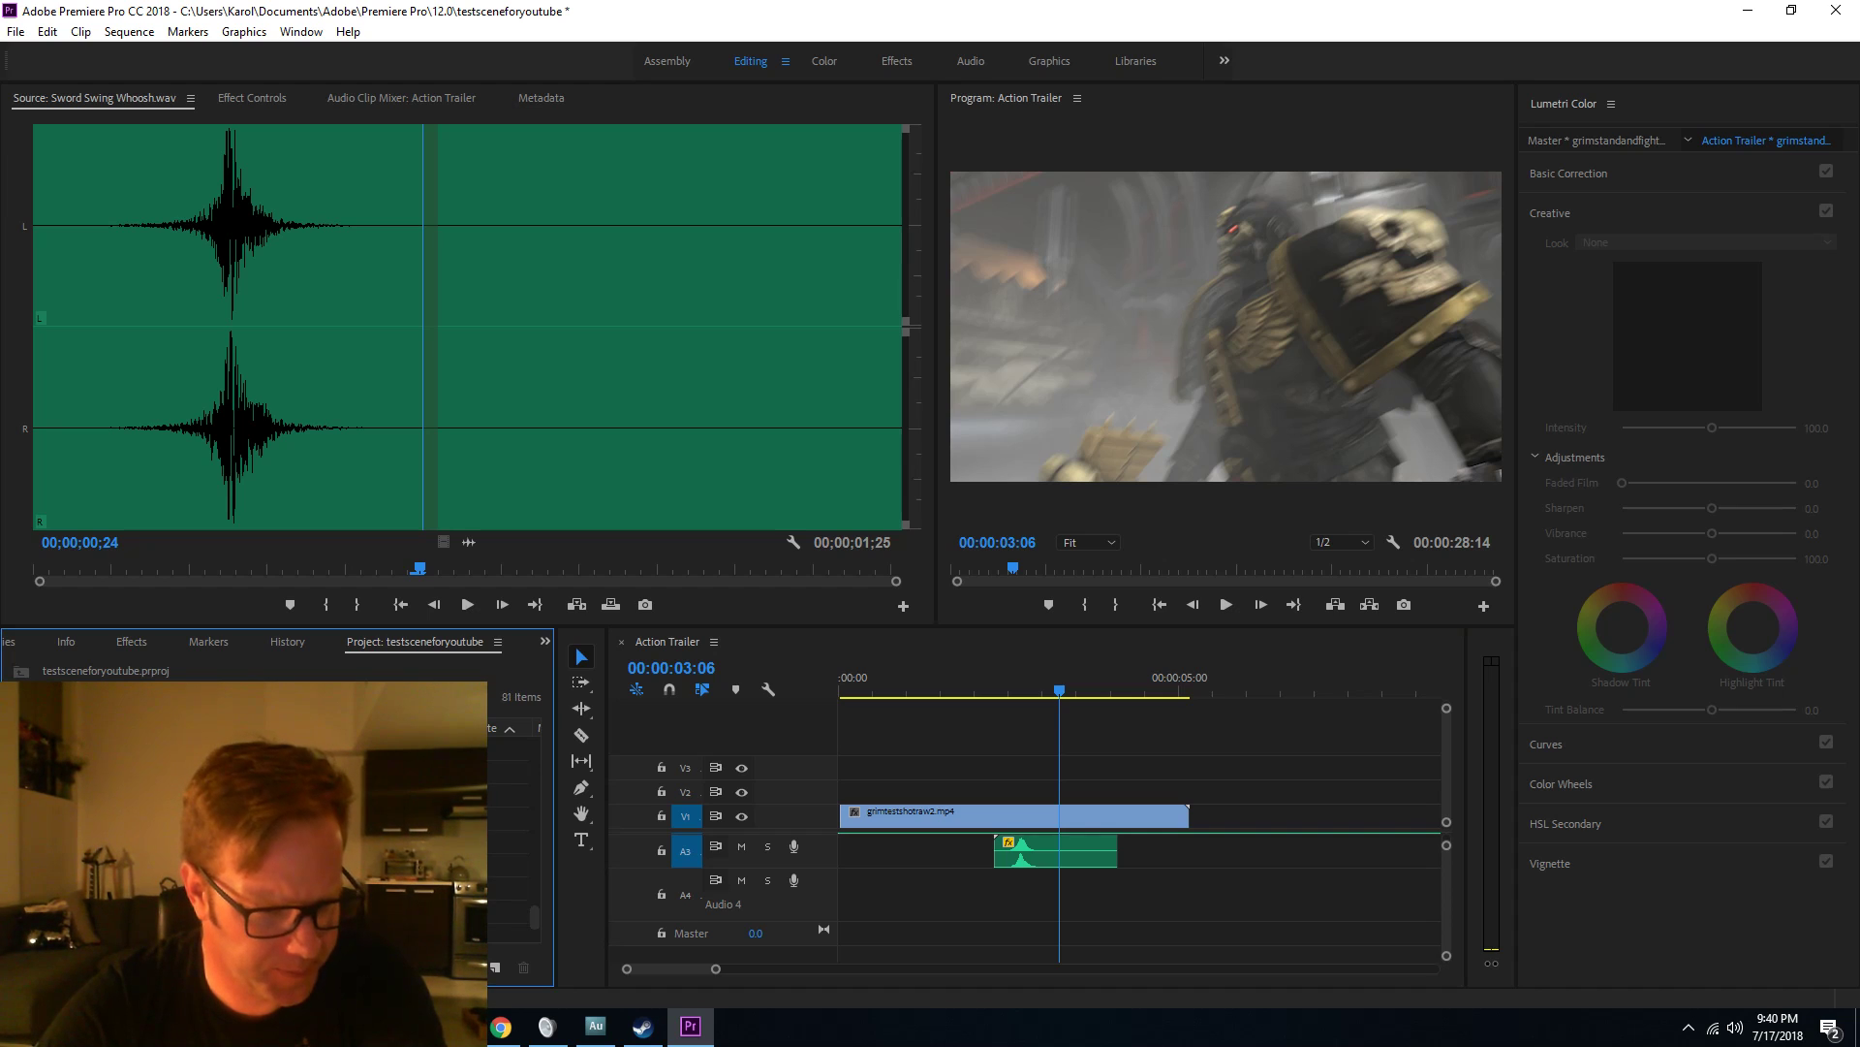
mouse_move(388, 888)
left_mouse_down()
mouse_move(804, 852)
mouse_move(793, 915)
mouse_move(824, 914)
left_mouse_up()
key("minus")
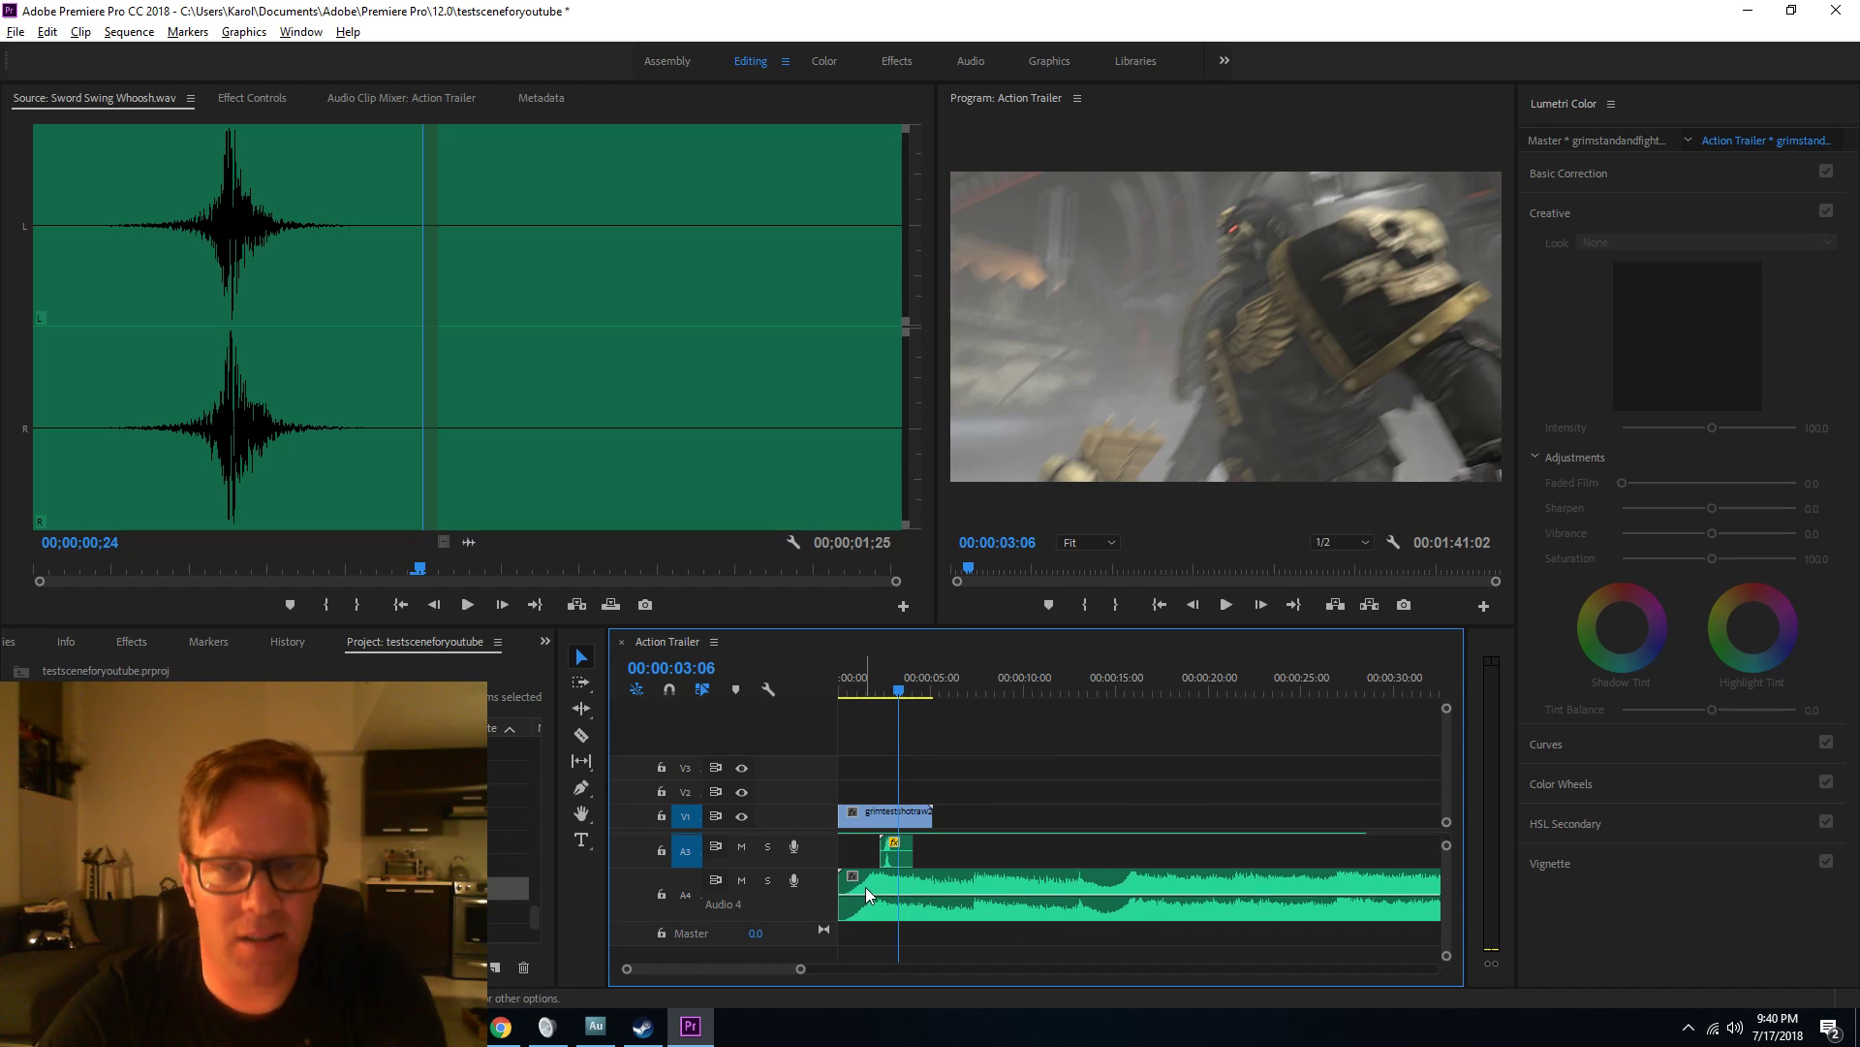
Trim about 1.6 seconds off the beginning of Action Trailer.wav, move it back to the sequence start and lower its volume.
left_click(872, 694)
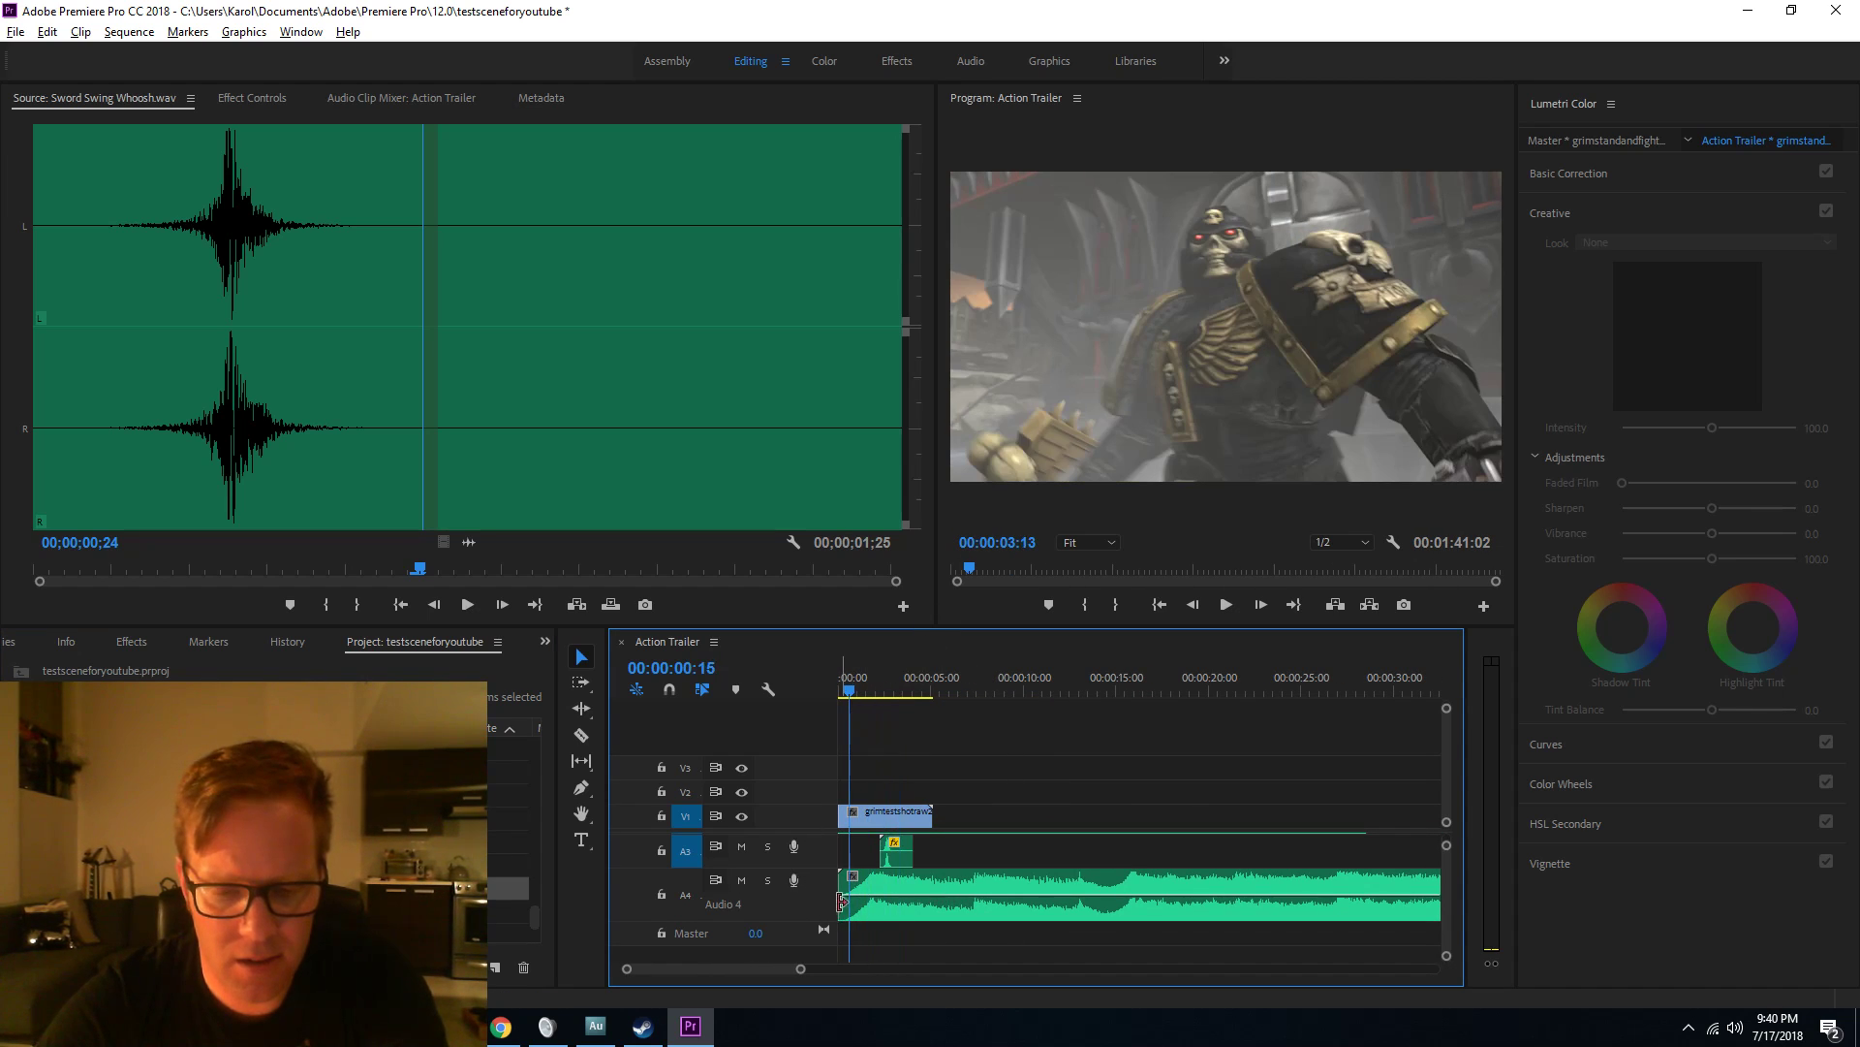
key("equal")
key("equal")
key("space")
key("space")
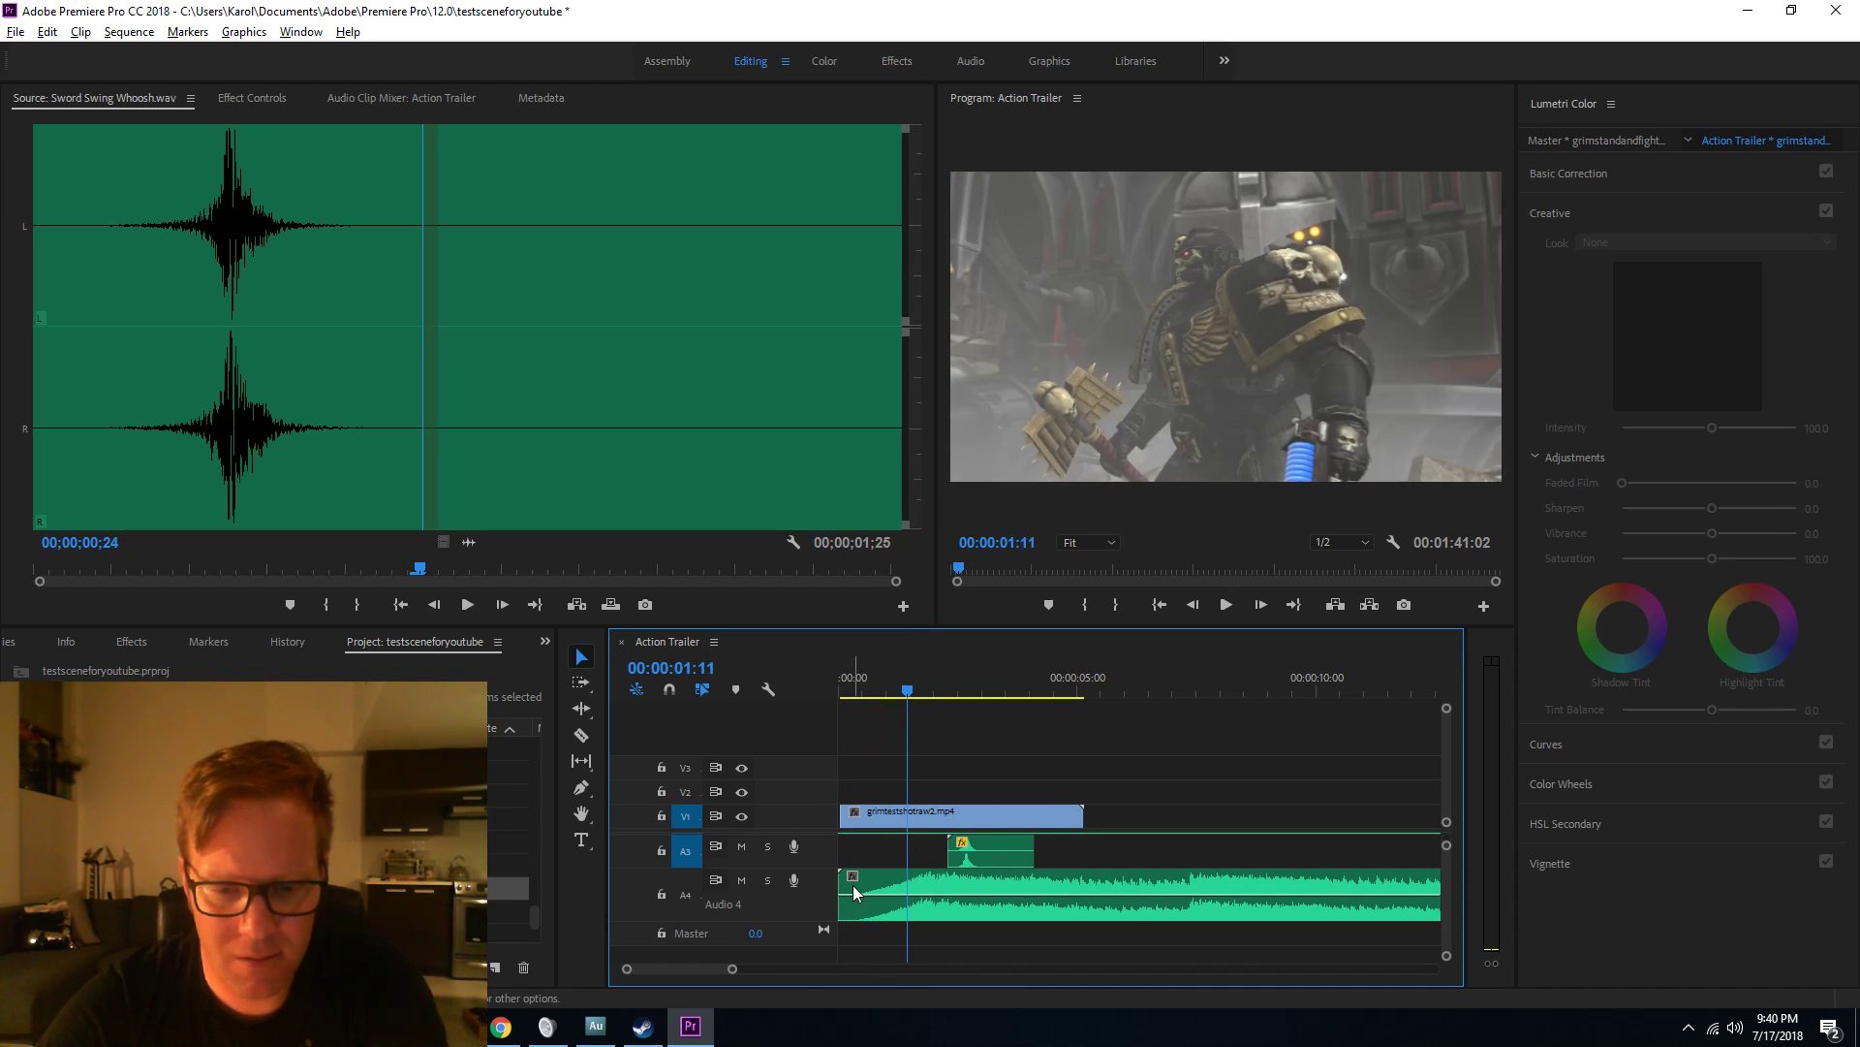
left_click_drag(856, 885, 931, 901)
left_click_drag(1114, 886, 927, 906)
key("space")
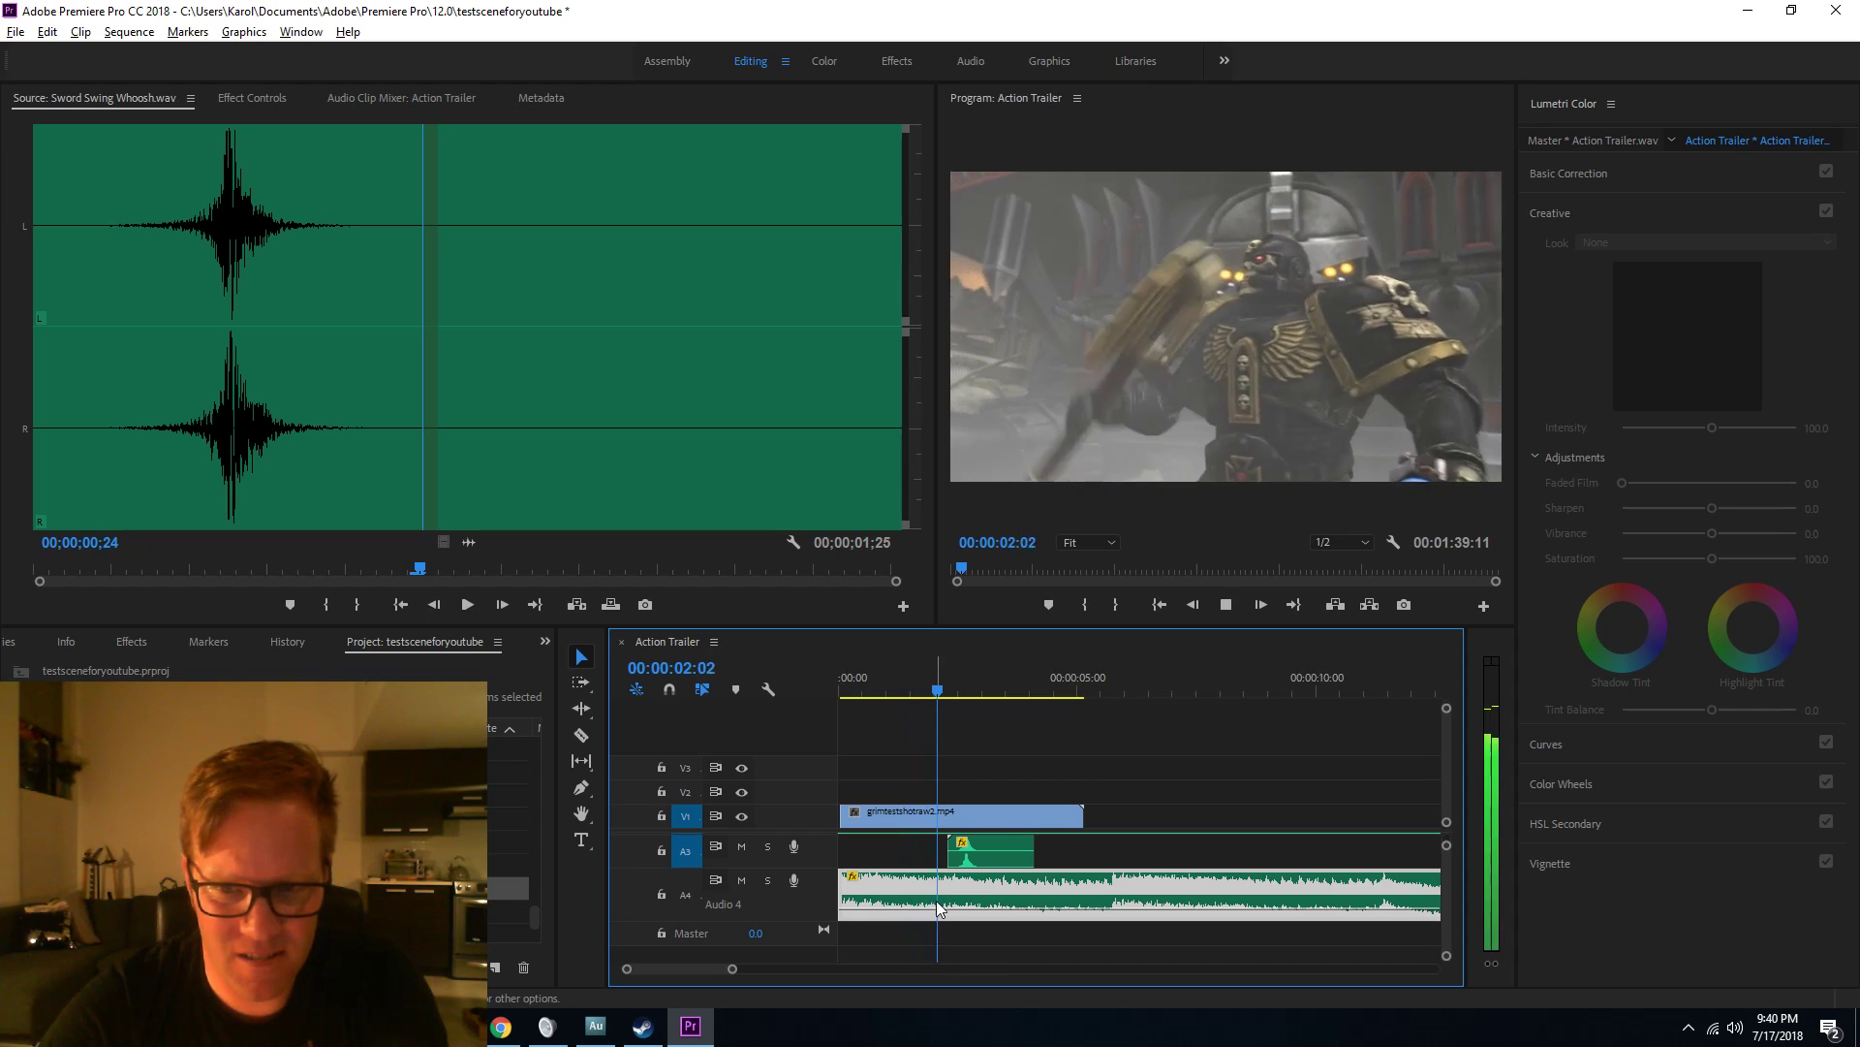
key("space")
Trim about 14 more seconds off the beginning of Action Trailer.wav, move it back to the sequence start and play the shot.
scroll(1444, 888, "up", 3)
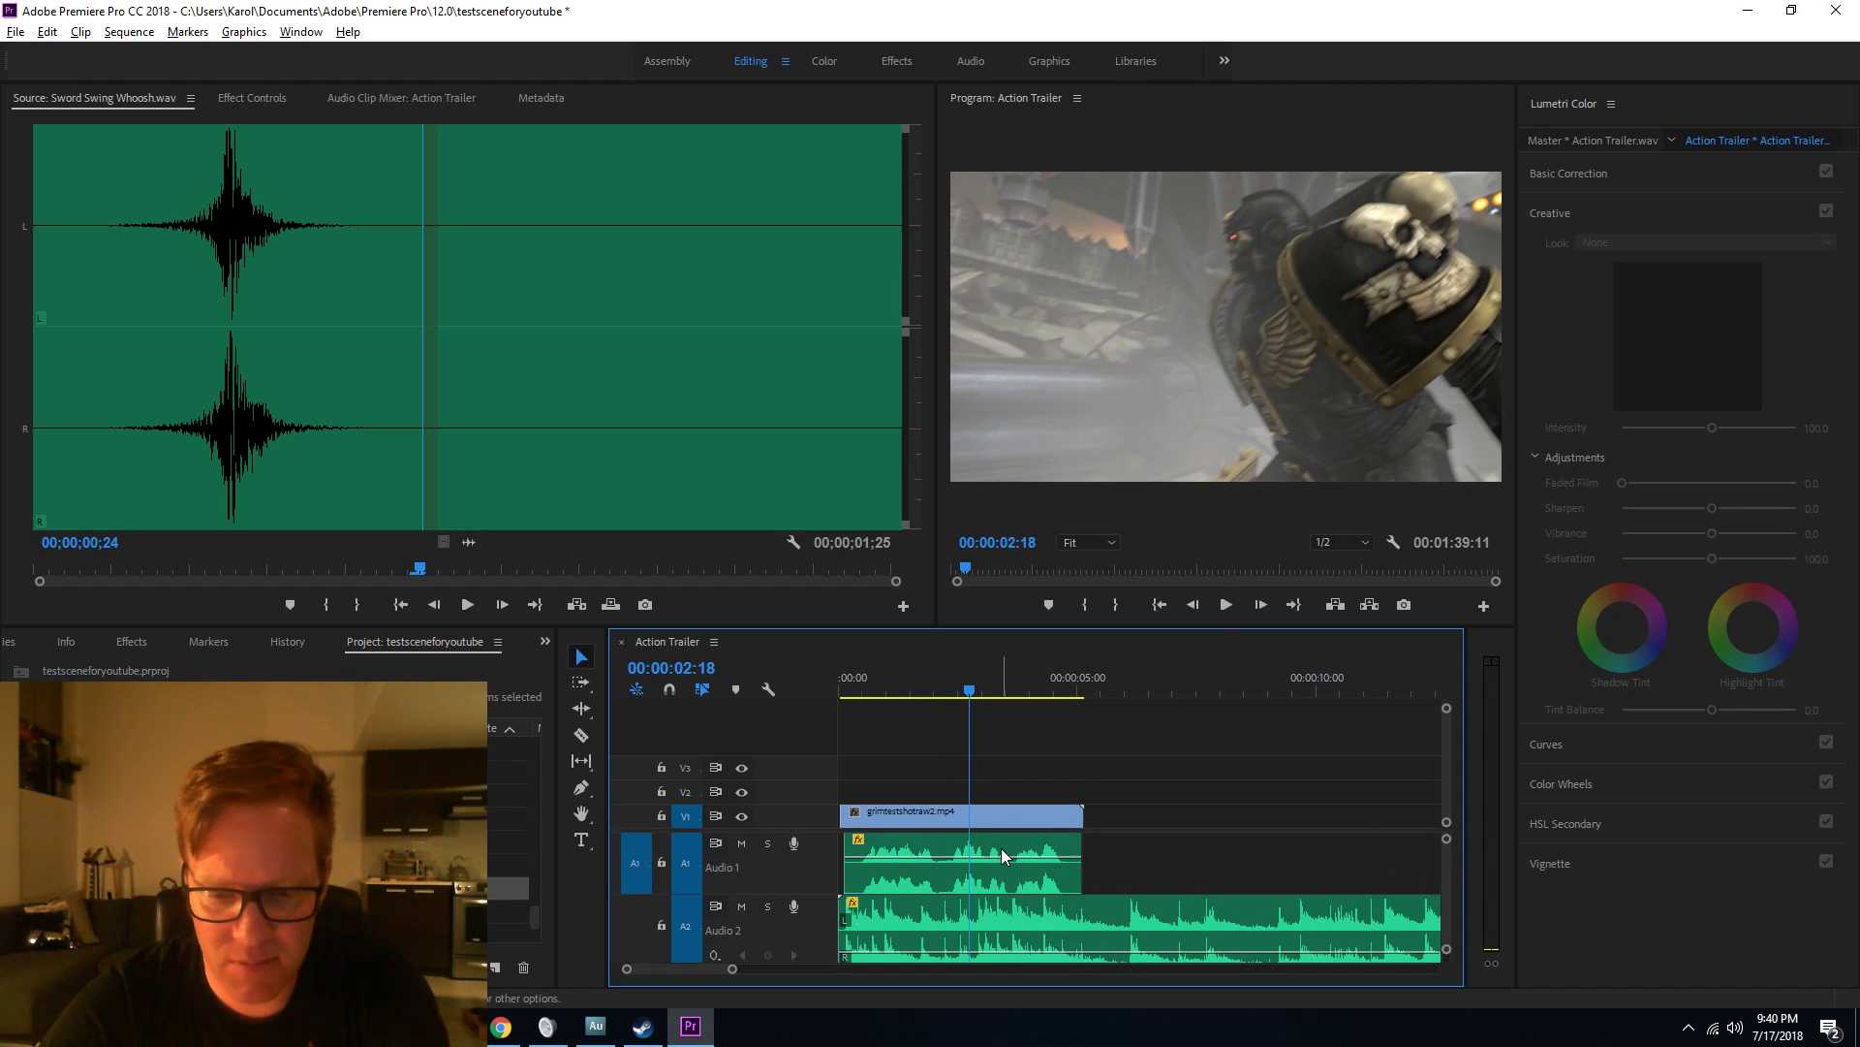
scroll(1446, 880, "down", 3)
key("Home")
key("space")
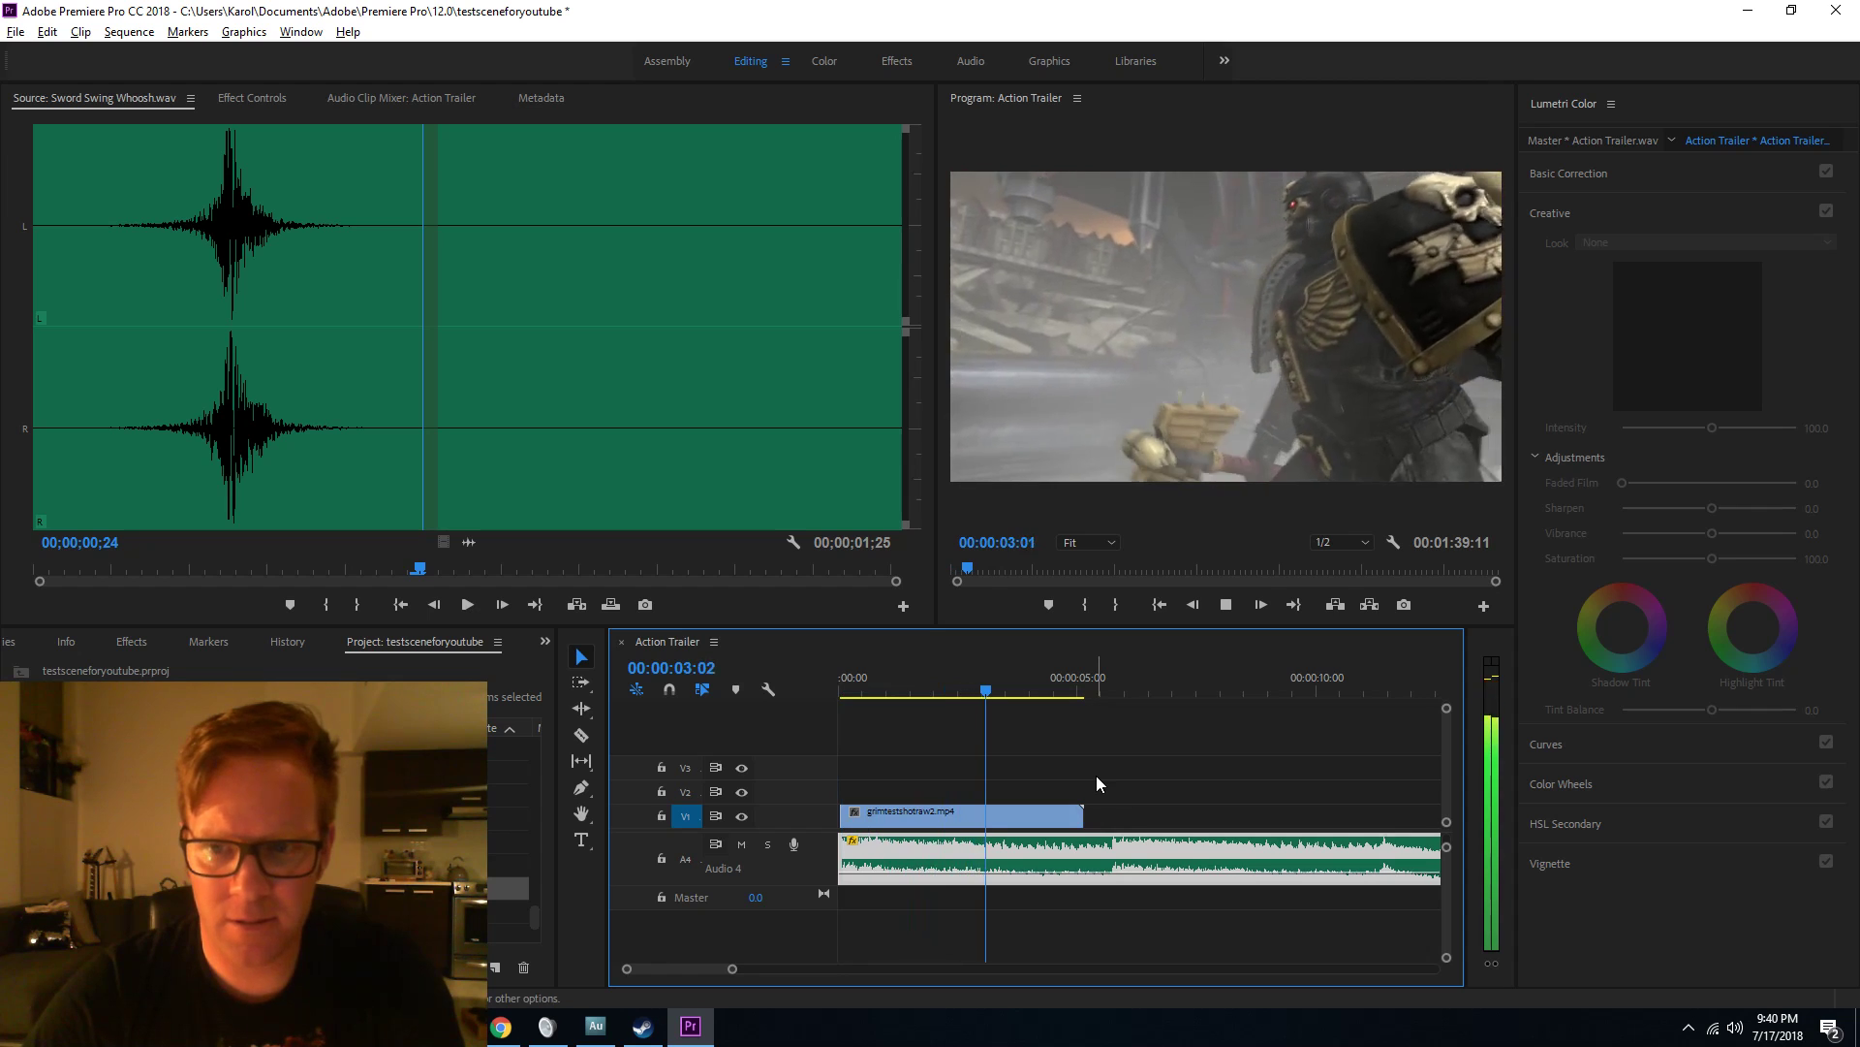
left_click_drag(843, 855, 894, 851)
key("space")
left_click(892, 684)
key("space")
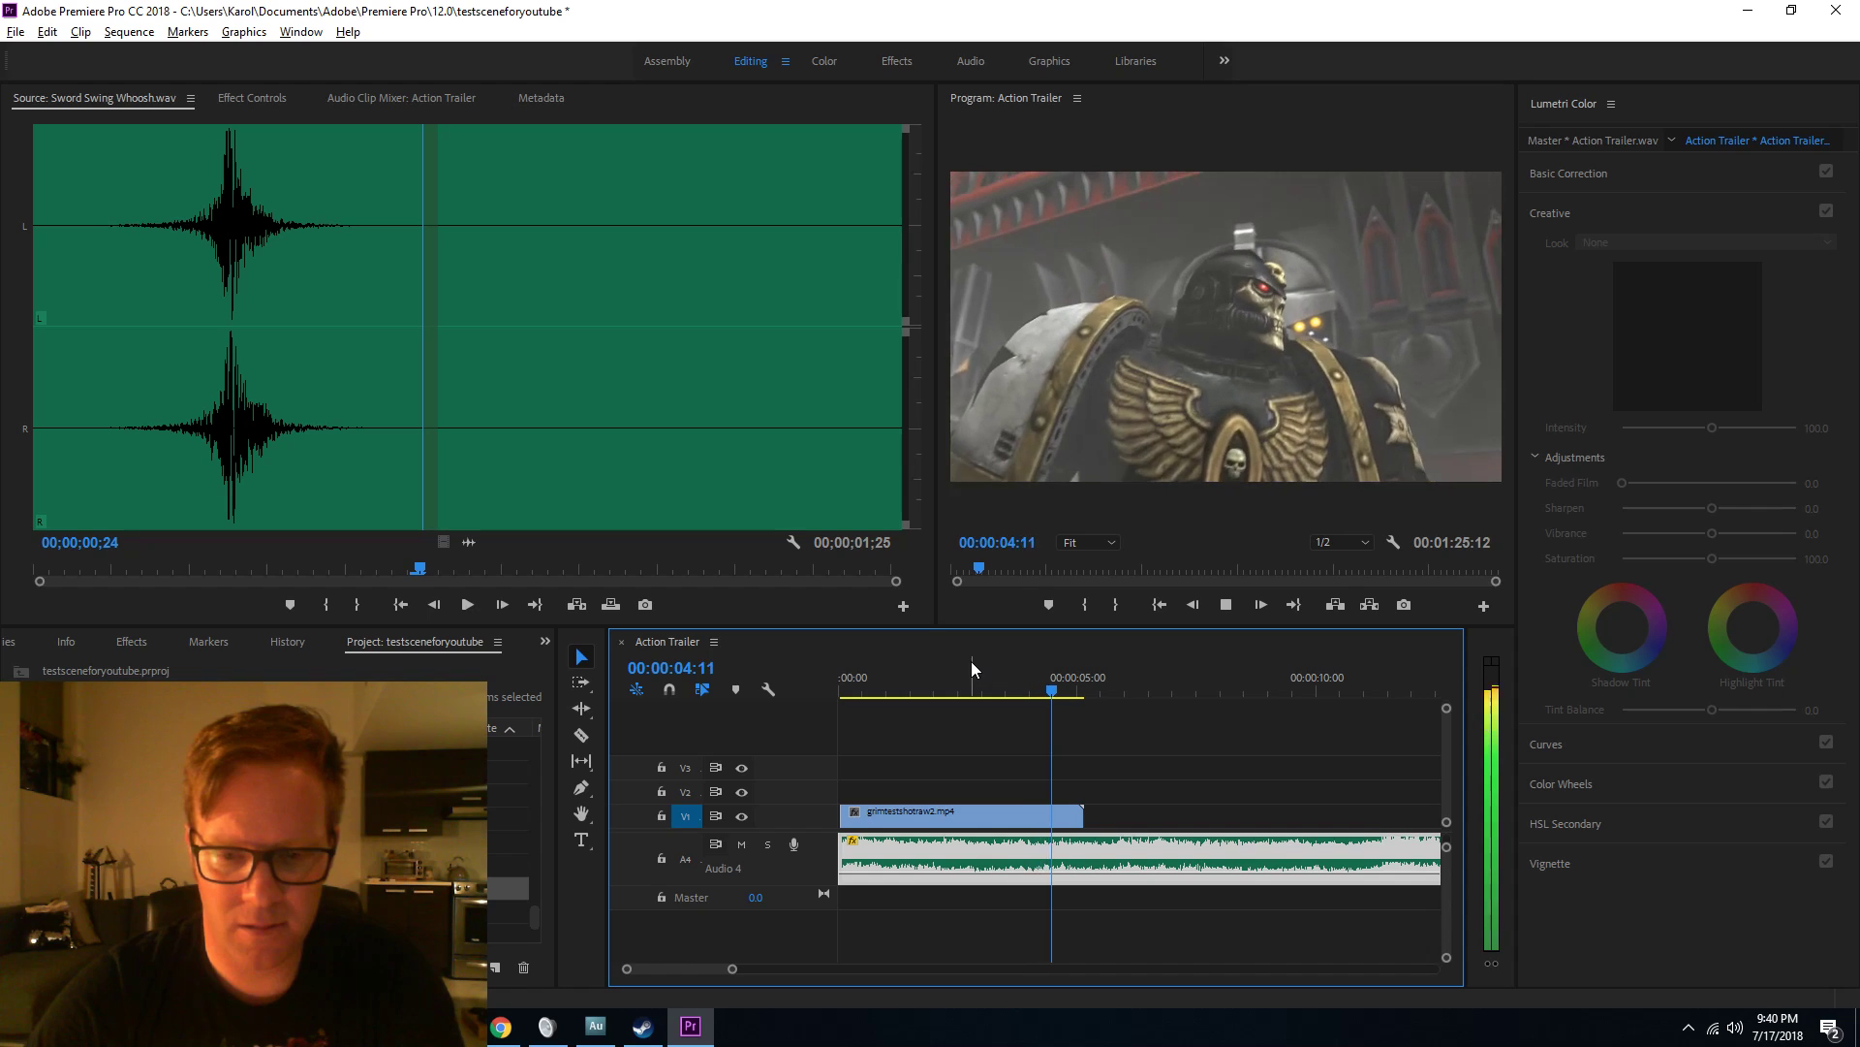
Use a section of Action Trailer.wav about 14 seconds further in, starting at the sequence start, and play the full shot.
key("space")
left_click_drag(841, 853, 888, 858)
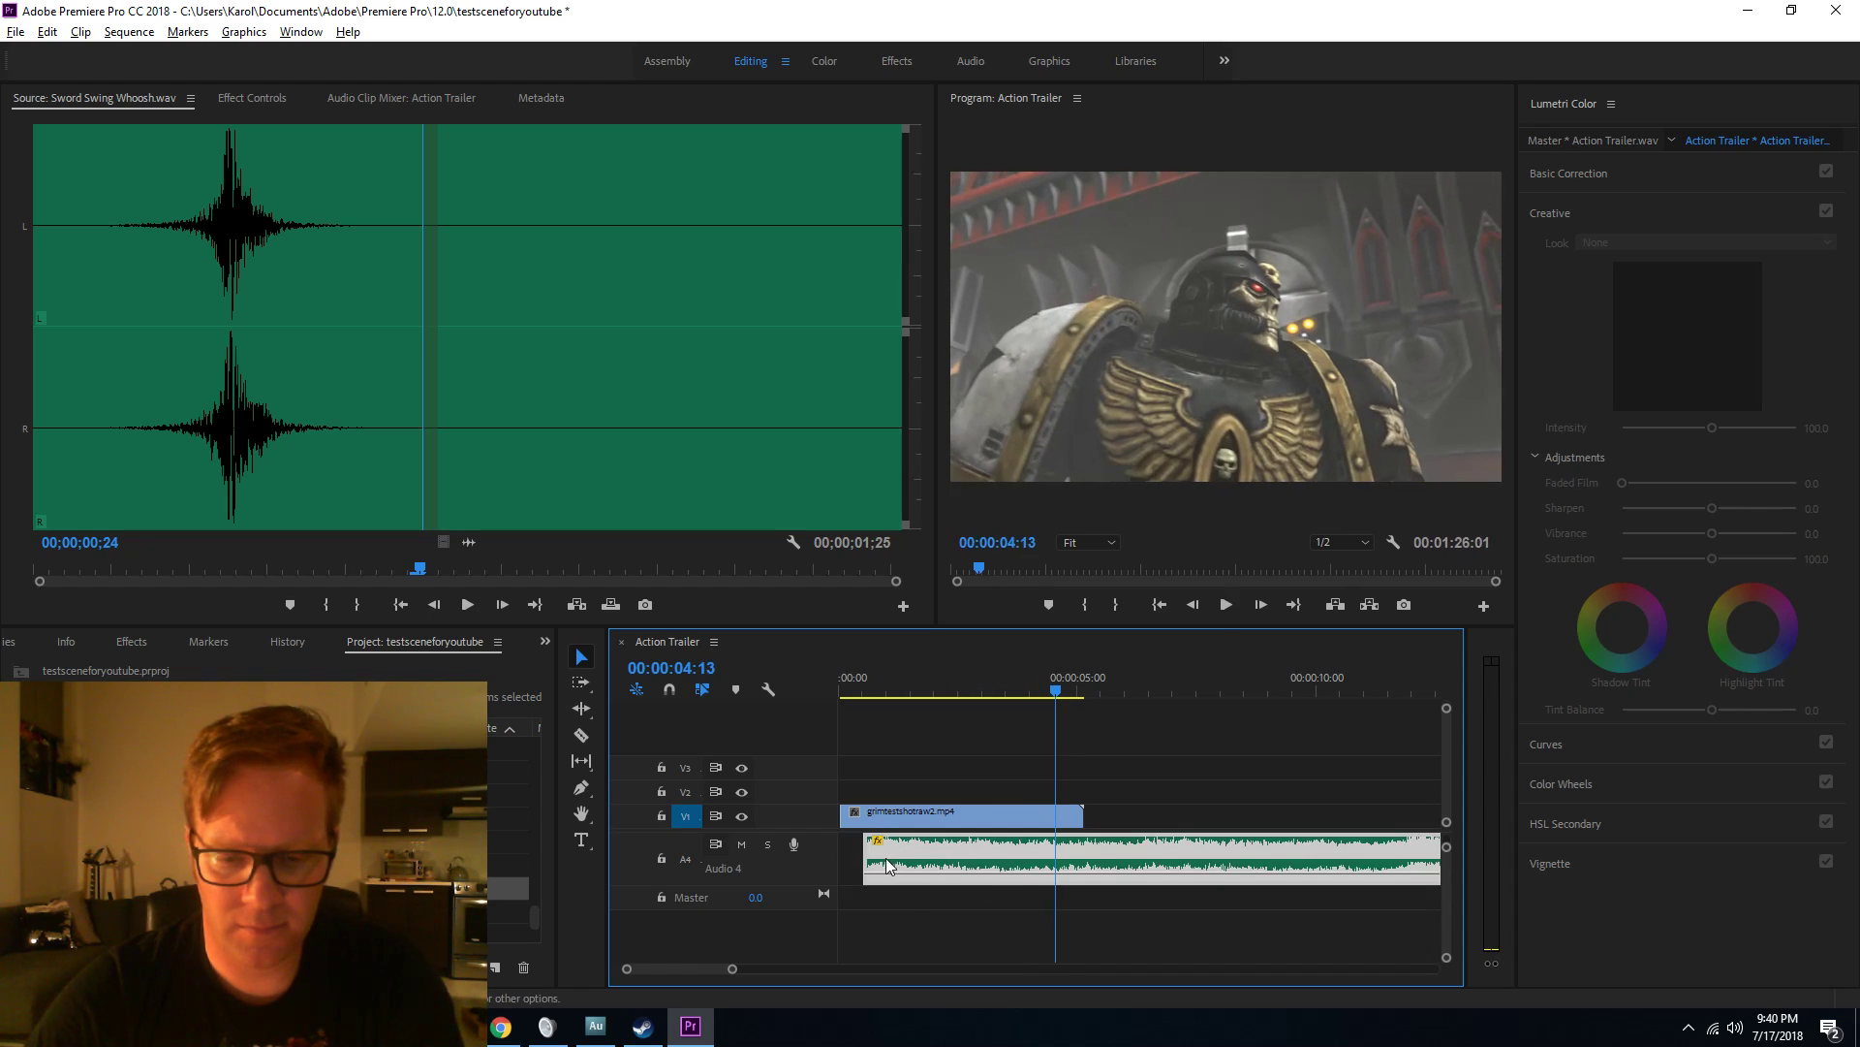
left_click_drag(1047, 862, 1338, 858)
left_click_drag(1406, 848, 856, 853)
key("space")
key("space")
key("Home")
key("space")
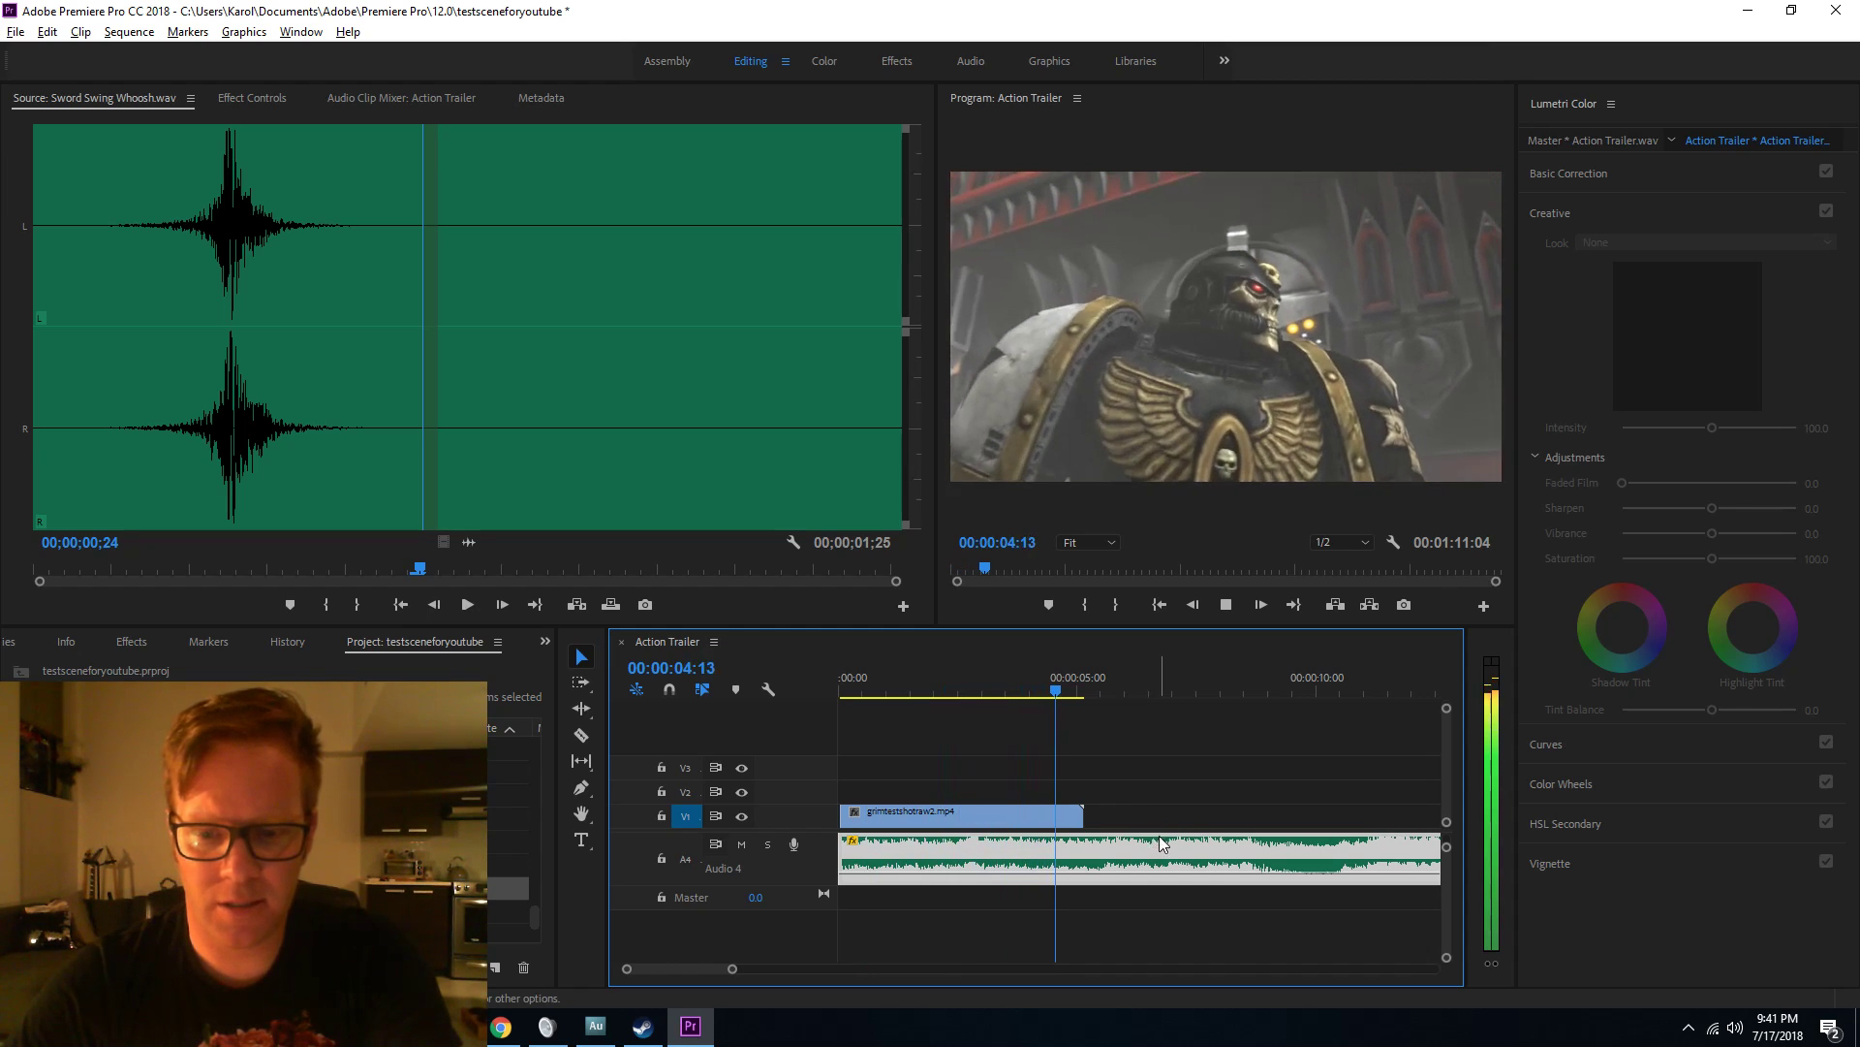
key("space")
Cut Action Trailer.wav near the end of the video, delete the remainder and match the clip's end to the video's end.
key("c")
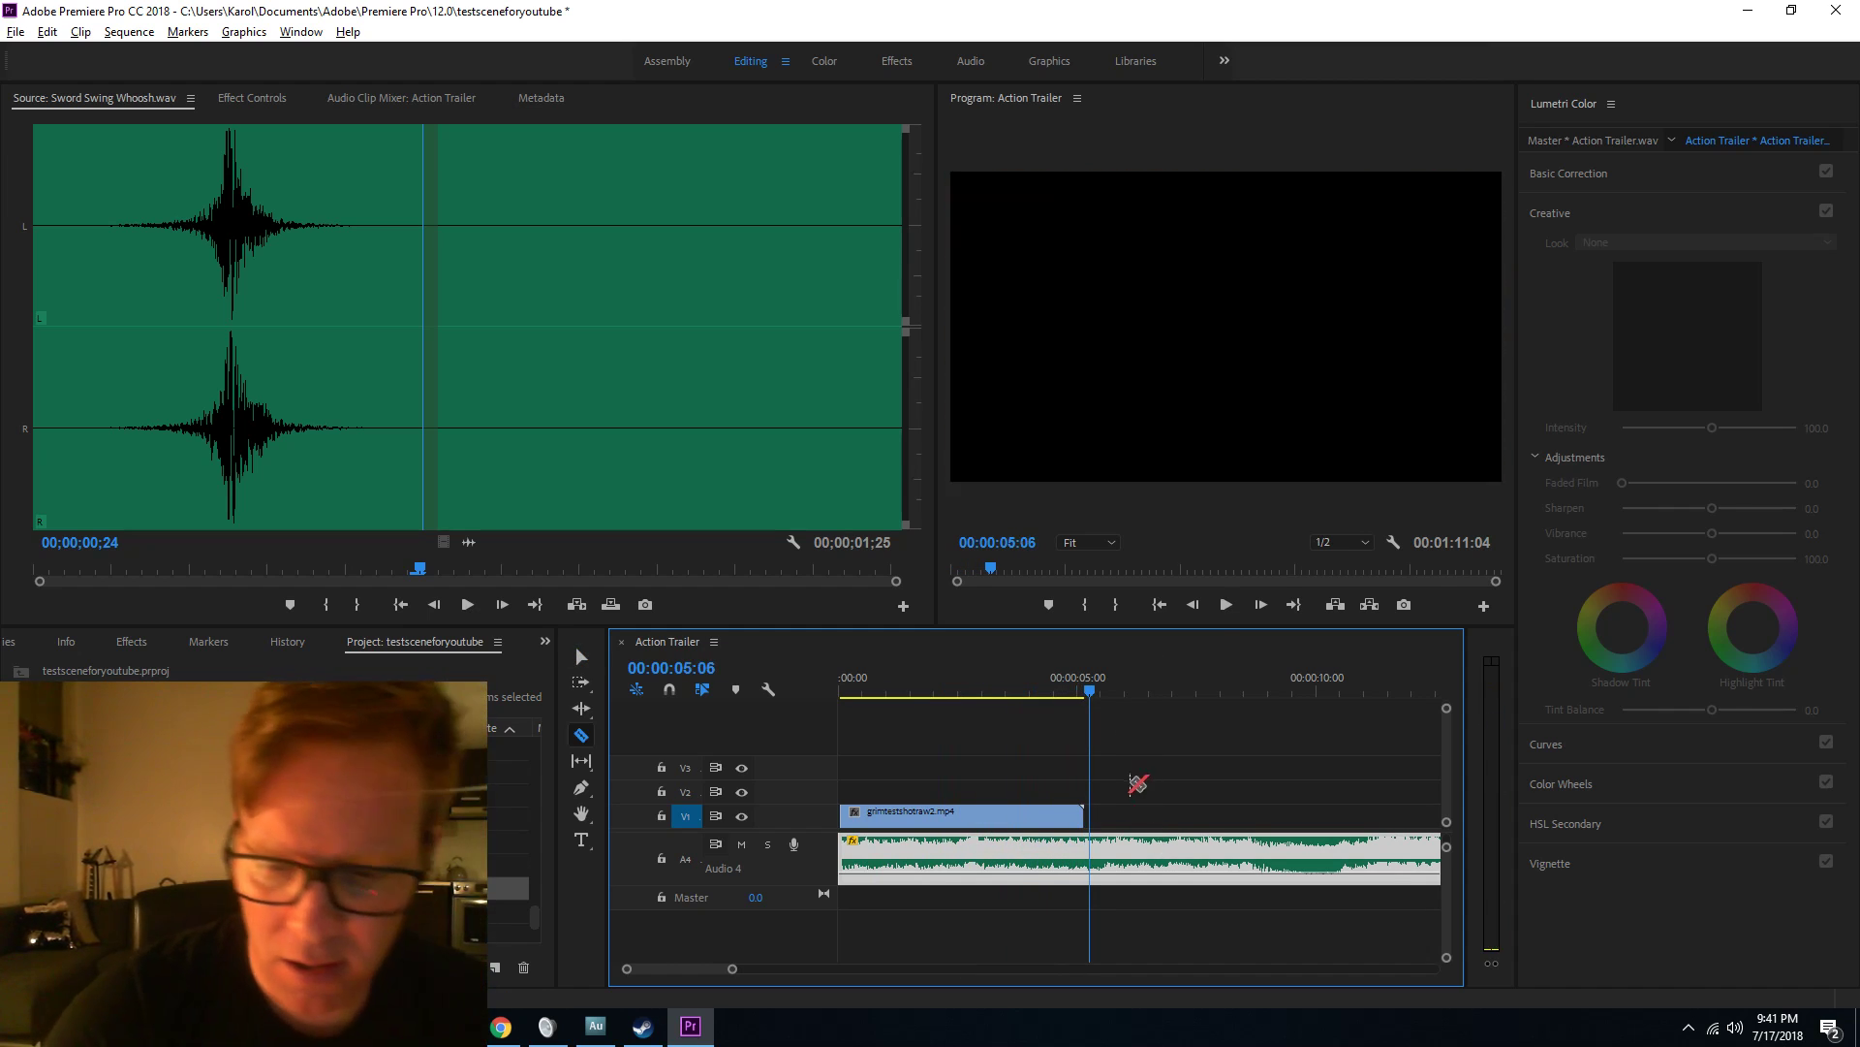
key("s")
left_click(1093, 856)
key("v")
left_click(1171, 836)
key("Delete")
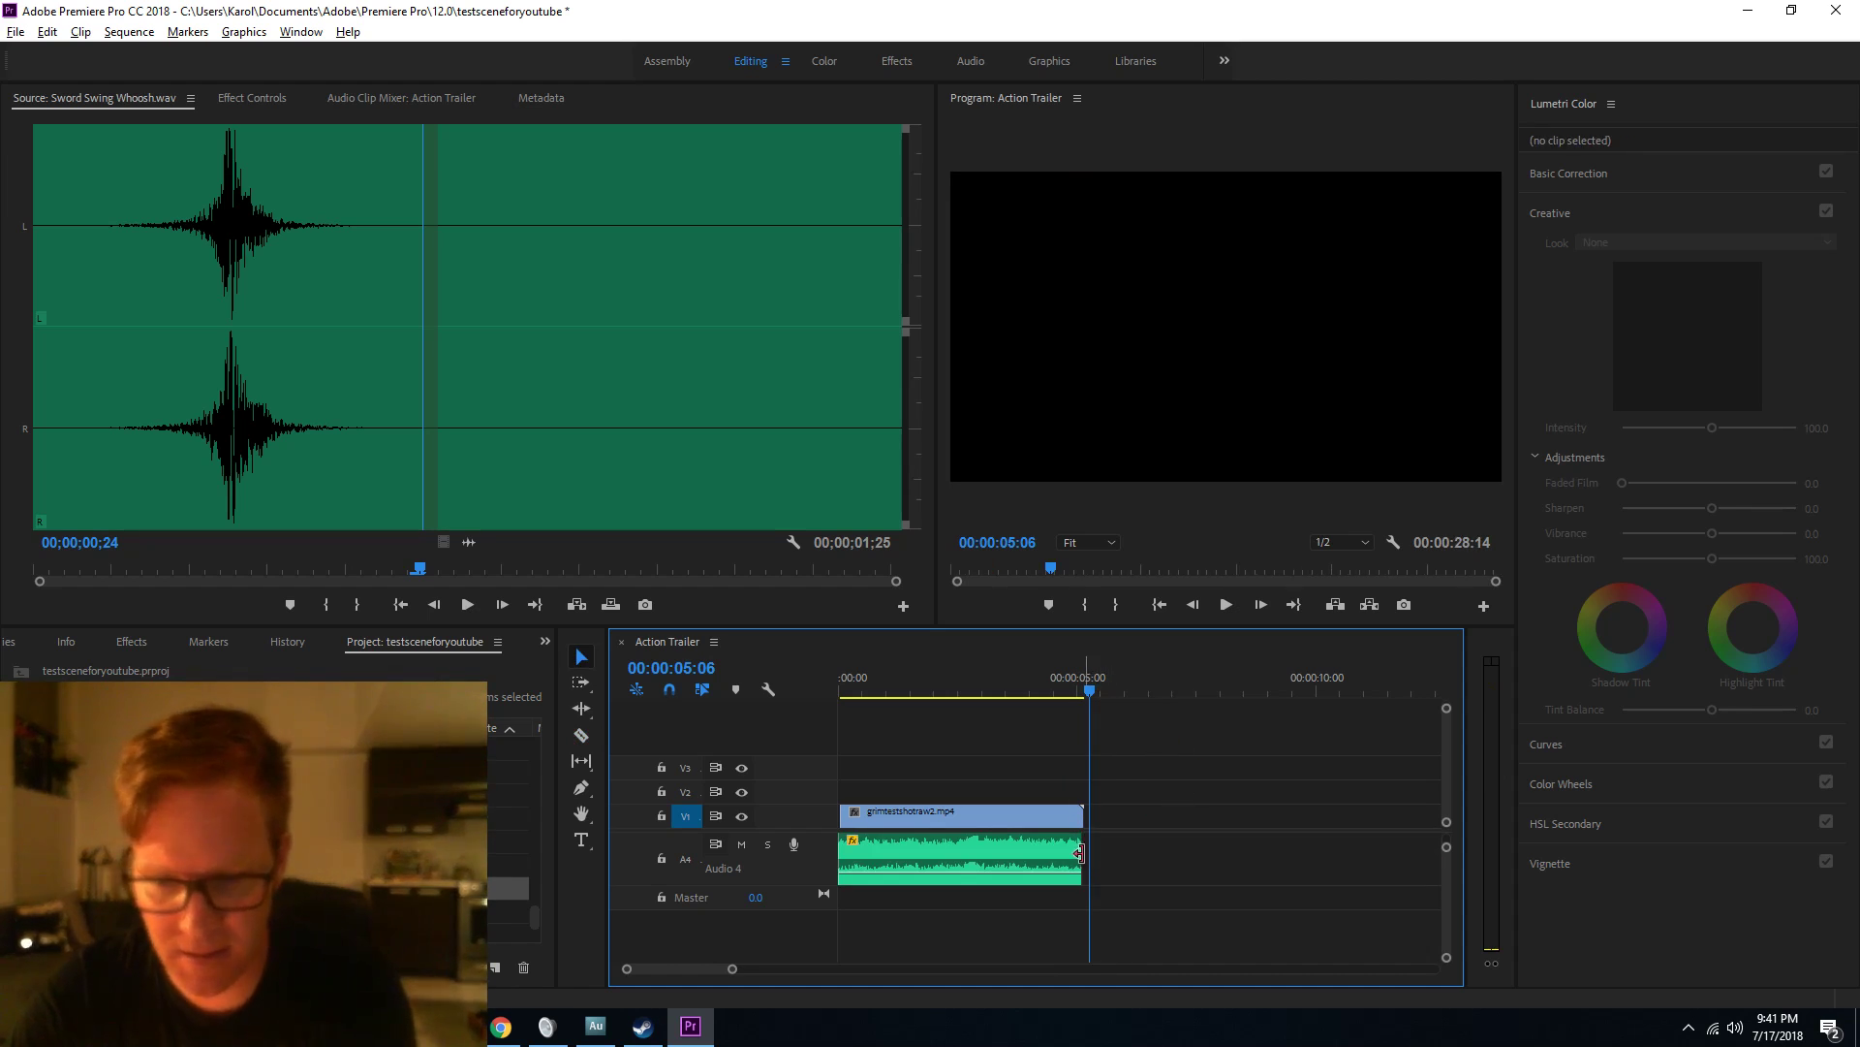
left_click_drag(1089, 847, 1093, 848)
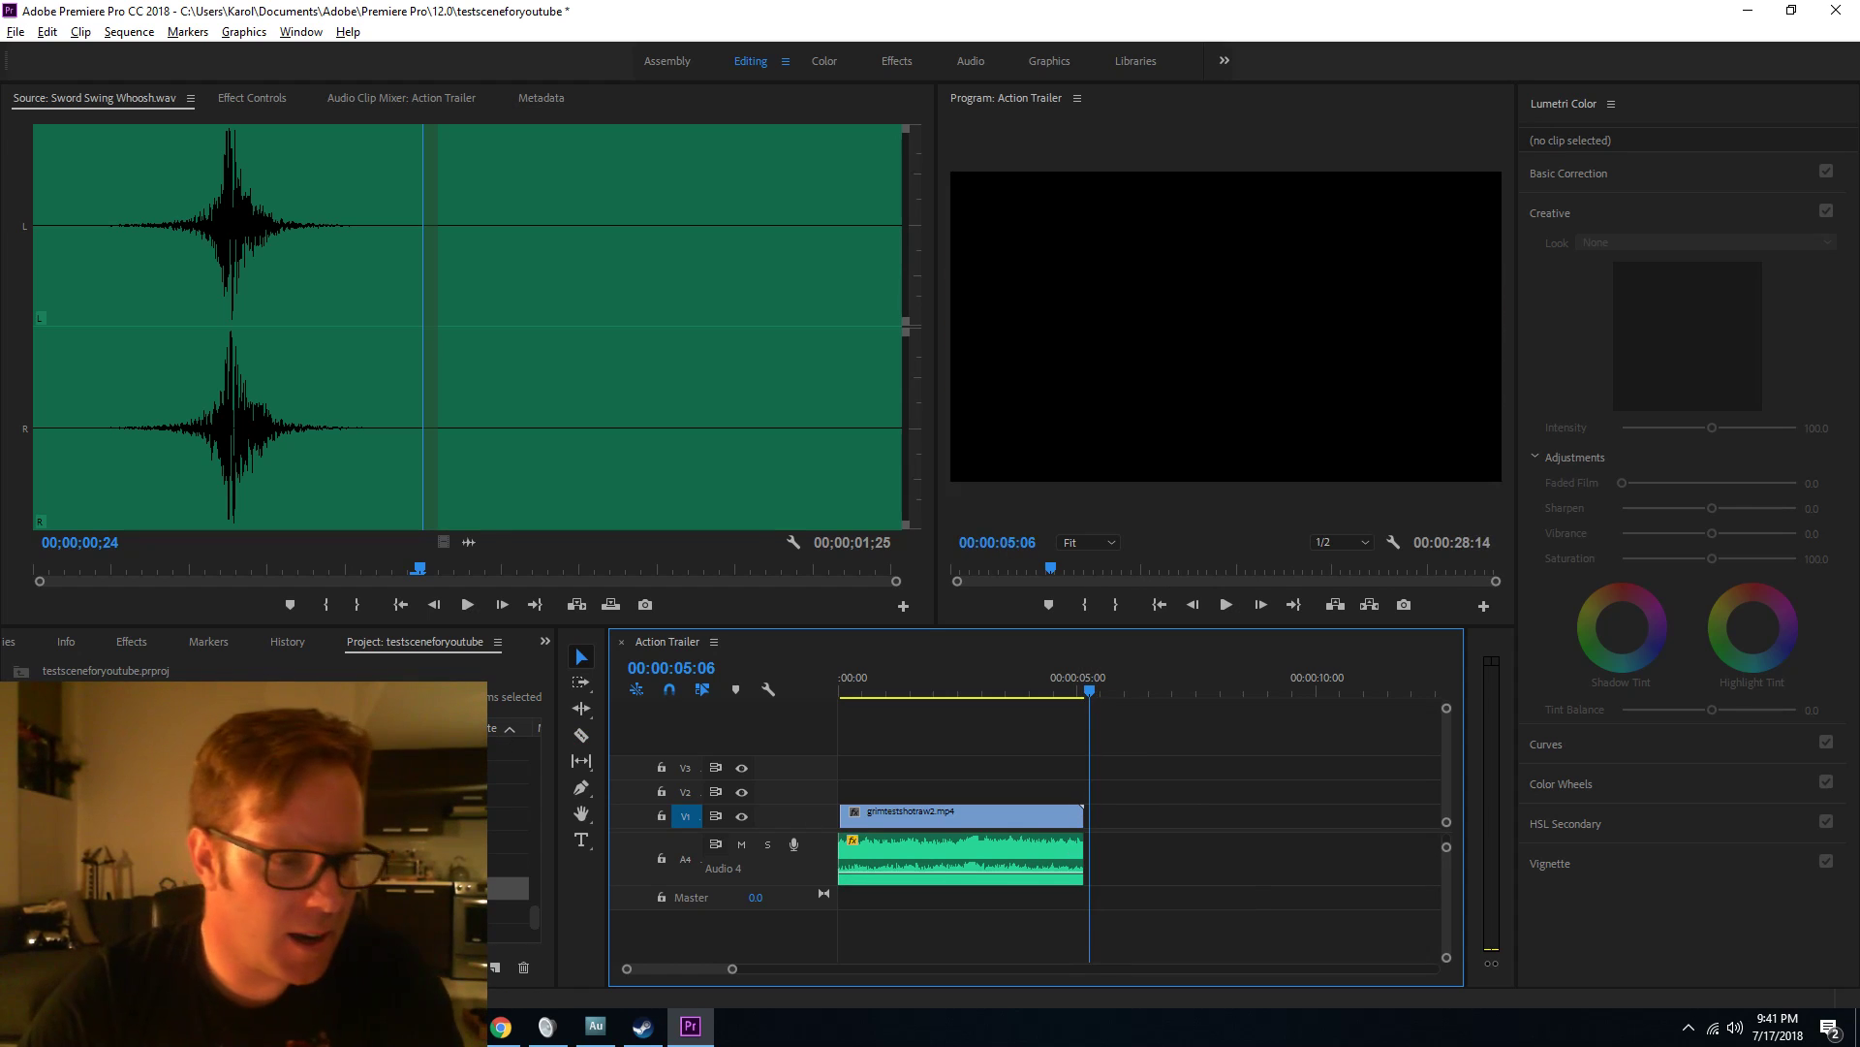
left_click(910, 687)
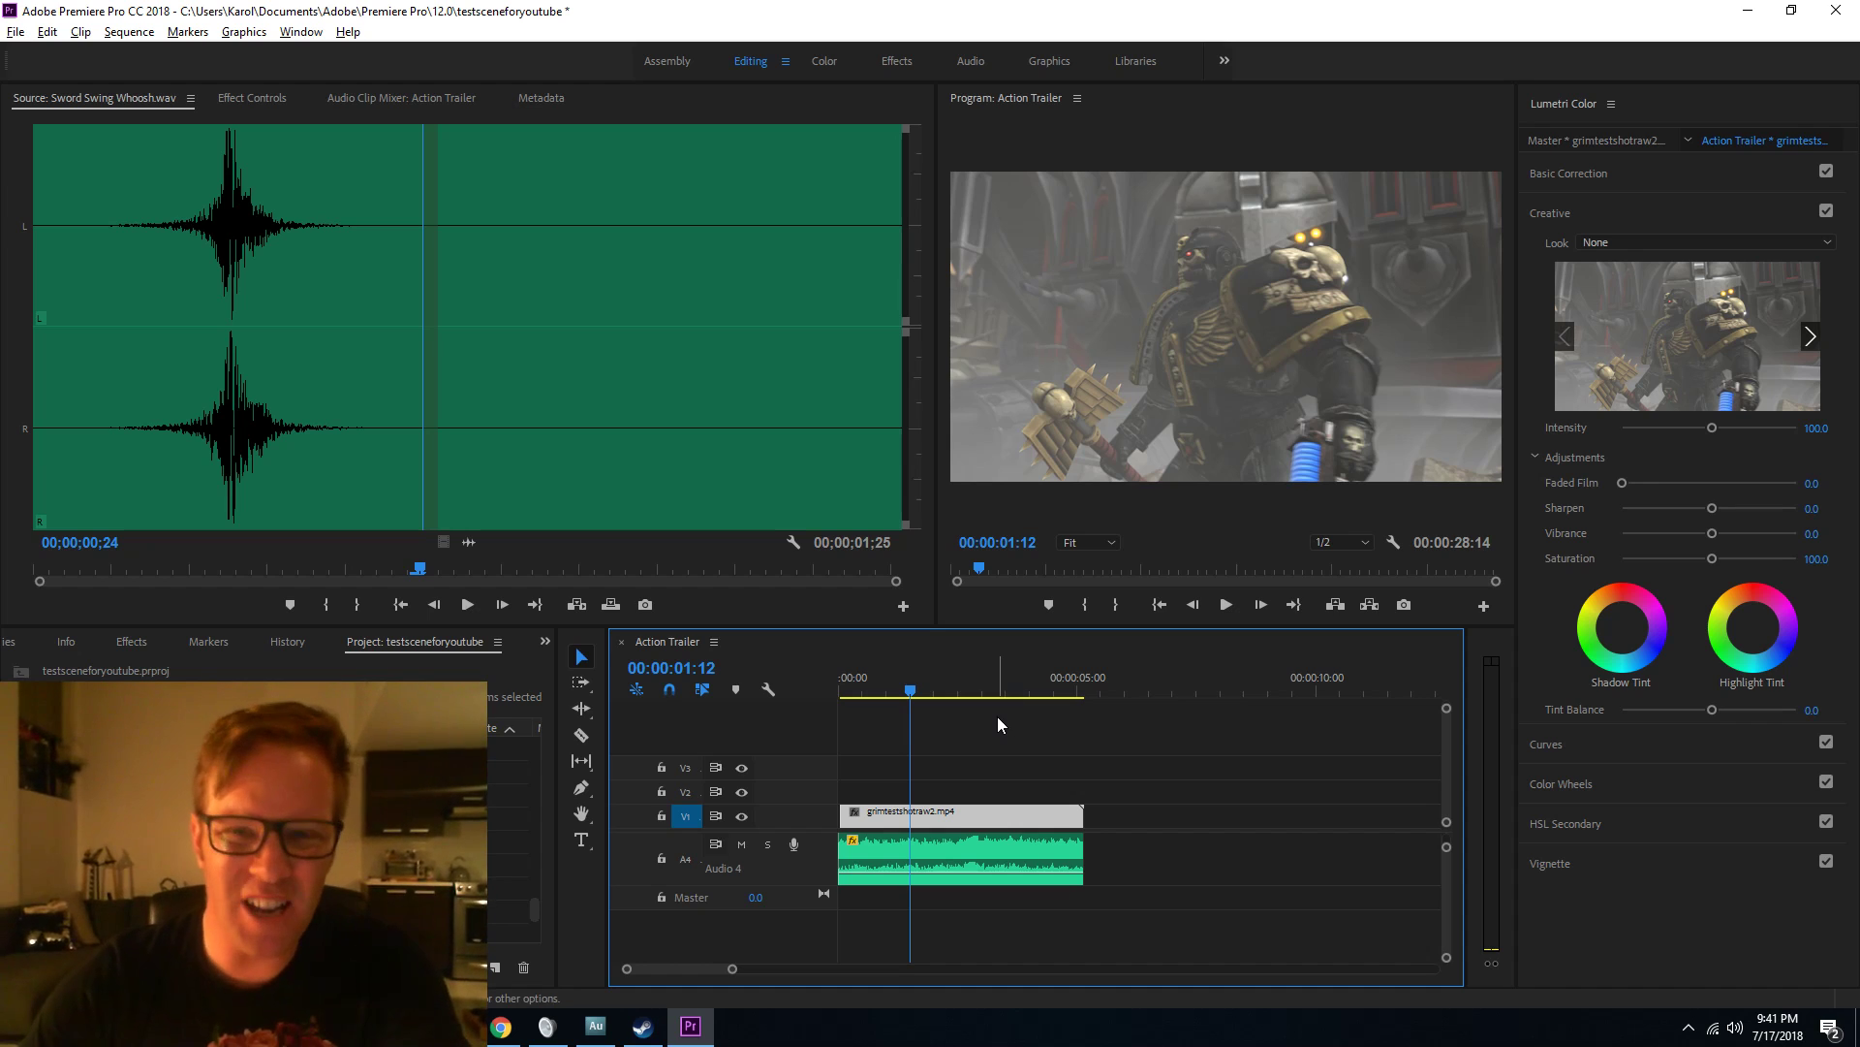
Apply the SL NOIR 1965 creative look to the grimtestshotraw2.mp4 clip in Lumetri Color.
left_click_drag(917, 675, 908, 678)
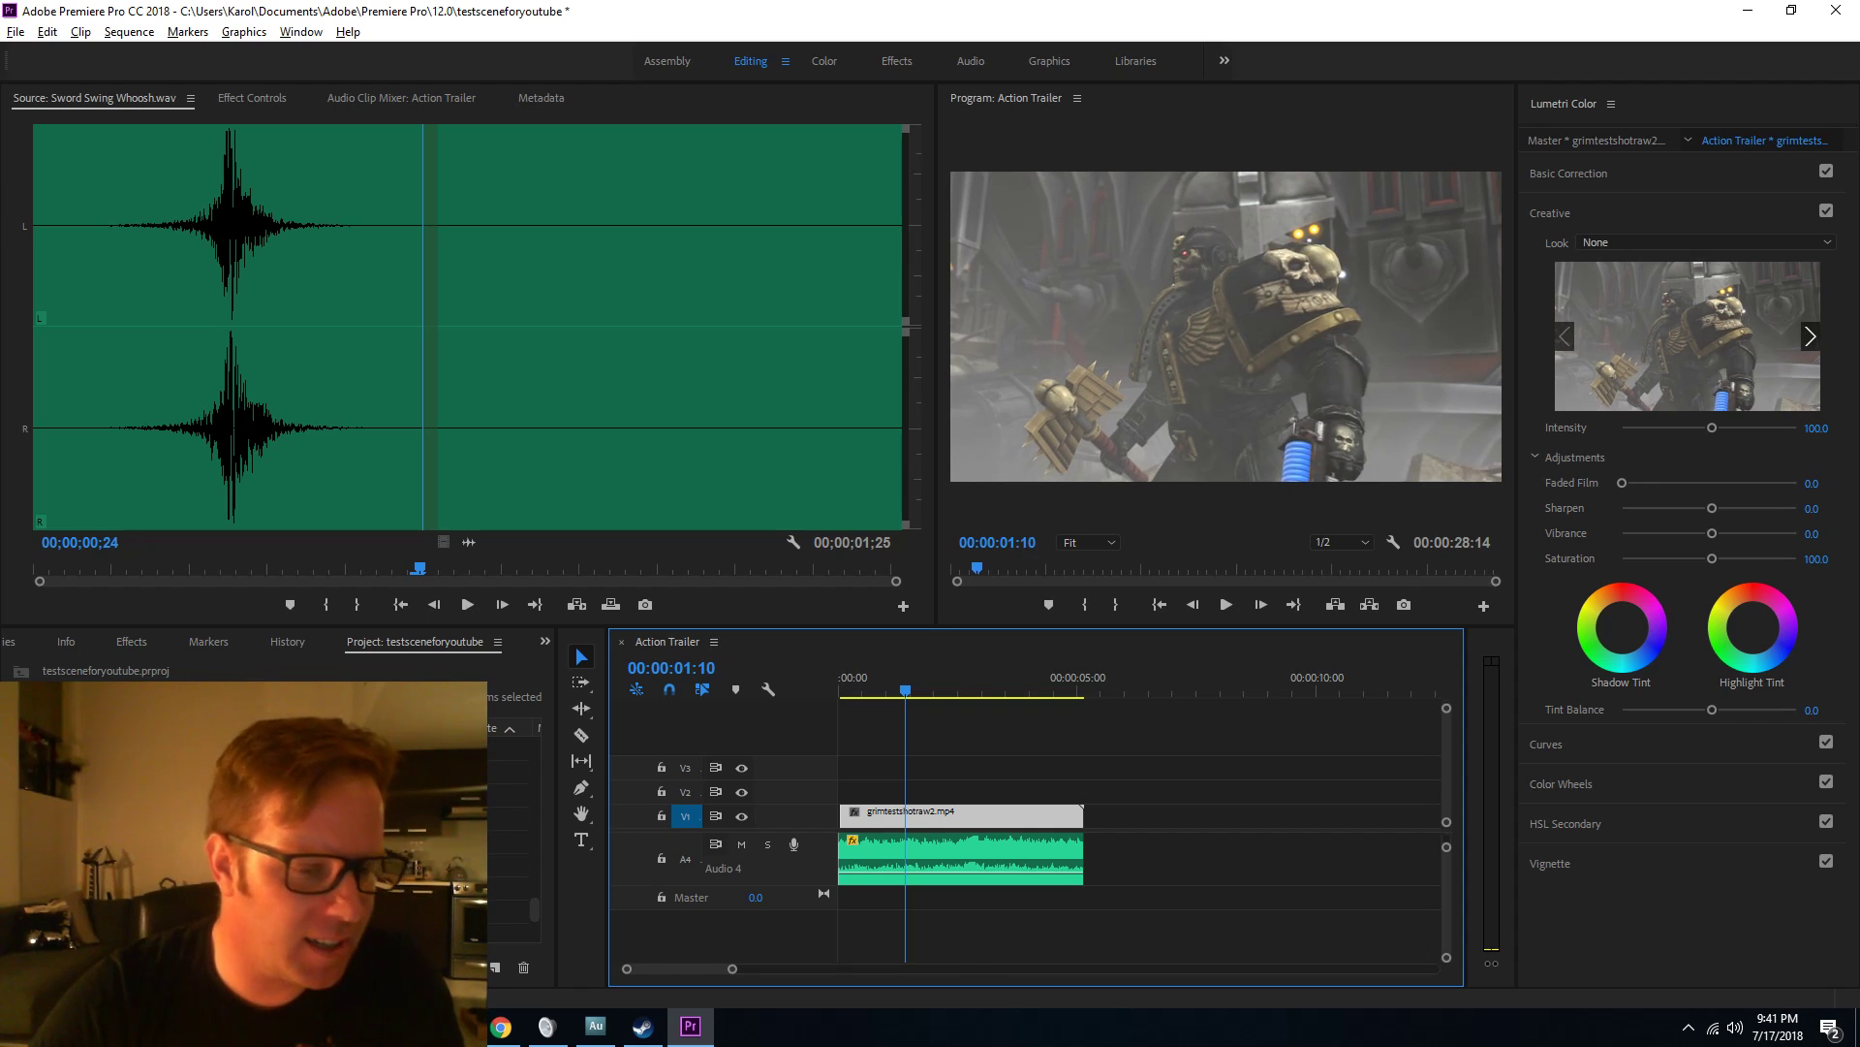
left_click_drag(533, 907, 541, 773)
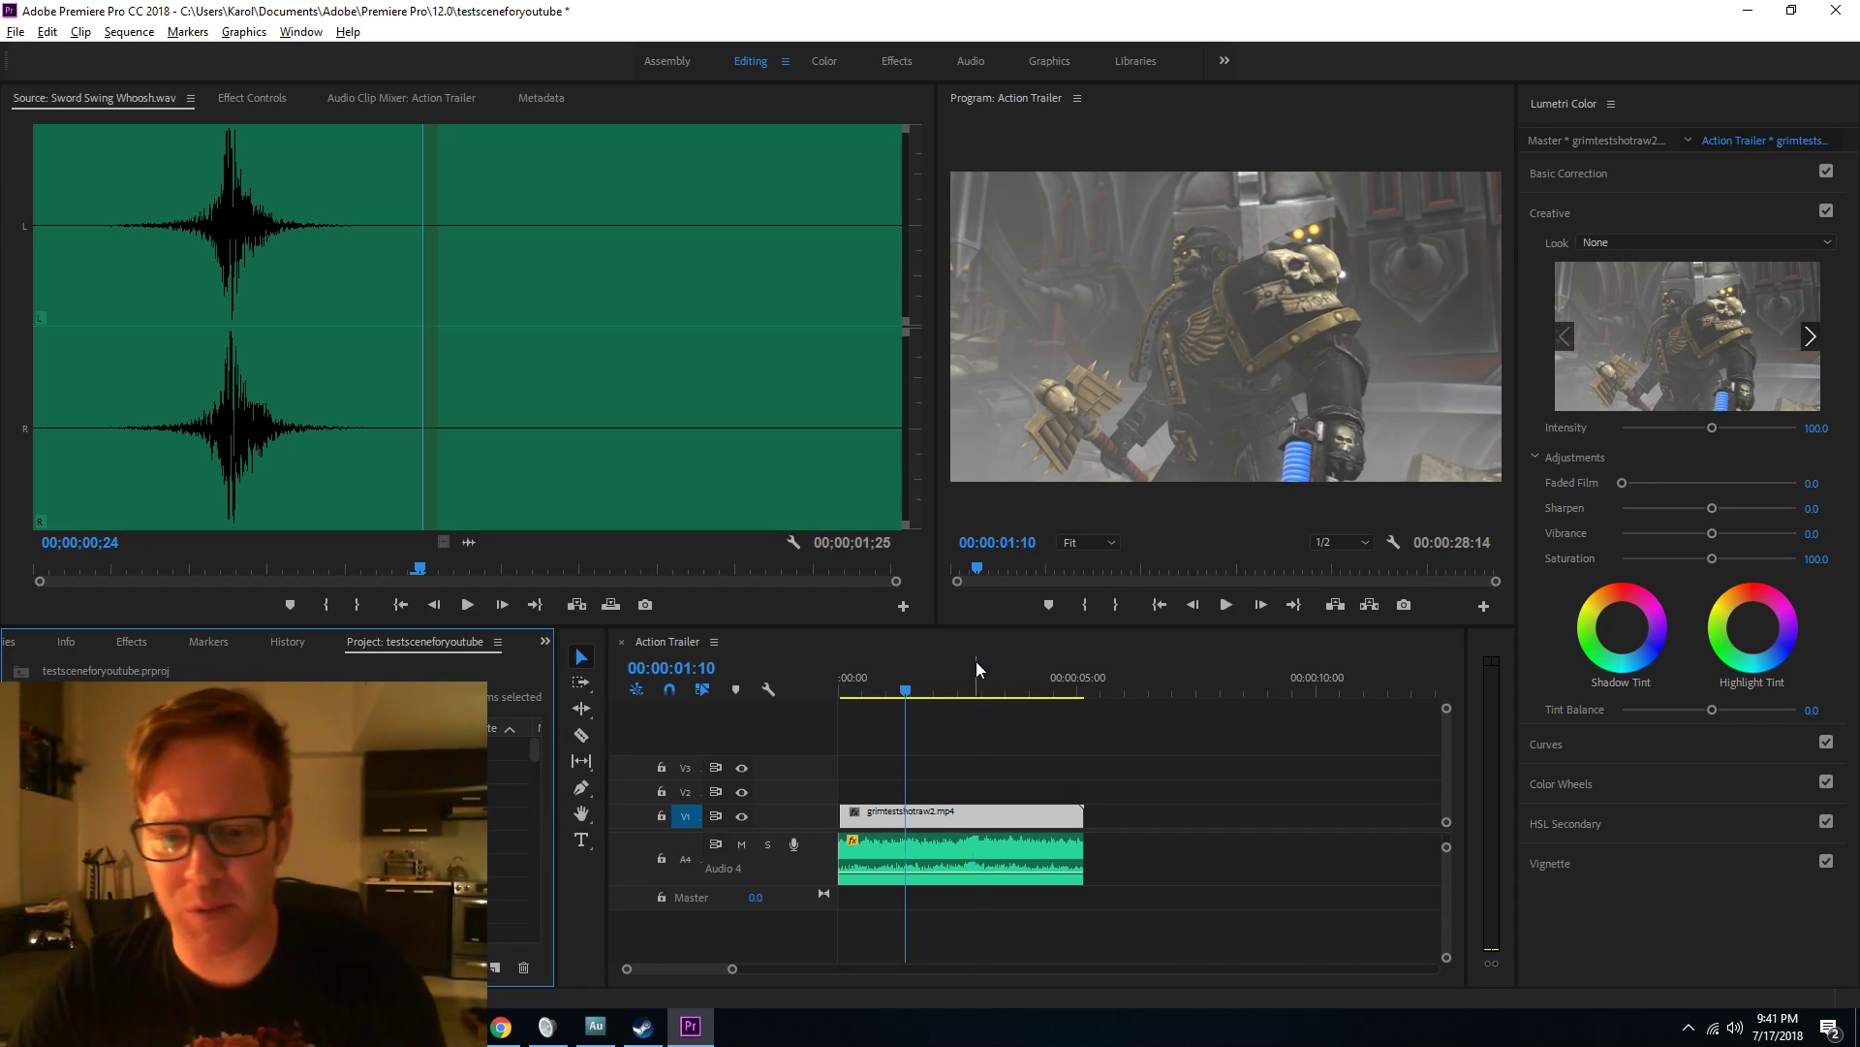
left_click(975, 686)
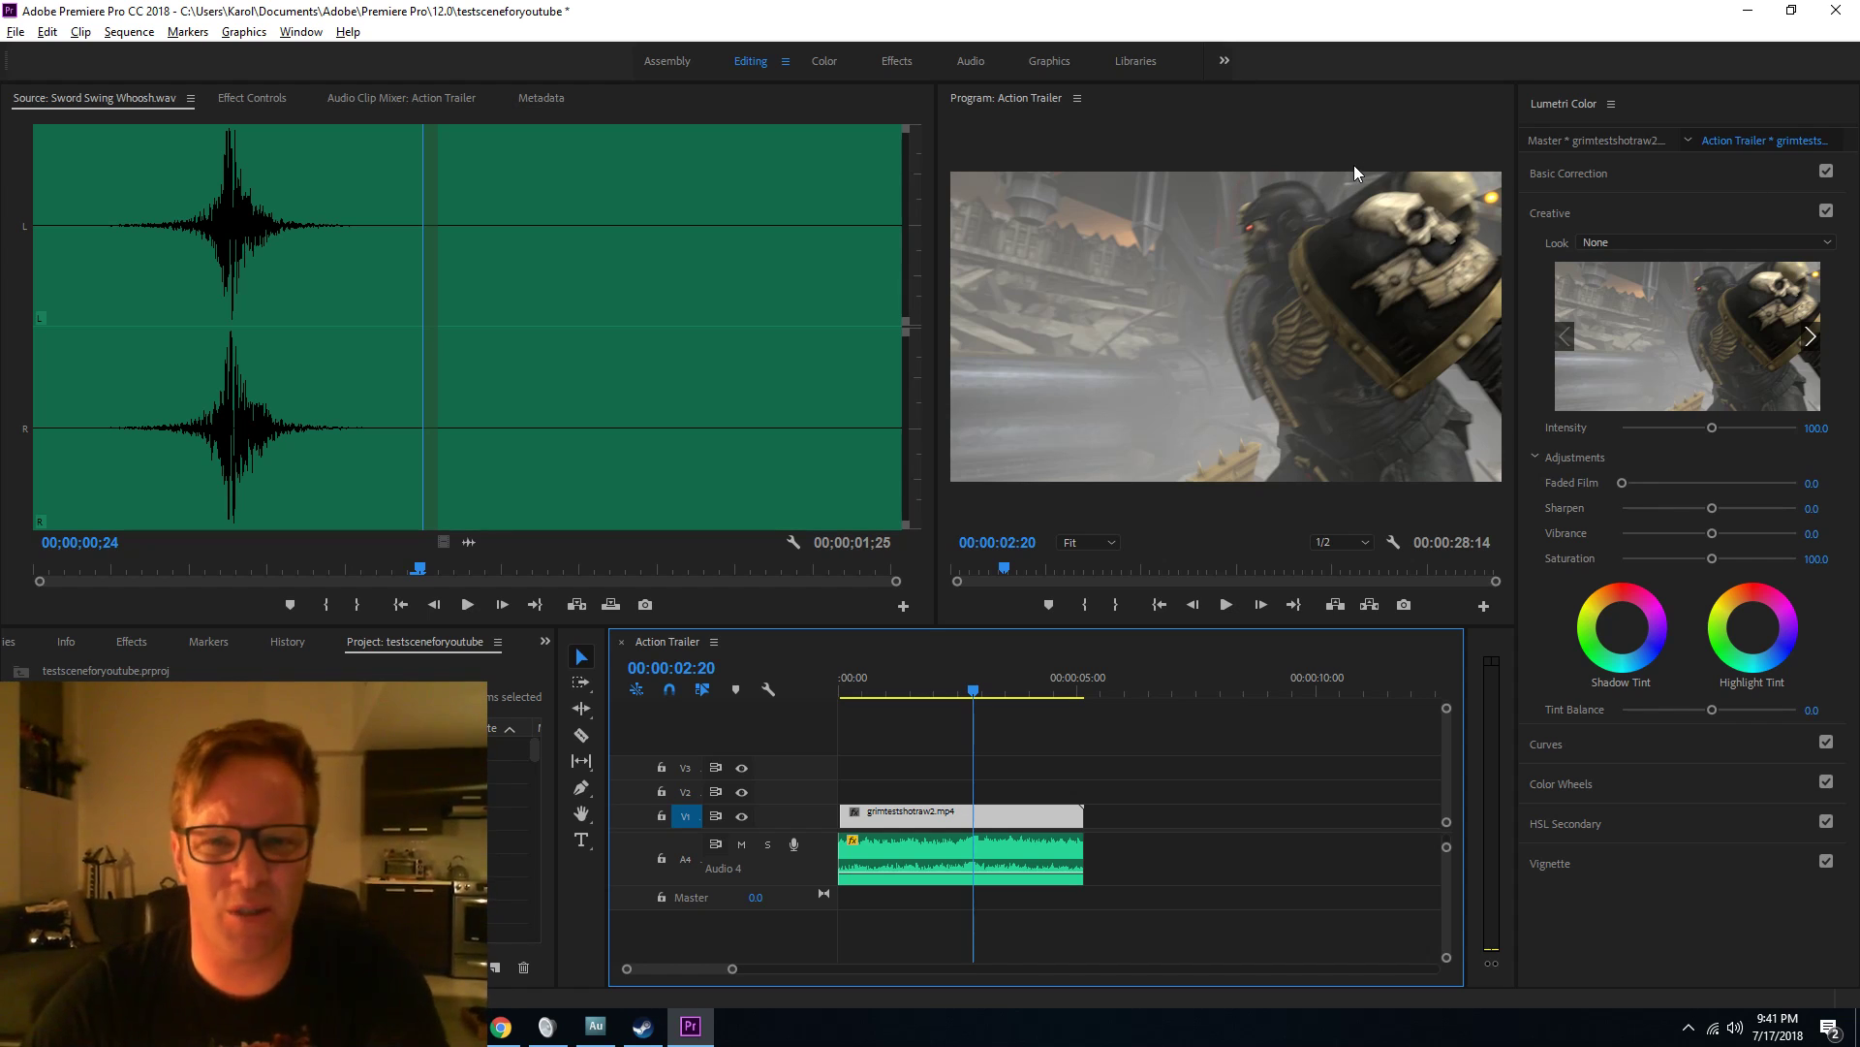
left_click(1756, 136)
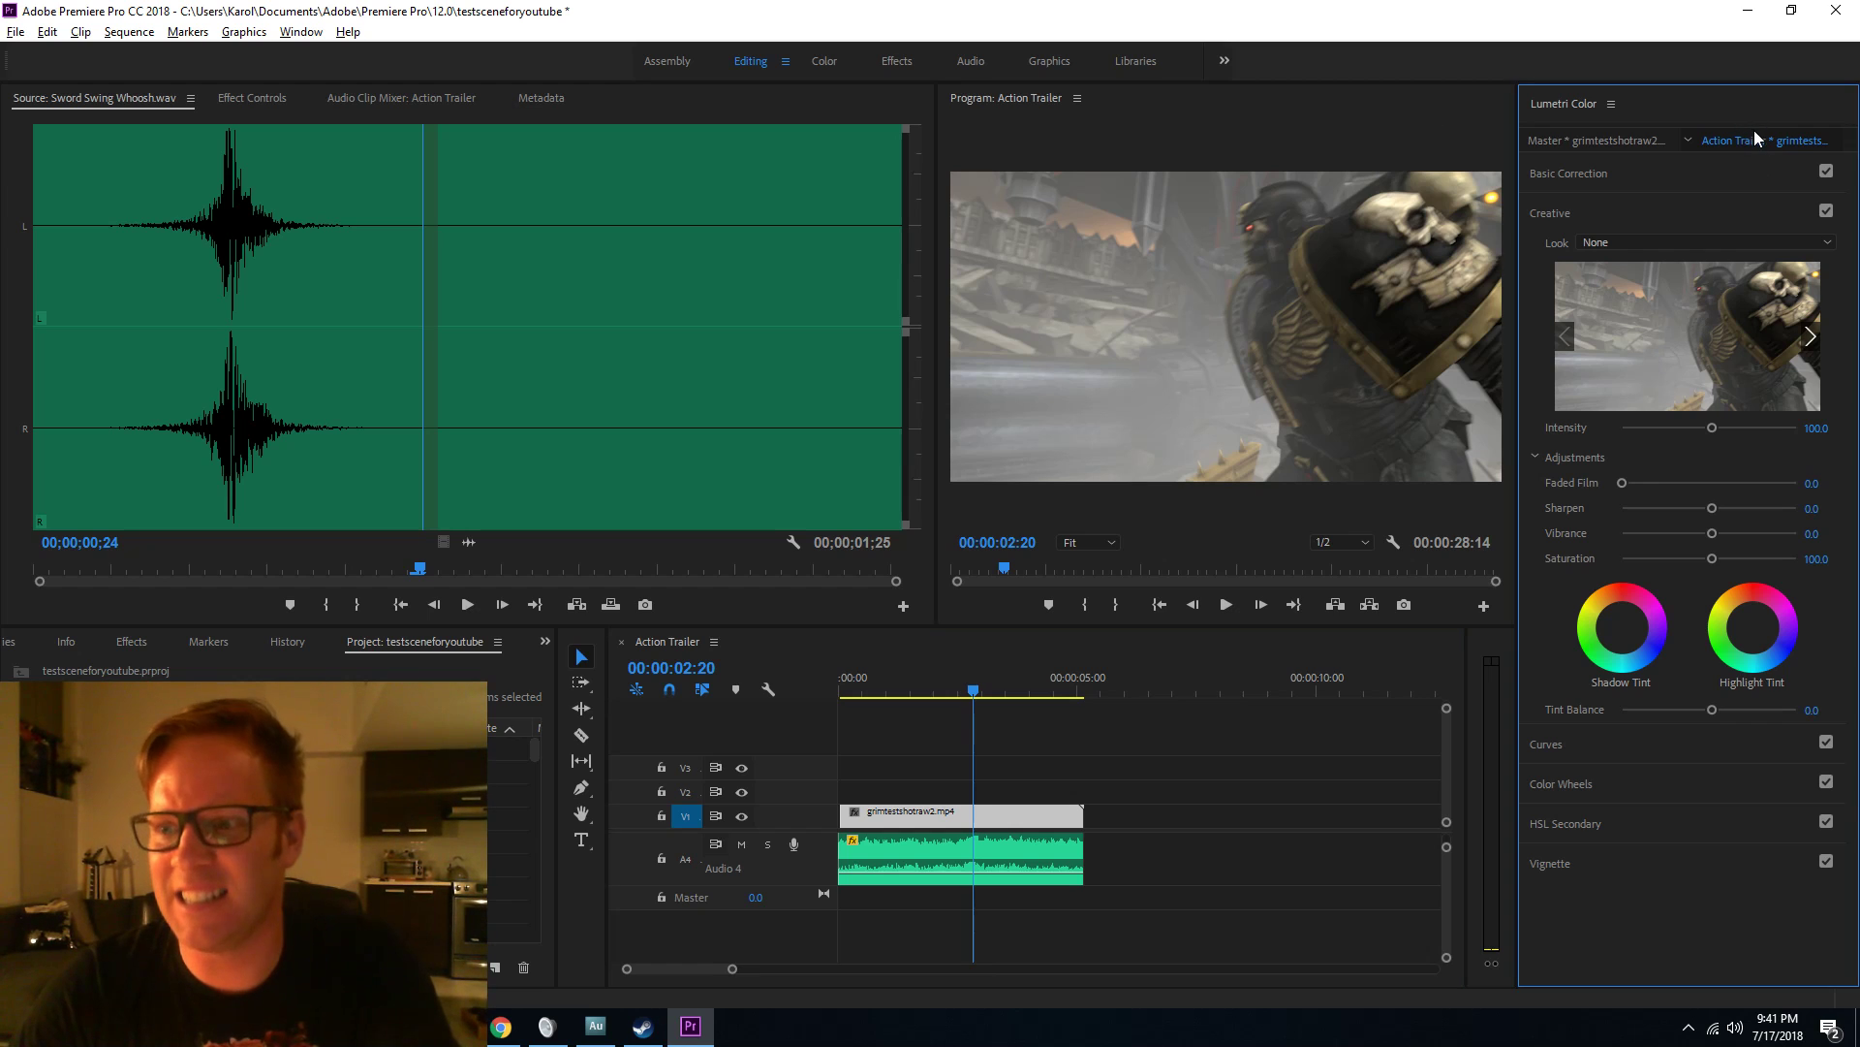
left_click(1655, 244)
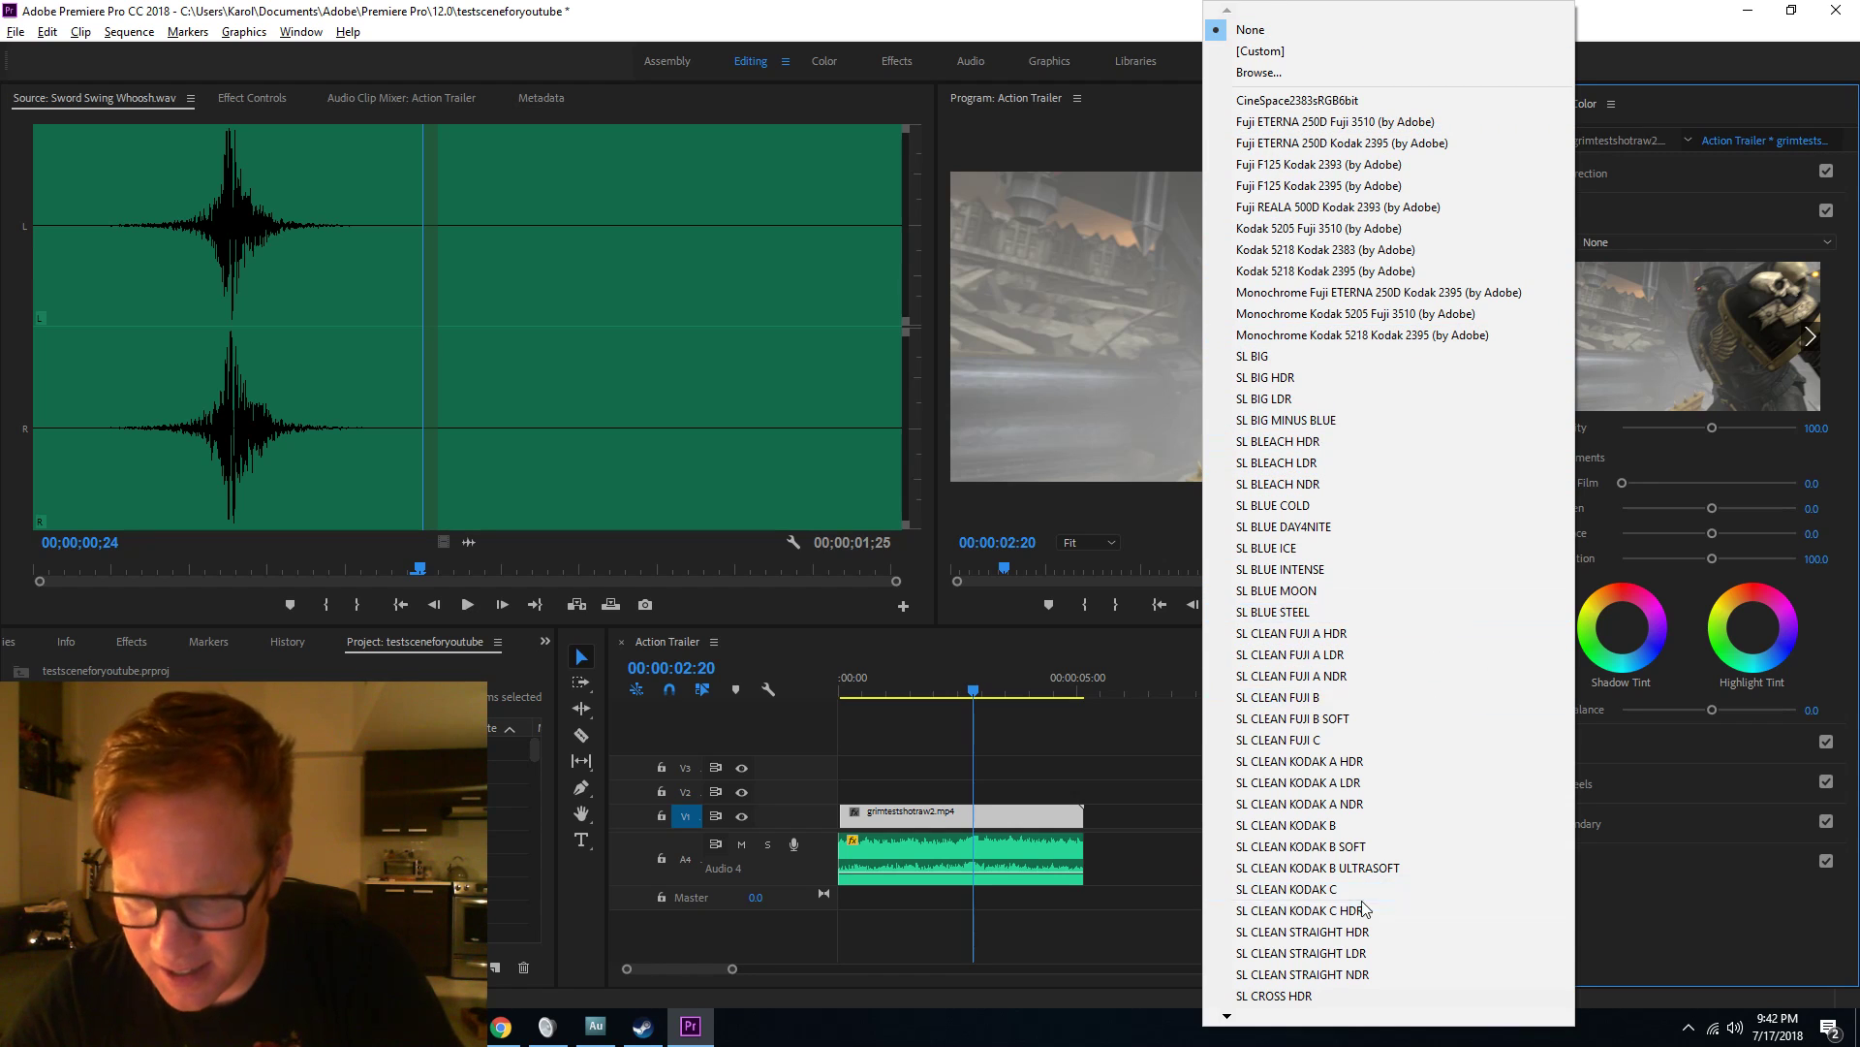
mouse_move(1332, 1018)
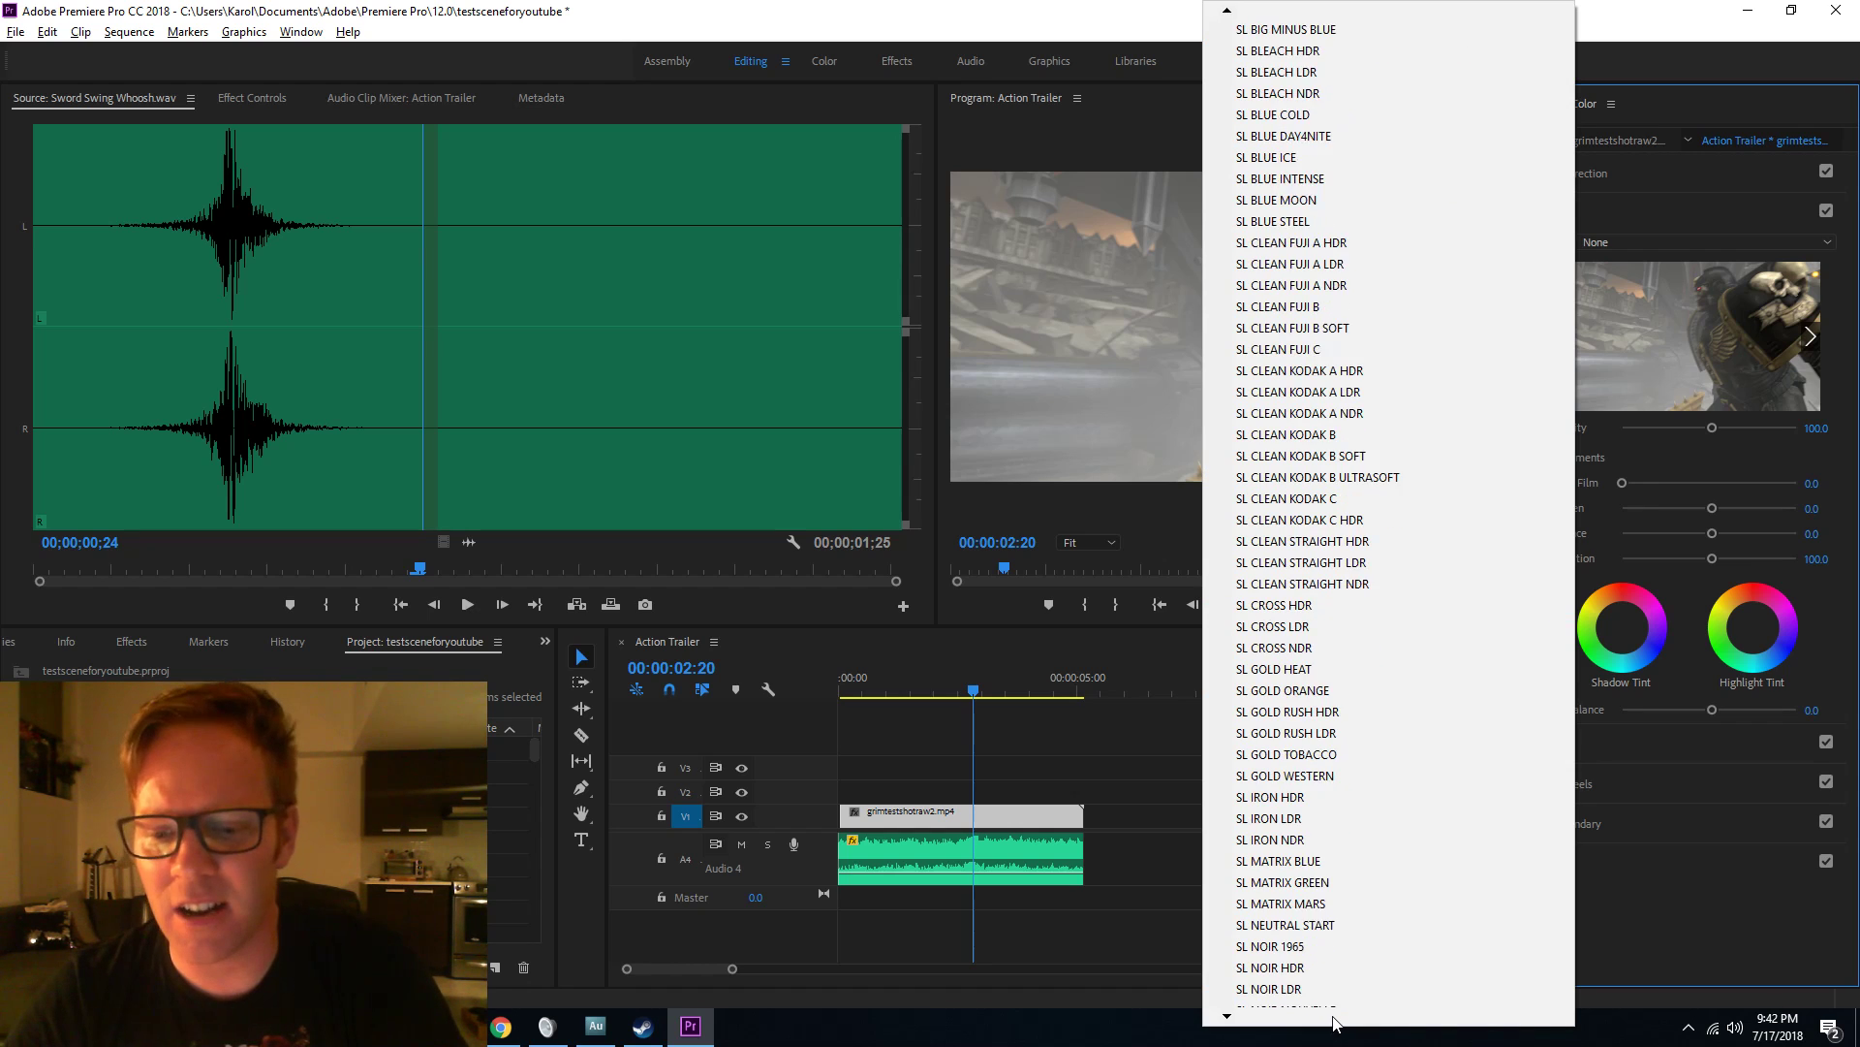
left_click(1327, 905)
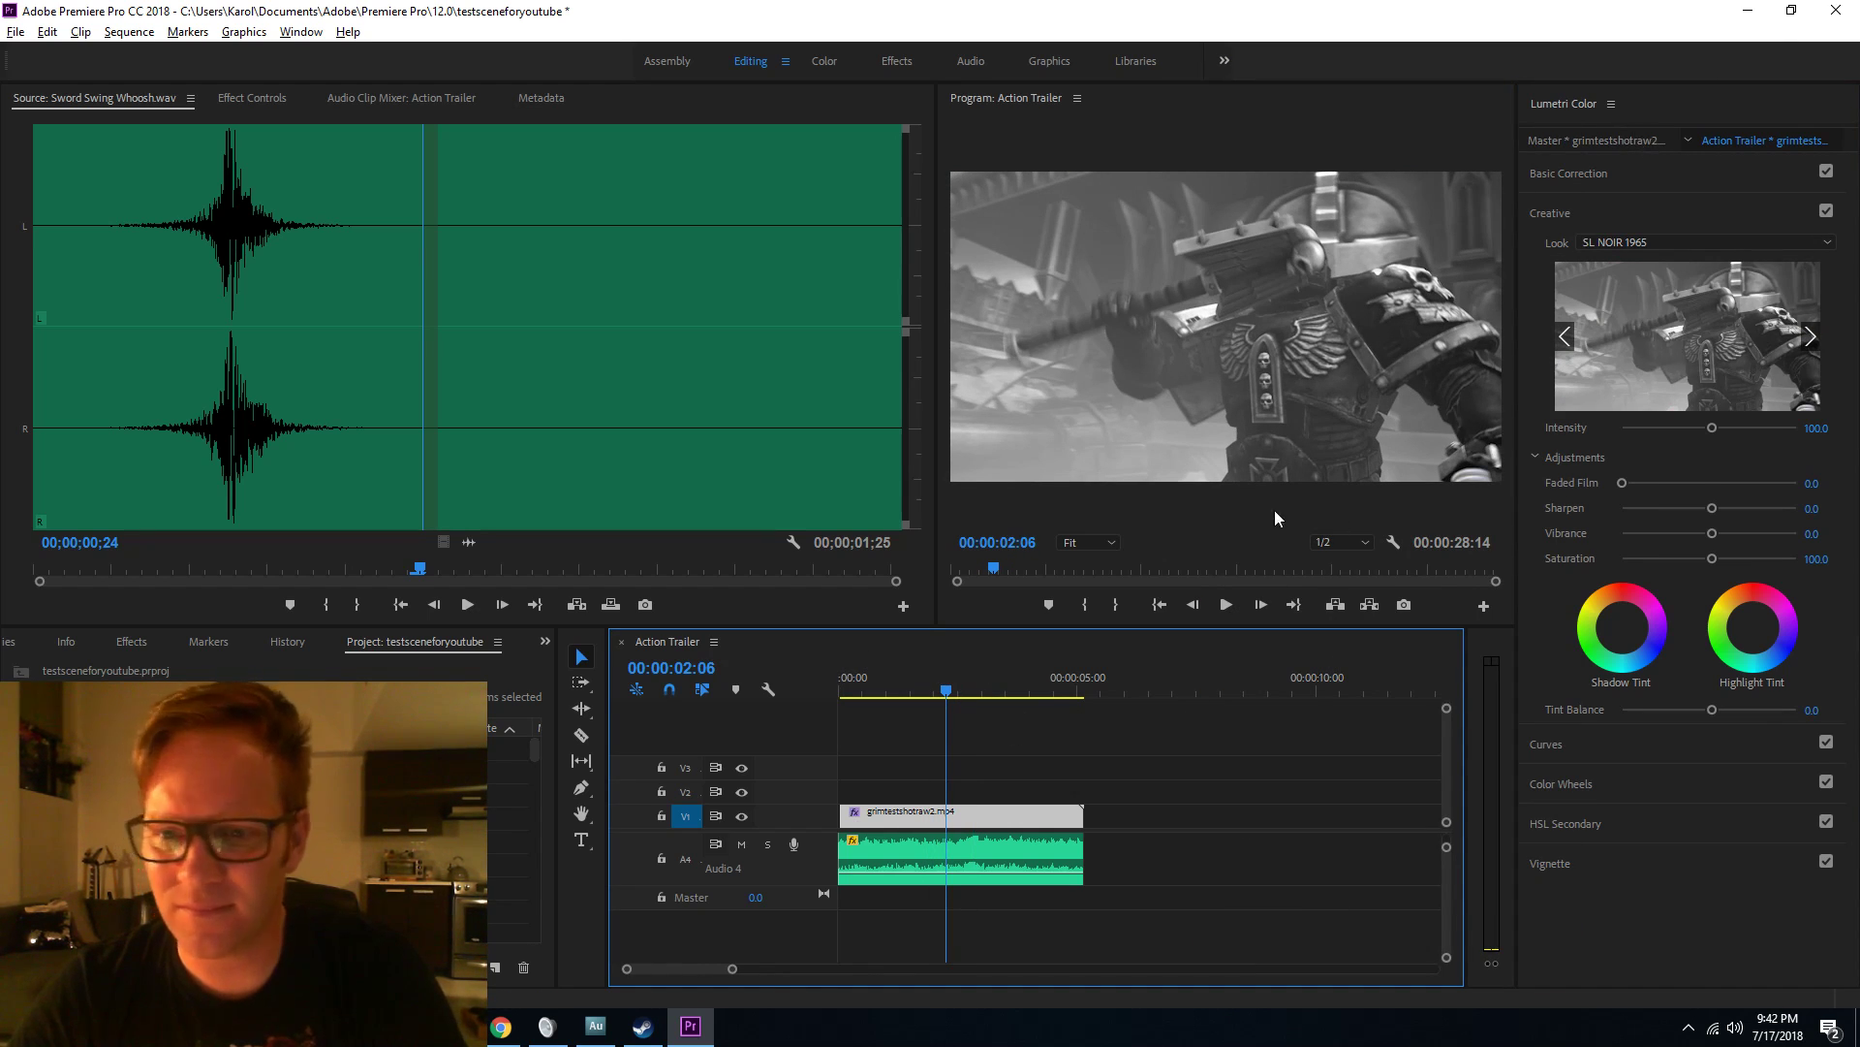
Search the effects for "brig" and add Brightness & Contrast to the grimtestshotraw2.mp4 clip.
left_click(121, 641)
left_click(117, 665)
type("hl")
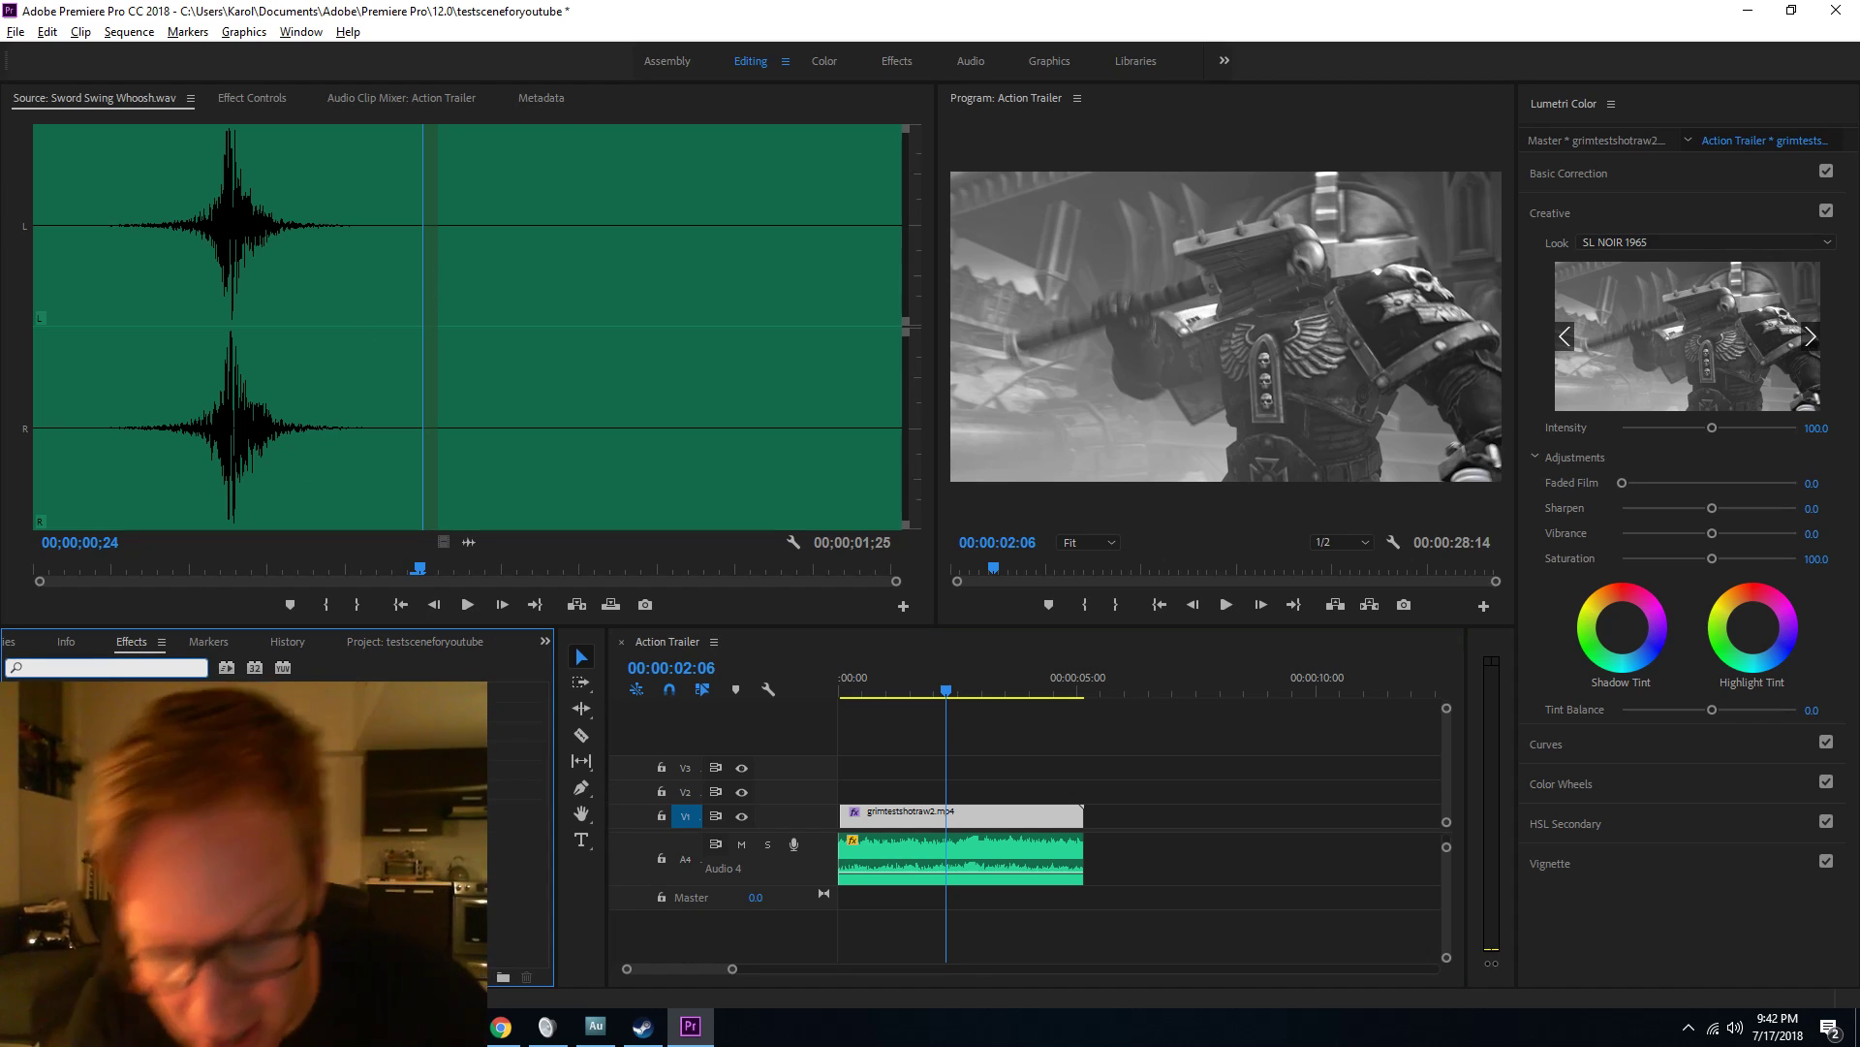
type("s")
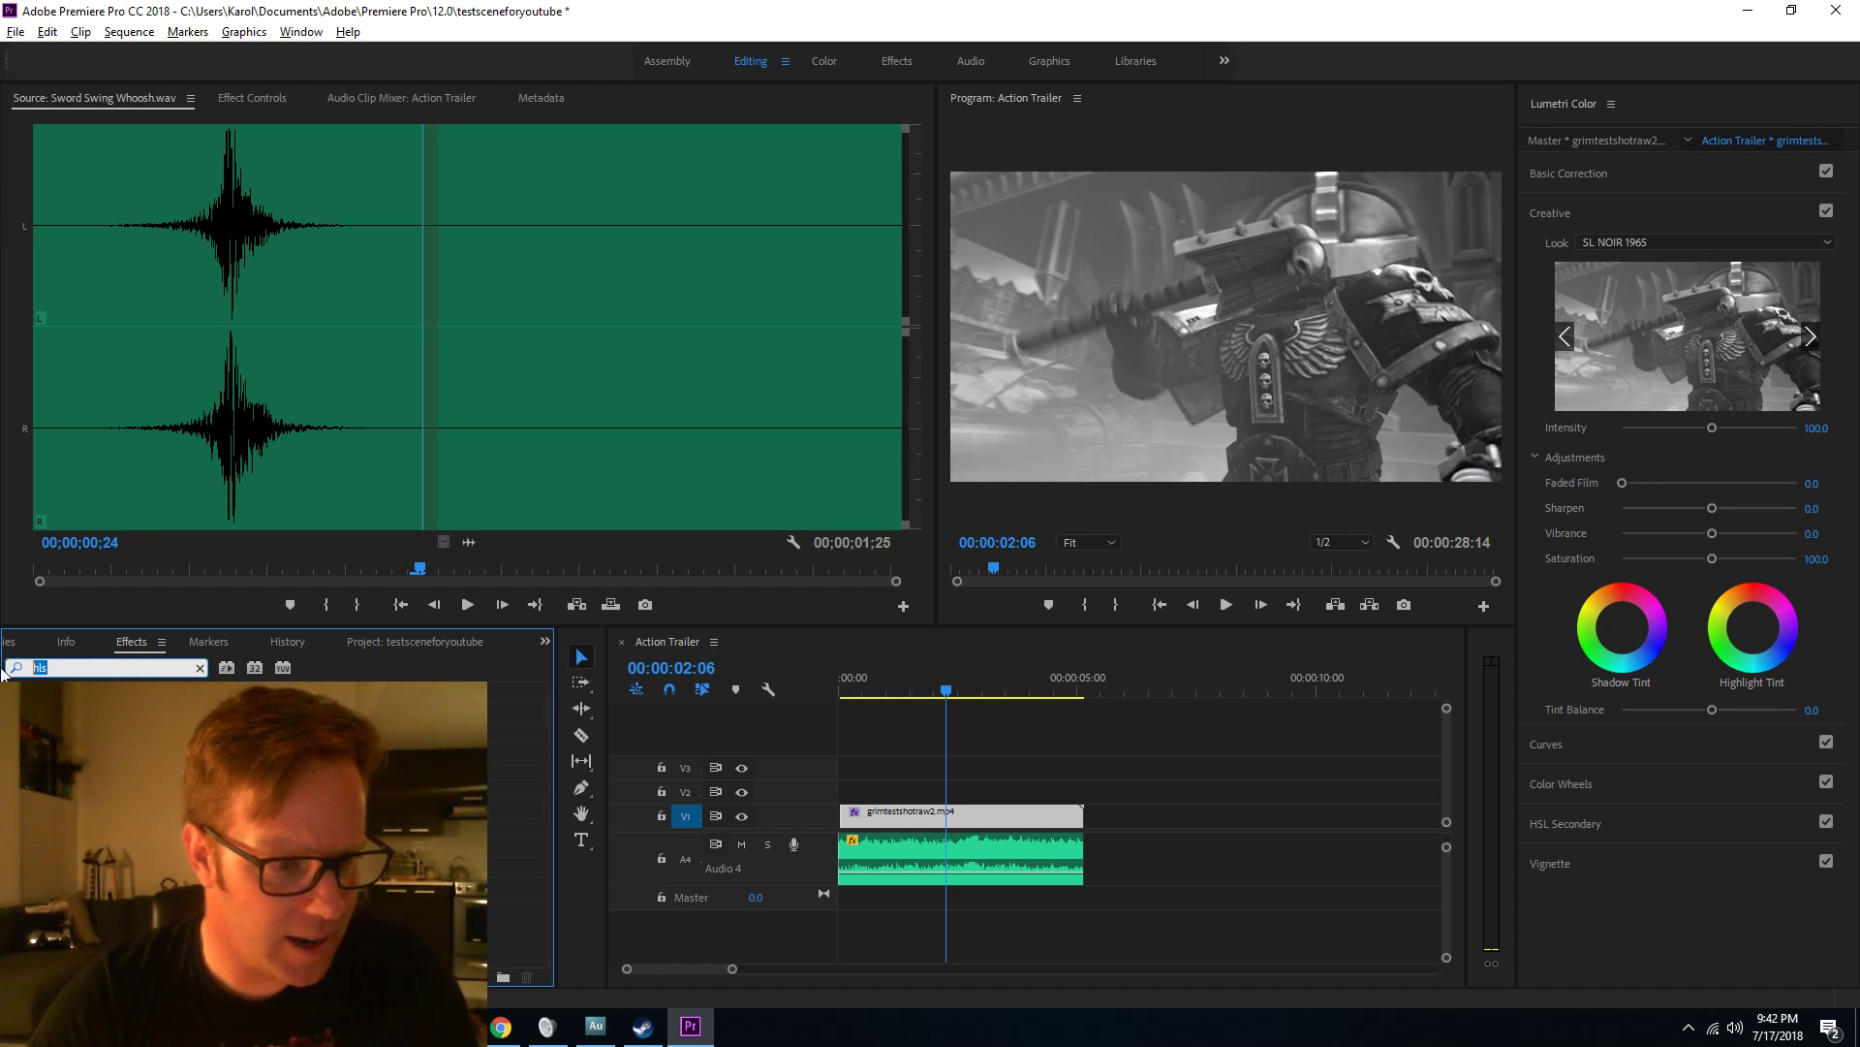
type("bri")
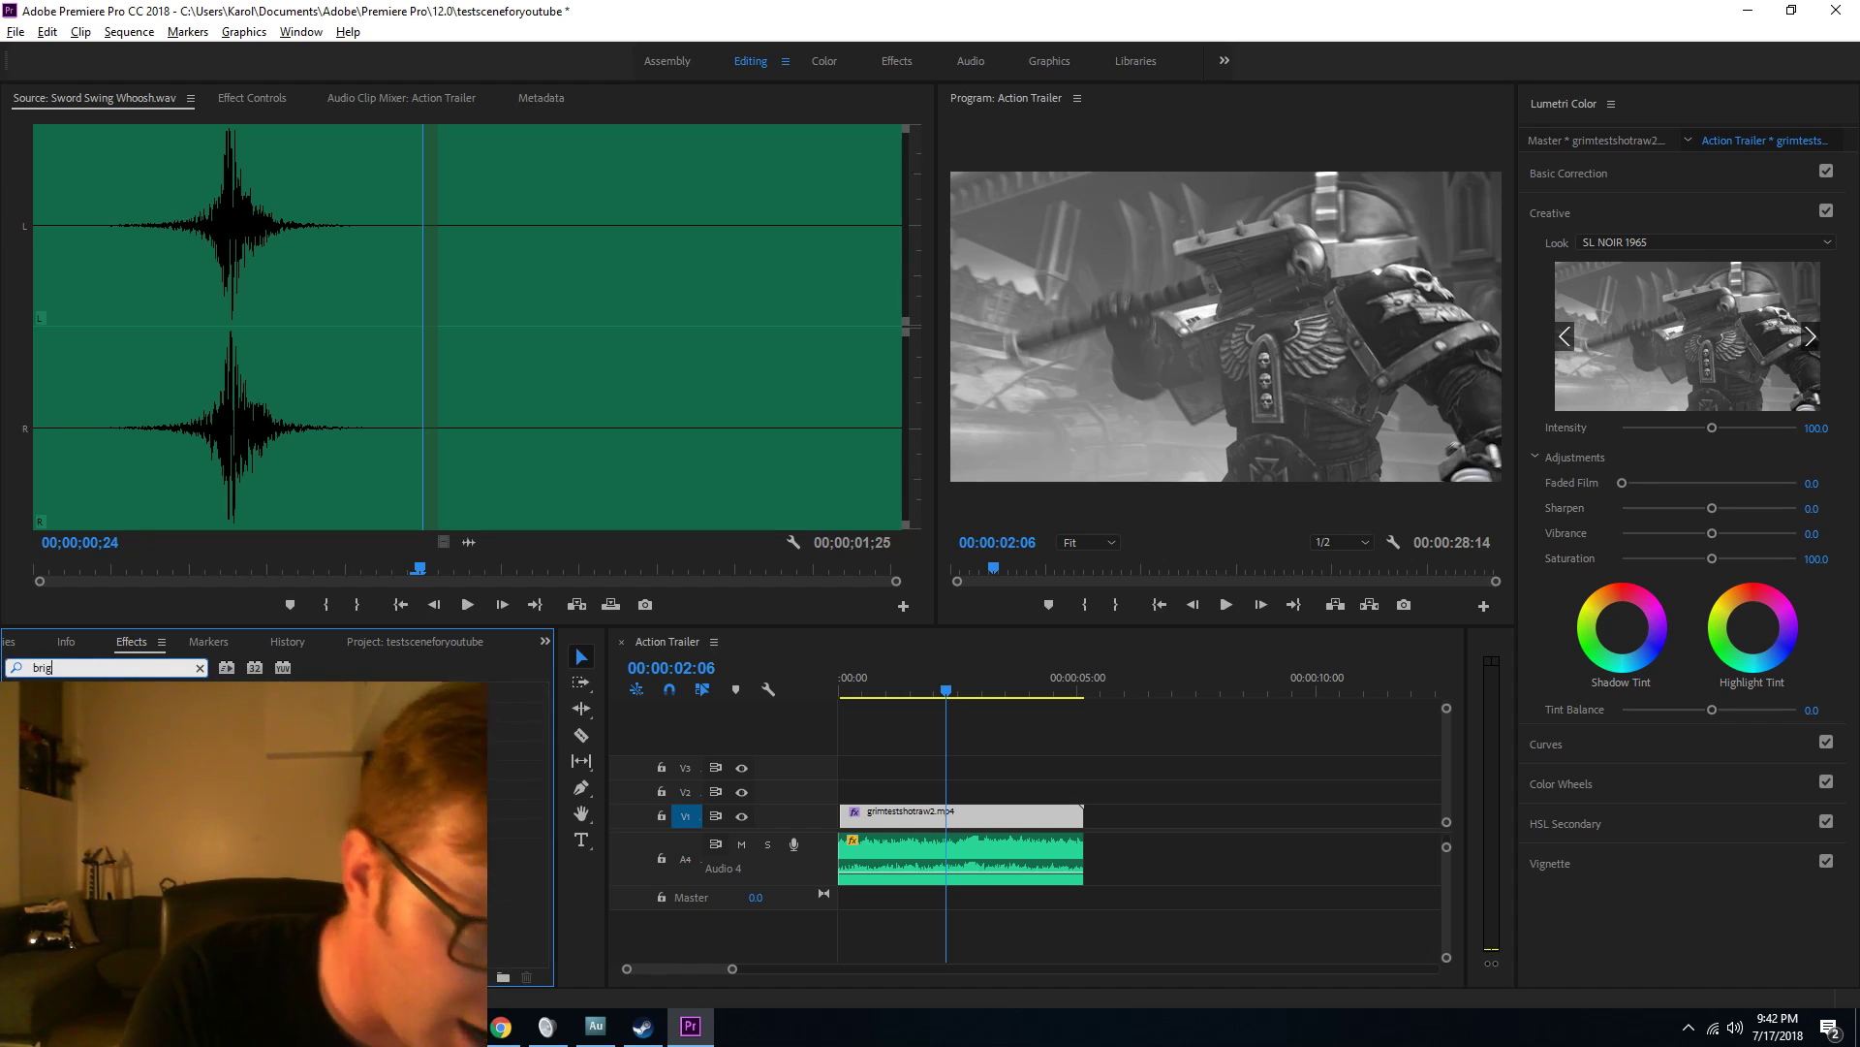
type("g")
left_click_drag(116, 809, 865, 817)
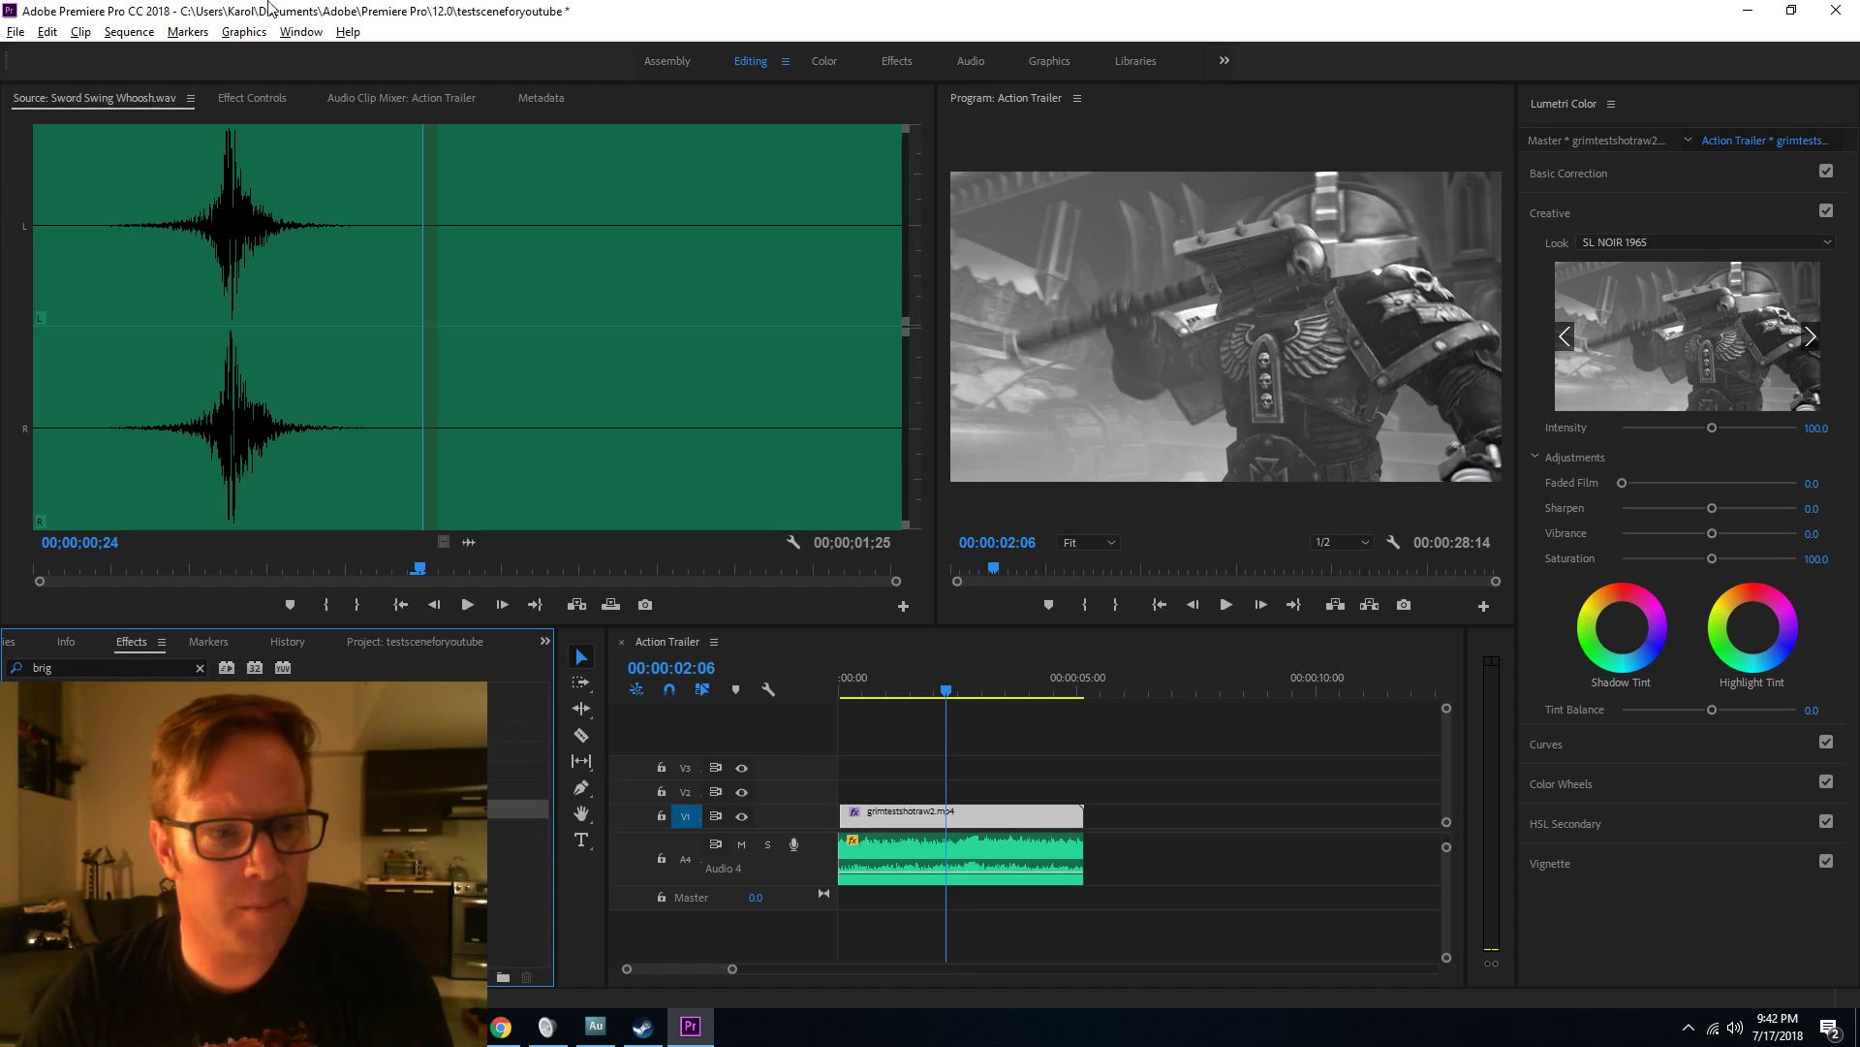
Set the clip's Brightness & Contrast effect to a contrast of about 39.4 and a brightness of about -23.9.
left_click(254, 99)
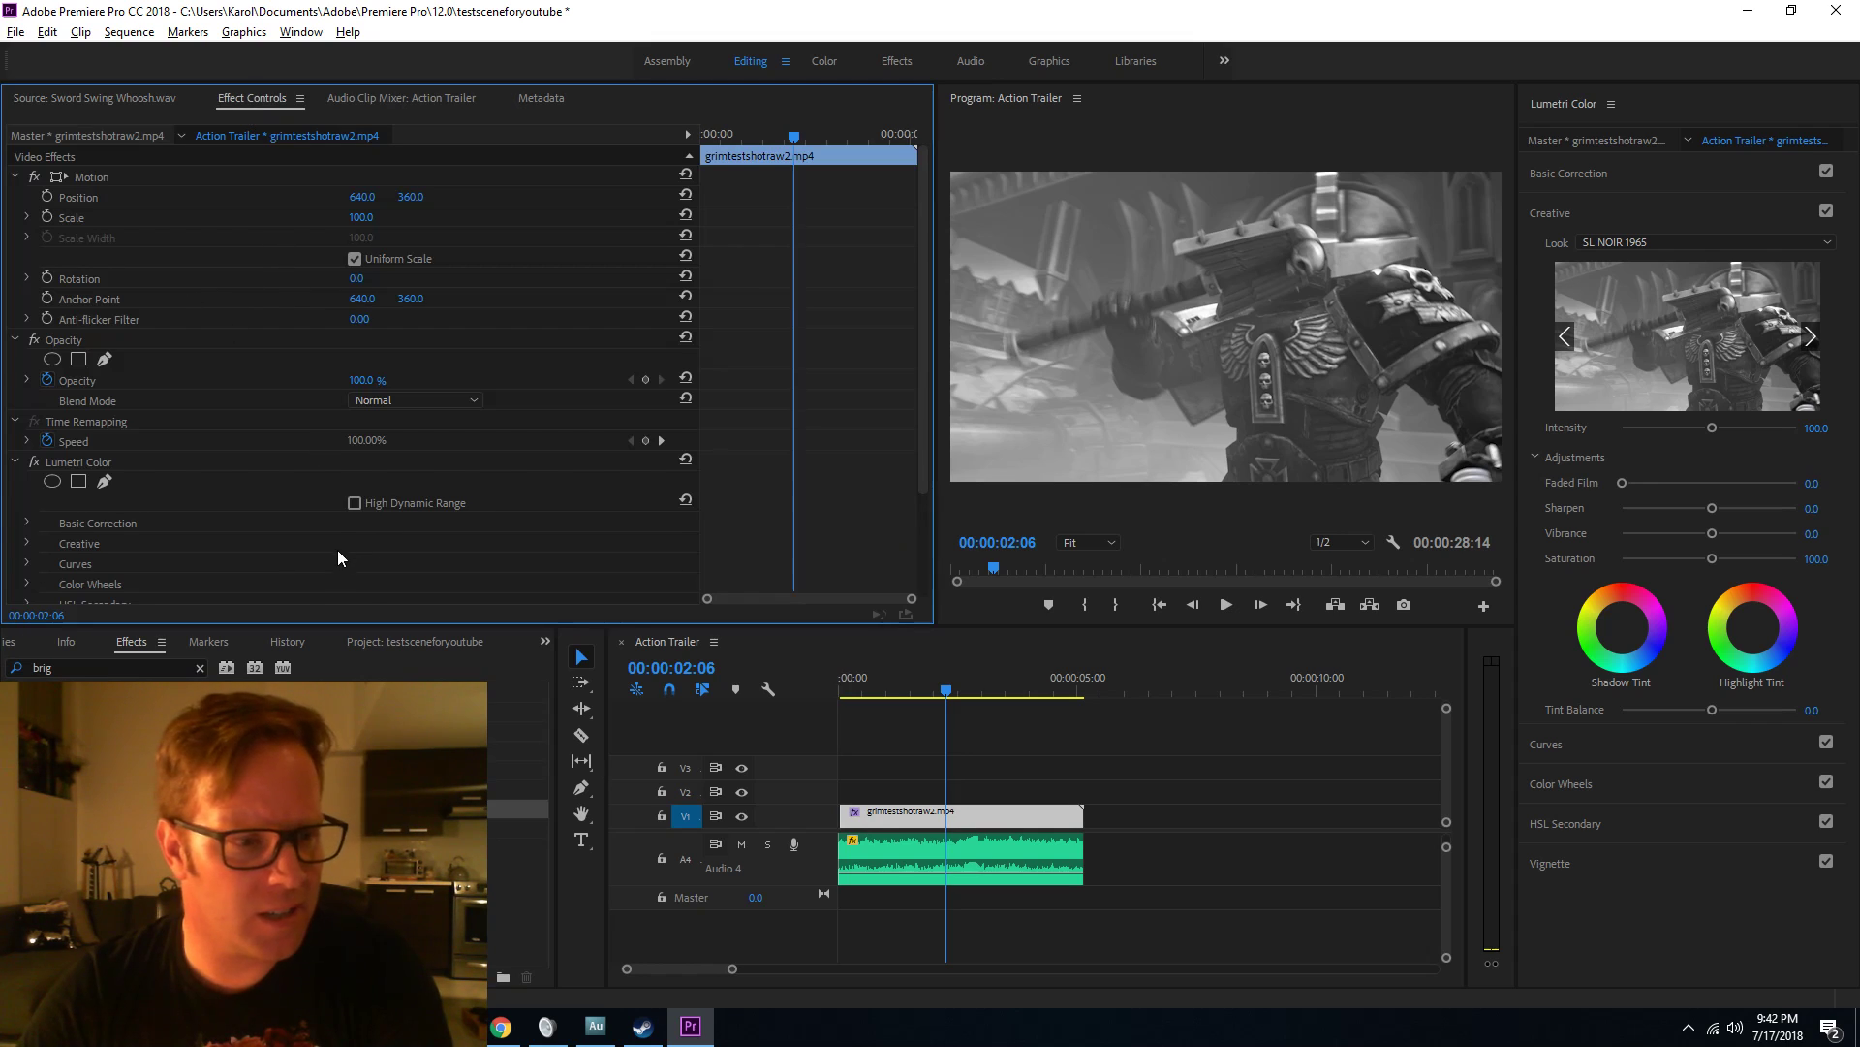
scroll(163, 532, "down", 3)
left_click(27, 553)
scroll(402, 535, "down", 1)
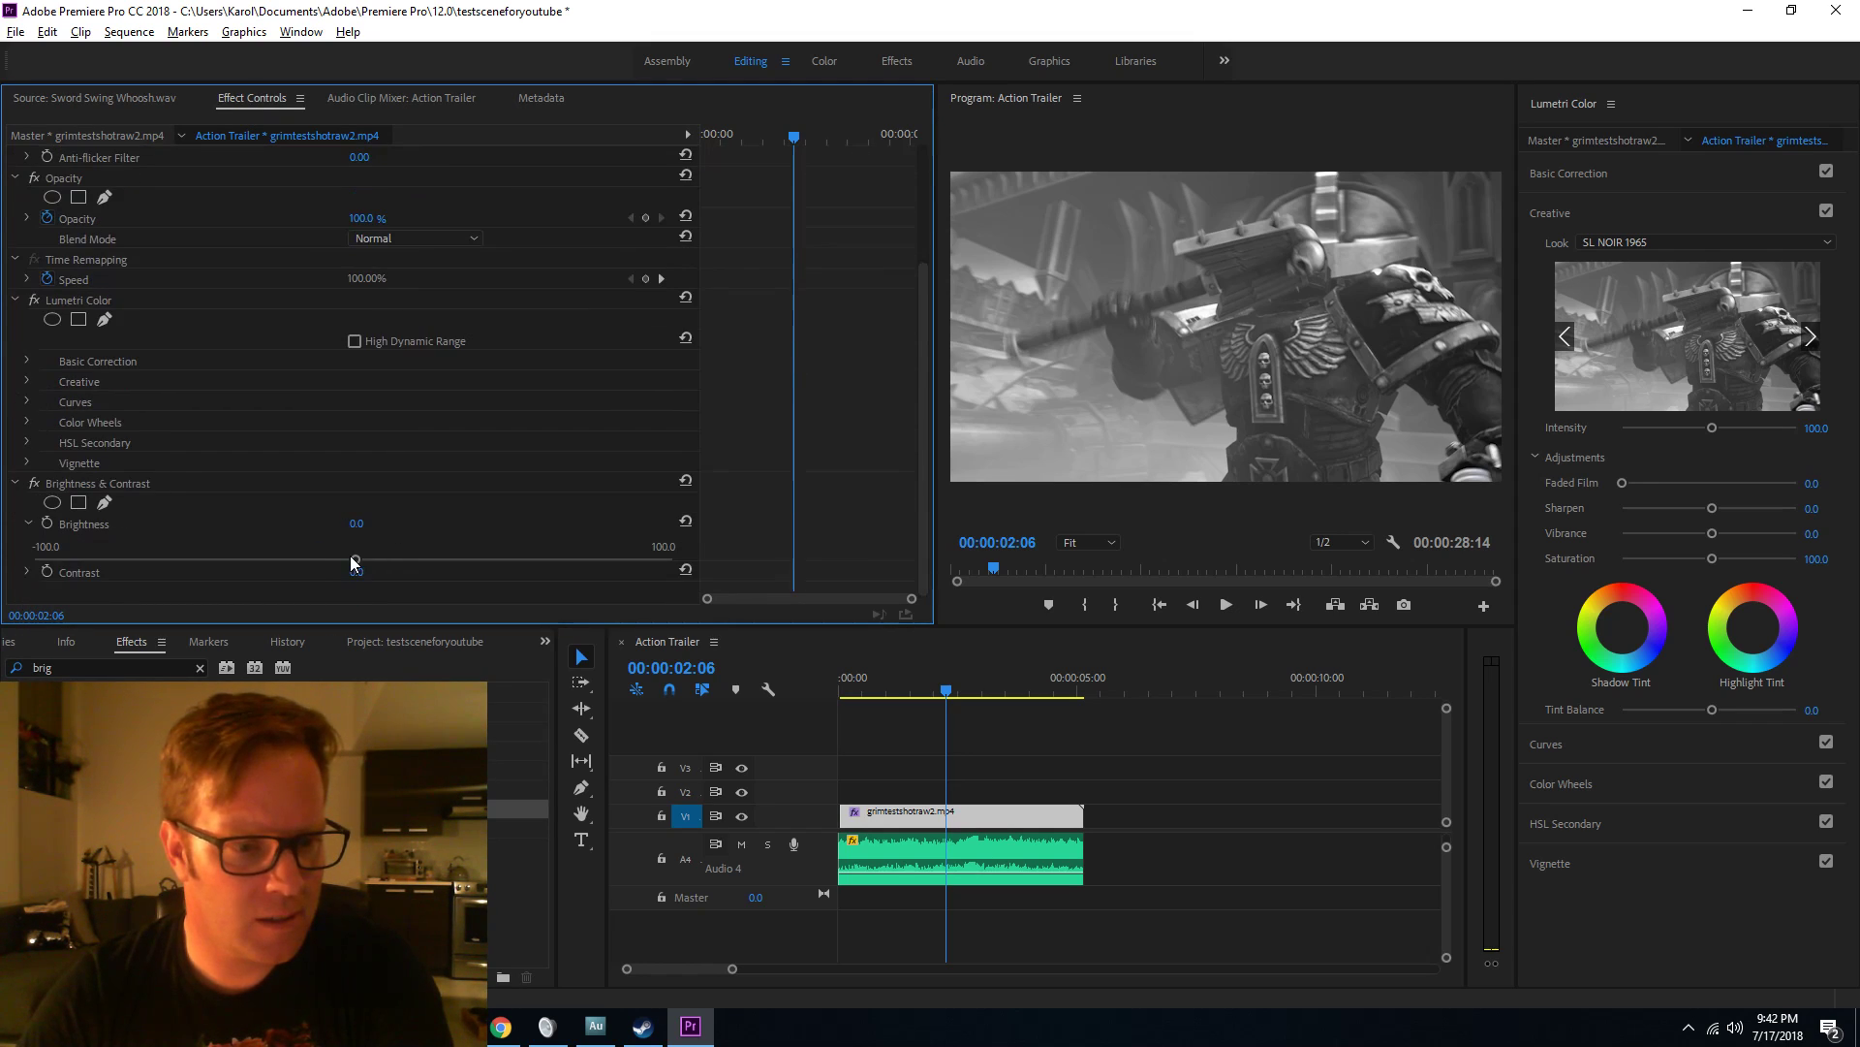
left_click(27, 572)
scroll(232, 544, "down", 1)
left_click_drag(355, 579, 480, 580)
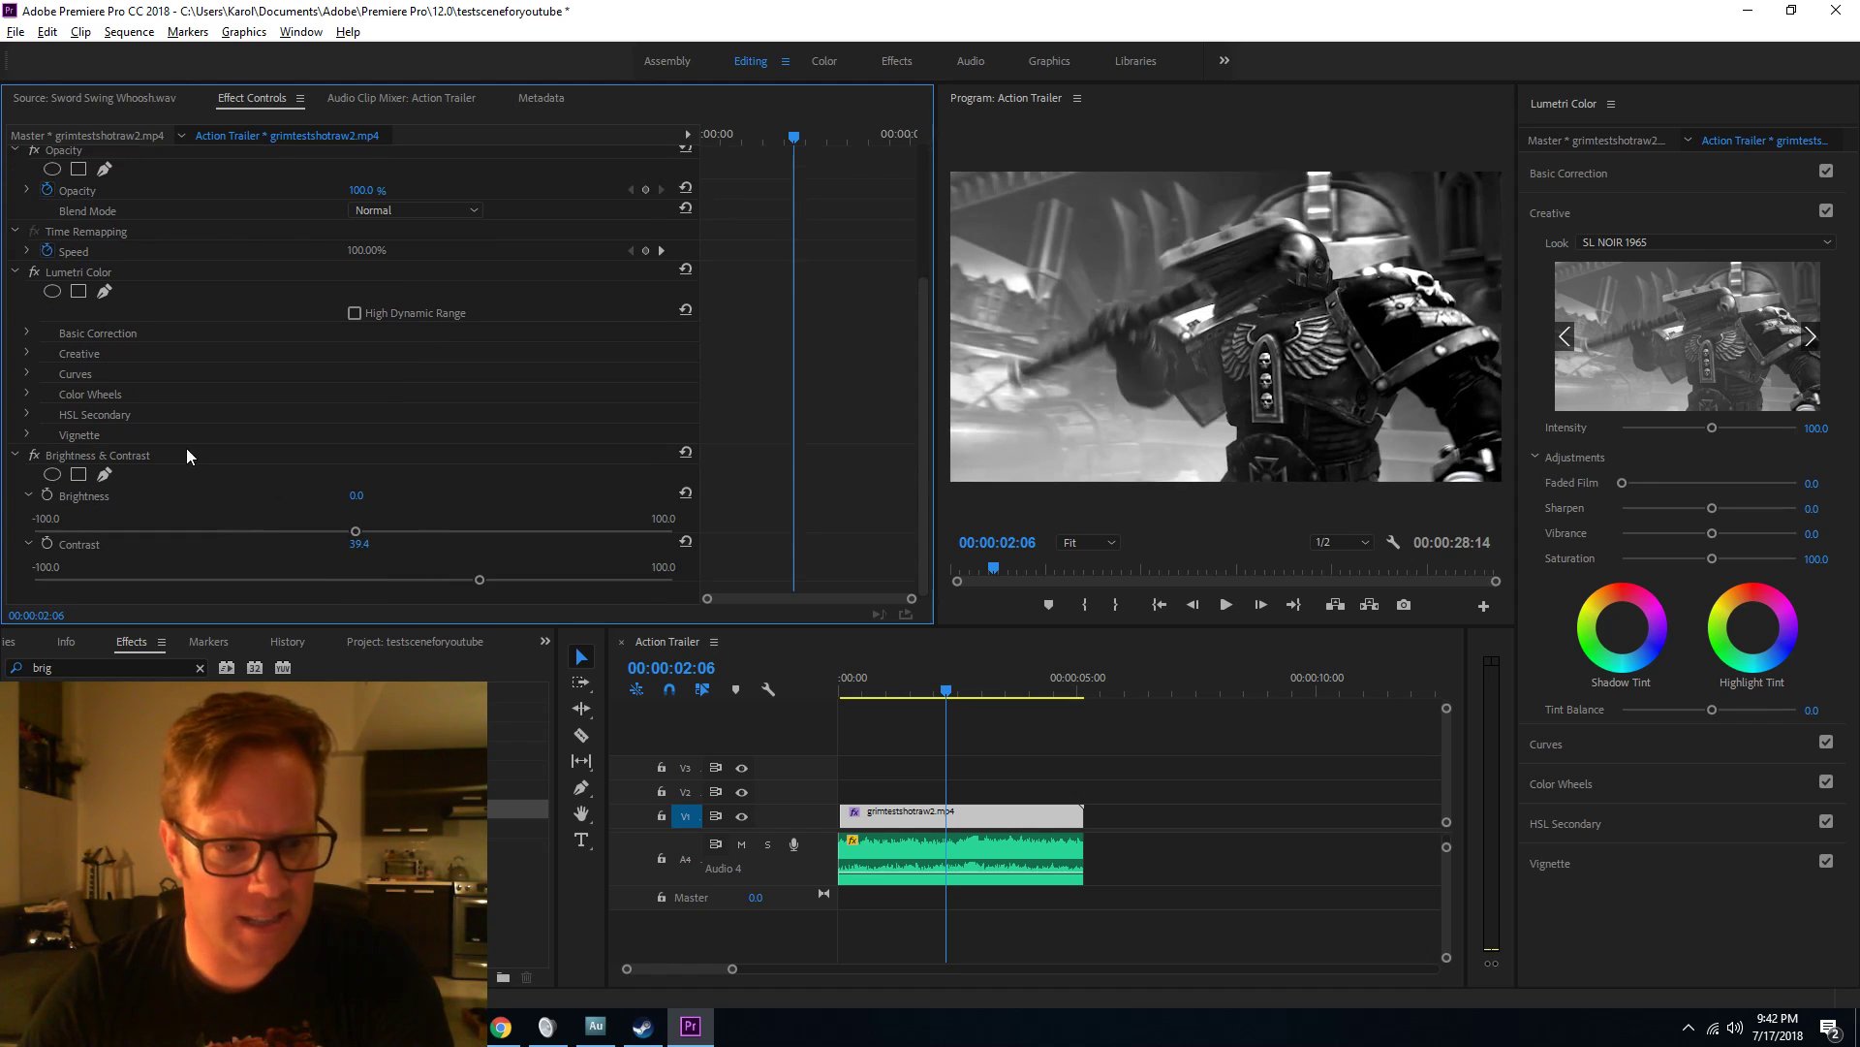
left_click_drag(356, 531, 275, 531)
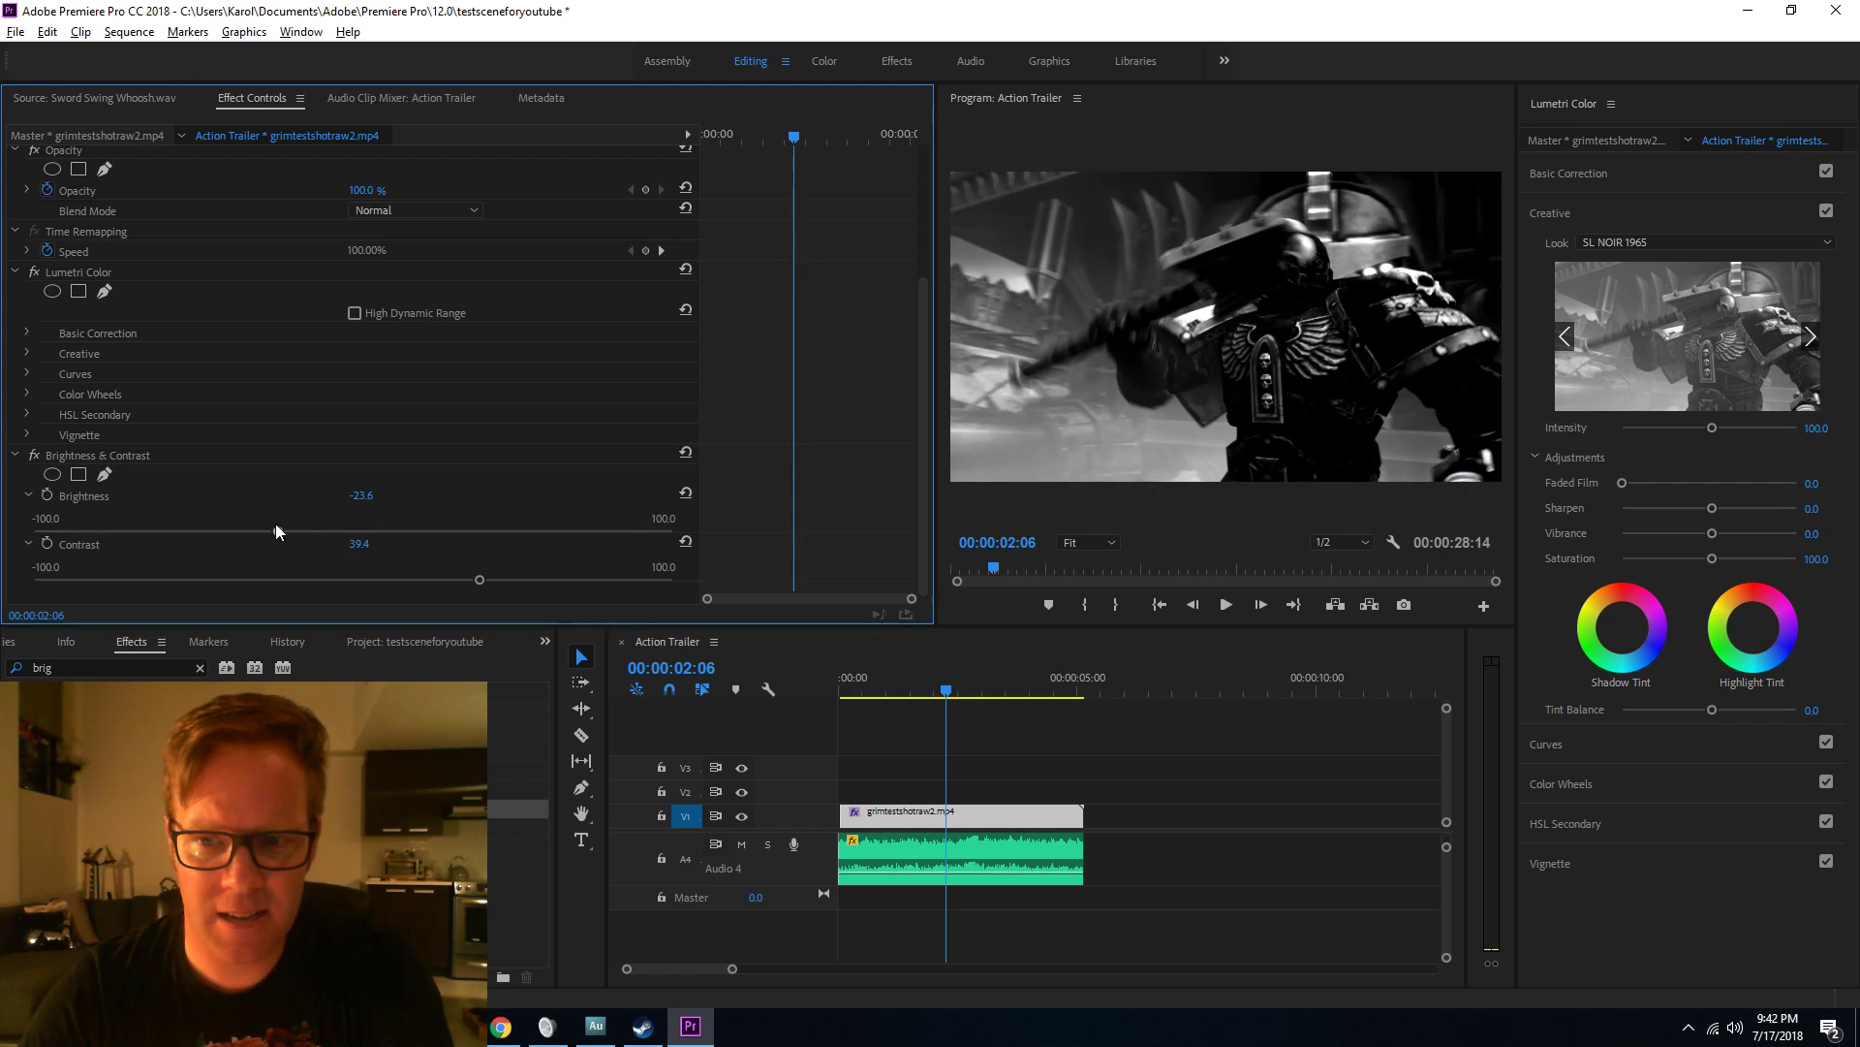
Search the effects for "grain" and add uni.Grain16 to the grimtestshotraw2.mp4 clip.
left_click(96, 663)
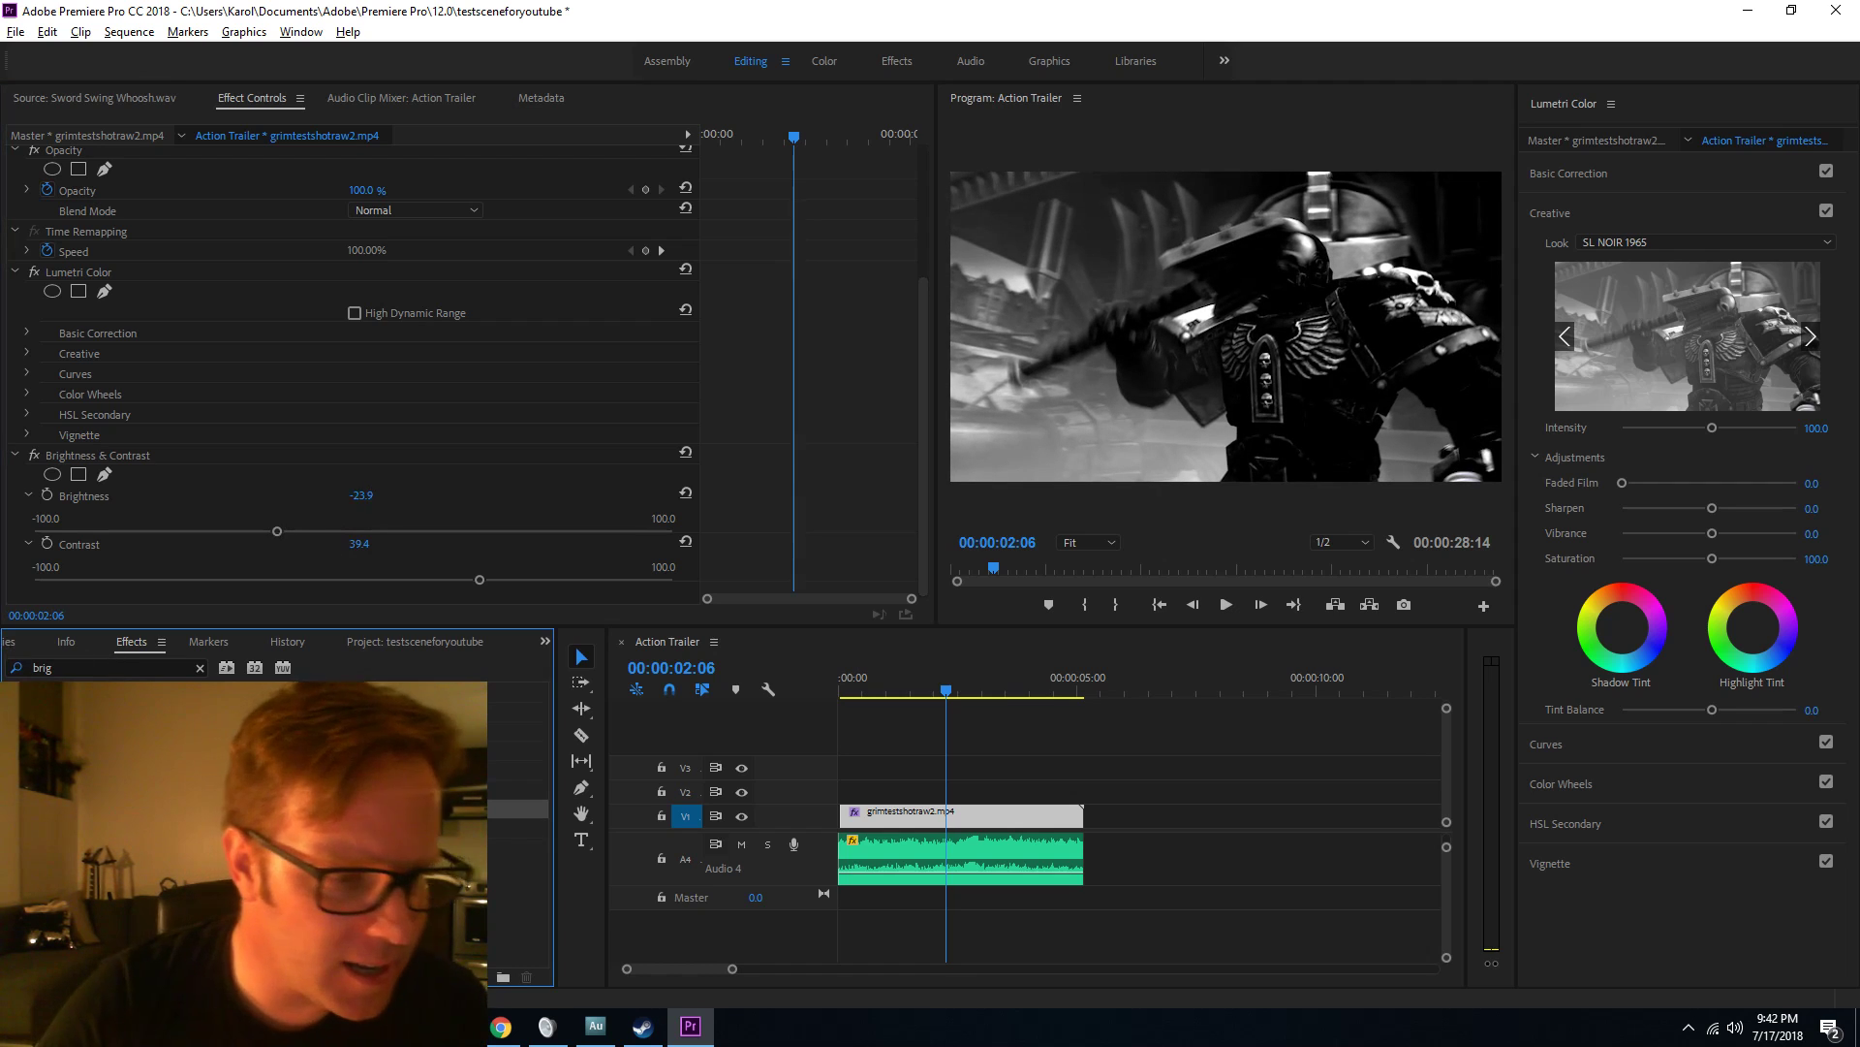
double_click(96, 663)
type("gr")
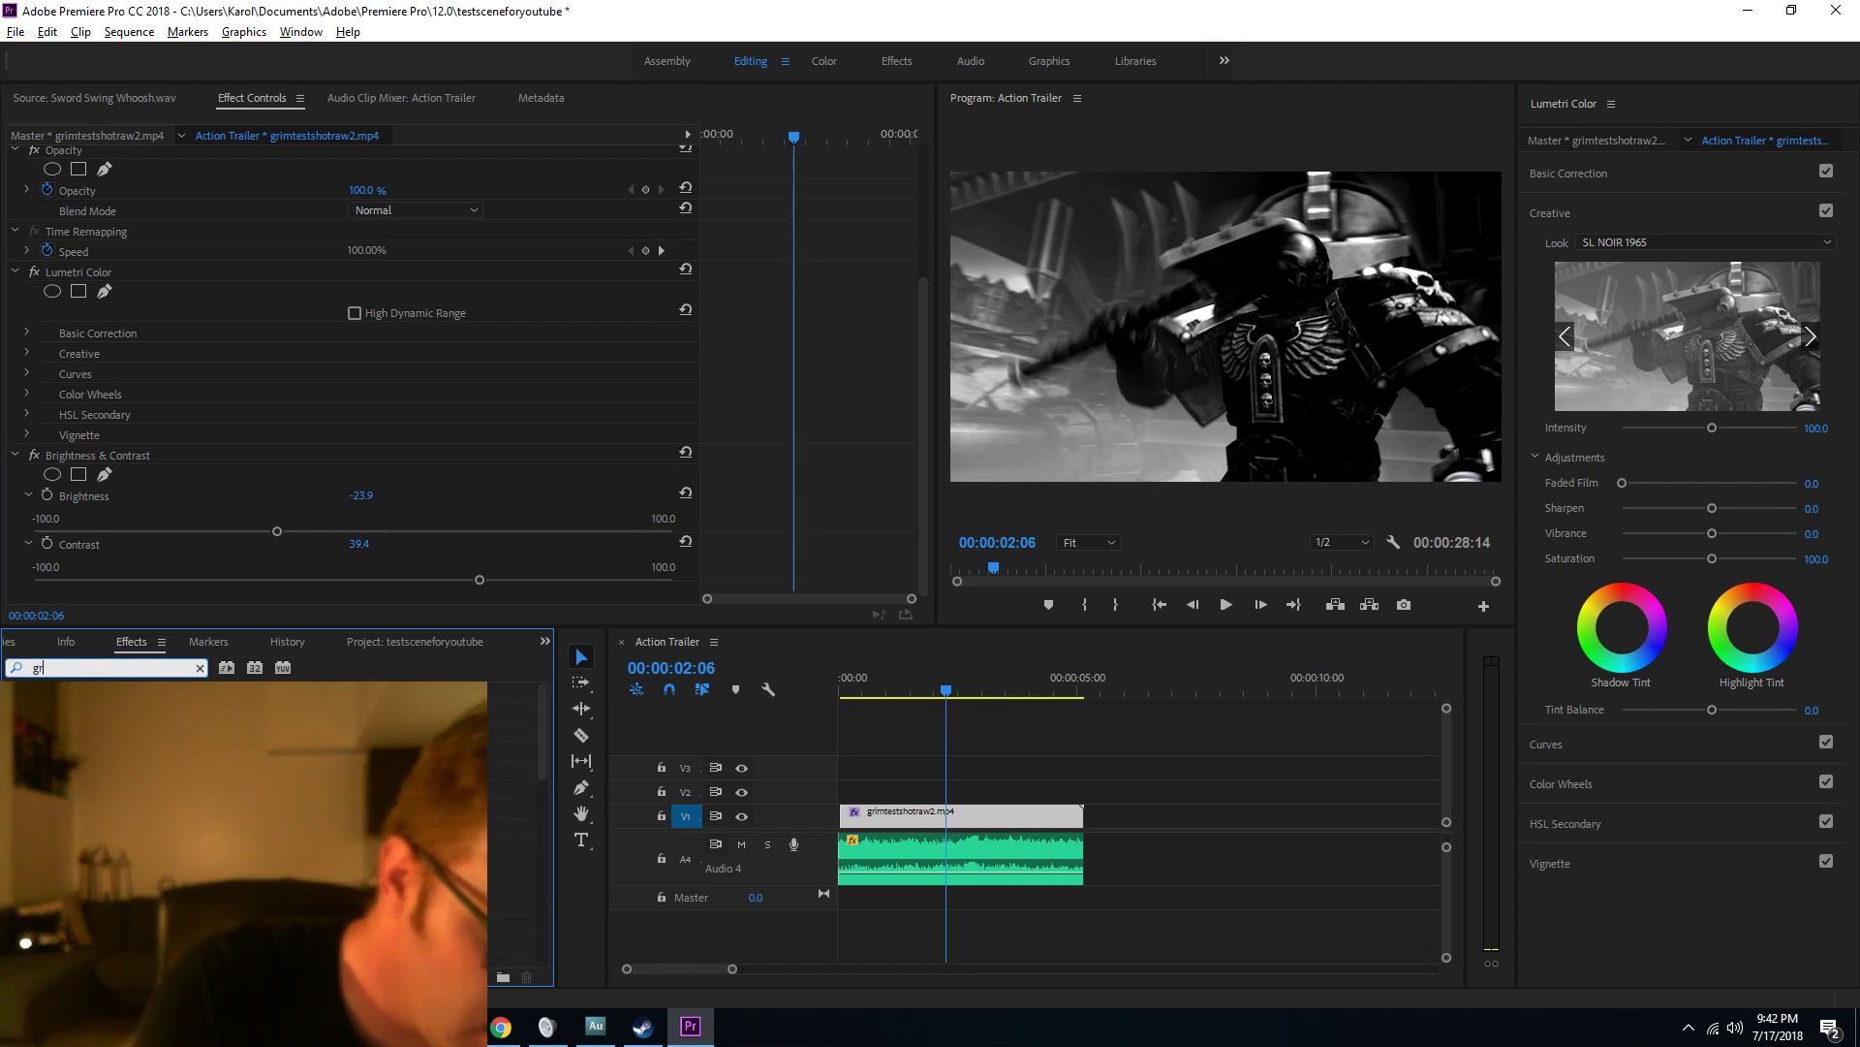
type("ain")
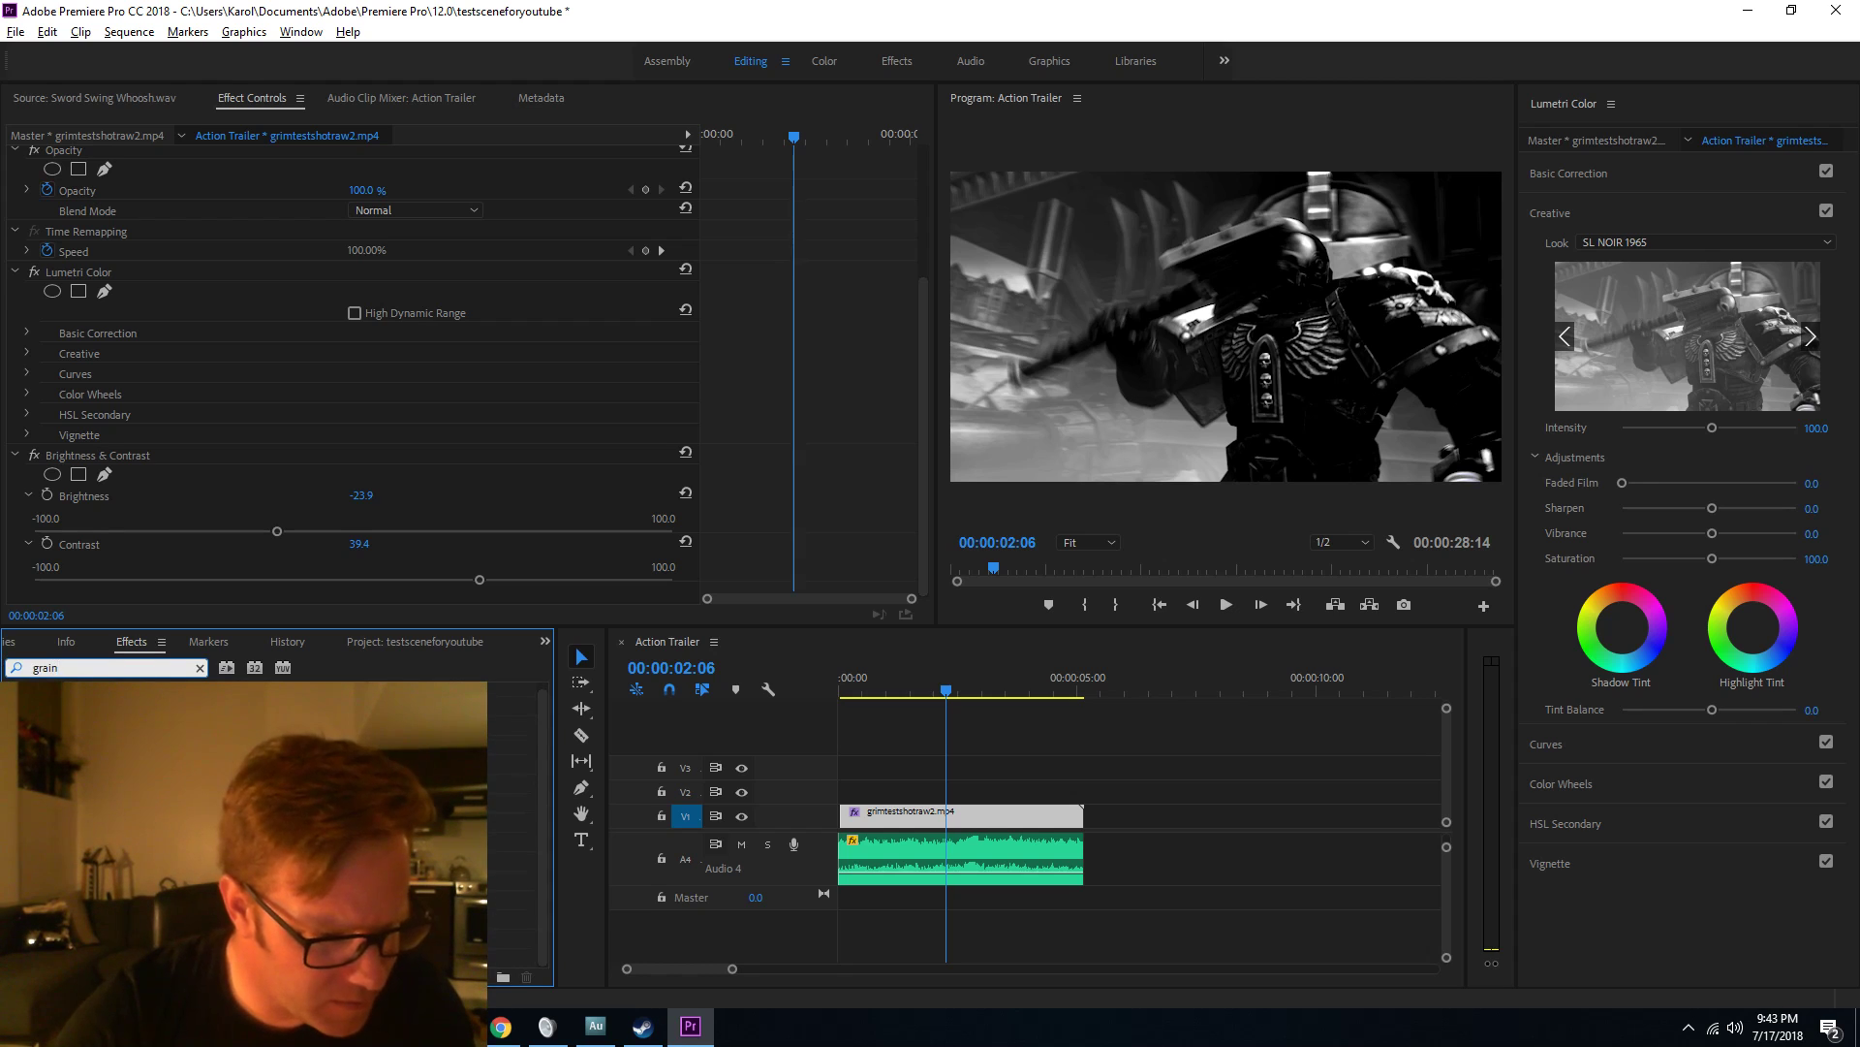
left_click_drag(107, 938, 967, 815)
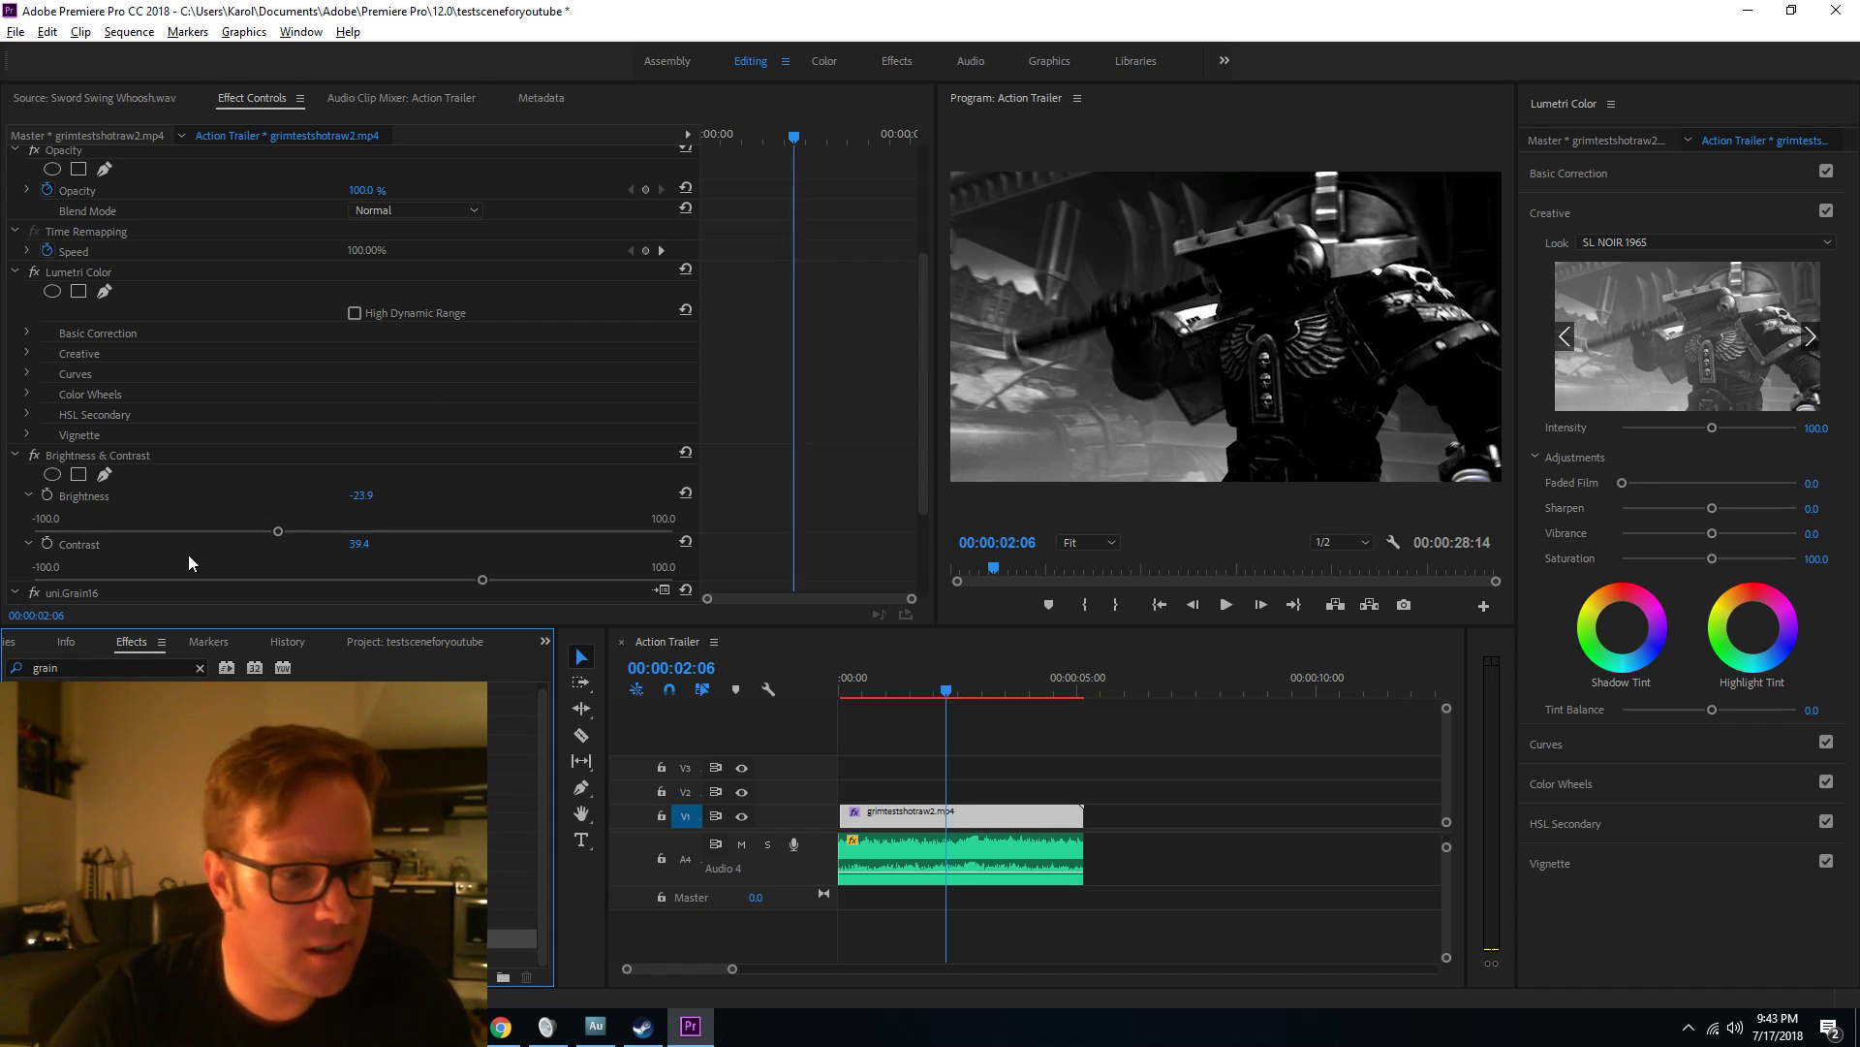
Set uni.Grain16's grain opacity to 78 and grain exposure to -0.7, keeping Overlay blending, and preview the shot.
scroll(205, 536, "down", 3)
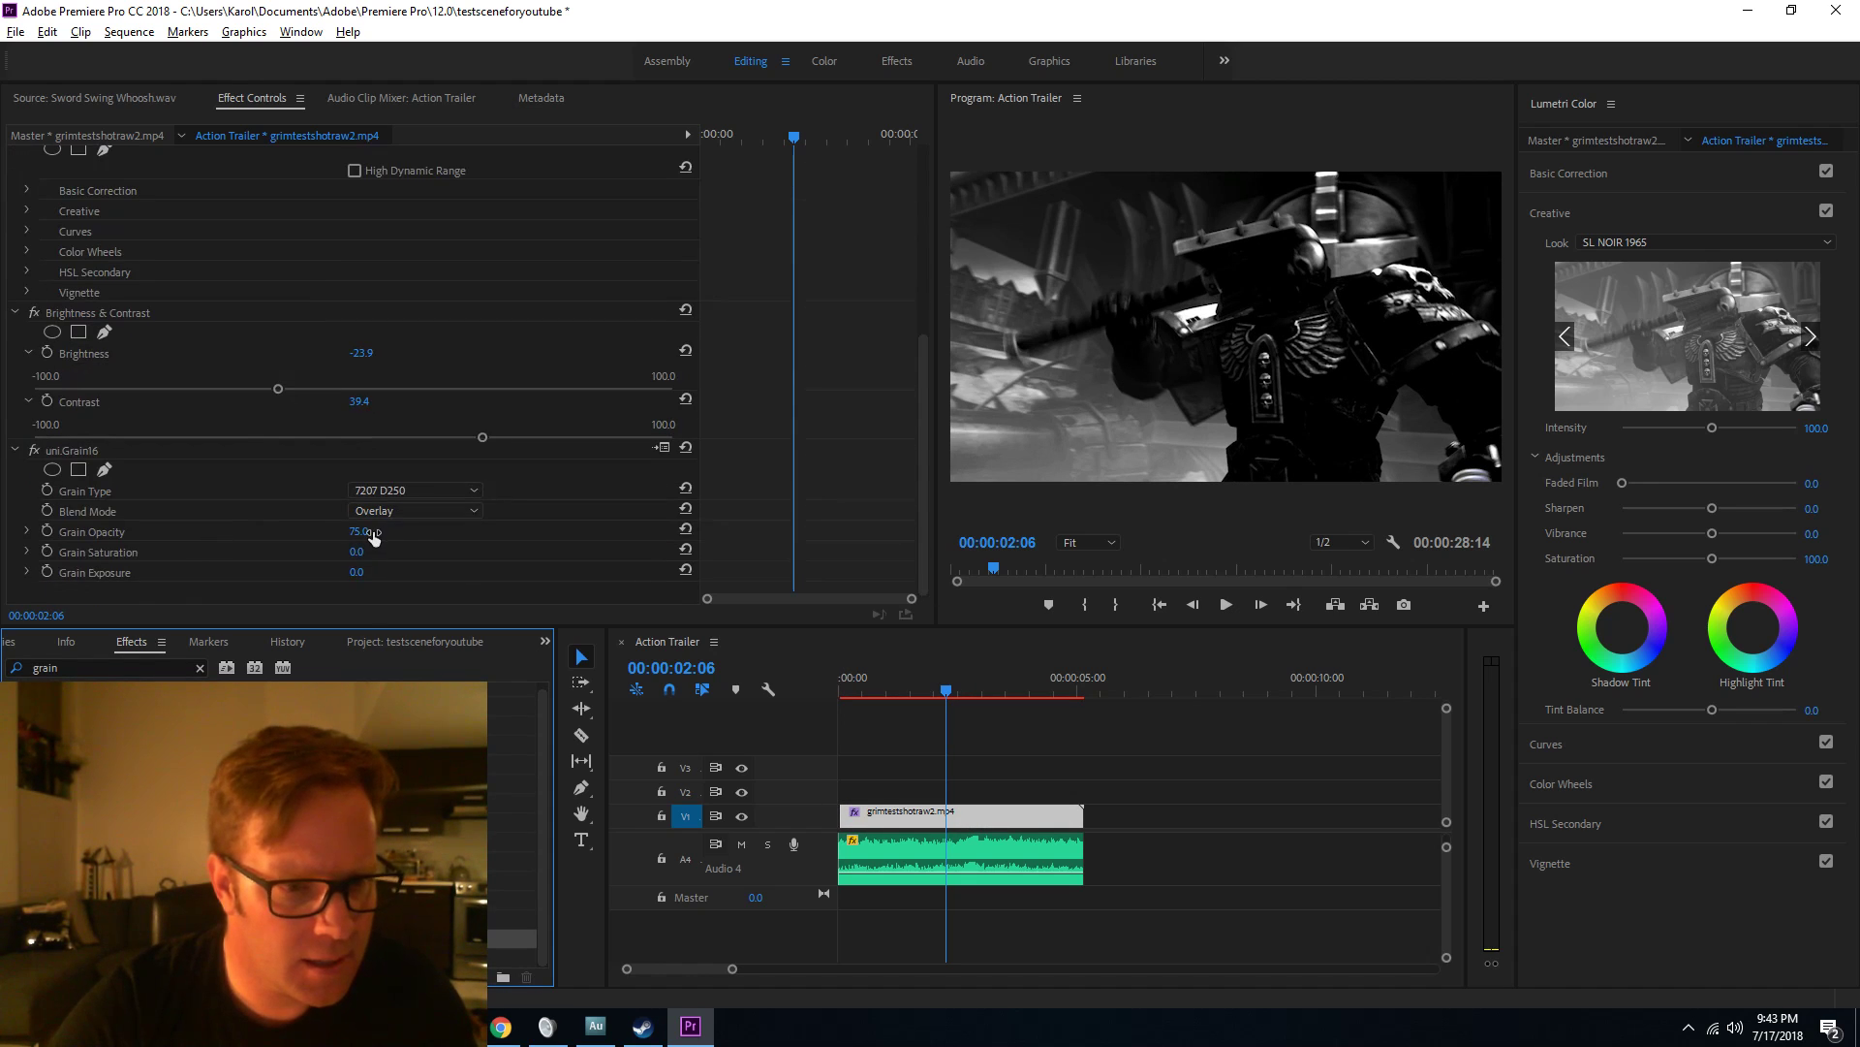
left_click(392, 491)
left_click(392, 491)
left_click(400, 511)
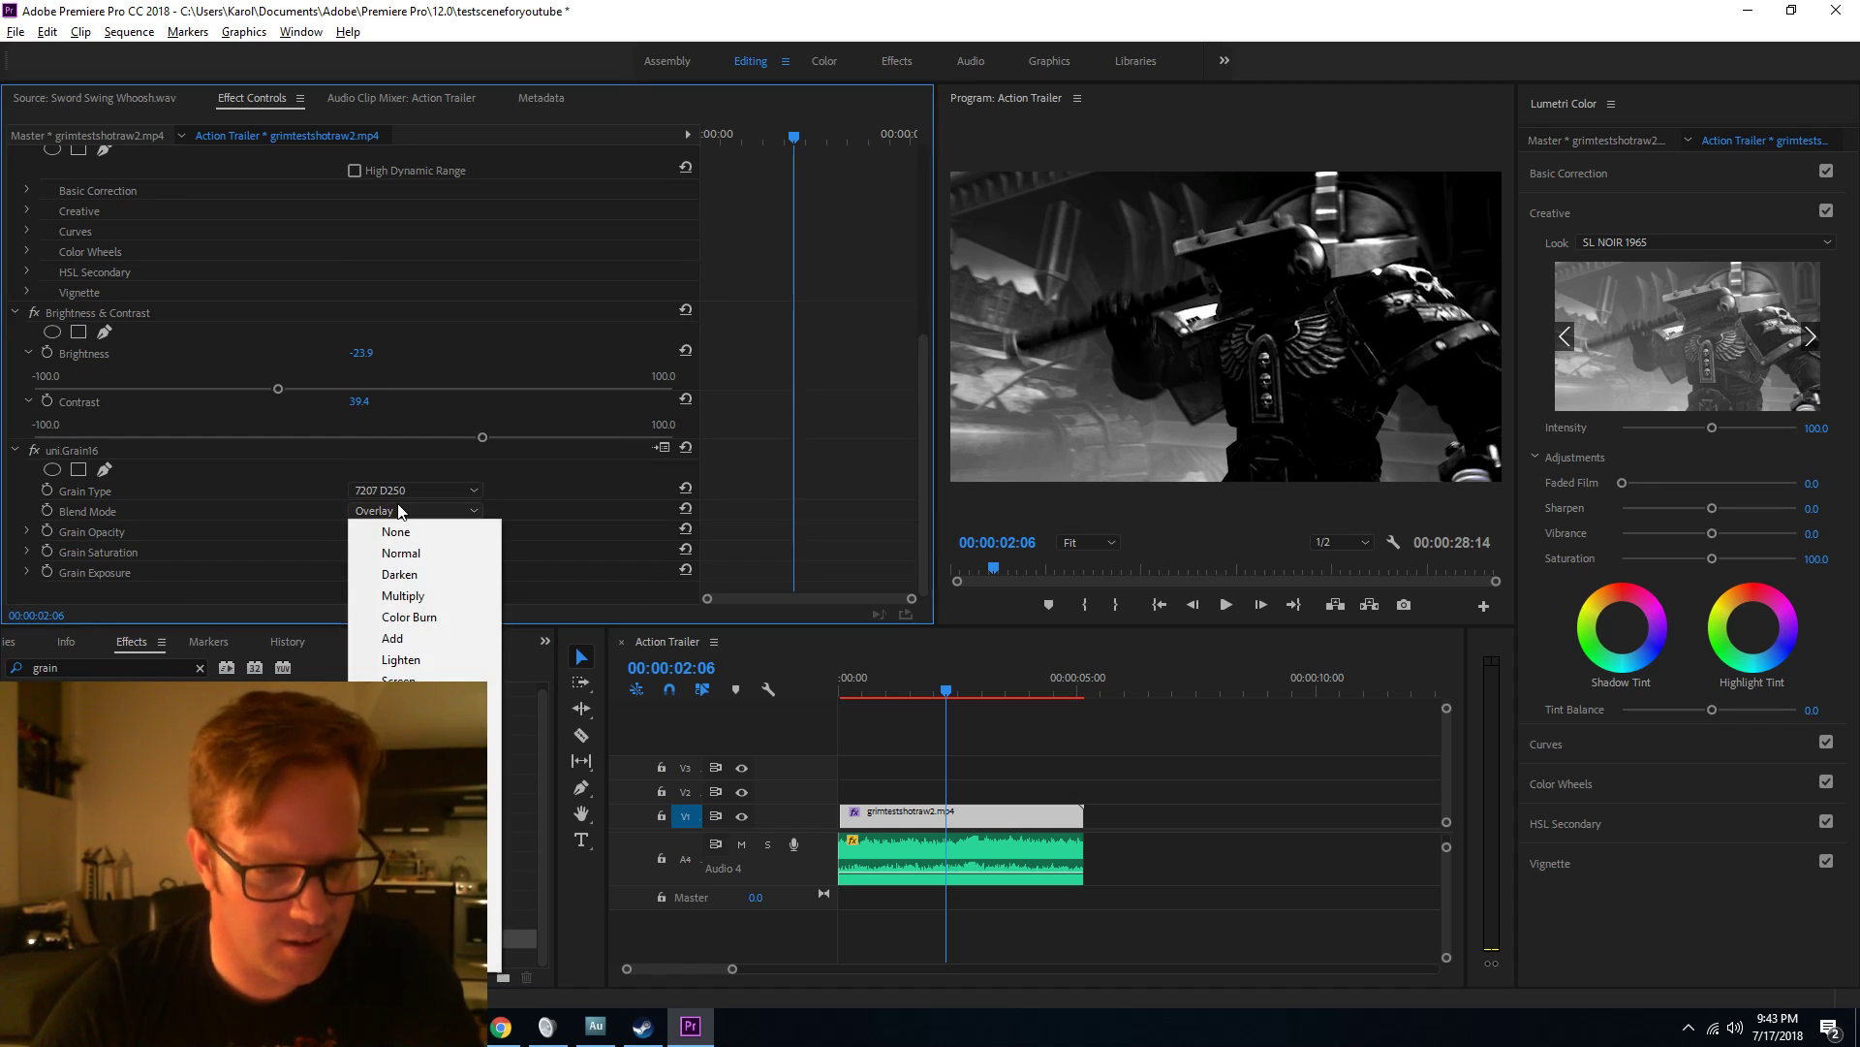
left_click(400, 511)
left_click_drag(365, 530, 392, 531)
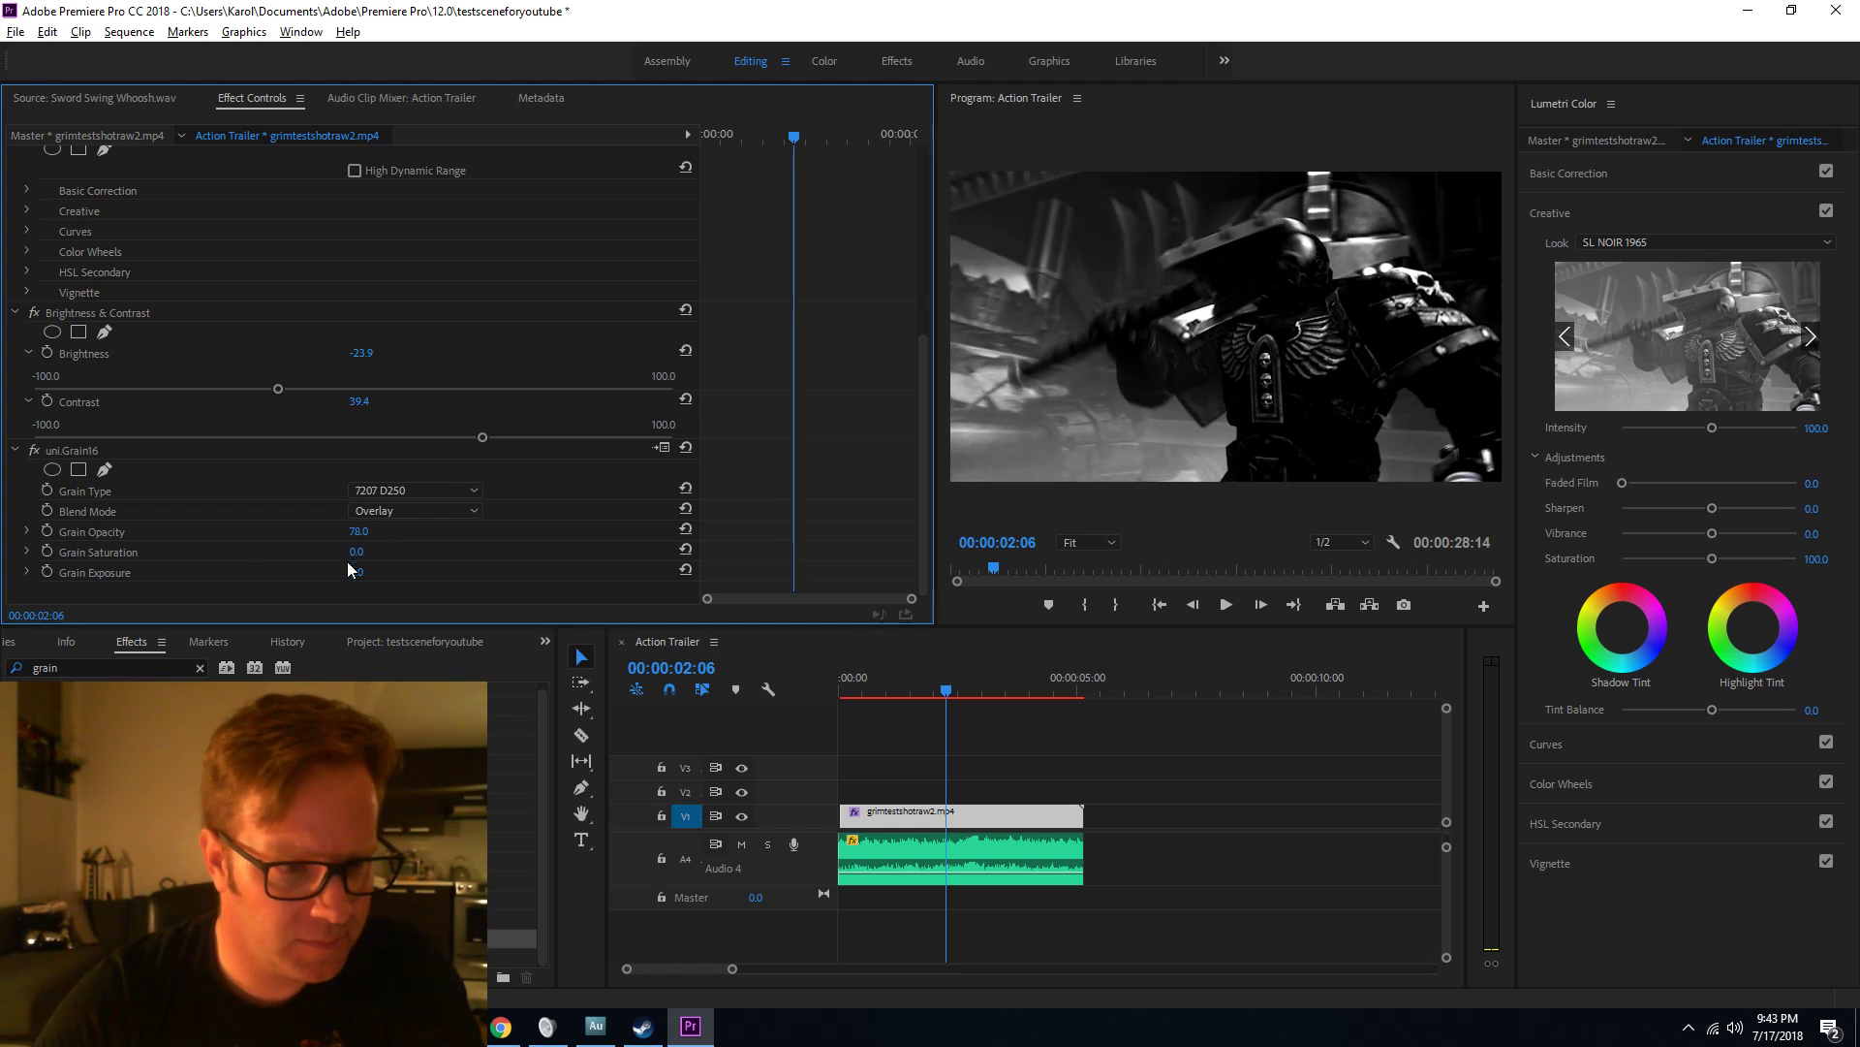
left_click_drag(349, 573, 340, 573)
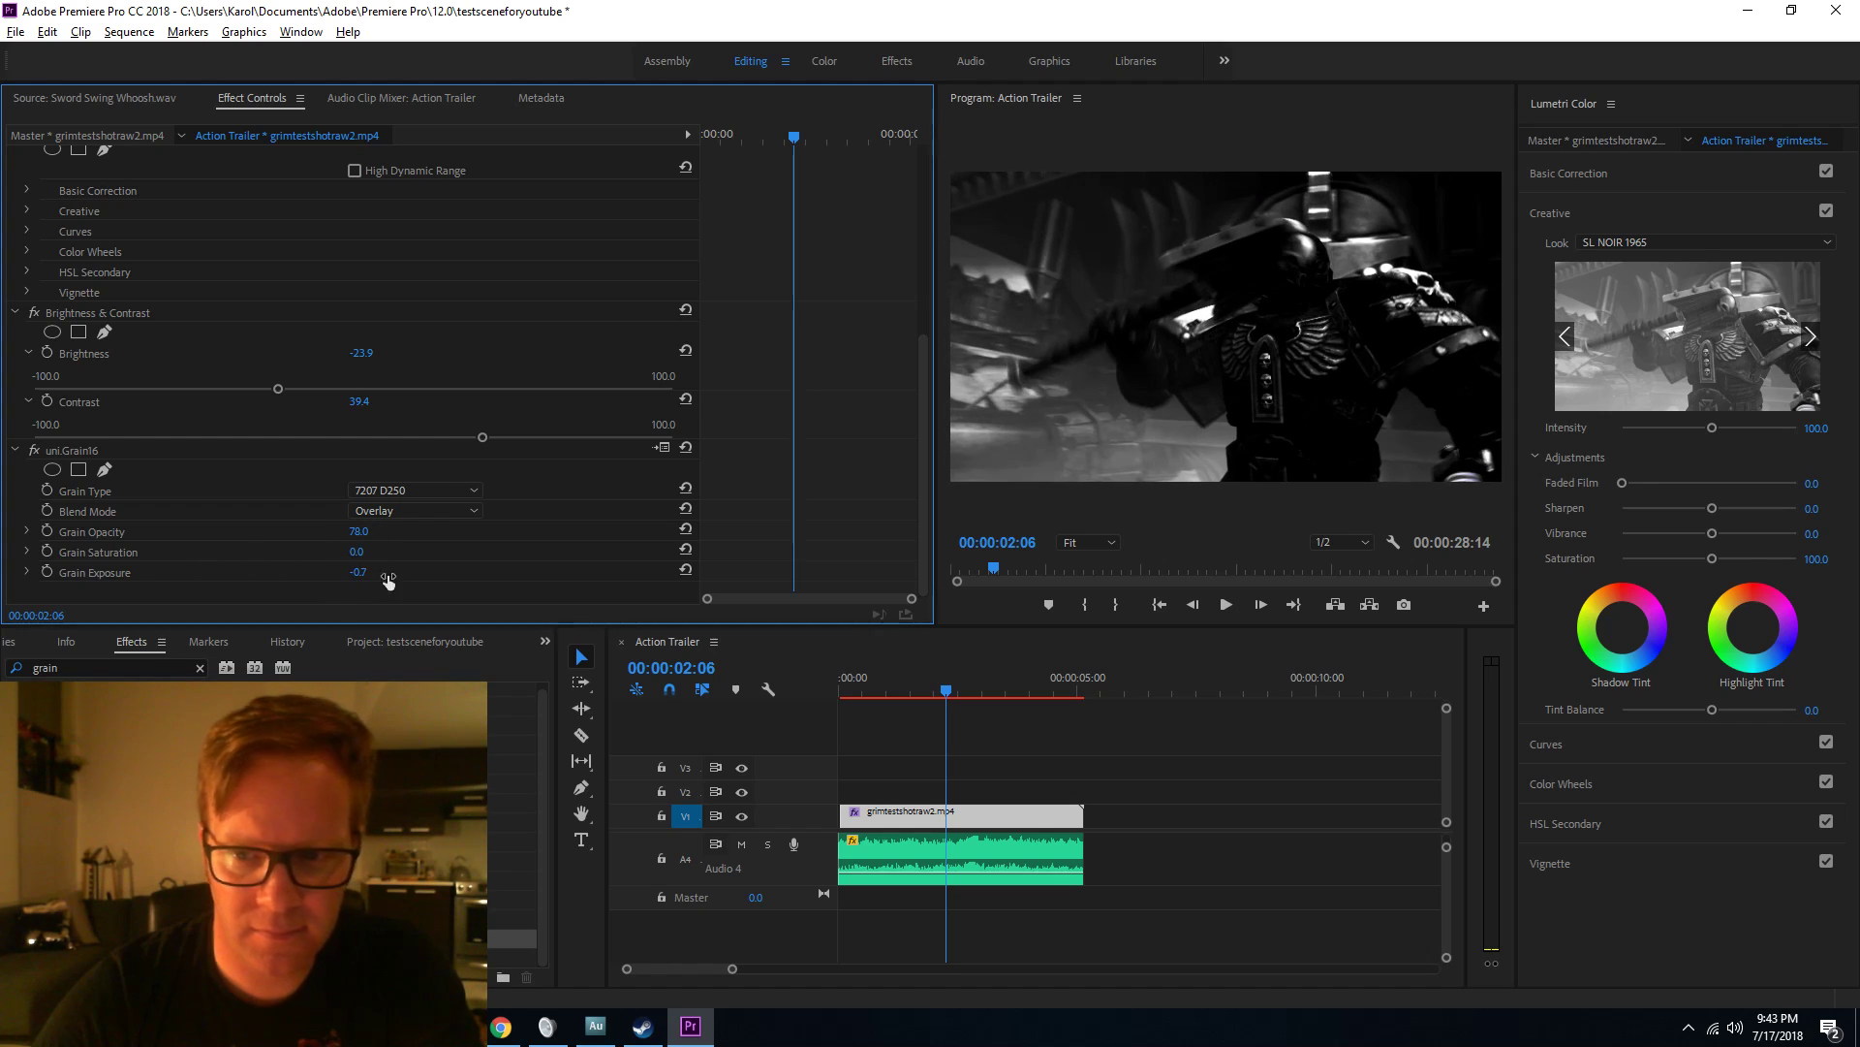
key("space")
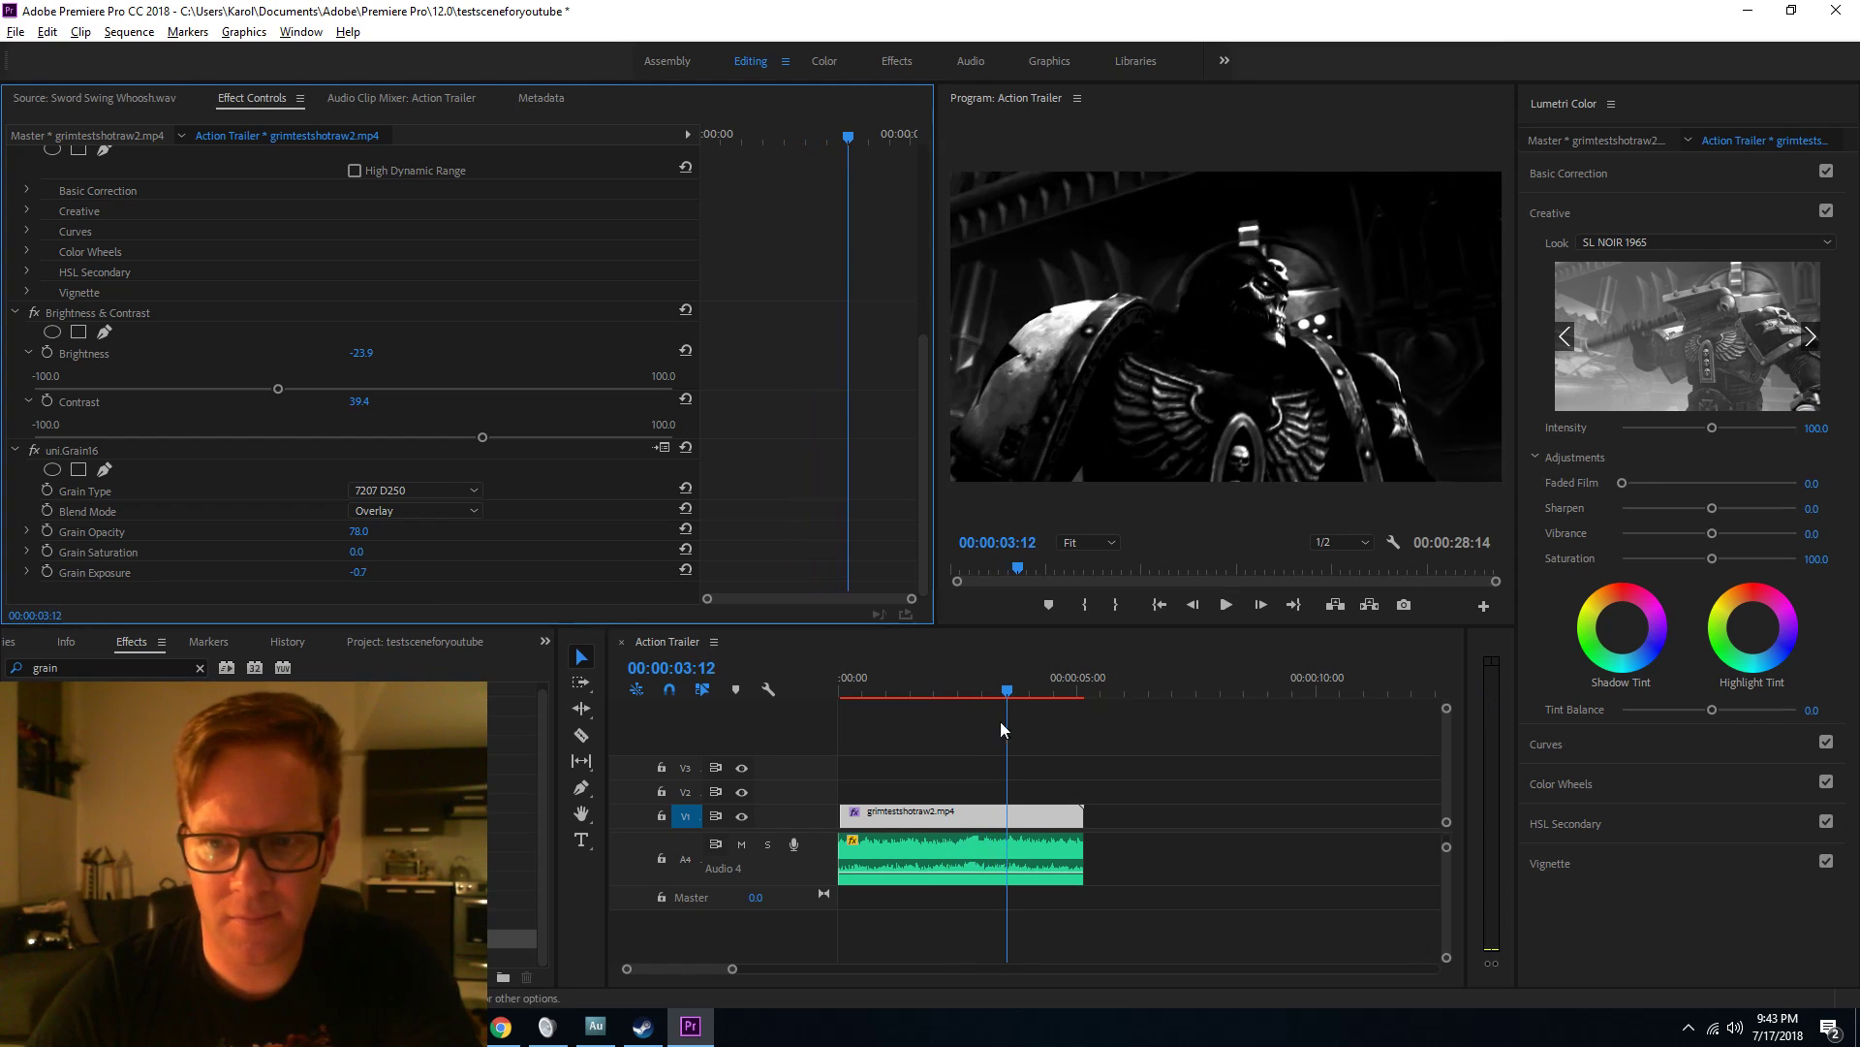
Place Cinemascope 2-35-1 Croplines.png from the project on V2 above the video at the sequence start.
left_click(70, 667)
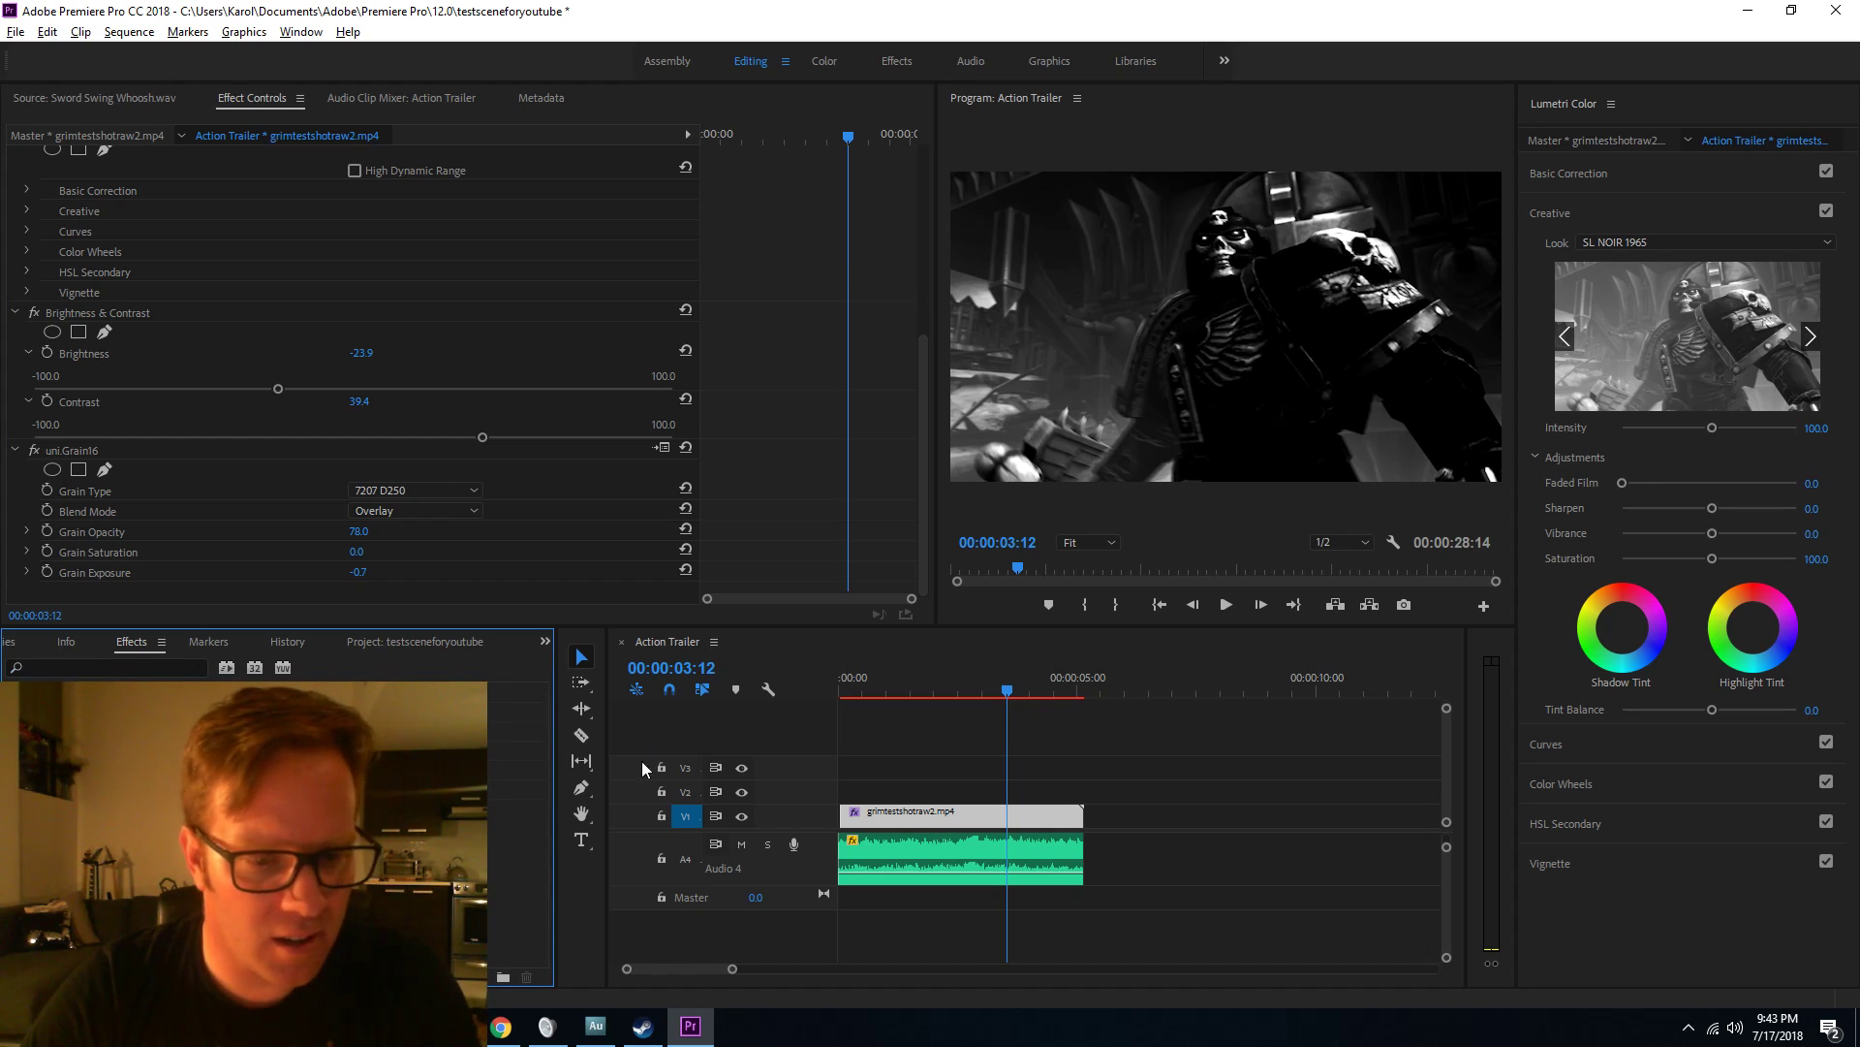
left_click_drag(556, 759, 658, 754)
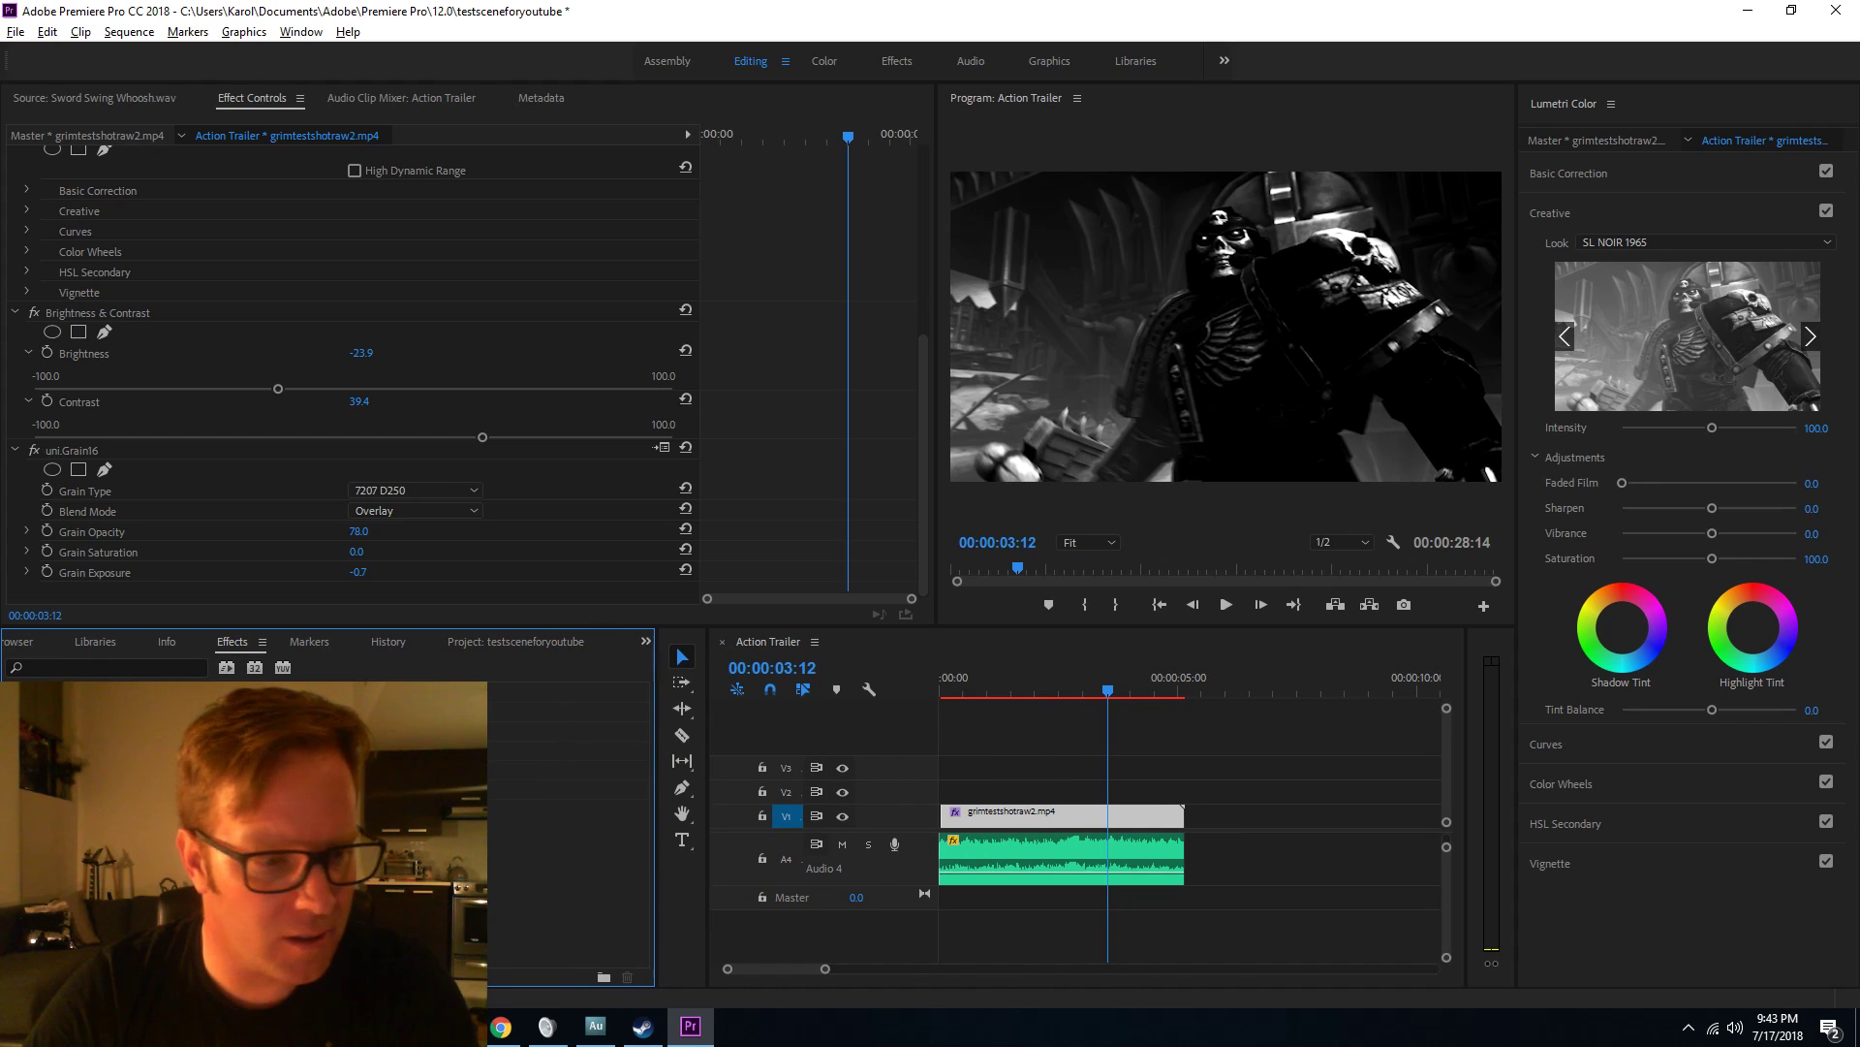
left_click(96, 643)
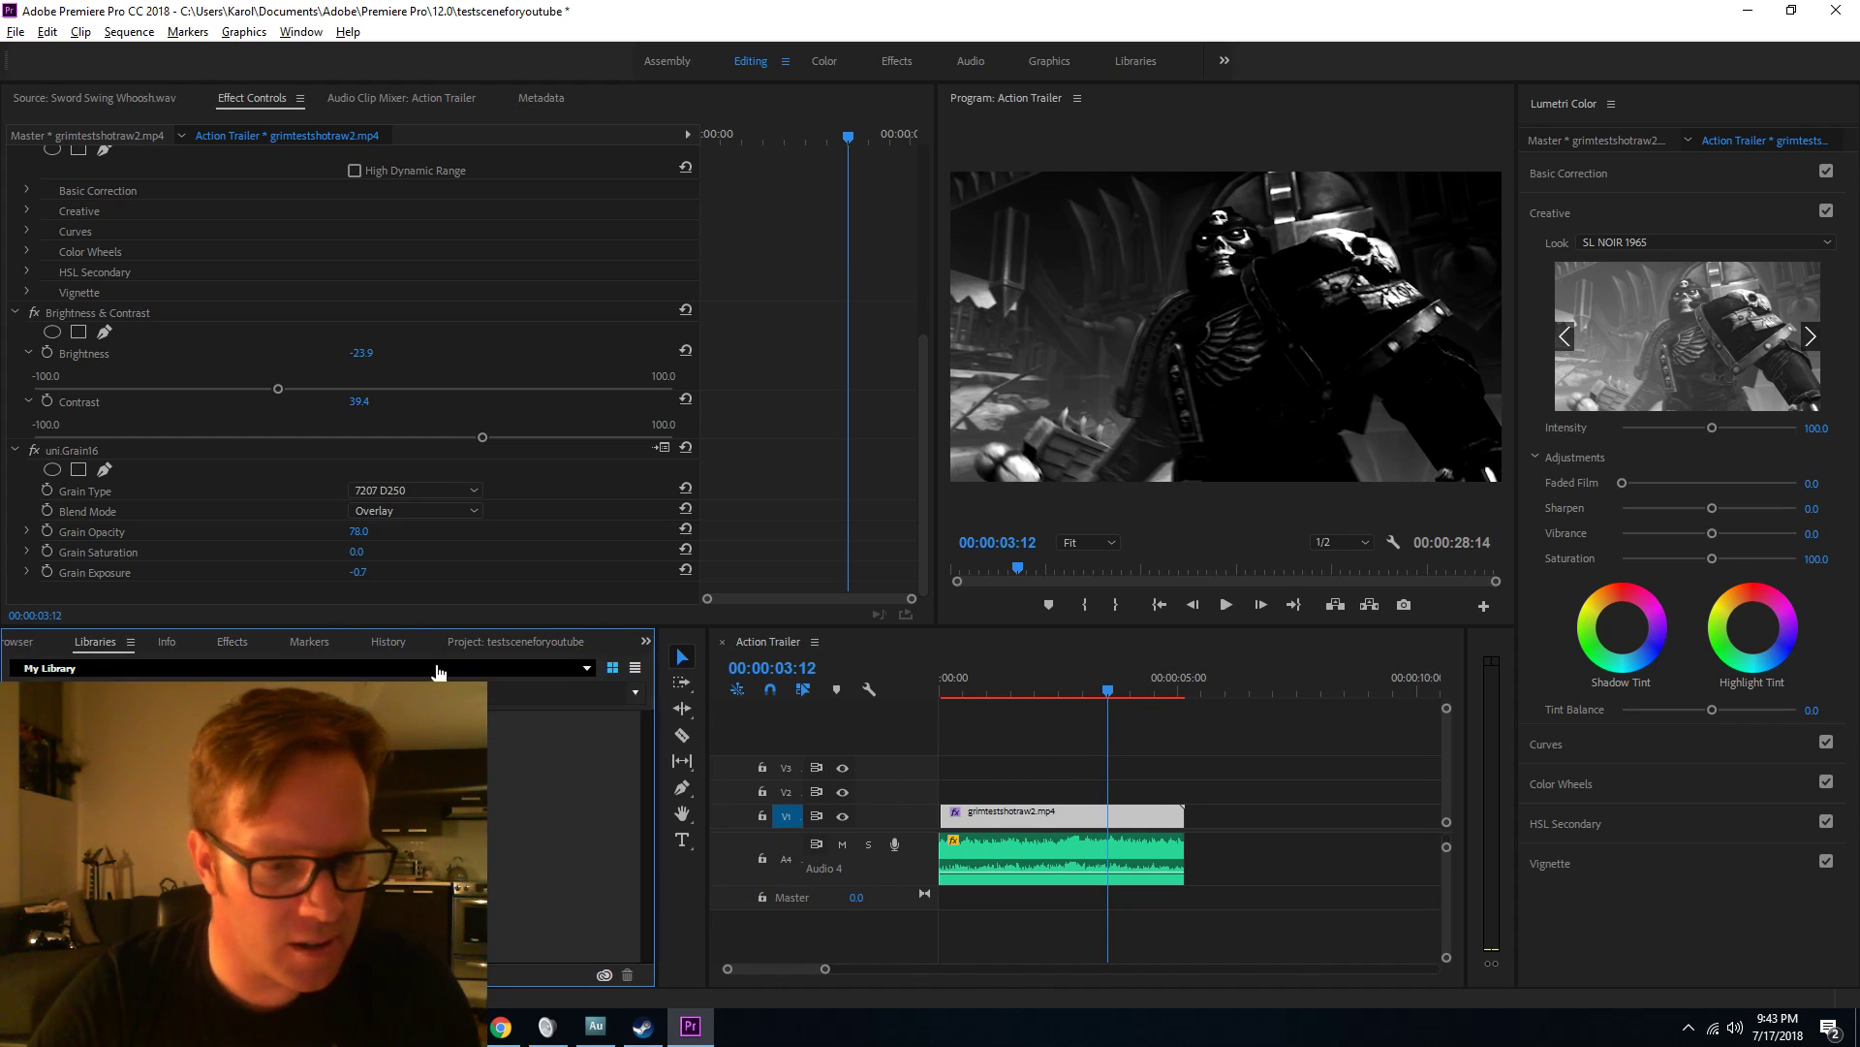
left_click(483, 643)
left_click_drag(557, 748, 950, 786)
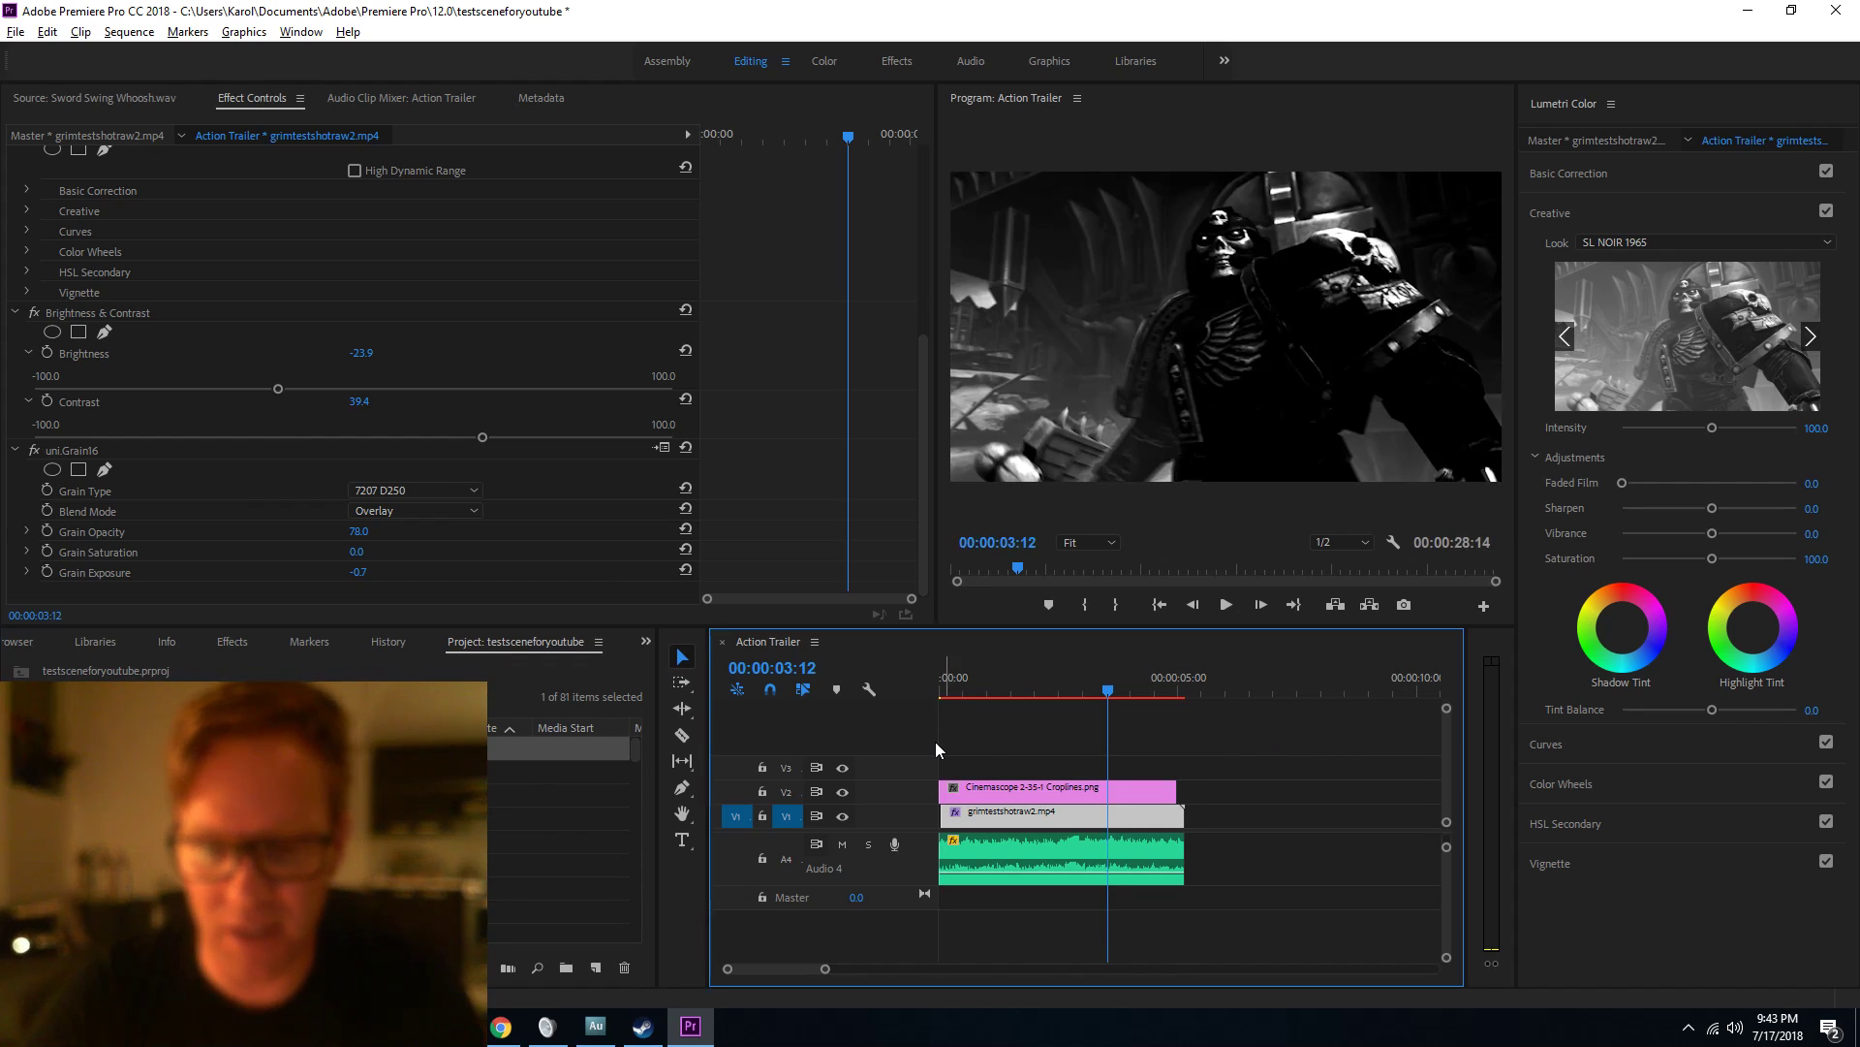
Set the scale of the Cinemascope 2-35-1 Croplines.png clip to 67 and play the sequence from the start.
left_click(1043, 678)
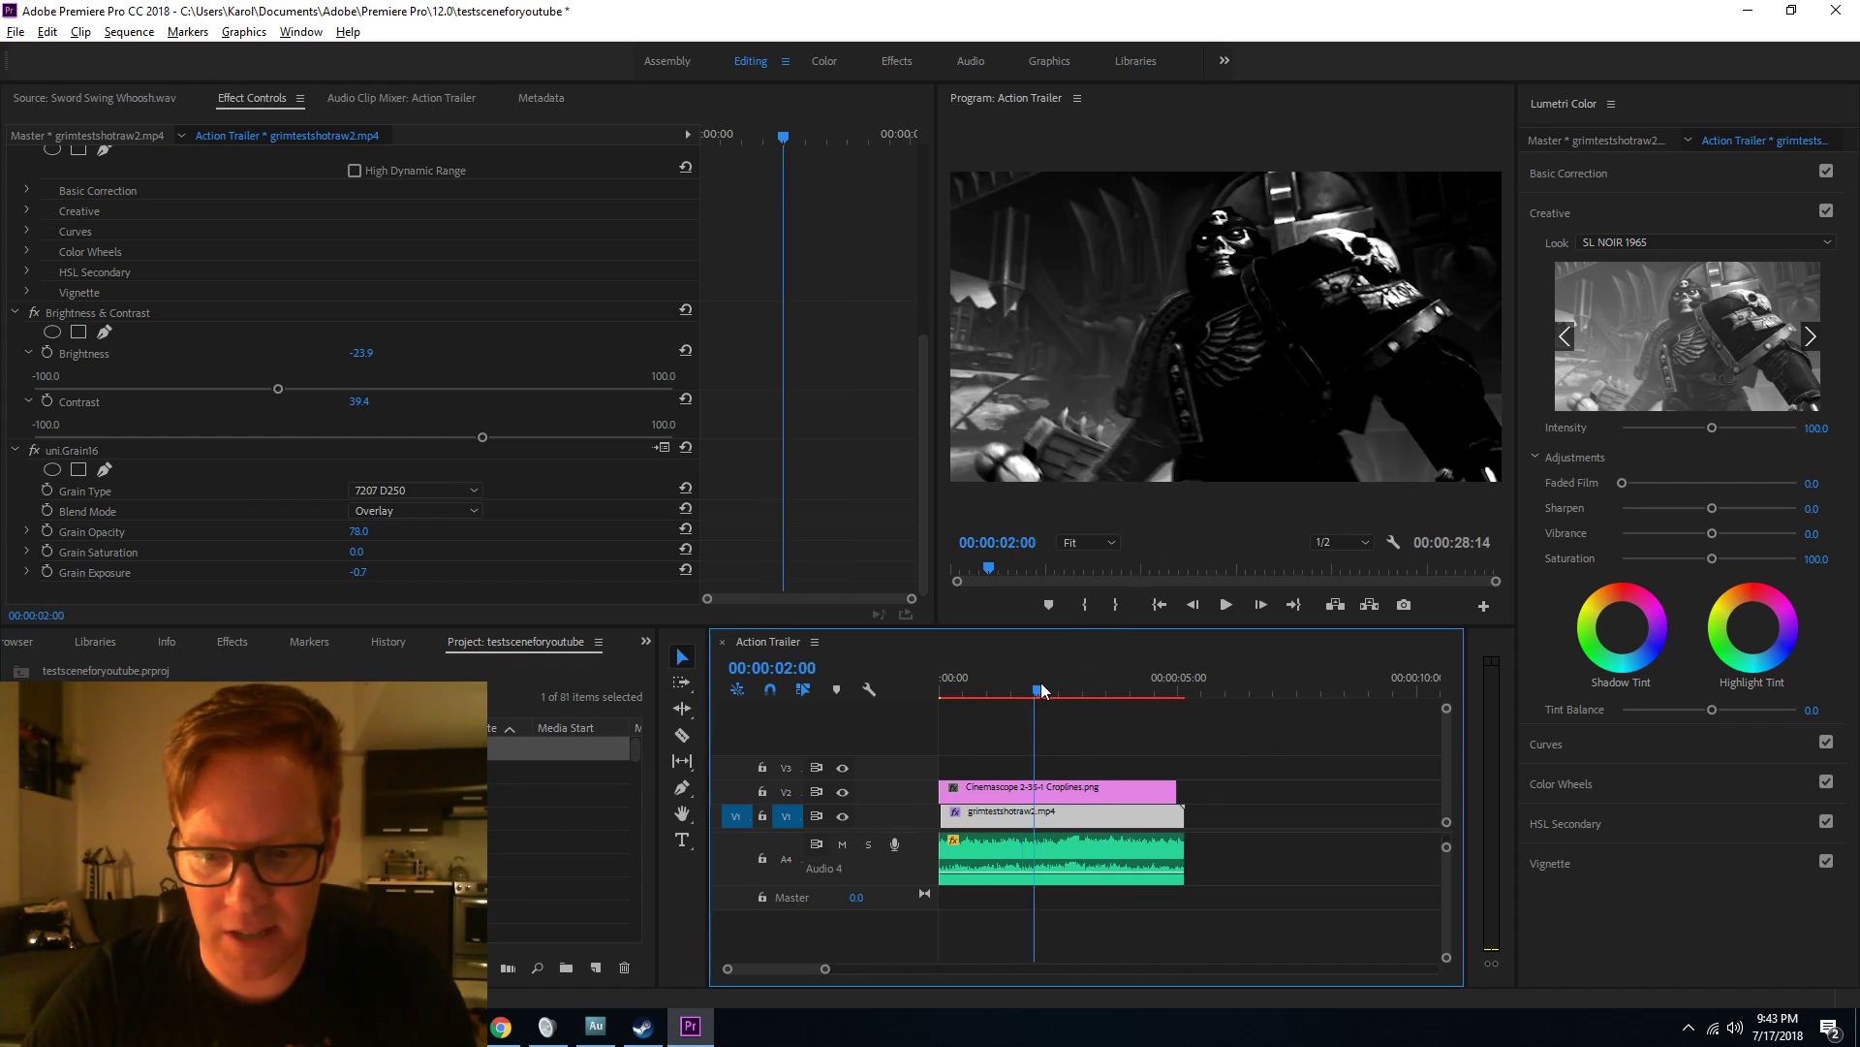
left_click(1070, 788)
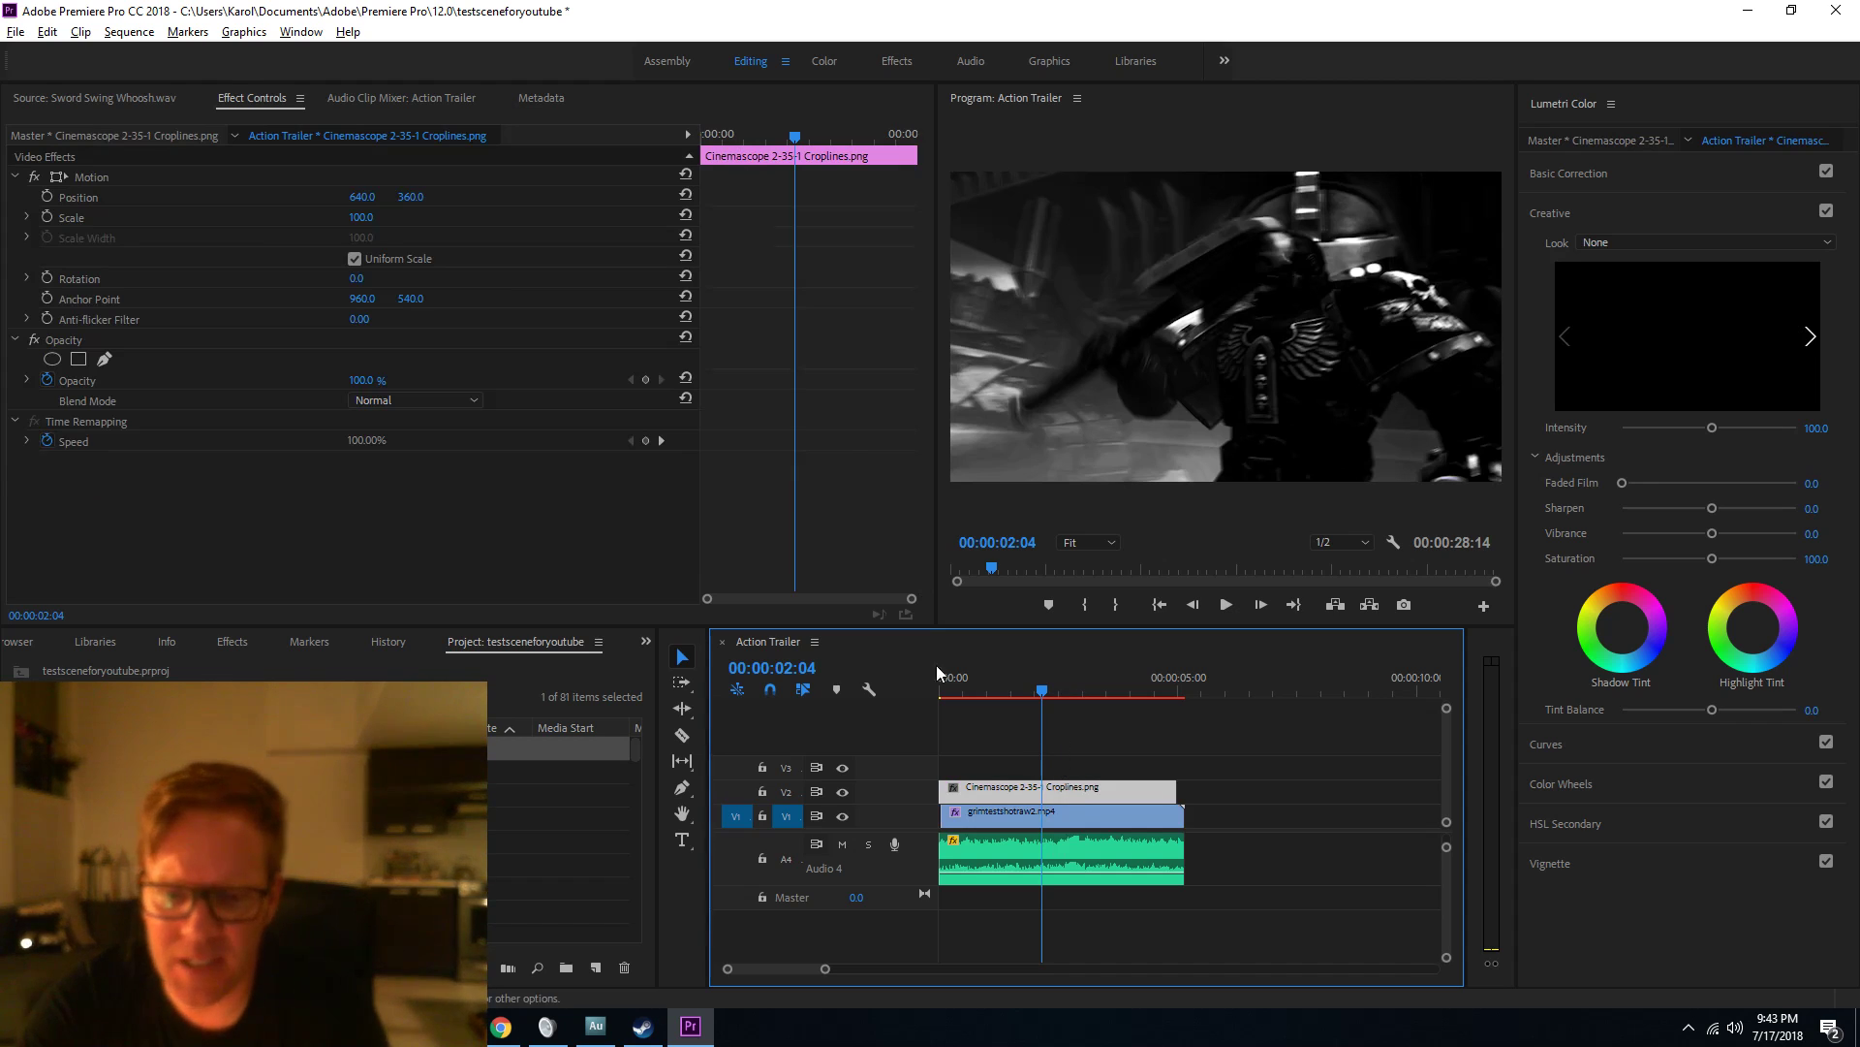
left_click_drag(981, 790, 1042, 795)
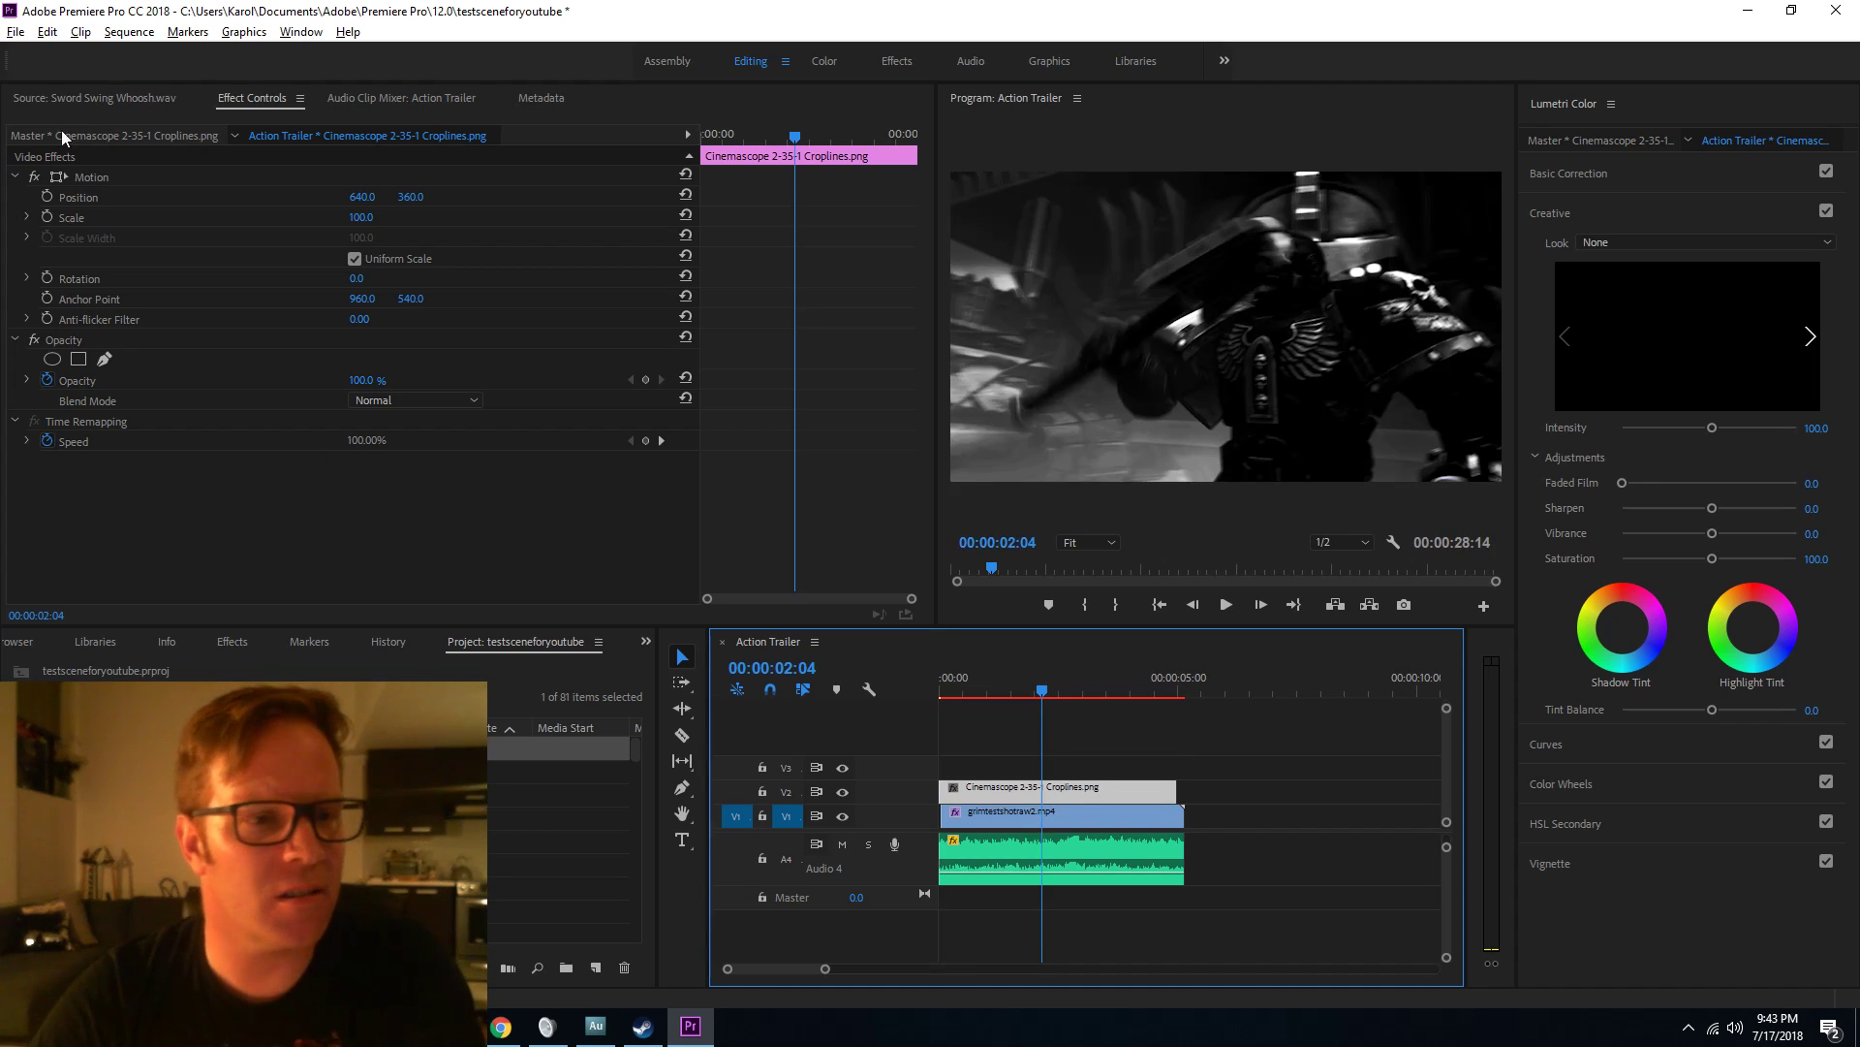
left_click(237, 107)
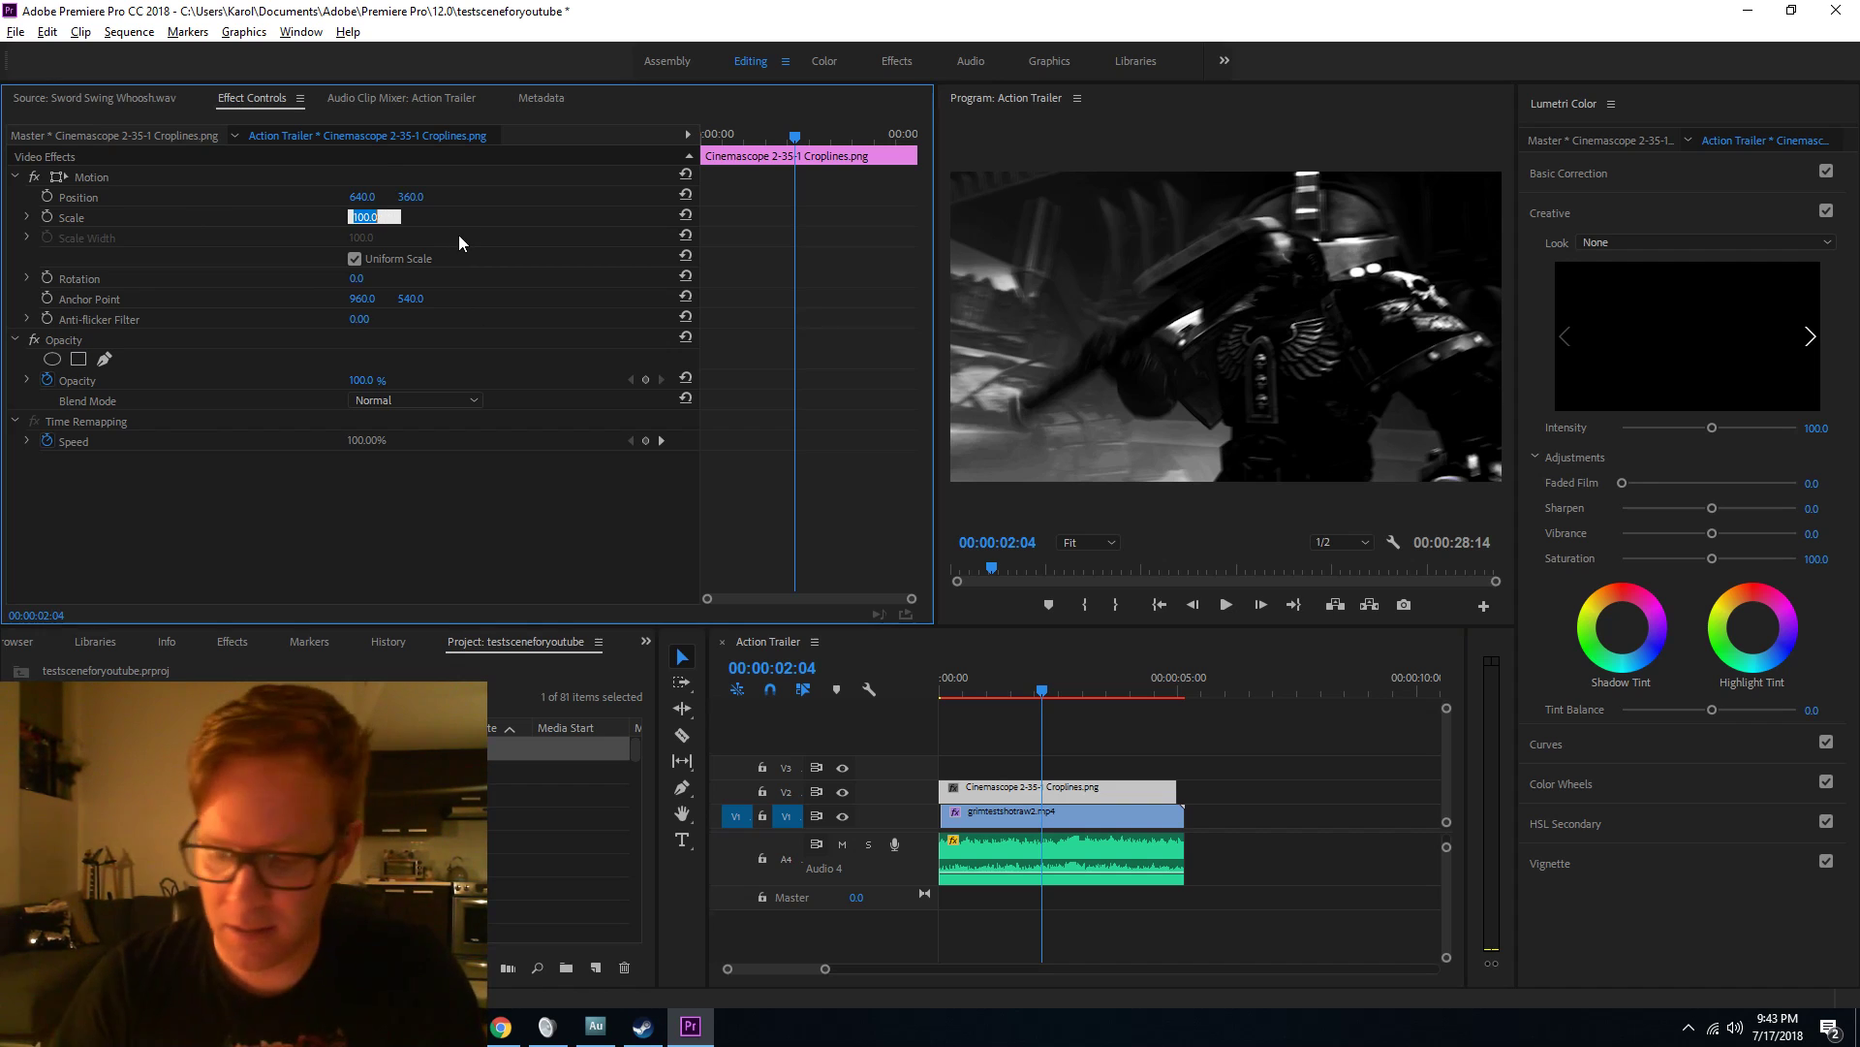
type("67")
key("Return")
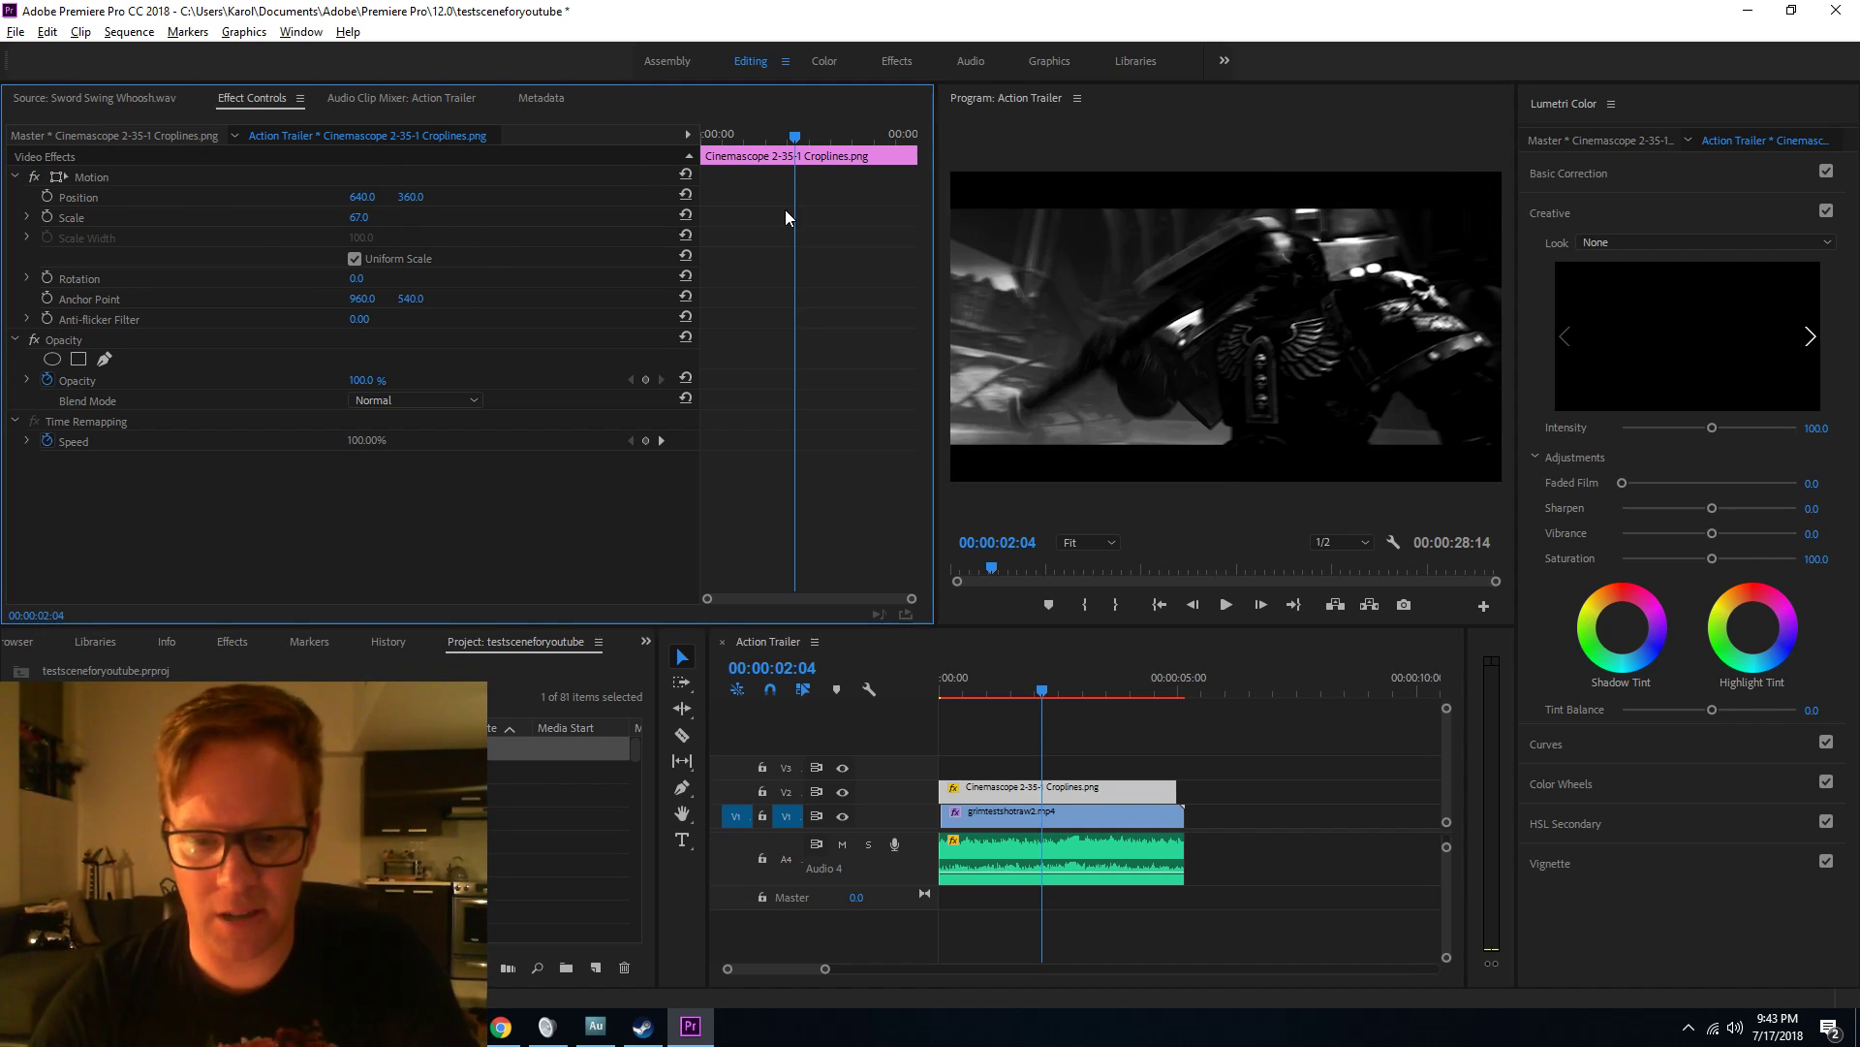
left_click(885, 700)
key("Home")
key("space")
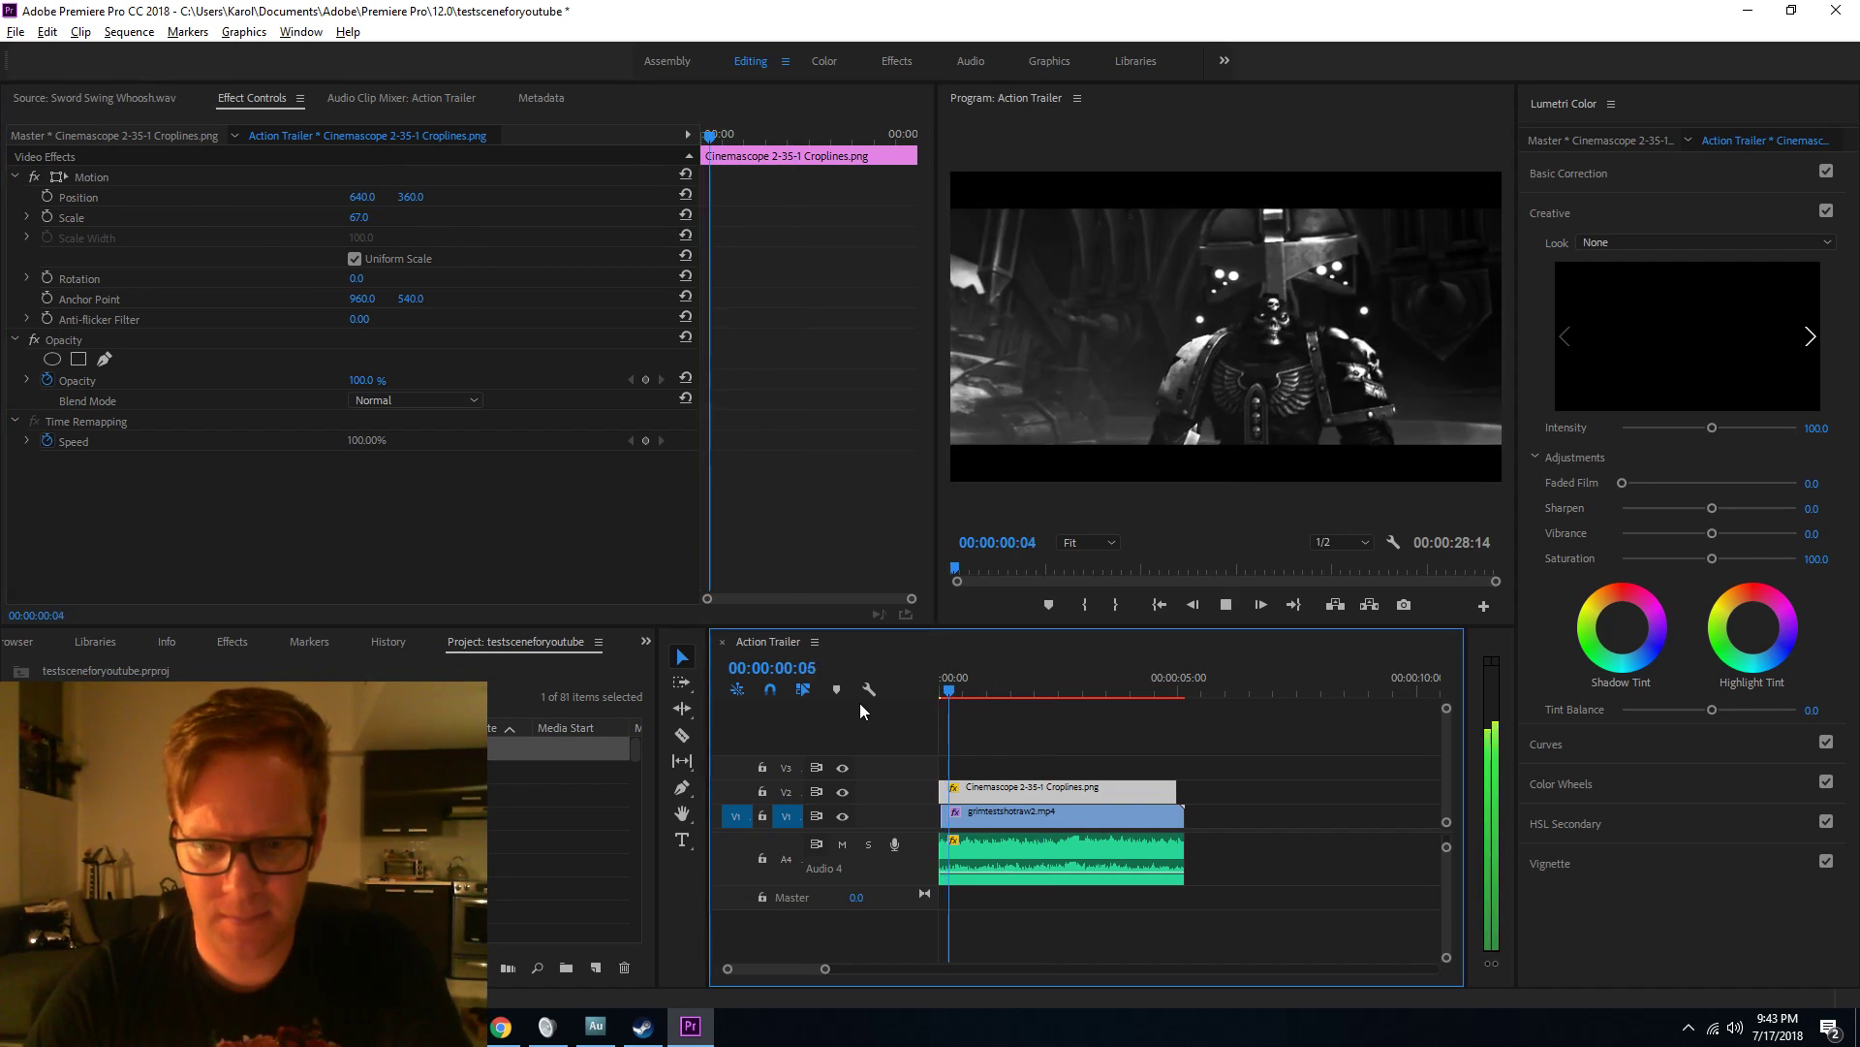
key("space")
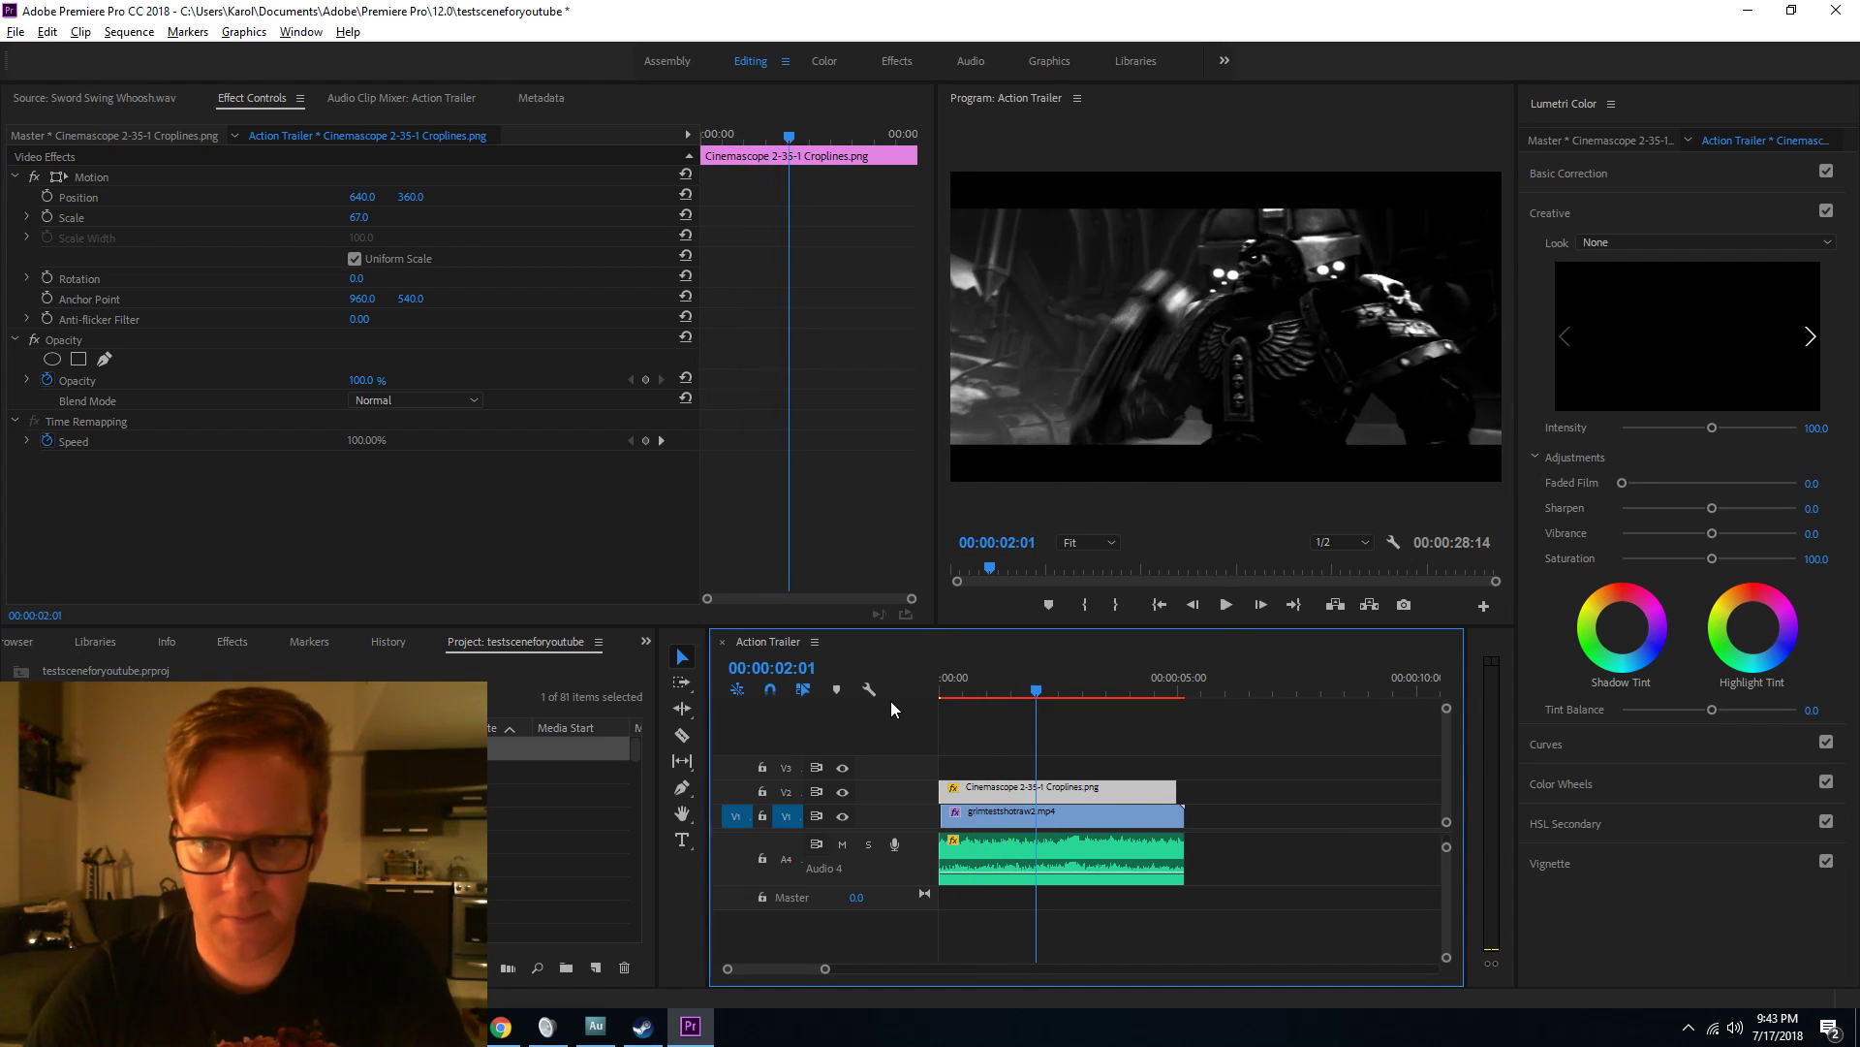
Mark the sequence's out point at 00:00:05:03, where the grimtestshotraw2.mp4 clip ends.
left_click_drag(1197, 681, 1184, 682)
key("o")
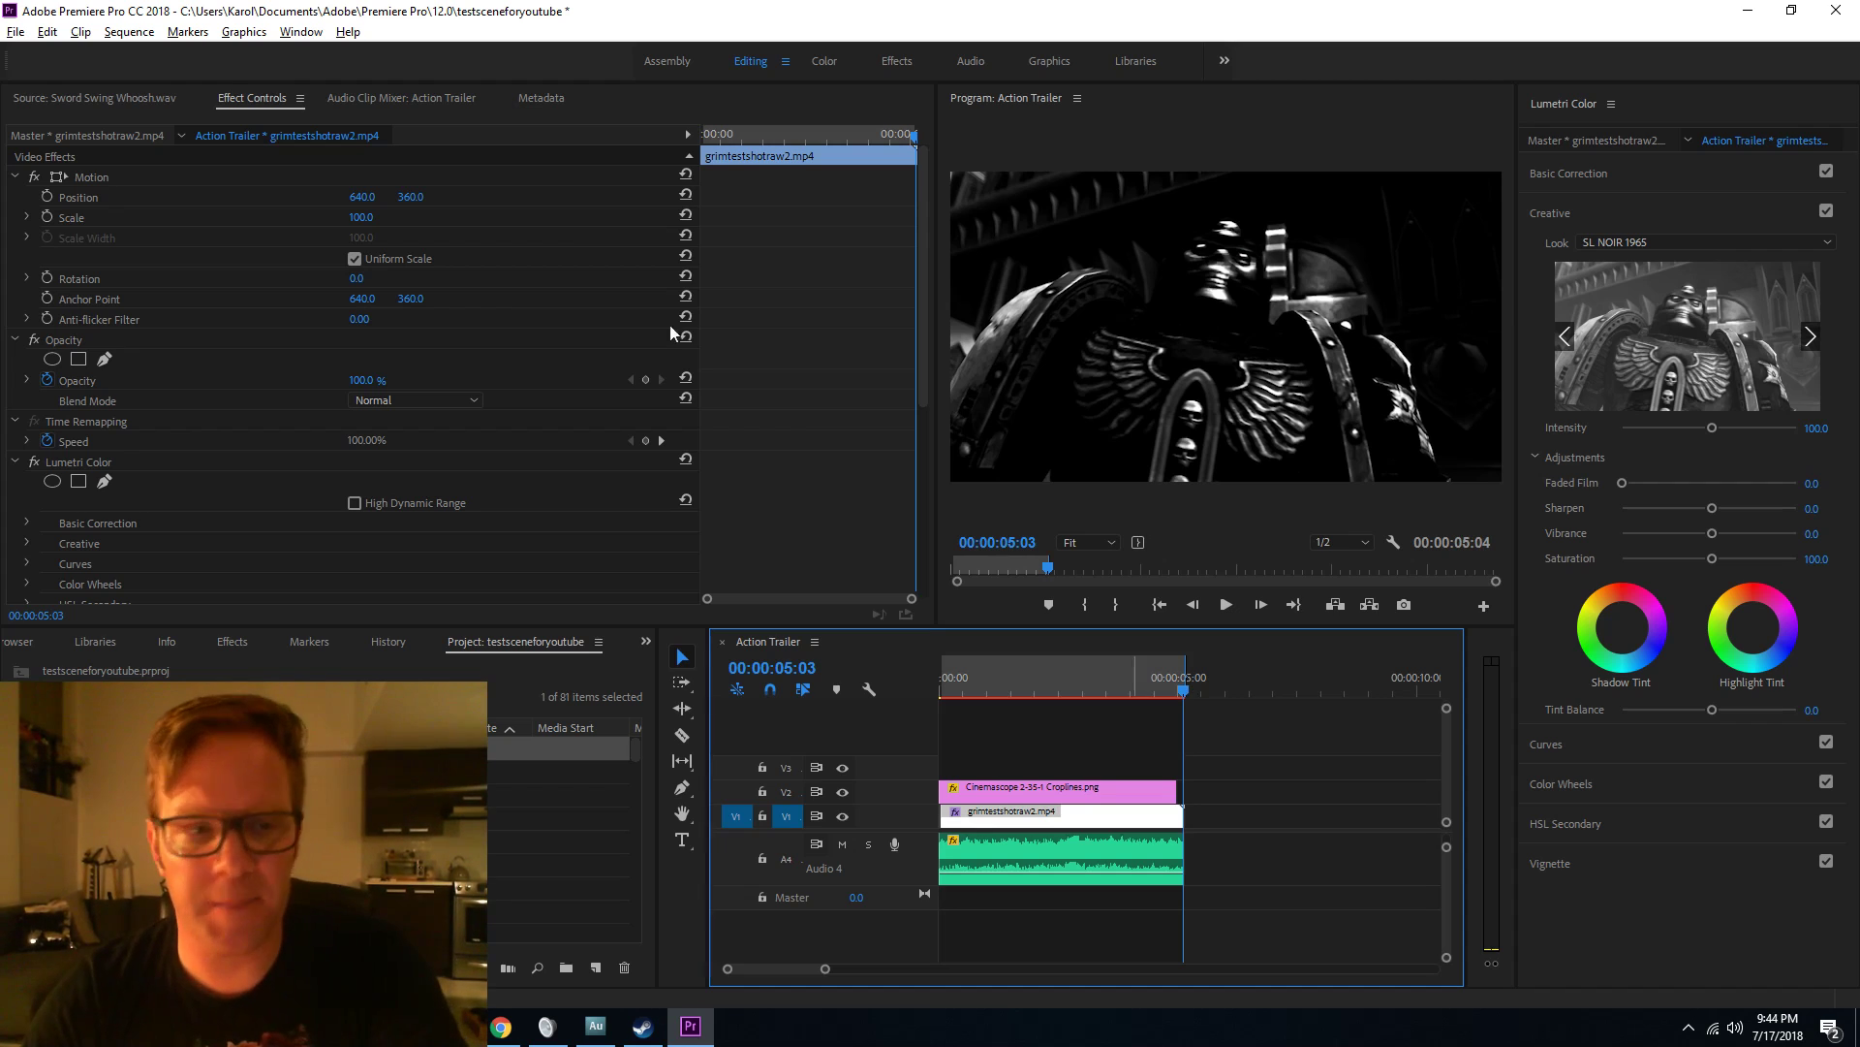
key("alt+f")
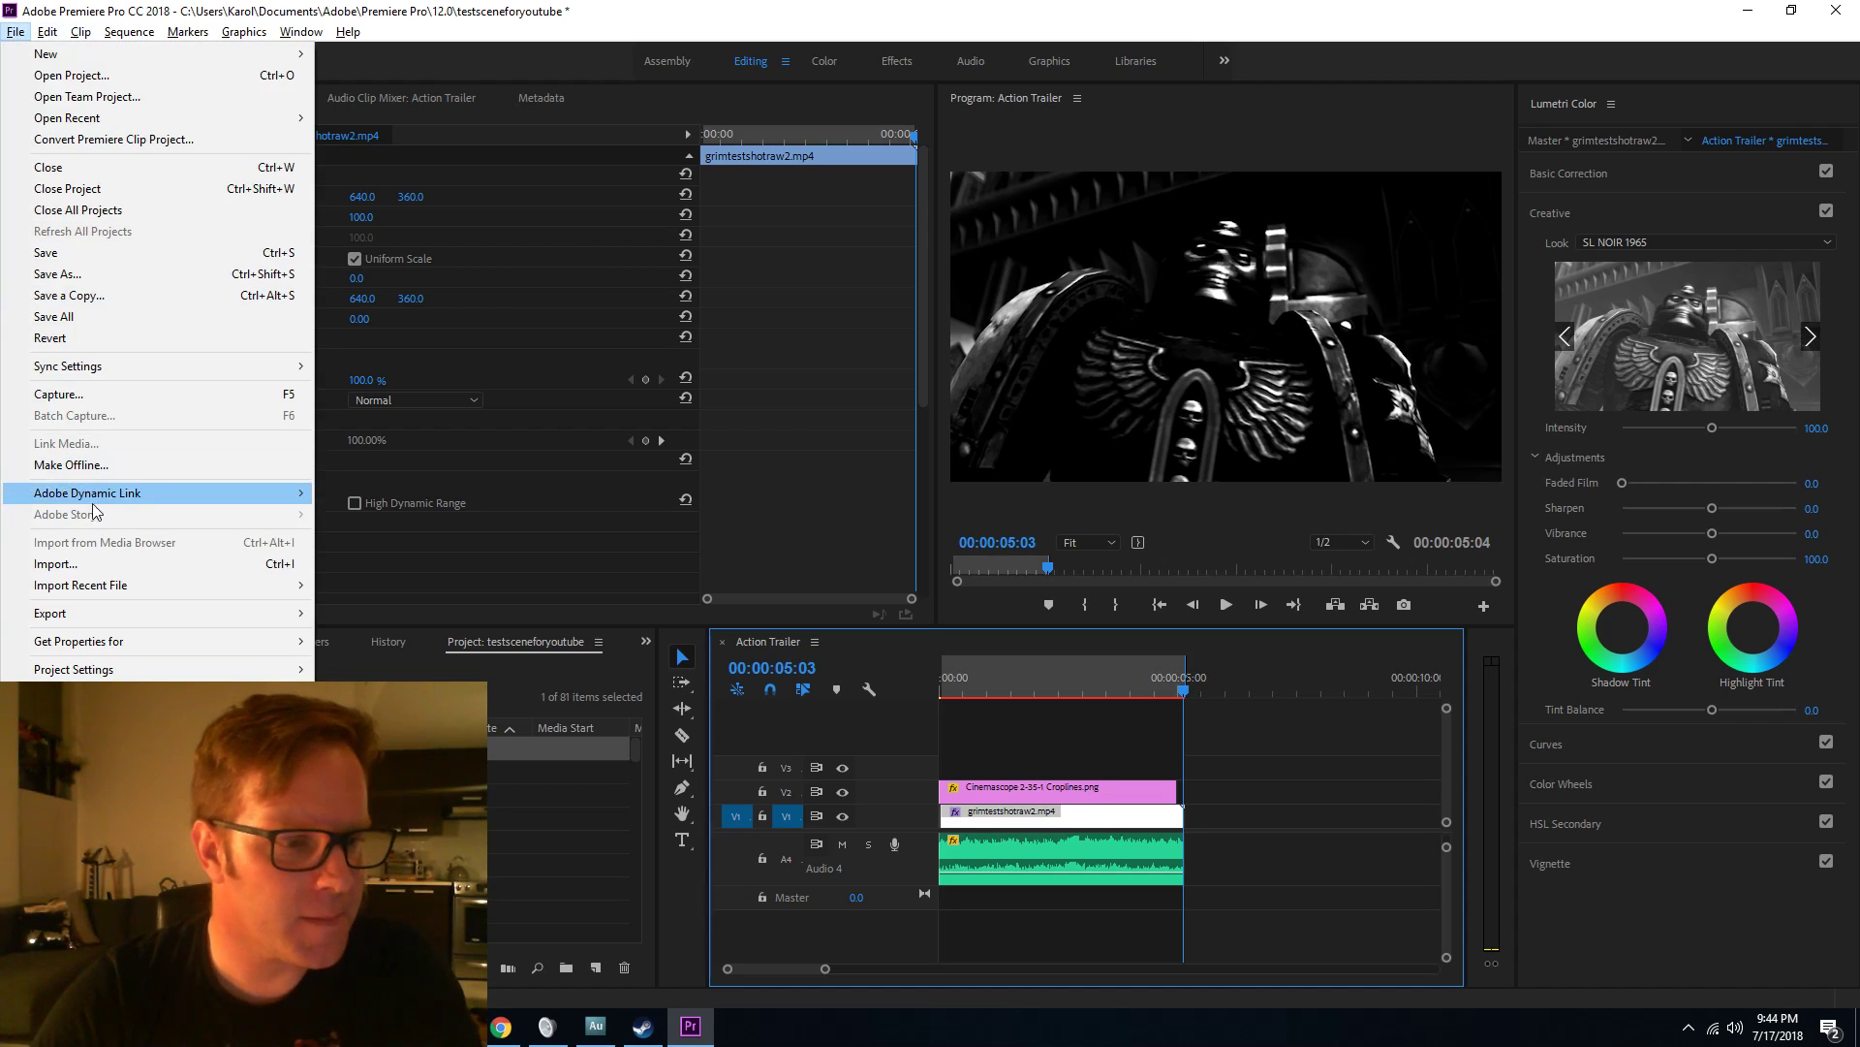
mouse_move(209, 614)
left_click(376, 616)
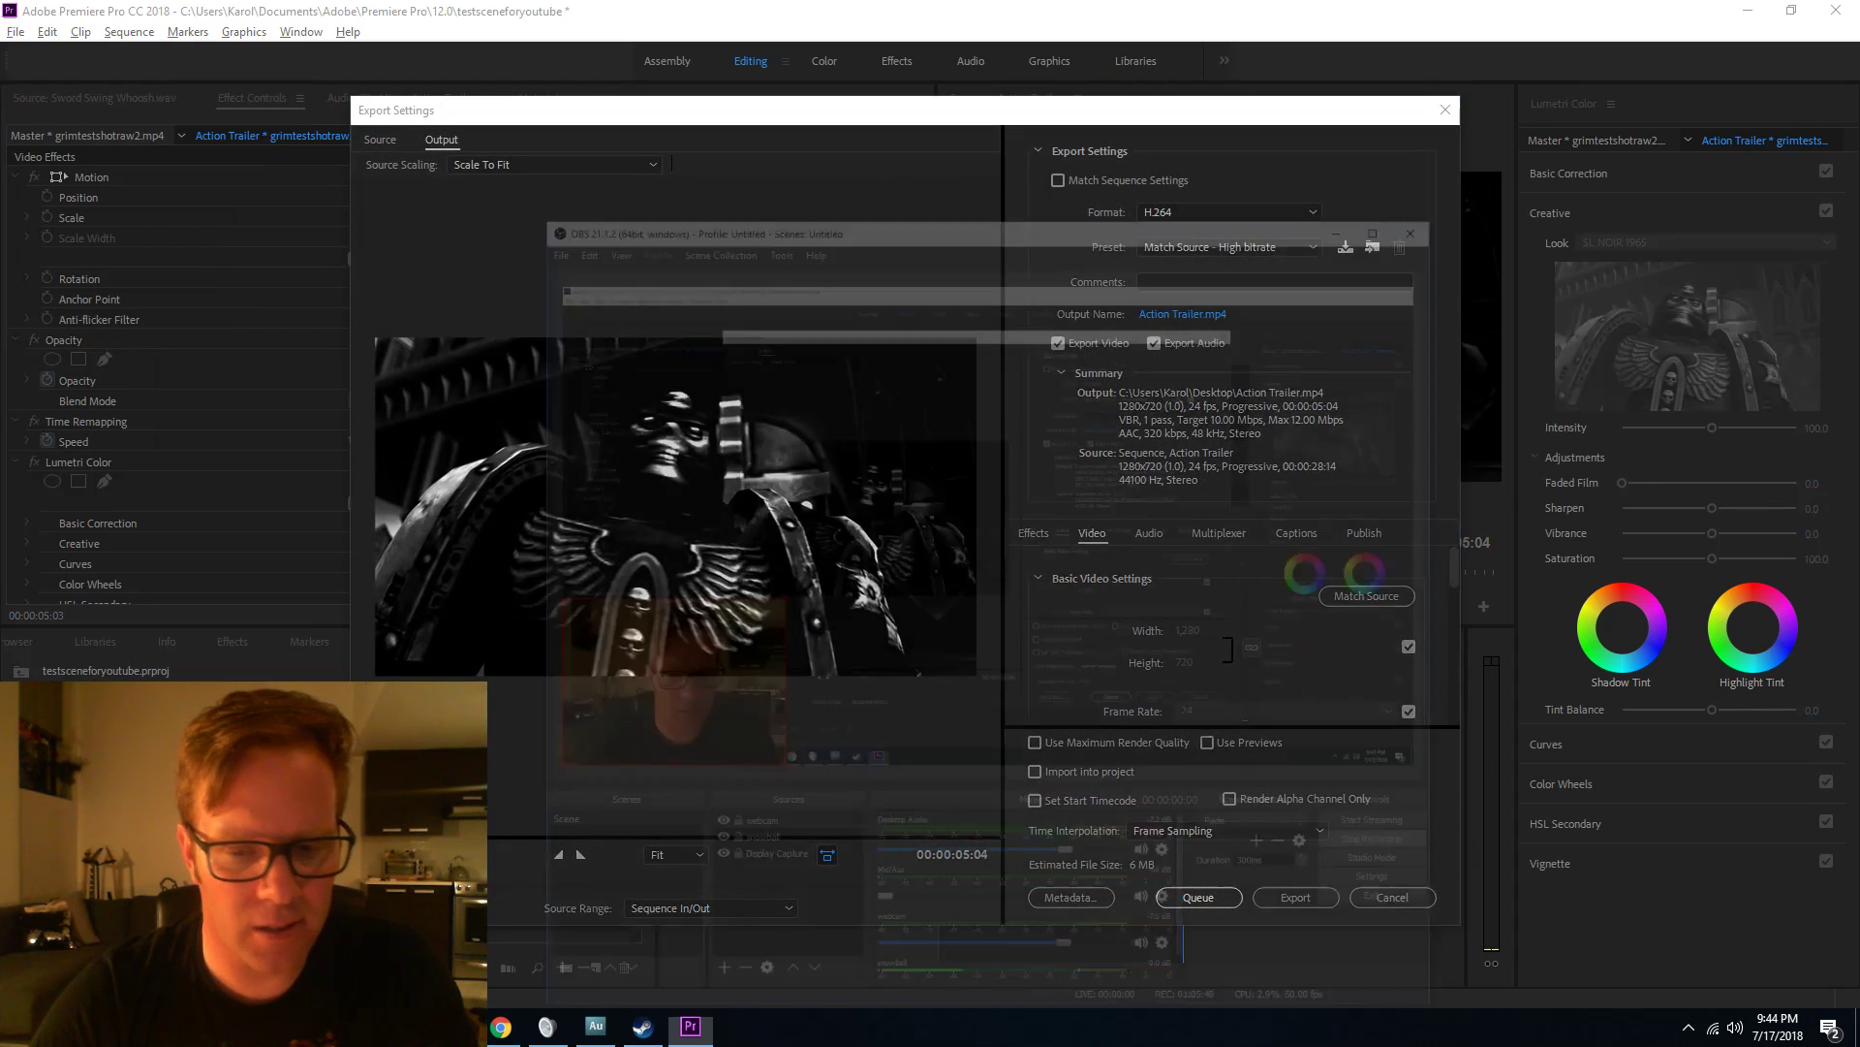
key("alt+Tab")
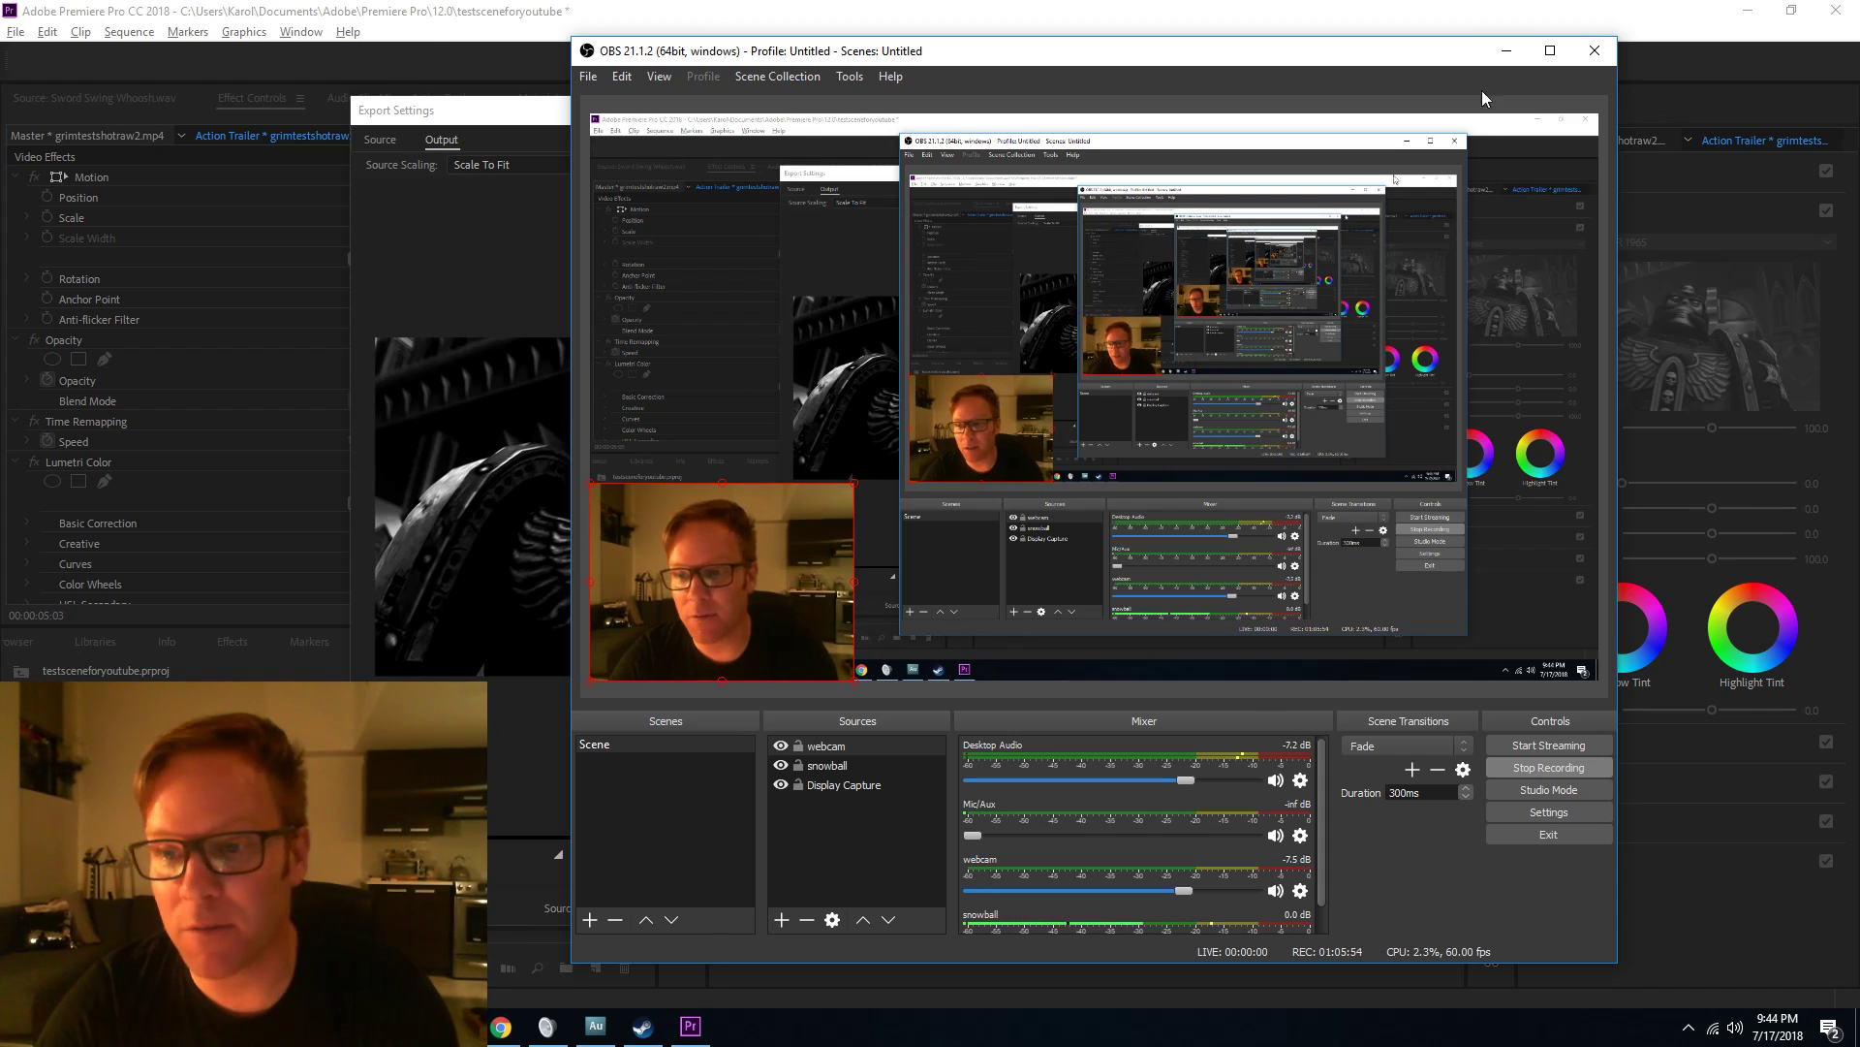
left_click(1507, 50)
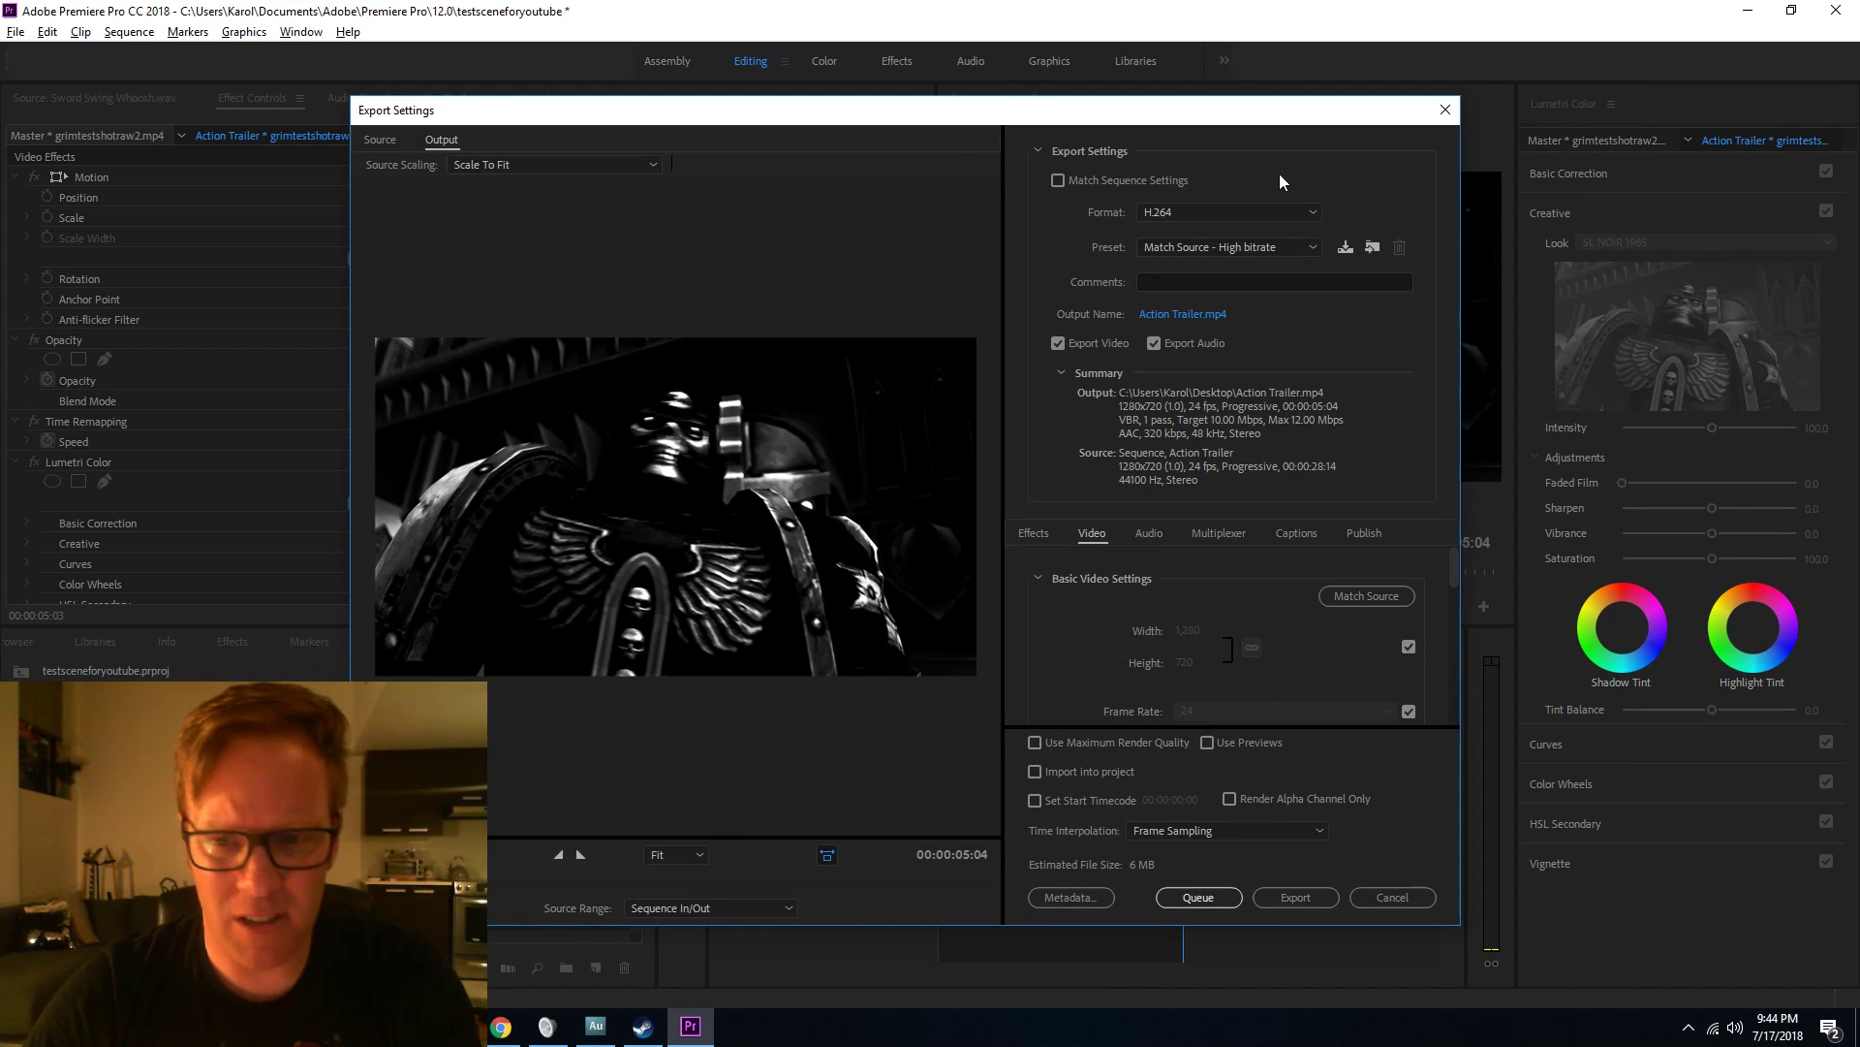
left_click(1388, 900)
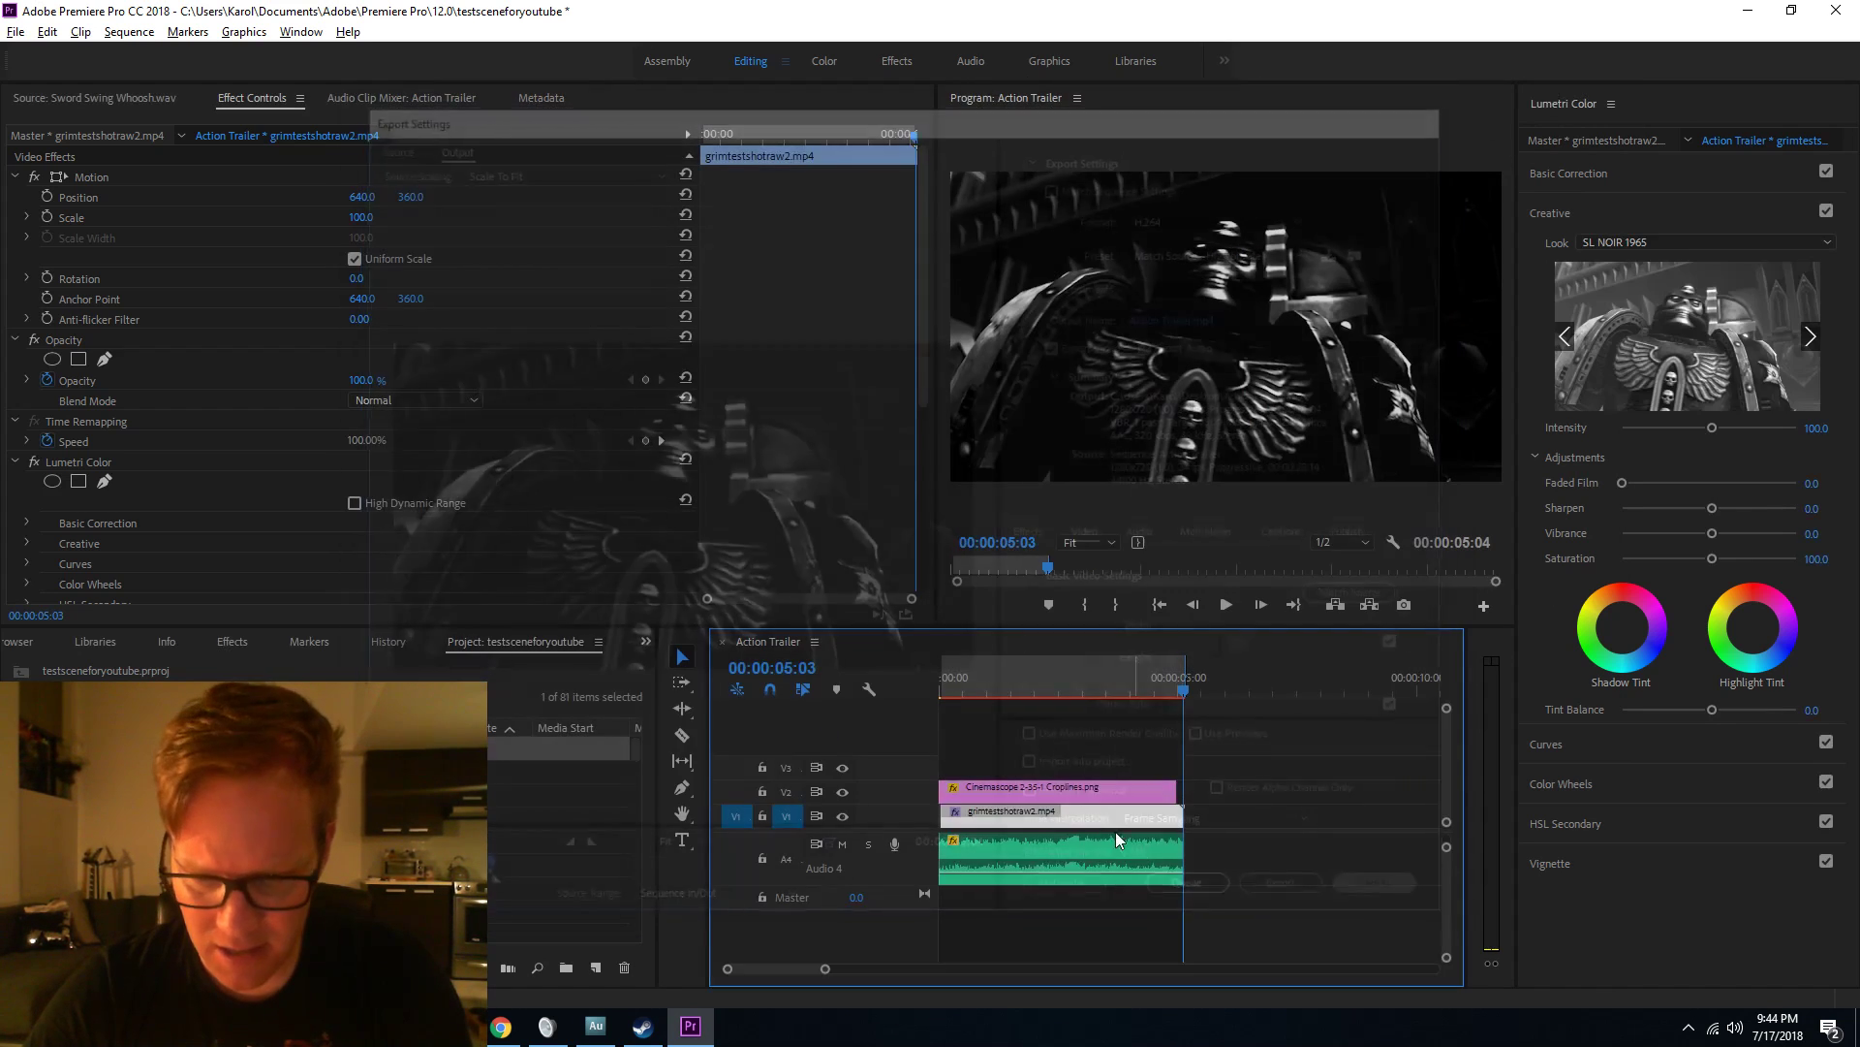
Extend the Cinemascope 2-35-1 Croplines.png clip on V2 past the end of the video and open the media export settings.
left_click_drag(1170, 791, 1215, 792)
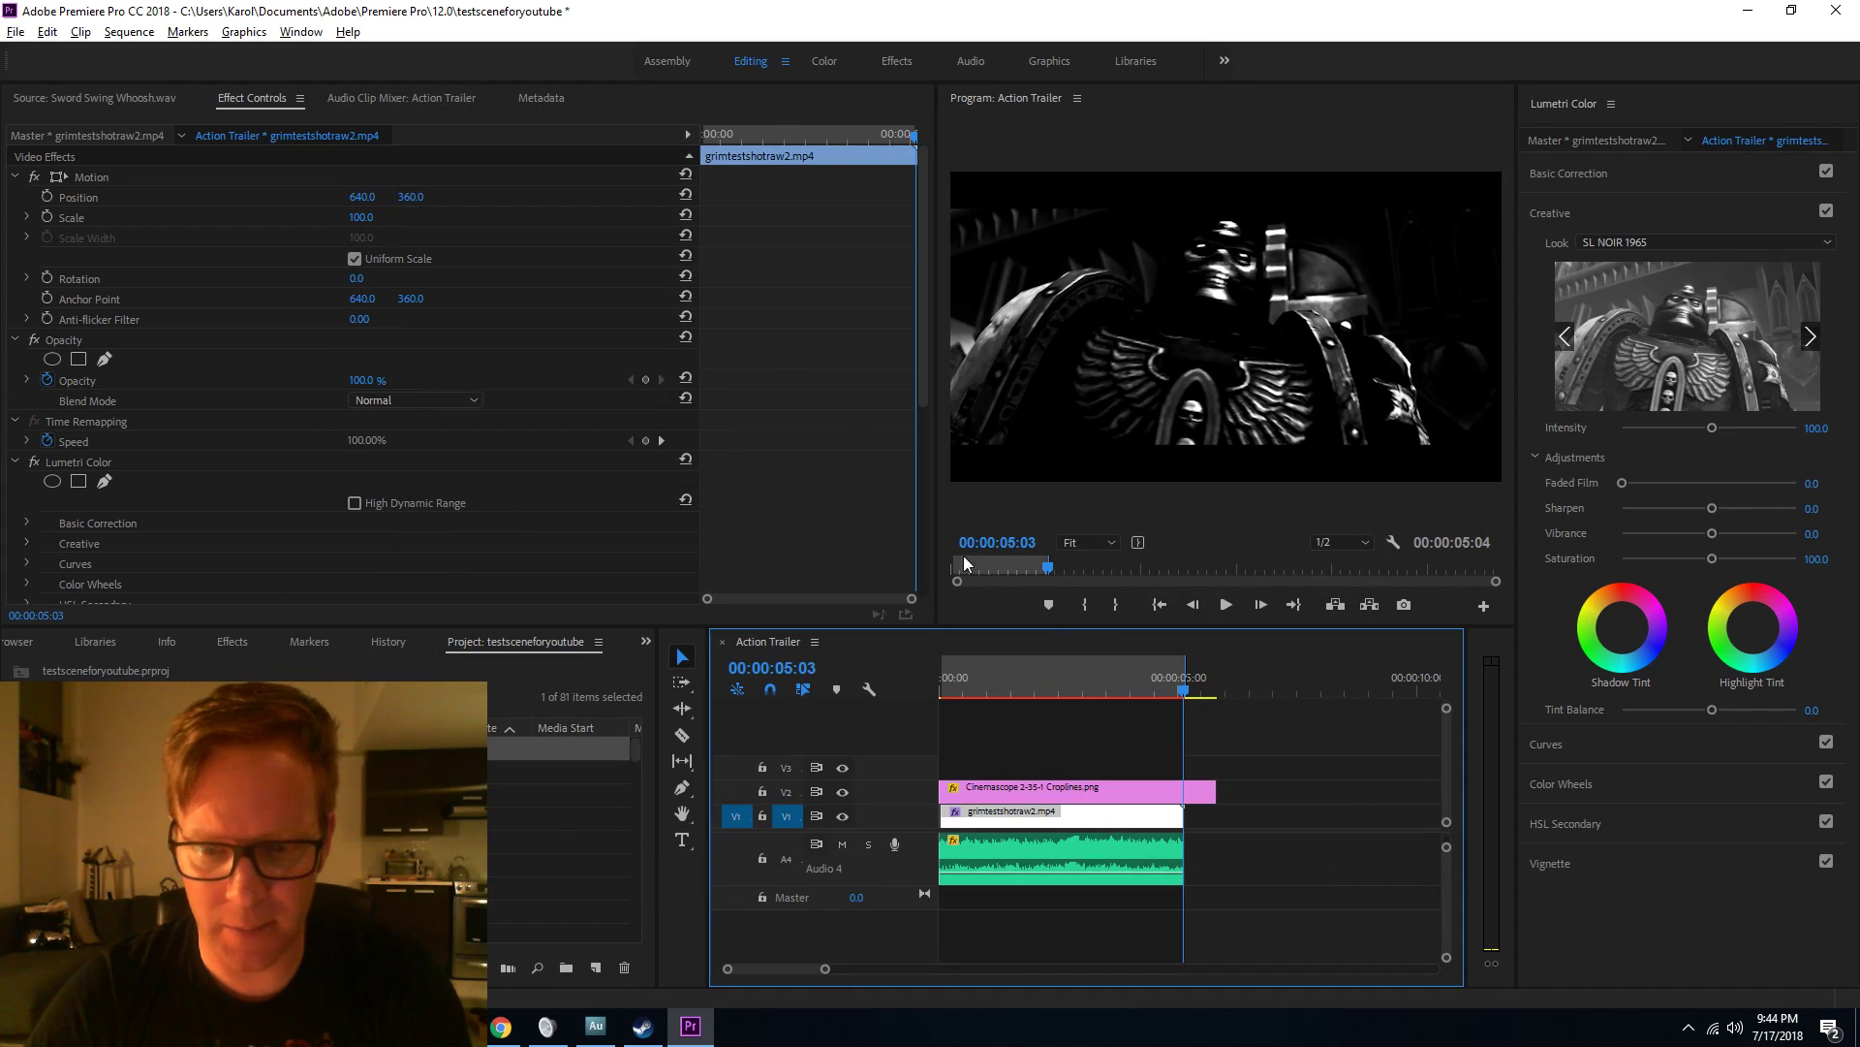
left_click(17, 32)
mouse_move(58, 613)
left_click(341, 612)
Name the output grimyoutubedemo in the youtubedemo folder on the Desktop and export the sequence's marked range as an MP4 video.
left_click(1169, 322)
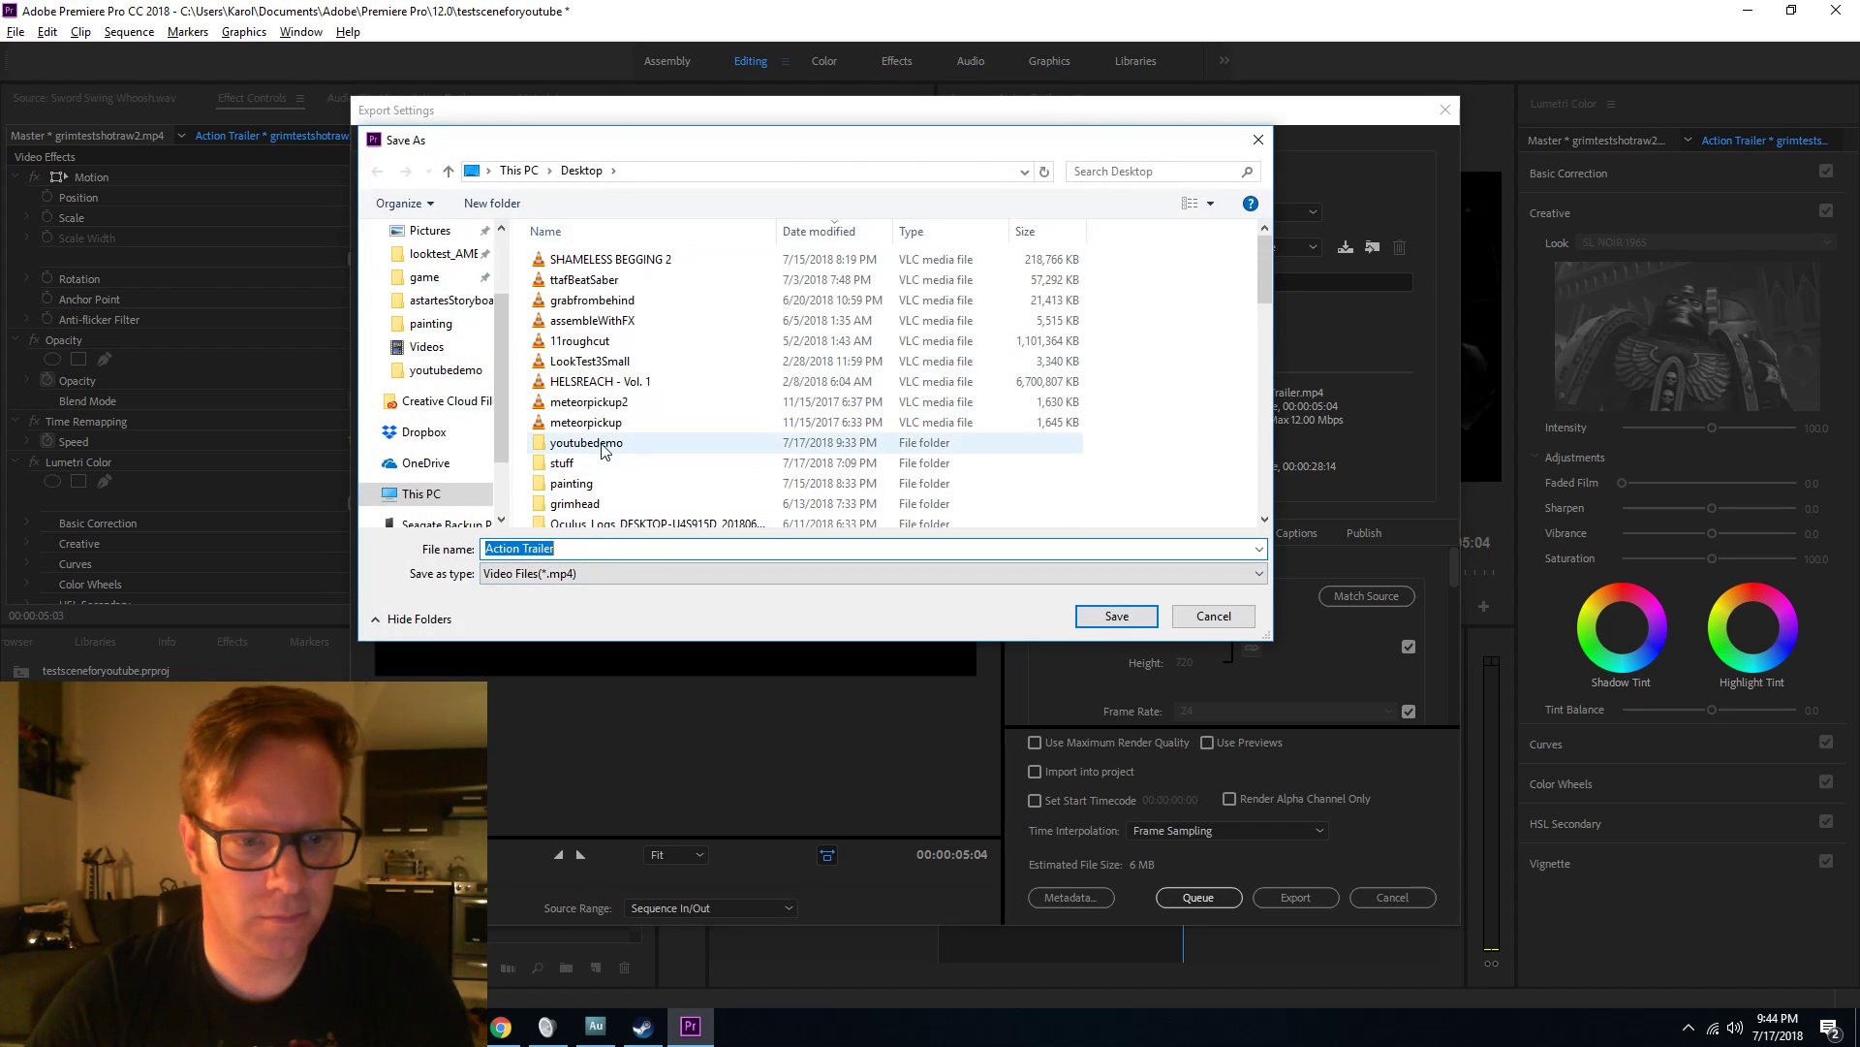
double_click(600, 444)
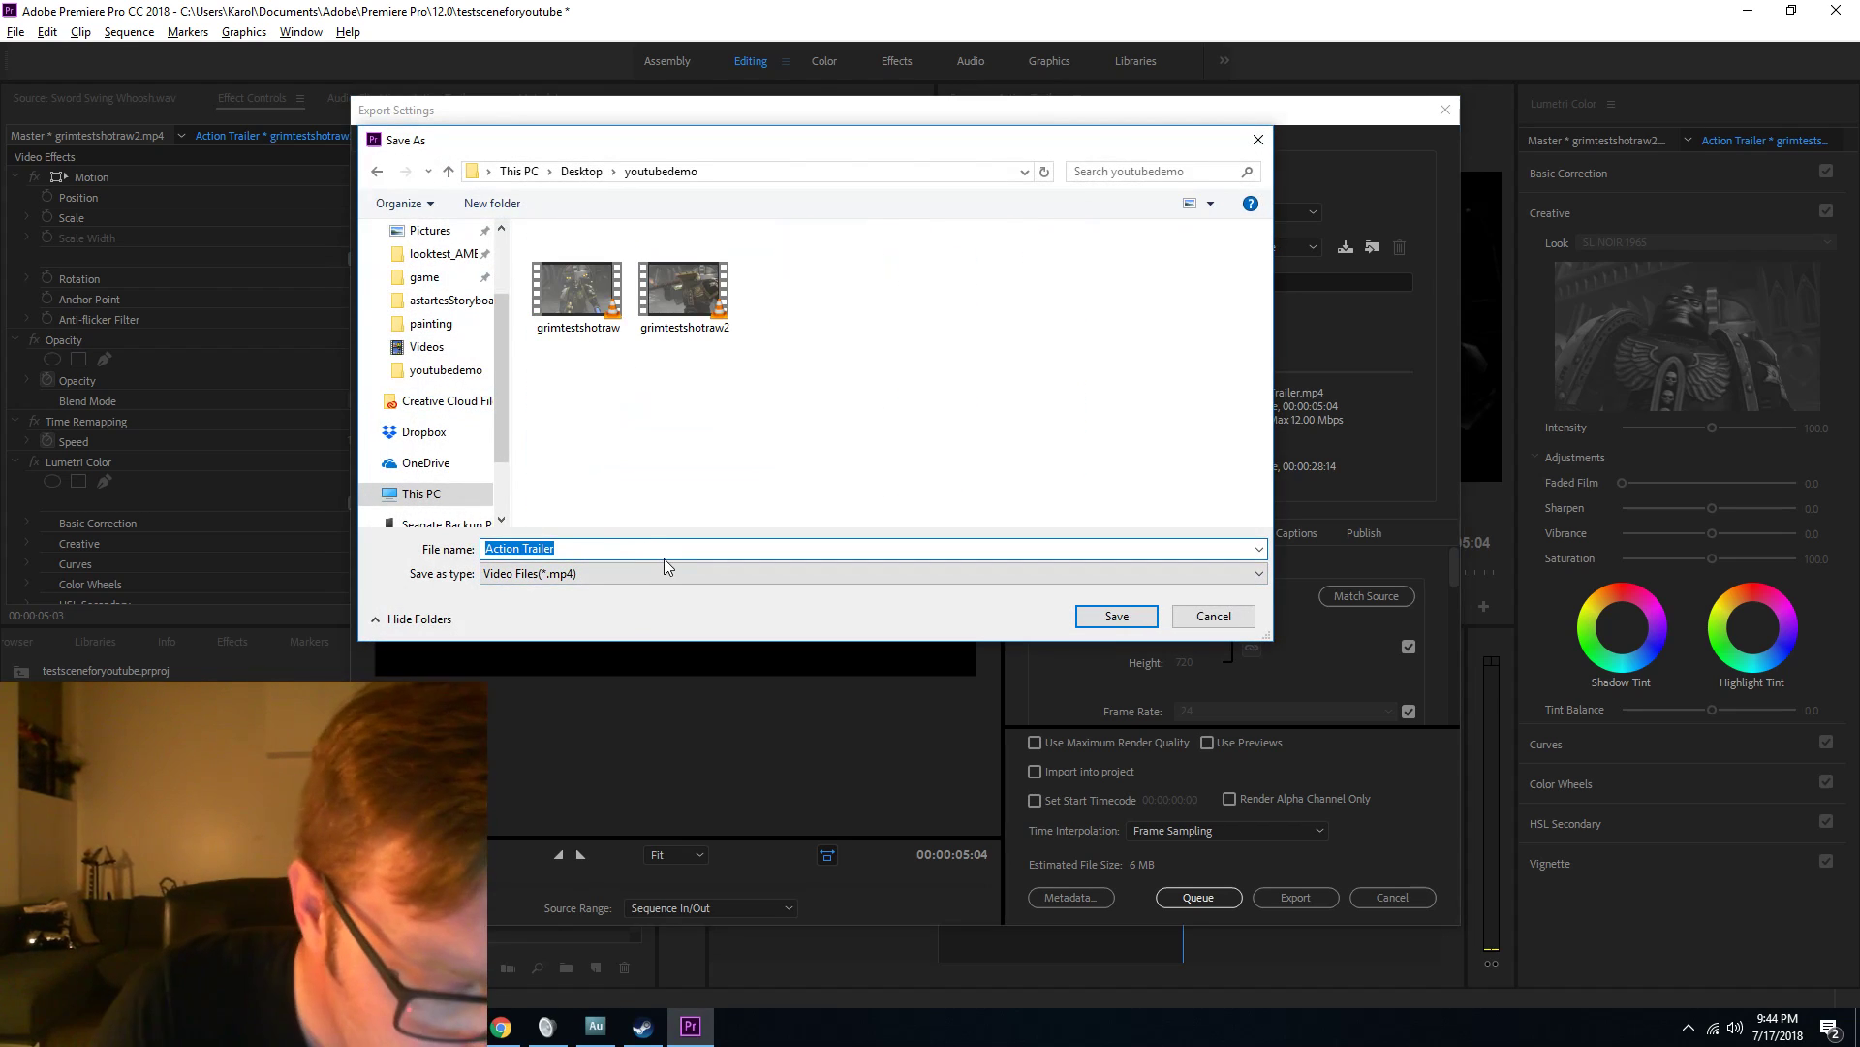
type("grimyoutube")
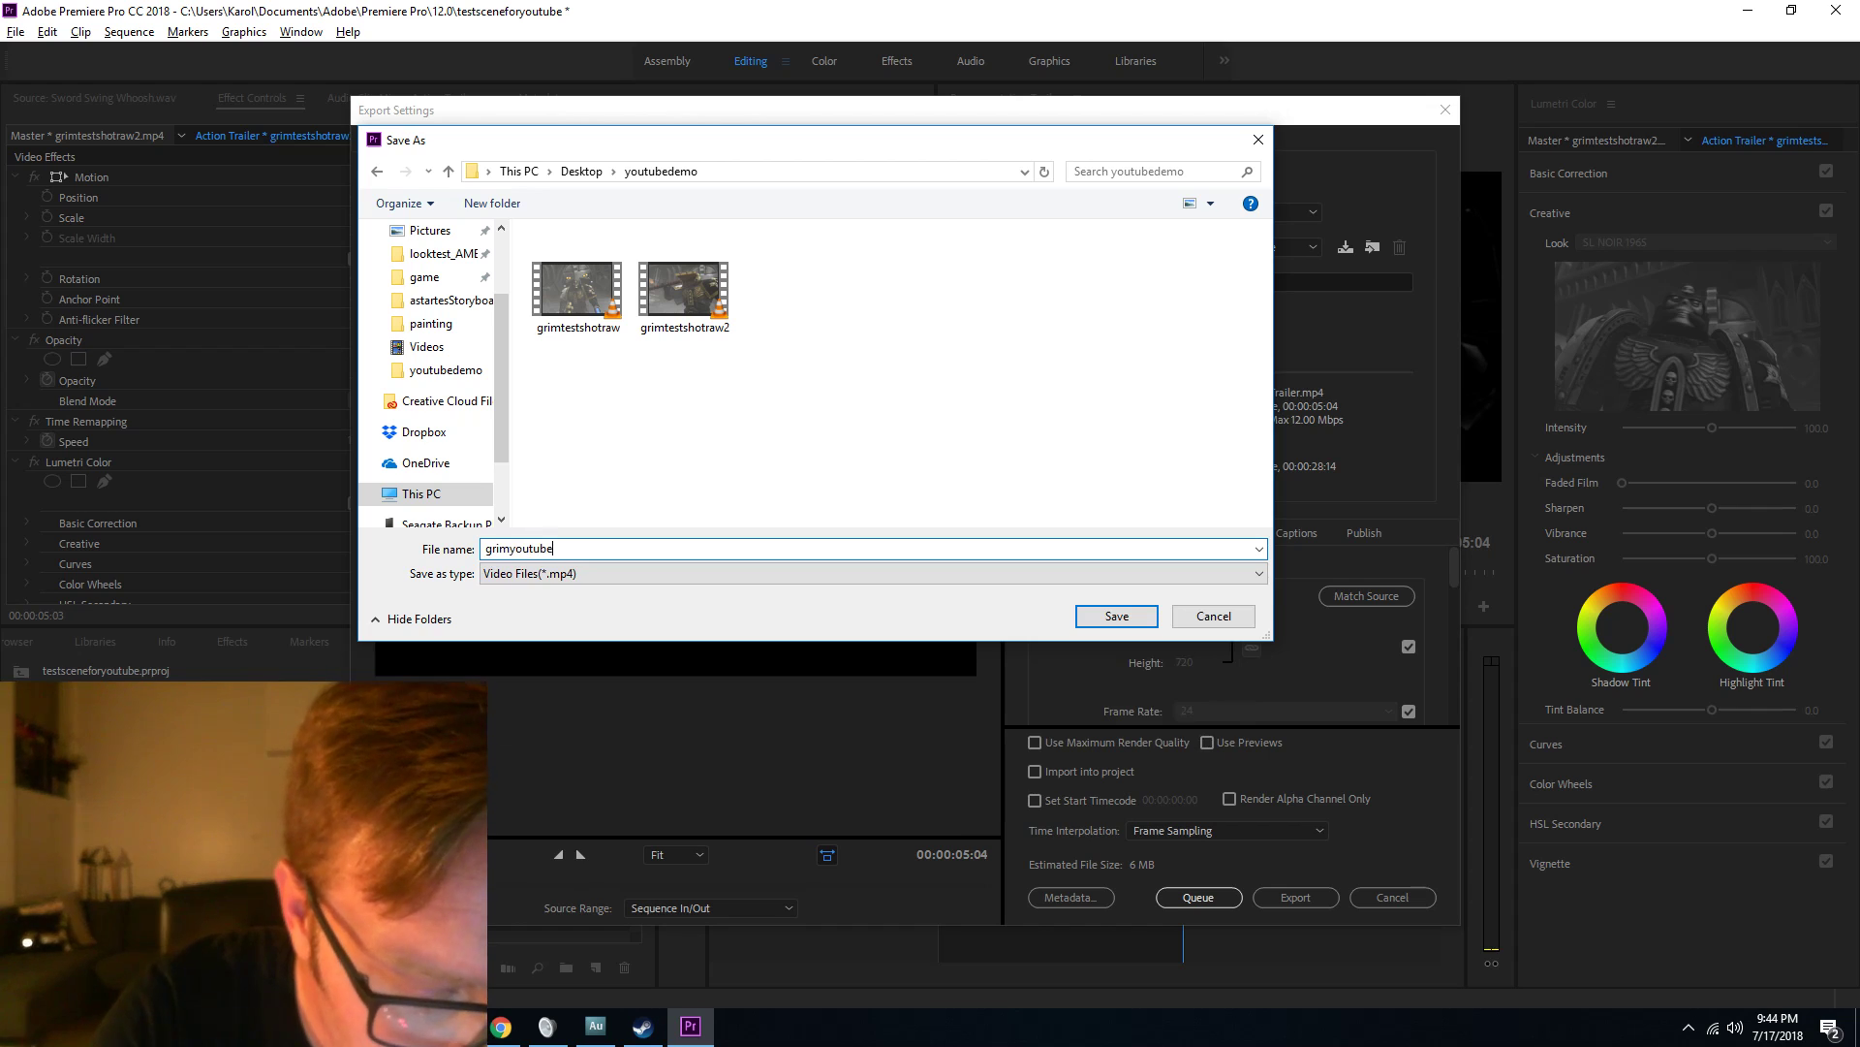
type("demo")
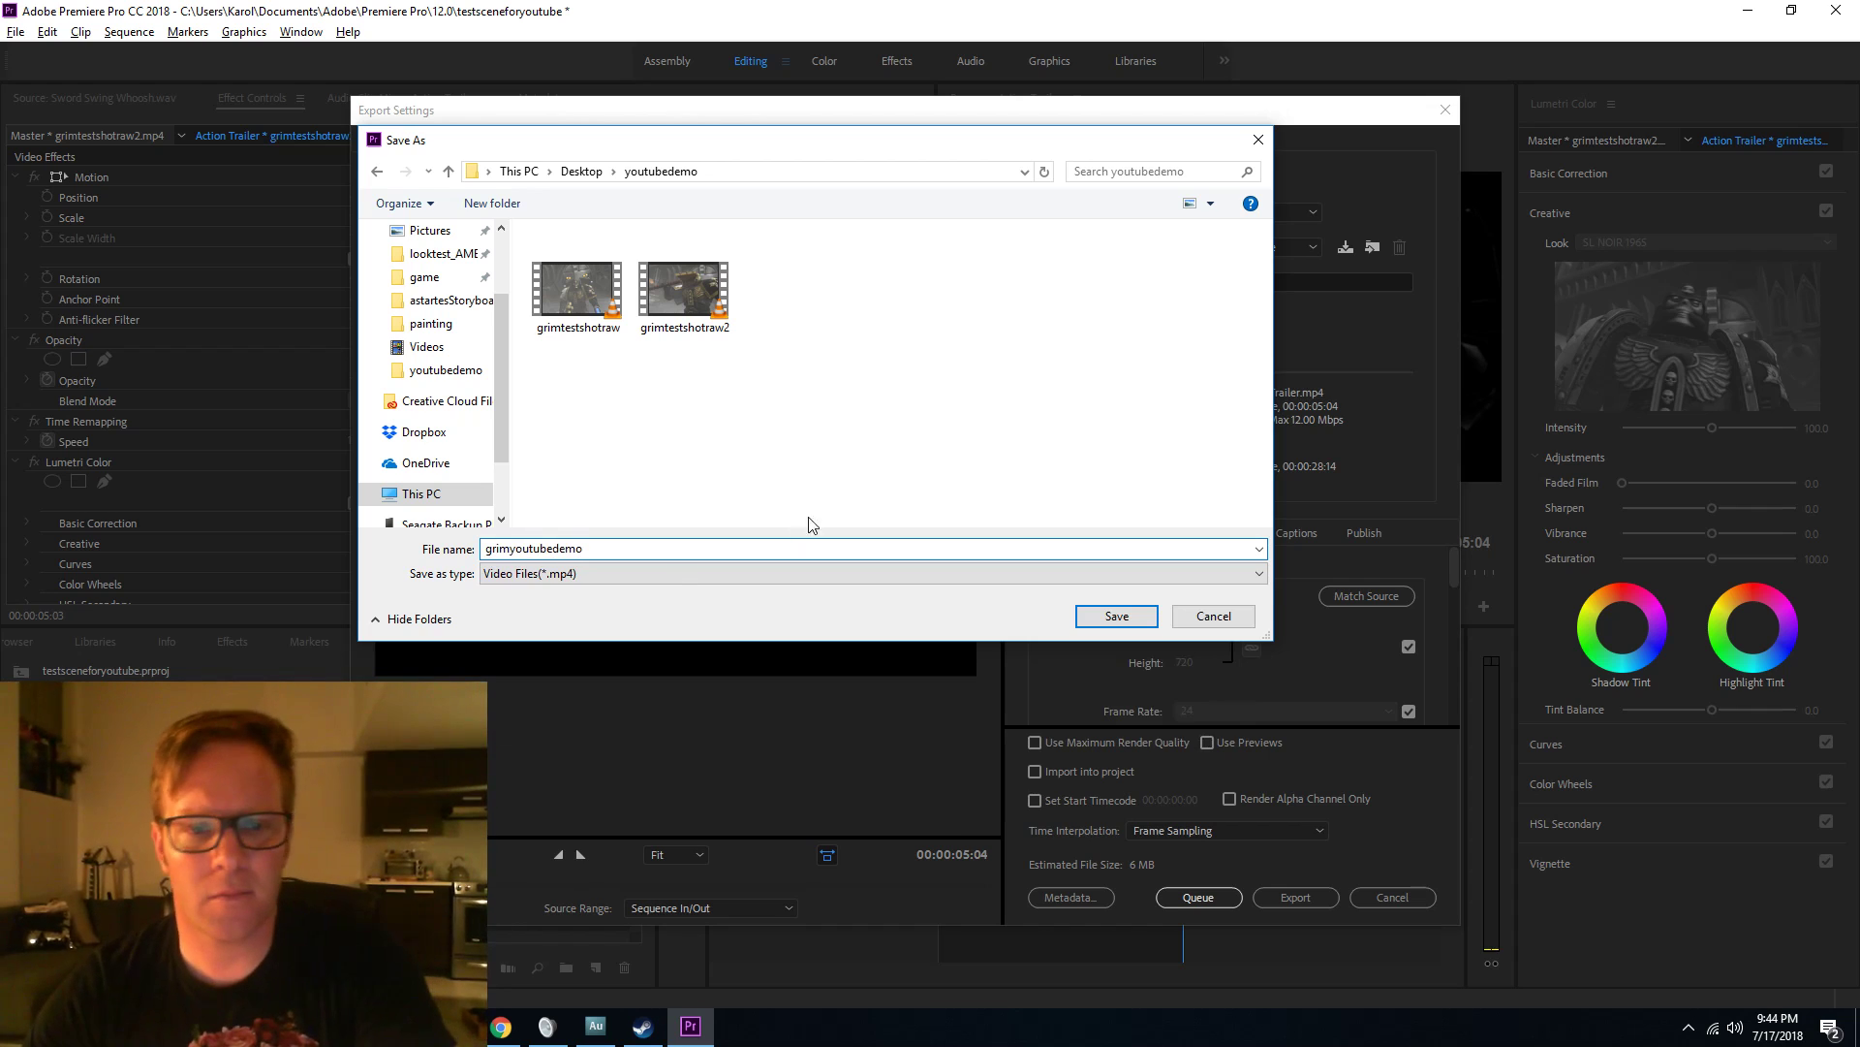
left_click(1130, 619)
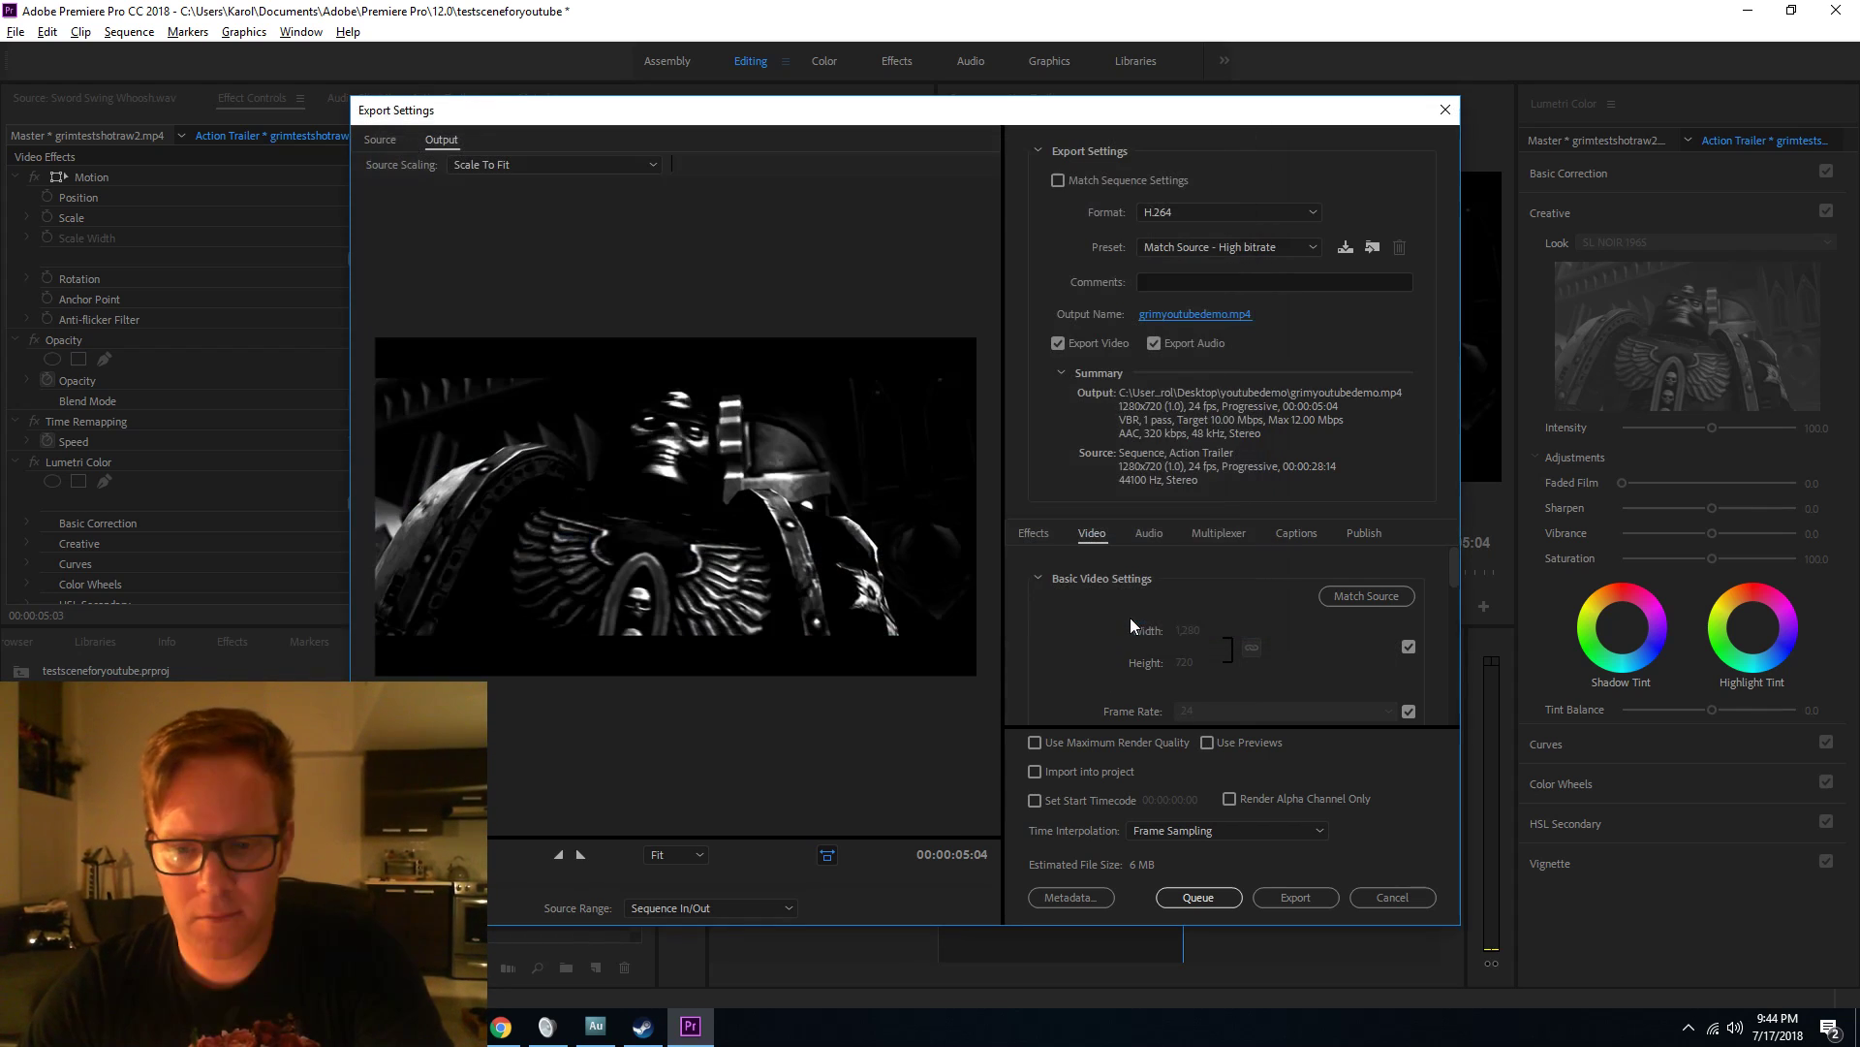
left_click(1294, 898)
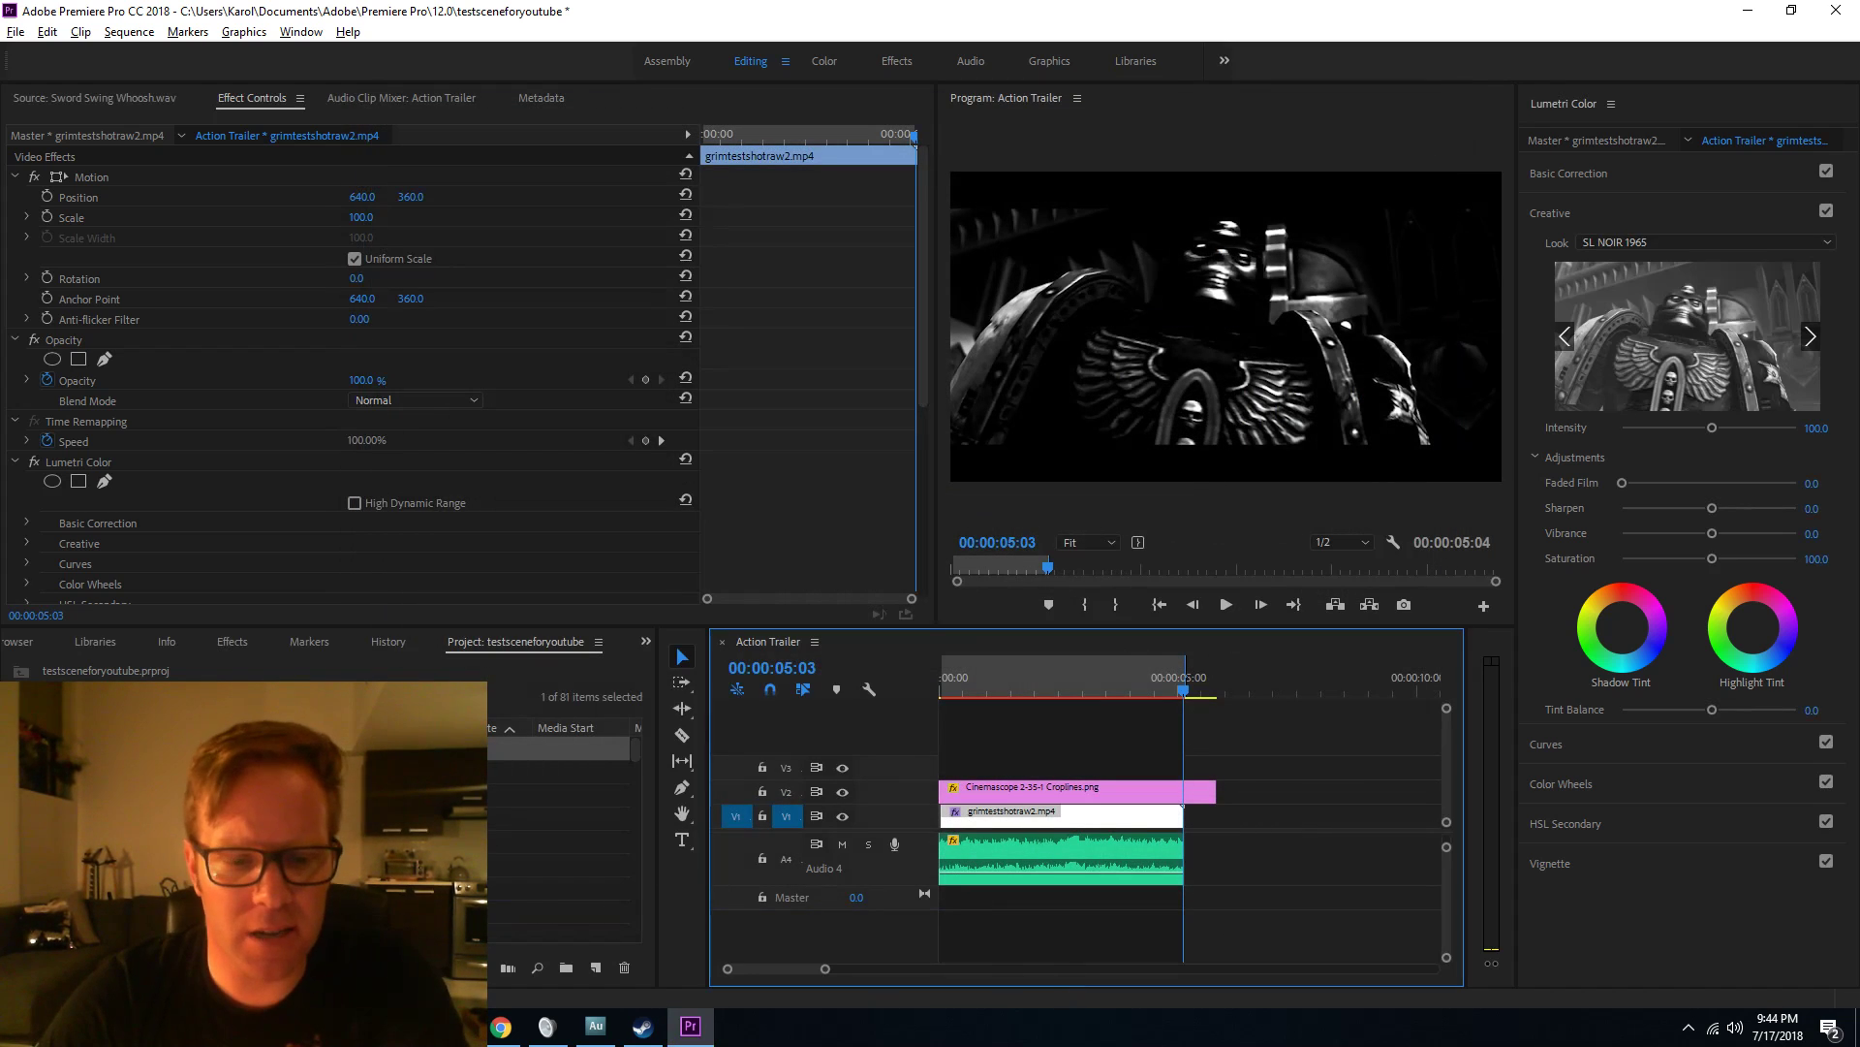
Switch to the youtubedemo folder in File Explorer and watch the exported grimyoutubedemo video full screen in VLC media player.
left_click(1748, 10)
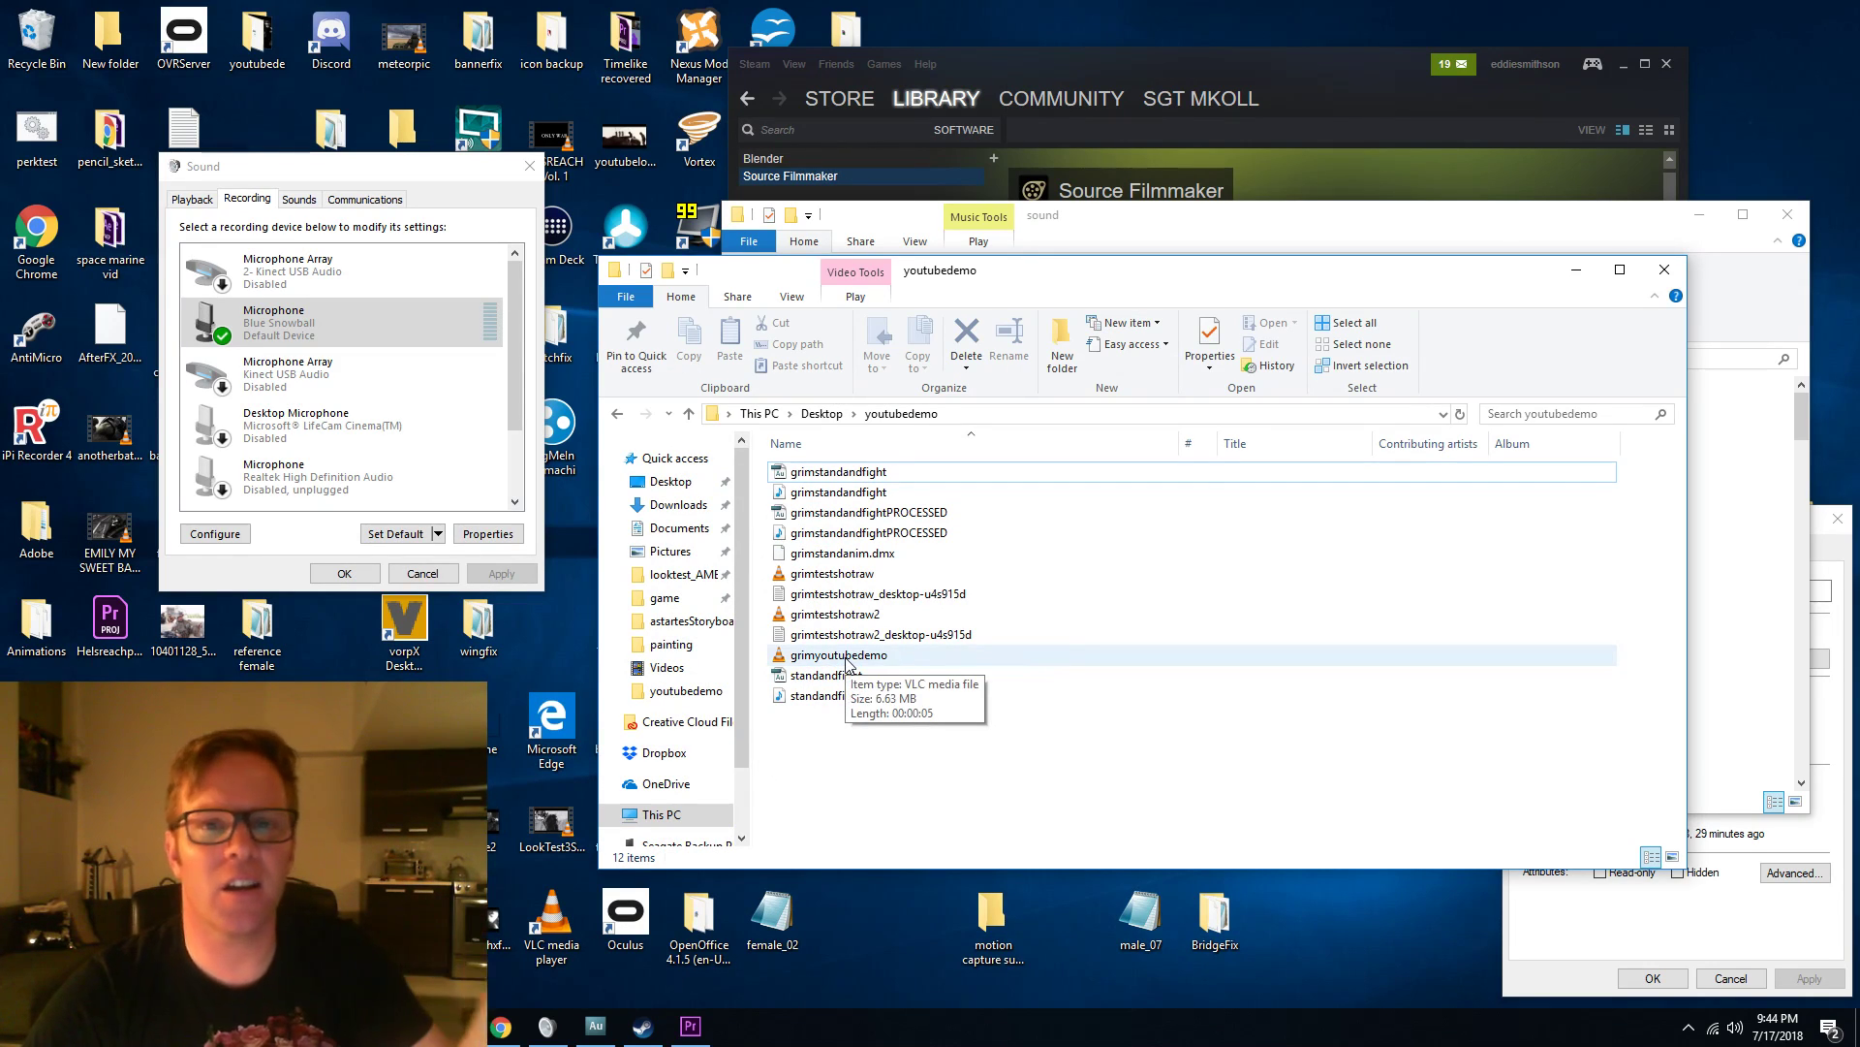
double_click(841, 657)
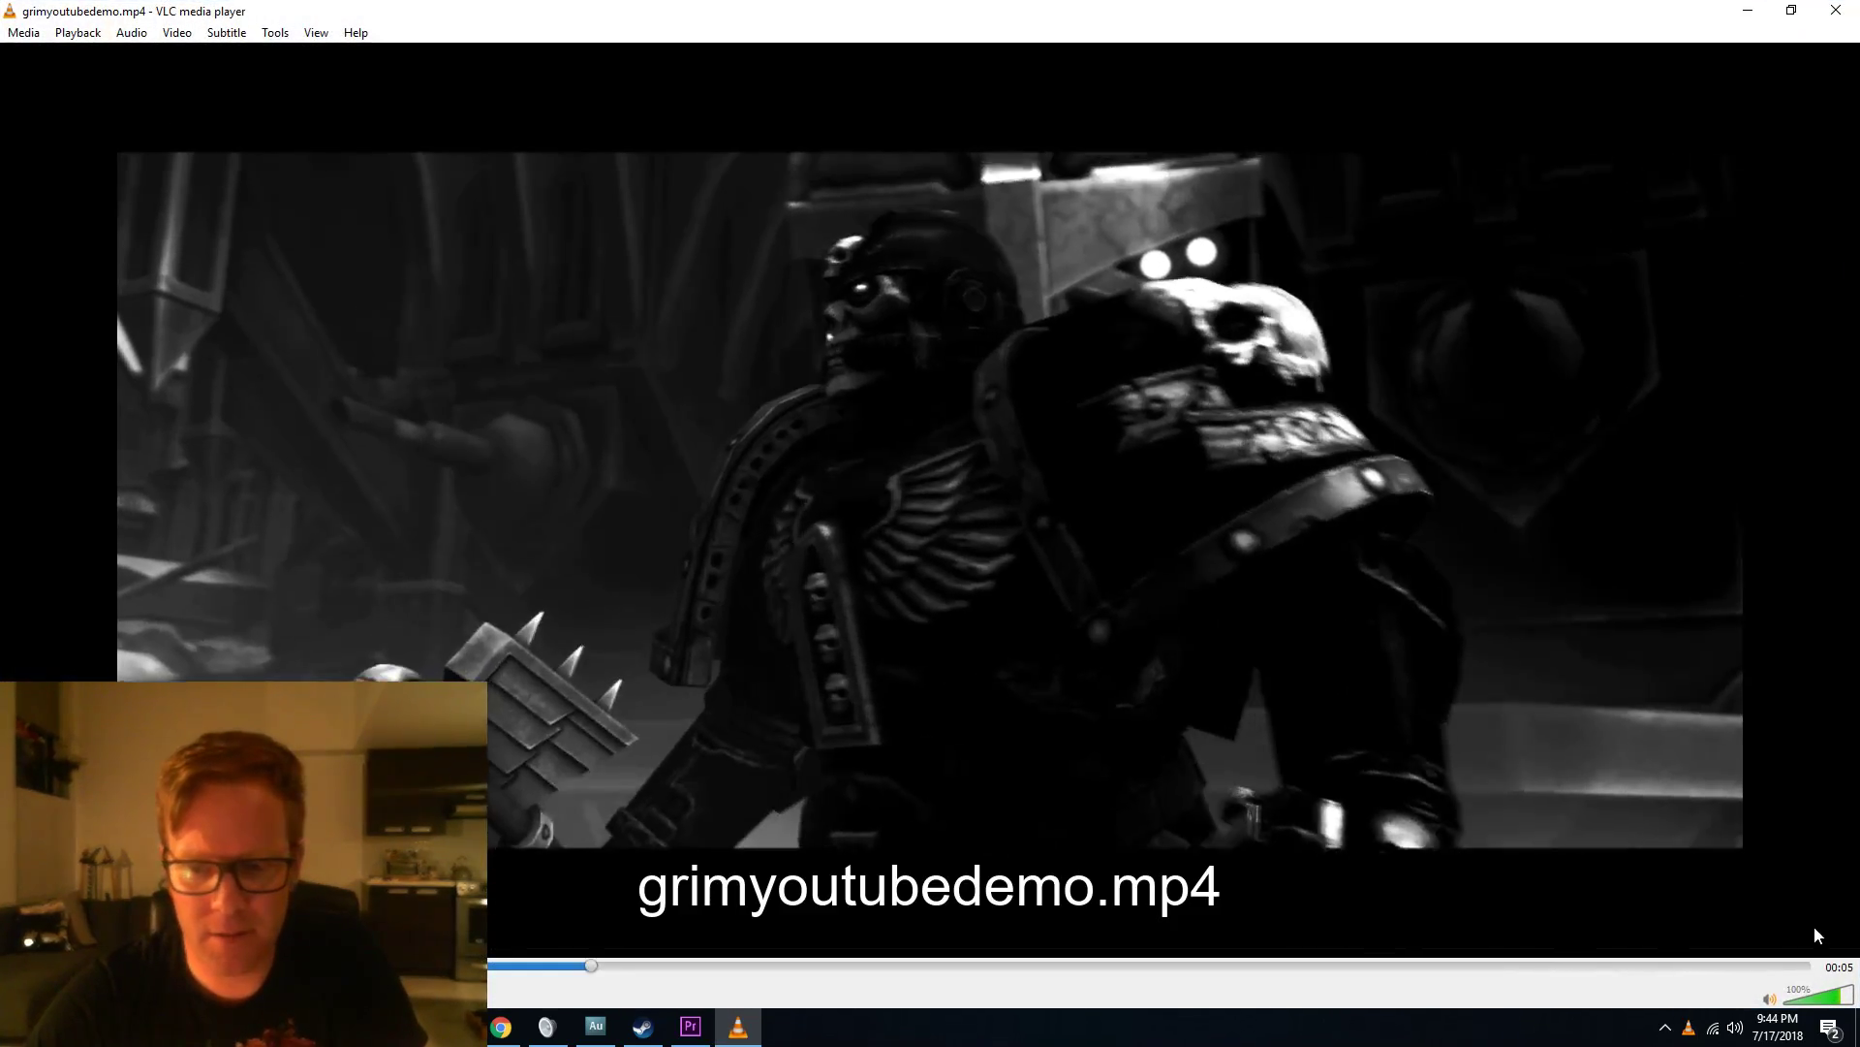
double_click(1576, 625)
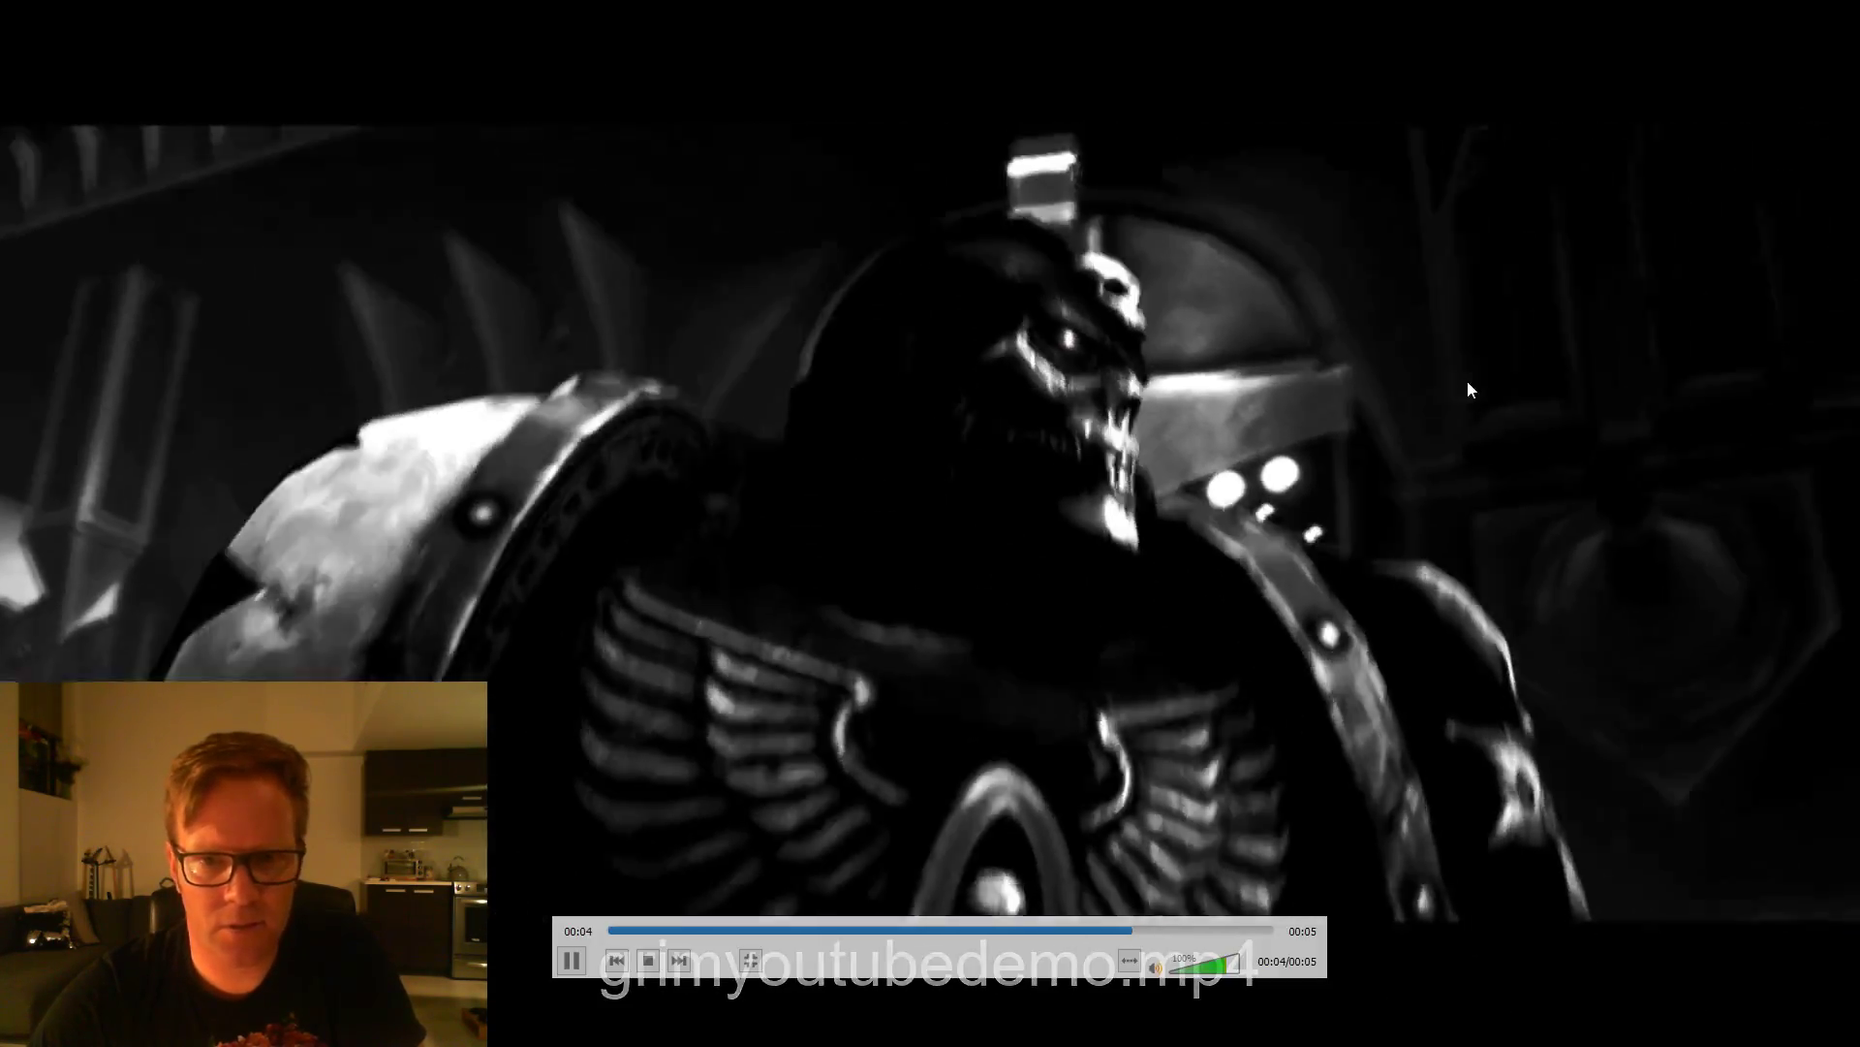
double_click(1467, 381)
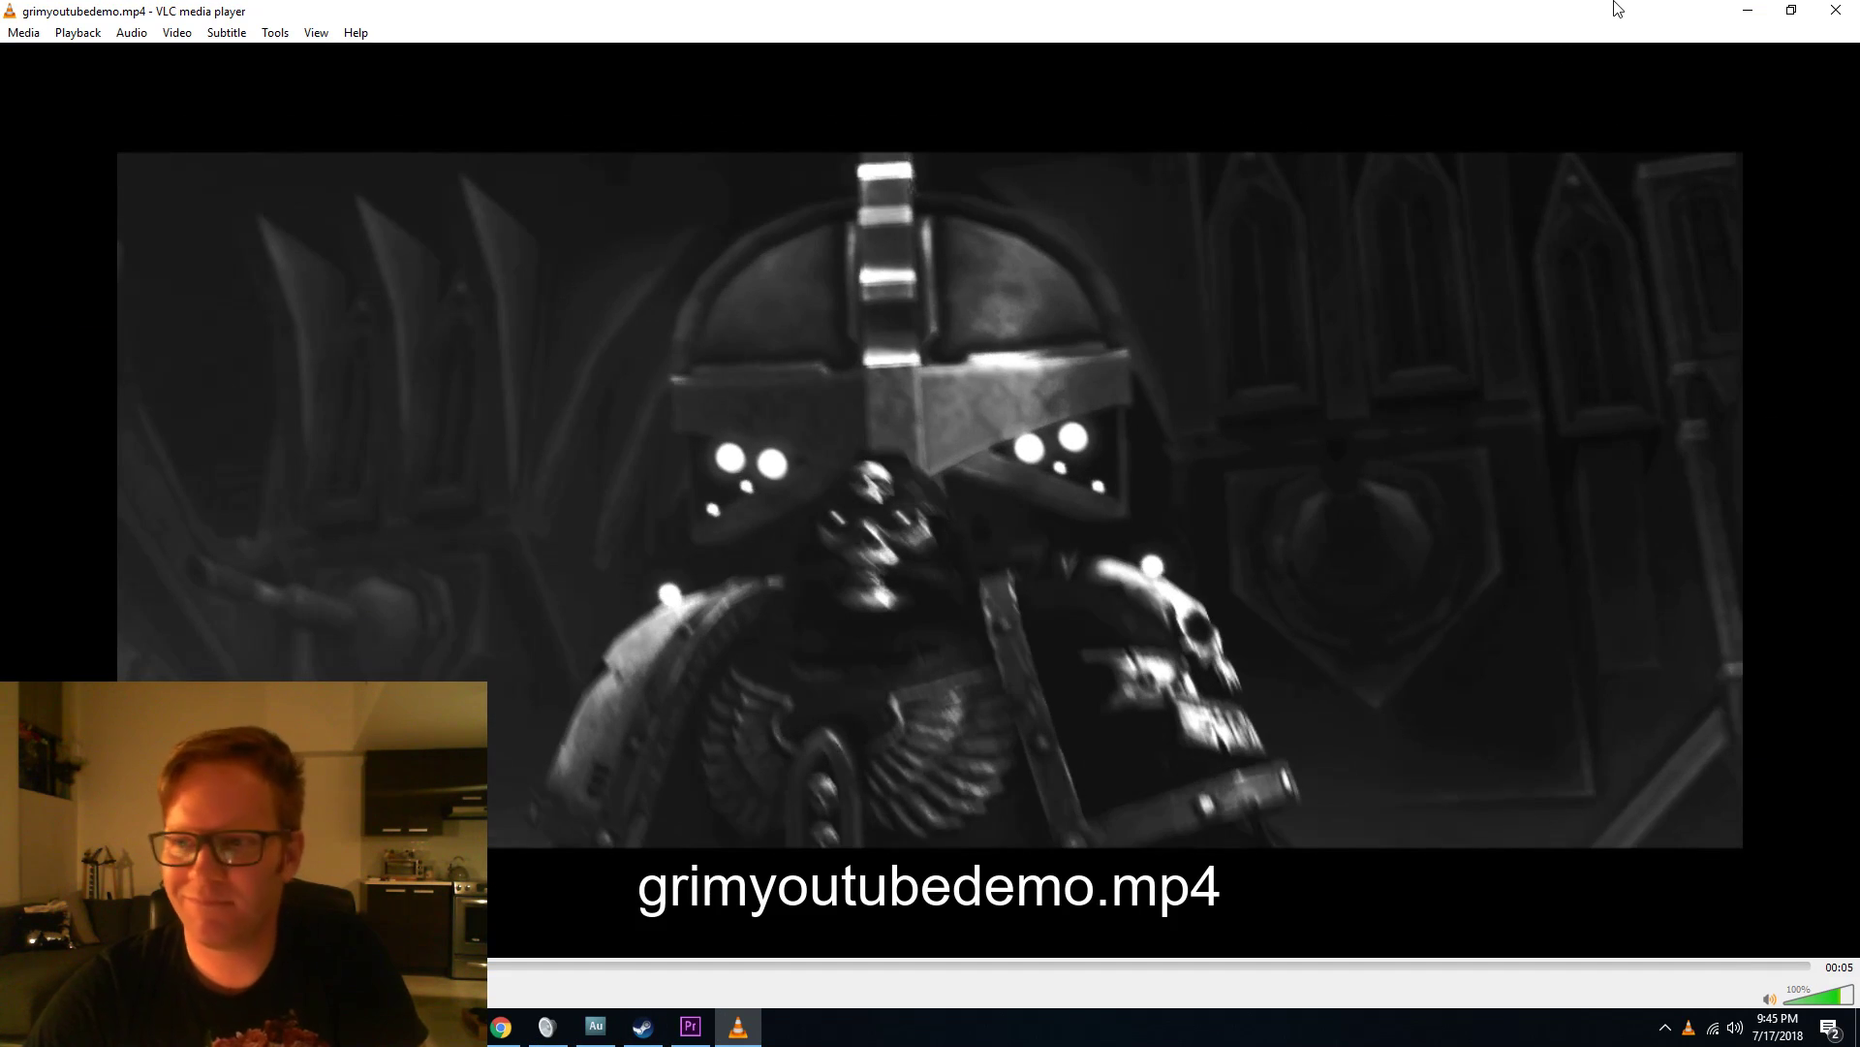
left_click(1750, 9)
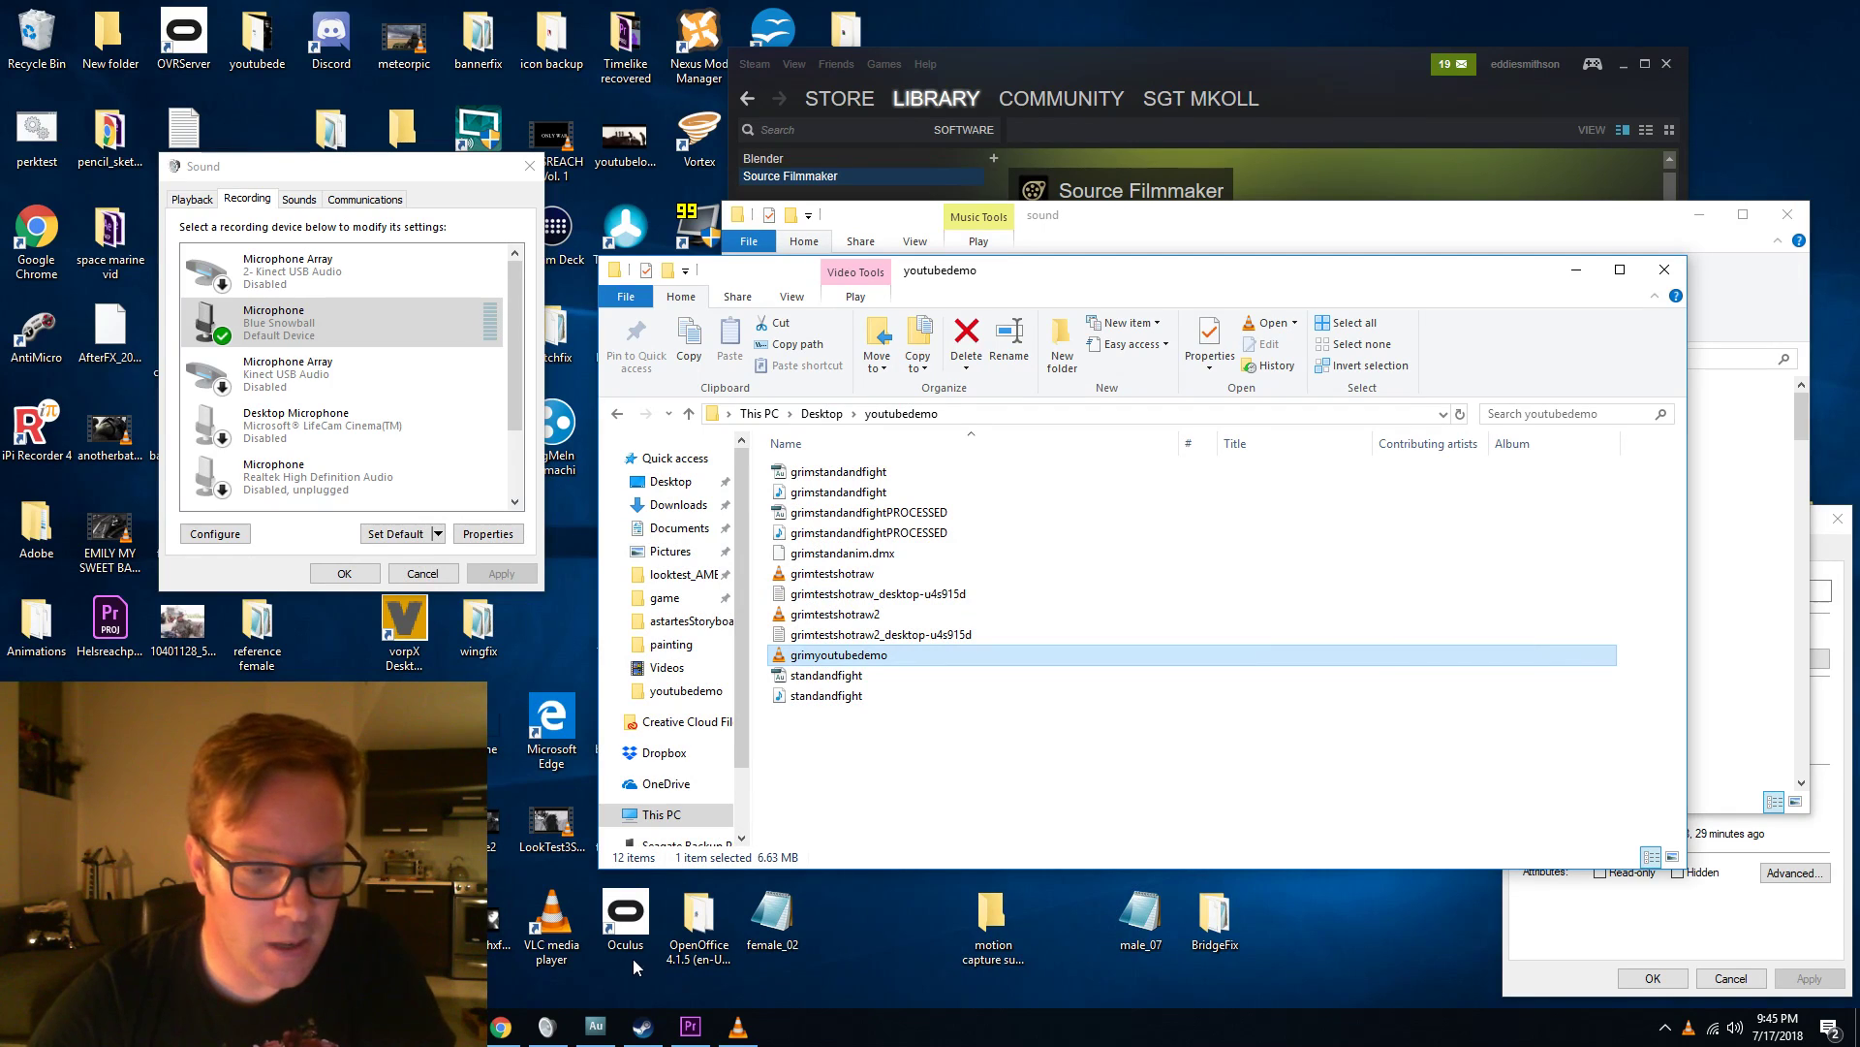
left_click(436, 1026)
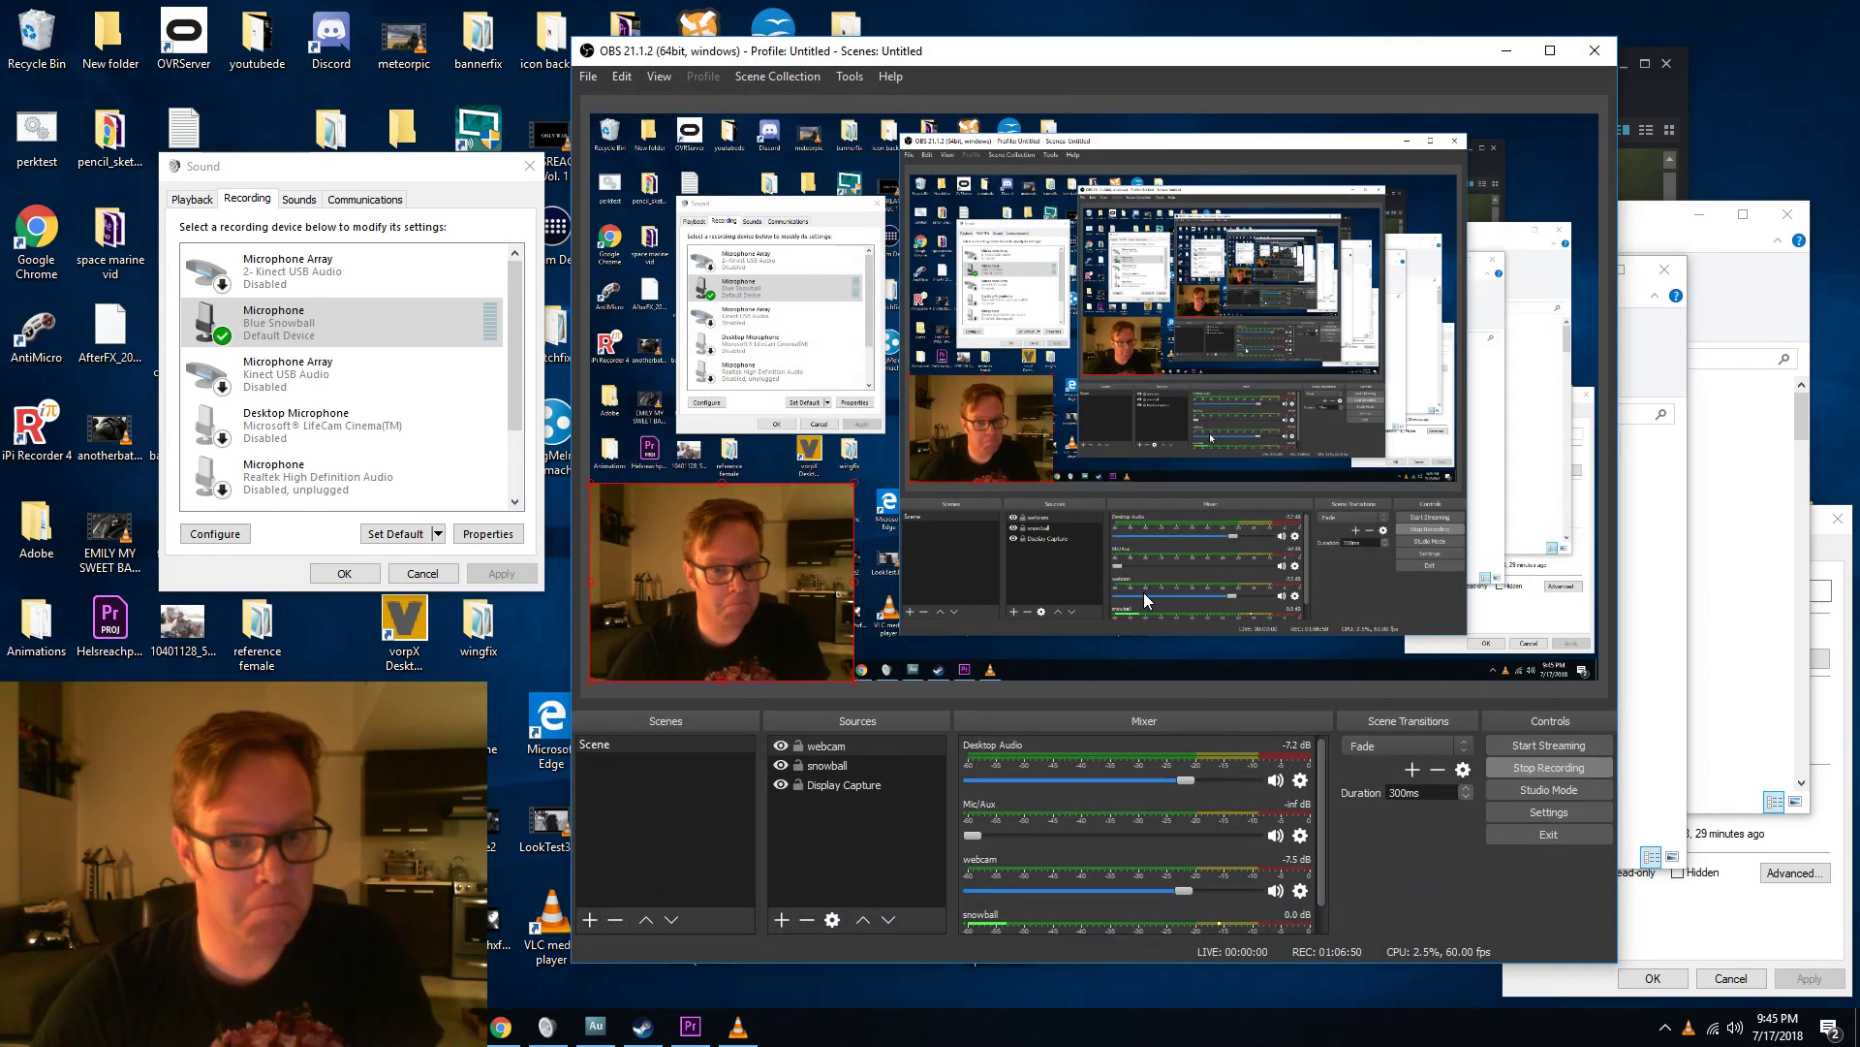